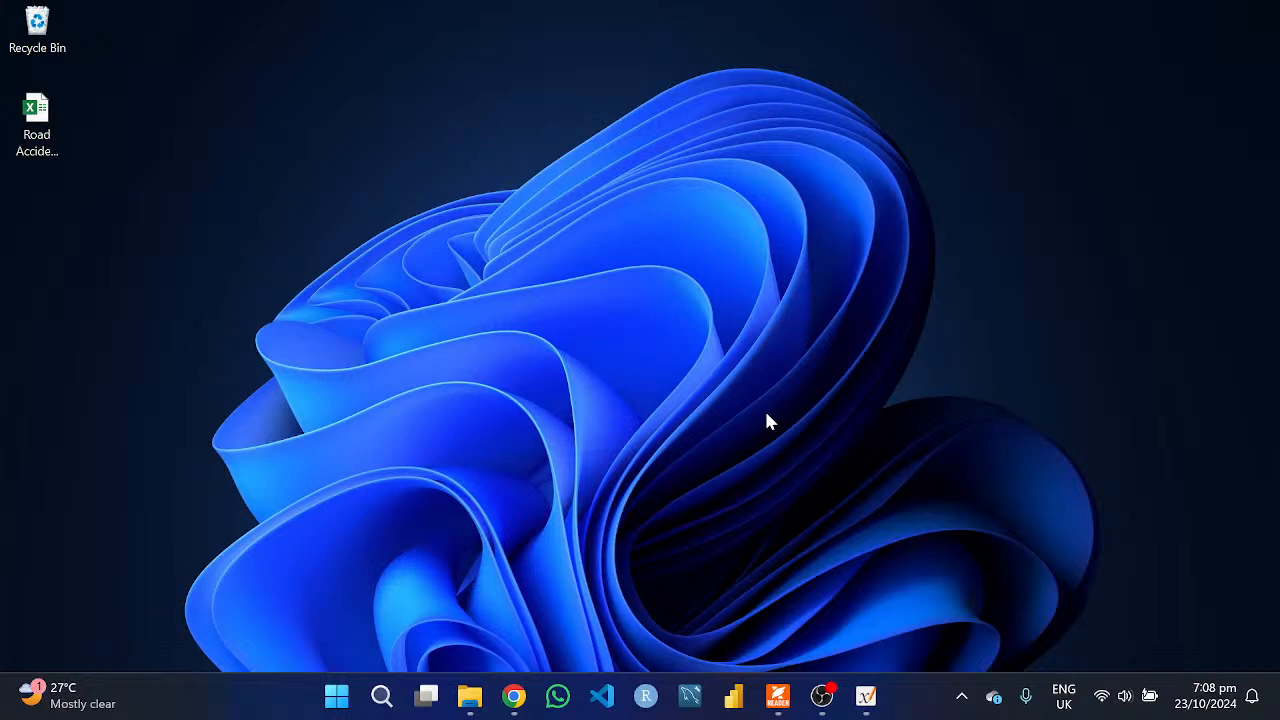
pyautogui.click(830, 699)
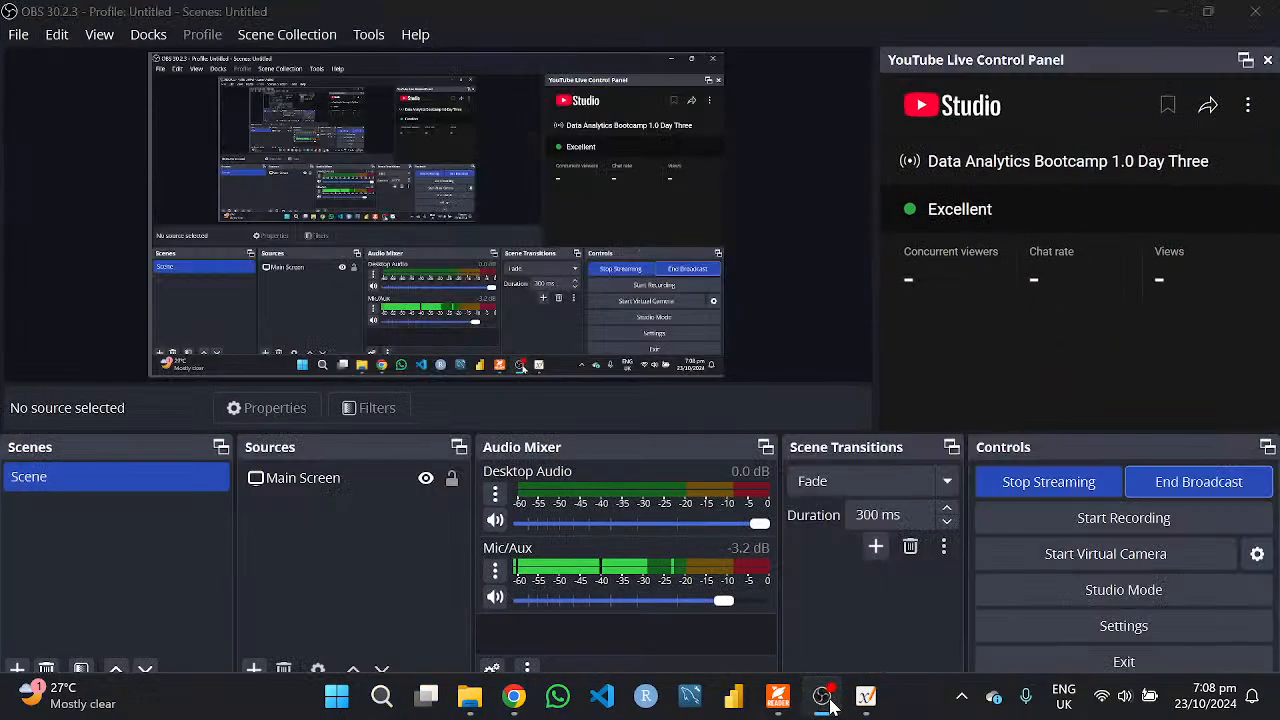
pyautogui.click(830, 699)
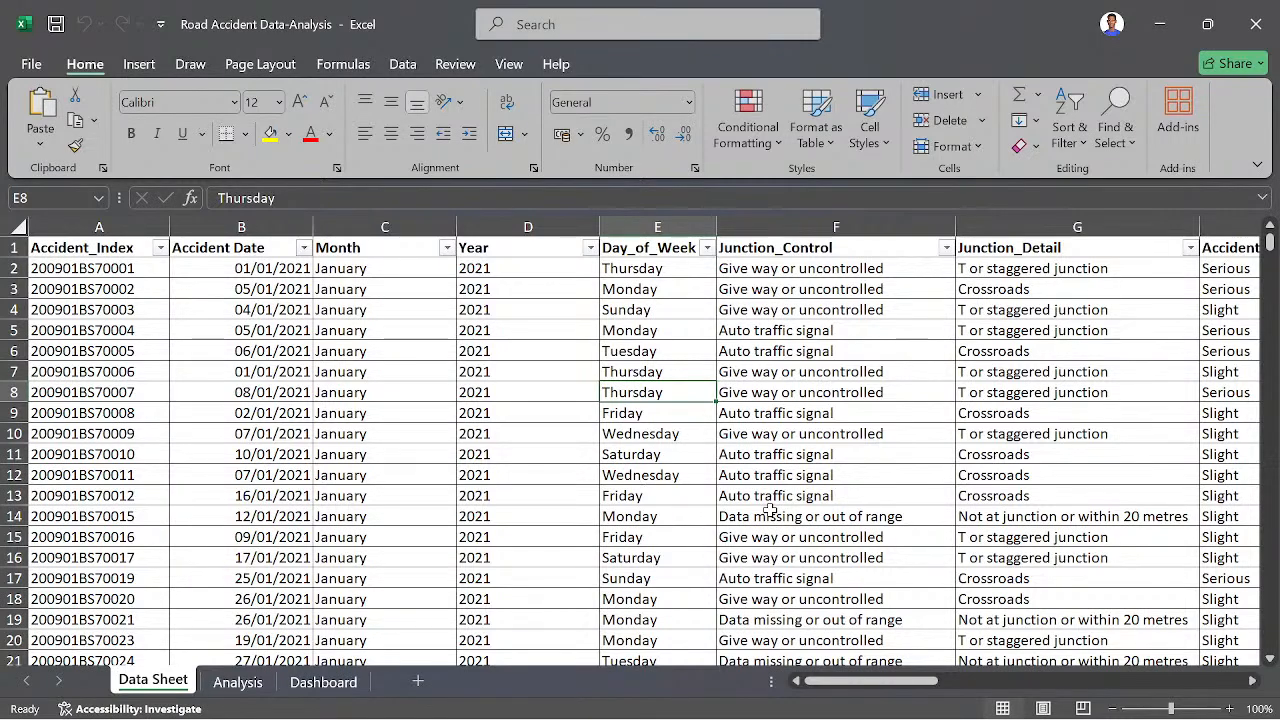
# - Look through the accident records in the Data Sheet of the Road Accident Data-Analysis workbook
pyautogui.scroll(-4, 622, 516)
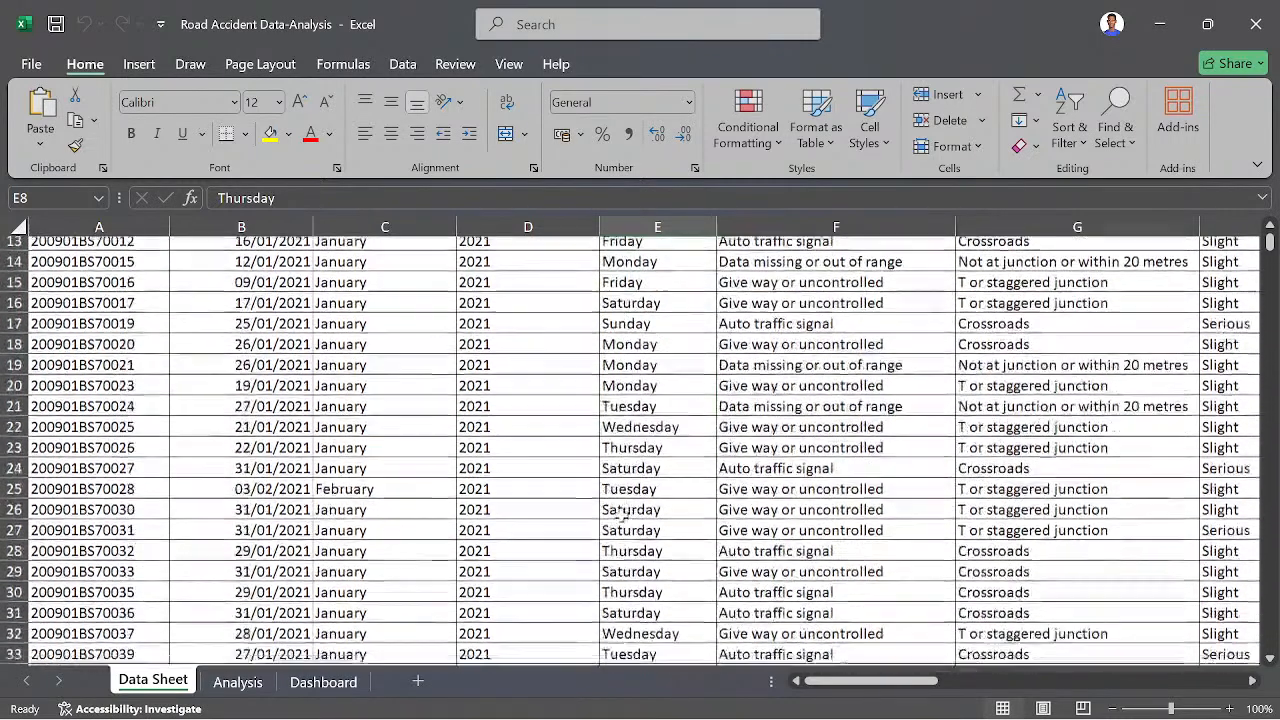
pyautogui.scroll(4, 622, 516)
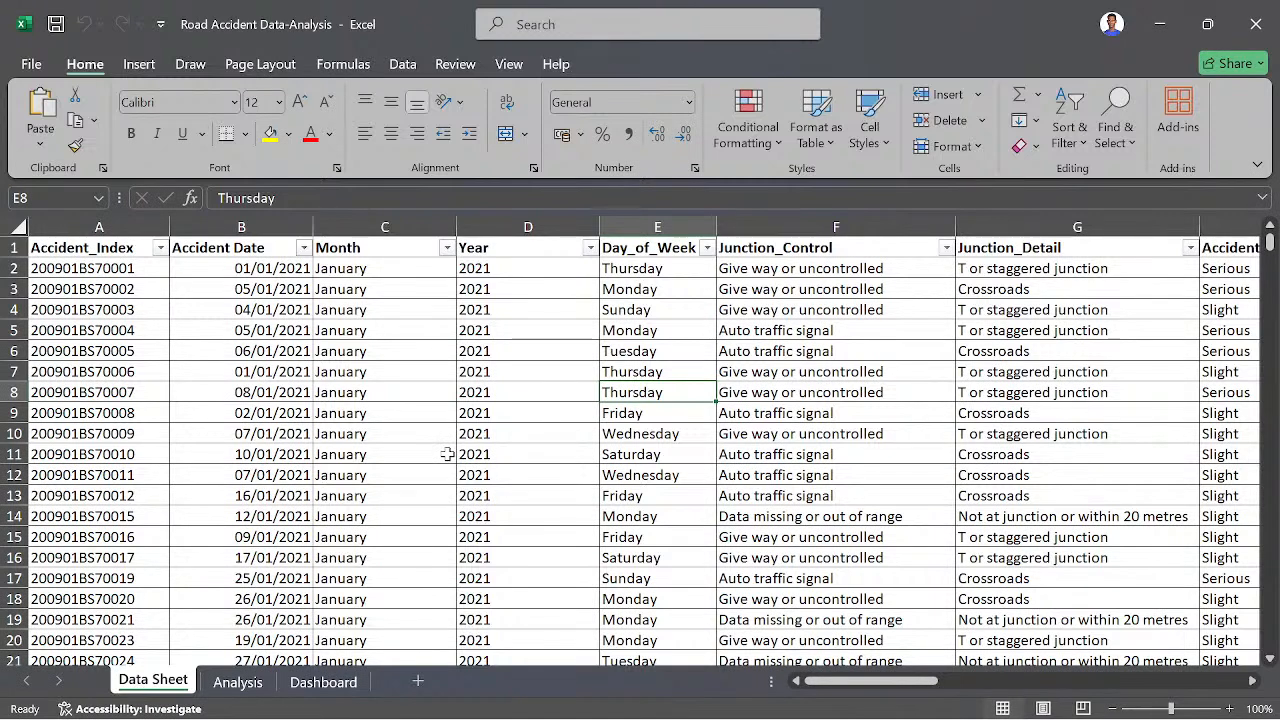
pyautogui.scroll(-2, 330, 454)
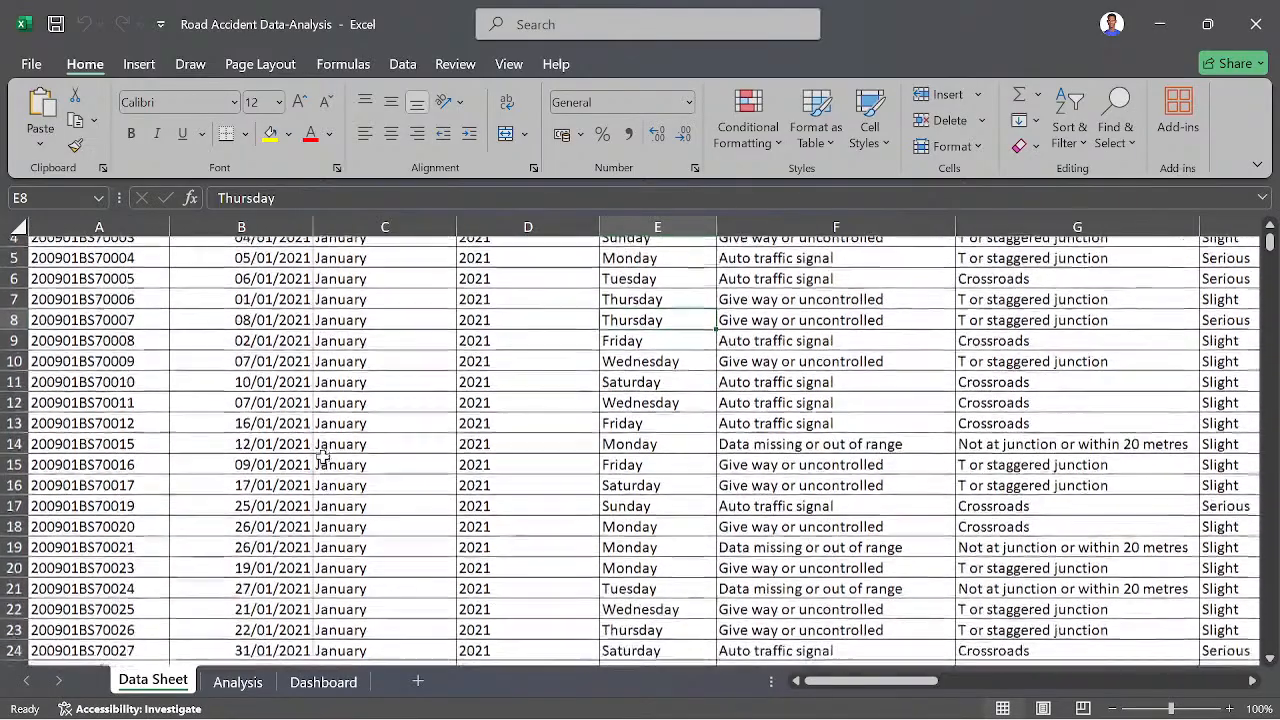
pyautogui.scroll(1, 322, 455)
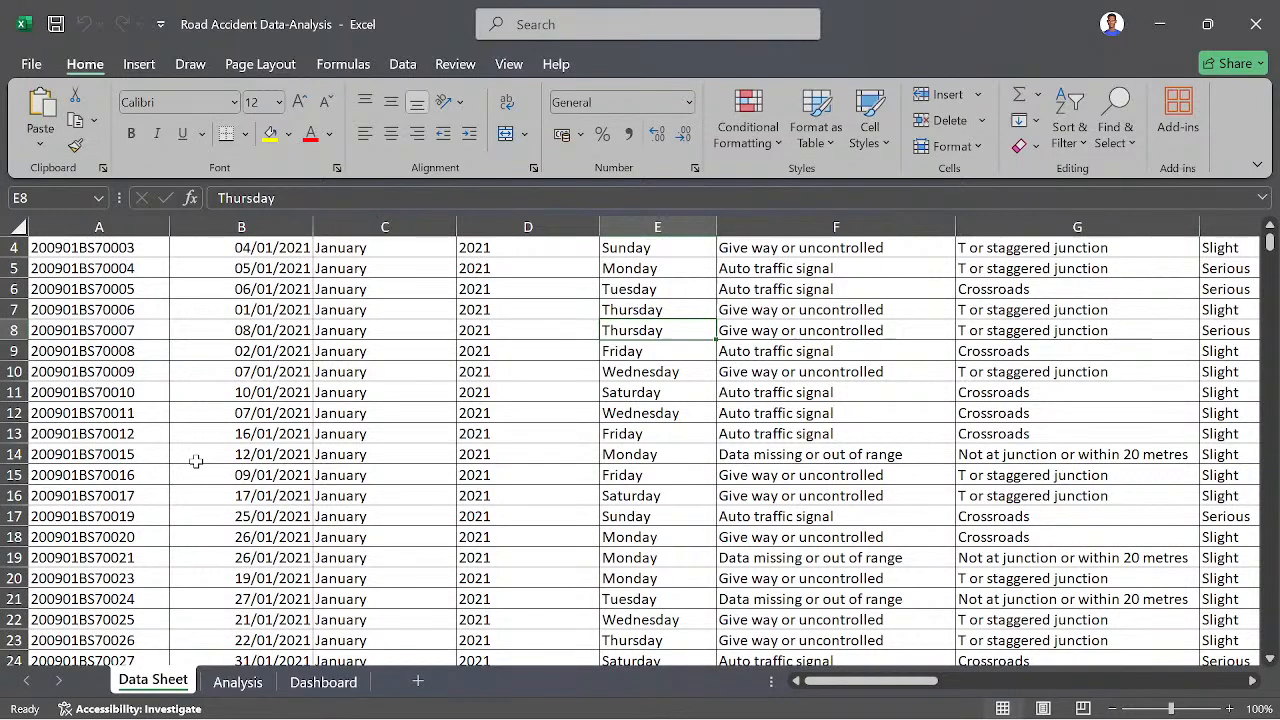
pyautogui.scroll(1, 320, 360)
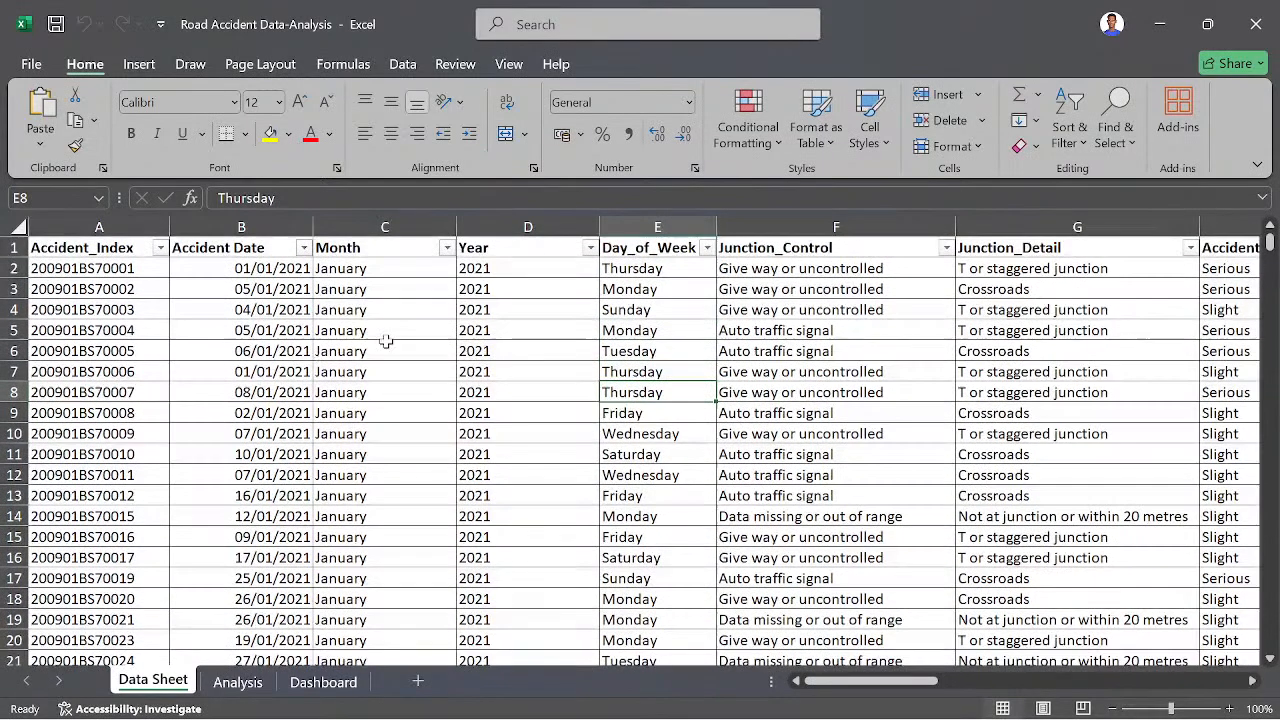
pyautogui.scroll(-3, 612, 425)
pyautogui.scroll(3, 612, 425)
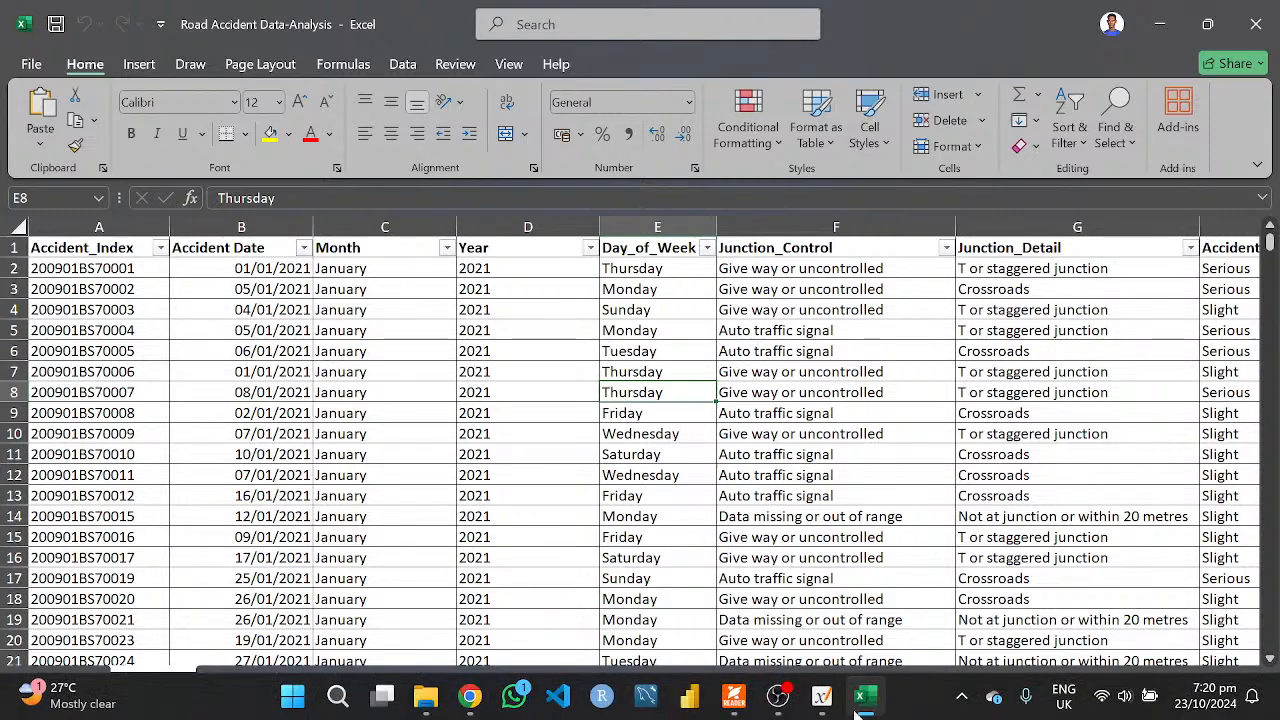
# - Switch to Case Study.pdf in Foxit PDF Reader and read the introduction and the question on casualties by accident severity and vehicle type
pyautogui.moveTo(818, 702)
pyautogui.click(734, 697)
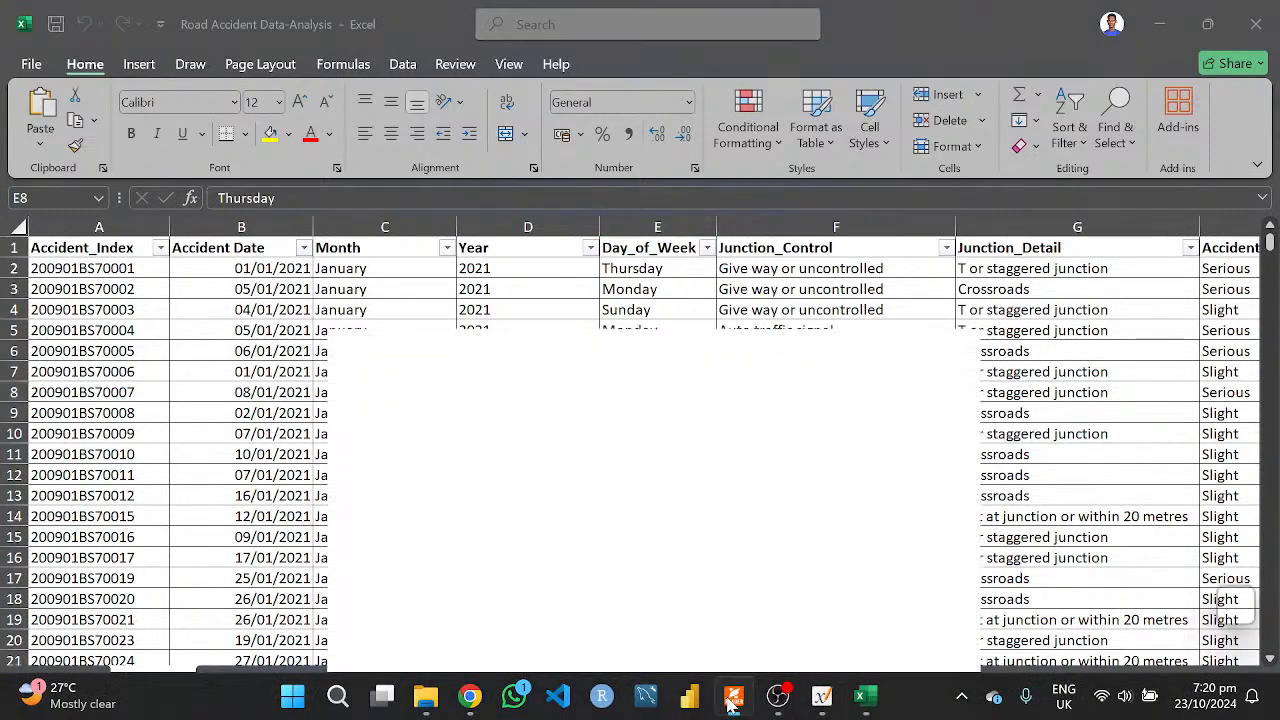
pyautogui.scroll(-1, 658, 443)
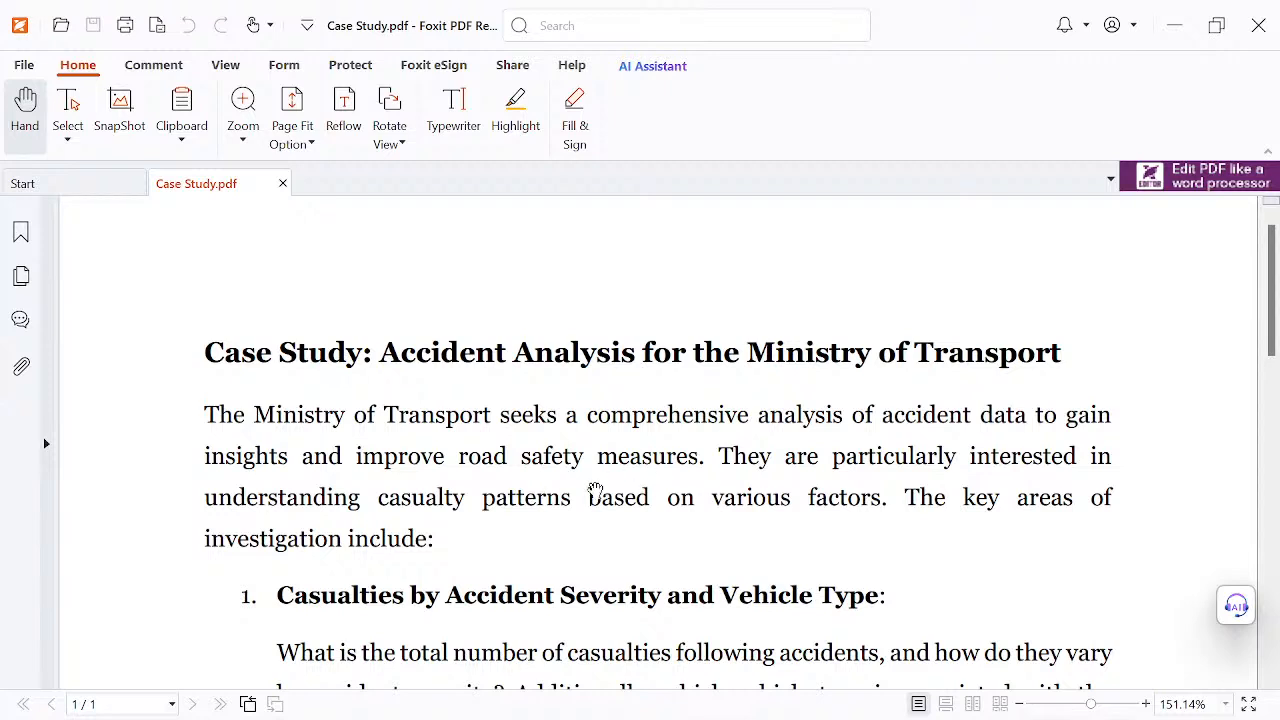
pyautogui.scroll(-1, 614, 531)
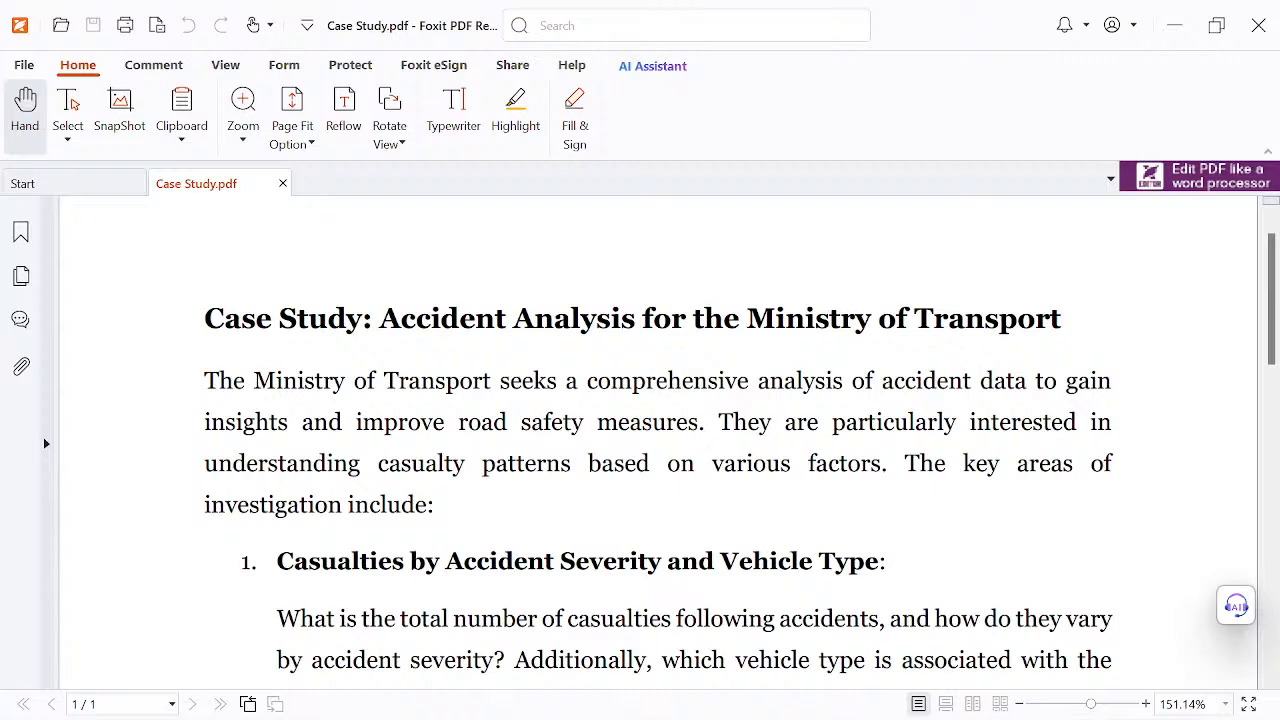
pyautogui.scroll(-1, 857, 442)
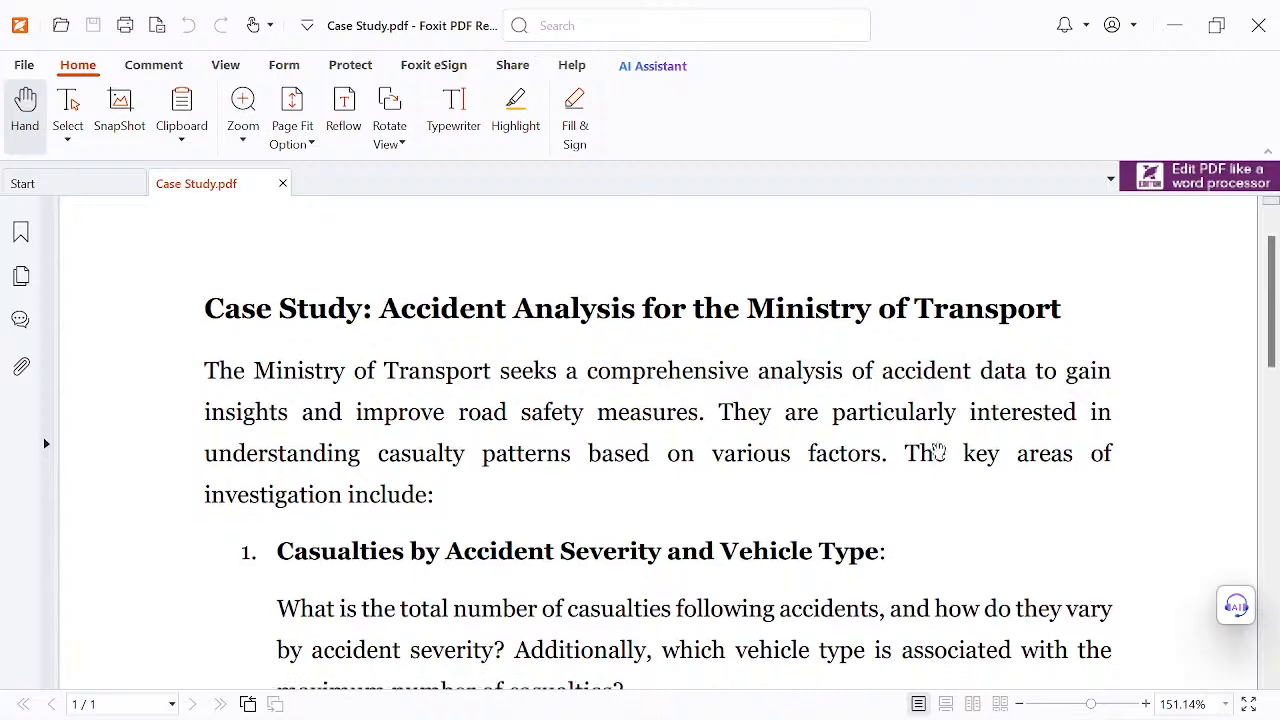
pyautogui.scroll(-1, 720, 480)
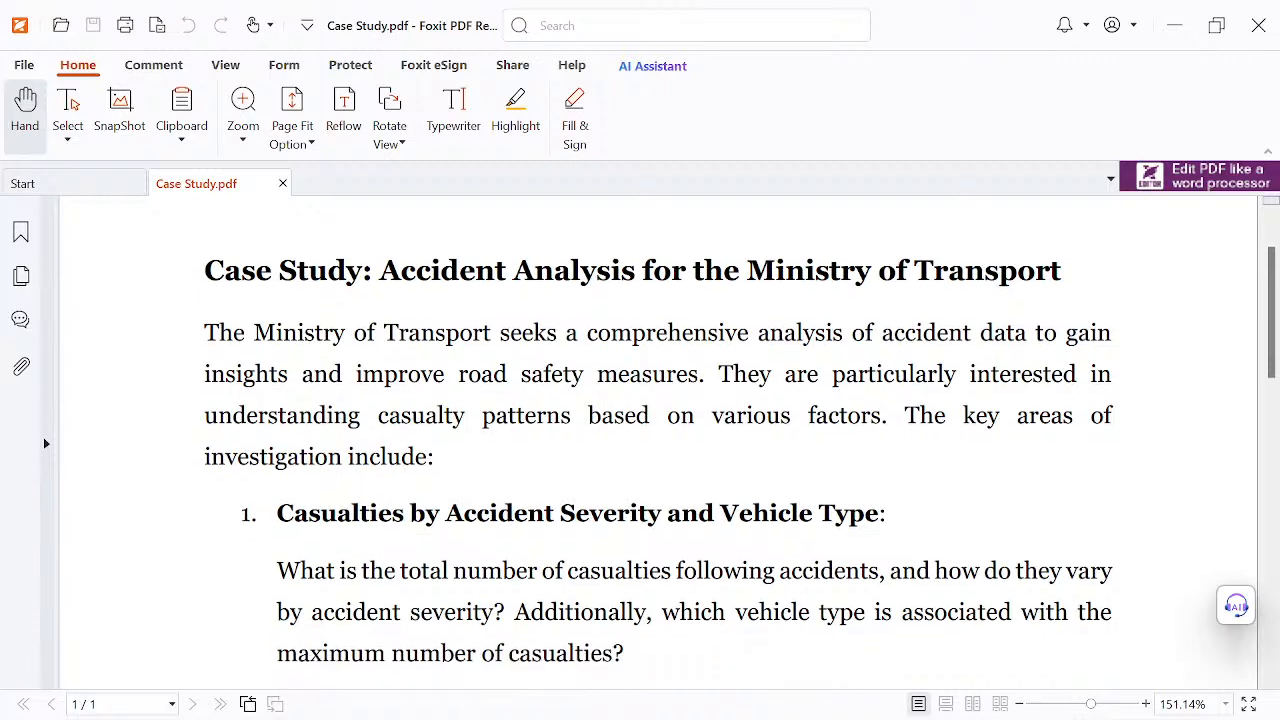
pyautogui.scroll(-2, 557, 526)
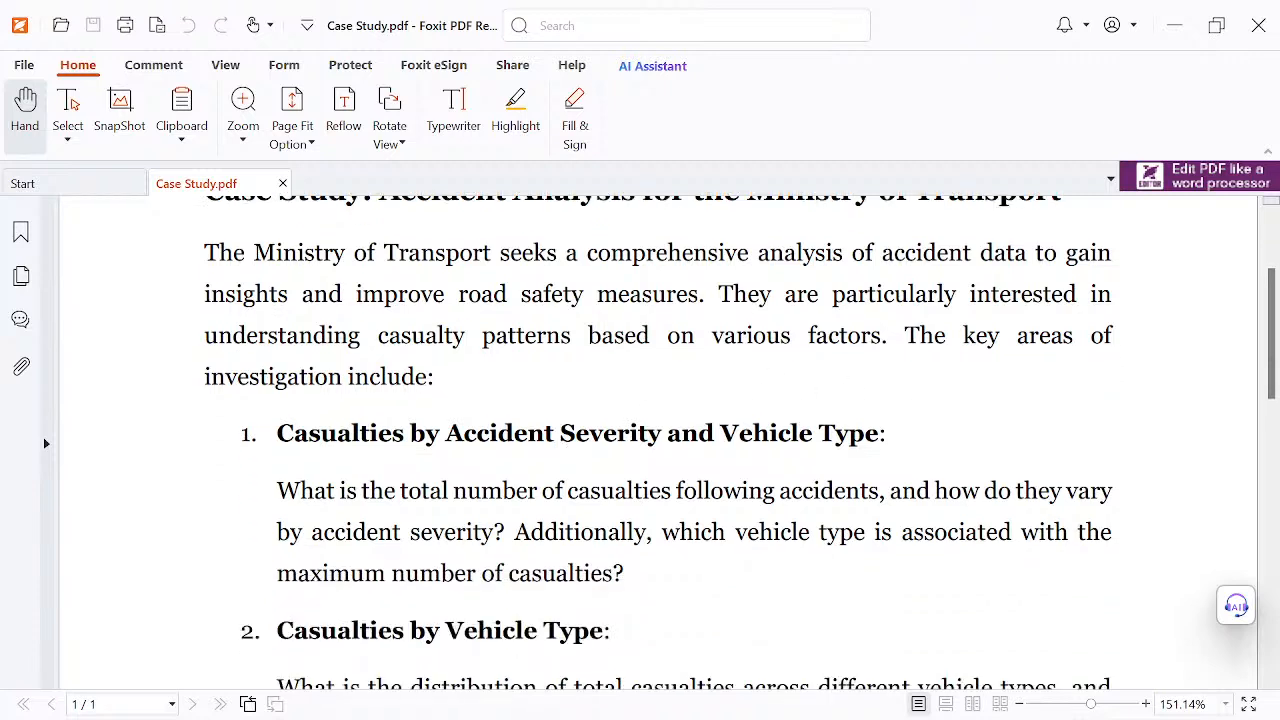
pyautogui.scroll(-1, 740, 442)
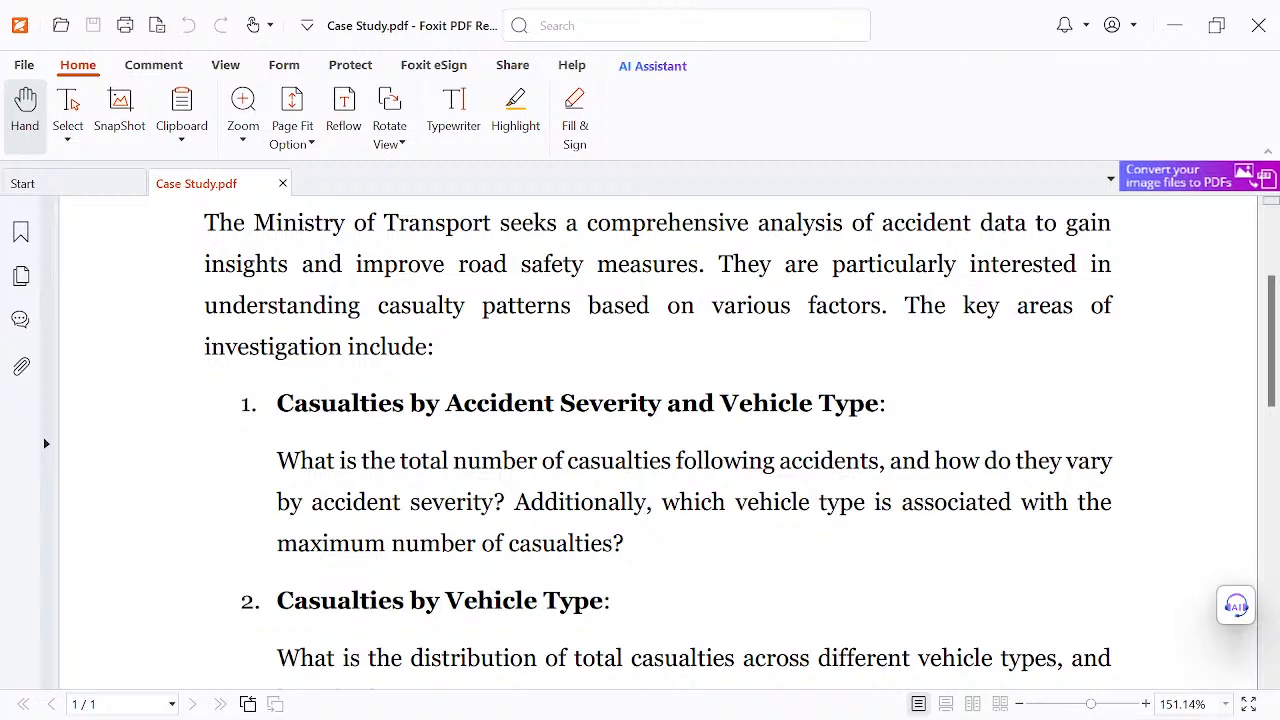
pyautogui.scroll(-1, 740, 441)
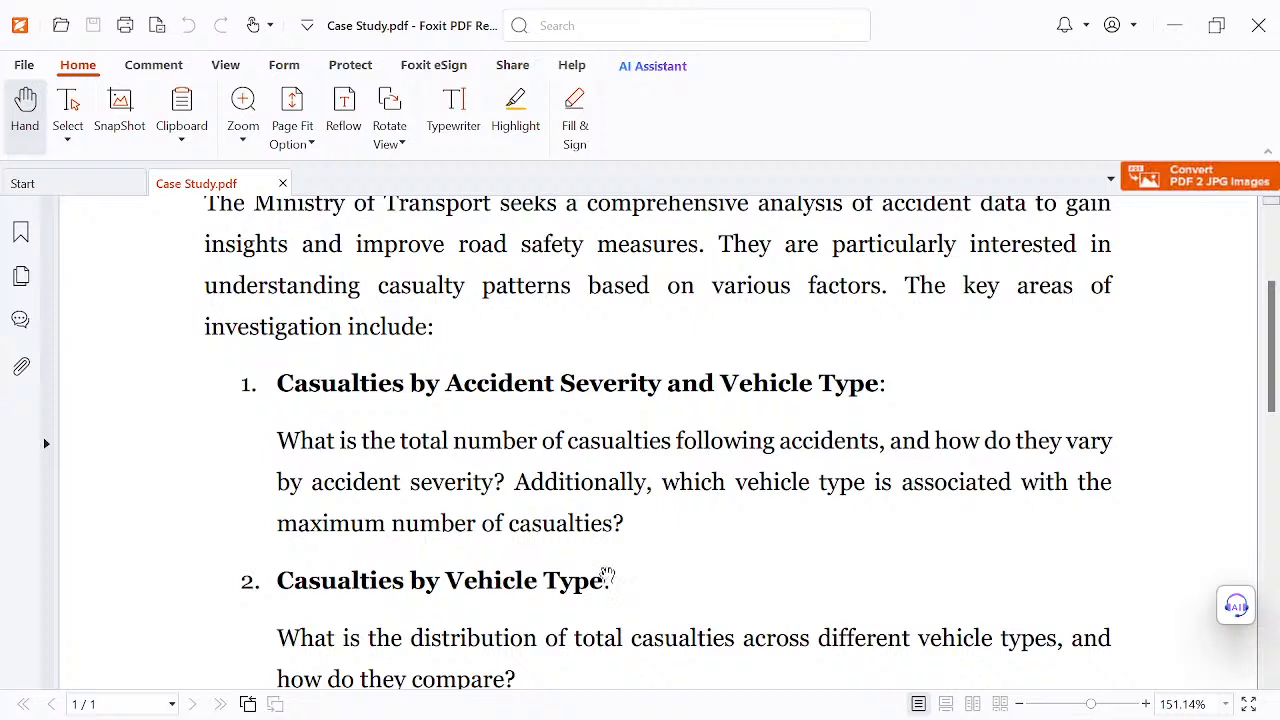
# - Read the remaining case study questions, covering vehicle type, monthly accident trend, road type, road surface condition and geographic area
pyautogui.scroll(-2, 583, 607)
pyautogui.scroll(-2, 670, 560)
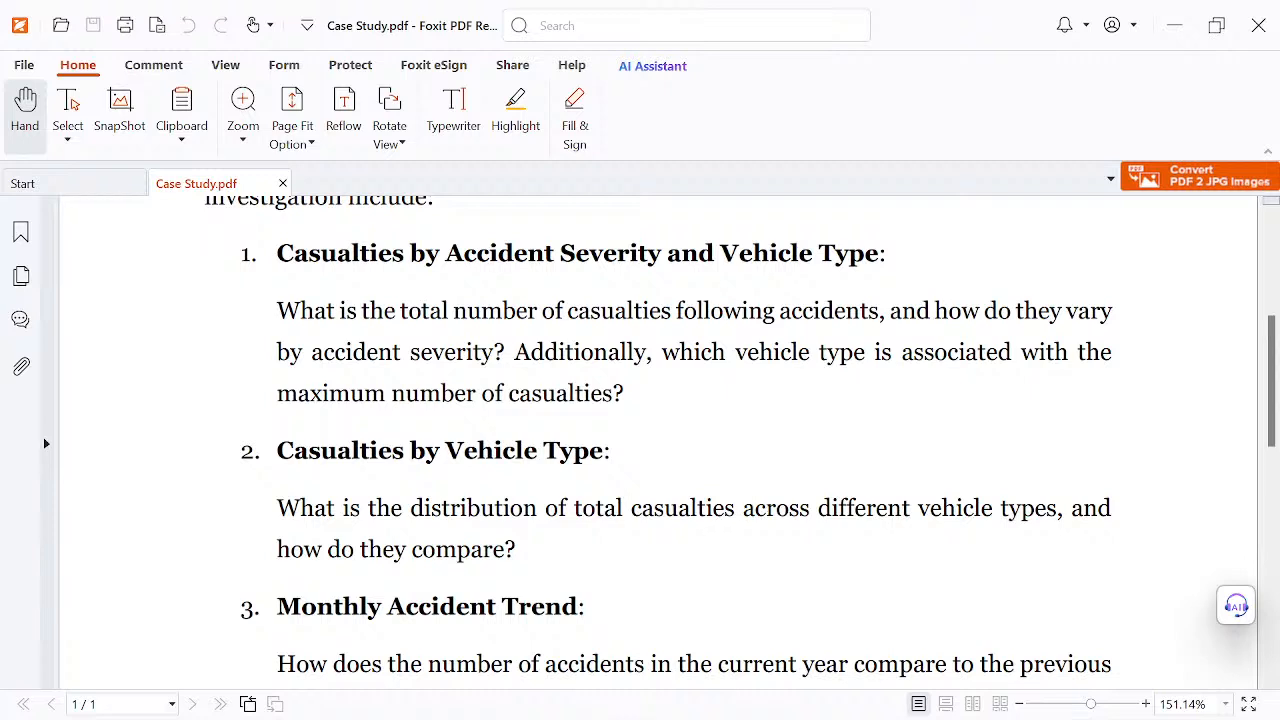
pyautogui.scroll(-2, 677, 575)
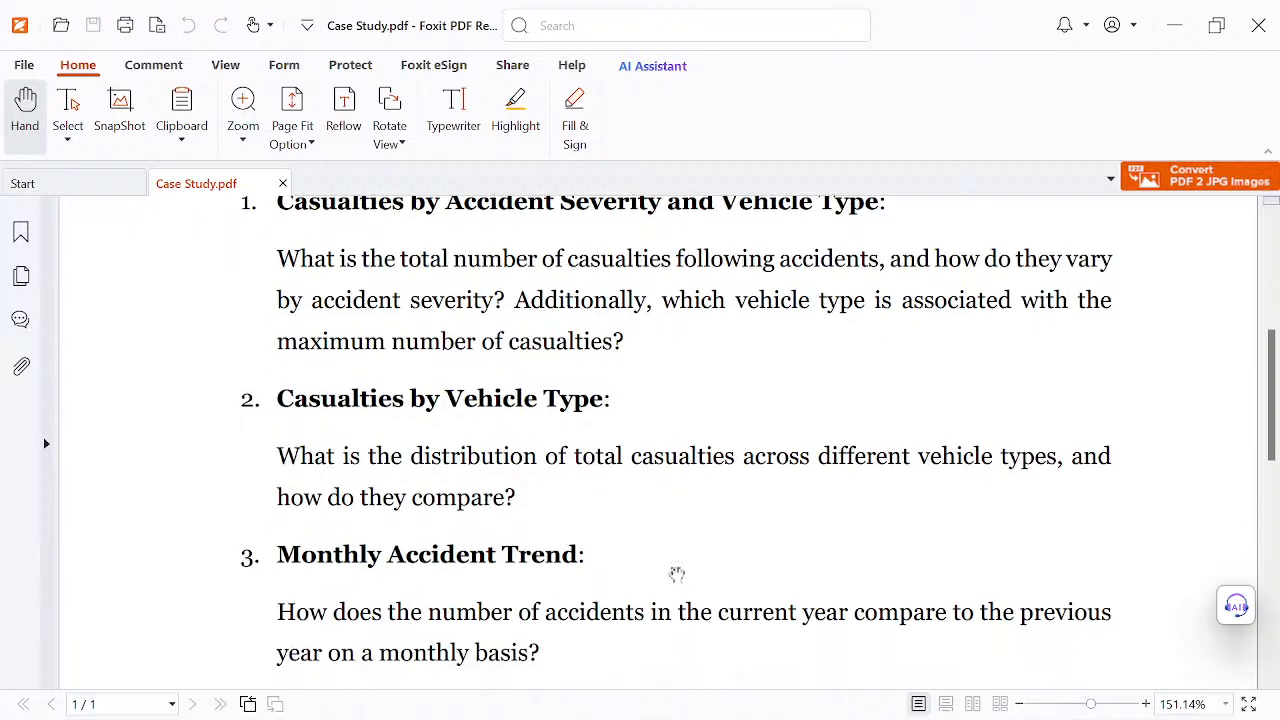
pyautogui.scroll(-1, 677, 440)
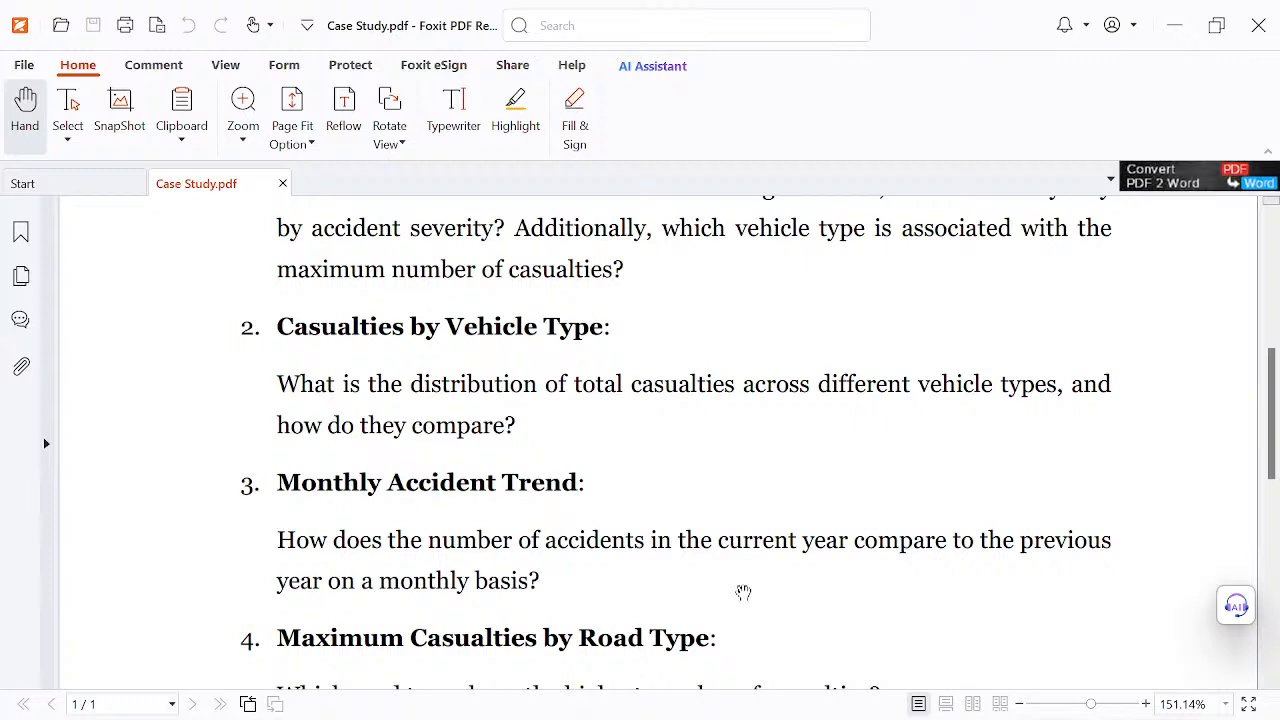
pyautogui.scroll(-3, 743, 592)
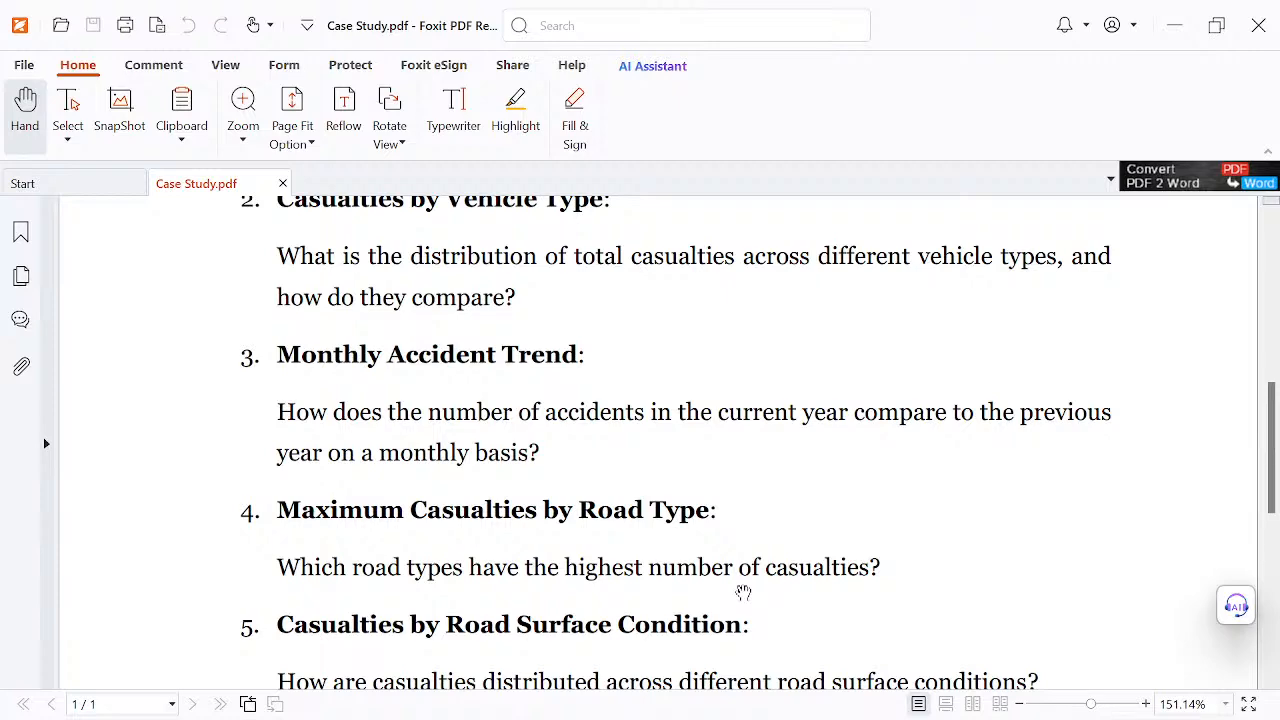
pyautogui.scroll(-2, 725, 457)
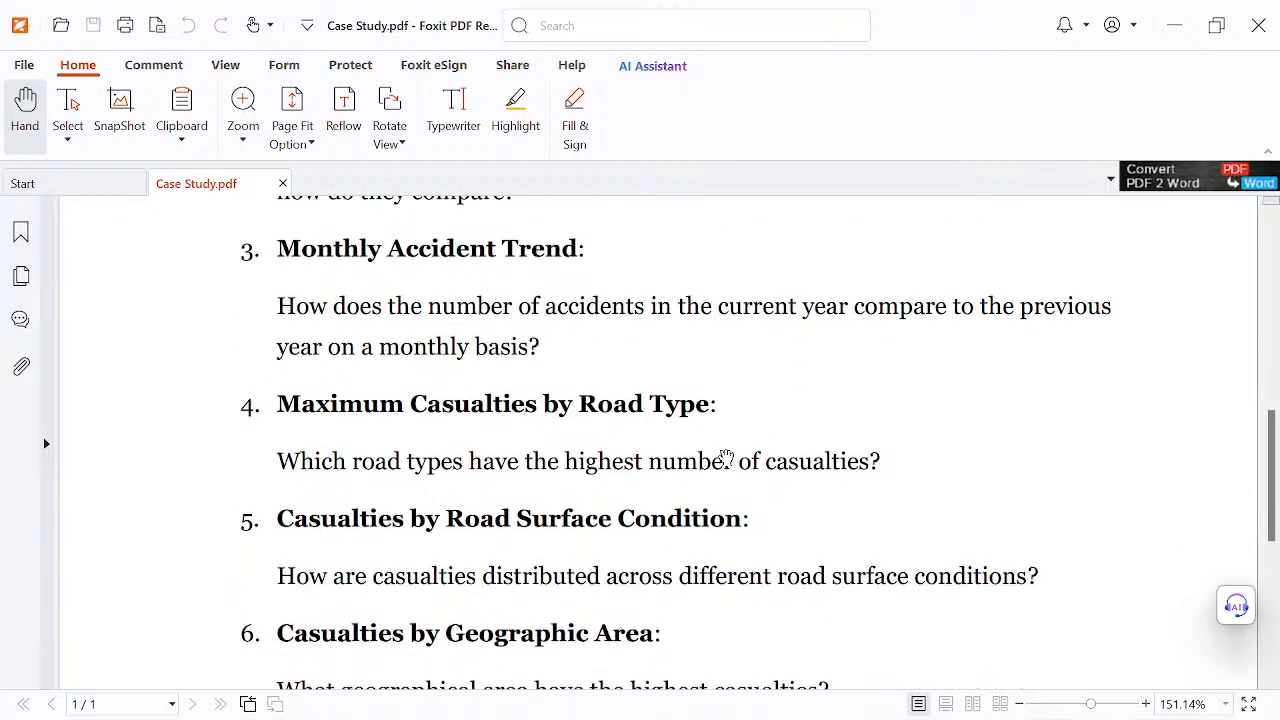
pyautogui.scroll(10, 727, 457)
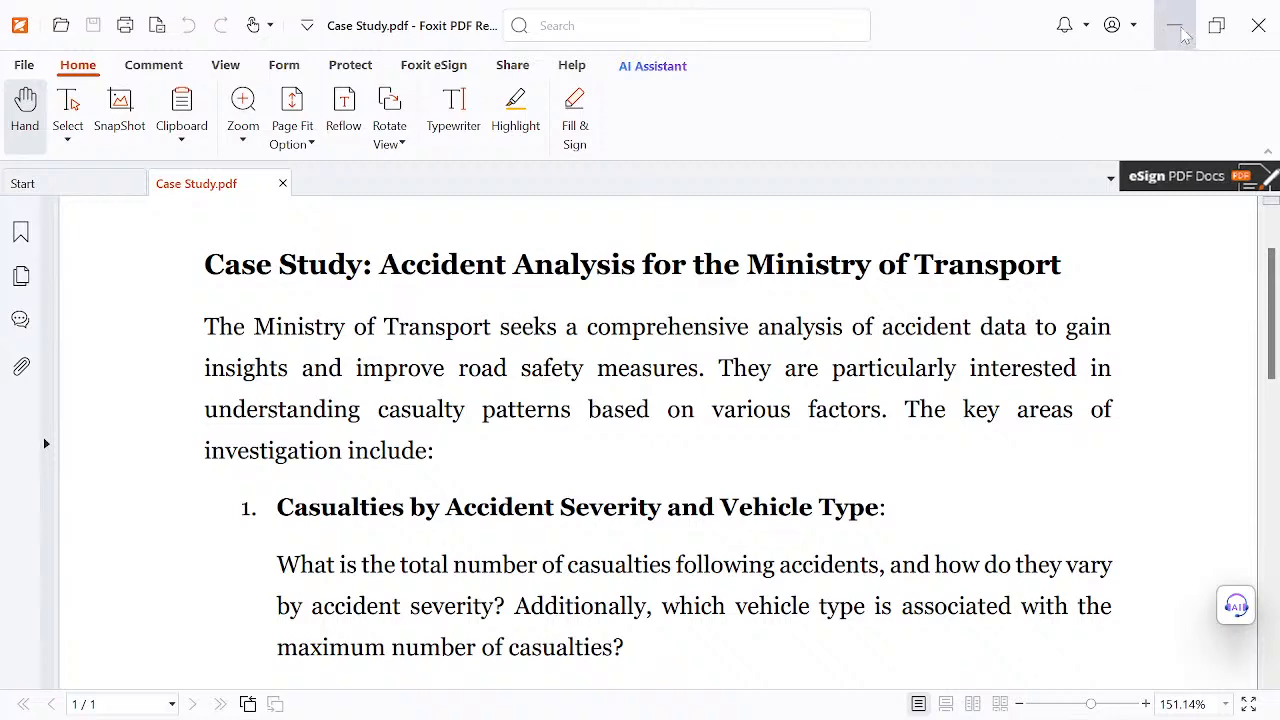
# - Return to the Excel workbook and examine the Data Sheet's rows and its columns up to the carriageway hazards and longitude fields
pyautogui.click(1175, 25)
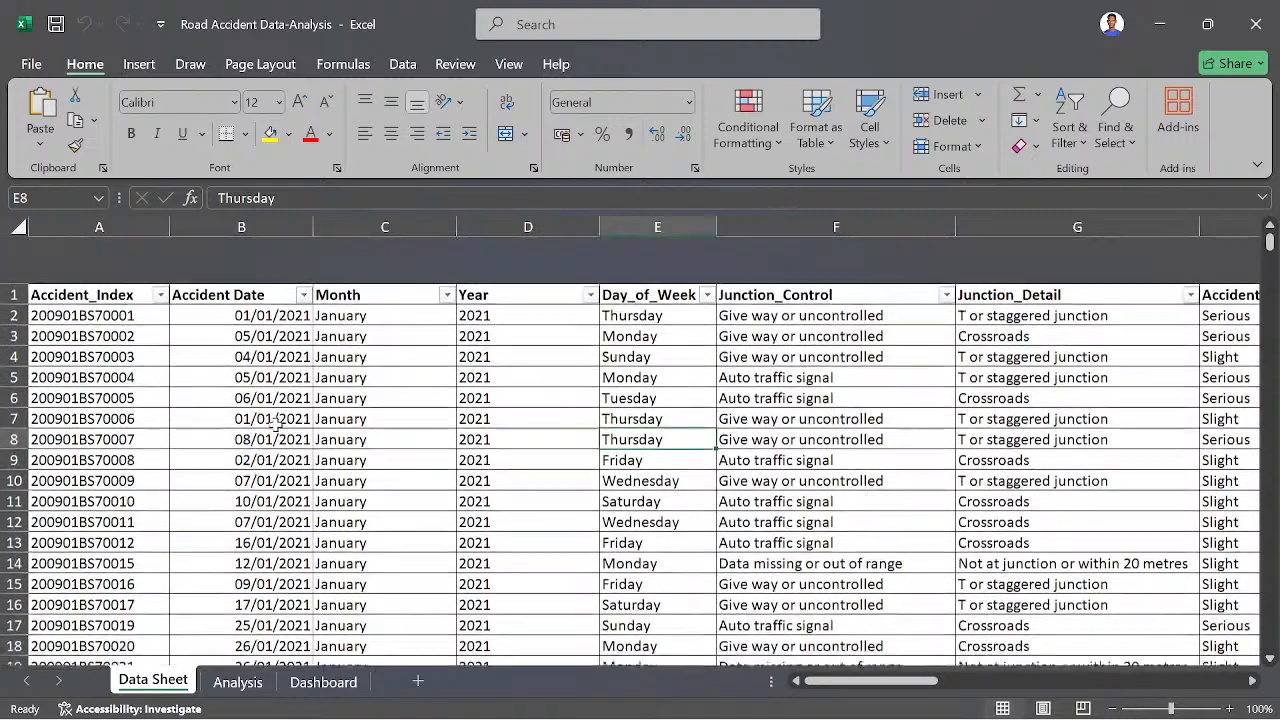
pyautogui.scroll(-2, 275, 426)
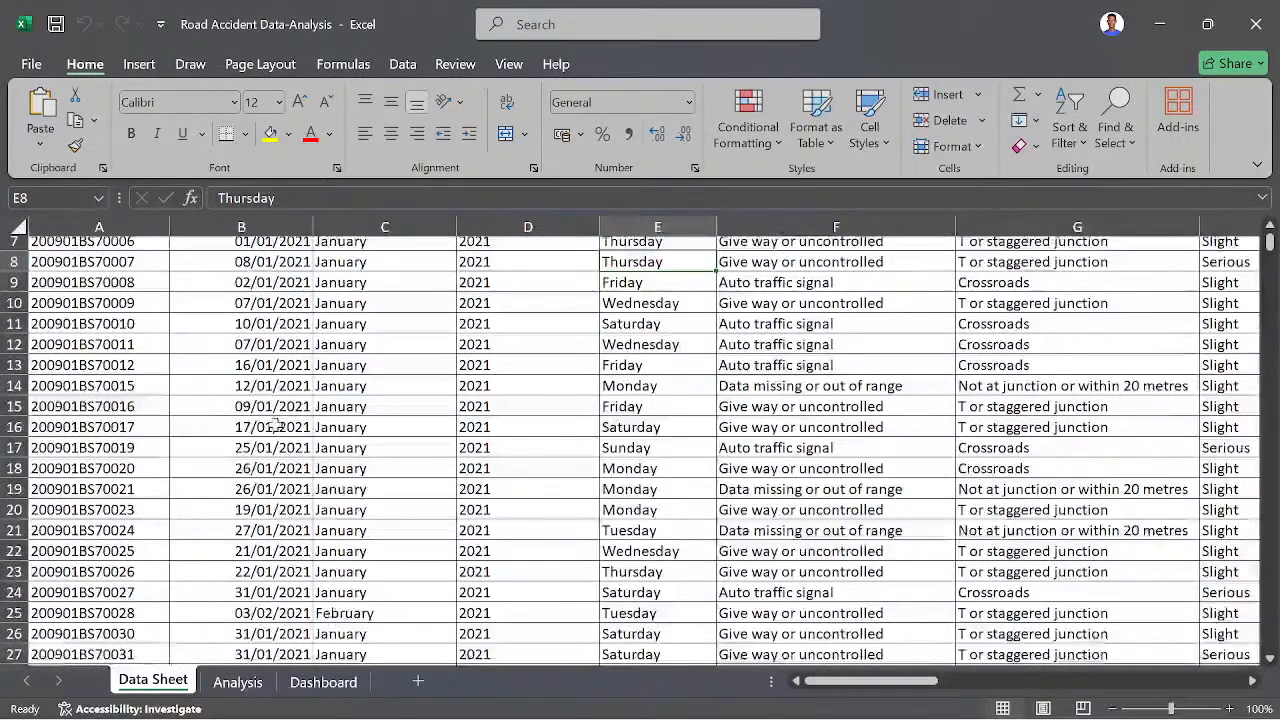
pyautogui.scroll(-7, 275, 426)
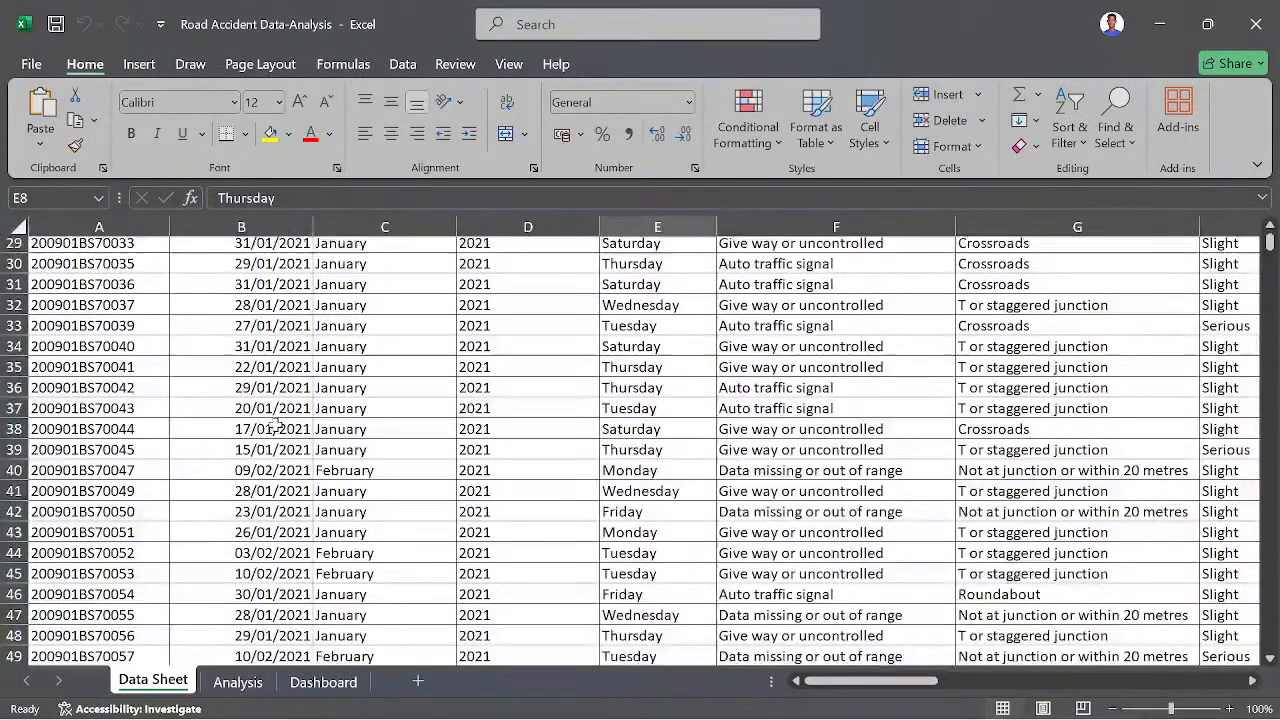
pyautogui.scroll(9, 275, 426)
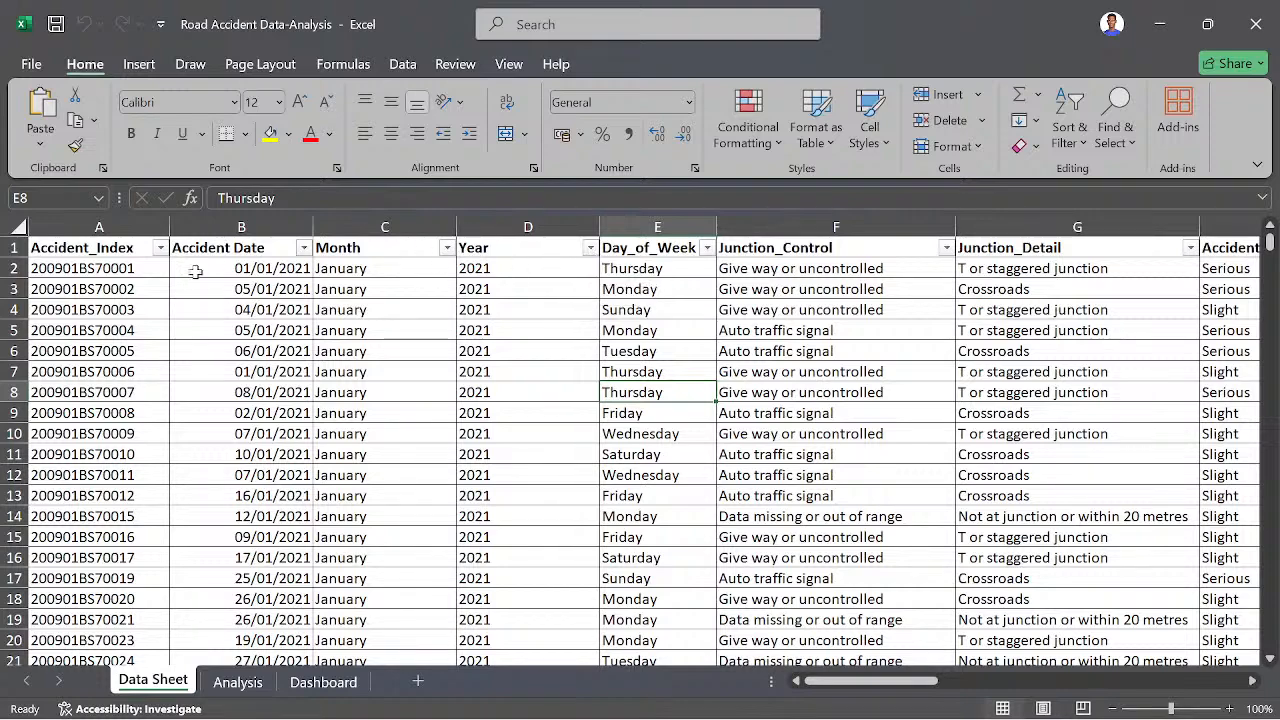
pyautogui.hscroll(5, 662, 263)
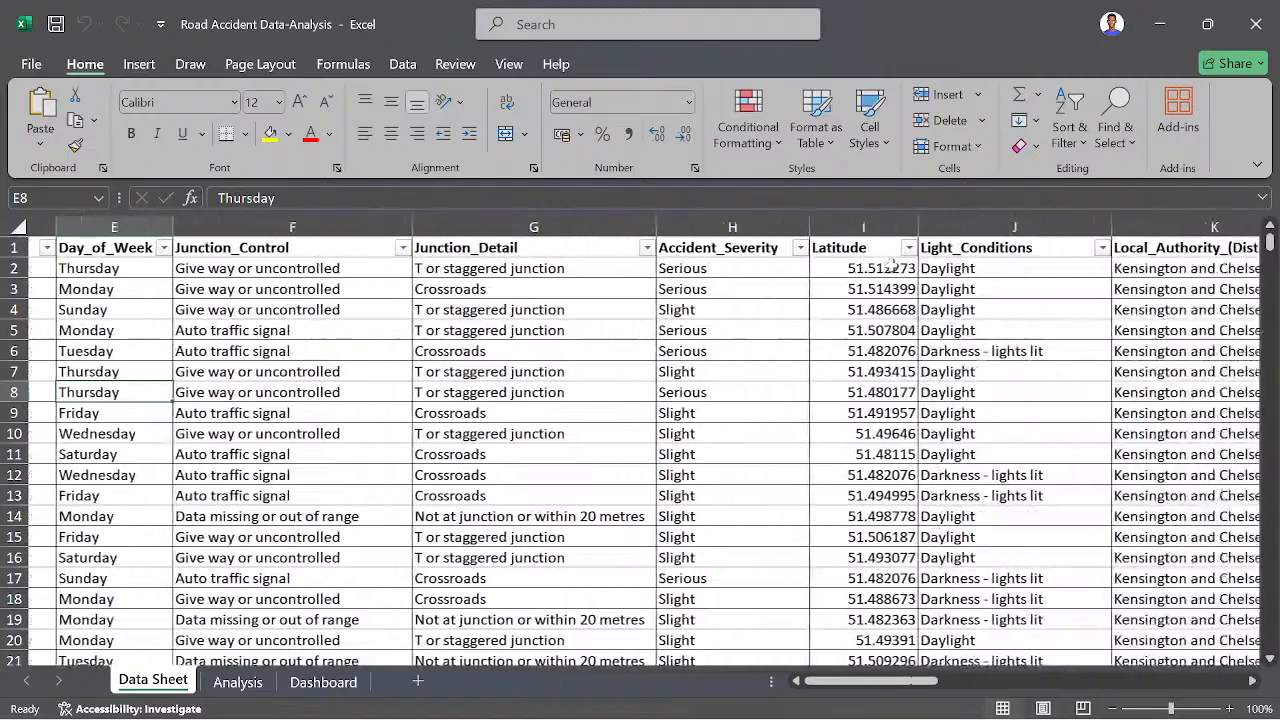
pyautogui.hscroll(4, 889, 266)
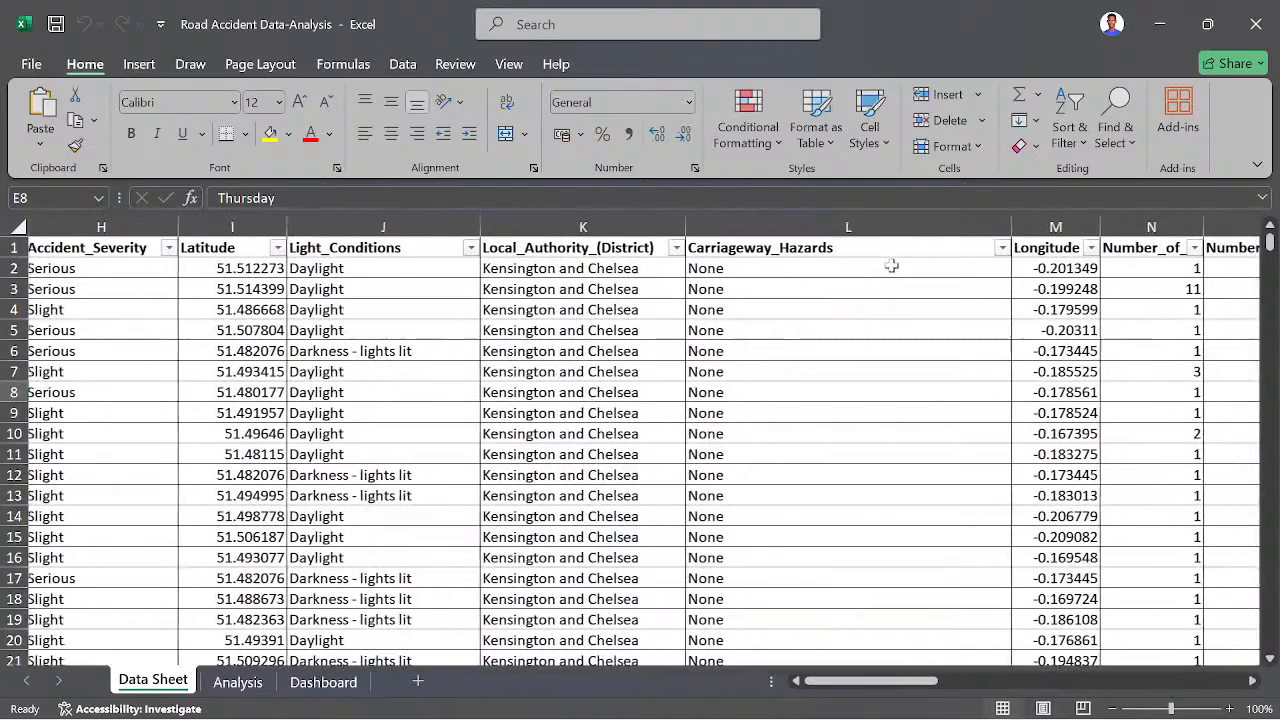
pyautogui.hscroll(-3, 891, 266)
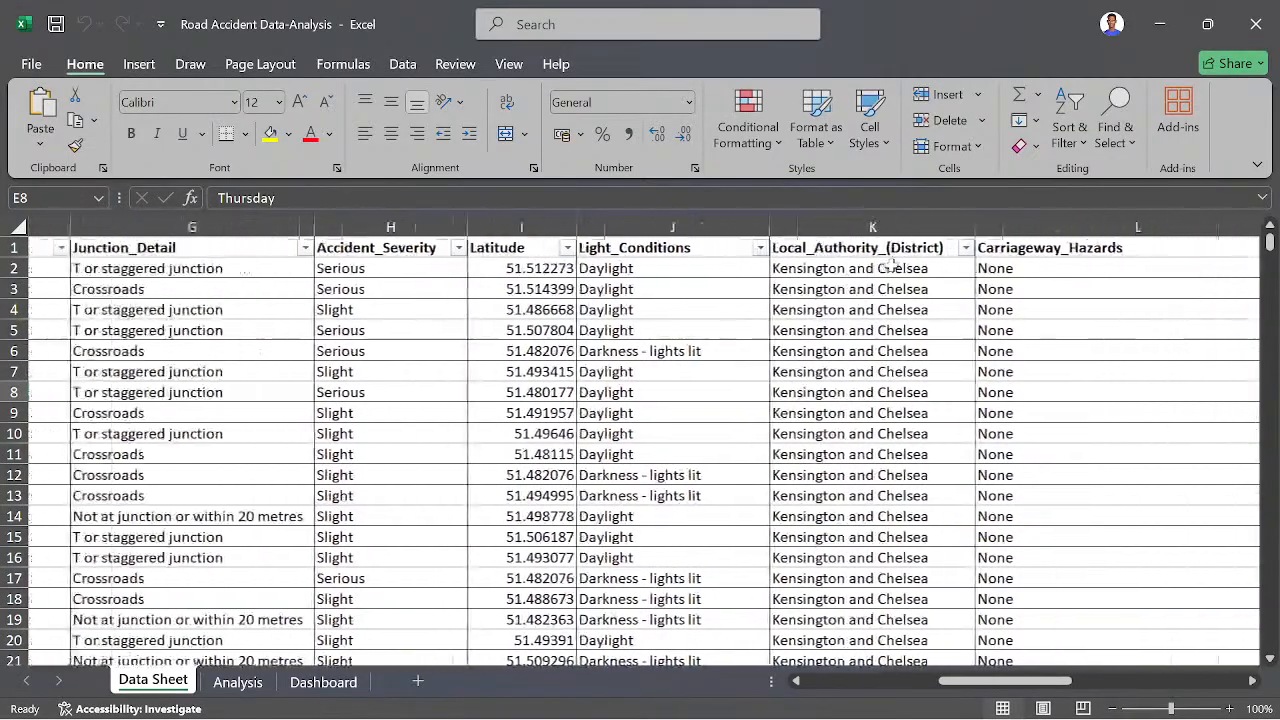
pyautogui.hscroll(-5, 891, 266)
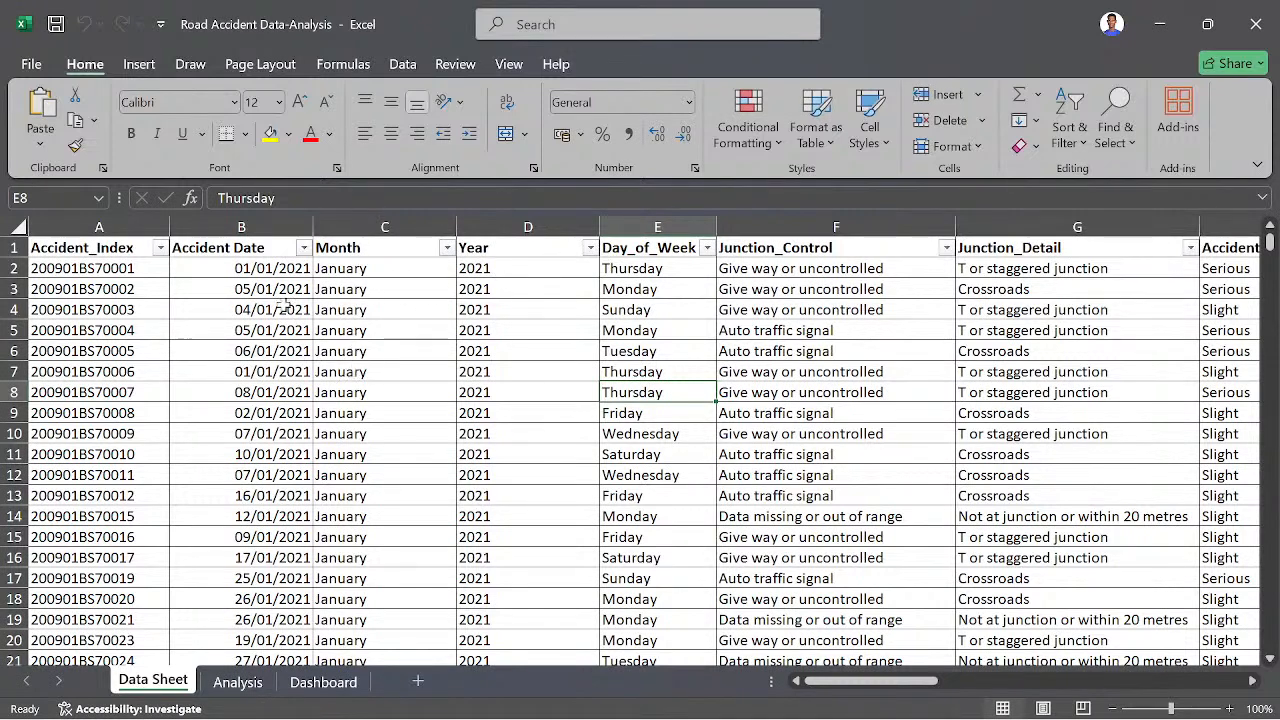
# - Review the existing pivot tables, casualty percentages and monthly chart on the Analysis sheet
pyautogui.click(238, 684)
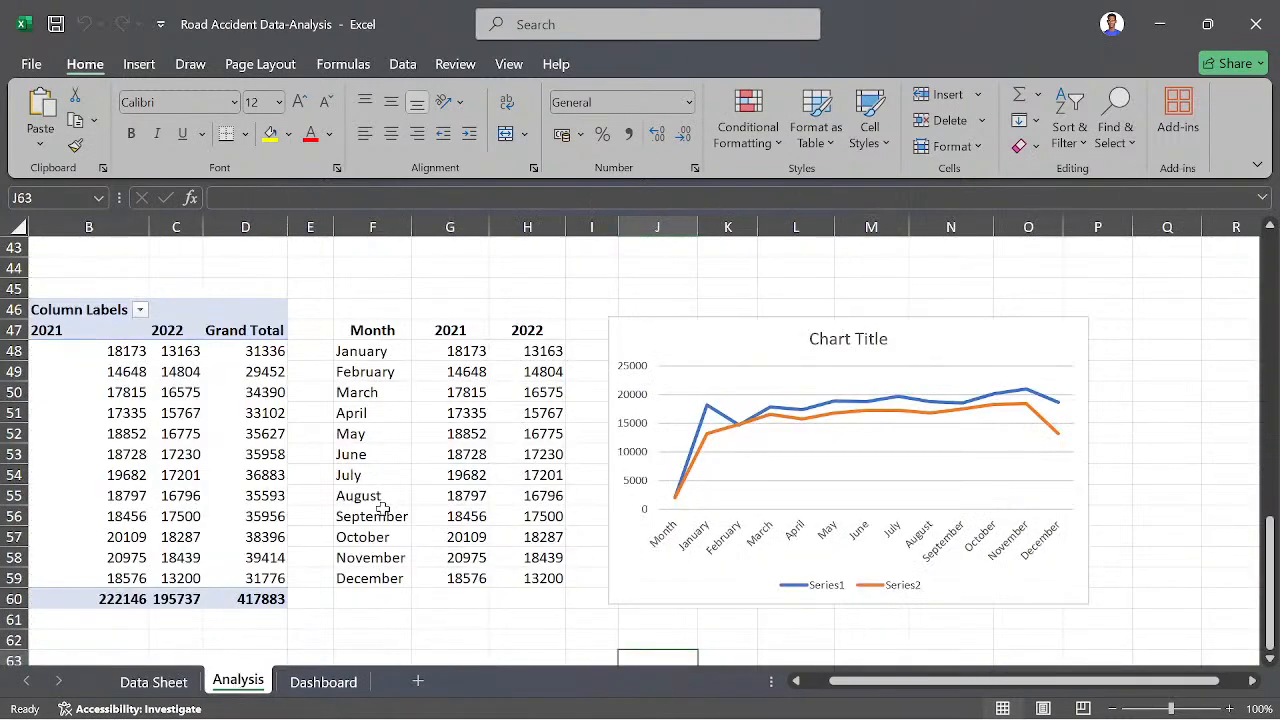
pyautogui.scroll(-2, 383, 509)
pyautogui.scroll(16, 383, 509)
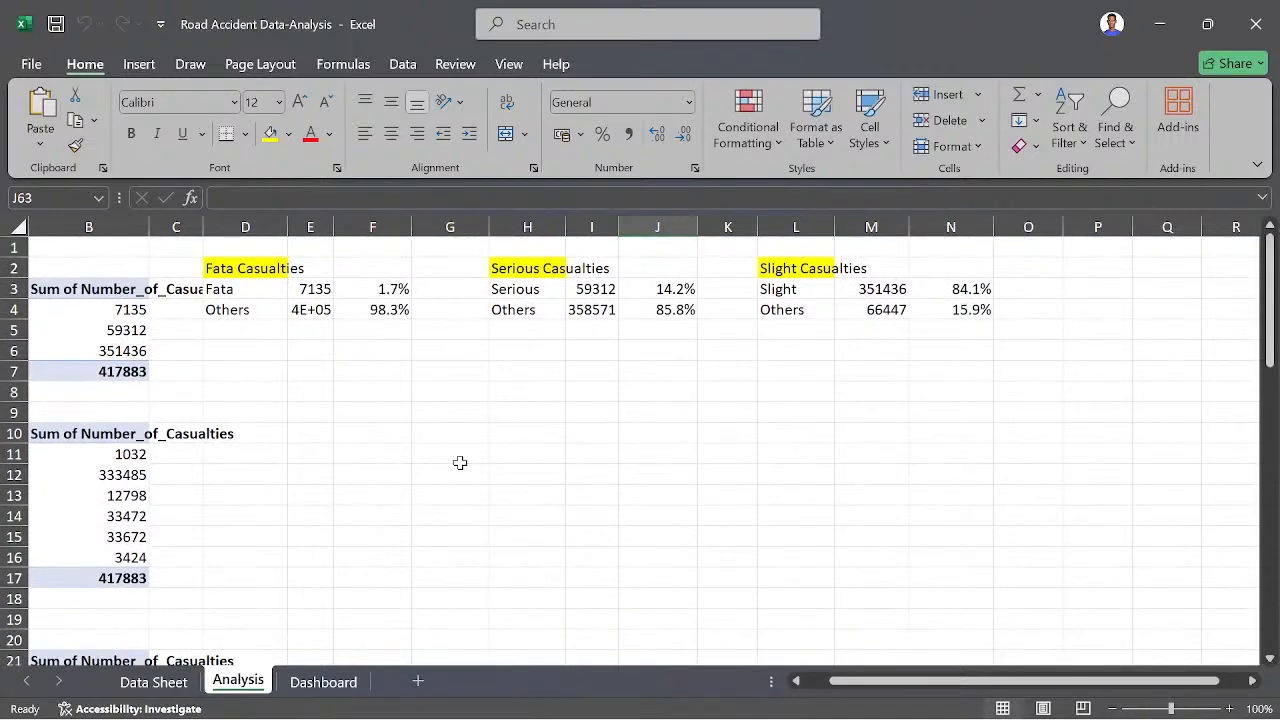
pyautogui.scroll(-3, 460, 462)
pyautogui.hscroll(-3, 460, 462)
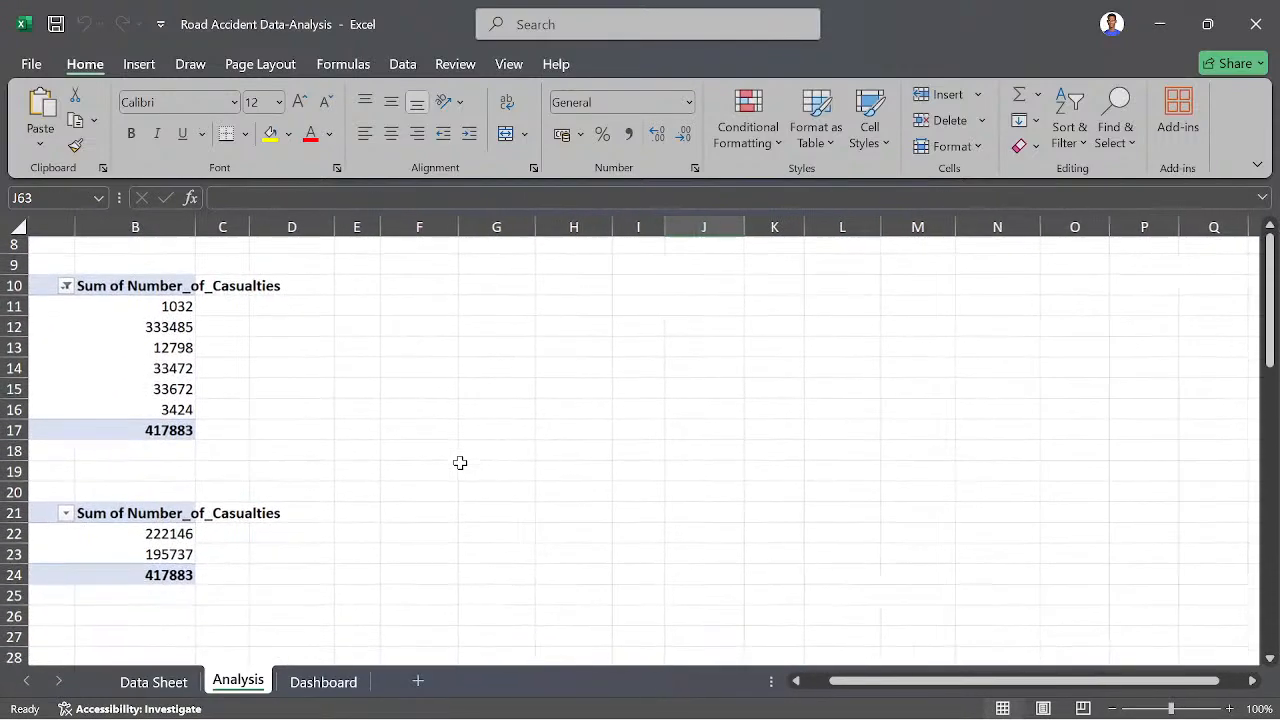
pyautogui.scroll(3, 301, 486)
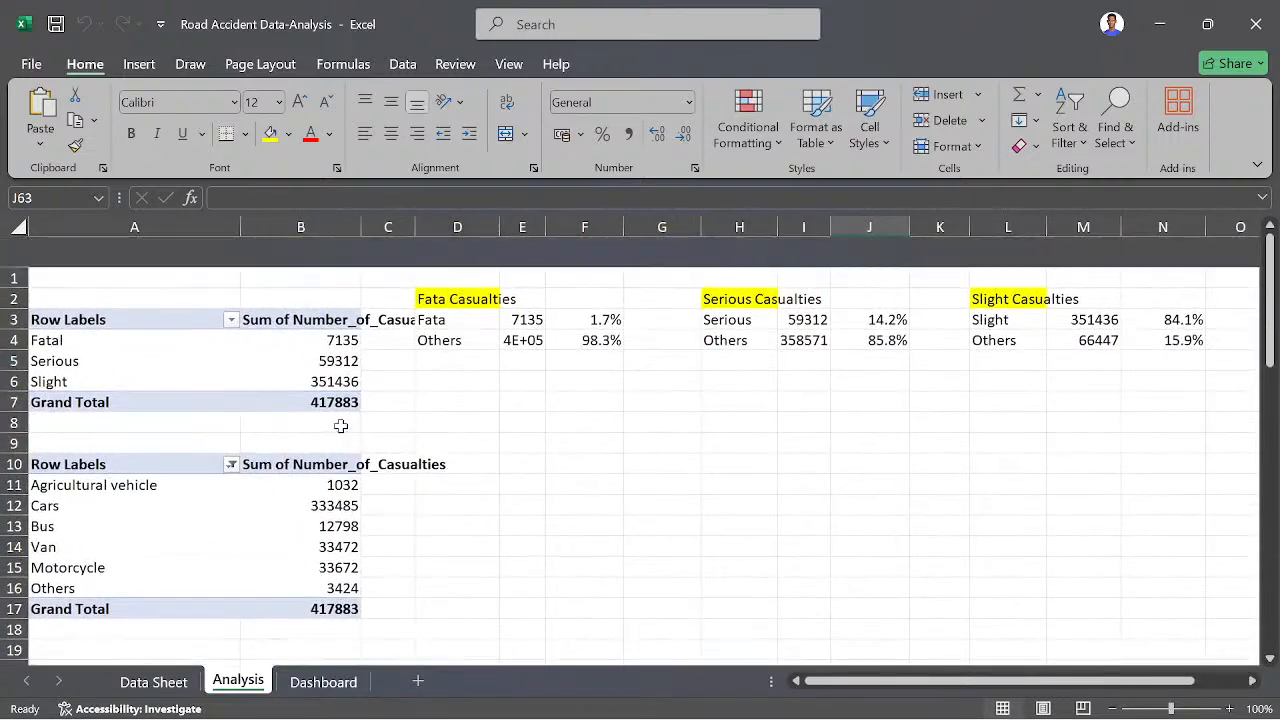
pyautogui.rightClick(248, 686)
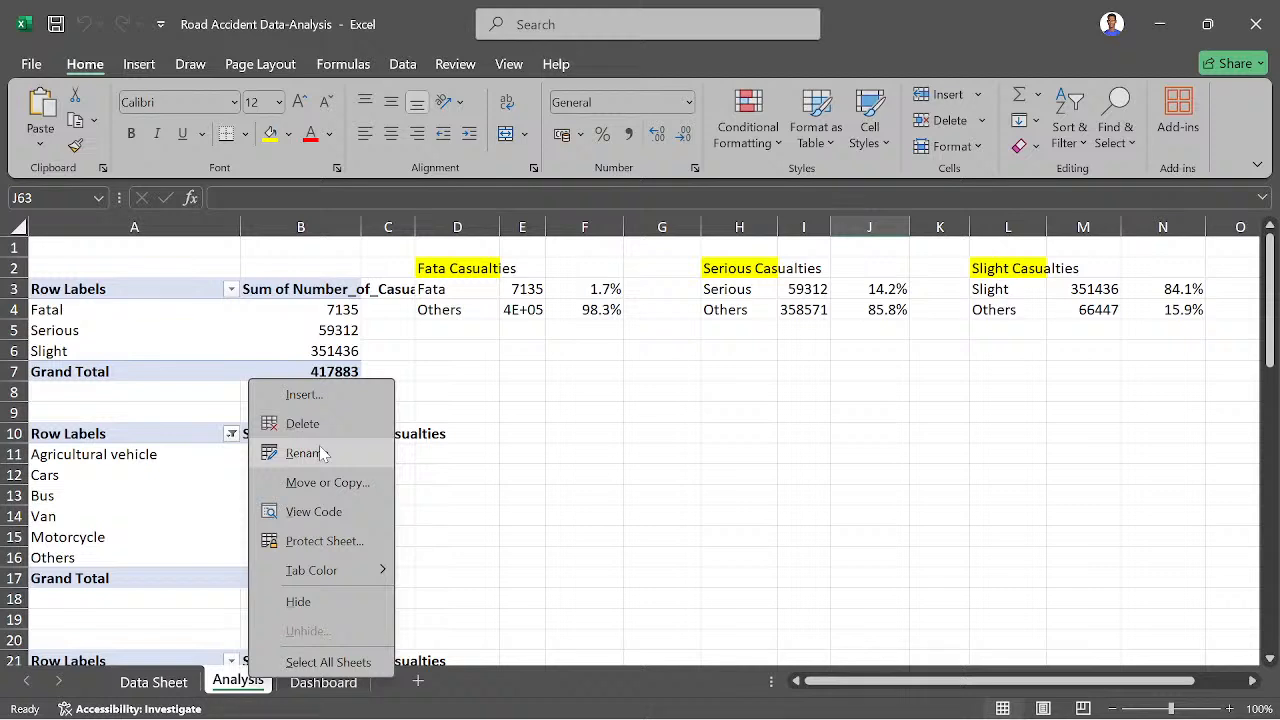
pyautogui.click(320, 454)
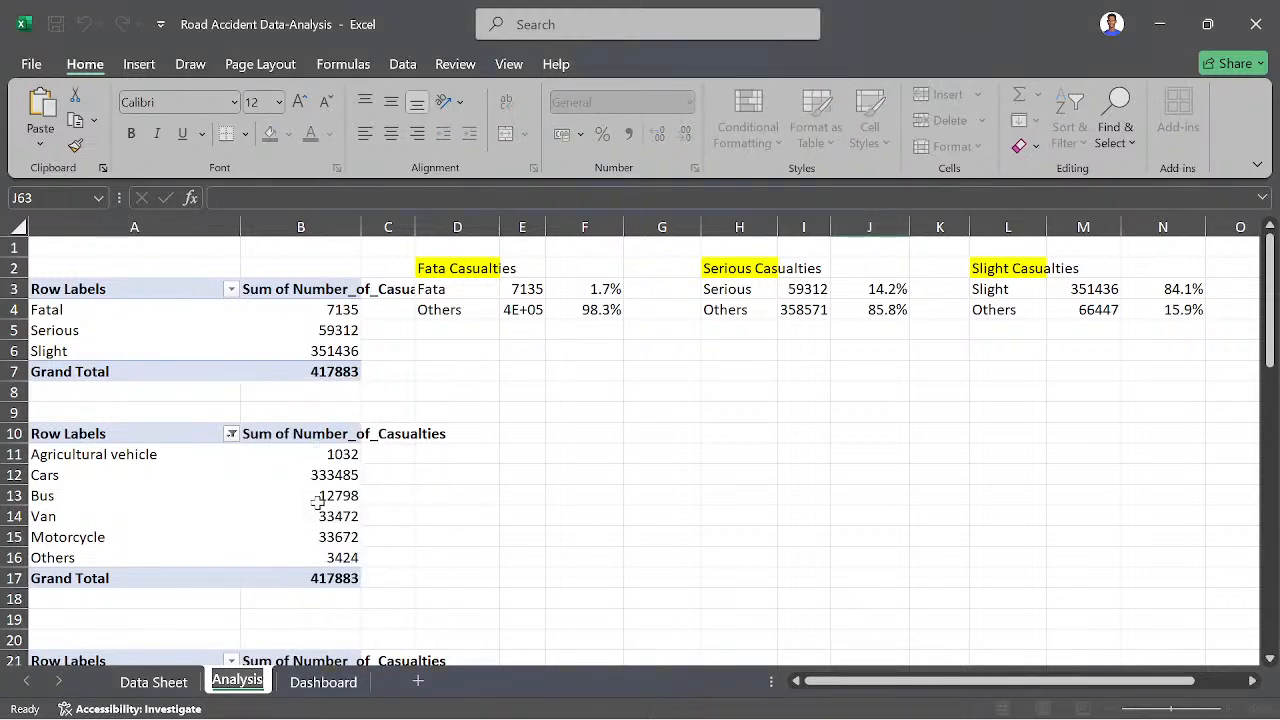
pyautogui.click(319, 622)
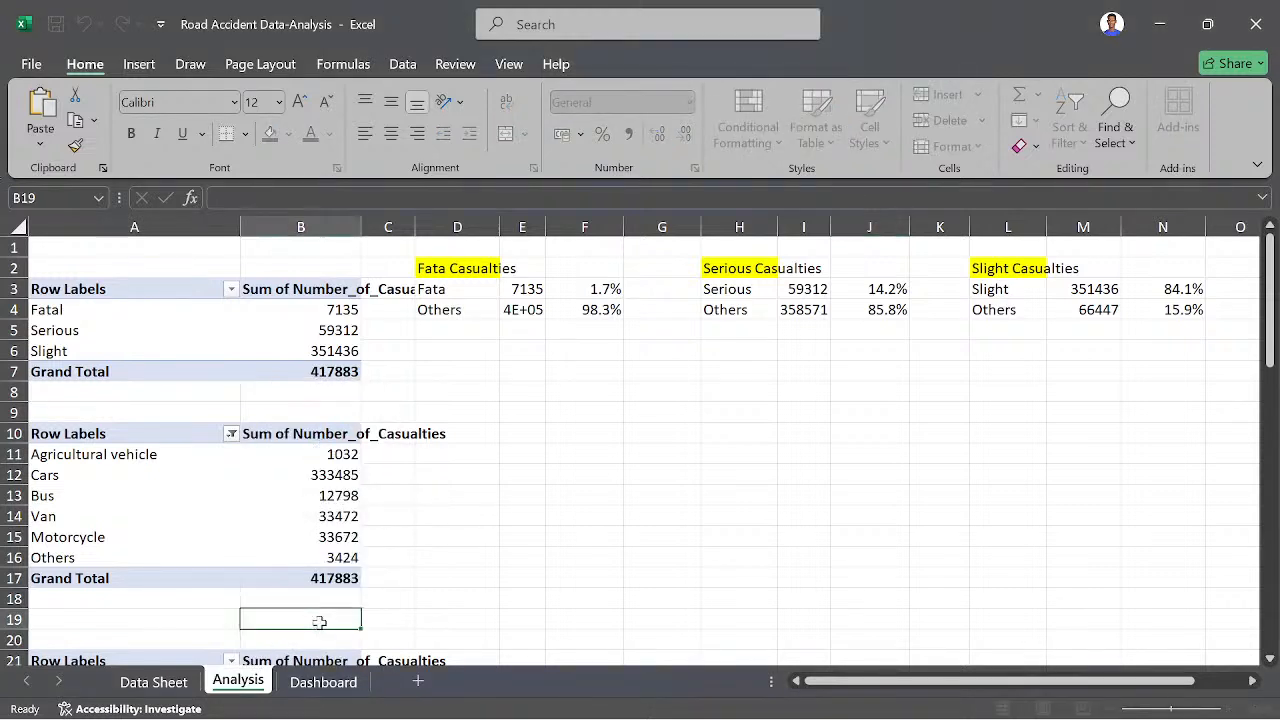
# - Delete the existing Analysis sheet from the workbook and confirm its removal
pyautogui.rightClick(248, 686)
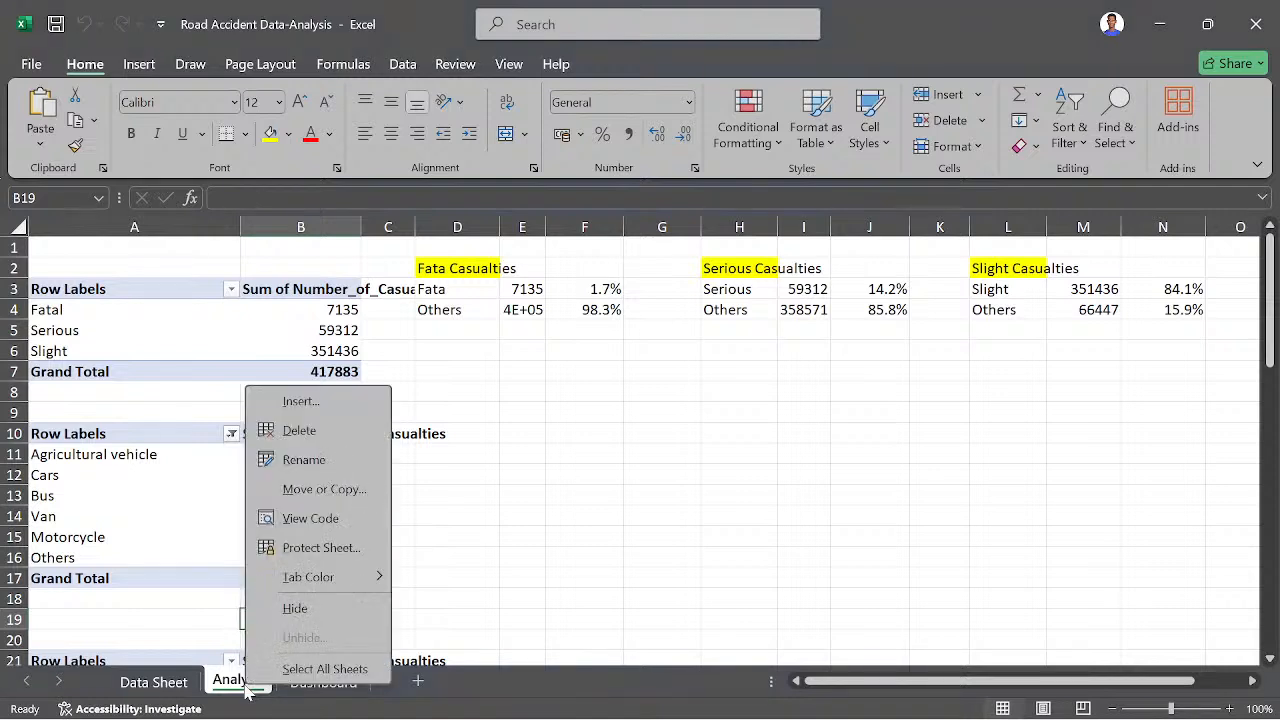
pyautogui.click(305, 432)
pyautogui.click(606, 426)
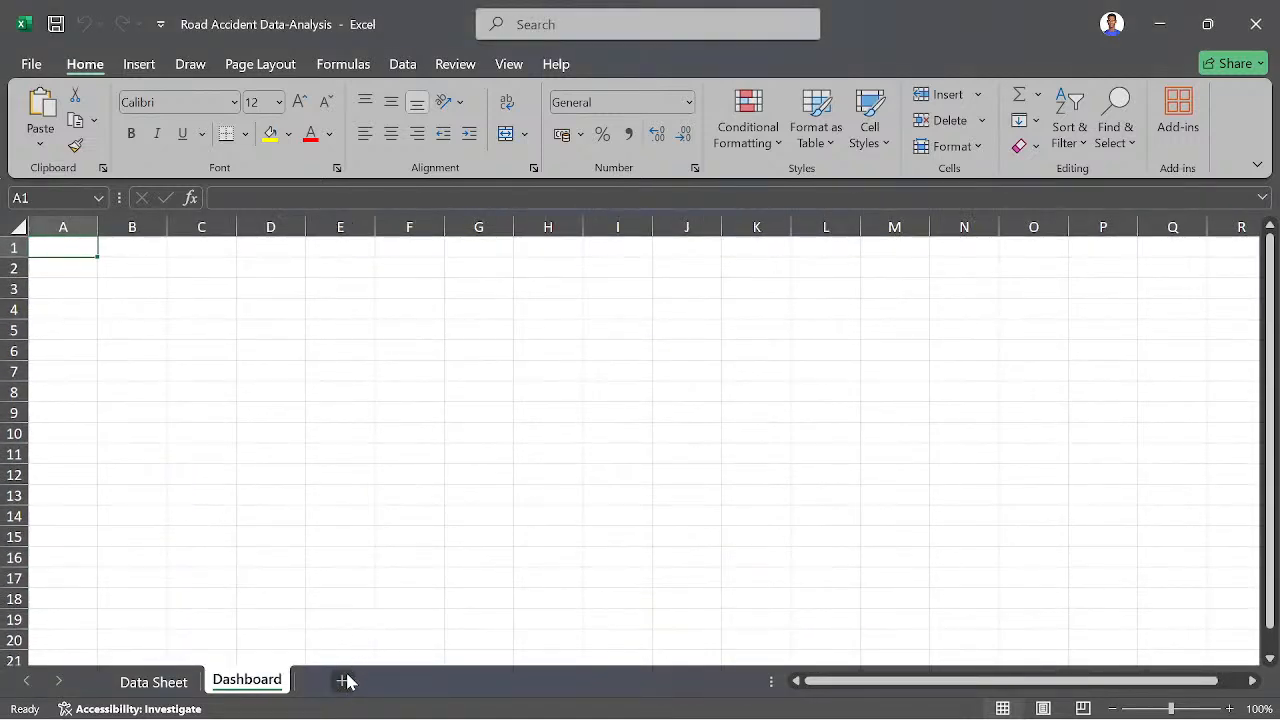
# - Create a pivot table from the Data Sheet on a new sheet named Analysis, with the sum of Number_of_Casualties as its values
pyautogui.click(160, 682)
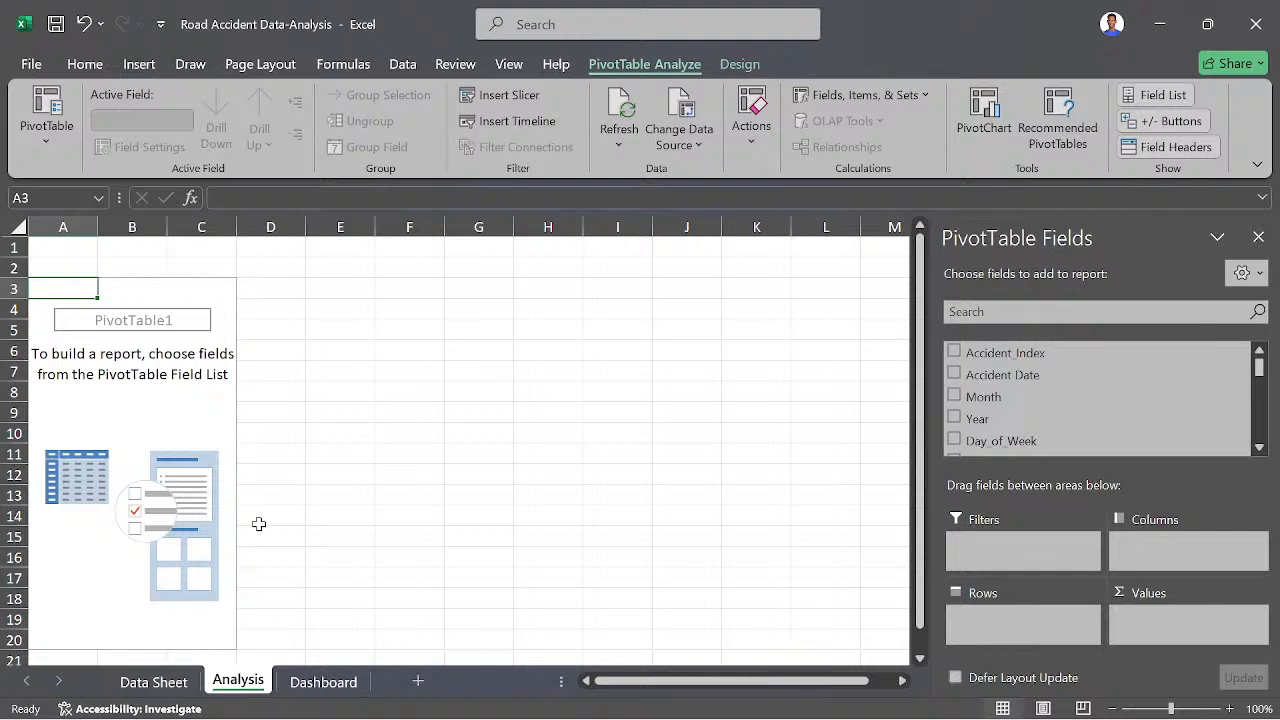
pyautogui.scroll(-5, 1068, 428)
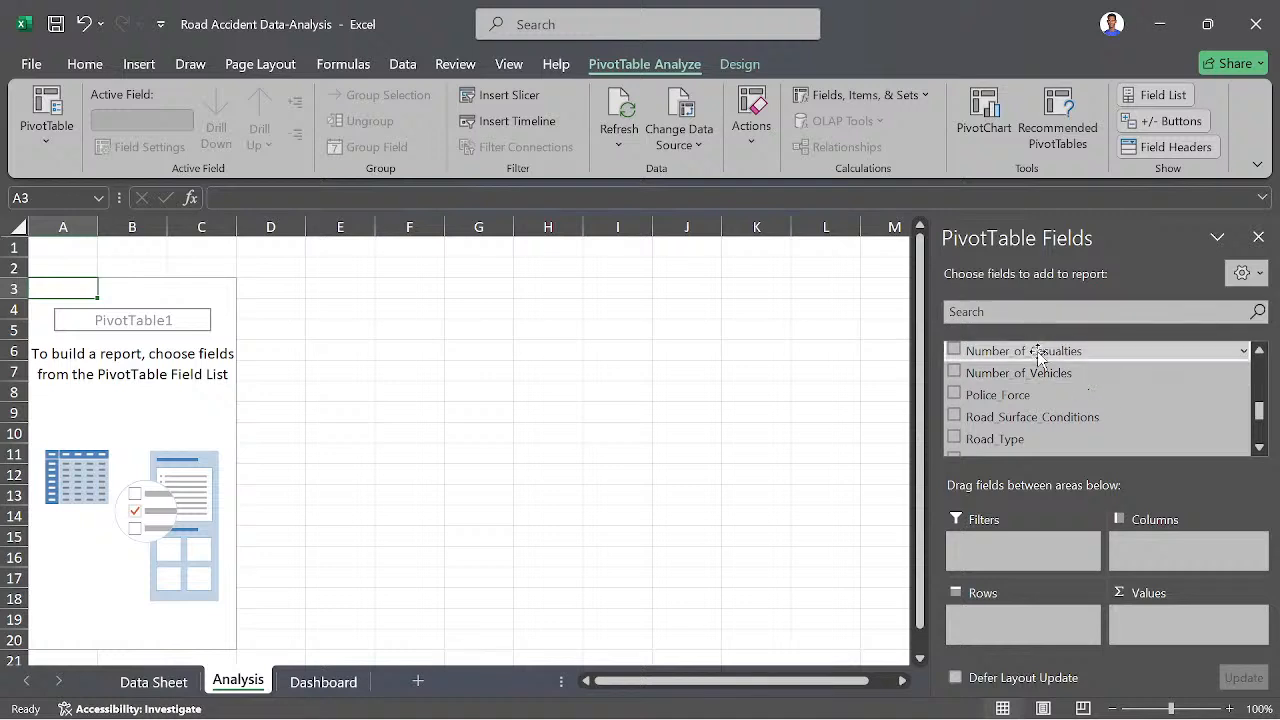
pyautogui.moveTo(1030, 352); pyautogui.dragTo(1170, 628)
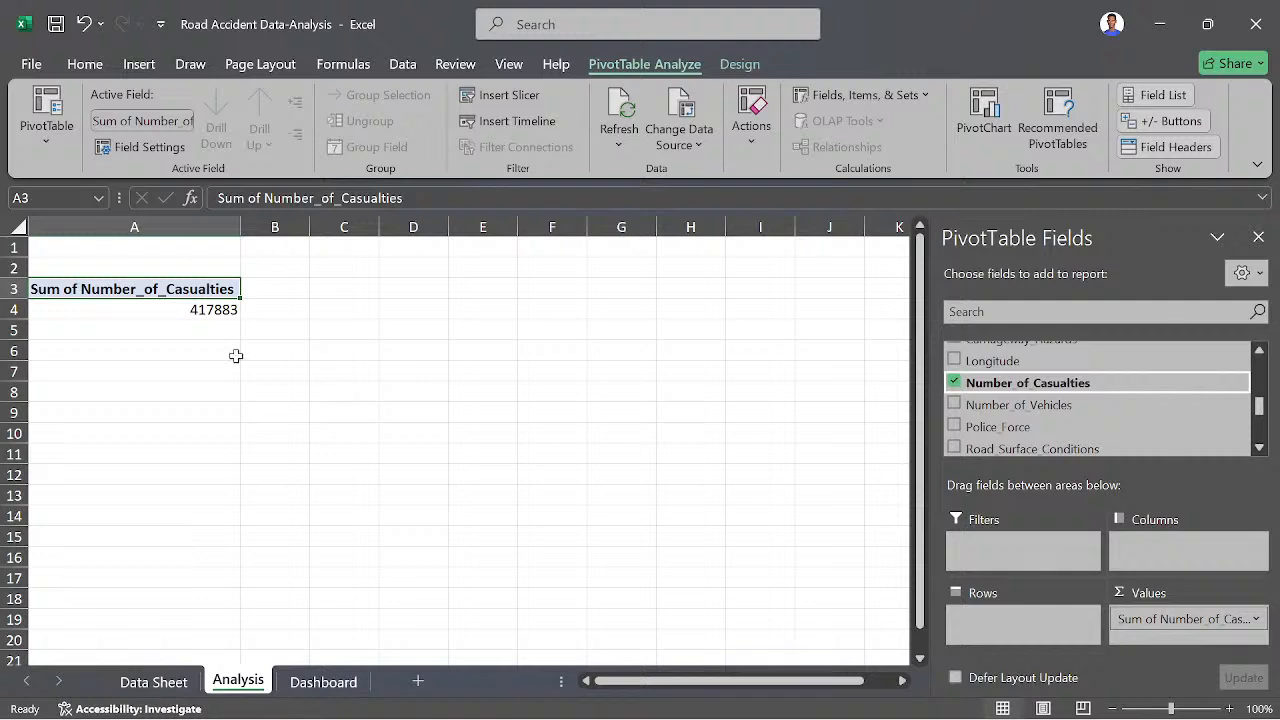
# - Break the pivot table's casualties down by Accident_Severity in rows
pyautogui.moveTo(204, 311)
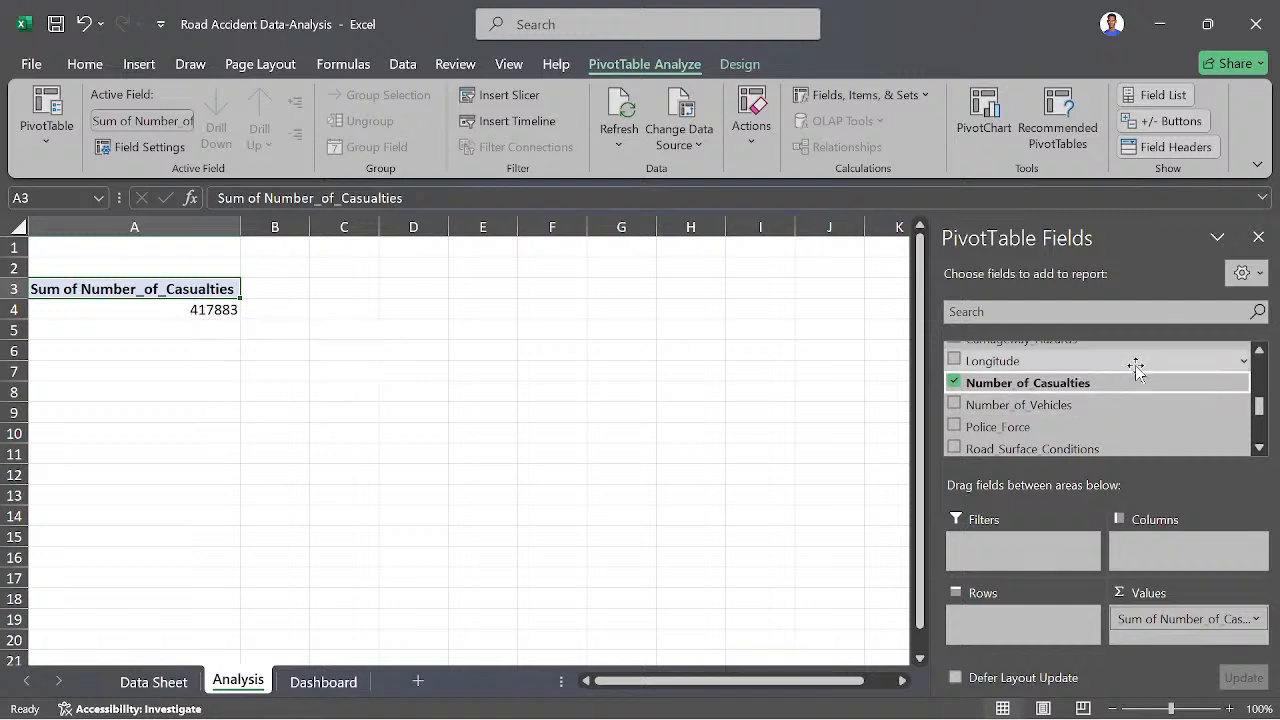
pyautogui.scroll(1, 1046, 397)
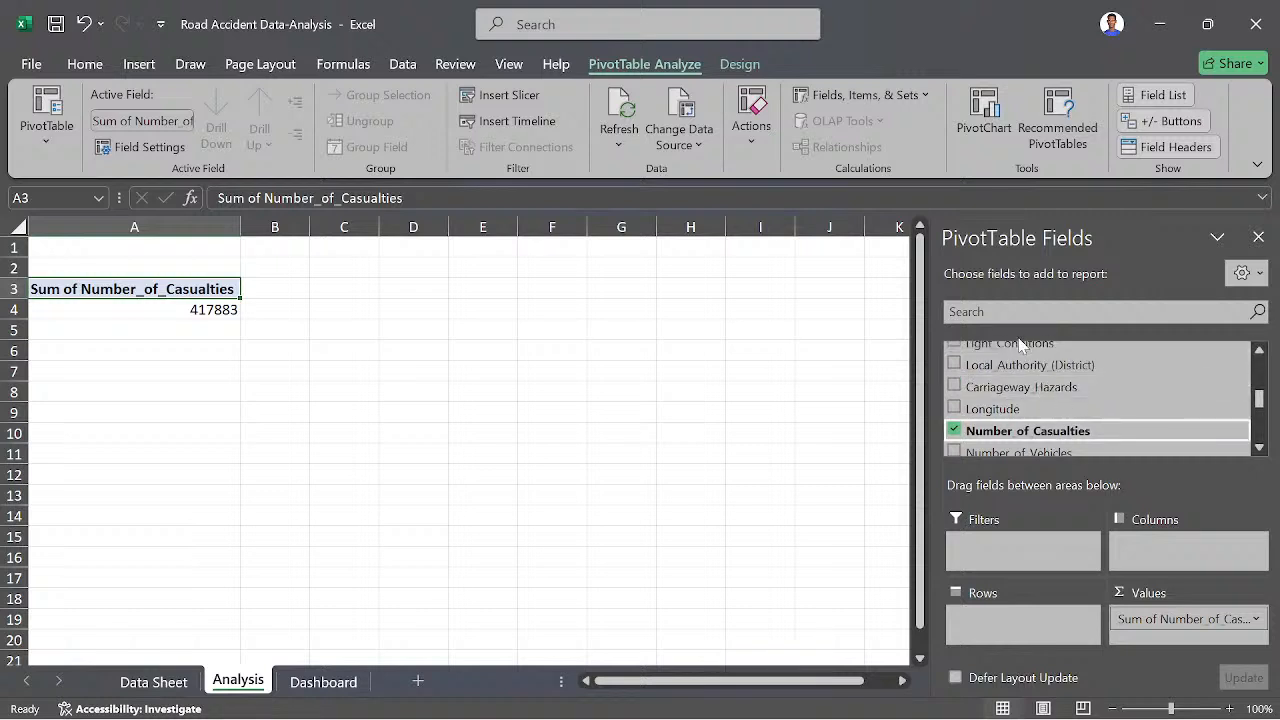
pyautogui.scroll(1, 1020, 370)
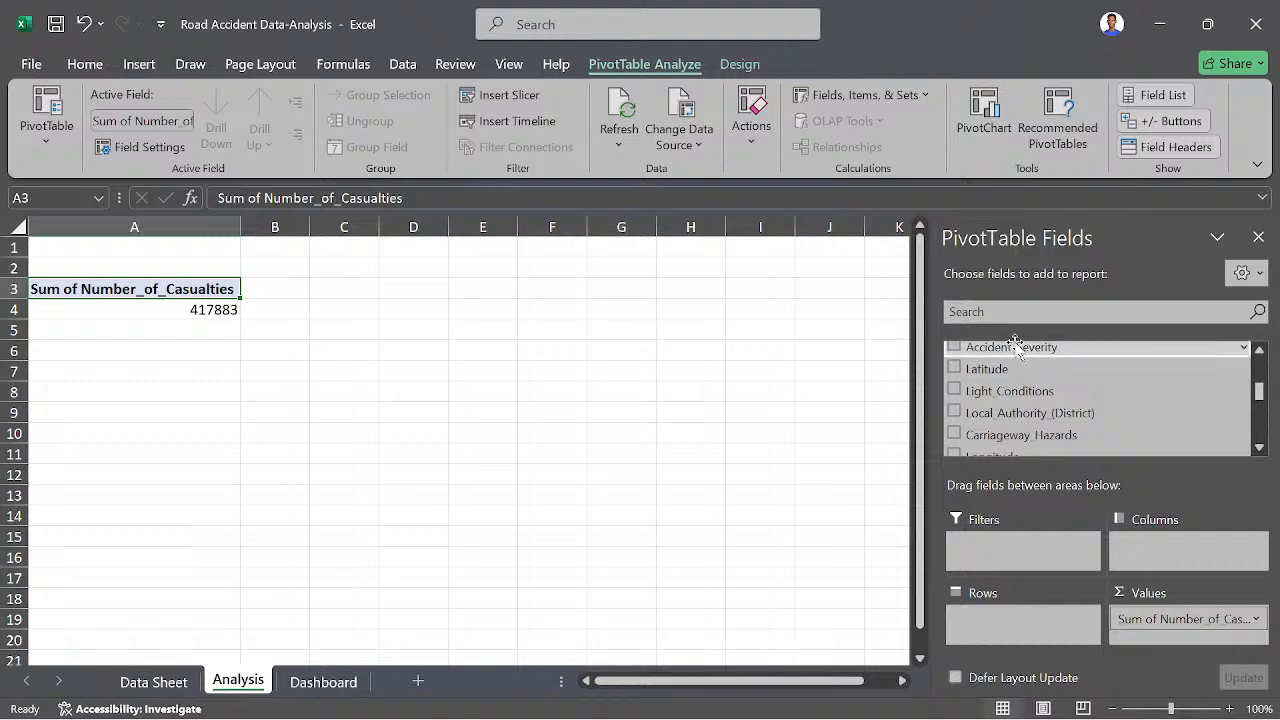
pyautogui.moveTo(1015, 343); pyautogui.dragTo(1012, 618)
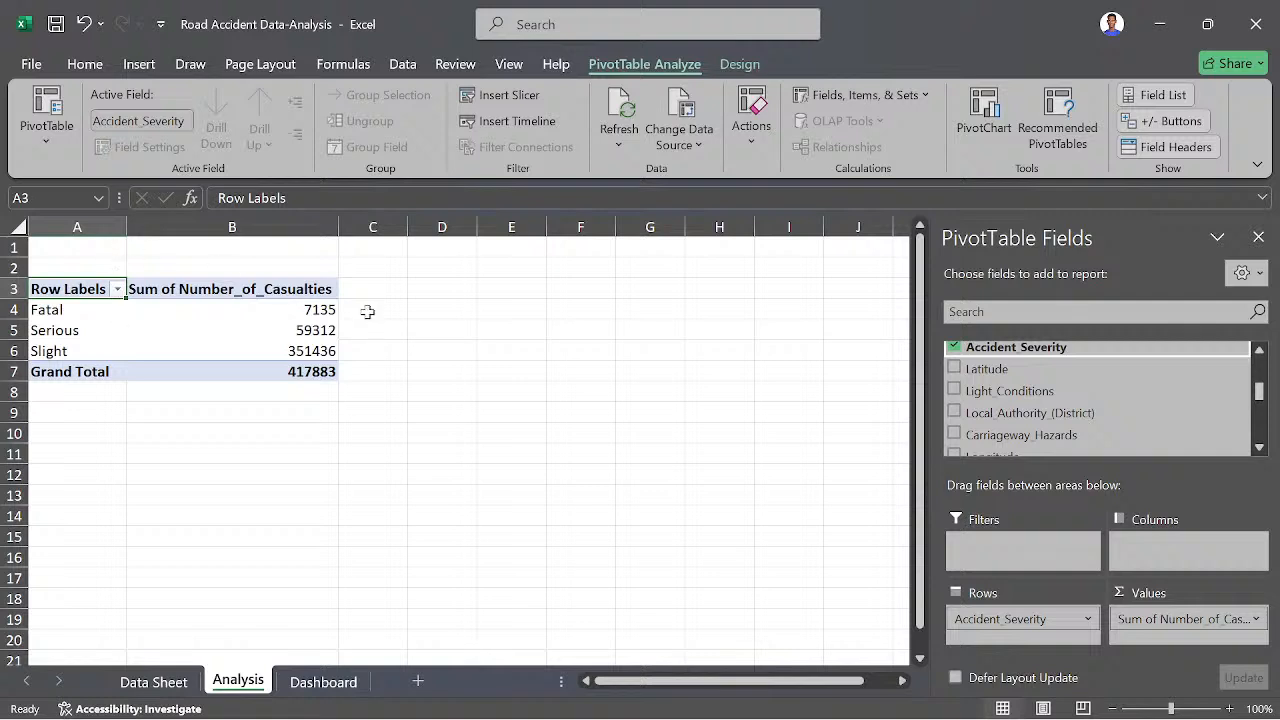
# - Enter the labels Fatal Casualties in D3 and Others in D4, and fit column D's width to its text
pyautogui.moveTo(281, 298)
pyautogui.click(447, 294)
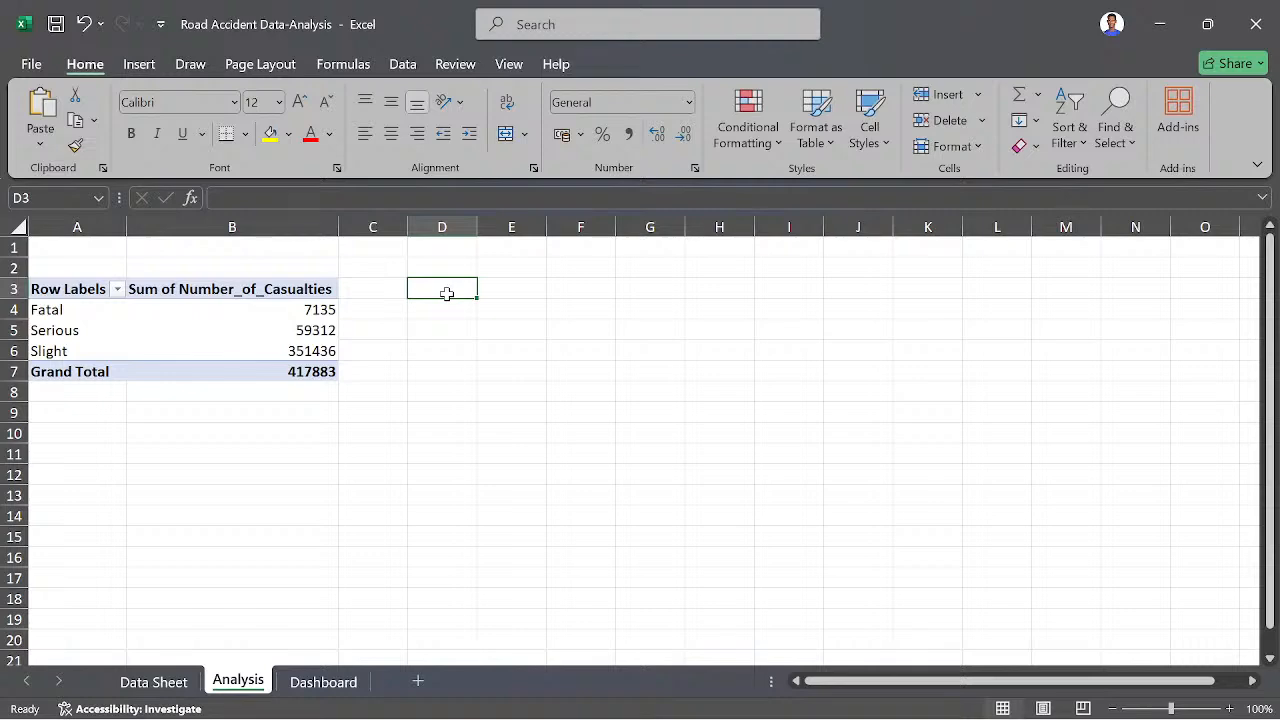
pyautogui.write('Fatal')
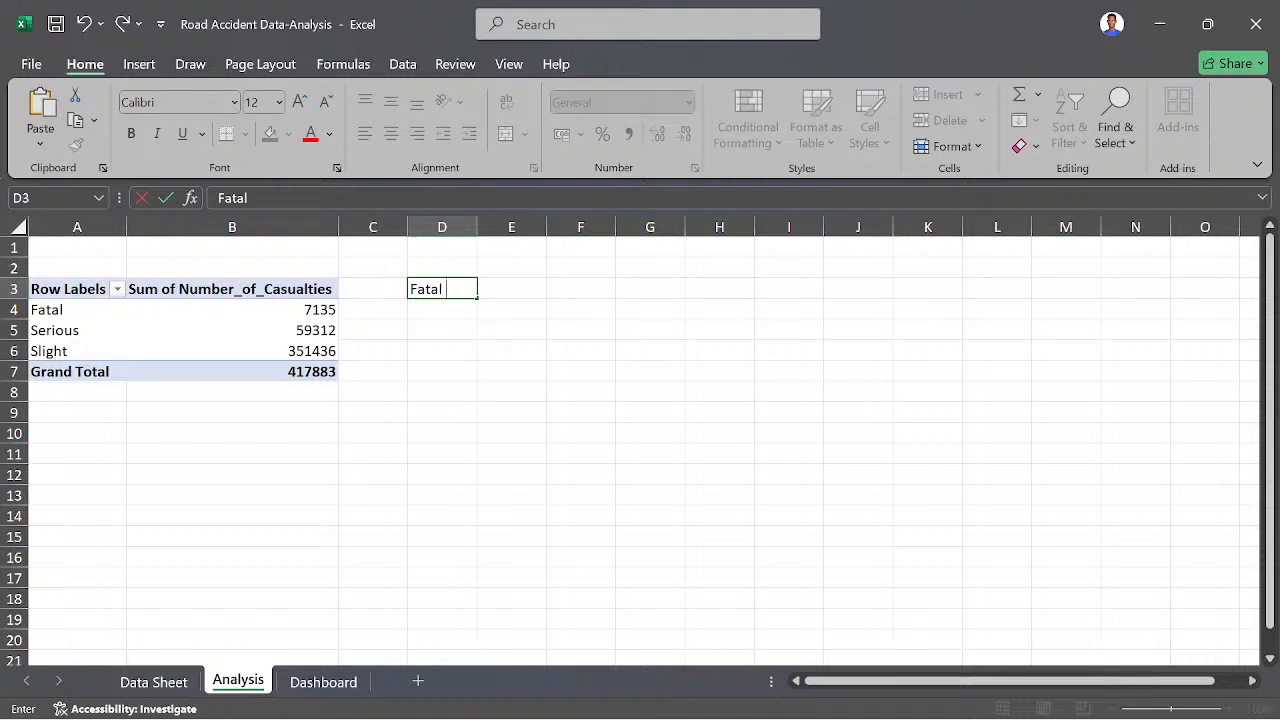
pyautogui.write('Casualties')
pyautogui.press('Return')
pyautogui.write('Others')
pyautogui.press('Return')
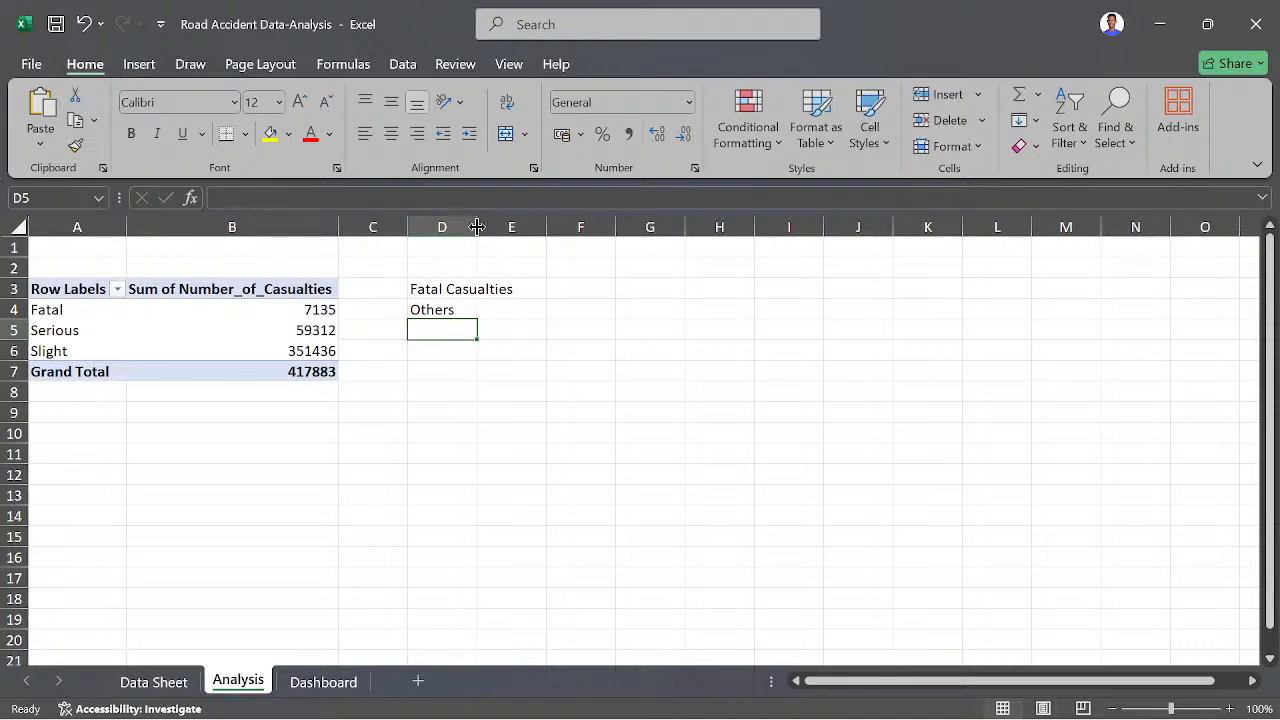
pyautogui.doubleClick(477, 222)
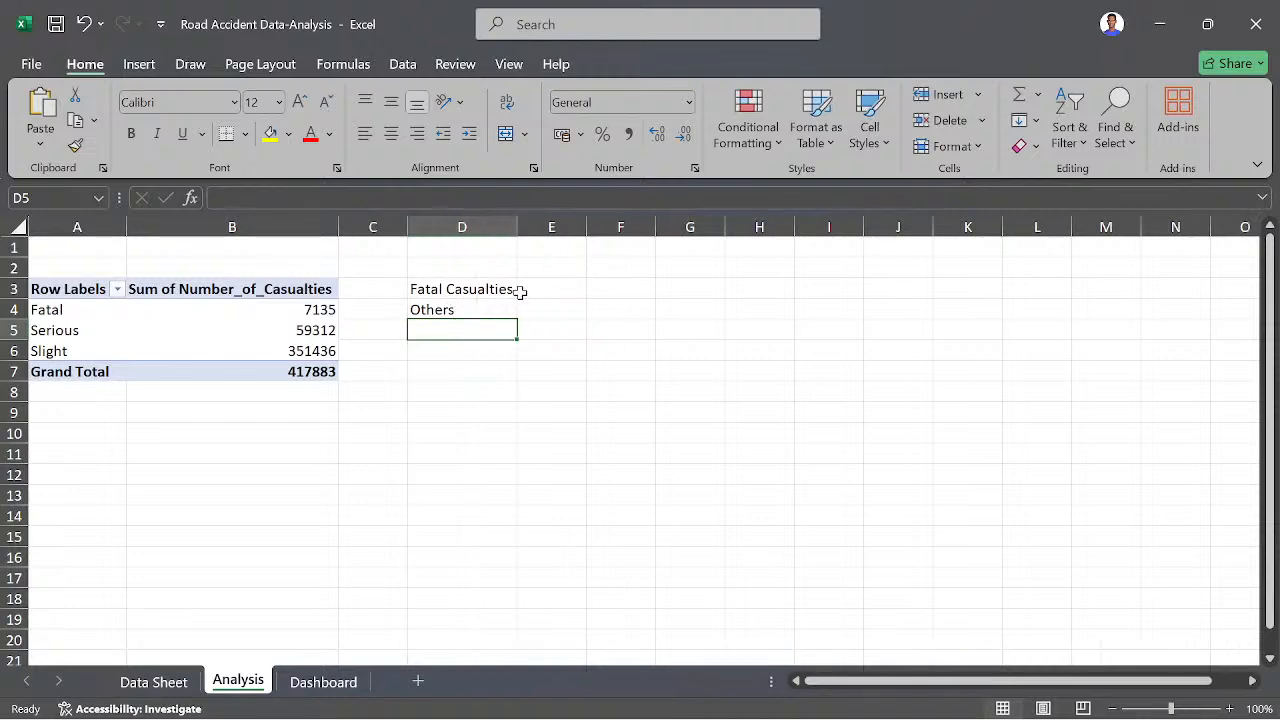
# - Link cell E3 to the pivot table's Fatal casualties value
pyautogui.click(554, 292)
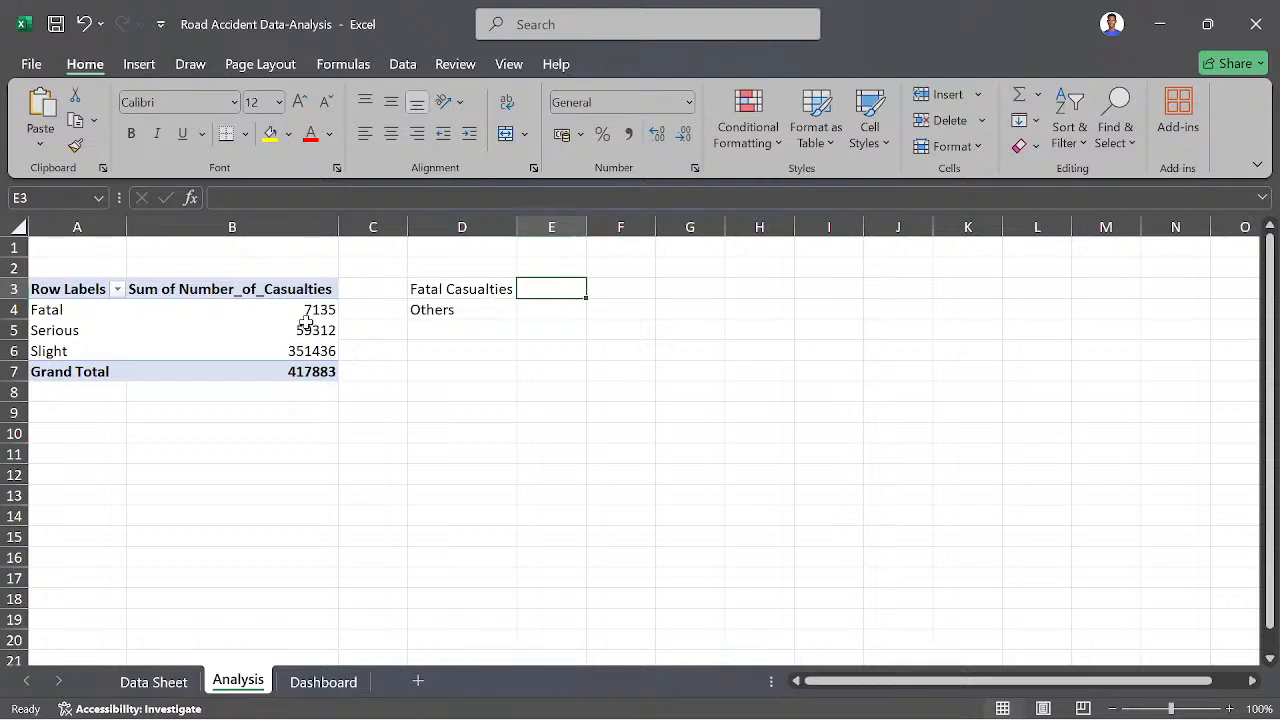
pyautogui.write('=')
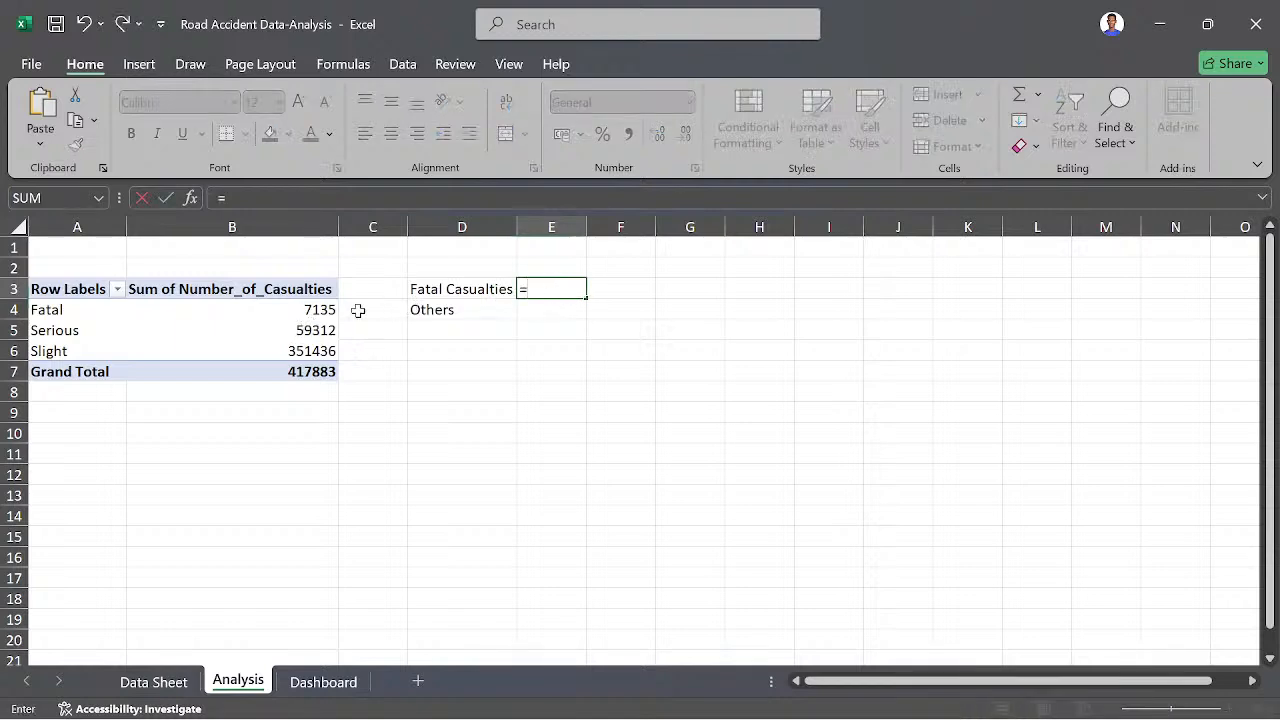
pyautogui.click(318, 308)
pyautogui.press('Return')
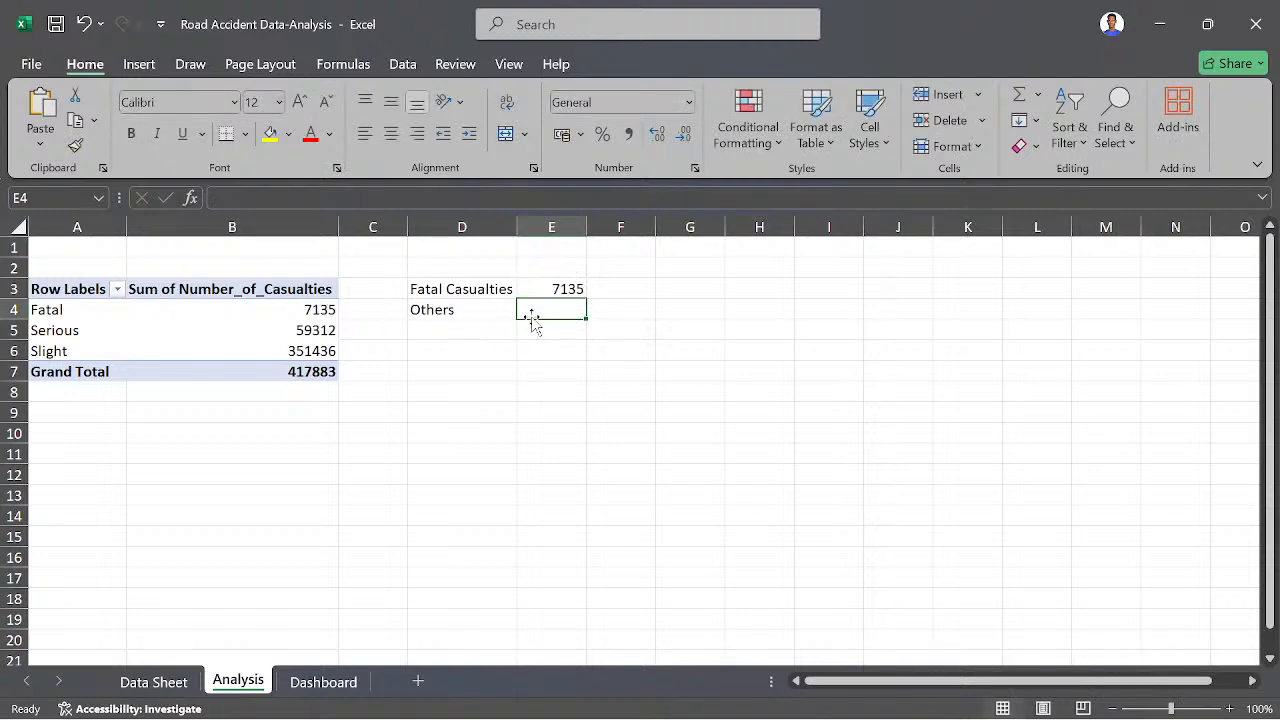
# - Calculate the Others casualties in E4 as the sum of the pivot table's Serious and Slight values
pyautogui.write('=')
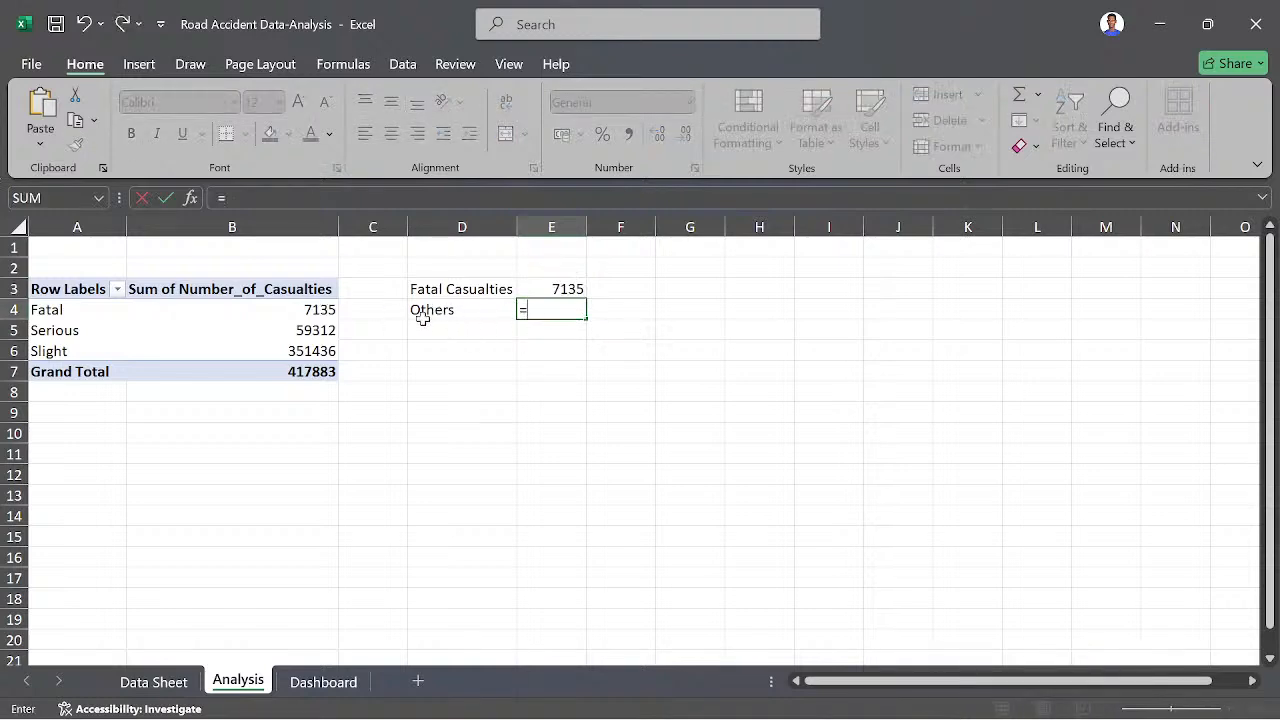
pyautogui.click(321, 331)
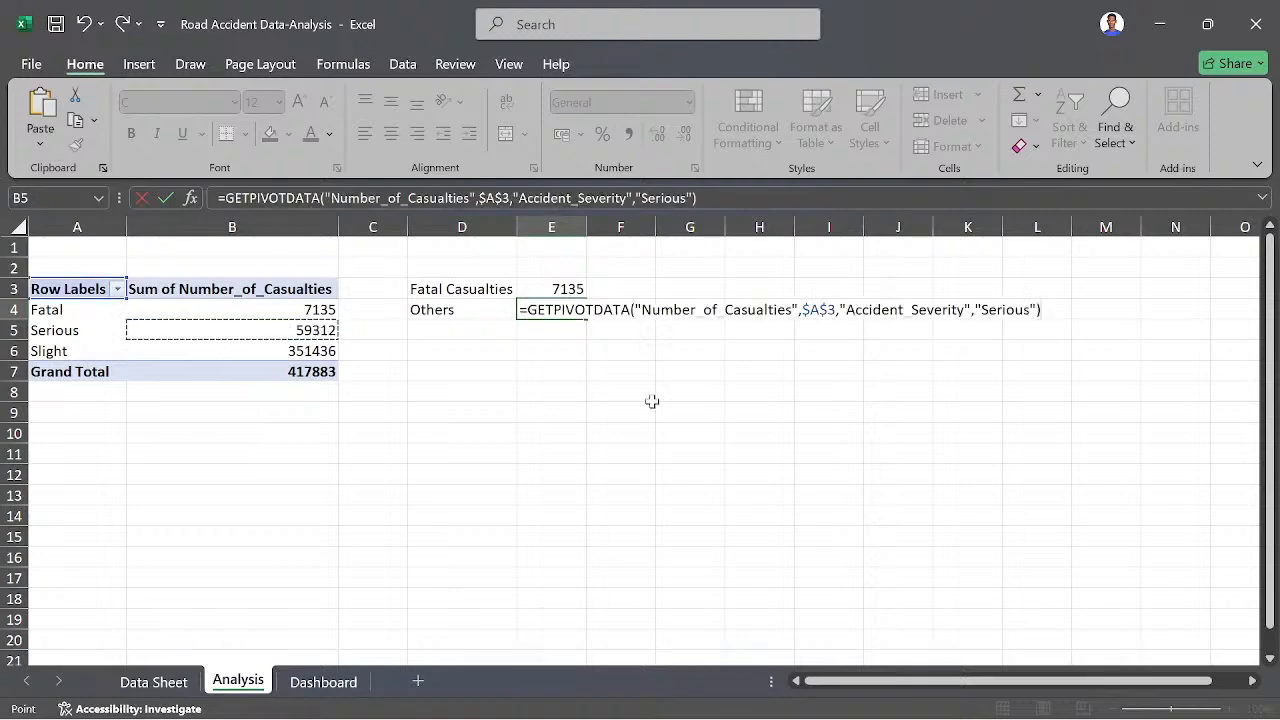
pyautogui.write('+')
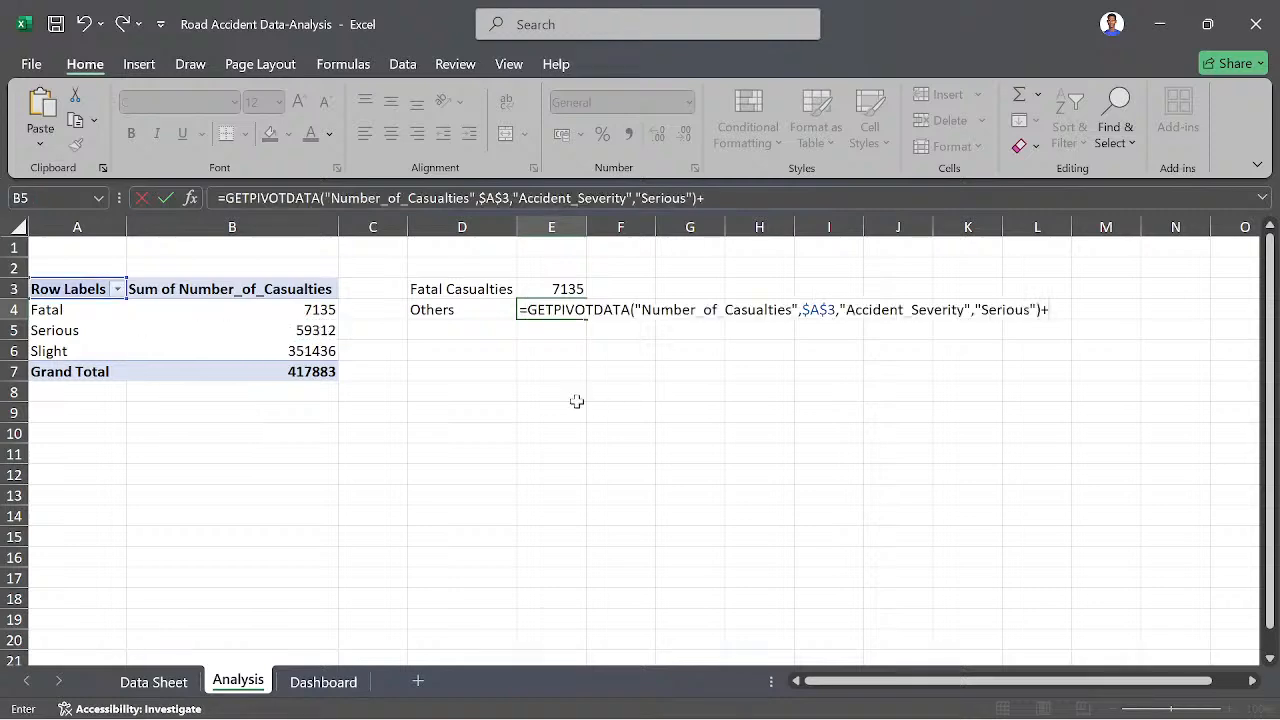
pyautogui.click(321, 350)
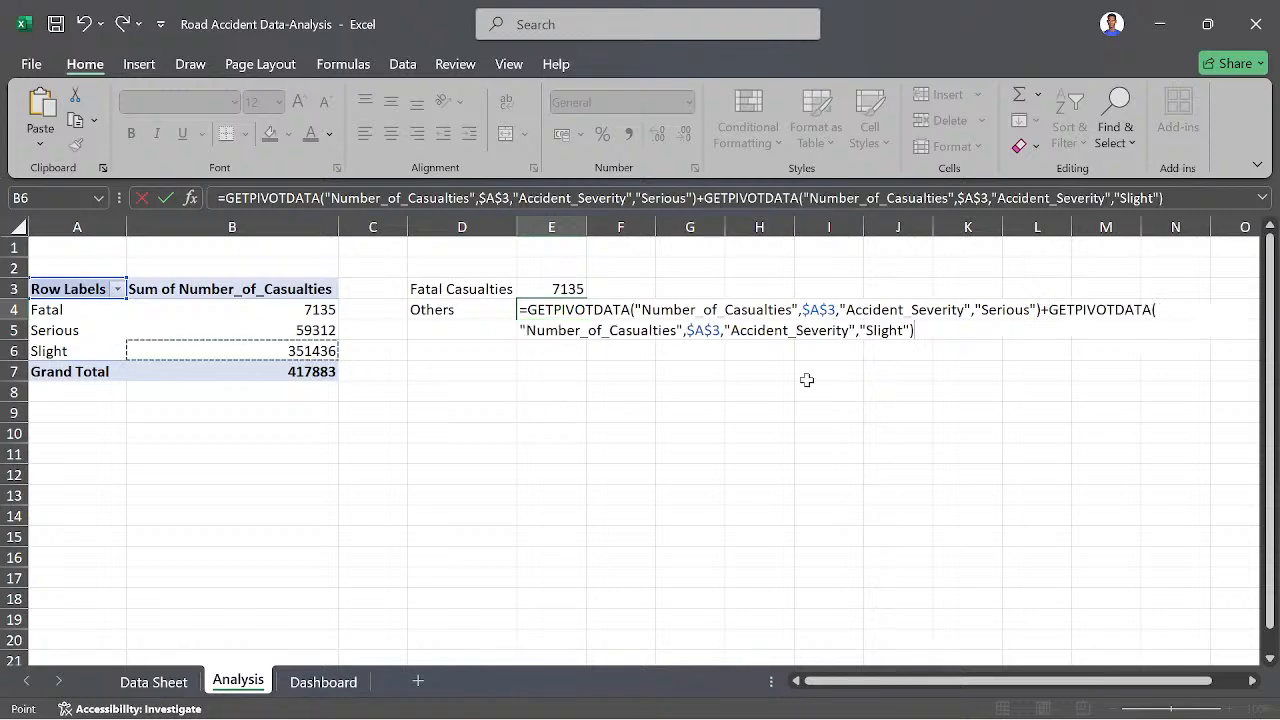
pyautogui.press('Return')
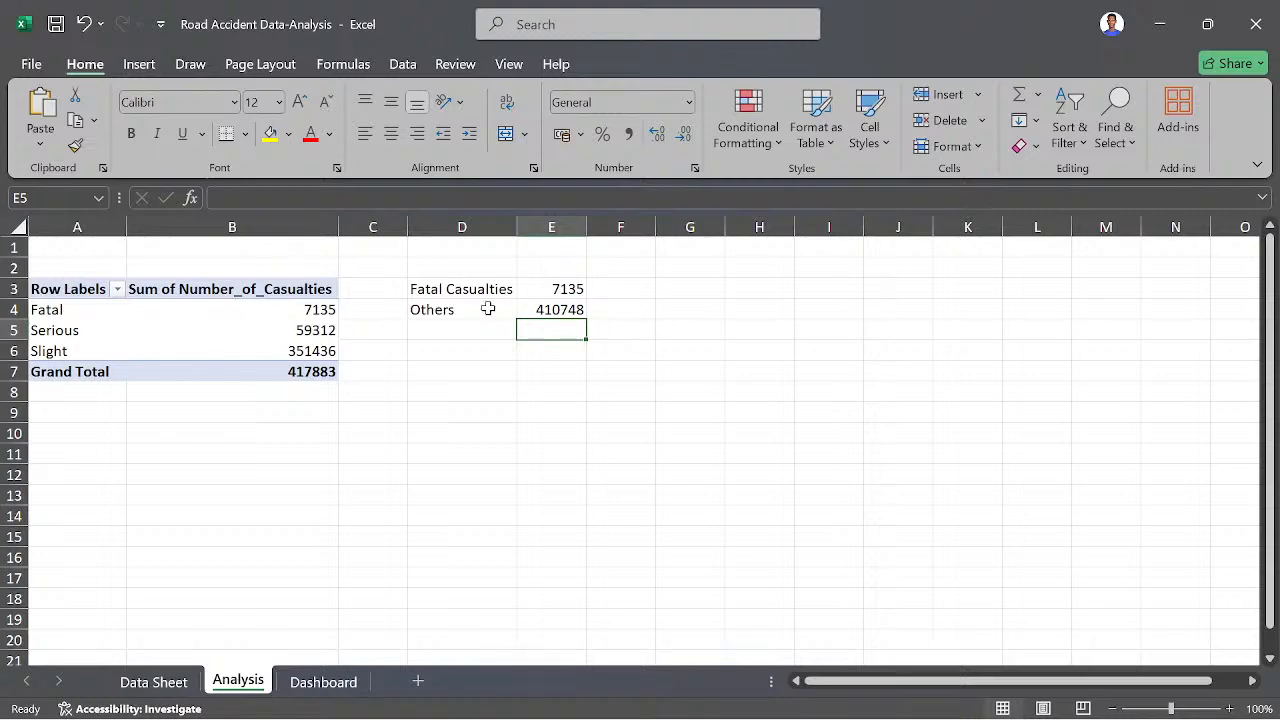
# - Calculate the fatal share in F3 as E3 divided by the pivot table's grand total, and fill the formula down to F4
pyautogui.click(612, 289)
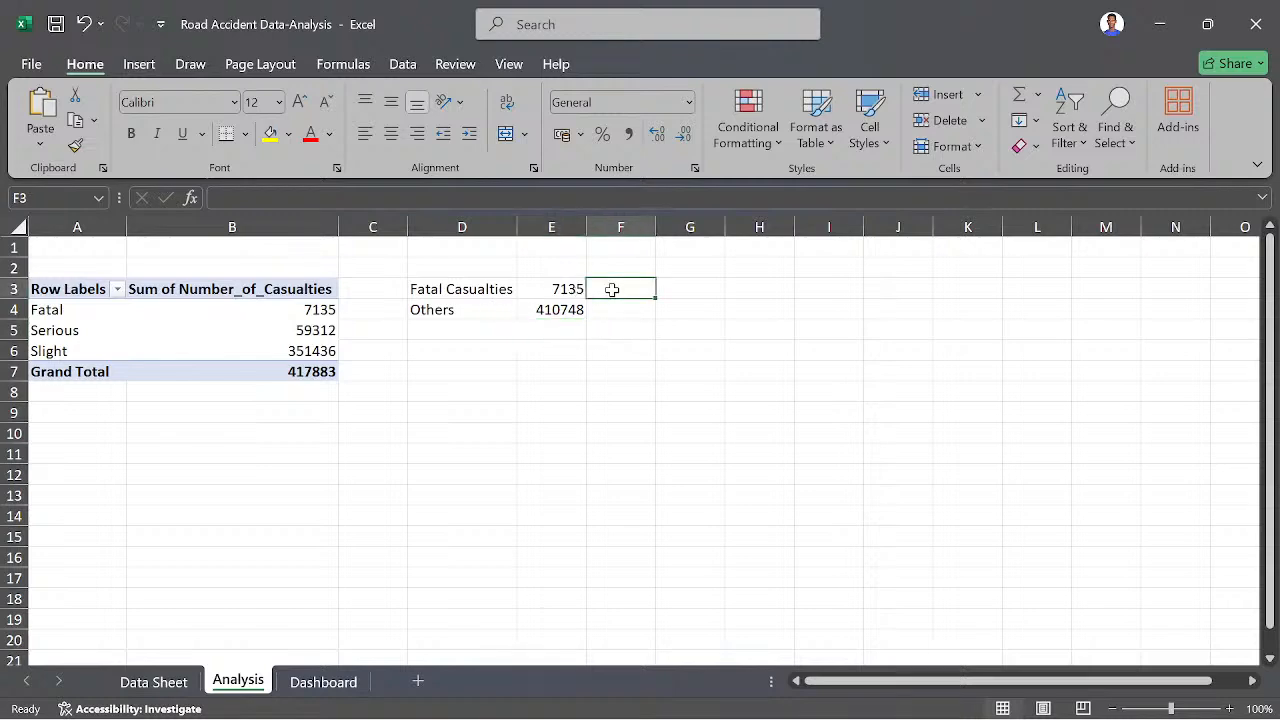
pyautogui.write('=')
pyautogui.click(562, 290)
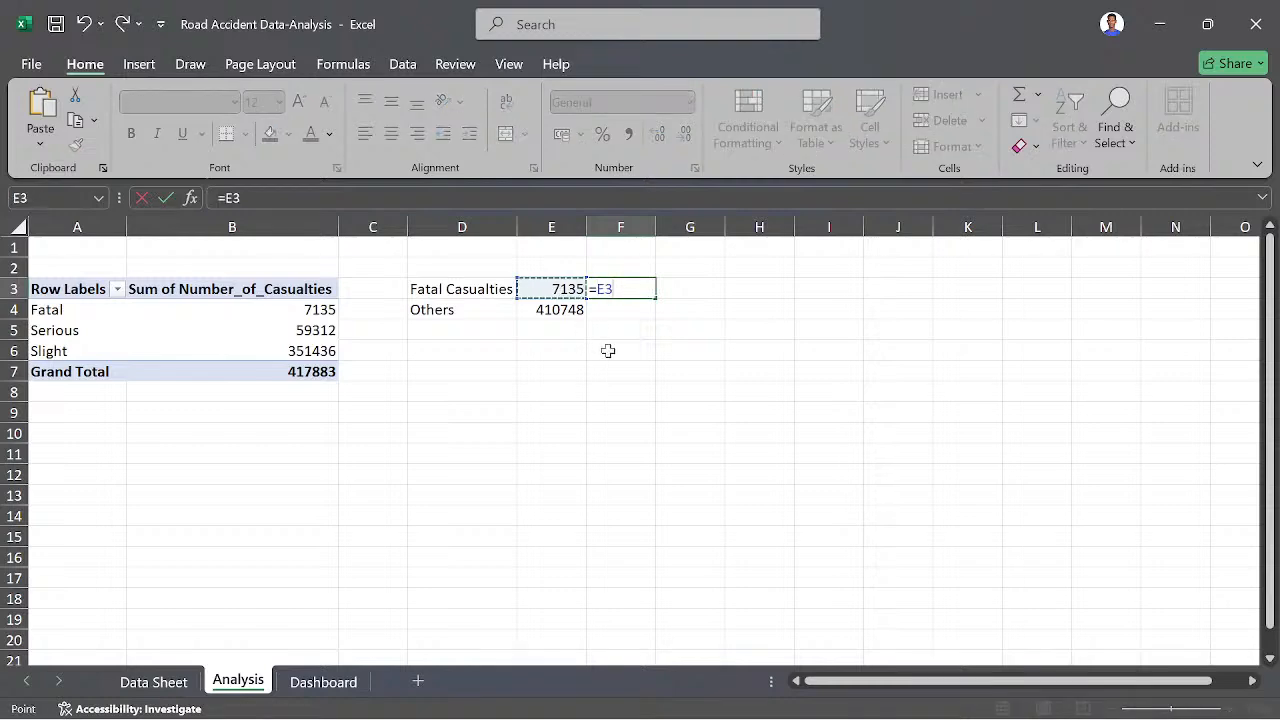
pyautogui.write('/')
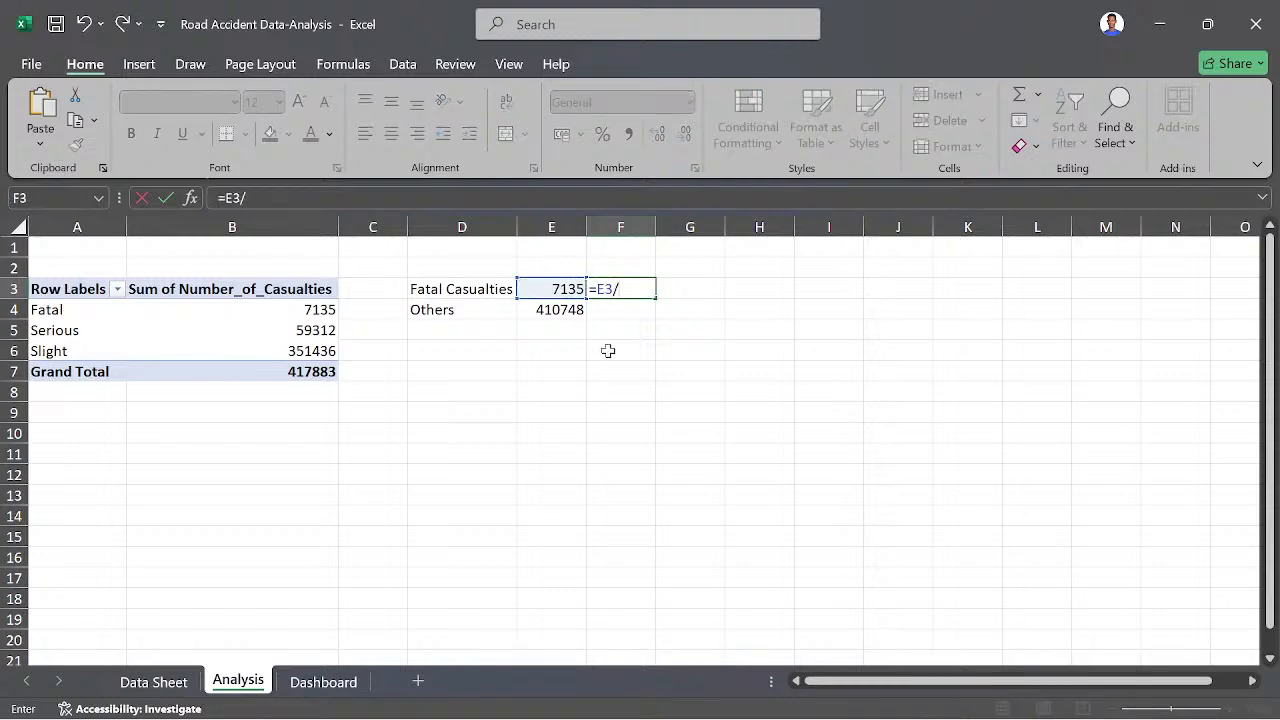
pyautogui.click(298, 374)
pyautogui.press('Return')
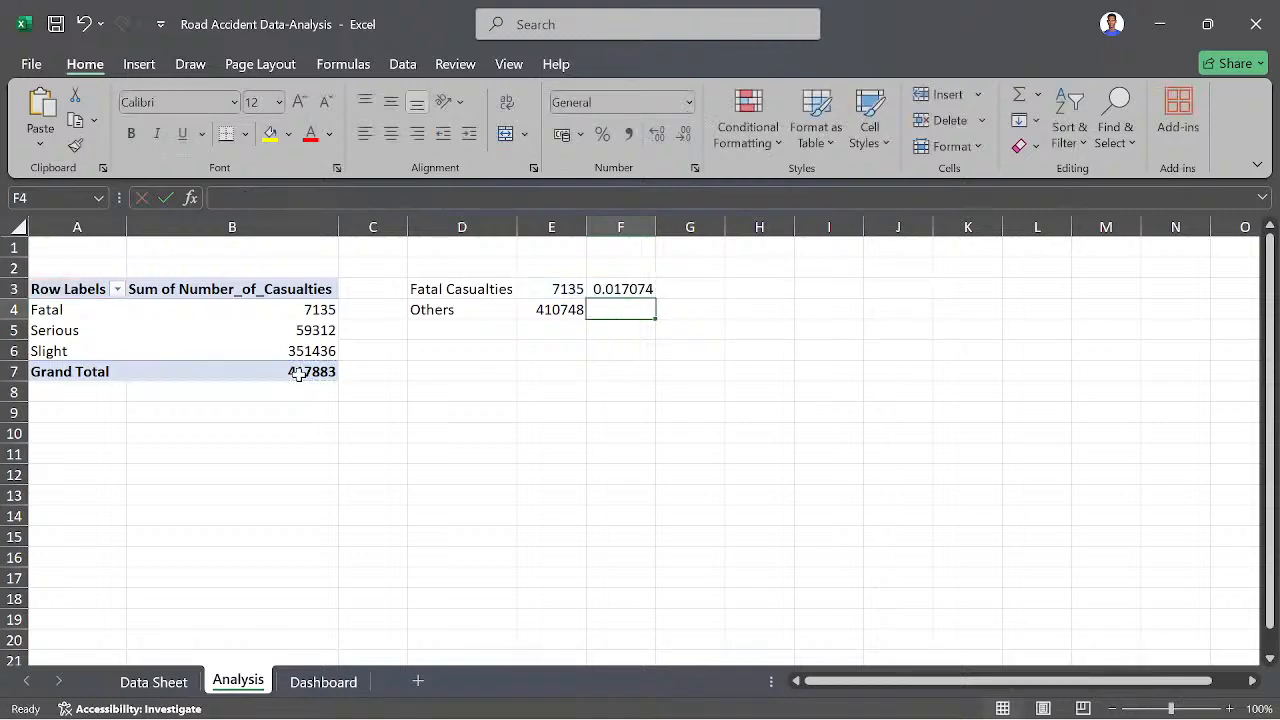
pyautogui.click(618, 289)
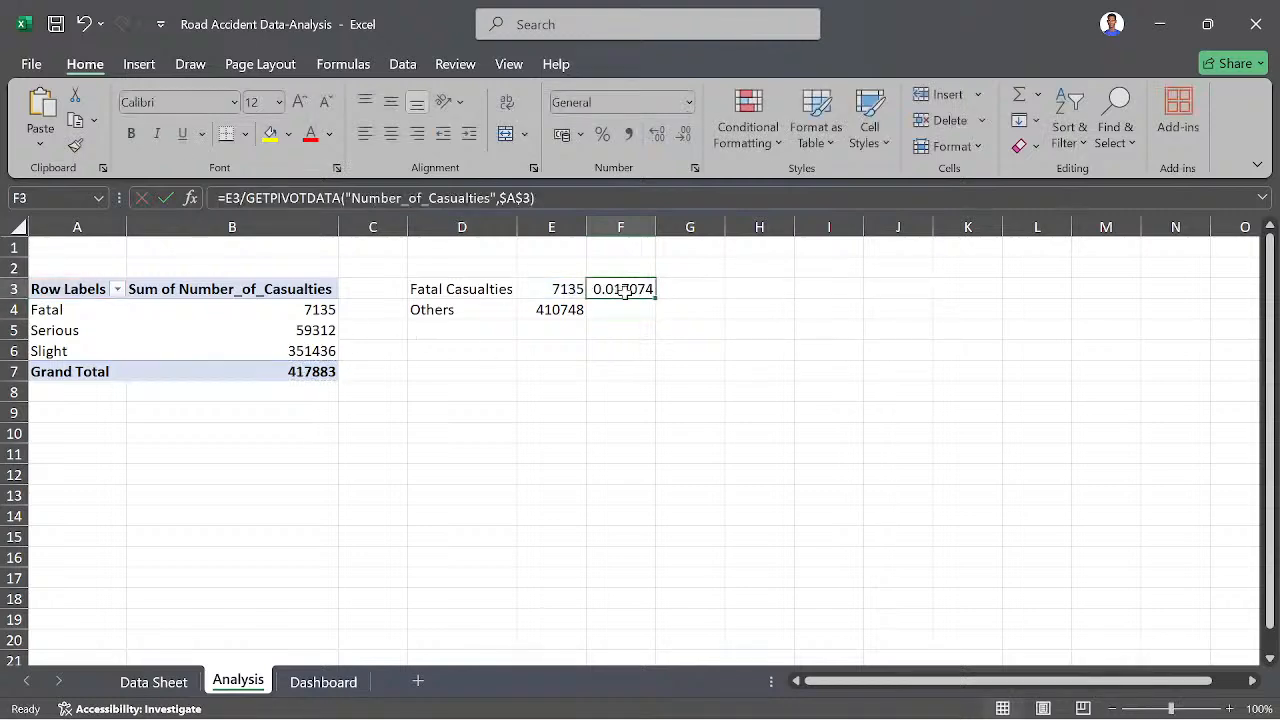
pyautogui.moveTo(655, 296); pyautogui.dragTo(652, 316)
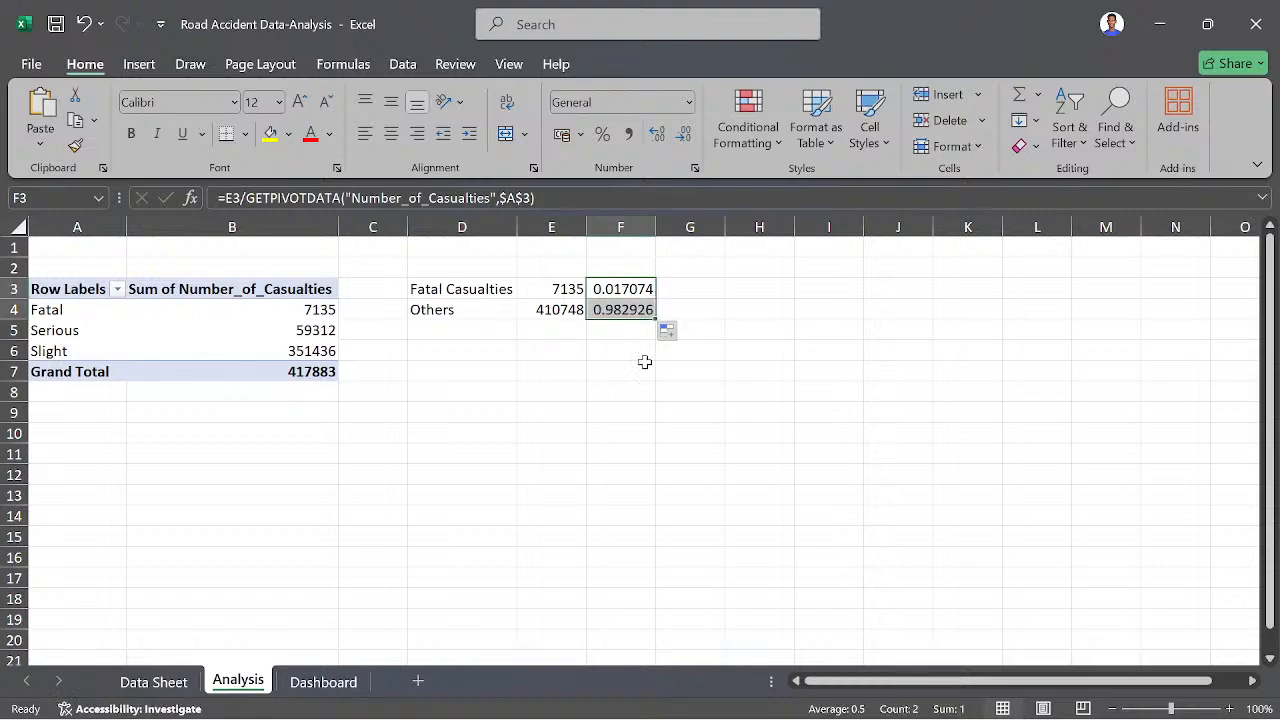
# - Format the casualty shares in F3:F4 as percentages with one decimal place
pyautogui.click(594, 266)
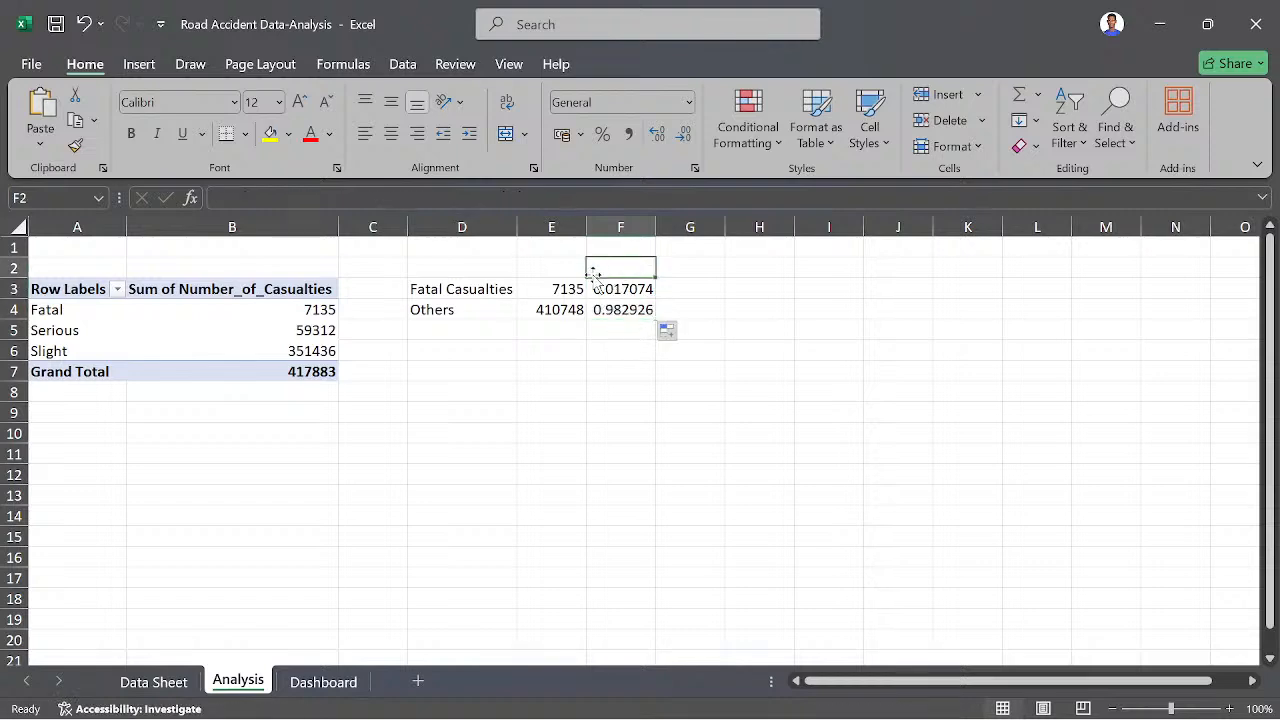
pyautogui.click(597, 287)
pyautogui.moveTo(597, 287); pyautogui.dragTo(623, 329)
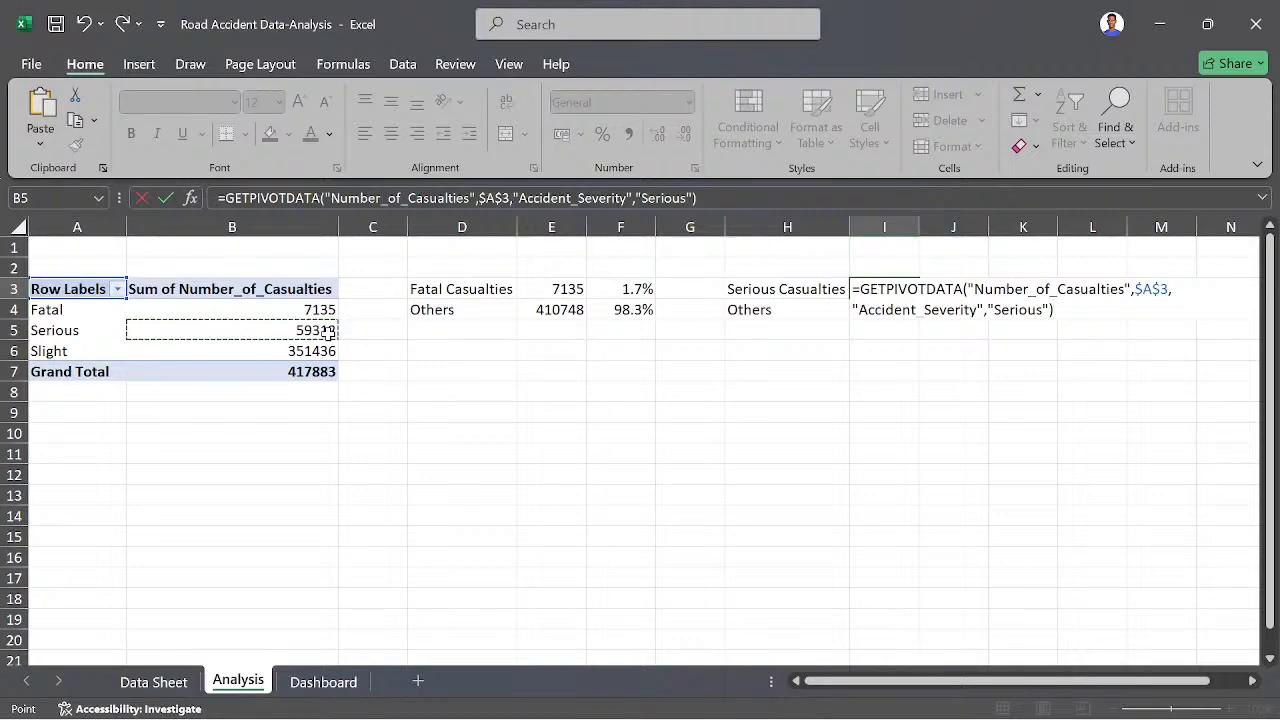
# - Confirm the Serious casualties link in I3 and calculate Others in I4 as the sum of the pivot table's Fatal and Slight values
pyautogui.press('Return')
pyautogui.write('=')
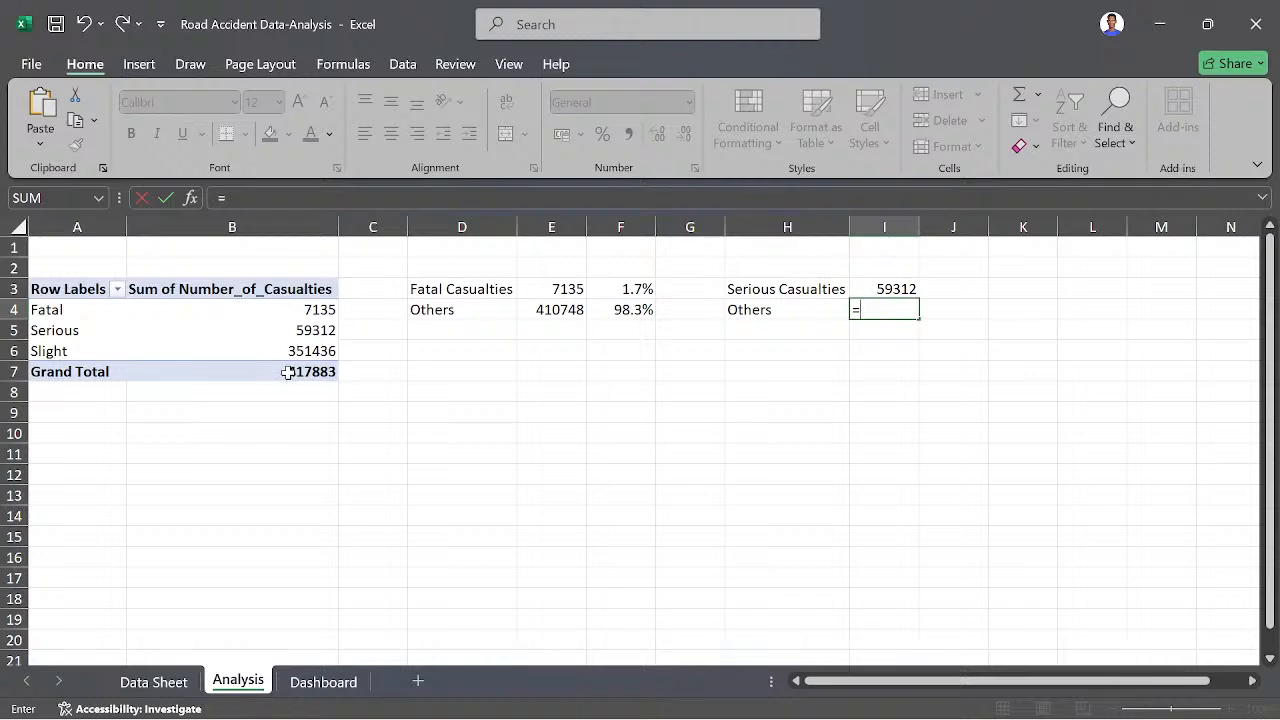
pyautogui.click(316, 310)
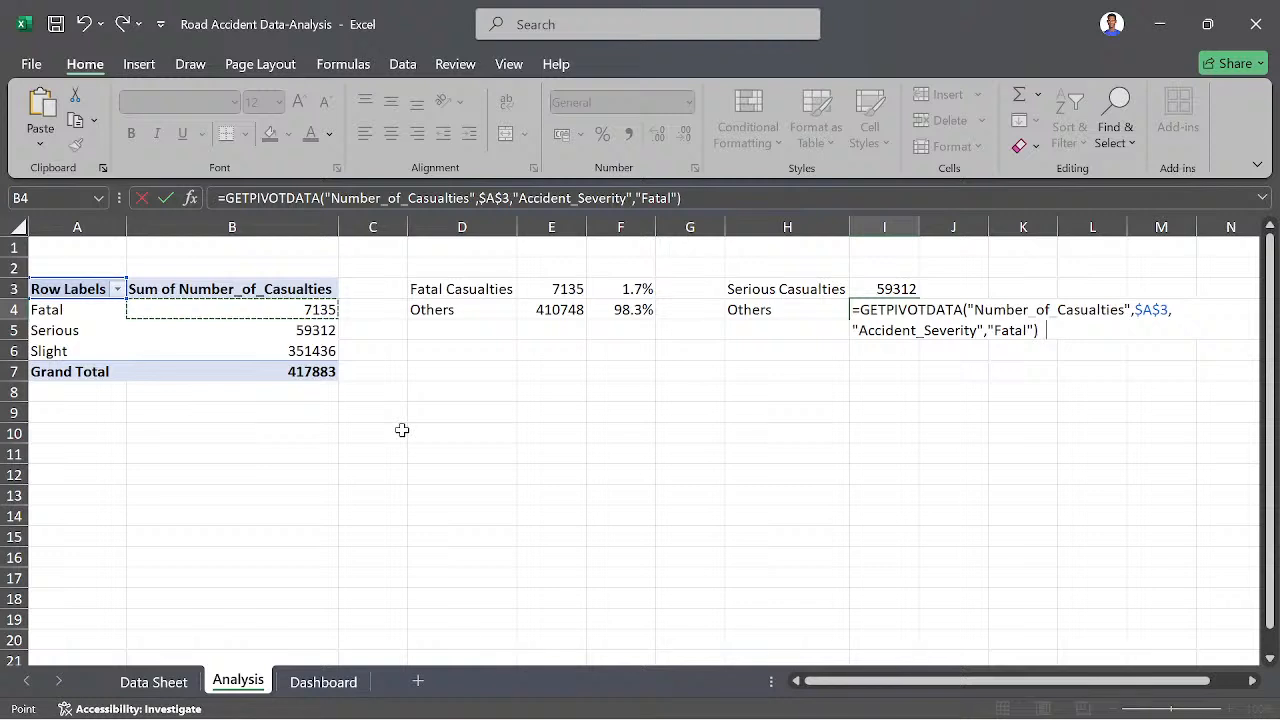
pyautogui.write('+')
pyautogui.click(300, 351)
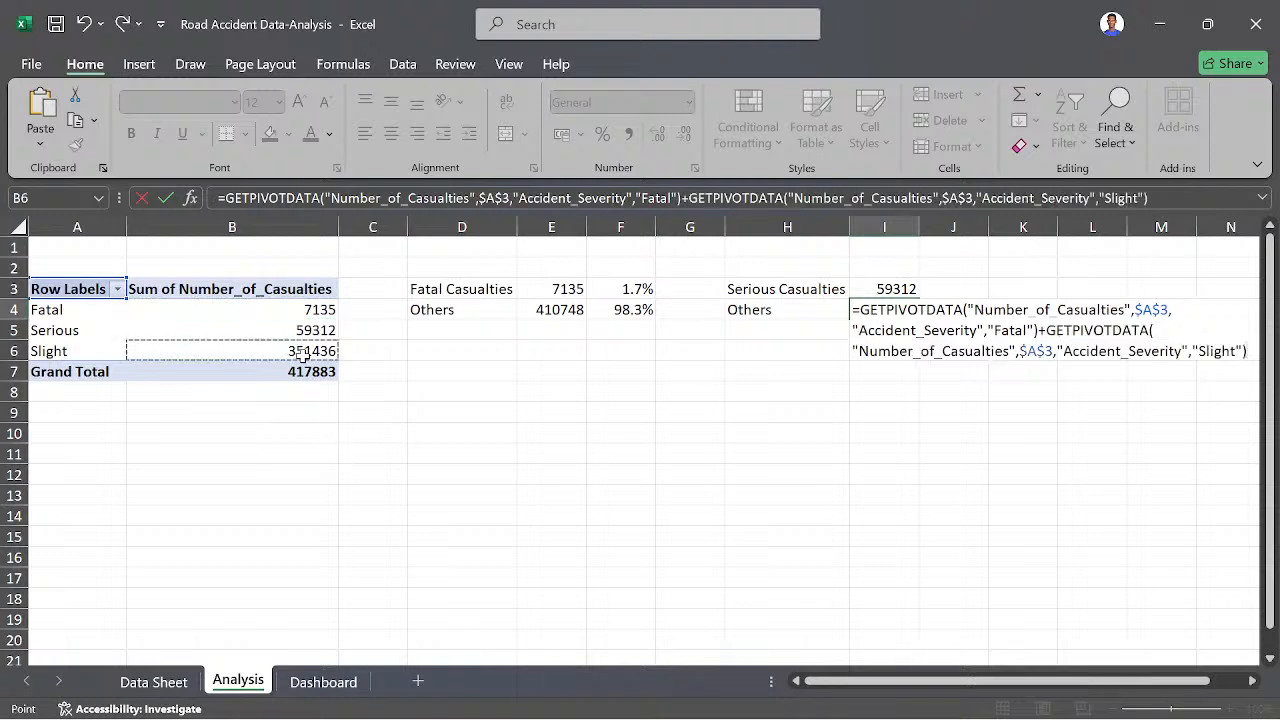
pyautogui.press('Return')
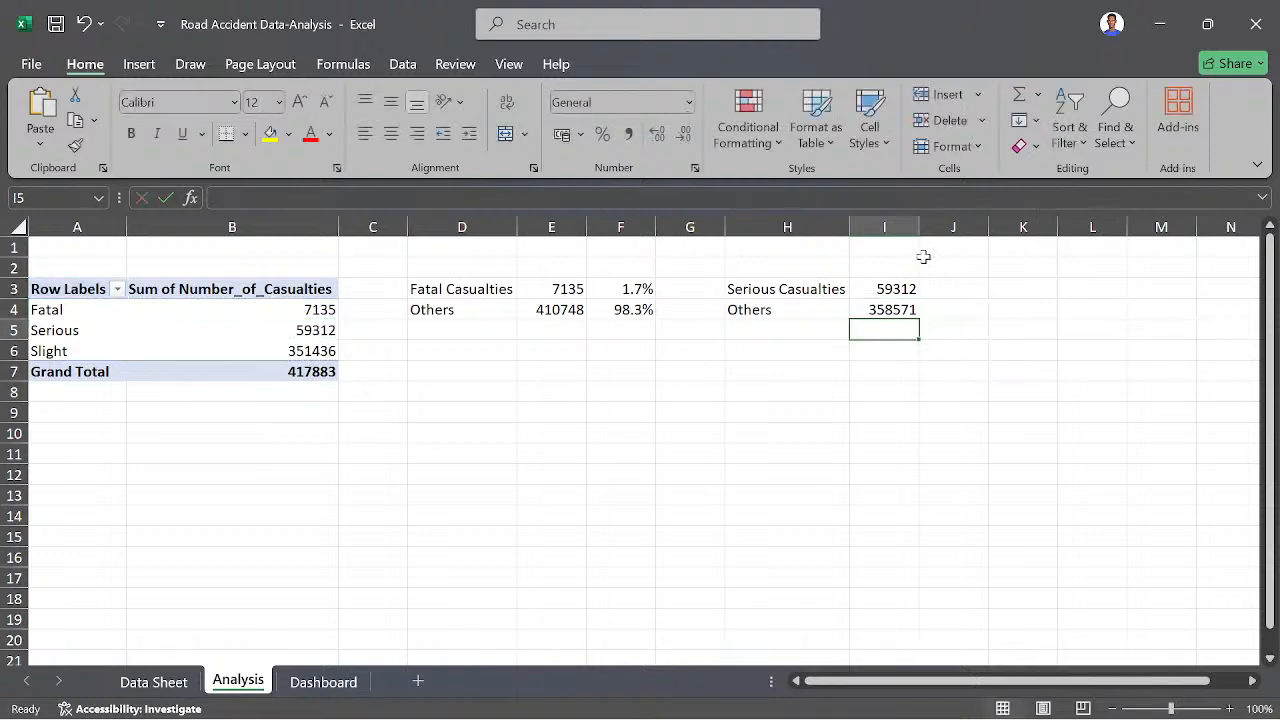
# - Calculate the serious casualty share in J3 as I3 divided by the pivot table's grand total
pyautogui.click(959, 294)
pyautogui.write('=')
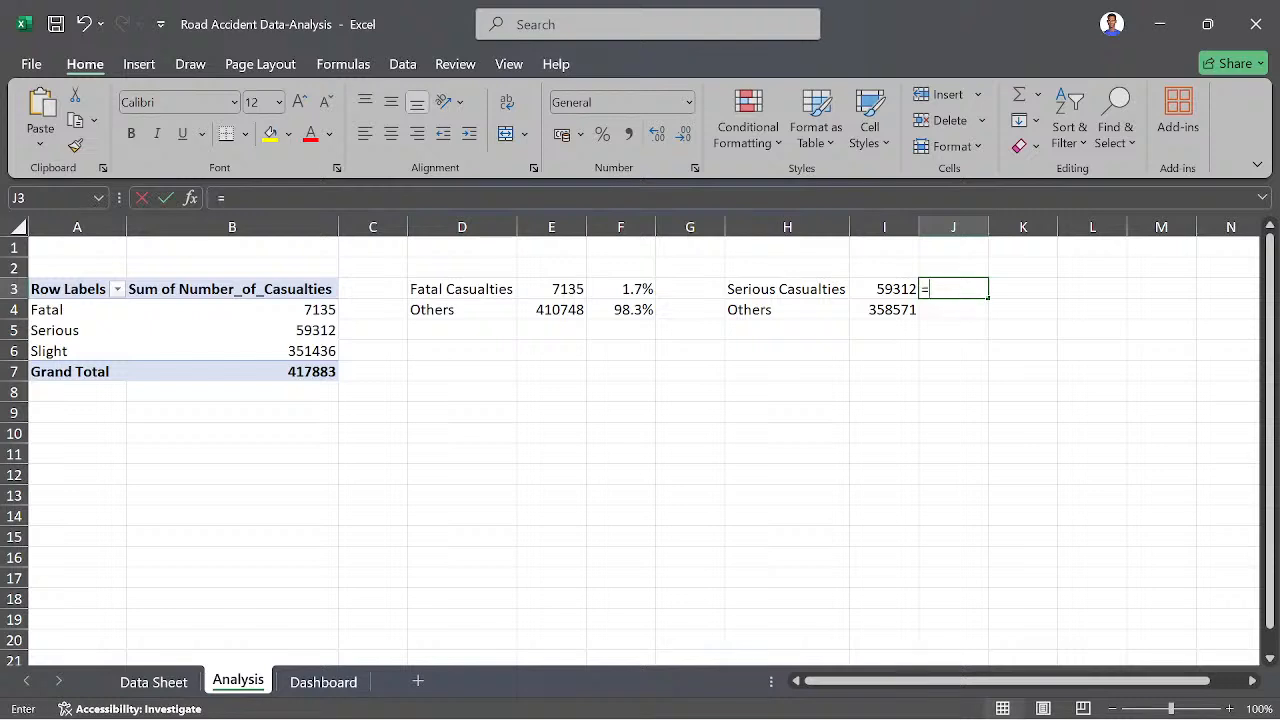
pyautogui.click(903, 288)
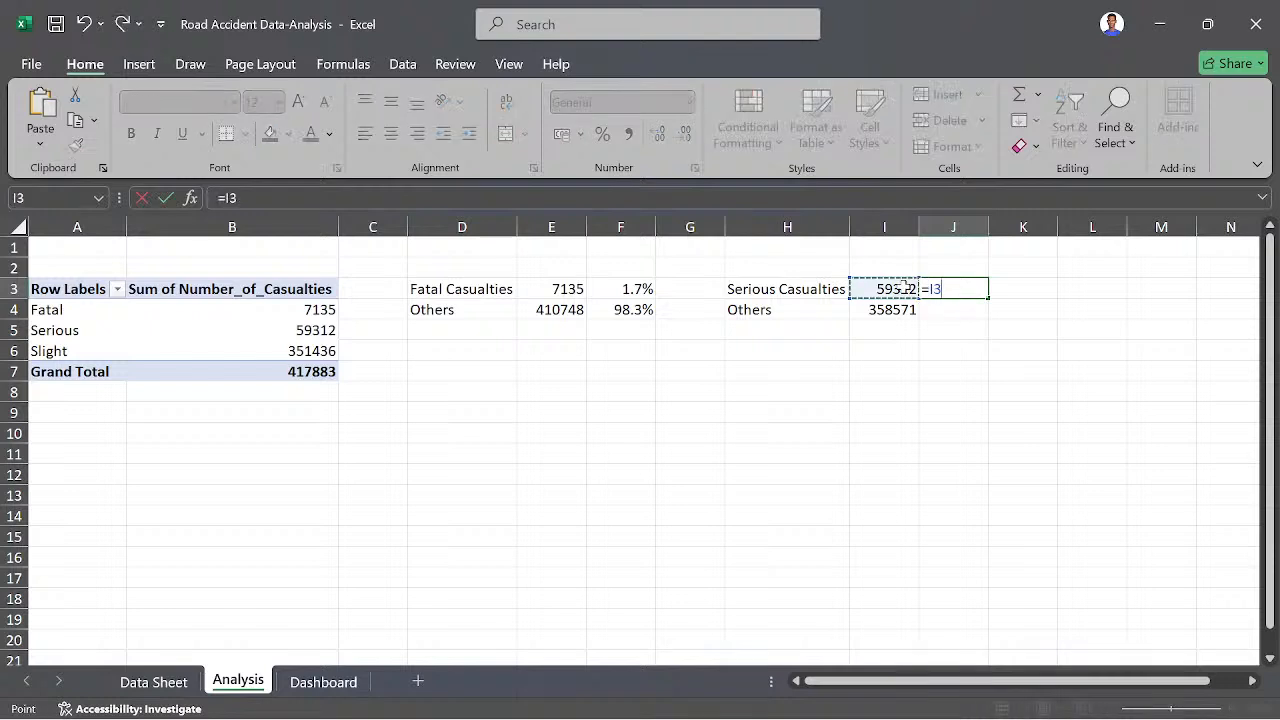
pyautogui.write('/')
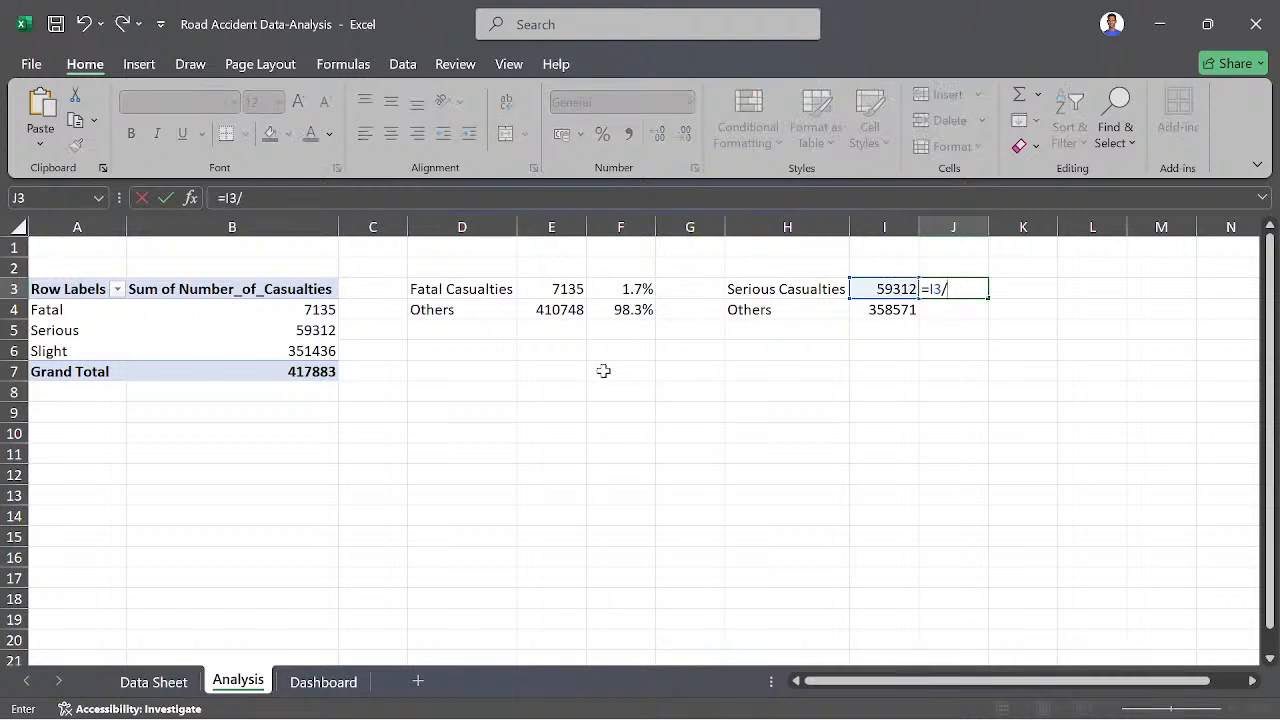
pyautogui.click(316, 375)
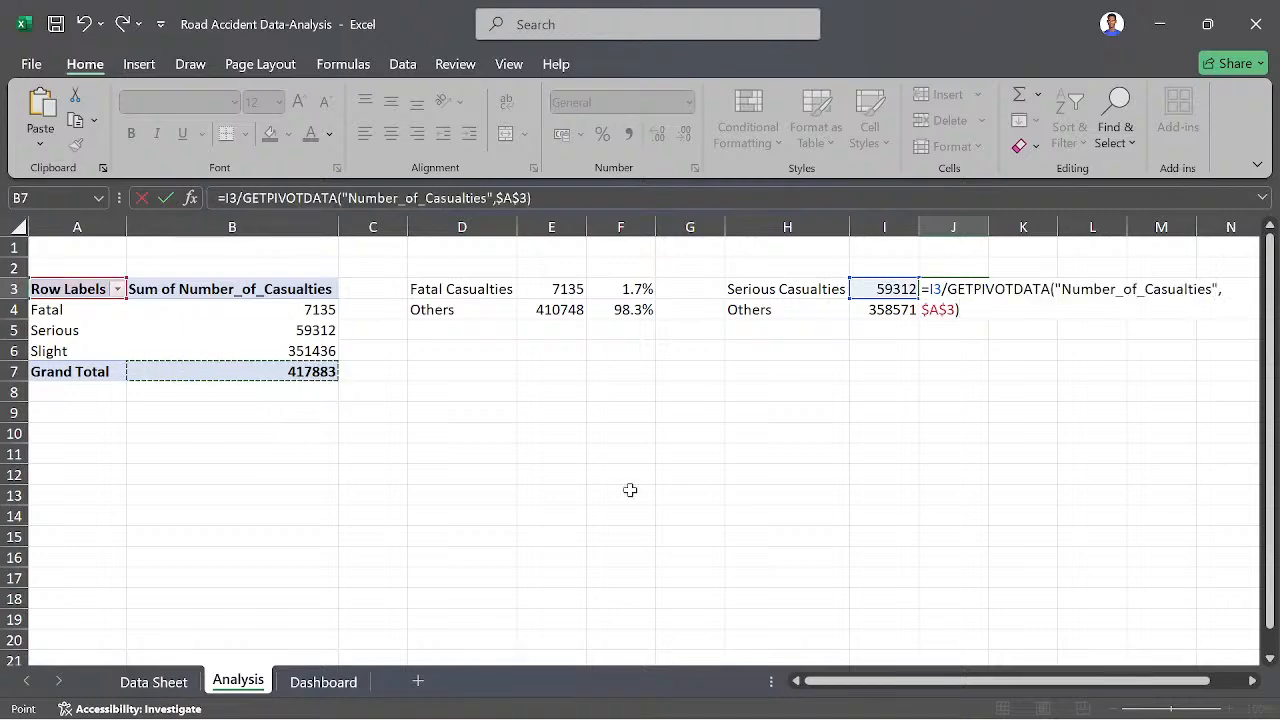
pyautogui.press('Return')
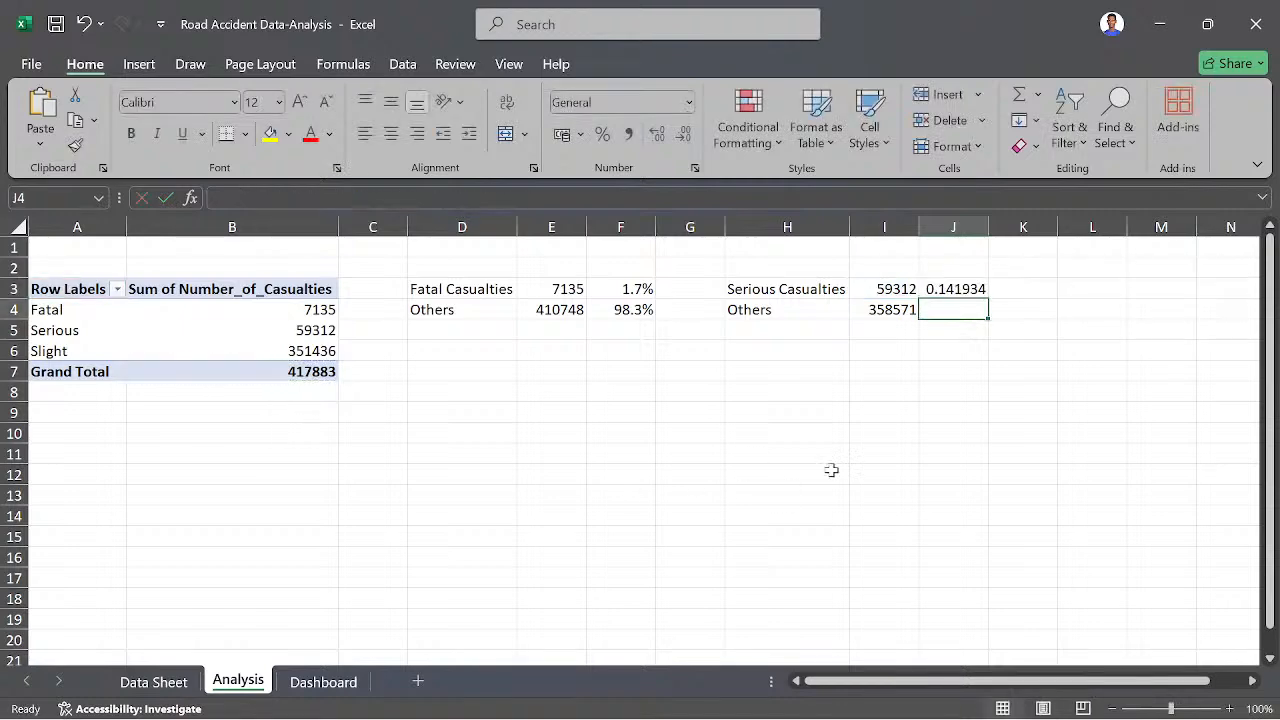
# - Fill the share formula from J3 down to J4 and format both cells as percentages with one decimal place
pyautogui.click(970, 286)
pyautogui.moveTo(987, 300); pyautogui.dragTo(987, 318)
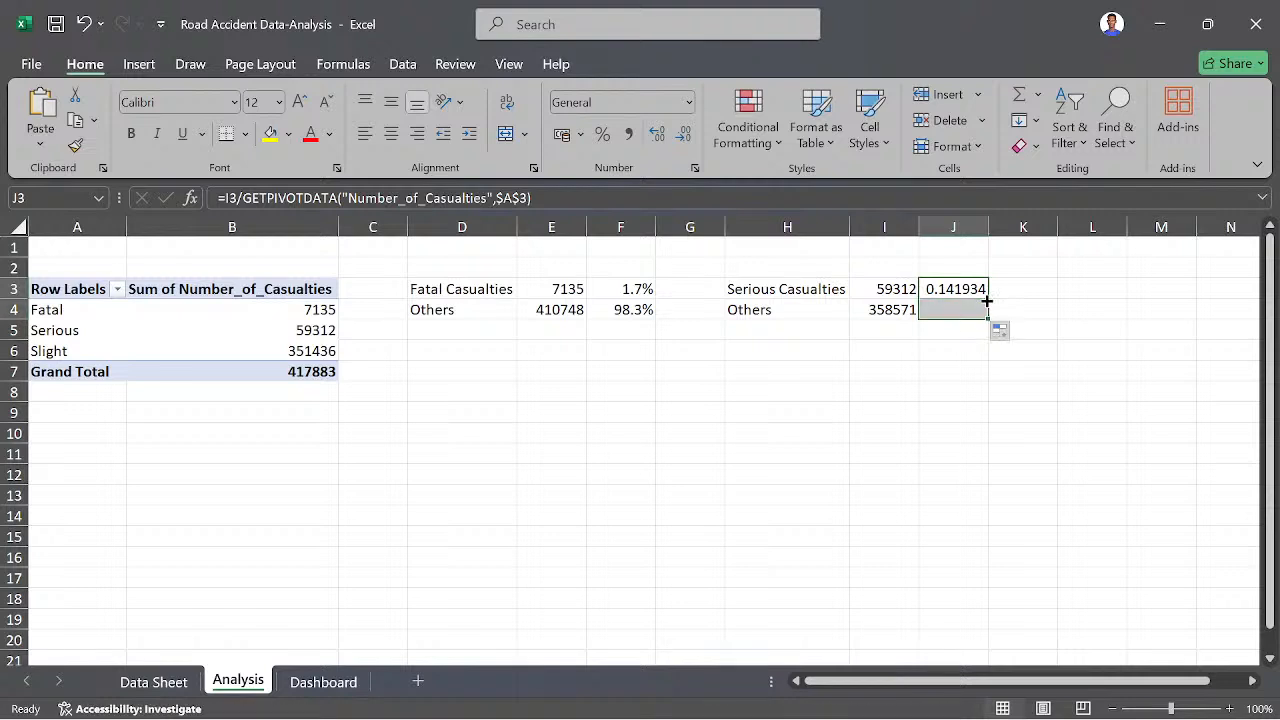
pyautogui.click(603, 136)
pyautogui.click(657, 140)
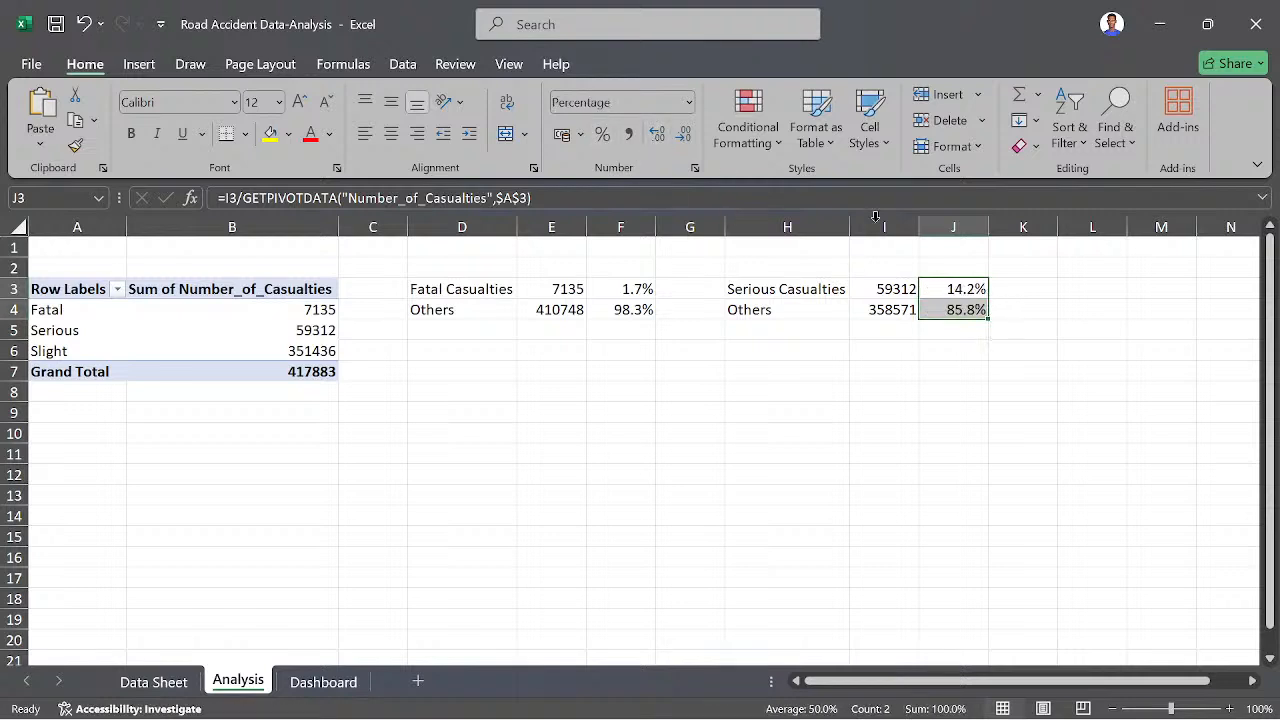
# - Enter the label Slight Casualties in cell L3
pyautogui.click(1088, 290)
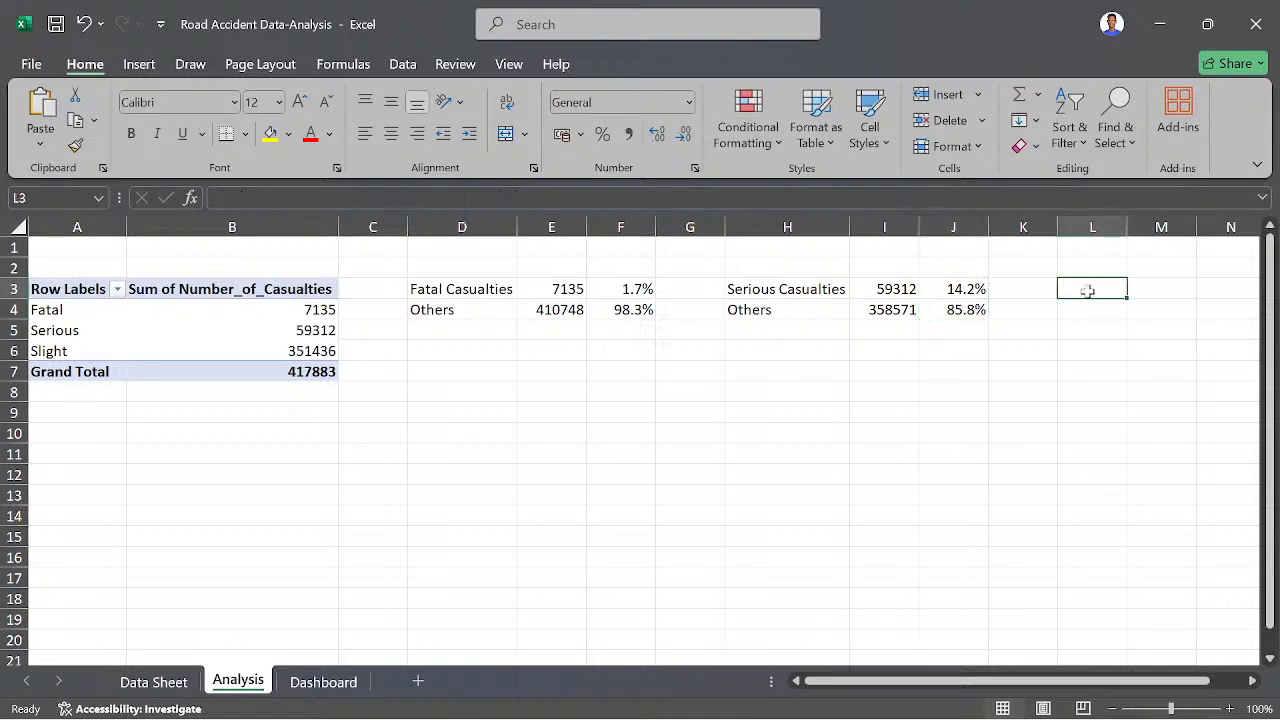
pyautogui.write('Sligfht')
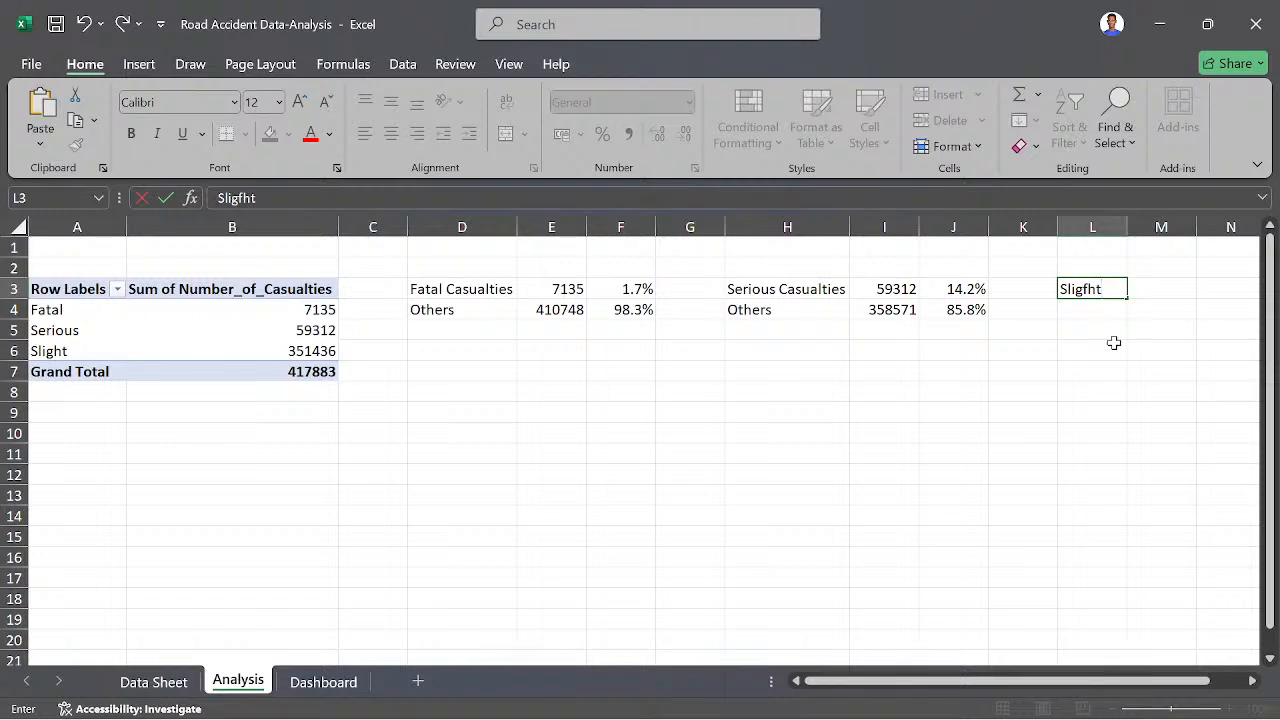
pyautogui.press('BackSpace')
pyautogui.press('BackSpace')
pyautogui.press('BackSpace')
pyautogui.write('ht Casualt')
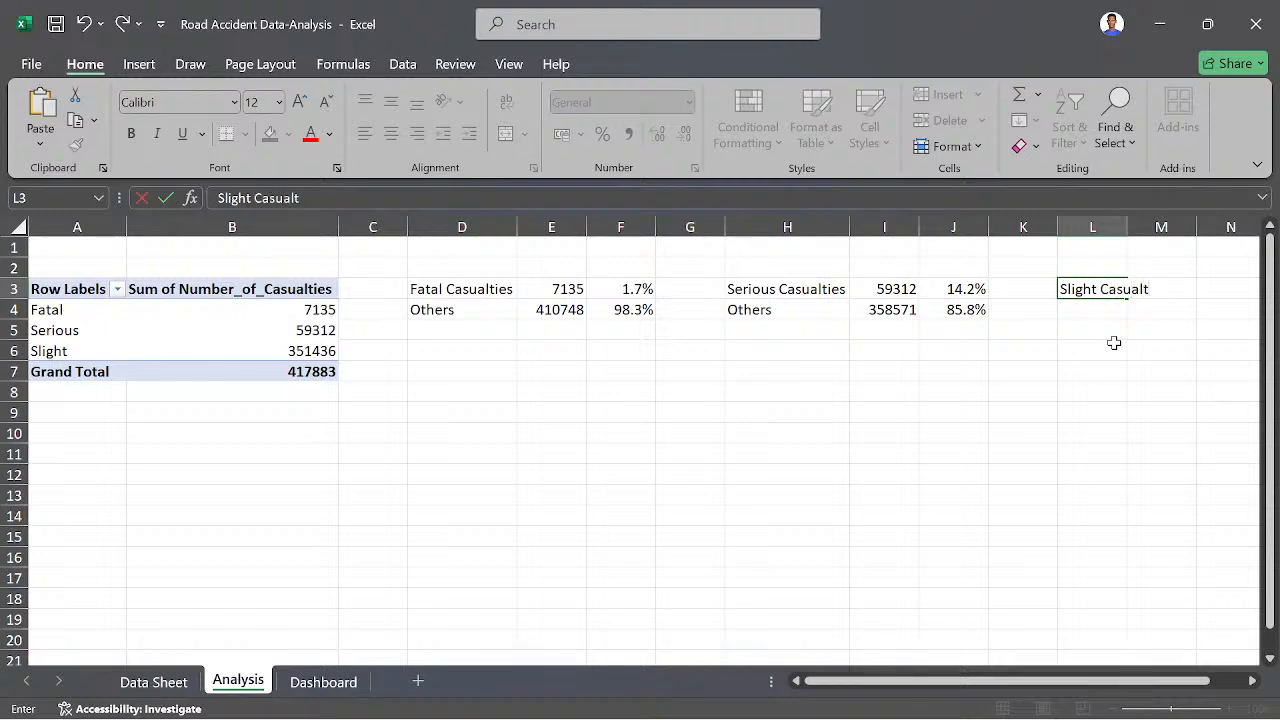
pyautogui.write('ies')
pyautogui.press('Return')
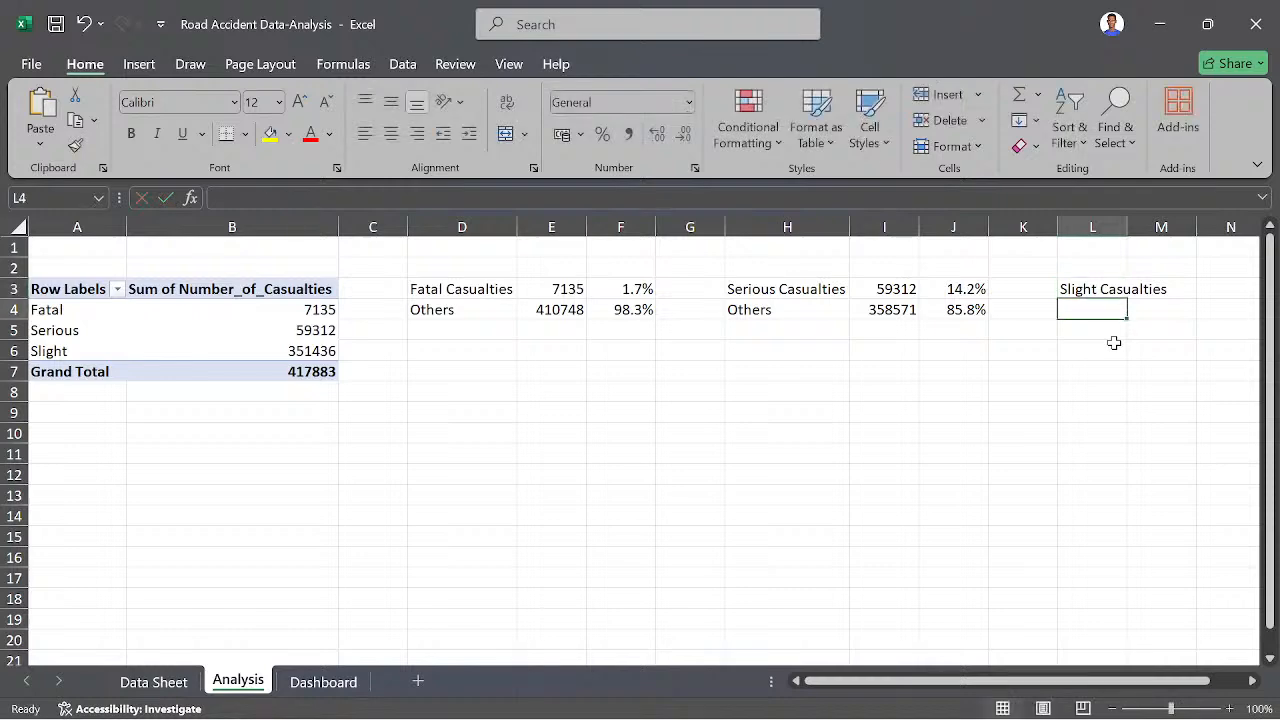
# - Enter the label Others in L4 and fit column L's width to its contents
pyautogui.write('Oth')
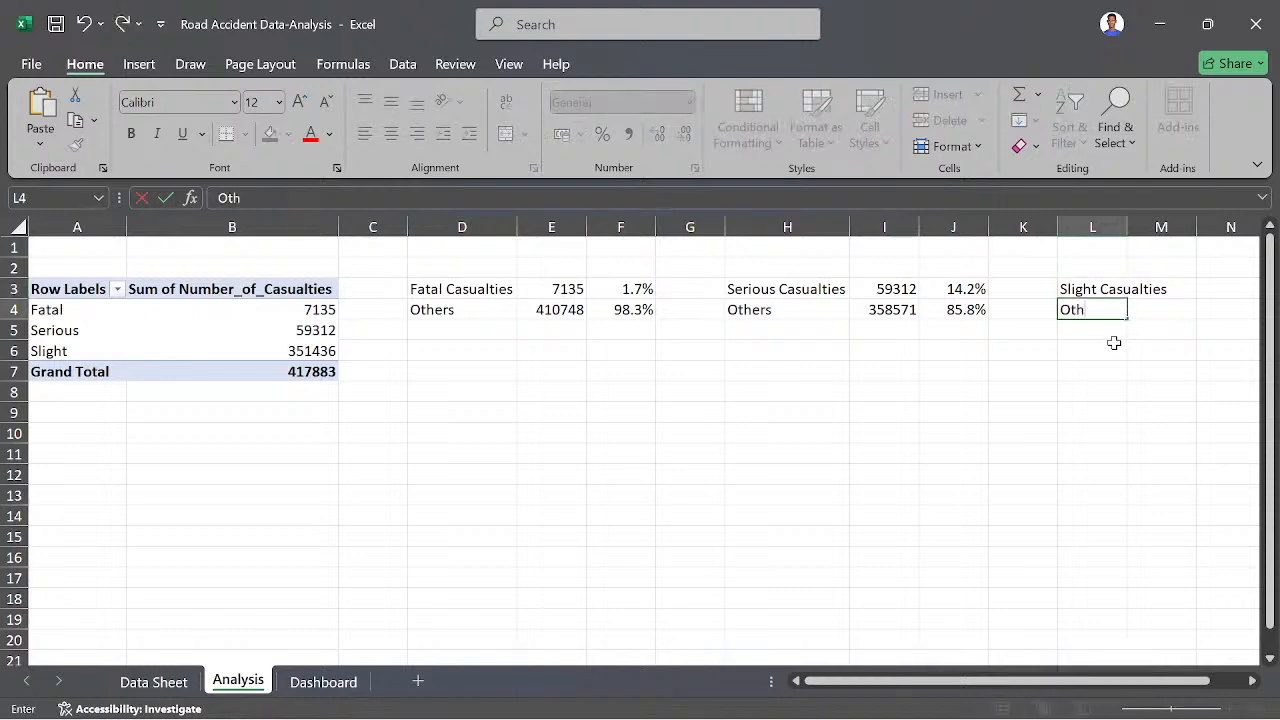
pyautogui.write('ers')
pyautogui.press('Return')
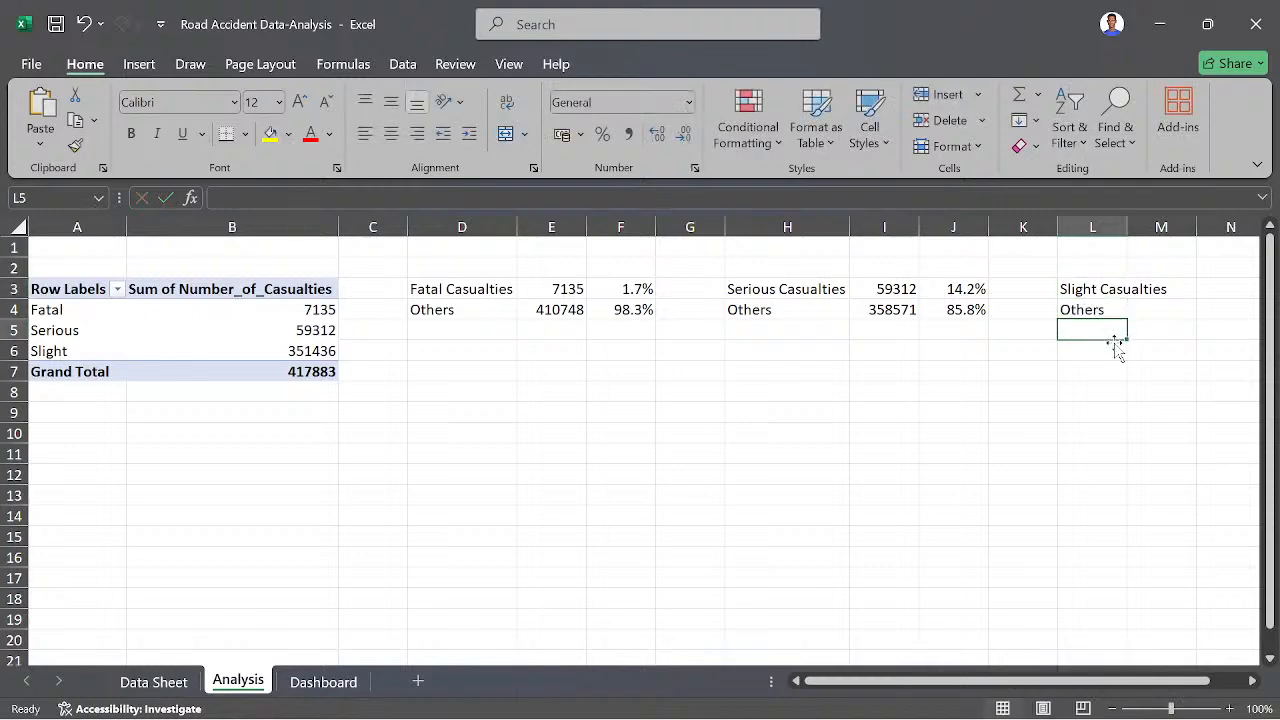
pyautogui.doubleClick(1129, 231)
# - Link cell M3 to the pivot table's Slight casualties value
pyautogui.click(1202, 289)
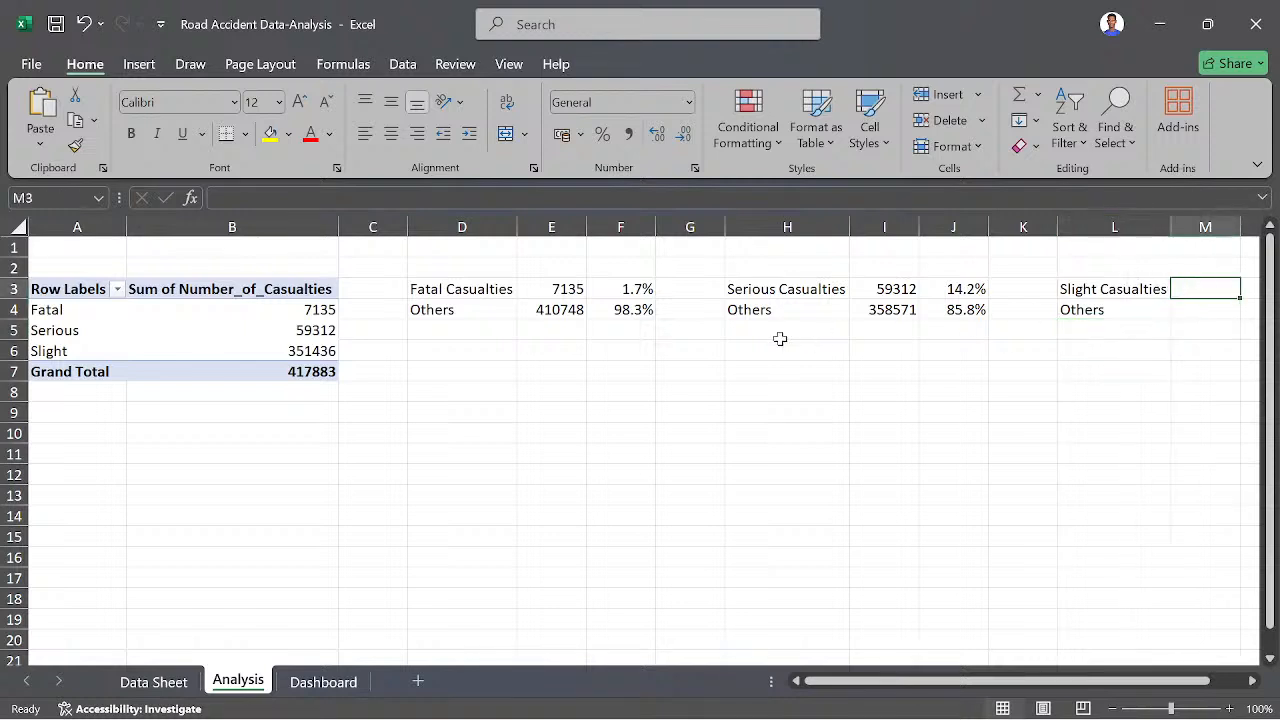
pyautogui.write('=')
pyautogui.click(308, 350)
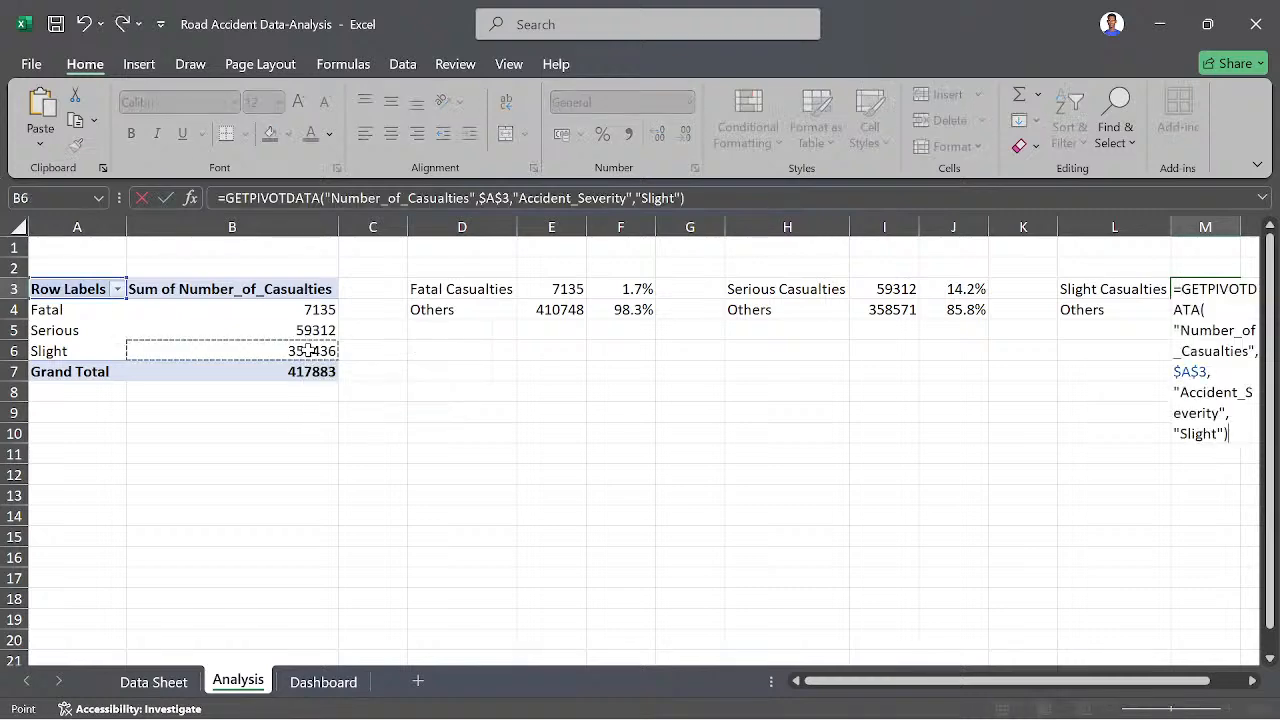
pyautogui.press('Return')
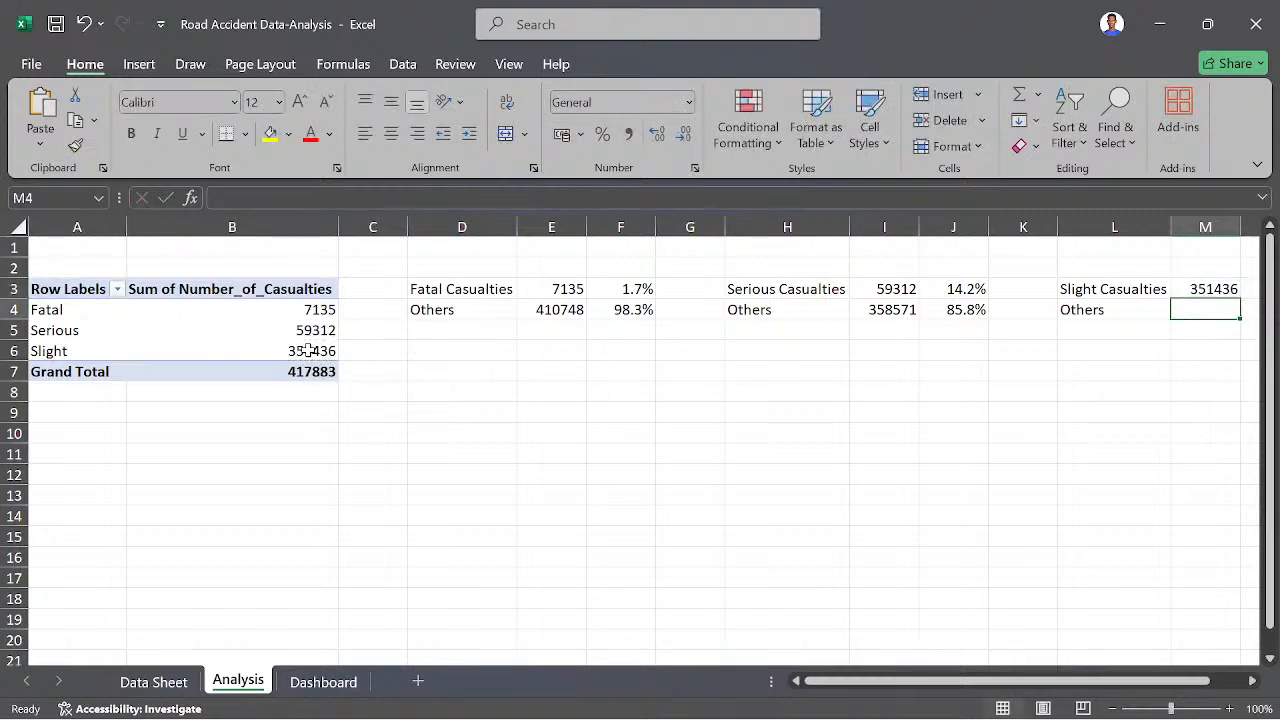
# - Calculate the Others casualties in M4 as the sum of the pivot table's Fatal and Serious values
pyautogui.write('=')
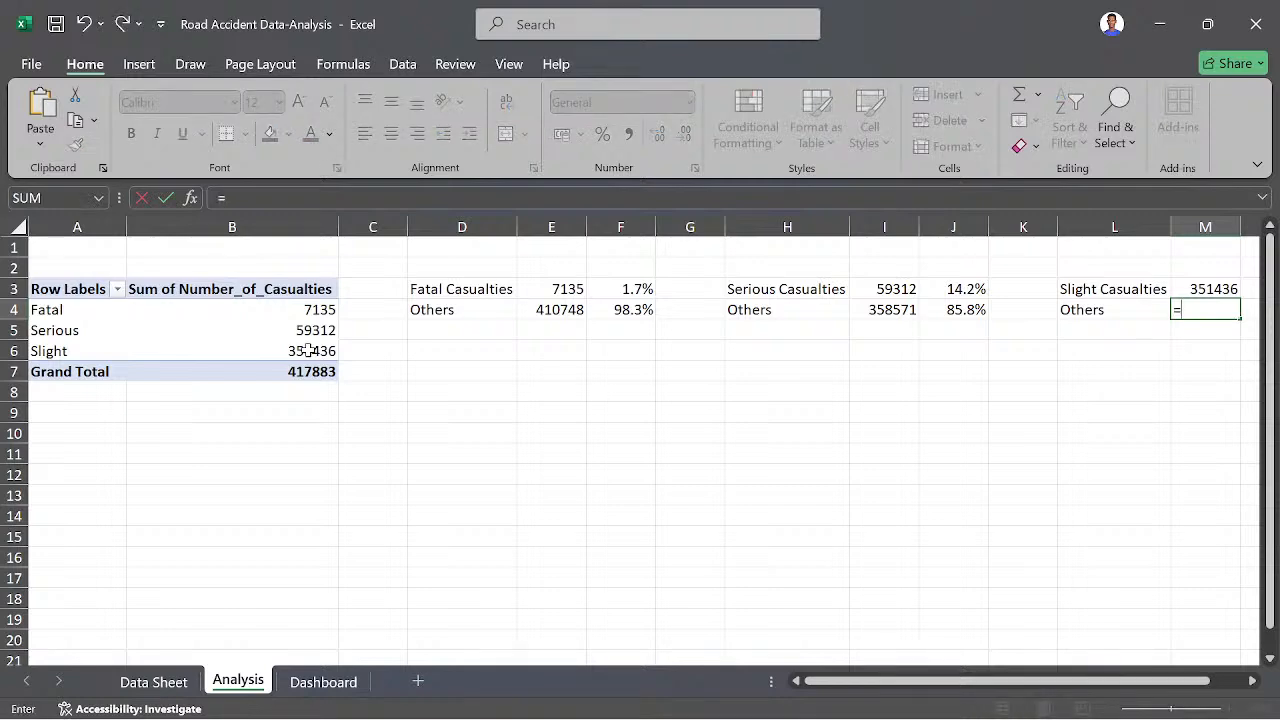
pyautogui.click(305, 309)
pyautogui.write('+')
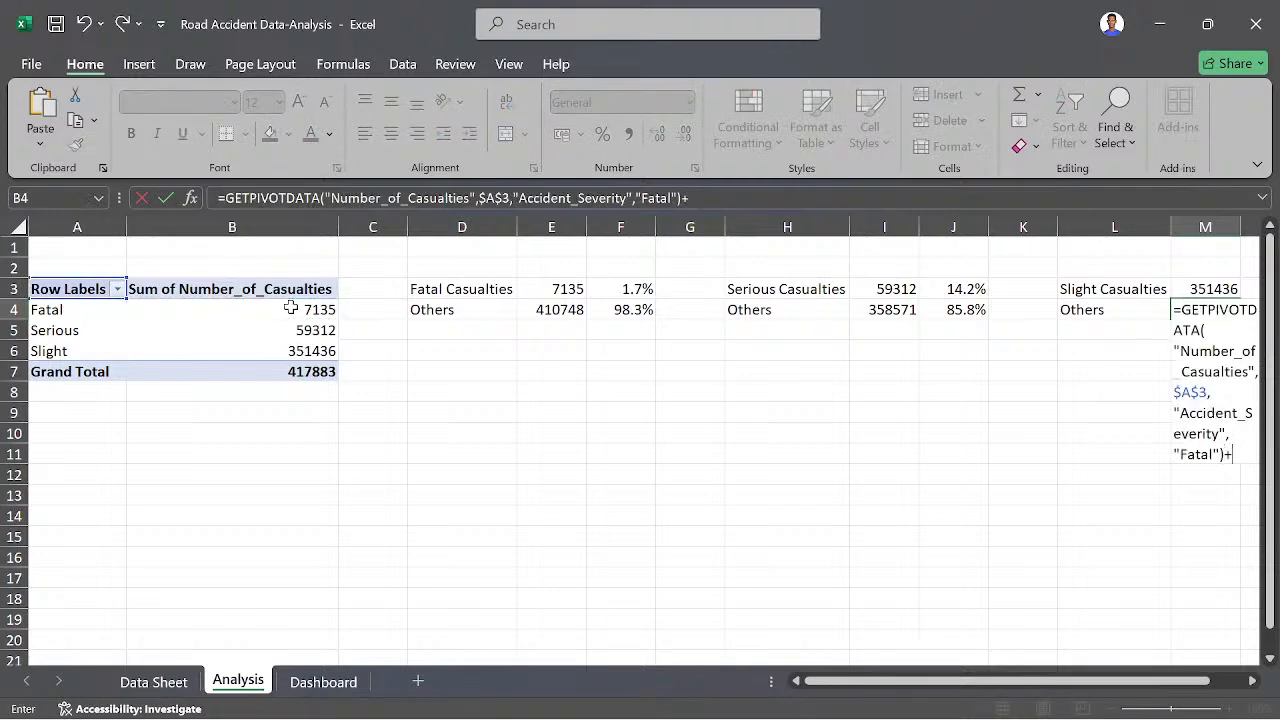
pyautogui.click(303, 331)
pyautogui.press('Return')
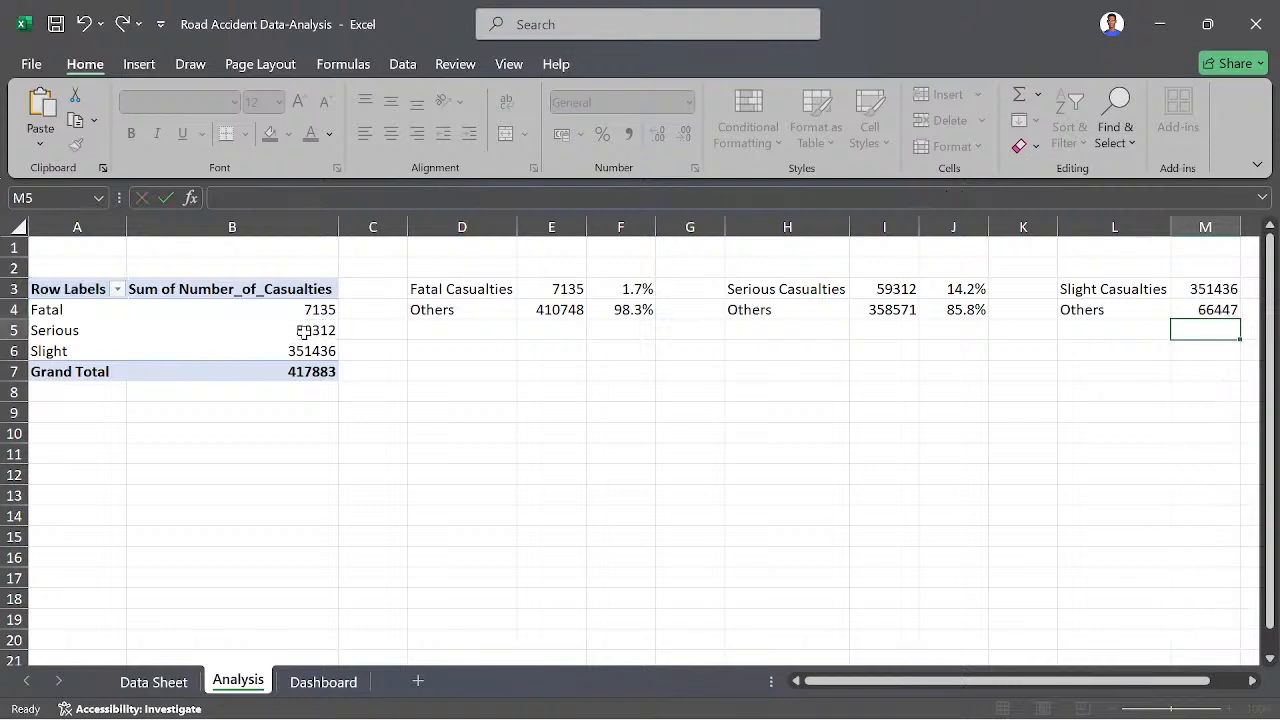
# - Calculate the slight casualty share in N3 as M3 divided by the pivot table's grand total
pyautogui.hscroll(1, 751, 406)
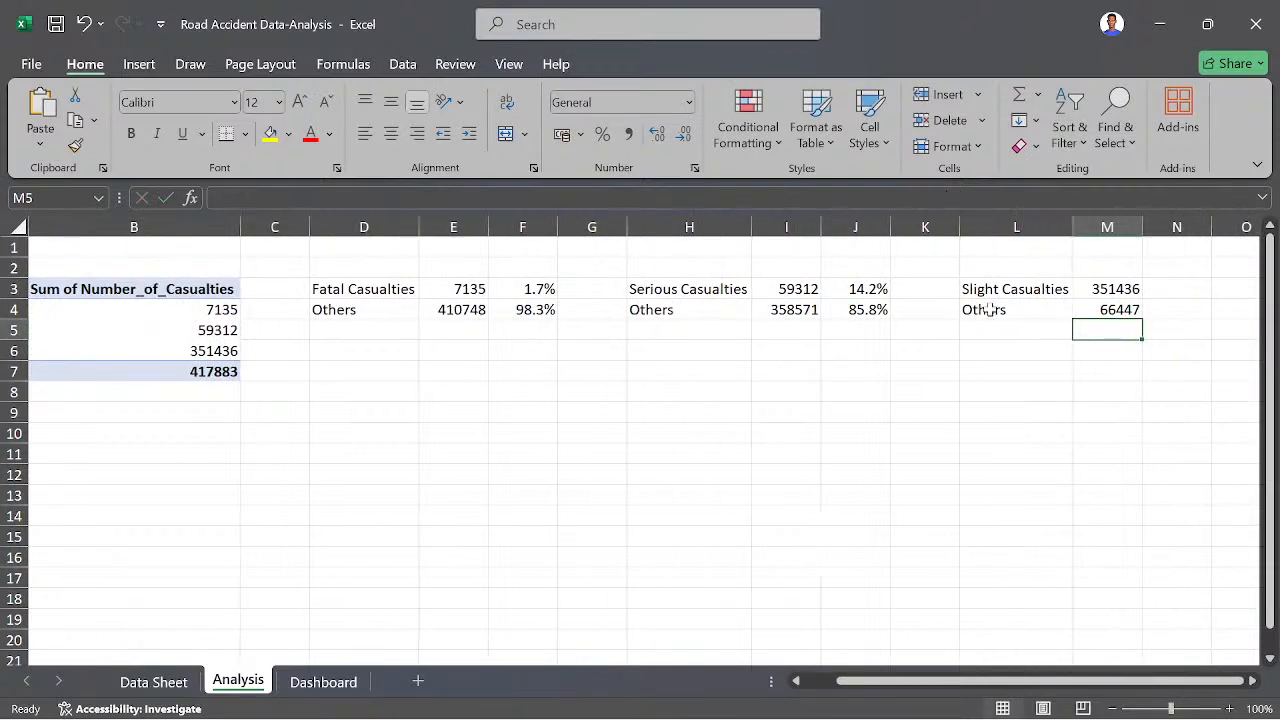
pyautogui.click(1184, 288)
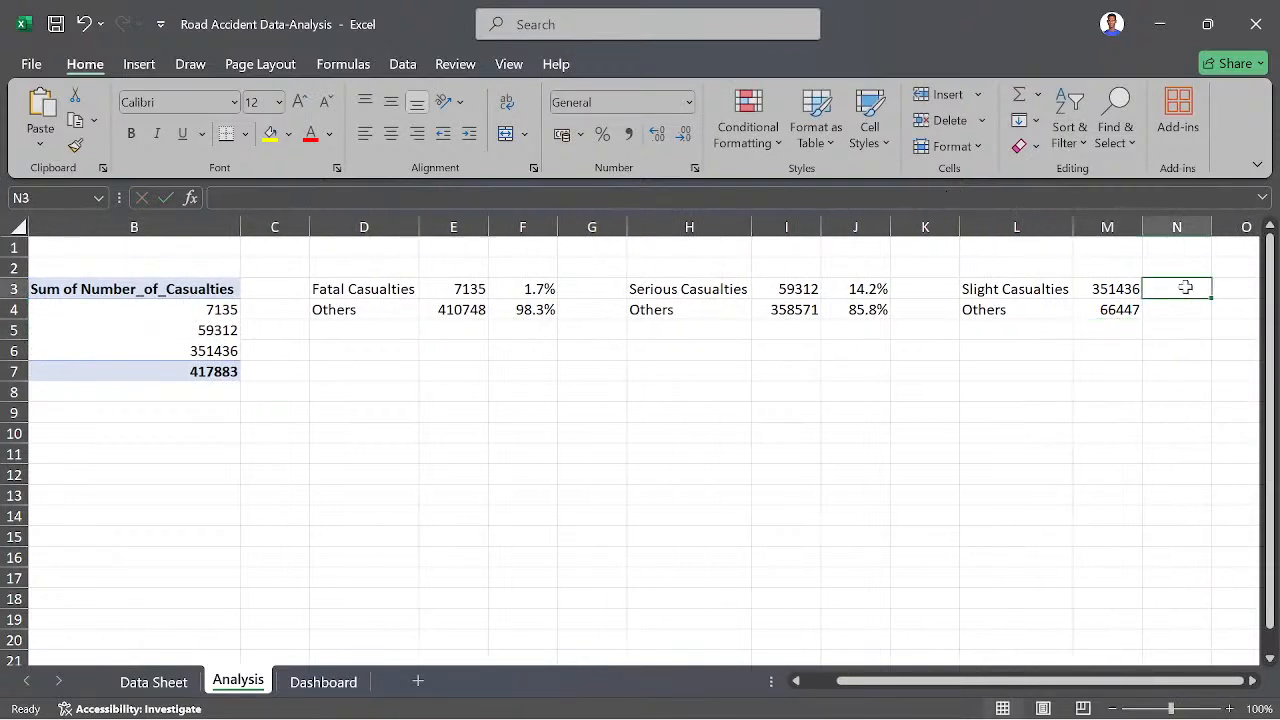
pyautogui.write('=')
pyautogui.click(1130, 289)
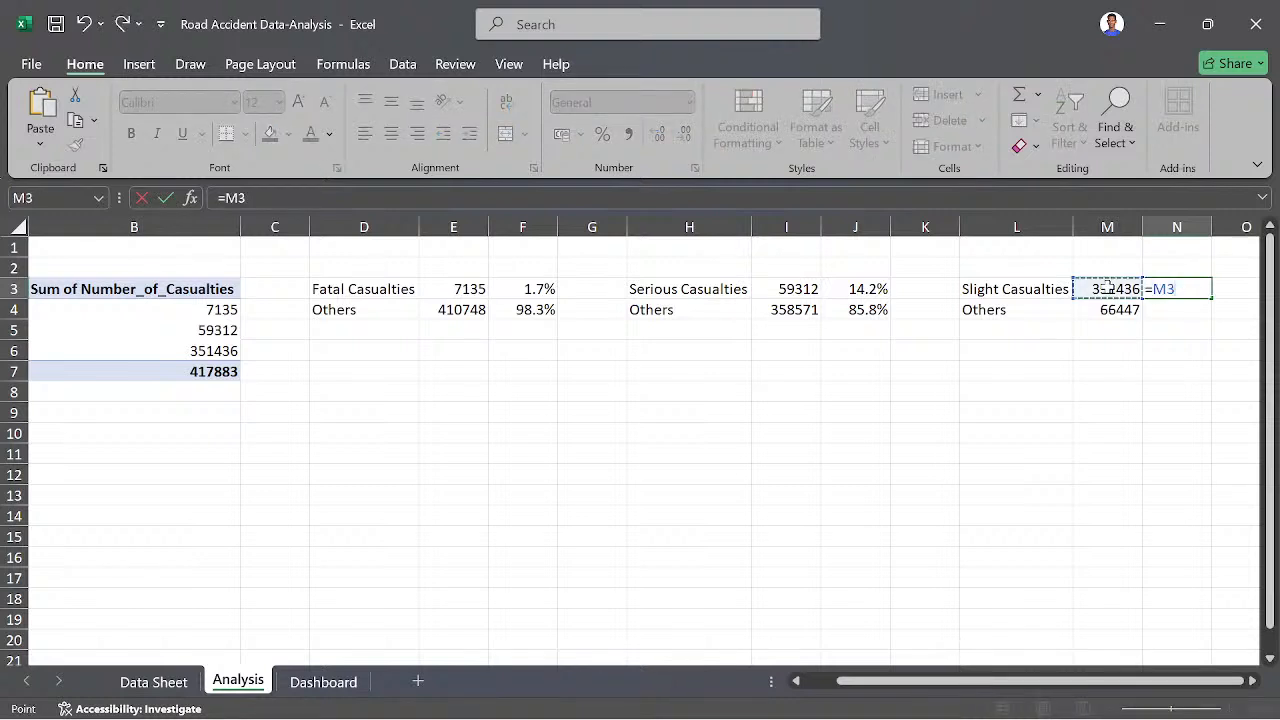
pyautogui.write('/')
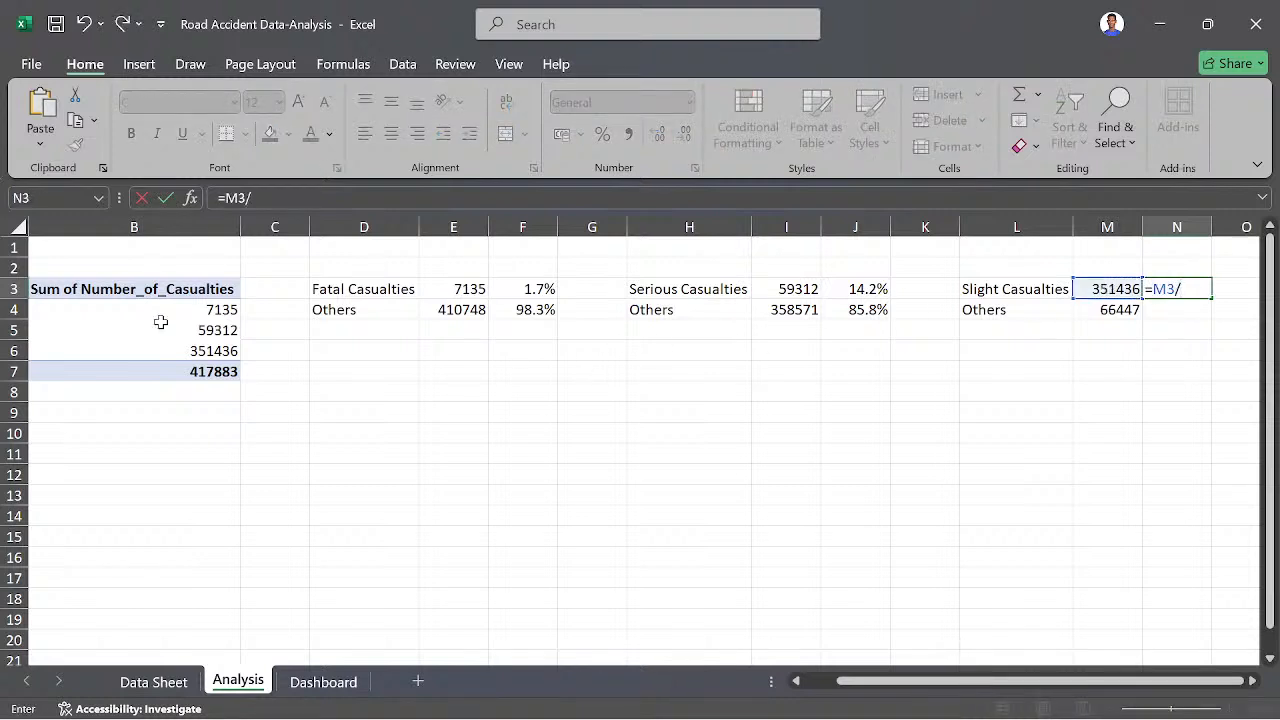
pyautogui.click(203, 371)
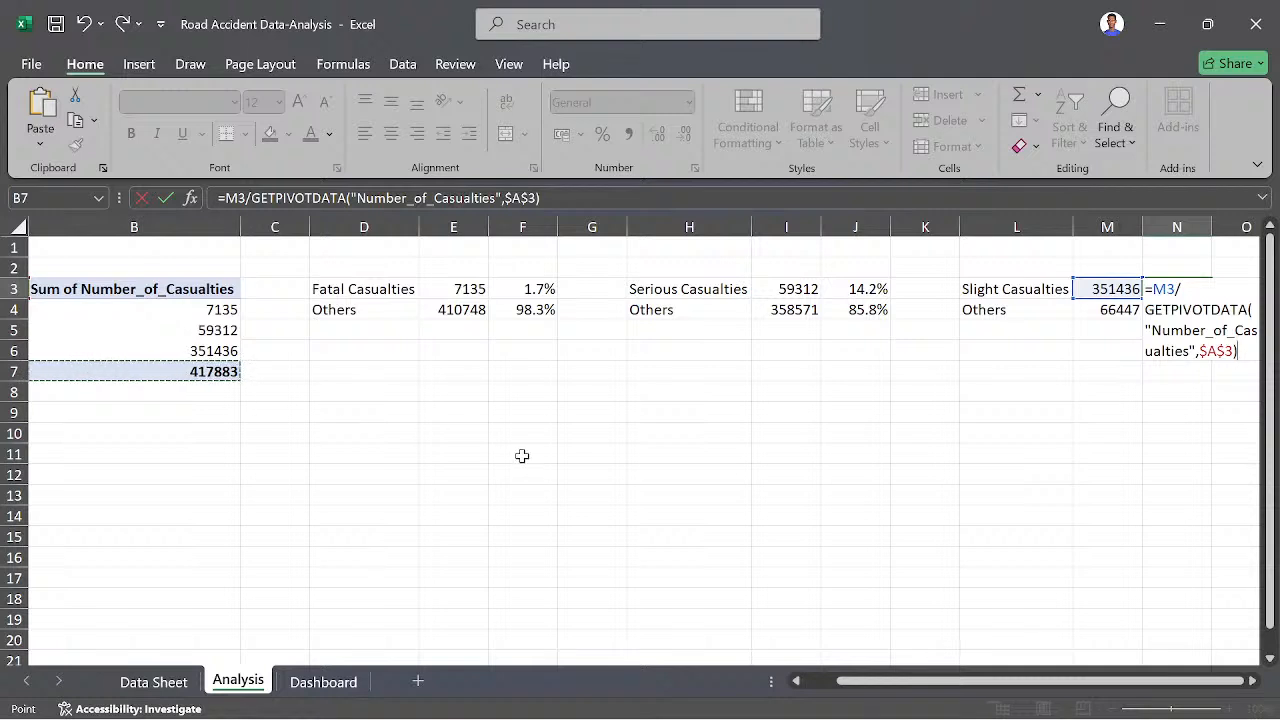
pyautogui.press('Return')
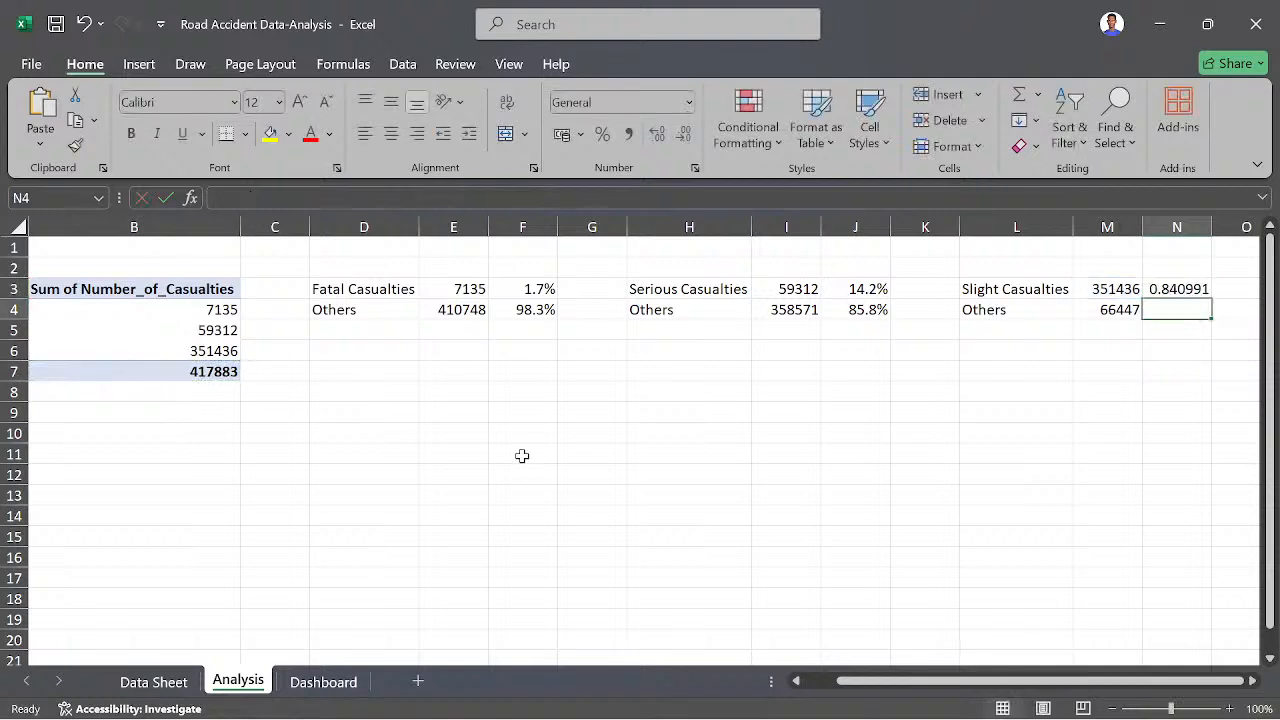
# - Fill the share formula from N3 down to N4 and format both cells as percentages with one decimal place
pyautogui.click(1199, 289)
pyautogui.moveTo(1213, 298); pyautogui.dragTo(1213, 318)
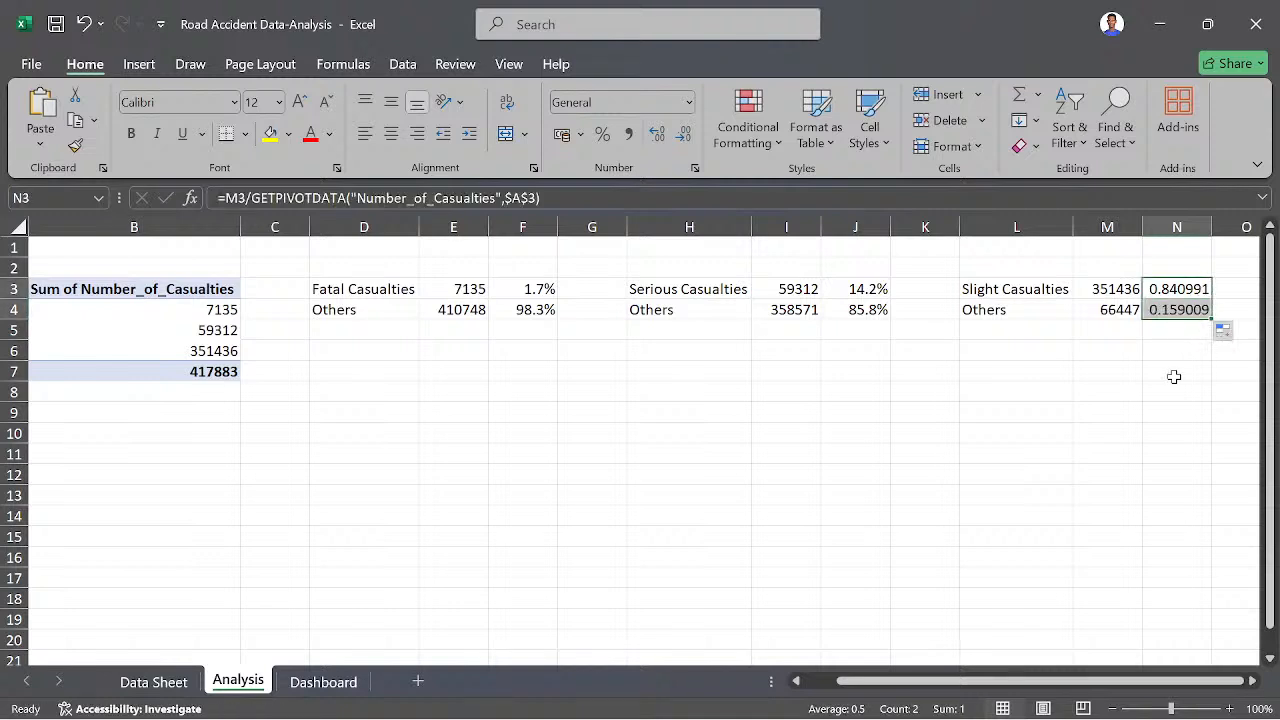
pyautogui.click(602, 133)
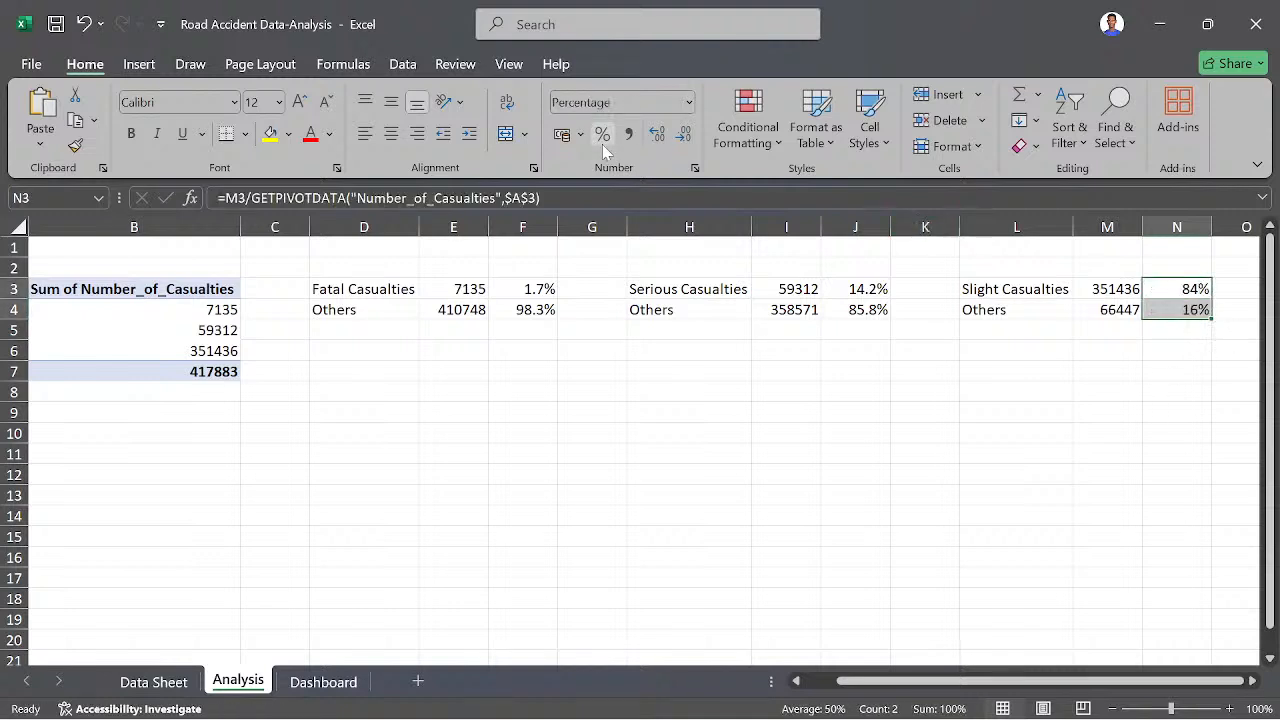
pyautogui.click(658, 134)
pyautogui.click(722, 338)
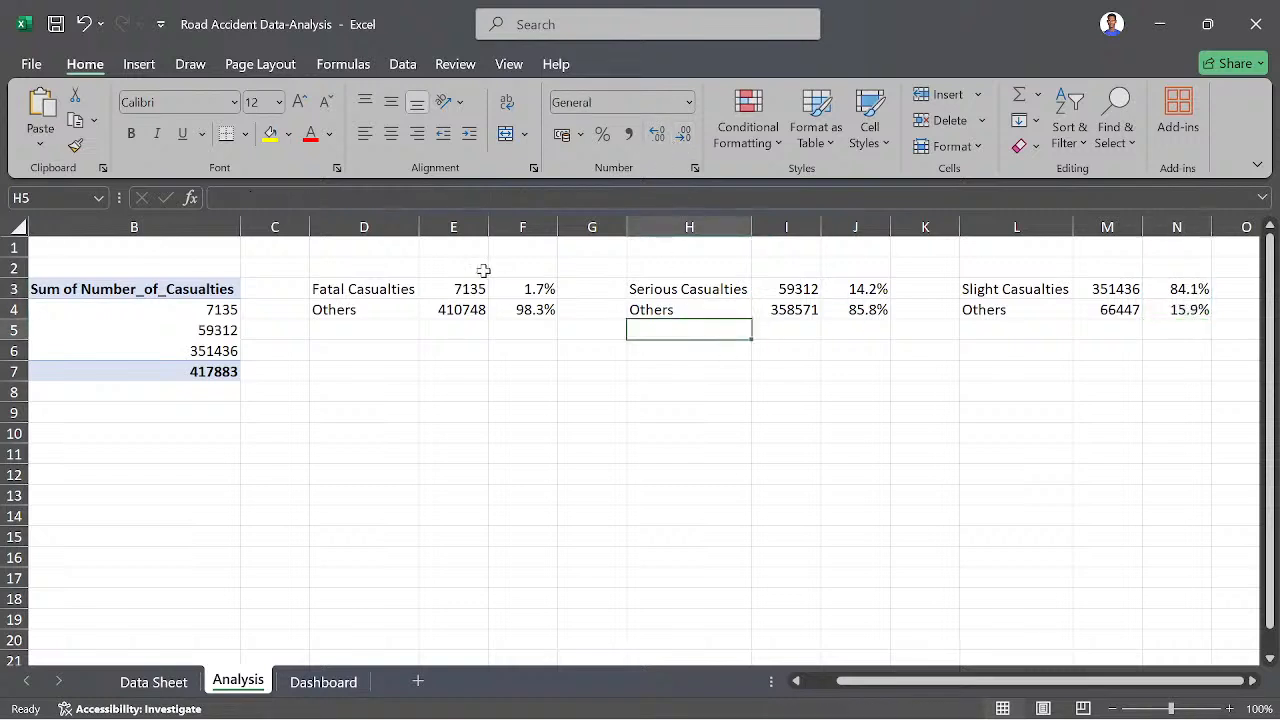
# - Shade the Fatal Casualties and Others labels in D3:D4 with the orange theme fill colour
pyautogui.moveTo(345, 285); pyautogui.dragTo(358, 312)
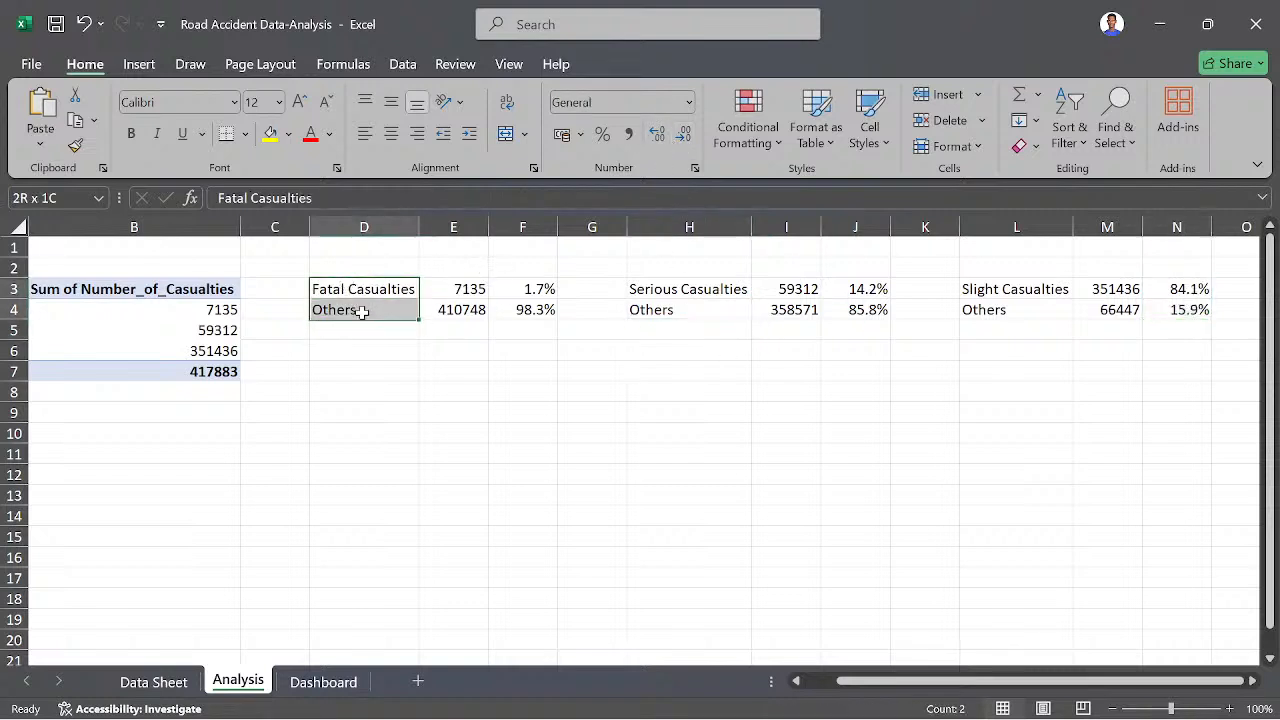
pyautogui.click(288, 134)
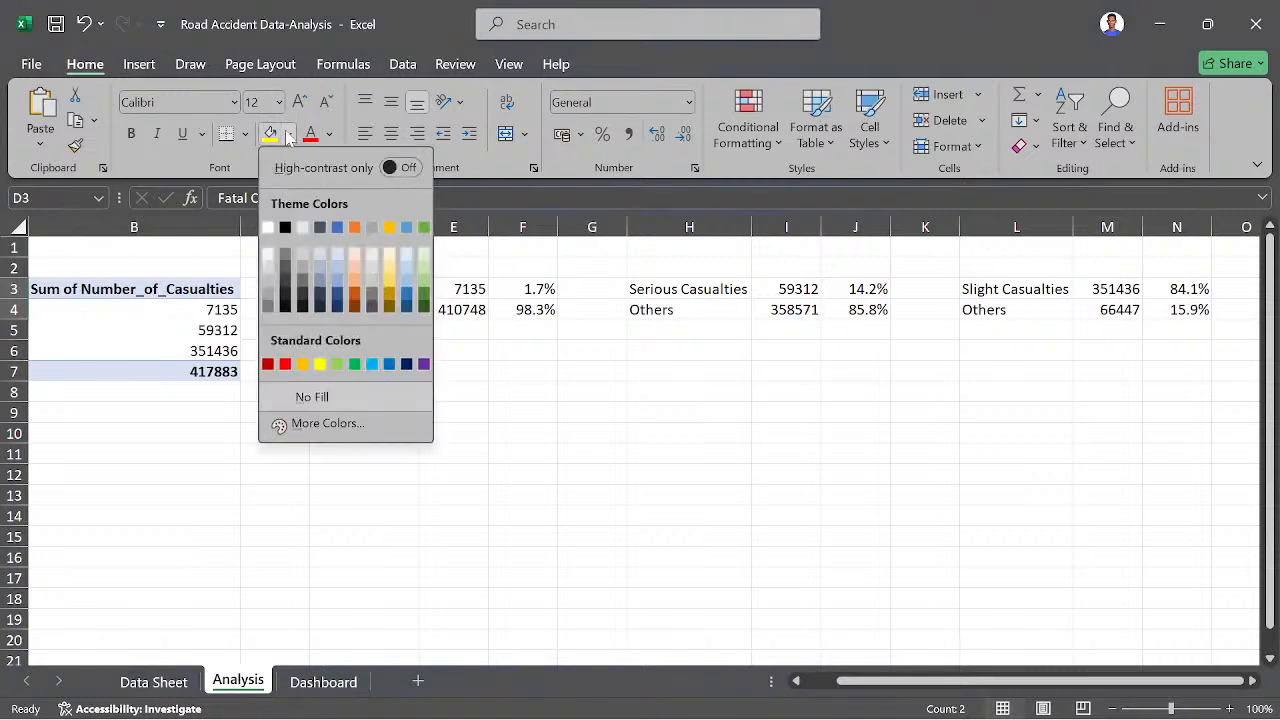
pyautogui.click(355, 229)
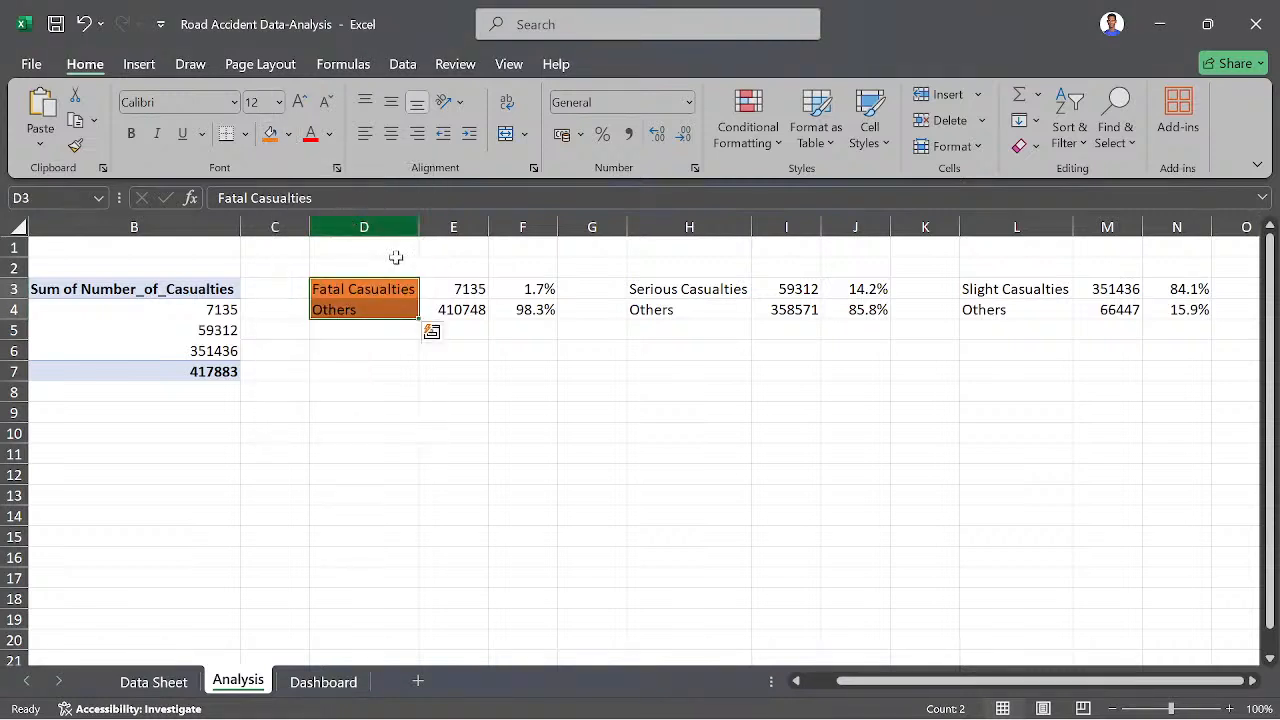
# - Recolour the labels in D3:D4 with a light gold theme fill and apply the same fill to H3:H4 and L3:L4
pyautogui.click(288, 135)
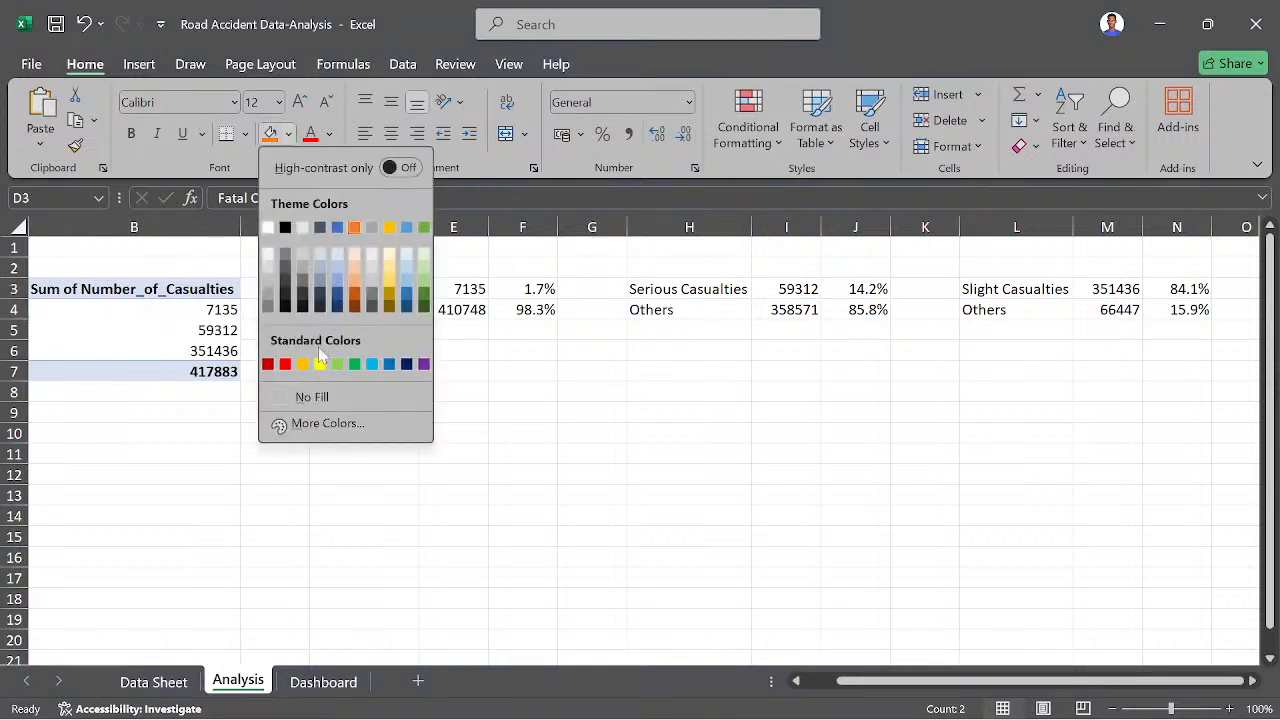
pyautogui.click(390, 281)
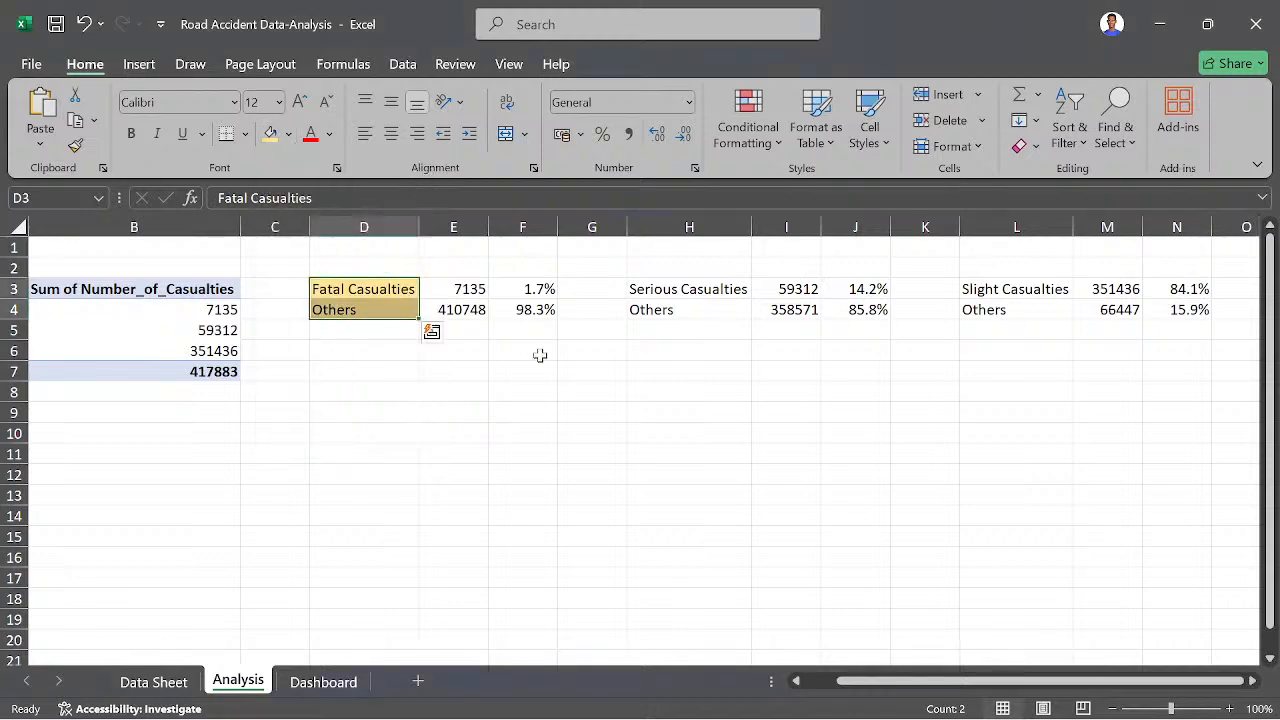
pyautogui.moveTo(652, 289); pyautogui.dragTo(677, 314)
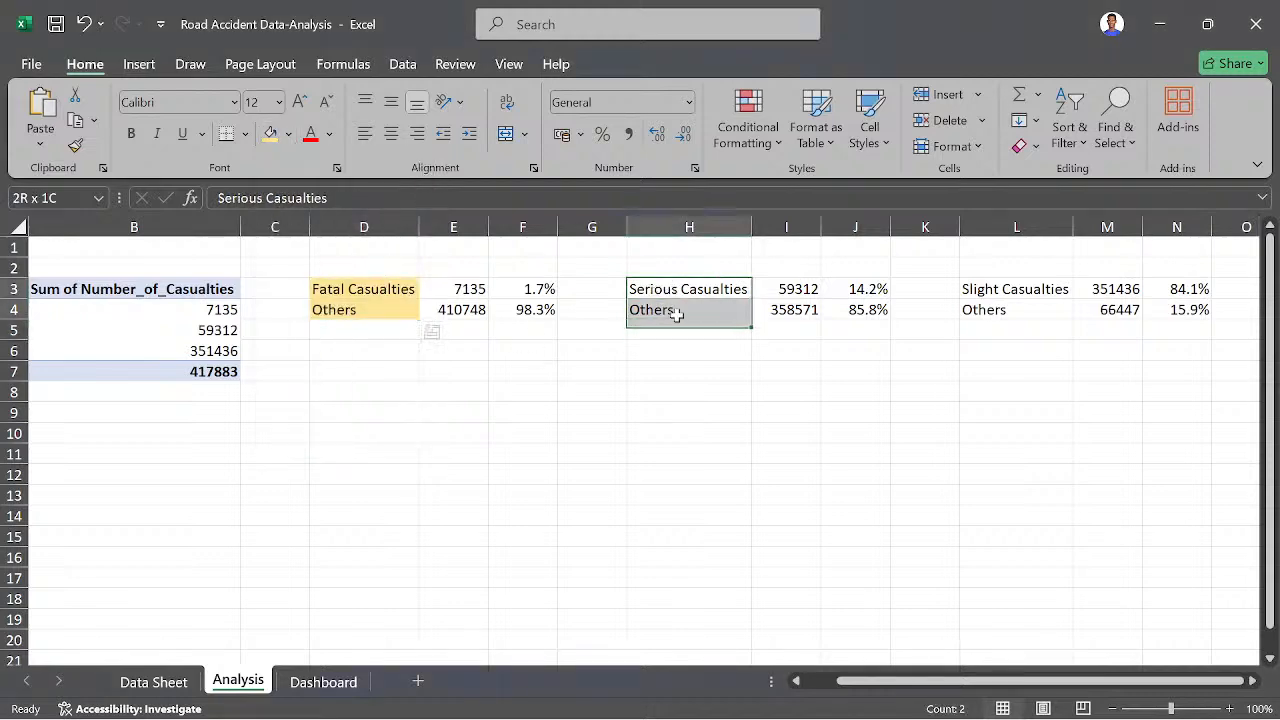
pyautogui.click(271, 138)
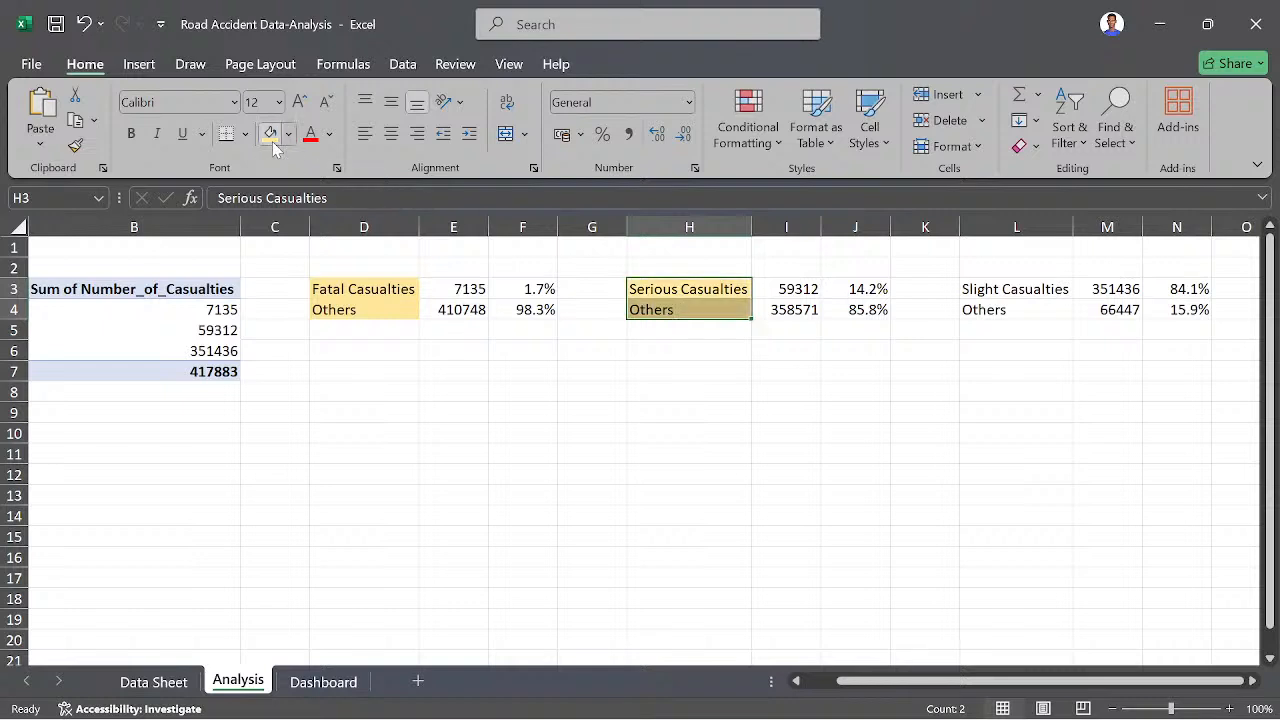
pyautogui.click(964, 290)
pyautogui.moveTo(964, 290); pyautogui.dragTo(986, 306)
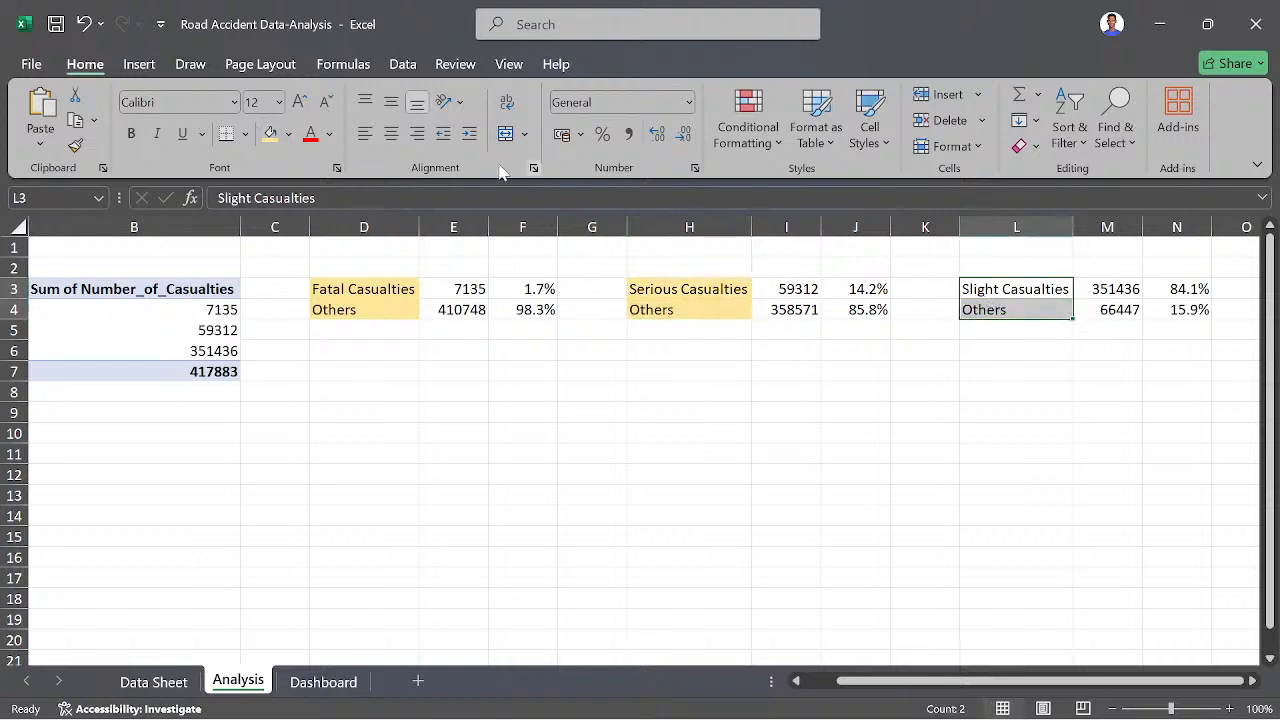
pyautogui.click(271, 135)
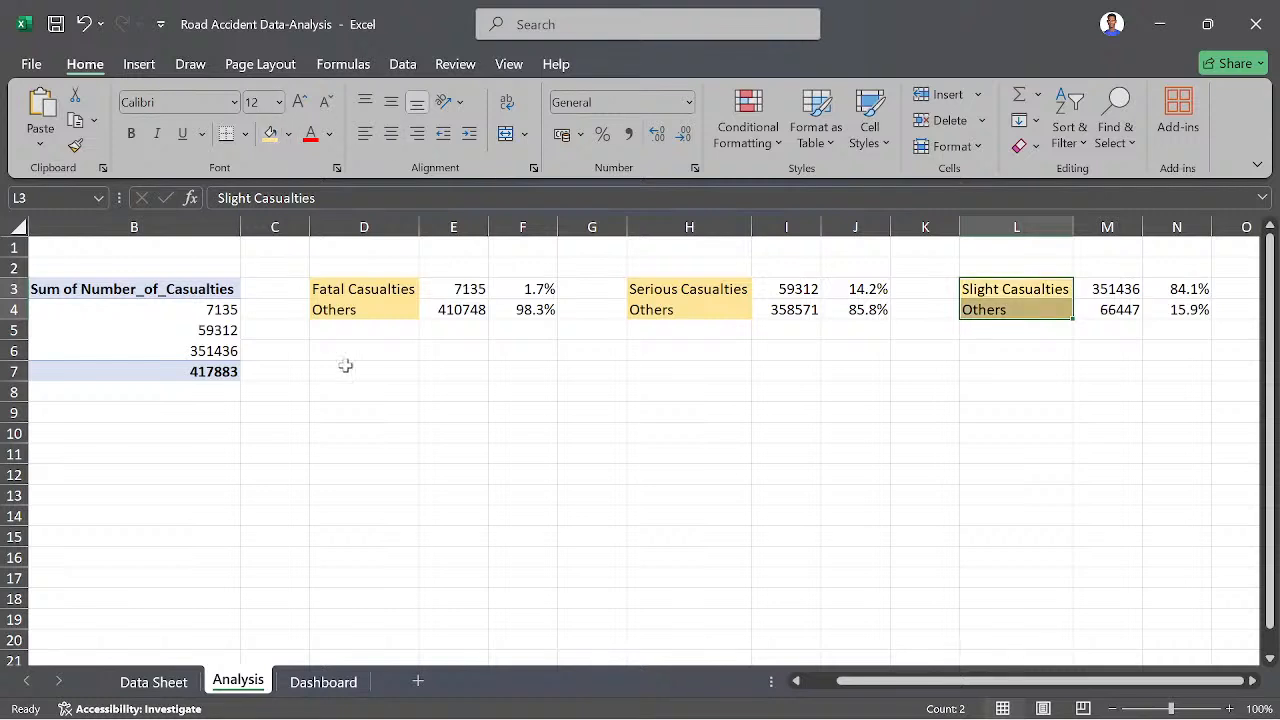
pyautogui.click(345, 367)
pyautogui.hscroll(-2, 223, 383)
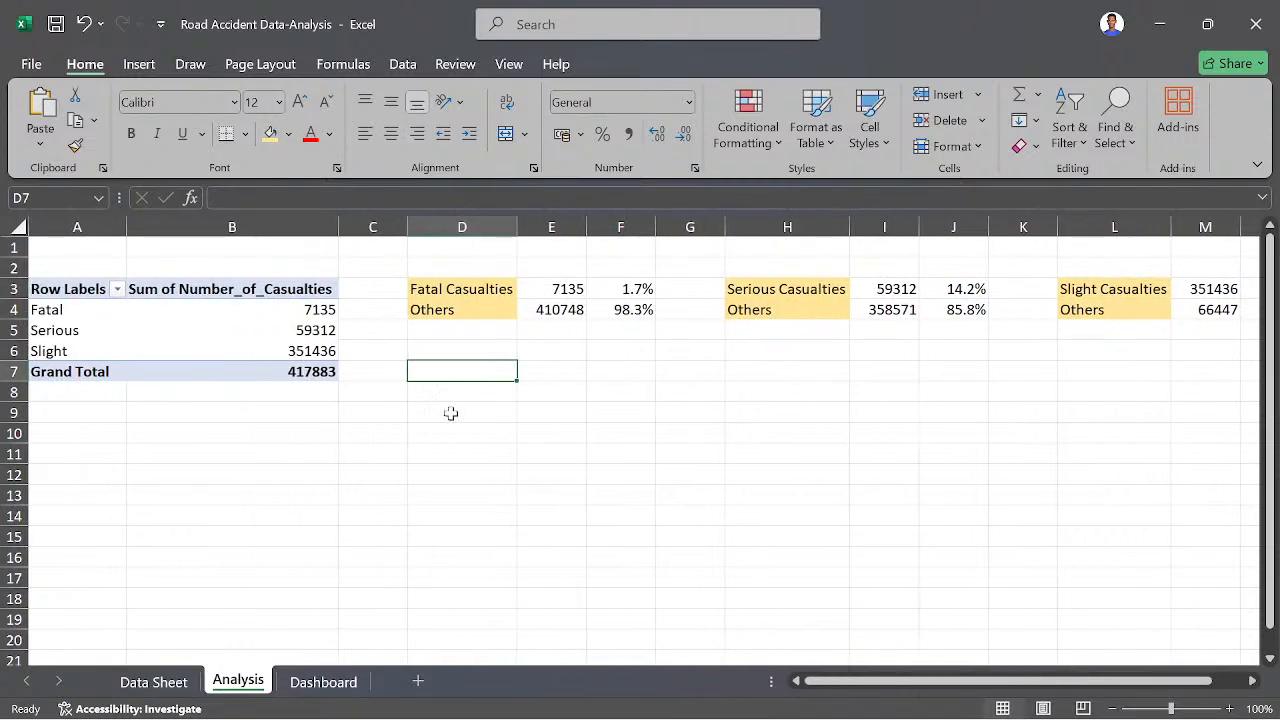
pyautogui.hscroll(2, 779, 365)
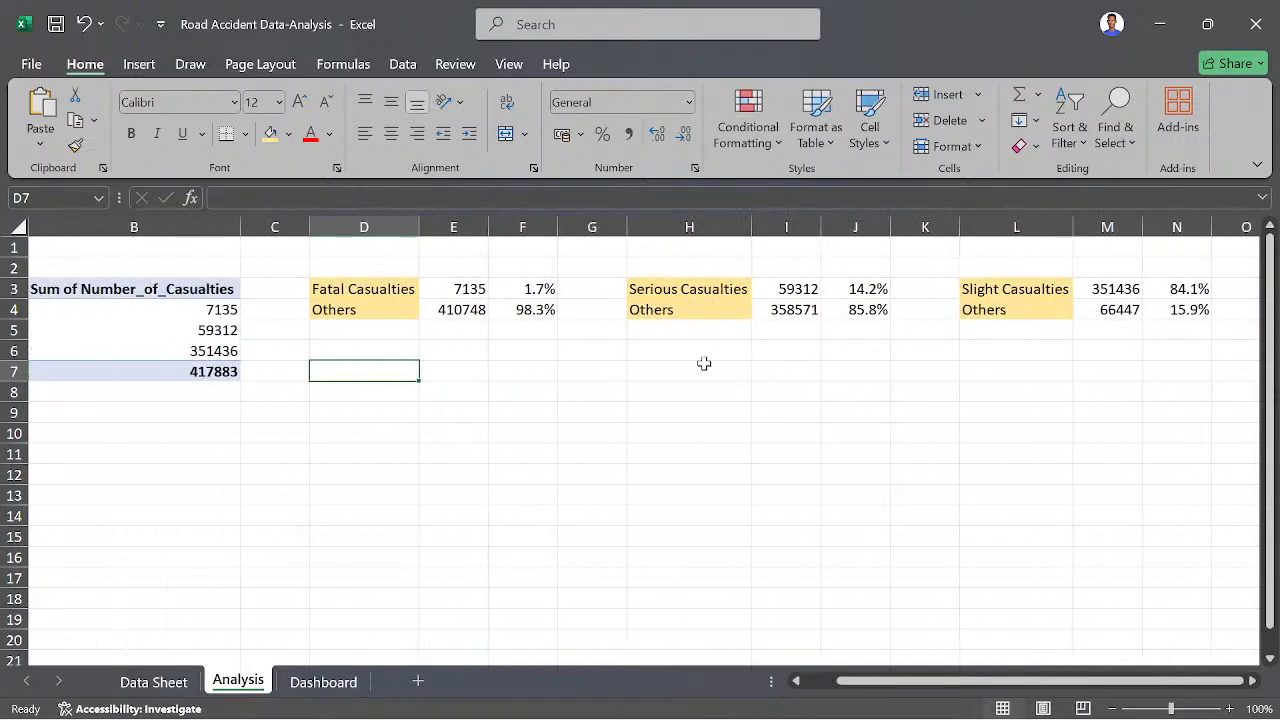
pyautogui.hscroll(-2, 704, 364)
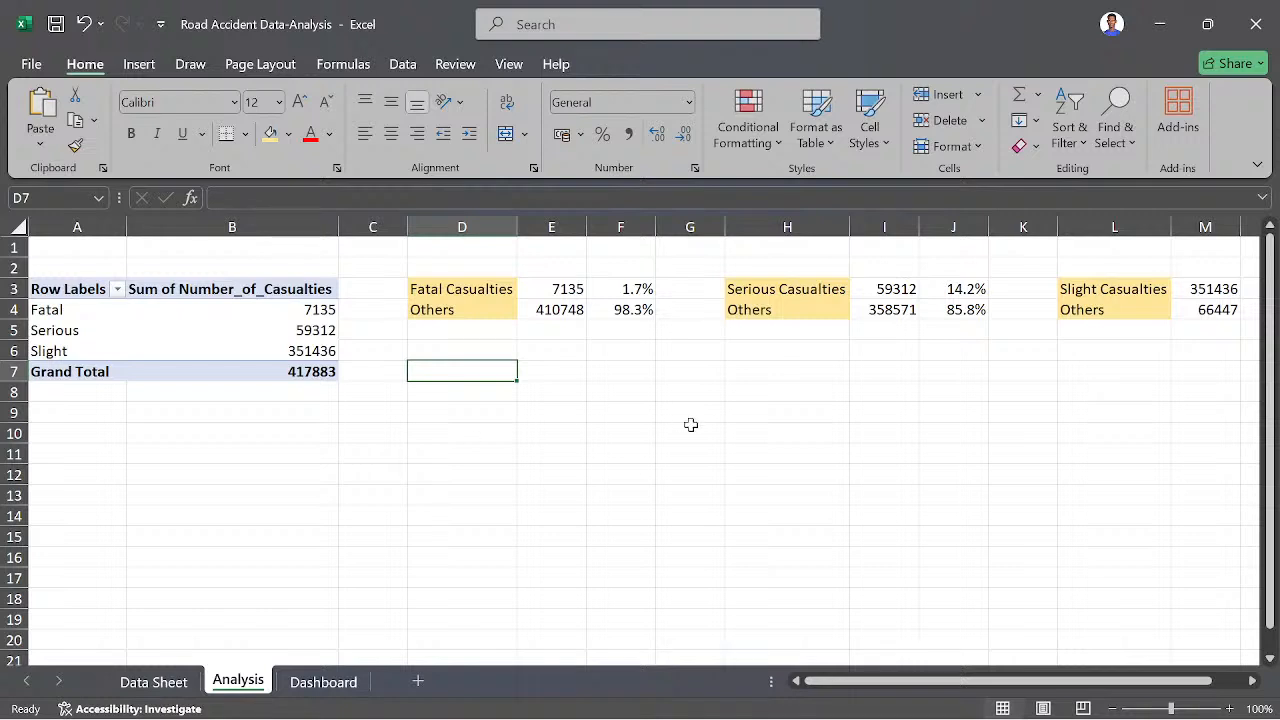
pyautogui.hscroll(1, 688, 423)
pyautogui.hscroll(-1, 419, 491)
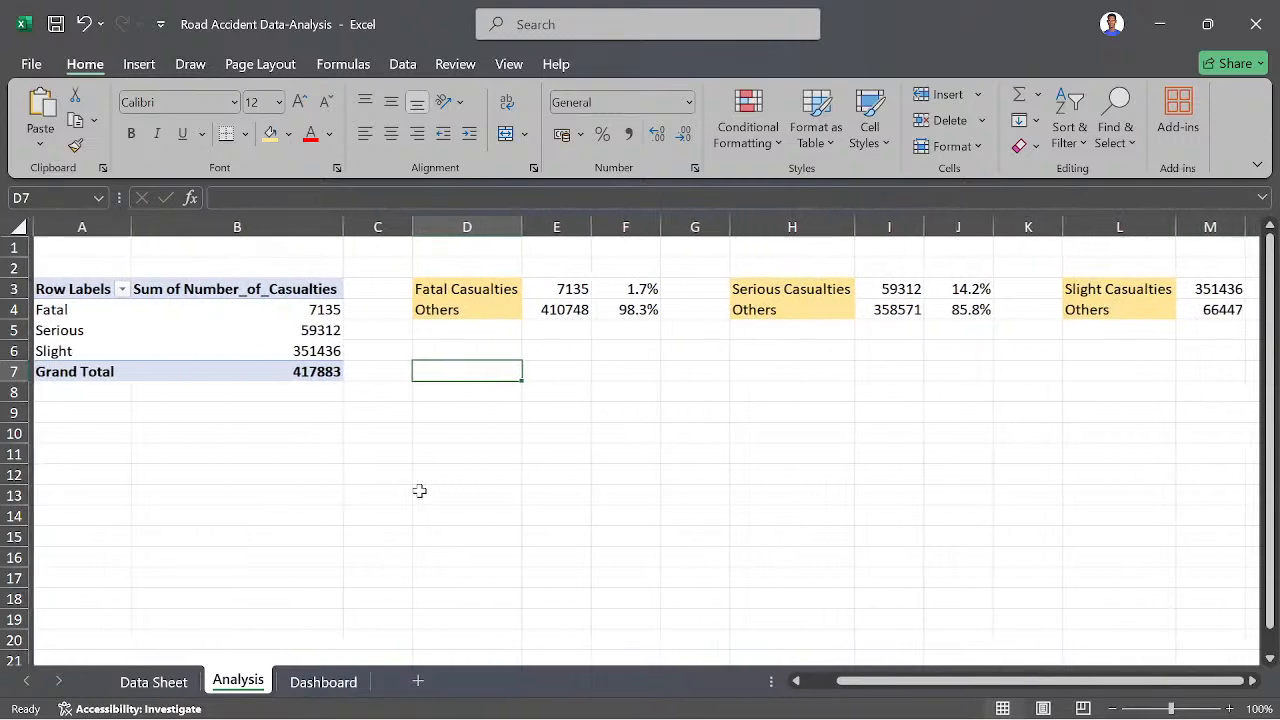
# - Copy the accident severity pivot table in A3:B7 and paste the duplicate at A12
pyautogui.click(48, 436)
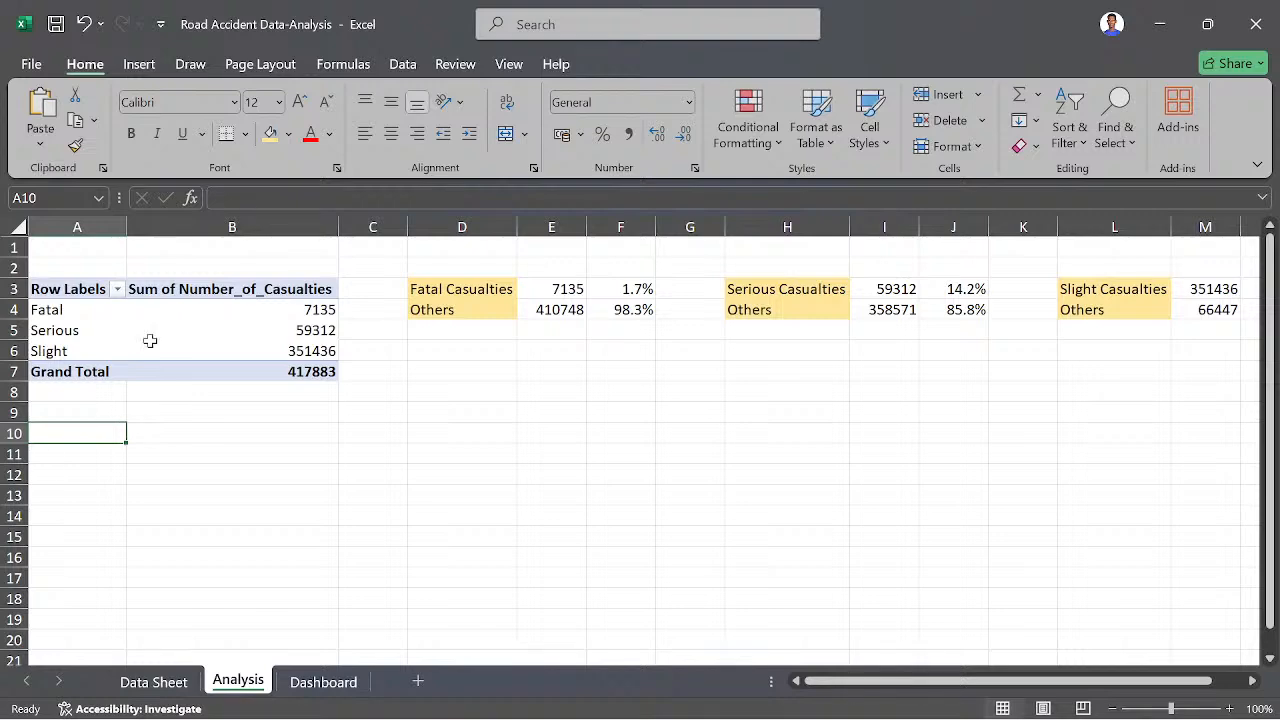
pyautogui.moveTo(40, 288); pyautogui.dragTo(243, 368)
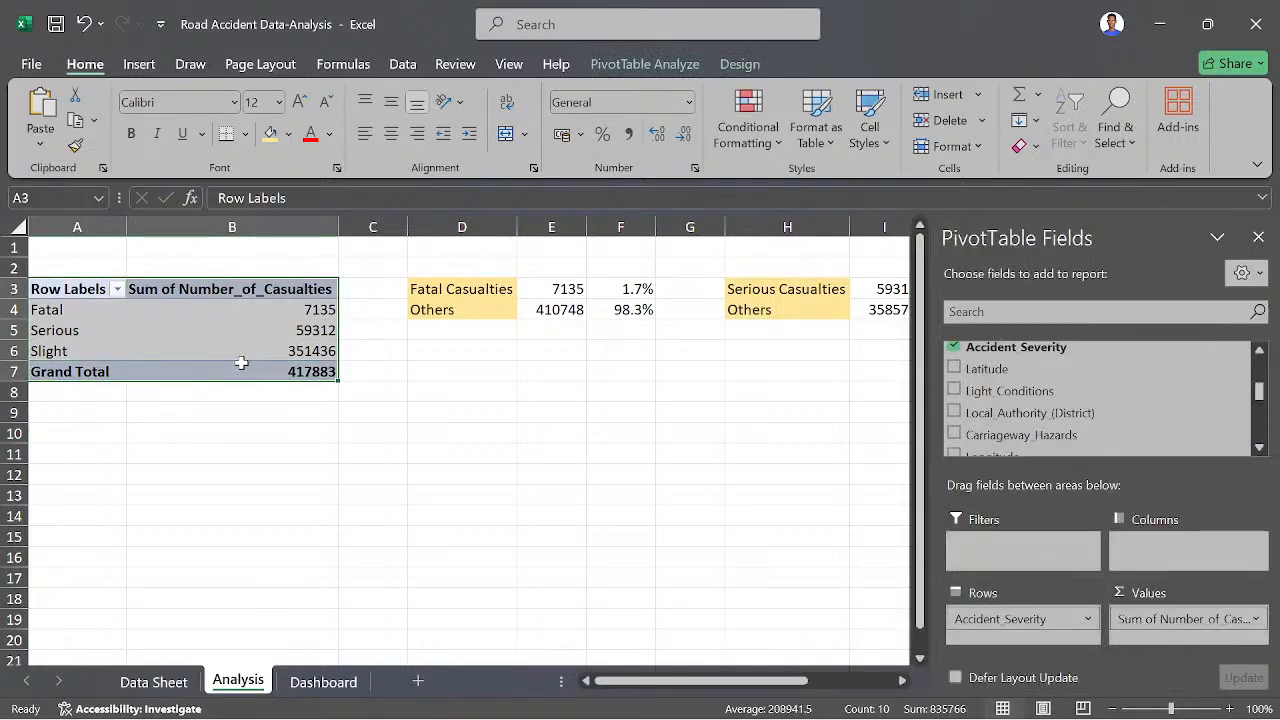
pyautogui.hotkey('ctrl', 'c')
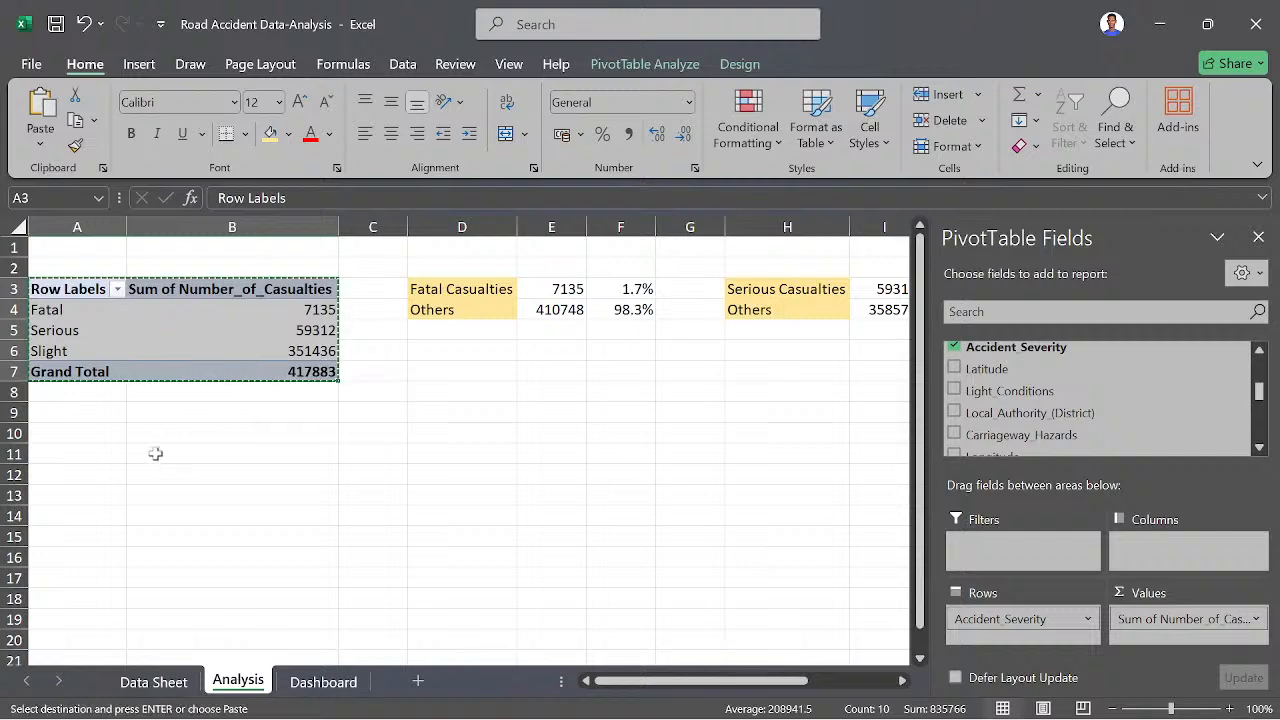
pyautogui.click(65, 473)
pyautogui.hotkey('ctrl', 'v')
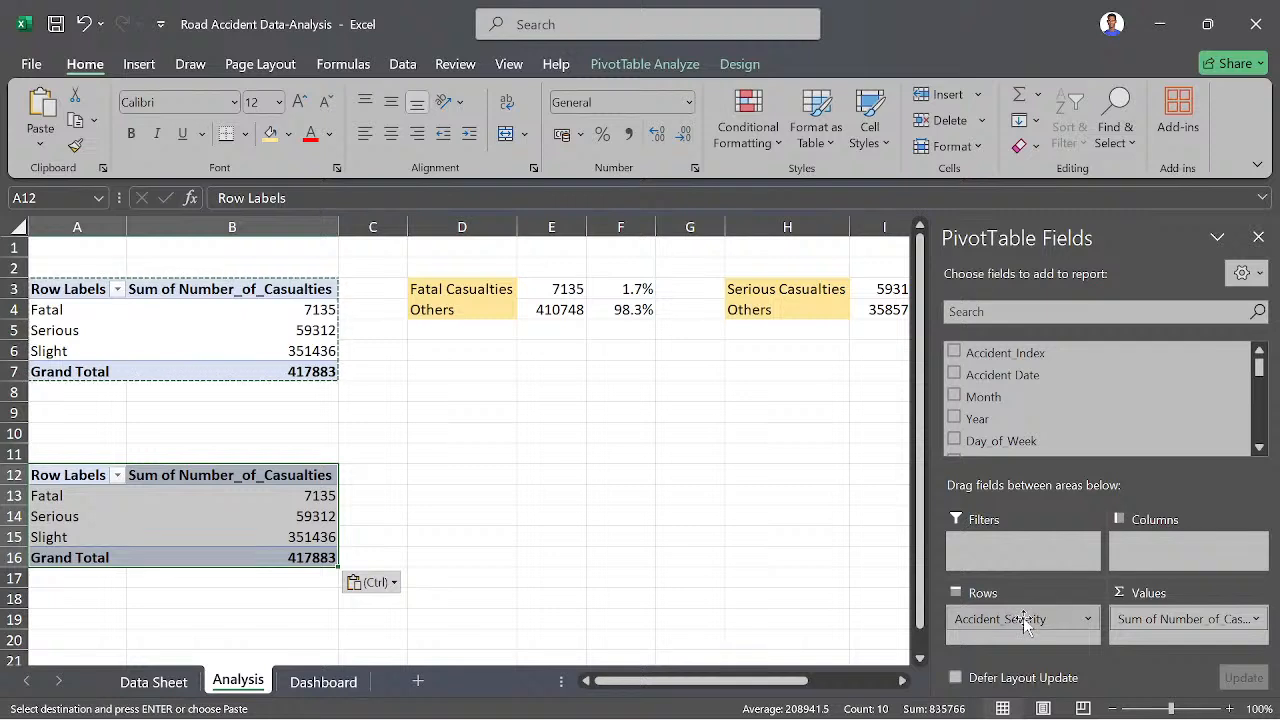
# - Replace Accident_Severity with Vehicle_Type as the row field of the copied pivot table
pyautogui.moveTo(1012, 612); pyautogui.dragTo(810, 636)
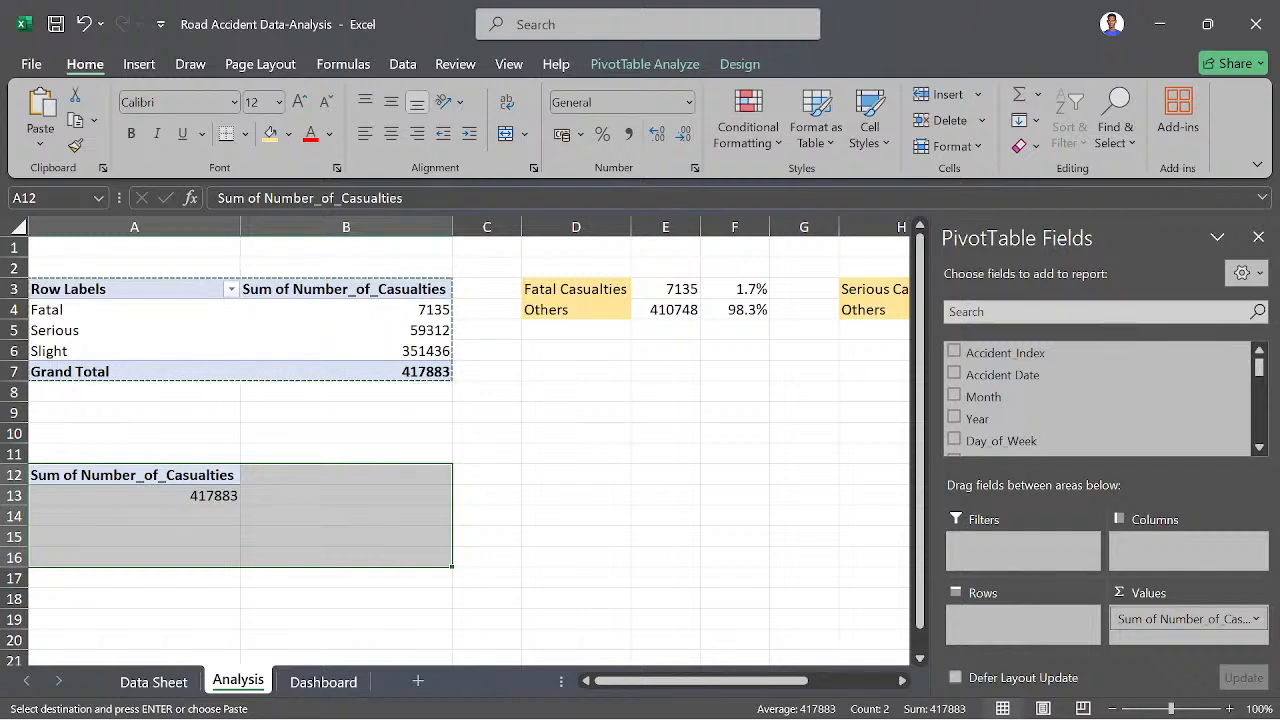
pyautogui.click(1096, 314)
pyautogui.write('v')
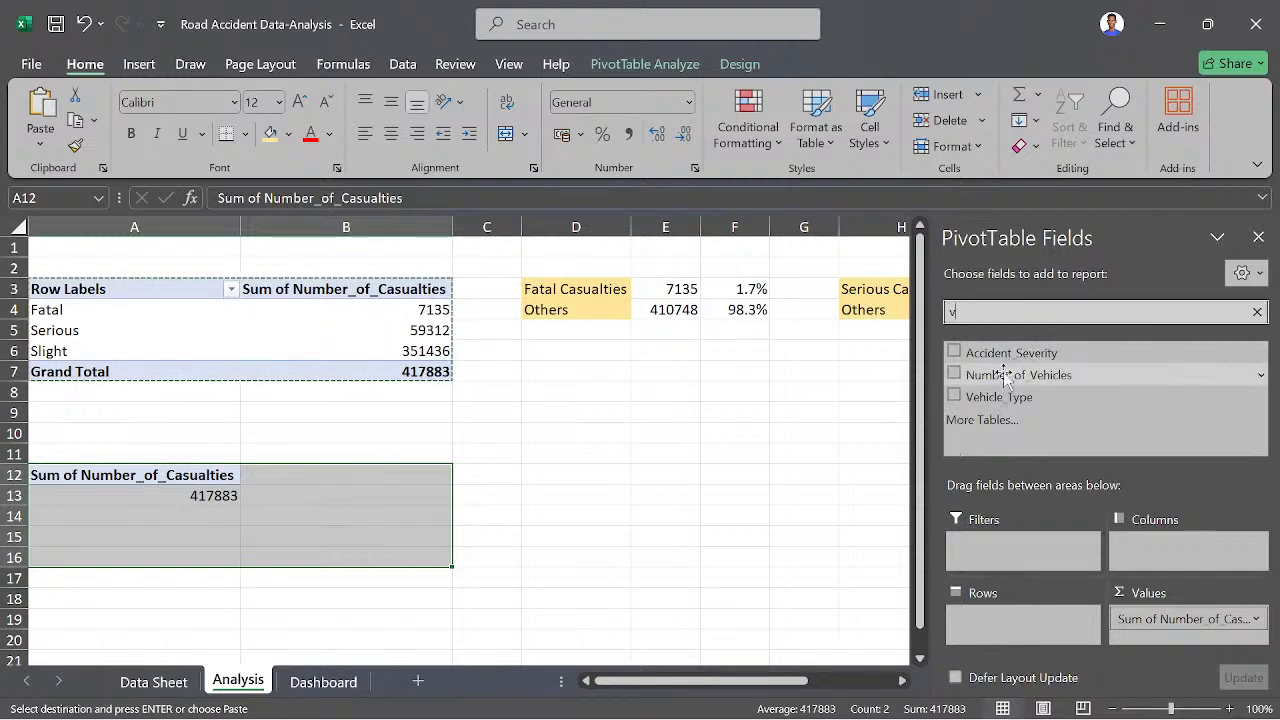
pyautogui.moveTo(1005, 397); pyautogui.dragTo(993, 628)
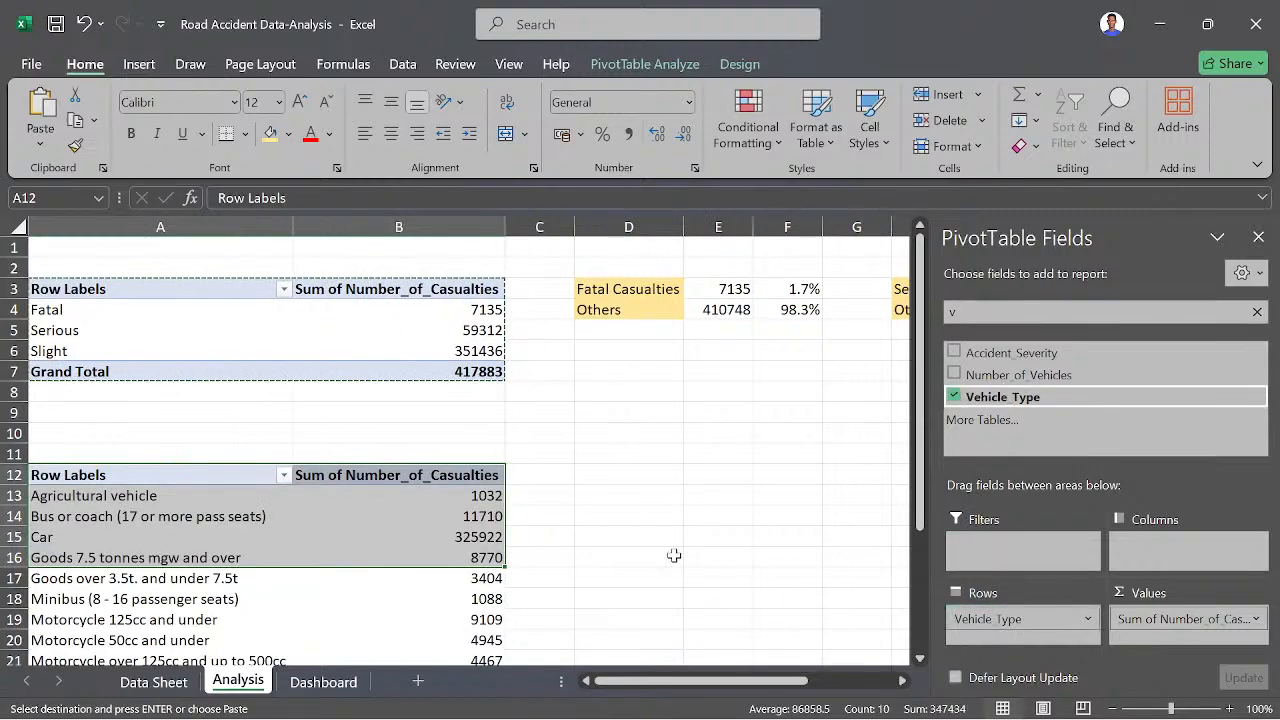
# - Examine the vehicle types in the copied pivot table for similar categories that can be combined
pyautogui.scroll(-2, 537, 534)
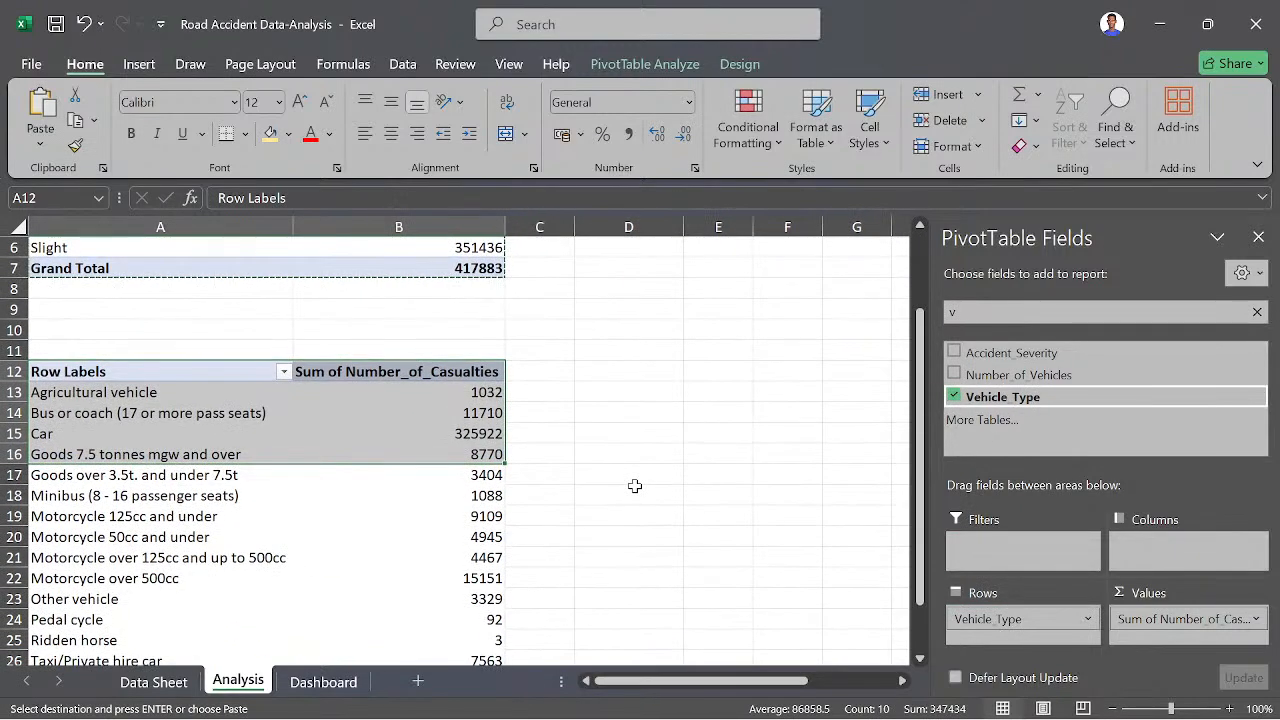
pyautogui.scroll(-2, 634, 486)
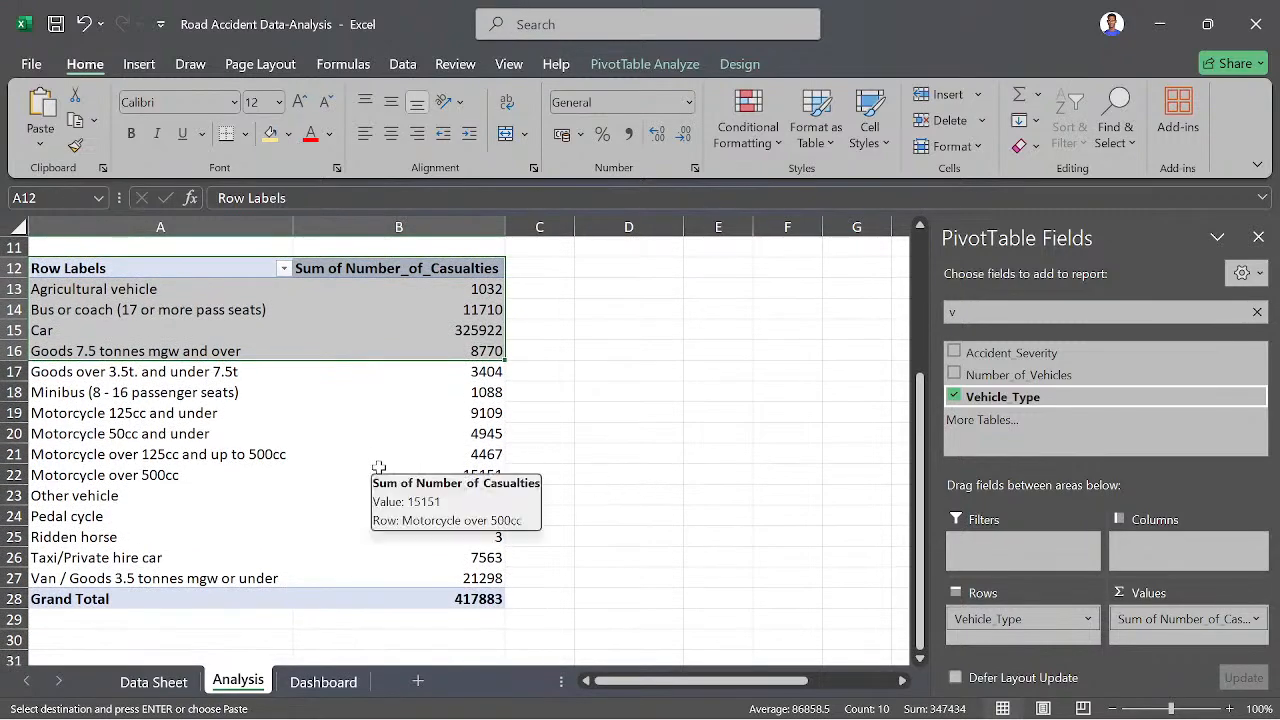
pyautogui.scroll(1, 375, 468)
pyautogui.scroll(-1, 172, 467)
pyautogui.scroll(3, 172, 467)
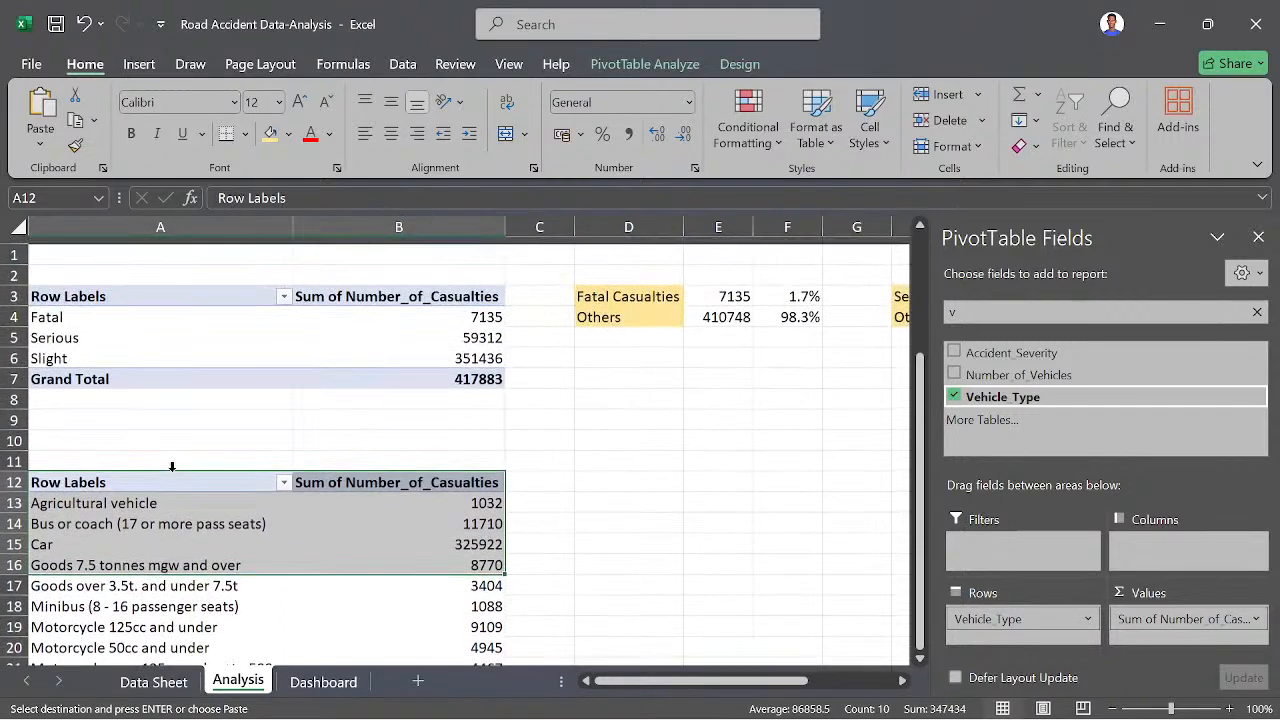
pyautogui.scroll(-4, 172, 467)
pyautogui.scroll(2, 172, 467)
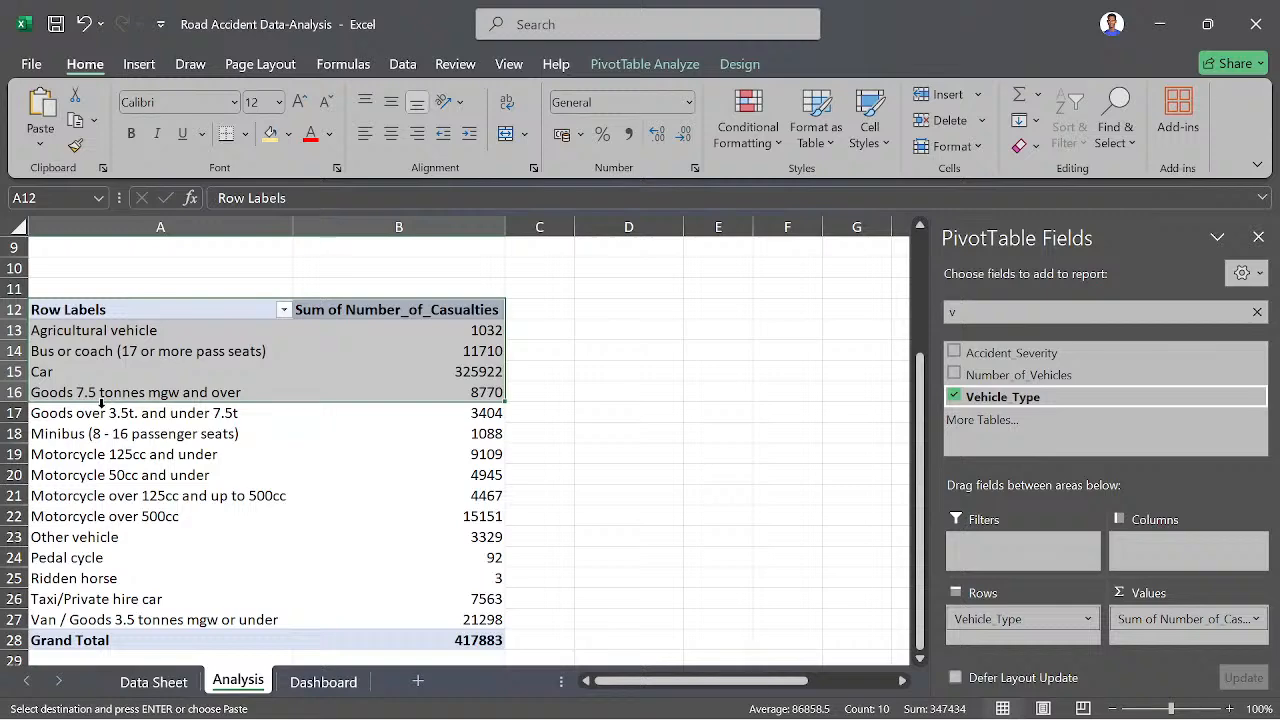
pyautogui.scroll(-1, 101, 403)
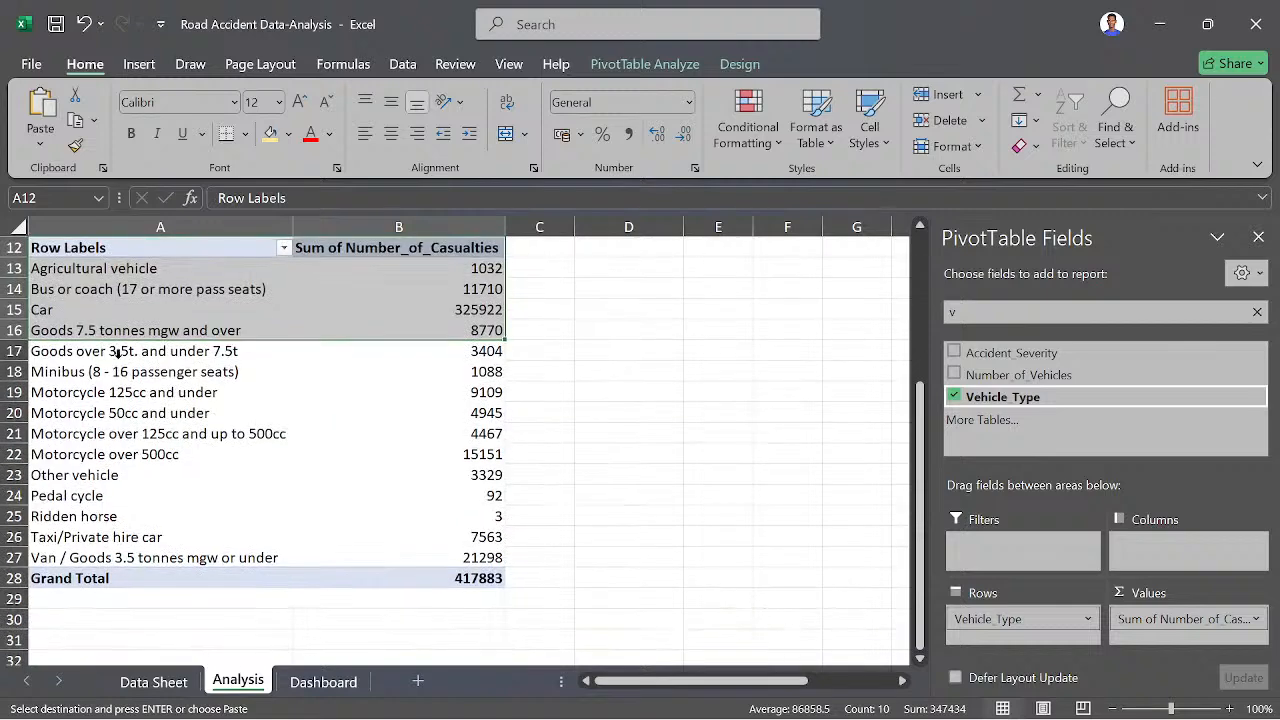
pyautogui.click(45, 371)
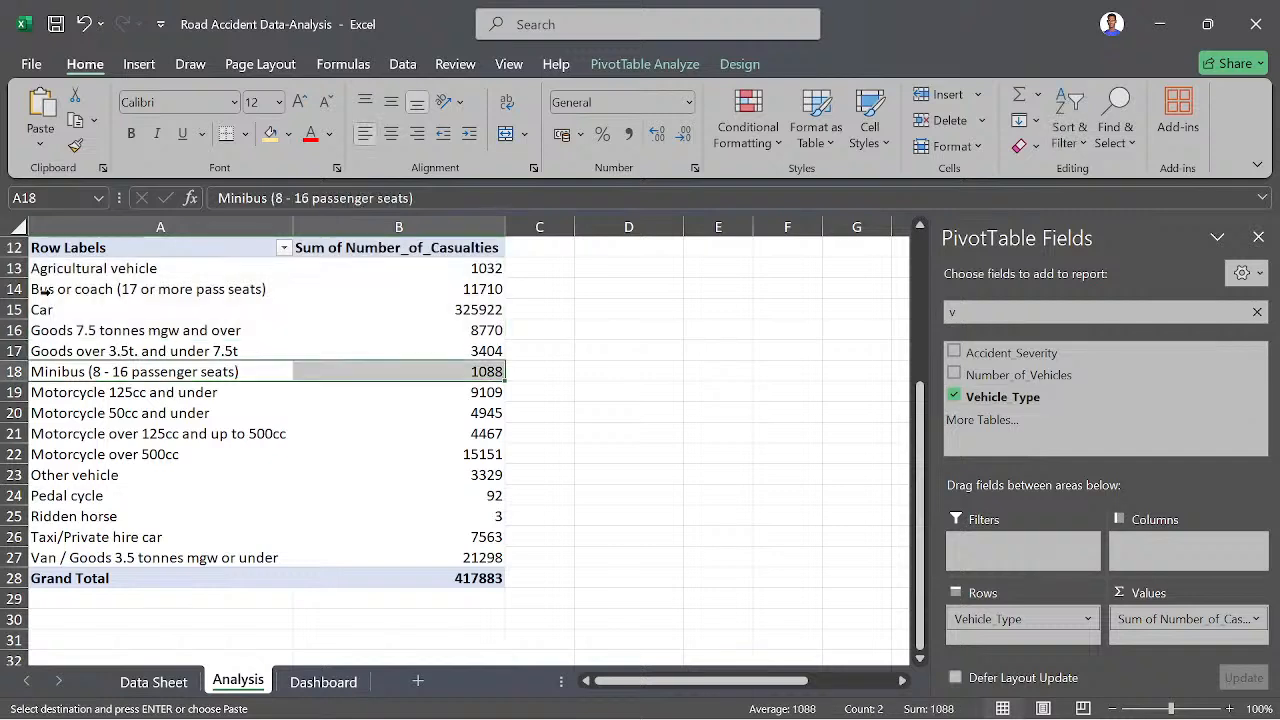
pyautogui.scroll(1, 73, 319)
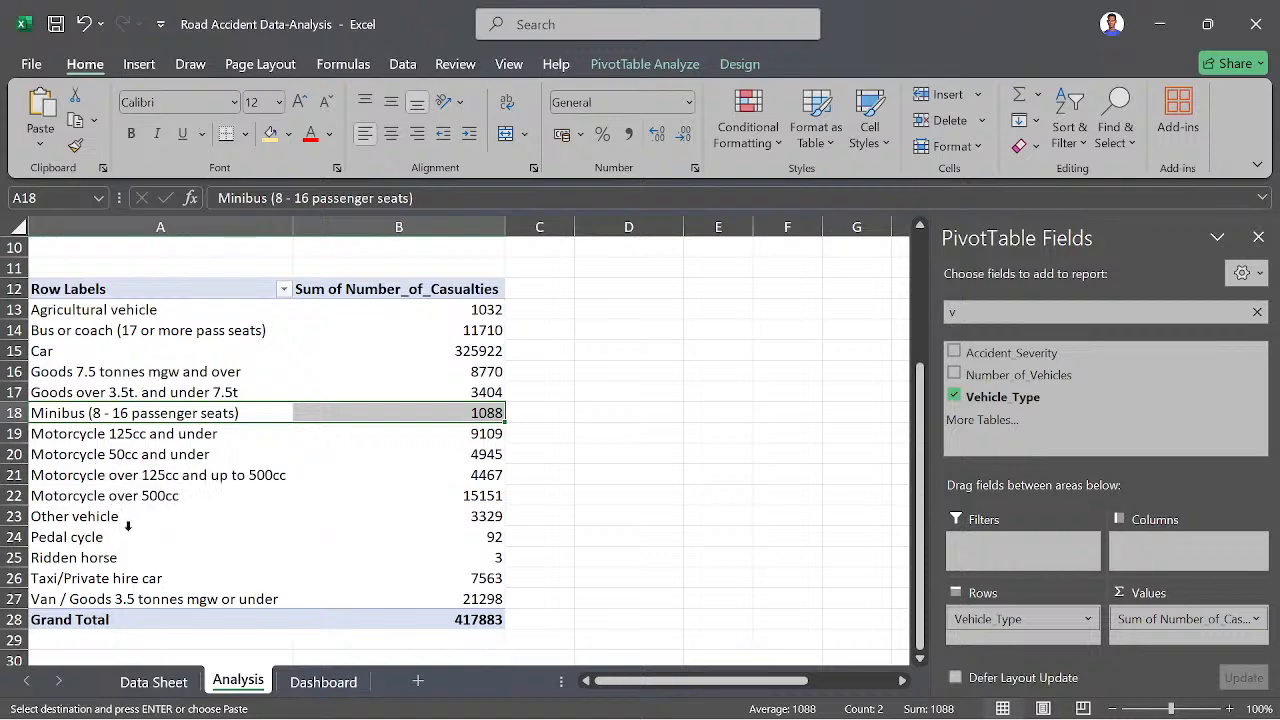
pyautogui.scroll(-1, 128, 526)
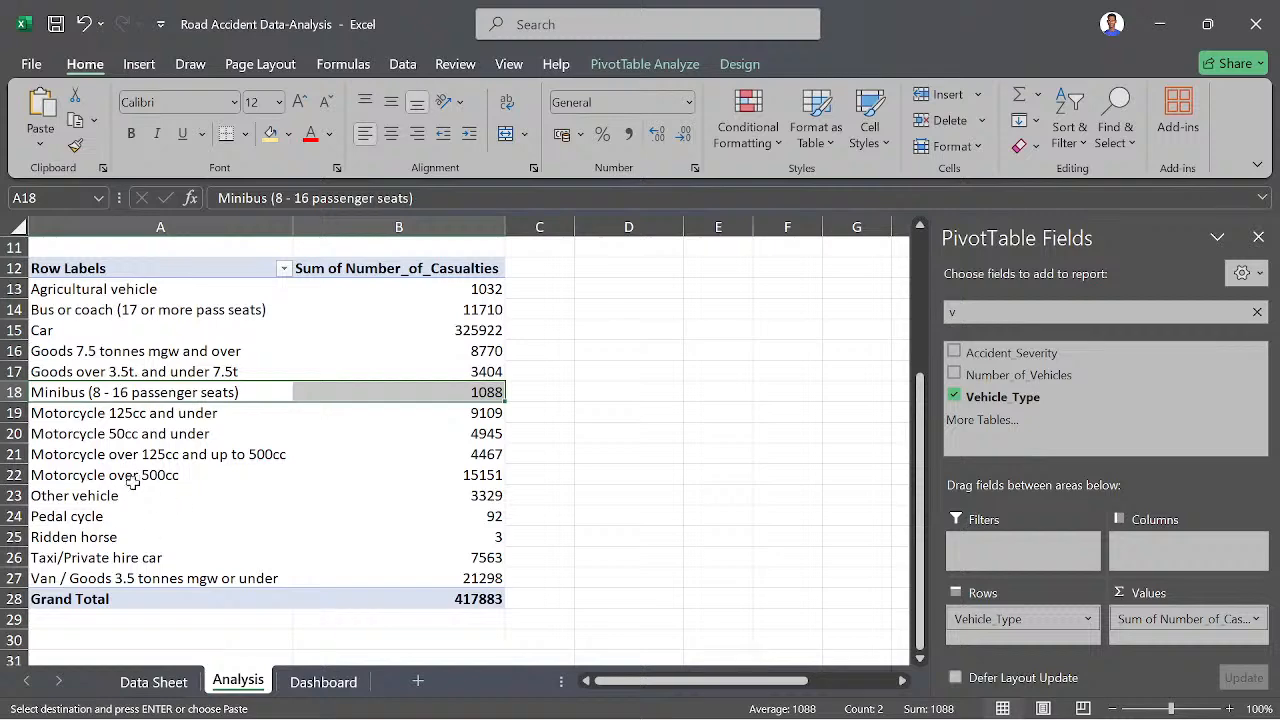
pyautogui.scroll(2, 186, 470)
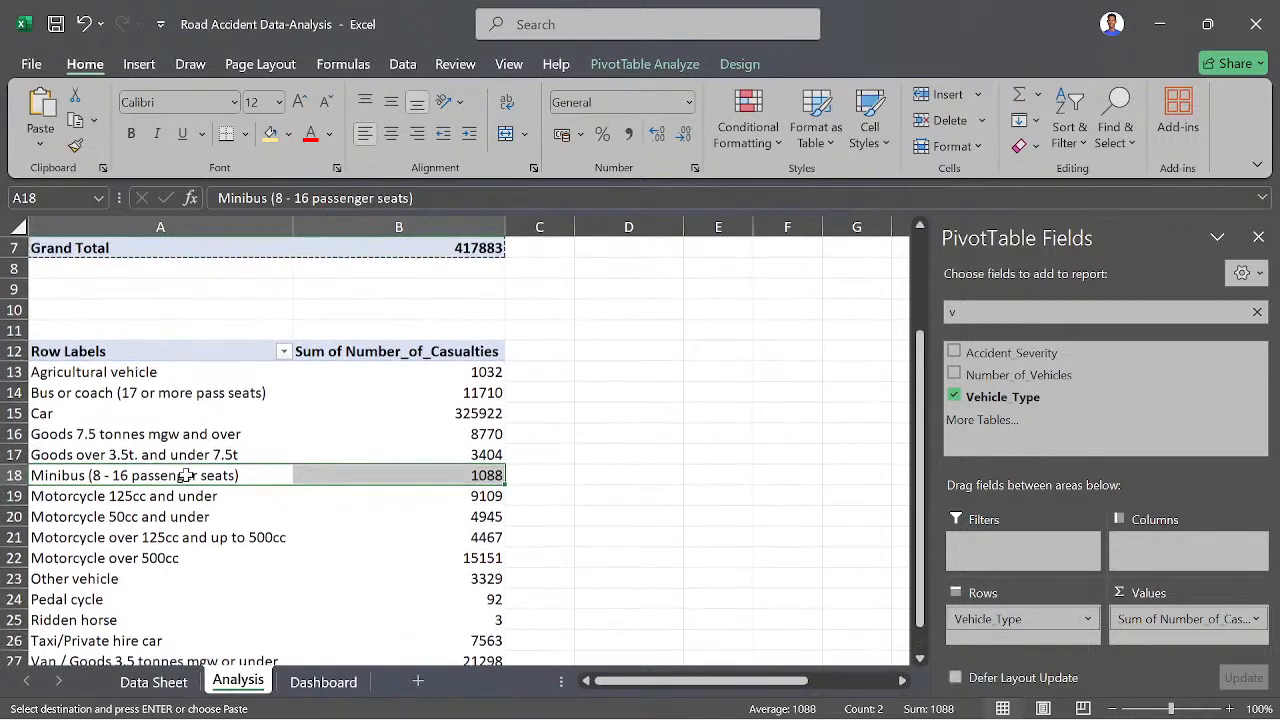
# - Insert a calculated item named Bus in Vehicle_Type that adds the bus or coach and minibus items
pyautogui.click(103, 392)
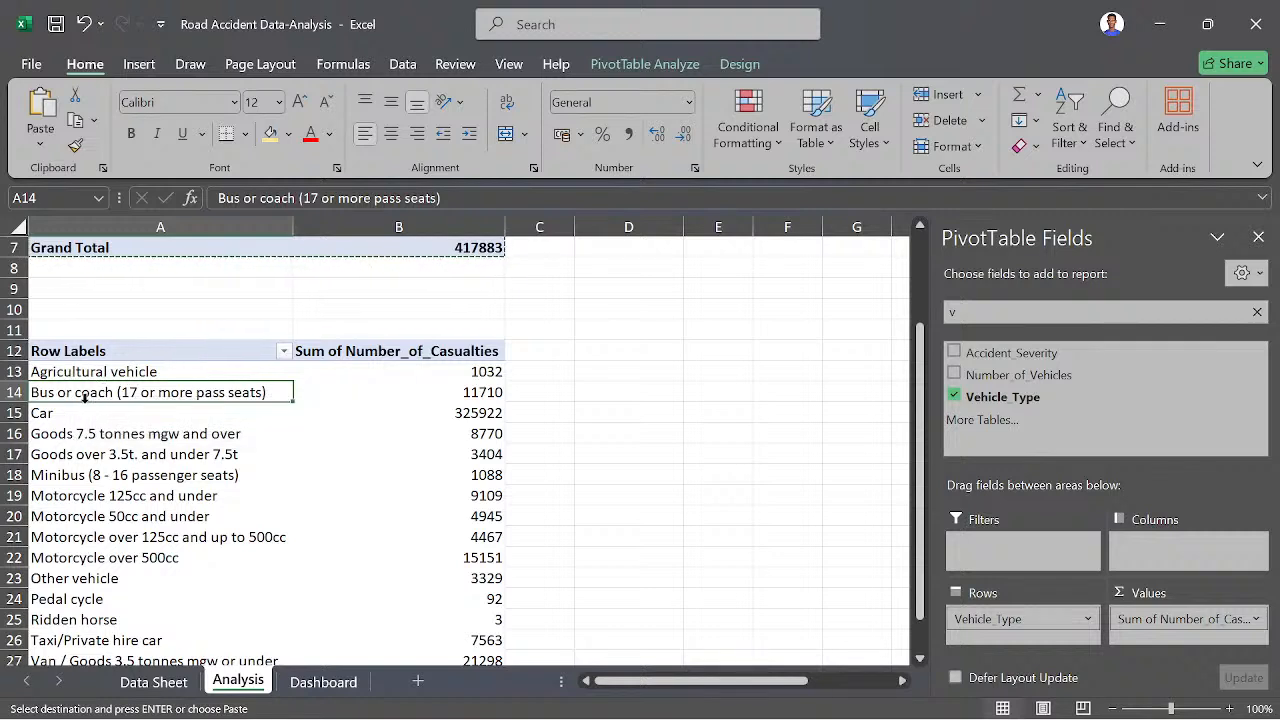
pyautogui.click(643, 66)
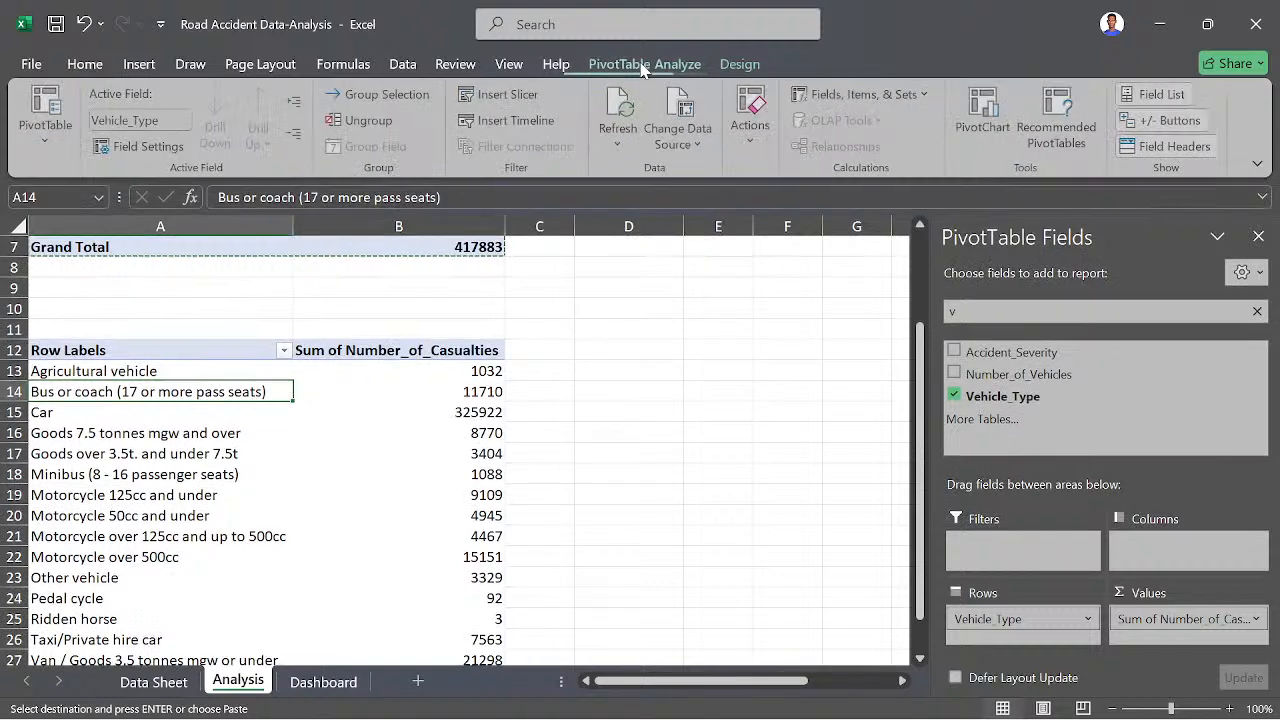
pyautogui.click(849, 95)
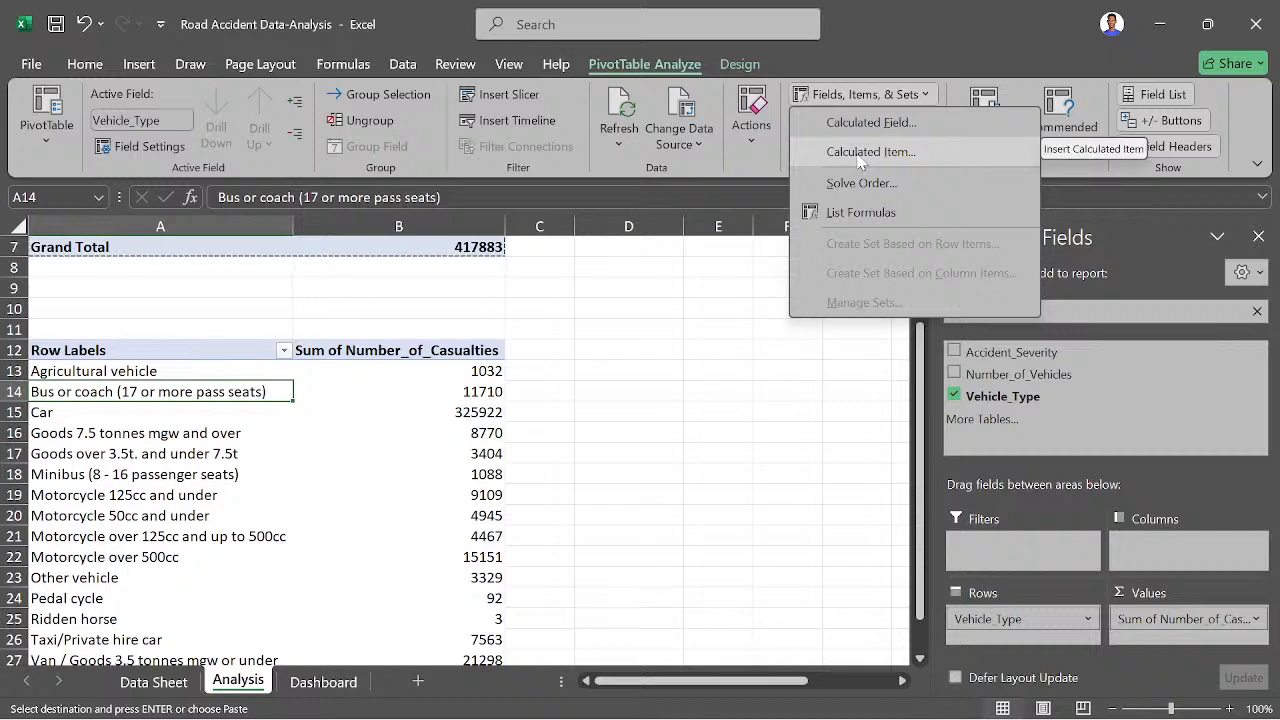
pyautogui.click(869, 153)
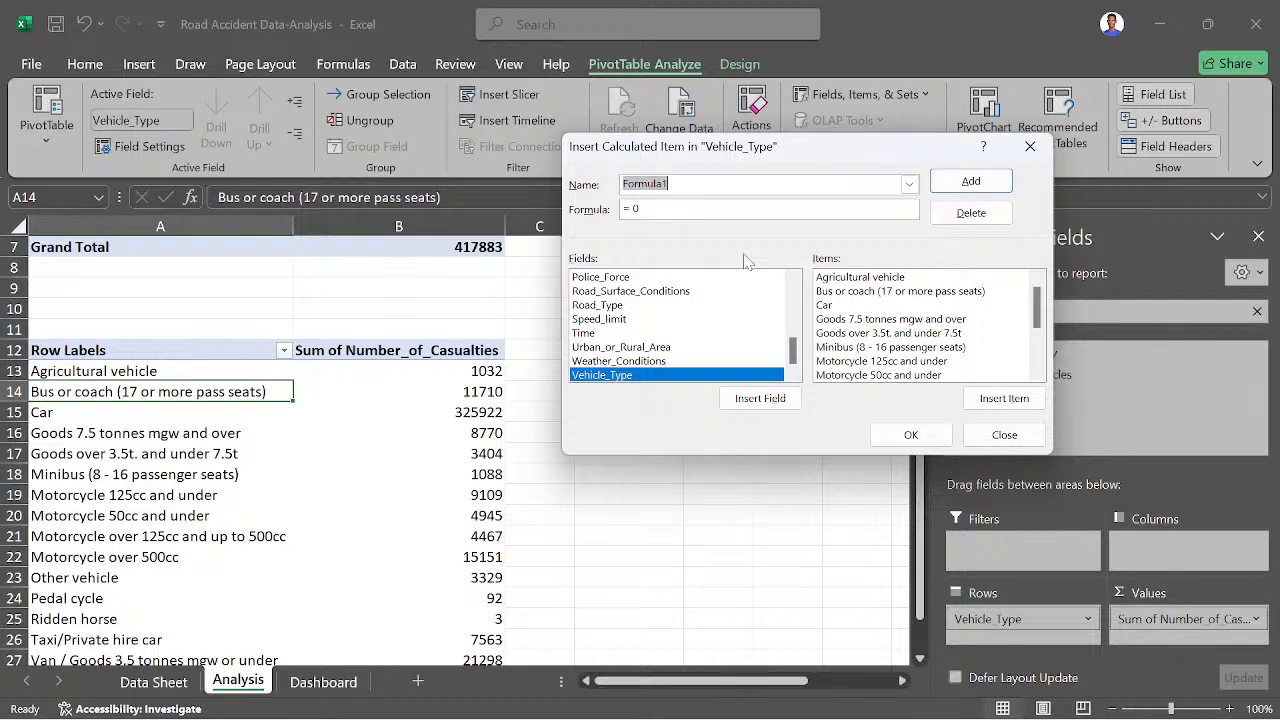
pyautogui.write('Bus')
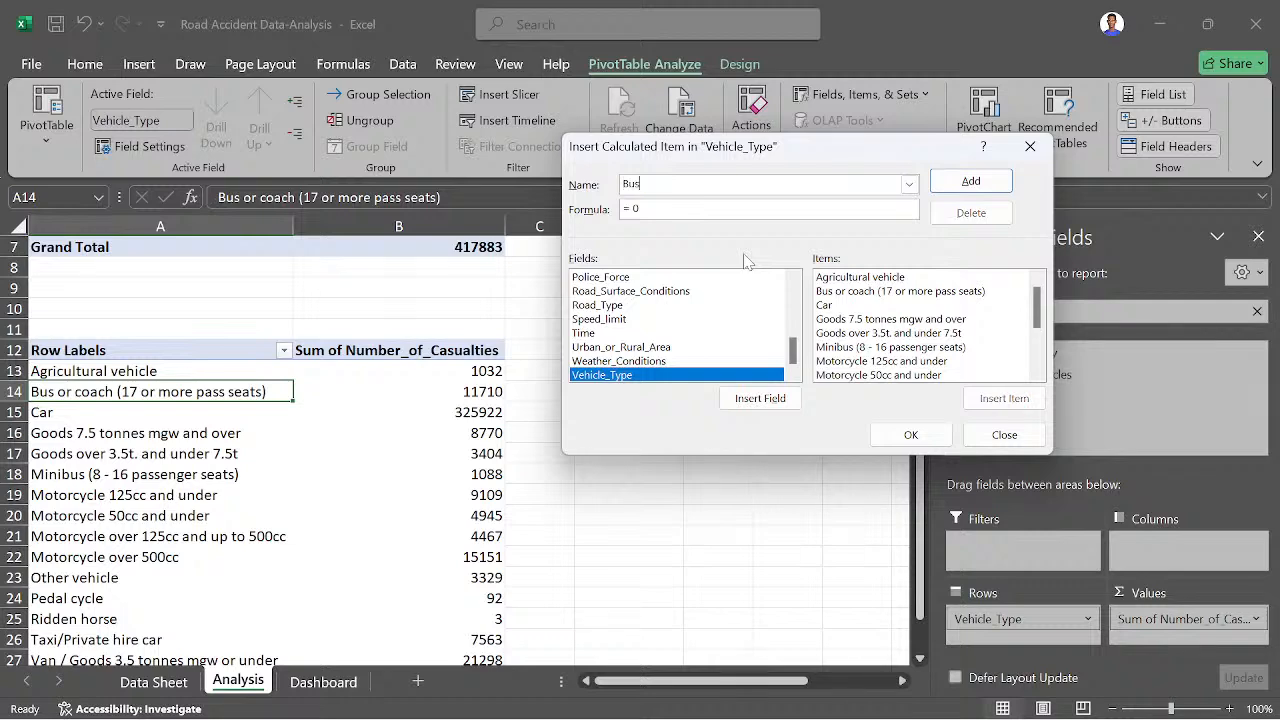
pyautogui.click(910, 434)
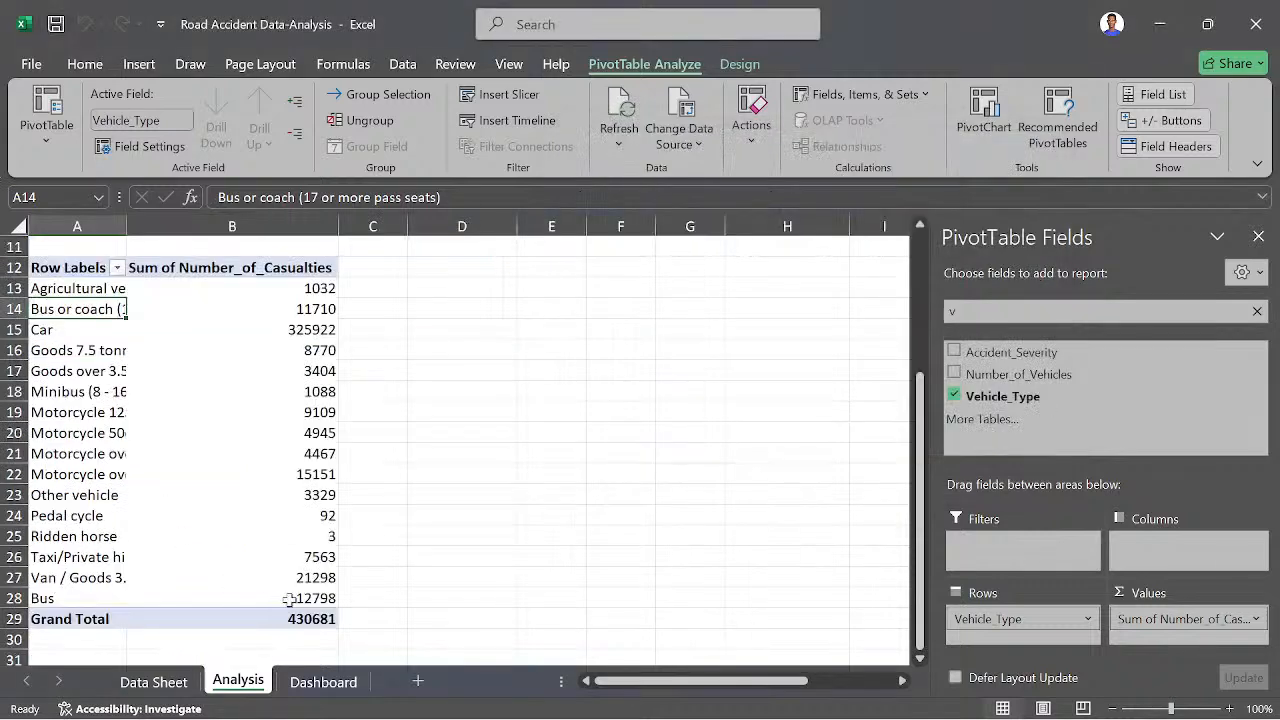
# - Filter the Vehicle_Type pivot table to exclude Bus or coach (17 or more pass seats) and Minibus (8 - 16 passenger seats)
pyautogui.moveTo(318, 600)
pyautogui.moveTo(212, 531)
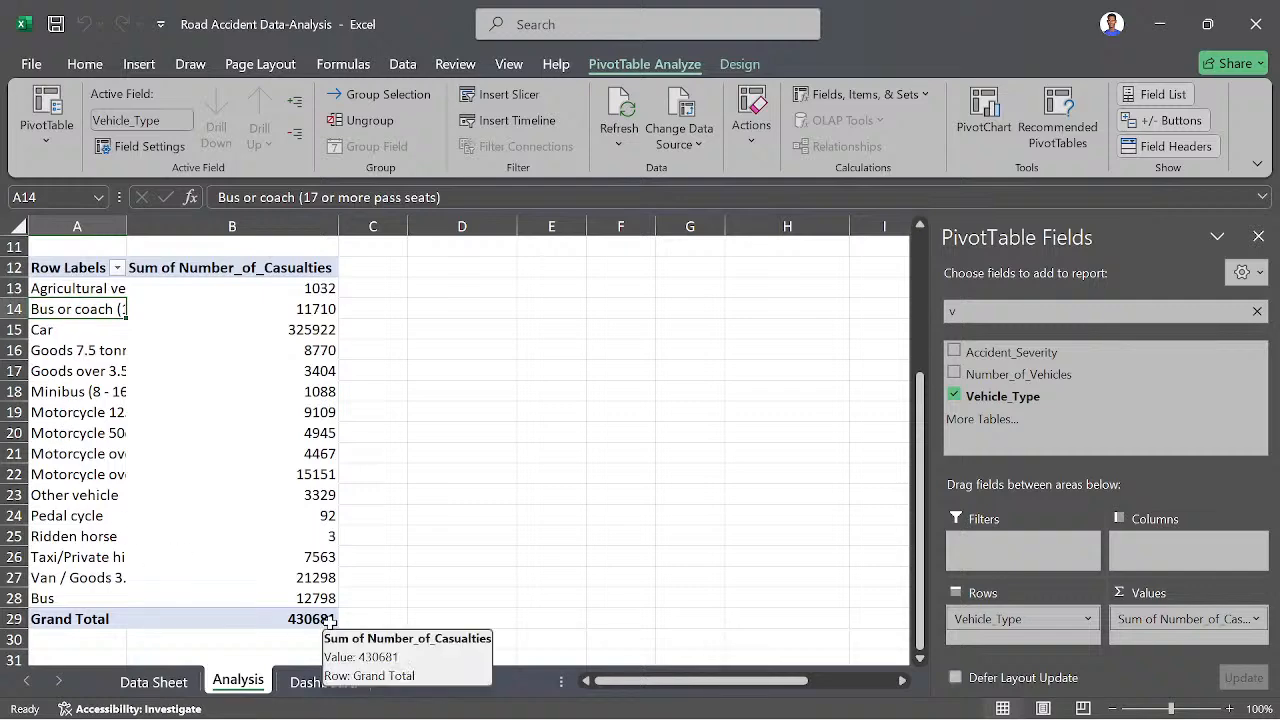
pyautogui.moveTo(326, 482)
pyautogui.scroll(1, 320, 485)
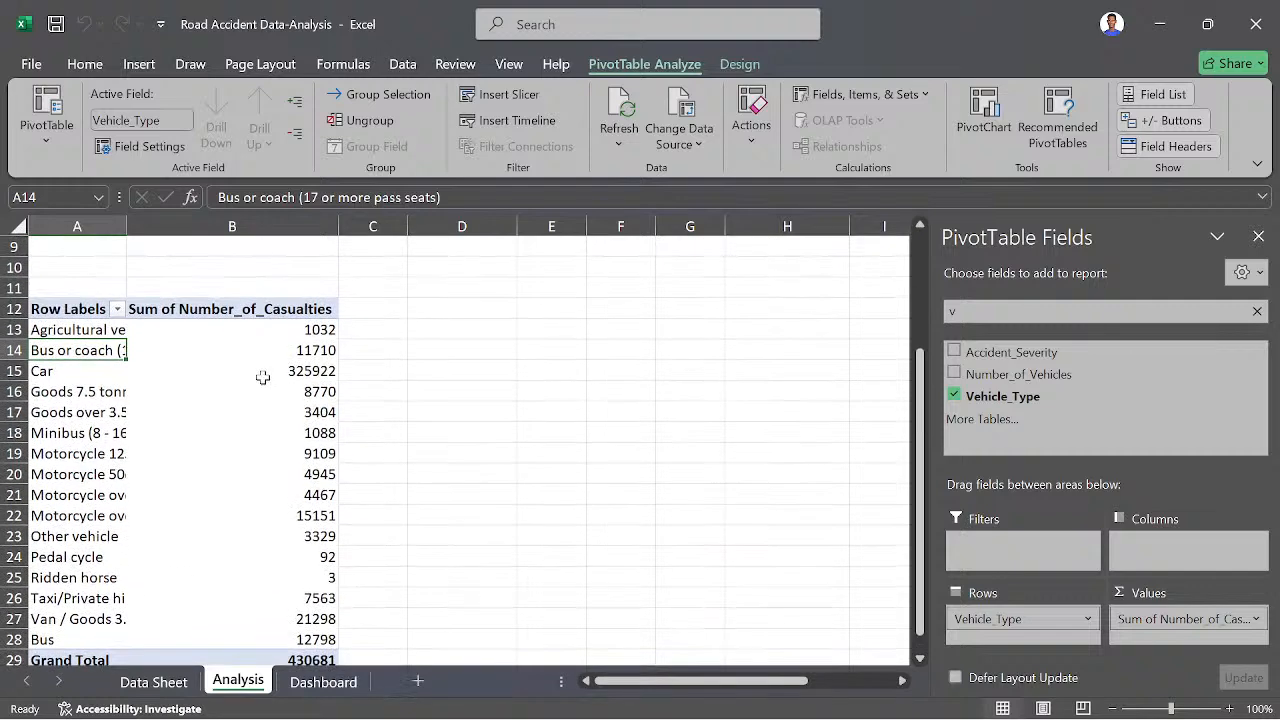
pyautogui.moveTo(166, 420)
pyautogui.click(117, 310)
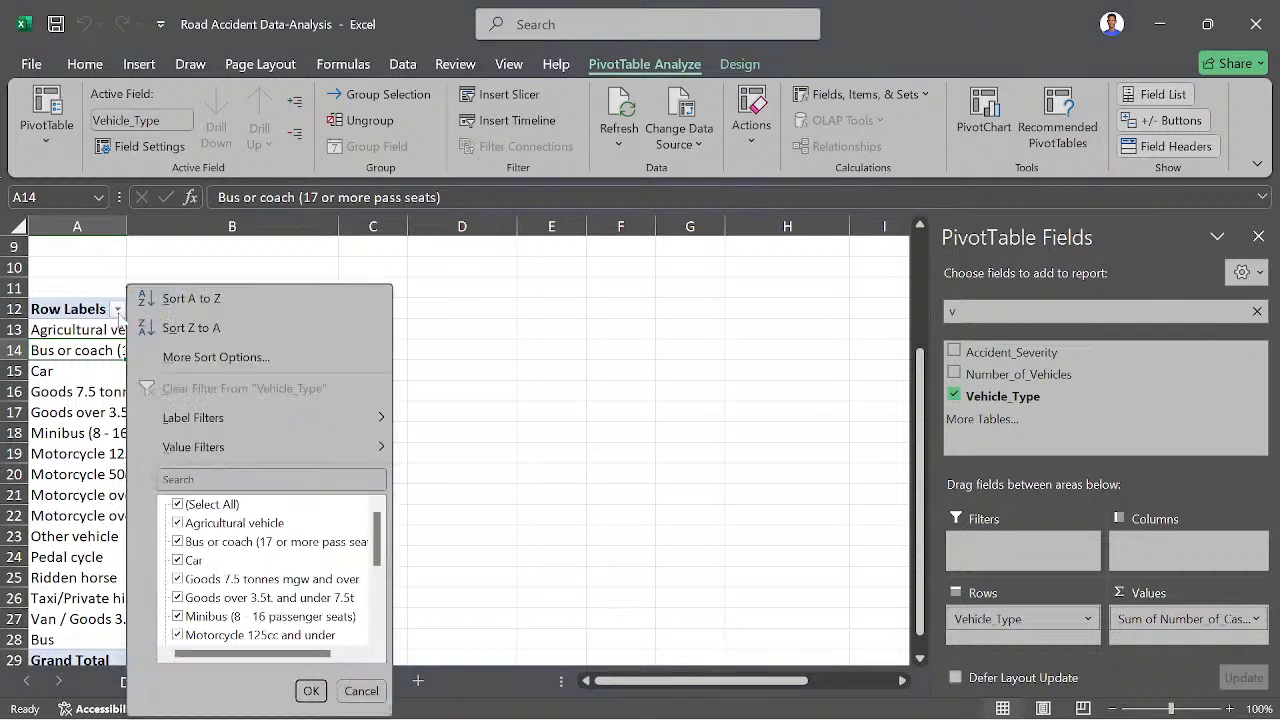
pyautogui.click(177, 542)
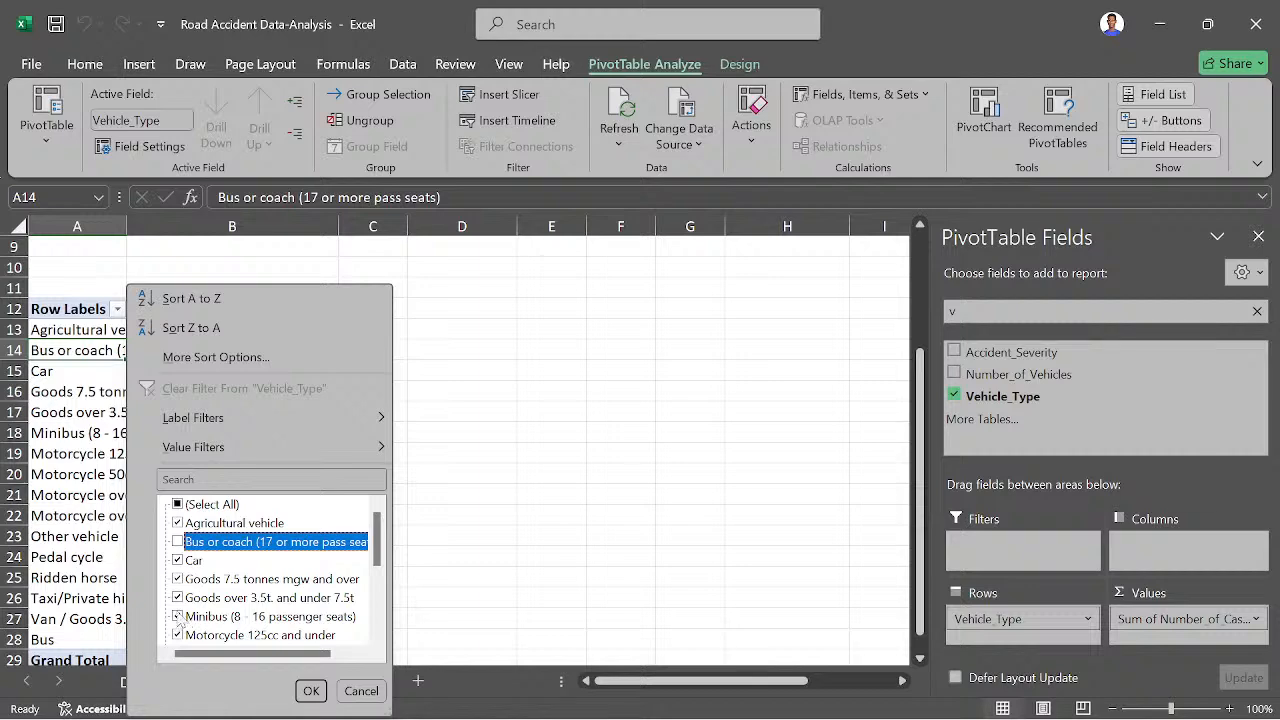
pyautogui.click(178, 617)
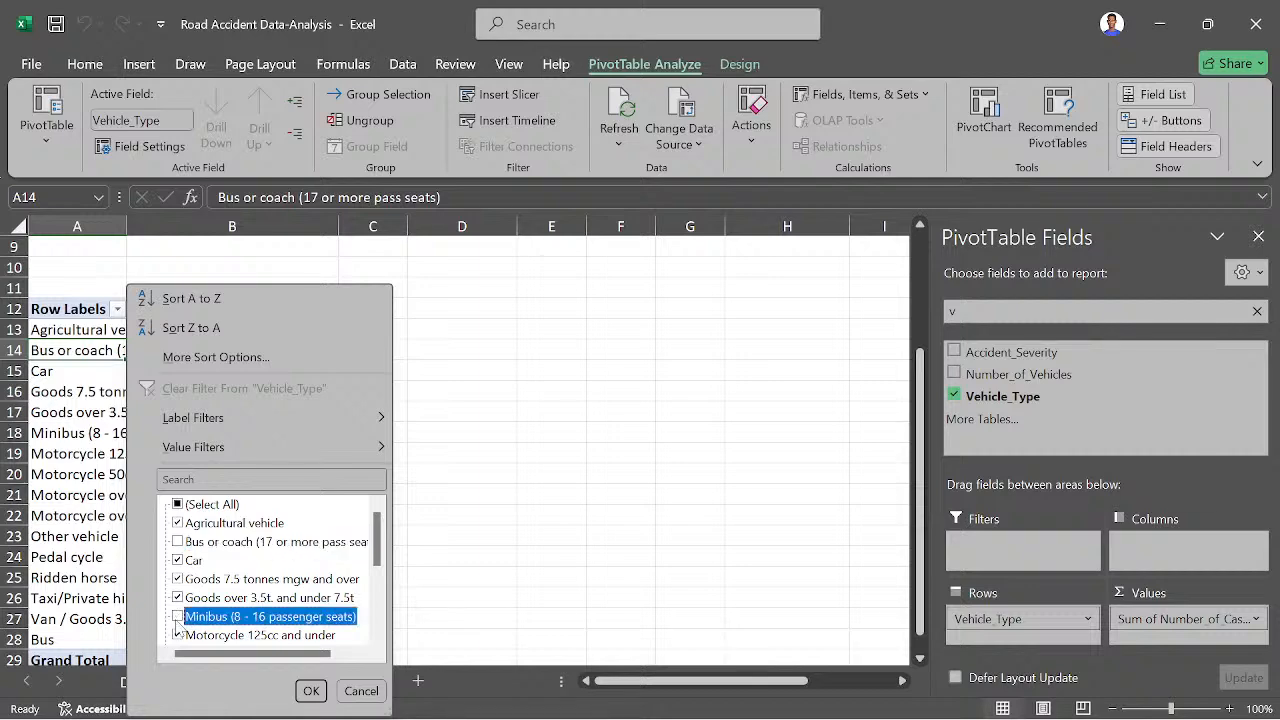
pyautogui.click(311, 691)
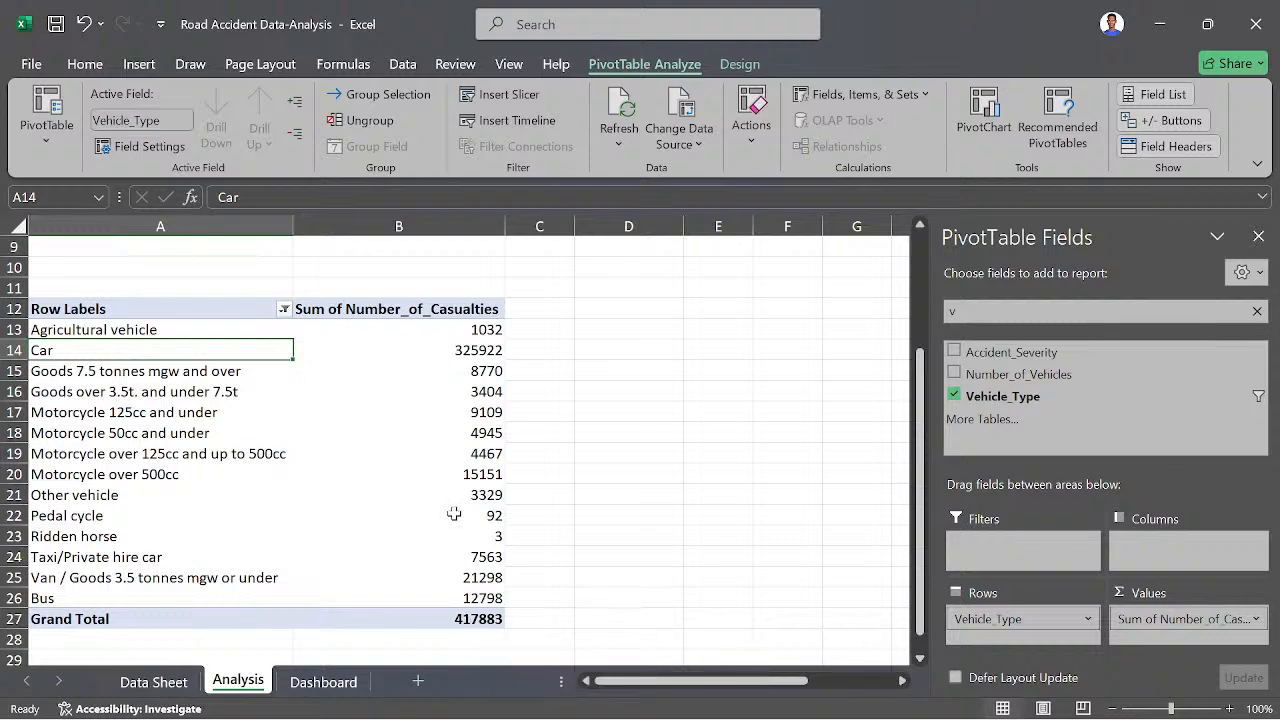
# - Insert a calculated item named Cars in Vehicle_Type that adds the Car and Taxi/Private hire car items
pyautogui.click(80, 374)
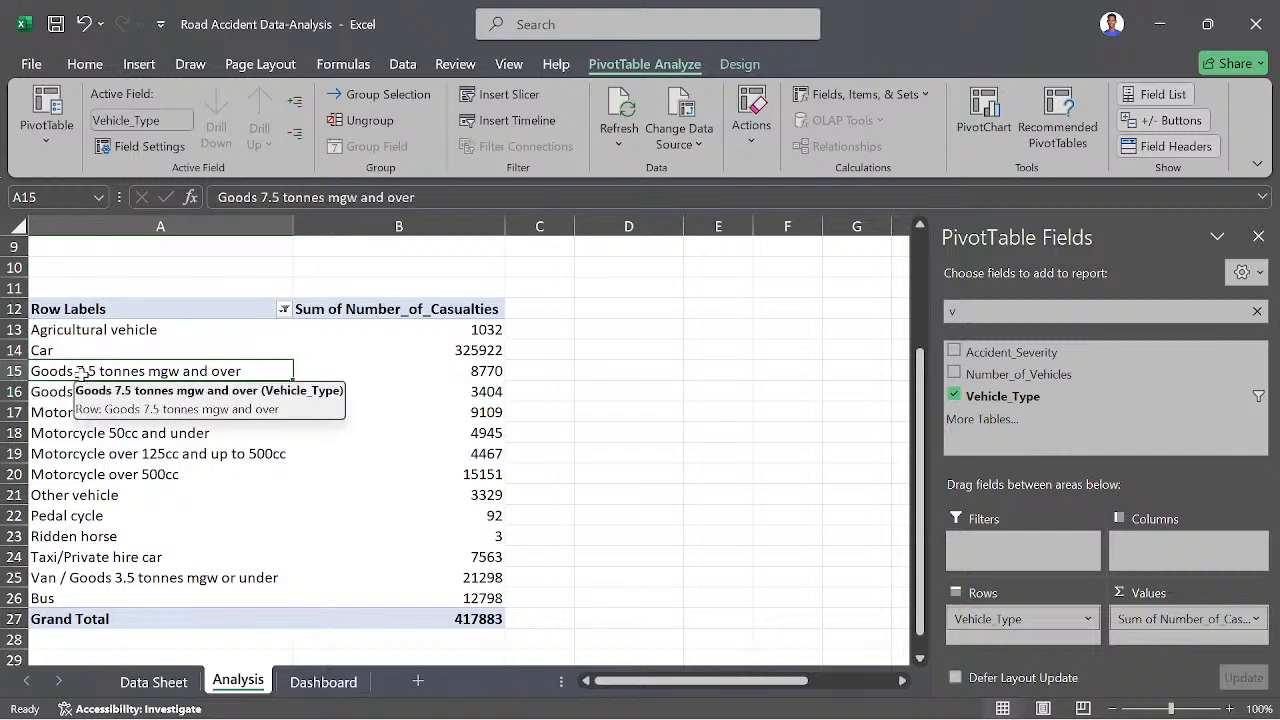
pyautogui.click(822, 96)
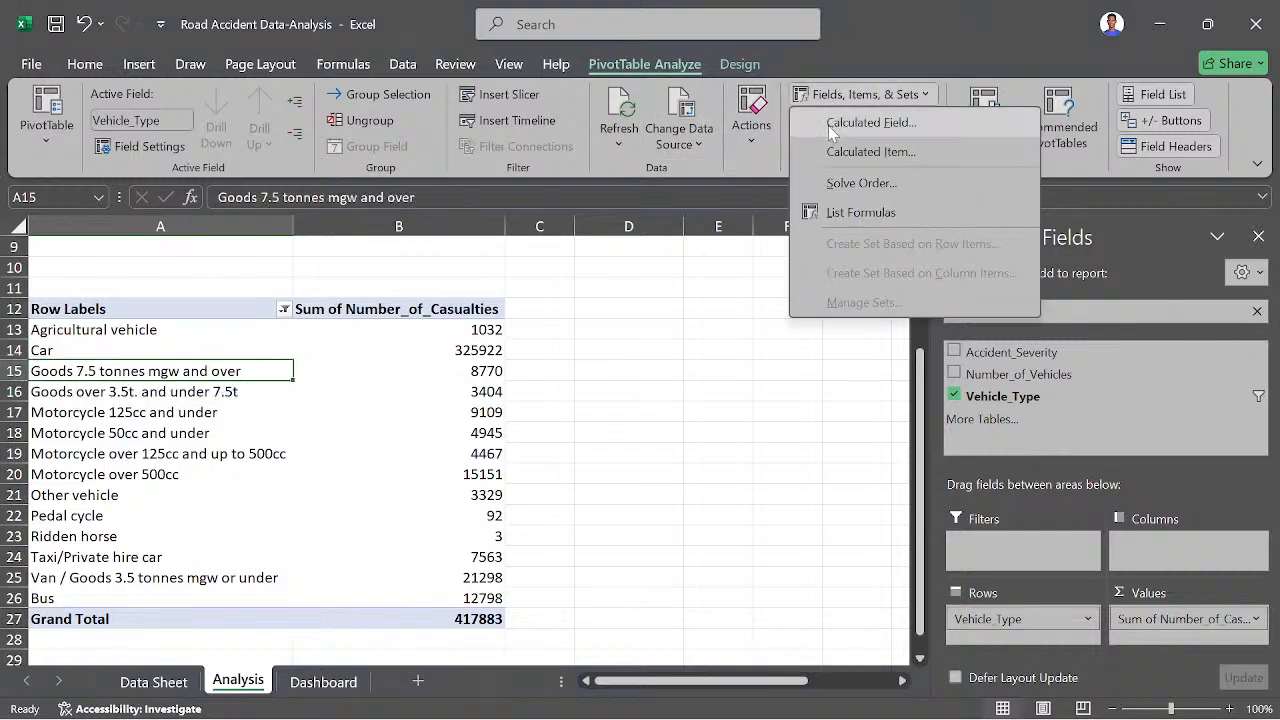
pyautogui.click(872, 153)
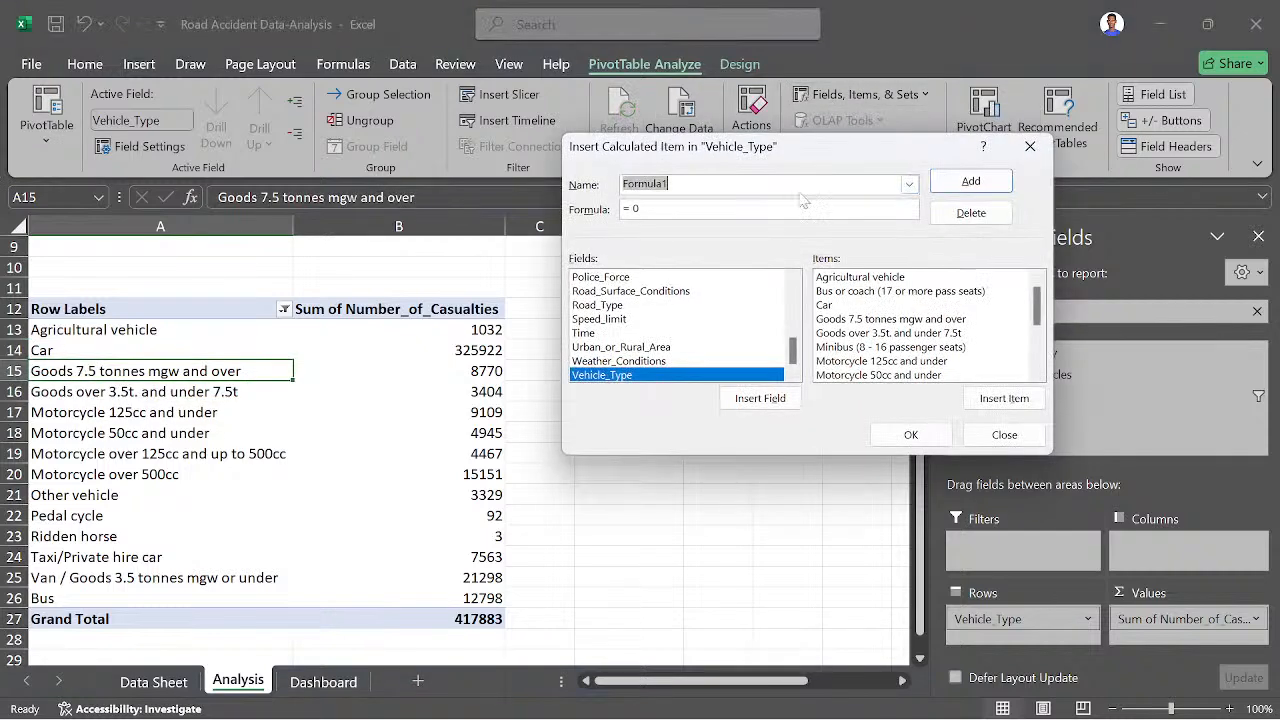
pyautogui.write('Cars')
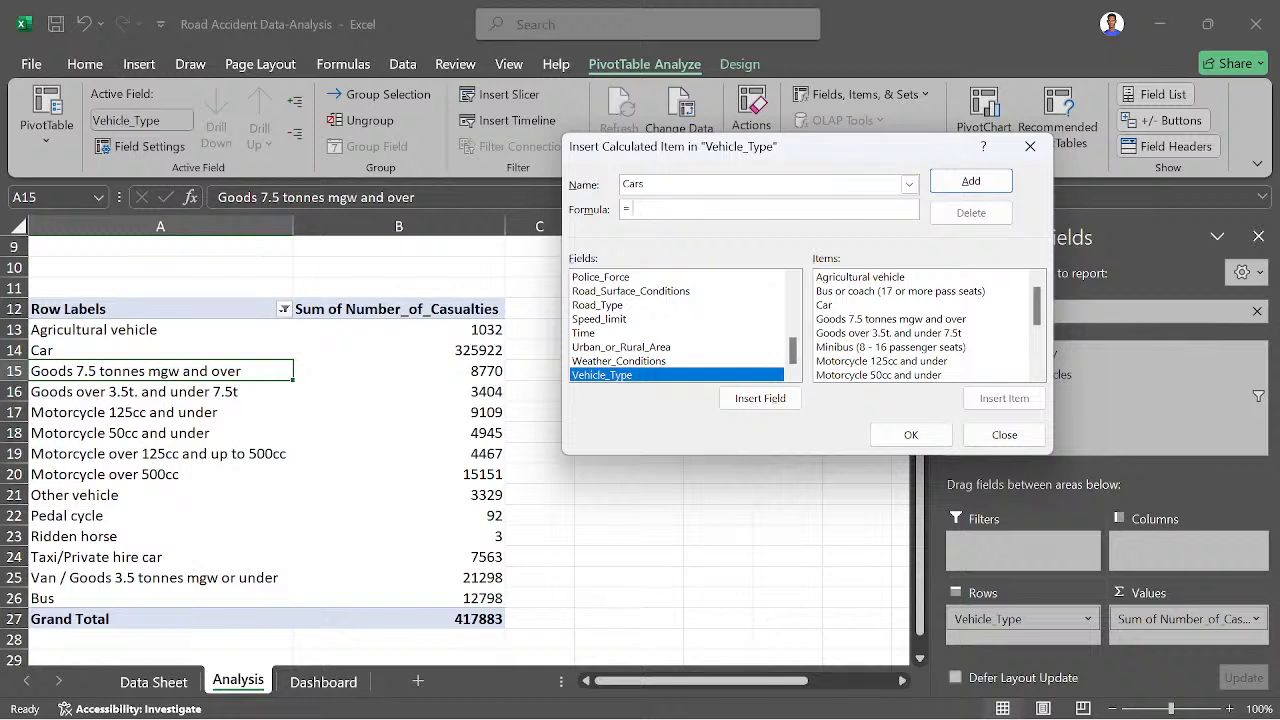
pyautogui.click(826, 306)
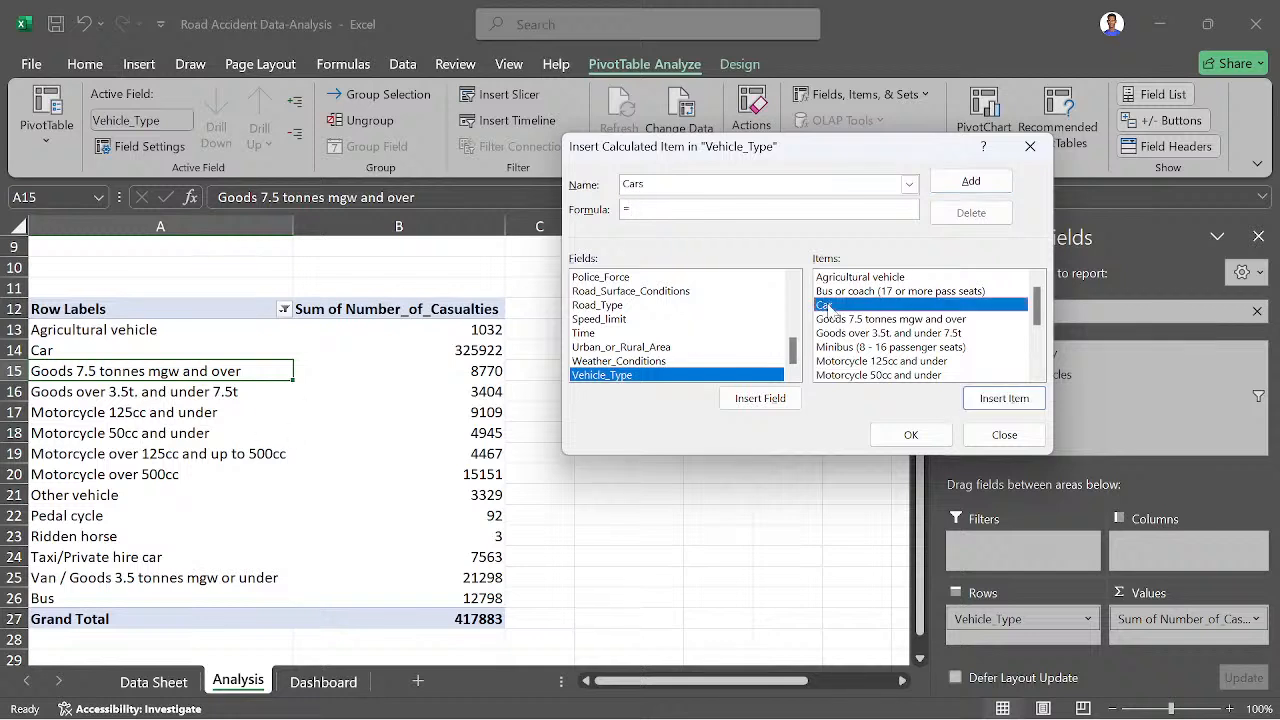
pyautogui.click(996, 398)
pyautogui.write('+')
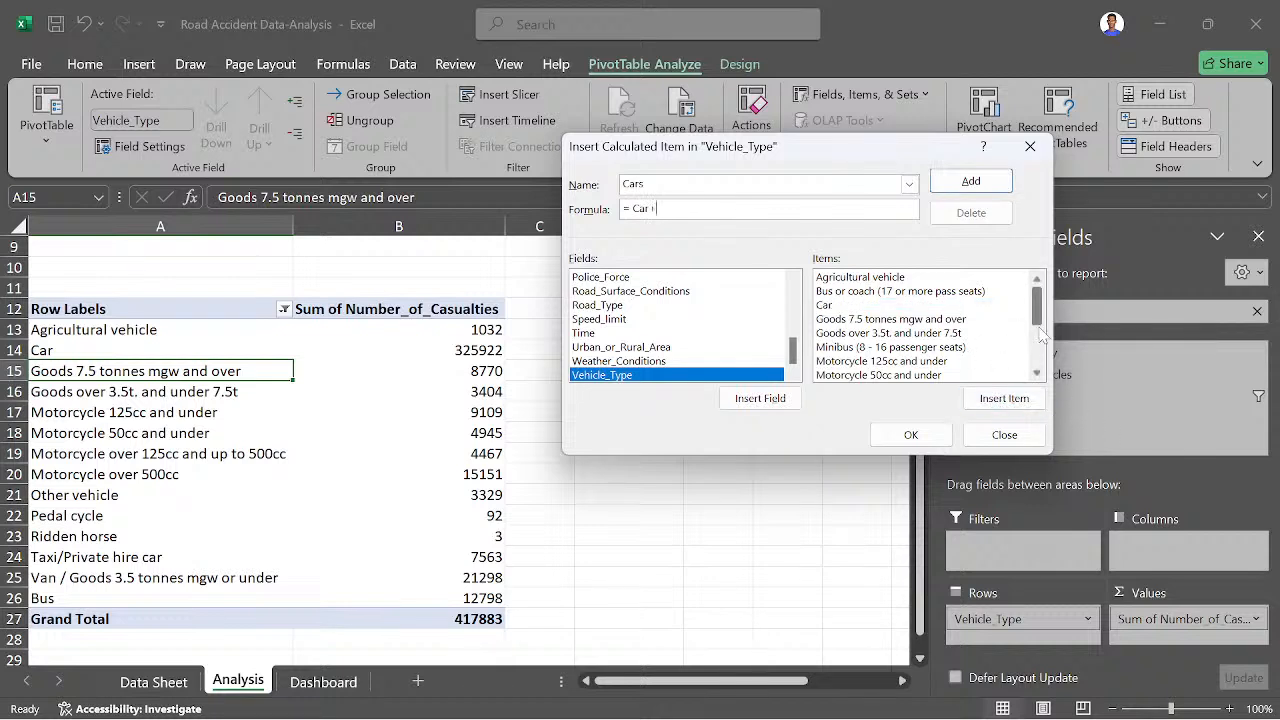
pyautogui.moveTo(1038, 320); pyautogui.dragTo(1036, 338)
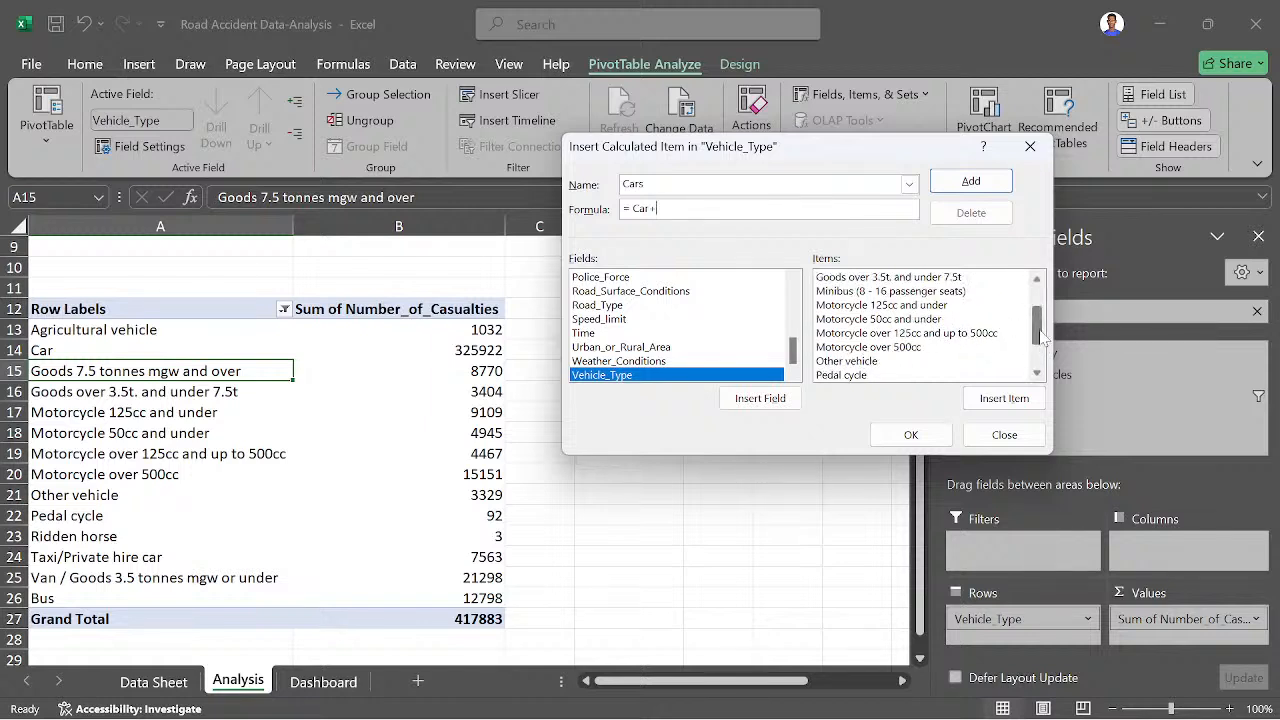
pyautogui.moveTo(1037, 329); pyautogui.dragTo(1039, 341)
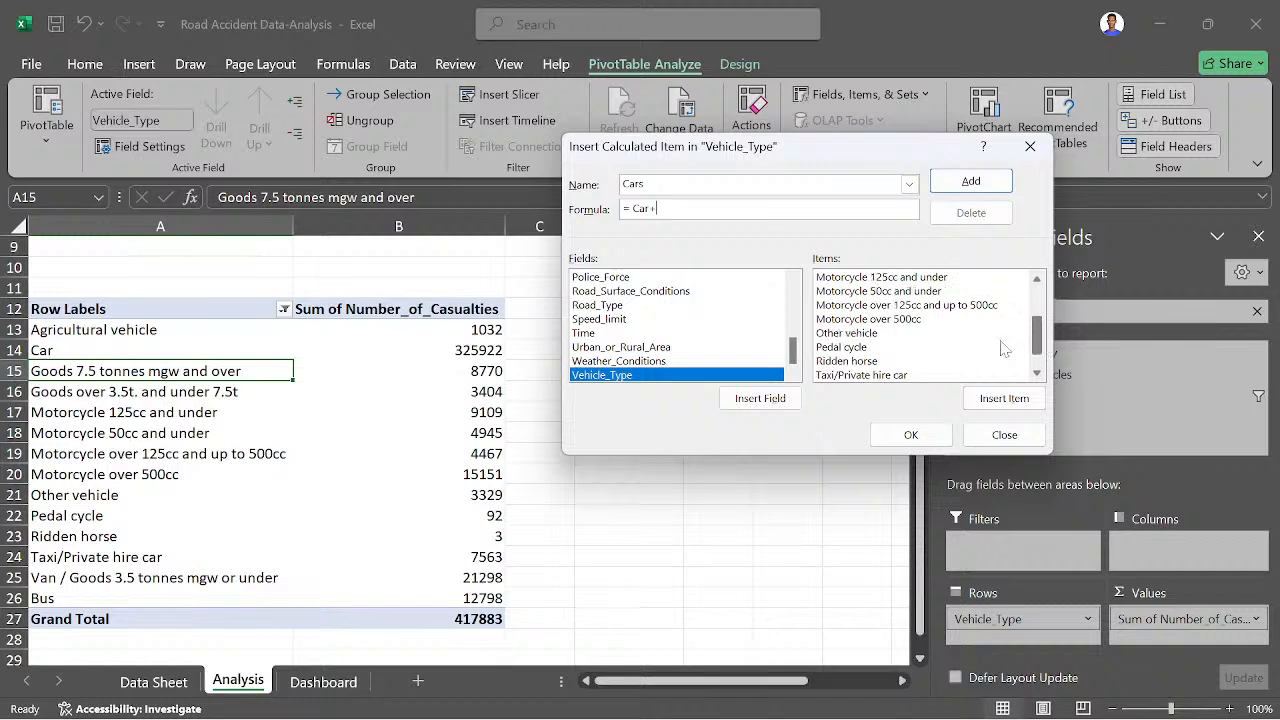
pyautogui.click(895, 375)
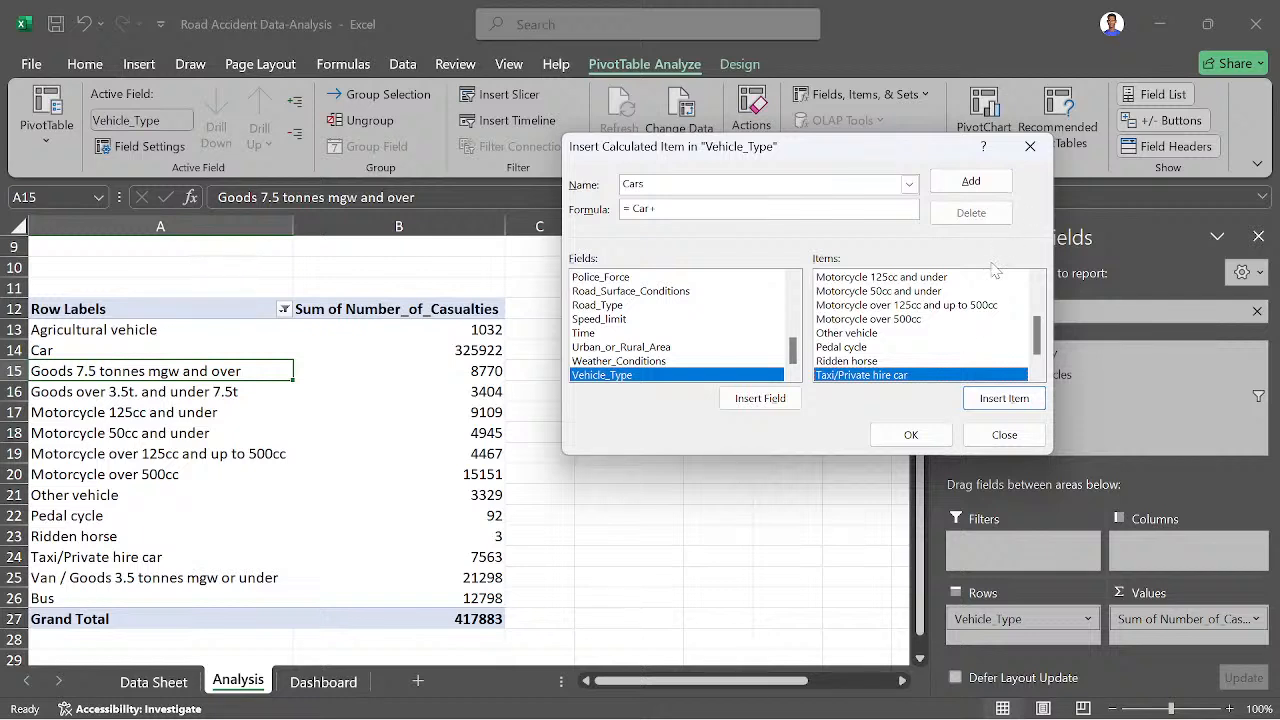
pyautogui.scroll(-1, 910, 372)
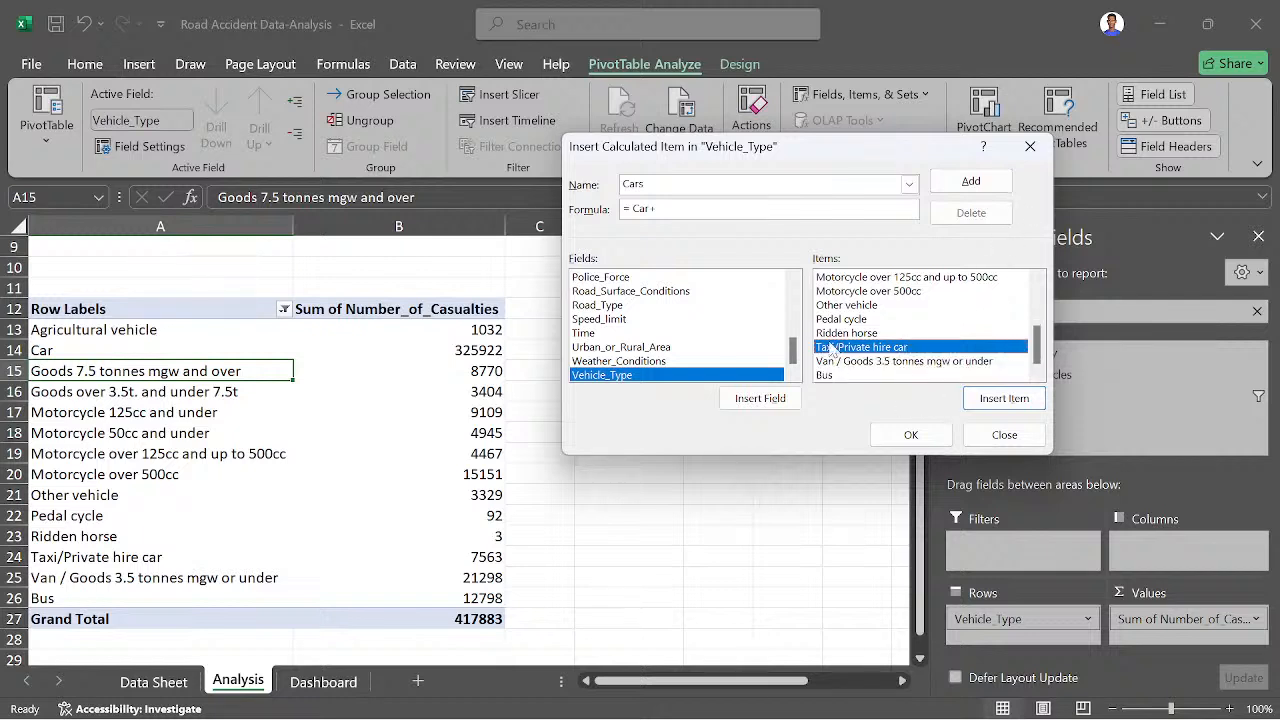
pyautogui.click(970, 397)
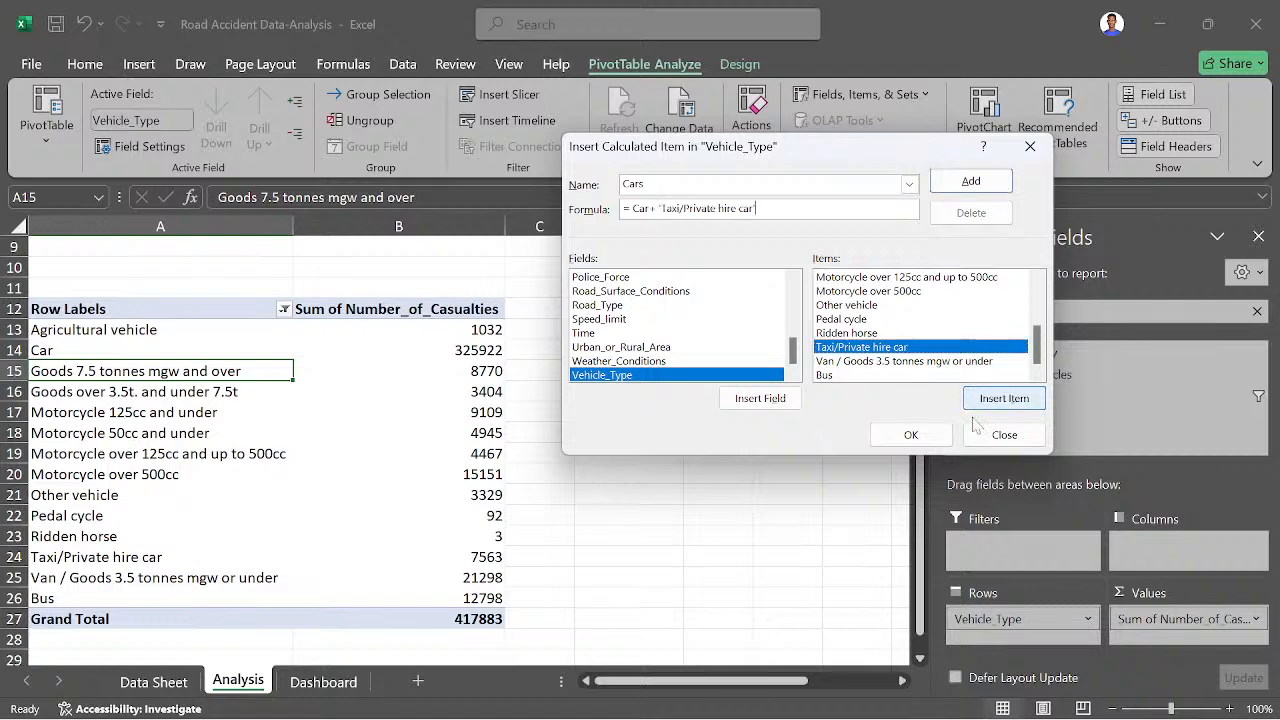
pyautogui.click(910, 434)
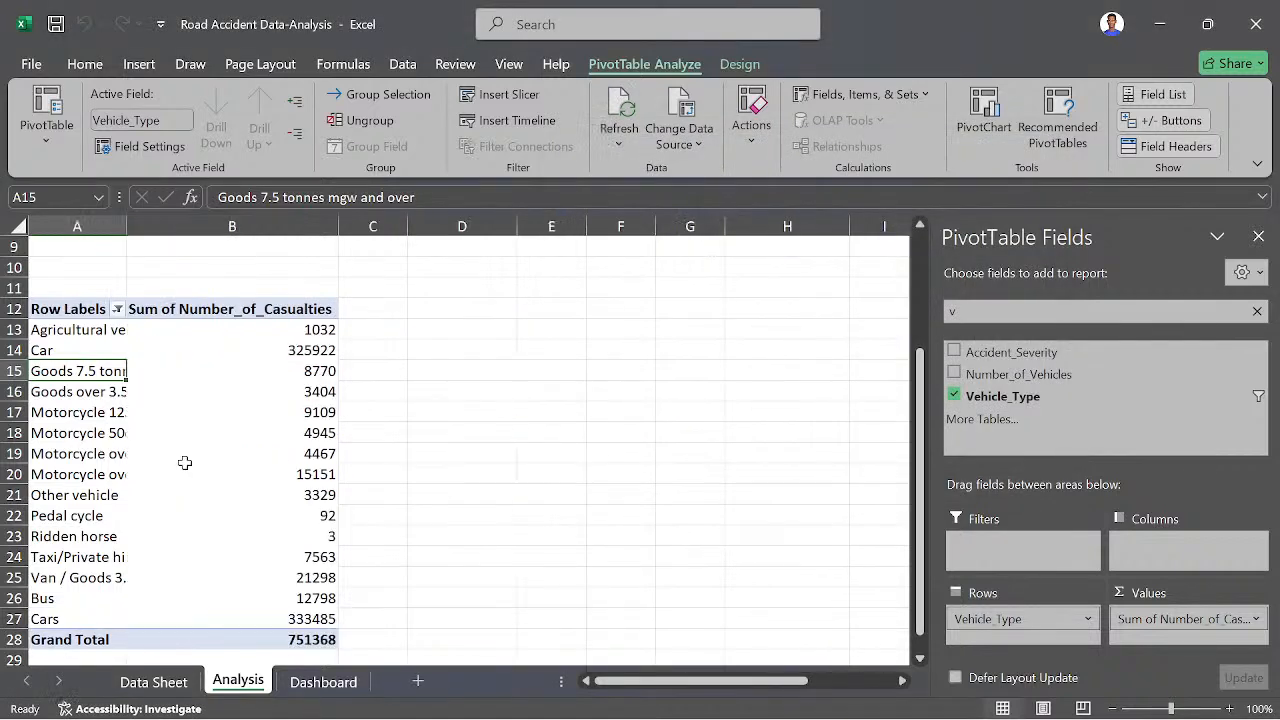
# - Exclude the original Car and Taxi/Private hire car items from the Vehicle_Type row filter
pyautogui.click(117, 309)
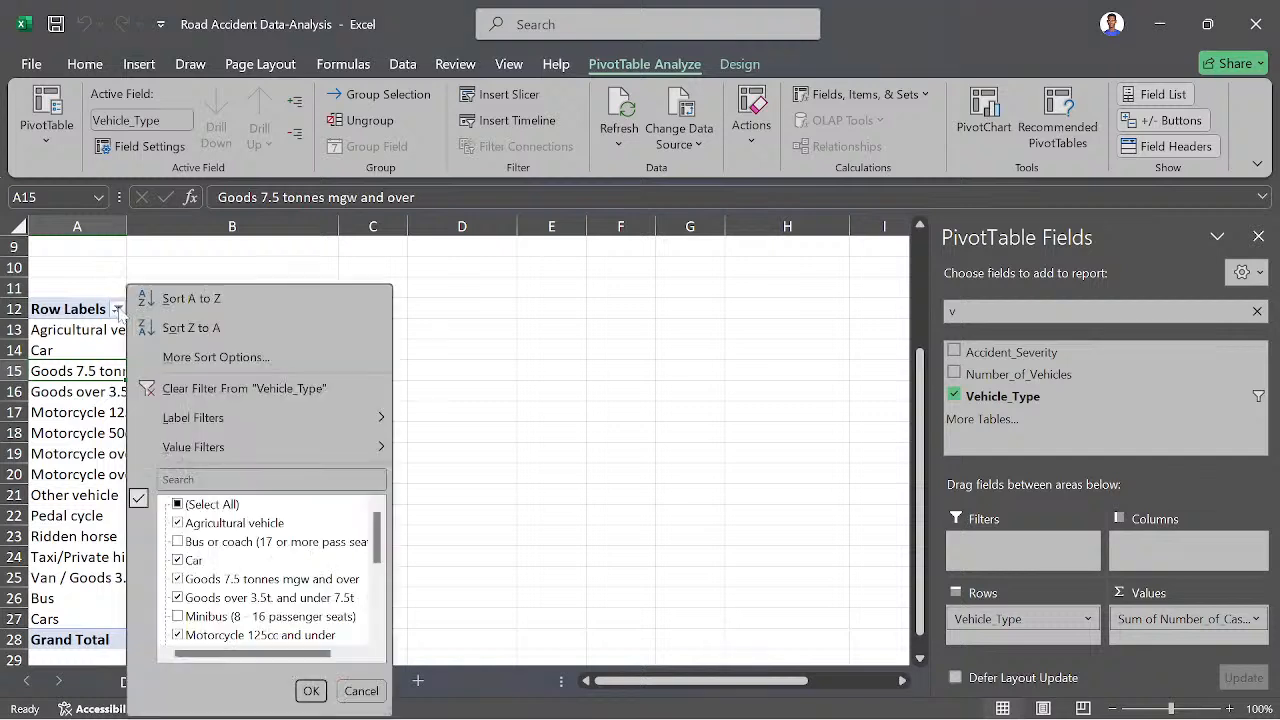
pyautogui.click(180, 561)
pyautogui.scroll(-1, 192, 610)
pyautogui.scroll(-2, 190, 597)
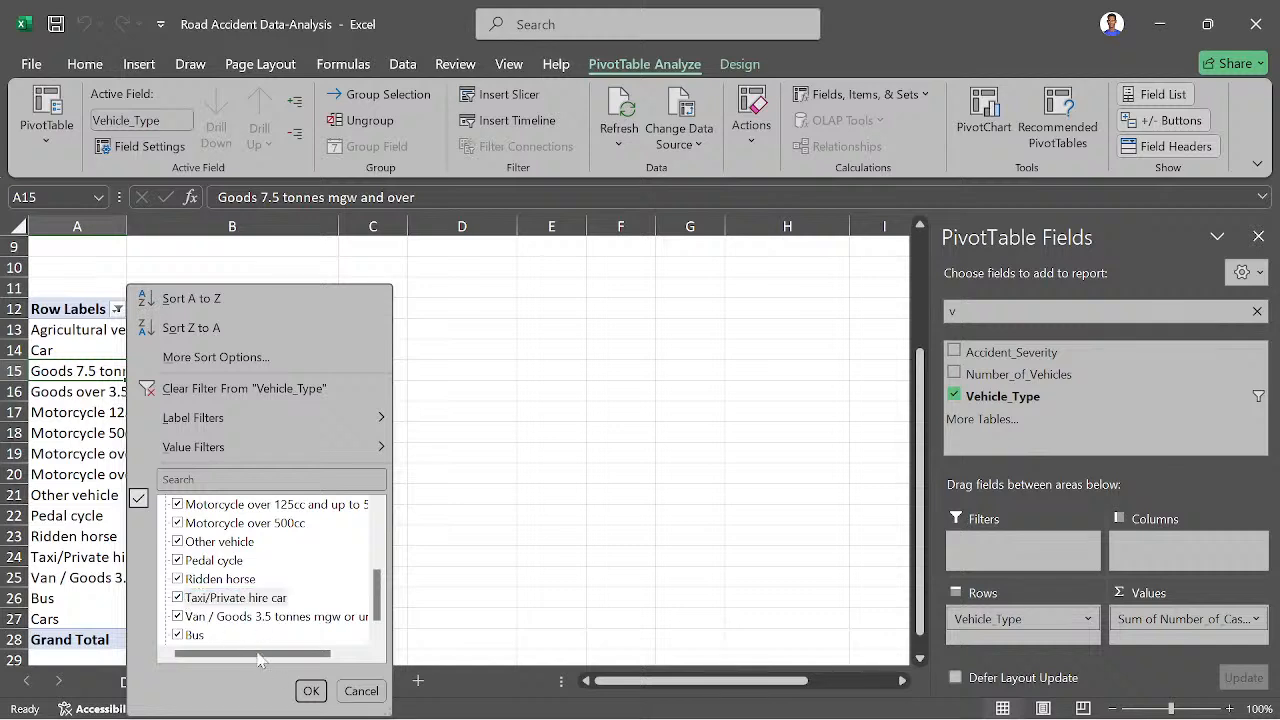
pyautogui.click(178, 597)
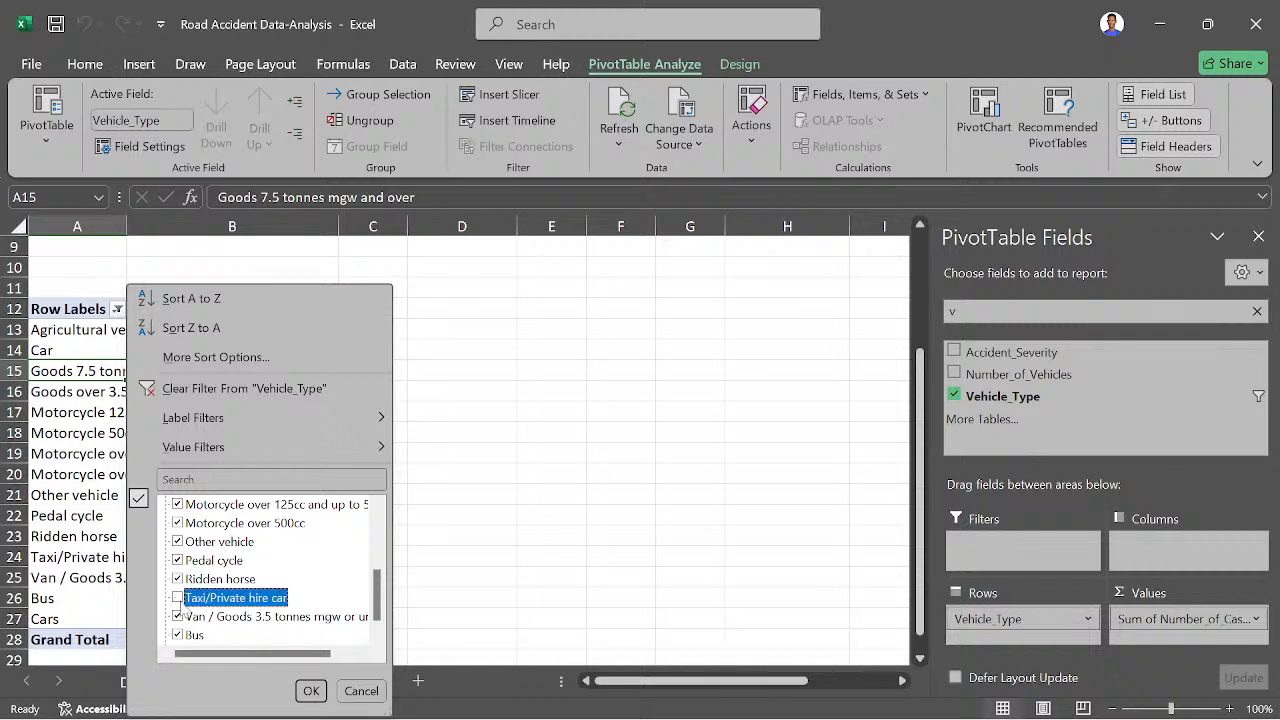
pyautogui.click(311, 689)
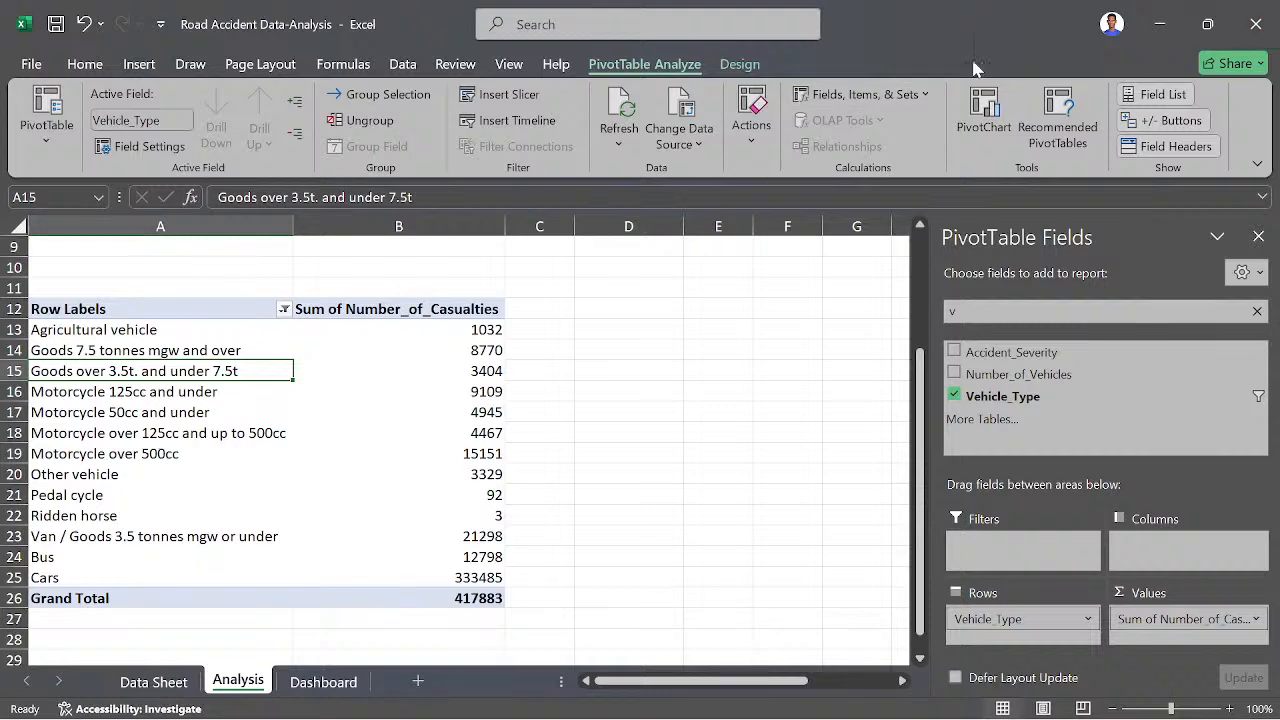
# - Start a Vehicle_Type calculated item named Motorcycle whose formula adds Motorcycle 125cc and under and Motorcycle 50cc and under
pyautogui.click(899, 95)
pyautogui.click(852, 149)
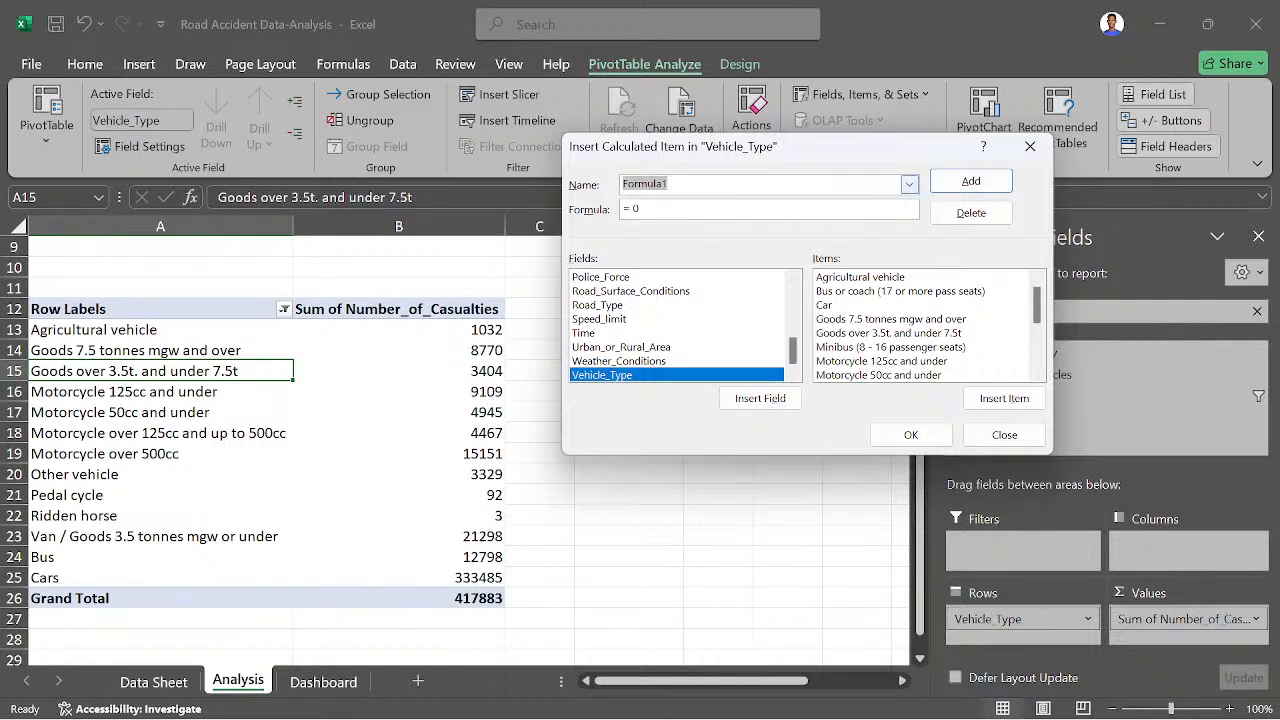
pyautogui.write('Mor')
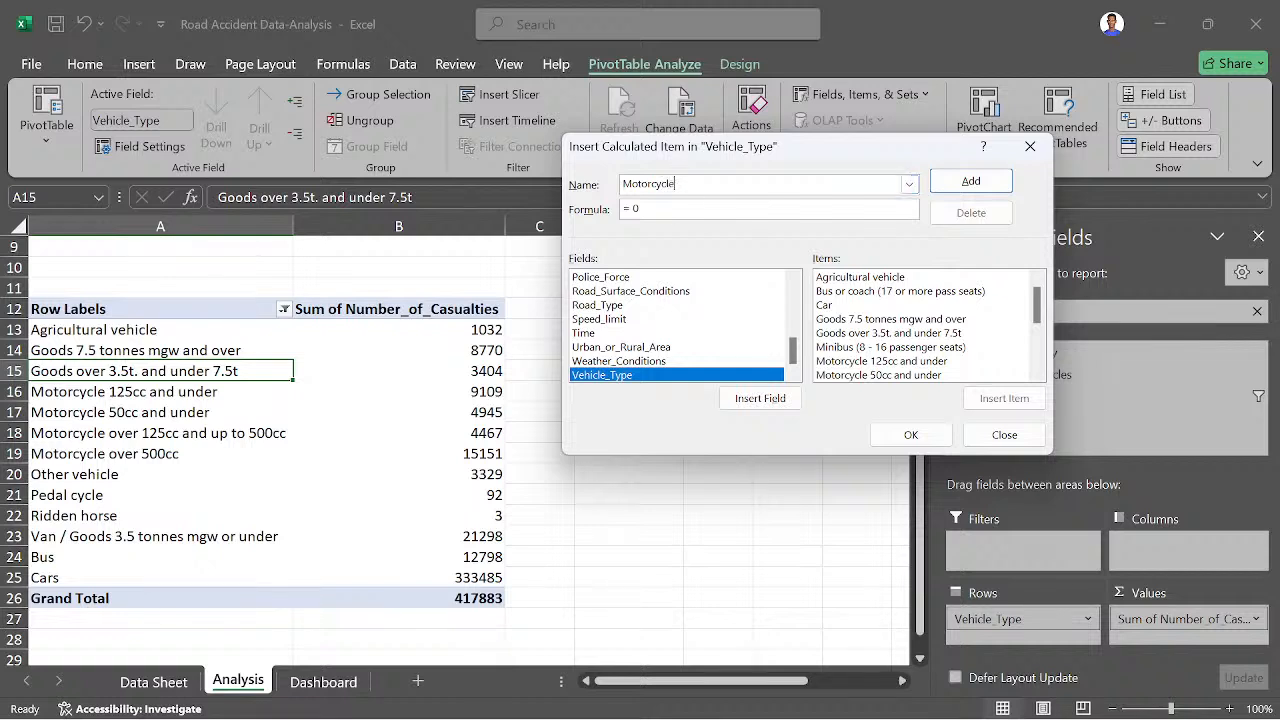
pyautogui.click(862, 364)
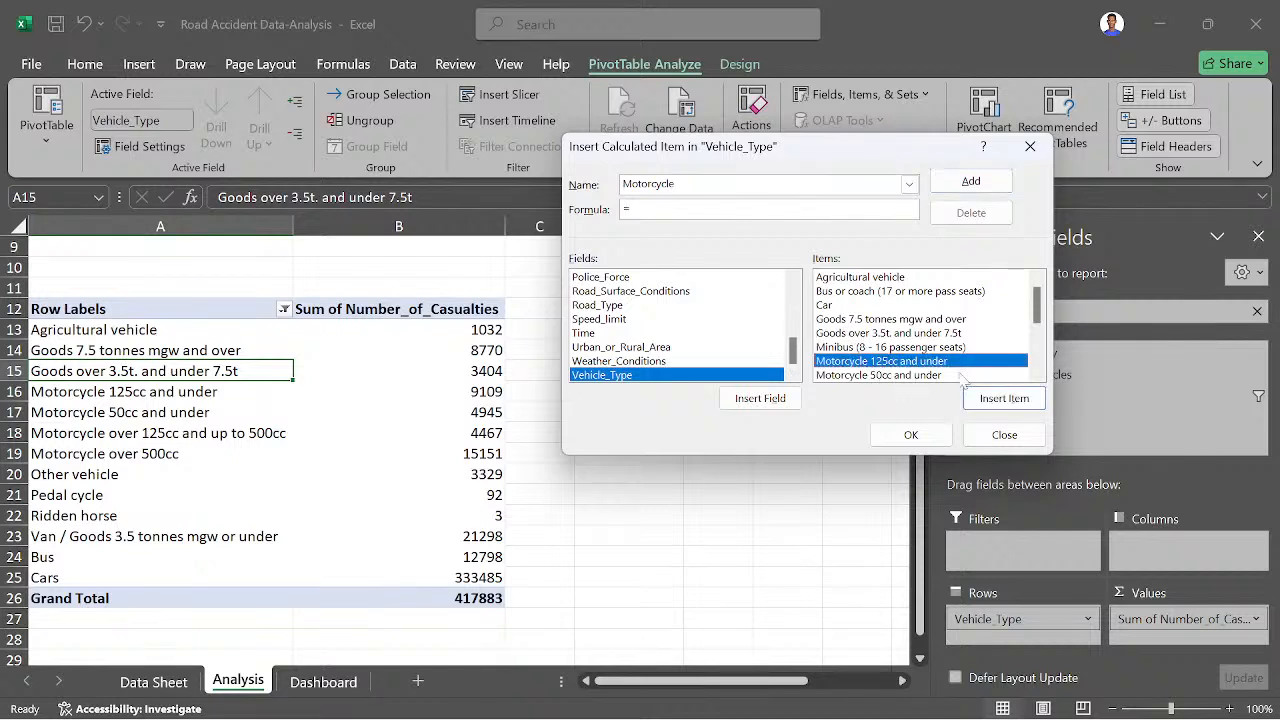
pyautogui.click(1022, 401)
pyautogui.write('+')
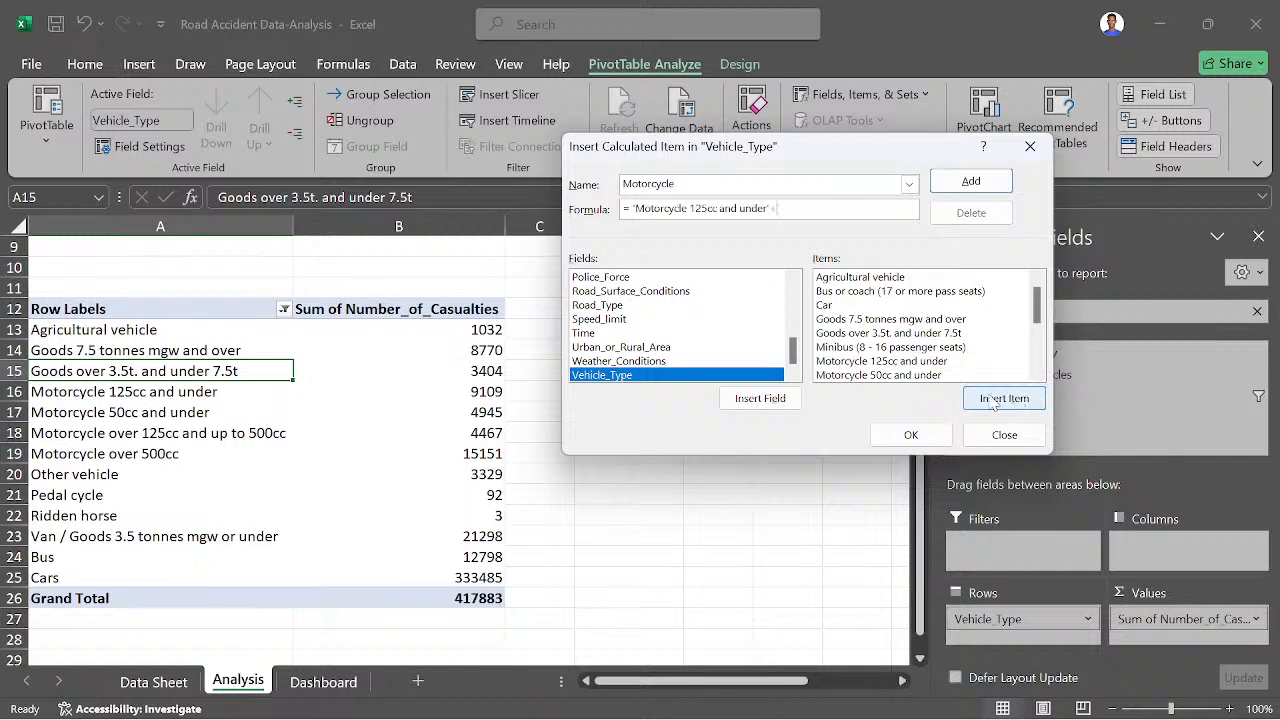
pyautogui.click(866, 376)
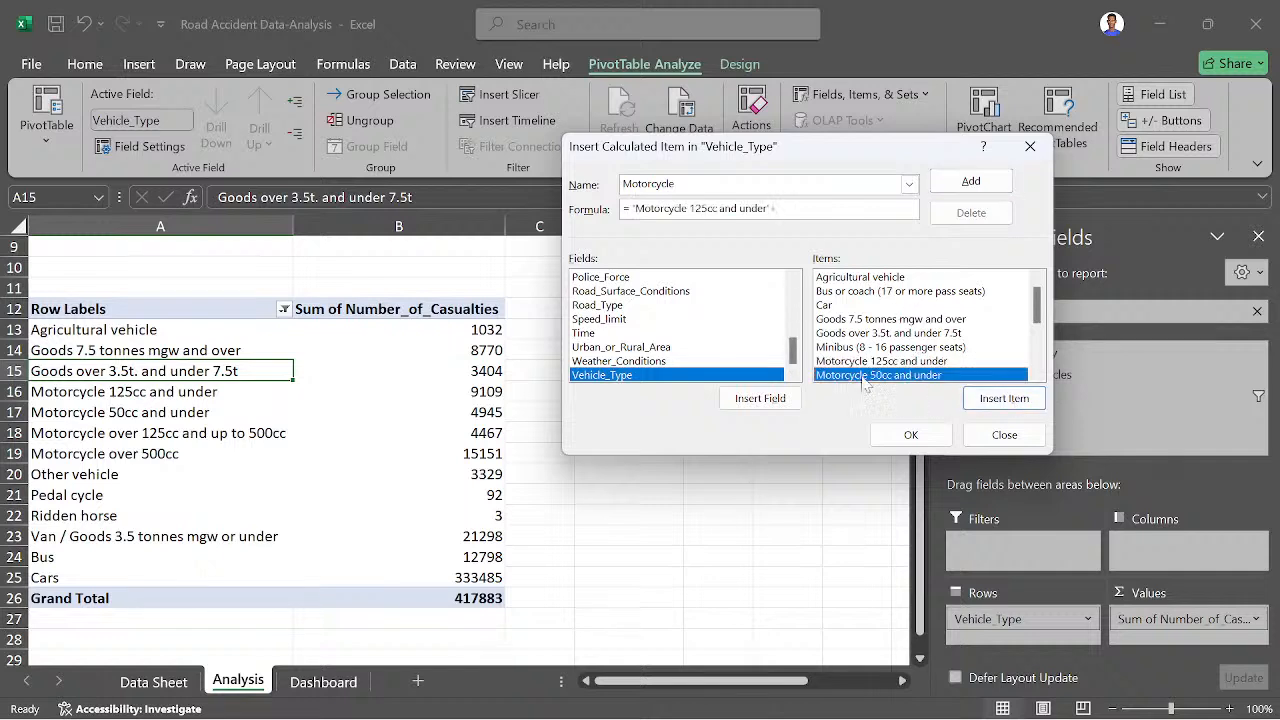
pyautogui.click(993, 399)
pyautogui.write('+')
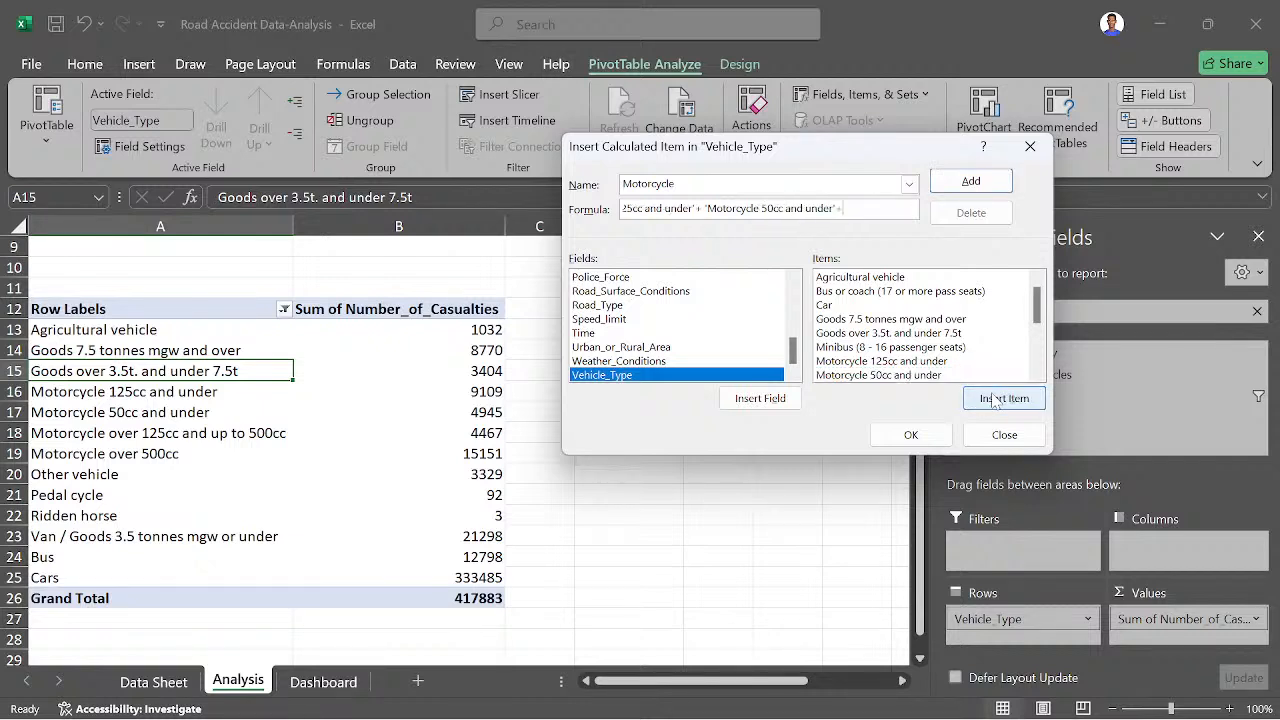
# - Complete the Motorcycle formula with Motorcycle over 125cc and up to 500cc plus Motorcycle over 500cc, and insert the calculated item
pyautogui.moveTo(1036, 312); pyautogui.dragTo(1040, 332)
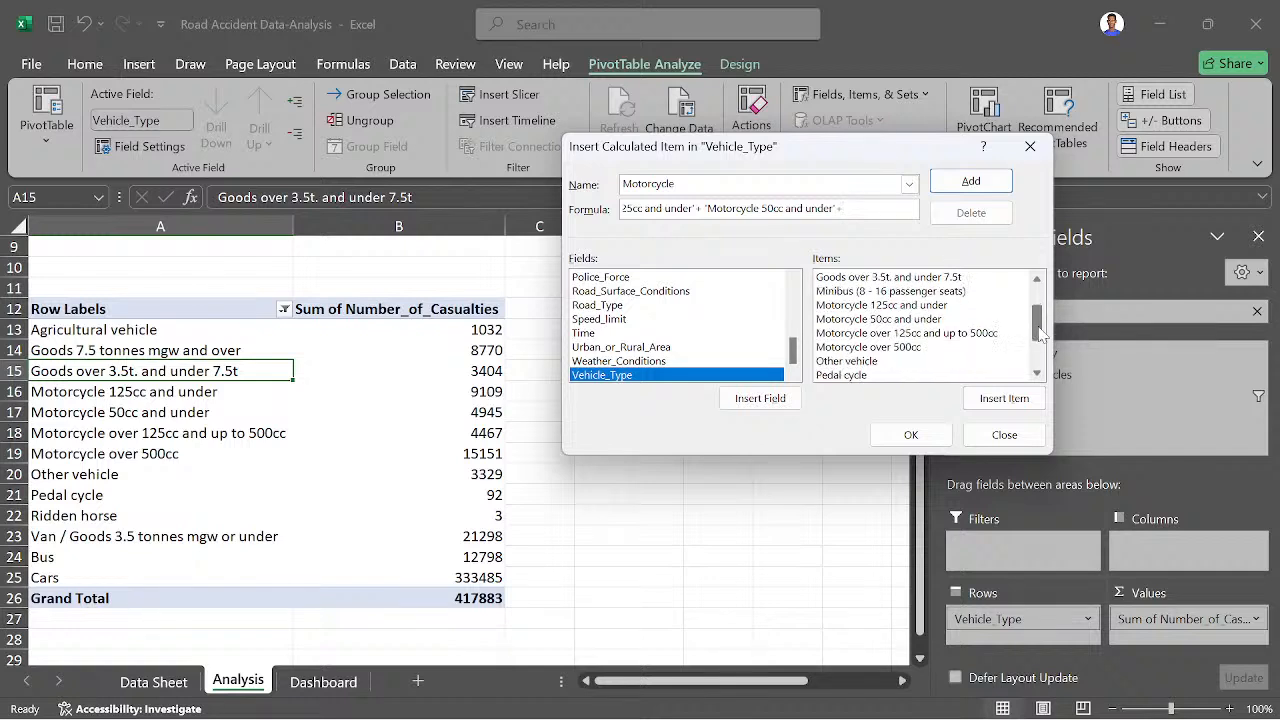
pyautogui.click(872, 336)
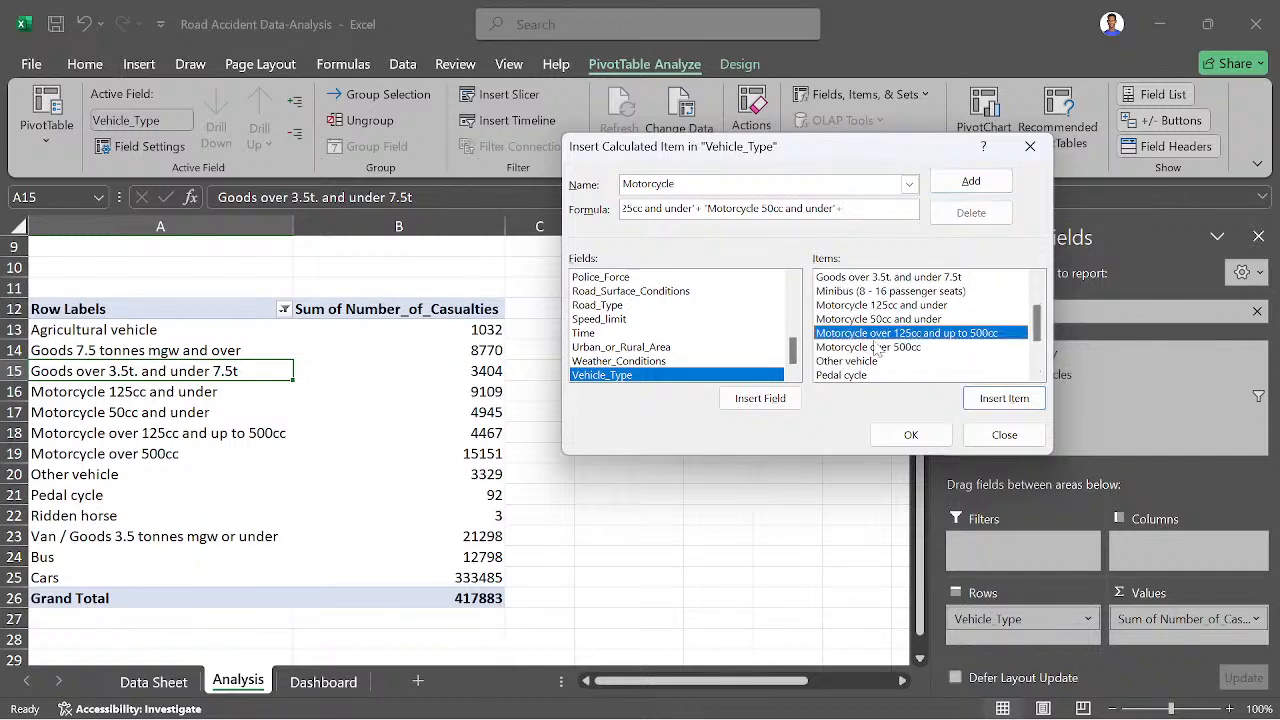
pyautogui.click(1000, 400)
pyautogui.write('+')
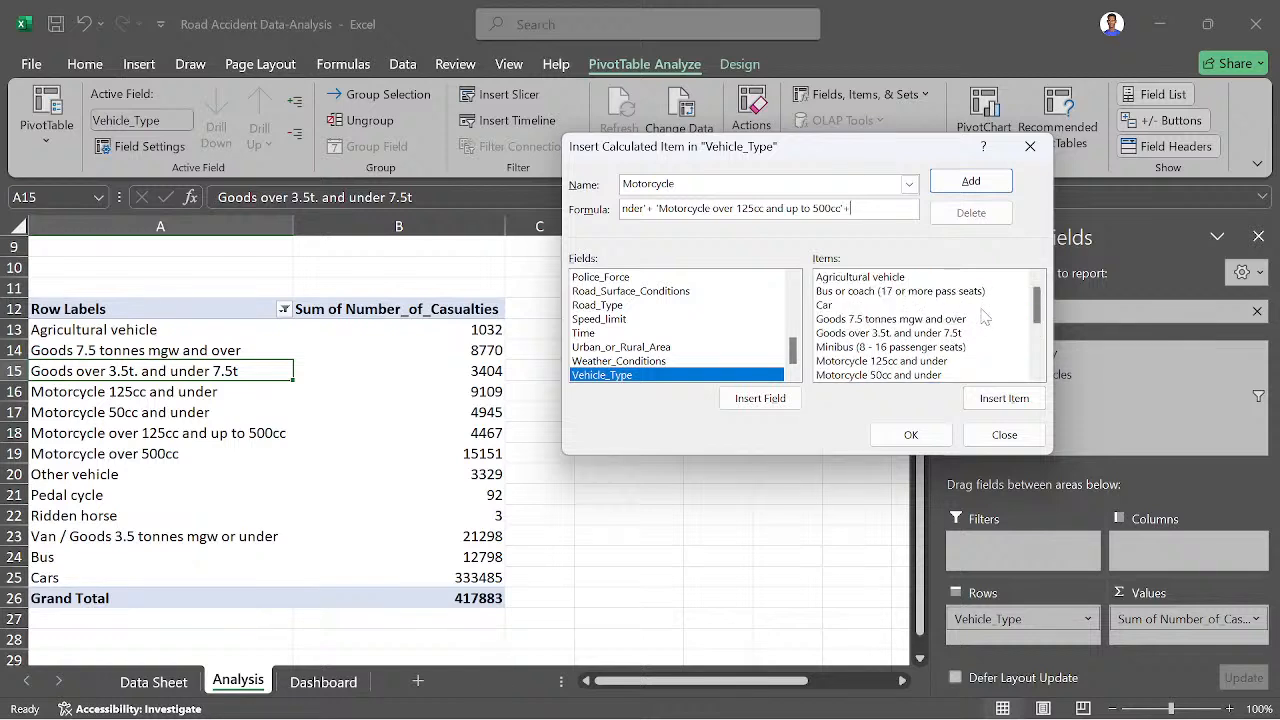
pyautogui.scroll(-2, 990, 350)
pyautogui.click(843, 321)
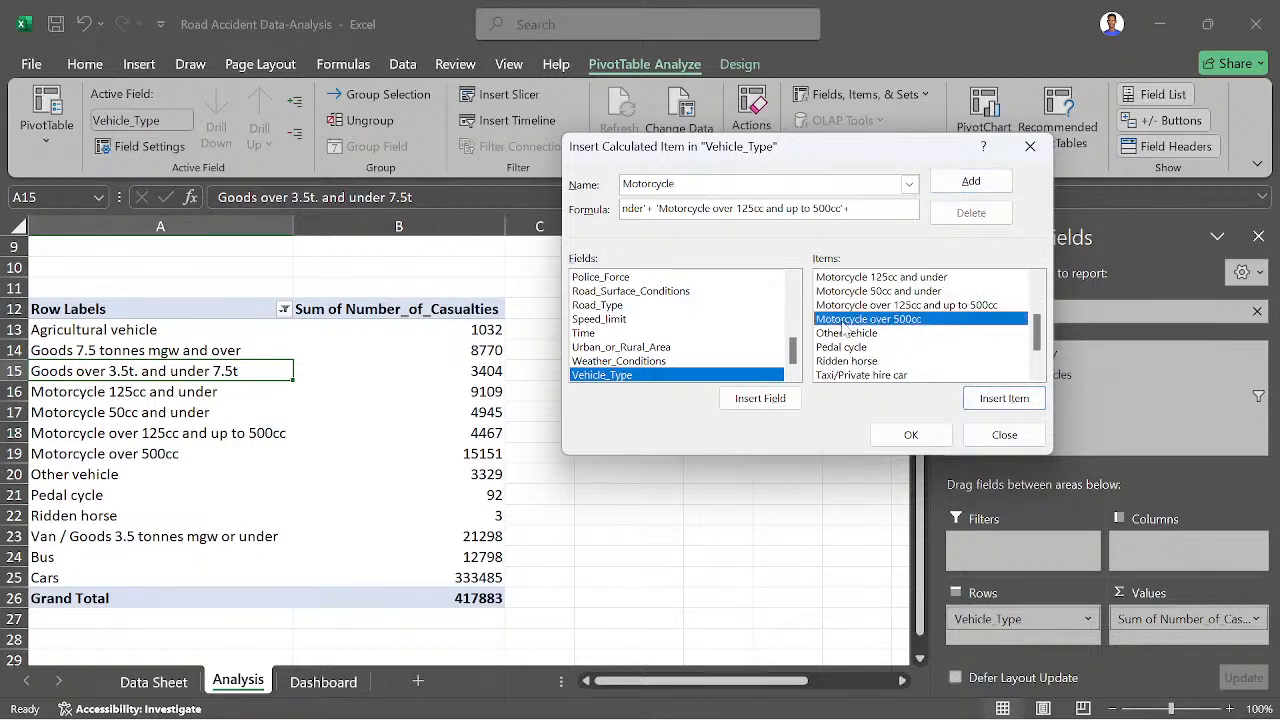
pyautogui.click(1000, 398)
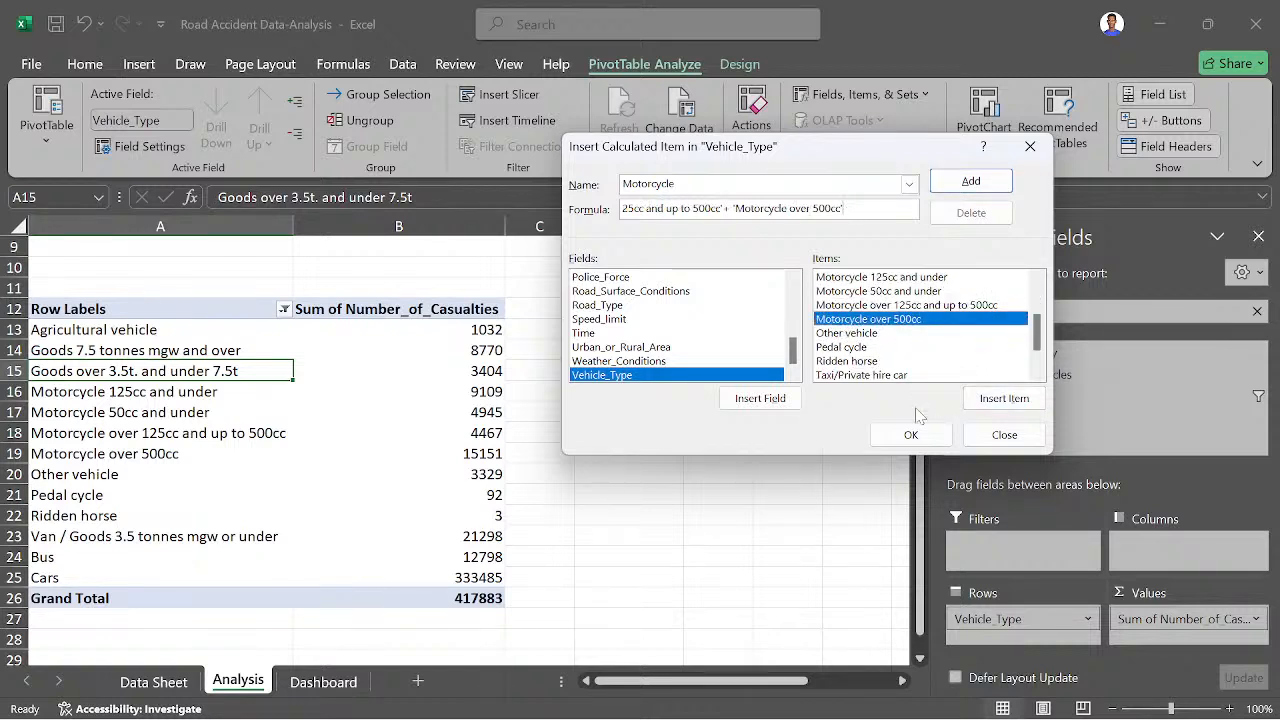
pyautogui.click(911, 434)
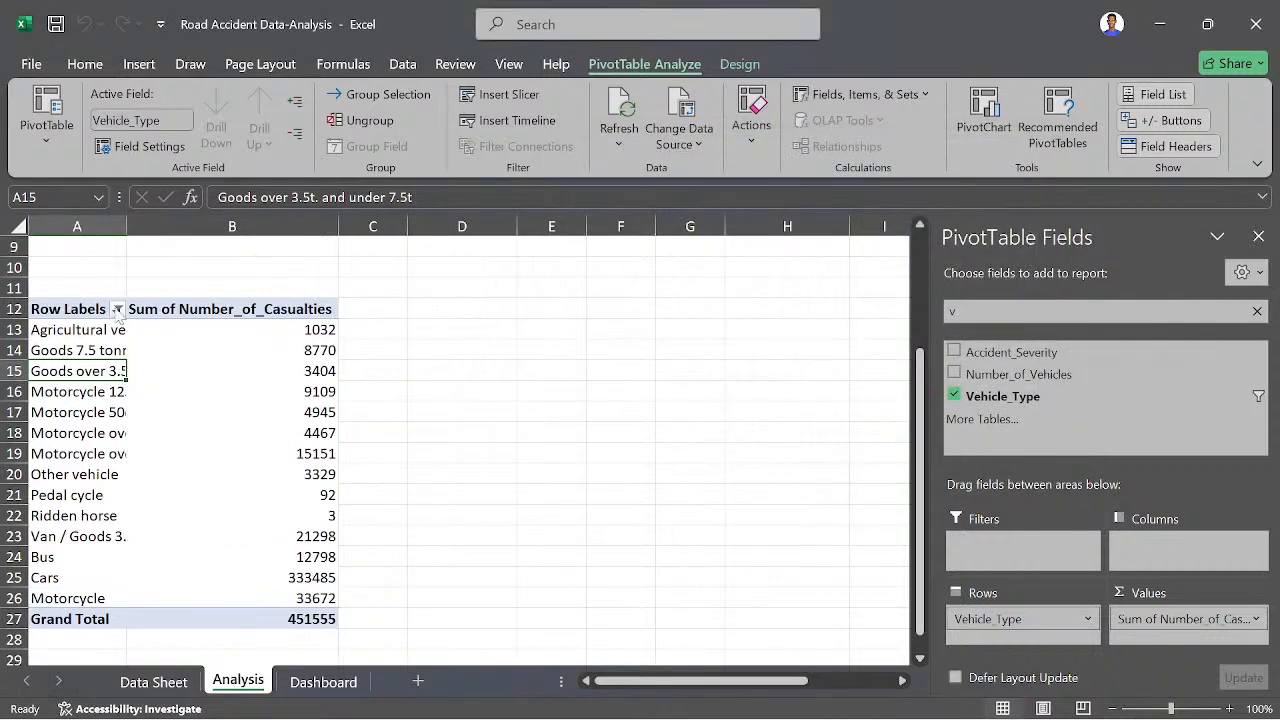
# - Exclude the four original motorcycle items, from 50cc and under to over 500cc, from the Vehicle_Type row filter
pyautogui.click(117, 309)
pyautogui.scroll(-2, 177, 548)
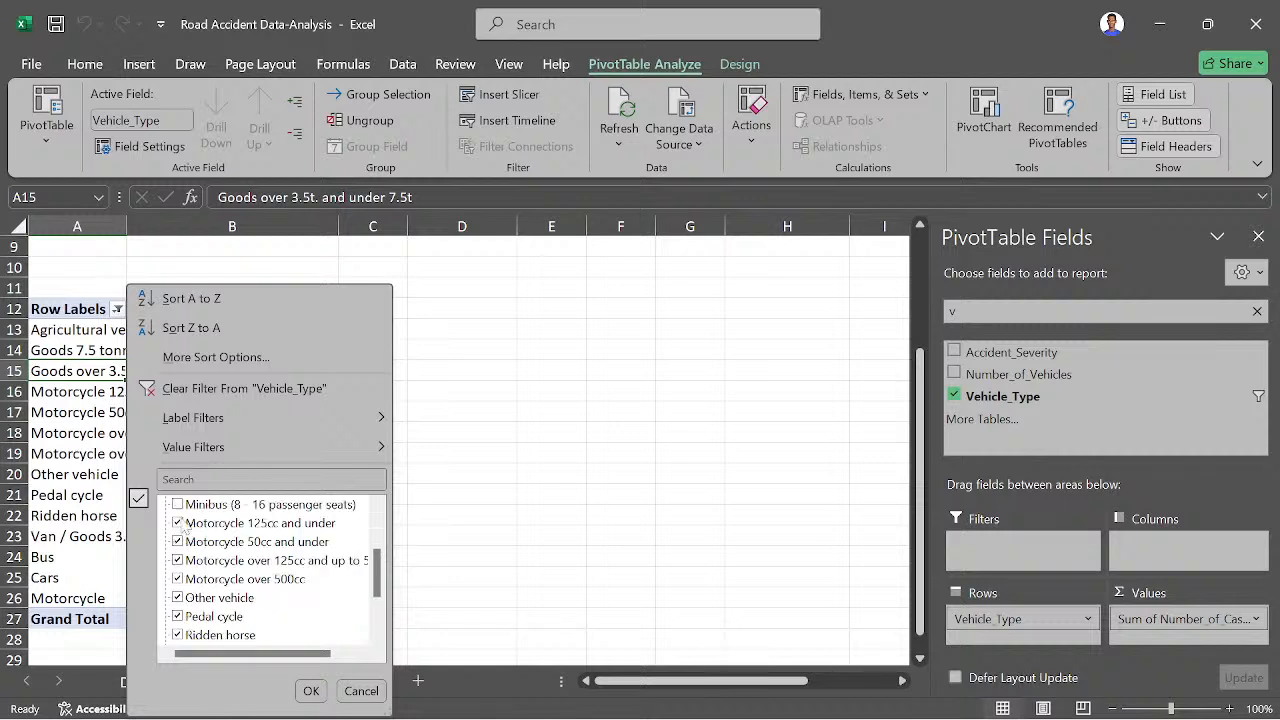
pyautogui.click(181, 528)
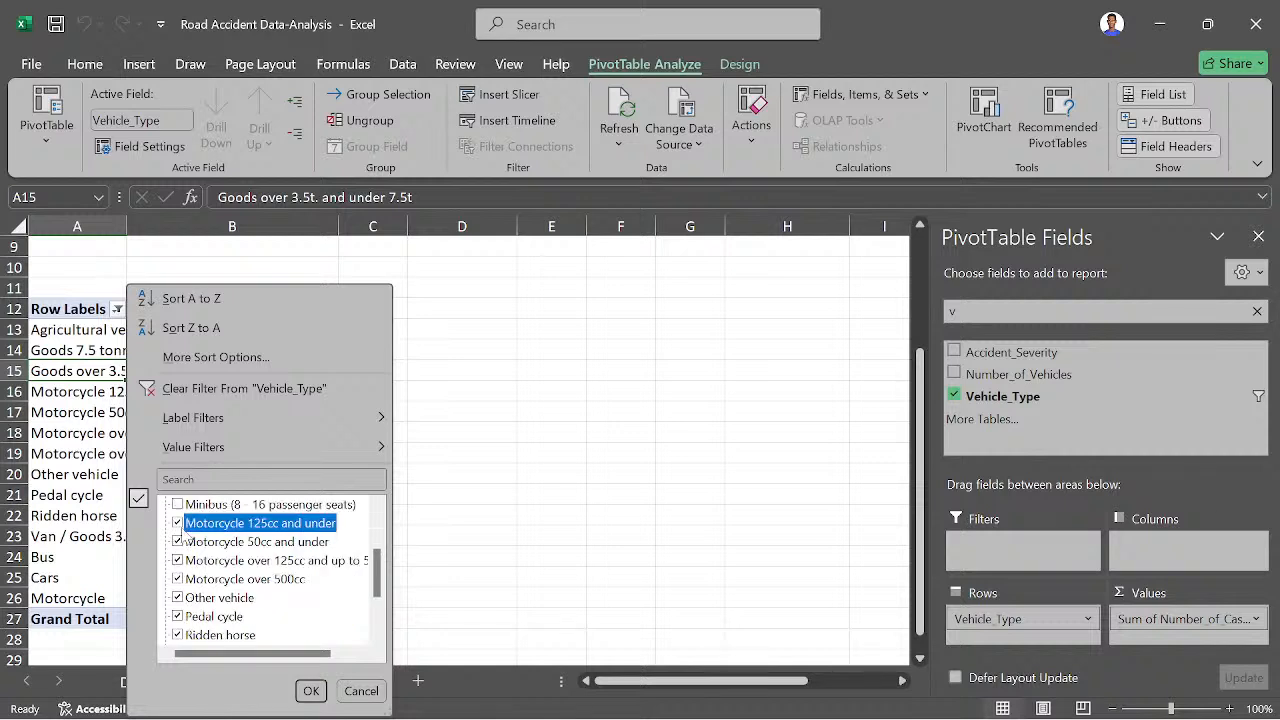
pyautogui.click(179, 541)
pyautogui.click(180, 560)
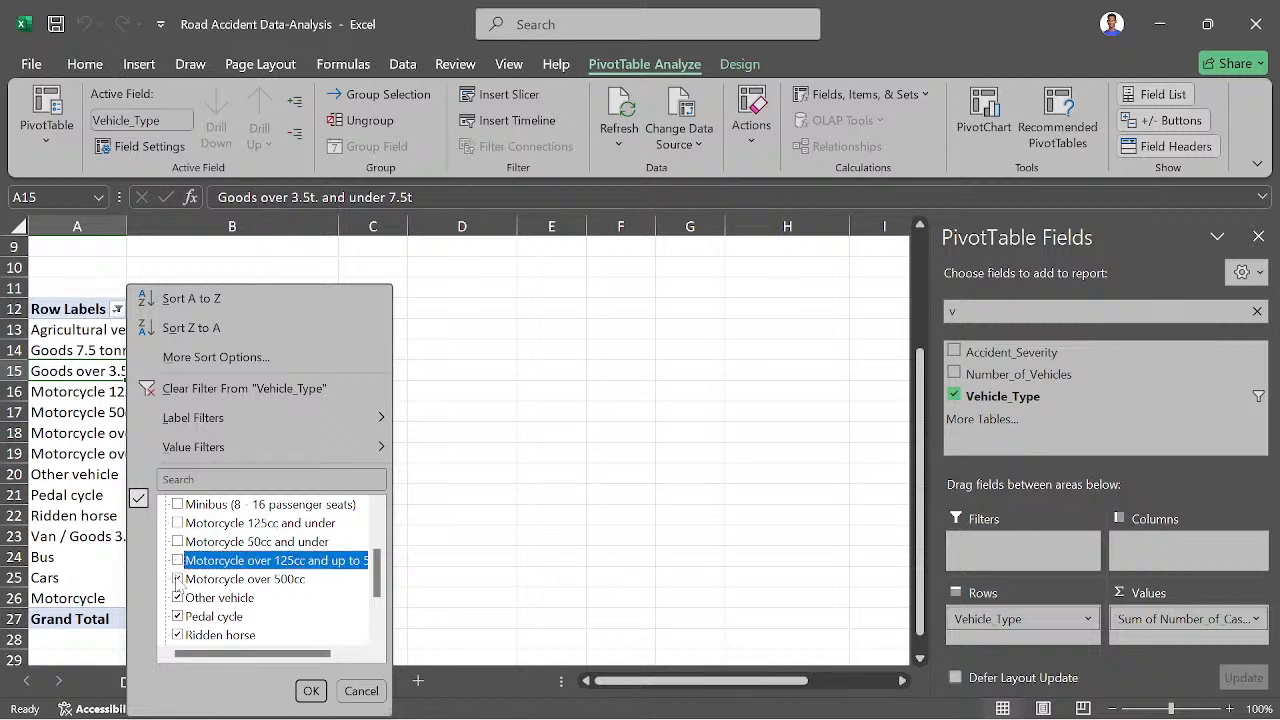
pyautogui.click(178, 579)
pyautogui.click(312, 691)
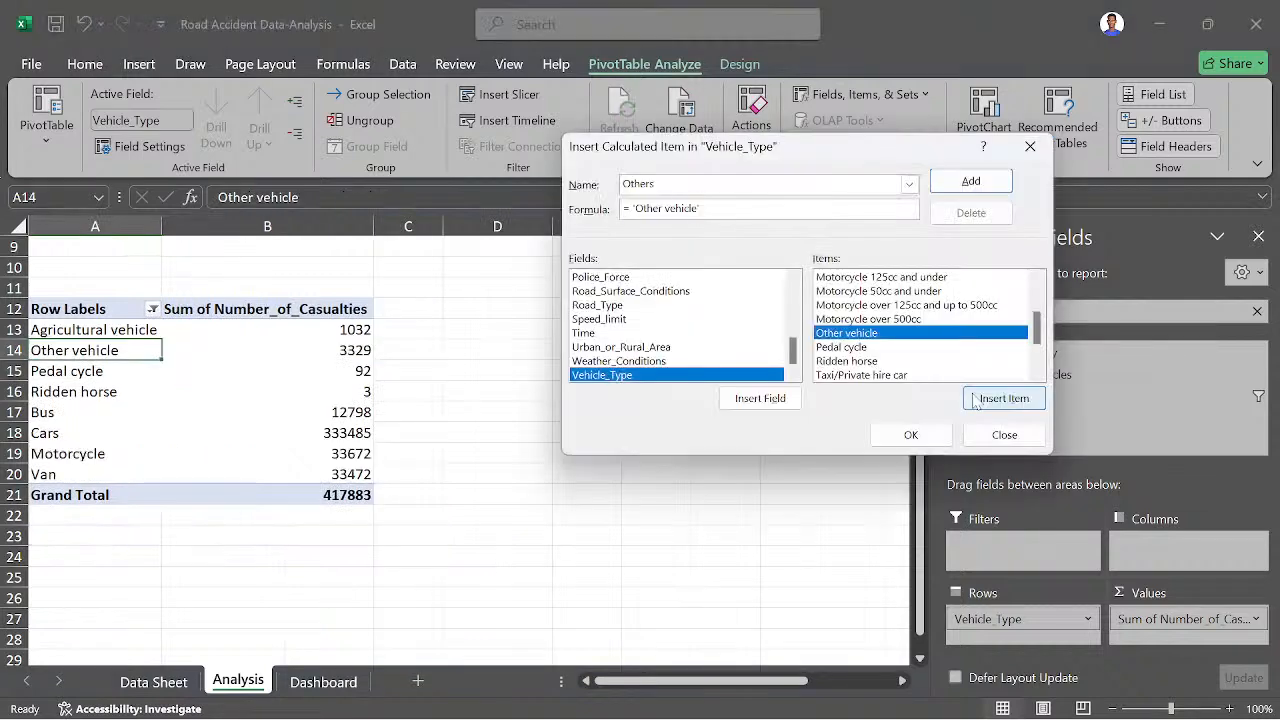
# - Add the Pedal cycle item to Other vehicle in the formula of the Others calculated item
pyautogui.write('+')
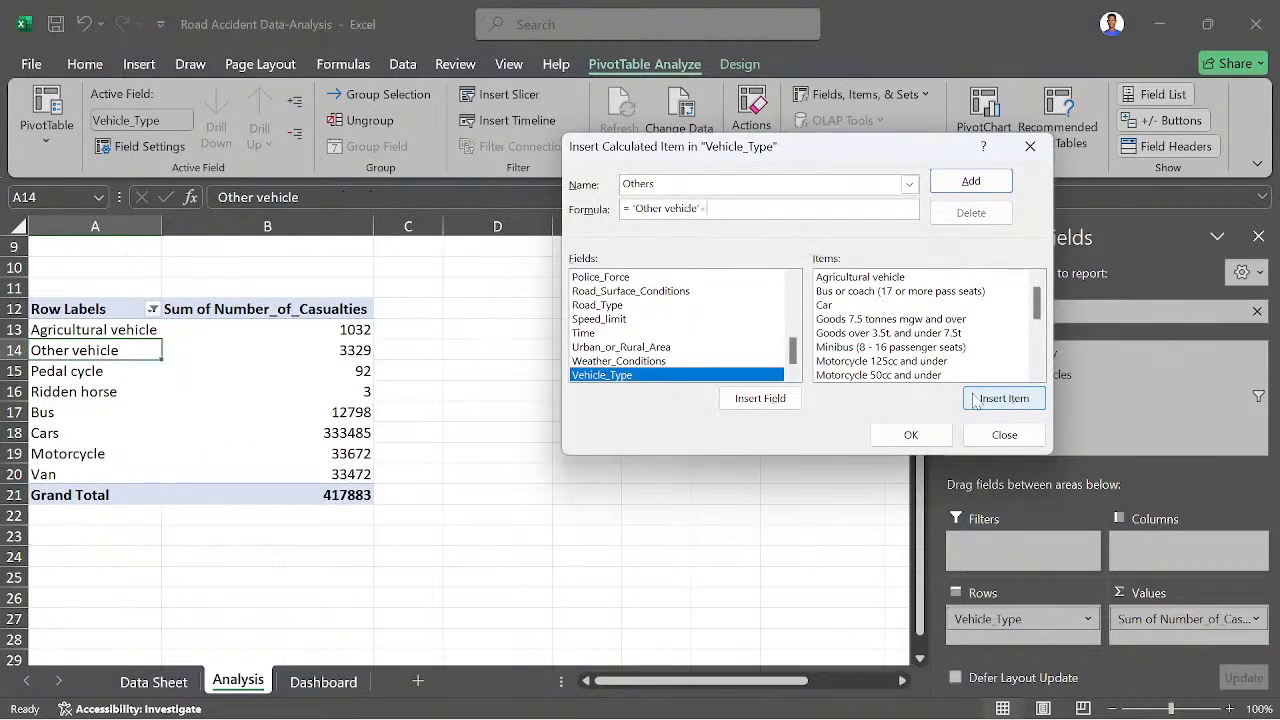
pyautogui.scroll(-2, 908, 363)
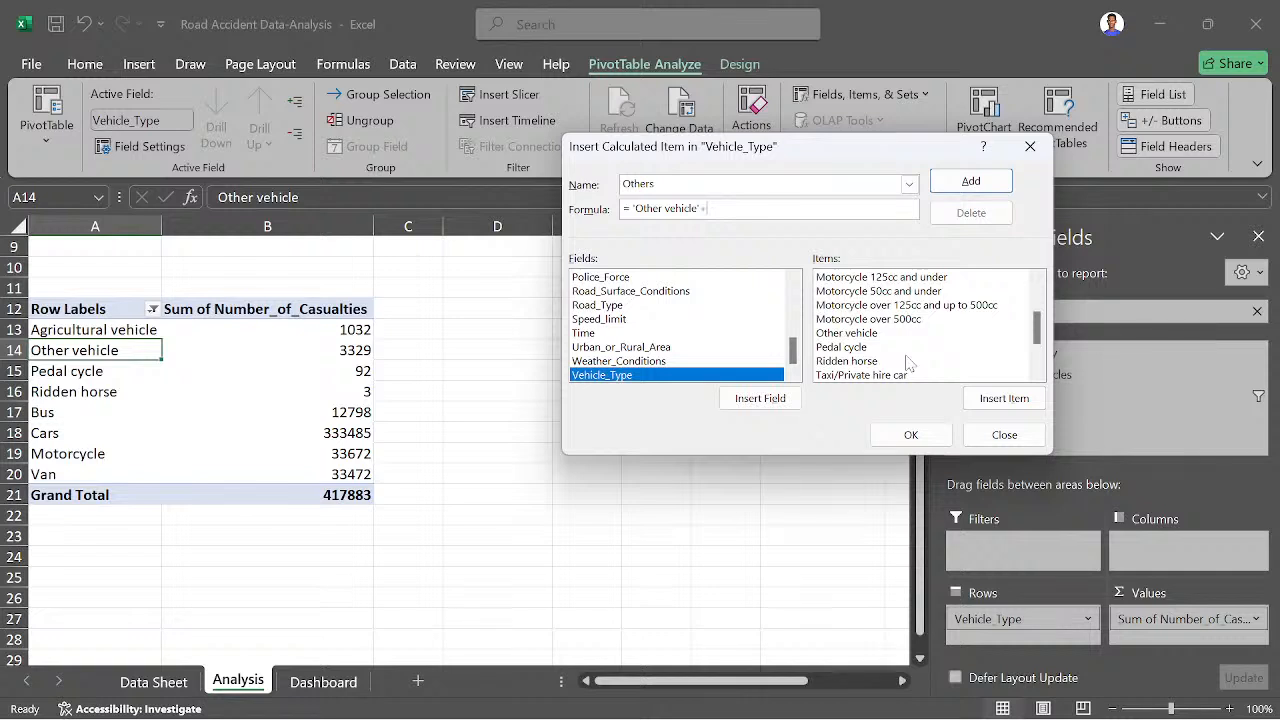
pyautogui.click(906, 349)
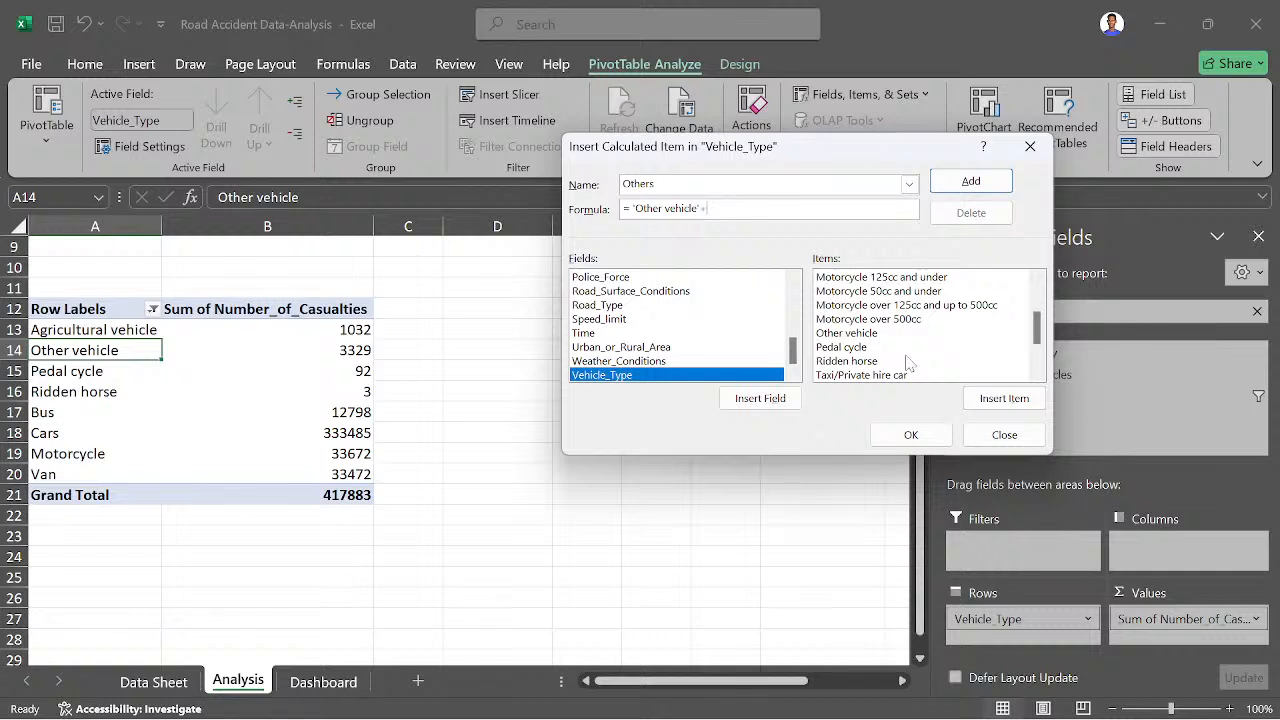
pyautogui.click(906, 348)
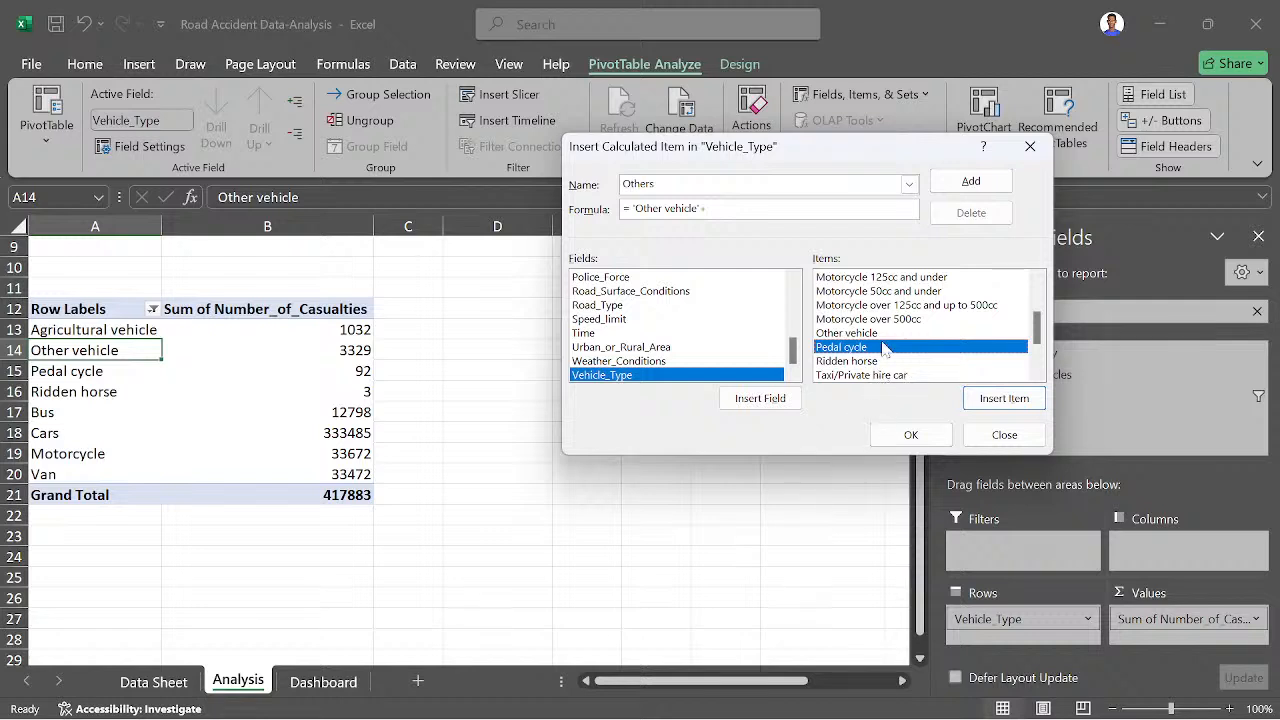
pyautogui.click(983, 397)
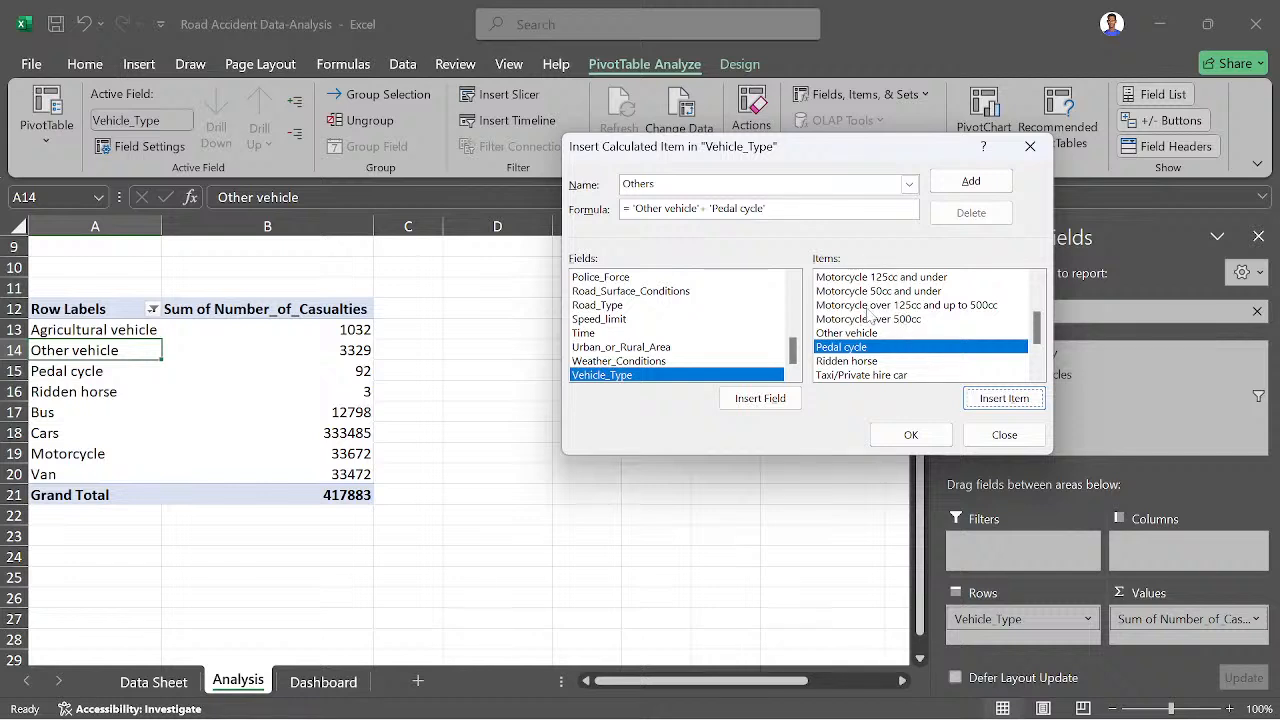
# - Complete the Others formula by adding the Ridden horse item, and insert the calculated item in Vehicle_Type
pyautogui.click(788, 209)
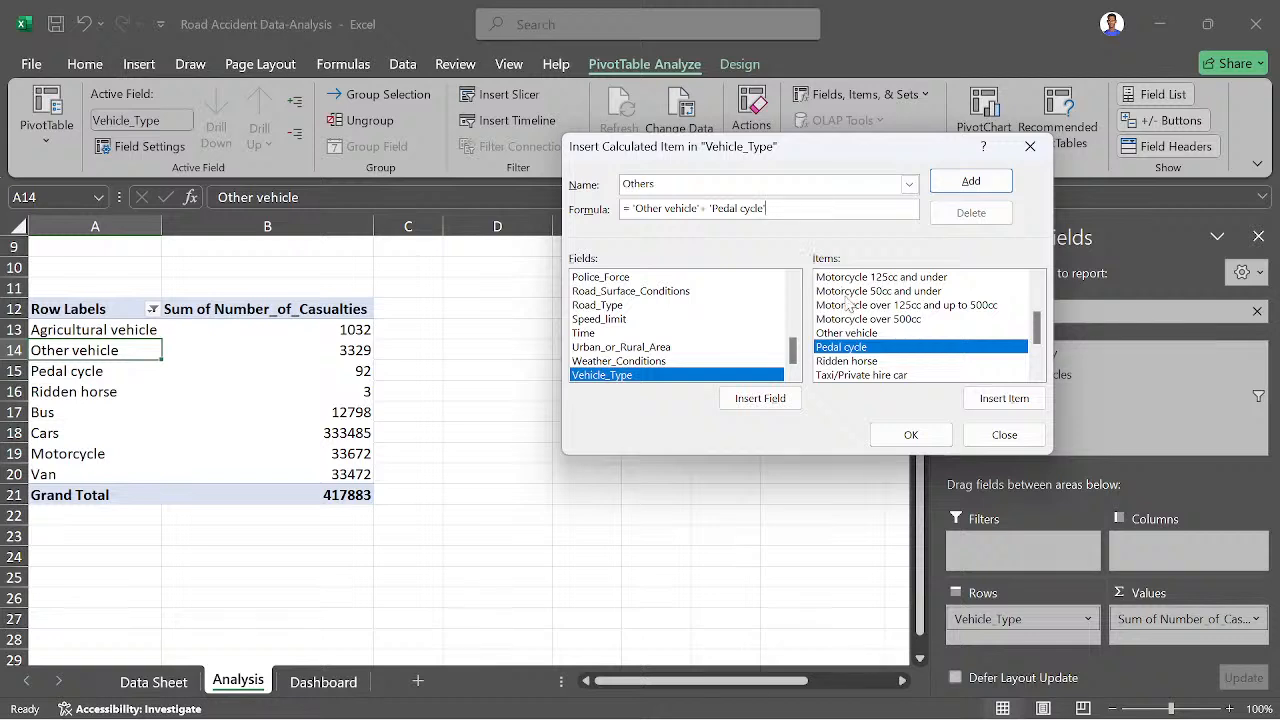
pyautogui.write('+')
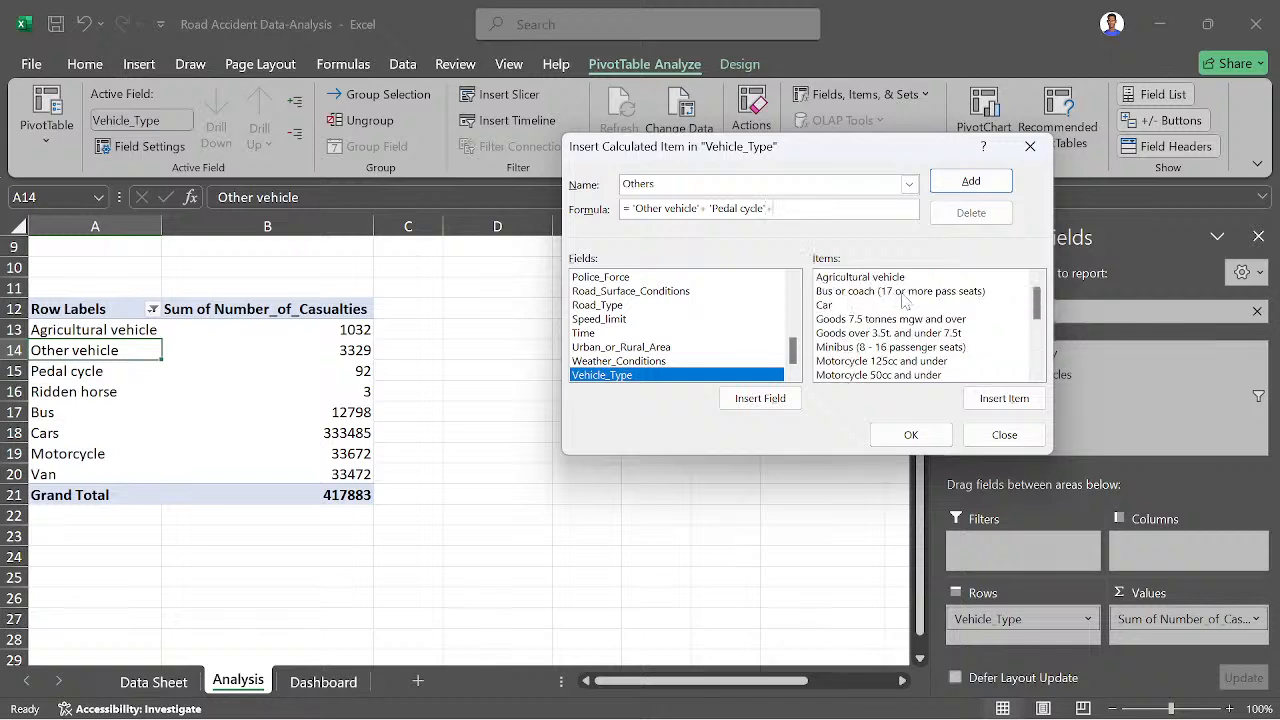
pyautogui.scroll(-3, 935, 330)
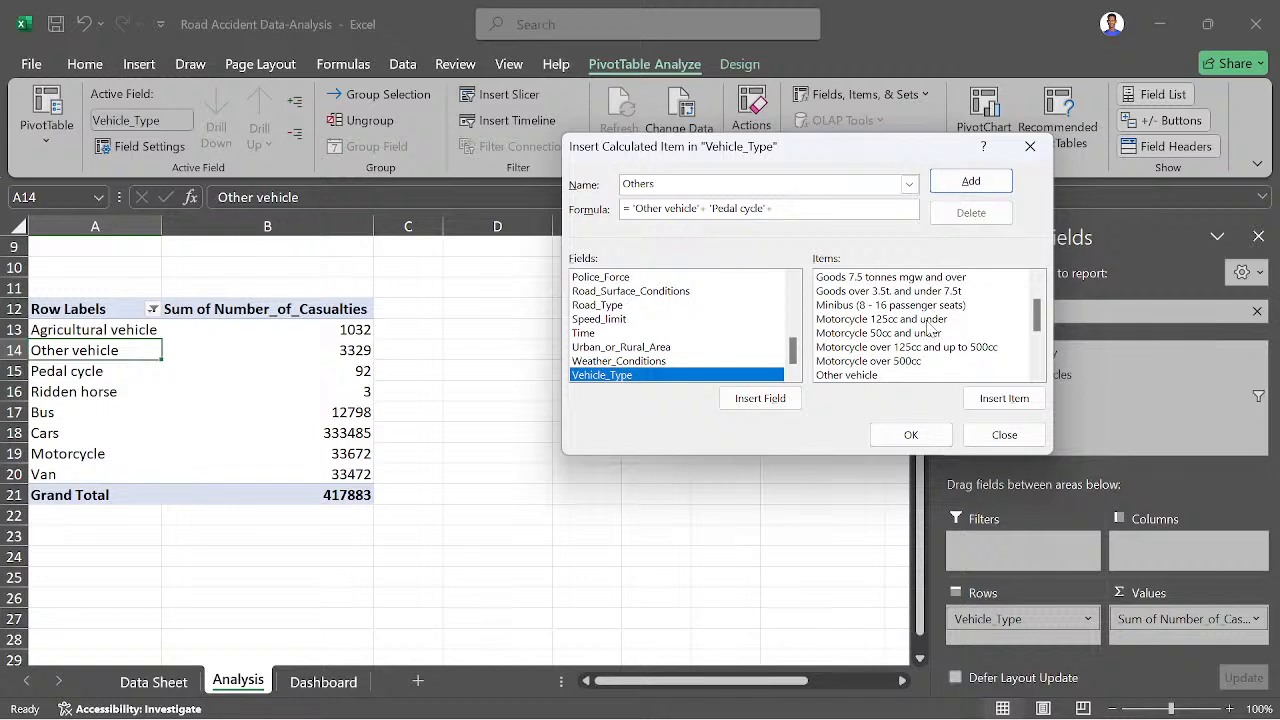
pyautogui.scroll(-1, 895, 350)
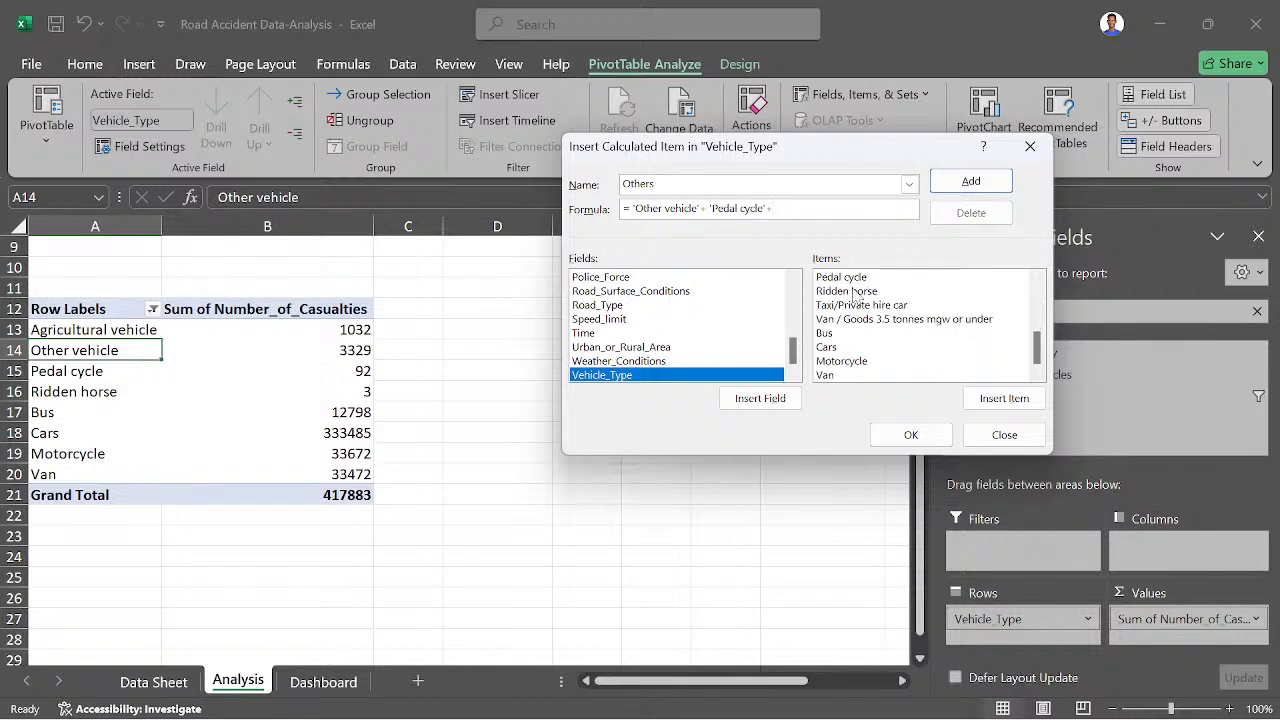
pyautogui.click(853, 293)
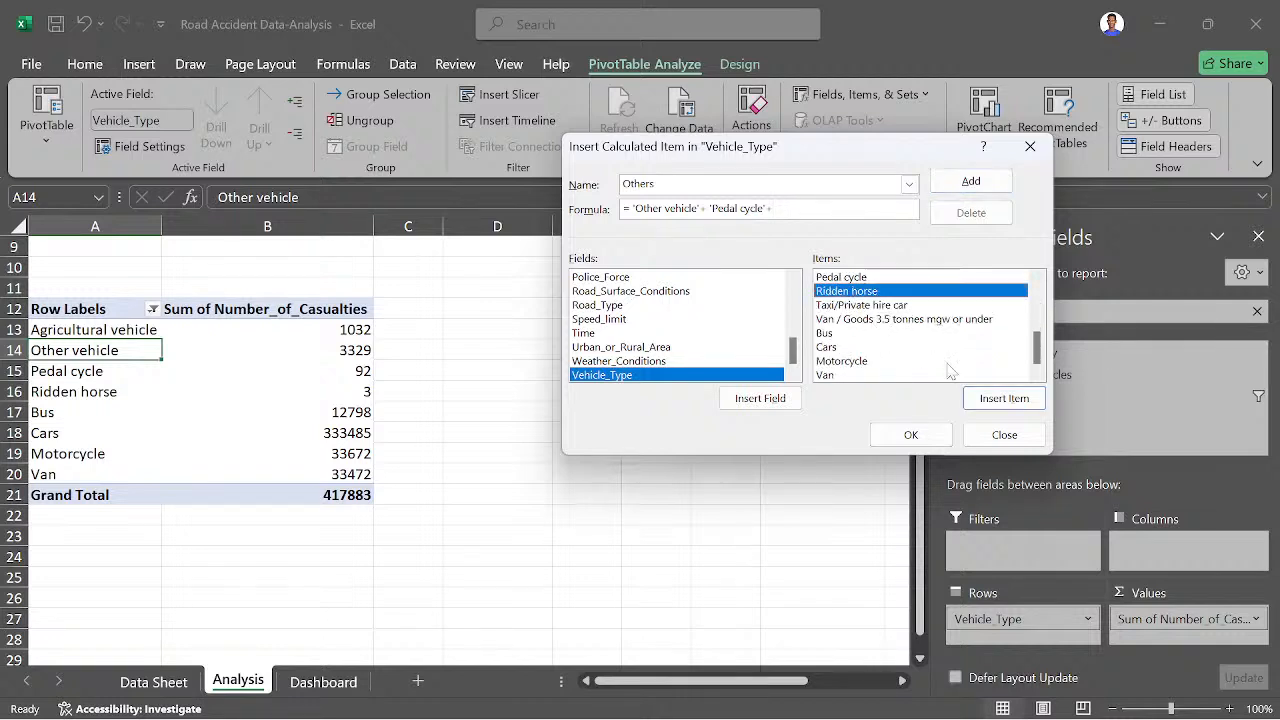
pyautogui.click(977, 397)
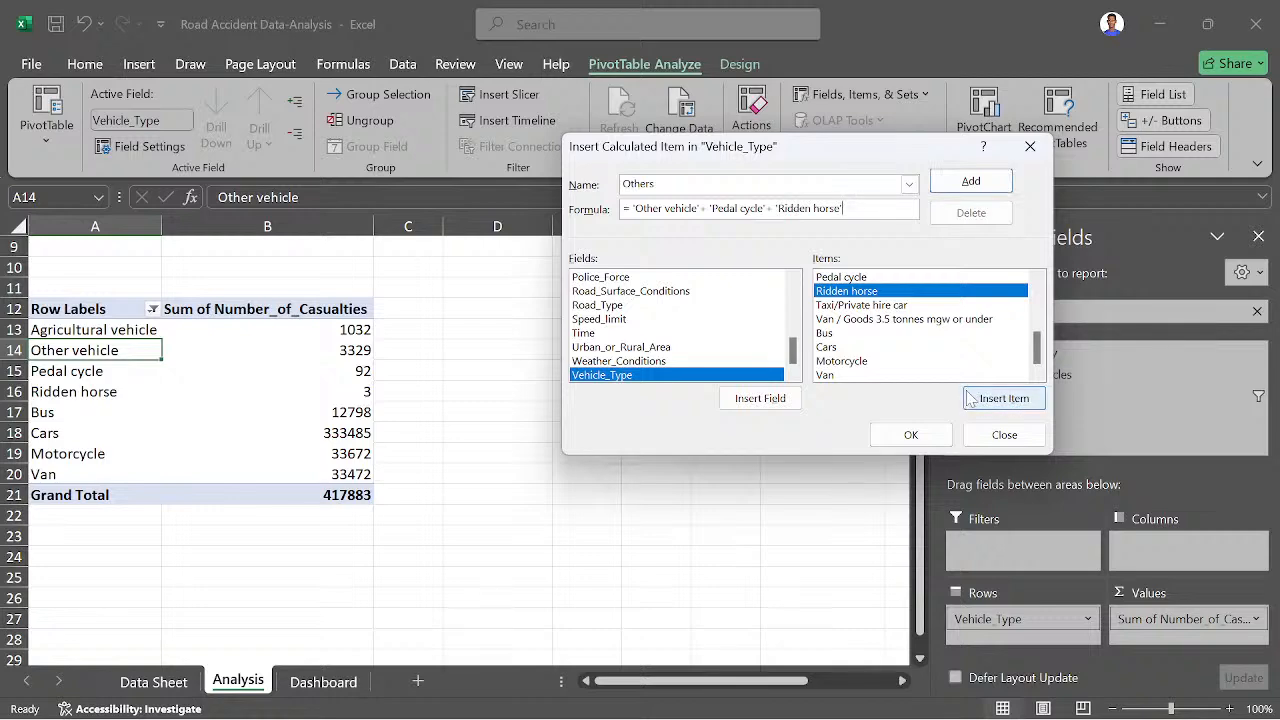
pyautogui.click(911, 434)
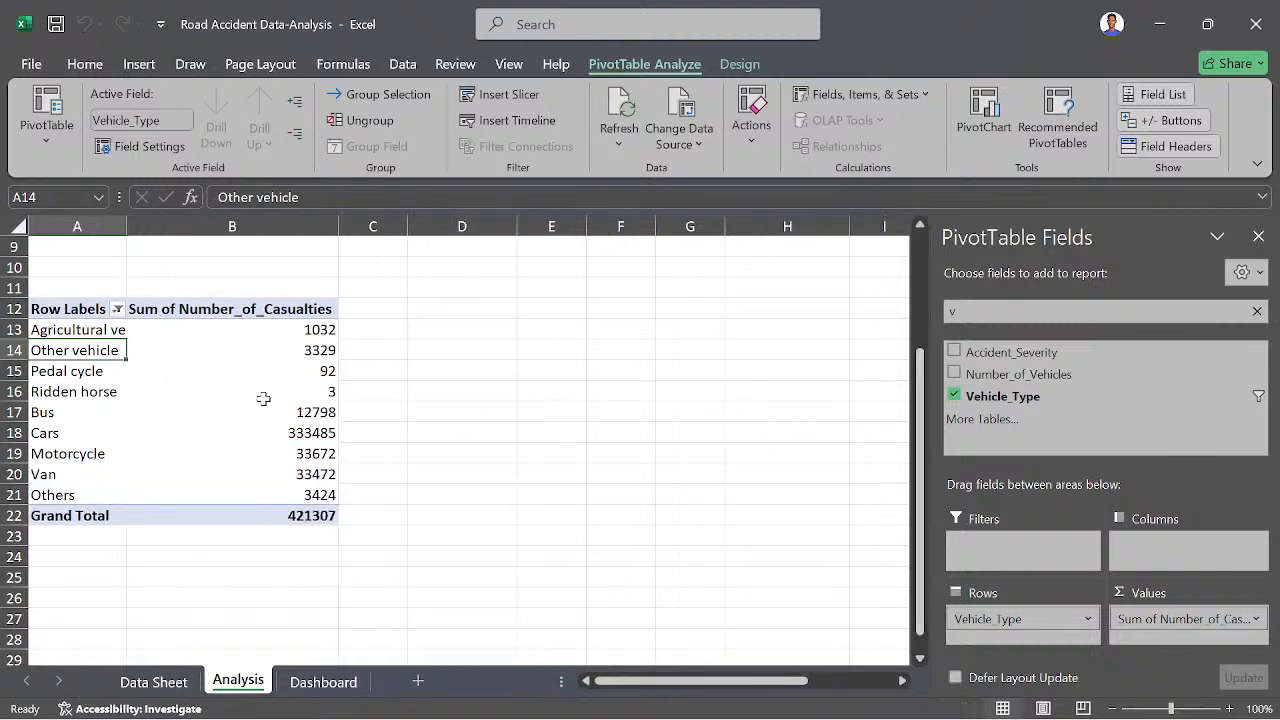
# - Exclude the original Other vehicle, Pedal cycle and Ridden horse items from the Vehicle_Type row filter
pyautogui.click(117, 309)
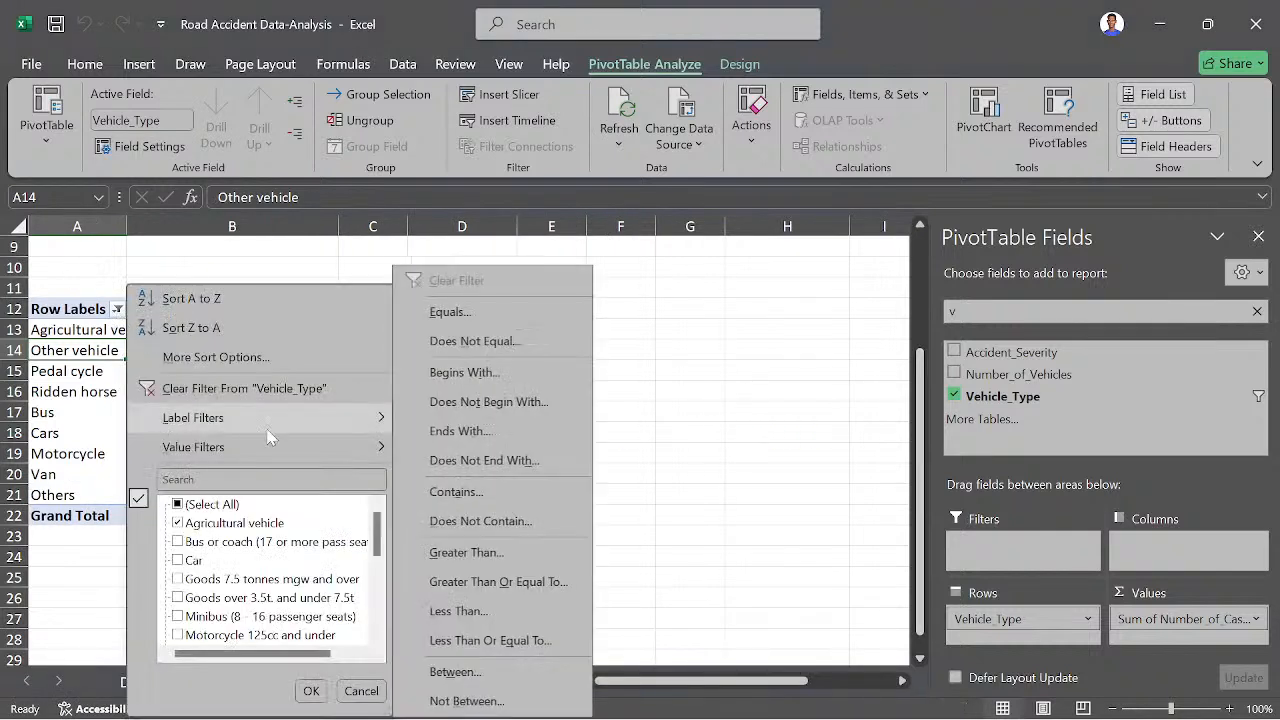
pyautogui.scroll(-3, 192, 612)
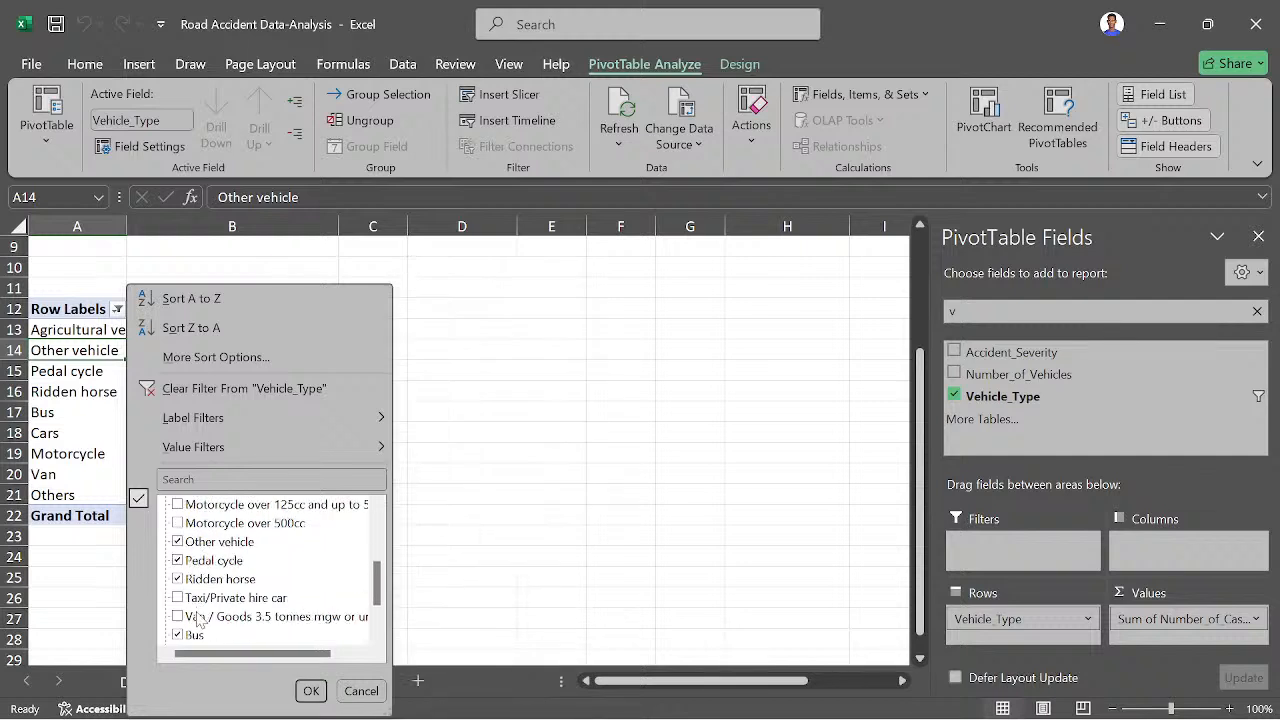
pyautogui.click(199, 581)
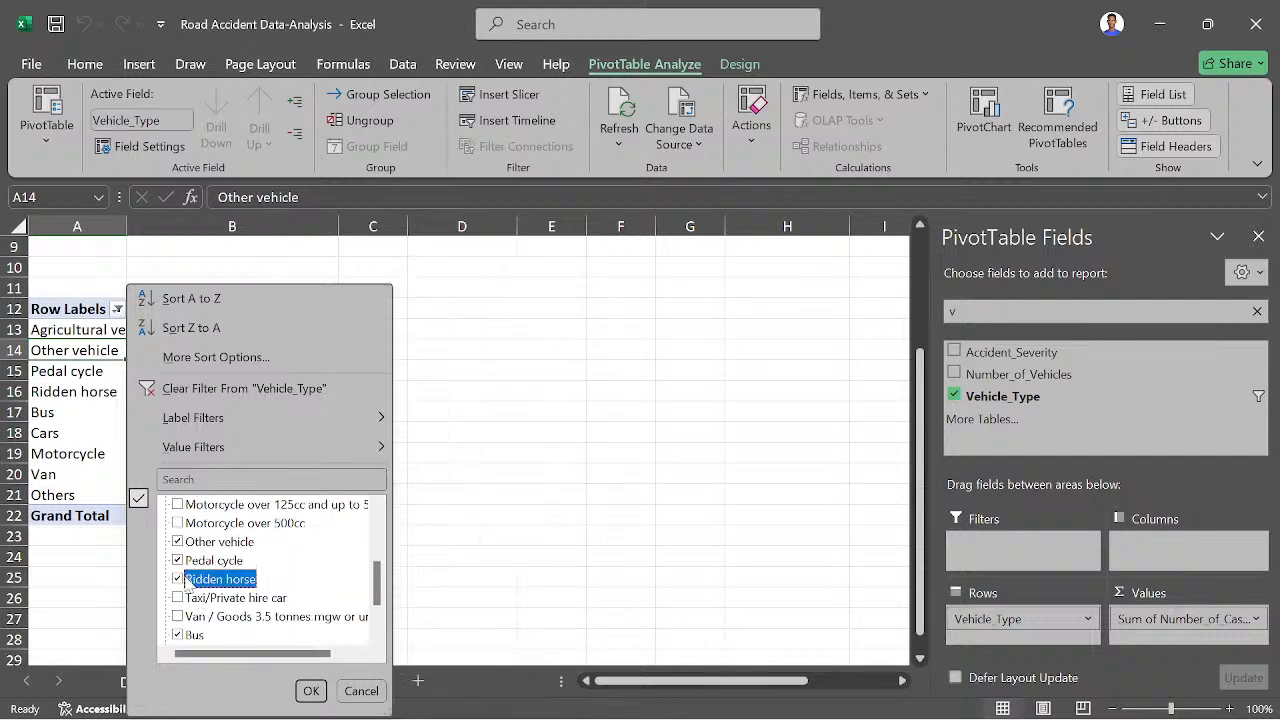
pyautogui.click(178, 579)
pyautogui.click(178, 561)
pyautogui.click(177, 543)
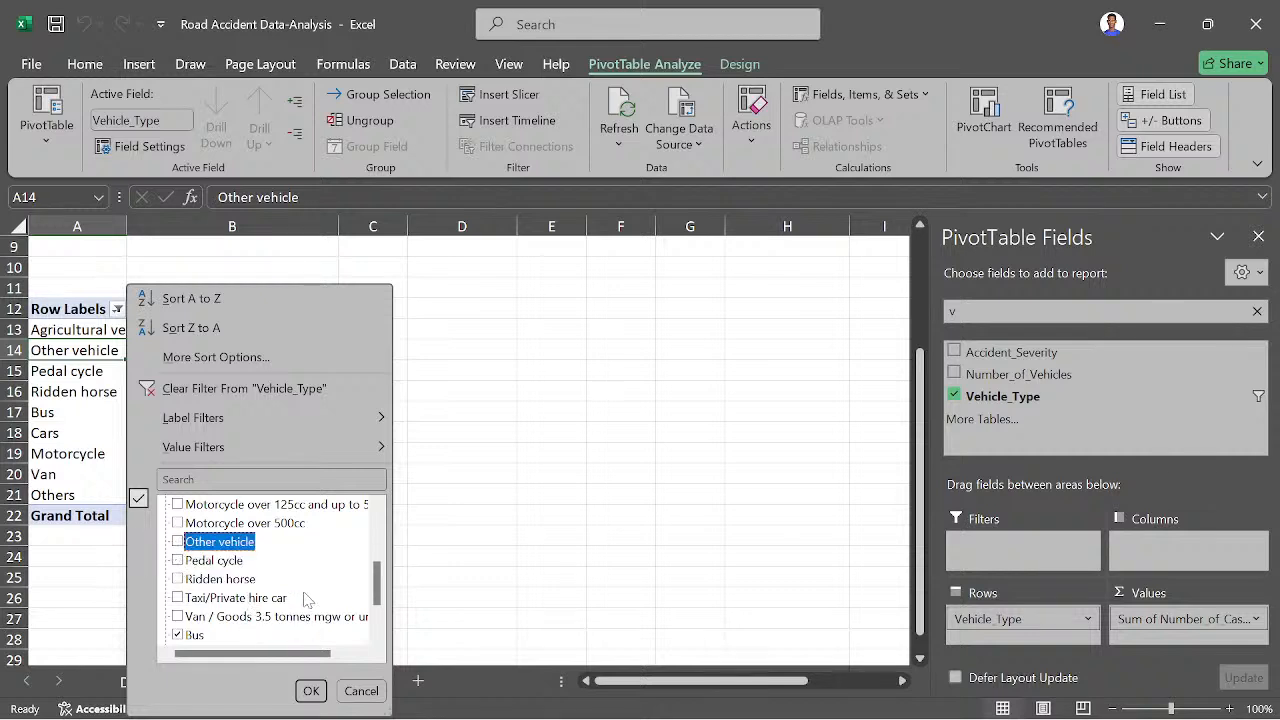
pyautogui.click(311, 691)
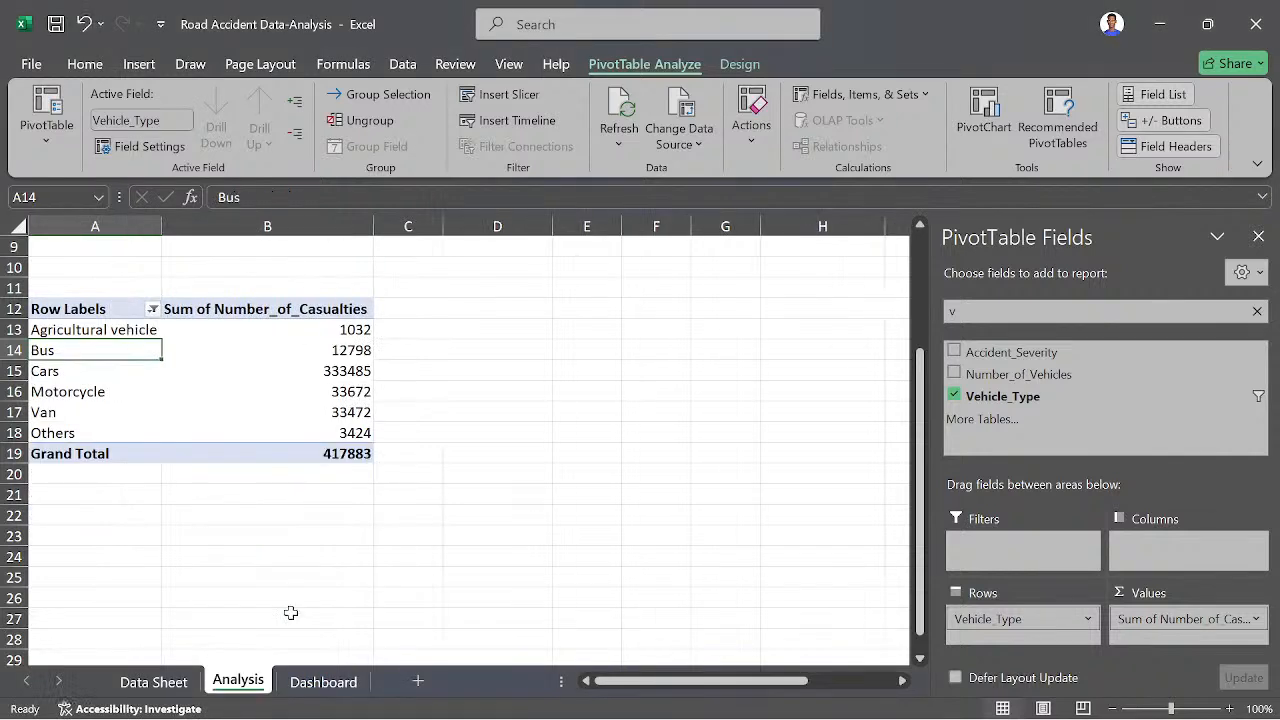
# - Close the PivotTable field list and insert a doughnut chart from the Fatal Casualties percentages in F3:F4
pyautogui.scroll(2, 277, 563)
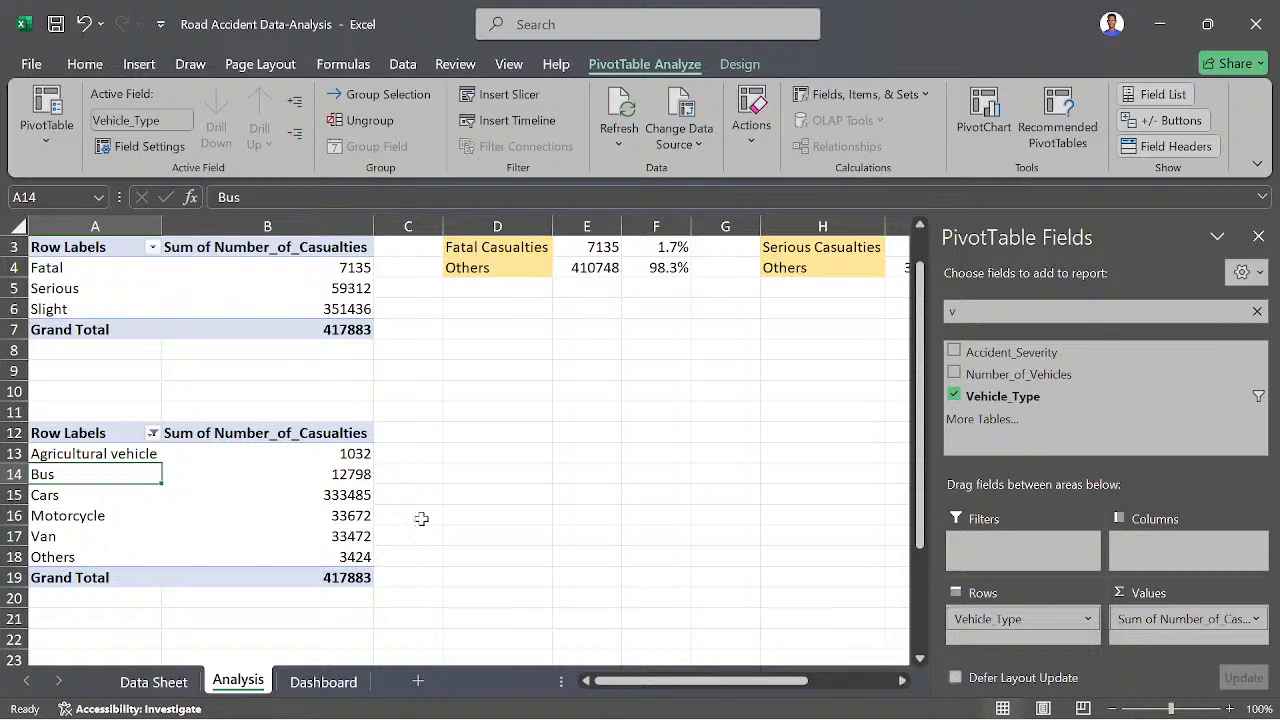
pyautogui.scroll(1, 419, 520)
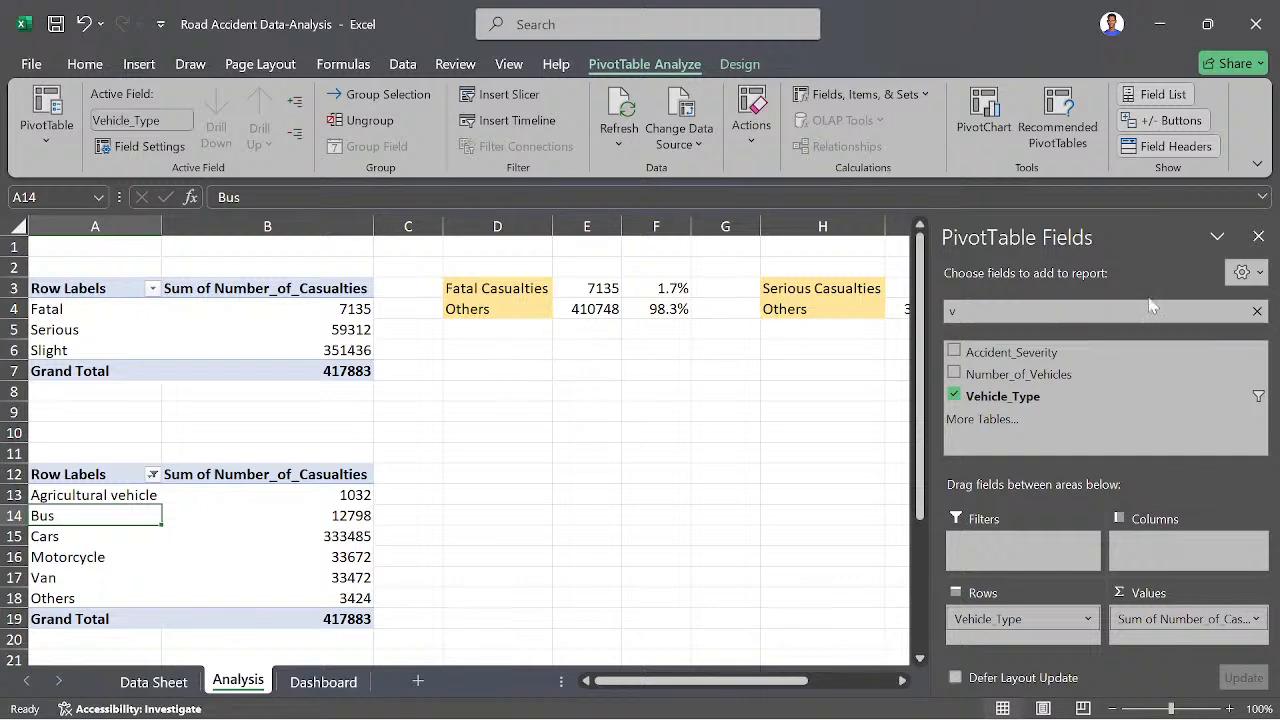
pyautogui.click(1257, 238)
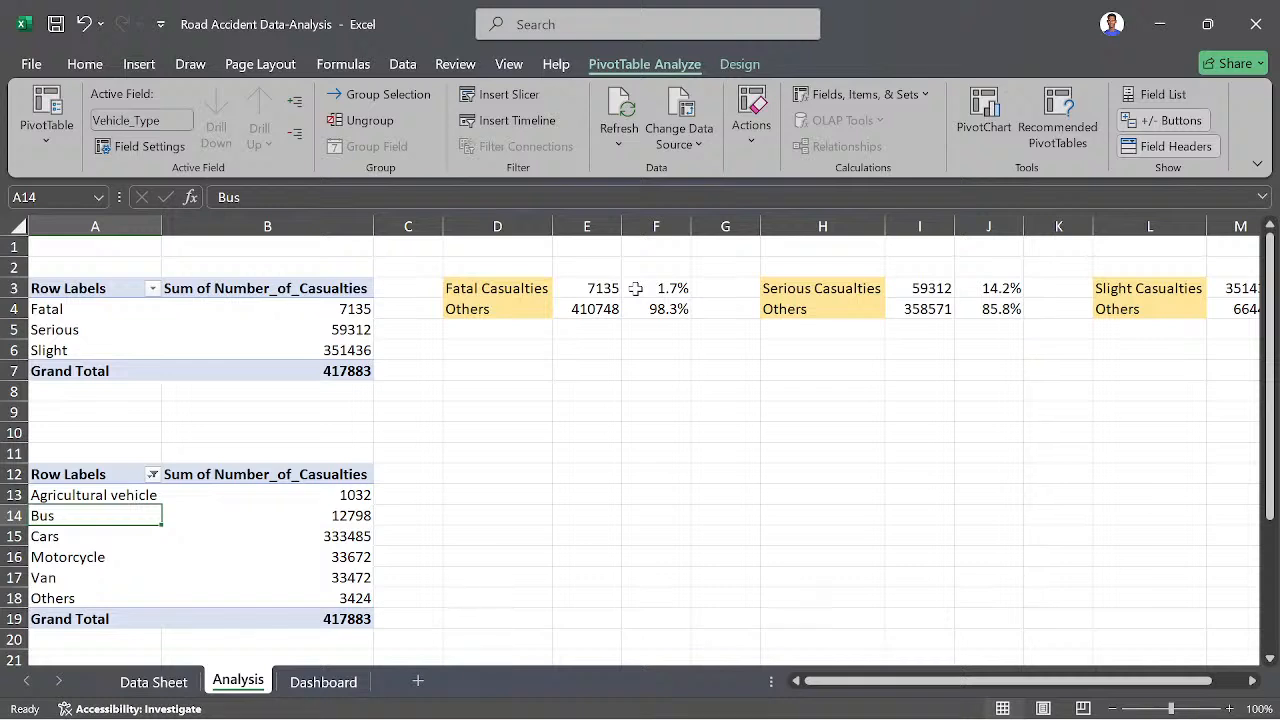
pyautogui.moveTo(636, 288); pyautogui.dragTo(637, 308)
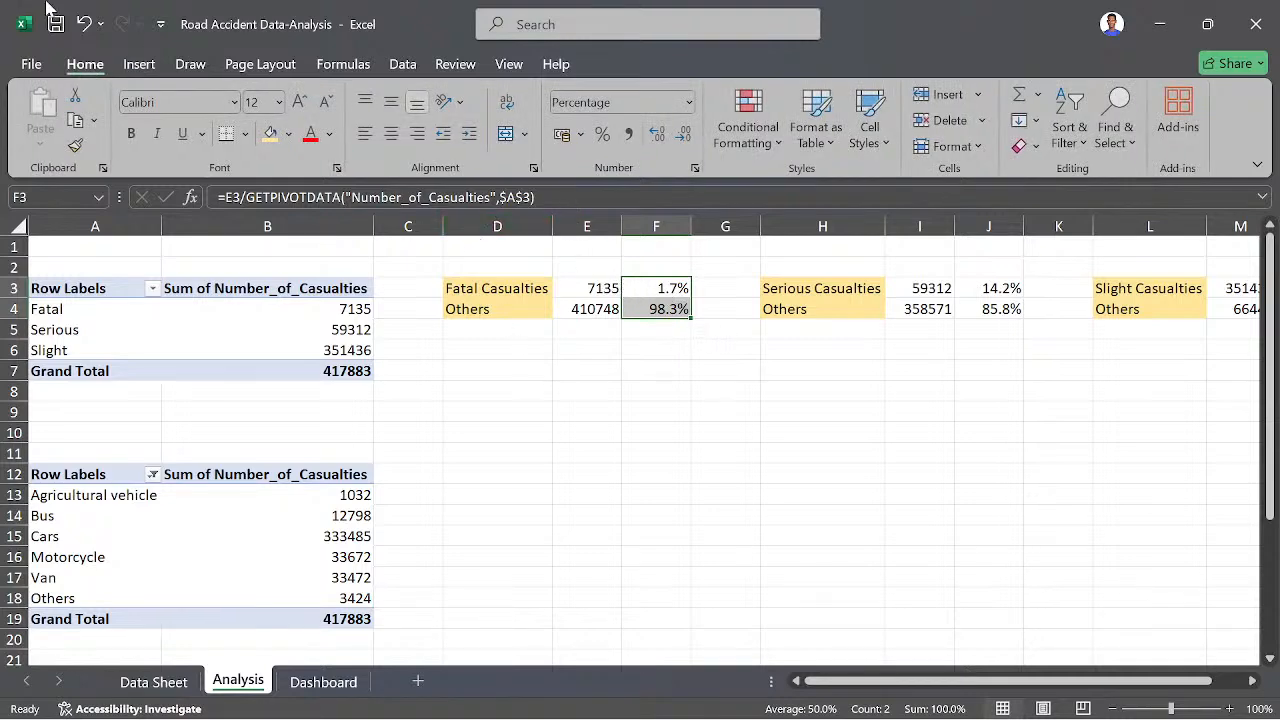
pyautogui.click(145, 66)
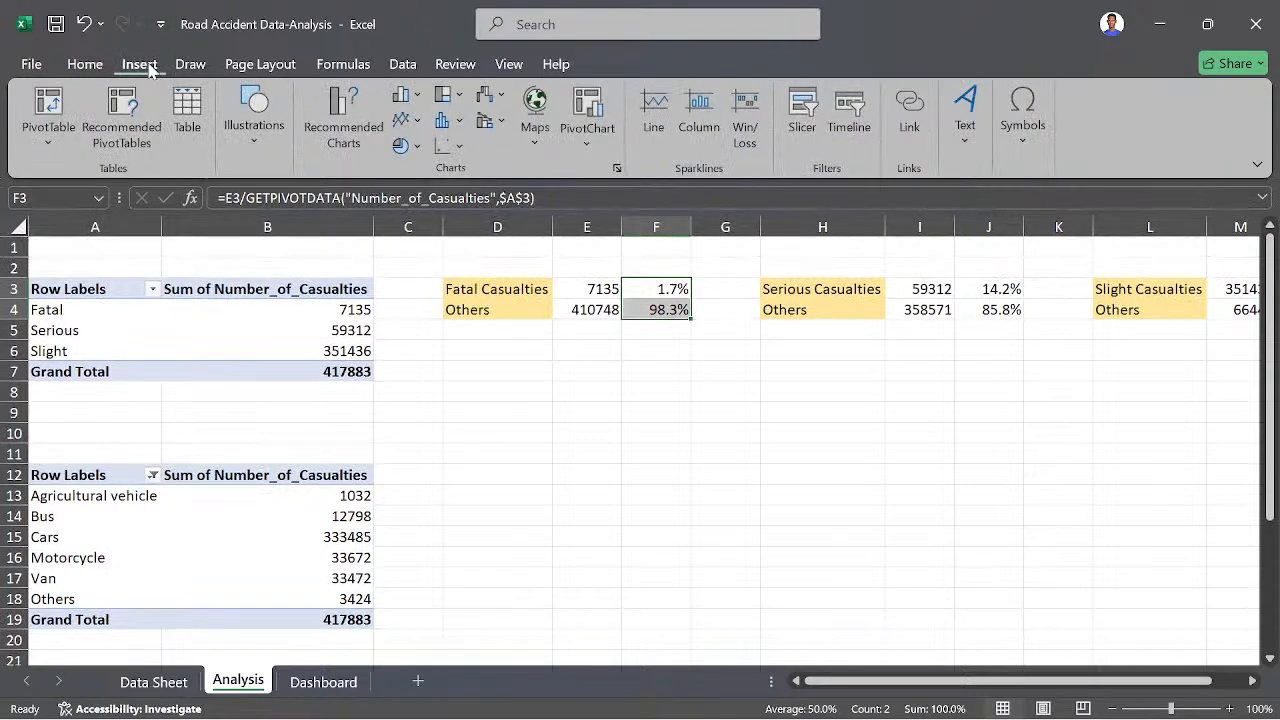
pyautogui.click(418, 148)
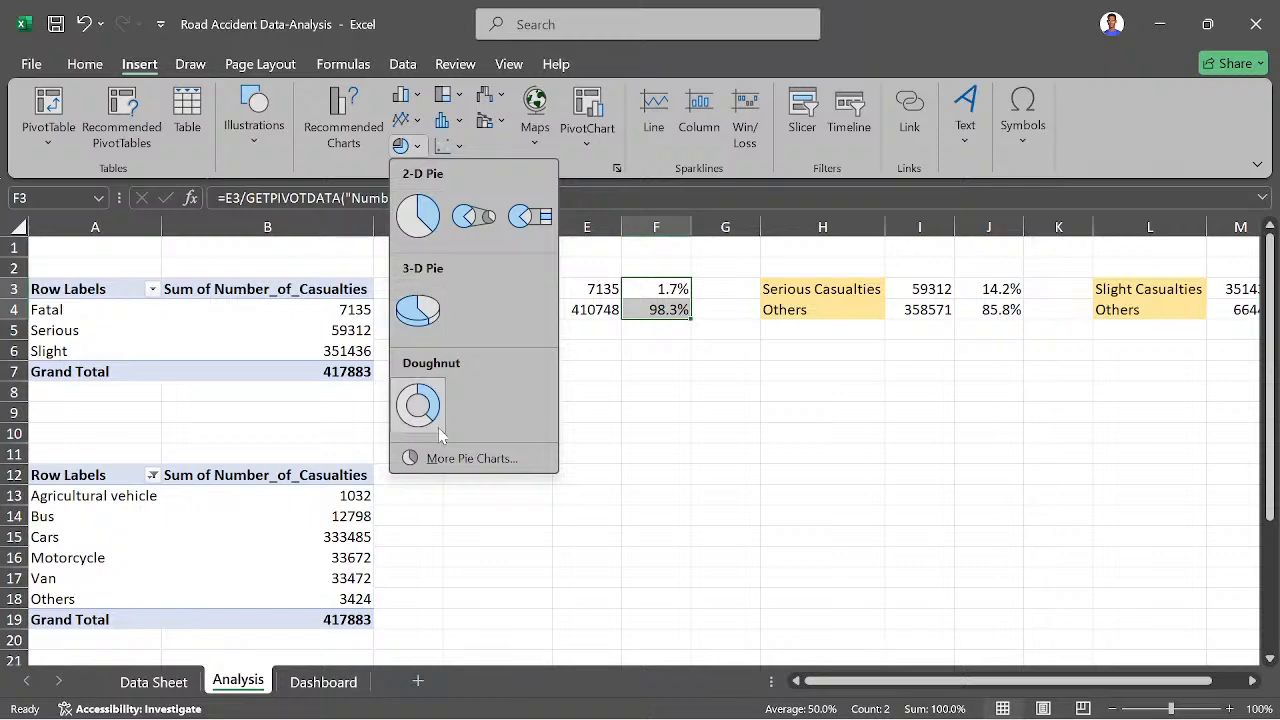
pyautogui.click(418, 405)
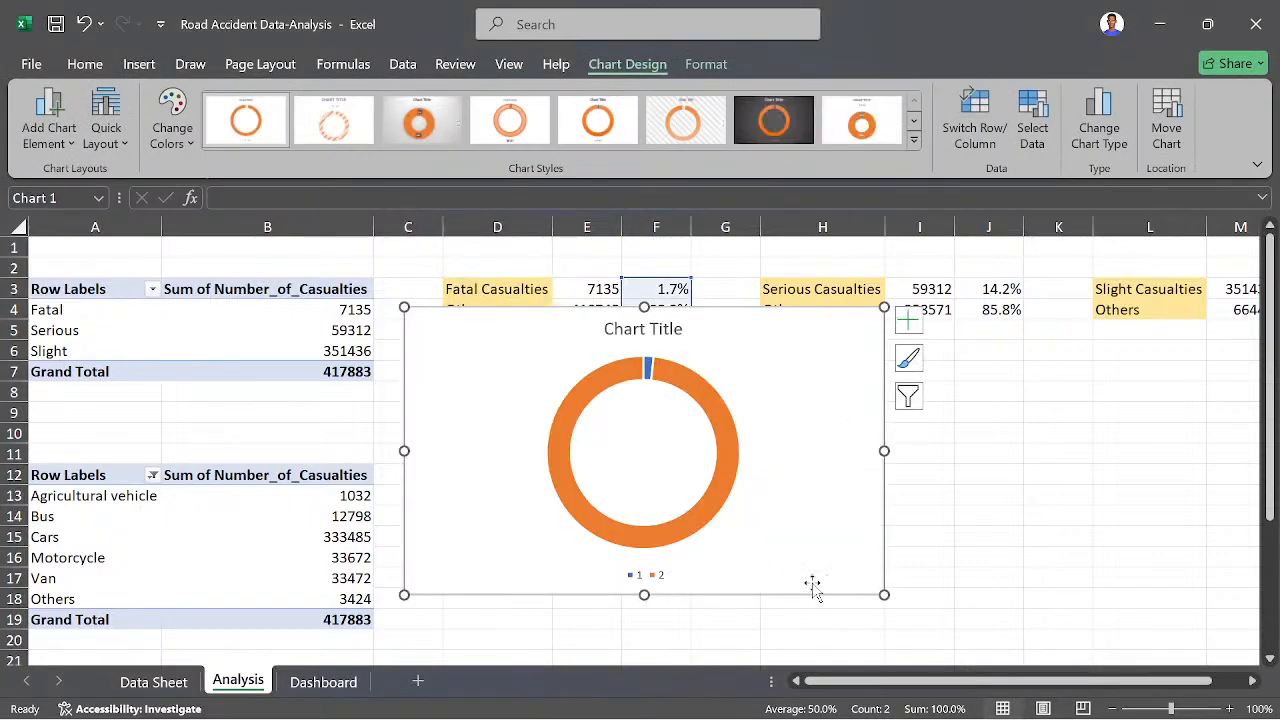
# - Delete the legend and the title from the Fatal Casualties doughnut chart
pyautogui.click(646, 576)
pyautogui.press('Delete')
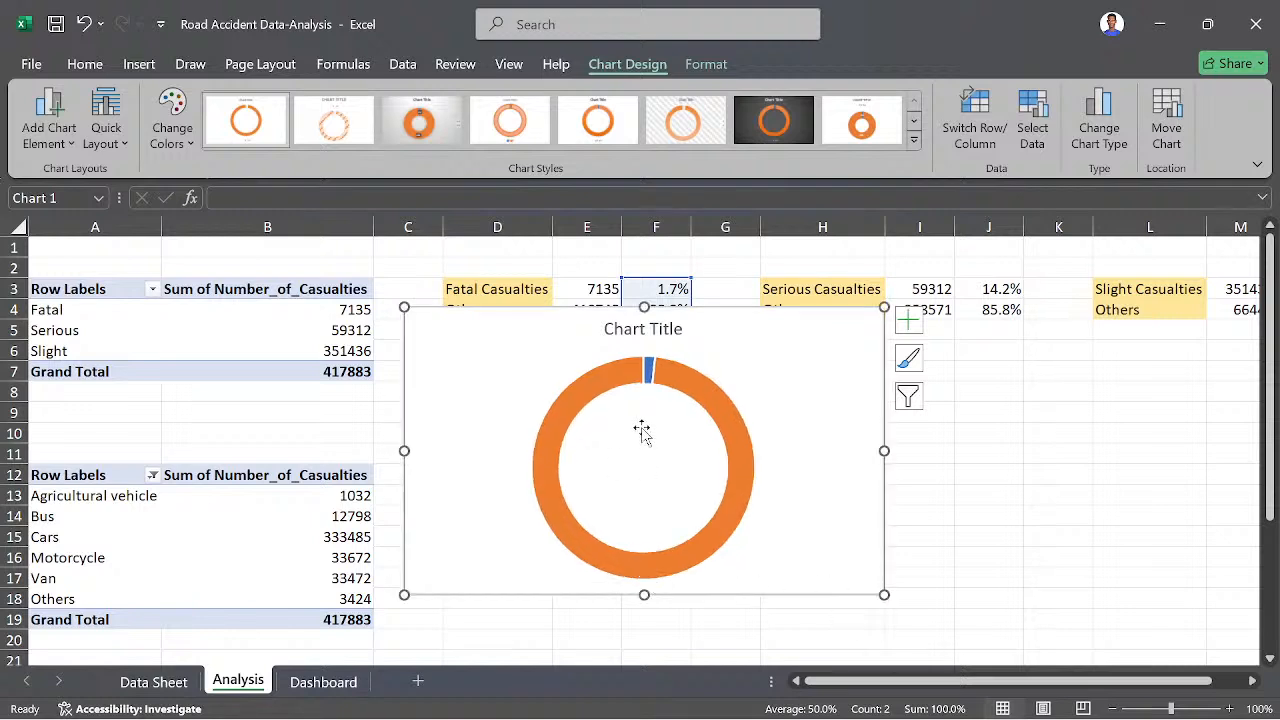
pyautogui.click(641, 330)
pyautogui.press('Delete')
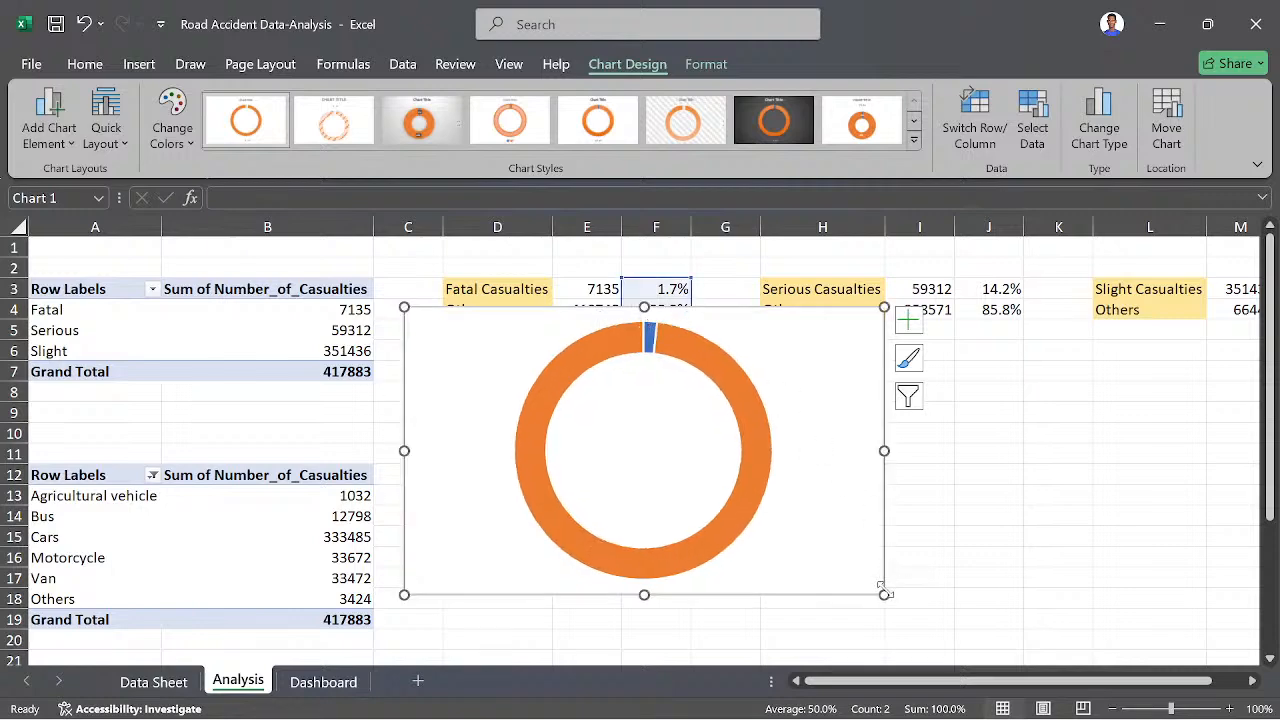
# - Shrink the doughnut chart to about the width of column D and place it directly below the Fatal Casualties cells
pyautogui.moveTo(884, 594); pyautogui.dragTo(510, 408)
pyautogui.moveTo(455, 360); pyautogui.dragTo(485, 367)
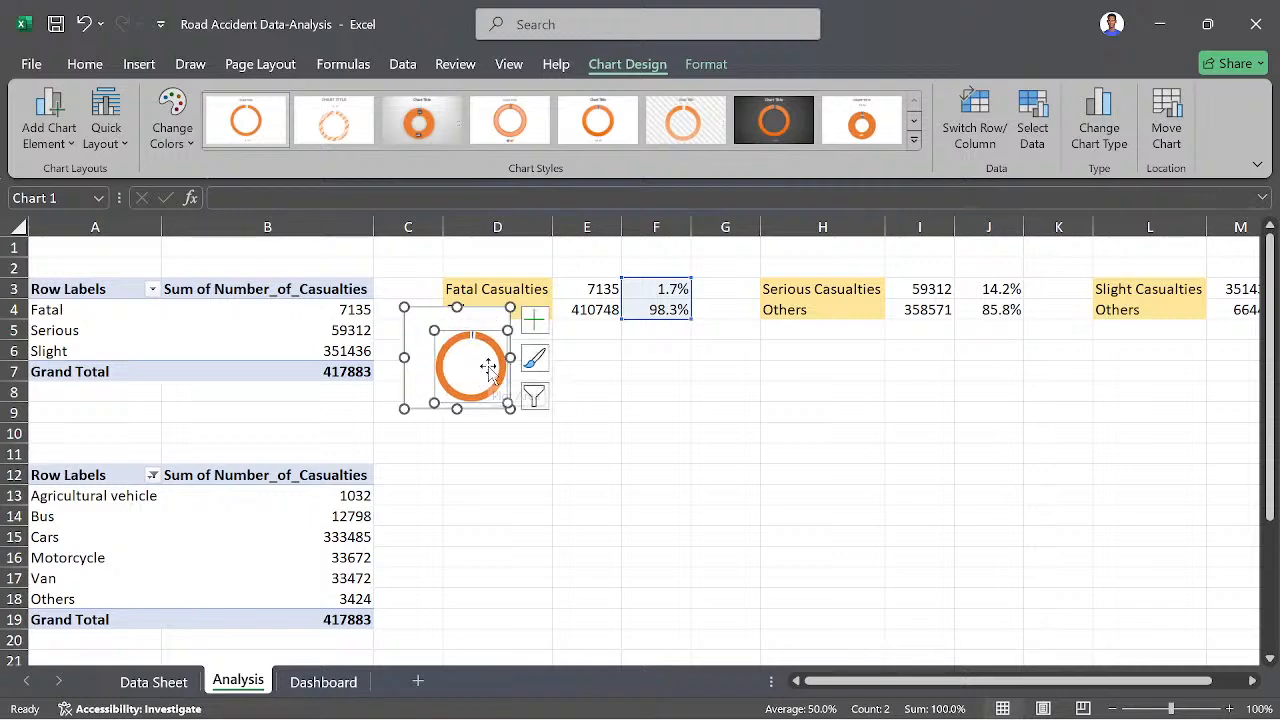
pyautogui.hotkey('ctrl', 'z')
pyautogui.click(588, 450)
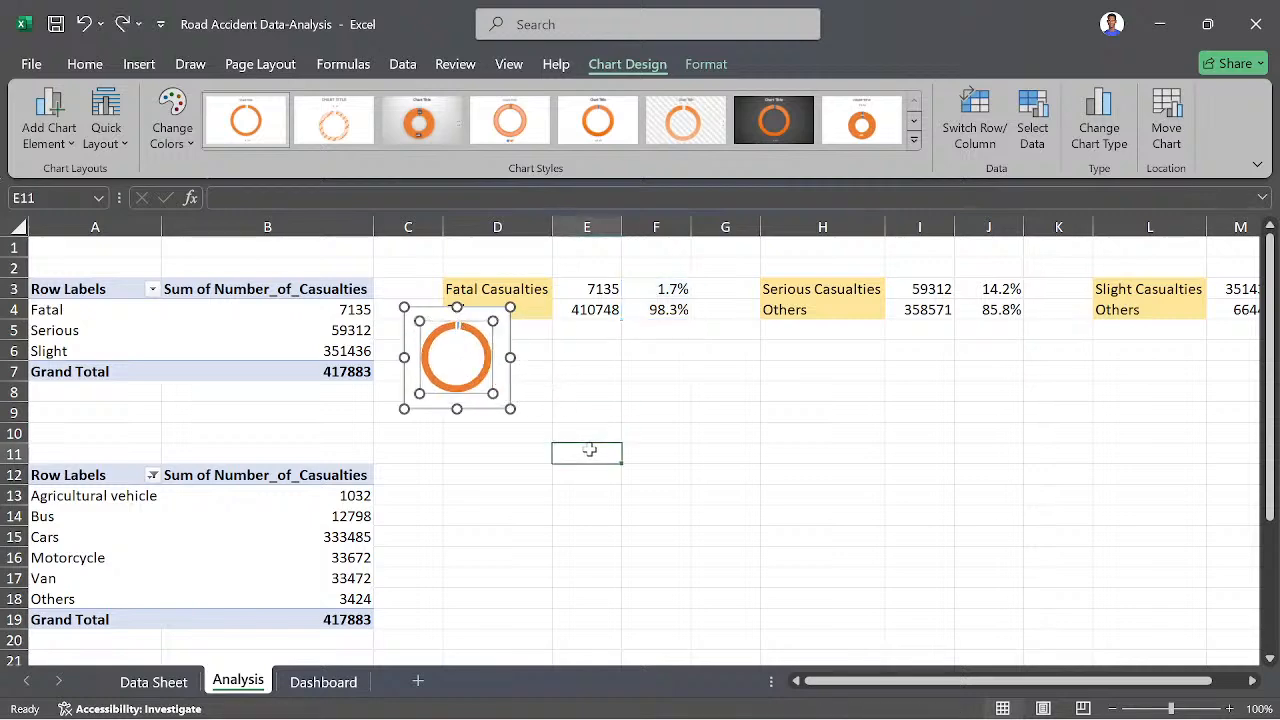
pyautogui.click(484, 398)
pyautogui.moveTo(484, 398); pyautogui.dragTo(522, 414)
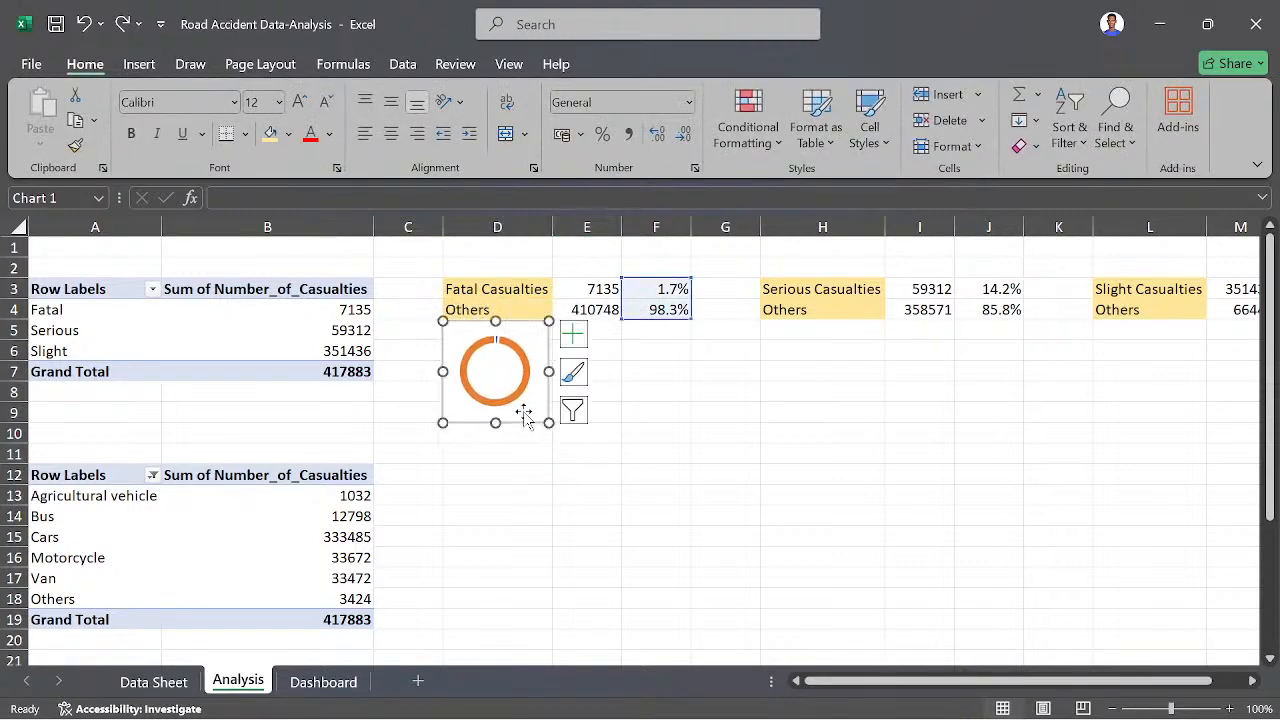
# - Insert a doughnut chart from the Serious Casualties percentages in J3:J4
pyautogui.click(897, 347)
pyautogui.moveTo(977, 287); pyautogui.dragTo(990, 309)
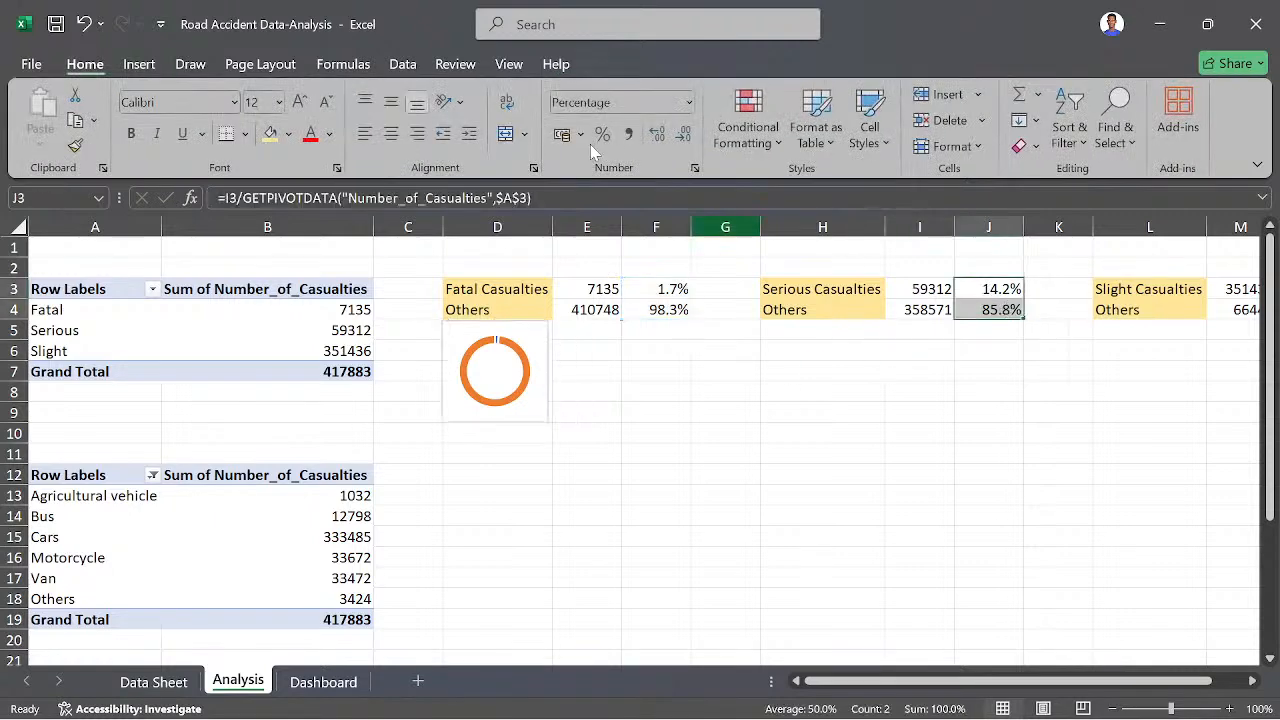
pyautogui.click(139, 64)
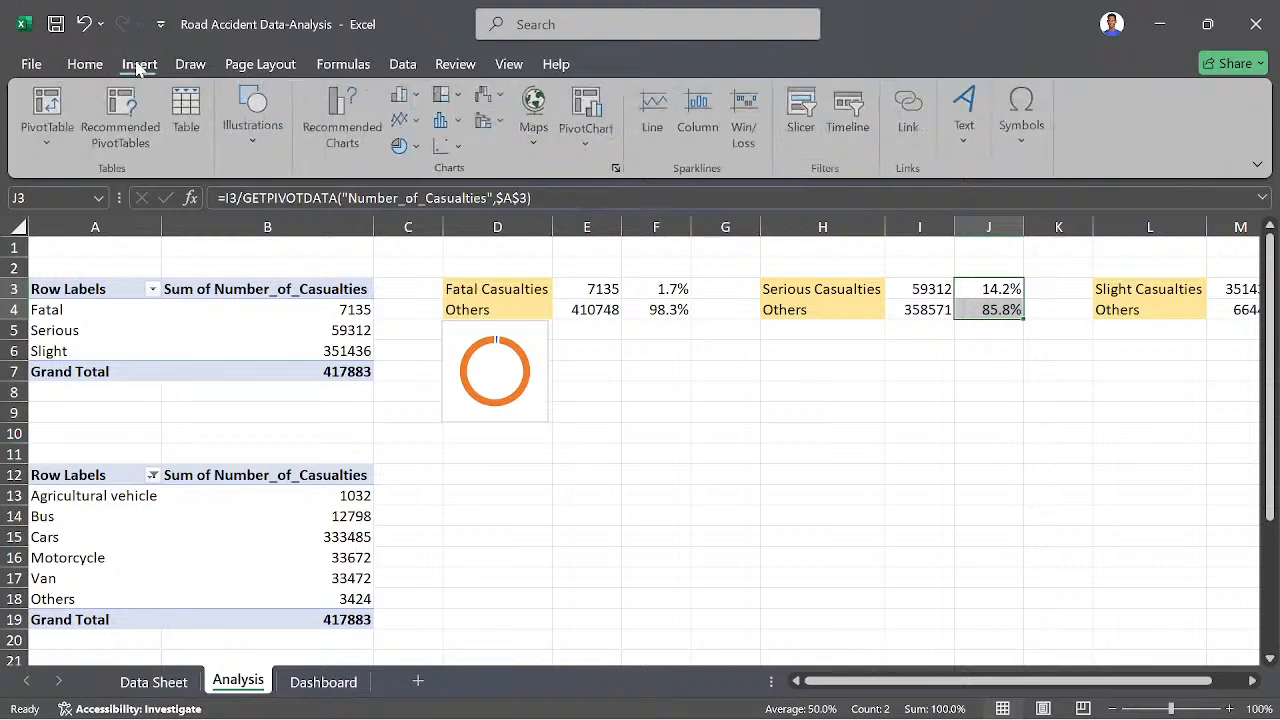
pyautogui.click(422, 149)
pyautogui.click(447, 412)
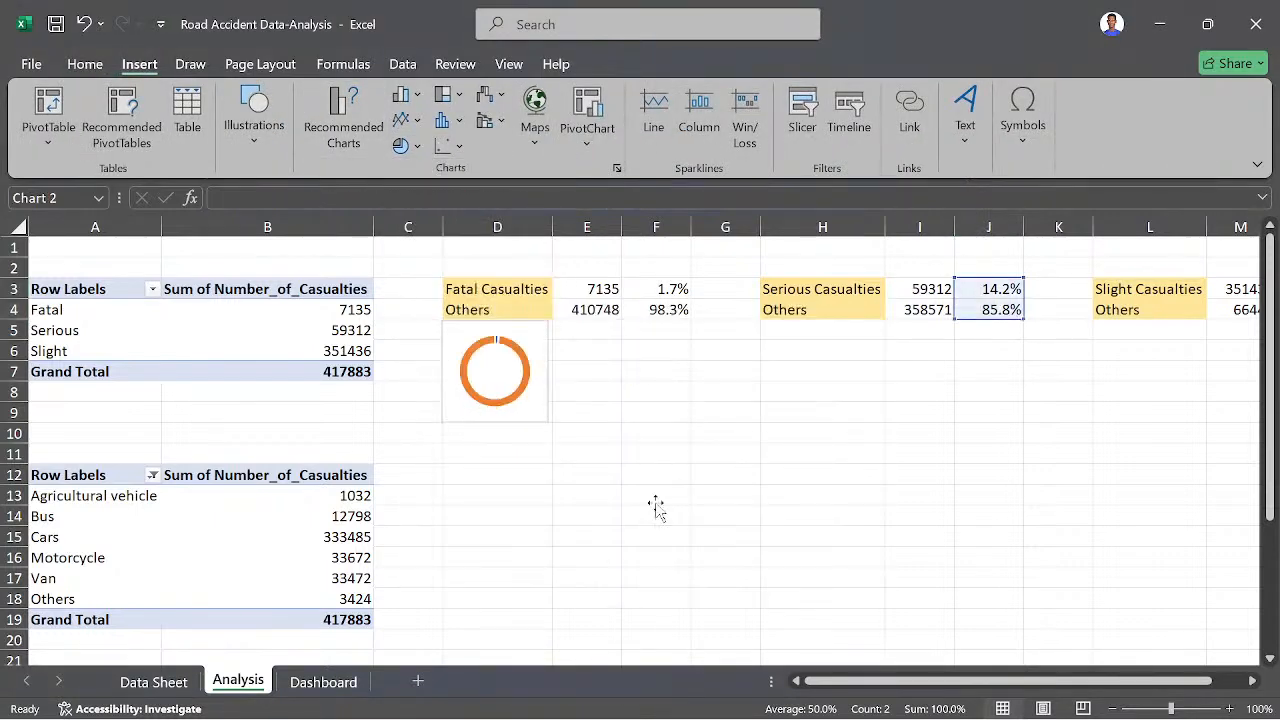
# - Delete the legend and the title from the Serious Casualties doughnut chart
pyautogui.click(660, 578)
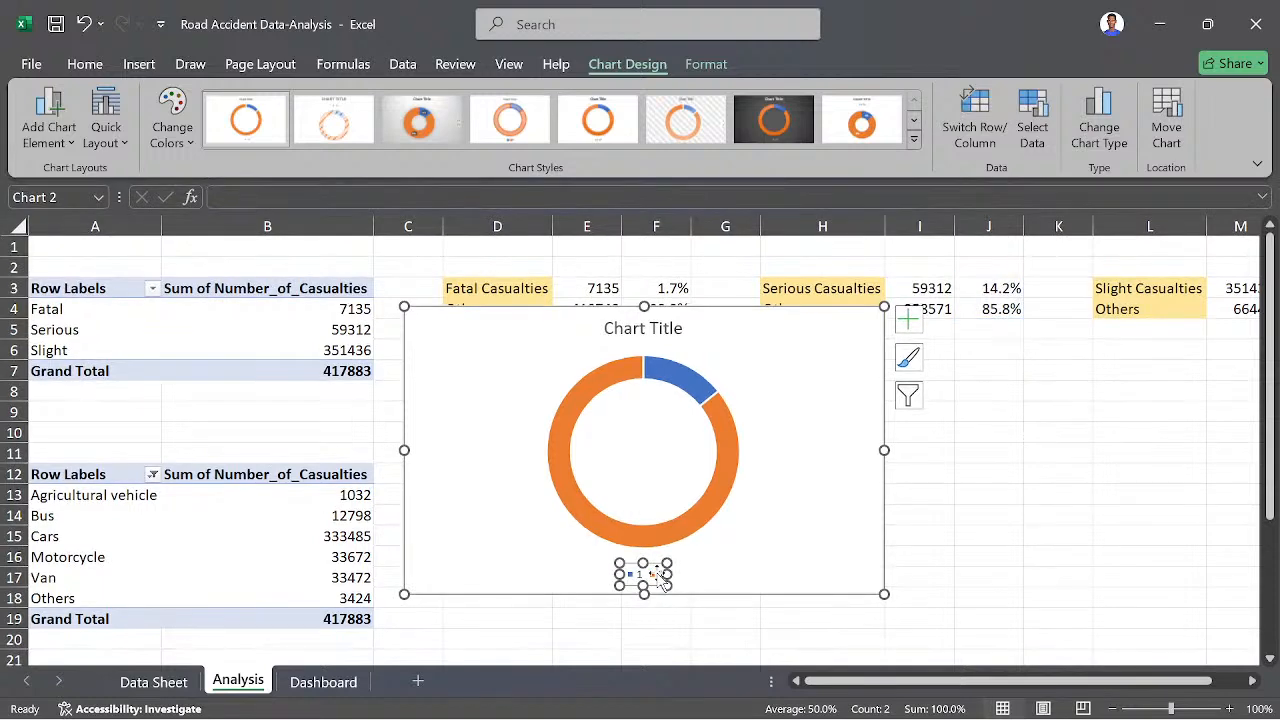
pyautogui.press('Delete')
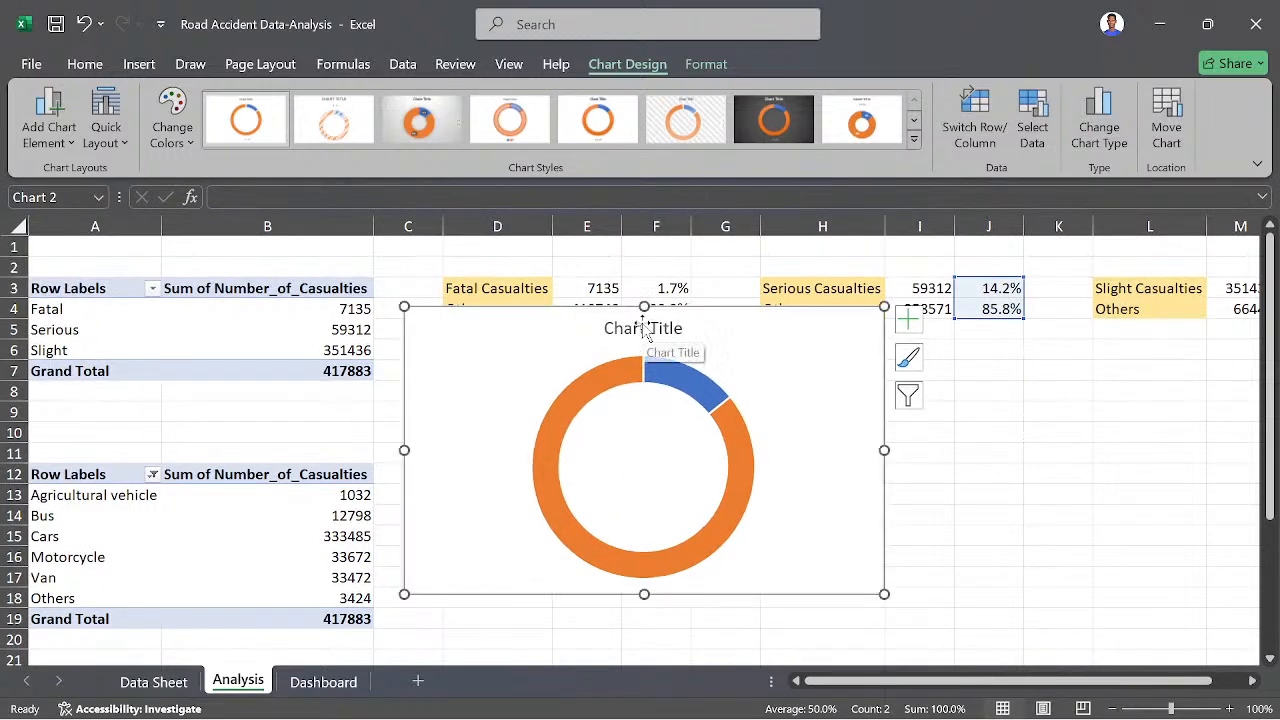
pyautogui.click(644, 330)
pyautogui.press('Delete')
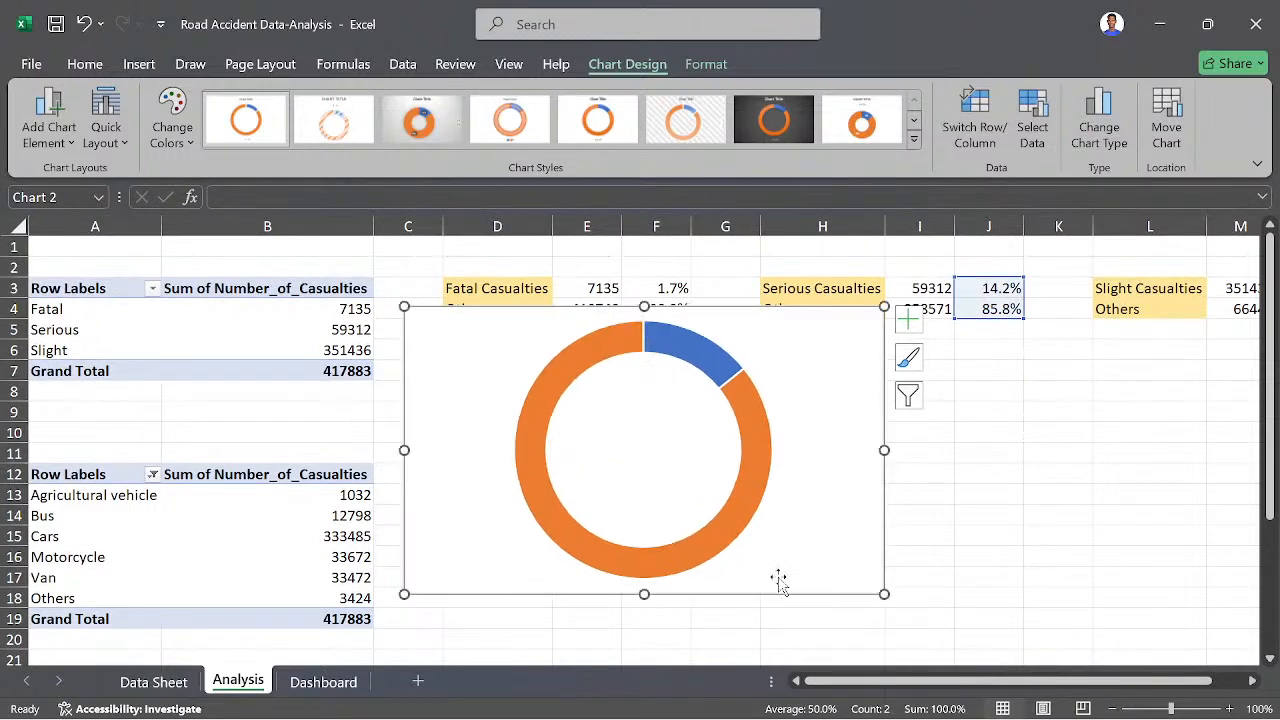
# - Shrink the Serious Casualties doughnut chart to slightly narrower than column H and place it directly below the Serious Casualties cells
pyautogui.moveTo(884, 593); pyautogui.dragTo(508, 422)
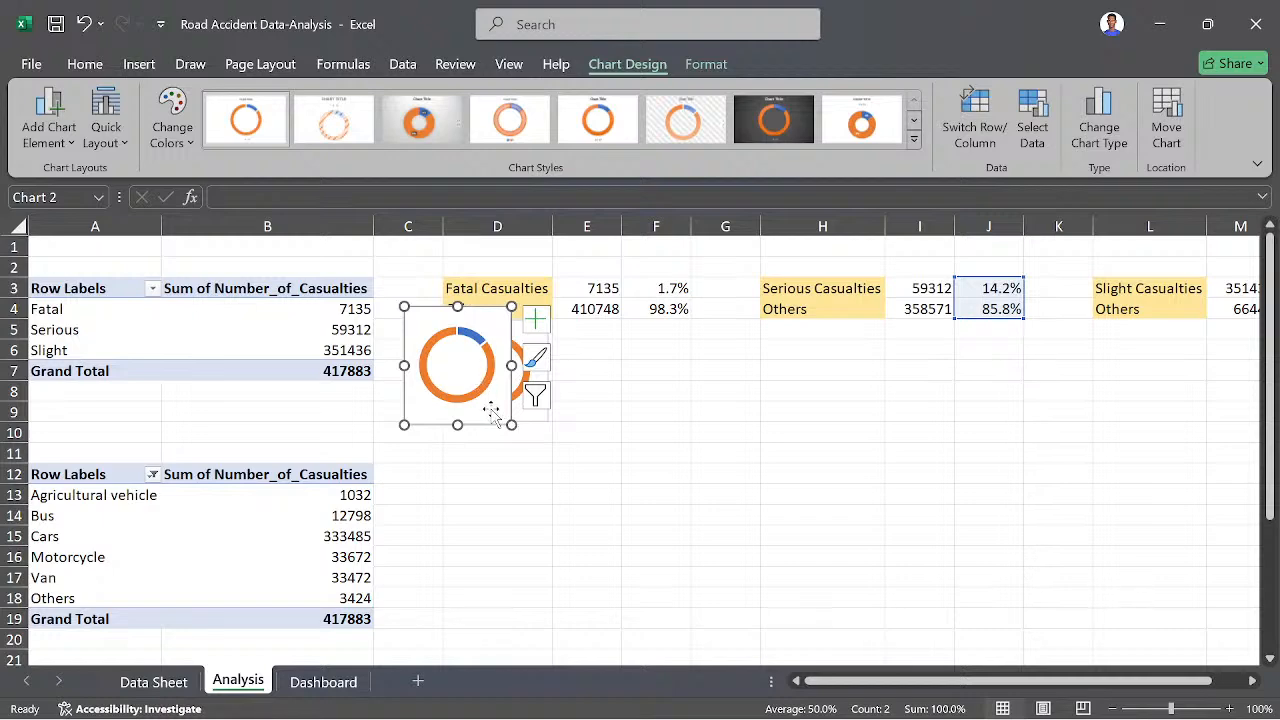
pyautogui.doubleClick(489, 401)
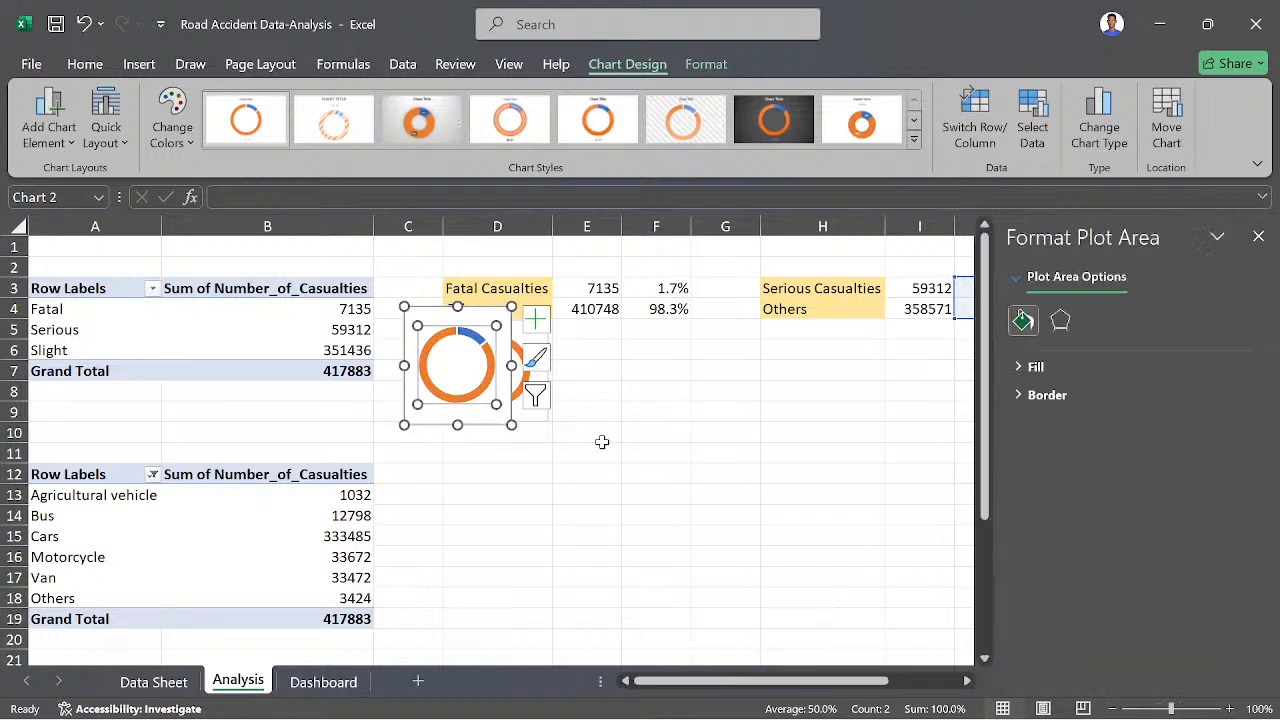
pyautogui.click(543, 448)
pyautogui.moveTo(491, 417); pyautogui.dragTo(847, 432)
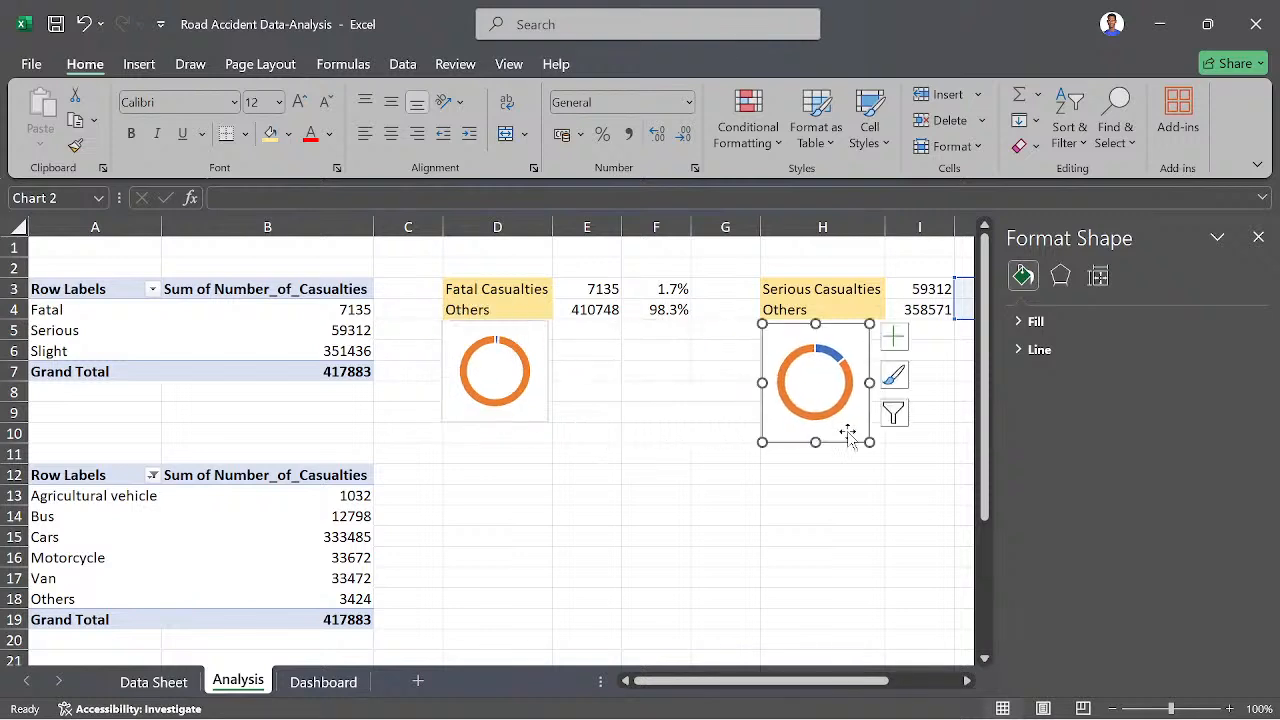
pyautogui.click(1258, 238)
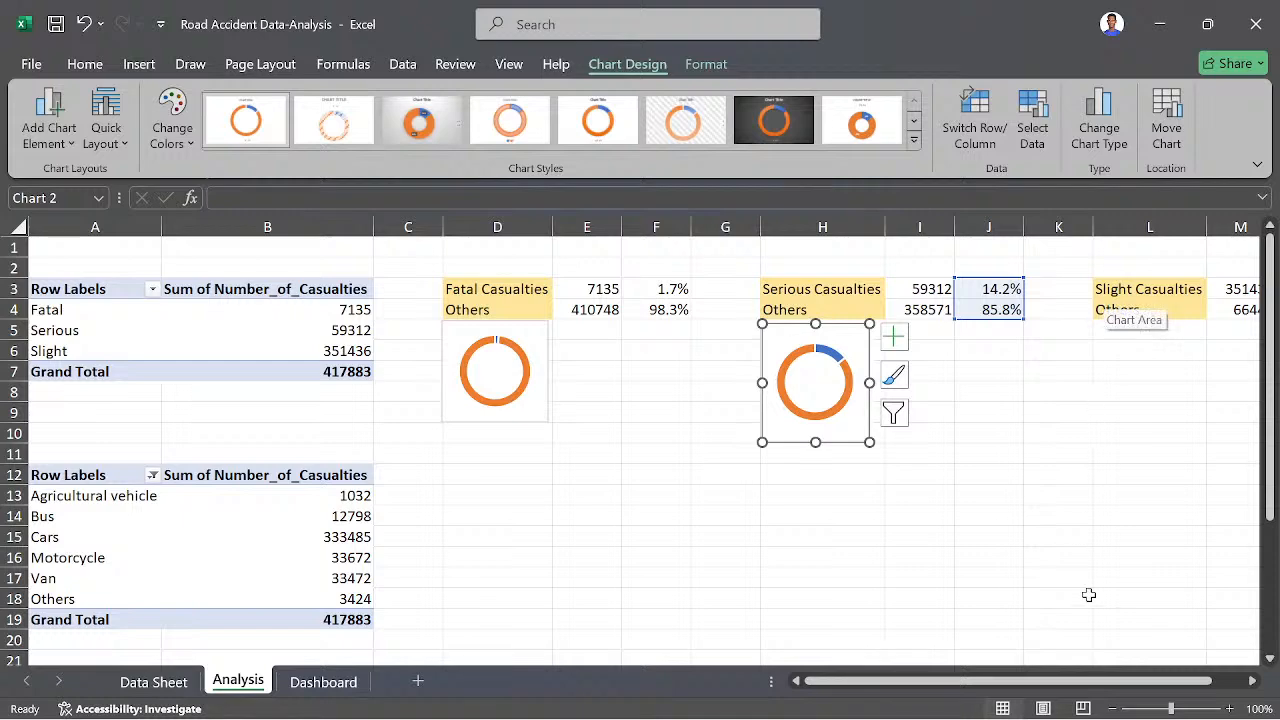
# - Insert a doughnut chart from the Slight Casualties percentages in N3:N4 and select its legend
pyautogui.moveTo(1120, 681); pyautogui.dragTo(1152, 681)
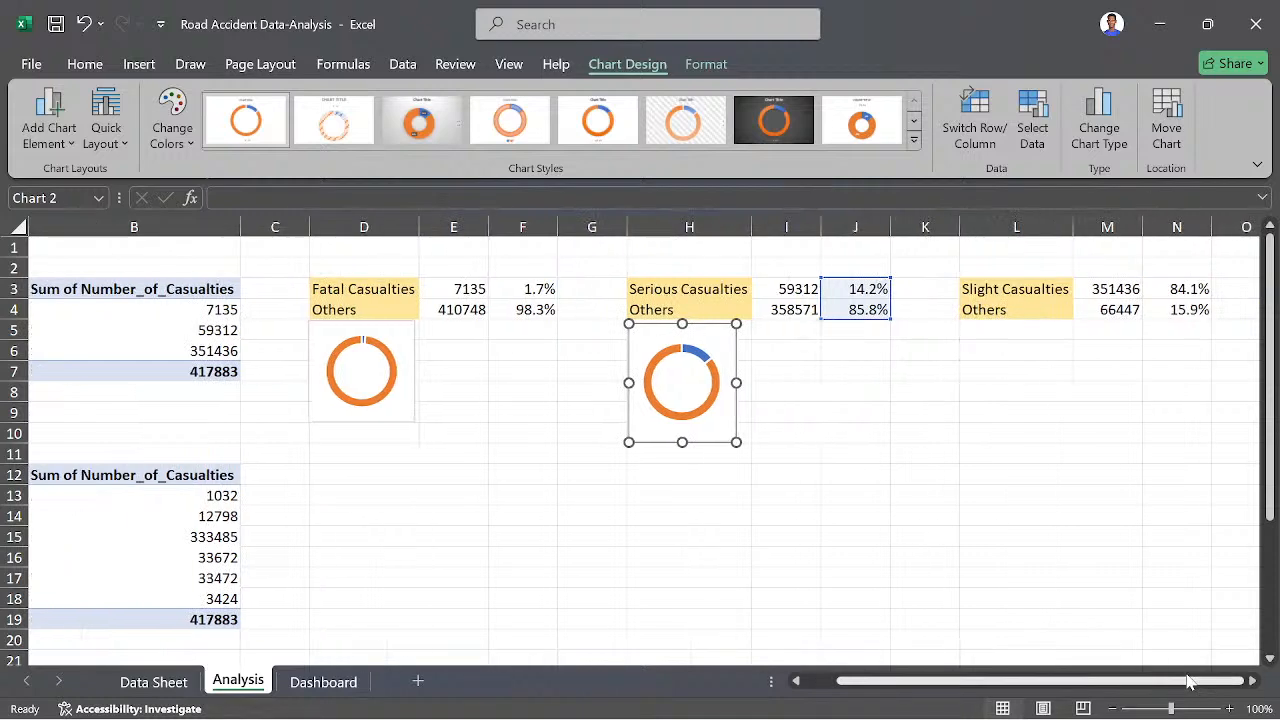
pyautogui.click(1113, 397)
pyautogui.click(1175, 290)
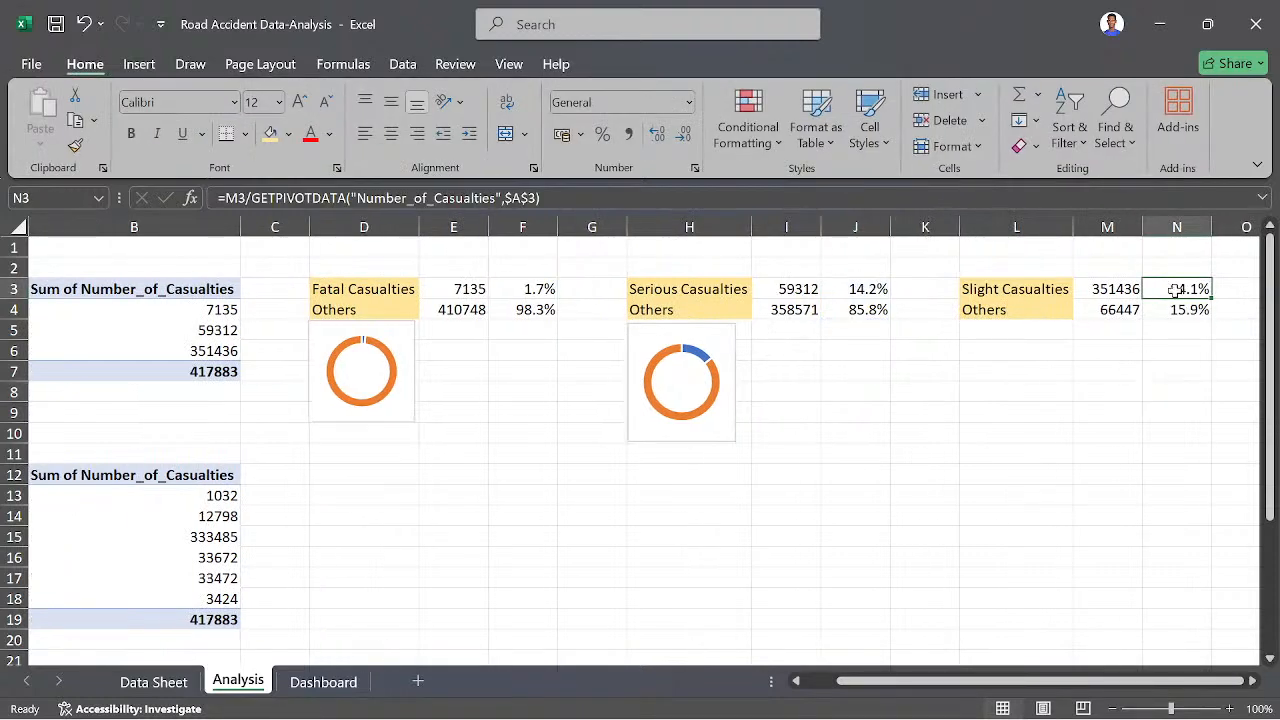
pyautogui.moveTo(1175, 290); pyautogui.dragTo(1192, 309)
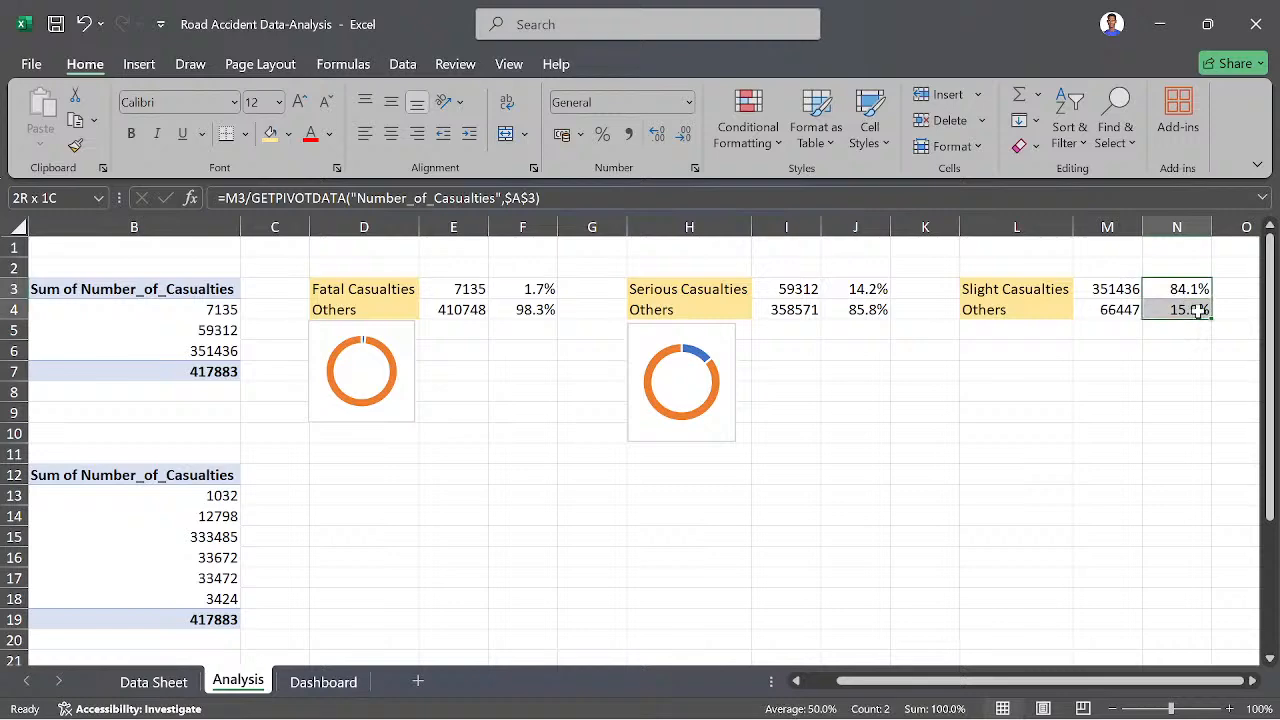
pyautogui.click(139, 66)
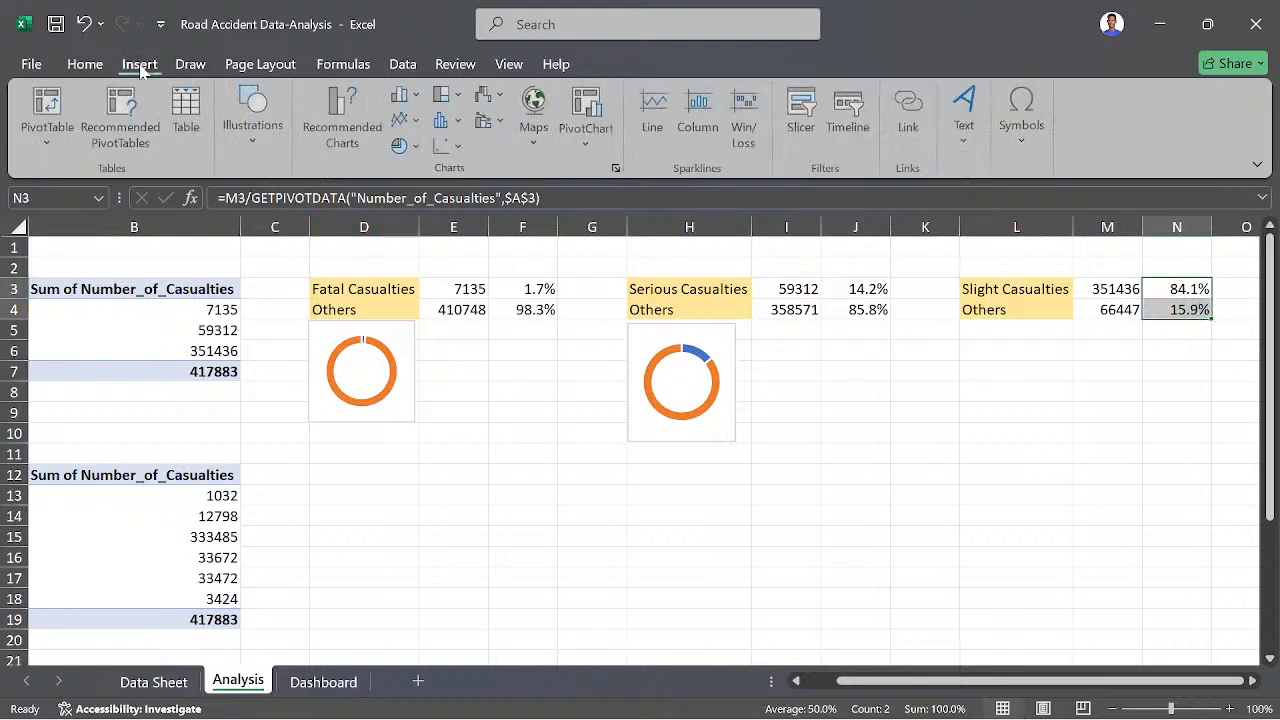
pyautogui.click(418, 146)
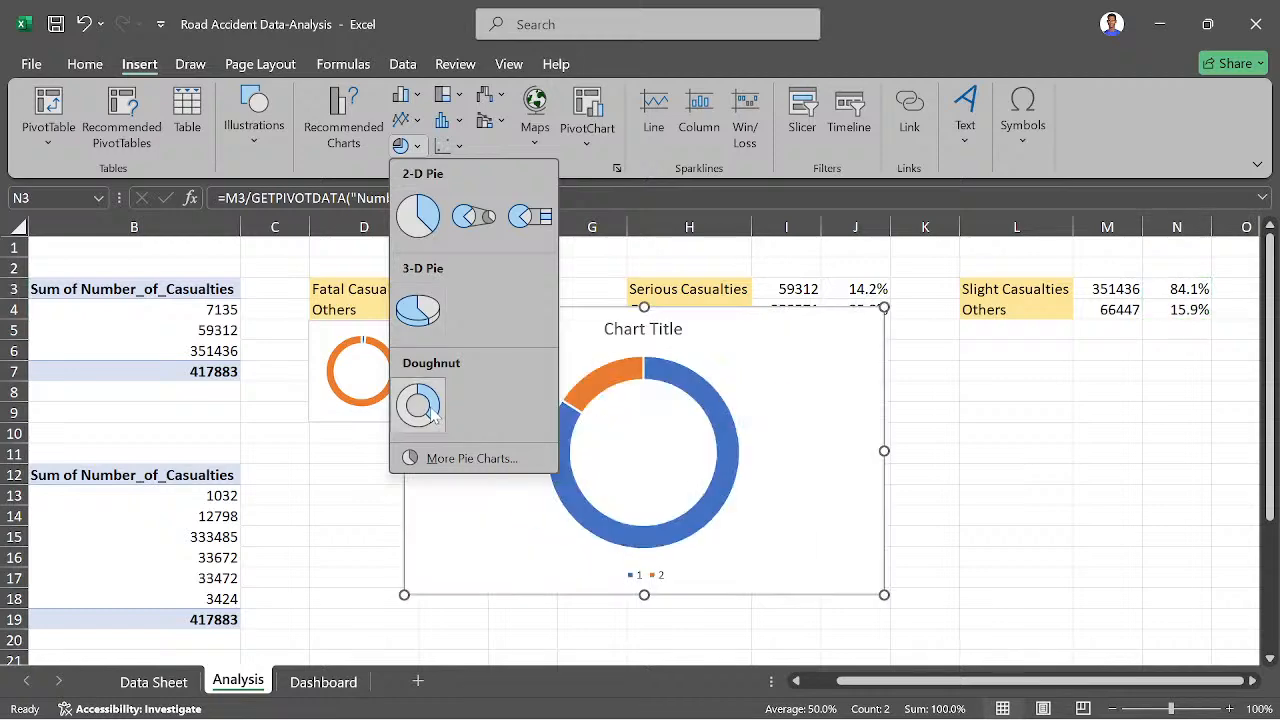
pyautogui.click(420, 406)
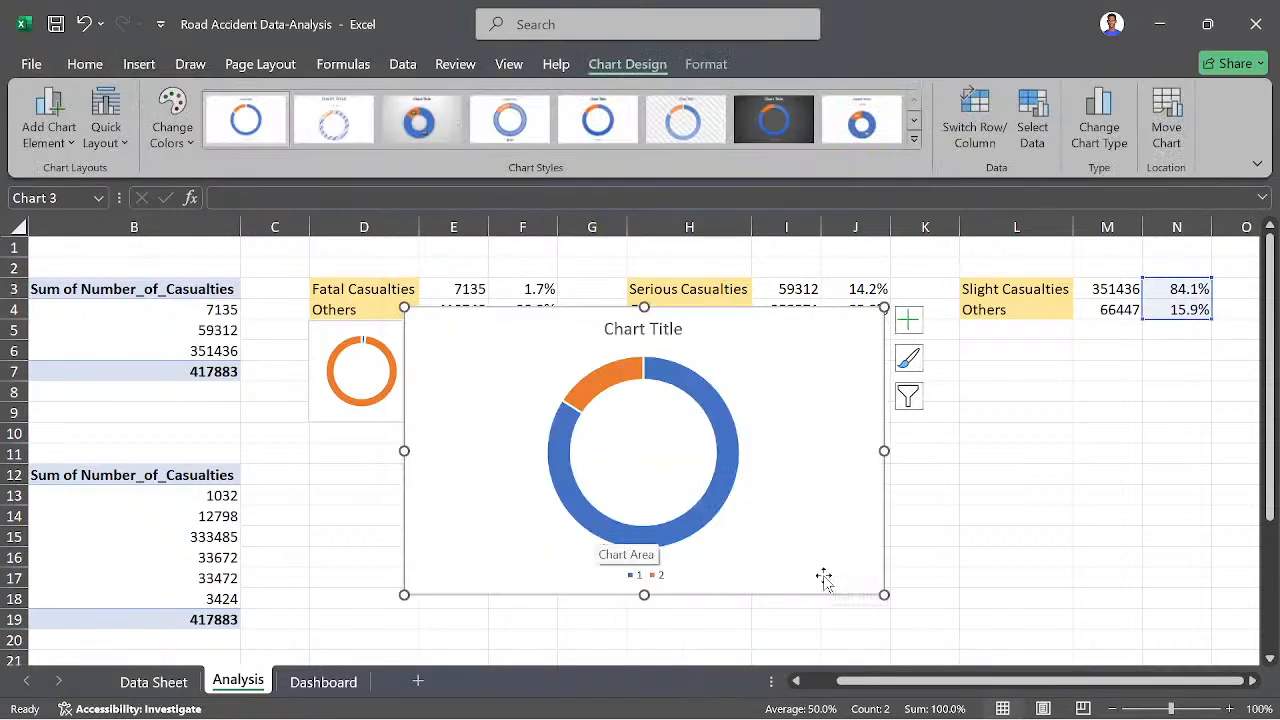
pyautogui.click(655, 575)
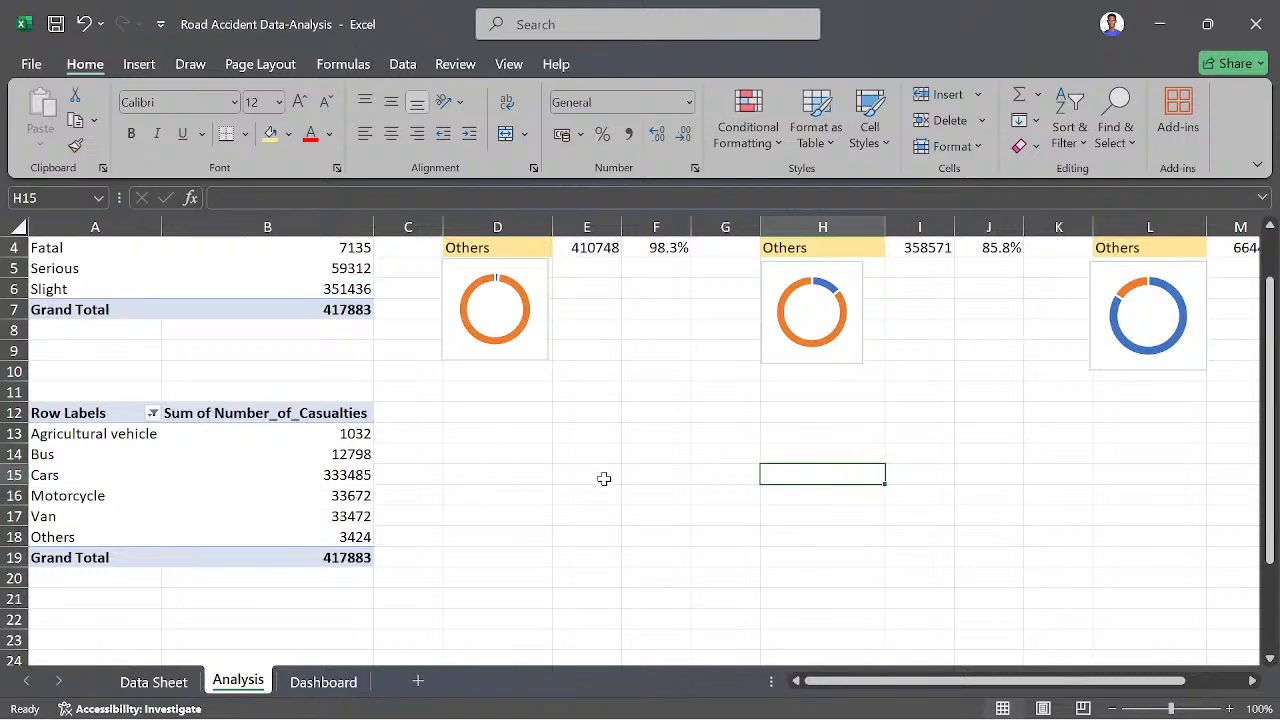
# - Switch to Case Study.pdf in Foxit PDF Reader and review the questions on casualties by accident severity and vehicle type
pyautogui.scroll(1, 604, 479)
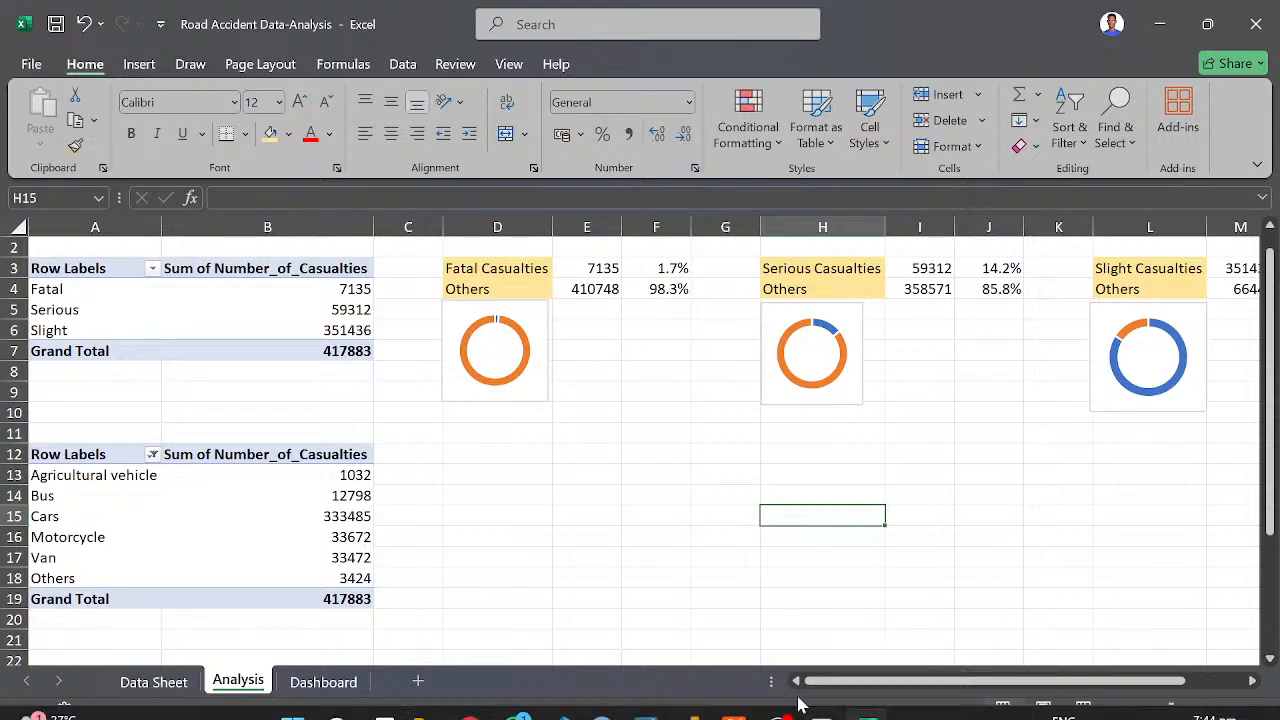
pyautogui.click(740, 707)
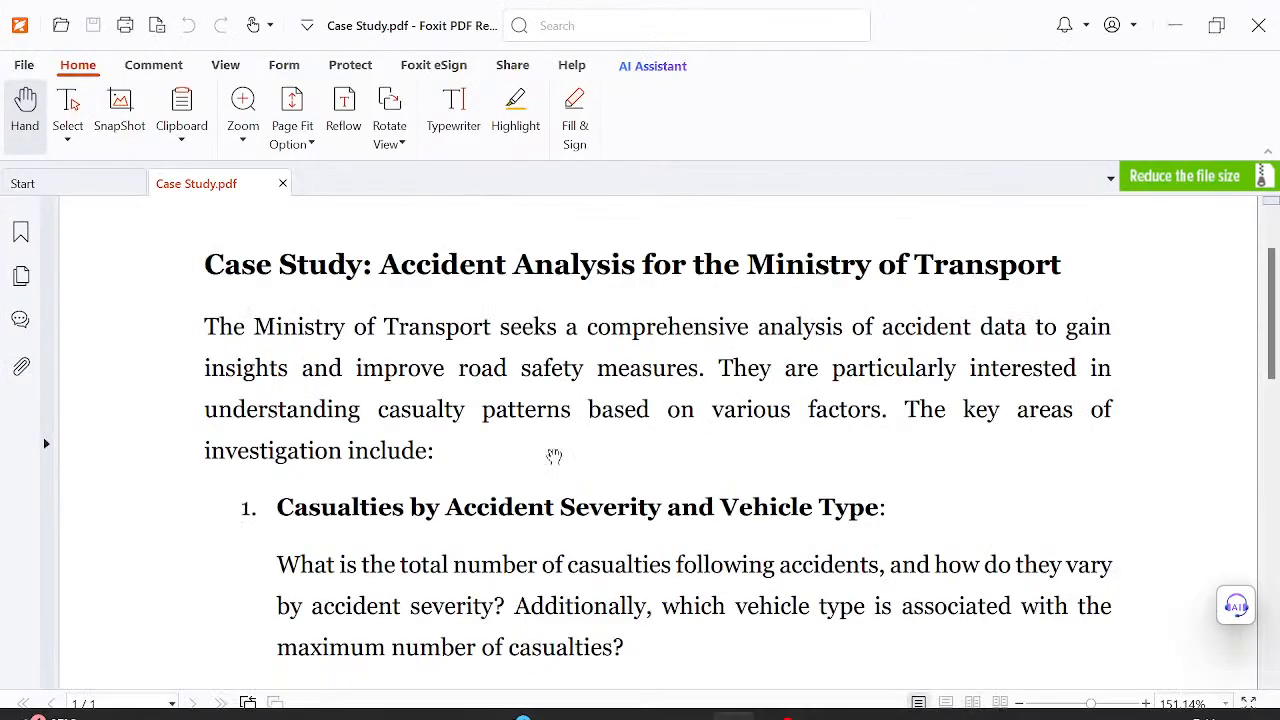
pyautogui.scroll(-3, 494, 542)
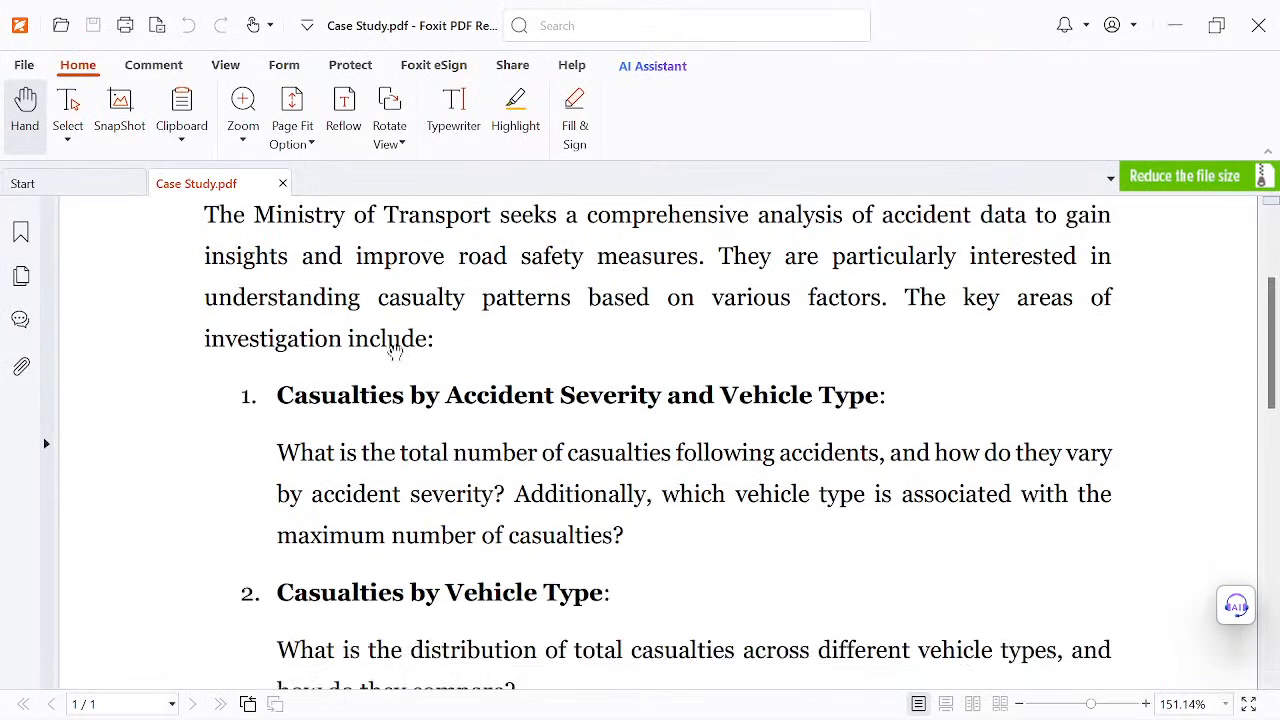
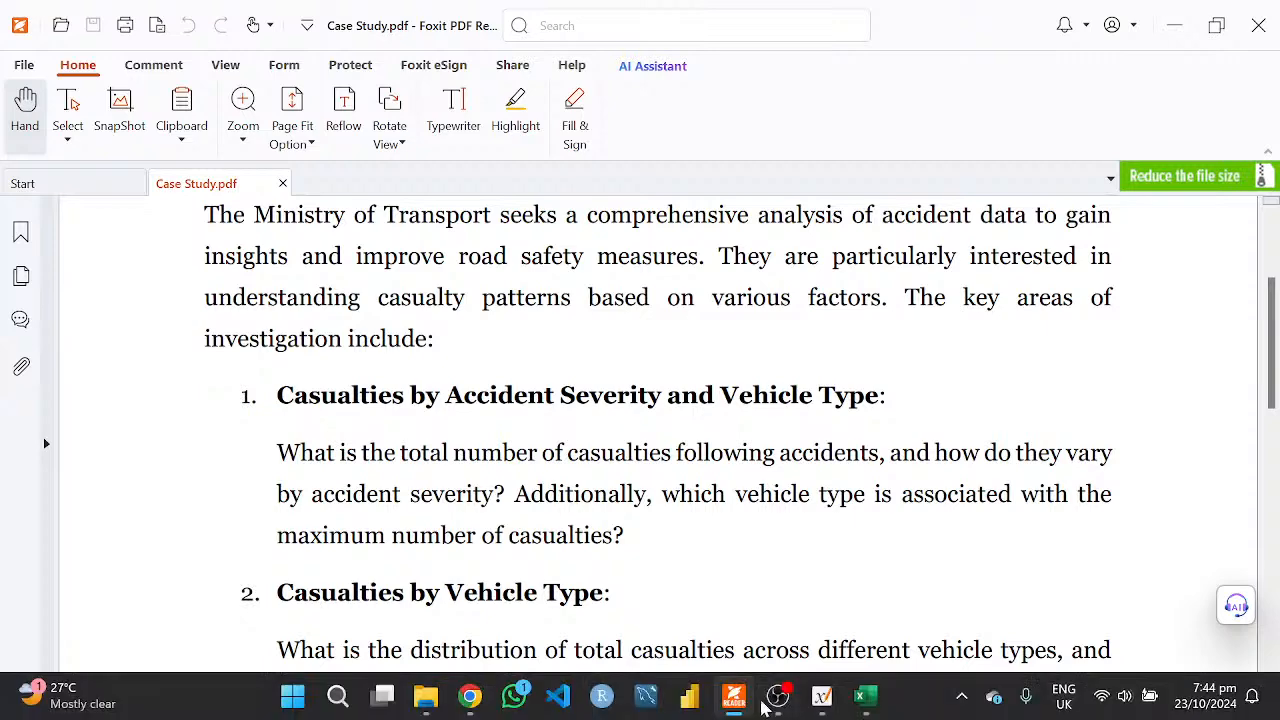
# - Switch back to the Excel workbook, link D12 to A13, and fill the vehicle type labels down to D18
pyautogui.click(731, 703)
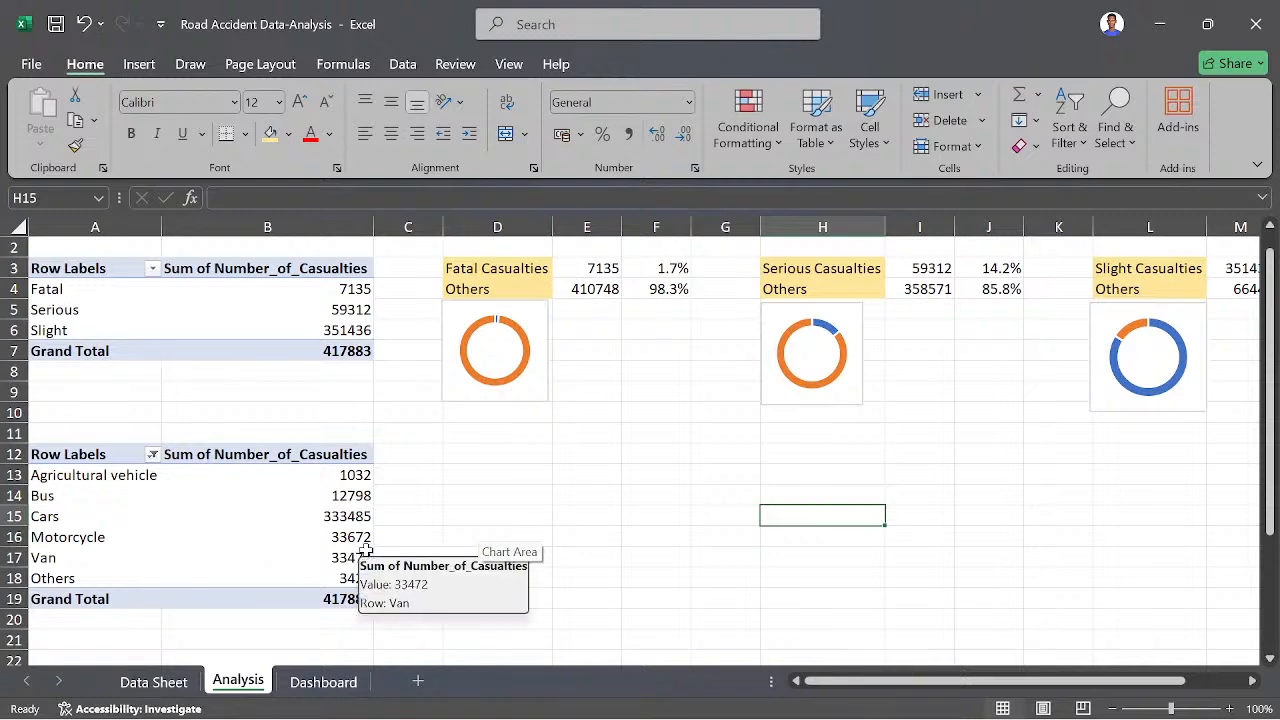
pyautogui.click(466, 455)
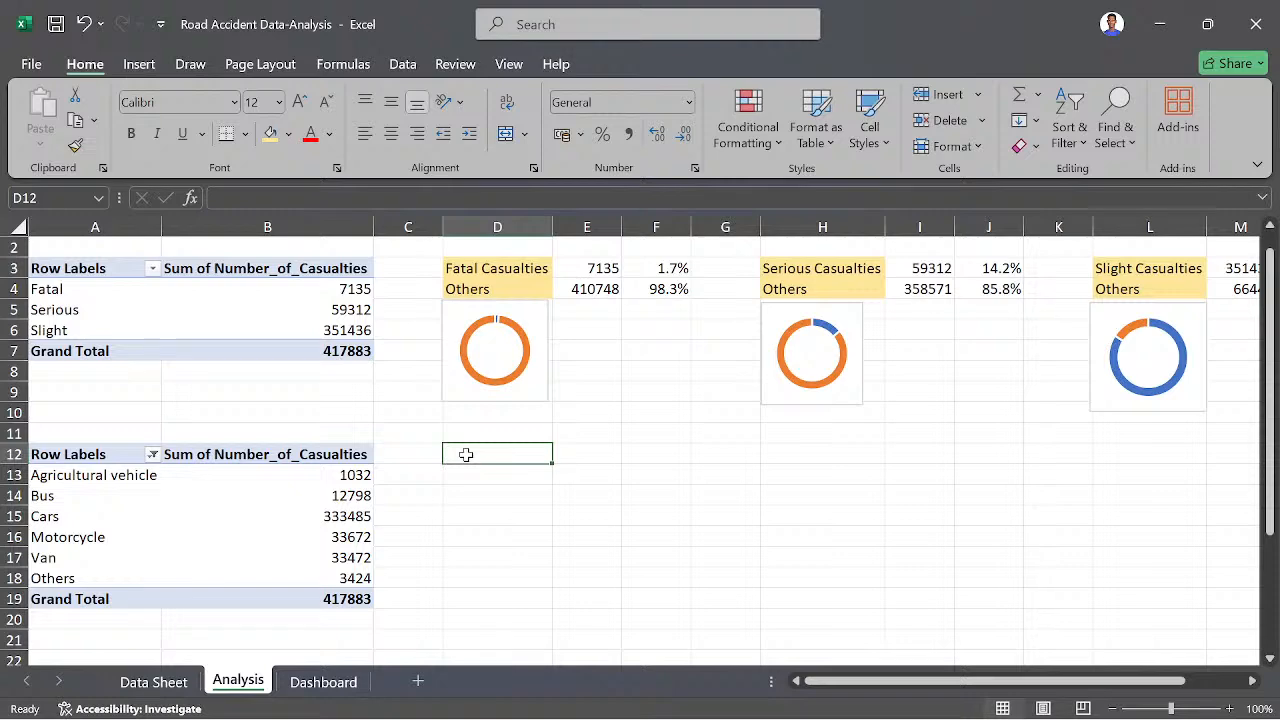
pyautogui.write('=')
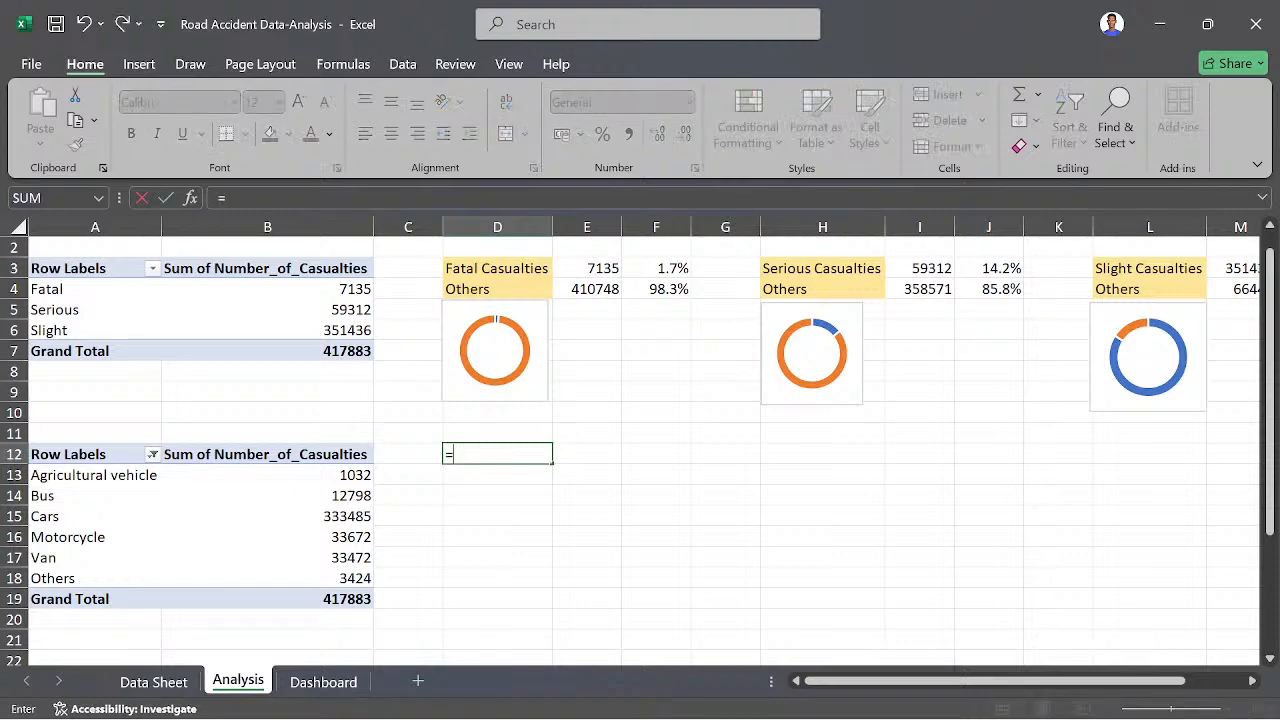
pyautogui.click(78, 475)
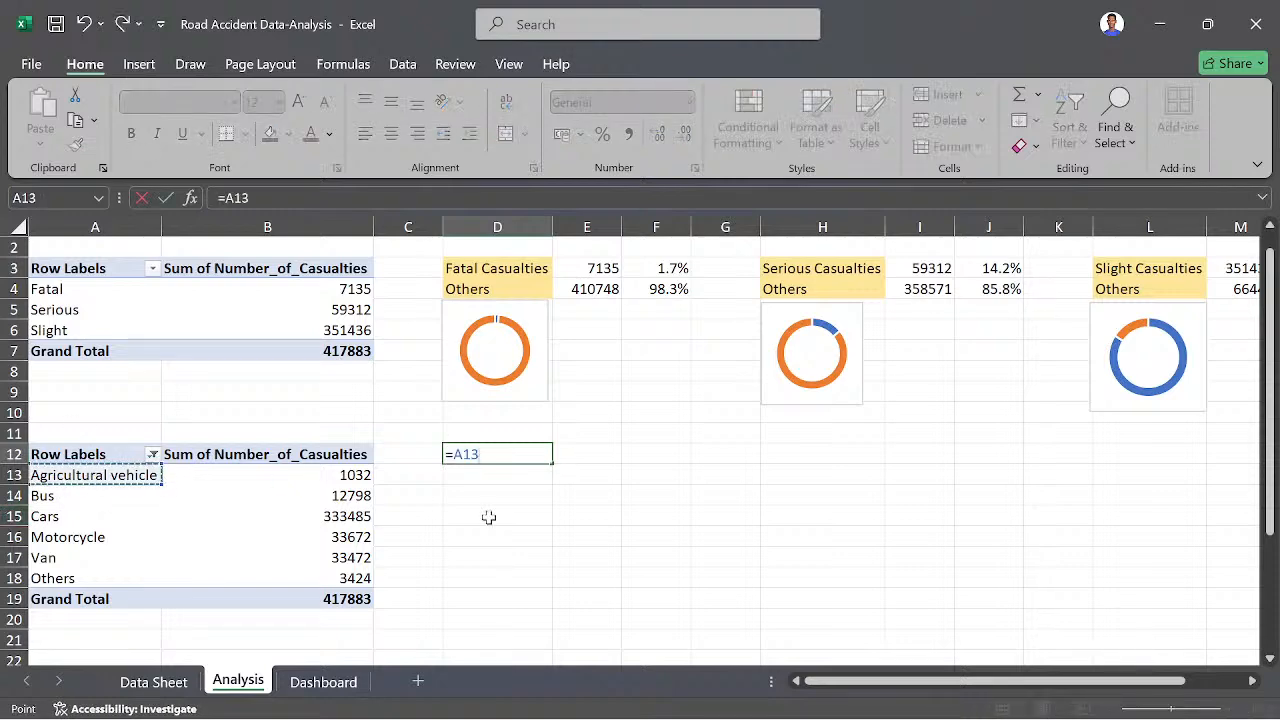
pyautogui.press('Return')
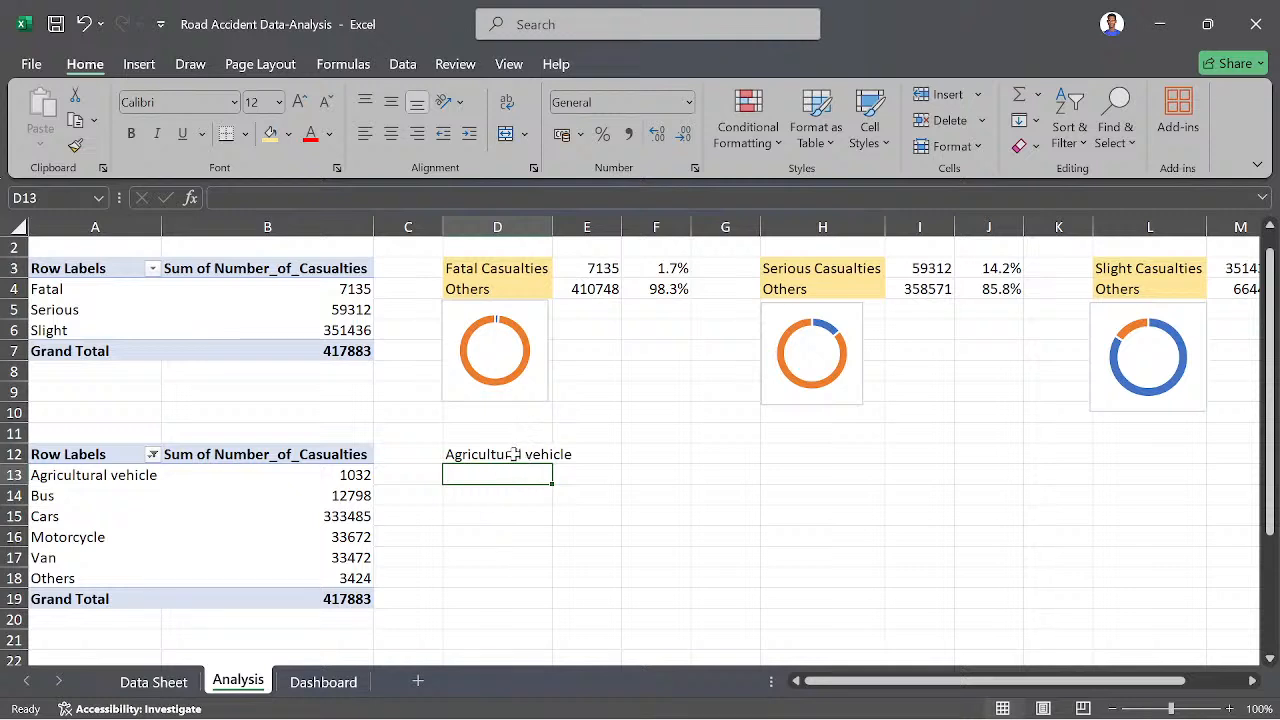
pyautogui.click(513, 454)
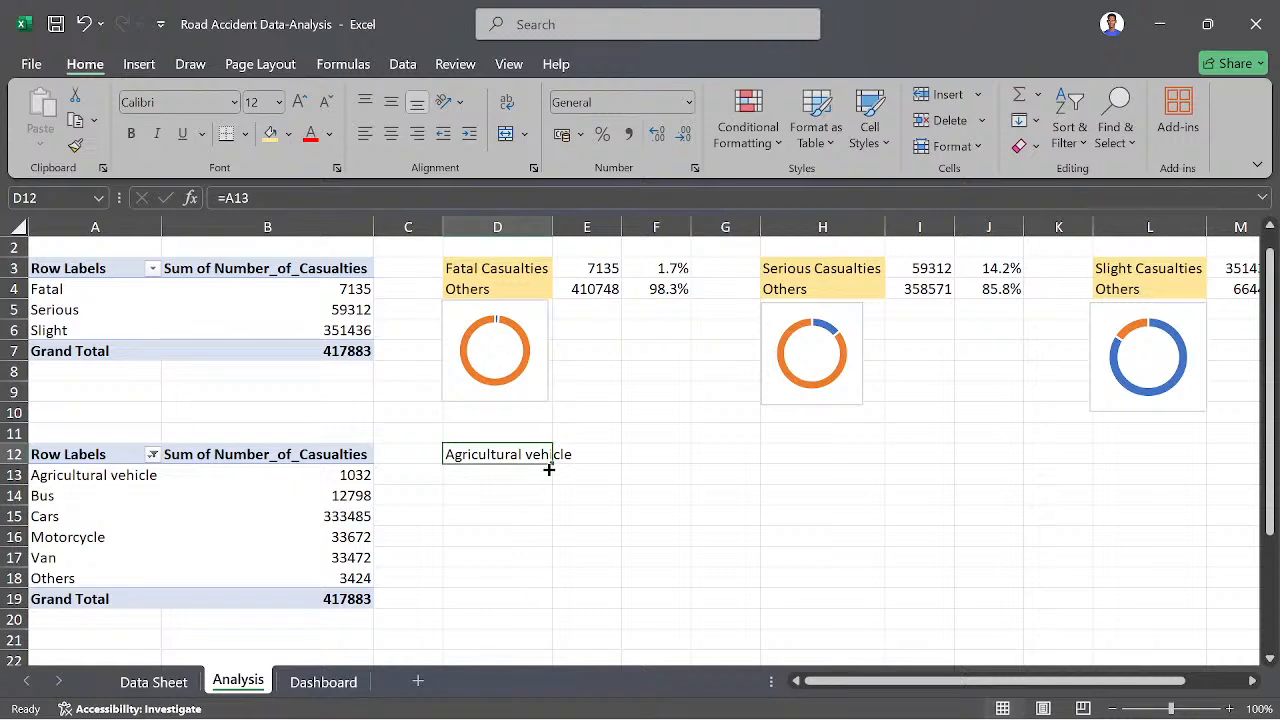
pyautogui.moveTo(551, 464); pyautogui.dragTo(551, 583)
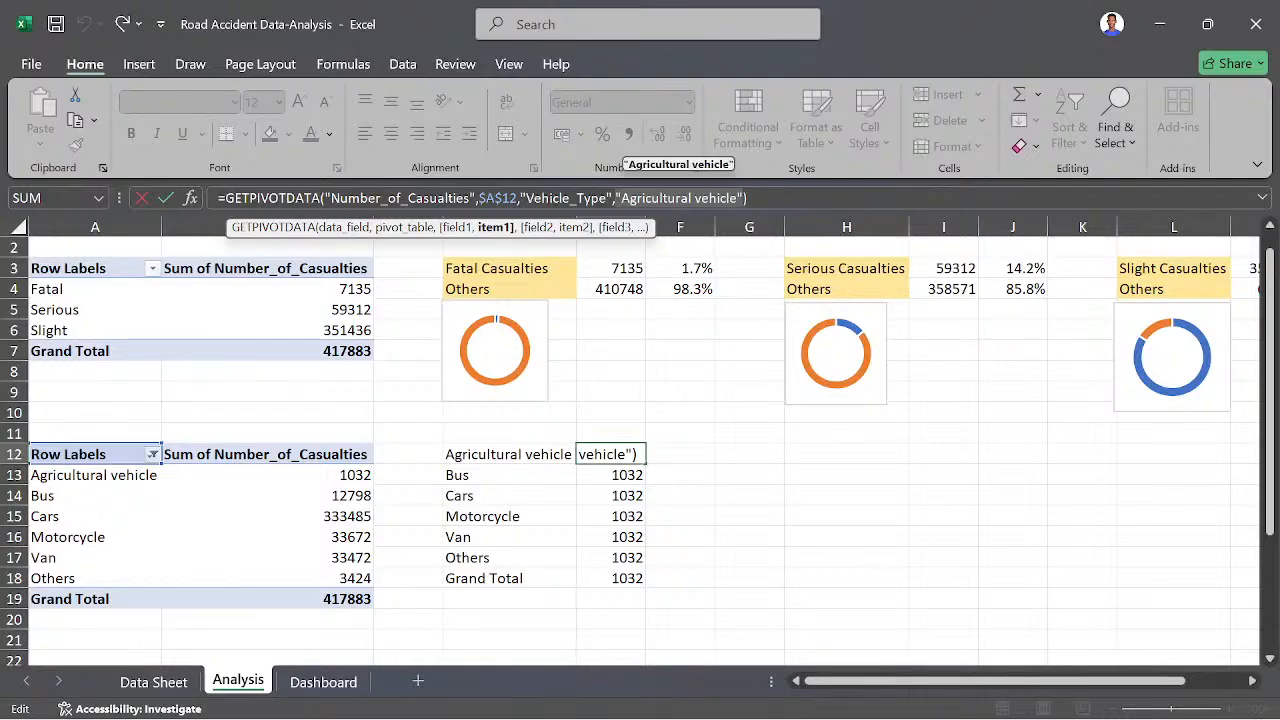
# - Replace the fixed vehicle type in E12's GETPIVOTDATA formula with a reference to A13 and fill it down to E18
pyautogui.press('BackSpace')
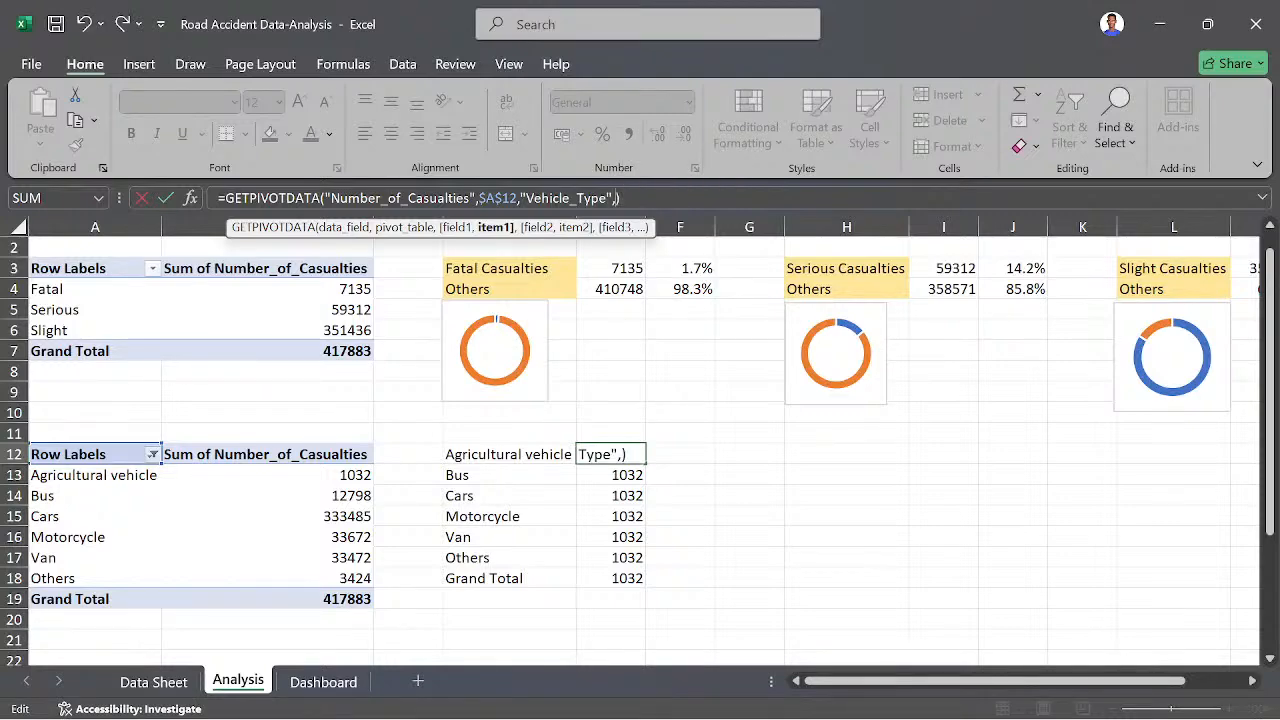
pyautogui.click(118, 476)
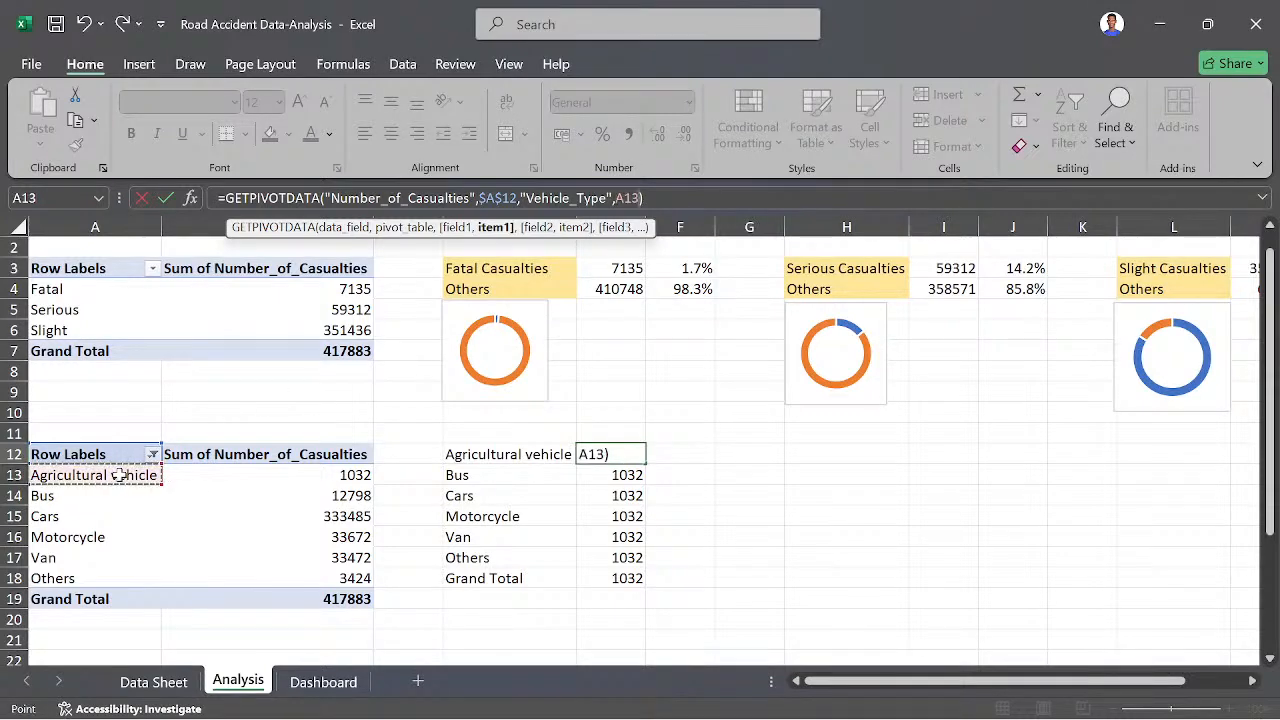
pyautogui.press('Return')
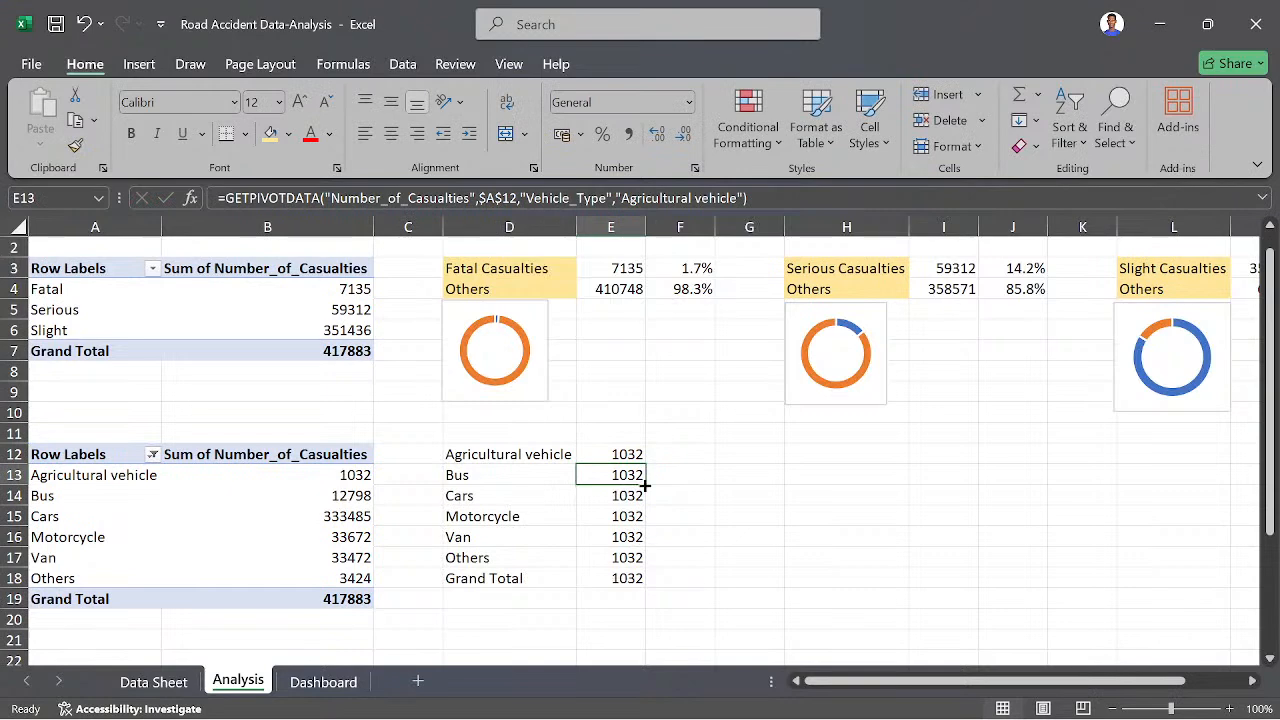
pyautogui.click(628, 454)
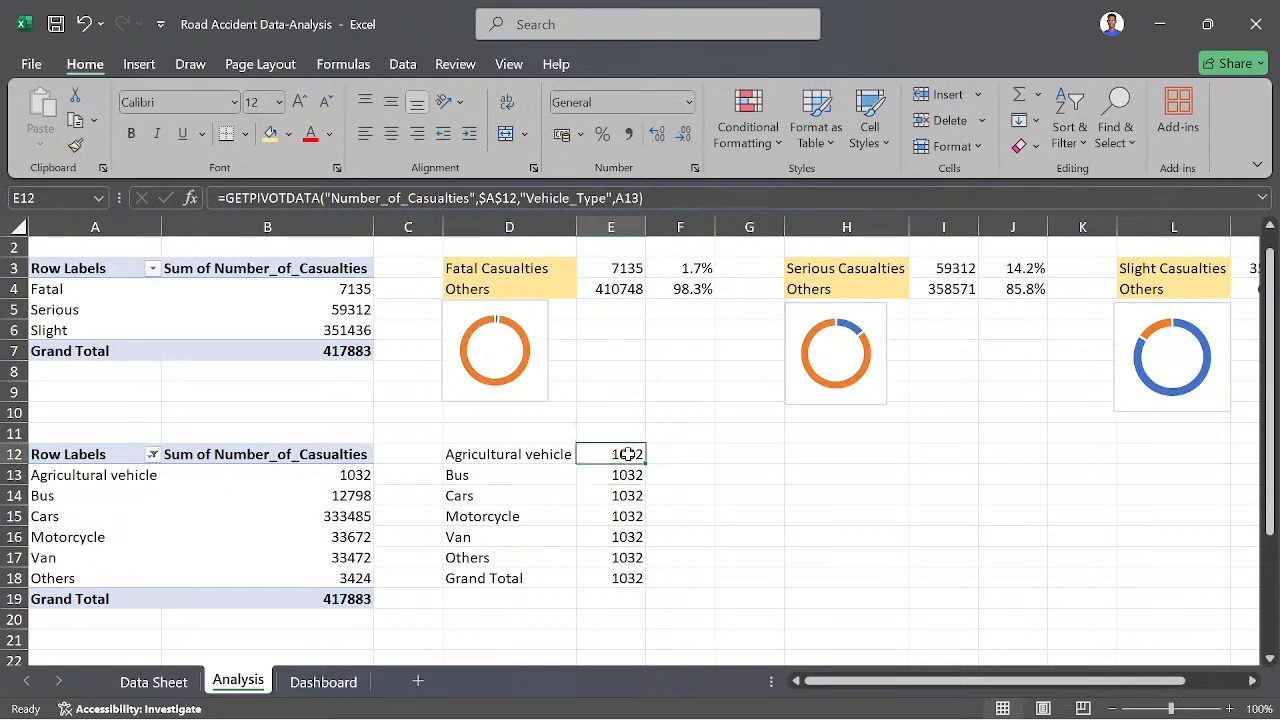
pyautogui.doubleClick(646, 461)
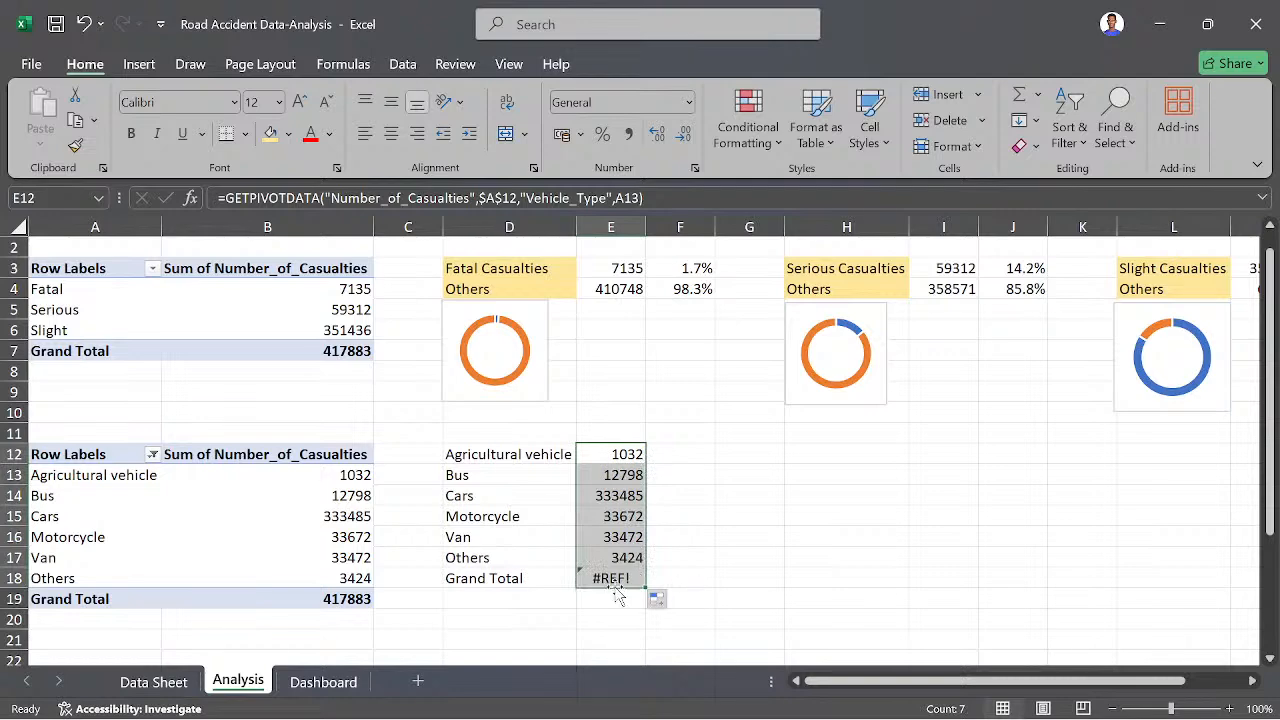
# - Clear the Grand Total label and its formula from D18 and E18
pyautogui.click(451, 580)
pyautogui.press('BackSpace')
pyautogui.click(621, 579)
pyautogui.press('BackSpace')
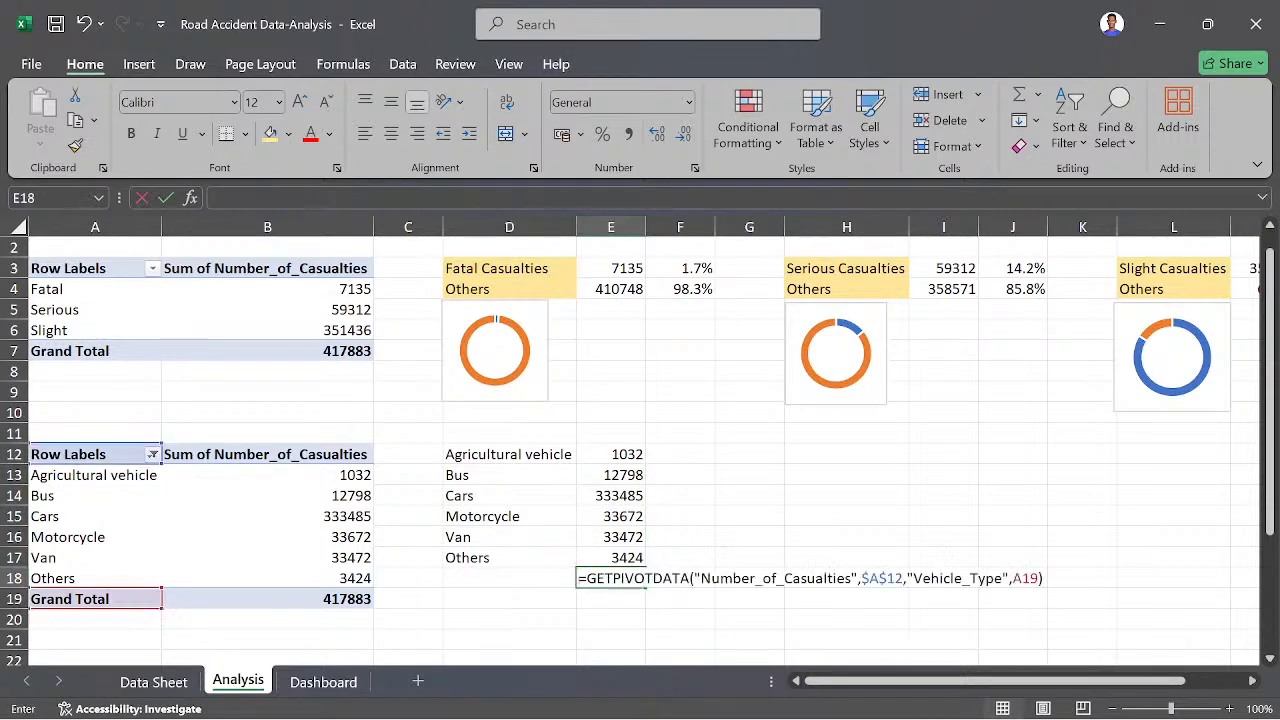
pyautogui.click(749, 453)
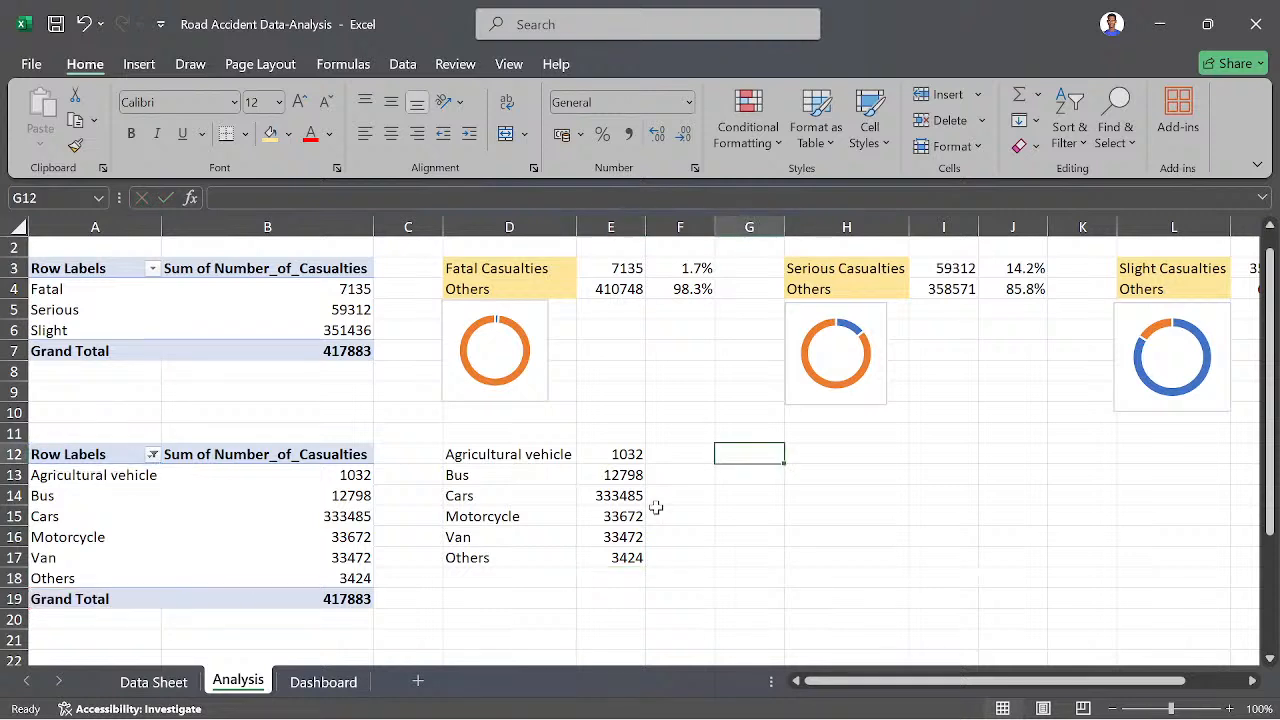
# - Bold the Agricultural vehicle row in D12:E12
pyautogui.click(451, 455)
pyautogui.moveTo(590, 449); pyautogui.dragTo(598, 449)
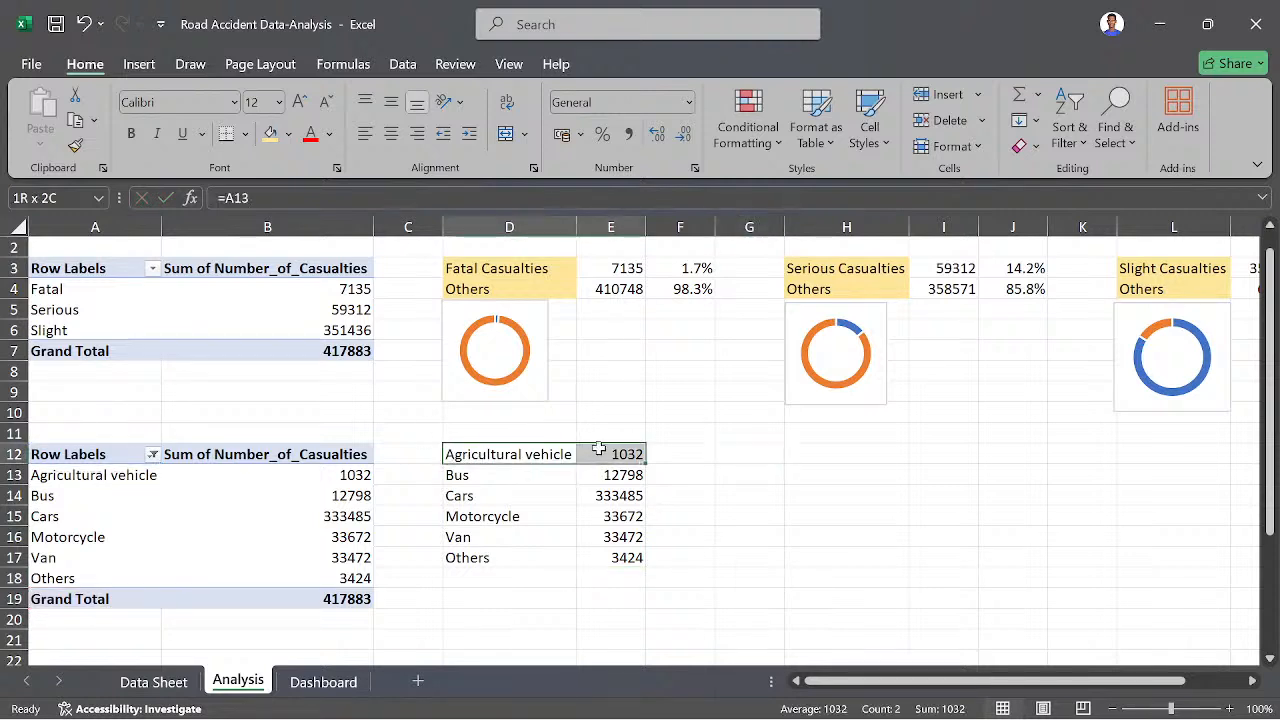
pyautogui.hotkey('ctrl', 'b')
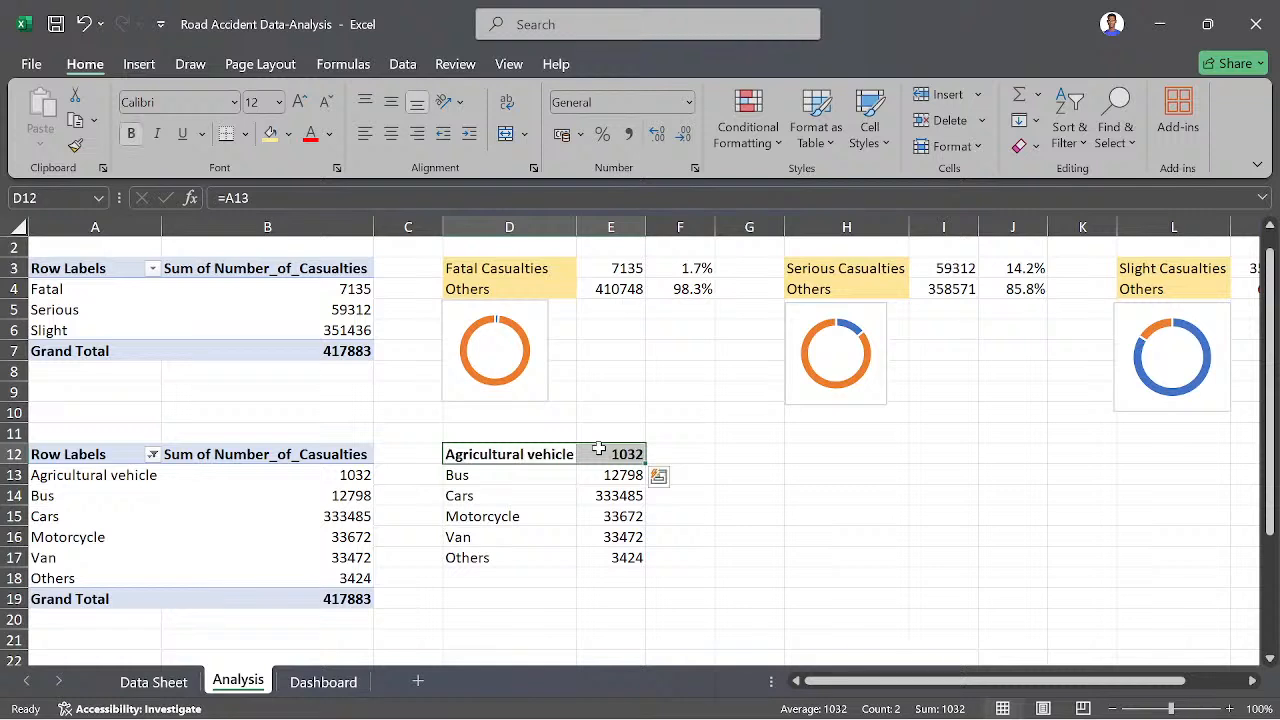
pyautogui.click(751, 474)
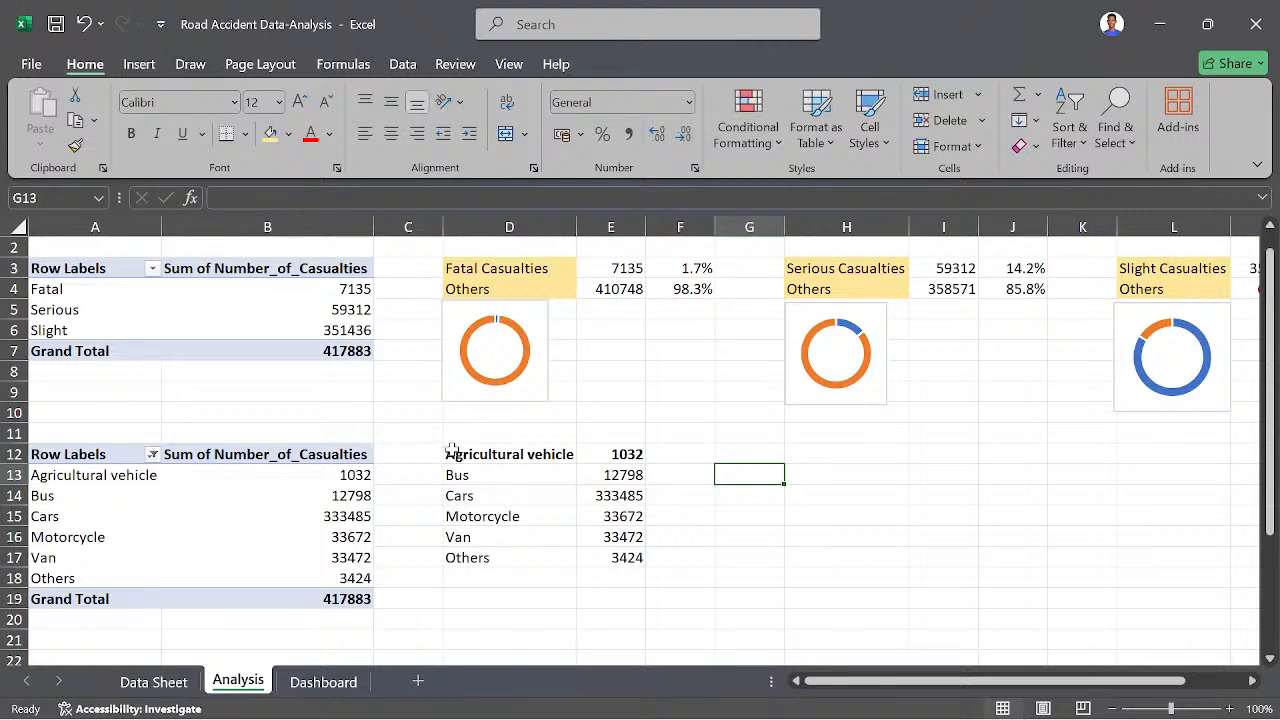
# - Insert a 2-D clustered bar chart from the vehicle type casualties in D12:E17
pyautogui.moveTo(452, 452); pyautogui.dragTo(622, 557)
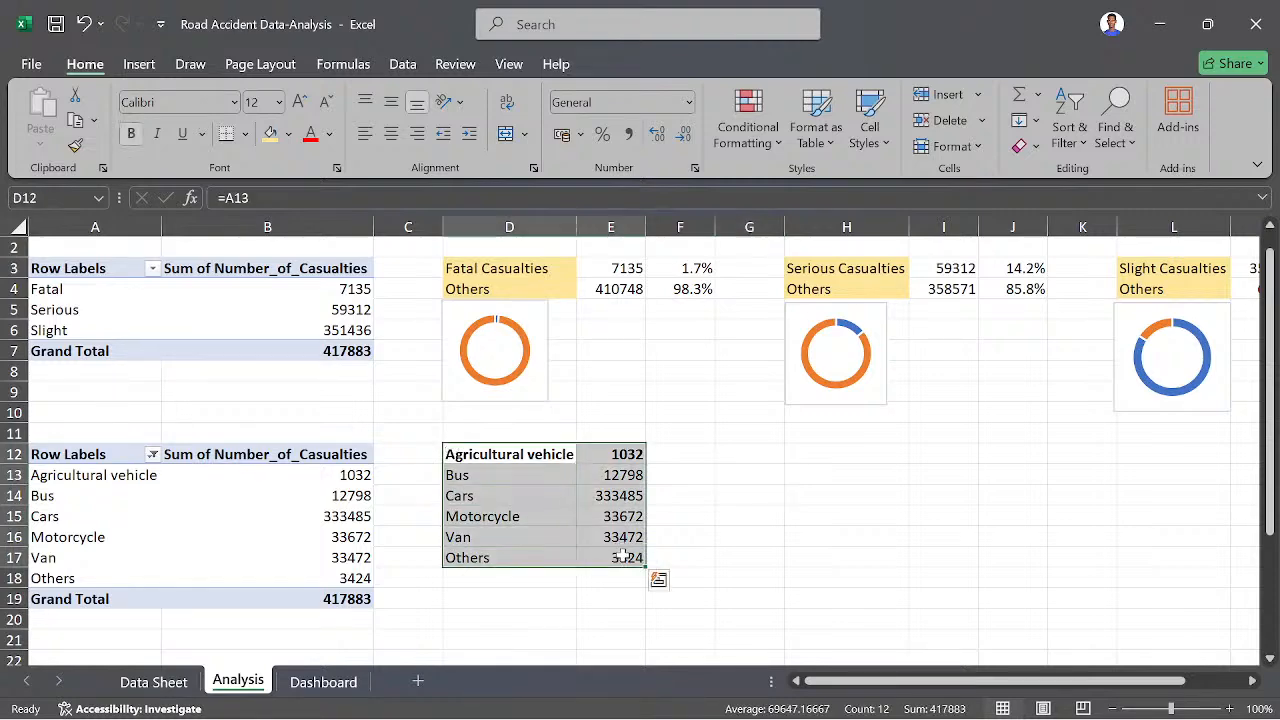
pyautogui.click(141, 65)
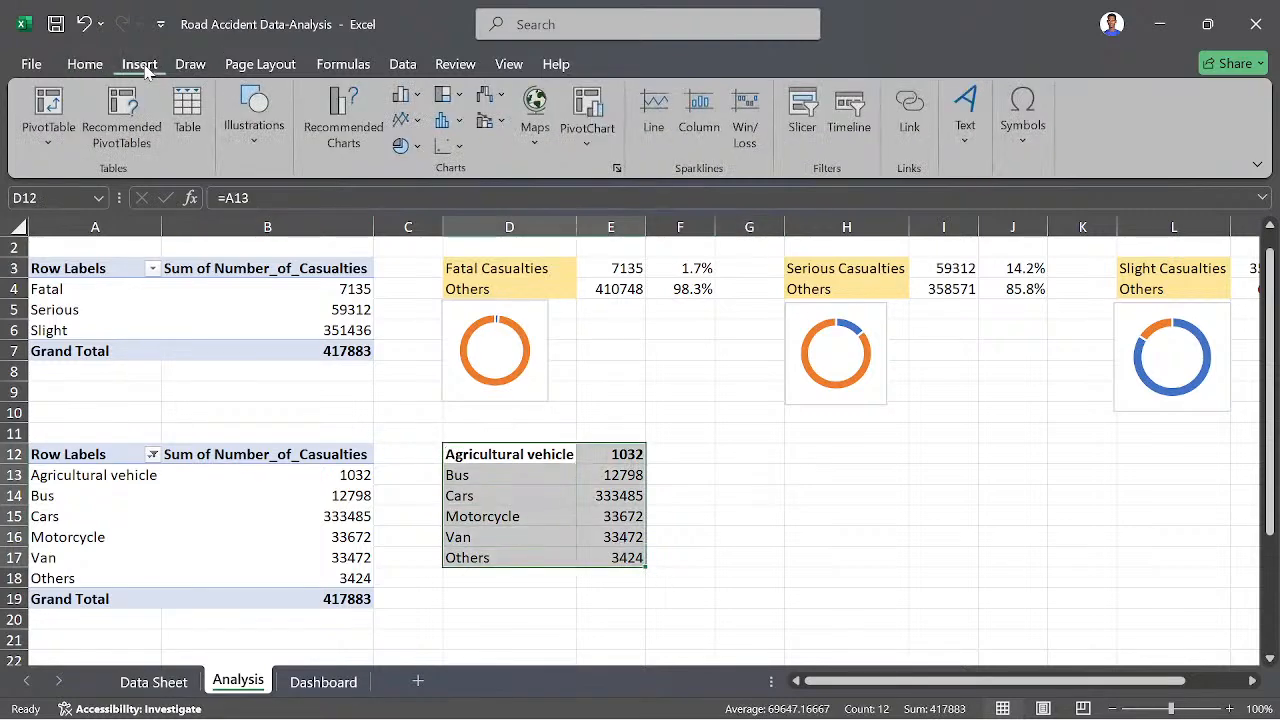
pyautogui.click(413, 104)
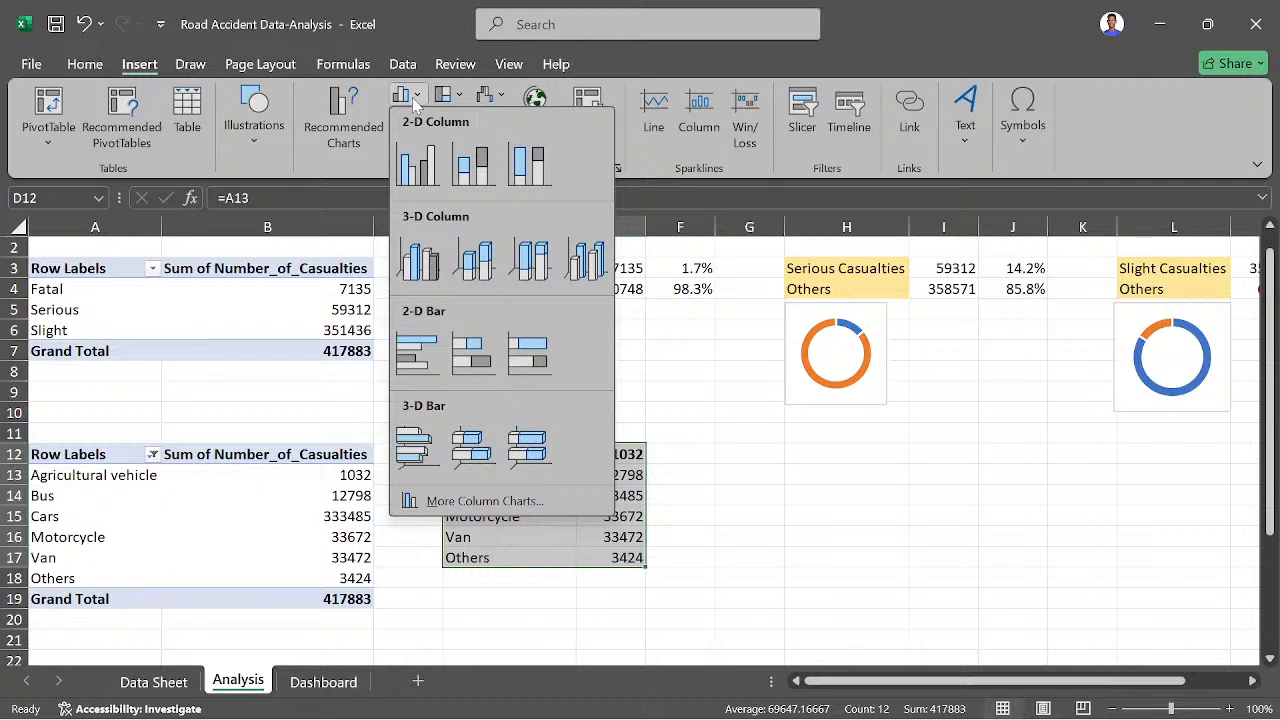
pyautogui.click(418, 347)
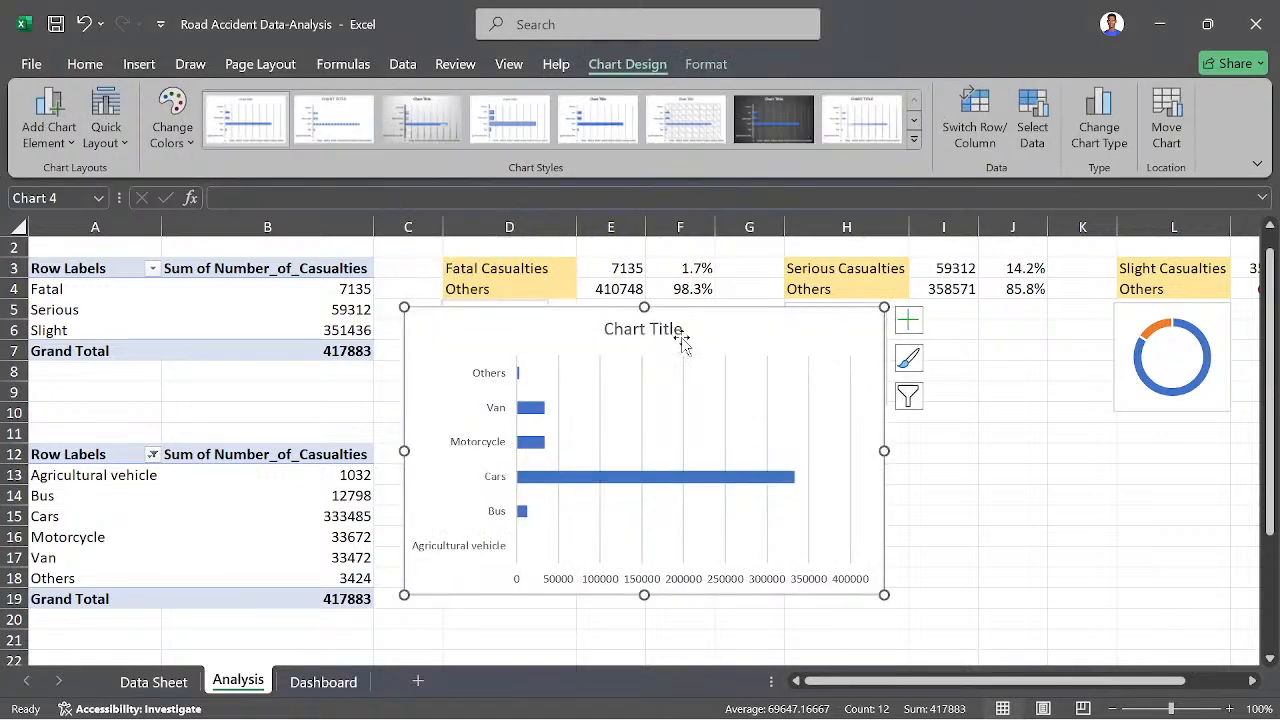
# - Move the bar chart beside the D12:E17 table and shrink it to fit below the doughnut charts, spanning about rows 11 to 23
pyautogui.moveTo(729, 329); pyautogui.dragTo(982, 414)
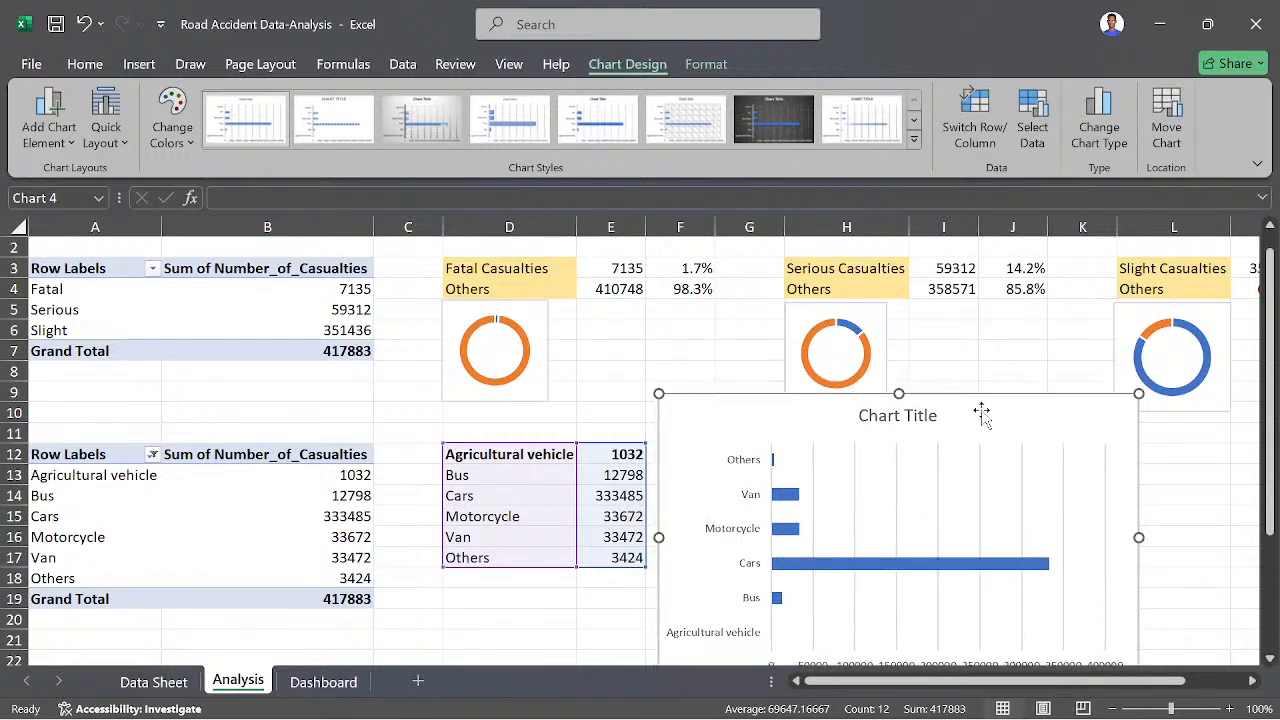
pyautogui.scroll(-1, 774, 374)
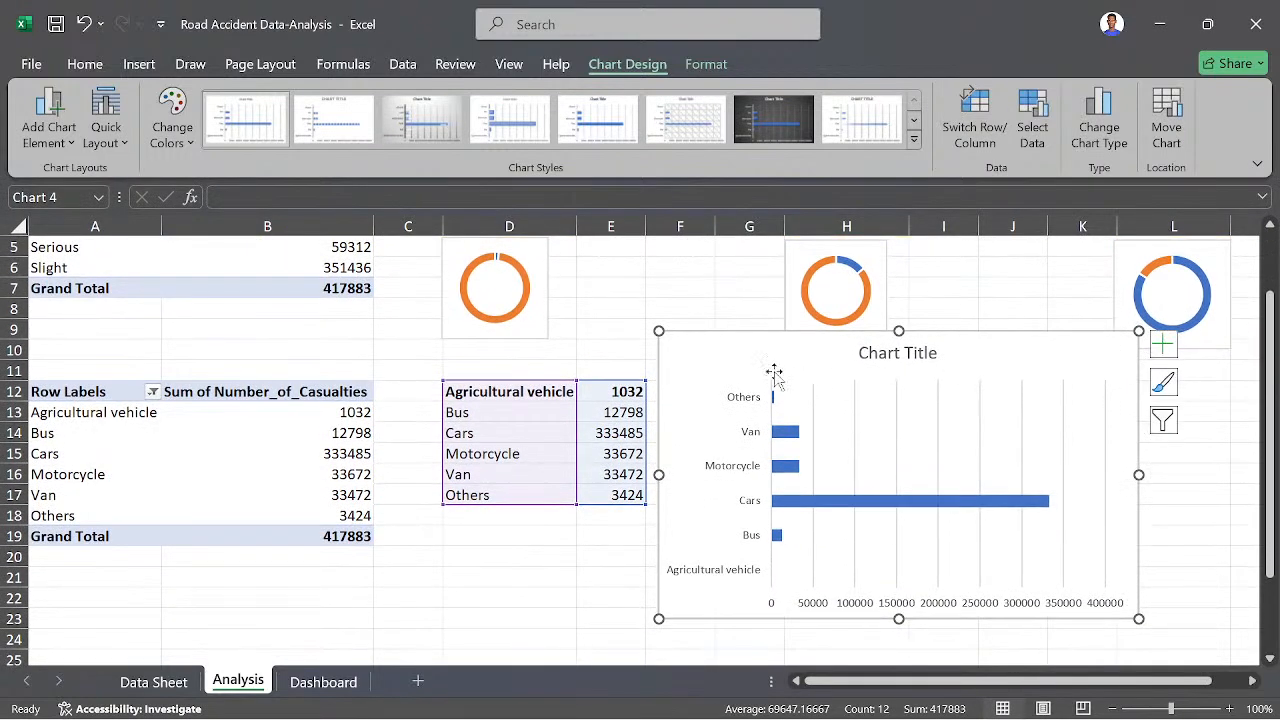
pyautogui.moveTo(659, 331); pyautogui.dragTo(721, 365)
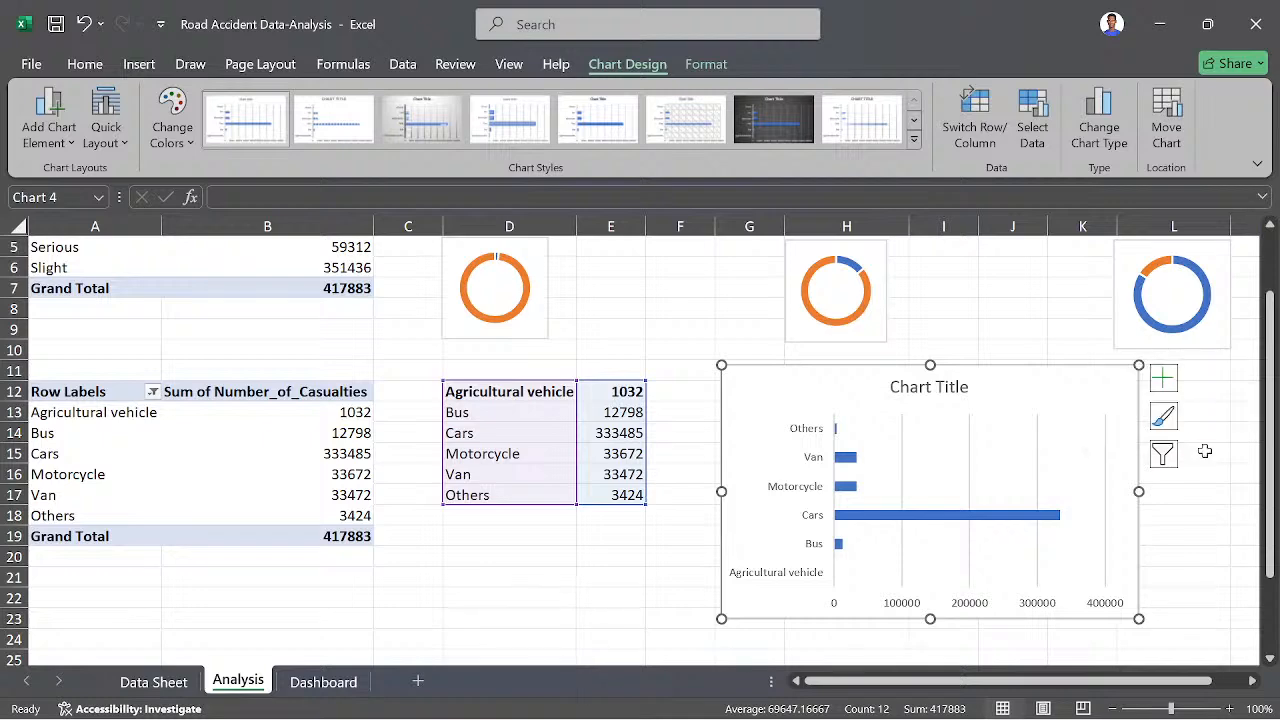
pyautogui.click(1162, 454)
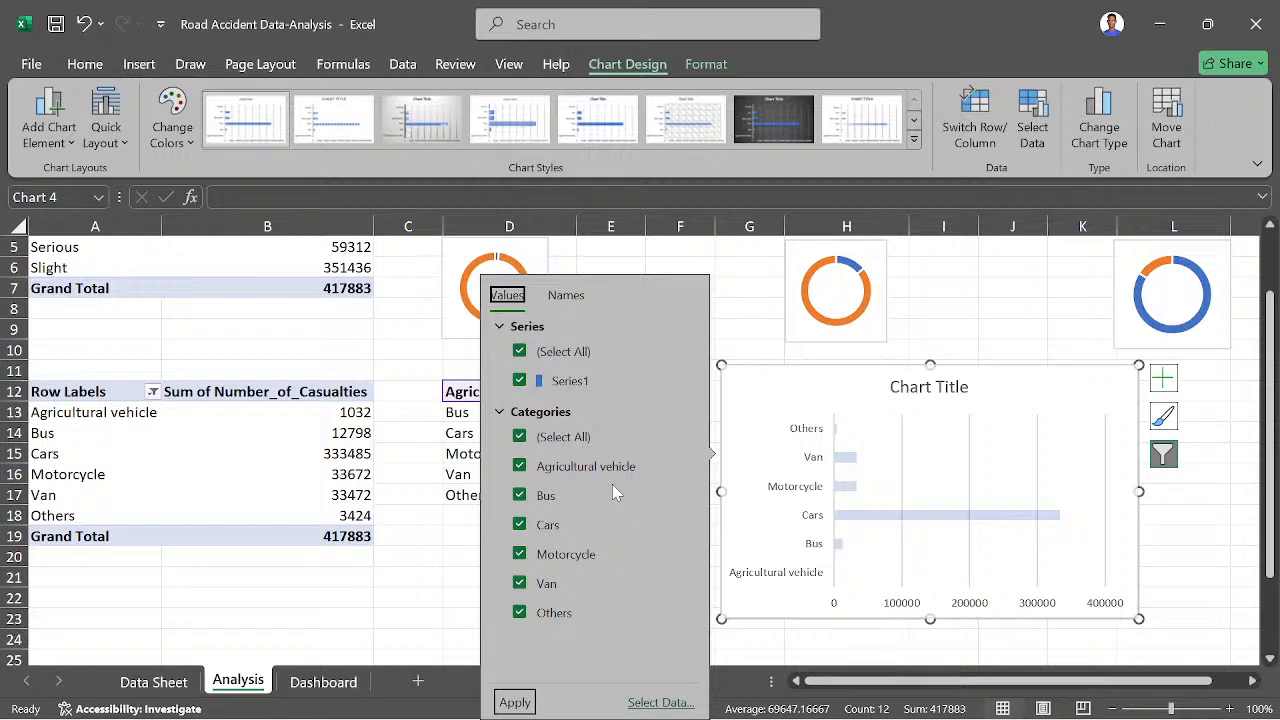
pyautogui.click(578, 297)
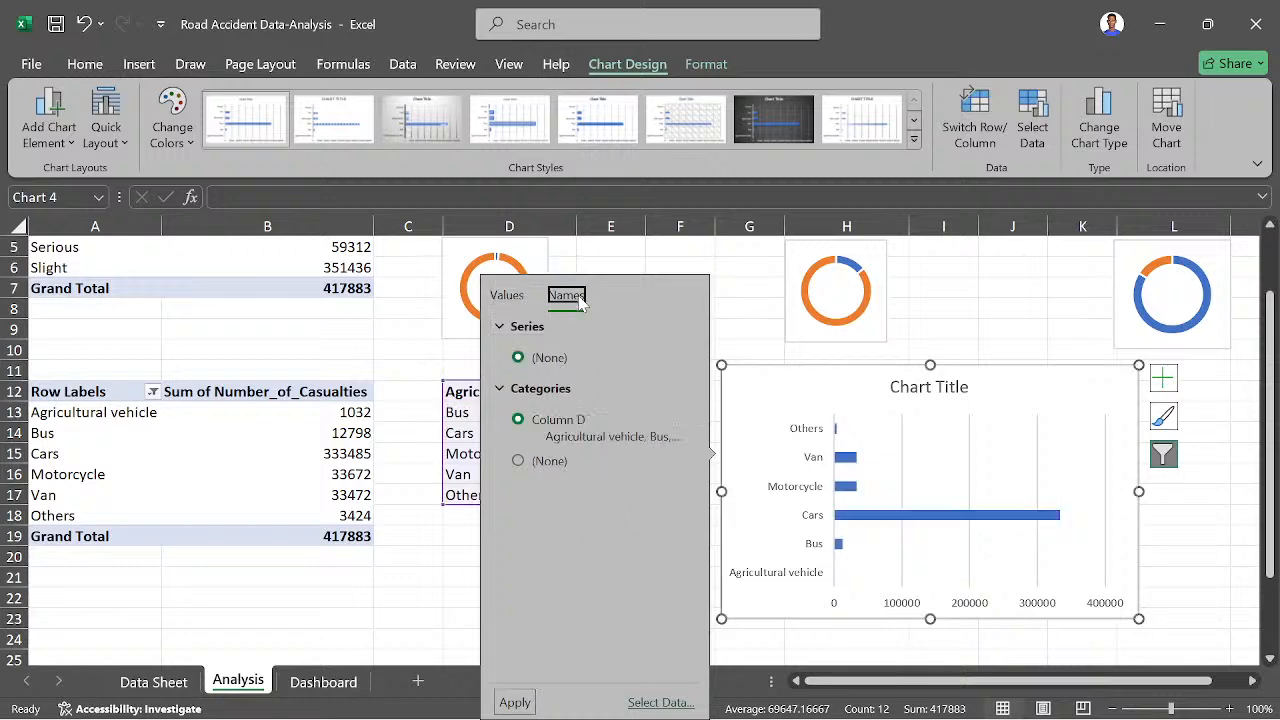
pyautogui.click(728, 291)
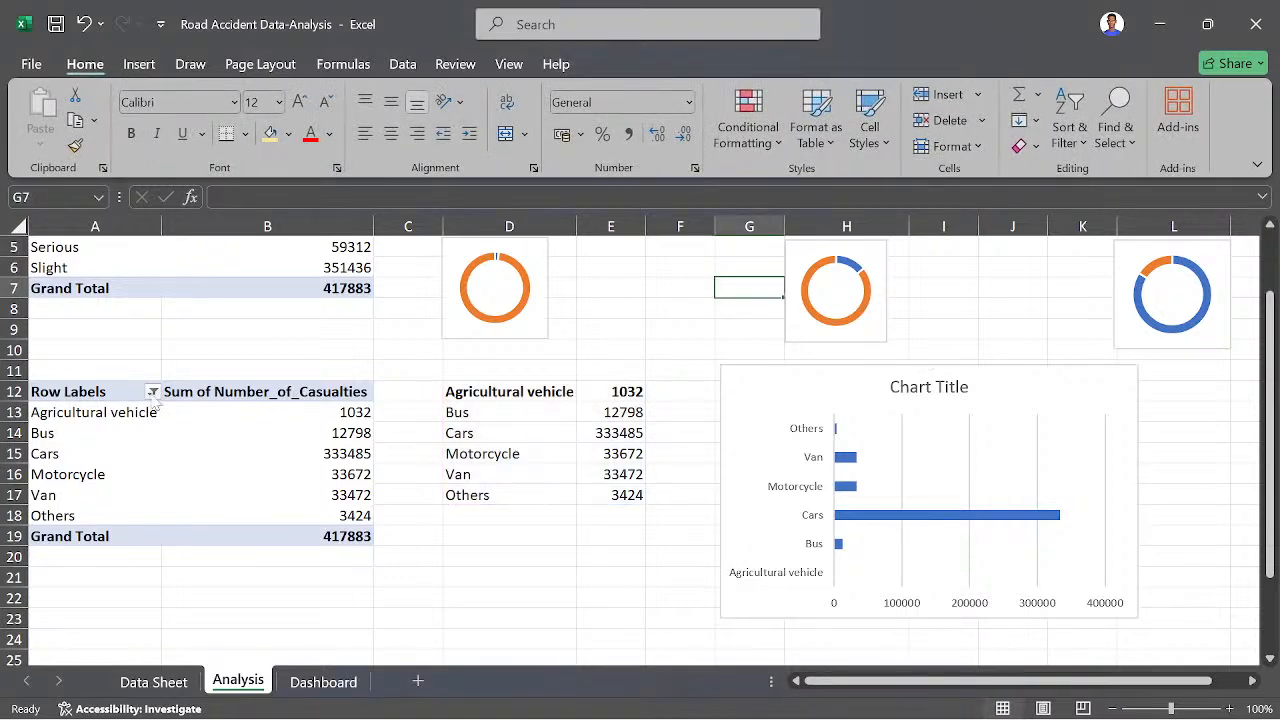
# - Sort the vehicle type pivot table's row labels A to Z
pyautogui.click(153, 392)
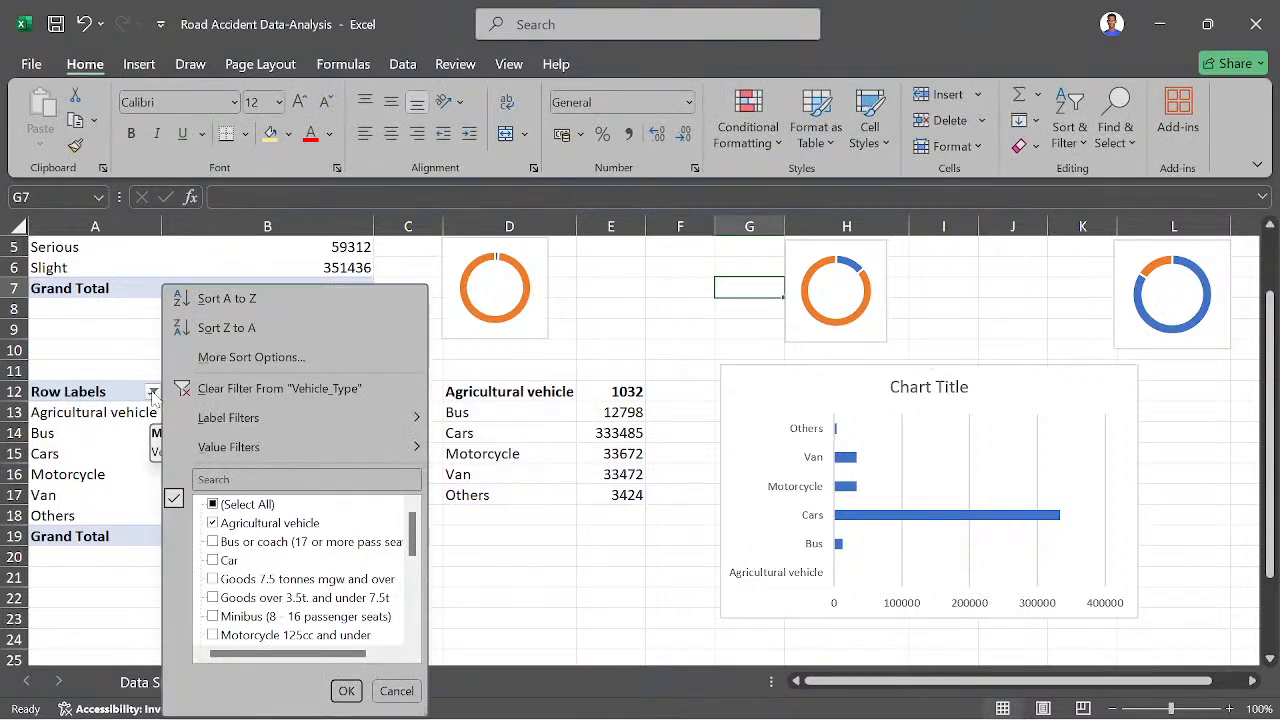
pyautogui.click(242, 300)
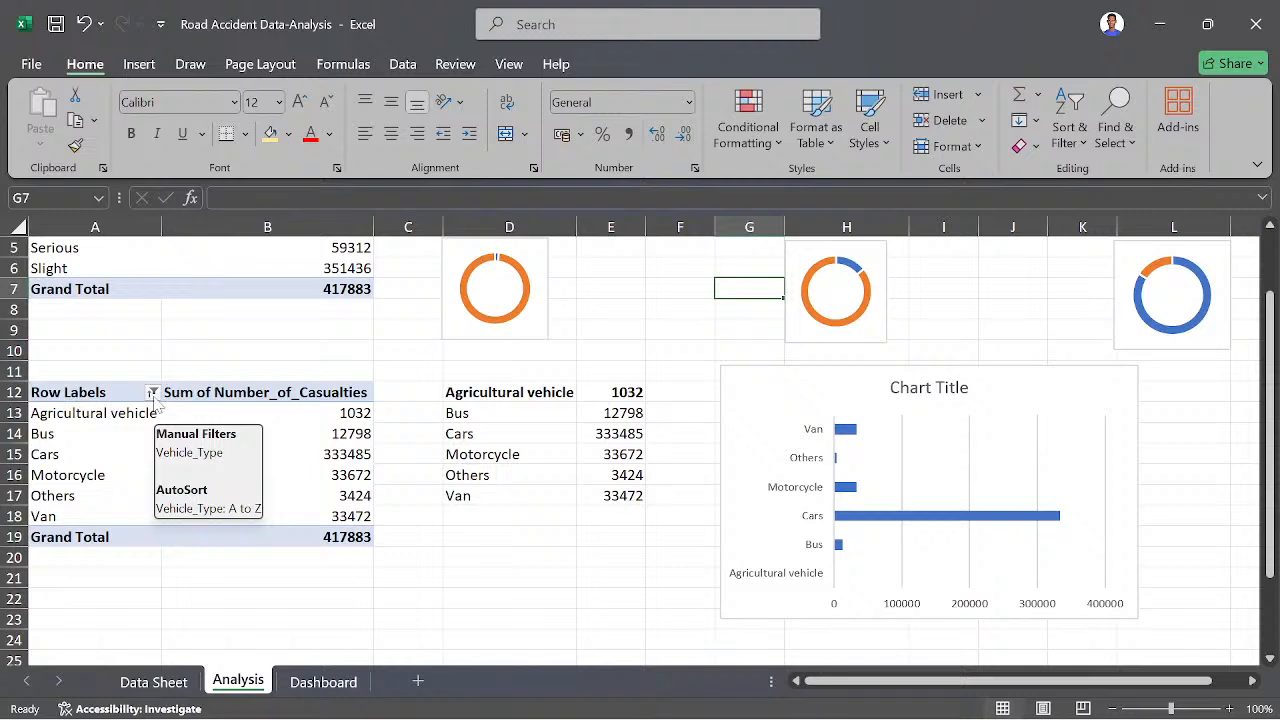
pyautogui.click(152, 393)
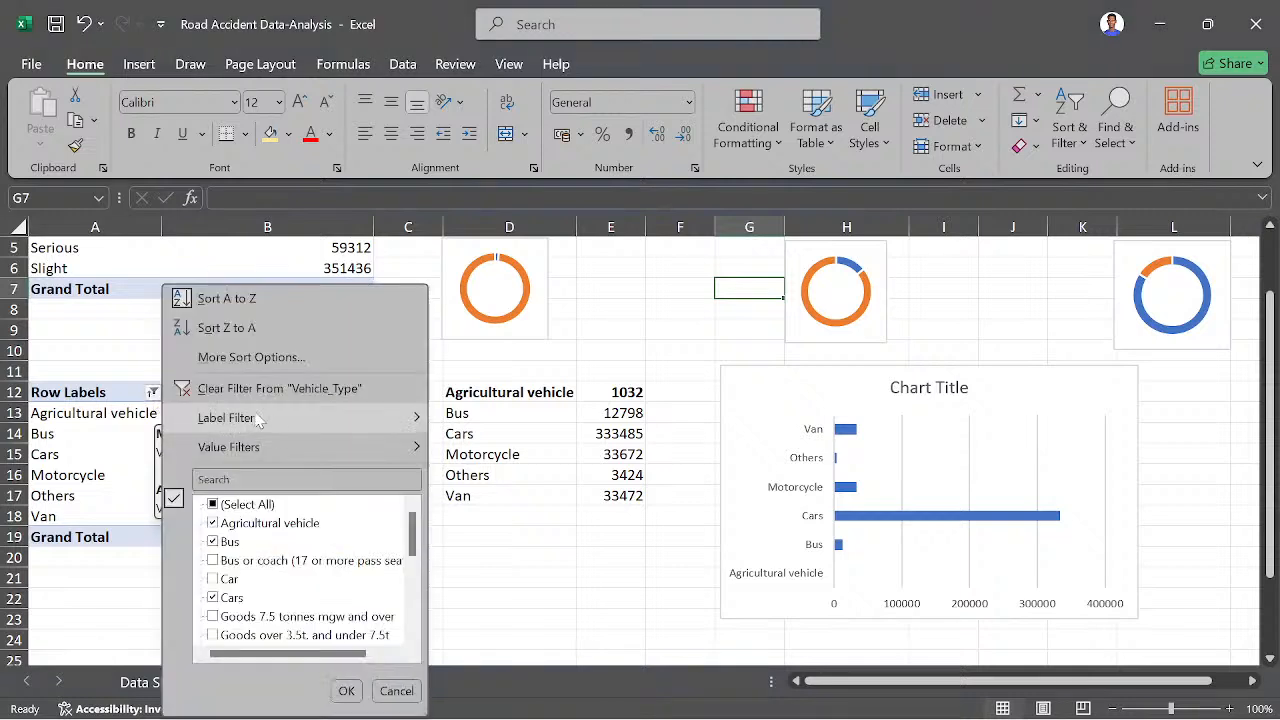
pyautogui.moveTo(317, 441)
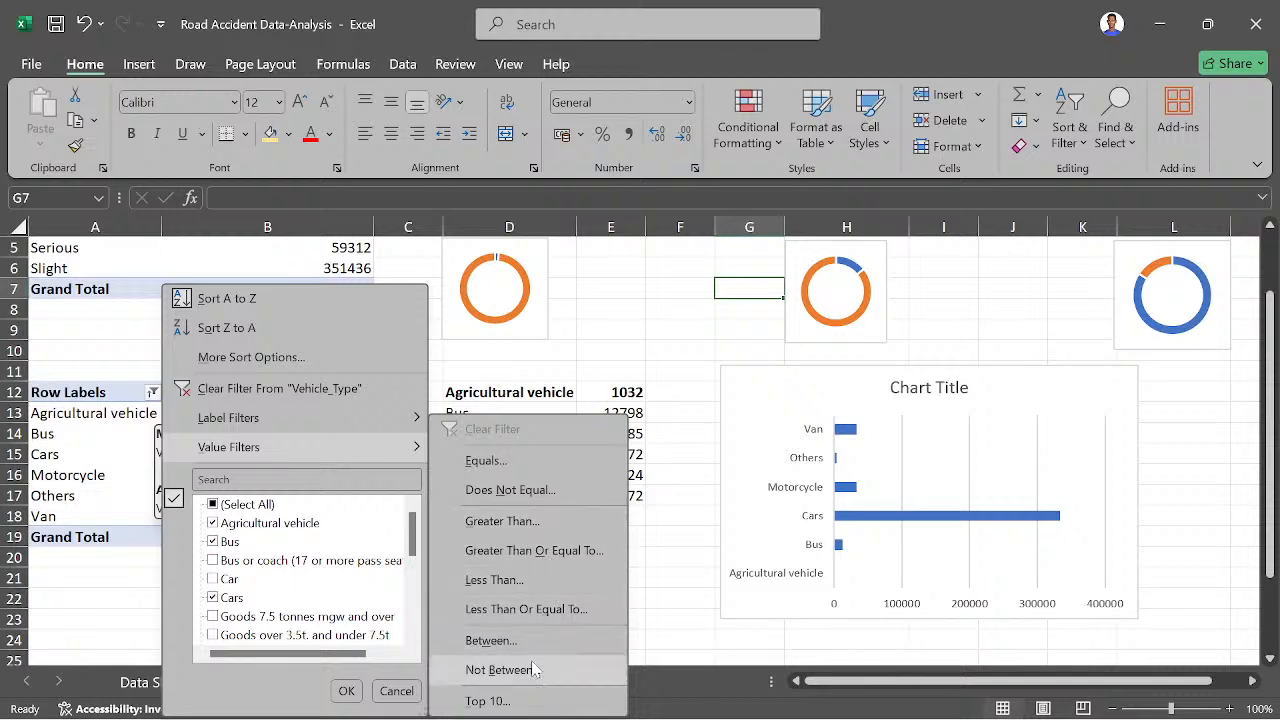
pyautogui.click(484, 701)
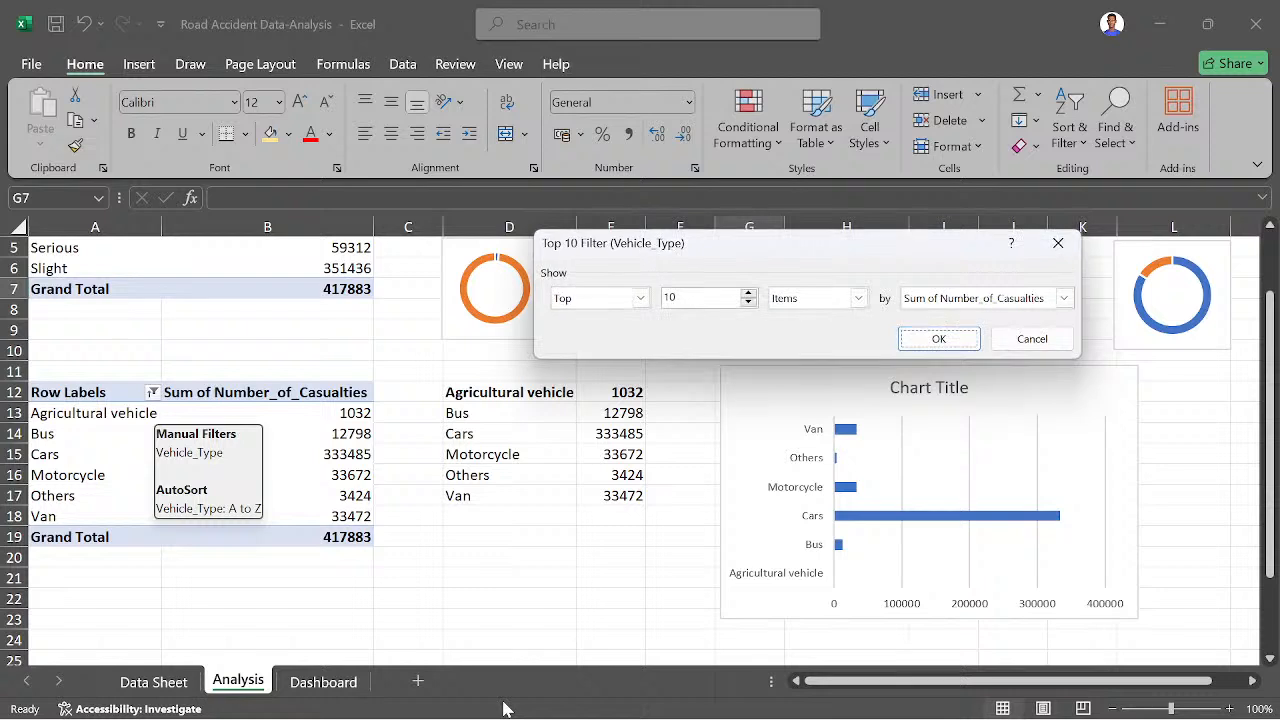
pyautogui.click(1058, 243)
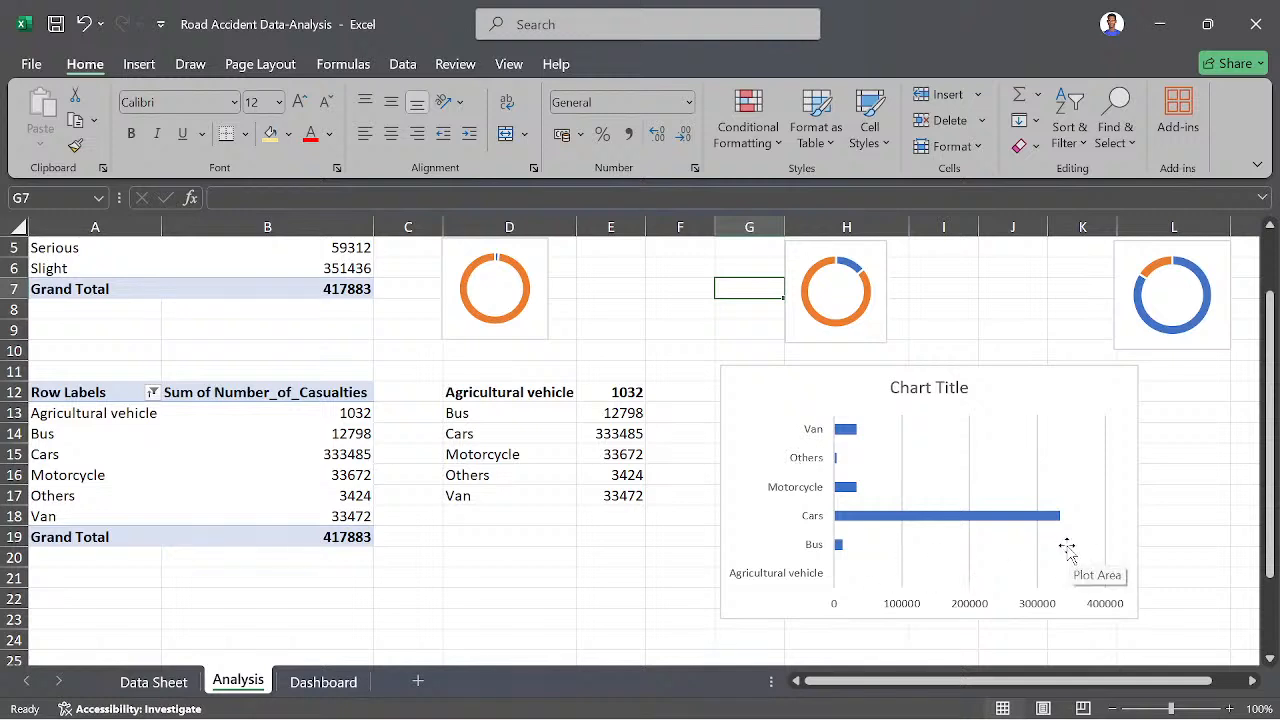
# - Delete the chart title from the vehicle type bar chart
pyautogui.click(791, 468)
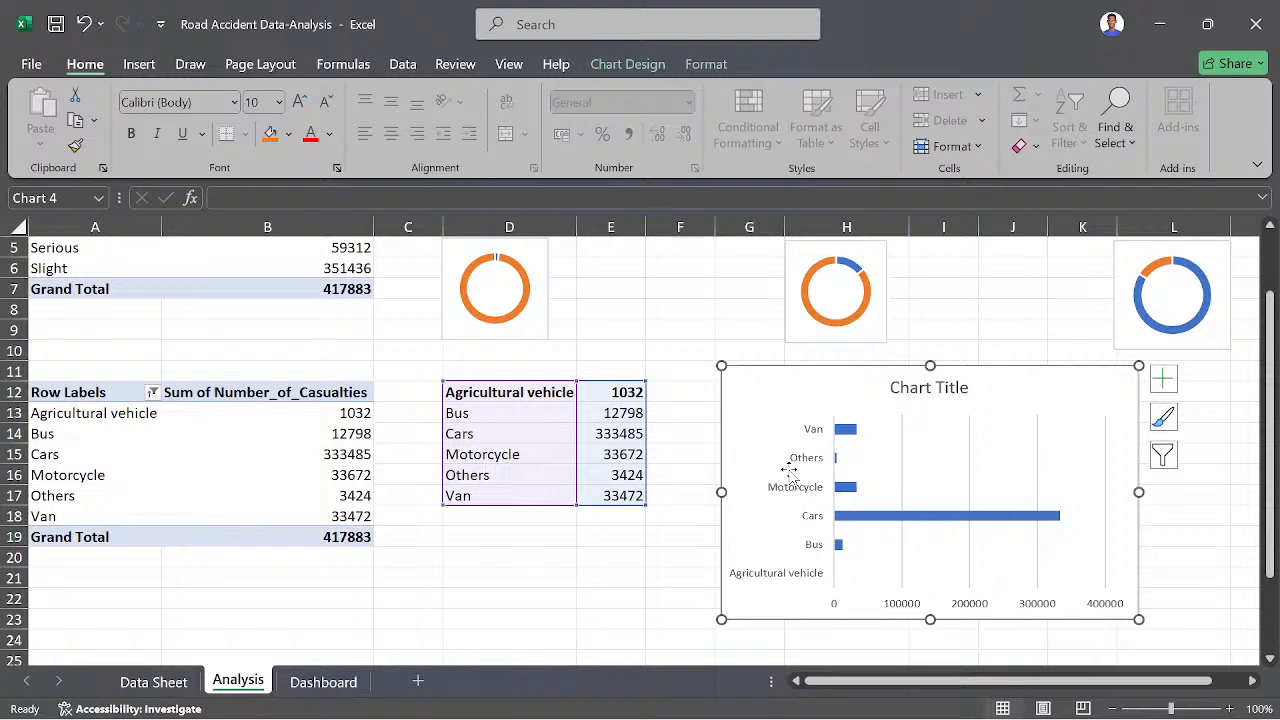
pyautogui.rightClick(791, 476)
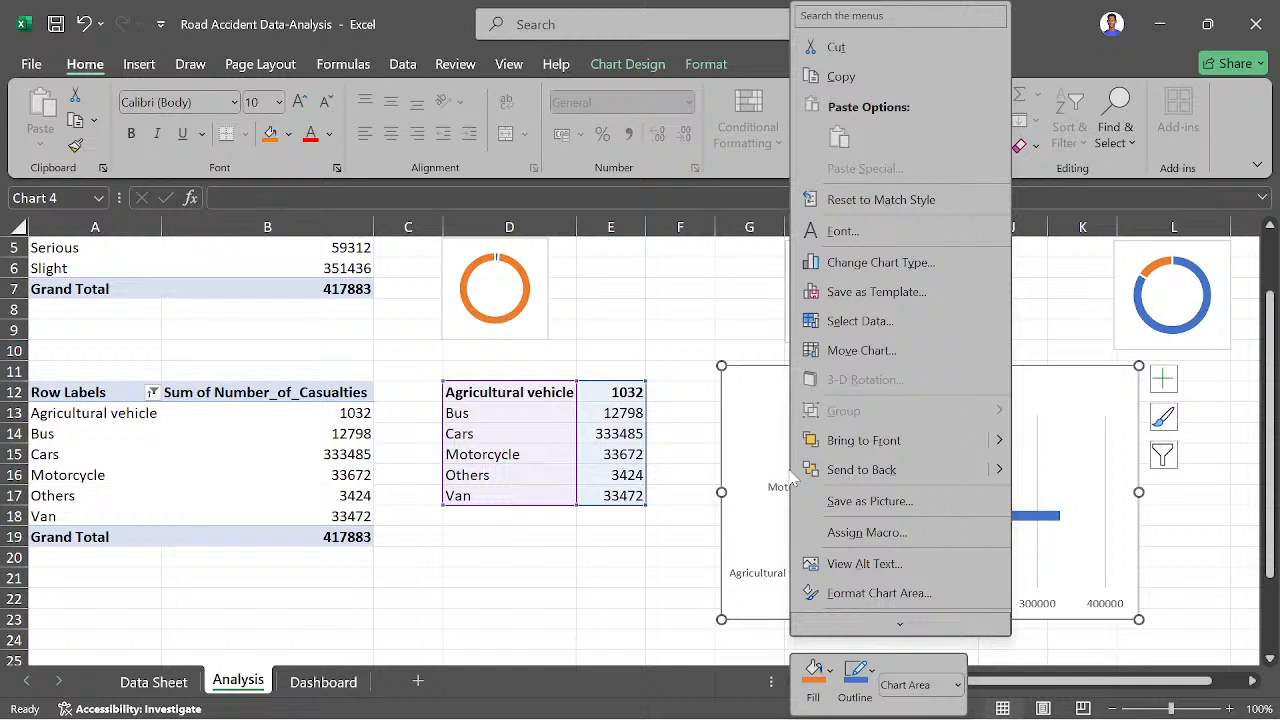
pyautogui.press('Escape')
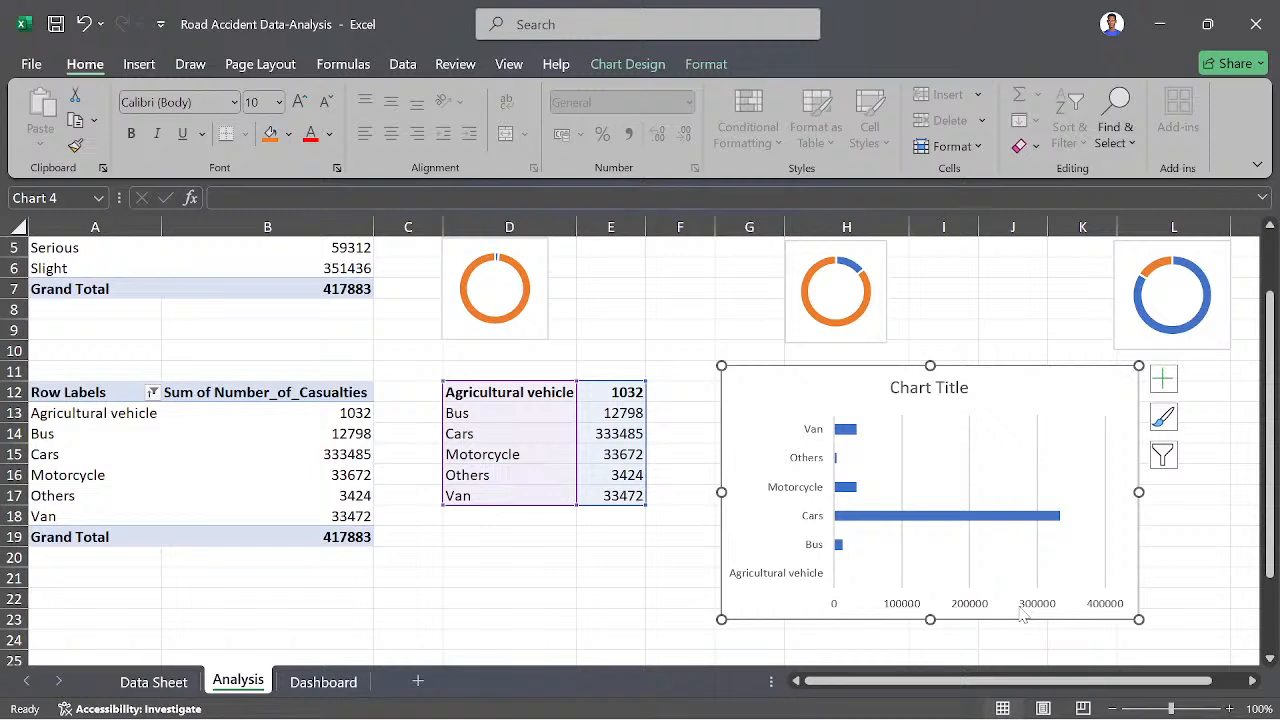
pyautogui.click(928, 388)
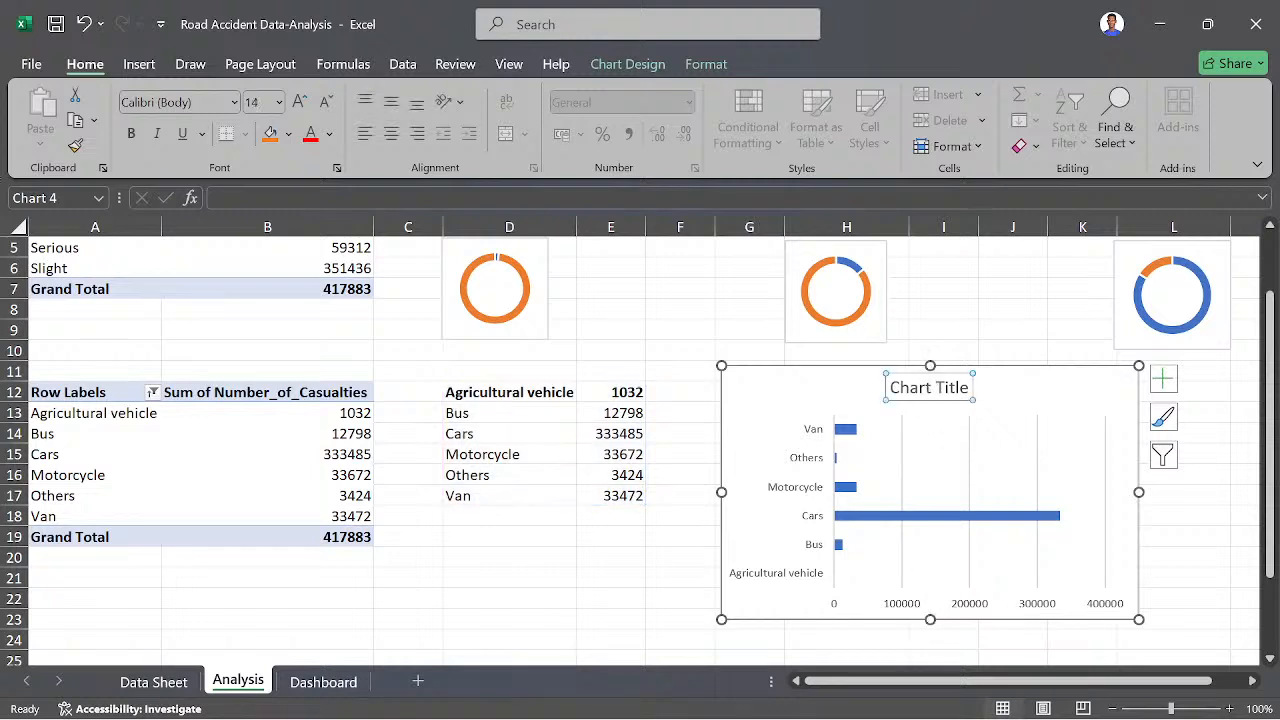
pyautogui.press('Delete')
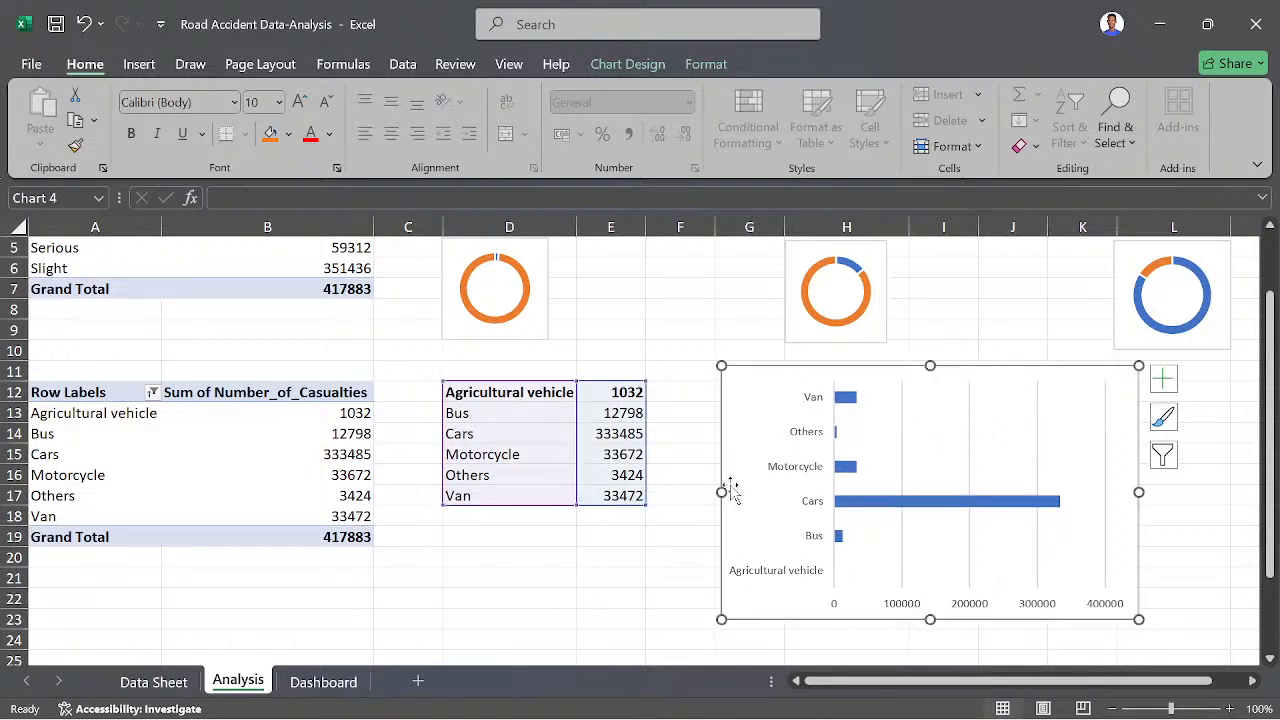
# - Narrow the vehicle type bar chart and move it closer to the D12:E17 table, spanning about columns F to J
pyautogui.moveTo(718, 491); pyautogui.dragTo(763, 491)
pyautogui.moveTo(802, 381); pyautogui.dragTo(716, 374)
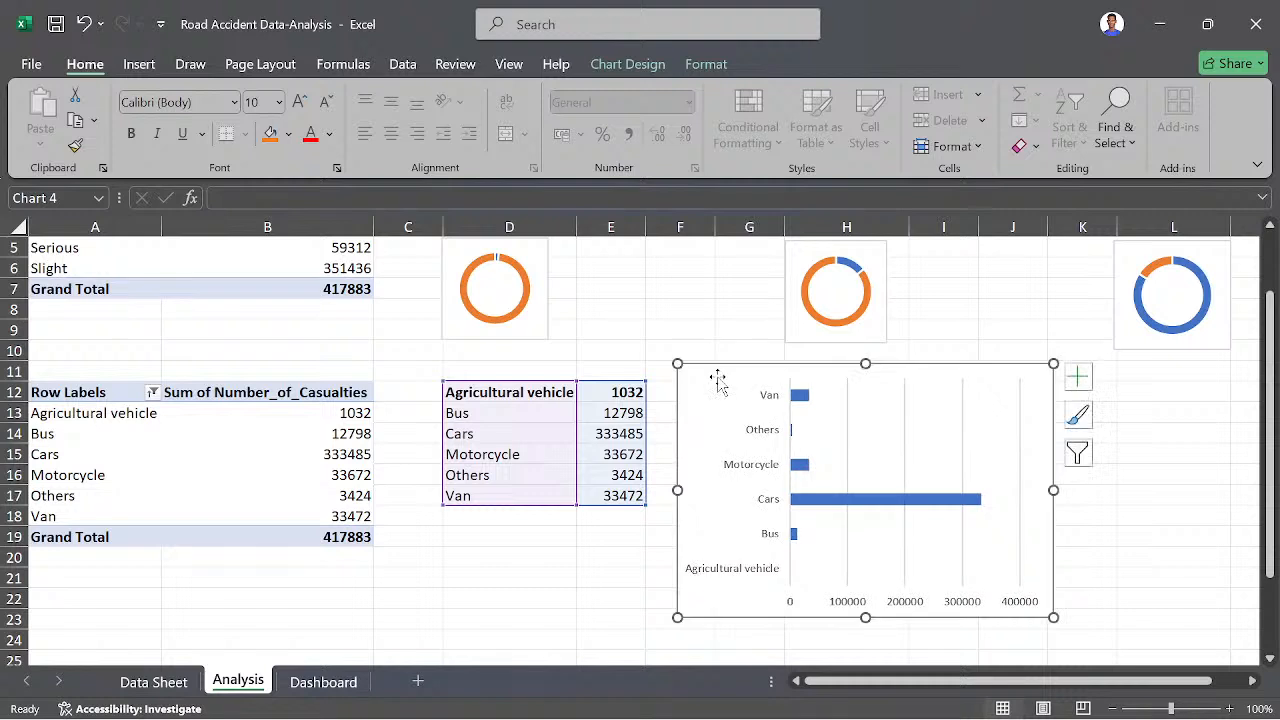
pyautogui.click(1122, 553)
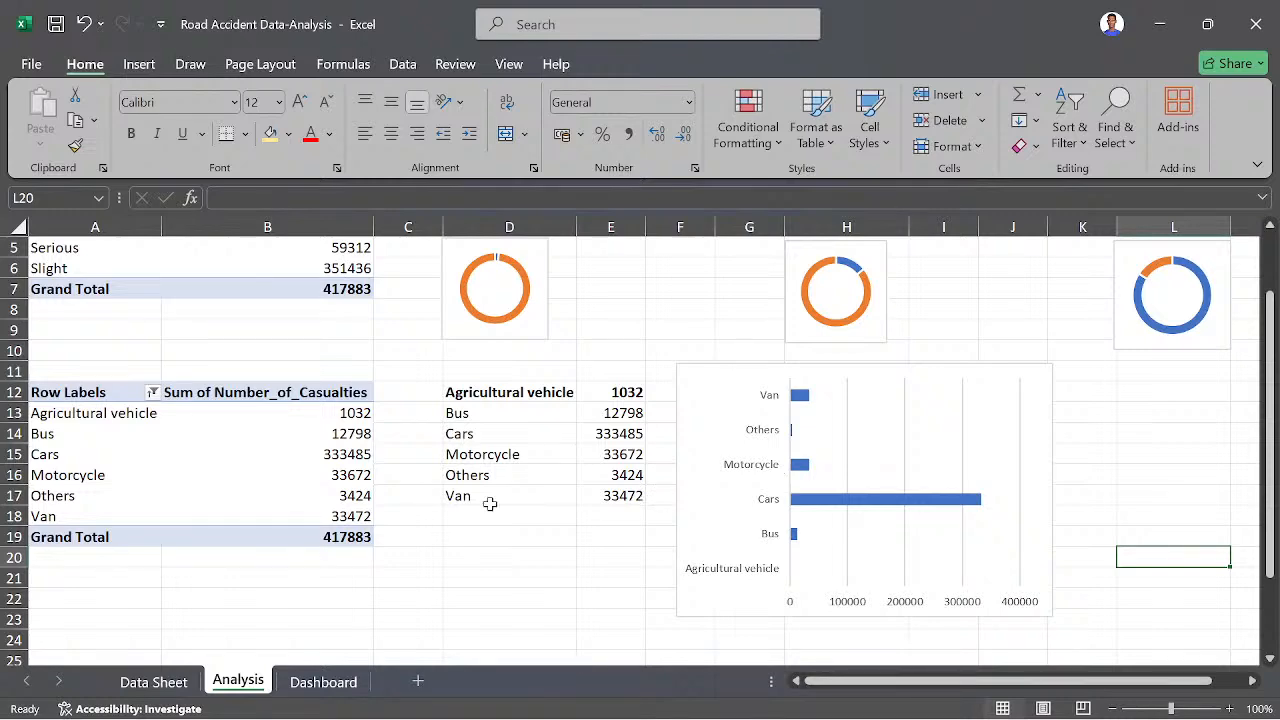
# - Copy the accident severity pivot table in A3:B7 and paste it at A25, below the vehicle type pivot table
pyautogui.scroll(-2, 490, 504)
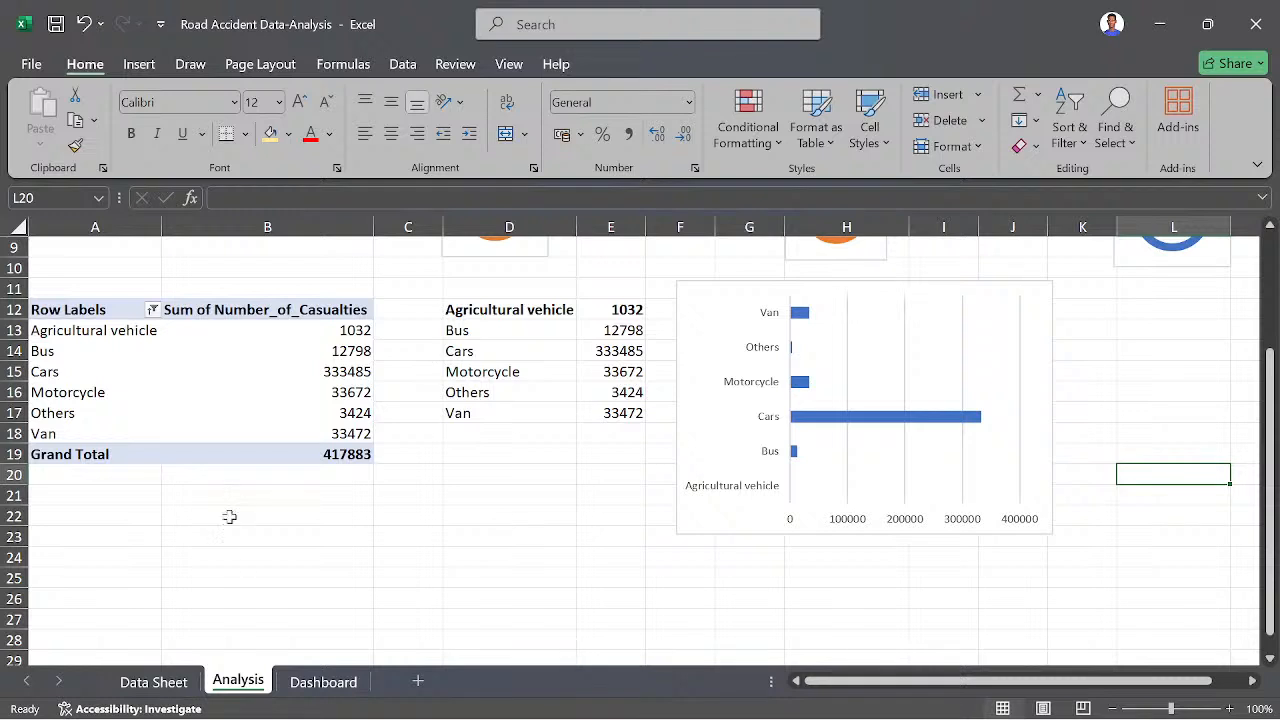
pyautogui.click(37, 314)
pyautogui.click(276, 398)
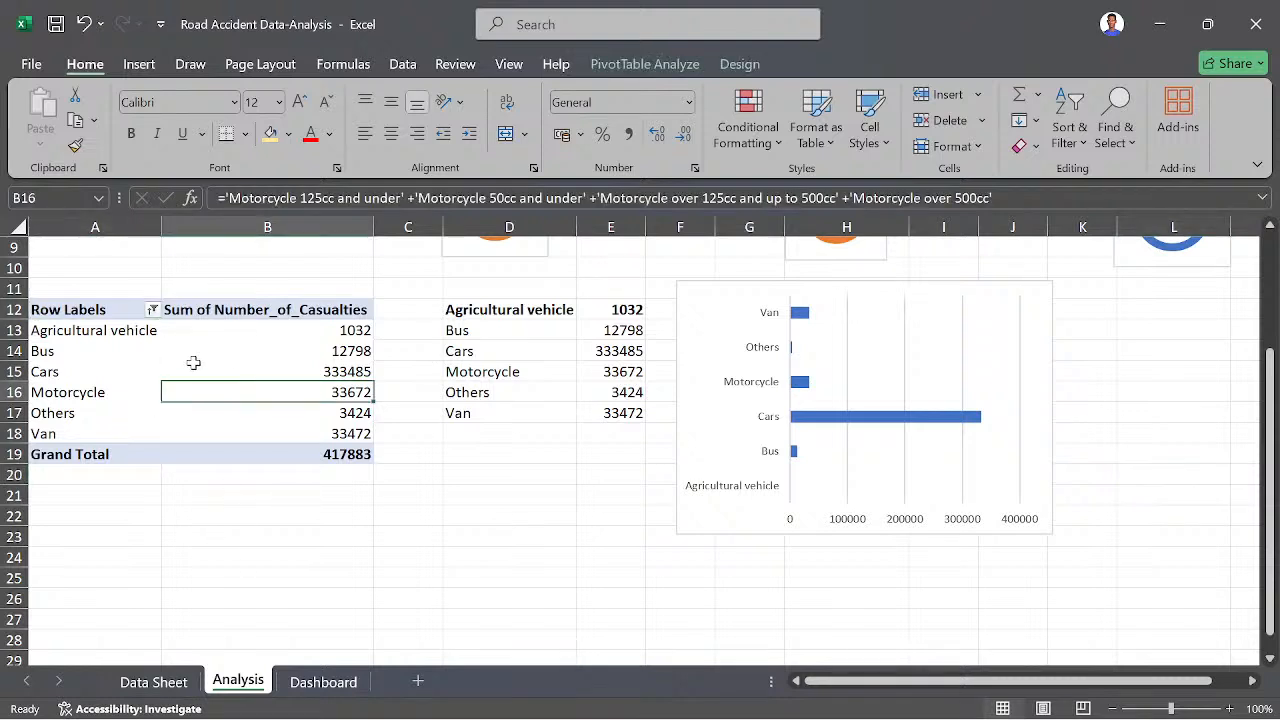
pyautogui.click(90, 310)
pyautogui.scroll(3, 90, 312)
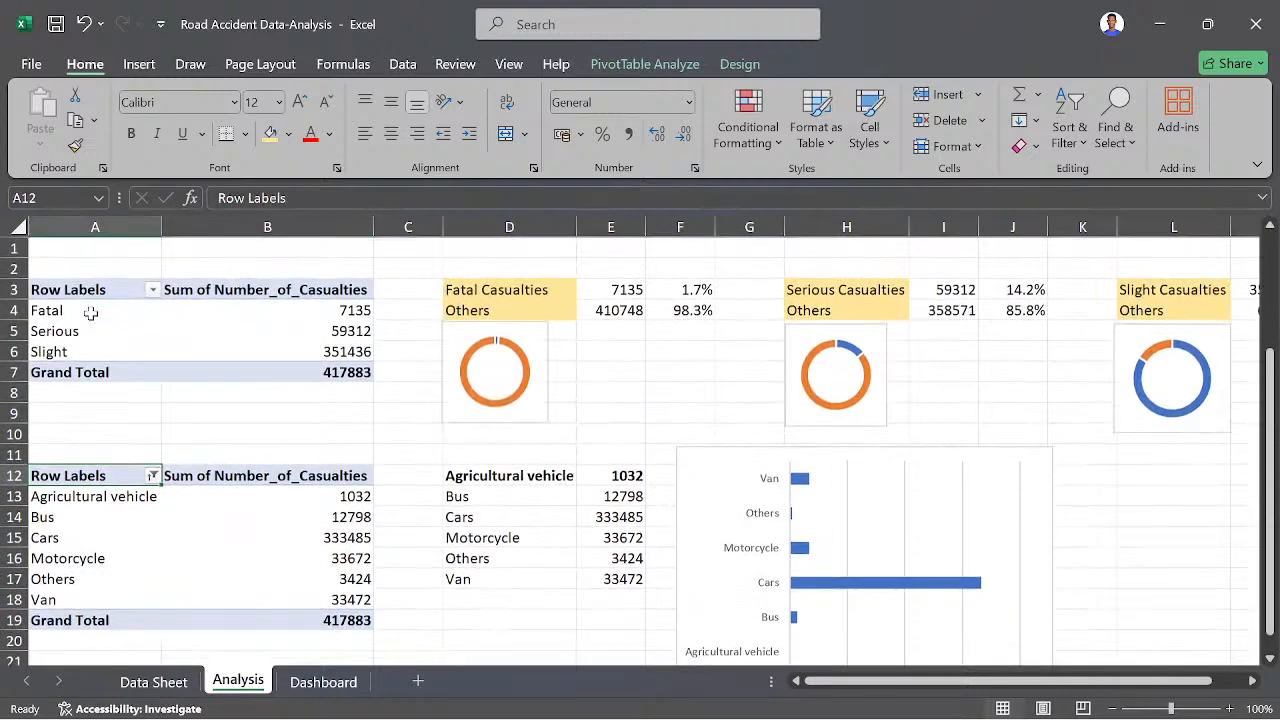
pyautogui.moveTo(35, 289); pyautogui.dragTo(318, 375)
pyautogui.hotkey('ctrl', 'c')
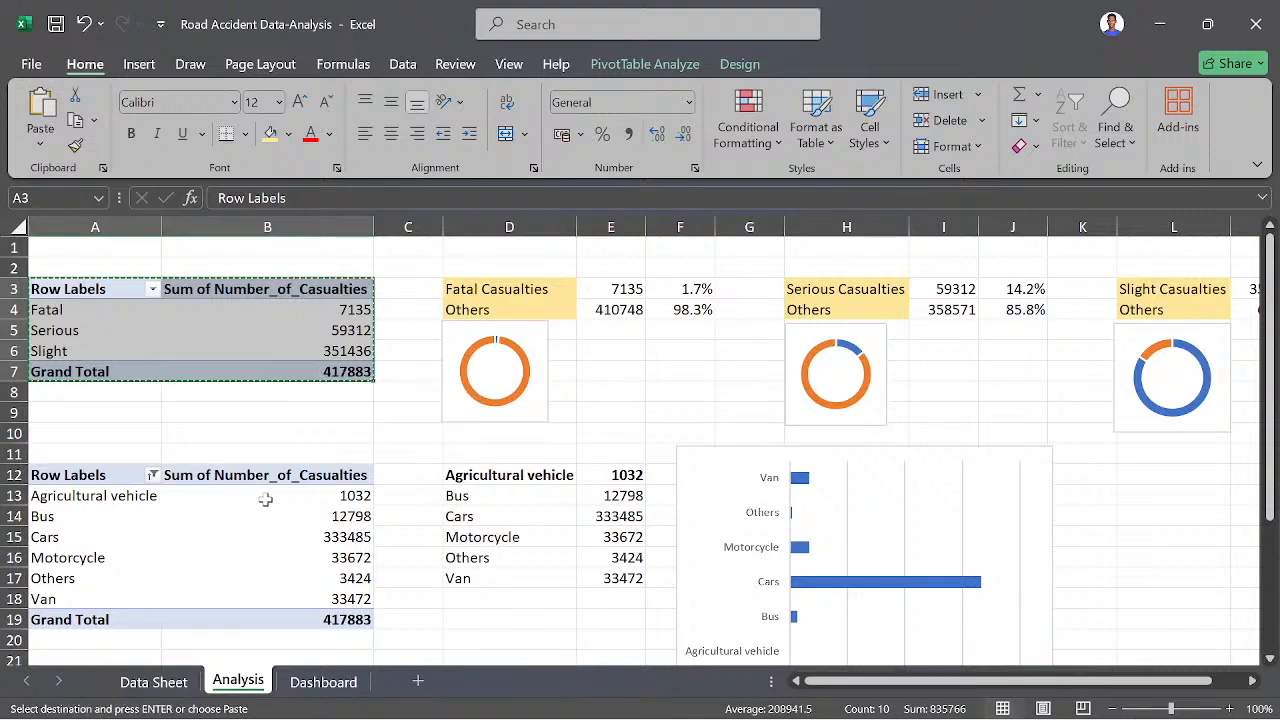
pyautogui.scroll(-9, 266, 500)
pyautogui.scroll(5, 266, 500)
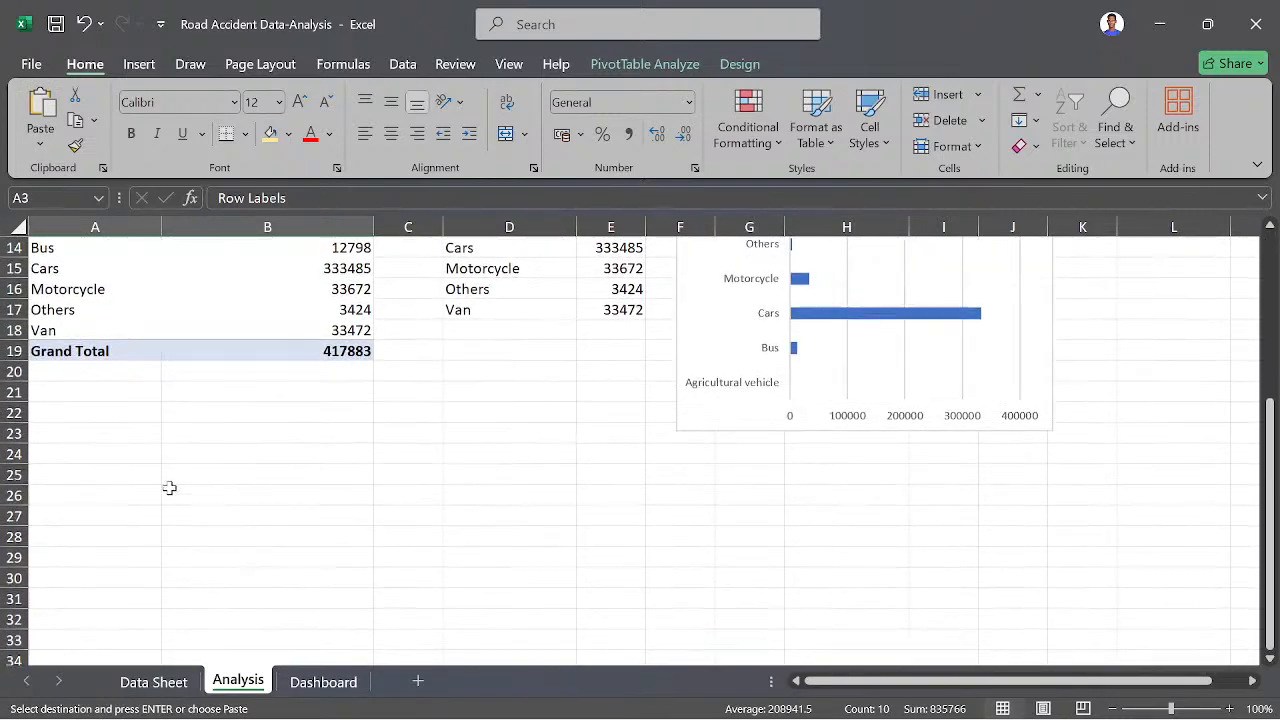
pyautogui.click(63, 456)
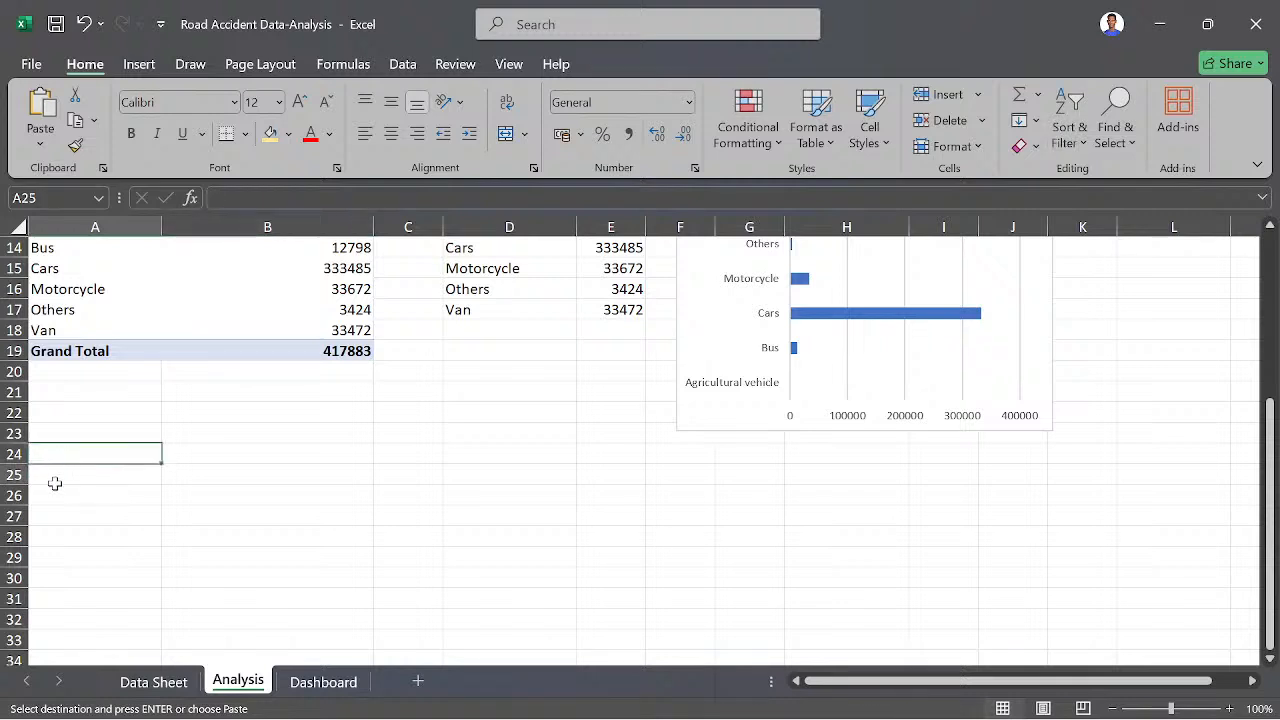
pyautogui.click(57, 476)
pyautogui.hotkey('ctrl', 'v')
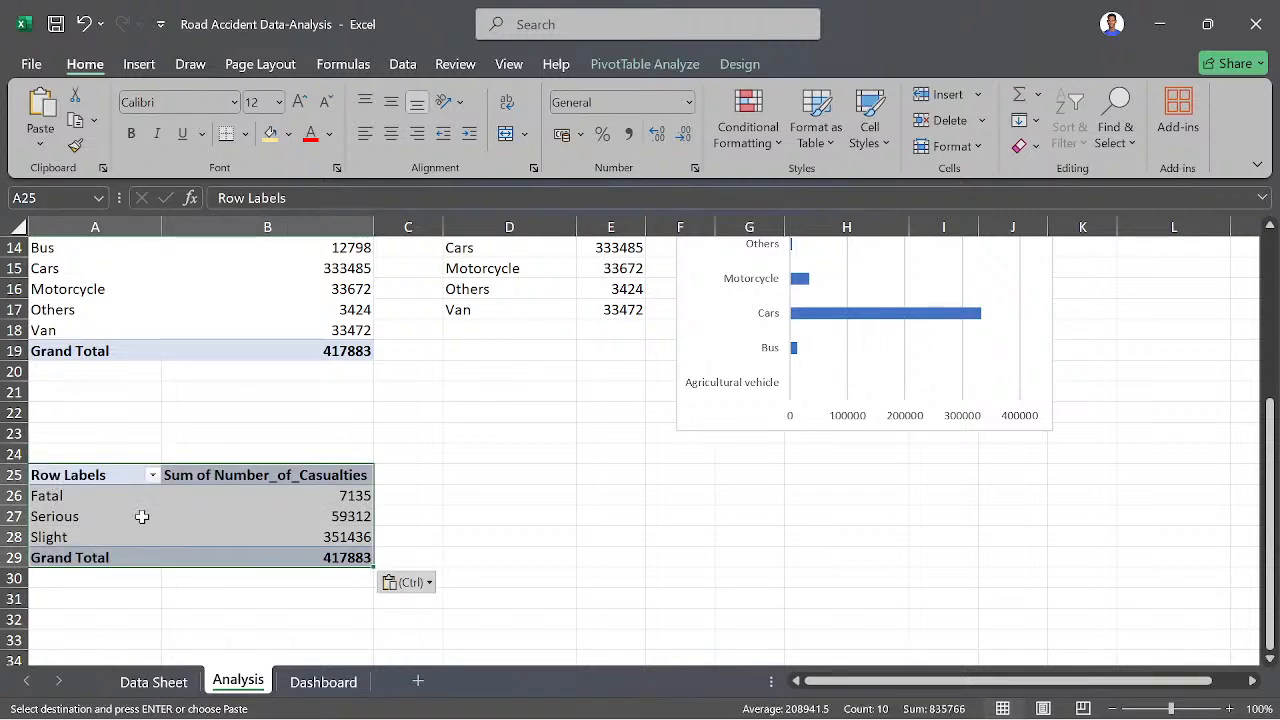
pyautogui.click(116, 522)
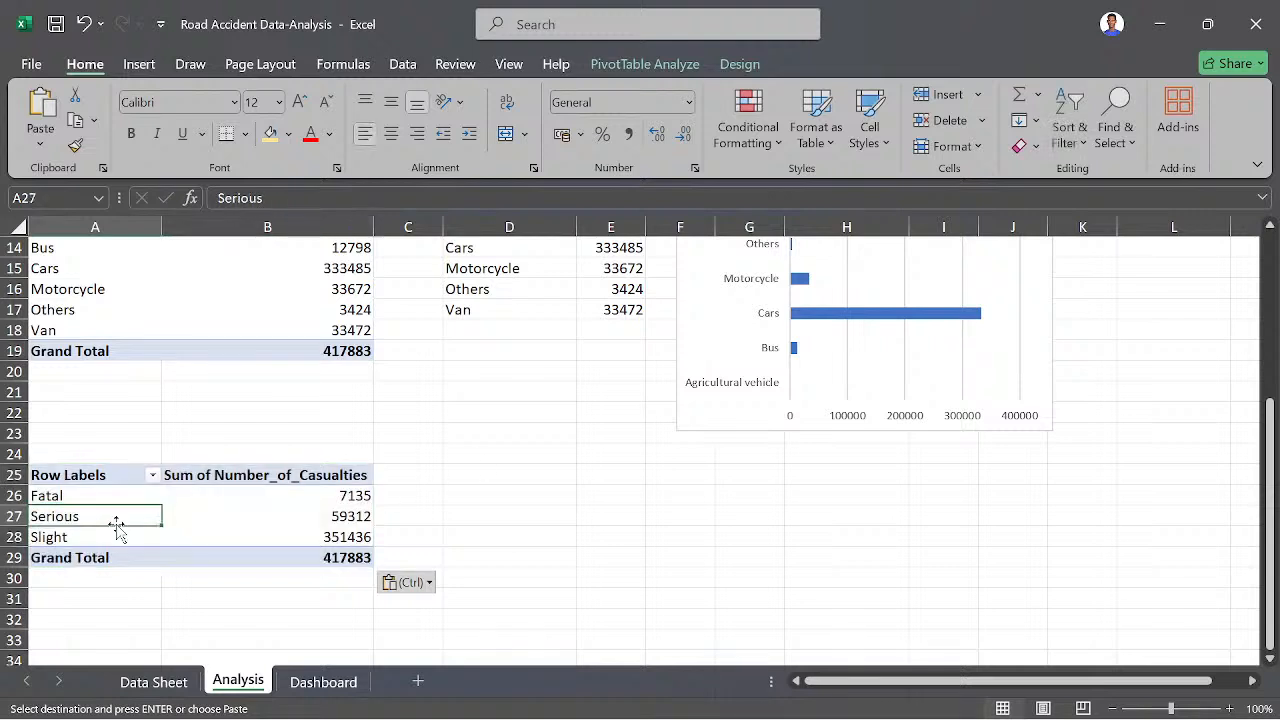
pyautogui.click(44, 490)
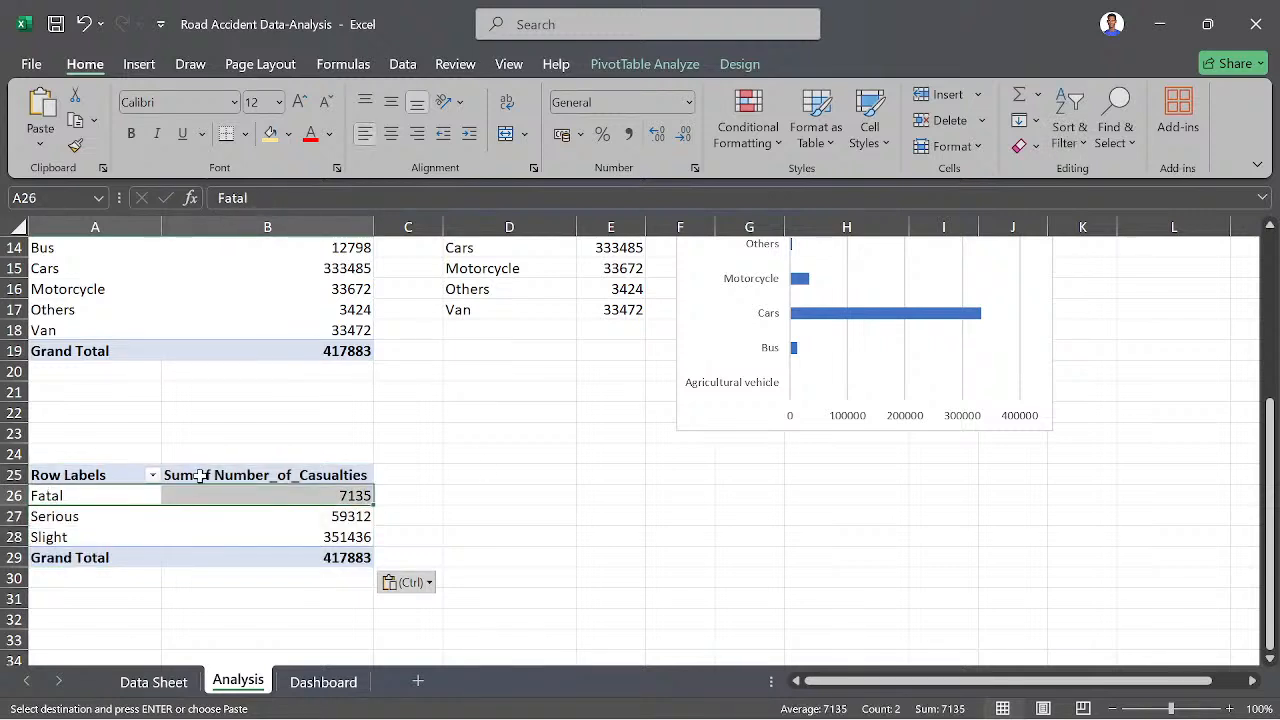
pyautogui.click(168, 478)
pyautogui.click(141, 474)
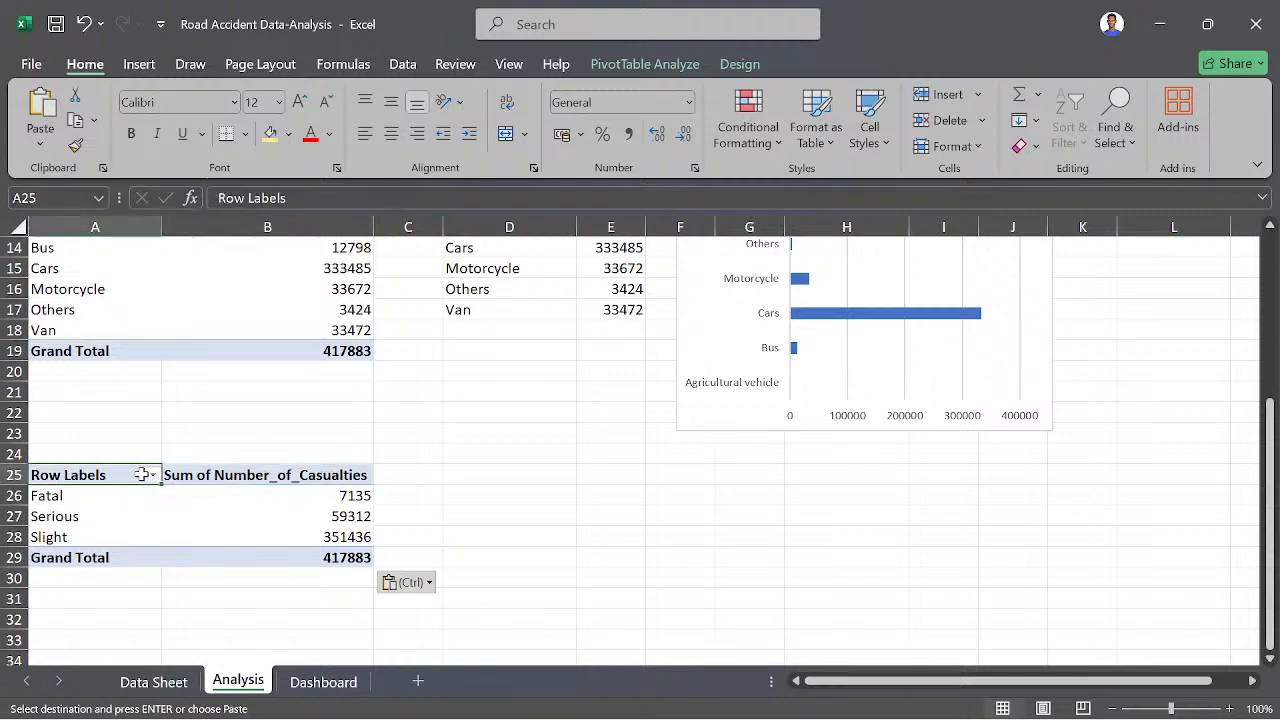
pyautogui.scroll(4, 155, 495)
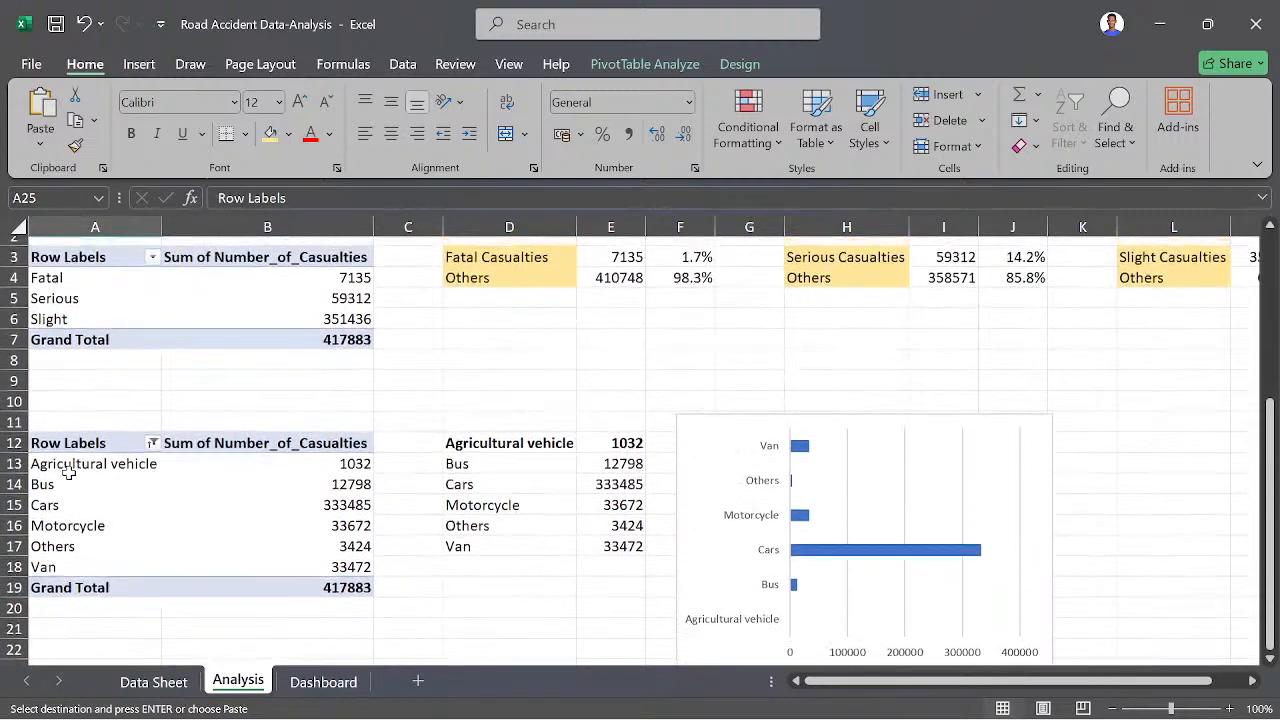
pyautogui.keyDown('shift'); pyautogui.click(74, 477); pyautogui.keyUp('shift')
pyautogui.click(73, 485)
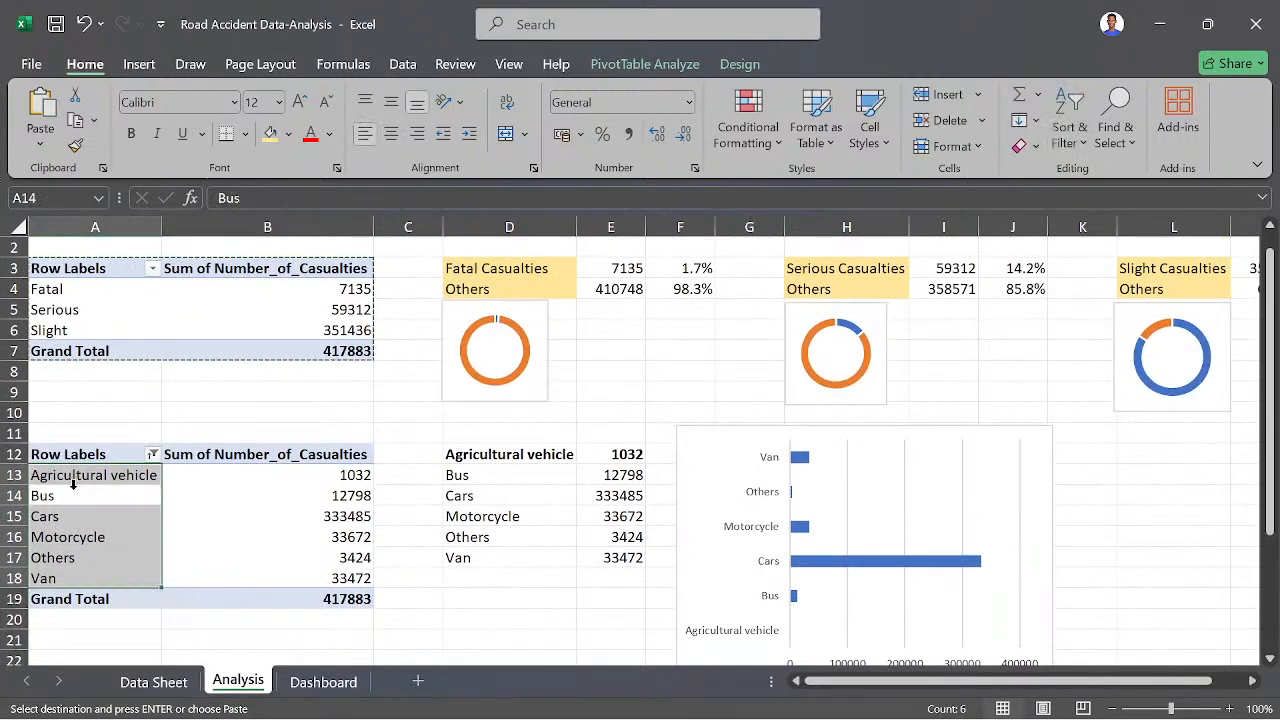
pyautogui.click(50, 328)
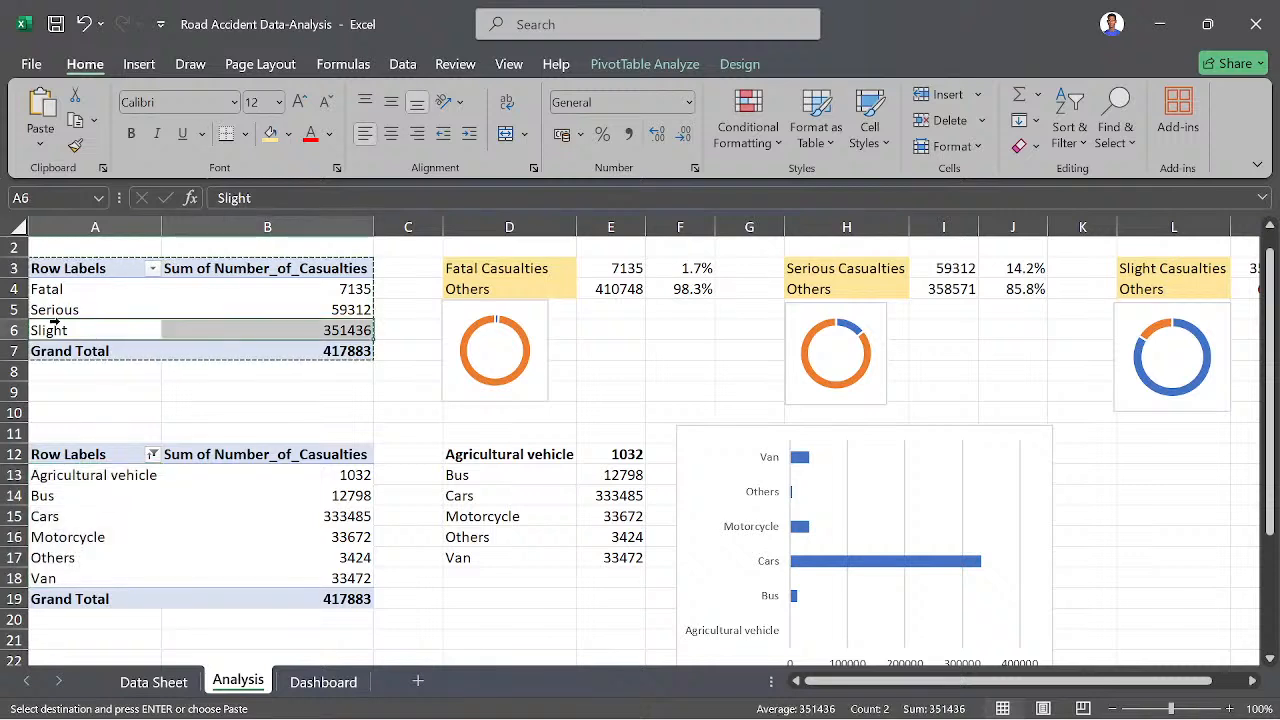
pyautogui.click(70, 298)
pyautogui.click(70, 301)
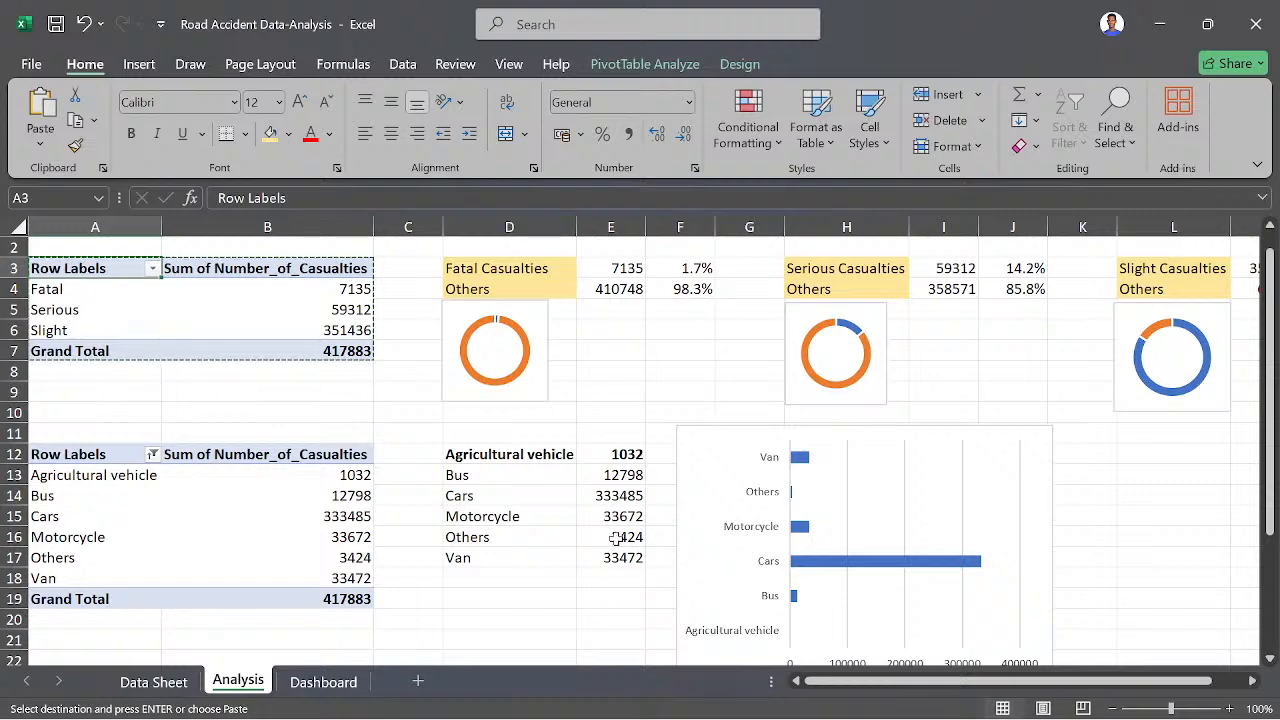
pyautogui.scroll(-4, 614, 536)
pyautogui.scroll(-2, 616, 539)
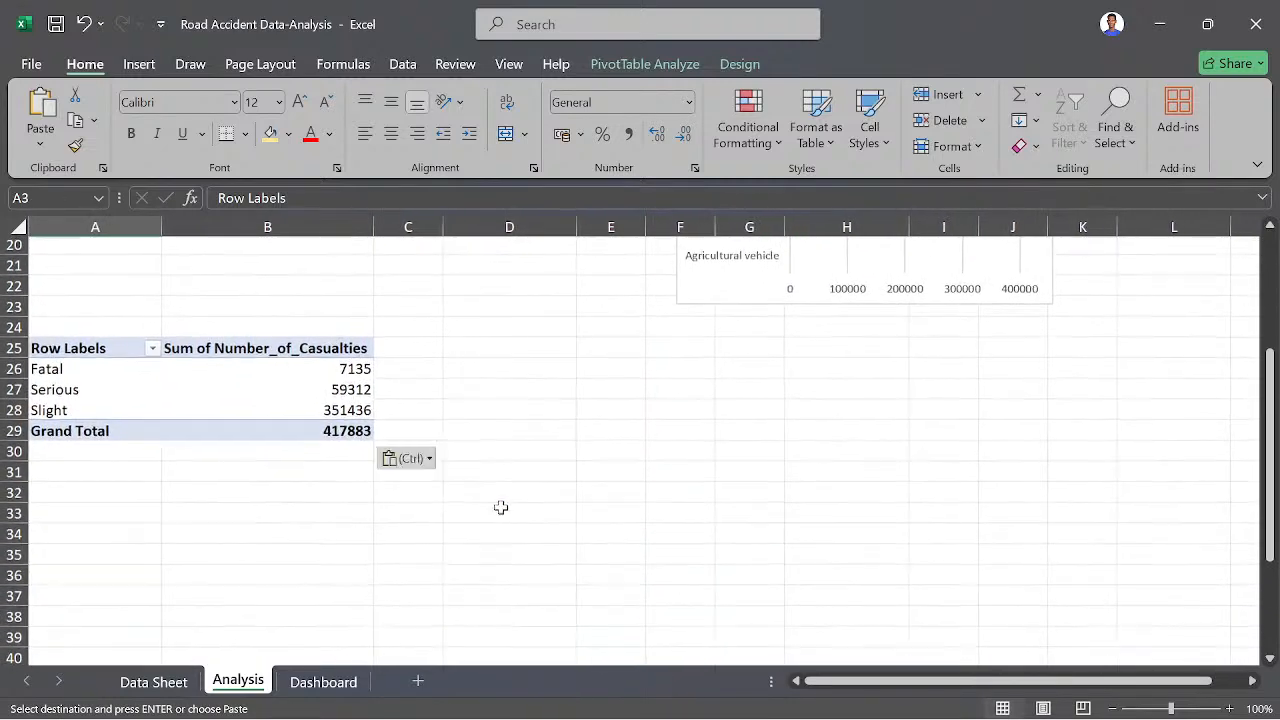
pyautogui.click(346, 433)
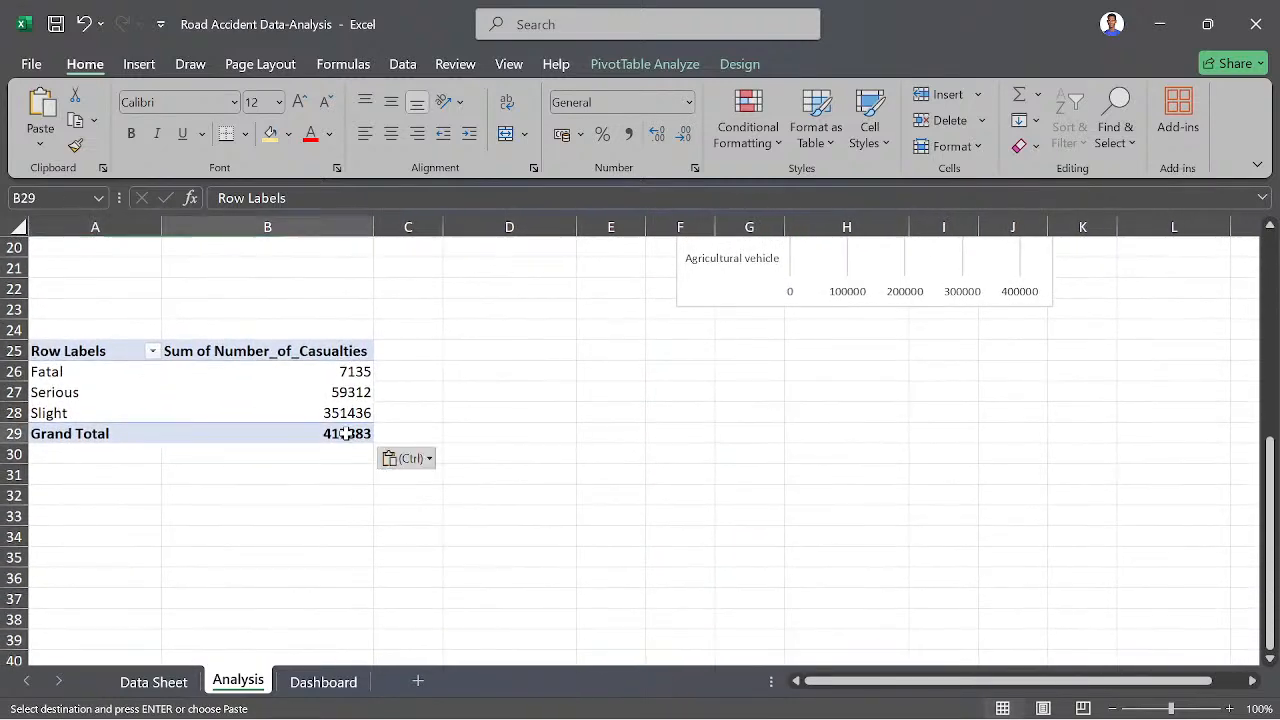
# - Drill into the Serious casualties value of the pasted pivot table and delete the resulting detail sheet
pyautogui.doubleClick(357, 397)
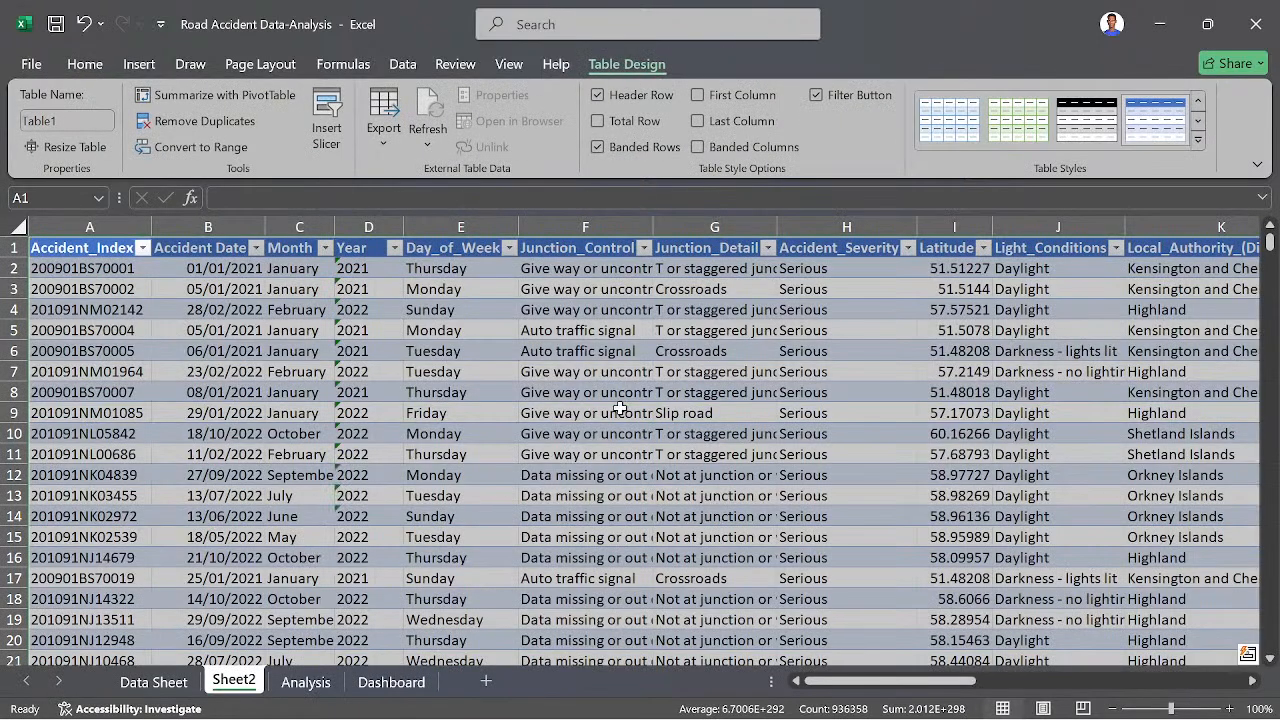
pyautogui.rightClick(236, 688)
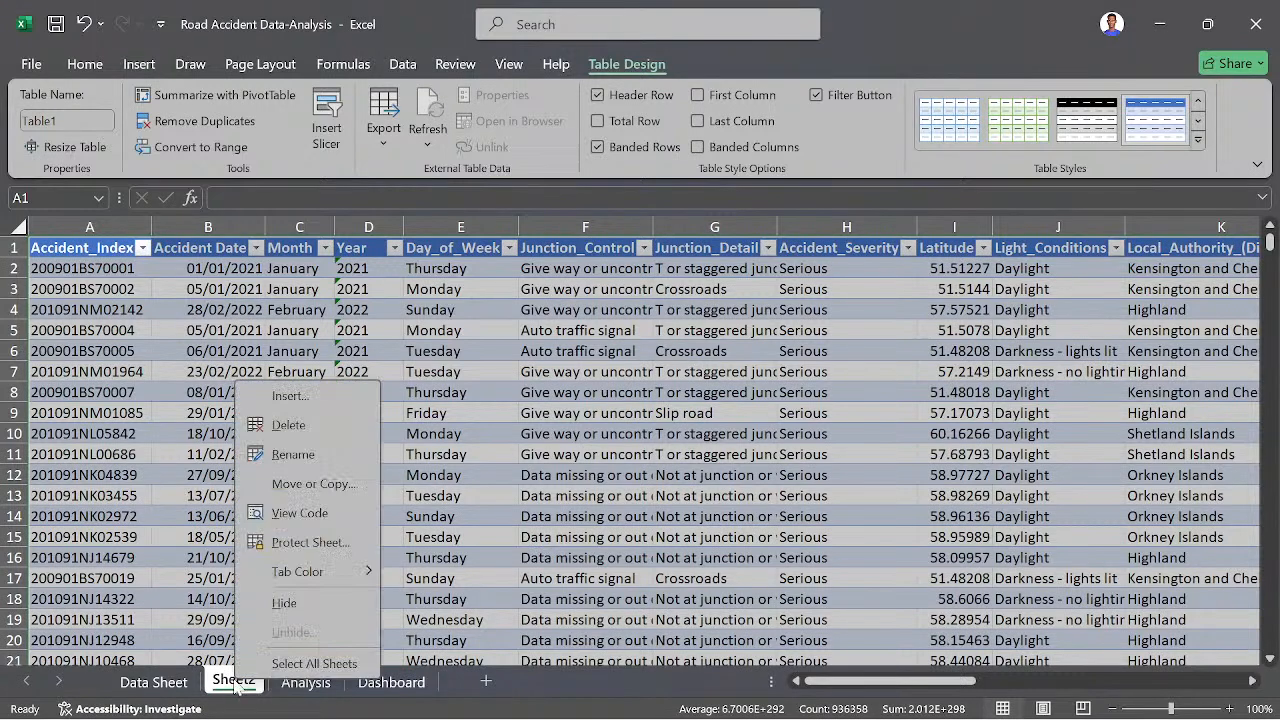
pyautogui.click(310, 429)
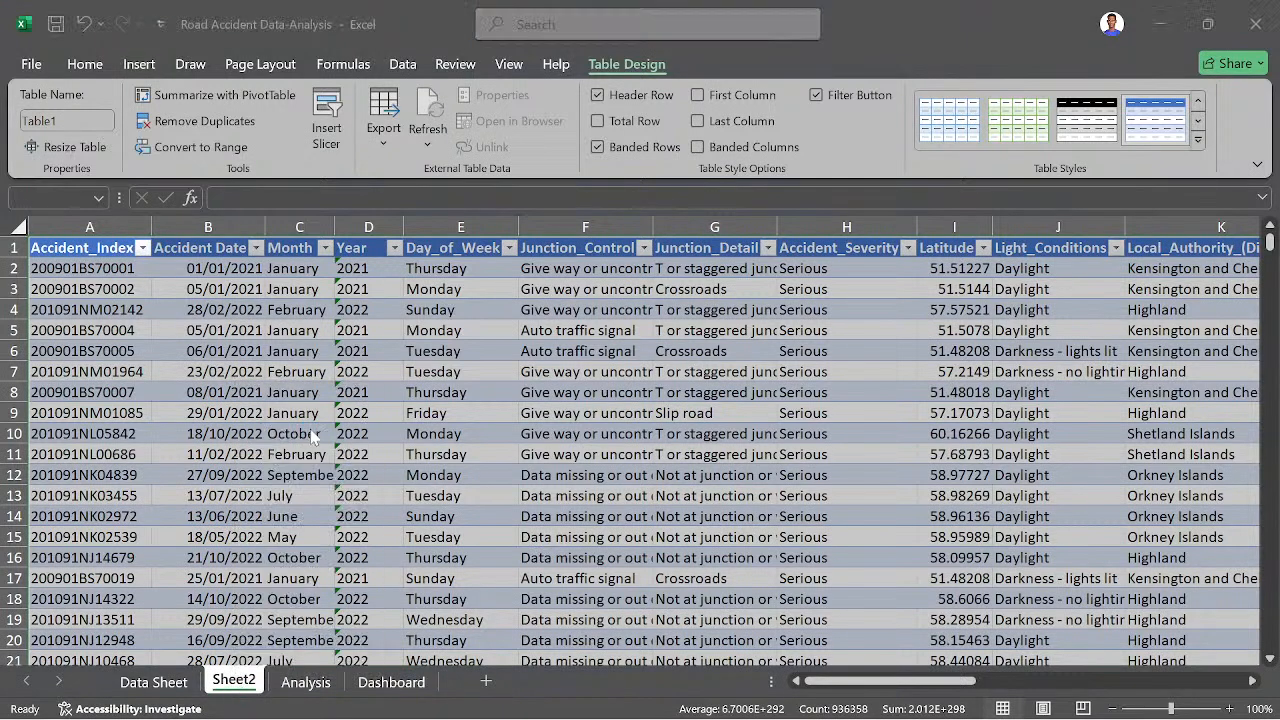
pyautogui.click(604, 427)
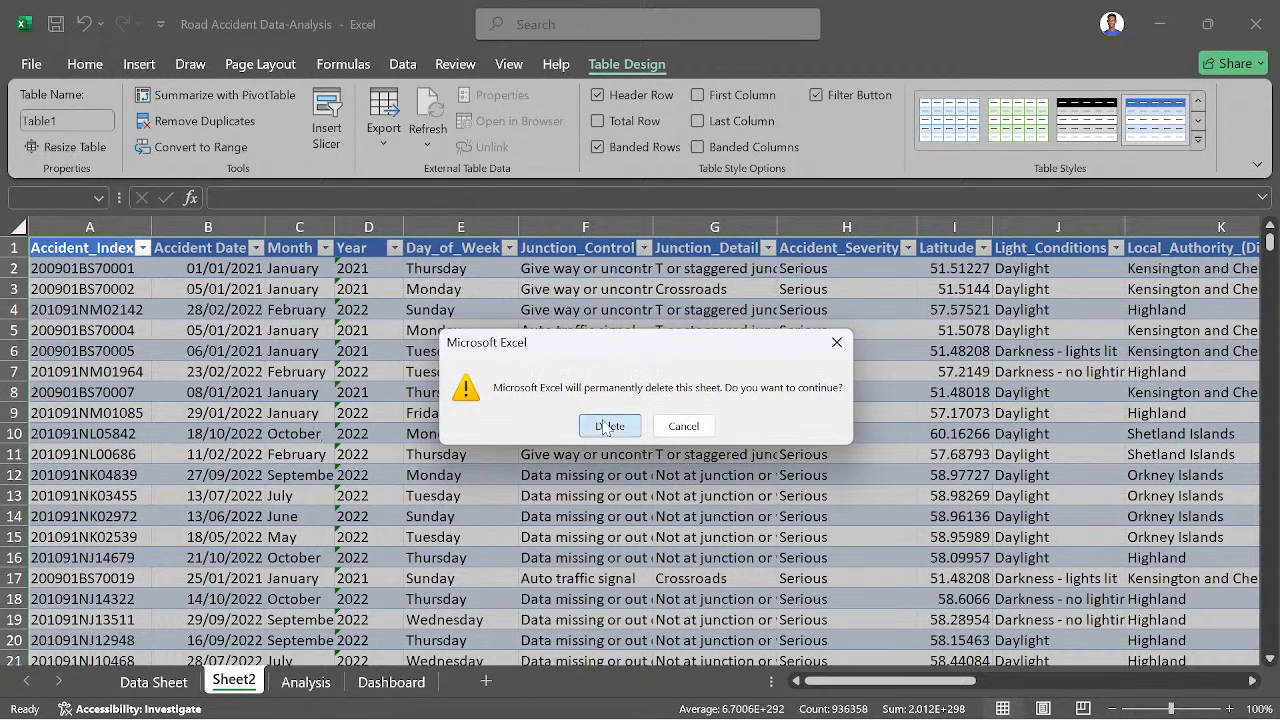
pyautogui.click(105, 373)
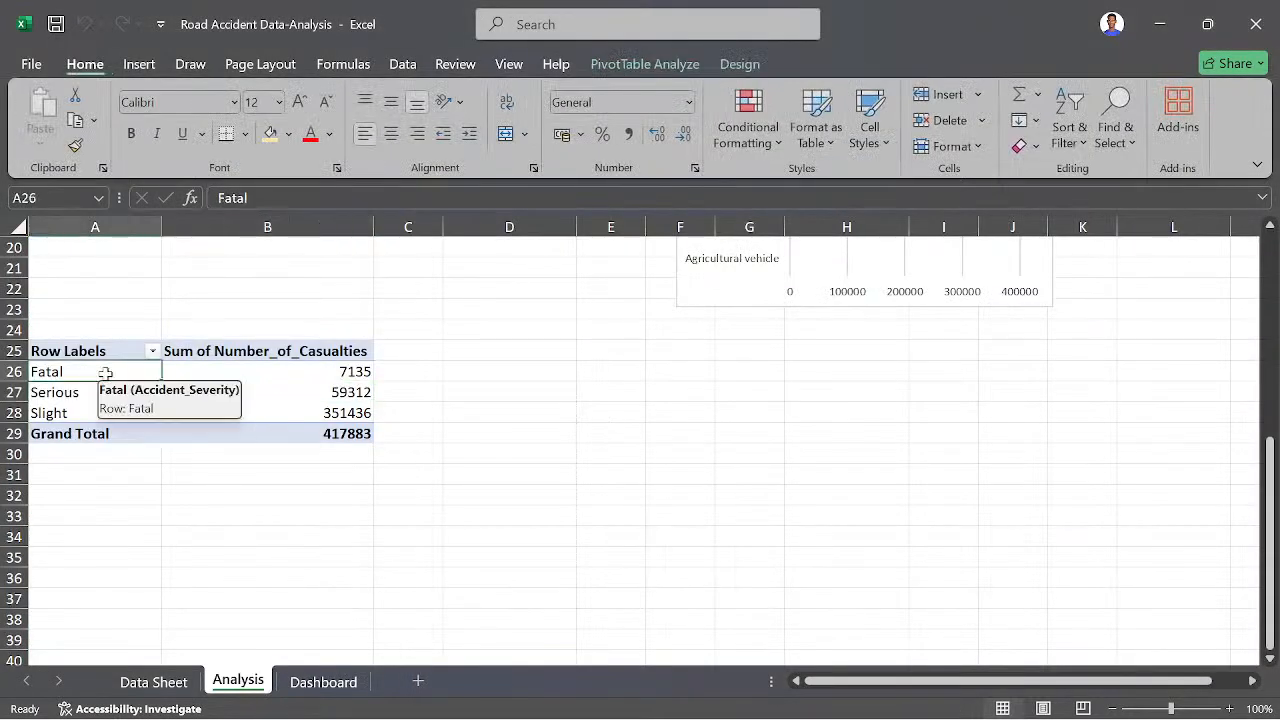
pyautogui.click(640, 64)
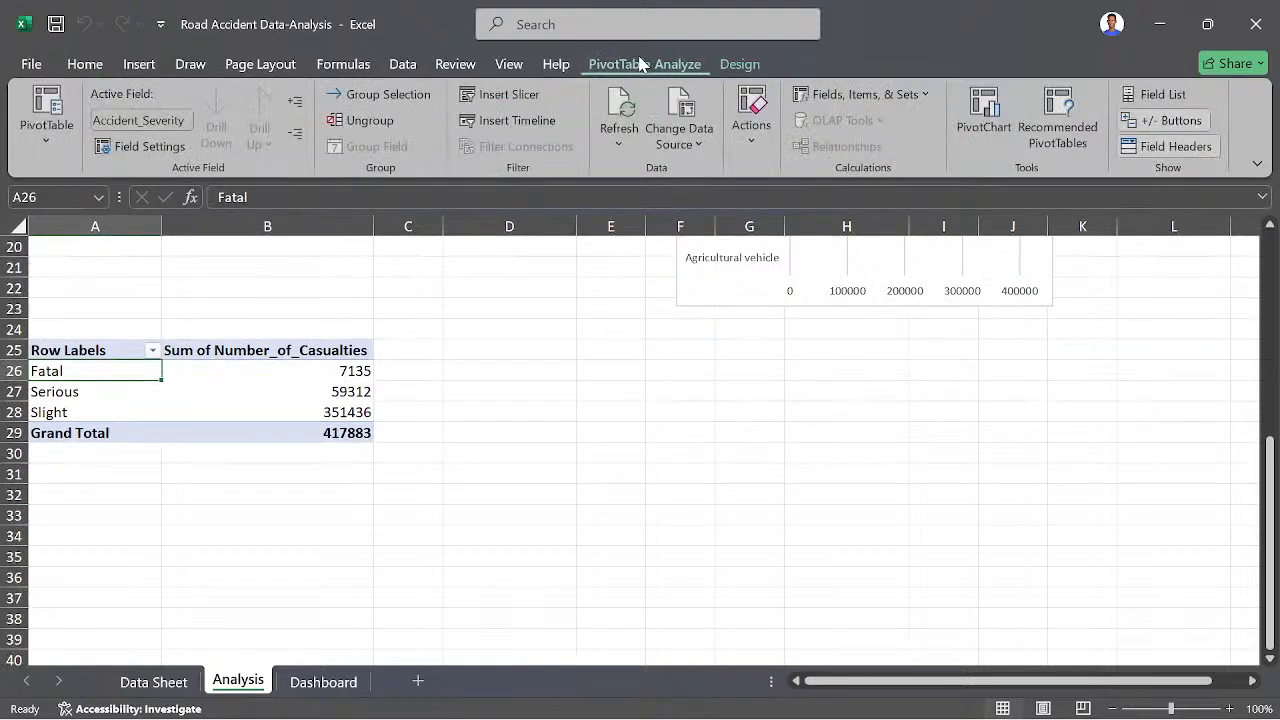
pyautogui.click(45, 118)
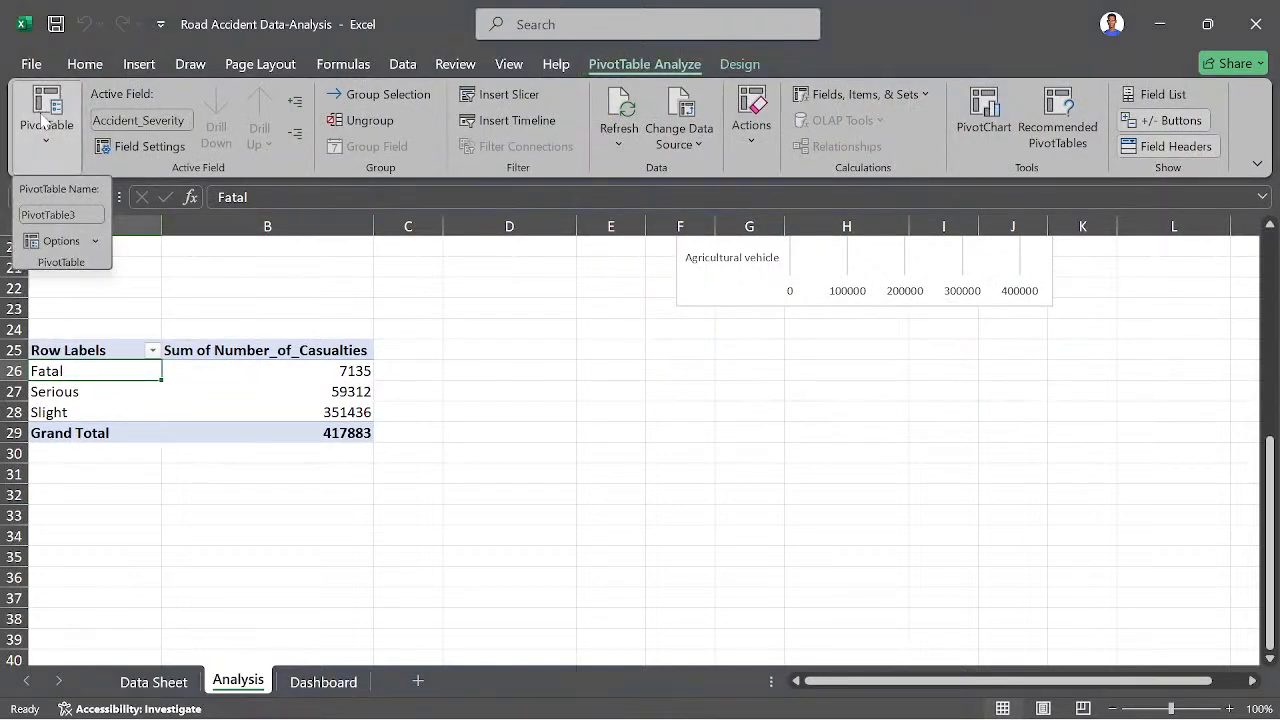
pyautogui.click(61, 214)
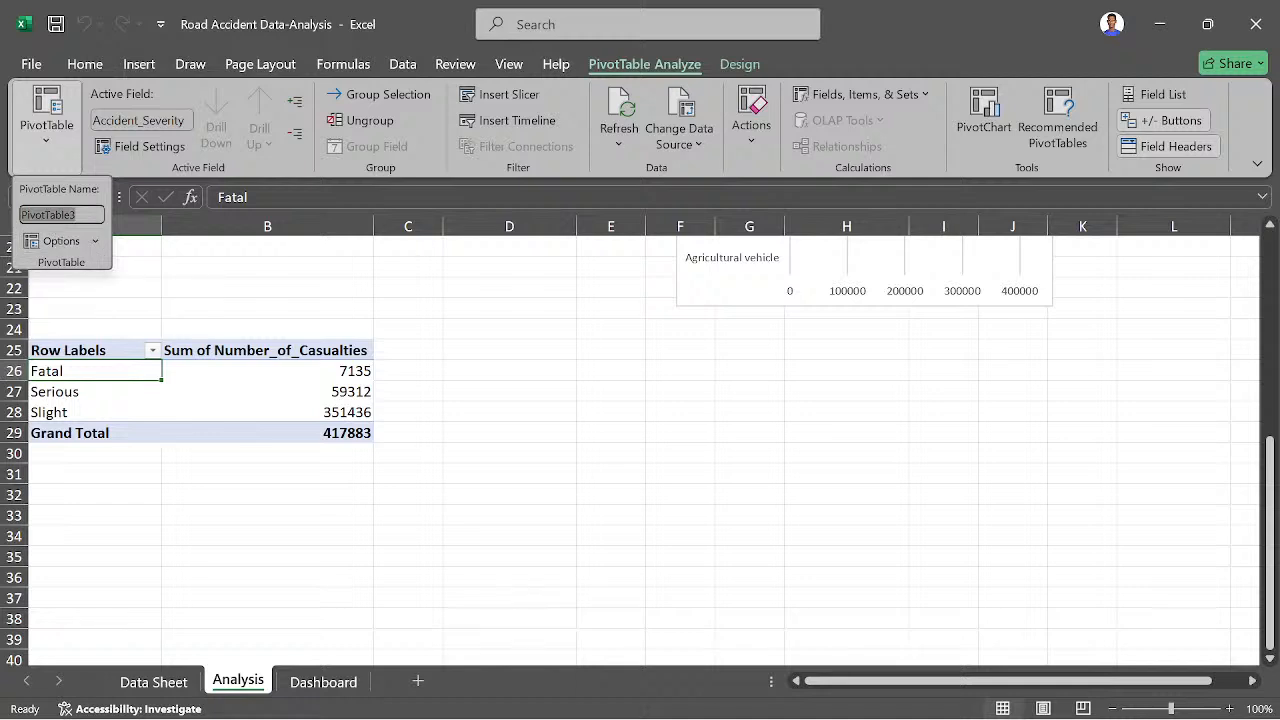
pyautogui.click(97, 241)
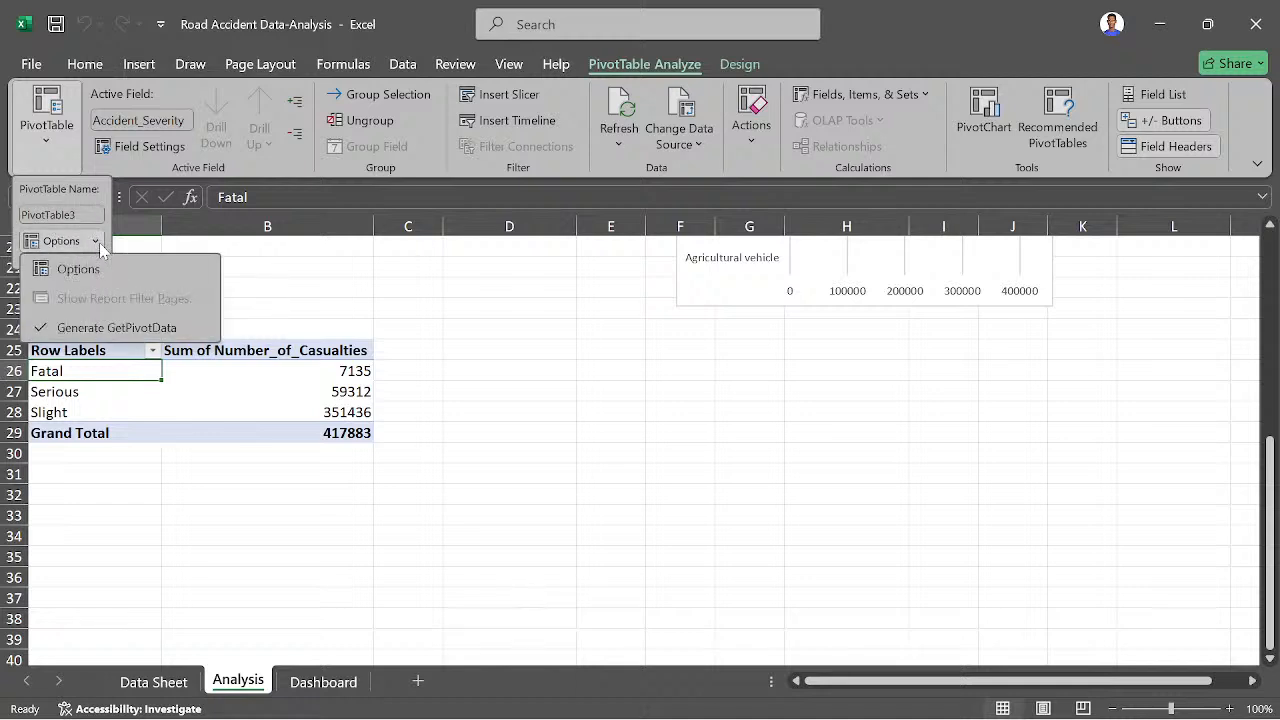
pyautogui.click(153, 446)
pyautogui.scroll(3, 155, 447)
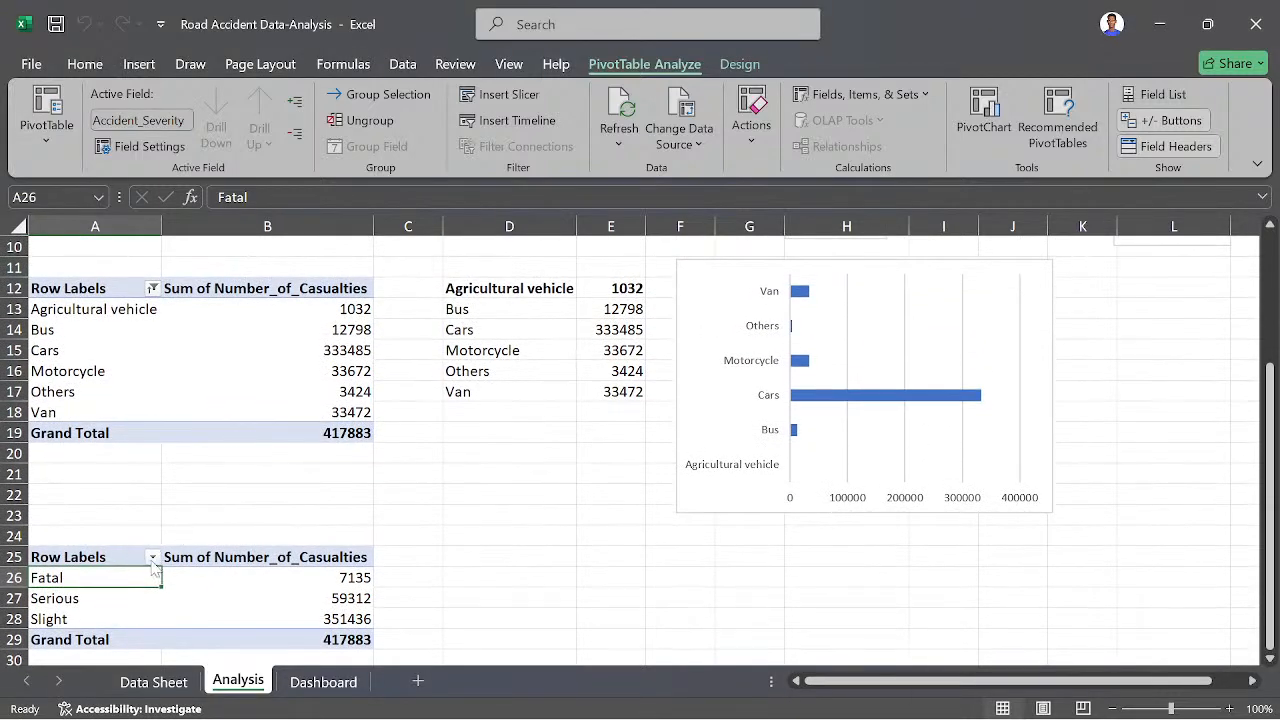
pyautogui.click(153, 561)
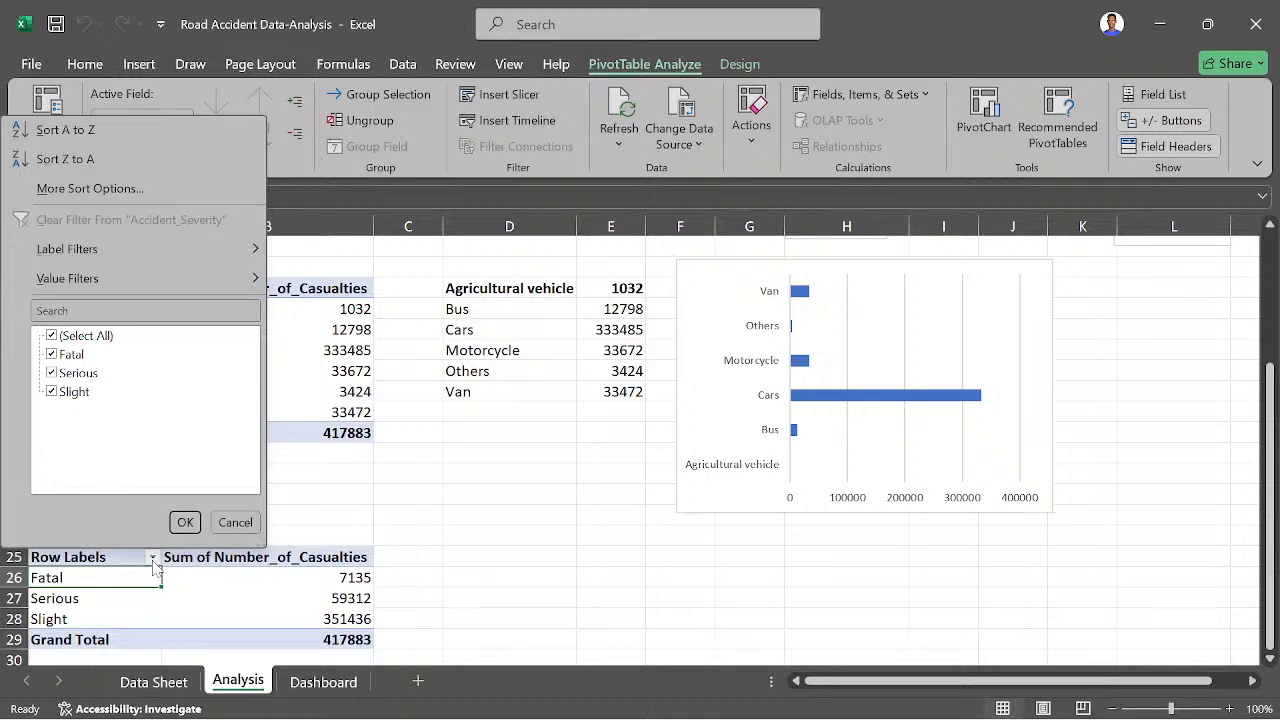
pyautogui.click(127, 582)
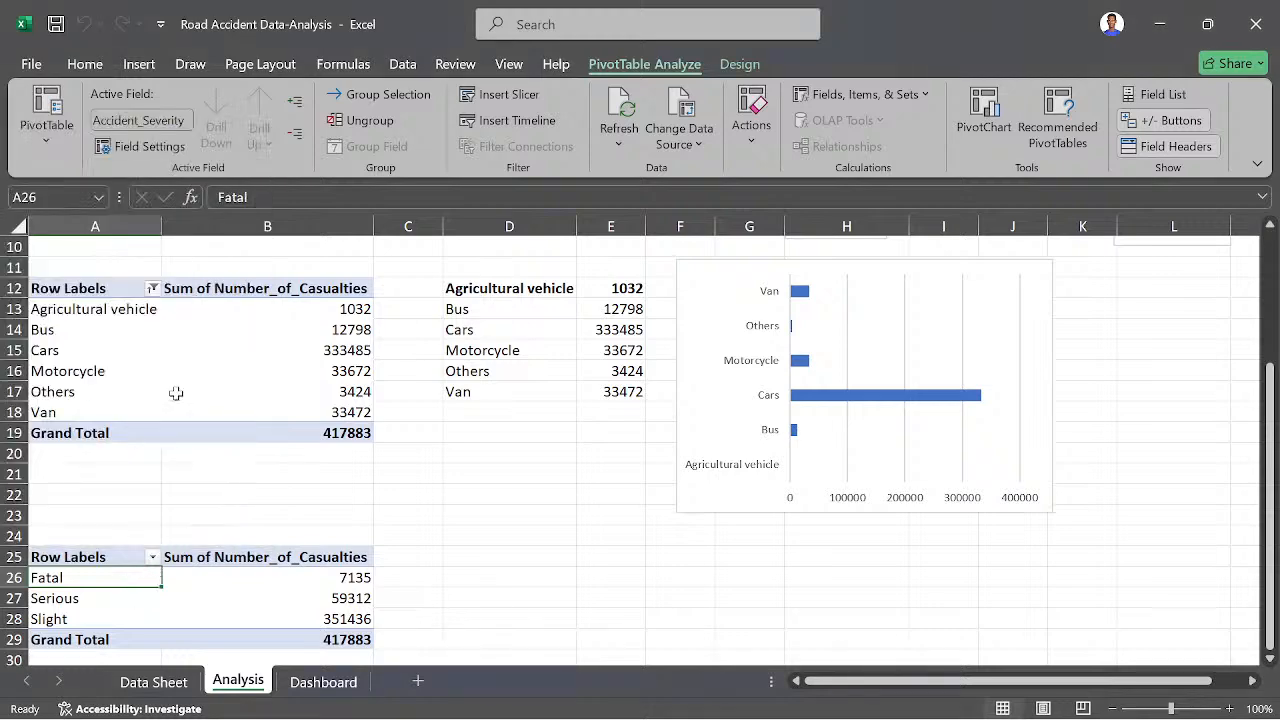
# - Review the row label filter options of the vehicle type pivot table
pyautogui.scroll(1, 175, 393)
pyautogui.click(151, 330)
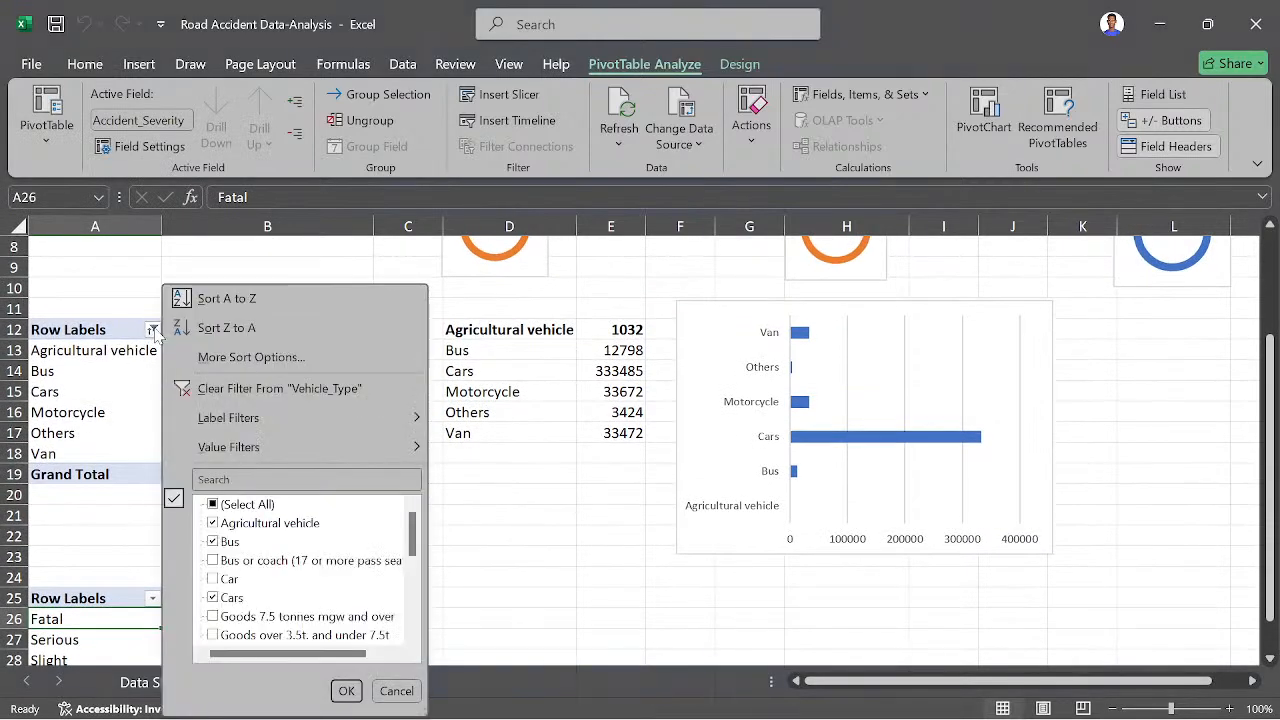
pyautogui.moveTo(283, 452)
pyautogui.click(398, 690)
pyautogui.scroll(-2, 150, 637)
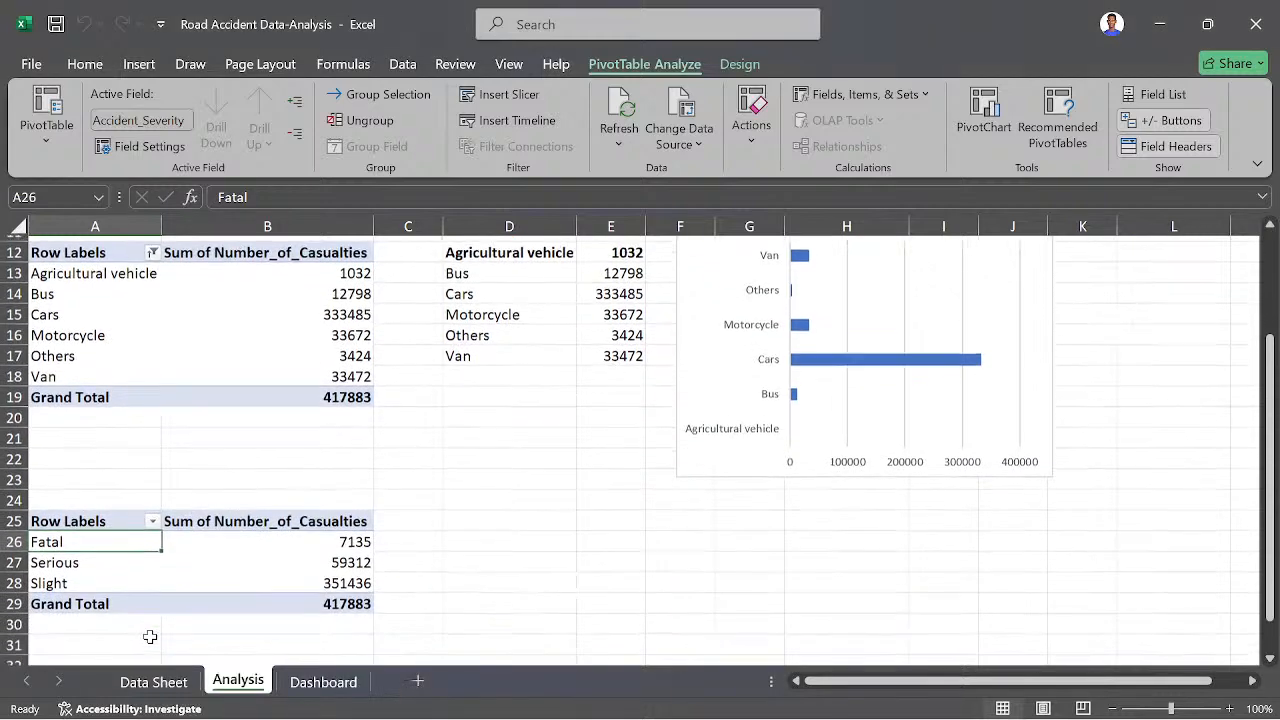
pyautogui.click(77, 614)
pyautogui.doubleClick(68, 580)
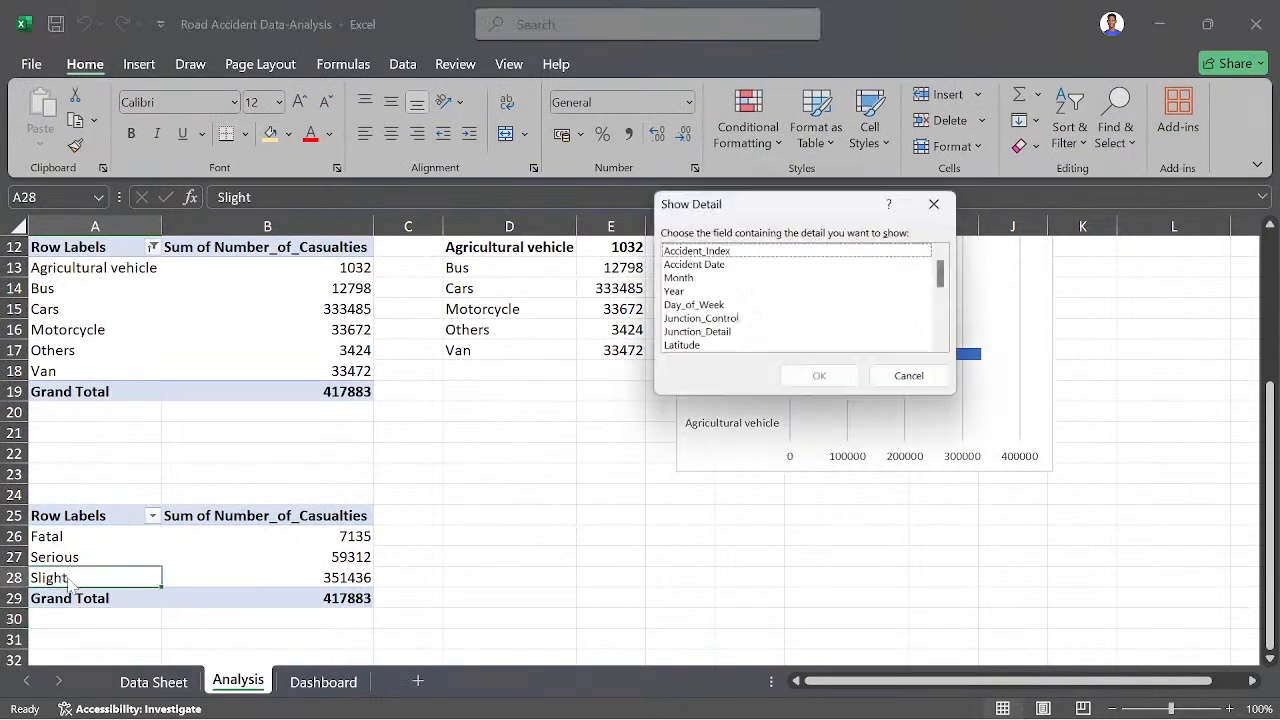
pyautogui.click(940, 204)
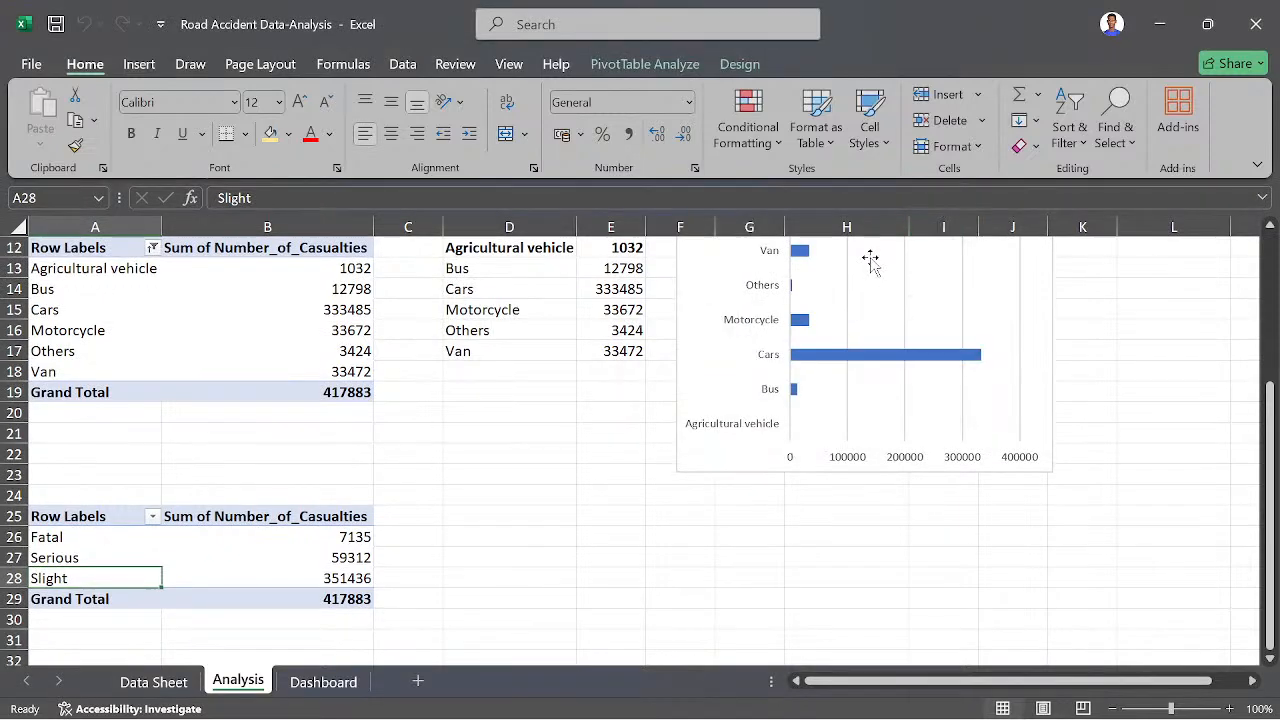
# - Examine the severity rows of the pasted pivot table and the source records on the Data Sheet
pyautogui.scroll(1, 387, 572)
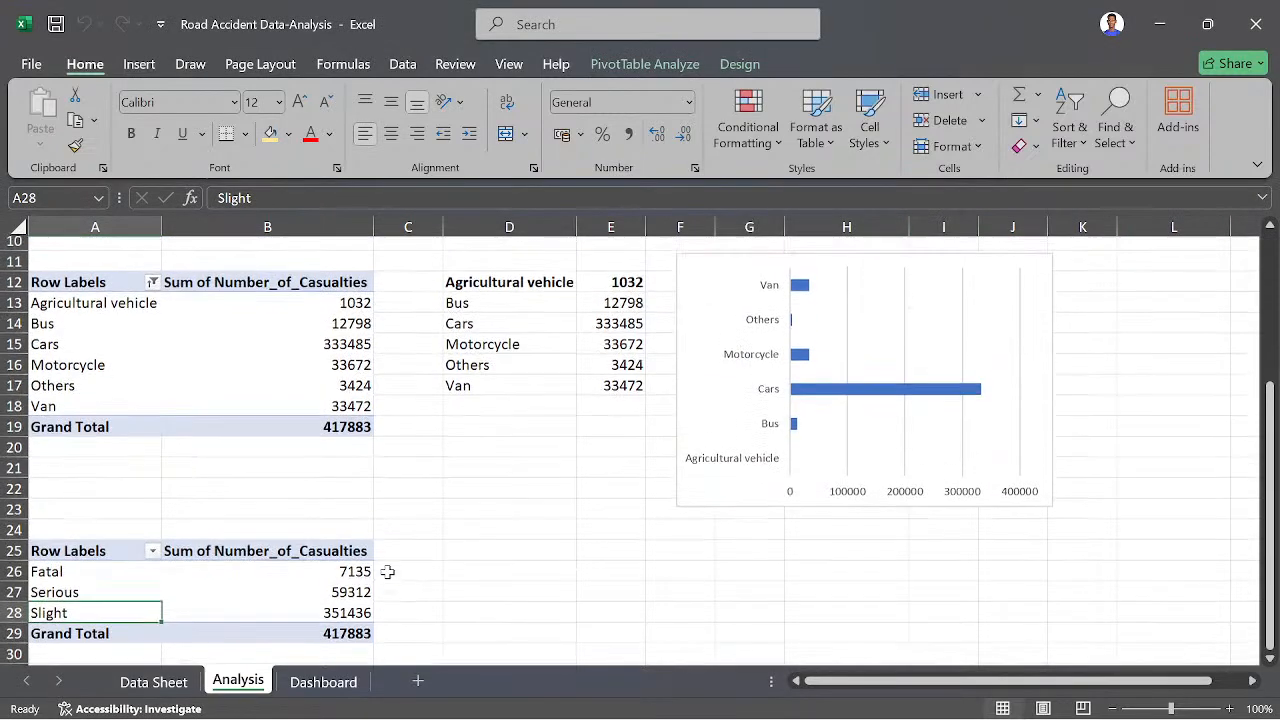
pyautogui.click(82, 587)
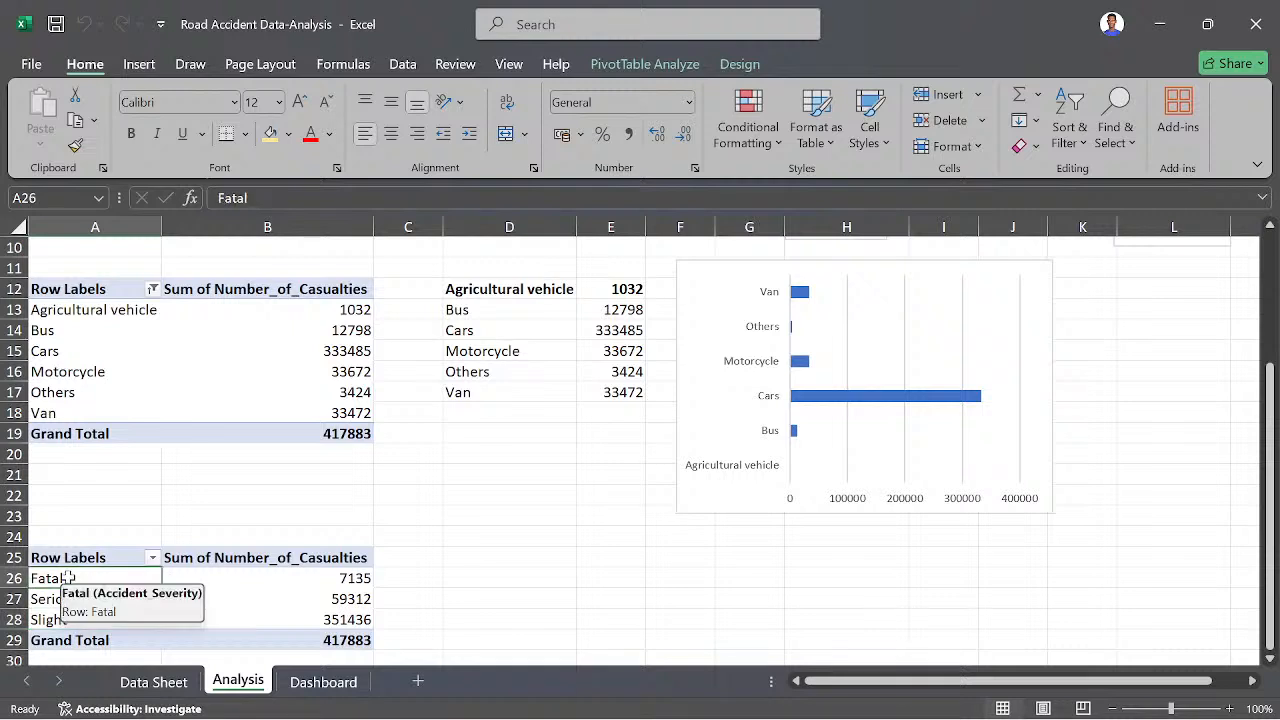
pyautogui.click(52, 598)
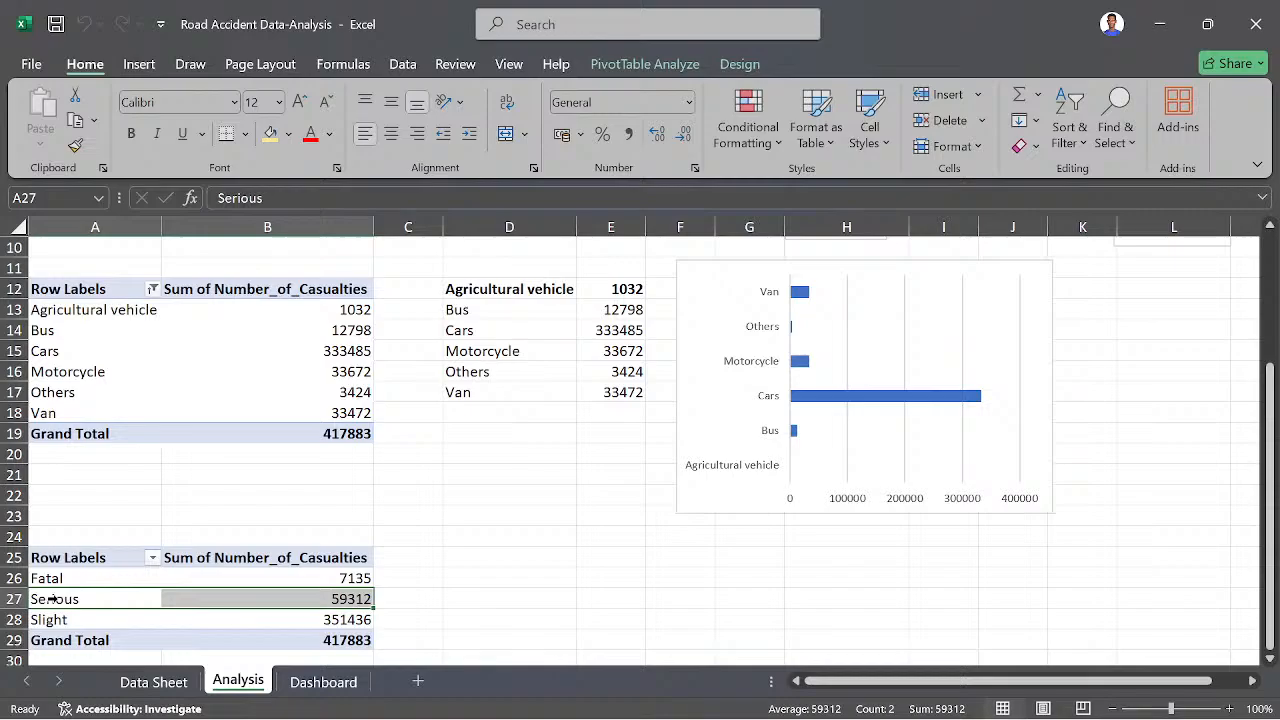
pyautogui.click(153, 681)
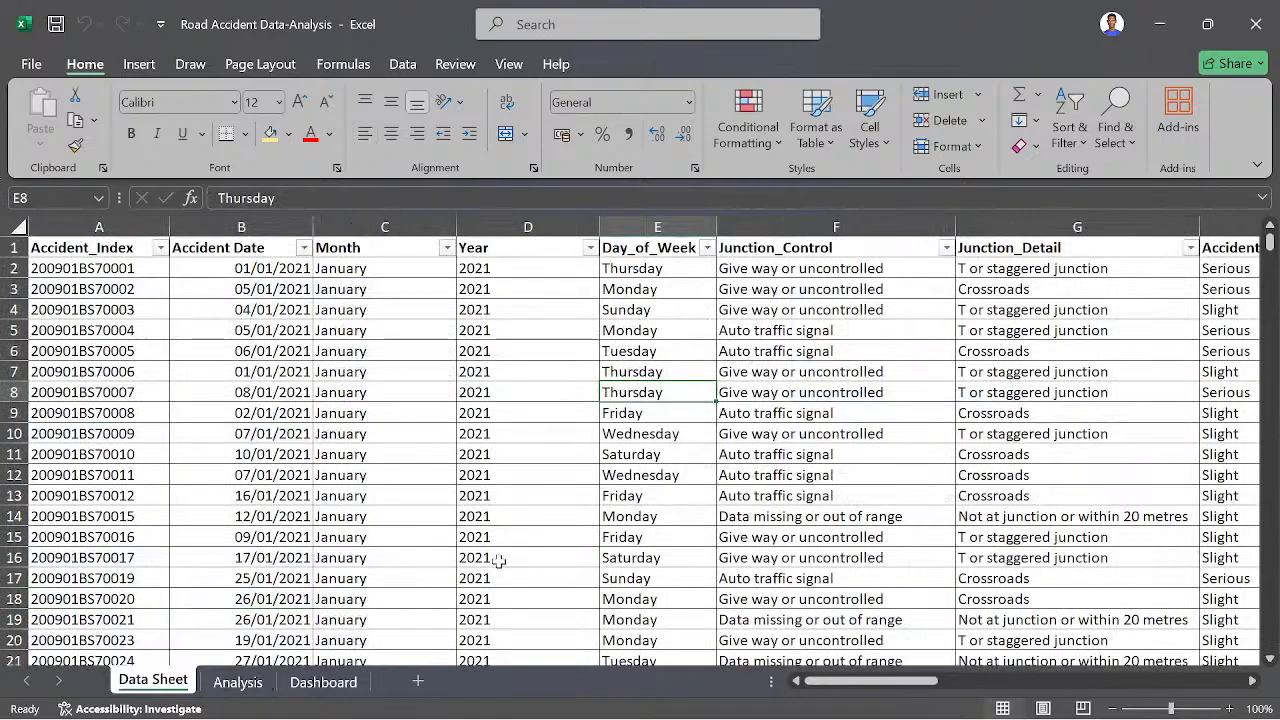
pyautogui.scroll(-2, 457, 500)
pyautogui.scroll(2, 457, 502)
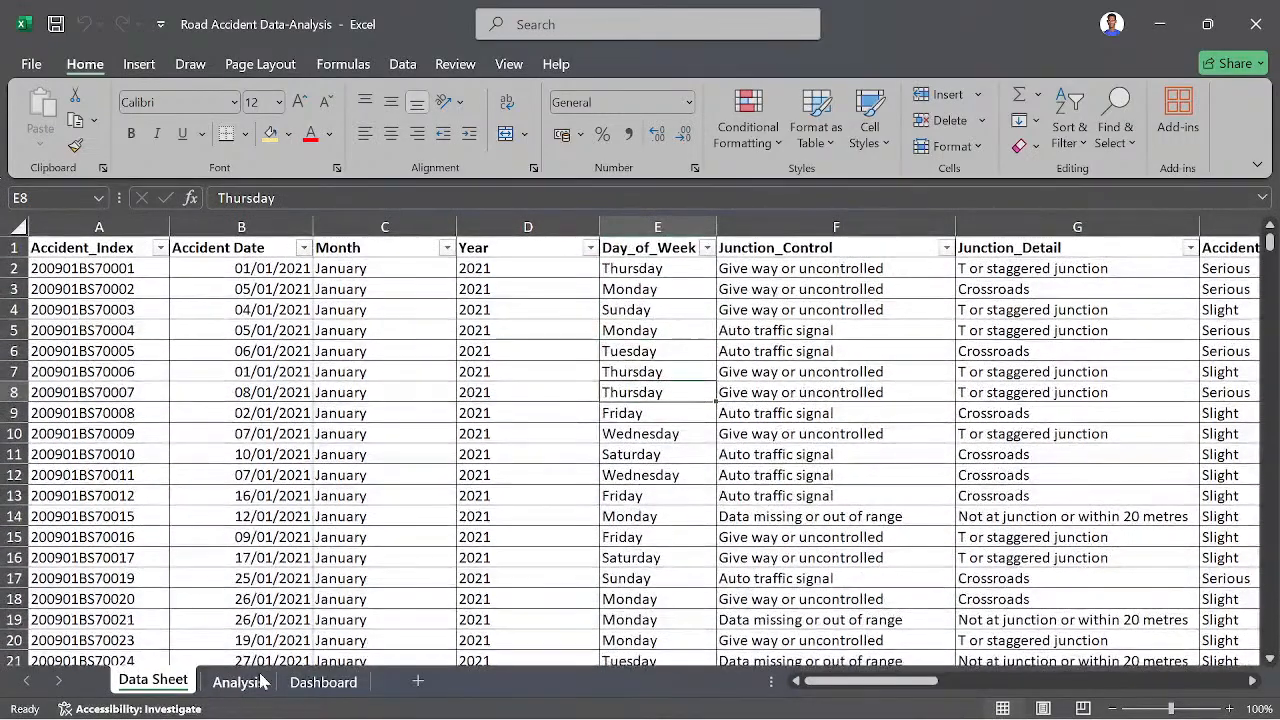
pyautogui.click(238, 682)
pyautogui.scroll(-2, 216, 544)
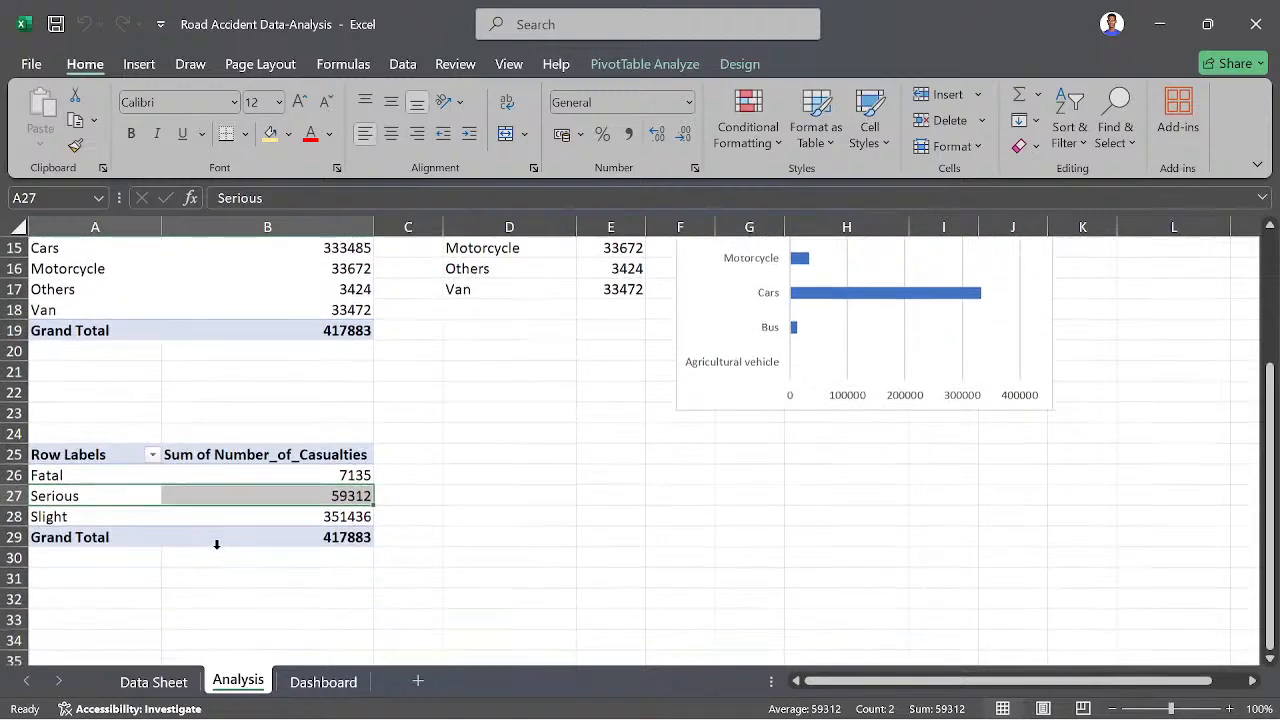
pyautogui.click(333, 515)
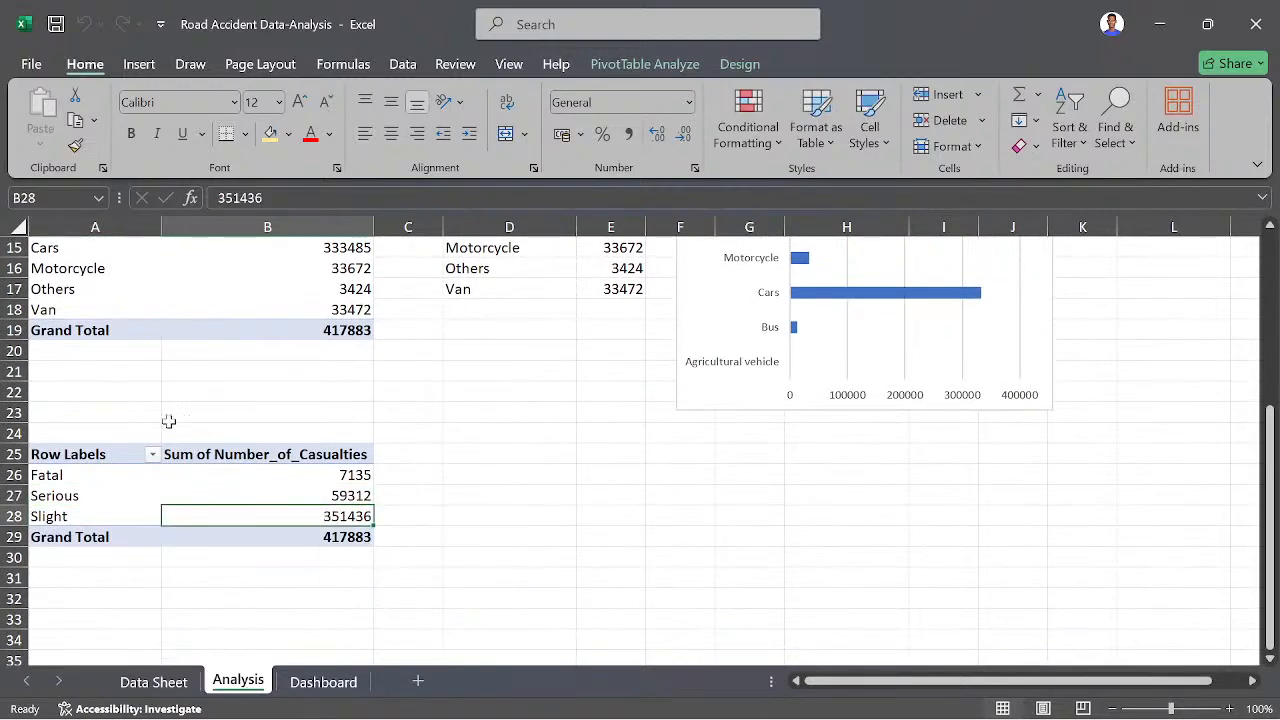
# - Inspect the formulas that link the D12:E17 table to the vehicle type pivot table
pyautogui.scroll(3, 170, 417)
pyautogui.click(47, 416)
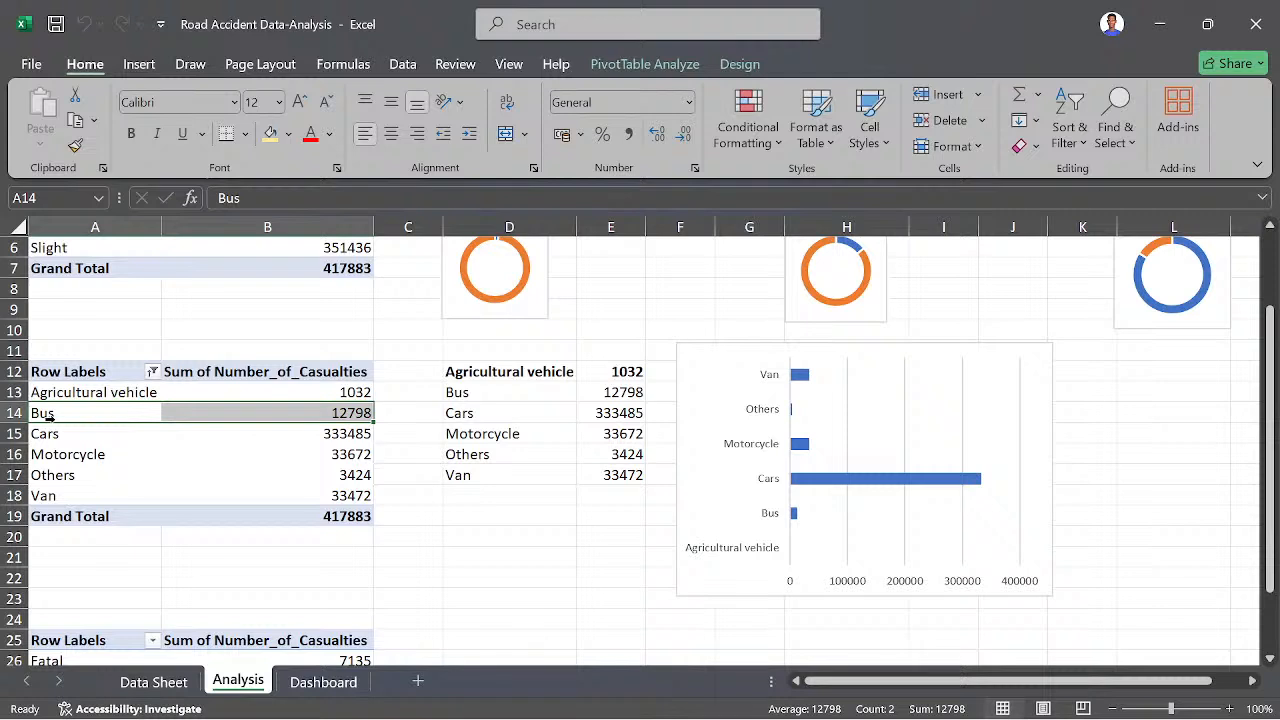
pyautogui.click(524, 427)
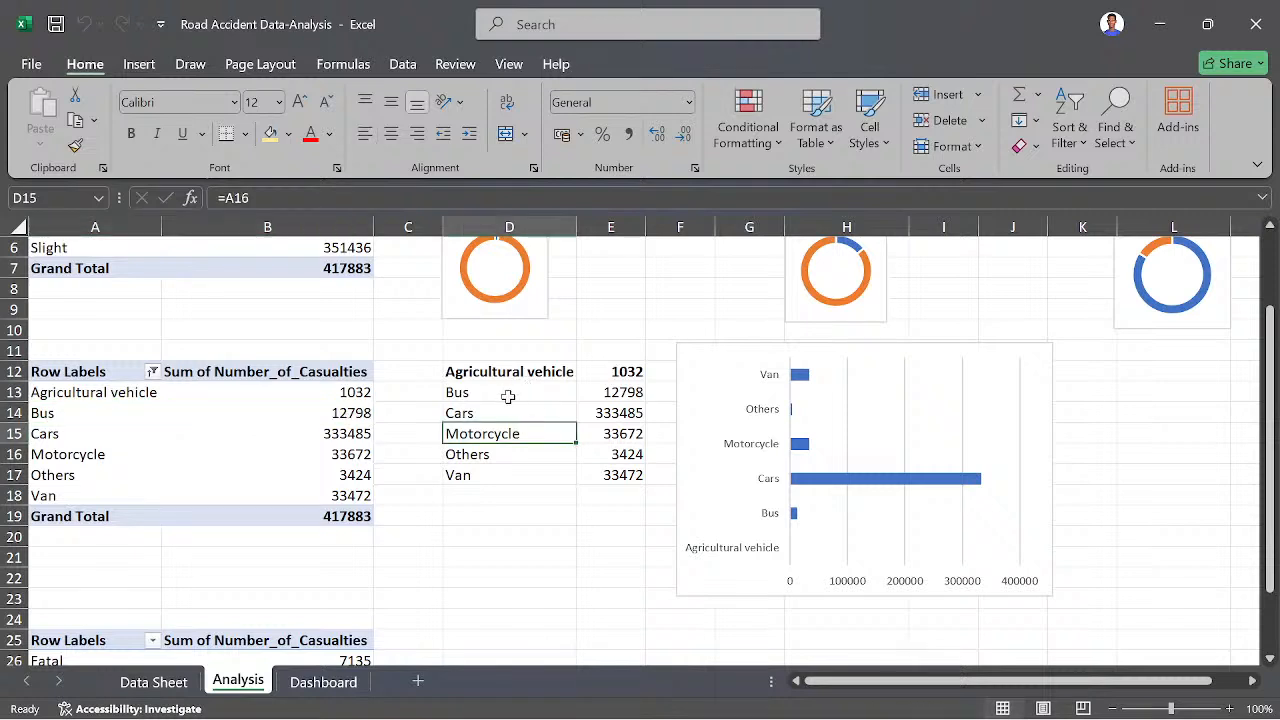
pyautogui.click(508, 397)
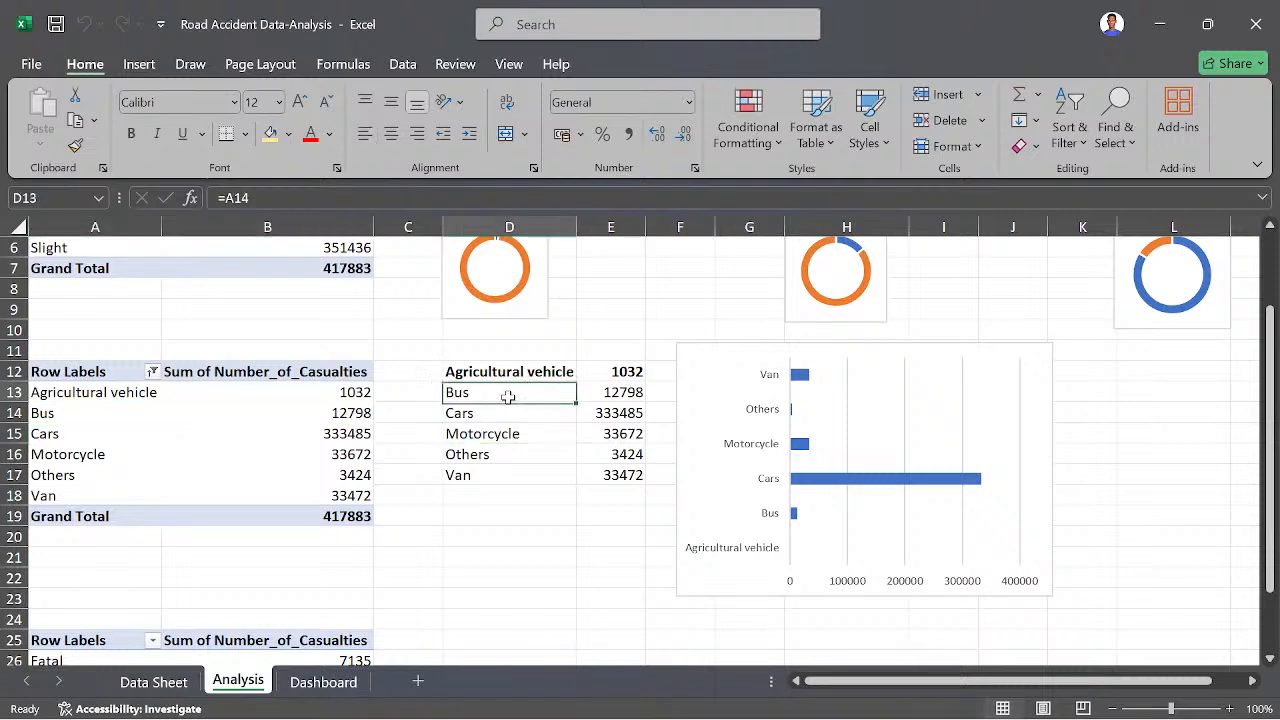
pyautogui.click(615, 396)
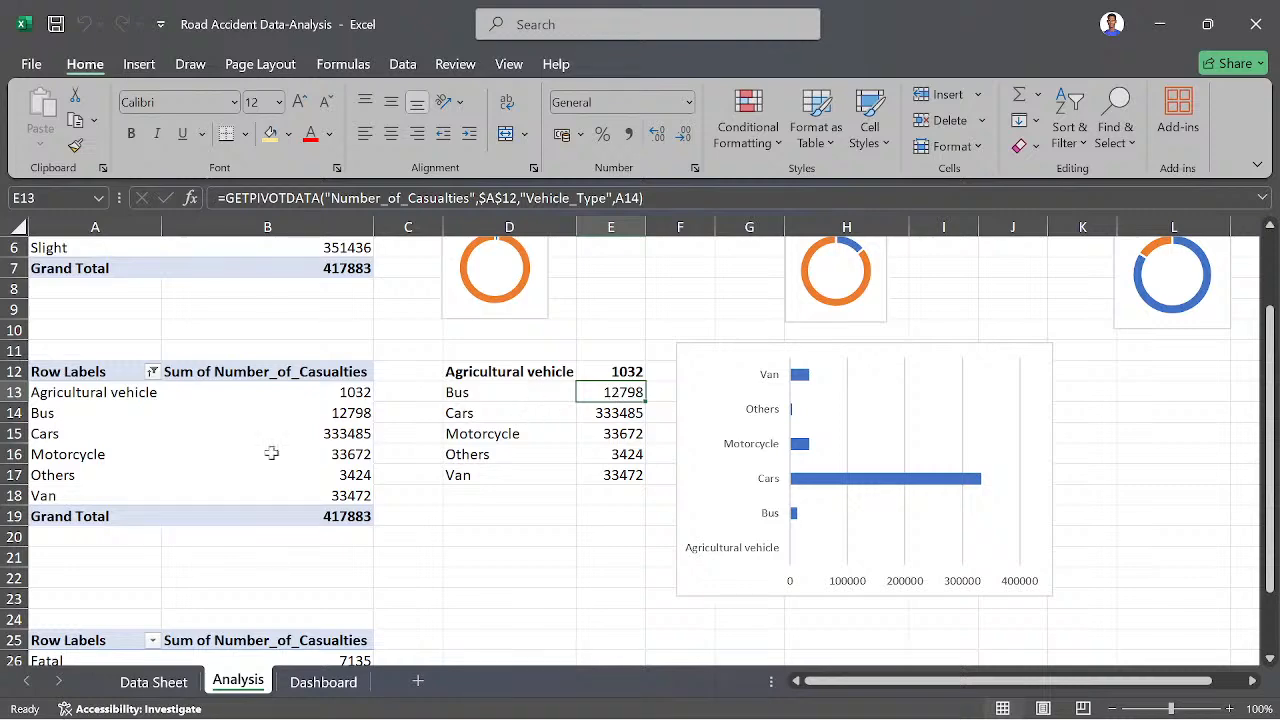
pyautogui.scroll(-4, 190, 472)
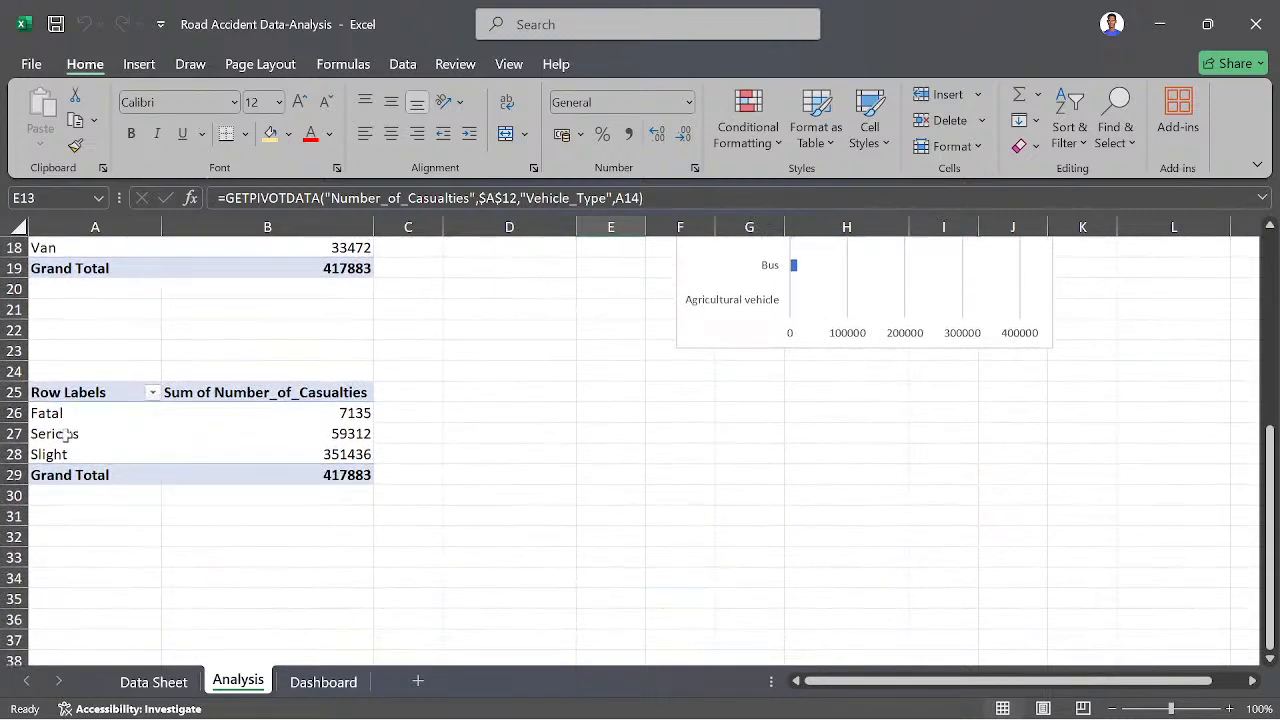
pyautogui.click(60, 434)
pyautogui.click(63, 540)
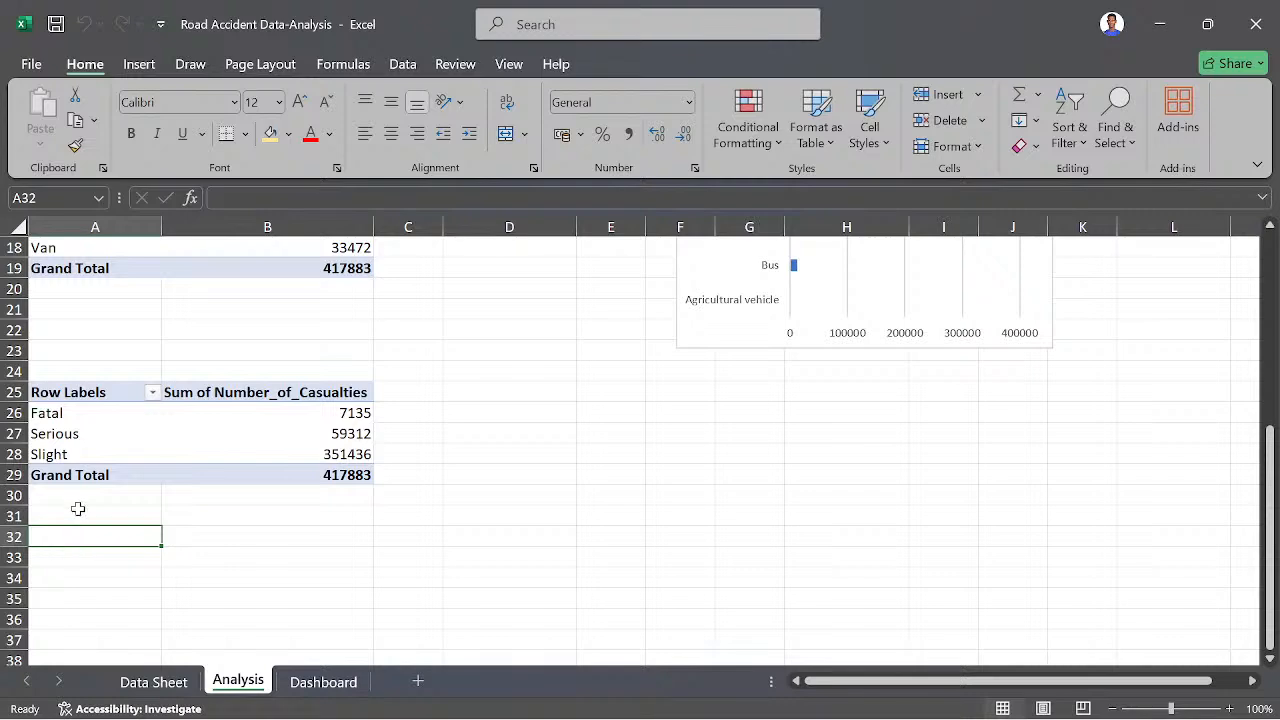
pyautogui.click(139, 64)
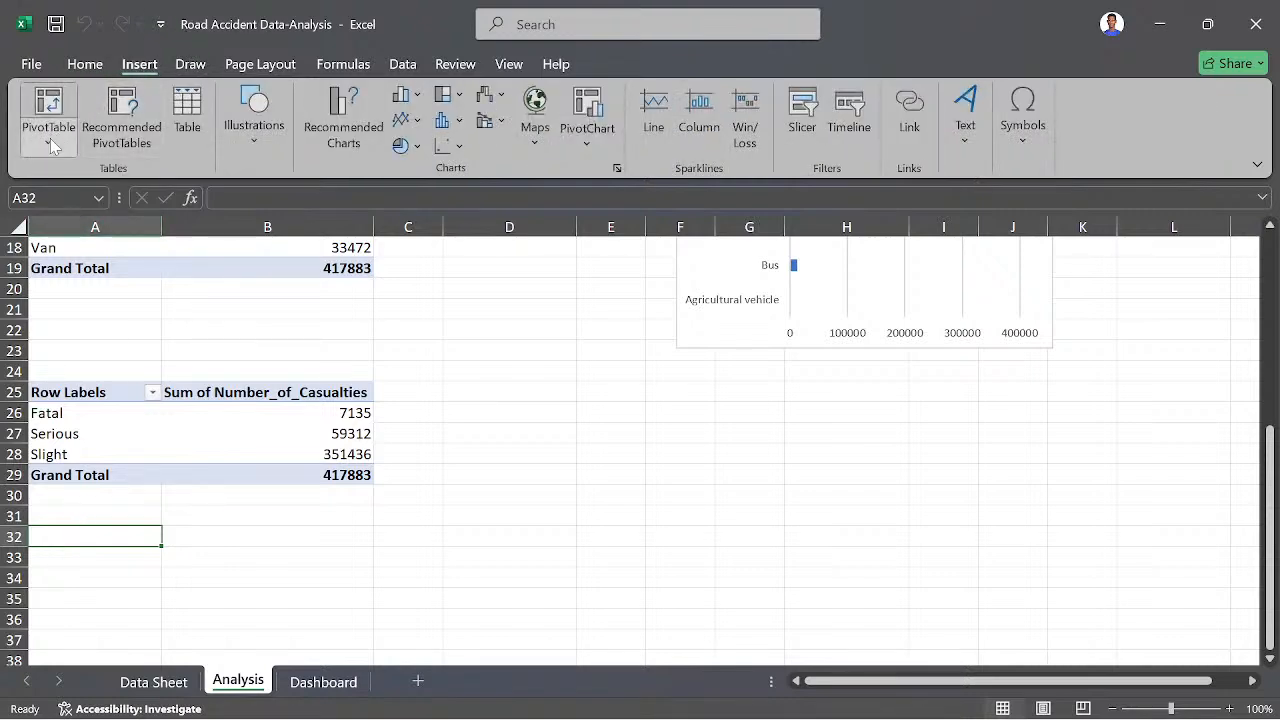
pyautogui.click(53, 146)
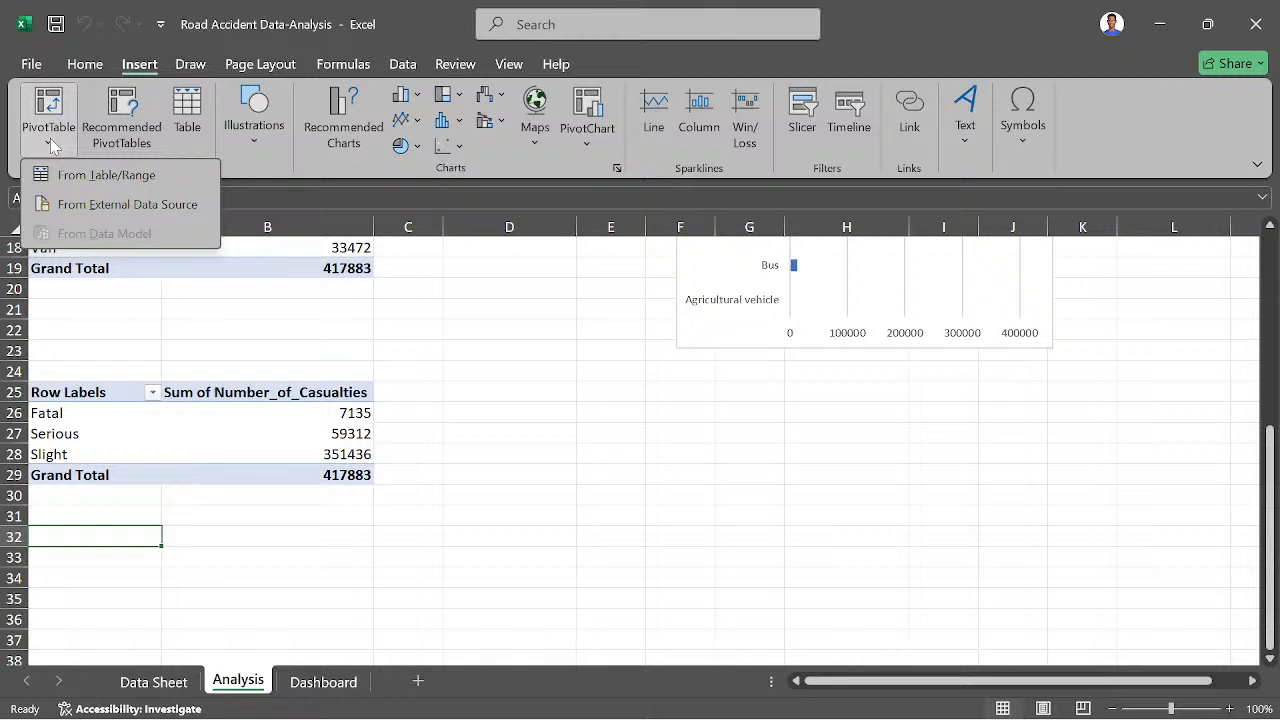
pyautogui.click(82, 177)
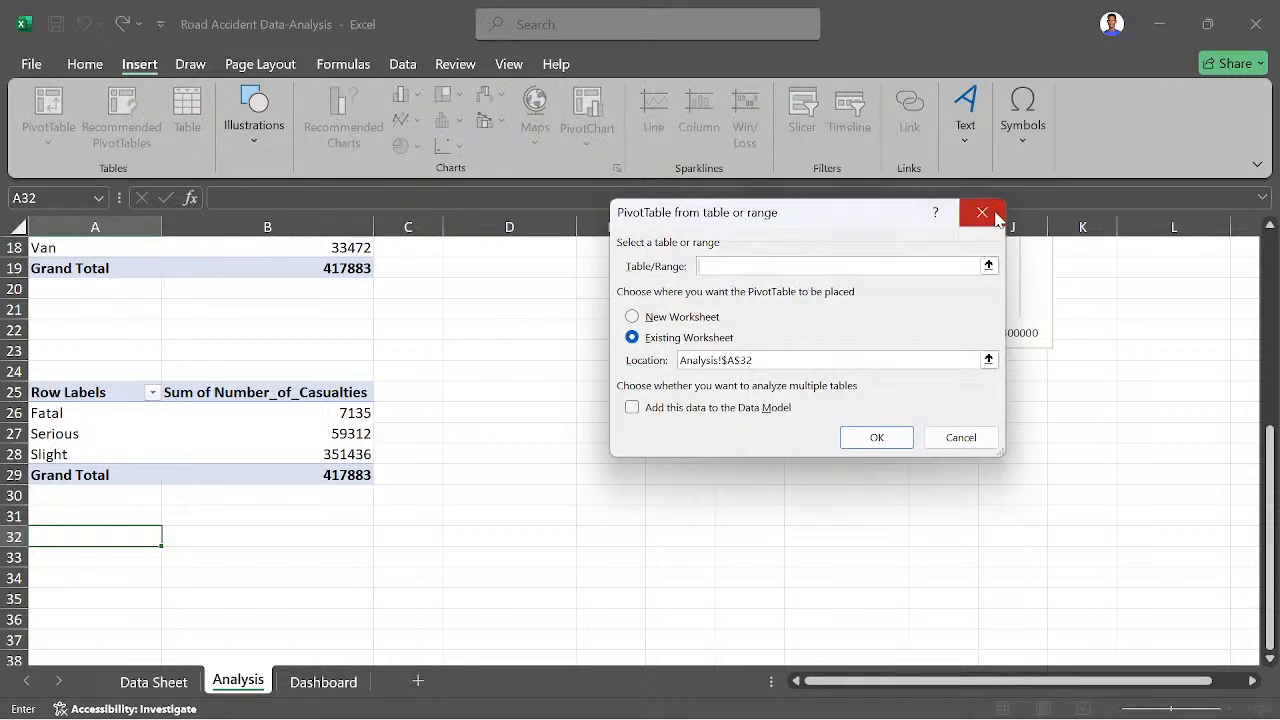
pyautogui.click(988, 265)
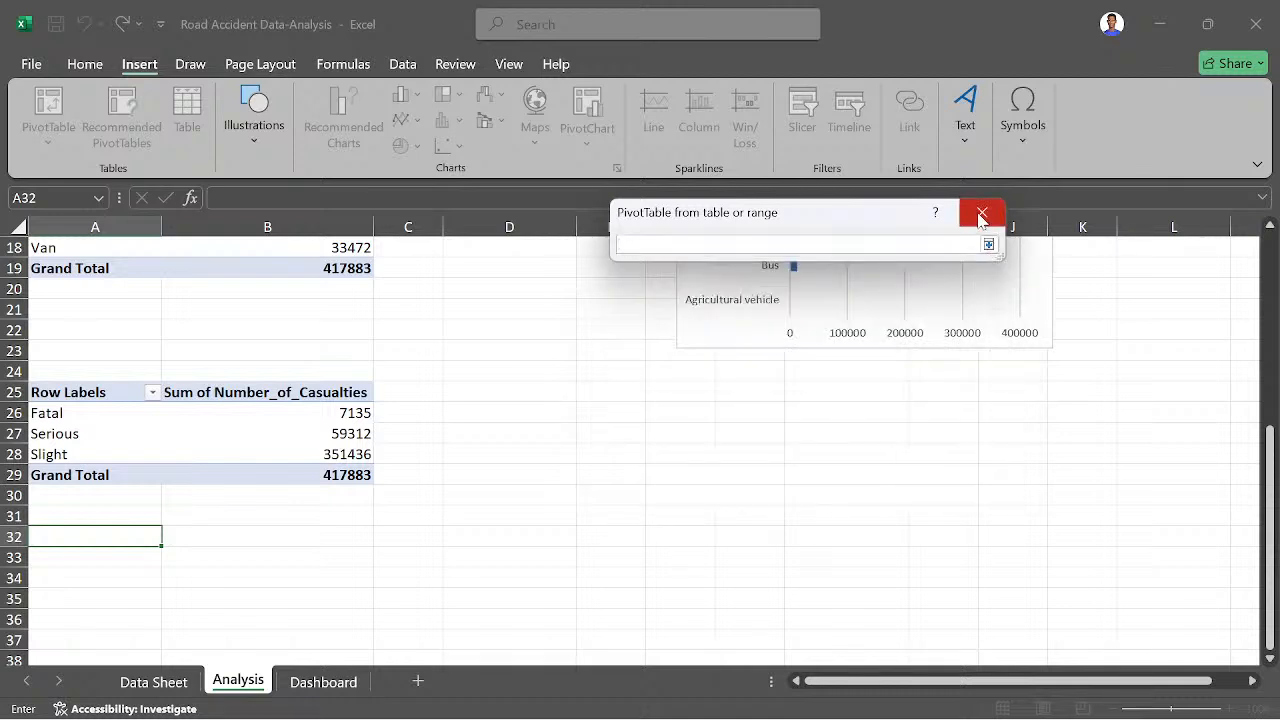
pyautogui.click(982, 212)
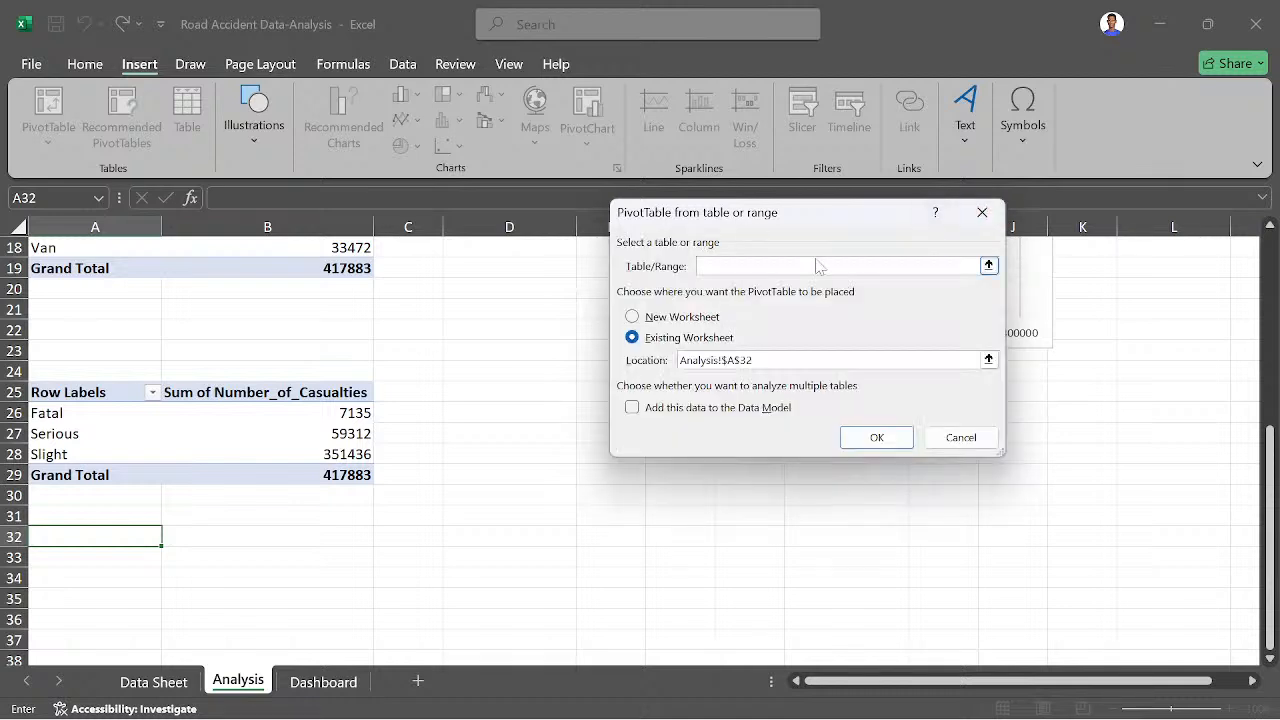
pyautogui.click(982, 212)
# - Compare the original and pasted severity pivot tables and review the pasted table's row label filter options
pyautogui.scroll(4, 380, 470)
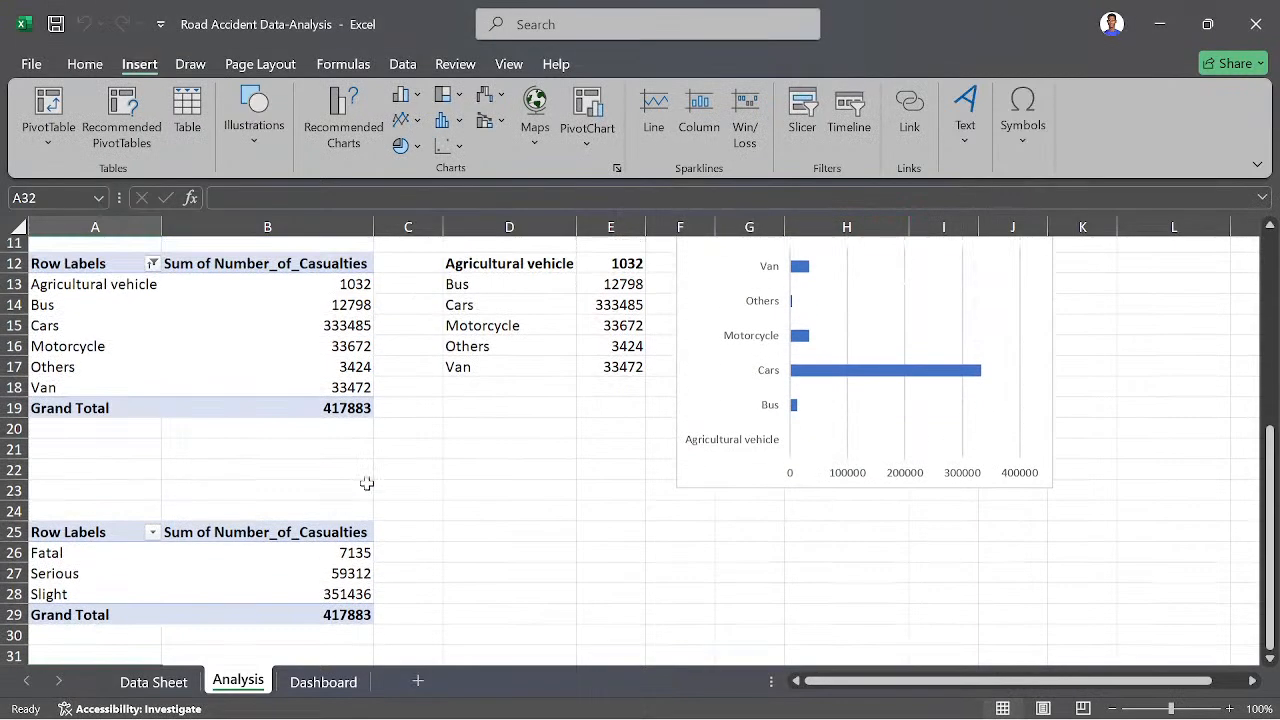
pyautogui.scroll(3, 220, 491)
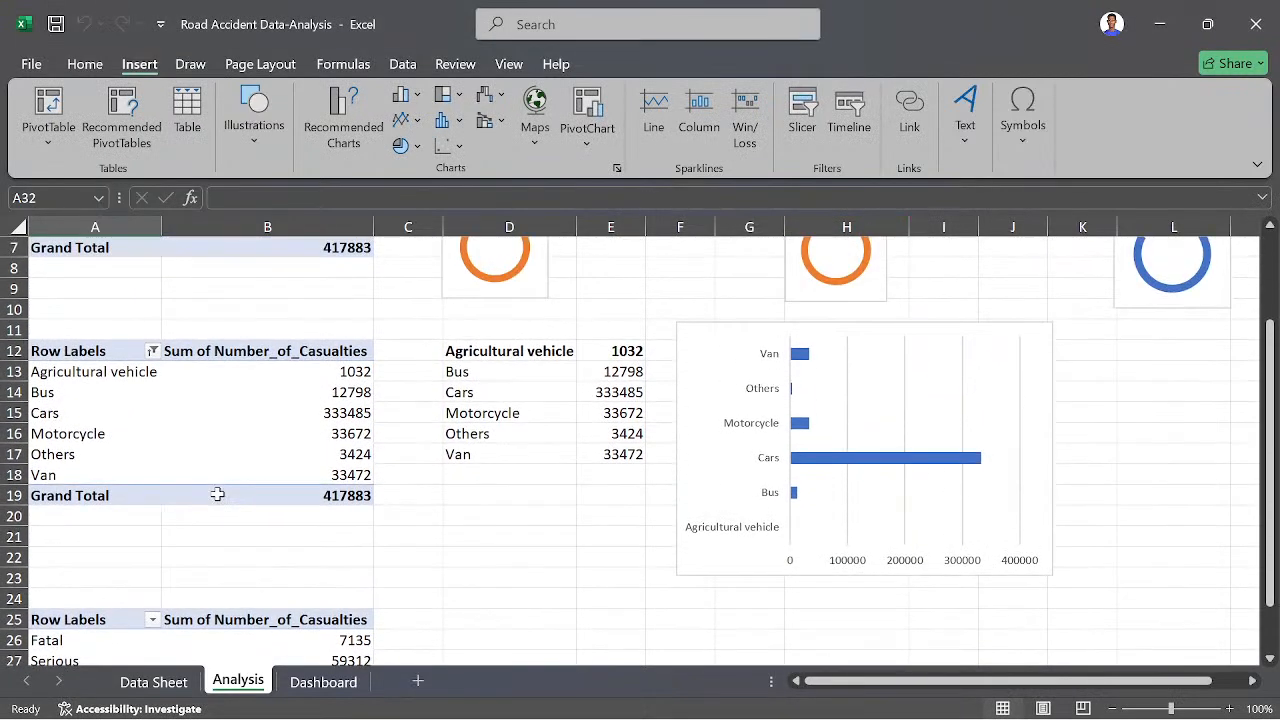
pyautogui.click(106, 362)
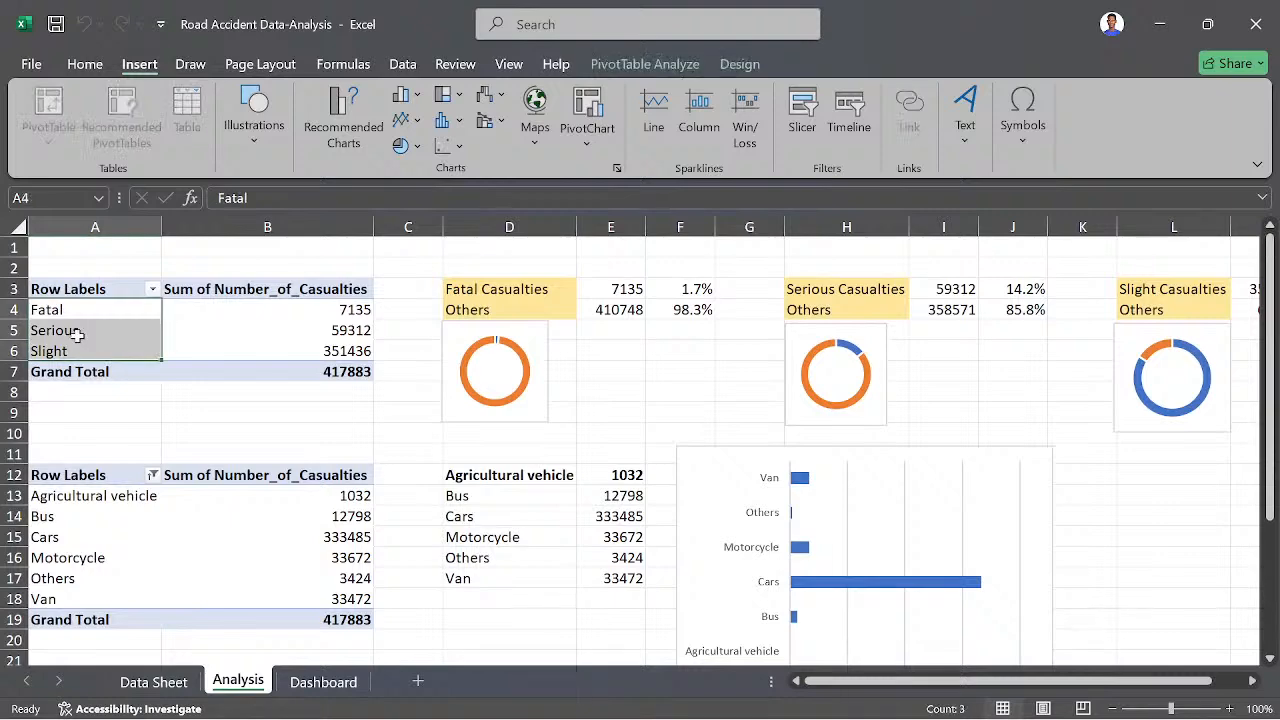
pyautogui.click(77, 334)
pyautogui.scroll(-6, 145, 426)
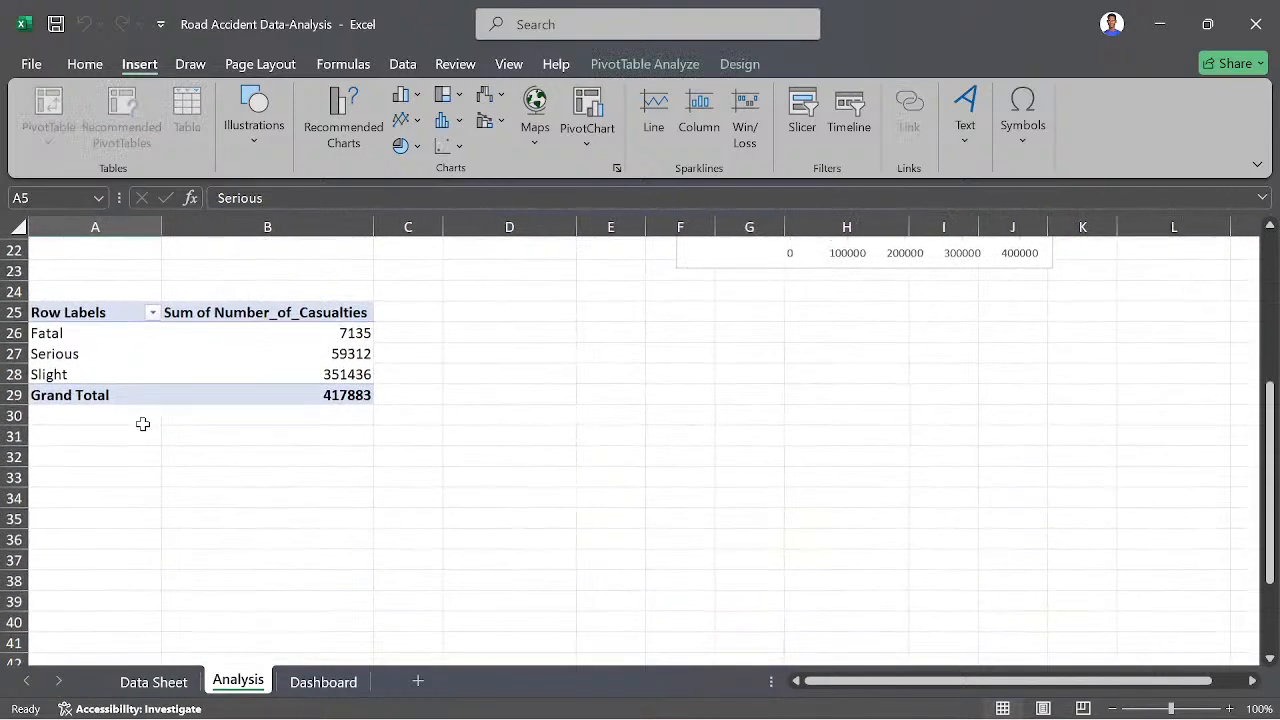
pyautogui.click(153, 373)
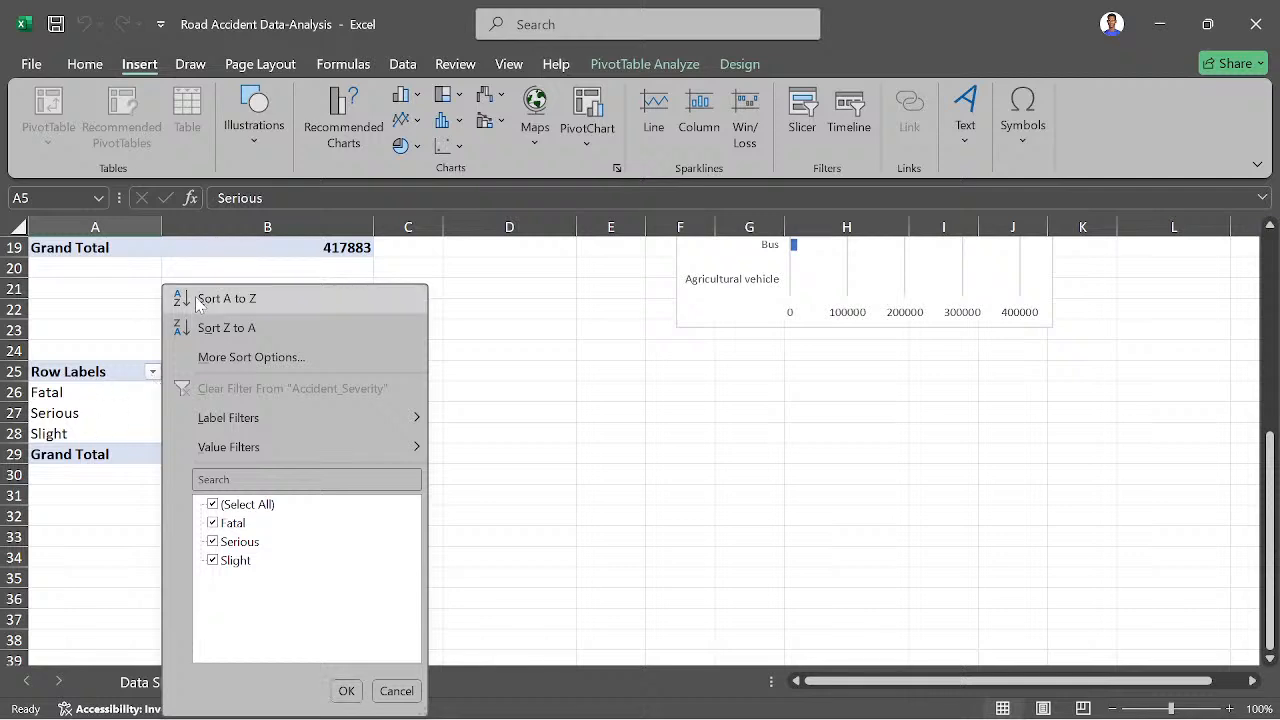
pyautogui.click(77, 412)
pyautogui.click(38, 430)
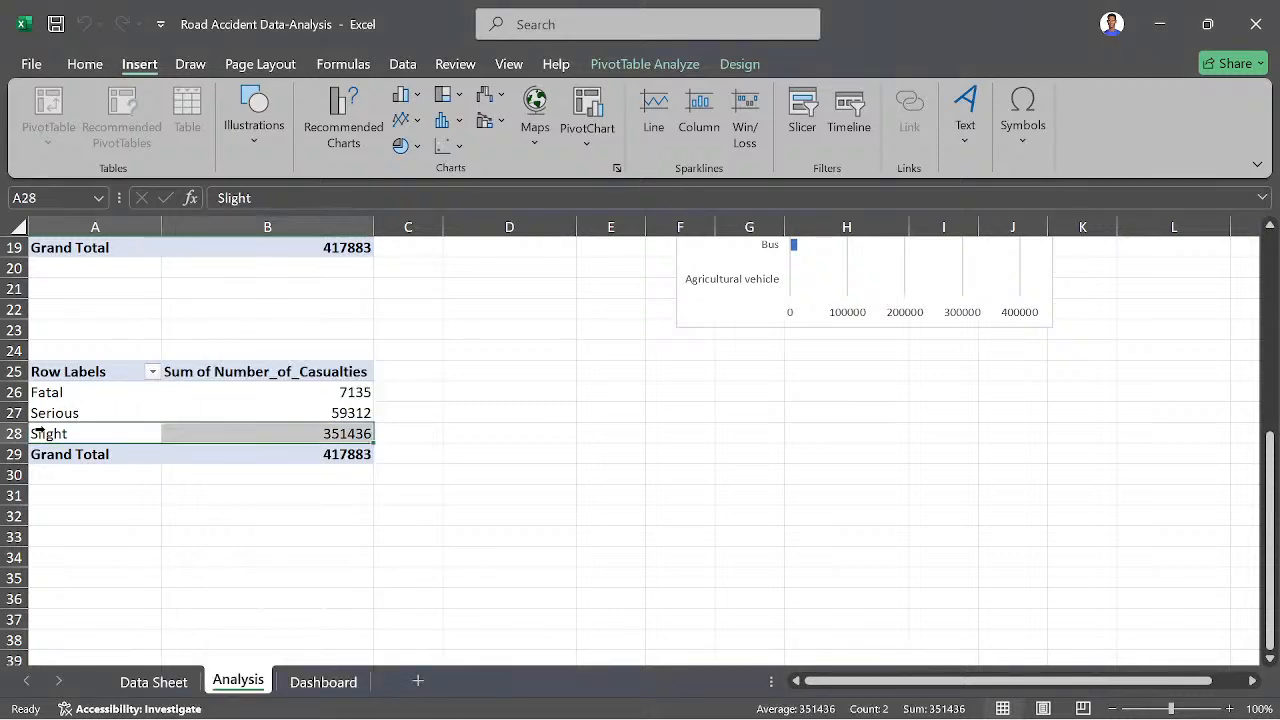
pyautogui.click(80, 403)
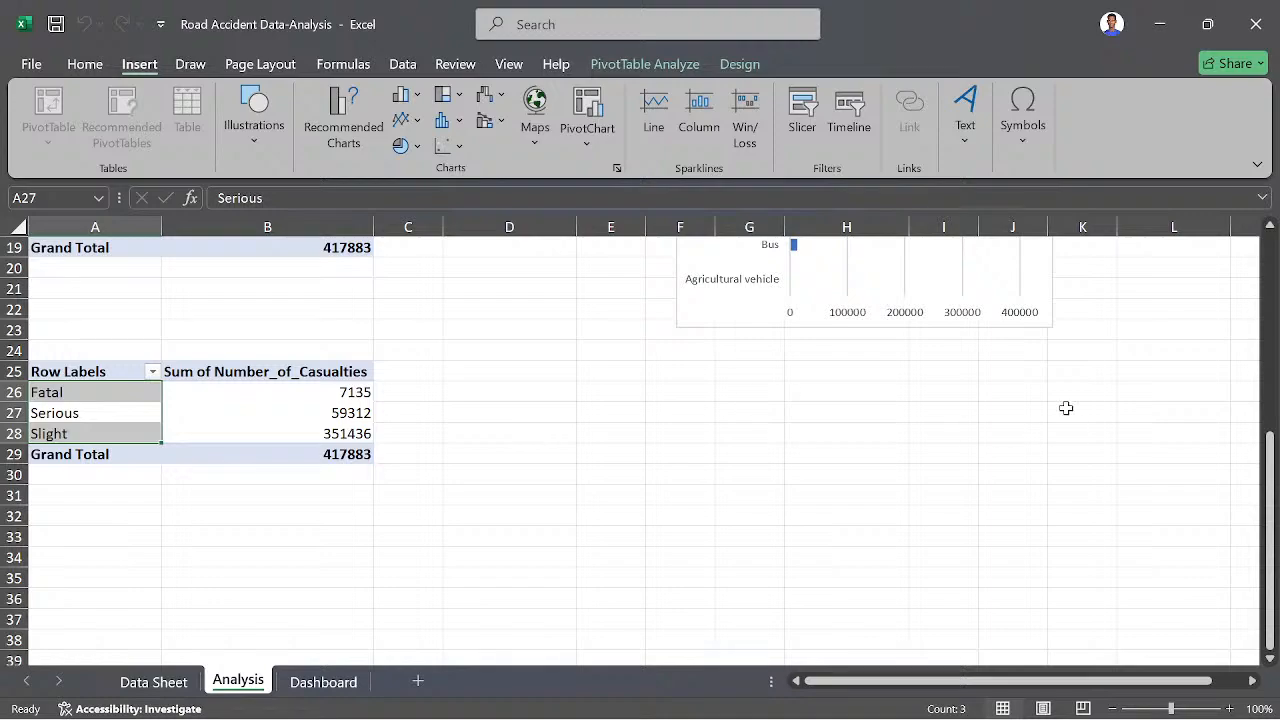
# - Inspect the Row Labels headers of the three pivot tables, opening those in A3 and A25 for editing
pyautogui.scroll(-6, 1140, 477)
pyautogui.scroll(12, 1140, 477)
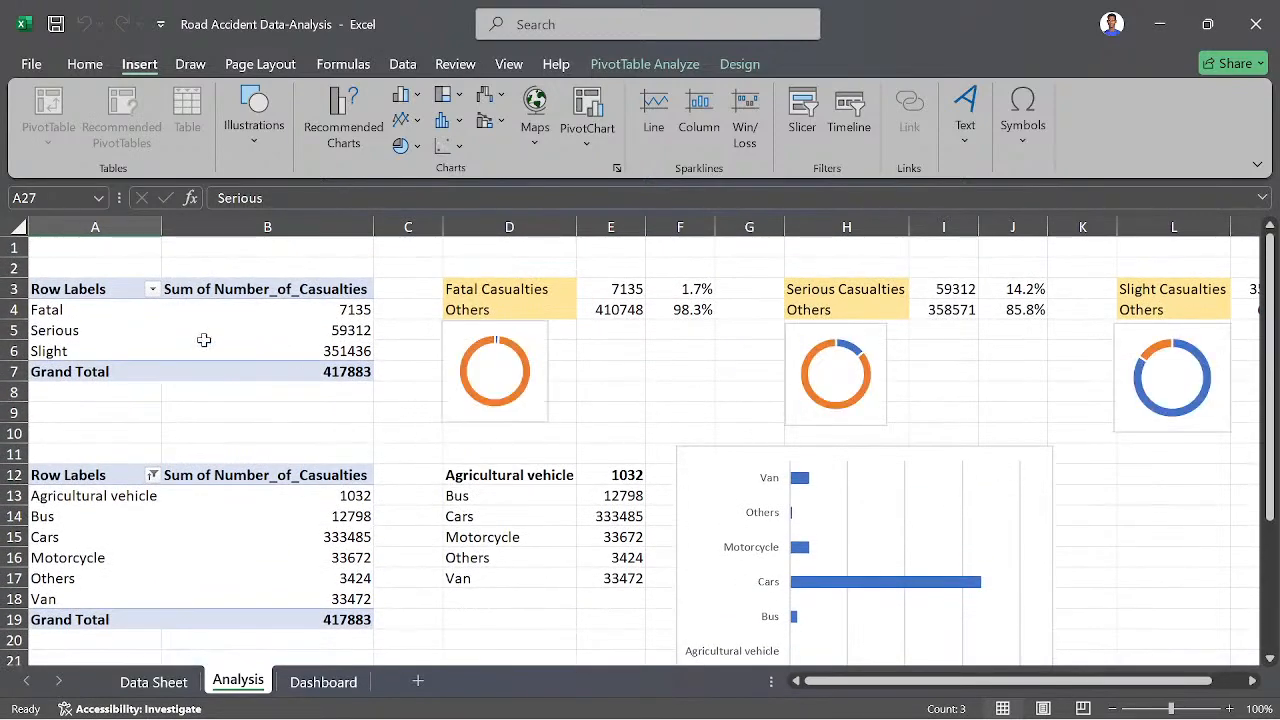
pyautogui.click(204, 344)
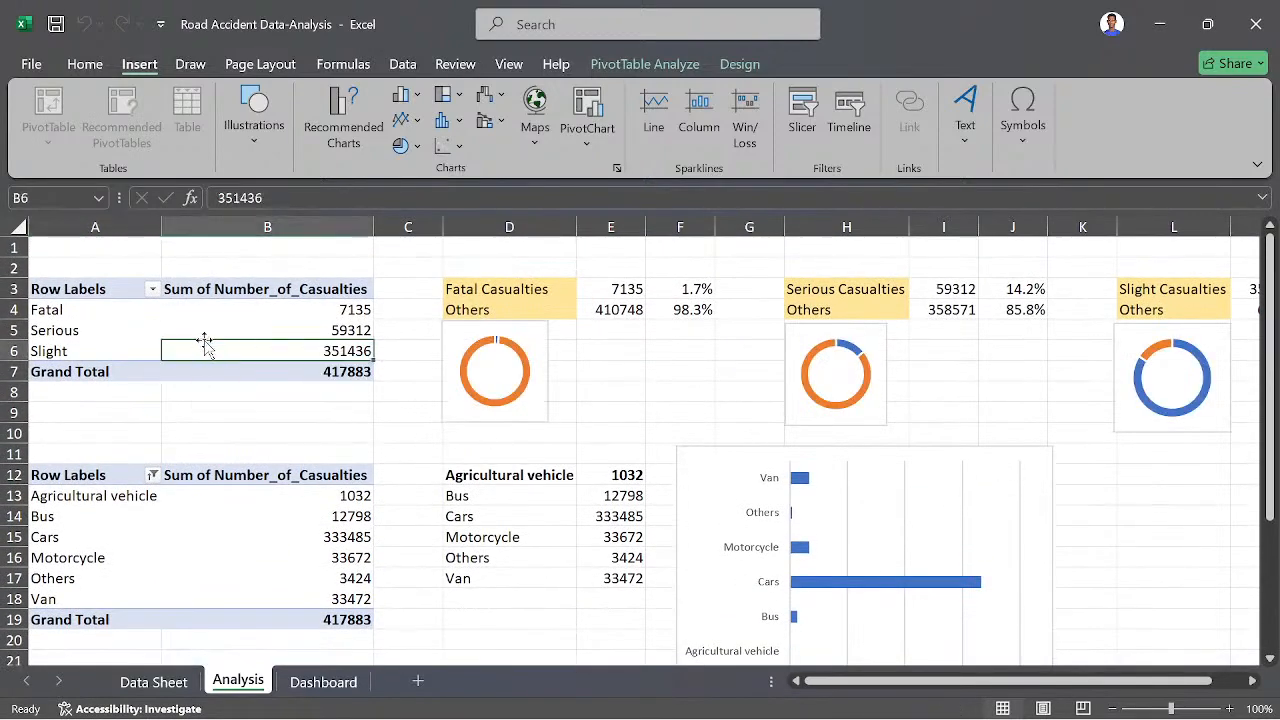
pyautogui.click(113, 288)
pyautogui.doubleClick(113, 288)
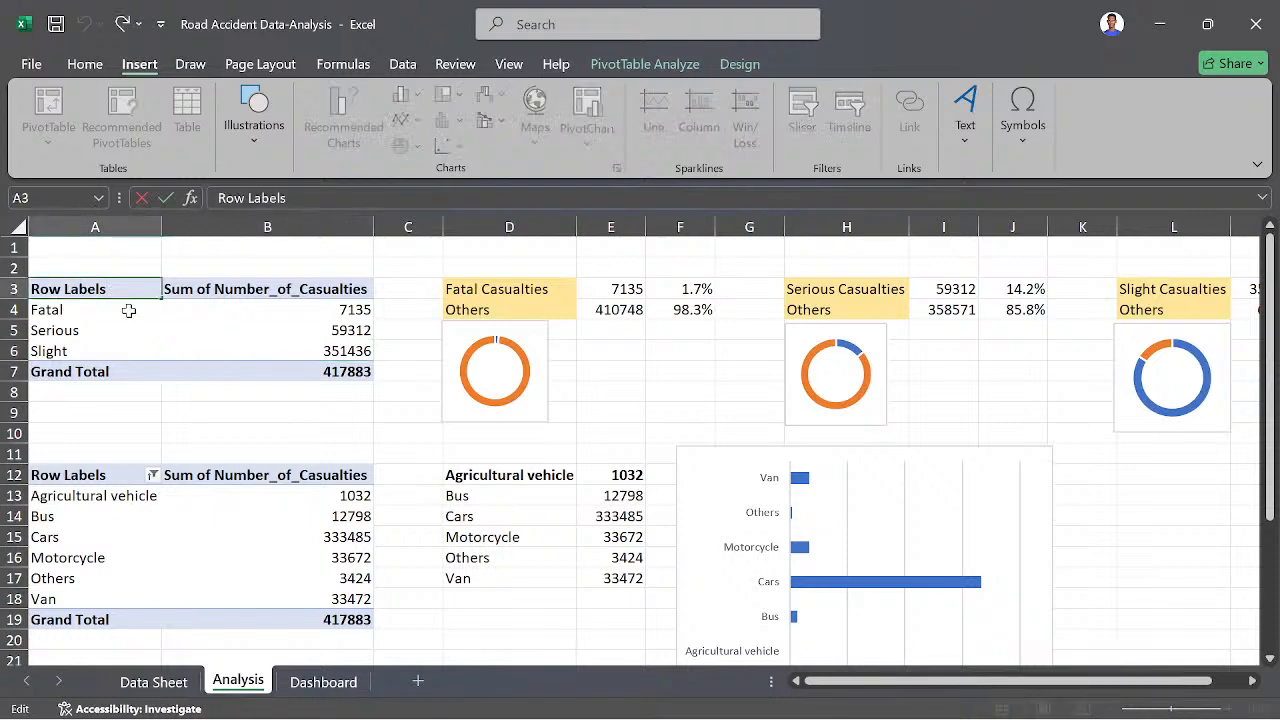
pyautogui.scroll(-2, 124, 383)
pyautogui.click(124, 392)
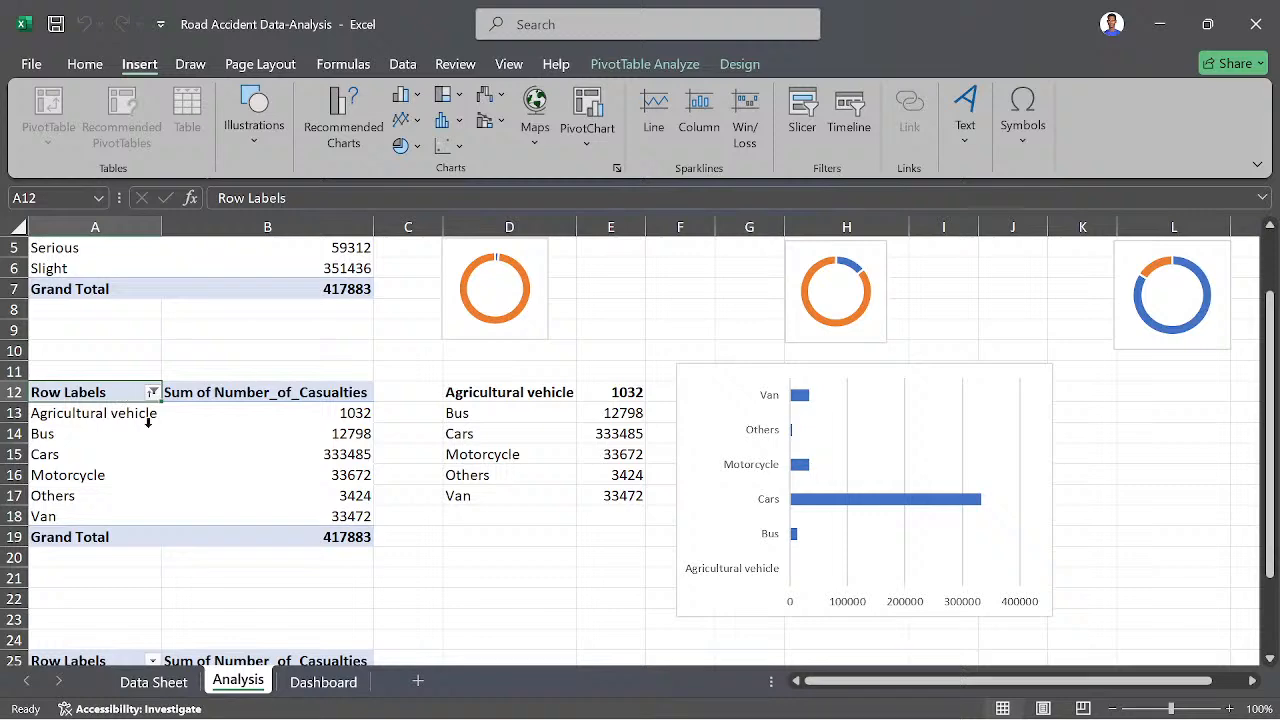
pyautogui.scroll(-3, 157, 434)
pyautogui.click(106, 471)
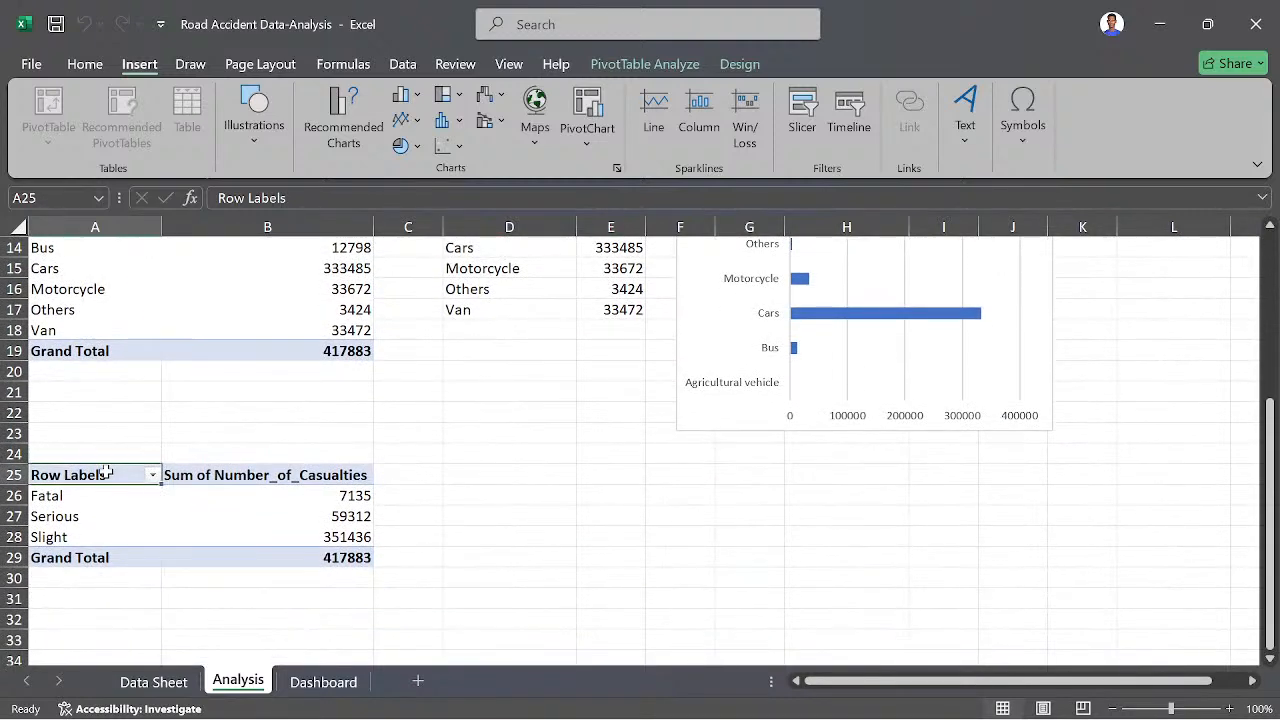
pyautogui.doubleClick(104, 471)
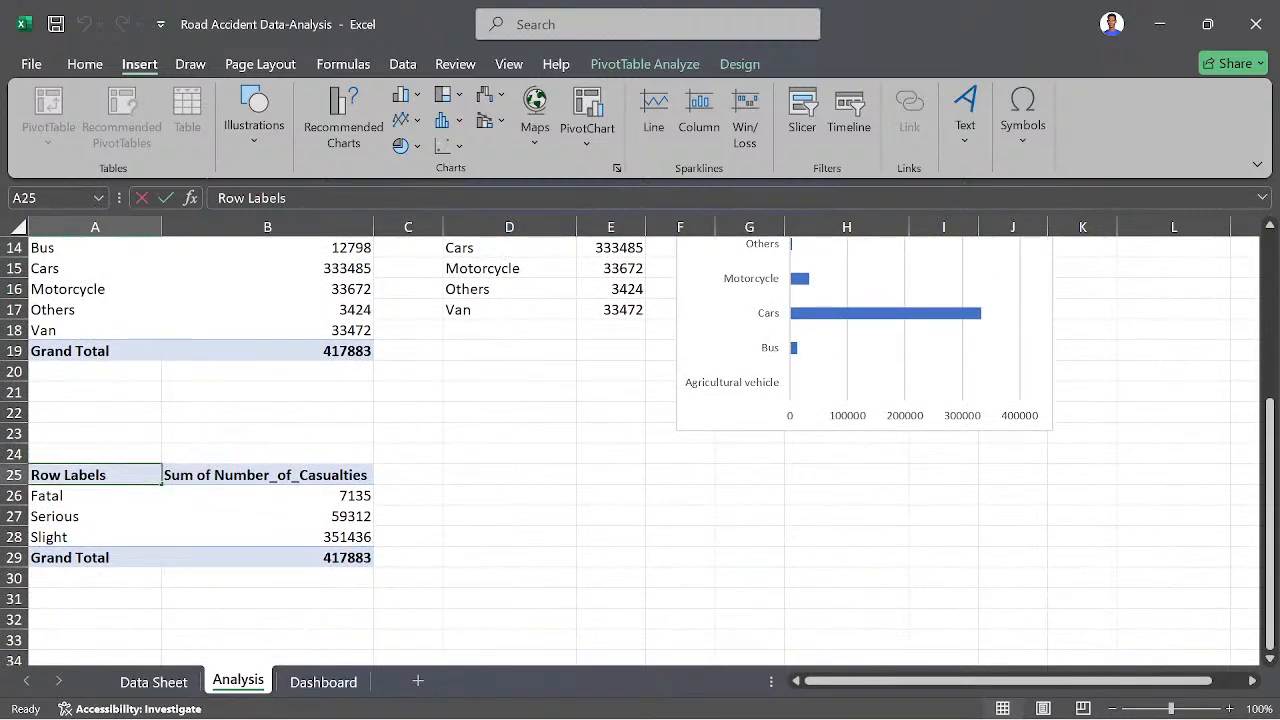
# - Inspect the detail fields offered for the Fatal row and the design and analysis options of the vehicle type pivot table
pyautogui.doubleClick(116, 504)
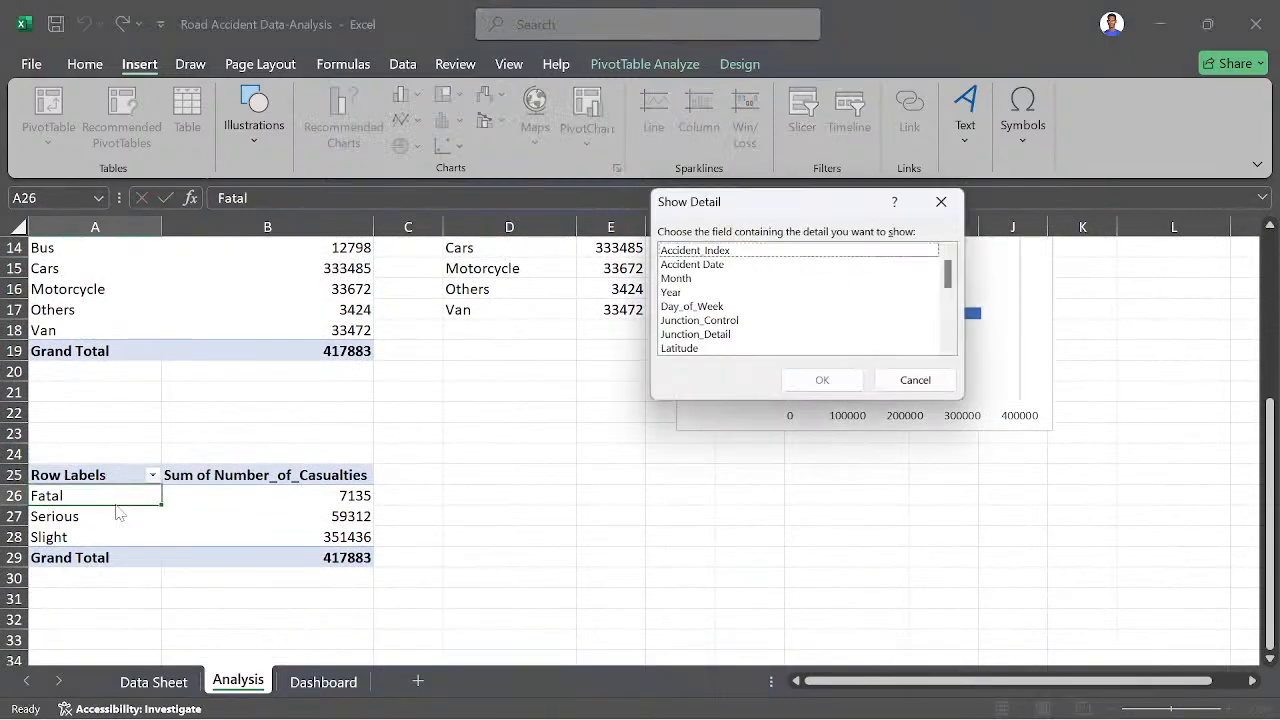
pyautogui.click(941, 201)
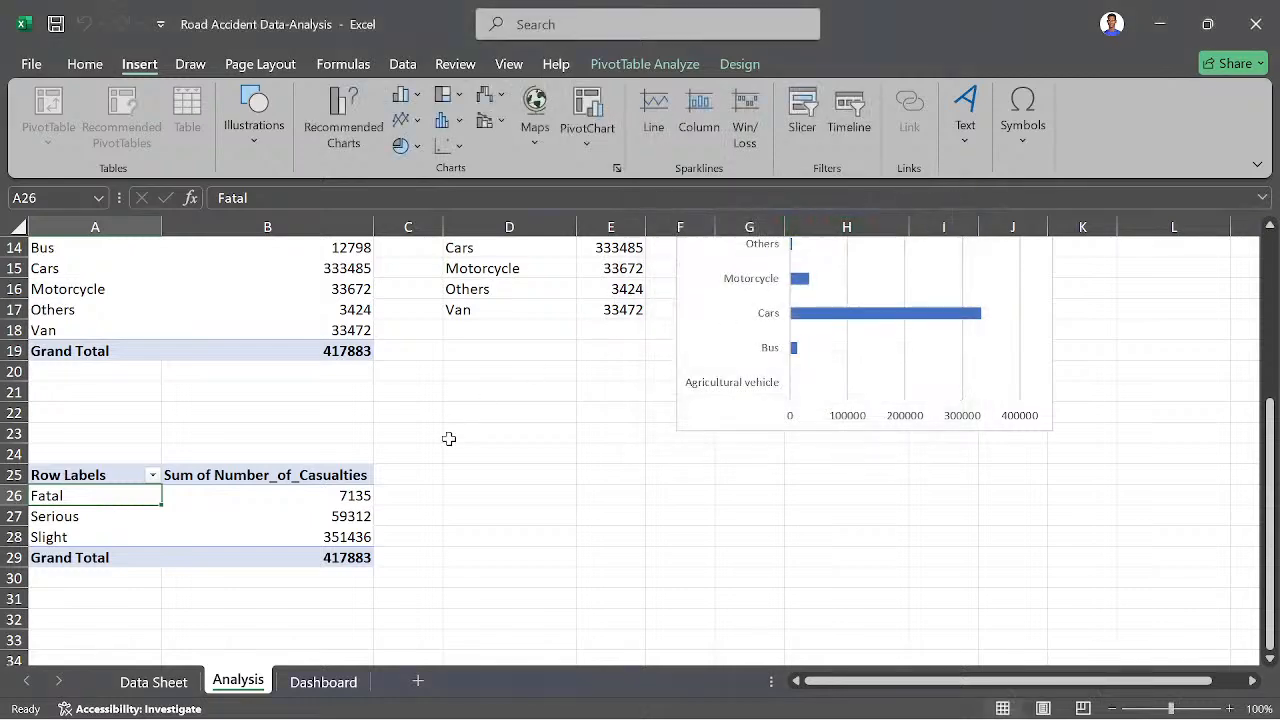
pyautogui.scroll(5, 320, 445)
pyautogui.click(100, 497)
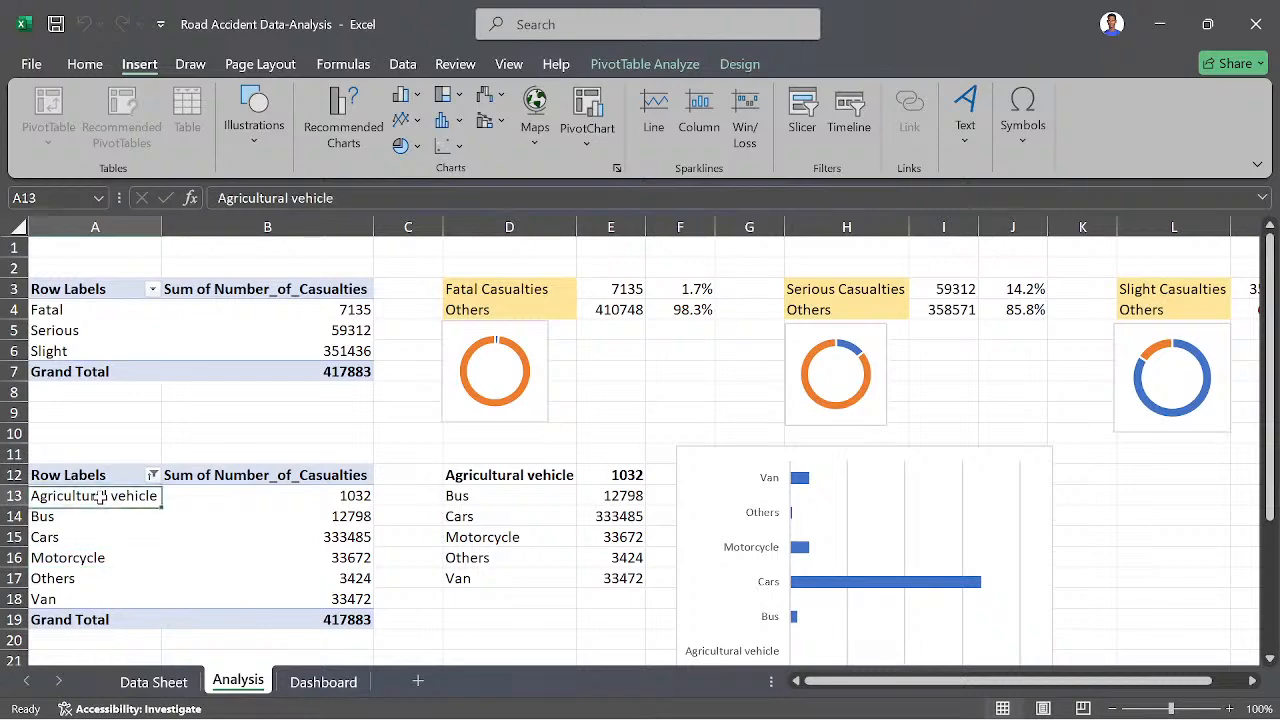
pyautogui.click(85, 64)
pyautogui.scroll(-1, 183, 249)
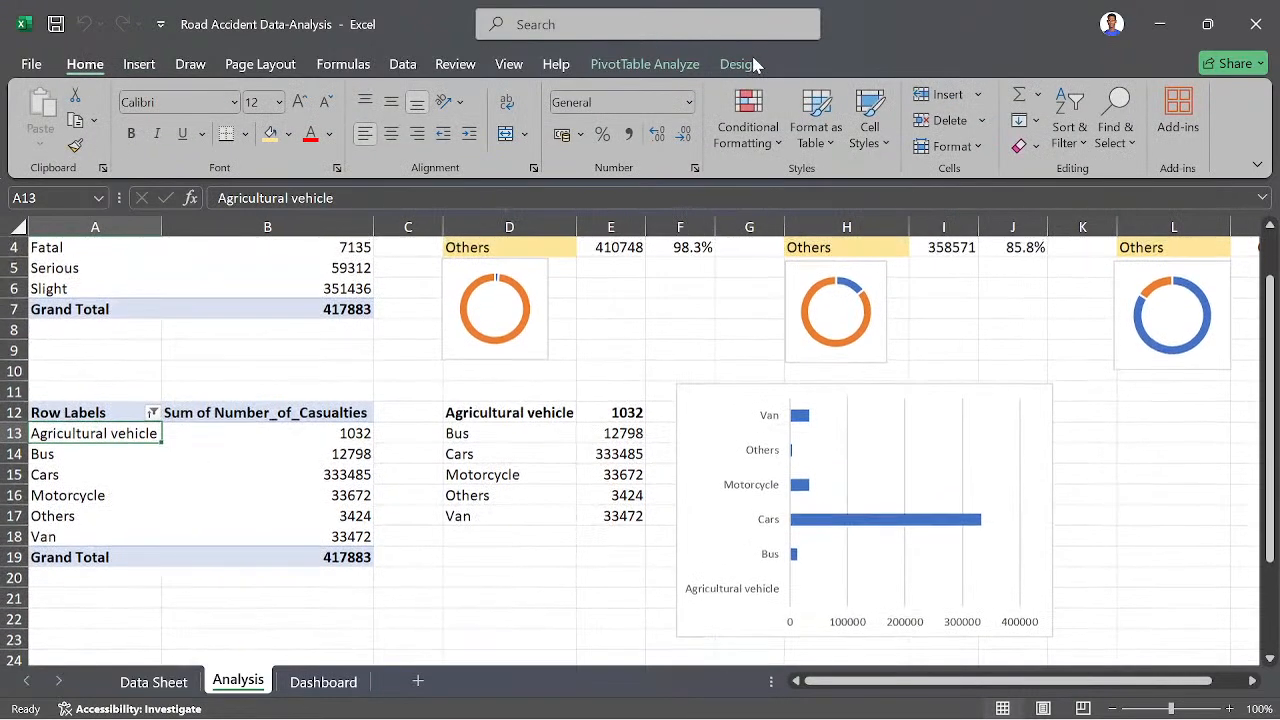
pyautogui.click(740, 64)
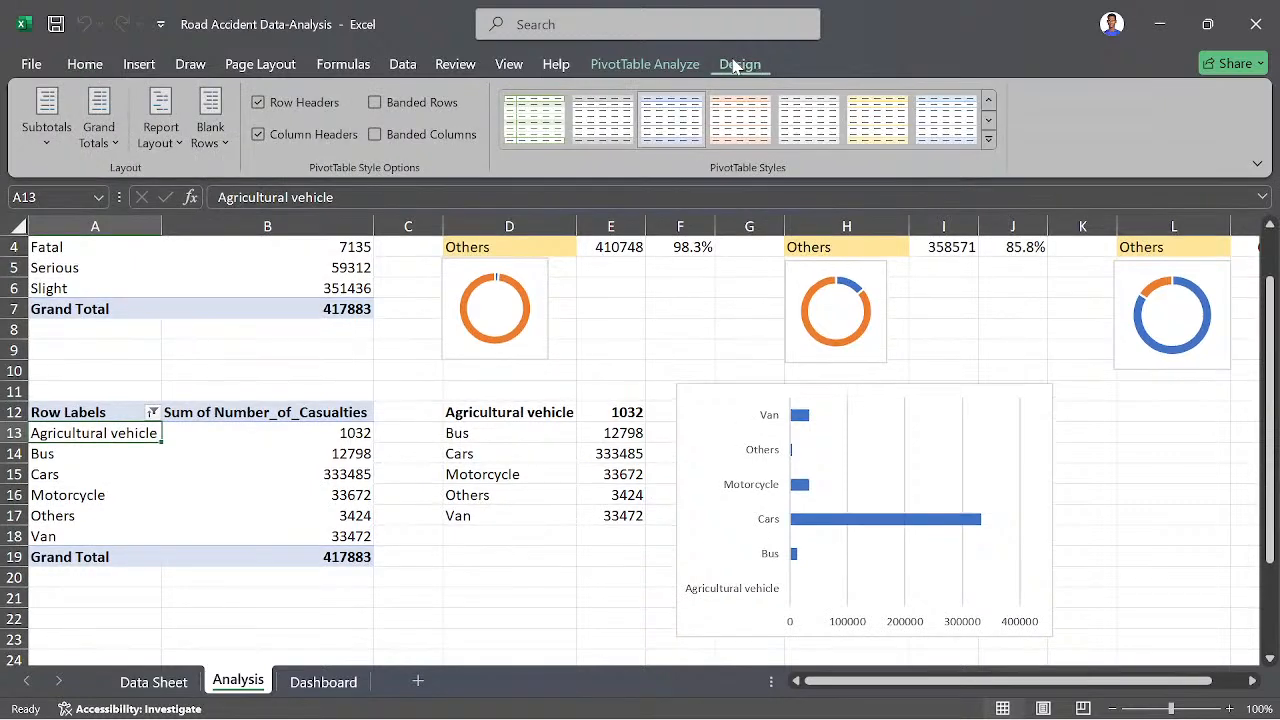
pyautogui.click(682, 68)
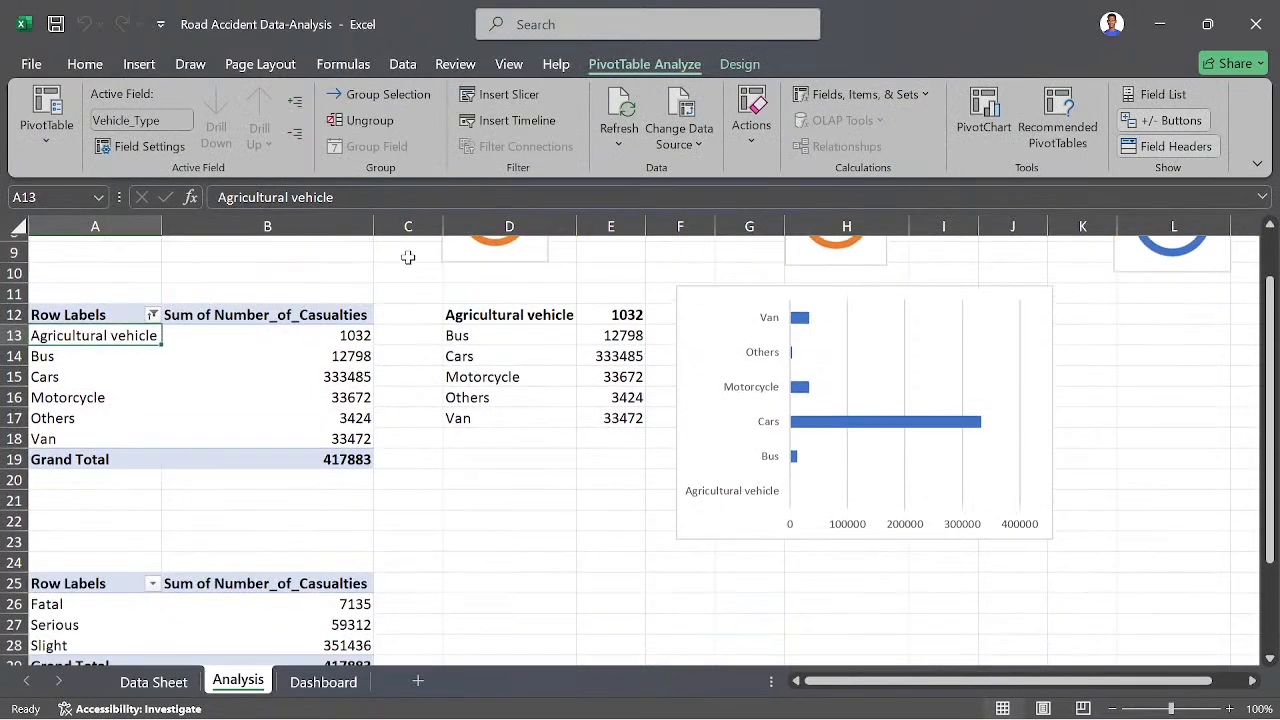
pyautogui.scroll(-1, 640, 450)
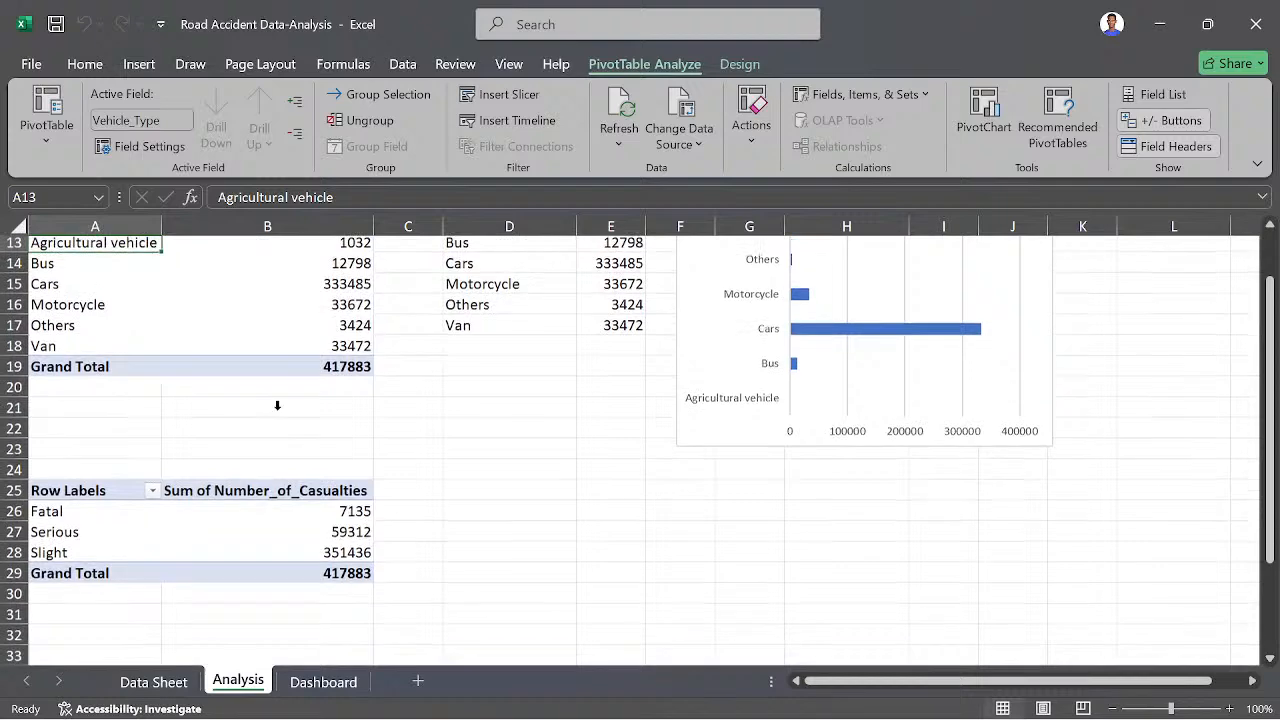
# - Inspect the Accident_Severity field settings and the severity labels in A26:A28 of the pasted pivot table
pyautogui.click(55, 515)
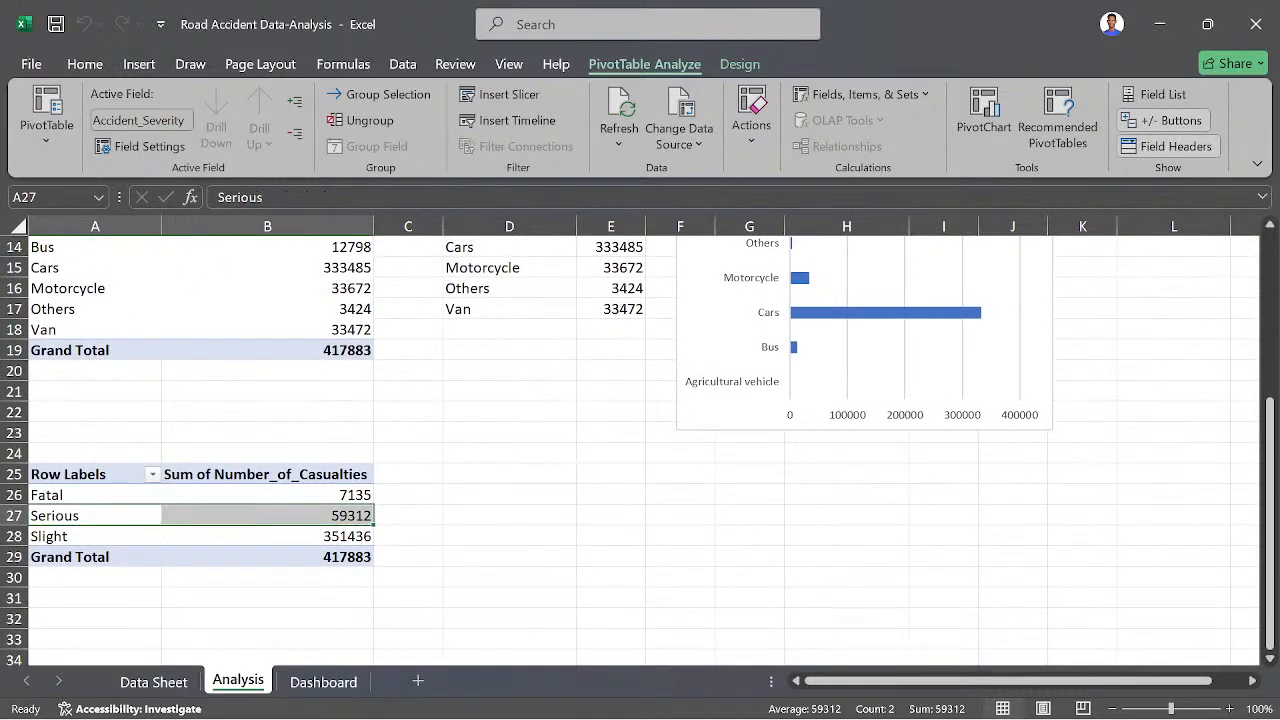
pyautogui.click(140, 150)
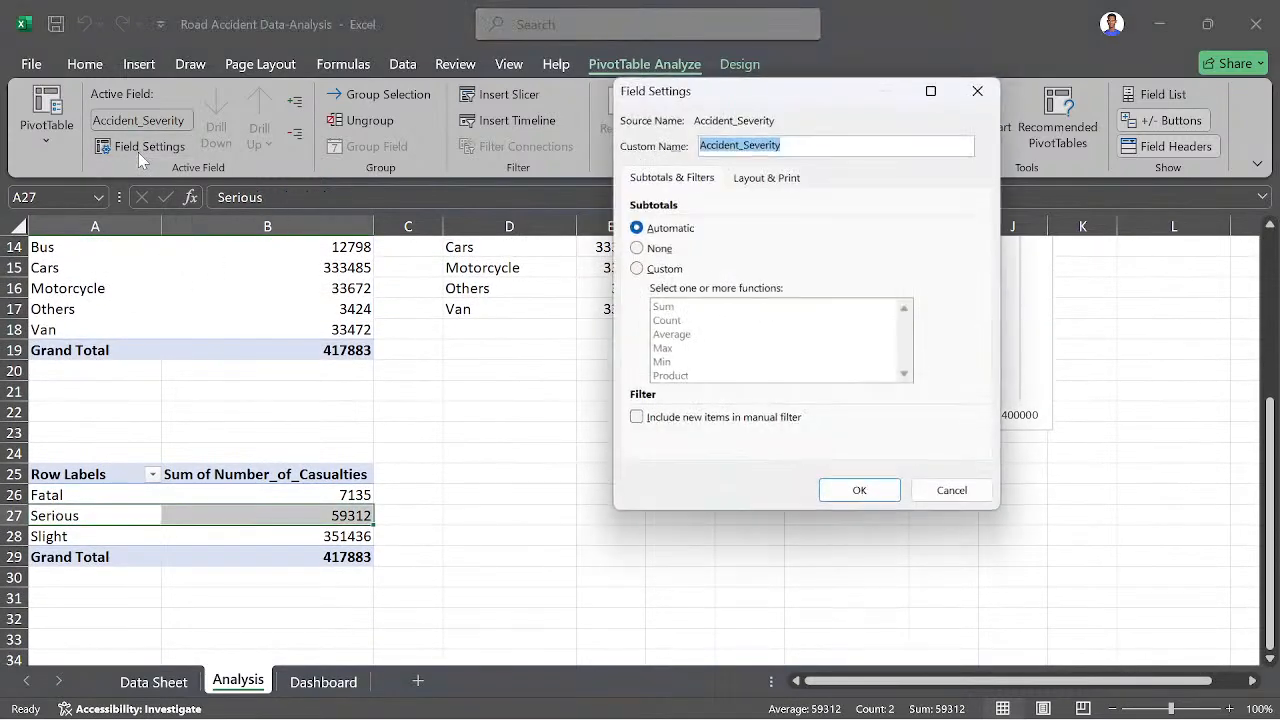
pyautogui.click(980, 89)
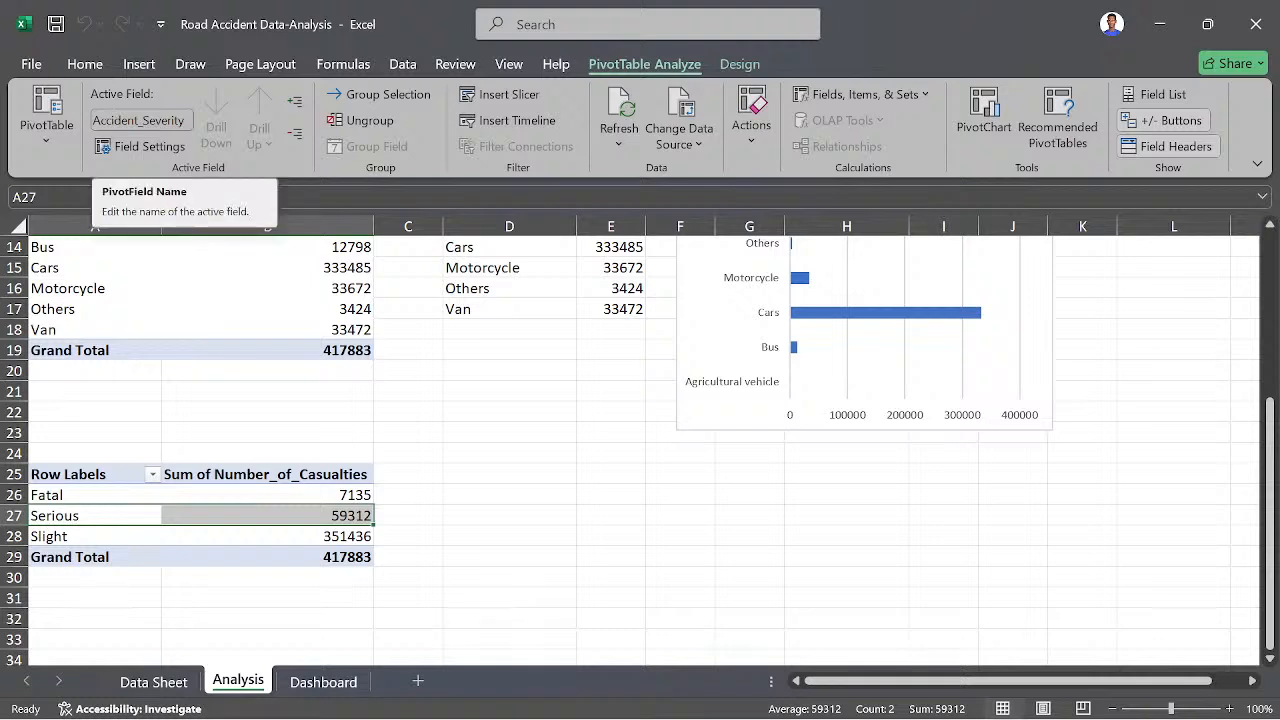
pyautogui.click(180, 128)
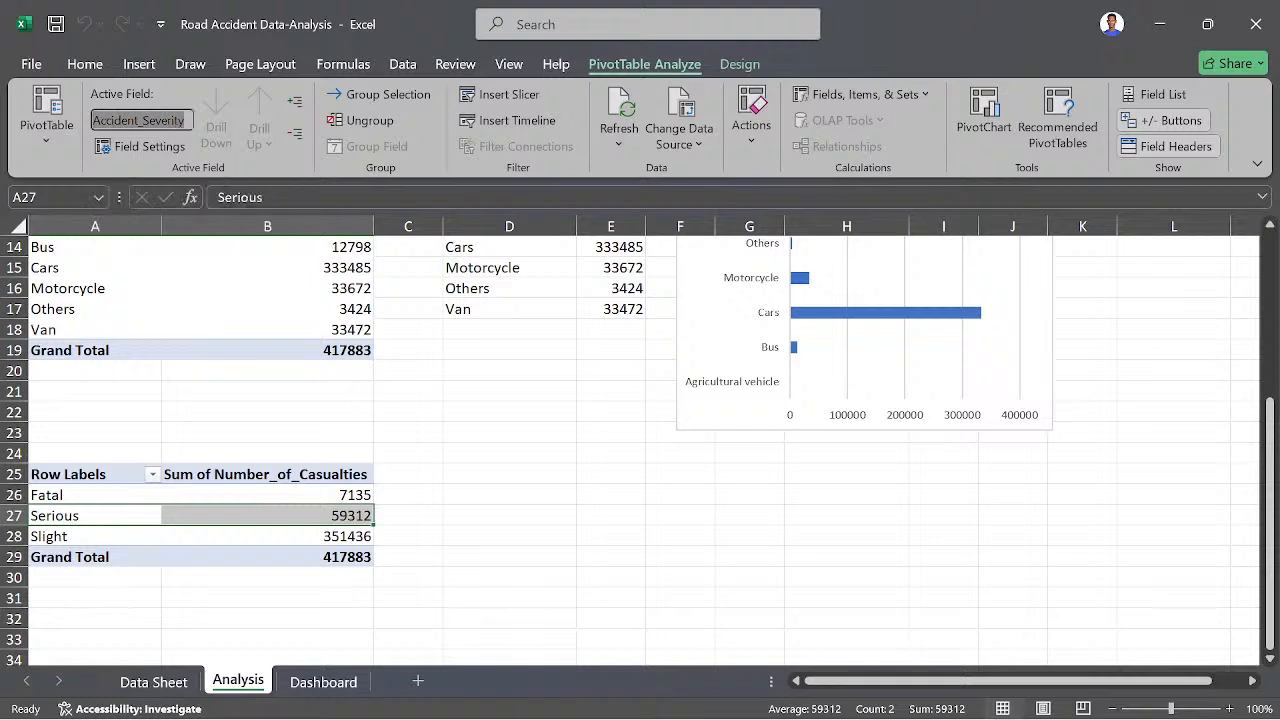
pyautogui.click(145, 146)
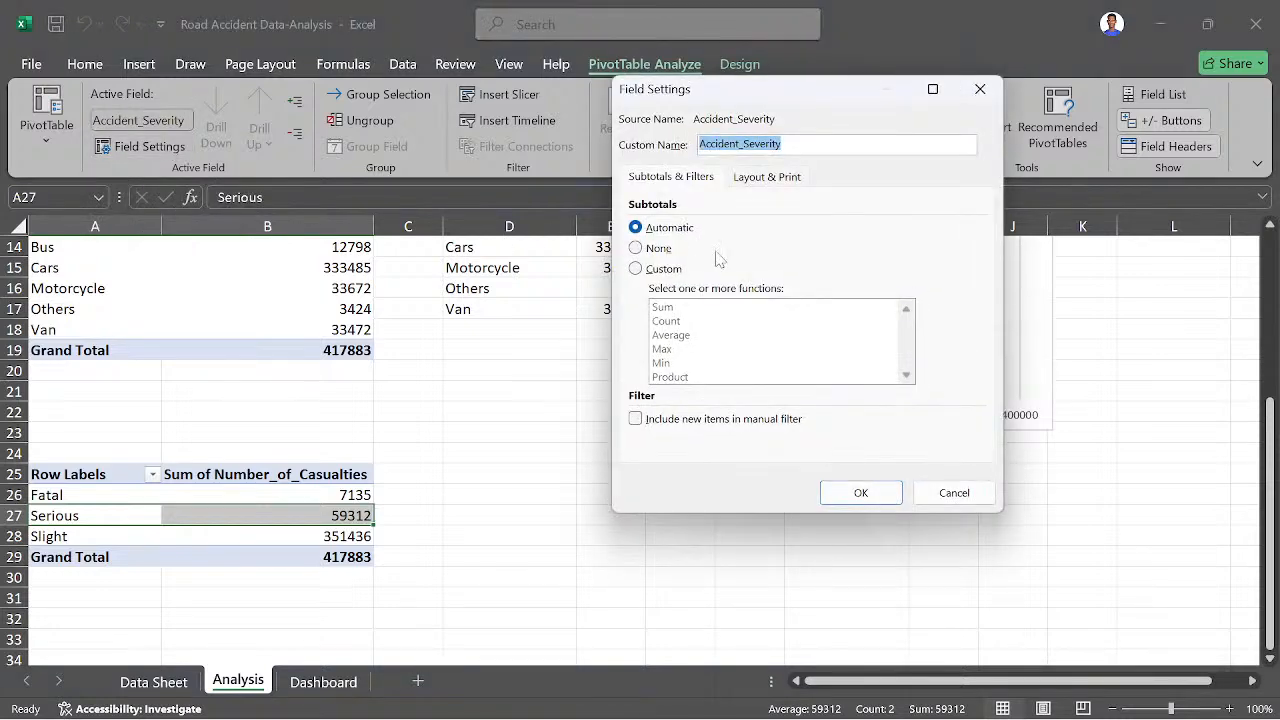
pyautogui.click(980, 89)
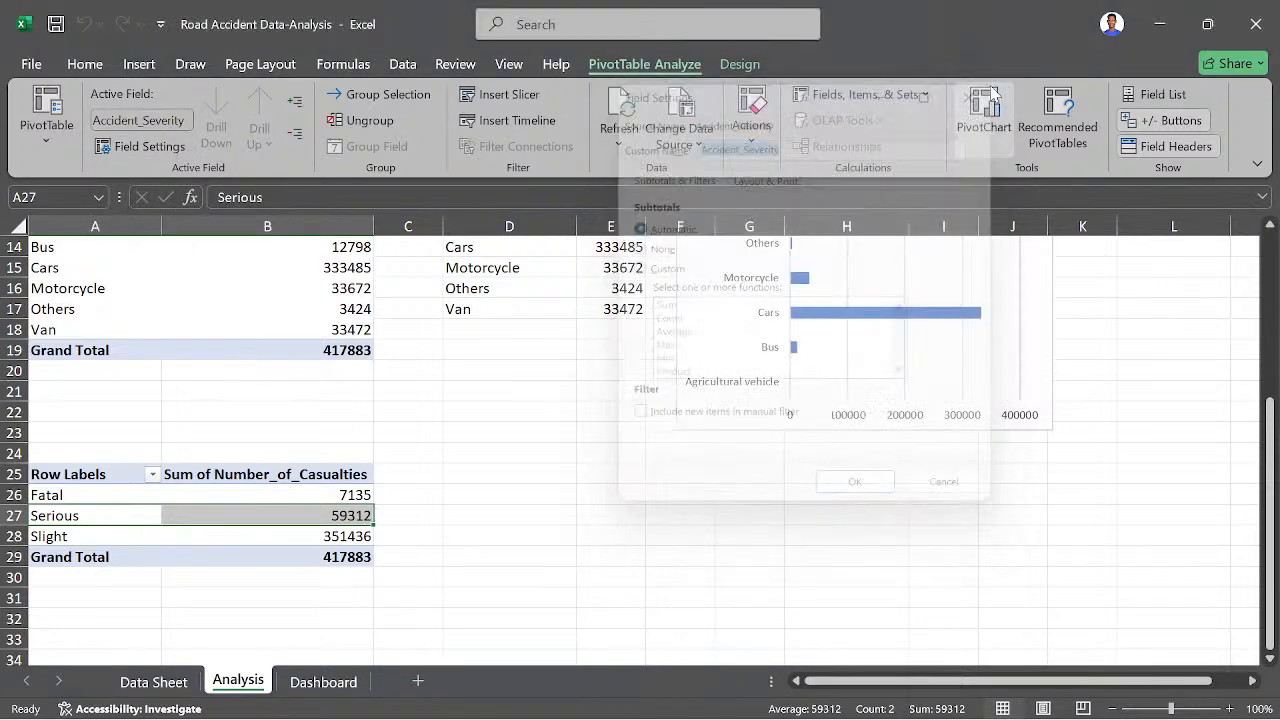
pyautogui.scroll(-1, 300, 445)
pyautogui.moveTo(100, 433); pyautogui.dragTo(115, 482)
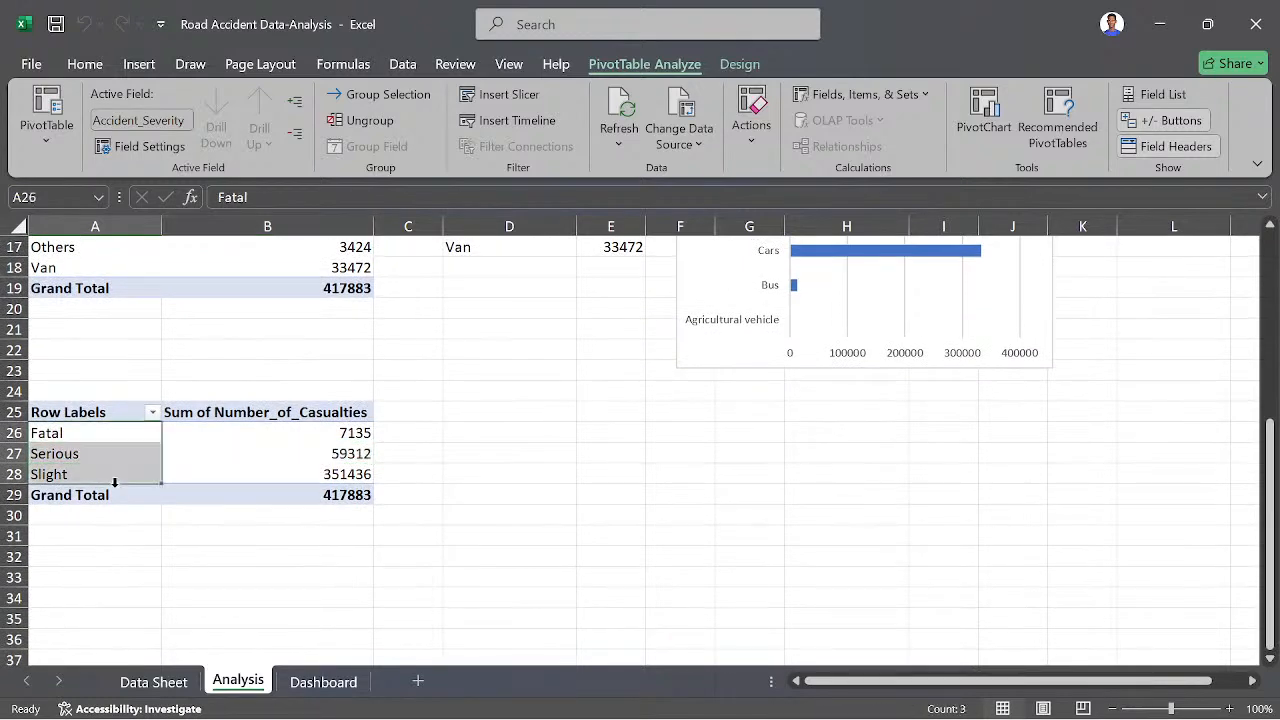
pyautogui.scroll(3, 240, 451)
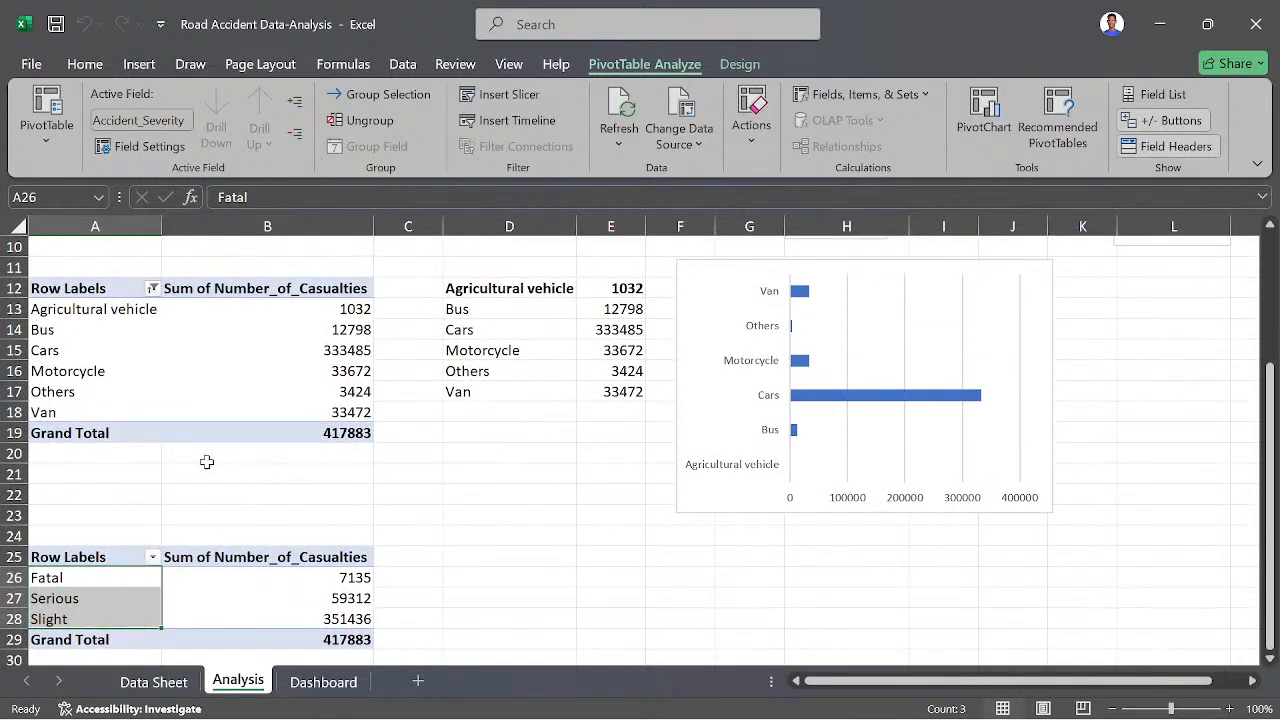
pyautogui.scroll(-1, 206, 460)
pyautogui.scroll(-1, 206, 461)
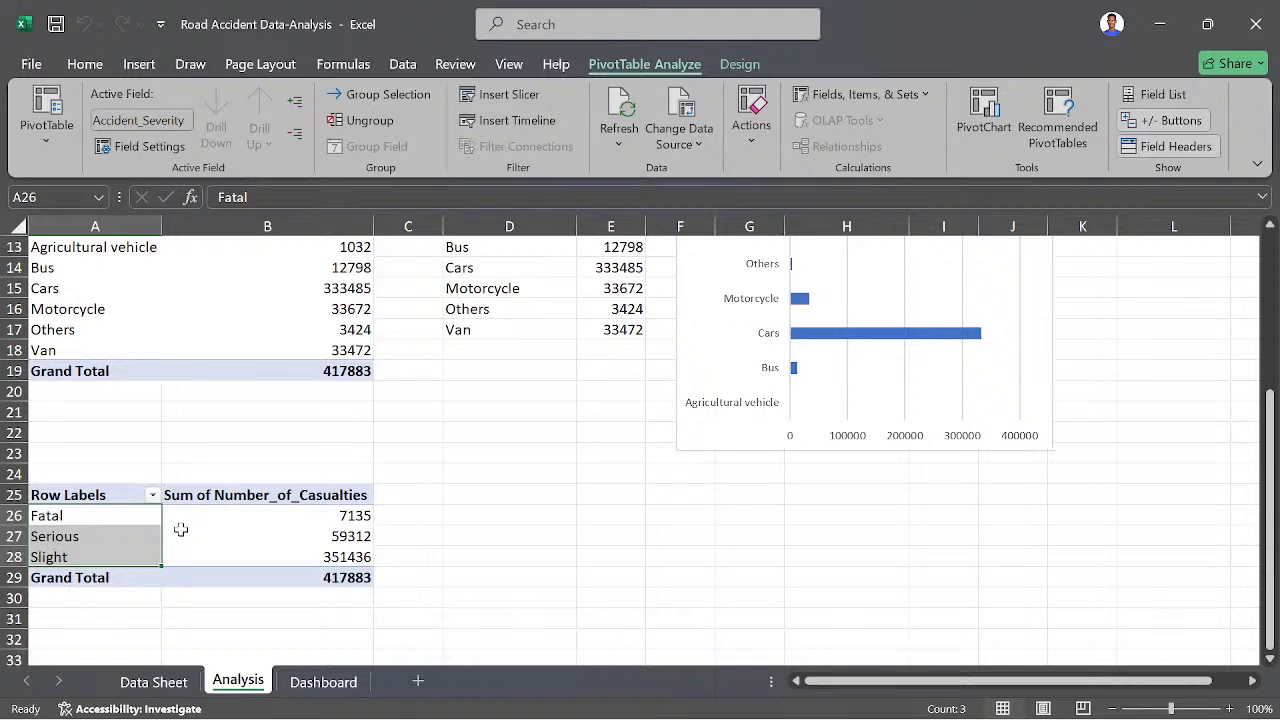
# - Insert a new pivot table from the Data Sheet range A1:W307974 into cell A31 of the existing Analysis sheet
pyautogui.click(156, 682)
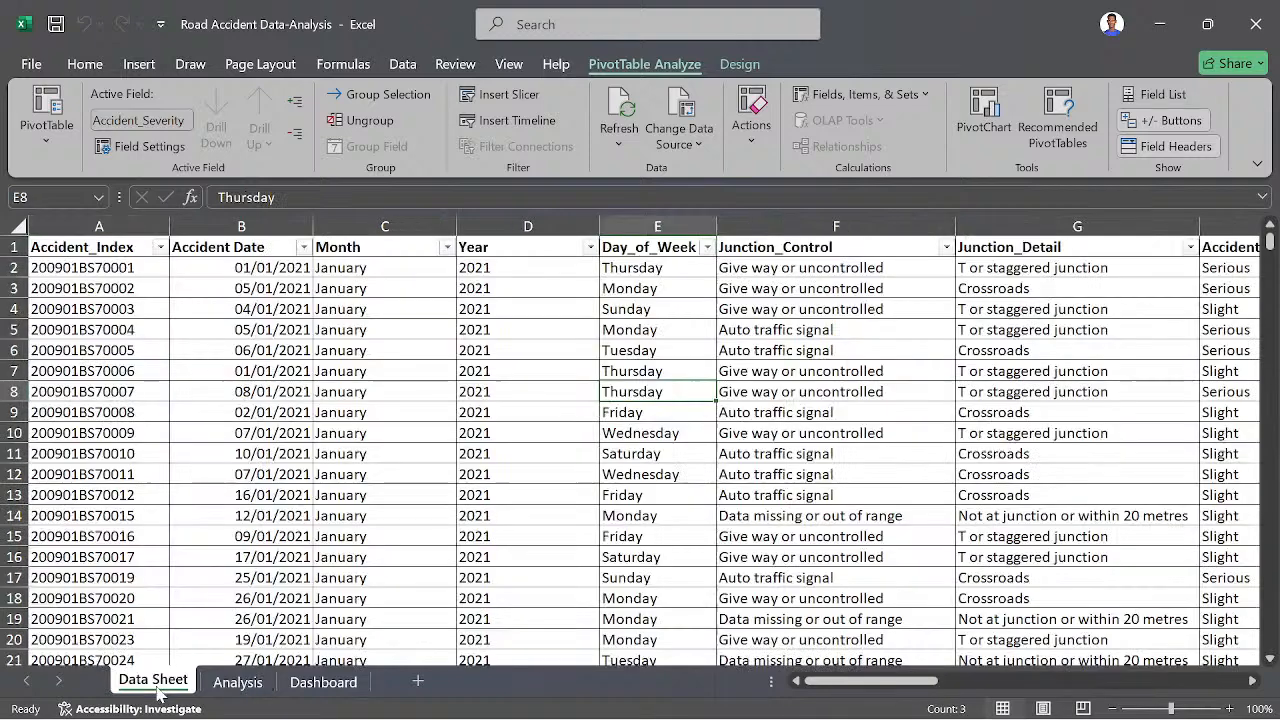
pyautogui.click(139, 64)
pyautogui.click(48, 108)
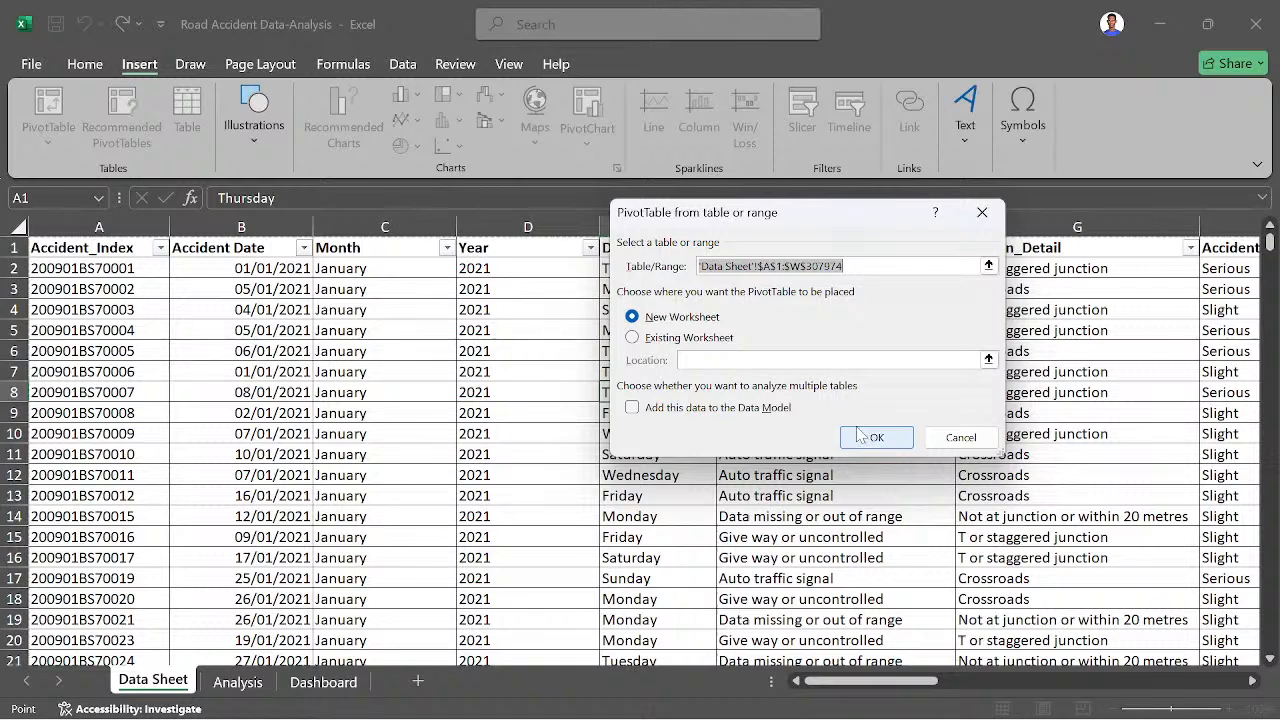
pyautogui.click(707, 339)
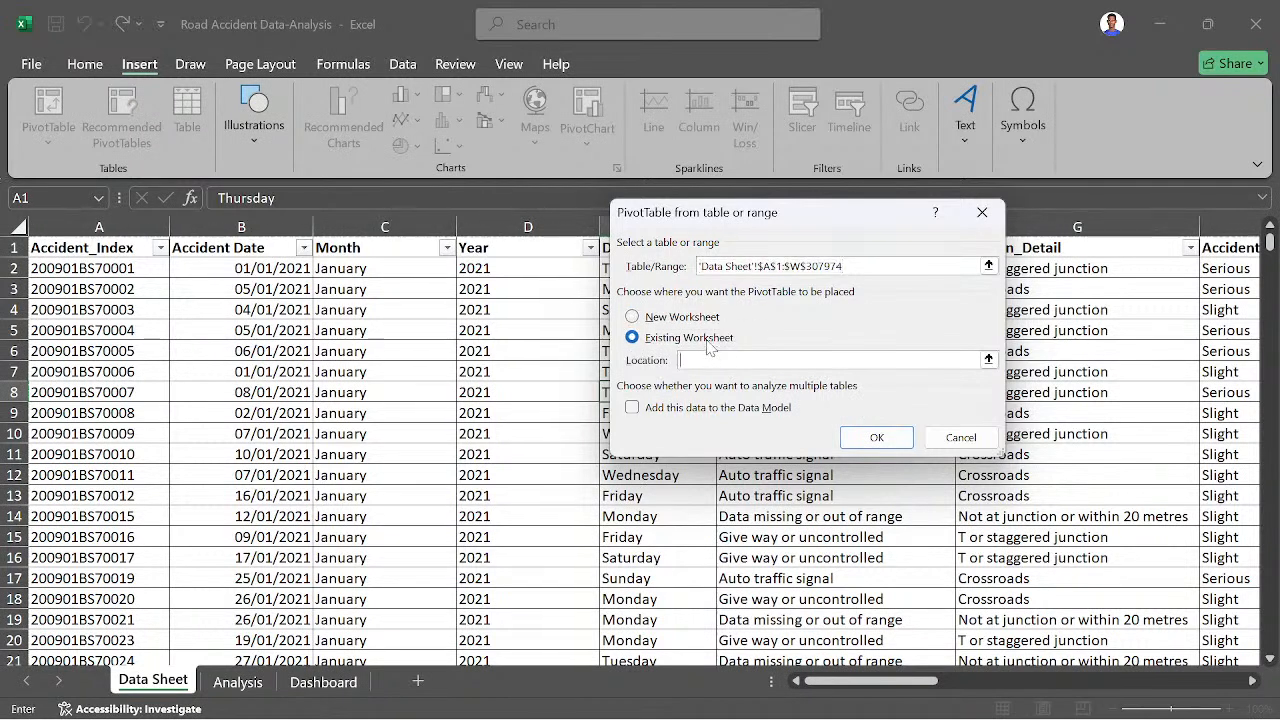
pyautogui.click(988, 360)
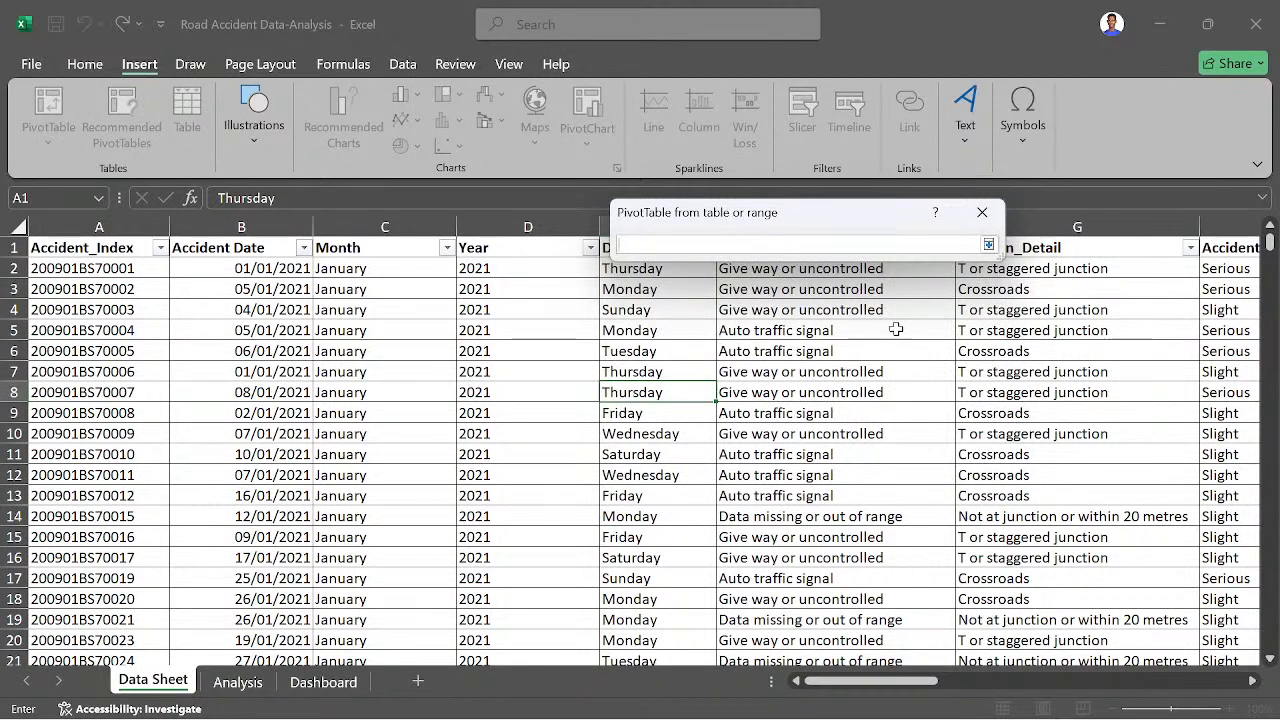
pyautogui.click(250, 682)
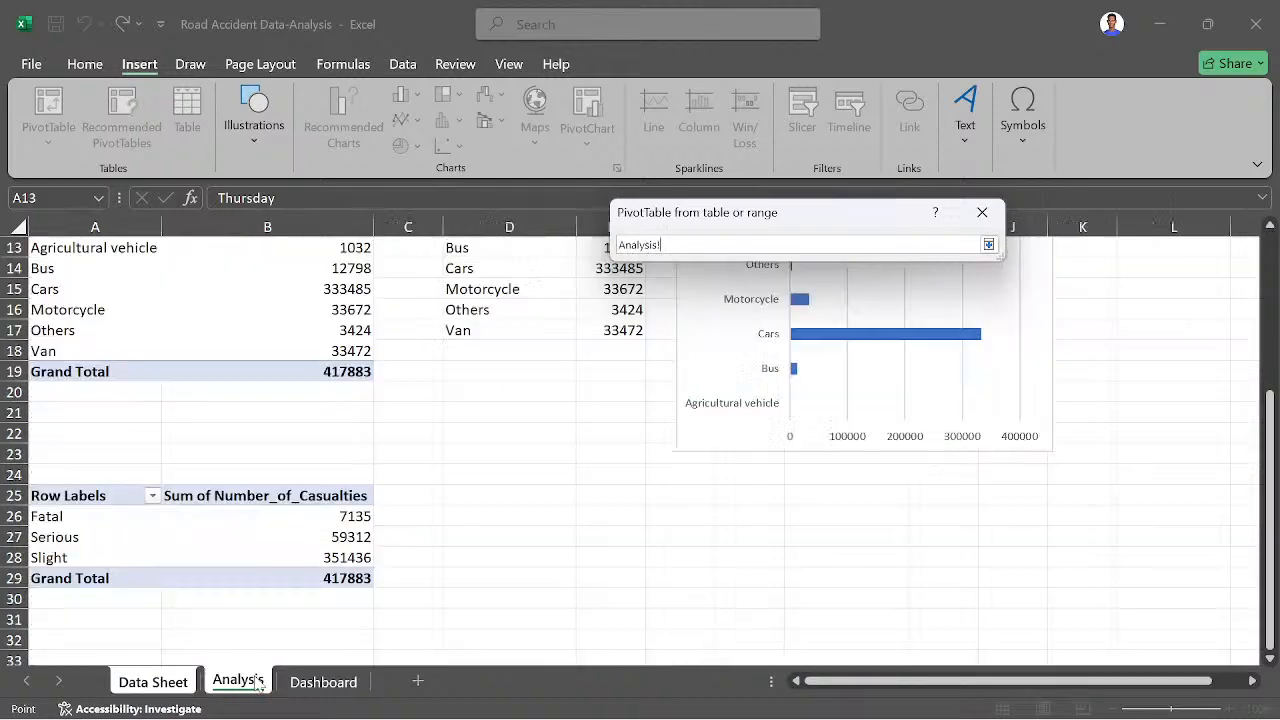
pyautogui.scroll(-2, 214, 609)
pyautogui.scroll(-1, 214, 609)
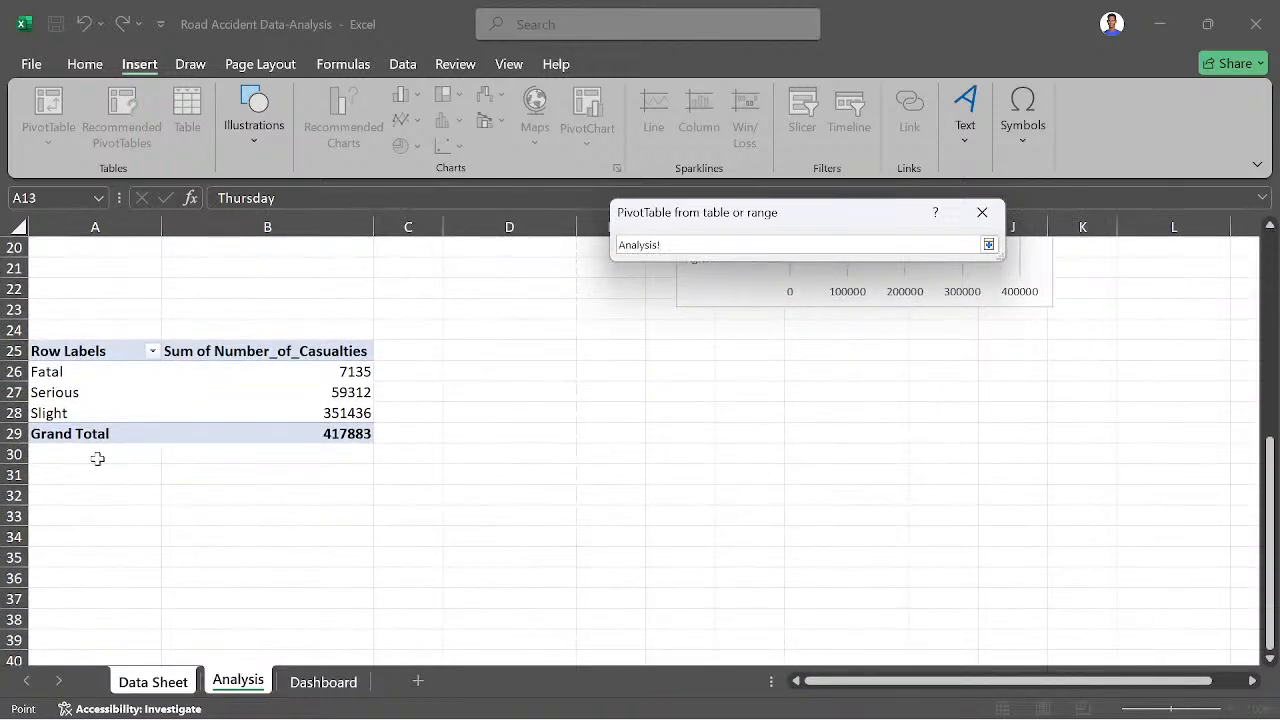
pyautogui.scroll(1, 78, 495)
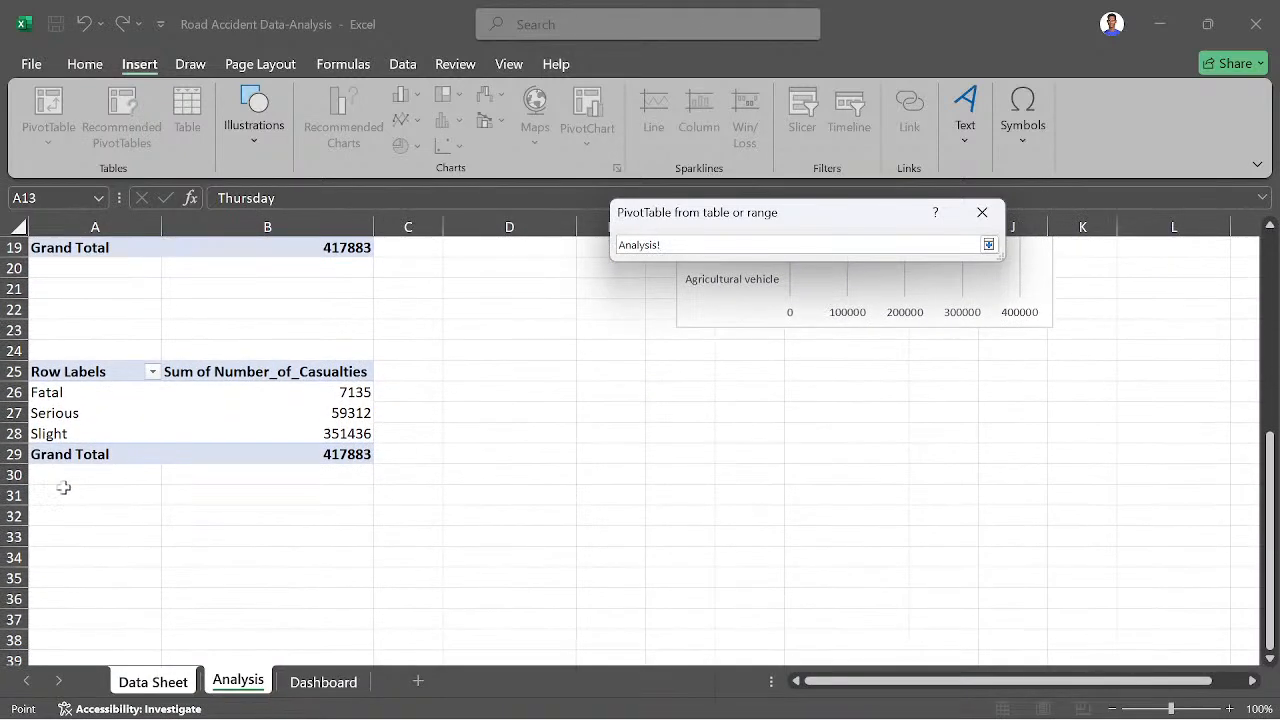
pyautogui.click(65, 488)
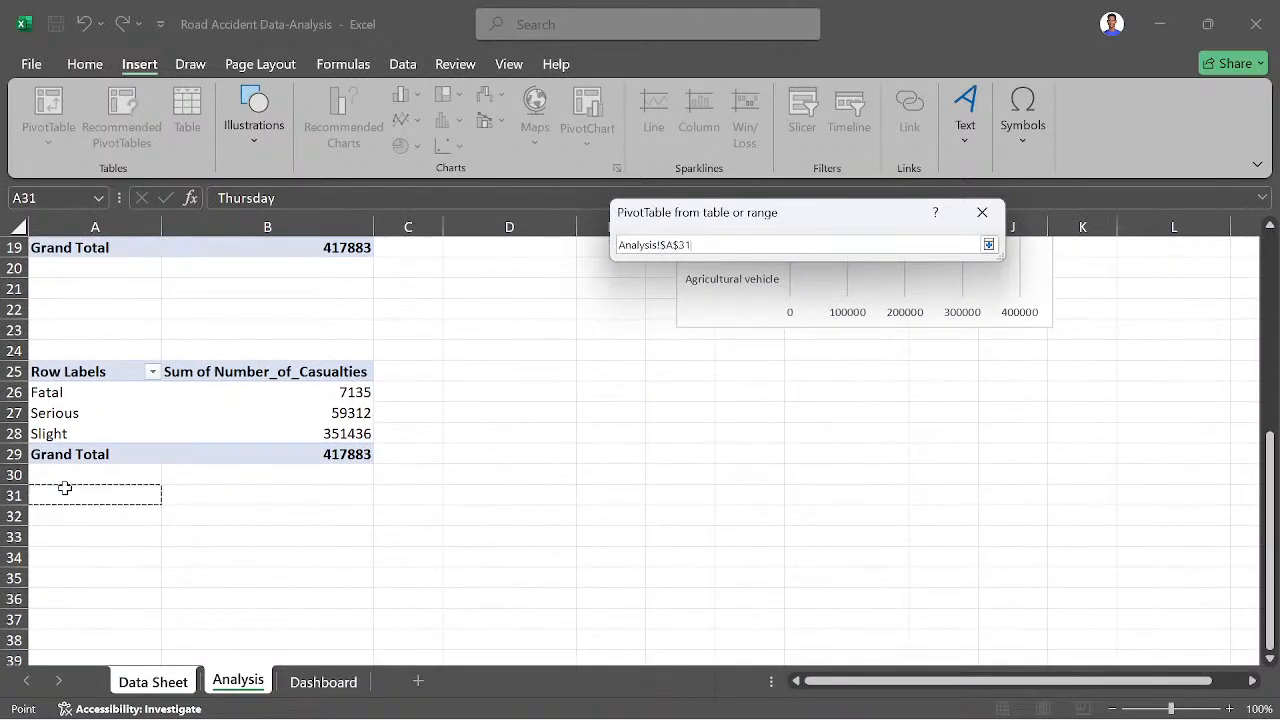
pyautogui.click(987, 246)
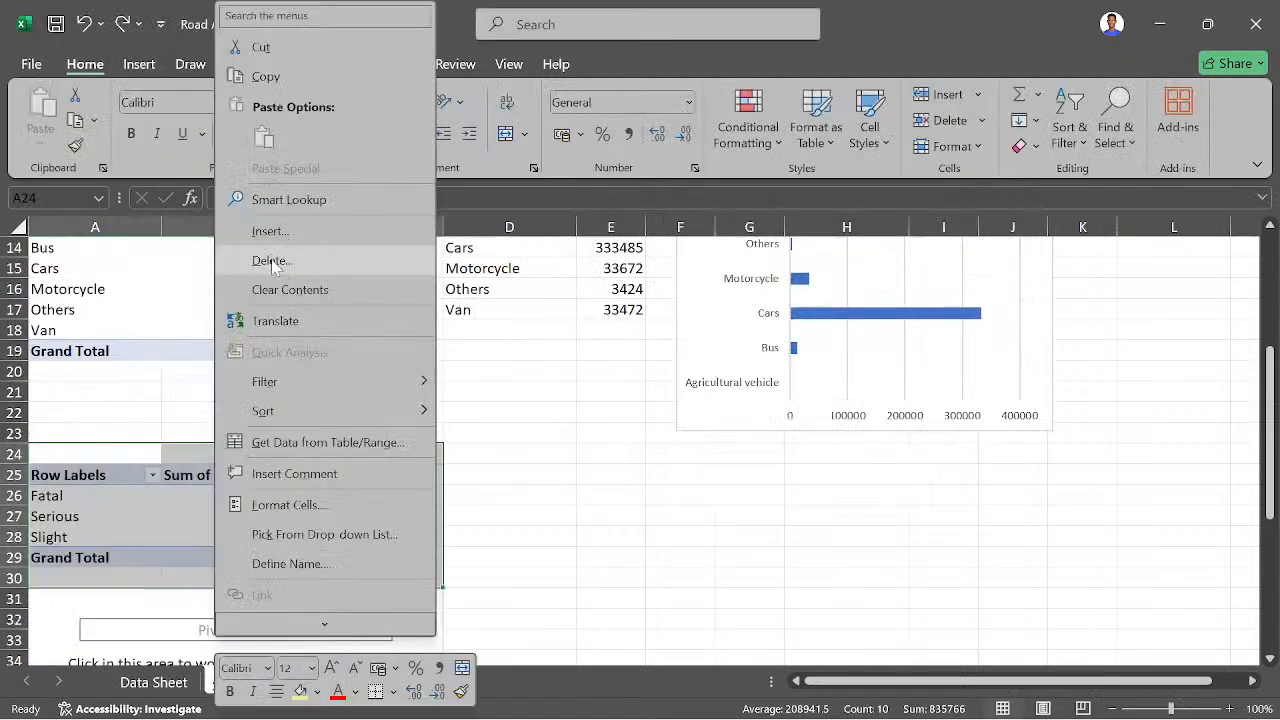
# - Delete entire rows 24 to 30 on the Analysis sheet, removing the pasted severity pivot table
pyautogui.click(273, 262)
pyautogui.click(273, 262)
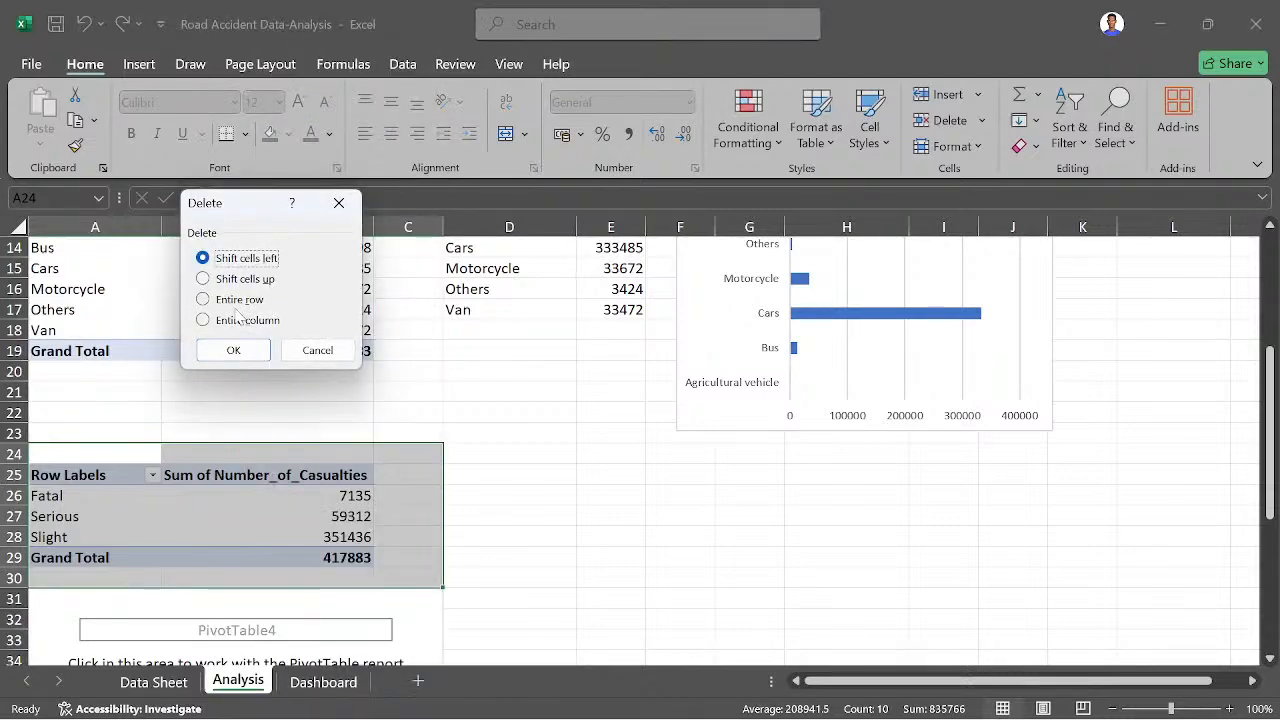
pyautogui.click(238, 299)
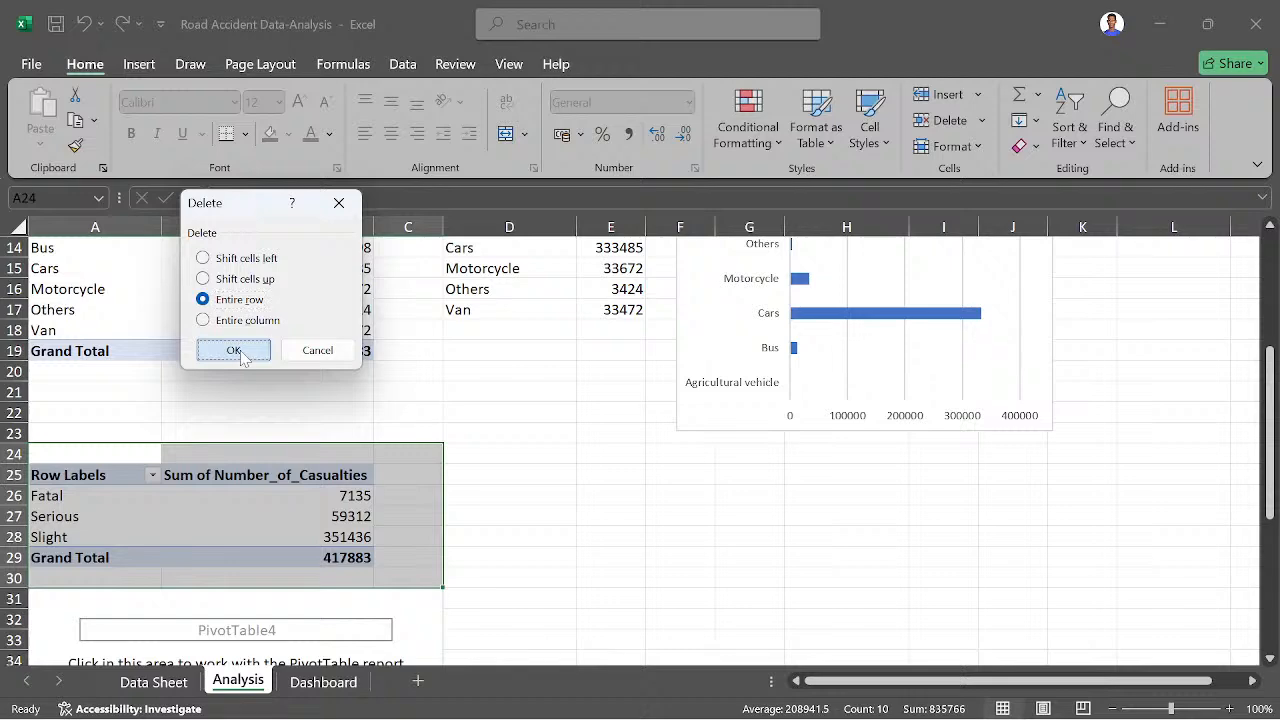
pyautogui.click(240, 350)
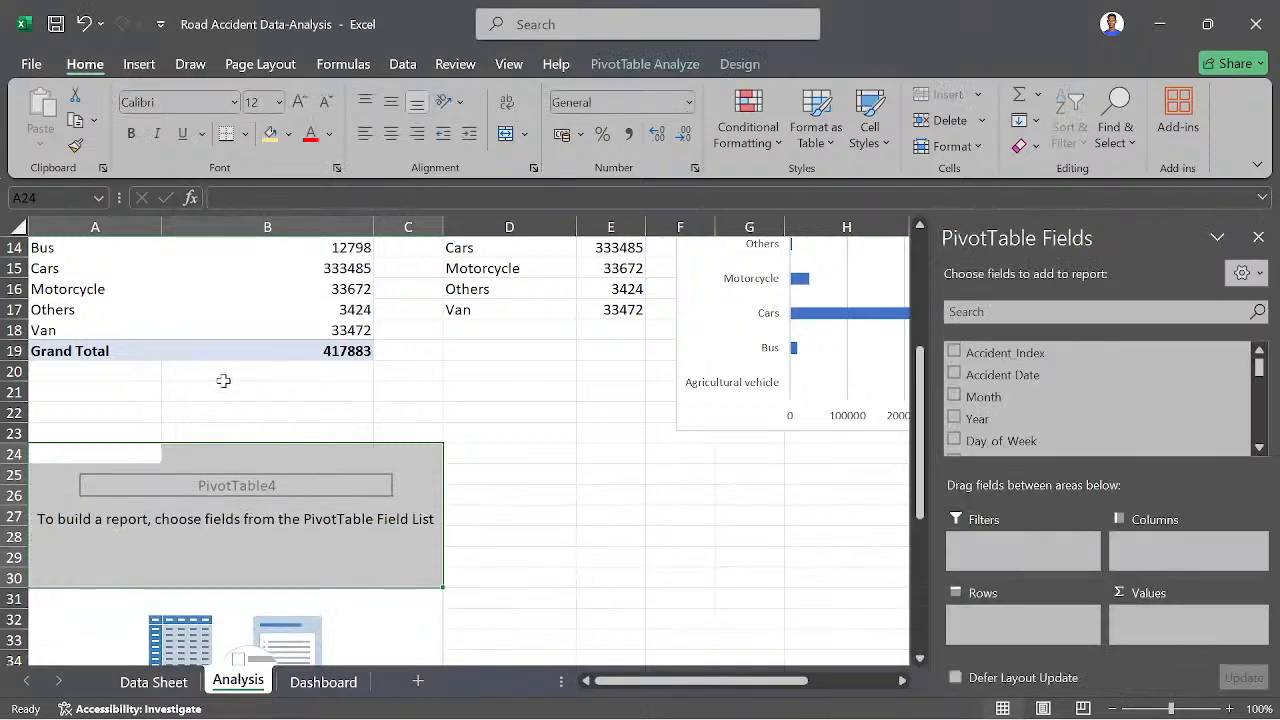
# - Remove the Sum of Number_of_Casualties field from the values of the vehicle type pivot table
pyautogui.click(104, 299)
pyautogui.click(97, 293)
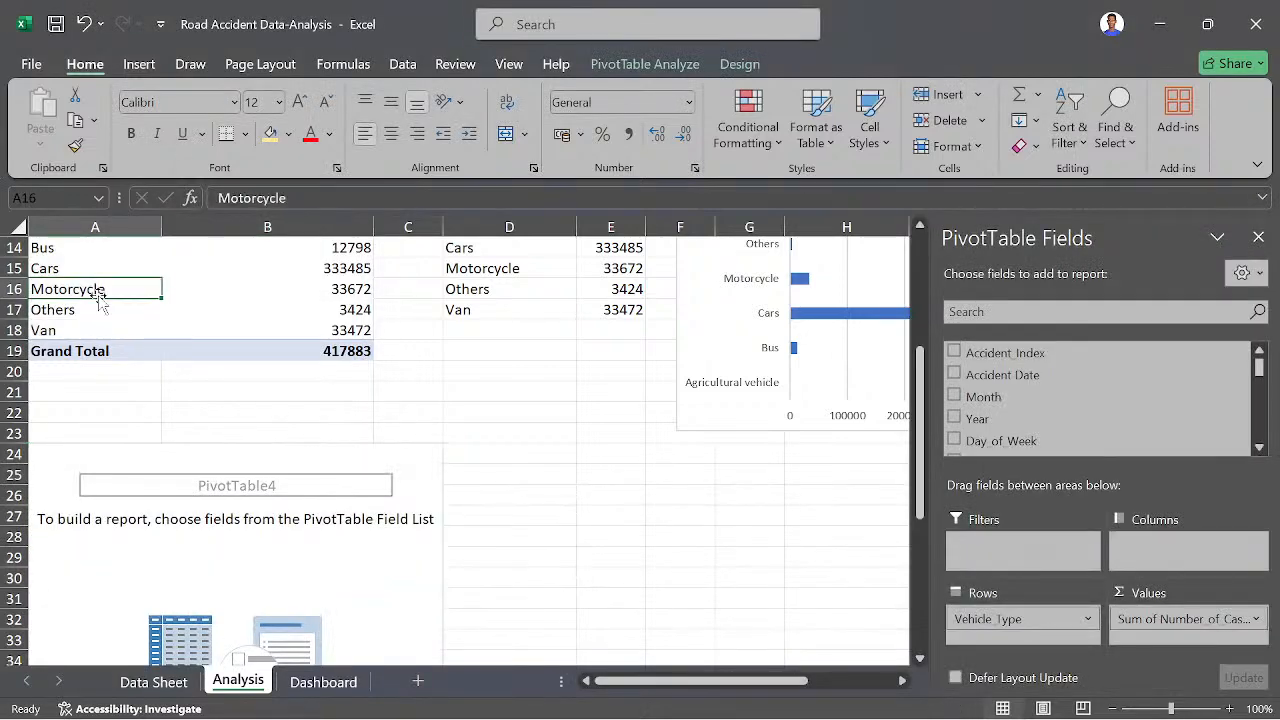
pyautogui.scroll(-4, 202, 583)
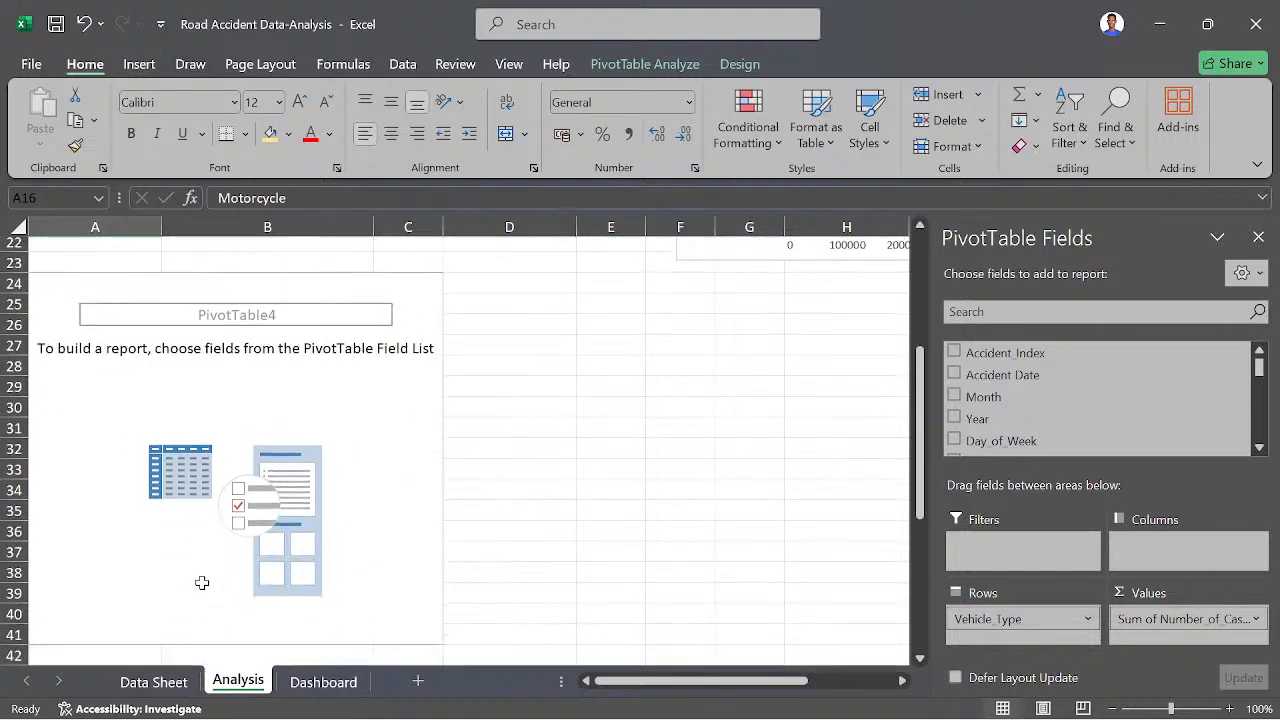
pyautogui.scroll(1, 246, 457)
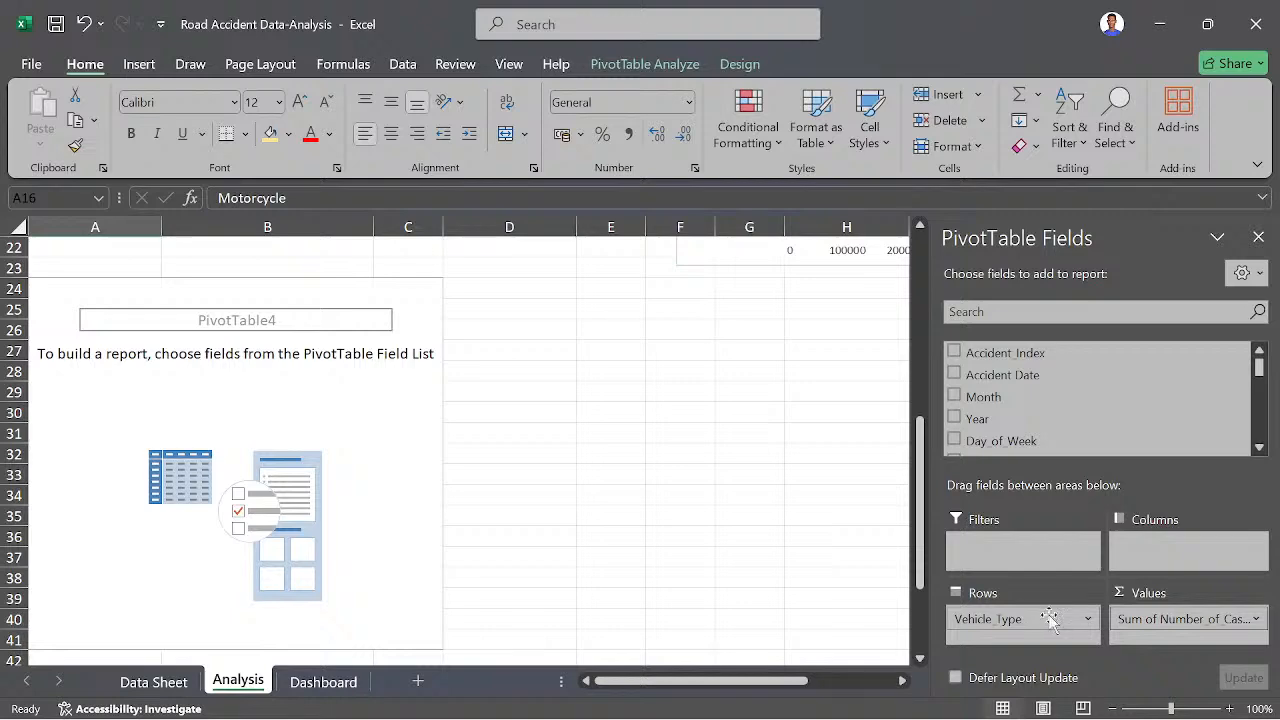
pyautogui.click(1124, 625)
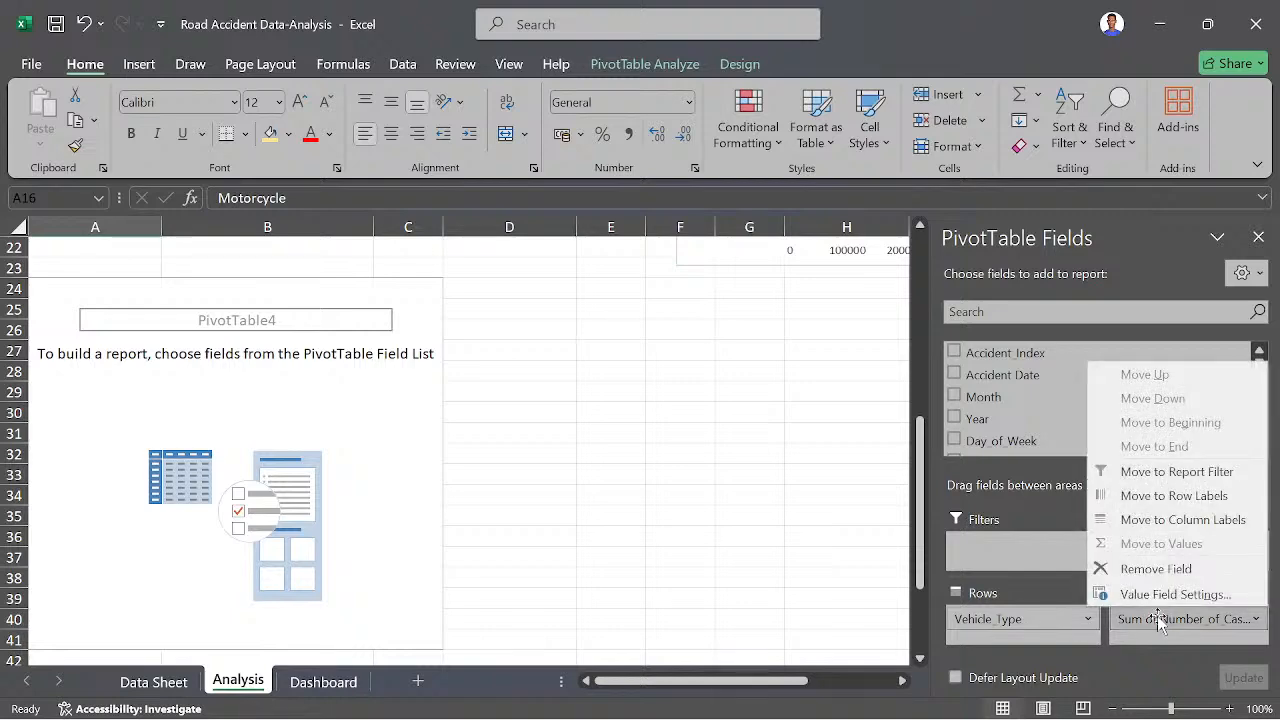
pyautogui.moveTo(1124, 625); pyautogui.dragTo(808, 571)
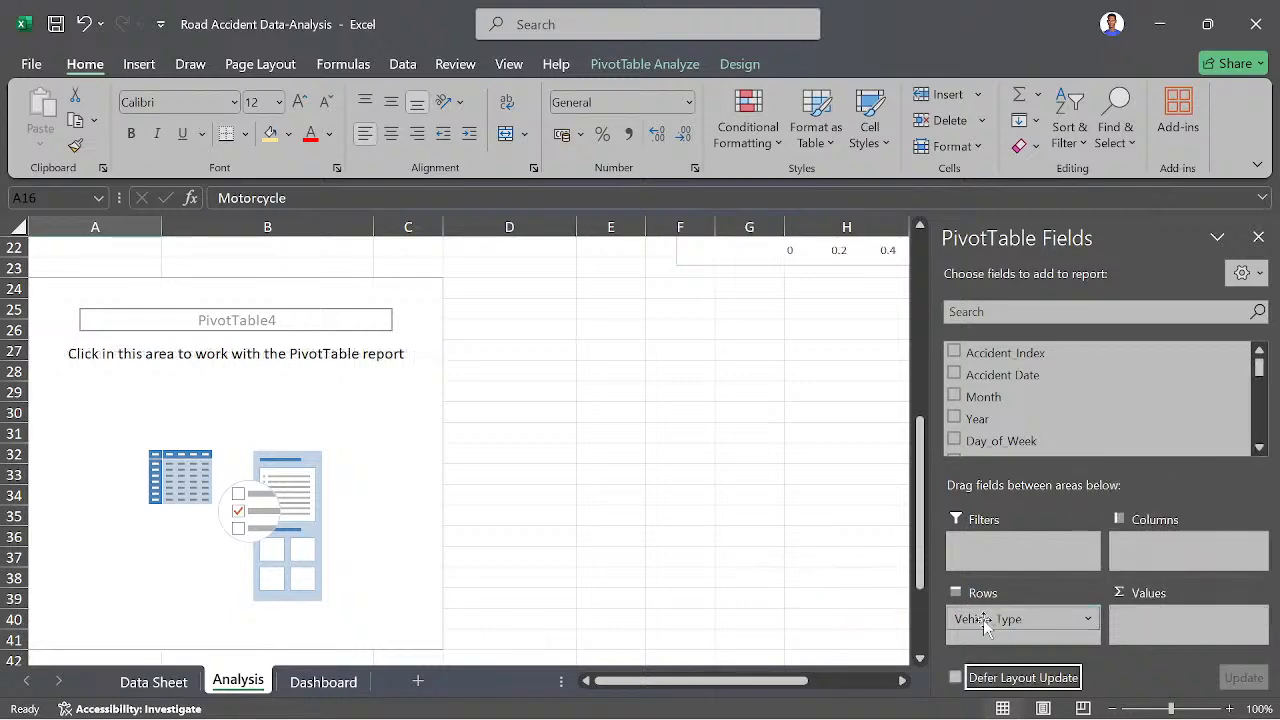
pyautogui.scroll(7, 640, 485)
pyautogui.scroll(-3, 640, 485)
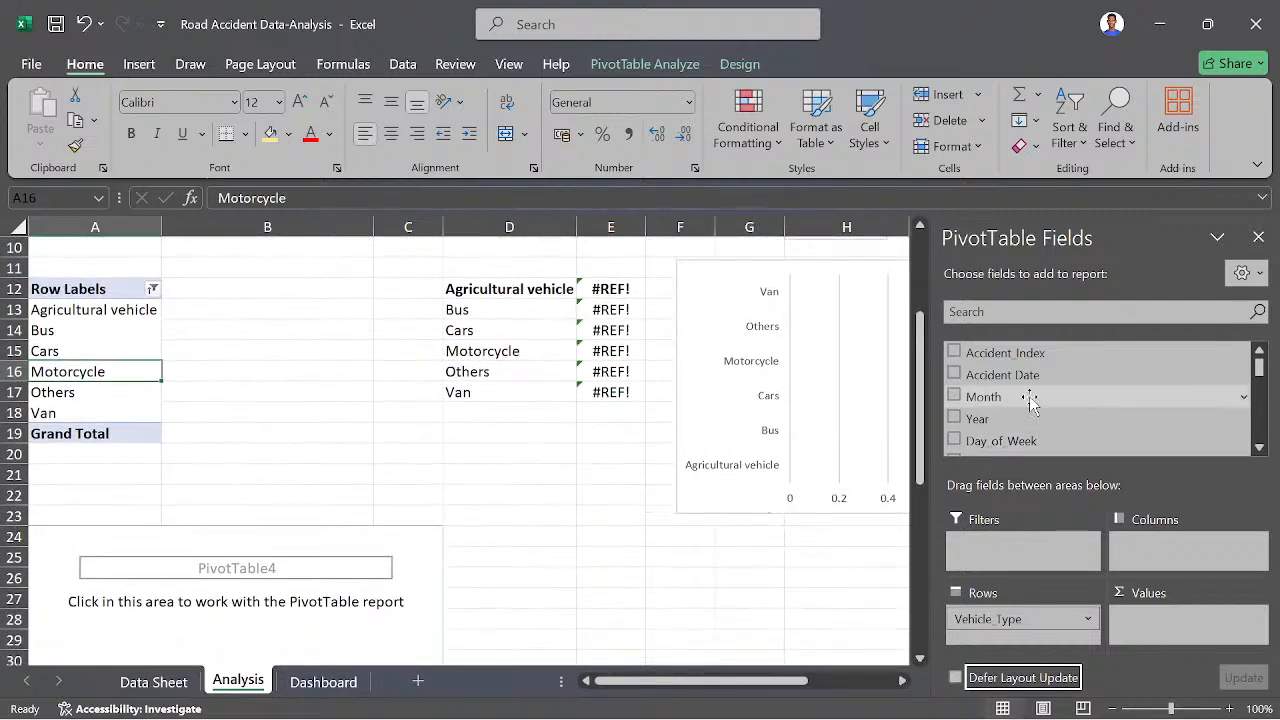
# - Restore the casualty sums in the vehicle type pivot table and set the new pivot table's rows to Month and filter to Year
pyautogui.scroll(-2, 1030, 400)
pyautogui.scroll(-5, 1025, 410)
pyautogui.scroll(7, 1010, 432)
pyautogui.scroll(-2, 1012, 440)
pyautogui.scroll(-8, 1012, 440)
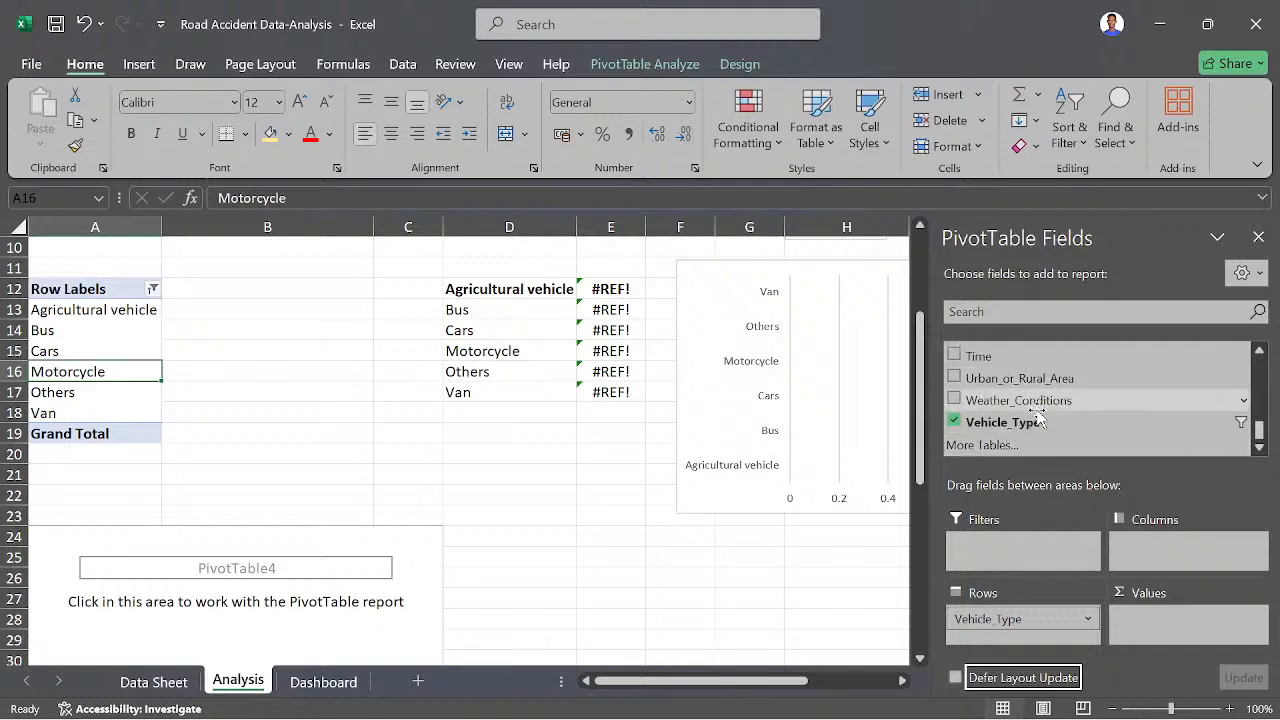
pyautogui.scroll(2, 1034, 410)
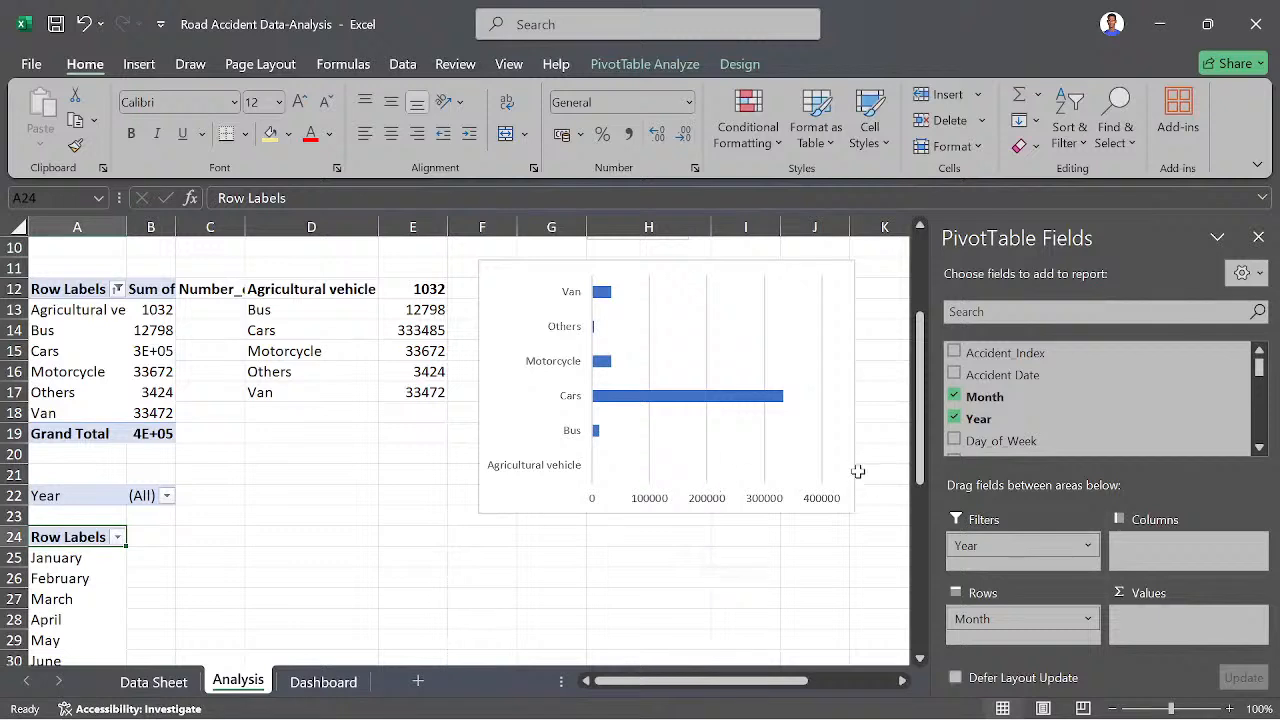
# - Add Number_of_Casualties as a sum to the values of the monthly pivot table
pyautogui.scroll(-2, 1022, 395)
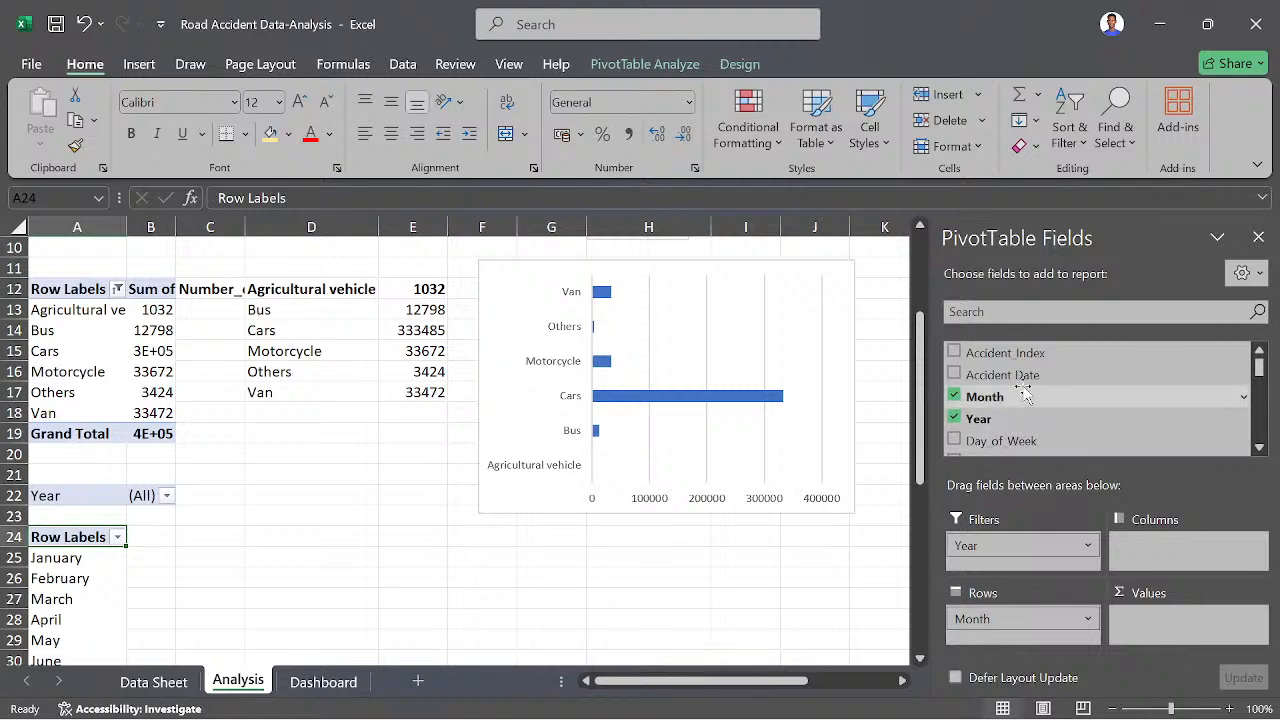
pyautogui.scroll(-5, 1019, 380)
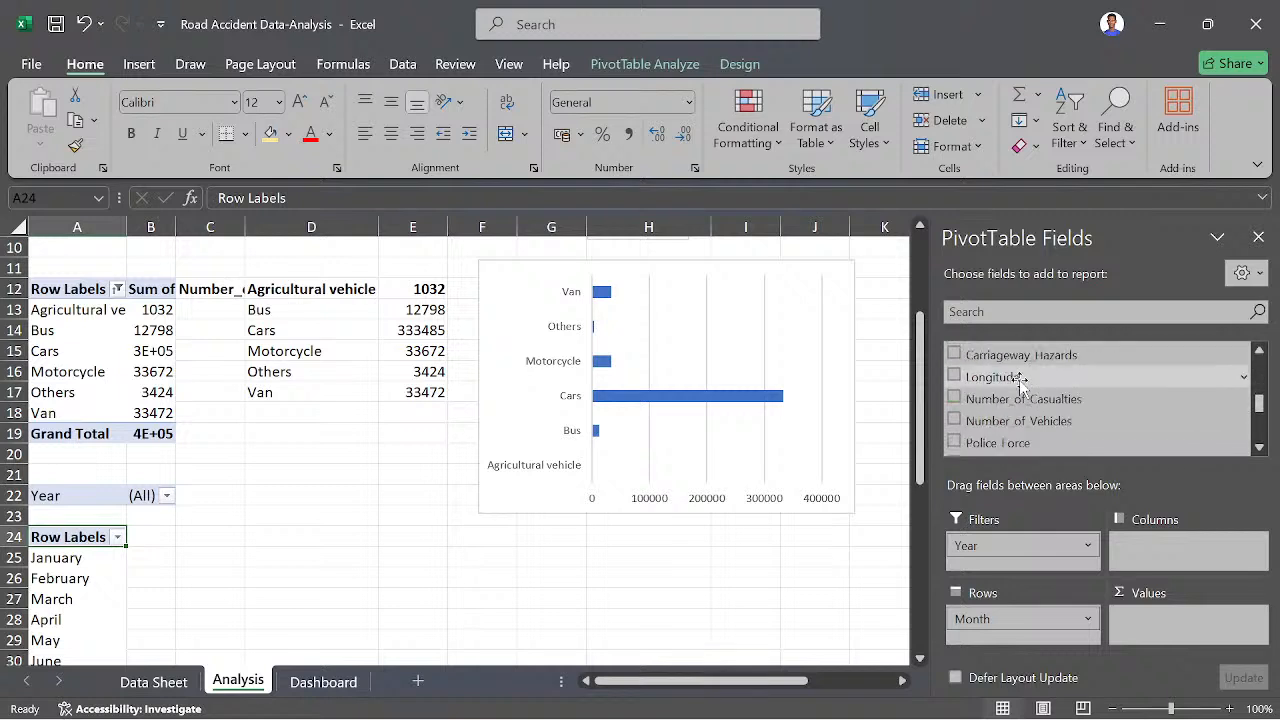
pyautogui.scroll(2, 1032, 368)
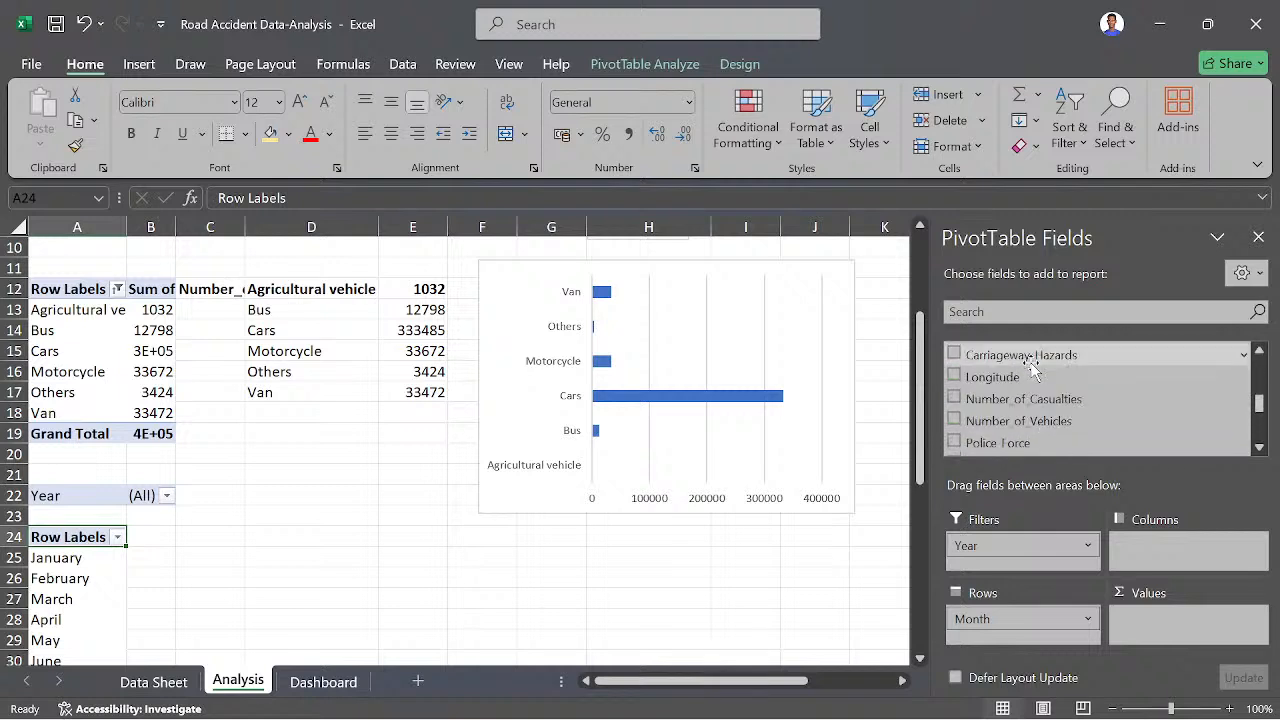
pyautogui.scroll(-1, 1032, 440)
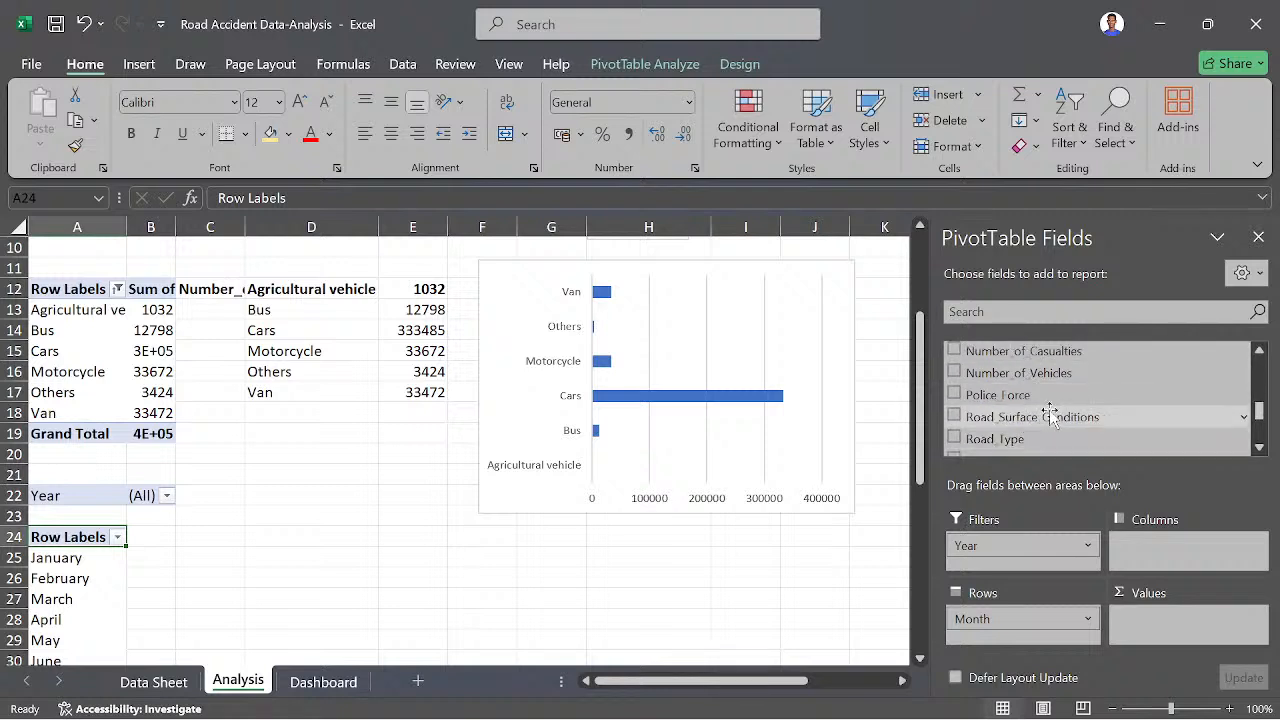
pyautogui.scroll(-5, 1040, 430)
pyautogui.scroll(4, 1048, 420)
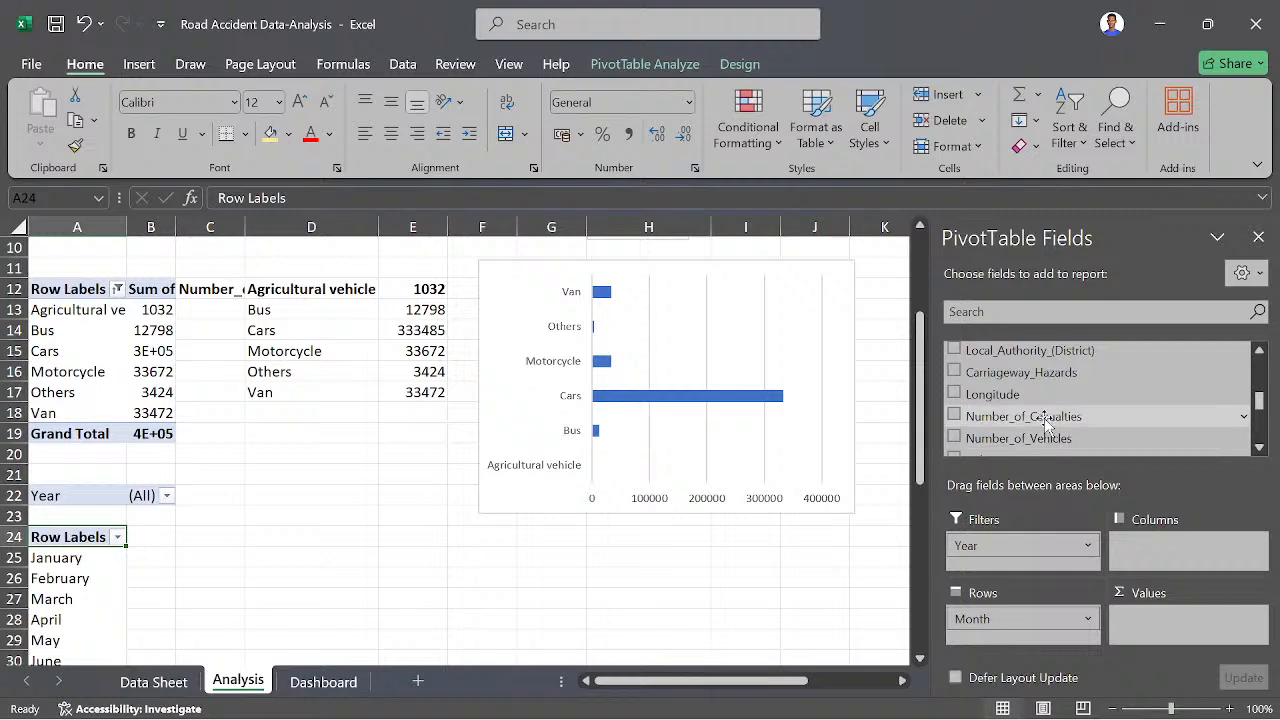
pyautogui.moveTo(1044, 420); pyautogui.dragTo(1205, 622)
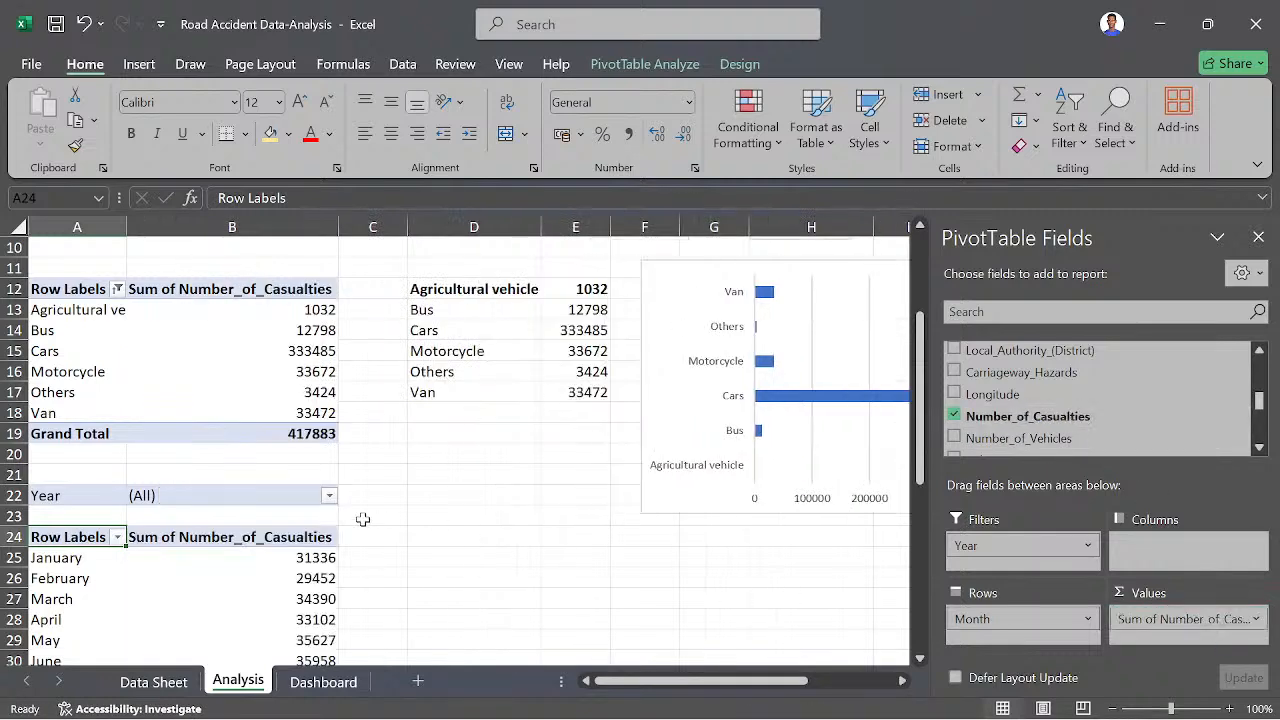
# - Copy the monthly pivot table A22:B37 to D22 and widen column E to fit its contents
pyautogui.scroll(-4, 363, 519)
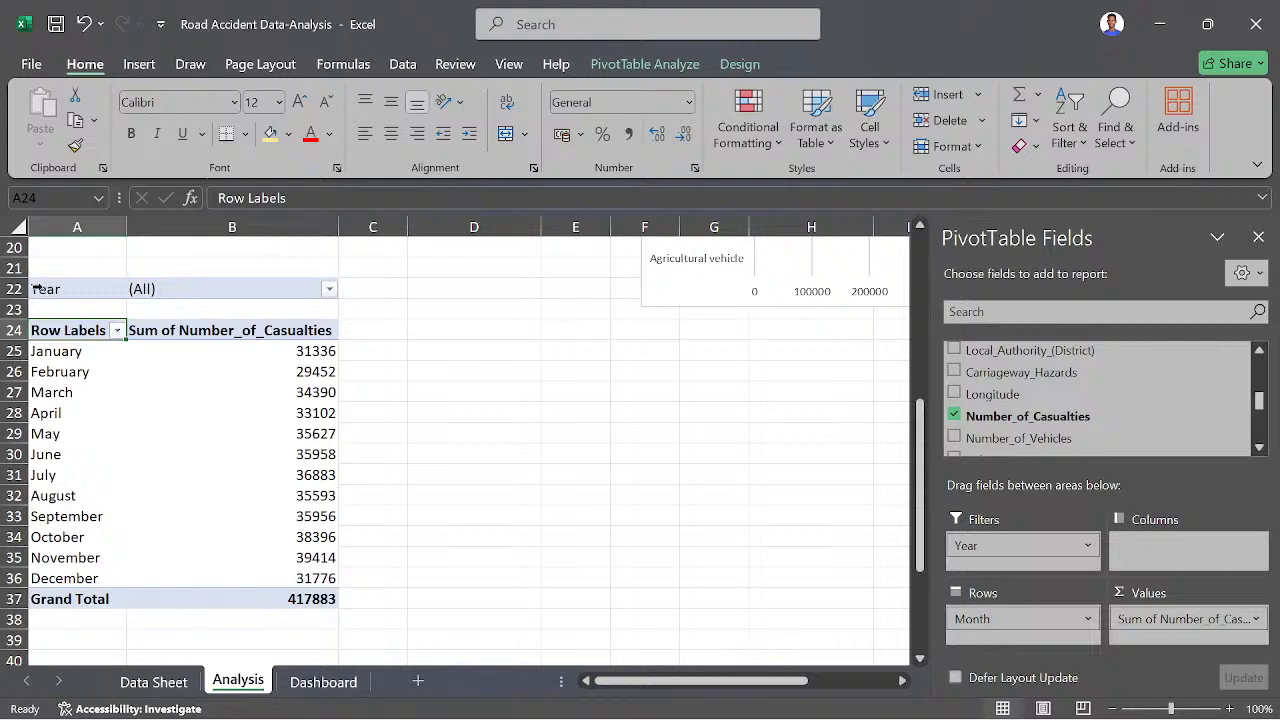
pyautogui.moveTo(35, 288); pyautogui.dragTo(312, 596)
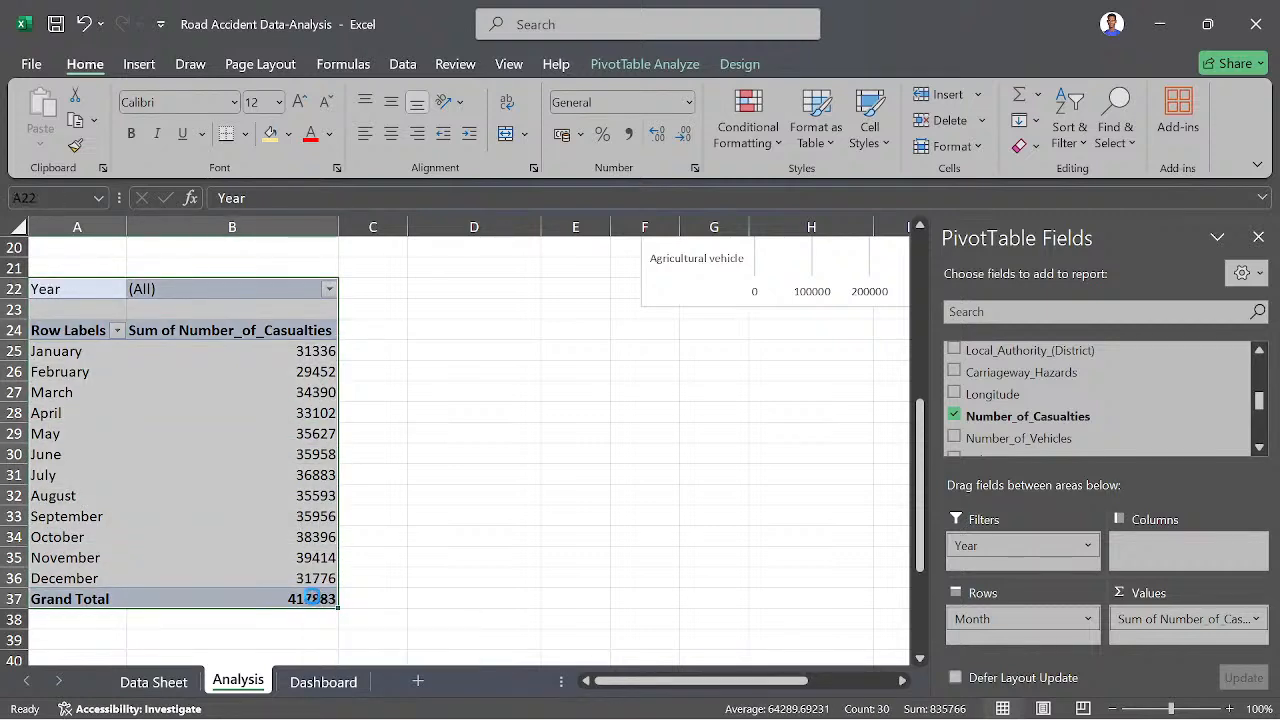
pyautogui.hotkey('ctrl', 'c')
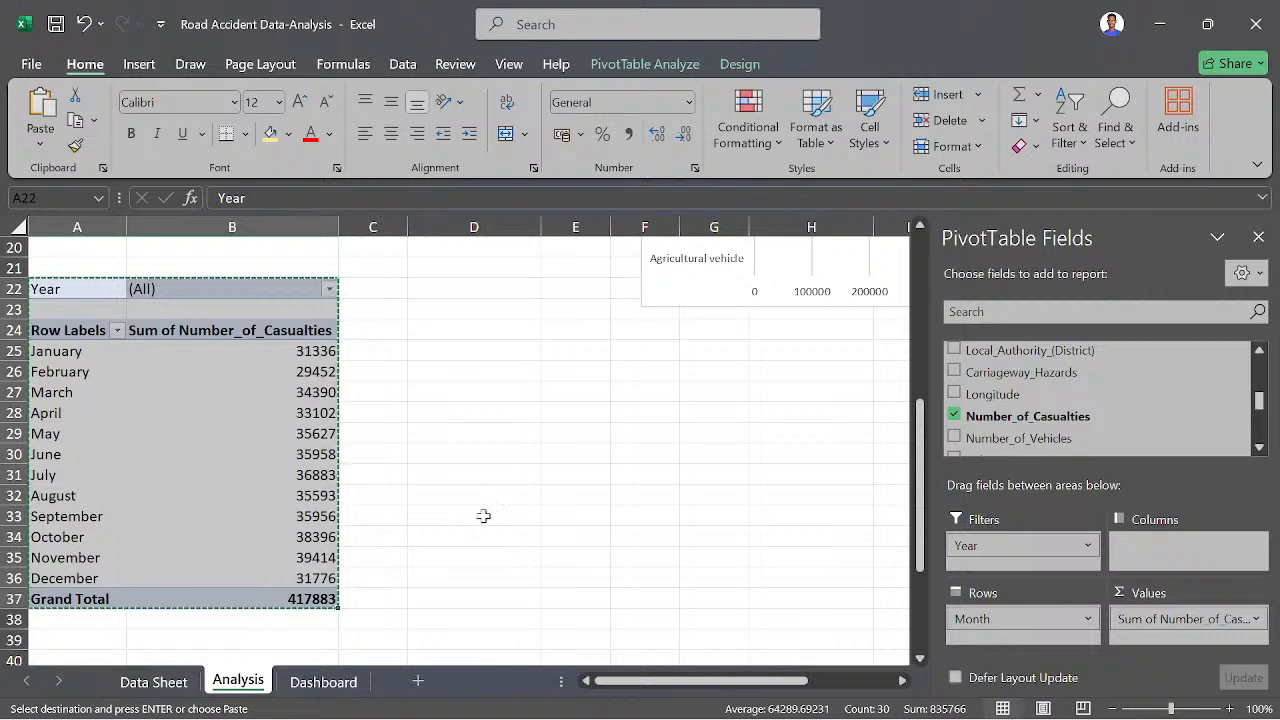
pyautogui.click(455, 288)
pyautogui.hotkey('ctrl', 'v')
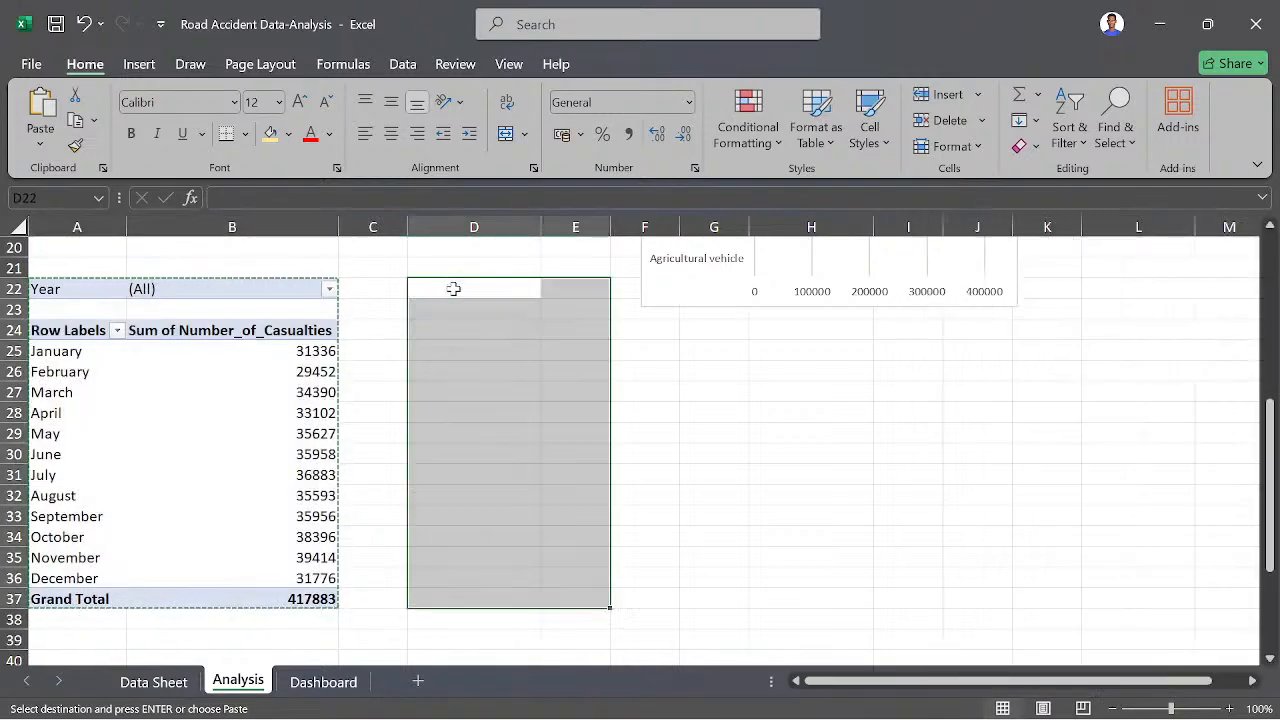
pyautogui.doubleClick(608, 218)
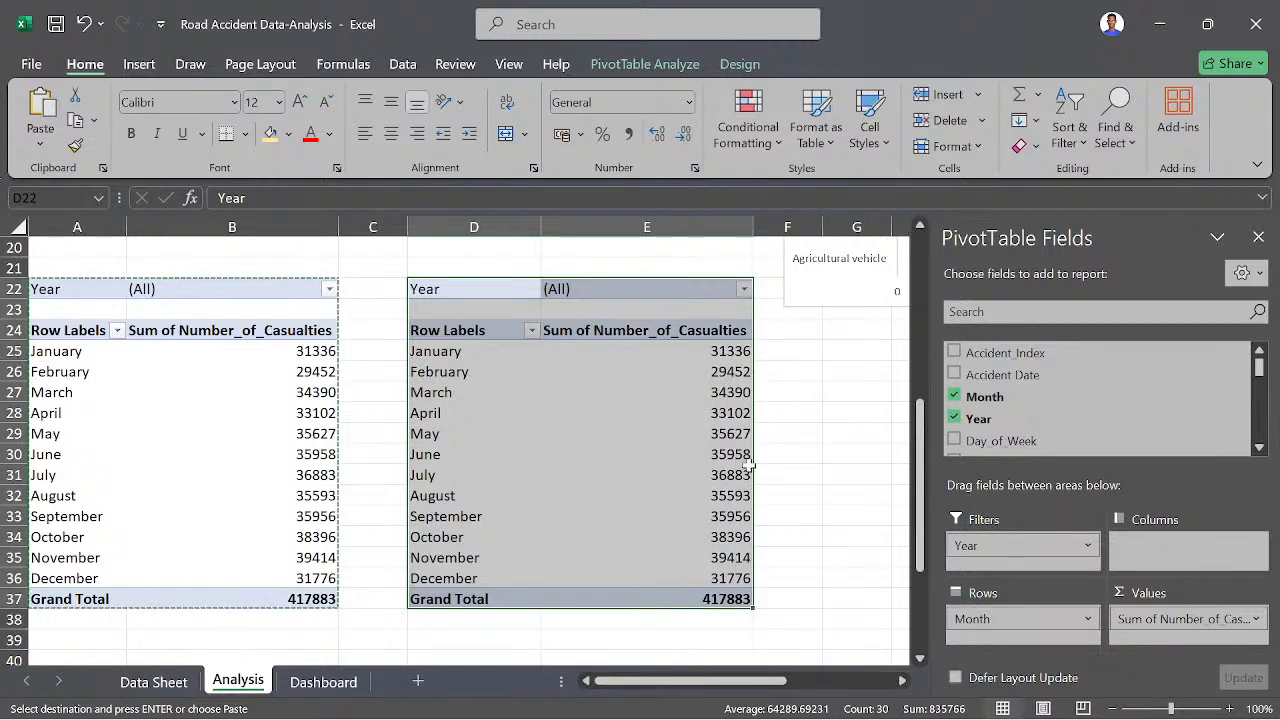
# - Filter the copied monthly pivot table to year 2022 and the original one to year 2021
pyautogui.click(743, 289)
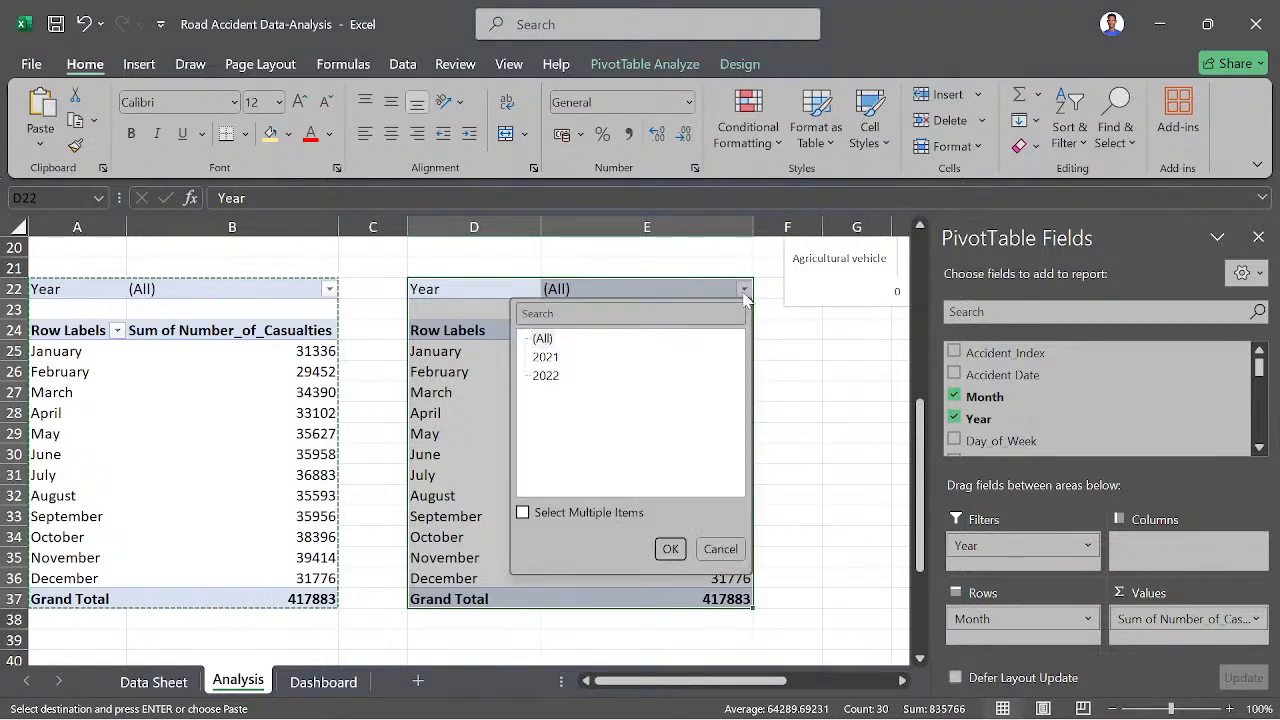
pyautogui.click(542, 378)
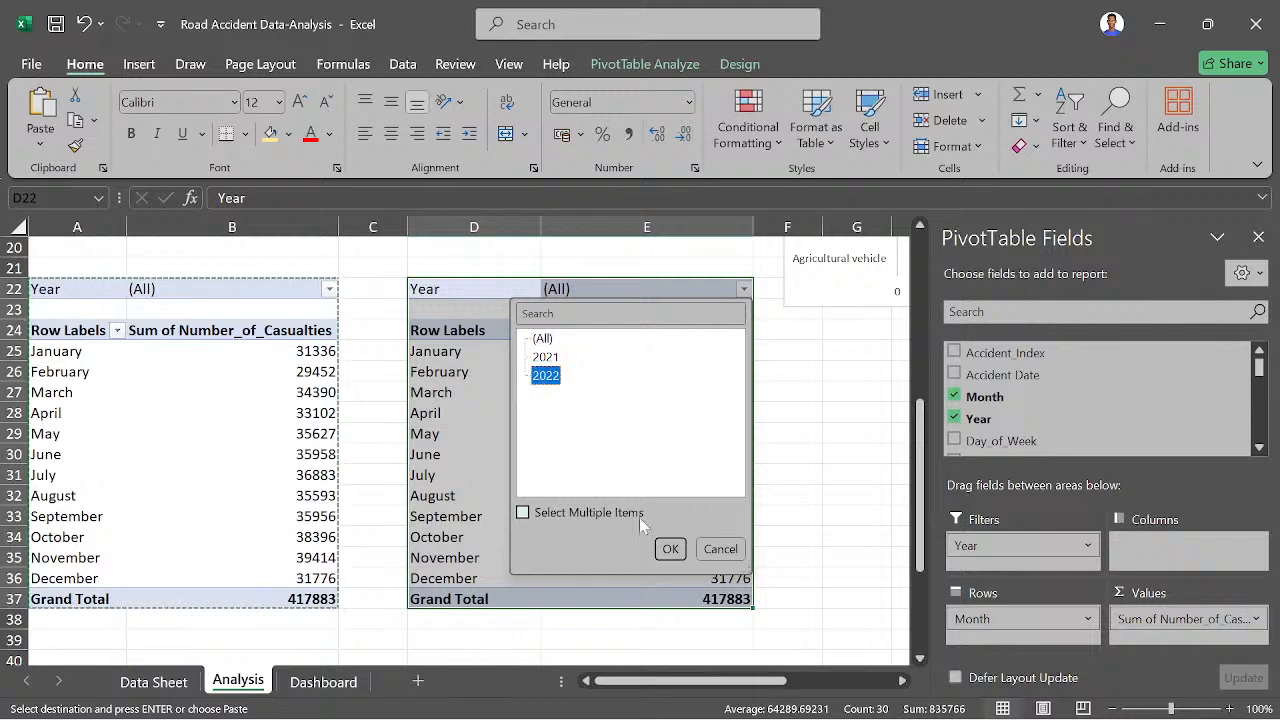
pyautogui.click(669, 549)
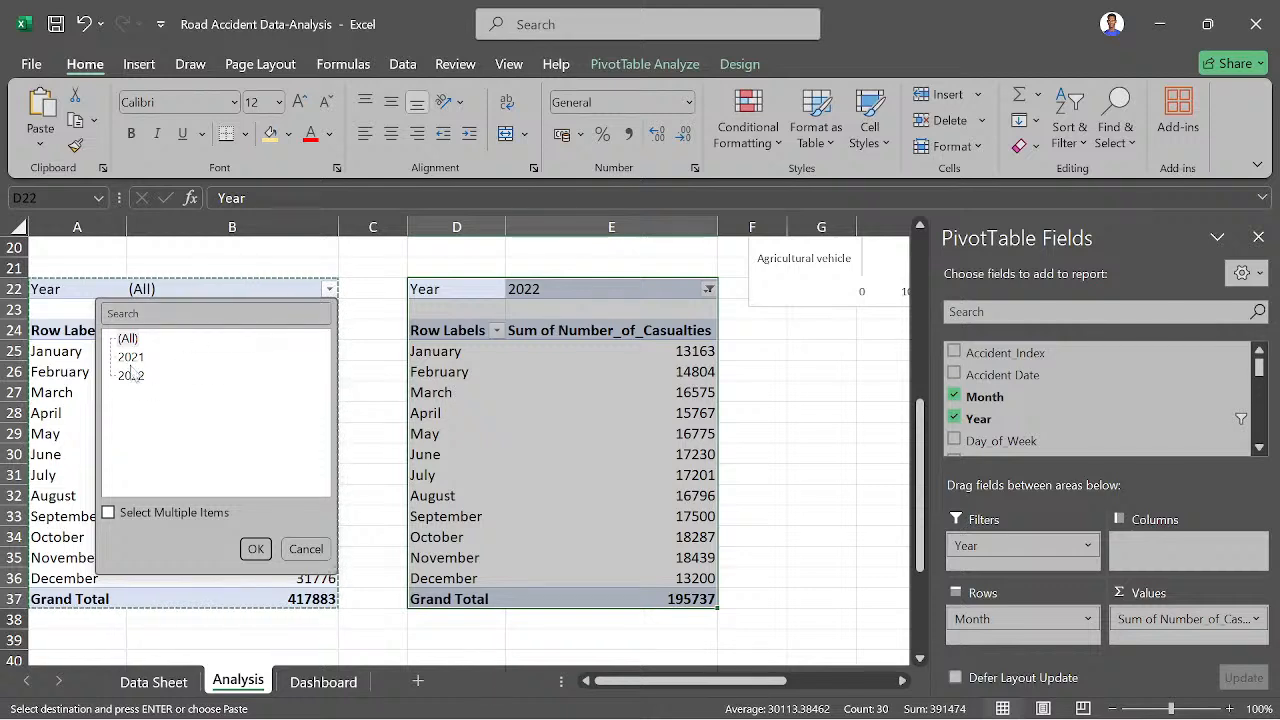
pyautogui.click(255, 550)
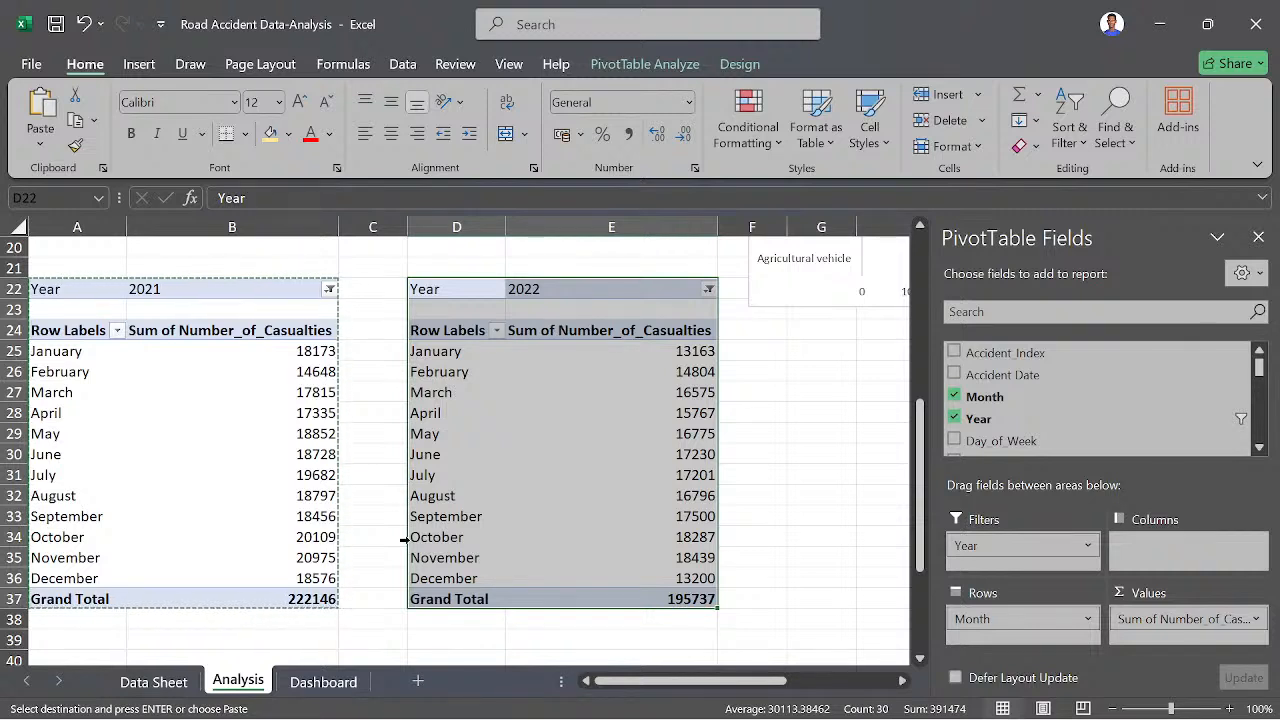
# - Enter the headers Month, 2021 Casualties and 2022 Casualties in G24:I24 and list January to December in G25:G36
pyautogui.click(782, 421)
pyautogui.hscroll(1, 851, 388)
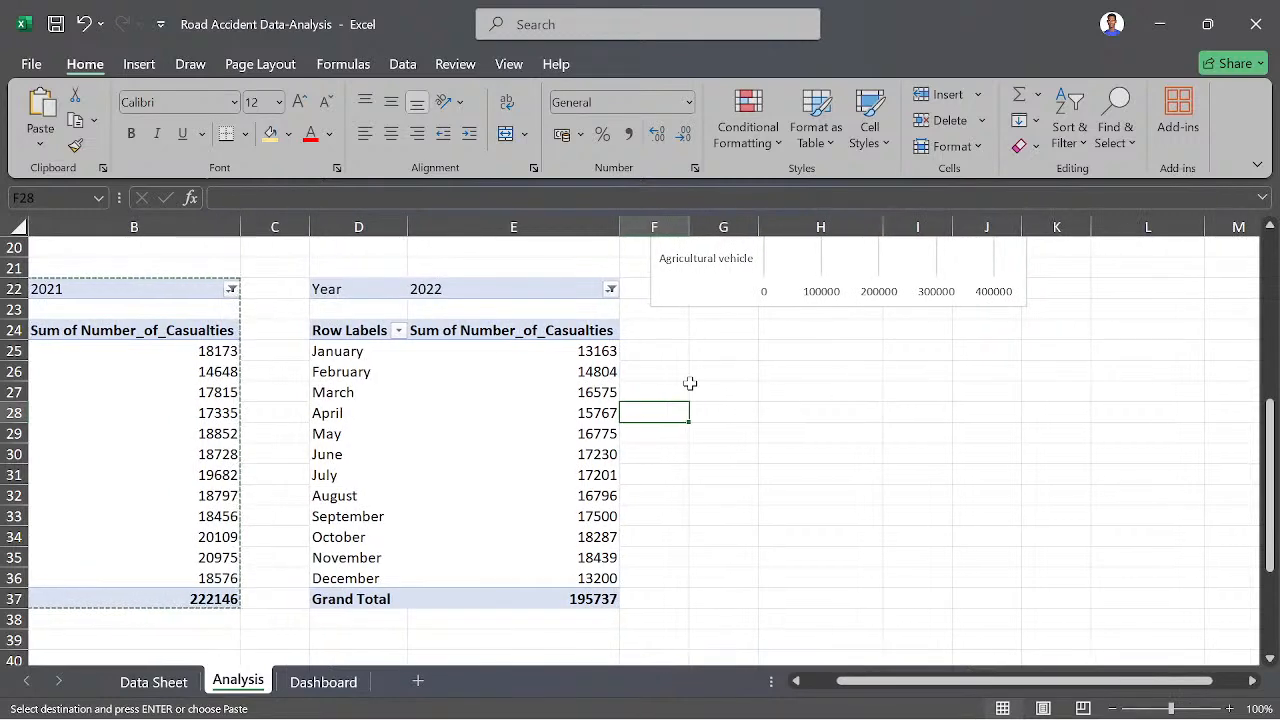
pyautogui.hscroll(-1, 283, 391)
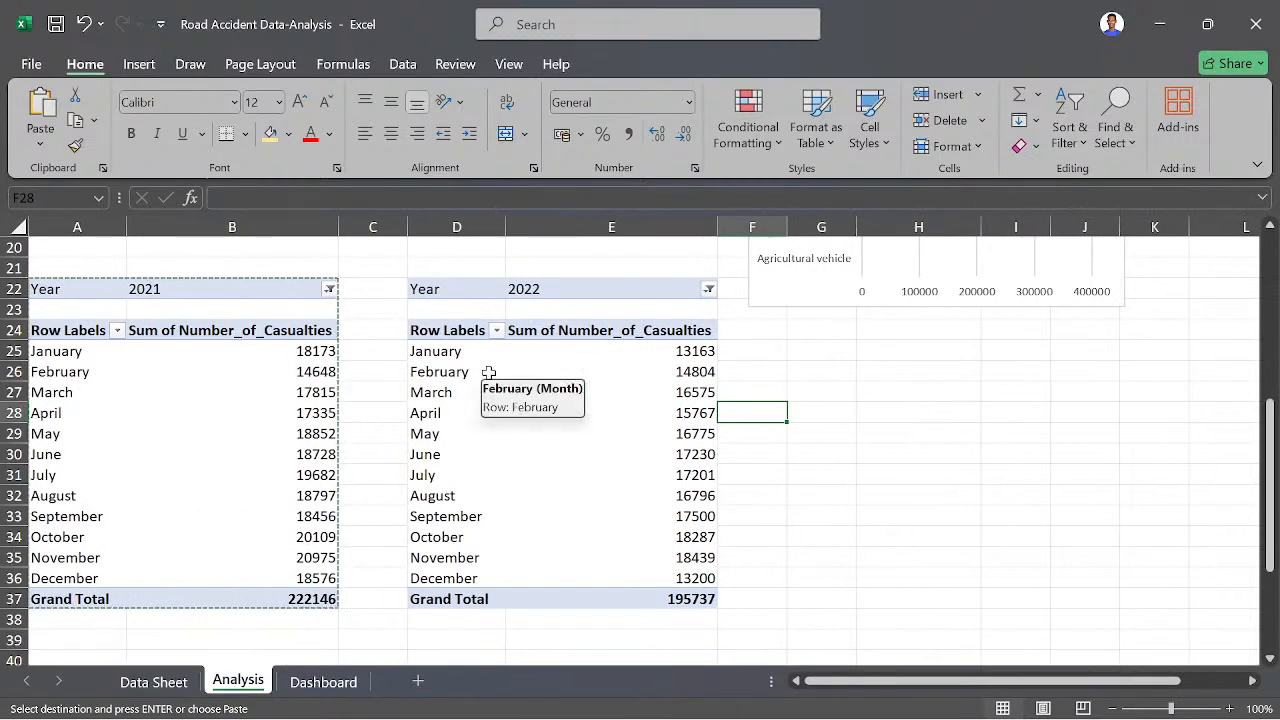
pyautogui.click(816, 336)
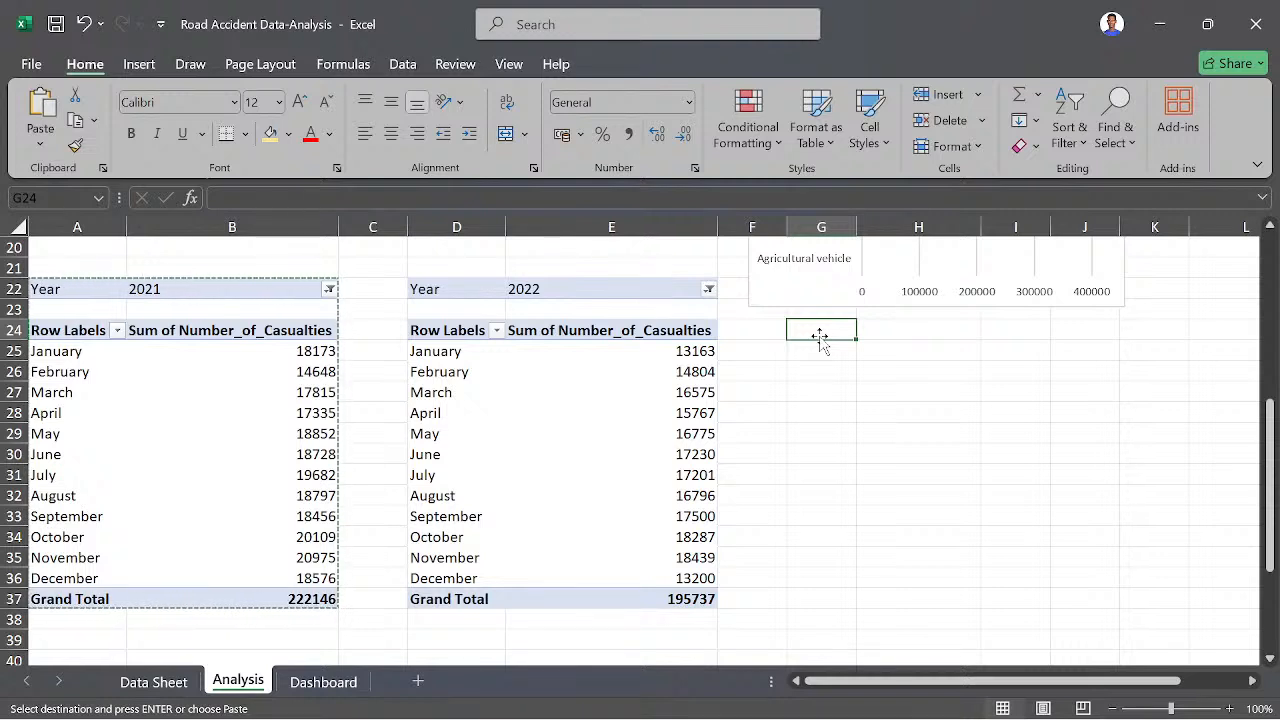
pyautogui.press('Escape')
pyautogui.write('Month')
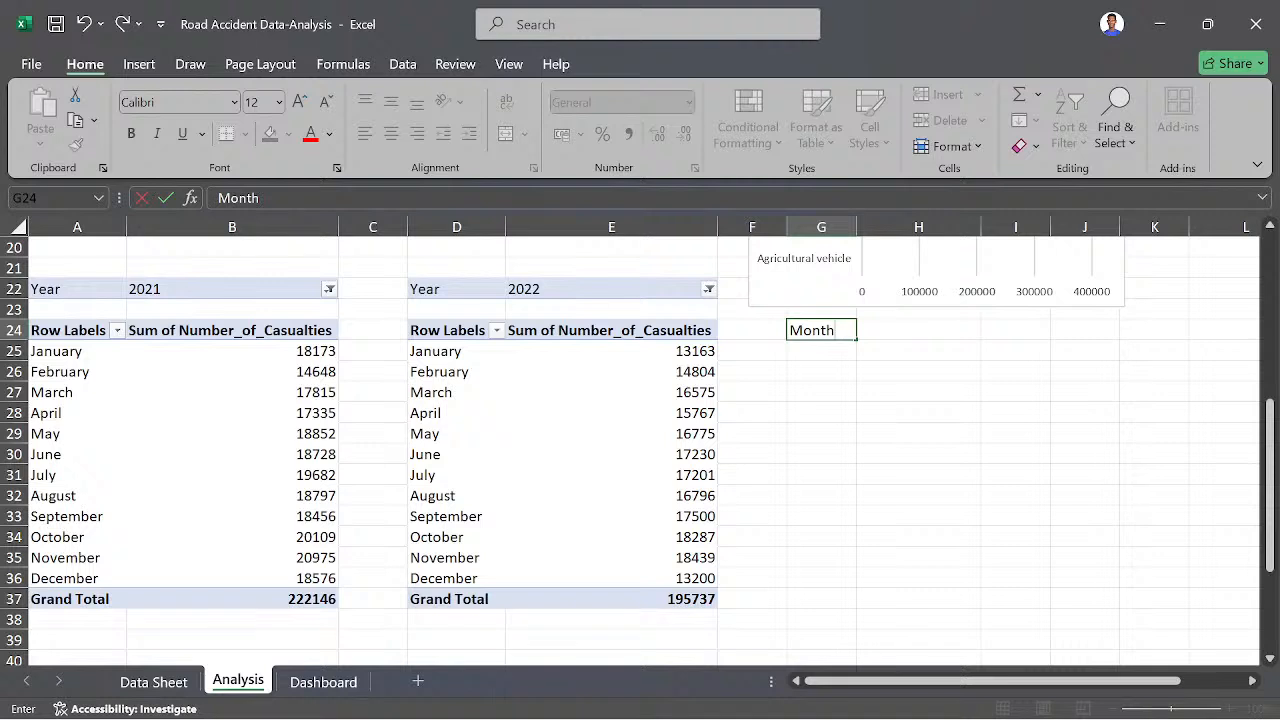
pyautogui.press('Tab')
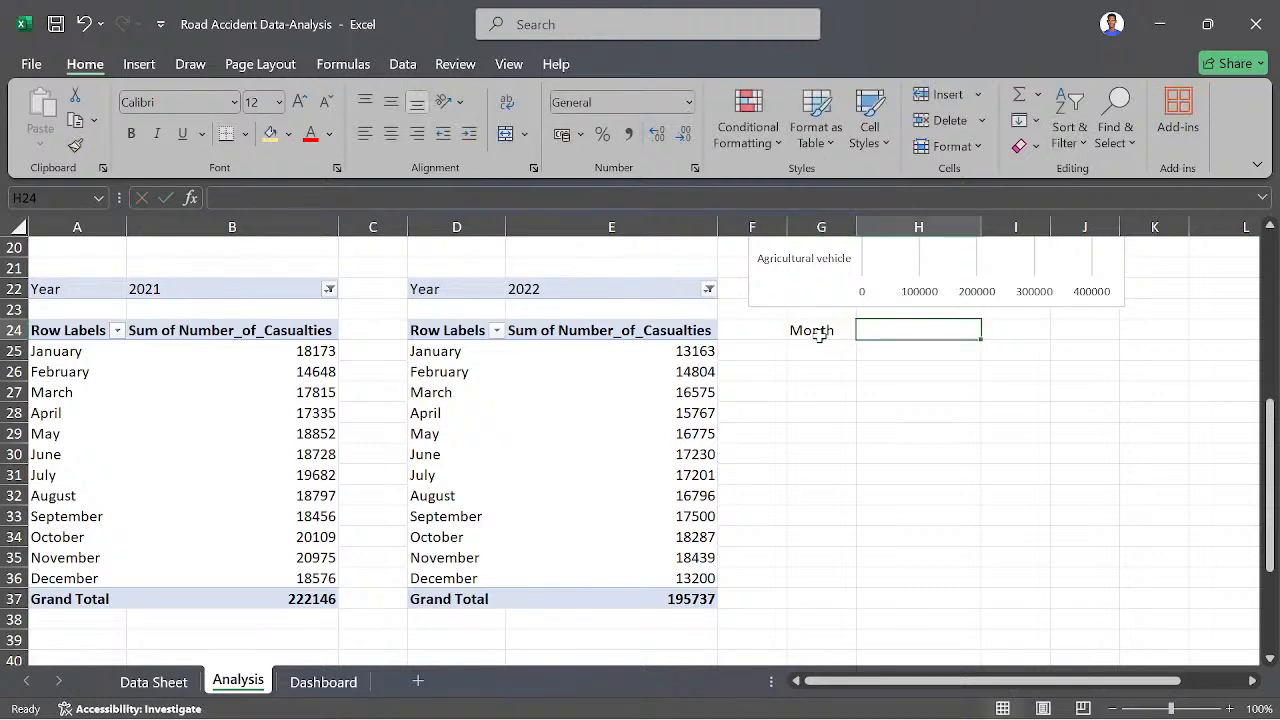
pyautogui.write('2021 Casualties')
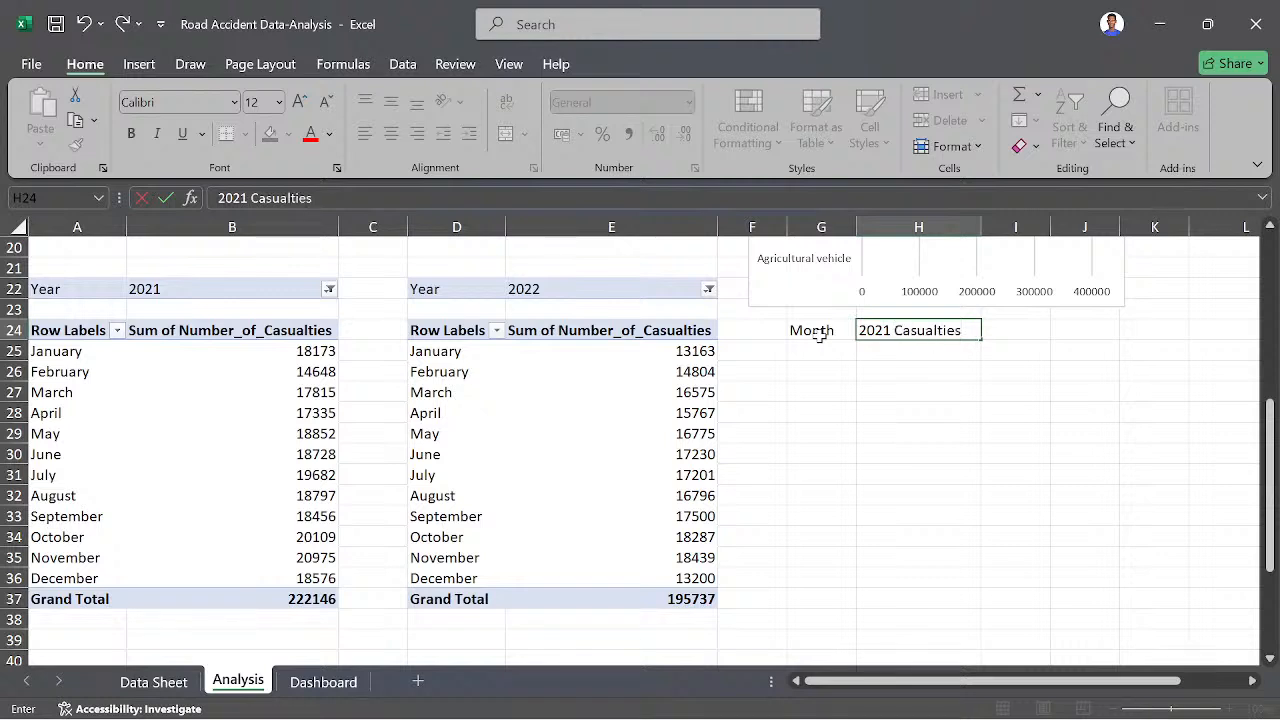
pyautogui.press('Tab')
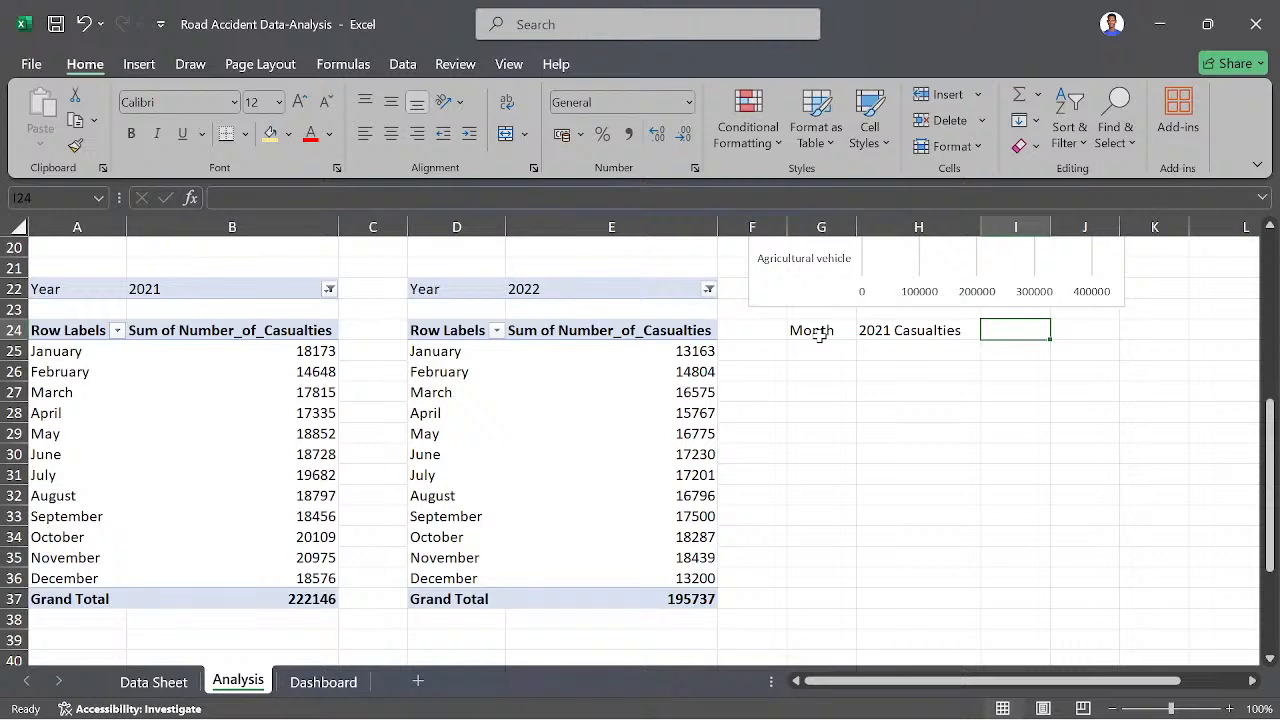
pyautogui.write('2')
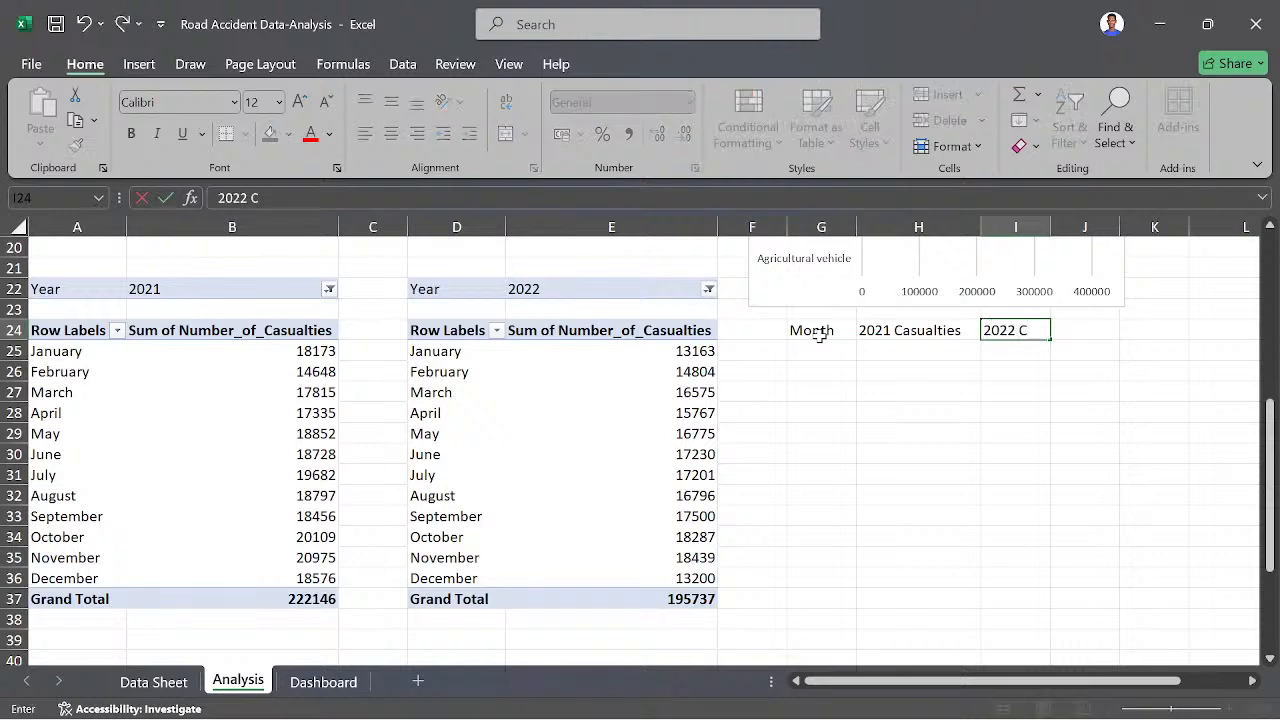
pyautogui.write('022 C')
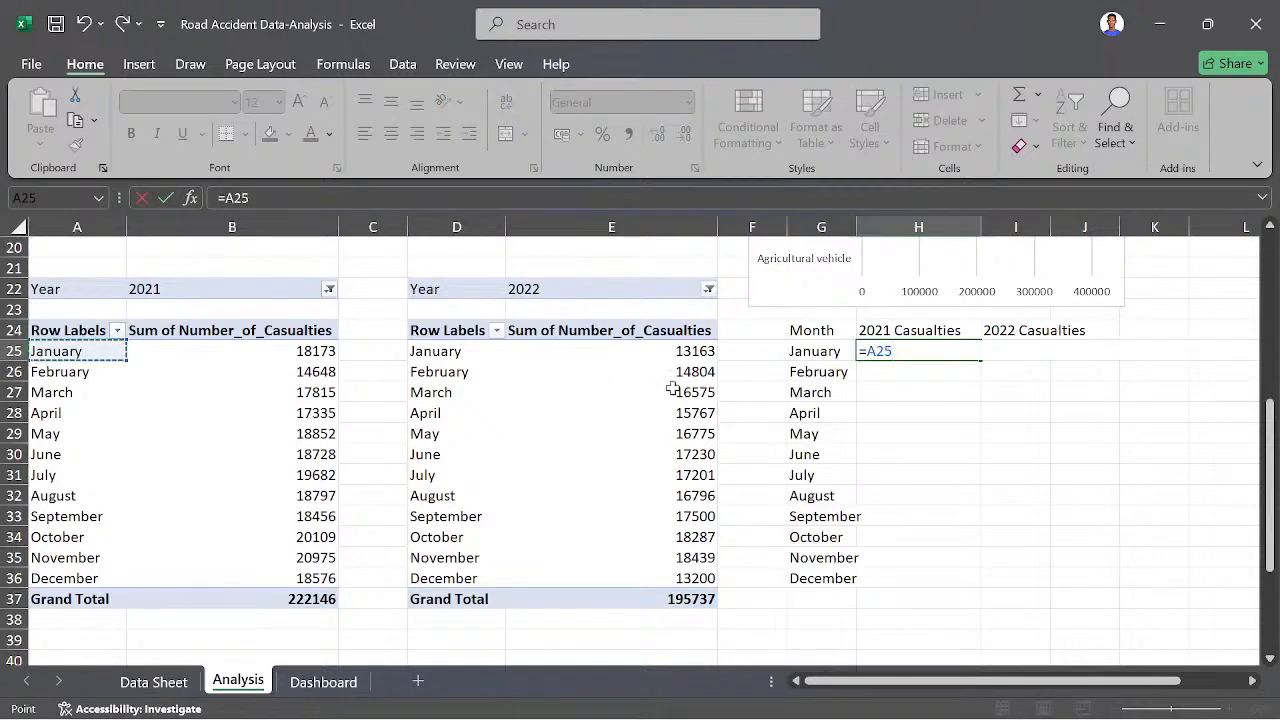
pyautogui.press('BackSpace')
pyautogui.press('BackSpace')
pyautogui.press('BackSpace')
pyautogui.press('BackSpace')
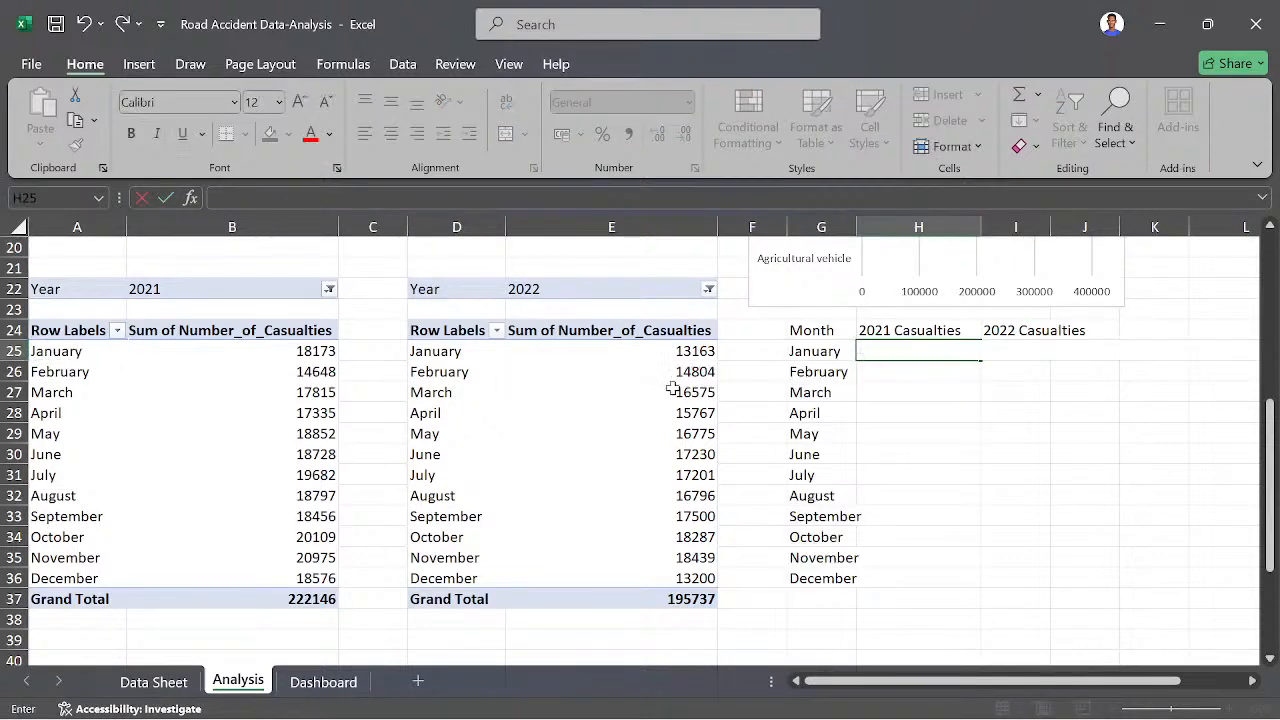
# - Enter a GETPIVOTDATA formula in H25 for the 2021 casualties with A25 as the month item, and fill it down to H36
pyautogui.write('=')
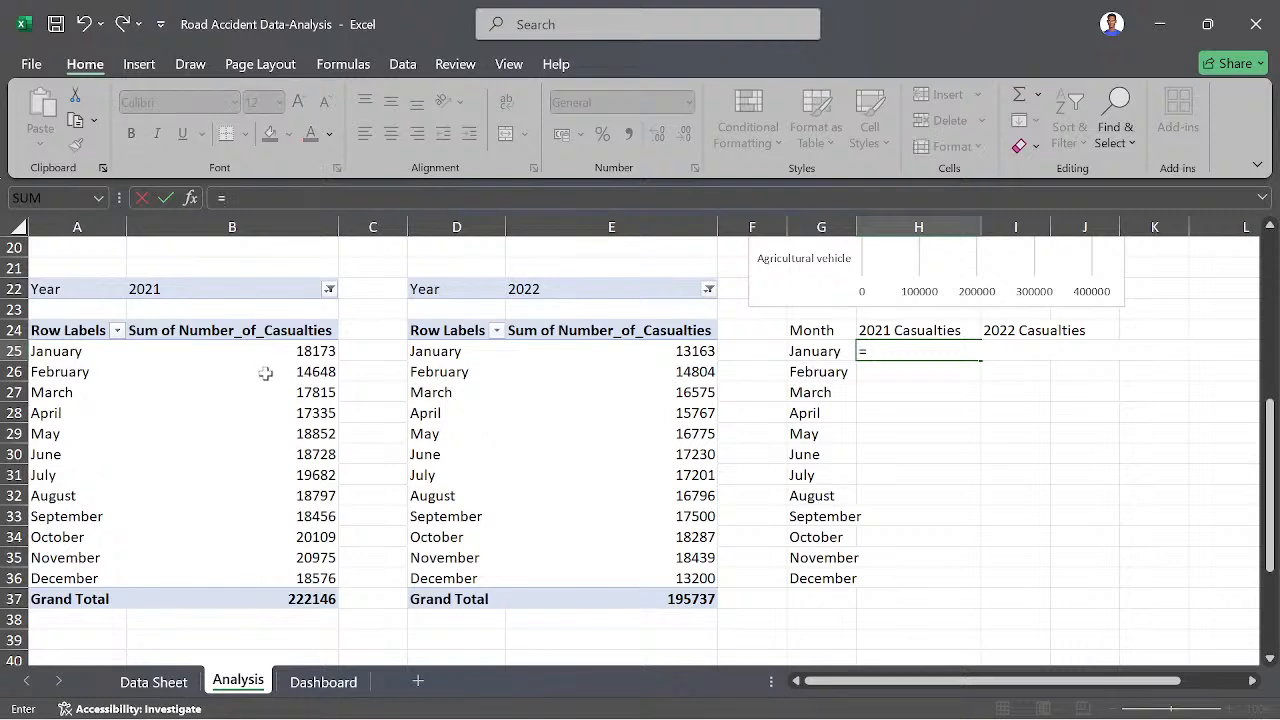
pyautogui.click(312, 350)
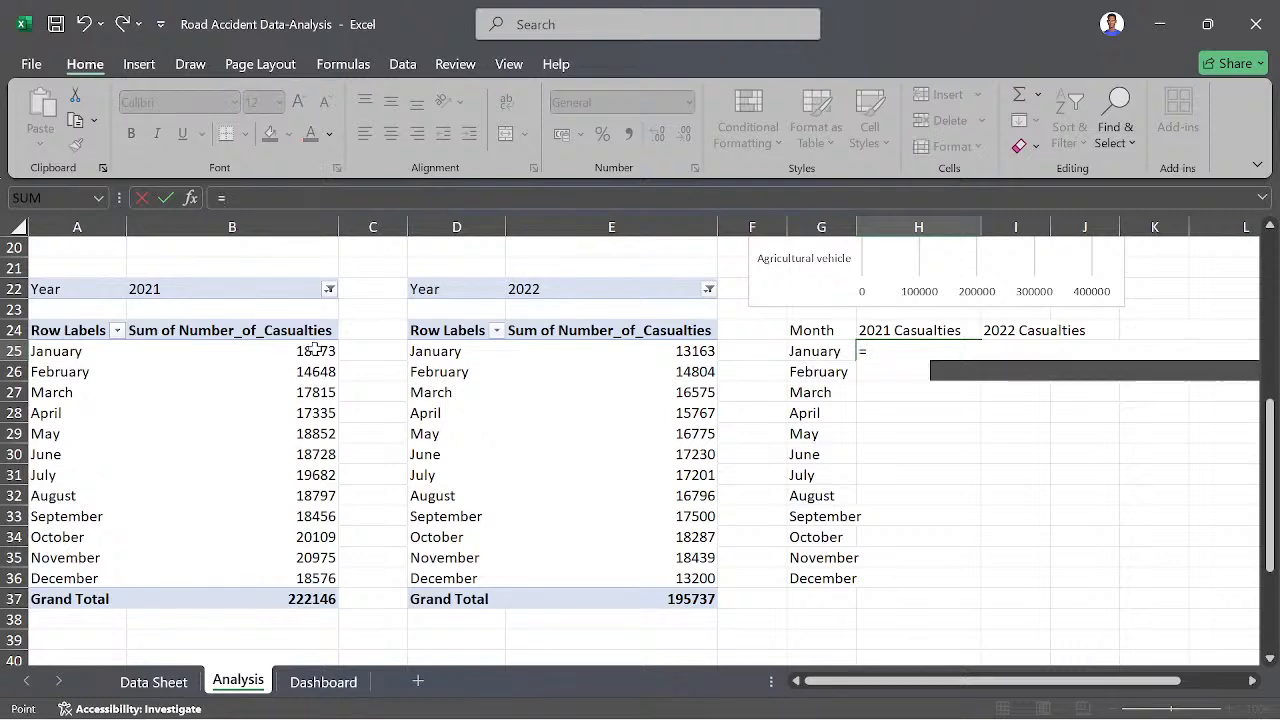
pyautogui.click(632, 198)
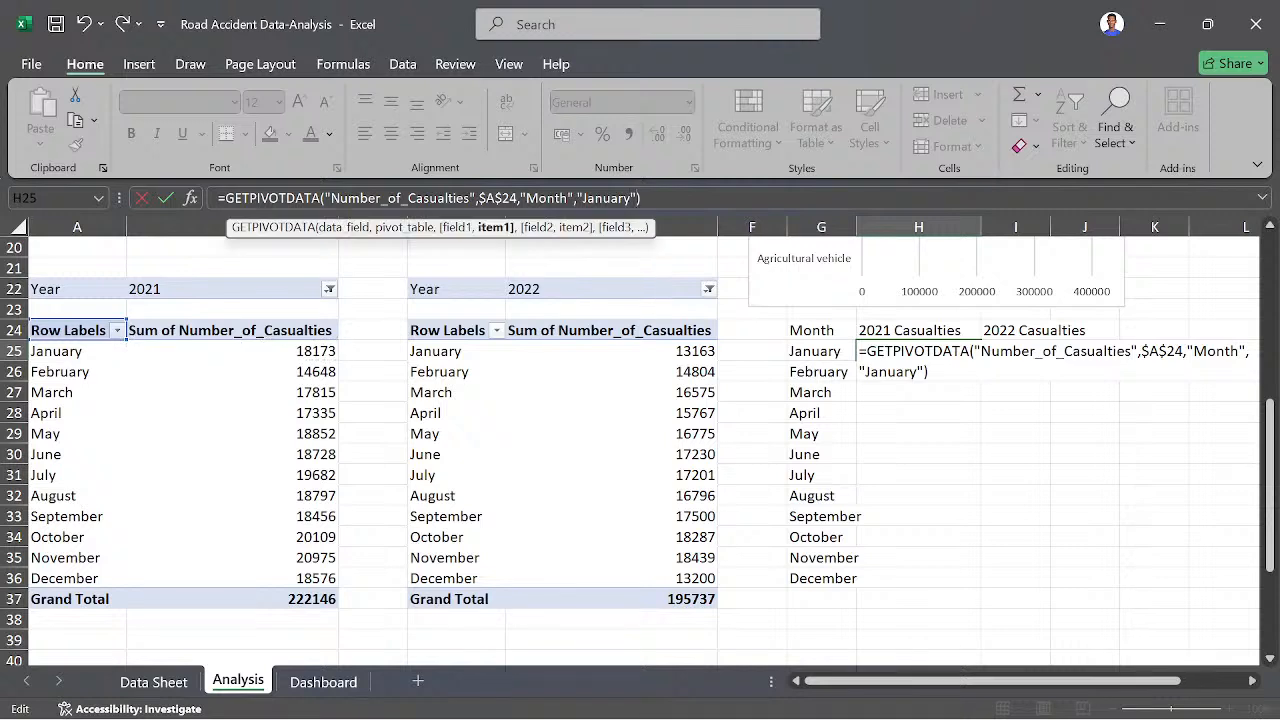
pyautogui.press('BackSpace')
pyautogui.press('BackSpace')
pyautogui.press('BackSpace')
pyautogui.press('BackSpace')
pyautogui.press('BackSpace')
pyautogui.press('BackSpace')
pyautogui.press('BackSpace')
pyautogui.press('BackSpace')
pyautogui.press('BackSpace')
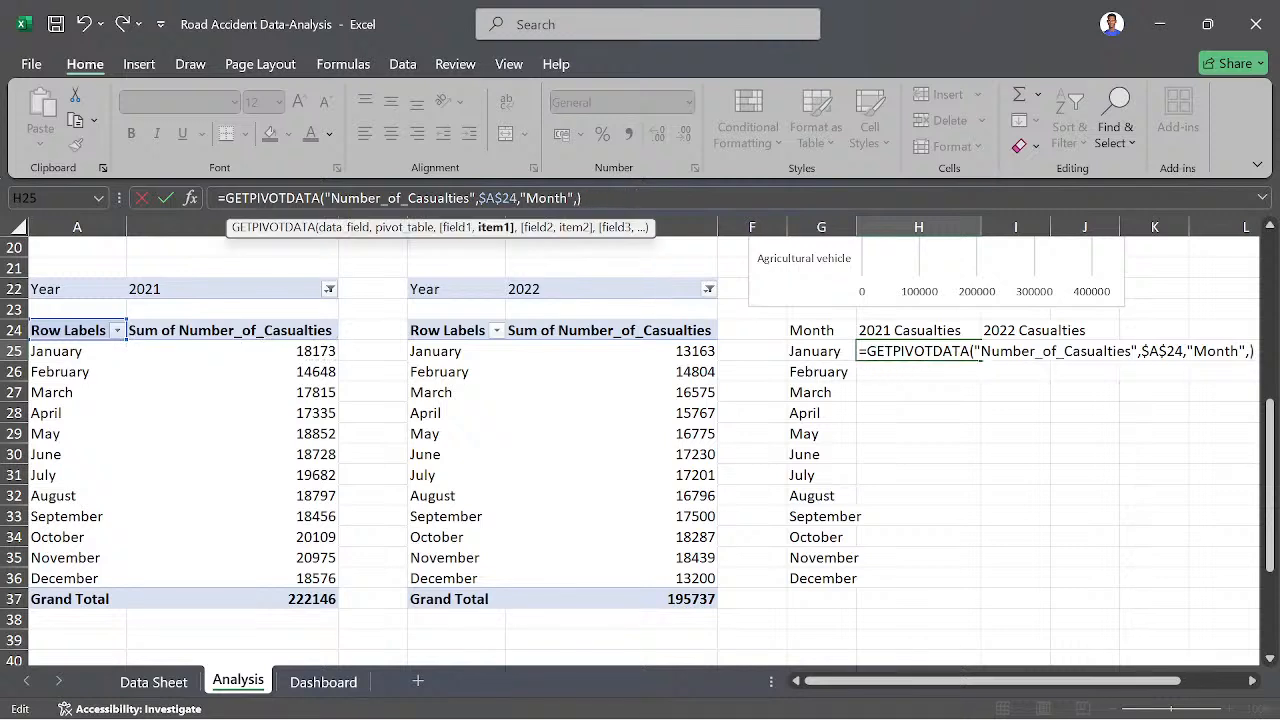
pyautogui.click(86, 355)
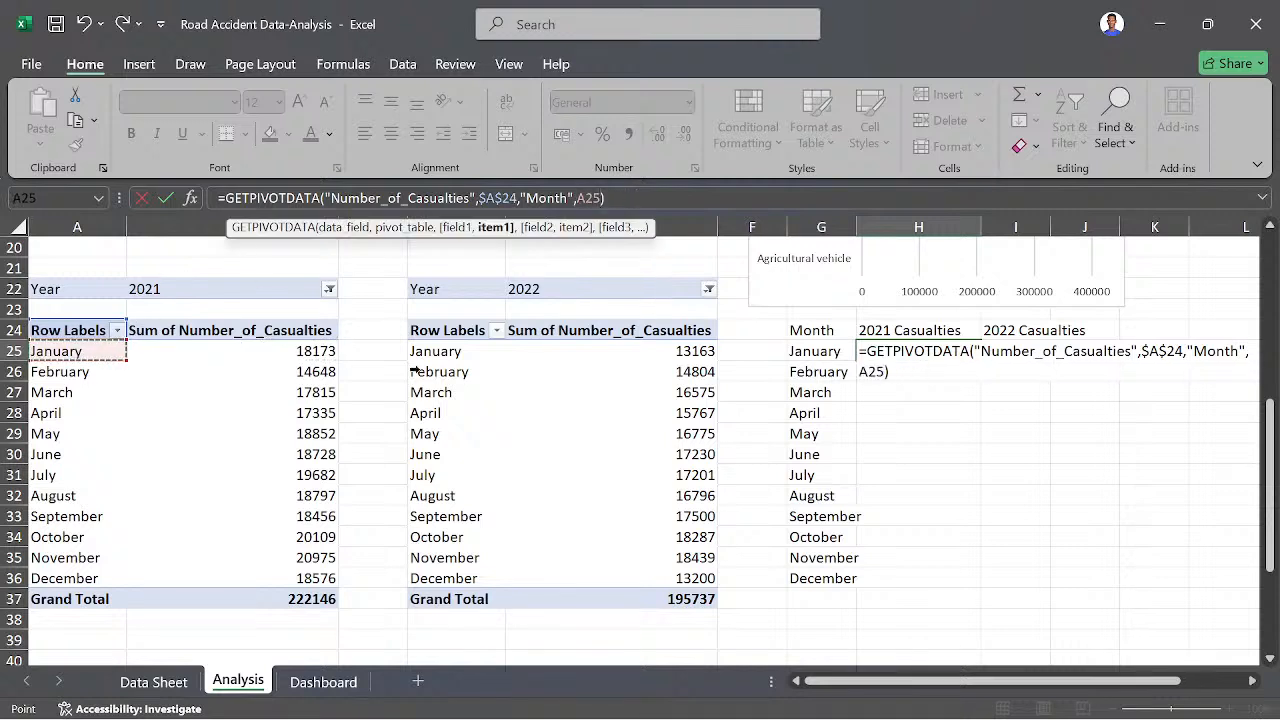
pyautogui.press('Return')
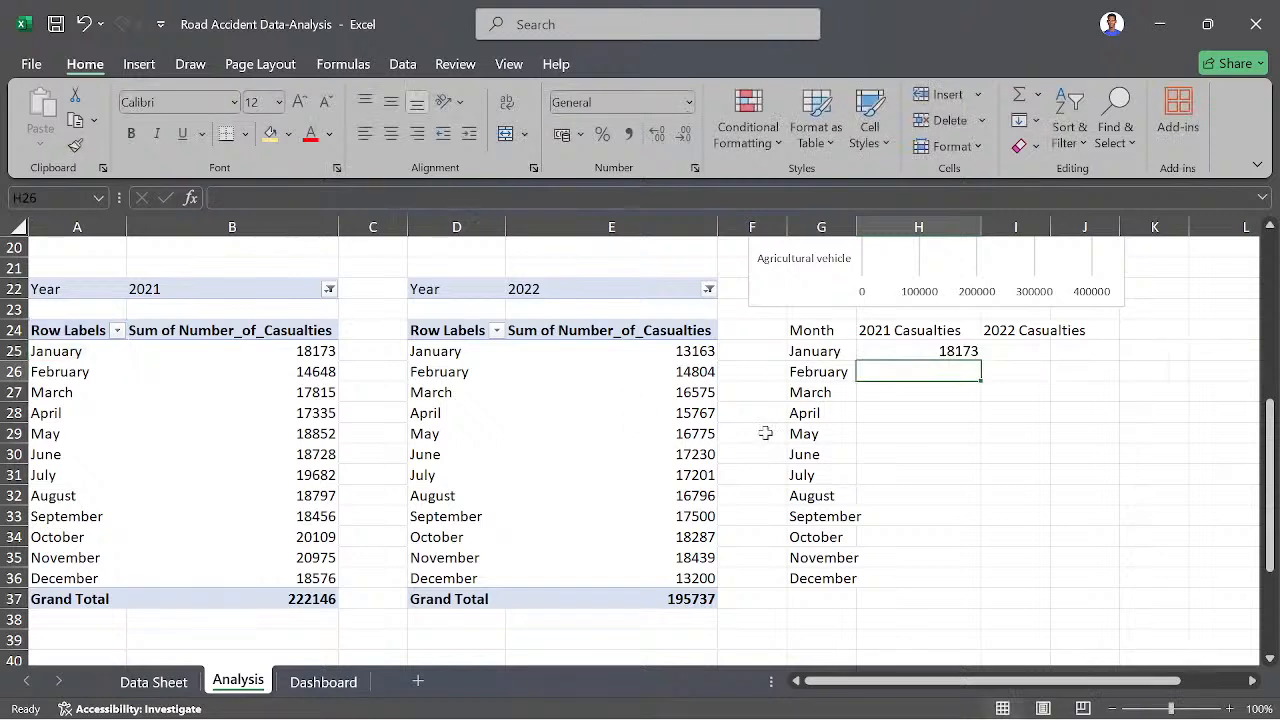
pyautogui.click(968, 346)
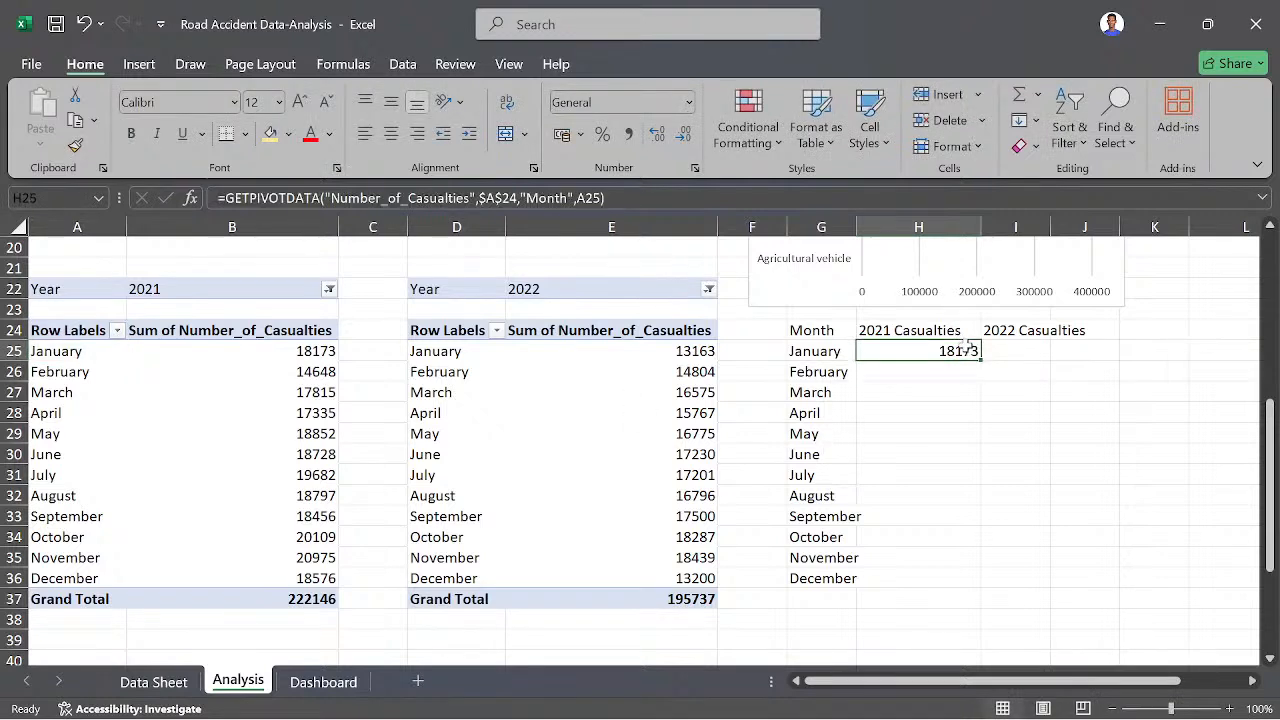
pyautogui.doubleClick(980, 356)
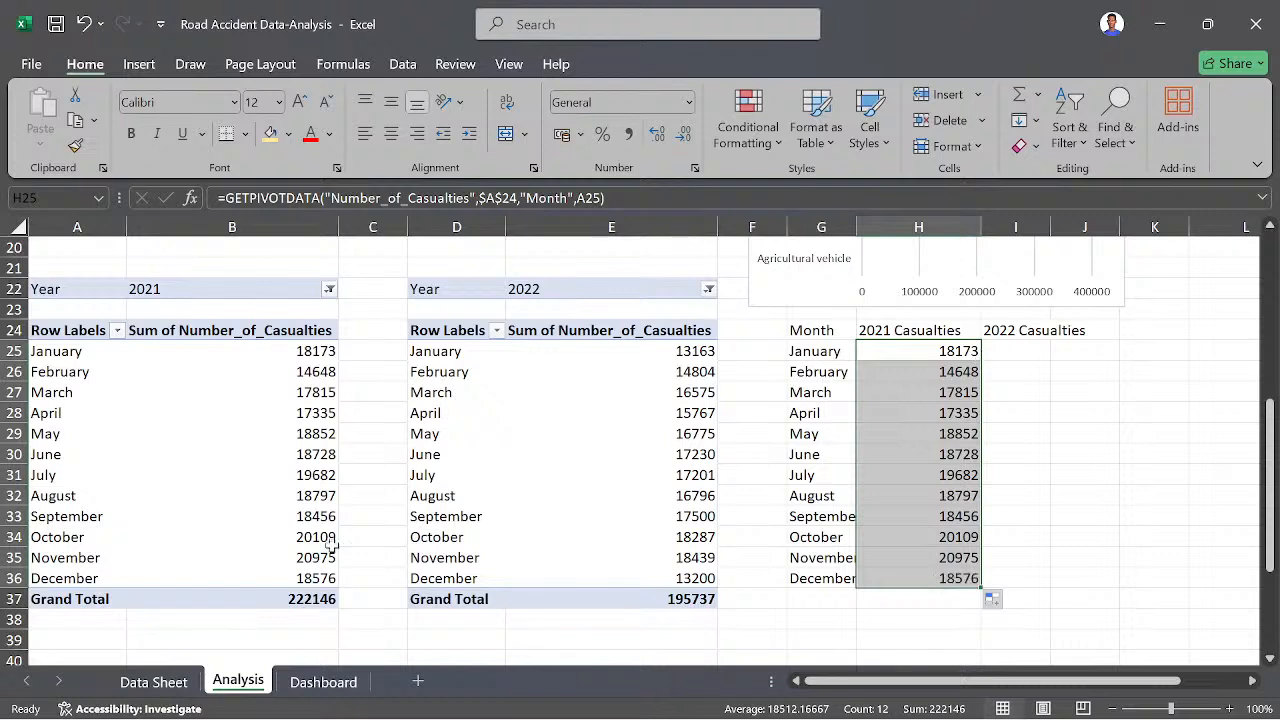
# - Enter a GETPIVOTDATA formula in I25 that pulls the 2022 casualties from the pivot table at D24, with D25 as the month item
pyautogui.click(1003, 351)
pyautogui.write('=')
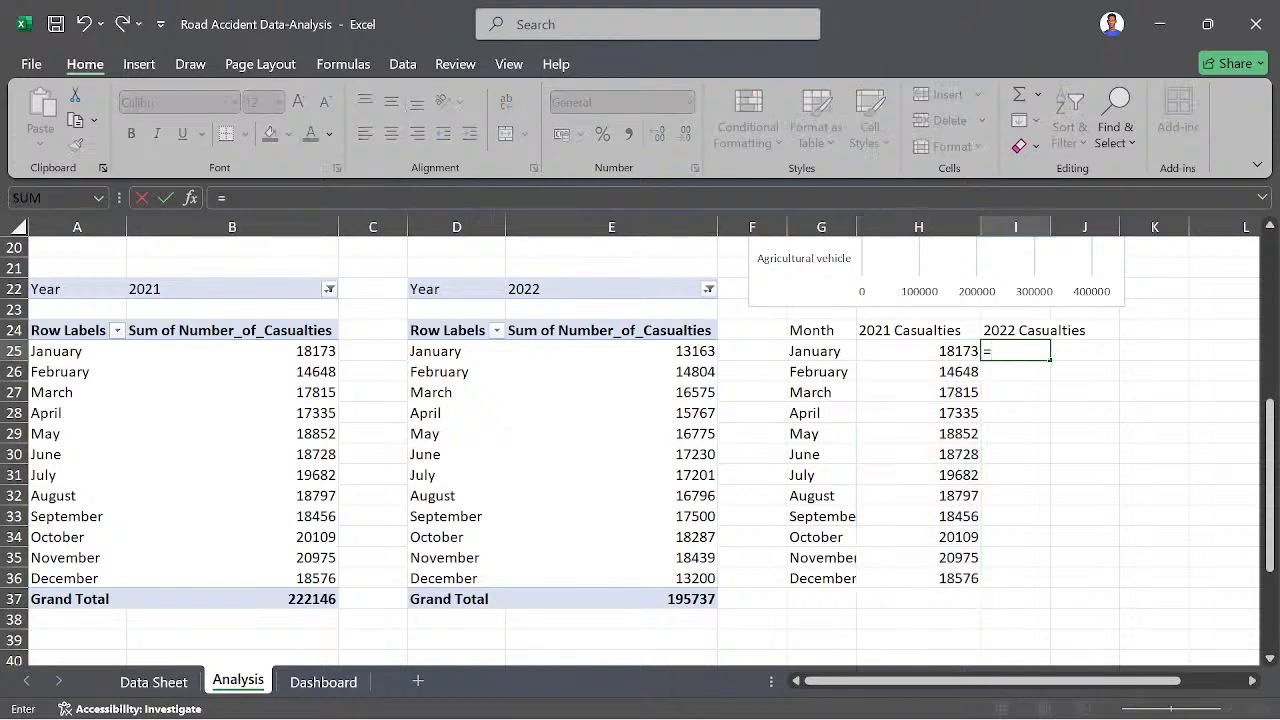
pyautogui.click(697, 351)
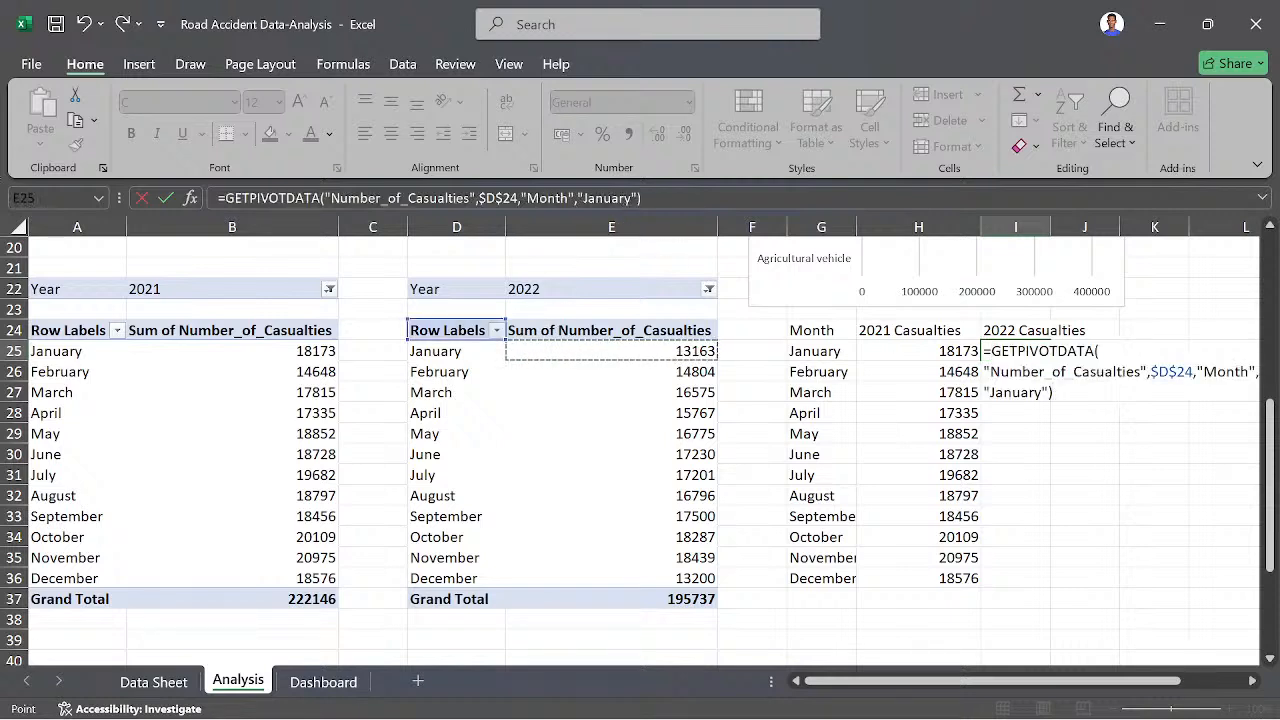
pyautogui.click(632, 198)
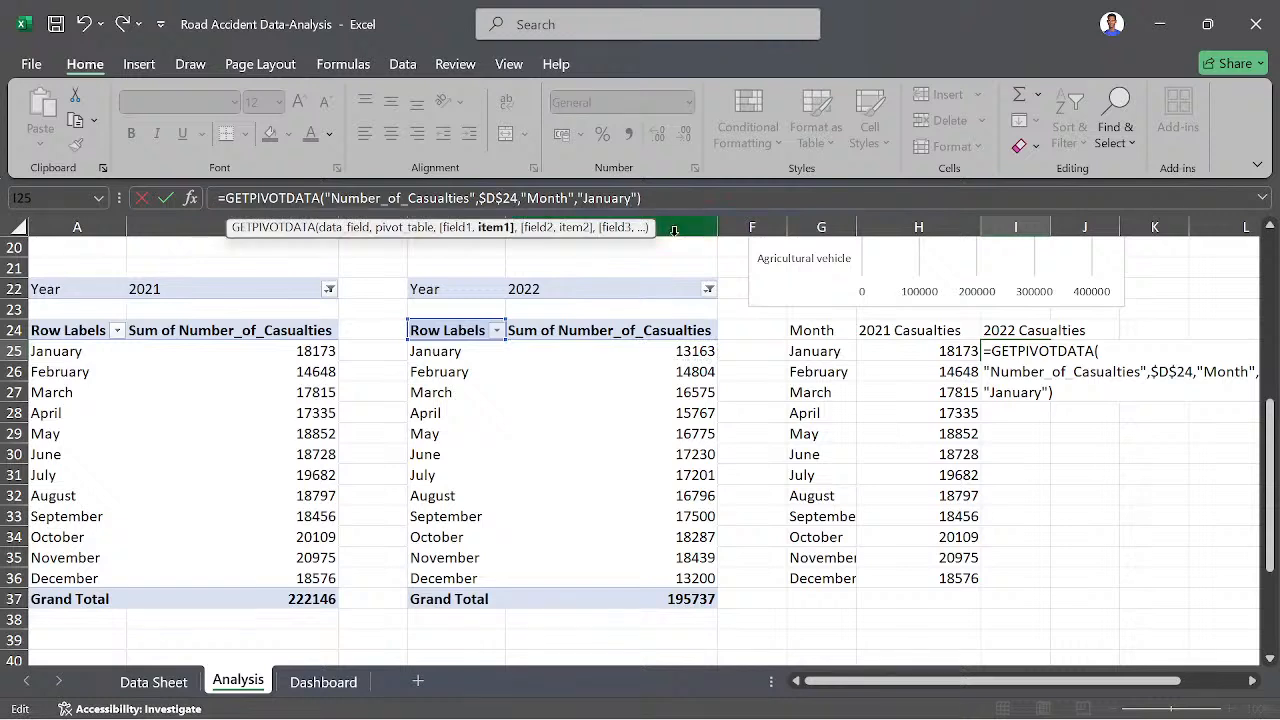
pyautogui.press('BackSpace')
pyautogui.press('BackSpace')
pyautogui.press('BackSpace')
pyautogui.press('BackSpace')
pyautogui.press('BackSpace')
pyautogui.press('BackSpace')
pyautogui.press('BackSpace')
pyautogui.press('BackSpace')
pyautogui.press('BackSpace')
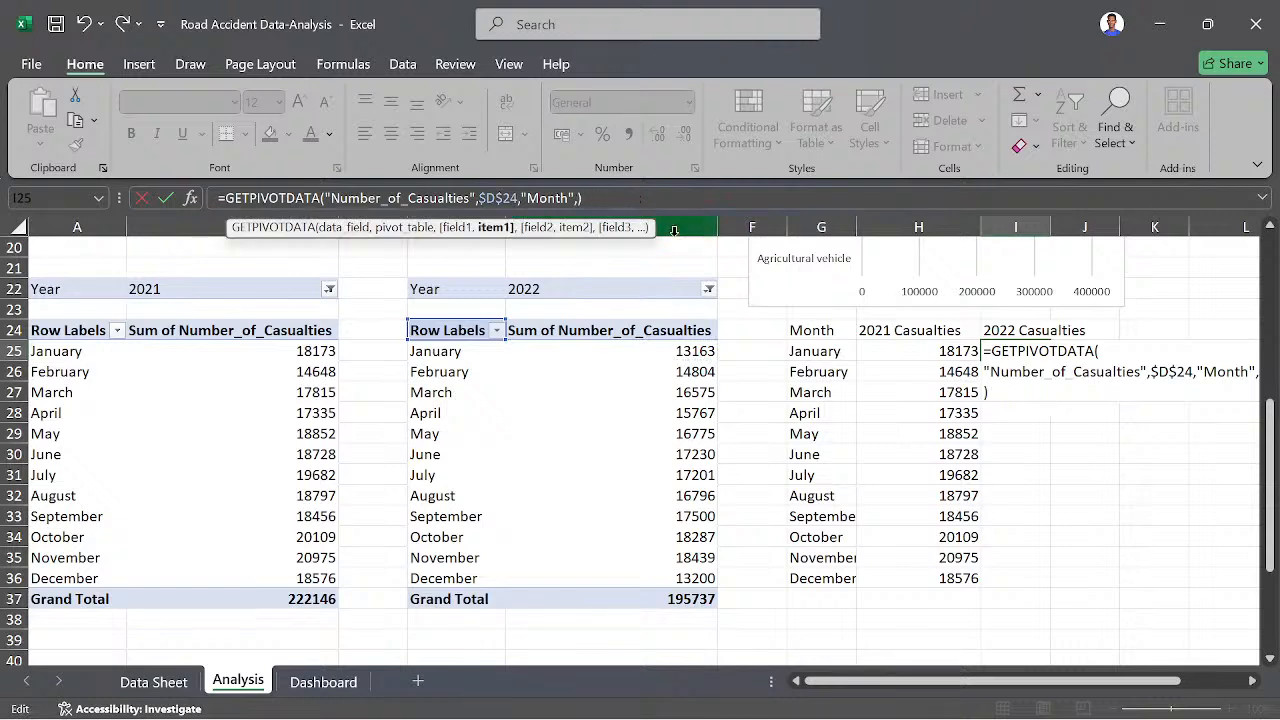
pyautogui.press('BackSpace')
pyautogui.write(',')
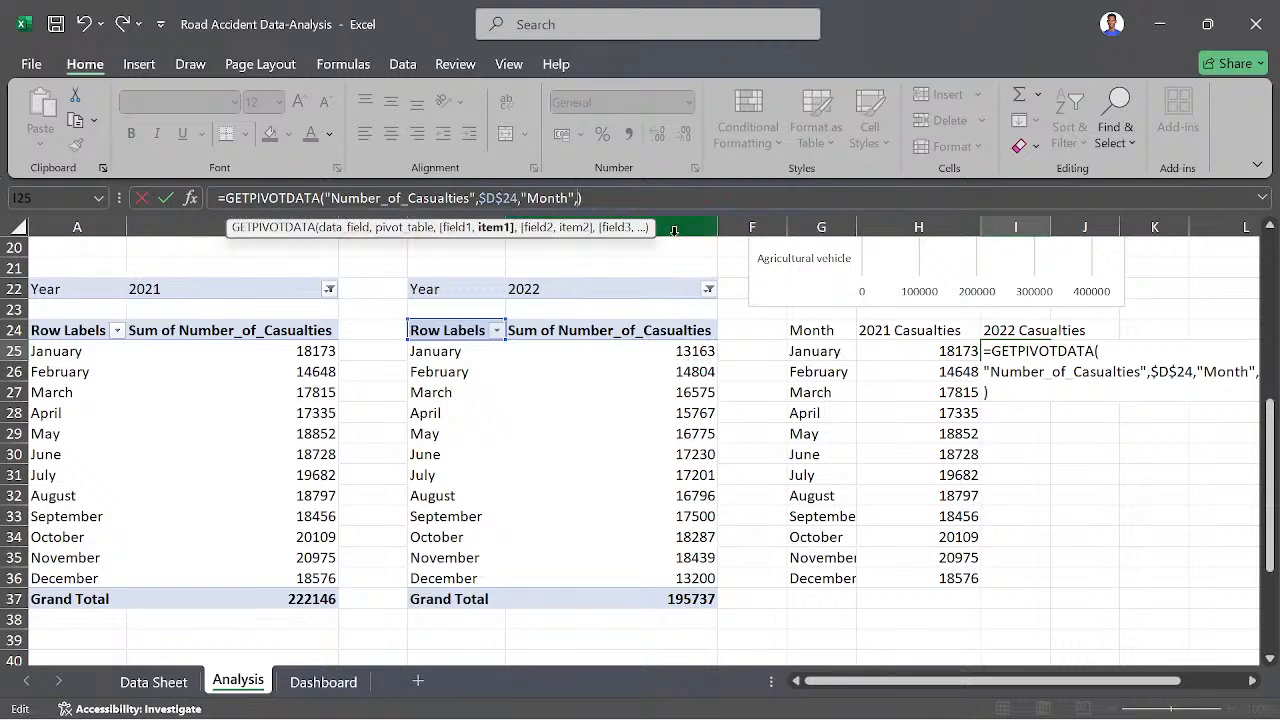
pyautogui.click(450, 351)
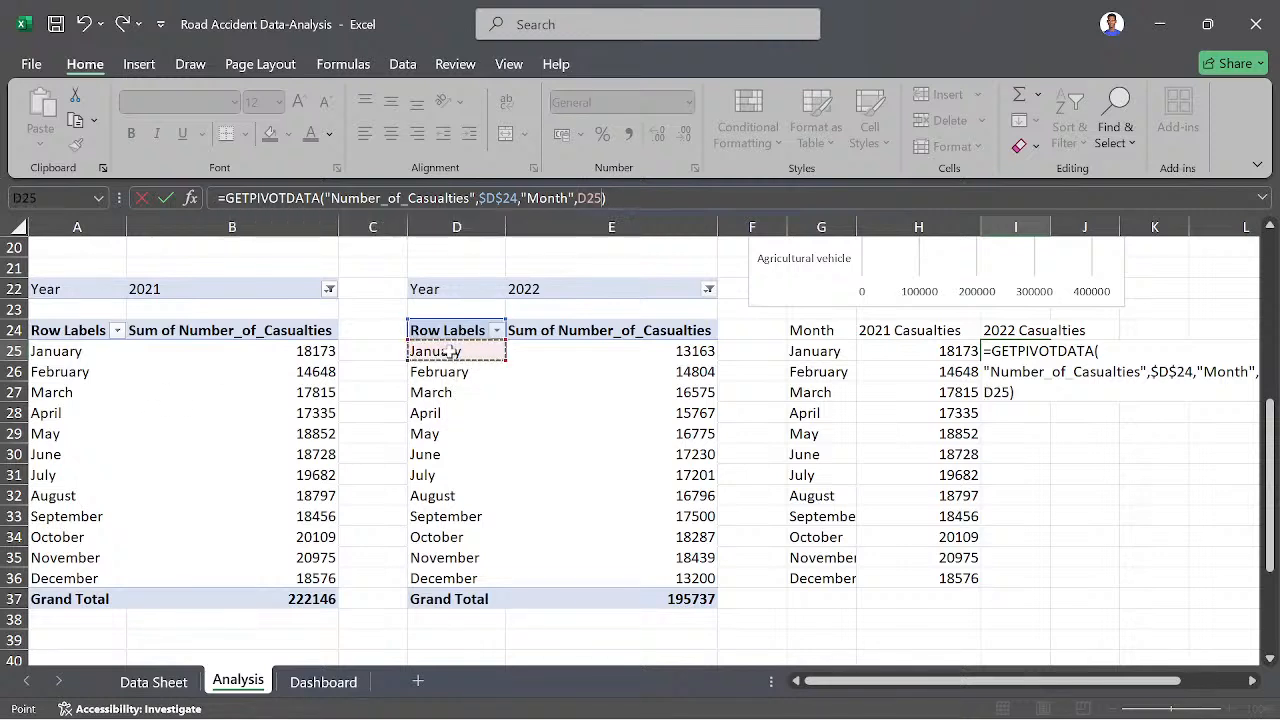
pyautogui.press('Return')
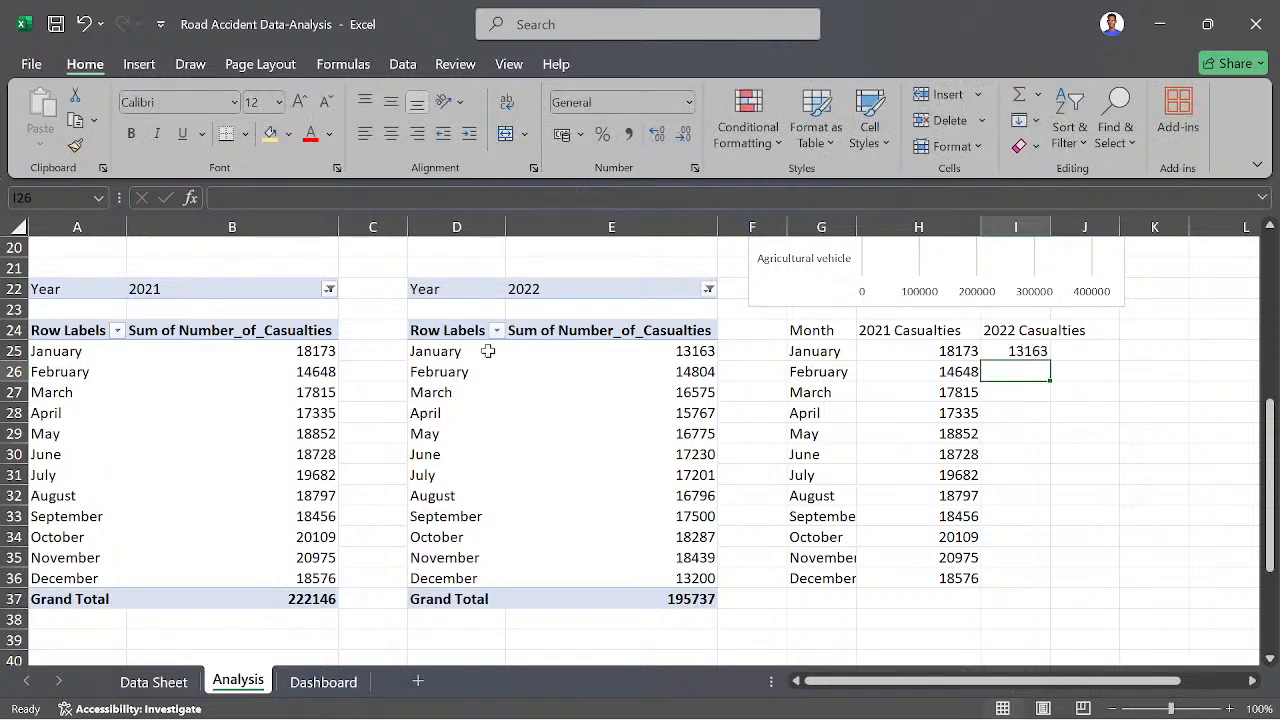
# - Fill the 2022 casualties formula down to I36 and widen column I to fit its header
pyautogui.click(1016, 351)
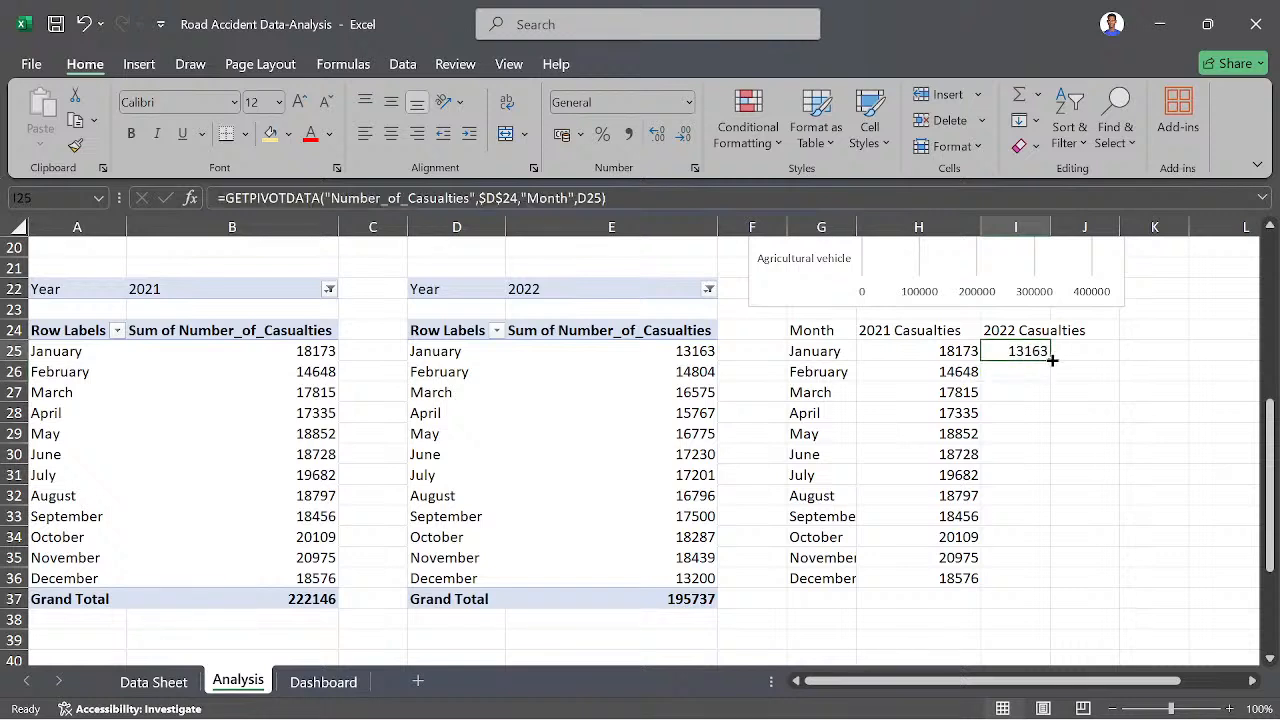
pyautogui.doubleClick(1052, 360)
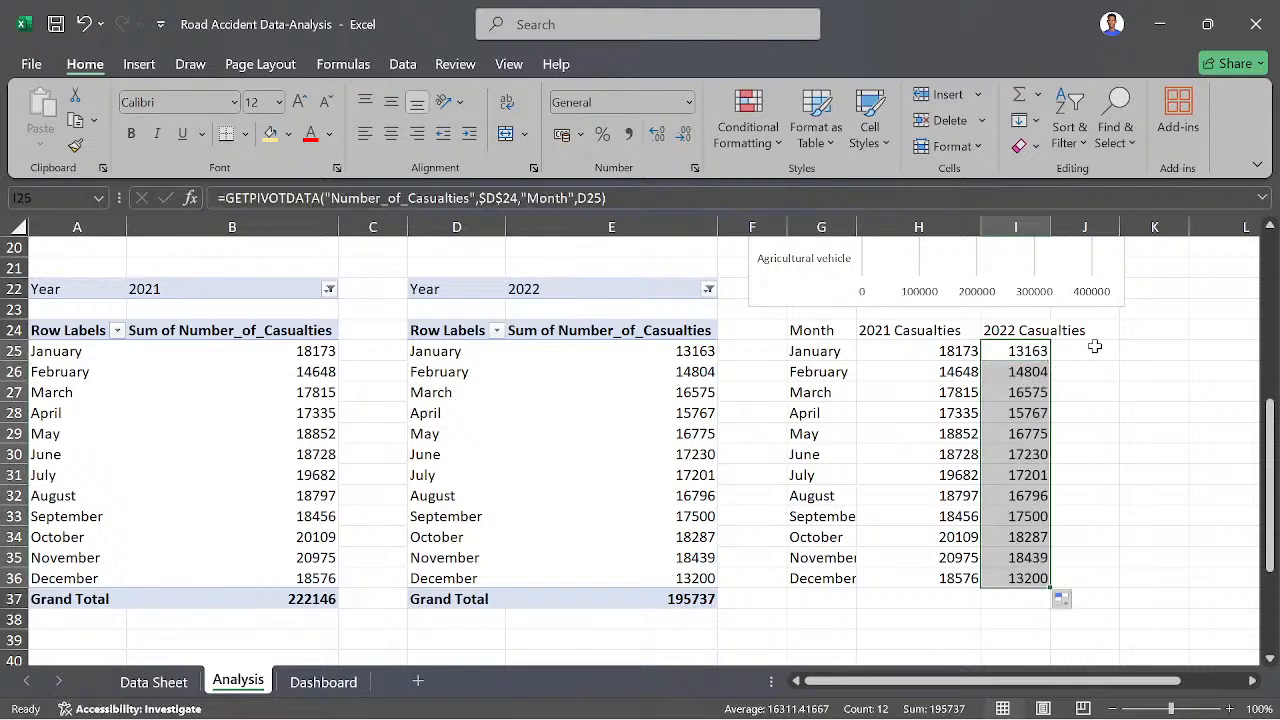
pyautogui.moveTo(1052, 227); pyautogui.dragTo(1090, 227)
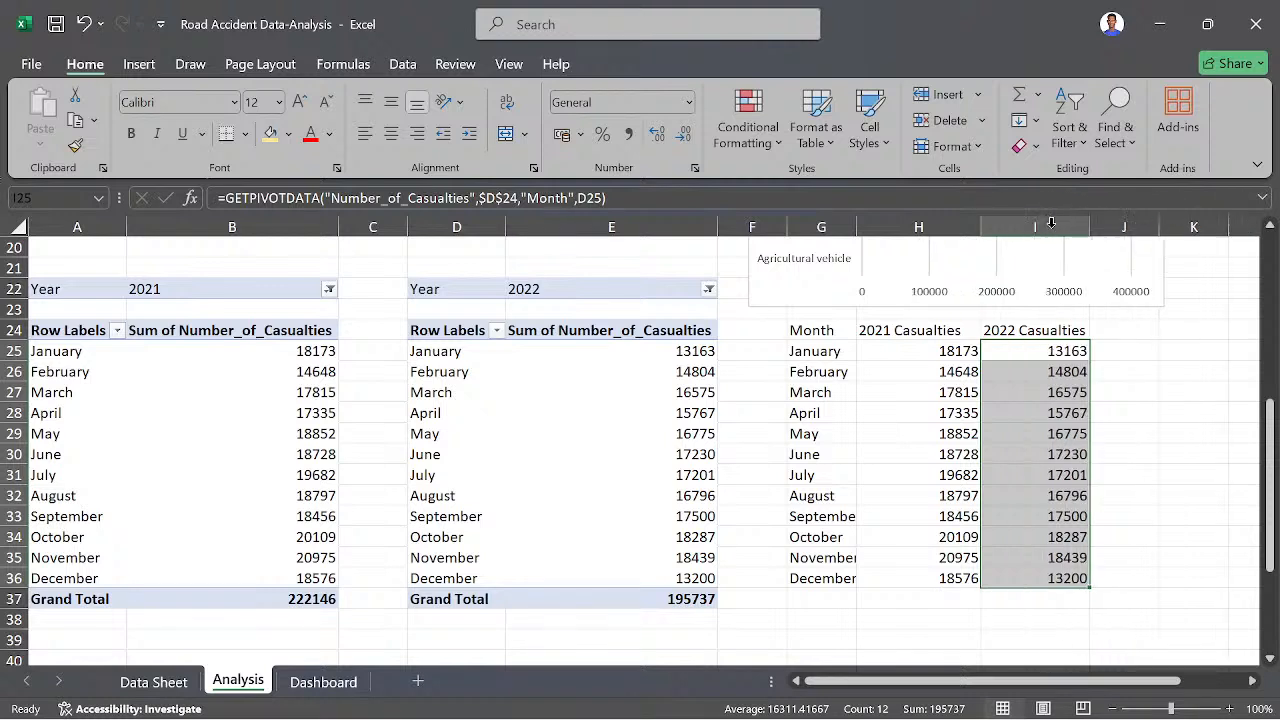
# - Make the headers Month, 2021 Casualties and 2022 Casualties in G24:I24 bold
pyautogui.click(806, 330)
pyautogui.moveTo(806, 330); pyautogui.dragTo(996, 333)
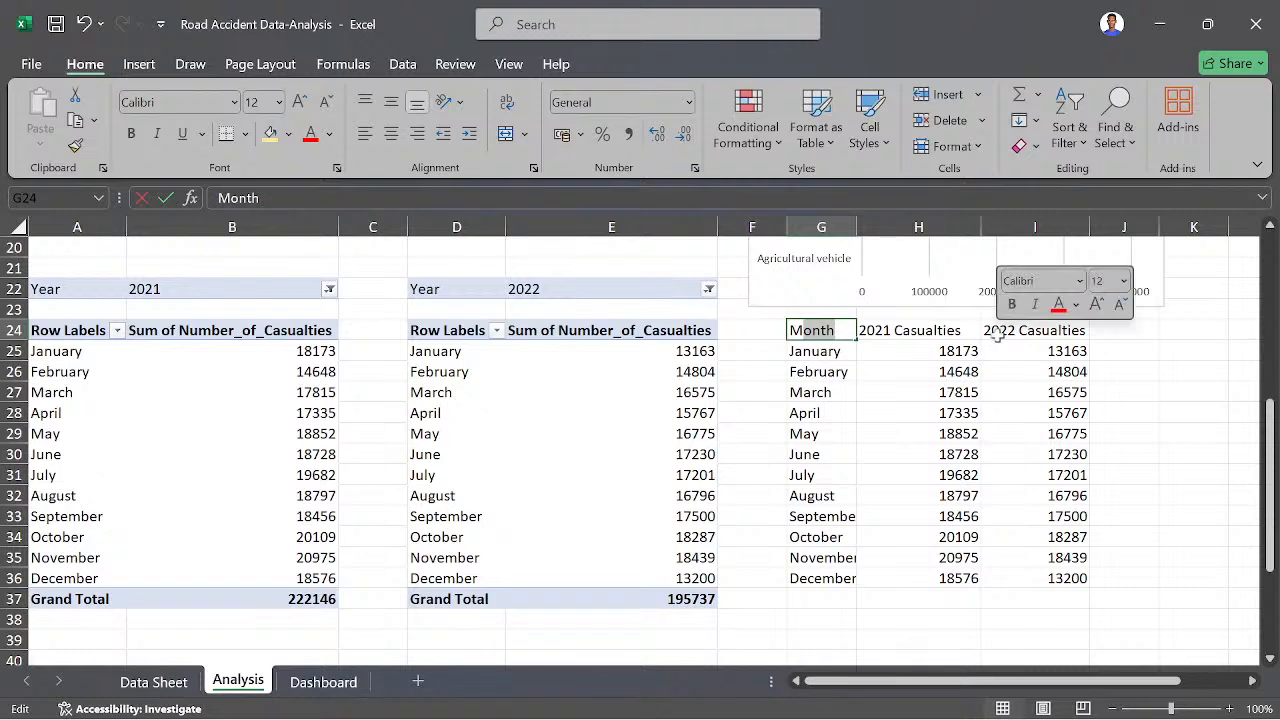
pyautogui.click(1041, 345)
pyautogui.click(1048, 331)
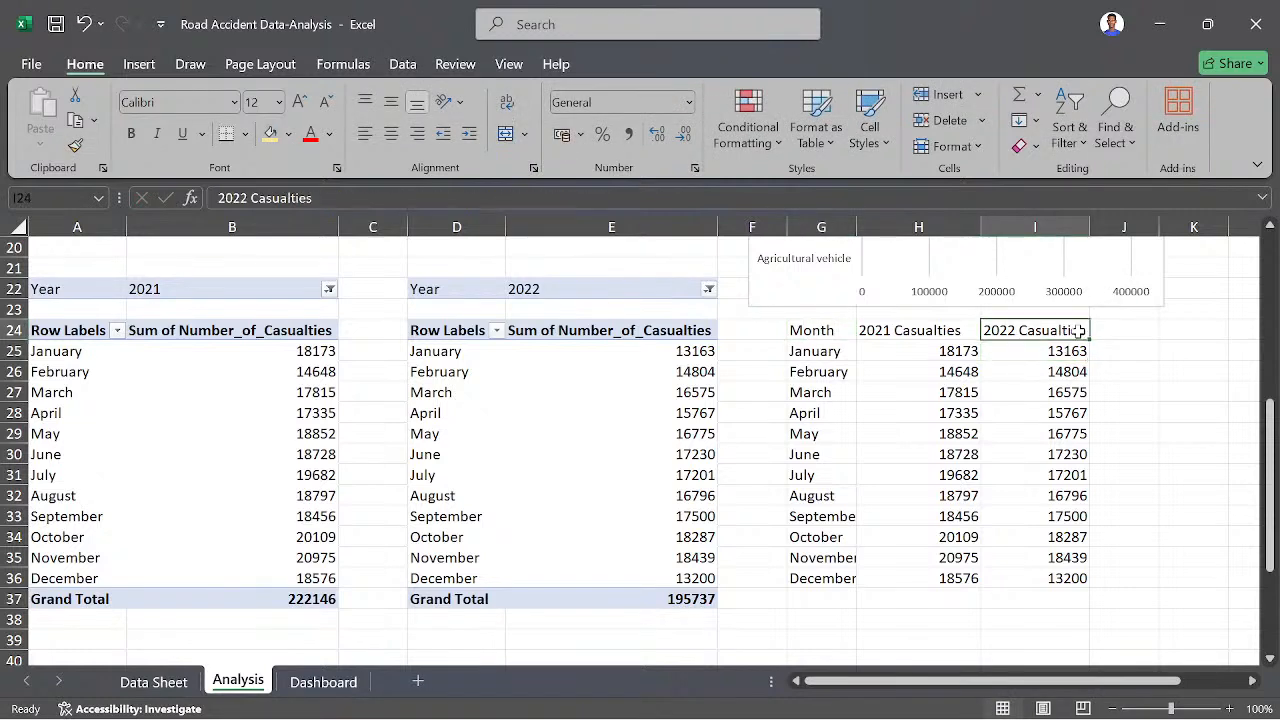
pyautogui.moveTo(1080, 331); pyautogui.dragTo(808, 329)
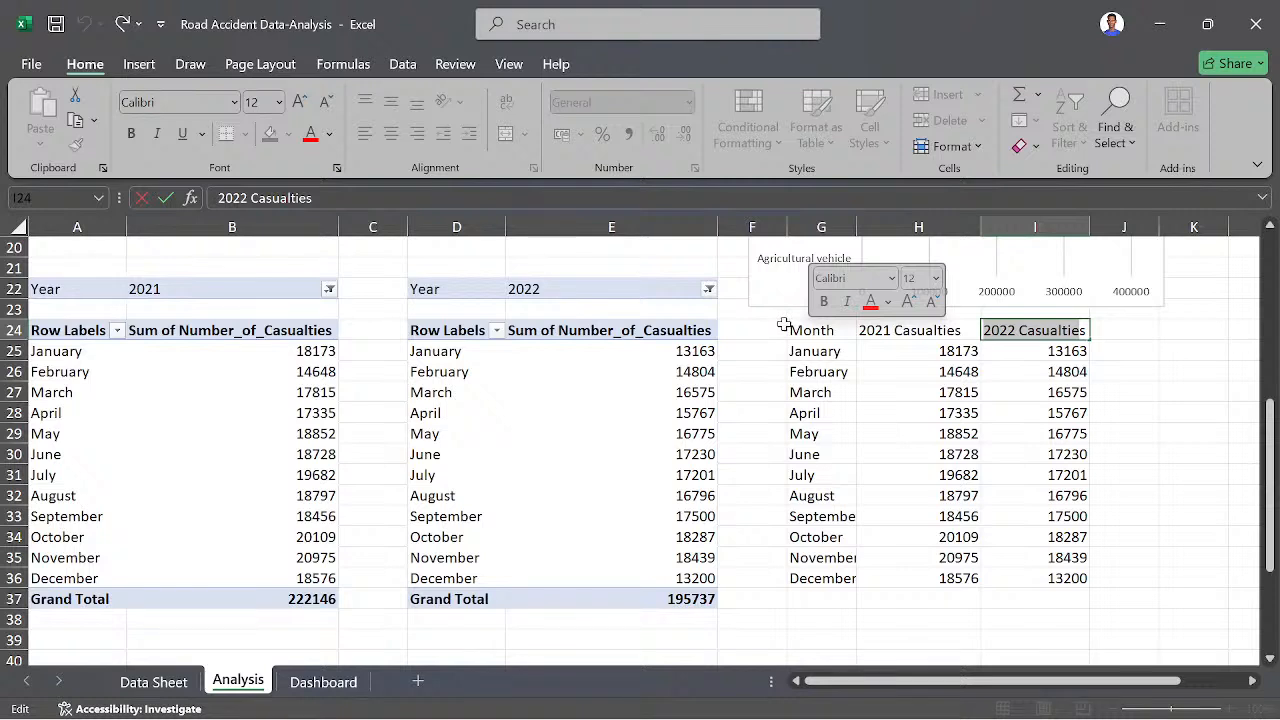
pyautogui.click(788, 329)
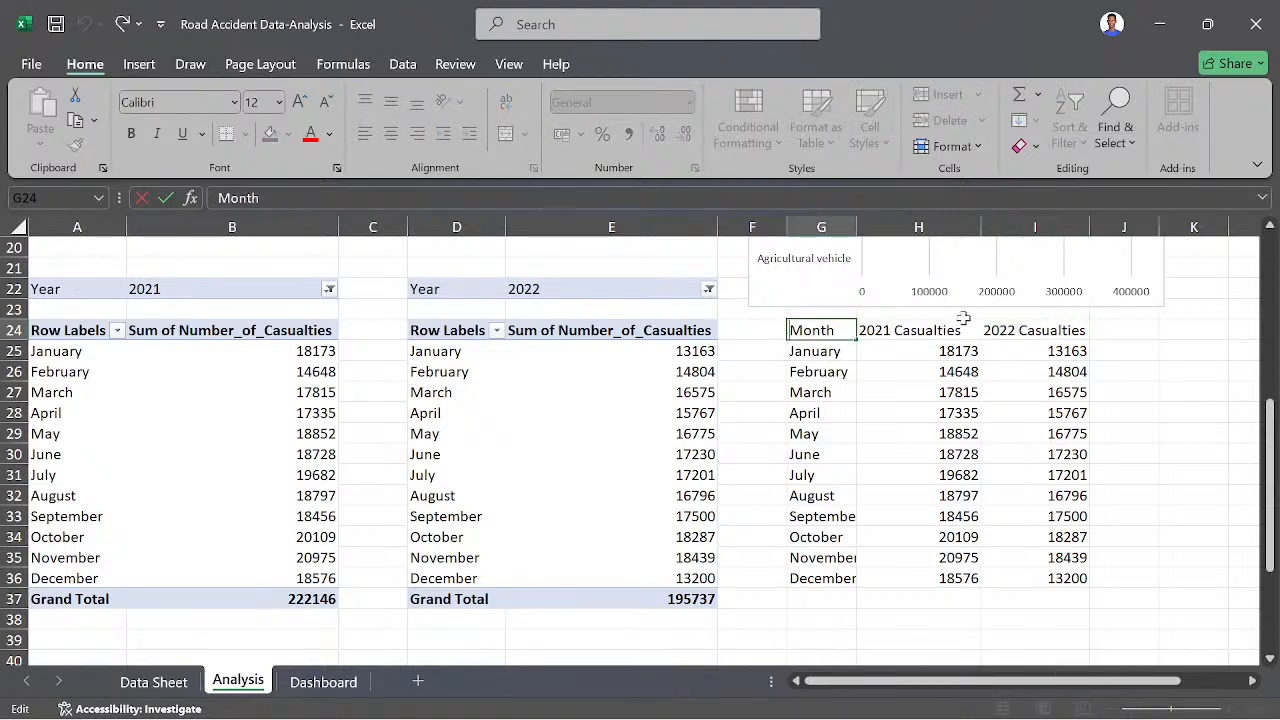
pyautogui.click(1043, 330)
pyautogui.hotkey('shift', 'Left')
pyautogui.hotkey('shift', 'Left')
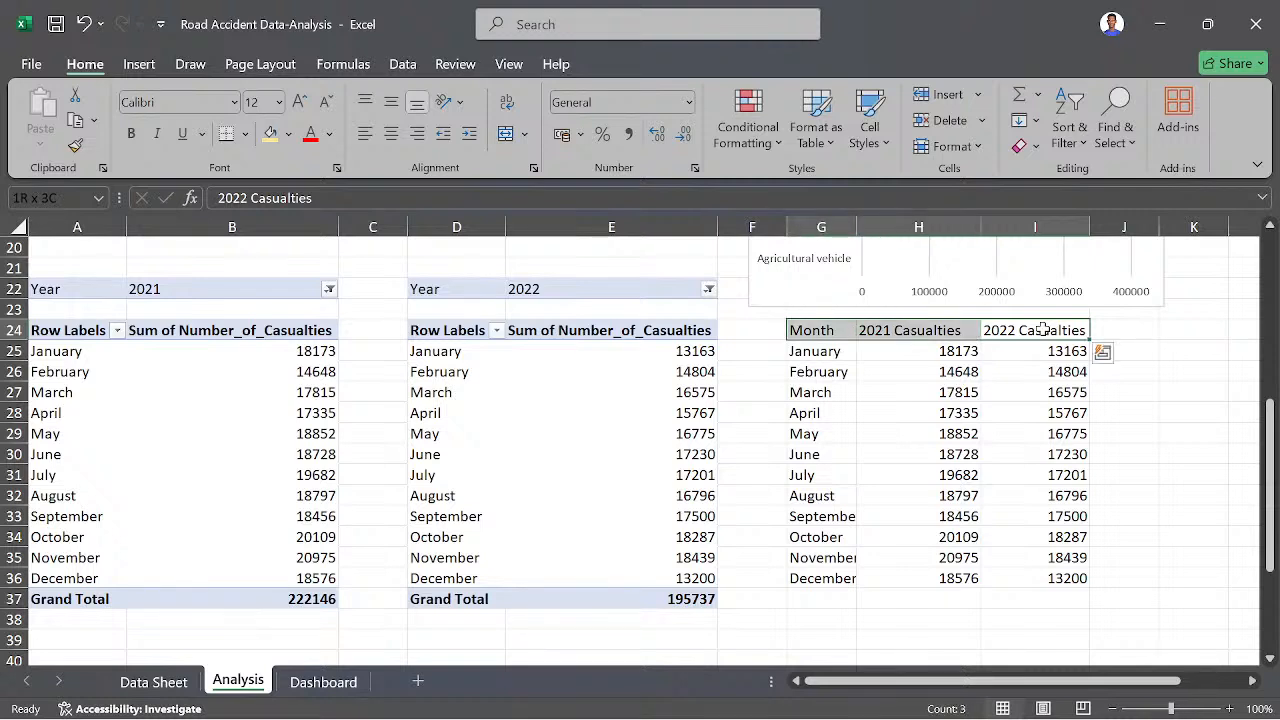
pyautogui.hotkey('ctrl', 'b')
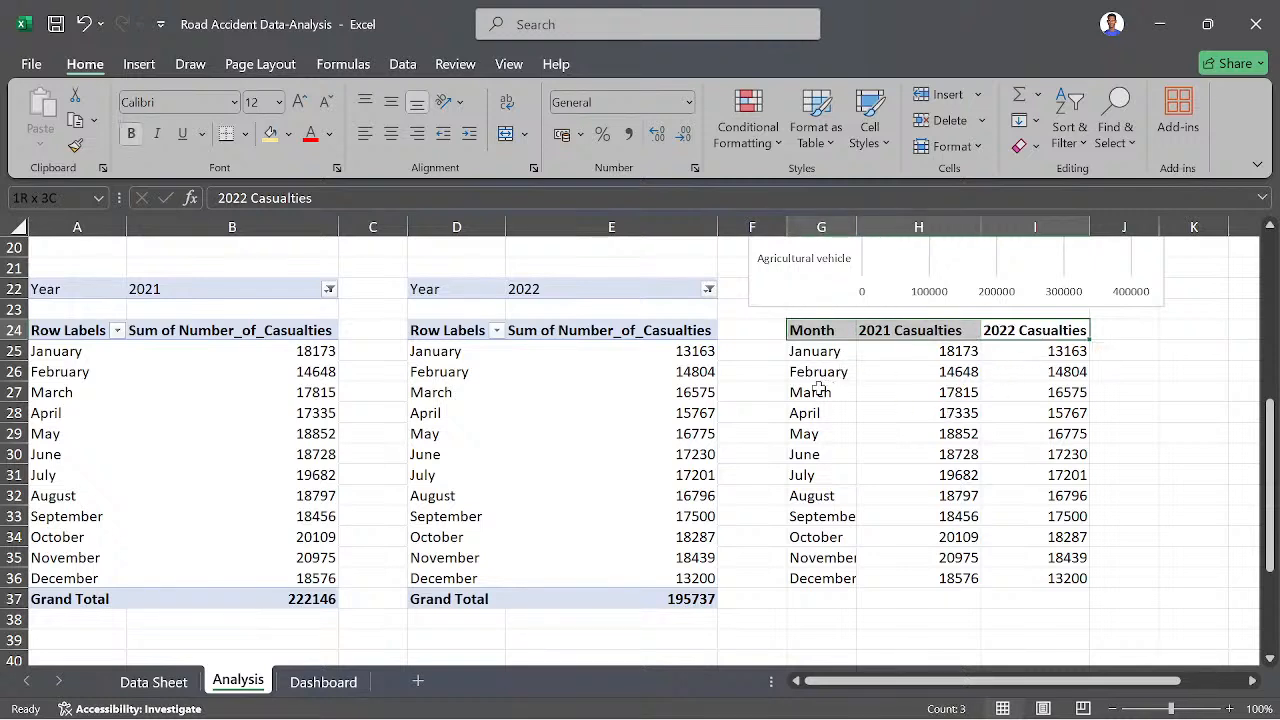
pyautogui.click(772, 364)
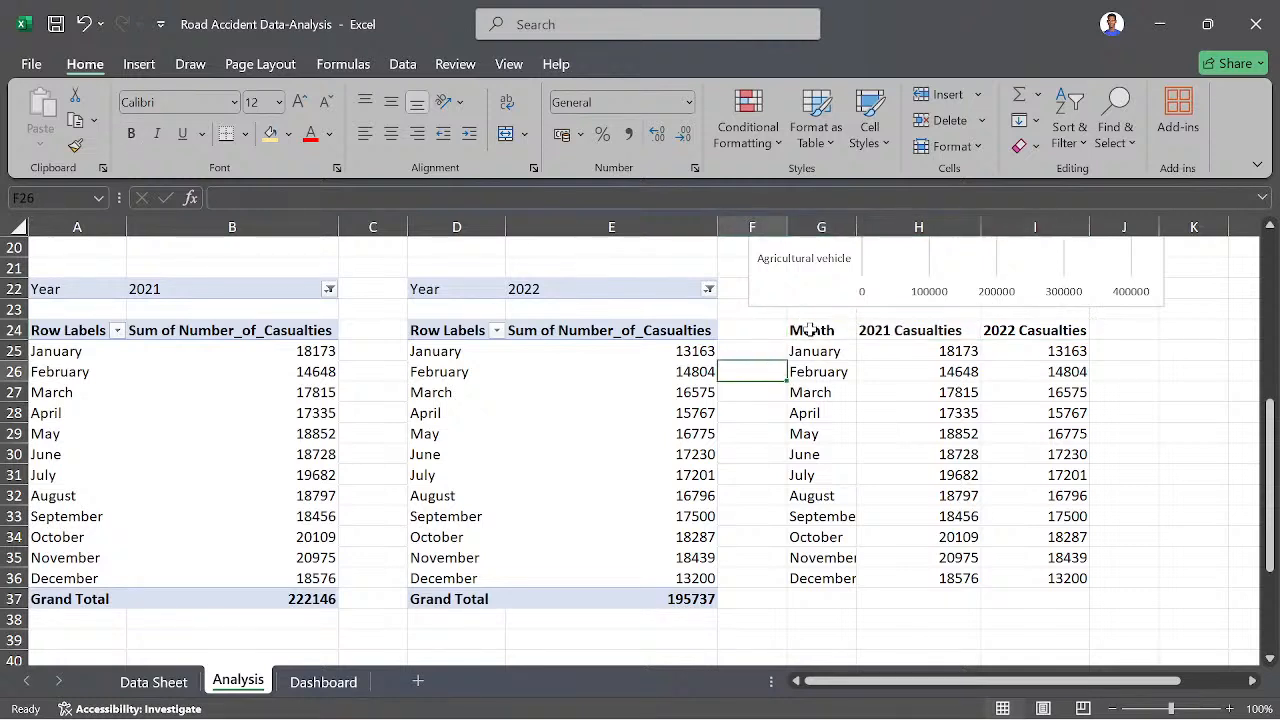
# - Insert a 2-D line chart from the monthly comparison table G24:I36 and delete its chart title
pyautogui.moveTo(810, 330); pyautogui.dragTo(1036, 574)
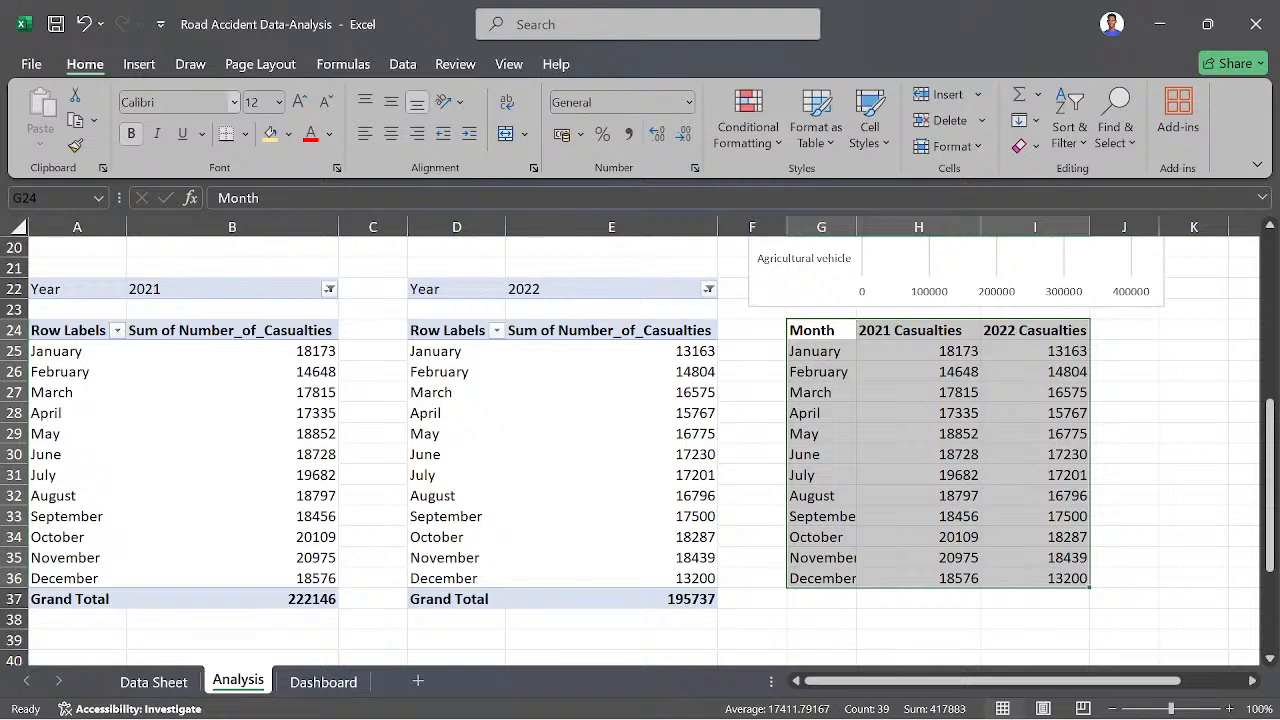
pyautogui.click(138, 66)
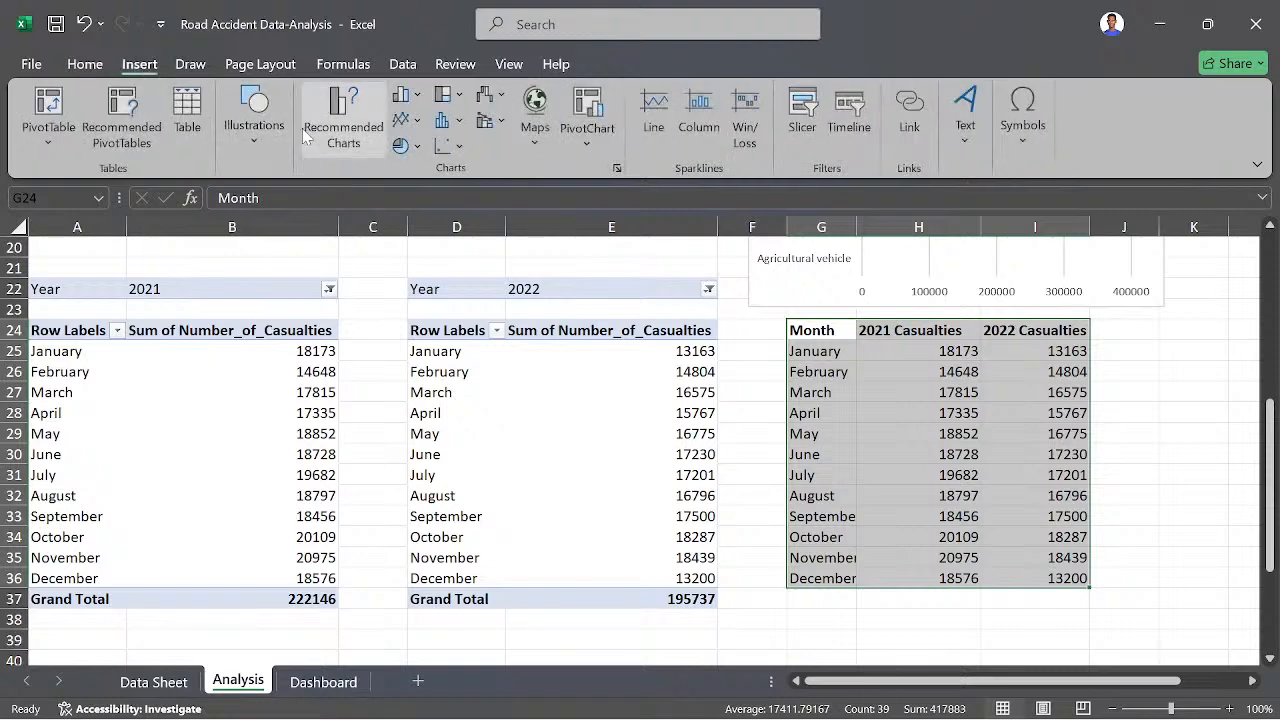
pyautogui.click(416, 120)
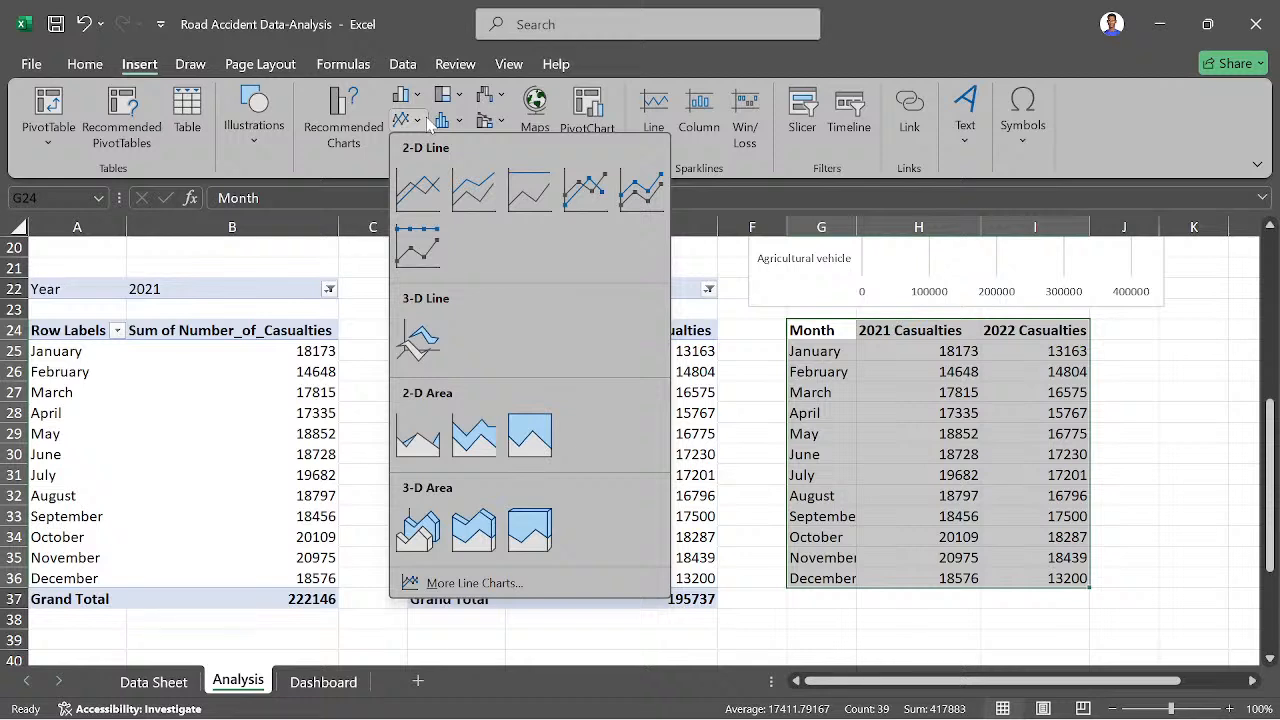
pyautogui.click(417, 196)
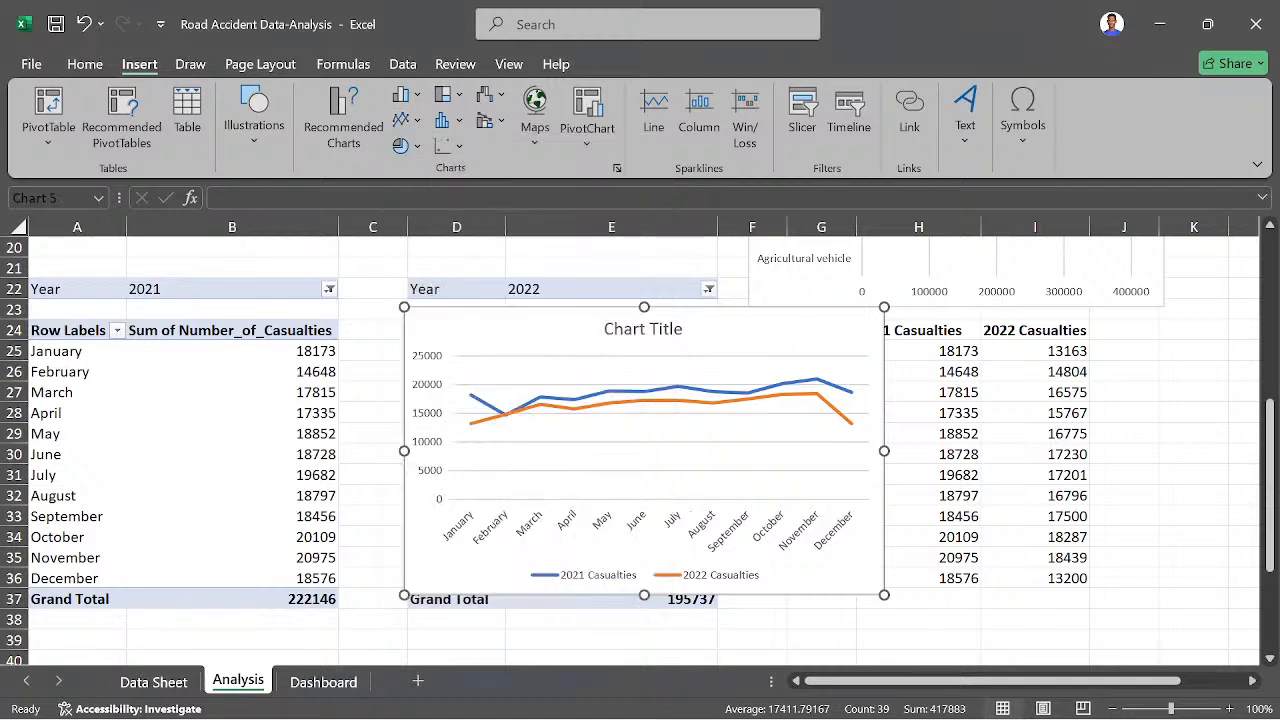
pyautogui.click(668, 330)
pyautogui.press('Delete')
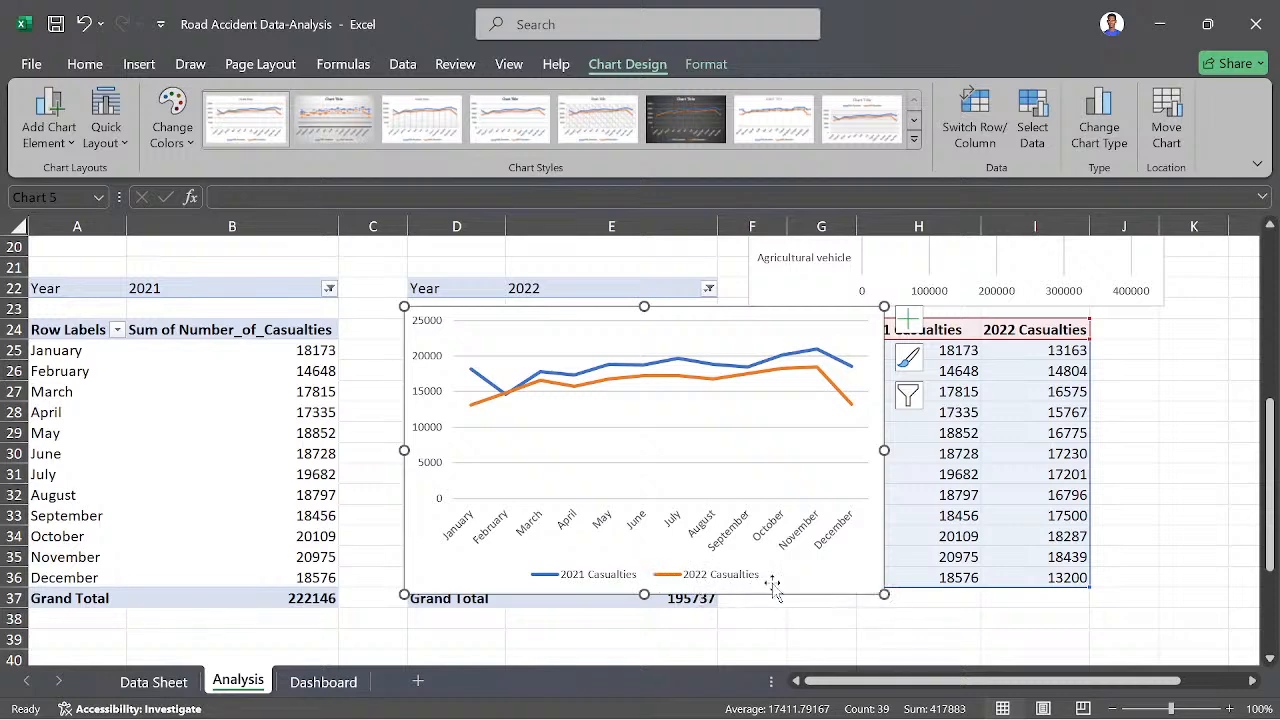
# - Place the line chart directly beside the monthly comparison table and shrink it to span about J24 to O36
pyautogui.hscroll(3, 1135, 412)
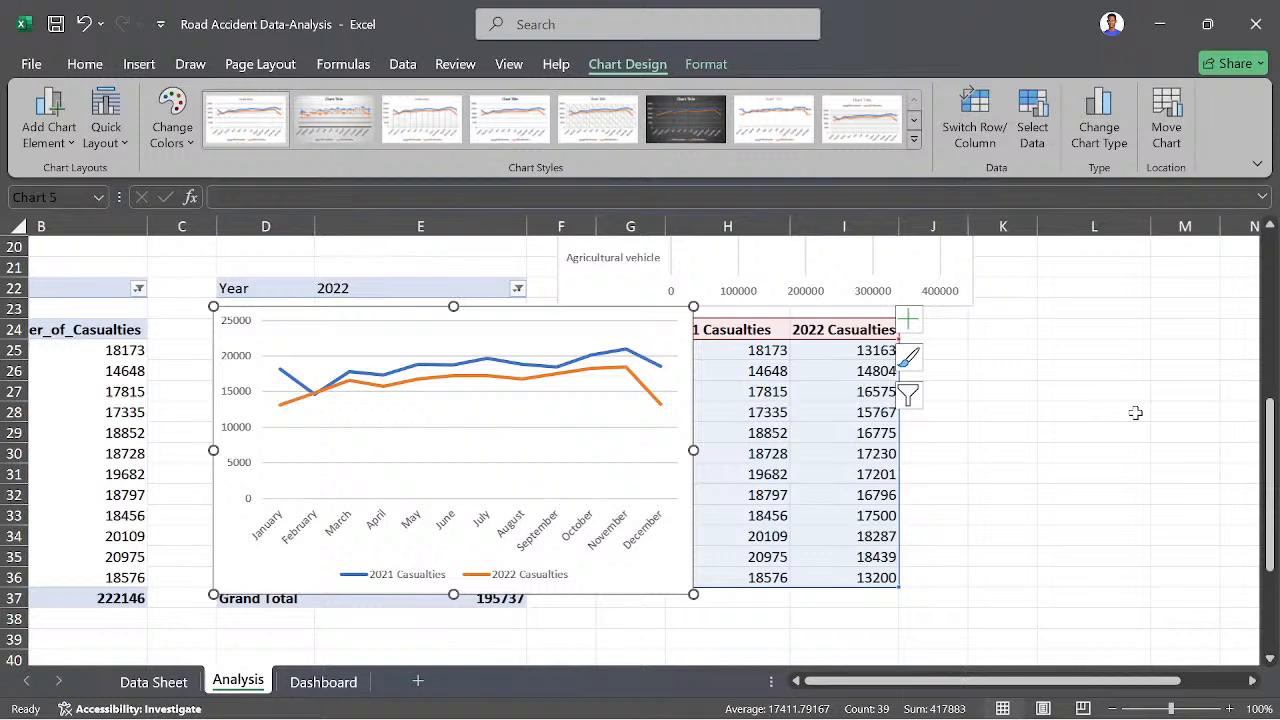
pyautogui.hscroll(-1, 745, 577)
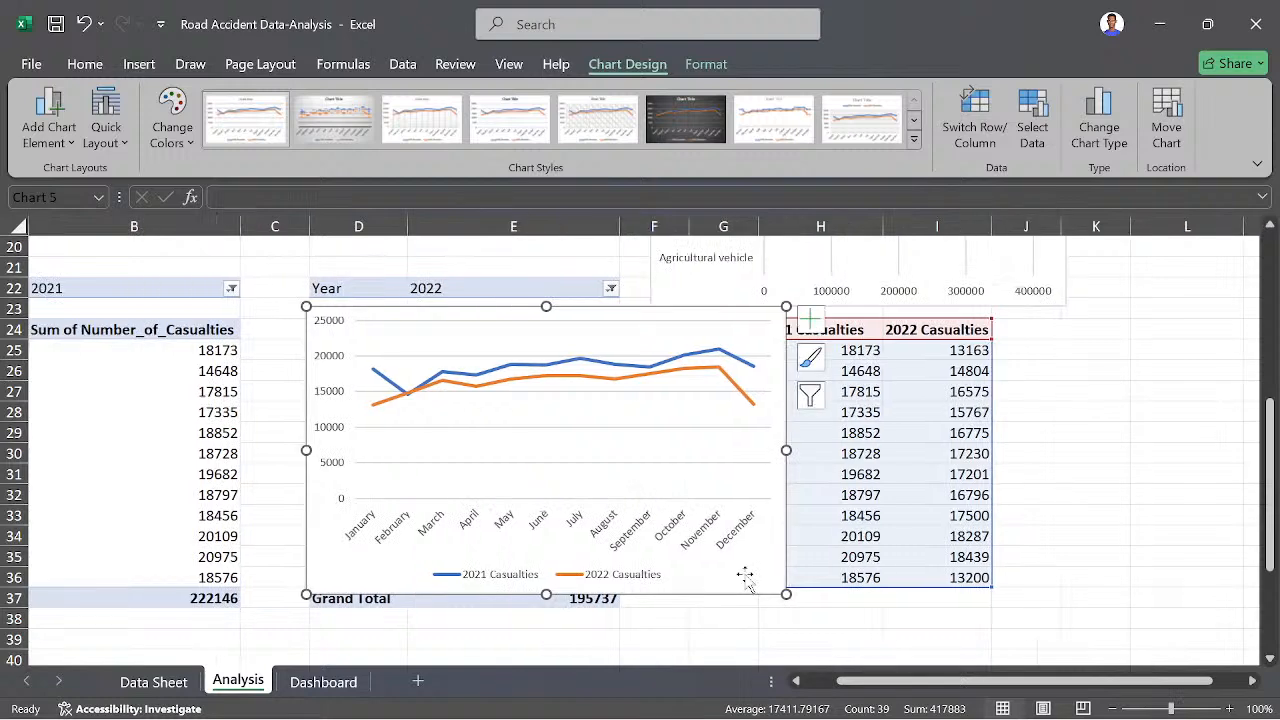
pyautogui.moveTo(745, 577); pyautogui.dragTo(1272, 549)
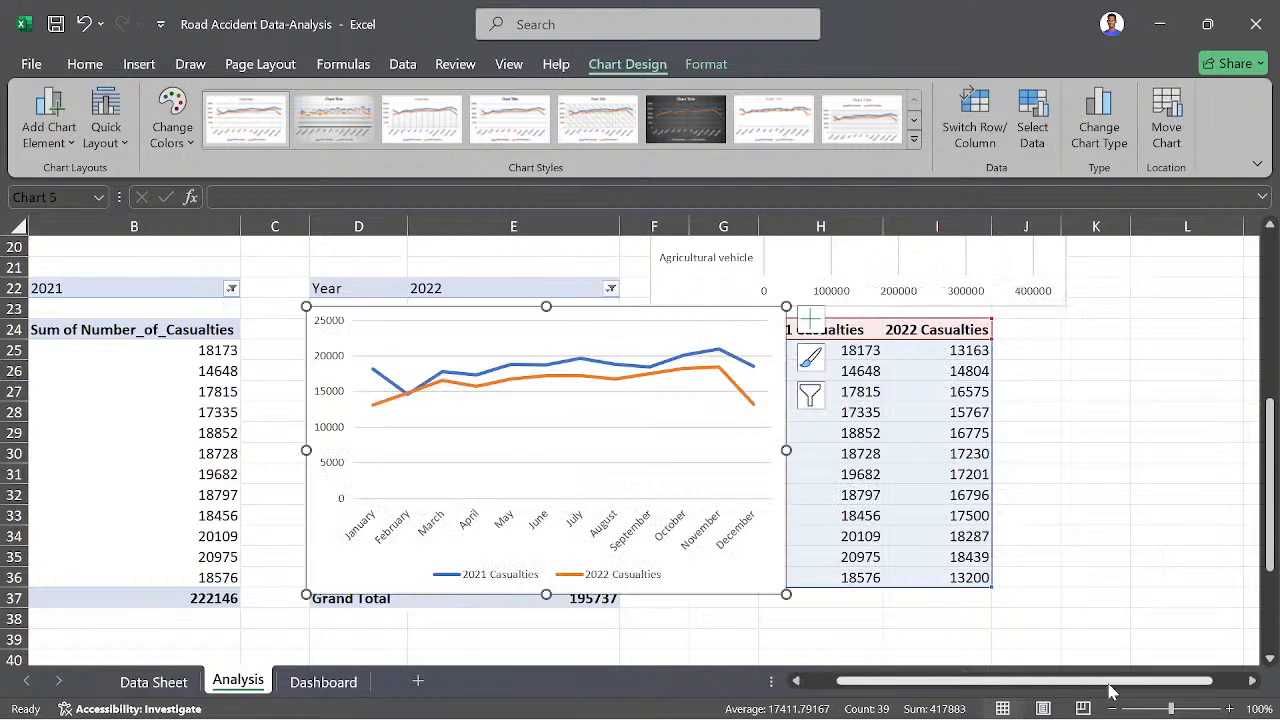
pyautogui.moveTo(1110, 690); pyautogui.dragTo(1137, 690)
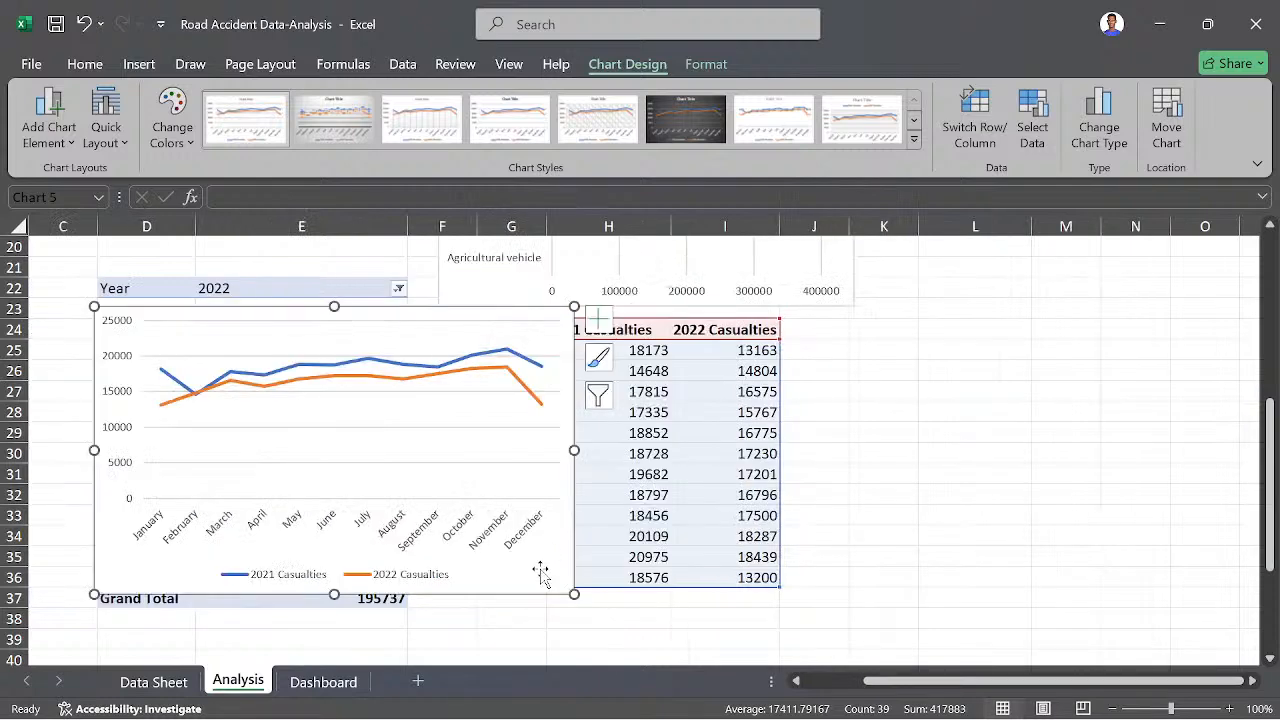
pyautogui.moveTo(540, 572)
pyautogui.mouseDown()
pyautogui.moveTo(1252, 549)
pyautogui.moveTo(971, 566)
pyautogui.moveTo(531, 565)
pyautogui.mouseUp()
pyautogui.moveTo(970, 688); pyautogui.dragTo(845, 662)
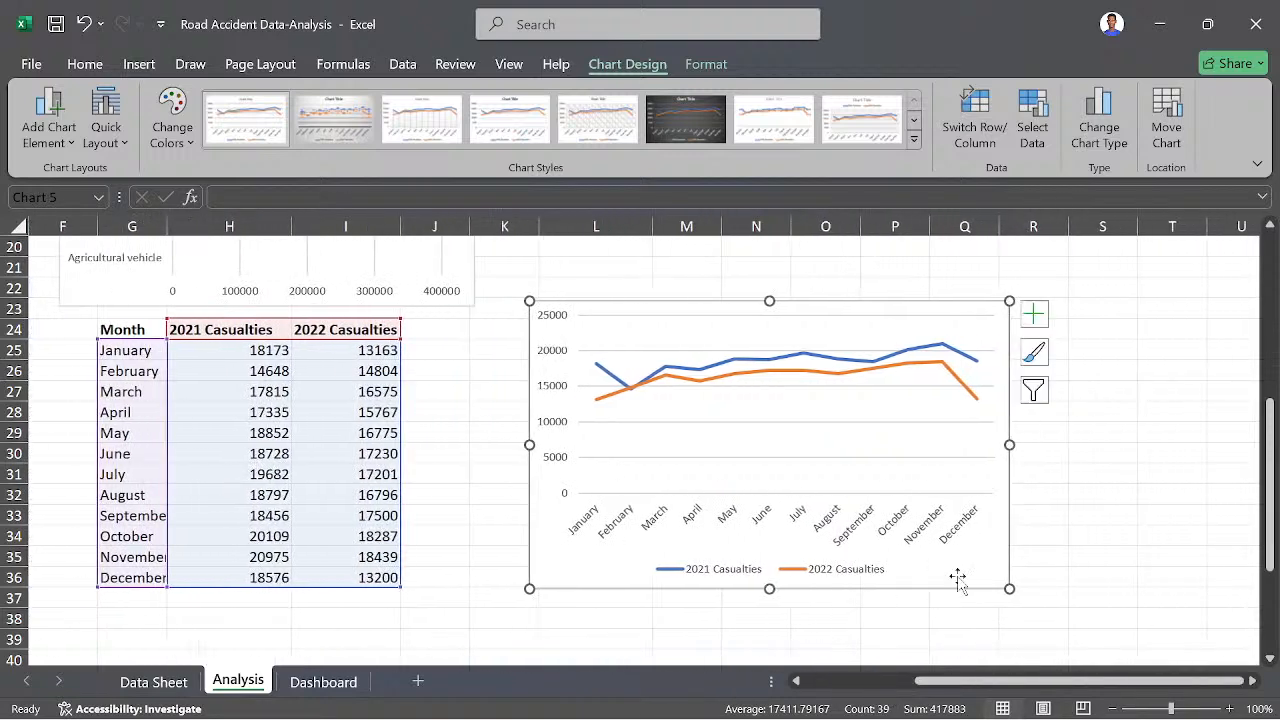
pyautogui.moveTo(958, 580); pyautogui.dragTo(824, 578)
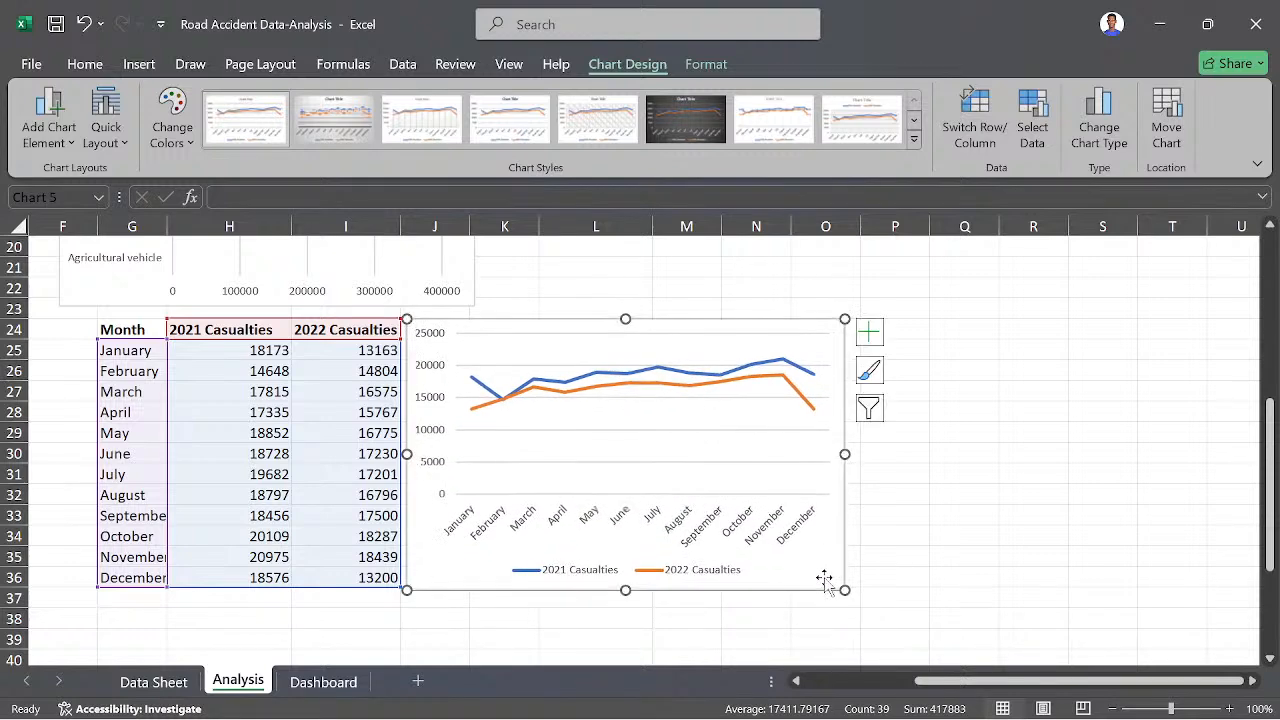
pyautogui.click(1010, 557)
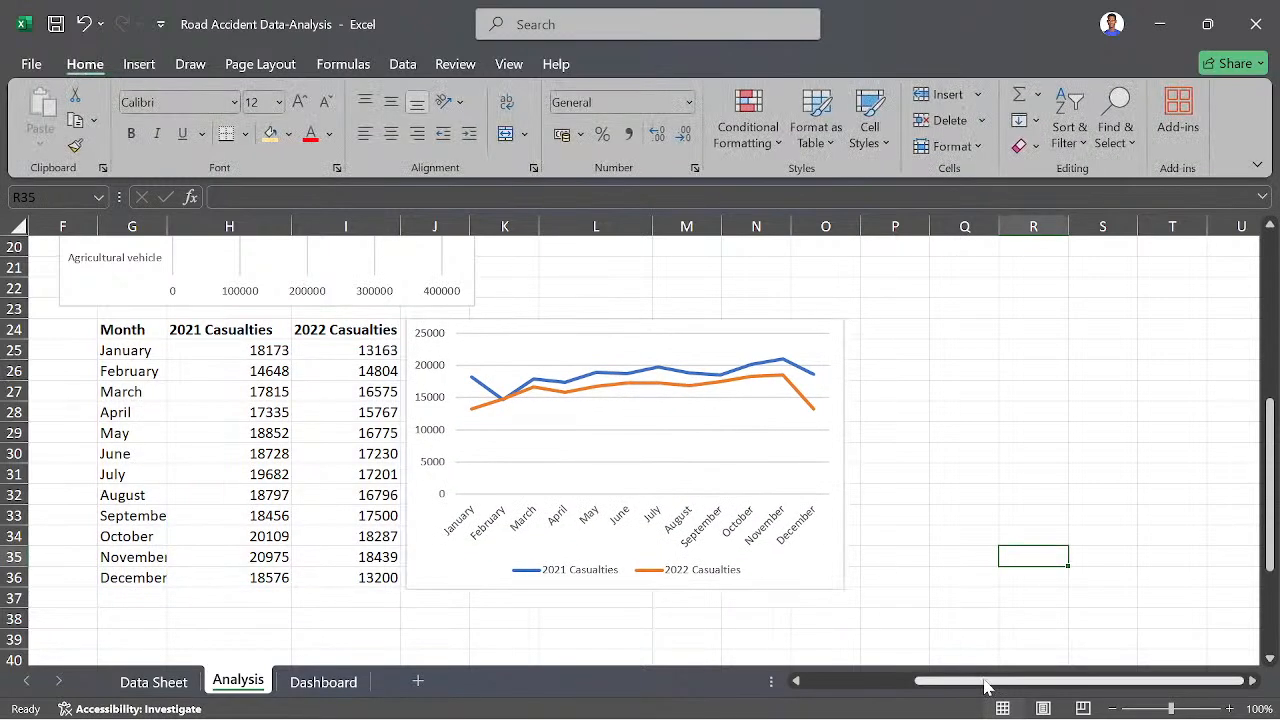
# - Review the pivot tables and charts on the Analysis sheet, and switch to Case Study.pdf in Foxit PDF Reader to check the remaining questions
pyautogui.moveTo(985, 684); pyautogui.dragTo(846, 695)
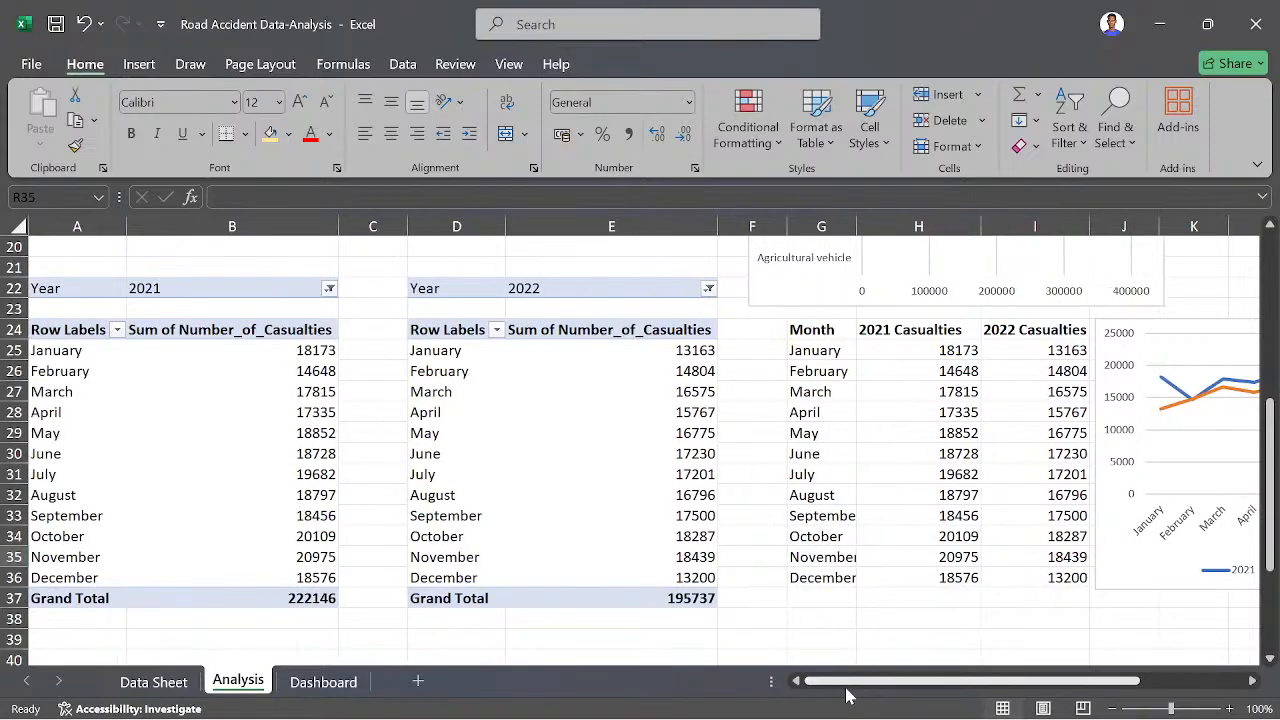
pyautogui.scroll(6, 510, 516)
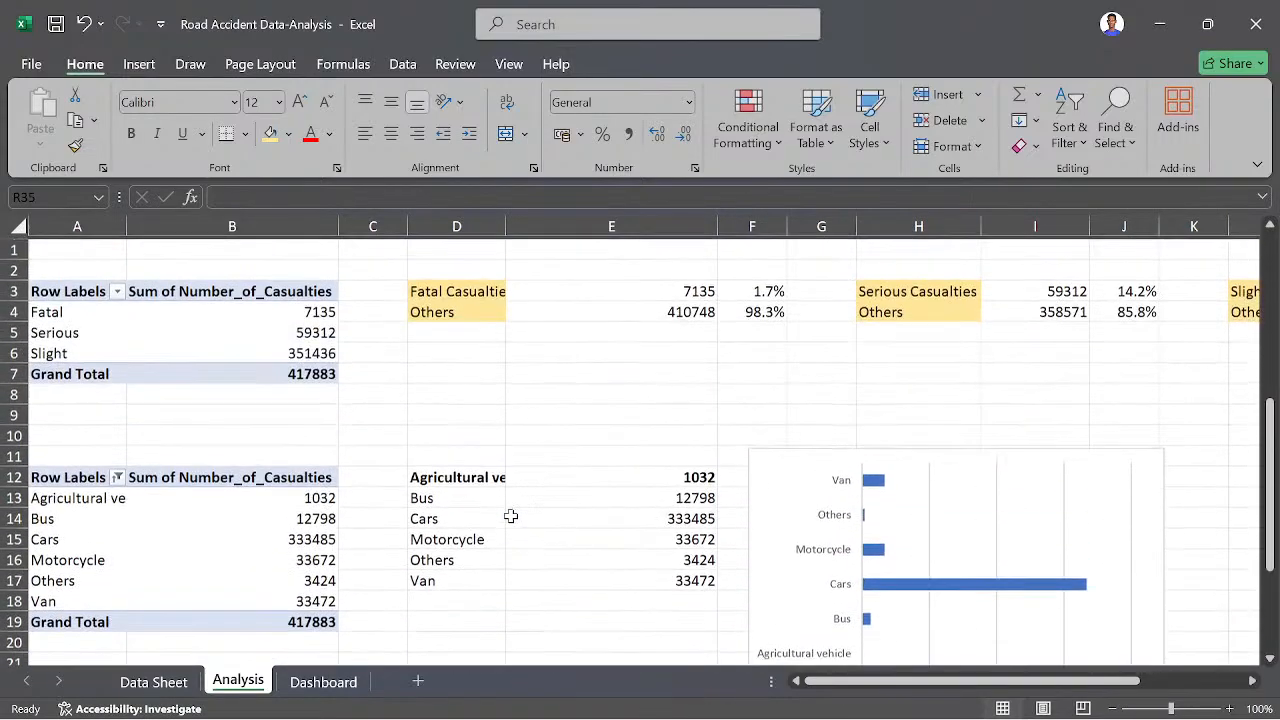
pyautogui.scroll(-6, 510, 516)
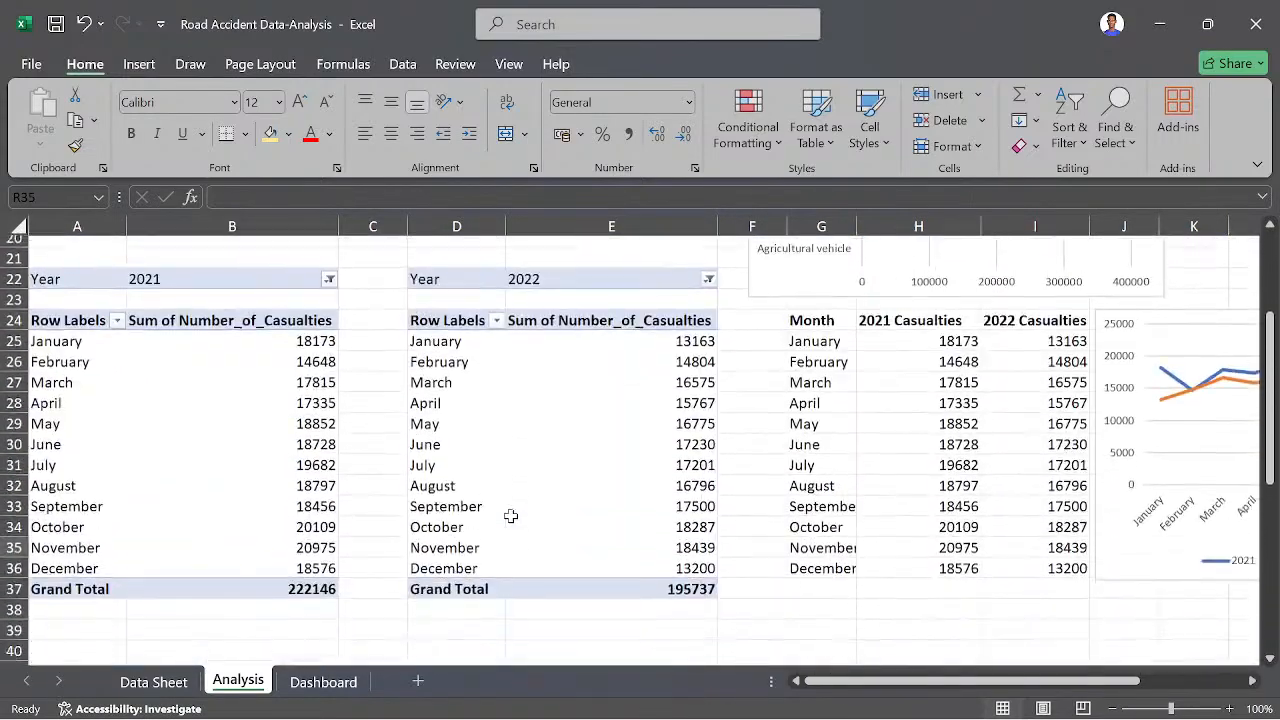
pyautogui.scroll(-3, 510, 516)
pyautogui.scroll(3, 510, 516)
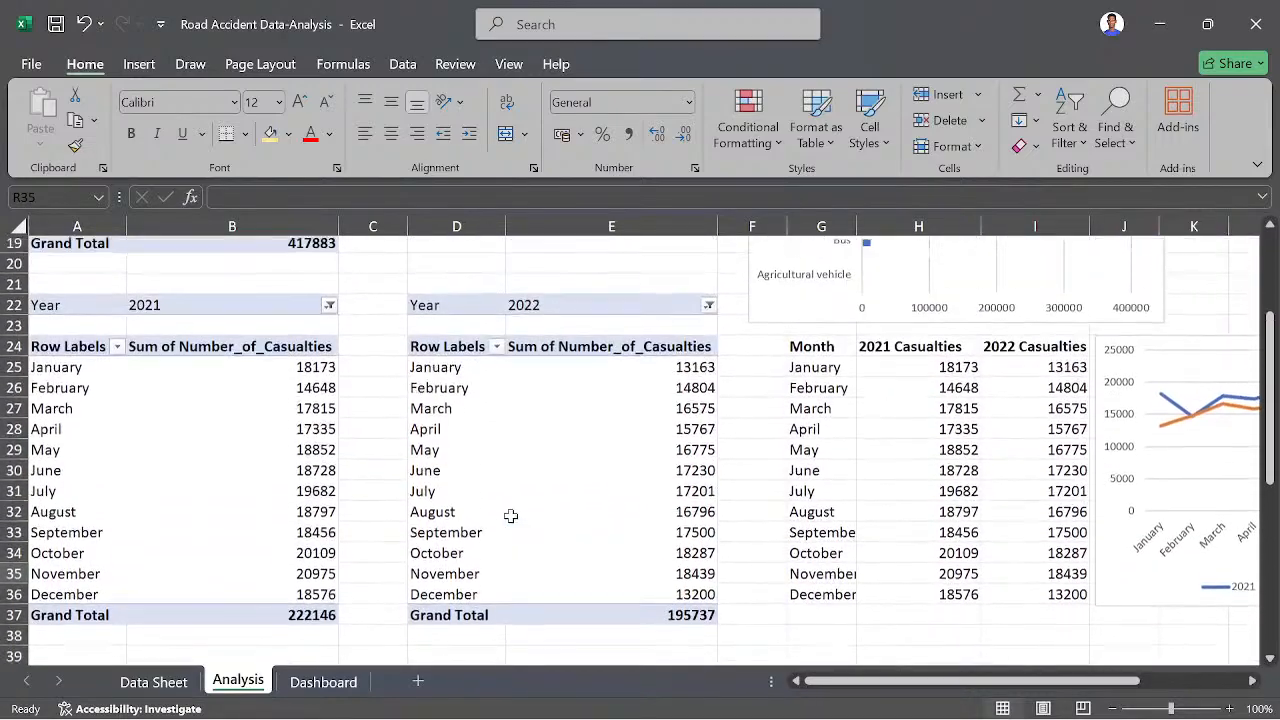
pyautogui.scroll(1, 510, 516)
pyautogui.moveTo(790, 705)
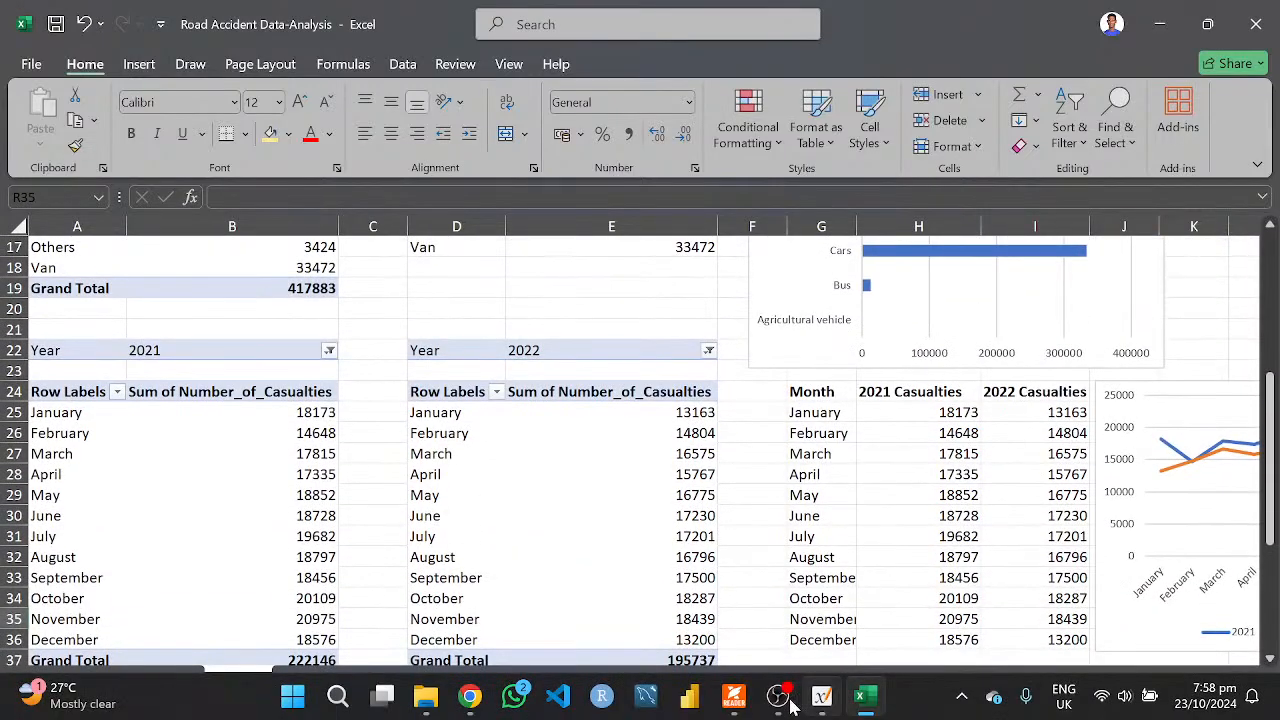
pyautogui.click(734, 697)
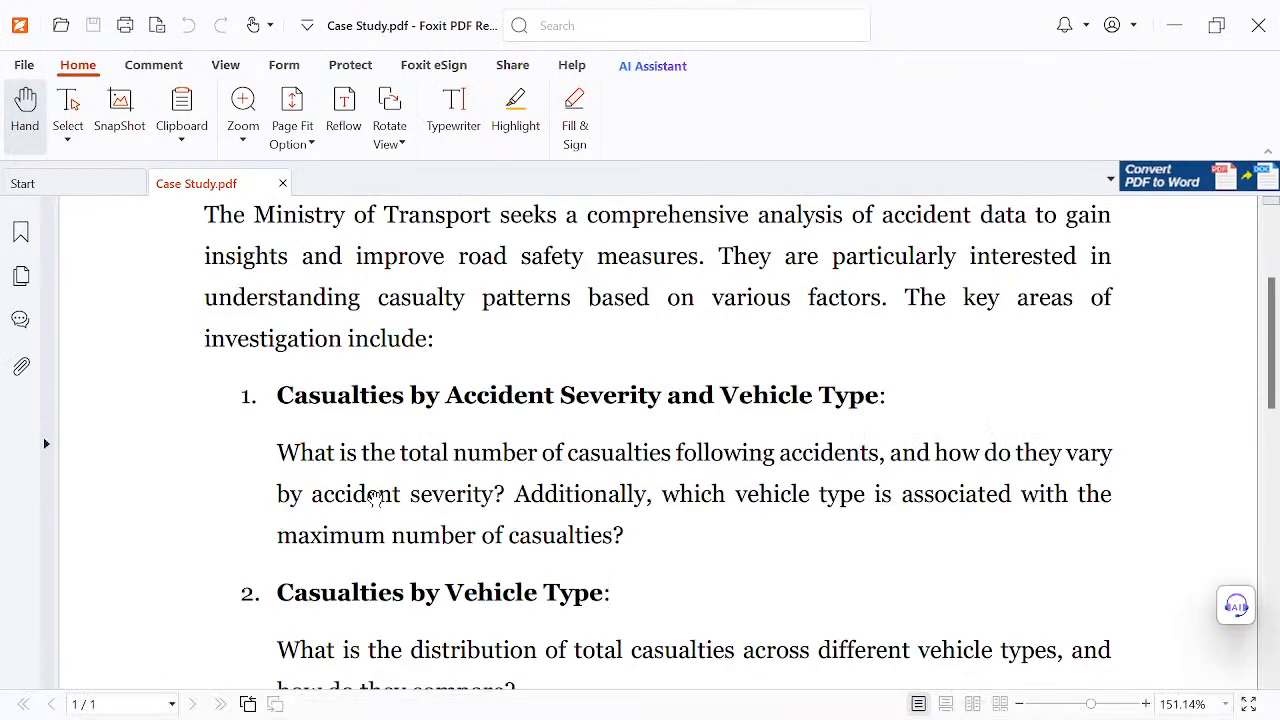
# - Read the case study questions on casualties by severity, casualties by vehicle type and the monthly accident trend
pyautogui.scroll(-2, 375, 497)
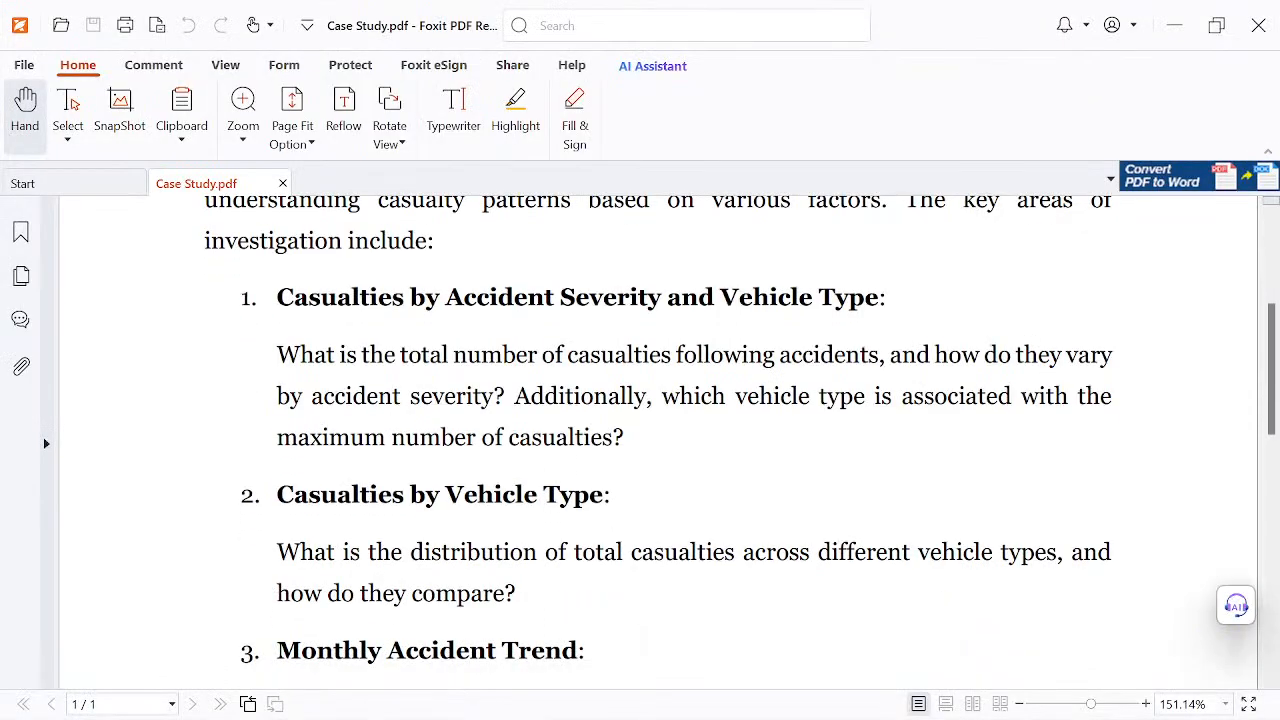
pyautogui.scroll(-1, 660, 440)
pyautogui.scroll(-1, 660, 440)
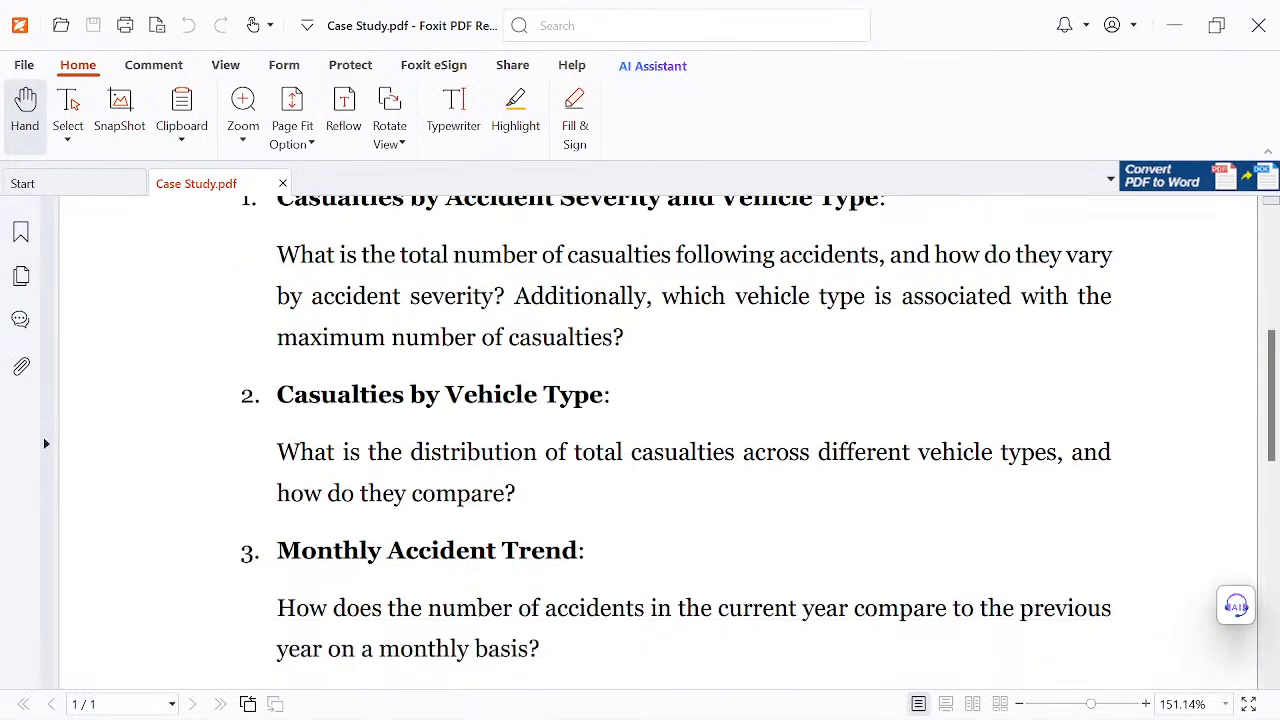
pyautogui.scroll(1, 660, 440)
pyautogui.scroll(-1, 660, 440)
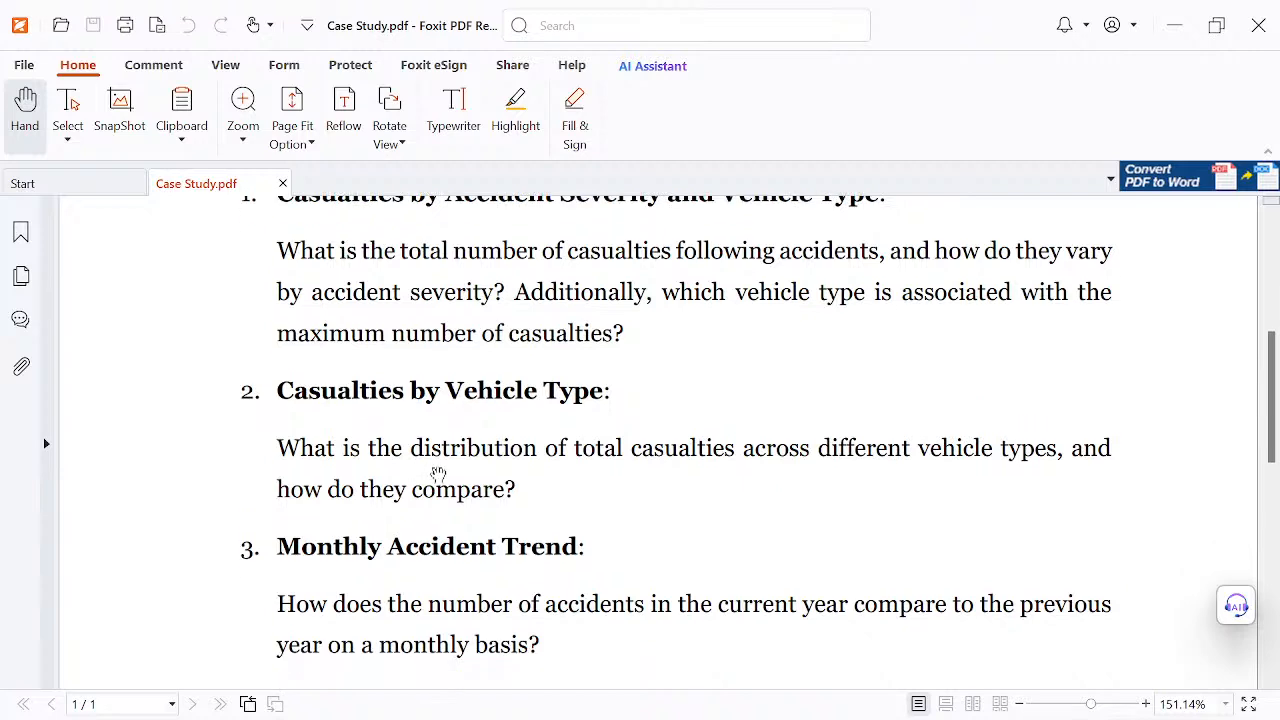
pyautogui.scroll(1, 438, 473)
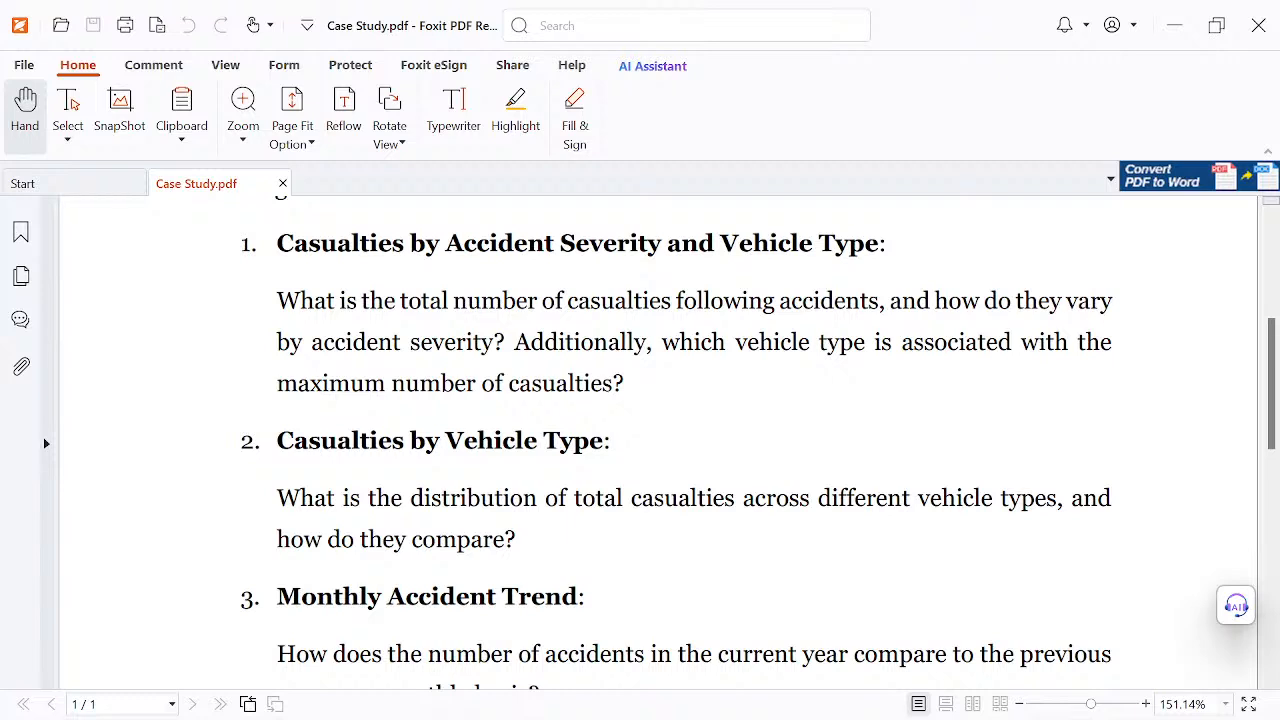
pyautogui.scroll(1, 606, 272)
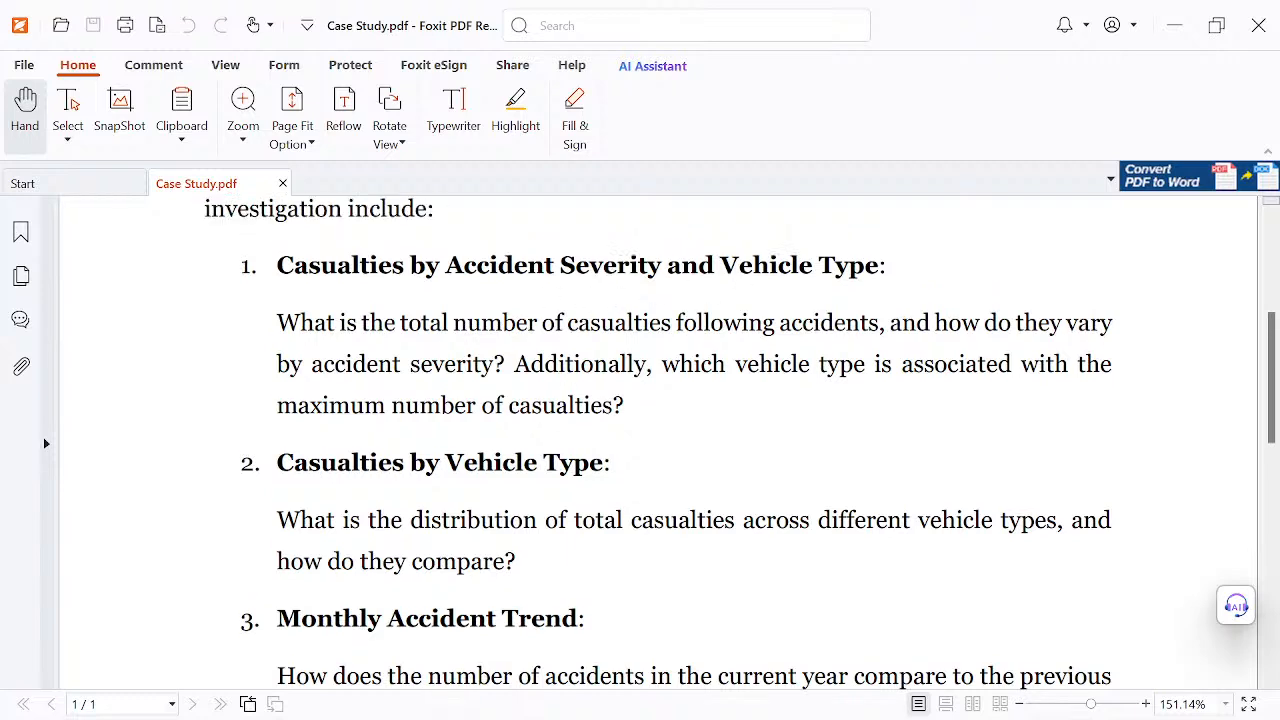
pyautogui.scroll(-2, 820, 314)
pyautogui.scroll(-1, 735, 456)
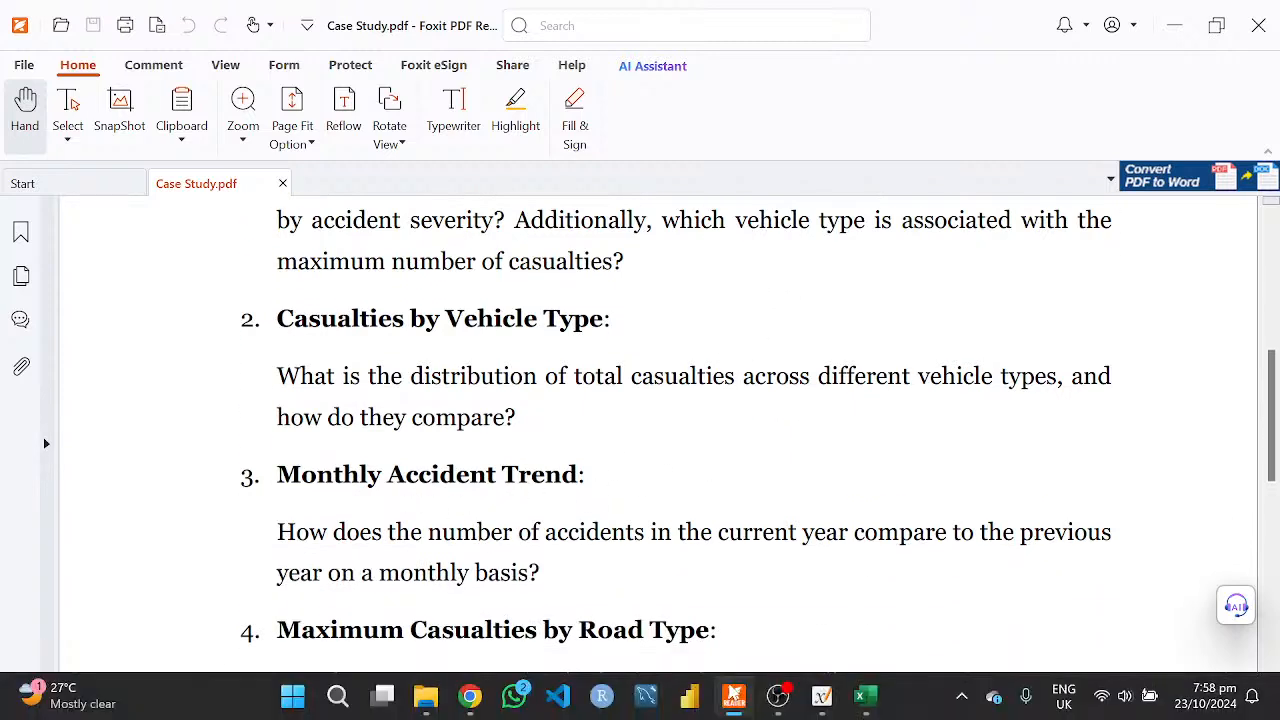
# - Switch to the Excel workbook and examine the line chart comparing monthly casualties in 2021 and 2022
pyautogui.click(733, 697)
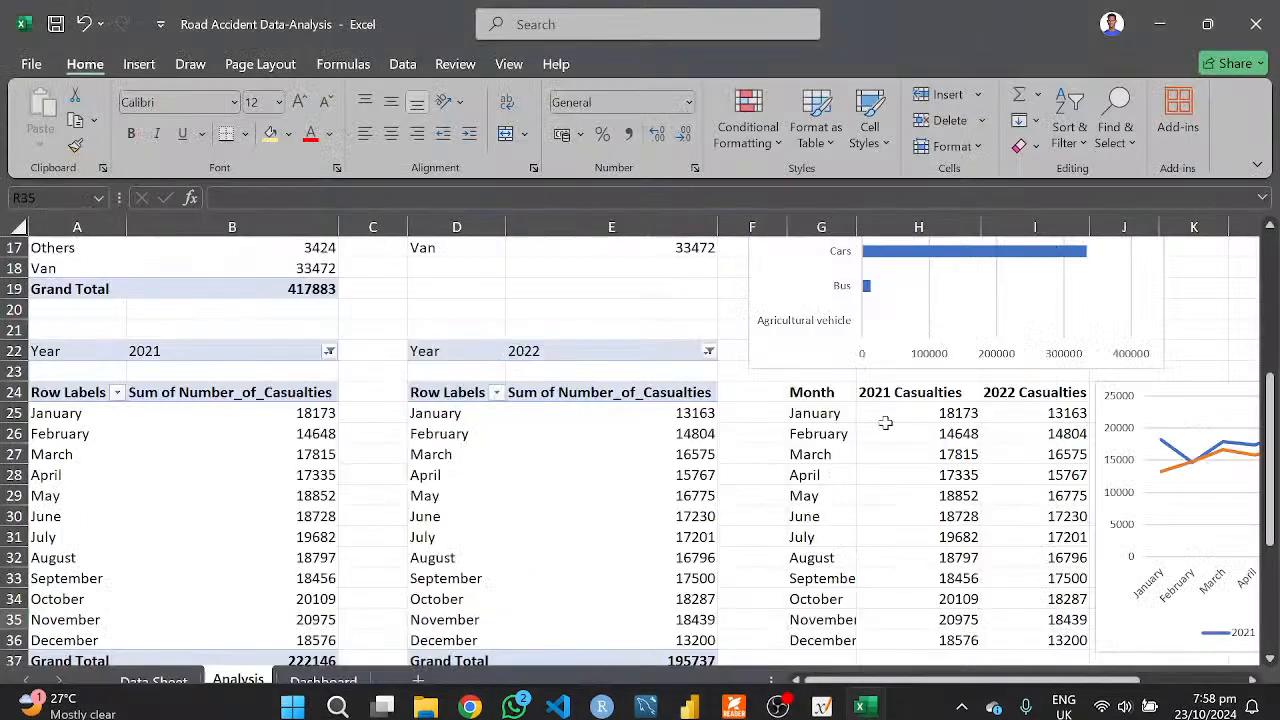
pyautogui.hscroll(3, 872, 497)
pyautogui.hscroll(1, 872, 497)
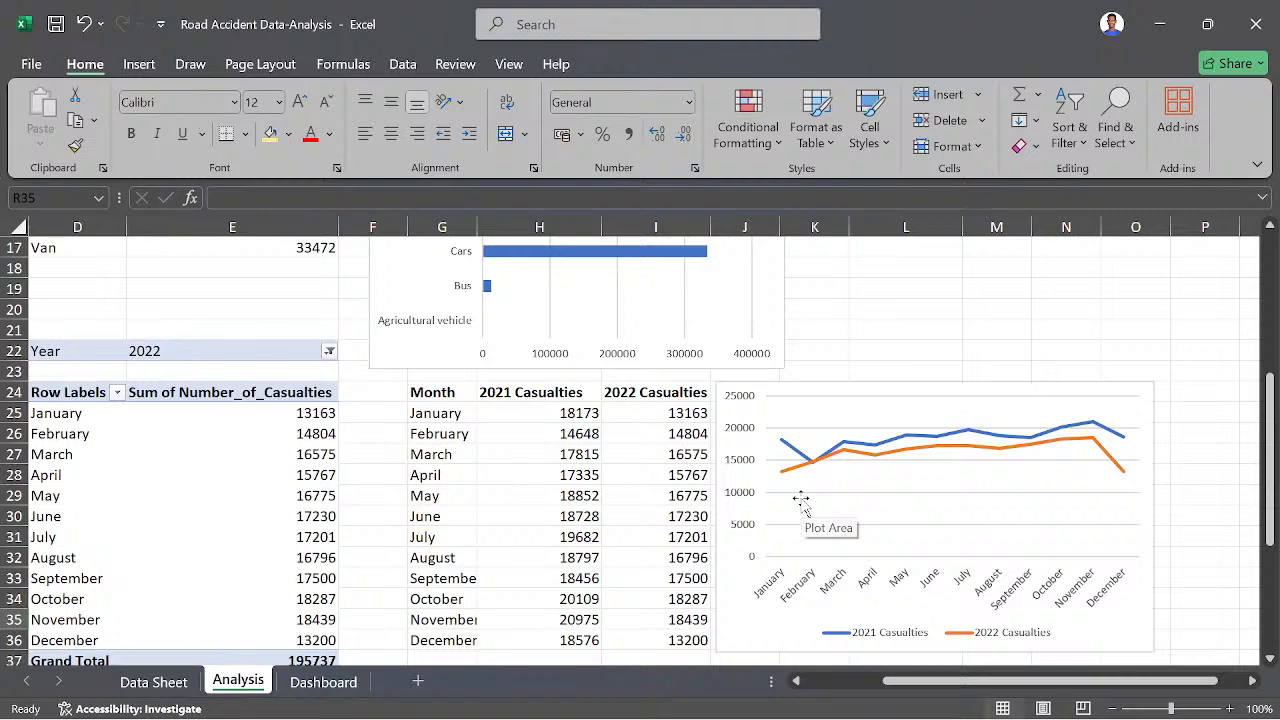
pyautogui.scroll(-3, 801, 500)
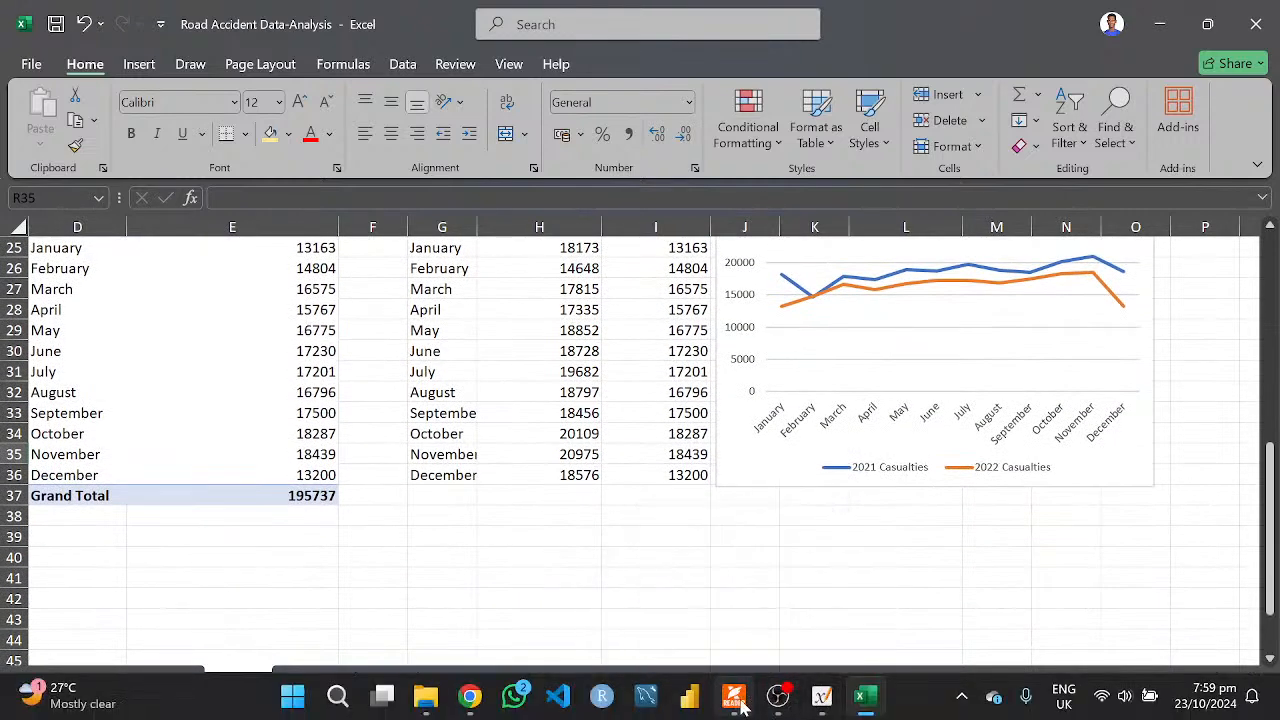
# - Return to Case Study.pdf in Foxit PDF Reader and read the questions on road type, road surface condition and geographic area
pyautogui.click(637, 595)
pyautogui.scroll(-3, 597, 555)
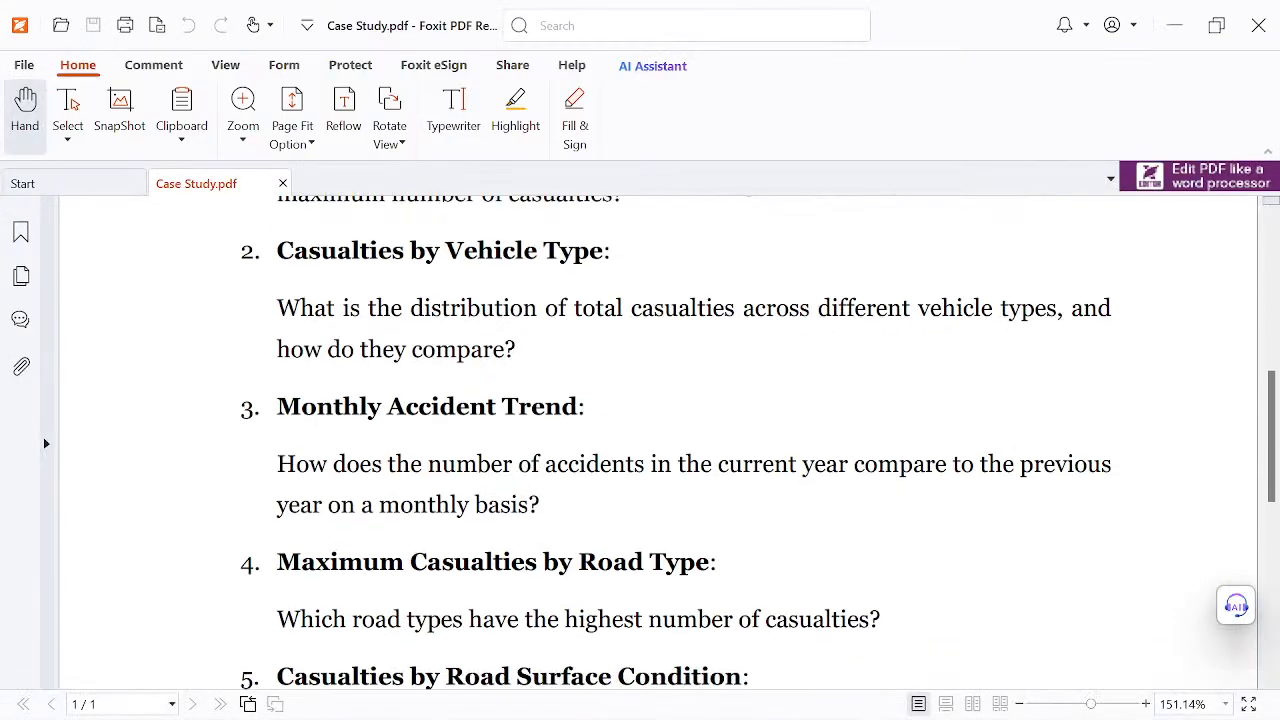
pyautogui.scroll(-1, 640, 440)
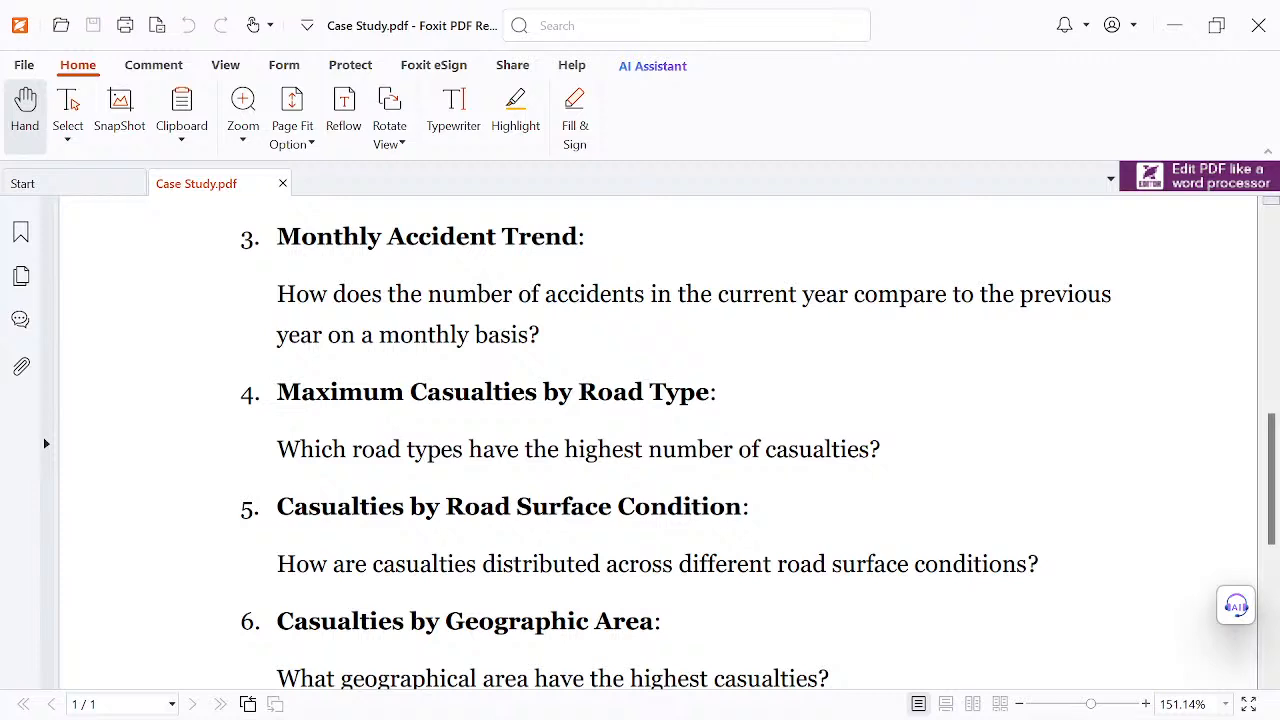
pyautogui.moveTo(522, 717)
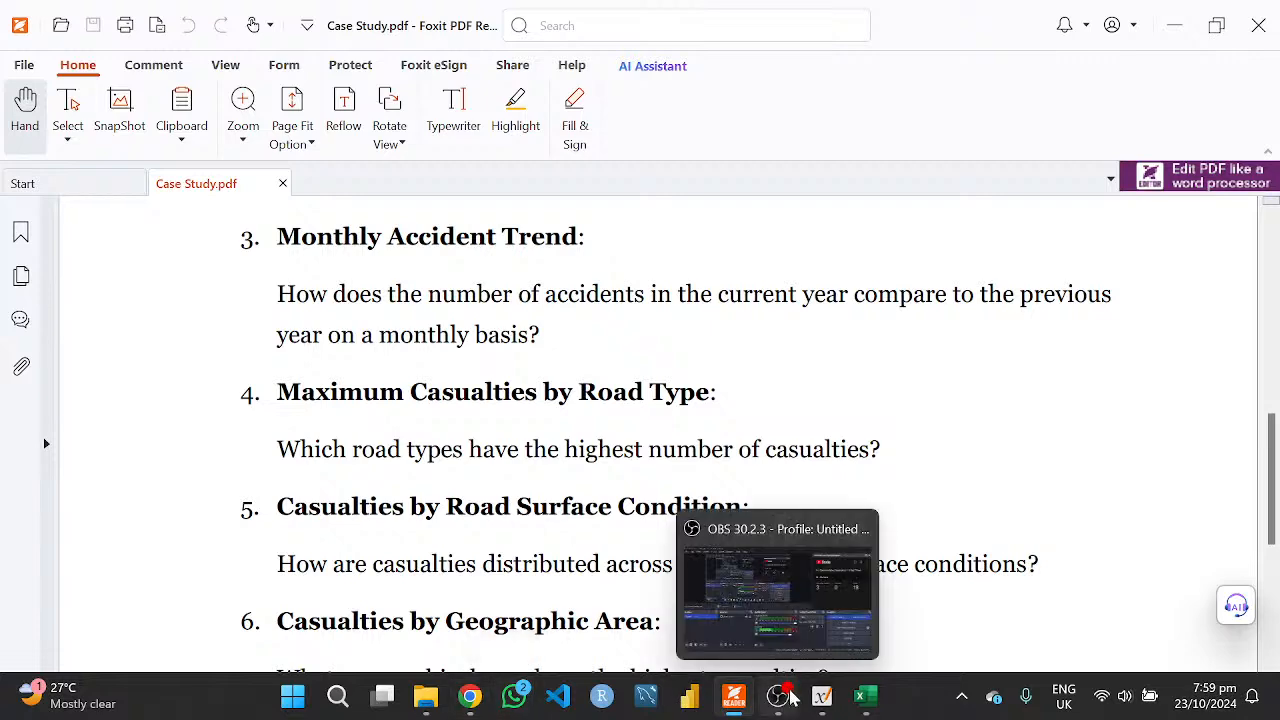
# - Switch back to Excel and check which fields the month, vehicle type and accident severity pivot tables on the Analysis sheet use
pyautogui.click(866, 696)
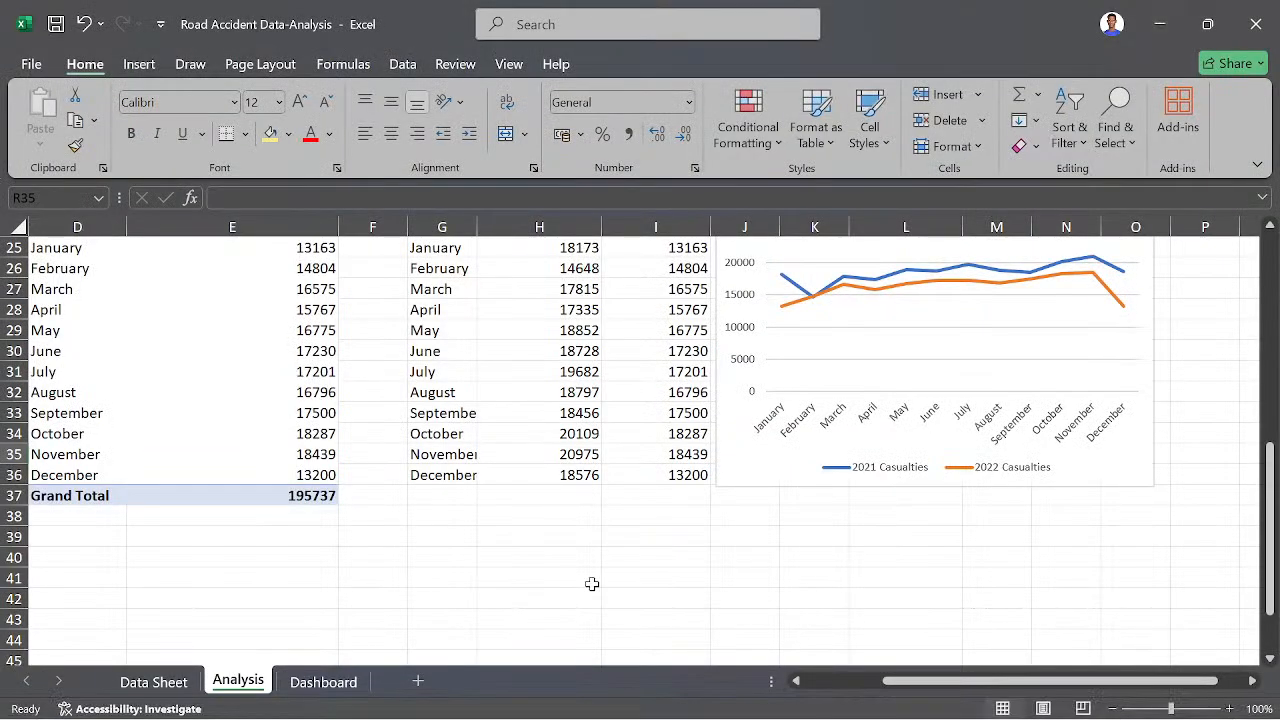
pyautogui.scroll(-2, 592, 584)
pyautogui.hscroll(-2, 592, 584)
pyautogui.scroll(2, 592, 584)
pyautogui.hscroll(-2, 592, 584)
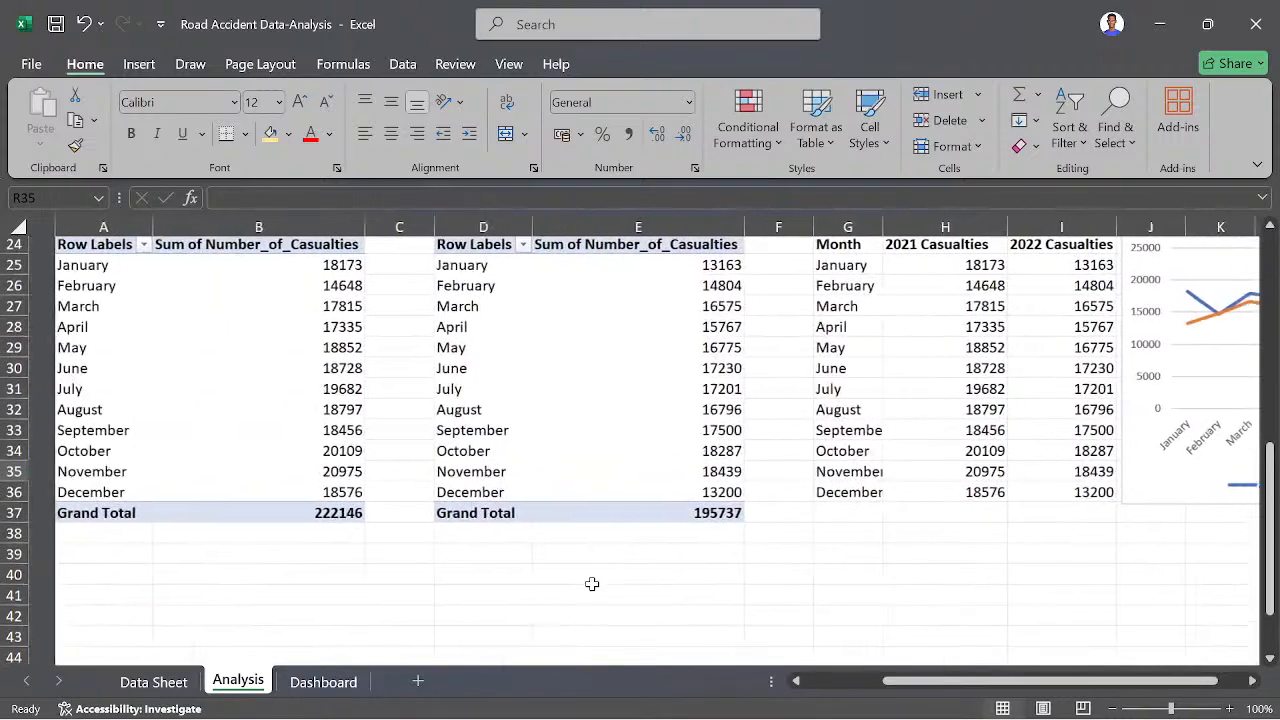
pyautogui.scroll(1, 347, 555)
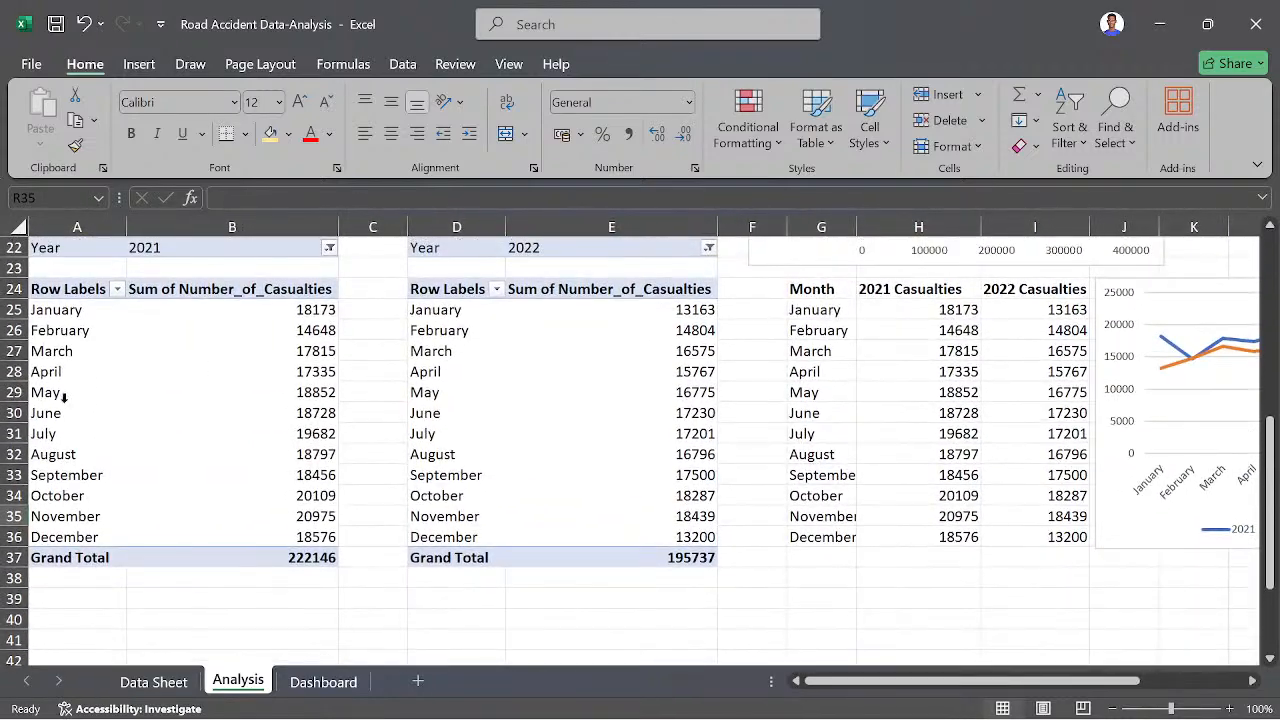
pyautogui.click(64, 397)
pyautogui.click(64, 397)
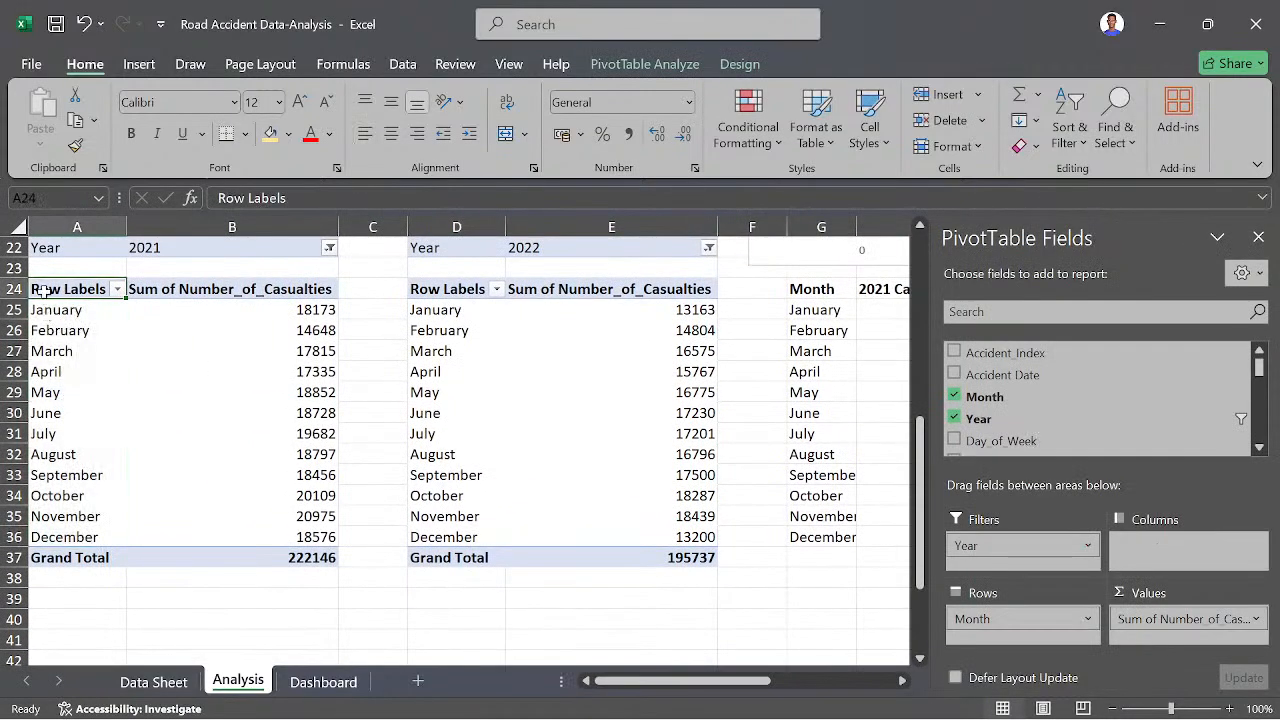
pyautogui.scroll(5, 46, 289)
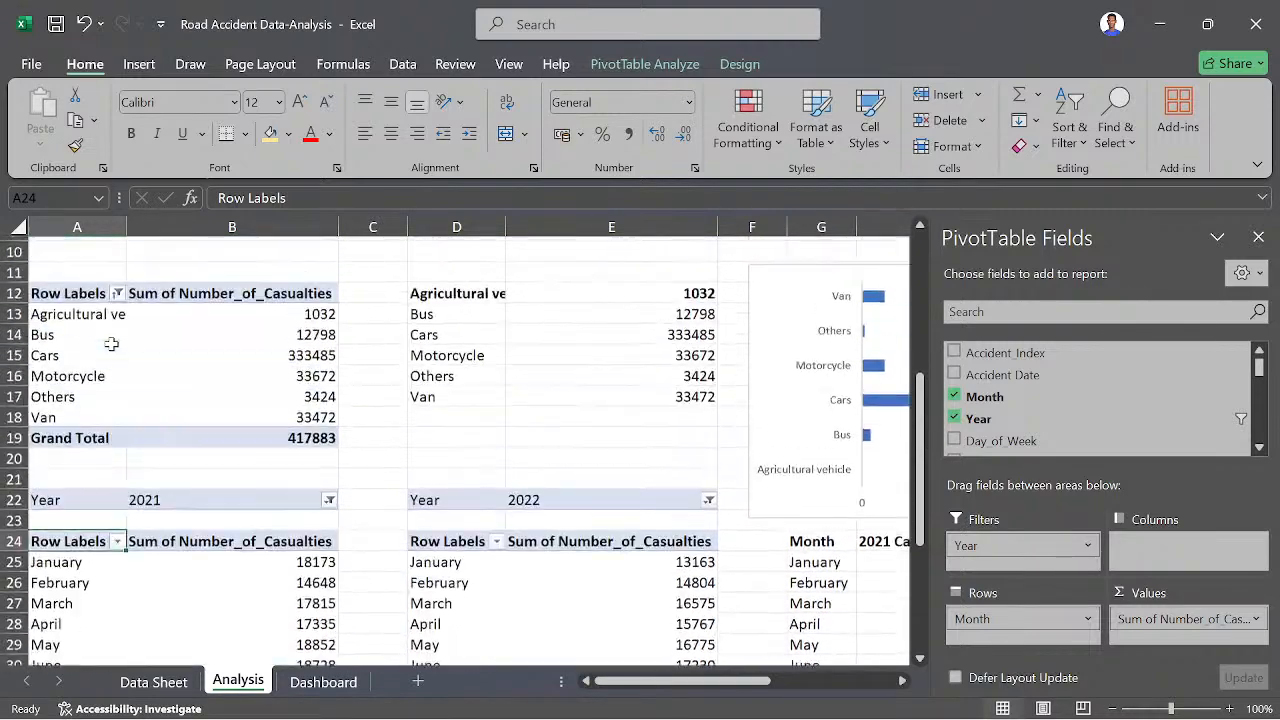
pyautogui.click(78, 351)
pyautogui.scroll(3, 172, 330)
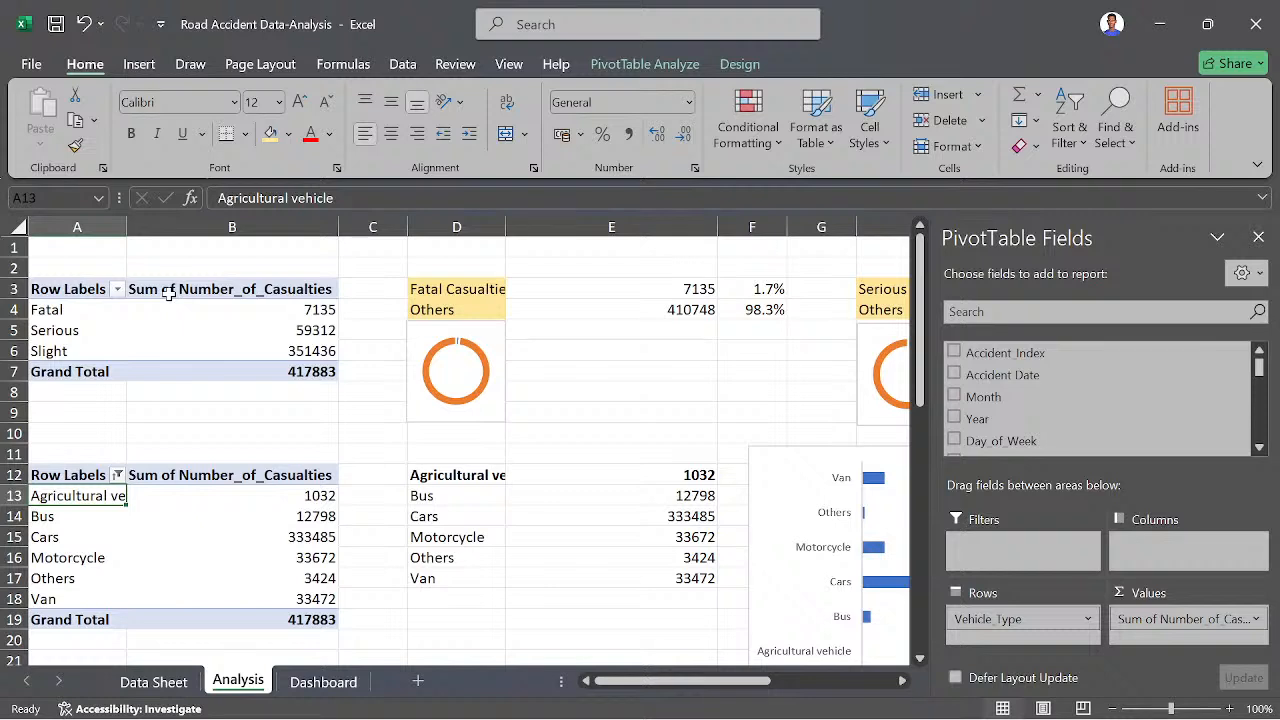
pyautogui.click(76, 310)
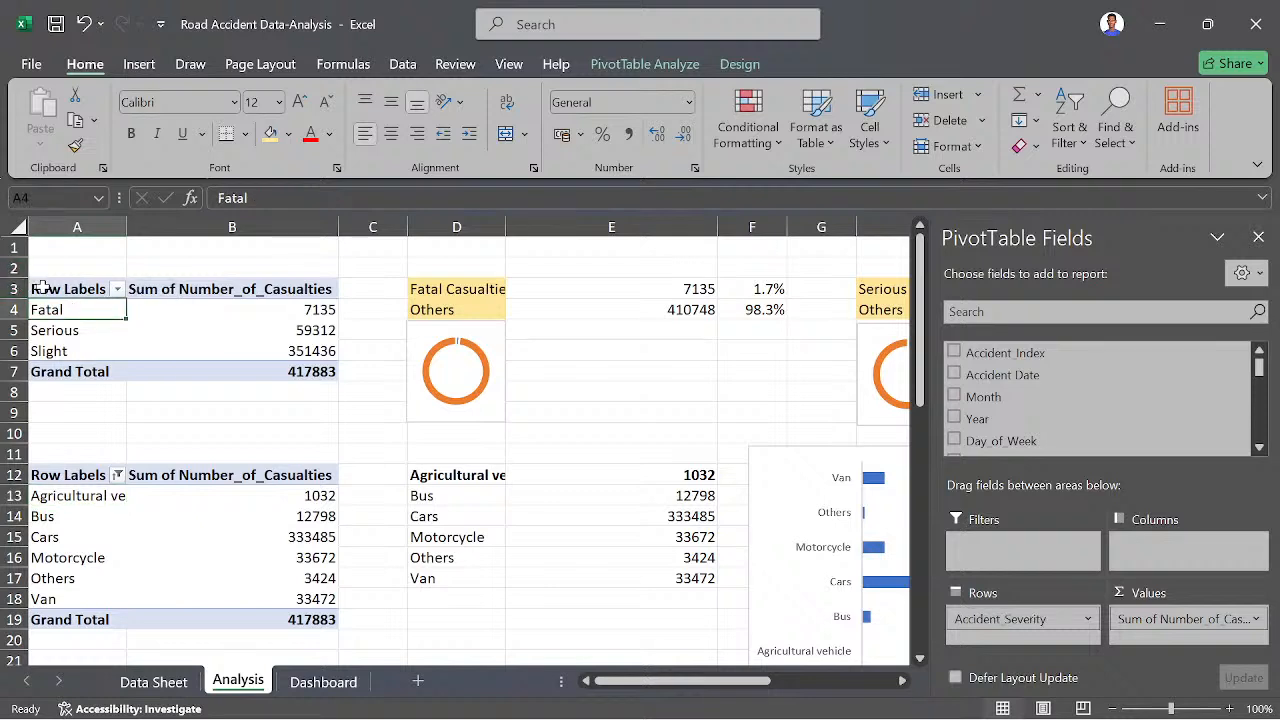
# - Copy the accident severity pivot table in A3:B7 and paste it at A41, below the monthly pivot tables
pyautogui.moveTo(40, 286); pyautogui.dragTo(248, 376)
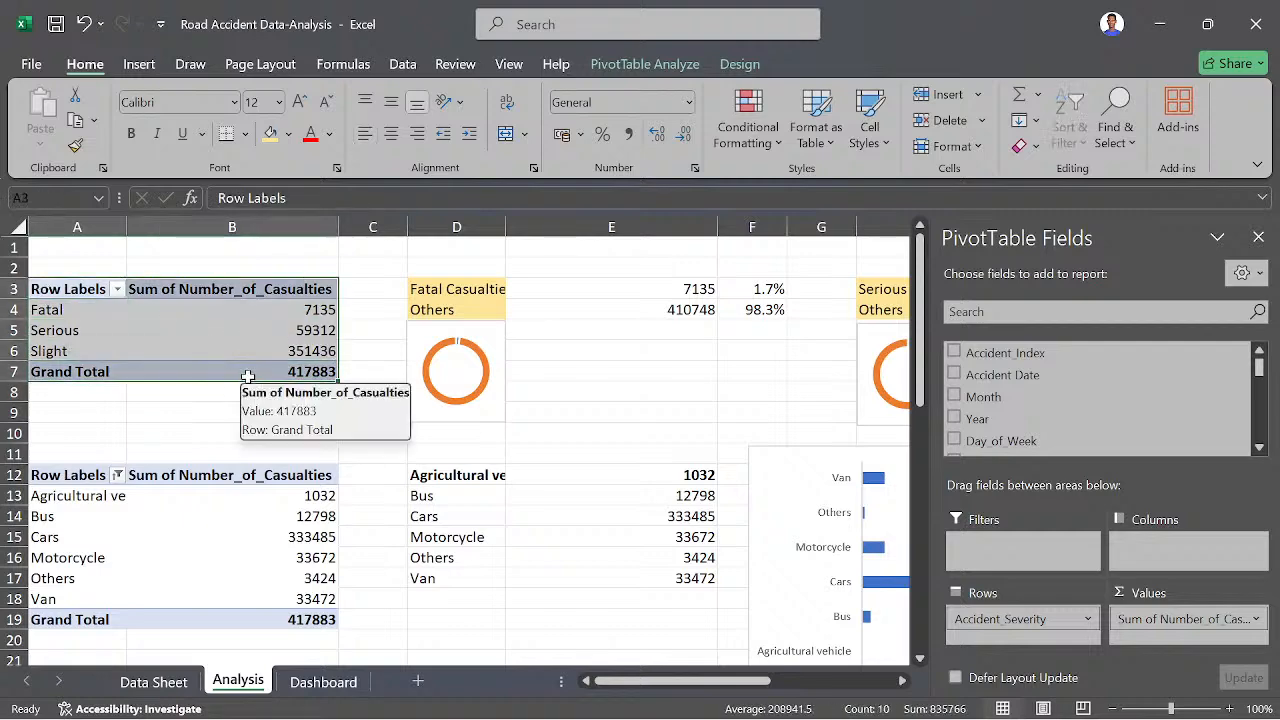
pyautogui.hotkey('ctrl', 'c')
pyautogui.scroll(-13, 248, 376)
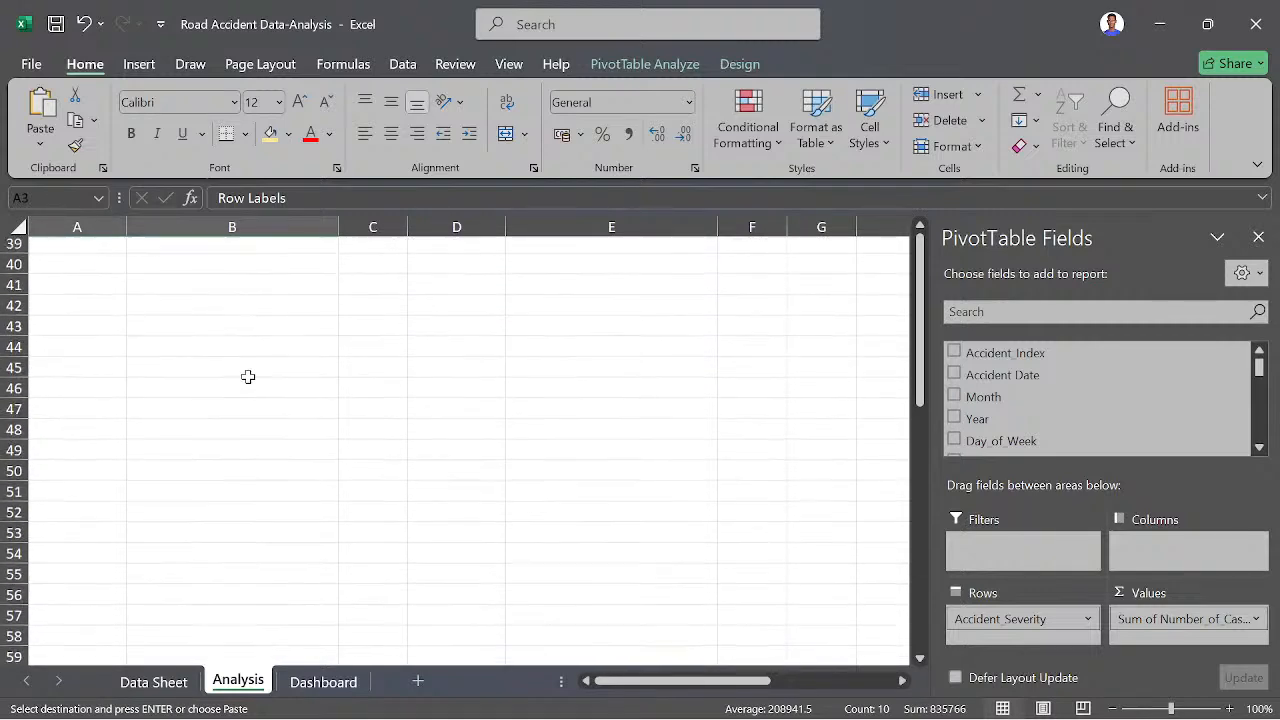
pyautogui.scroll(1, 248, 376)
pyautogui.click(70, 371)
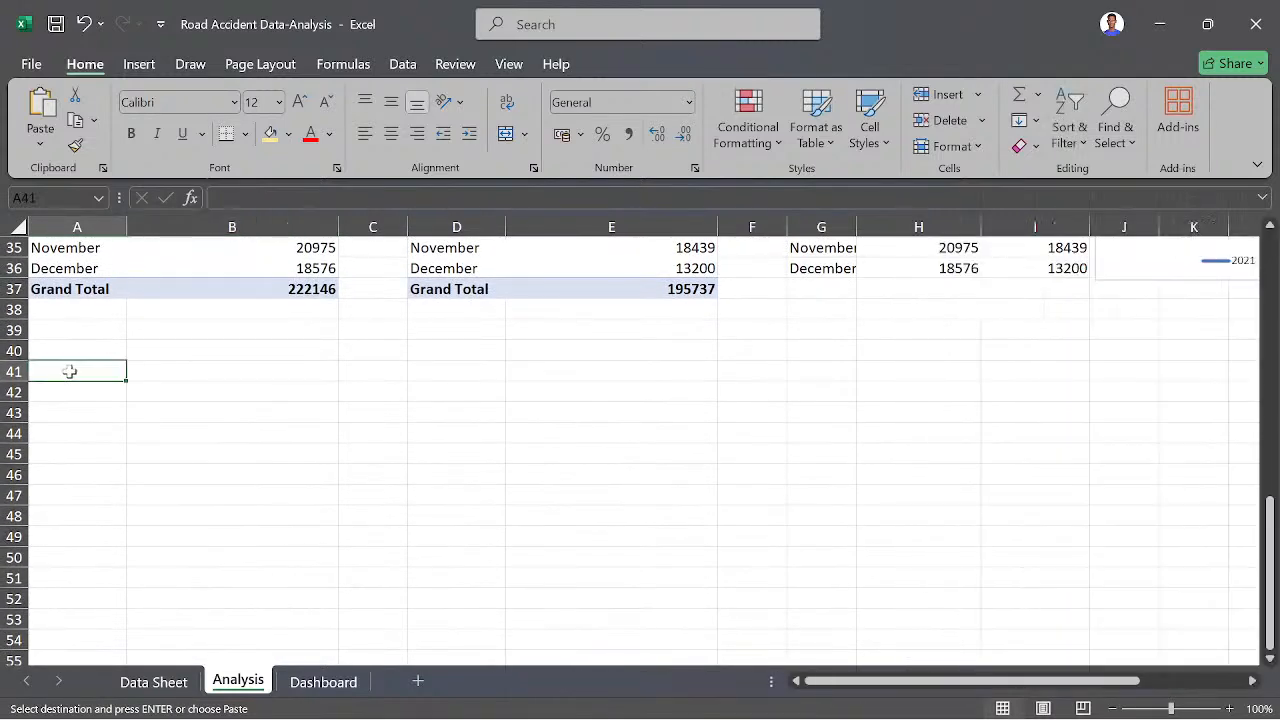
pyautogui.hotkey('ctrl', 'v')
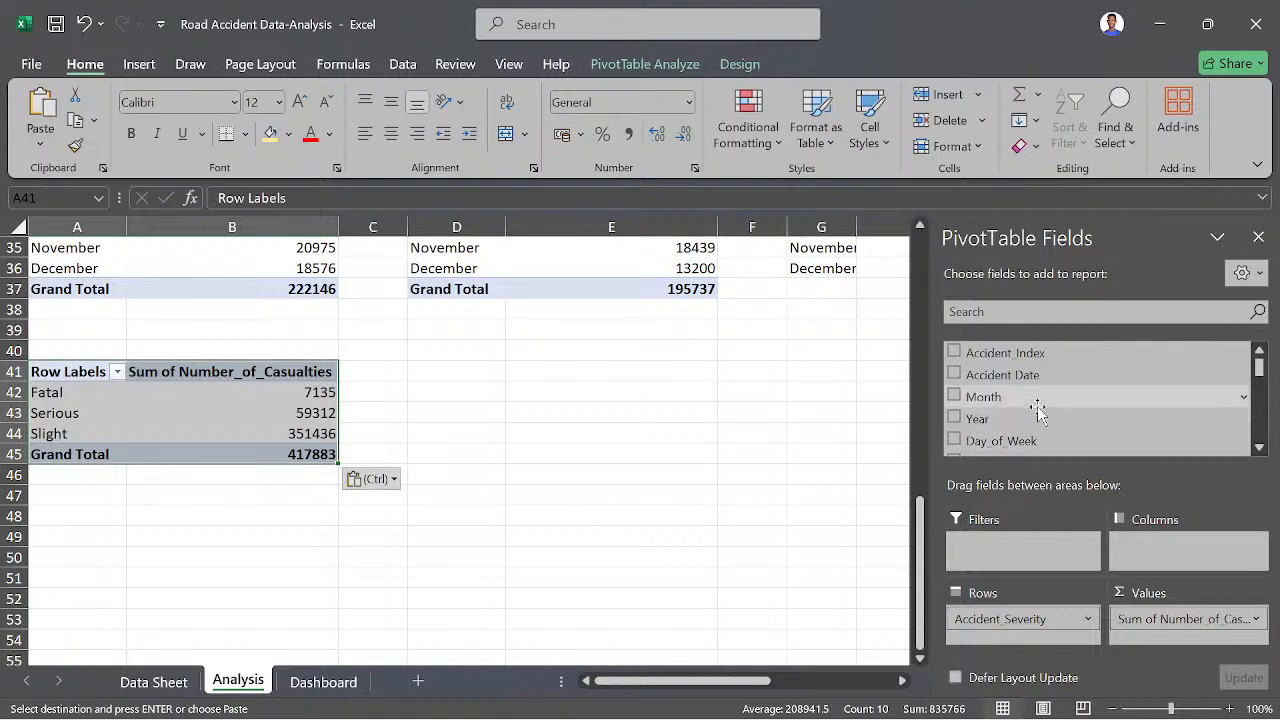
# - Find the Vehicle_Type field and use it instead of Accident_Severity as the row field of the pivot table at A41
pyautogui.click(1054, 313)
pyautogui.write('ve')
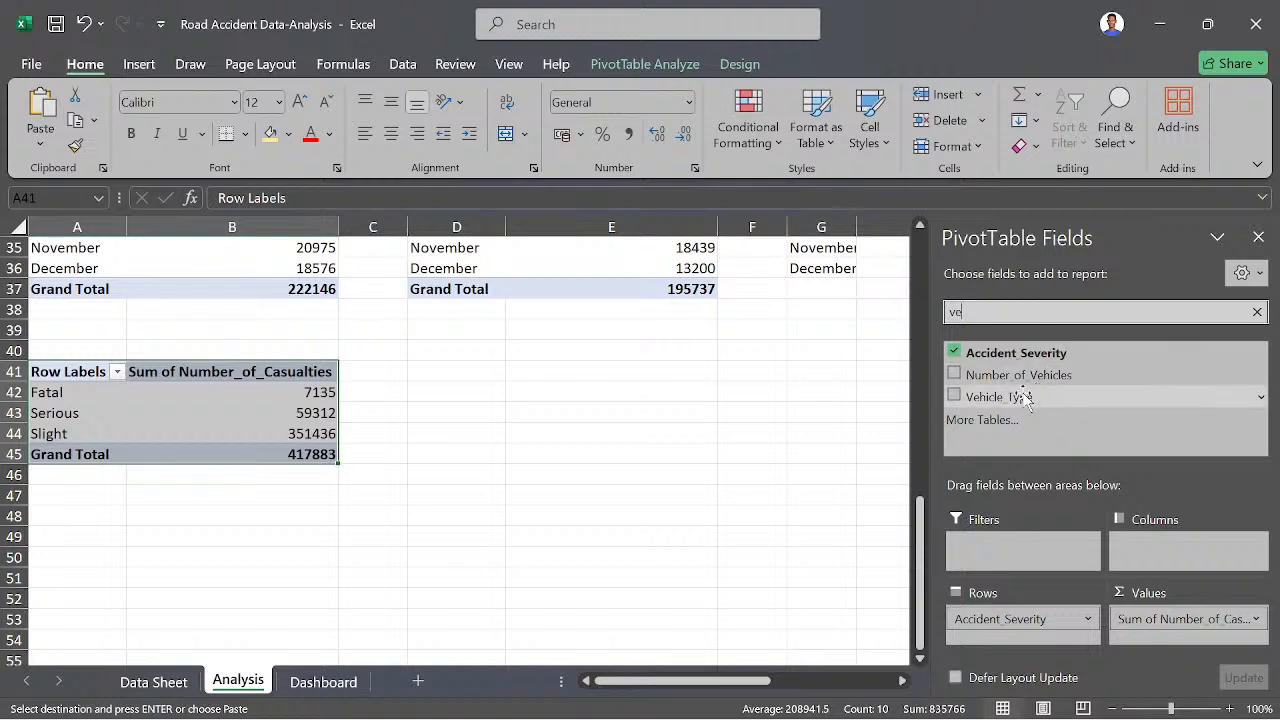
pyautogui.moveTo(1025, 397); pyautogui.dragTo(719, 568)
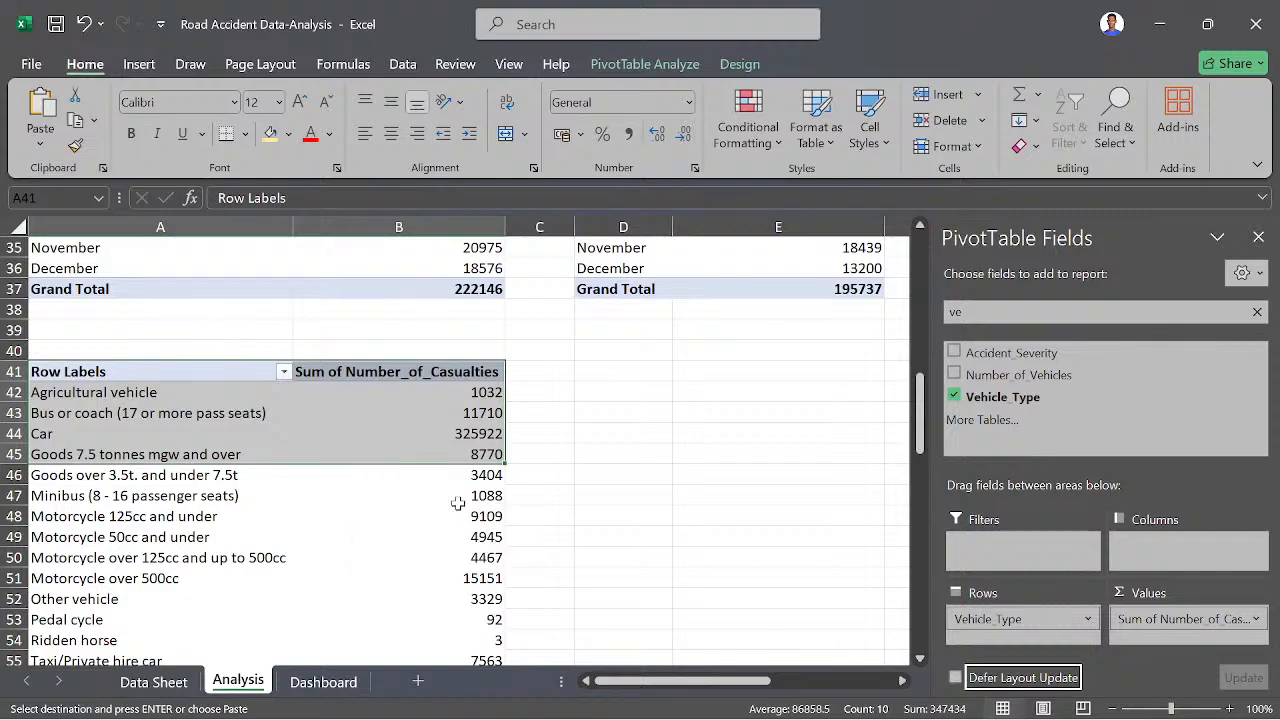
# - Check the existing vehicle type pivot table, reread question 4 in Case Study.pdf, and return to the Excel workbook
pyautogui.scroll(7, 326, 486)
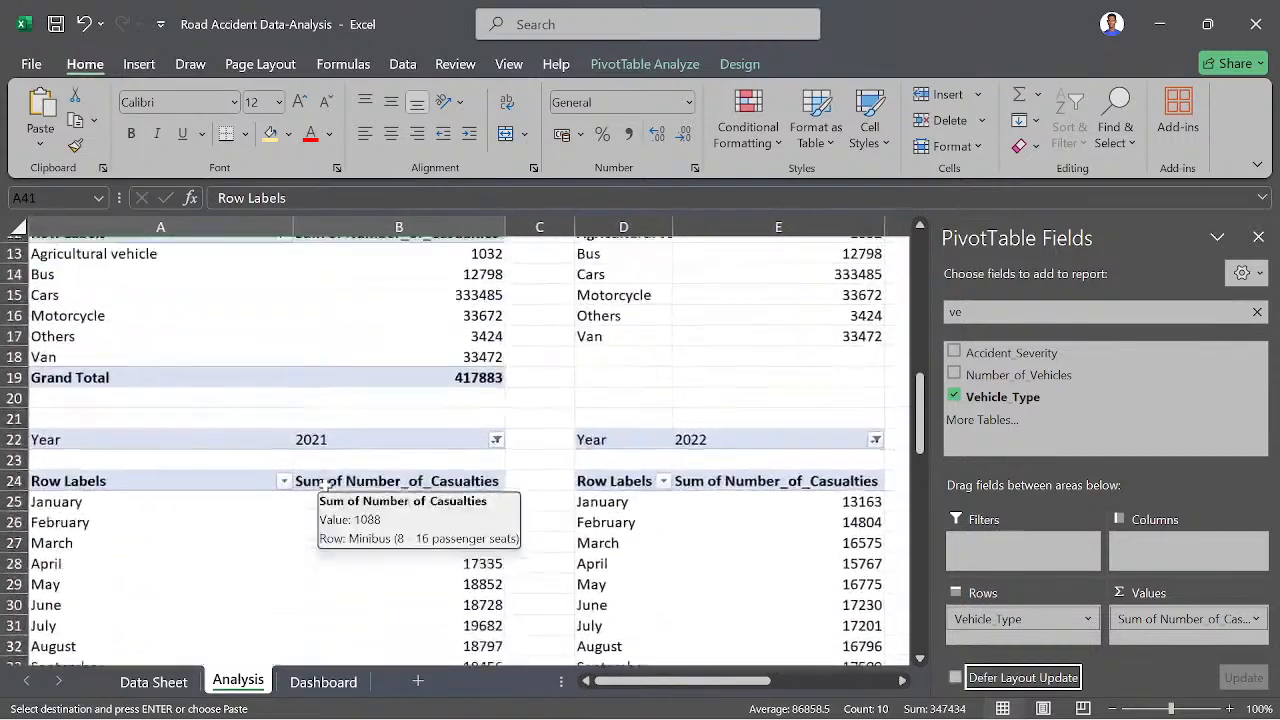
pyautogui.scroll(3, 326, 486)
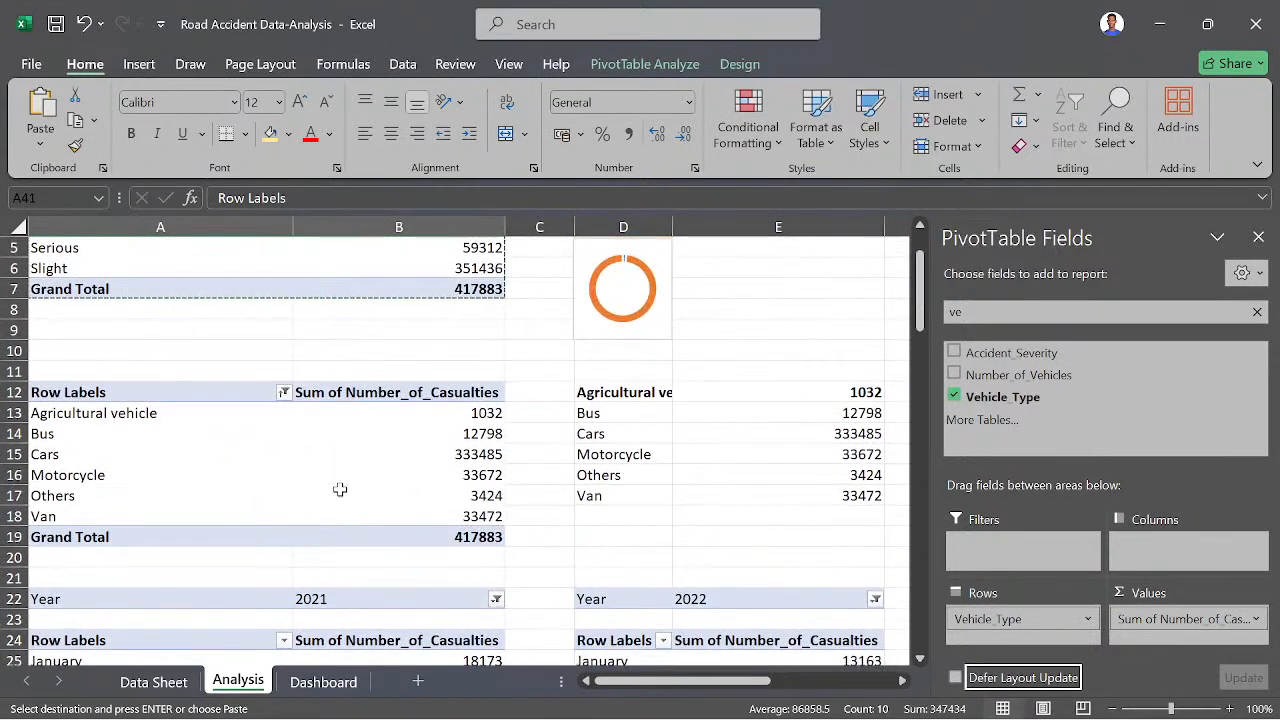
pyautogui.scroll(-3, 203, 494)
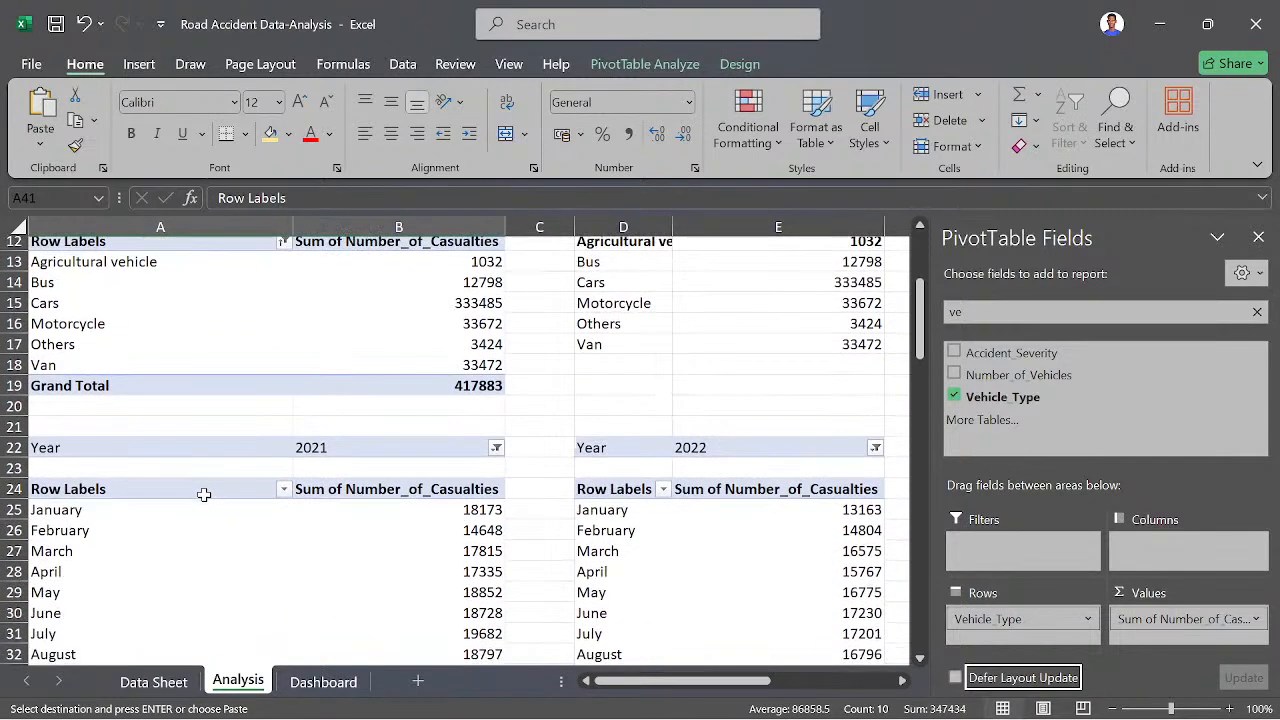
pyautogui.moveTo(736, 712)
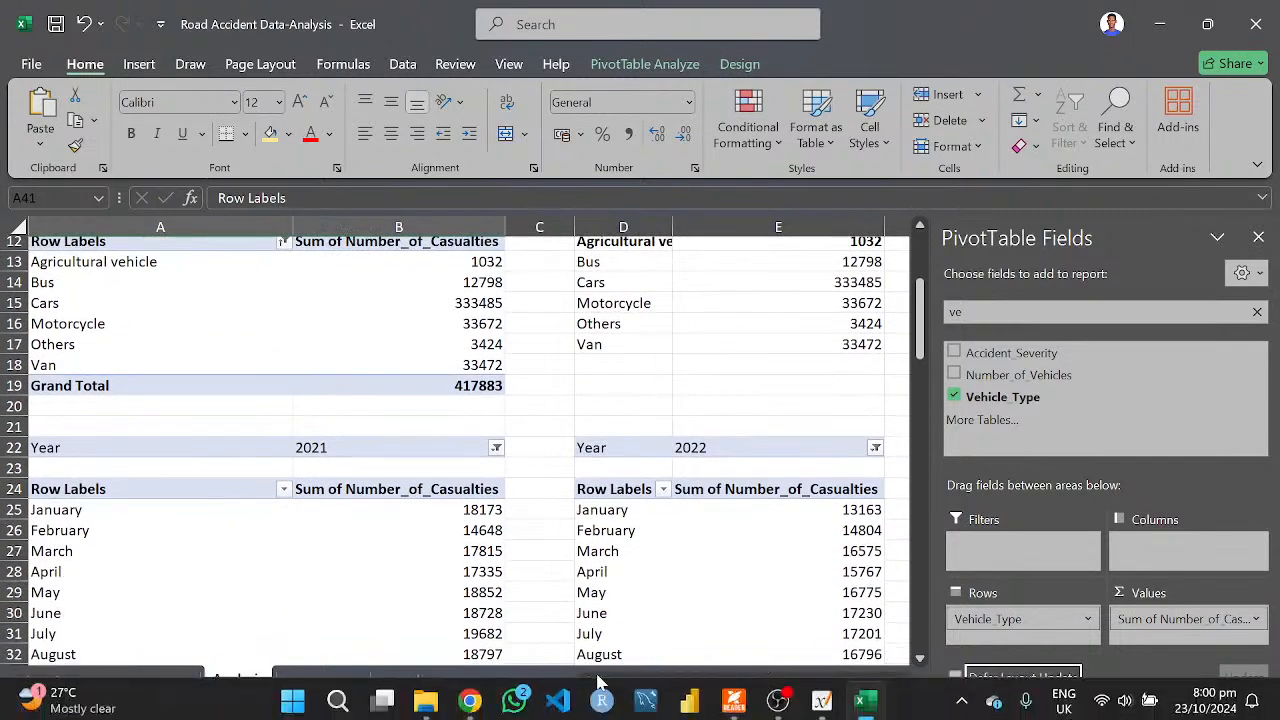
pyautogui.click(733, 698)
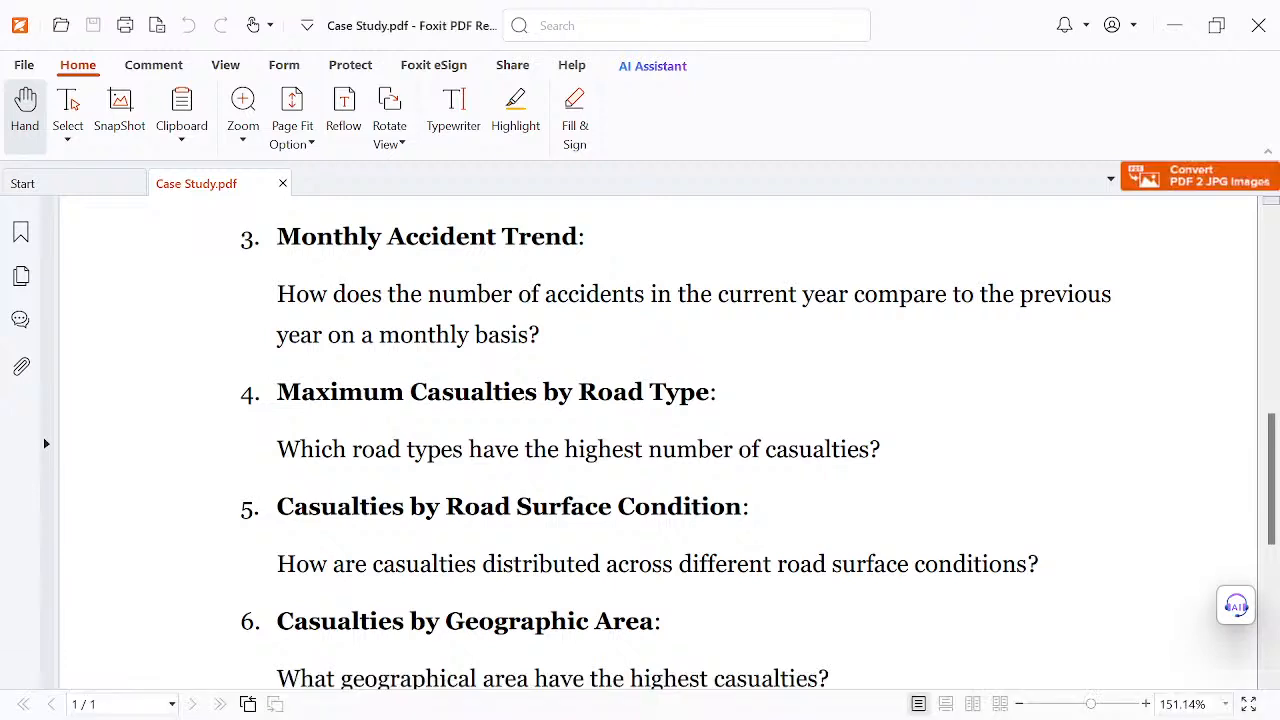
pyautogui.moveTo(690, 700)
pyautogui.click(865, 697)
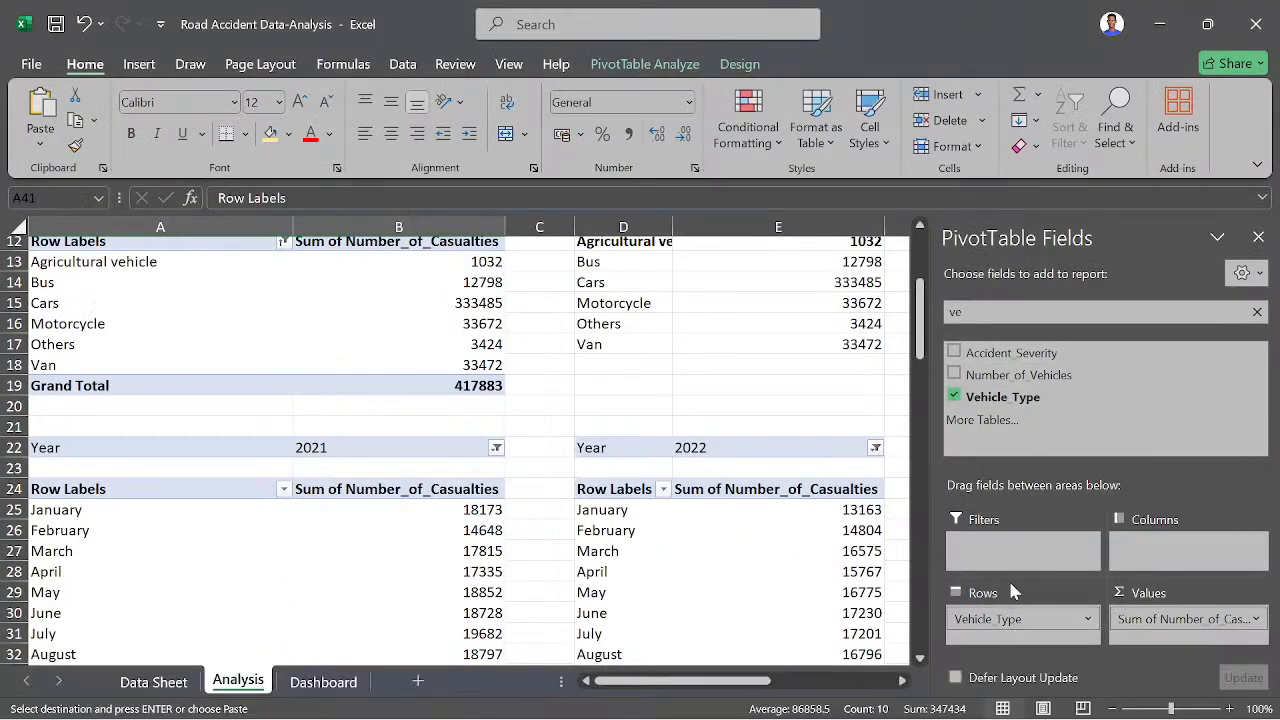
# - Make Road_Type the only row field of the pivot table at A41 and review its road type labels
pyautogui.moveTo(1000, 618); pyautogui.dragTo(817, 606)
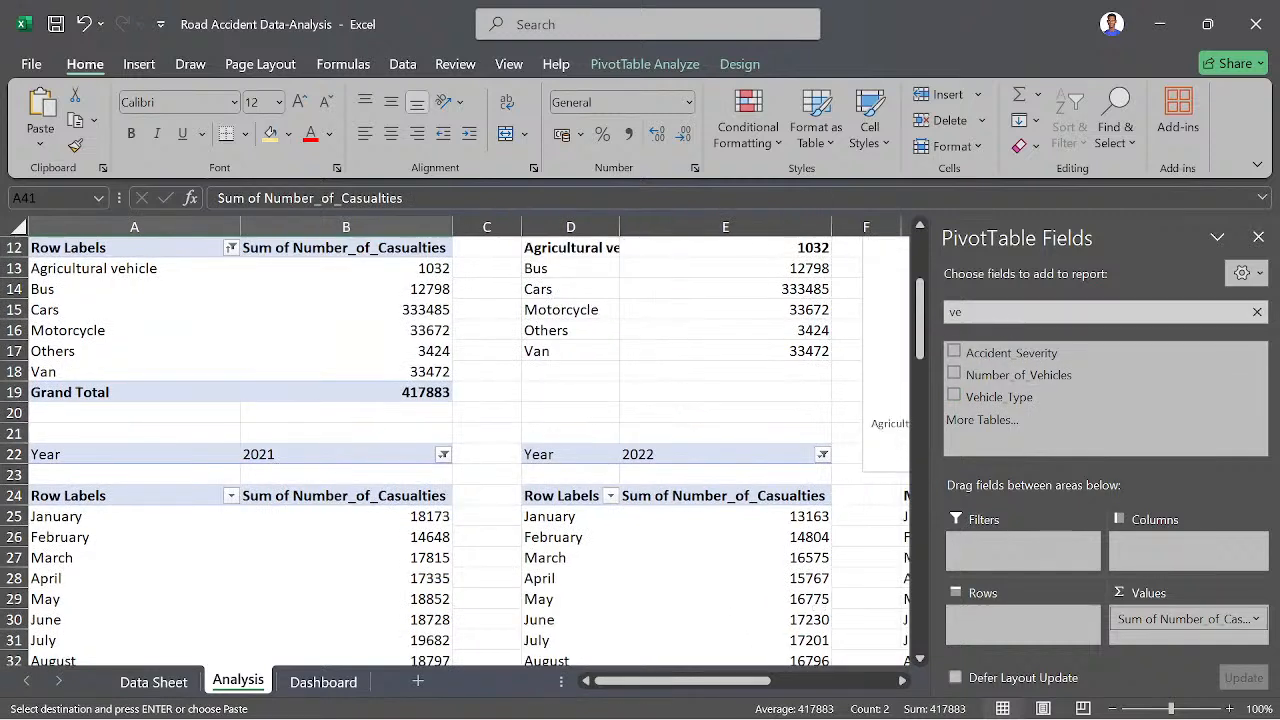
pyautogui.press('BackSpace')
pyautogui.press('BackSpace')
pyautogui.write('road')
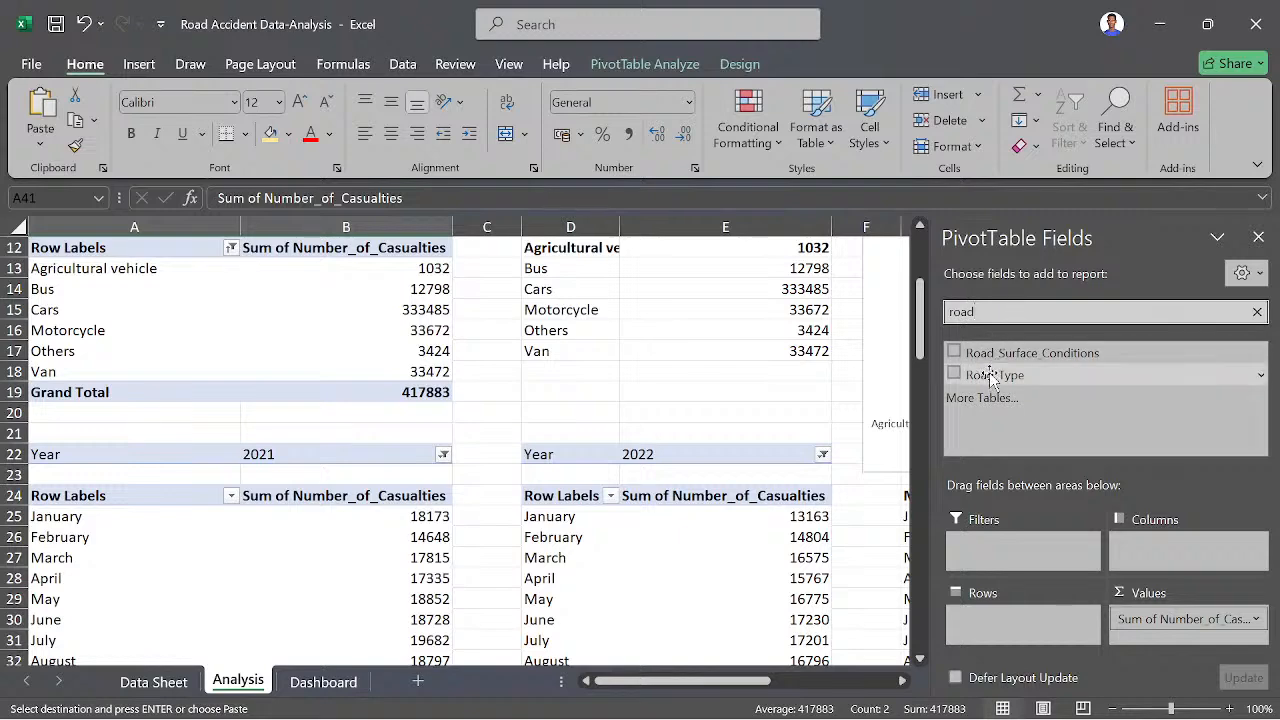
pyautogui.moveTo(994, 375); pyautogui.dragTo(1004, 640)
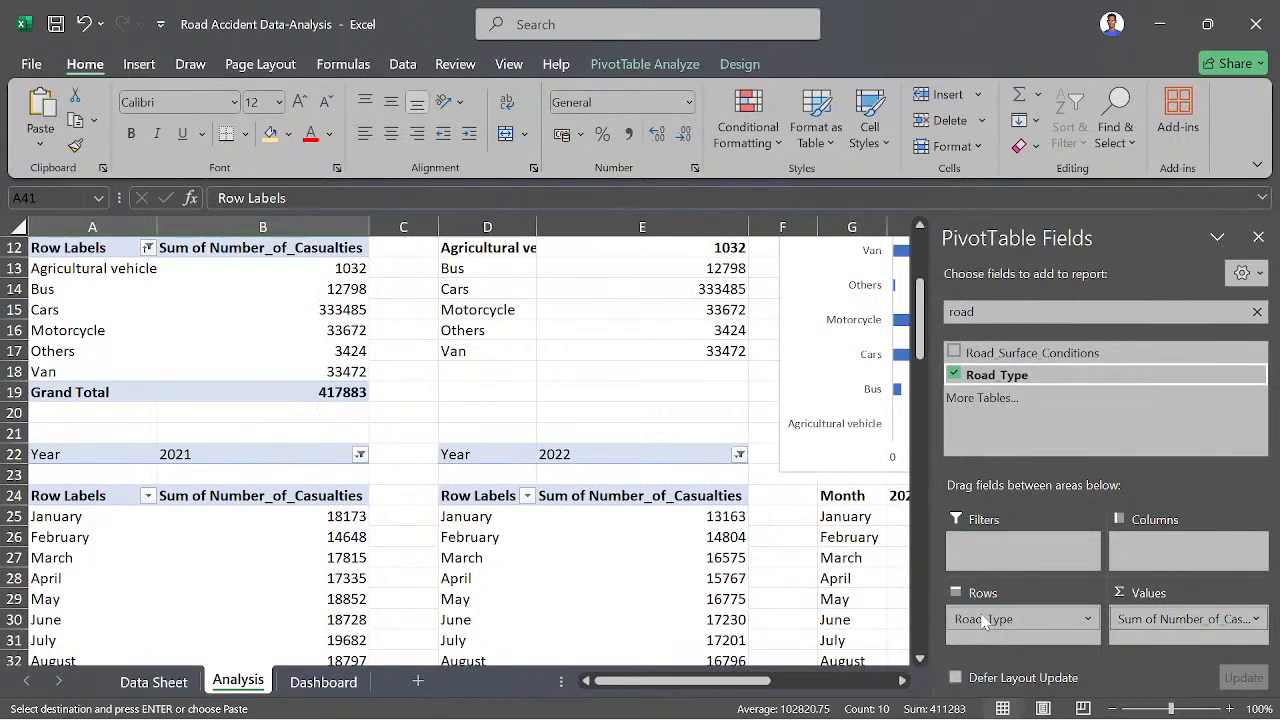
pyautogui.scroll(-4, 500, 570)
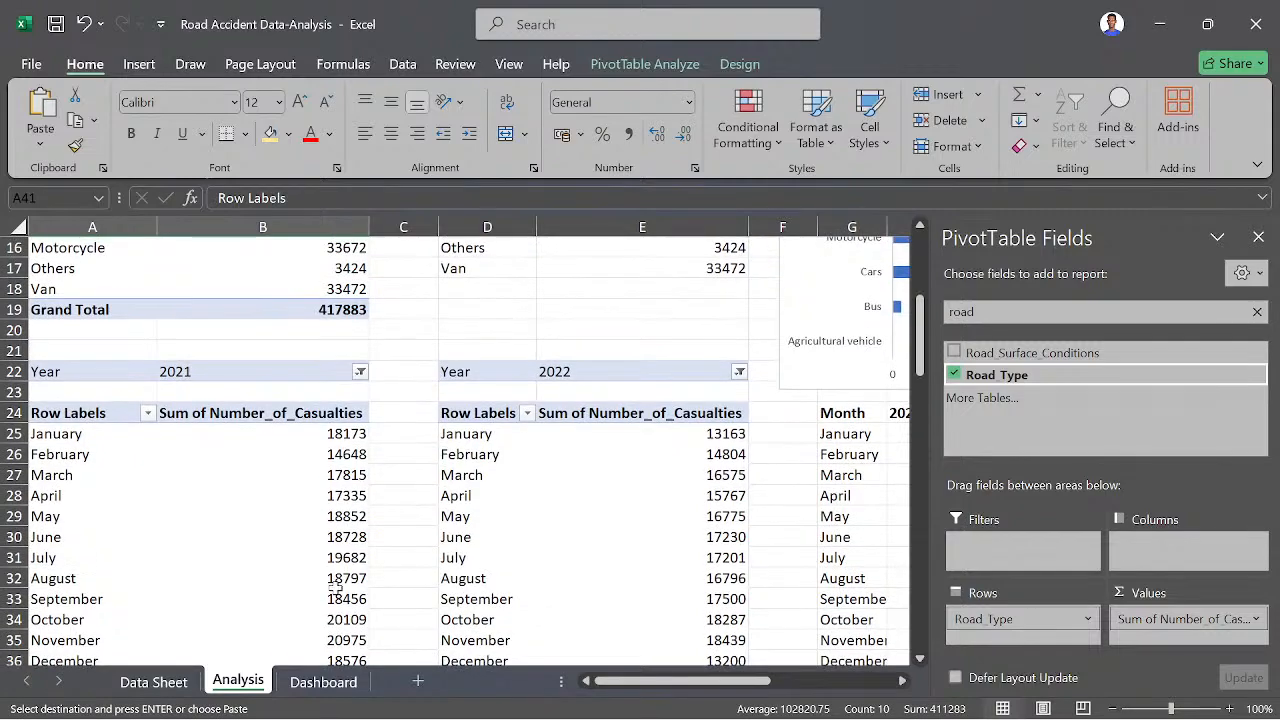
pyautogui.scroll(-5, 335, 588)
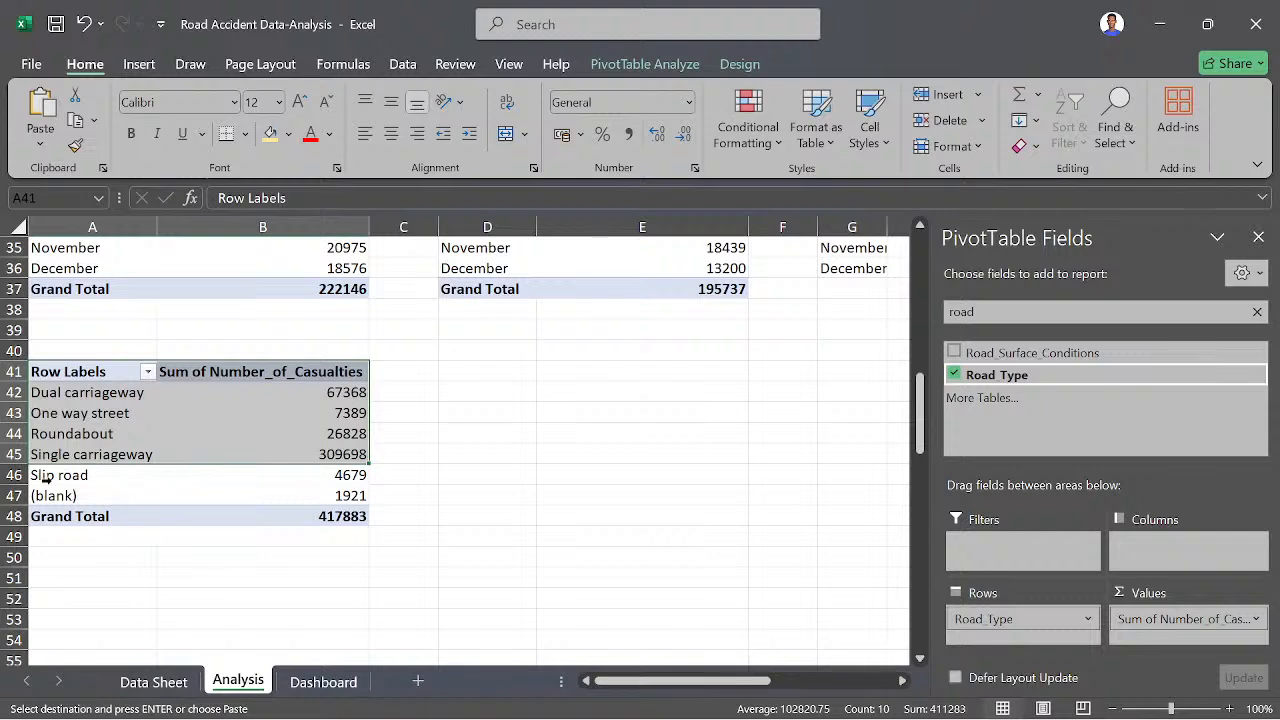
pyautogui.moveTo(115, 487); pyautogui.dragTo(92, 394)
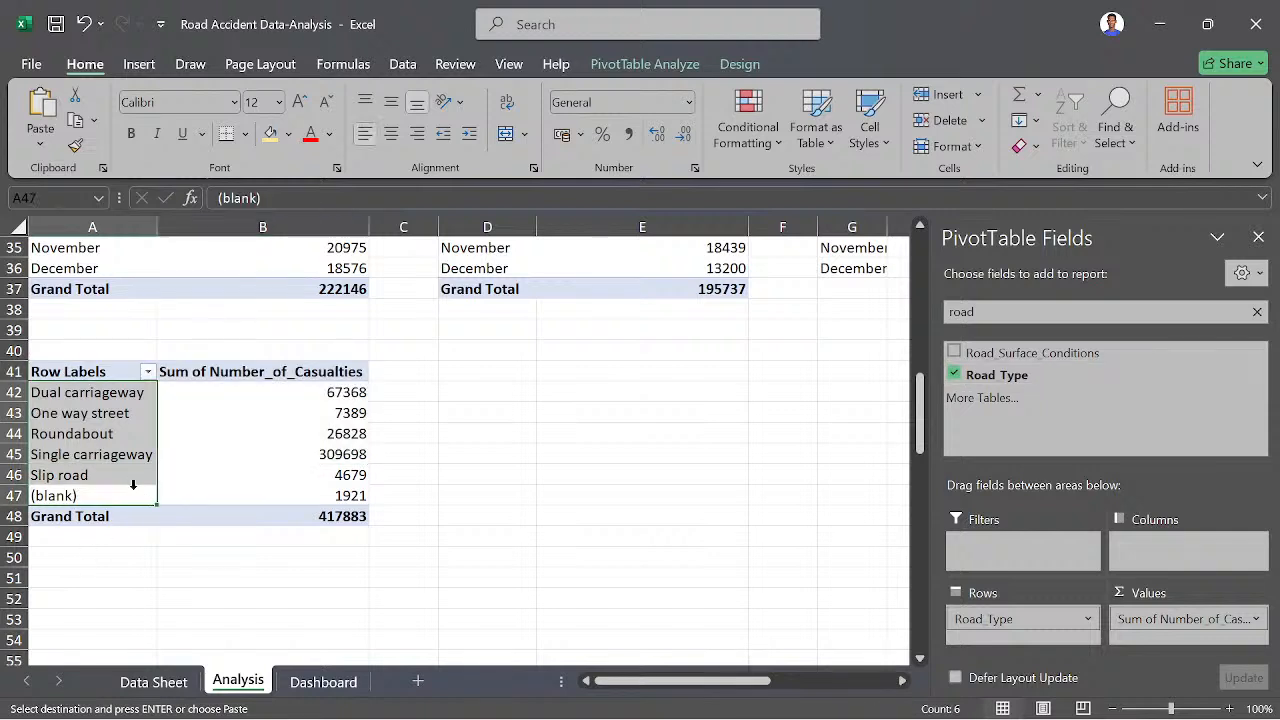
pyautogui.click(100, 440)
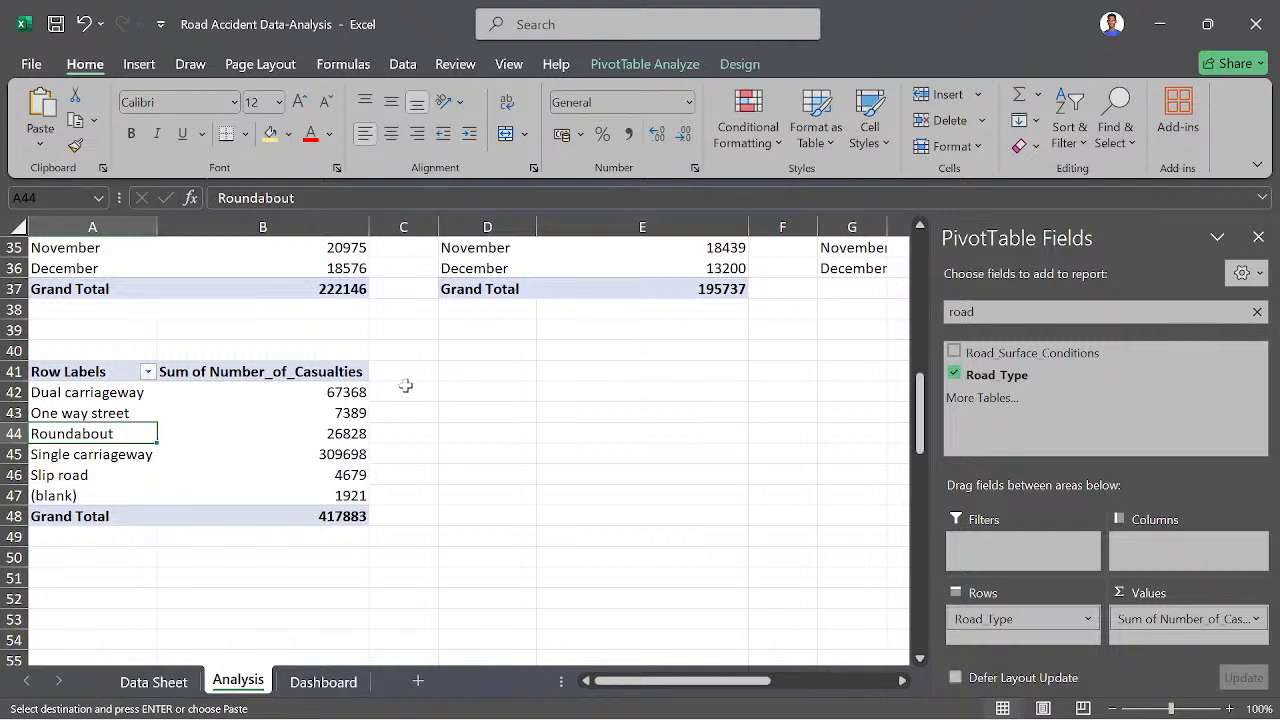
pyautogui.click(147, 374)
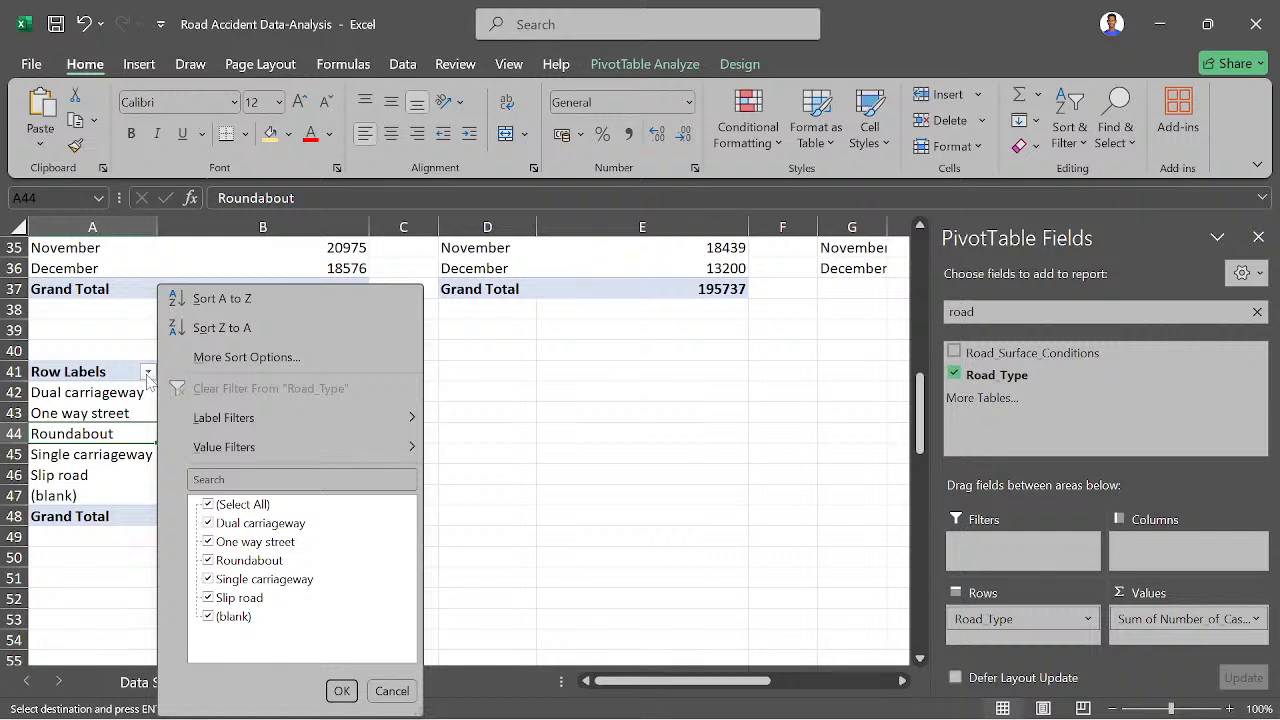
pyautogui.moveTo(238, 456)
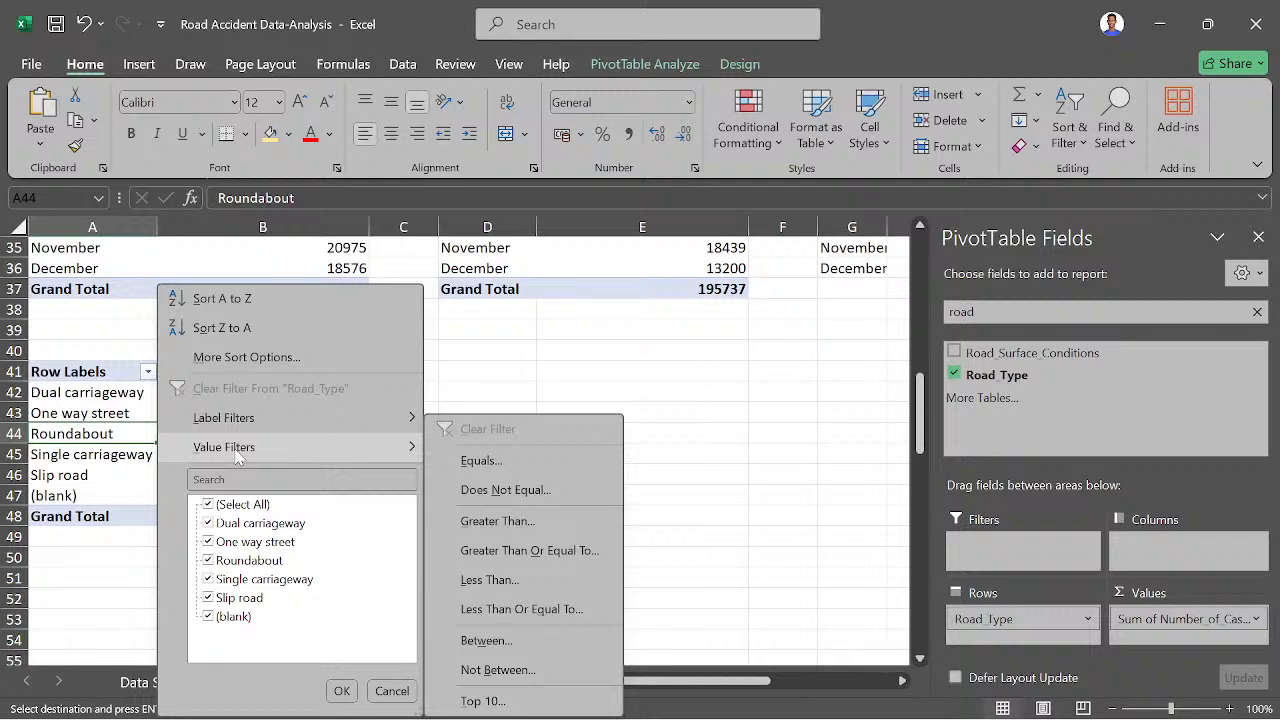
pyautogui.click(498, 380)
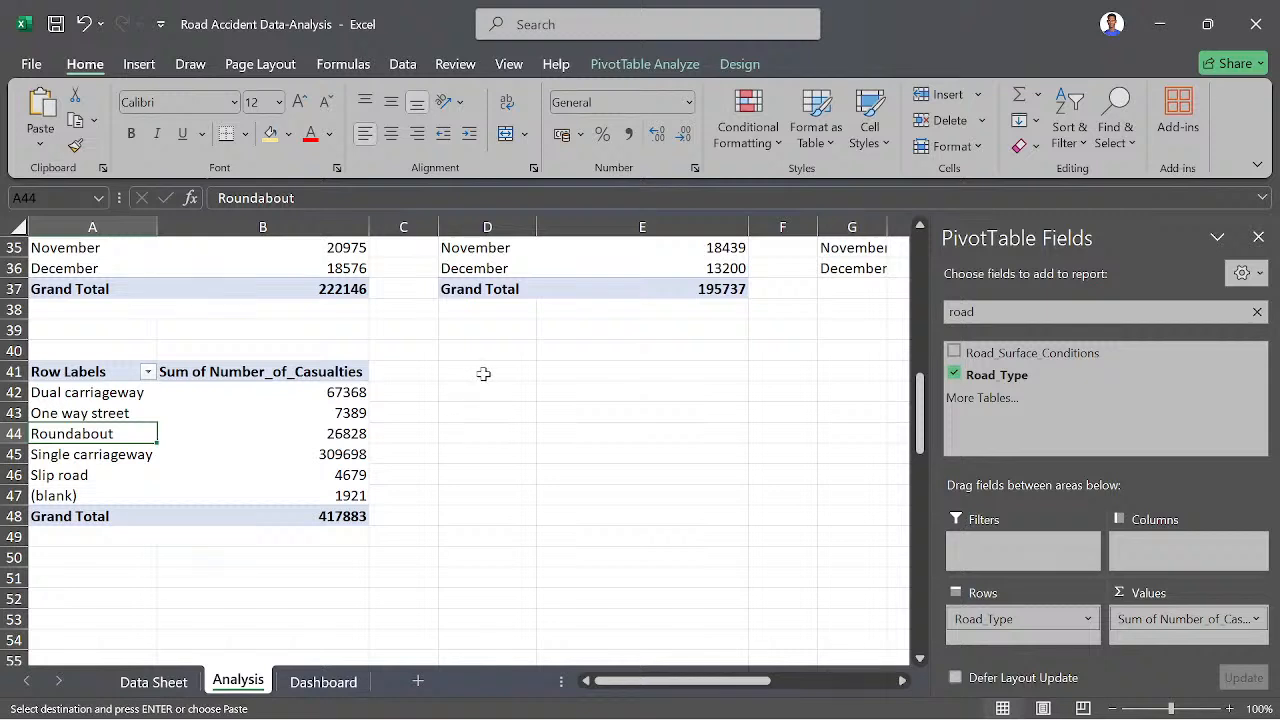
# - Enter the headers Road Type in D41 and Casualties in E41, beside the road type pivot table
pyautogui.click(483, 373)
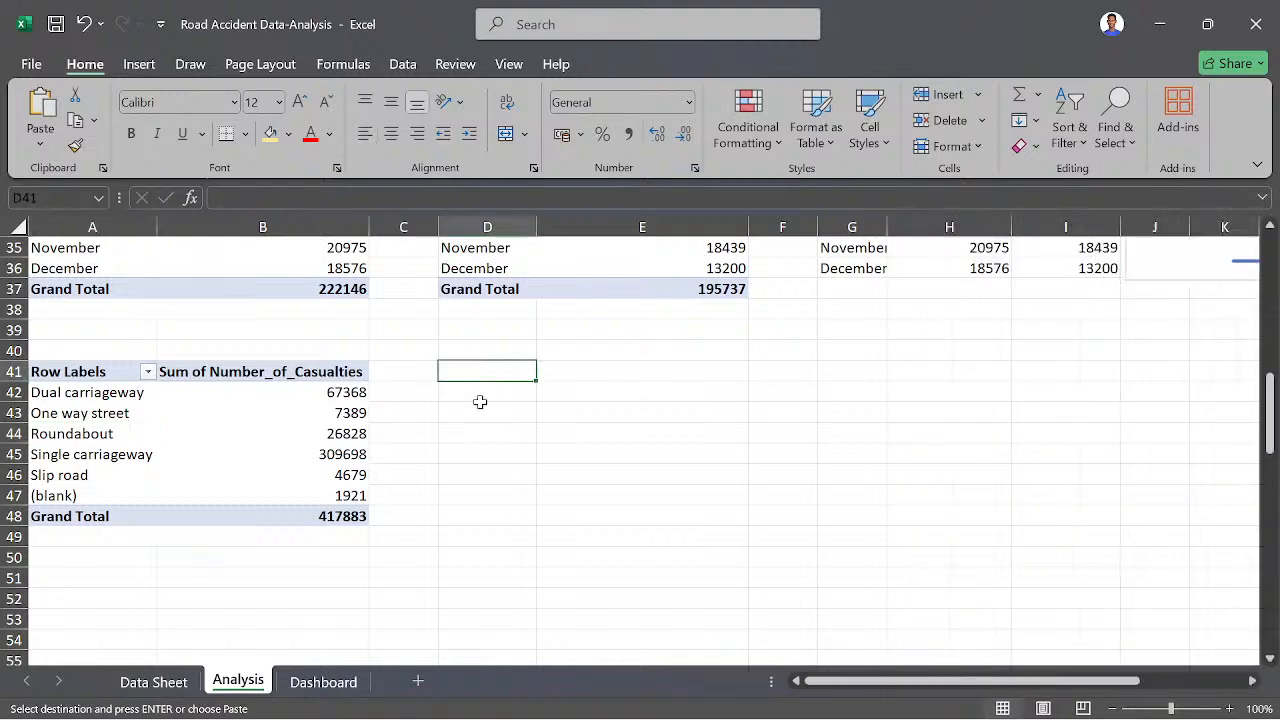
pyautogui.write('R')
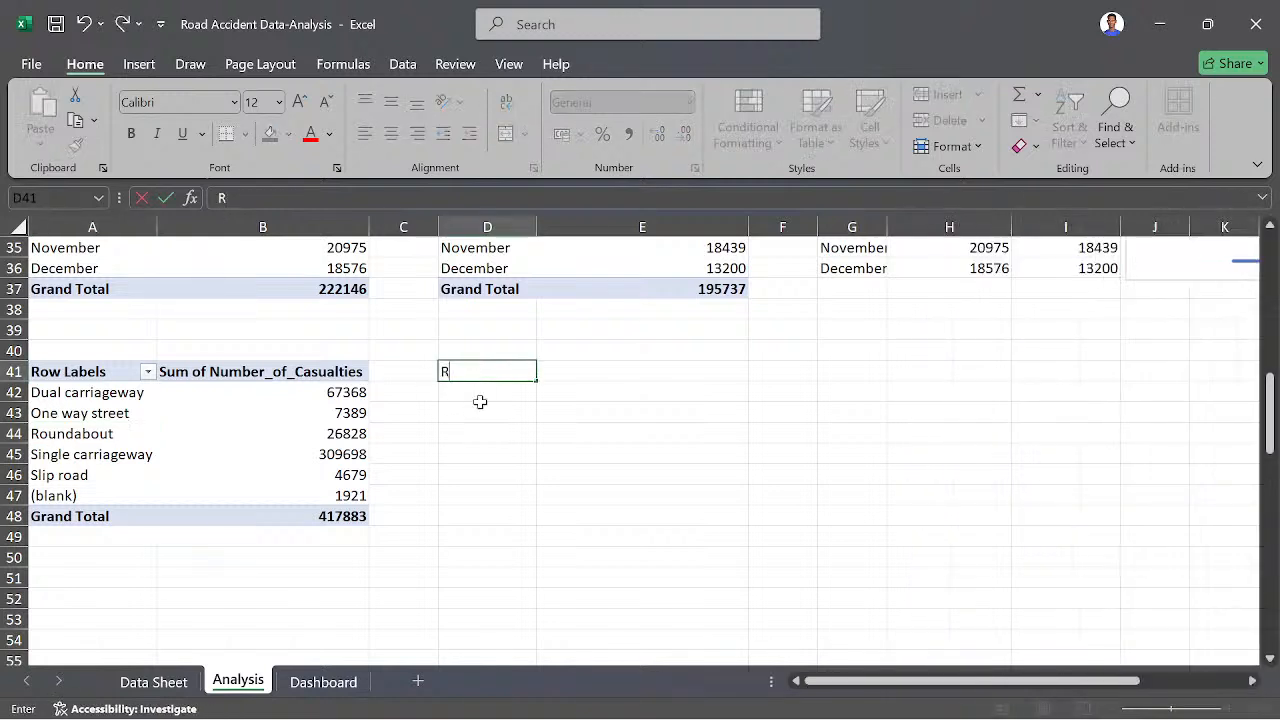
pyautogui.write('oad Type')
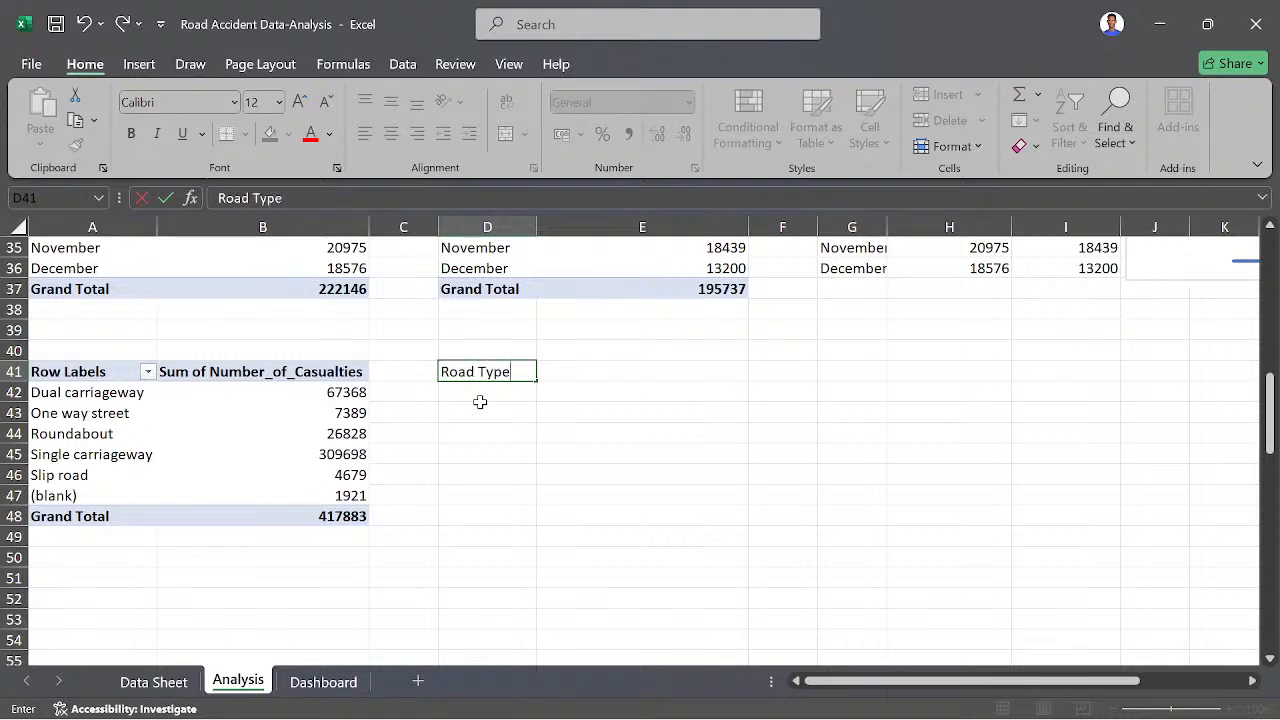
pyautogui.press('Tab')
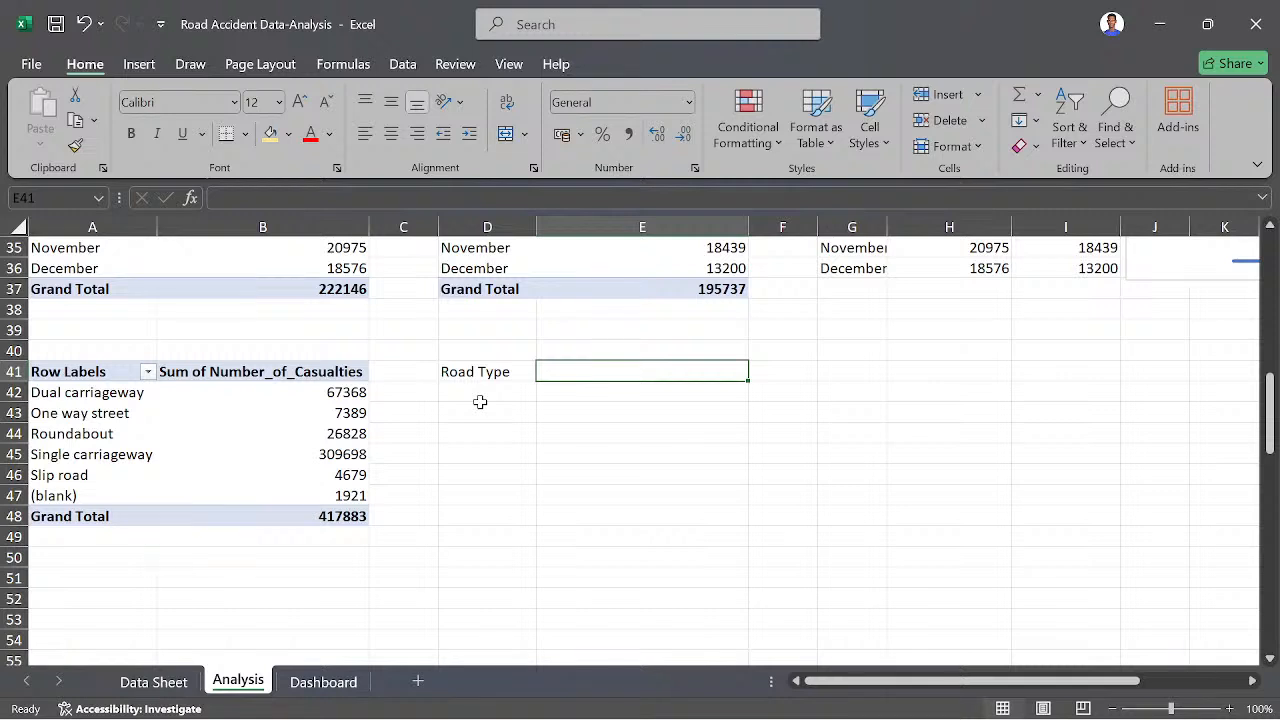
pyautogui.write('Ca')
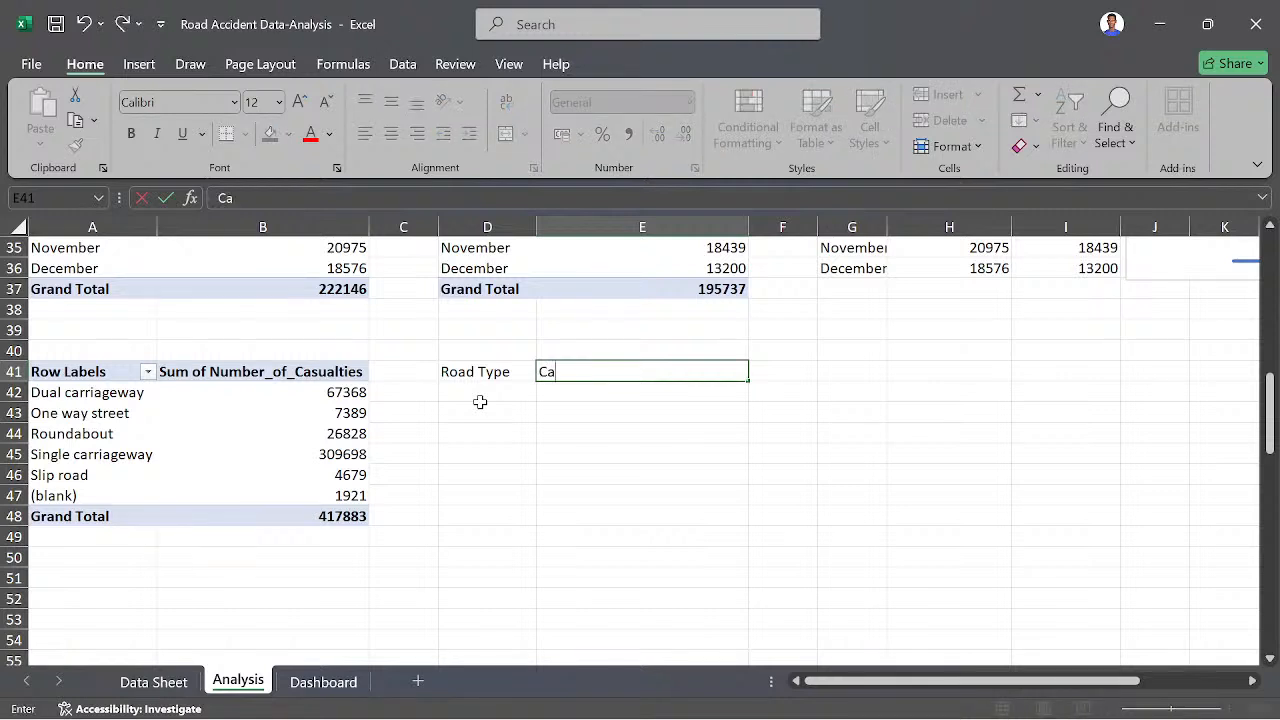
pyautogui.write('sualties')
pyautogui.press('Return')
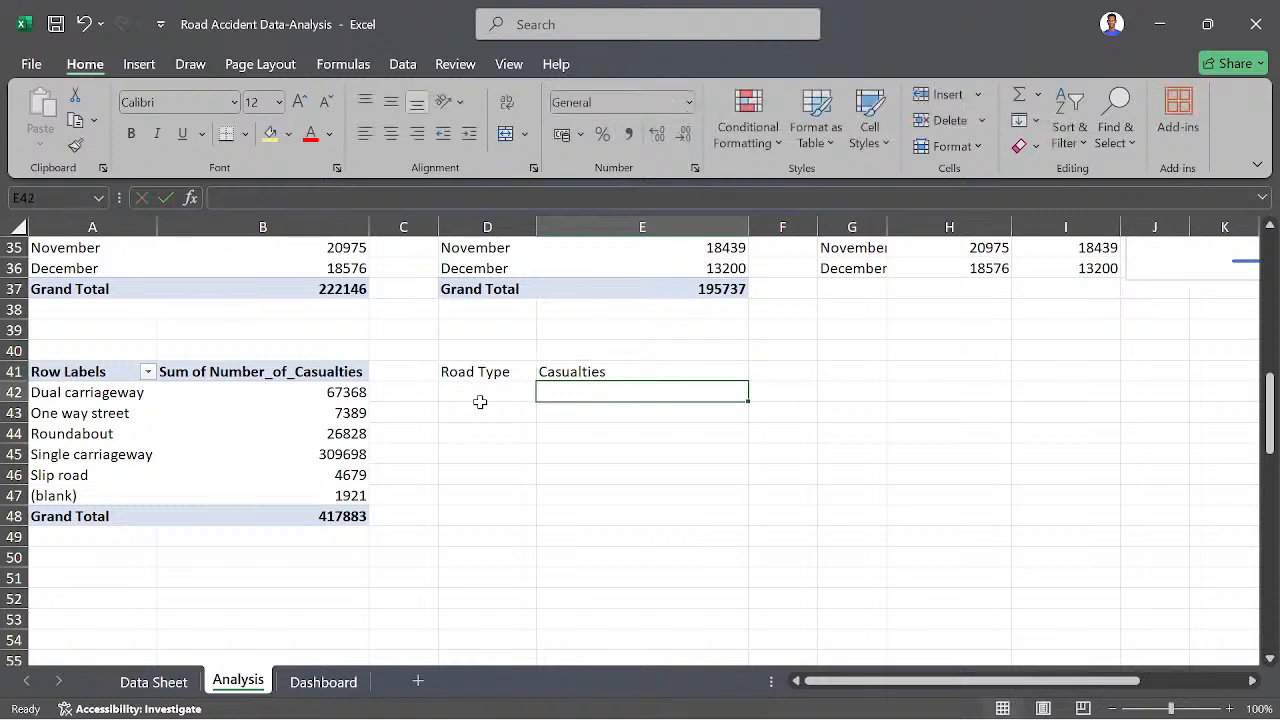
# - Link D42 to the road type label in A42, fill the formula down to D47, and autofit column D
pyautogui.click(475, 390)
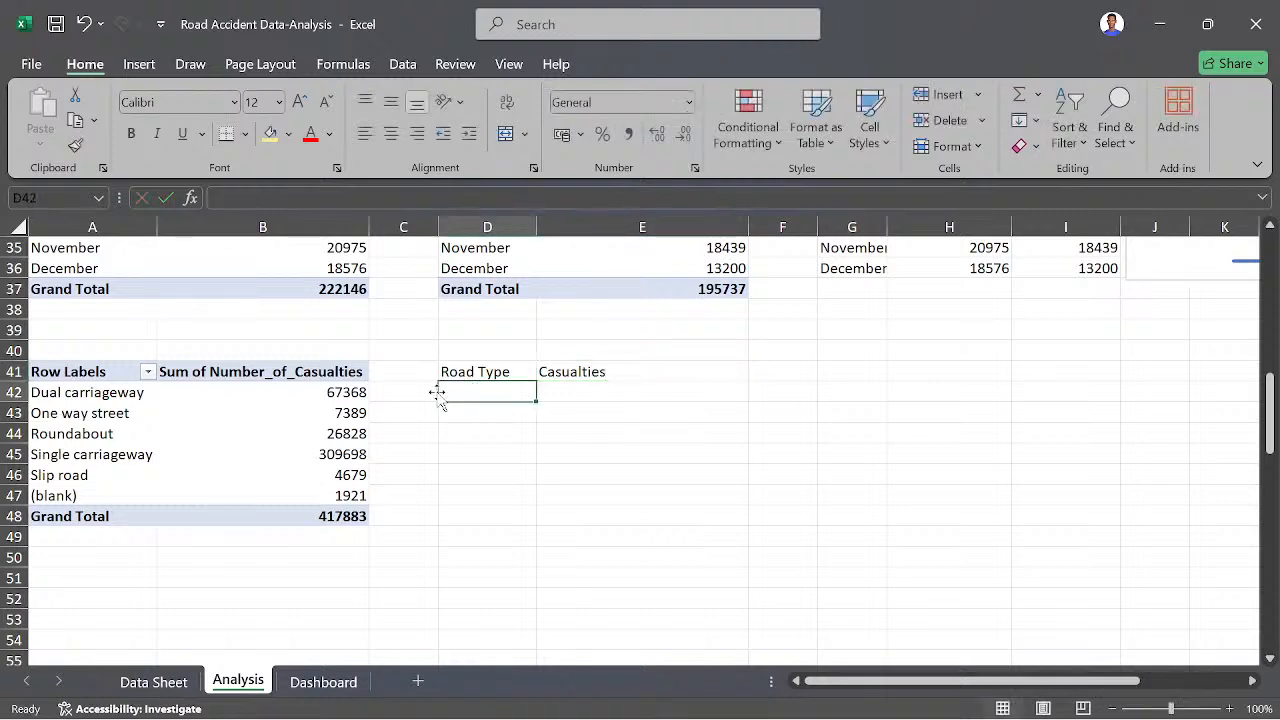
pyautogui.write('=')
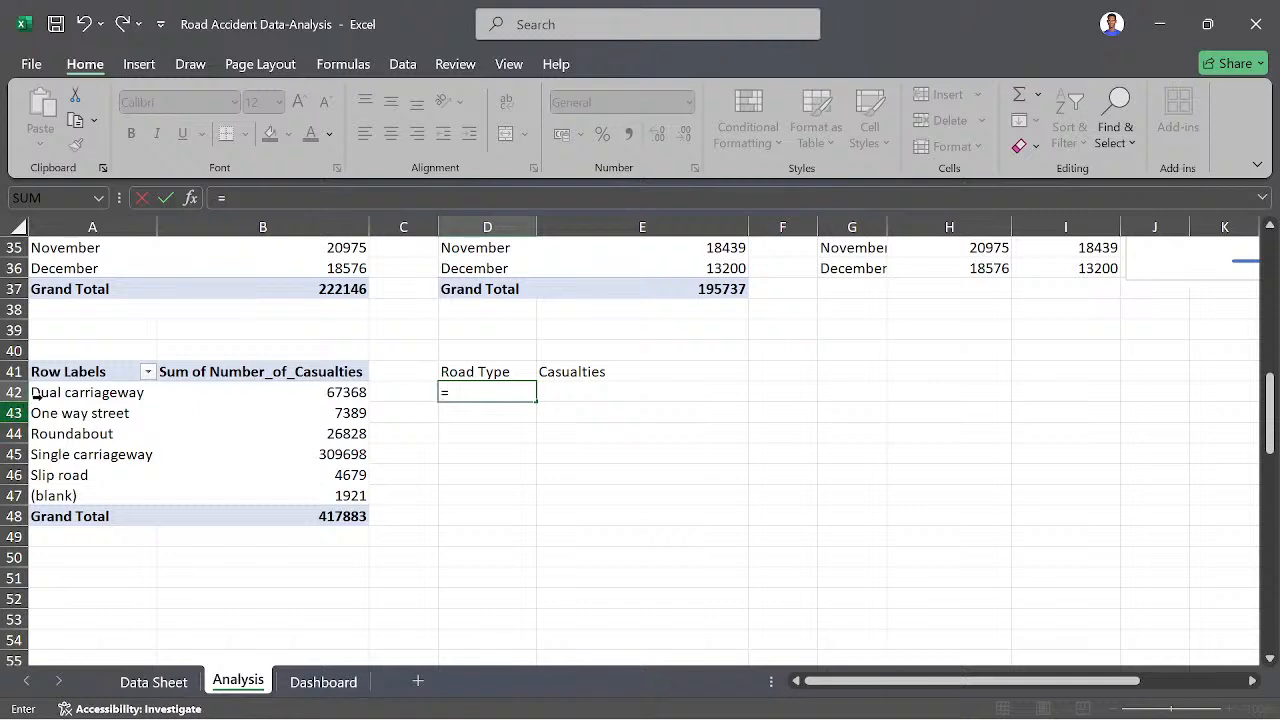
pyautogui.click(75, 393)
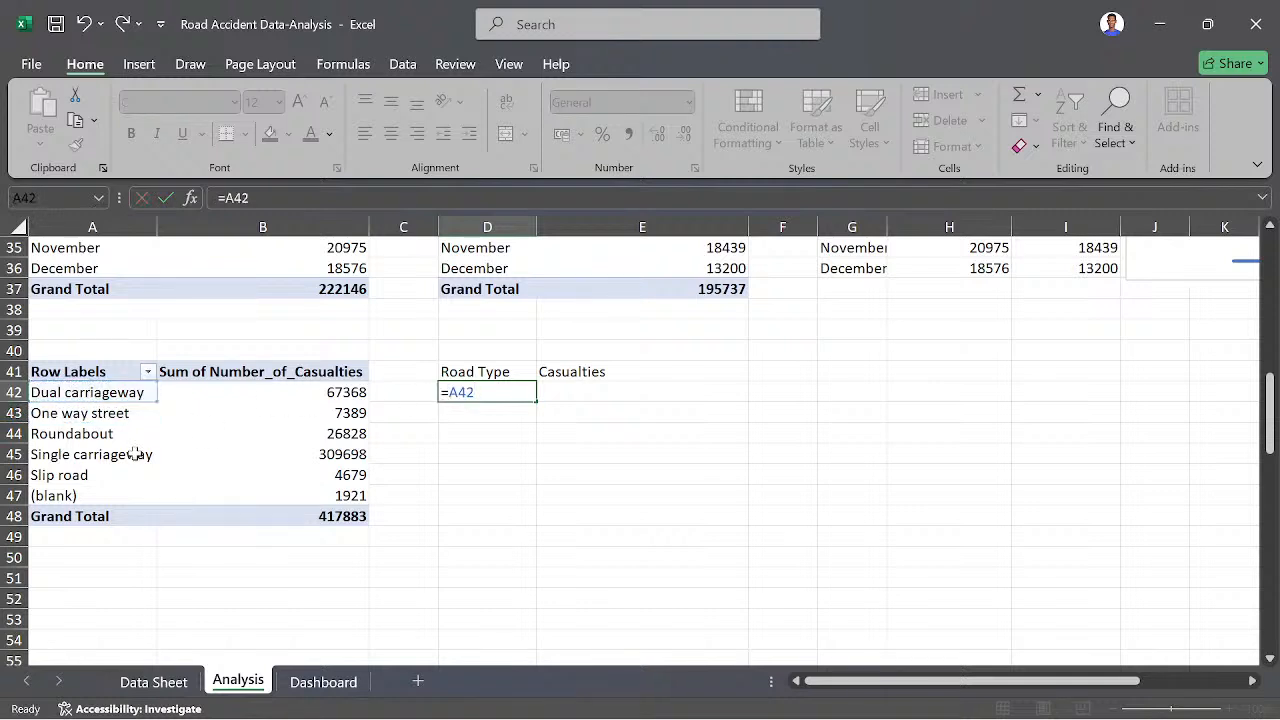
pyautogui.press('Return')
pyautogui.click(502, 392)
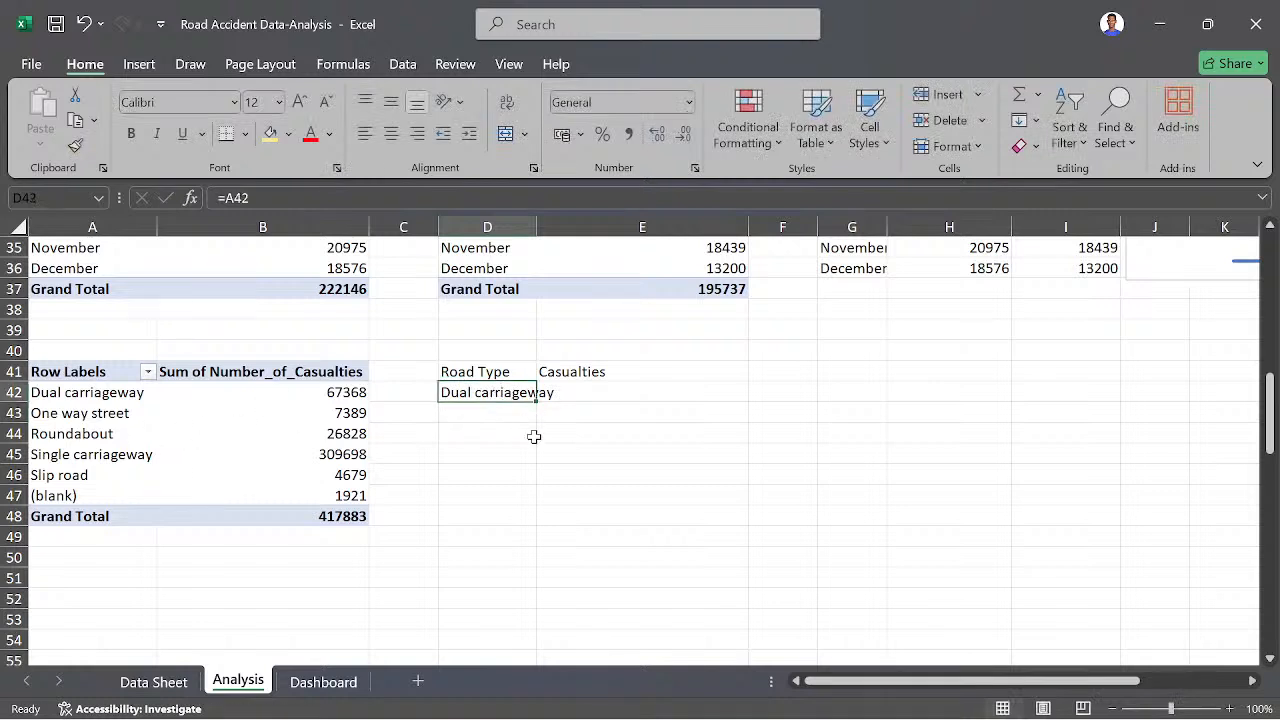
pyautogui.moveTo(537, 401); pyautogui.dragTo(535, 512)
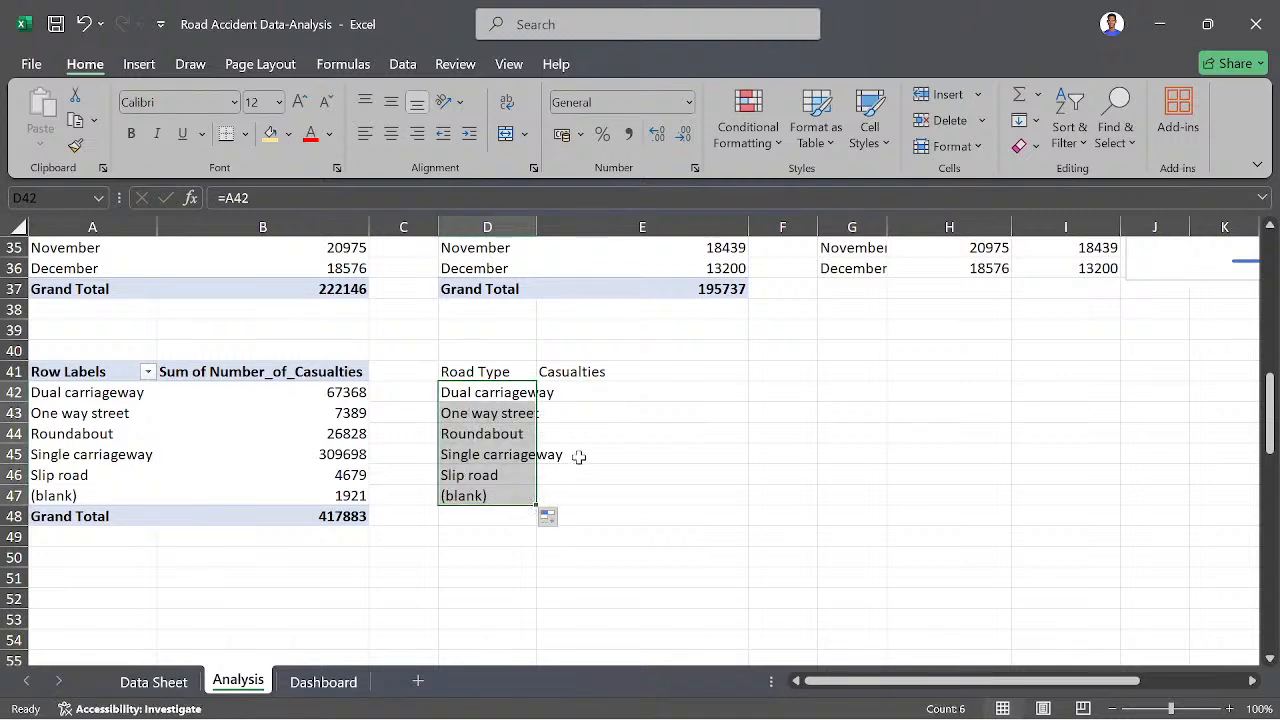
pyautogui.doubleClick(536, 226)
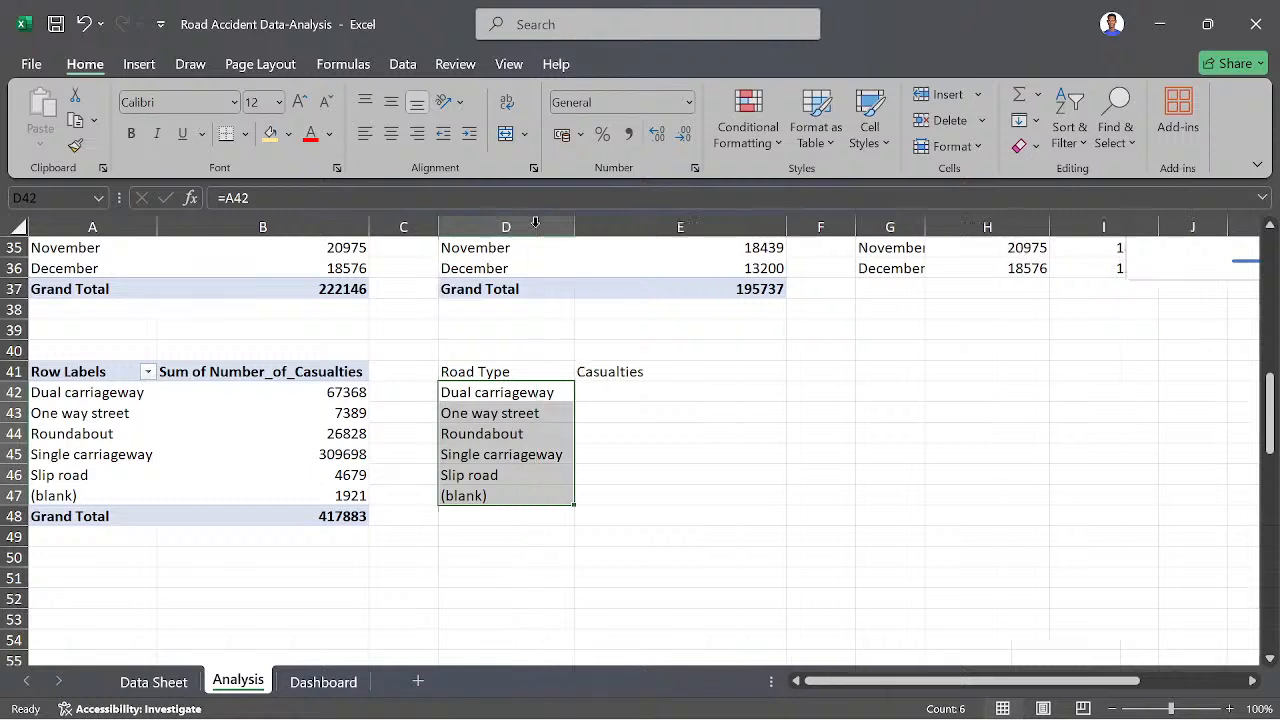
# - In E42, retrieve the casualties for dual carriageway with =GETPIVOTDATA("Number_of_Casualties",$A$41,"Road_Type",A42), using A42 as the item reference
pyautogui.click(605, 393)
pyautogui.write('=')
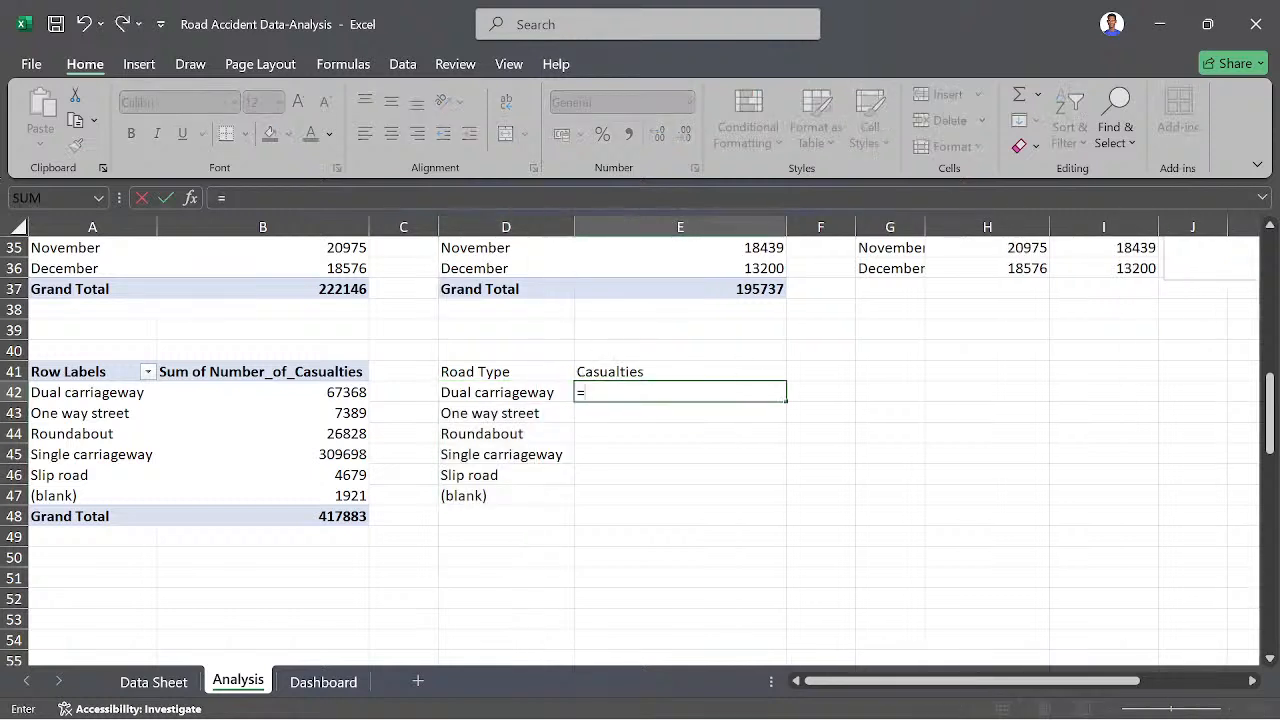
pyautogui.click(318, 393)
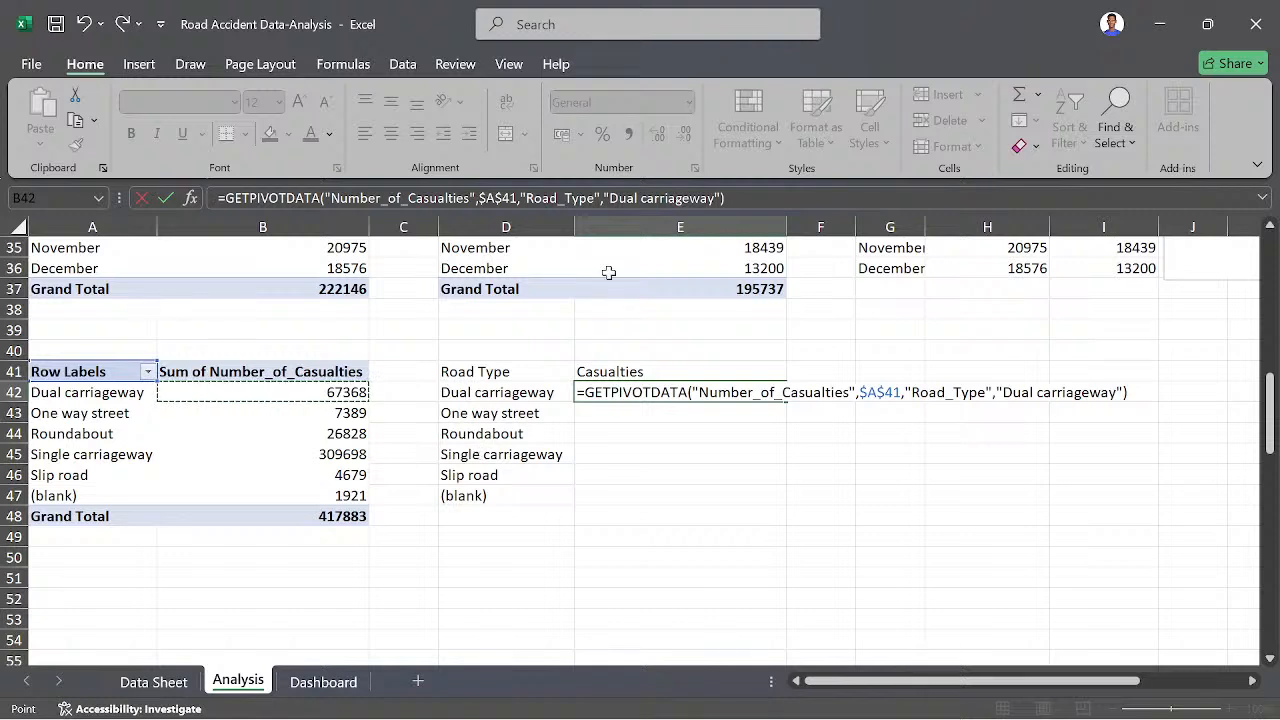
pyautogui.click(720, 198)
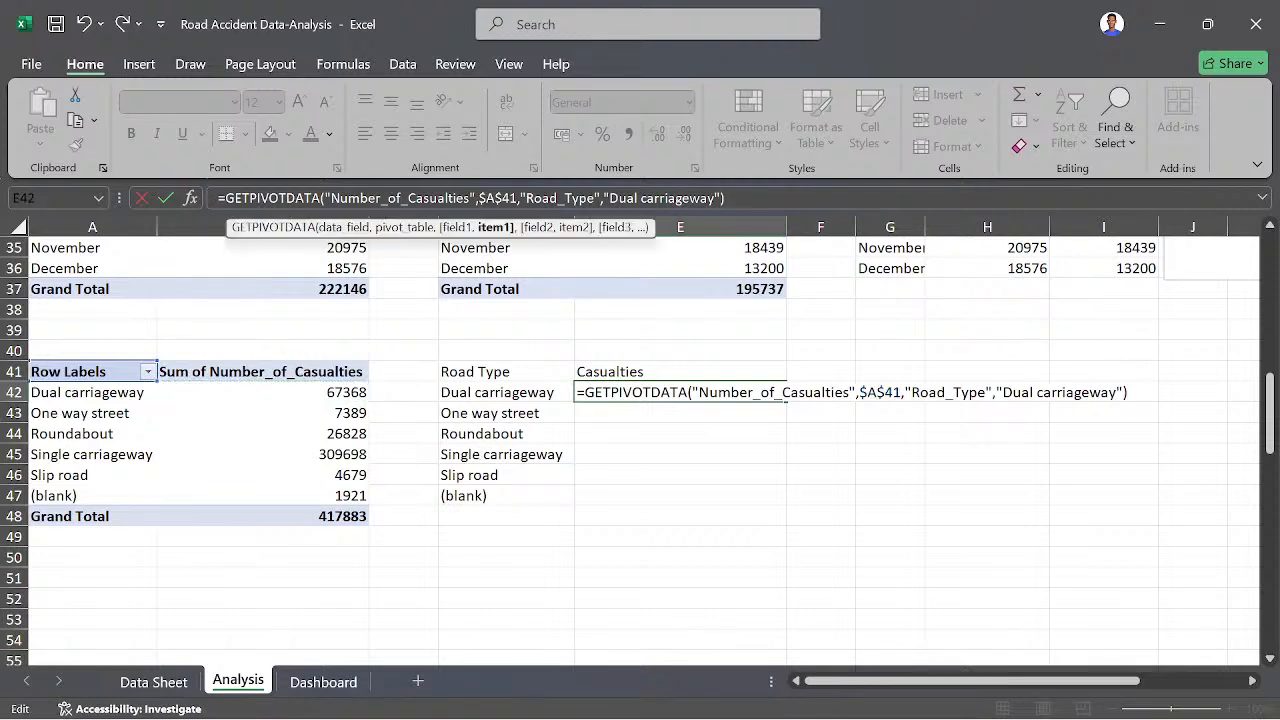
pyautogui.press('BackSpace')
pyautogui.press('BackSpace')
pyautogui.press('BackSpace')
pyautogui.press('BackSpace')
pyautogui.press('BackSpace')
pyautogui.press('BackSpace')
pyautogui.press('BackSpace')
pyautogui.press('BackSpace')
pyautogui.press('BackSpace')
pyautogui.press('BackSpace')
pyautogui.press('BackSpace')
pyautogui.press('BackSpace')
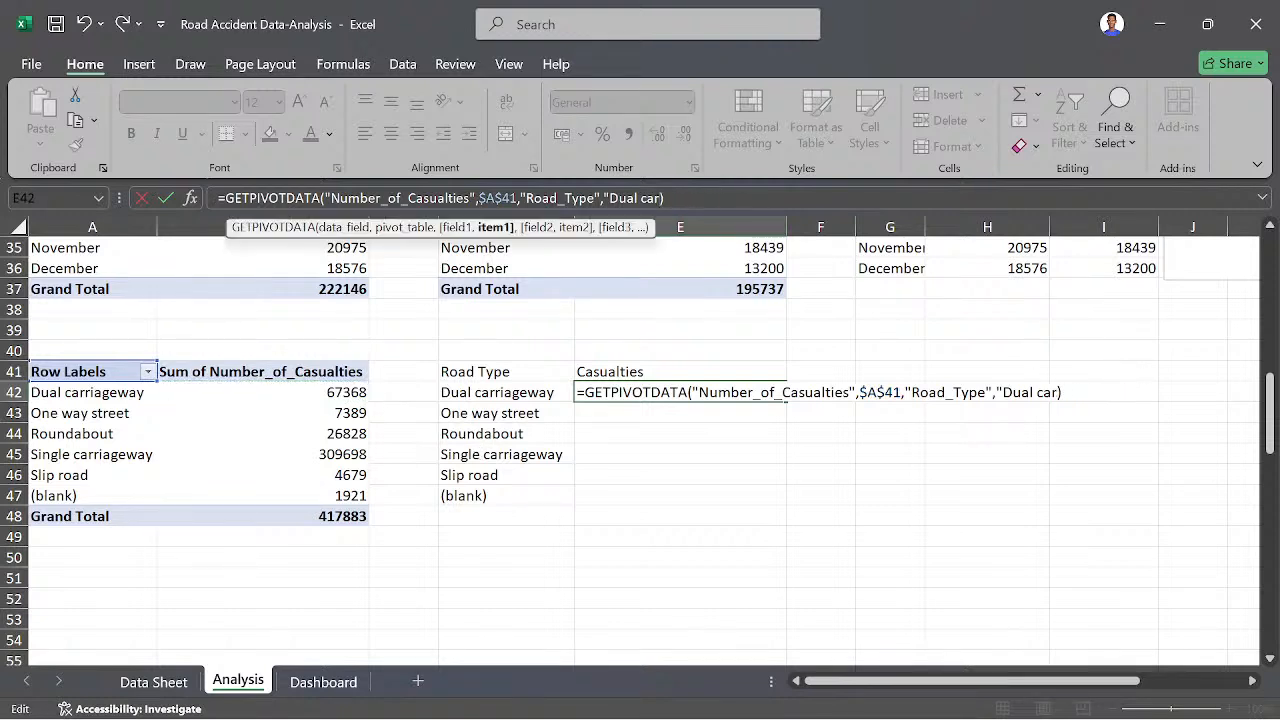
pyautogui.press('BackSpace')
pyautogui.press('BackSpace')
pyautogui.press('BackSpace')
pyautogui.press('BackSpace')
pyautogui.press('BackSpace')
pyautogui.press('BackSpace')
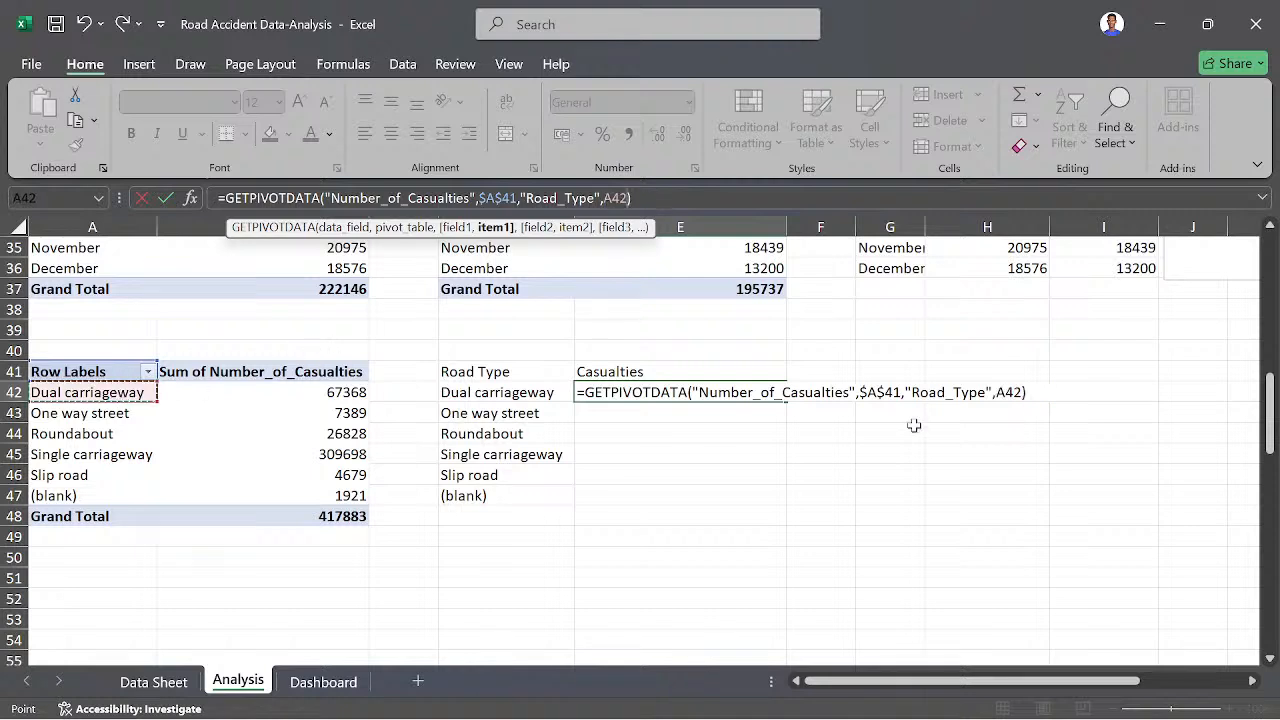
pyautogui.press('Return')
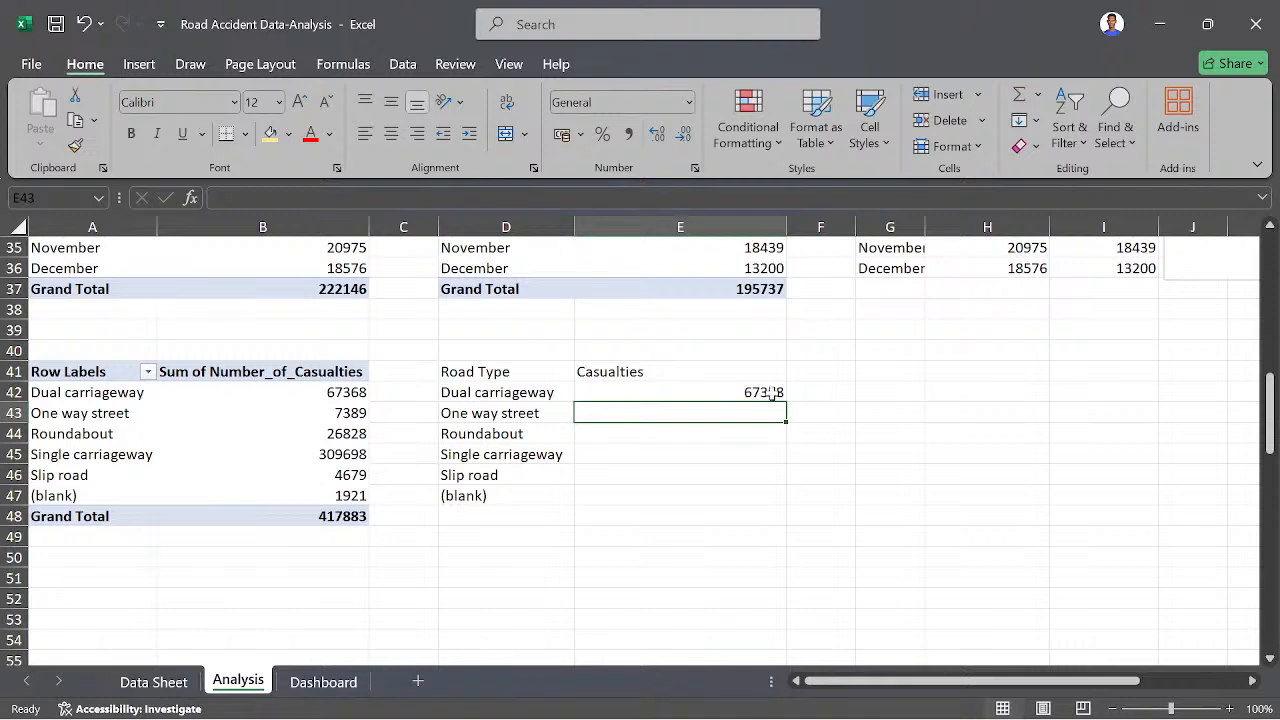
# - Fill the E42 casualties formula down to E47 and make the headers in D41:E41 bold
pyautogui.click(771, 394)
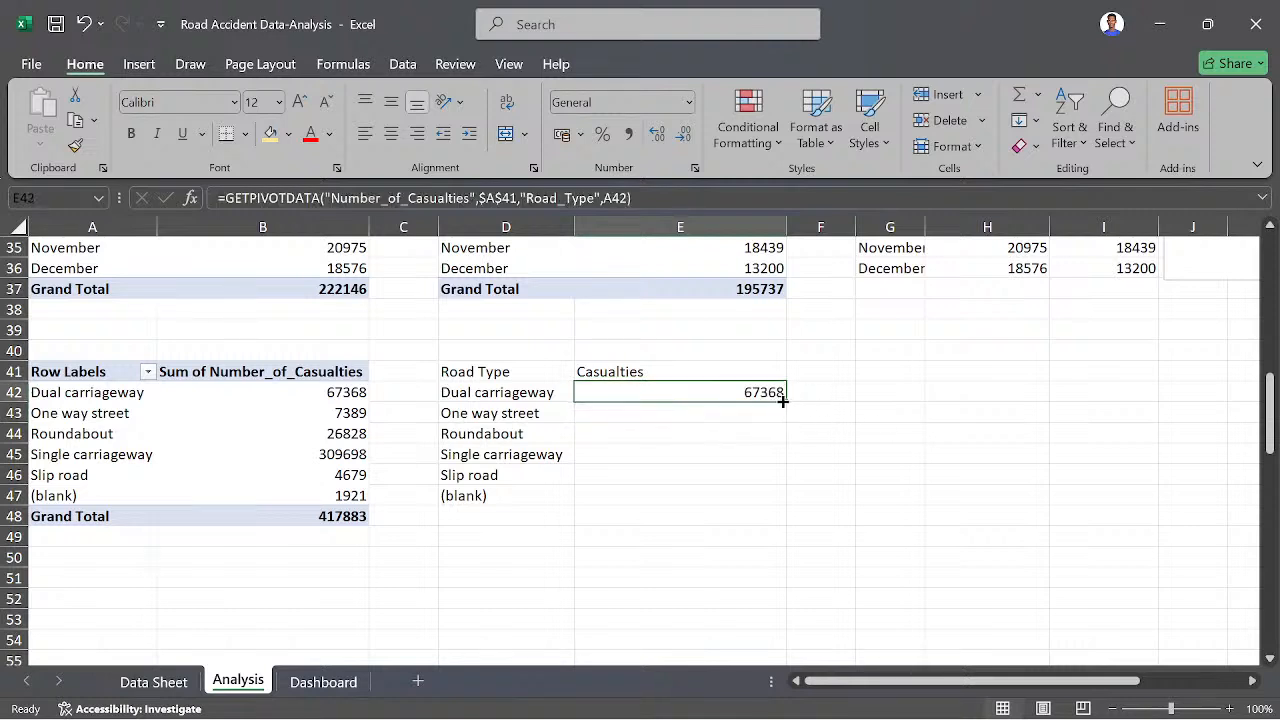
pyautogui.moveTo(786, 399); pyautogui.dragTo(763, 500)
pyautogui.click(805, 394)
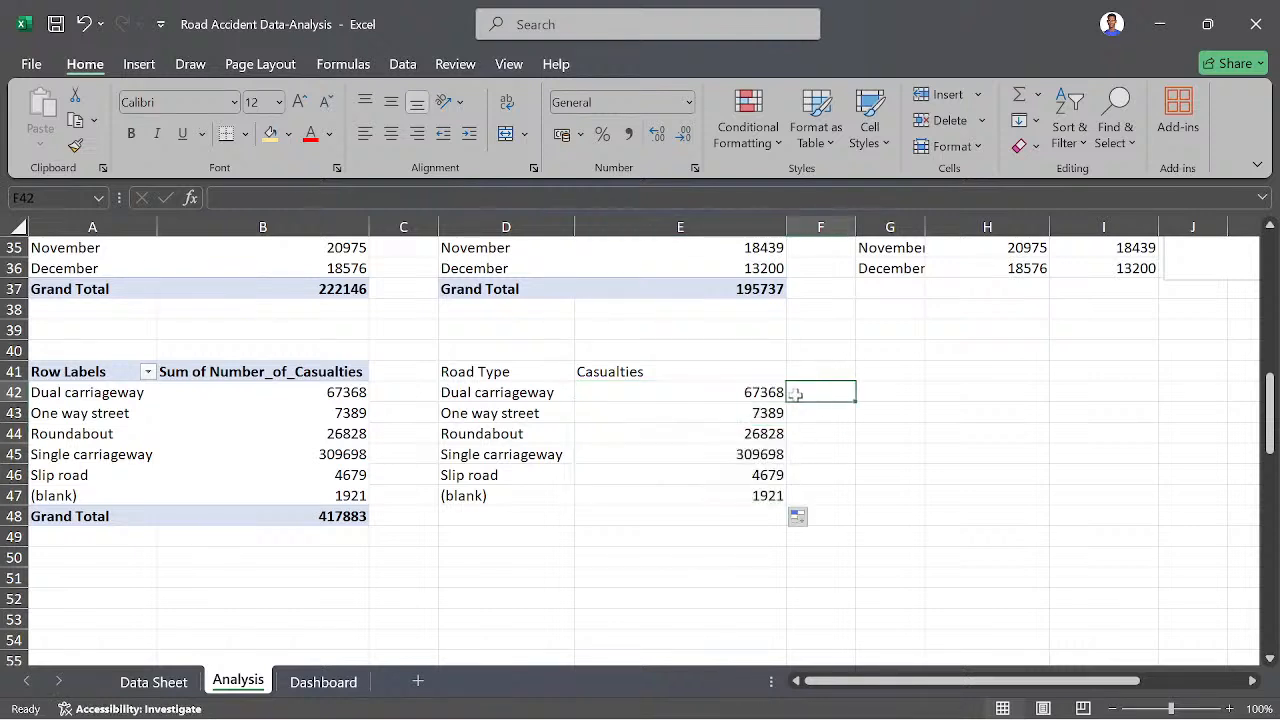
pyautogui.moveTo(492, 372); pyautogui.dragTo(658, 372)
pyautogui.hotkey('ctrl', 'b')
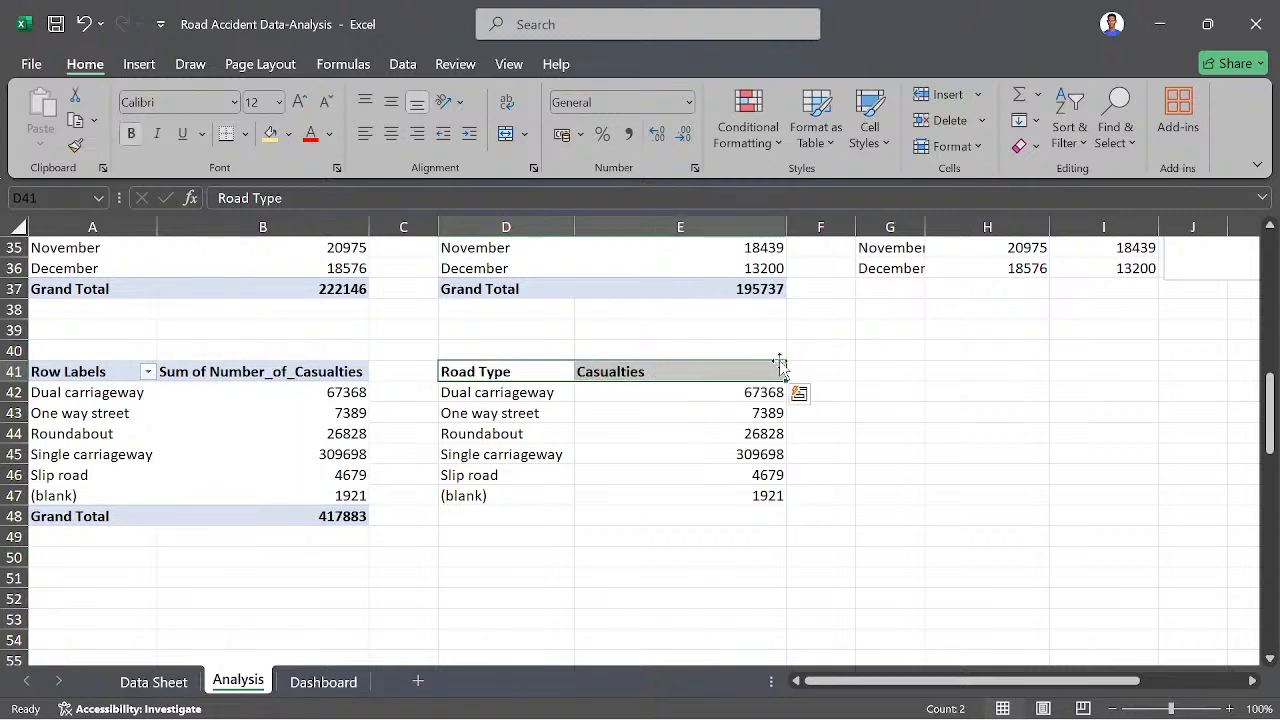
pyautogui.click(423, 371)
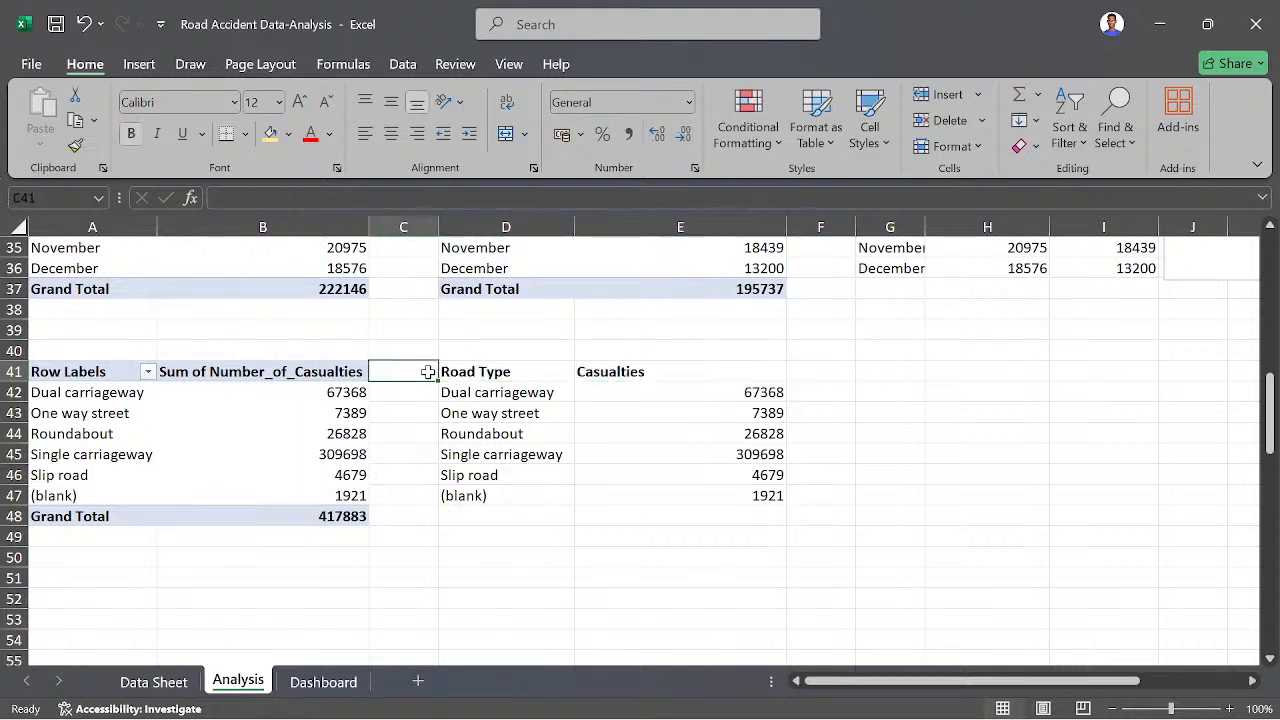
pyautogui.click(453, 371)
pyautogui.doubleClick(453, 371)
pyautogui.moveTo(452, 371); pyautogui.dragTo(512, 371)
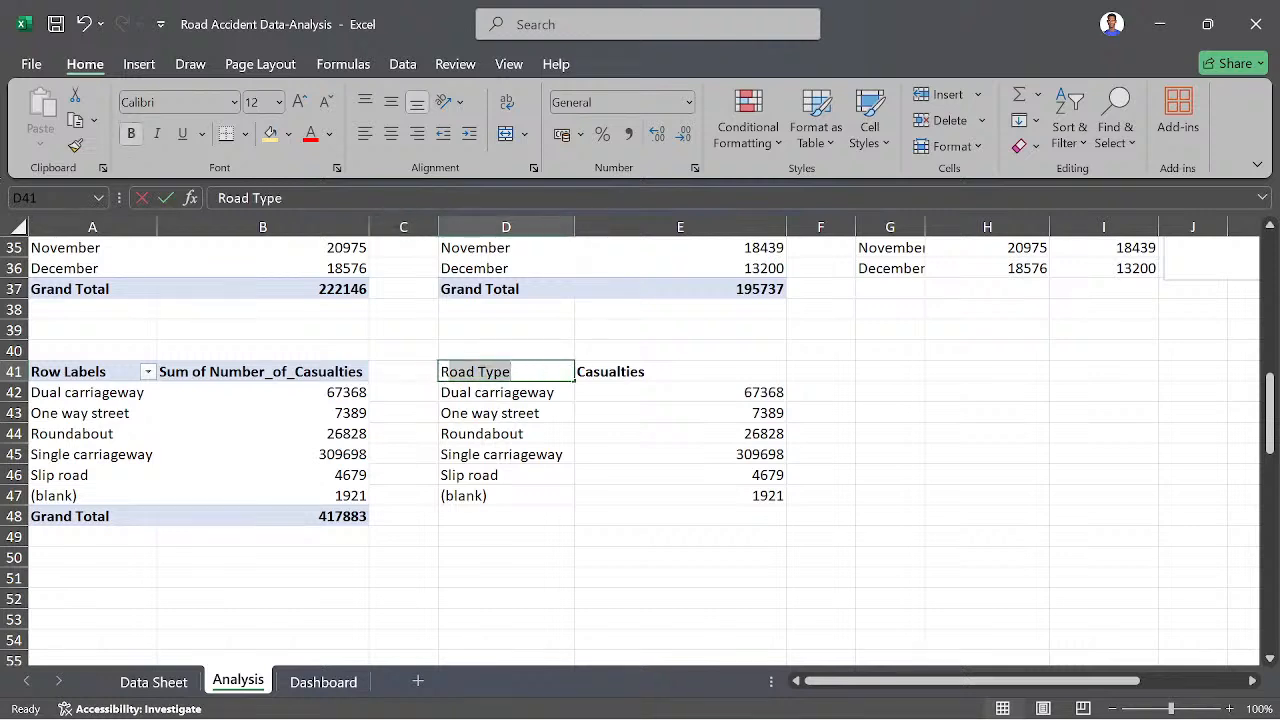
pyautogui.click(535, 468)
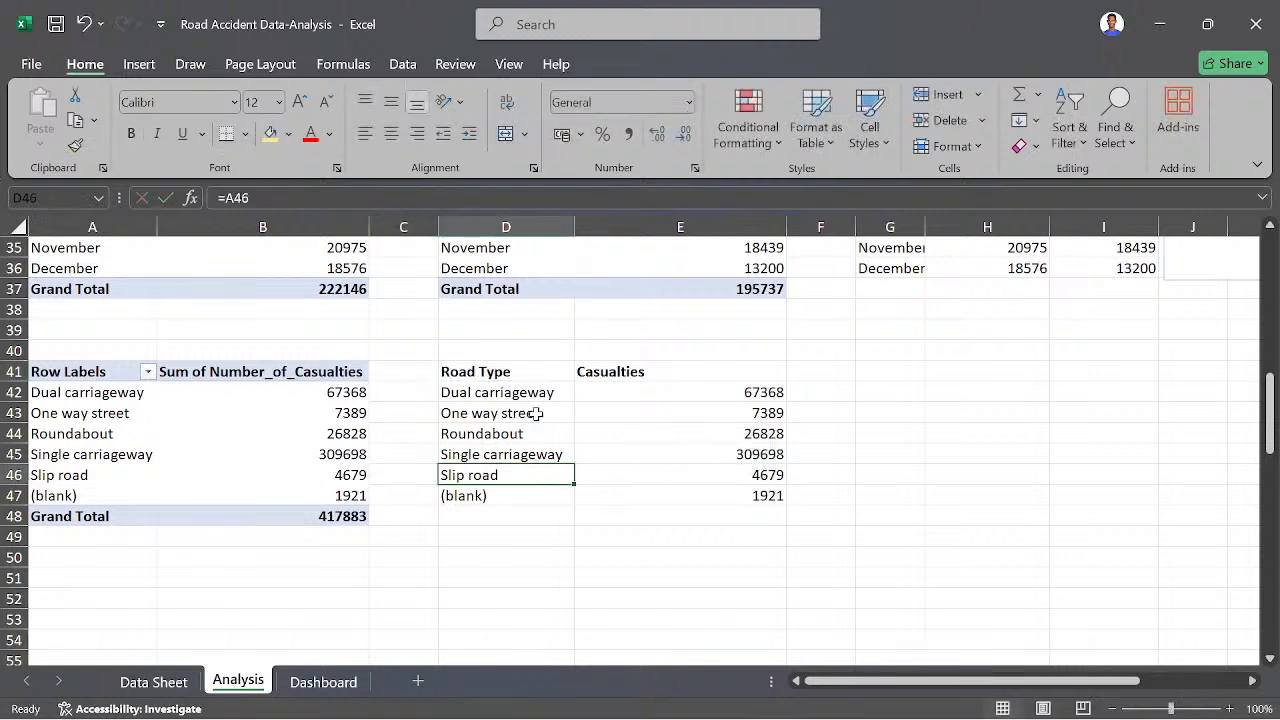
# - Try a 2-D clustered column chart of the road type table D41:E47, shrink it, and delete it
pyautogui.moveTo(449, 371); pyautogui.dragTo(676, 492)
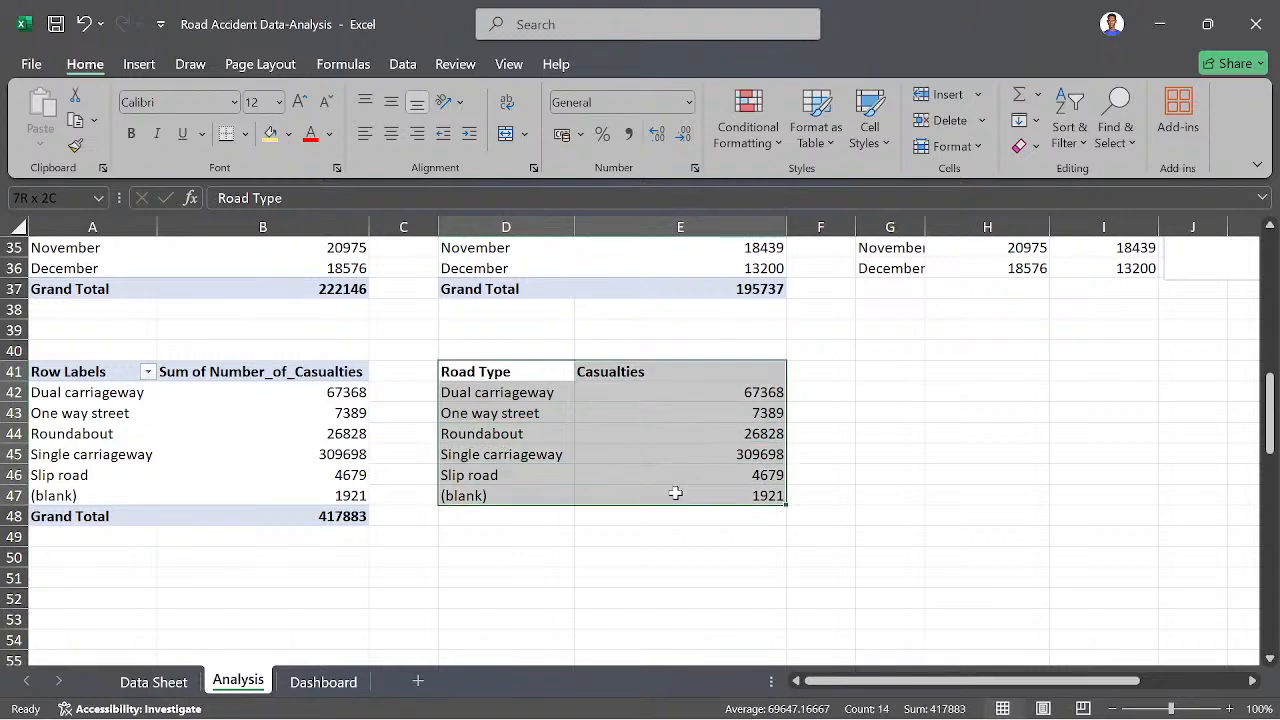
pyautogui.click(140, 63)
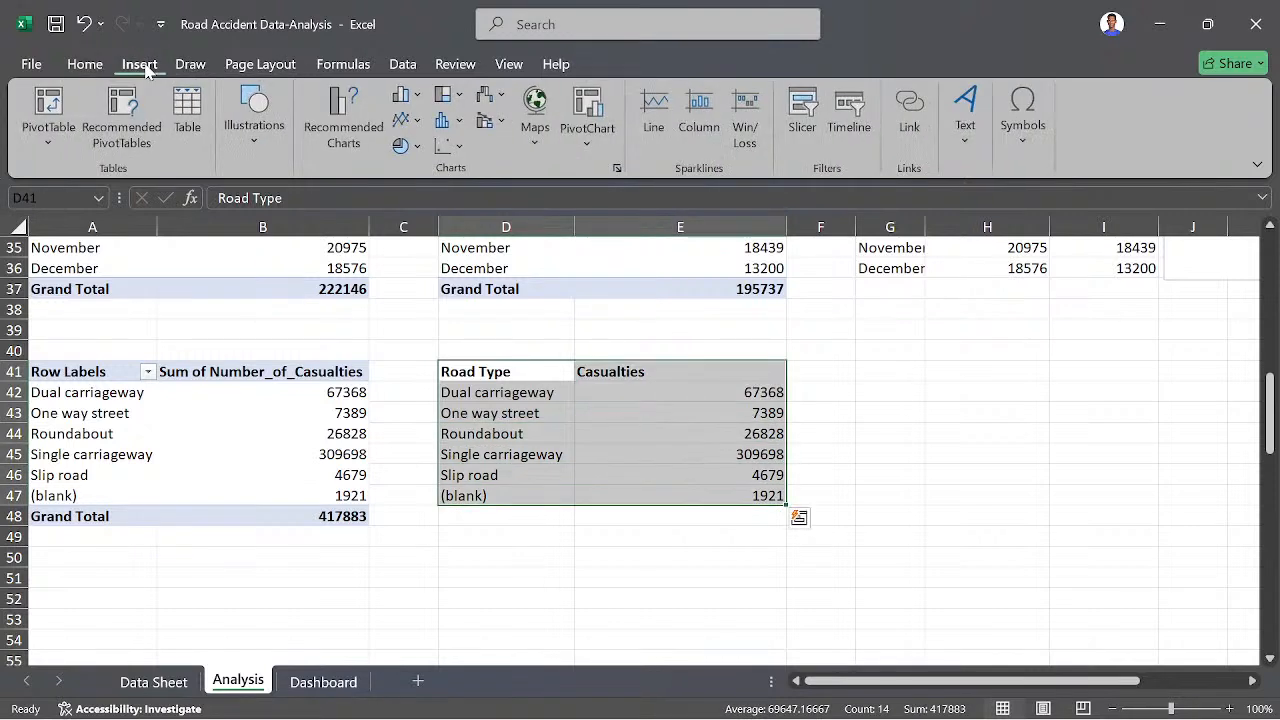
pyautogui.click(412, 96)
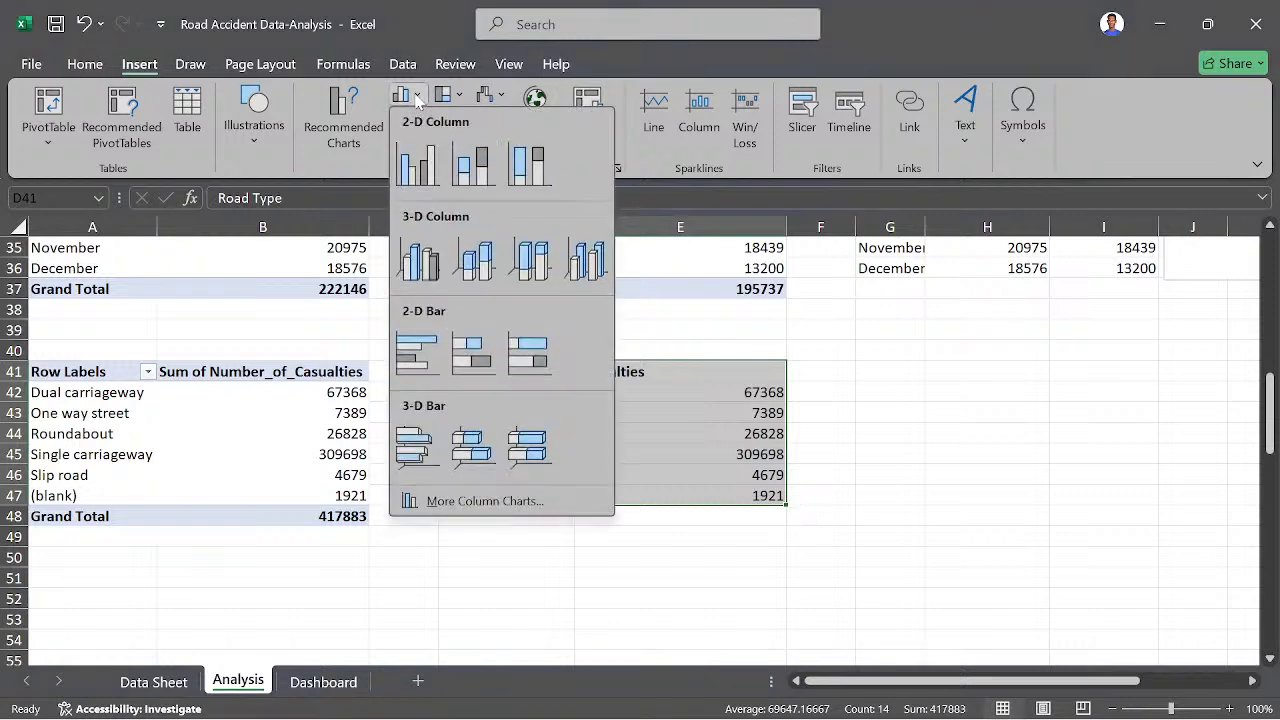
pyautogui.click(425, 172)
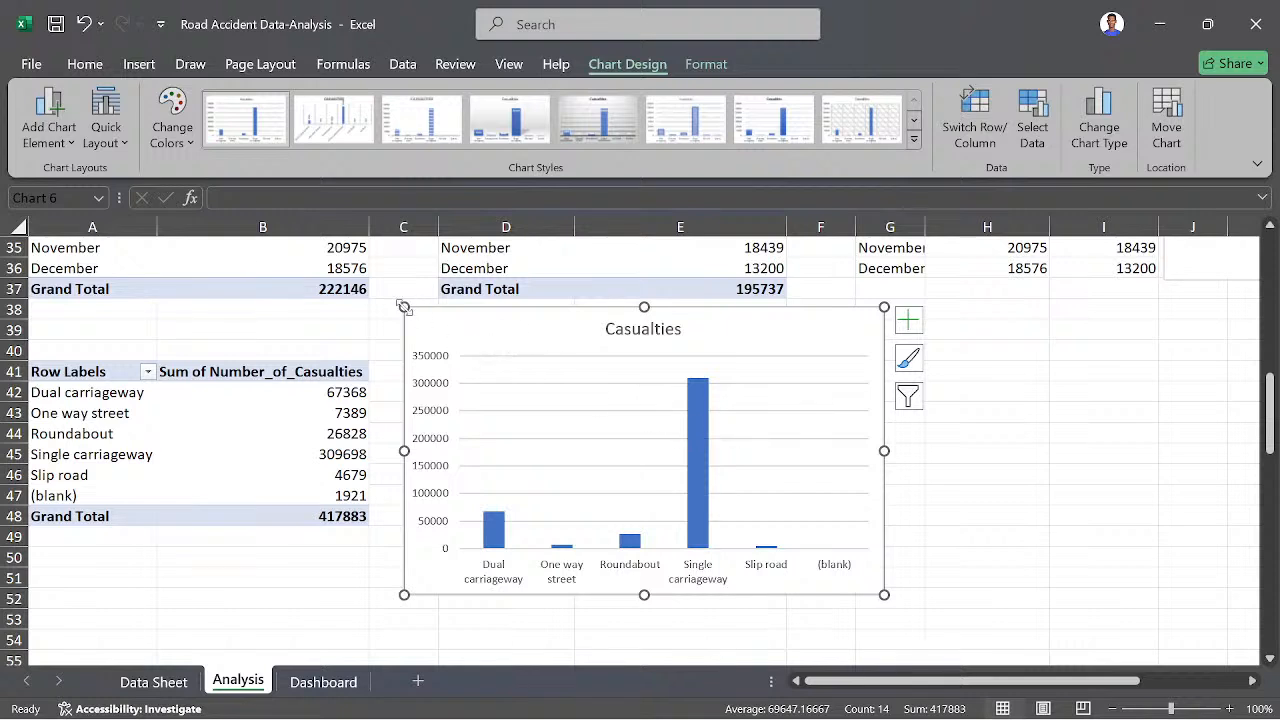
pyautogui.moveTo(404, 307); pyautogui.dragTo(504, 345)
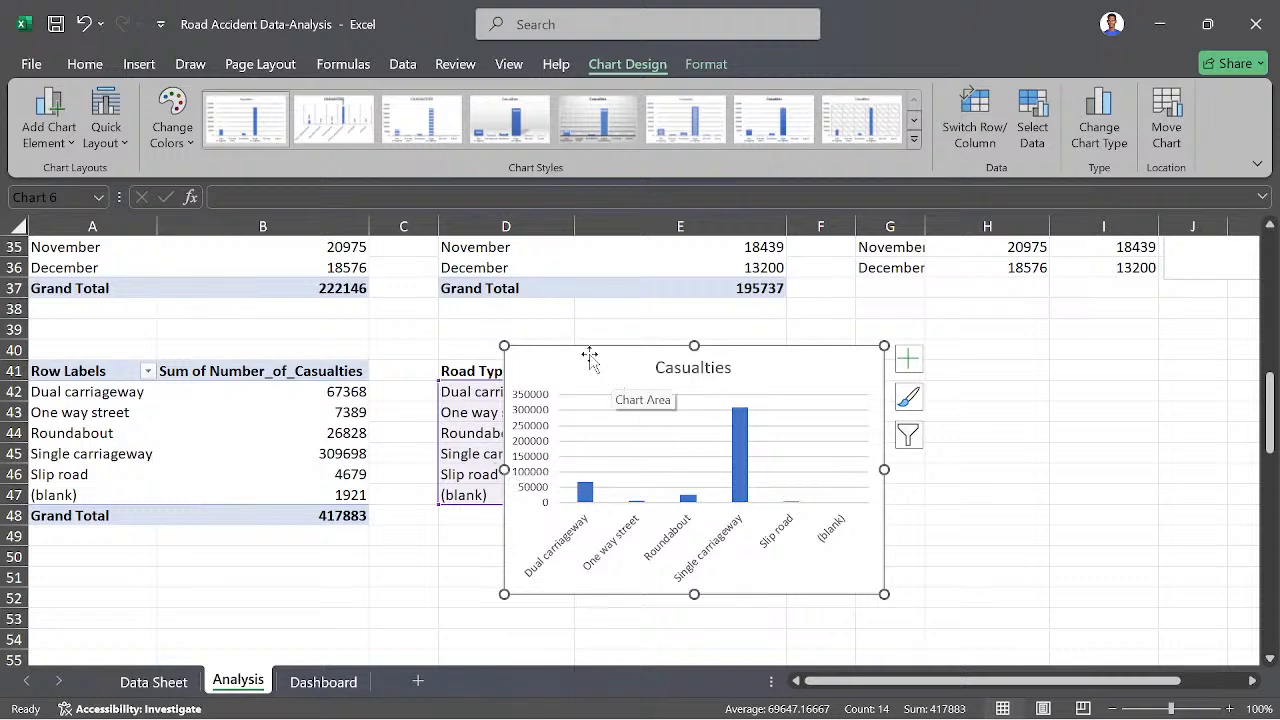
pyautogui.press('Delete')
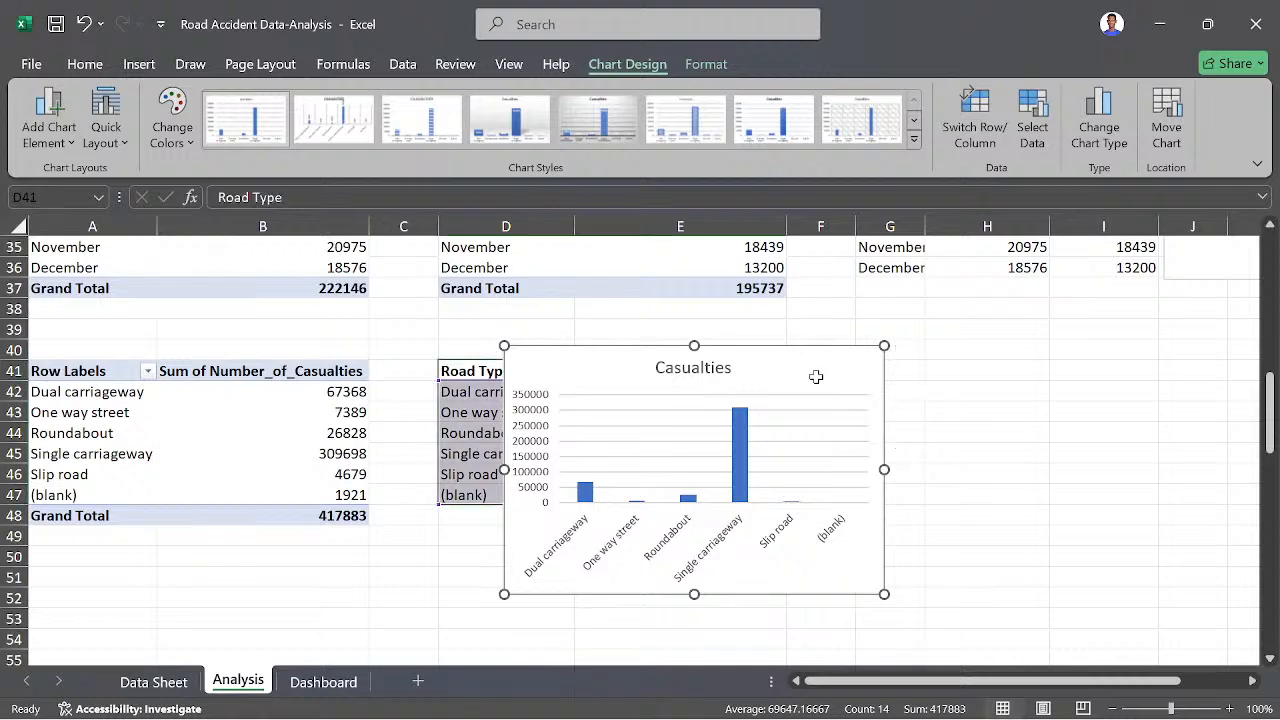
# - Insert a 2-D clustered bar chart of casualties by road type from D41:E47
pyautogui.click(139, 64)
pyautogui.click(405, 95)
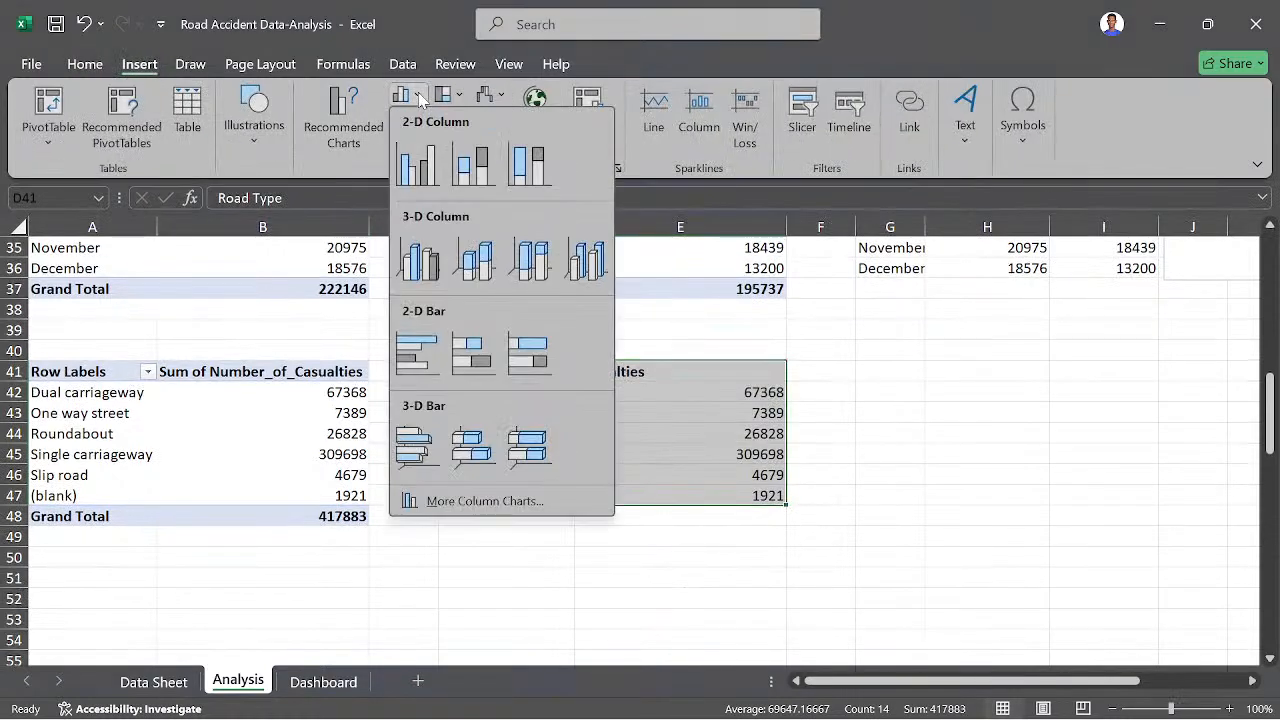
pyautogui.click(416, 352)
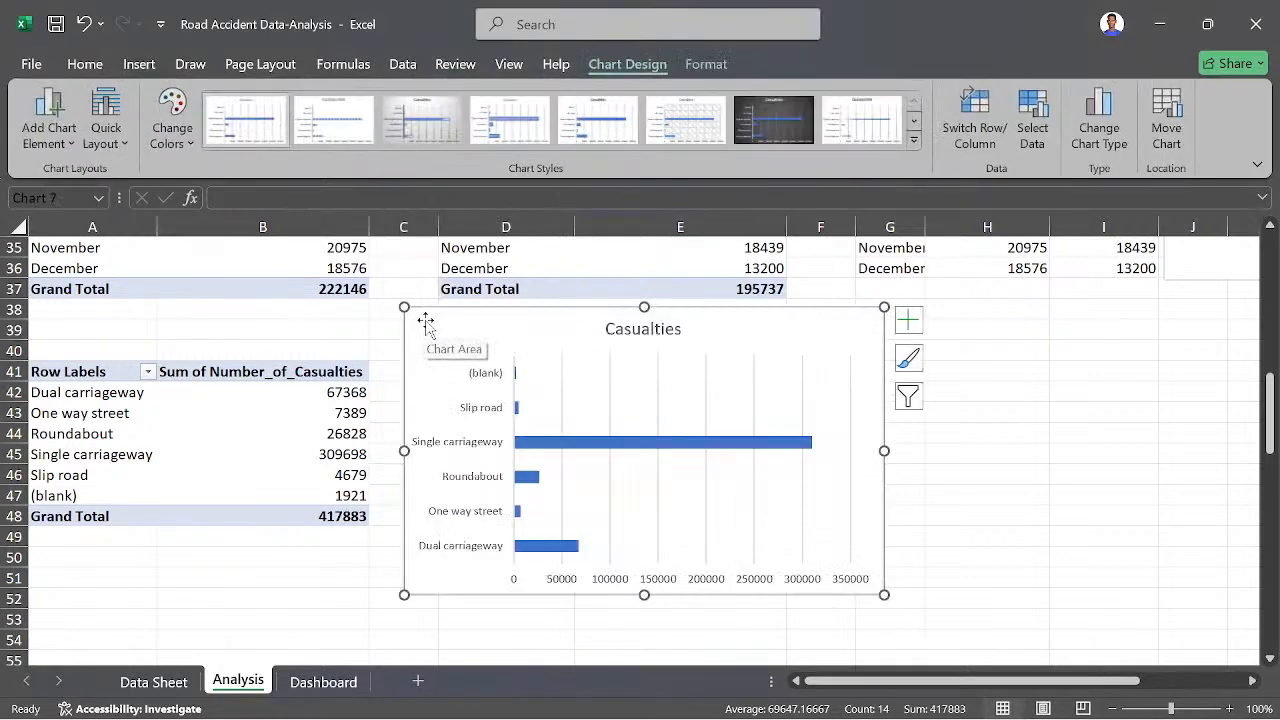
# - Move the road type bar chart beside the D41:E47 table and delete its horizontal axis and title
pyautogui.moveTo(426, 320); pyautogui.dragTo(815, 335)
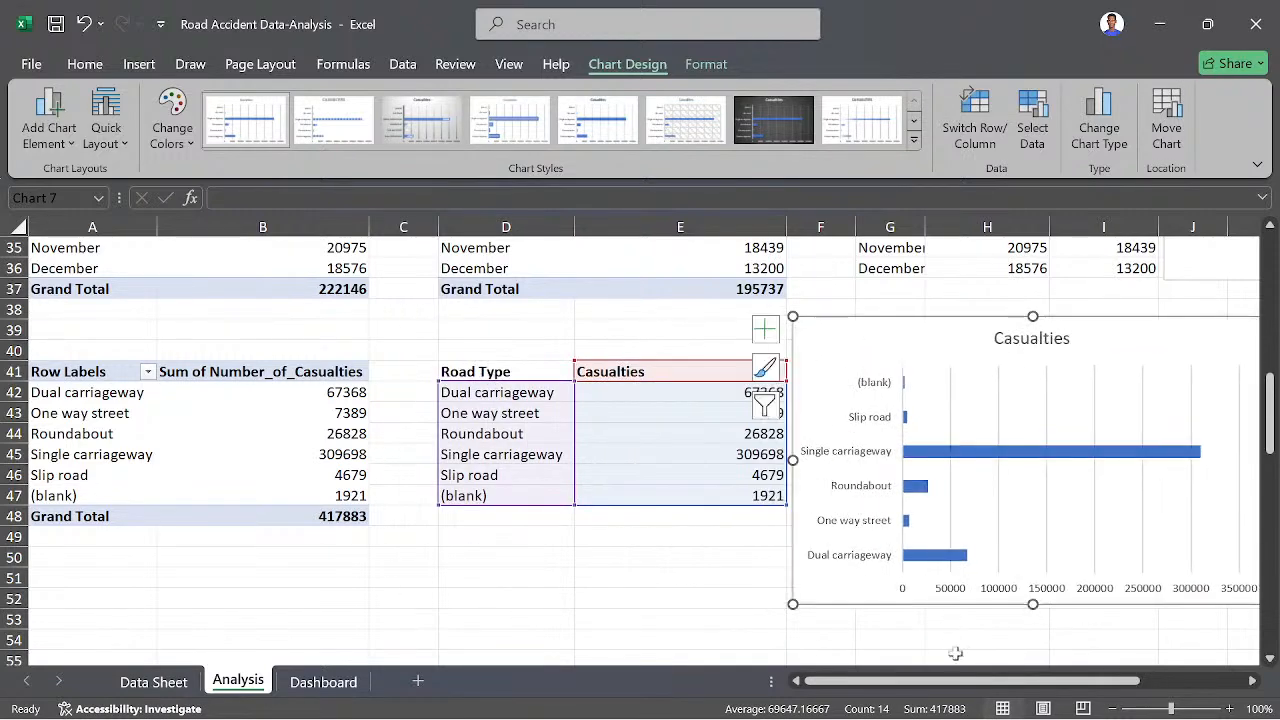
pyautogui.moveTo(980, 683); pyautogui.dragTo(1075, 683)
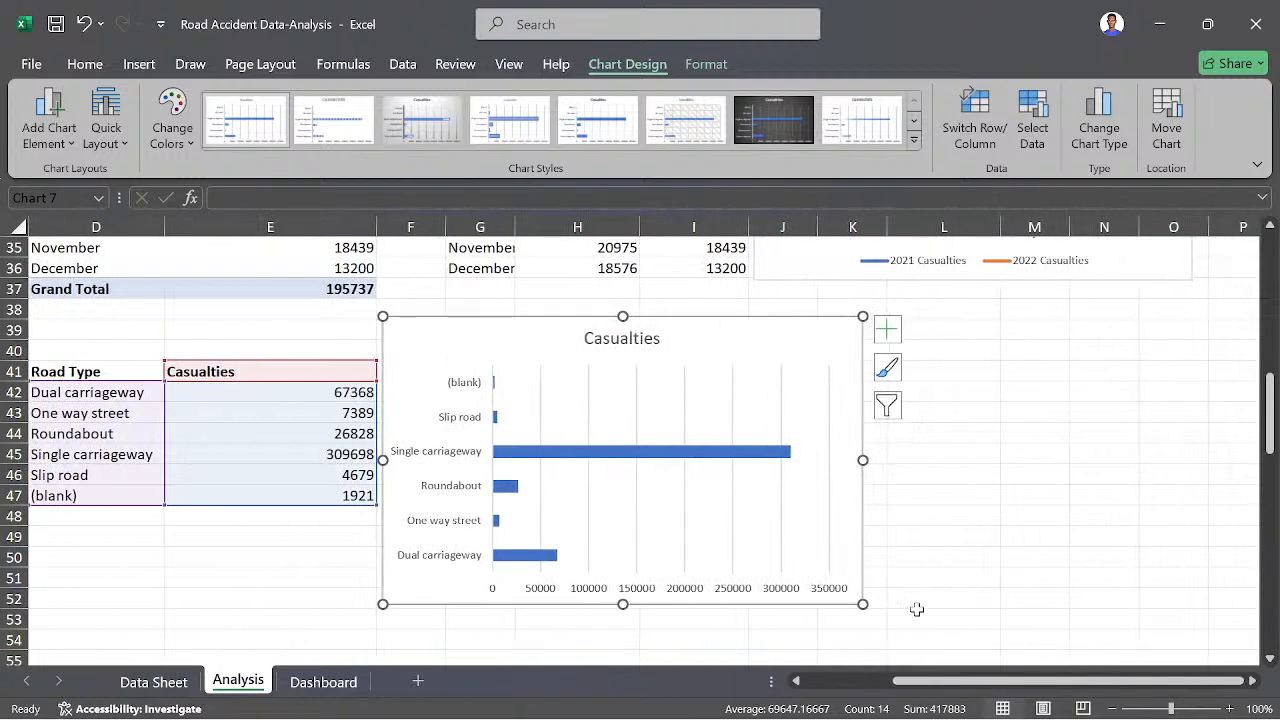
pyautogui.click(772, 594)
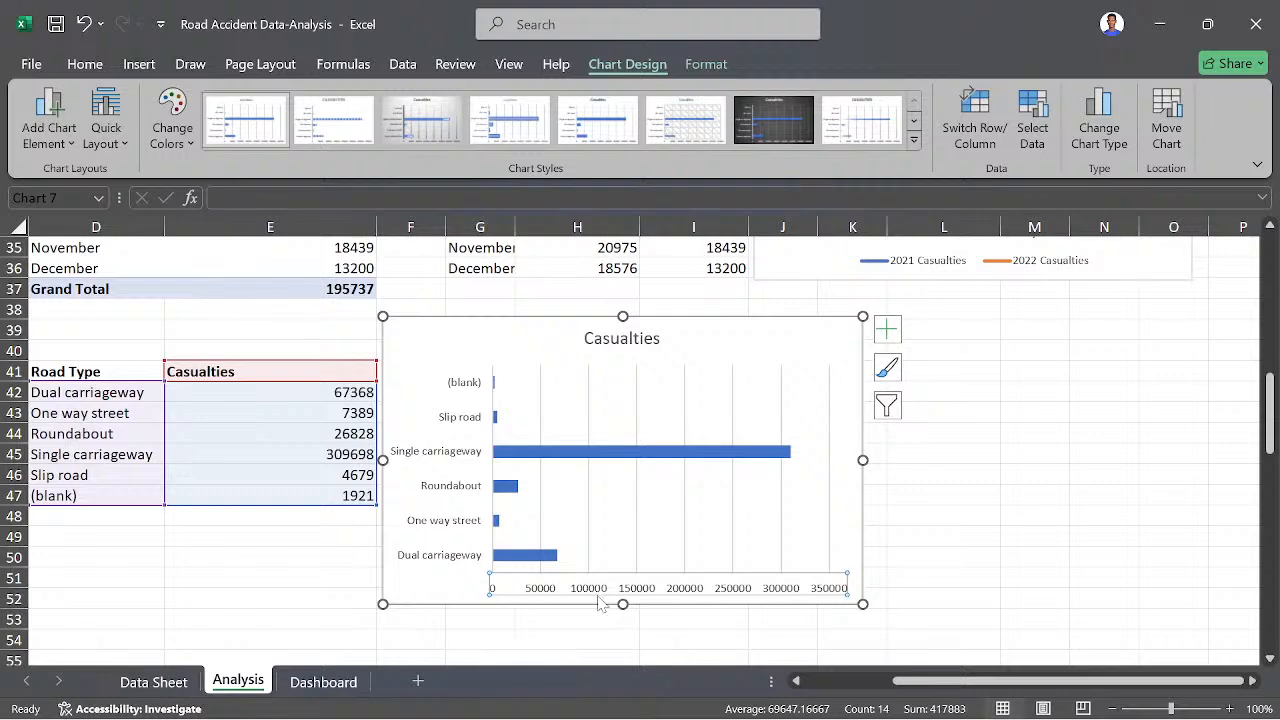
pyautogui.press('Delete')
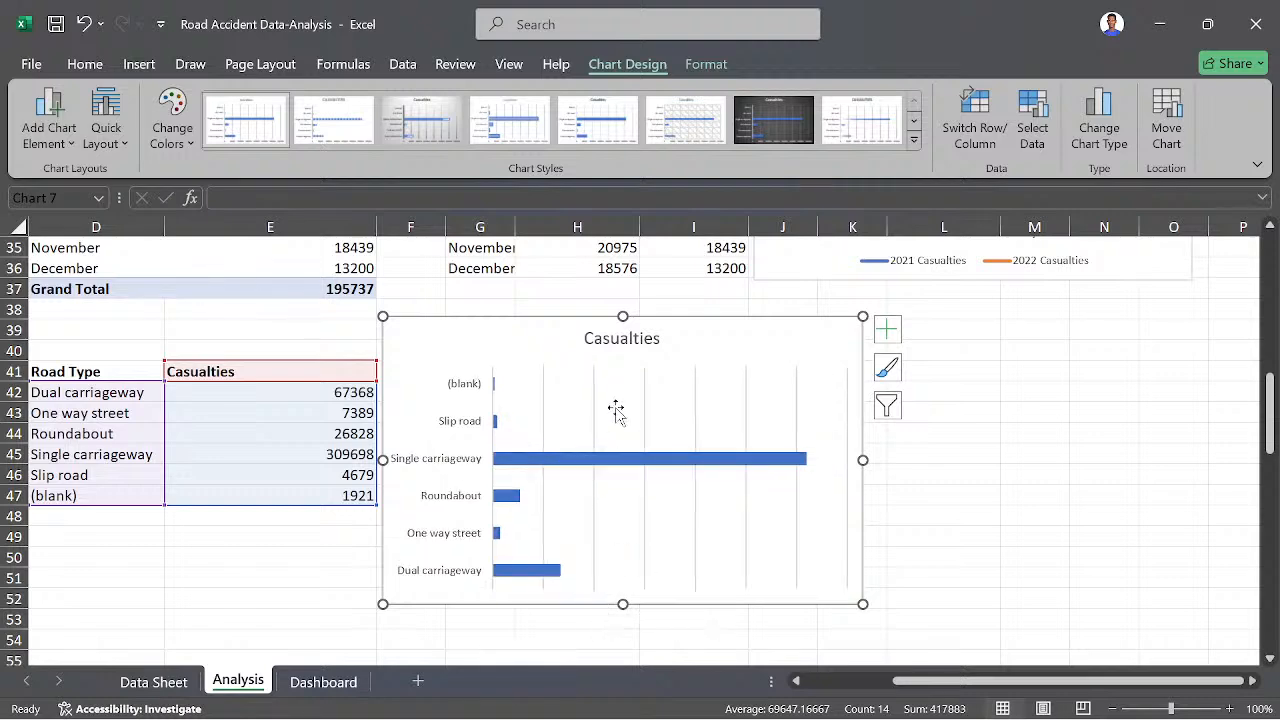
pyautogui.click(628, 338)
pyautogui.press('Delete')
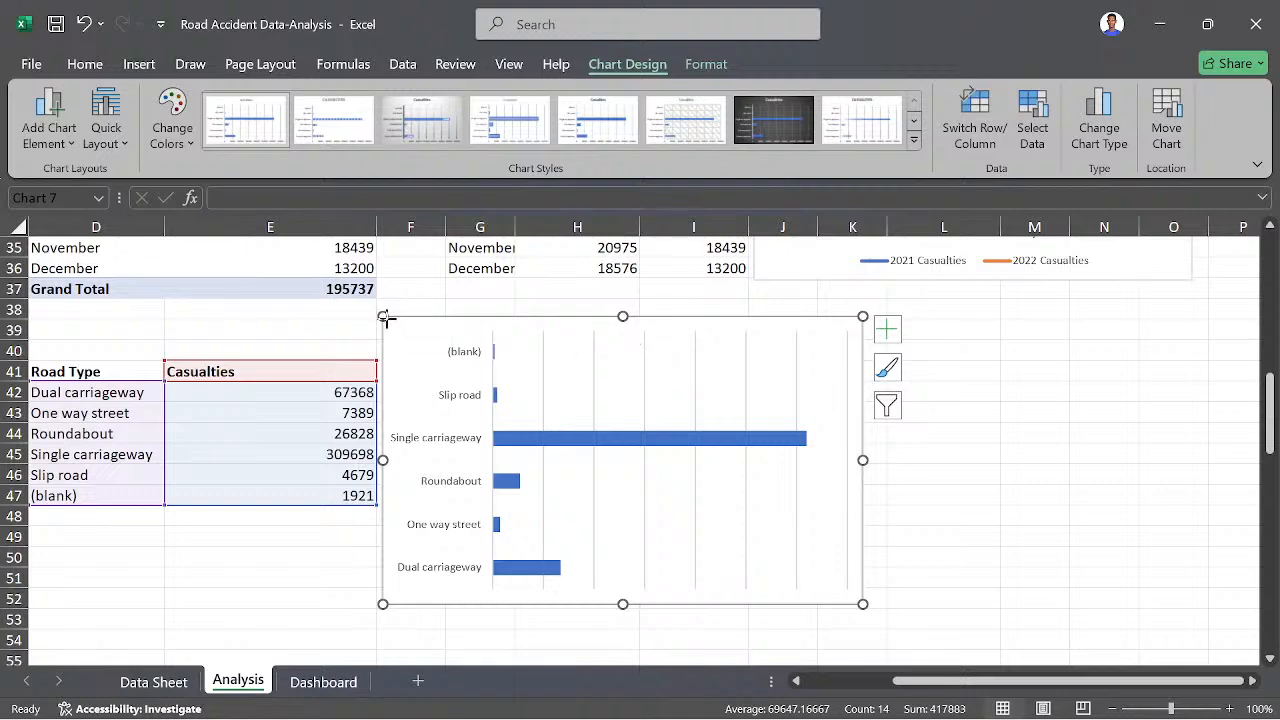
# - Shrink the road type bar chart in width and height and place it just beside the Road Type table
pyautogui.moveTo(383, 317); pyautogui.dragTo(489, 317)
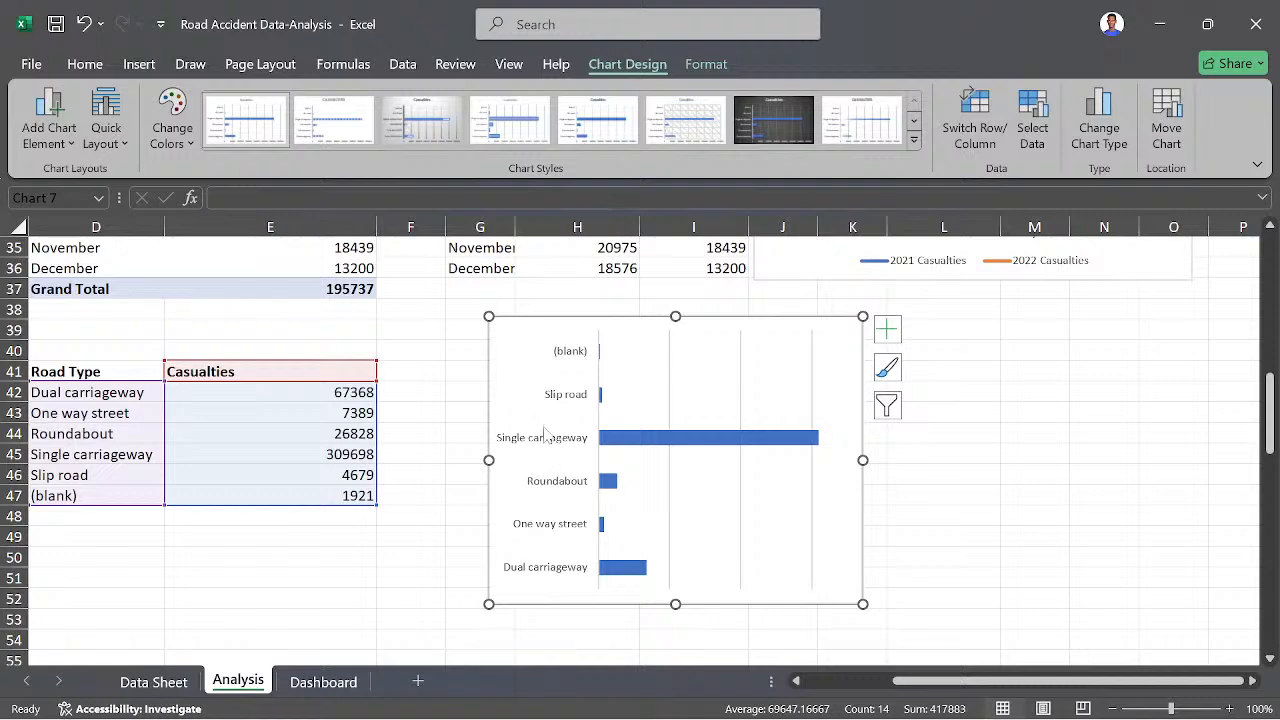
pyautogui.moveTo(487, 459); pyautogui.dragTo(428, 459)
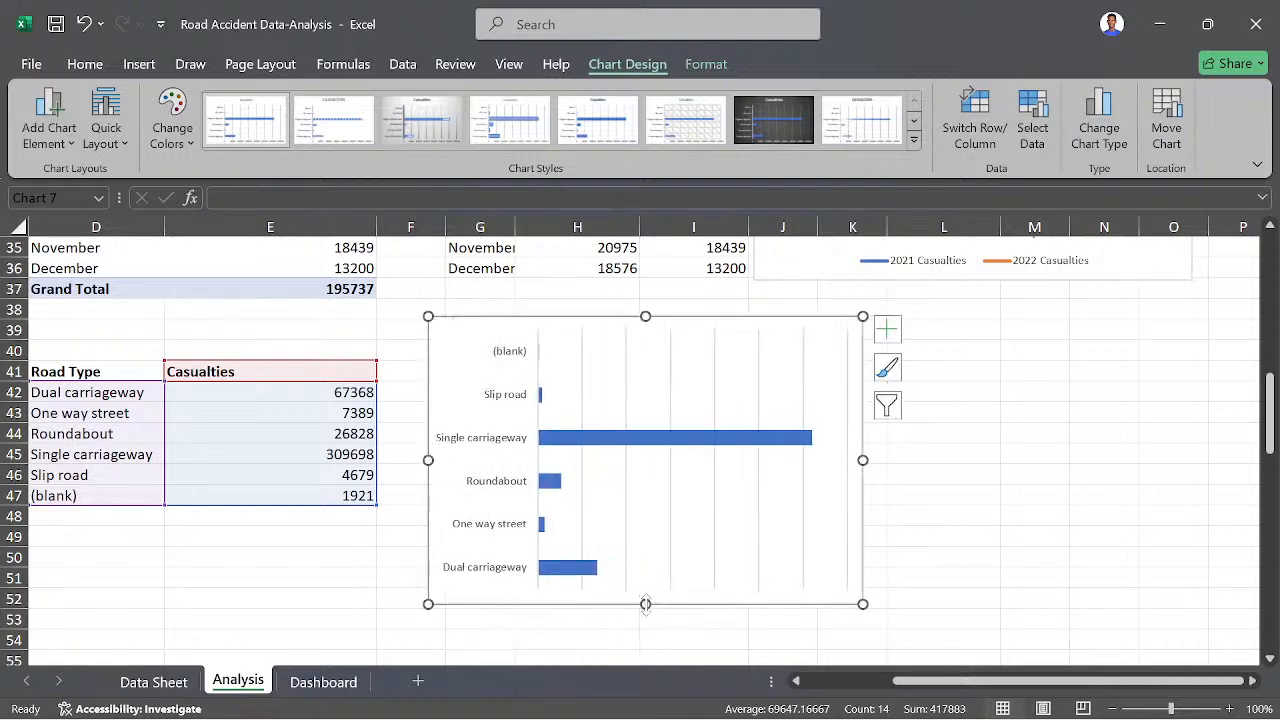
pyautogui.moveTo(645, 604); pyautogui.dragTo(645, 535)
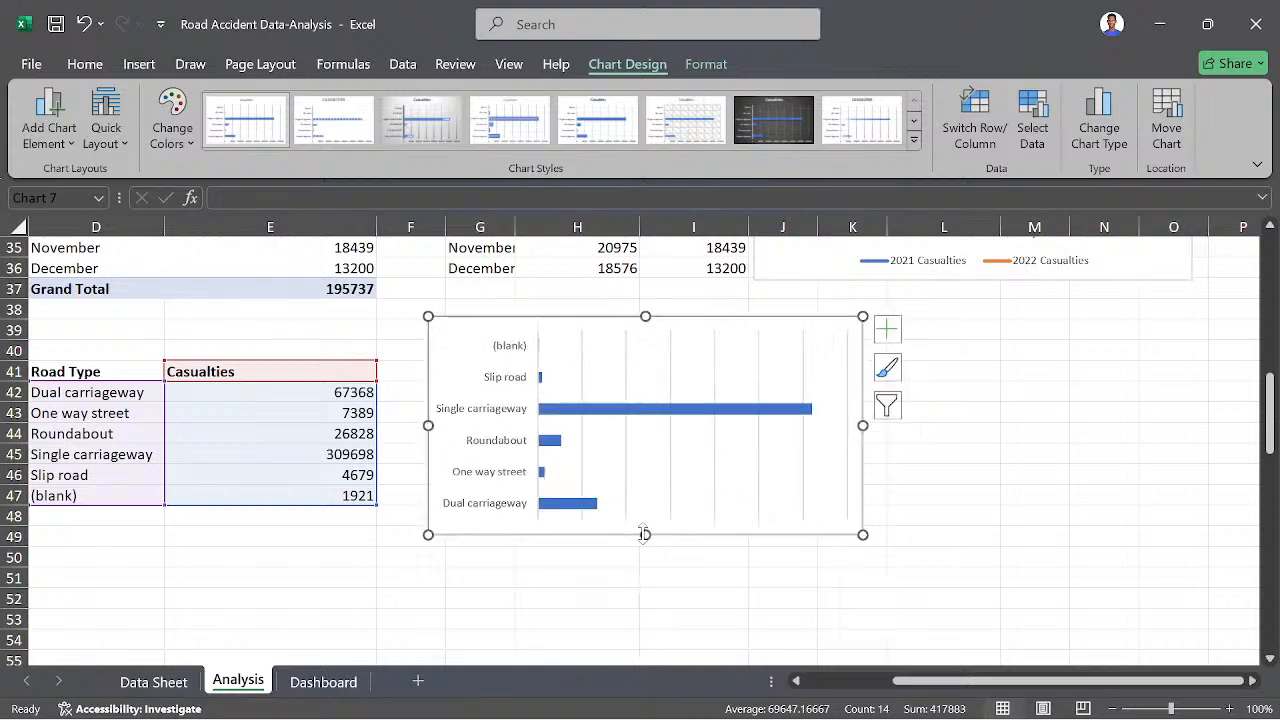
pyautogui.moveTo(449, 331); pyautogui.dragTo(430, 356)
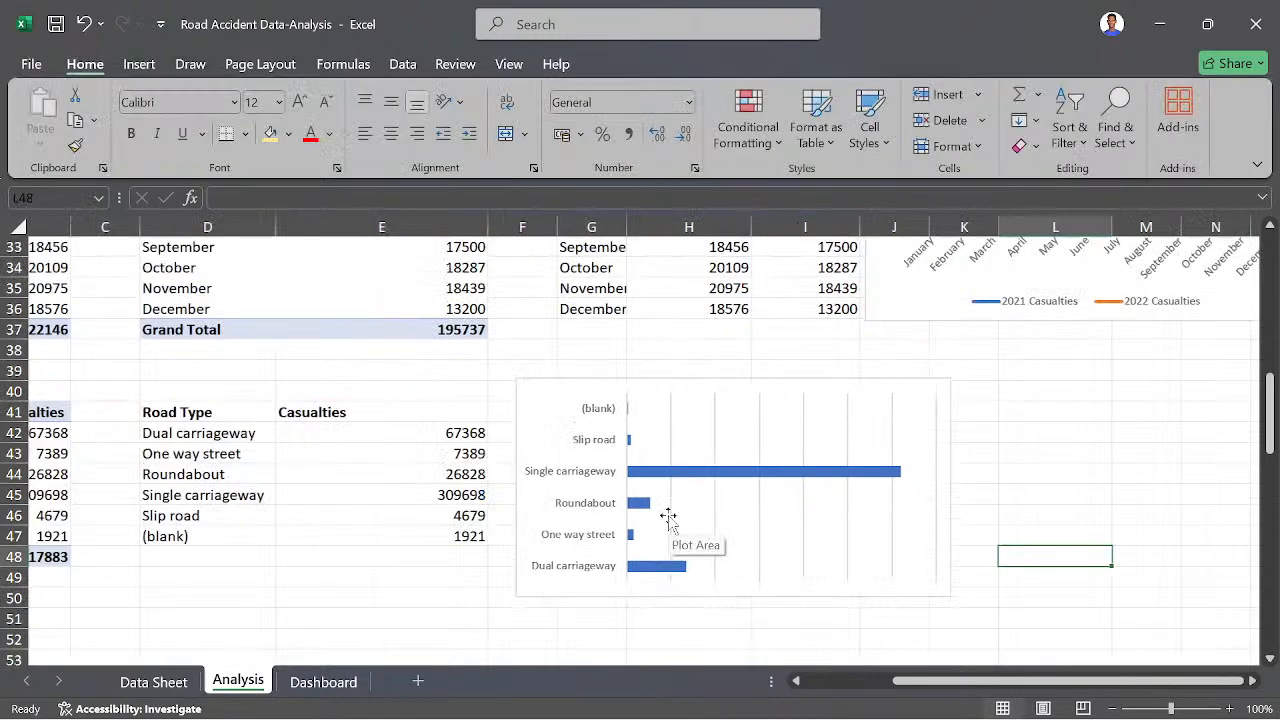
# - Select the horizontal value axis of the bar chart of casualties by vehicle type
pyautogui.scroll(10, 668, 517)
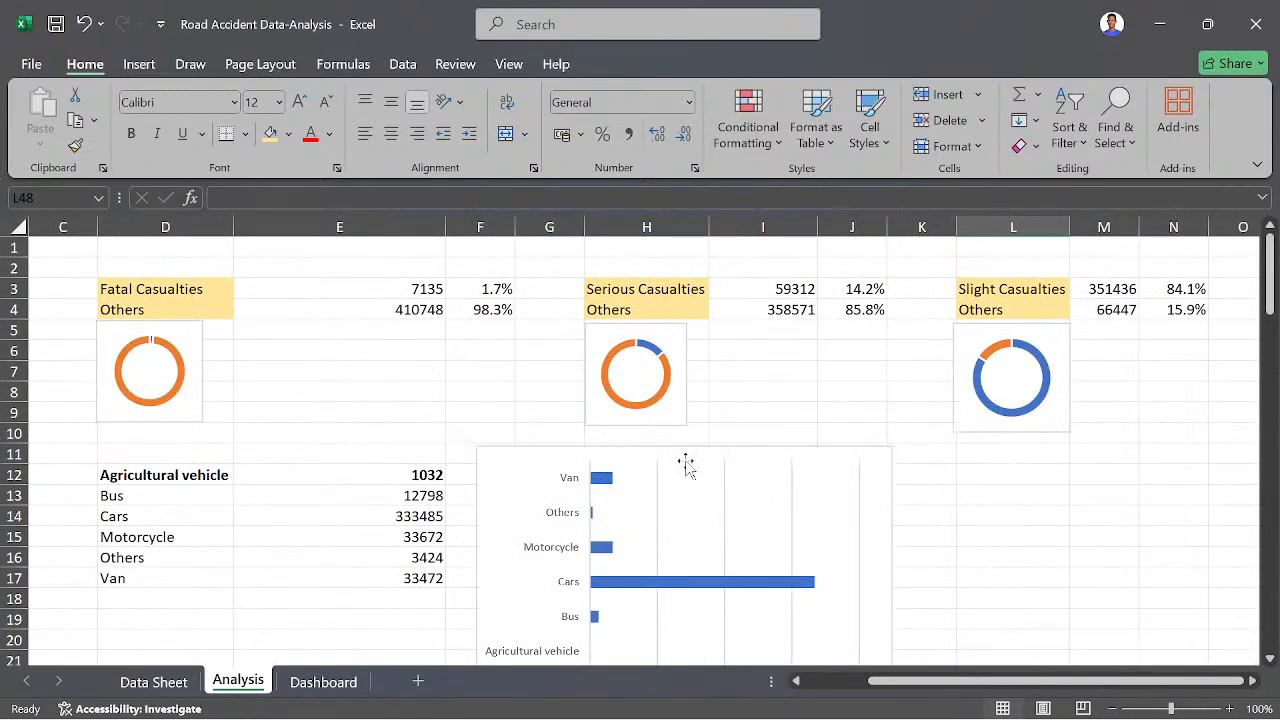
pyautogui.scroll(-3, 934, 431)
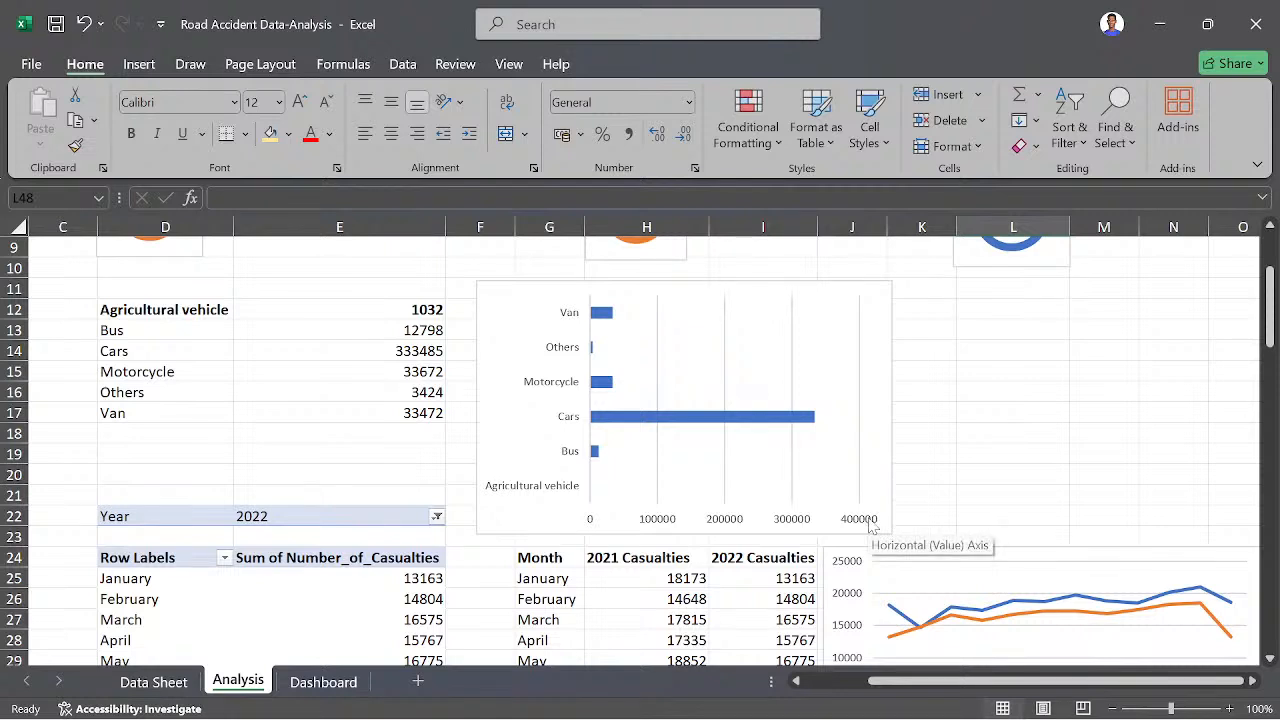
pyautogui.click(859, 520)
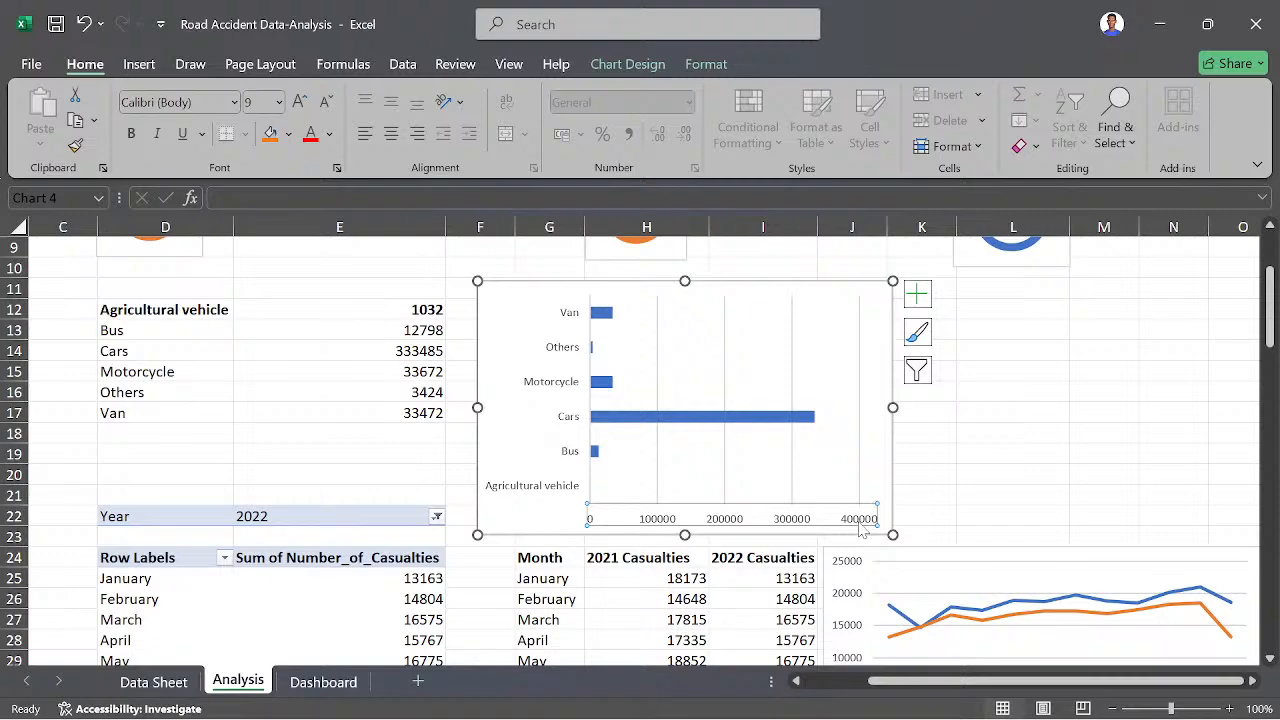
pyautogui.click(857, 528)
# - Switch to the Case Study PDF in Foxit PDF Reader and read the question on casualties by road surface condition
pyautogui.scroll(-10, 720, 545)
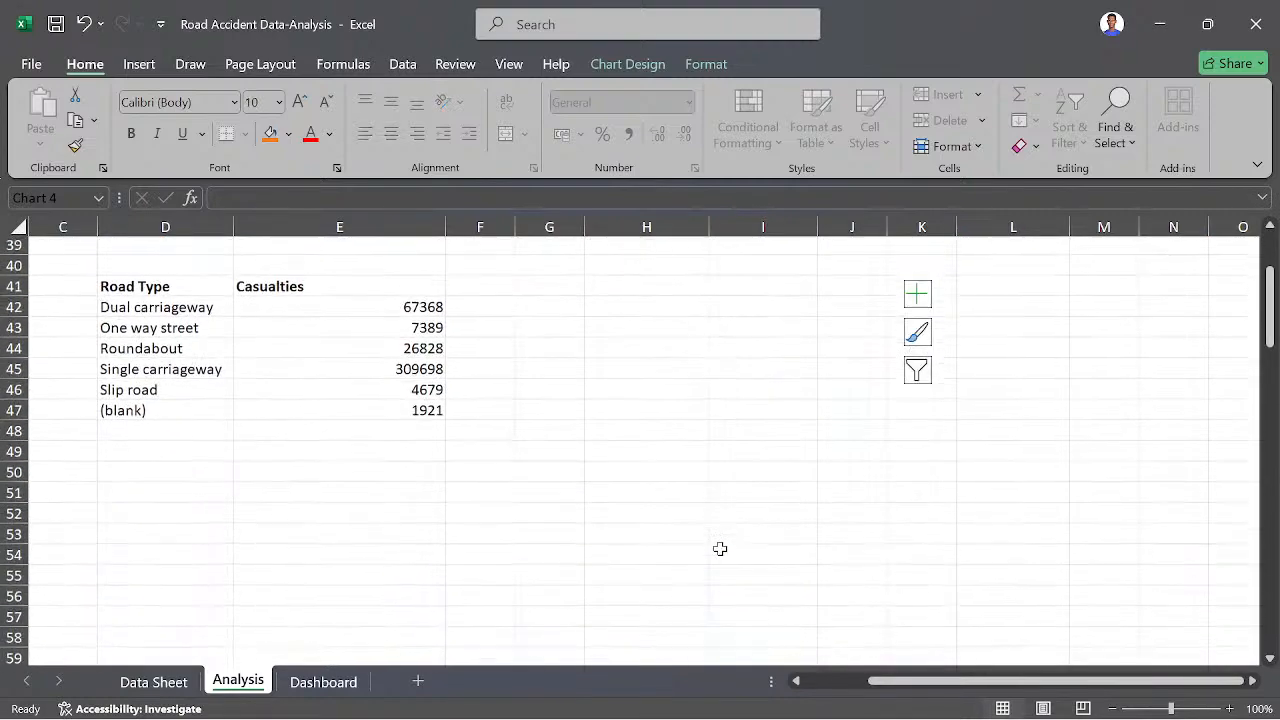
pyautogui.scroll(-1, 720, 548)
pyautogui.scroll(2, 613, 523)
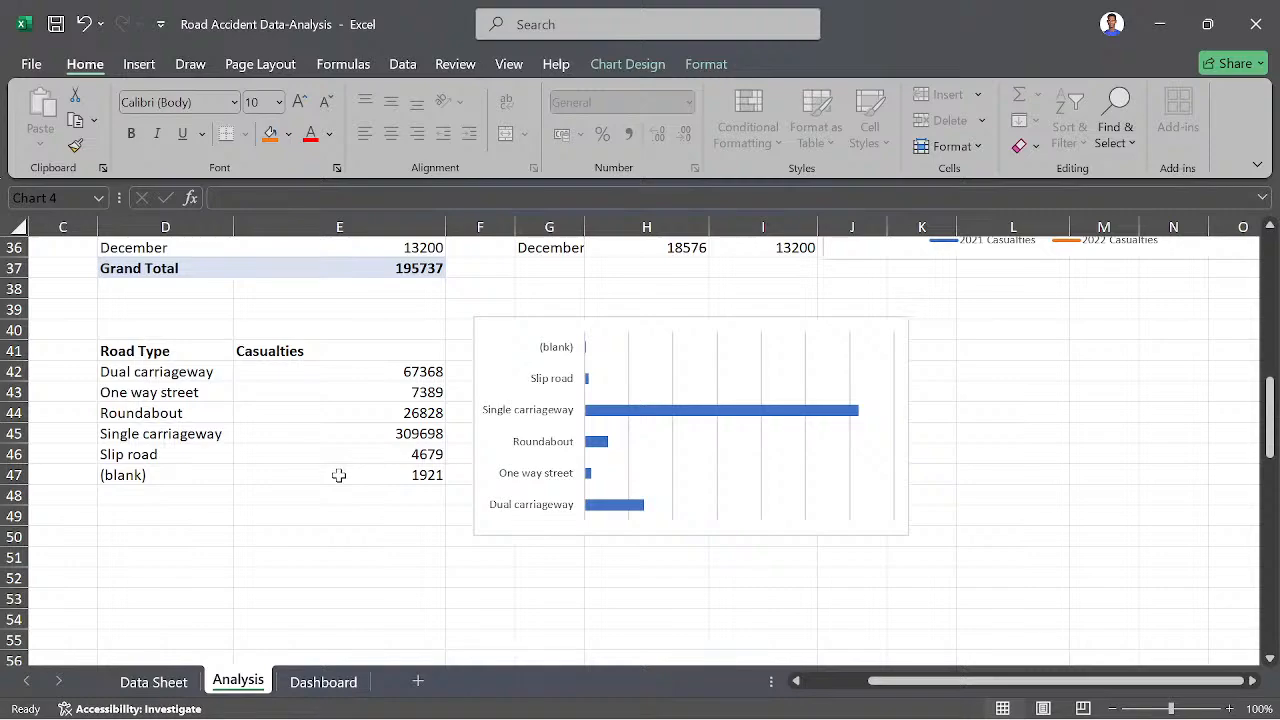
pyautogui.scroll(-3, 339, 475)
pyautogui.hscroll(-2, 339, 500)
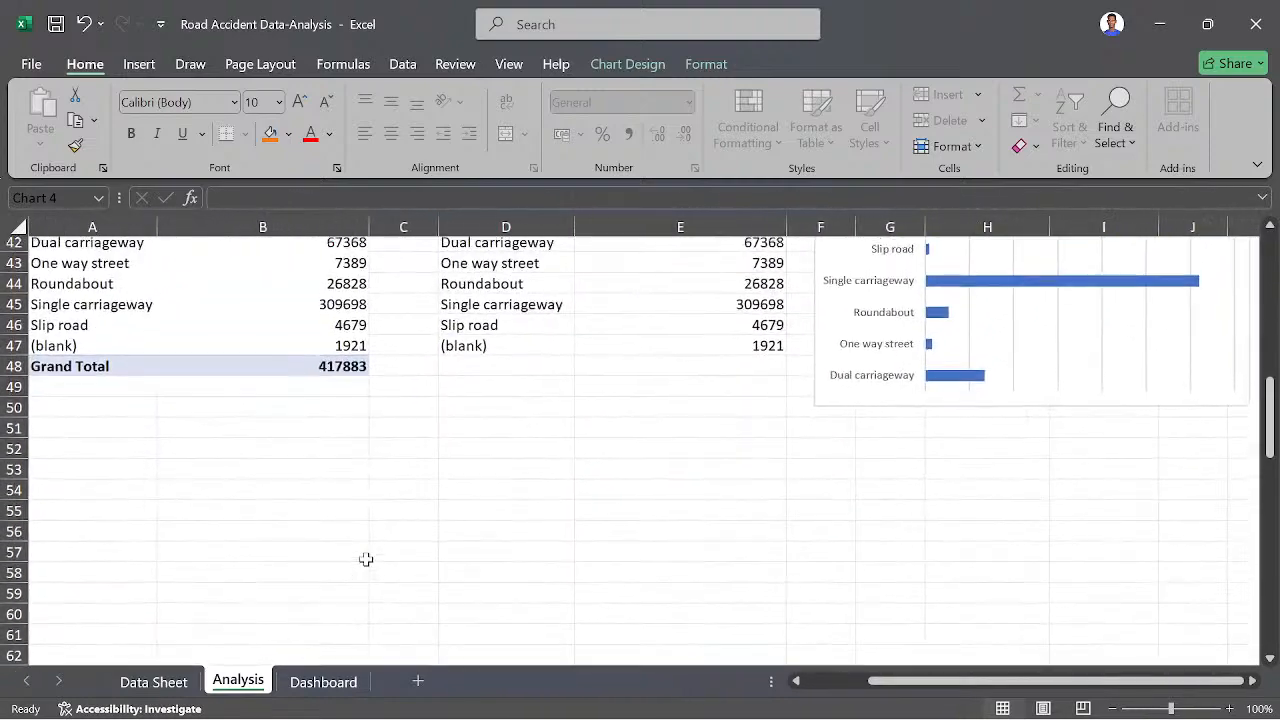
pyautogui.scroll(2, 366, 559)
pyautogui.scroll(-1, 494, 563)
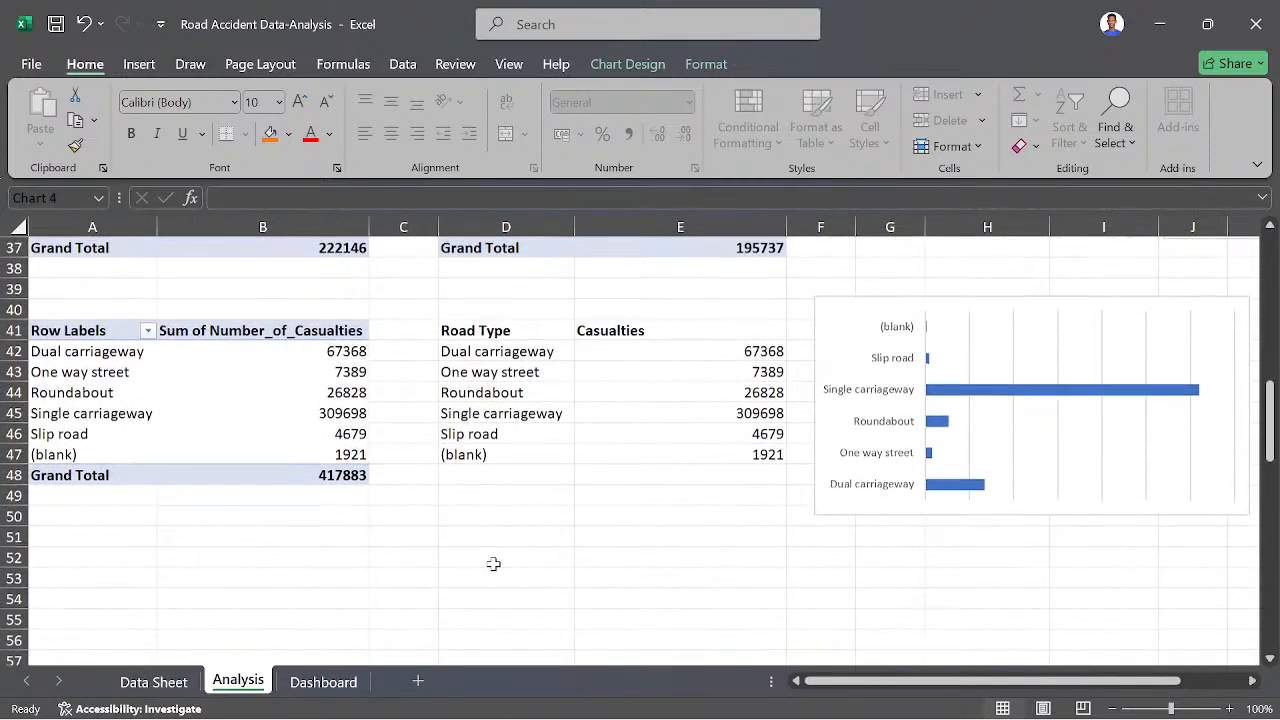
pyautogui.click(734, 697)
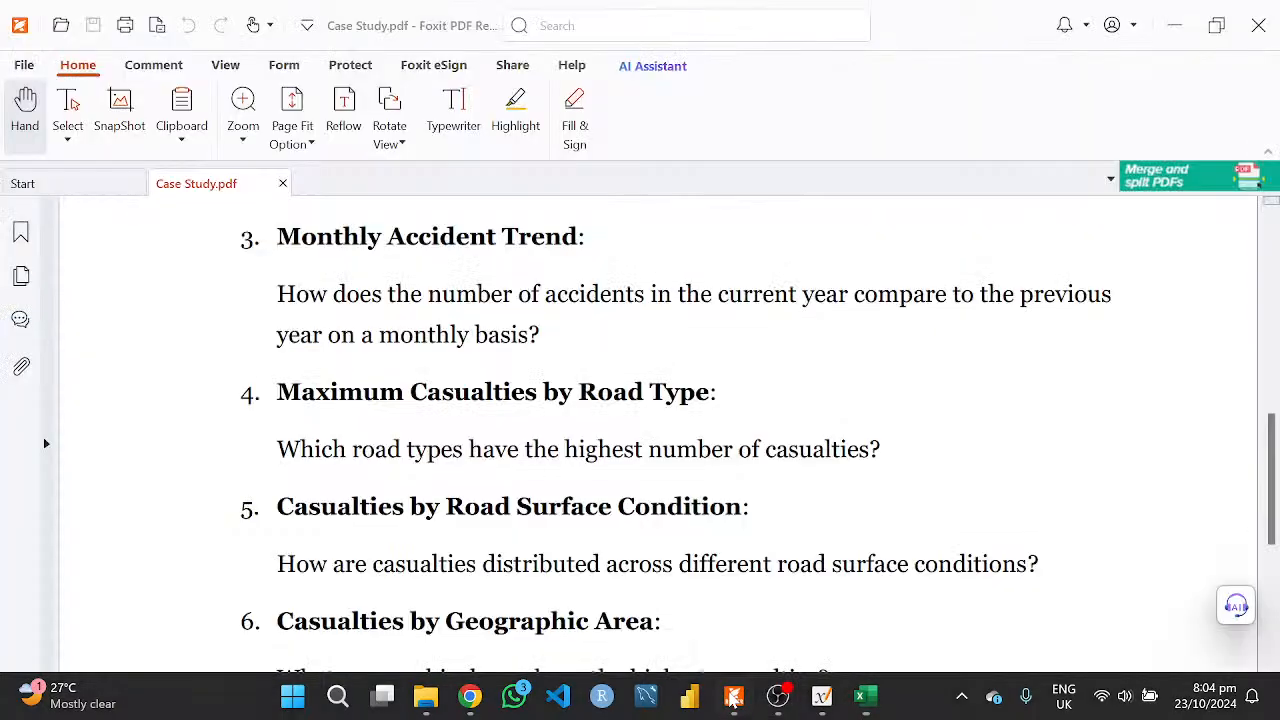
pyautogui.scroll(-1, 531, 570)
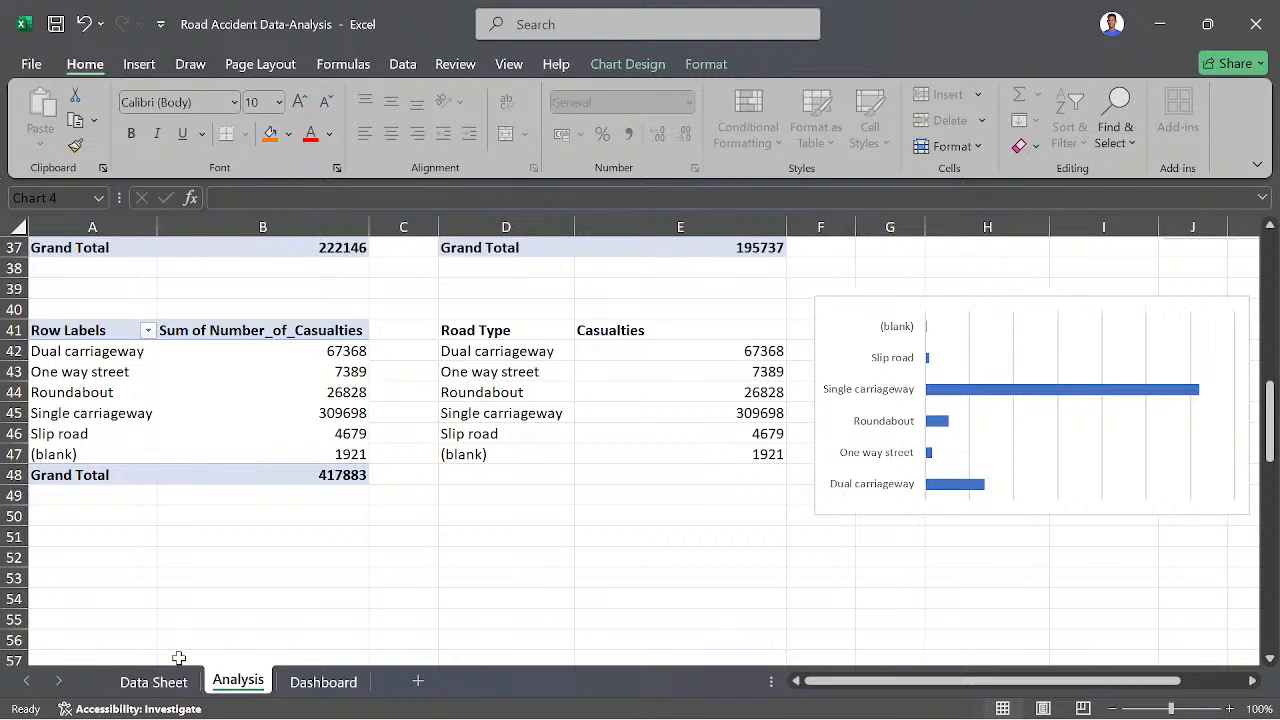
# - Return to the Excel workbook and look through the Data Sheet's column headers for the road surface conditions field
pyautogui.click(155, 681)
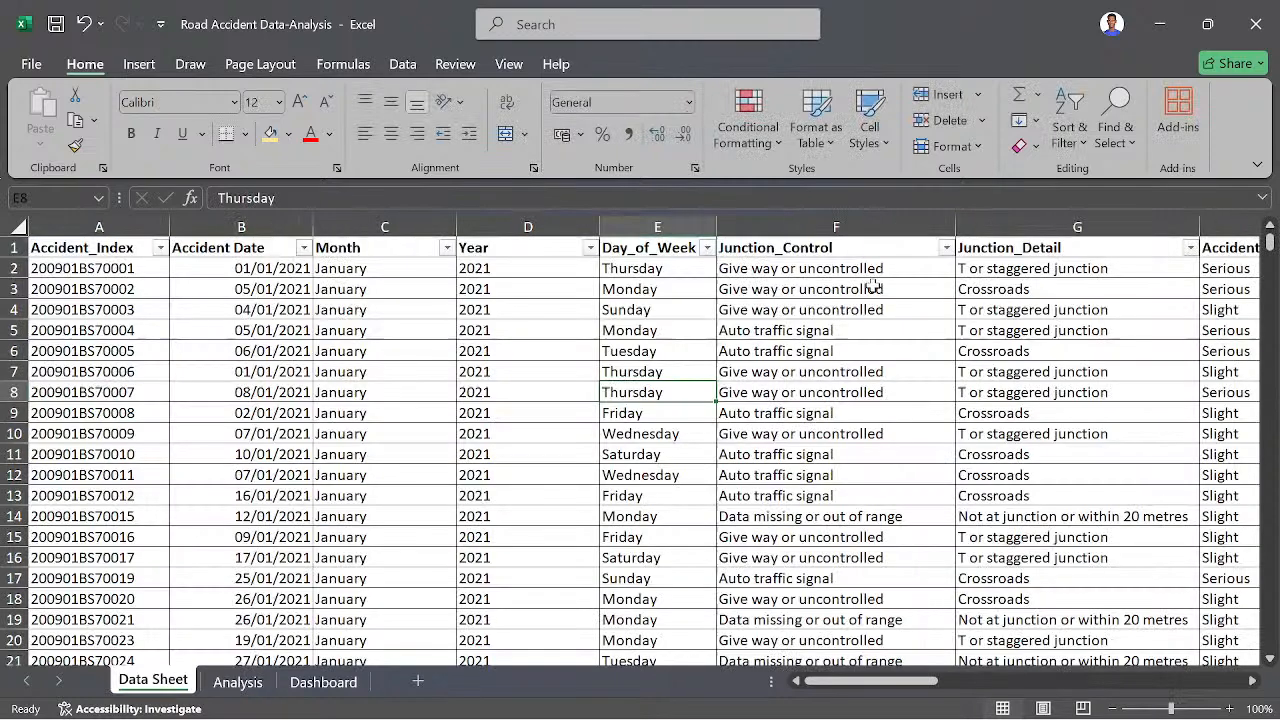
pyautogui.hscroll(5, 873, 287)
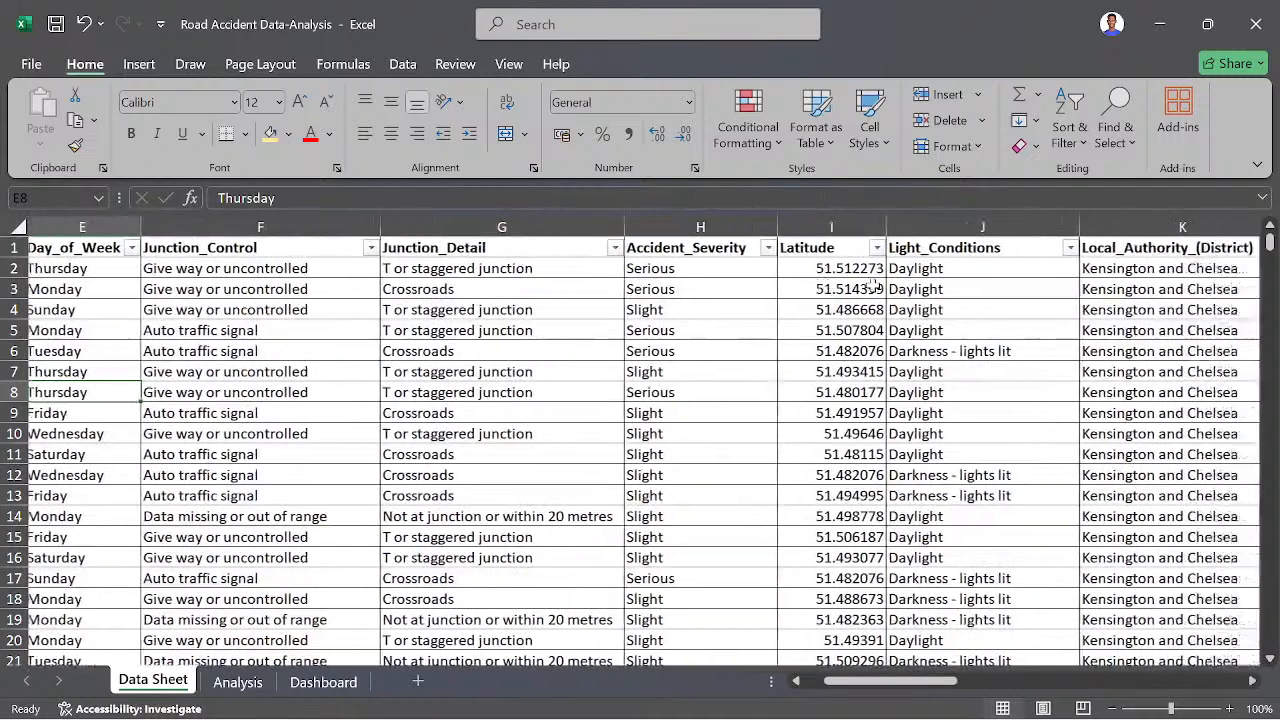
pyautogui.hscroll(3, 1046, 277)
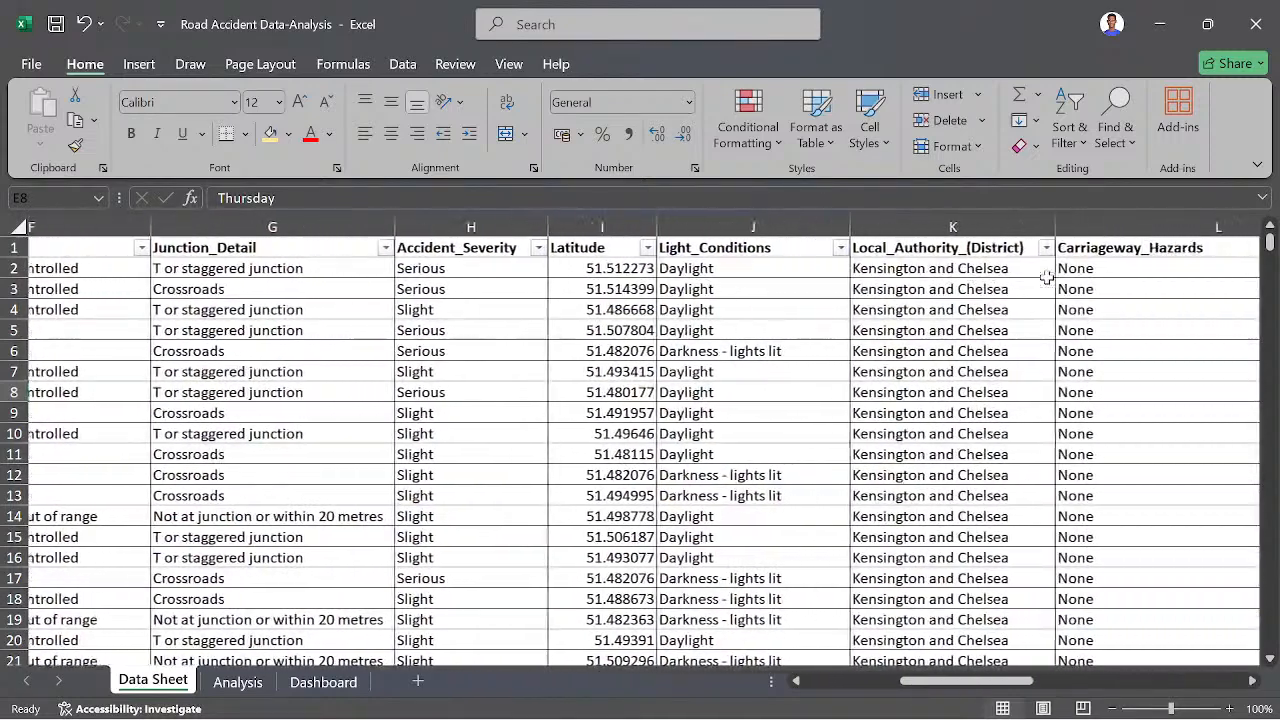
pyautogui.hscroll(-3, 1000, 285)
pyautogui.hscroll(4, 950, 295)
pyautogui.hscroll(2, 919, 300)
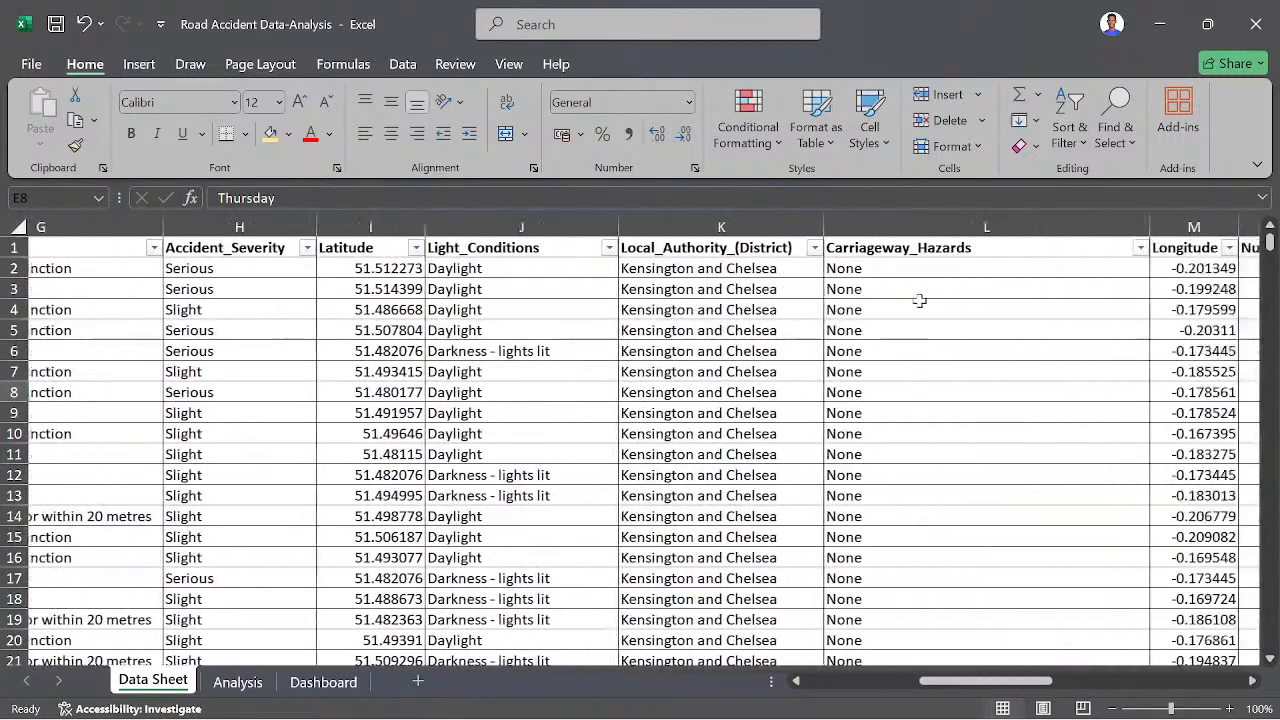
pyautogui.hscroll(5, 919, 300)
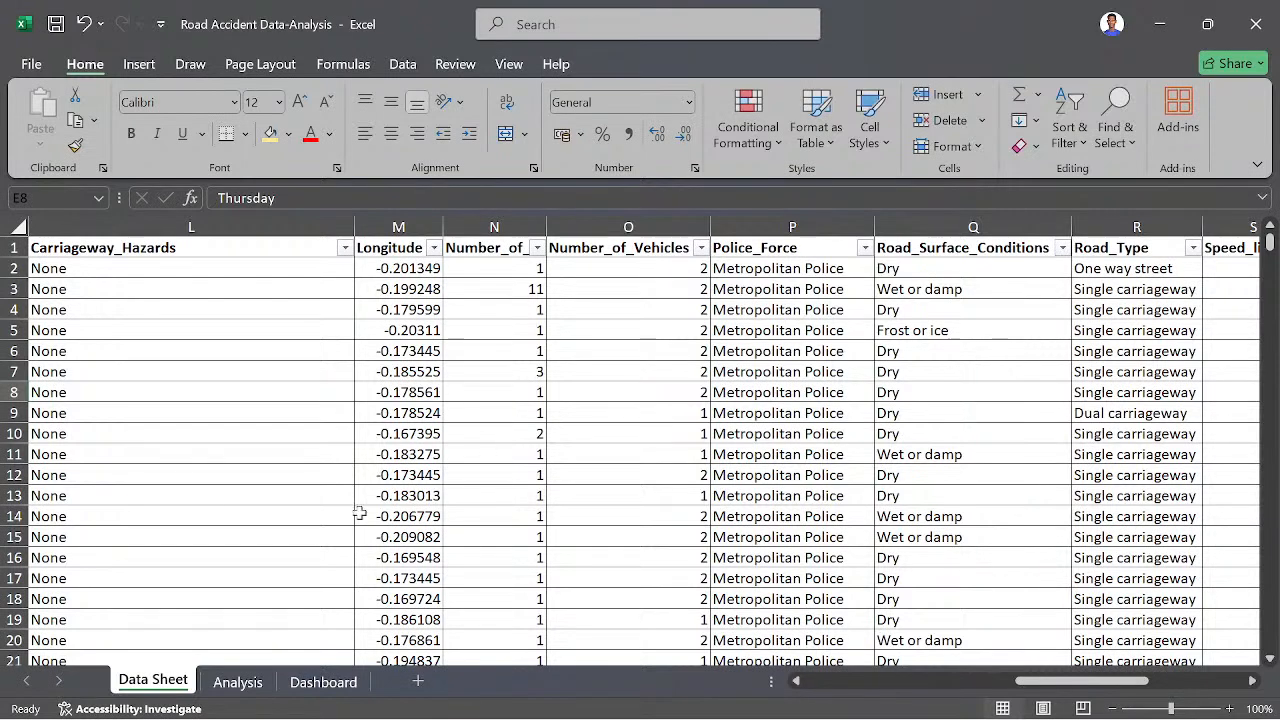
# - On the Analysis sheet, copy the road type pivot table A41:B48 and paste it at A53
pyautogui.click(240, 681)
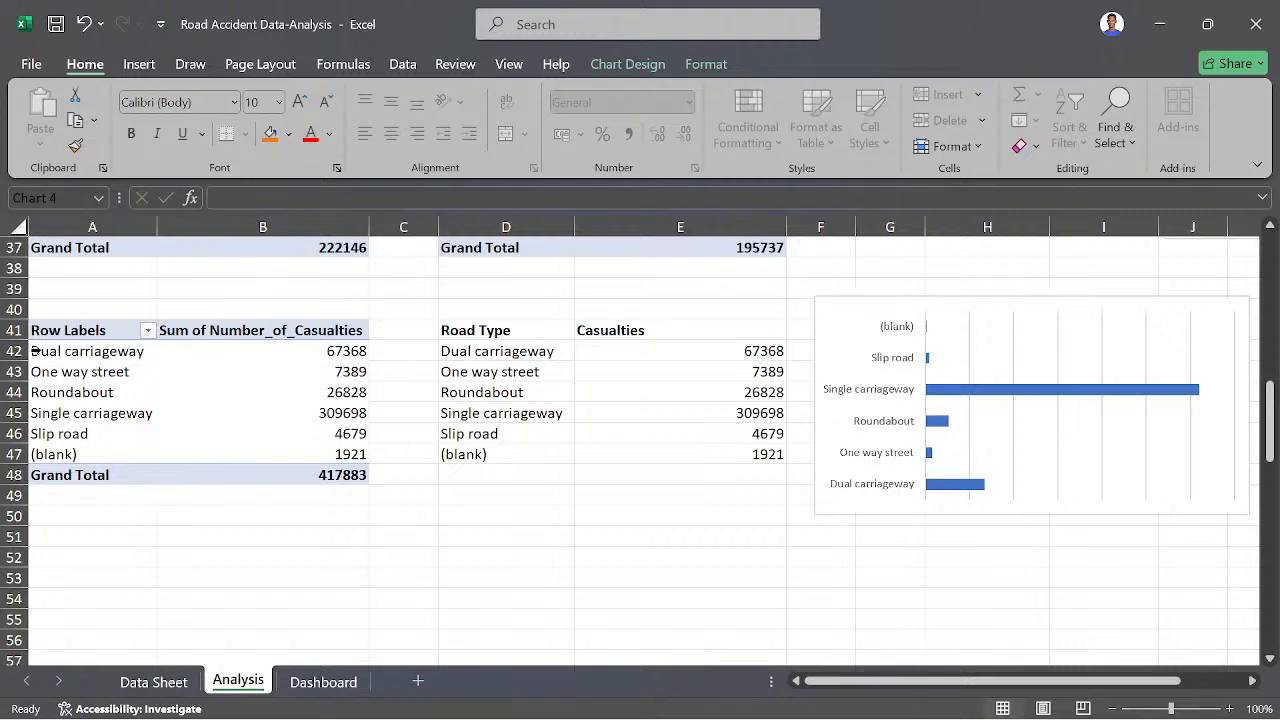
pyautogui.click(72, 354)
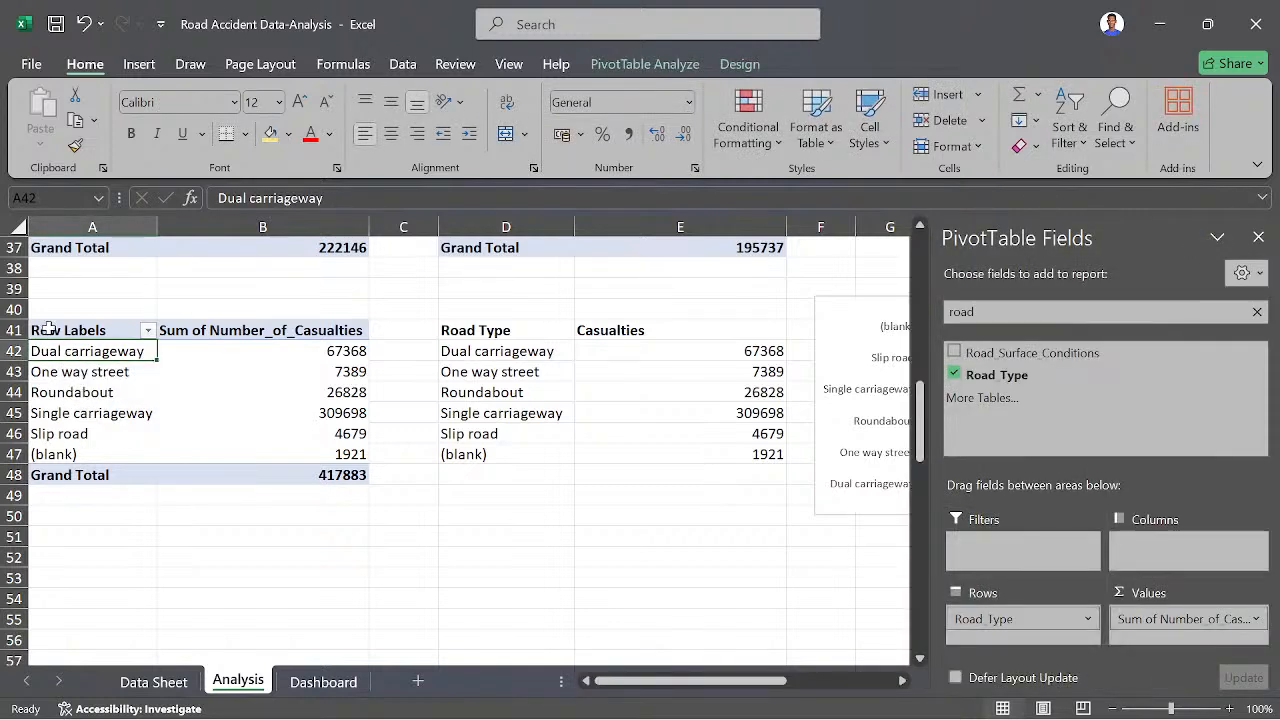
pyautogui.moveTo(48, 329); pyautogui.dragTo(265, 472)
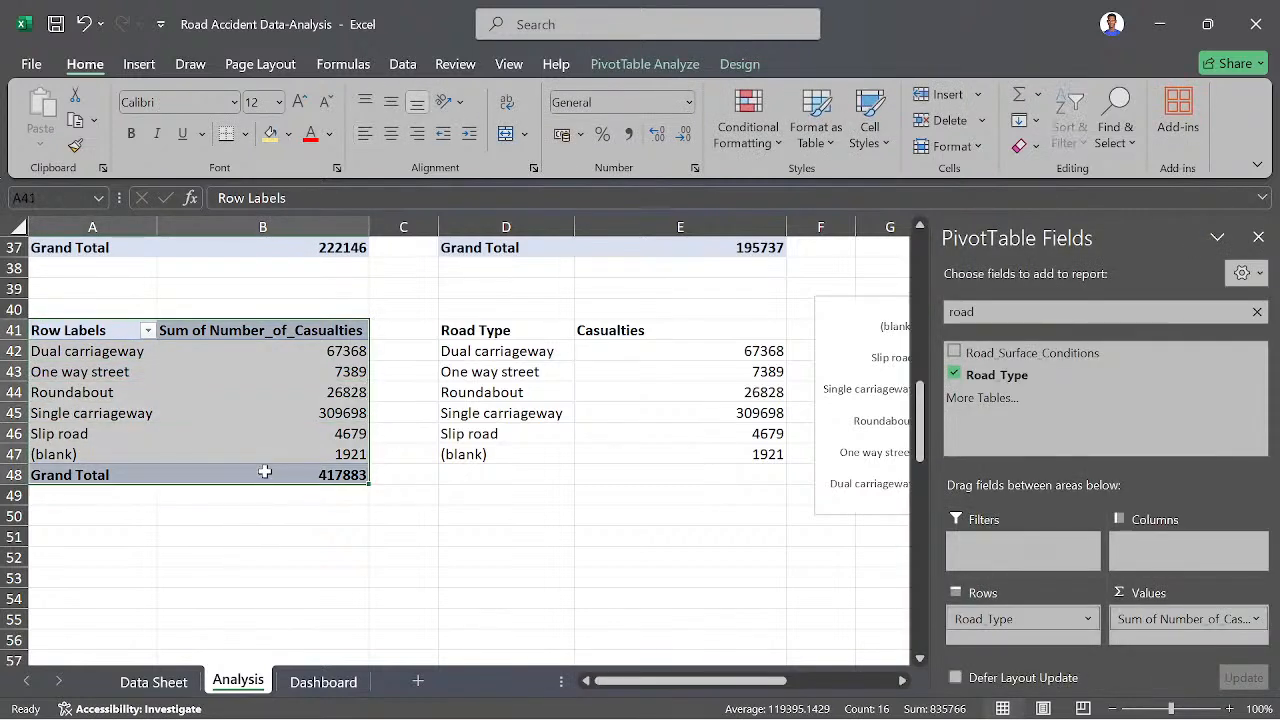
pyautogui.hotkey('ctrl', 'c')
pyautogui.scroll(-1, 180, 580)
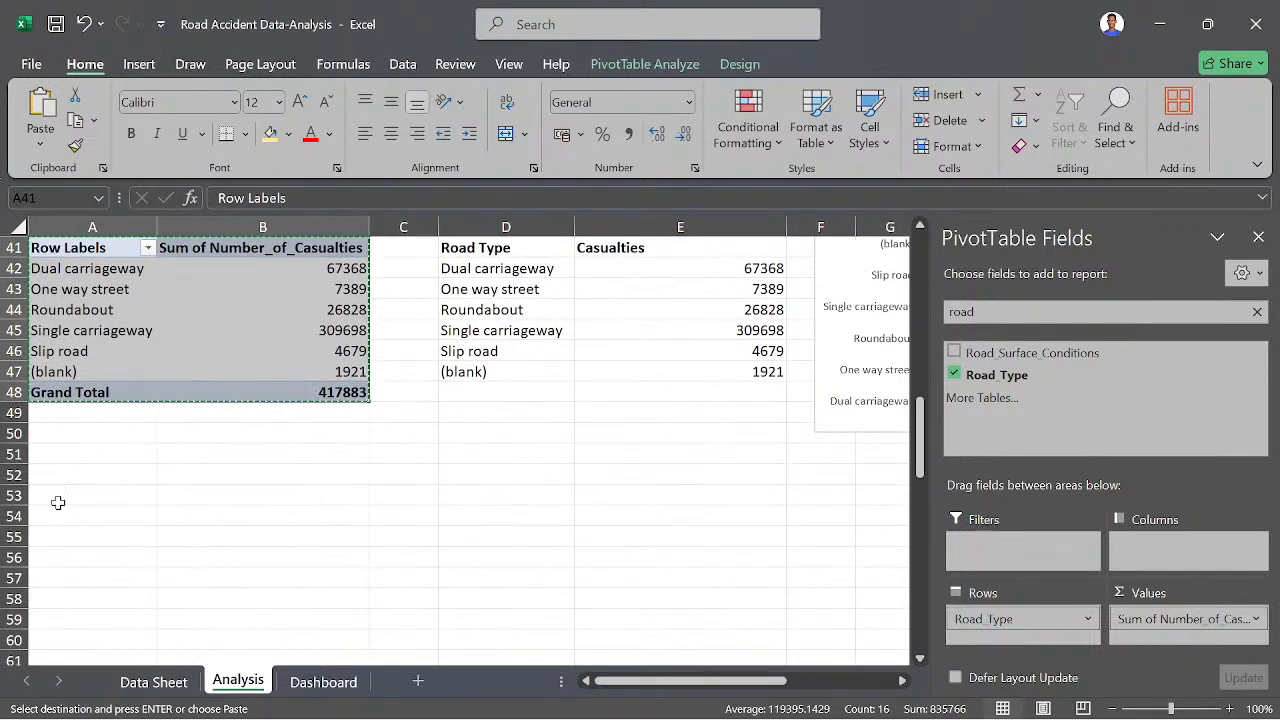
pyautogui.click(58, 495)
pyautogui.hotkey('ctrl', 'v')
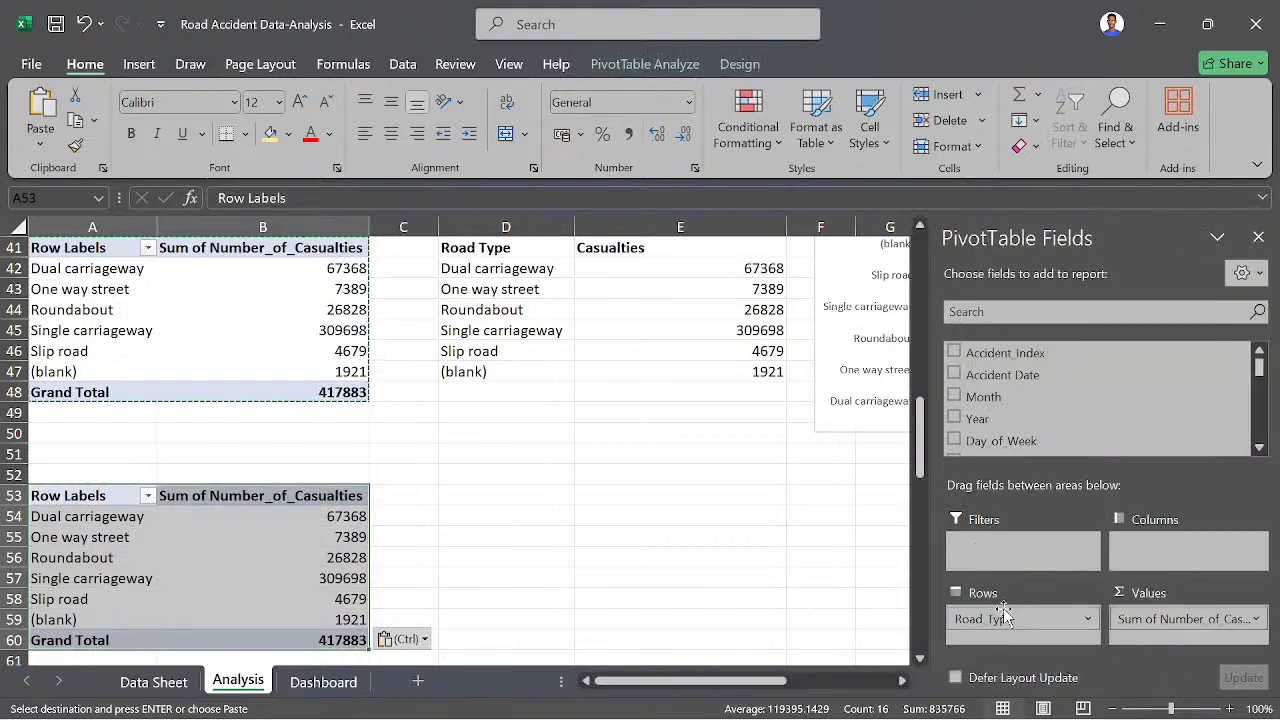
# - In the pivot table copy at A53, replace Road_Type with Road_Surface_Conditions as the row field
pyautogui.moveTo(1002, 618); pyautogui.dragTo(800, 590)
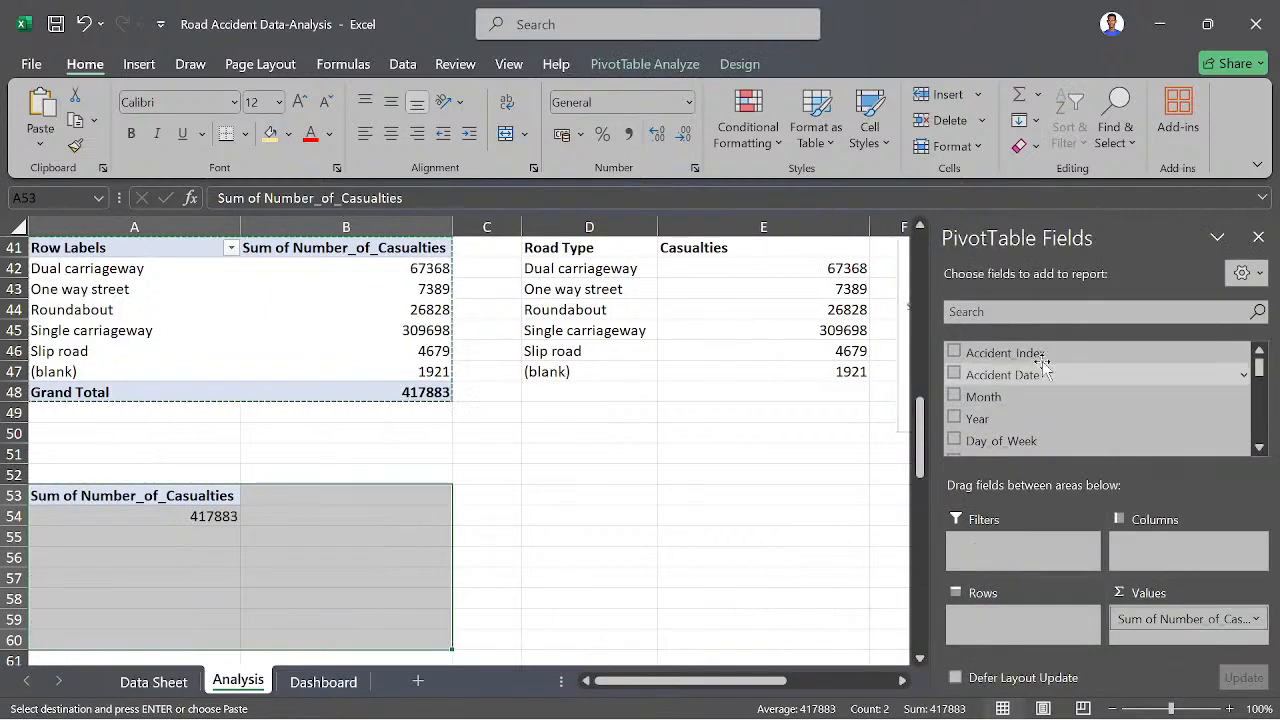
pyautogui.click(1048, 312)
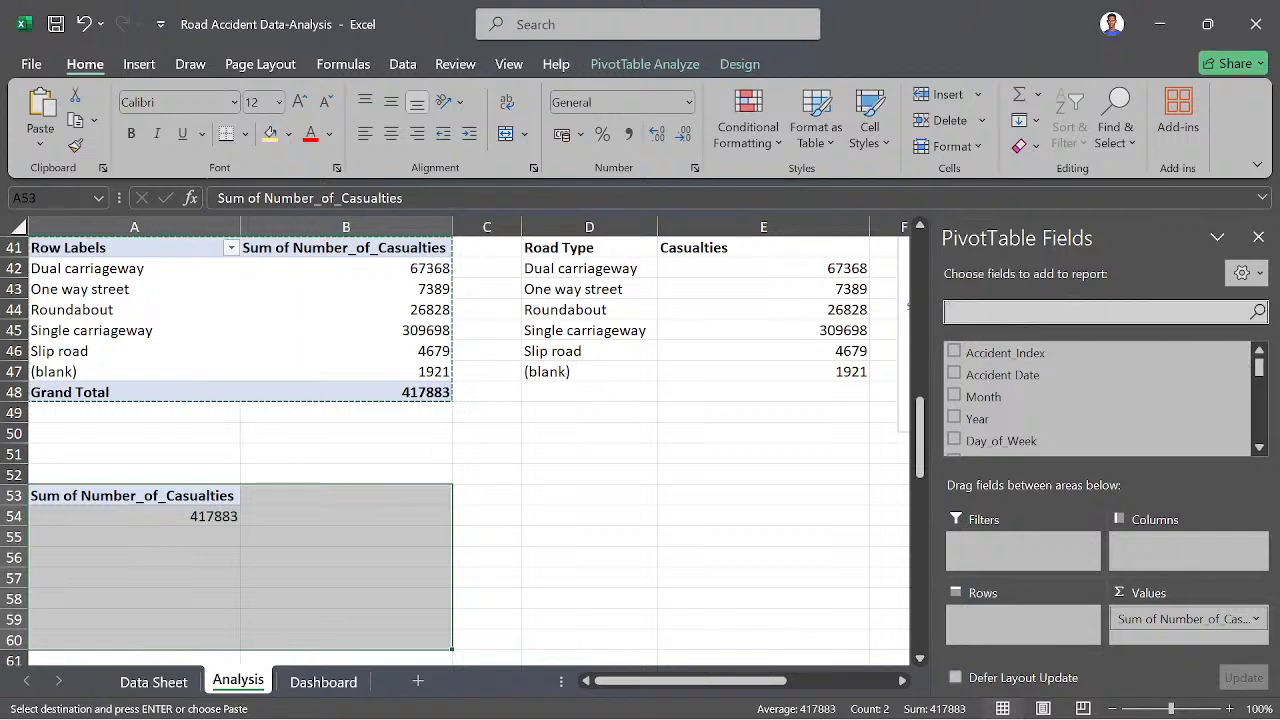
pyautogui.write('road')
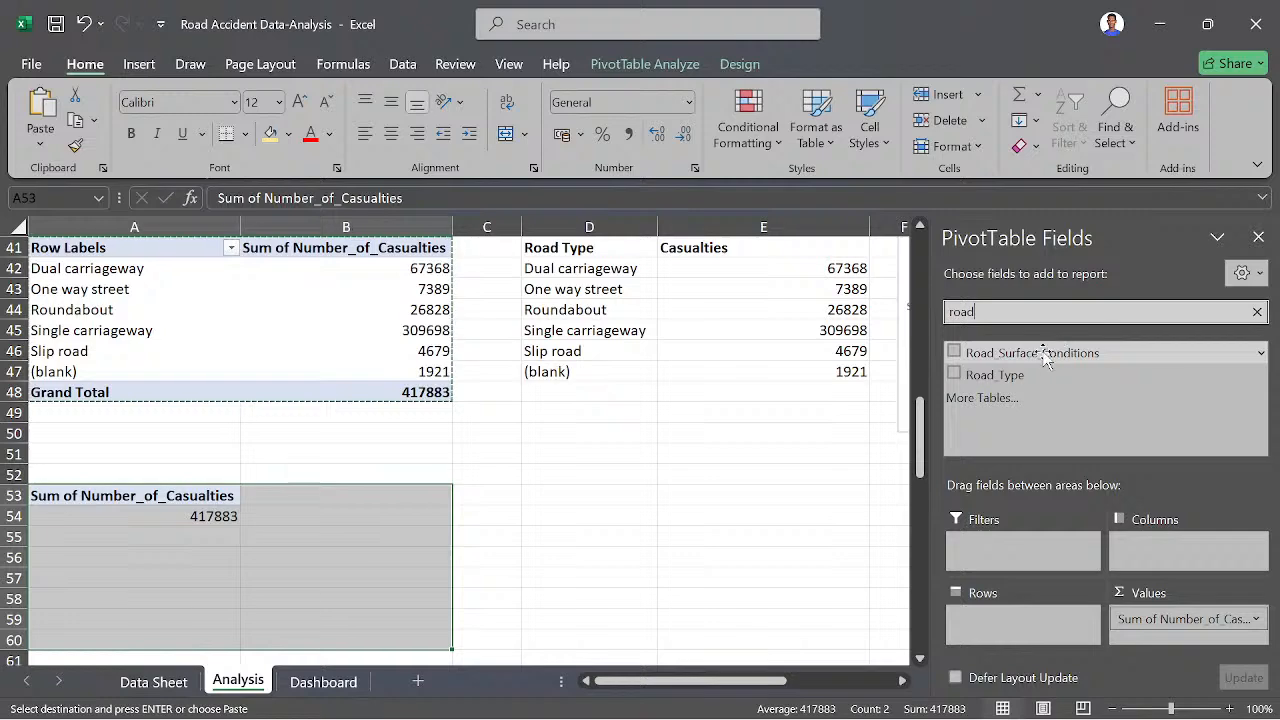
pyautogui.moveTo(1050, 354); pyautogui.dragTo(1008, 616)
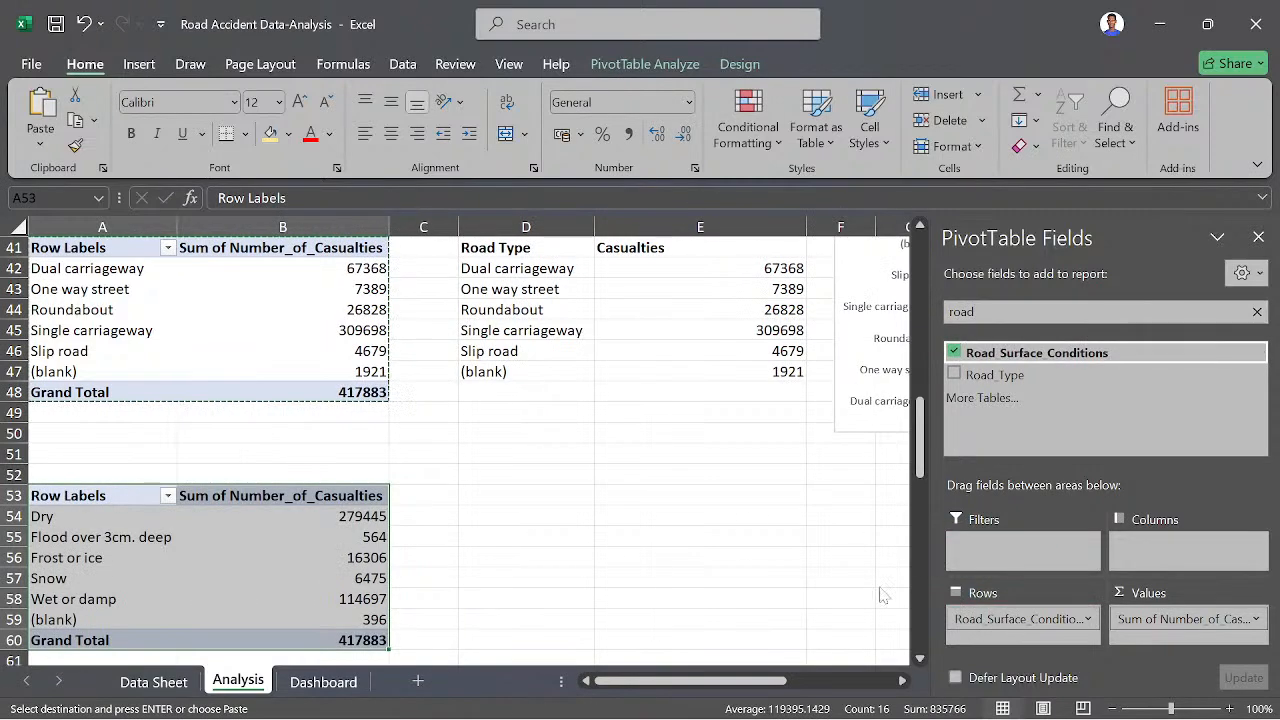
pyautogui.scroll(-1, 322, 502)
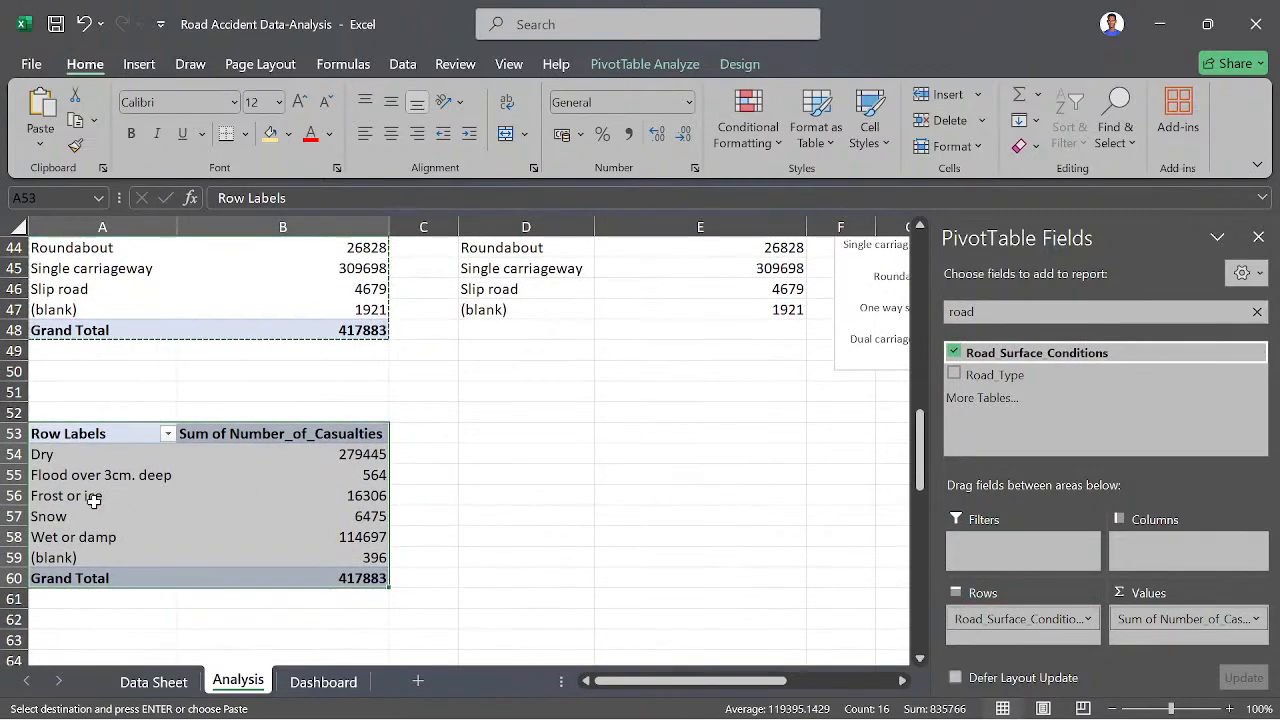
pyautogui.click(93, 497)
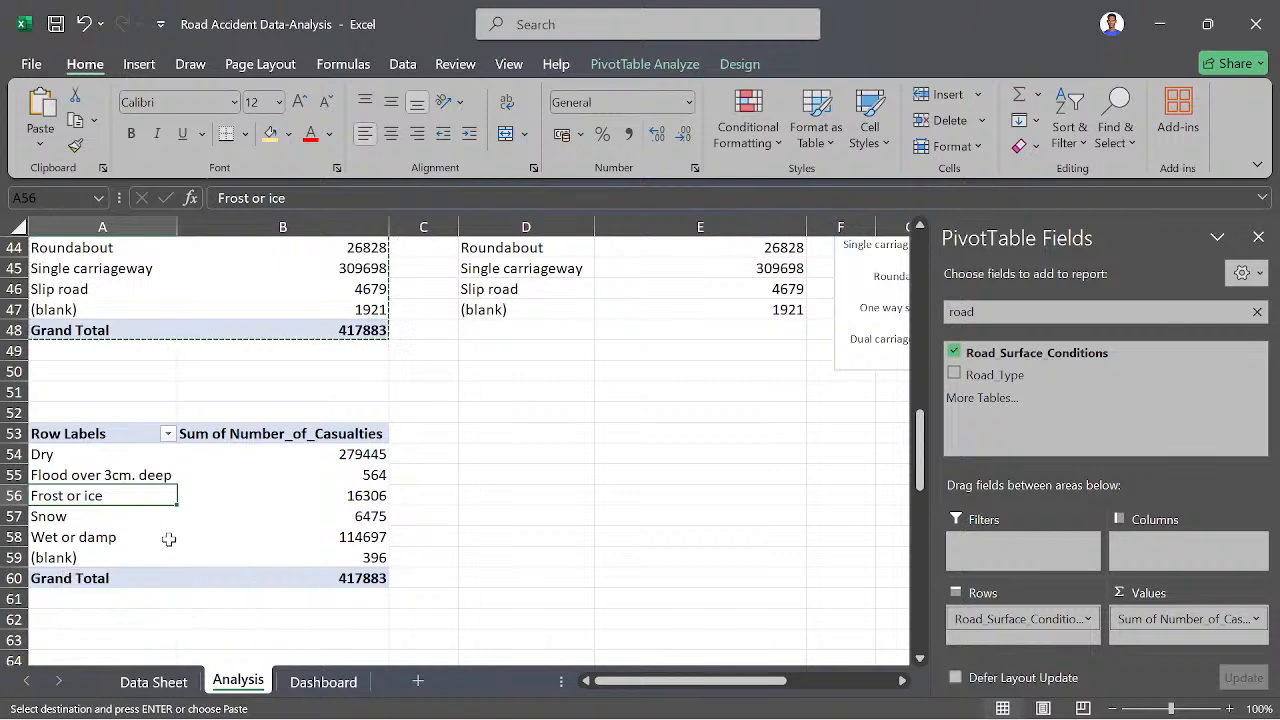
pyautogui.click(113, 458)
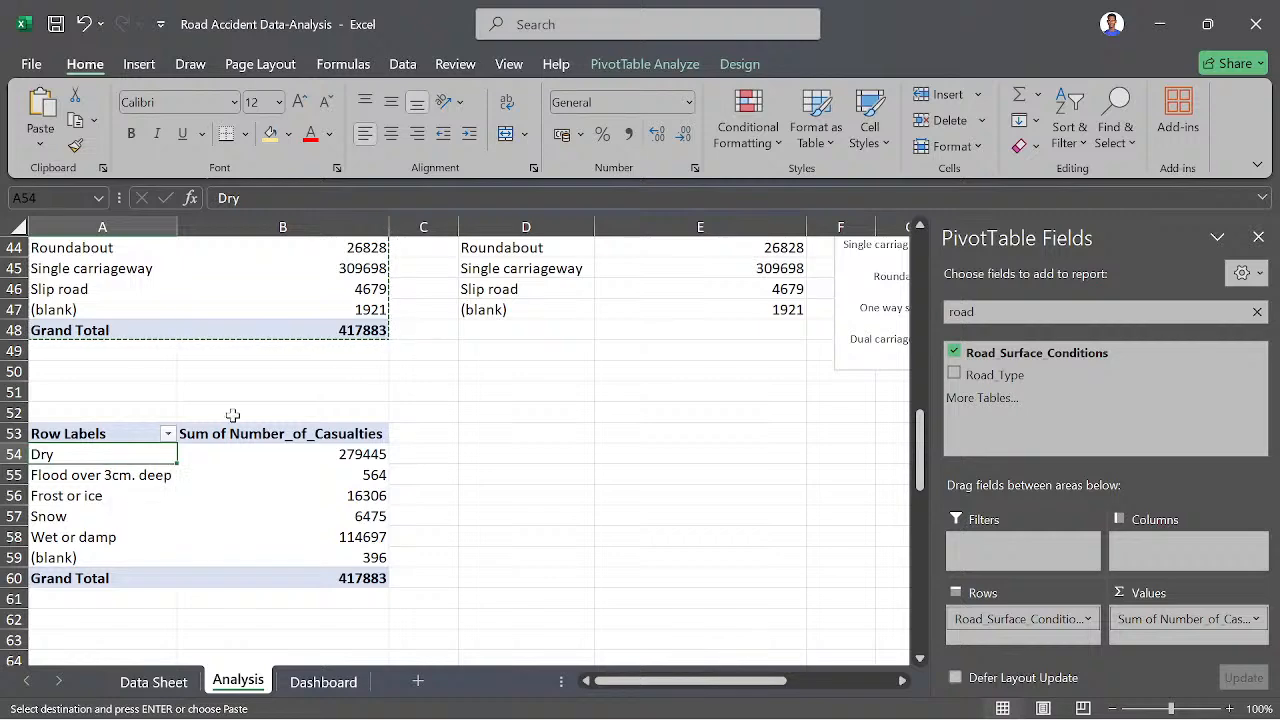
# - Add a calculated item named Snow/Ice to Road_Surface_Conditions in the A53 pivot table, summing 'Frost or ice' and Snow
pyautogui.click(676, 66)
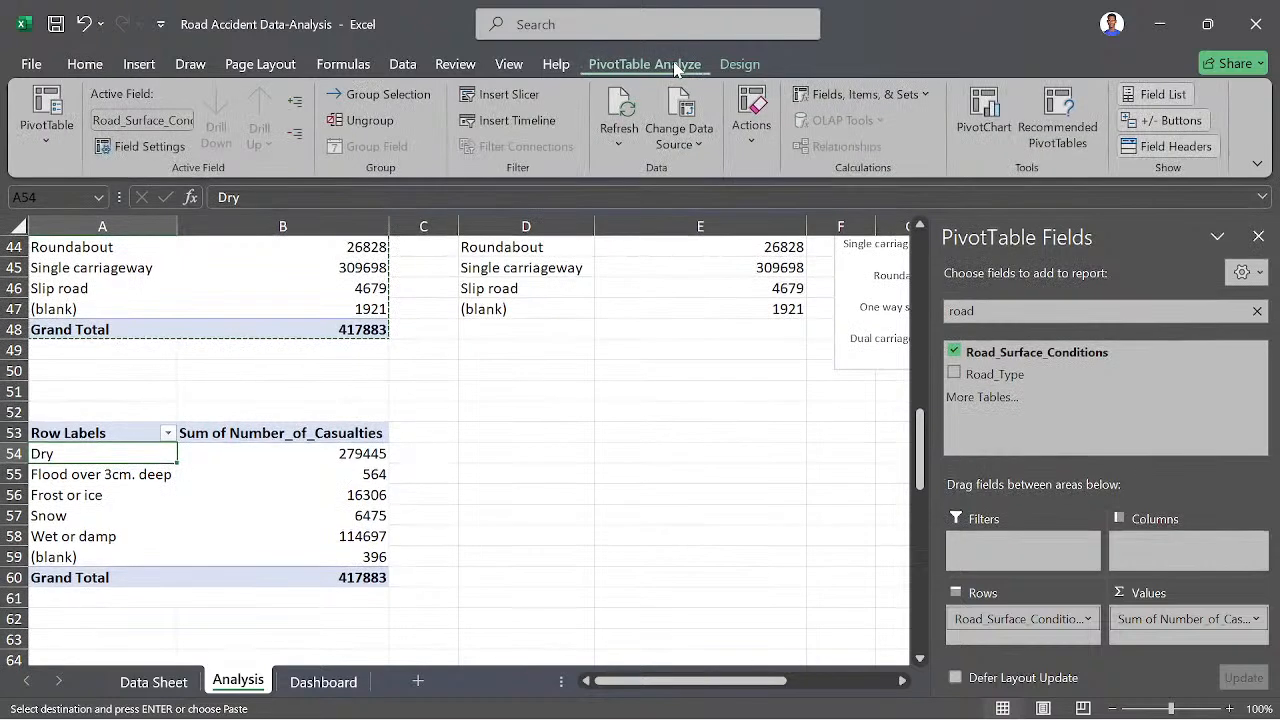
pyautogui.click(830, 94)
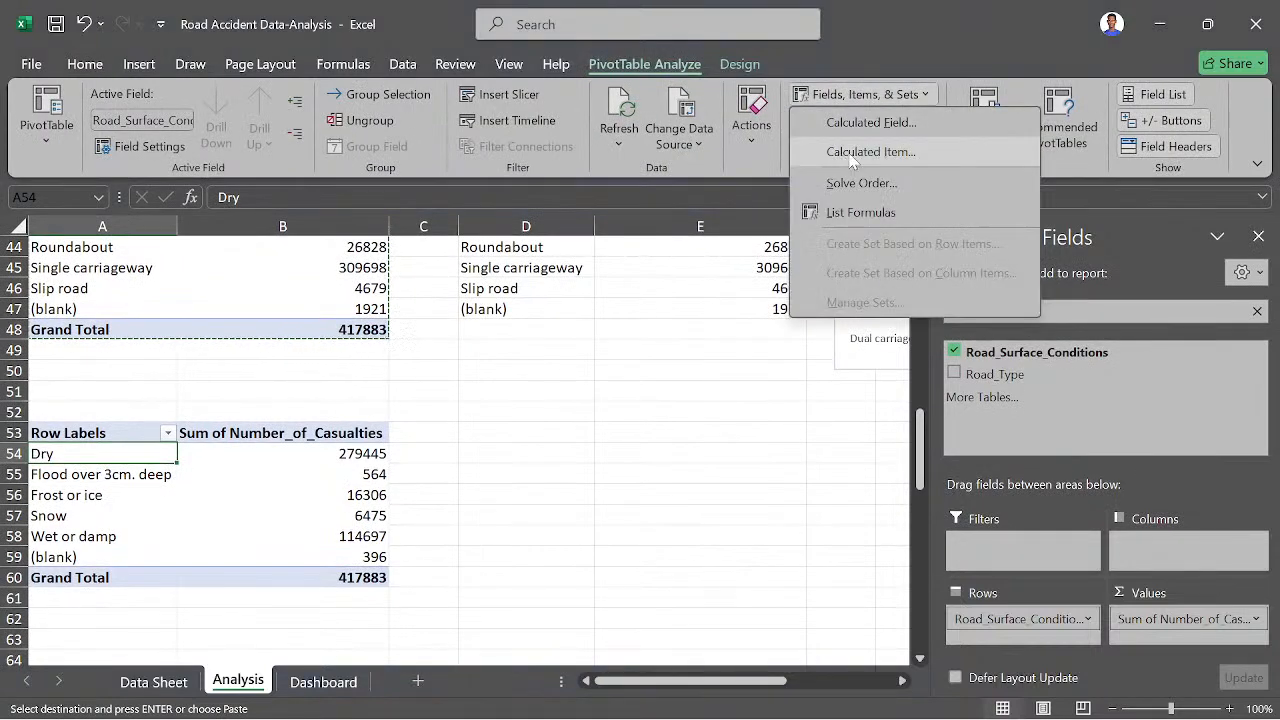
pyautogui.click(852, 155)
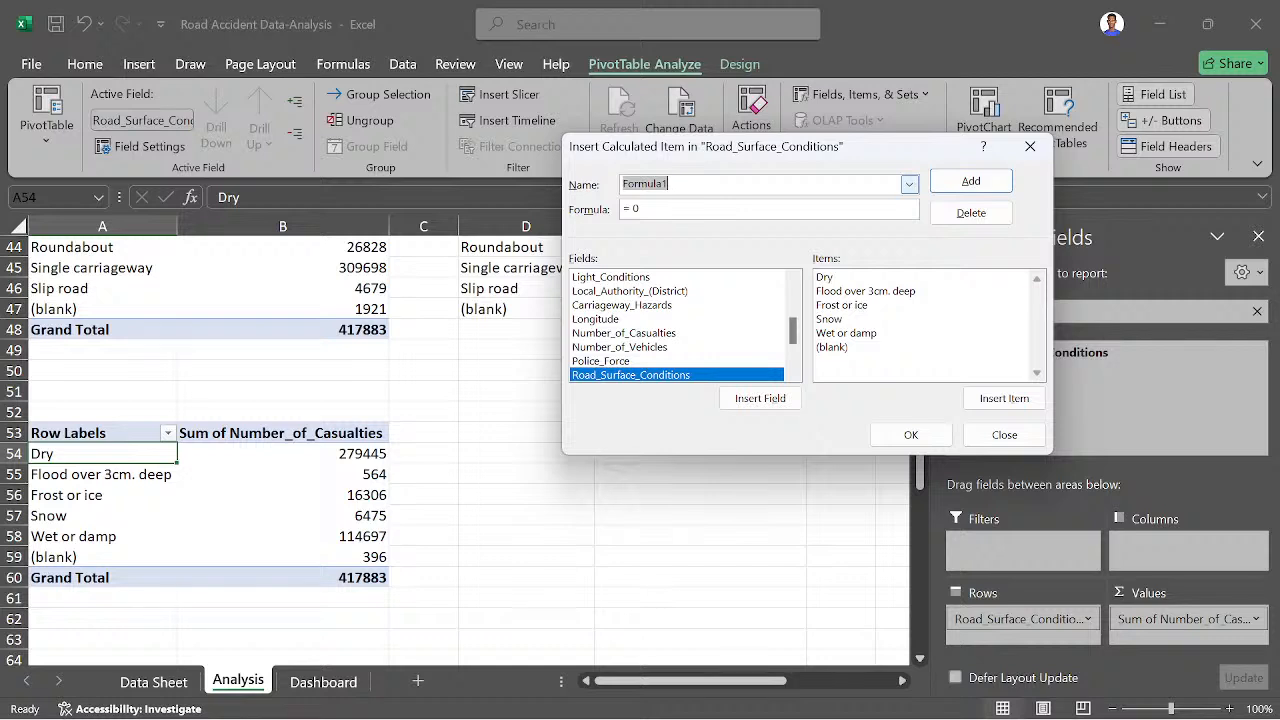
pyautogui.write('S')
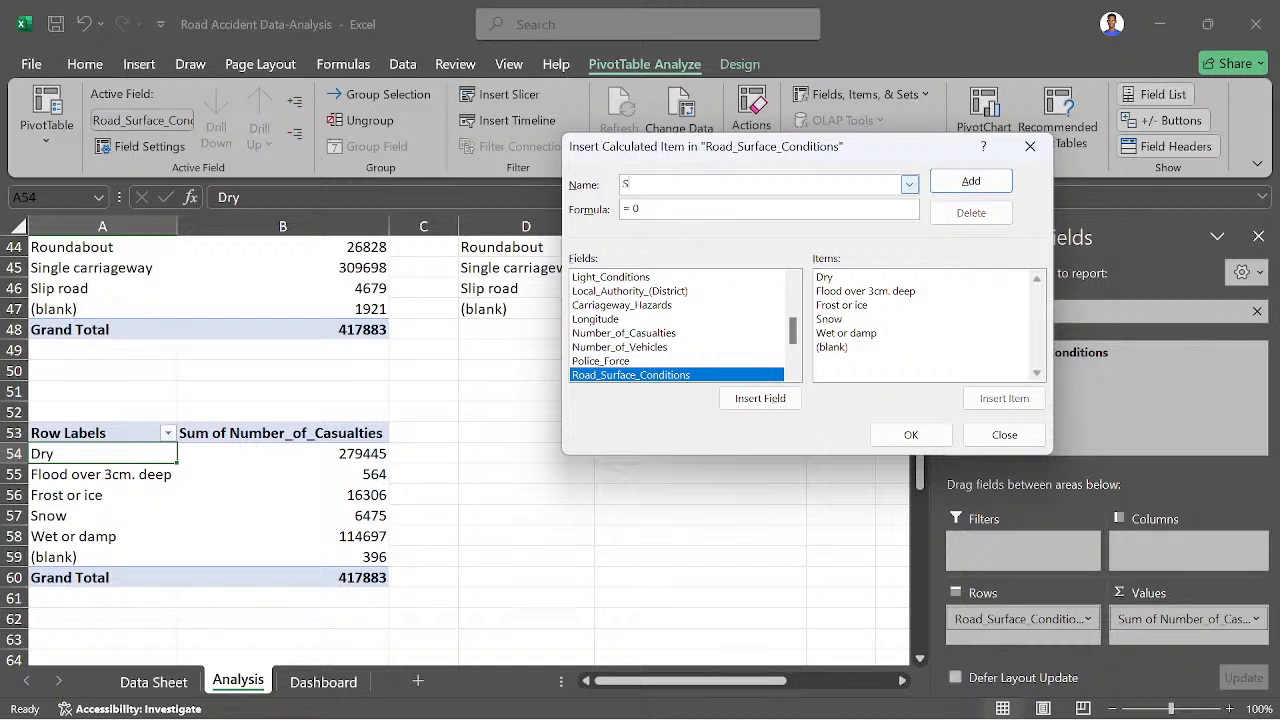
pyautogui.write('now/Ice')
pyautogui.click(858, 306)
pyautogui.click(980, 399)
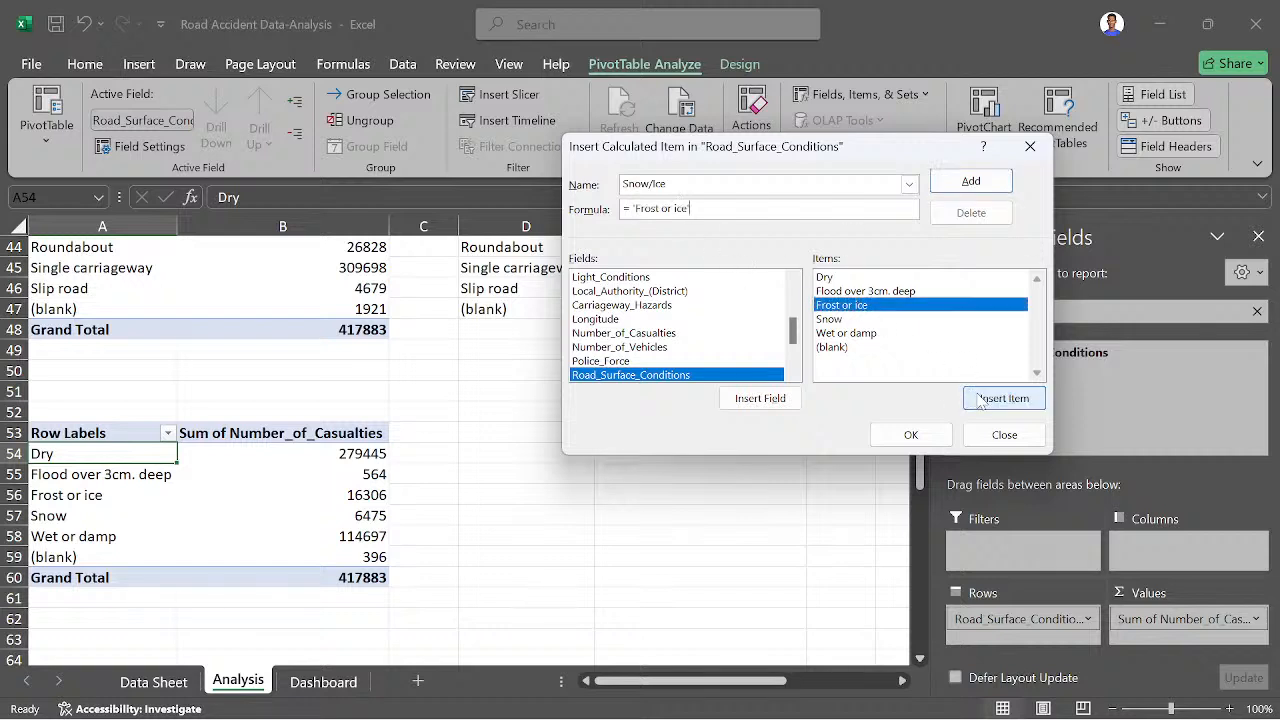
pyautogui.write('+')
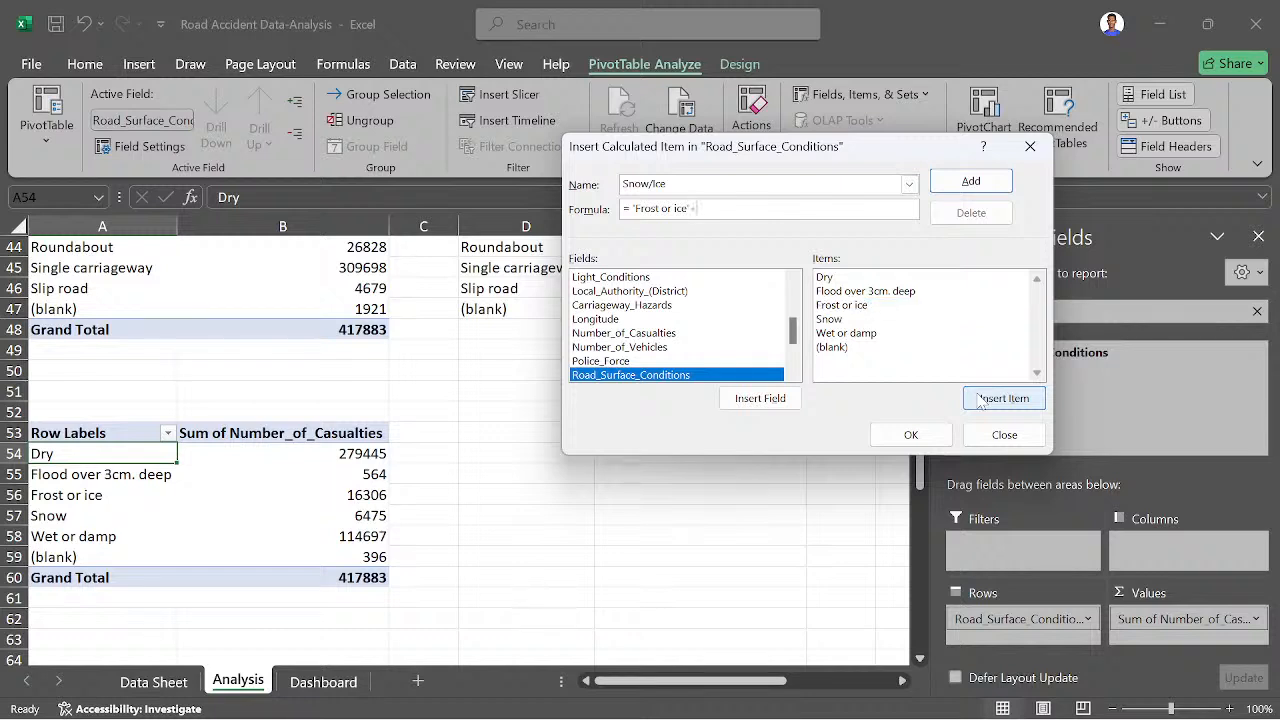
pyautogui.click(830, 320)
pyautogui.click(997, 398)
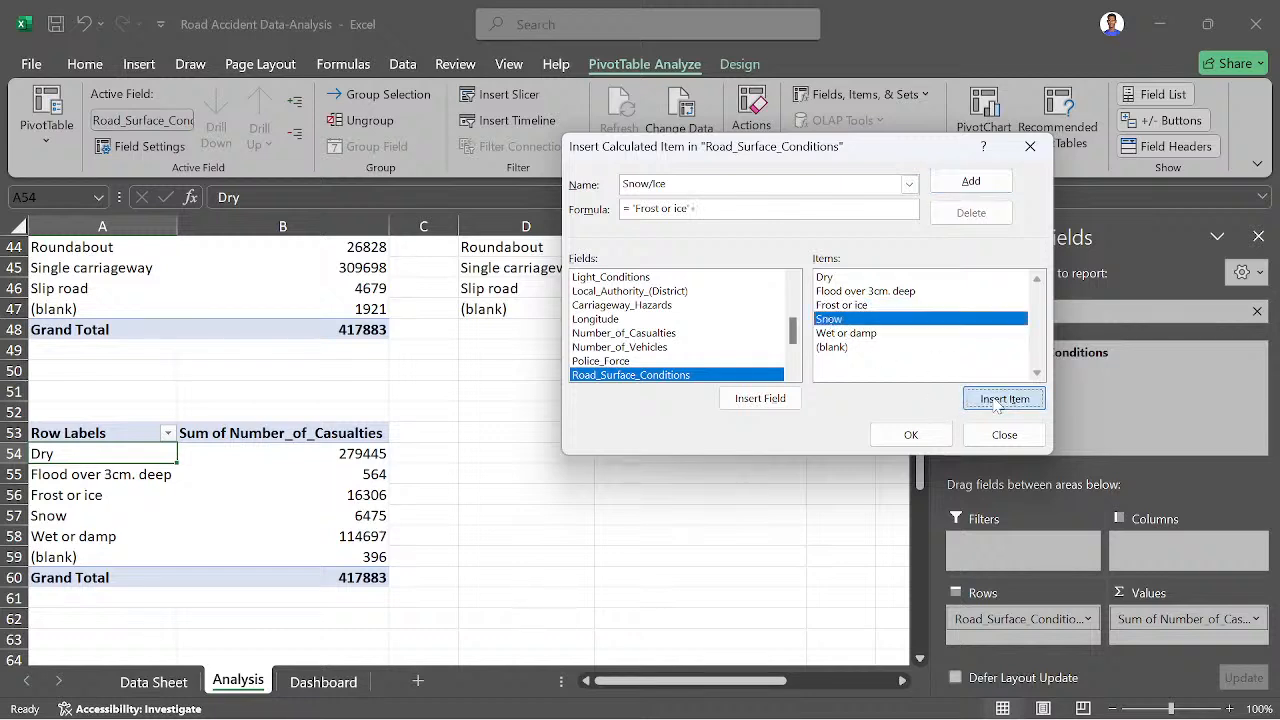
pyautogui.click(911, 434)
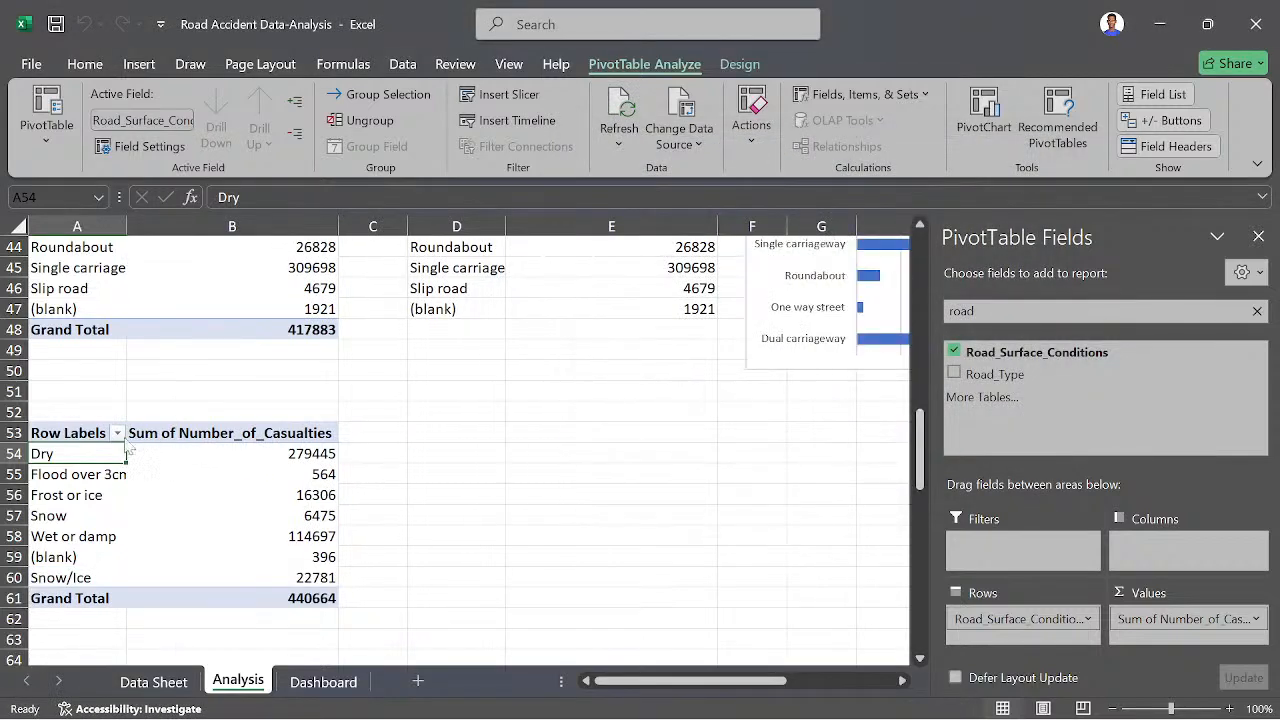
# - Filter the road surface pivot table's row labels to exclude Frost or ice and Snow
pyautogui.click(118, 433)
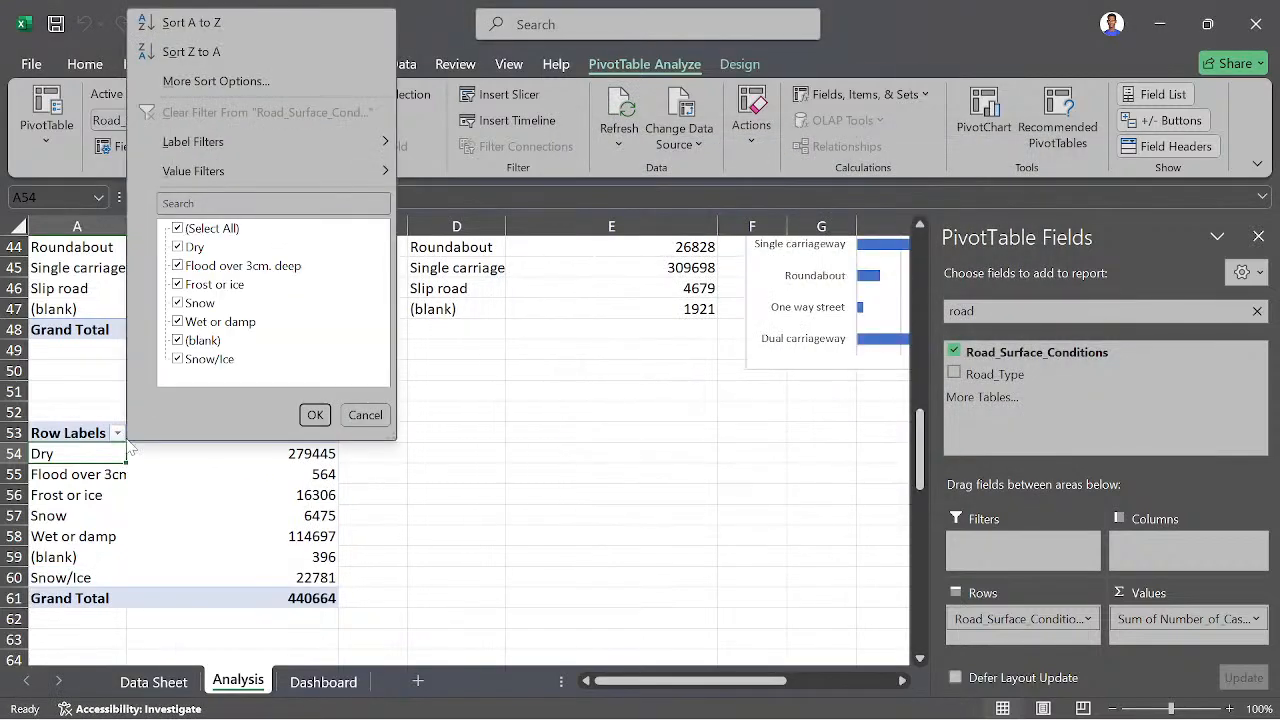
pyautogui.click(188, 300)
pyautogui.click(178, 303)
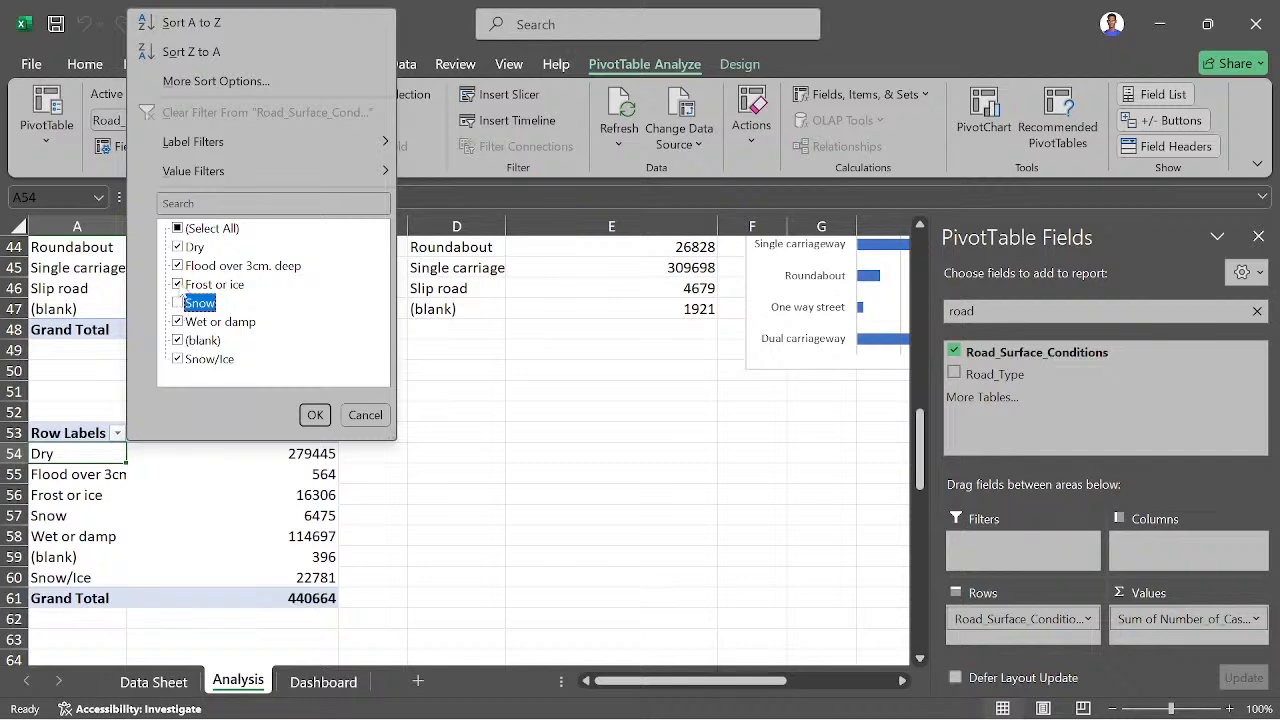
pyautogui.click(177, 285)
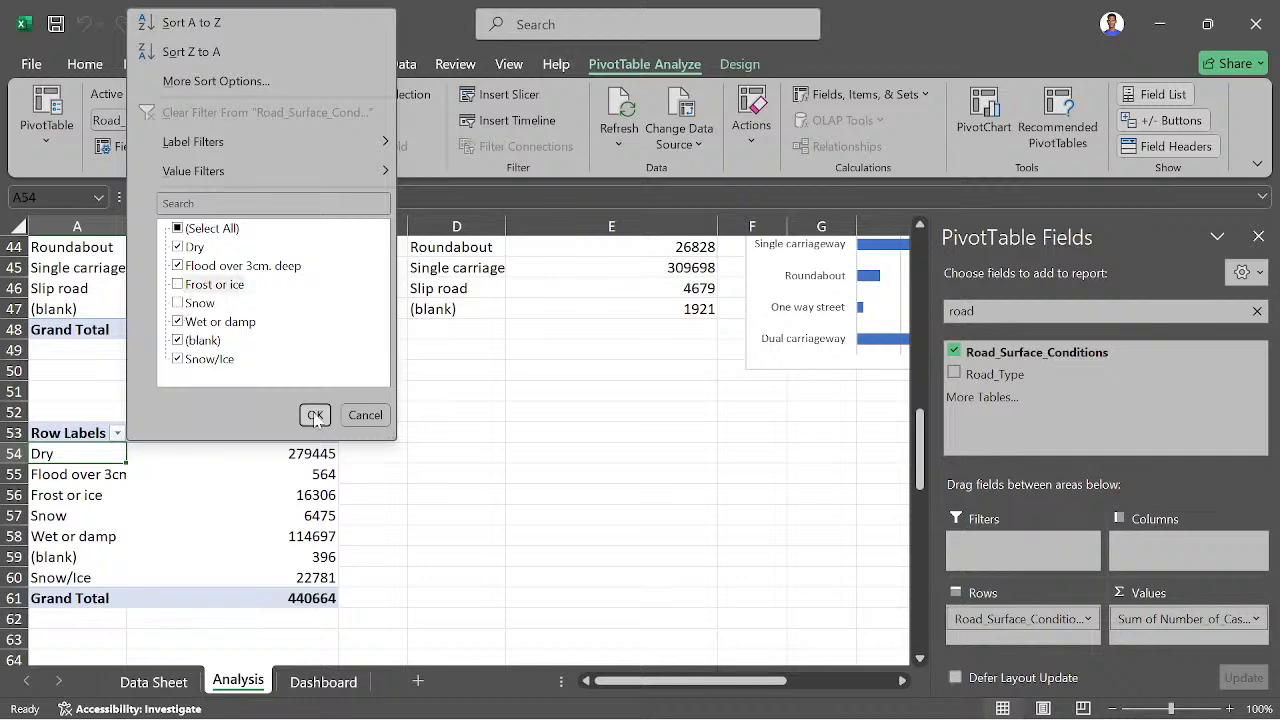
pyautogui.click(315, 415)
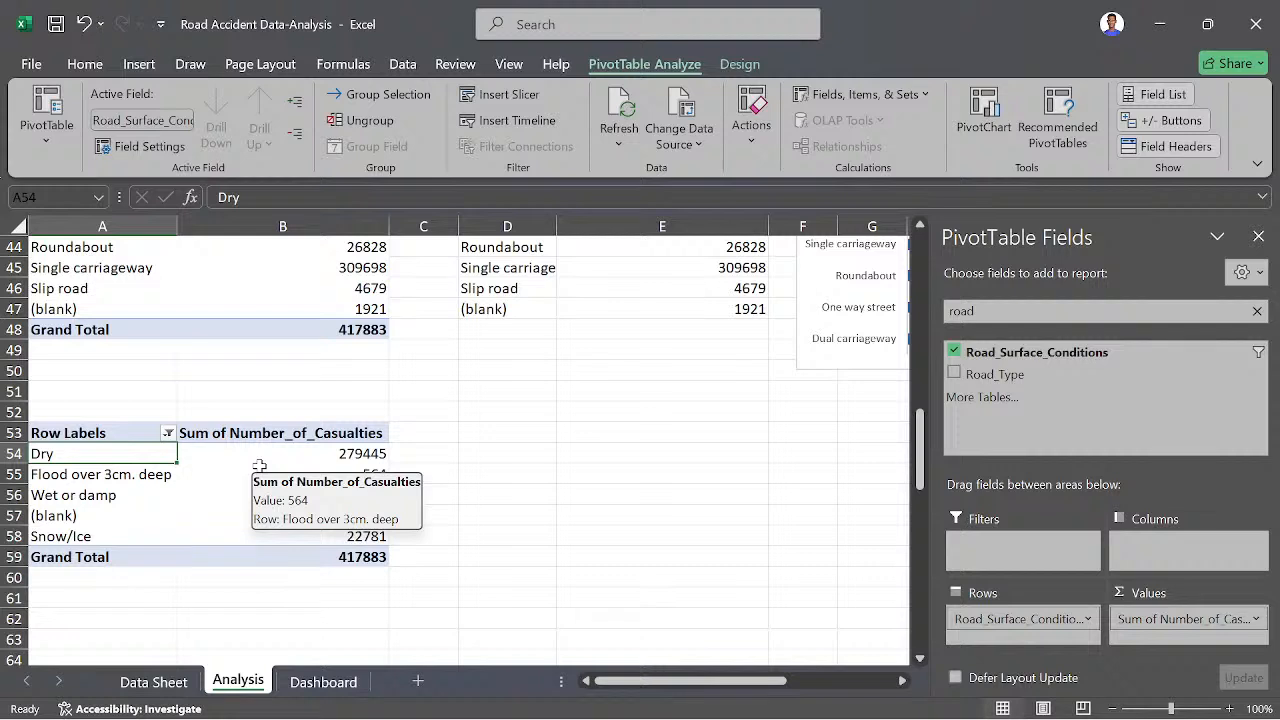
# - Add a calculated item named Wet to Road_Surface_Conditions, summing 'Flood over 3cm. deep' and 'Wet or damp'
pyautogui.click(833, 96)
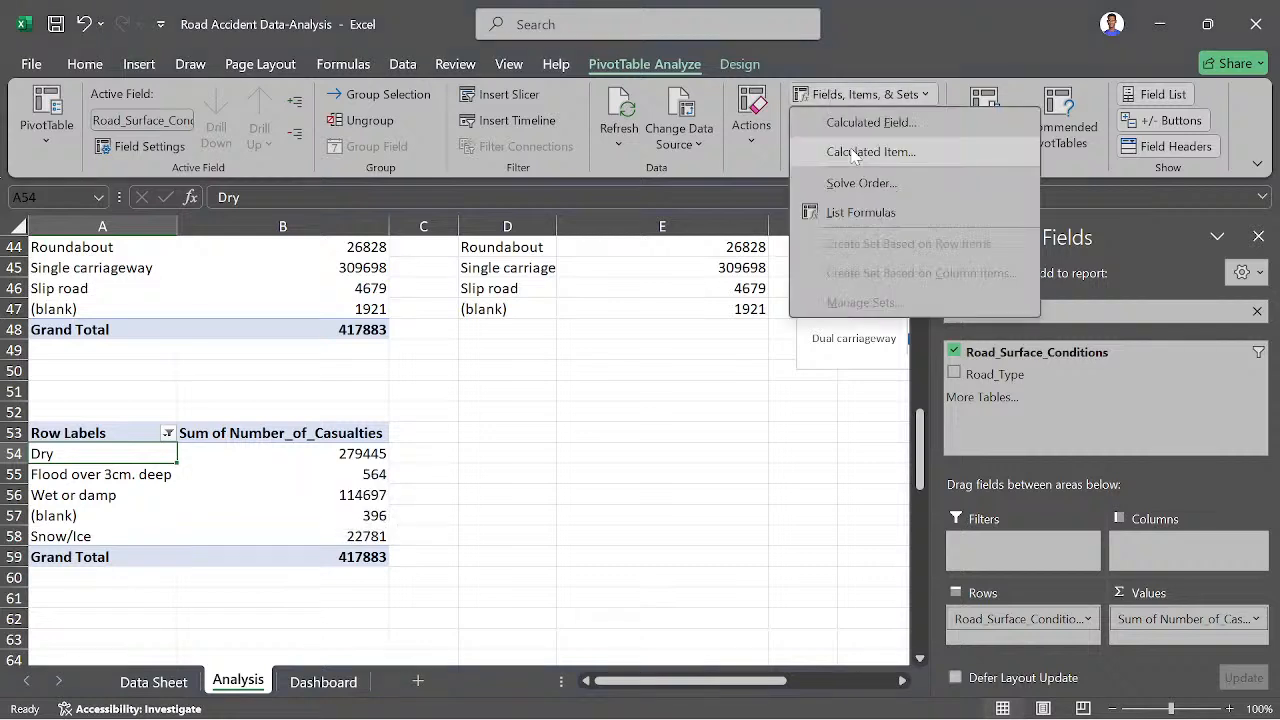
pyautogui.click(853, 152)
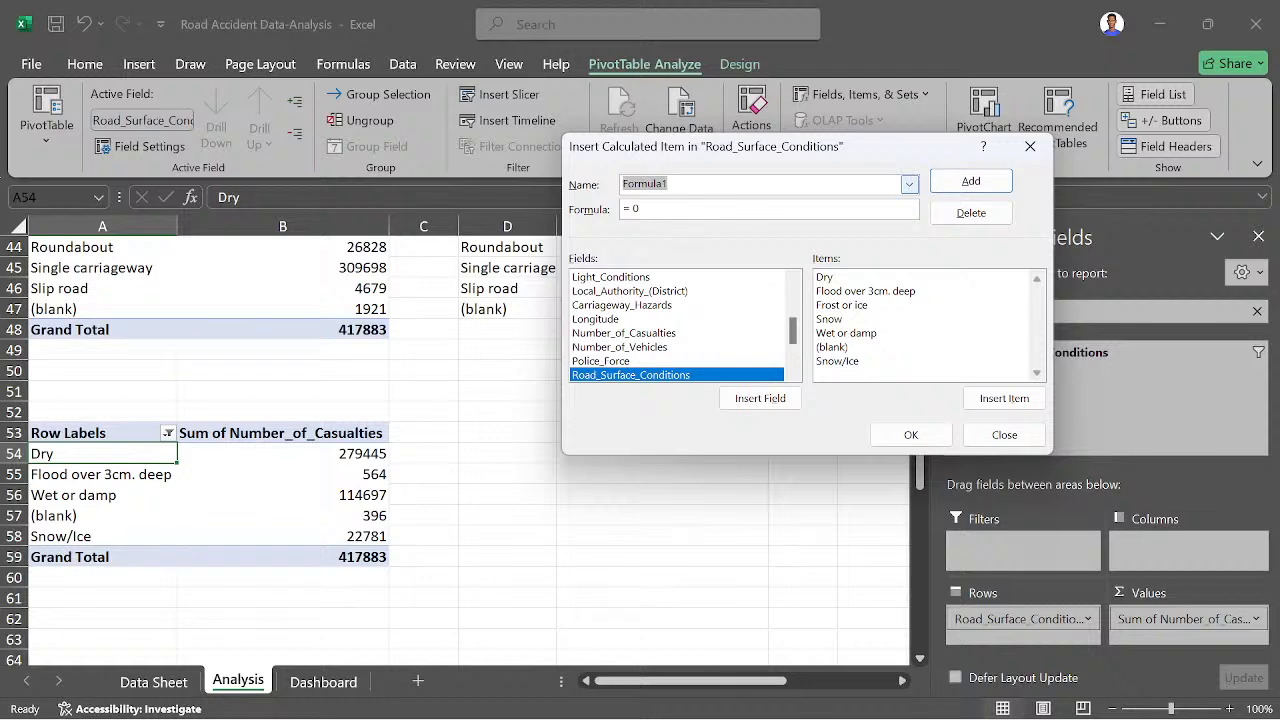
pyautogui.write('Wet')
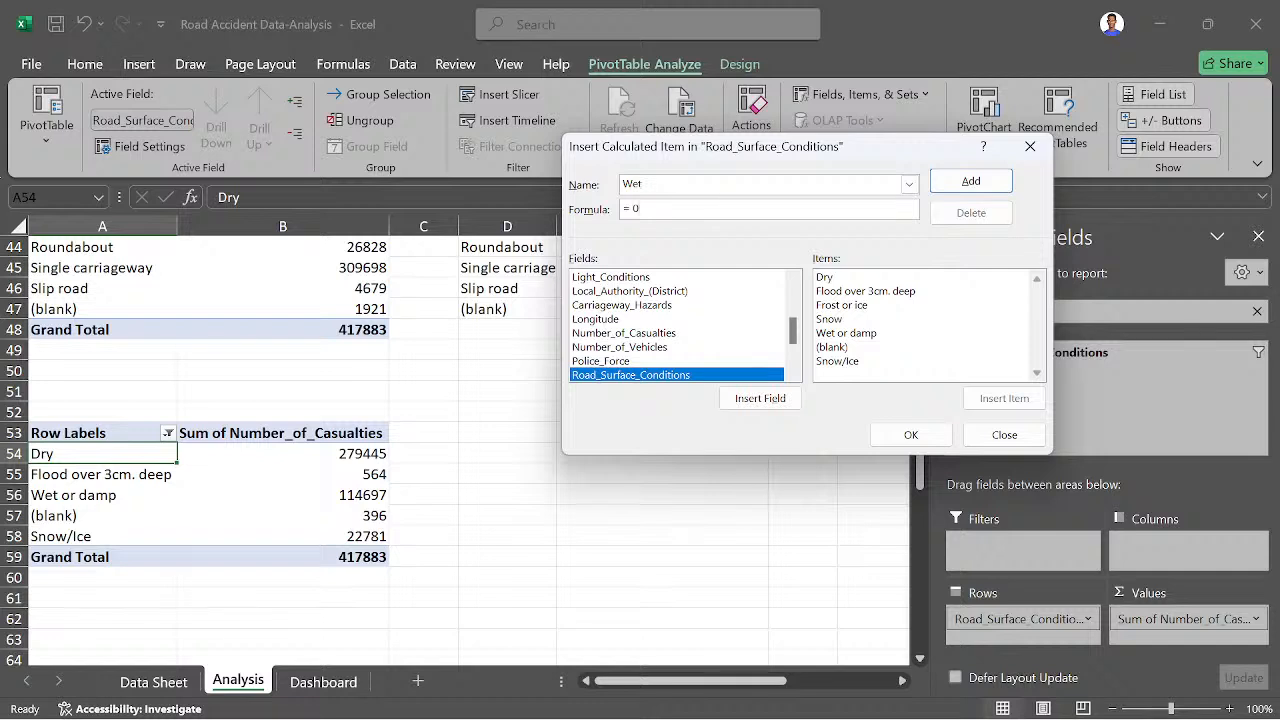
pyautogui.click(840, 291)
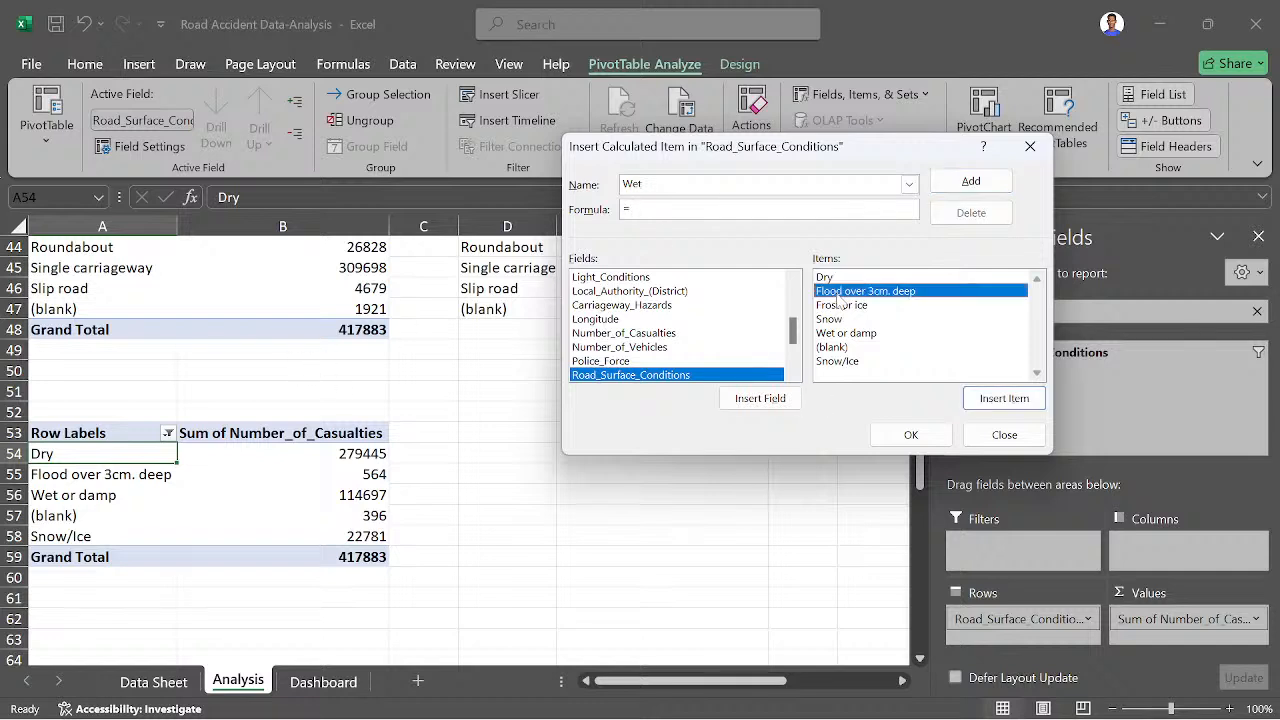
pyautogui.click(990, 400)
pyautogui.write('+')
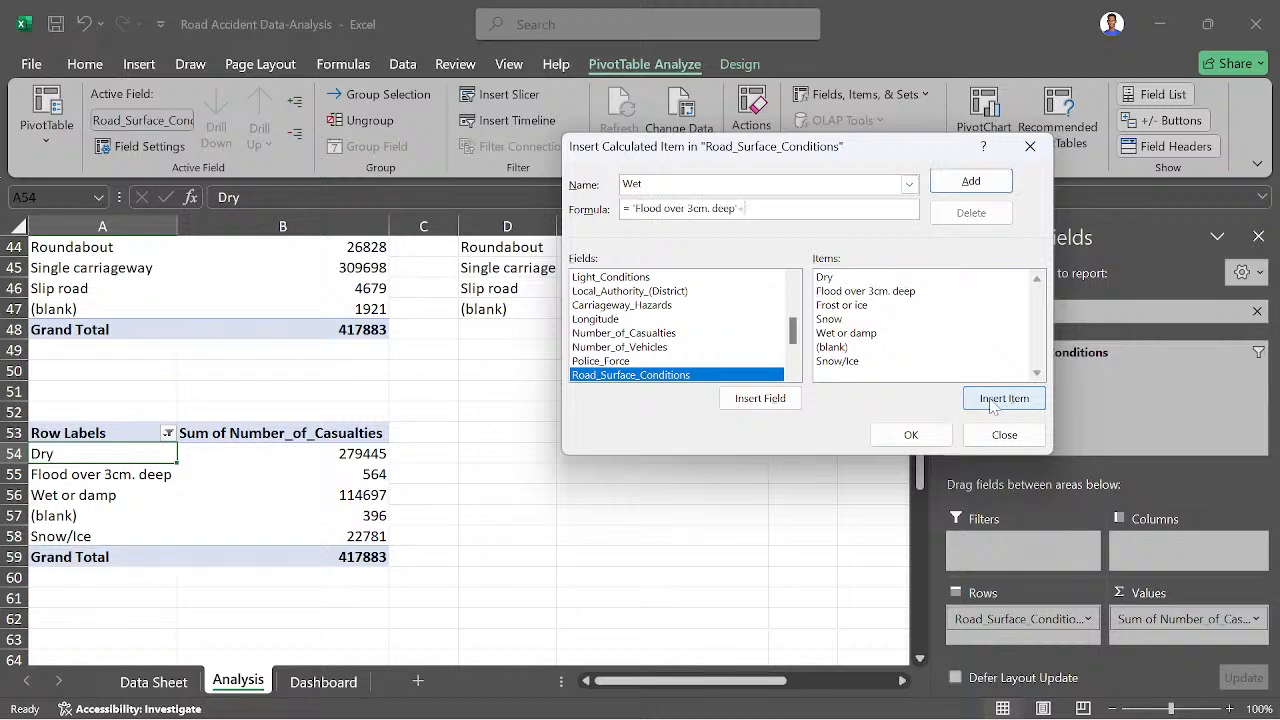
pyautogui.click(848, 336)
pyautogui.click(1000, 399)
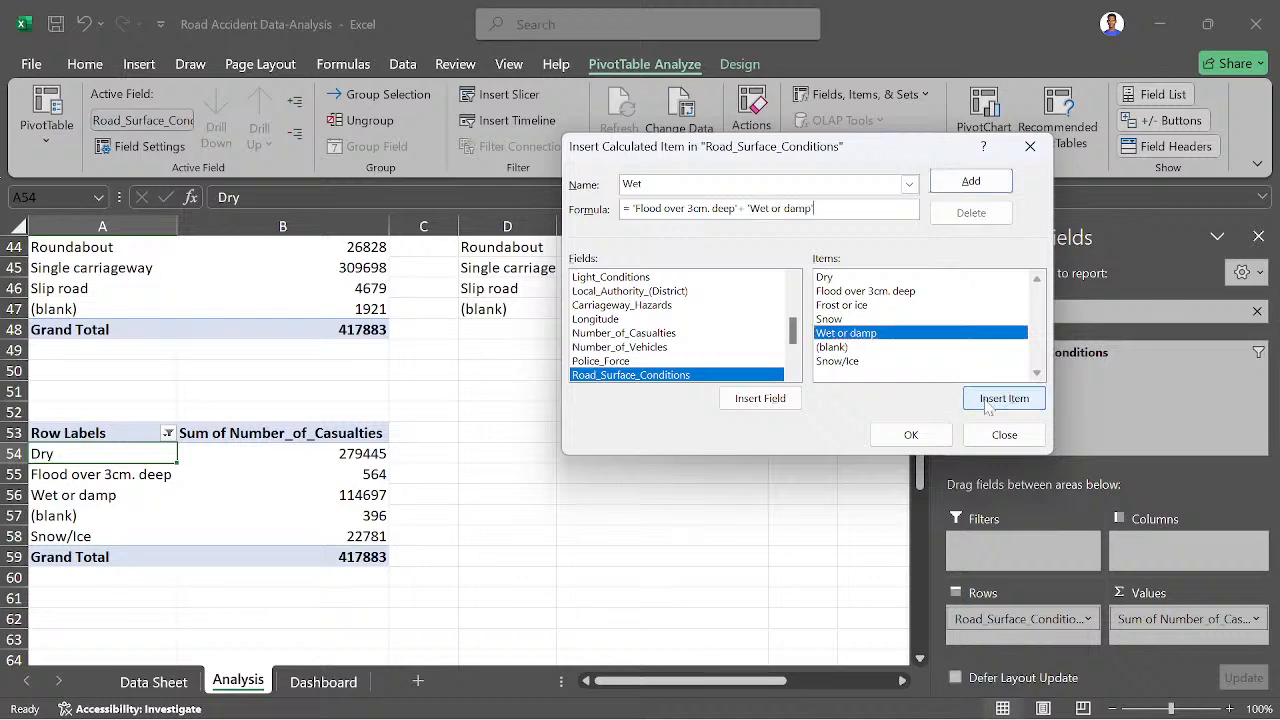
pyautogui.click(911, 435)
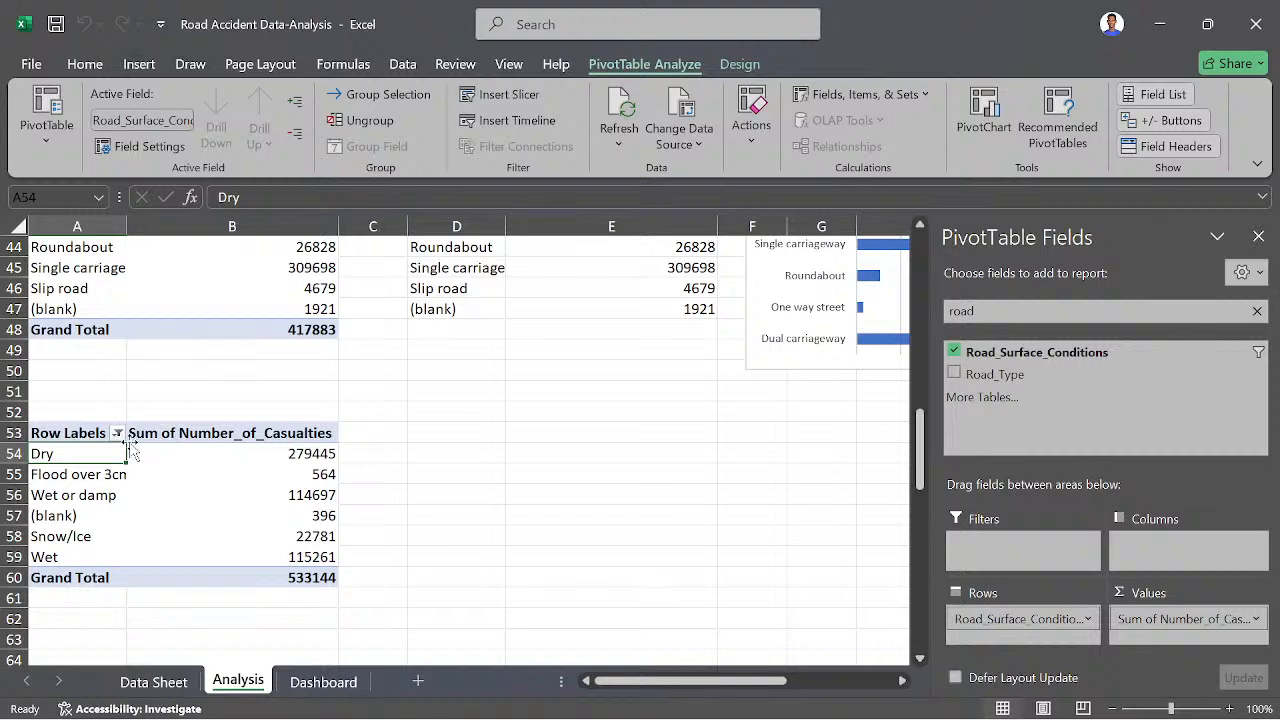
# - Filter the road surface pivot table's row labels to also exclude Flood over 3cm. deep and Wet or damp
pyautogui.click(117, 433)
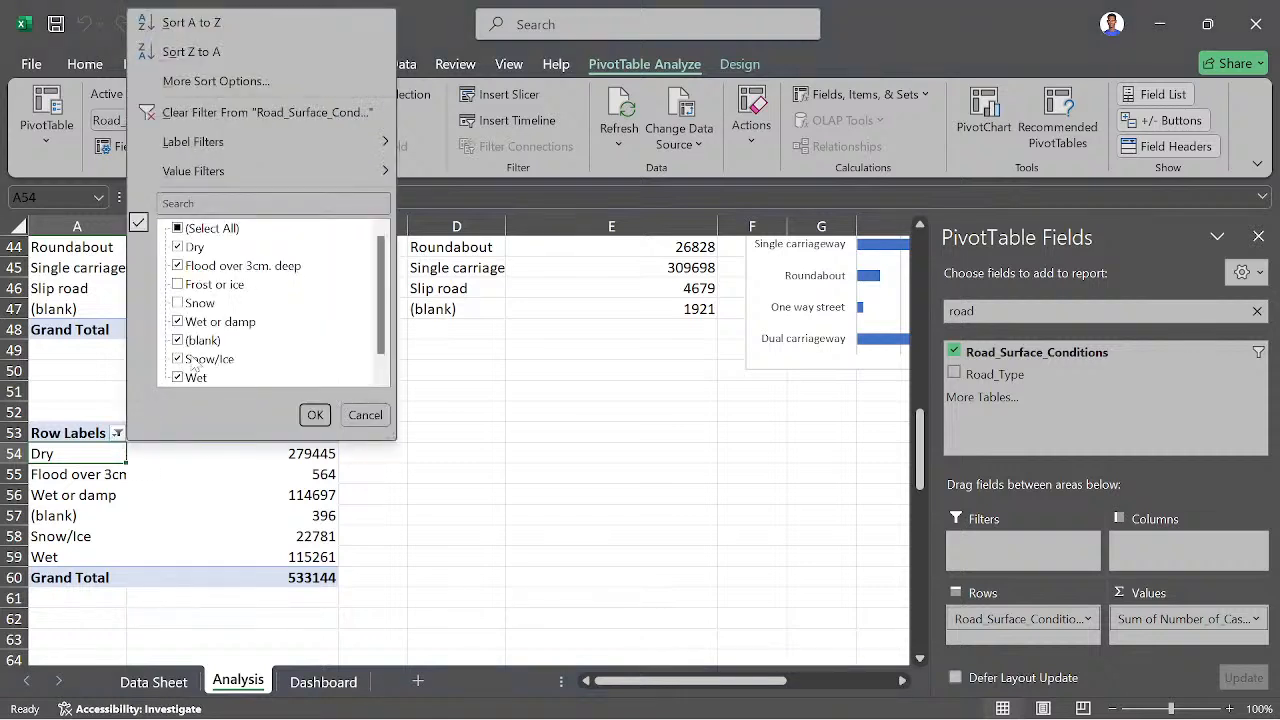
pyautogui.click(190, 322)
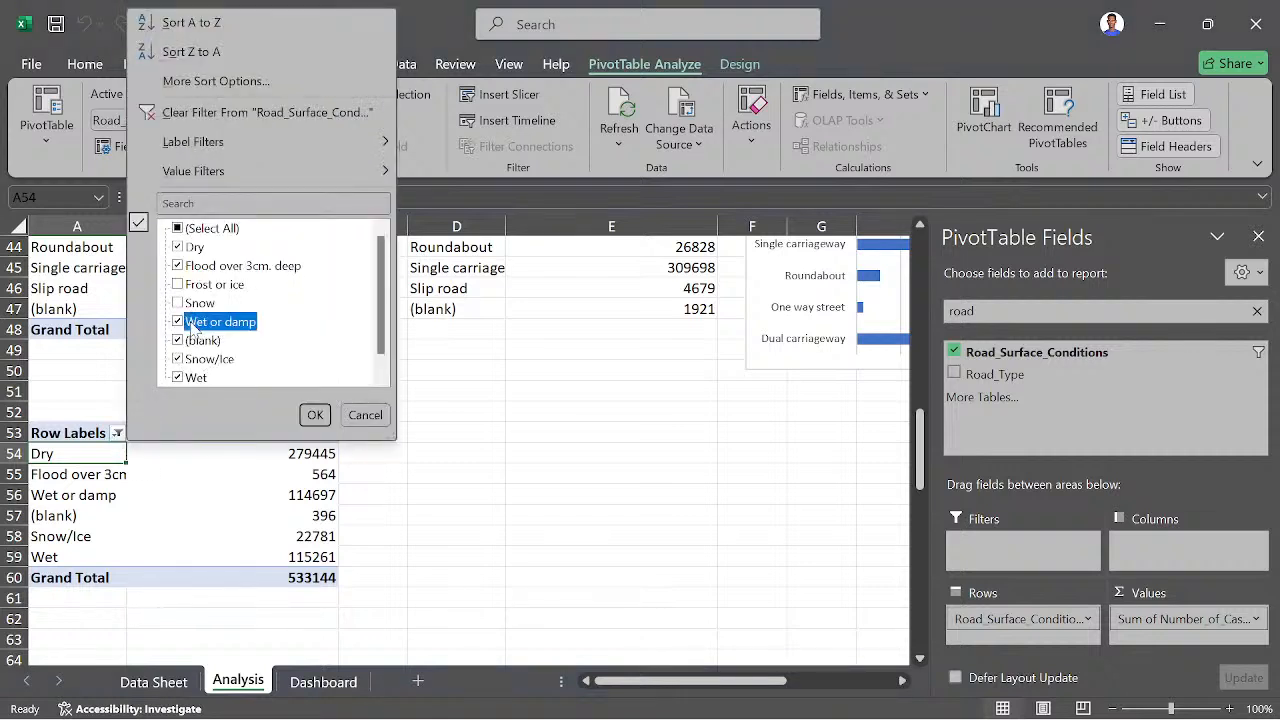
pyautogui.click(188, 266)
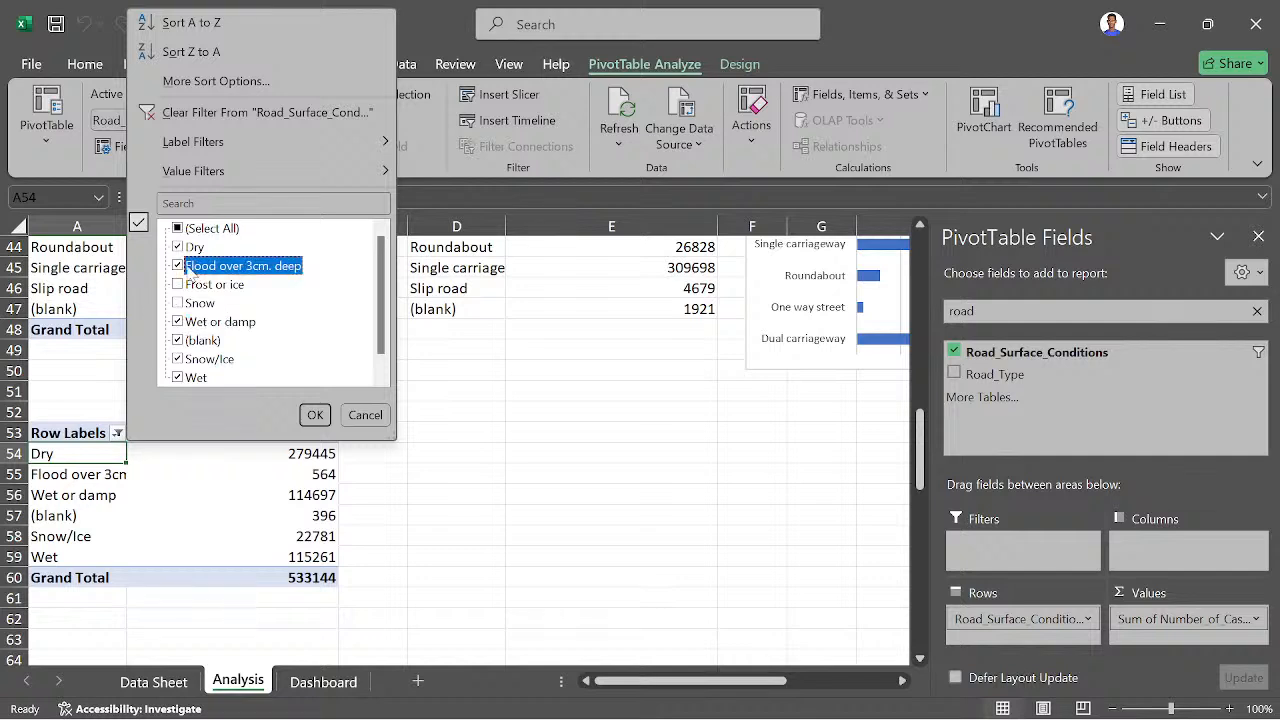
pyautogui.click(181, 267)
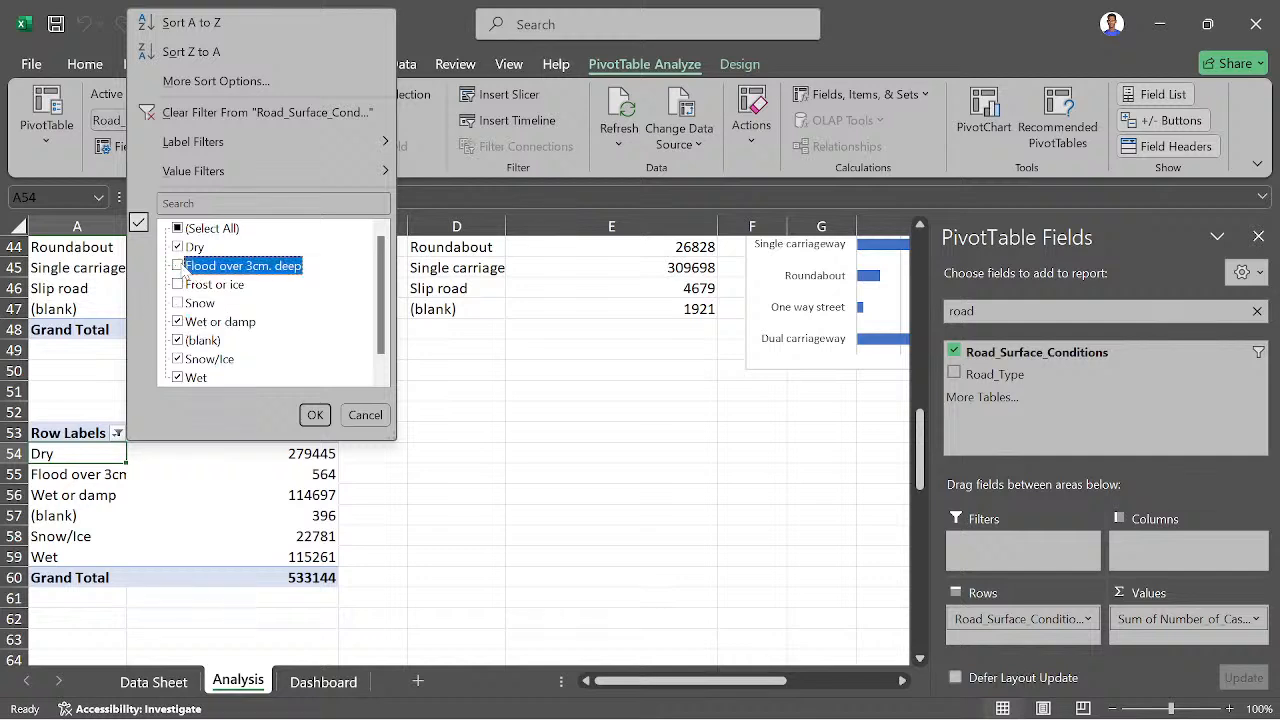
pyautogui.click(179, 325)
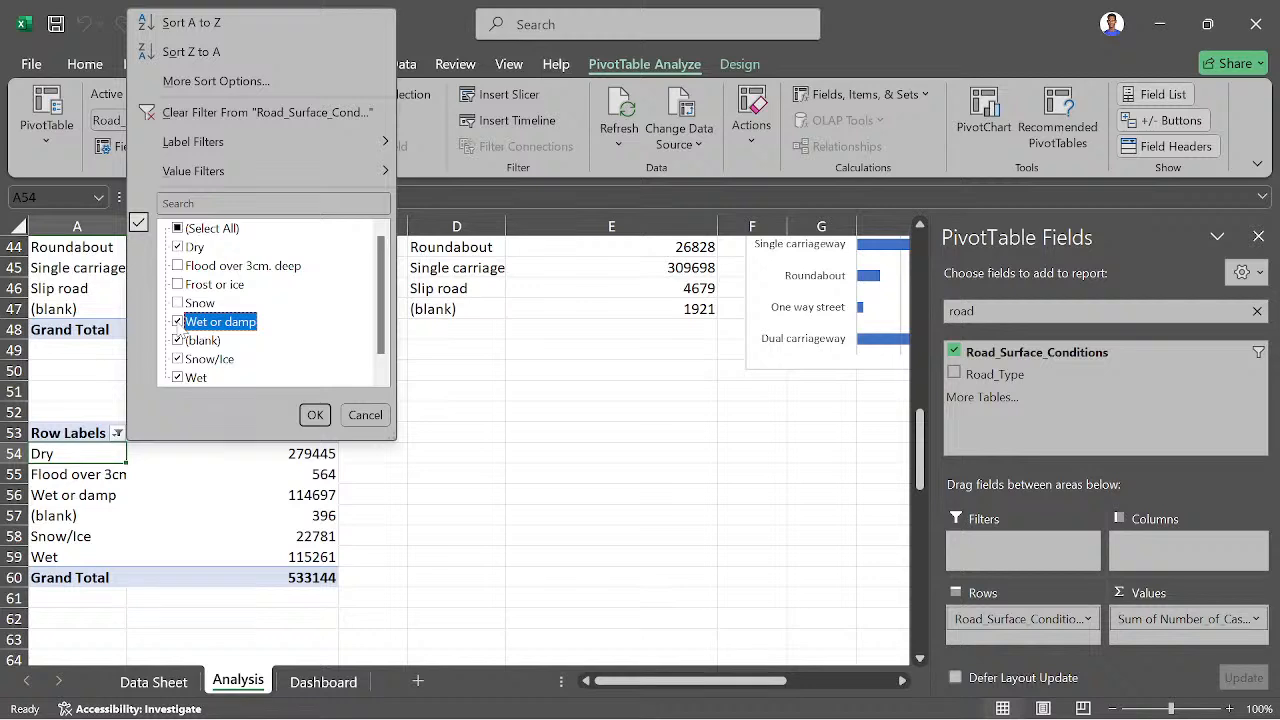
pyautogui.click(177, 322)
pyautogui.click(312, 414)
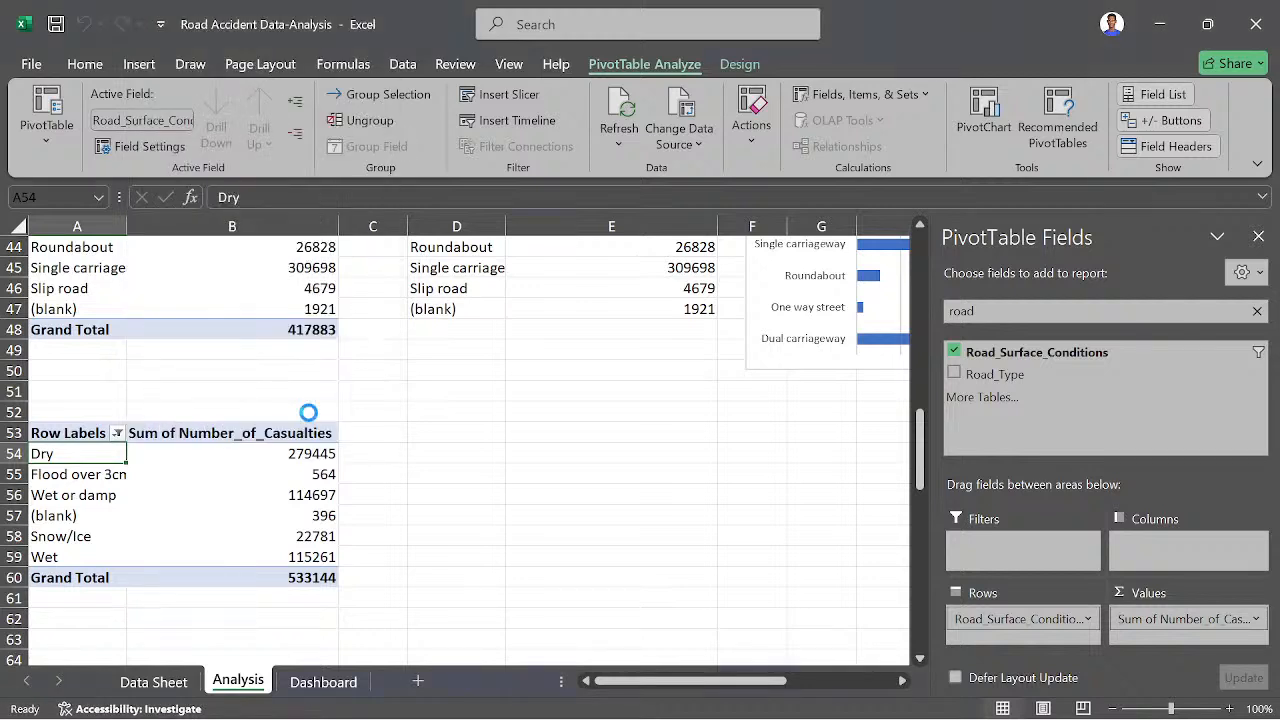
# - Add a calculated item named Others to Road_Surface_Conditions with the formula = '(blank)'
pyautogui.moveTo(333, 510)
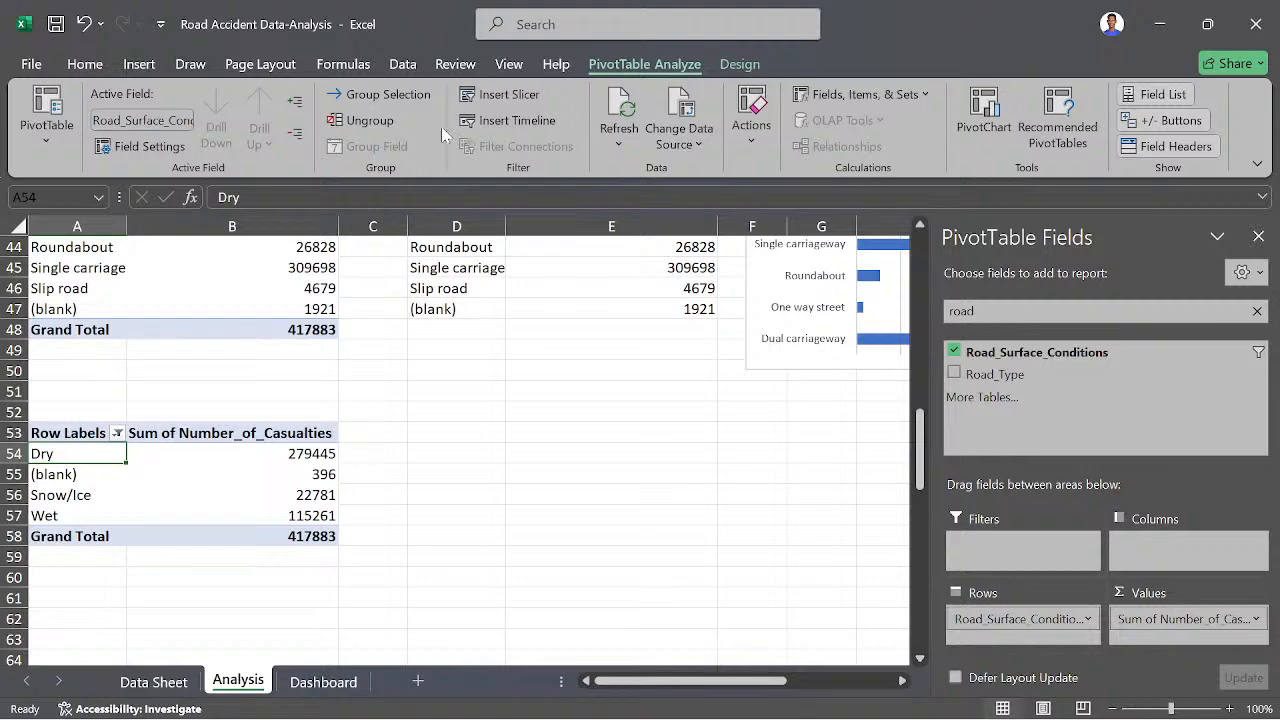
pyautogui.click(872, 95)
pyautogui.click(886, 154)
pyautogui.write('Others')
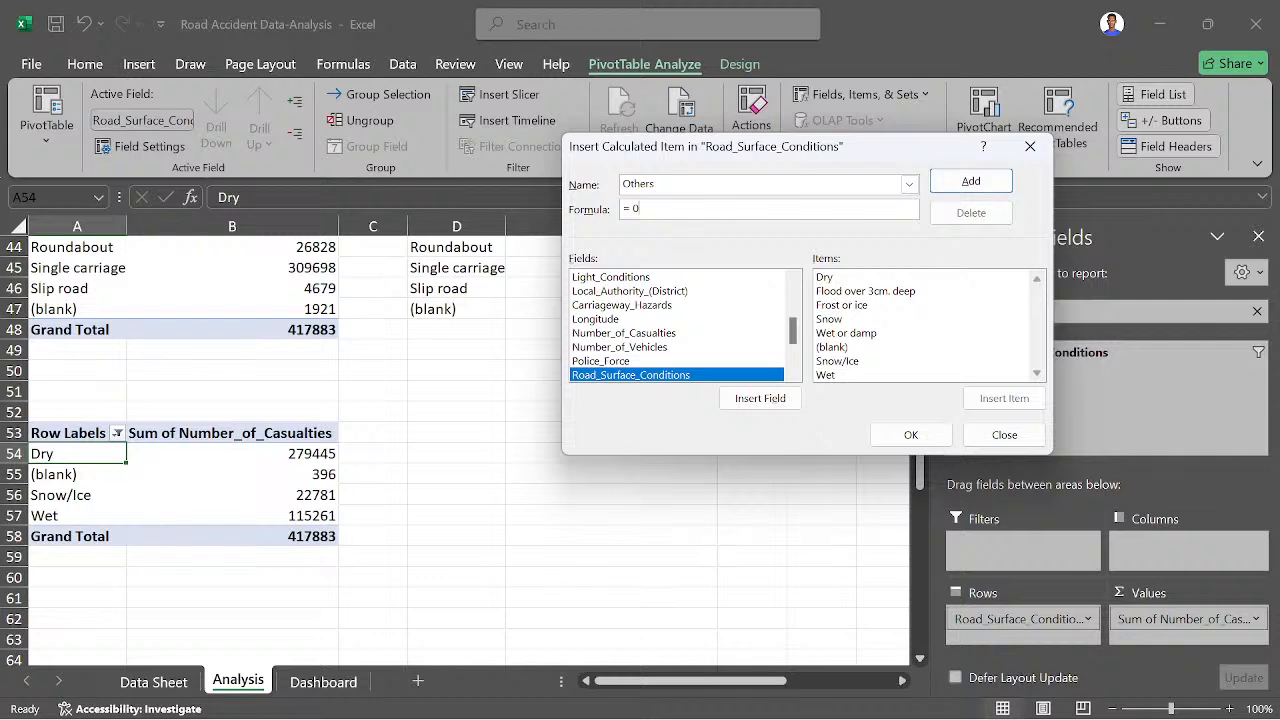
pyautogui.click(846, 347)
pyautogui.click(1002, 399)
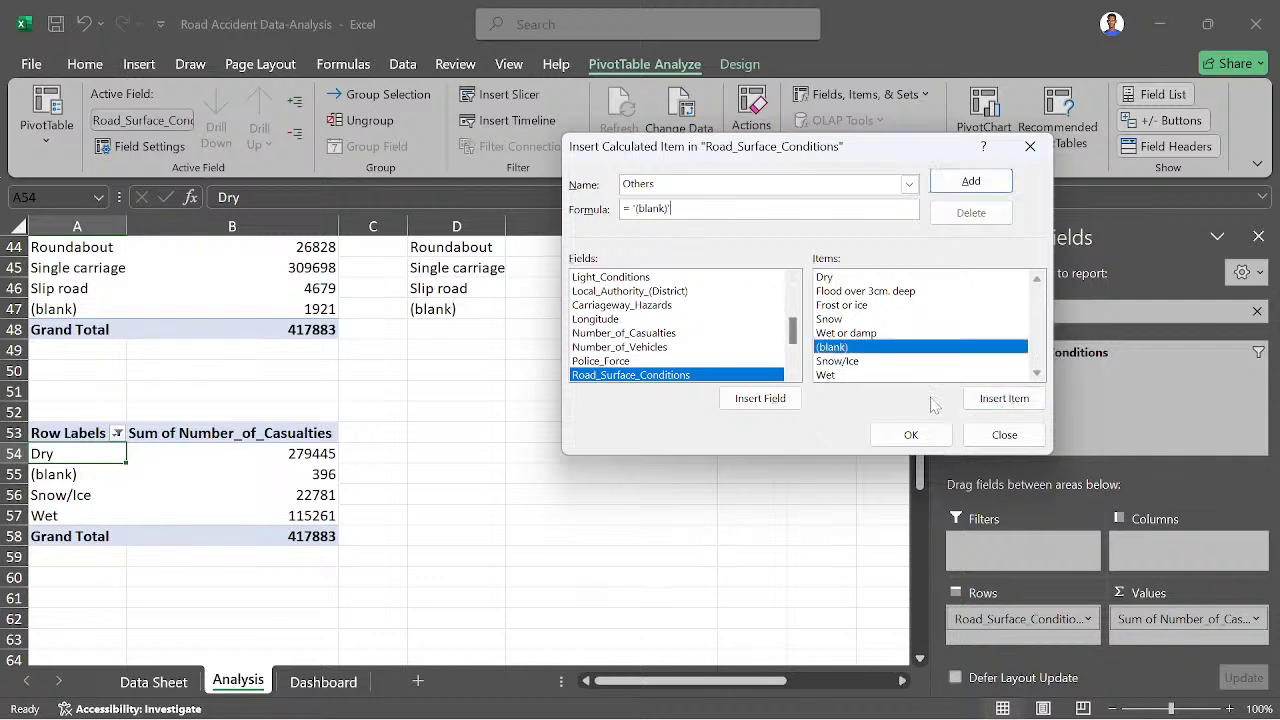
pyautogui.click(913, 435)
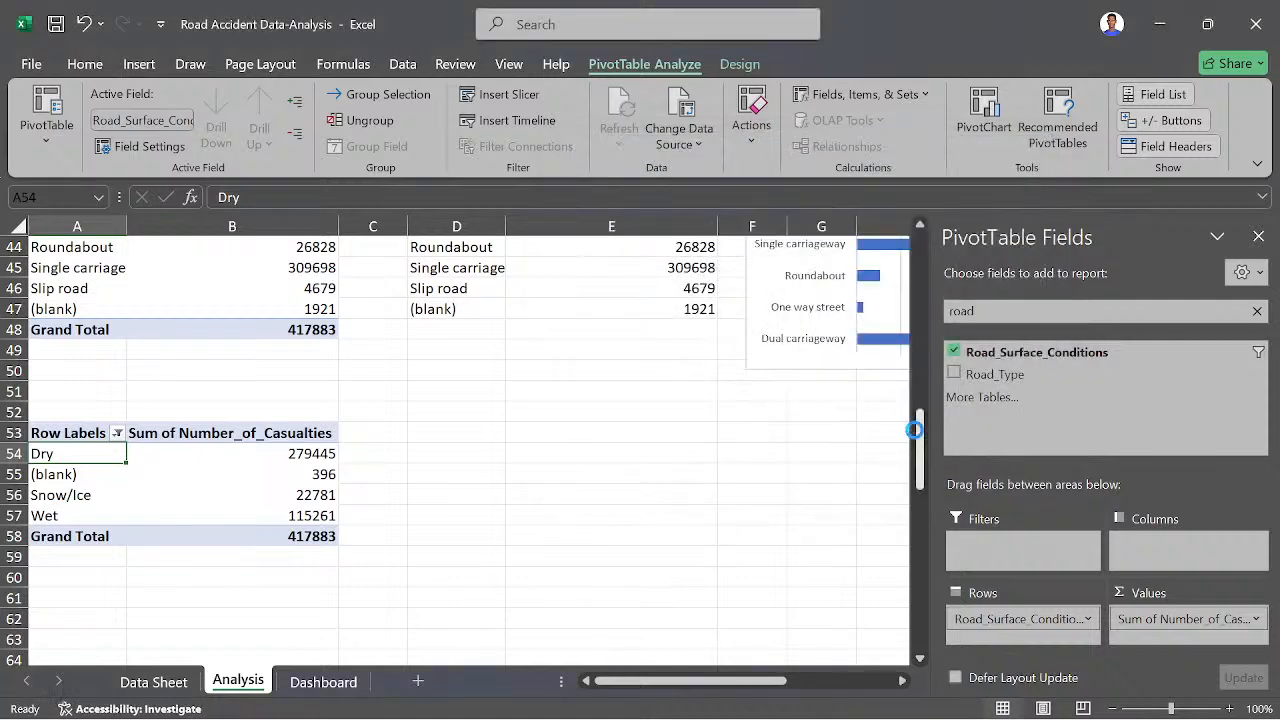
# - Filter the (blank) item out of the road surface pivot table's row labels
pyautogui.click(117, 434)
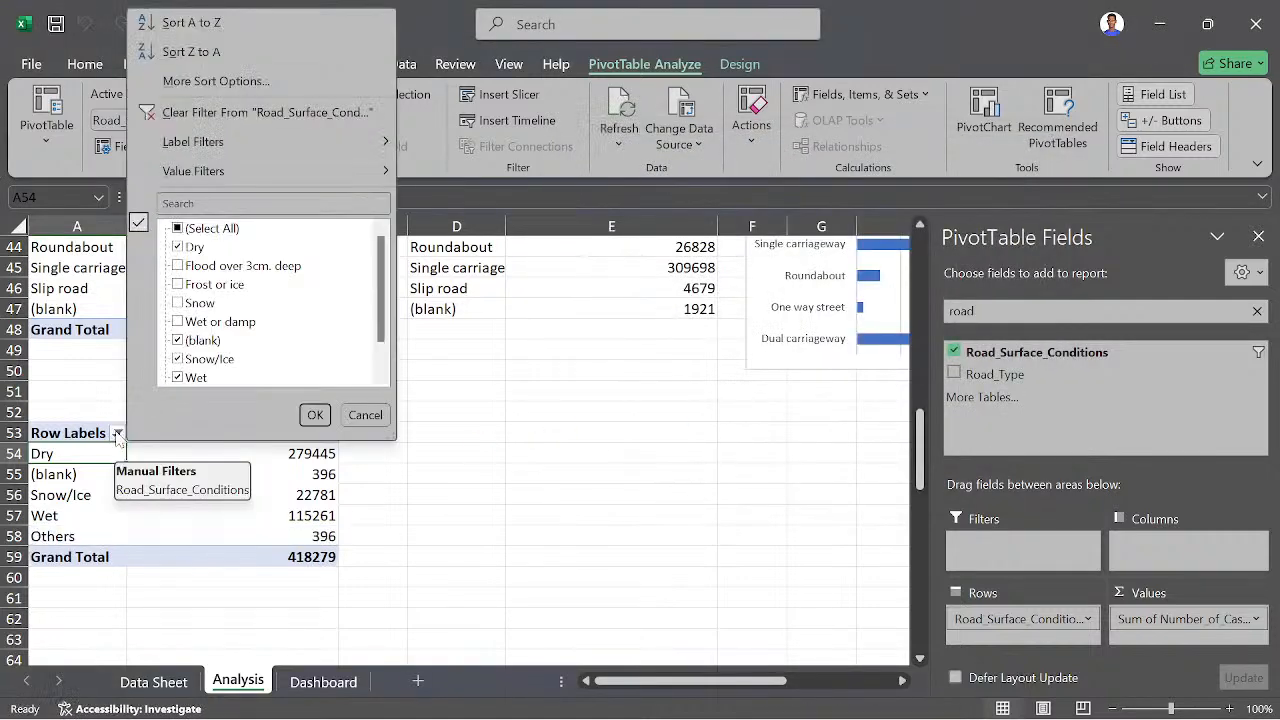
pyautogui.click(208, 340)
pyautogui.click(189, 342)
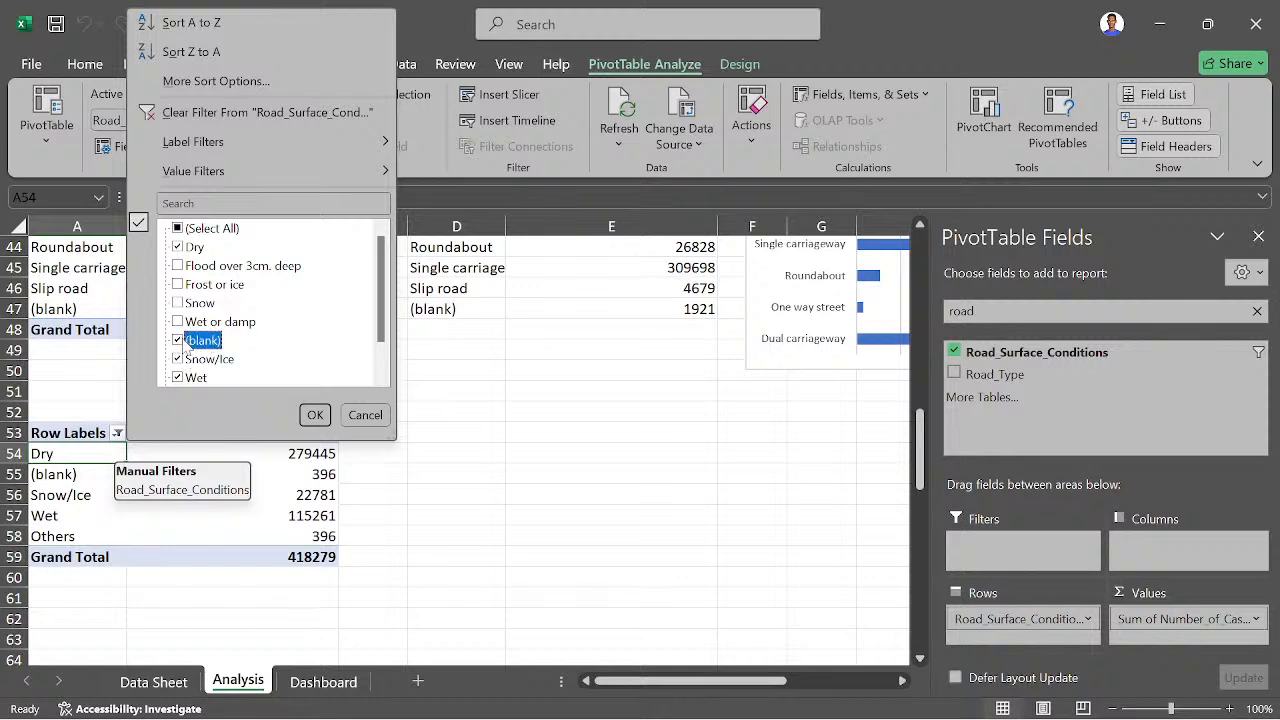
pyautogui.click(179, 342)
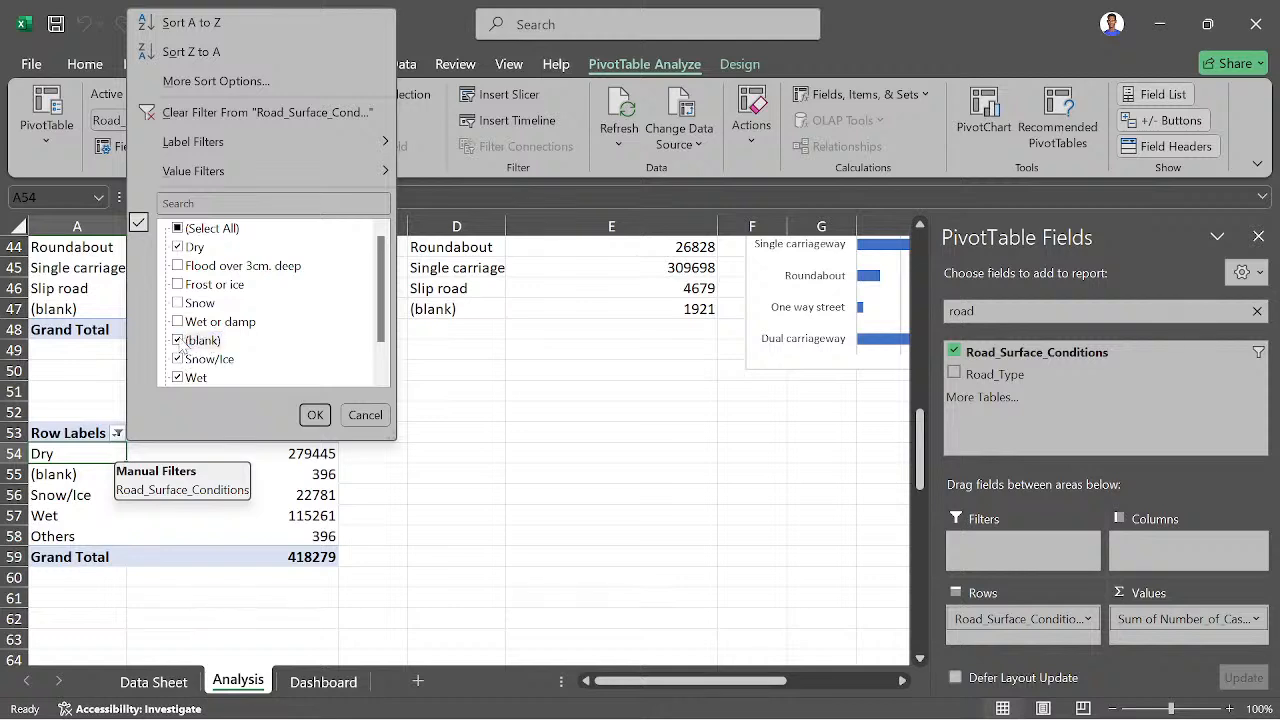
pyautogui.click(312, 414)
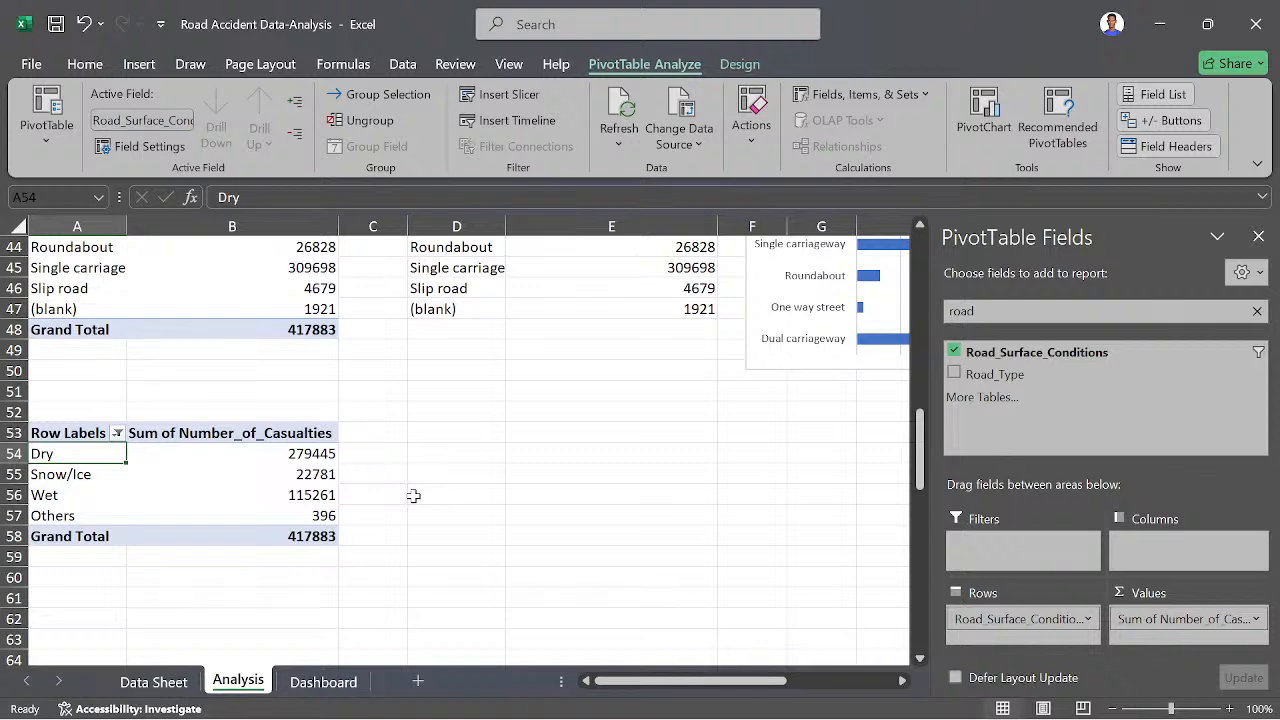
# - Enter the heading Road Surface in cell D53 beside the road surface pivot table
pyautogui.click(426, 433)
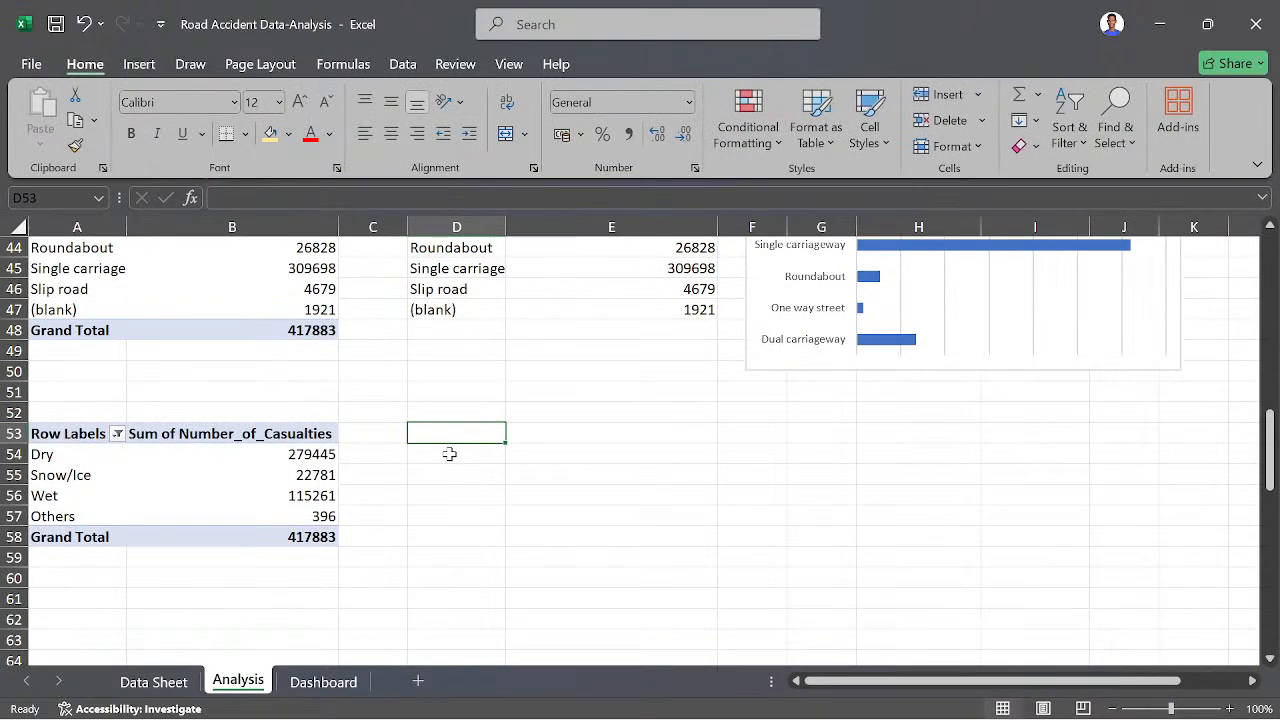
pyautogui.click(84, 456)
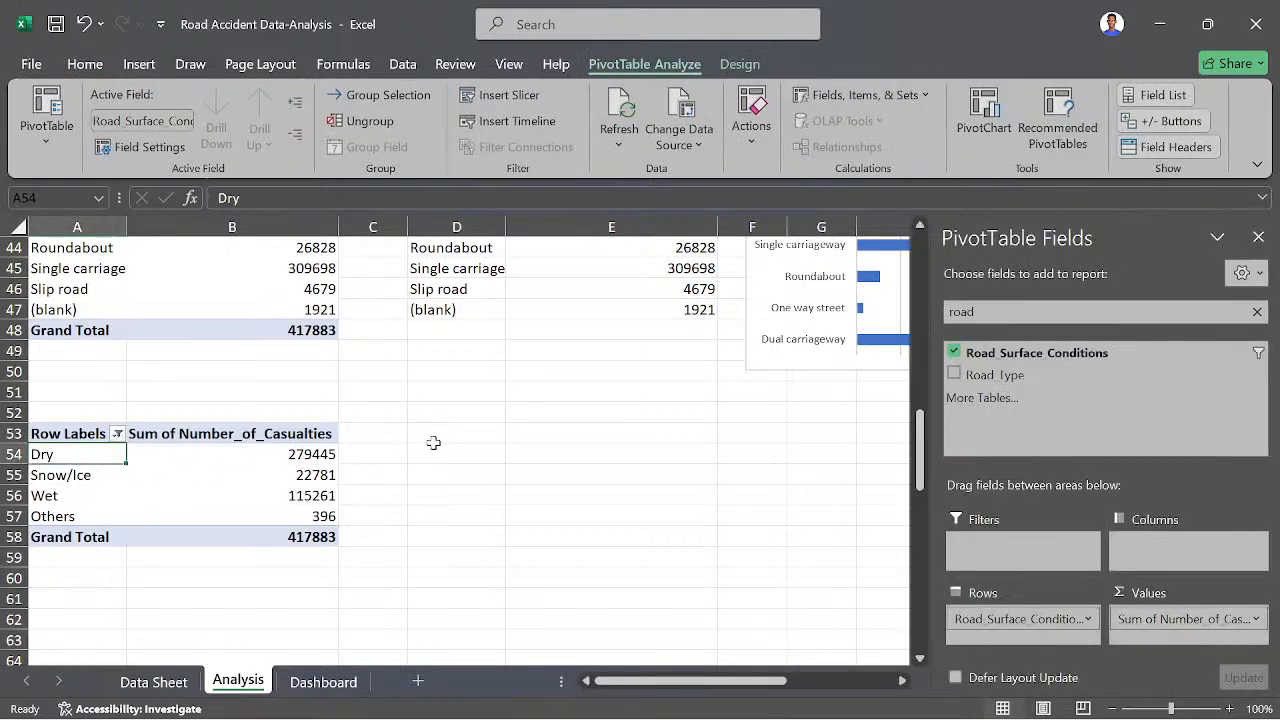
pyautogui.click(444, 432)
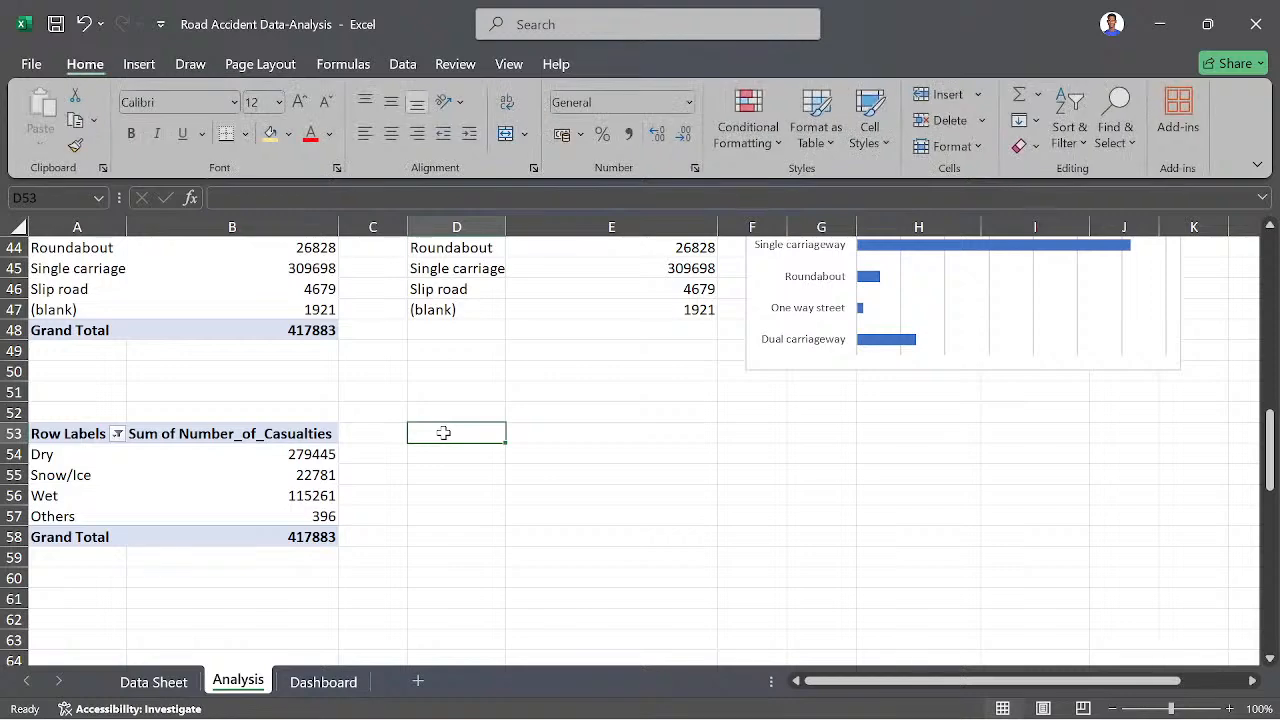
pyautogui.write('Road')
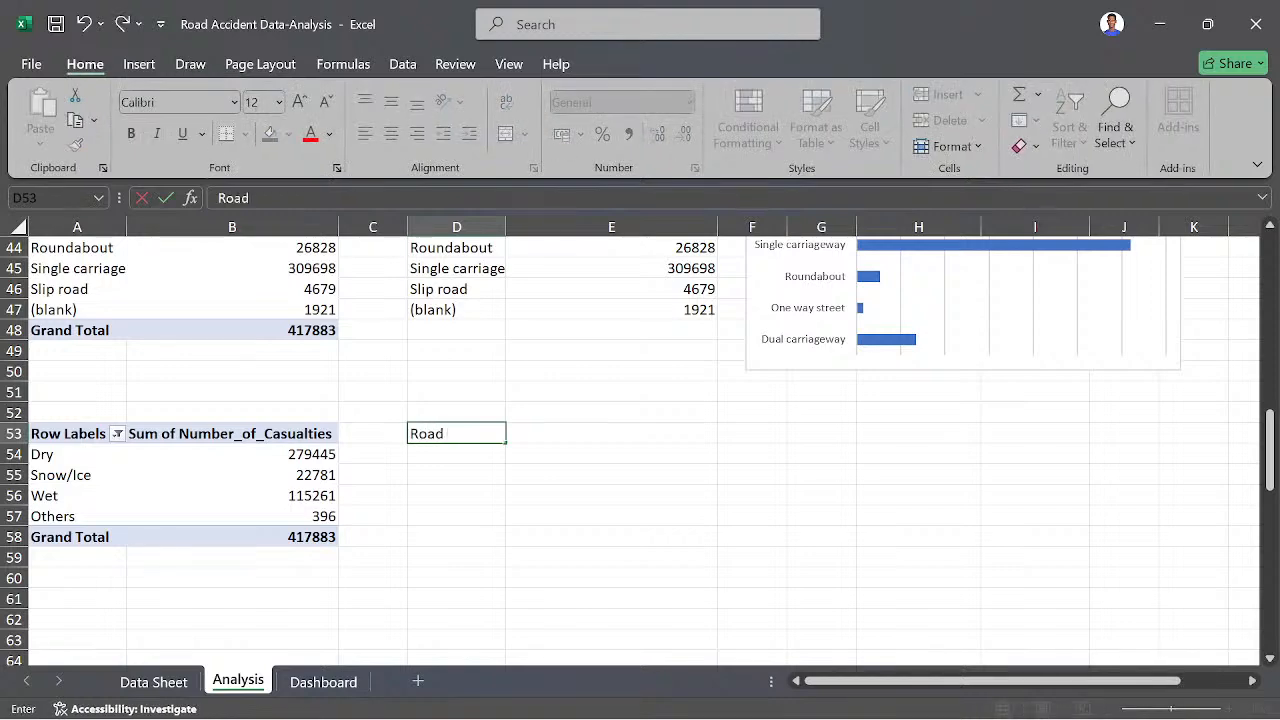
pyautogui.write(' Surface')
pyautogui.press('Tab')
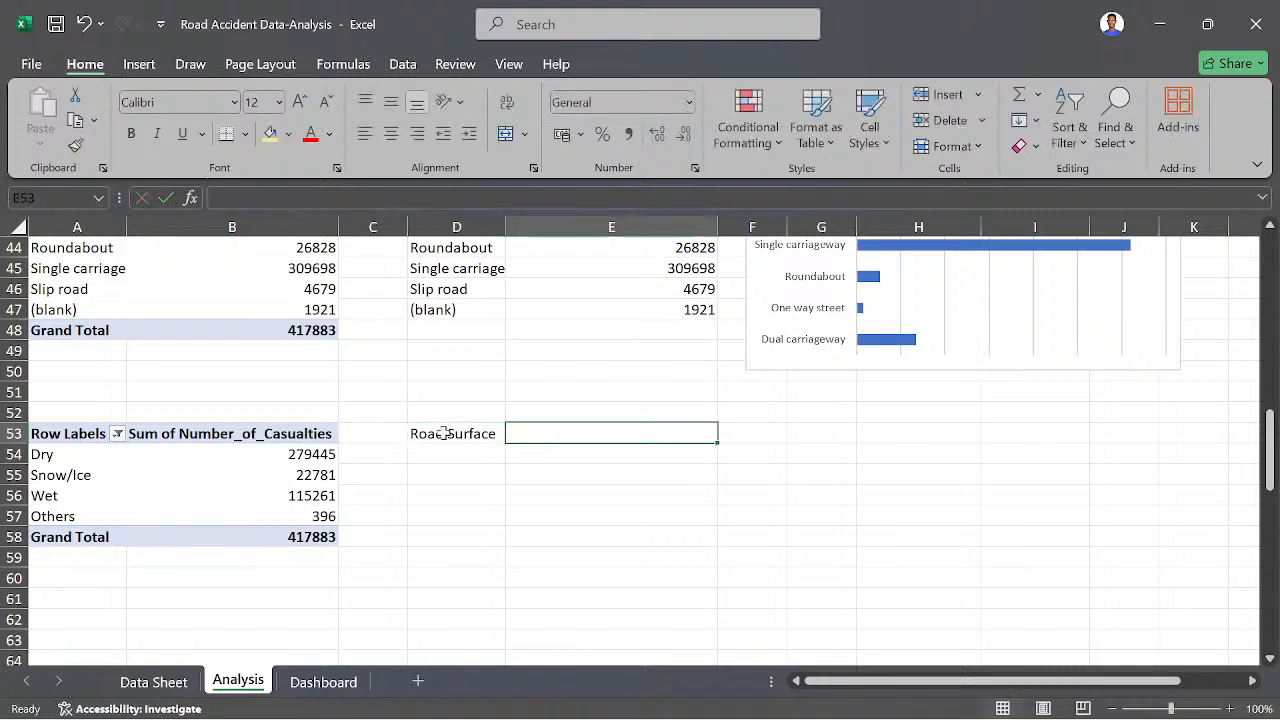
# - Enter the heading Casualties in cell E53 beside the Road Surface heading
pyautogui.write('Cas')
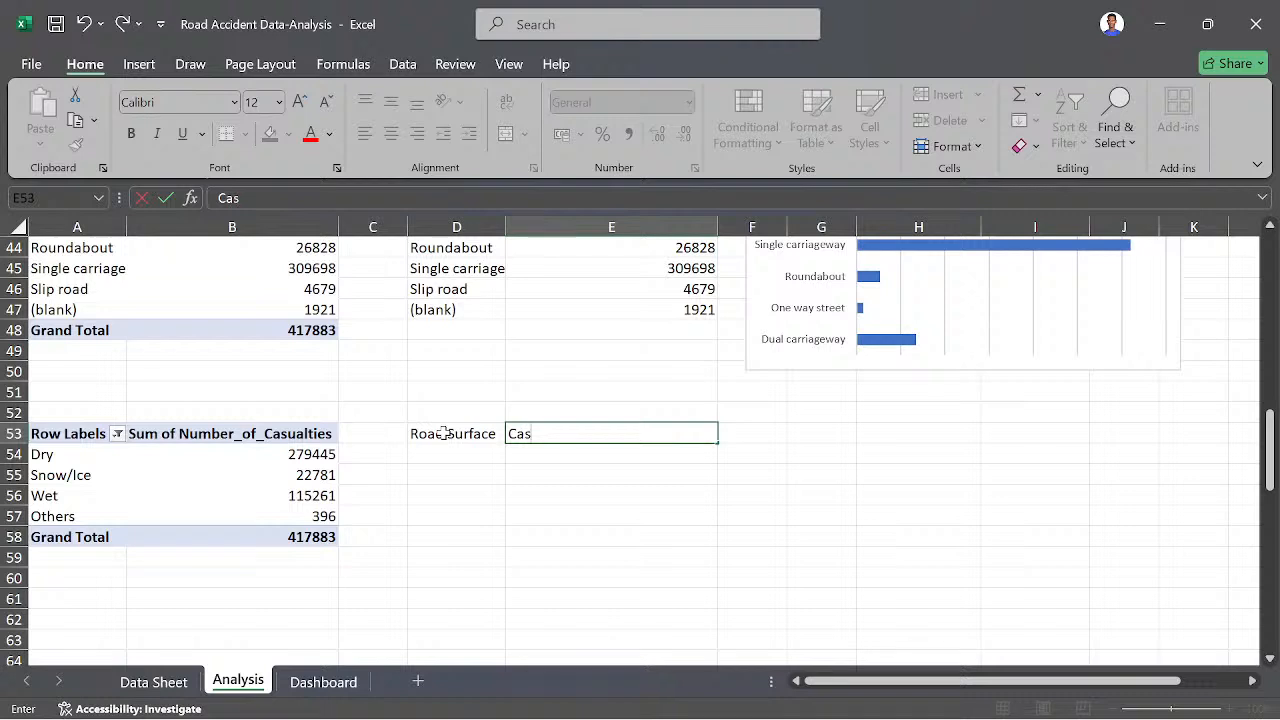
pyautogui.write('ualties')
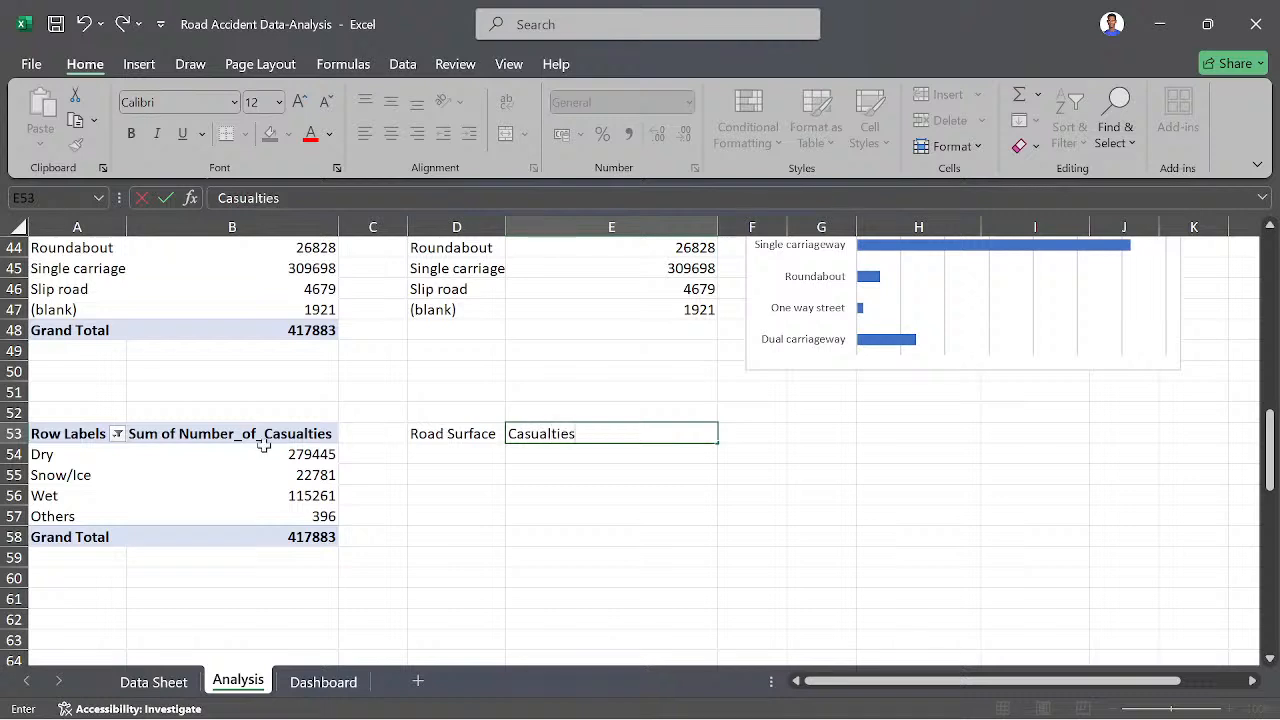
# - Link cell D54 to the pivot table's first row label with =A54 and fill the formula down to D57
pyautogui.click(450, 452)
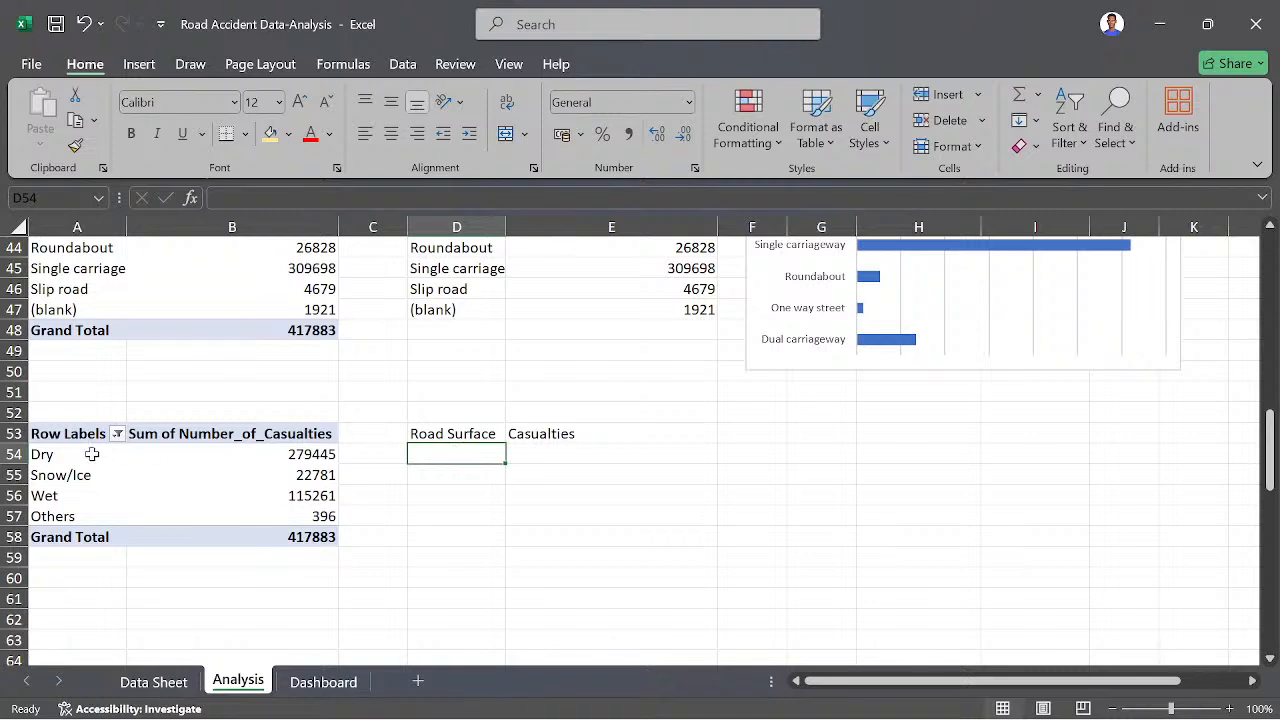
pyautogui.write('=')
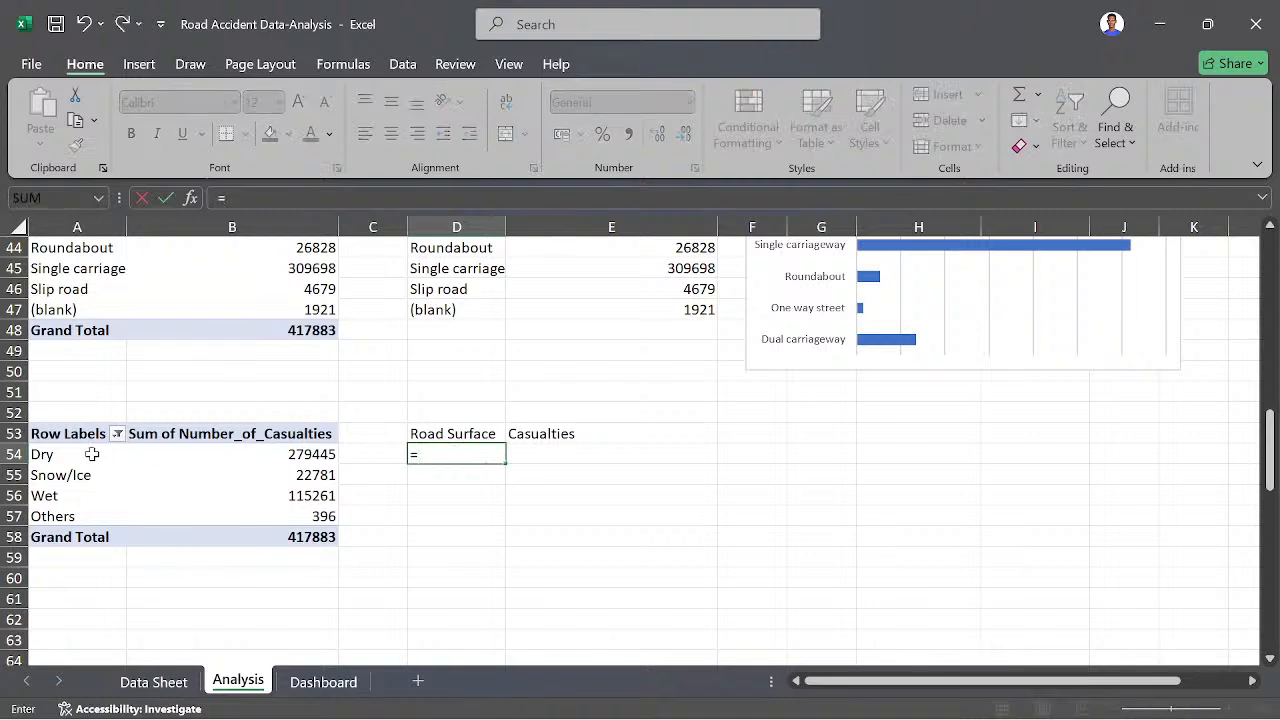
pyautogui.click(91, 454)
pyautogui.press('Return')
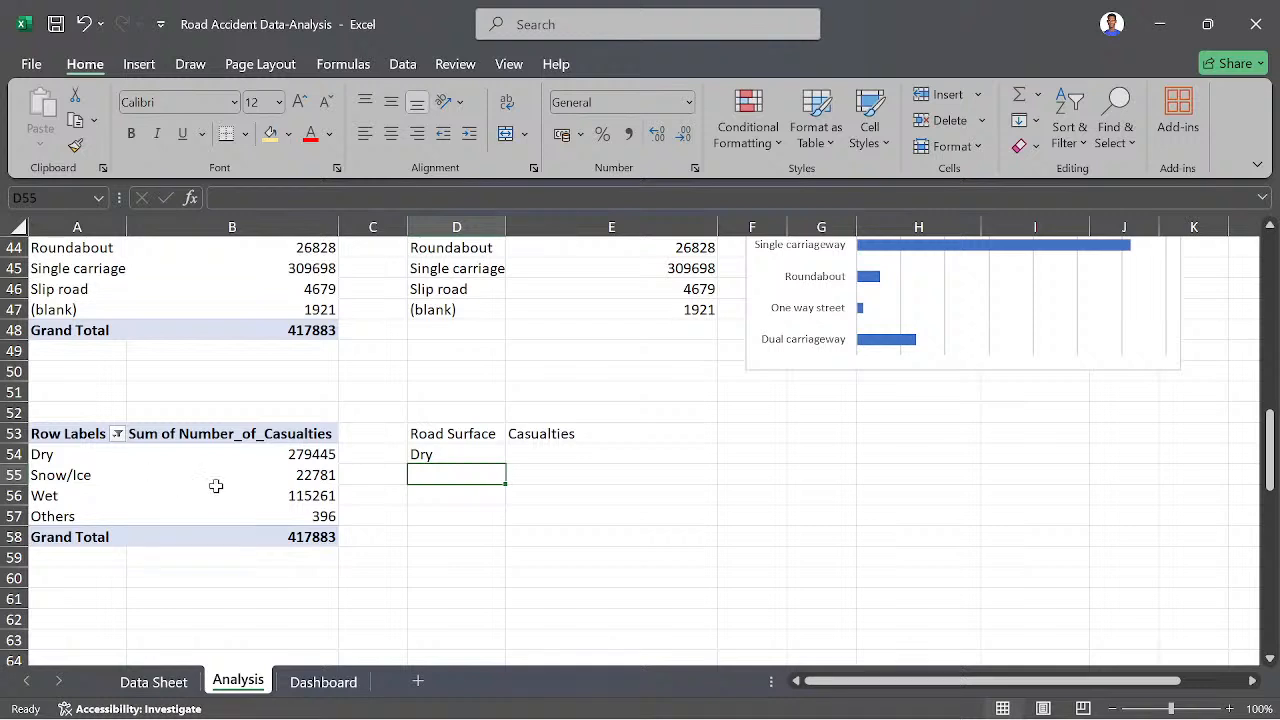
pyautogui.click(490, 452)
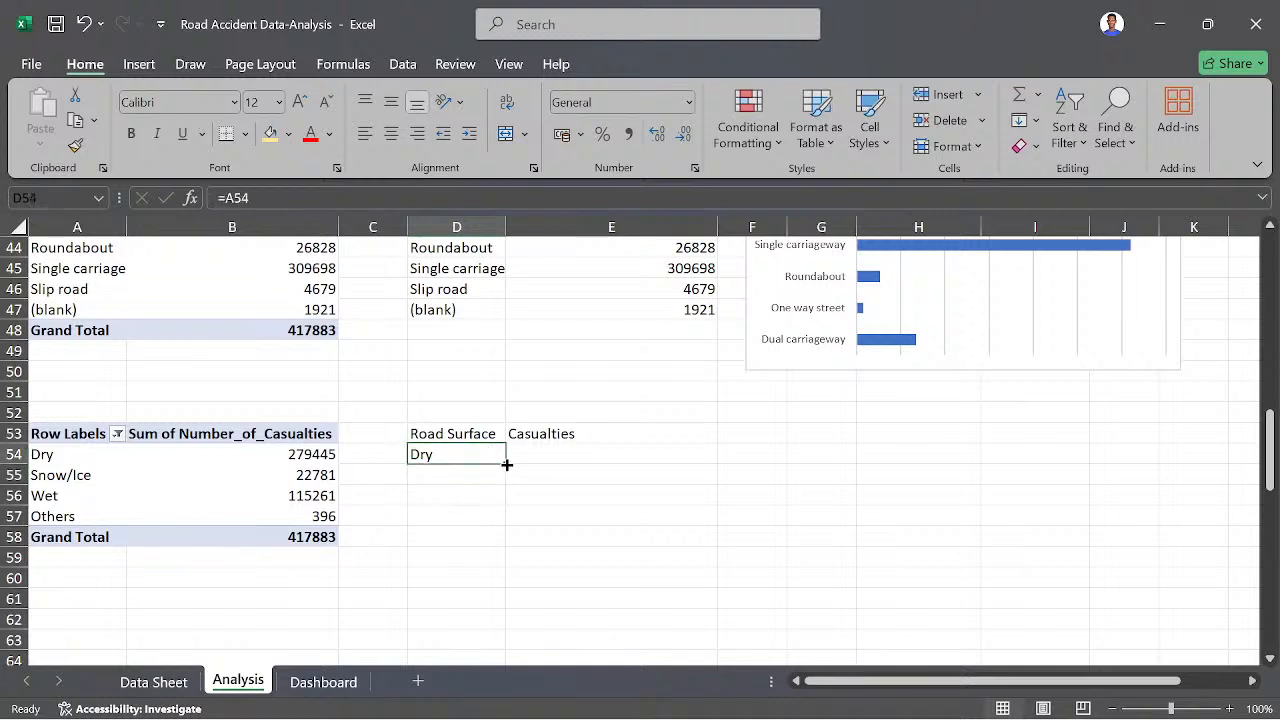
pyautogui.moveTo(507, 464); pyautogui.dragTo(509, 526)
# - Enter =GETPIVOTDATA("Number_of_Casualties",$A$53,"Road_Surface_Conditions",A54) in cell E54, replacing the fixed "Dry" item with the reference A54
pyautogui.click(551, 457)
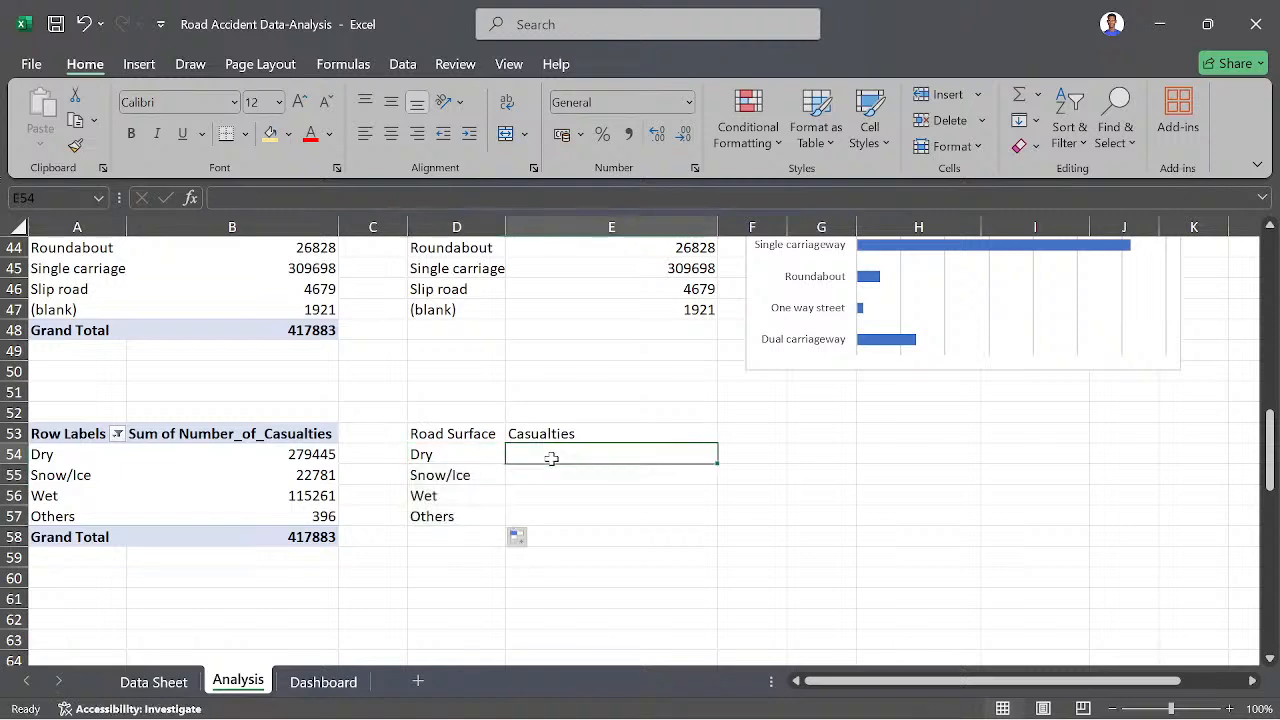
pyautogui.write('=')
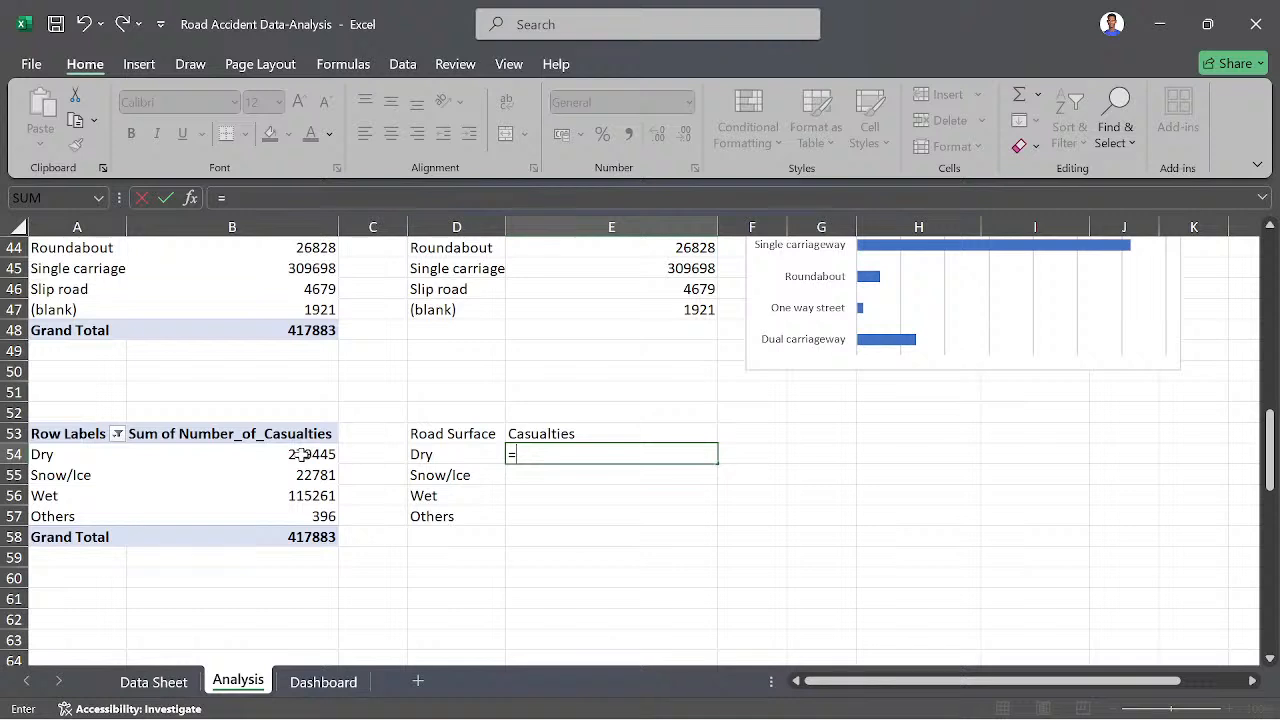
pyautogui.click(300, 455)
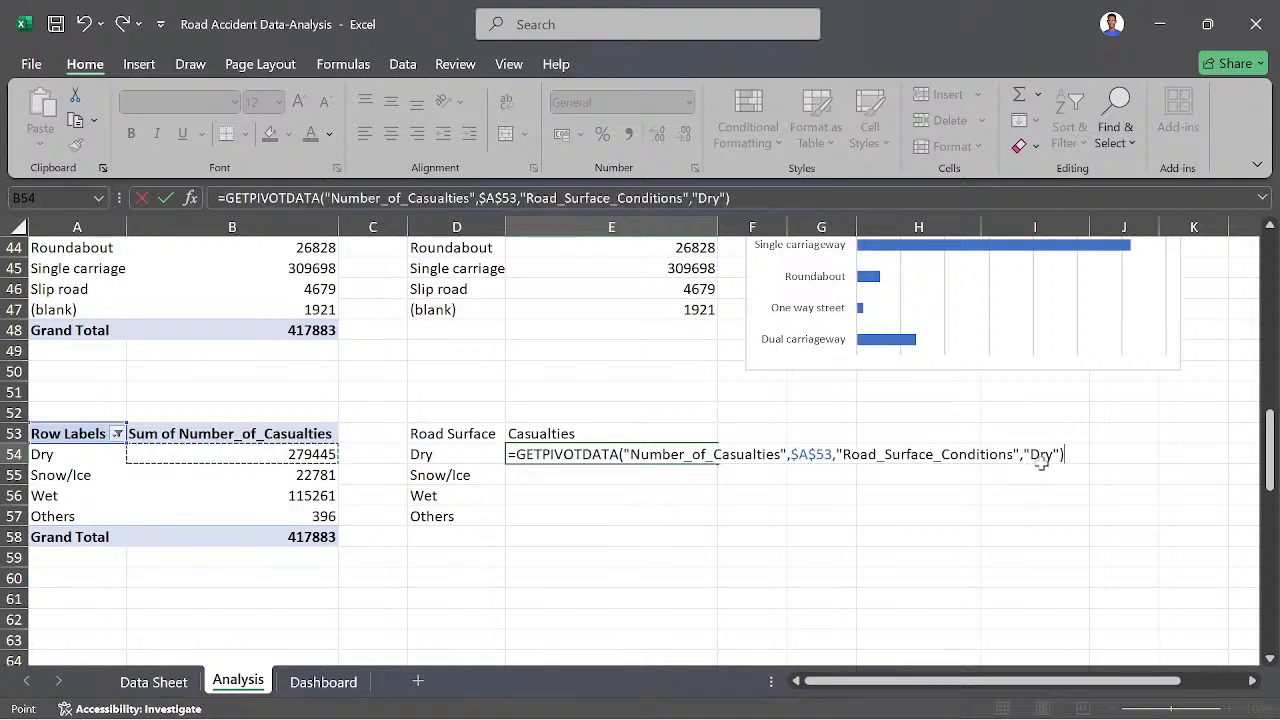
pyautogui.press('Left')
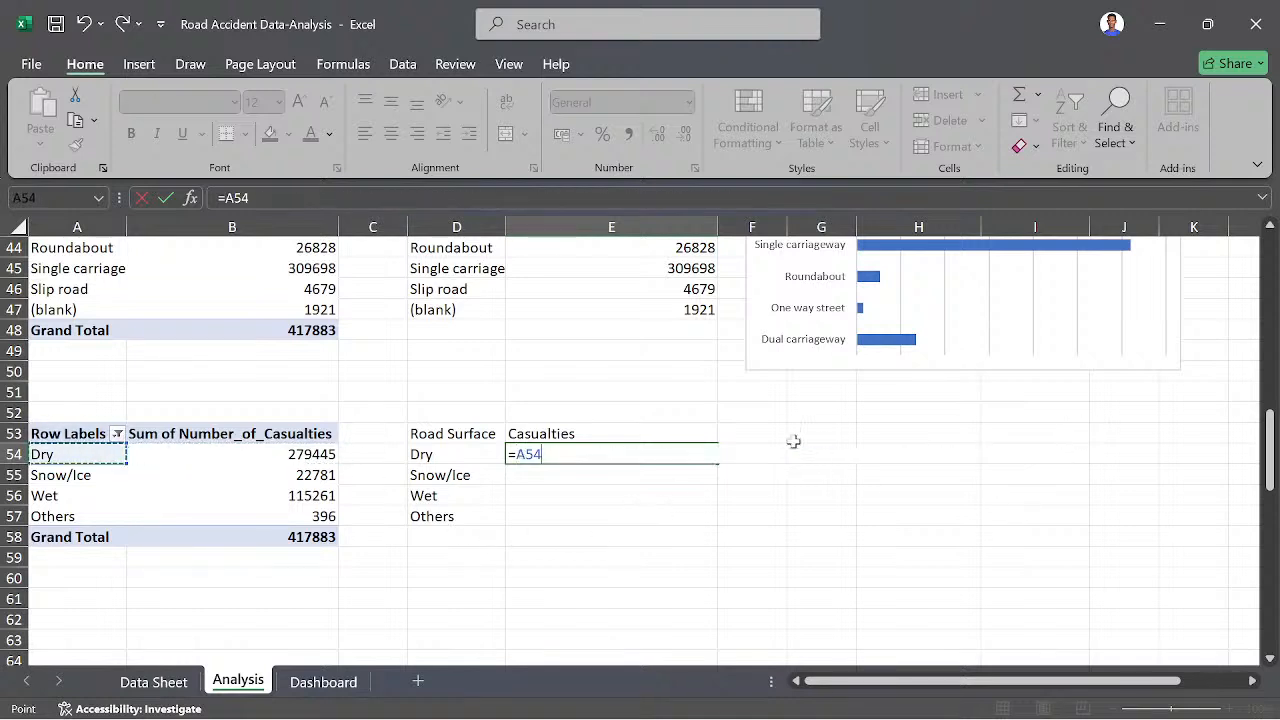
pyautogui.press('BackSpace')
pyautogui.press('BackSpace')
pyautogui.press('BackSpace')
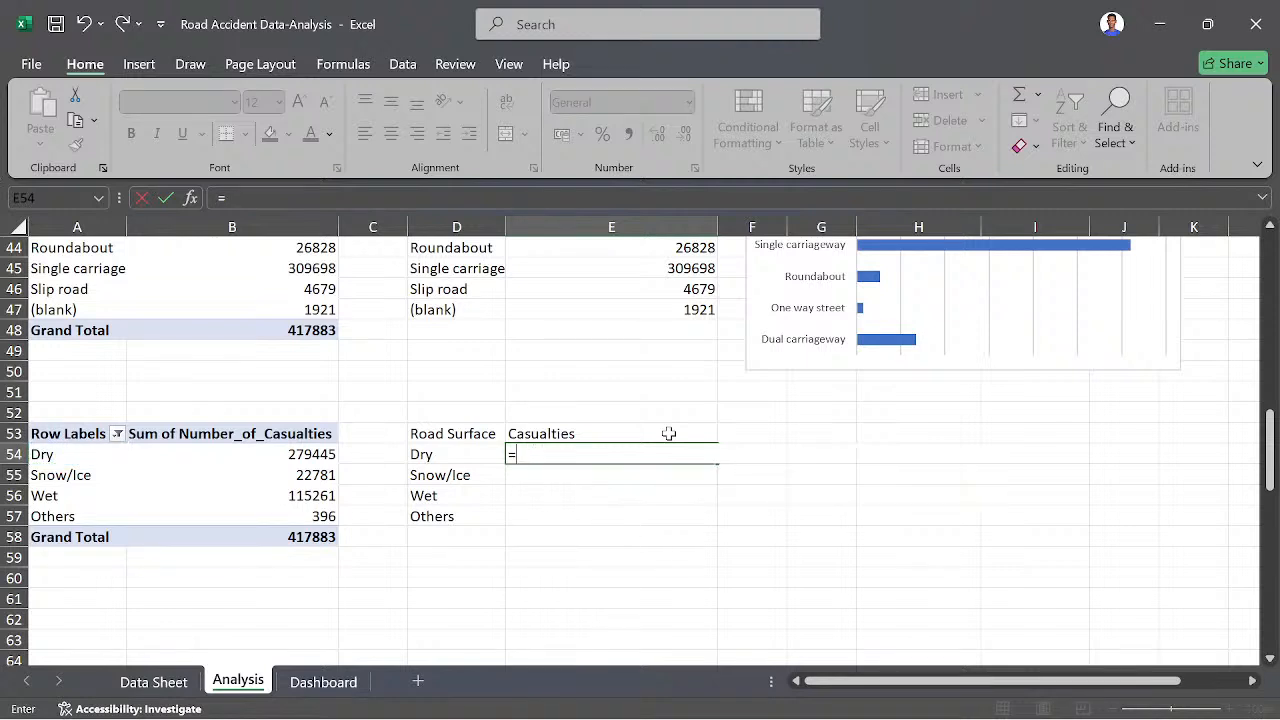
pyautogui.click(318, 453)
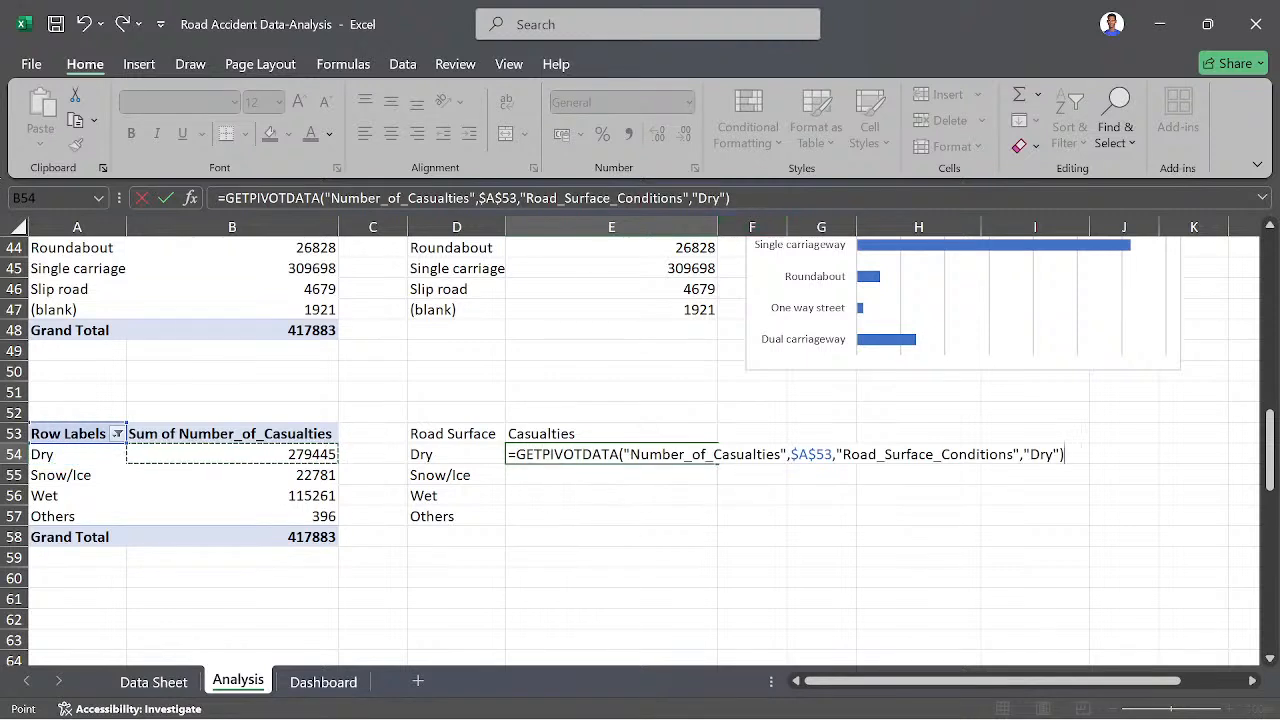
pyautogui.press('BackSpace')
pyautogui.press('BackSpace')
pyautogui.press('BackSpace')
pyautogui.press('BackSpace')
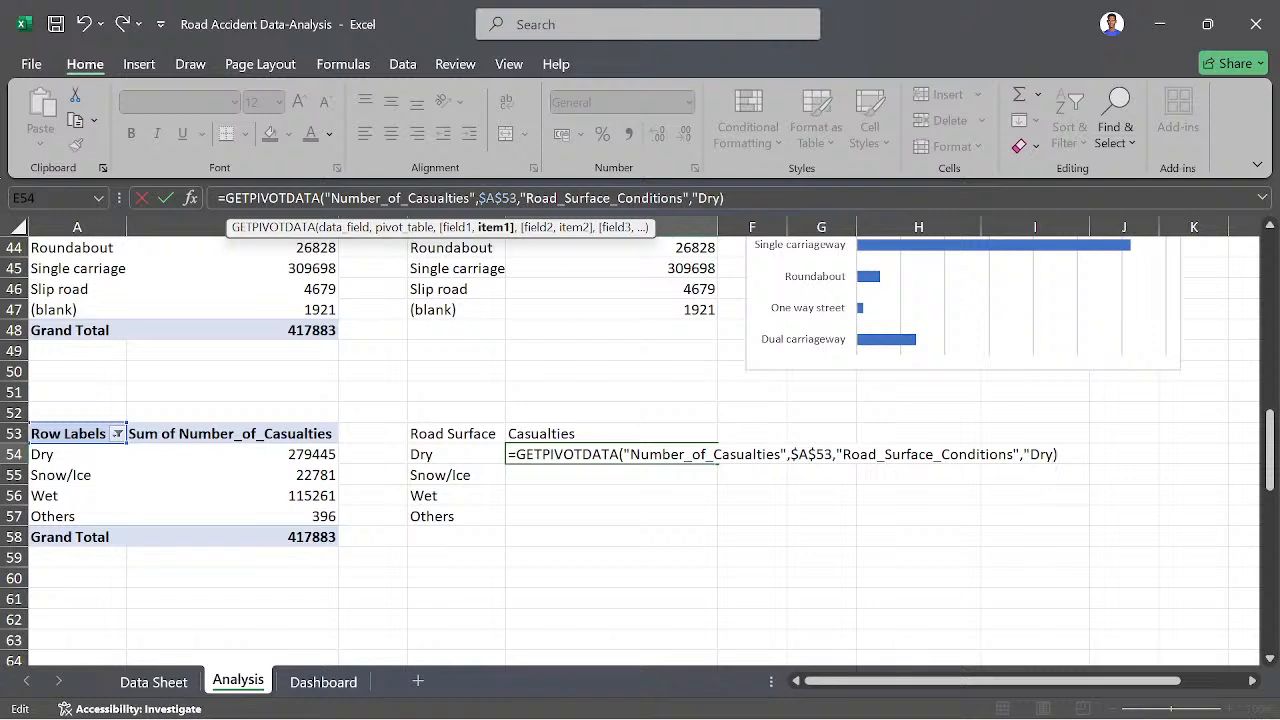
pyautogui.click(63, 454)
pyautogui.press('Return')
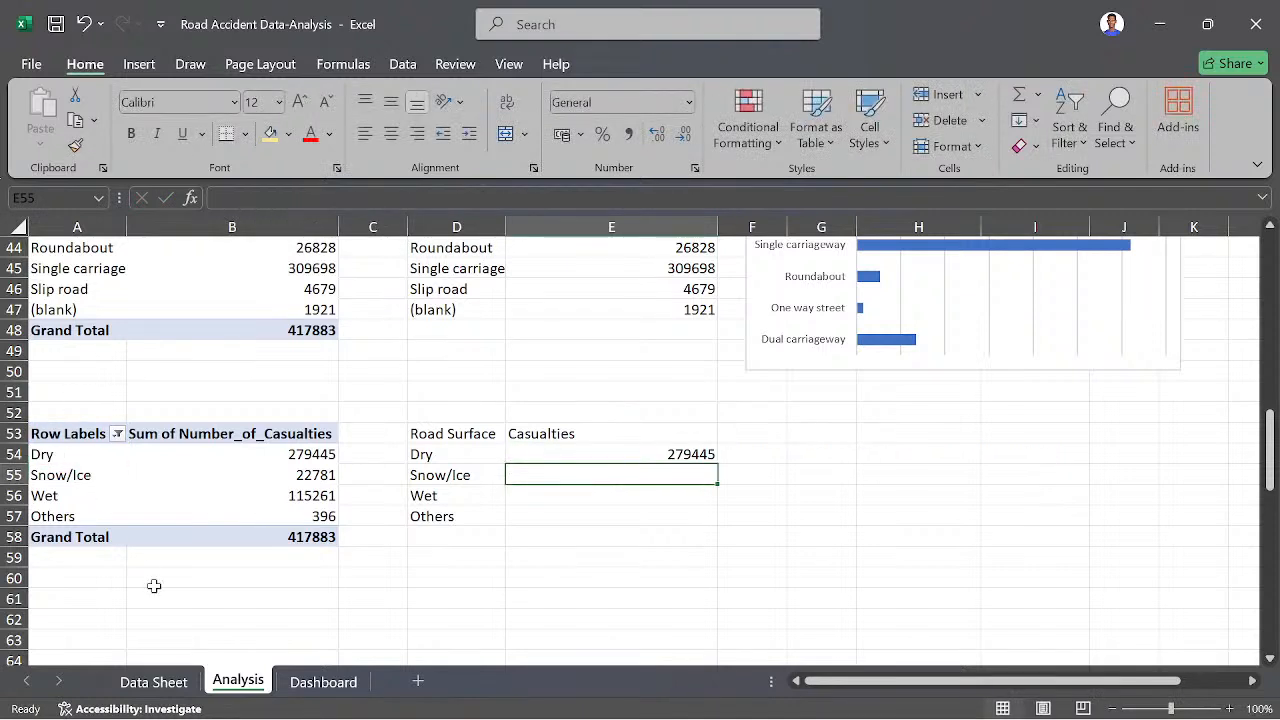
# - Fill the casualties formula from E54 down to E57 and make the helper table's headings in D53:E53 bold
pyautogui.click(653, 454)
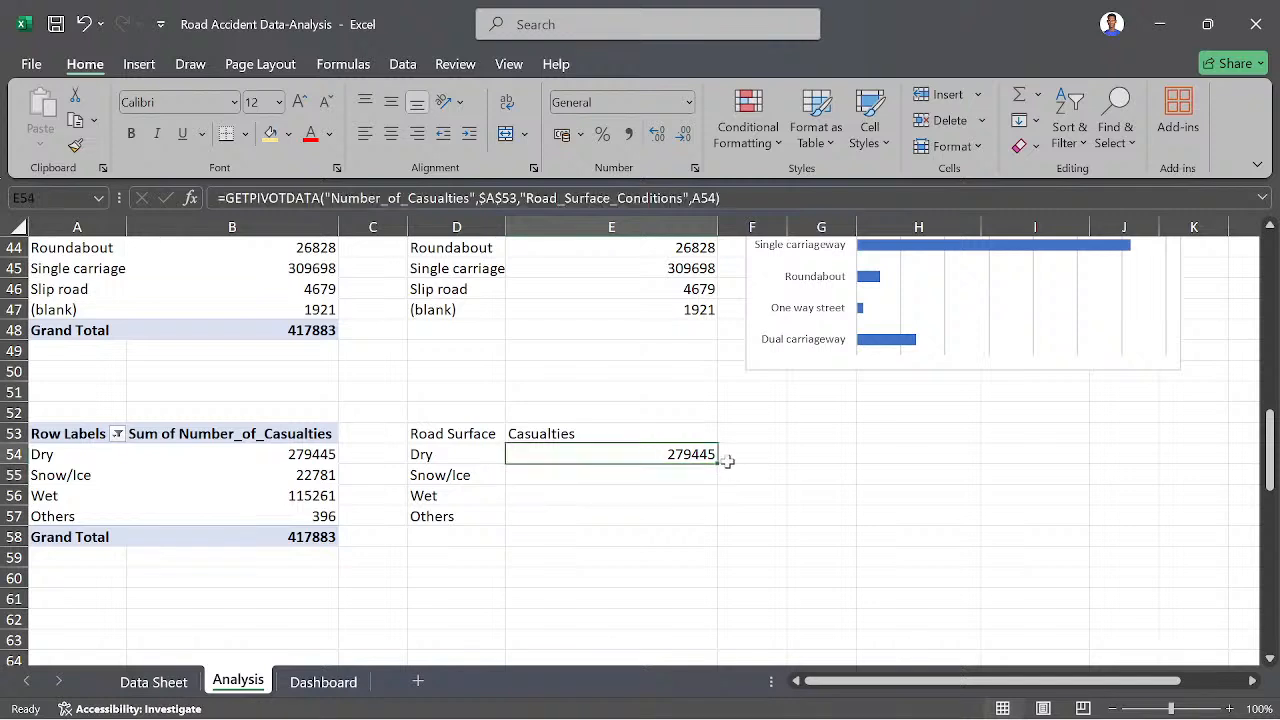
pyautogui.moveTo(720, 464); pyautogui.dragTo(718, 526)
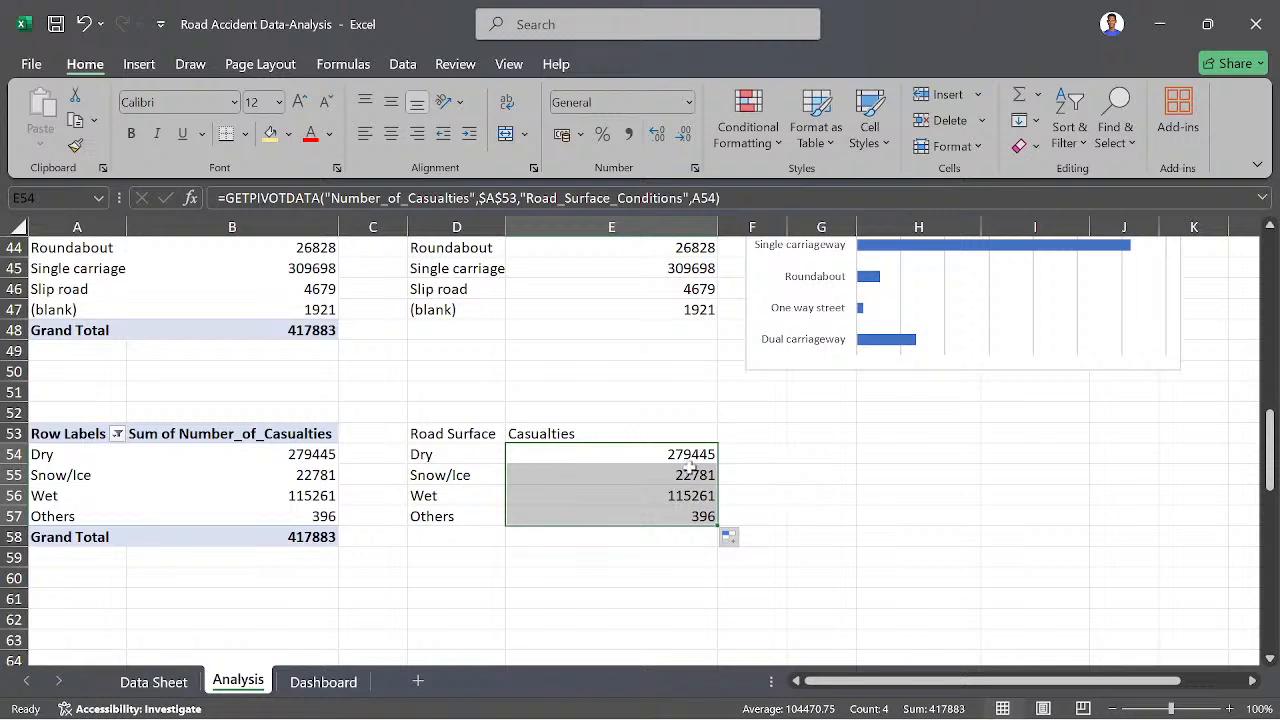
pyautogui.click(479, 457)
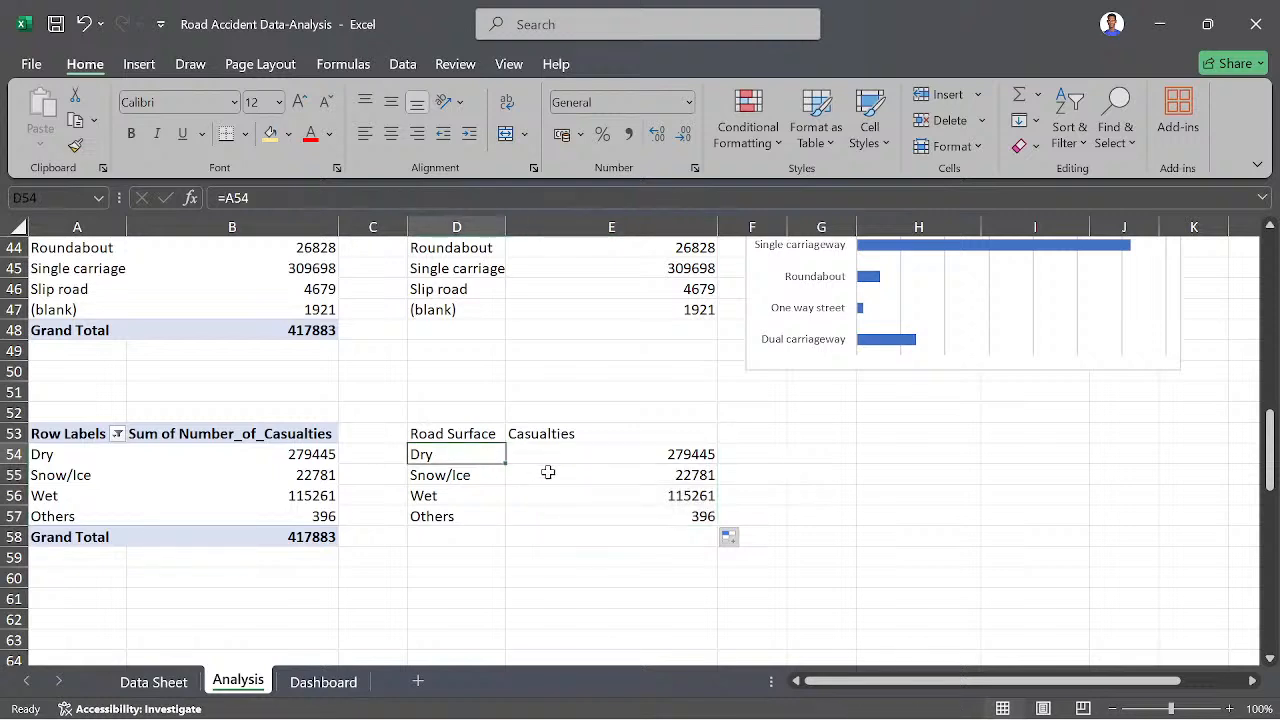
pyautogui.moveTo(415, 433); pyautogui.dragTo(591, 432)
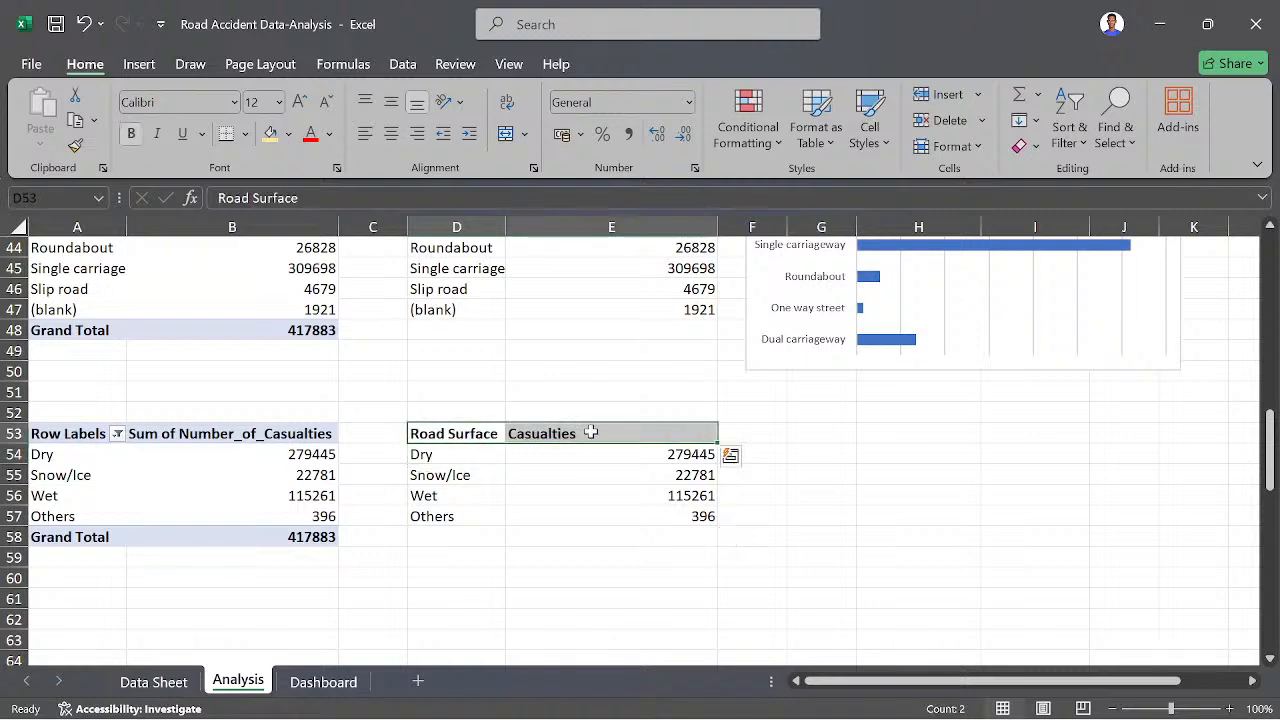
pyautogui.click(463, 492)
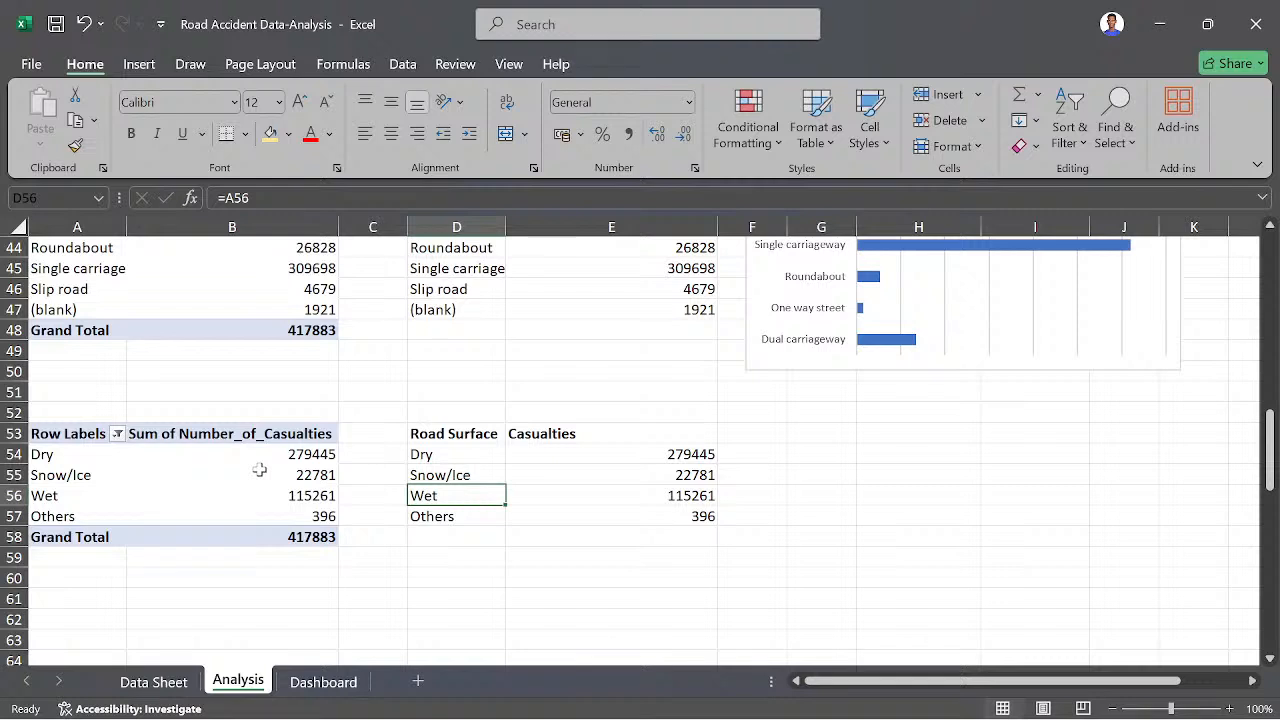
# - Switch the Generate GetPivotData option off and back on for the road surface pivot table
pyautogui.click(70, 454)
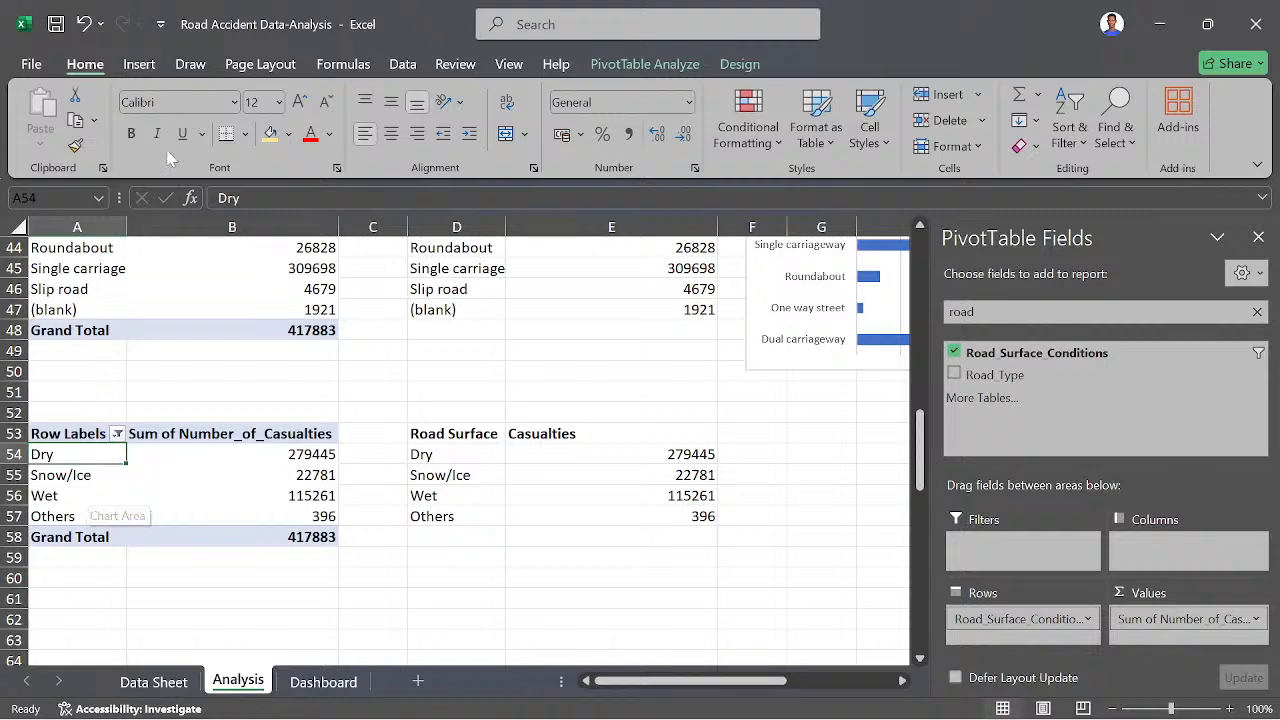
pyautogui.click(650, 64)
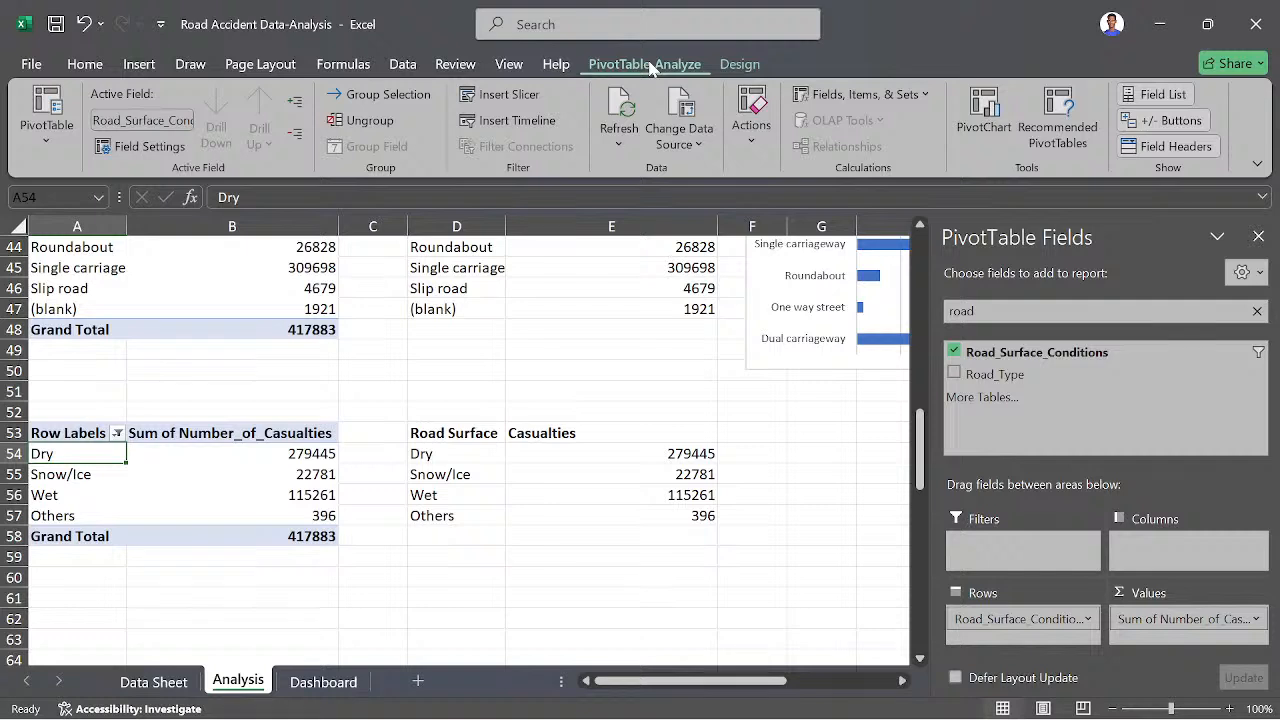
pyautogui.click(52, 146)
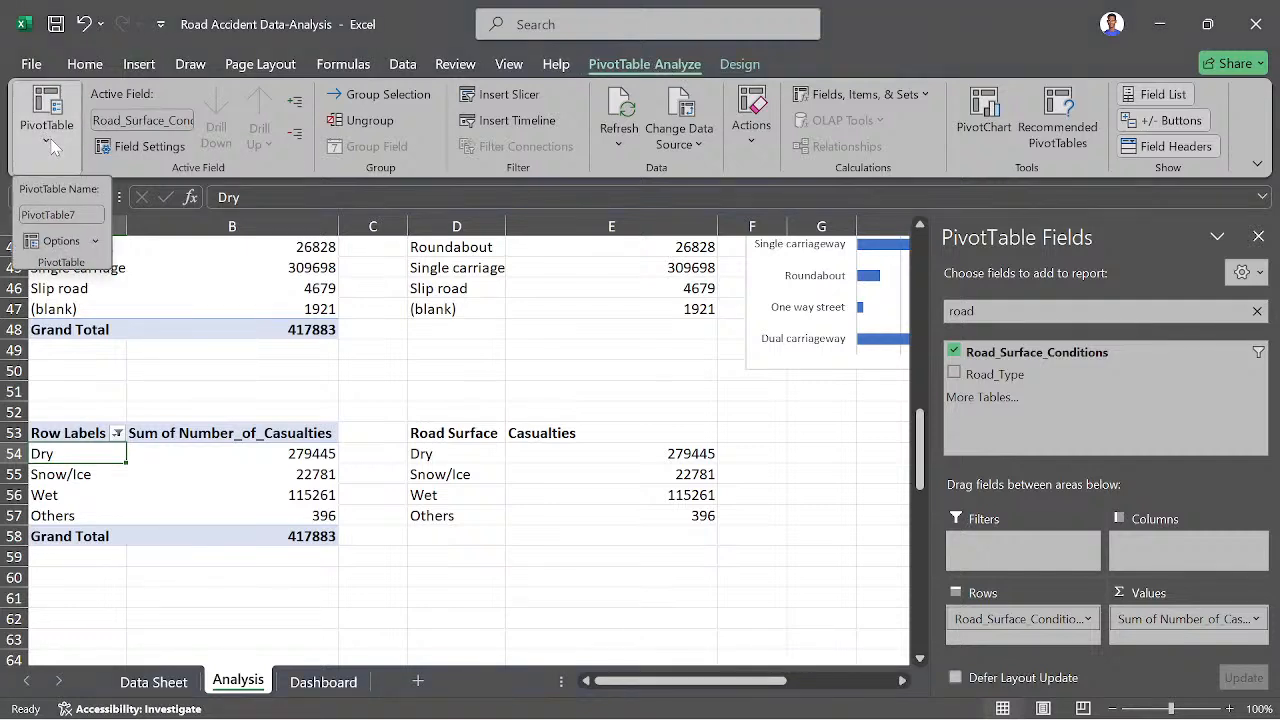
pyautogui.click(96, 242)
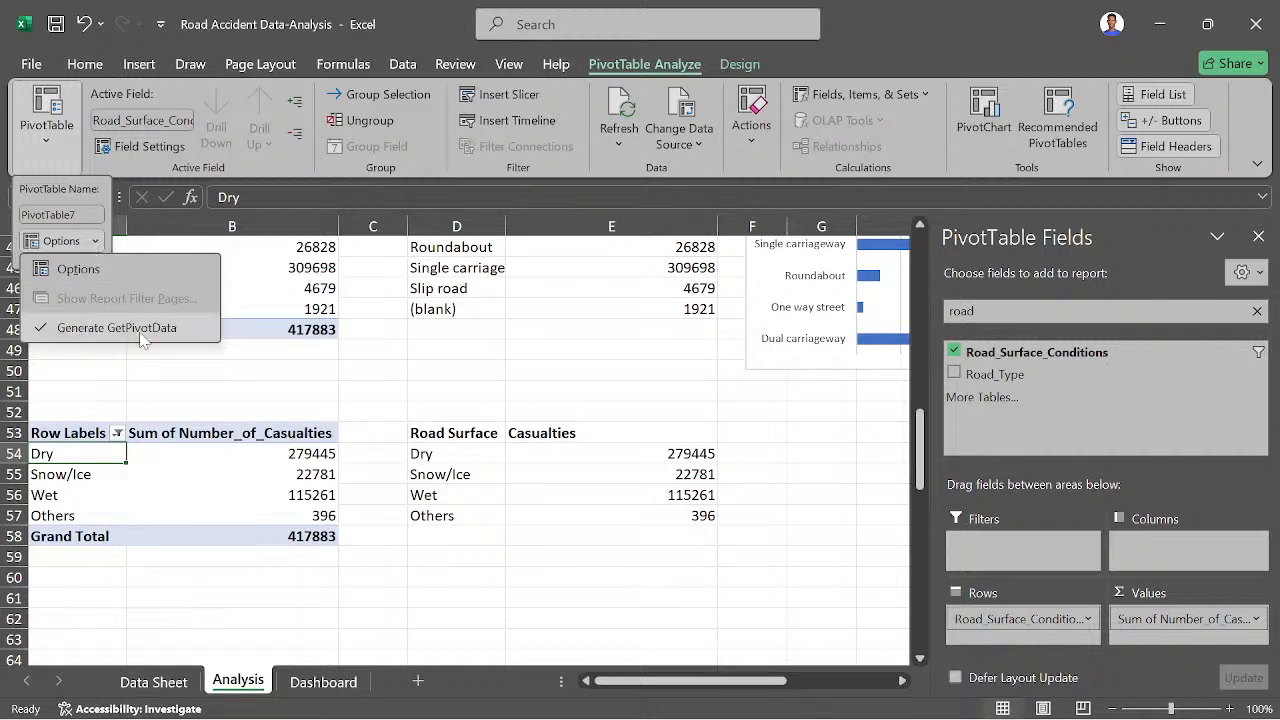
pyautogui.click(47, 328)
pyautogui.click(96, 243)
pyautogui.click(52, 330)
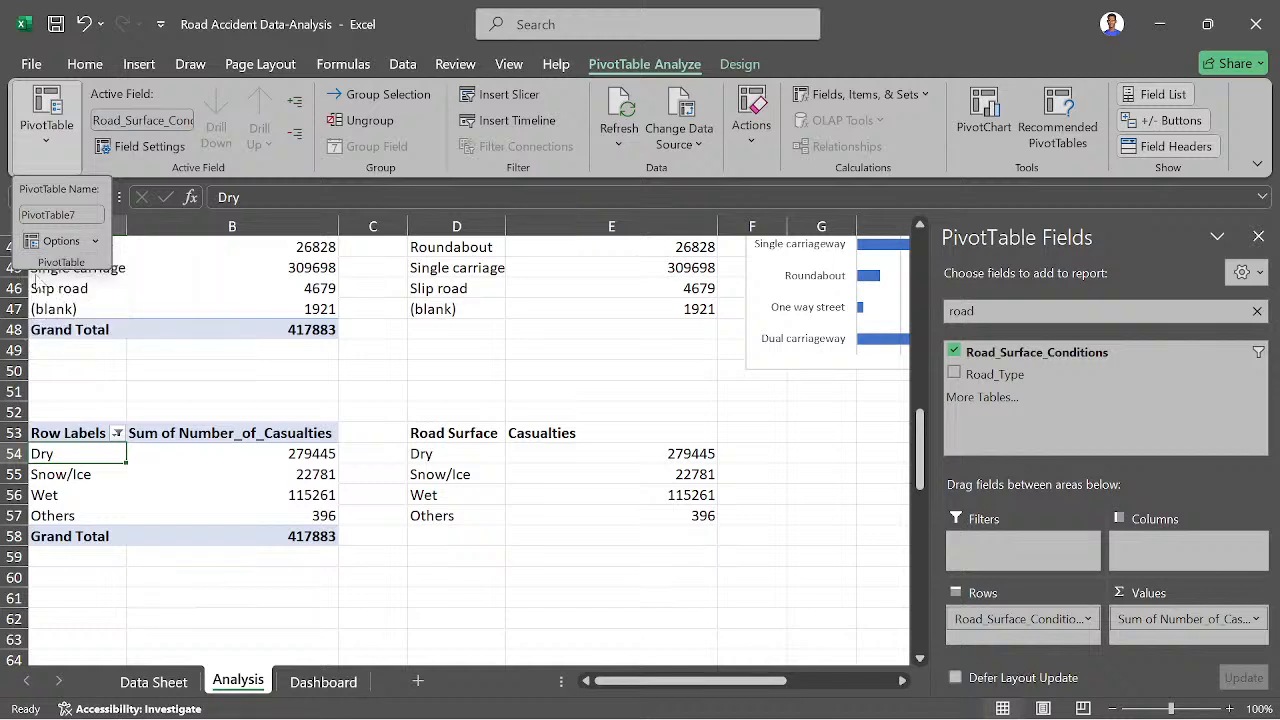
pyautogui.click(97, 243)
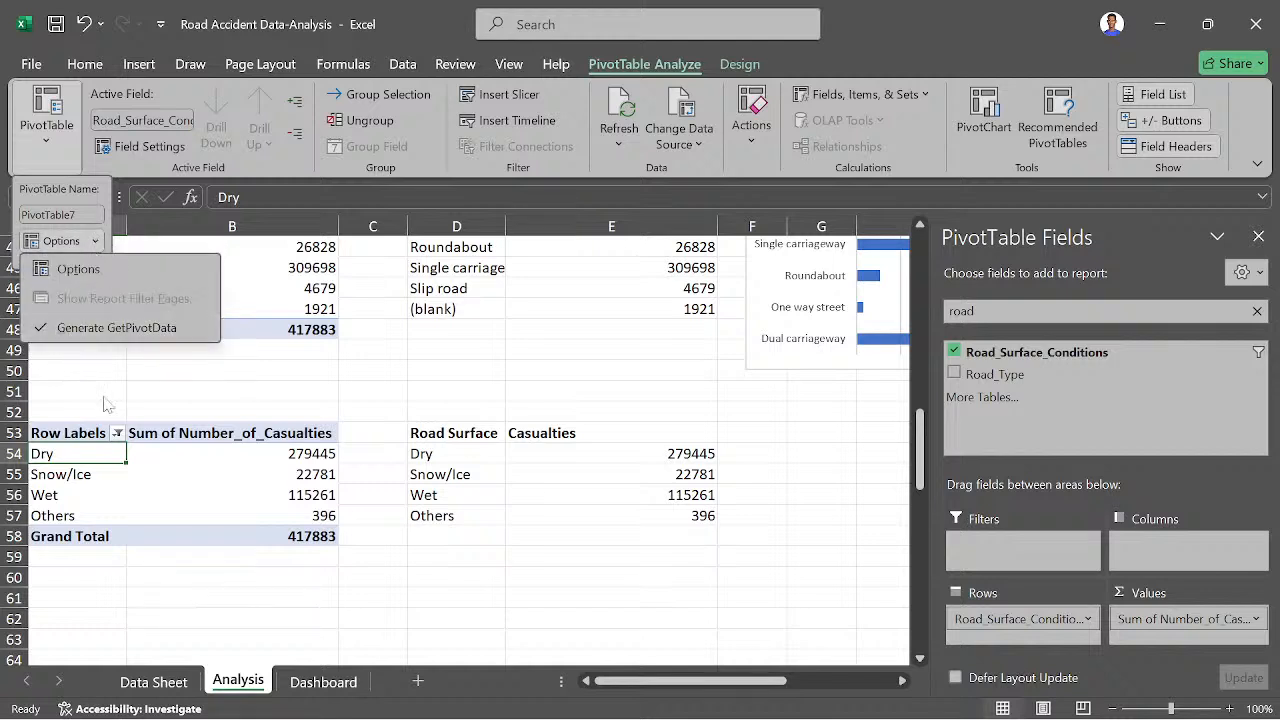
pyautogui.click(395, 565)
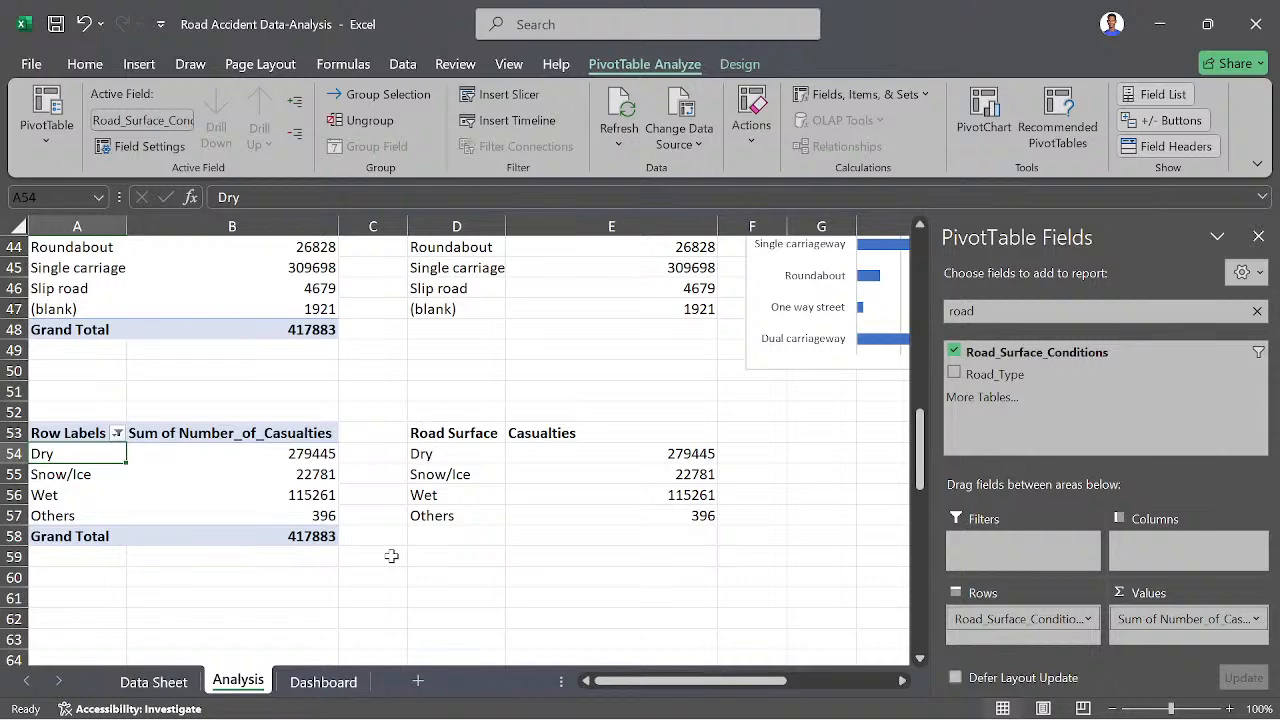
pyautogui.click(681, 545)
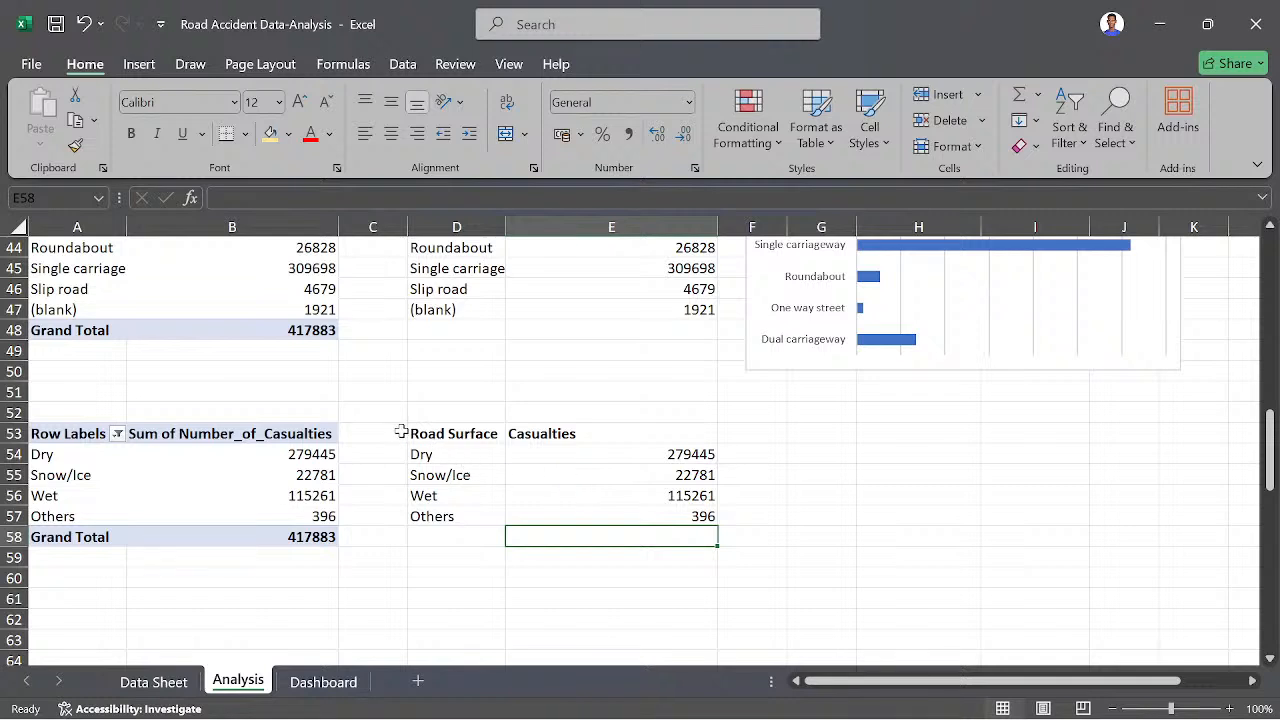
# - Insert a Treemap chart from the road surface helper table in D53:E57
pyautogui.moveTo(401, 431); pyautogui.dragTo(603, 490)
pyautogui.click(513, 487)
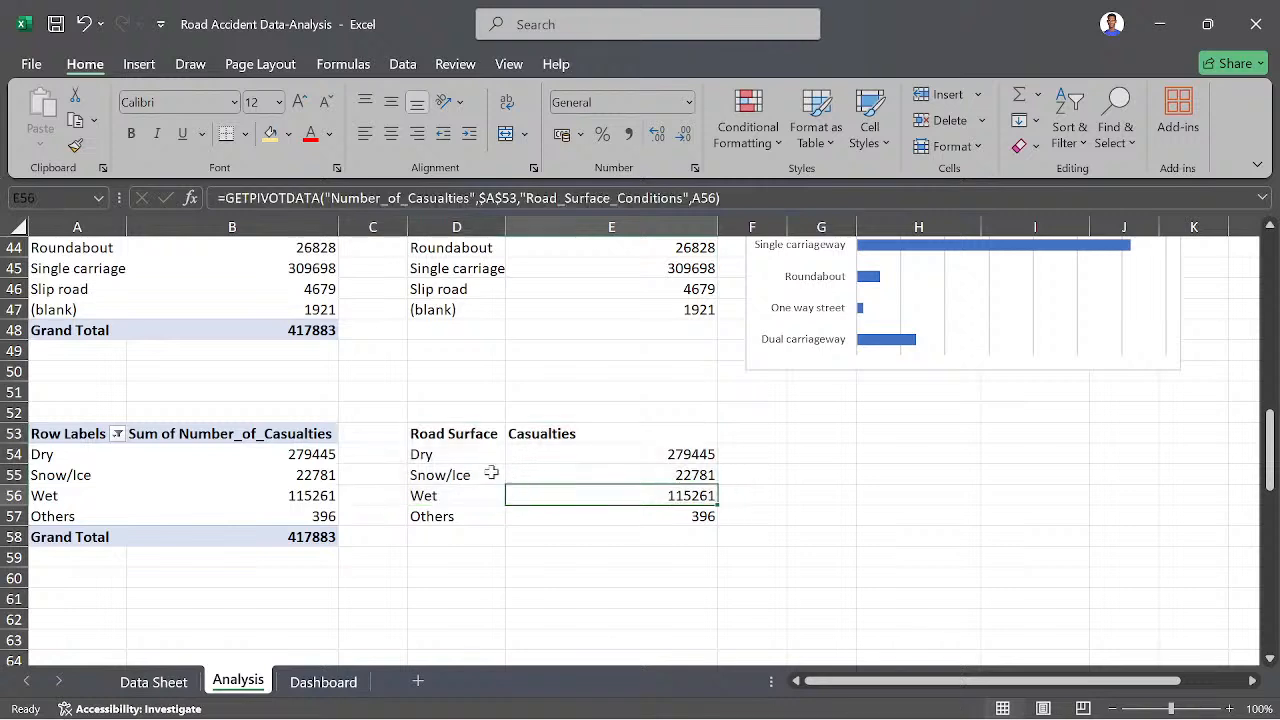
pyautogui.click(698, 430)
pyautogui.moveTo(698, 461); pyautogui.dragTo(429, 514)
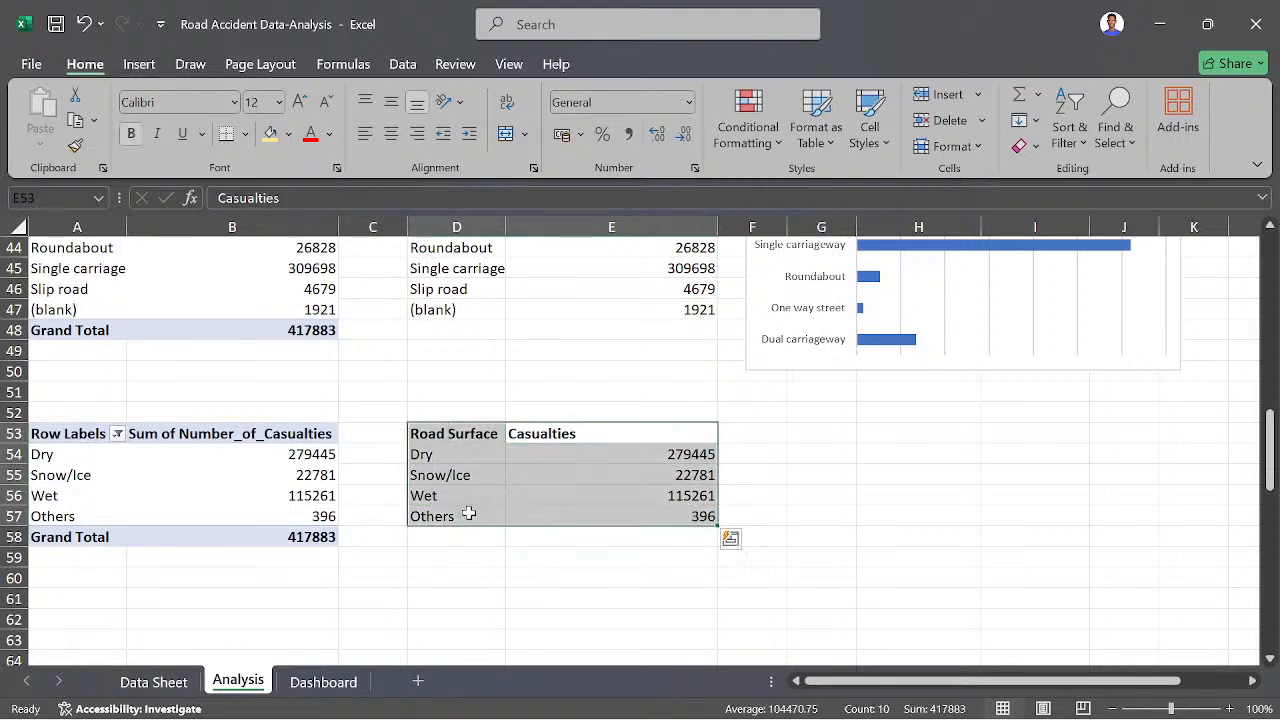
pyautogui.click(138, 64)
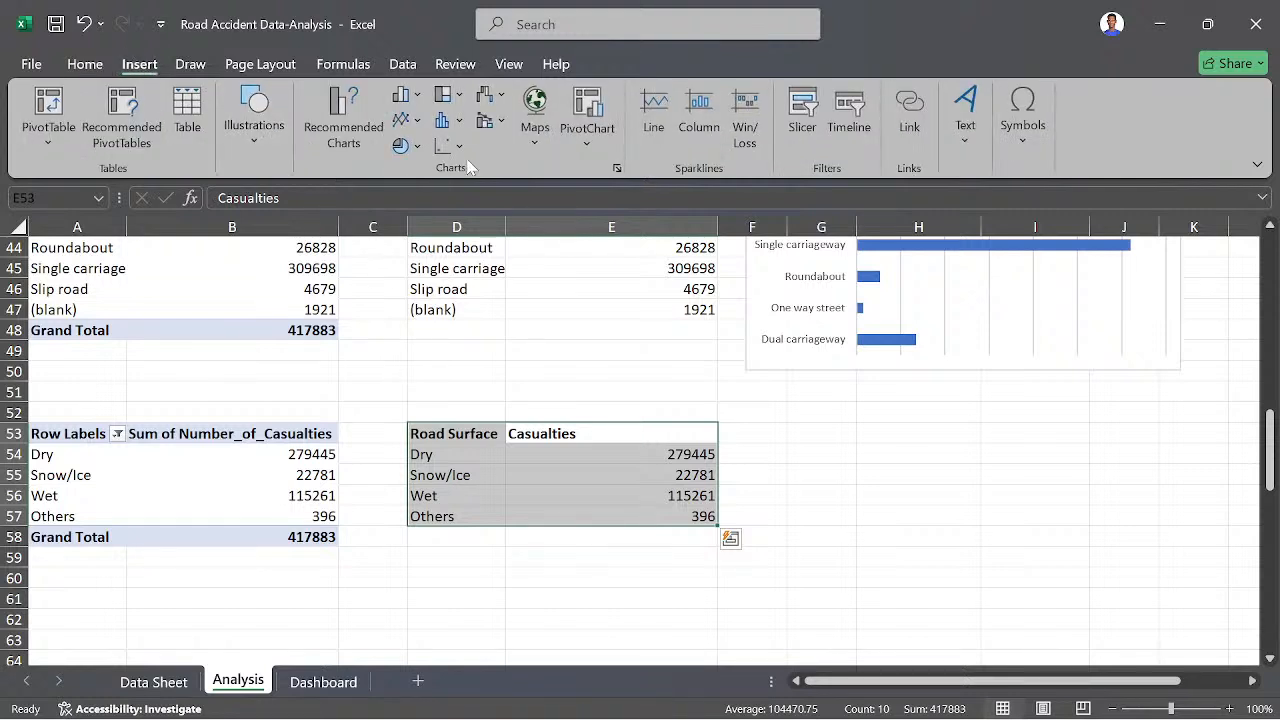
pyautogui.click(457, 100)
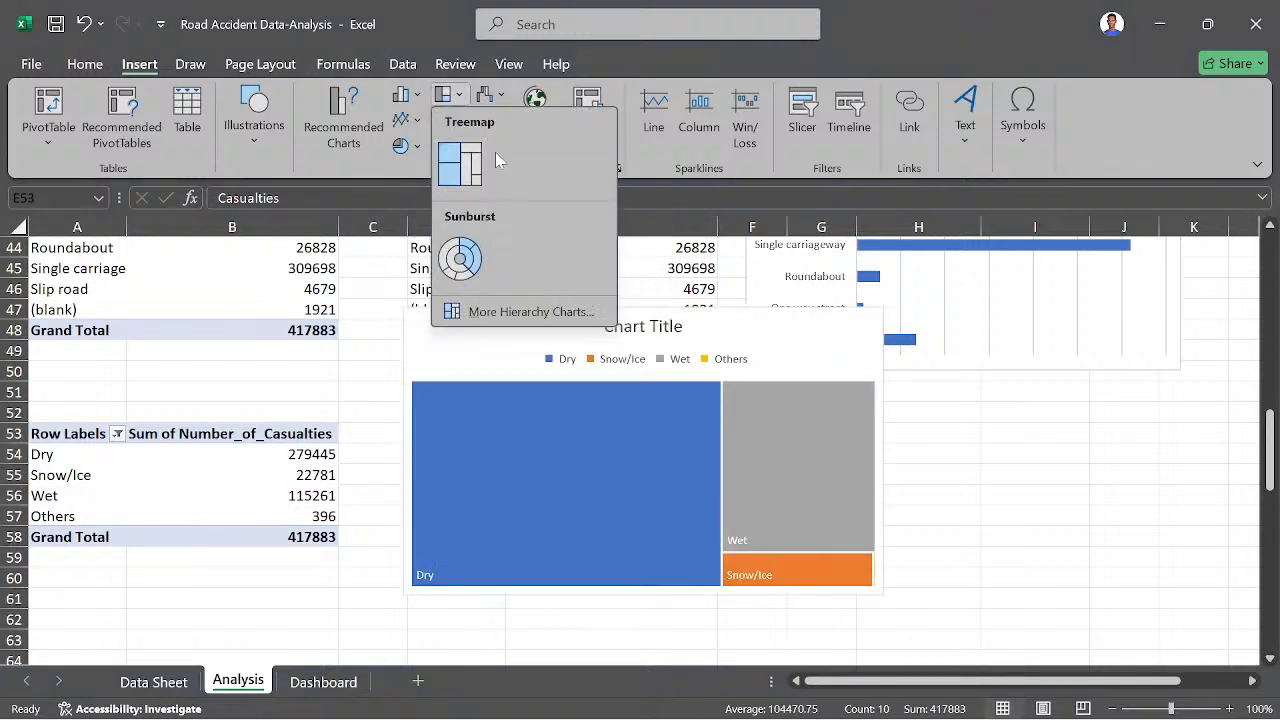
pyautogui.click(457, 166)
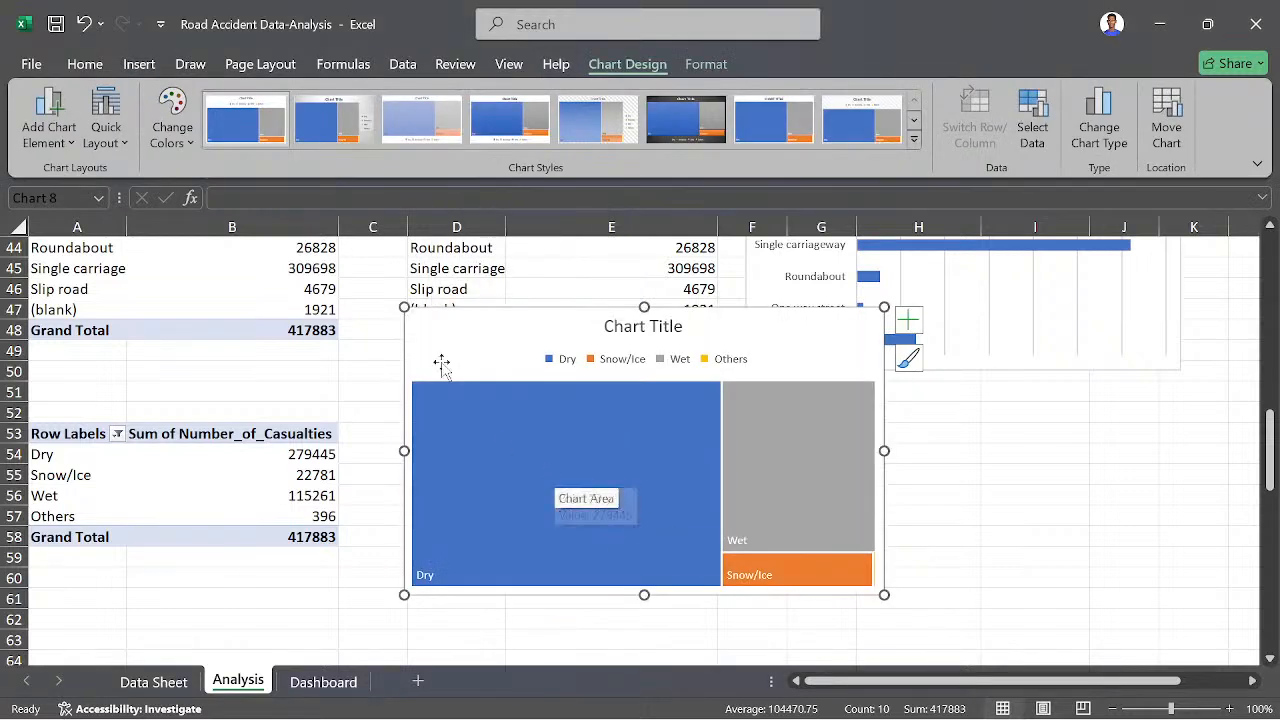
# - Delete the treemap chart's title and legend, and shrink the chart from its upper-left corner
pyautogui.click(676, 330)
pyautogui.press('Delete')
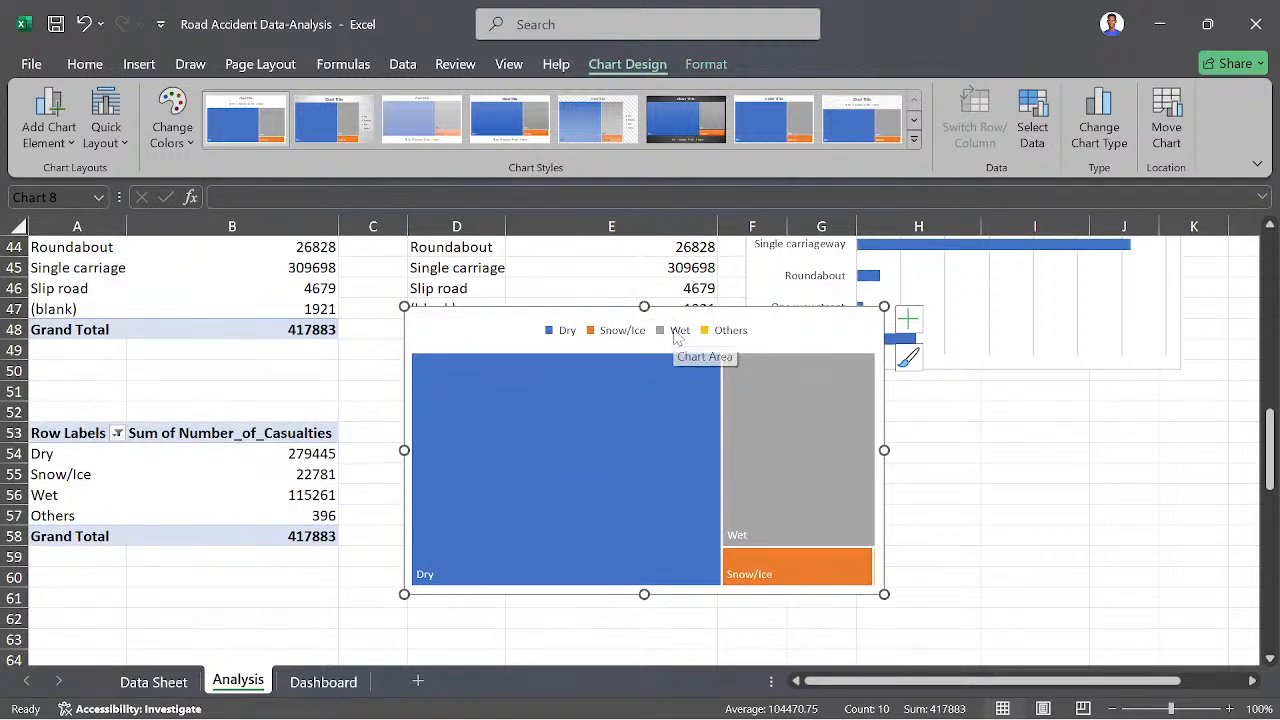
pyautogui.click(676, 337)
pyautogui.press('Delete')
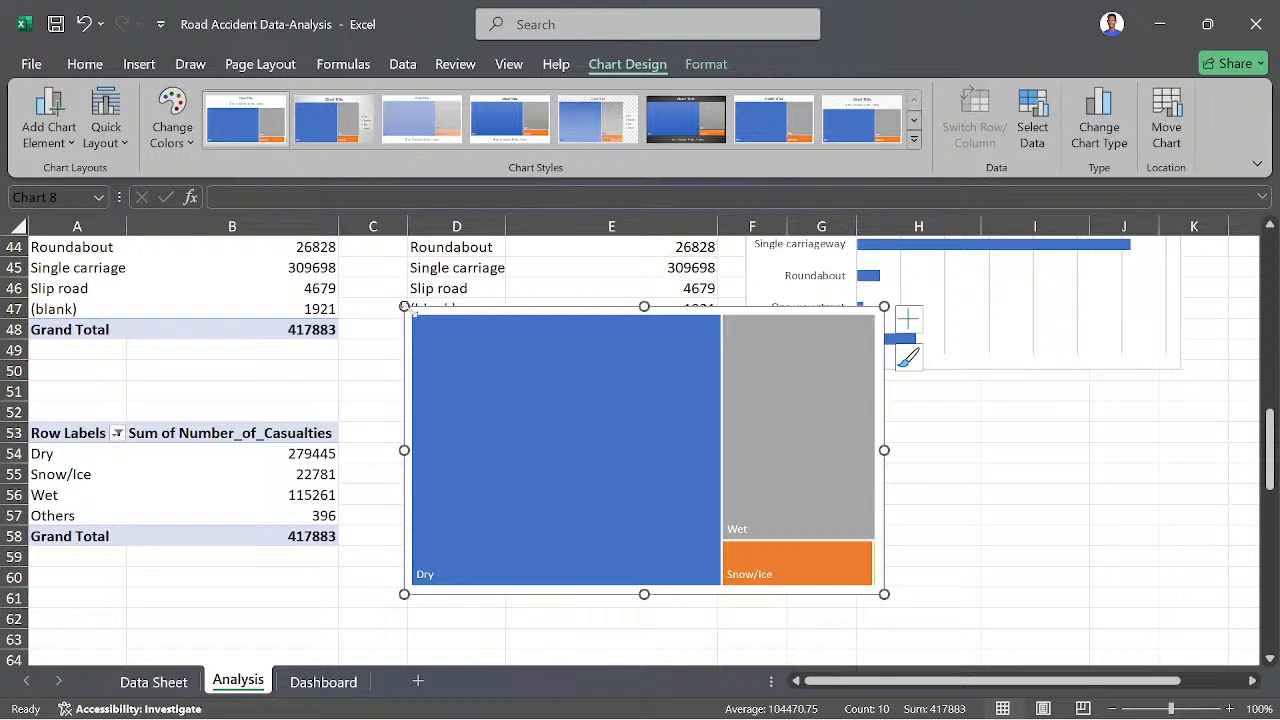
pyautogui.moveTo(412, 316); pyautogui.dragTo(665, 401)
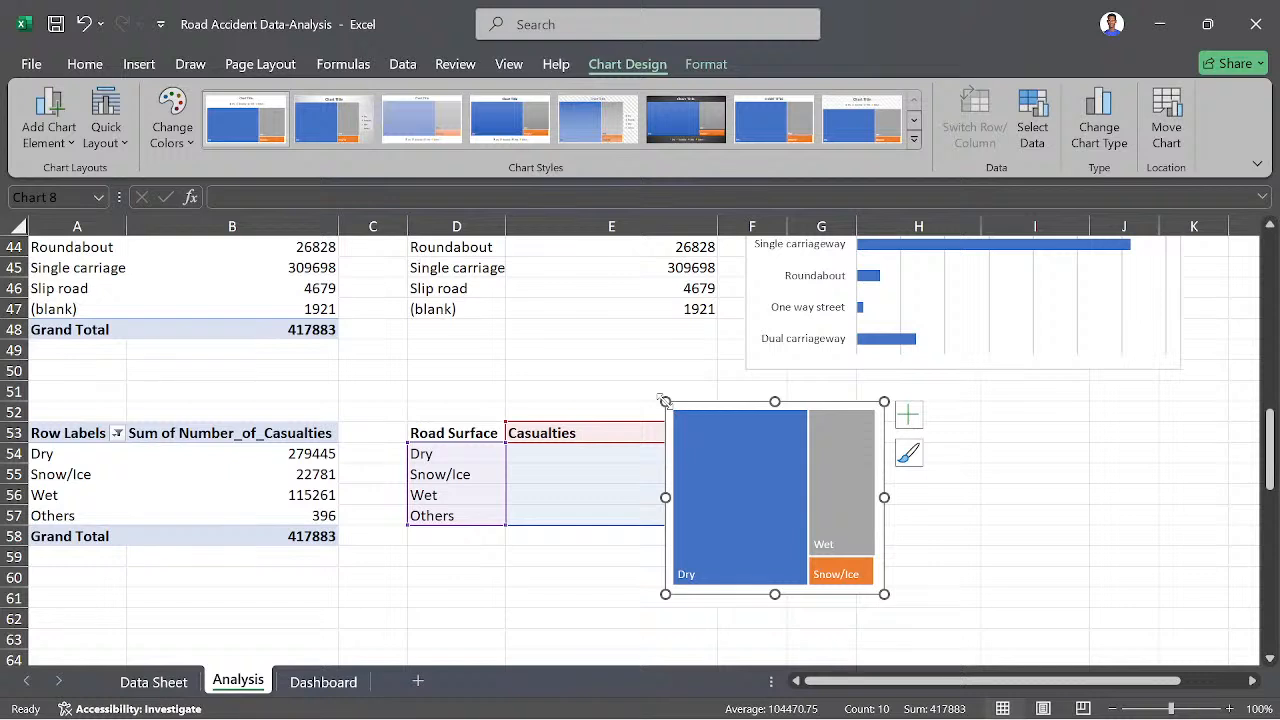
# - Move the road surface treemap chart clear of the helper table so that it sits beside column E
pyautogui.moveTo(770, 469)
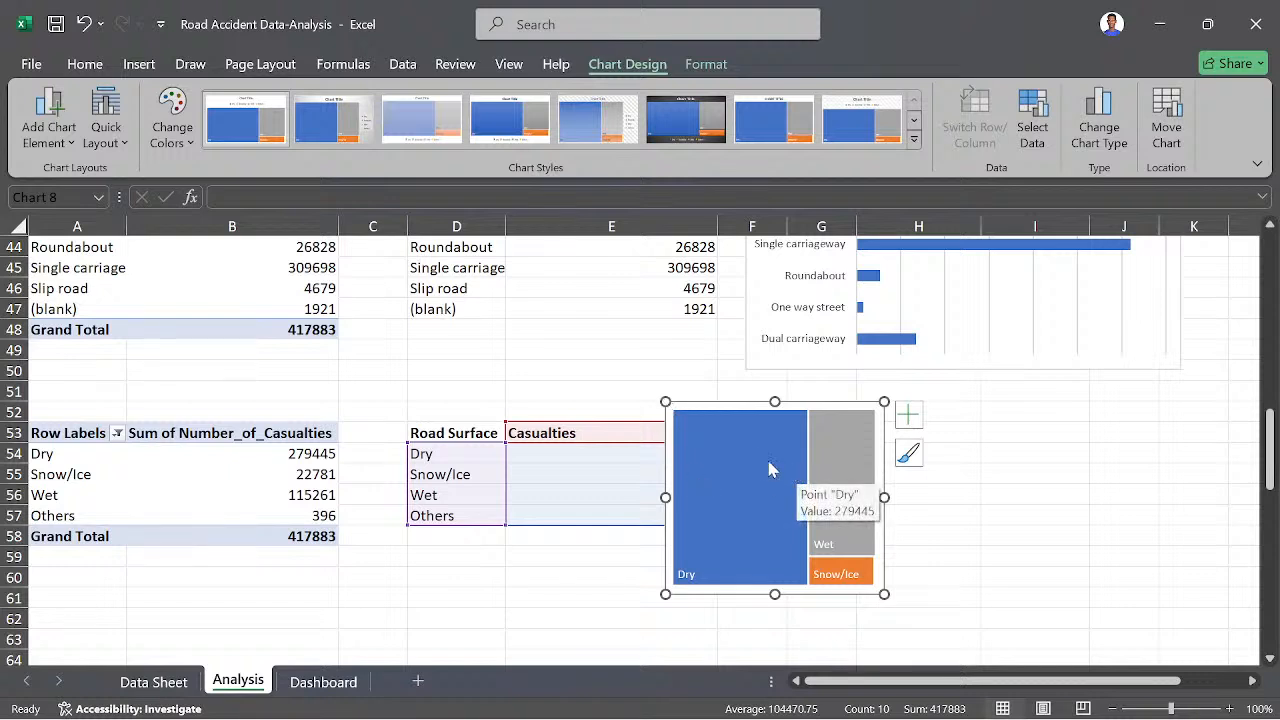
pyautogui.click(742, 407)
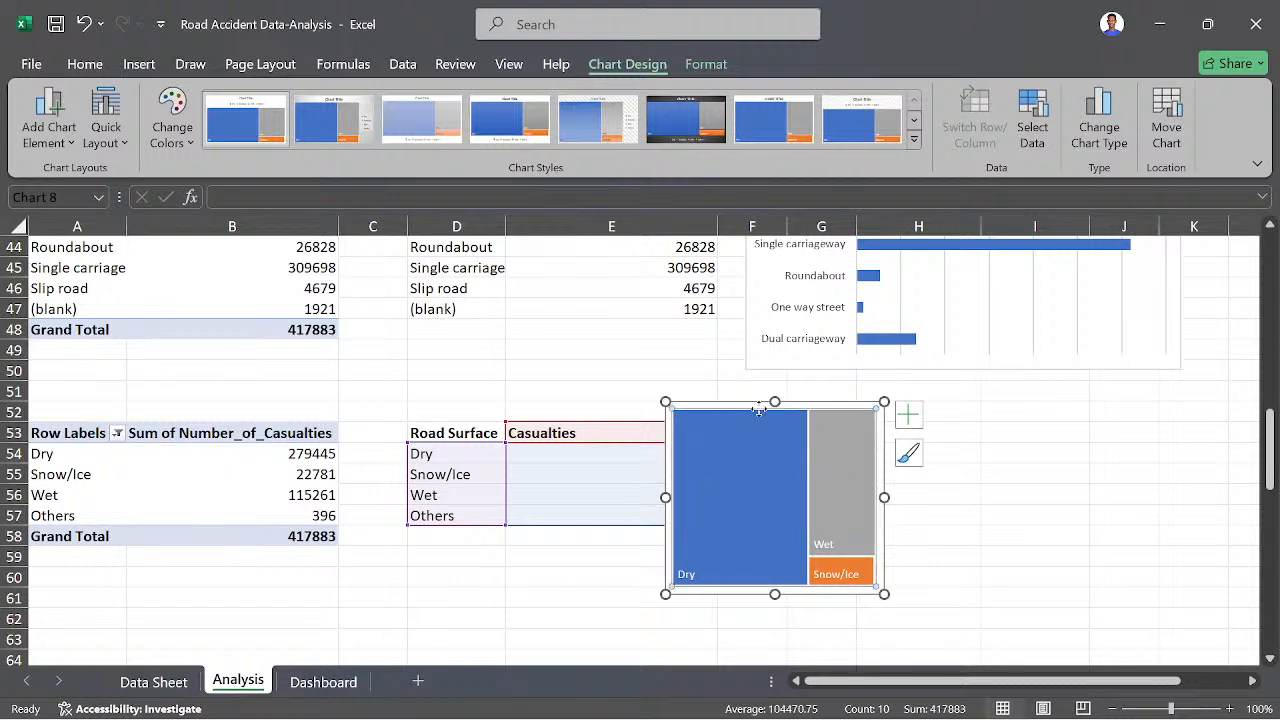
pyautogui.click(919, 594)
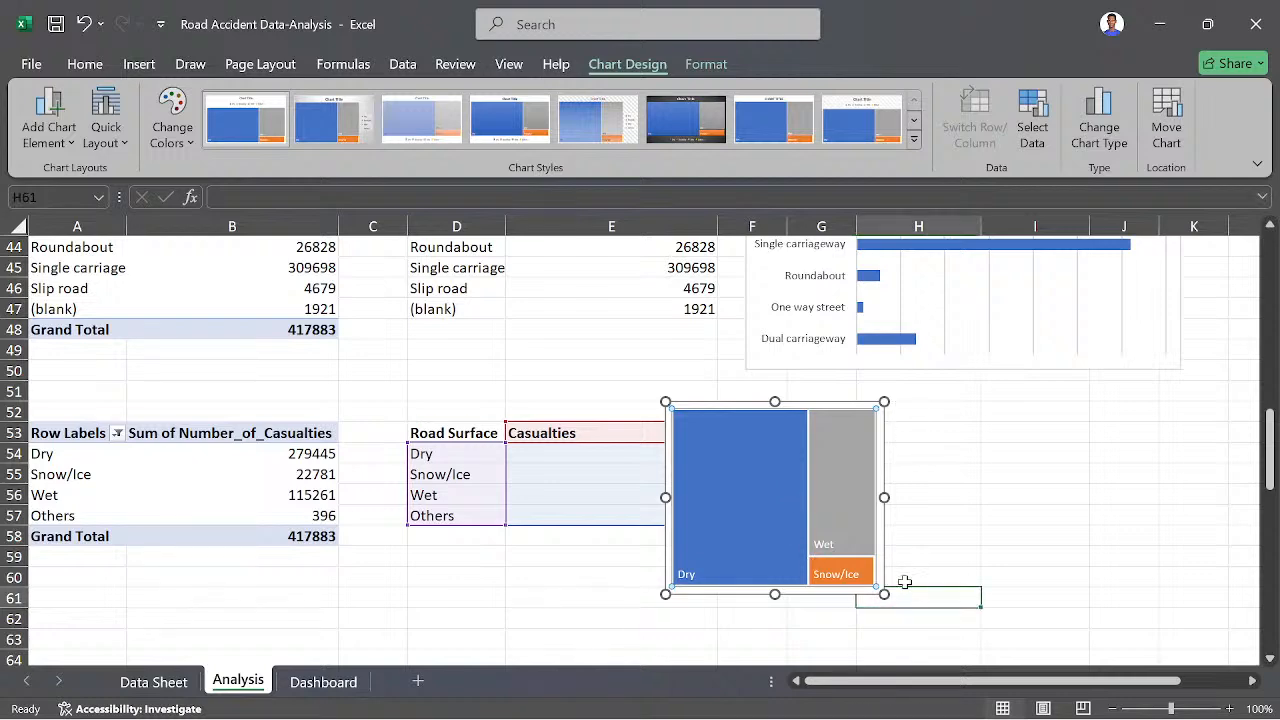
pyautogui.click(886, 570)
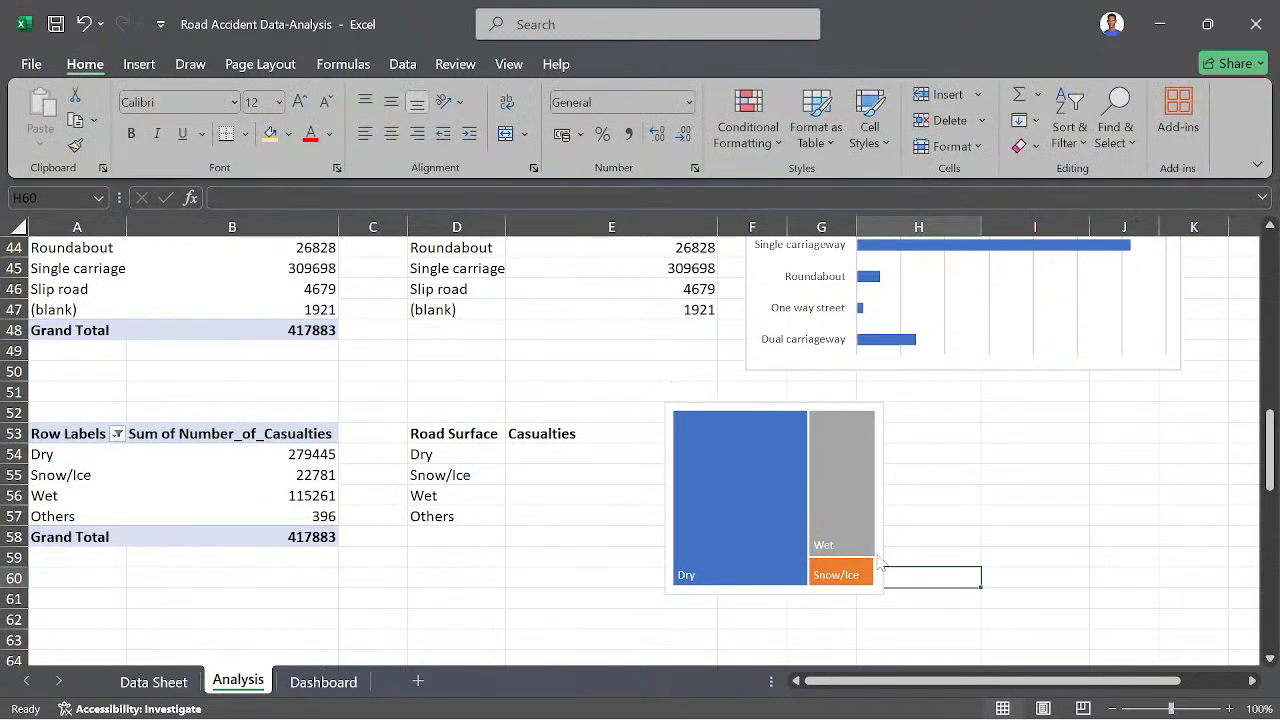
pyautogui.click(879, 565)
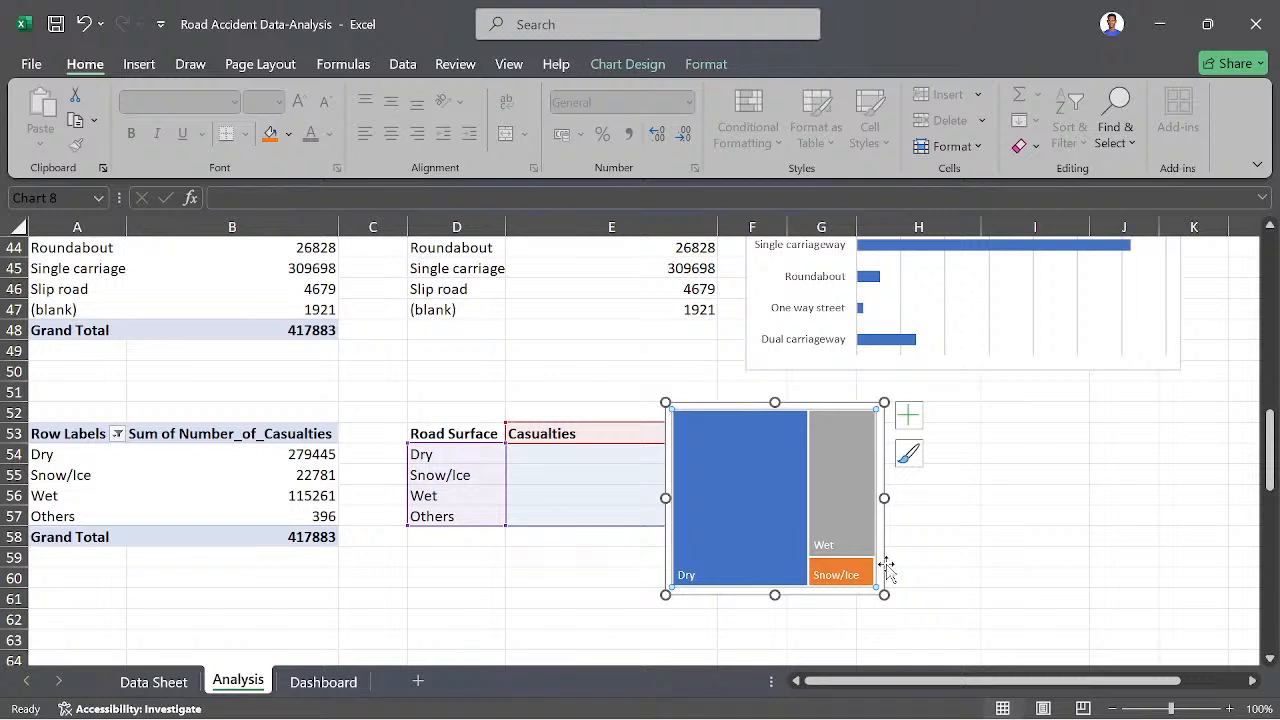
pyautogui.moveTo(883, 566); pyautogui.dragTo(950, 548)
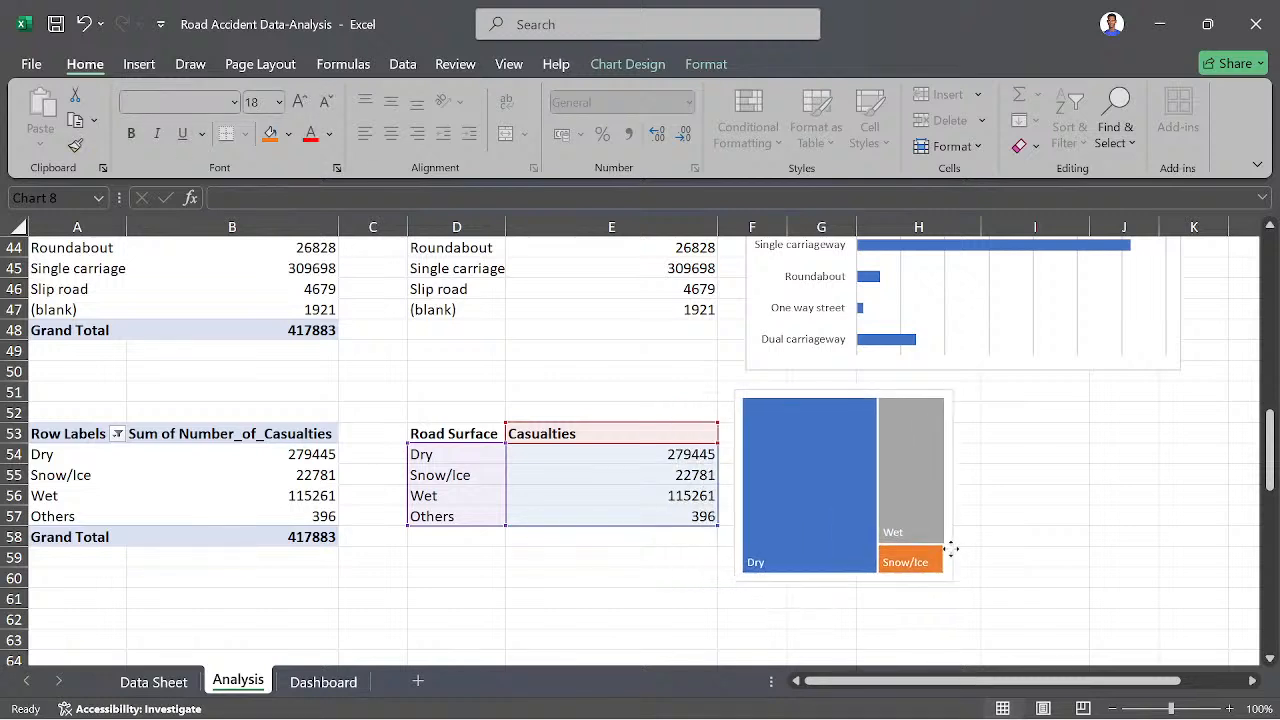
pyautogui.click(665, 618)
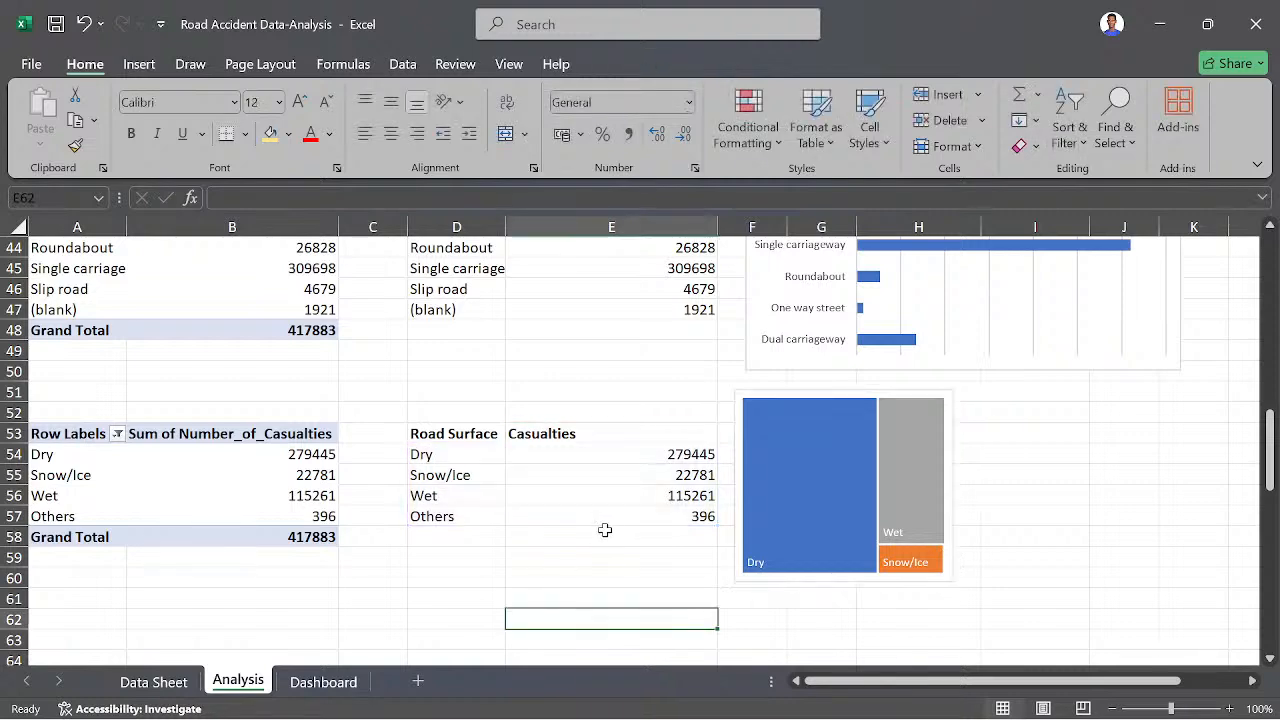
# - Switch to the Case Study PDF in Foxit PDF Reader, read the question on casualties by geographic area, and return to Excel
pyautogui.scroll(1, 605, 530)
pyautogui.scroll(-6, 543, 523)
pyautogui.scroll(3, 577, 613)
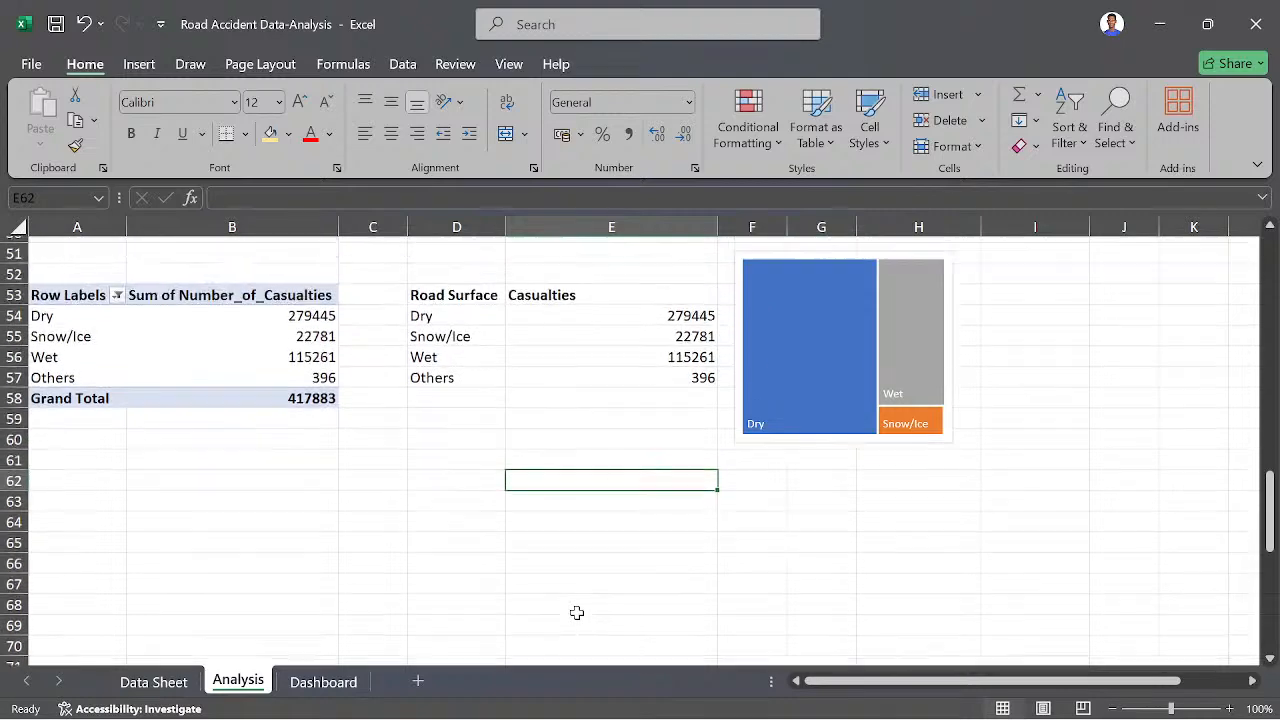
pyautogui.scroll(1, 577, 613)
pyautogui.moveTo(600, 712)
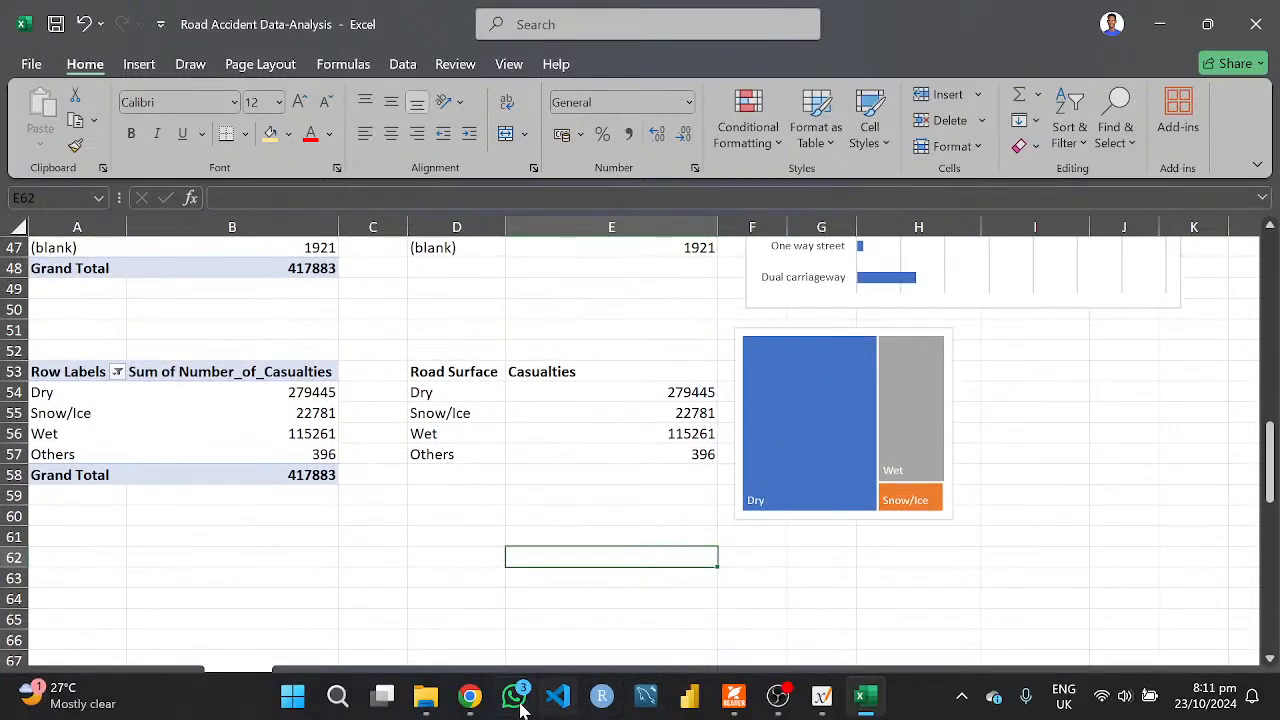
pyautogui.click(734, 697)
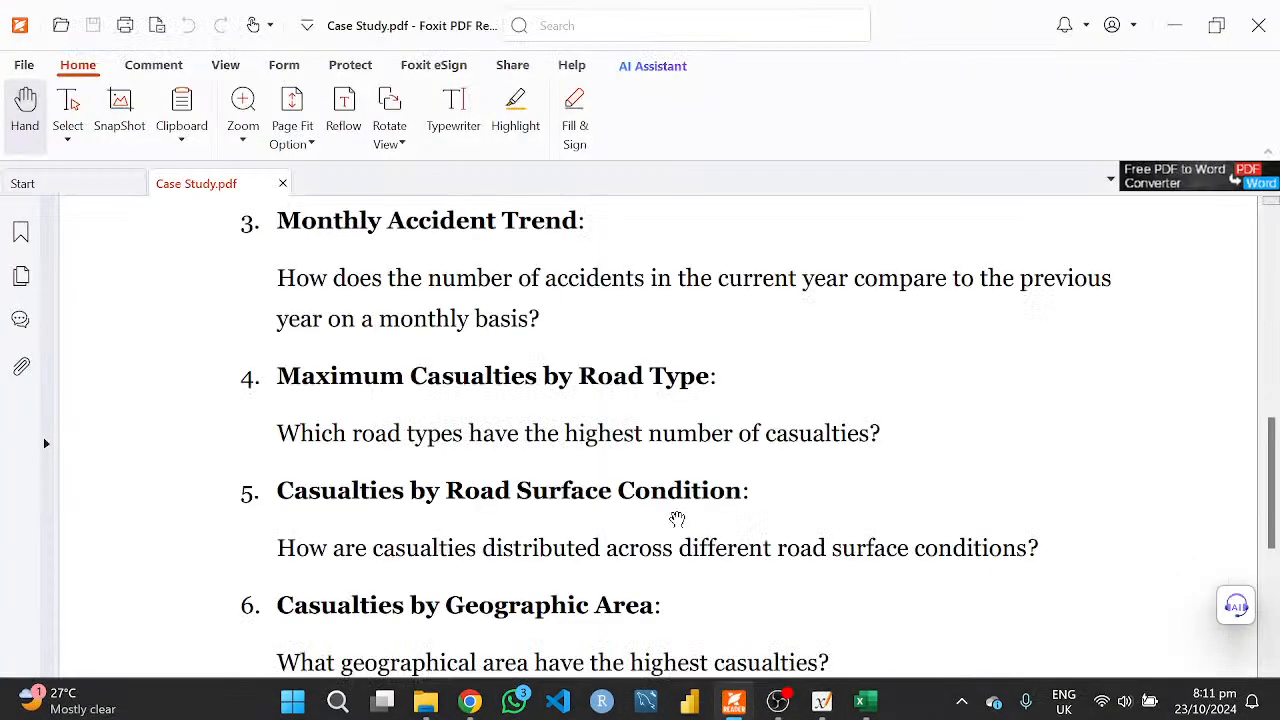
pyautogui.scroll(-3, 514, 547)
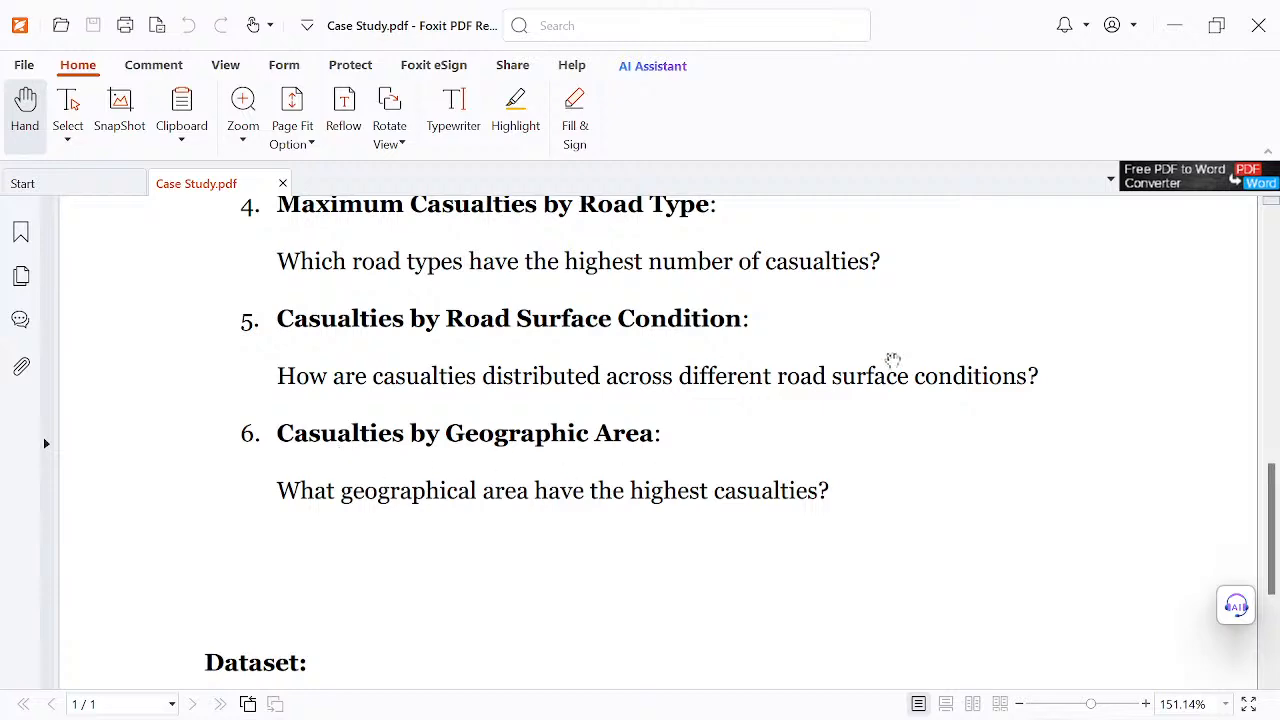
pyautogui.click(1165, 38)
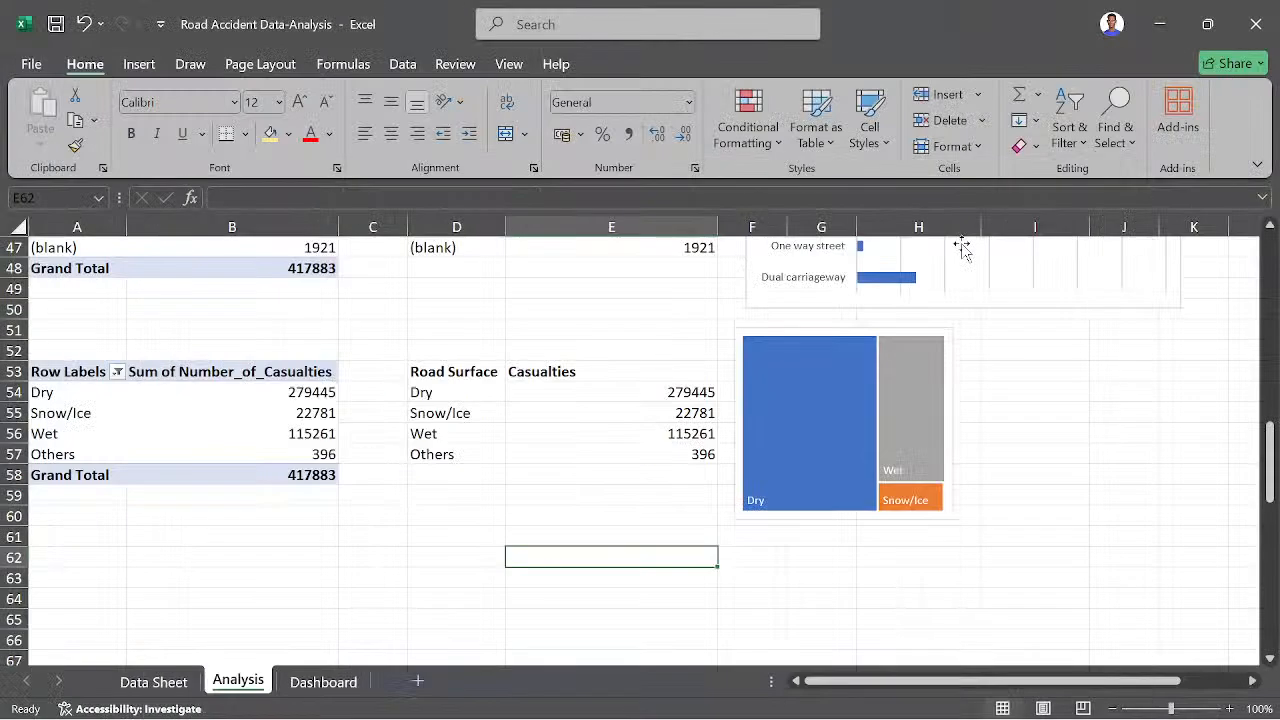
# - Look through the Data Sheet's columns for the field that records the geographic area of each accident
pyautogui.scroll(1, 637, 510)
pyautogui.scroll(1, 637, 510)
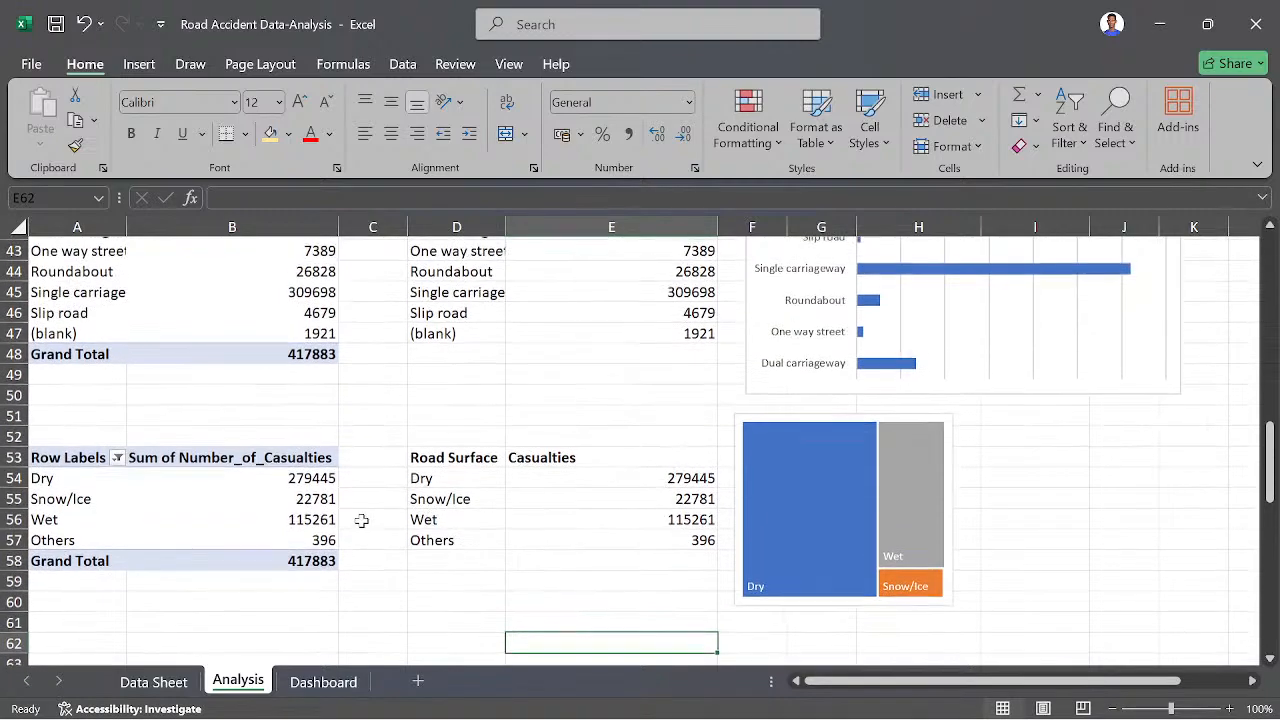
pyautogui.click(176, 682)
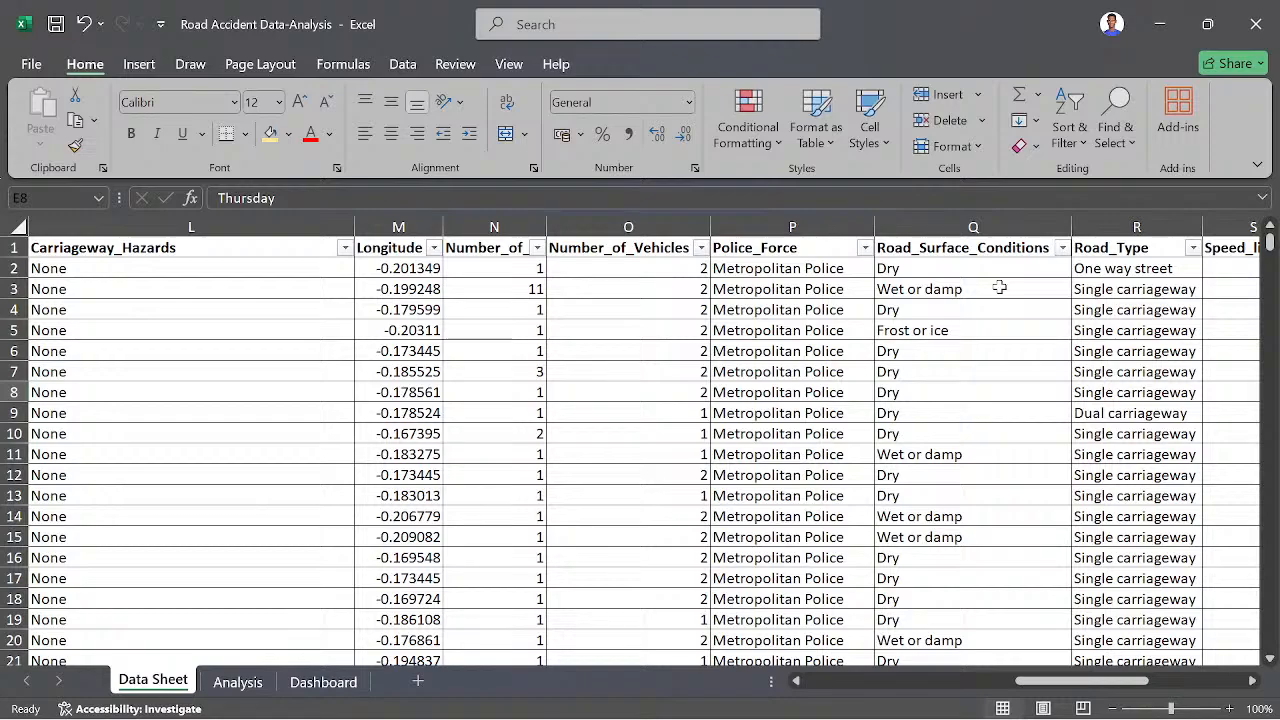
pyautogui.hscroll(2, 999, 287)
pyautogui.hscroll(-2, 999, 287)
pyautogui.hscroll(3, 999, 287)
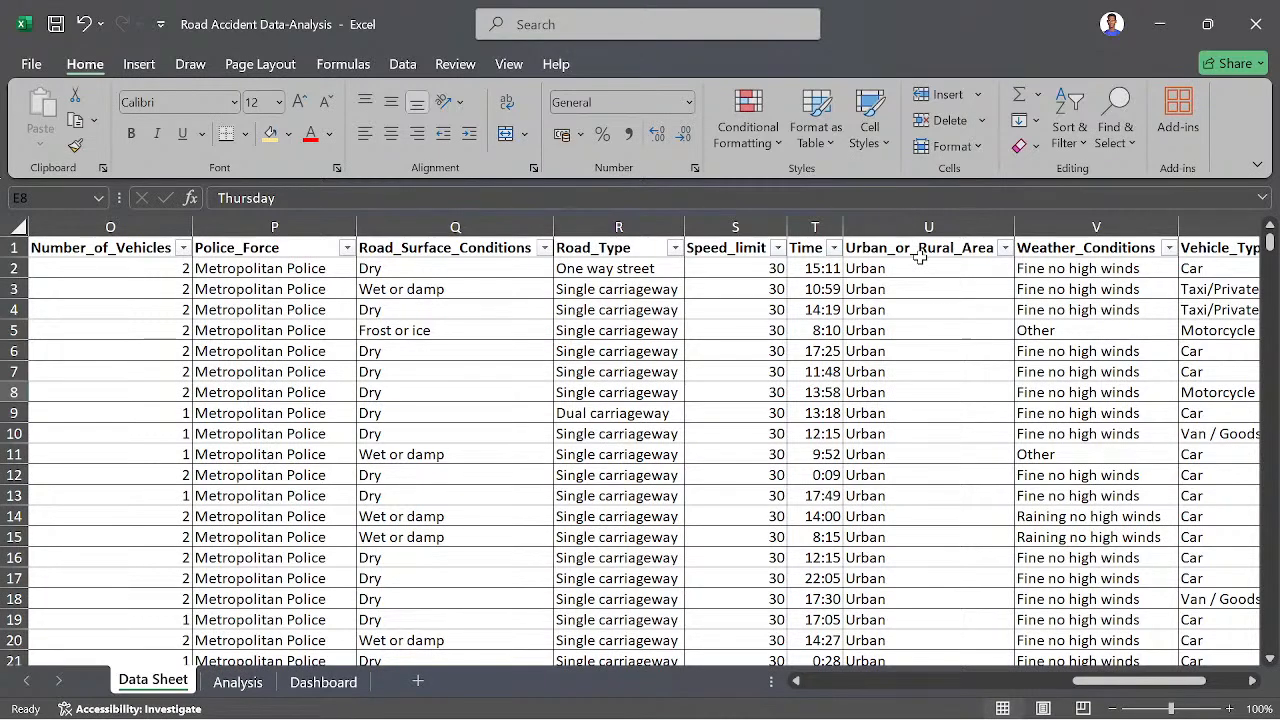
pyautogui.hscroll(-3, 700, 346)
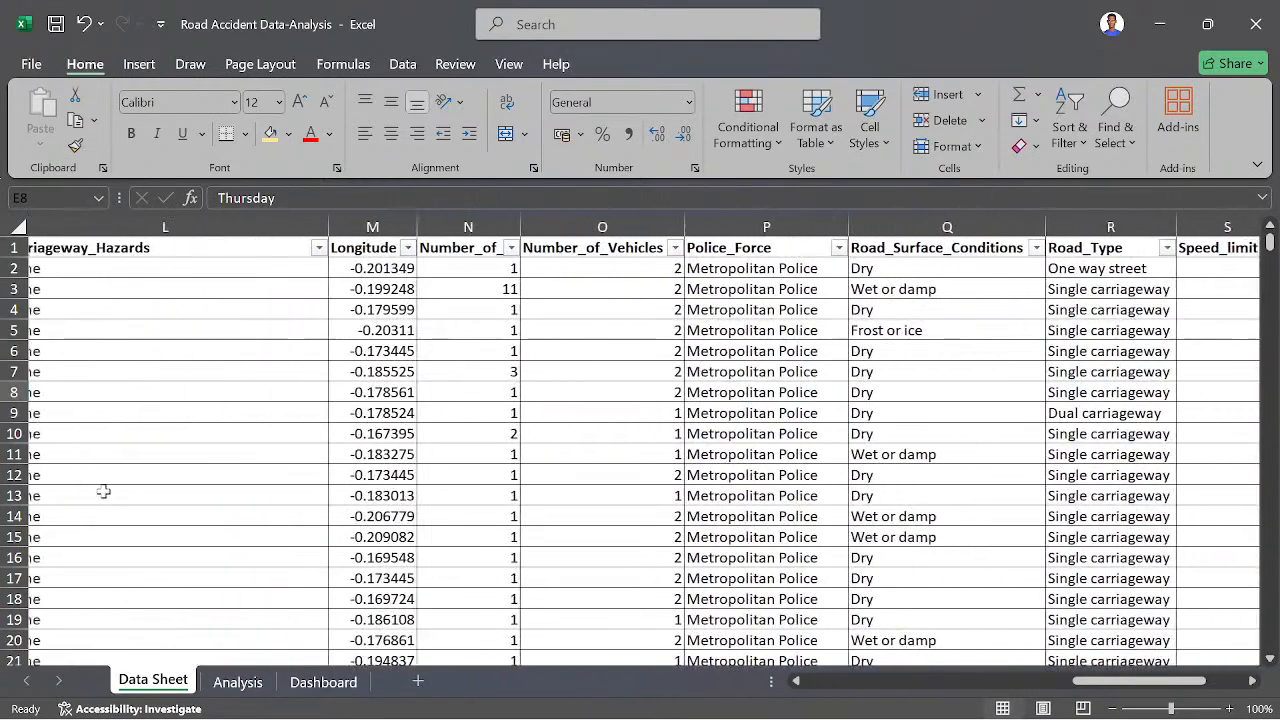
# - Copy the road surface pivot table in A53:B58 of the Analysis sheet and paste it into column A below the original
pyautogui.click(225, 681)
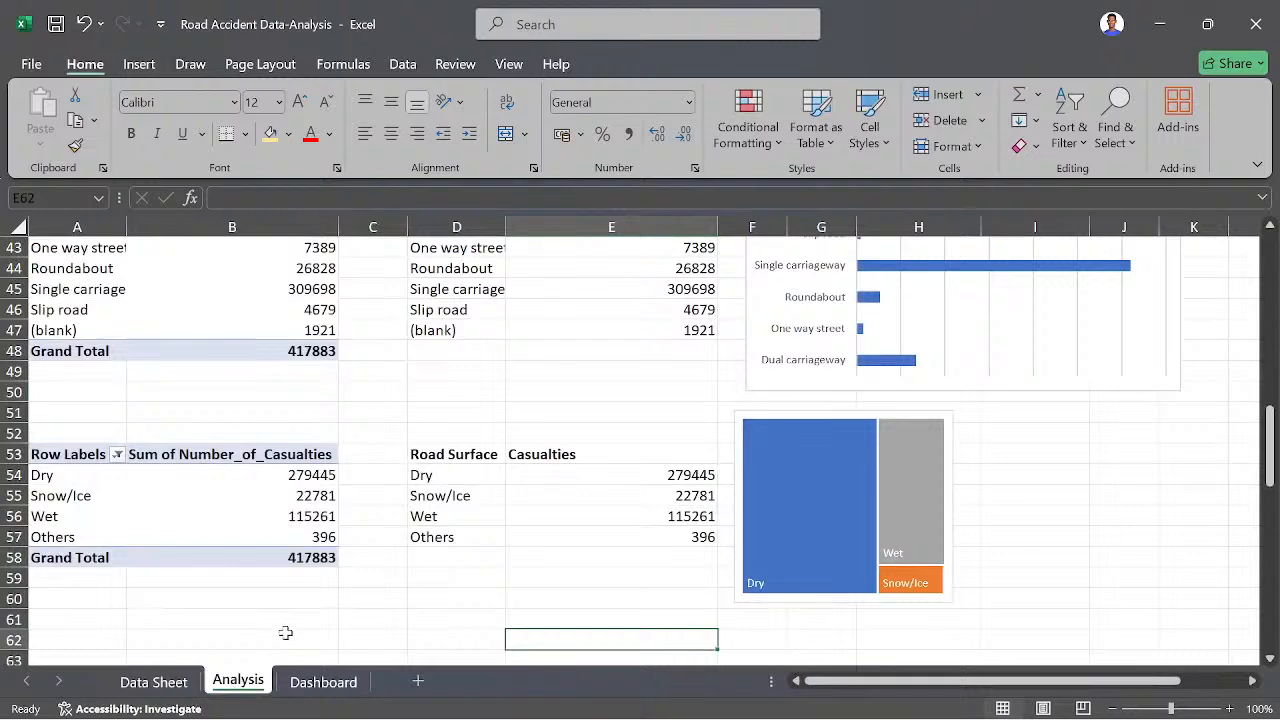
pyautogui.moveTo(38, 454); pyautogui.dragTo(246, 551)
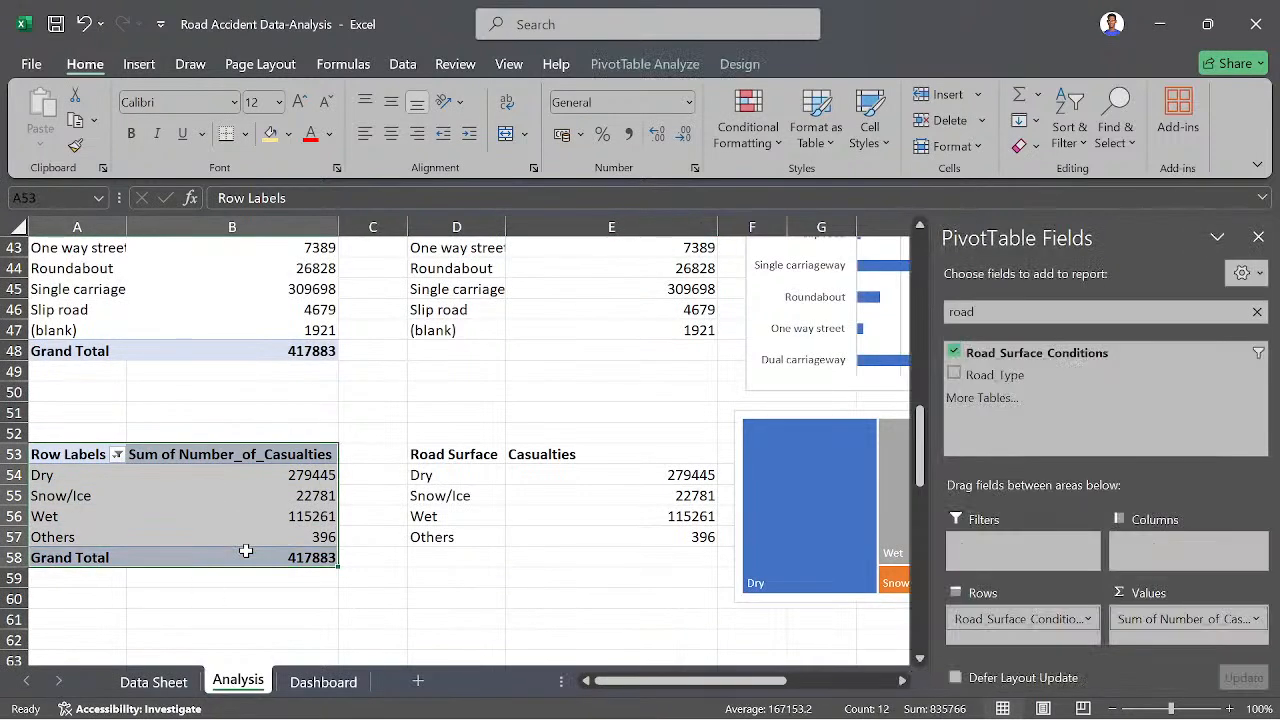
pyautogui.hotkey('ctrl', 'c')
pyautogui.scroll(-2, 131, 640)
pyautogui.scroll(-2, 131, 640)
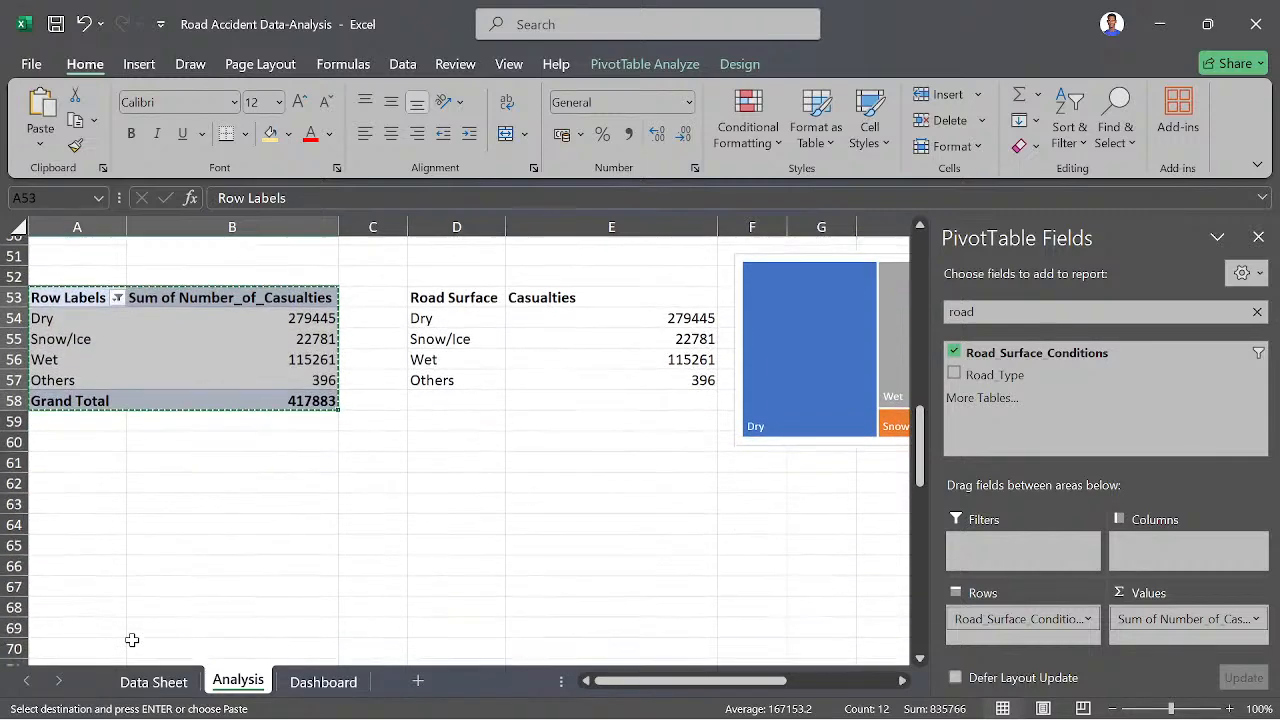
pyautogui.click(63, 516)
pyautogui.hotkey('ctrl', 'v')
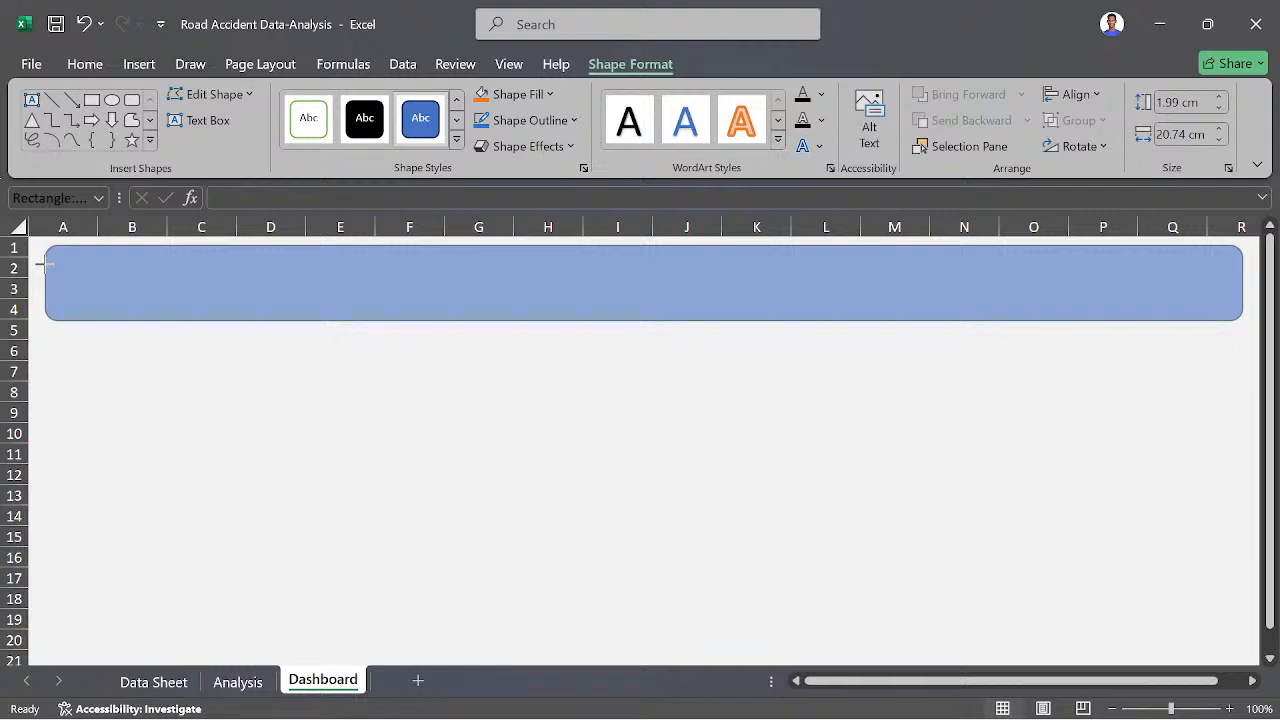
# - Extend the Dashboard's rounded header rectangle to the sheet's left edge, about 31.7 cm wide, and set its outline to No line
pyautogui.moveTo(40, 263); pyautogui.dragTo(44, 264)
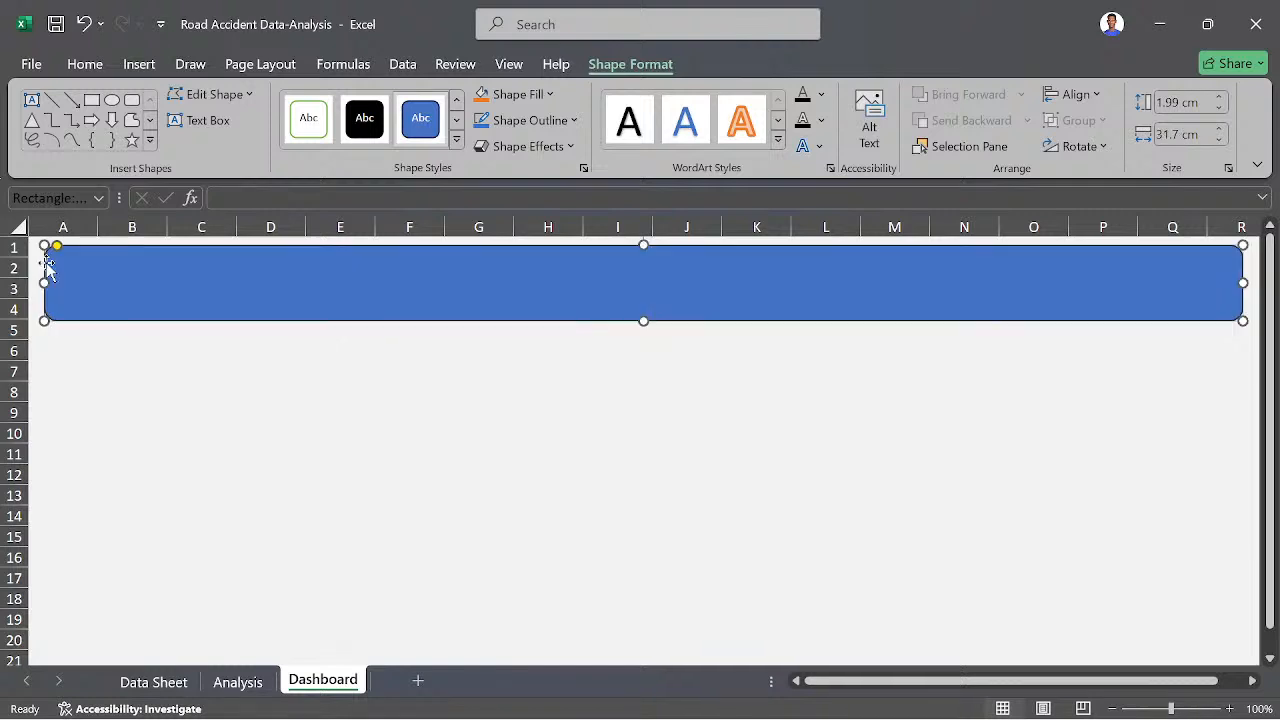
pyautogui.rightClick(257, 287)
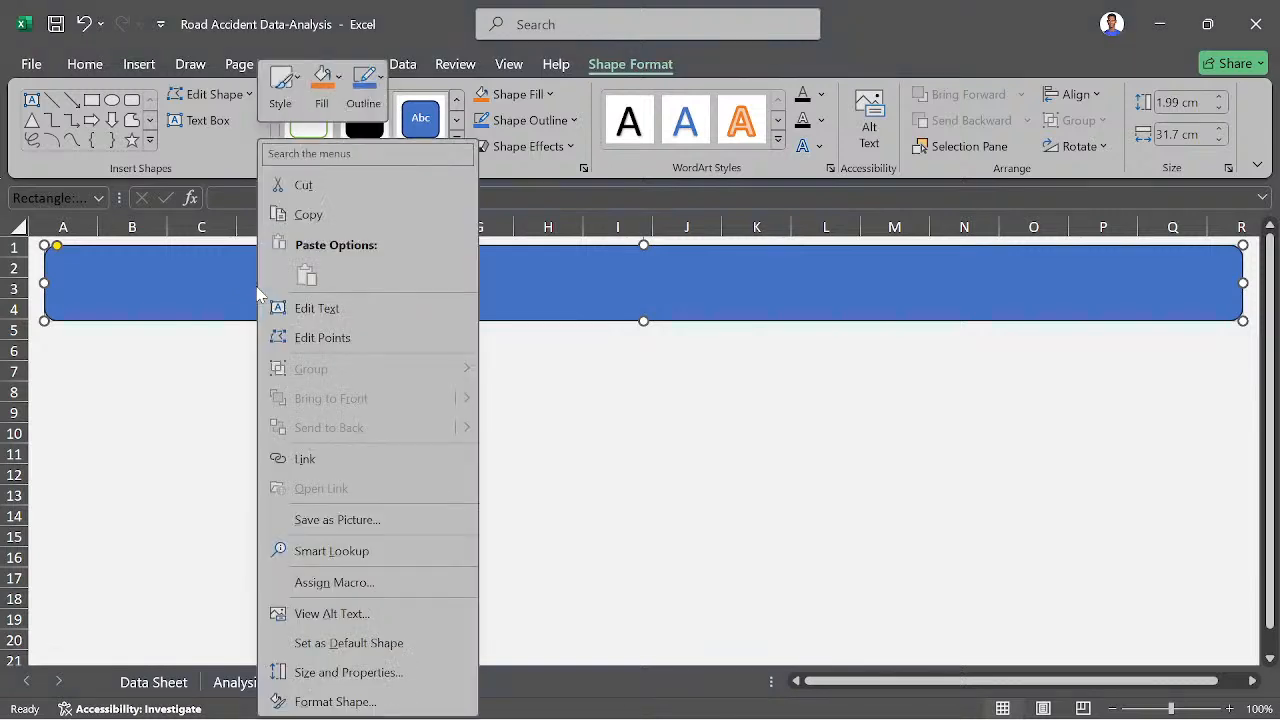
pyautogui.click(322, 700)
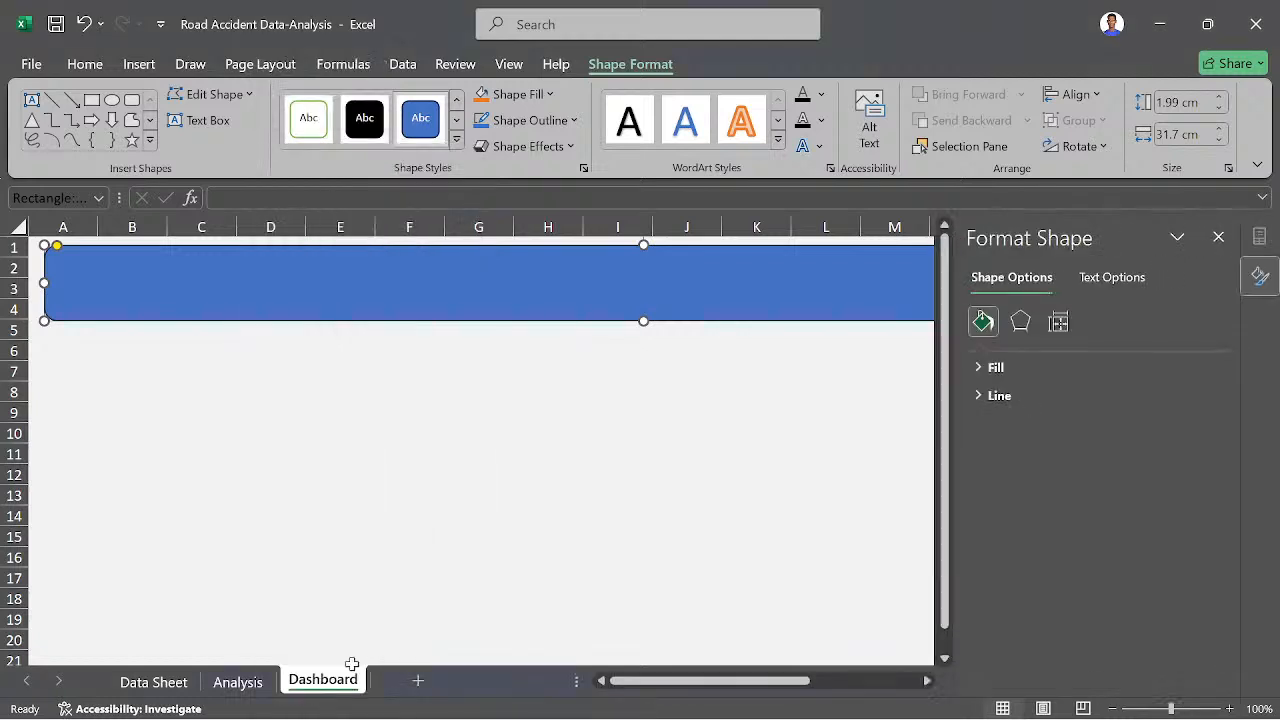
pyautogui.click(983, 396)
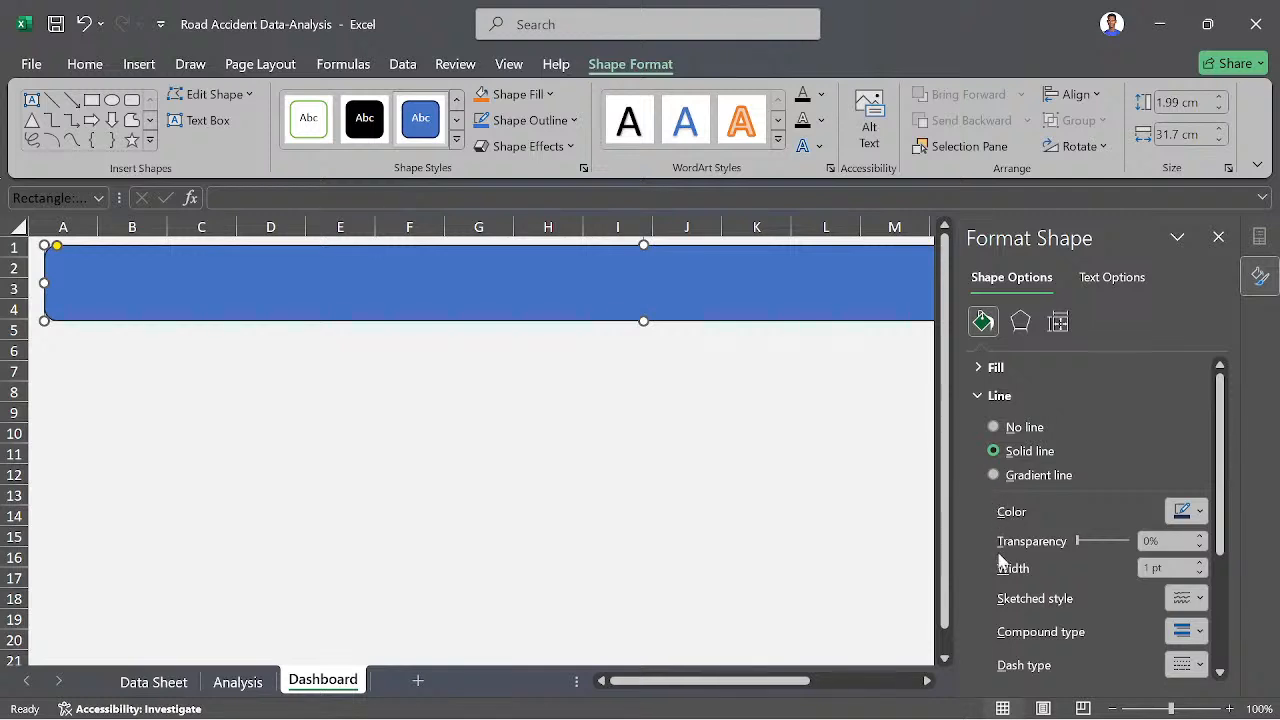
pyautogui.click(994, 427)
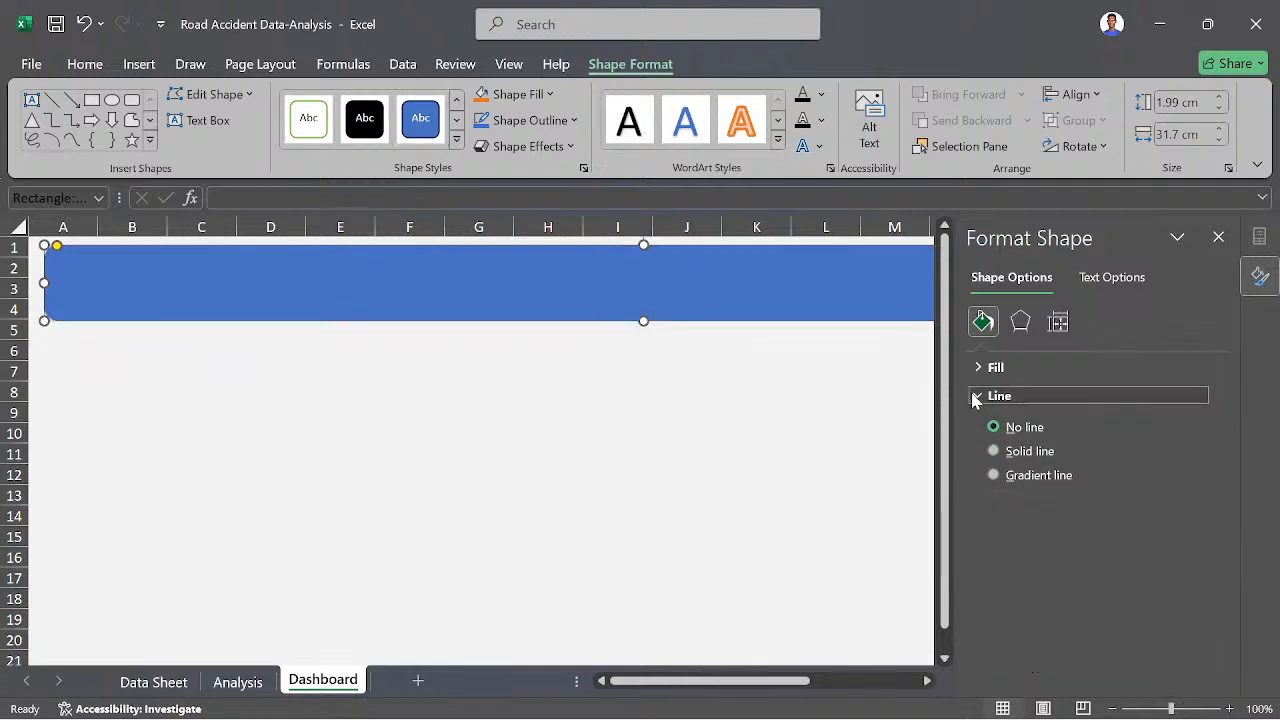
pyautogui.click(980, 396)
# - Try a darker blue solid fill on the header rectangle and set it back to the base theme blue
pyautogui.click(978, 369)
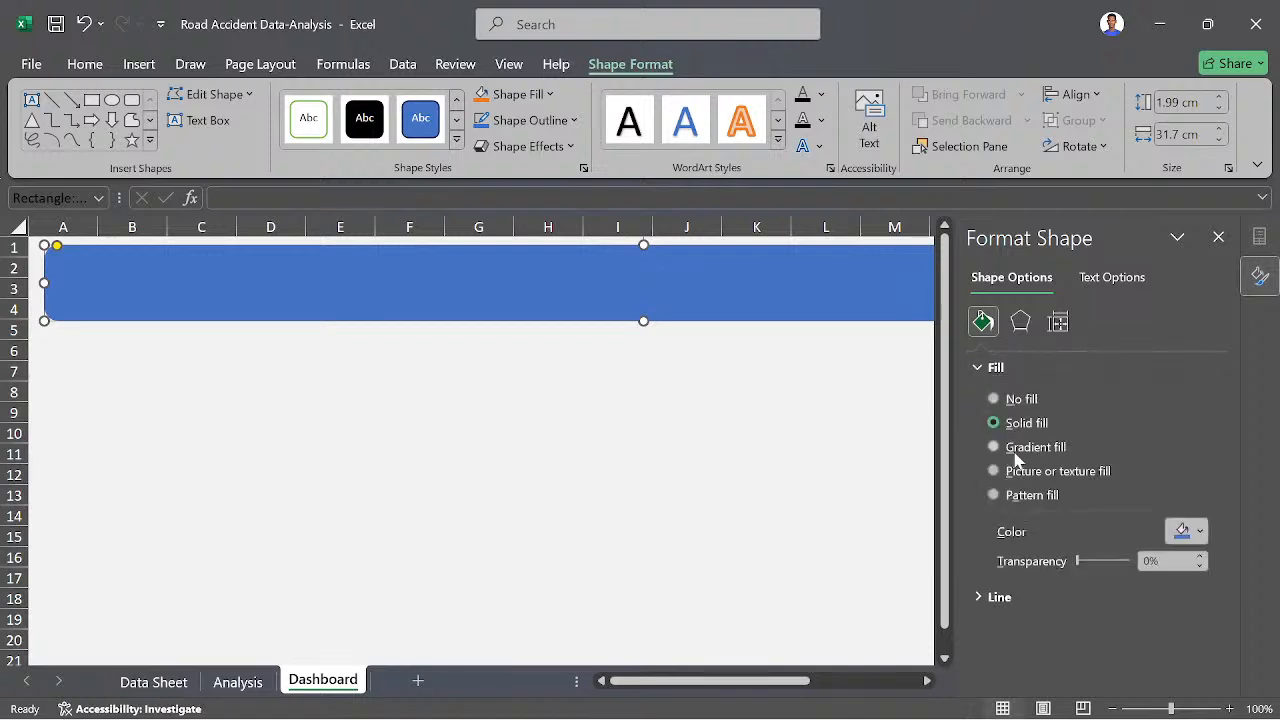
pyautogui.click(1199, 534)
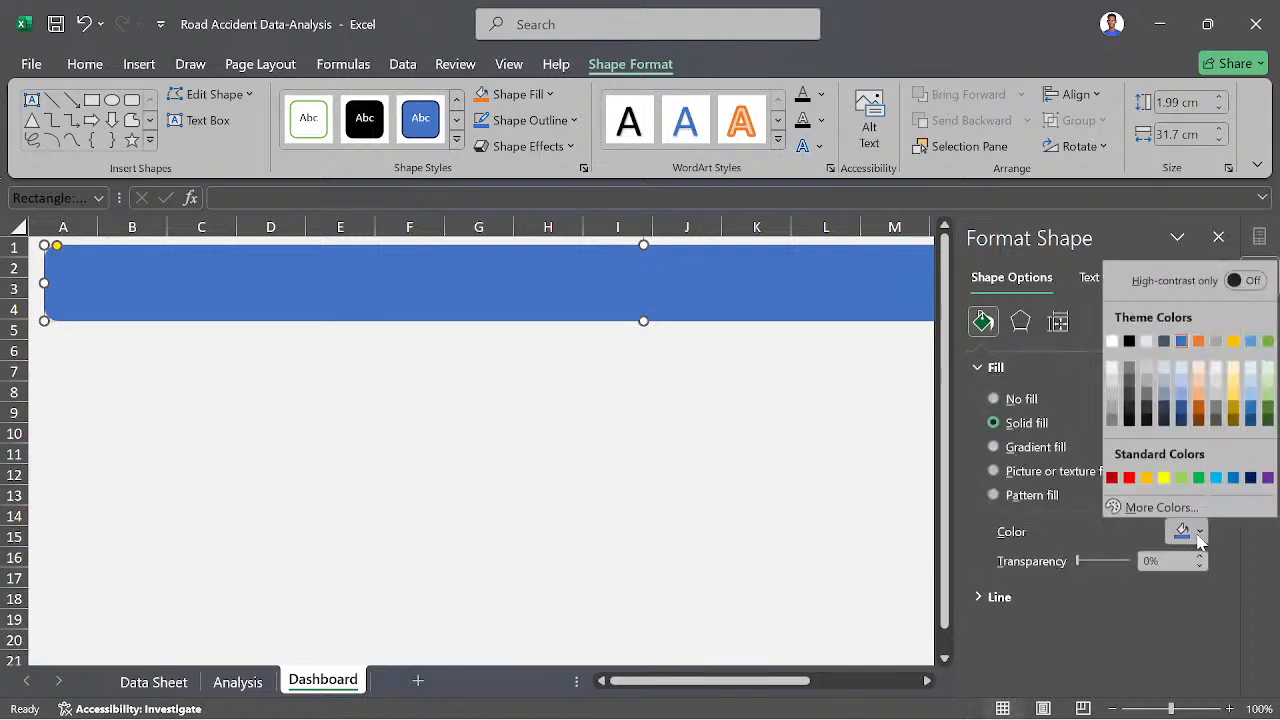
pyautogui.click(1184, 408)
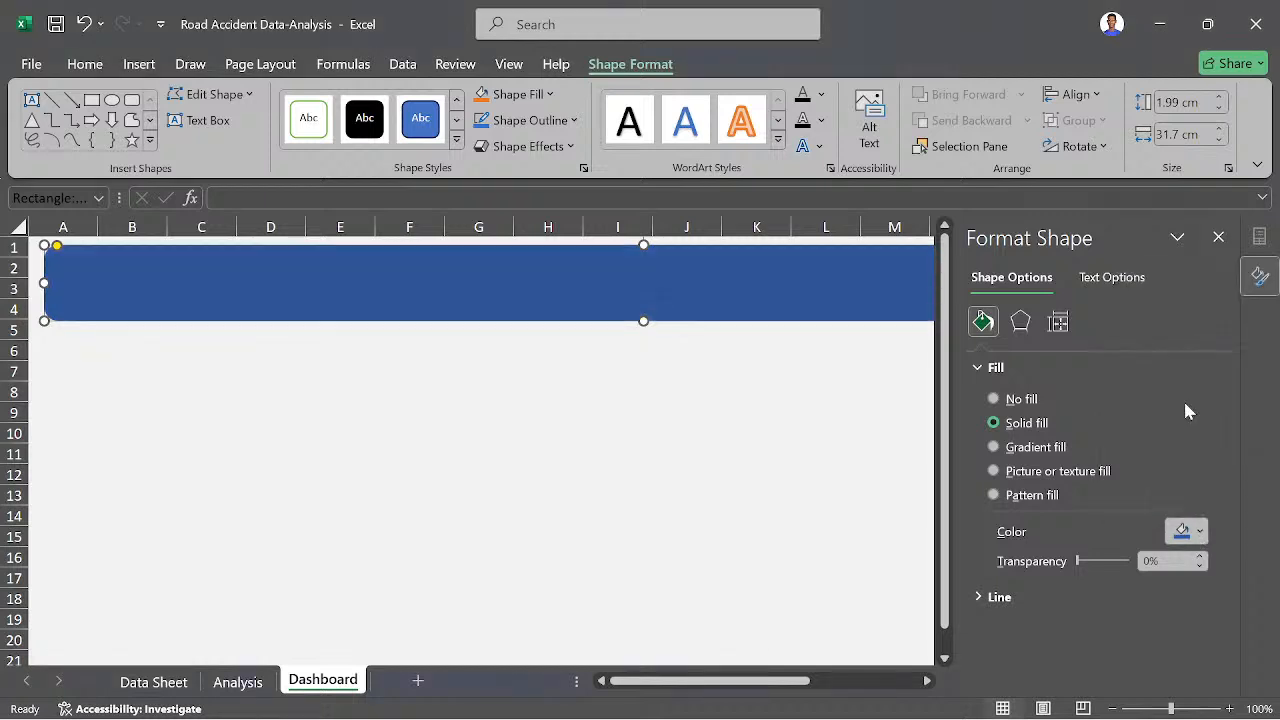
pyautogui.click(1199, 532)
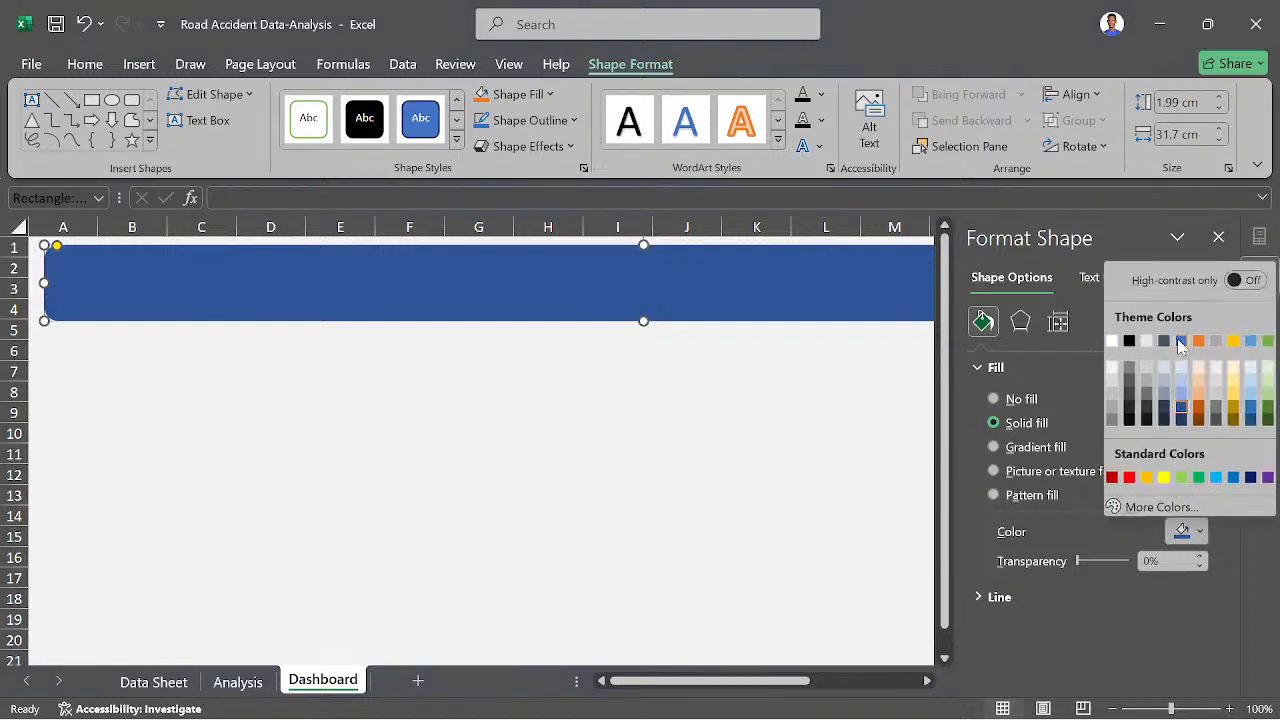
pyautogui.click(1180, 341)
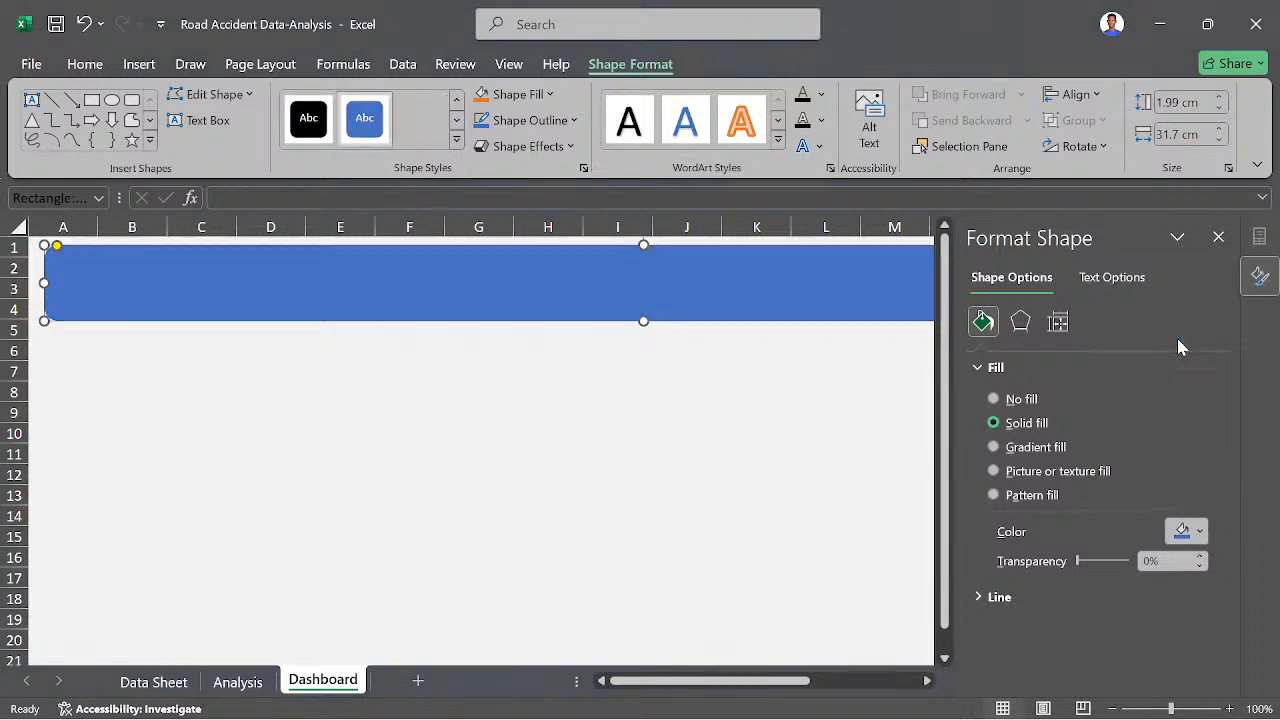
pyautogui.click(736, 454)
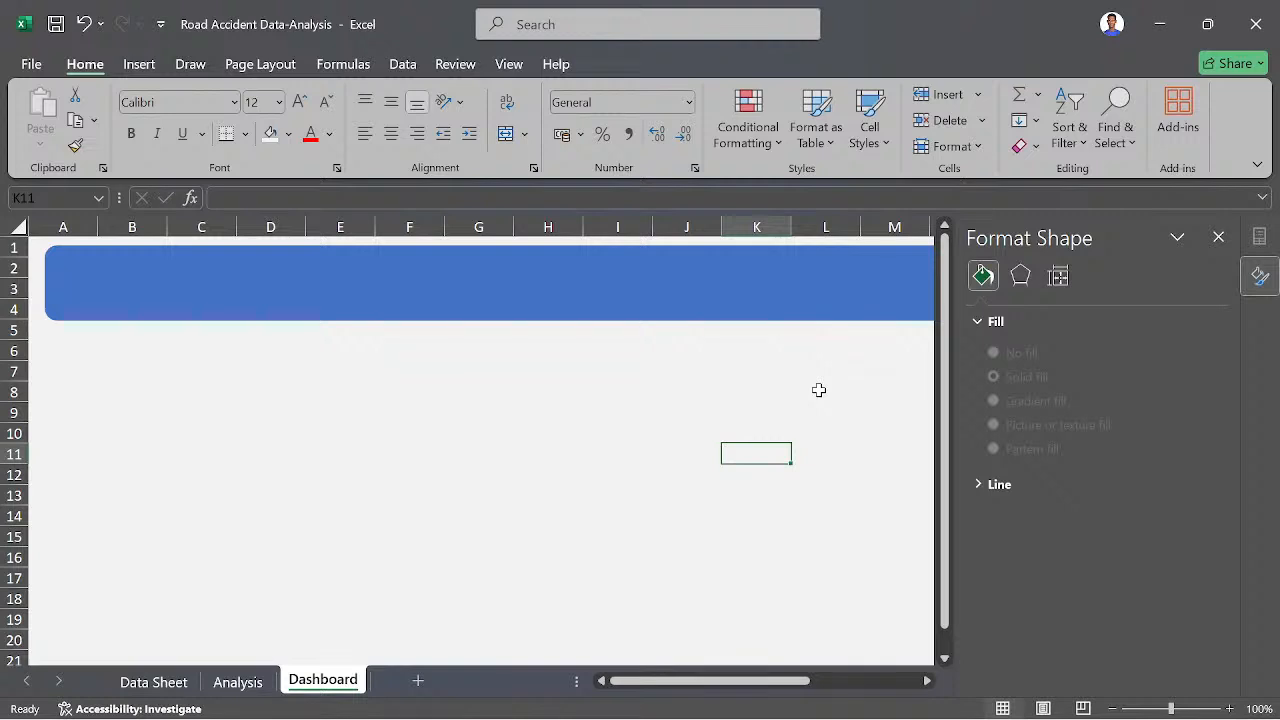
# - Switch to Chrome and copy the hex code #2462C3 from the pastel purple to true blue palette in Adobe Color's search results
pyautogui.moveTo(700, 712)
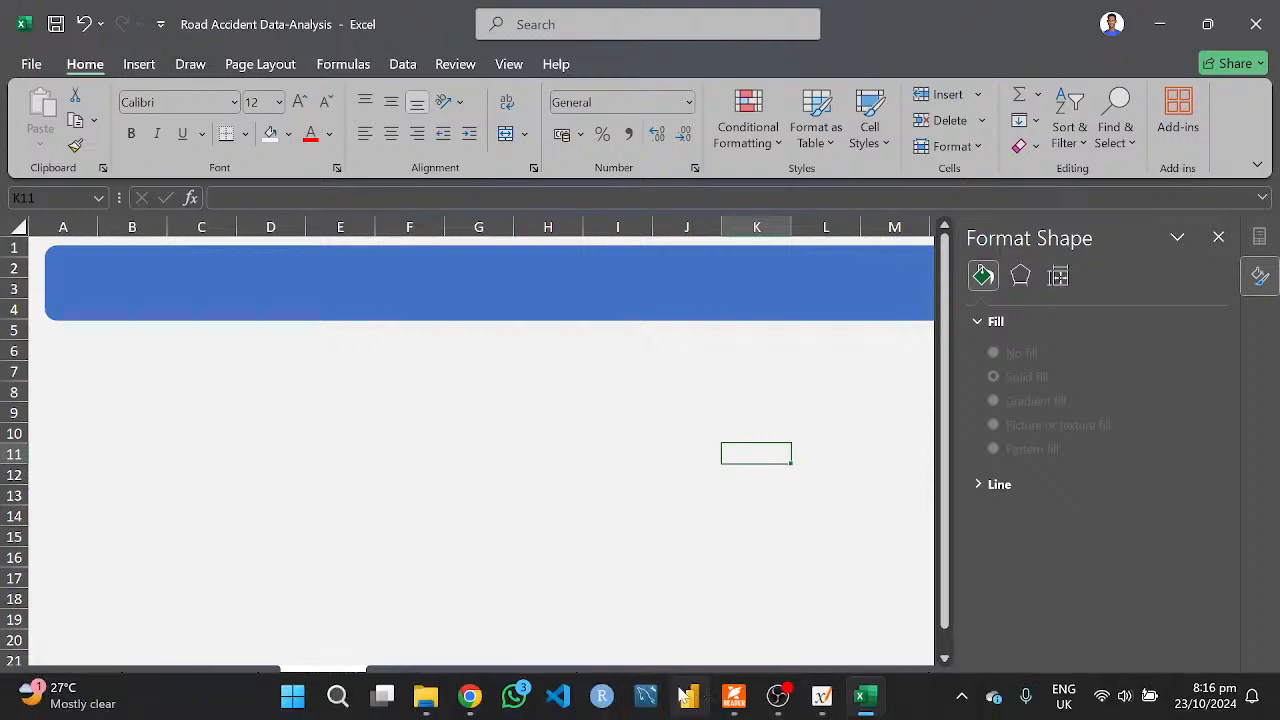
pyautogui.click(465, 705)
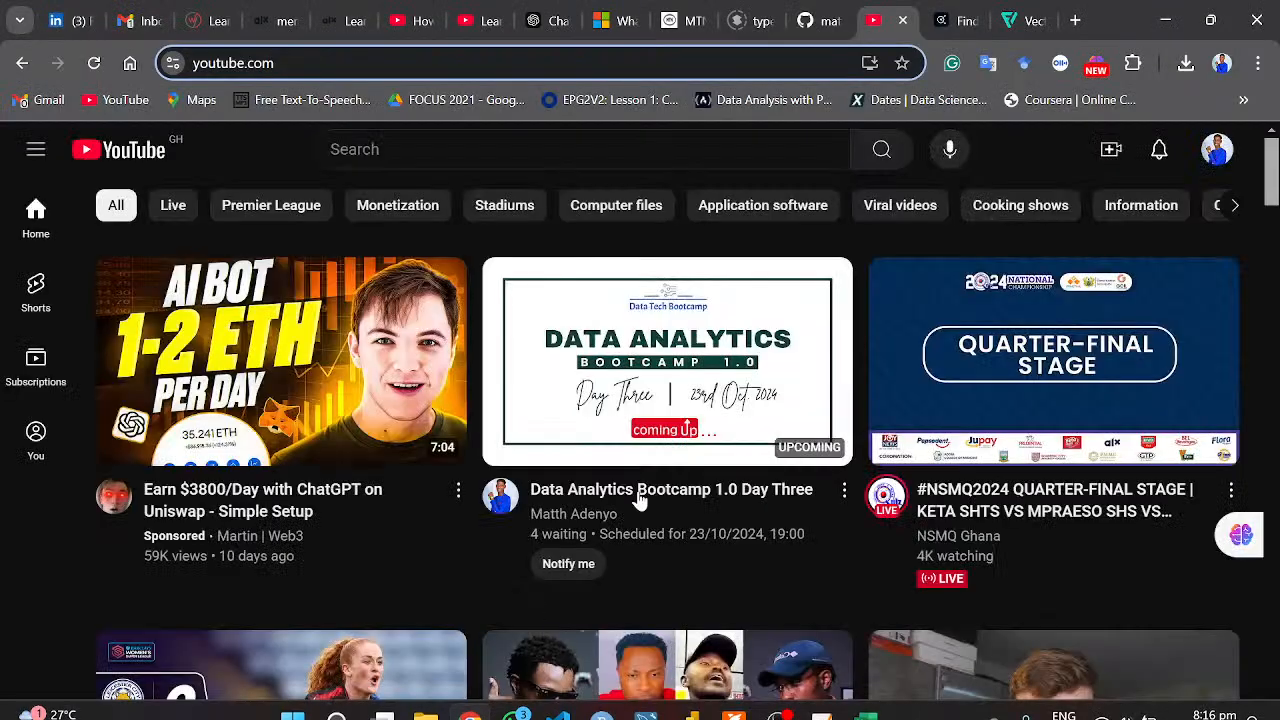
pyautogui.click(960, 14)
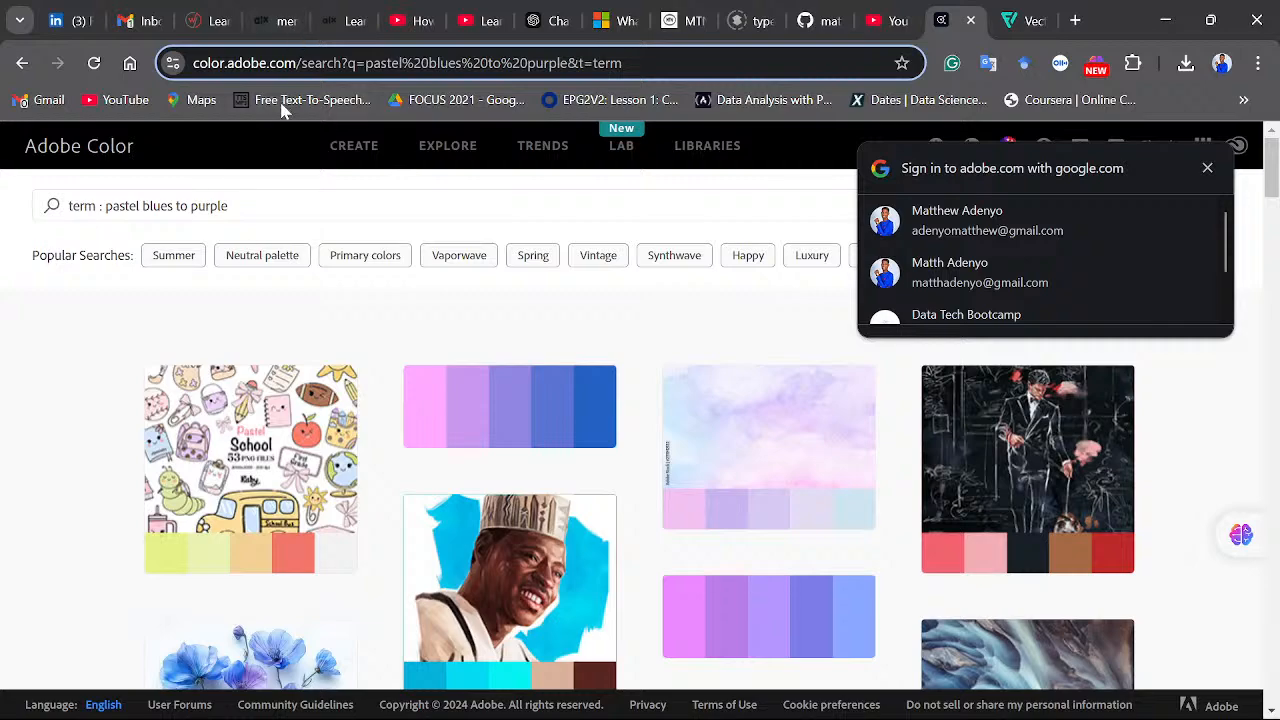
pyautogui.scroll(-2, 90, 468)
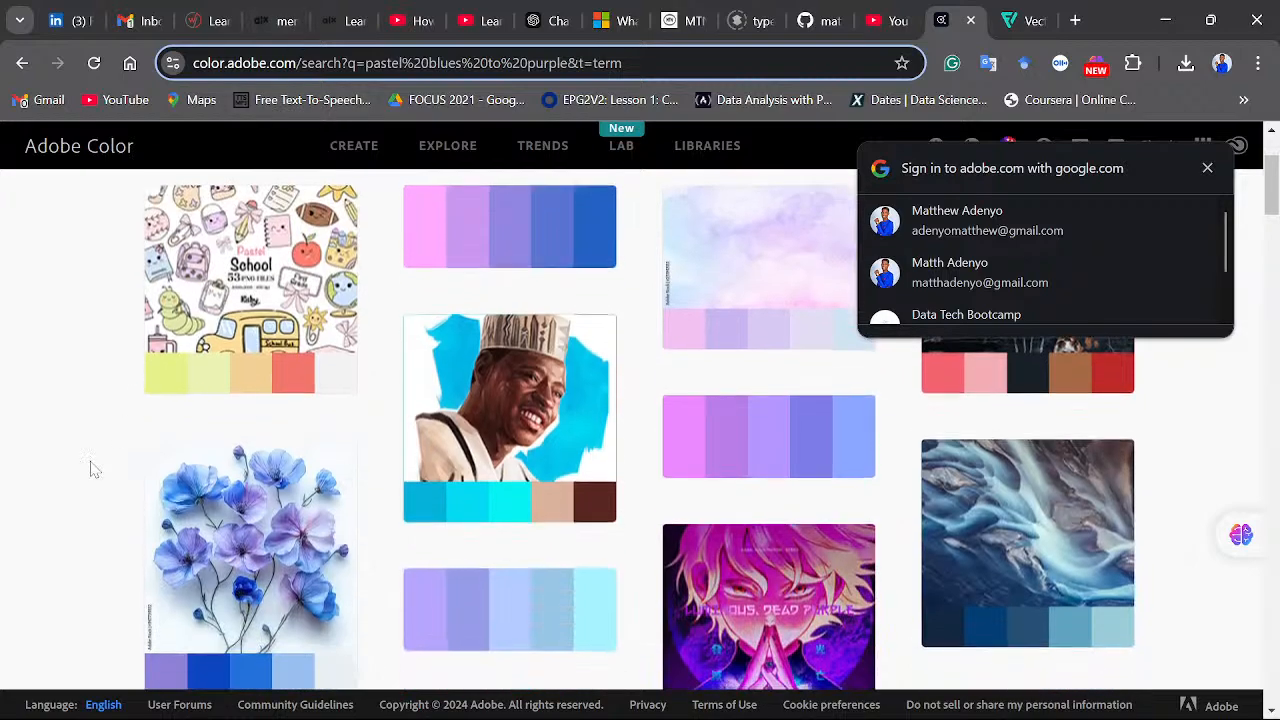
pyautogui.scroll(-6, 83, 489)
pyautogui.scroll(4, 84, 490)
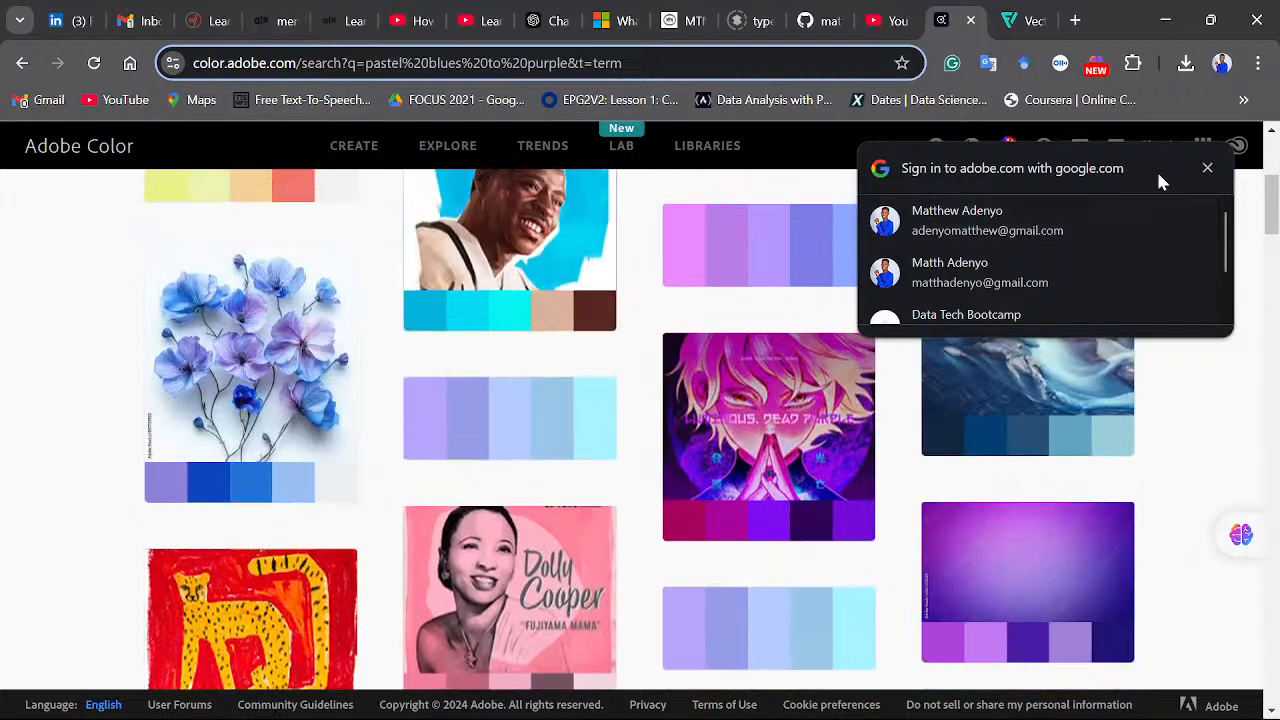
pyautogui.click(1208, 170)
pyautogui.scroll(2, 749, 417)
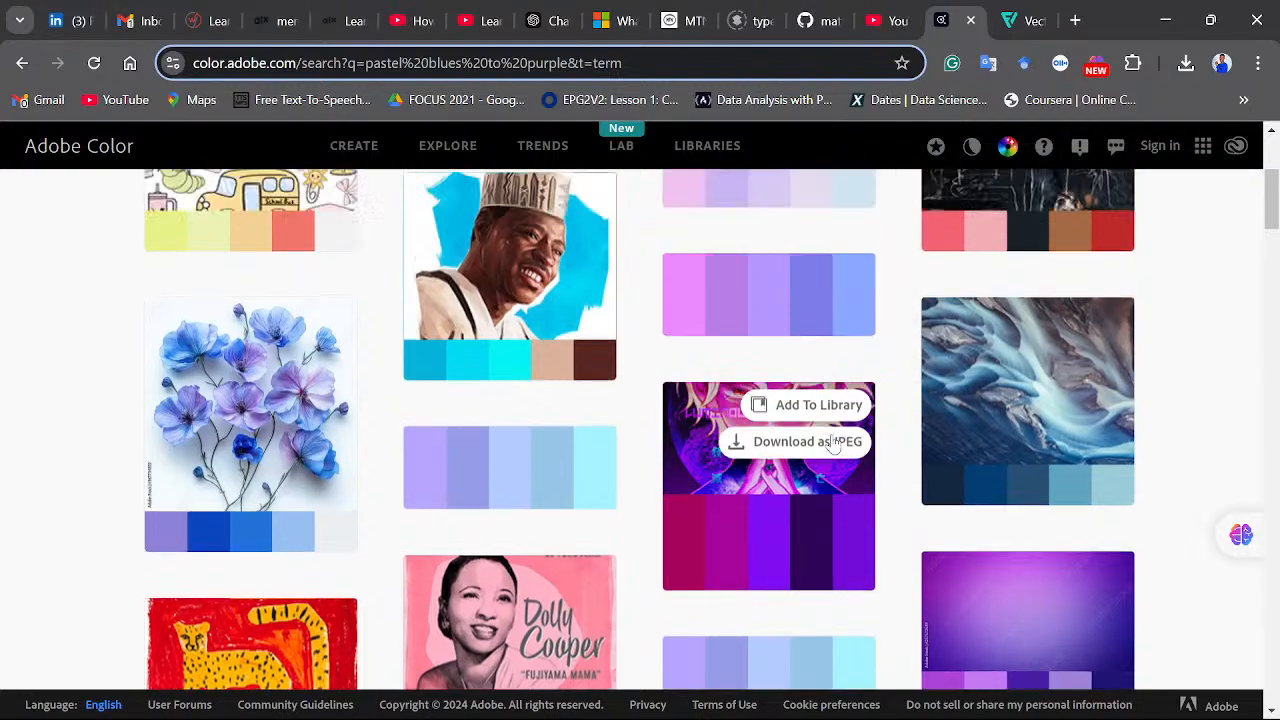
pyautogui.scroll(-3, 652, 476)
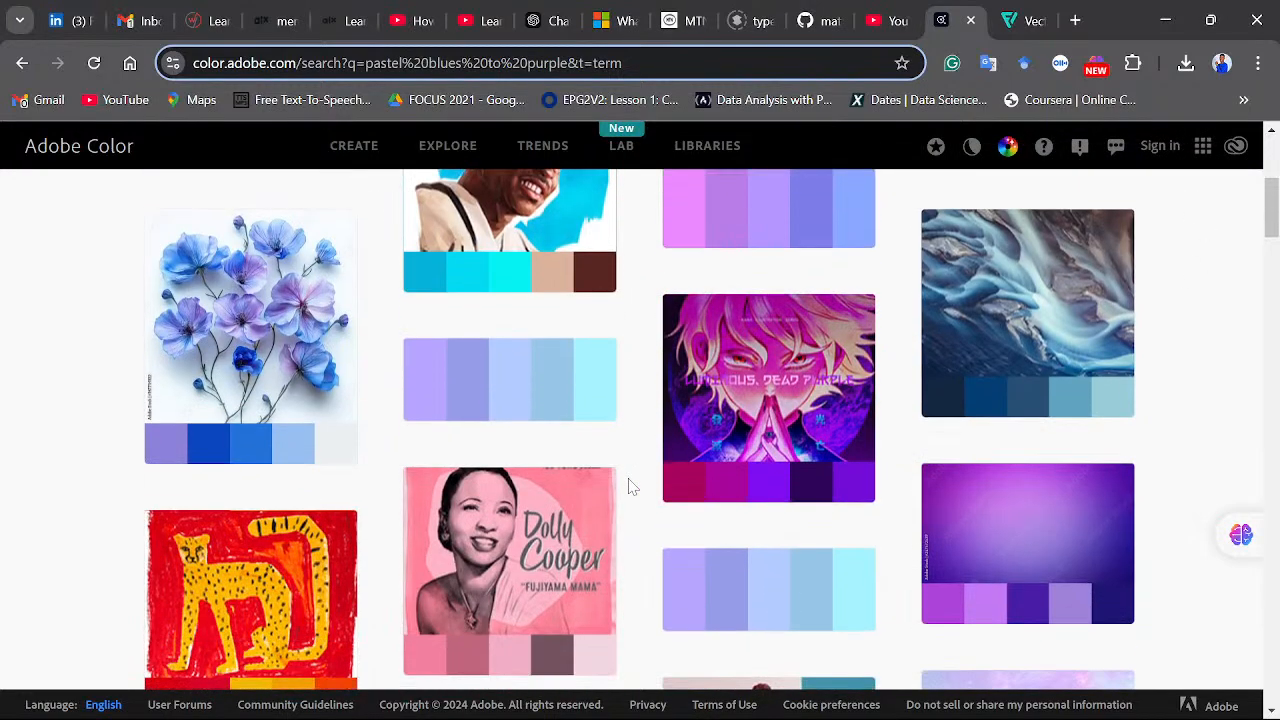
pyautogui.scroll(4, 600, 480)
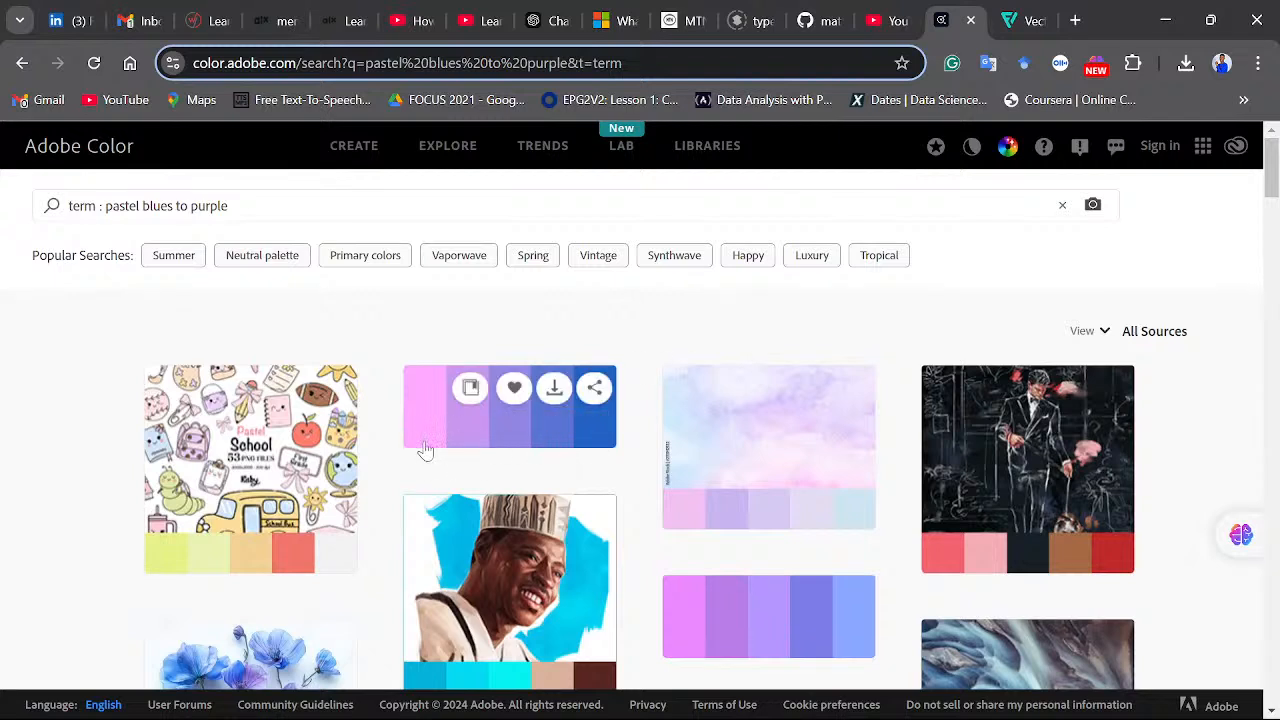
pyautogui.click(548, 440)
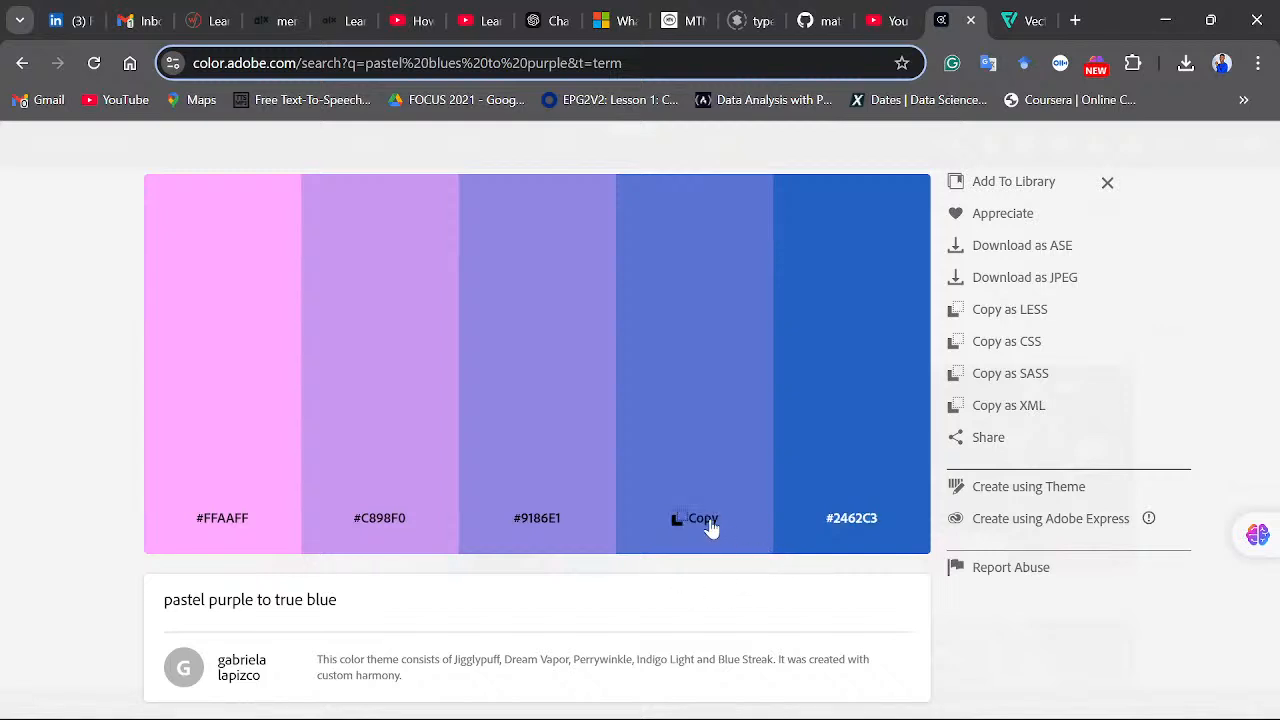
pyautogui.click(851, 522)
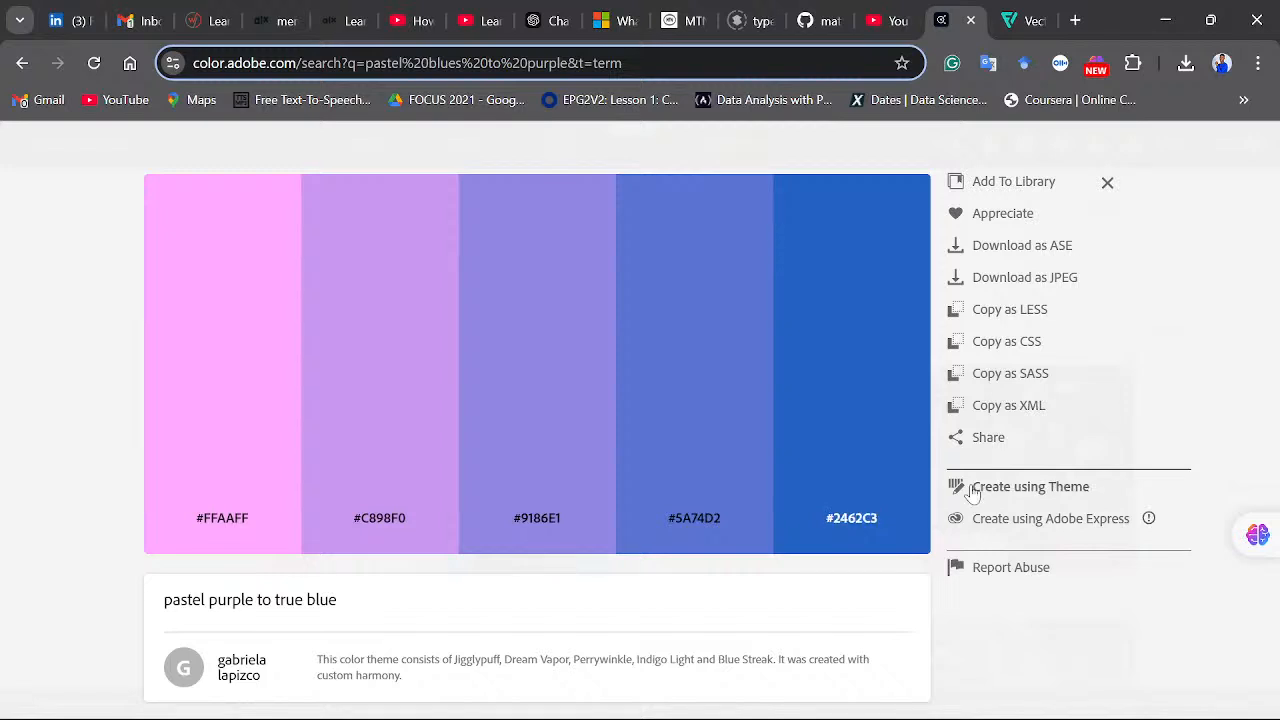
# - Switch to Excel, fill the header rectangle with the custom colour #2462C3 and reduce its height to about 1.69 cm
pyautogui.moveTo(862, 716)
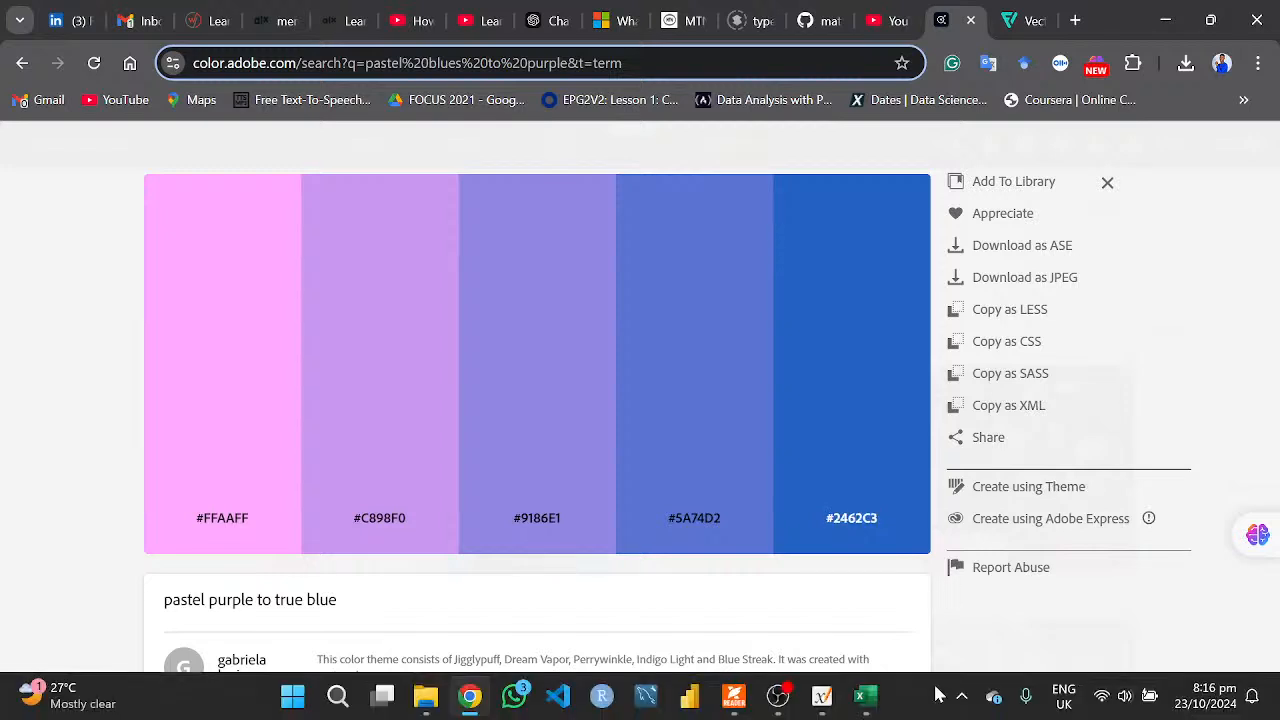
pyautogui.click(864, 692)
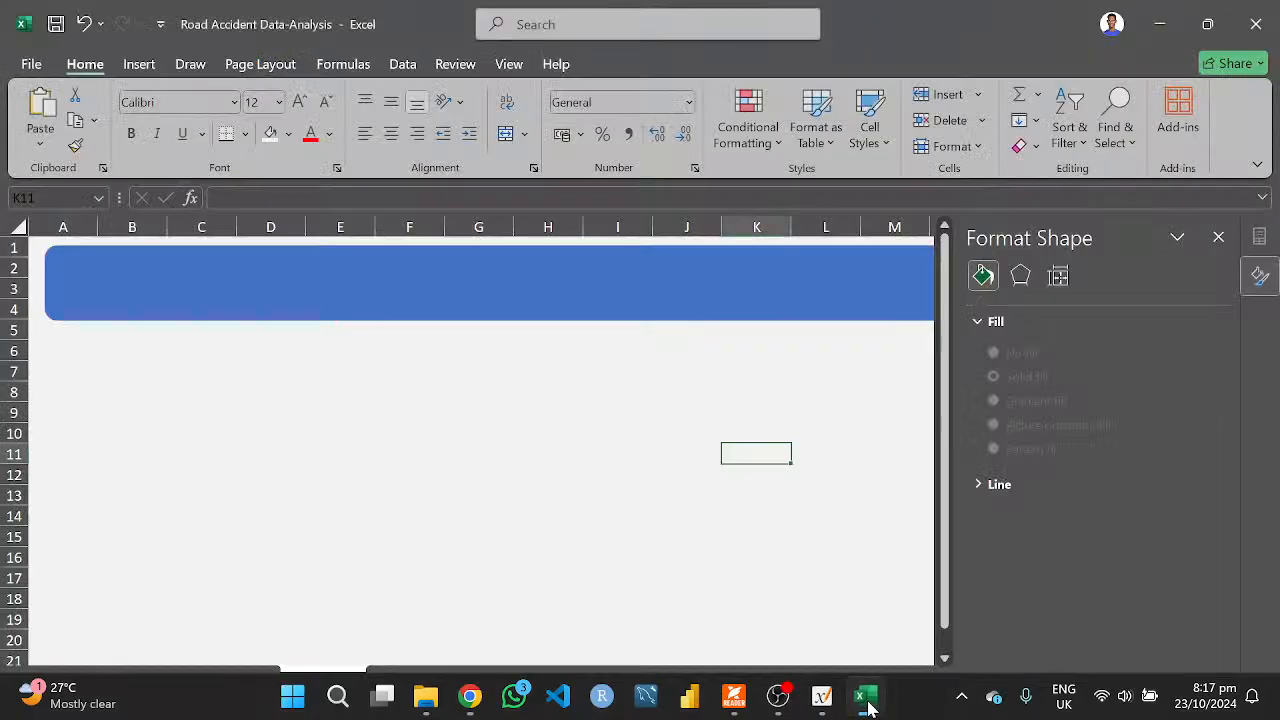
pyautogui.click(842, 290)
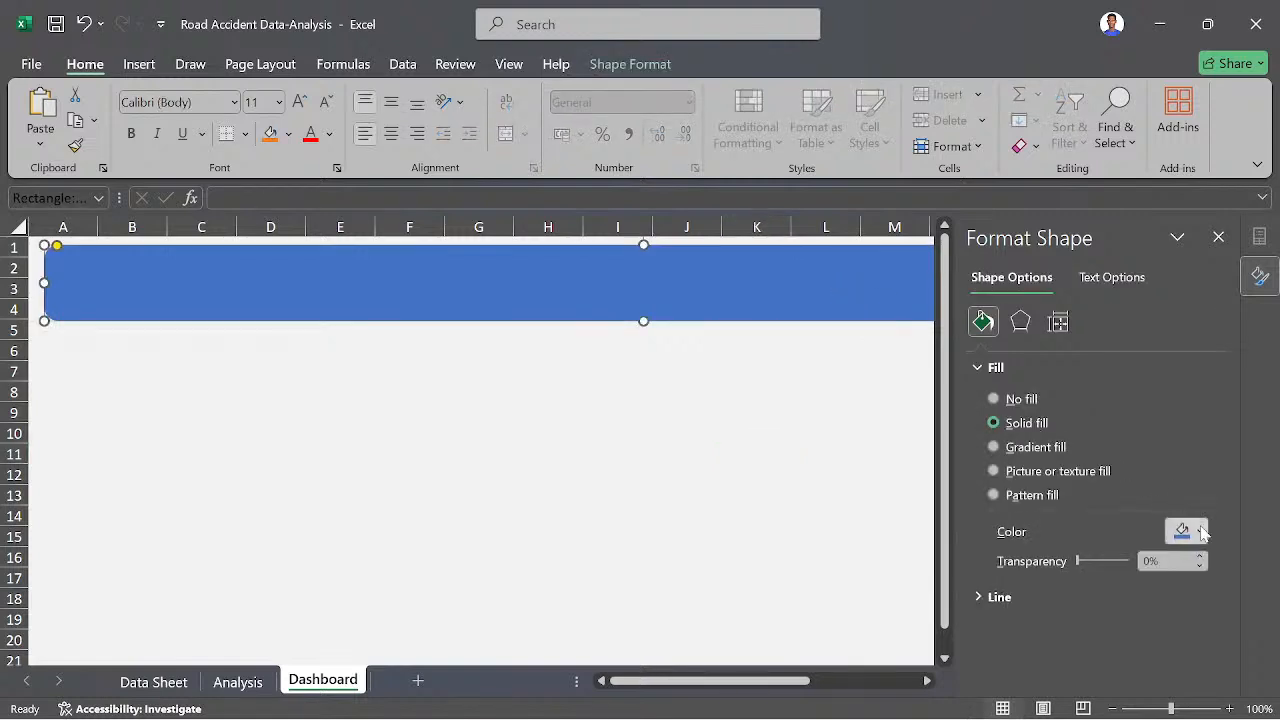
pyautogui.click(1200, 533)
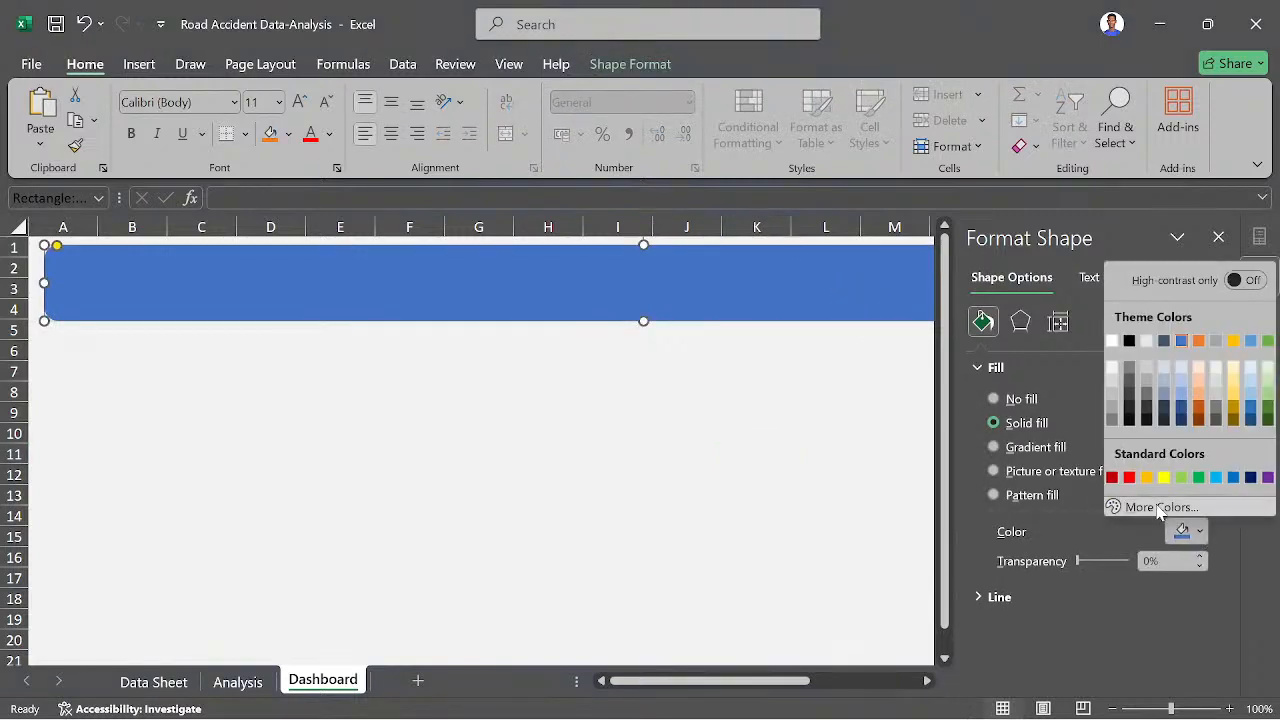
pyautogui.click(1160, 508)
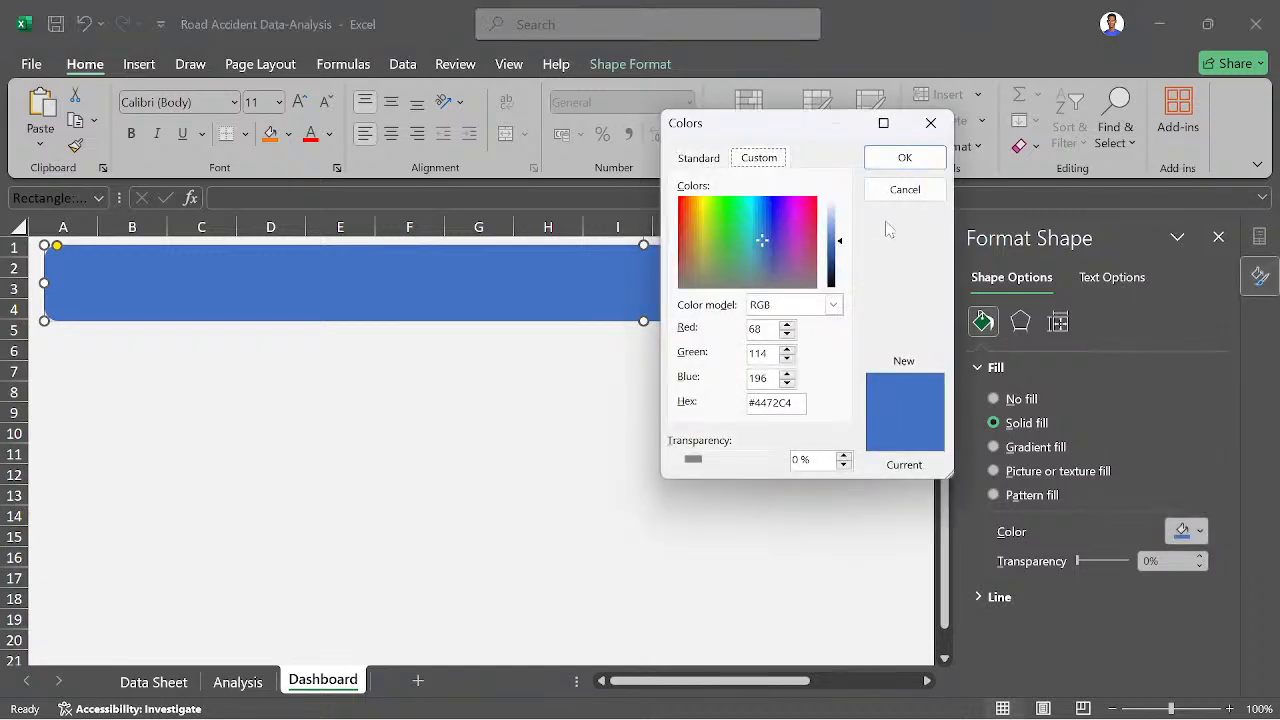
pyautogui.click(928, 126)
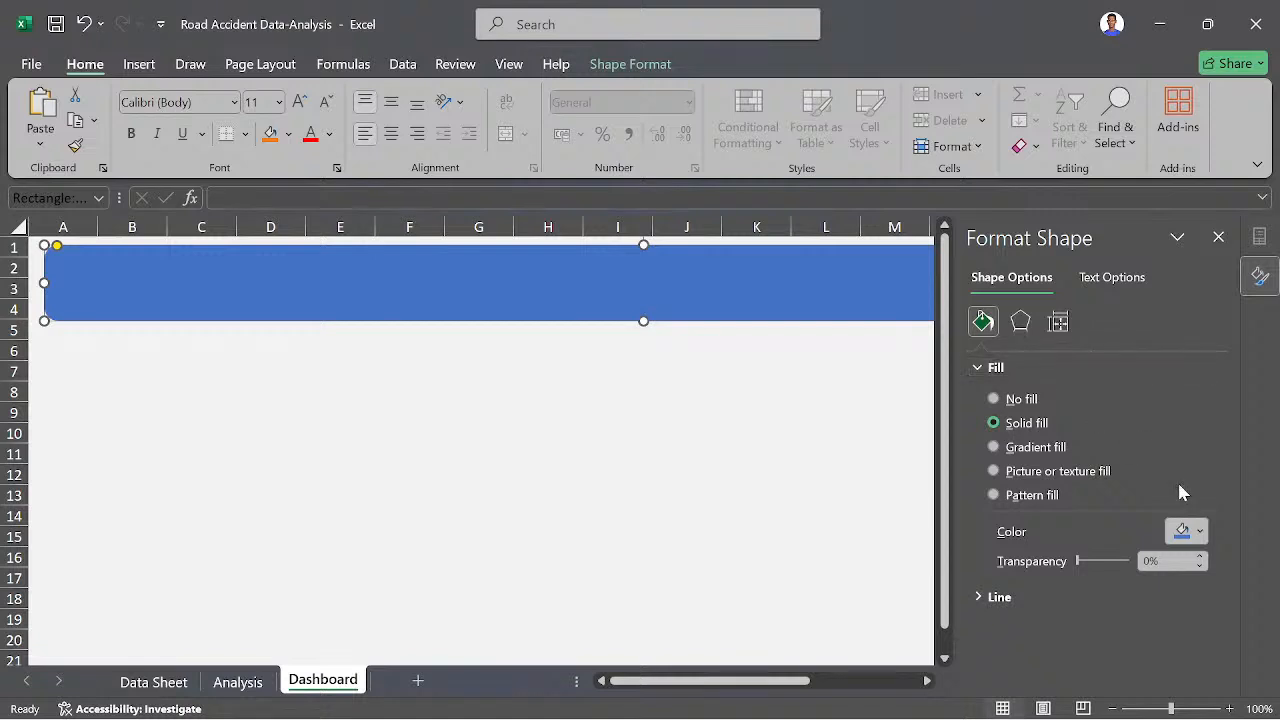
pyautogui.click(1199, 532)
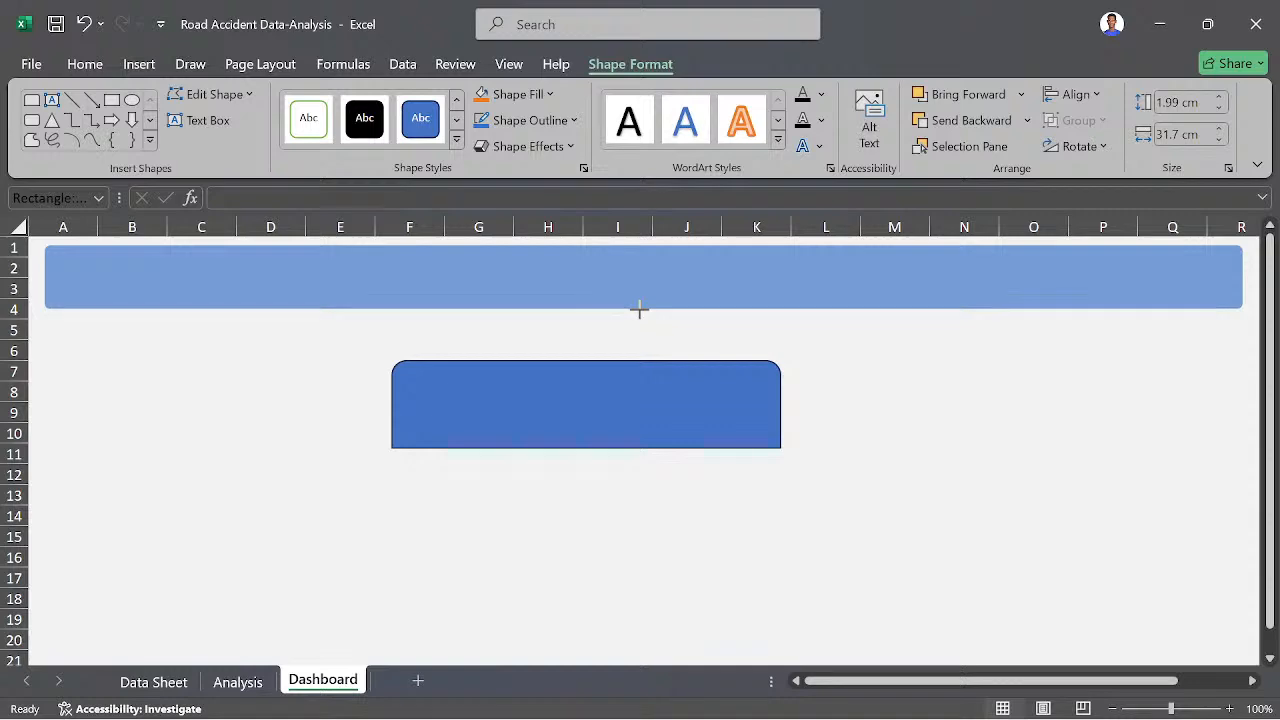
pyautogui.moveTo(640, 310); pyautogui.dragTo(640, 310)
pyautogui.click(870, 418)
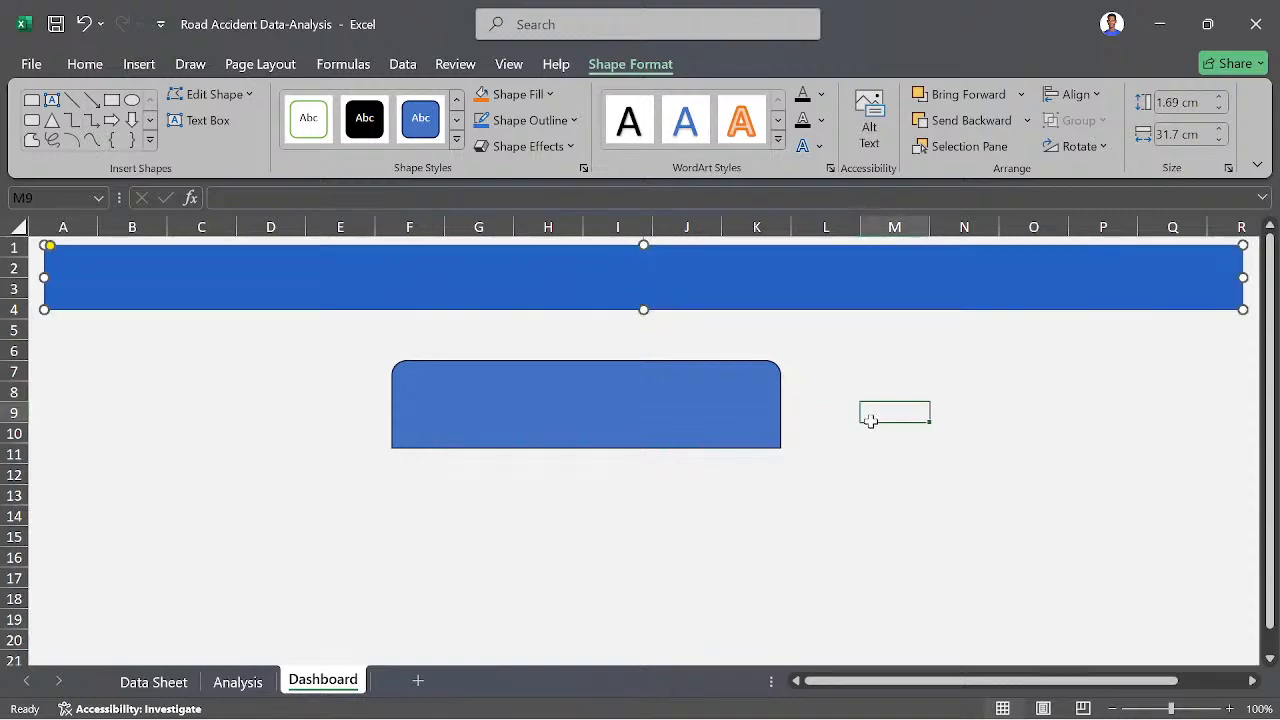
# - Widen the round-topped rectangle below the header to about 20.6 cm by extending its right side to column Q
pyautogui.click(708, 403)
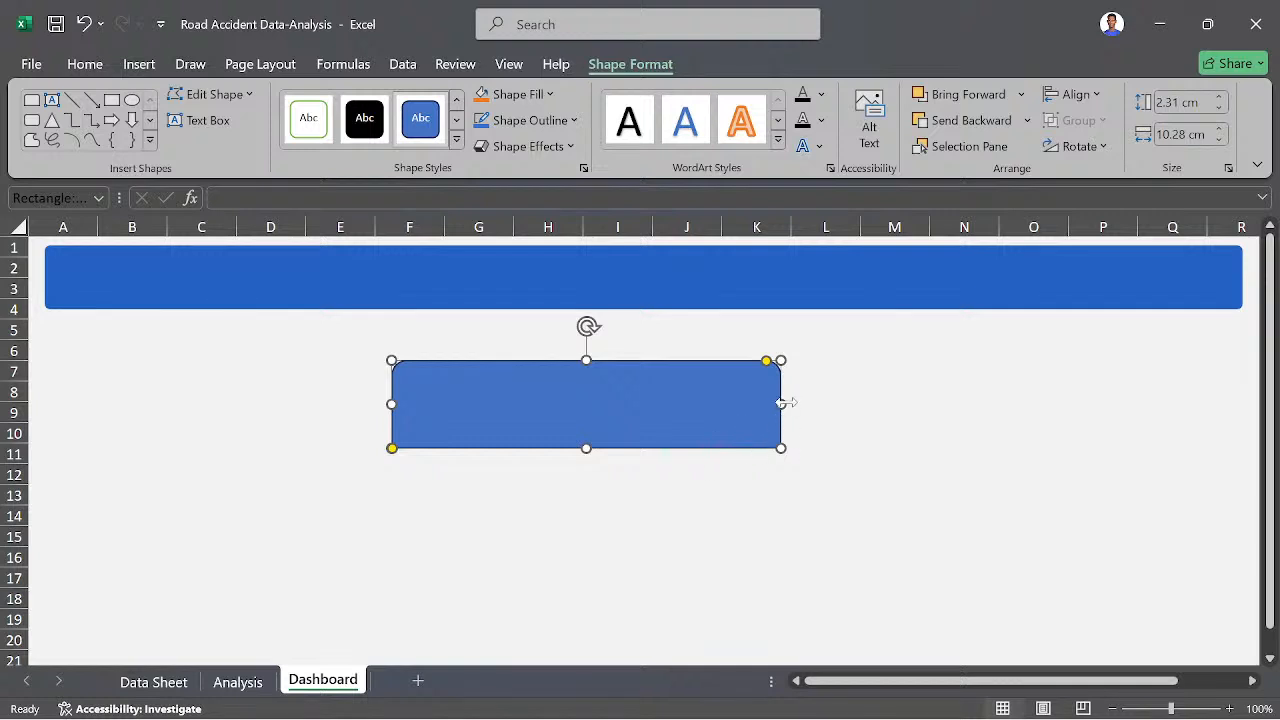
pyautogui.moveTo(781, 403); pyautogui.dragTo(1180, 387)
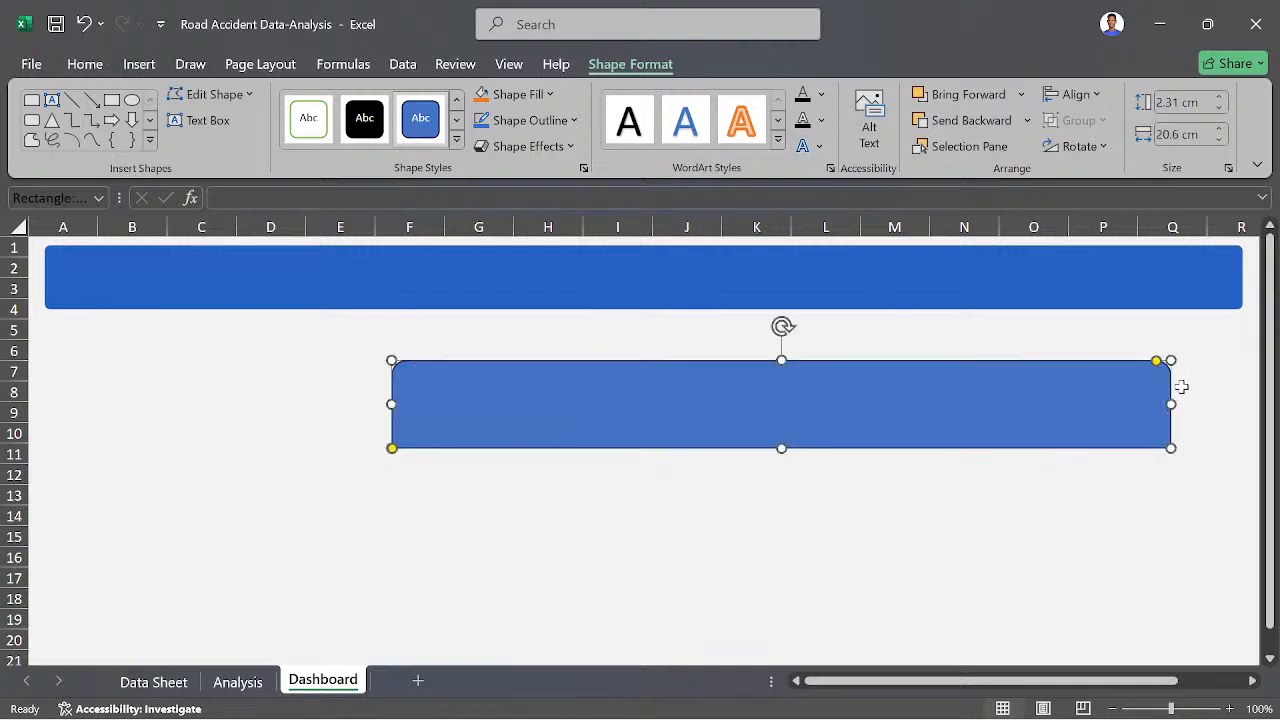
# - Set the lower rectangle's outline to No line and adjust the rounding of its bottom corners
pyautogui.rightClick(919, 406)
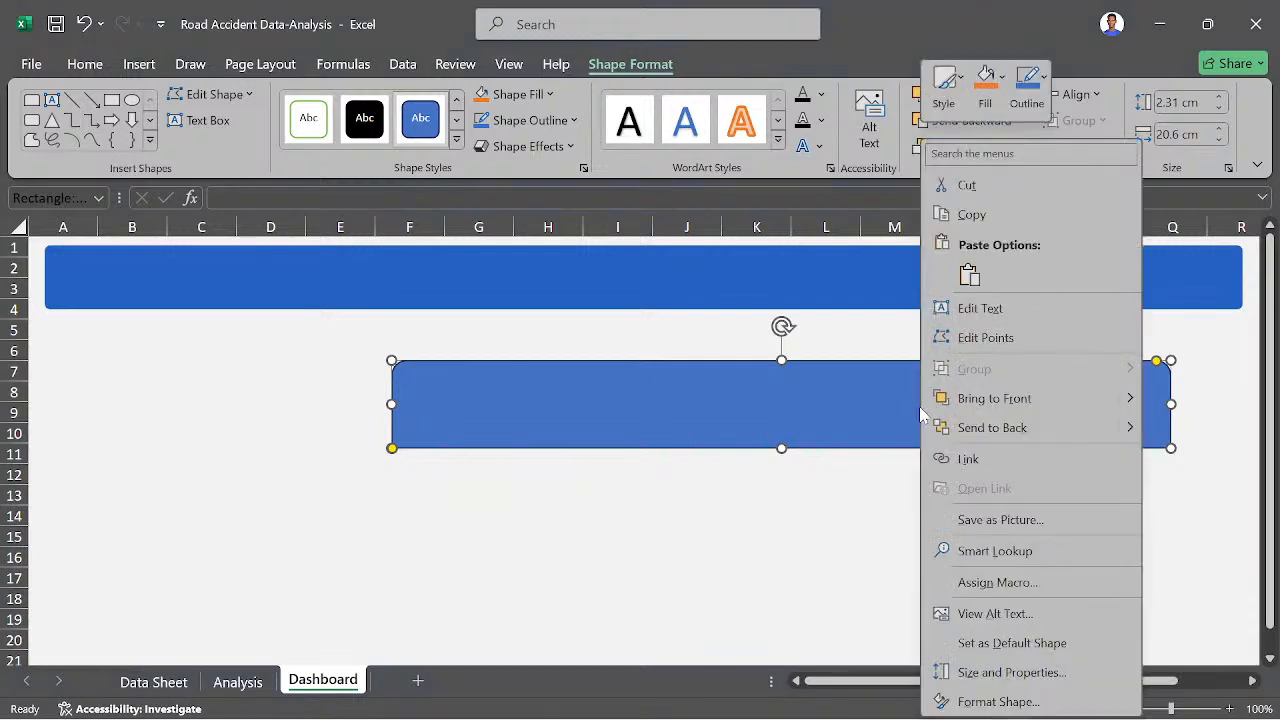
pyautogui.click(990, 701)
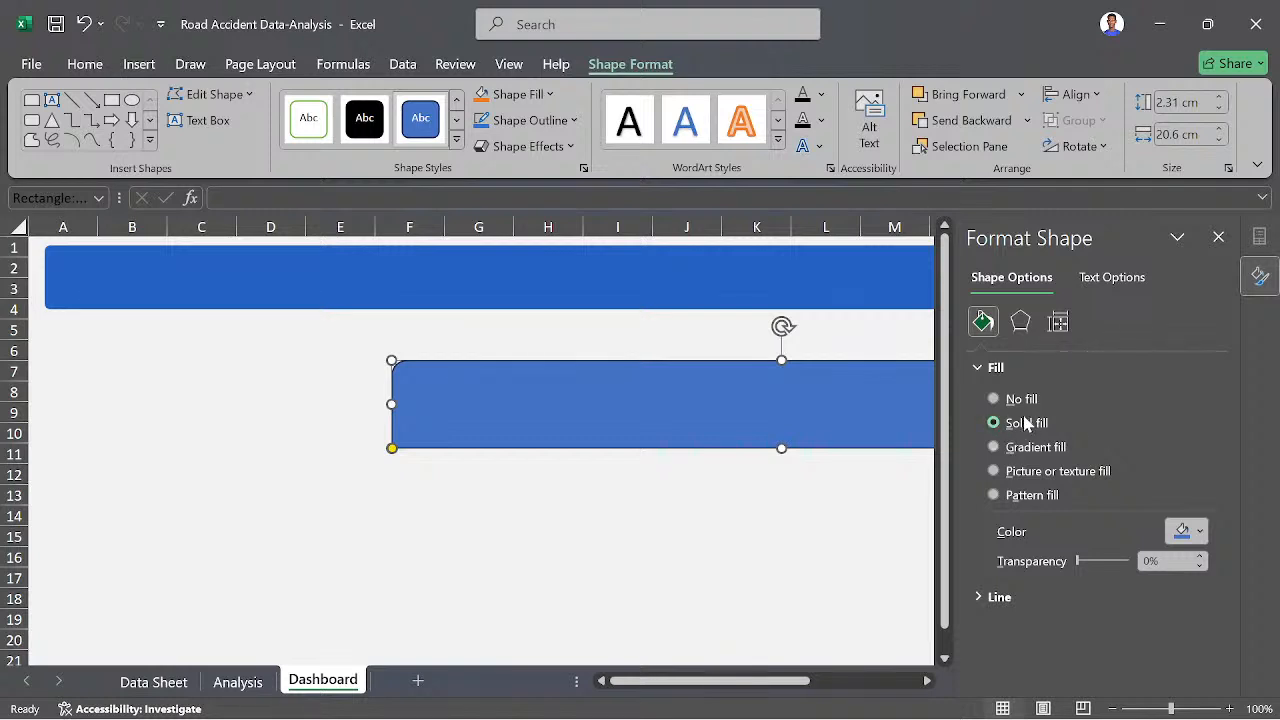
pyautogui.click(981, 596)
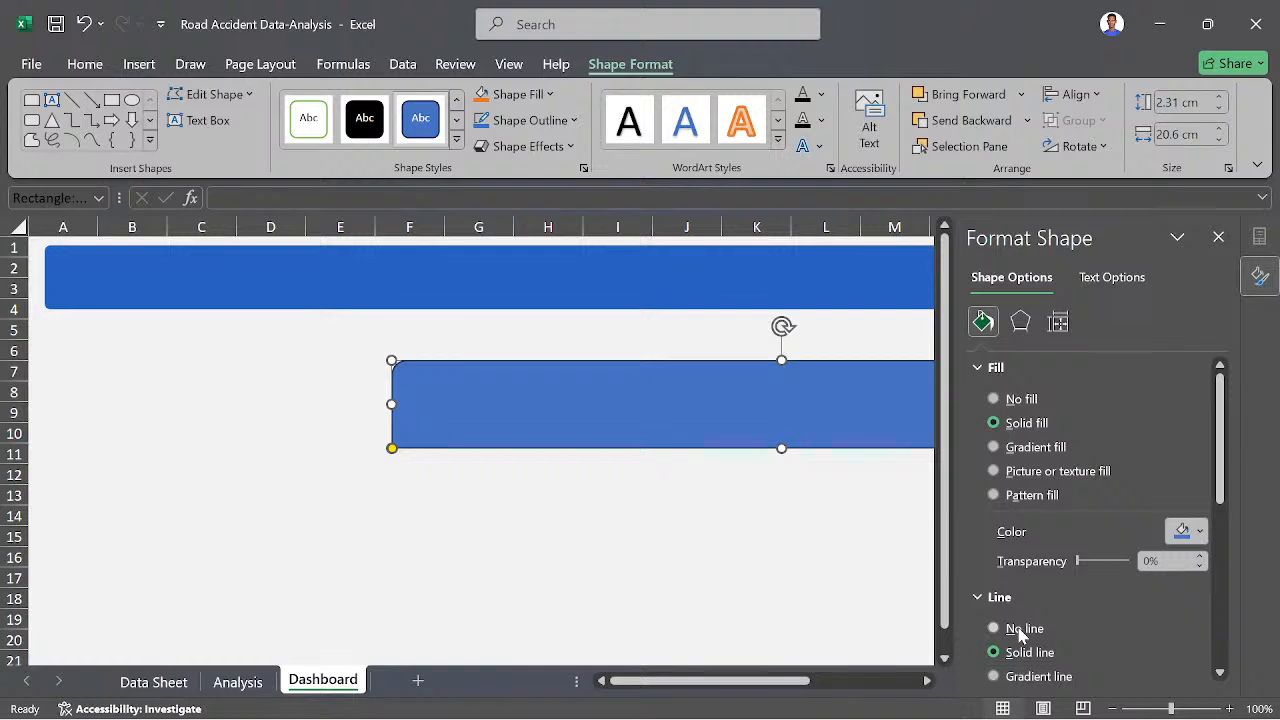
pyautogui.click(1019, 630)
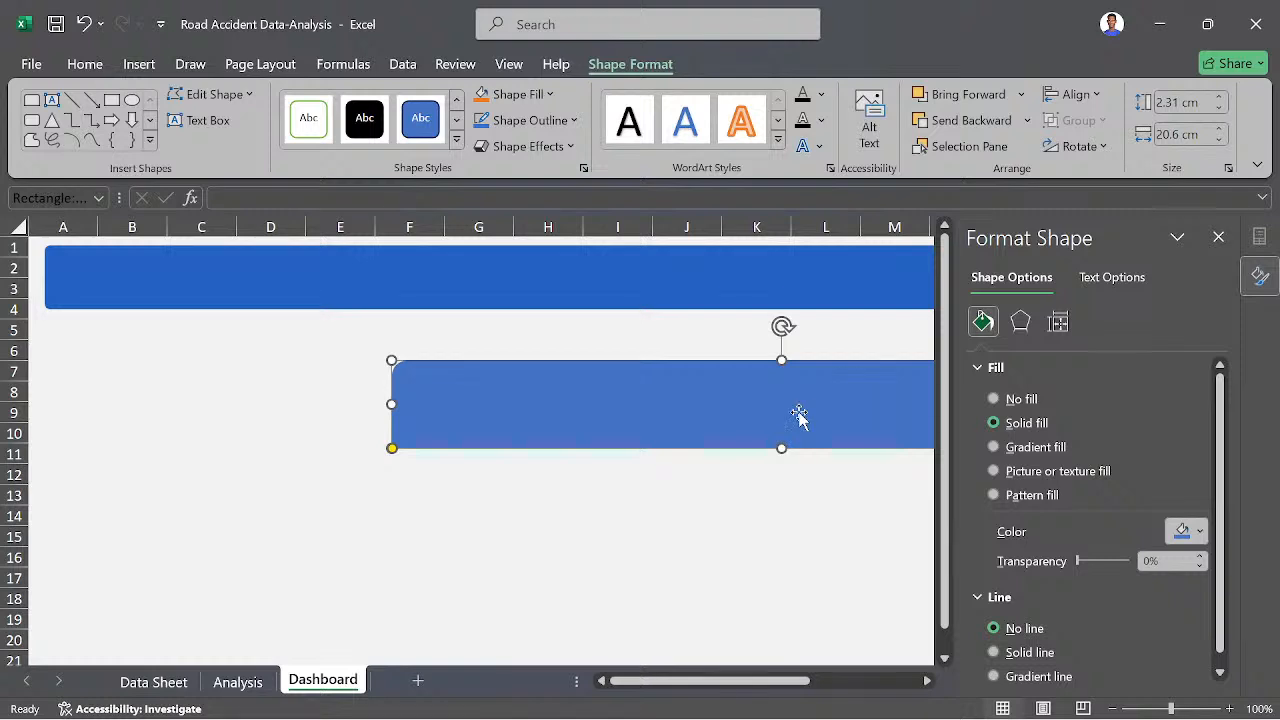
pyautogui.click(1218, 237)
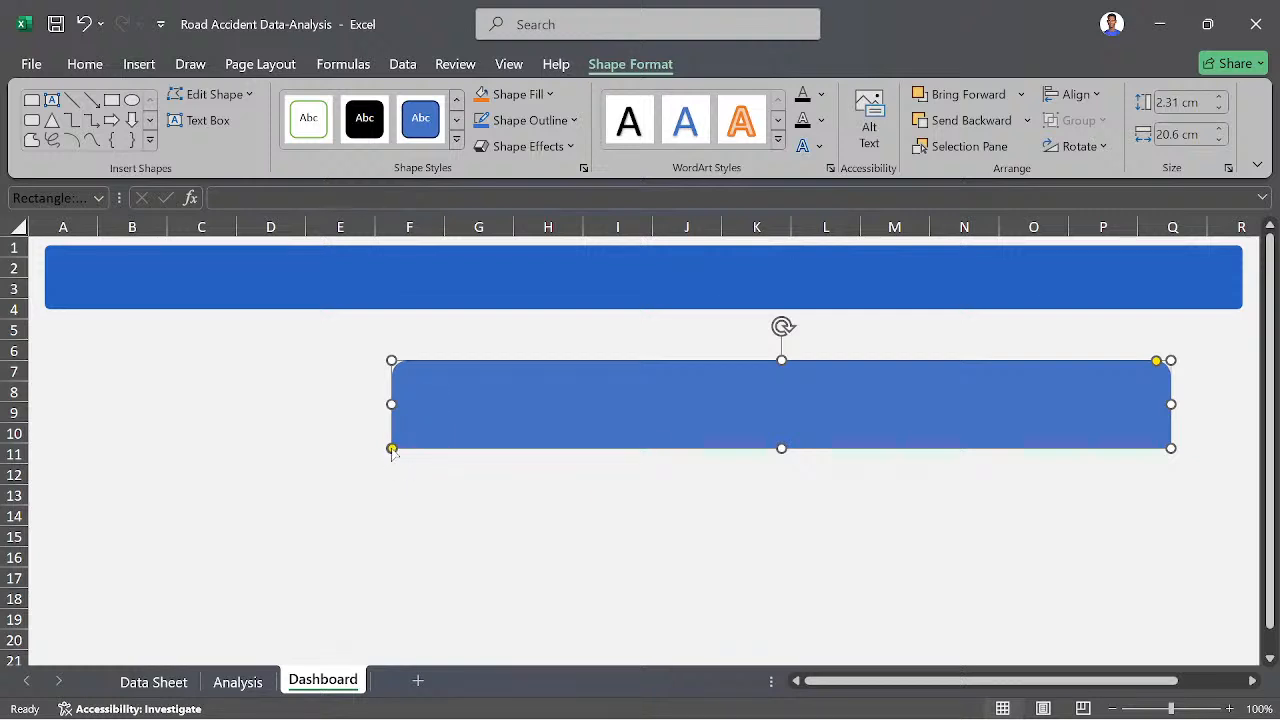
pyautogui.moveTo(392, 448); pyautogui.dragTo(423, 449)
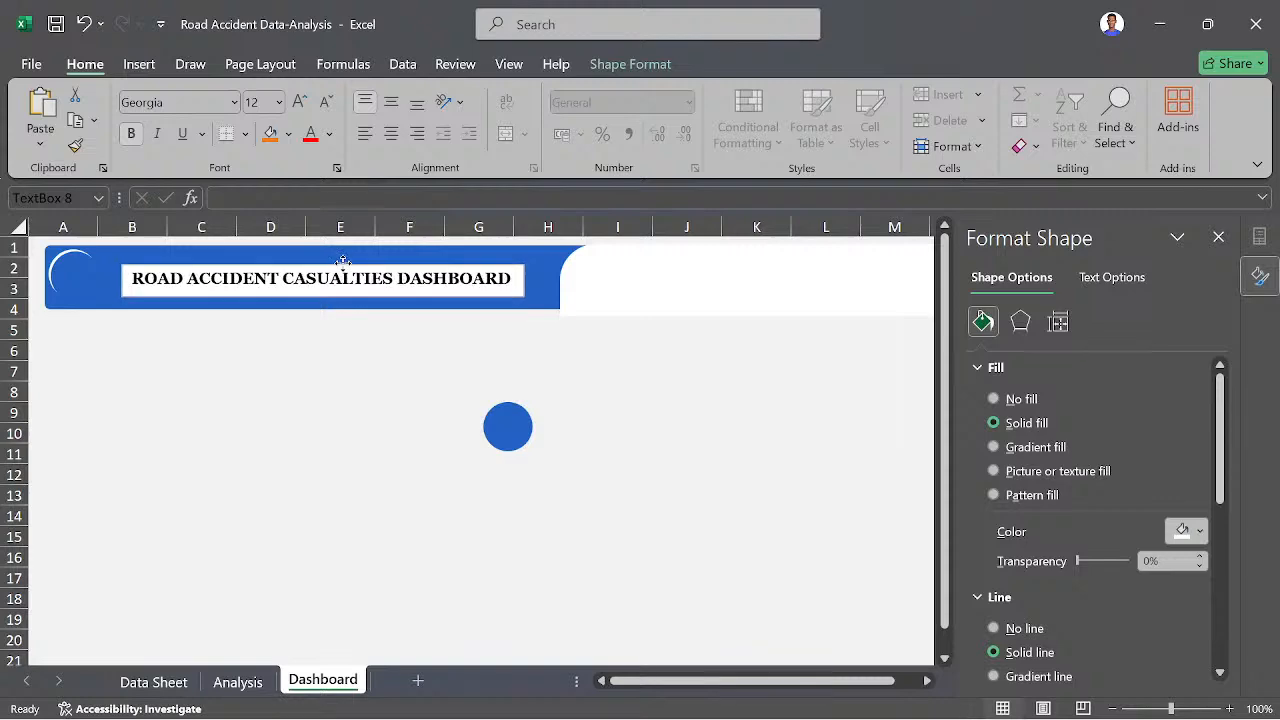
# - Give the ROAD ACCIDENT CASUALTIES DASHBOARD text box no fill and colour its text white
pyautogui.moveTo(344, 259); pyautogui.dragTo(340, 260)
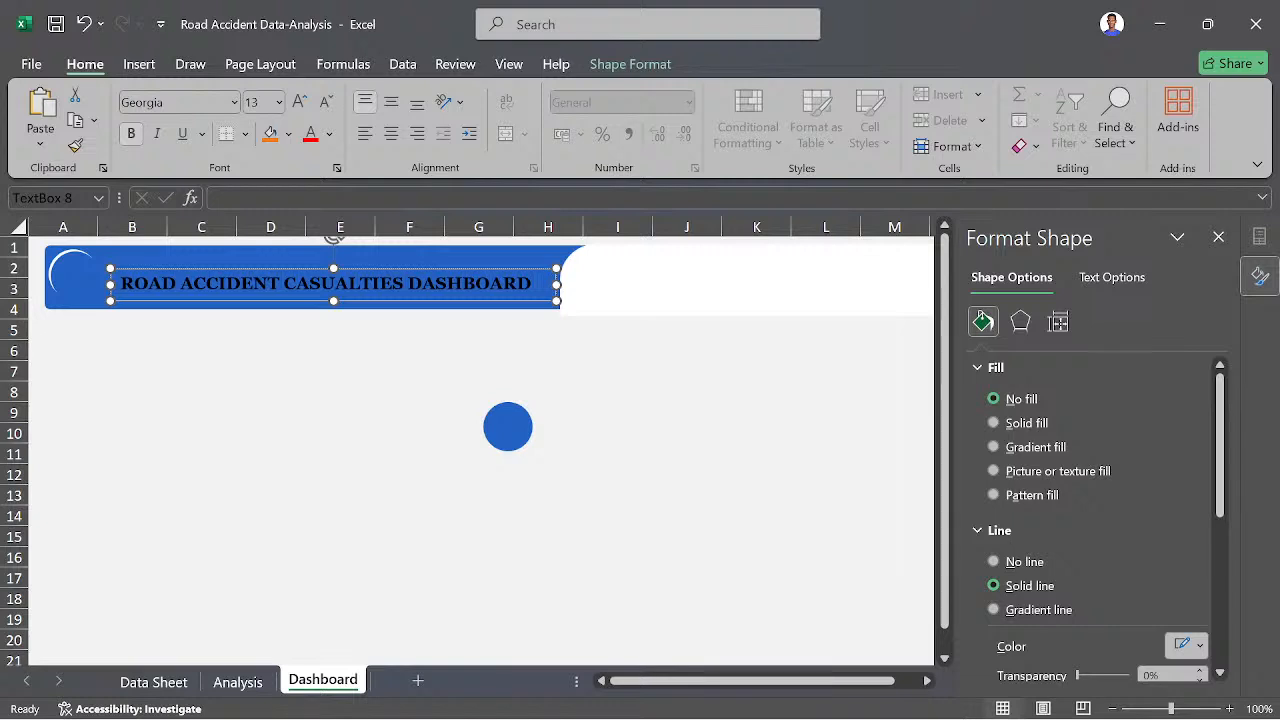
pyautogui.tripleClick(503, 286)
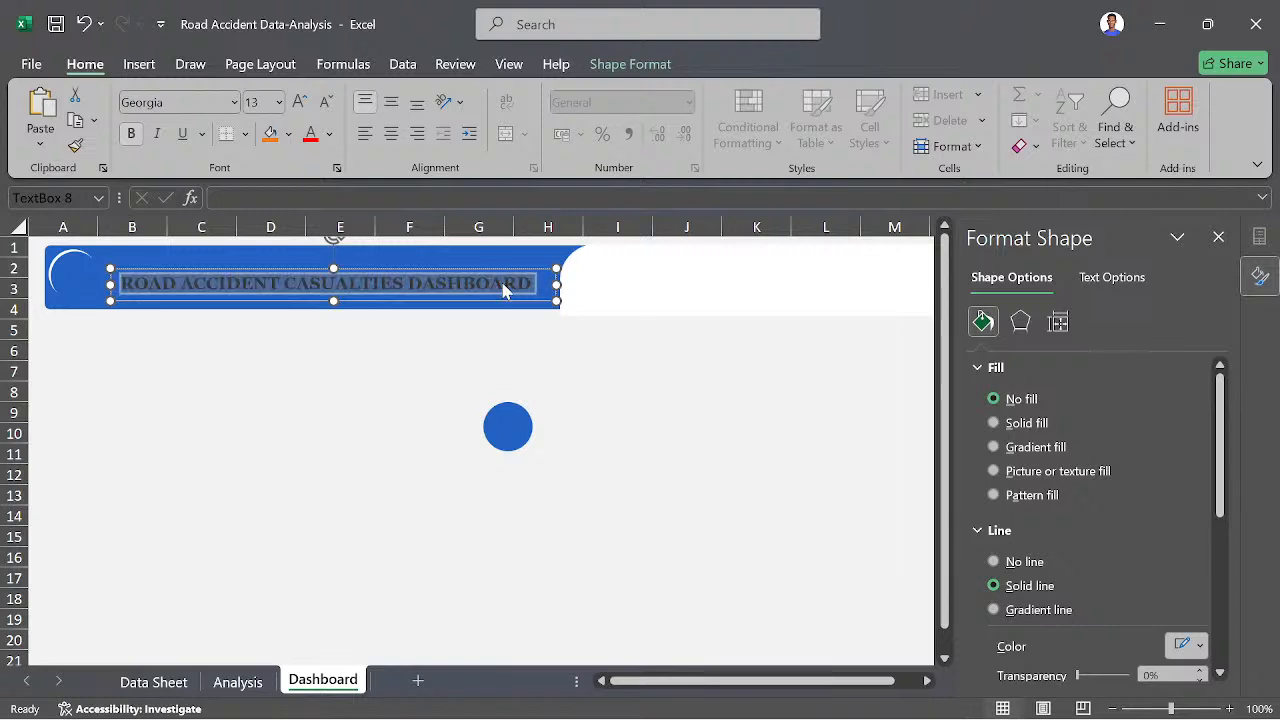
pyautogui.click(329, 134)
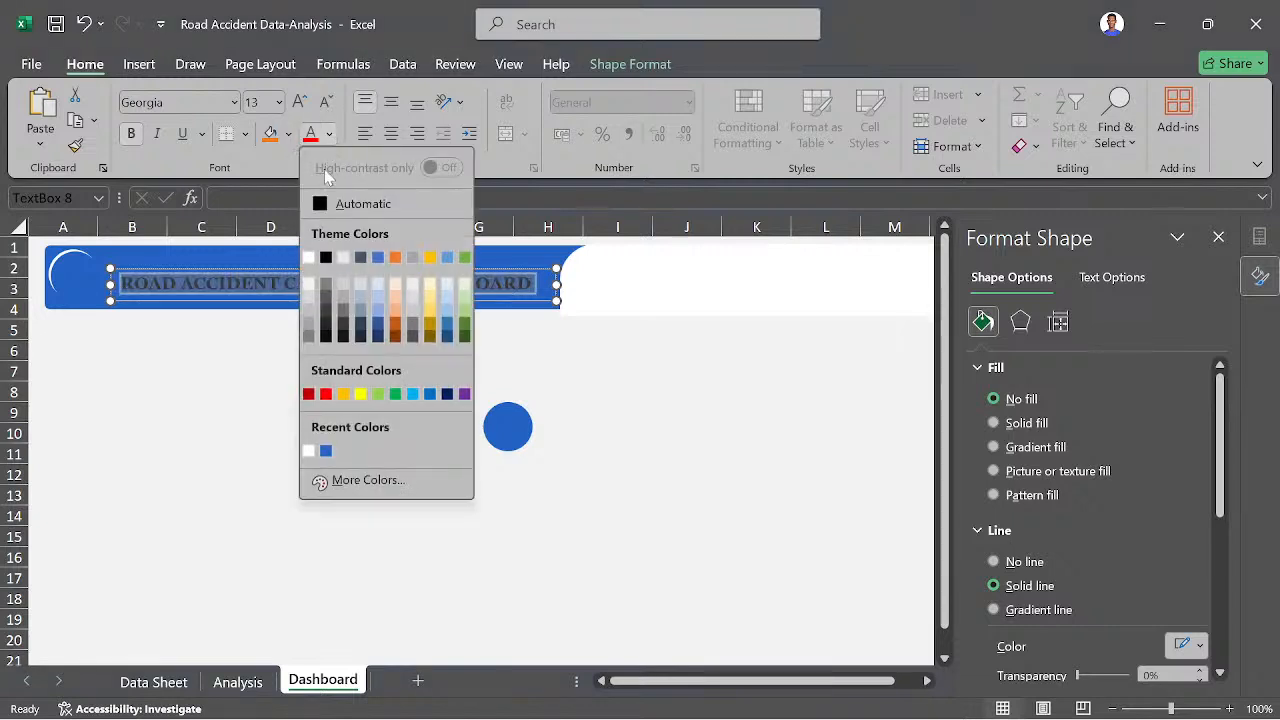
pyautogui.click(312, 258)
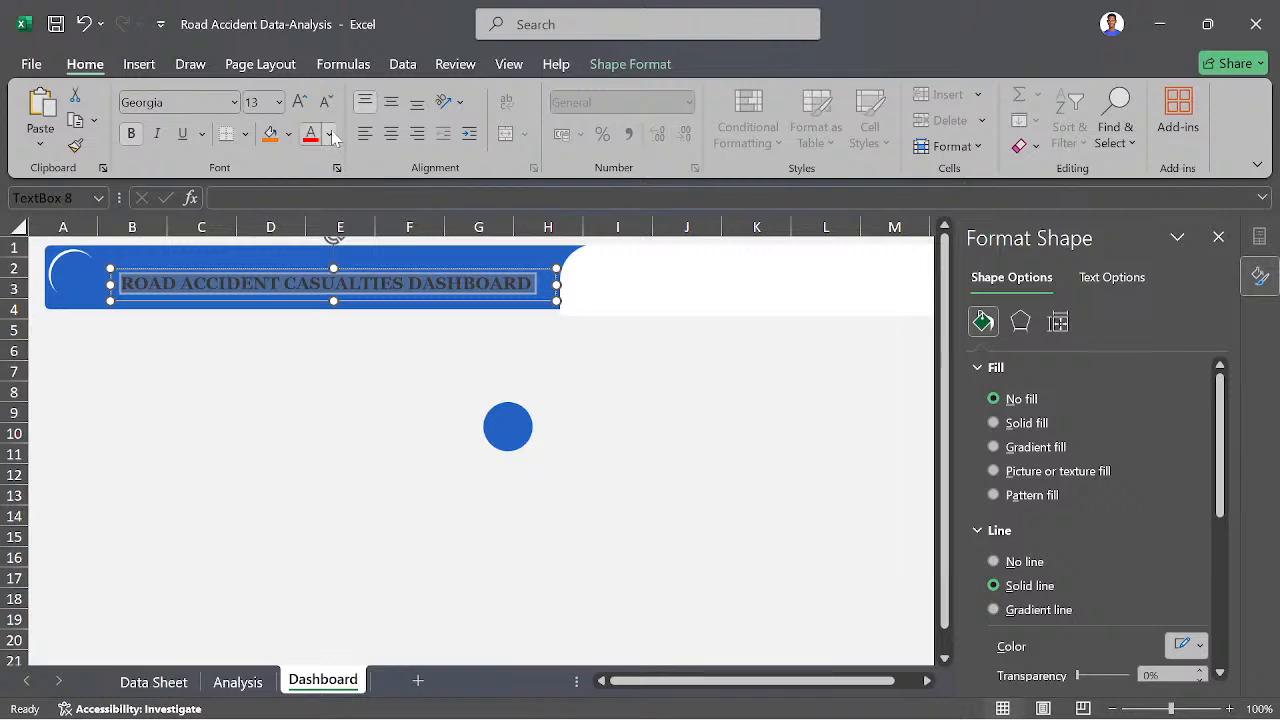
pyautogui.click(329, 134)
pyautogui.click(312, 258)
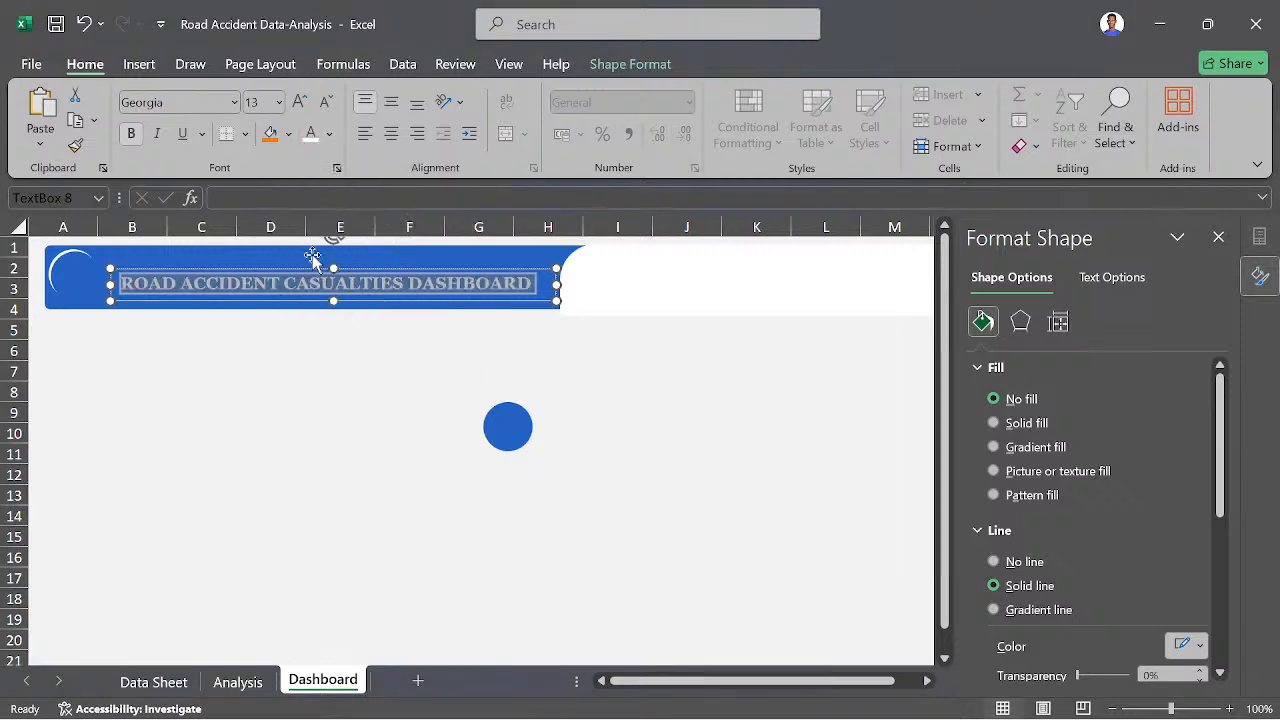
pyautogui.click(302, 351)
# - Set the title text box's outline to No line and nudge the box slightly left within the header
pyautogui.click(291, 300)
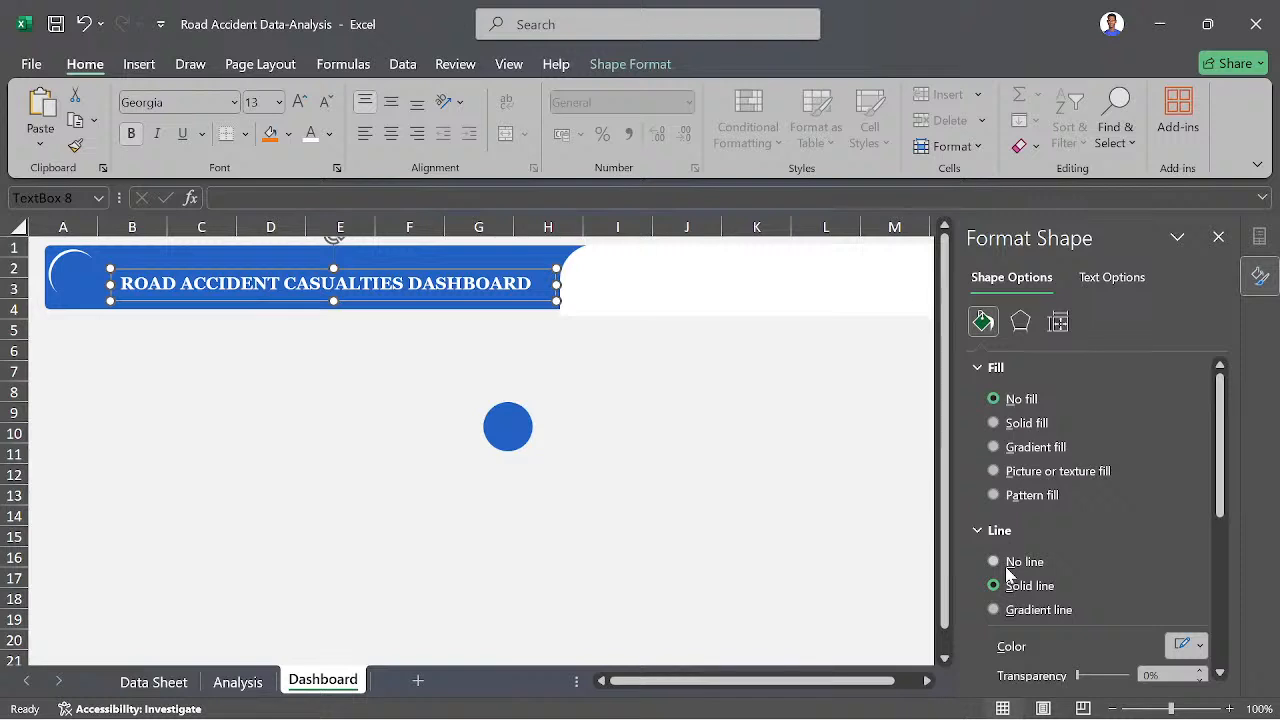
pyautogui.click(656, 552)
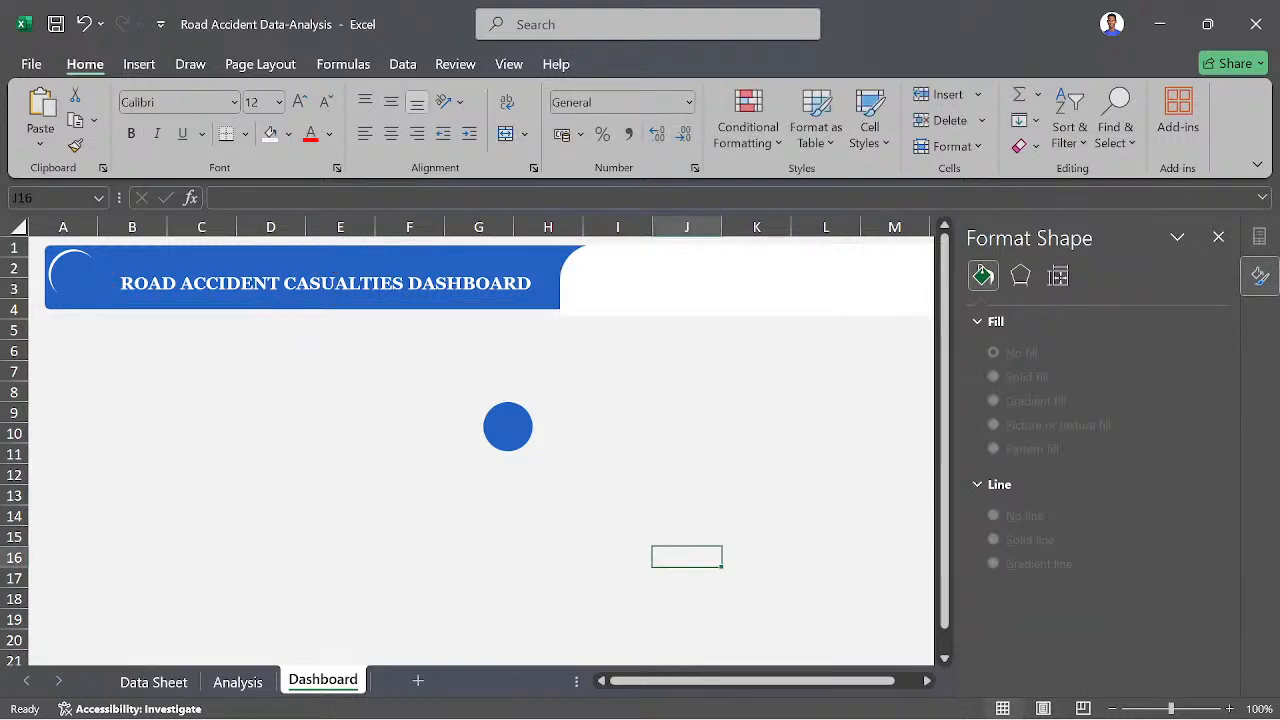
pyautogui.click(322, 283)
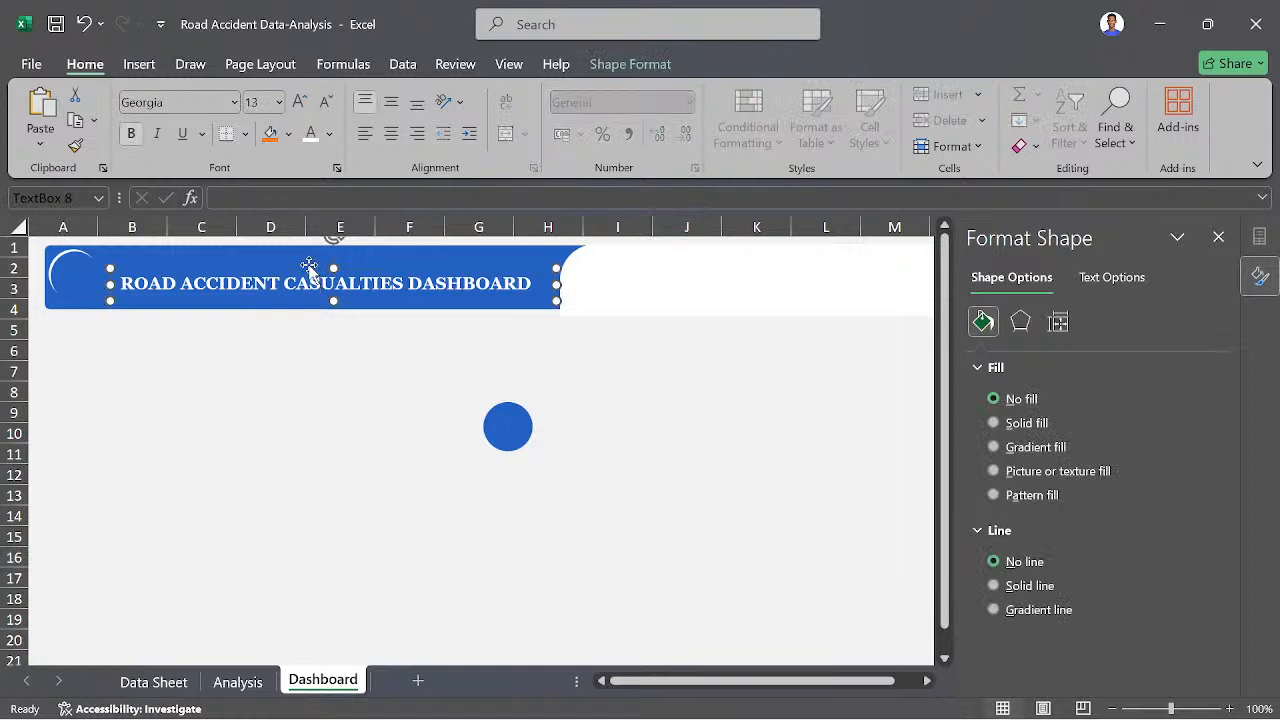
pyautogui.press('Left')
pyautogui.press('Left')
pyautogui.press('Left')
pyautogui.press('Left')
pyautogui.press('Left')
pyautogui.press('Left')
pyautogui.press('Left')
pyautogui.press('Left')
pyautogui.press('Left')
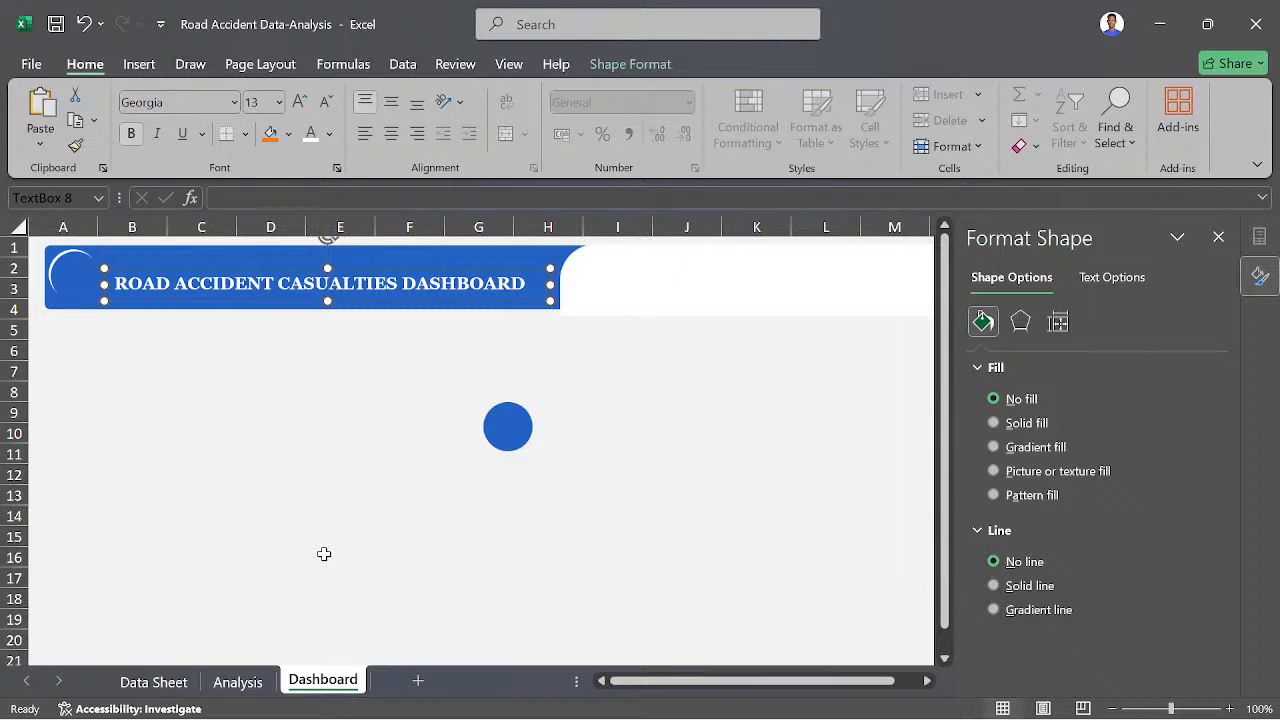
# - Nudge the title text box slightly upward so it sits vertically centred in the blue header
pyautogui.press('Down')
pyautogui.press('Down')
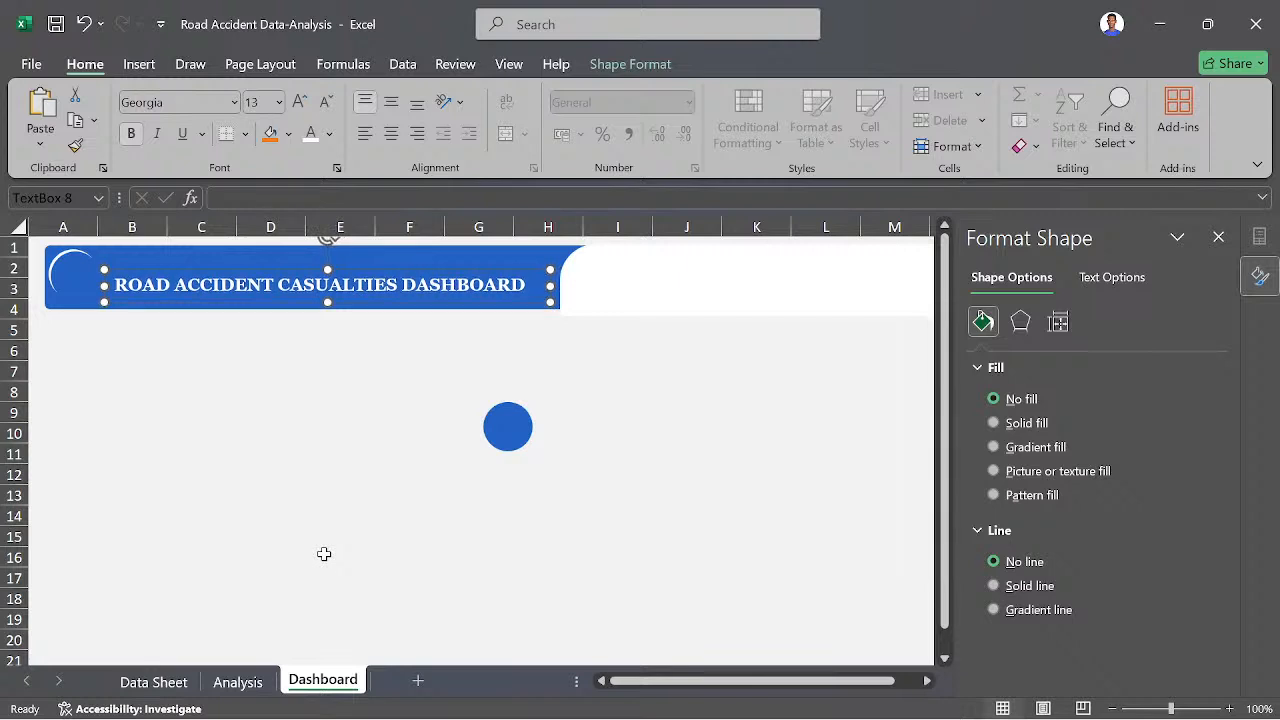
pyautogui.click(288, 497)
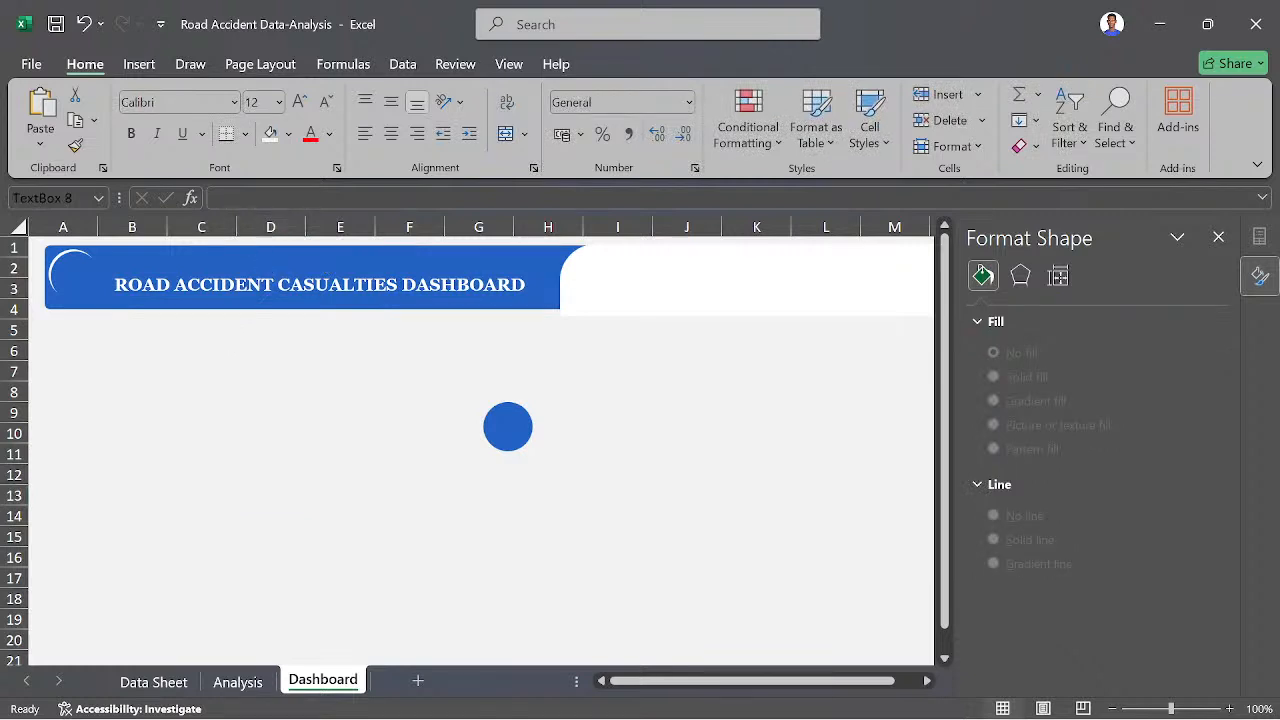
pyautogui.click(289, 272)
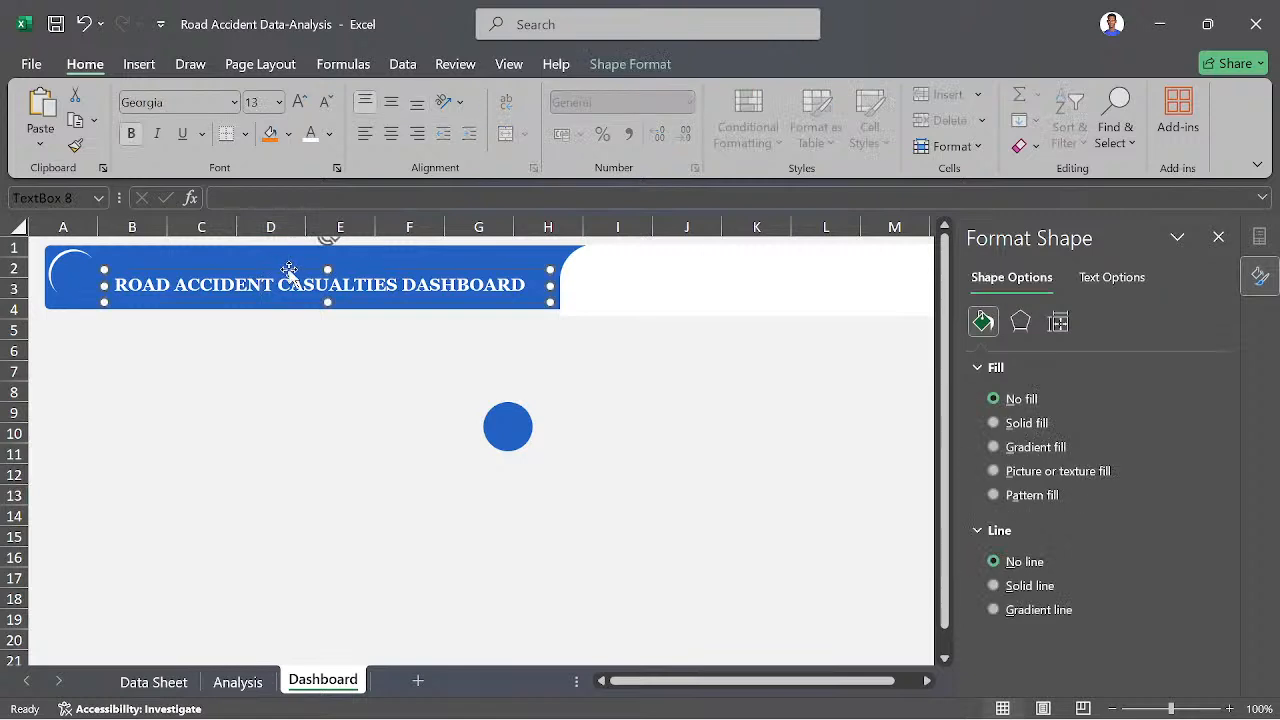
pyautogui.press('Up')
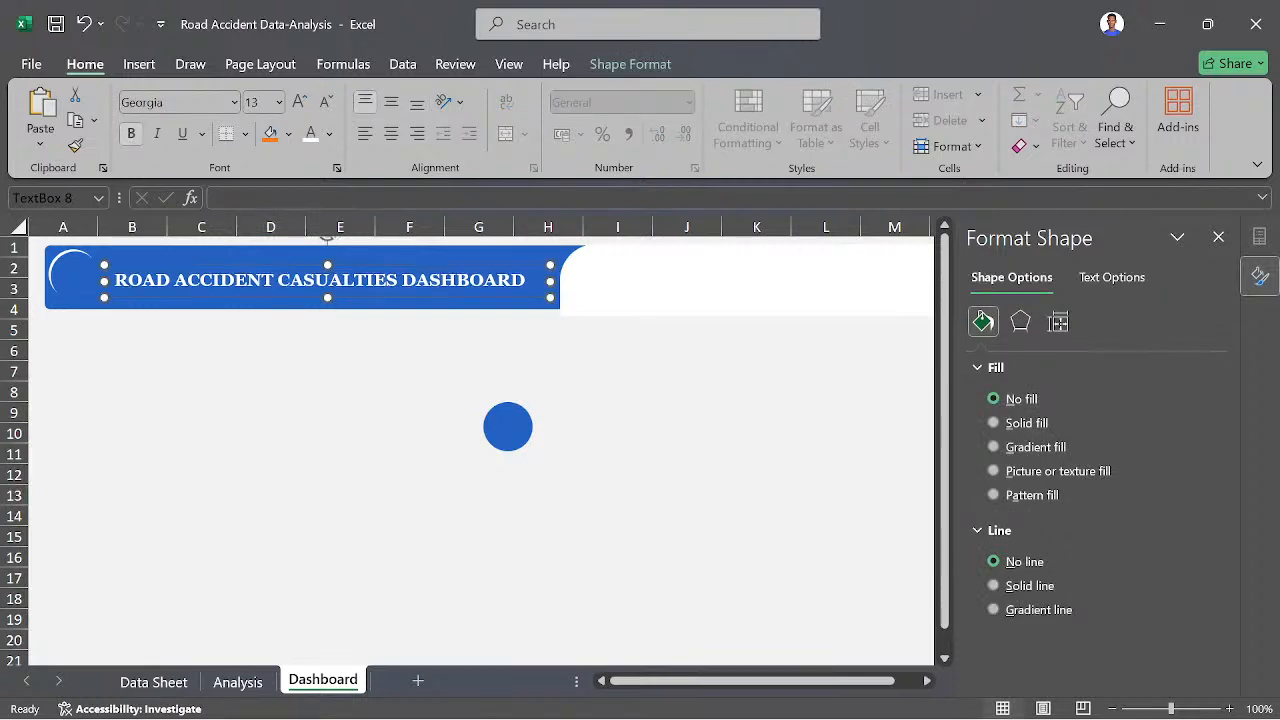
pyautogui.click(432, 480)
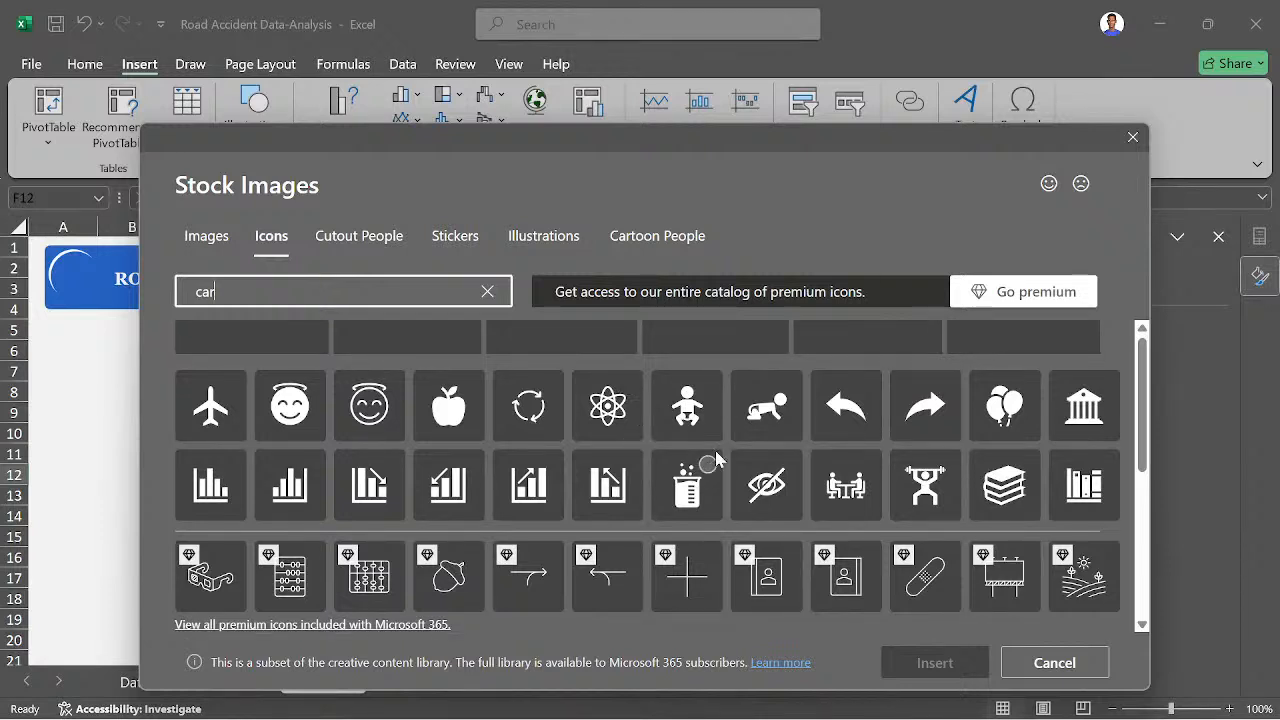
# - Dismiss the stock images dialog and insert the fender-bender picture from the Downloads folder
pyautogui.click(1134, 140)
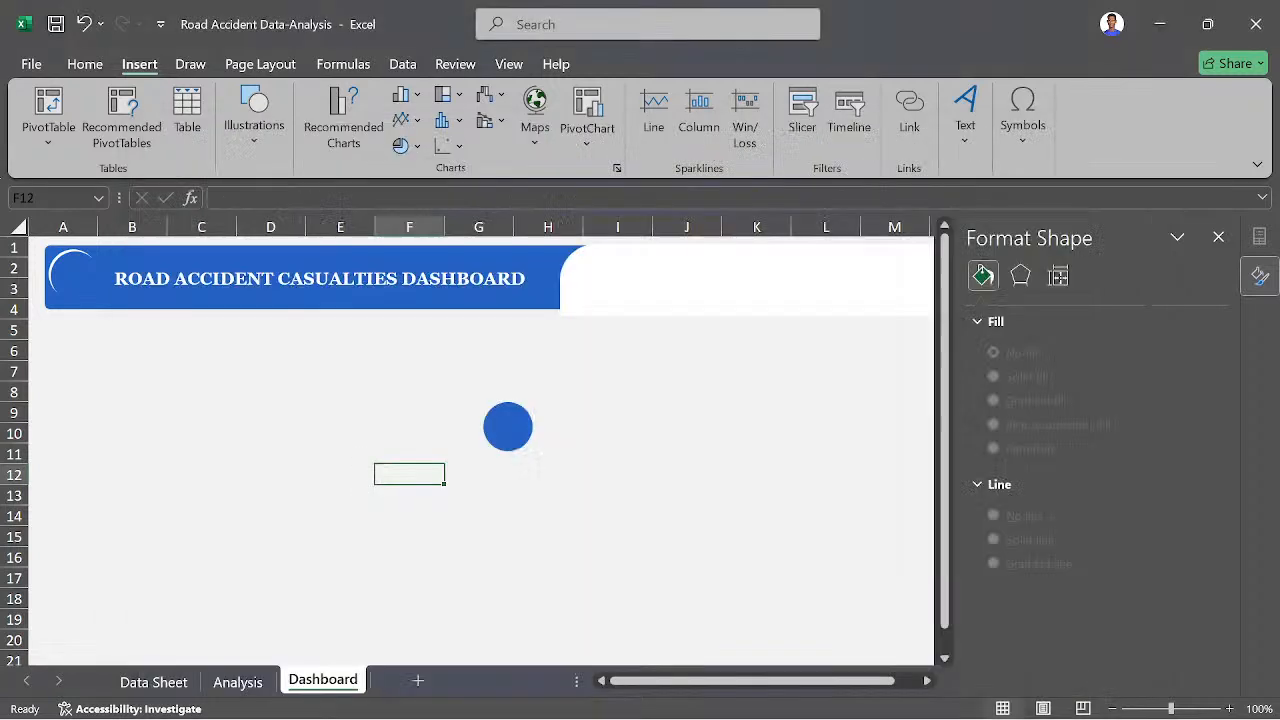
pyautogui.click(258, 112)
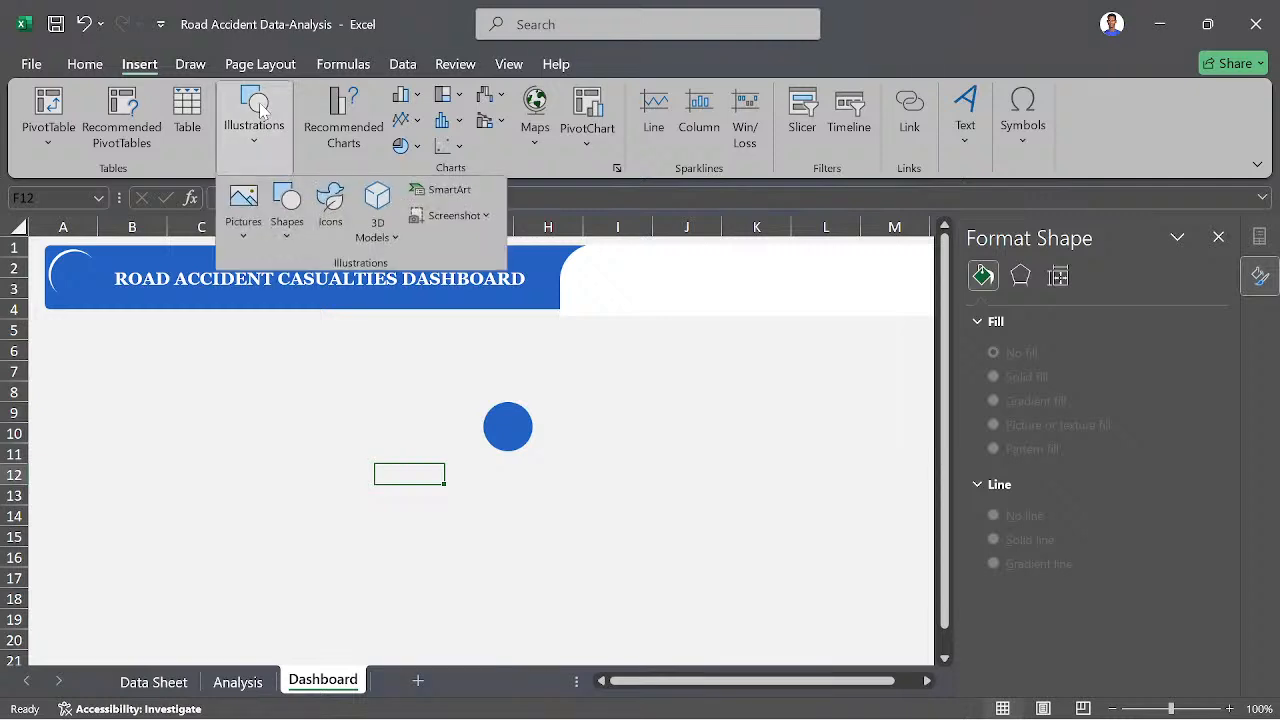
pyautogui.click(240, 226)
pyautogui.click(287, 306)
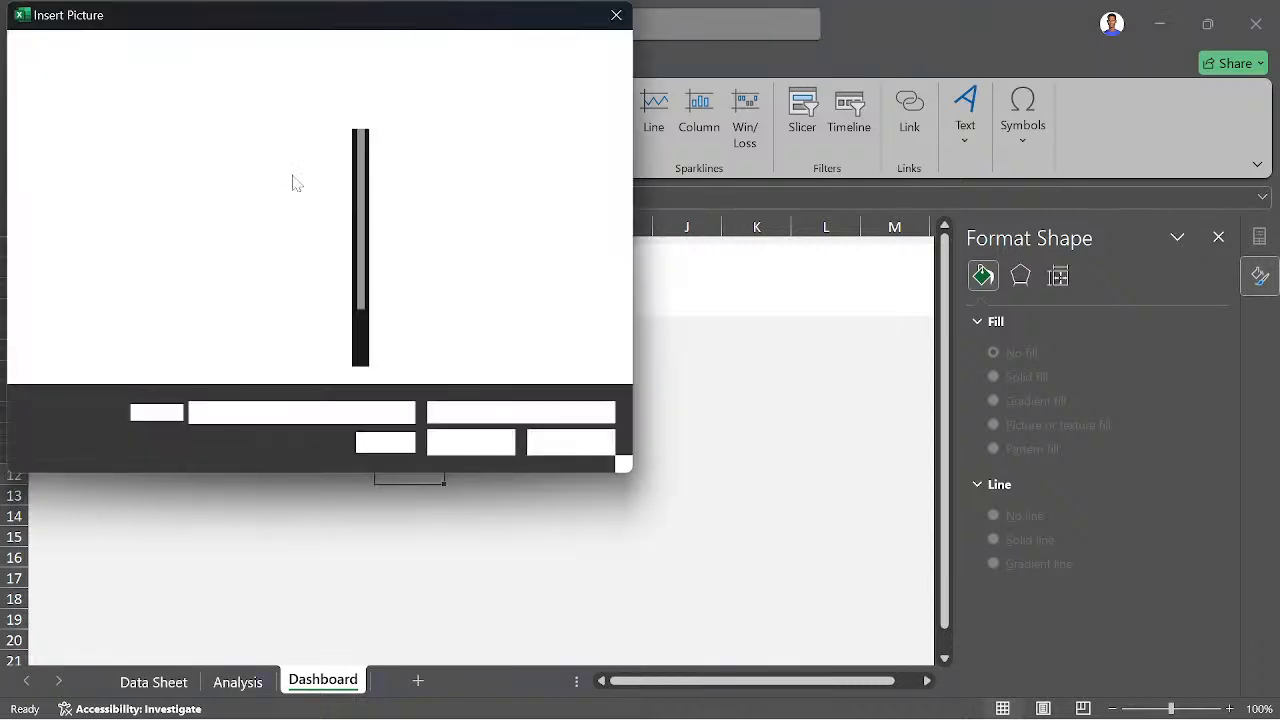
pyautogui.click(95, 296)
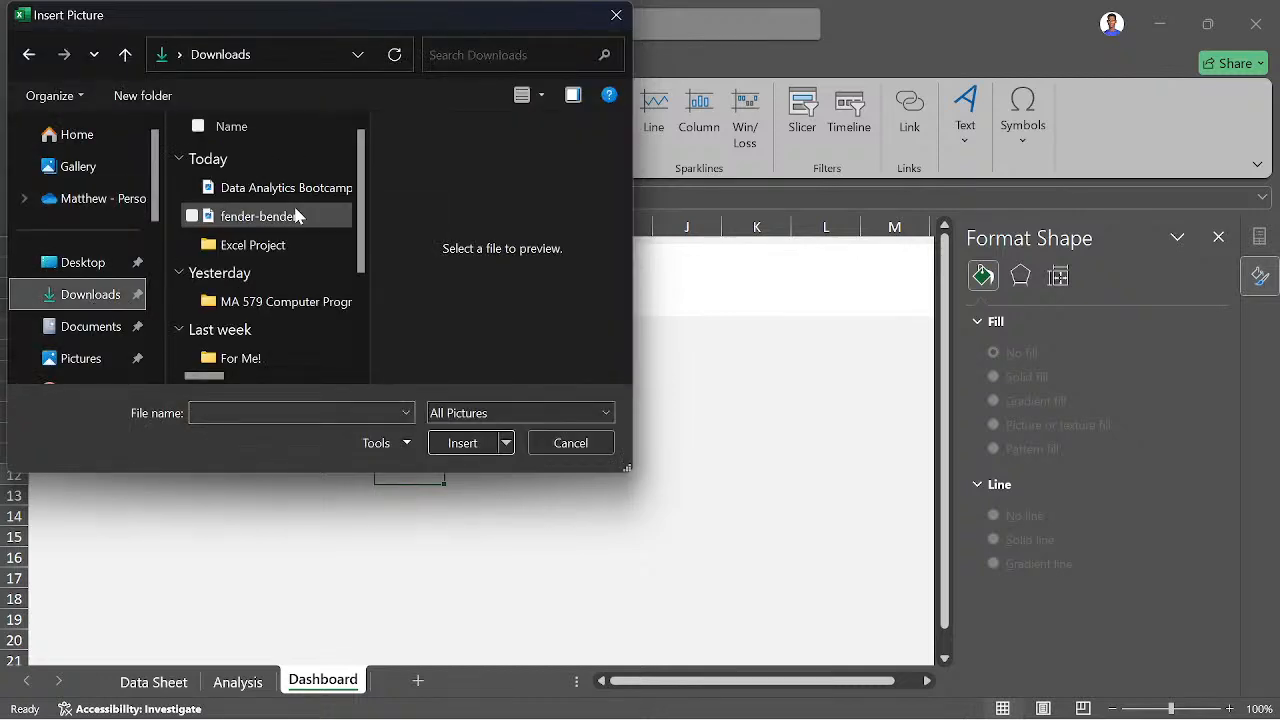
pyautogui.click(265, 220)
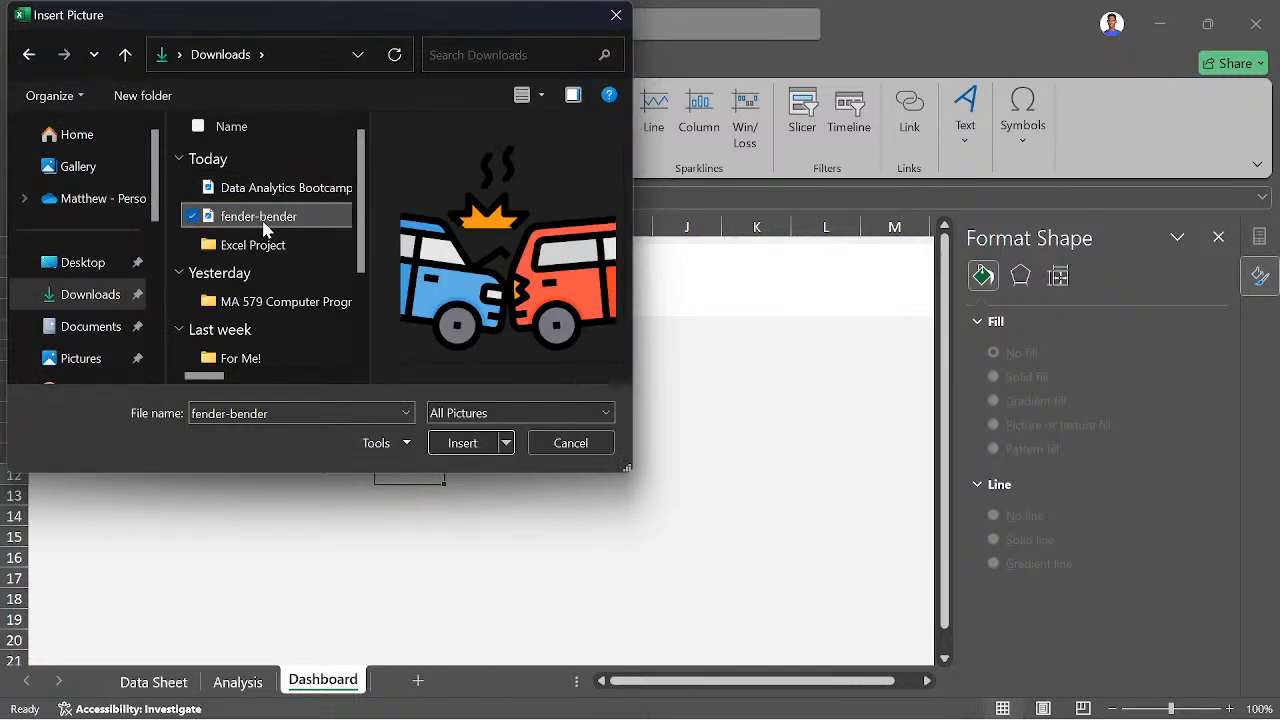
pyautogui.click(459, 444)
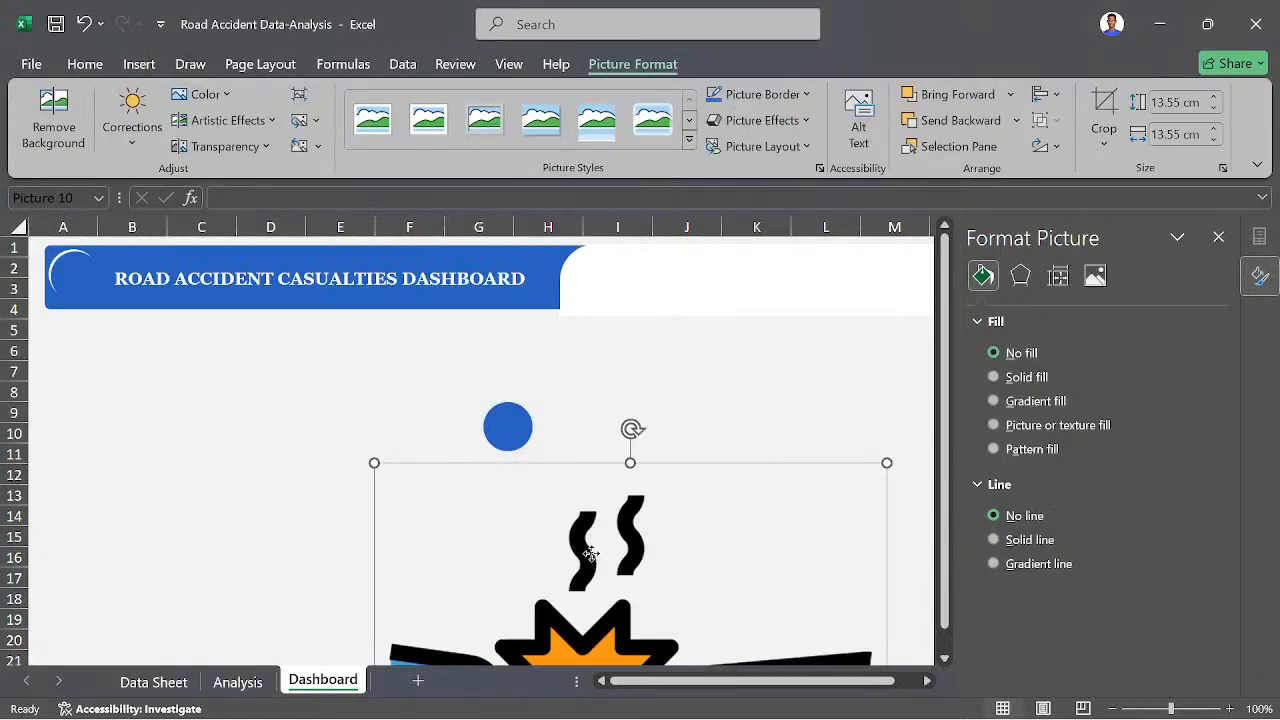
# - Shrink the car crash picture to about 1.02 cm square and place it inside the white arc at the header's left end
pyautogui.moveTo(590, 553); pyautogui.dragTo(395, 354)
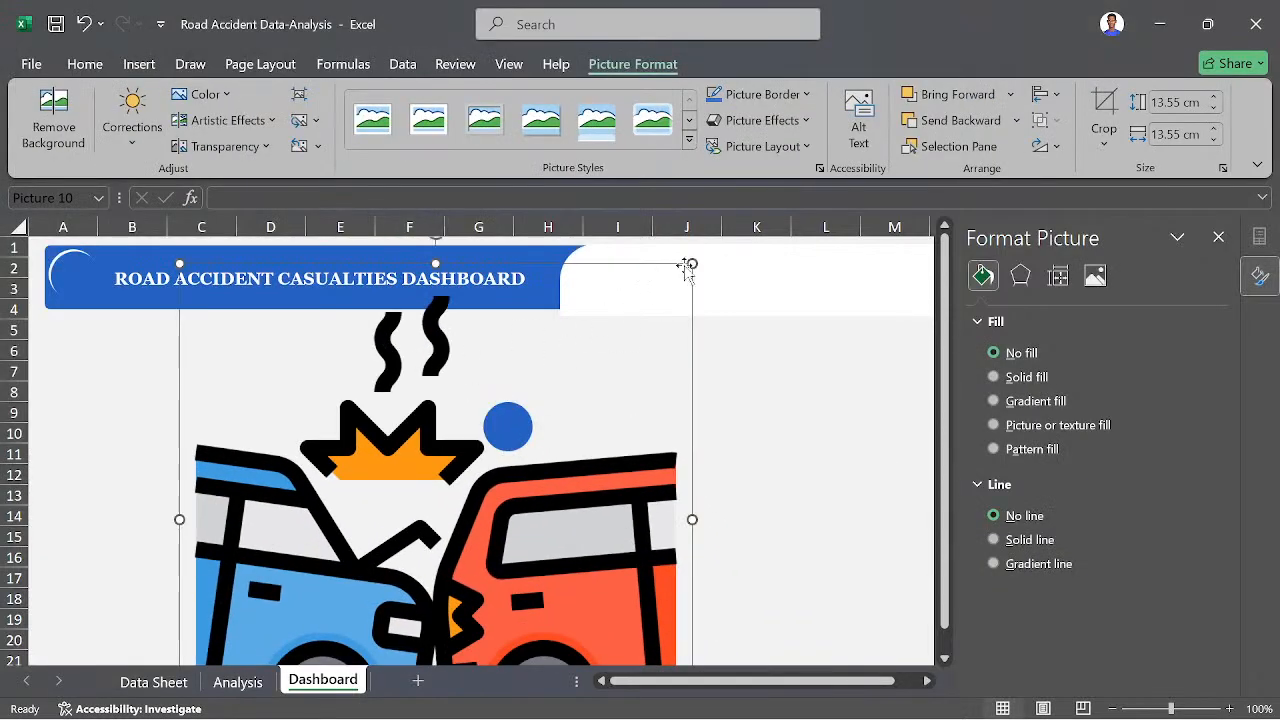
pyautogui.click(571, 434)
pyautogui.moveTo(692, 263); pyautogui.dragTo(340, 585)
pyautogui.moveTo(276, 622); pyautogui.dragTo(285, 380)
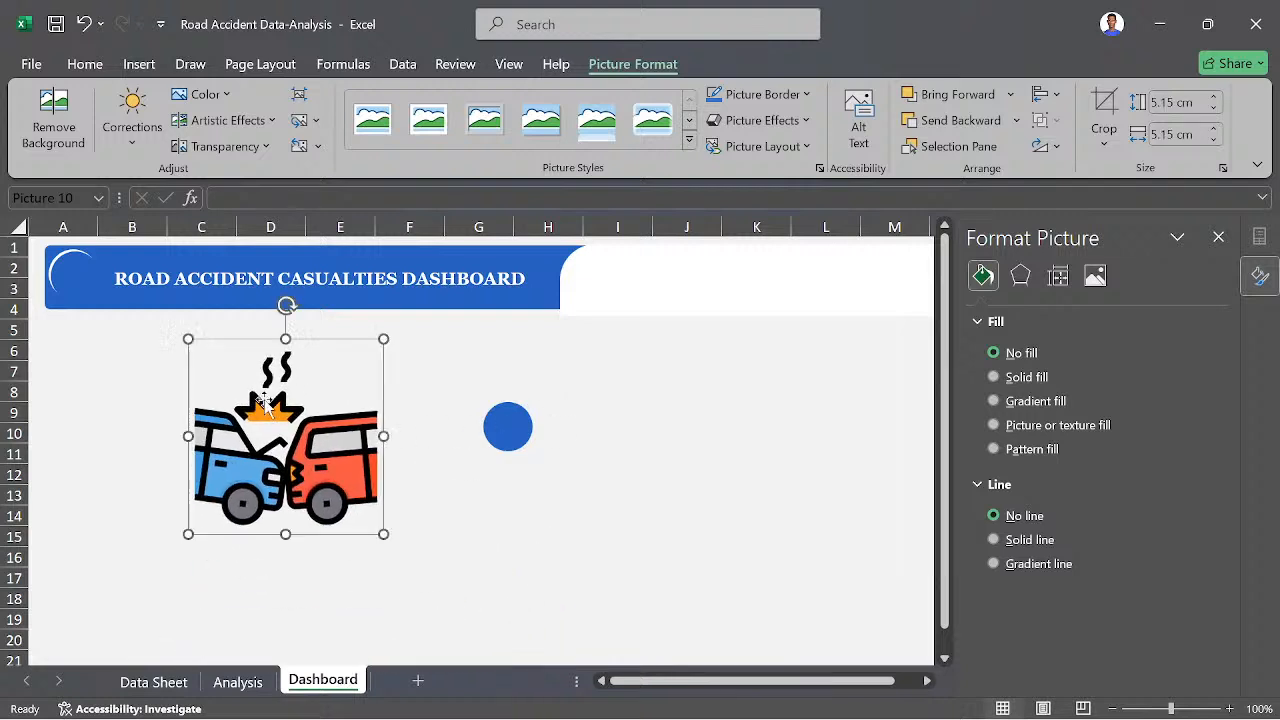
pyautogui.moveTo(383, 339); pyautogui.dragTo(222, 495)
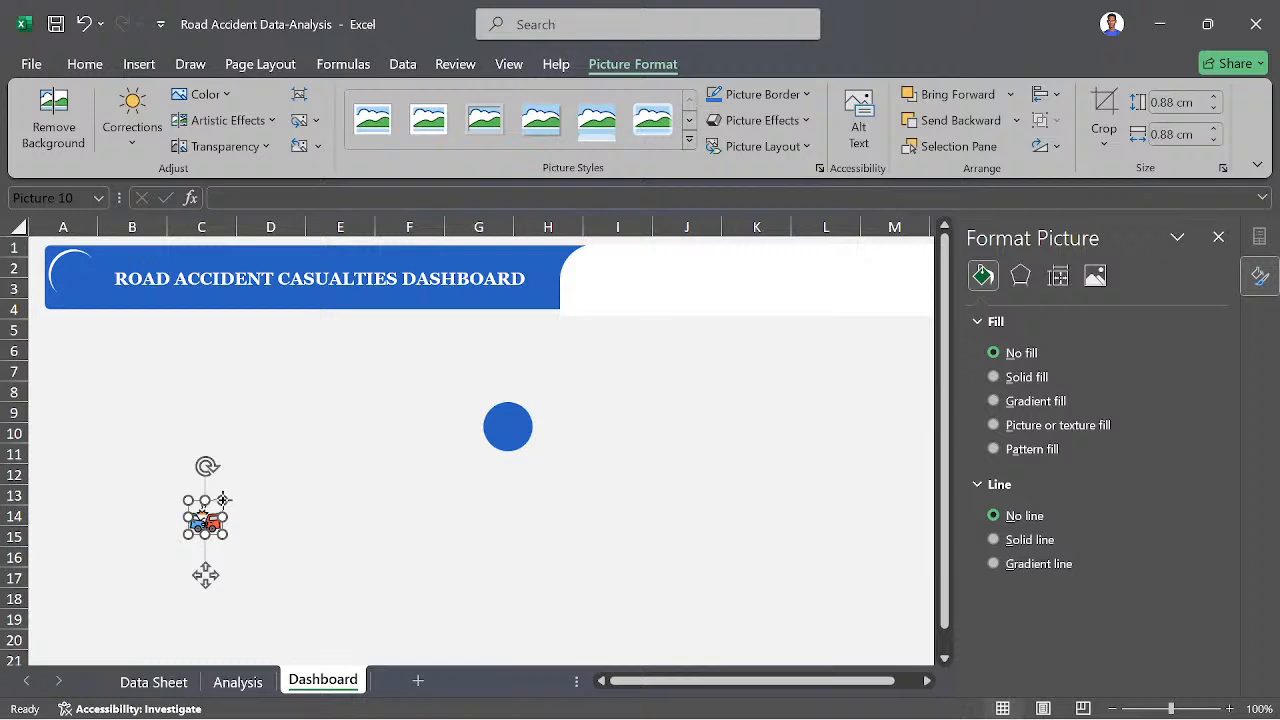
pyautogui.moveTo(223, 499); pyautogui.dragTo(73, 268)
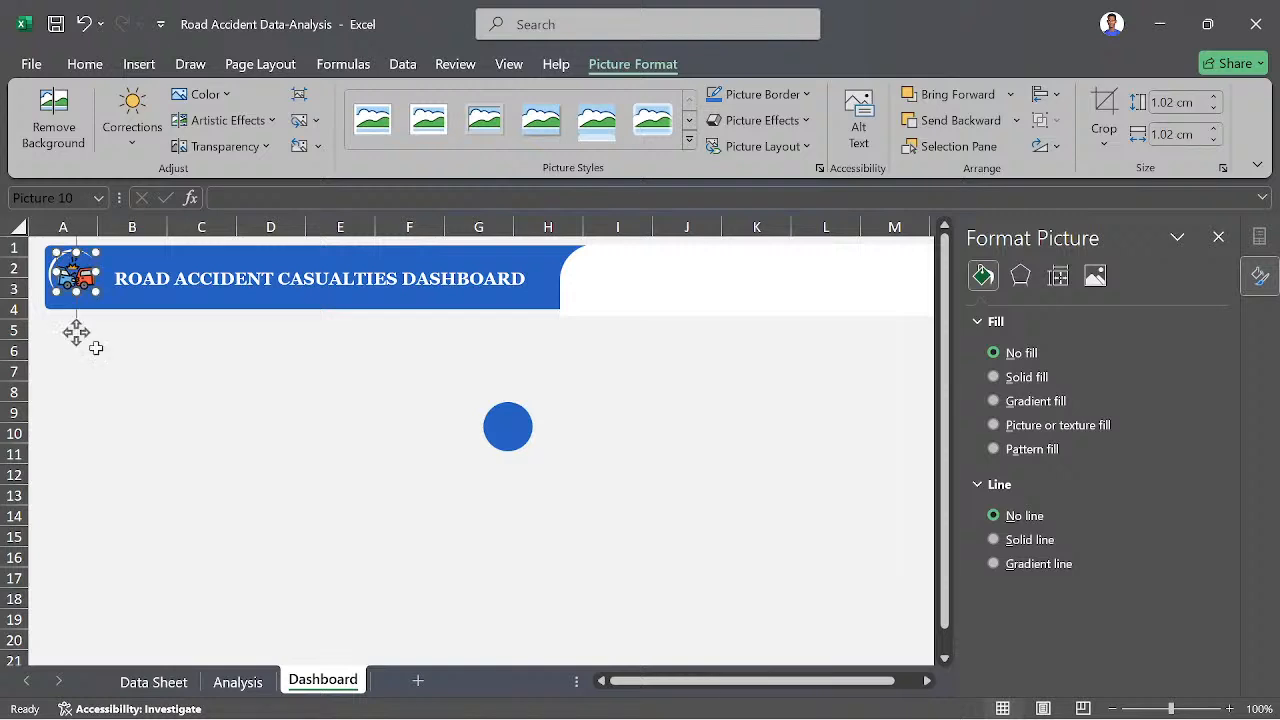
pyautogui.press('Down')
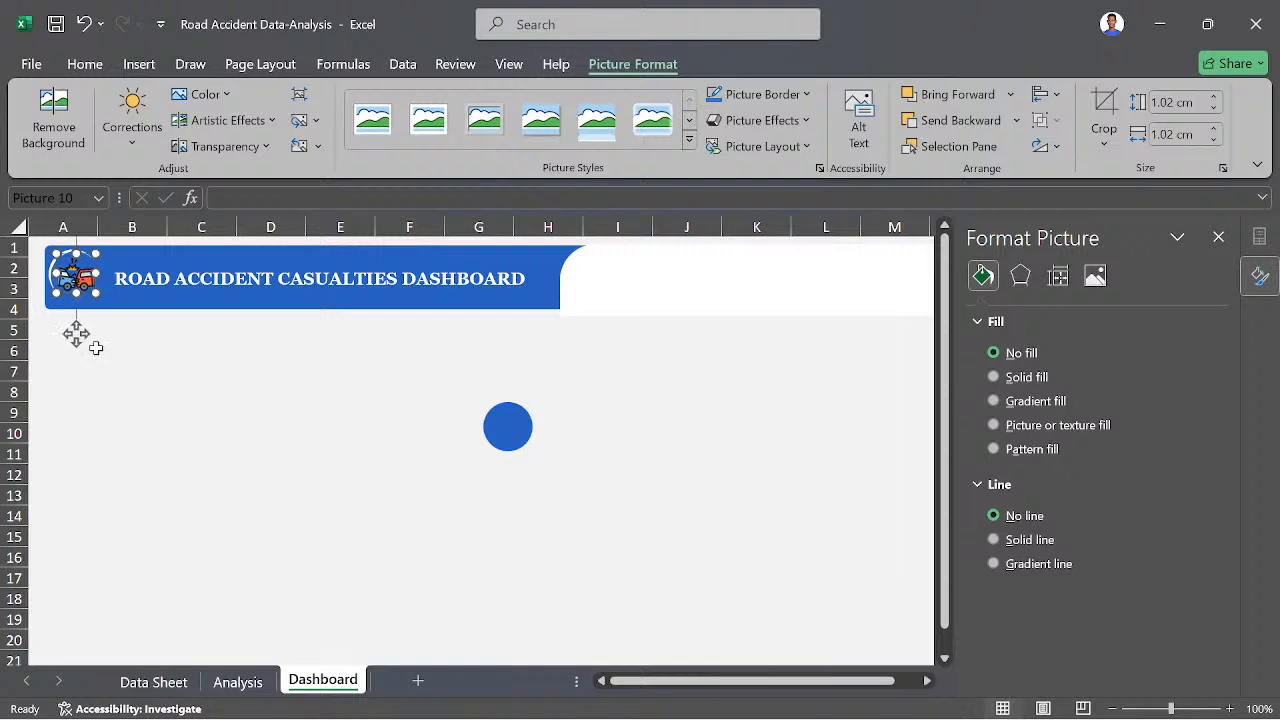
pyautogui.click(148, 450)
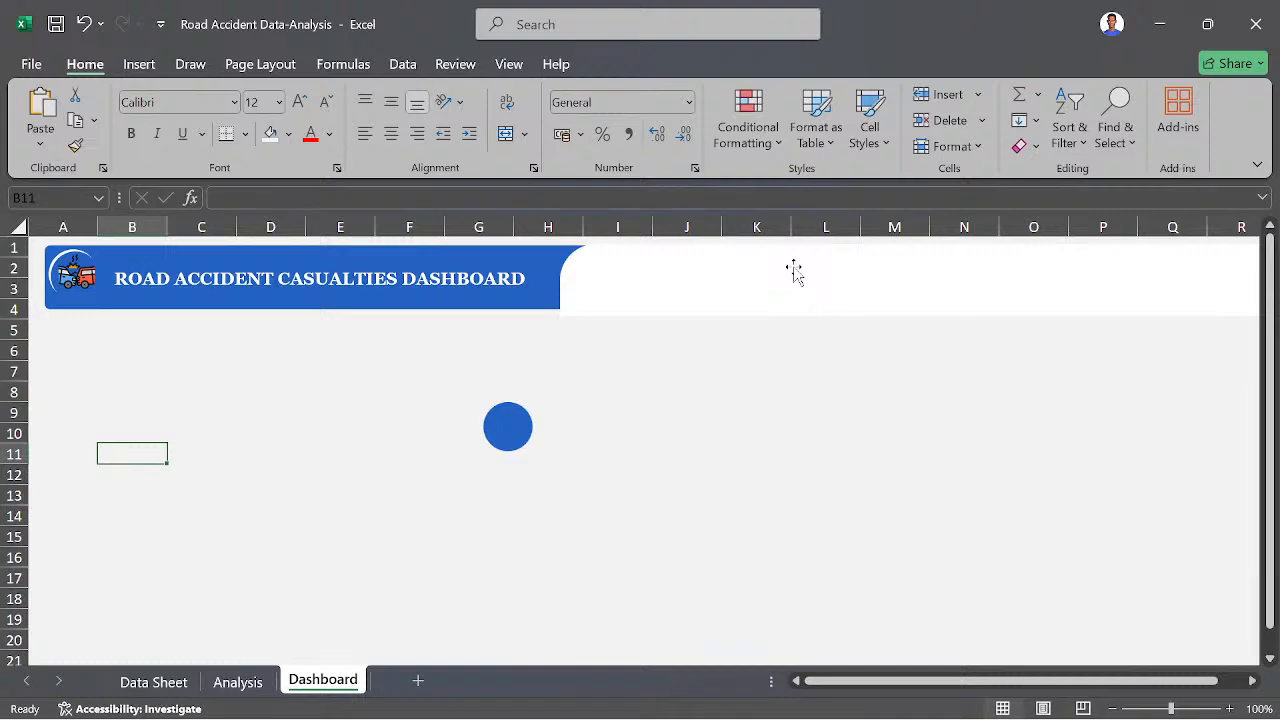
# - Duplicate the blue circle below the header and place the copy overlapping its right side
pyautogui.click(511, 426)
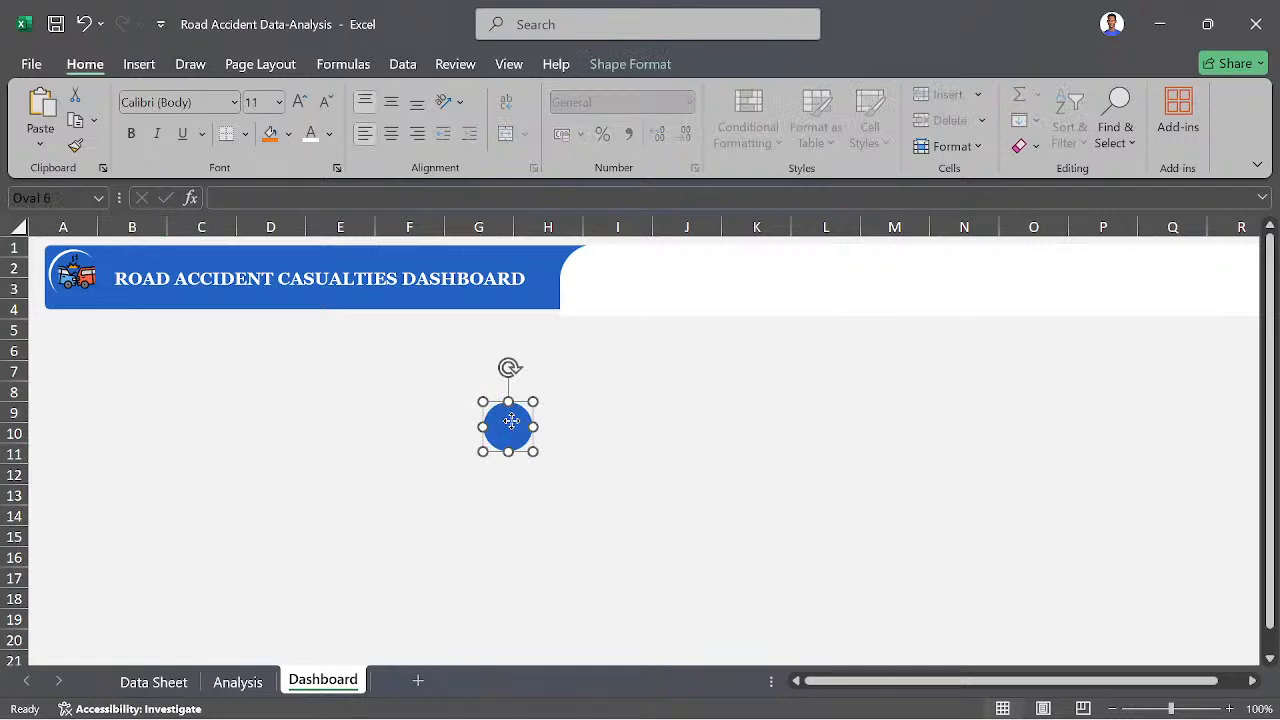
pyautogui.rightClick(512, 424)
pyautogui.click(508, 425)
pyautogui.moveTo(513, 428); pyautogui.dragTo(548, 432)
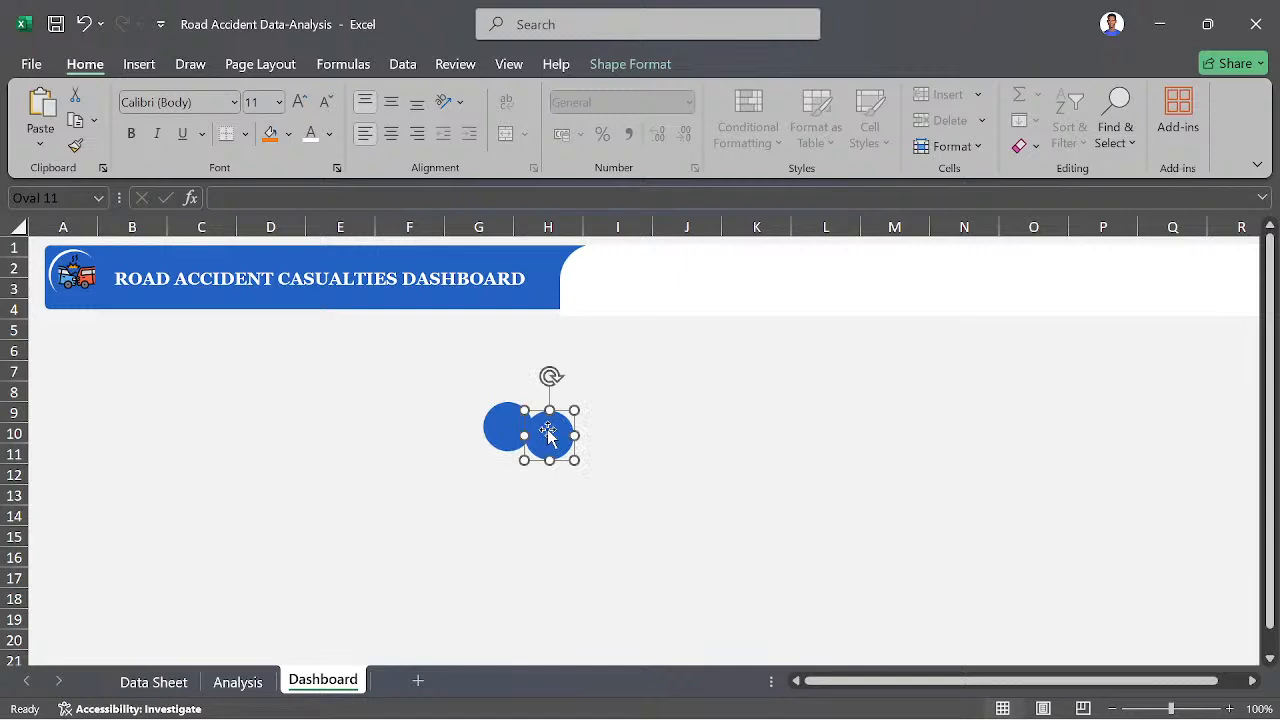
# - Change the duplicated circle's solid fill to white
pyautogui.rightClick(549, 430)
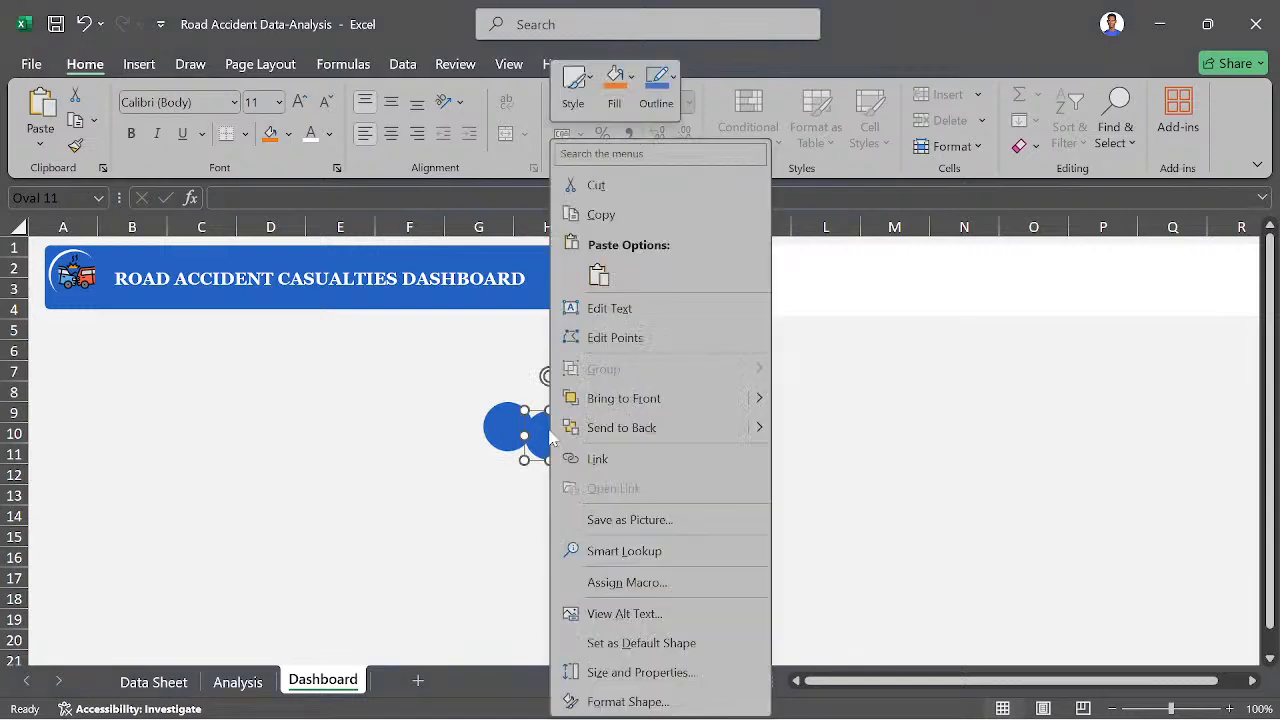
pyautogui.click(630, 704)
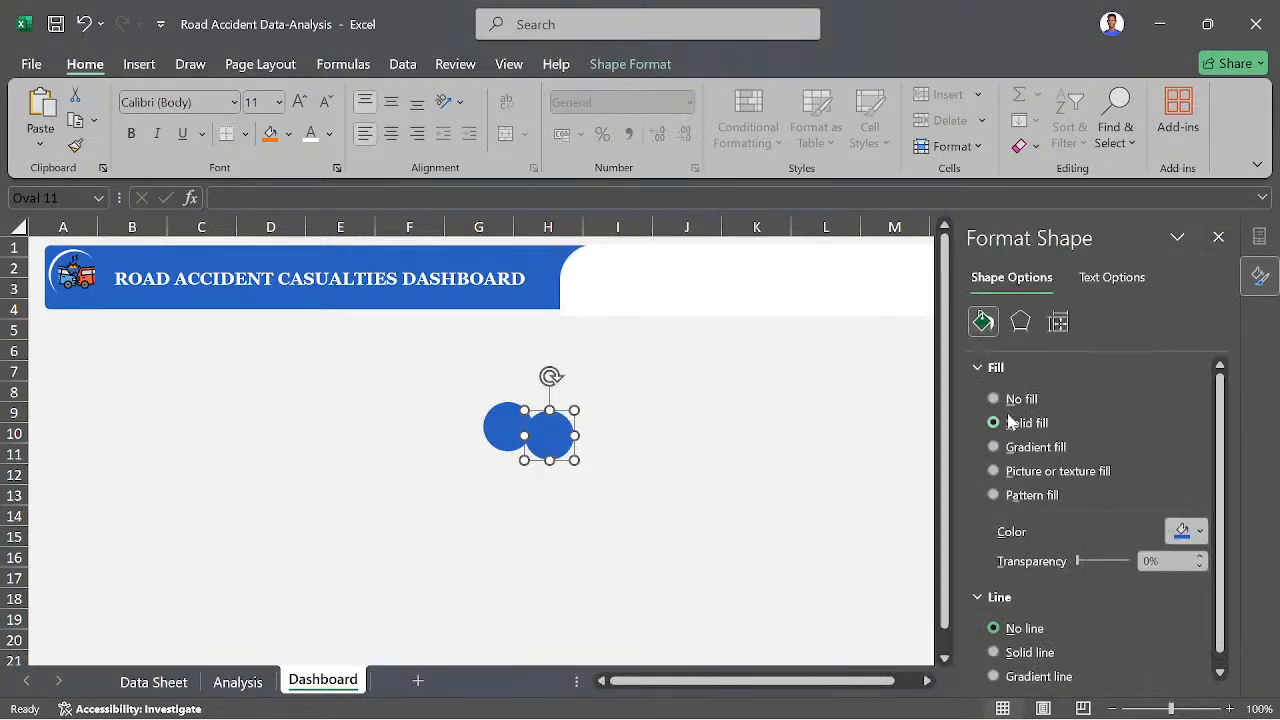
pyautogui.click(1186, 537)
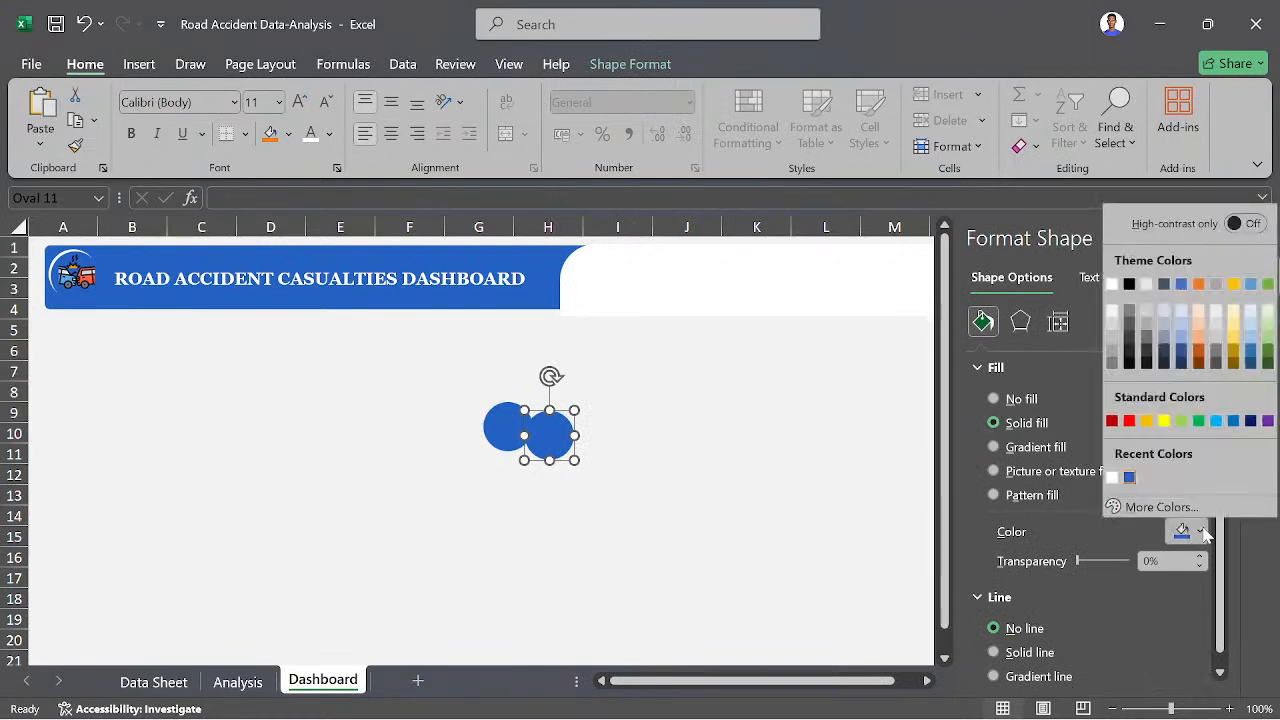
pyautogui.click(1113, 478)
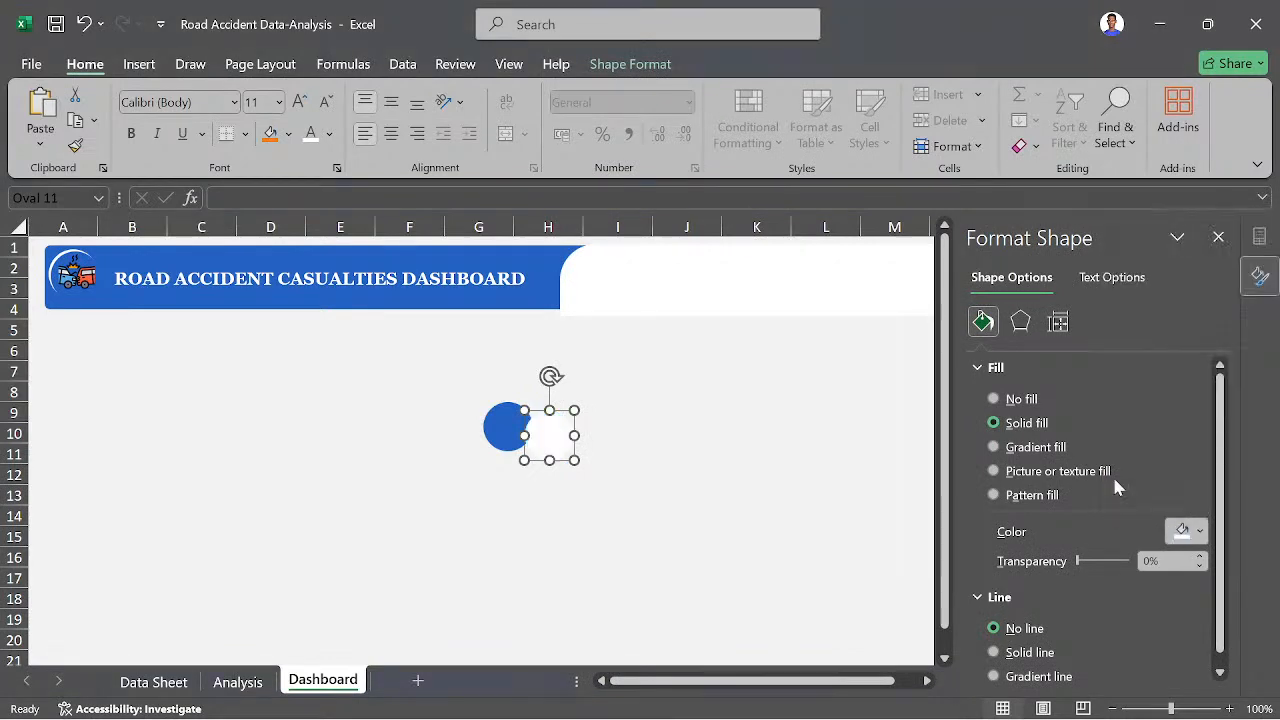
pyautogui.click(911, 533)
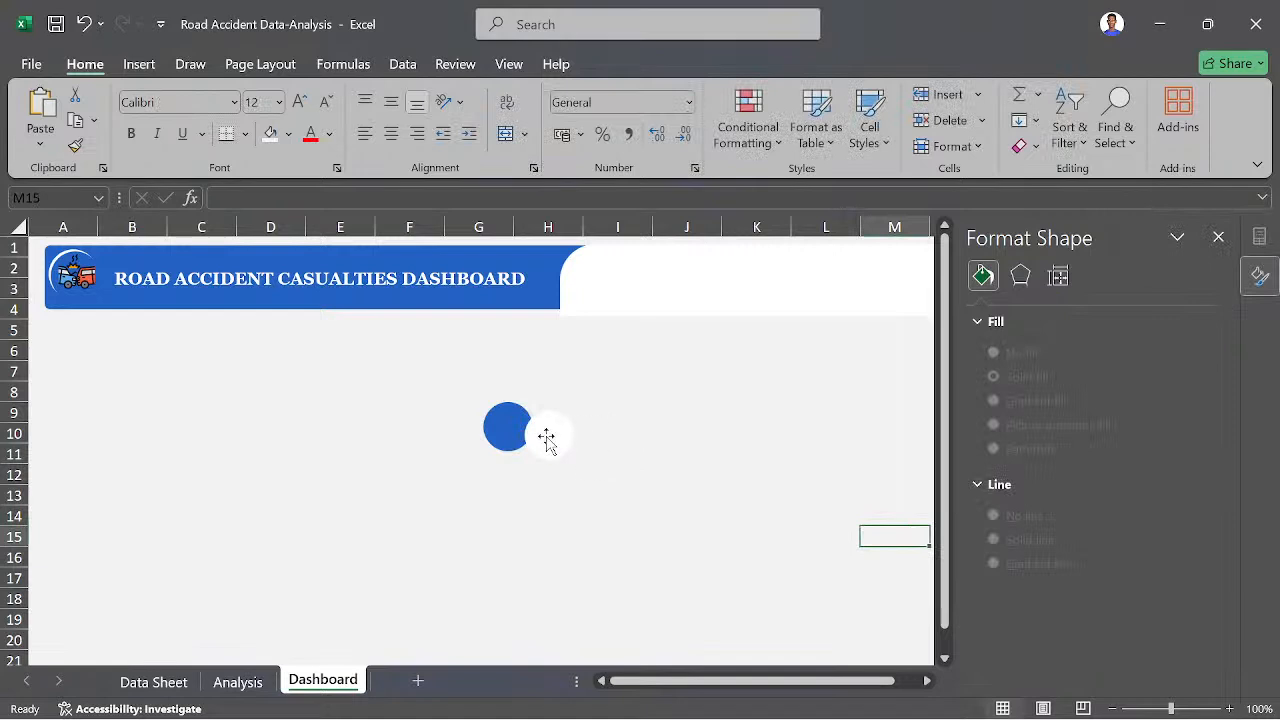
# - Position the white circle over the blue one, leaving a thin blue crescent along the upper-left edge
pyautogui.moveTo(547, 436); pyautogui.dragTo(510, 430)
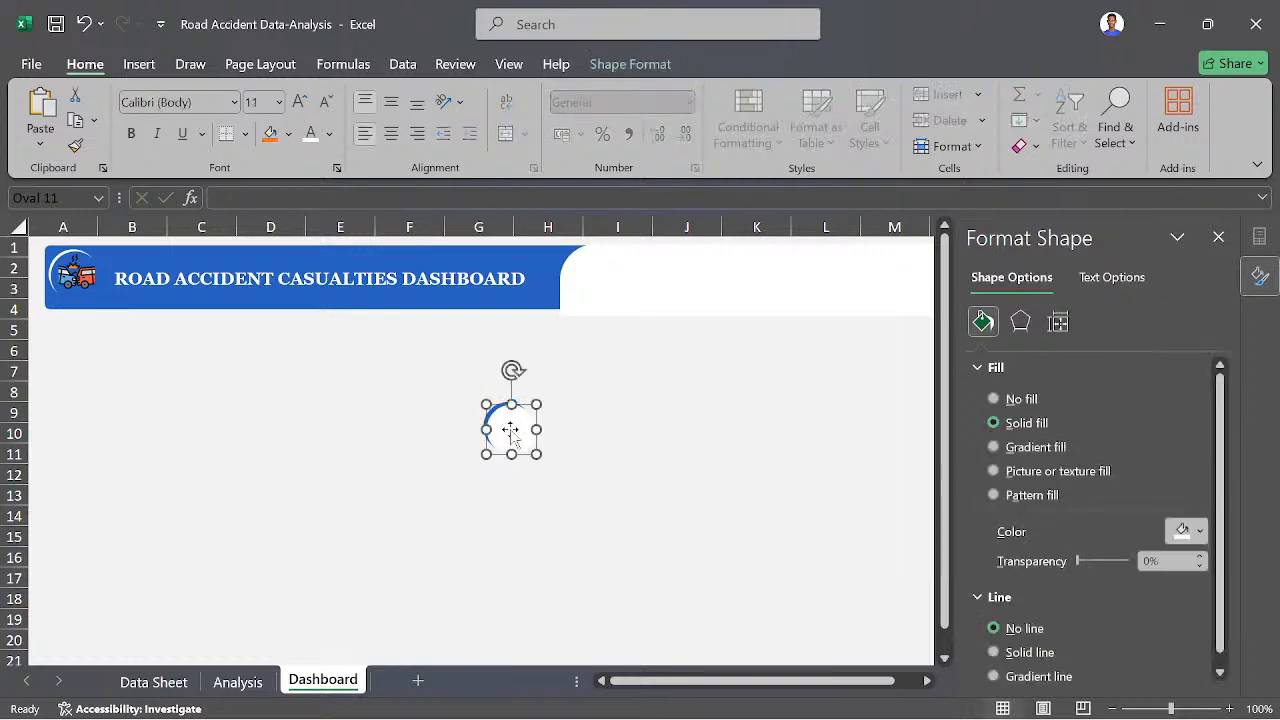
pyautogui.press('Down')
pyautogui.press('Down')
pyautogui.press('Up')
pyautogui.press('Up')
pyautogui.press('Up')
pyautogui.press('Up')
pyautogui.press('Left')
pyautogui.press('Down')
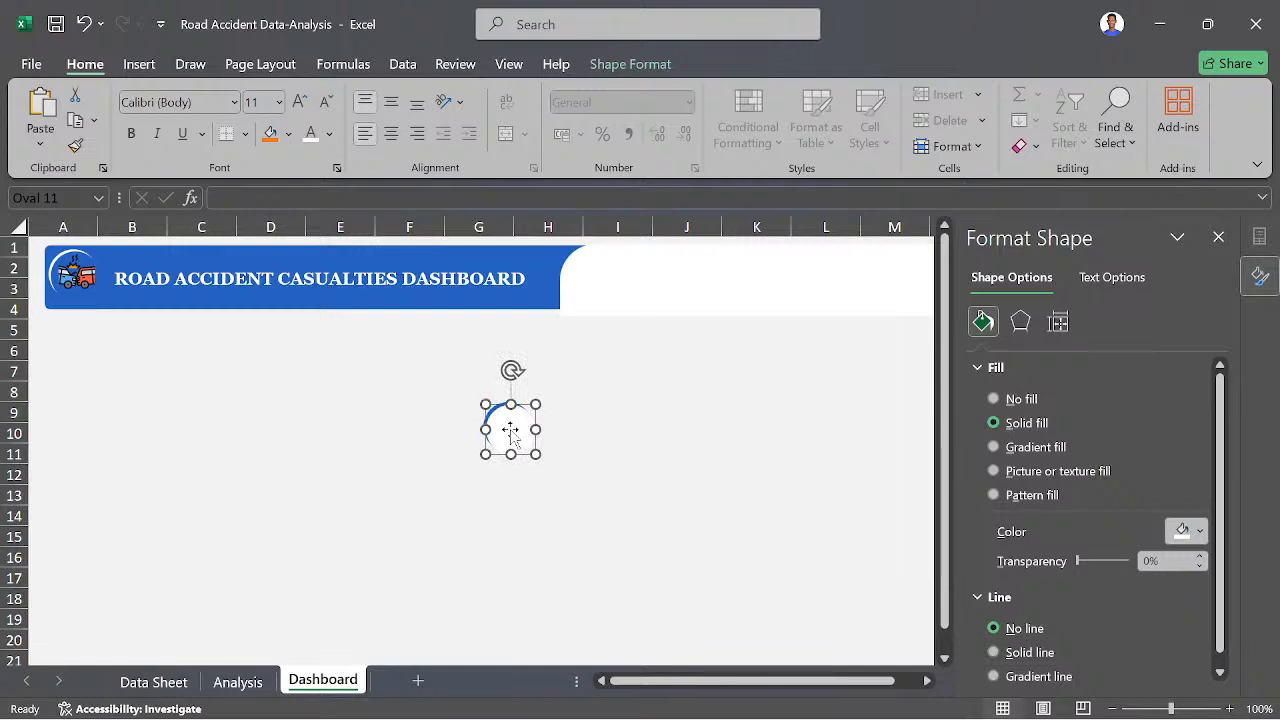
pyautogui.click(630, 432)
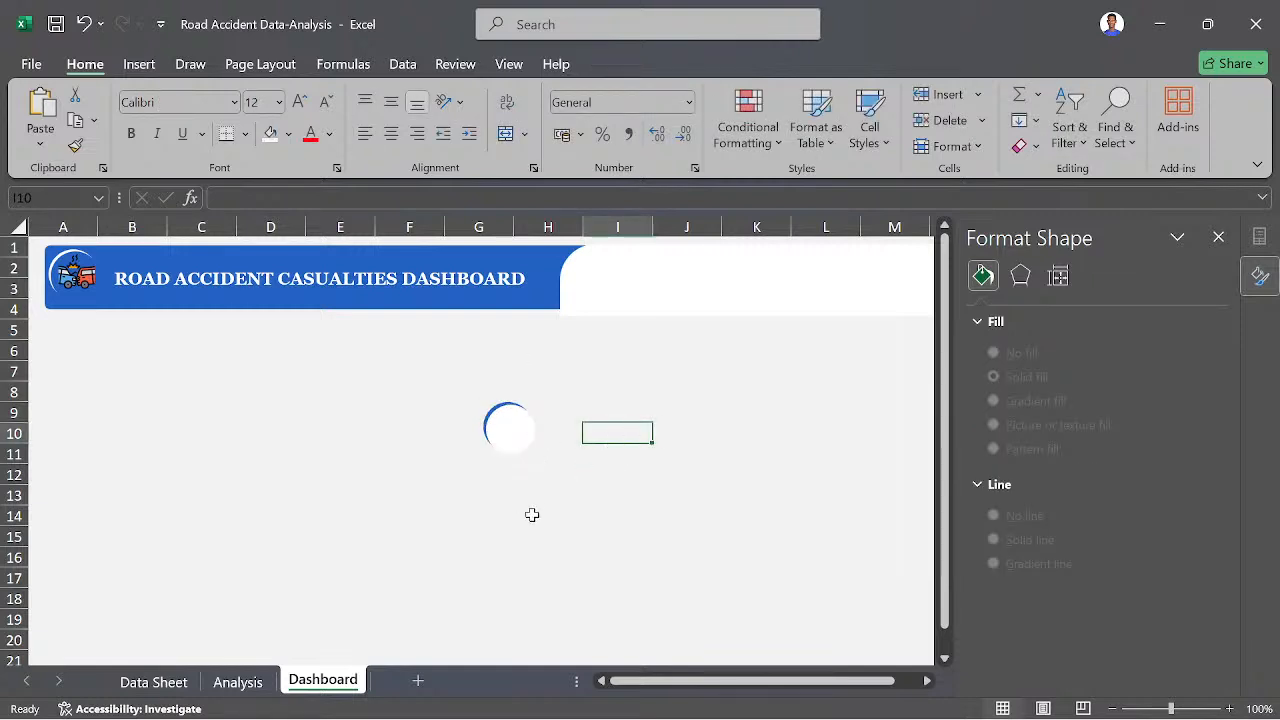
# - Select the white and blue circles together using Select Objects and group them
pyautogui.click(512, 434)
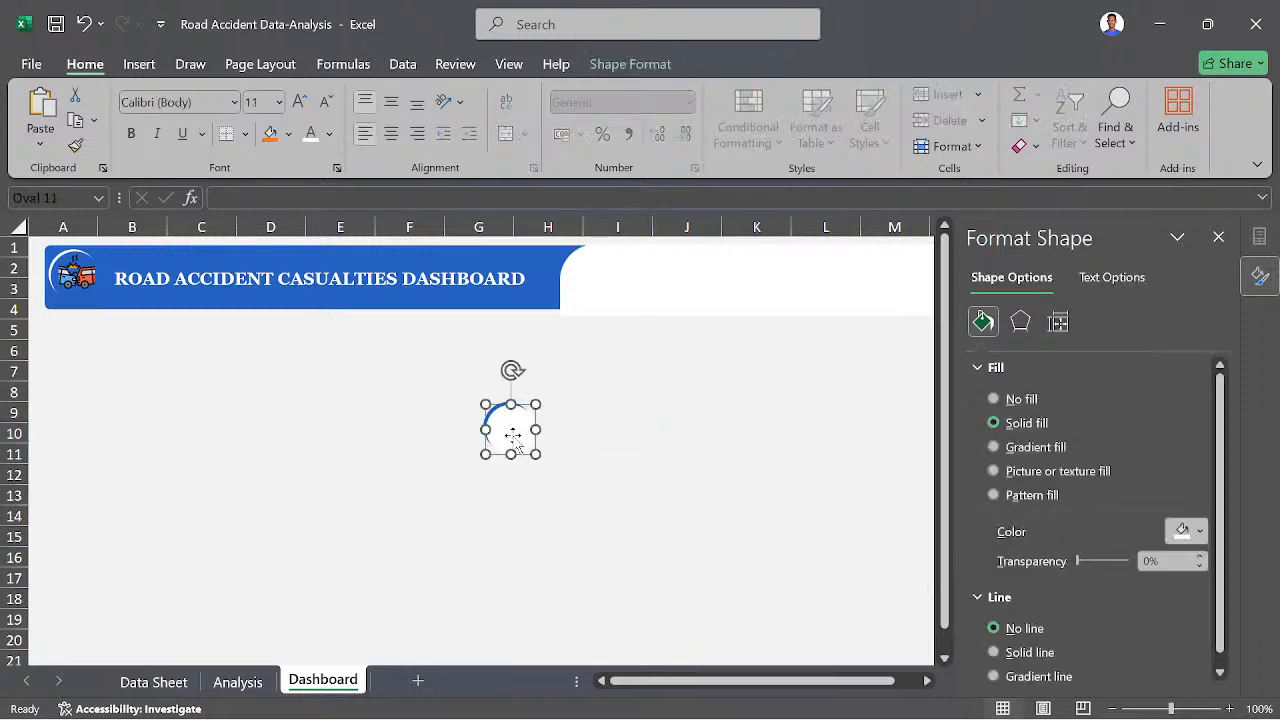
pyautogui.click(1117, 125)
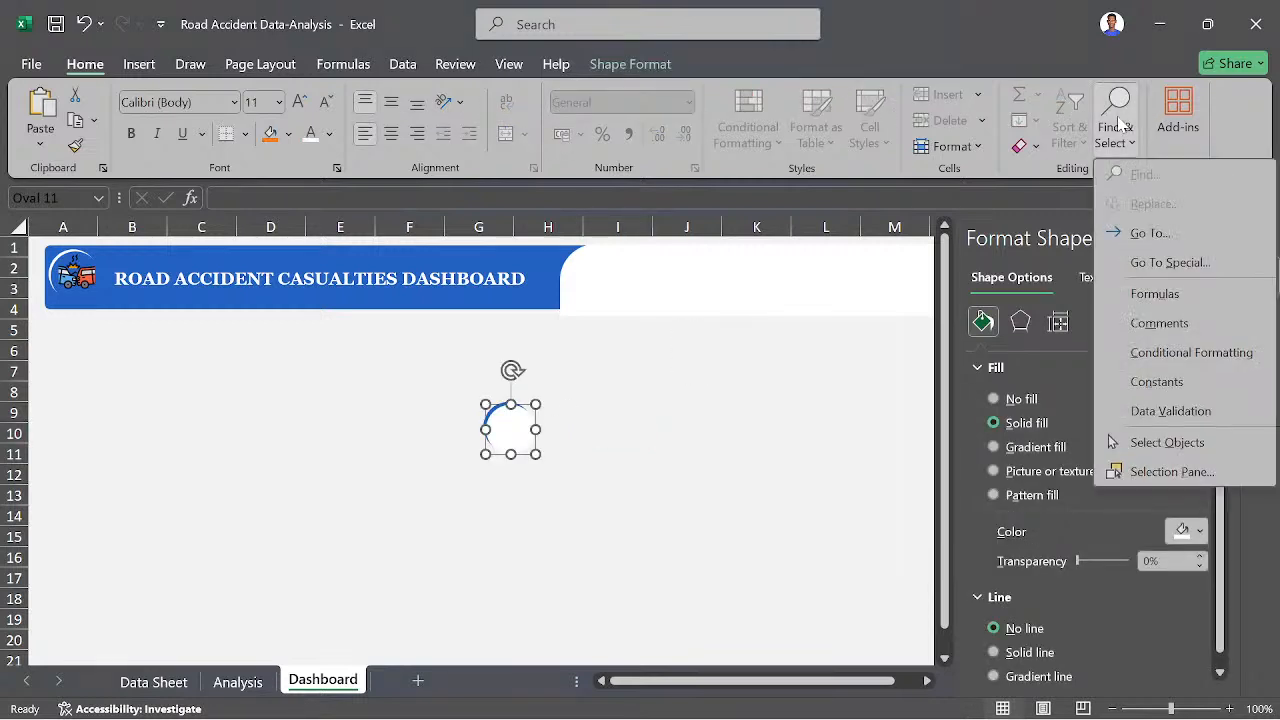
pyautogui.click(1168, 442)
pyautogui.click(660, 397)
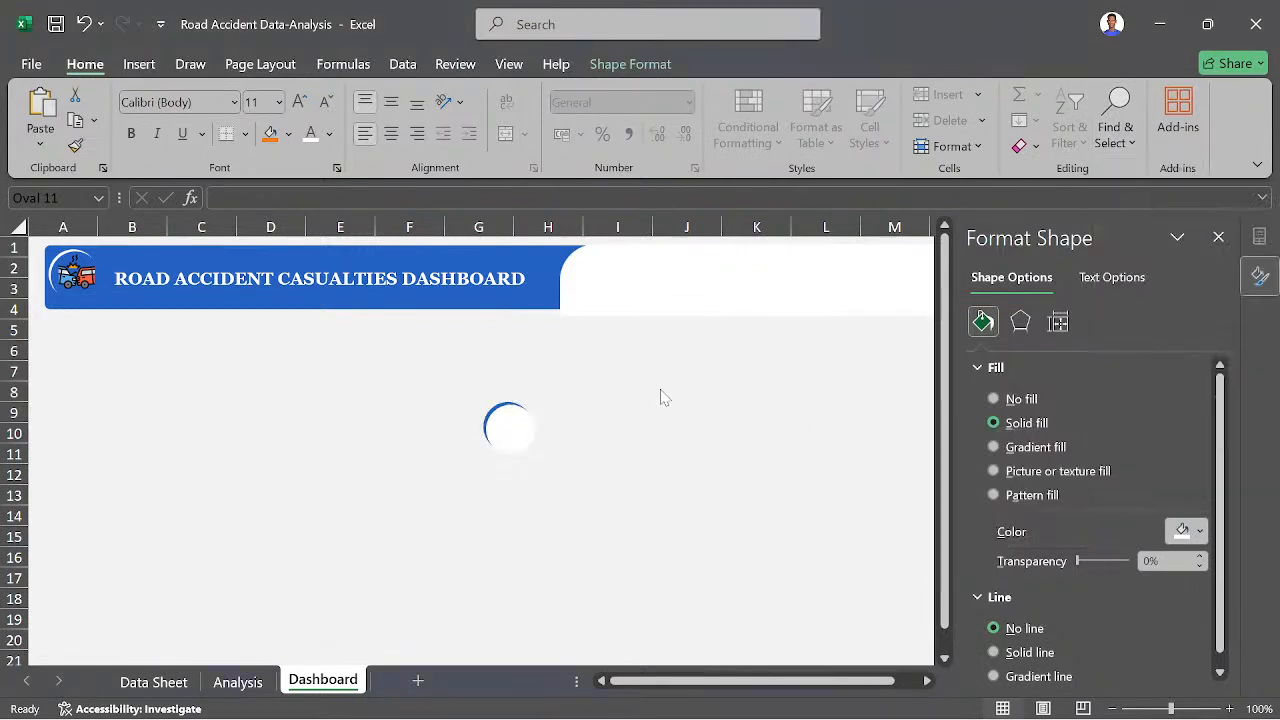
pyautogui.moveTo(420, 383); pyautogui.dragTo(604, 490)
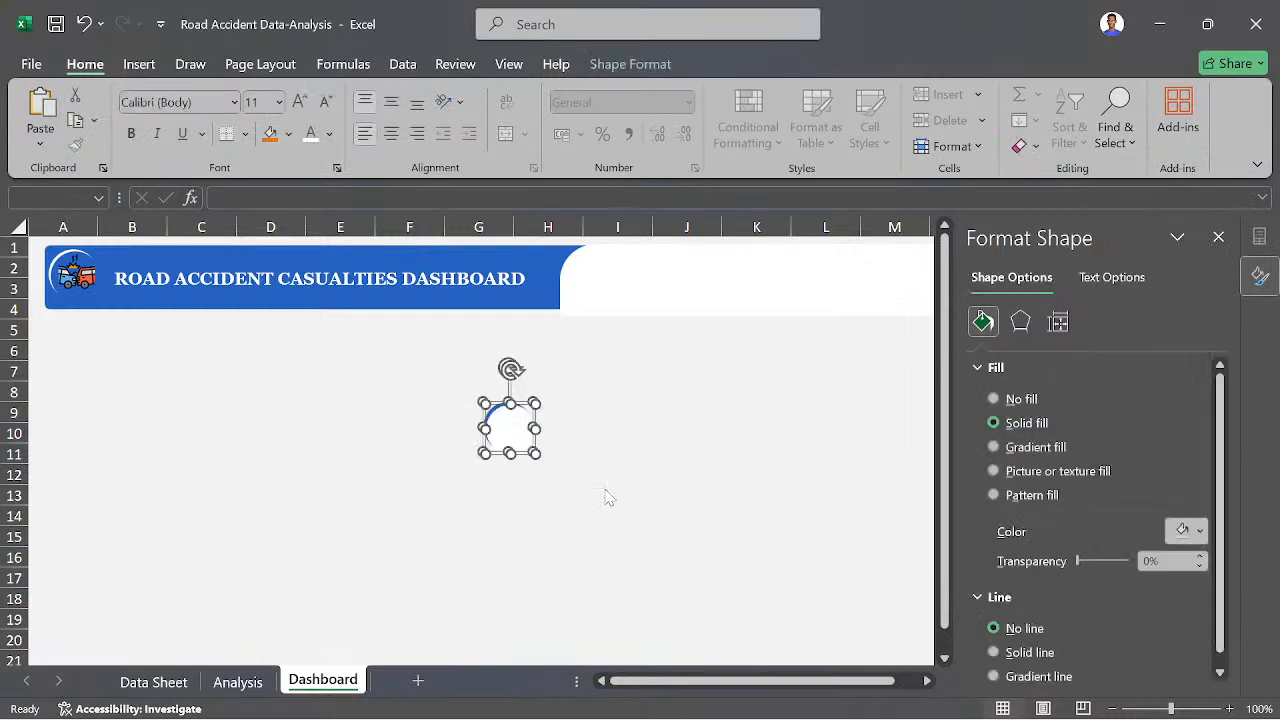
pyautogui.rightClick(501, 416)
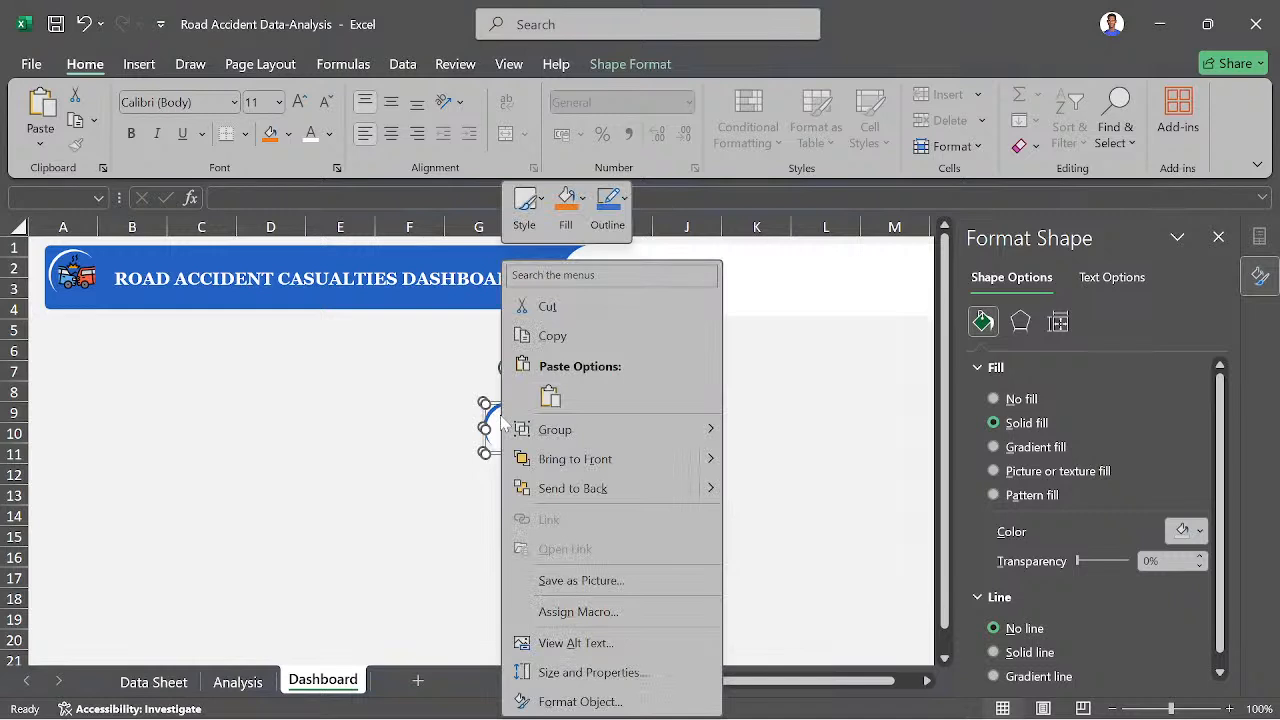
pyautogui.moveTo(678, 430)
pyautogui.click(772, 431)
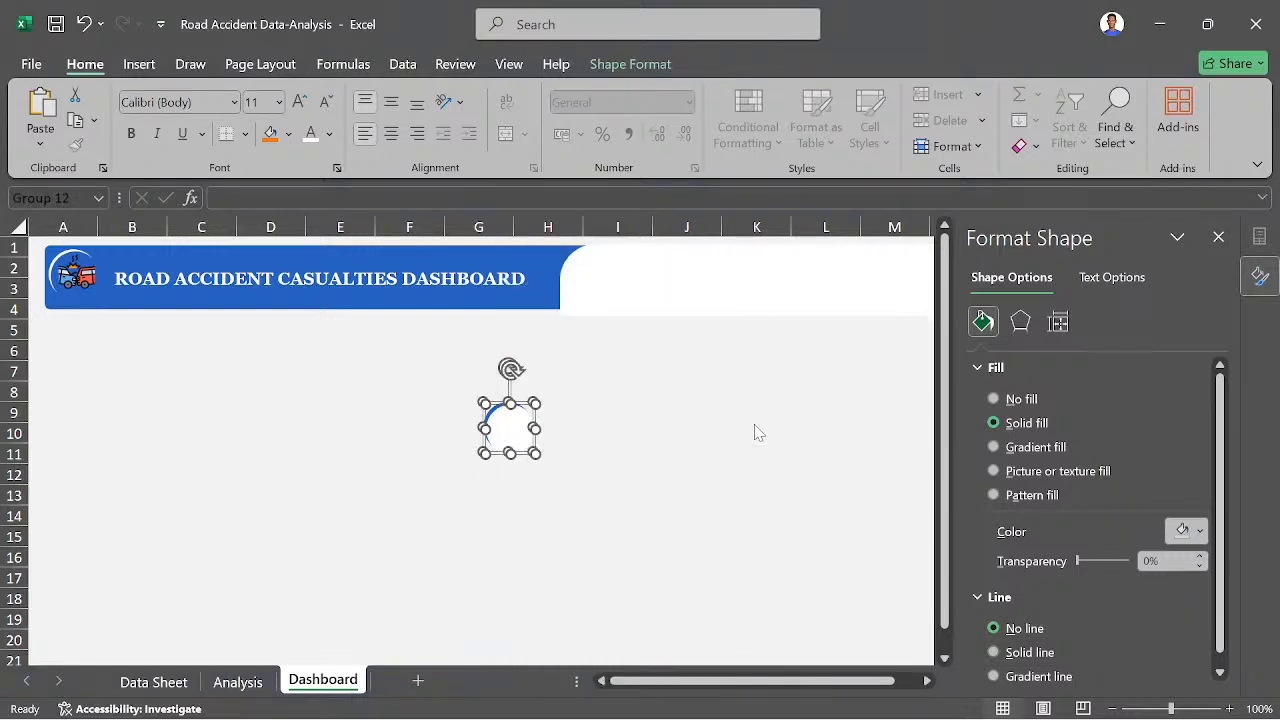
pyautogui.click(591, 481)
pyautogui.click(650, 433)
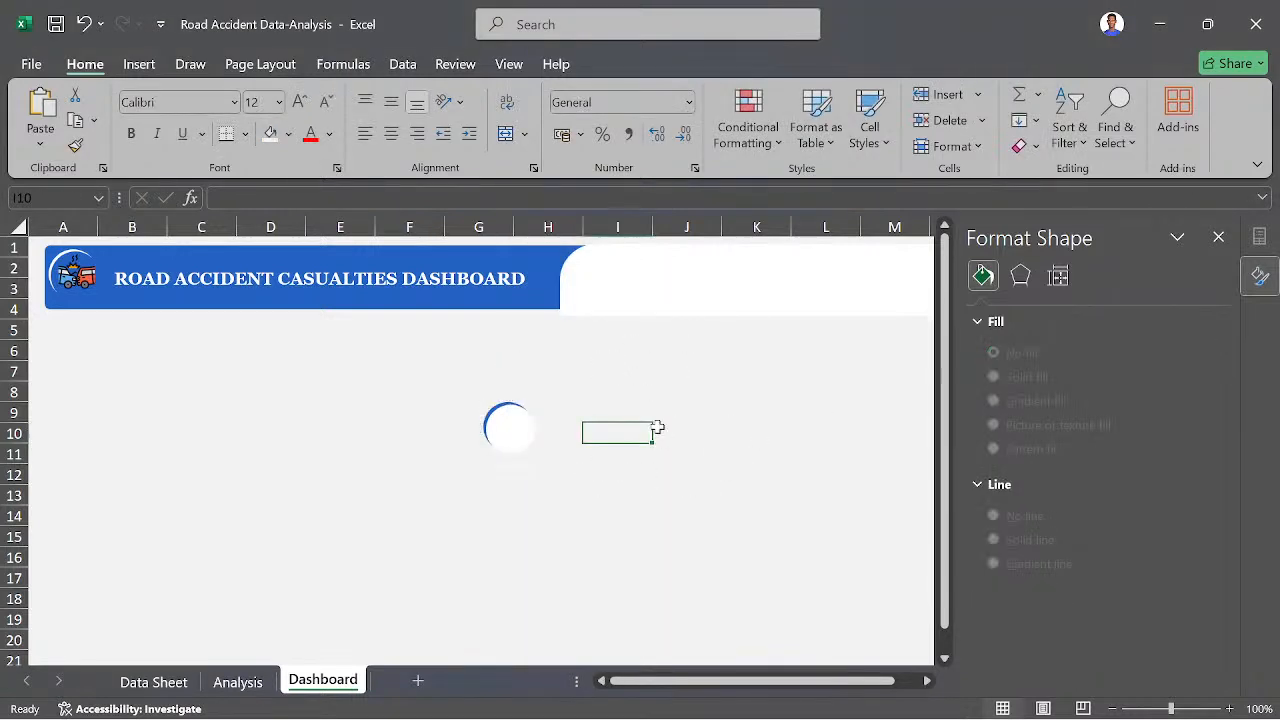
# - Move the grouped crescent badge into the header's white area, just inside its curved edge beside the blue title banner
pyautogui.moveTo(531, 411); pyautogui.dragTo(612, 274)
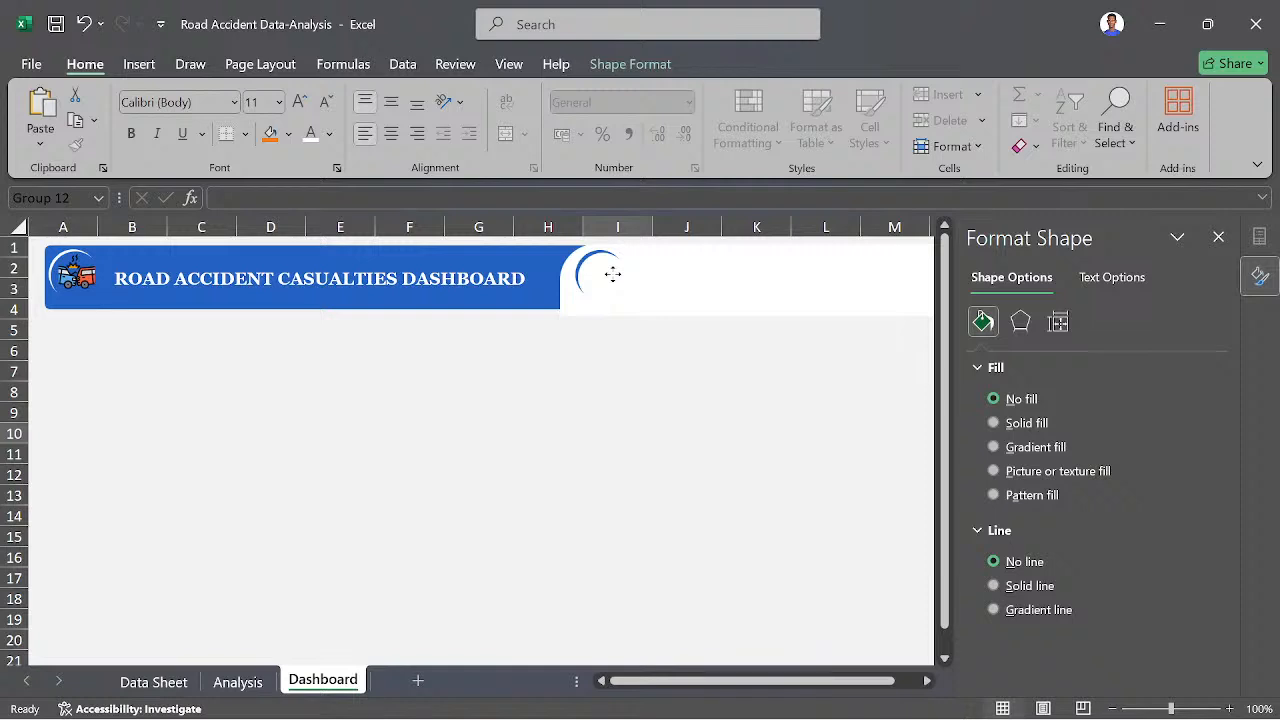
pyautogui.moveTo(612, 274); pyautogui.dragTo(605, 276)
pyautogui.click(669, 469)
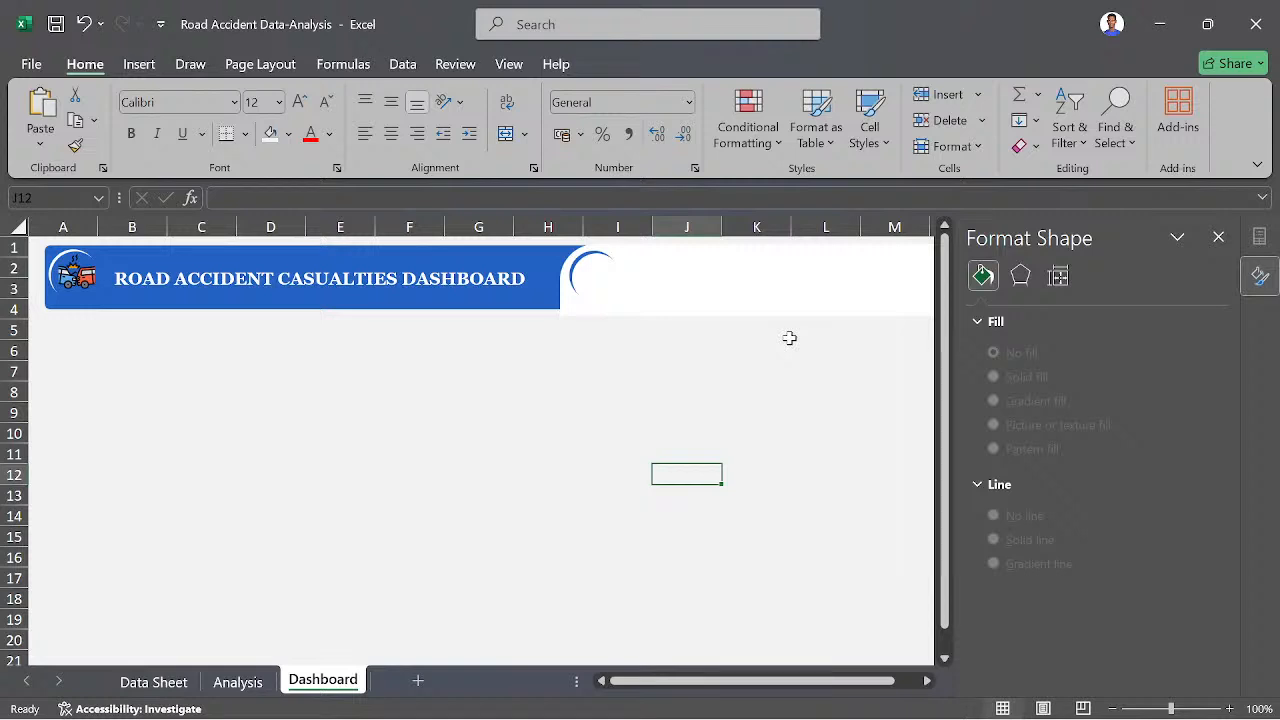
# - Examine the casualties-by-vehicle-type pivot table, its linked summary table and the bar chart on the Analysis sheet
pyautogui.moveTo(642, 708)
pyautogui.click(240, 684)
pyautogui.scroll(-1, 263, 534)
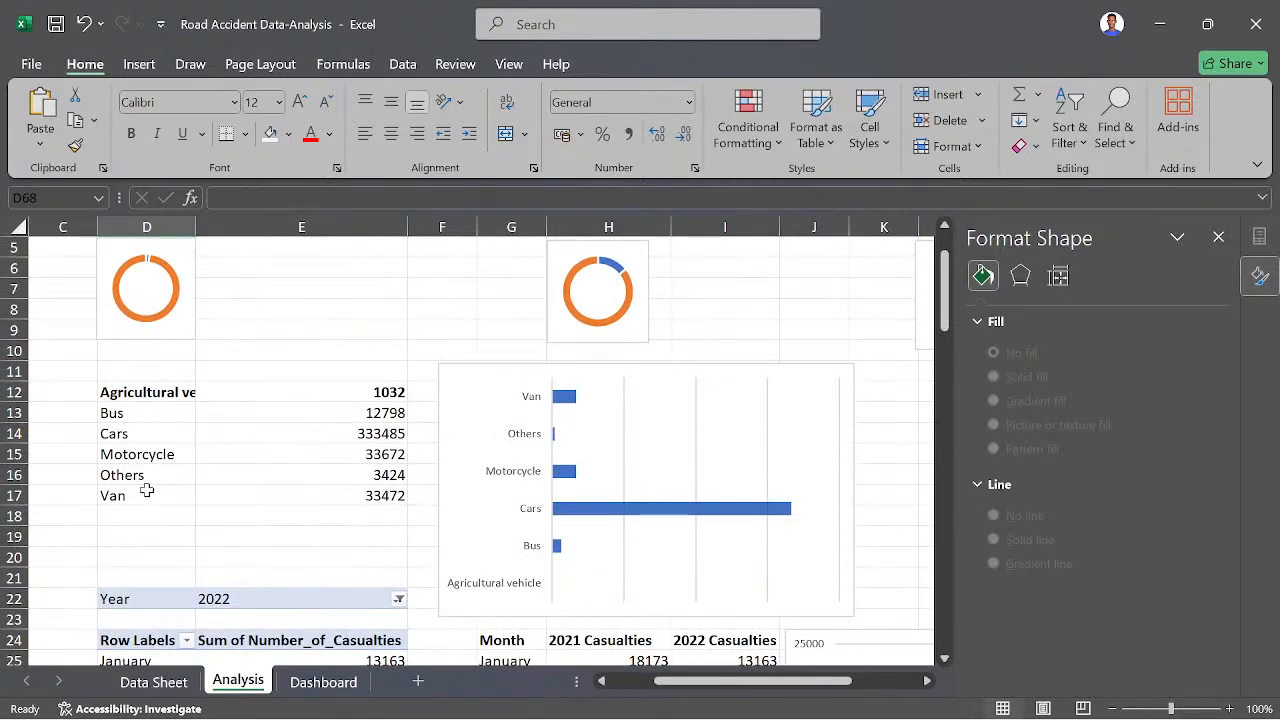
pyautogui.scroll(-1, 166, 437)
pyautogui.scroll(1, 217, 391)
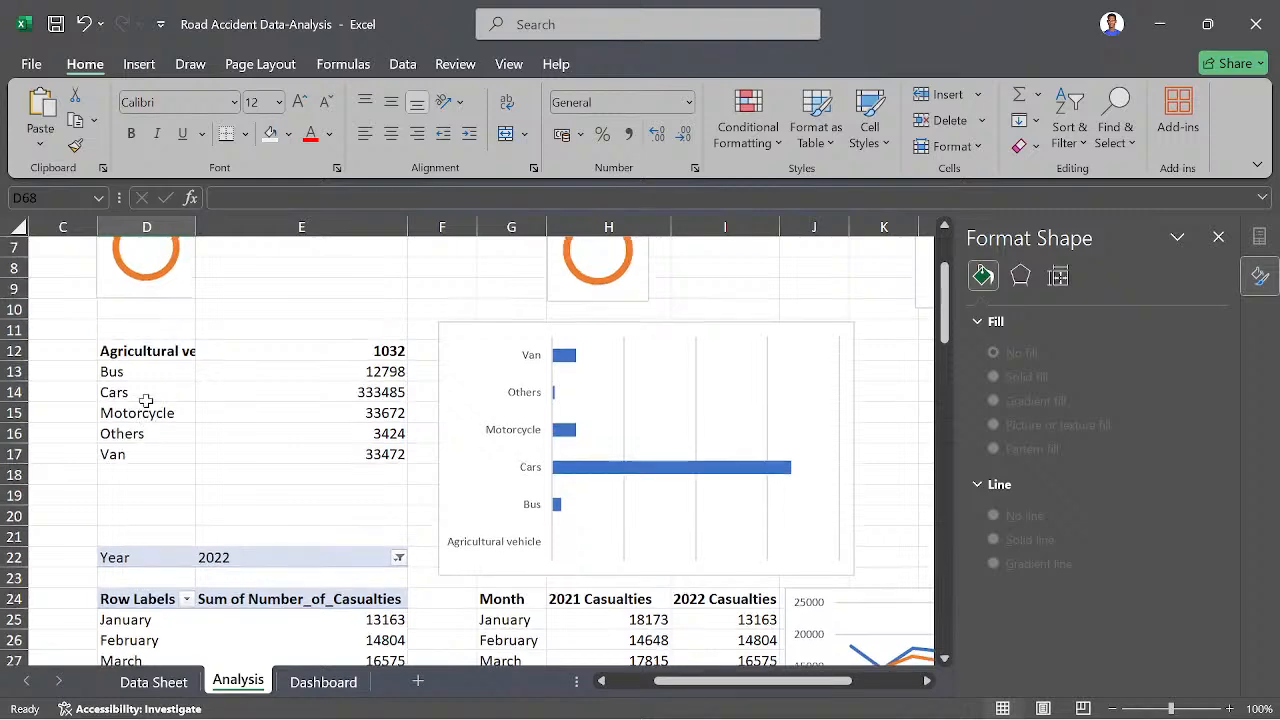
pyautogui.scroll(-1, 180, 434)
pyautogui.hscroll(-2, 166, 449)
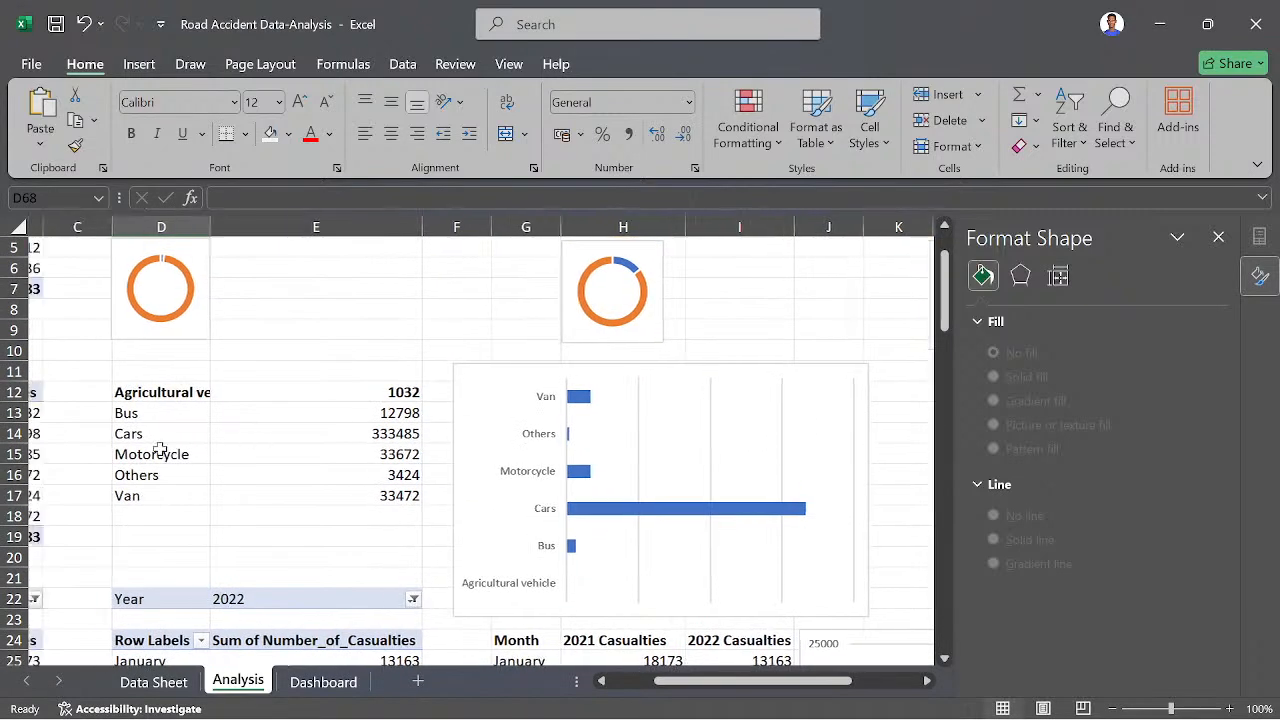
pyautogui.hscroll(1, 160, 450)
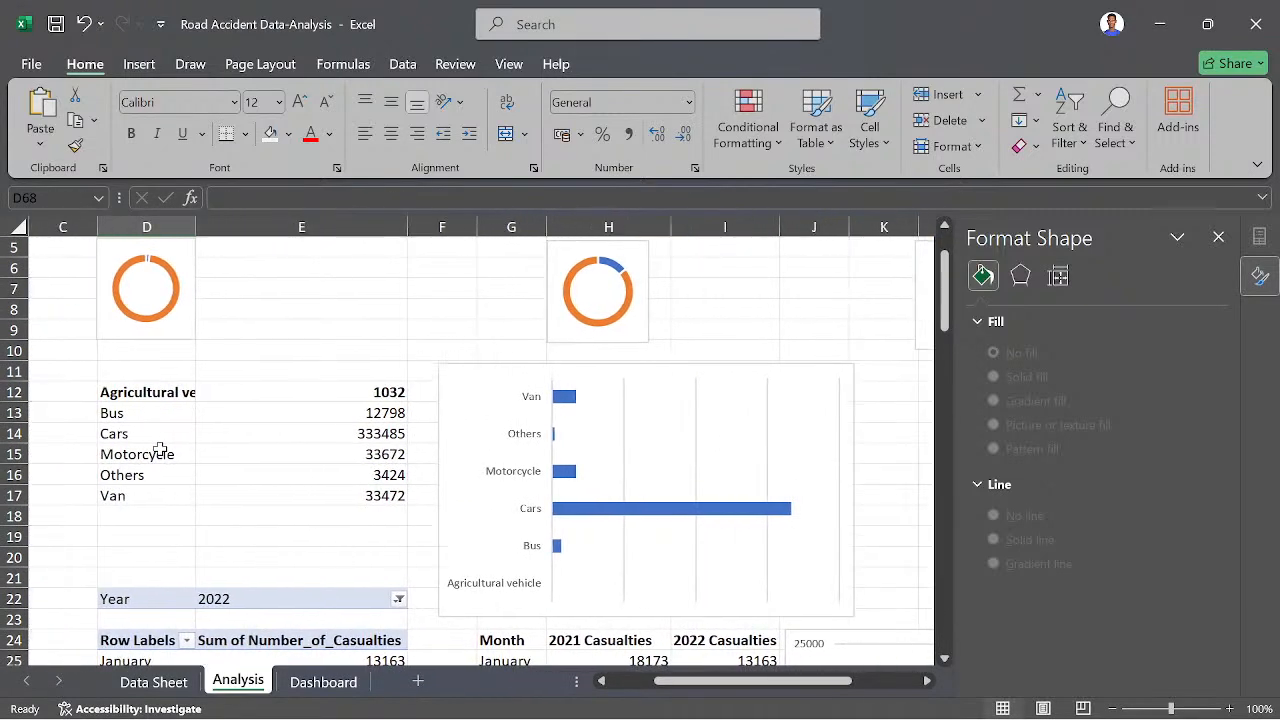
pyautogui.hscroll(-2, 220, 443)
pyautogui.hscroll(2, 220, 444)
pyautogui.hscroll(-3, 214, 420)
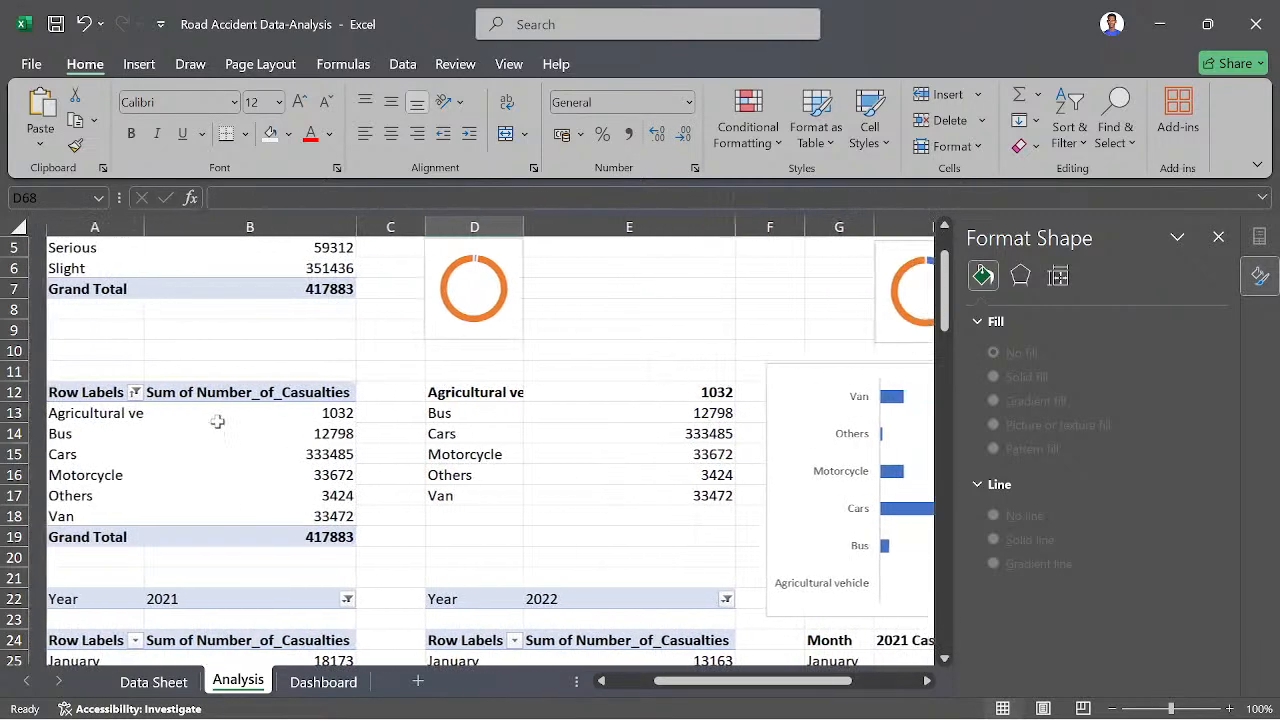
pyautogui.hscroll(1, 217, 422)
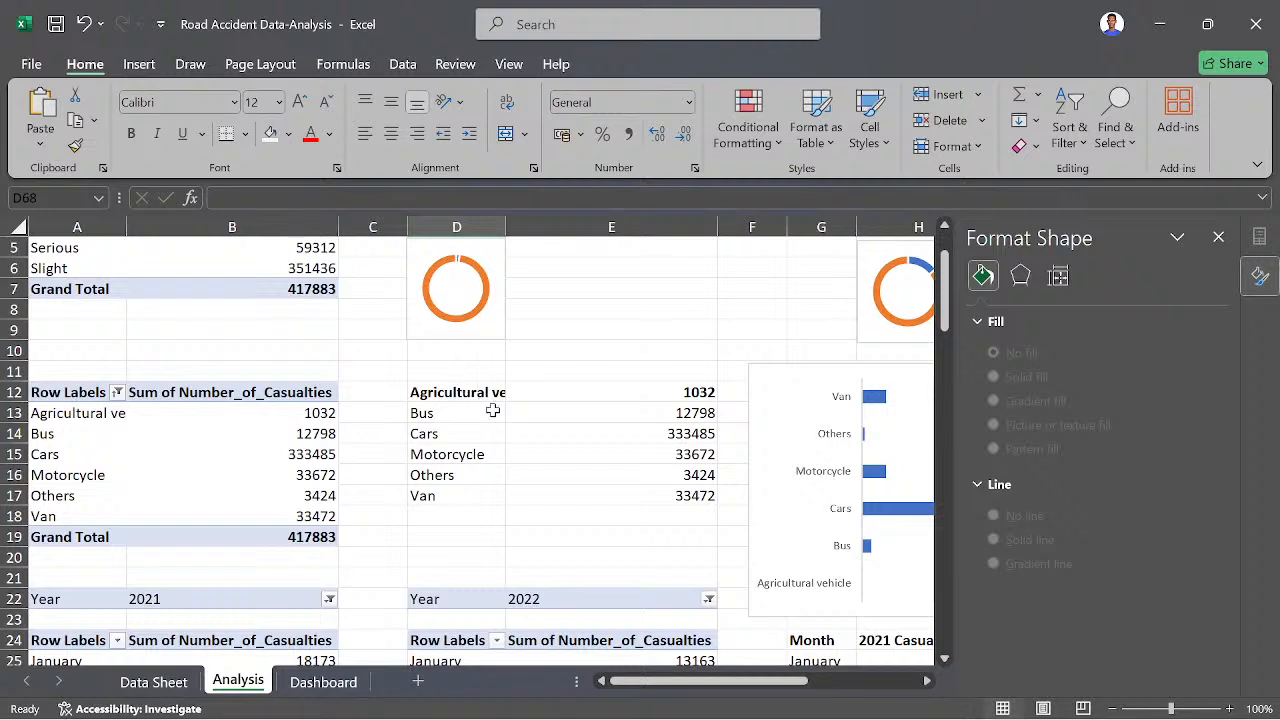
# - Remove the bold formatting from D12:E12, the agricultural vehicle row of the linked summary table, and check both cells' formulas
pyautogui.moveTo(430, 392); pyautogui.dragTo(636, 395)
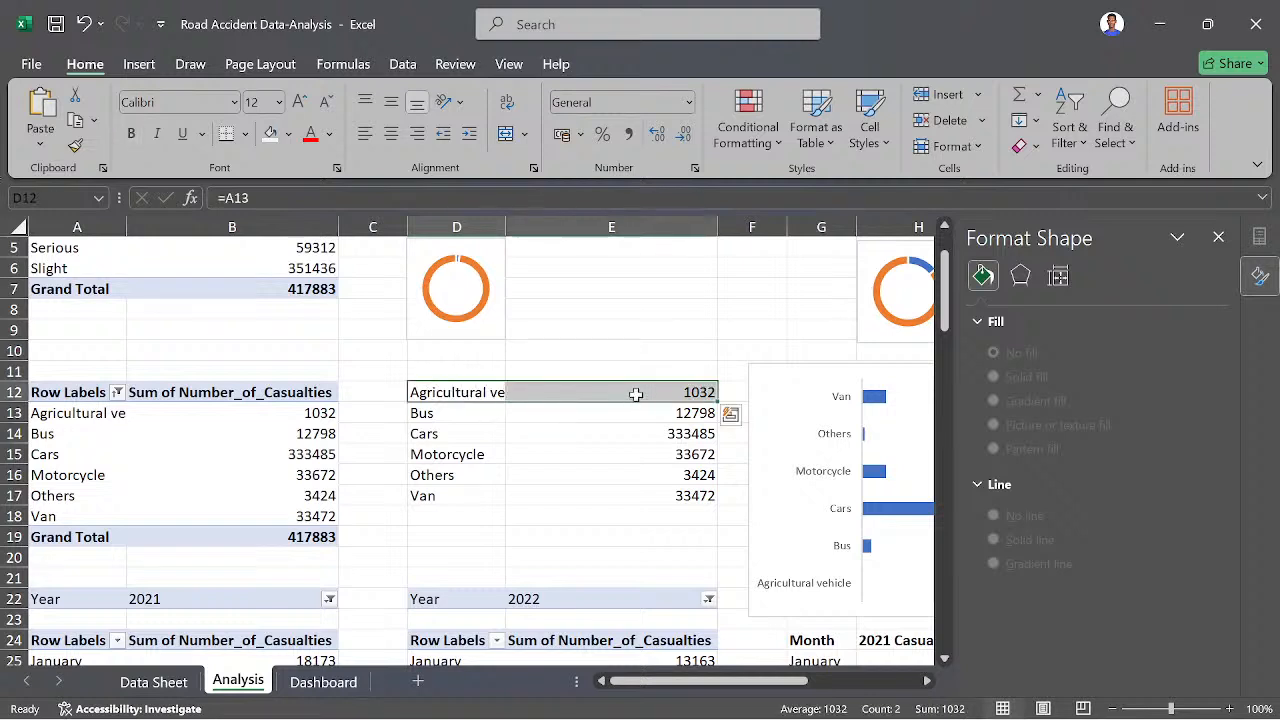
pyautogui.click(530, 468)
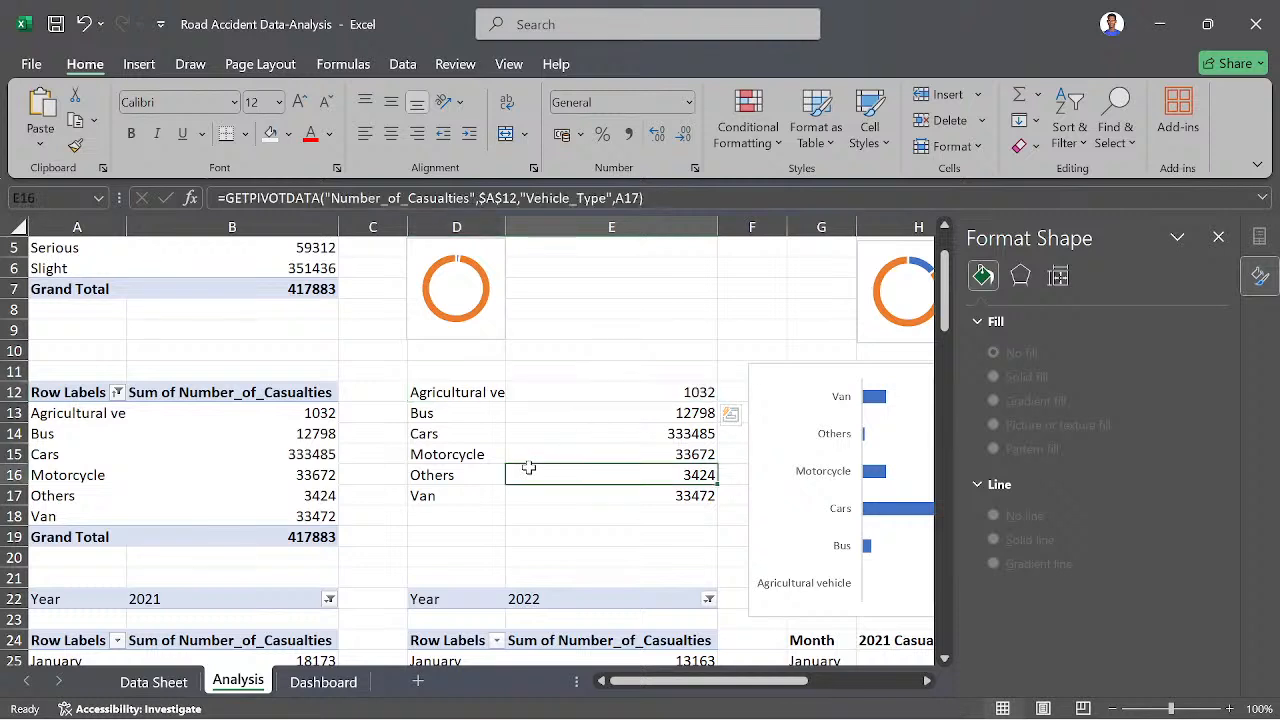
pyautogui.click(441, 391)
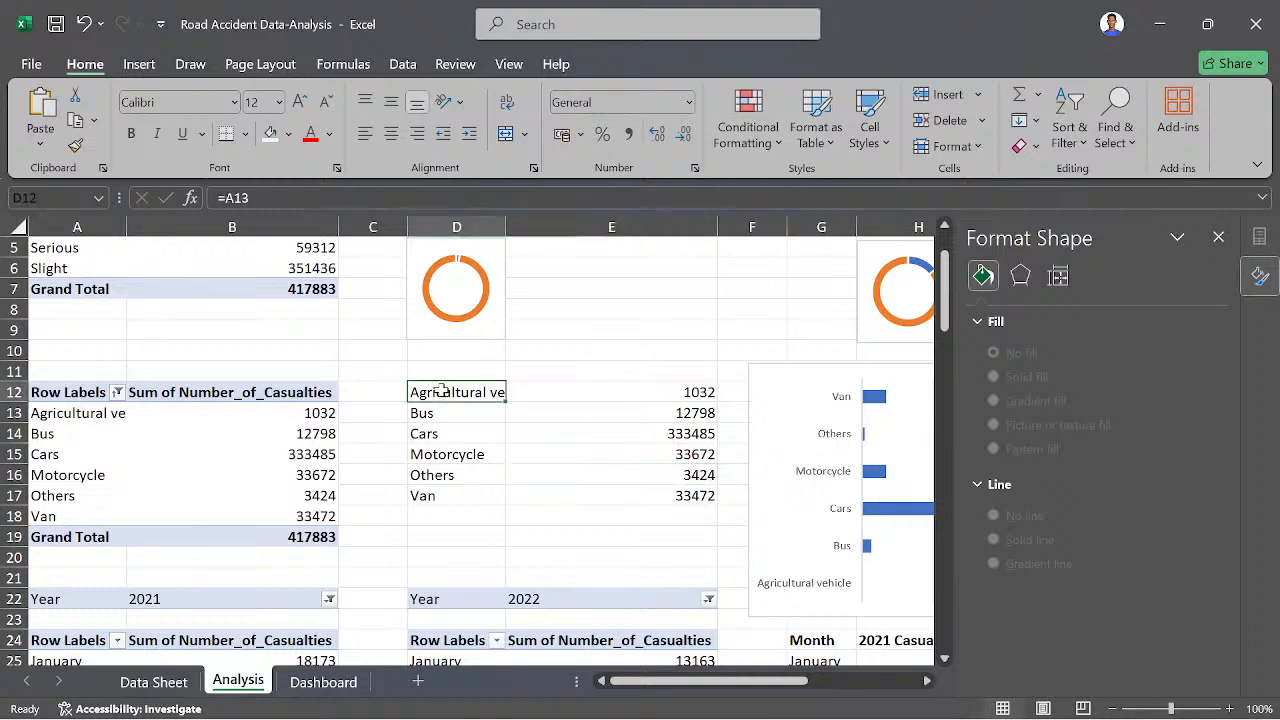
pyautogui.click(654, 396)
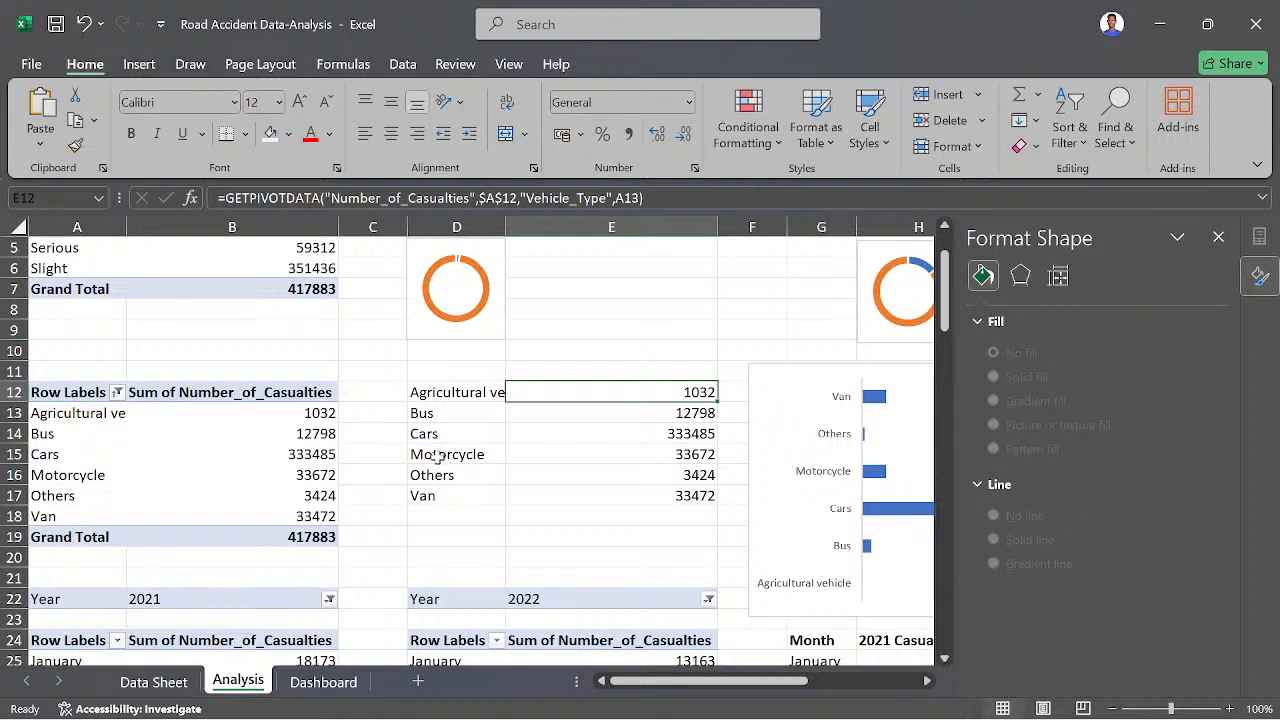
# - On the Dashboard sheet, close the Format Shape pane and spread the stacked crescent badge copies along the header's white area up to column P
pyautogui.click(322, 681)
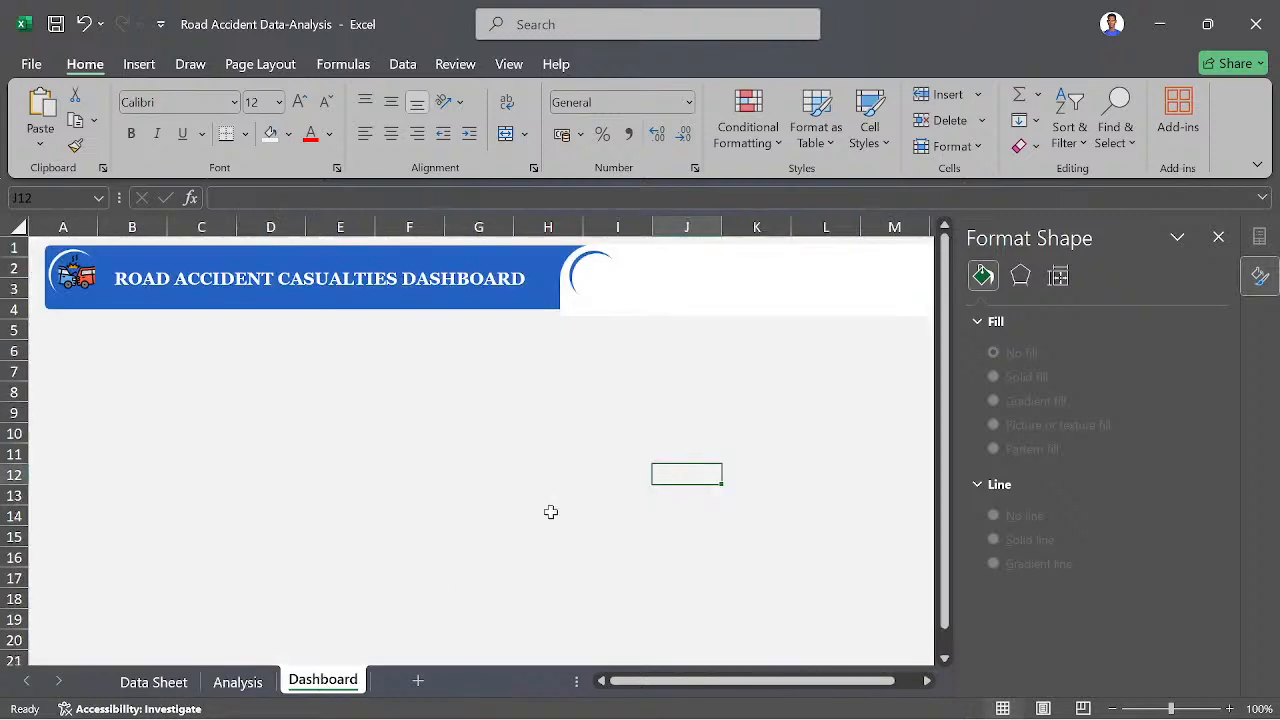
pyautogui.click(1219, 236)
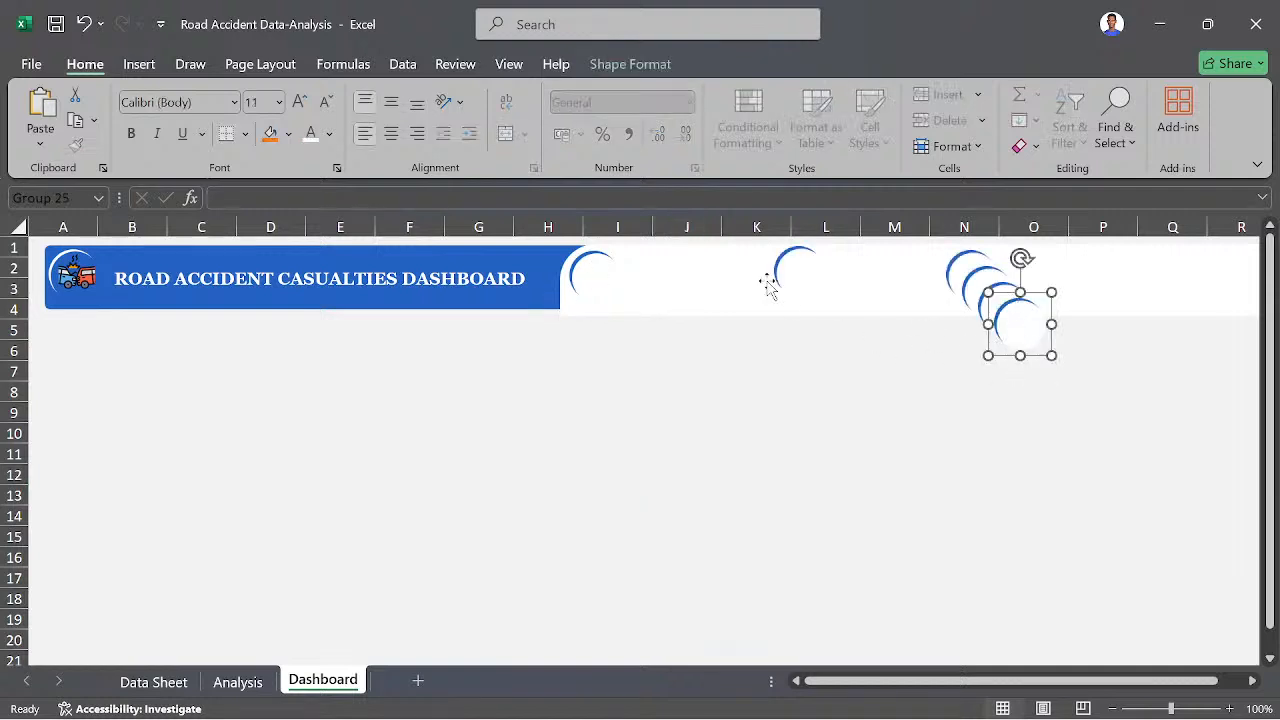
pyautogui.moveTo(796, 274); pyautogui.dragTo(741, 285)
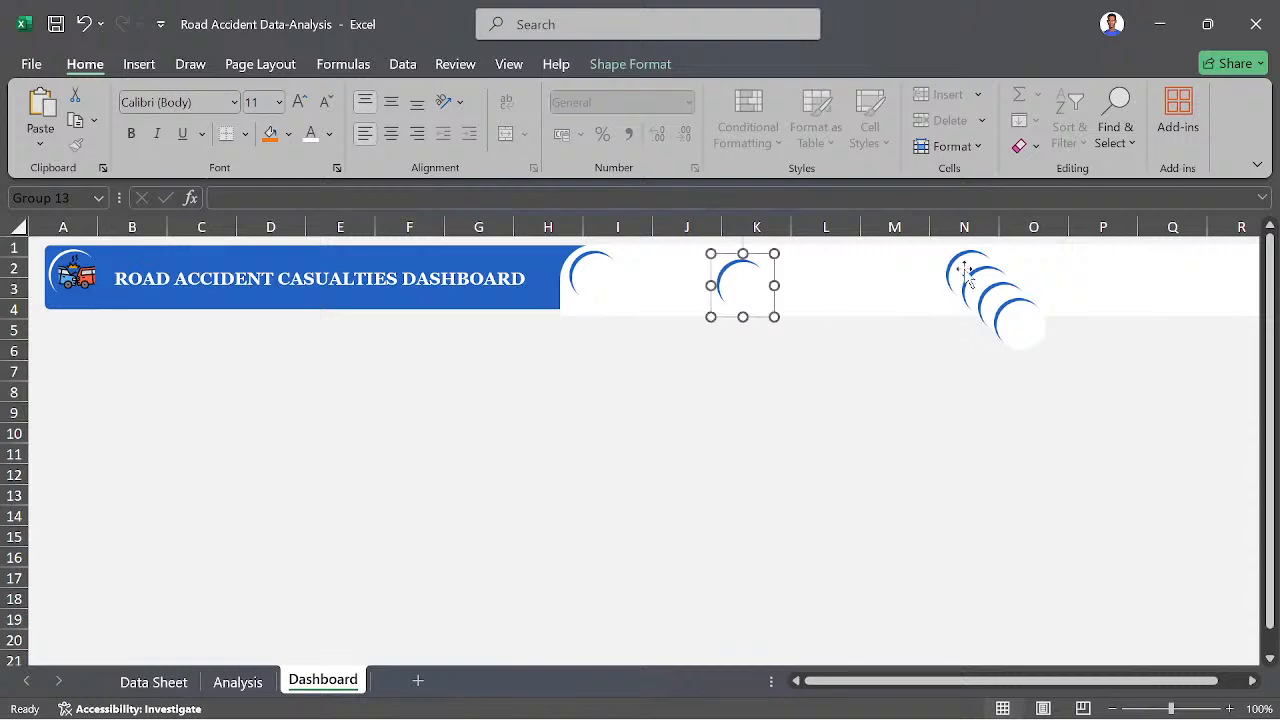
pyautogui.moveTo(965, 272); pyautogui.dragTo(895, 276)
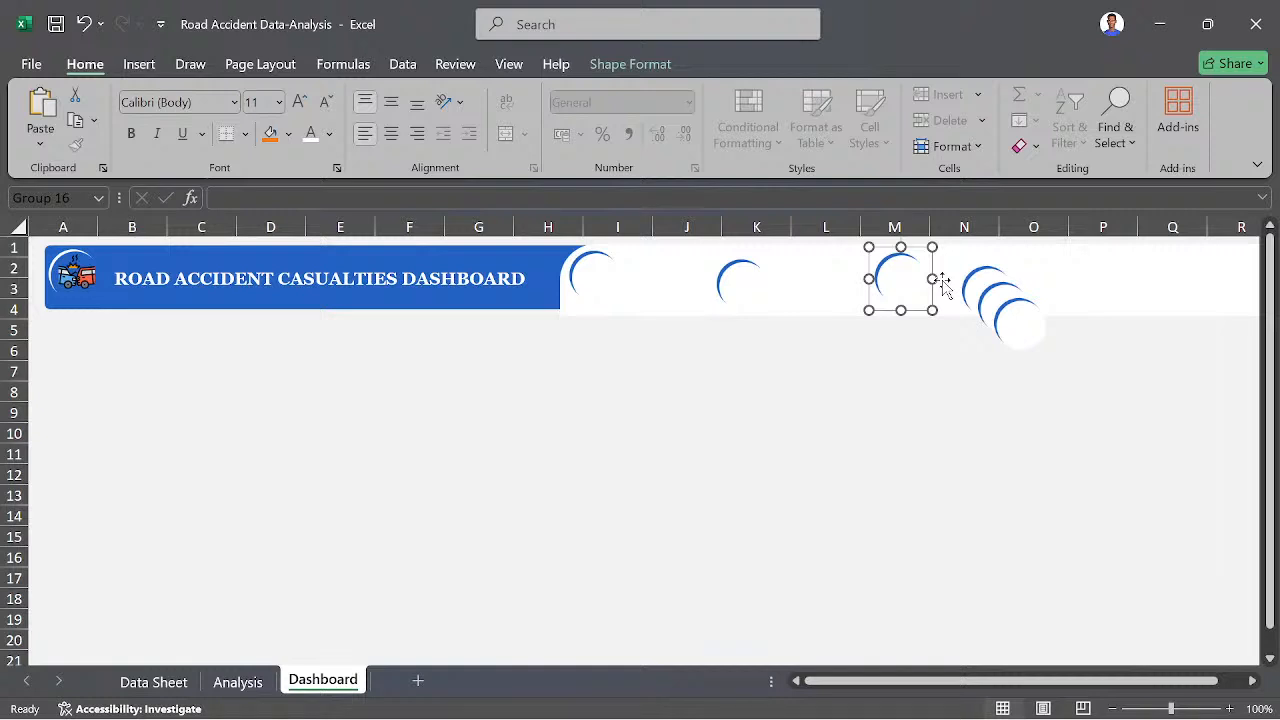
pyautogui.moveTo(987, 284); pyautogui.dragTo(1036, 265)
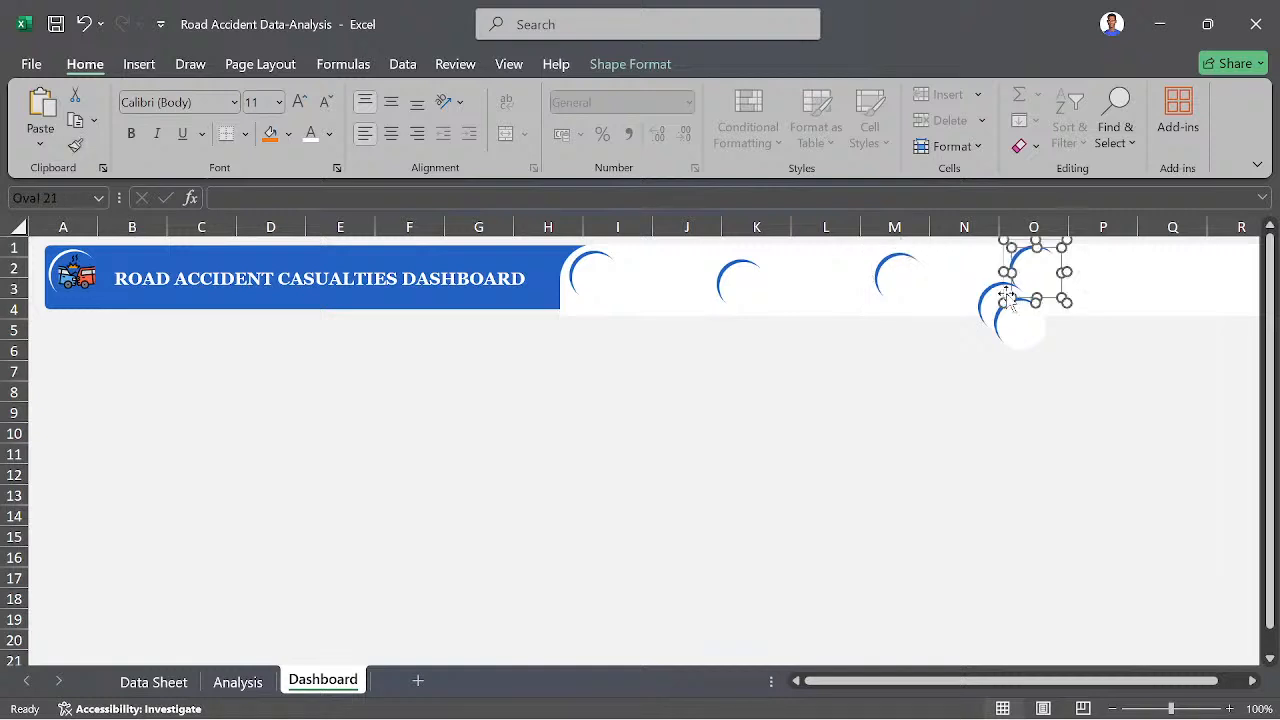
pyautogui.press('Escape')
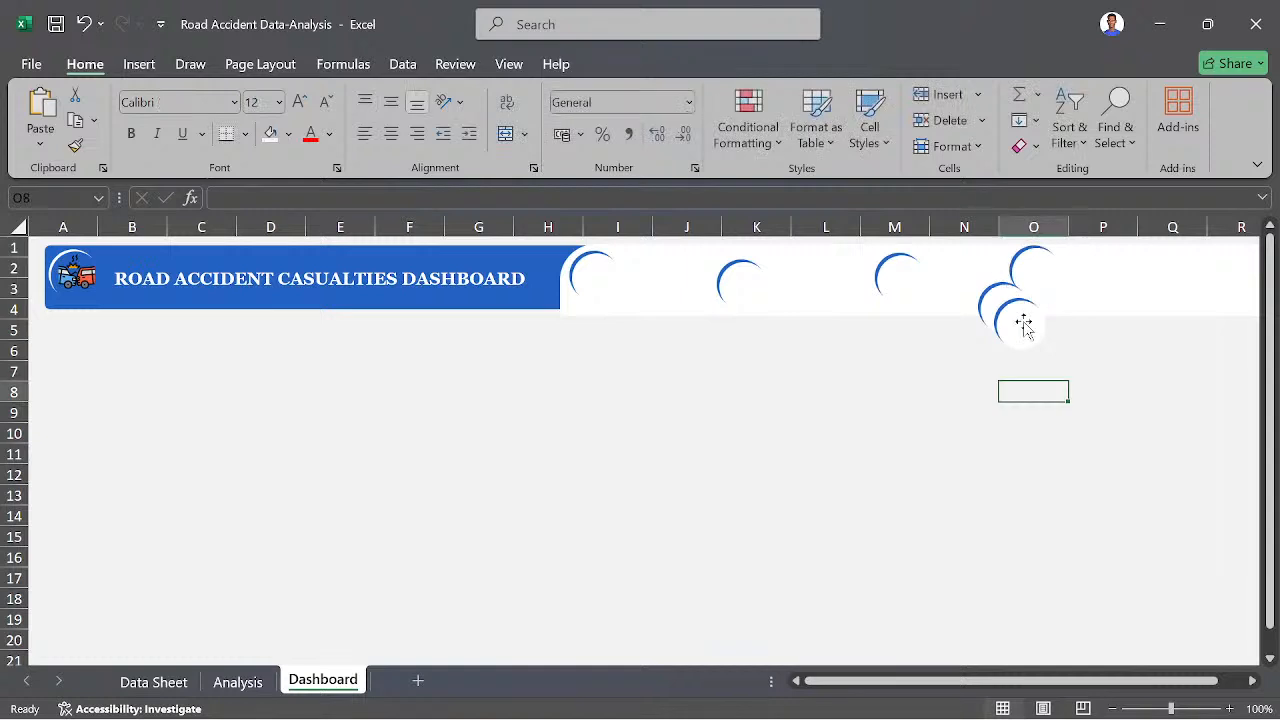
pyautogui.moveTo(1024, 323); pyautogui.dragTo(1137, 278)
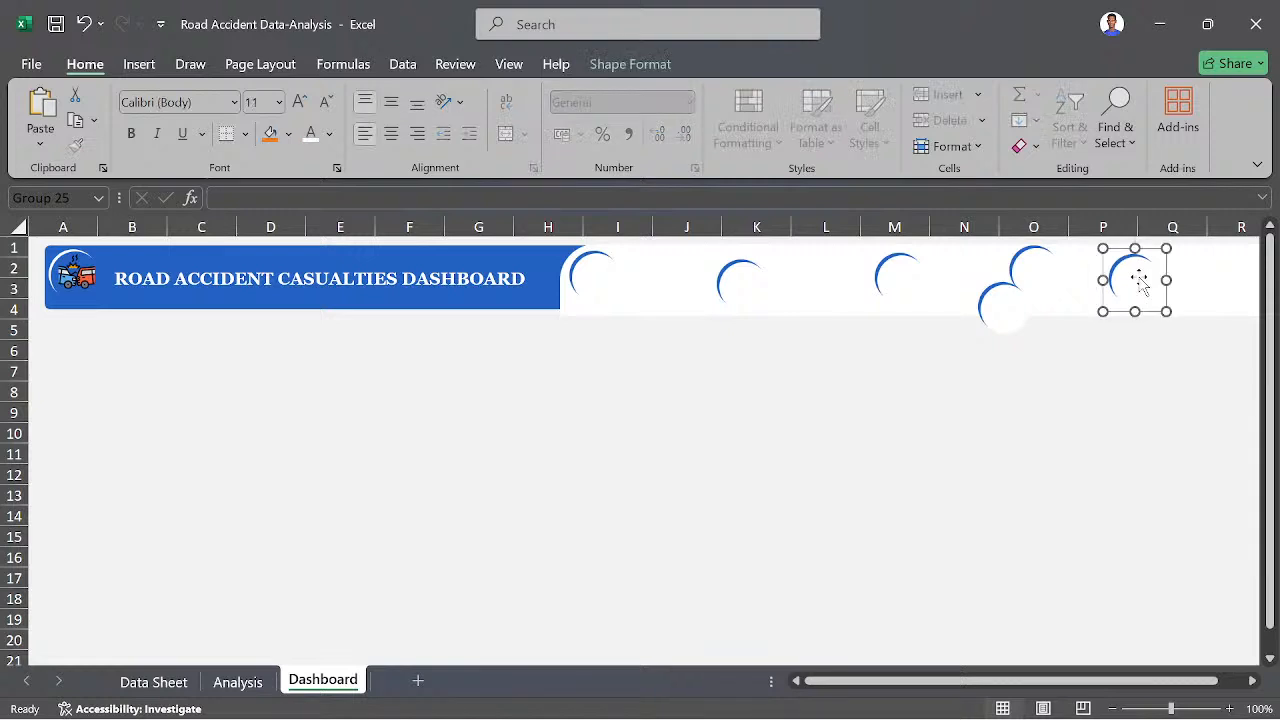
pyautogui.click(1099, 363)
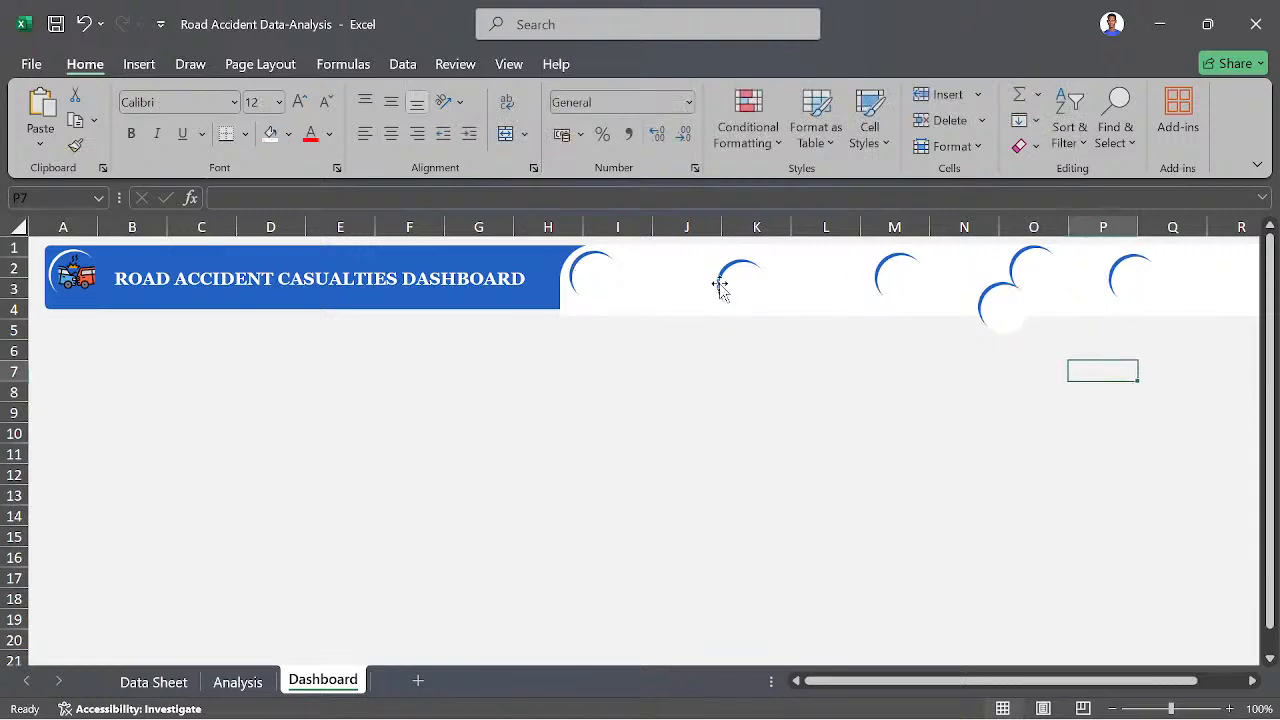
# - Move the second and third crescent badges in the header closer to the title banner
pyautogui.moveTo(735, 285)
pyautogui.mouseDown()
pyautogui.moveTo(674, 286)
pyautogui.moveTo(714, 280)
pyautogui.mouseUp()
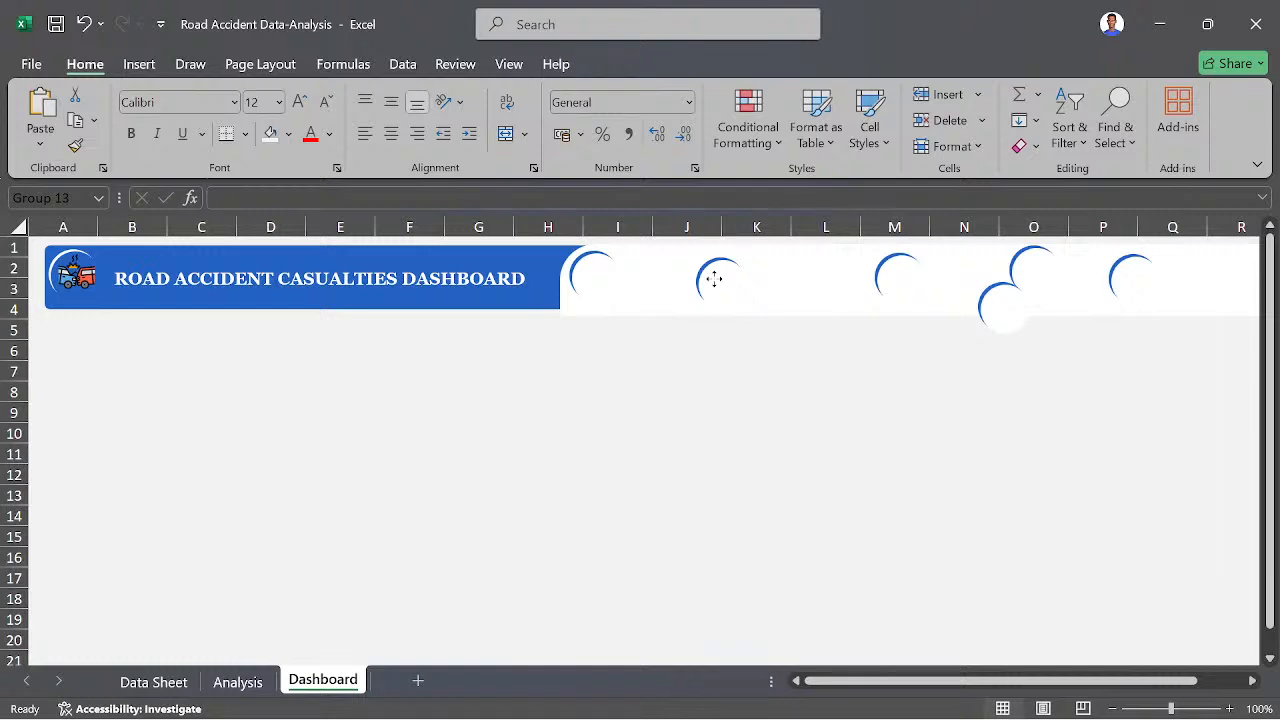
pyautogui.click(902, 283)
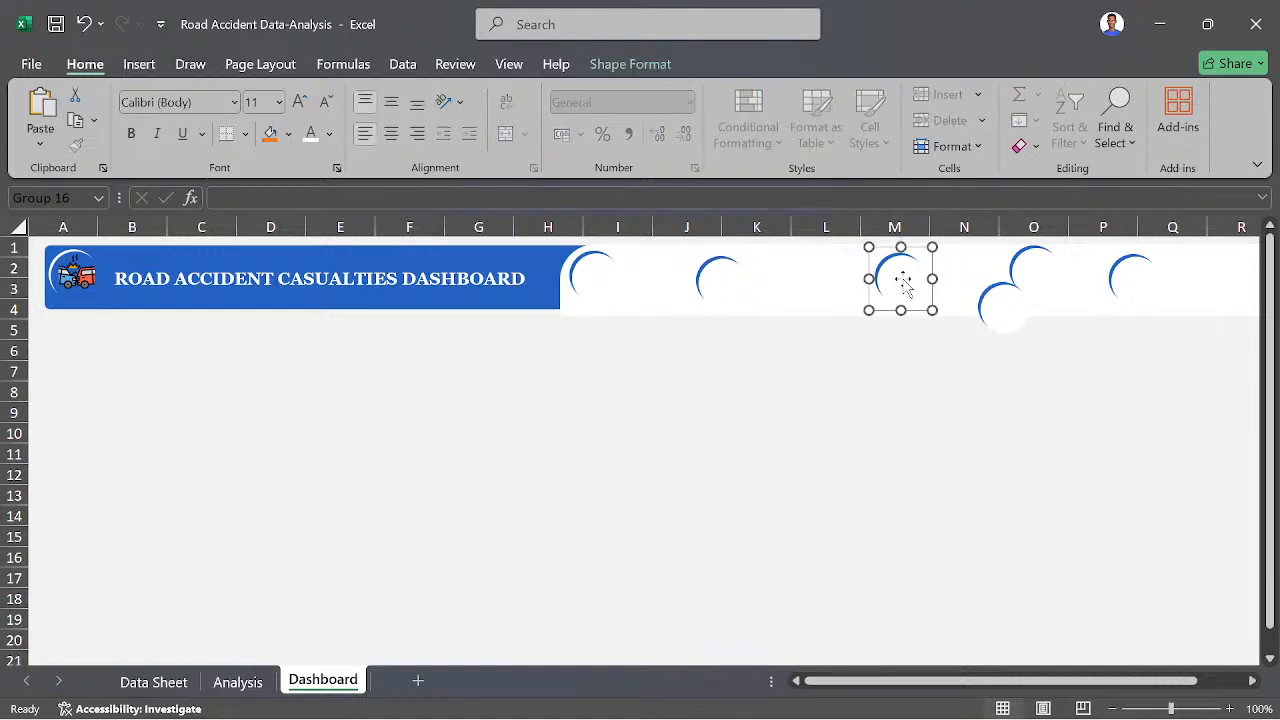
pyautogui.moveTo(903, 283); pyautogui.dragTo(871, 287)
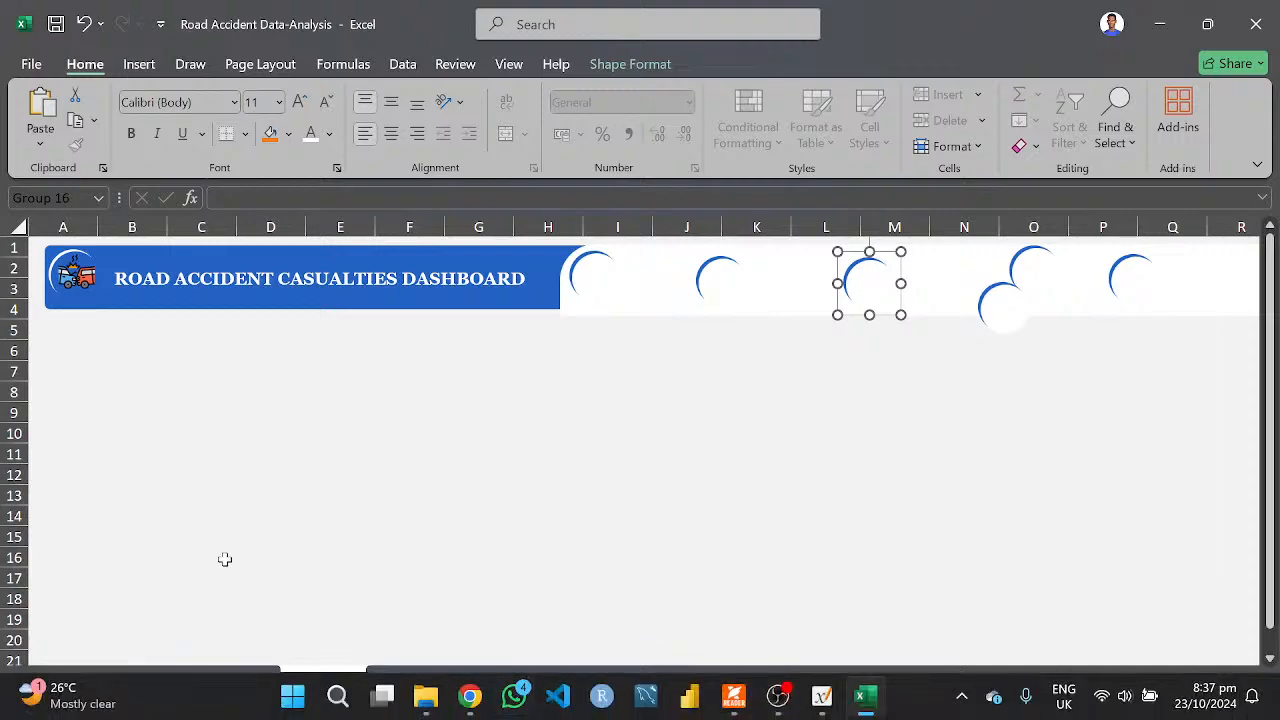
# - Review the pivot tables, summary tables and charts for severity, vehicle type, month, road type and road surface on the Analysis sheet
pyautogui.click(232, 683)
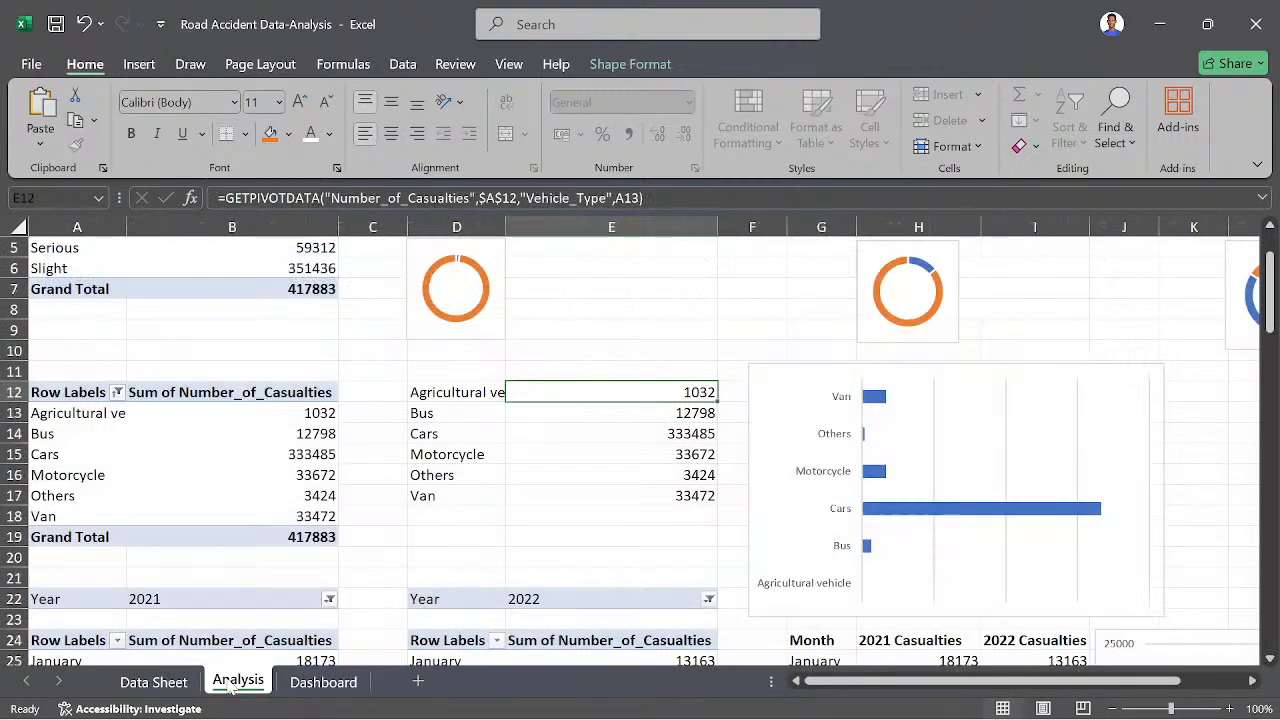
pyautogui.scroll(-7, 221, 573)
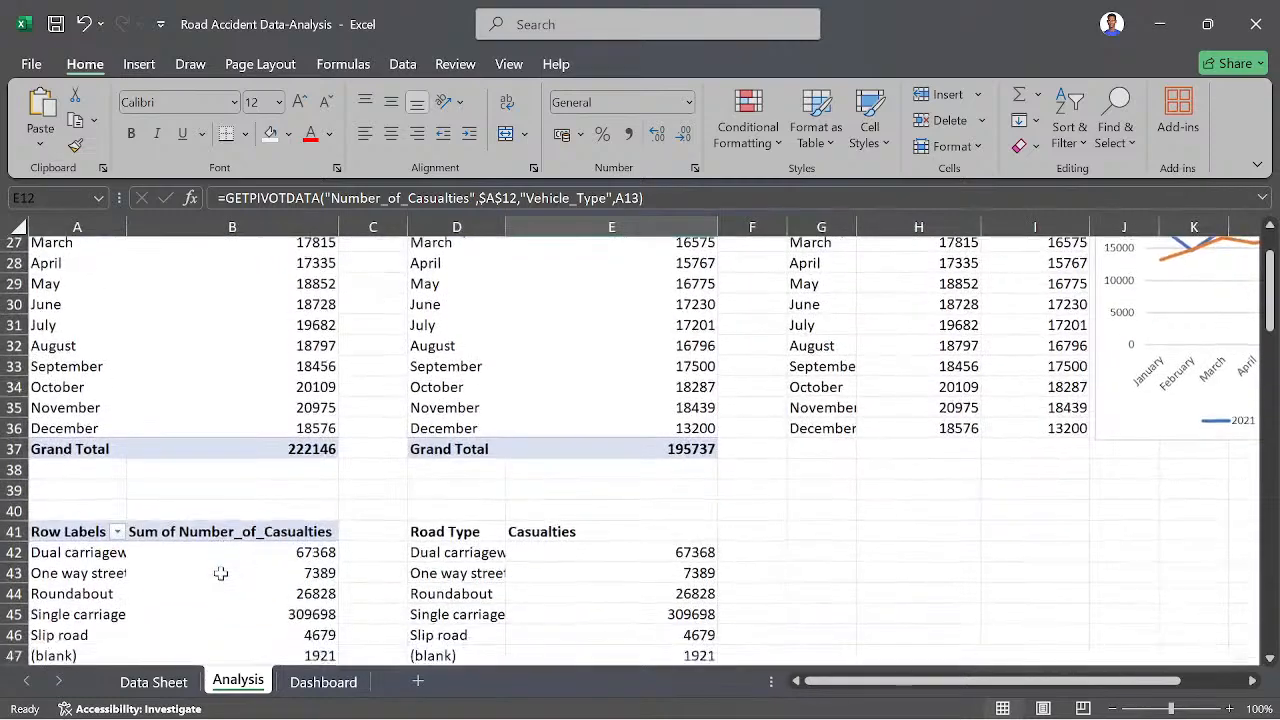
pyautogui.scroll(8, 221, 573)
pyautogui.scroll(1, 354, 477)
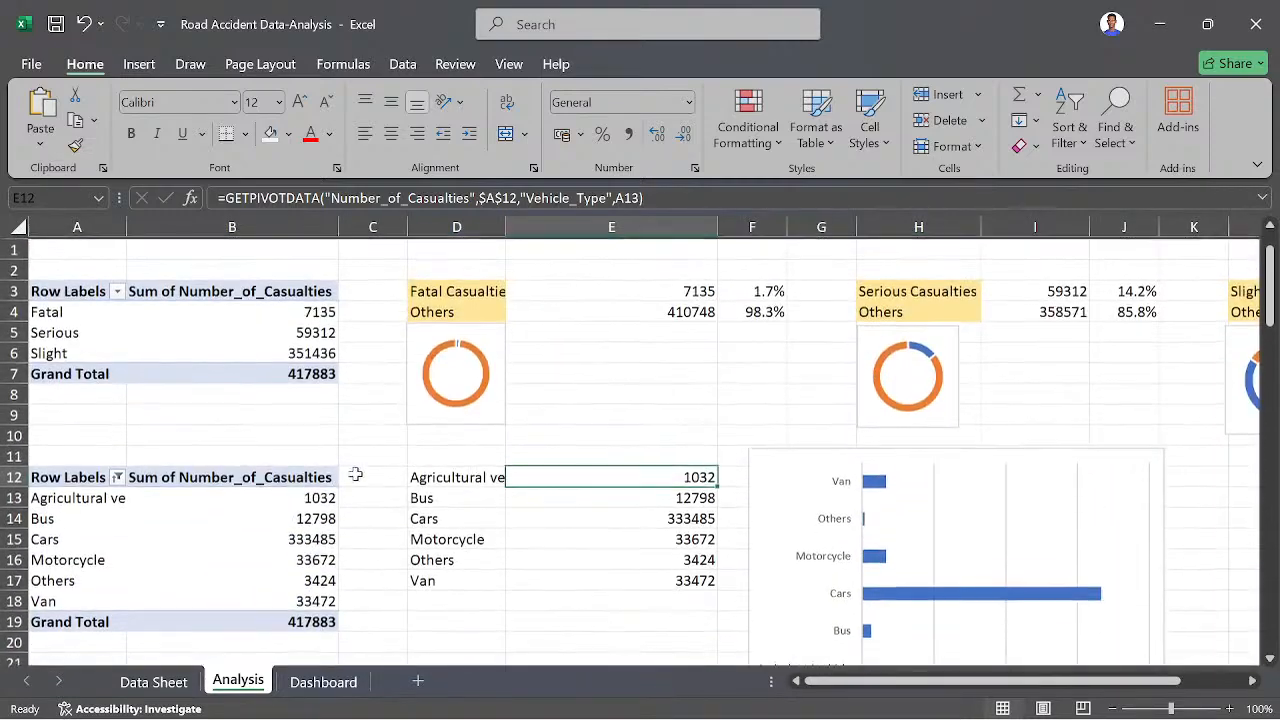
pyautogui.scroll(-1, 361, 473)
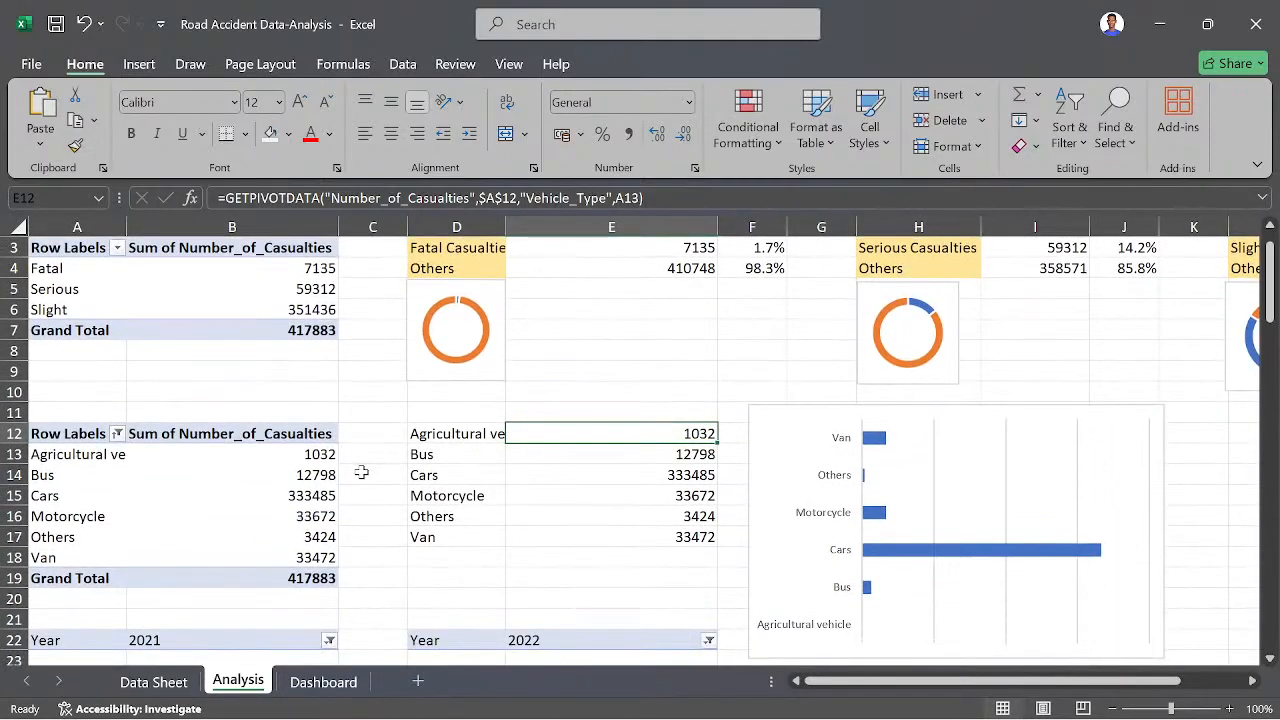
pyautogui.scroll(1, 361, 472)
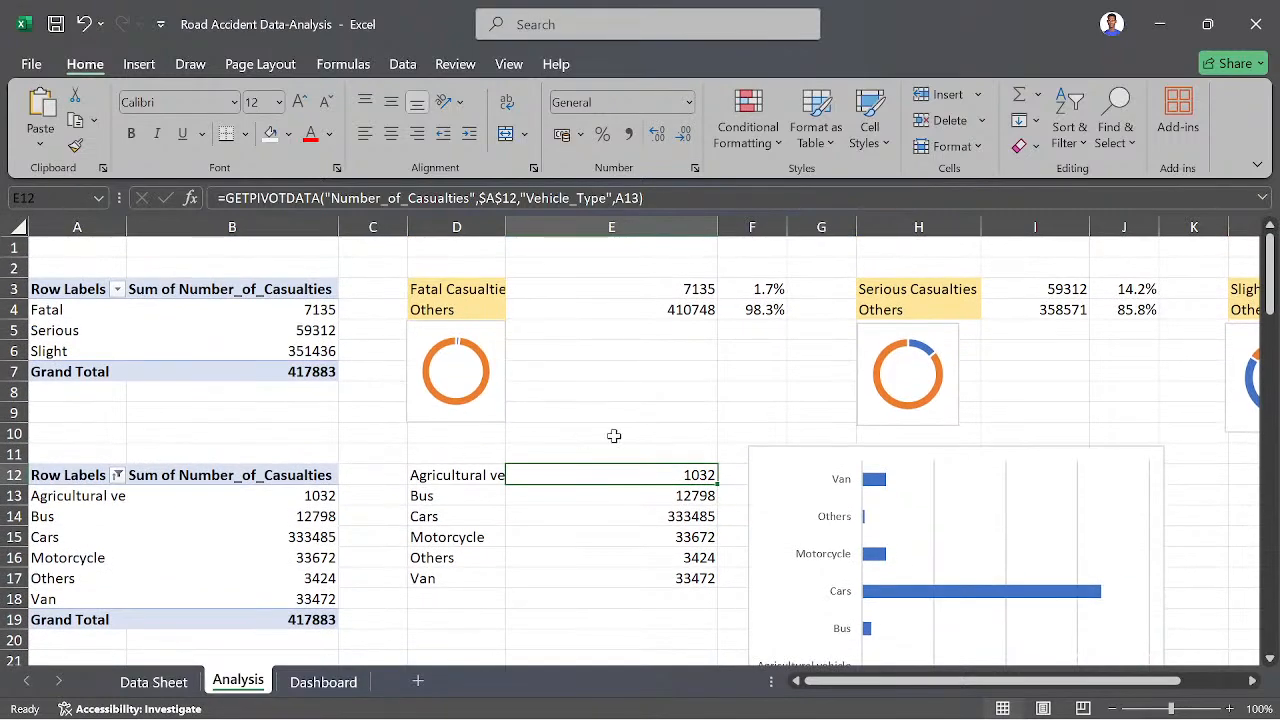
pyautogui.scroll(-9, 370, 445)
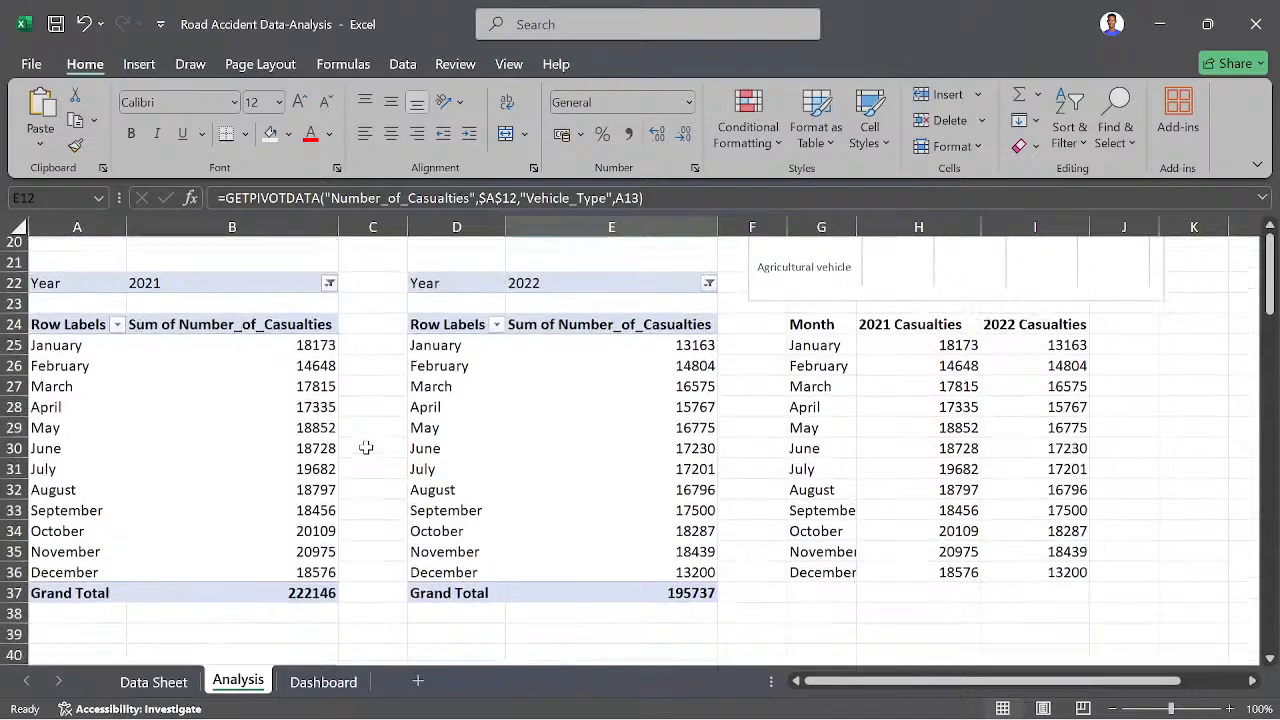
pyautogui.scroll(-3, 366, 447)
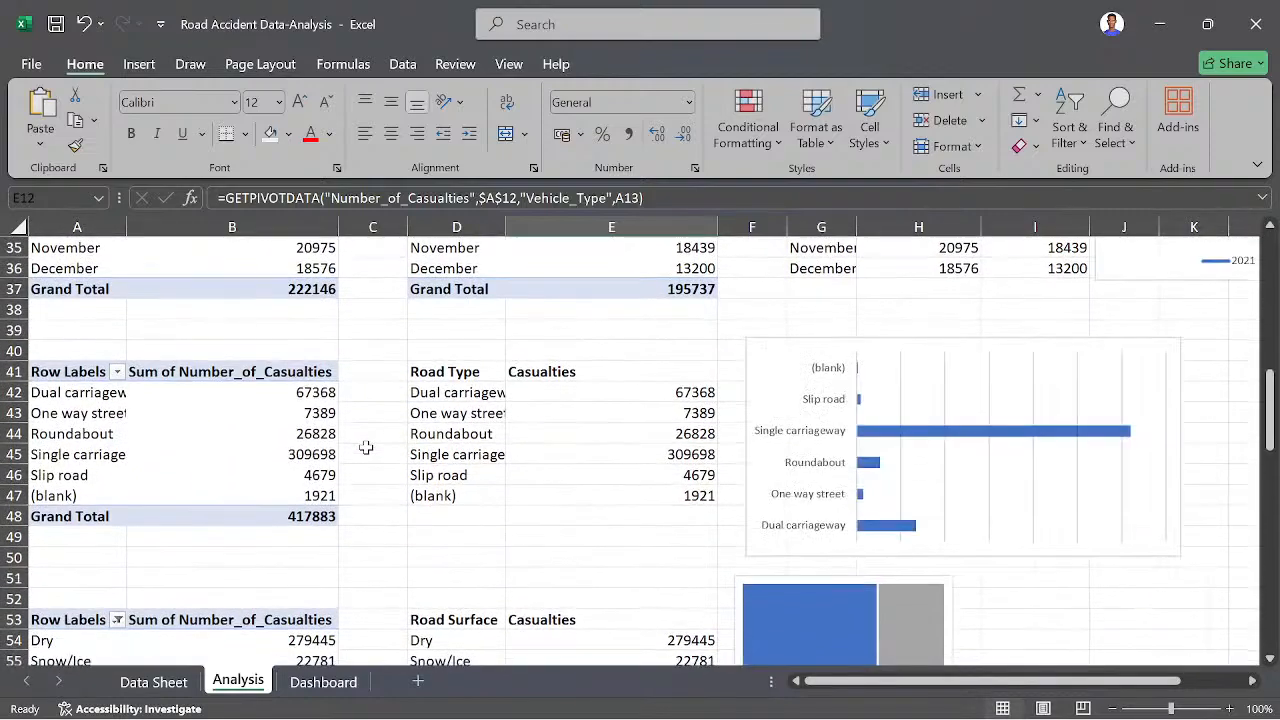
pyautogui.scroll(-3, 312, 455)
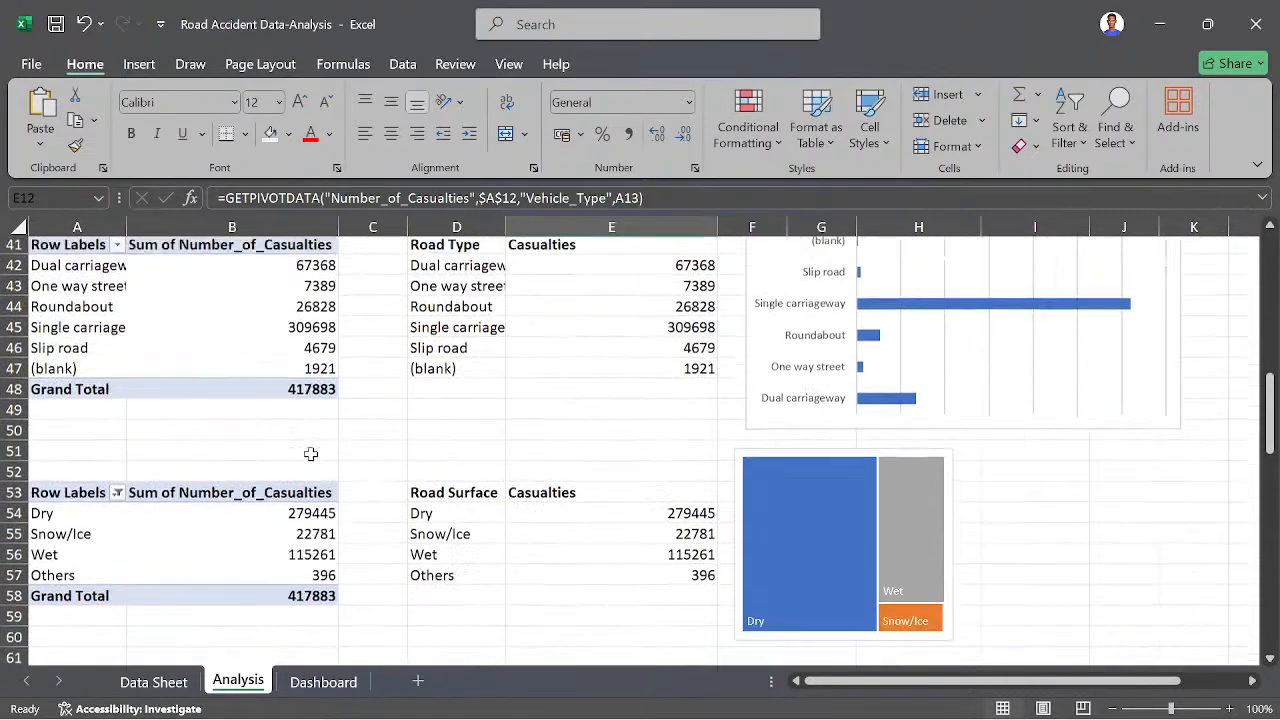
pyautogui.scroll(6, 310, 455)
pyautogui.scroll(5, 312, 455)
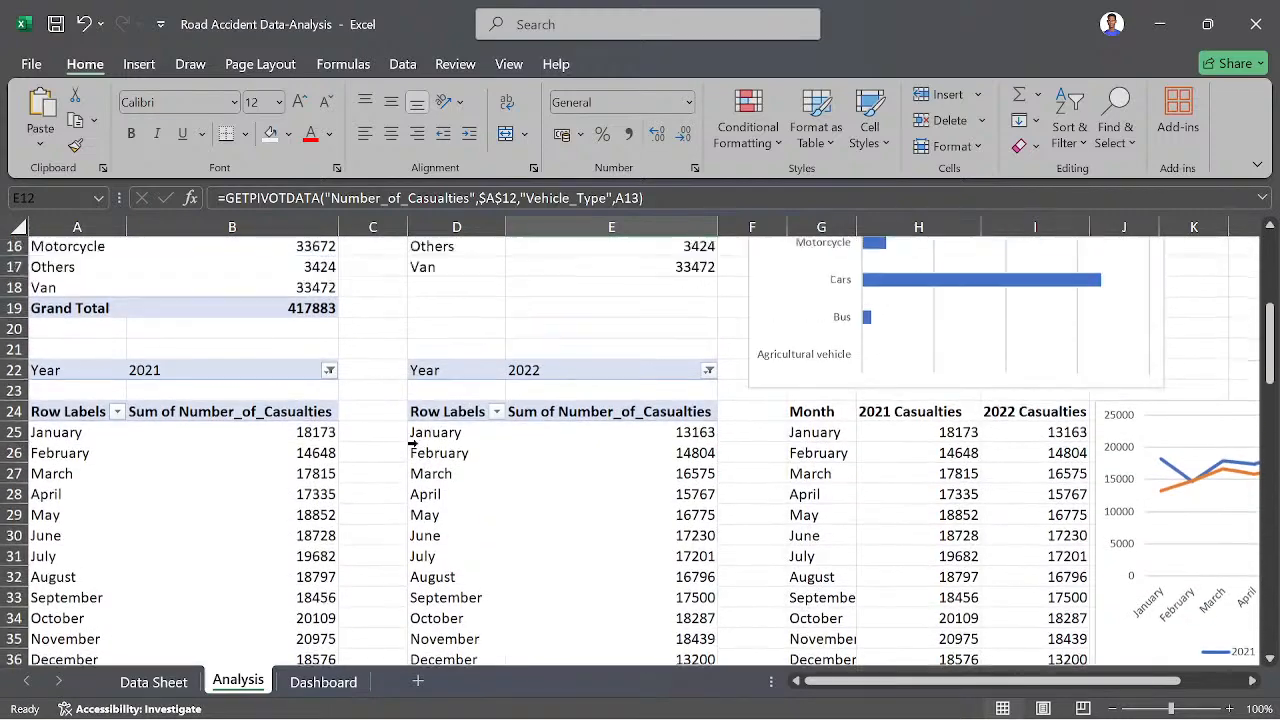
pyautogui.scroll(2, 412, 443)
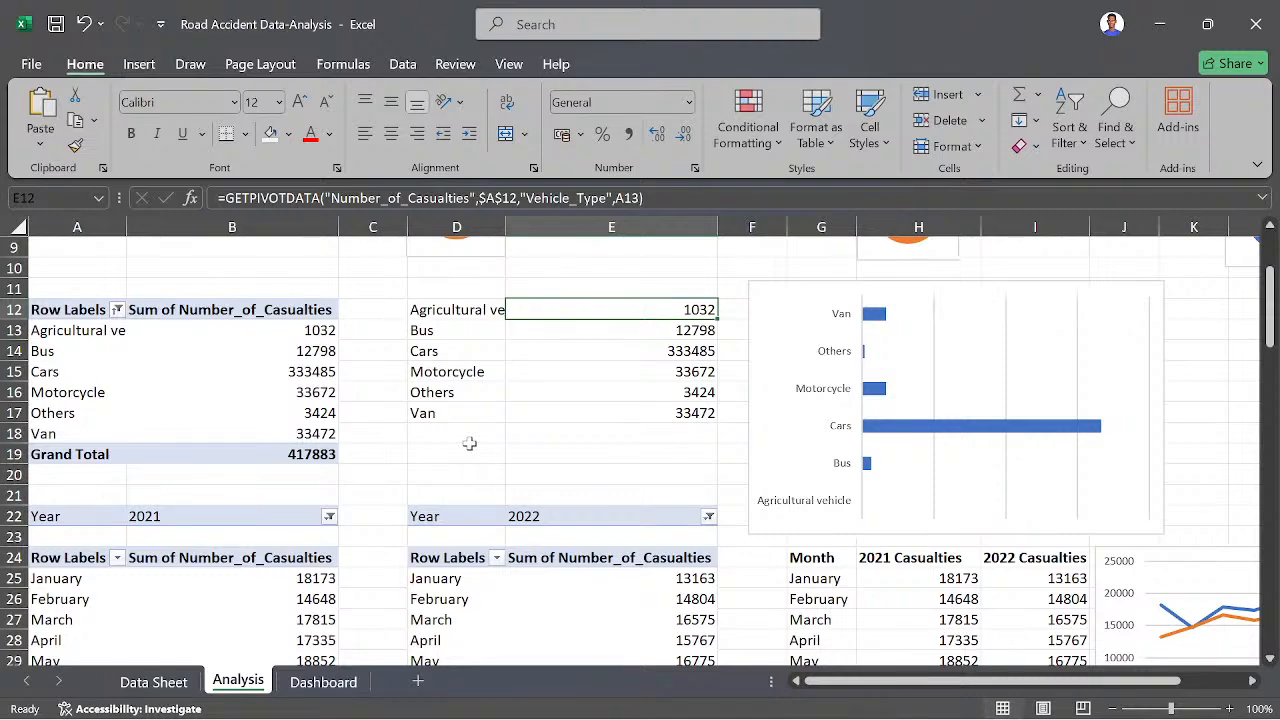
# - Back on the Dashboard sheet, raise the last badge slightly and move the badge hanging below the header between the third and fifth badges
pyautogui.click(307, 690)
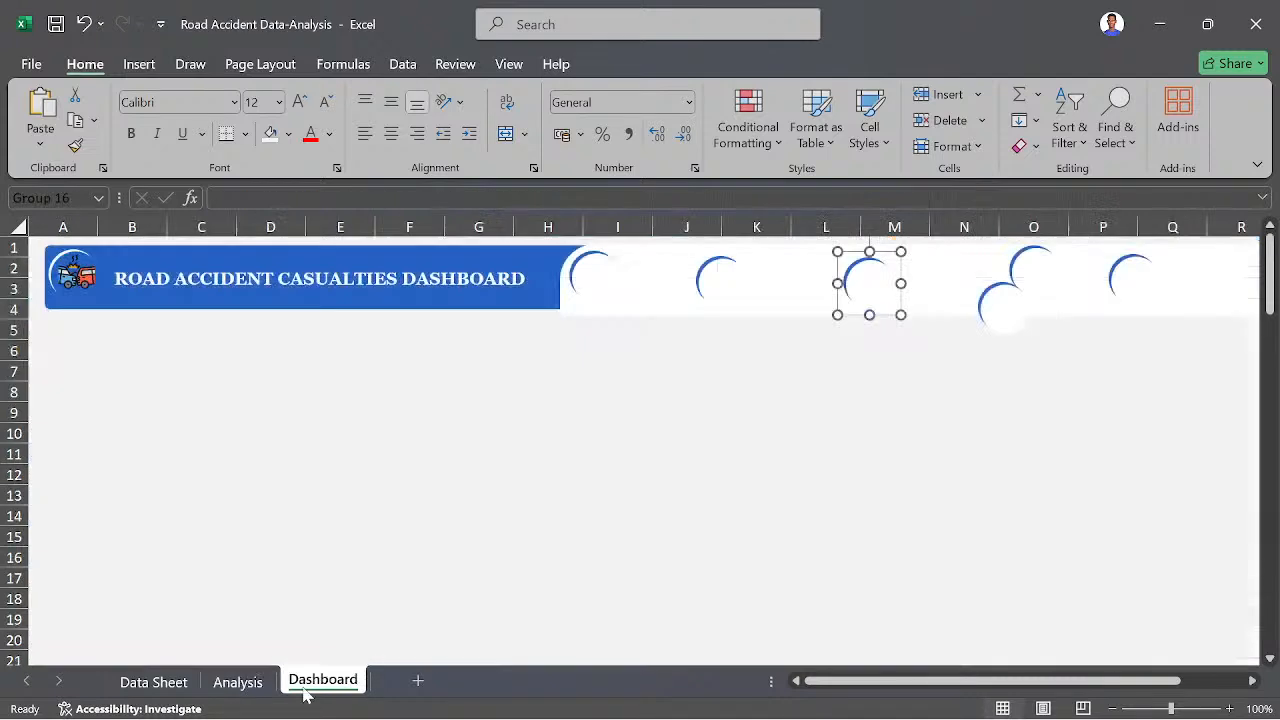
pyautogui.click(740, 451)
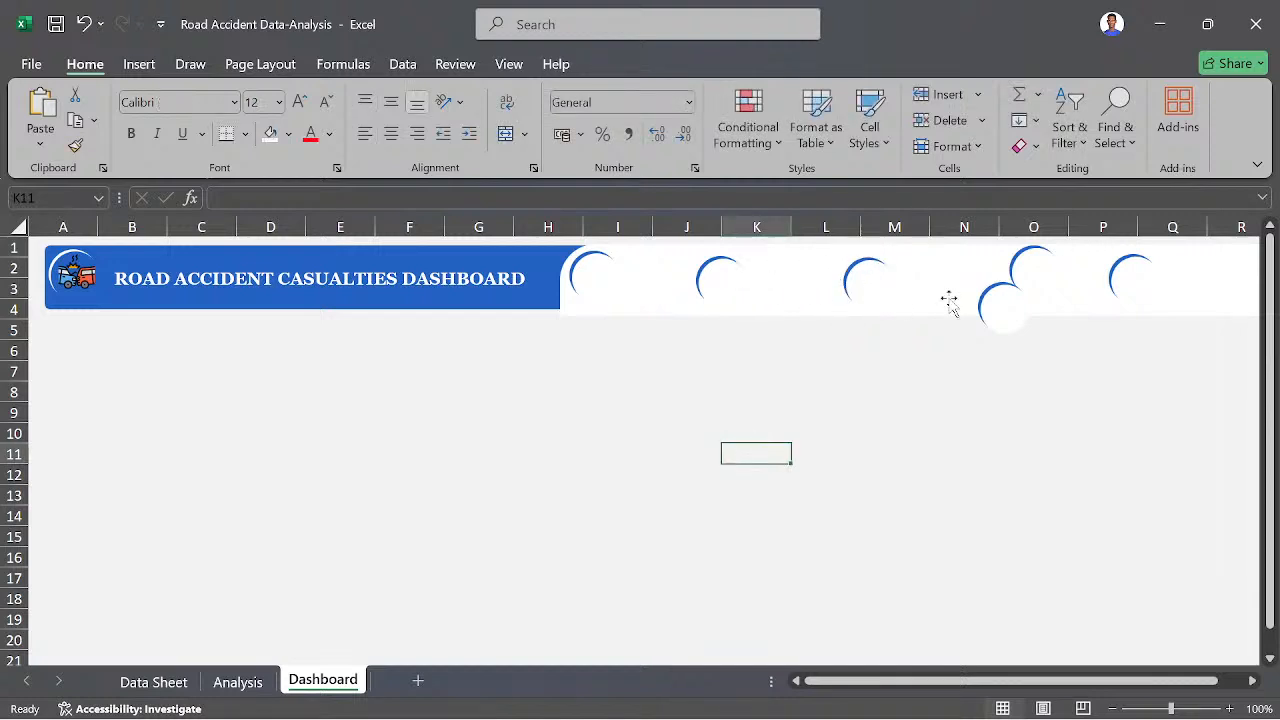
pyautogui.moveTo(1120, 275)
pyautogui.mouseDown()
pyautogui.moveTo(1143, 274)
pyautogui.moveTo(1123, 273)
pyautogui.mouseUp()
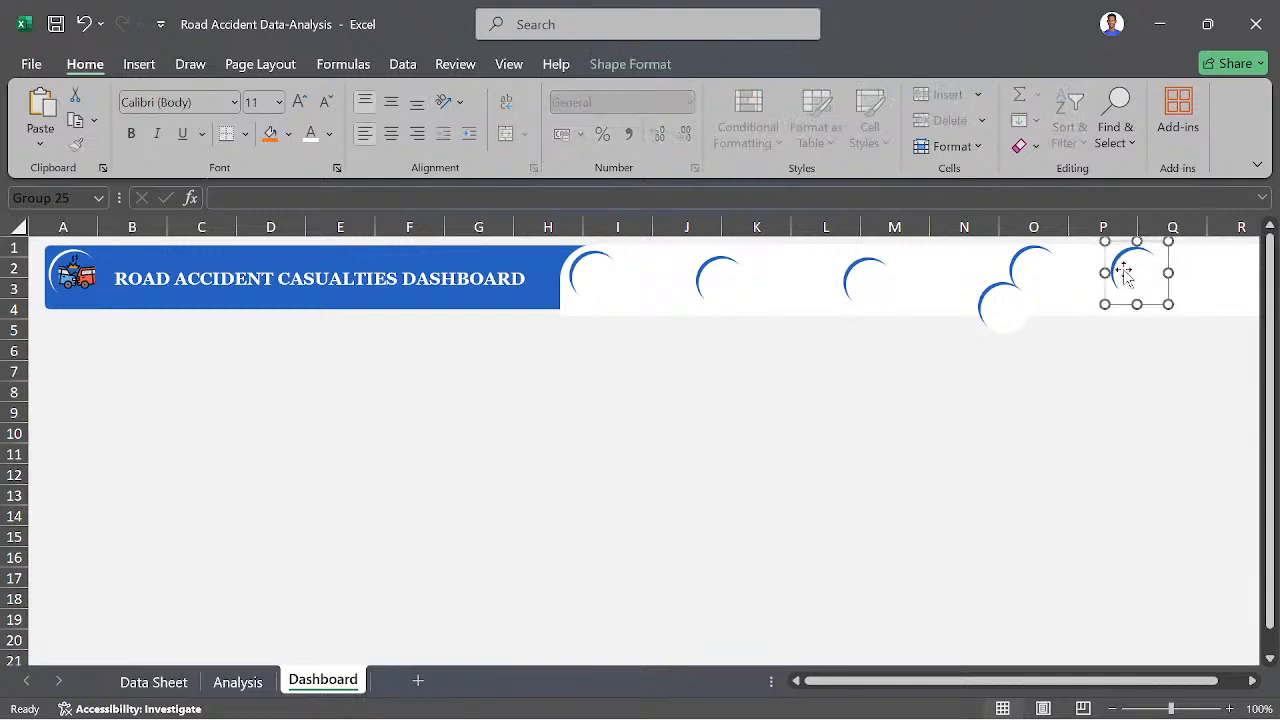
pyautogui.moveTo(998, 300); pyautogui.dragTo(928, 276)
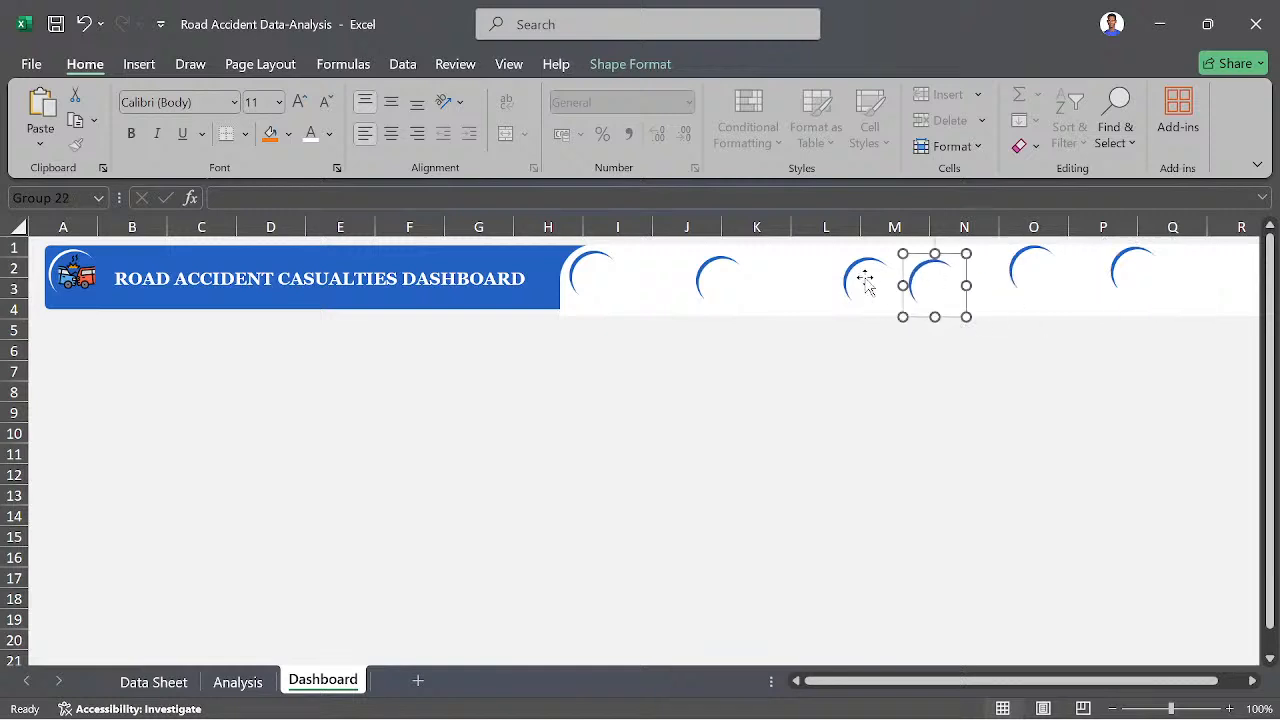
# - Shift the second through fifth crescent badges slightly toward the title banner to adjust their spacing in the header
pyautogui.moveTo(723, 282)
pyautogui.mouseDown()
pyautogui.moveTo(698, 280)
pyautogui.moveTo(708, 287)
pyautogui.mouseUp()
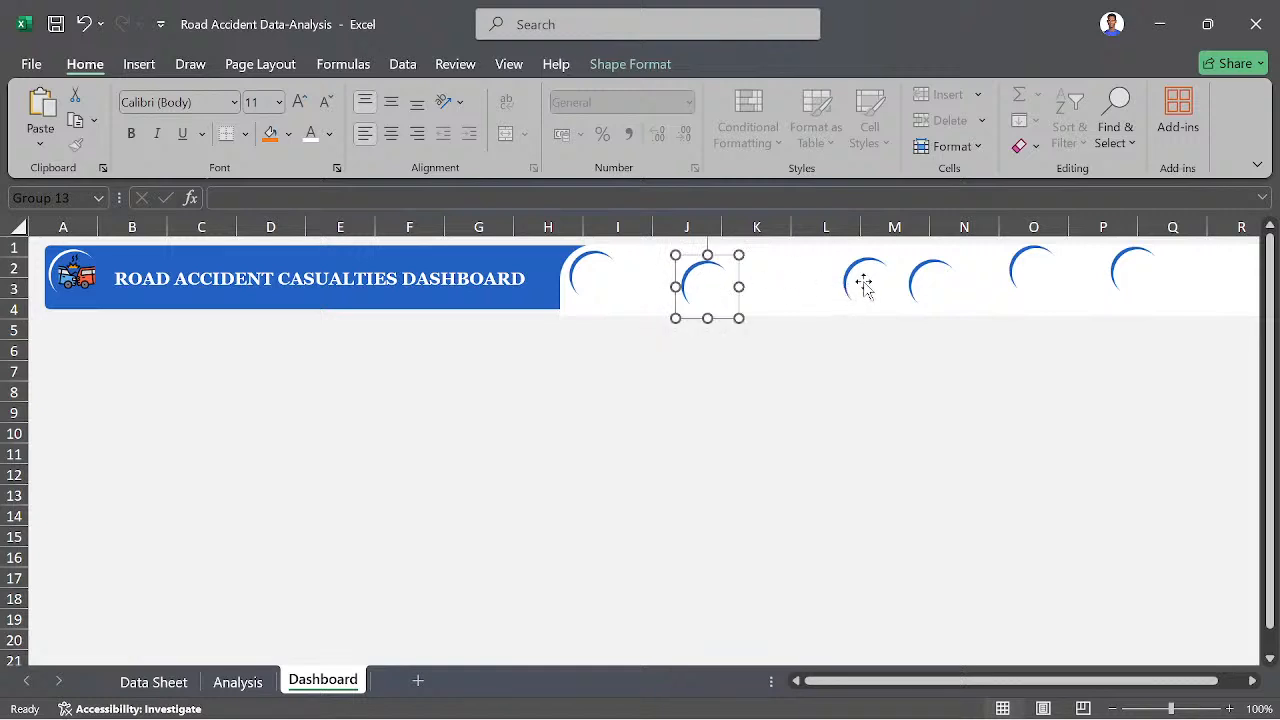
pyautogui.moveTo(860, 286); pyautogui.dragTo(834, 283)
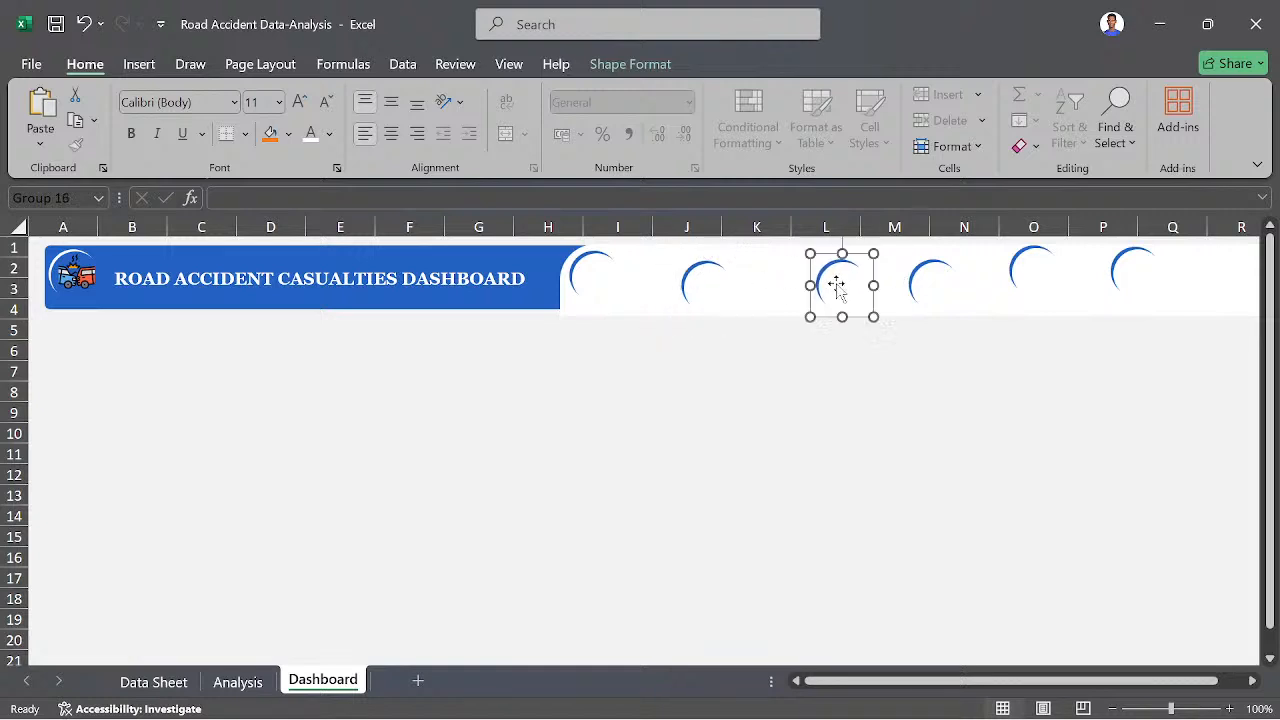
pyautogui.click(930, 286)
pyautogui.moveTo(930, 286); pyautogui.dragTo(921, 290)
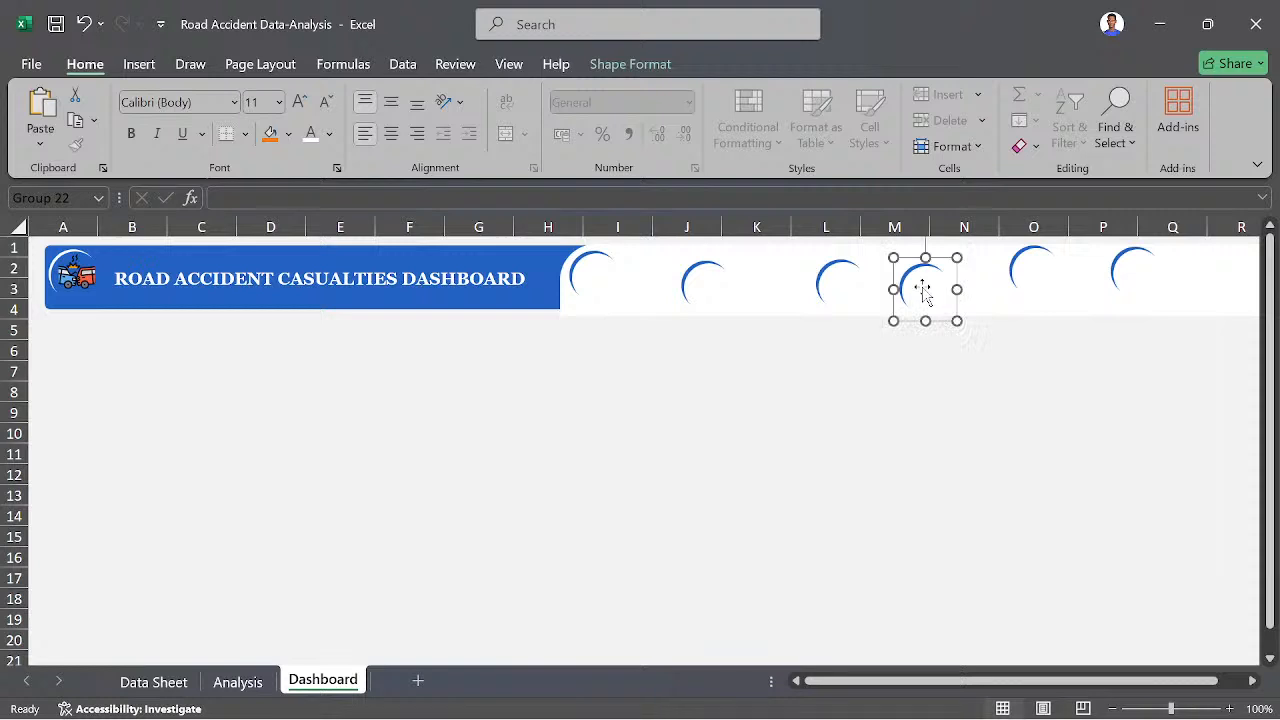
pyautogui.moveTo(1021, 282); pyautogui.dragTo(1010, 290)
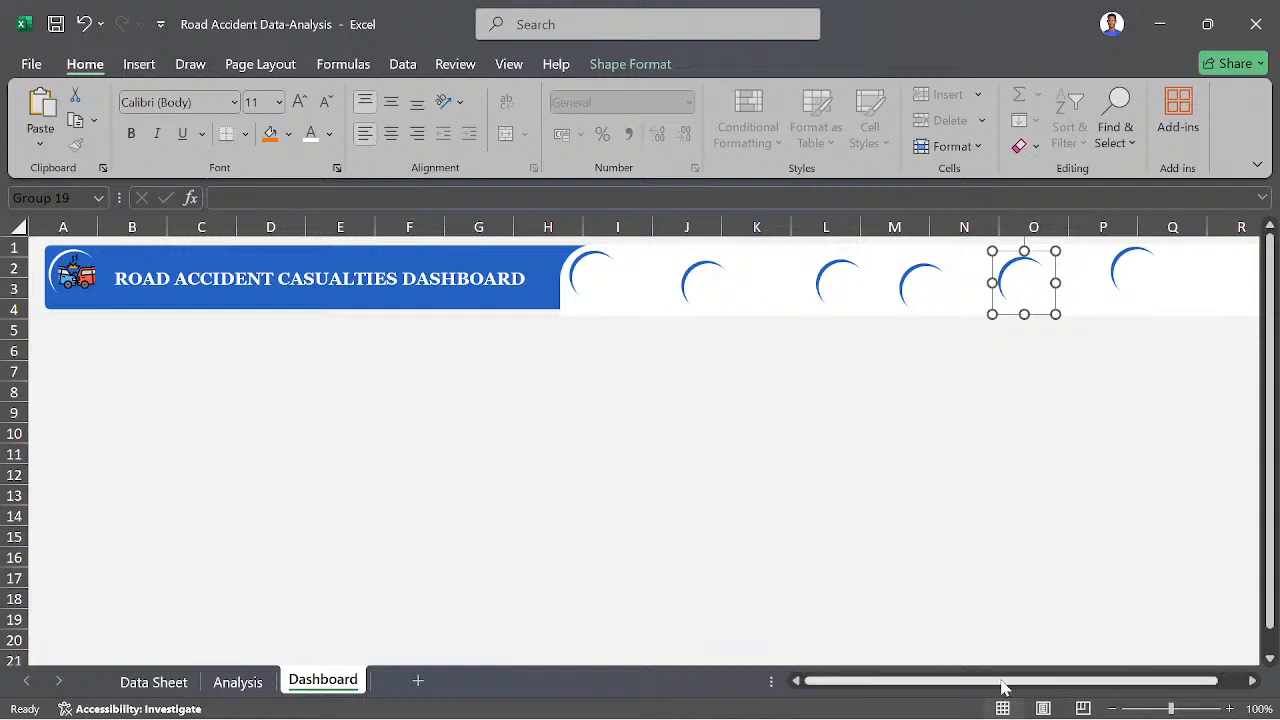
pyautogui.moveTo(1003, 685); pyautogui.dragTo(1078, 680)
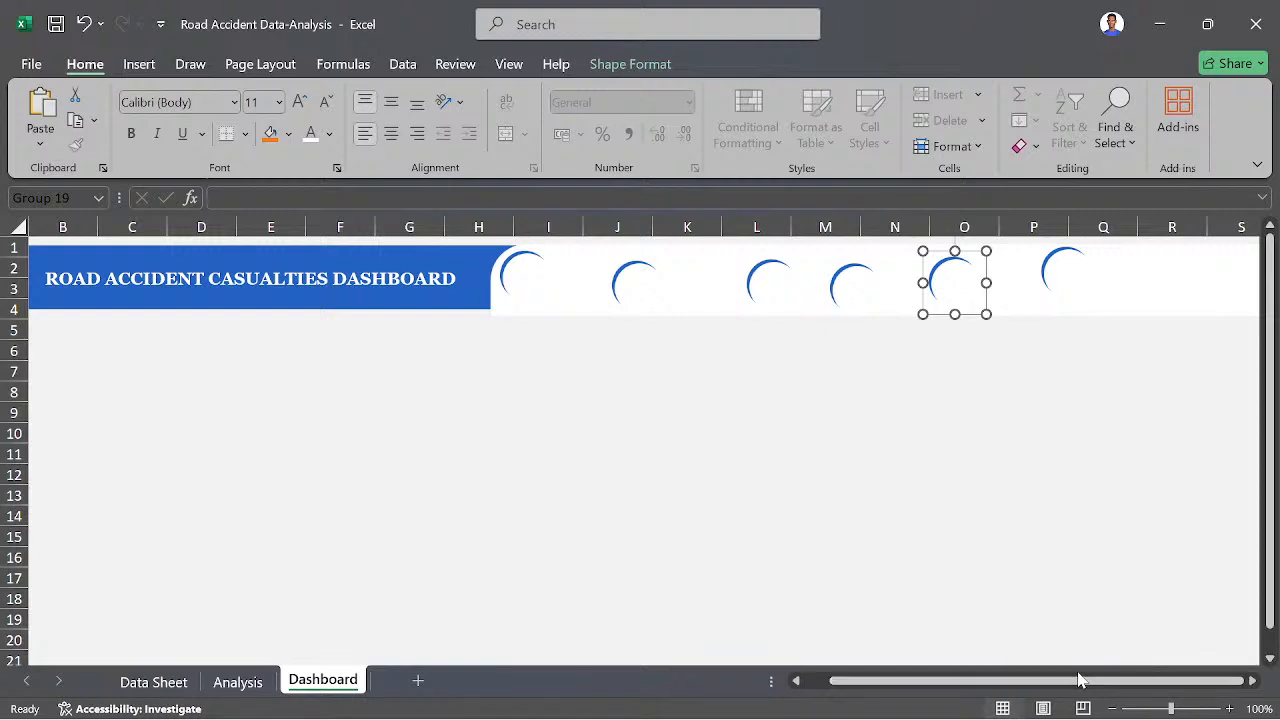
pyautogui.moveTo(1058, 685); pyautogui.dragTo(946, 690)
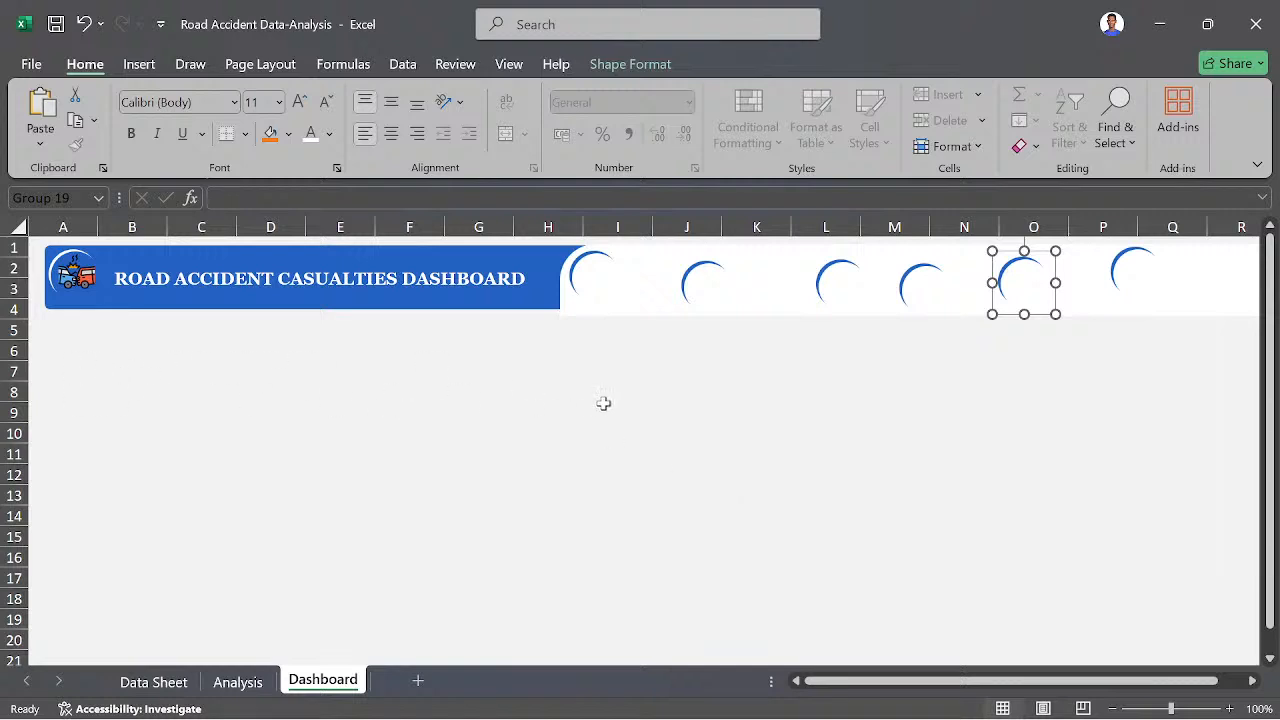
pyautogui.scroll(-3, 783, 428)
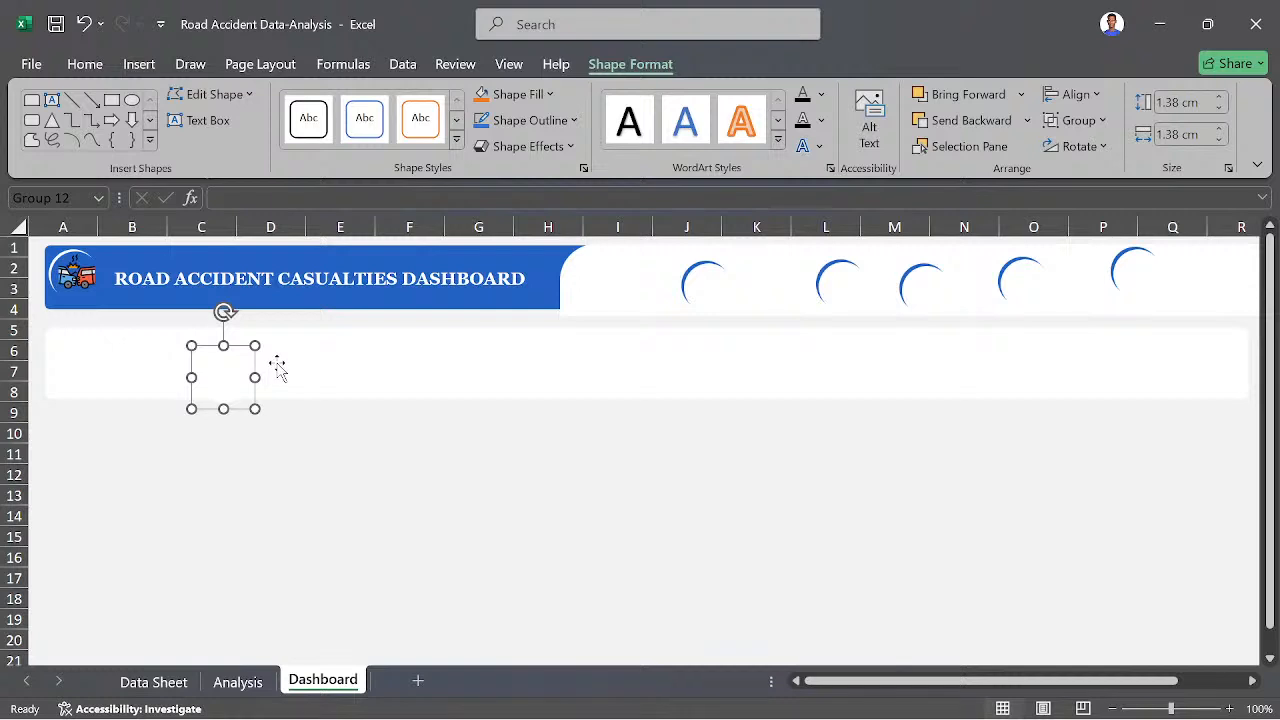
# - Move the five remaining crescent badges from the header down onto the white band in rows 5 to 8
pyautogui.moveTo(706, 280); pyautogui.dragTo(587, 362)
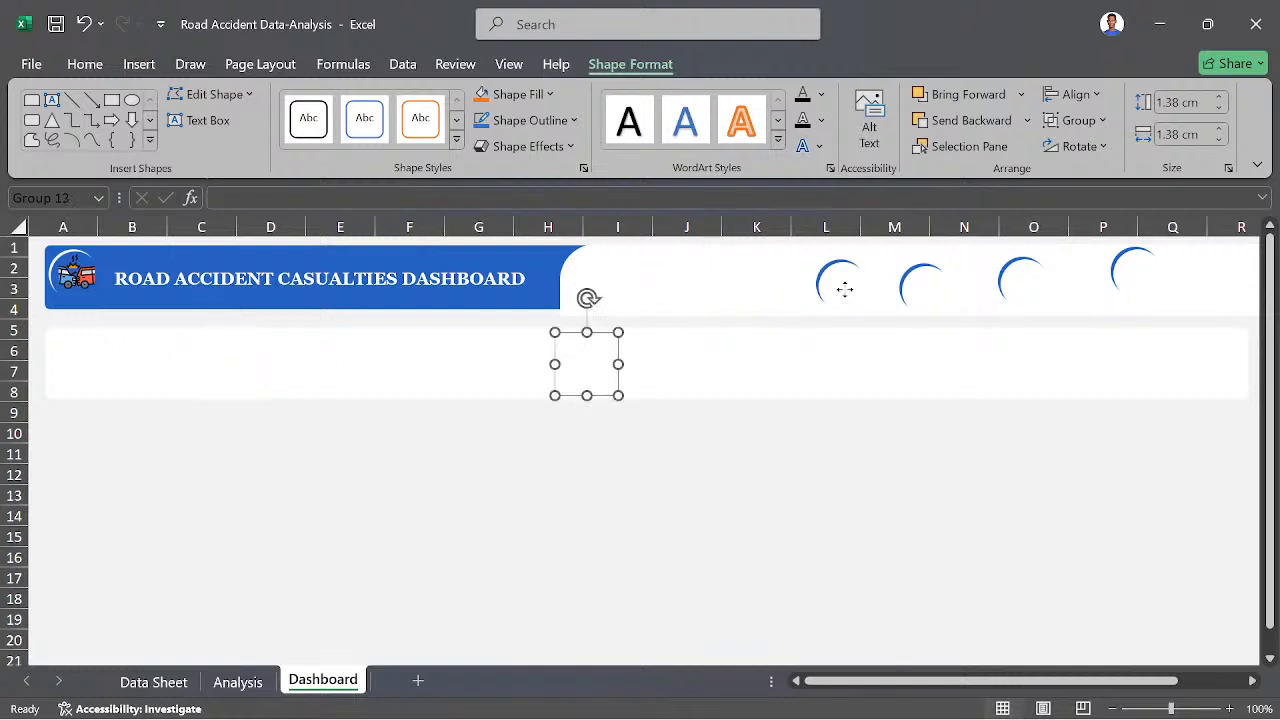
pyautogui.moveTo(844, 289); pyautogui.dragTo(808, 366)
pyautogui.click(906, 296)
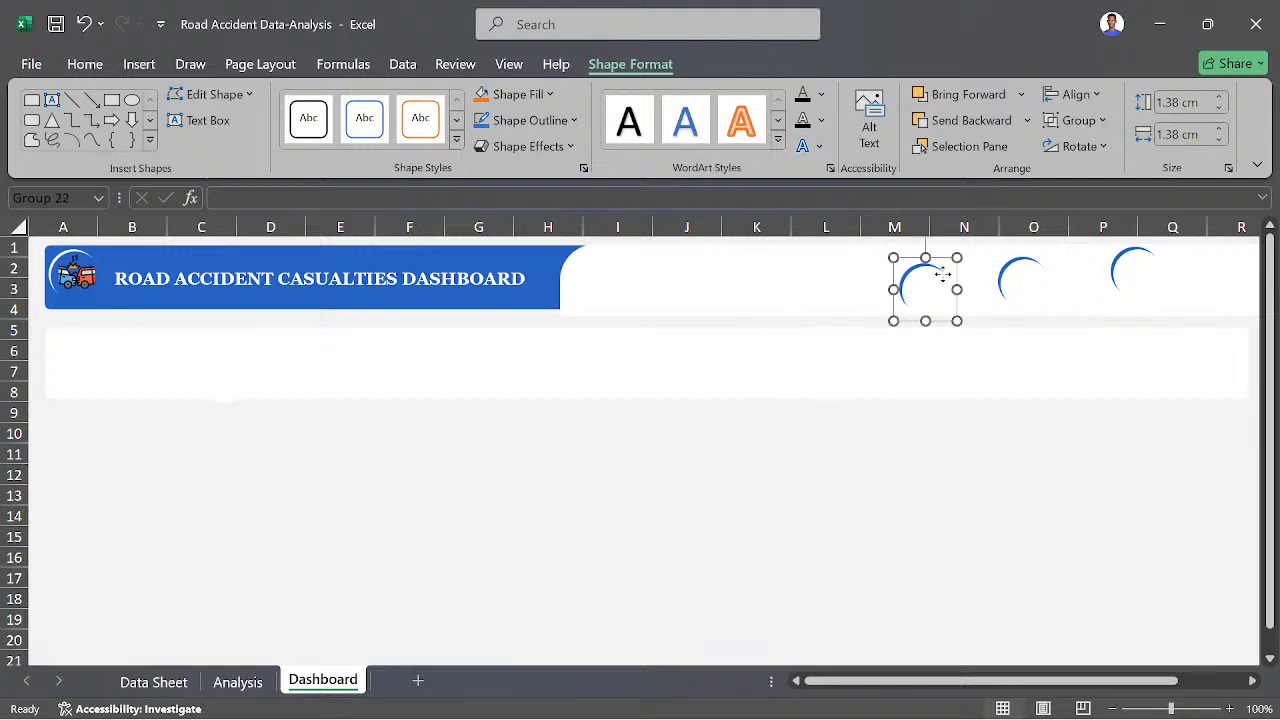
pyautogui.moveTo(942, 274); pyautogui.dragTo(929, 349)
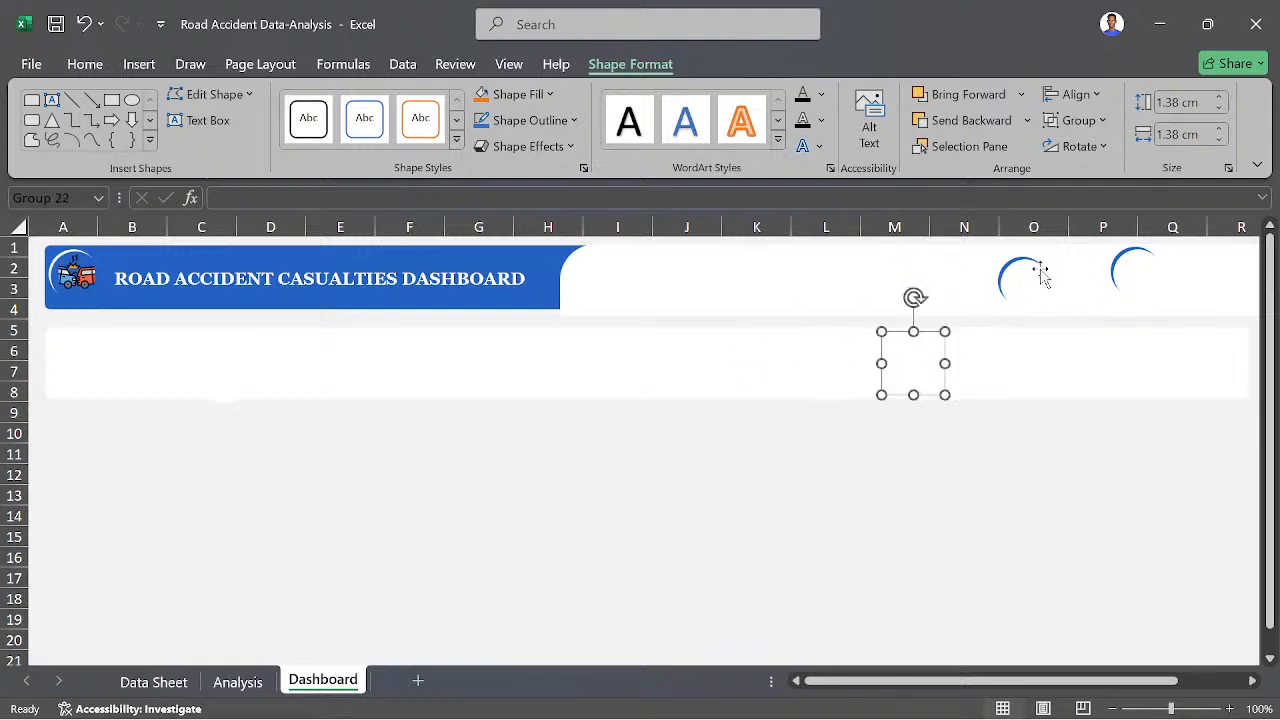
pyautogui.moveTo(1003, 283); pyautogui.dragTo(1001, 365)
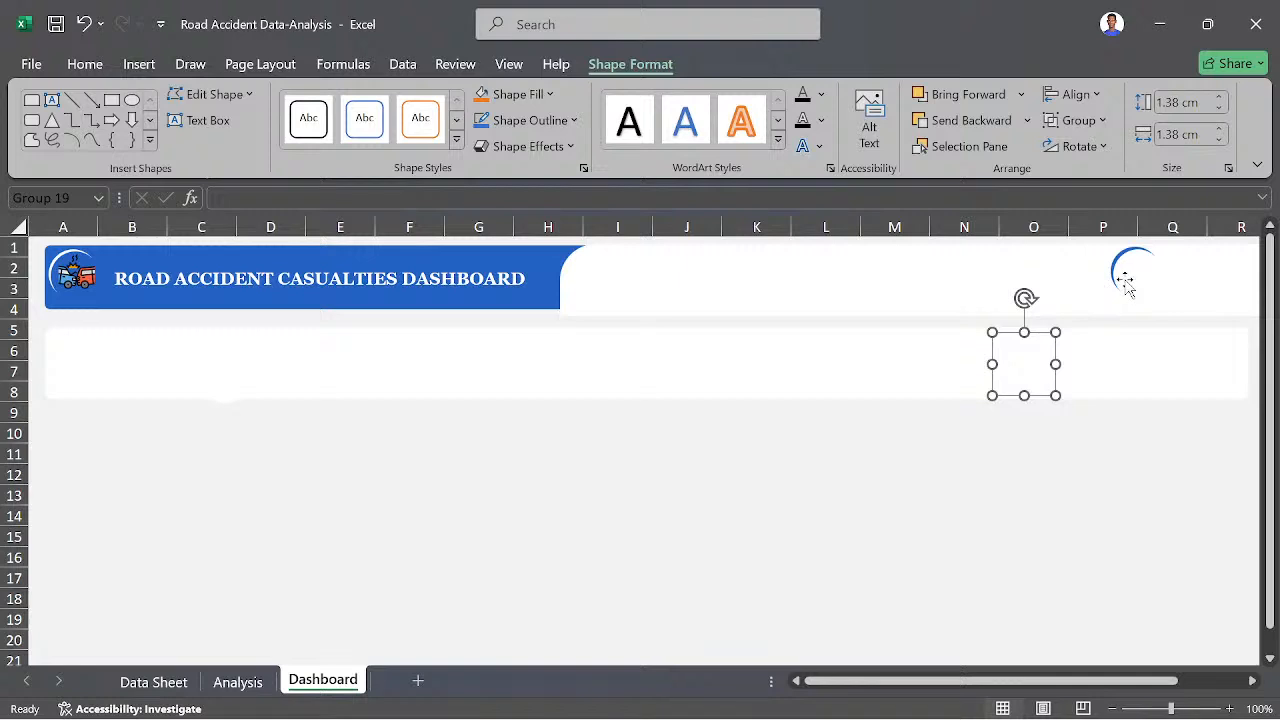
pyautogui.moveTo(1125, 285); pyautogui.dragTo(1123, 371)
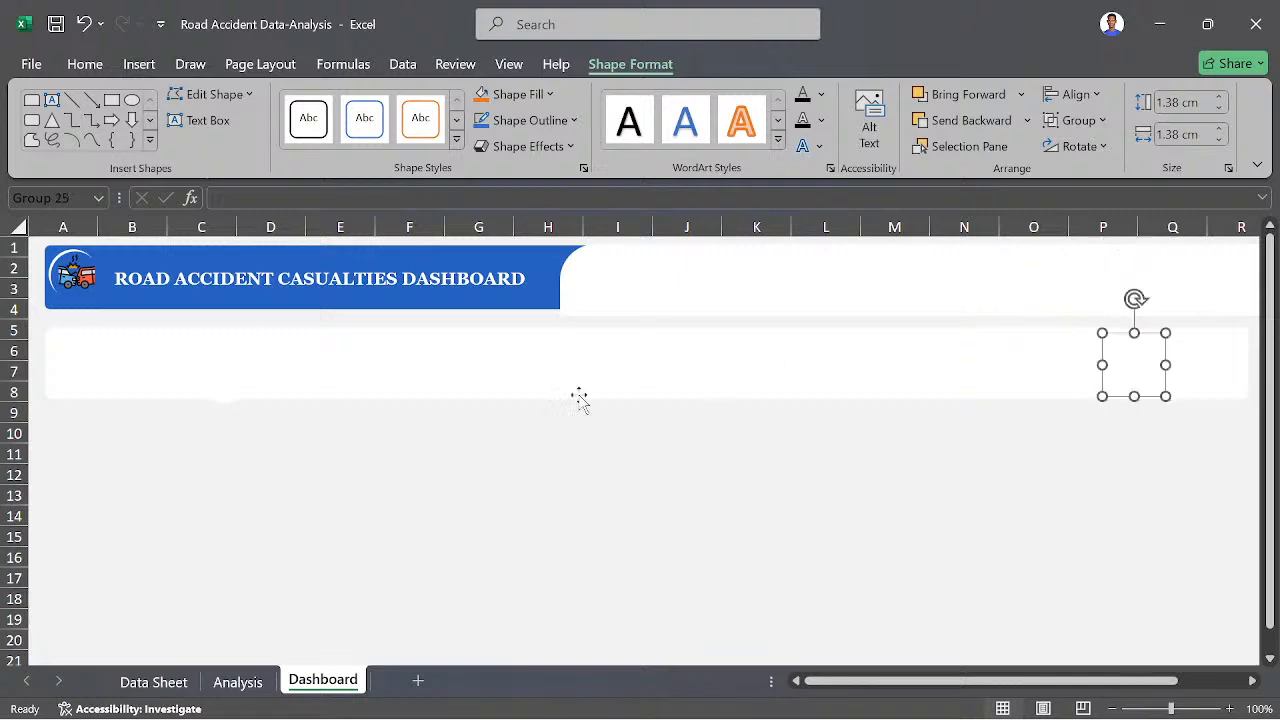
# - Send the white rounded band below the header to the back so it sits behind the crescent badges
pyautogui.click(330, 360)
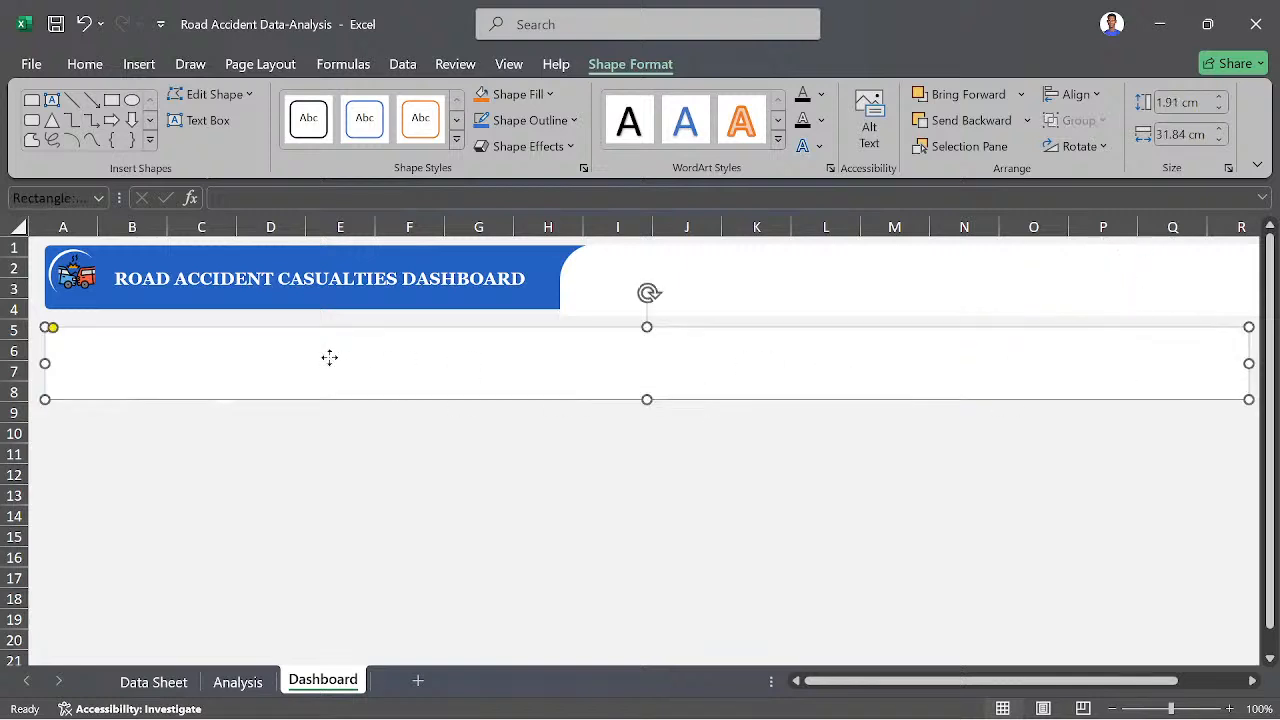
pyautogui.rightClick(330, 357)
pyautogui.click(382, 365)
pyautogui.rightClick(382, 365)
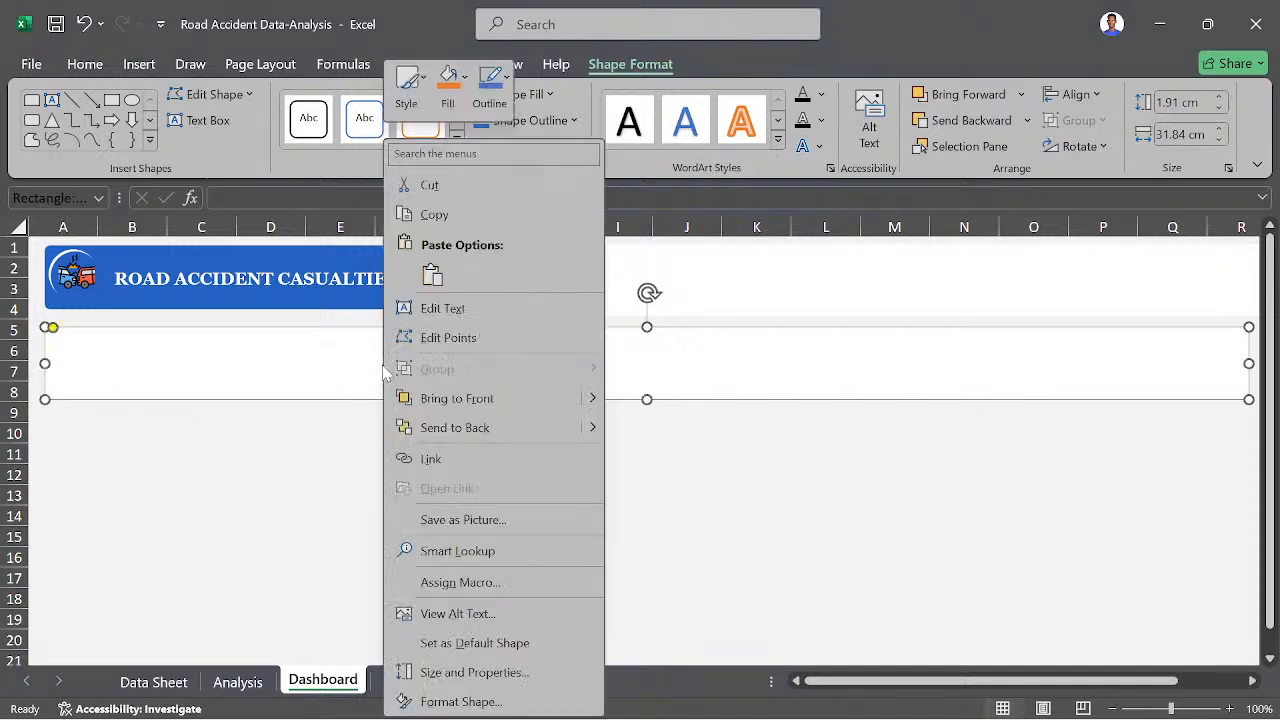
pyautogui.click(490, 430)
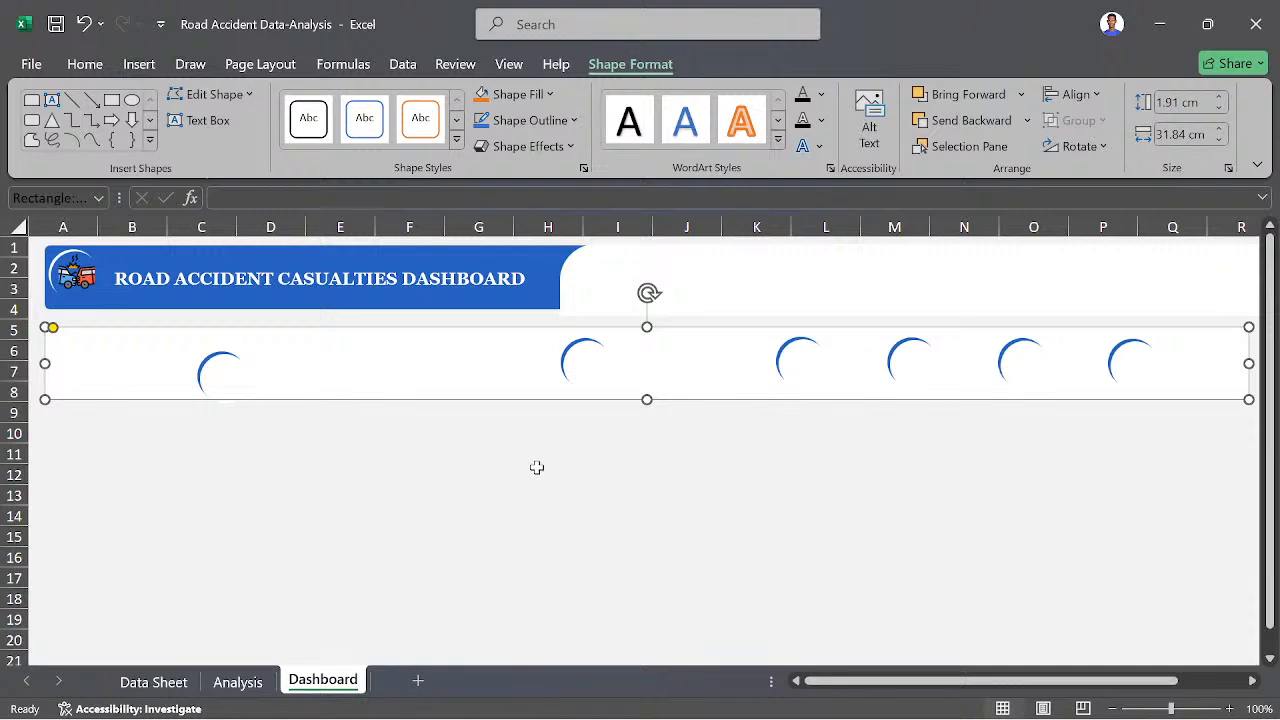
pyautogui.click(409, 446)
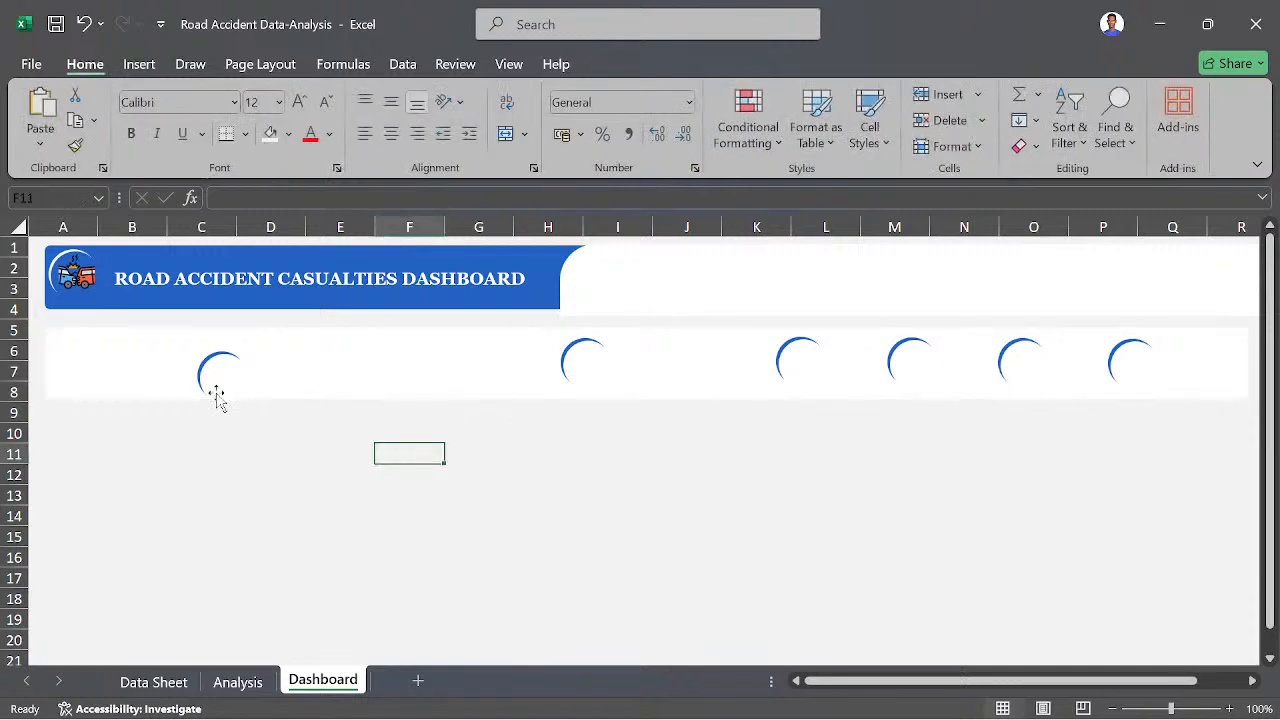
# - Spread the six badges along the white band, with the first at column A and the last at column O
pyautogui.moveTo(215, 395); pyautogui.dragTo(76, 360)
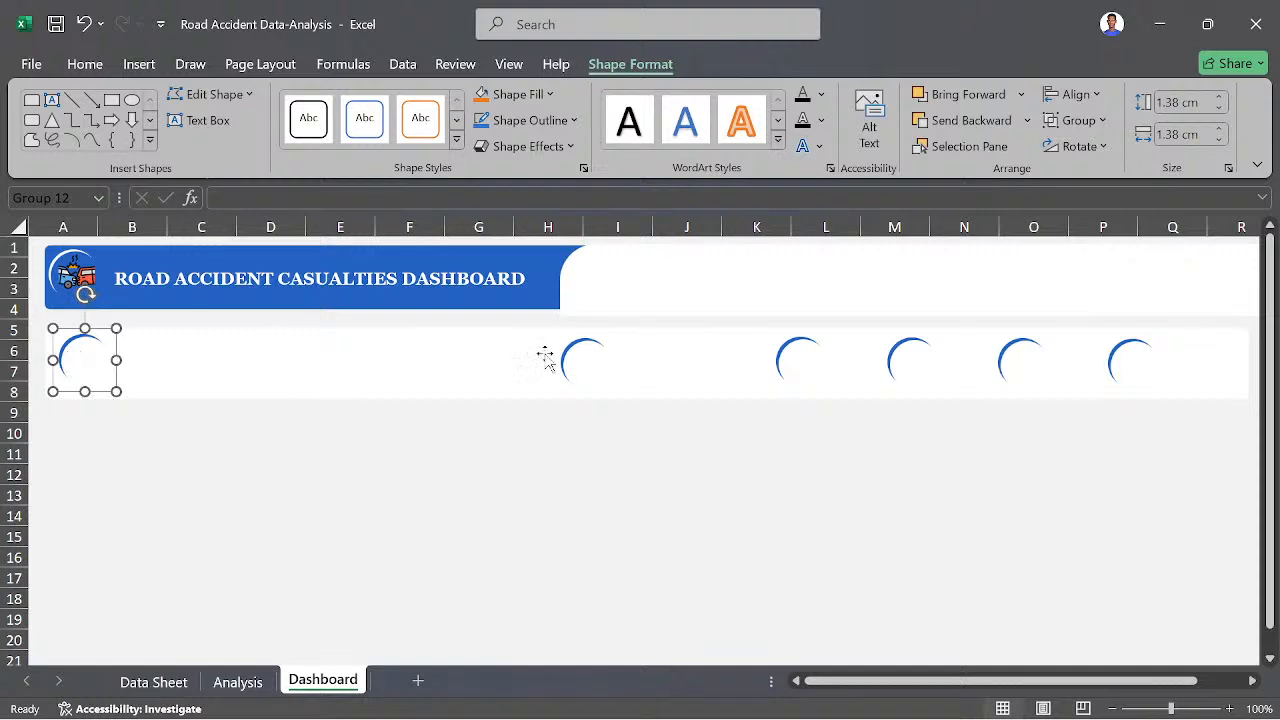
pyautogui.moveTo(564, 357); pyautogui.dragTo(294, 355)
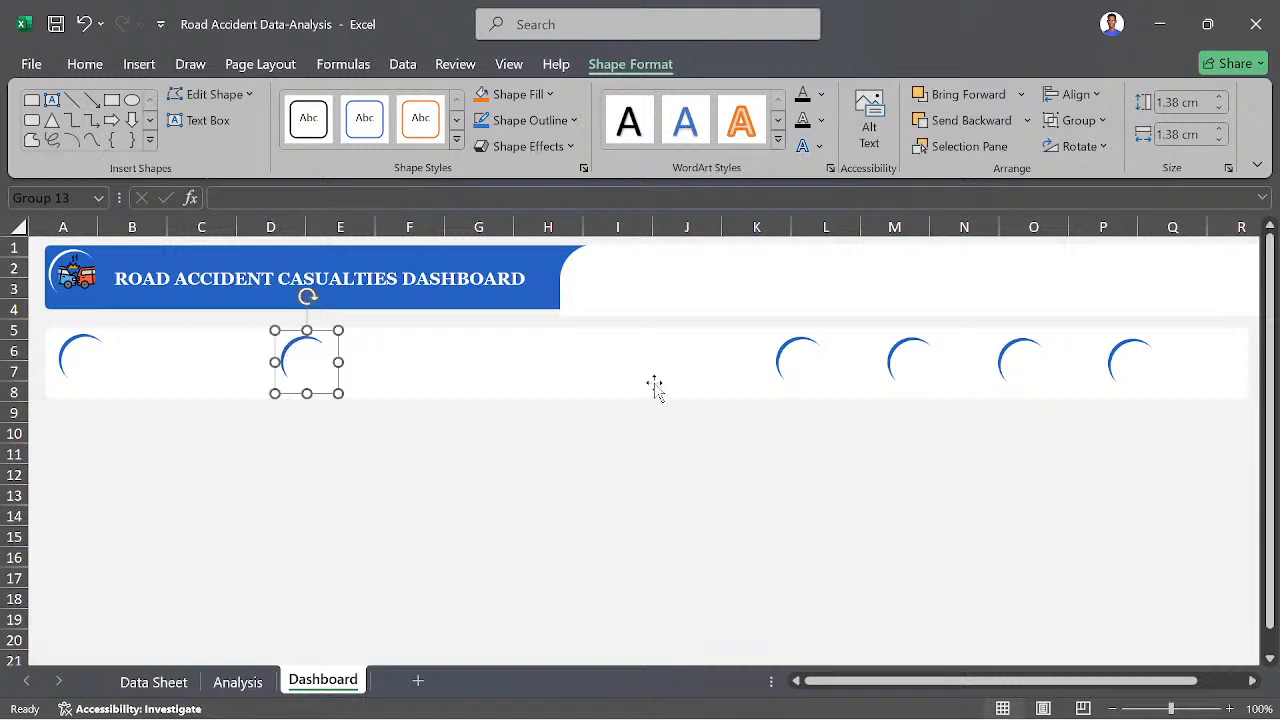
pyautogui.click(789, 357)
pyautogui.moveTo(789, 357); pyautogui.dragTo(566, 367)
pyautogui.moveTo(912, 362); pyautogui.dragTo(773, 358)
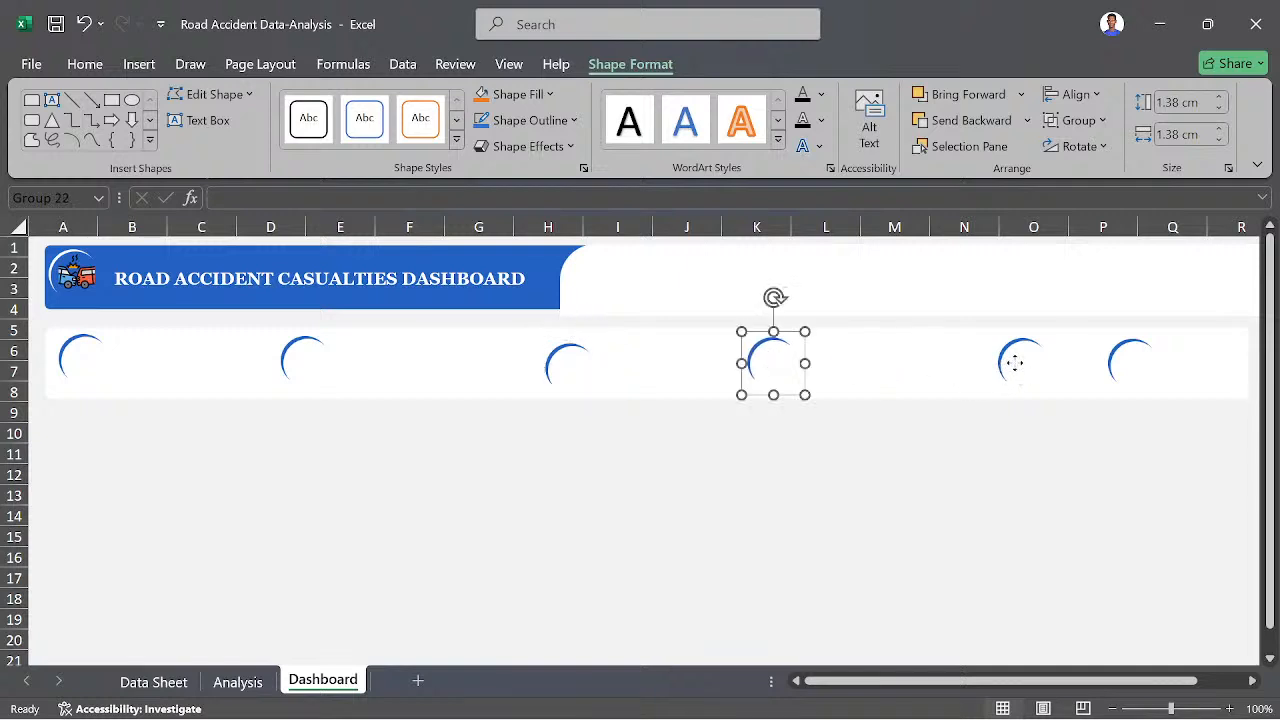
pyautogui.moveTo(1014, 363); pyautogui.dragTo(922, 362)
pyautogui.moveTo(1123, 370); pyautogui.dragTo(1047, 363)
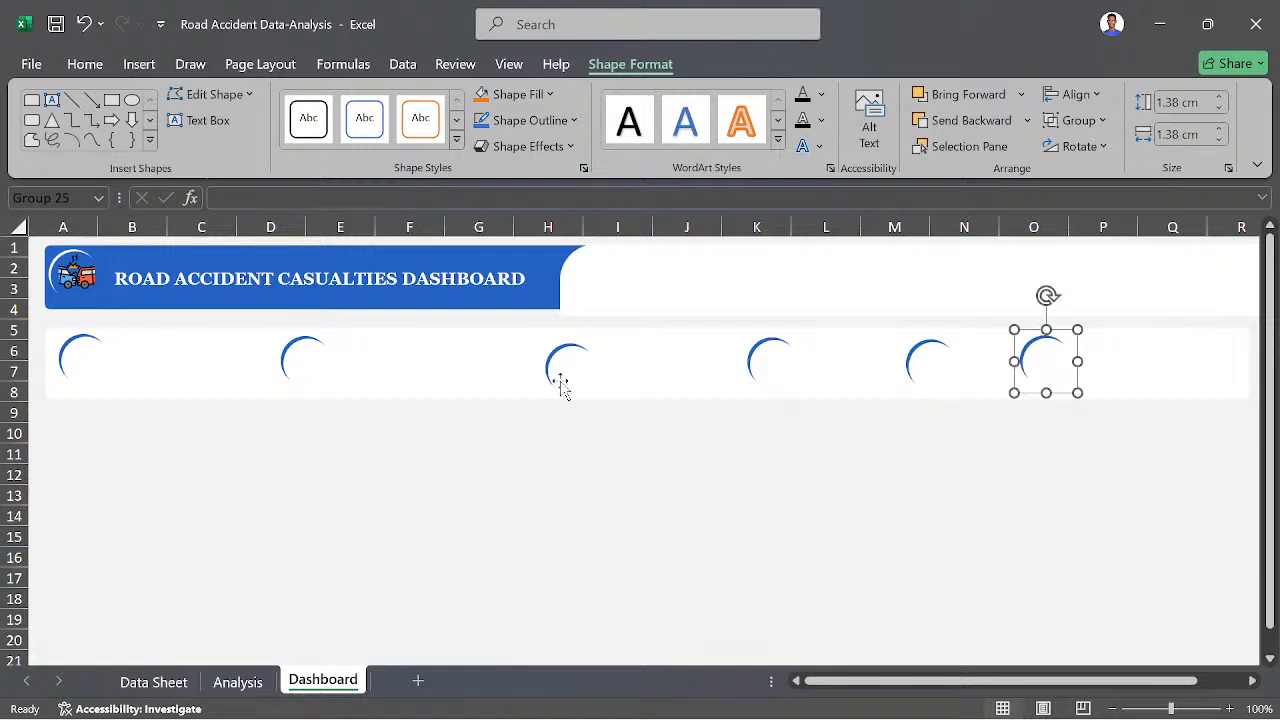
# - Shift the third, fourth and fifth badges toward the second one, placing them around columns G, I–J and L
pyautogui.moveTo(562, 388); pyautogui.dragTo(468, 372)
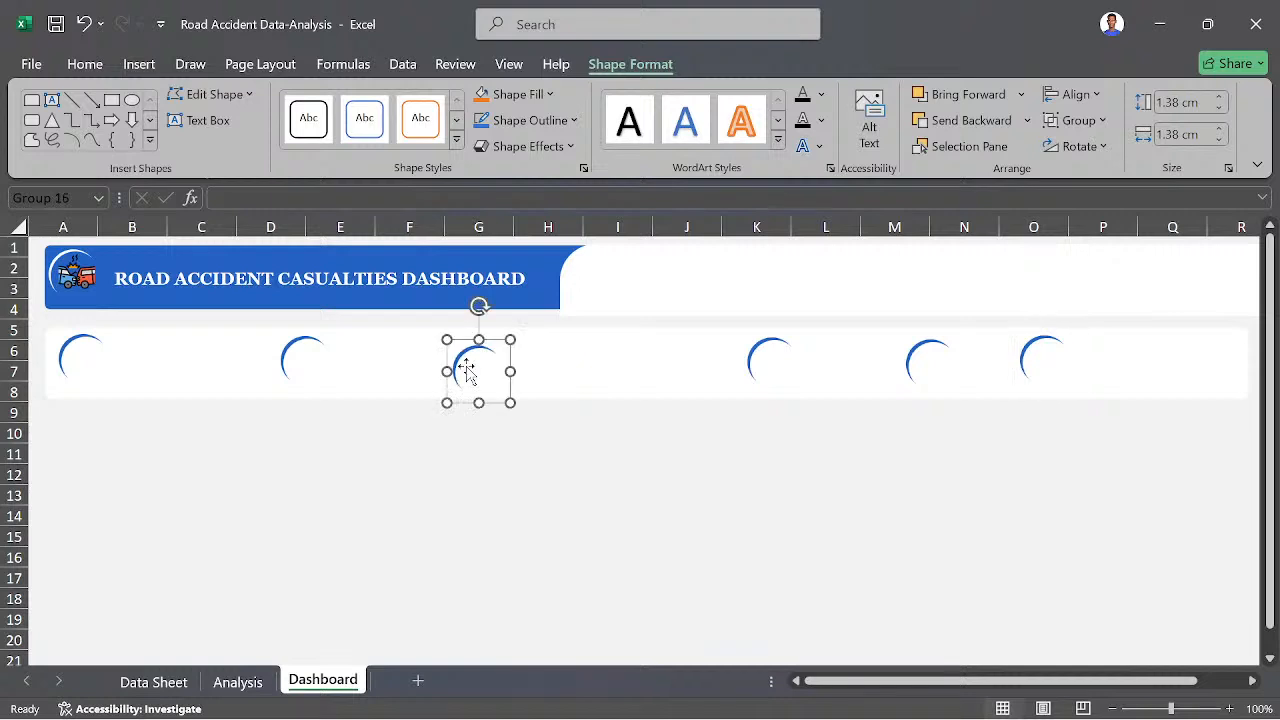
pyautogui.moveTo(770, 371); pyautogui.dragTo(664, 371)
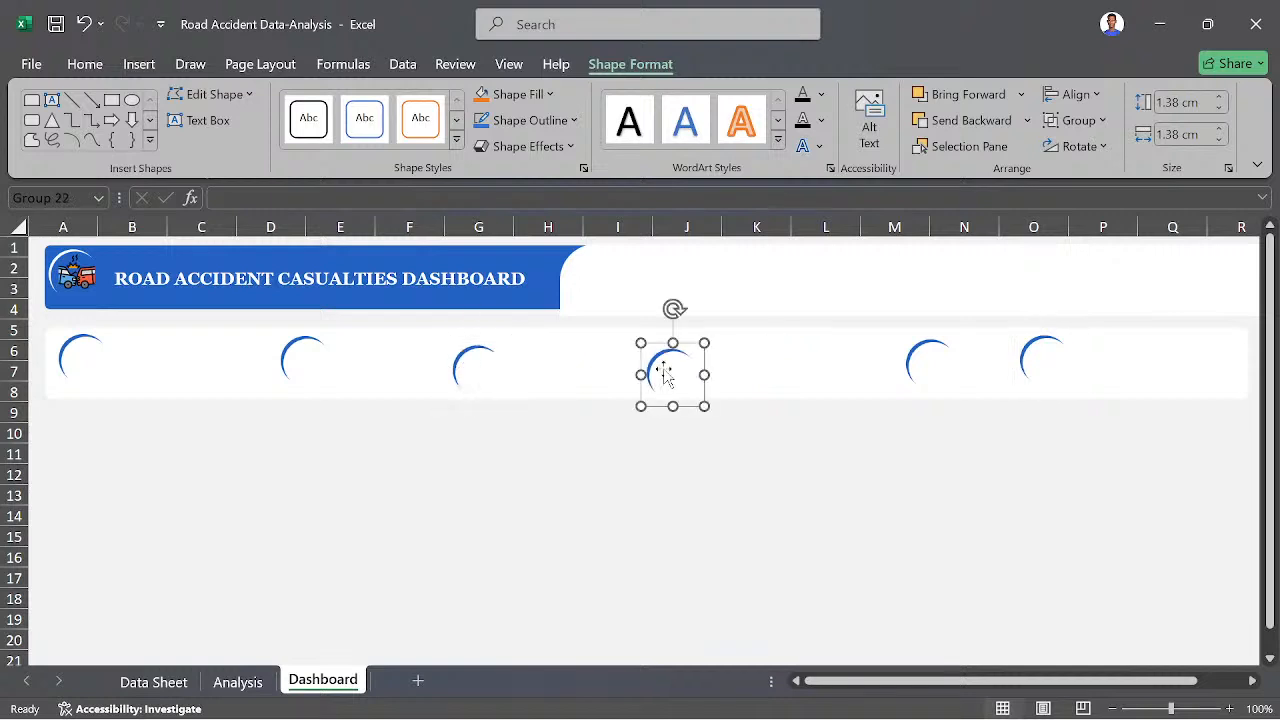
pyautogui.moveTo(923, 366); pyautogui.dragTo(846, 366)
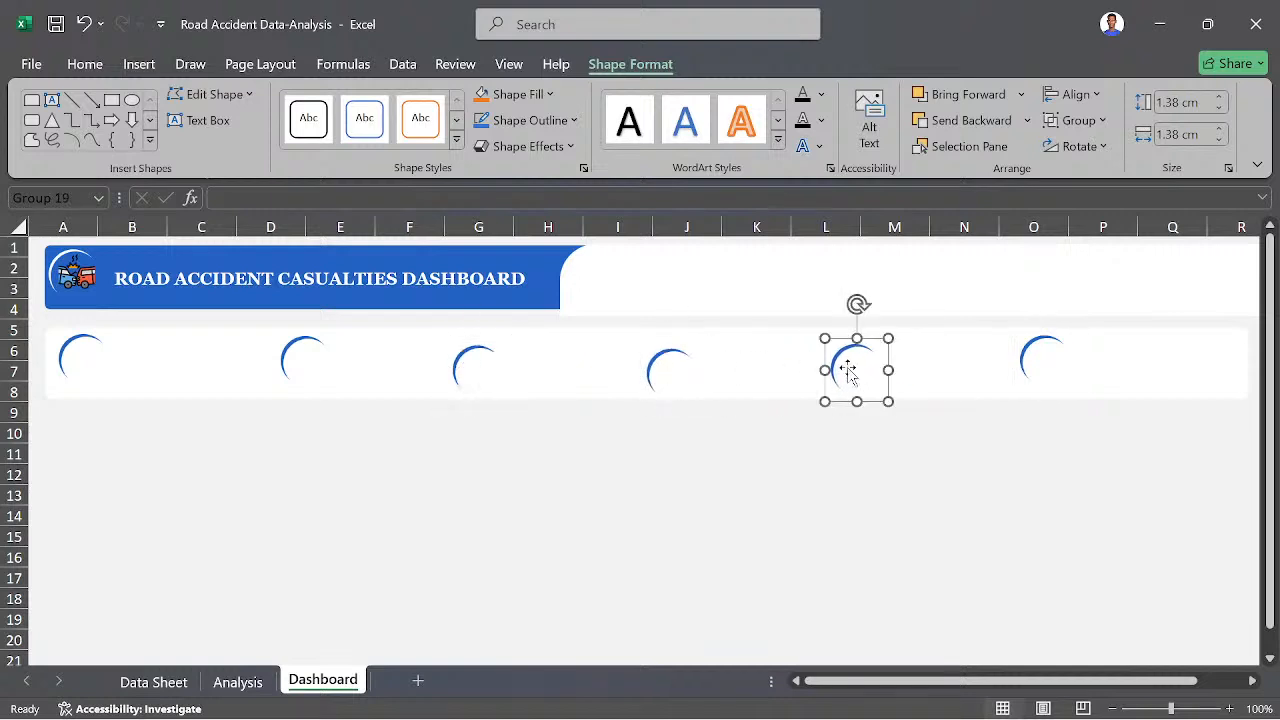
pyautogui.click(387, 511)
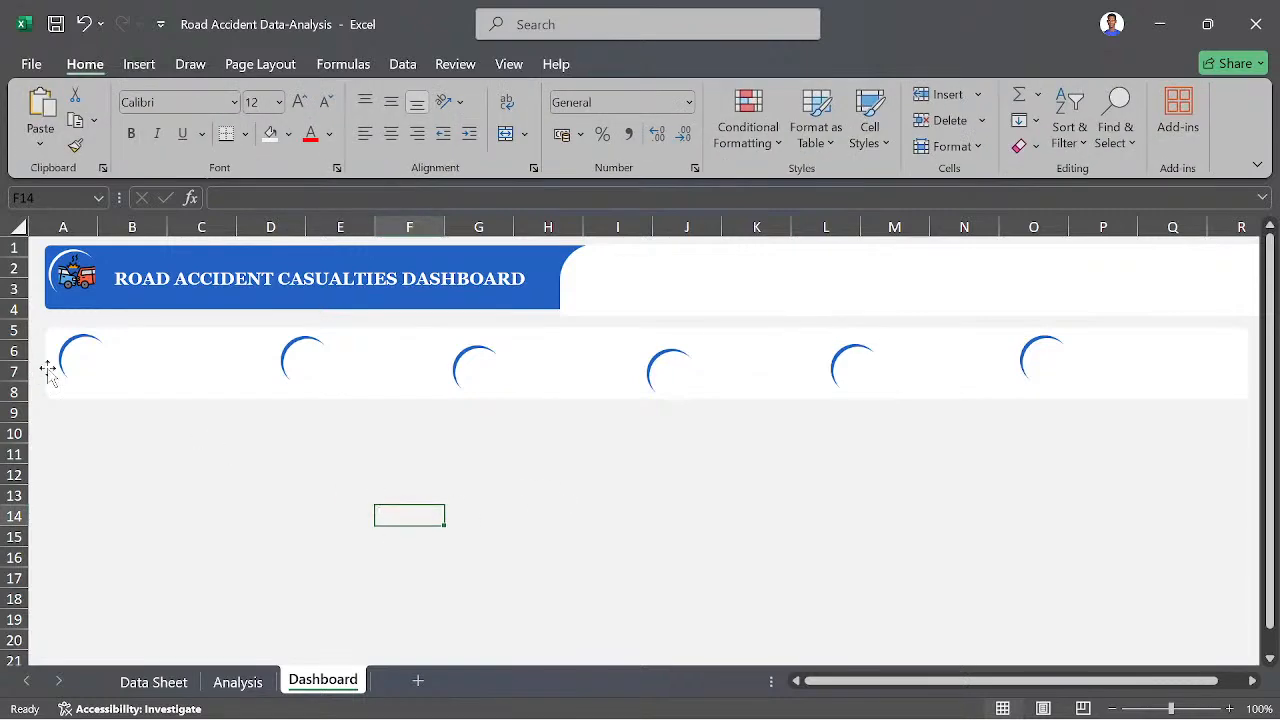
# - Select all six crescent badges on the white band and align their tops
pyautogui.click(84, 363)
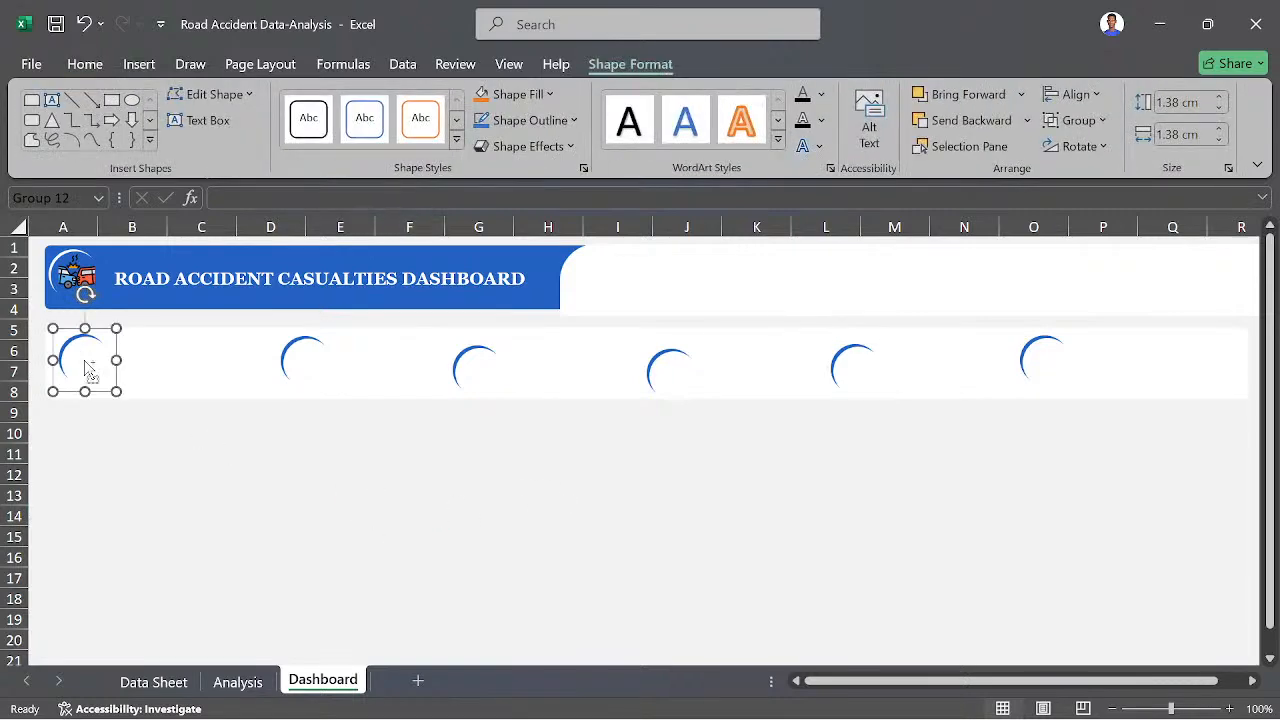
pyautogui.keyDown('ctrl'); pyautogui.click(312, 355); pyautogui.keyUp('ctrl')
pyautogui.keyDown('ctrl'); pyautogui.click(484, 366); pyautogui.keyUp('ctrl')
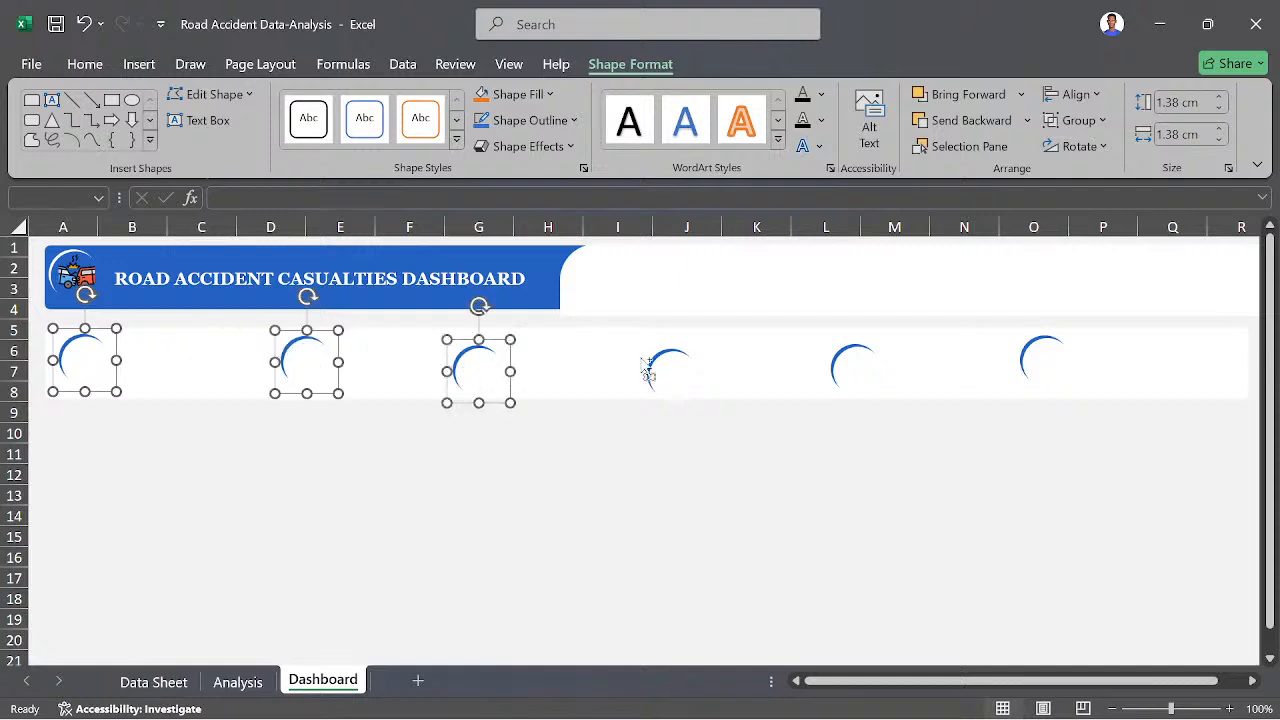
pyautogui.keyDown('ctrl'); pyautogui.click(672, 362); pyautogui.keyUp('ctrl')
pyautogui.keyDown('ctrl'); pyautogui.click(854, 362); pyautogui.keyUp('ctrl')
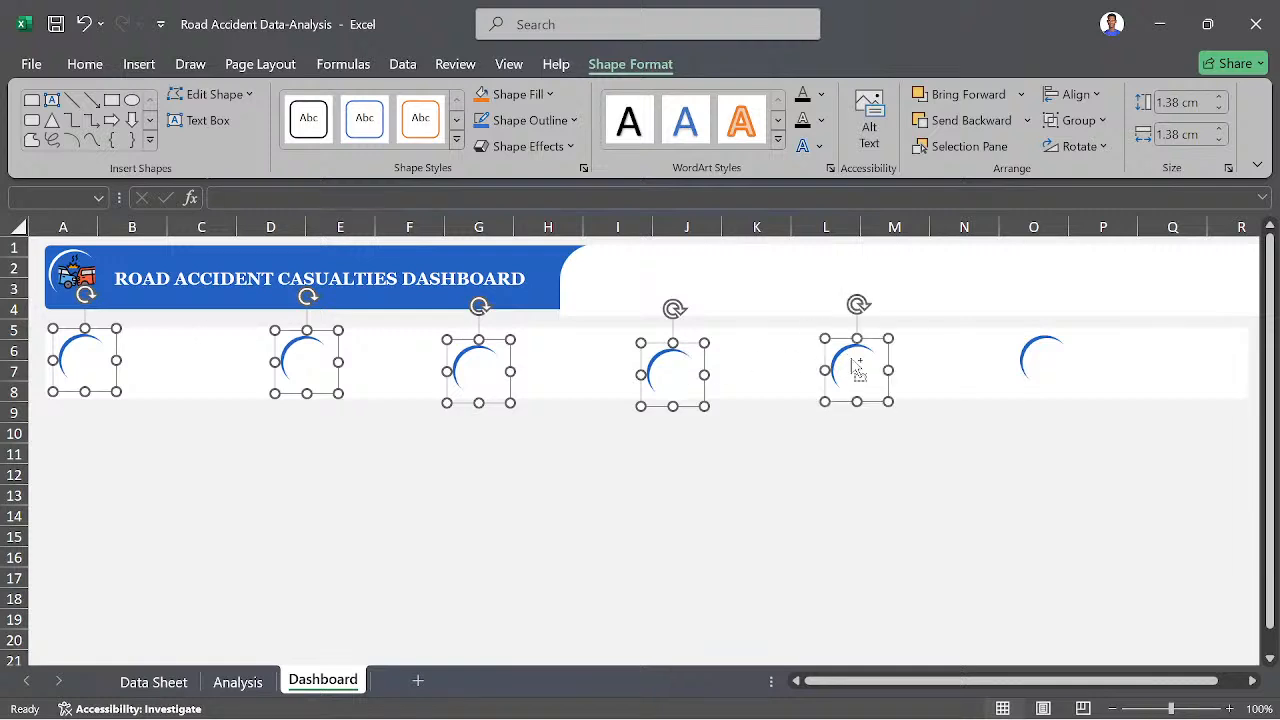
pyautogui.keyDown('ctrl'); pyautogui.click(1045, 355); pyautogui.keyUp('ctrl')
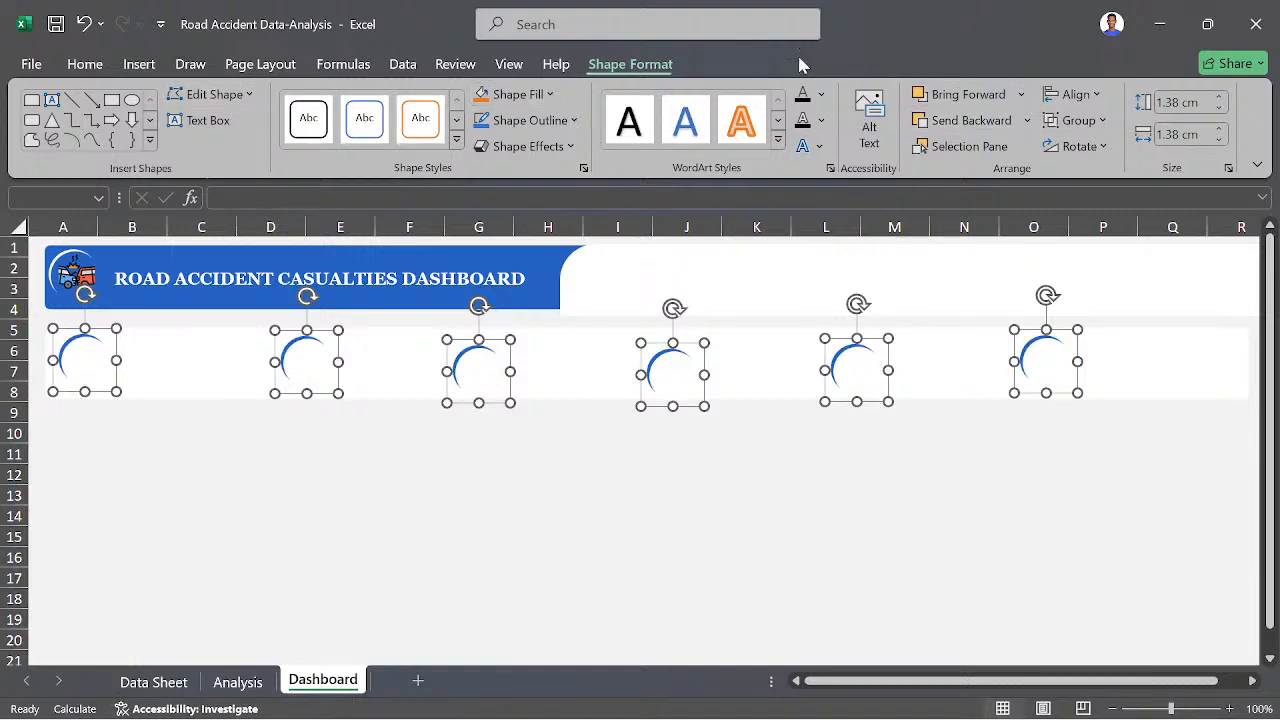
pyautogui.click(1103, 100)
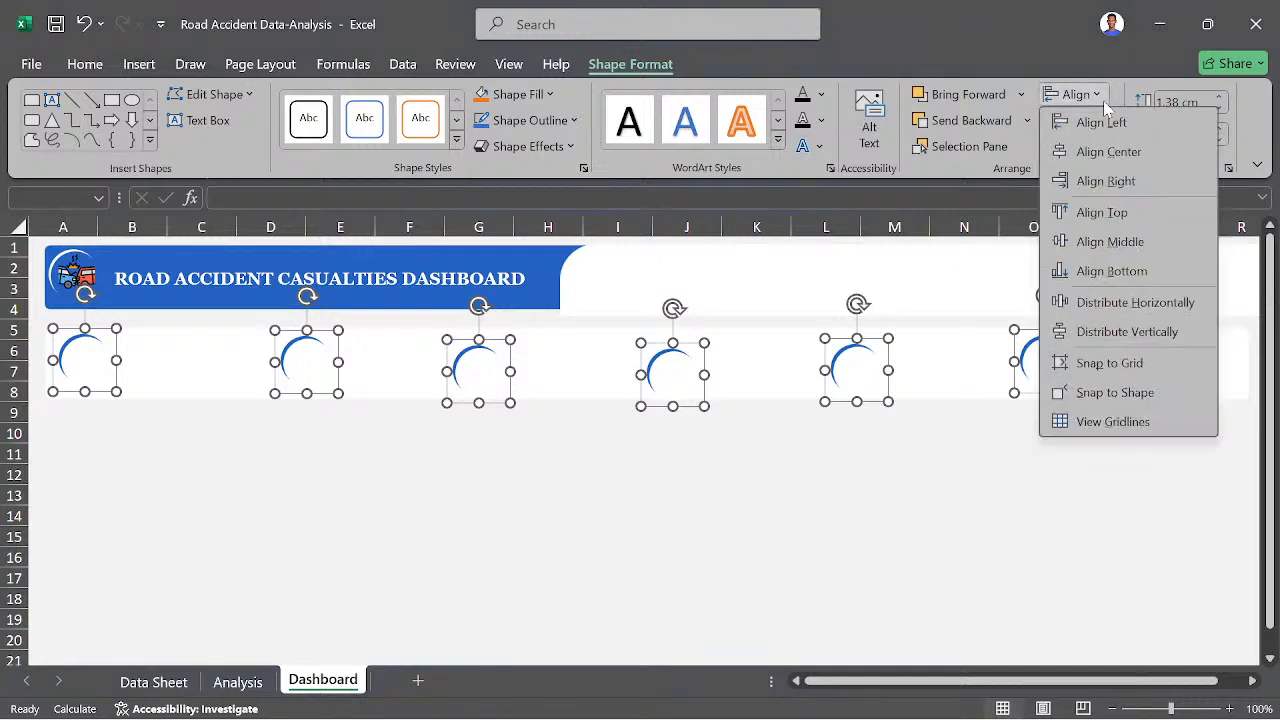
pyautogui.click(1093, 213)
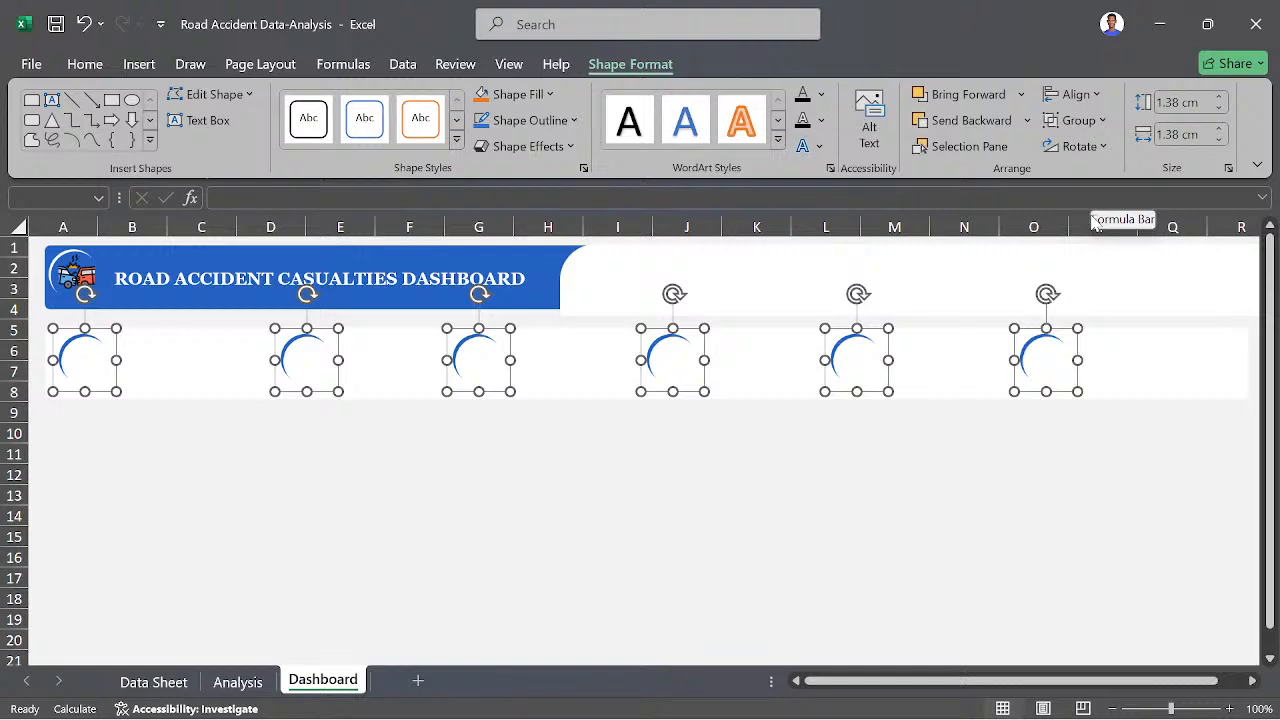
# - Distribute the six selected badges horizontally so they are evenly spaced along the band
pyautogui.click(1107, 94)
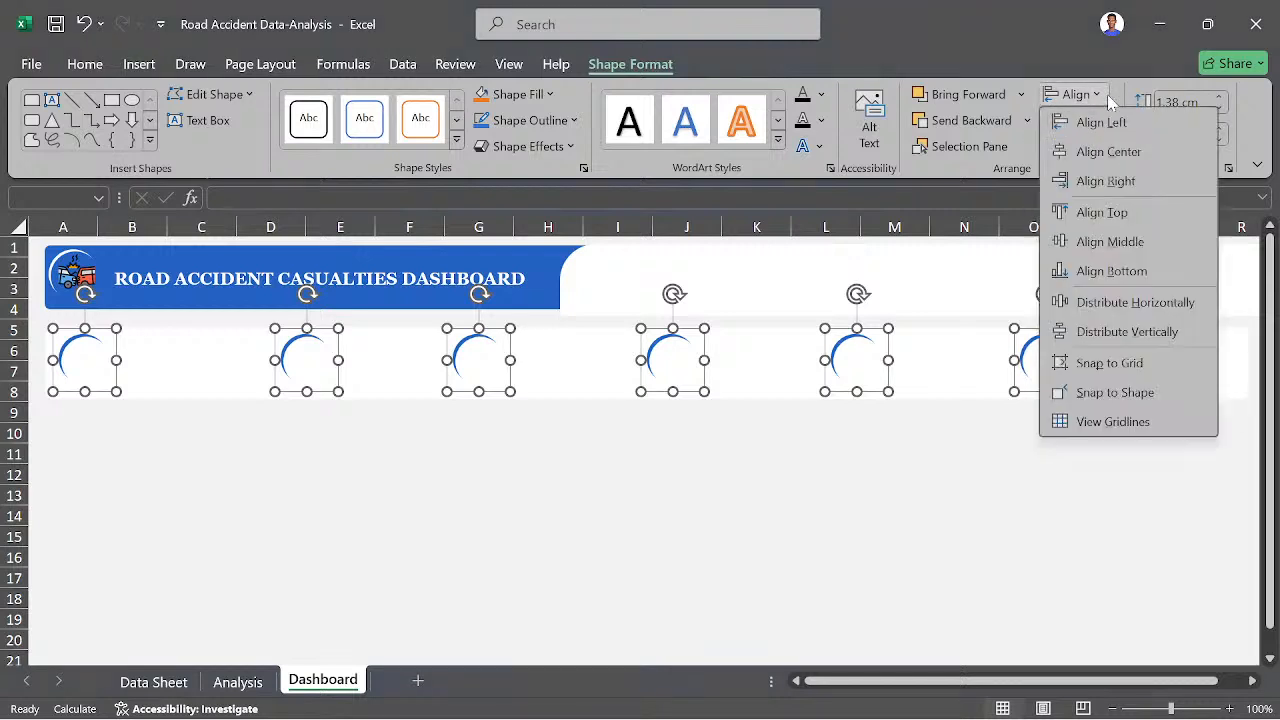
pyautogui.click(1127, 311)
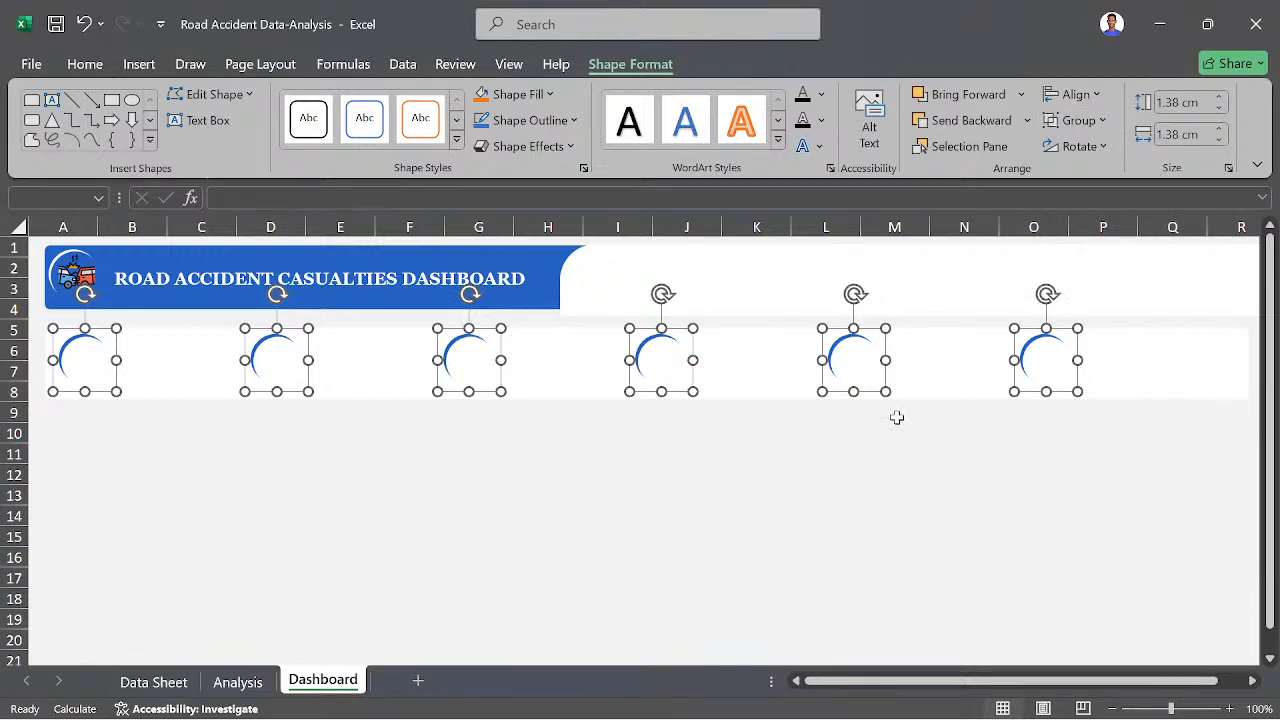
pyautogui.click(805, 535)
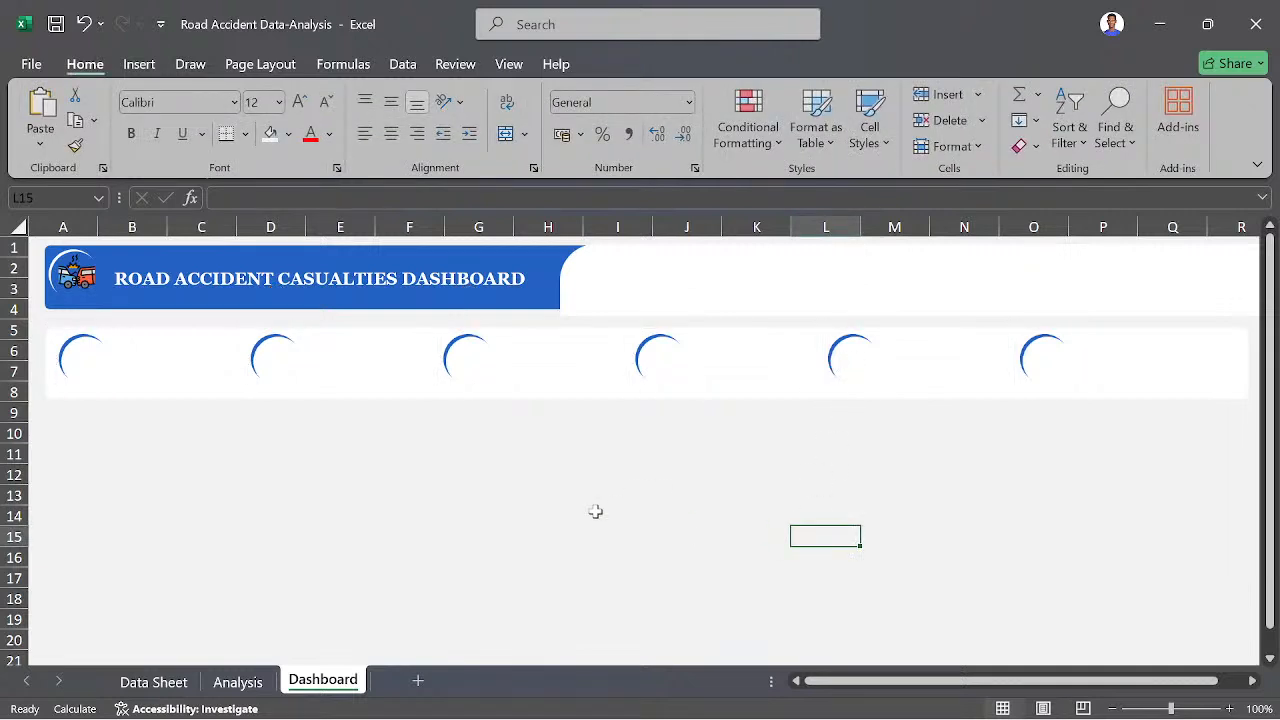
# - Select all six evenly spaced badges and group them into one object
pyautogui.click(90, 357)
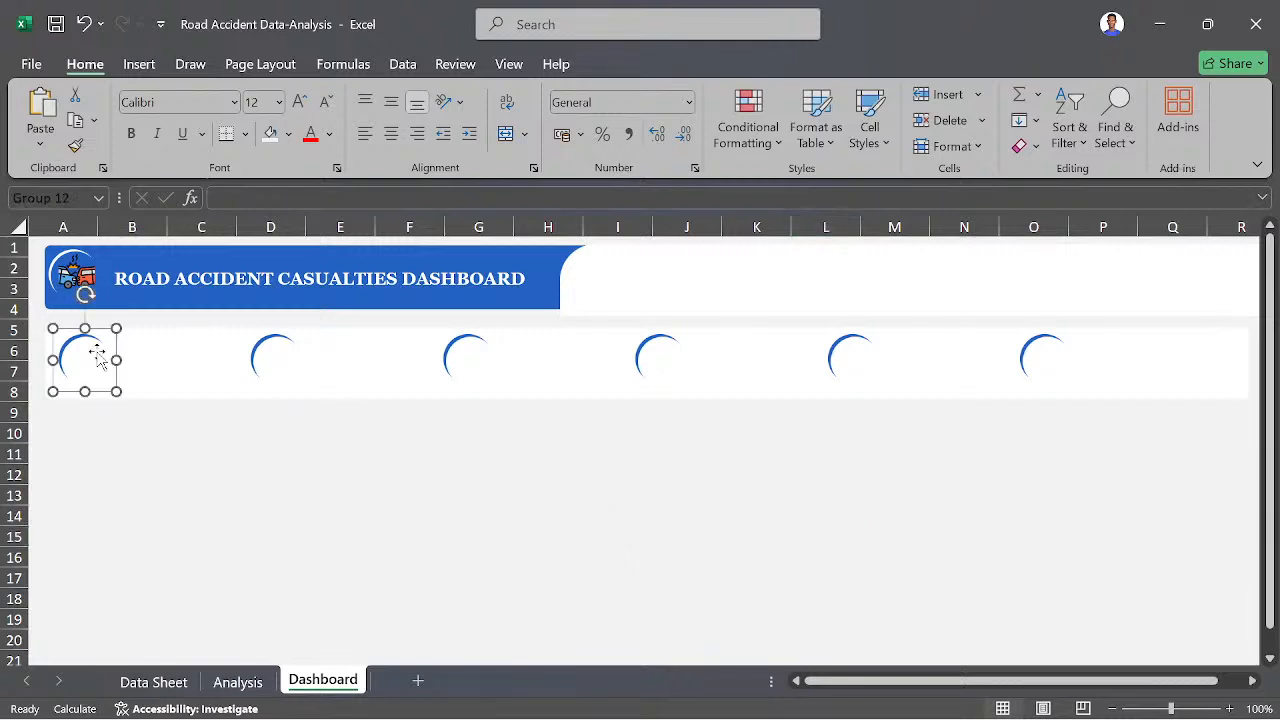
pyautogui.keyDown('ctrl'); pyautogui.click(273, 362); pyautogui.keyUp('ctrl')
pyautogui.keyDown('ctrl'); pyautogui.click(468, 358); pyautogui.keyUp('ctrl')
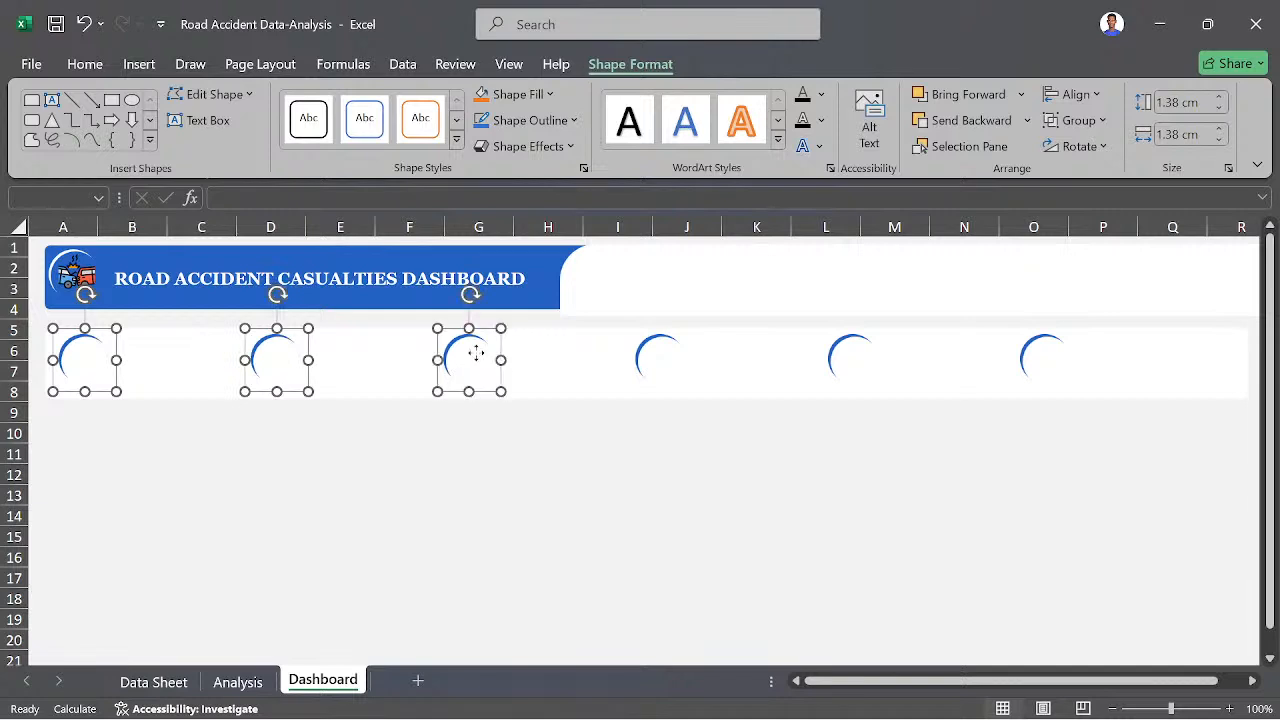
pyautogui.keyDown('ctrl'); pyautogui.click(679, 360); pyautogui.keyUp('ctrl')
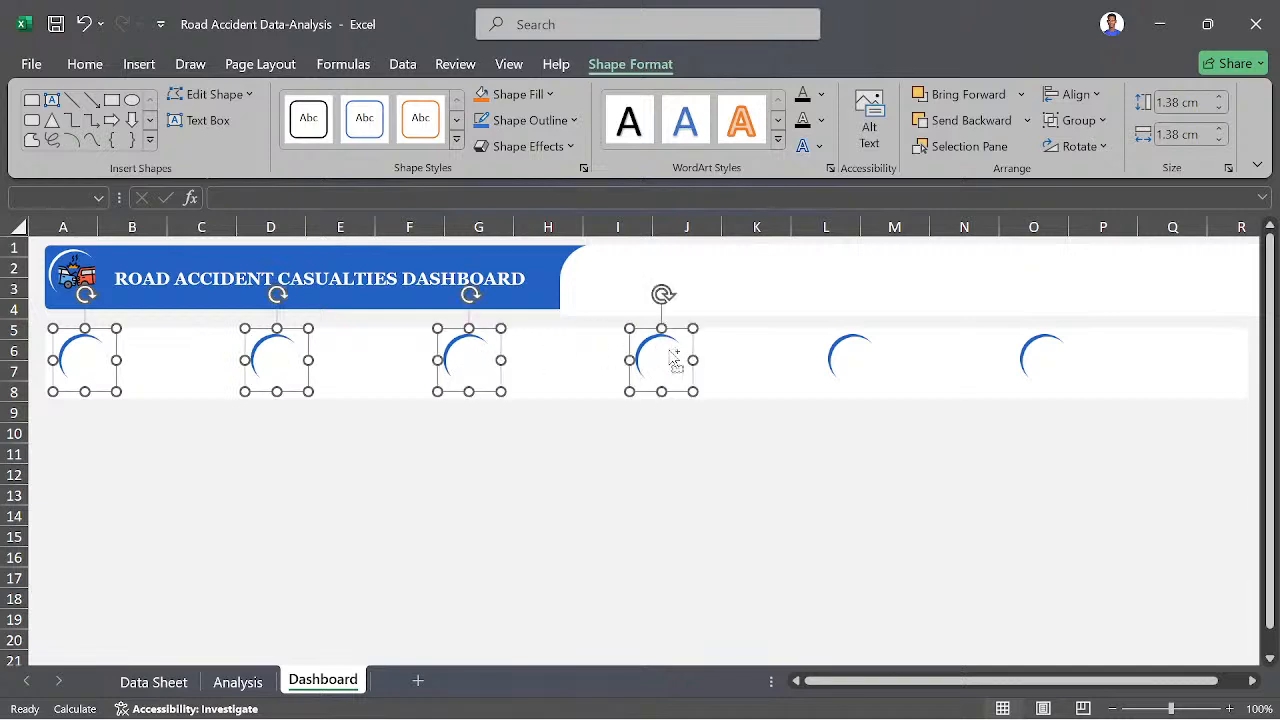
pyautogui.keyDown('ctrl'); pyautogui.click(843, 350); pyautogui.keyUp('ctrl')
pyautogui.keyDown('ctrl'); pyautogui.click(1033, 356); pyautogui.keyUp('ctrl')
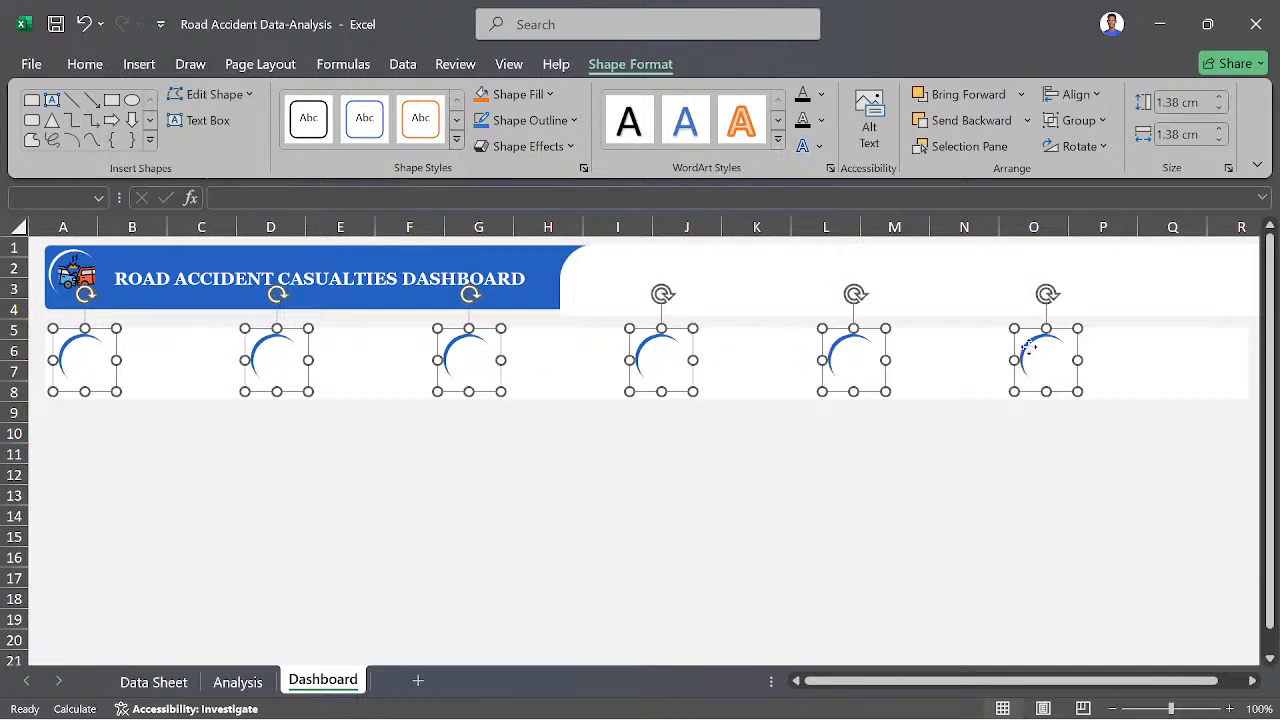
pyautogui.rightClick(1033, 356)
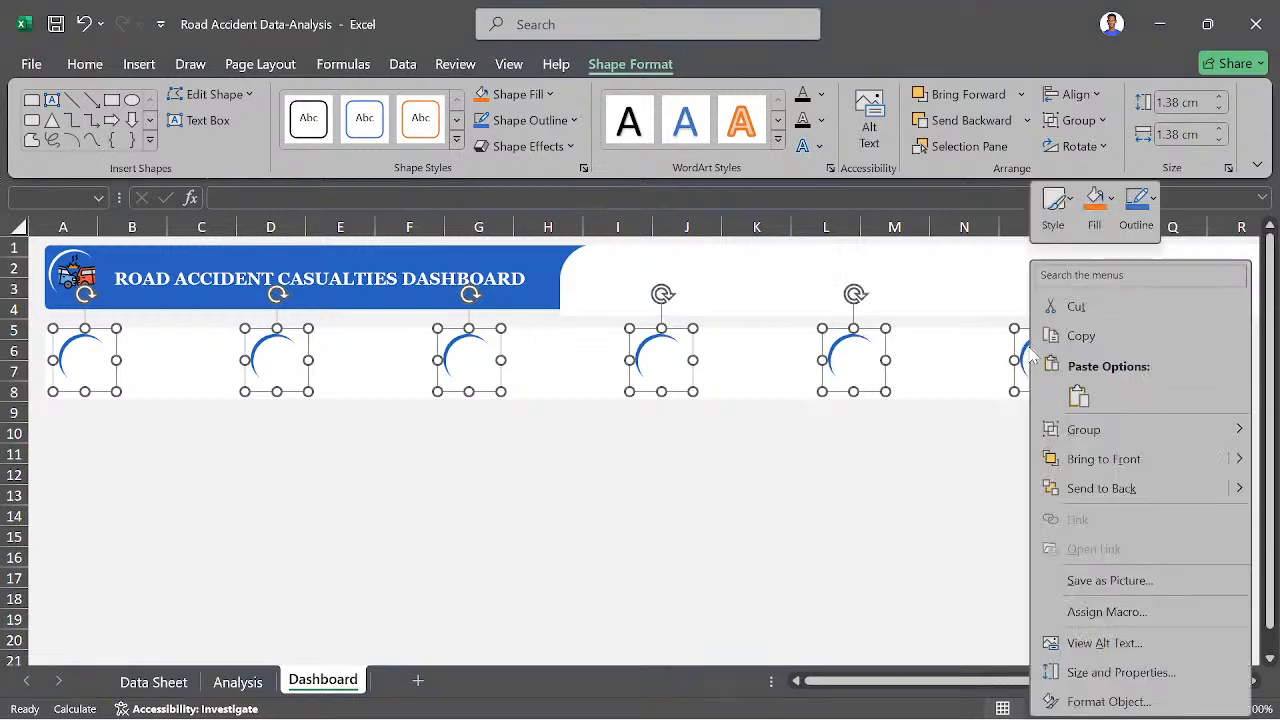
pyautogui.moveTo(1137, 422)
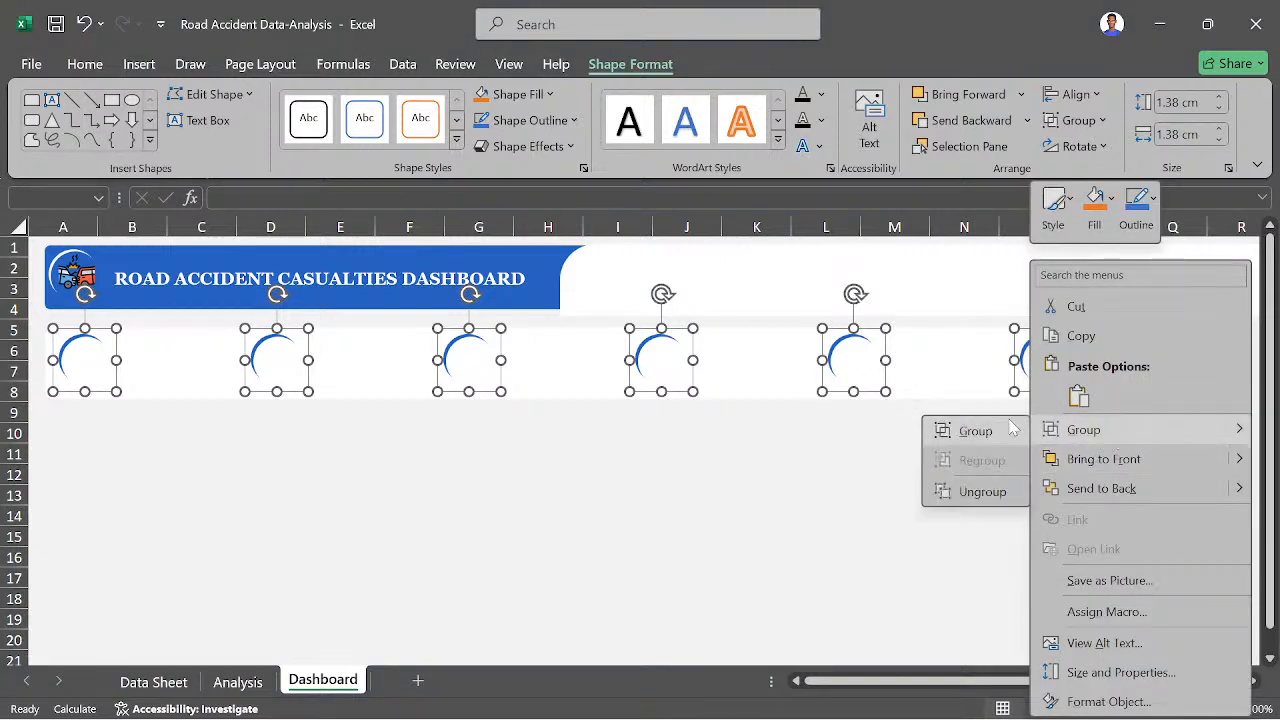
pyautogui.click(961, 428)
pyautogui.click(823, 458)
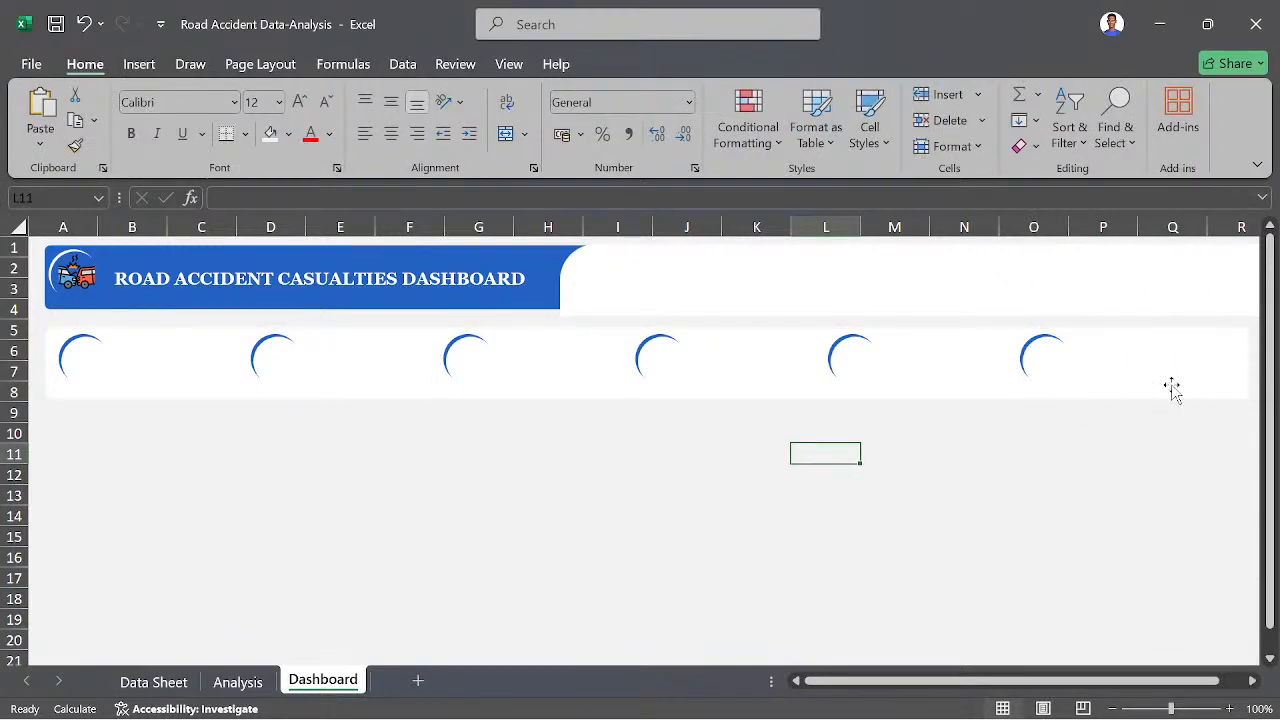
# - Select the badge group together with the white band behind it and group them into one object
pyautogui.click(1052, 358)
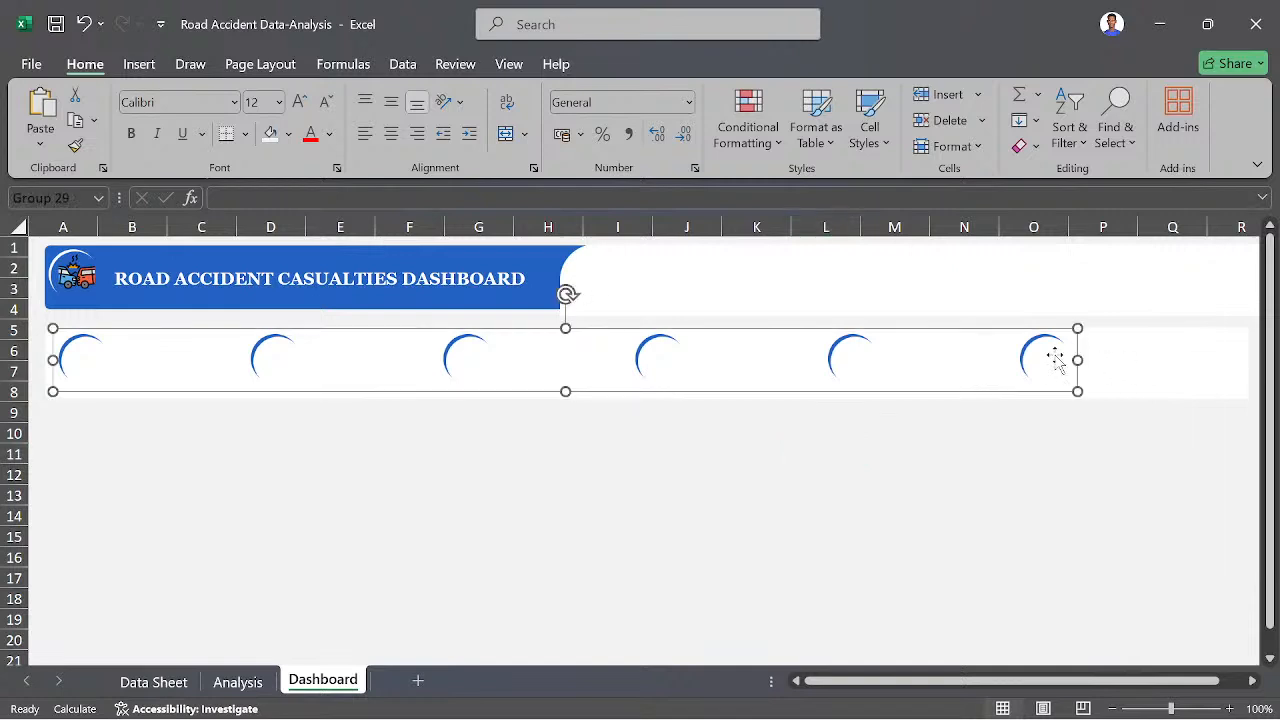
pyautogui.keyDown('ctrl'); pyautogui.click(1172, 366); pyautogui.keyUp('ctrl')
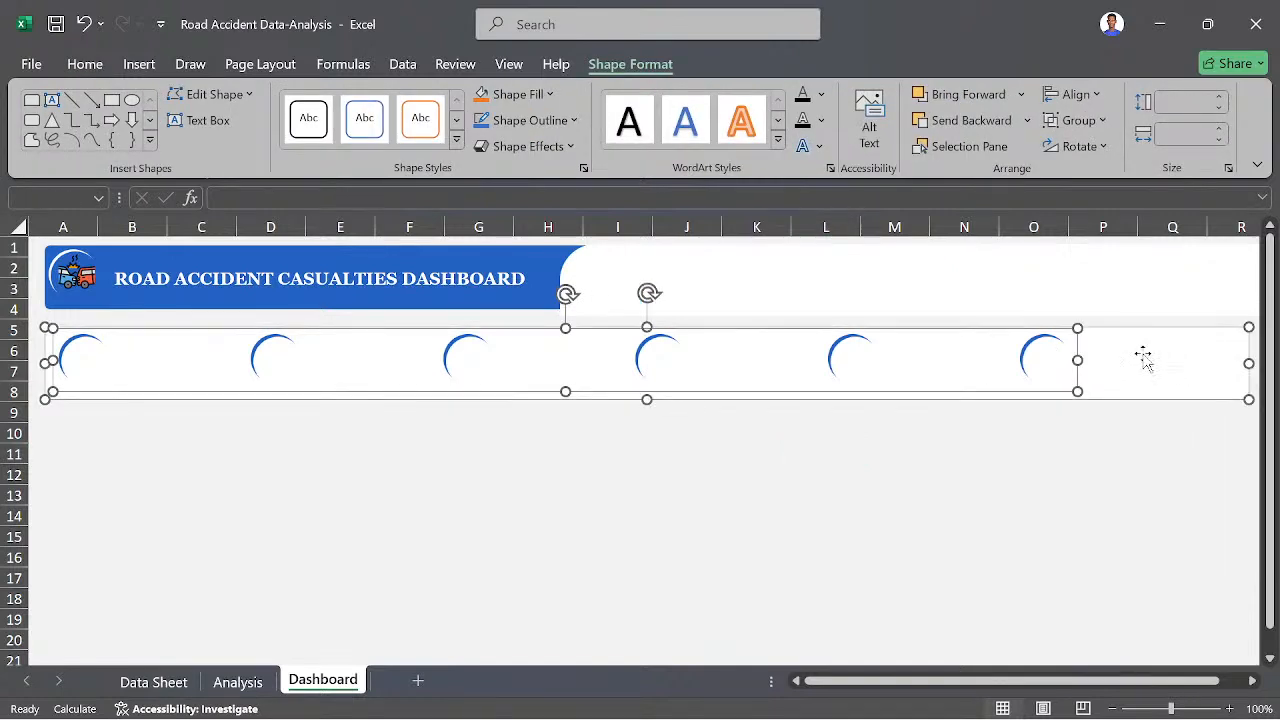
pyautogui.rightClick(1143, 358)
pyautogui.moveTo(980, 438)
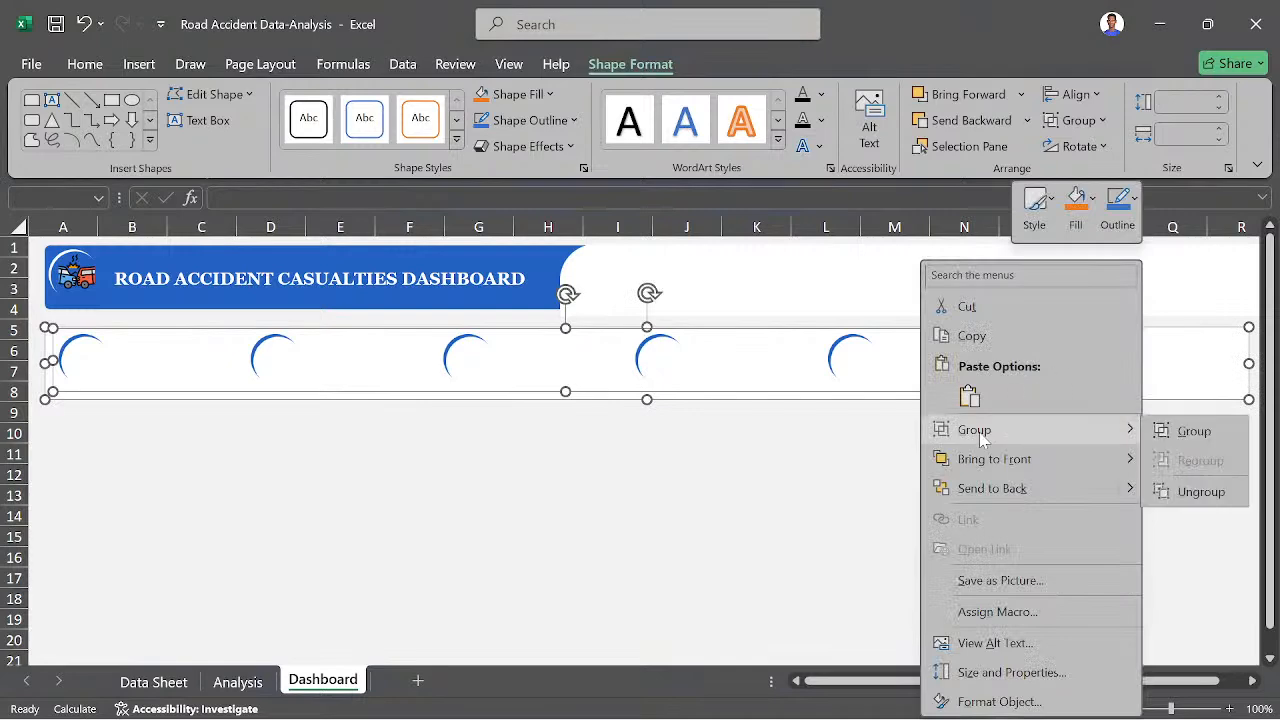
pyautogui.click(1195, 431)
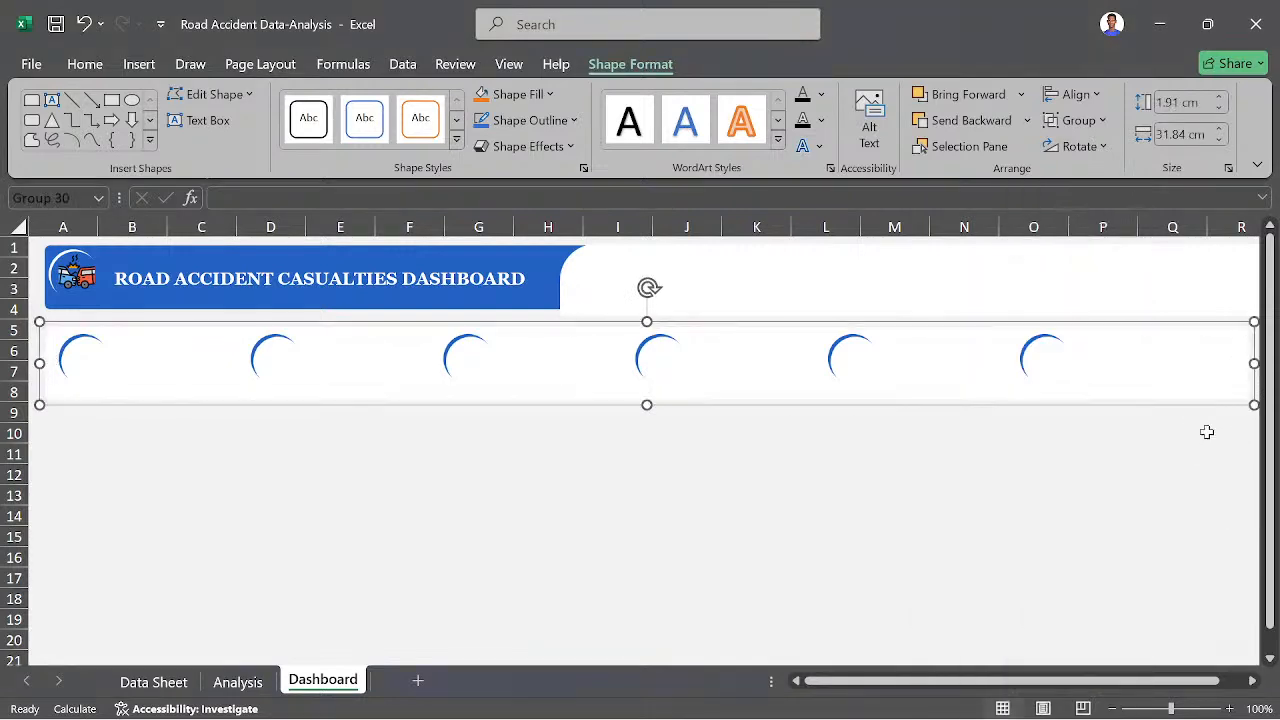
pyautogui.click(919, 441)
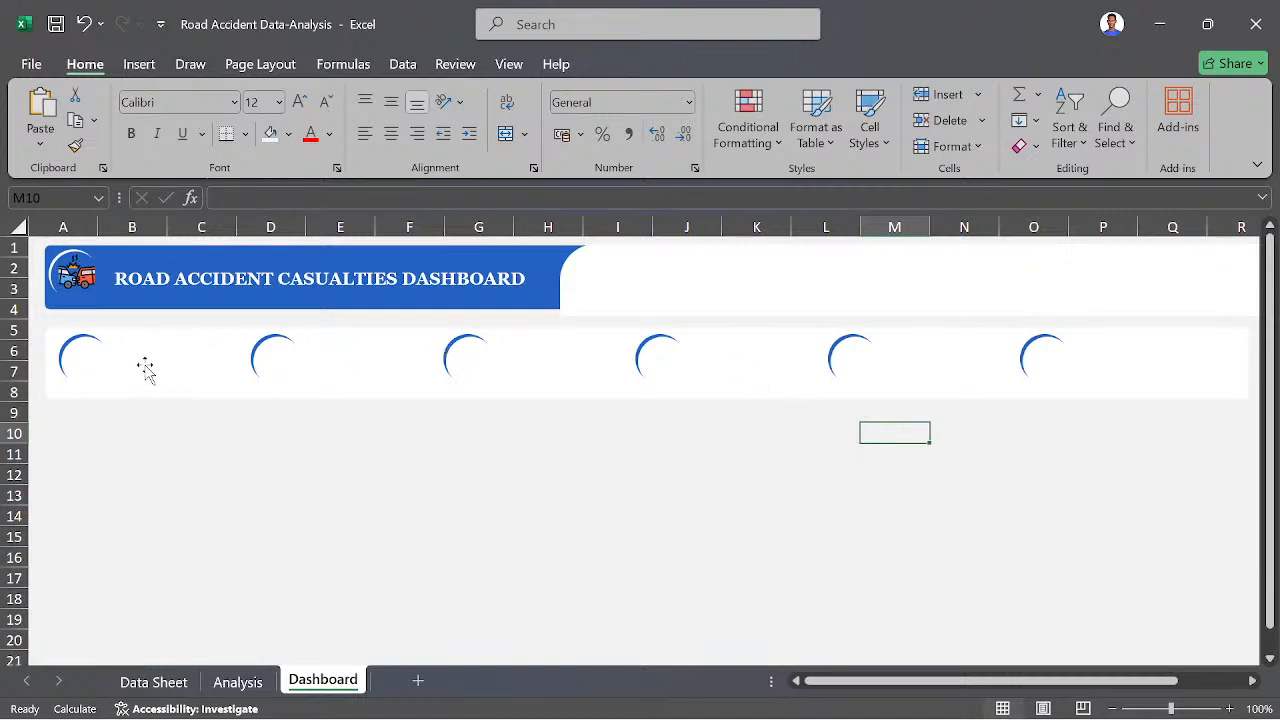
# - Draw a text box beside the first badge, spanning about columns B to C around row 7
pyautogui.click(137, 64)
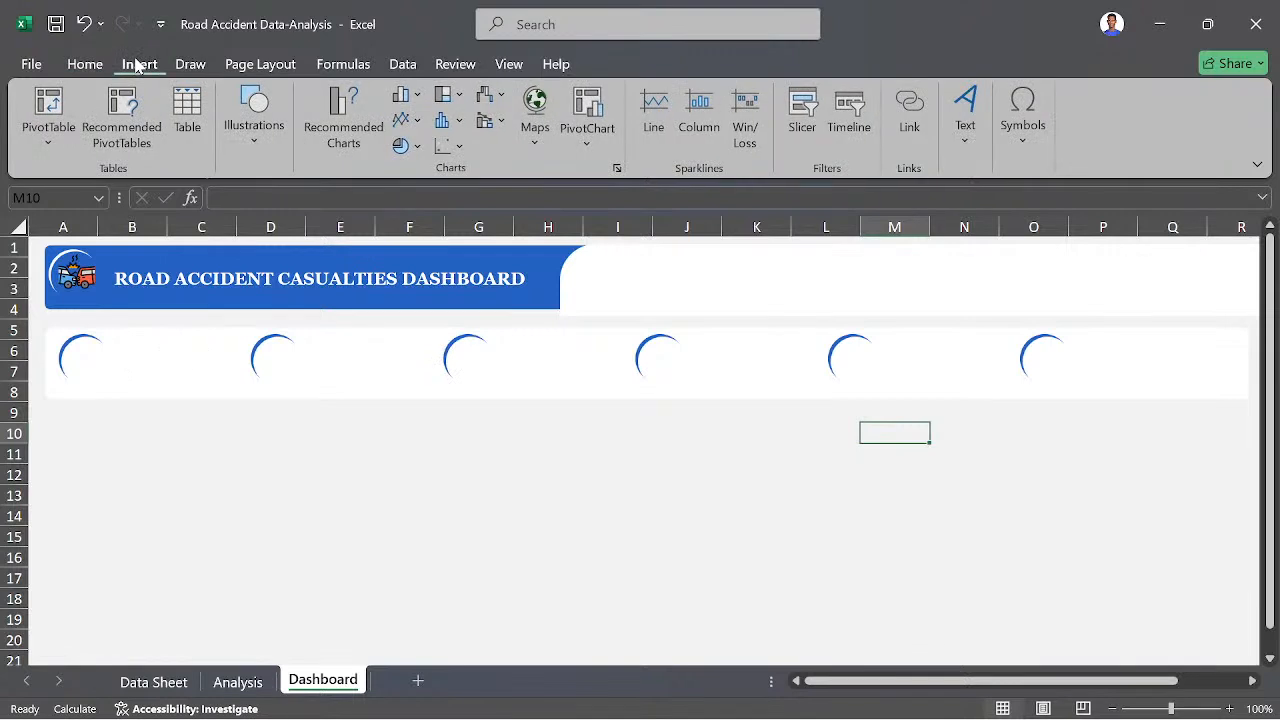
pyautogui.click(967, 125)
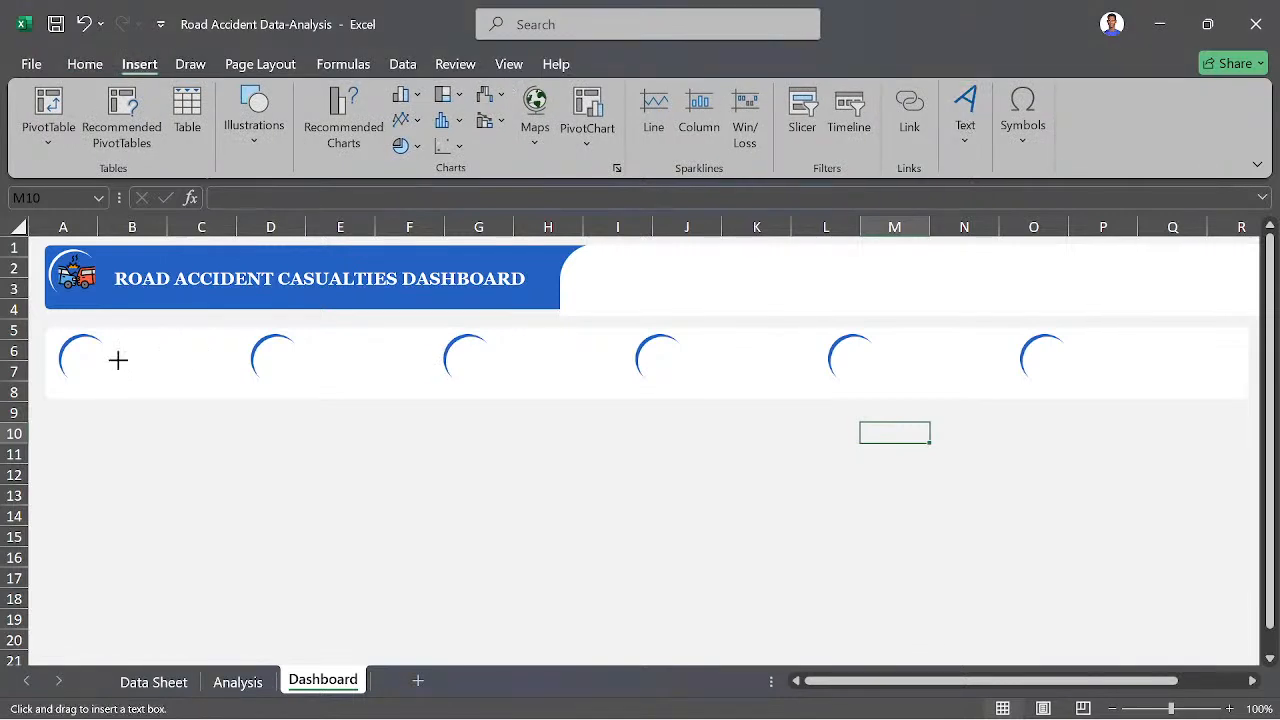
pyautogui.moveTo(116, 357); pyautogui.dragTo(233, 385)
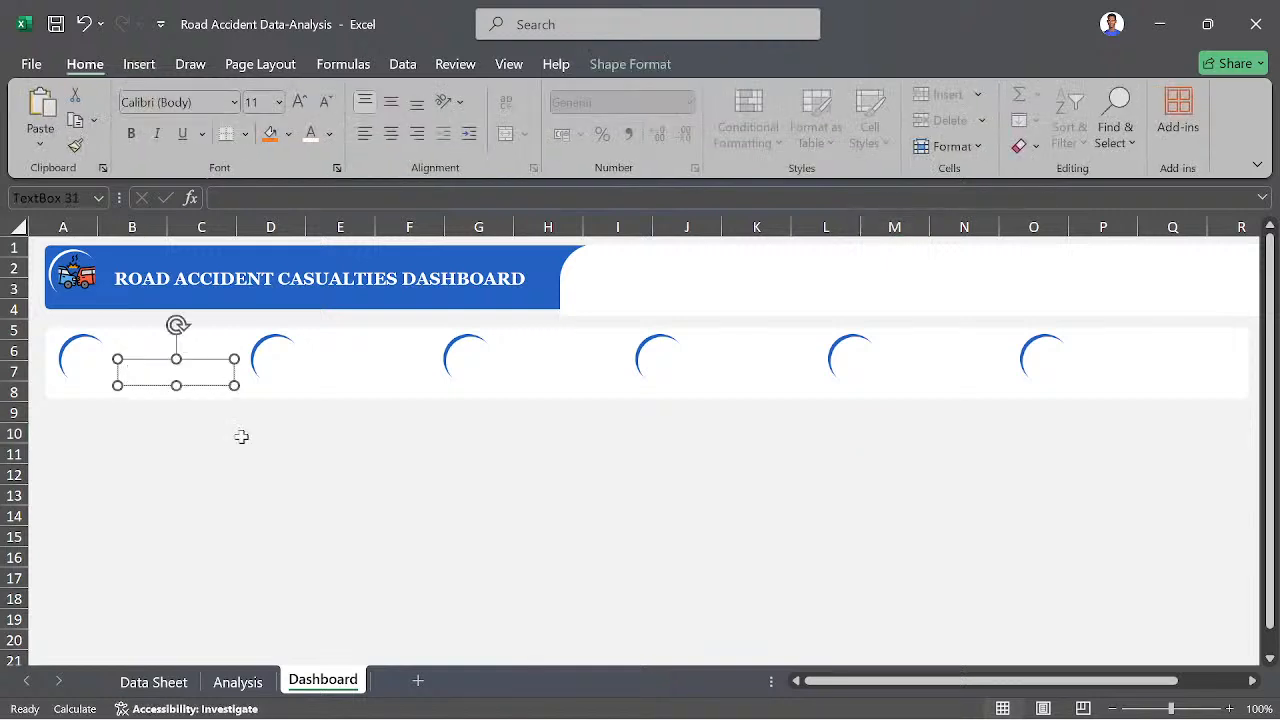
# - Check the first vehicle type on the Analysis sheet, then enter "Agriculture Van" in the Dashboard text box
pyautogui.click(236, 682)
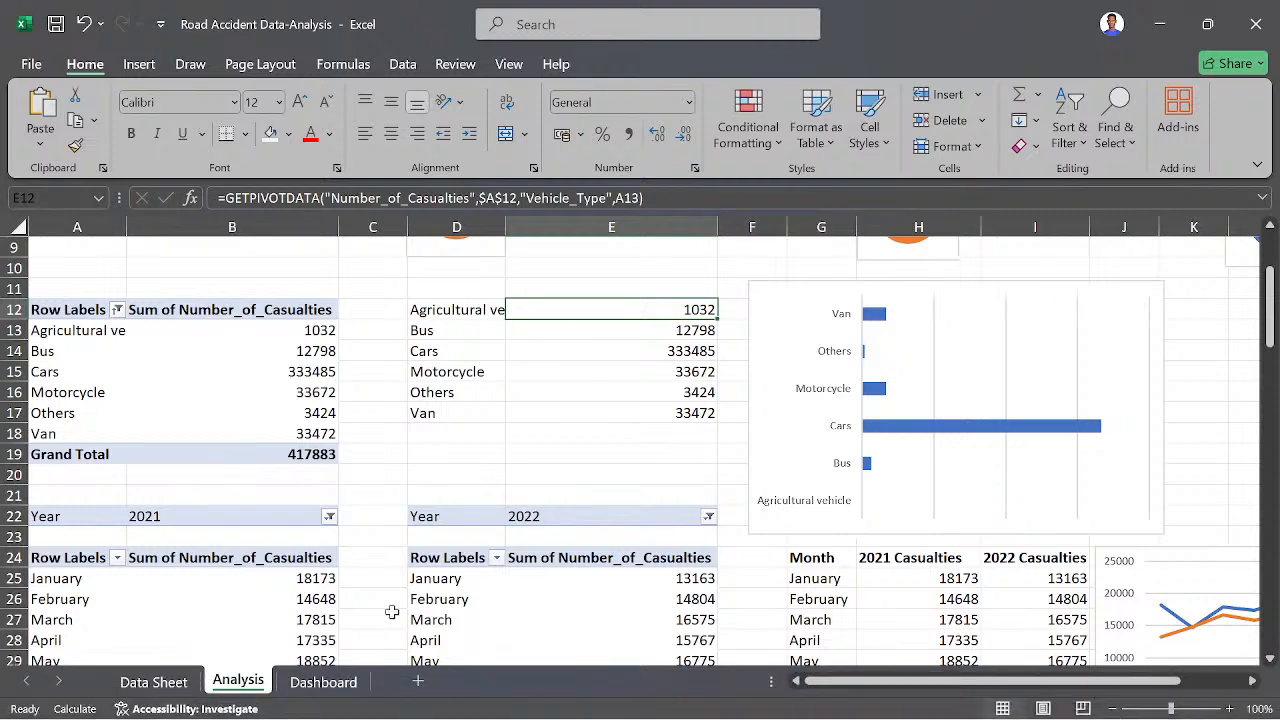
pyautogui.click(323, 682)
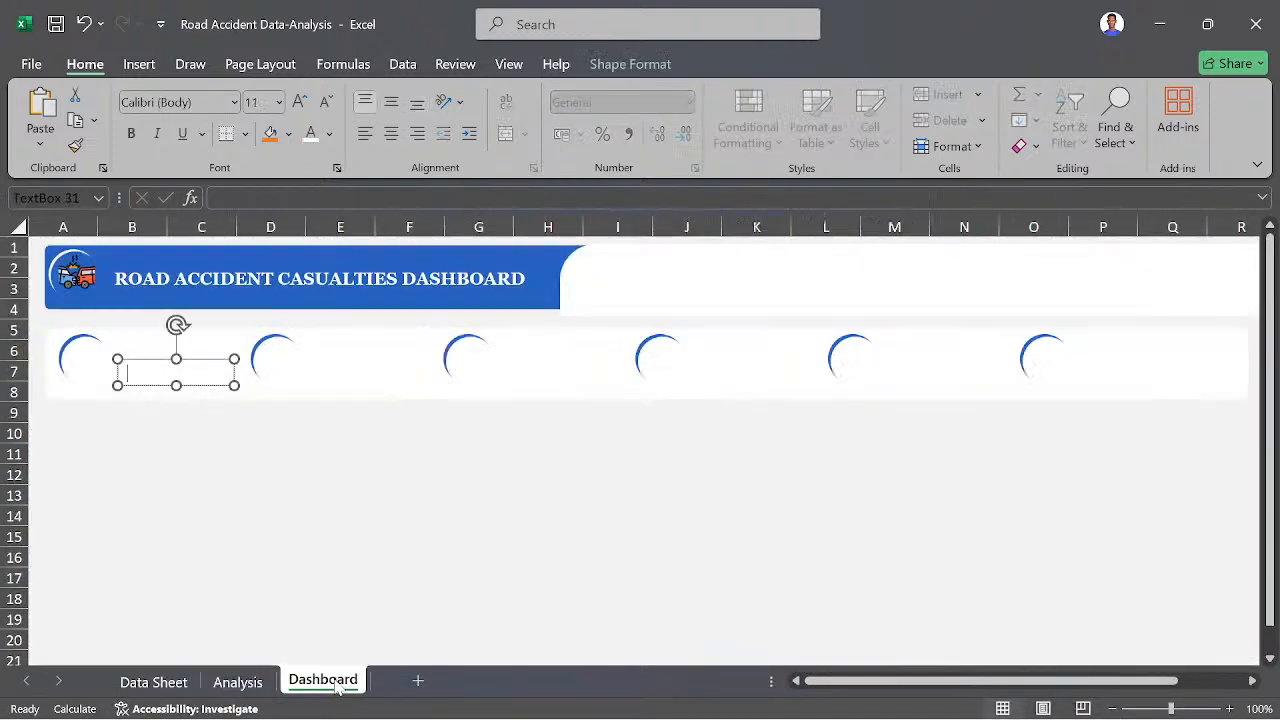
pyautogui.click(256, 686)
pyautogui.click(460, 311)
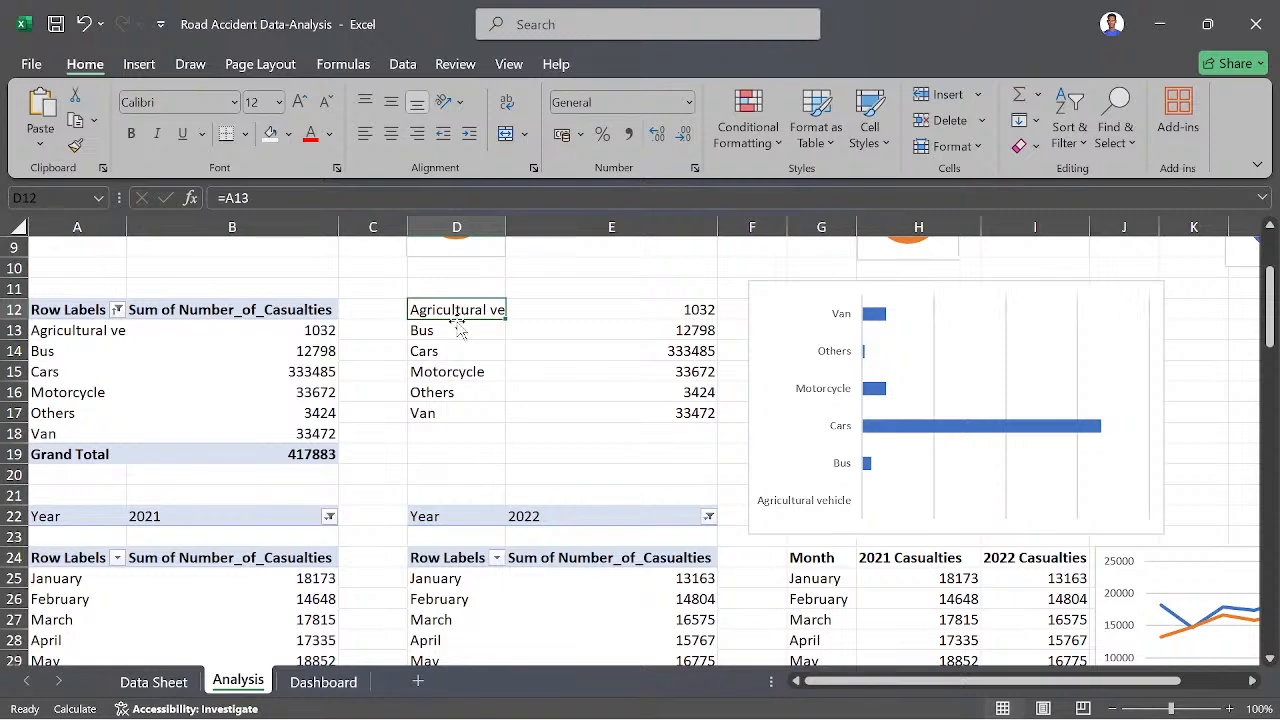
pyautogui.click(330, 681)
pyautogui.write('A')
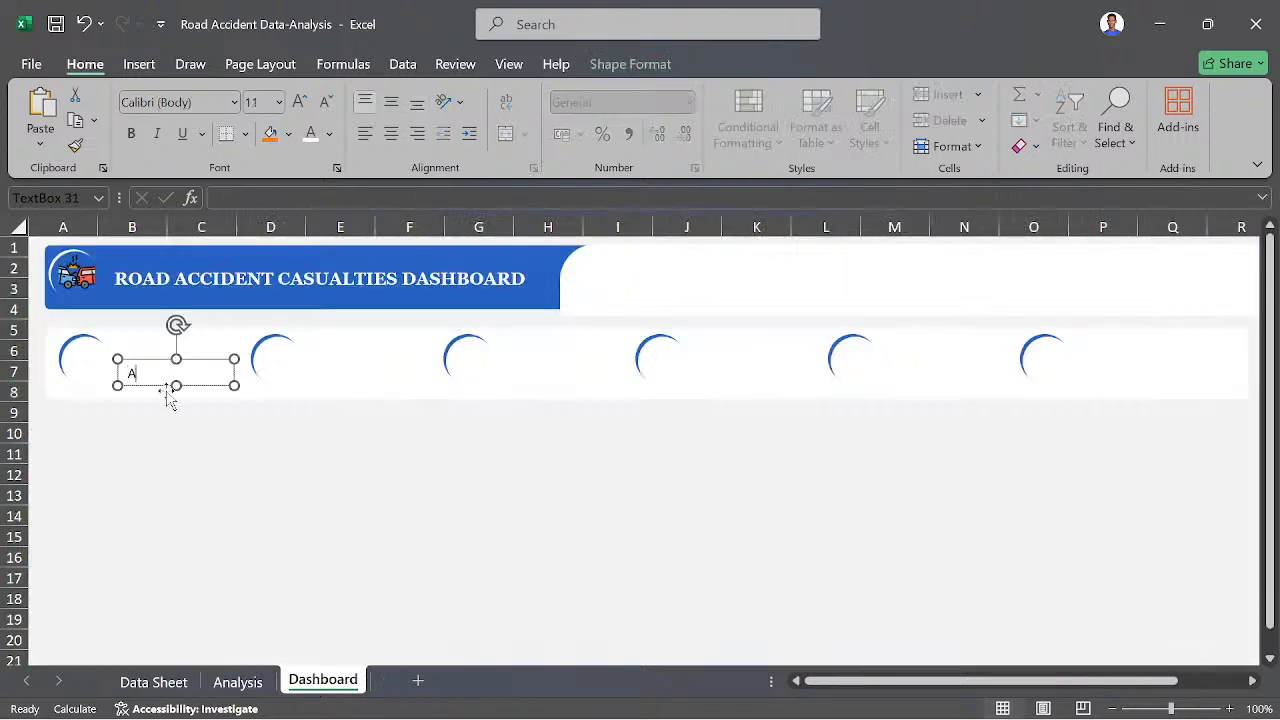
pyautogui.write('griculture Van')
pyautogui.press('BackSpace')
pyautogui.write('cl')
pyautogui.press('BackSpace')
pyautogui.press('BackSpace')
pyautogui.press('BackSpace')
pyautogui.write('an')
# - Format all the text in the "Agriculture Van" box as Georgia, size 10
pyautogui.hotkey('ctrl', 'a')
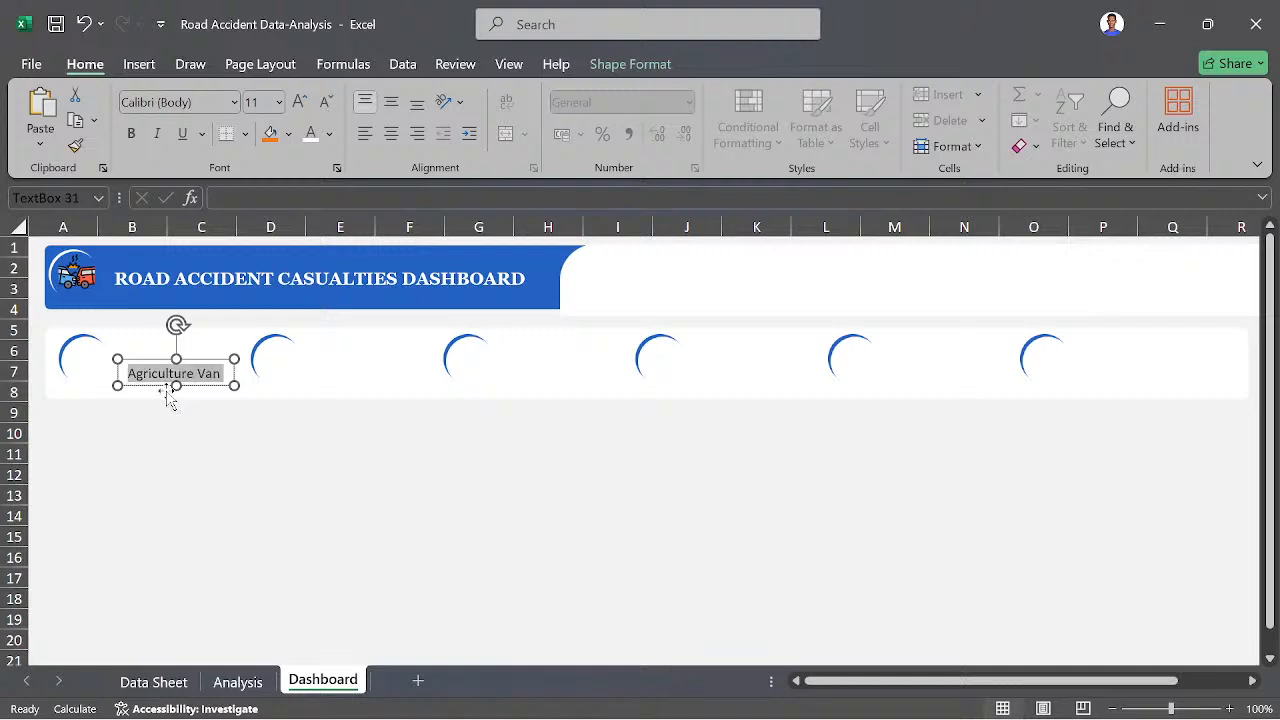
pyautogui.click(222, 101)
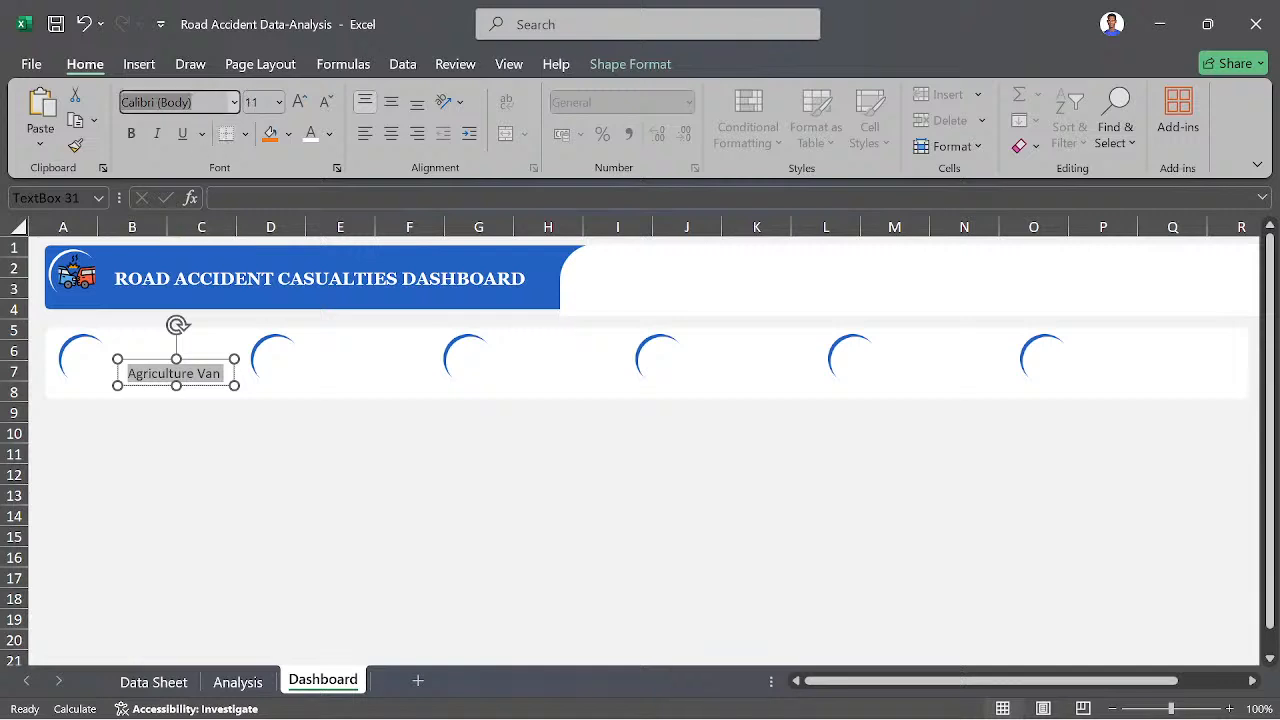
pyautogui.write('Georgia')
pyautogui.press('Return')
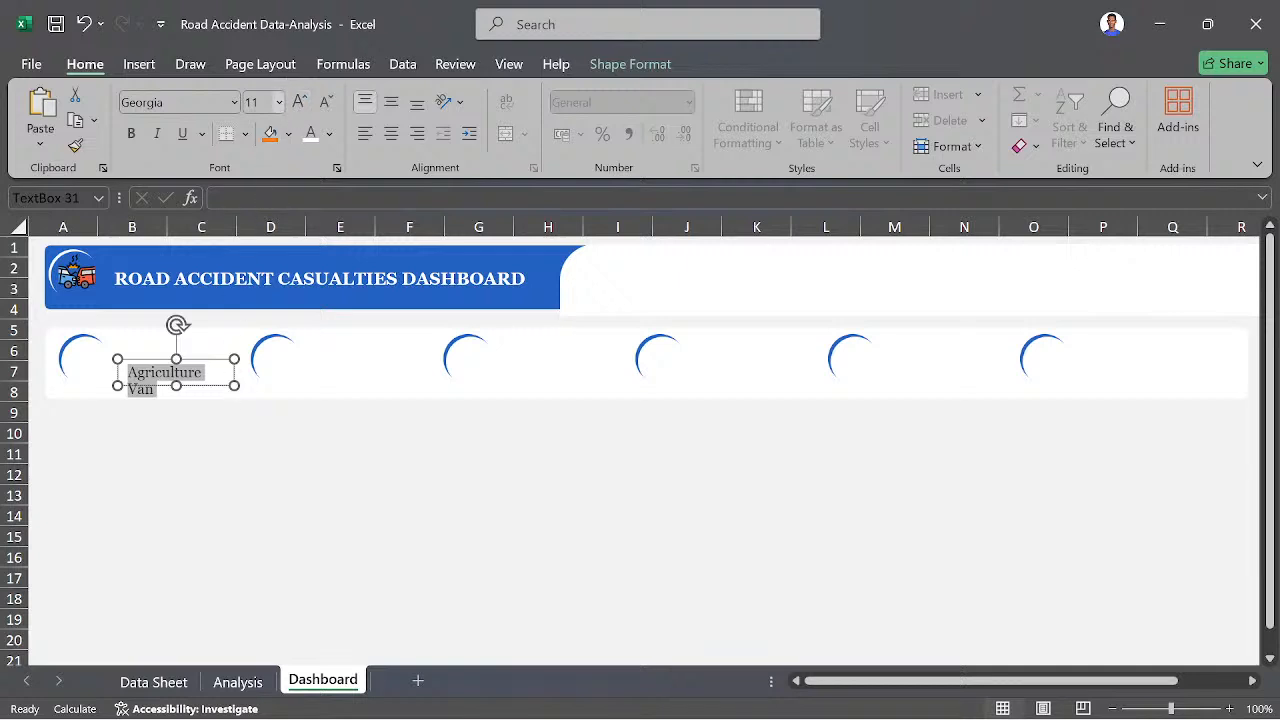
pyautogui.click(260, 103)
pyautogui.write('10')
pyautogui.press('Return')
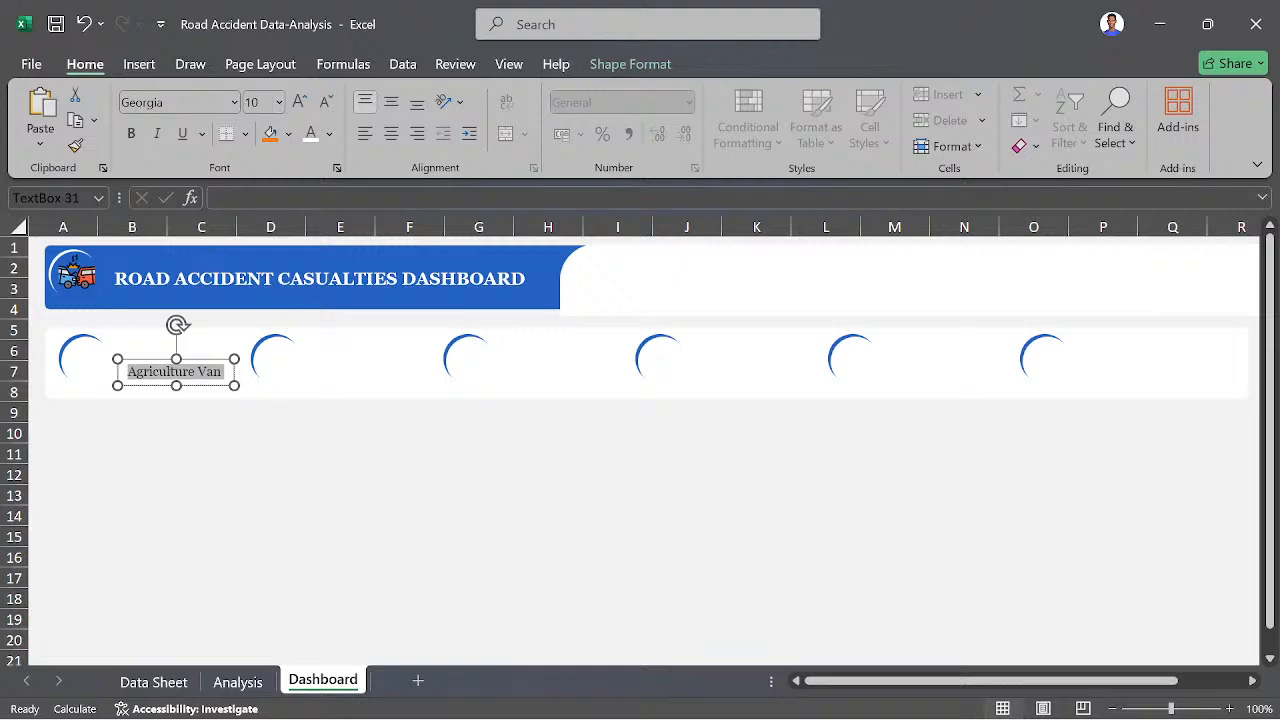
pyautogui.click(199, 462)
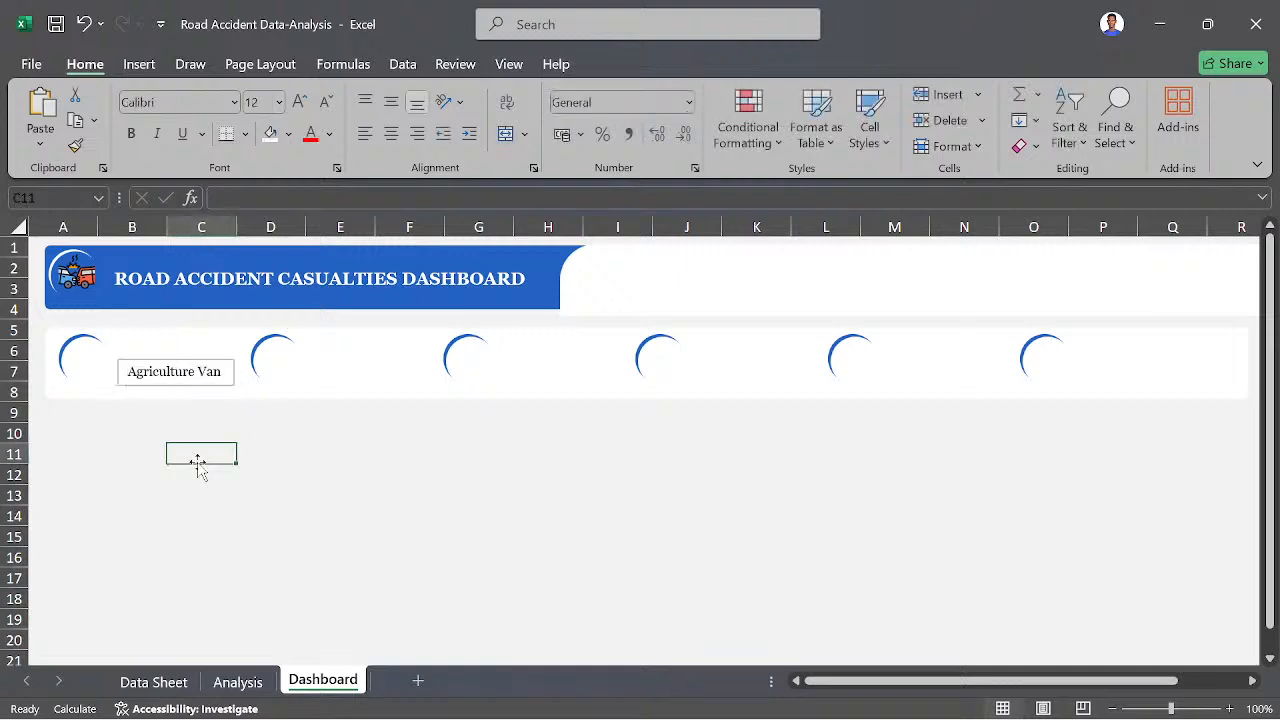
# - Move the "Agriculture Van" text box up to rows 5–6, beside the upper part of the first badge
pyautogui.click(193, 372)
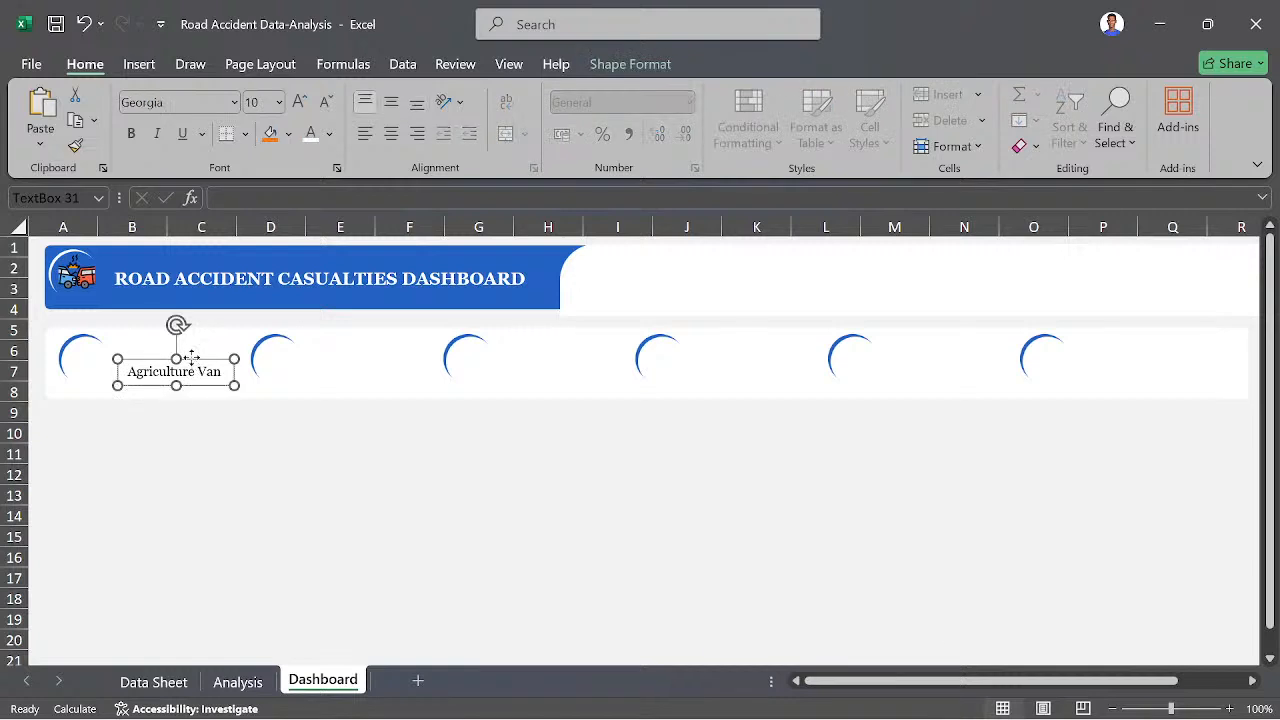
pyautogui.moveTo(189, 356); pyautogui.dragTo(191, 329)
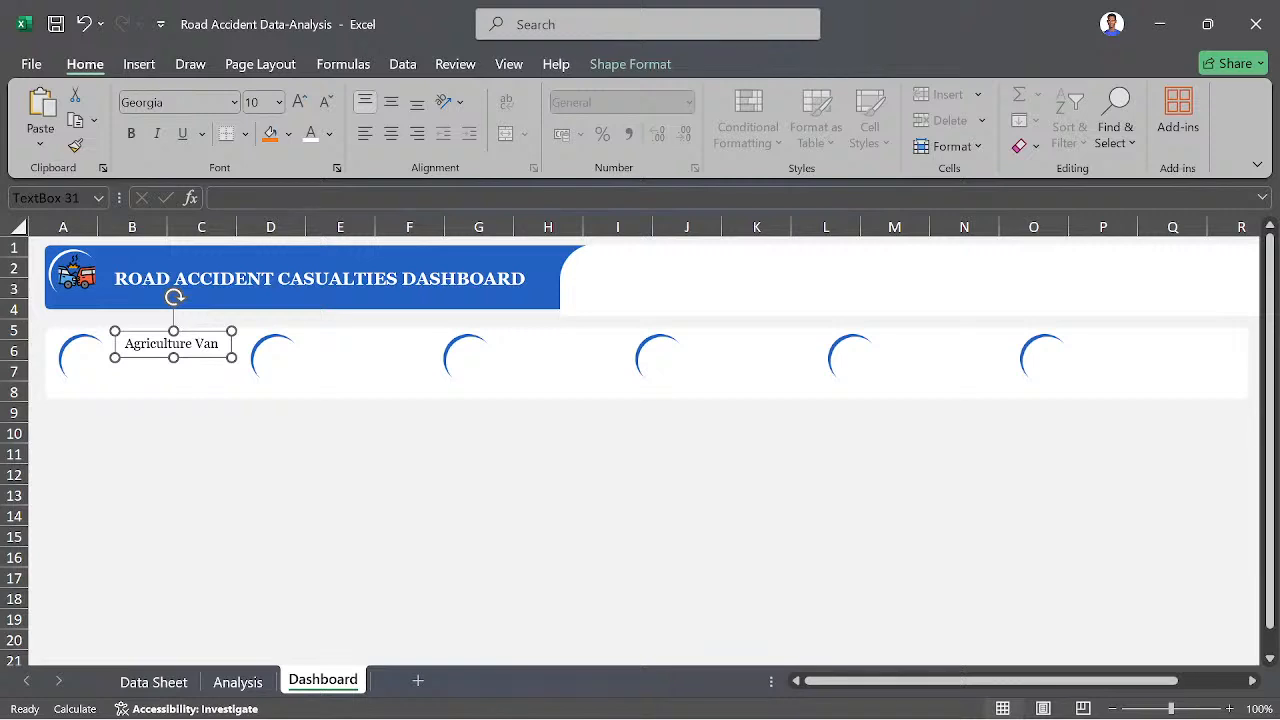
pyautogui.click(170, 540)
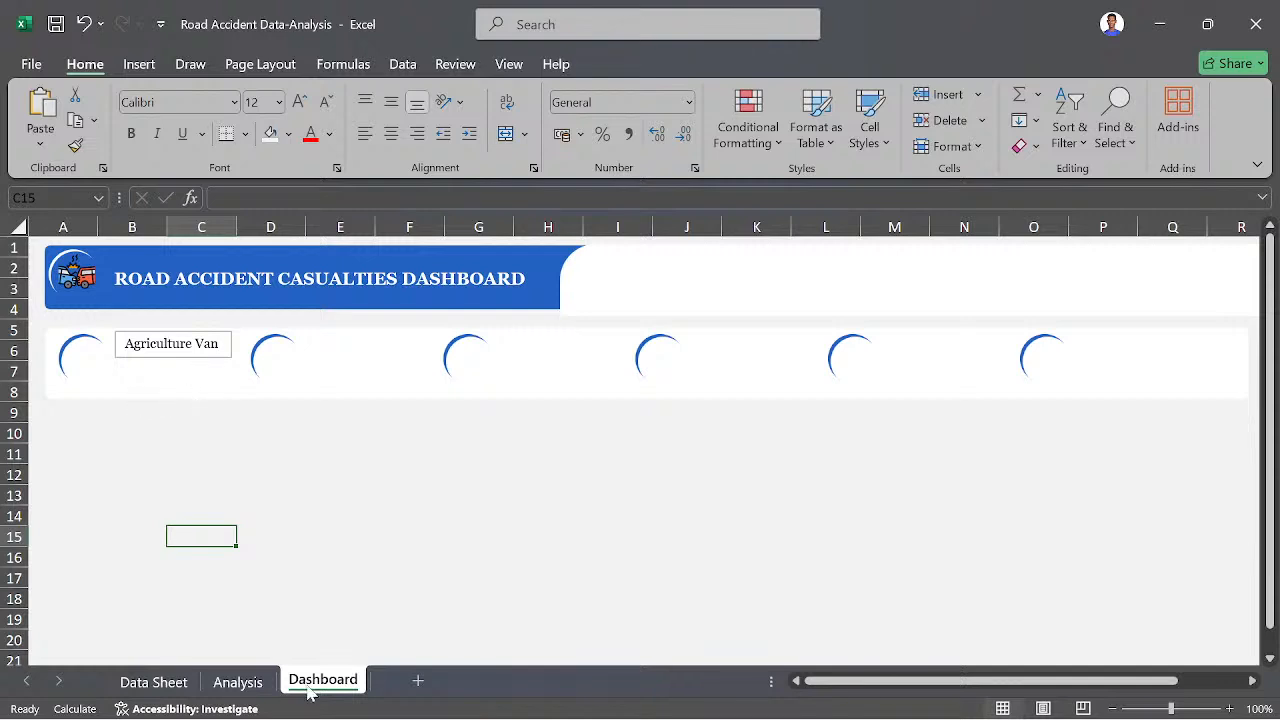
pyautogui.click(242, 682)
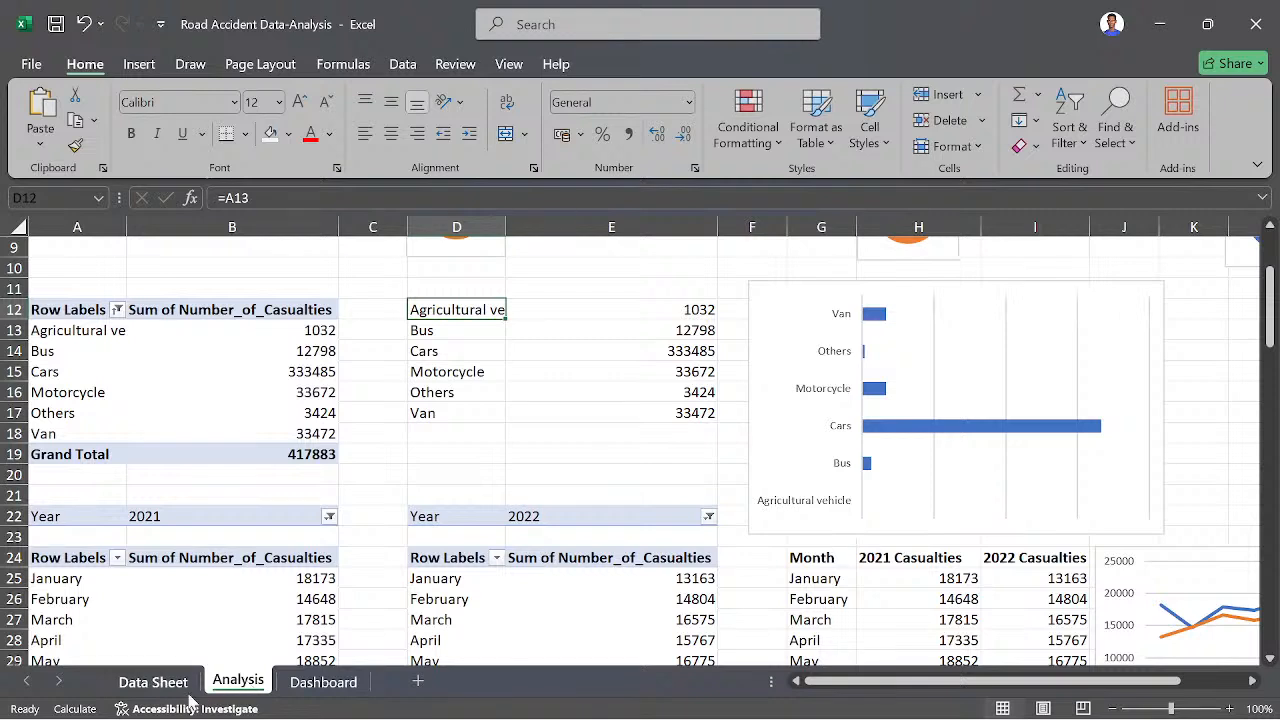
pyautogui.click(300, 682)
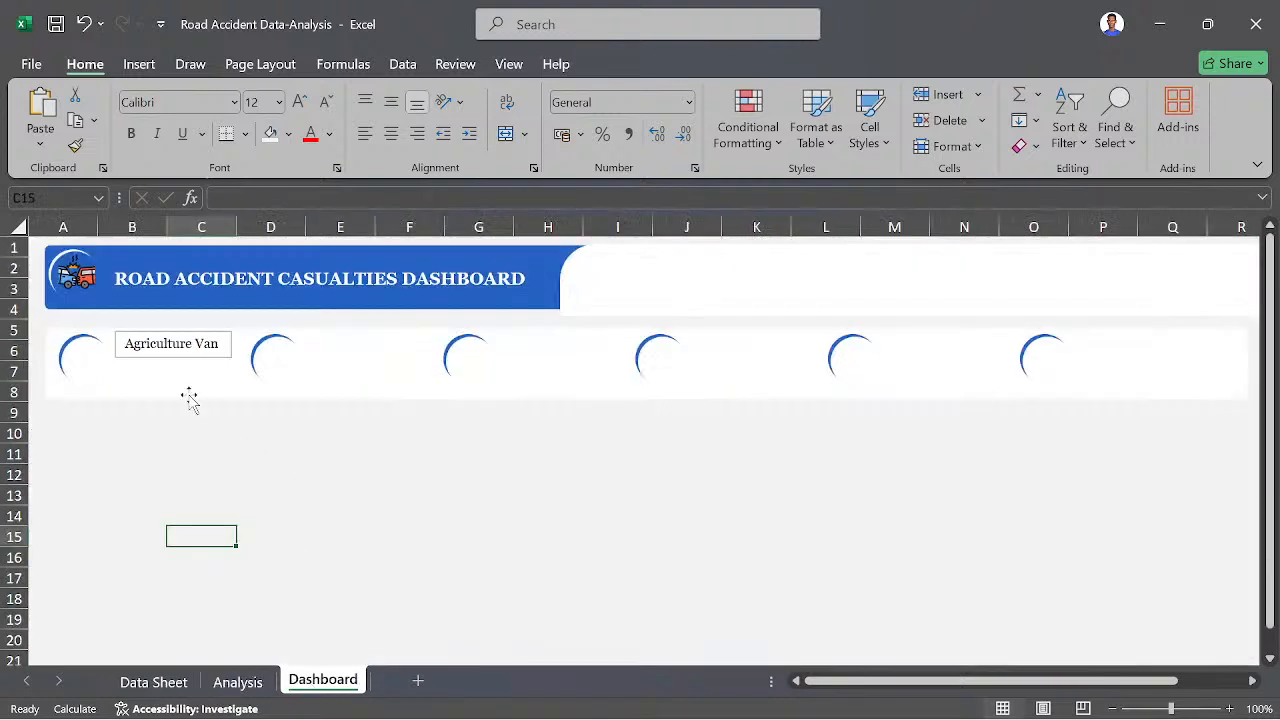
# - Select the "Agriculture Van" text box and duplicate it five times
pyautogui.click(172, 344)
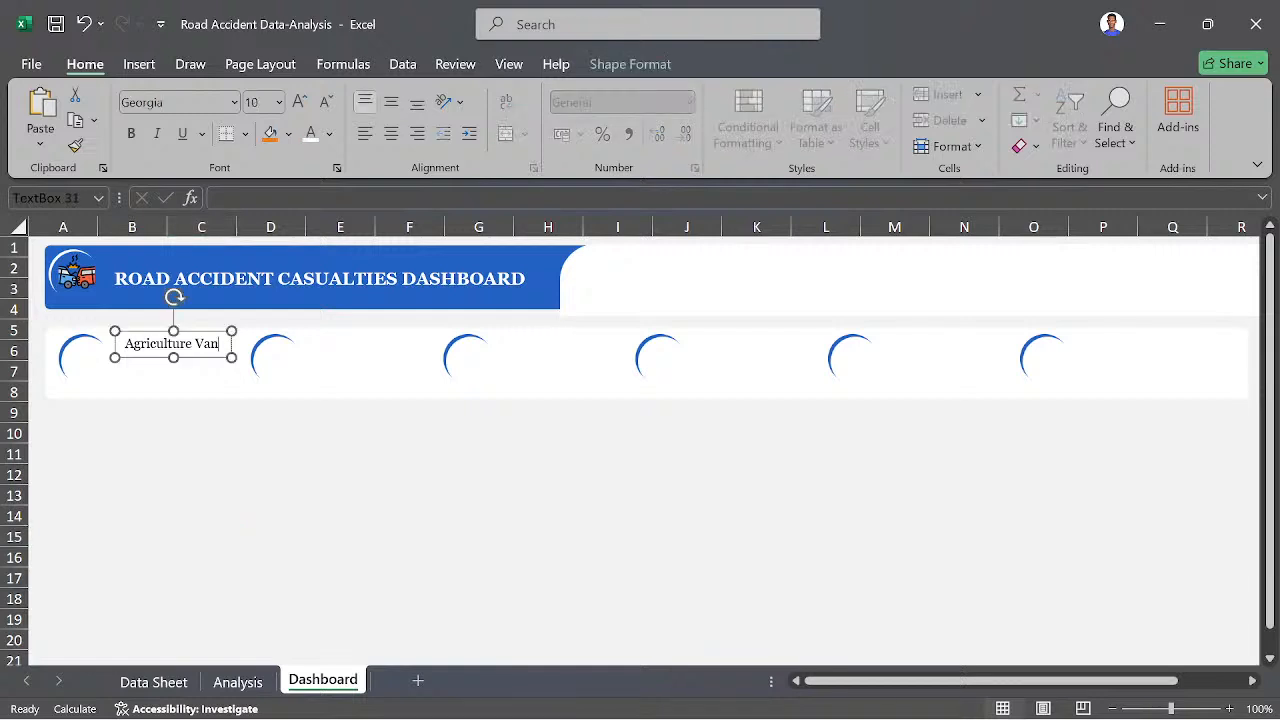
pyautogui.click(192, 330)
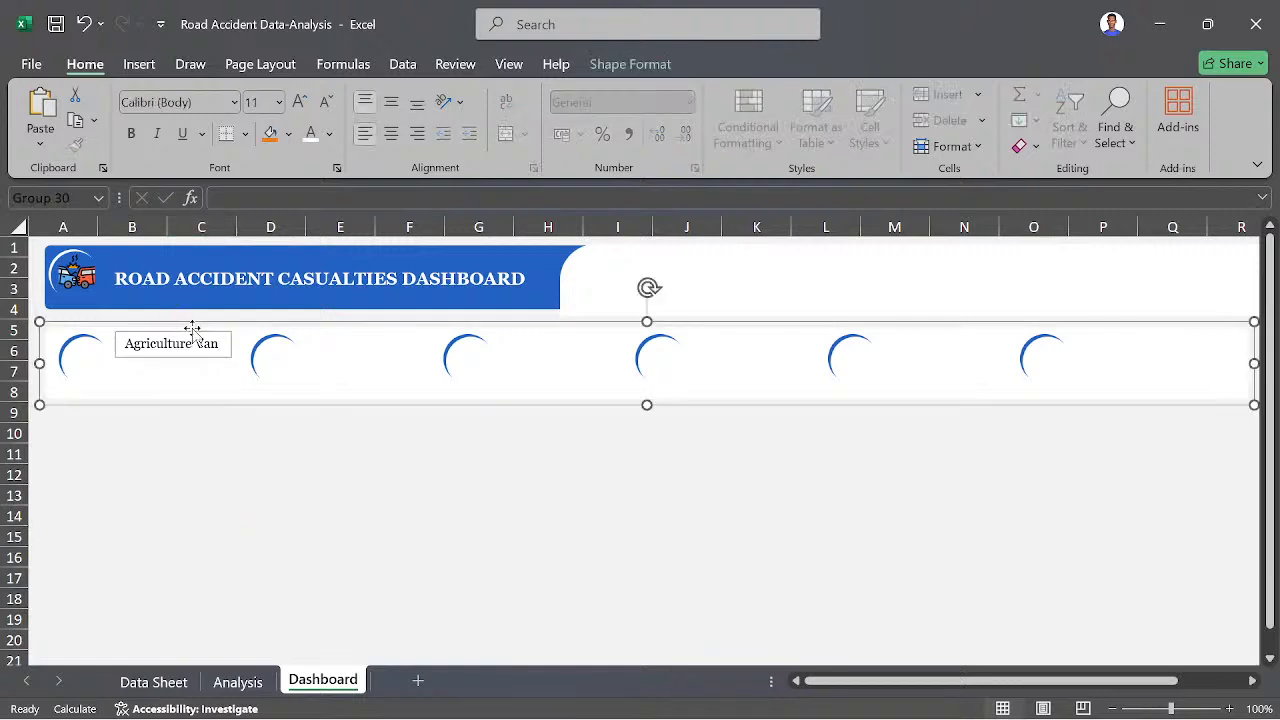
pyautogui.click(217, 344)
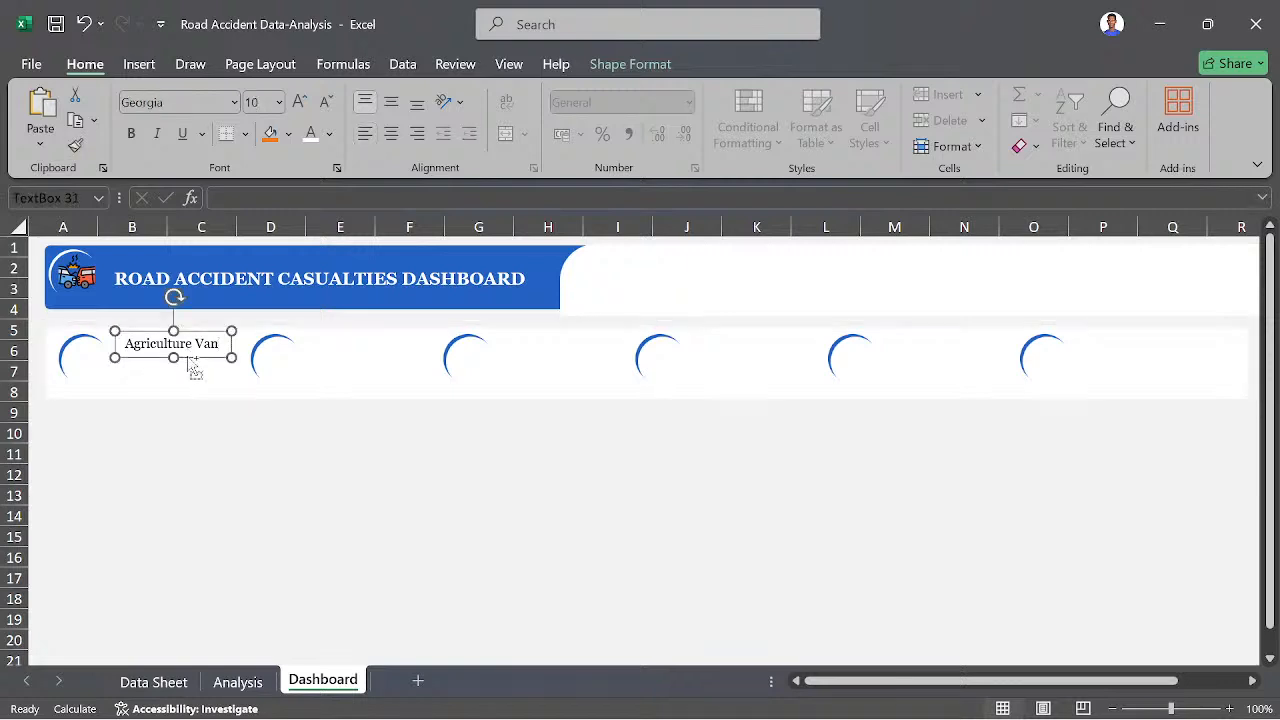
pyautogui.moveTo(195, 370); pyautogui.dragTo(211, 386)
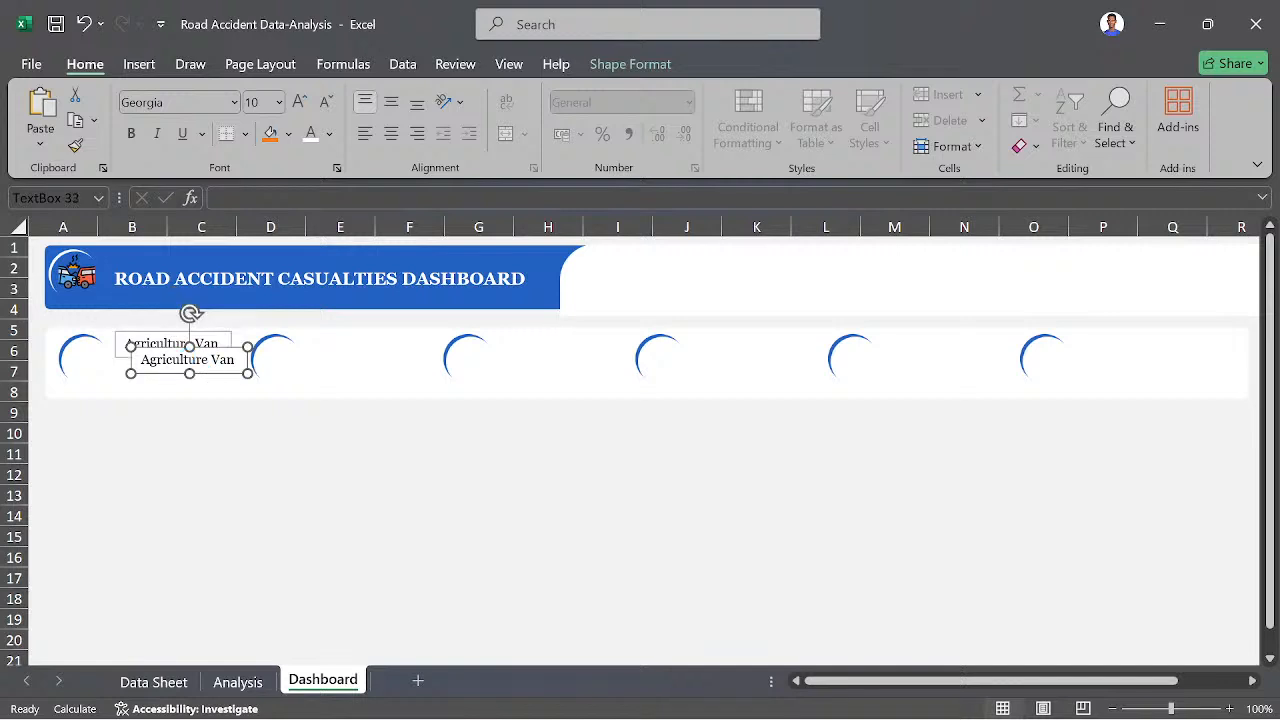
pyautogui.hotkey('ctrl', 'd')
pyautogui.hotkey('ctrl', 'd')
pyautogui.hotkey('ctrl', 'd')
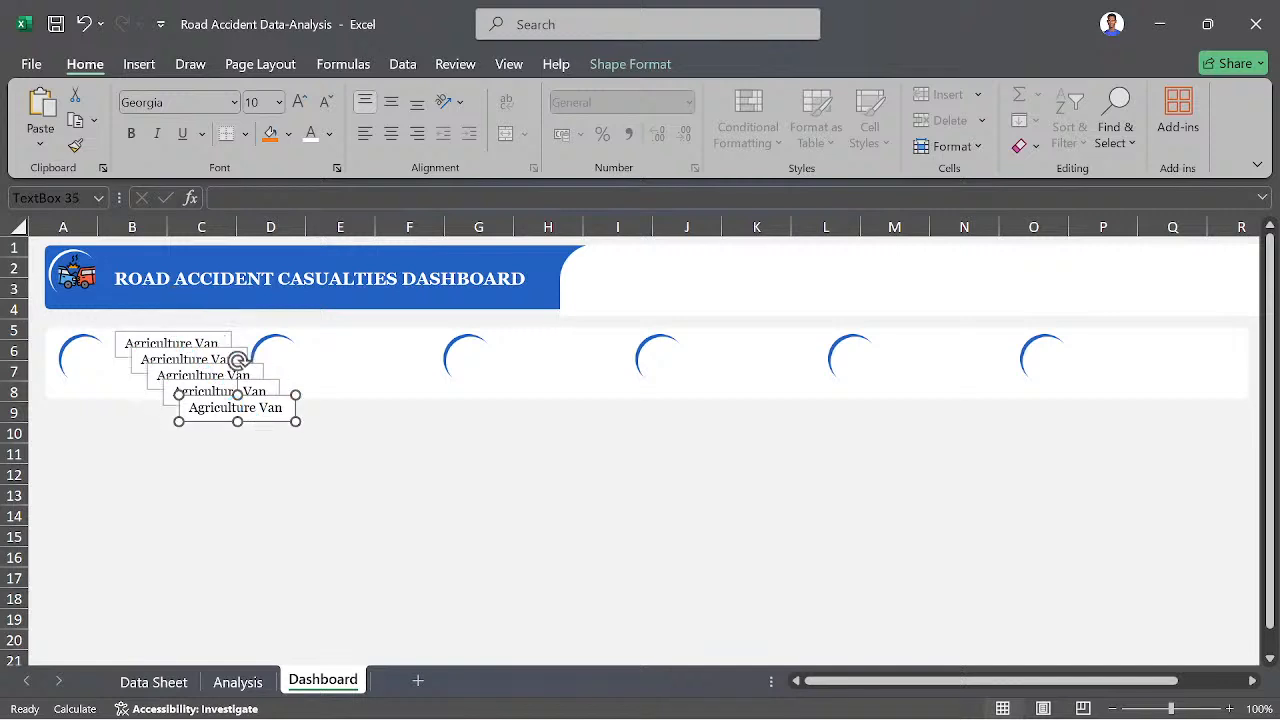
pyautogui.hotkey('ctrl', 'd')
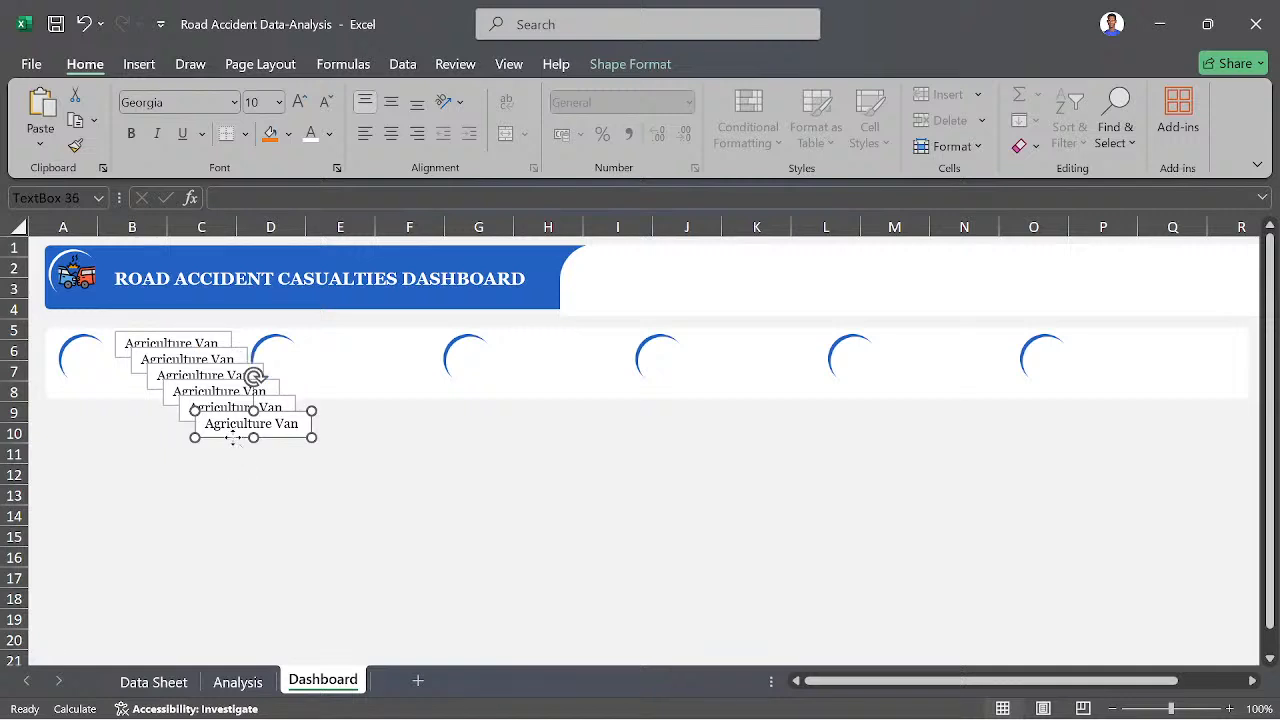
# - Move three of the duplicated "Agriculture Van" text boxes beside the upper parts of the sixth, fifth and fourth badges
pyautogui.moveTo(237, 436); pyautogui.dragTo(1117, 359)
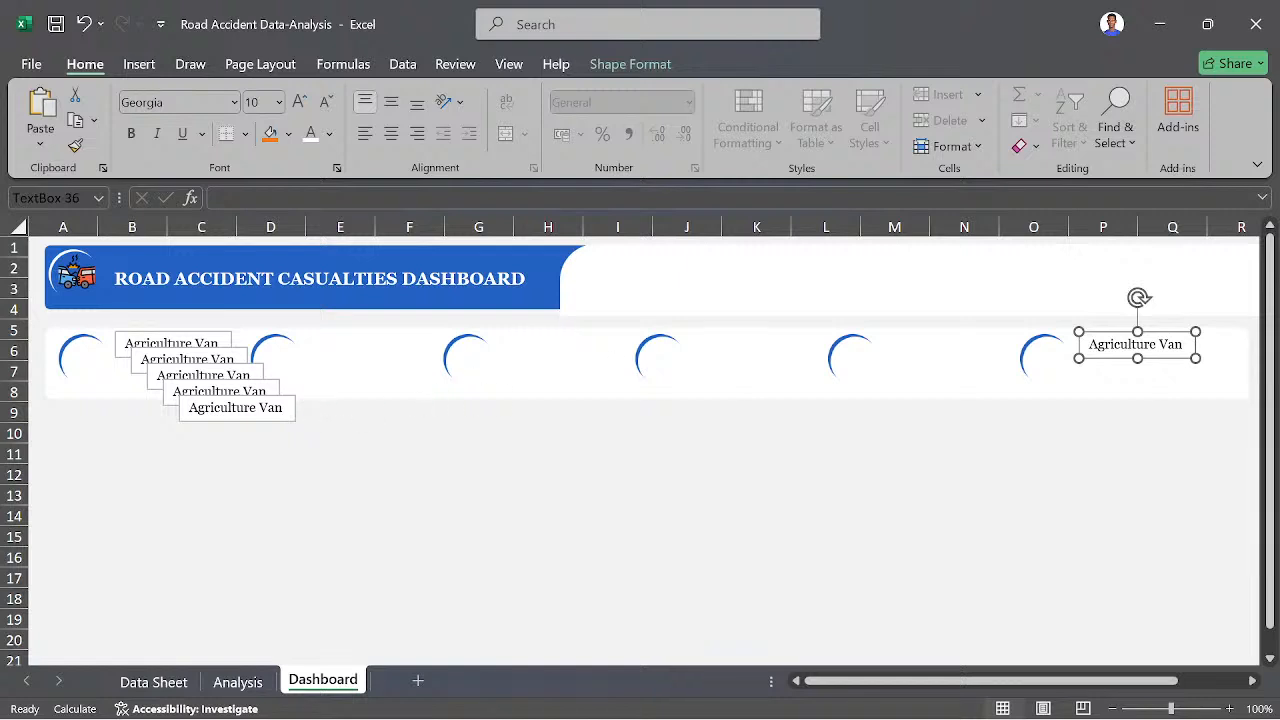
pyautogui.click(270, 415)
pyautogui.moveTo(269, 422); pyautogui.dragTo(971, 358)
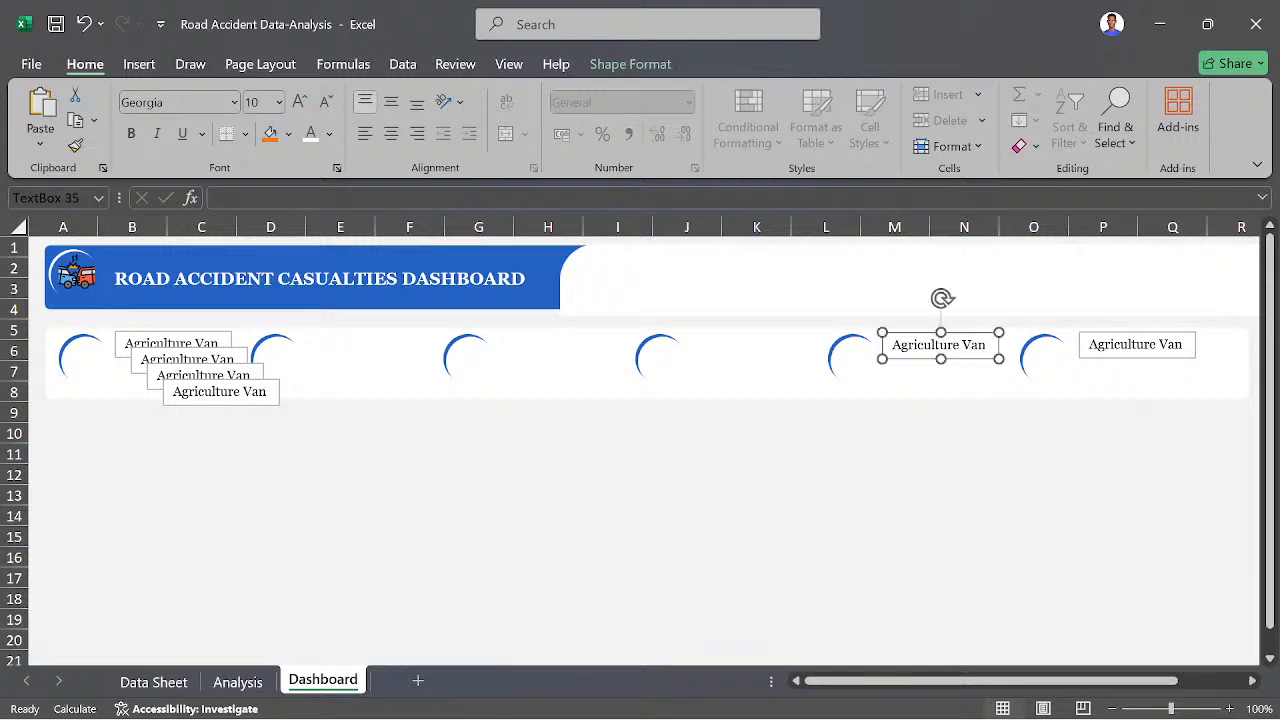
pyautogui.click(244, 402)
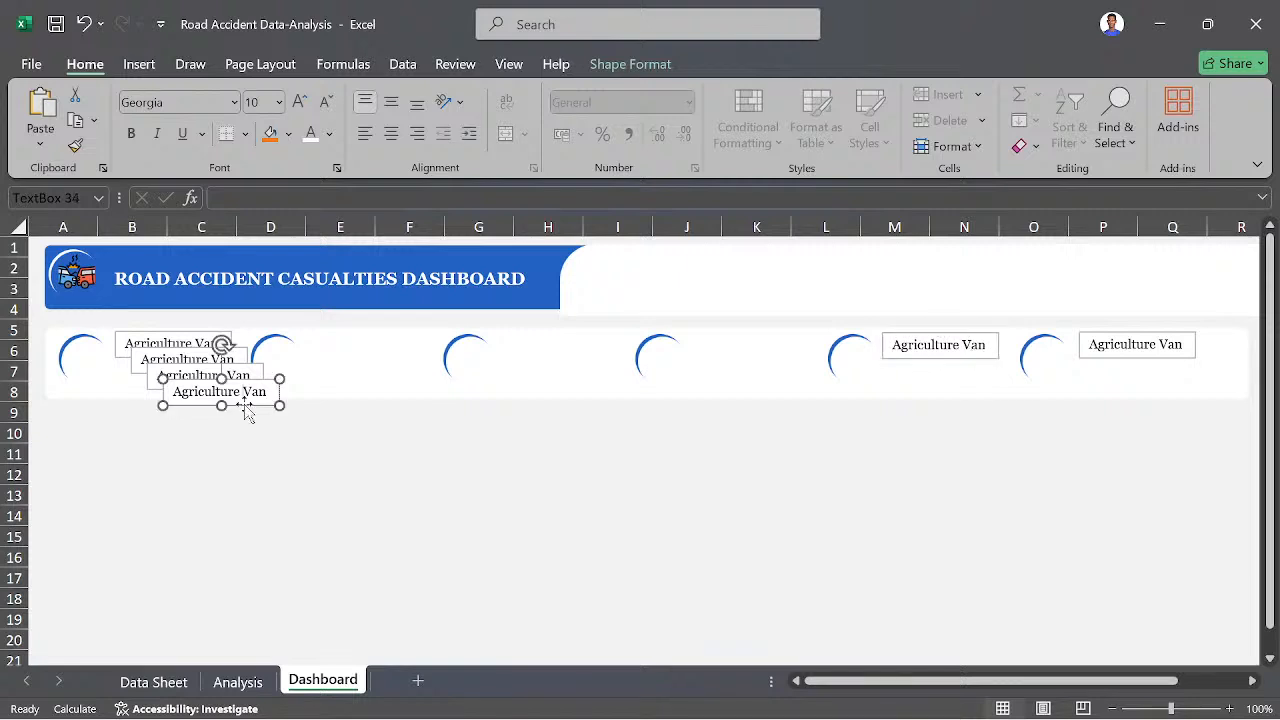
pyautogui.moveTo(245, 407); pyautogui.dragTo(778, 360)
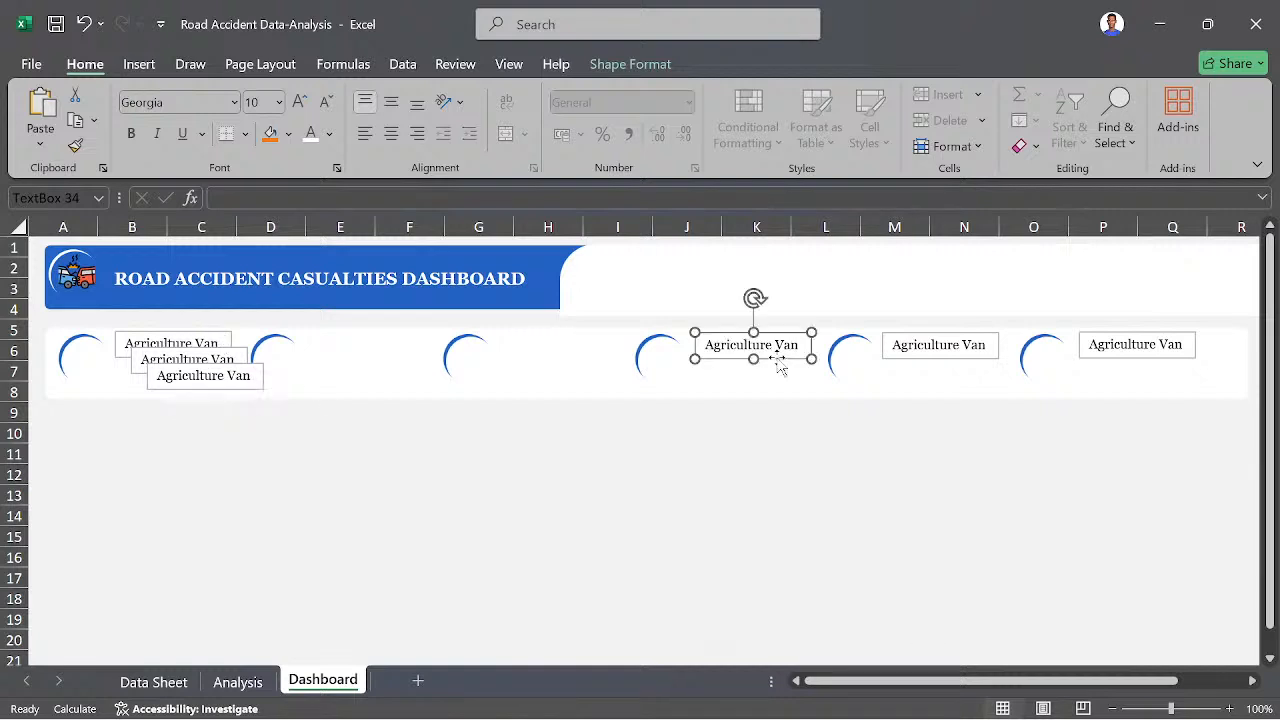
# - Move the remaining two "Agriculture Van" duplicates beside the upper parts of the third and second badges
pyautogui.click(238, 391)
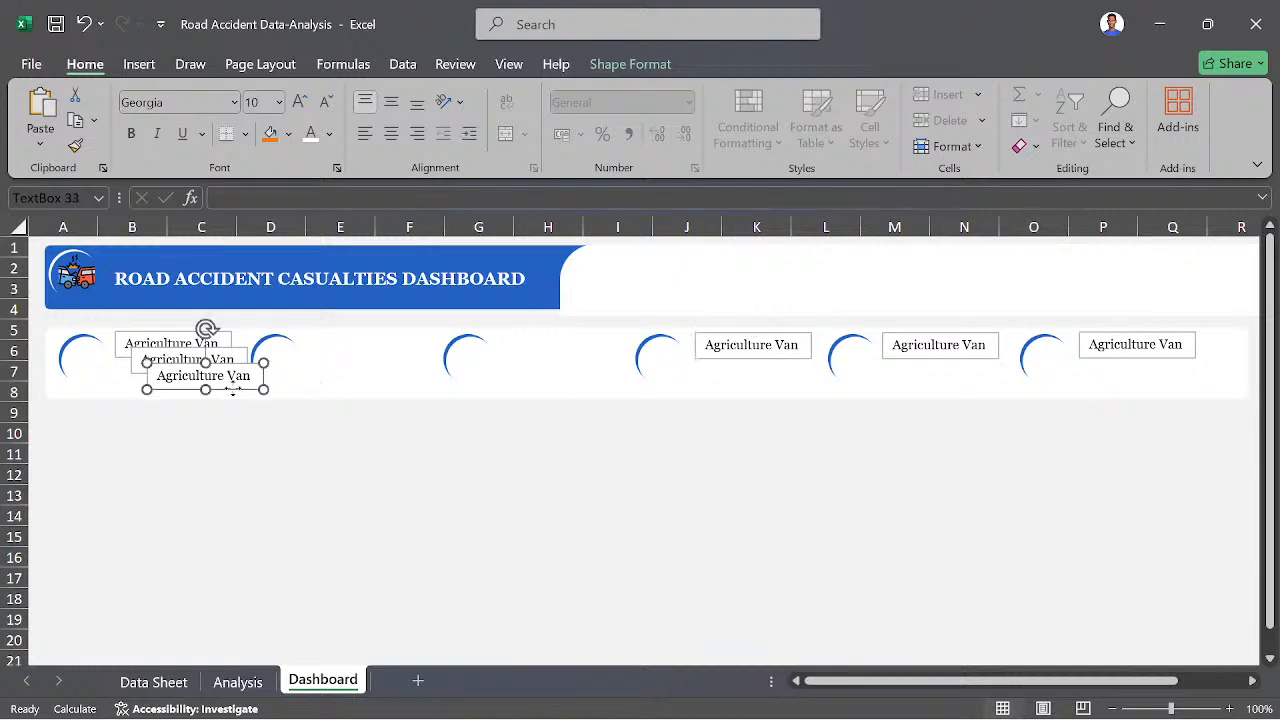
pyautogui.moveTo(238, 391); pyautogui.dragTo(582, 358)
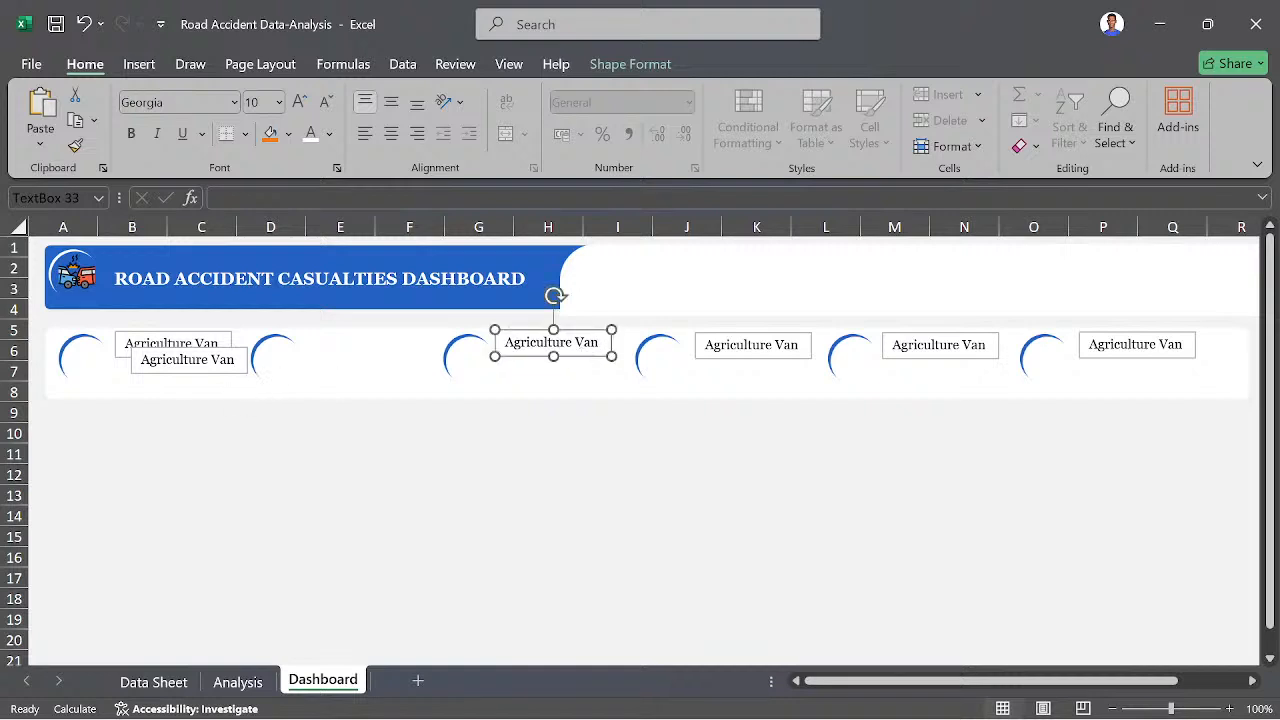
pyautogui.click(220, 372)
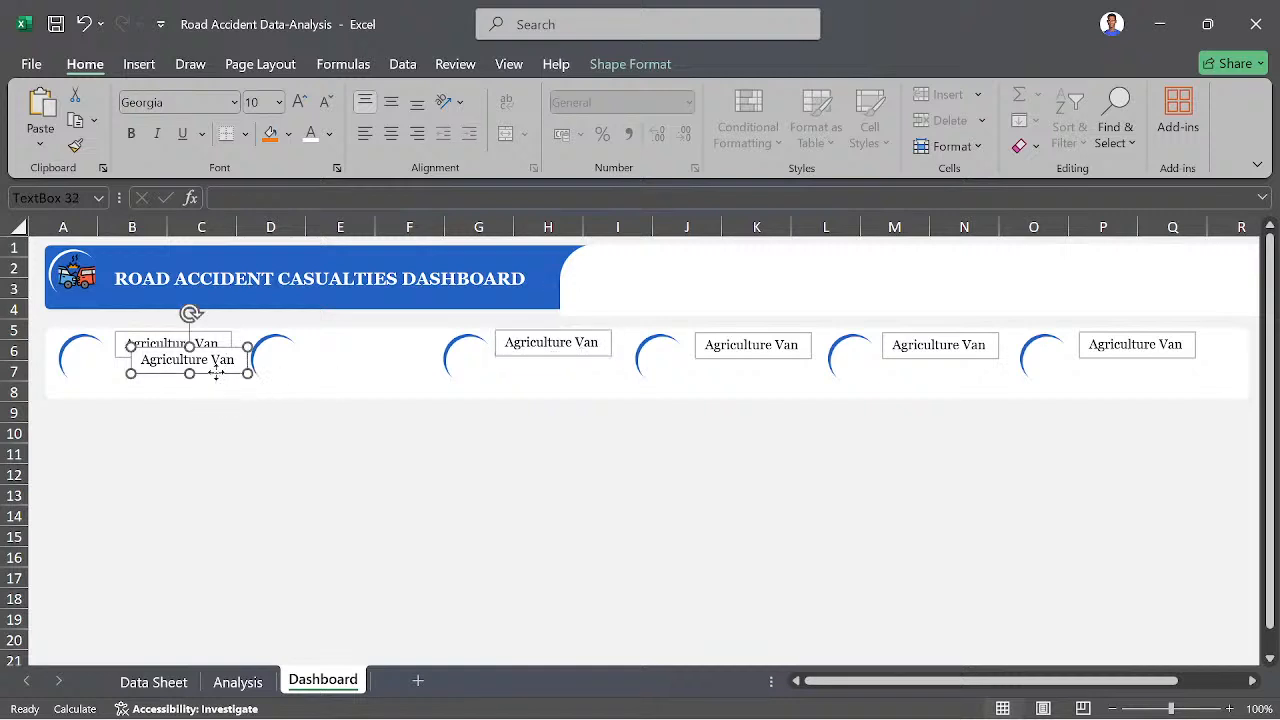
pyautogui.moveTo(218, 376); pyautogui.dragTo(402, 361)
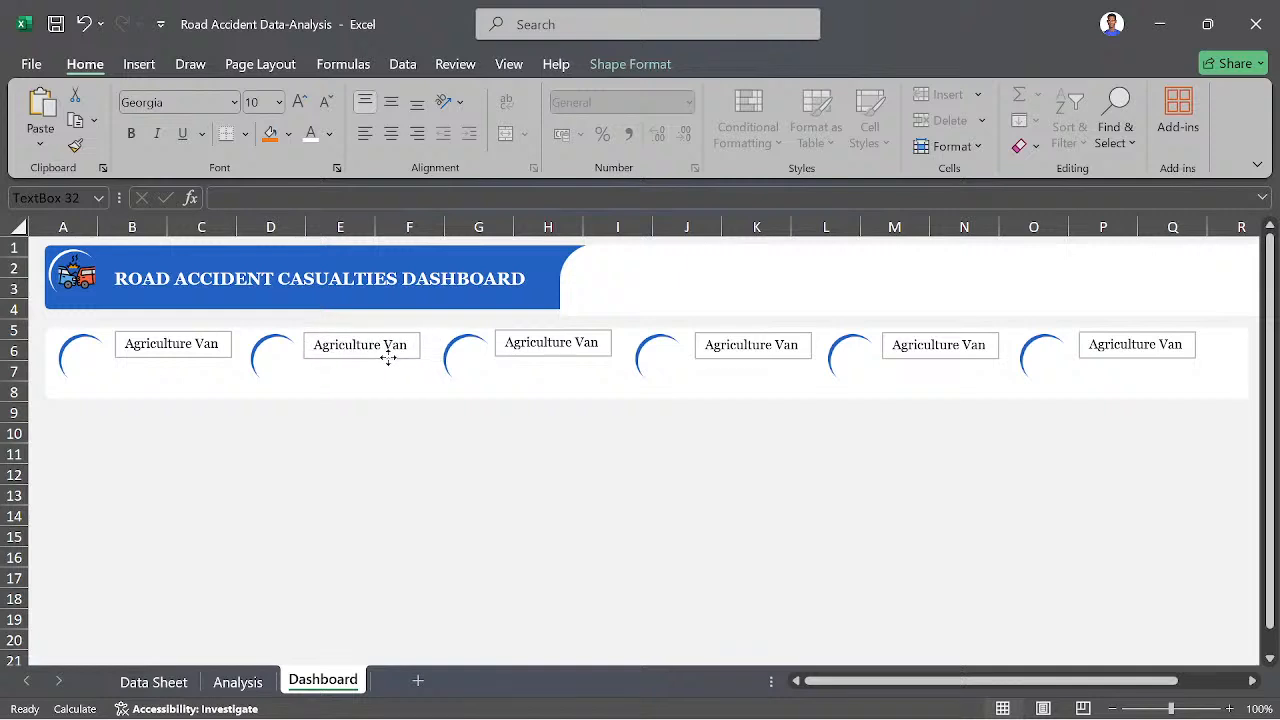
pyautogui.click(390, 358)
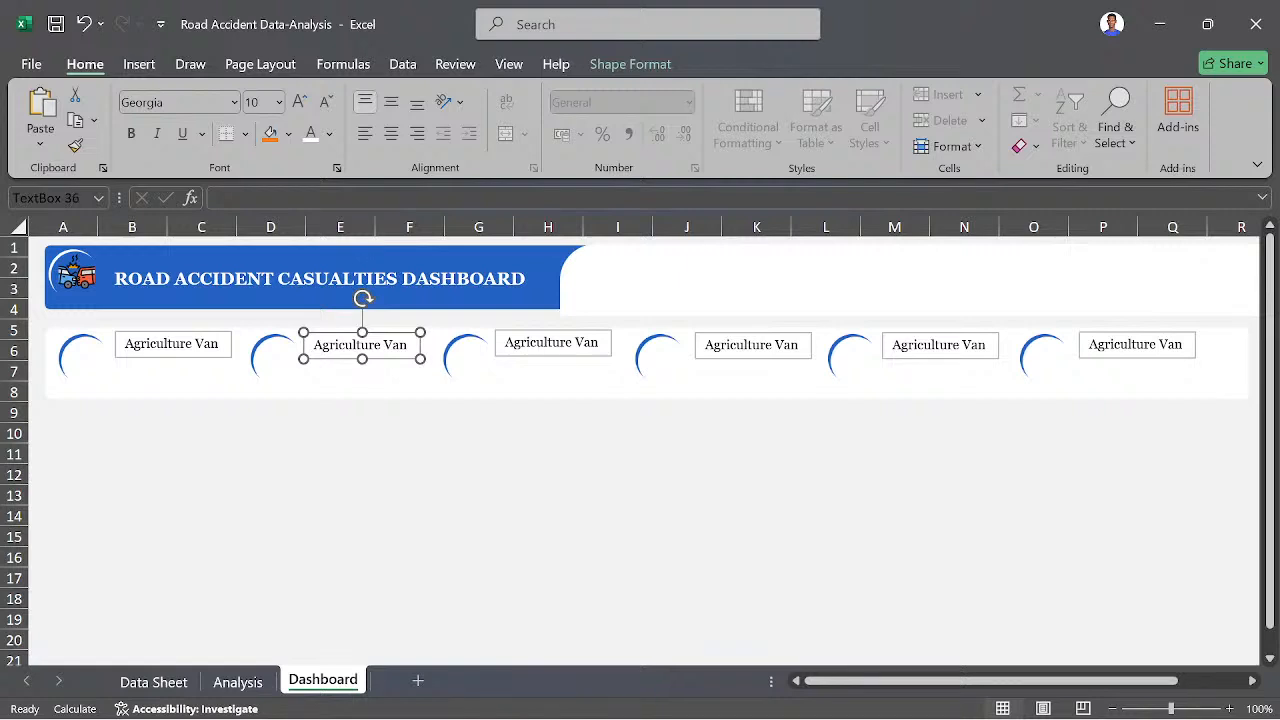
# - Nudge the sixth badge's "Agriculture Van" text box slightly left, closer to its blue arc
pyautogui.click(1098, 345)
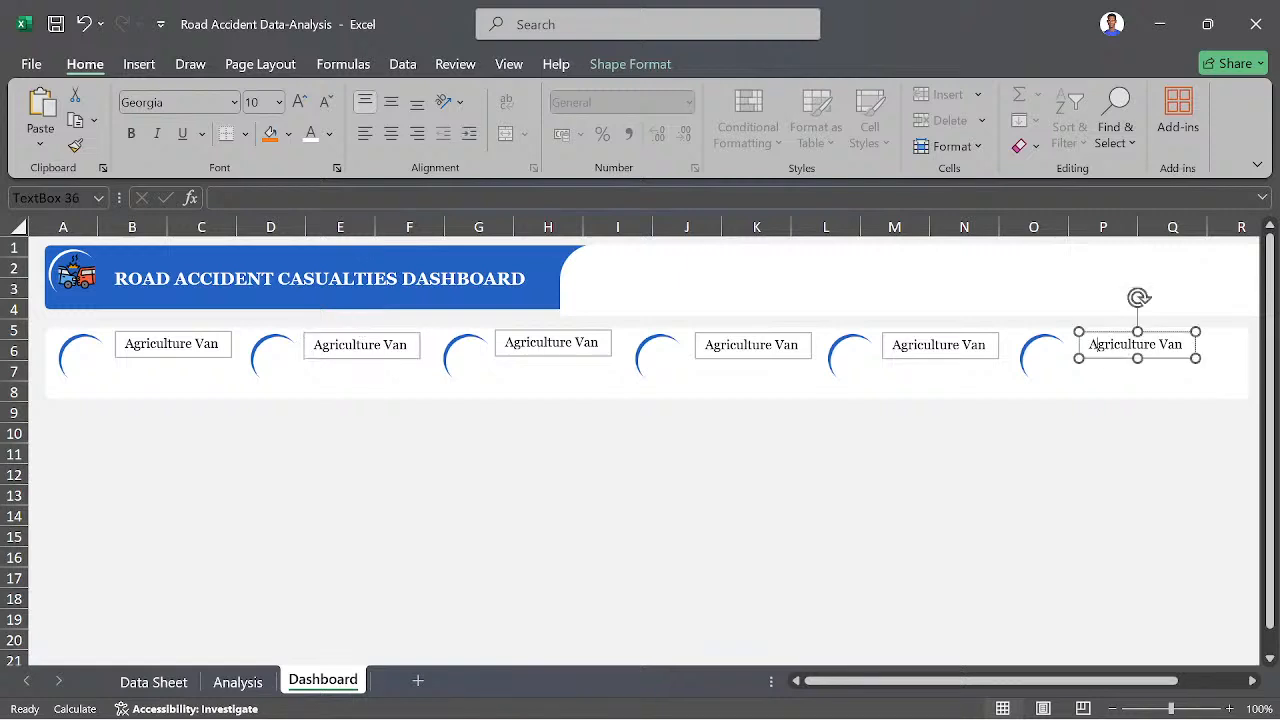
pyautogui.click(1095, 367)
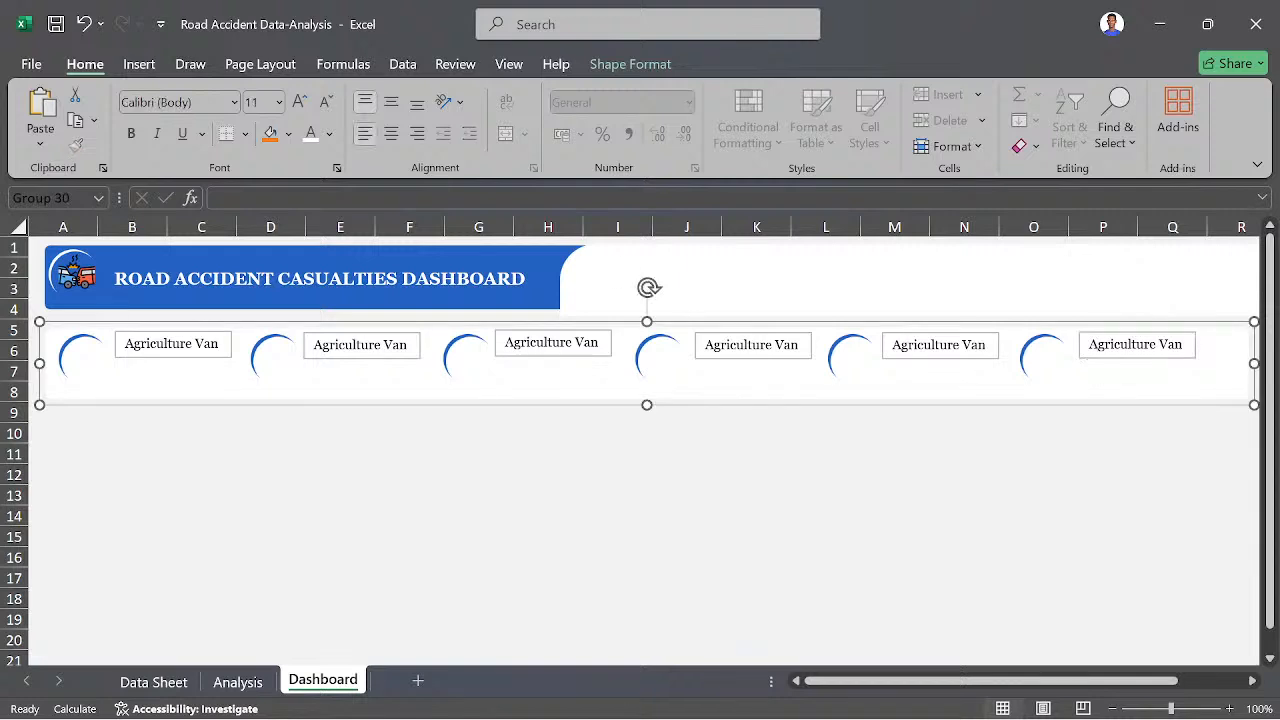
pyautogui.click(1096, 355)
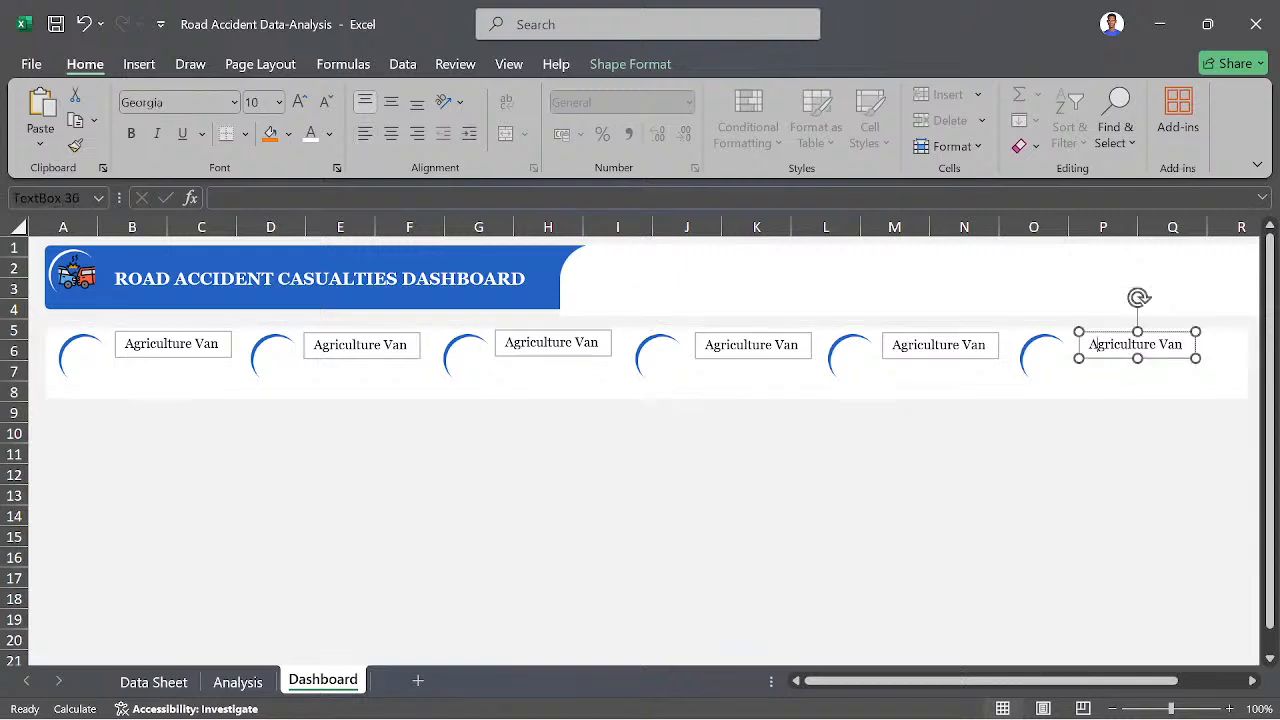
pyautogui.click(1098, 336)
pyautogui.click(1086, 360)
pyautogui.press('Left')
pyautogui.press('Left')
pyautogui.press('Left')
pyautogui.press('Left')
pyautogui.press('Left')
pyautogui.press('Left')
pyautogui.press('Left')
pyautogui.press('Left')
pyautogui.press('Left')
pyautogui.press('Left')
pyautogui.press('Left')
pyautogui.press('Left')
pyautogui.press('Left')
pyautogui.press('Left')
pyautogui.press('Left')
pyautogui.press('Left')
pyautogui.press('Left')
pyautogui.press('Left')
pyautogui.press('Left')
pyautogui.press('Left')
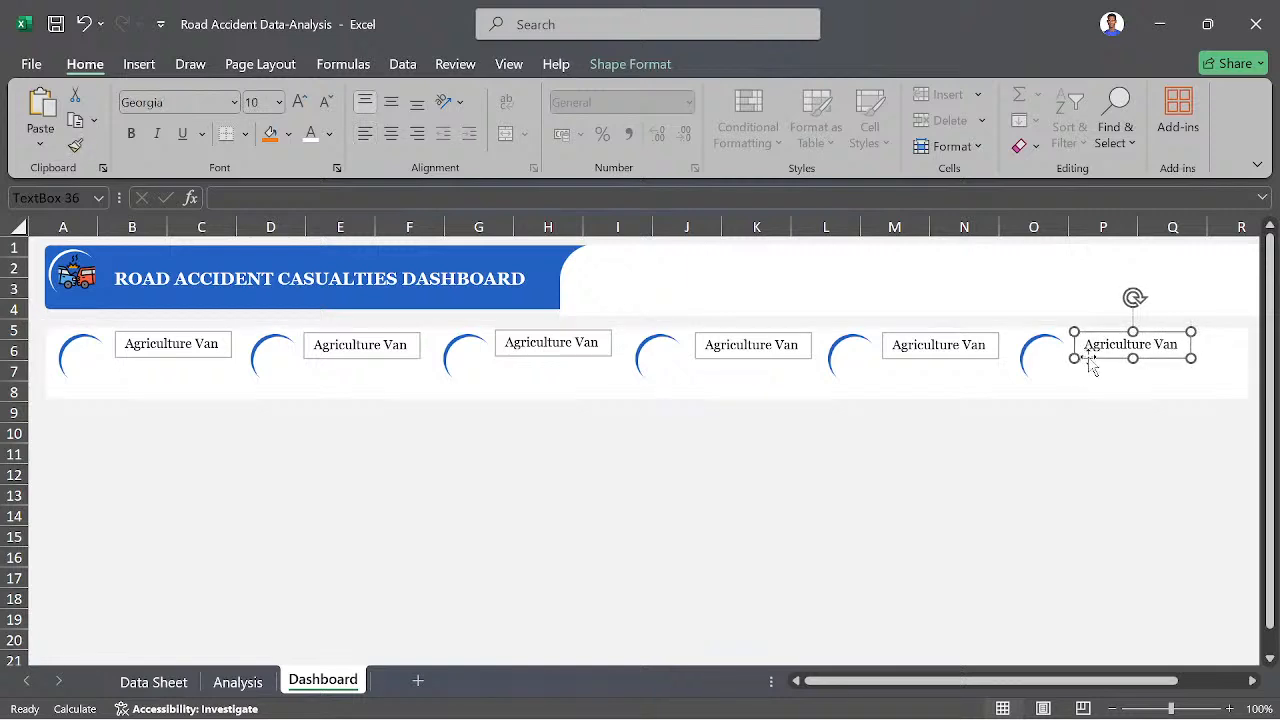
pyautogui.press('Right')
pyautogui.press('Right')
pyautogui.press('Right')
pyautogui.press('Right')
pyautogui.press('Right')
pyautogui.press('Right')
pyautogui.press('Right')
pyautogui.press('Right')
pyautogui.press('Right')
pyautogui.press('Right')
pyautogui.press('Right')
pyautogui.press('Right')
pyautogui.press('Right')
pyautogui.press('Right')
pyautogui.press('Right')
pyautogui.press('Right')
pyautogui.press('Right')
pyautogui.press('Right')
pyautogui.press('Right')
pyautogui.press('Right')
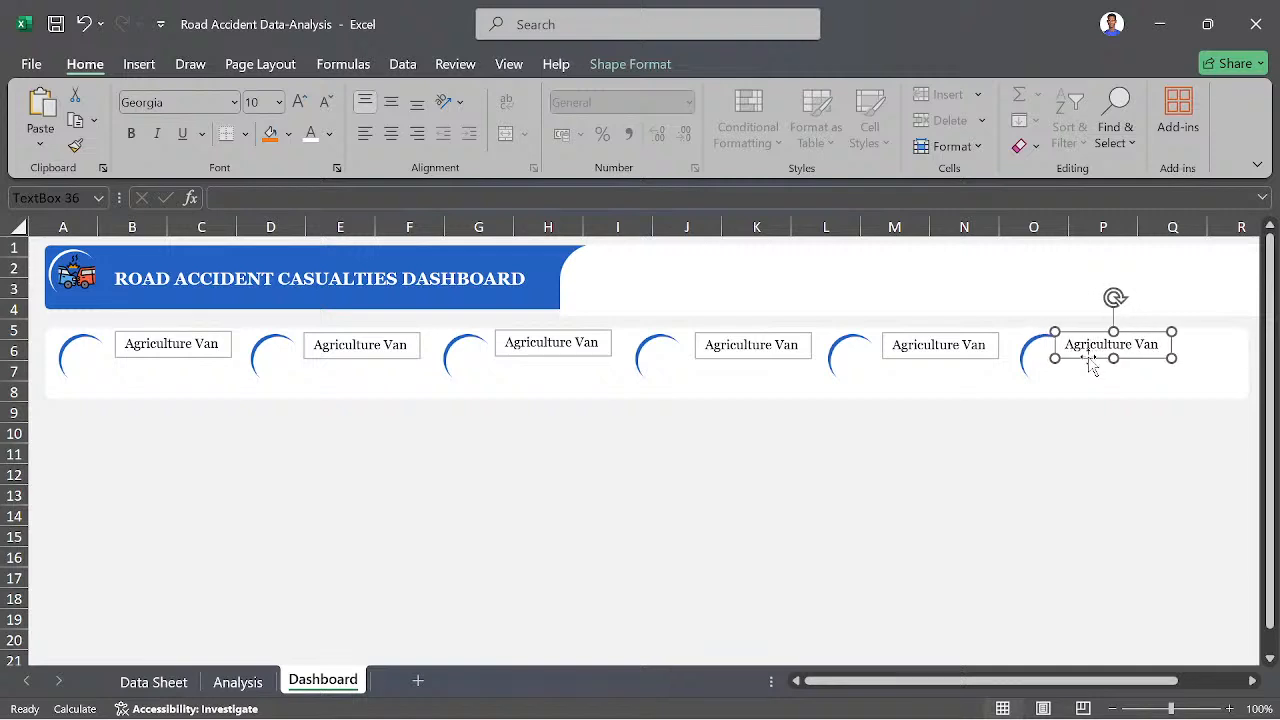
pyautogui.press('Left')
pyautogui.press('Left')
pyautogui.press('Left')
pyautogui.press('Left')
pyautogui.press('Left')
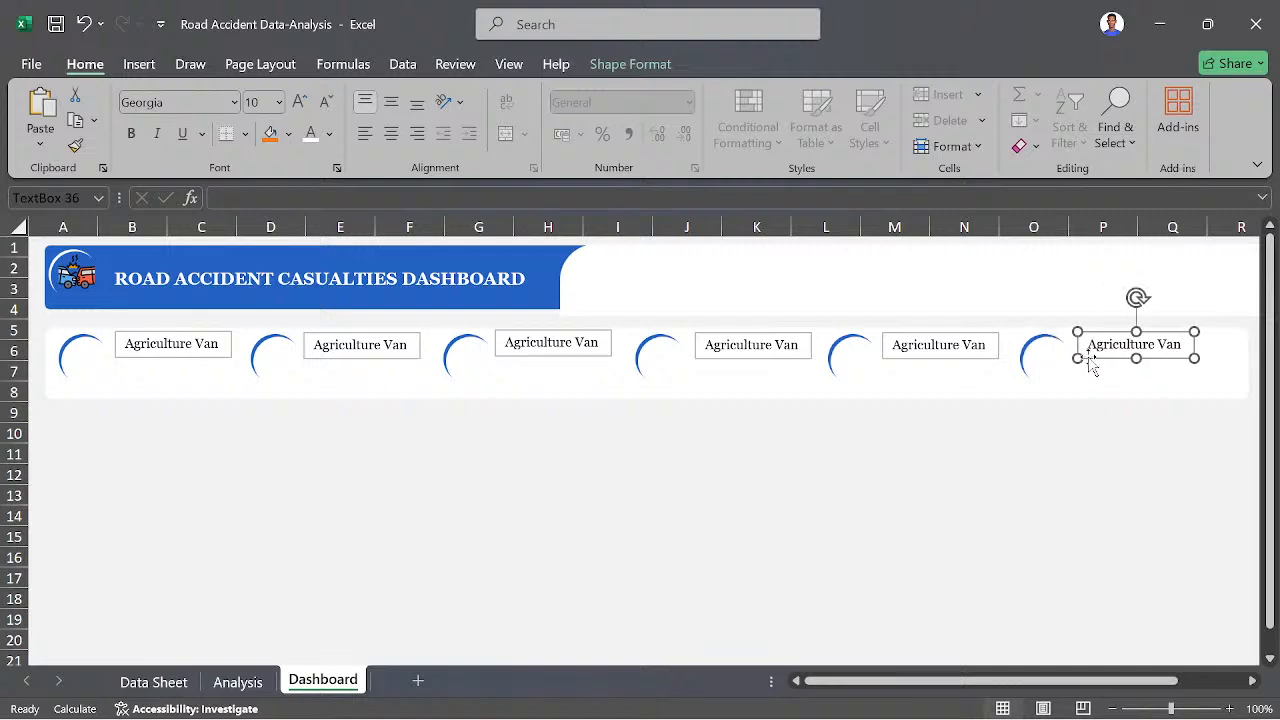
pyautogui.press('Left')
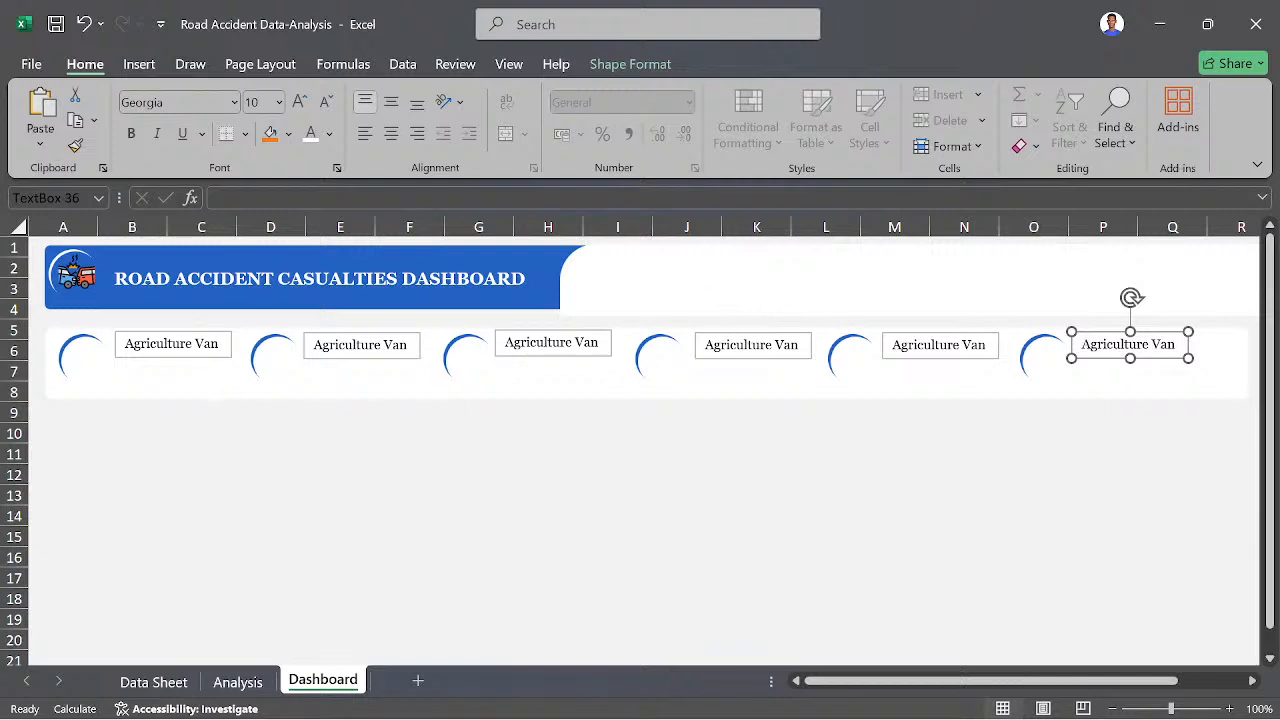
# - Select all six "Agriculture Van" text boxes together and align them to the top
pyautogui.keyDown('shift'); pyautogui.click(171, 343); pyautogui.keyUp('shift')
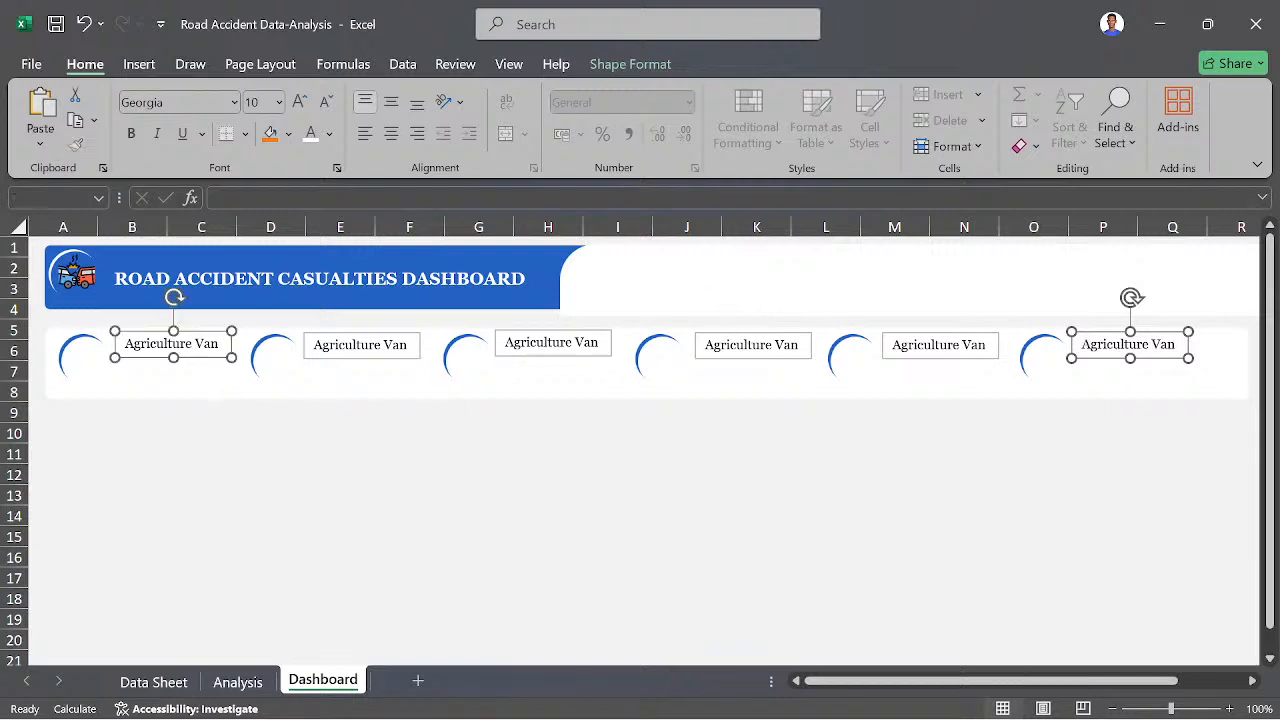
pyautogui.keyDown('shift'); pyautogui.click(352, 350); pyautogui.keyUp('shift')
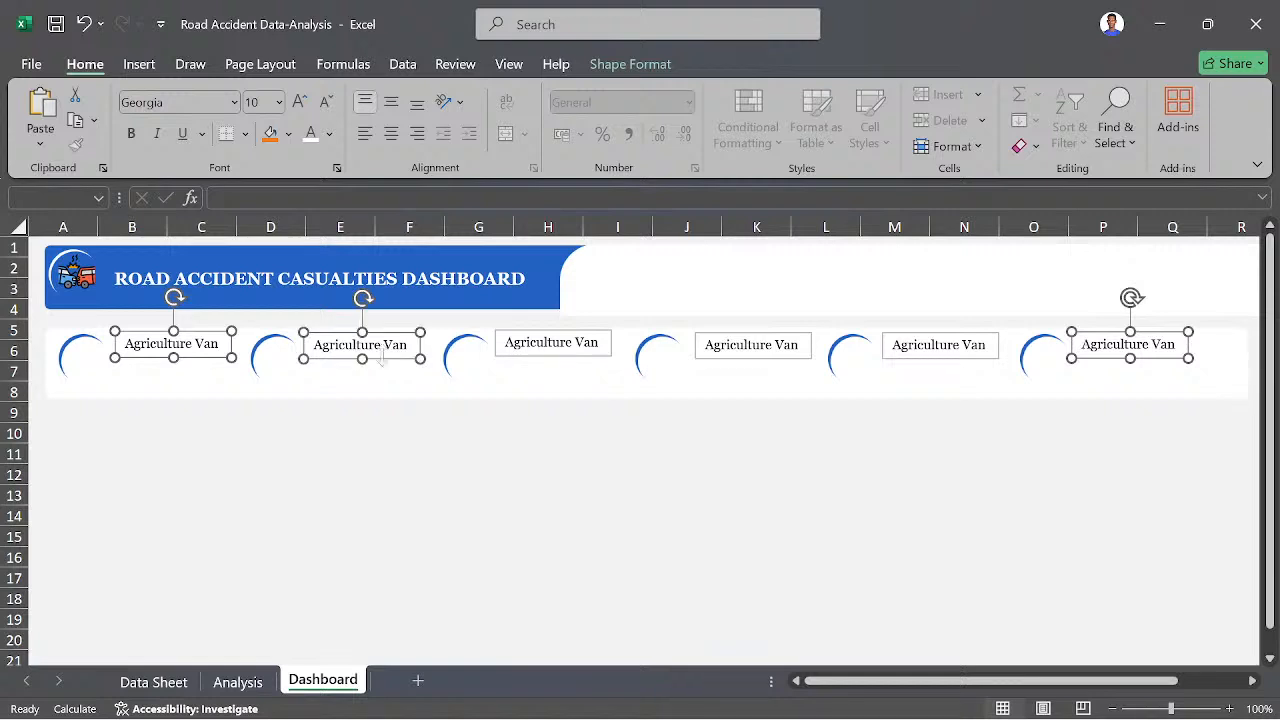
pyautogui.keyDown('shift'); pyautogui.click(548, 350); pyautogui.keyUp('shift')
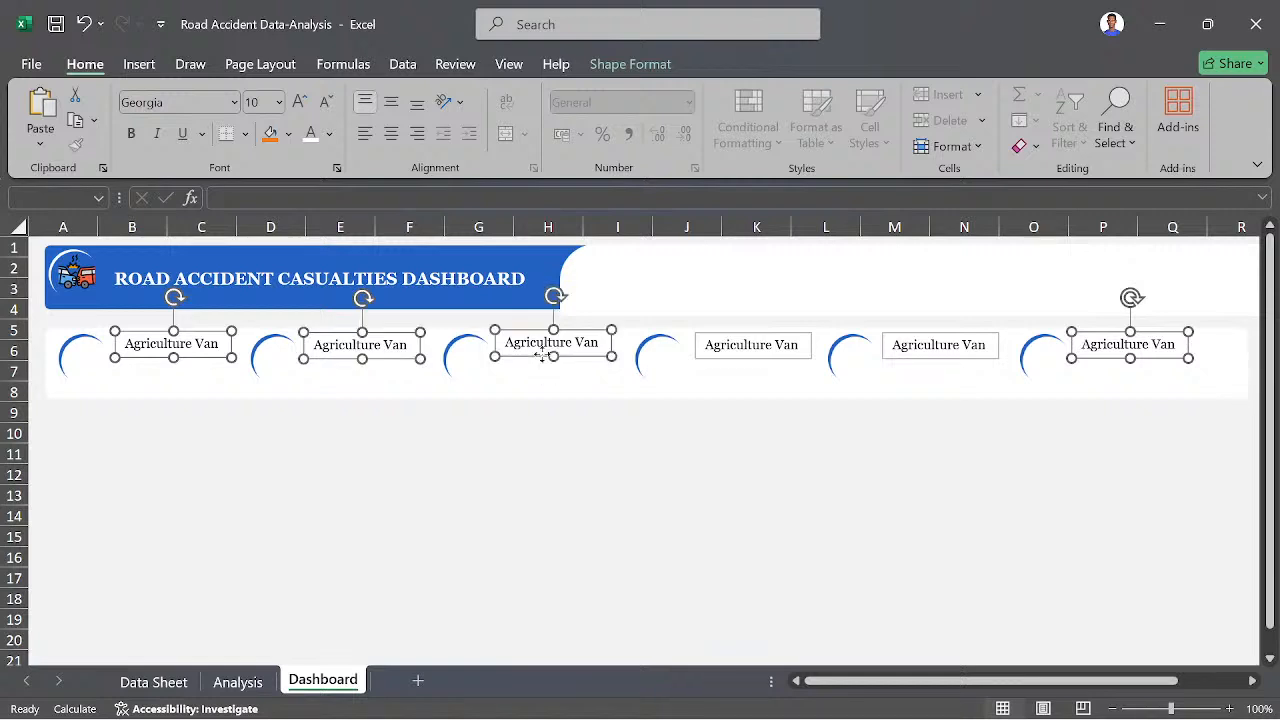
pyautogui.keyDown('shift'); pyautogui.click(699, 350); pyautogui.keyUp('shift')
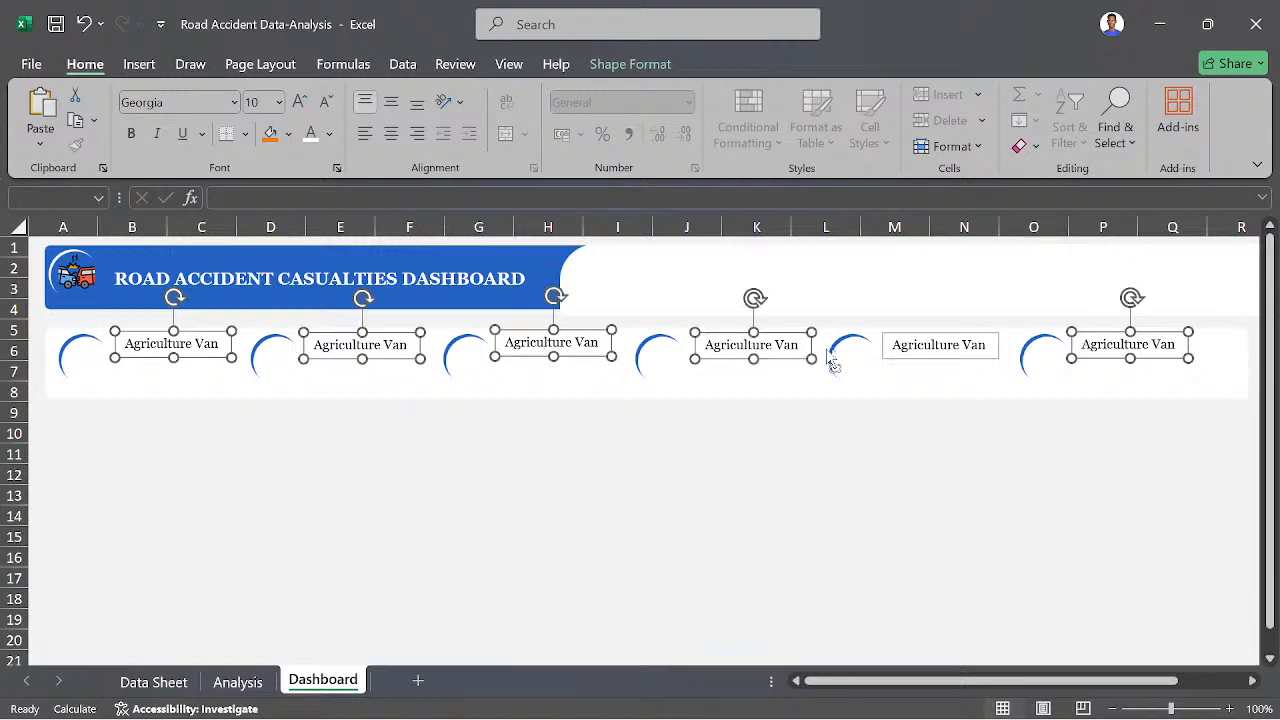
pyautogui.keyDown('shift'); pyautogui.click(889, 346); pyautogui.keyUp('shift')
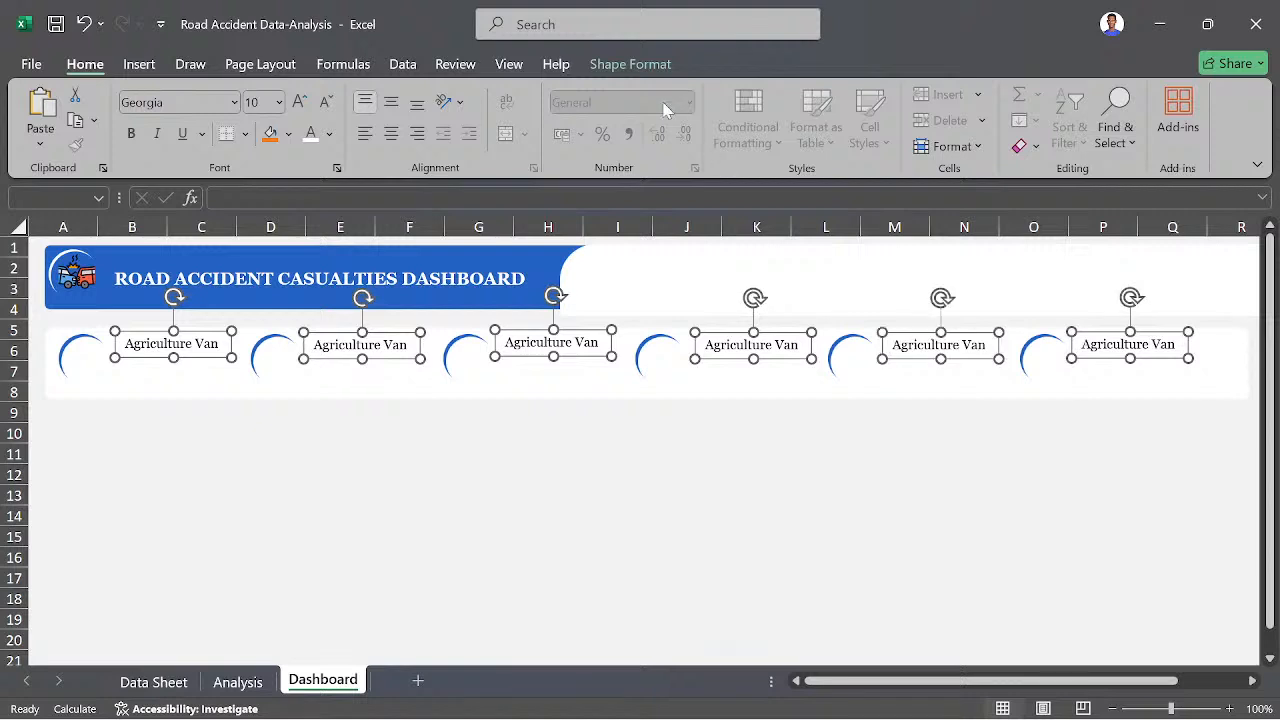
pyautogui.click(630, 64)
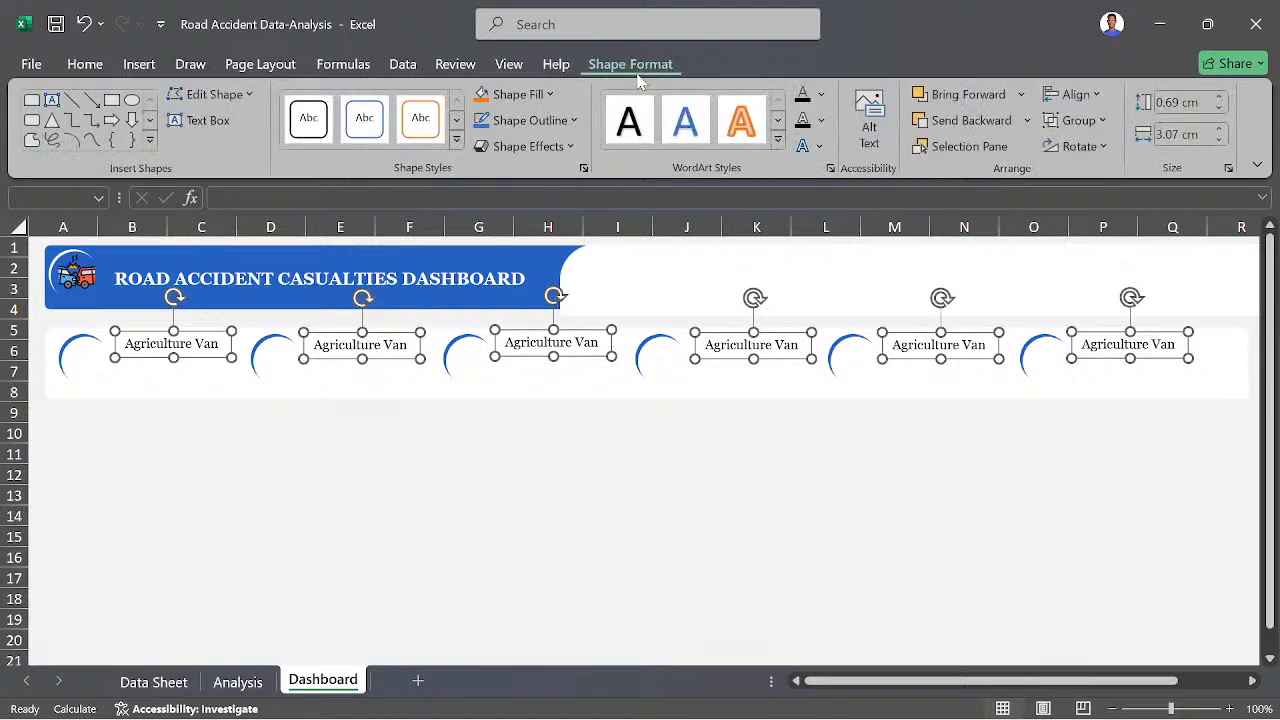
pyautogui.click(1098, 95)
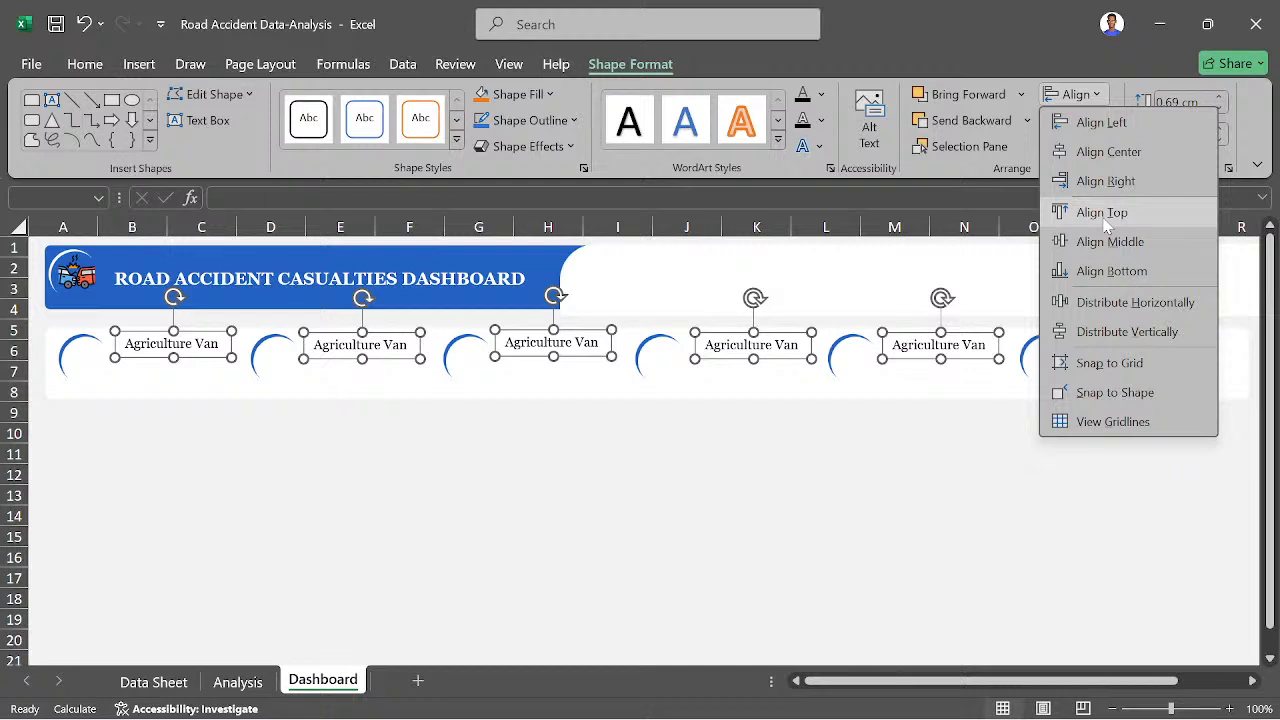
pyautogui.click(1106, 214)
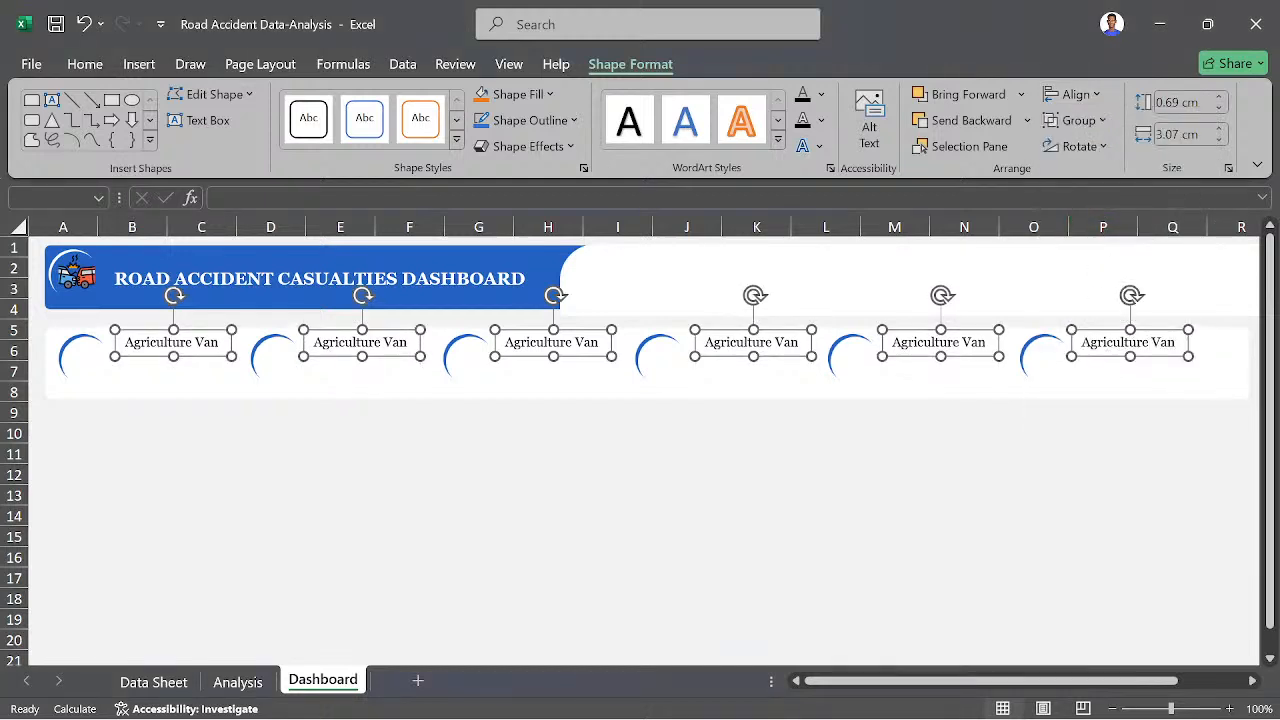
pyautogui.click(760, 502)
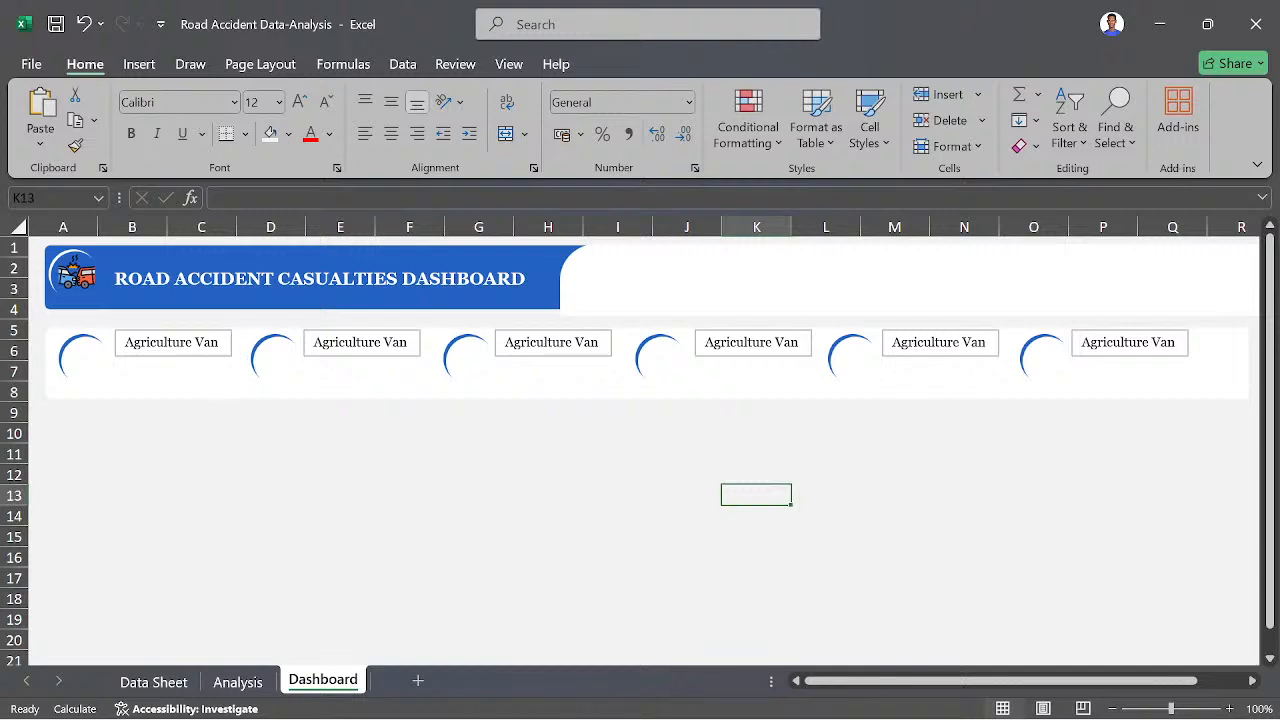
# - Change the first badge's label text to "Agriculture Veh."
pyautogui.click(217, 343)
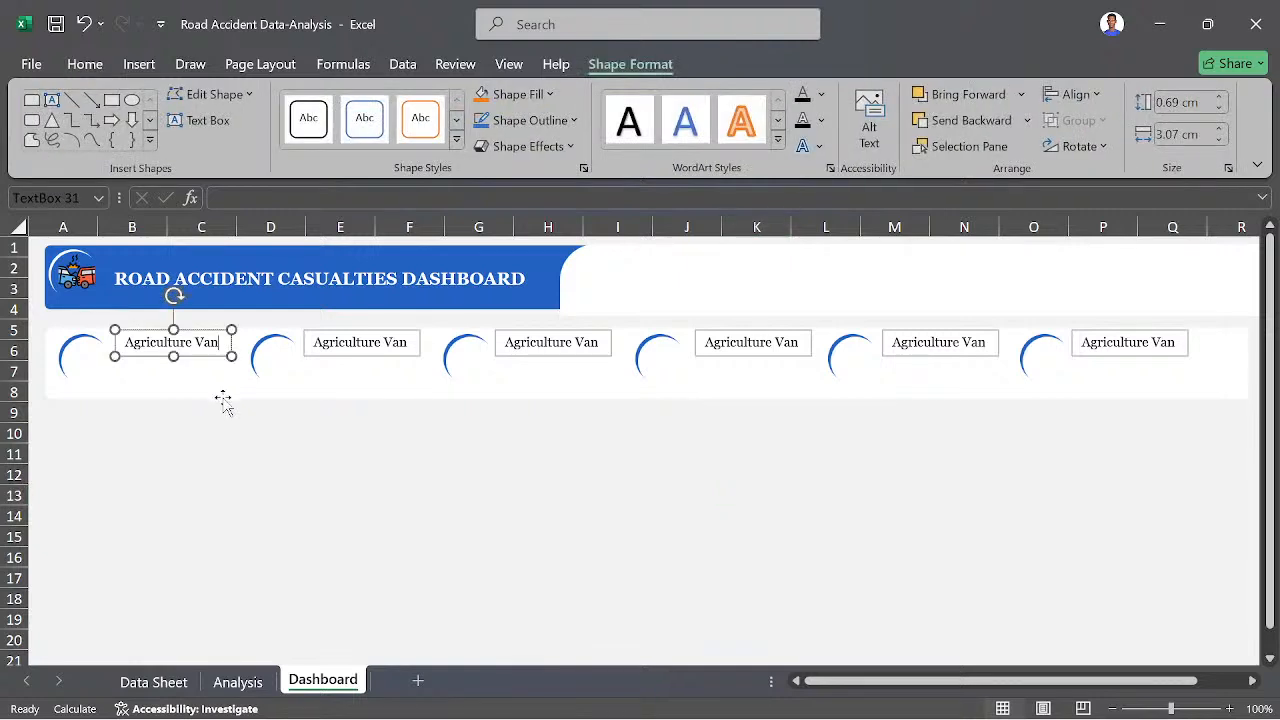
pyautogui.press('BackSpace')
pyautogui.press('BackSpace')
pyautogui.write('eh.')
pyautogui.click(210, 483)
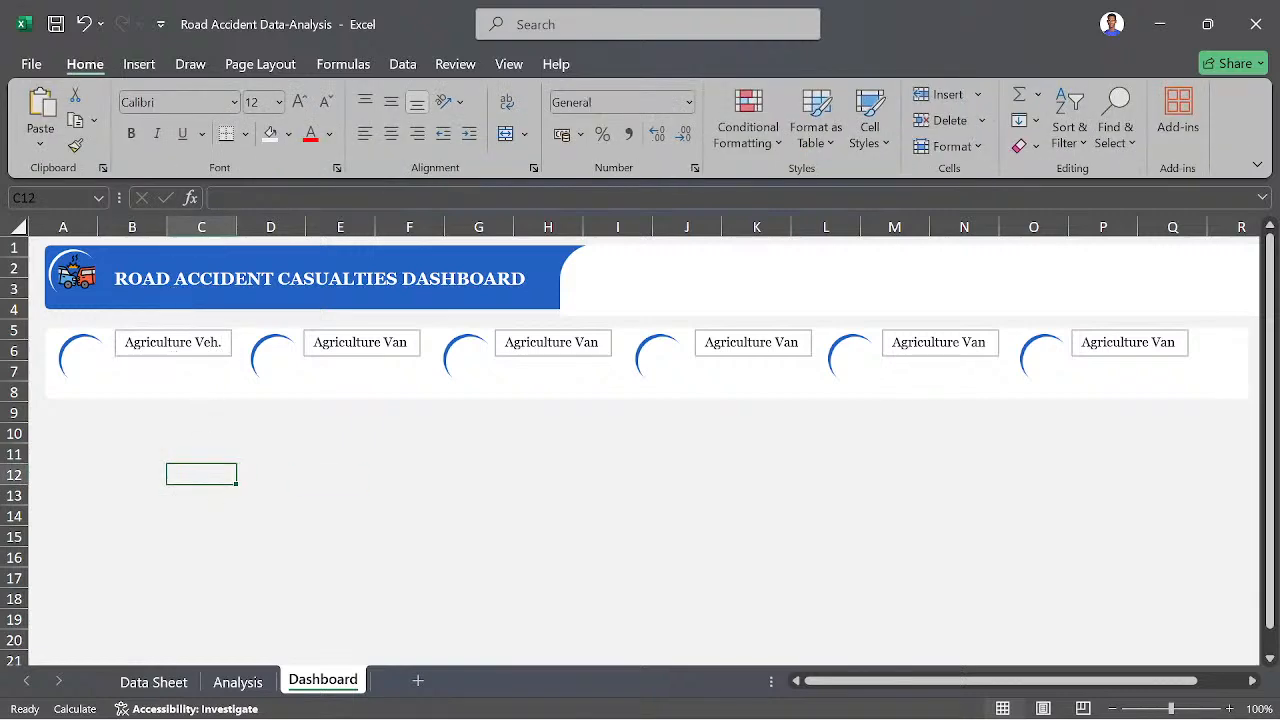
# - Format the "Agriculture Veh." text box with no fill and no line
pyautogui.click(204, 357)
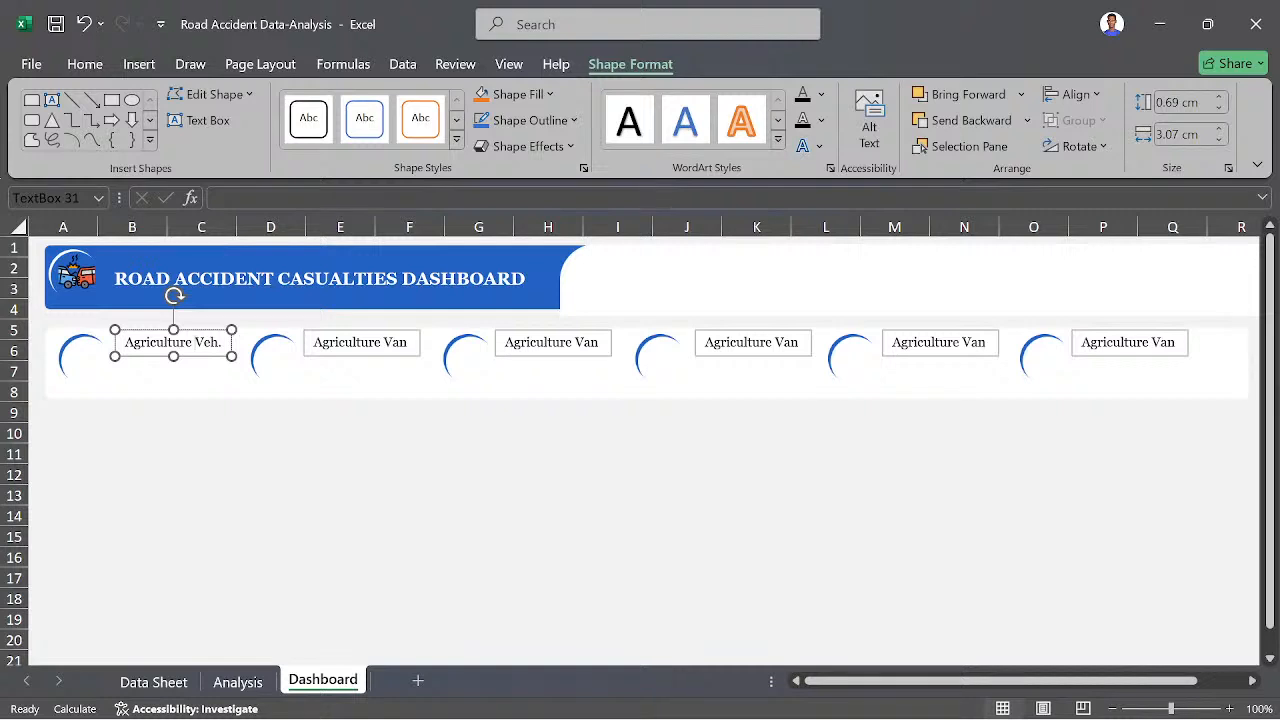
pyautogui.rightClick(209, 366)
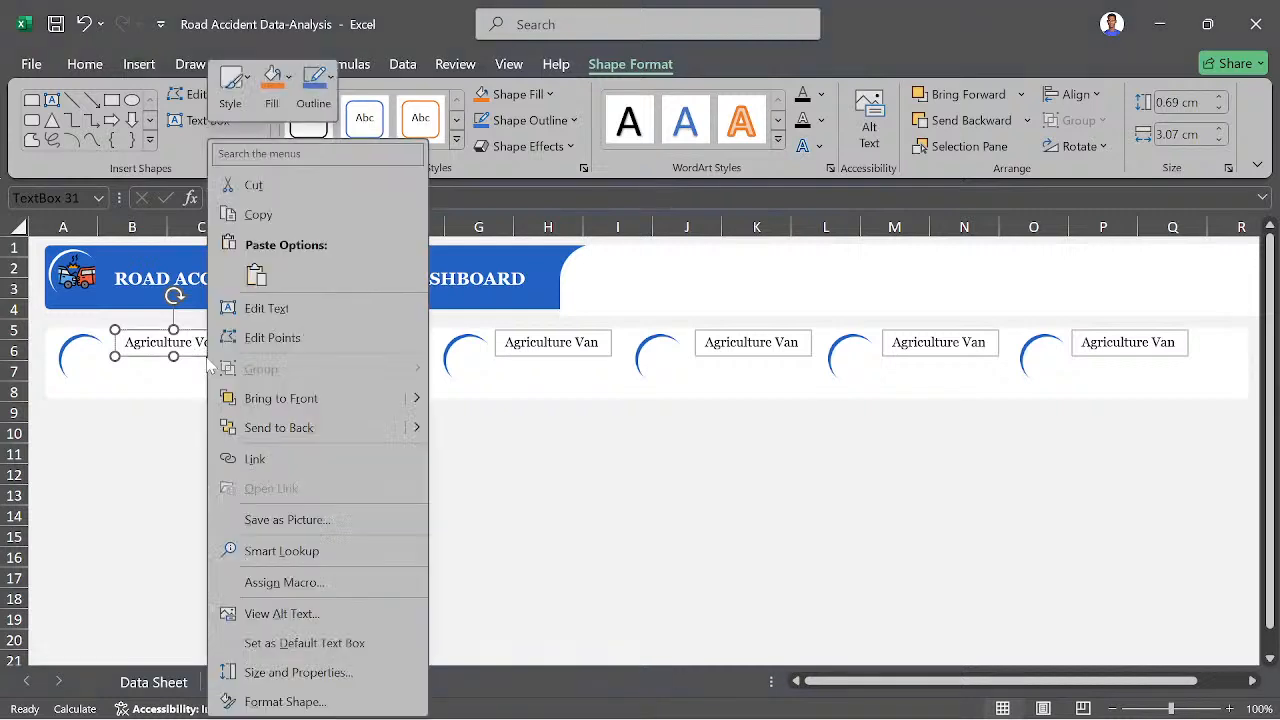
pyautogui.click(285, 701)
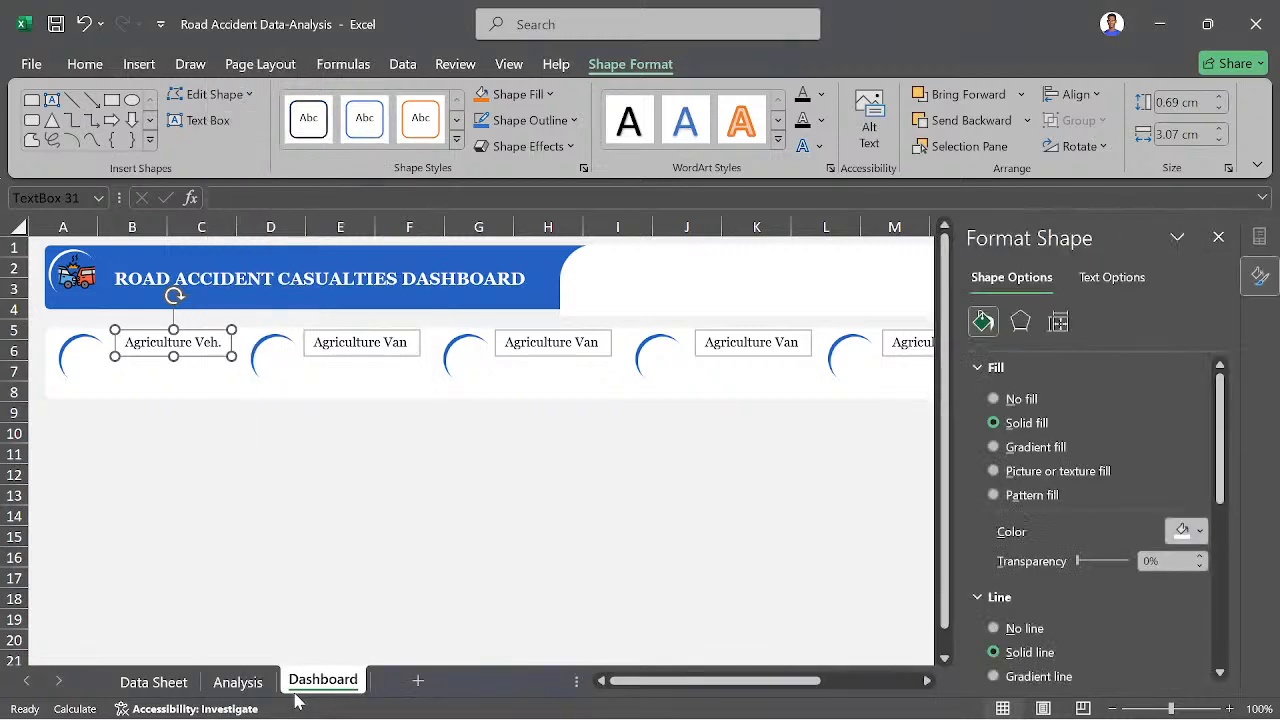
pyautogui.click(1023, 630)
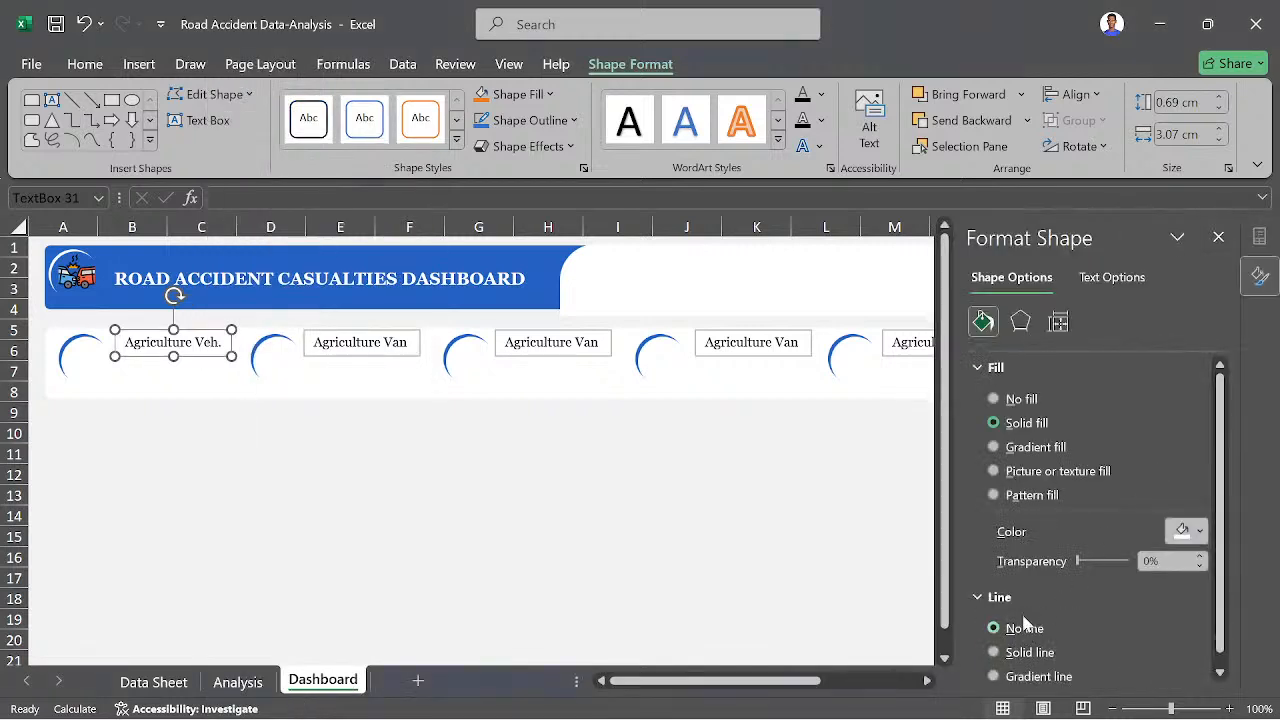
pyautogui.click(1002, 401)
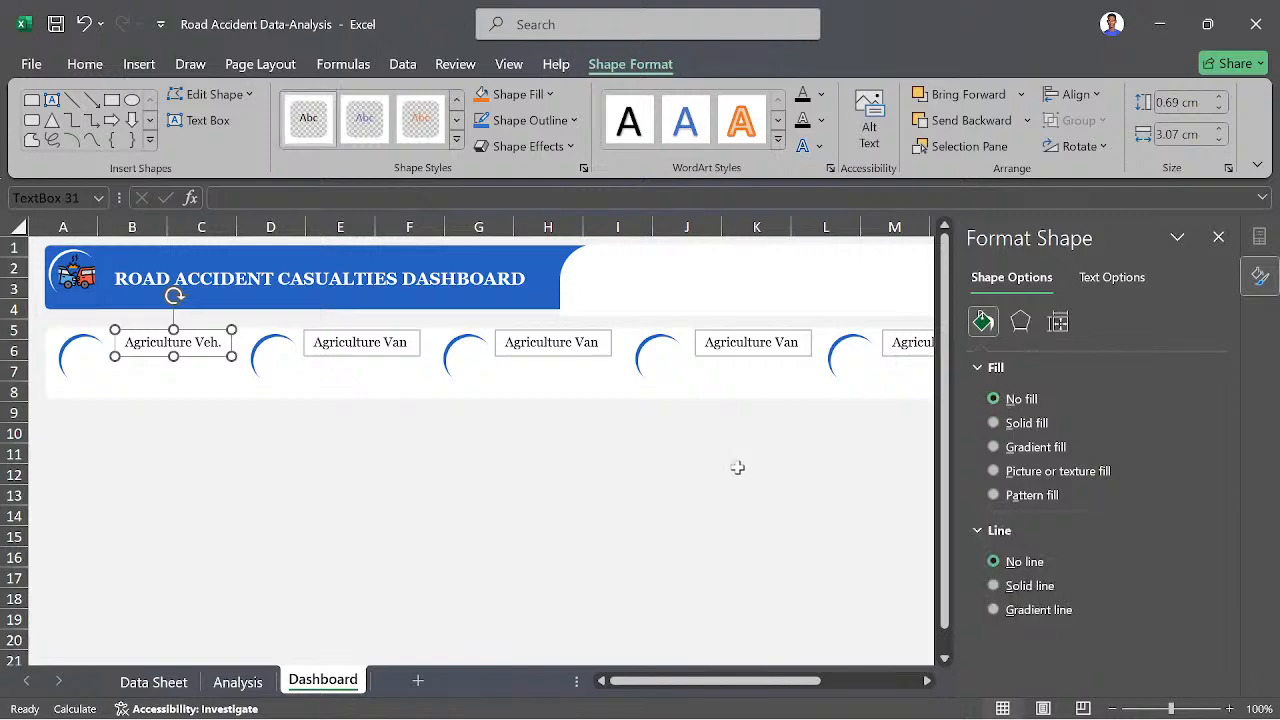
pyautogui.click(620, 492)
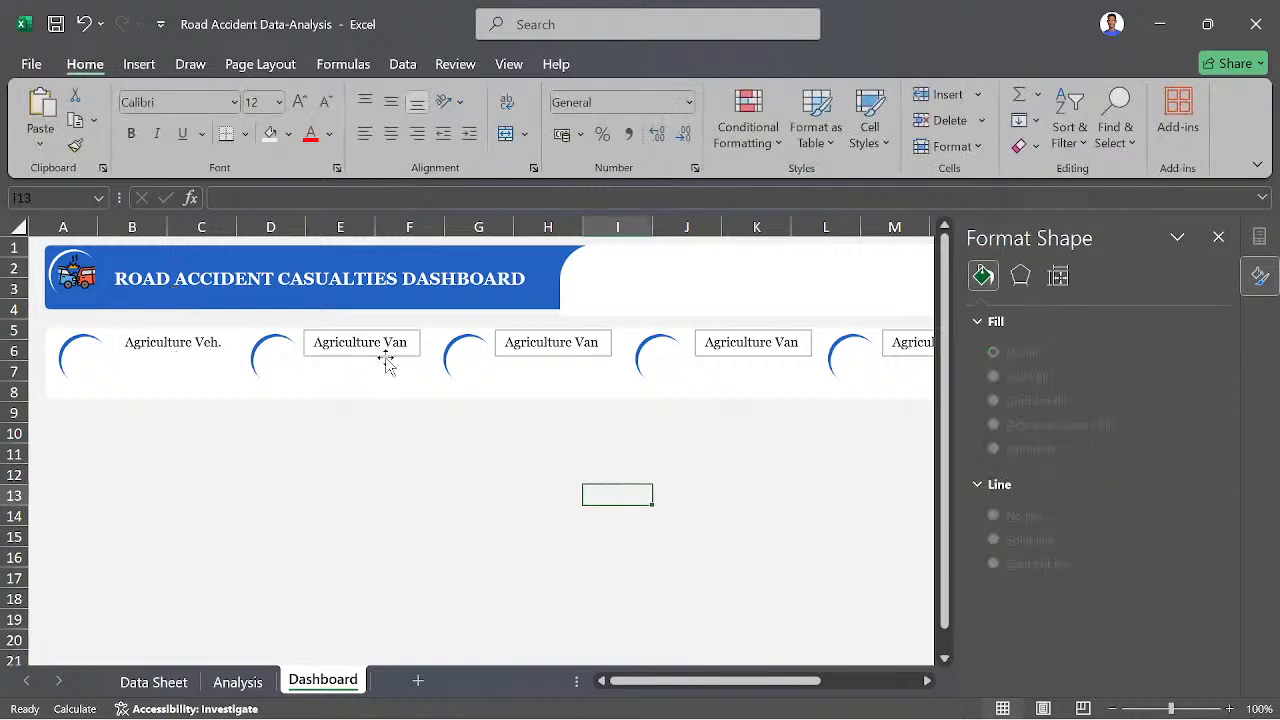
# - Format the second and third badges' "Agriculture Van" text boxes with no fill and no line
pyautogui.click(386, 362)
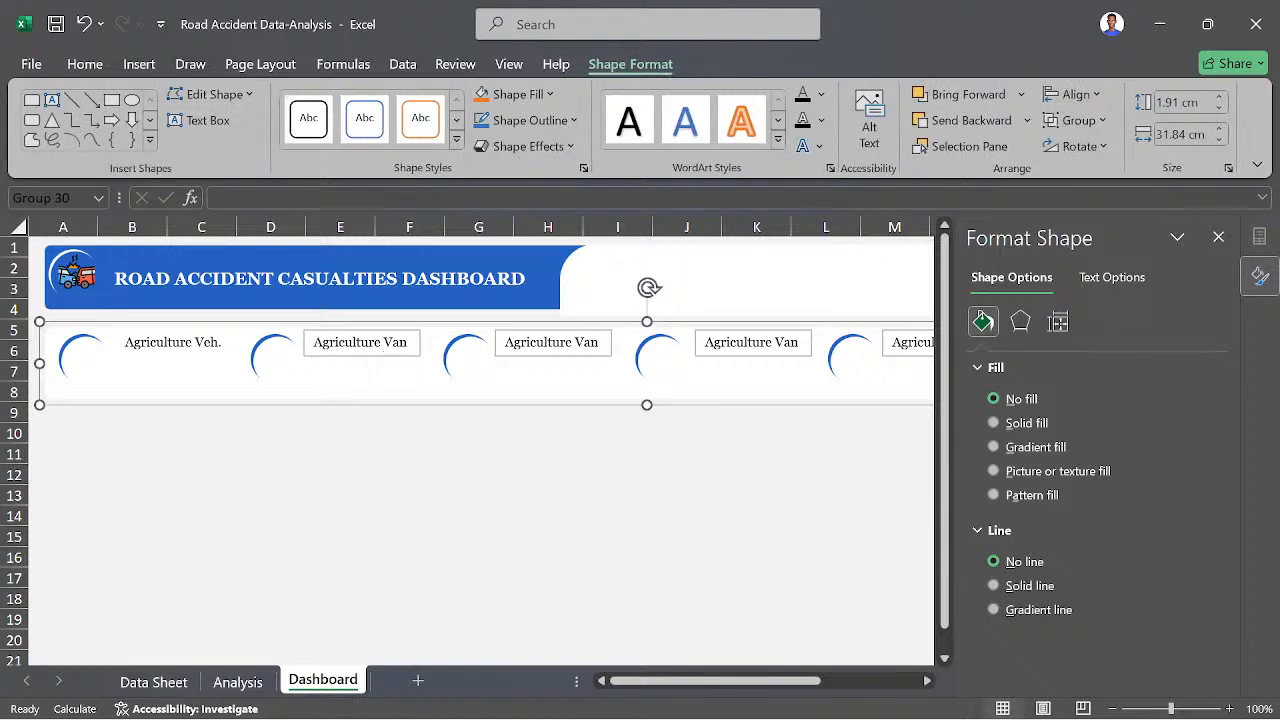
pyautogui.click(391, 344)
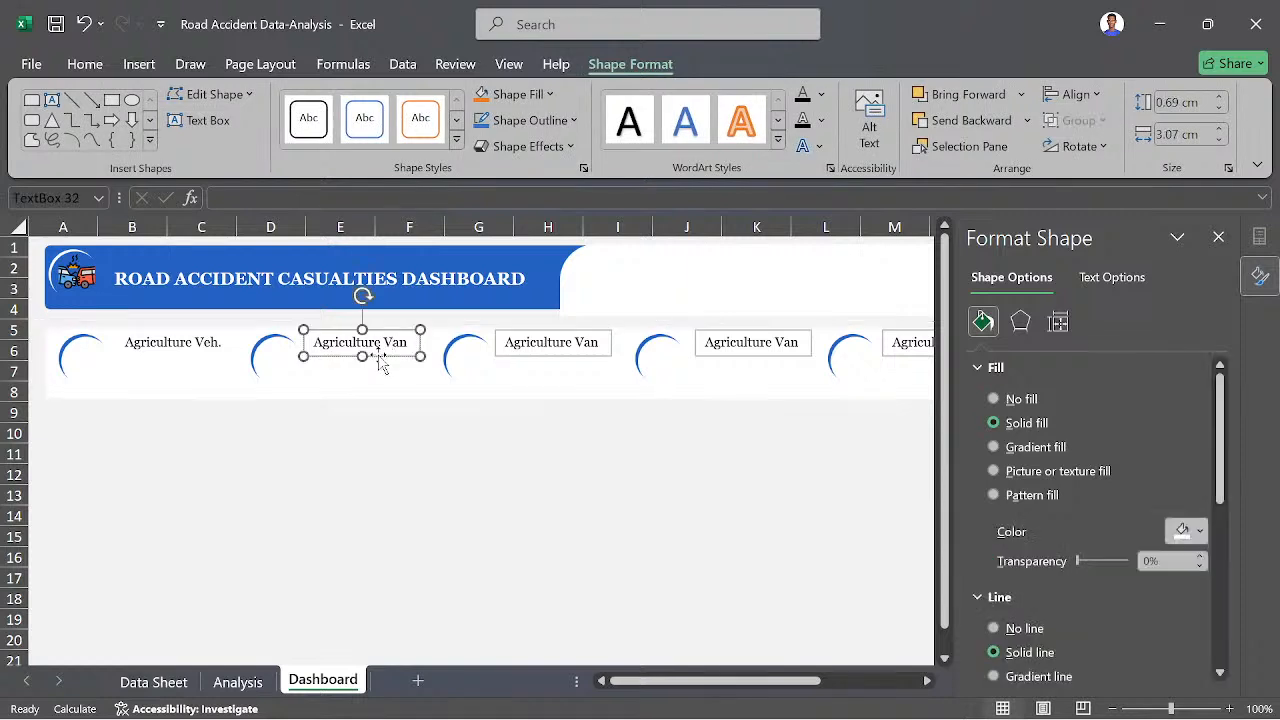
pyautogui.click(1020, 400)
pyautogui.click(1015, 563)
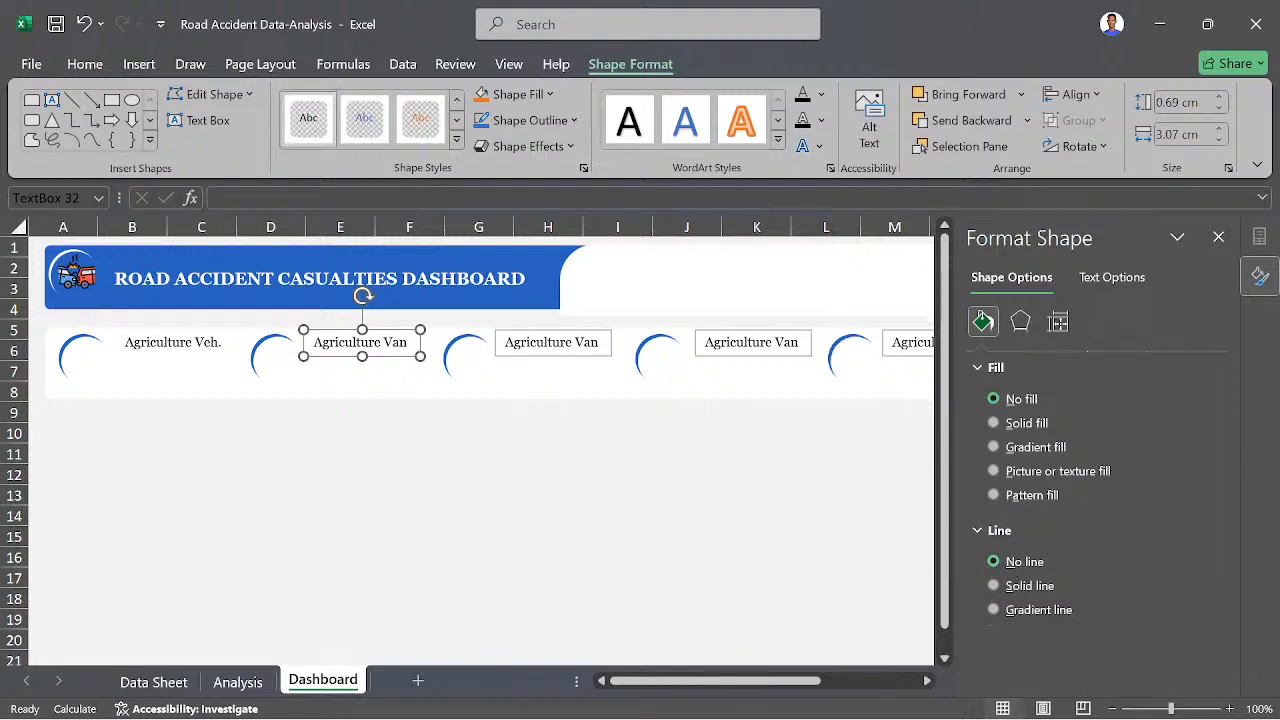
pyautogui.click(584, 350)
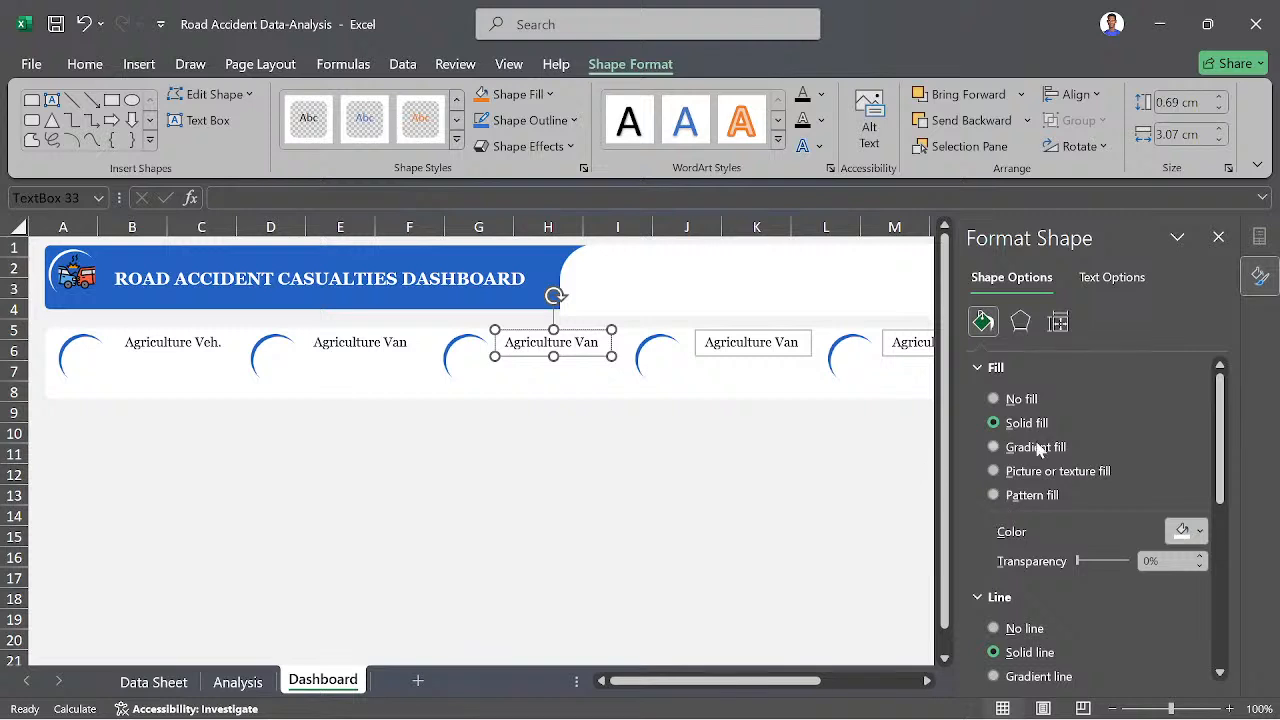
pyautogui.click(1029, 403)
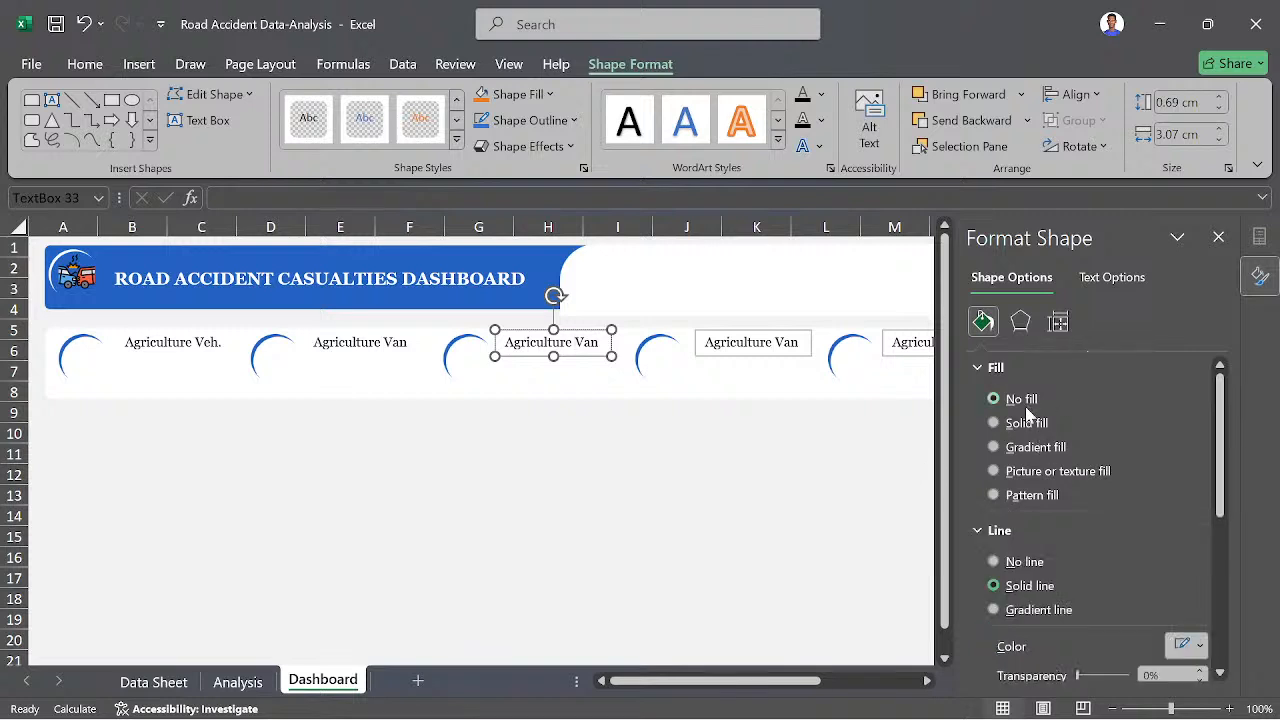
pyautogui.click(1009, 563)
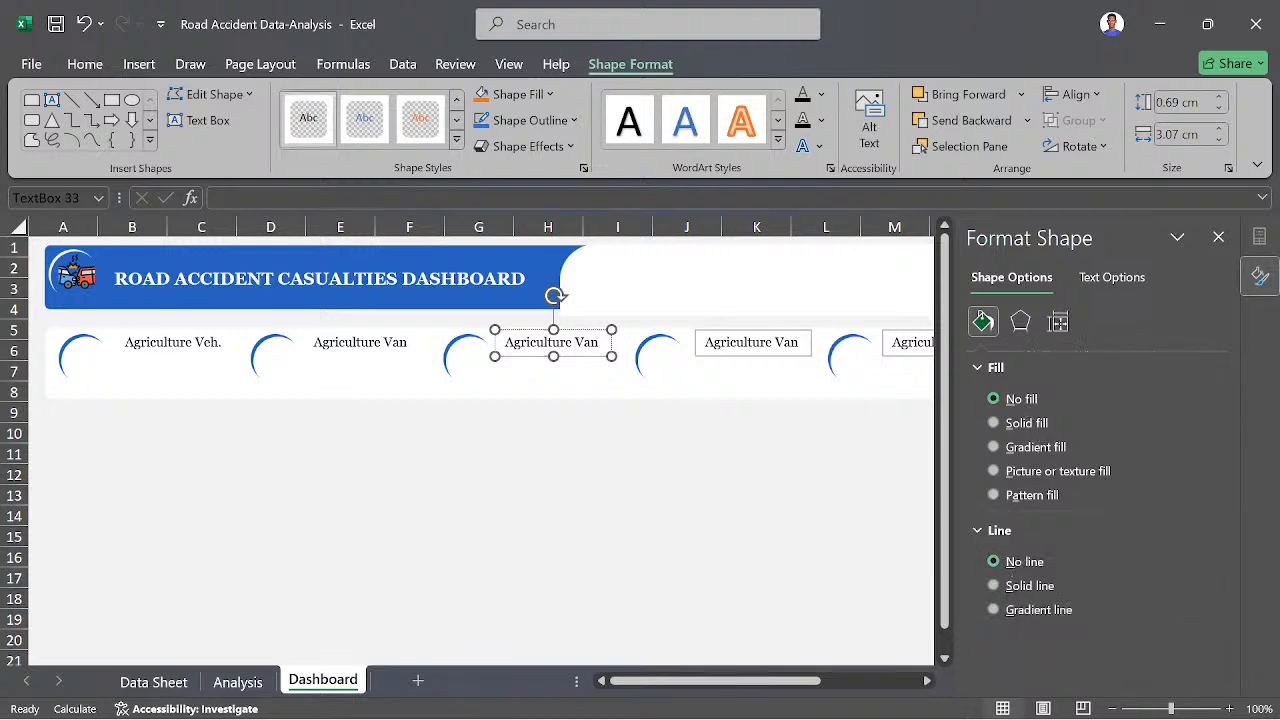
# - Remove the fill and outline from the fourth and fifth badges' "Agriculture Van" text boxes
pyautogui.click(740, 343)
pyautogui.click(995, 399)
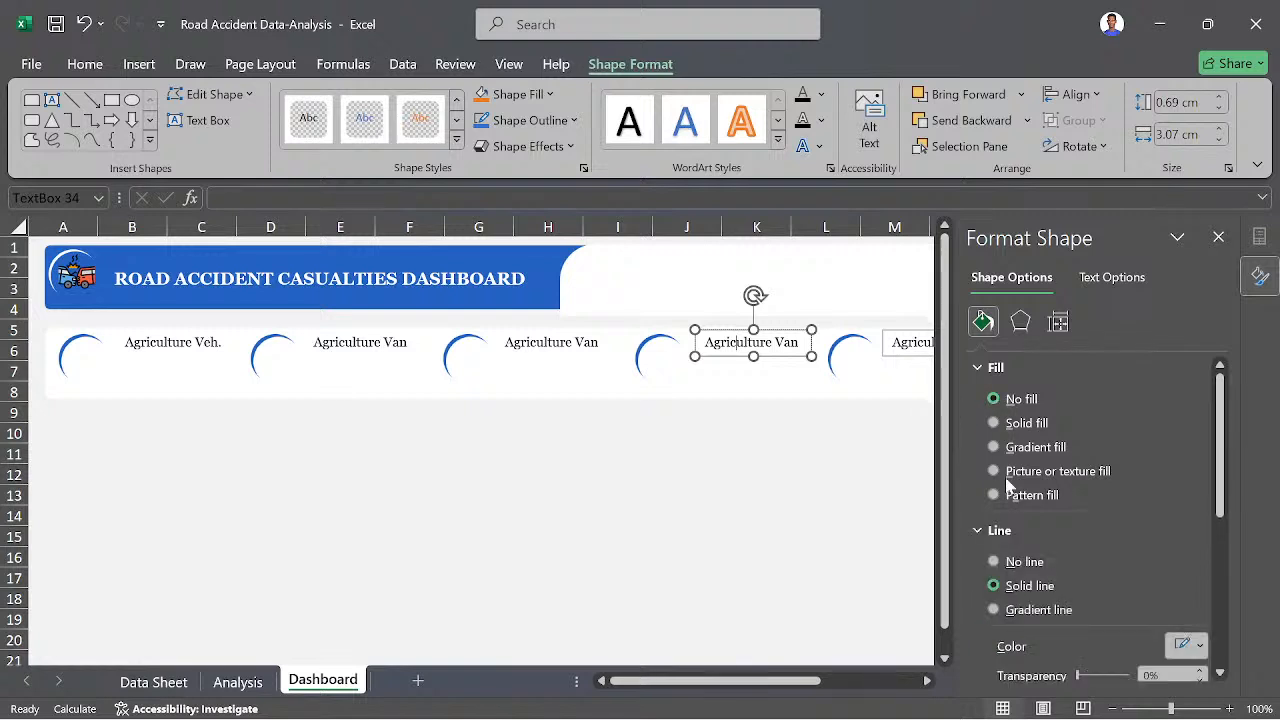
pyautogui.click(1005, 563)
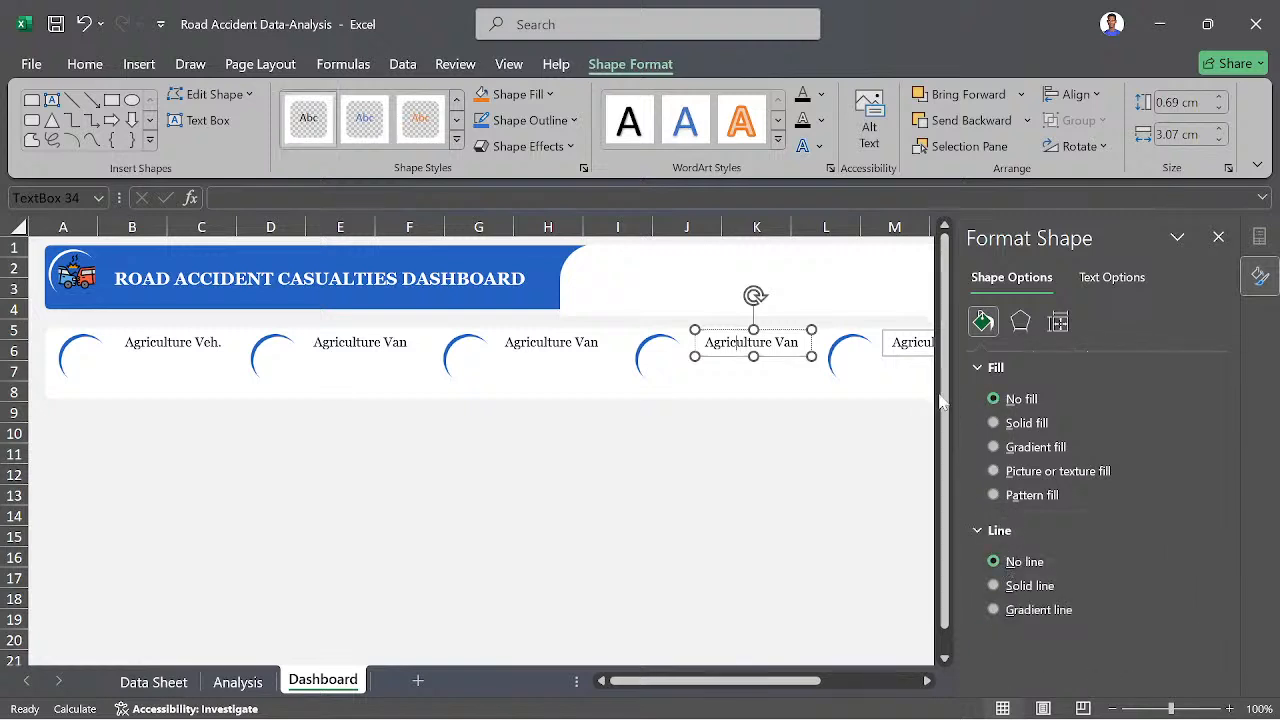
pyautogui.click(883, 330)
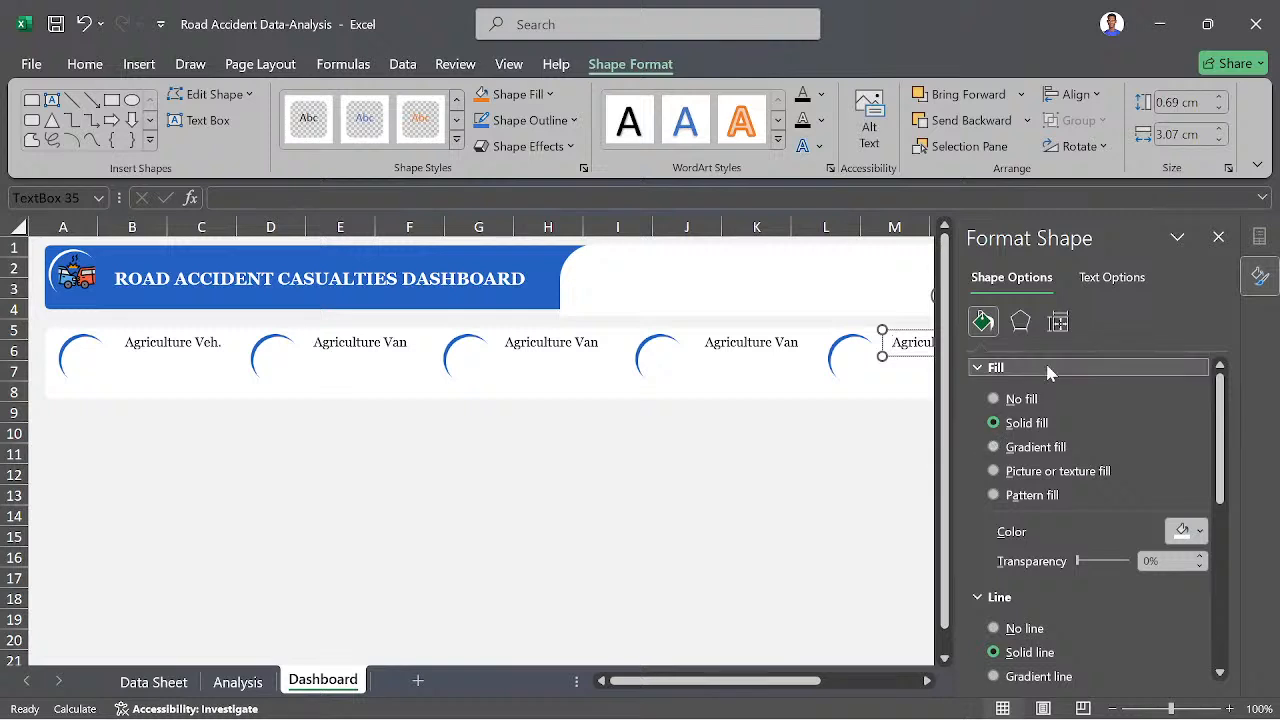
pyautogui.click(1037, 398)
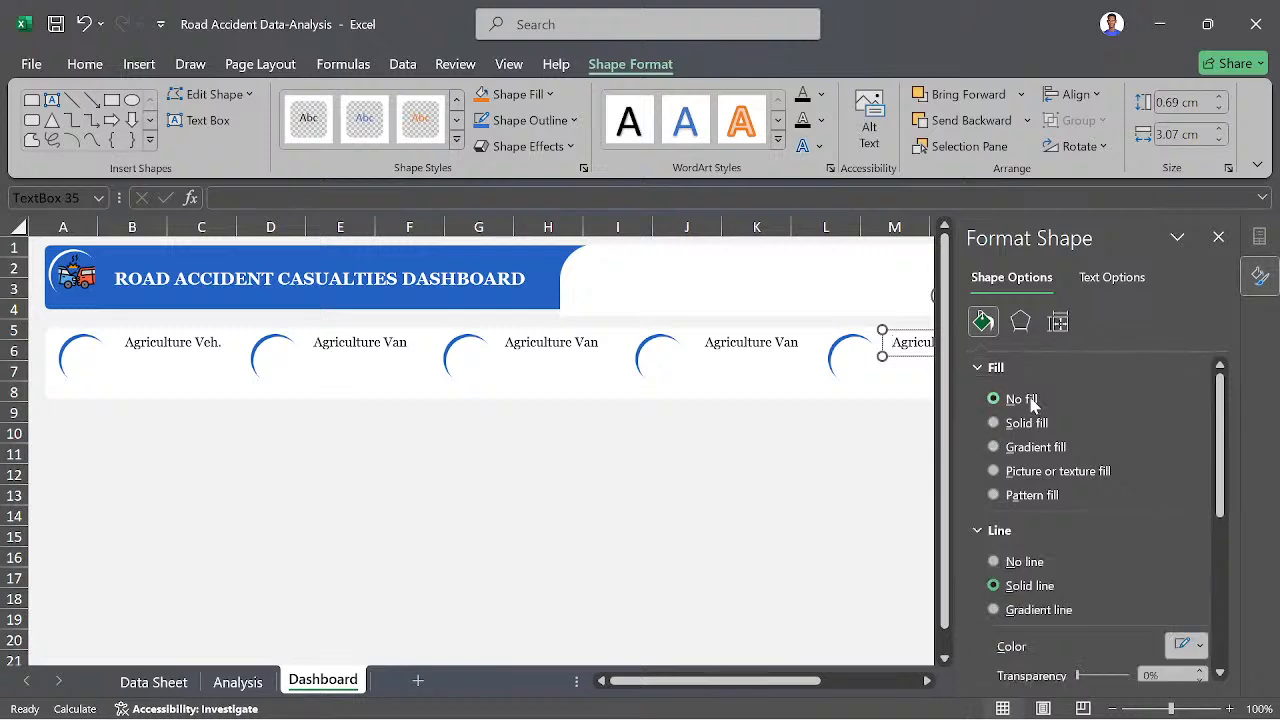
pyautogui.click(1020, 561)
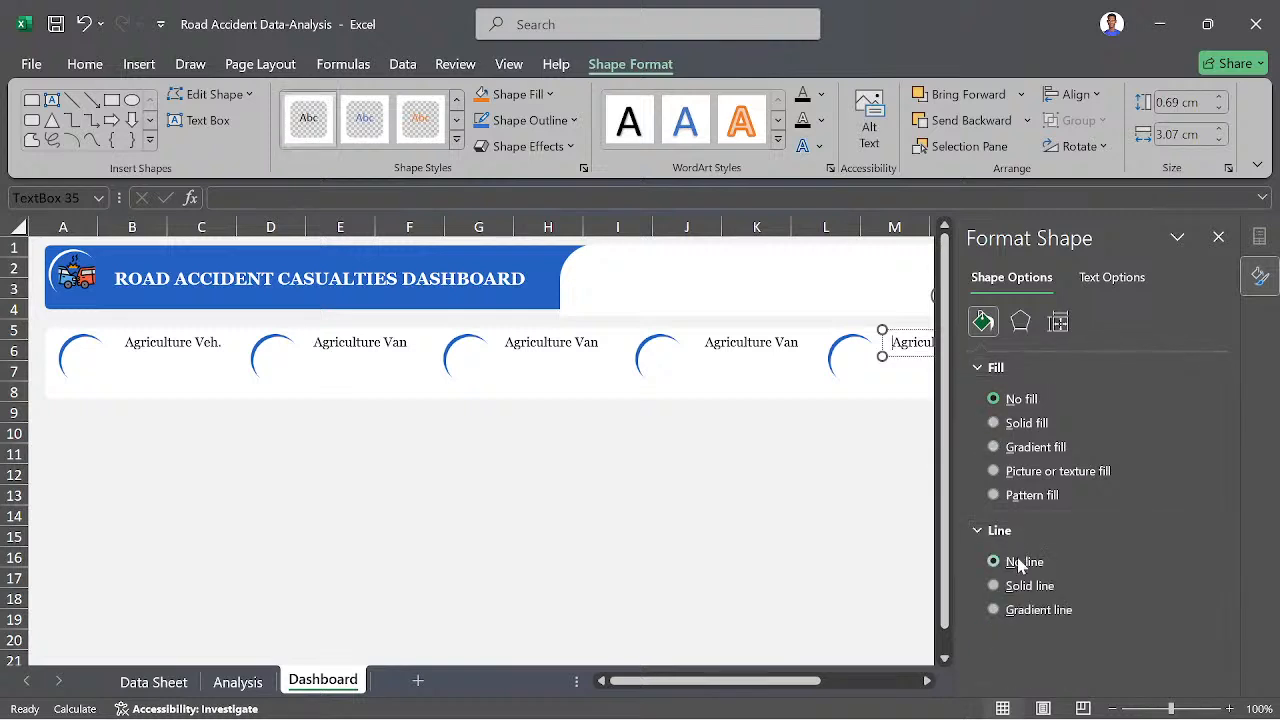
# - Set the sixth badge's "Agriculture Van" text box to no fill and no line, and close the shape formatting settings
pyautogui.hscroll(3, 792, 535)
pyautogui.hscroll(1, 792, 535)
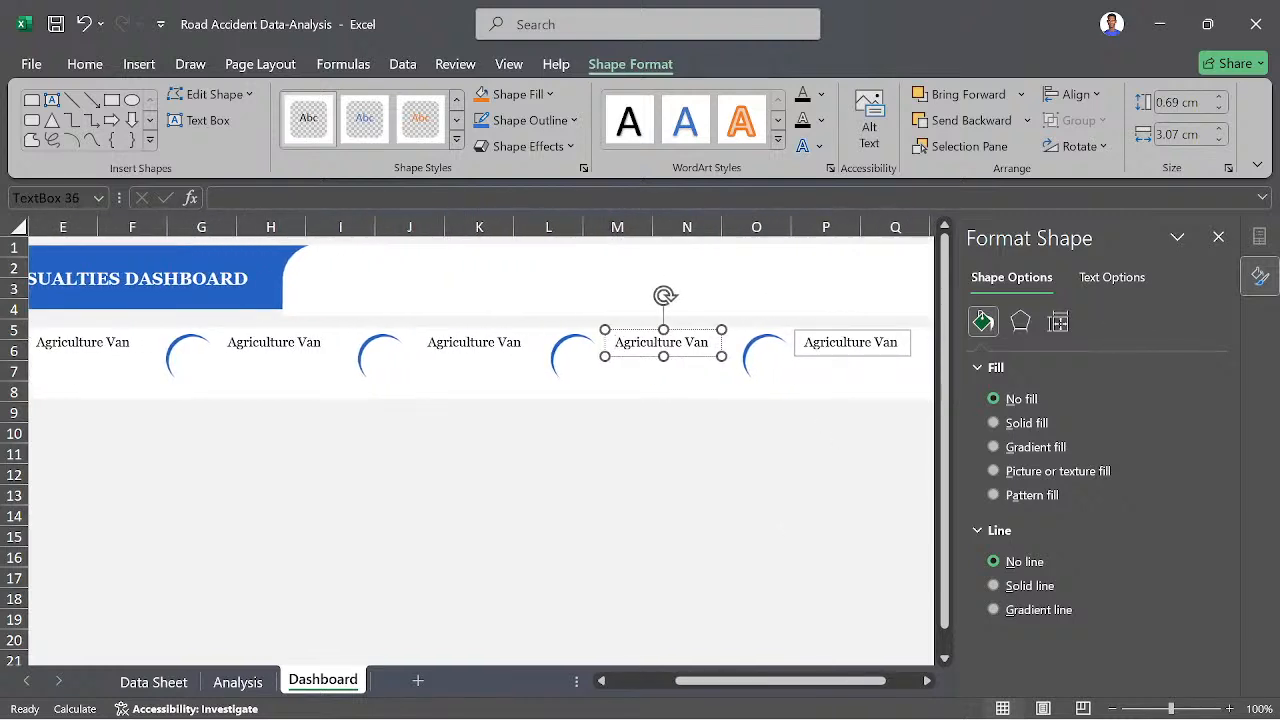
pyautogui.click(850, 342)
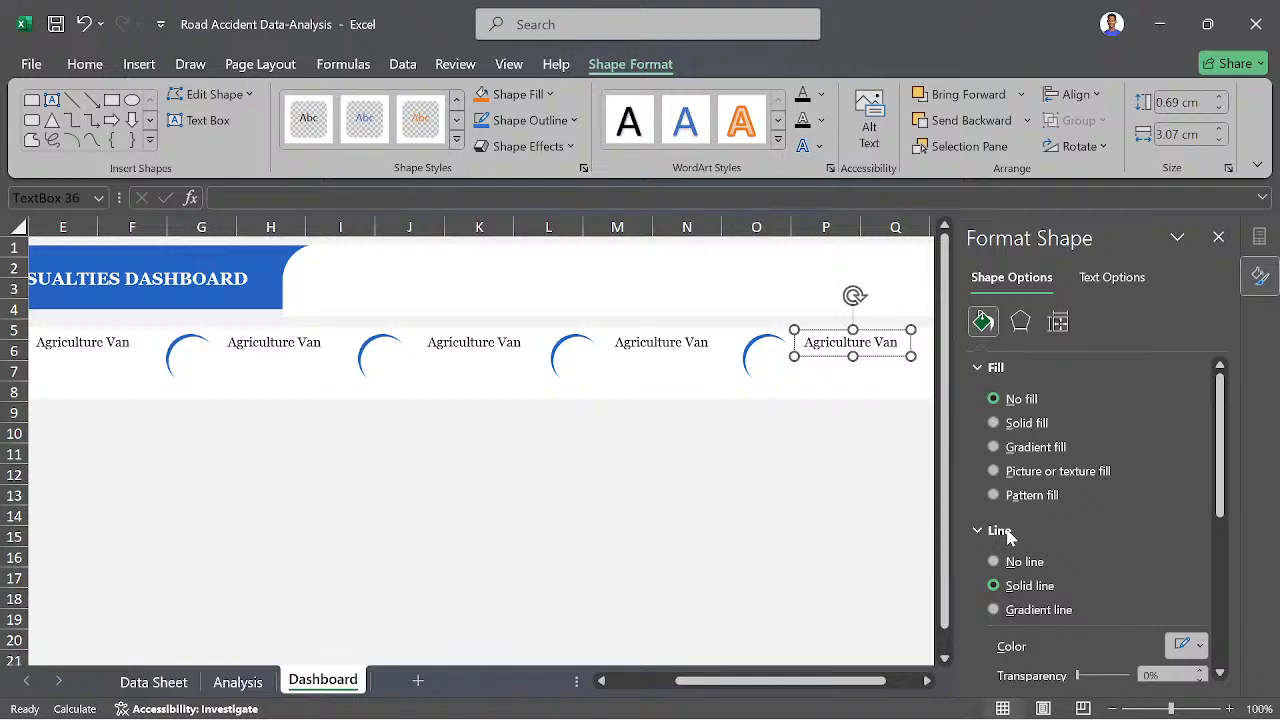
pyautogui.click(1020, 561)
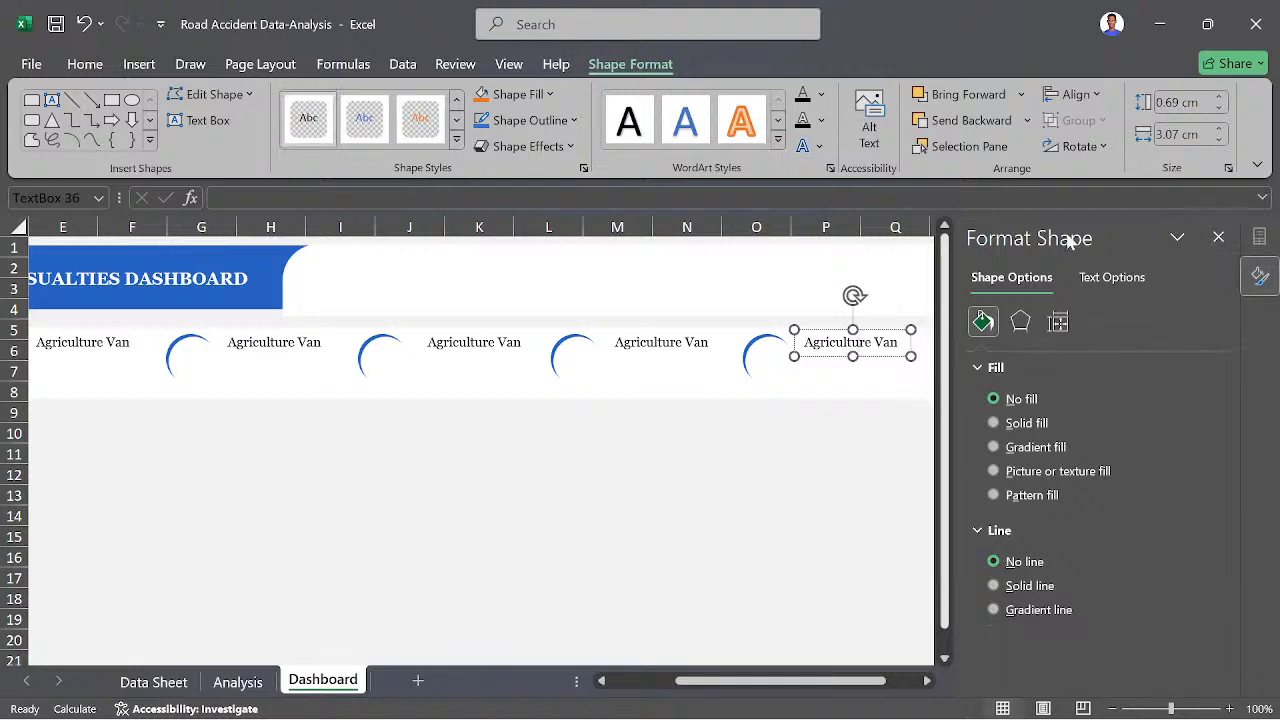
pyautogui.click(1218, 237)
pyautogui.hscroll(-4, 833, 491)
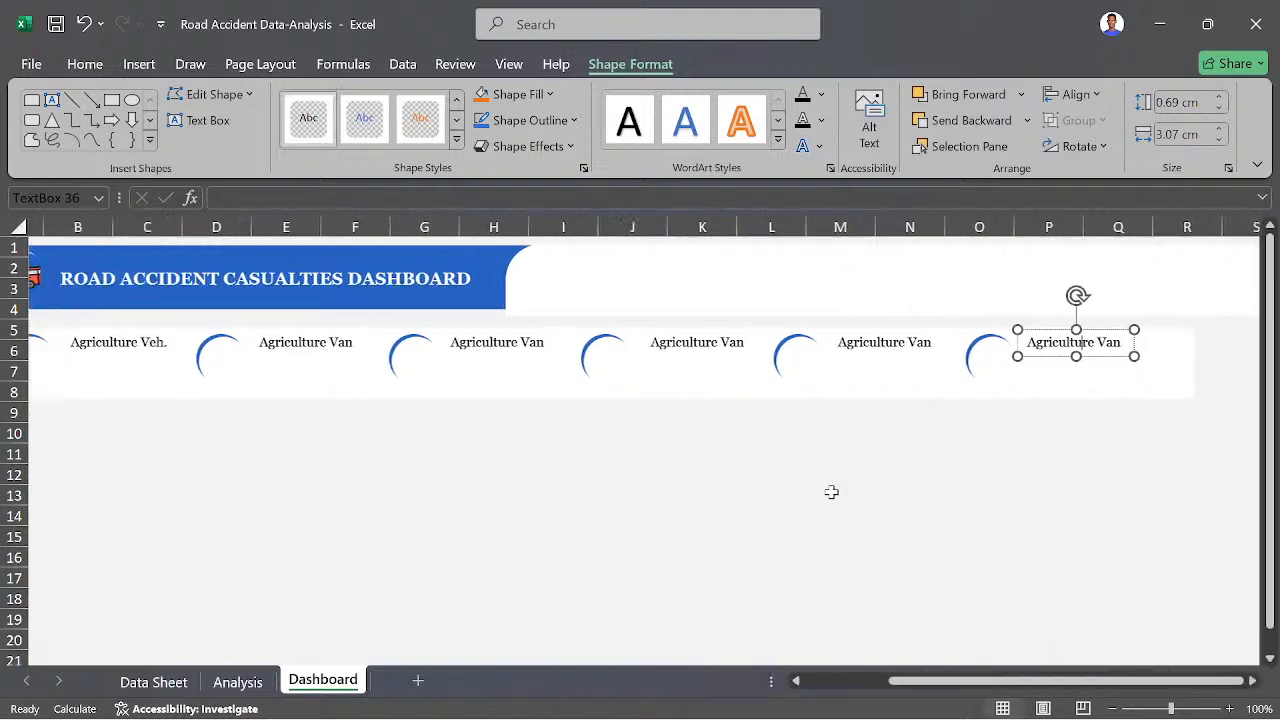
pyautogui.press('Escape')
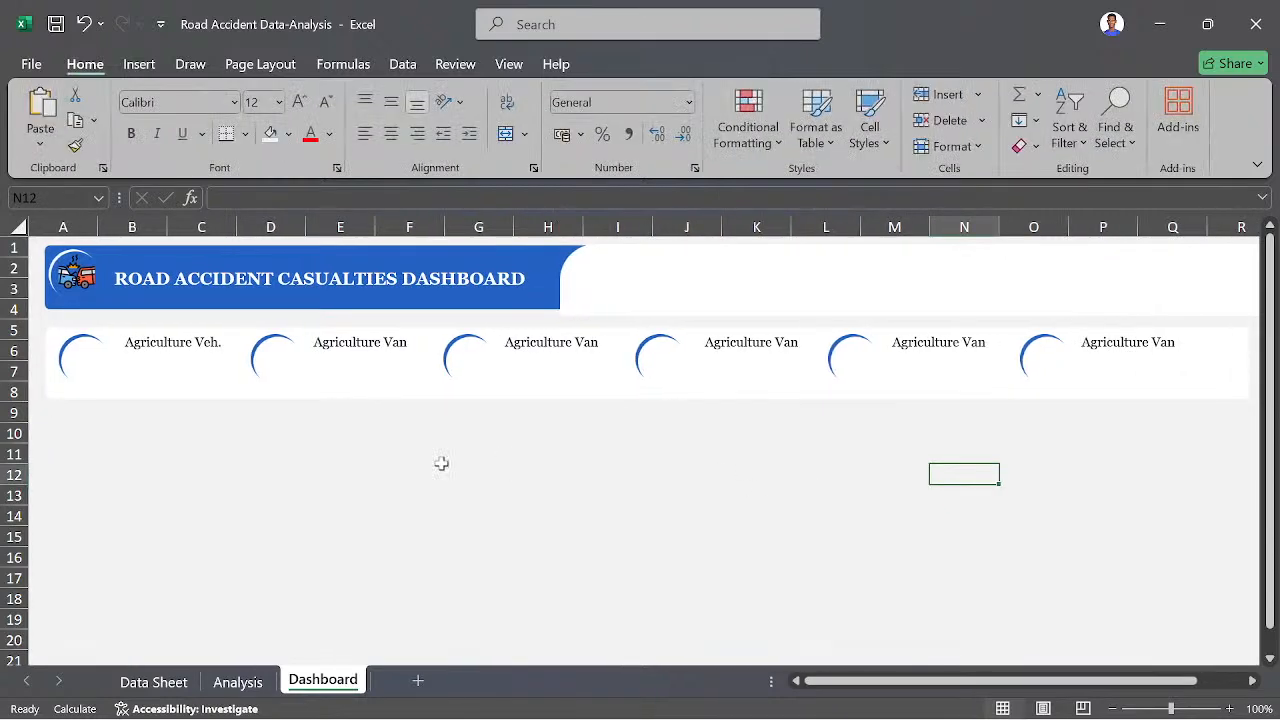
# - Check the vehicle categories on the Analysis sheet and change the second badge's label on the Dashboard to "Bus"
pyautogui.click(224, 686)
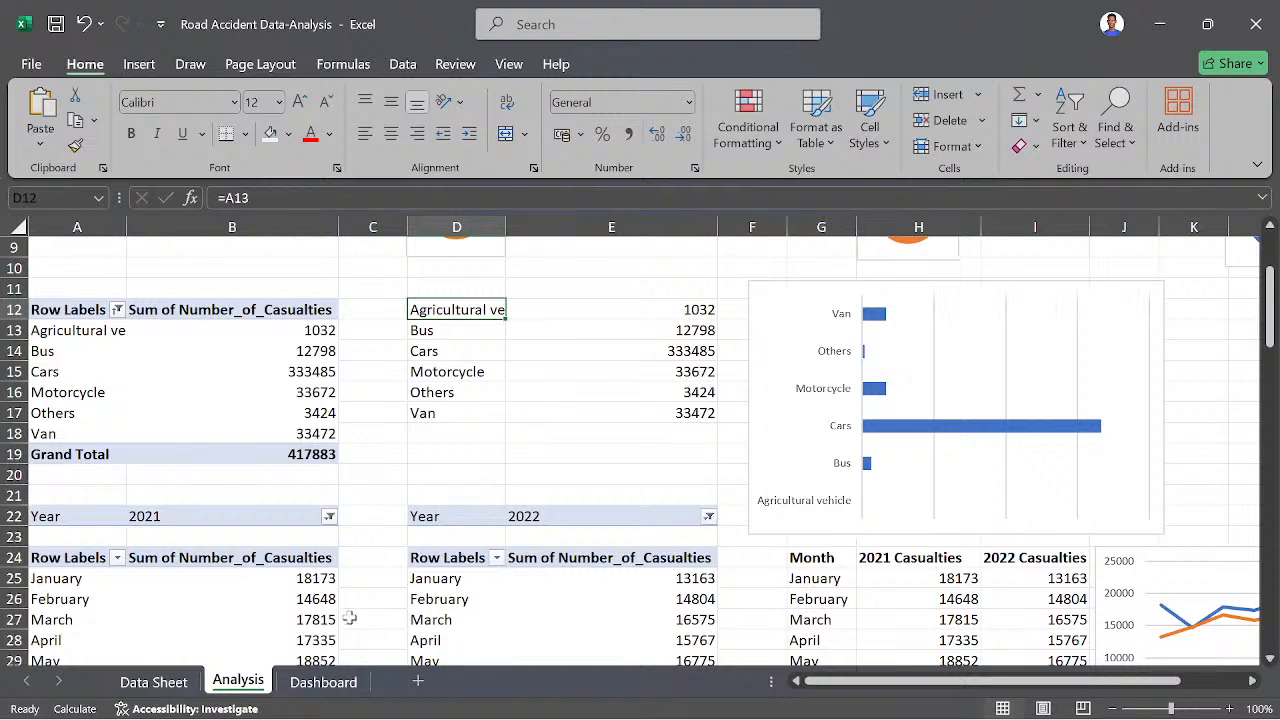
pyautogui.click(323, 682)
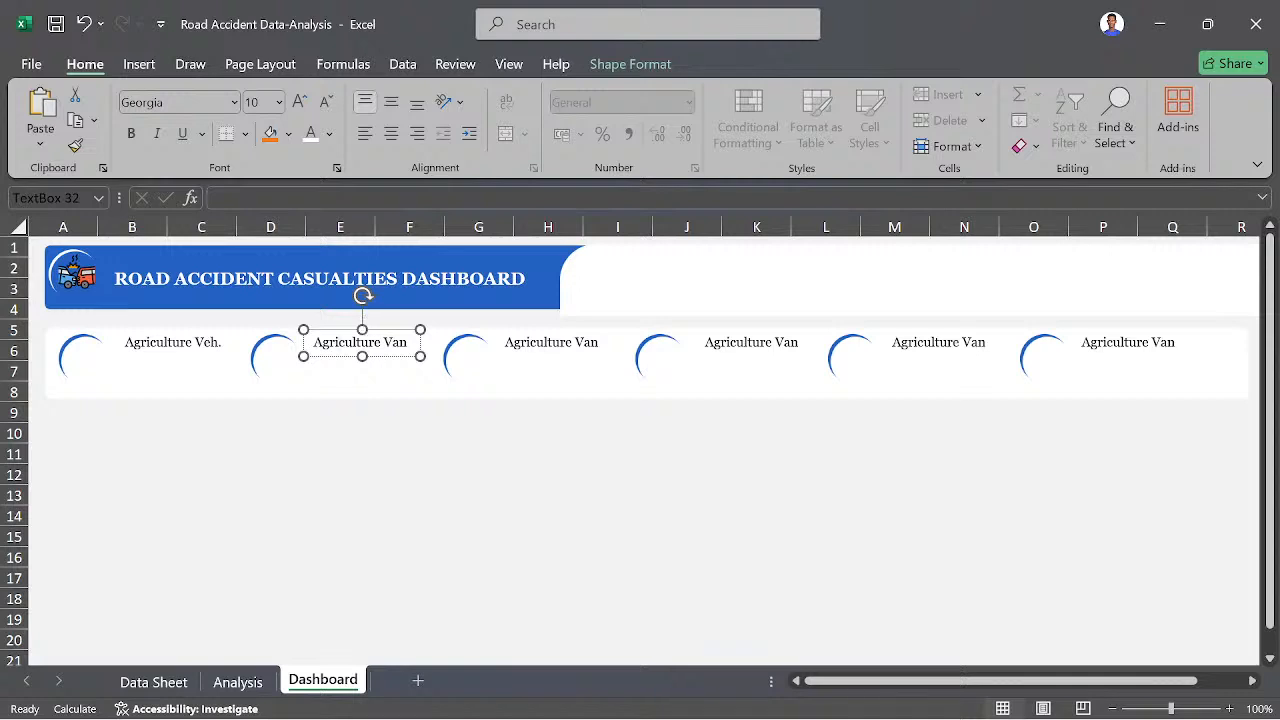
pyautogui.hotkey('ctrl', 'a')
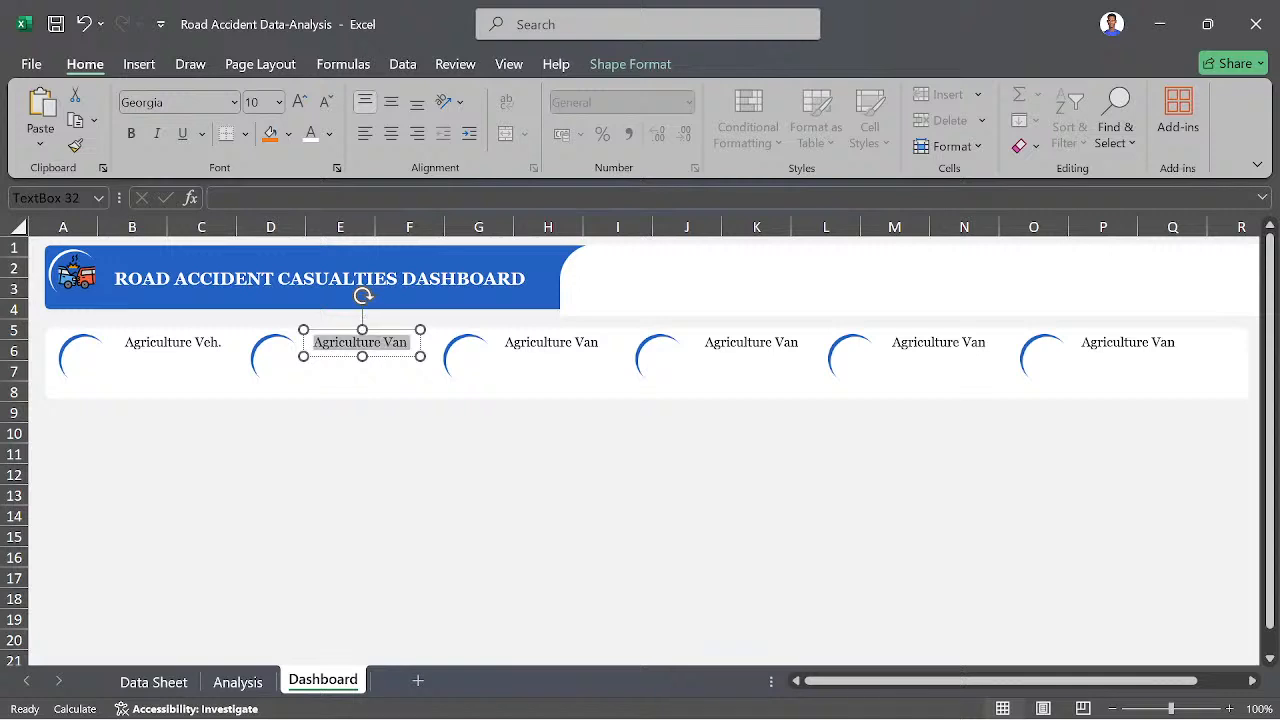
pyautogui.write('N')
pyautogui.press('BackSpace')
pyautogui.write('B')
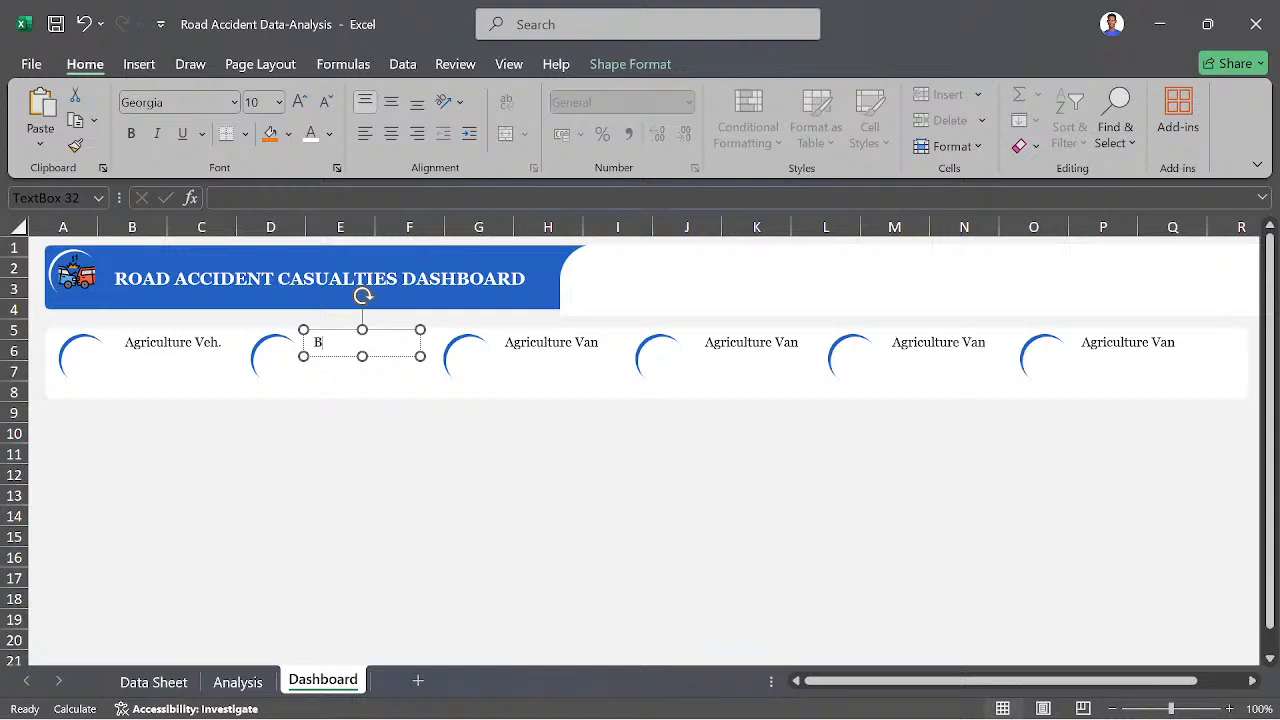
pyautogui.write('us')
# - Change the third badge's label text to "Cars"
pyautogui.click(560, 343)
pyautogui.tripleClick(561, 343)
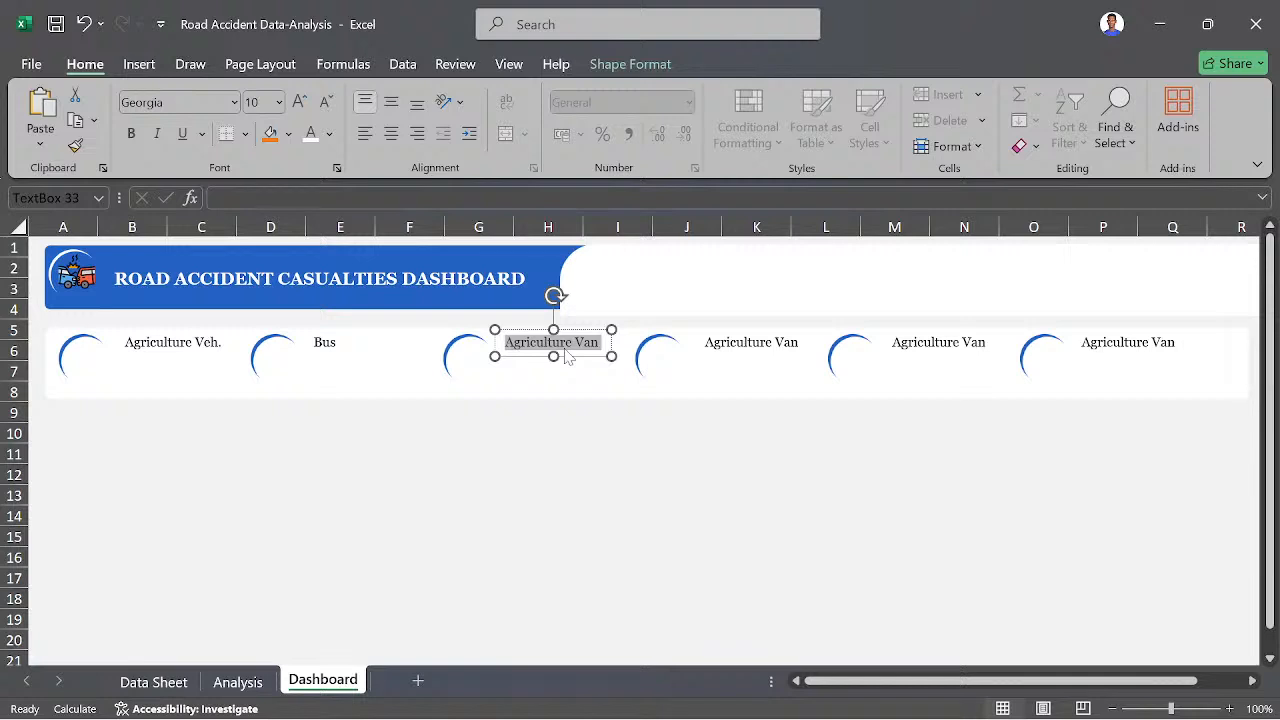
pyautogui.write('Cars')
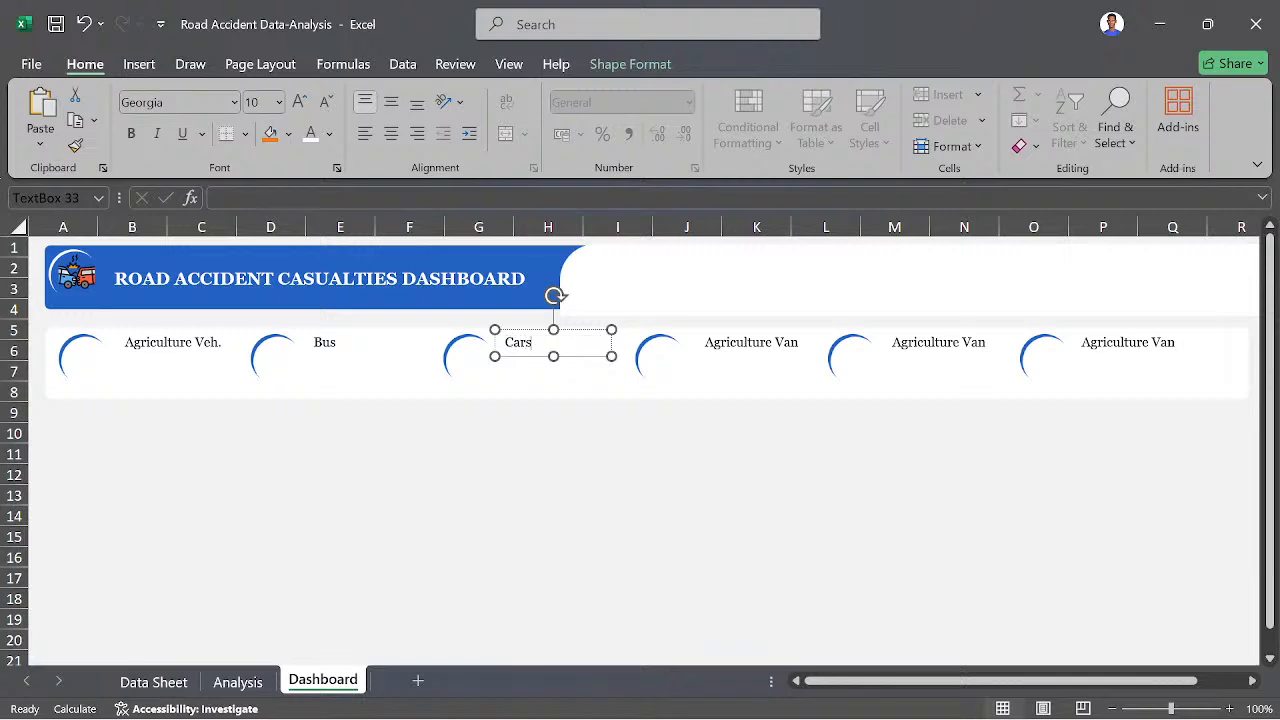
pyautogui.press('Escape')
# - Check the next vehicle category on the Analysis sheet and change the fourth badge's label on the Dashboard to "Motorcycle"
pyautogui.press('Tab')
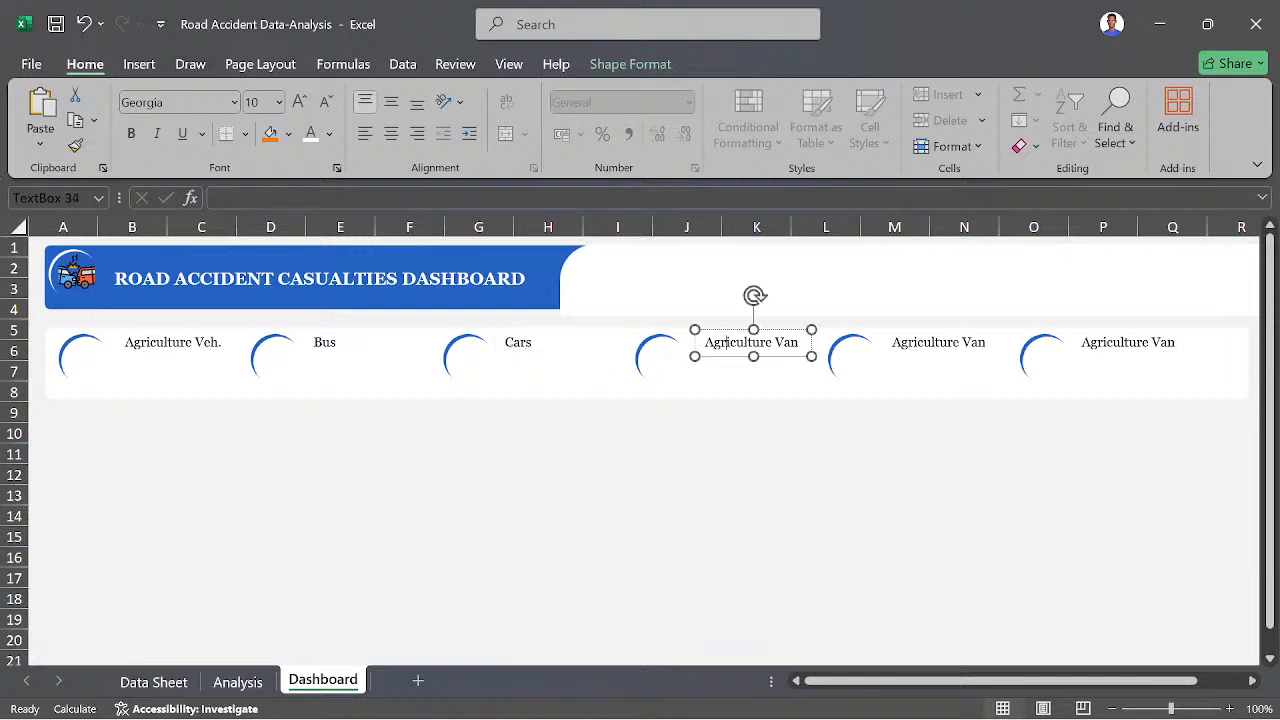
pyautogui.click(238, 682)
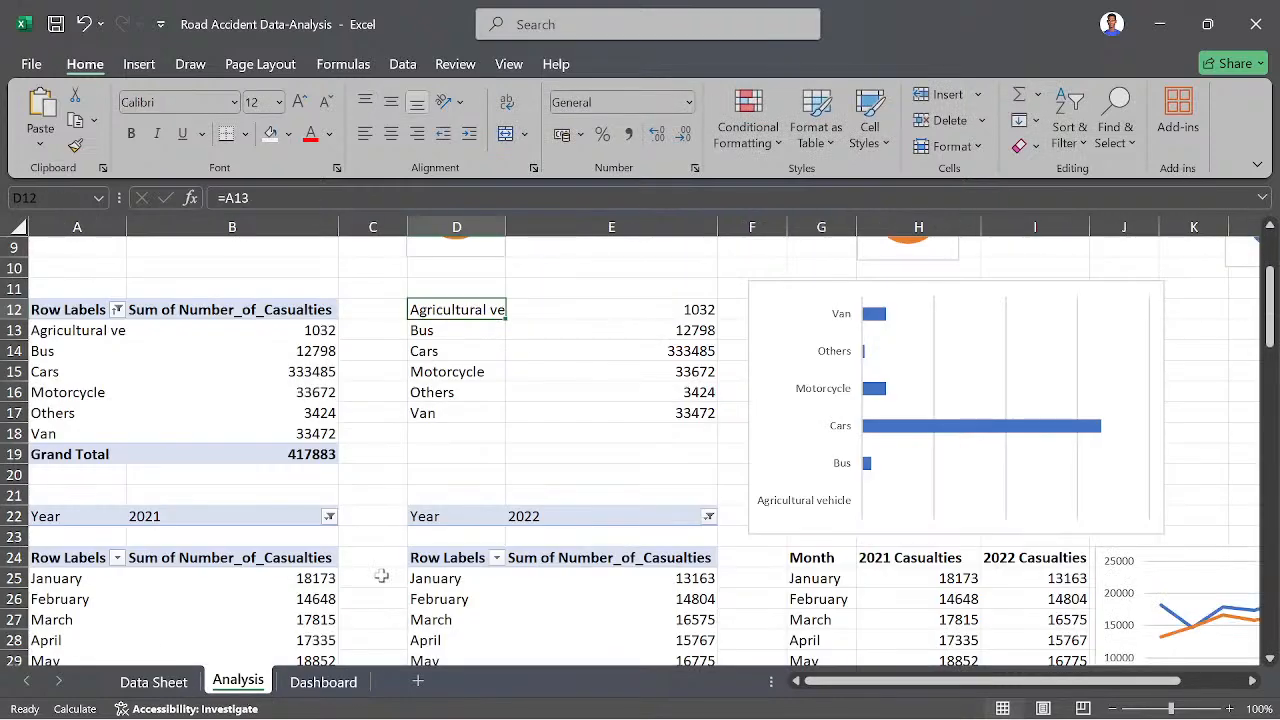
pyautogui.click(323, 681)
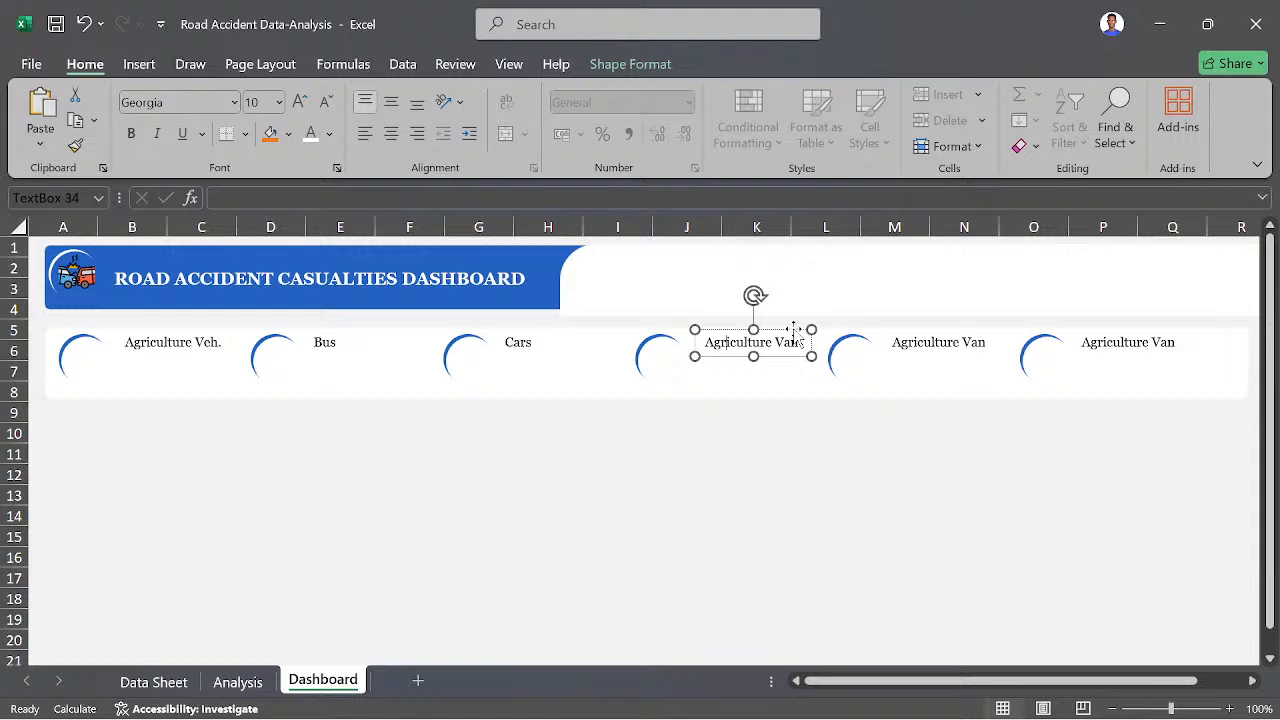
pyautogui.hotkey('ctrl', 'a')
pyautogui.write('Motorcycle')
pyautogui.press('Escape')
# - Replace the fifth badge's label text with "Van"
pyautogui.press('Tab')
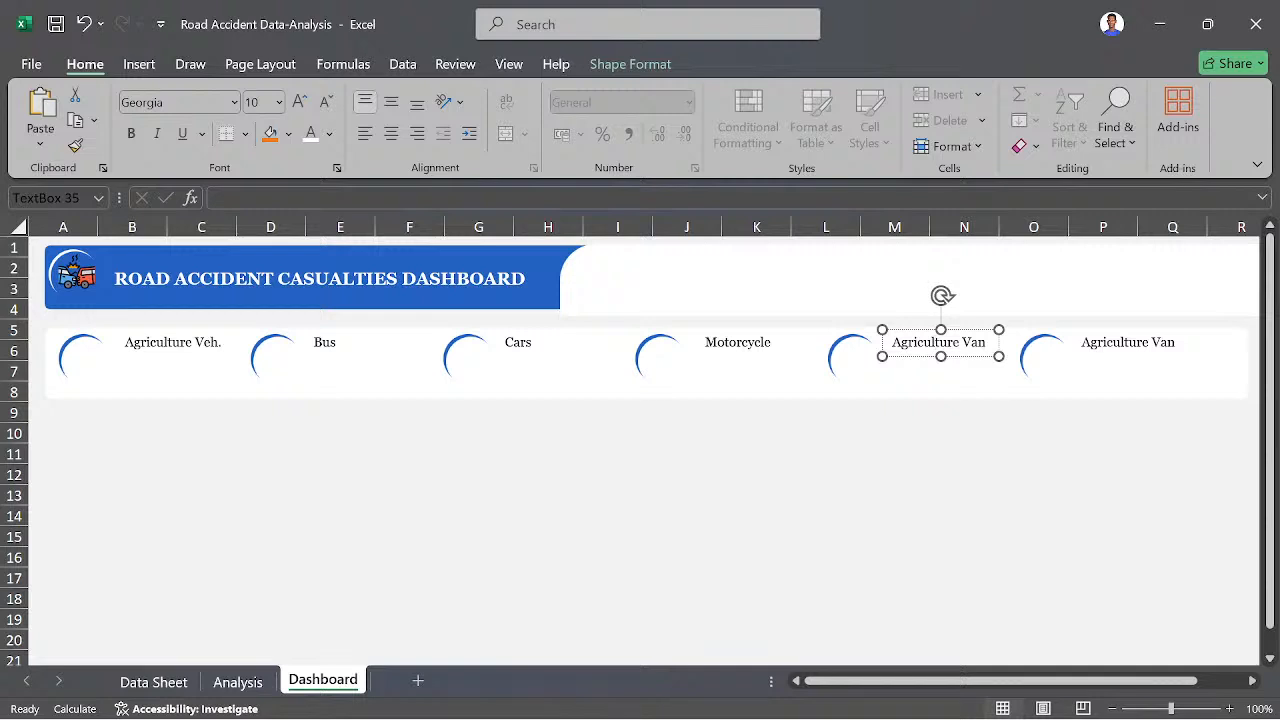
pyautogui.tripleClick(937, 347)
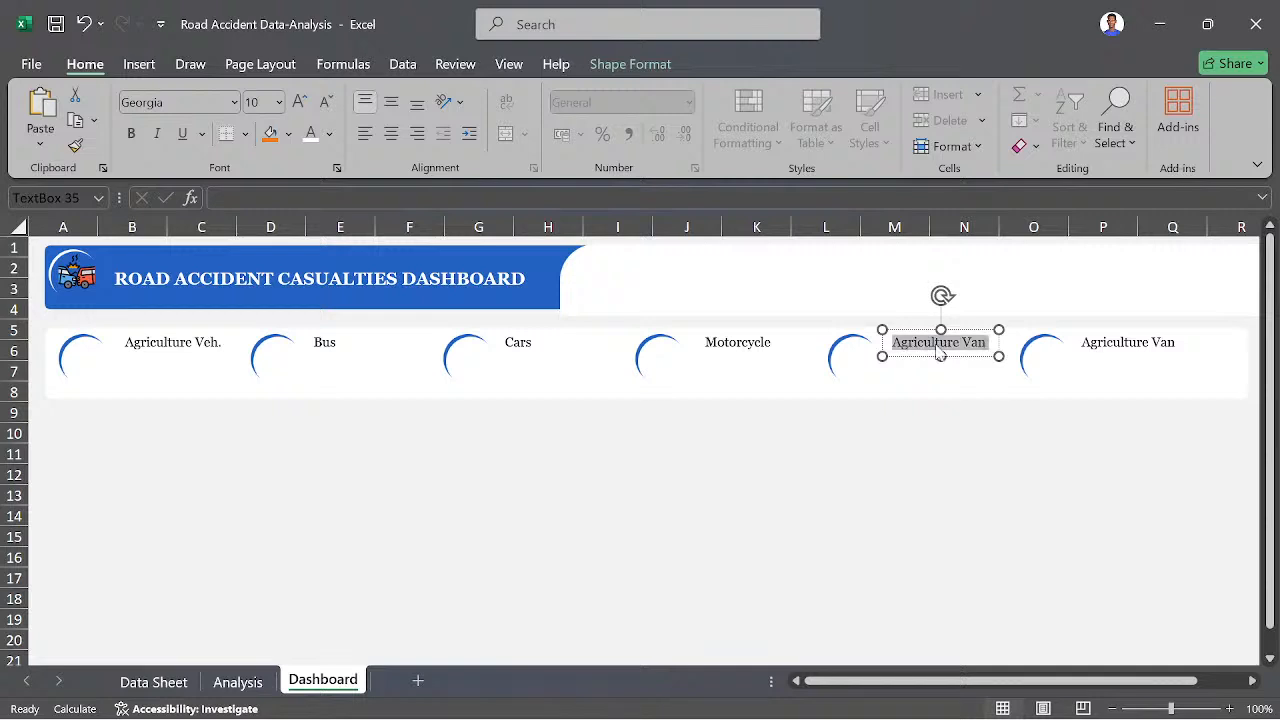
pyautogui.write('O')
pyautogui.press('BackSpace')
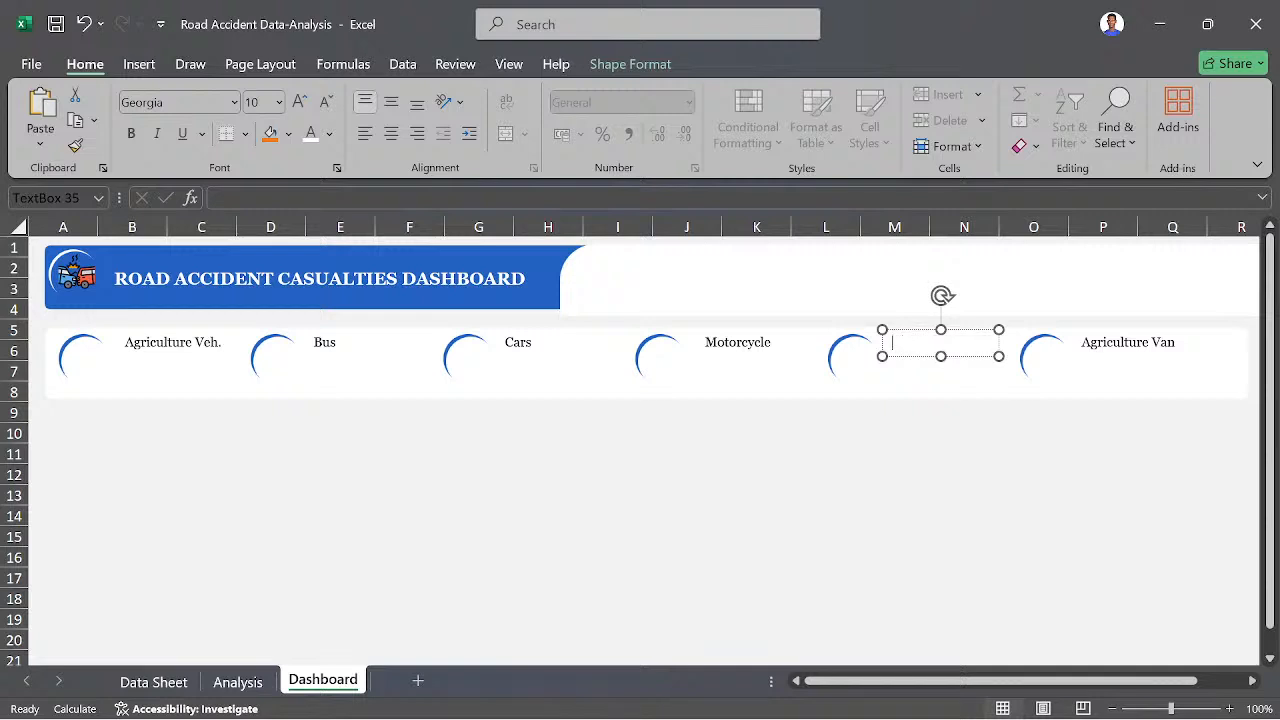
pyautogui.write('Van')
# - Replace the sixth badge's label text with "Others" and deselect the text box
pyautogui.click(1143, 342)
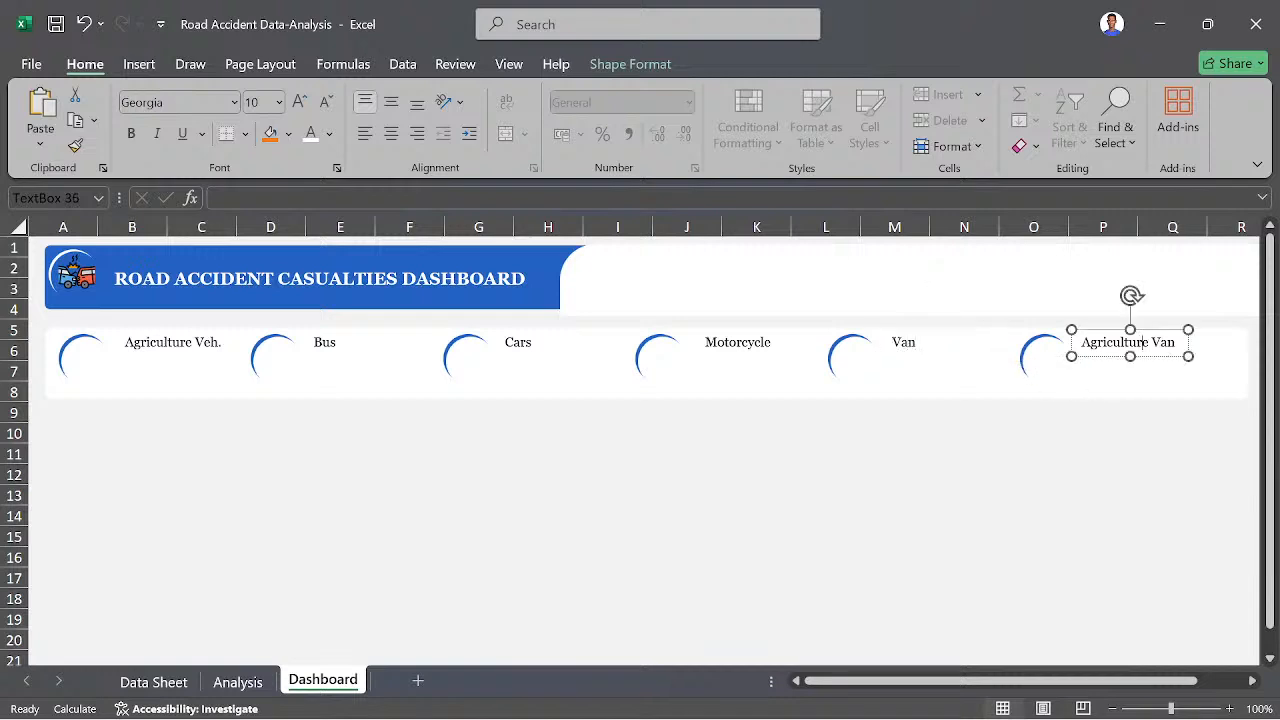
pyautogui.hotkey('ctrl', 'a')
pyautogui.write('Others')
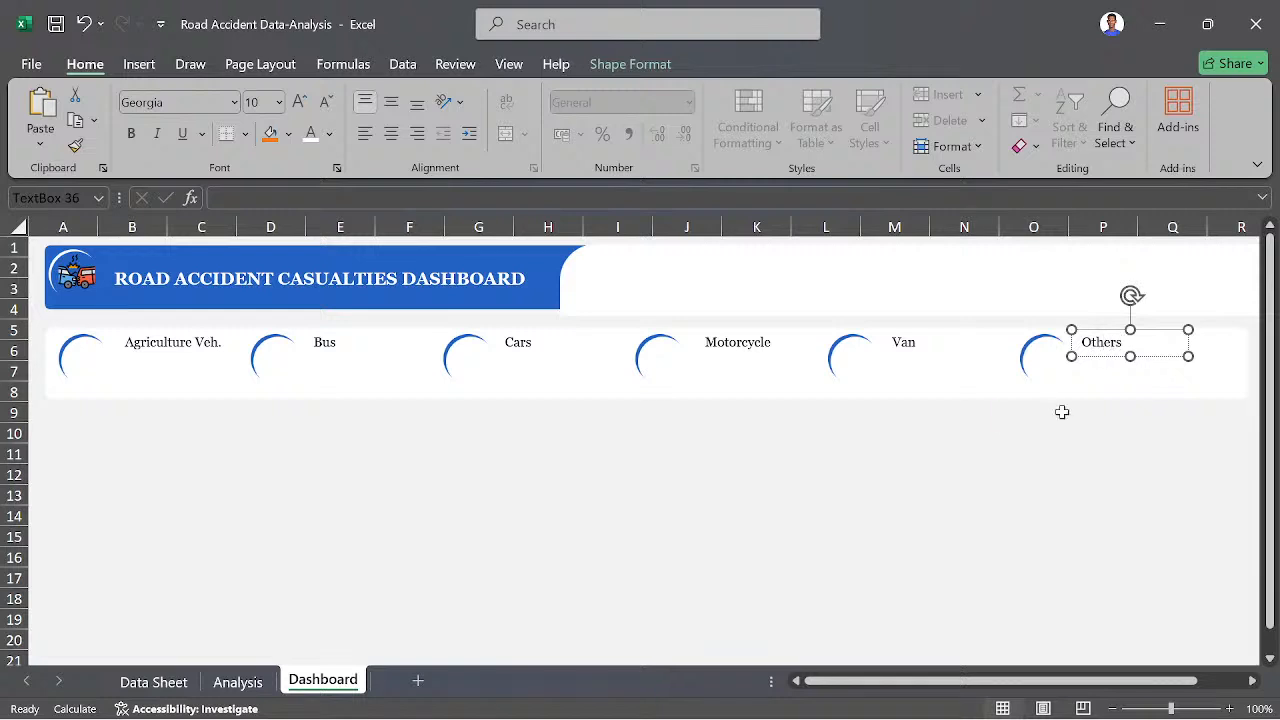
pyautogui.click(1060, 409)
pyautogui.click(832, 506)
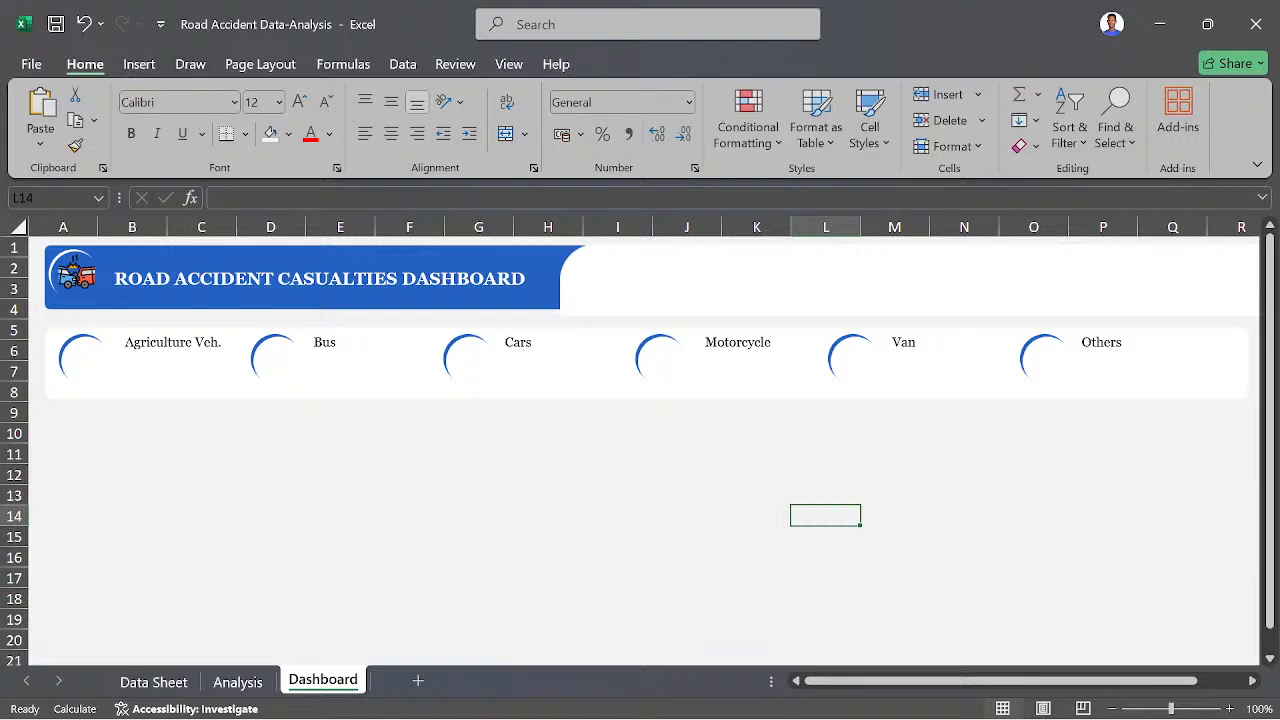
# - Duplicate the first badge's "Agriculture Veh." text box within the same badge
pyautogui.click(218, 343)
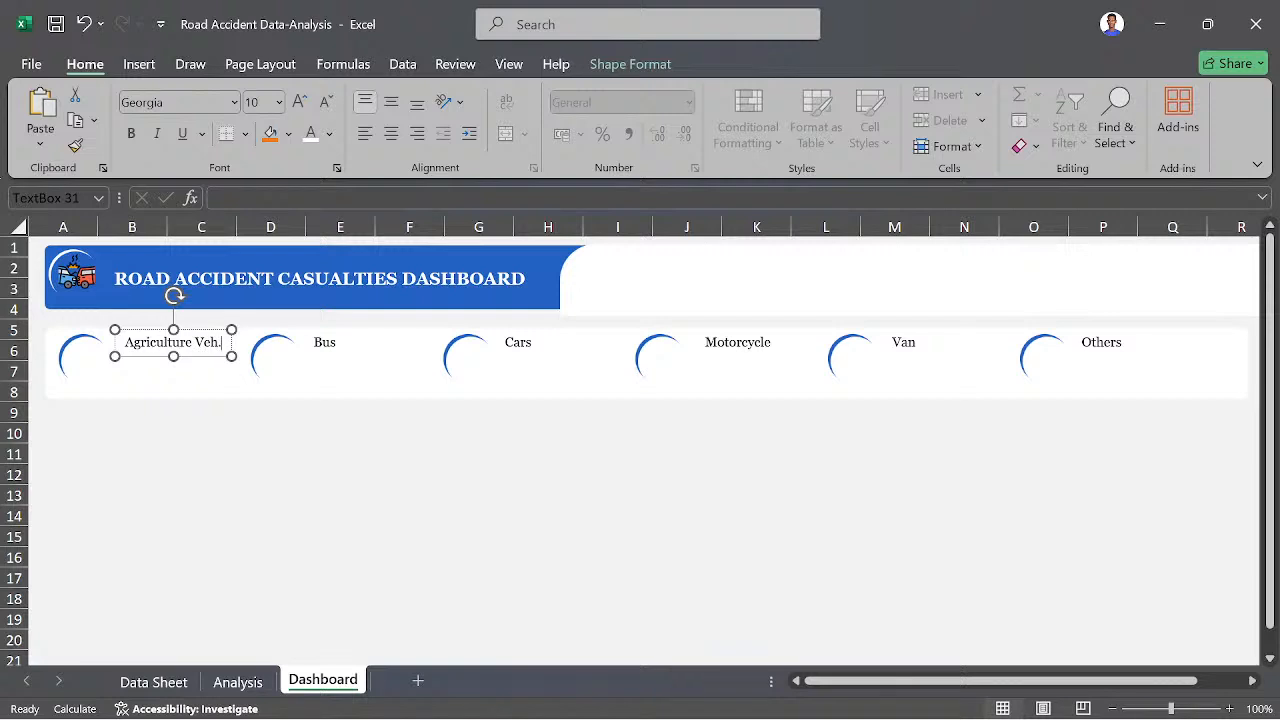
pyautogui.click(211, 356)
pyautogui.hotkey('ctrl', 'd')
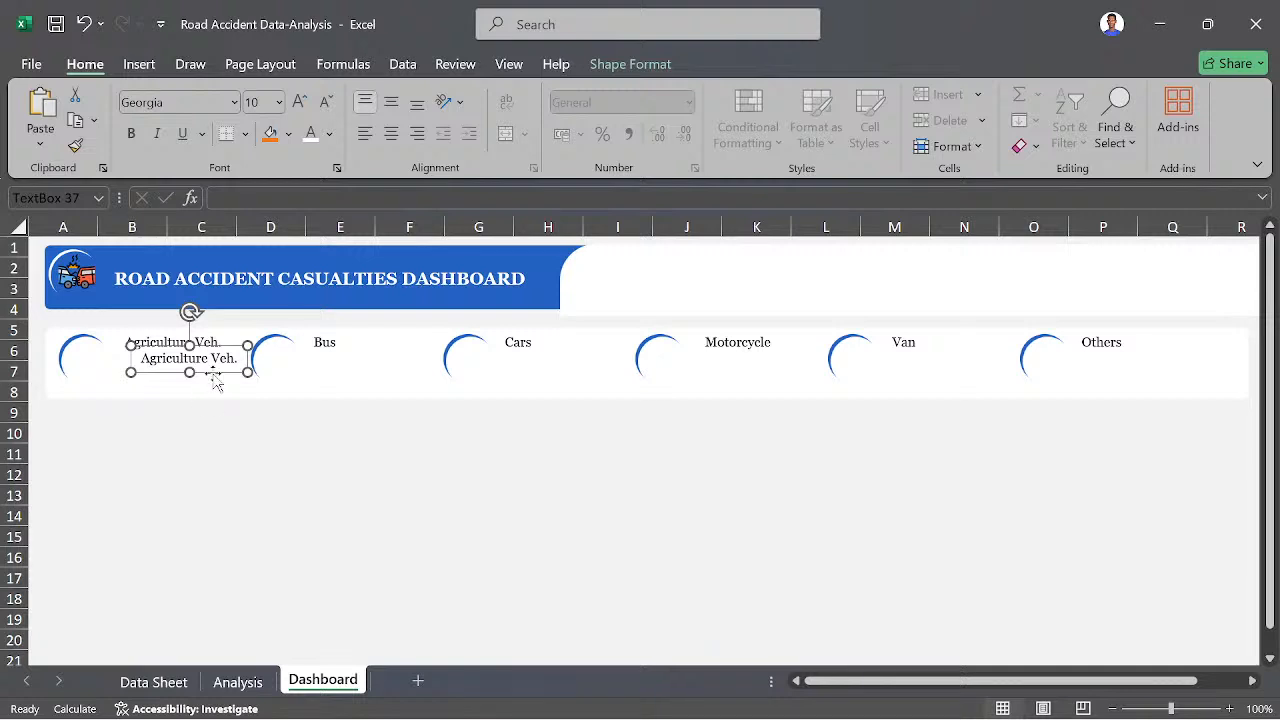
pyautogui.moveTo(209, 358); pyautogui.dragTo(182, 358)
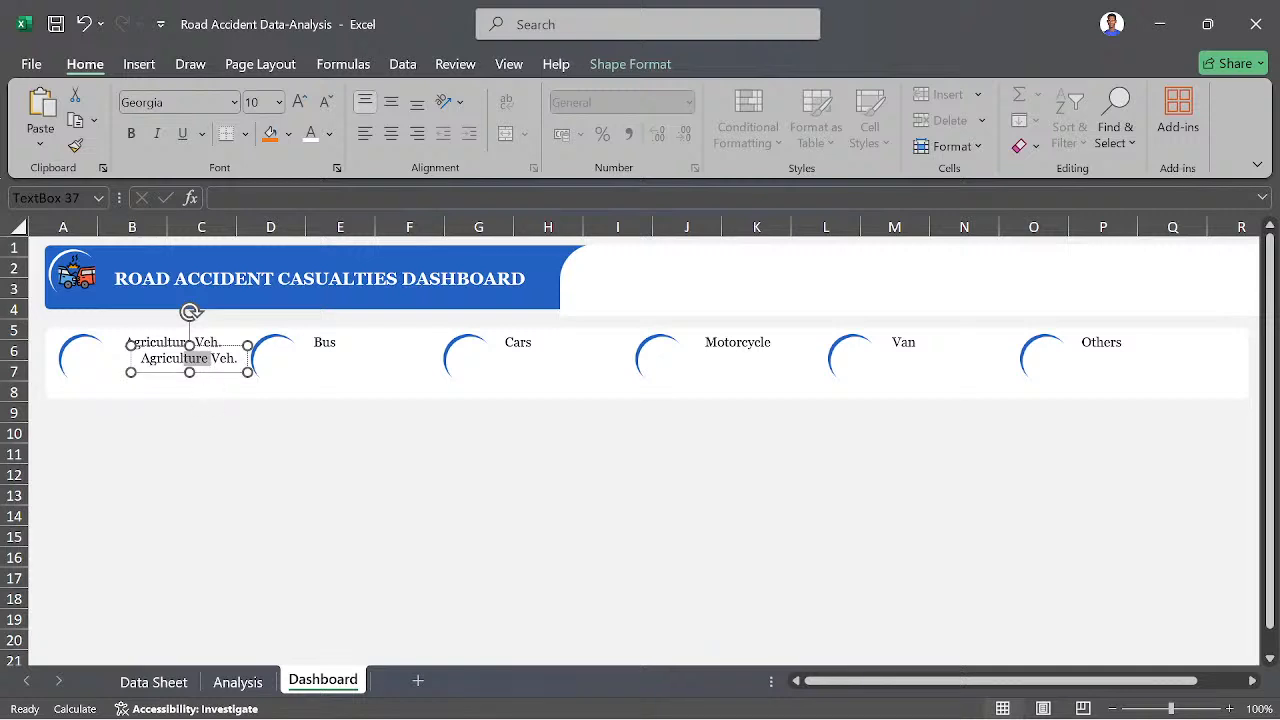
pyautogui.click(162, 455)
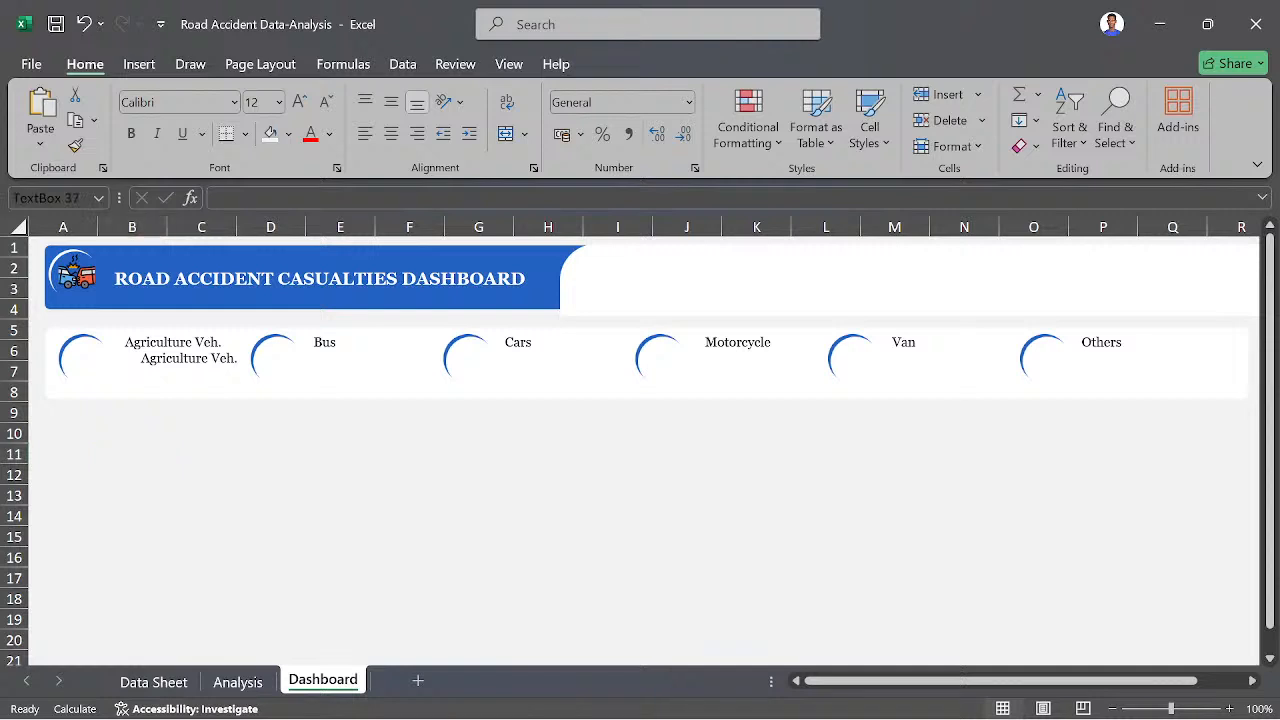
# - Move the duplicated "Agriculture Veh." text box below the original label and clear its text
pyautogui.click(208, 368)
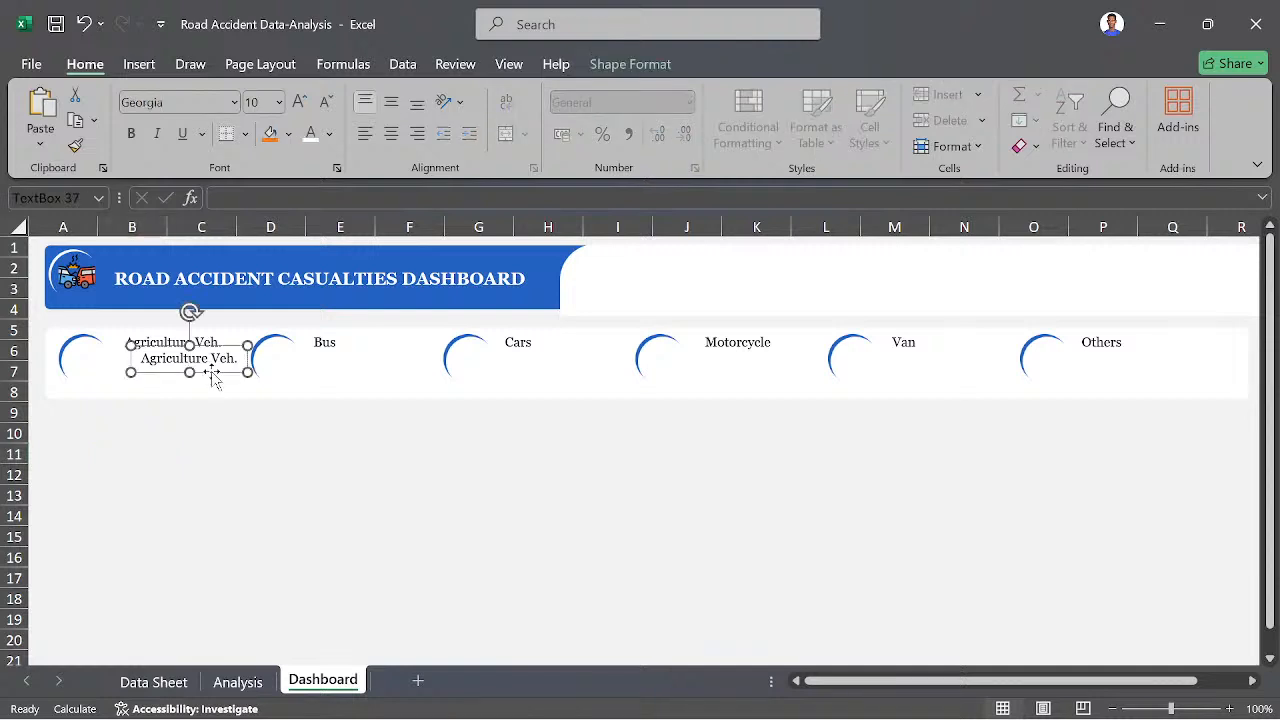
pyautogui.moveTo(211, 372)
pyautogui.mouseDown()
pyautogui.moveTo(177, 389)
pyautogui.moveTo(191, 385)
pyautogui.mouseUp()
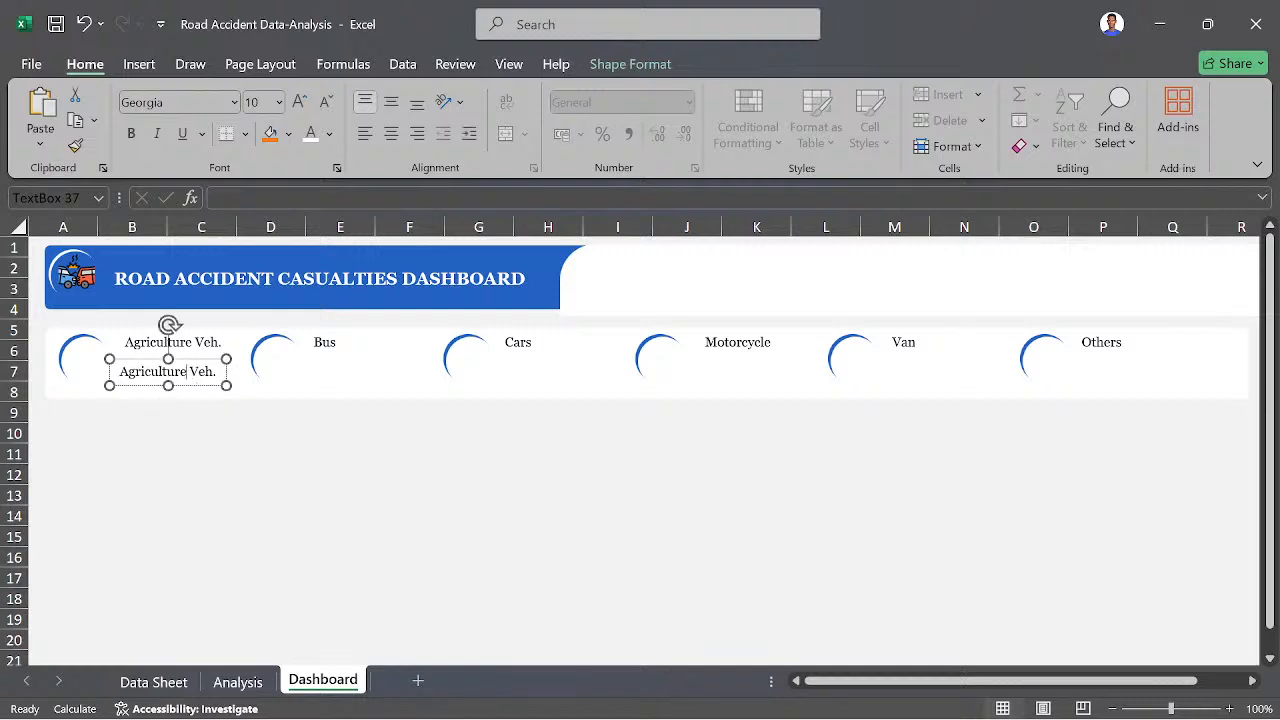
pyautogui.hotkey('ctrl', 'a')
pyautogui.press('BackSpace')
pyautogui.click(185, 362)
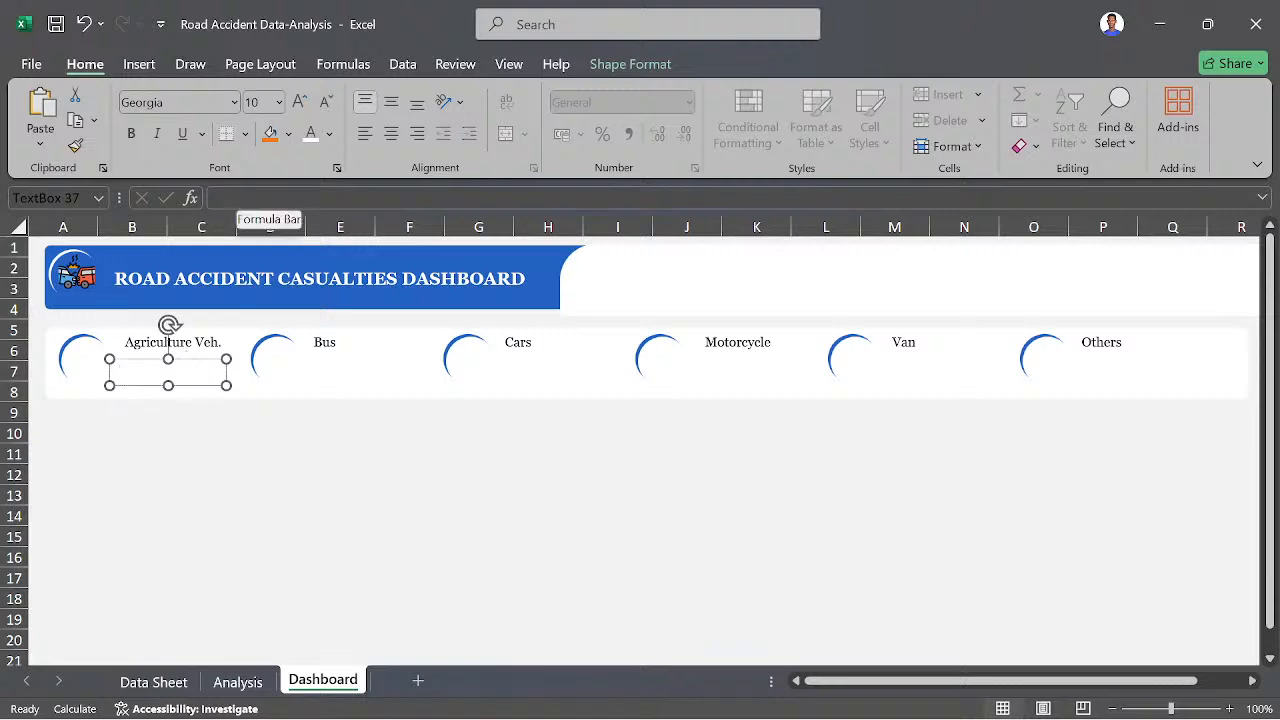
pyautogui.hotkey('ctrl', 'z')
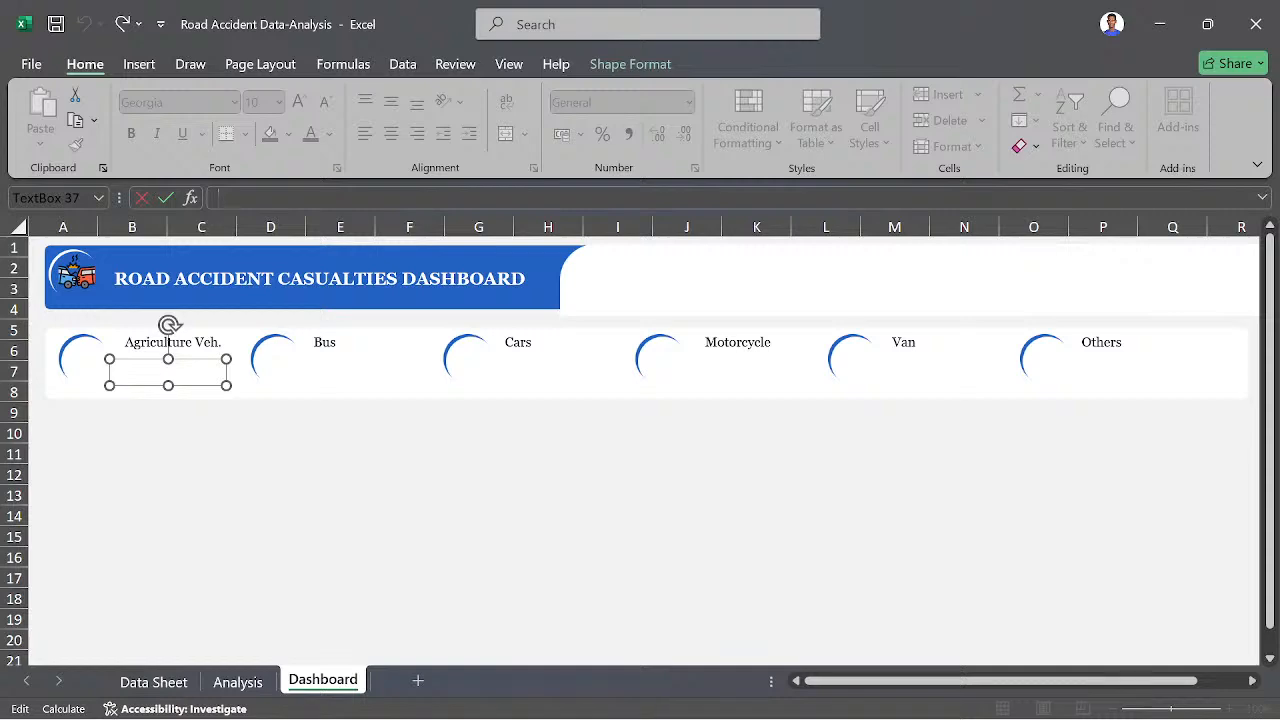
pyautogui.click(238, 682)
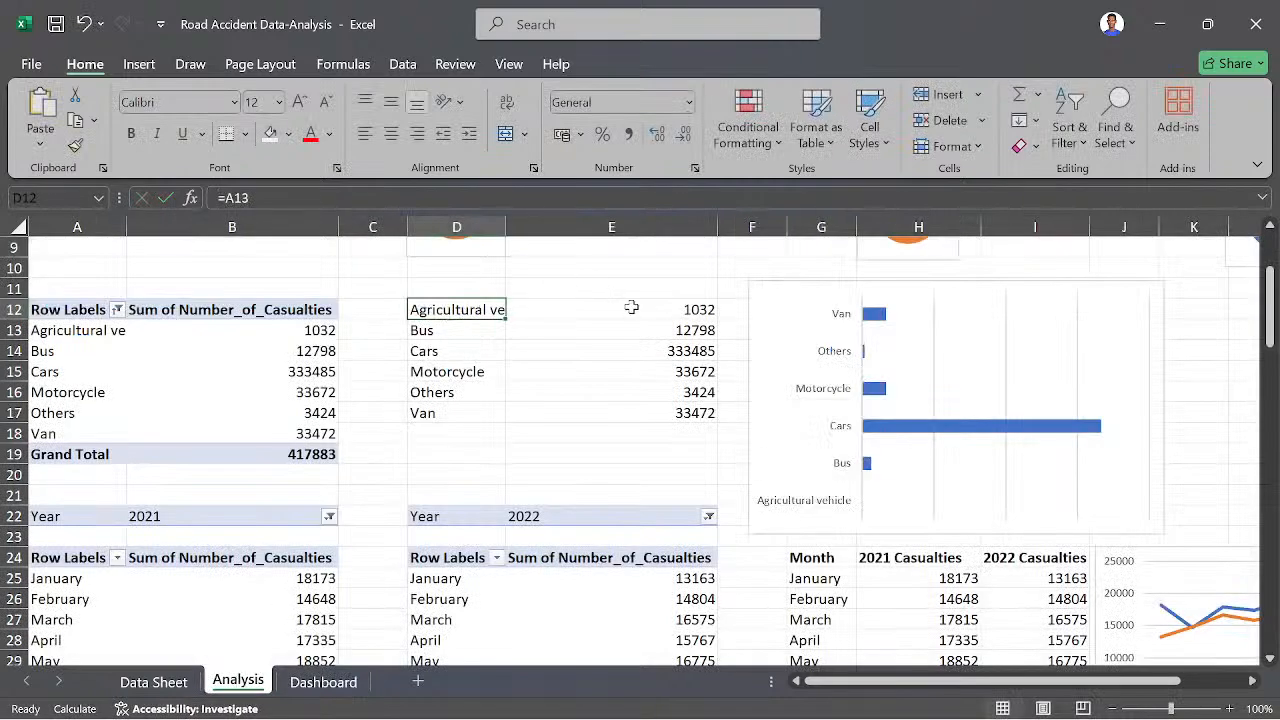
pyautogui.click(663, 311)
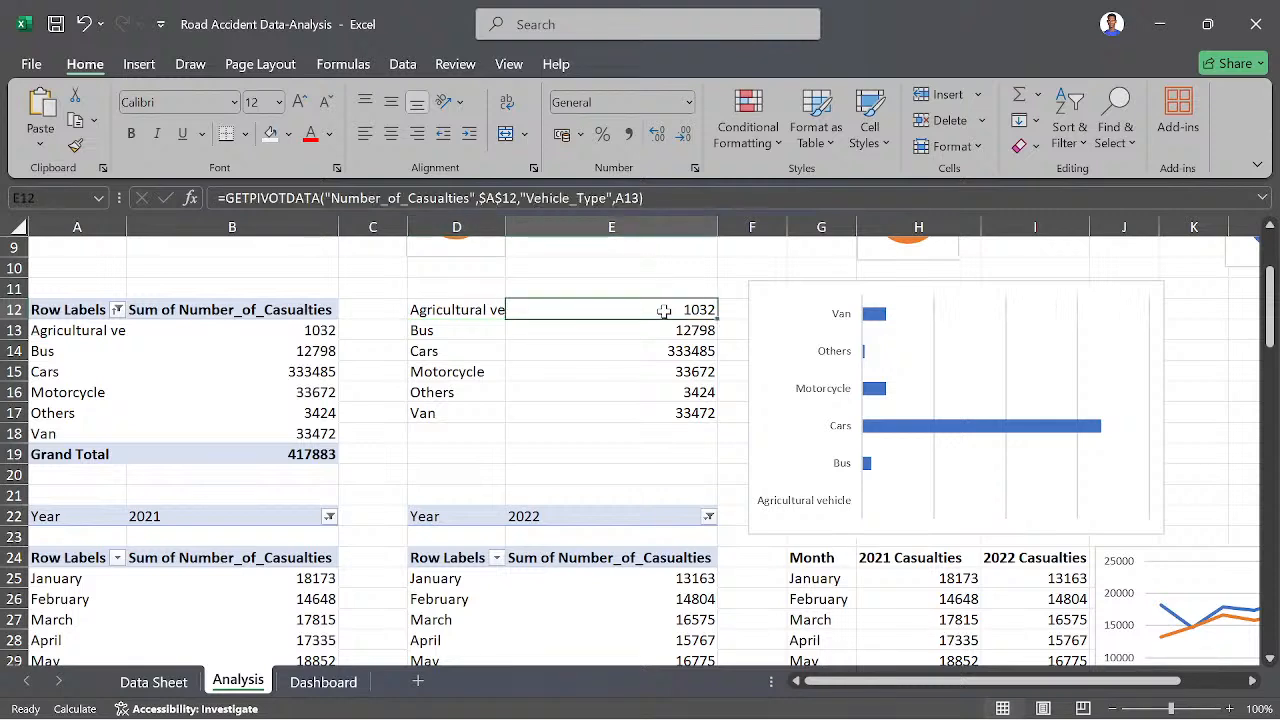
pyautogui.press('Down')
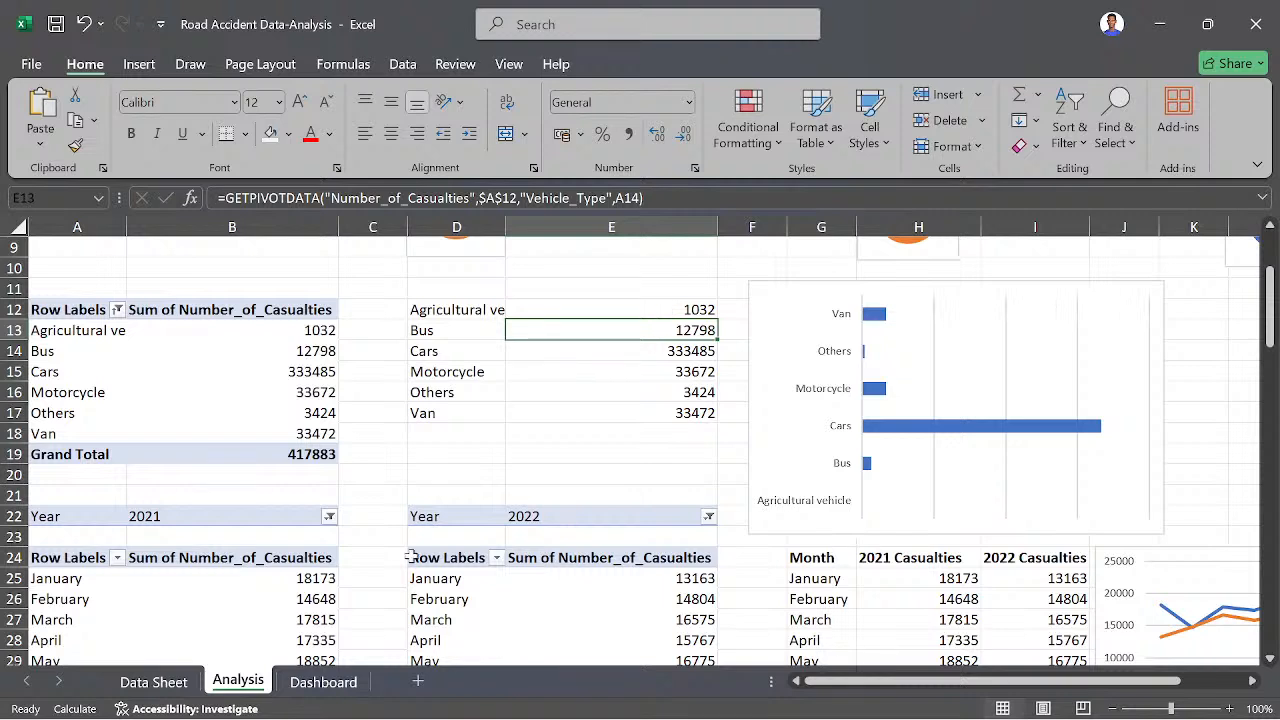
pyautogui.click(322, 681)
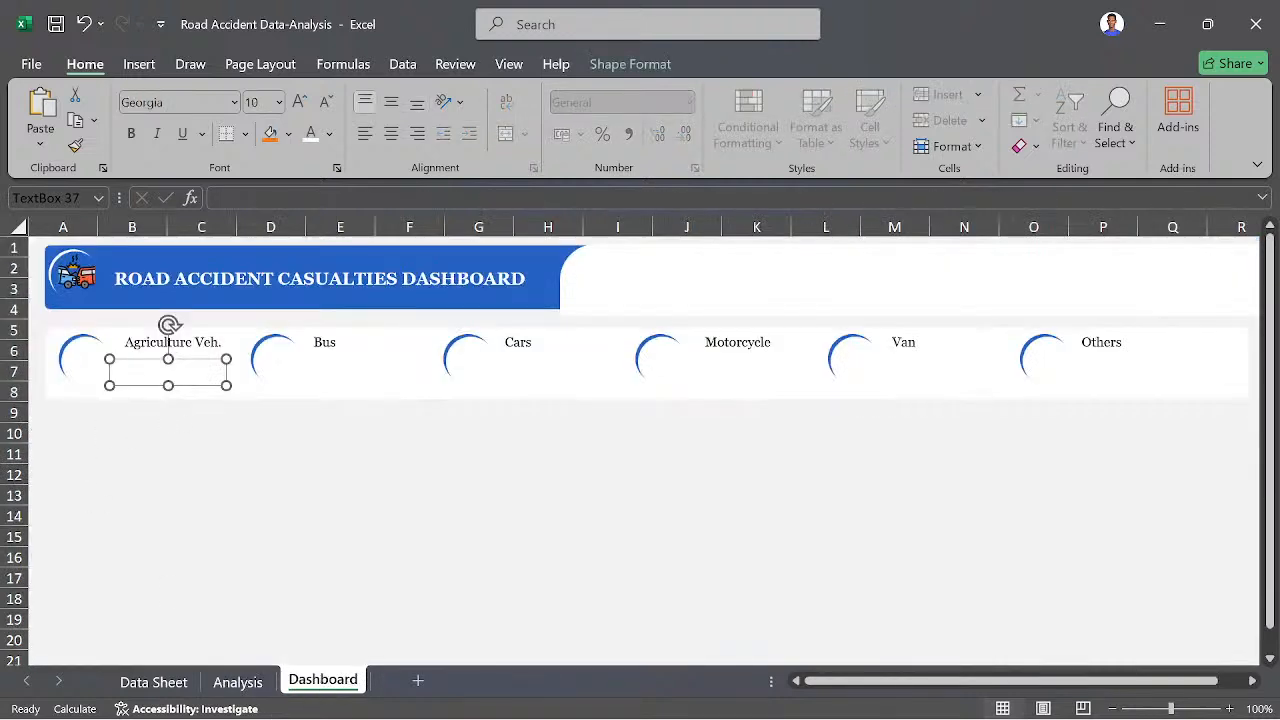
pyautogui.click(220, 198)
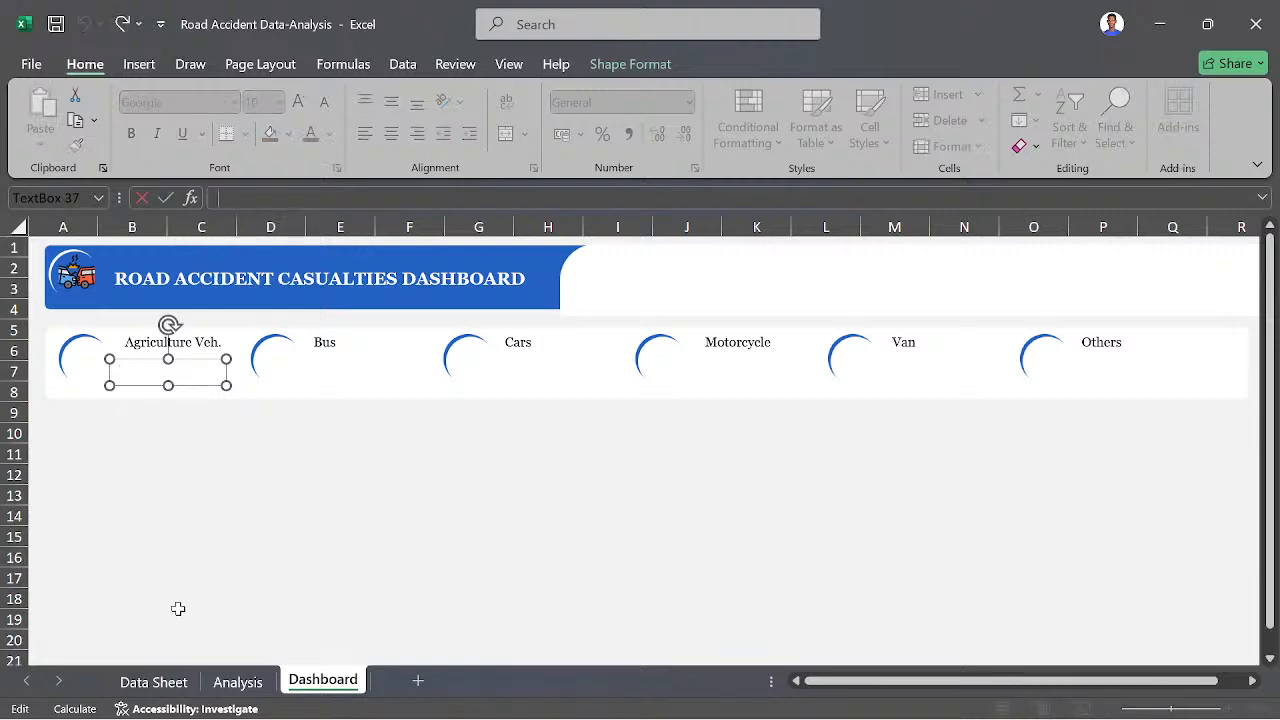
pyautogui.click(238, 682)
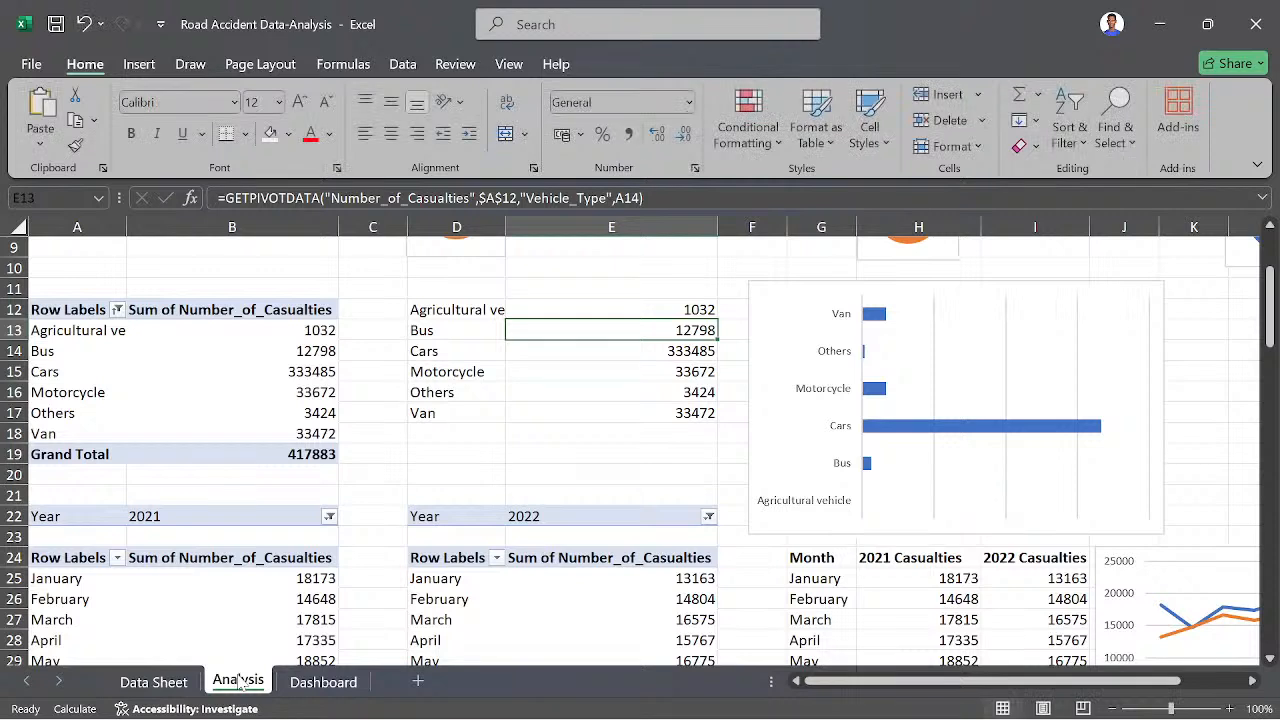
pyautogui.click(675, 311)
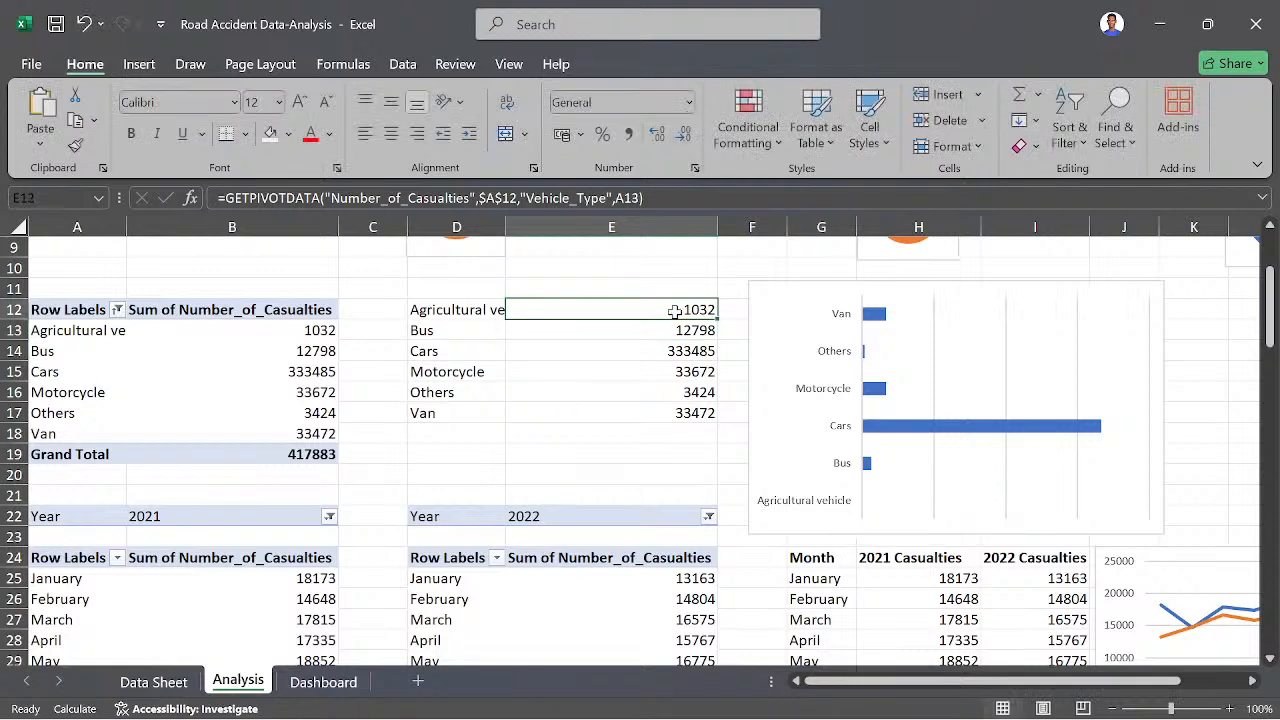
pyautogui.press('Down')
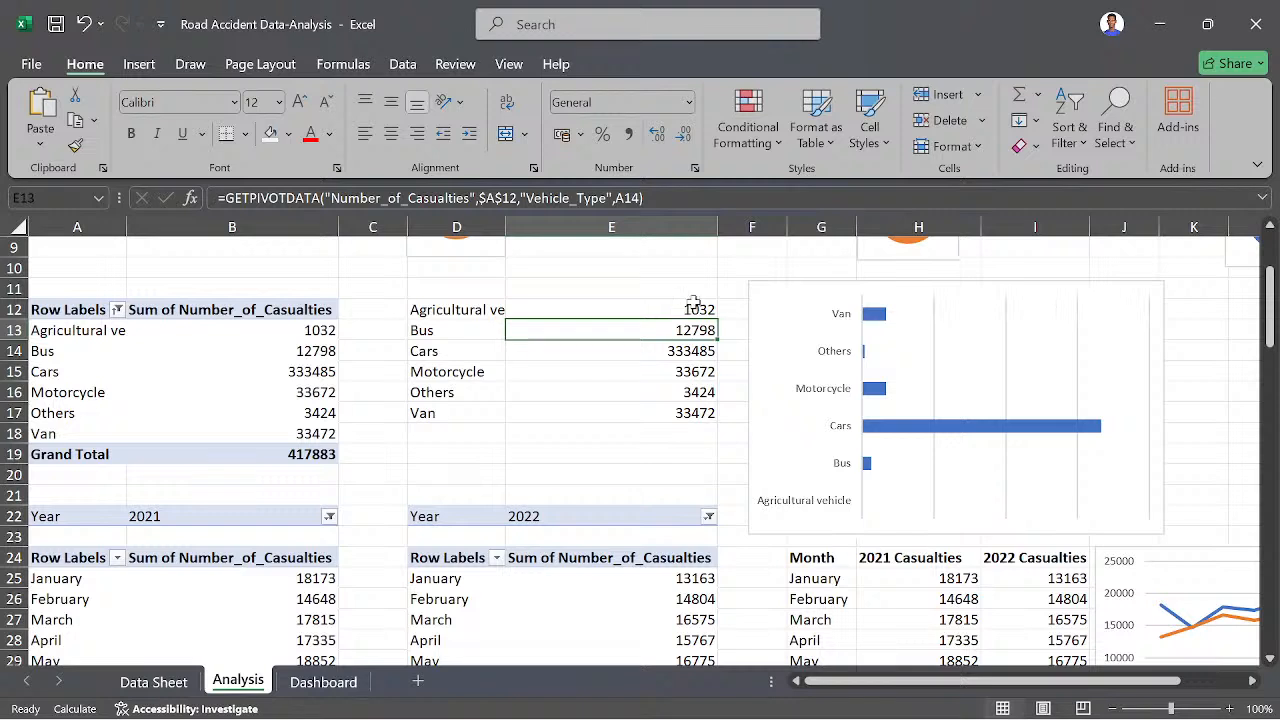
pyautogui.click(693, 306)
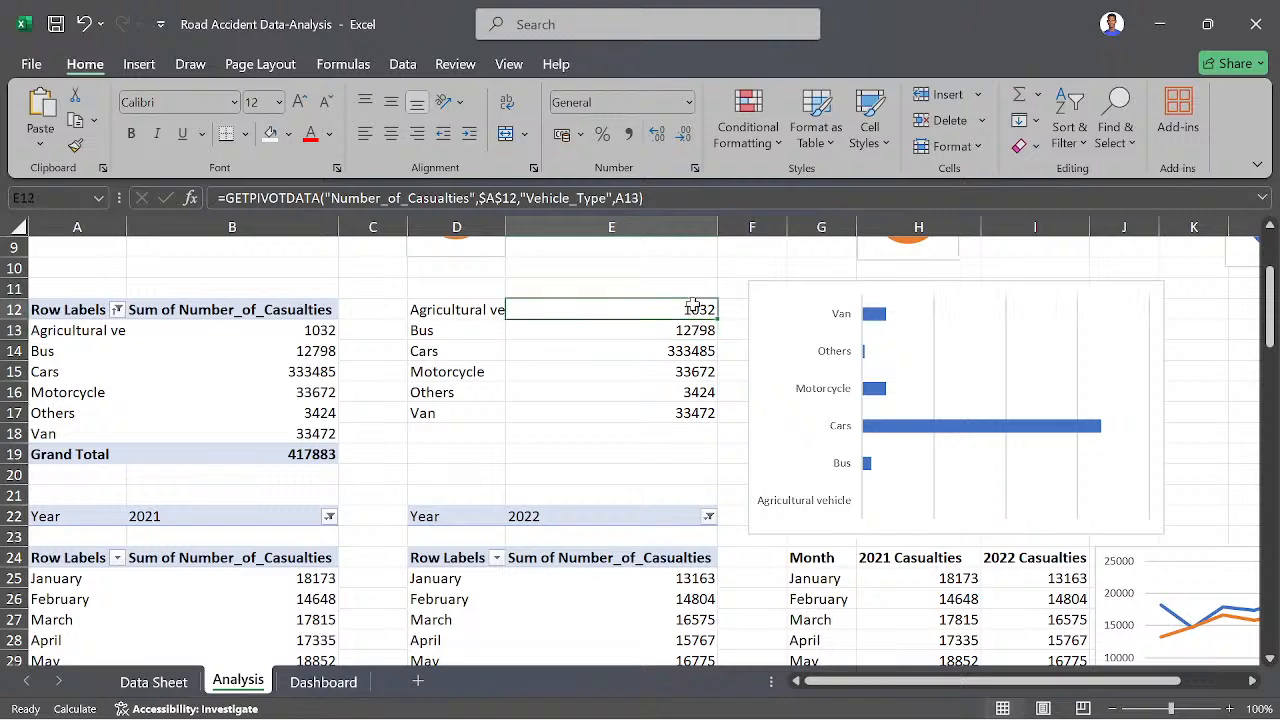
pyautogui.click(336, 690)
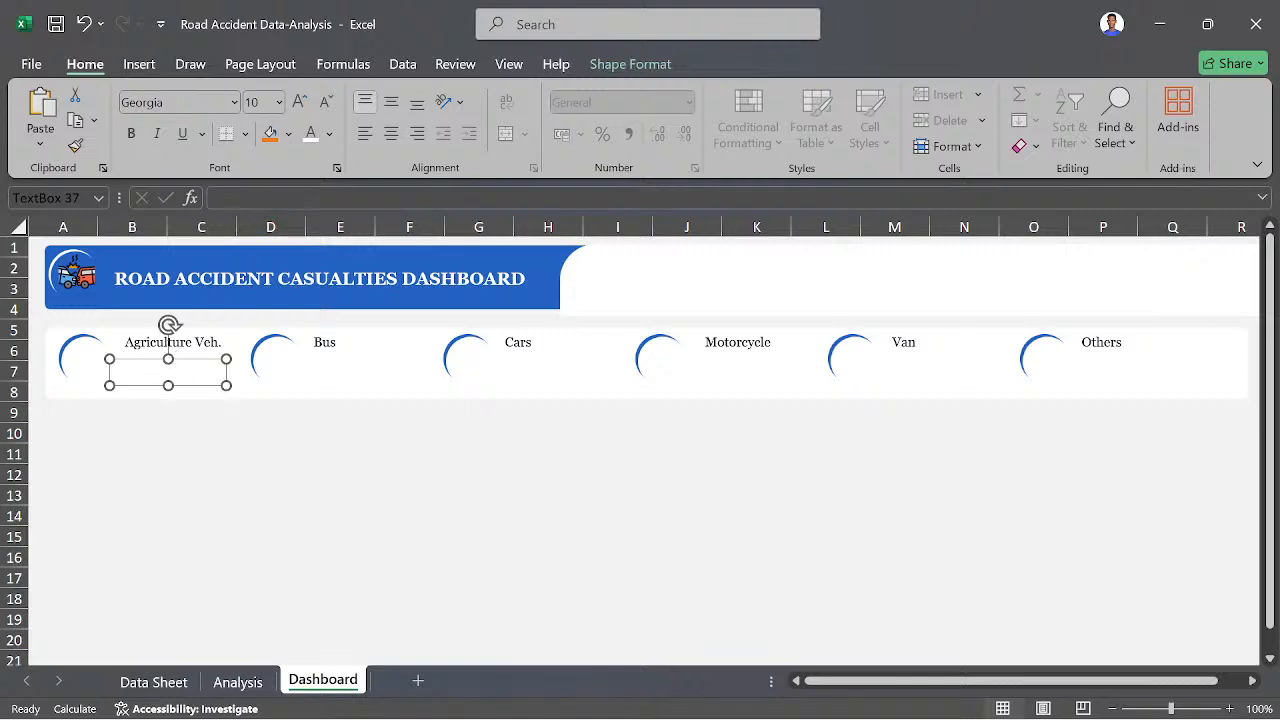
# - Link the empty text box under "Agriculture Veh." to cell E12 of the Analysis sheet with the formula =Analysis!E12
pyautogui.click(218, 198)
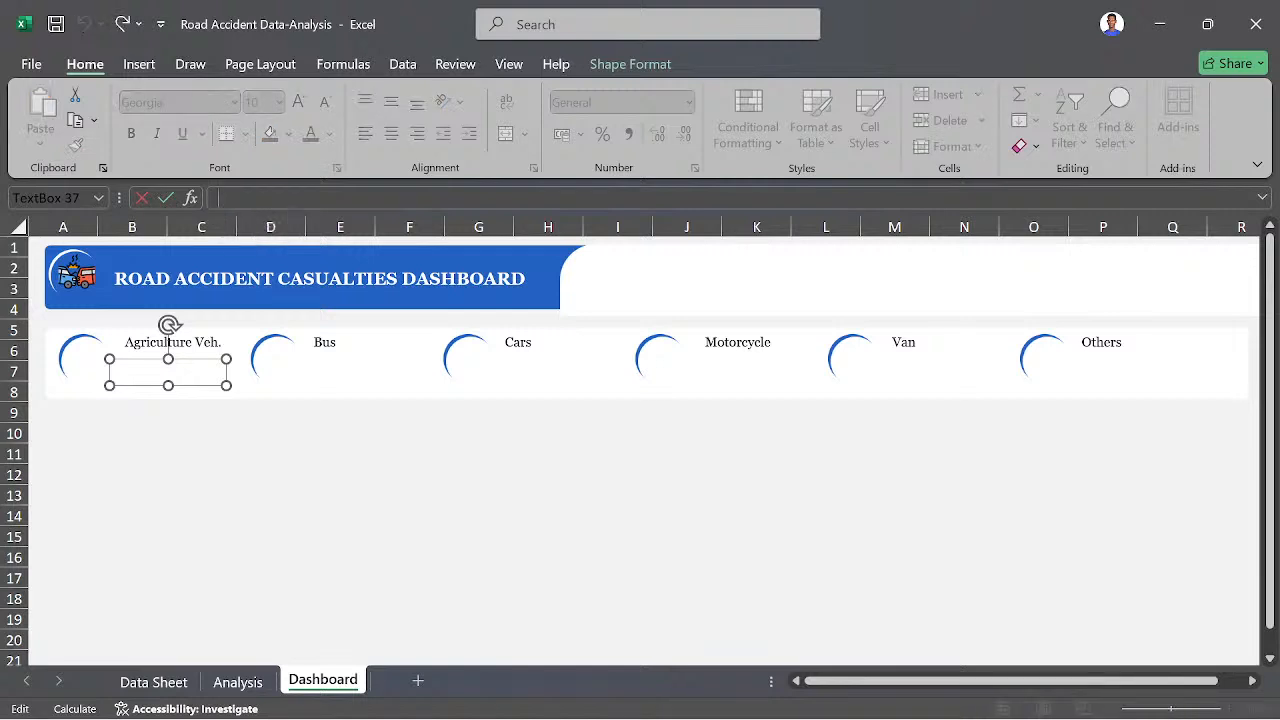
pyautogui.write('d')
pyautogui.write('=')
pyautogui.click(236, 681)
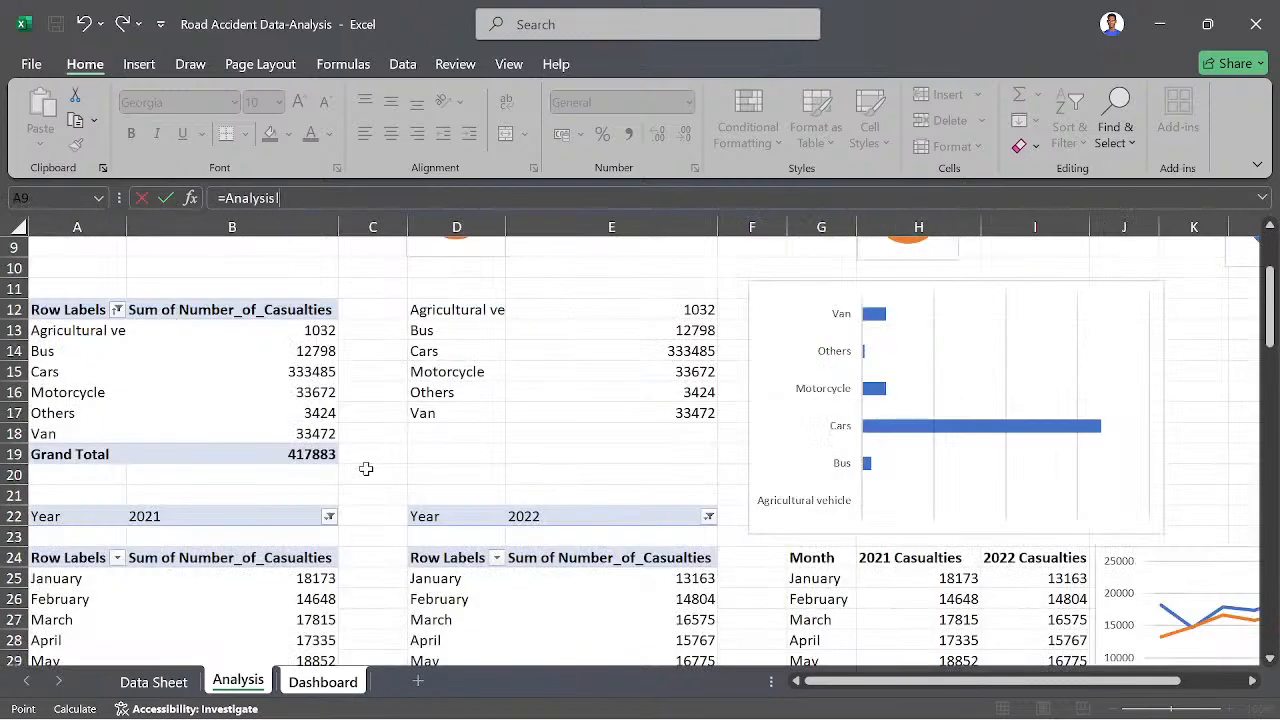
pyautogui.click(645, 307)
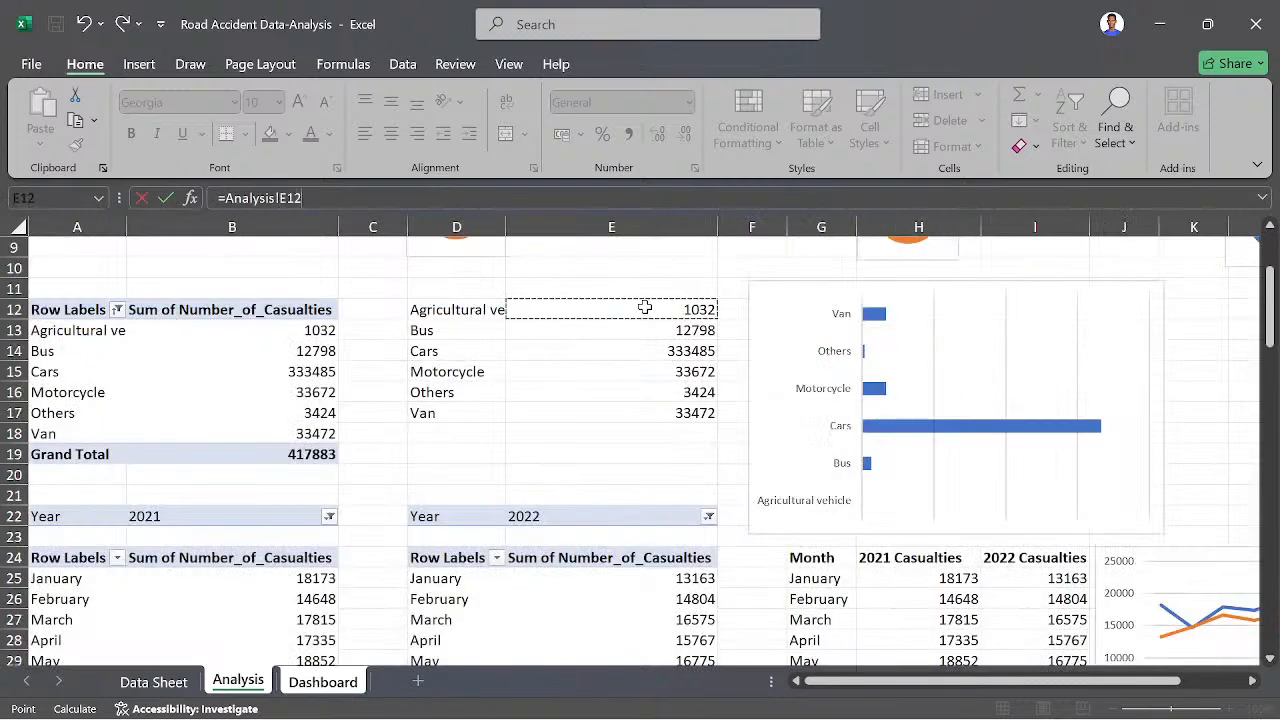
pyautogui.press('Return')
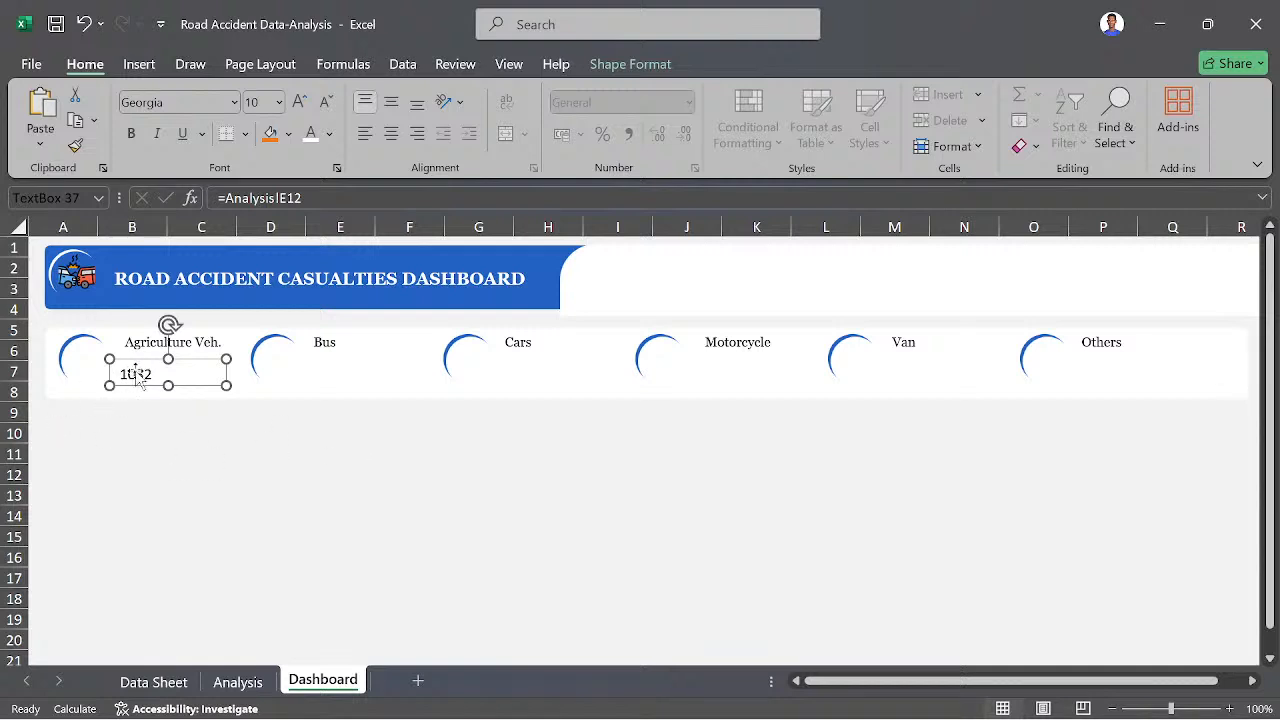
# - Shift the linked value text box under the "Agriculture Veh." label and set its font to Georgia, size 18
pyautogui.click(395, 138)
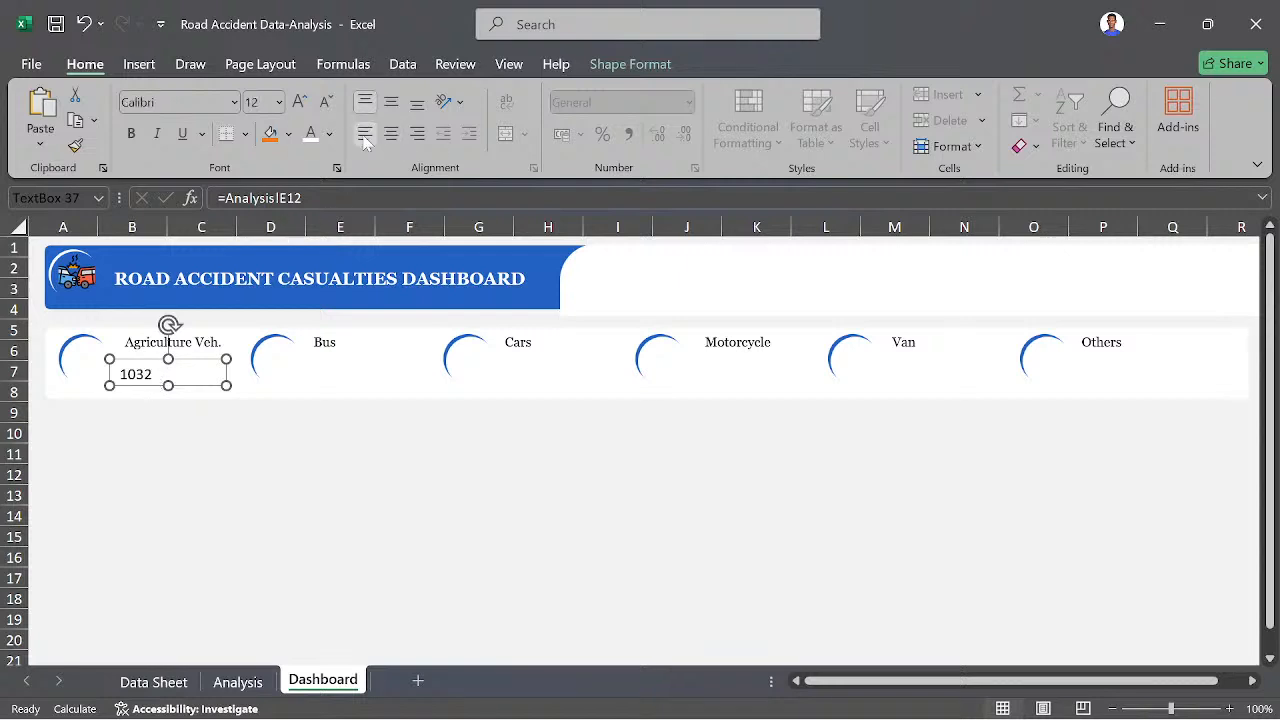
pyautogui.click(149, 374)
pyautogui.click(176, 360)
pyautogui.moveTo(161, 368); pyautogui.dragTo(182, 357)
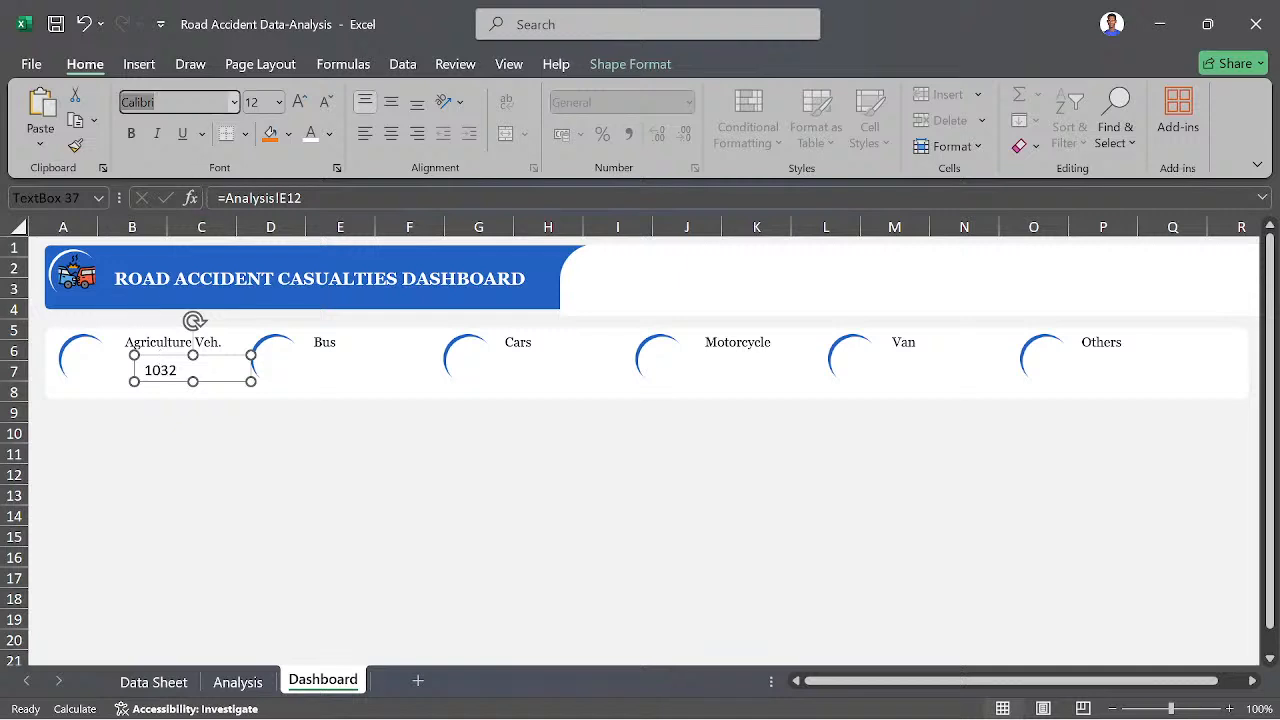
pyautogui.write('Georgia')
pyautogui.press('Return')
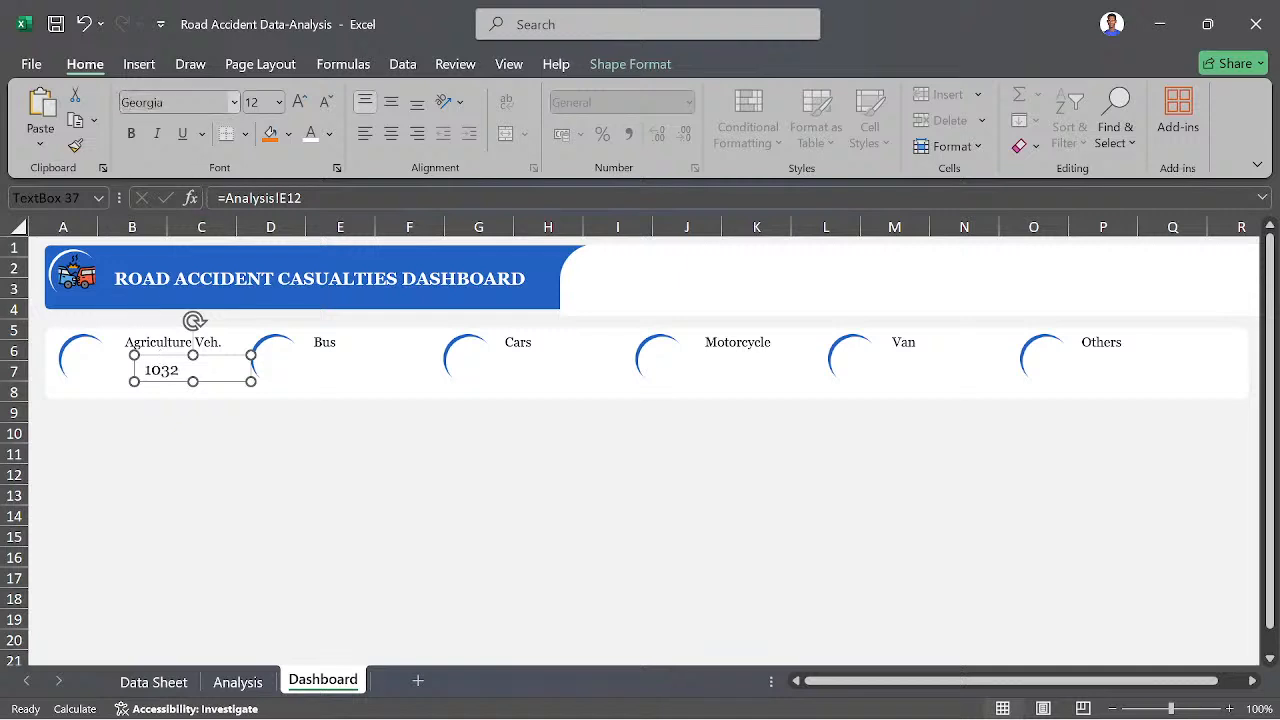
pyautogui.click(300, 101)
pyautogui.click(300, 101)
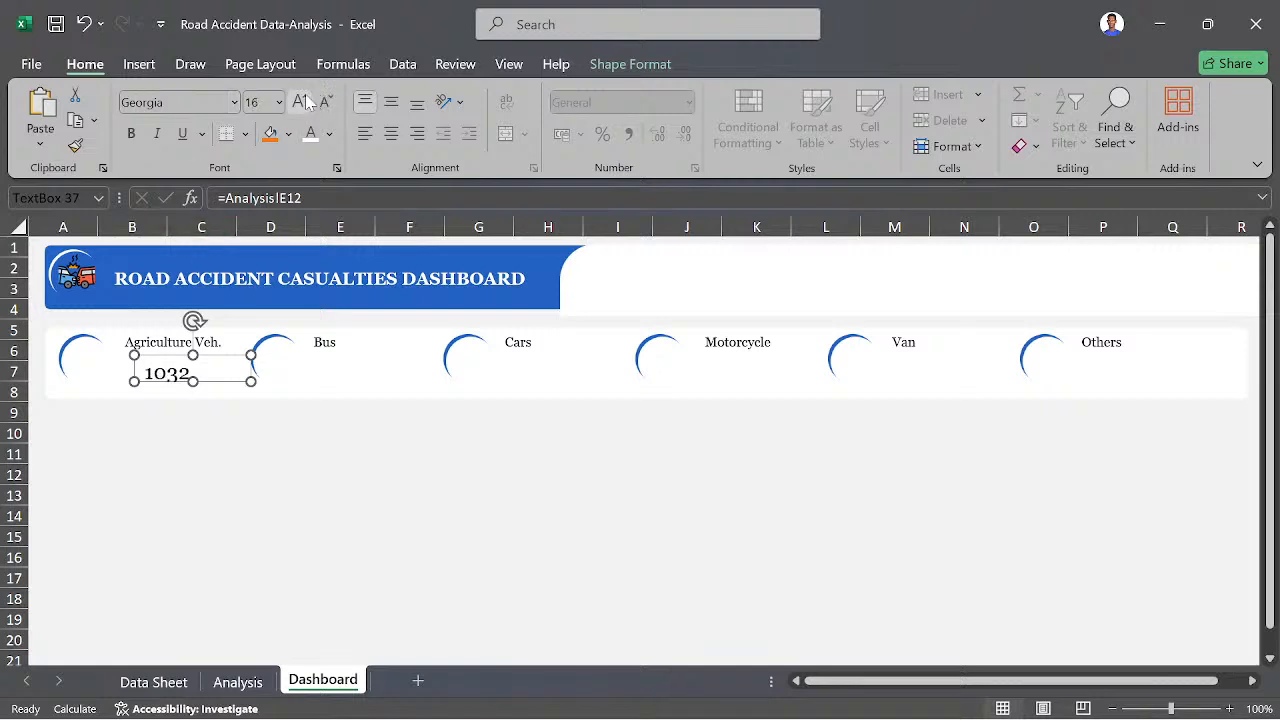
pyautogui.click(300, 101)
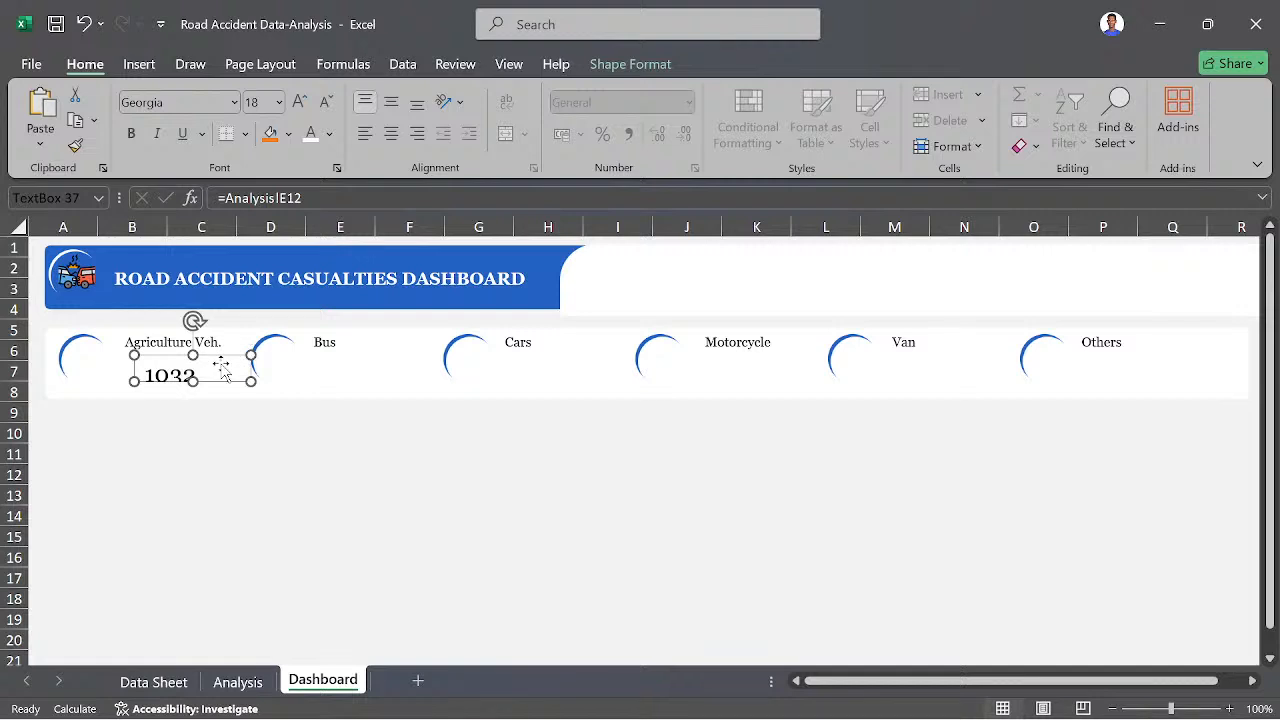
# - Resize the linked value text box to fit its number, position it beneath the "Agriculture Veh." label and deselect it
pyautogui.moveTo(193, 381); pyautogui.dragTo(193, 396)
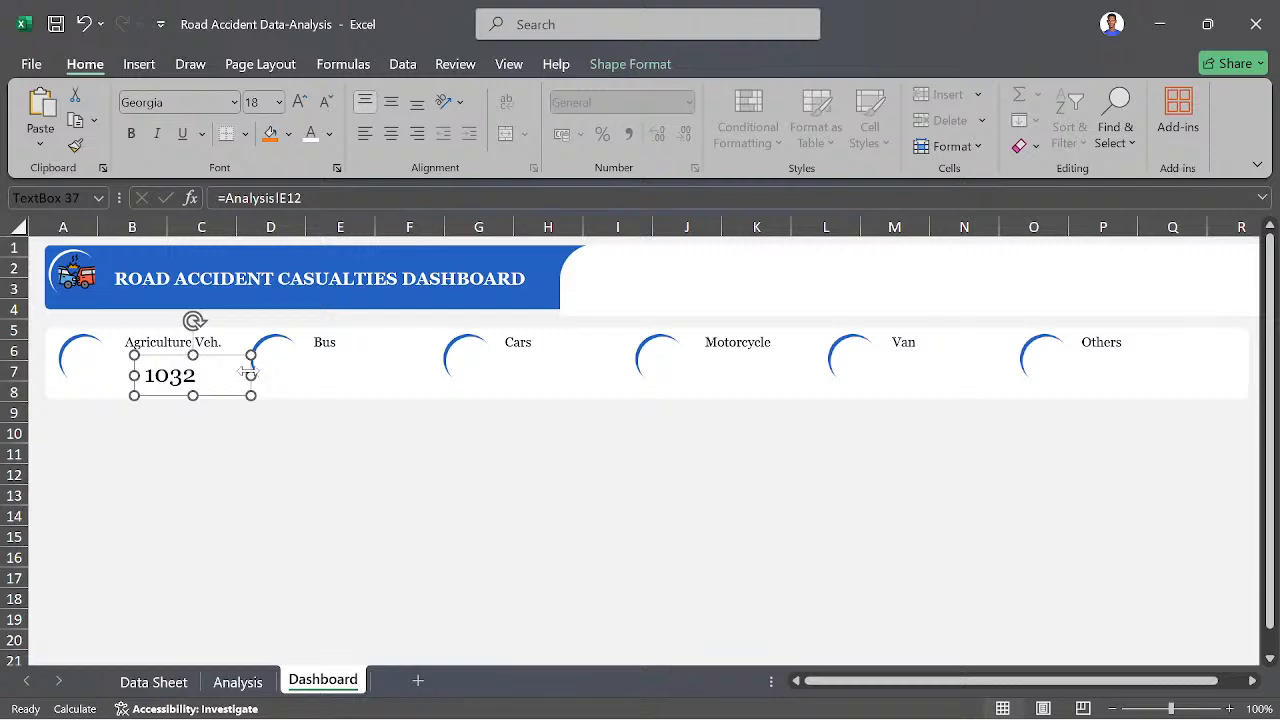
pyautogui.moveTo(250, 373); pyautogui.dragTo(212, 370)
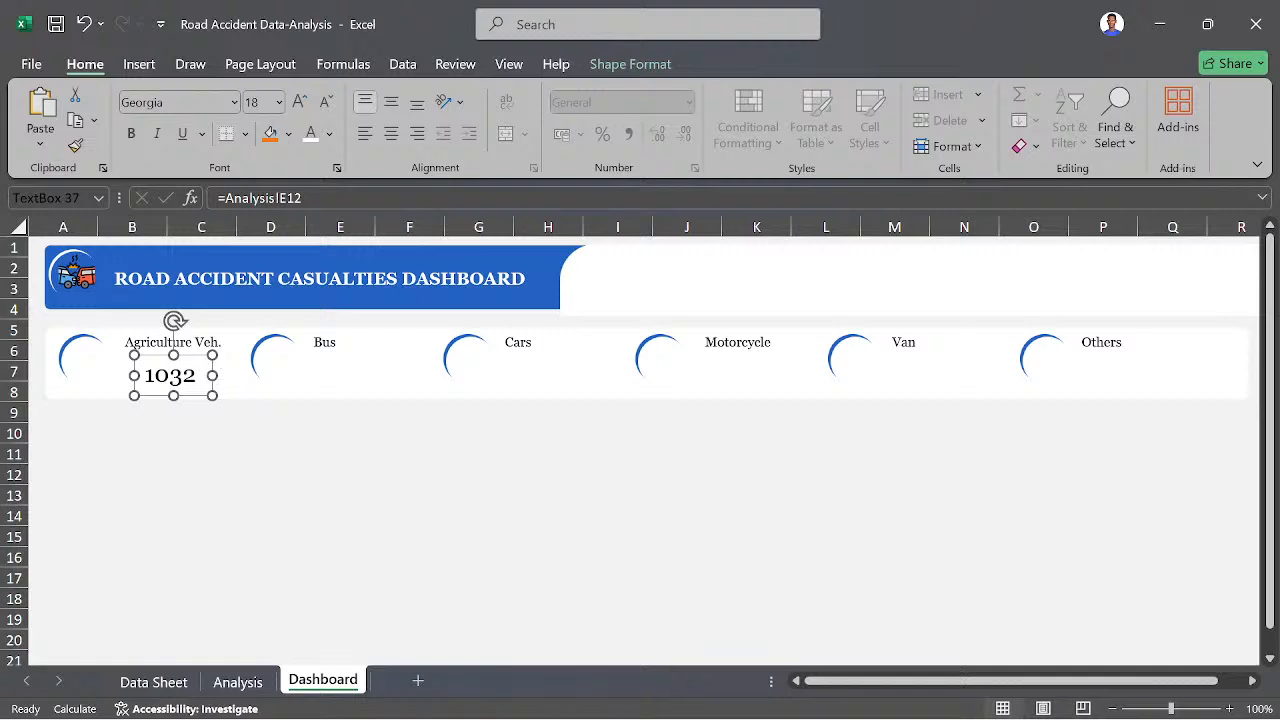
pyautogui.moveTo(184, 362); pyautogui.dragTo(173, 355)
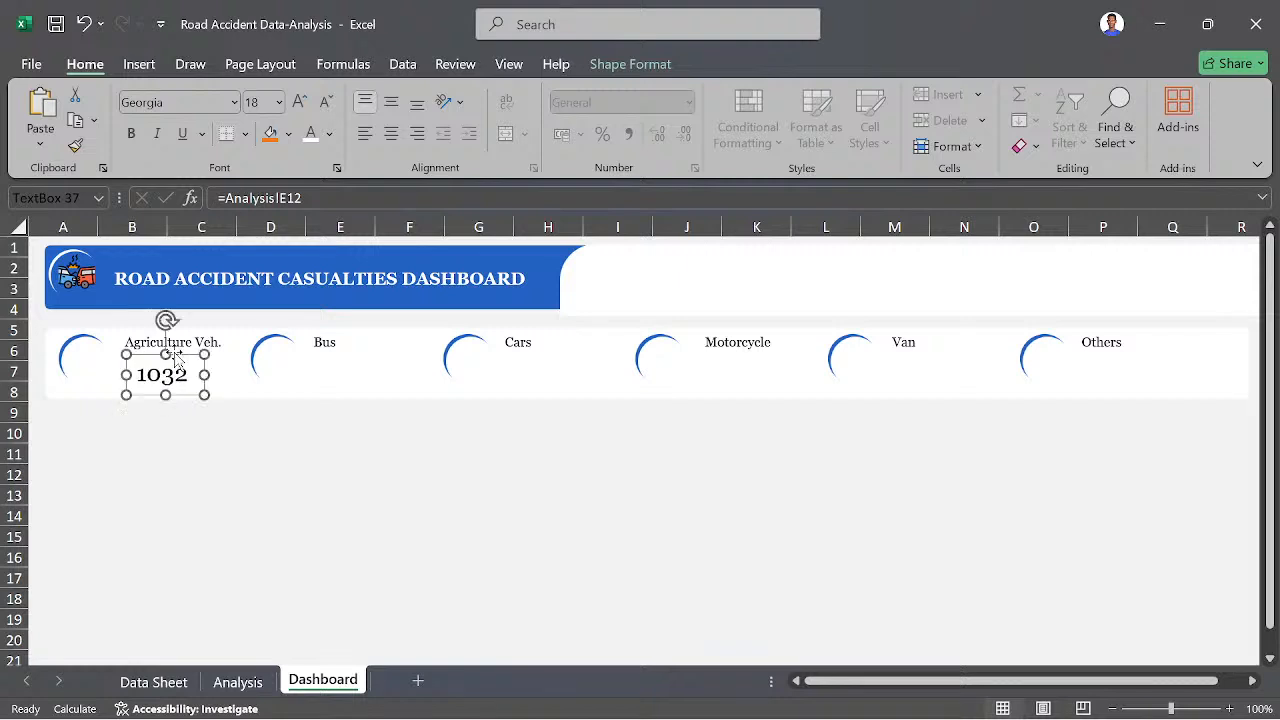
pyautogui.click(233, 475)
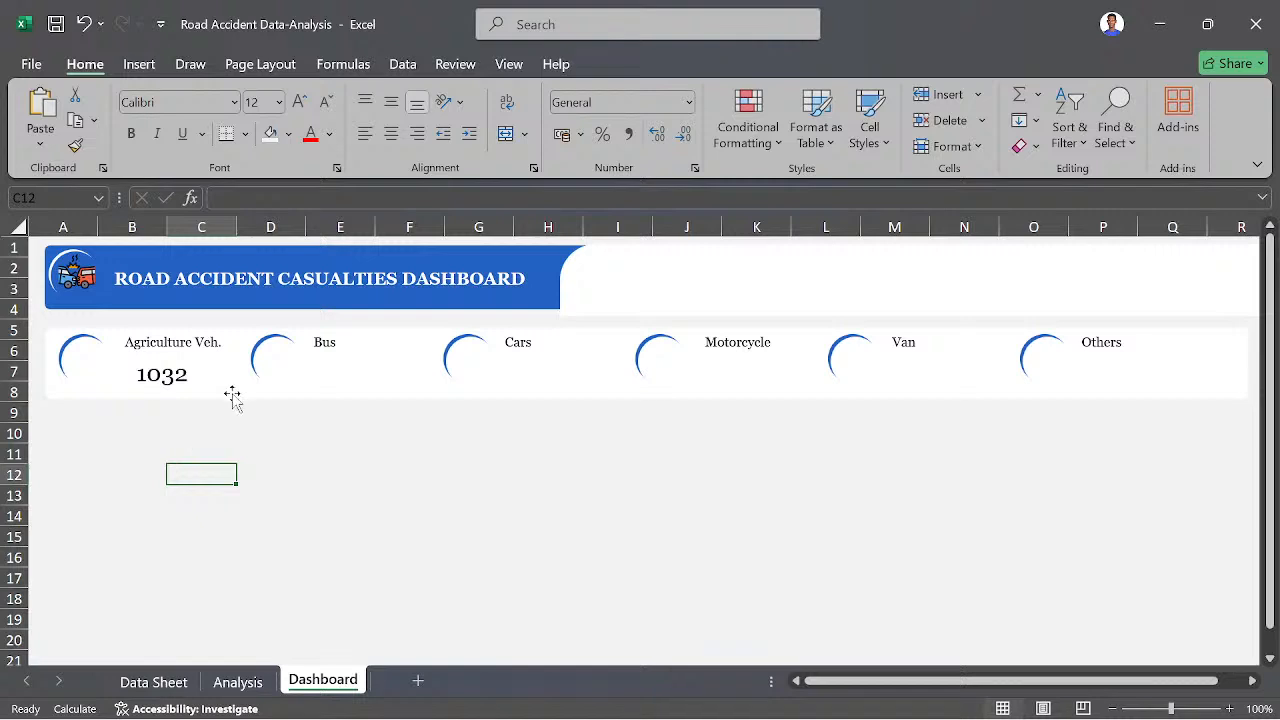
# - Duplicate the "Agriculture Veh." value text box five times
pyautogui.click(180, 375)
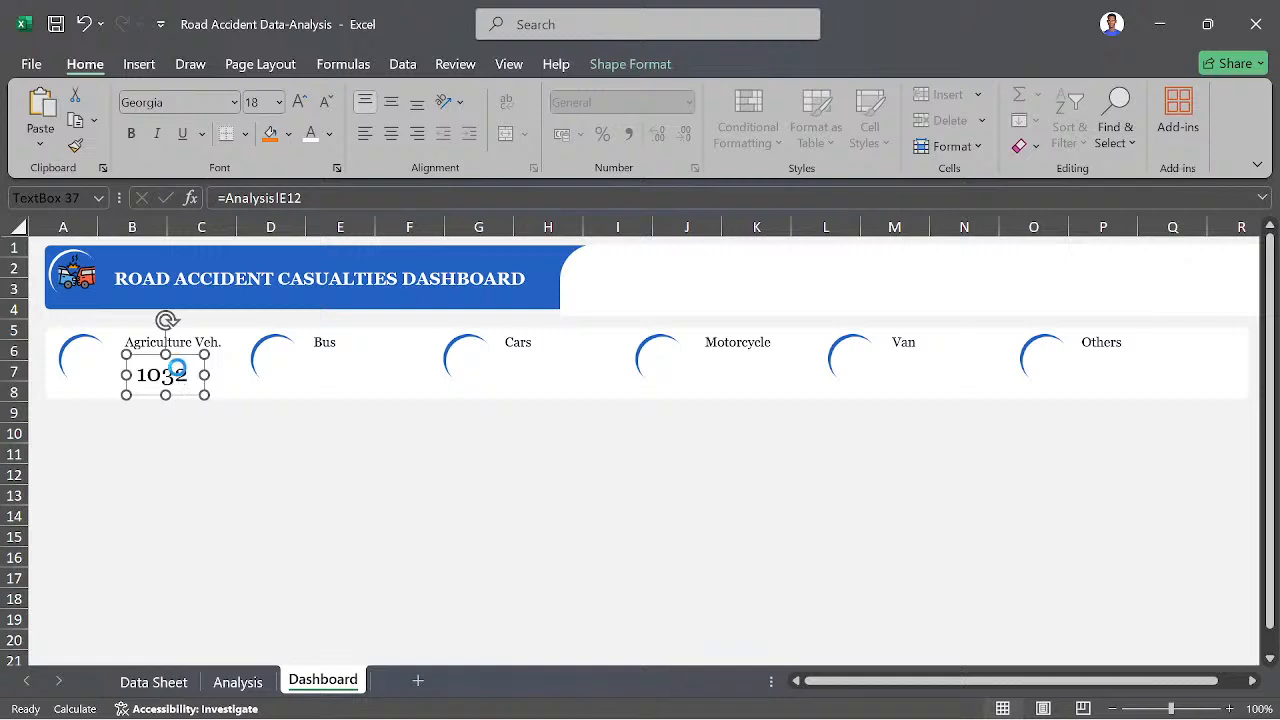
pyautogui.hotkey('ctrl', 'd')
pyautogui.hotkey('ctrl', 'd')
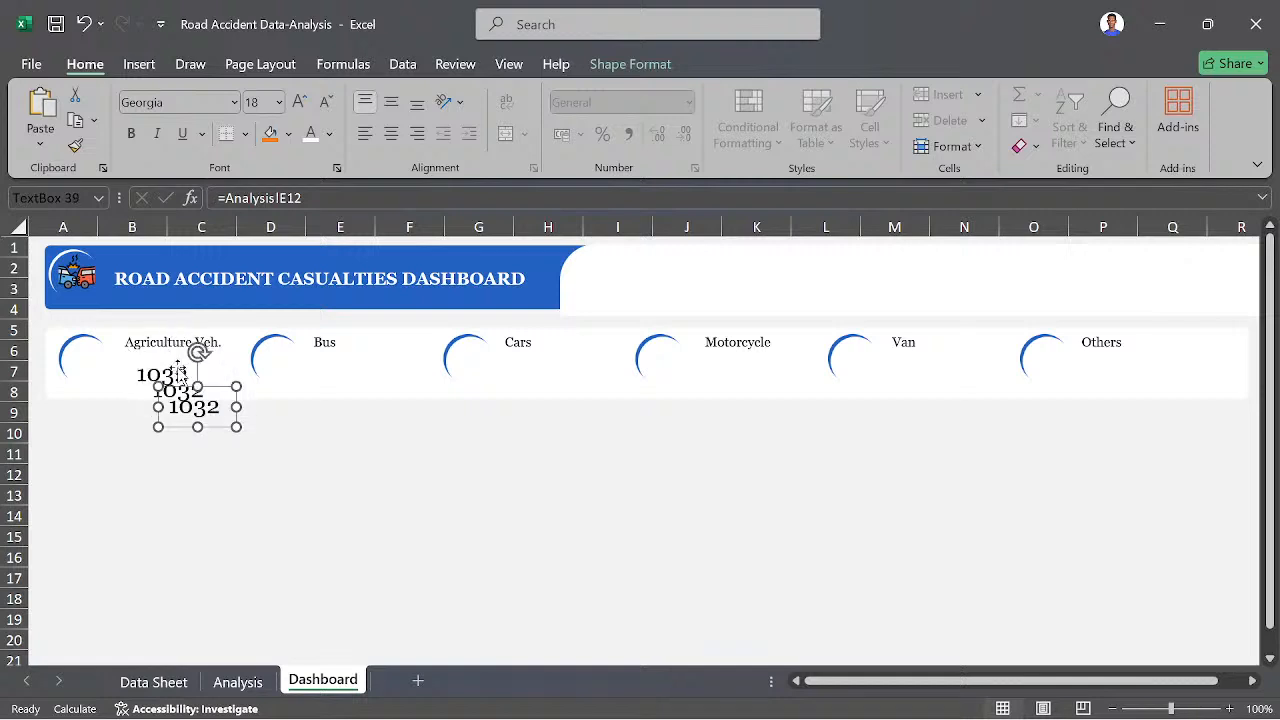
pyautogui.hotkey('ctrl', 'd')
pyautogui.hotkey('ctrl', 'd')
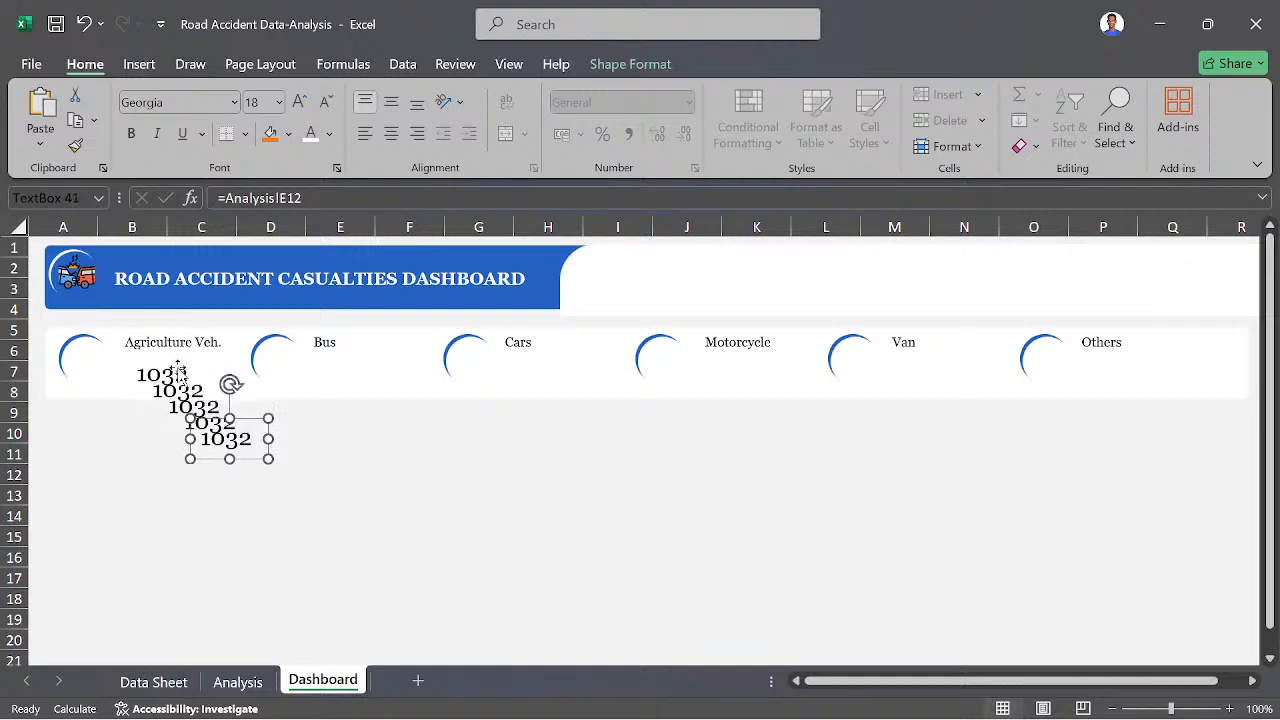
pyautogui.hotkey('ctrl', 'd')
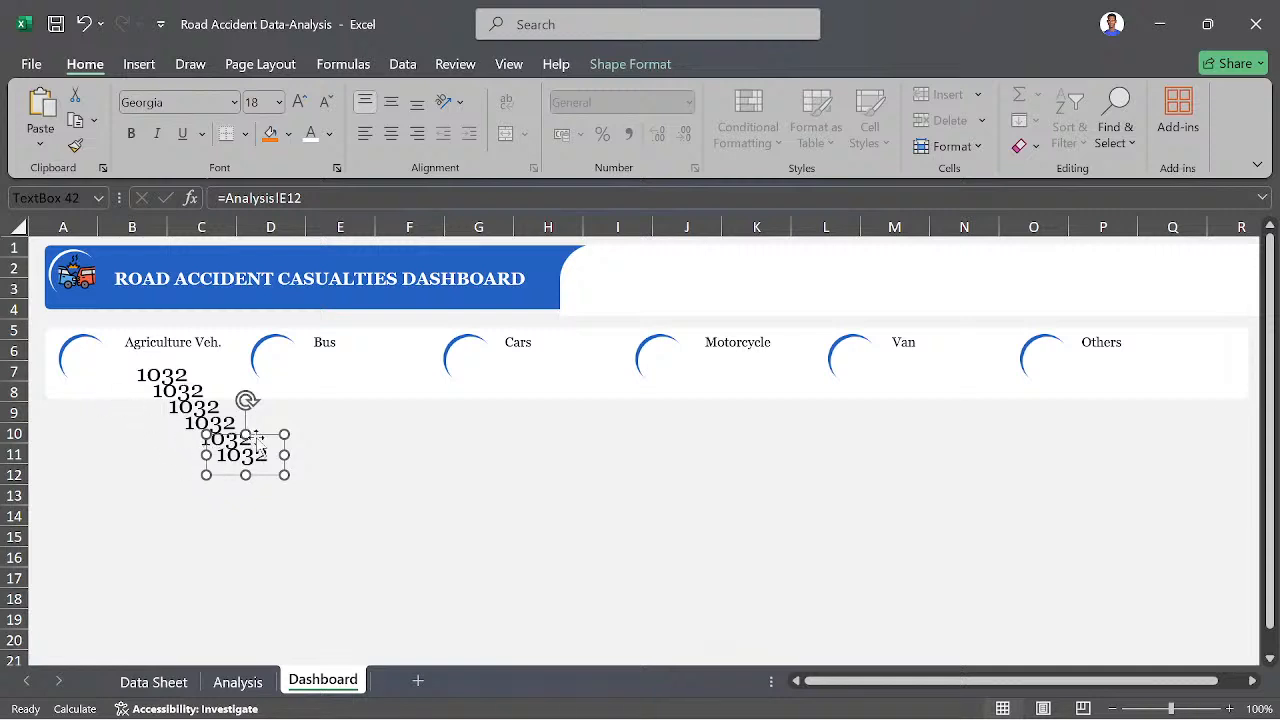
# - Place one value copy beneath each of the Others, Van, Motorcycle, Cars and Bus labels
pyautogui.moveTo(255, 438); pyautogui.dragTo(1156, 358)
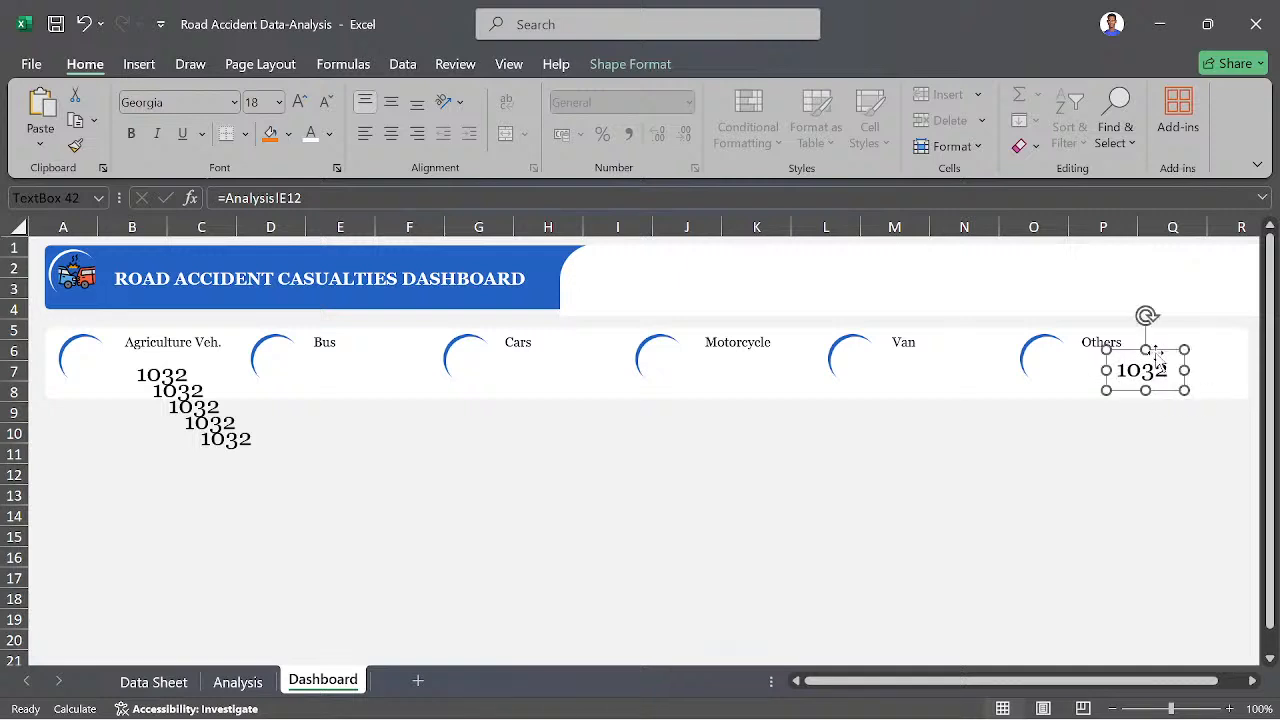
pyautogui.click(214, 433)
pyautogui.moveTo(214, 433); pyautogui.dragTo(908, 366)
pyautogui.click(233, 423)
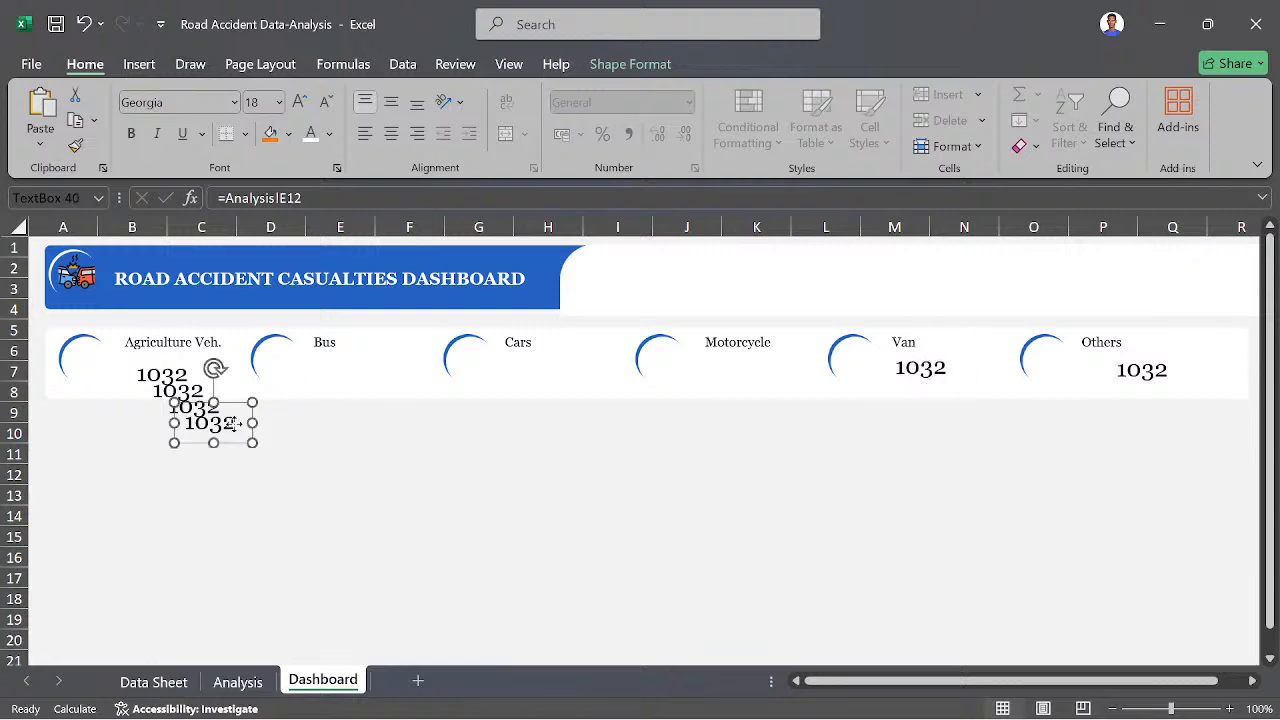
pyautogui.moveTo(233, 423); pyautogui.dragTo(760, 371)
pyautogui.click(208, 420)
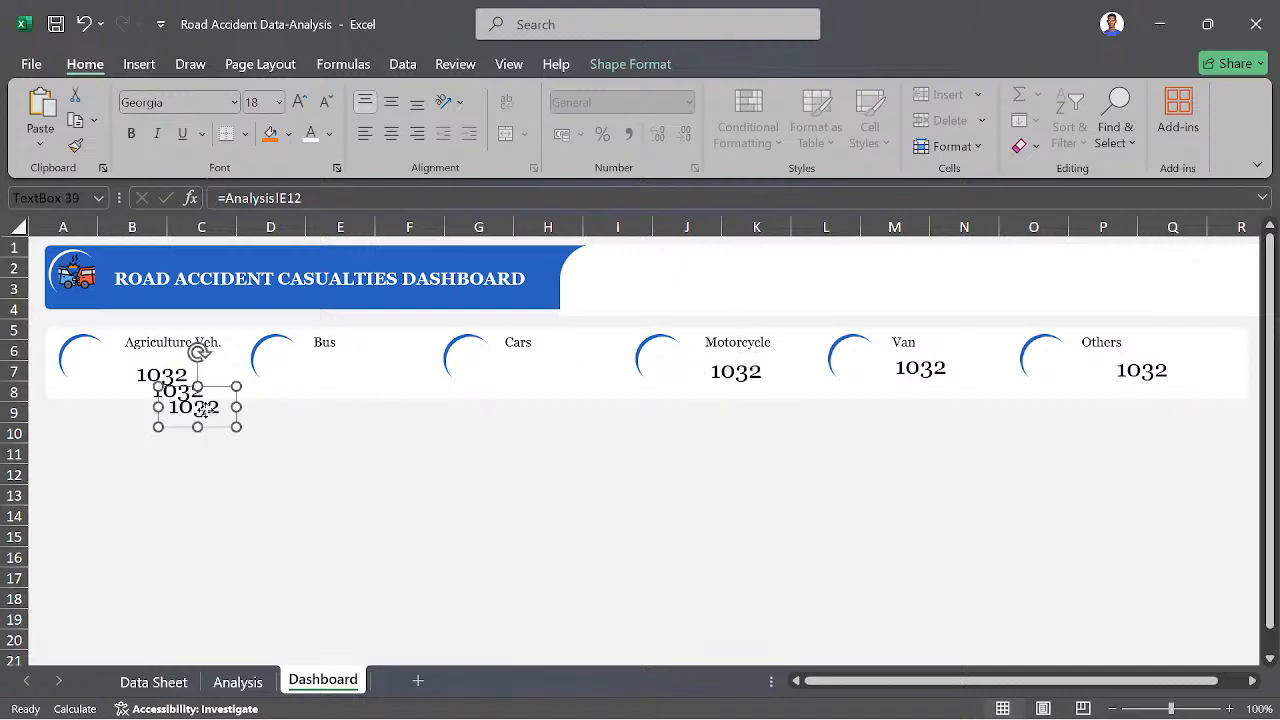
pyautogui.moveTo(208, 420); pyautogui.dragTo(570, 373)
pyautogui.moveTo(196, 402); pyautogui.dragTo(352, 377)
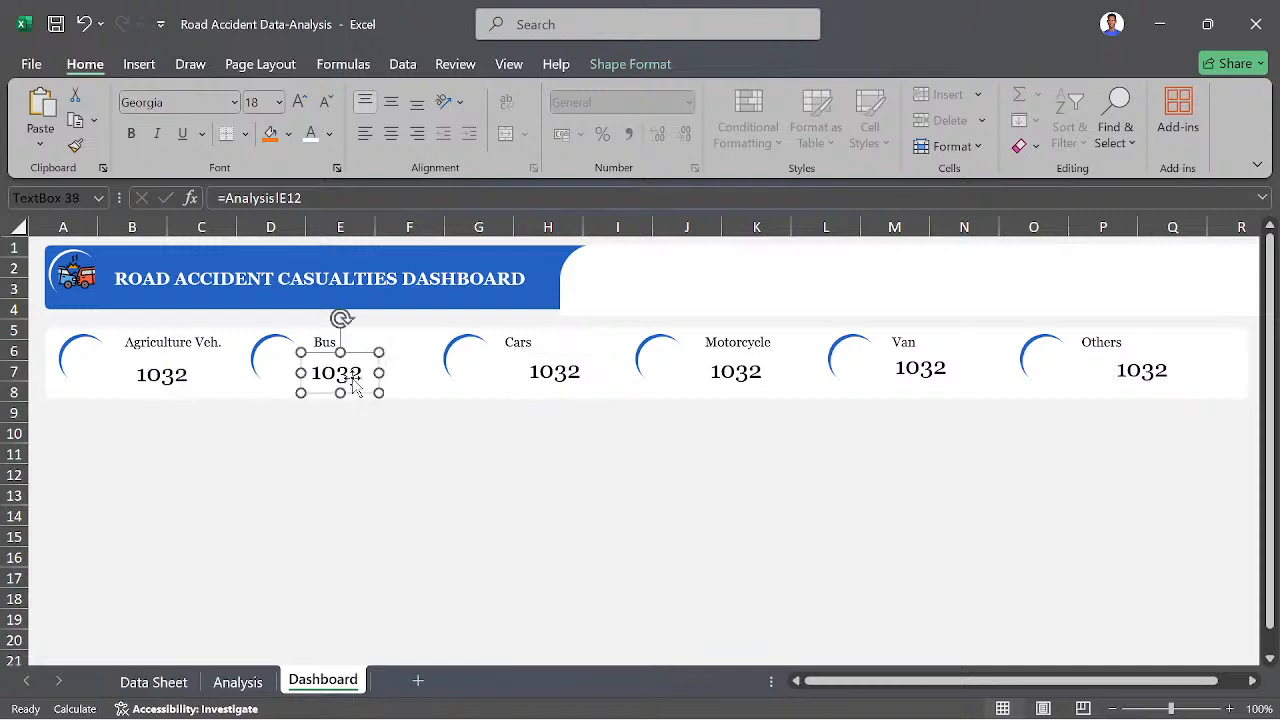
pyautogui.keyDown('ctrl'); pyautogui.click(172, 372); pyautogui.keyUp('ctrl')
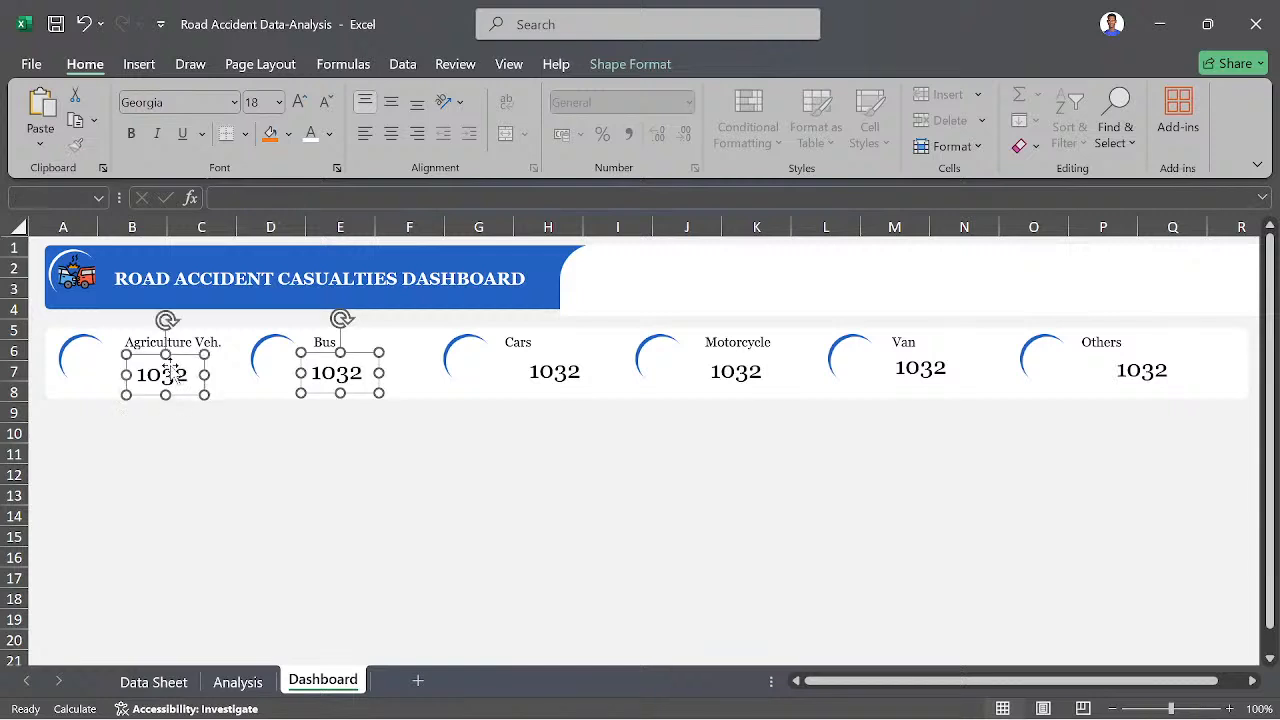
pyautogui.keyDown('ctrl'); pyautogui.click(558, 369); pyautogui.keyUp('ctrl')
pyautogui.keyDown('ctrl'); pyautogui.click(740, 372); pyautogui.keyUp('ctrl')
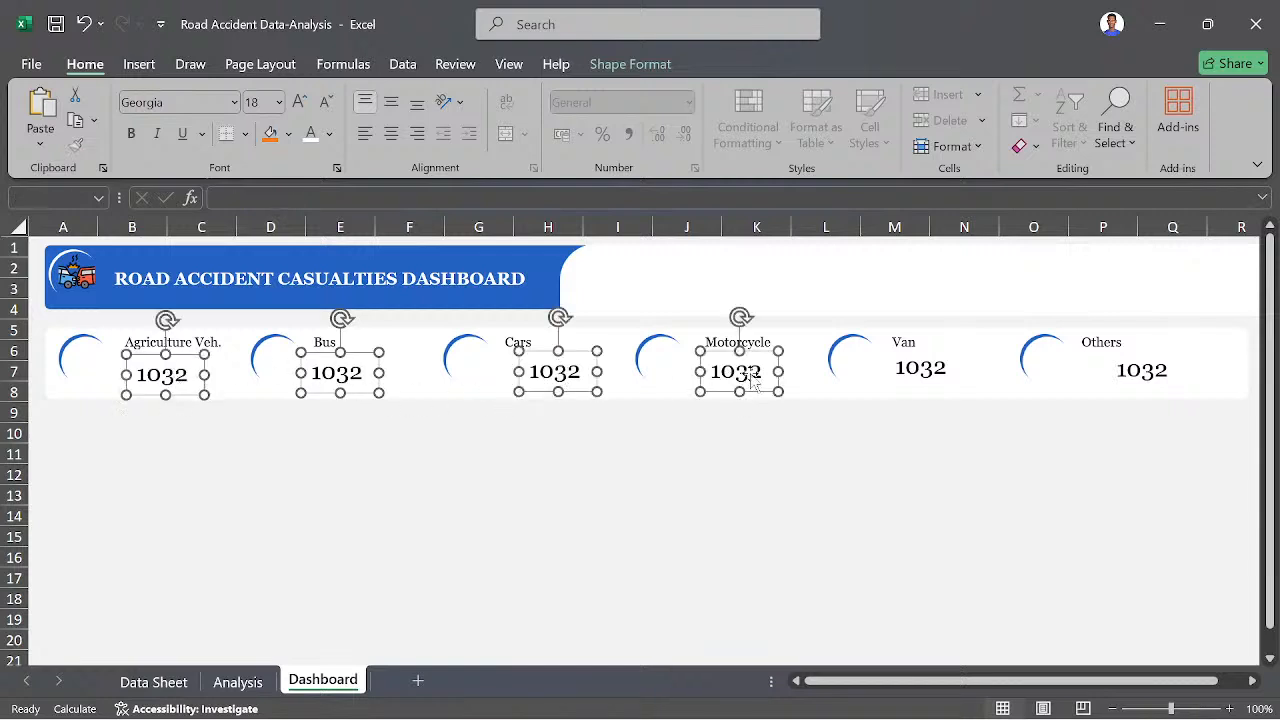
pyautogui.keyDown('ctrl'); pyautogui.click(916, 368); pyautogui.keyUp('ctrl')
pyautogui.keyDown('ctrl'); pyautogui.click(1125, 367); pyautogui.keyUp('ctrl')
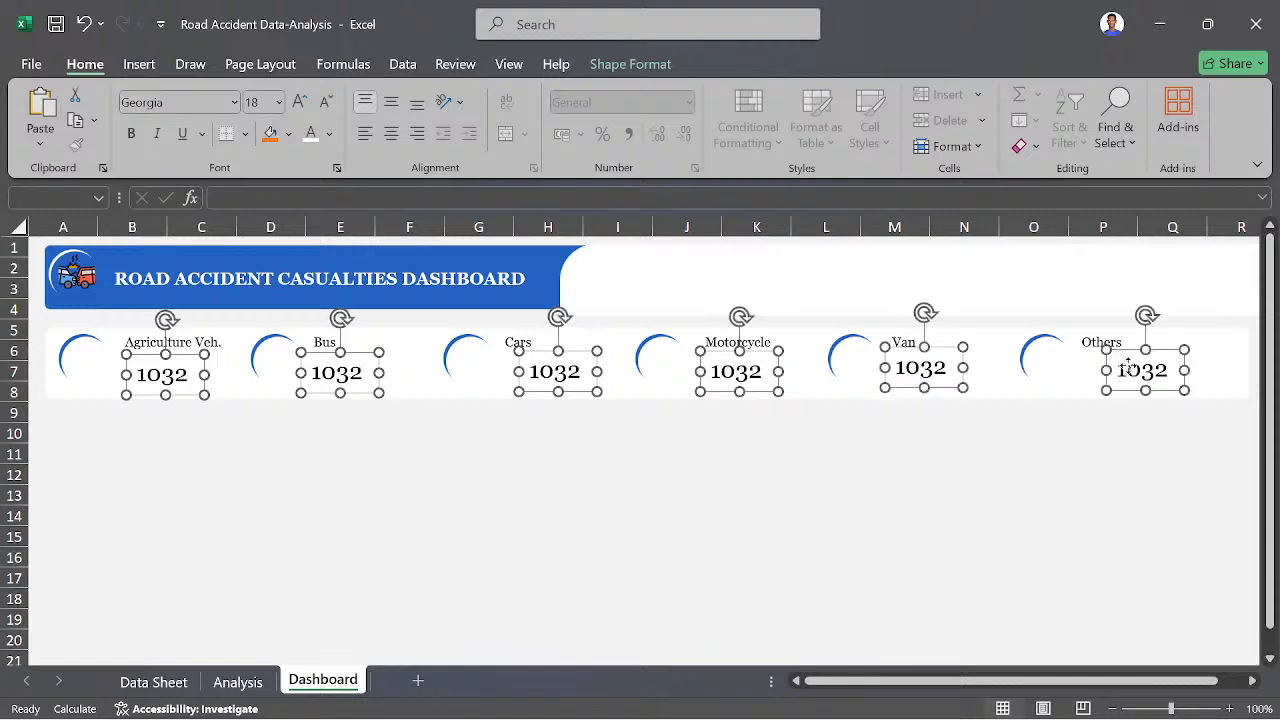
pyautogui.click(858, 476)
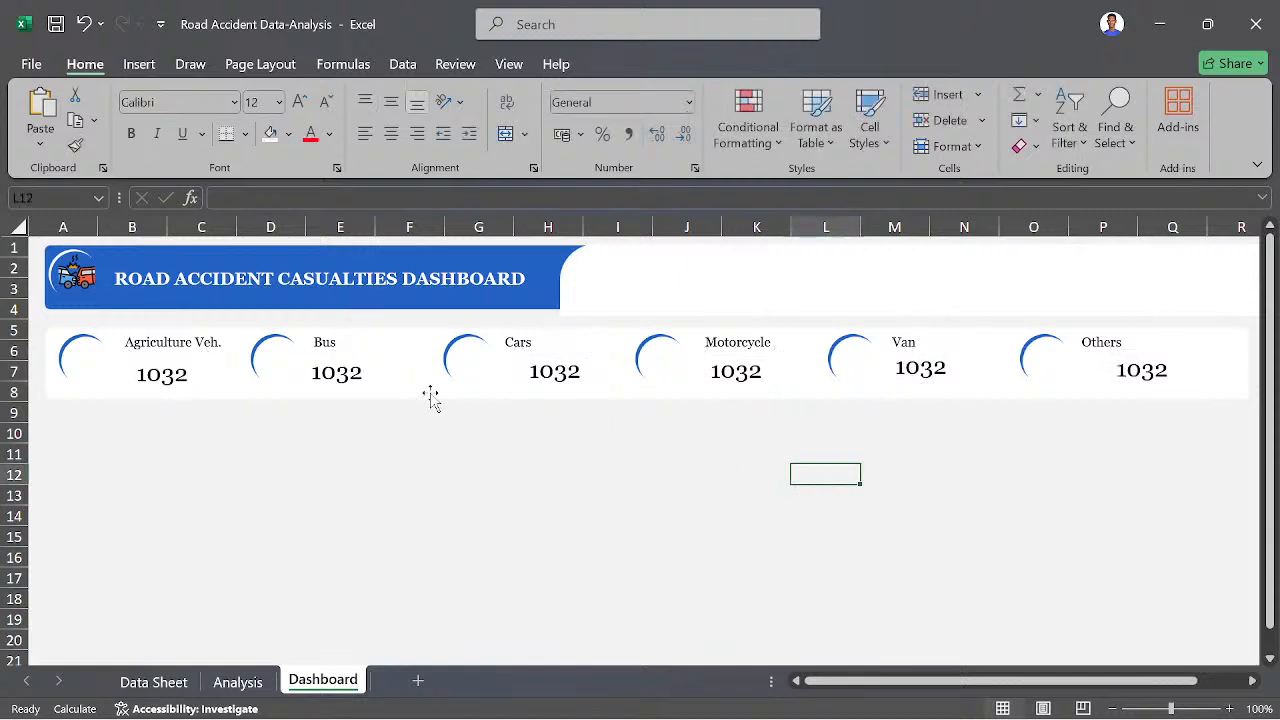
# - Link the value text box beneath the Bus label to cell E13 of the Analysis sheet
pyautogui.click(355, 372)
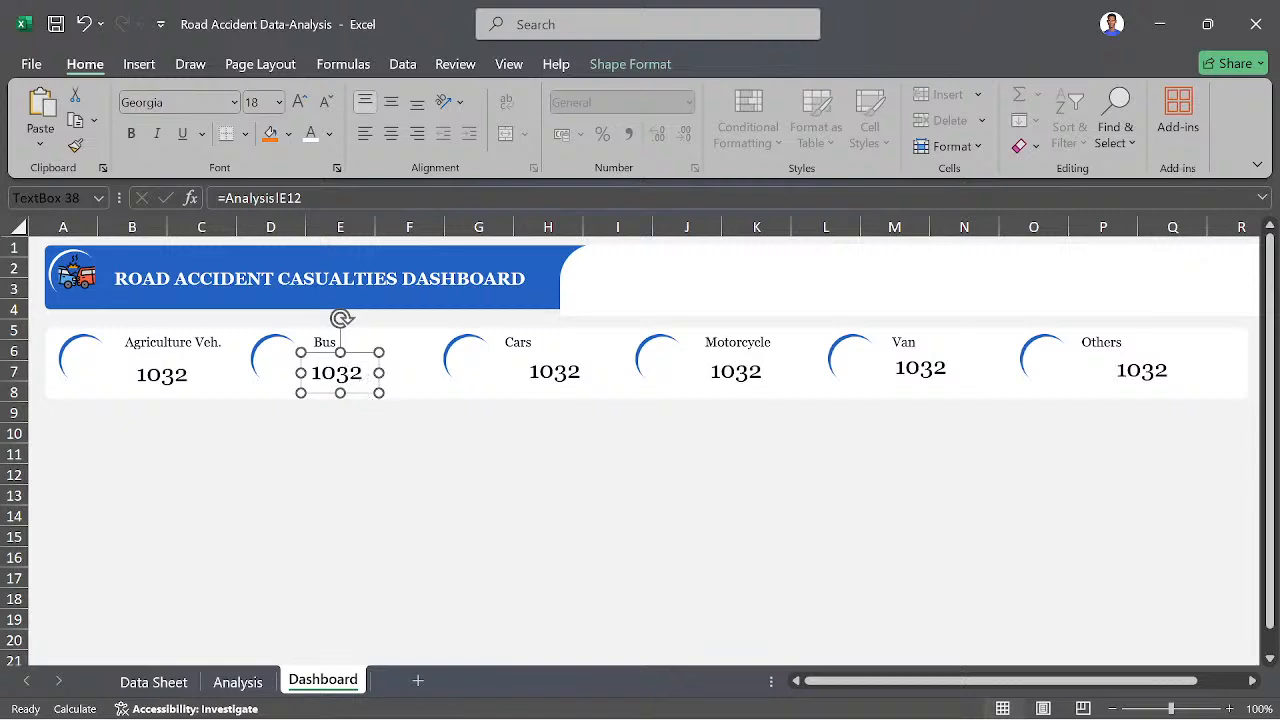
pyautogui.click(305, 198)
pyautogui.press('BackSpace')
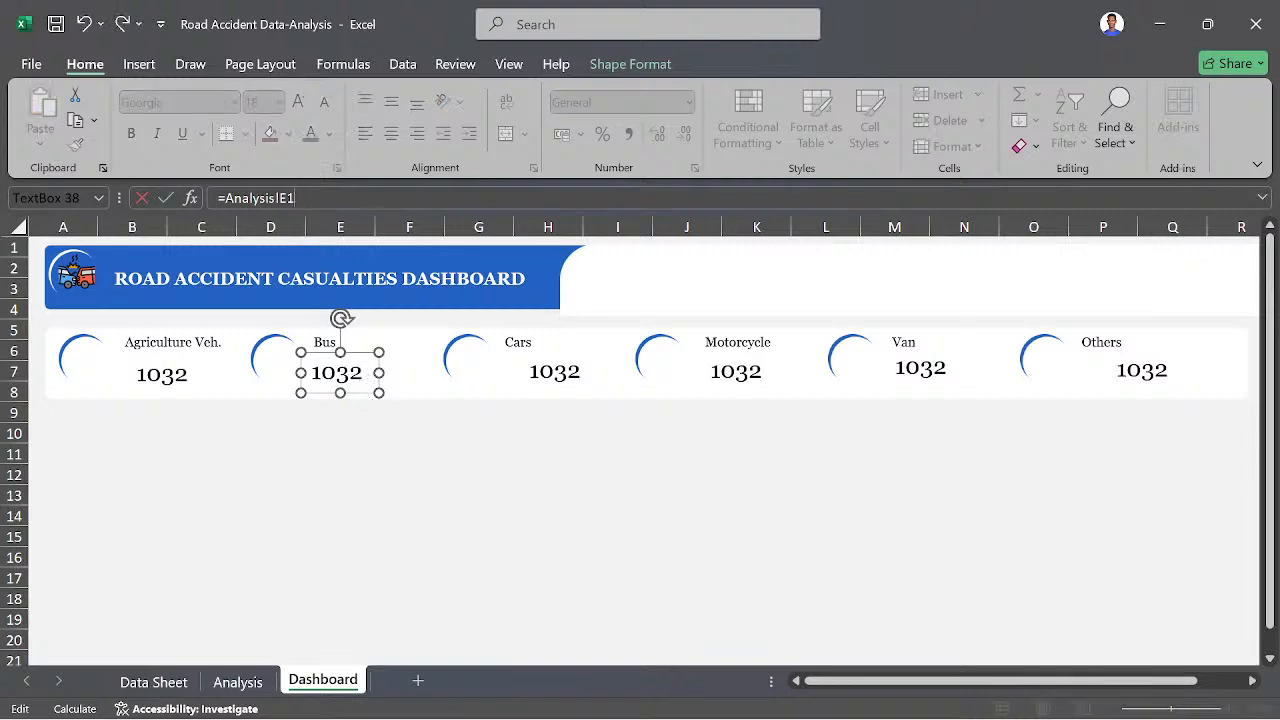
pyautogui.press('BackSpace')
pyautogui.press('BackSpace')
pyautogui.press('BackSpace')
pyautogui.press('BackSpace')
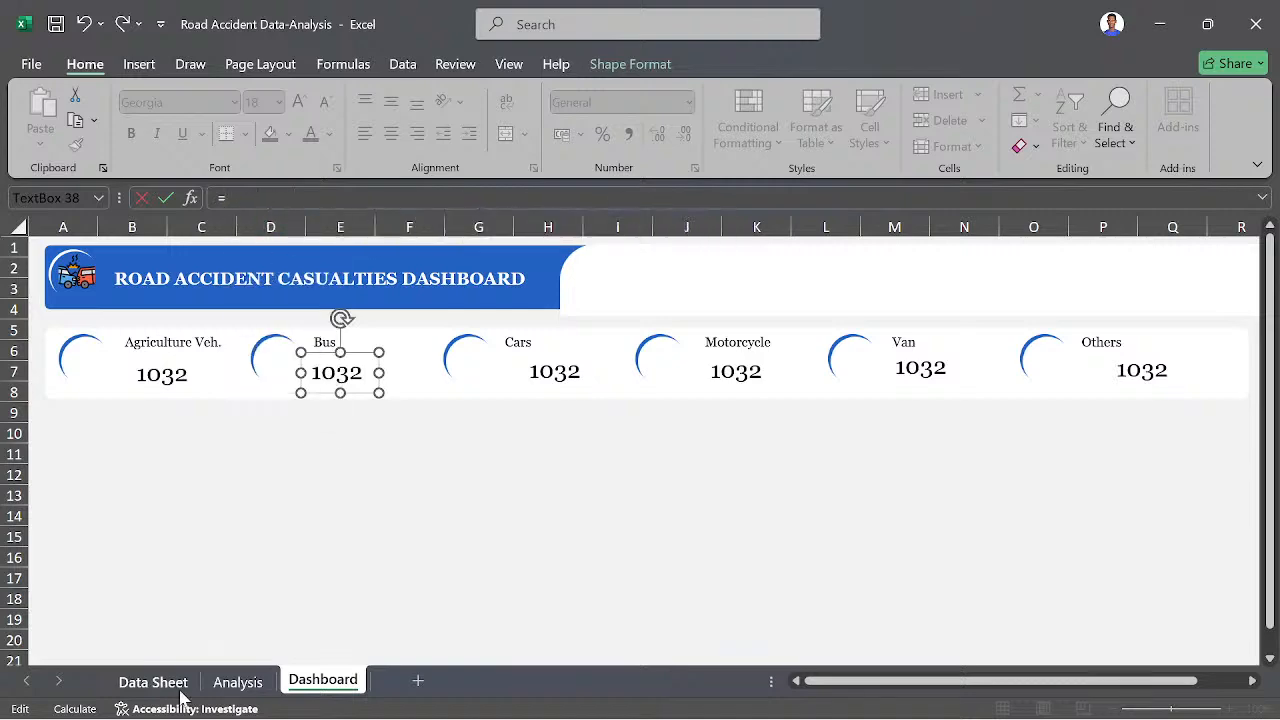
pyautogui.click(237, 680)
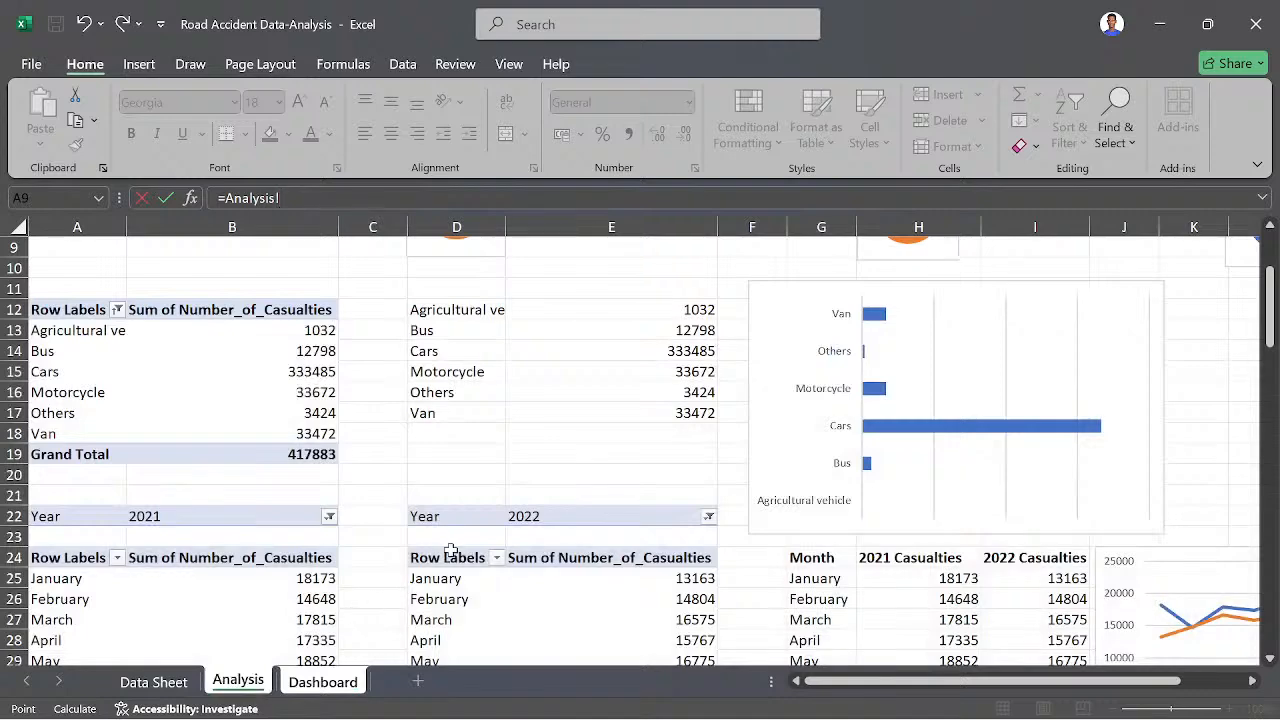
pyautogui.click(710, 327)
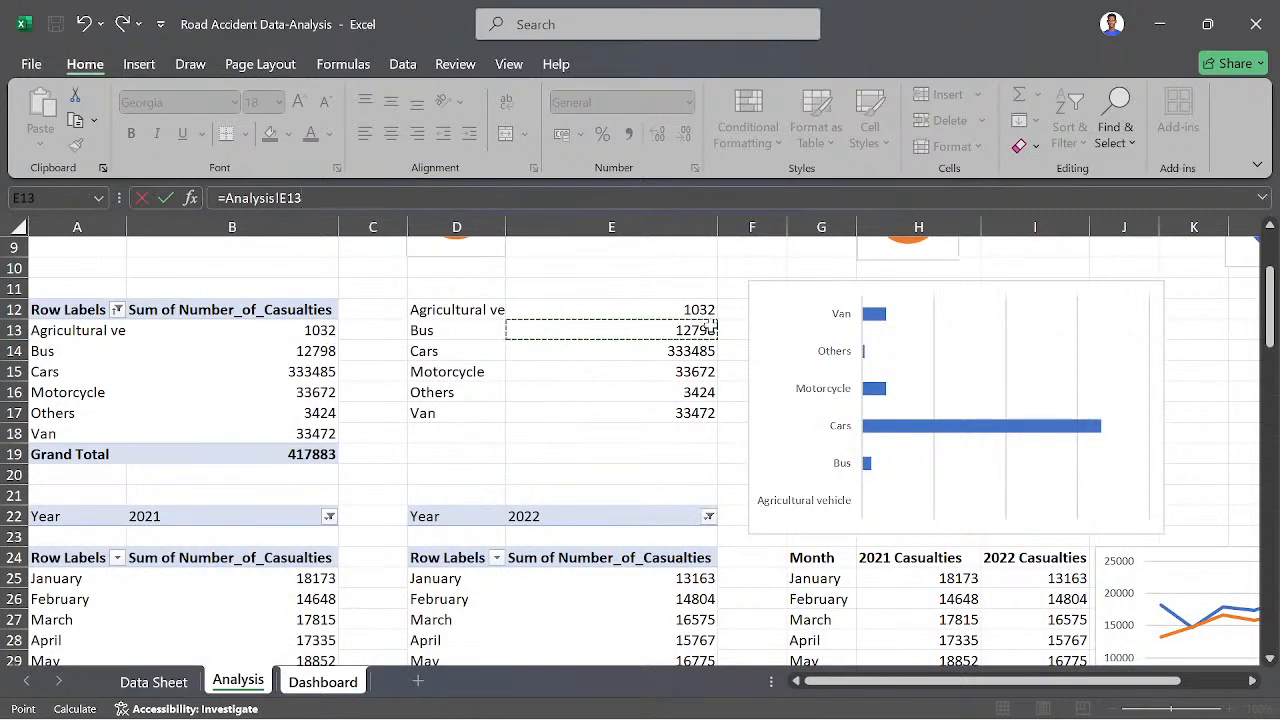
pyautogui.press('Return')
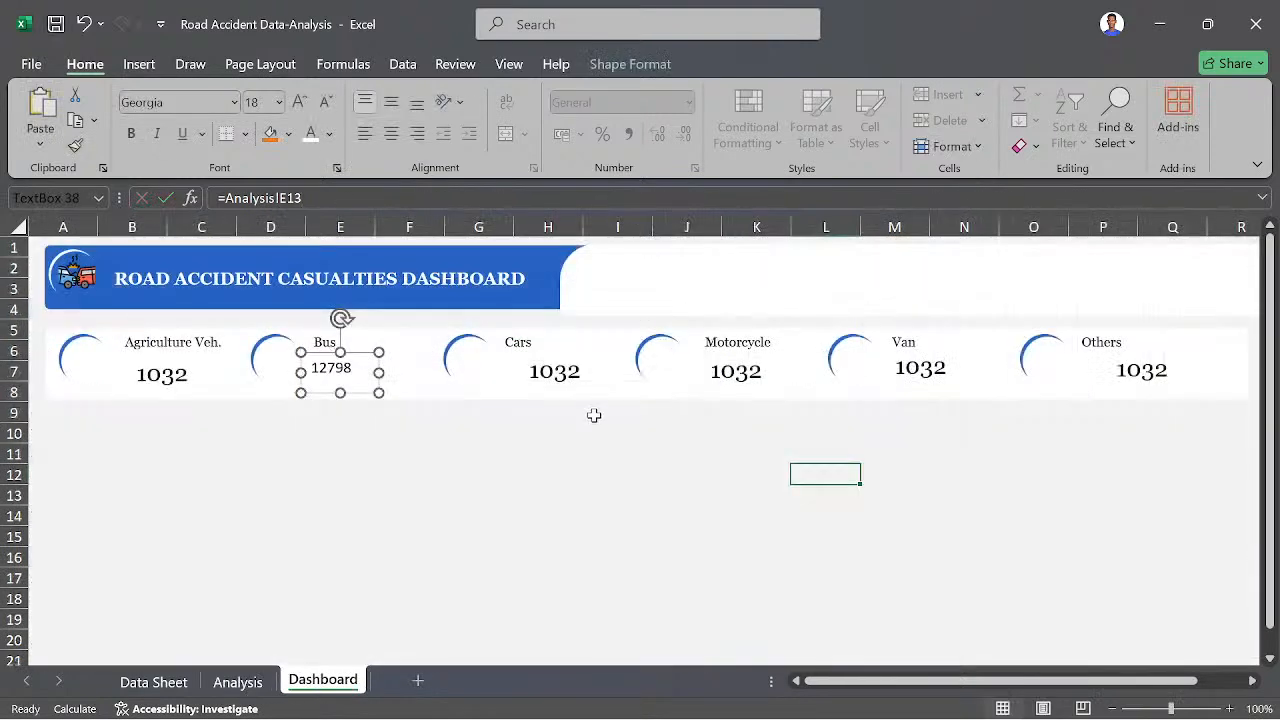
# - Link the value text box beneath the Cars label to cell E14 of the Analysis sheet
pyautogui.click(562, 370)
pyautogui.click(306, 198)
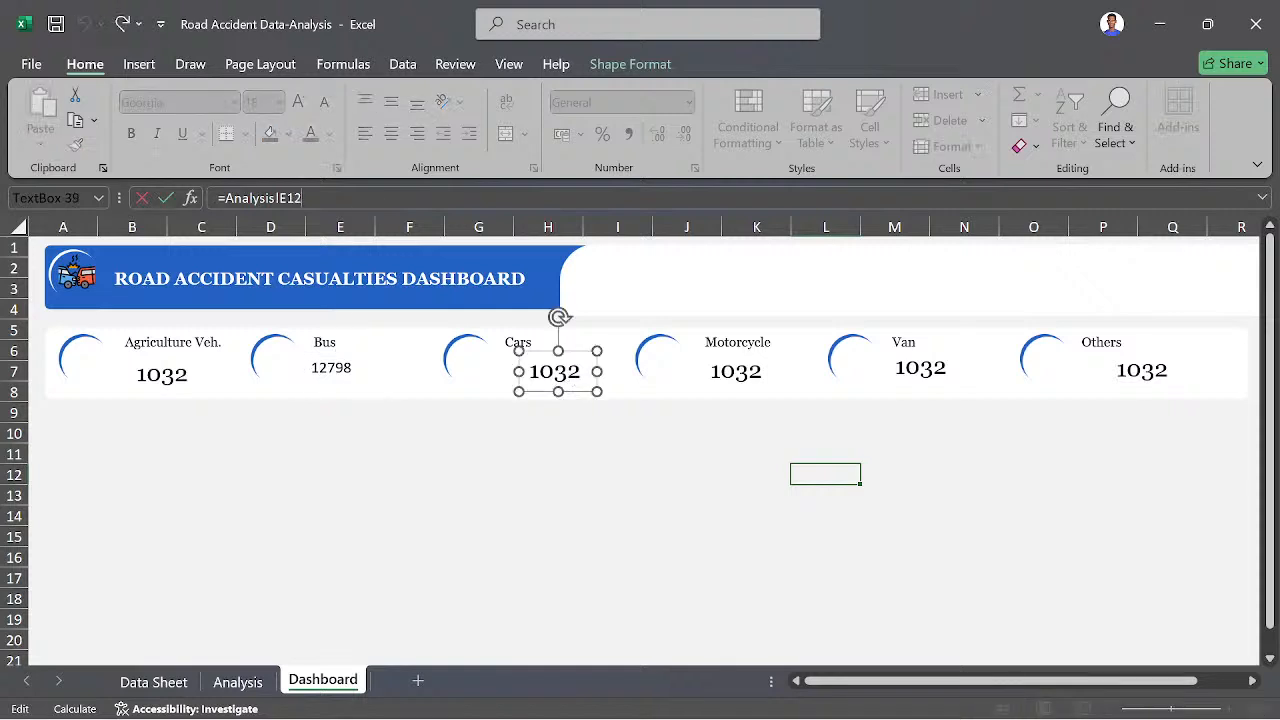
pyautogui.press('BackSpace')
pyautogui.press('BackSpace')
pyautogui.press('BackSpace')
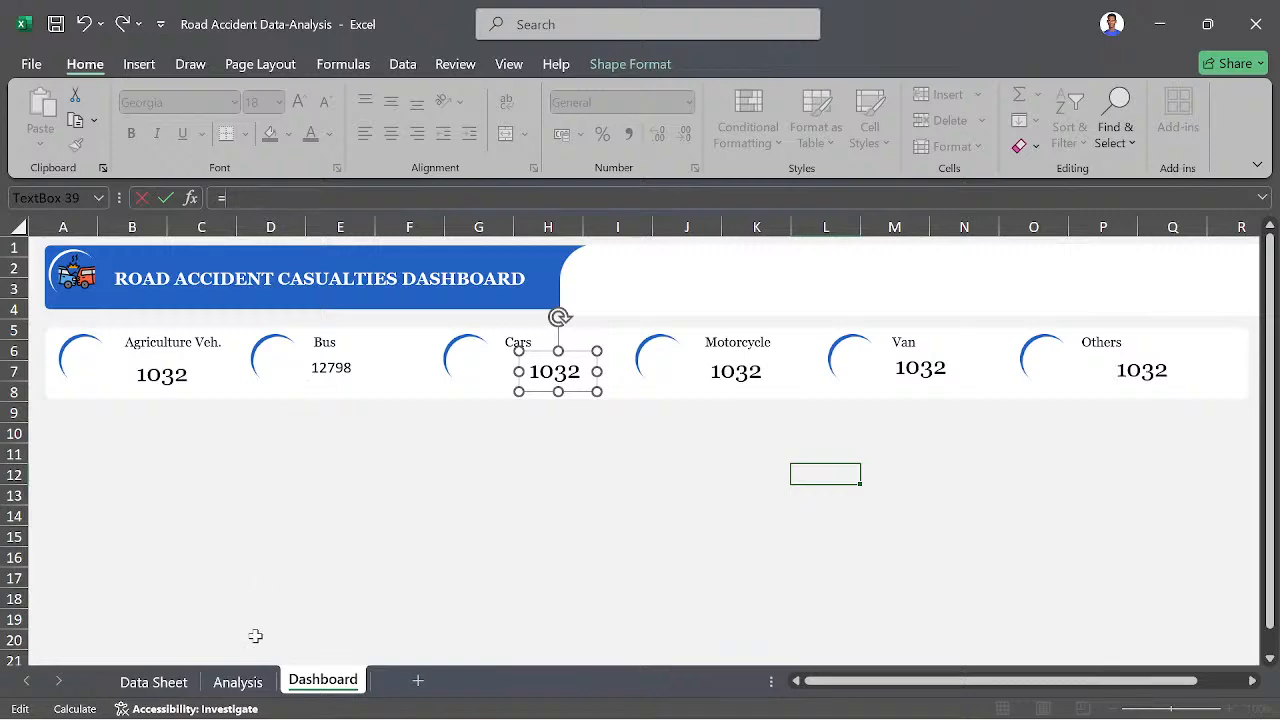
pyautogui.click(248, 681)
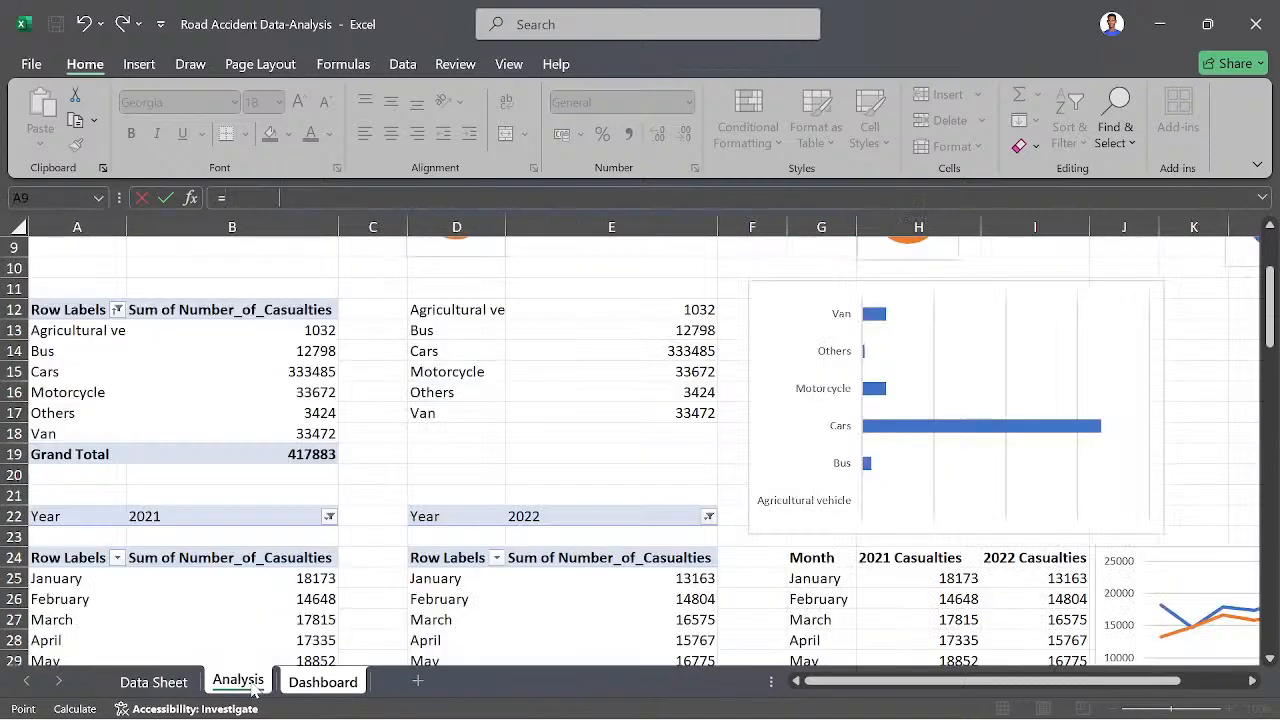
pyautogui.click(692, 354)
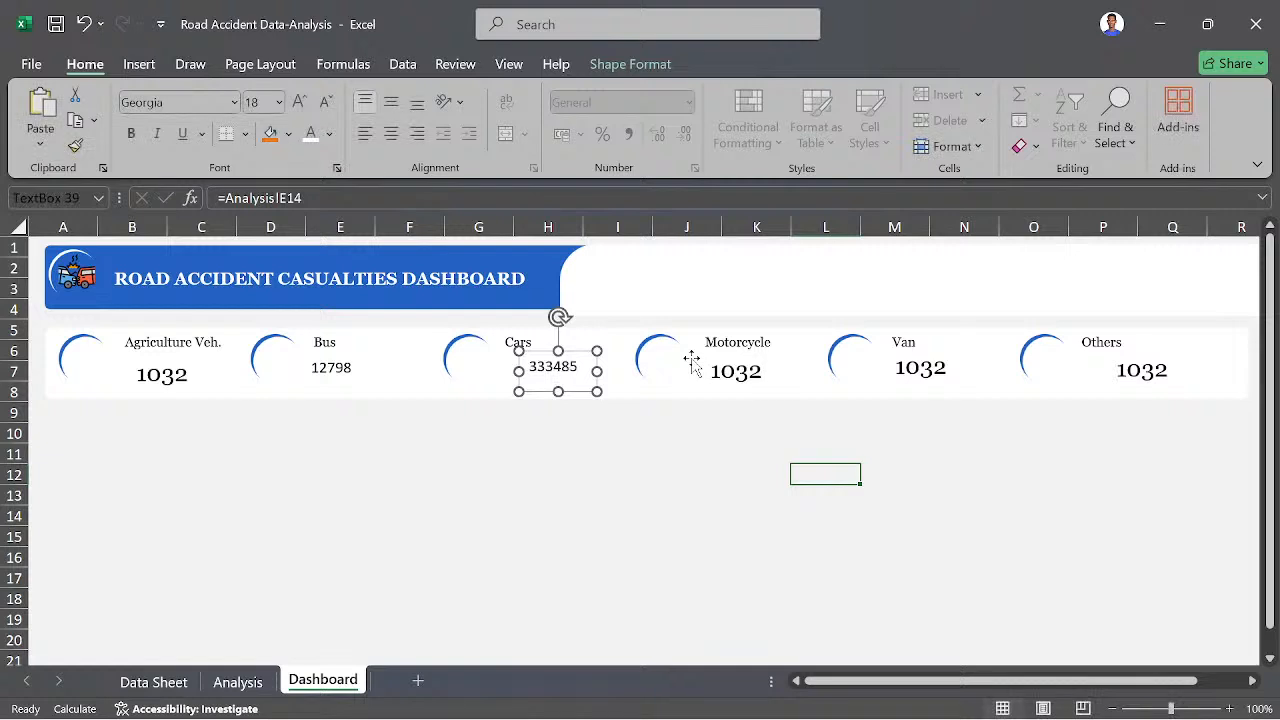
pyautogui.press('Return')
# - Link the Motorcycle value text box to Analysis cell E15 and the Van value text box to Analysis cell E17
pyautogui.click(755, 372)
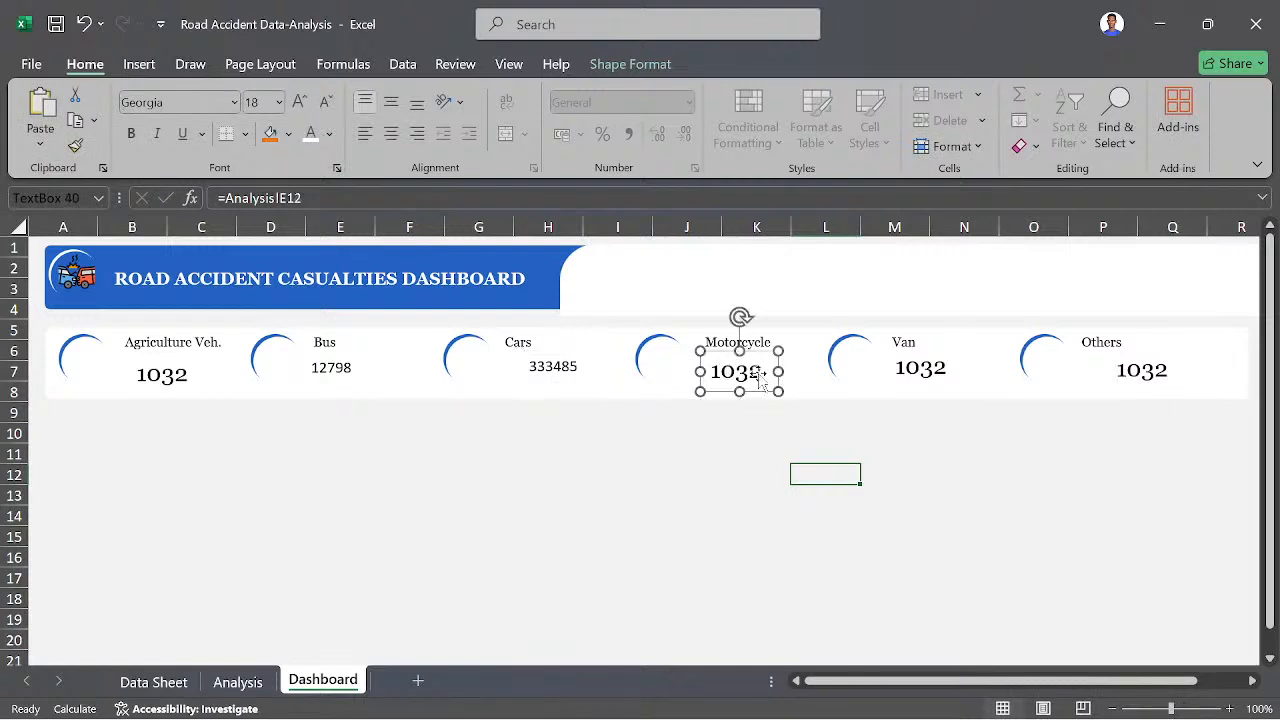
pyautogui.click(301, 198)
pyautogui.press('BackSpace')
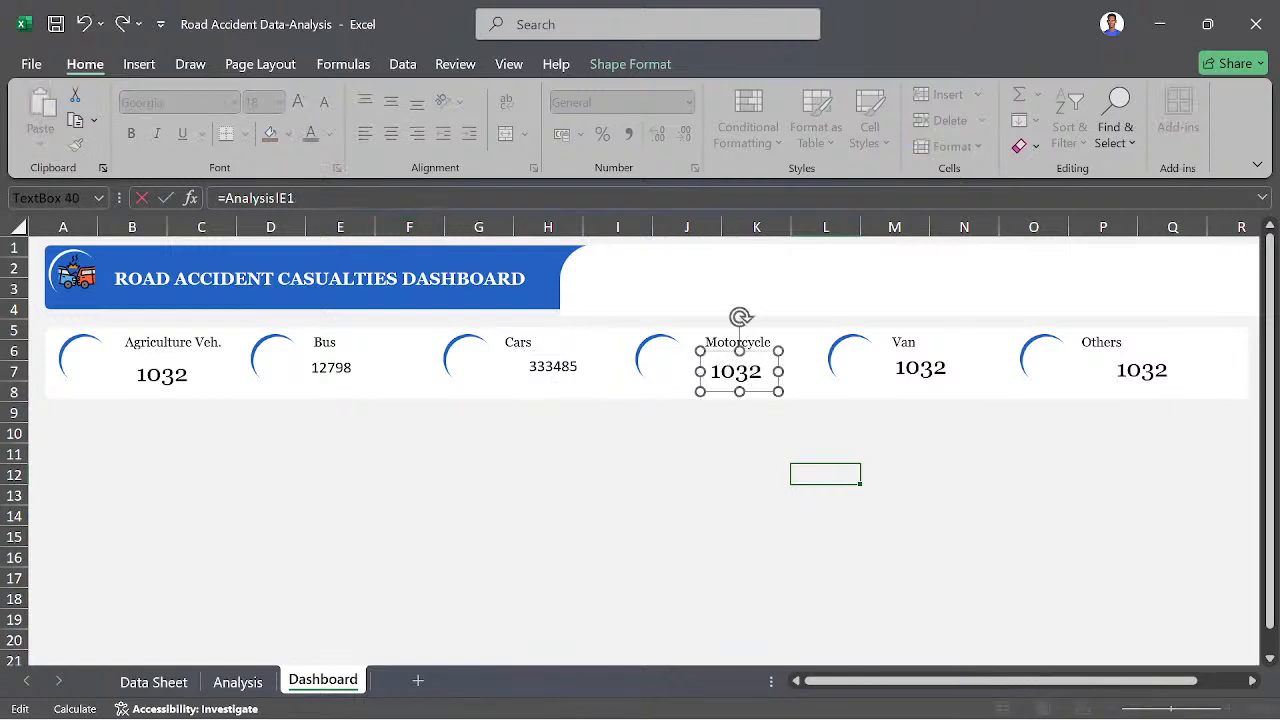
pyautogui.press('BackSpace')
pyautogui.press('BackSpace')
pyautogui.press('BackSpace')
pyautogui.press('BackSpace')
pyautogui.click(237, 690)
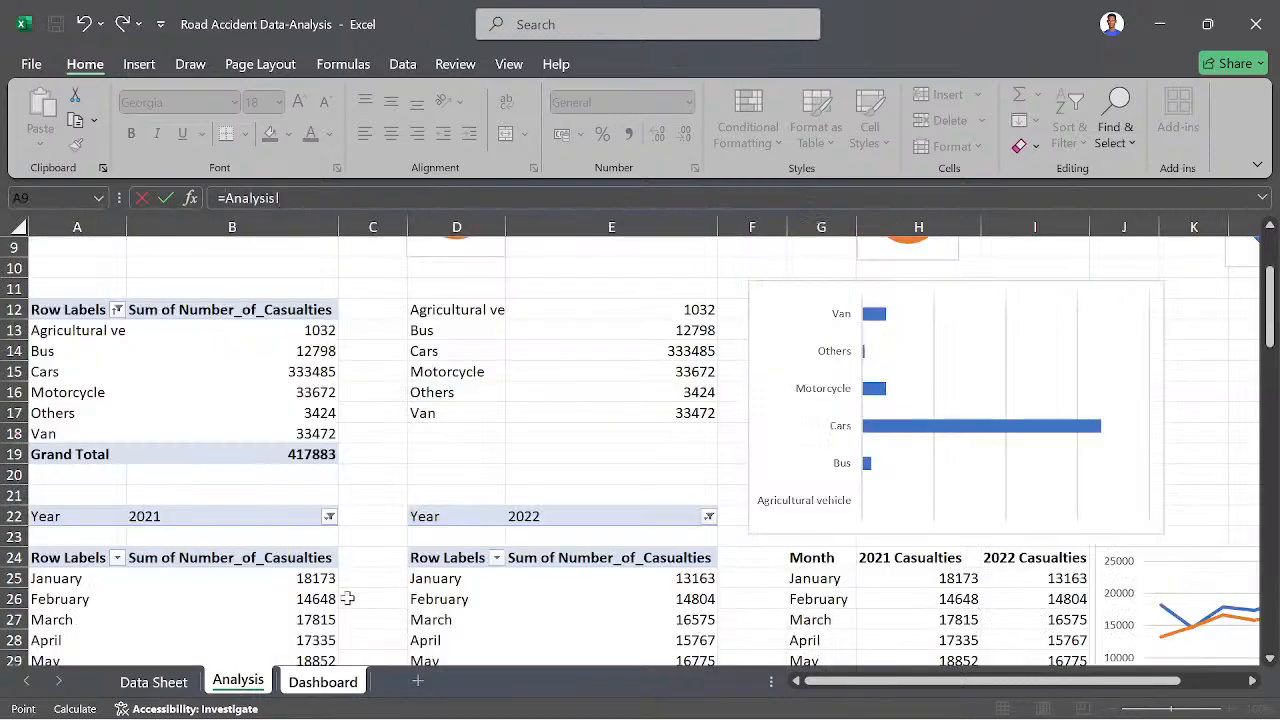
pyautogui.click(690, 412)
pyautogui.press('Return')
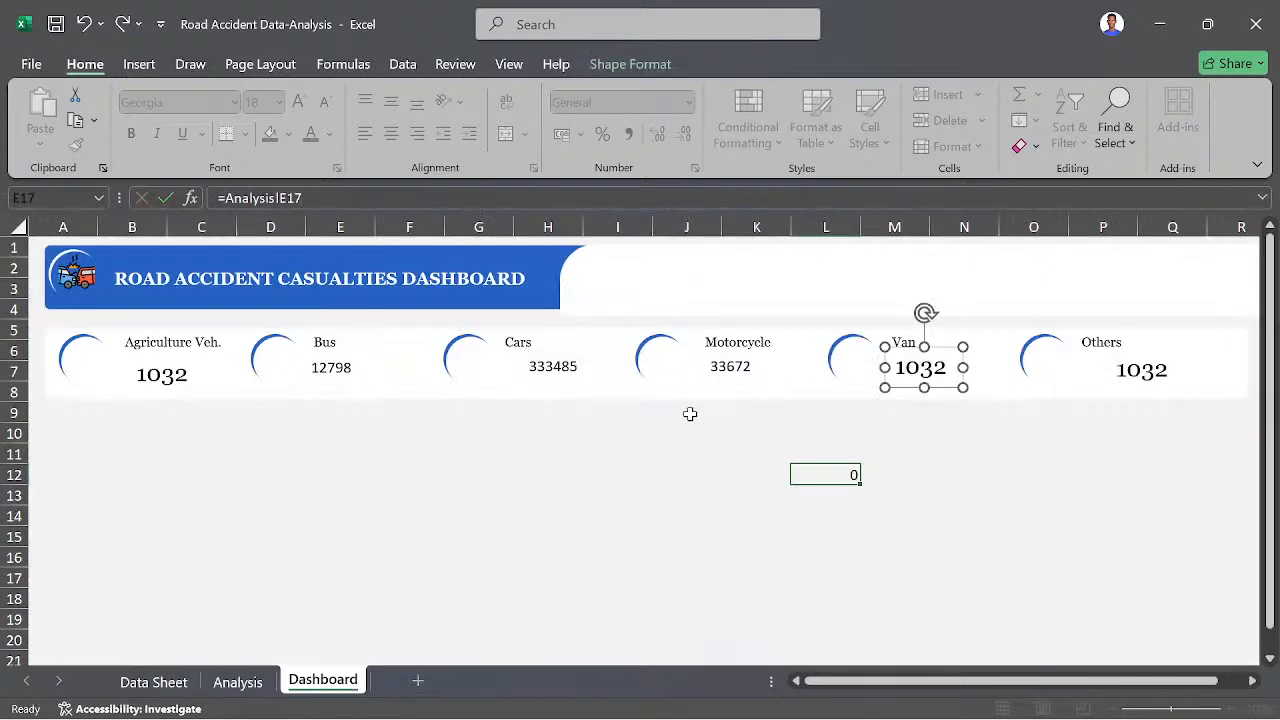
# - Link the value text box beneath the Others label to cell E16 of the Analysis sheet and deselect it
pyautogui.click(1140, 376)
pyautogui.click(303, 198)
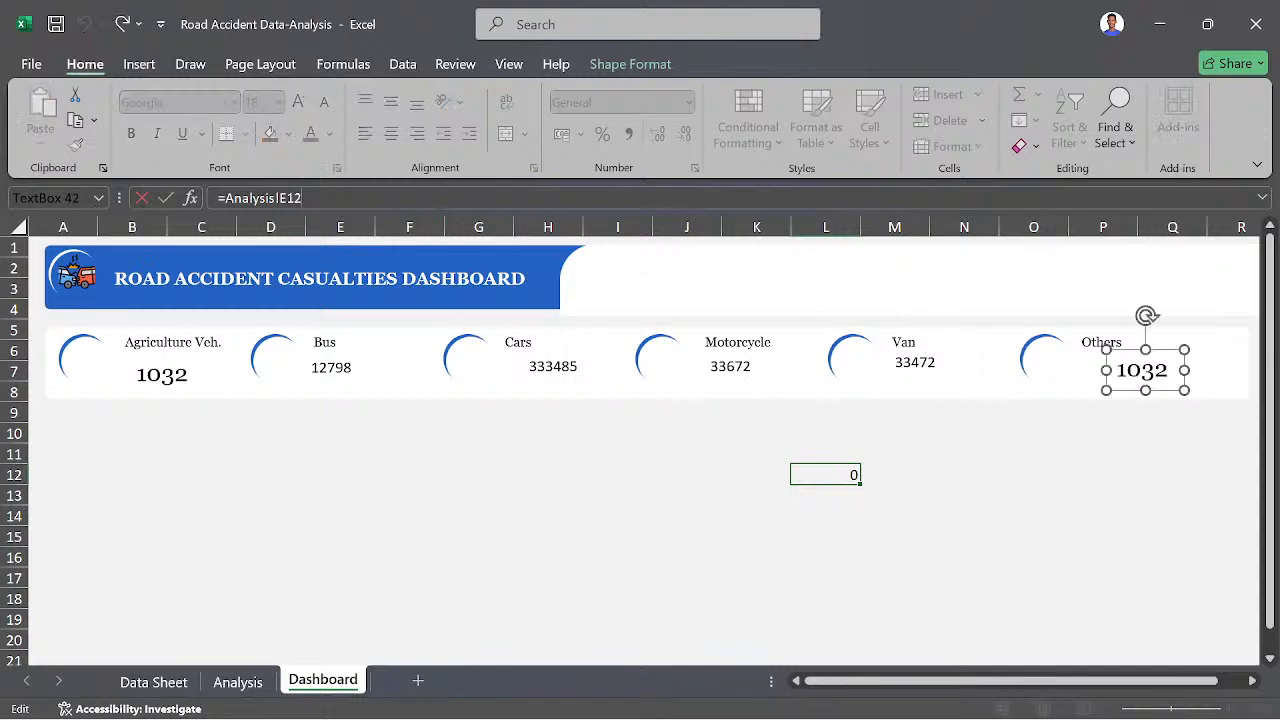
pyautogui.press('BackSpace')
pyautogui.press('BackSpace')
pyautogui.press('BackSpace')
pyautogui.press('BackSpace')
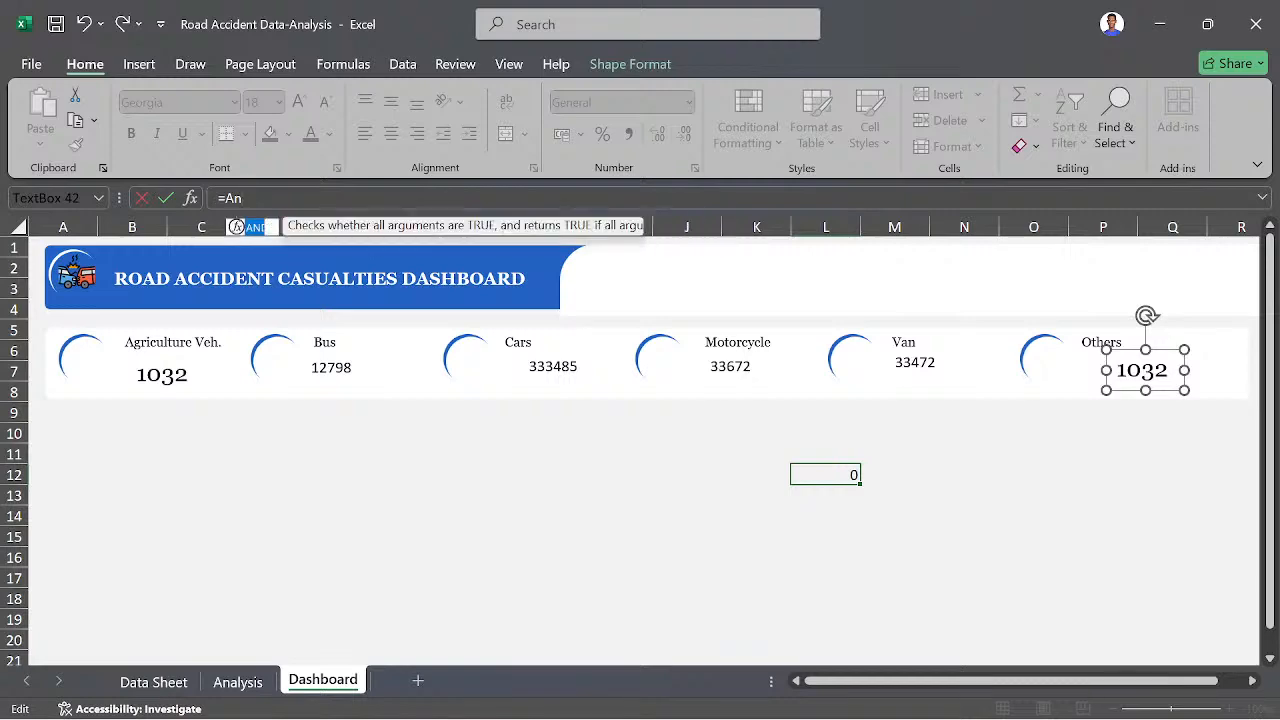
pyautogui.click(237, 683)
pyautogui.click(692, 394)
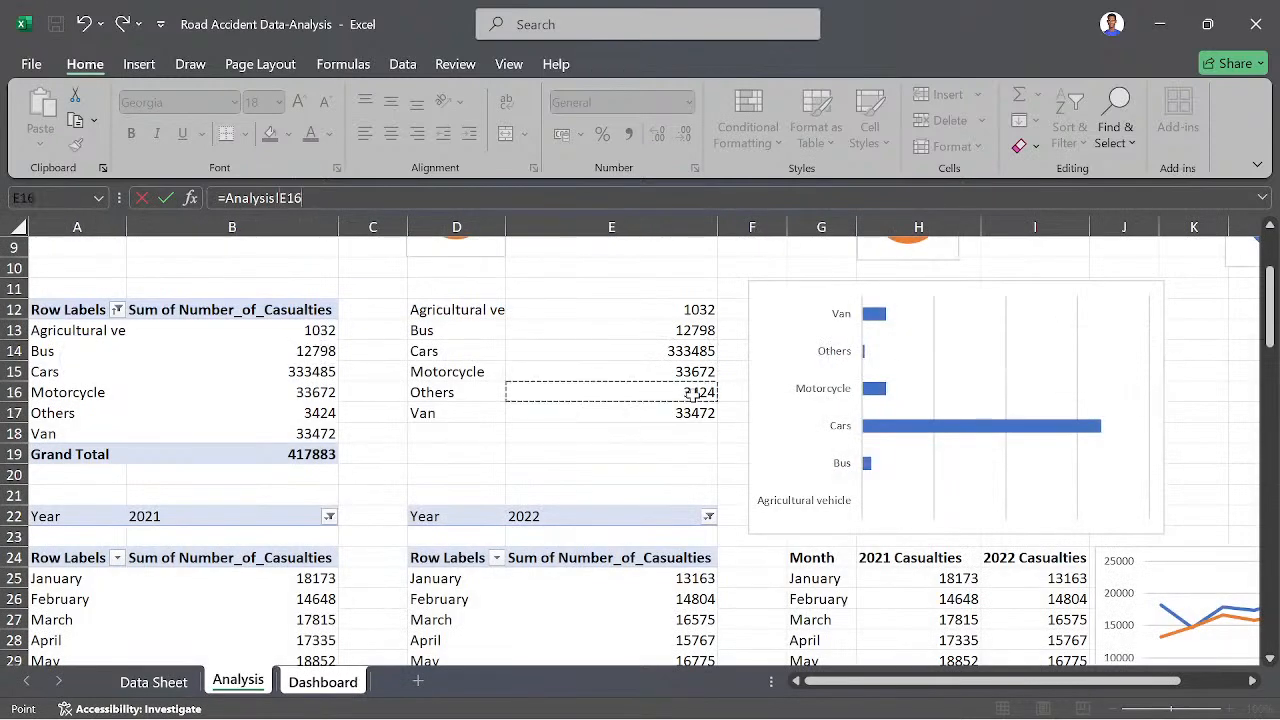
pyautogui.press('Return')
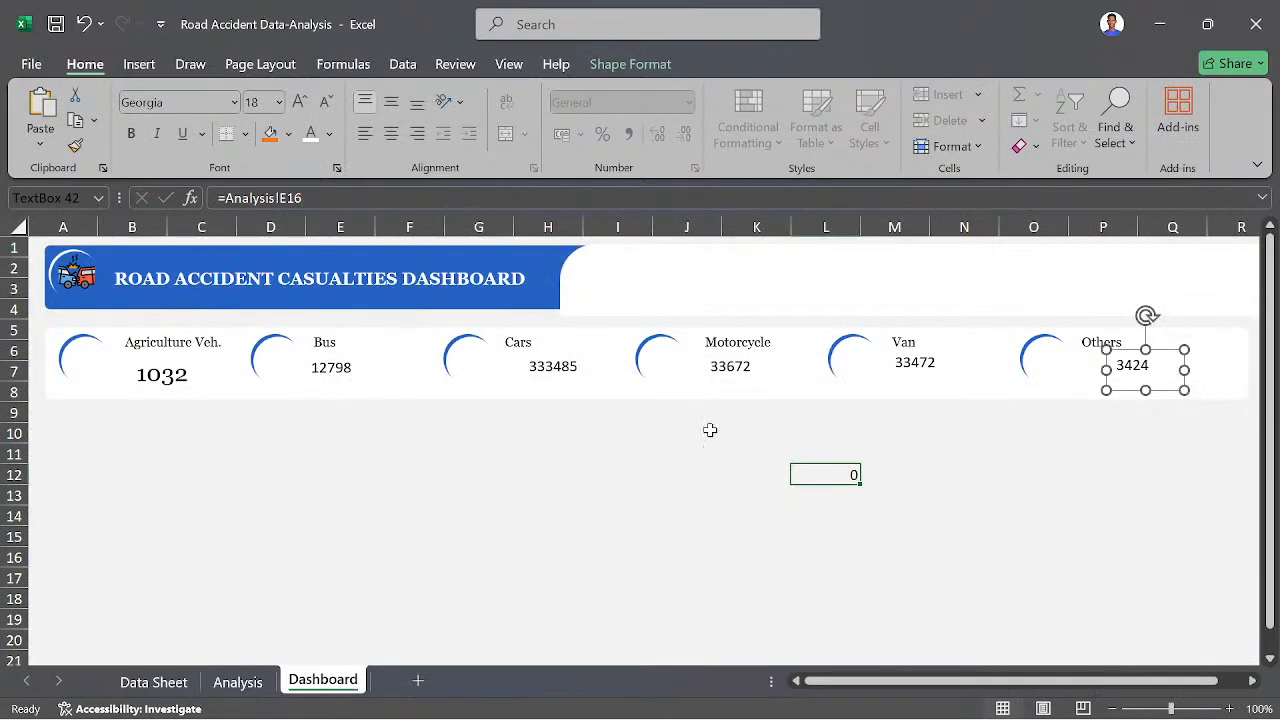
pyautogui.click(199, 476)
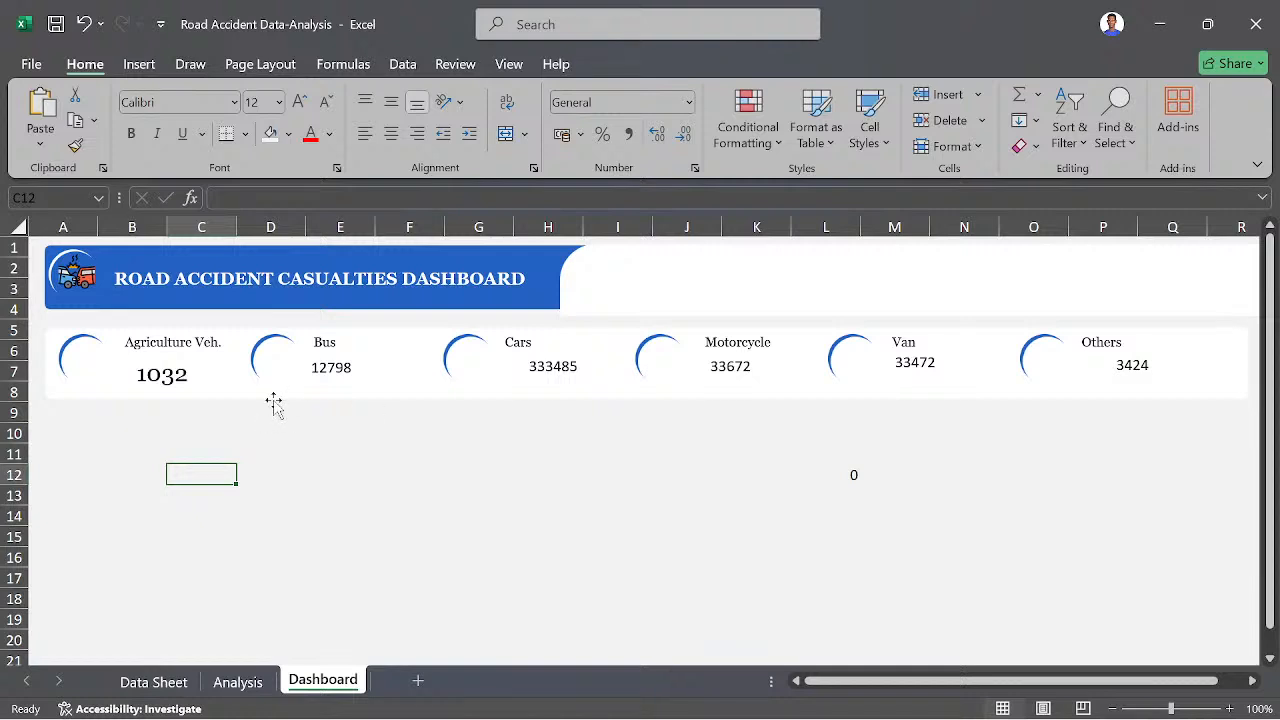
# - Use Format Painter to carry the "Agriculture Veh." value's formatting over to the Bus, Cars, Motorcycle, Van and Others values
pyautogui.click(155, 390)
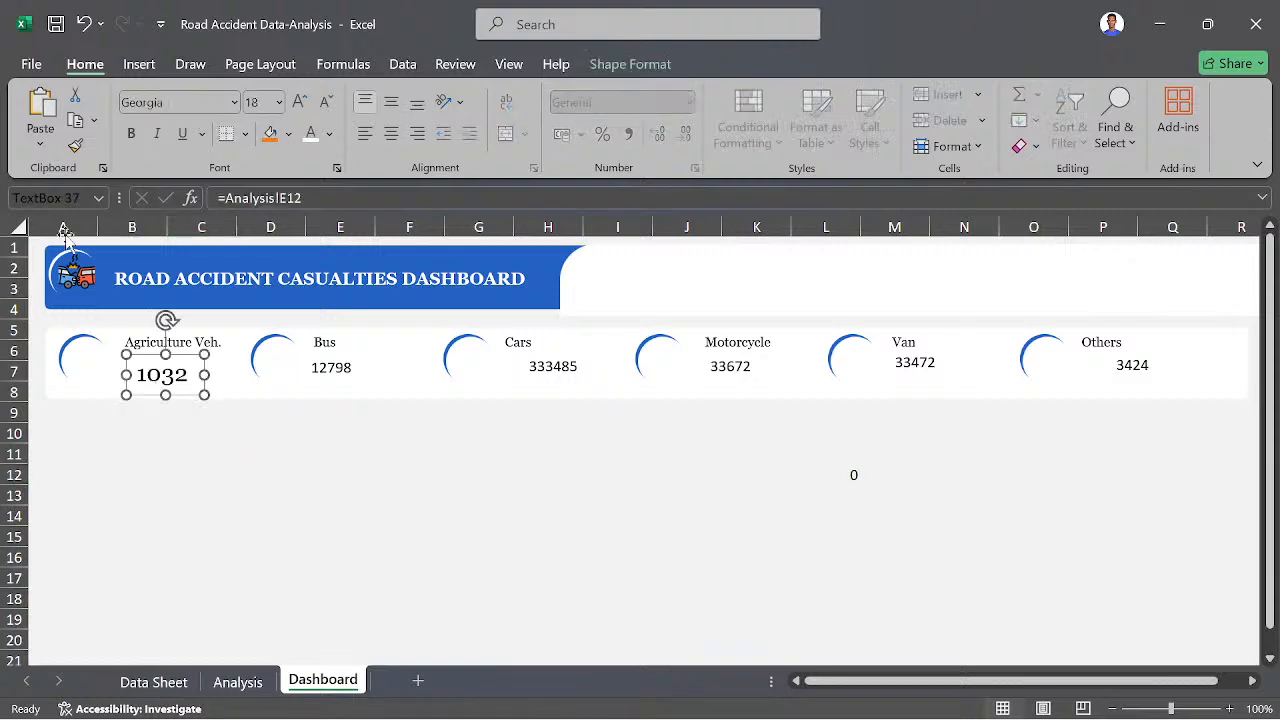
pyautogui.click(76, 148)
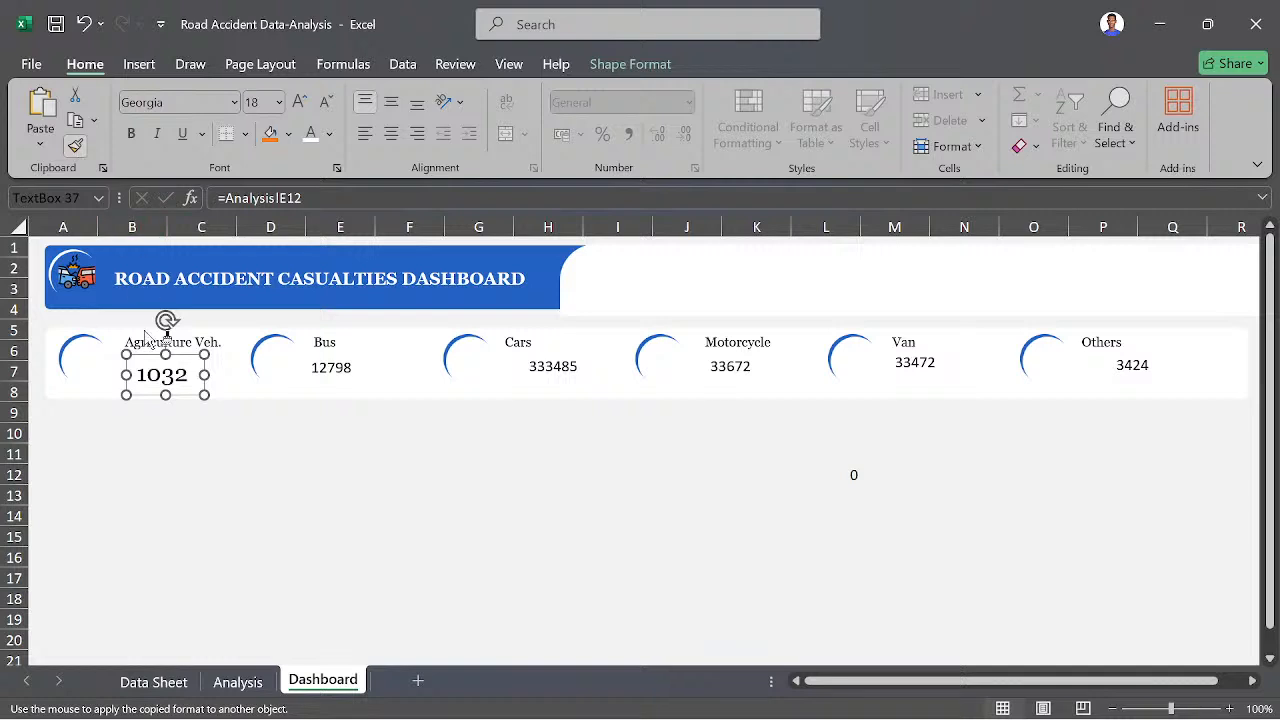
pyautogui.click(316, 380)
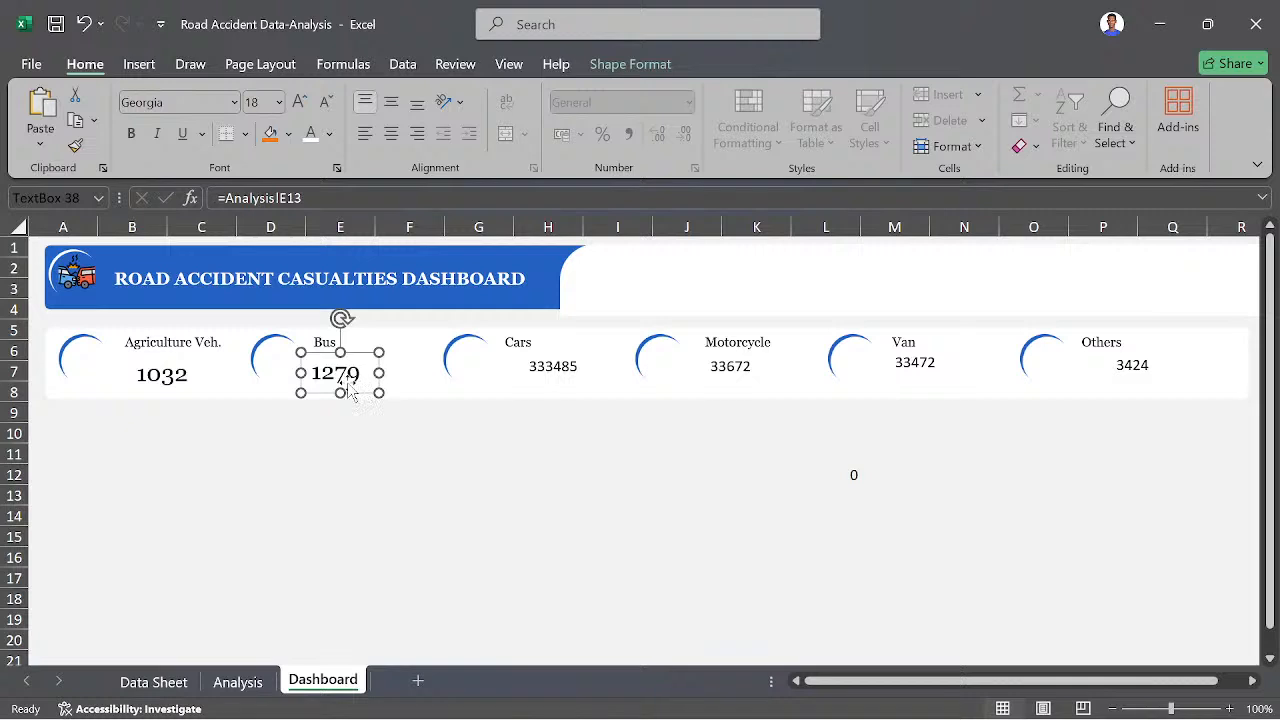
pyautogui.click(74, 148)
pyautogui.click(538, 372)
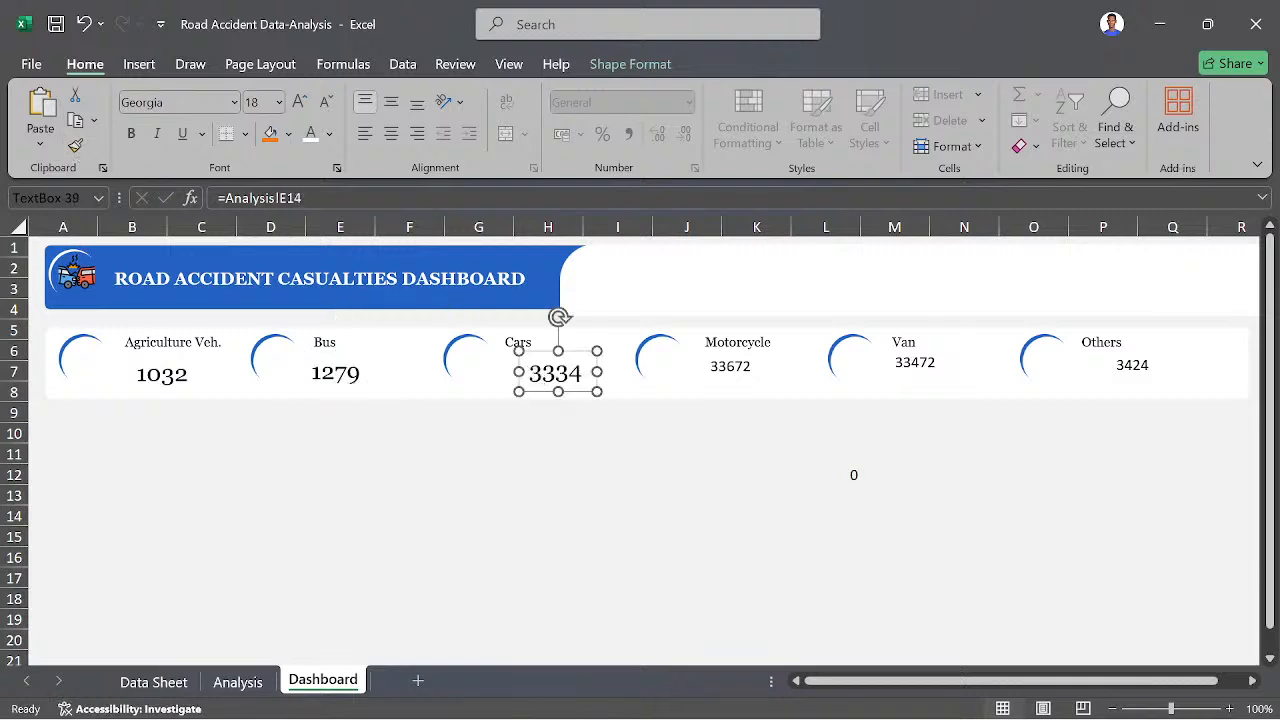
pyautogui.click(76, 148)
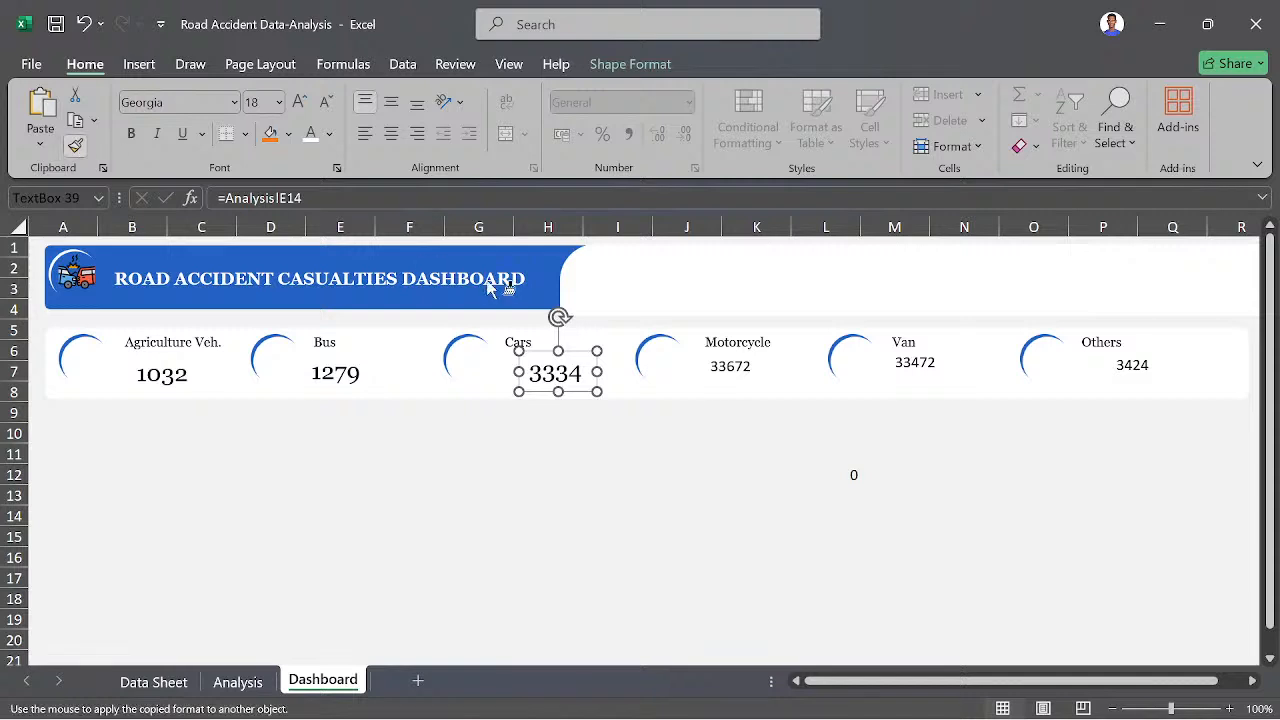
pyautogui.click(705, 372)
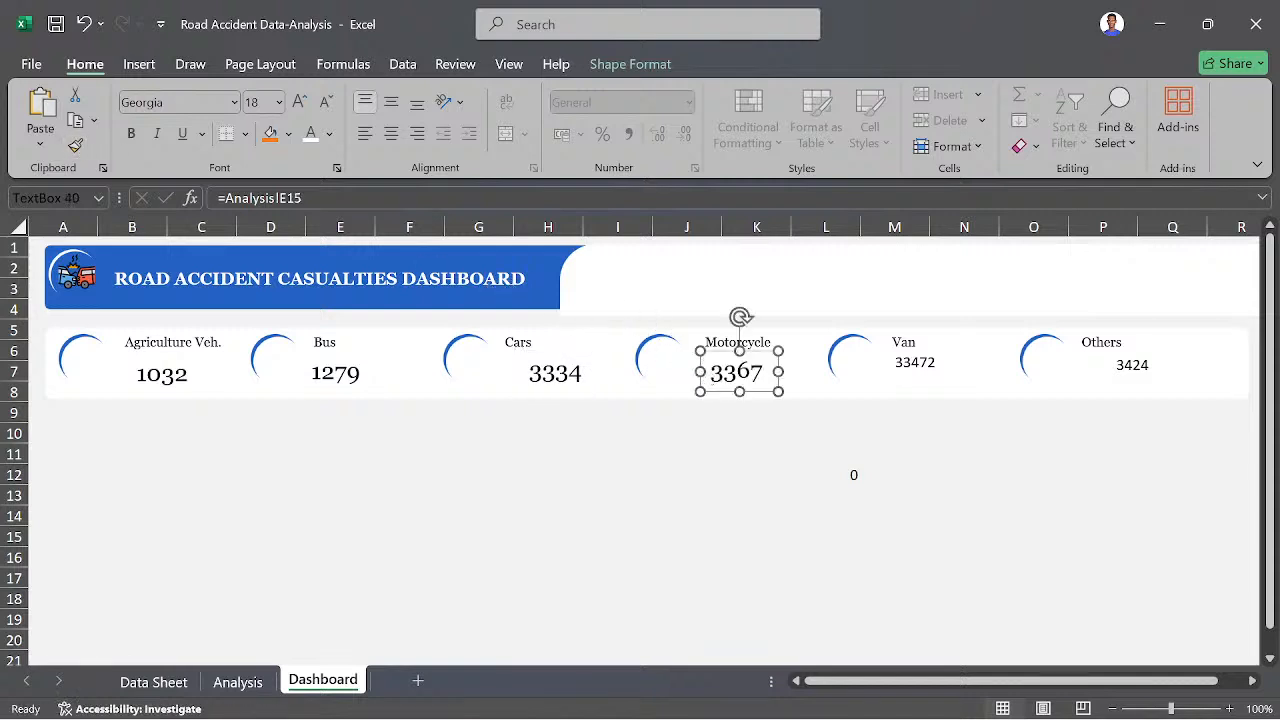
pyautogui.click(75, 148)
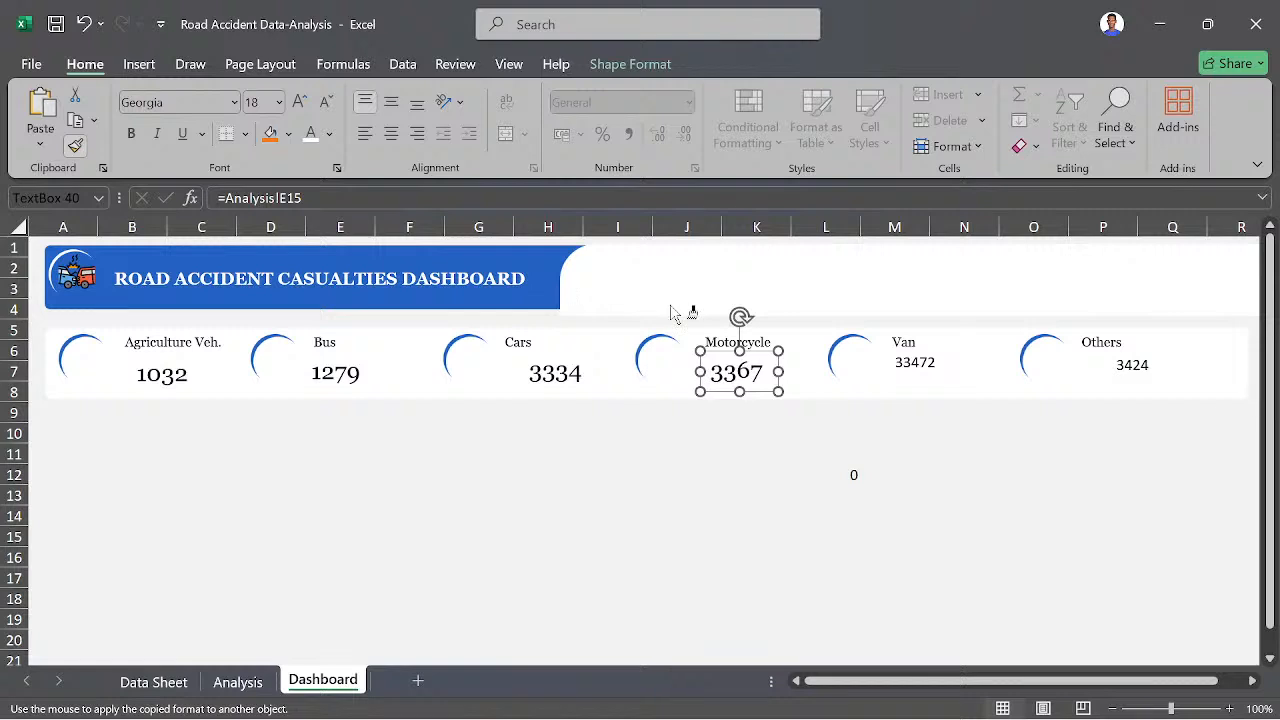
pyautogui.click(895, 364)
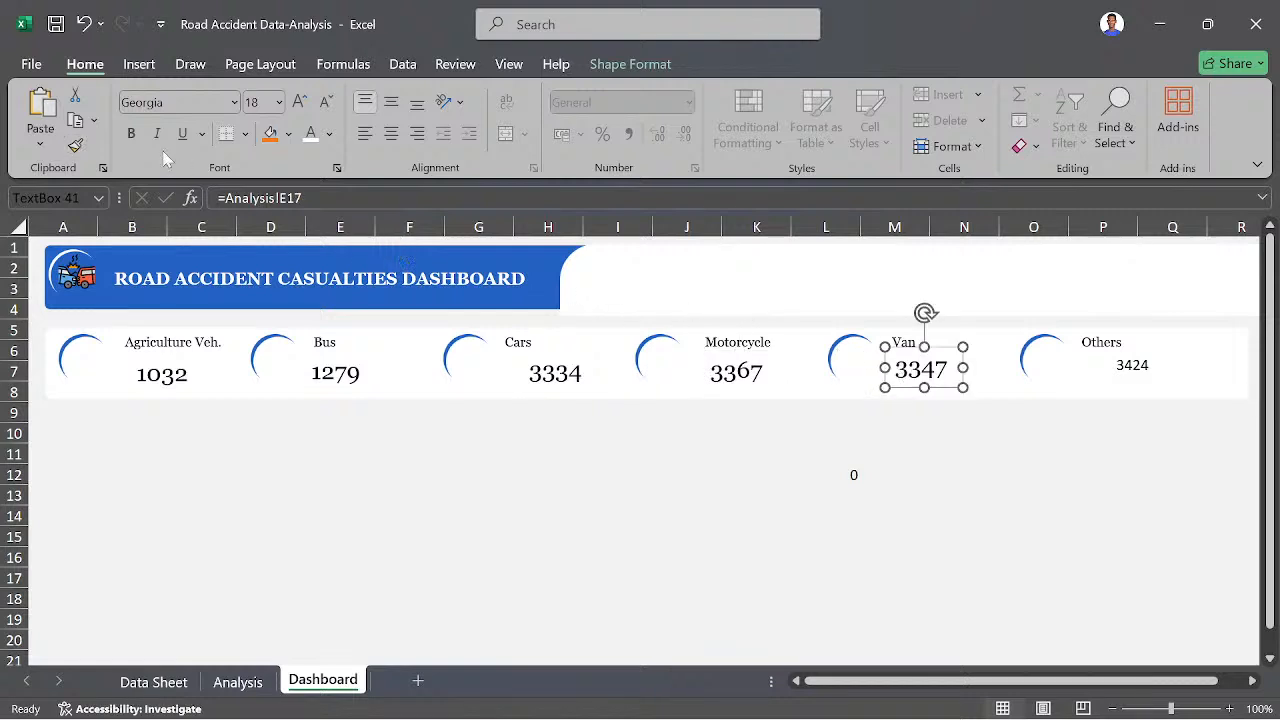
pyautogui.click(75, 146)
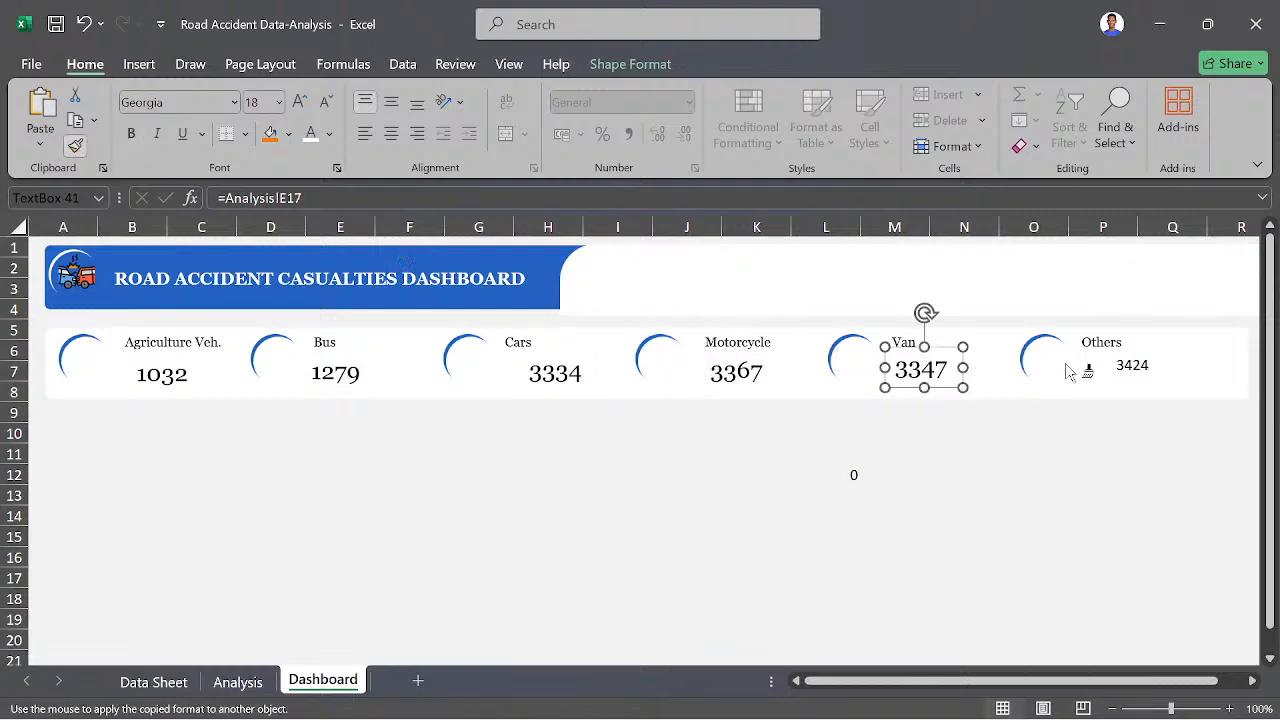
pyautogui.click(1132, 368)
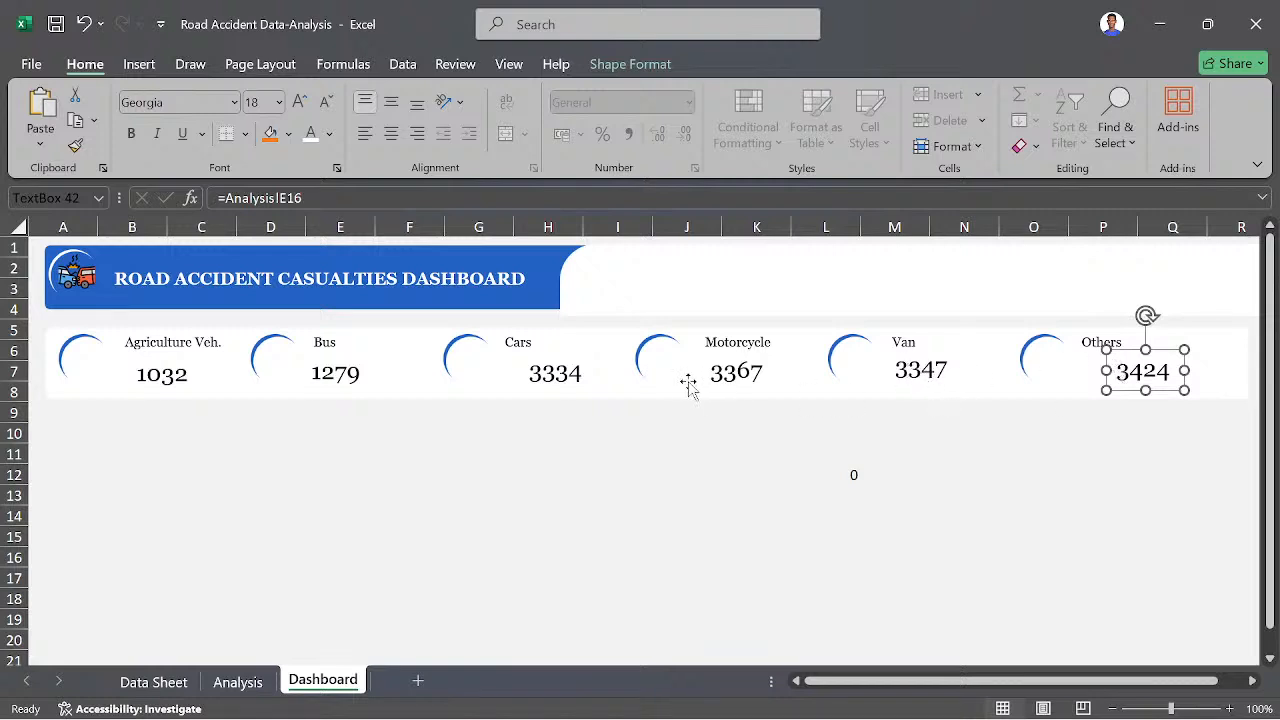
# - Use Format Painter to apply the Motorcycle value's formatting to the Bus, Cars, Van and Others values, leaving the painter switched off
pyautogui.click(754, 369)
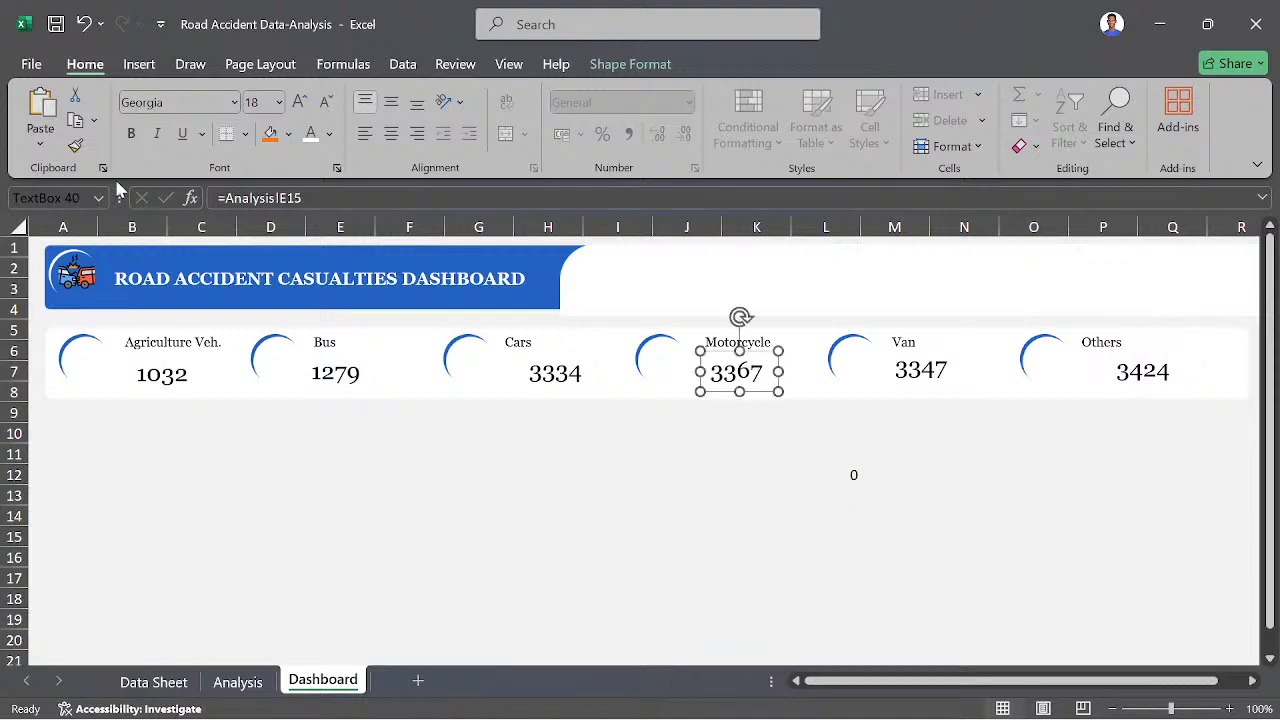
pyautogui.click(75, 145)
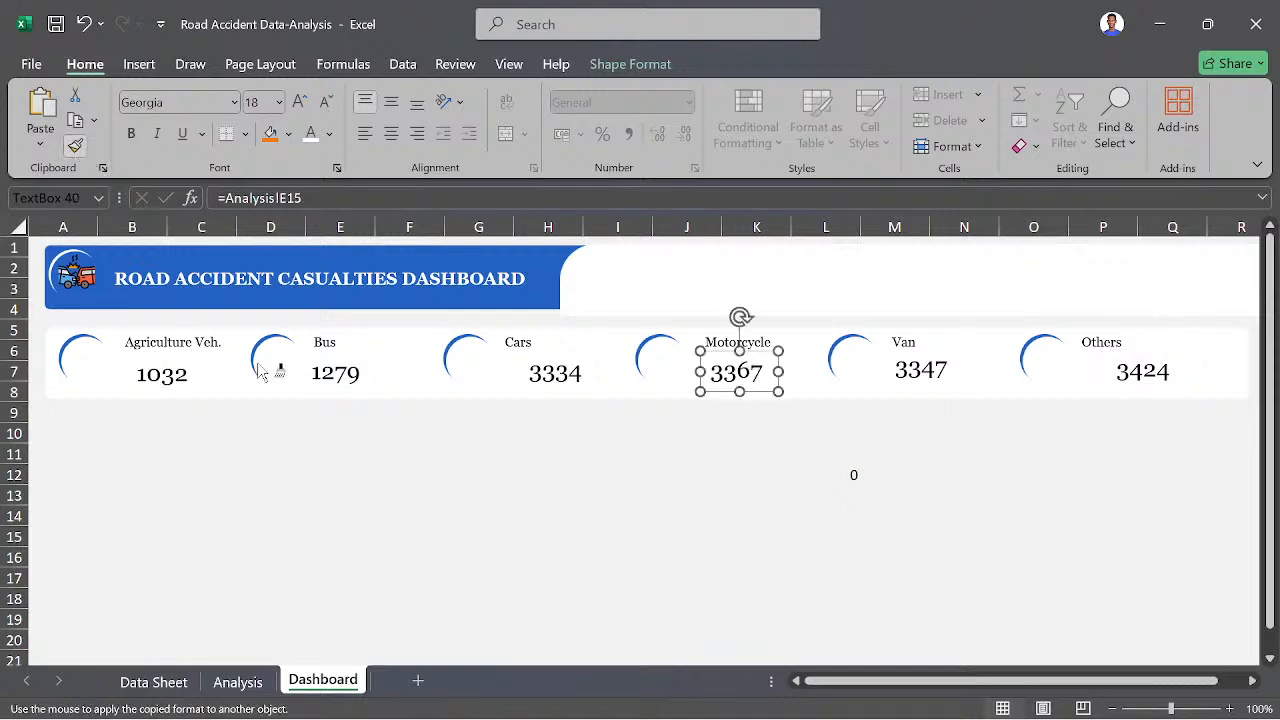
pyautogui.click(335, 381)
pyautogui.click(566, 377)
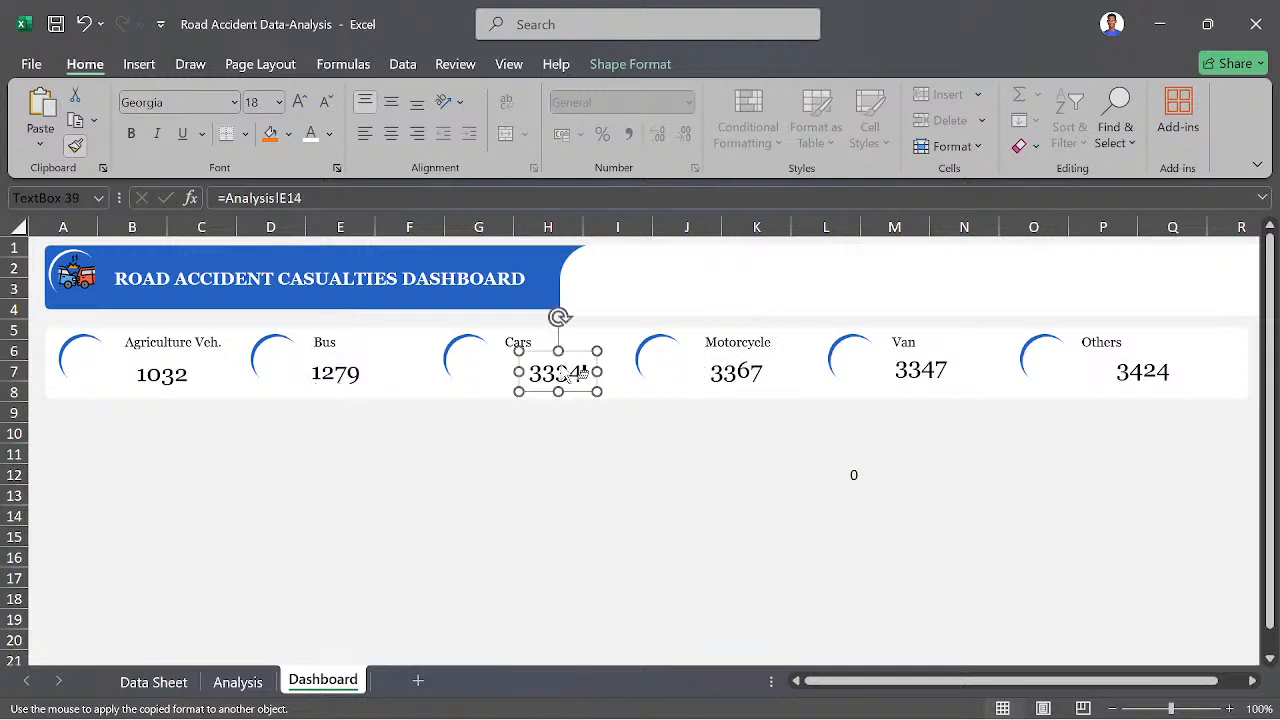
pyautogui.click(751, 383)
pyautogui.click(955, 379)
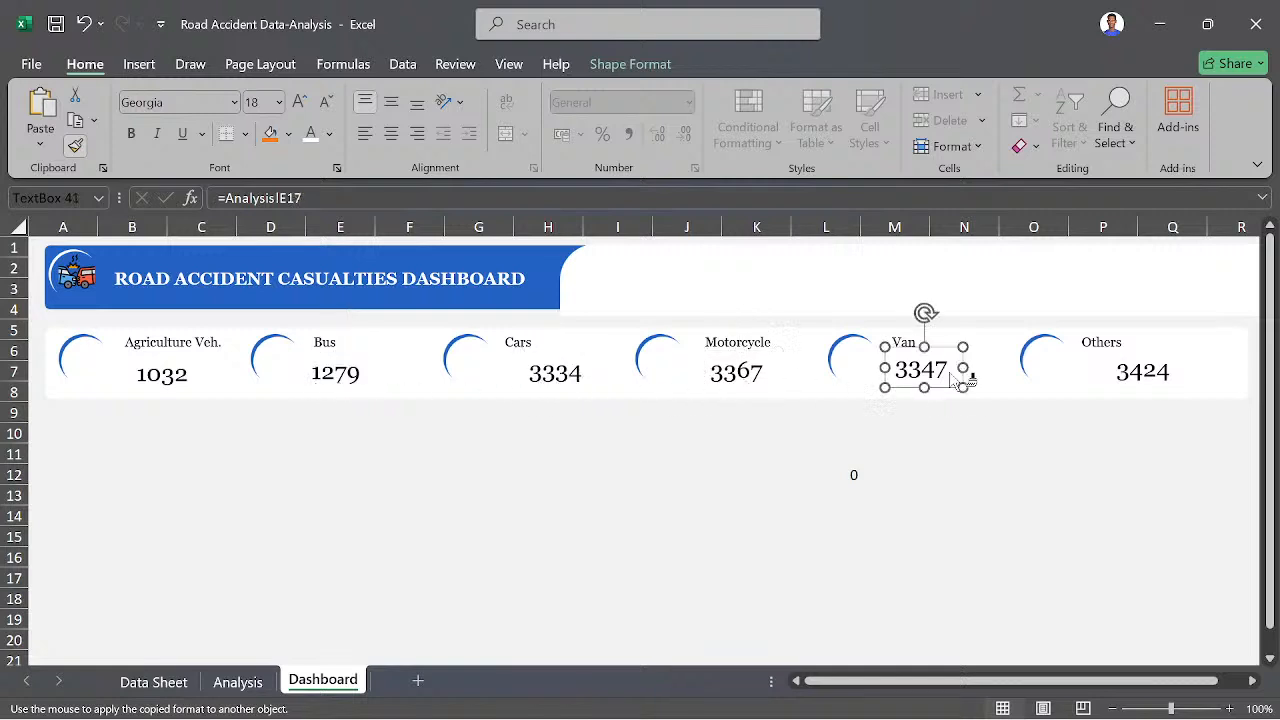
pyautogui.click(1123, 376)
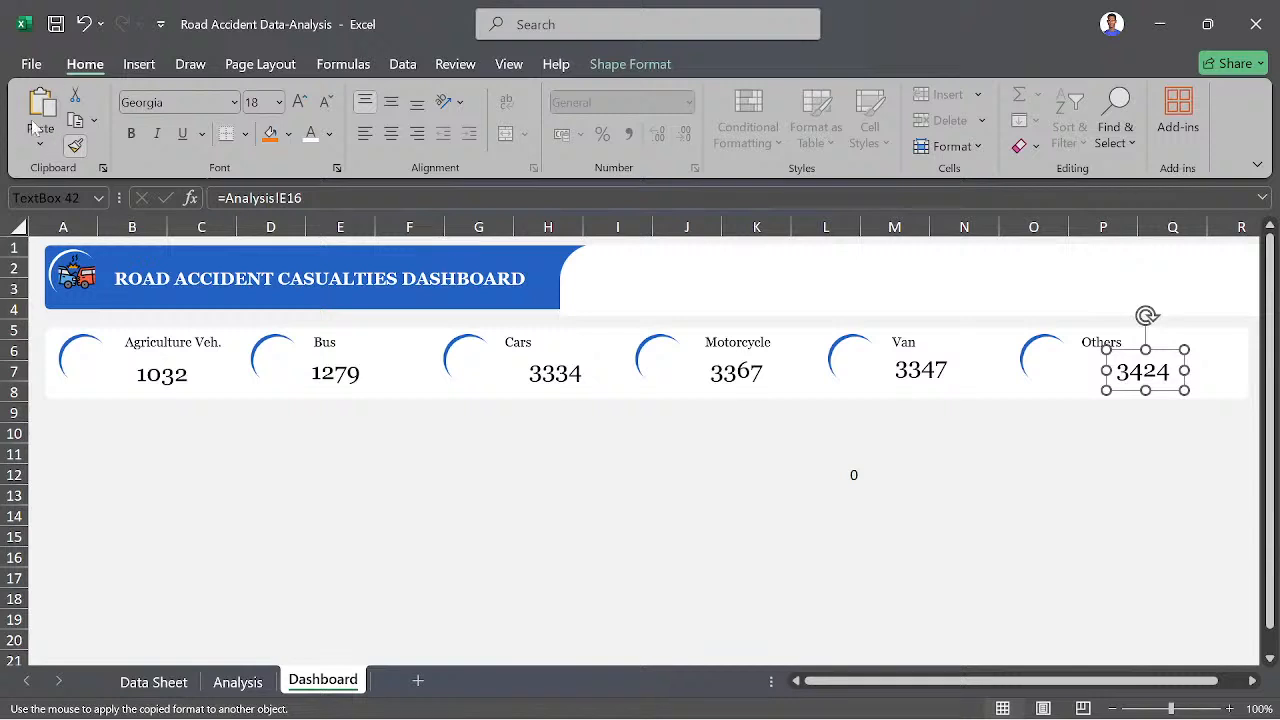
pyautogui.click(78, 147)
# - Clear the stray formula from cell L12 of the Dashboard sheet
pyautogui.click(858, 477)
pyautogui.click(847, 476)
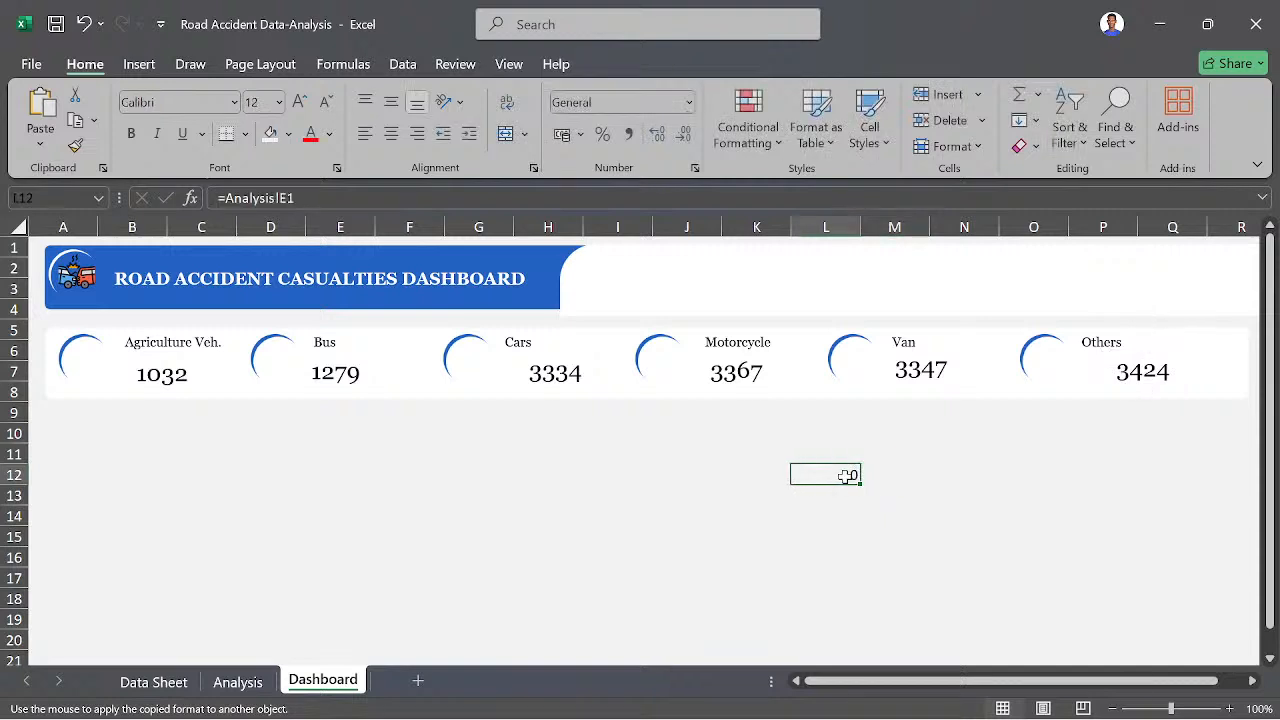
pyautogui.press('BackSpace')
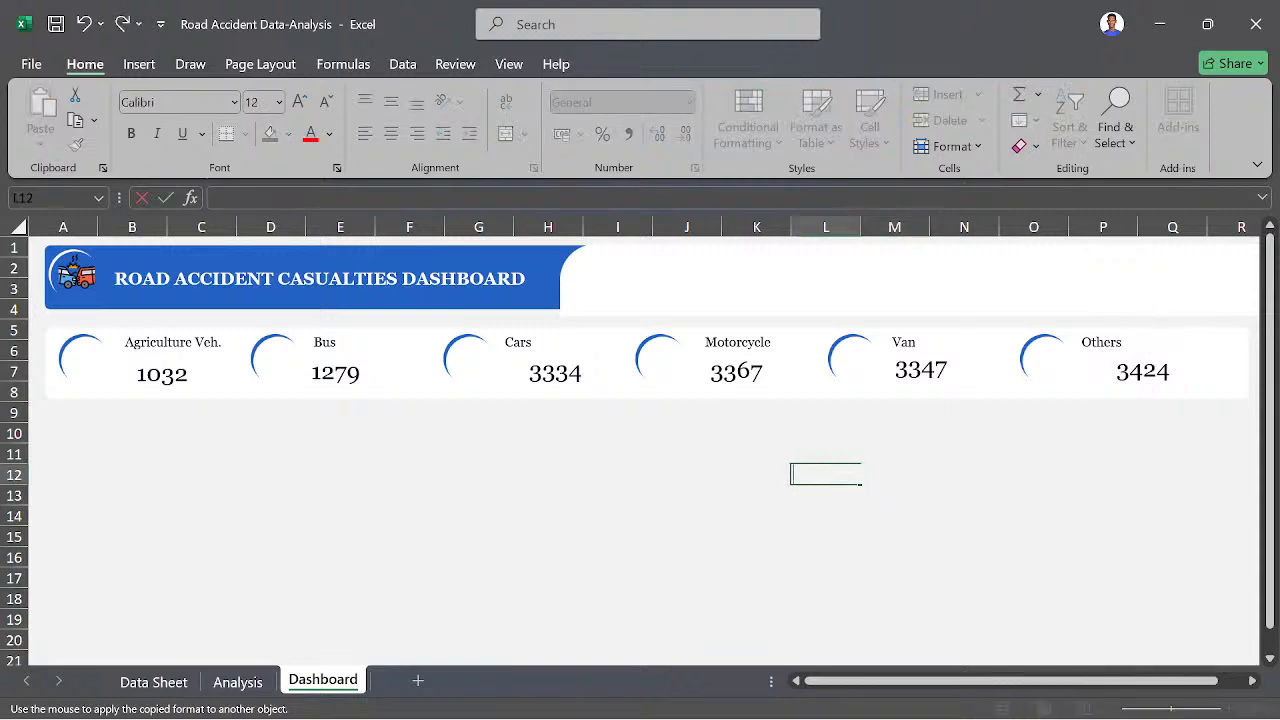
pyautogui.click(692, 475)
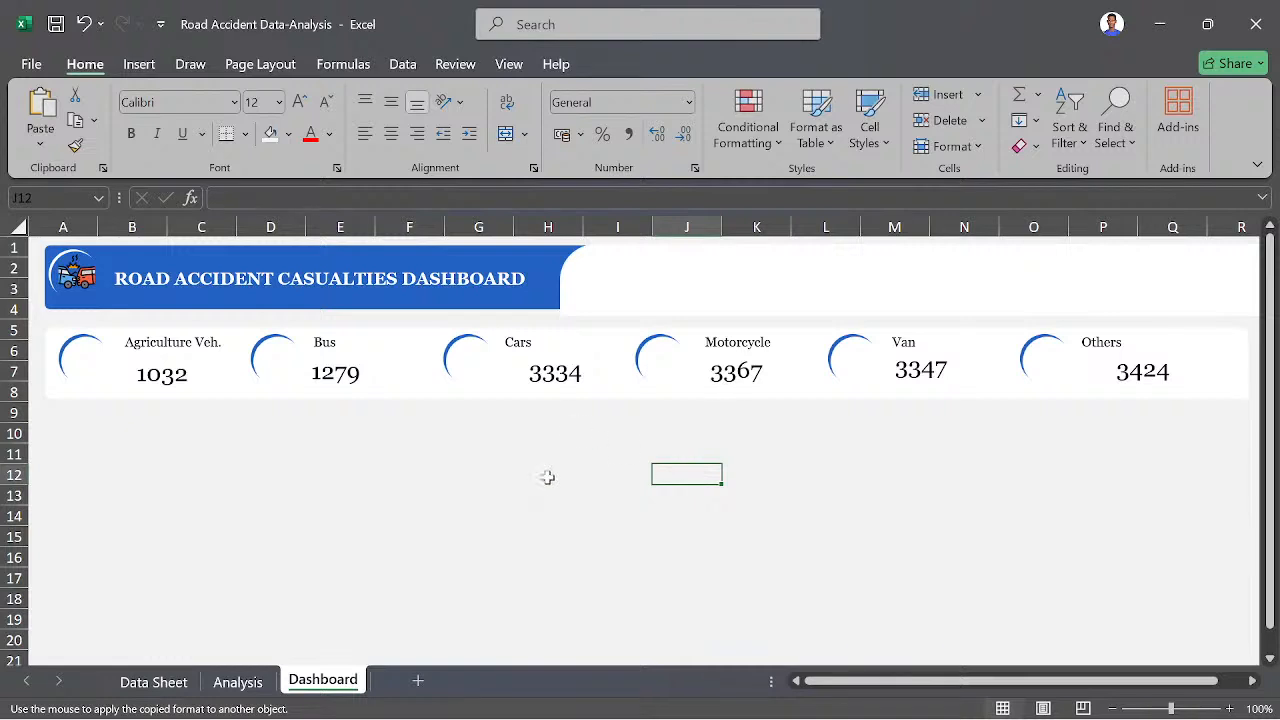
# - Widen the Motorcycle, Cars and Van value text boxes so their full numbers fit, and select the Others value box
pyautogui.moveTo(278, 703)
pyautogui.click(726, 376)
pyautogui.moveTo(779, 371); pyautogui.dragTo(793, 371)
pyautogui.click(580, 389)
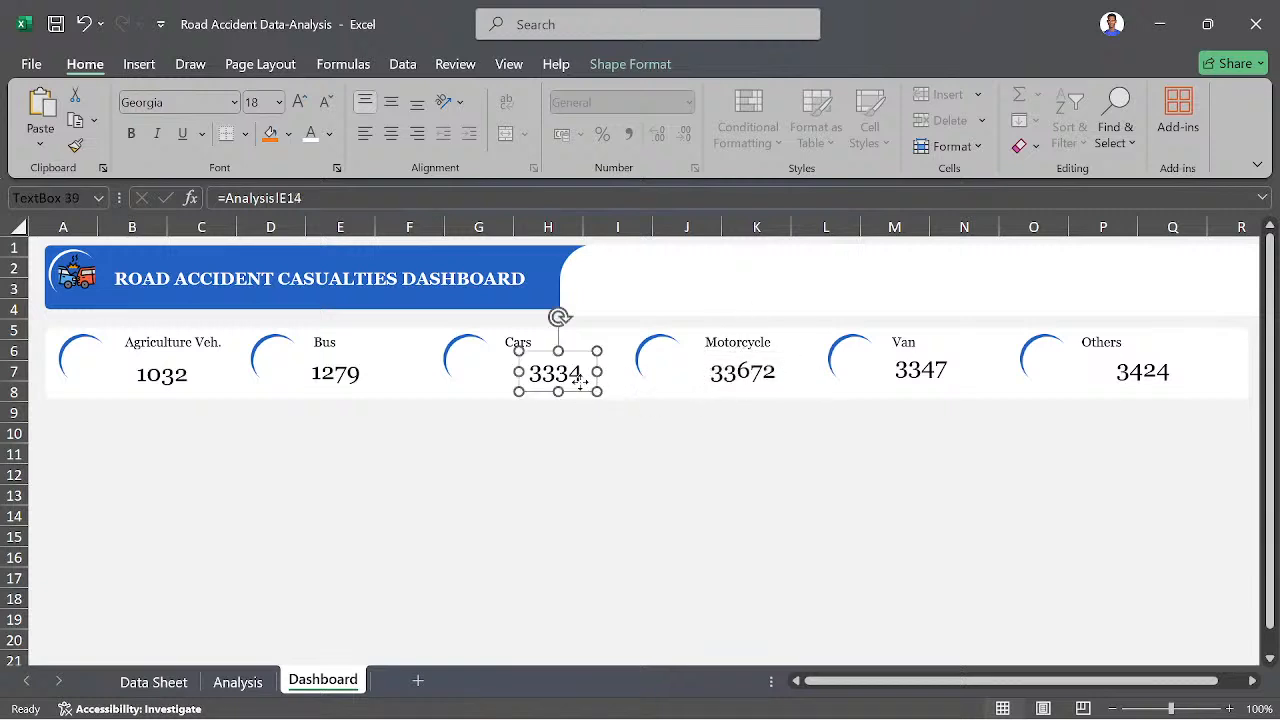
pyautogui.moveTo(597, 372); pyautogui.dragTo(648, 384)
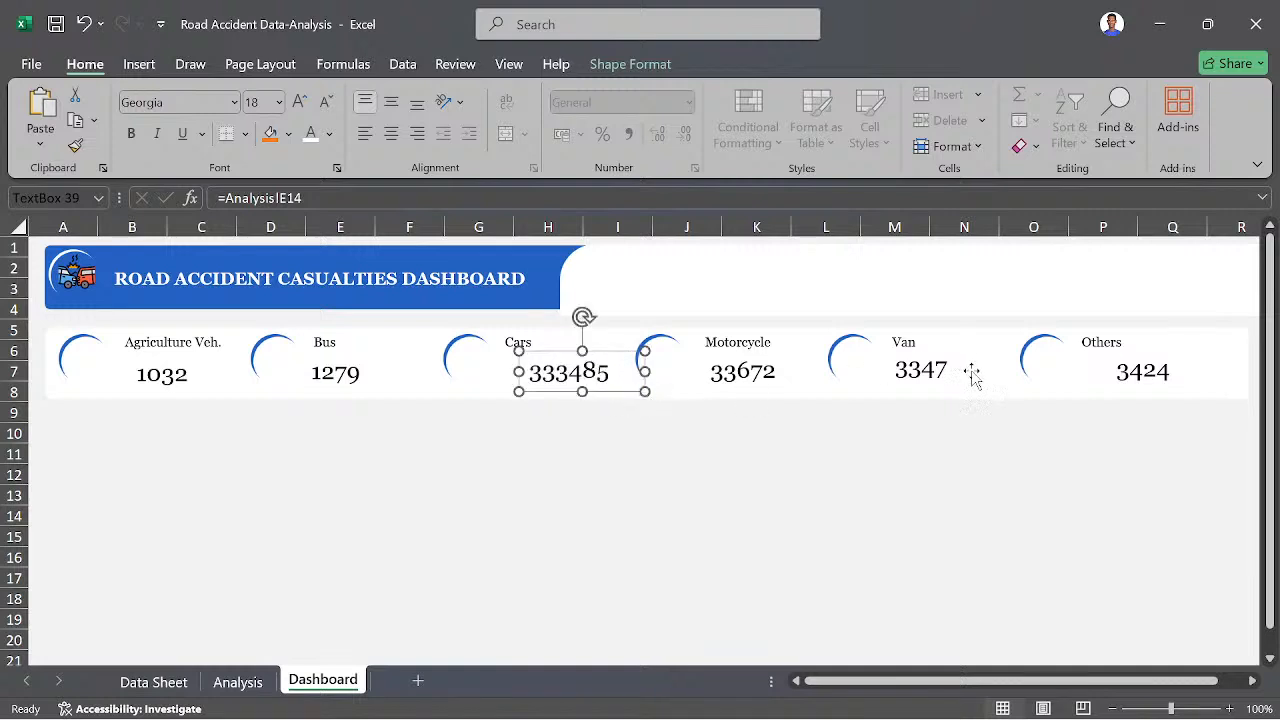
pyautogui.click(932, 372)
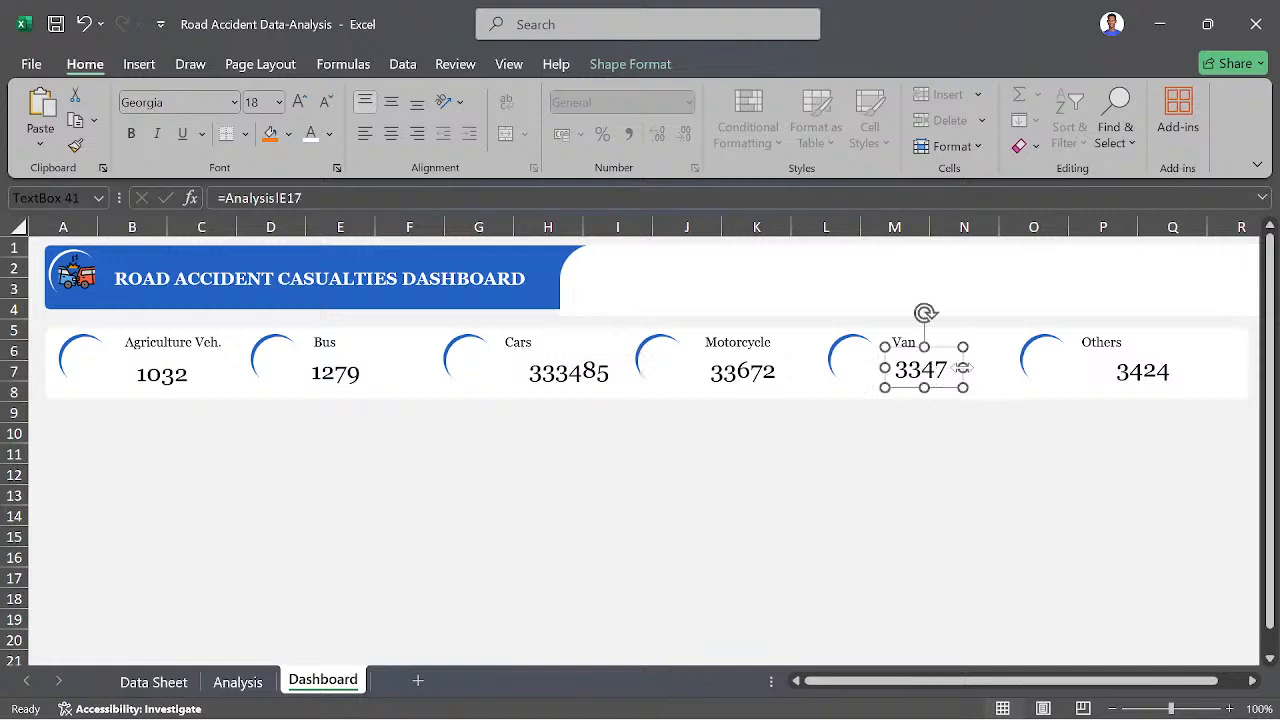
pyautogui.moveTo(963, 368); pyautogui.dragTo(1001, 368)
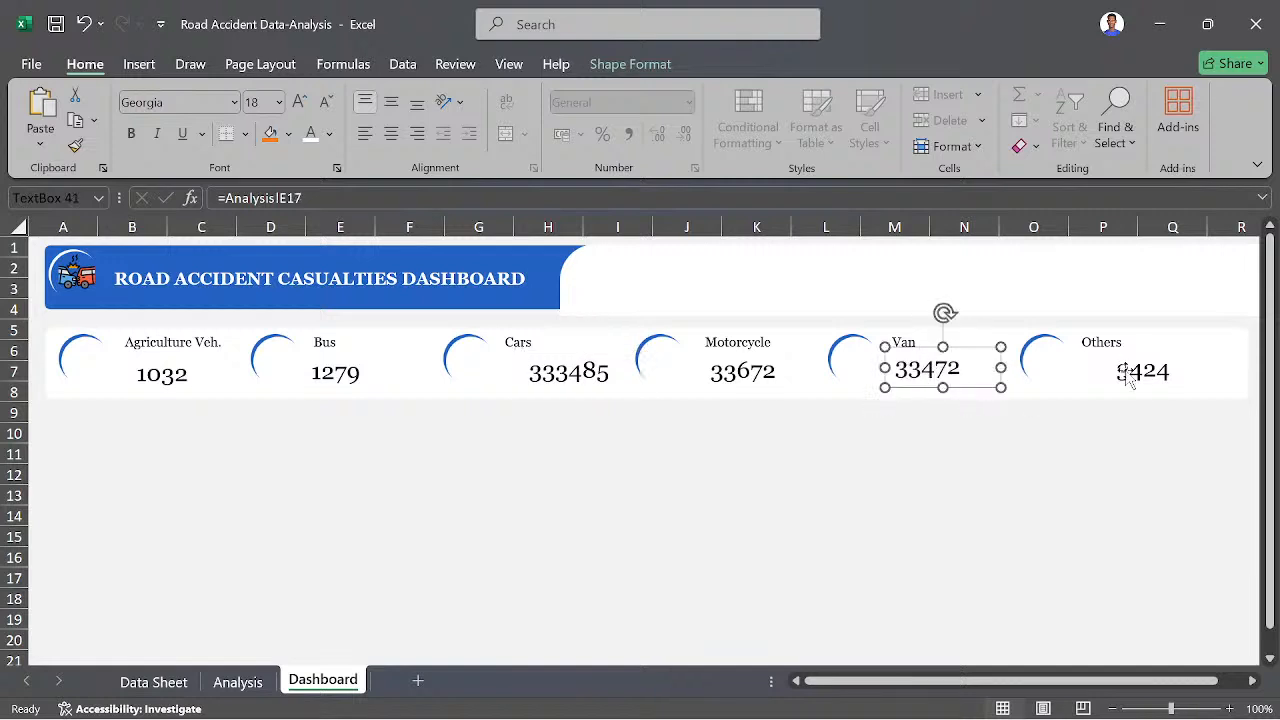
pyautogui.click(1130, 374)
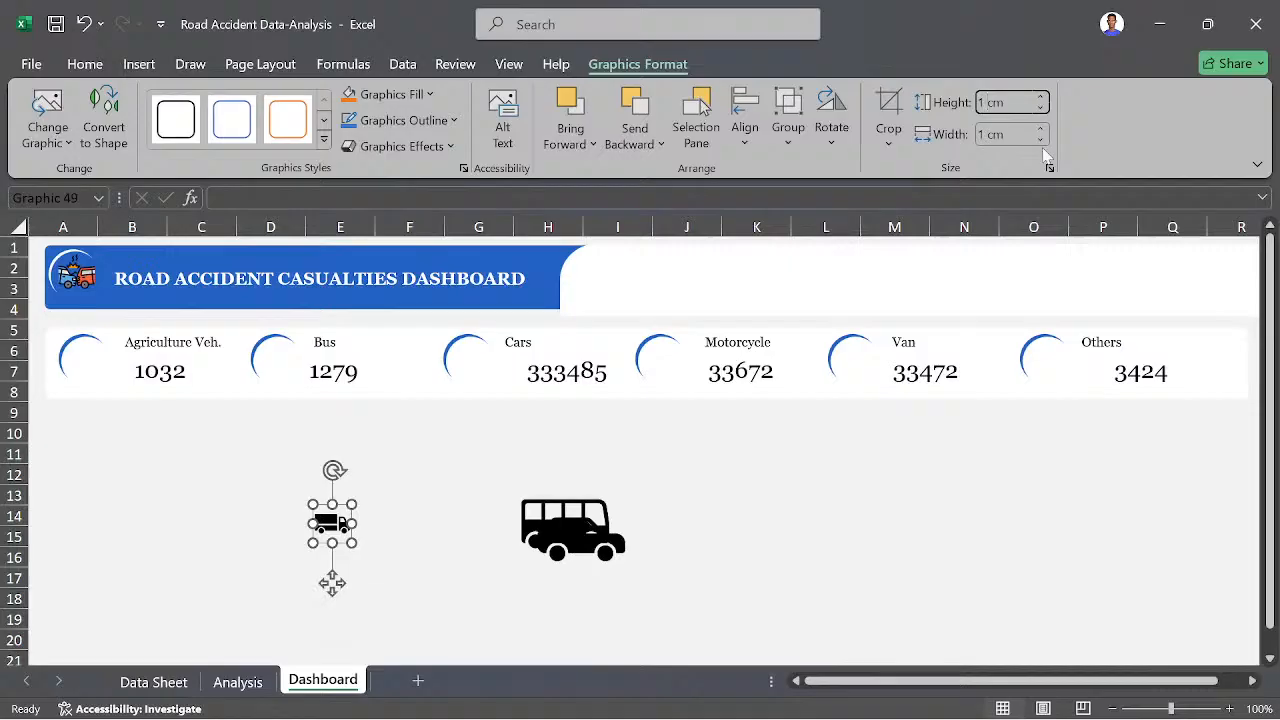
# - Set the truck icon's height and width to 1.3 cm and place it in the Agriculture Veh. badge
pyautogui.press('BackSpace')
pyautogui.press('Tab')
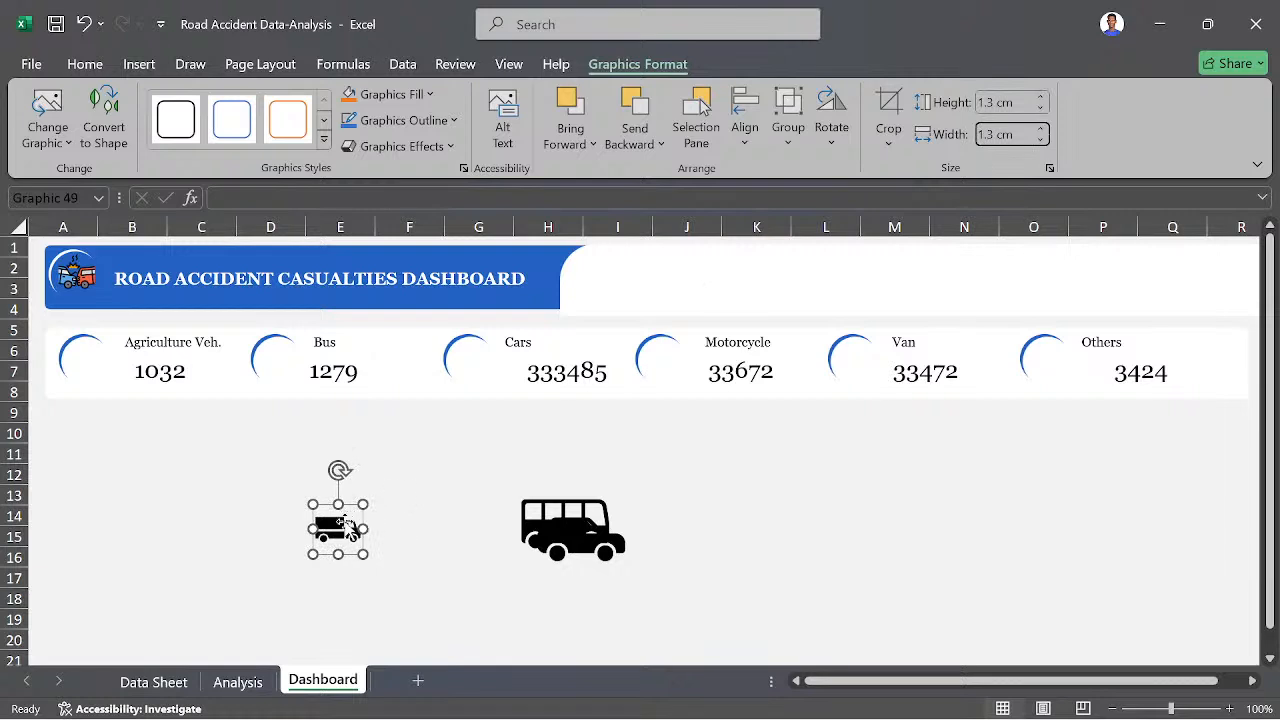
pyautogui.moveTo(338, 527); pyautogui.dragTo(88, 358)
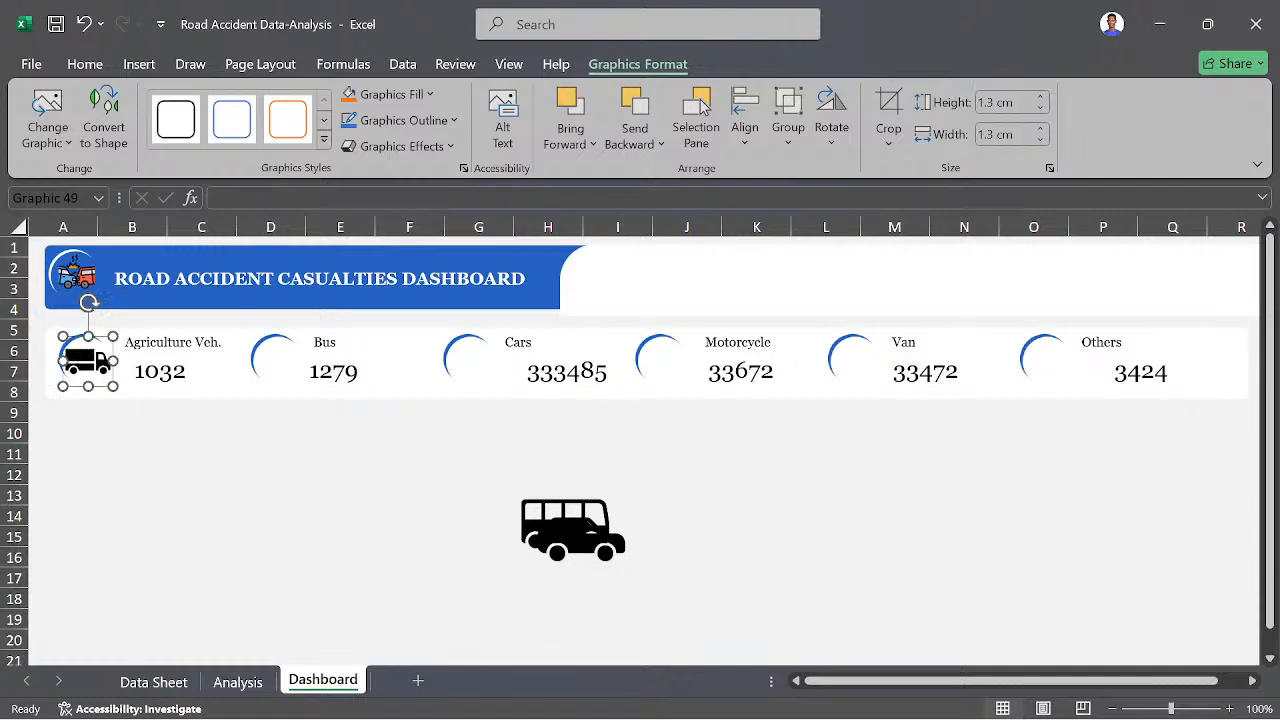
# - Resize the truck icon to 1 cm by 1 cm and move it into the arc beside the Van label
pyautogui.click(995, 102)
pyautogui.click(987, 102)
pyautogui.press('BackSpace')
pyautogui.press('BackSpace')
pyautogui.press('Return')
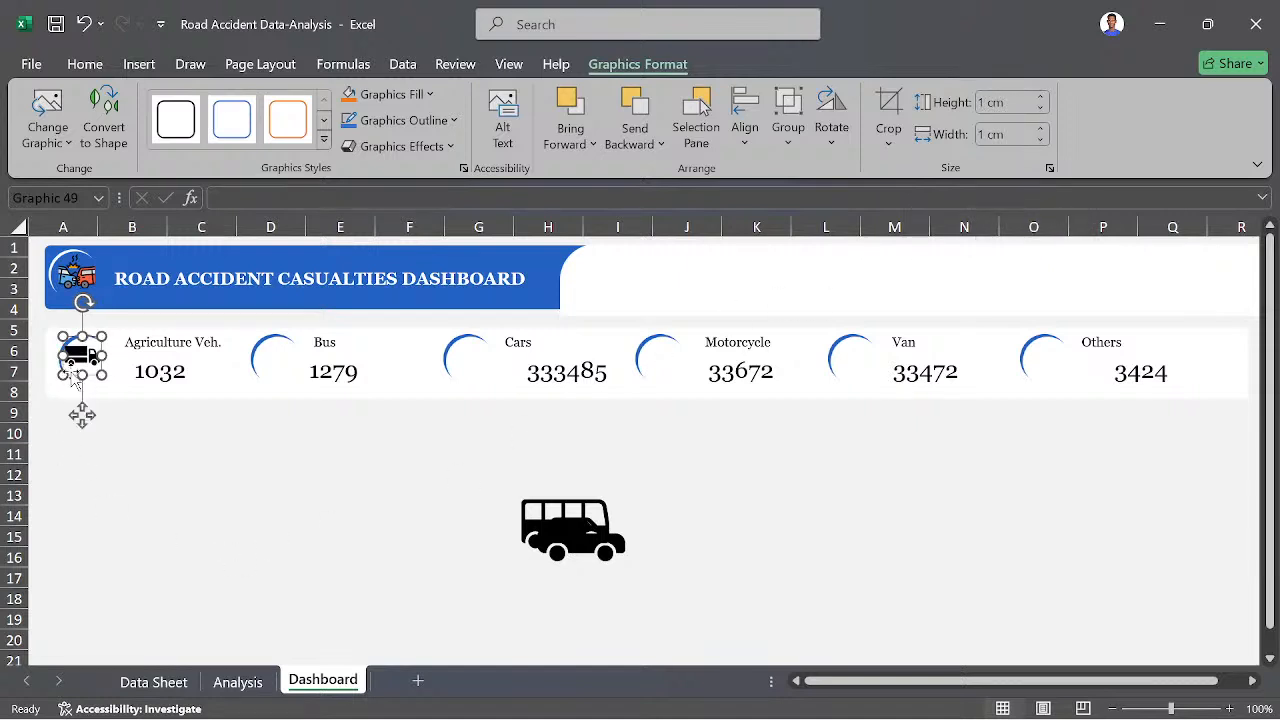
pyautogui.moveTo(77, 350); pyautogui.dragTo(850, 351)
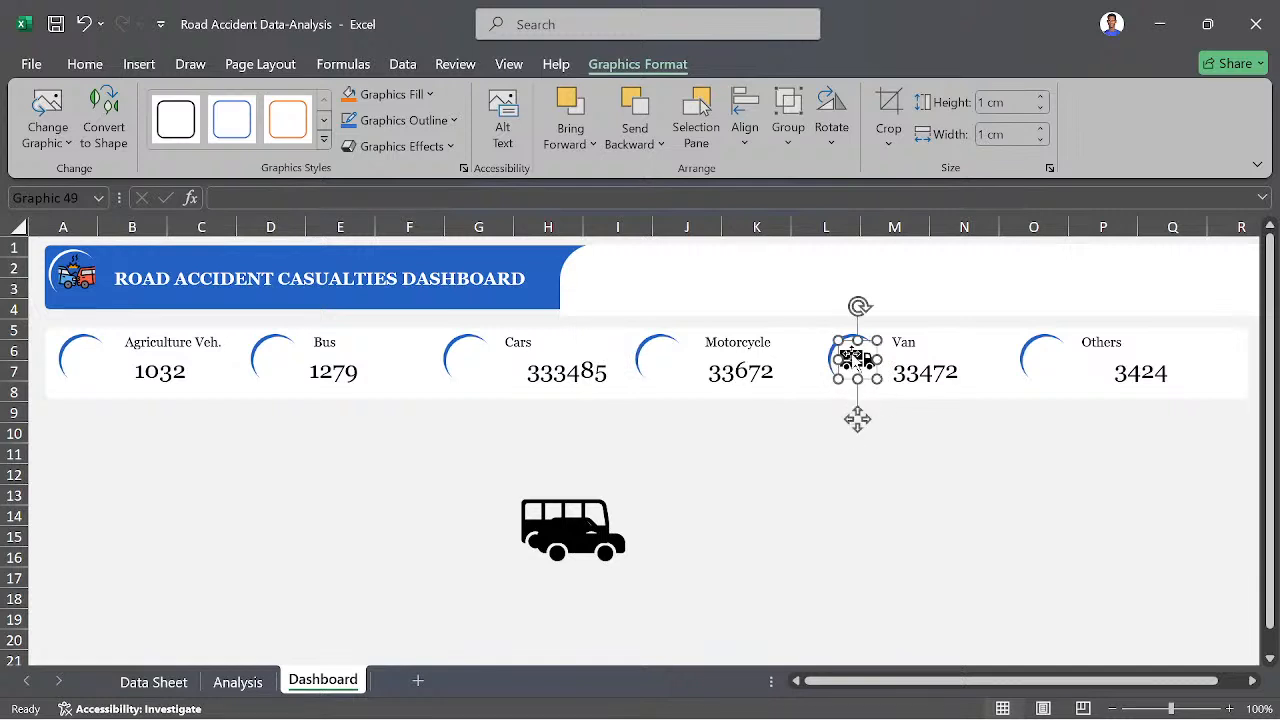
# - Recolor the truck icon beside the Van label with a solid fill in a darker orange theme color and deselect it
pyautogui.rightClick(850, 358)
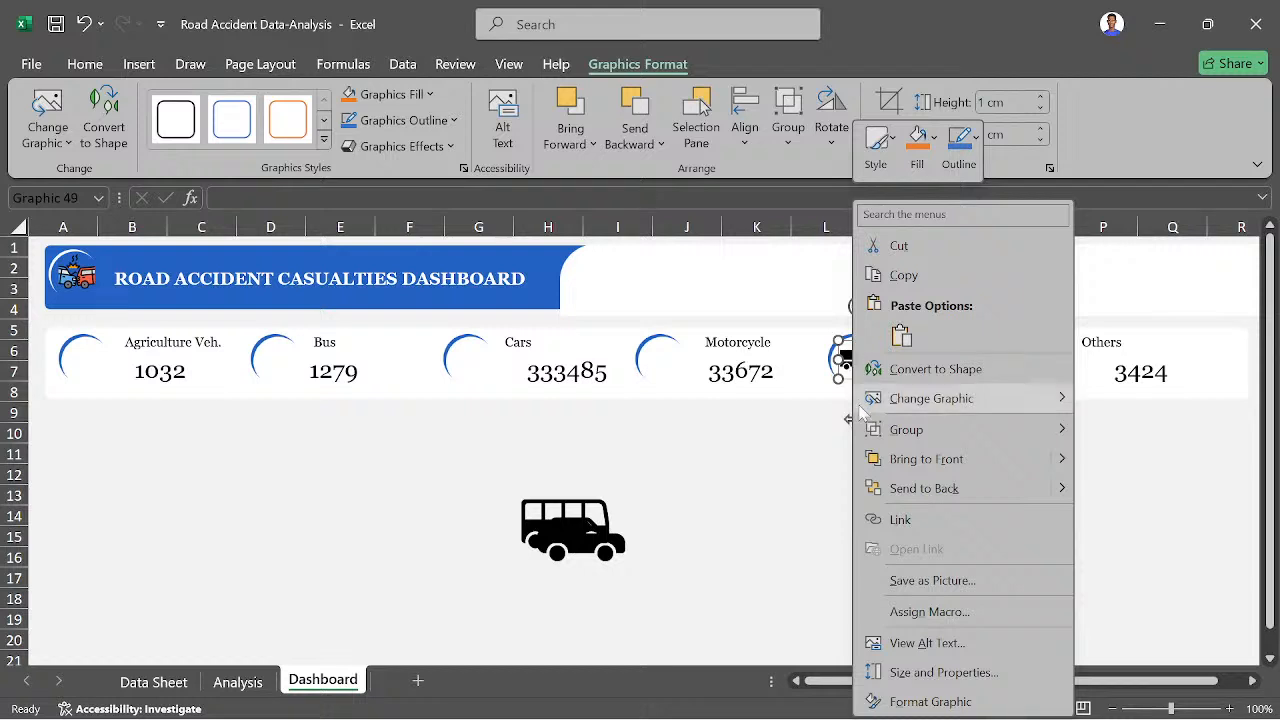
pyautogui.click(917, 702)
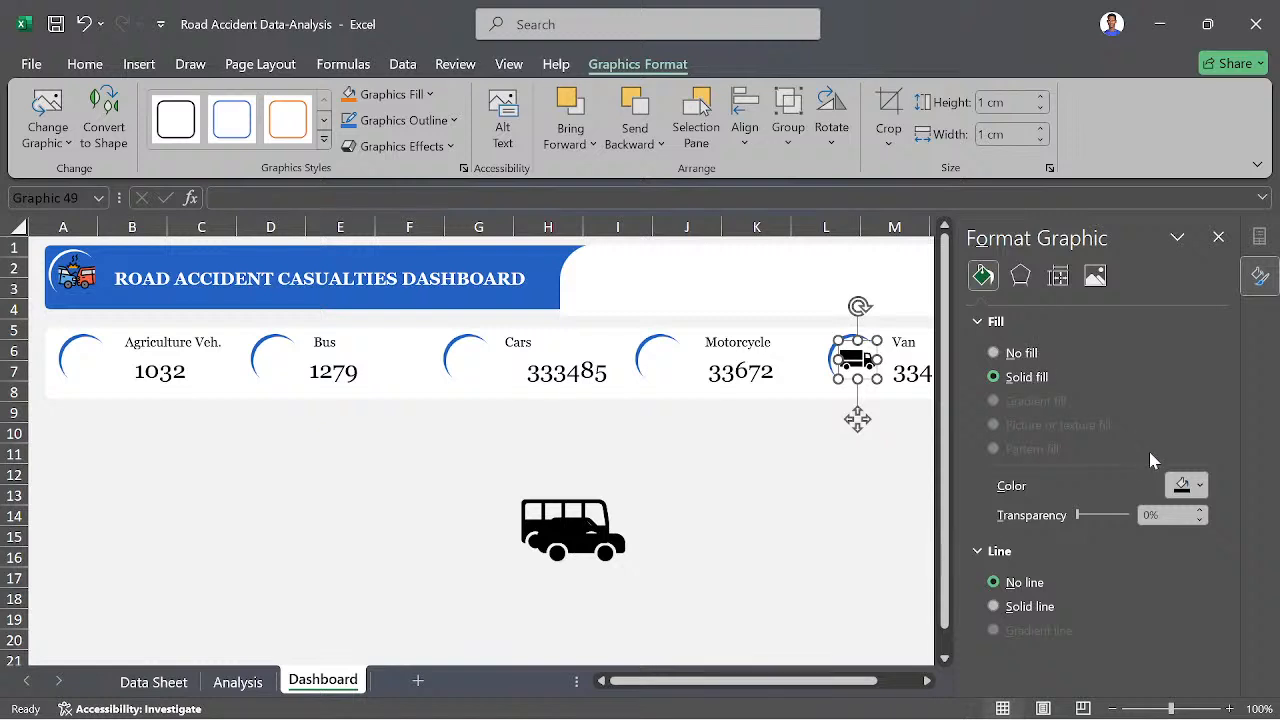
pyautogui.click(1200, 487)
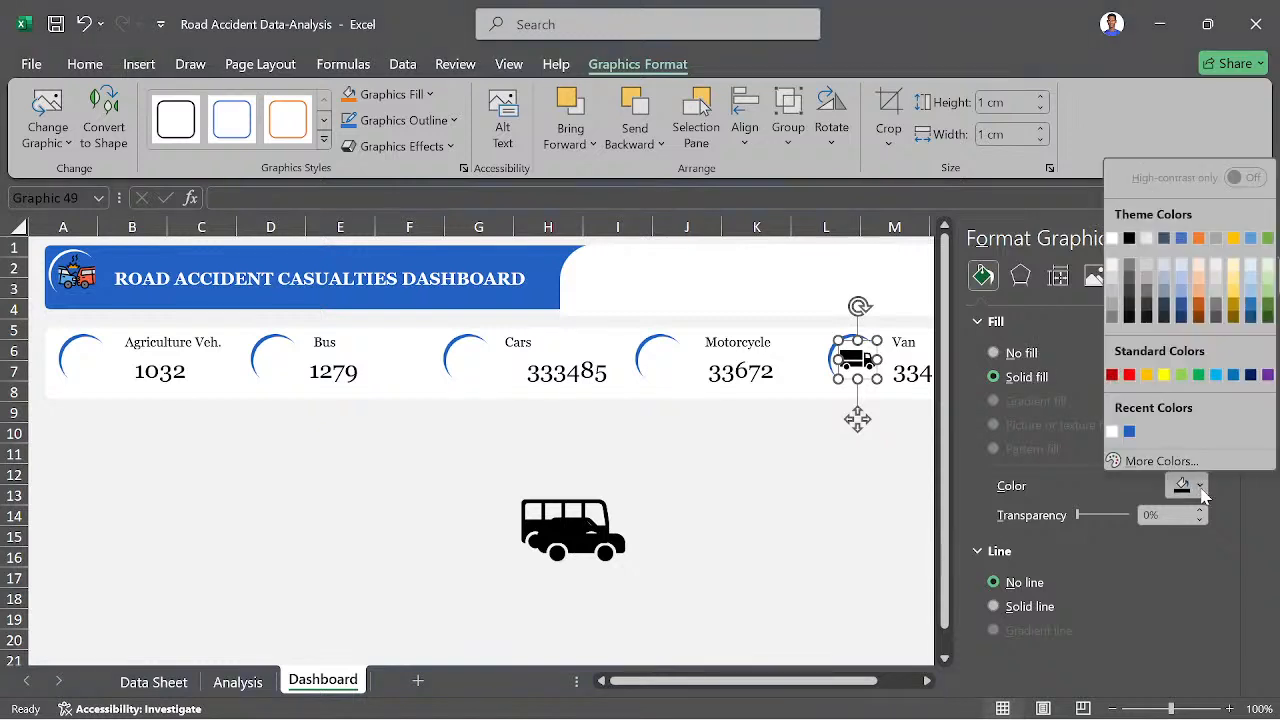
pyautogui.click(1129, 432)
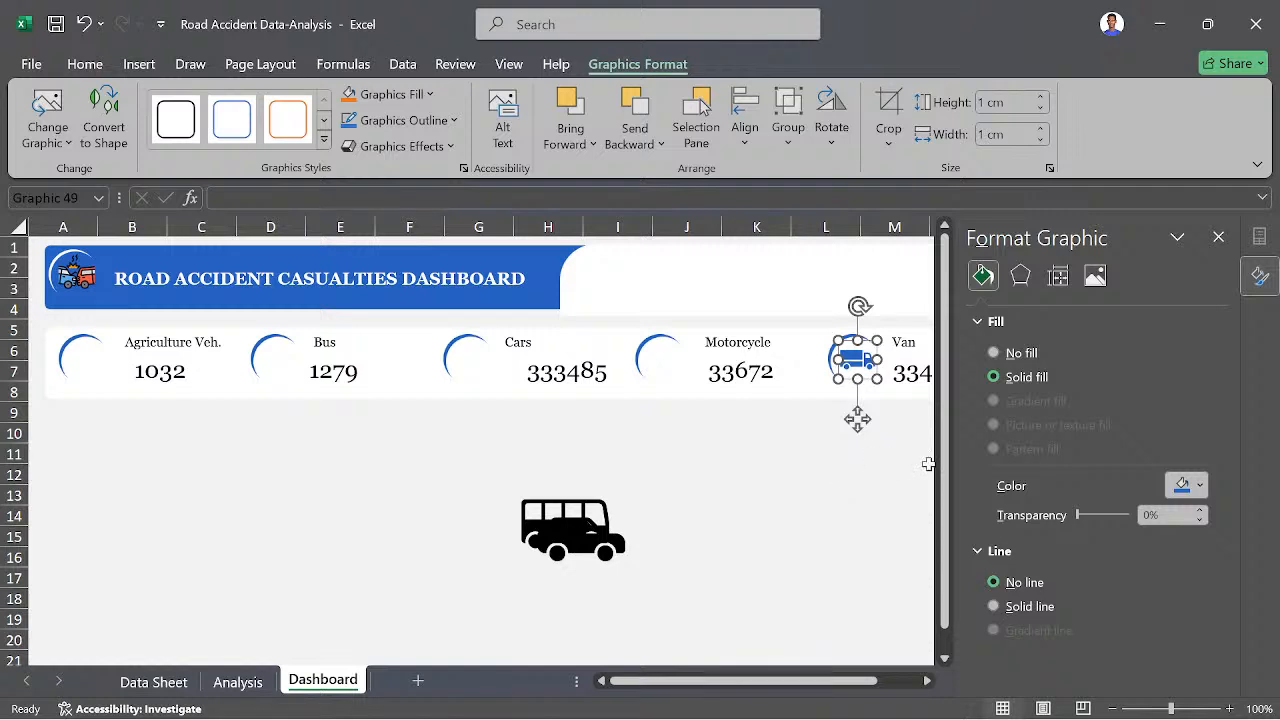
pyautogui.click(1199, 486)
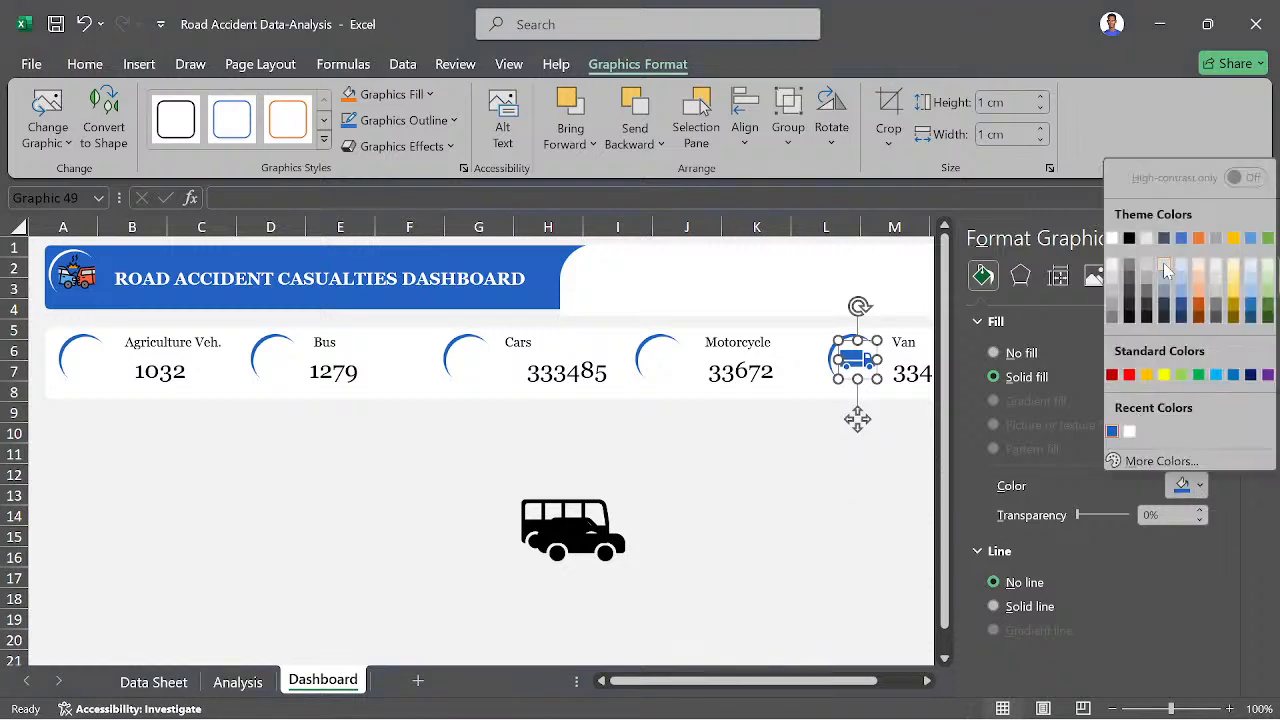
pyautogui.click(1199, 310)
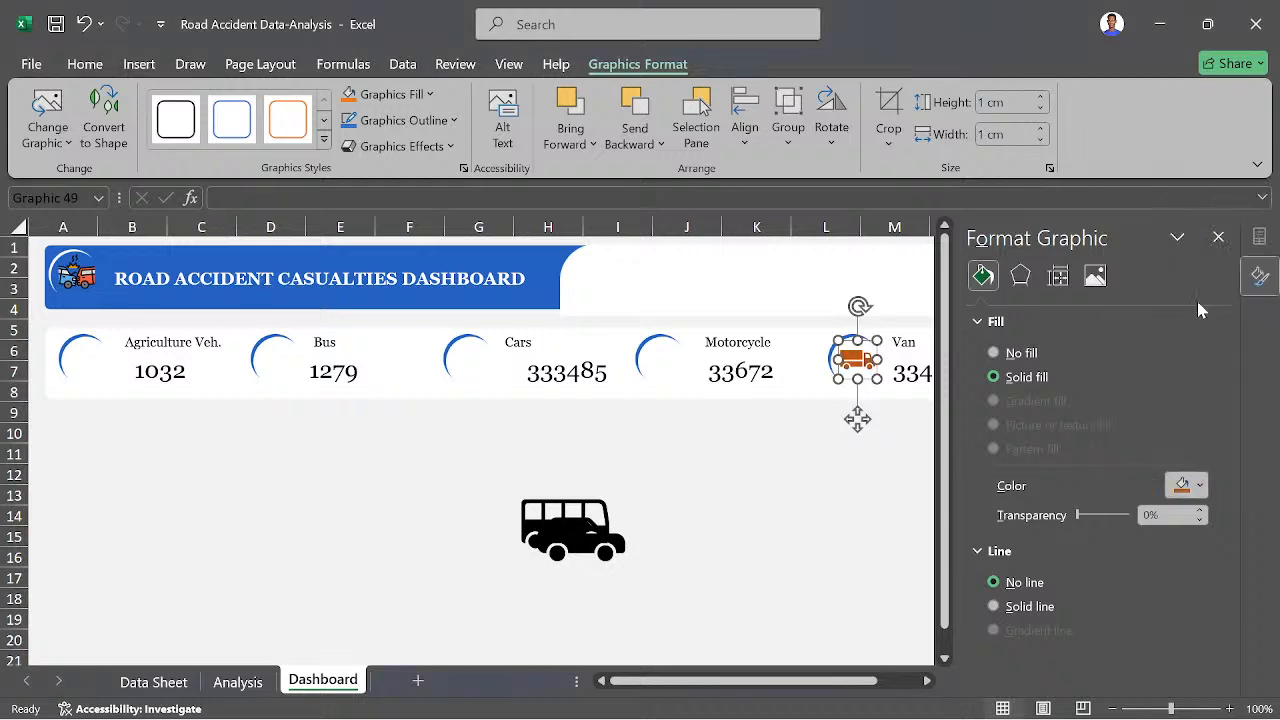
pyautogui.click(835, 510)
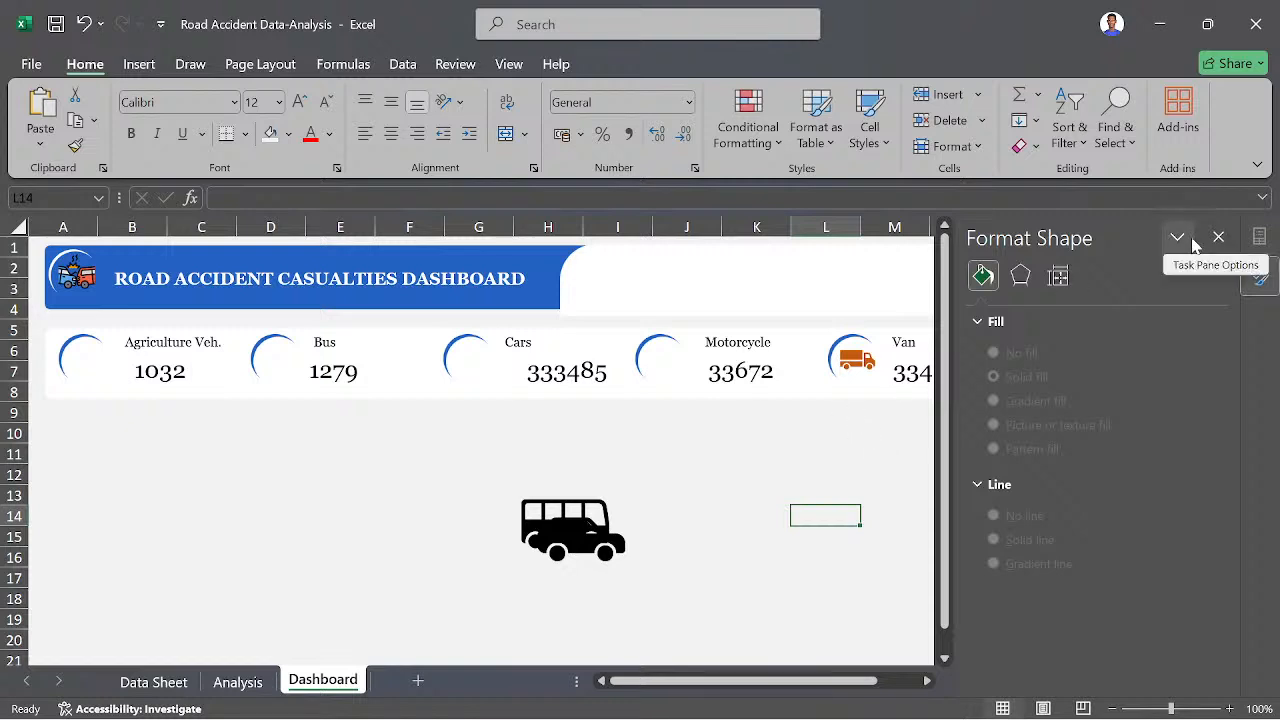
# - Move the bus icon away from the overlapping car icon to the empty area below the Bus badge and shrink it proportionally
pyautogui.click(573, 527)
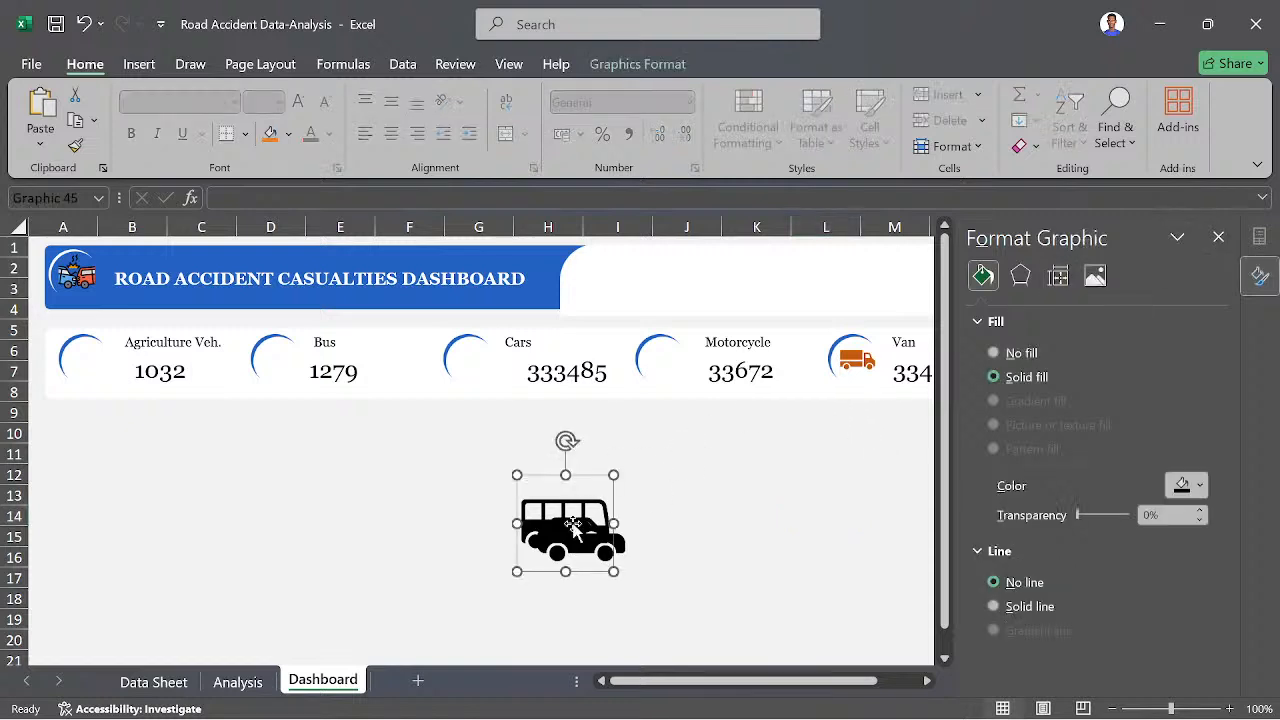
pyautogui.moveTo(575, 529); pyautogui.dragTo(406, 494)
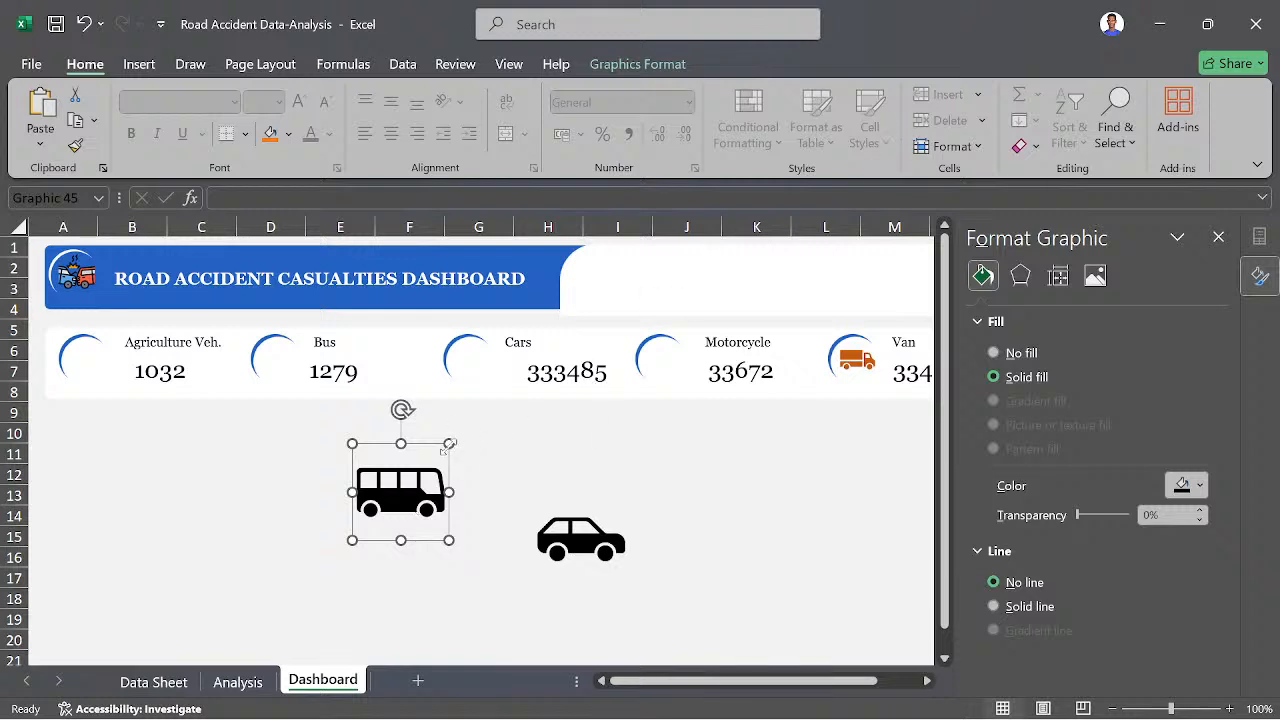
pyautogui.moveTo(449, 444); pyautogui.dragTo(426, 467)
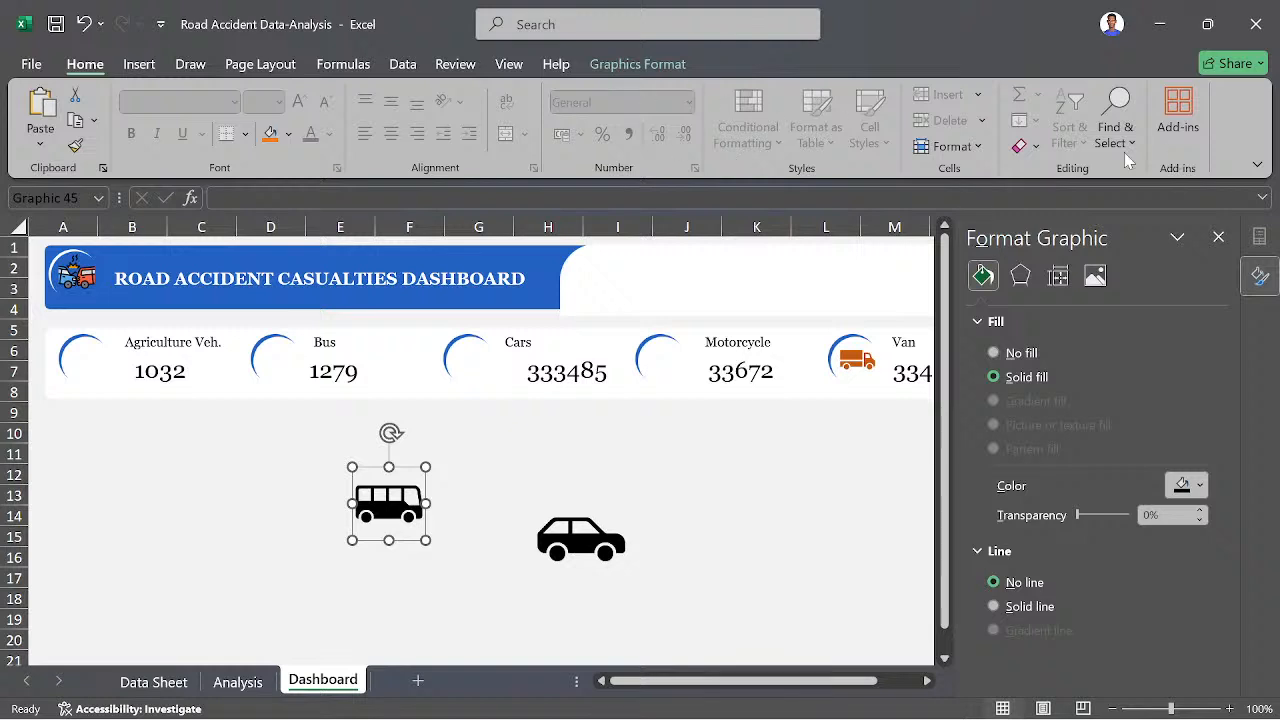
# - Shrink the bus icon slightly and fill it with the dark orange theme colour used on the van icon
pyautogui.click(1219, 237)
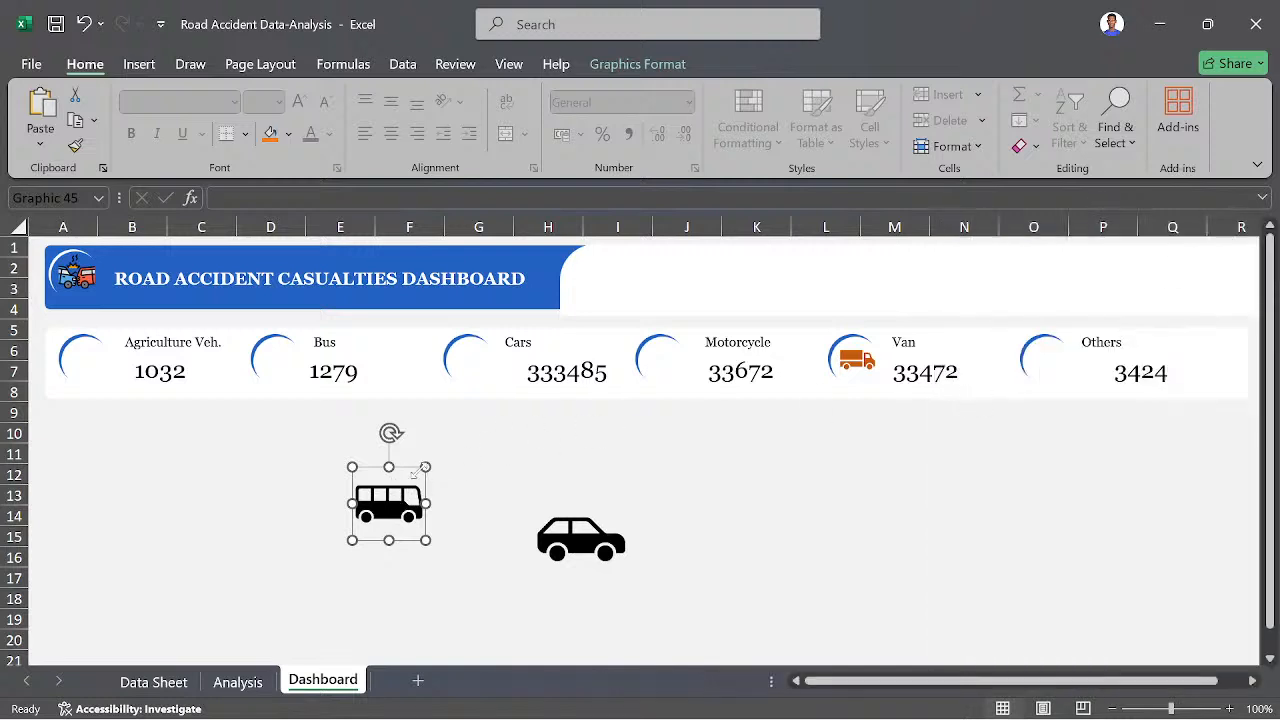
pyautogui.moveTo(422, 469); pyautogui.dragTo(408, 485)
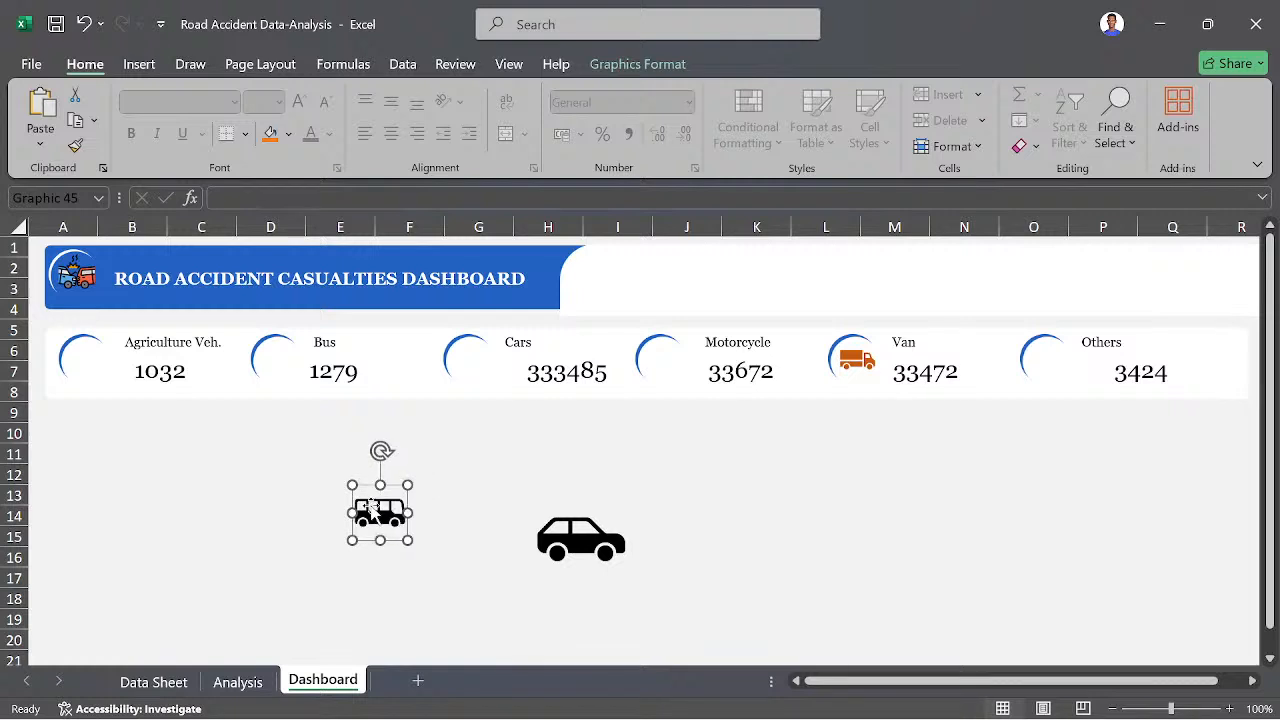
pyautogui.rightClick(370, 506)
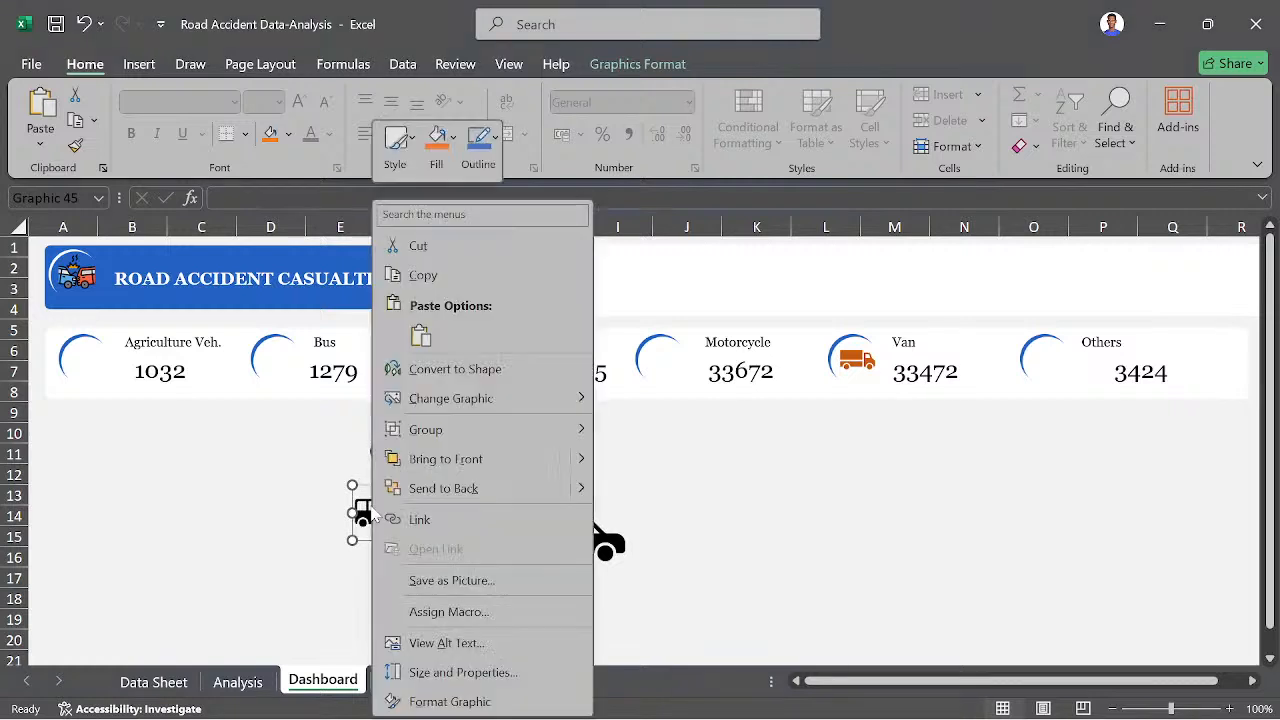
pyautogui.click(450, 701)
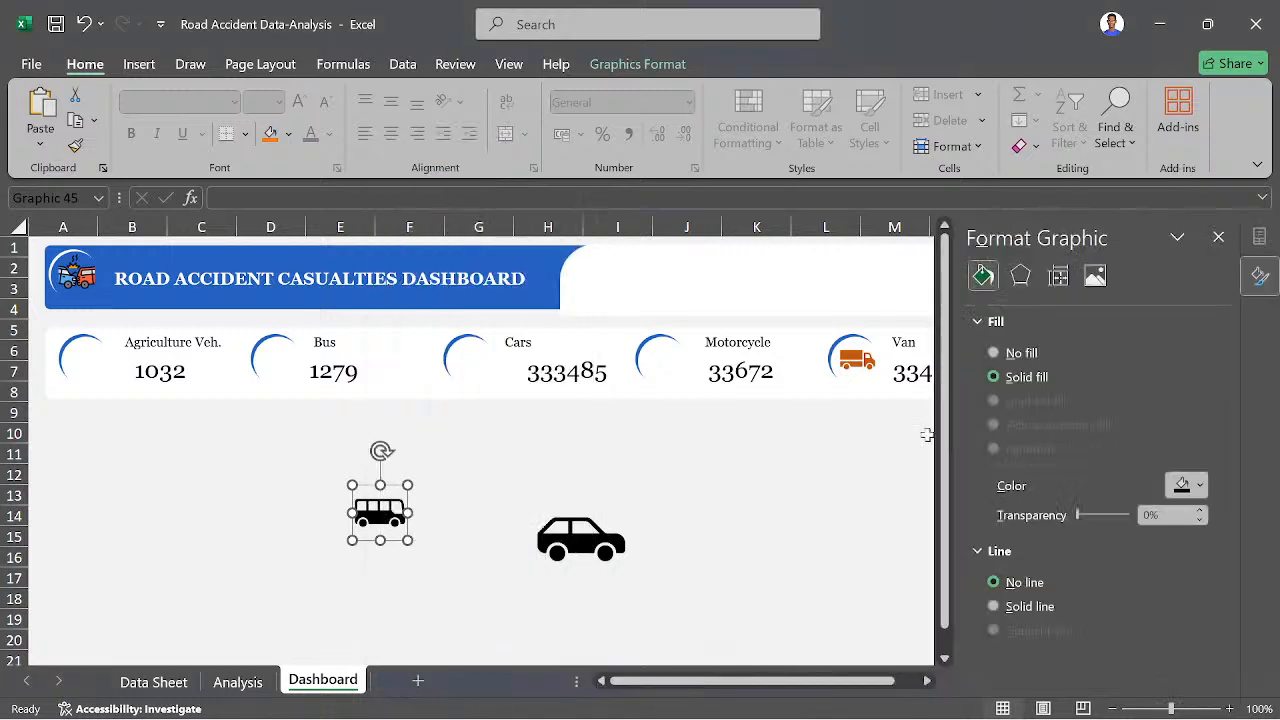
pyautogui.click(1199, 486)
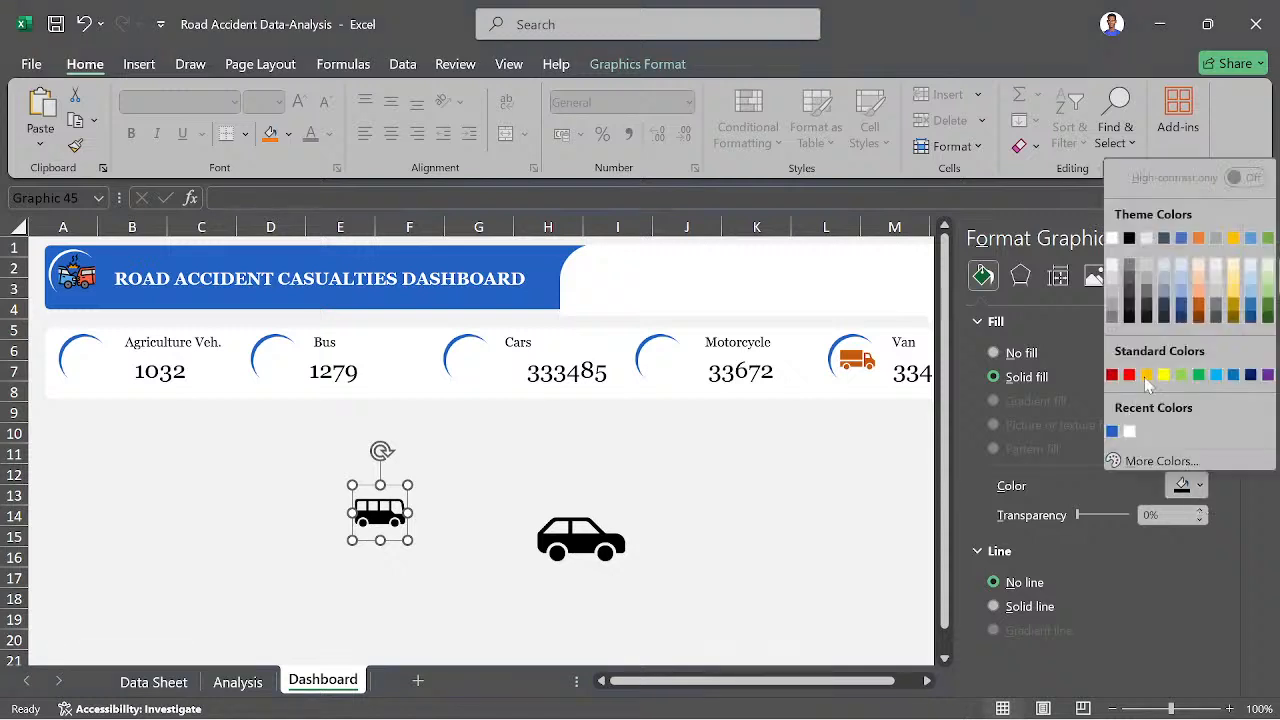
pyautogui.click(1199, 238)
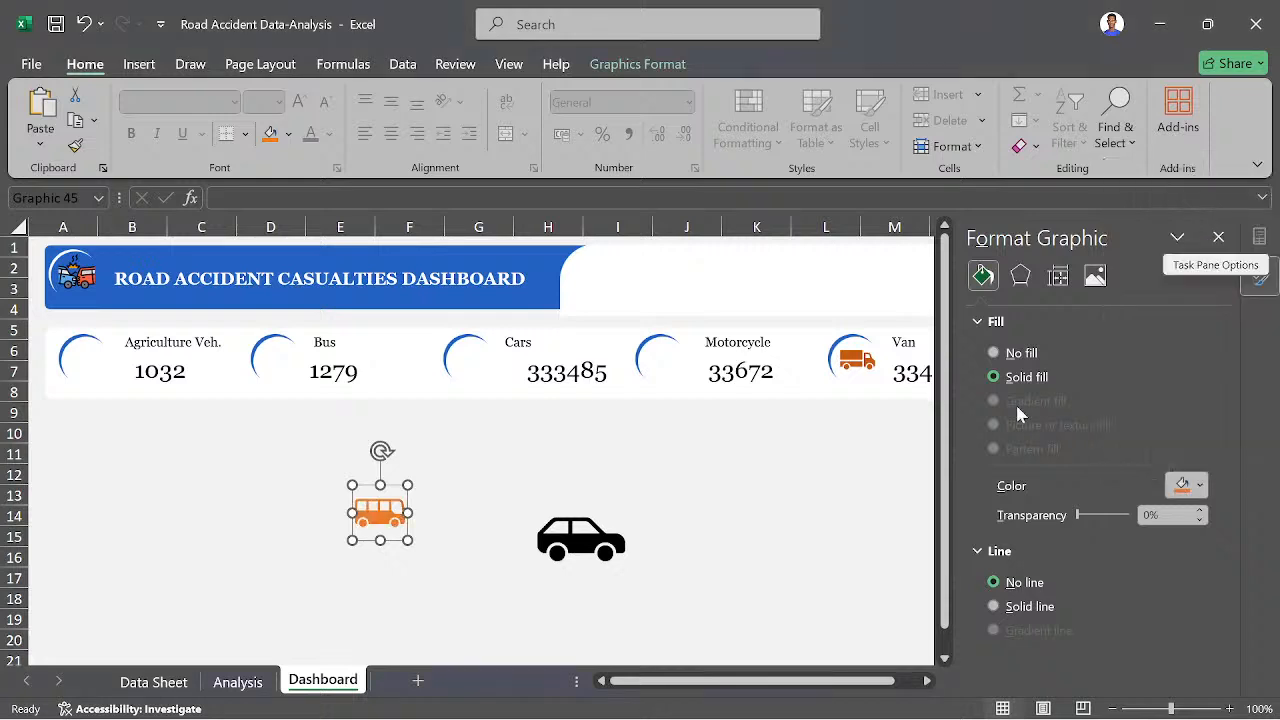
pyautogui.click(1201, 487)
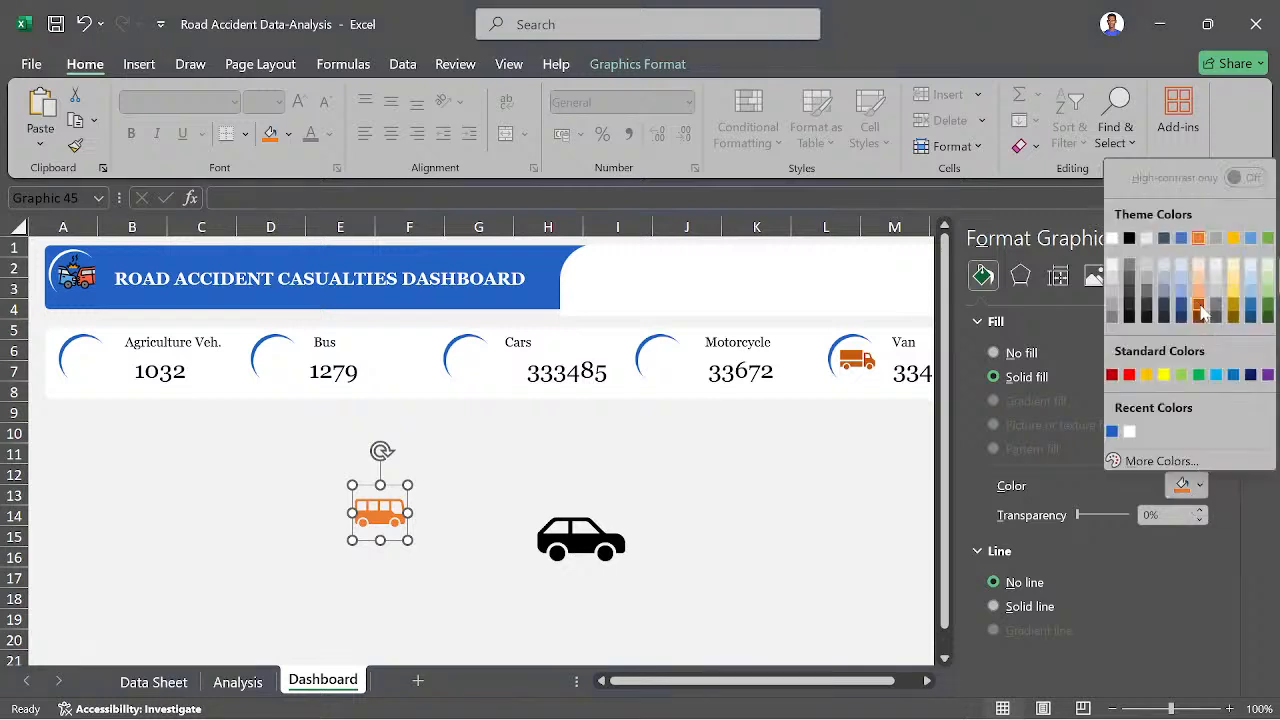
pyautogui.click(1205, 304)
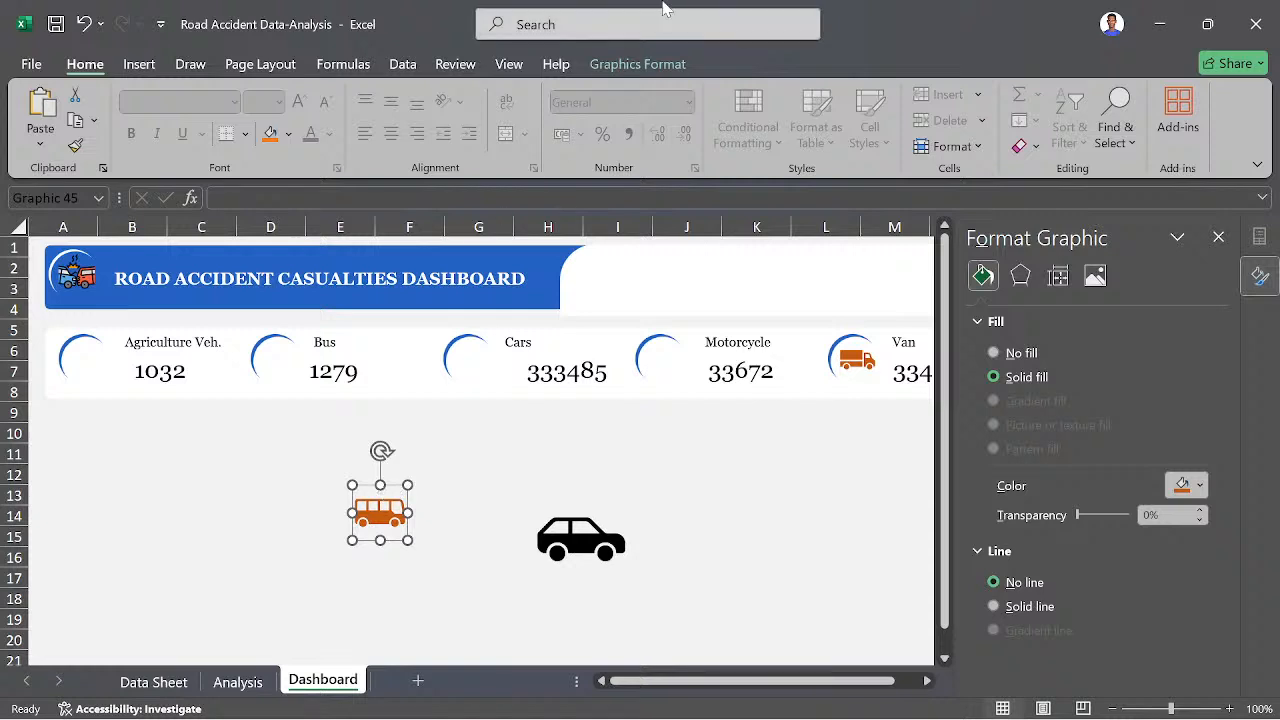
# - Set the bus icon's height to 1 cm
pyautogui.click(666, 64)
pyautogui.click(1000, 102)
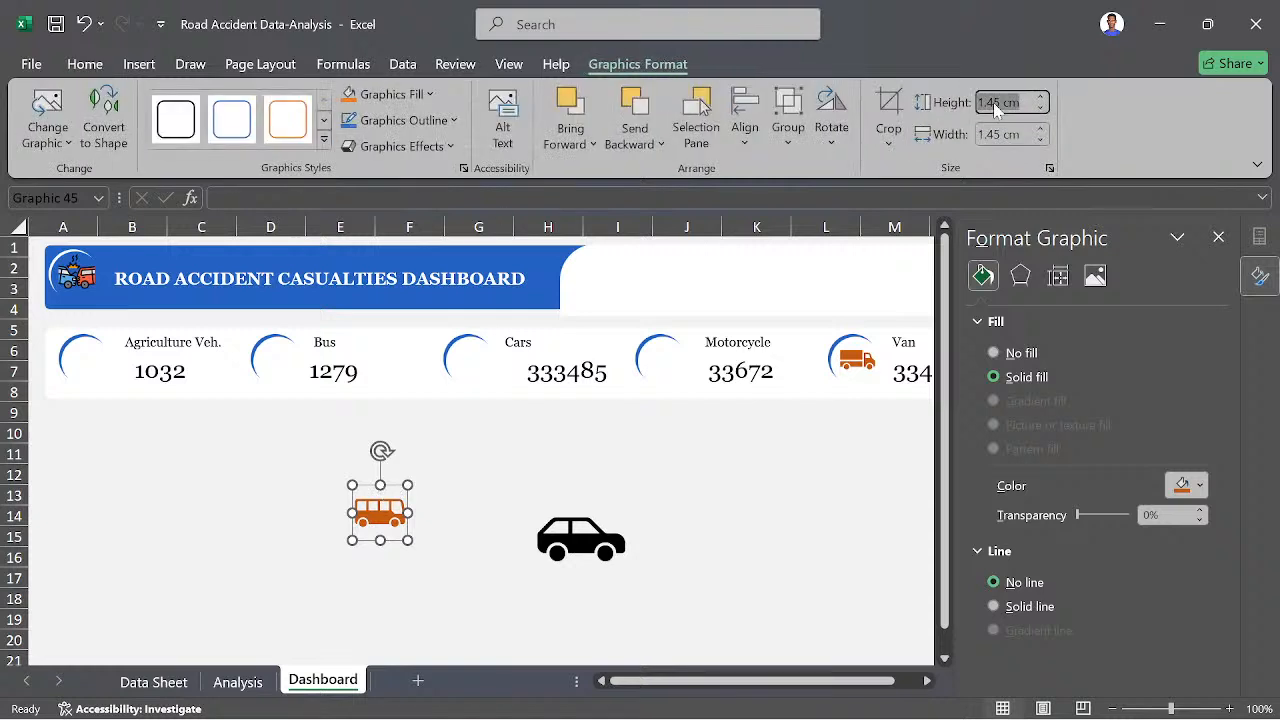
pyautogui.write('1')
pyautogui.press('Return')
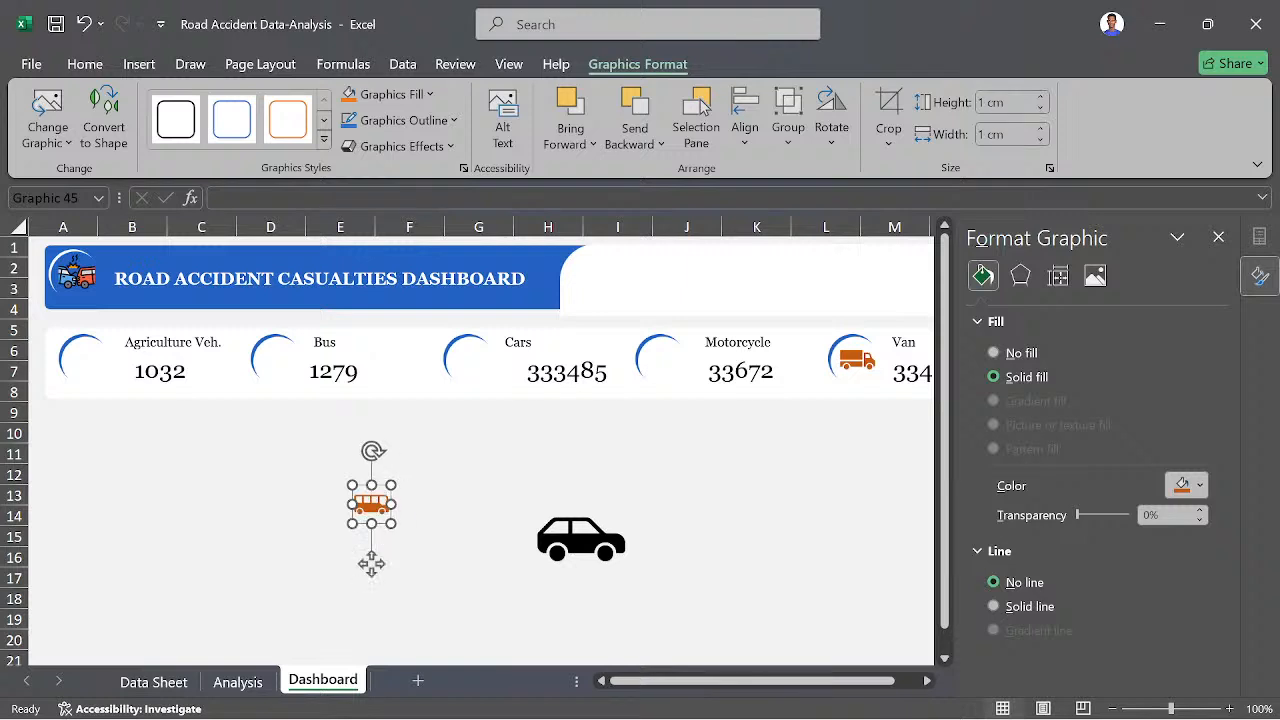
# - Set the car icon's height to 1 cm and fill it with the same dark orange theme colour
pyautogui.click(566, 541)
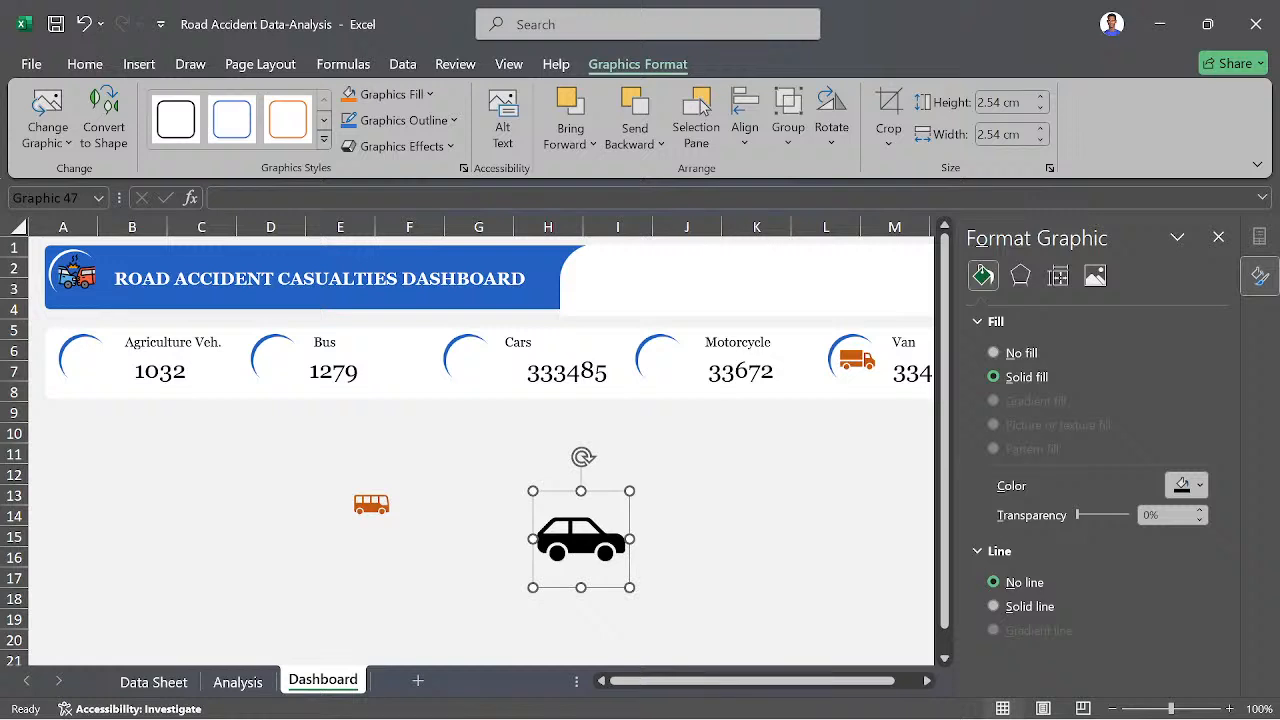
pyautogui.click(1000, 102)
pyautogui.write('1')
pyautogui.press('Return')
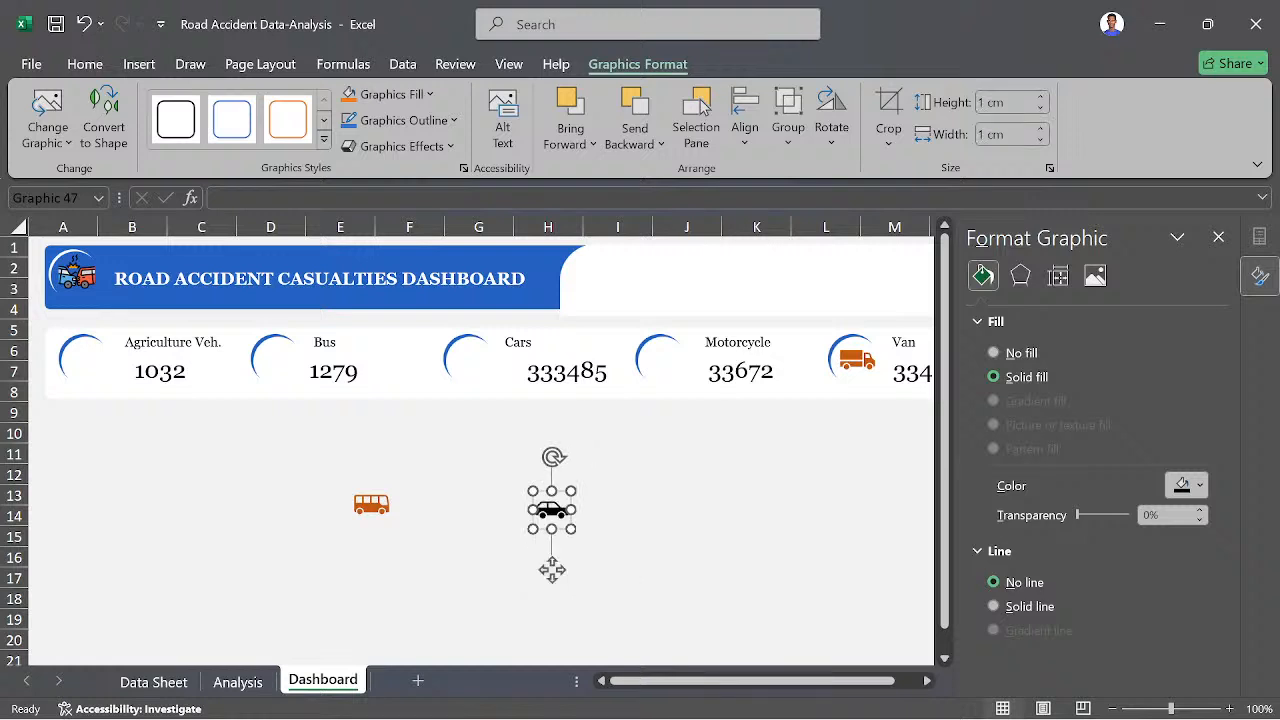
pyautogui.click(1199, 486)
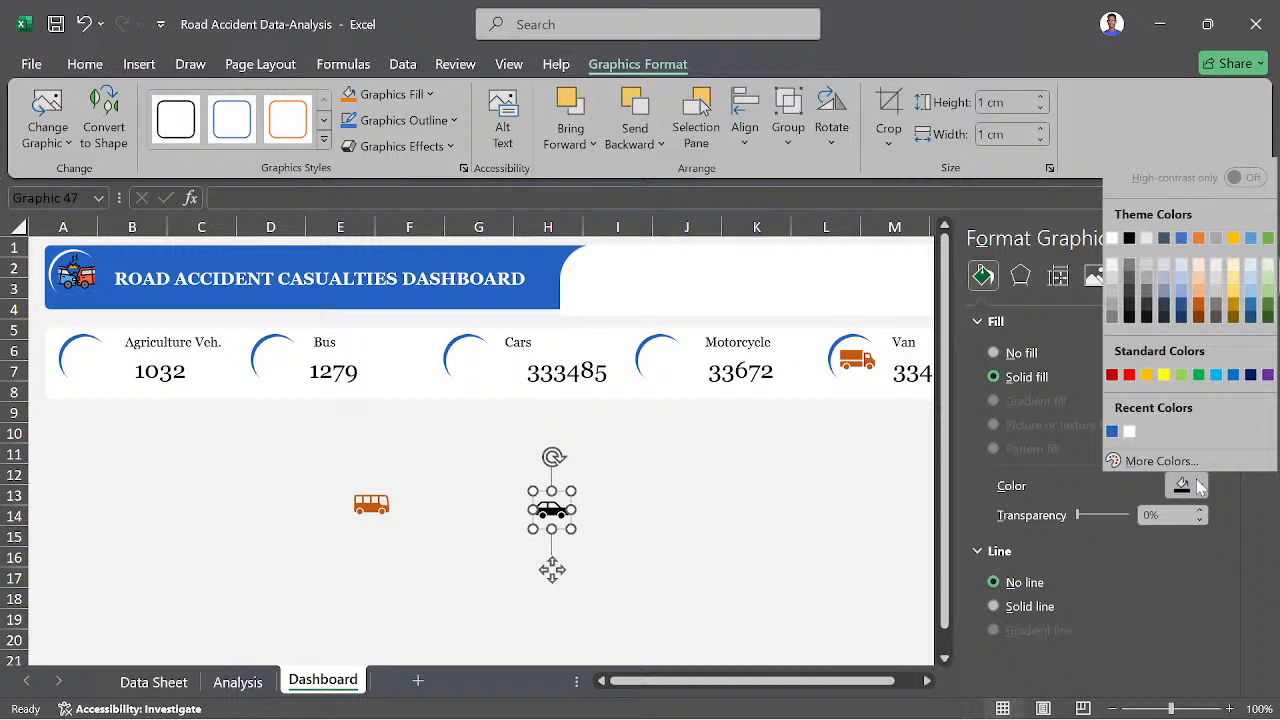
pyautogui.click(1199, 305)
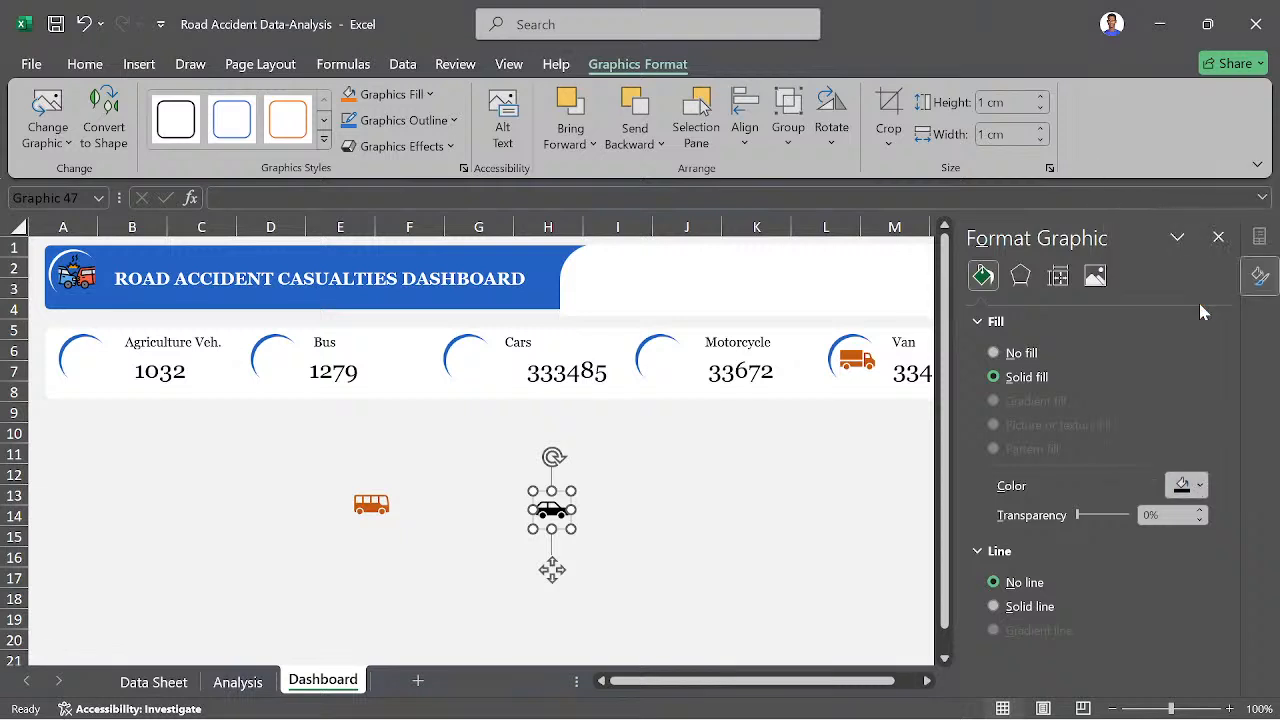
# - Place the car icon inside the blue arc beside the Cars figure
pyautogui.click(659, 527)
pyautogui.moveTo(552, 510); pyautogui.dragTo(478, 366)
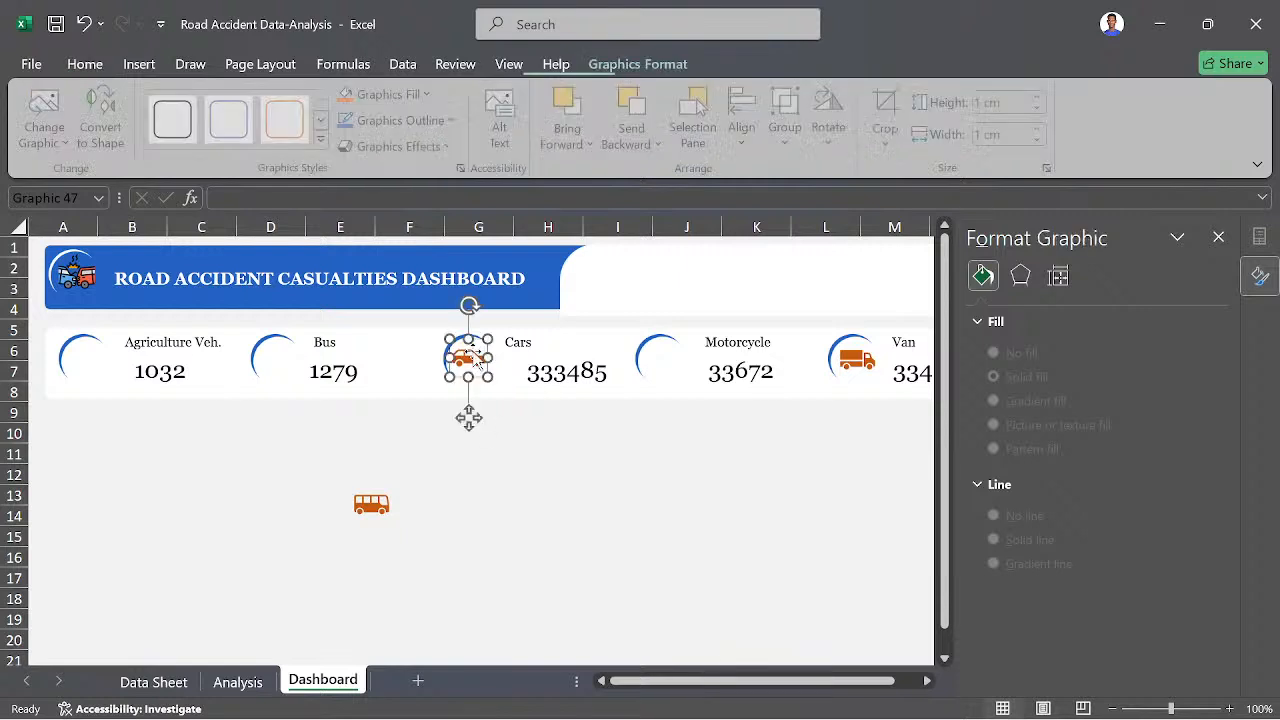
pyautogui.click(563, 511)
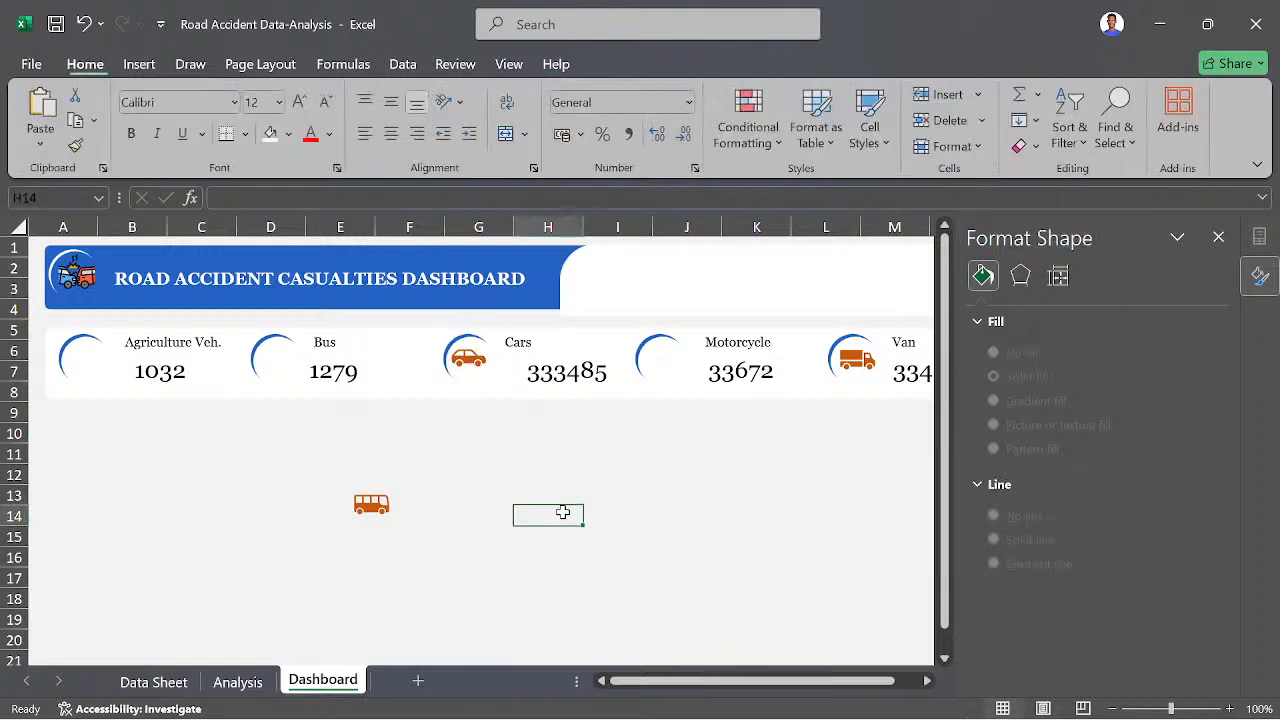
# - Place the bus icon inside the blue arc beside the Bus figure and nudge it into alignment
pyautogui.click(376, 512)
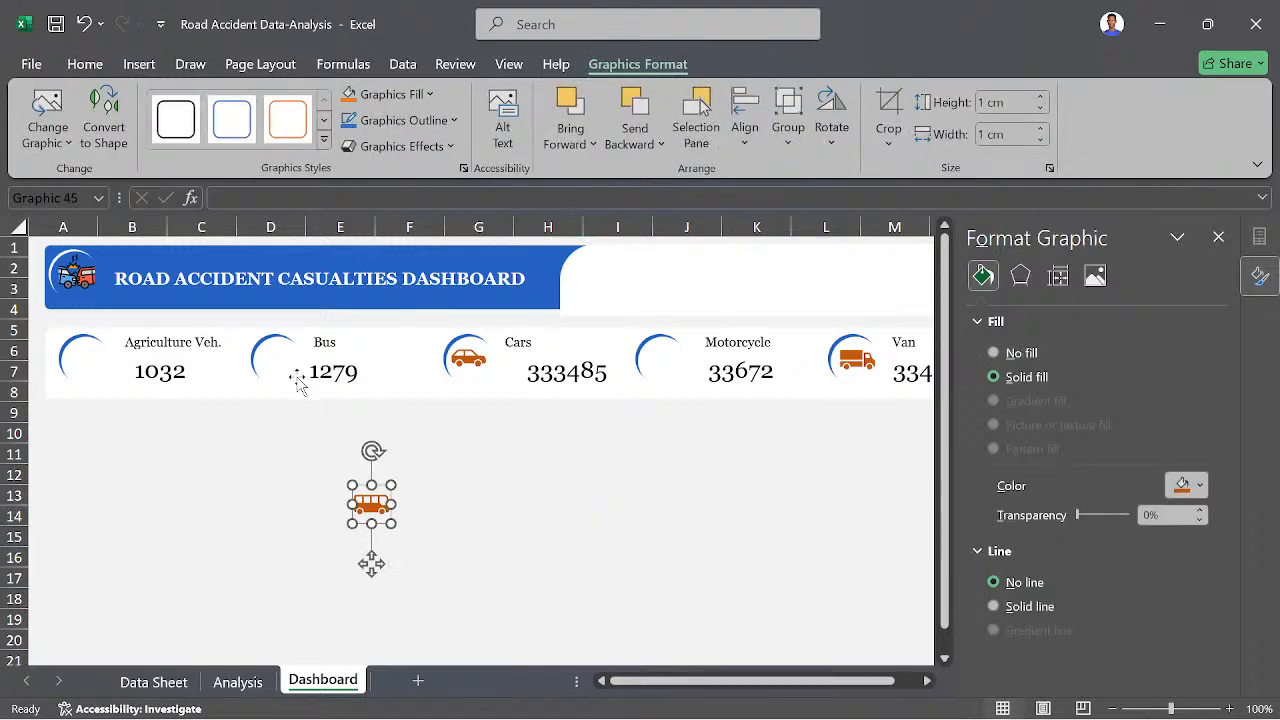
pyautogui.moveTo(372, 505); pyautogui.dragTo(285, 359)
pyautogui.press('Up')
pyautogui.press('Right')
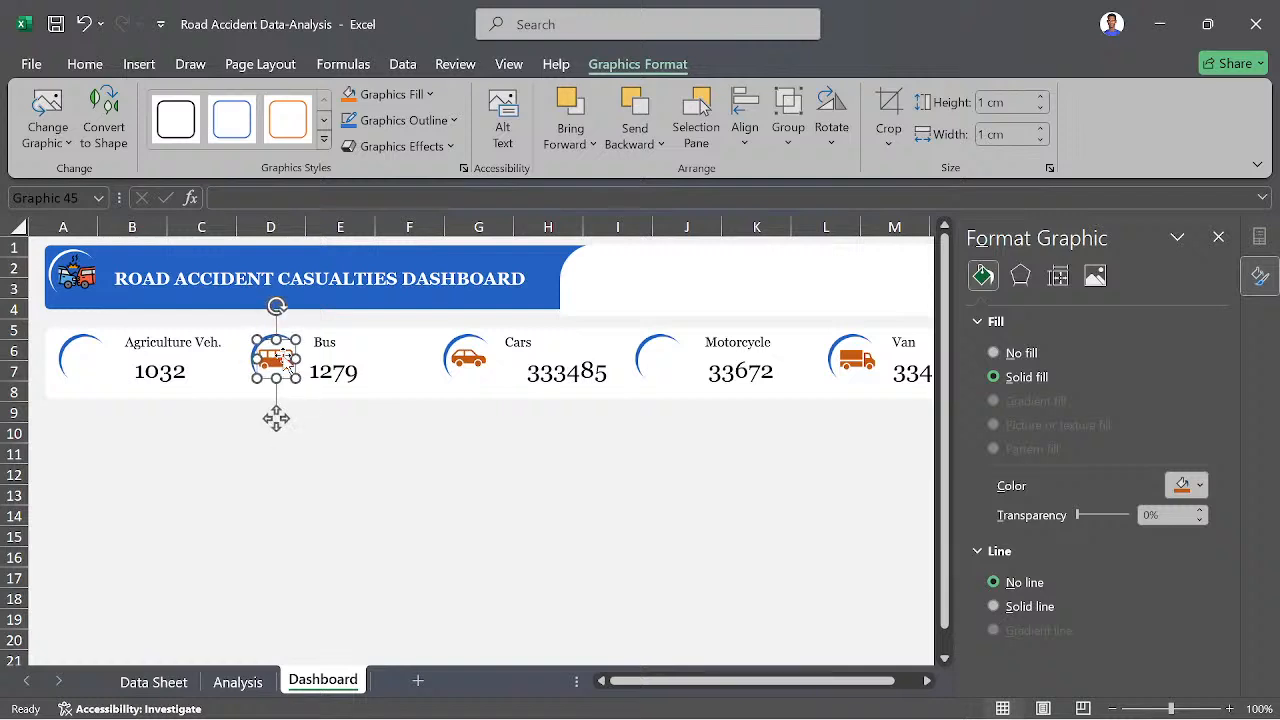
pyautogui.press('Up')
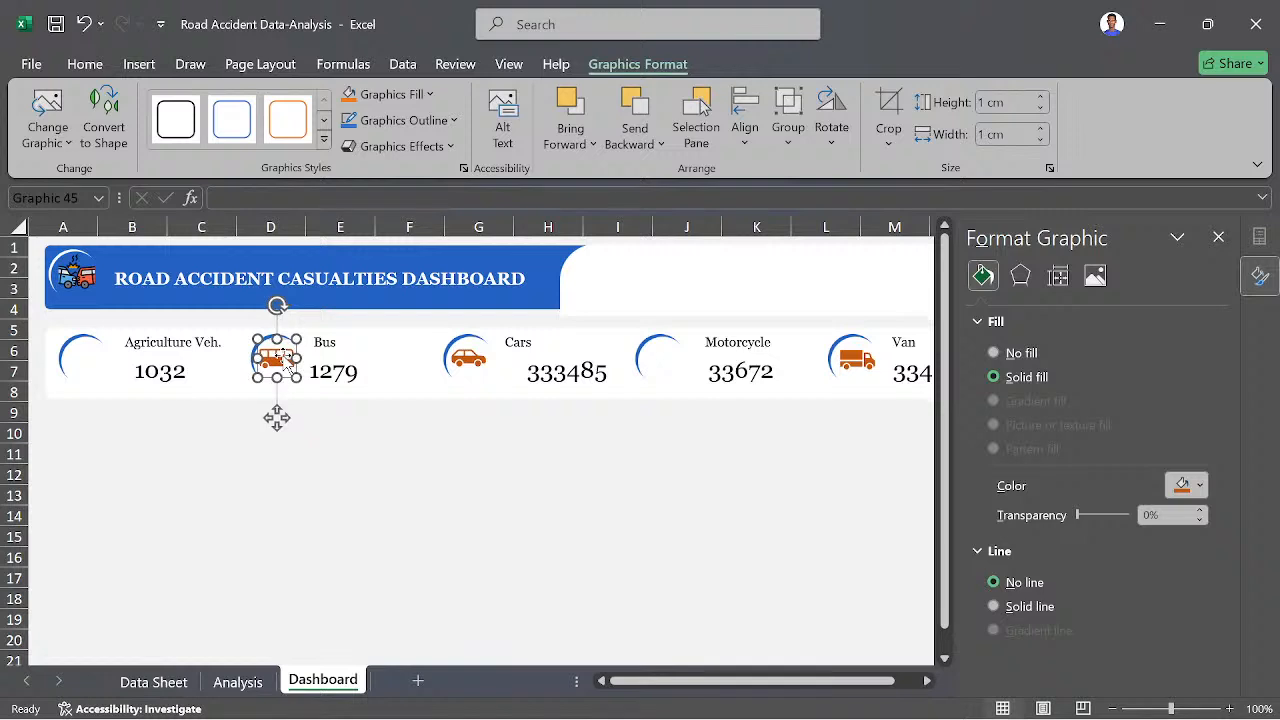
pyautogui.click(338, 562)
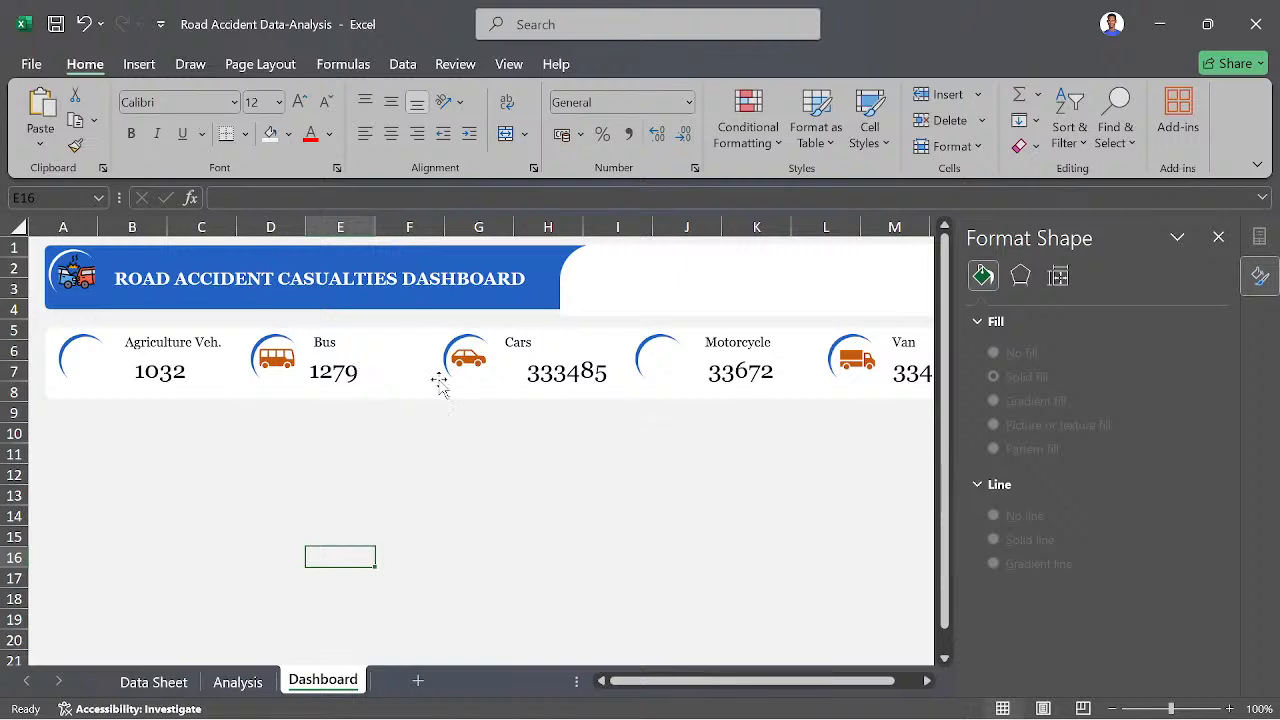
# - Search the stock icon library for "mot" to find a motorcycle icon
pyautogui.click(143, 68)
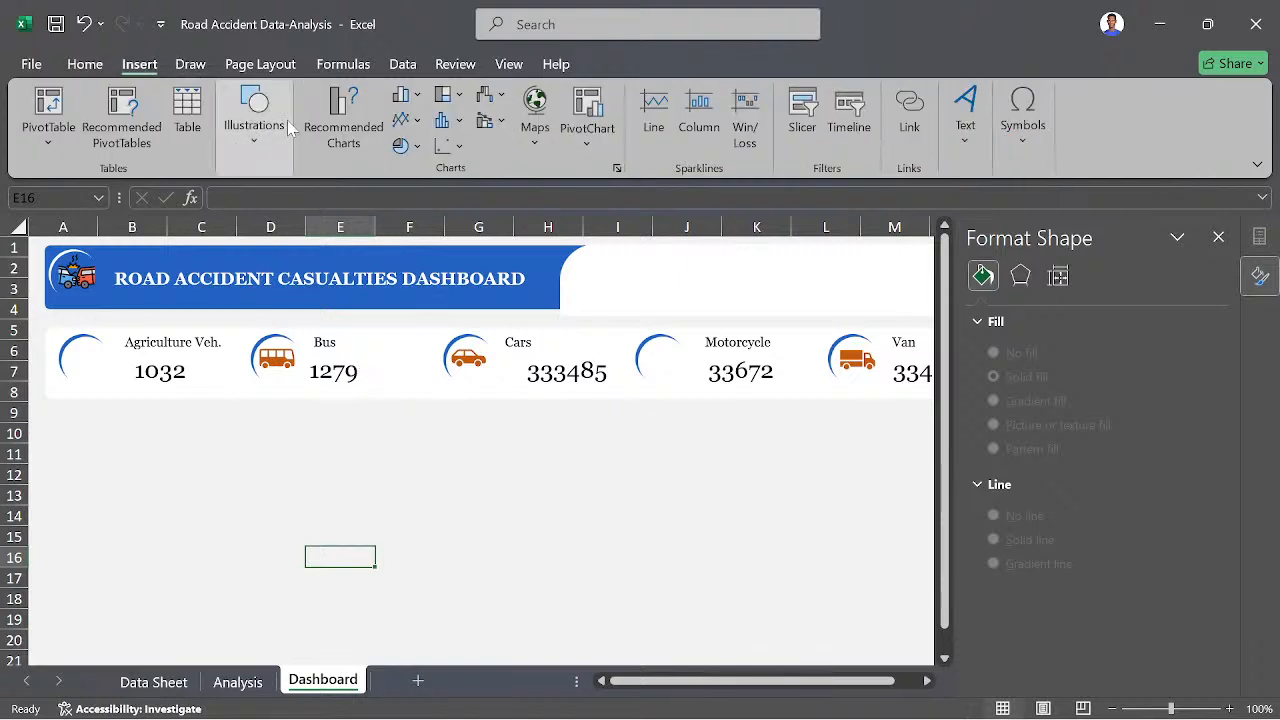
pyautogui.click(284, 130)
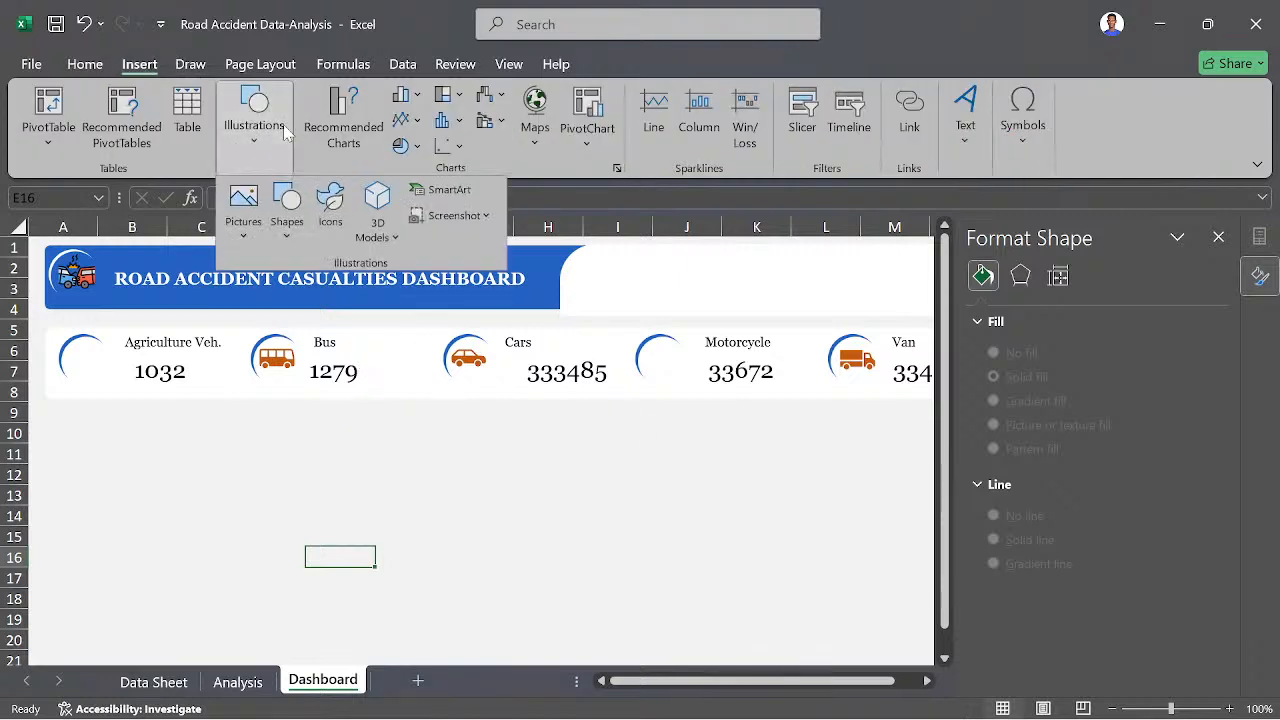
pyautogui.click(328, 205)
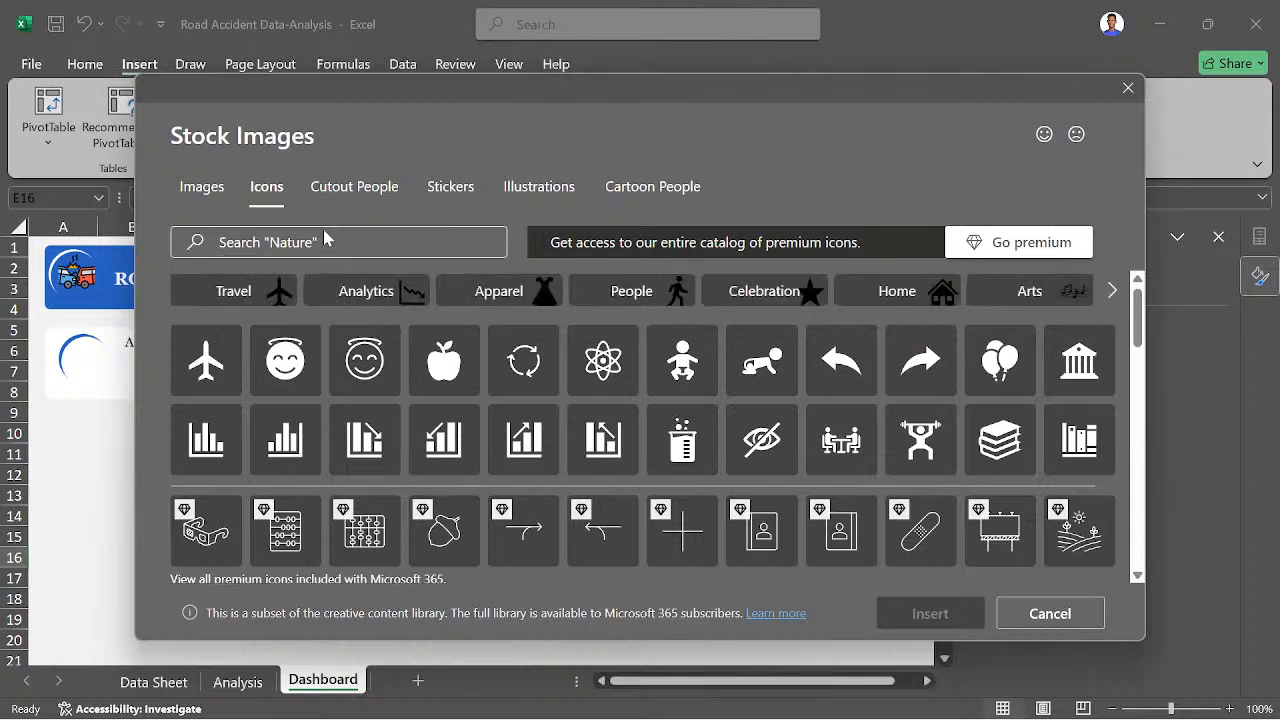
pyautogui.click(338, 242)
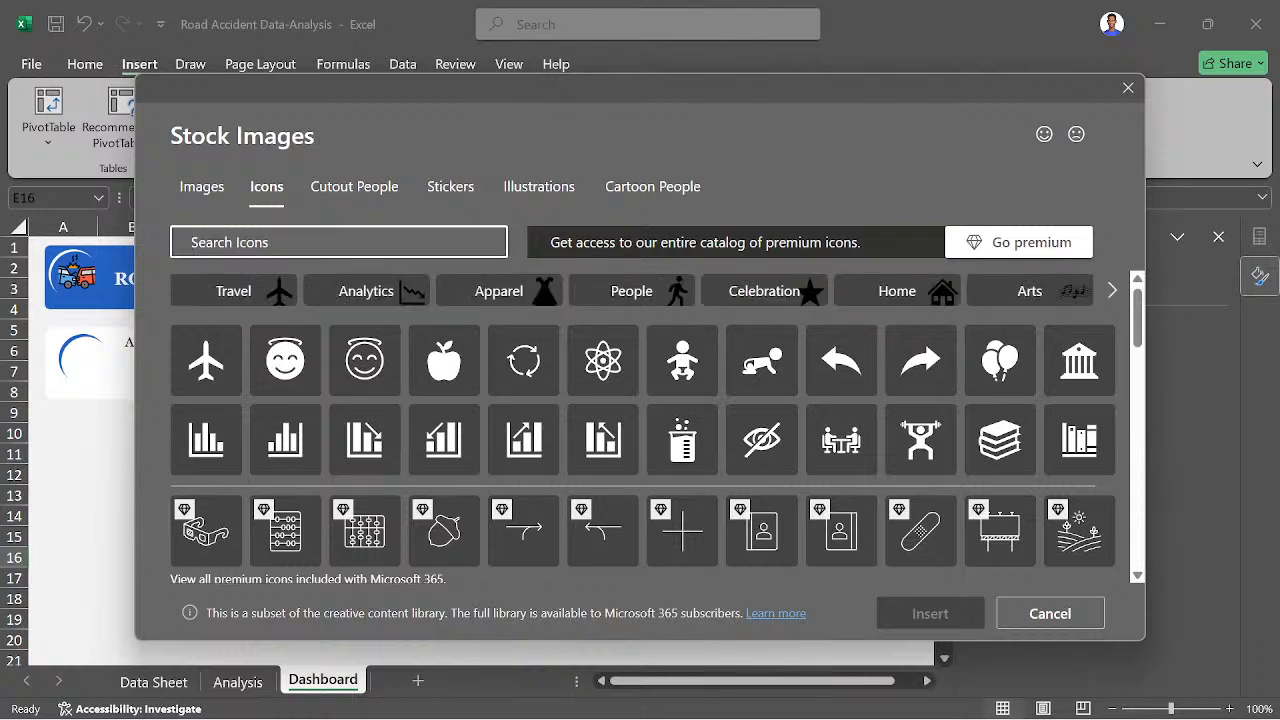
pyautogui.write('mot')
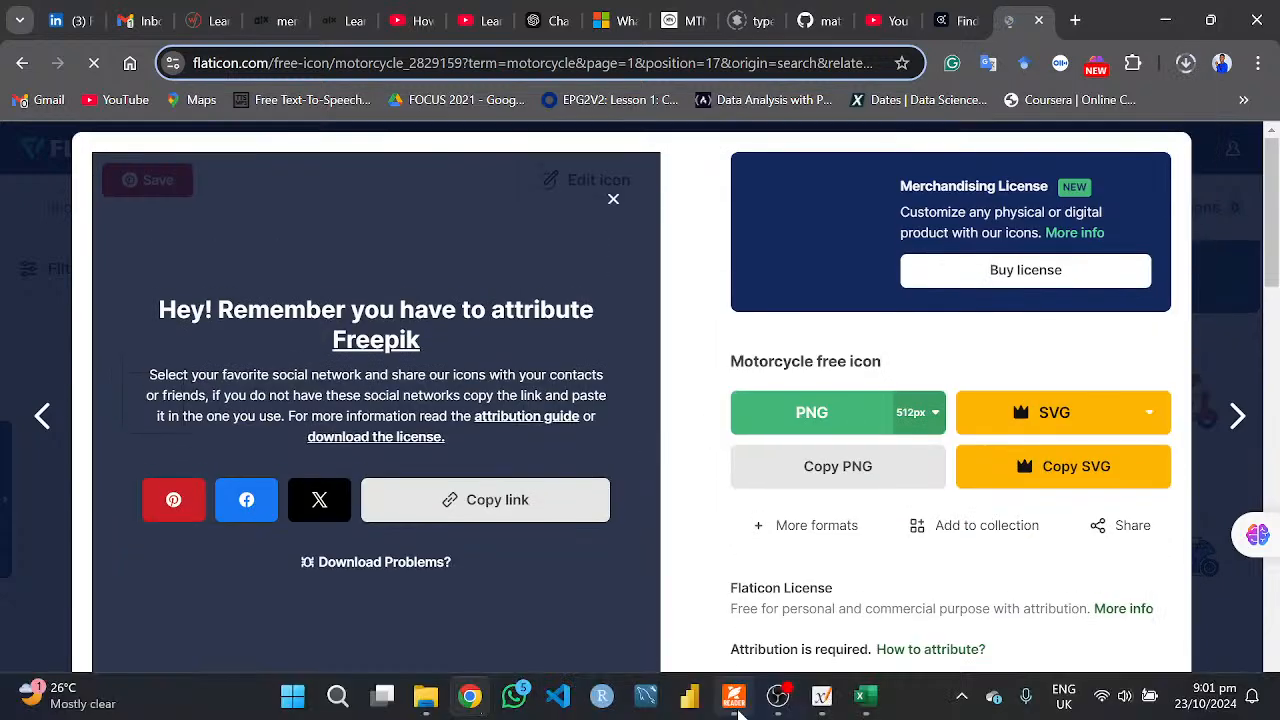
# - Switch back to the Excel workbook and insert the motorcycle and accident pictures from the Downloads folder into the dashboard
pyautogui.moveTo(600, 703)
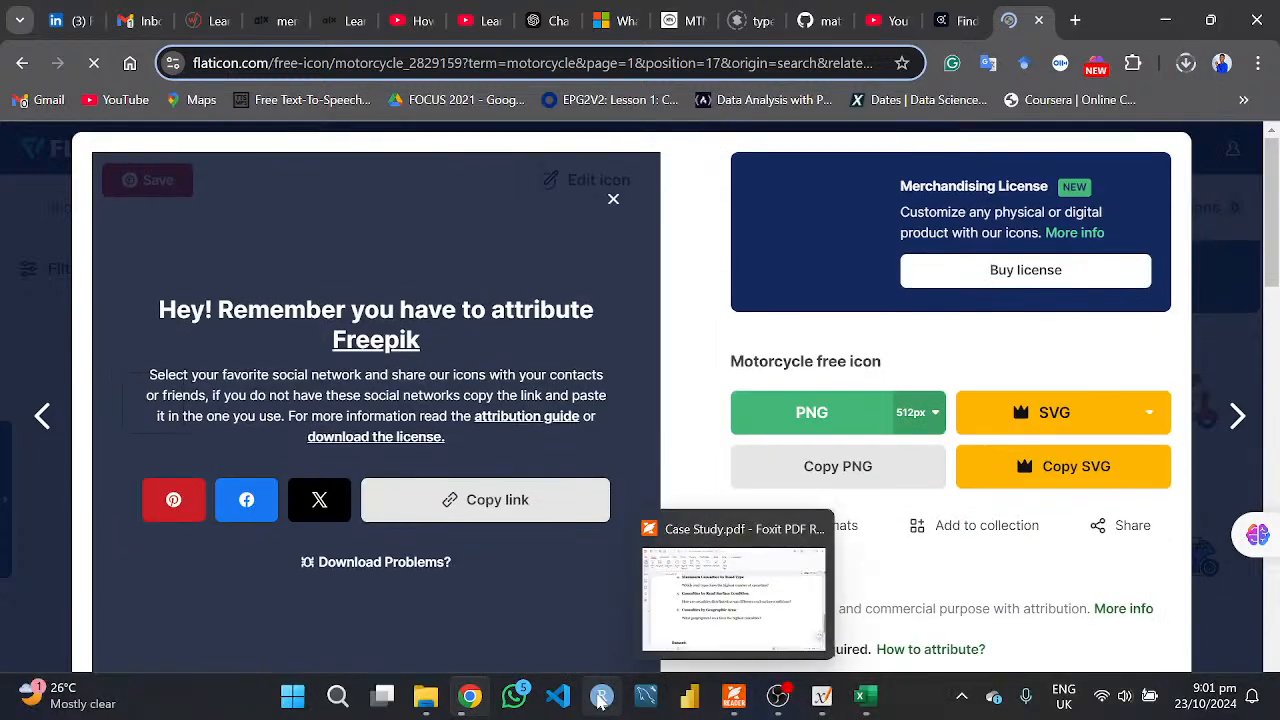
pyautogui.click(873, 708)
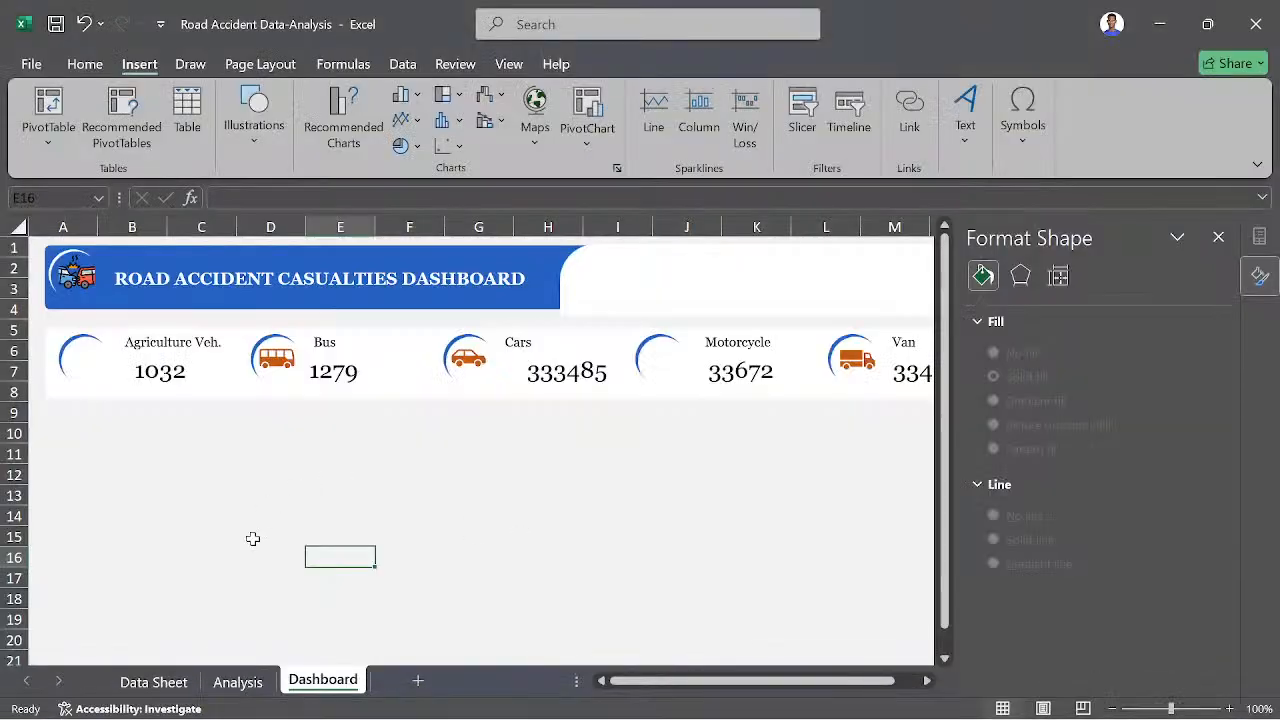
pyautogui.click(243, 110)
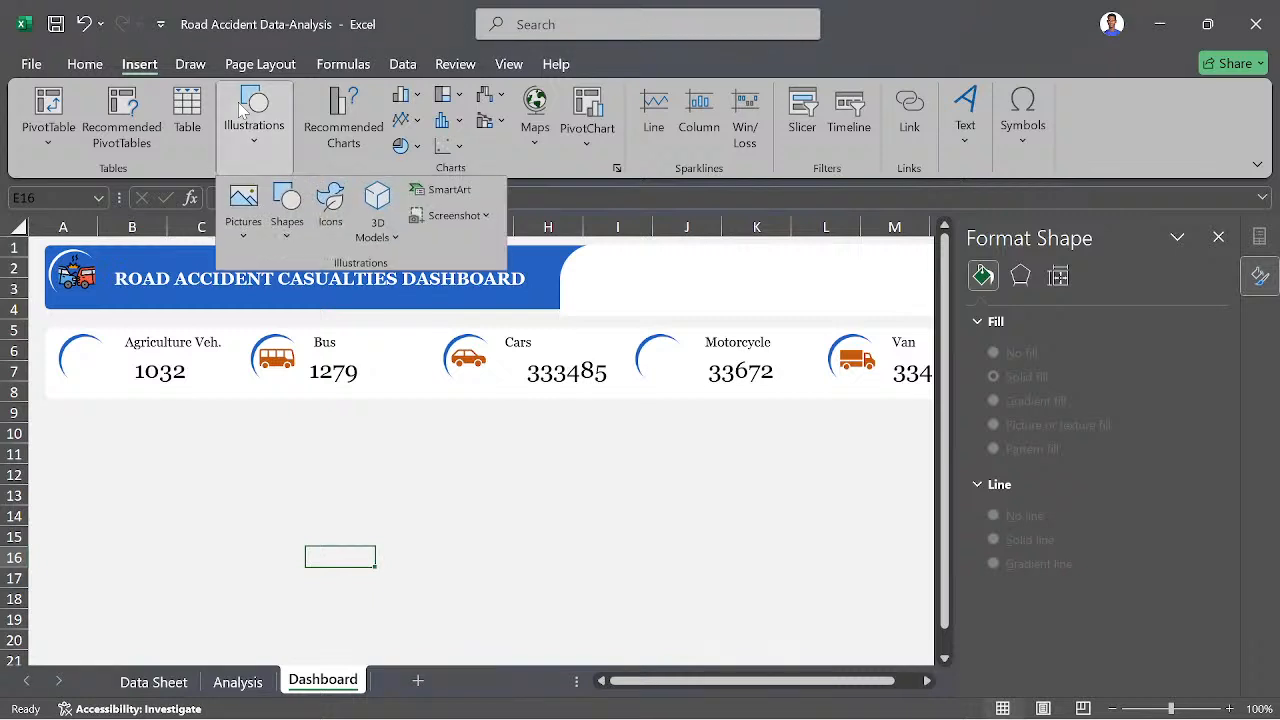
pyautogui.click(245, 228)
pyautogui.click(285, 300)
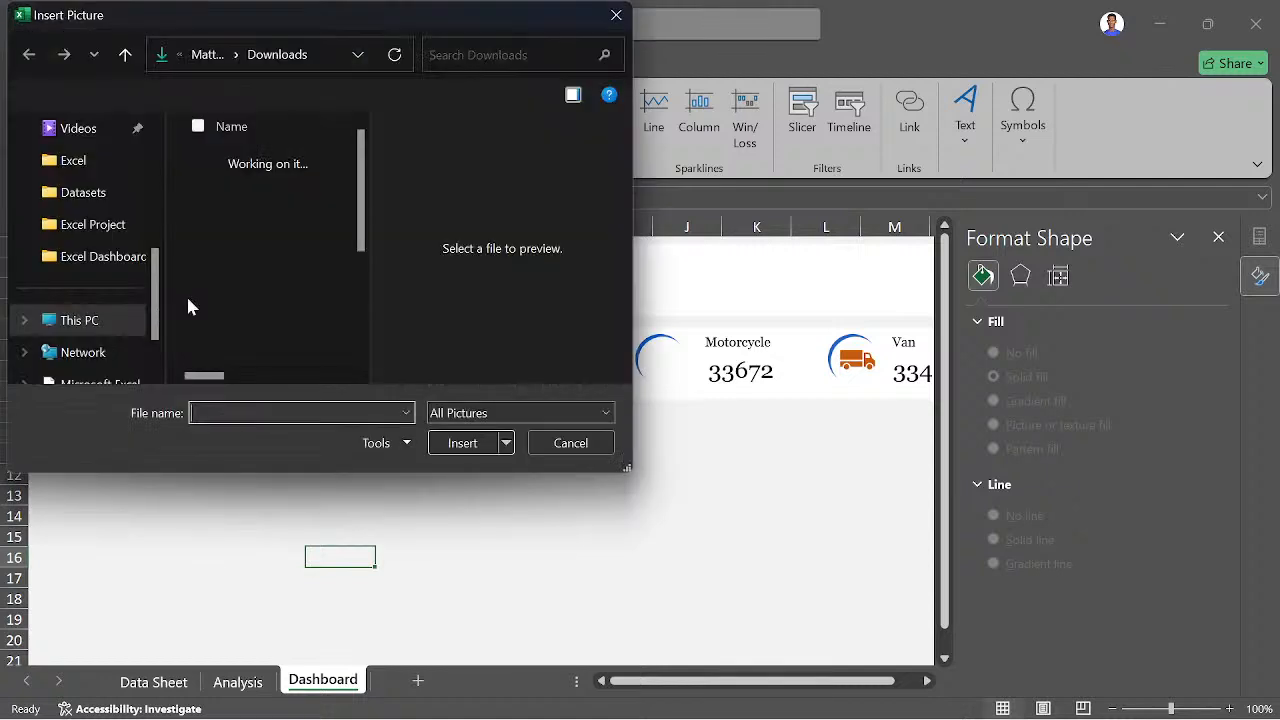
pyautogui.click(238, 195)
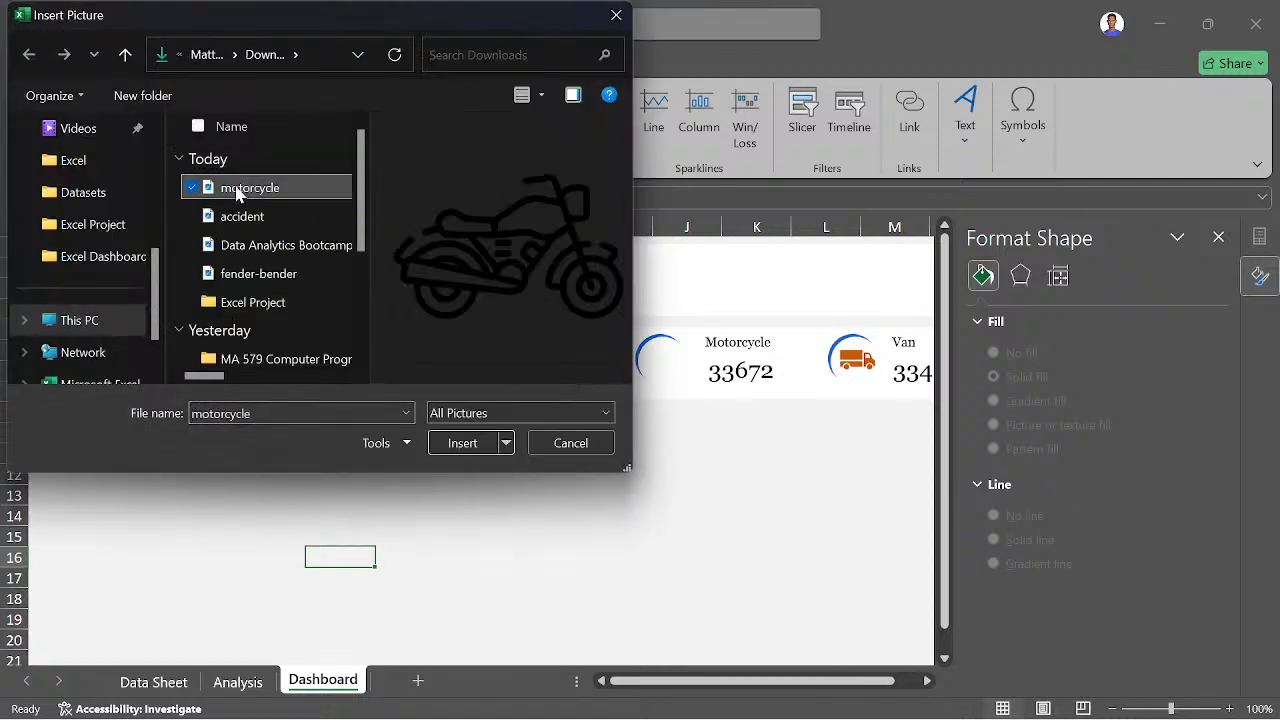
pyautogui.keyDown('ctrl'); pyautogui.click(240, 216); pyautogui.keyUp('ctrl')
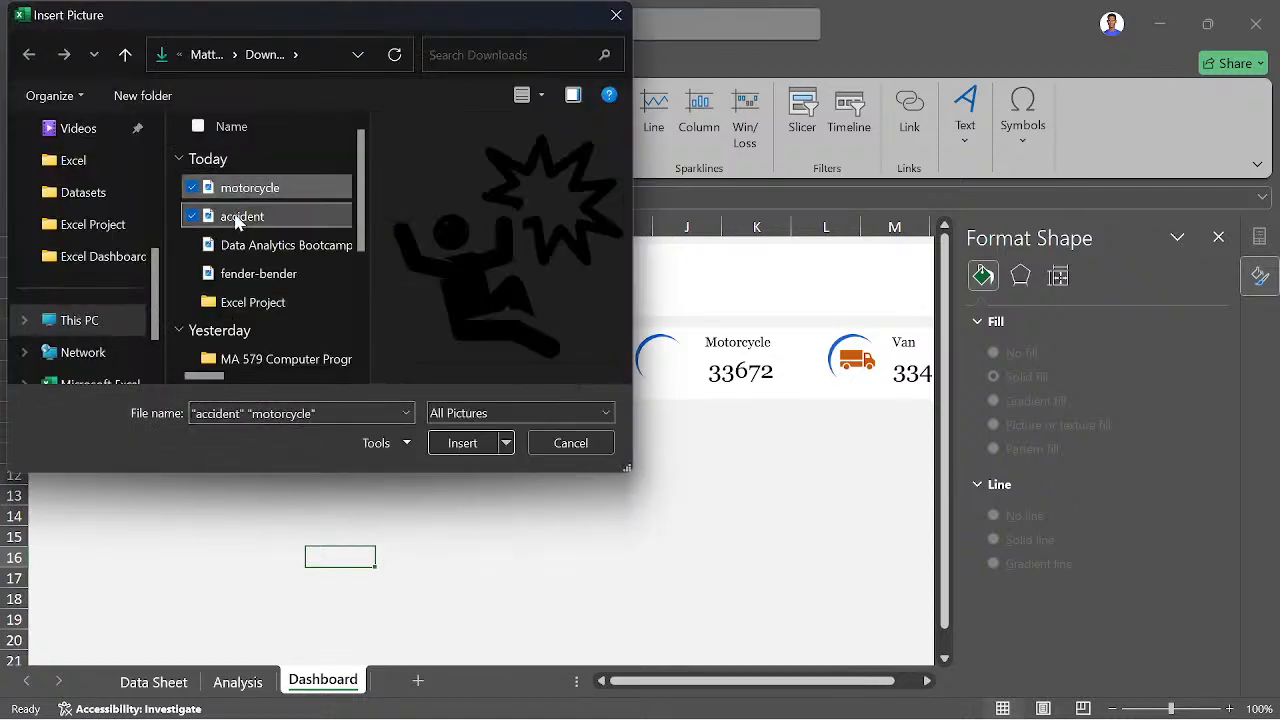
pyautogui.click(478, 447)
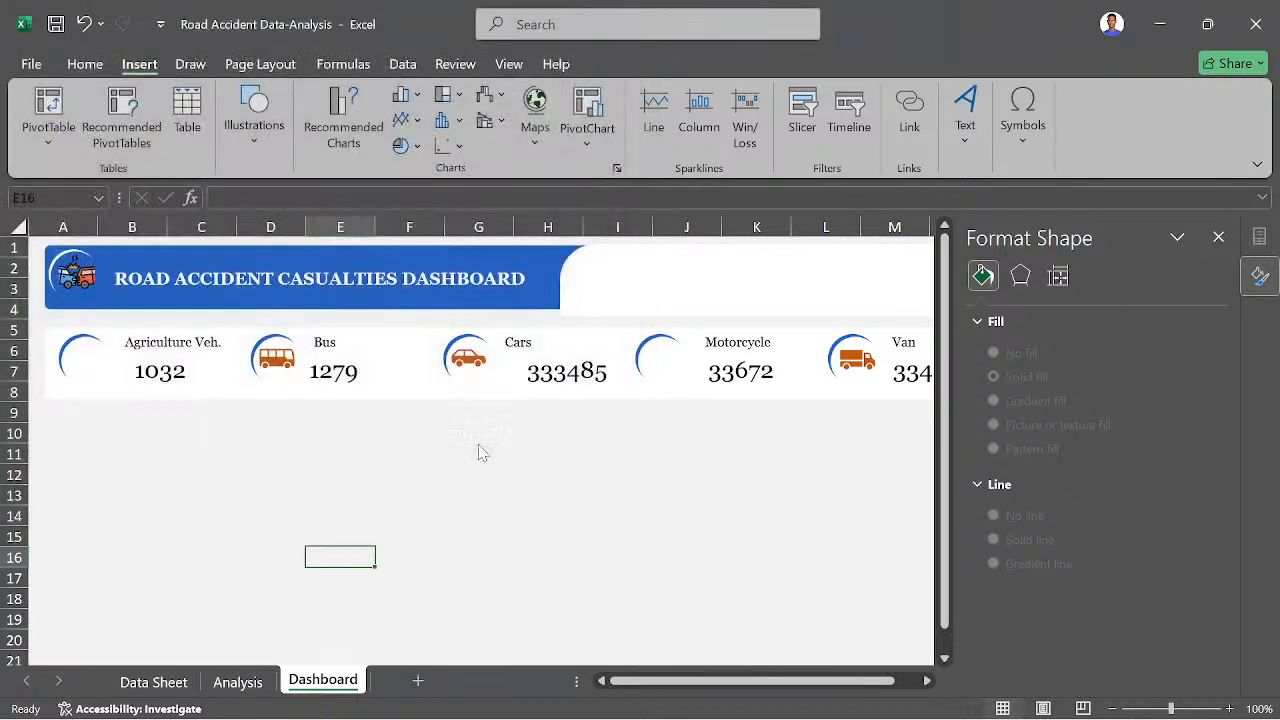
# - Deselect the two overlapping pictures and move the accident picture away from the motorcycle picture
pyautogui.scroll(-4, 600, 500)
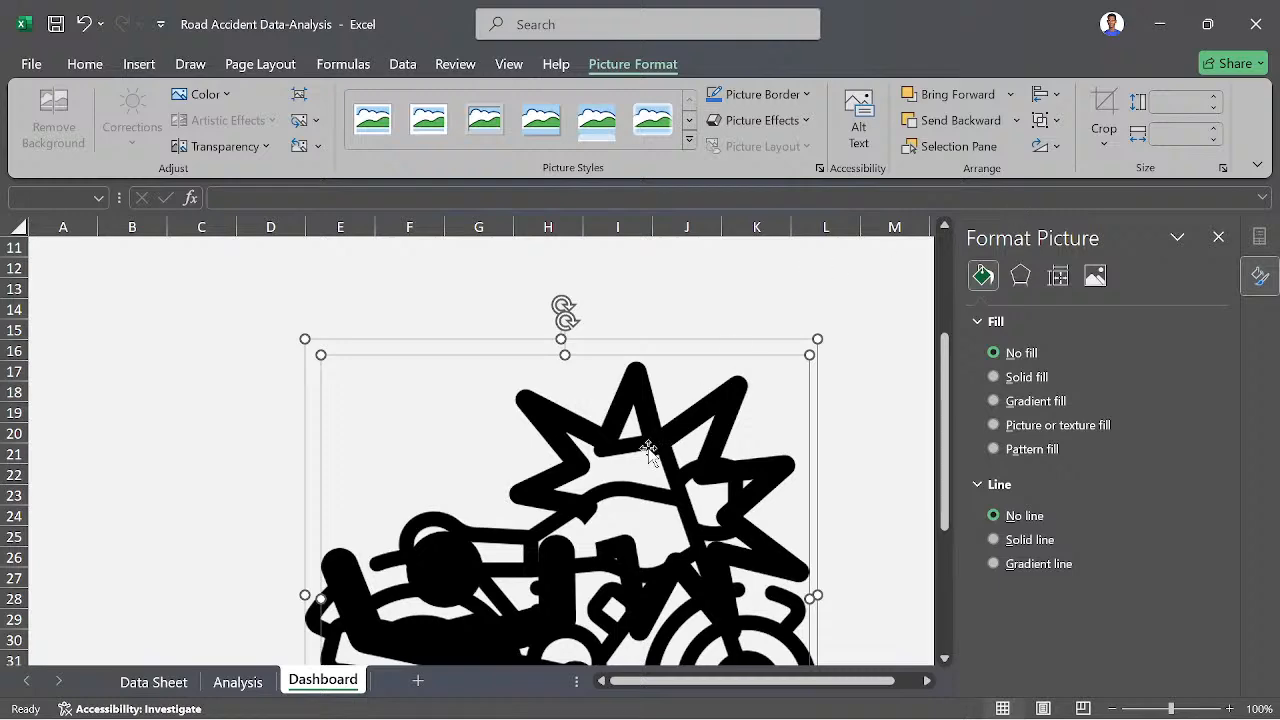
pyautogui.click(872, 396)
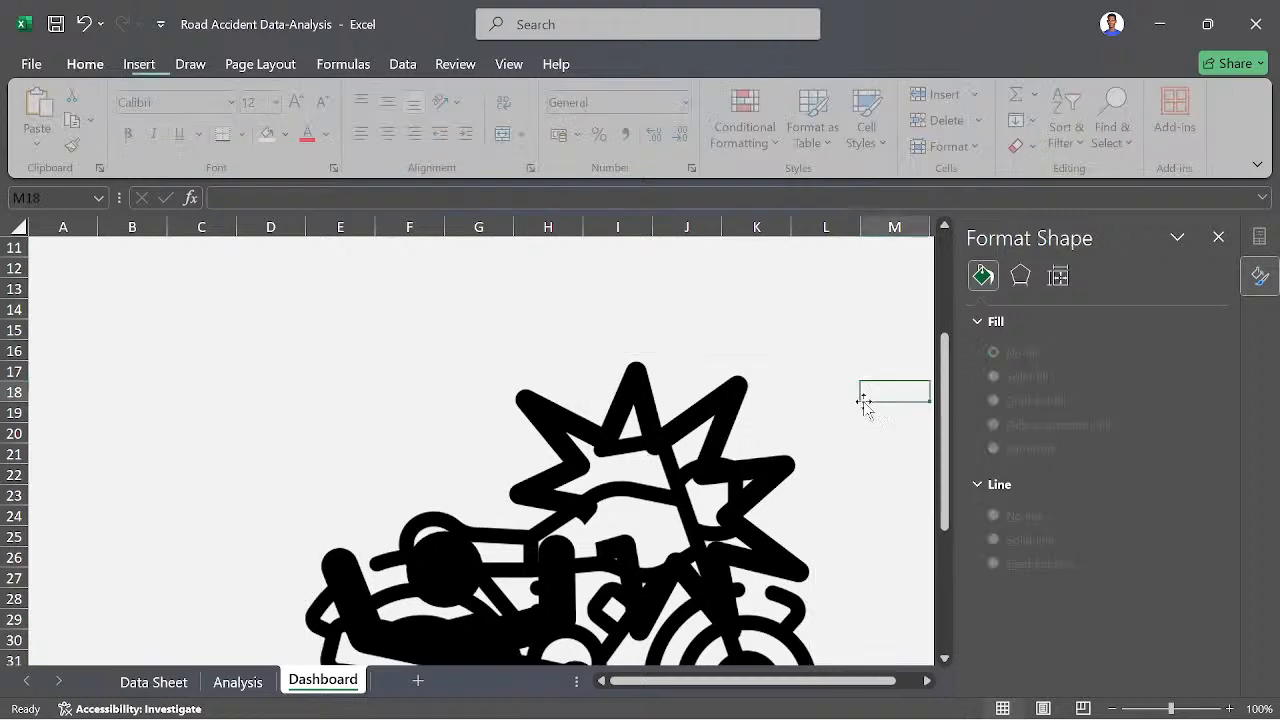
pyautogui.moveTo(651, 481); pyautogui.dragTo(457, 403)
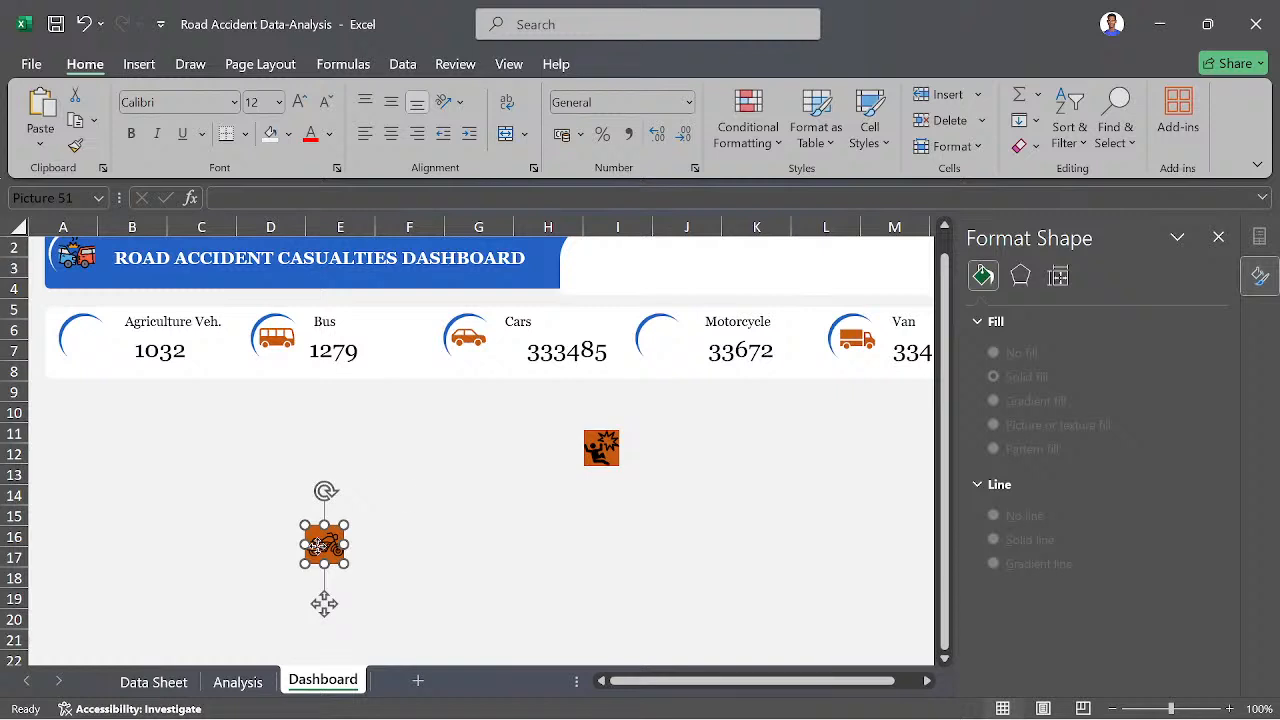
# - Move the motorcycle picture inside the blue arc beside the Motorcycle figure
pyautogui.moveTo(325, 545); pyautogui.dragTo(673, 335)
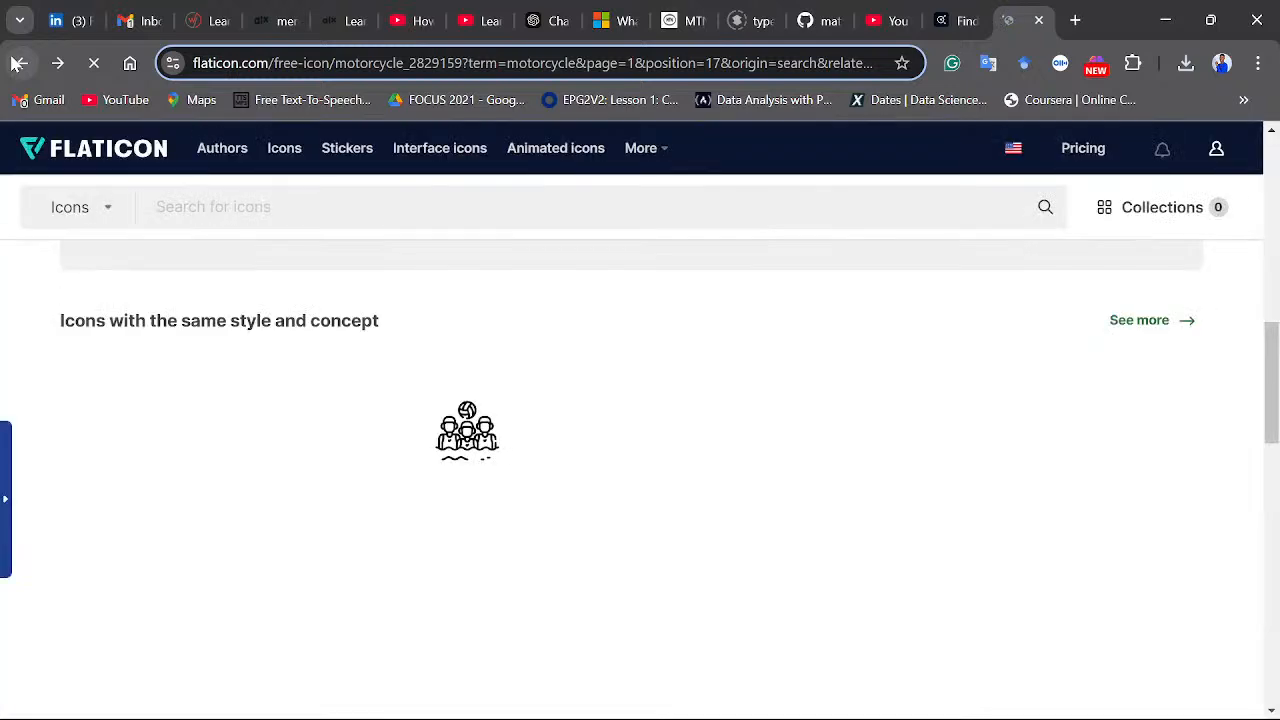
pyautogui.scroll(4, 324, 358)
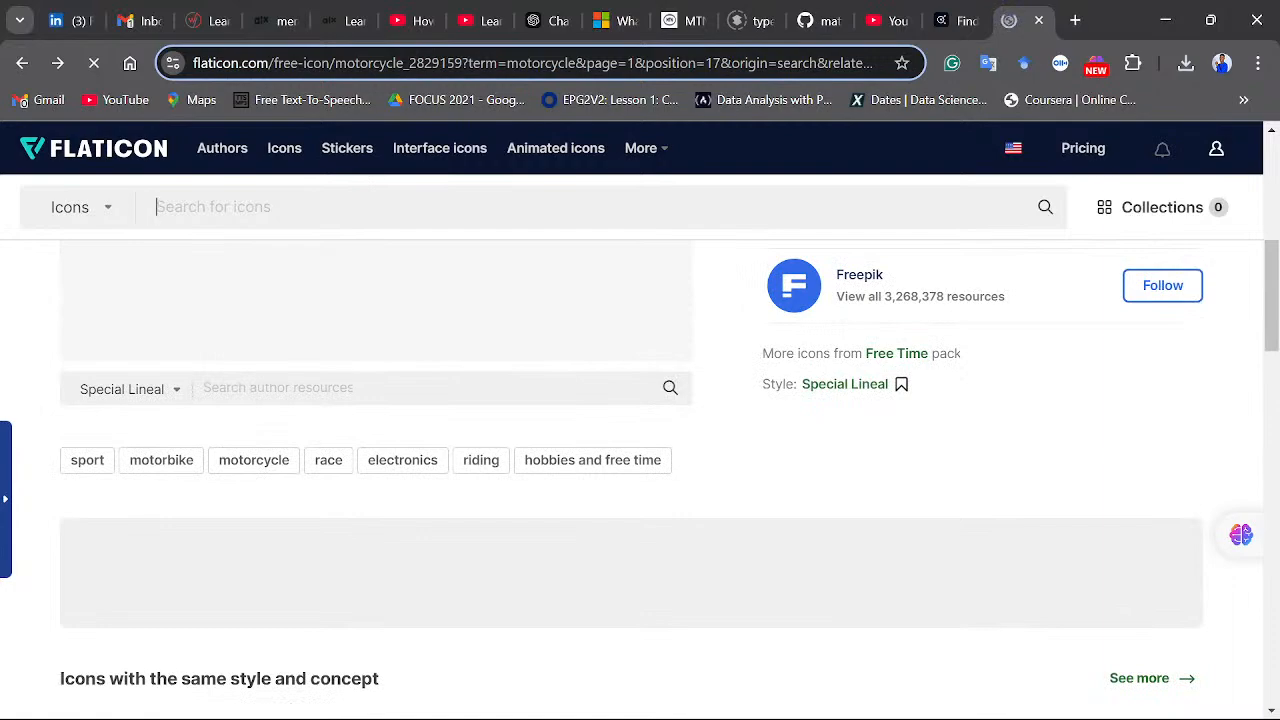
pyautogui.write('ture Veh.')
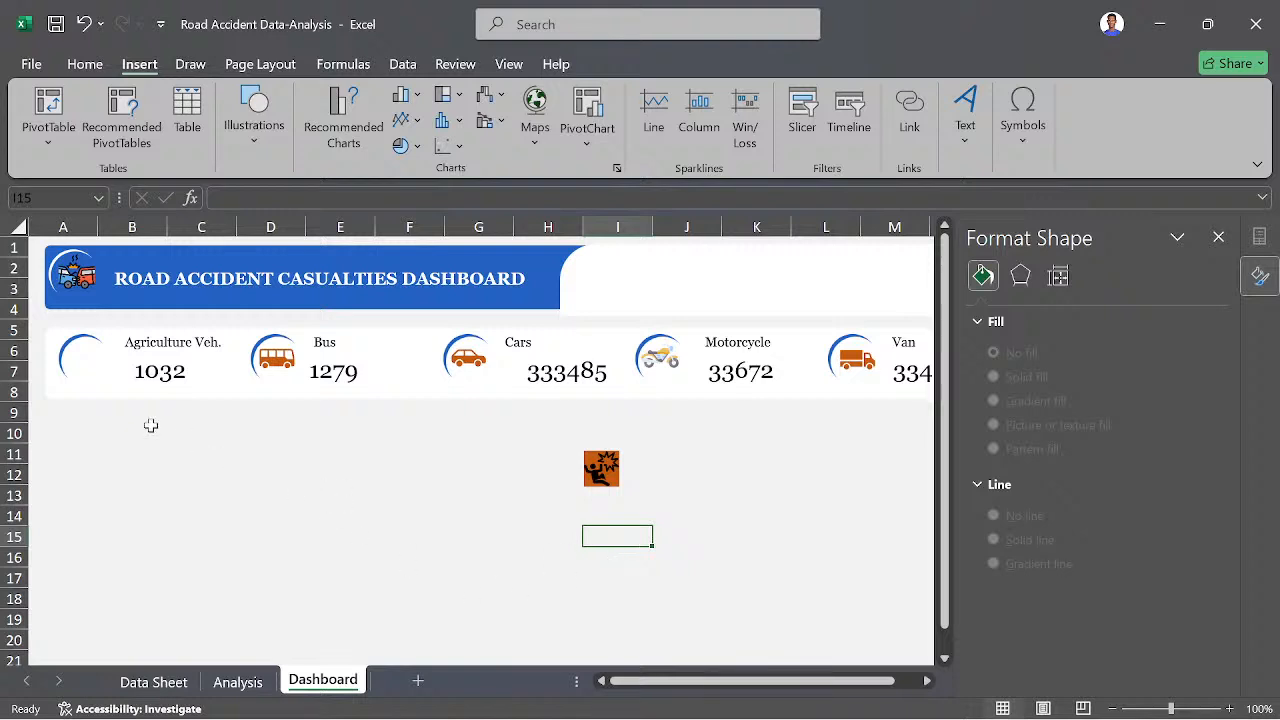
# - Close the Format Shape pane, and switch to Chrome to reload the Flaticon home page
pyautogui.click(1216, 240)
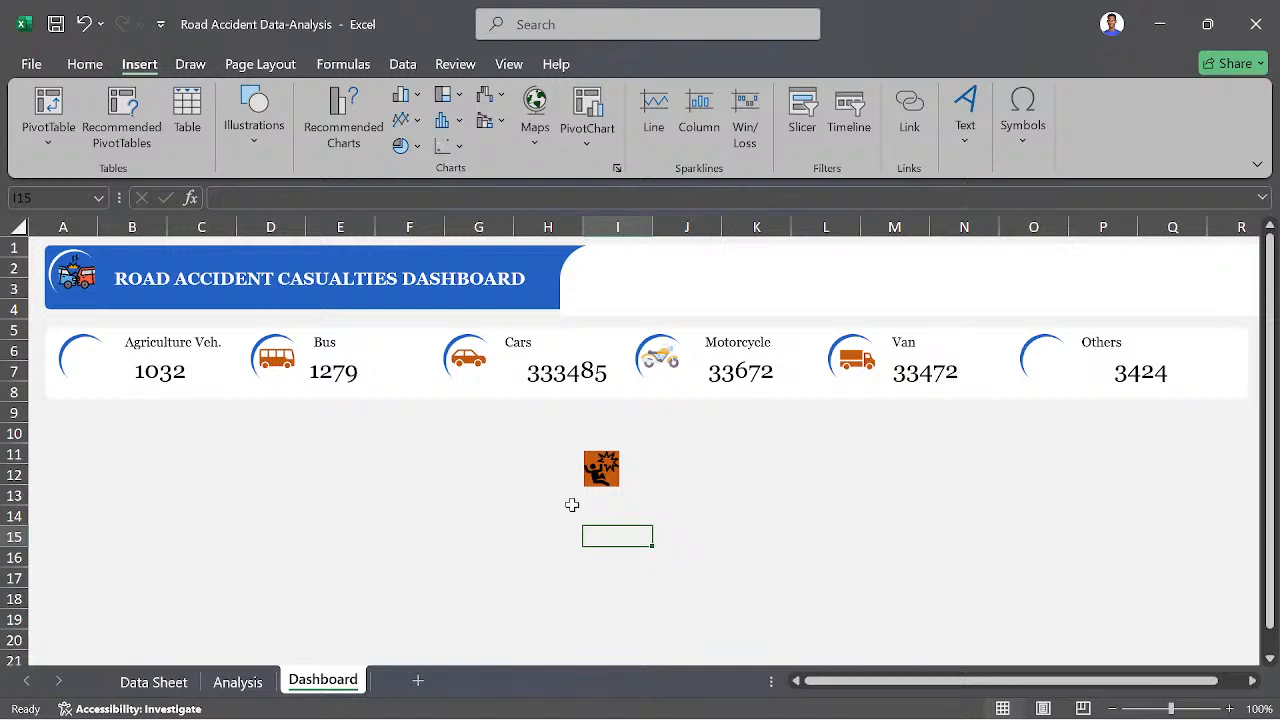
pyautogui.click(471, 697)
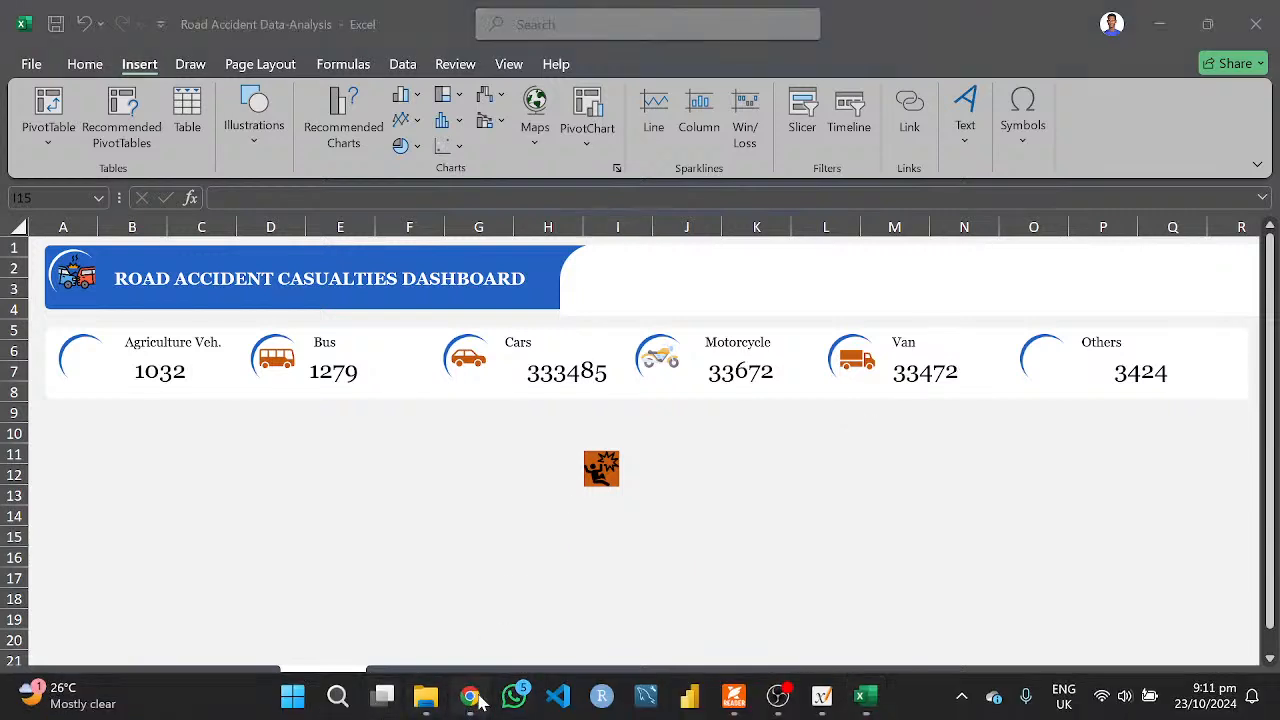
pyautogui.click(91, 64)
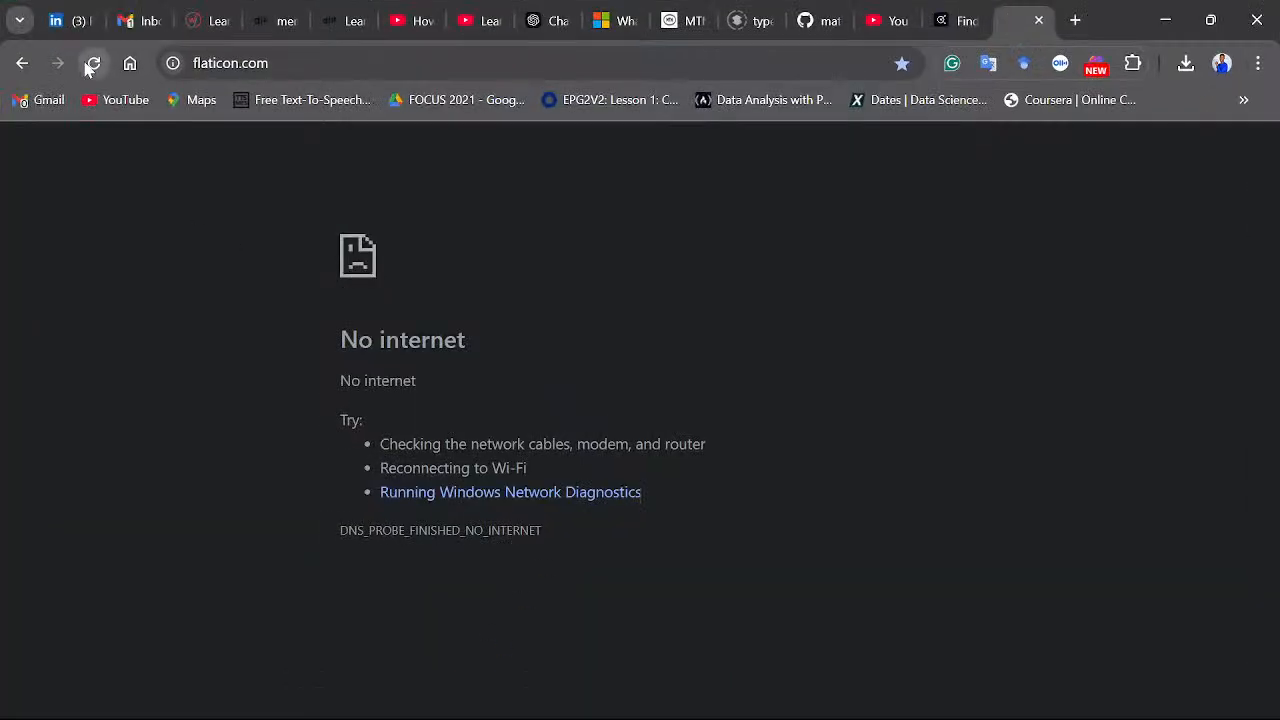
pyautogui.click(88, 63)
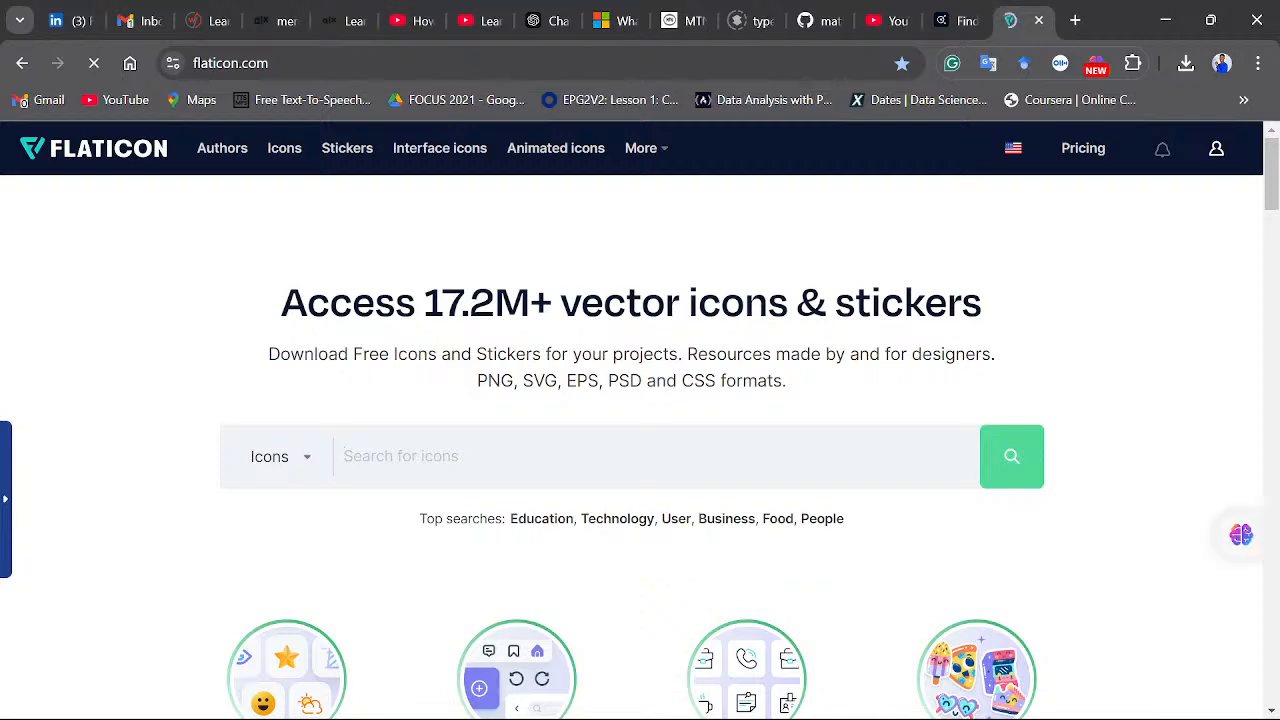
pyautogui.click(469, 700)
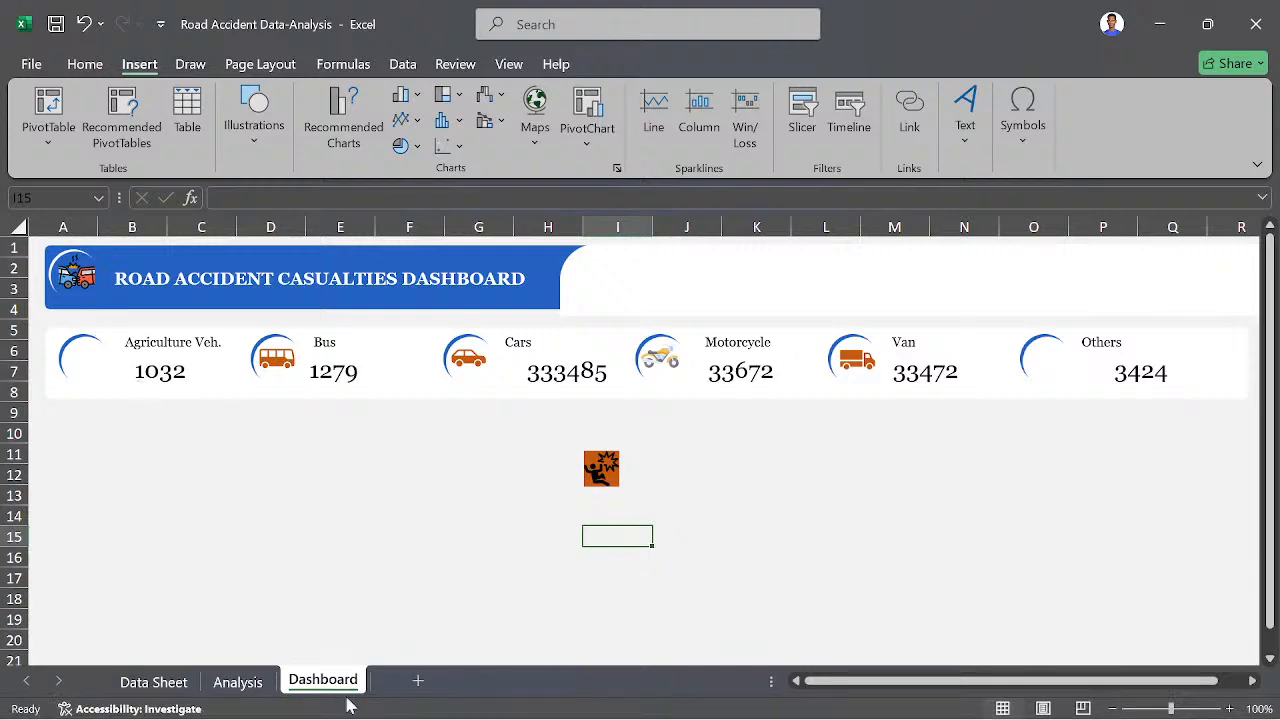
pyautogui.click(467, 706)
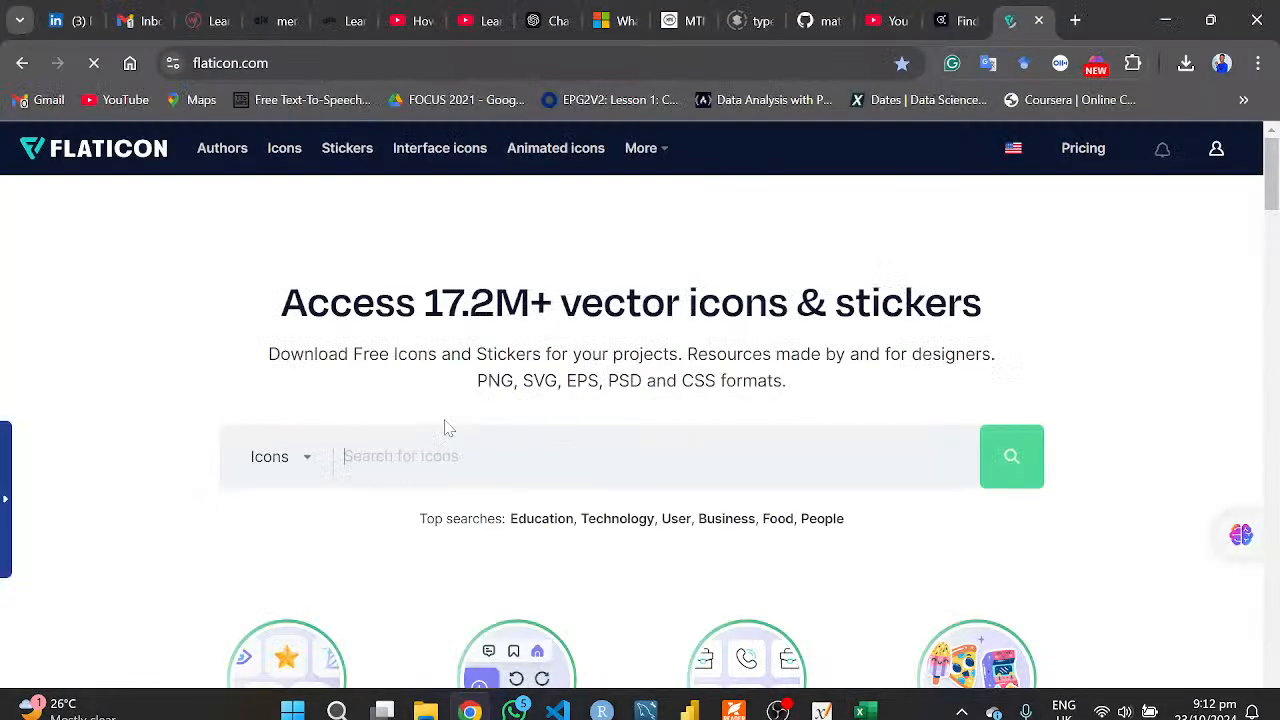
# - Search Flaticon for "tracktor" and browse the resulting icons for a suitable tractor
pyautogui.write('track')
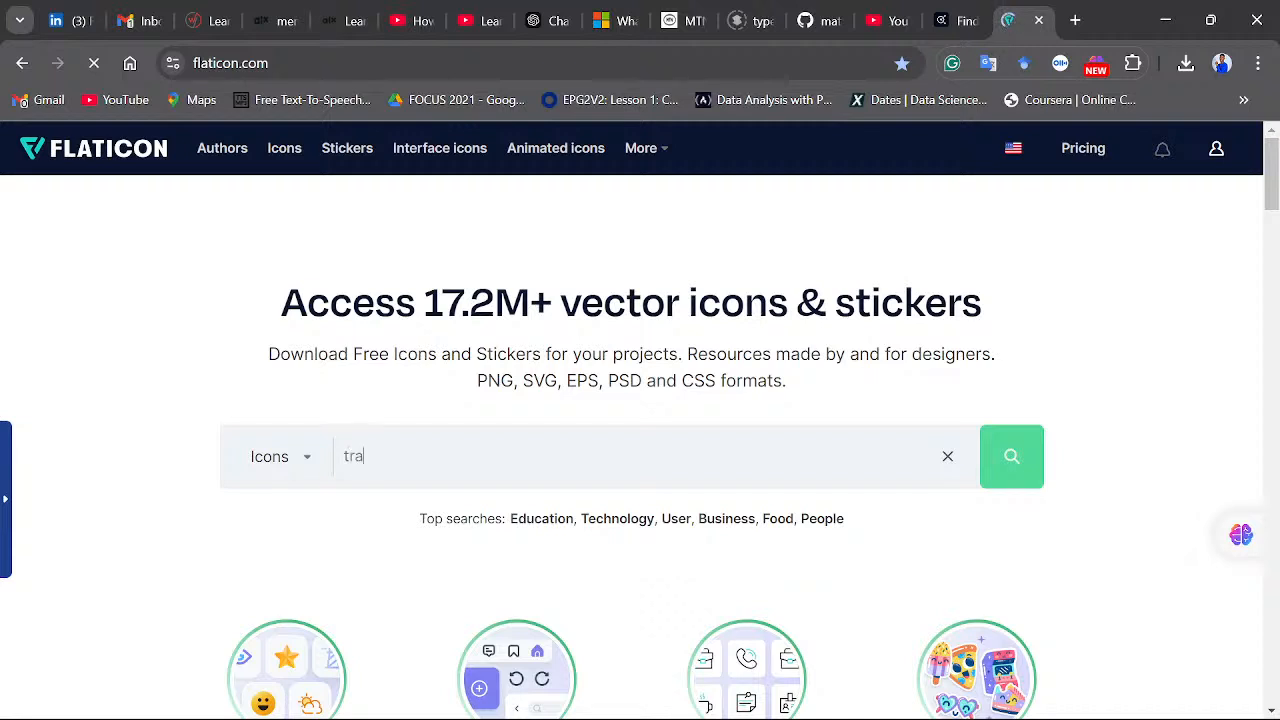
pyautogui.write('tor')
pyautogui.press('Return')
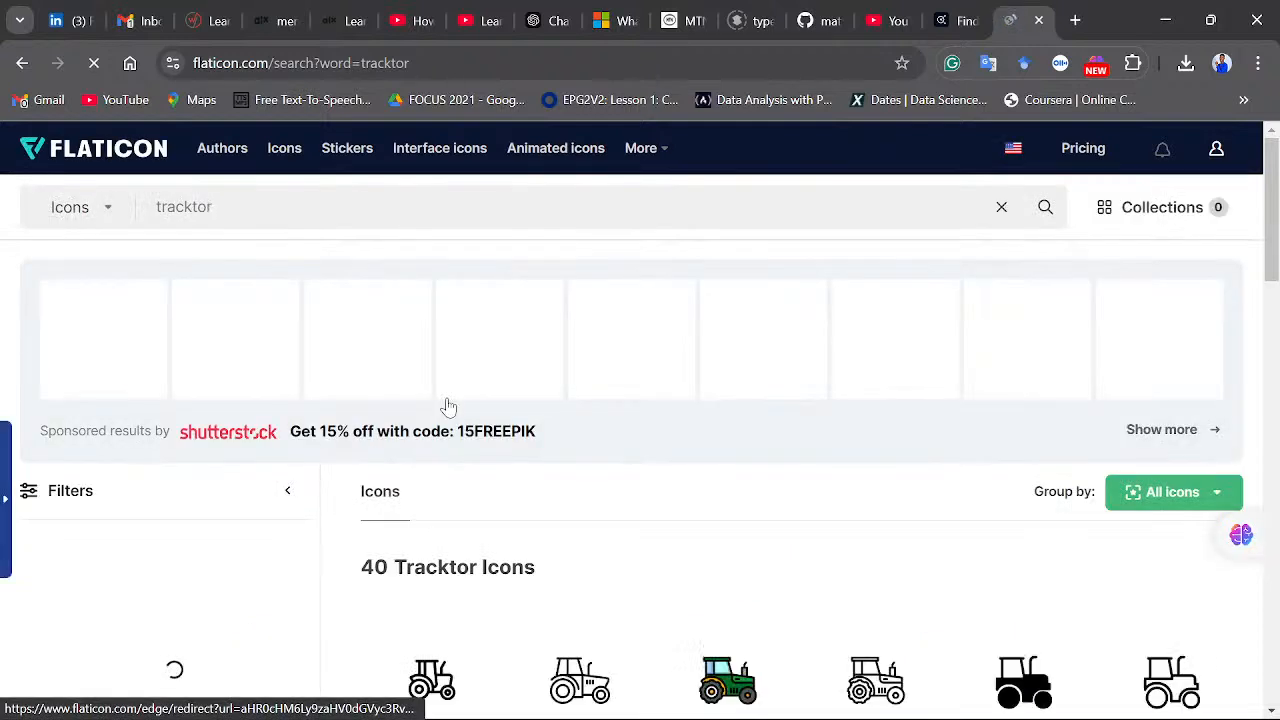
pyautogui.scroll(-1, 553, 385)
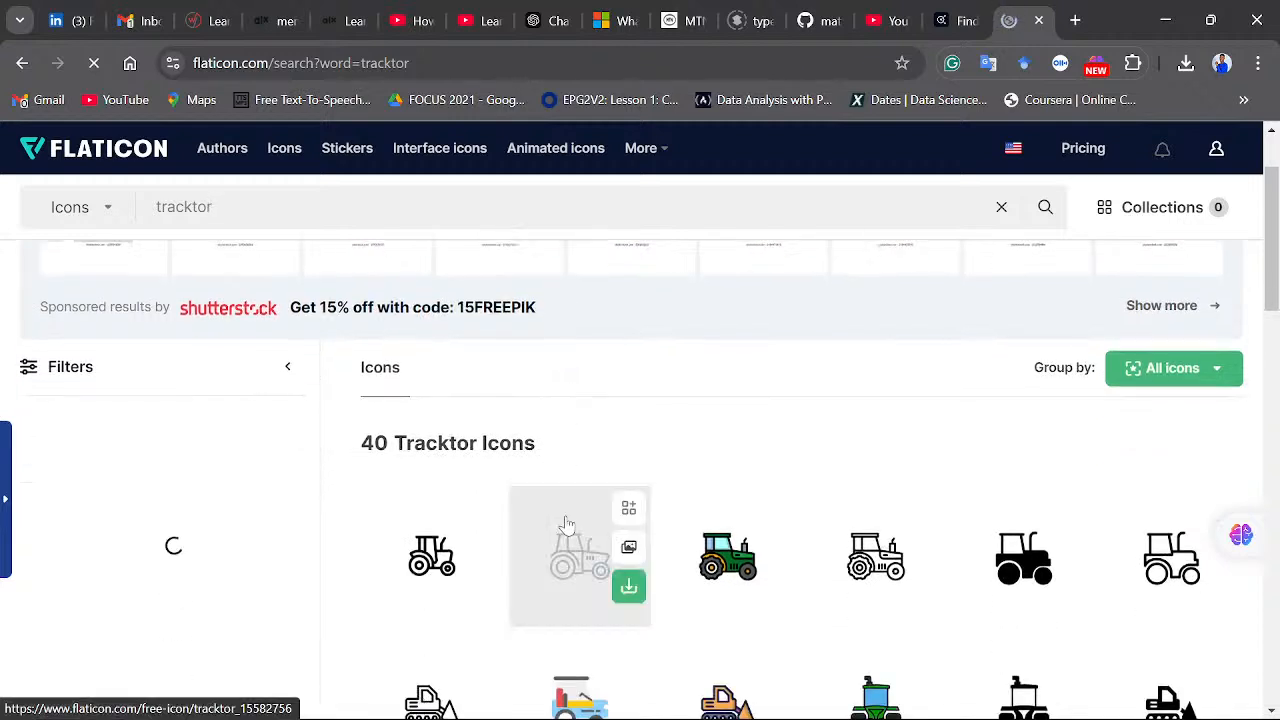
pyautogui.scroll(-1, 566, 523)
pyautogui.scroll(-1, 574, 560)
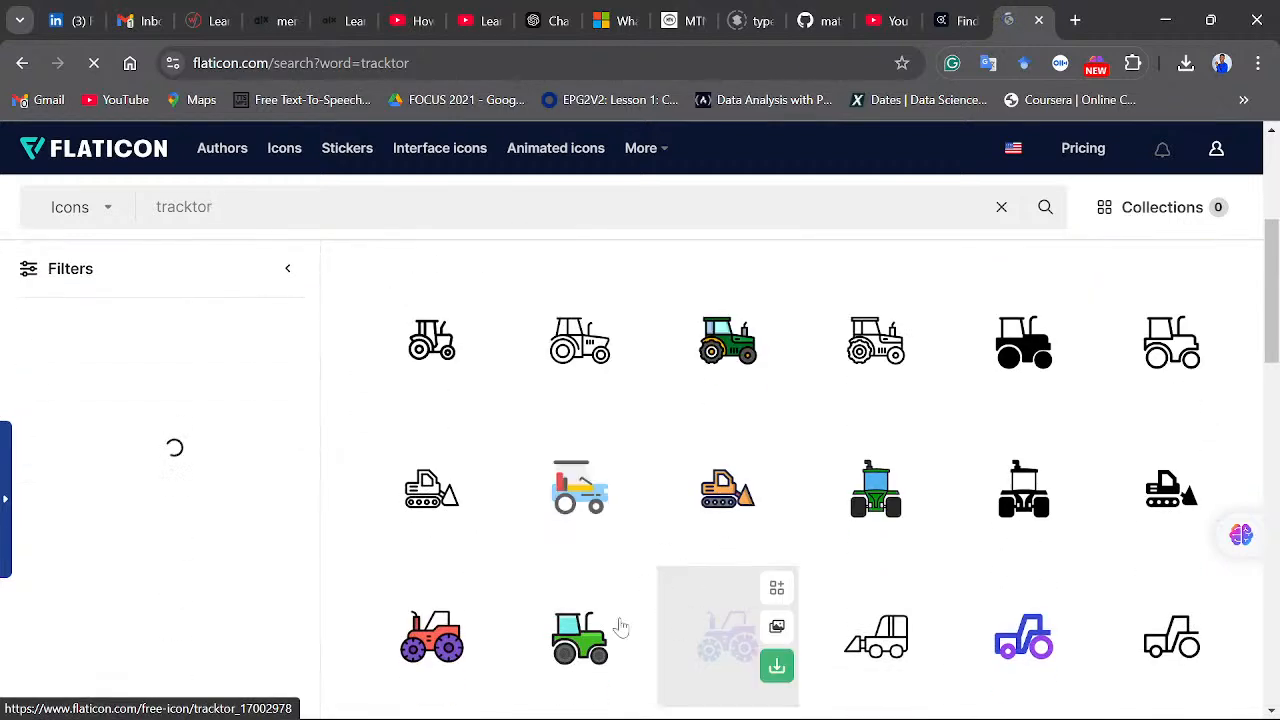
pyautogui.scroll(-1, 549, 651)
pyautogui.scroll(-1, 441, 551)
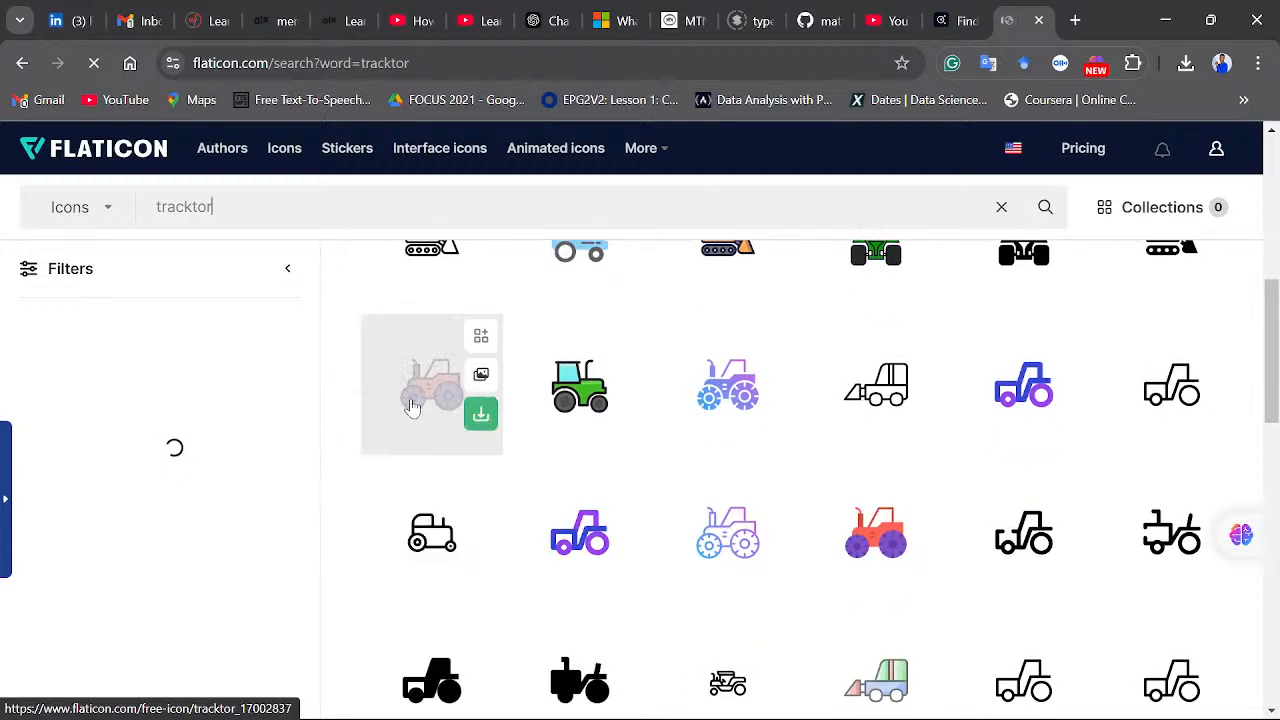
# - Try to download the red tractor with purple wheels as a free 512px PNG, and return to the search results
pyautogui.click(427, 405)
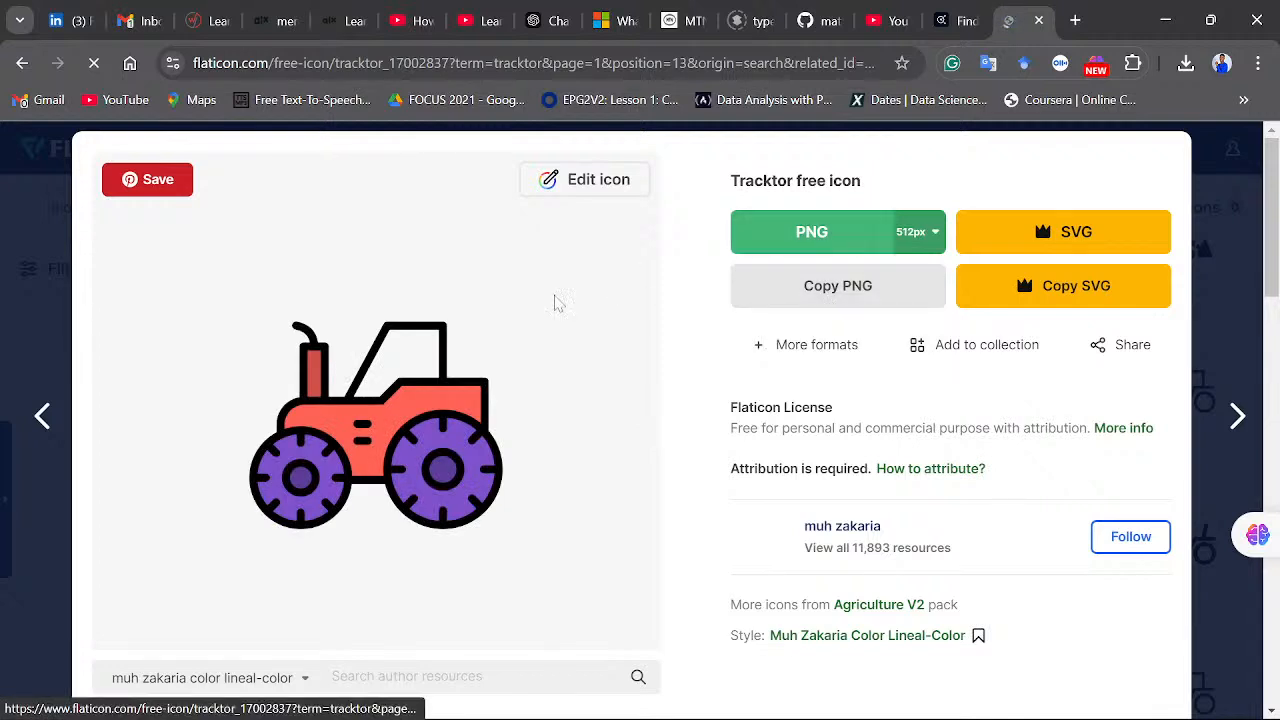
pyautogui.click(833, 244)
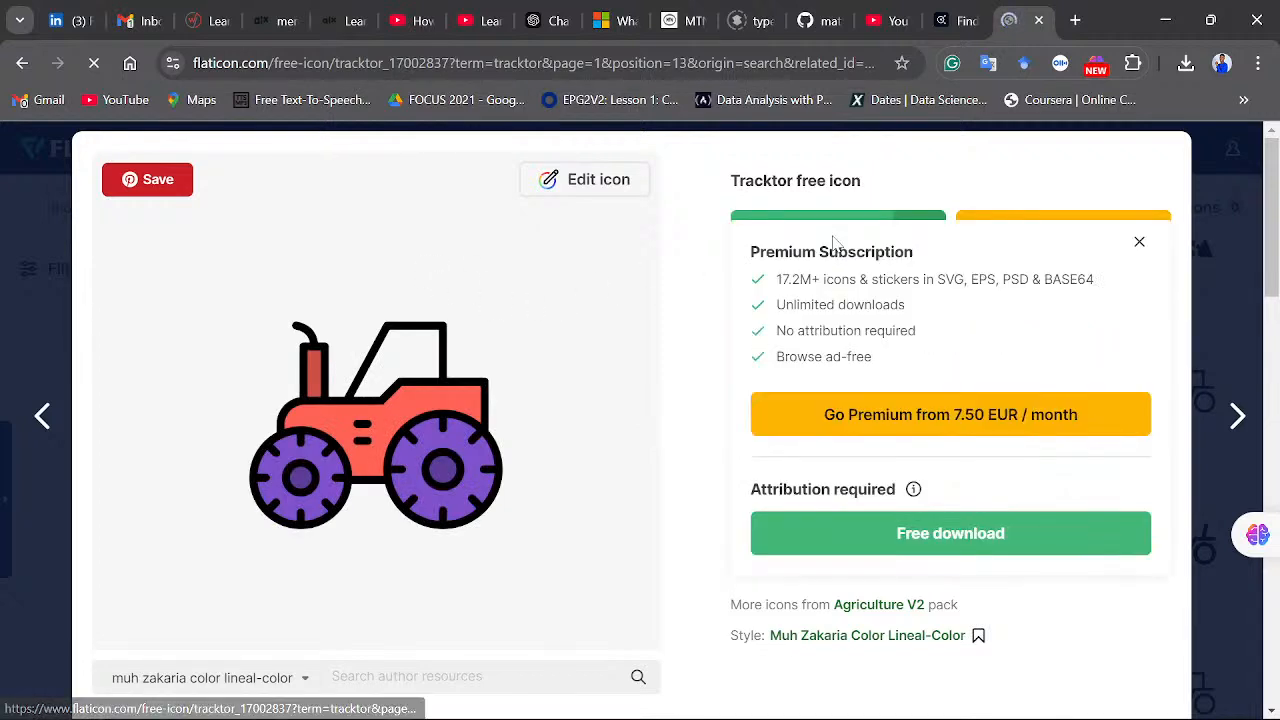
pyautogui.click(956, 538)
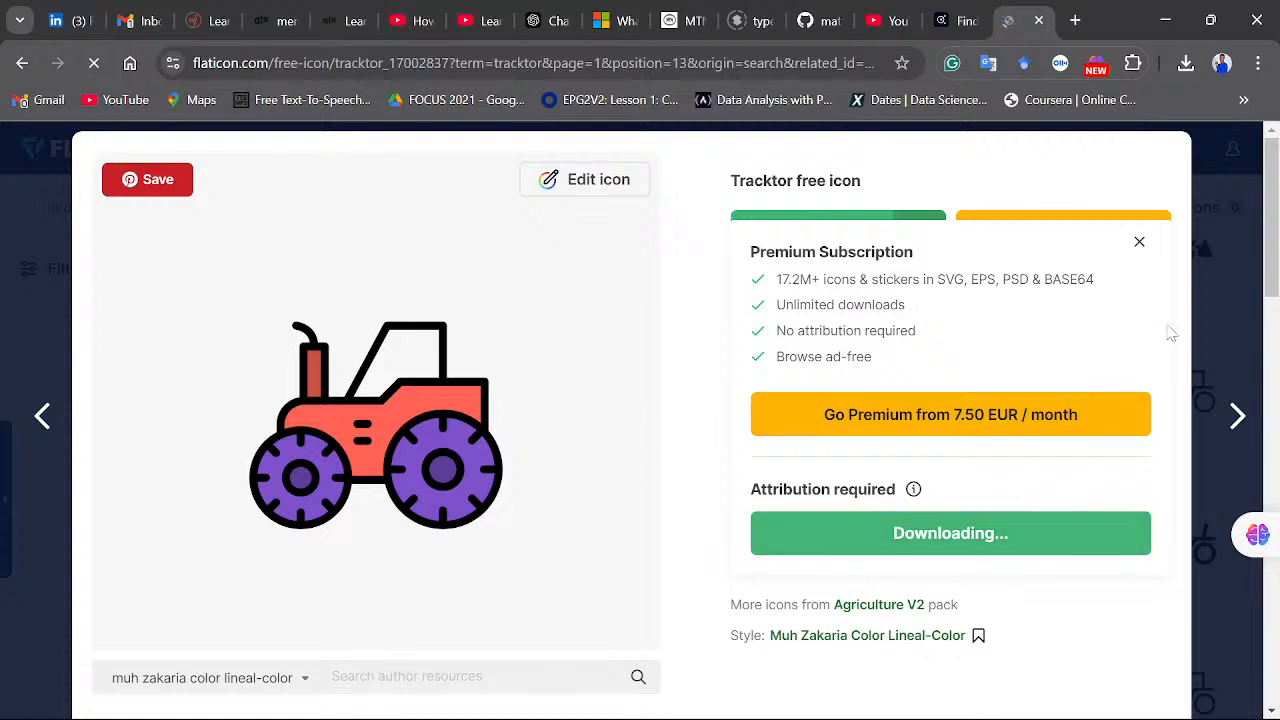
pyautogui.scroll(-1, 856, 434)
pyautogui.scroll(1, 856, 434)
pyautogui.click(22, 64)
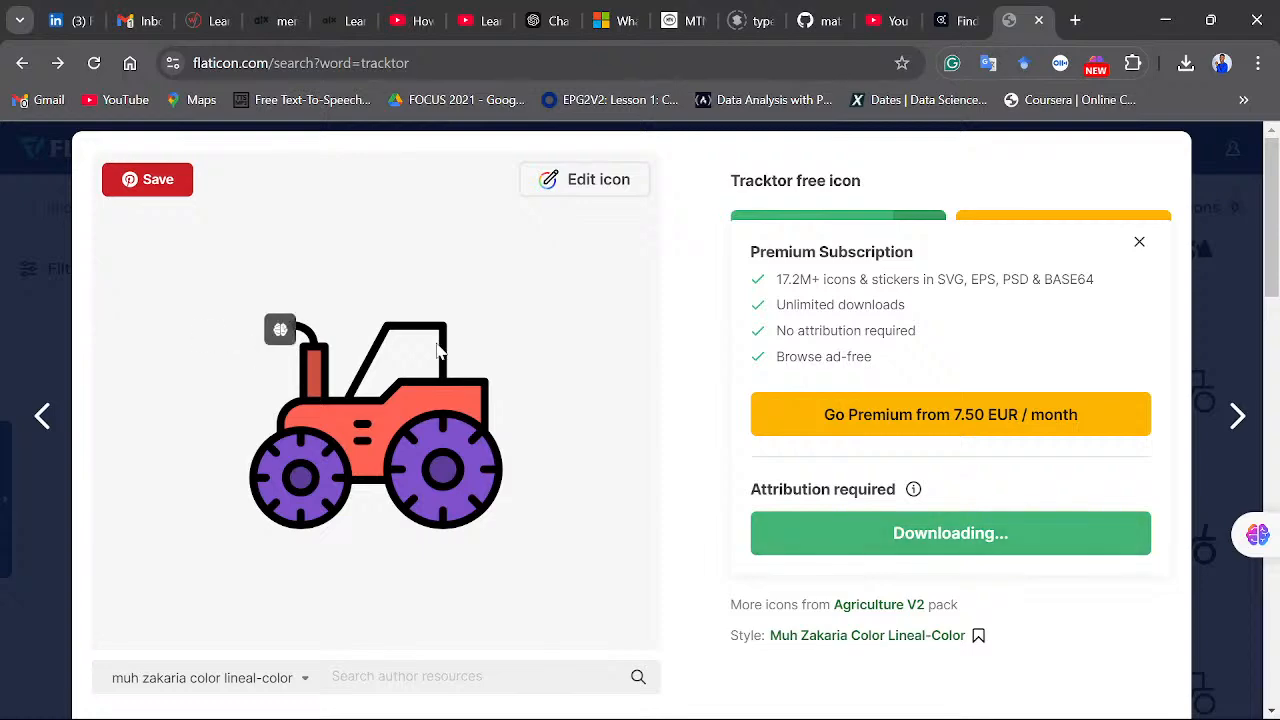
# - Dismiss the Google sign-in prompt and check the recent download history for the red tractor icon
pyautogui.scroll(-5, 738, 515)
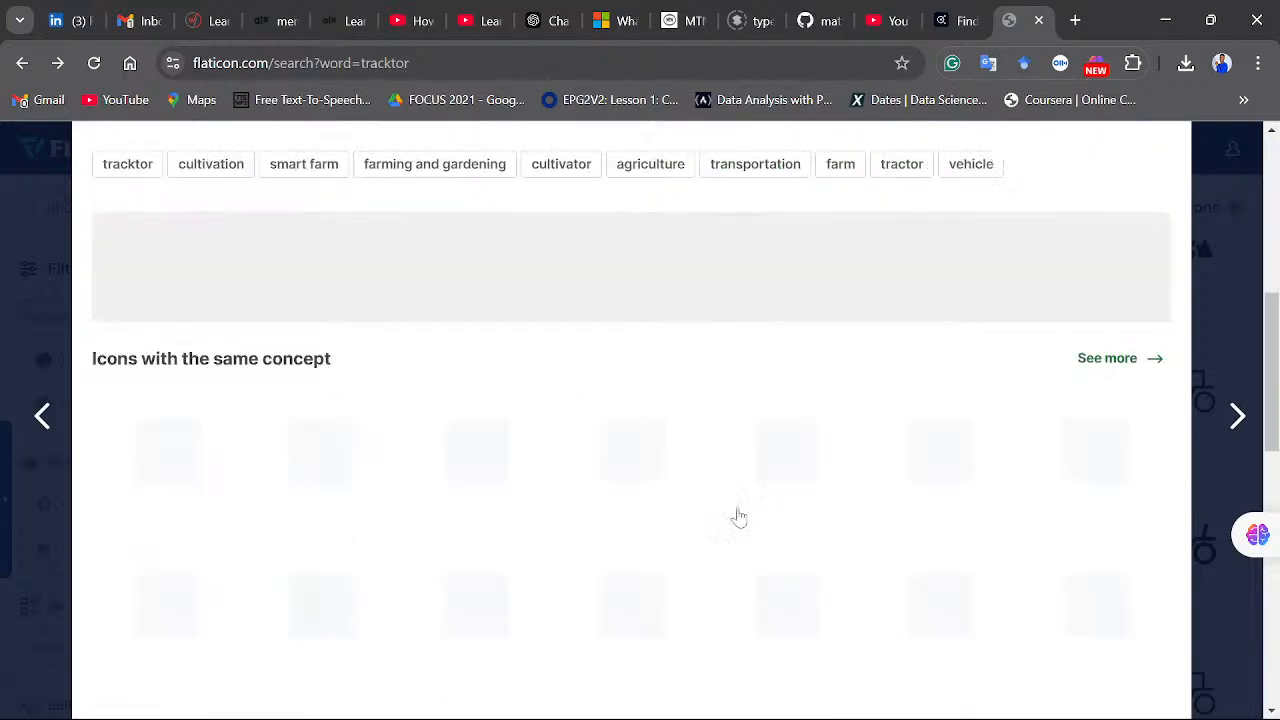
pyautogui.scroll(5, 738, 515)
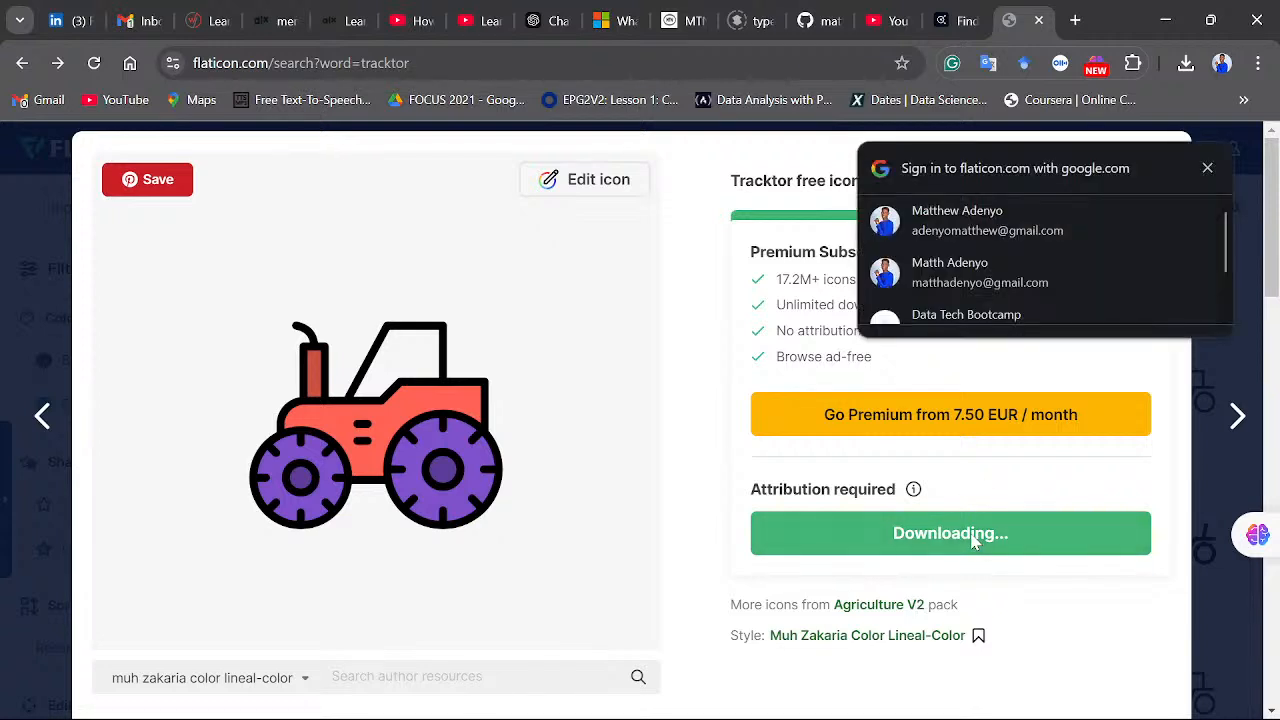
pyautogui.click(1206, 170)
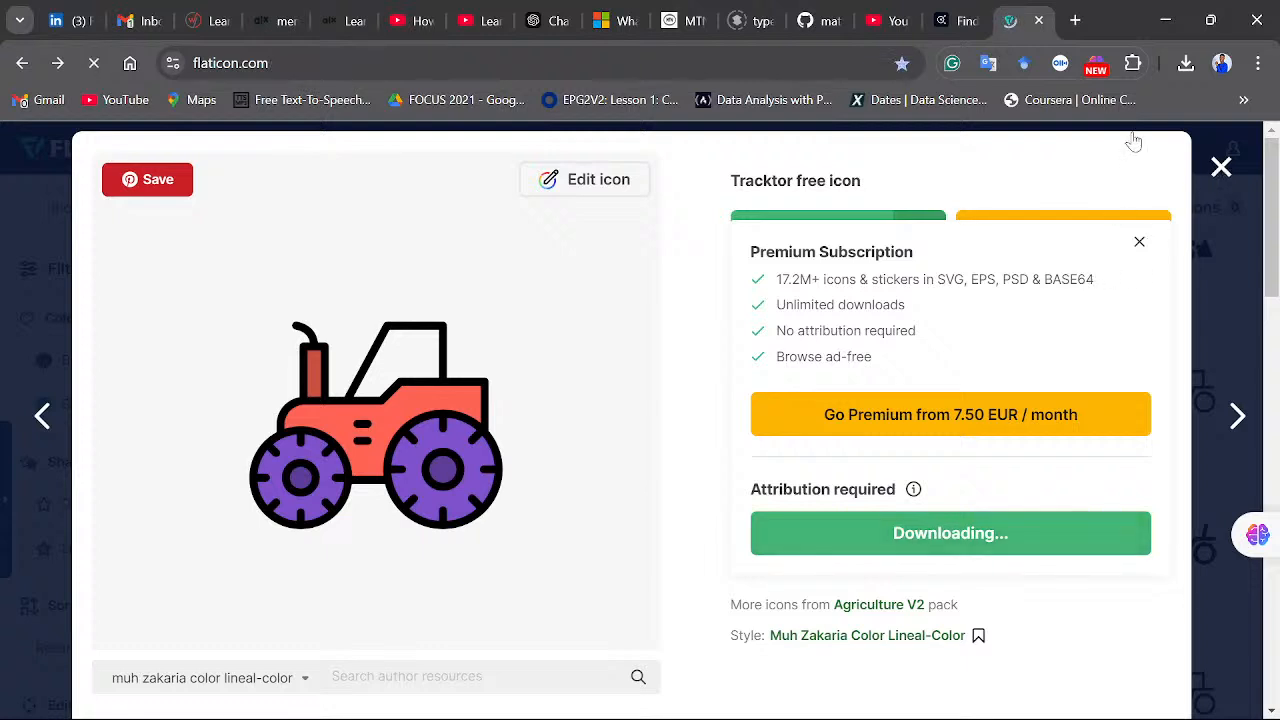
pyautogui.click(1178, 72)
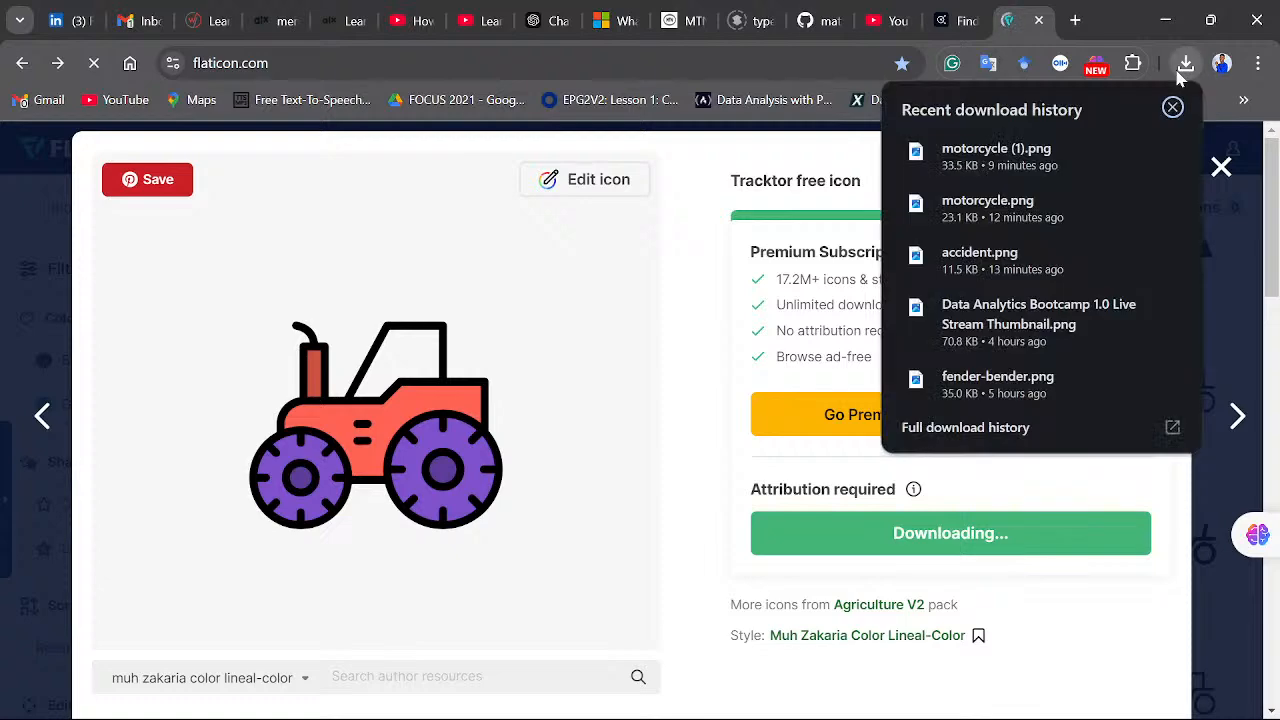
pyautogui.click(1180, 77)
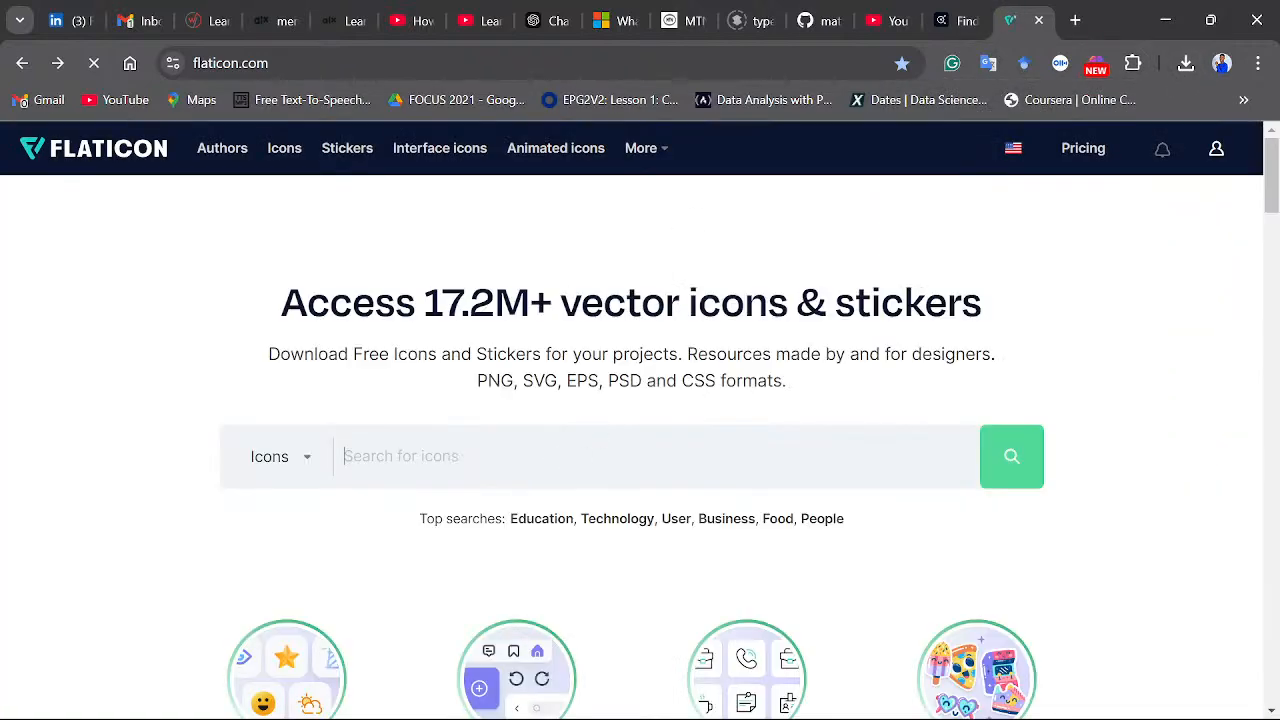
# - Search Flaticon again for "tracktor" from the reloaded home page
pyautogui.write('tracktor')
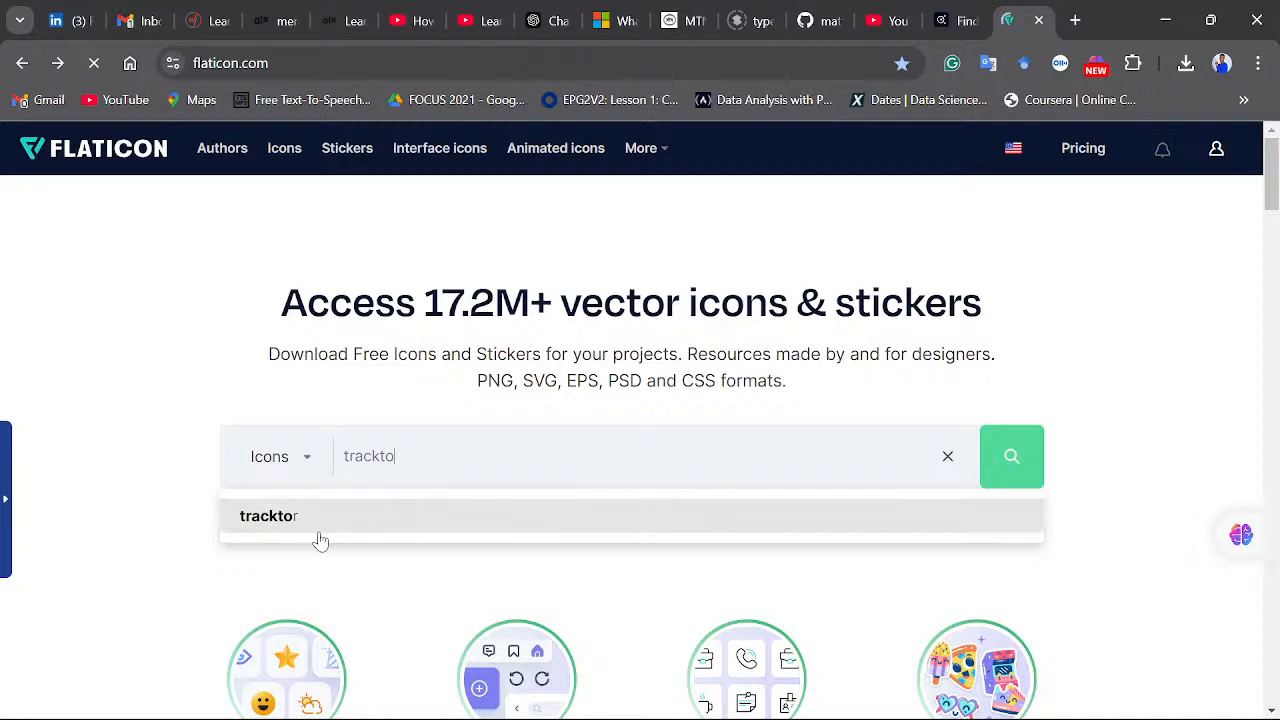
pyautogui.click(320, 540)
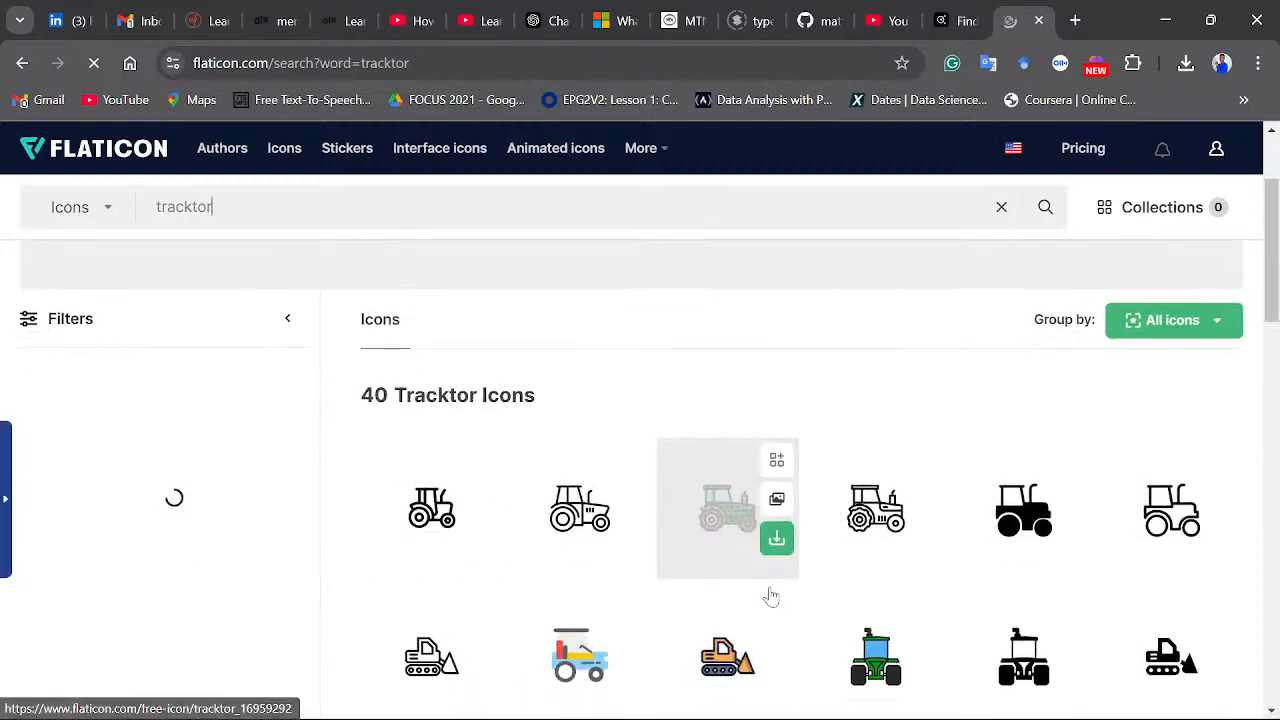
pyautogui.scroll(-1, 708, 410)
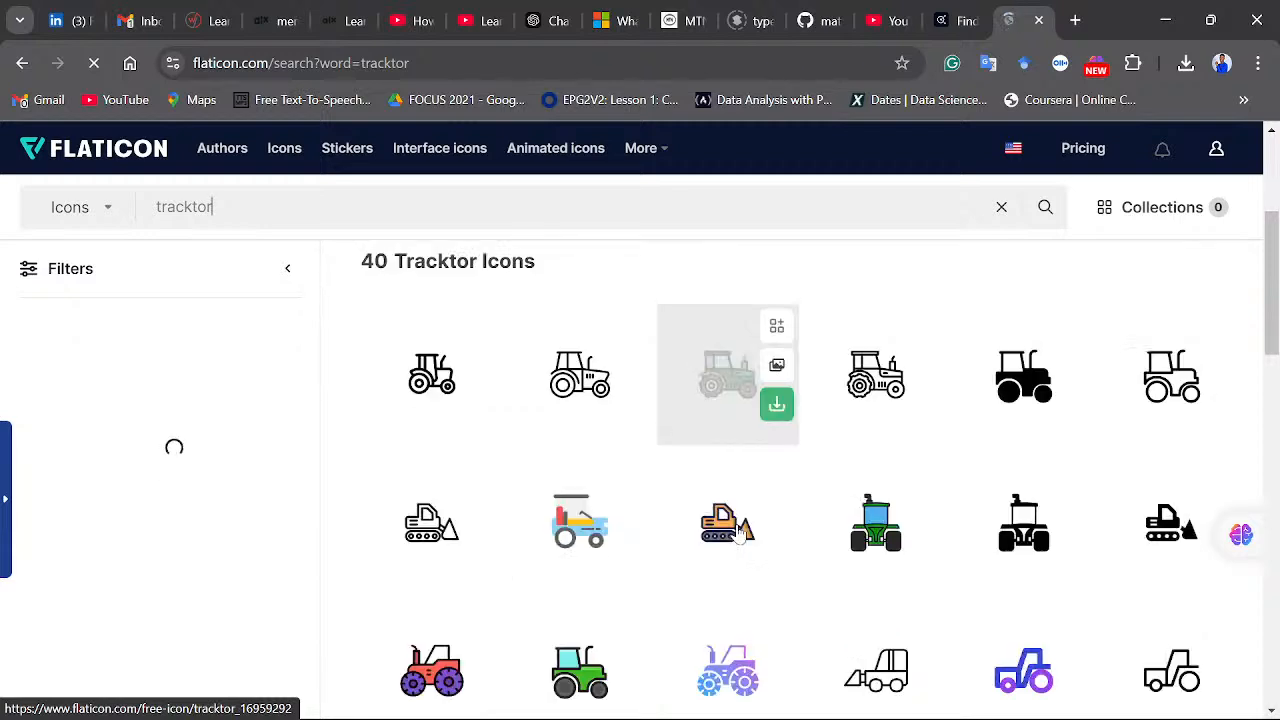
# - Open the green tractor icon and download it for free as a 512px PNG
pyautogui.click(706, 399)
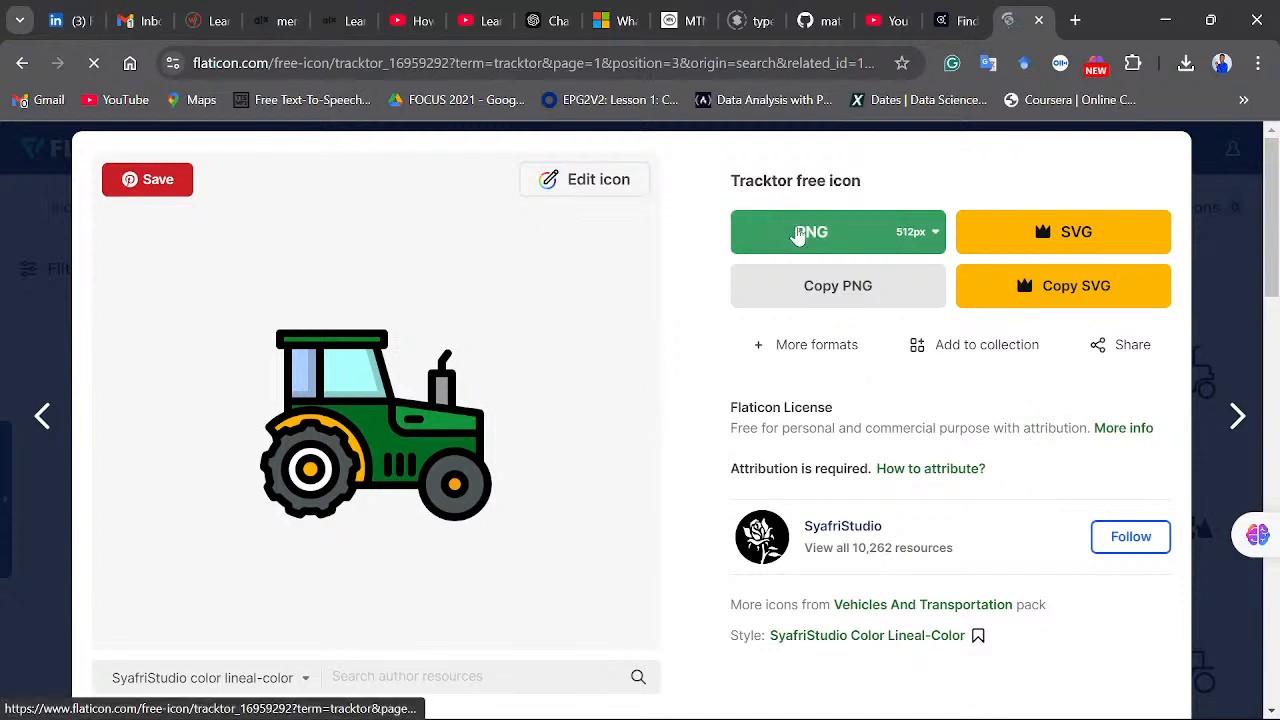
pyautogui.click(800, 233)
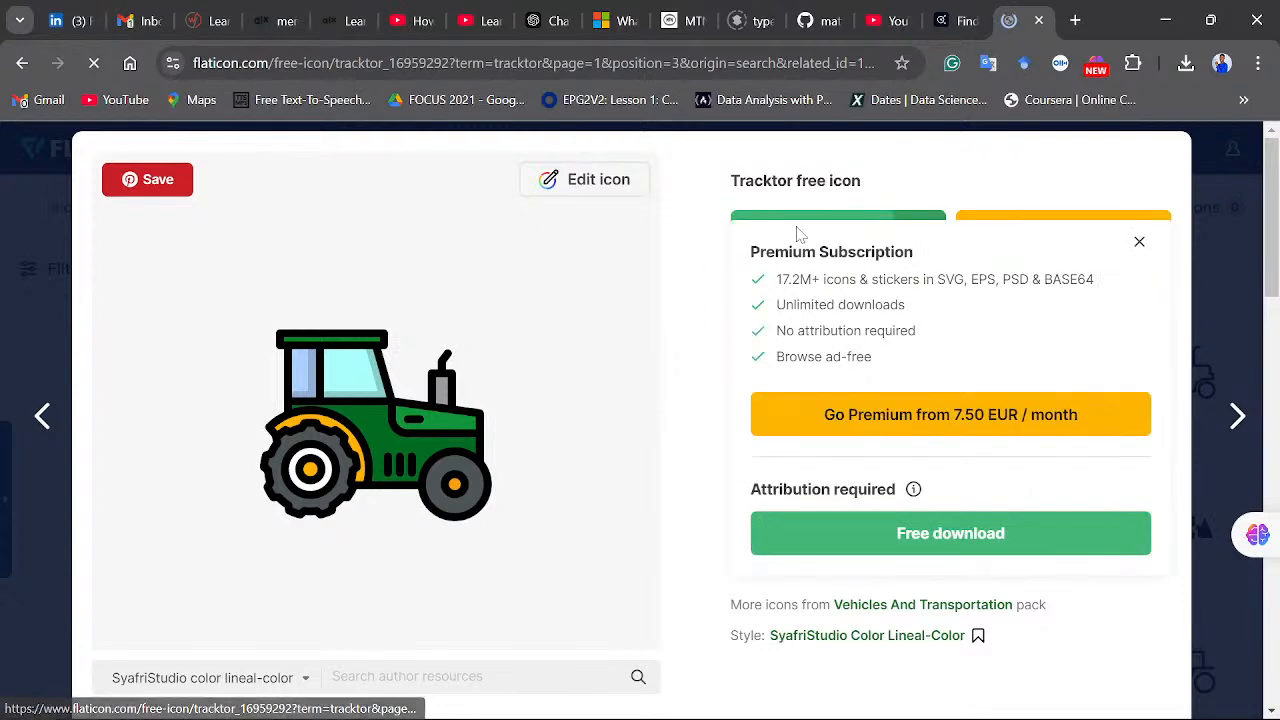
pyautogui.click(951, 549)
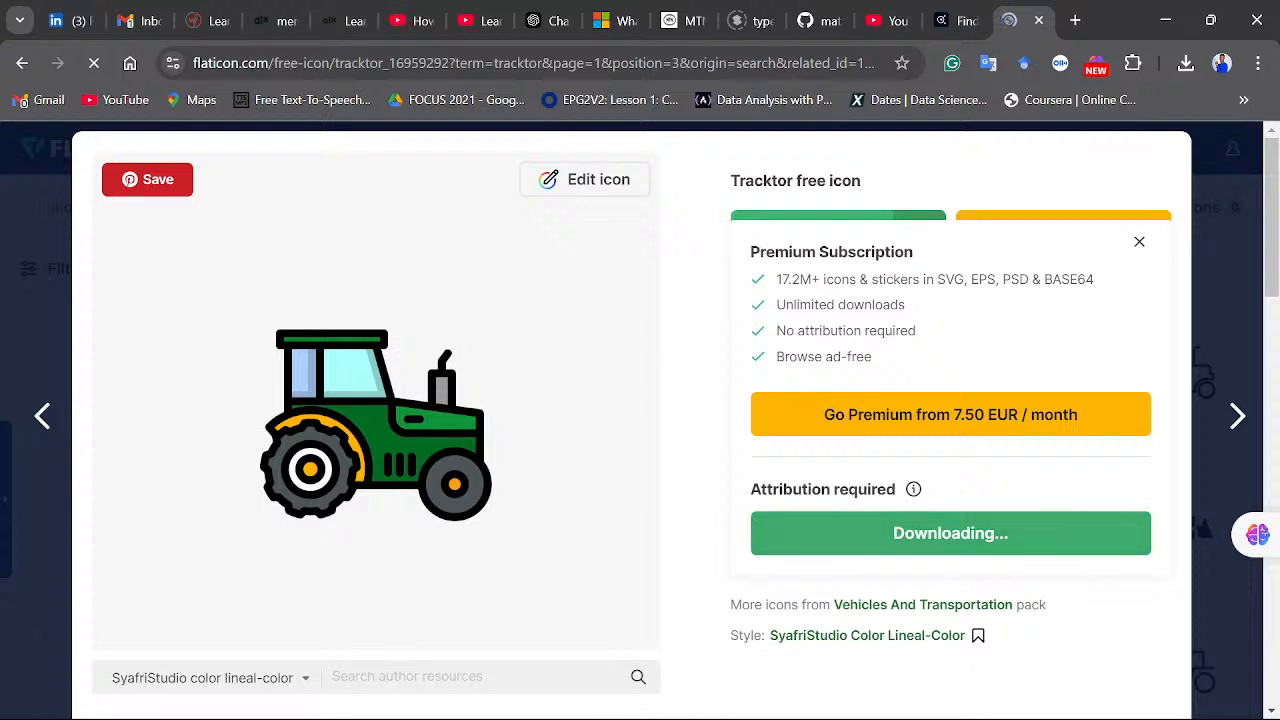
# - Switch back to the Excel dashboard and place the orange accident picture inside the blue arc beside the Others figure
pyautogui.moveTo(560, 708)
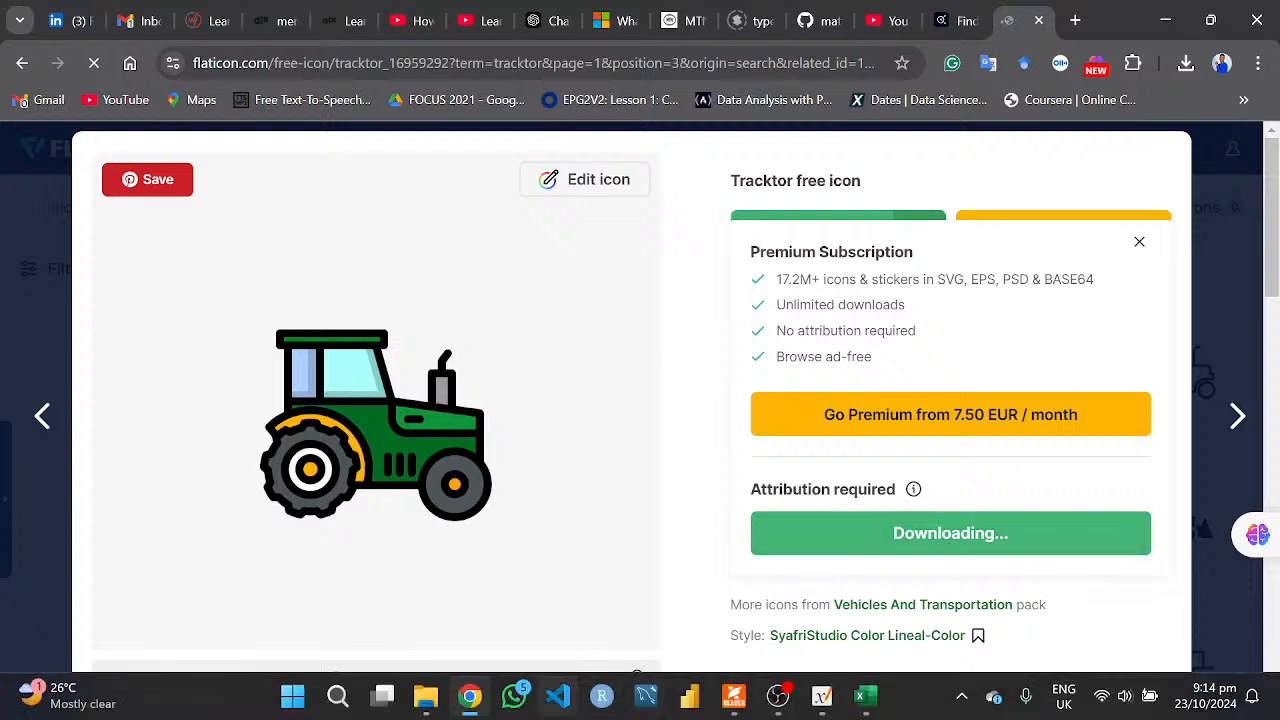
pyautogui.click(471, 698)
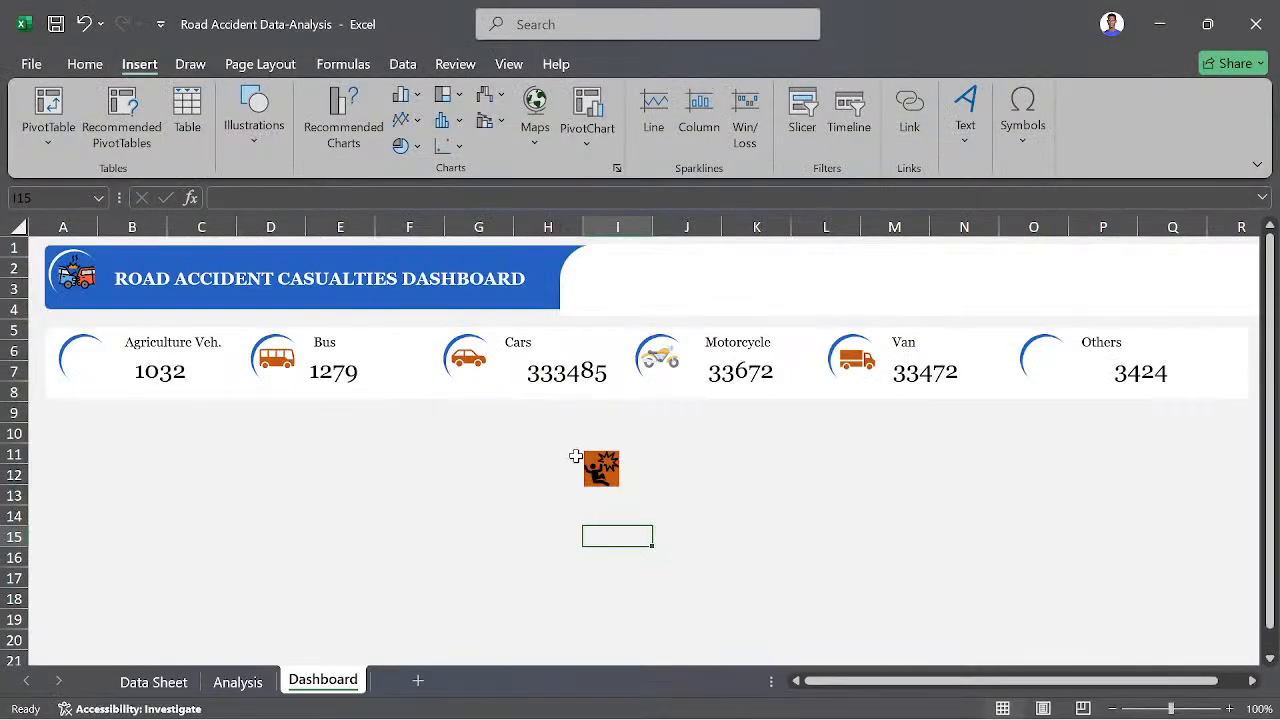
pyautogui.moveTo(608, 470); pyautogui.dragTo(1046, 358)
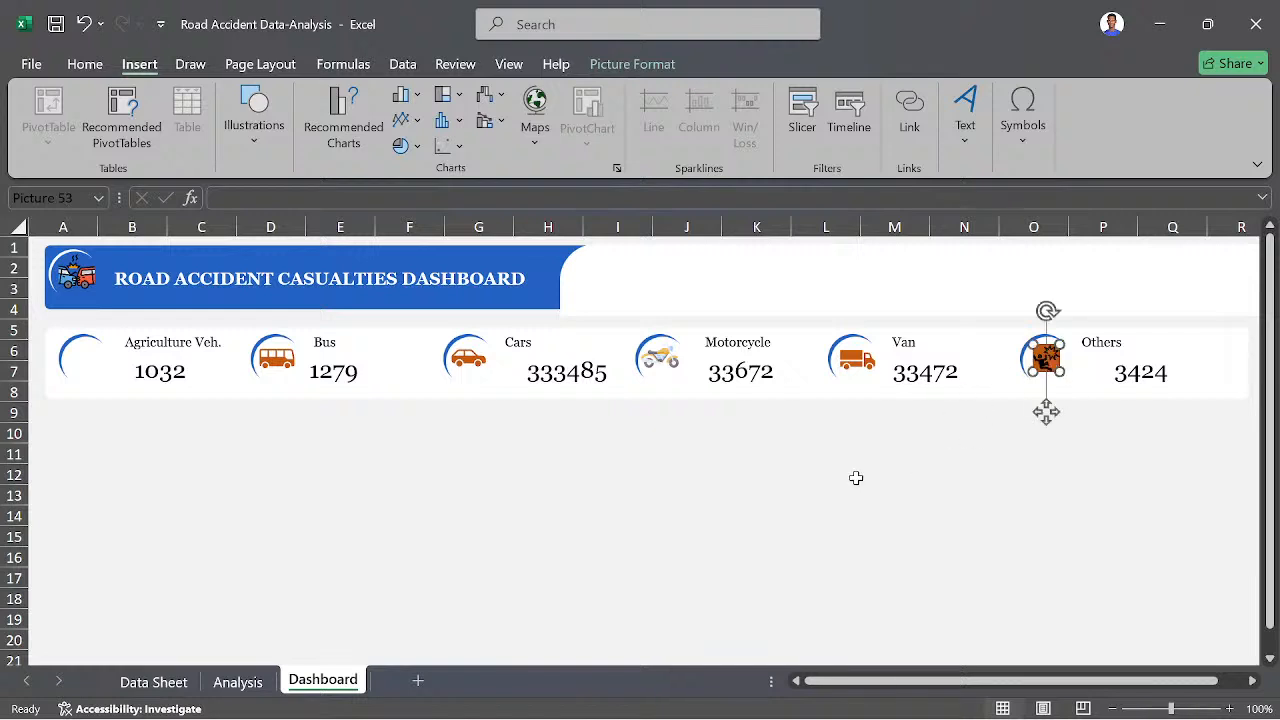
pyautogui.click(783, 478)
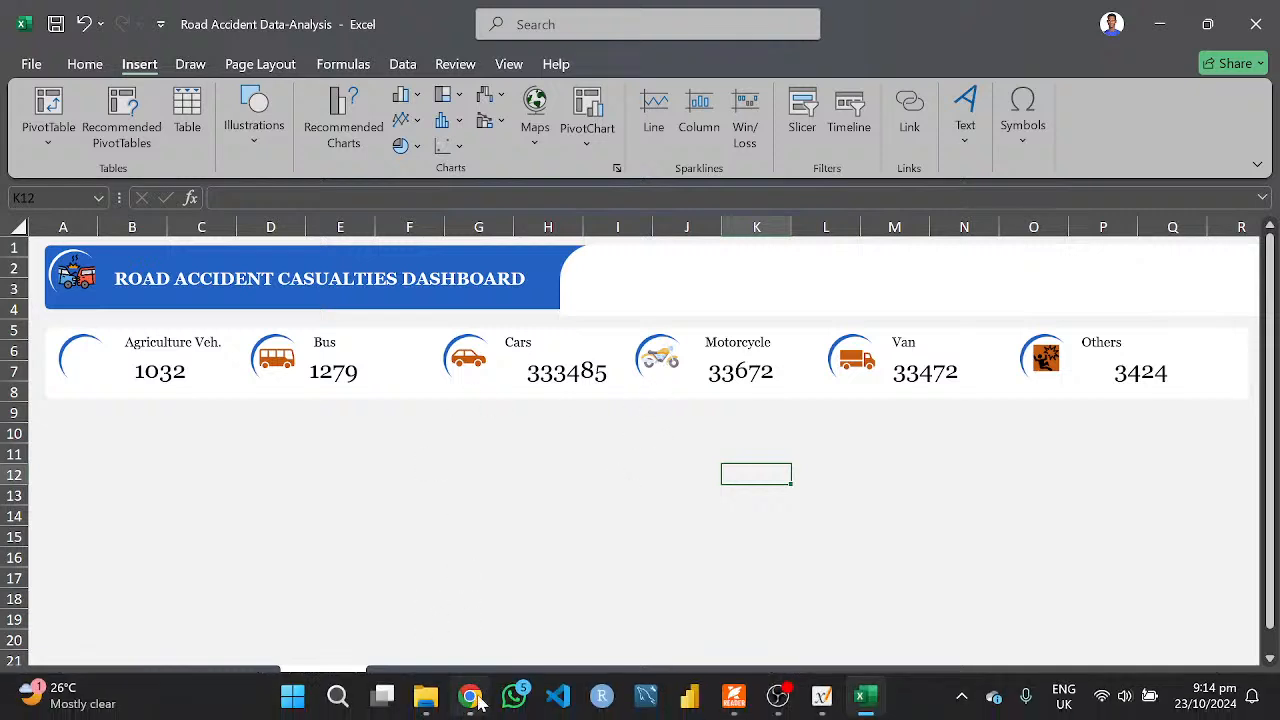
# - Switch to Chrome, check the recent download history for tracktor.png, close the icon page and return to the Excel dashboard
pyautogui.click(478, 702)
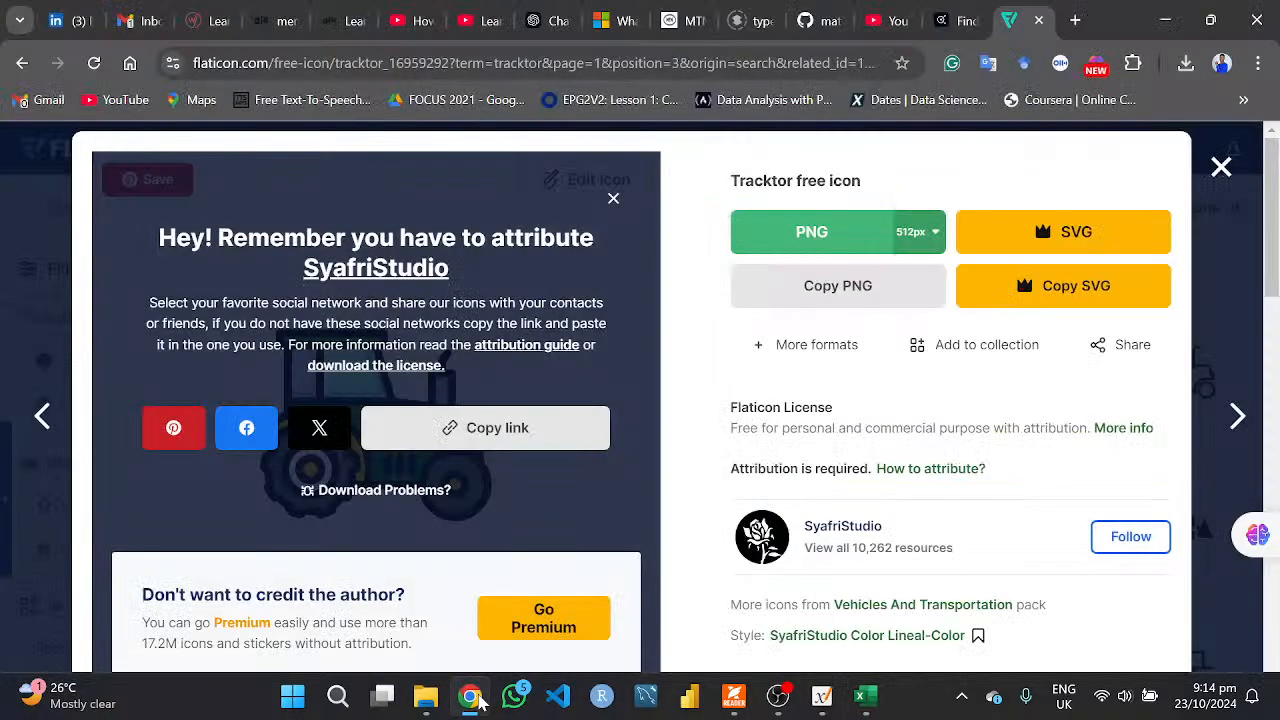
pyautogui.scroll(-2, 837, 506)
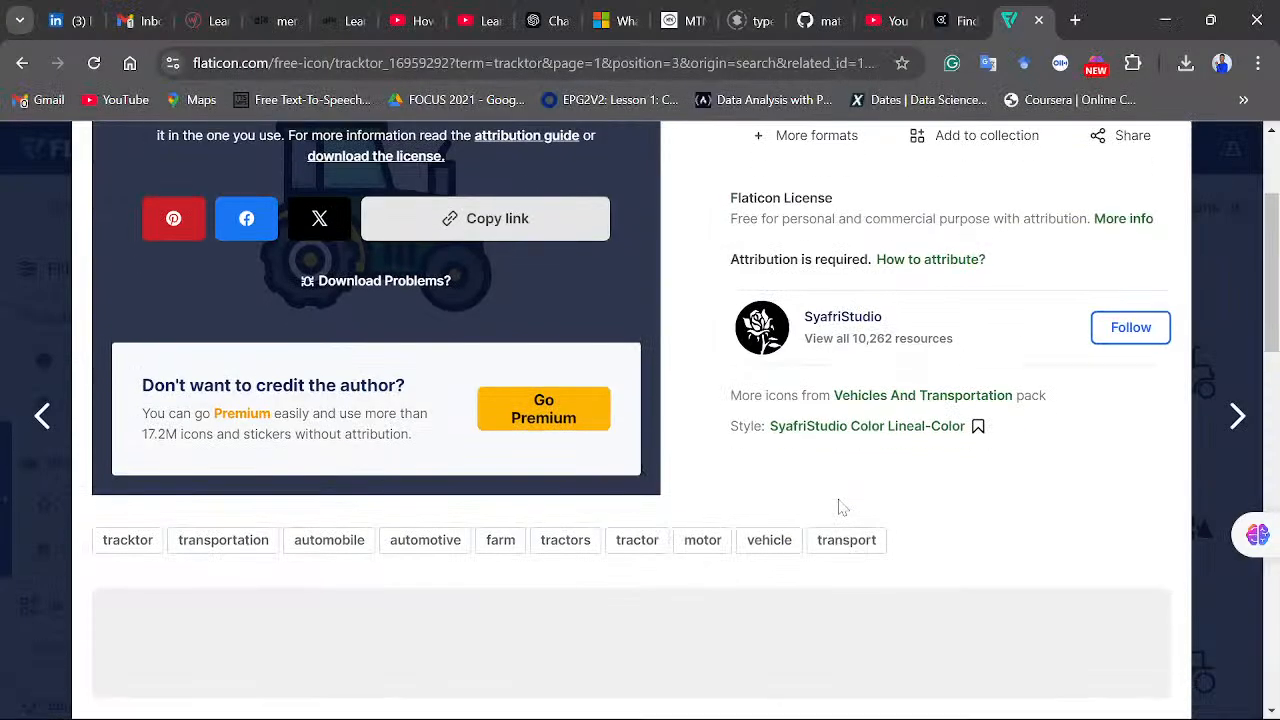
pyautogui.scroll(2, 837, 506)
pyautogui.click(1187, 68)
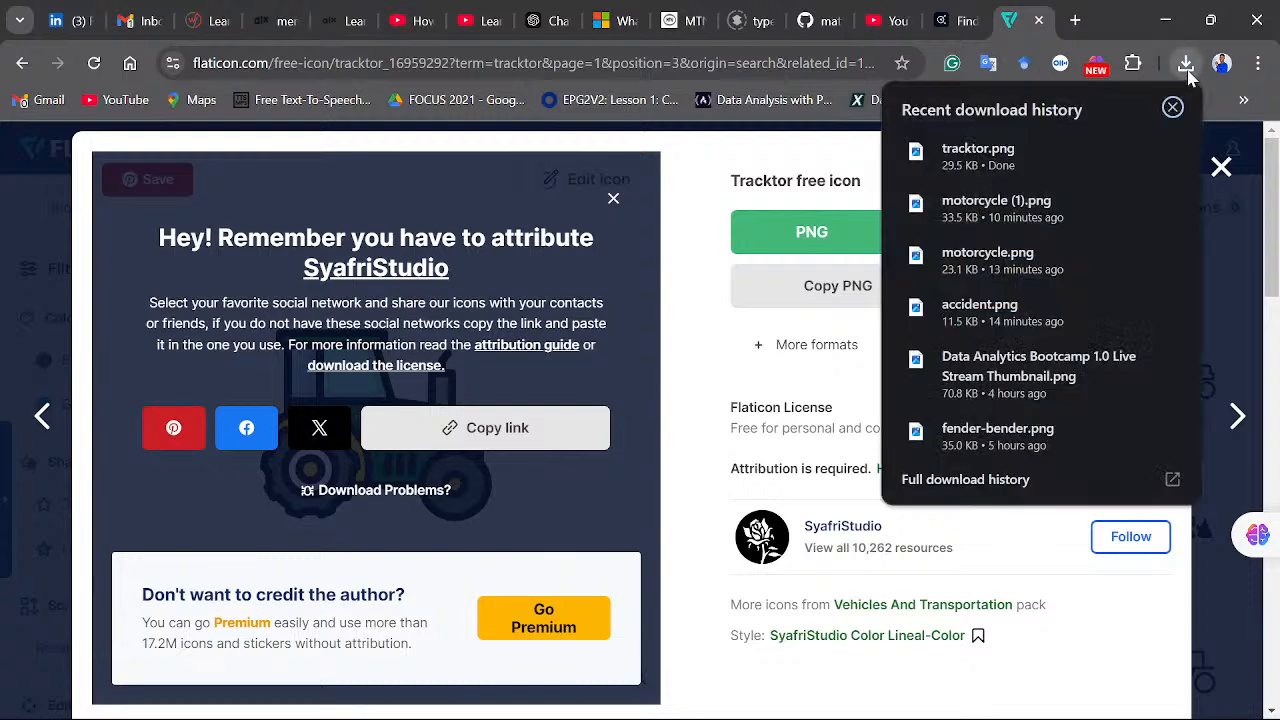
pyautogui.click(1187, 68)
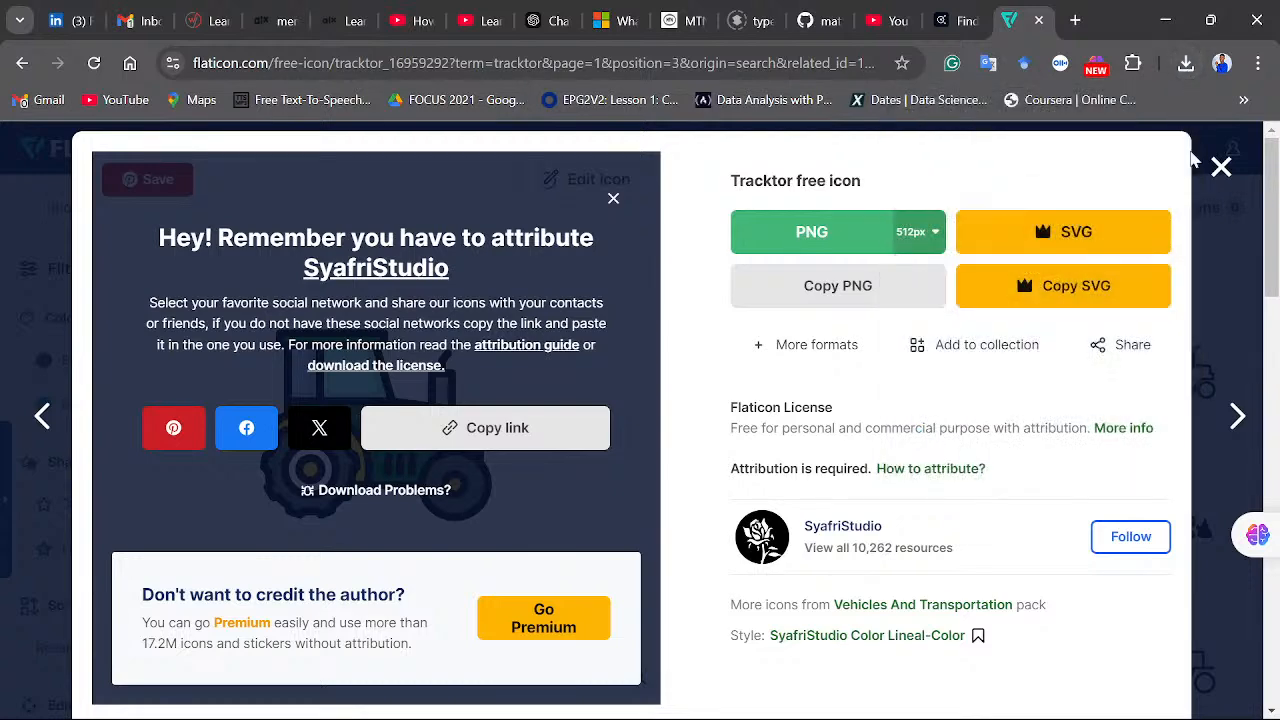
pyautogui.click(1222, 167)
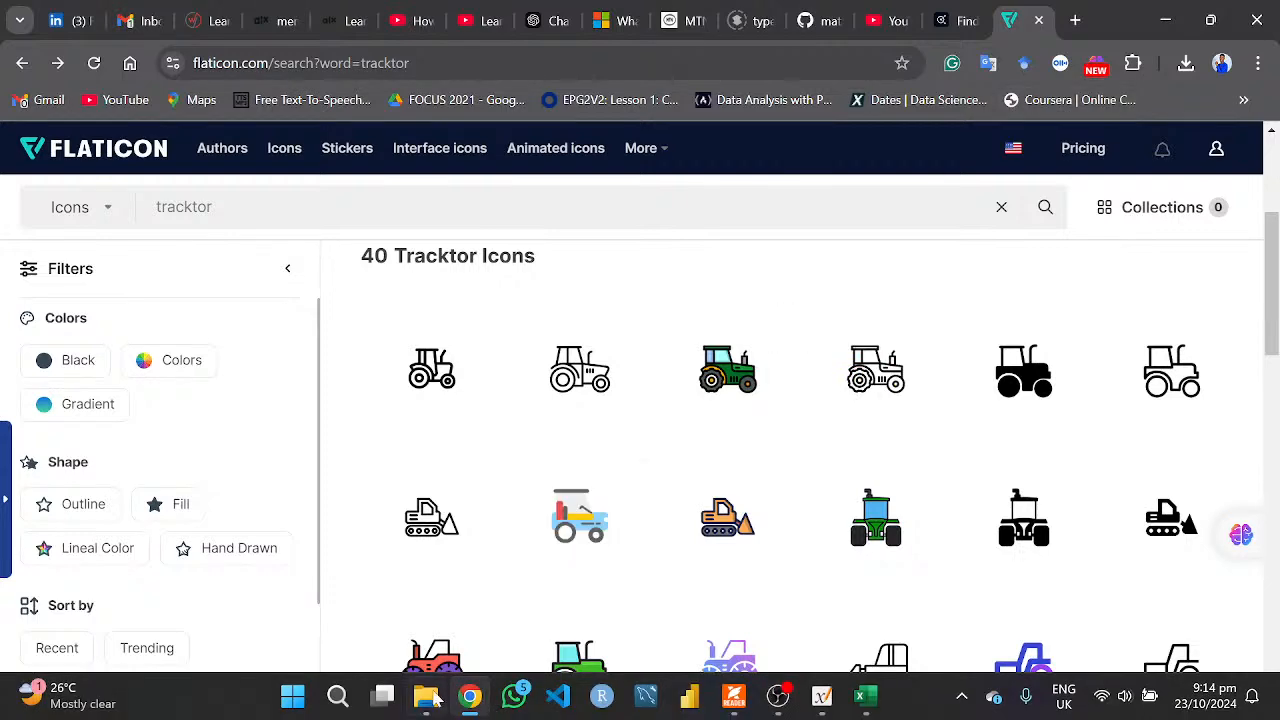
pyautogui.click(470, 697)
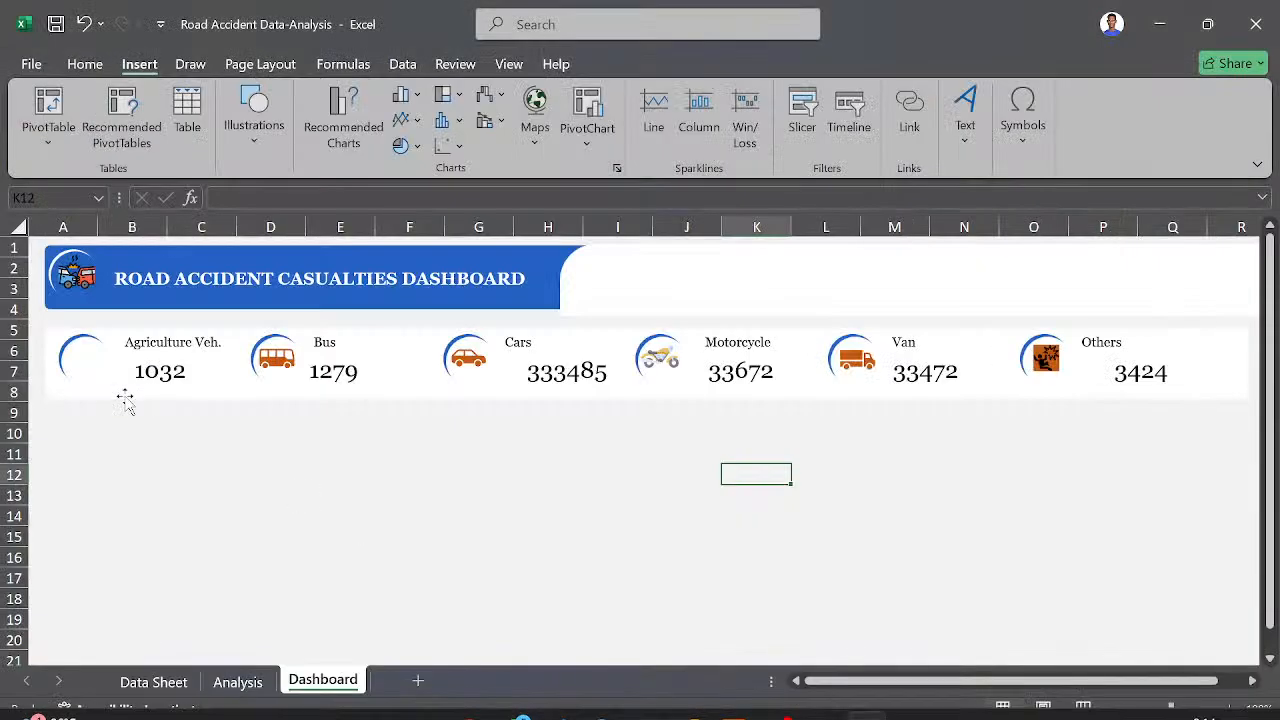
# - Insert the tracktor picture from the Downloads folder onto the Dashboard sheet
pyautogui.click(261, 142)
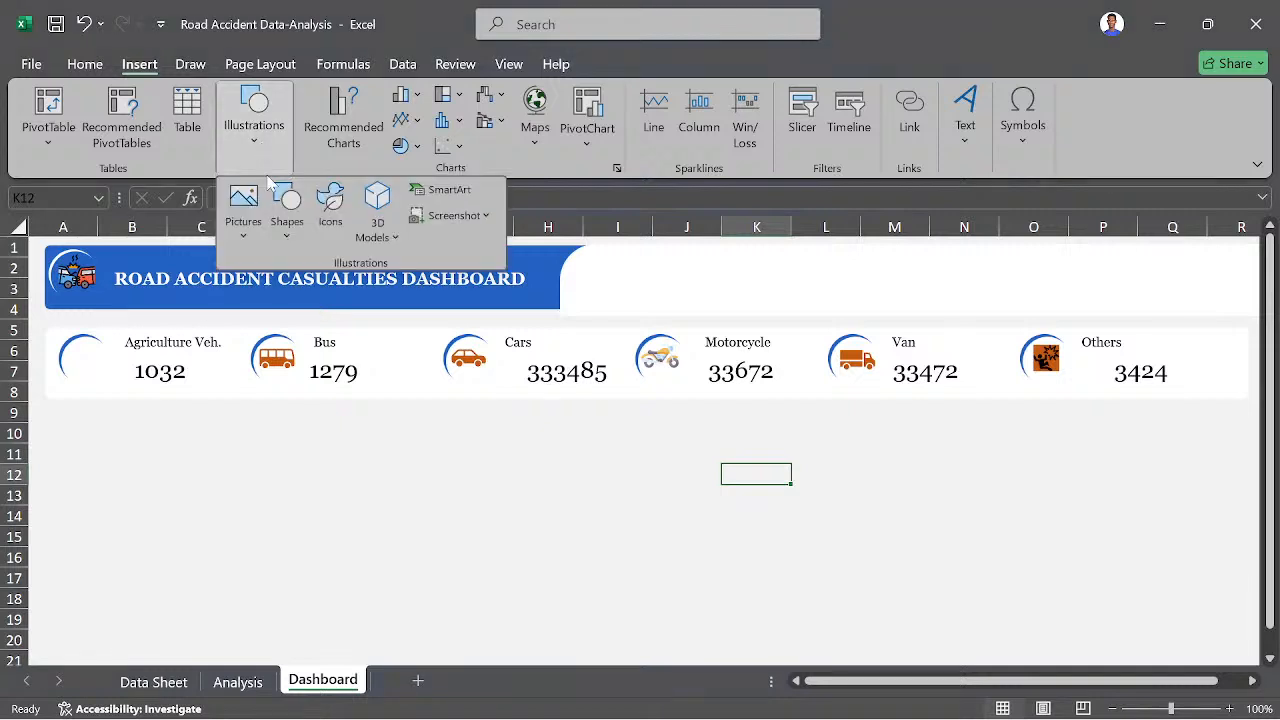
pyautogui.click(243, 222)
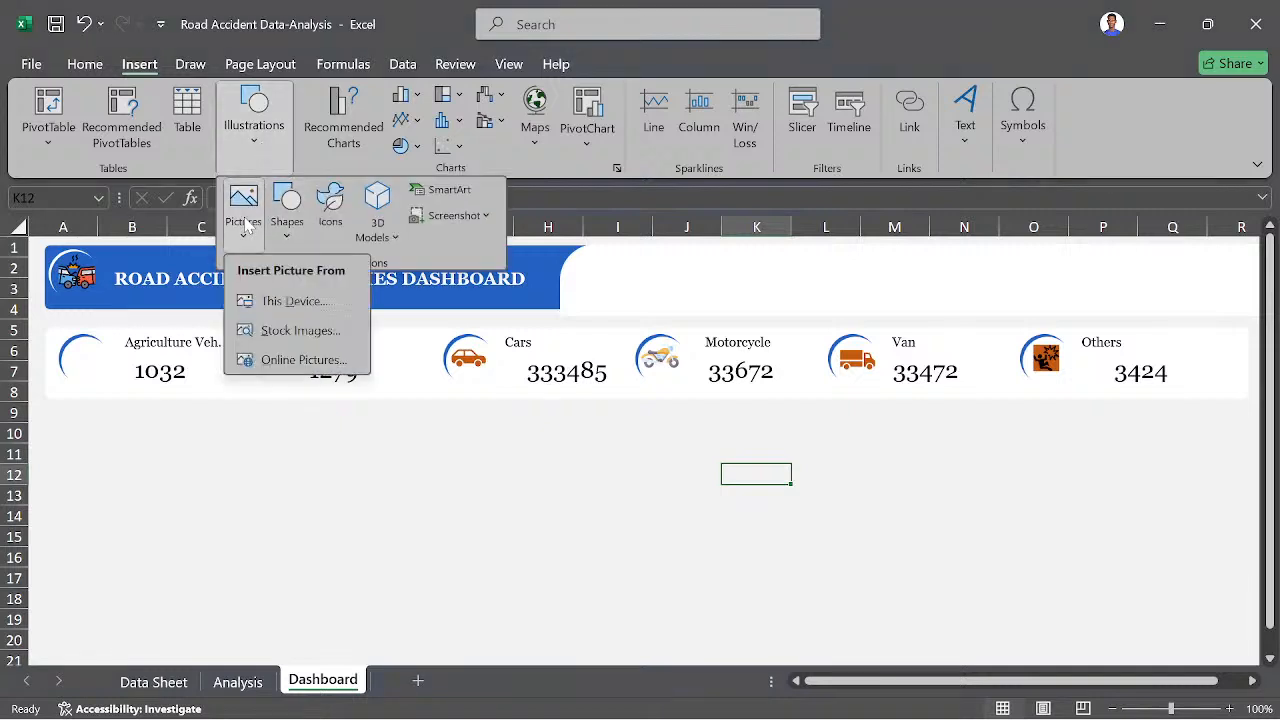
pyautogui.click(282, 303)
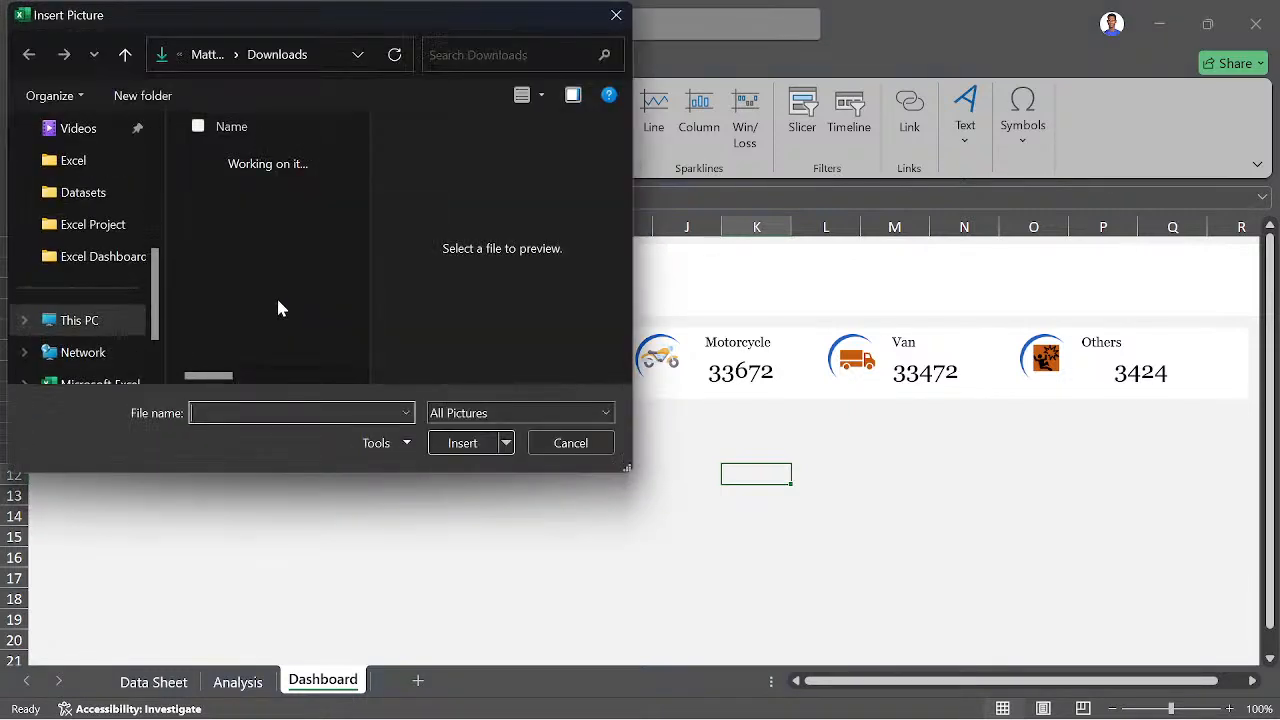
pyautogui.click(226, 190)
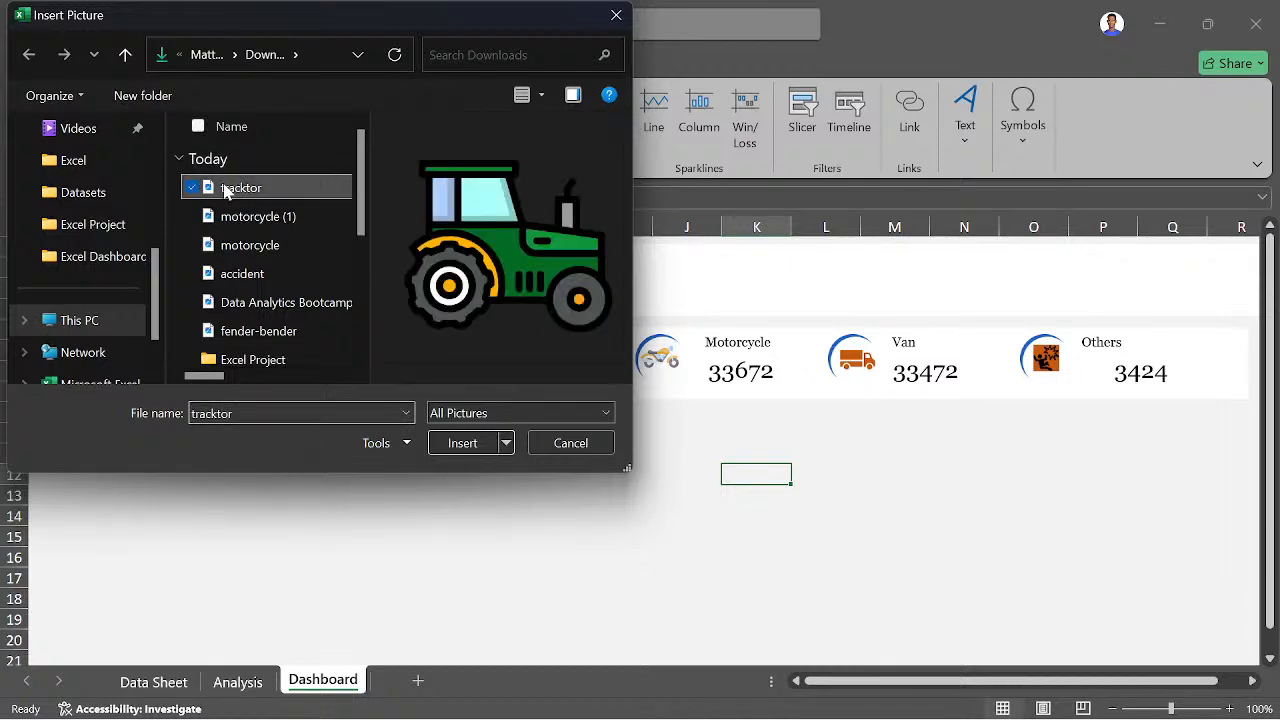
pyautogui.click(468, 445)
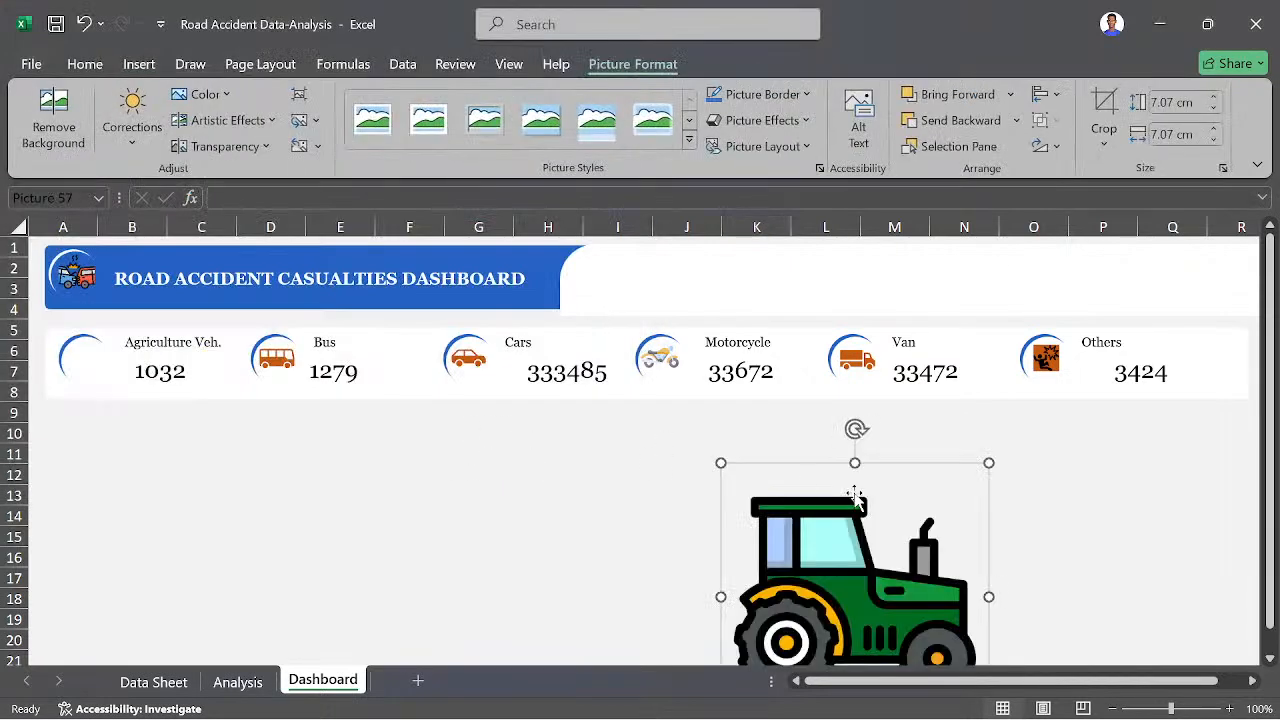
# - Resize the tractor picture to 1 cm and place it inside the blue arc beside the Agriculture Veh. figure
pyautogui.click(1172, 104)
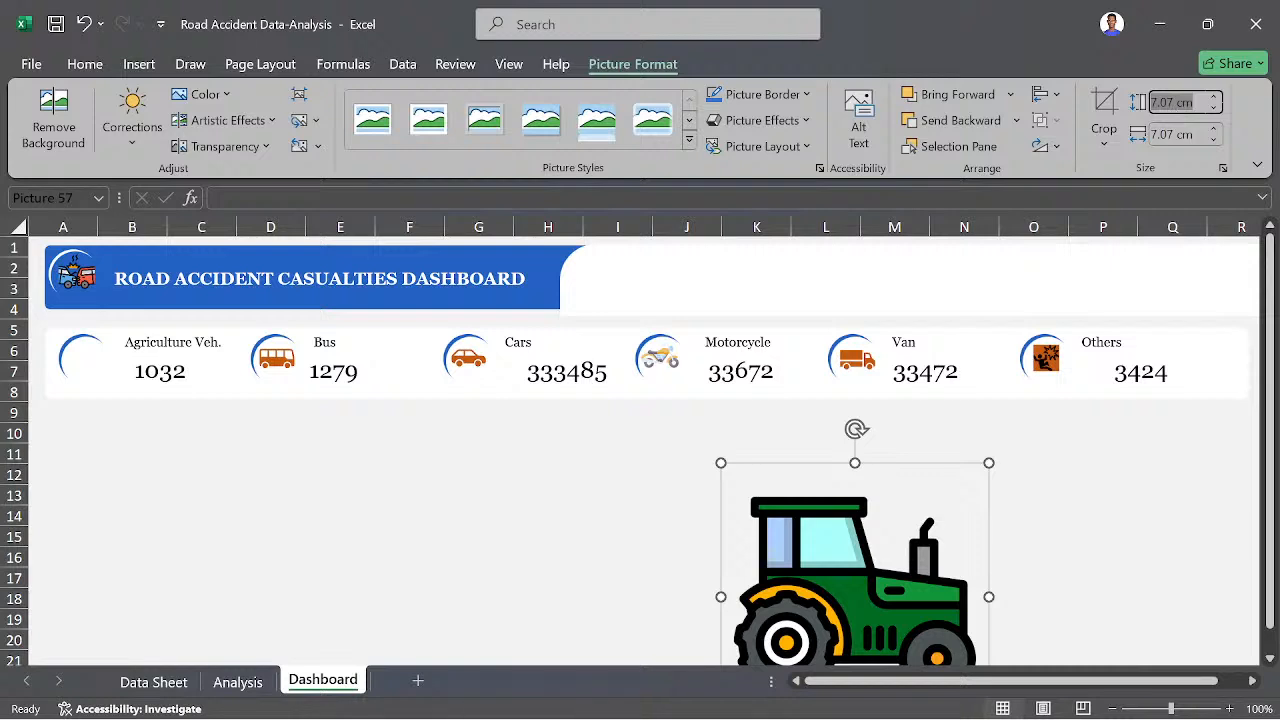
pyautogui.write('1')
pyautogui.press('Return')
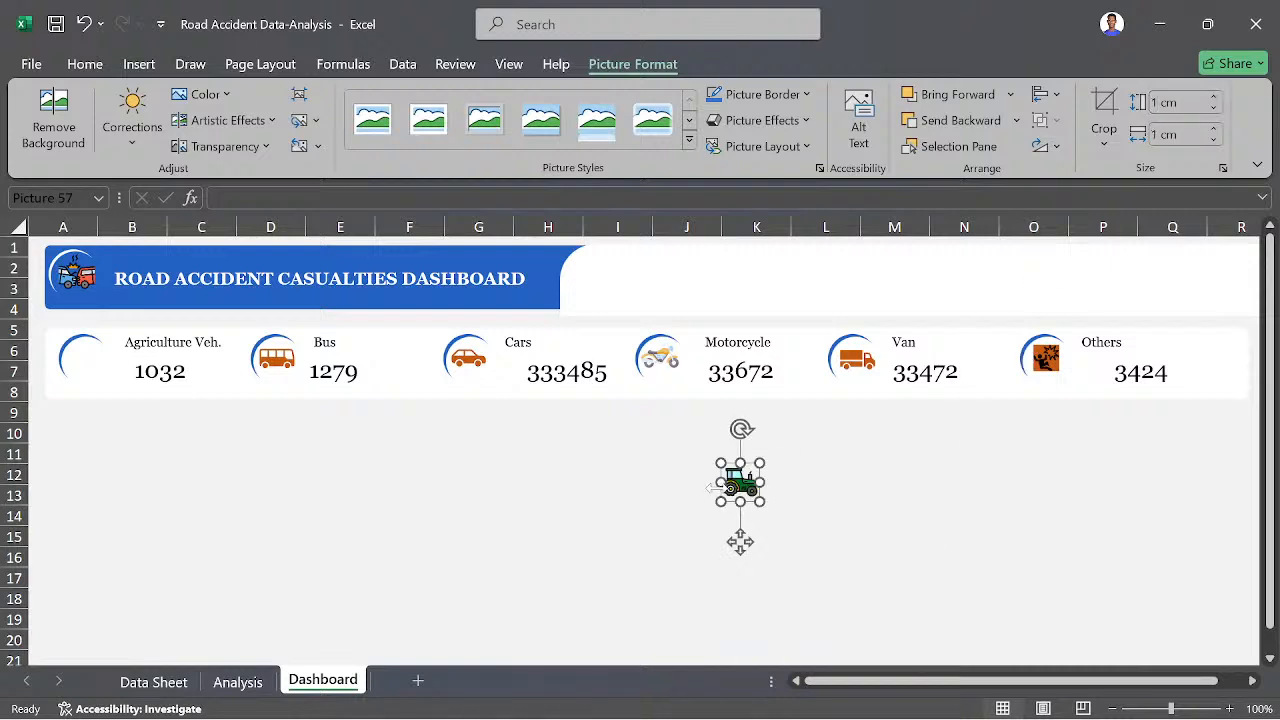
pyautogui.moveTo(732, 488); pyautogui.dragTo(75, 362)
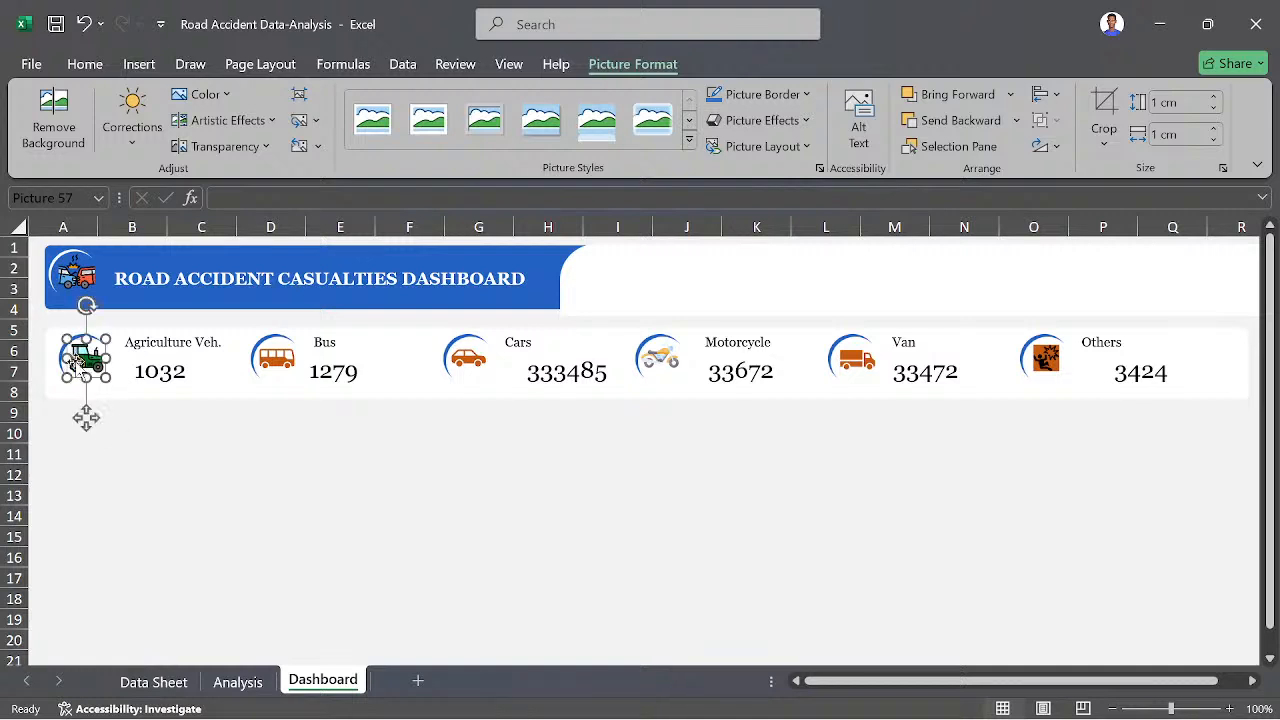
pyautogui.click(249, 517)
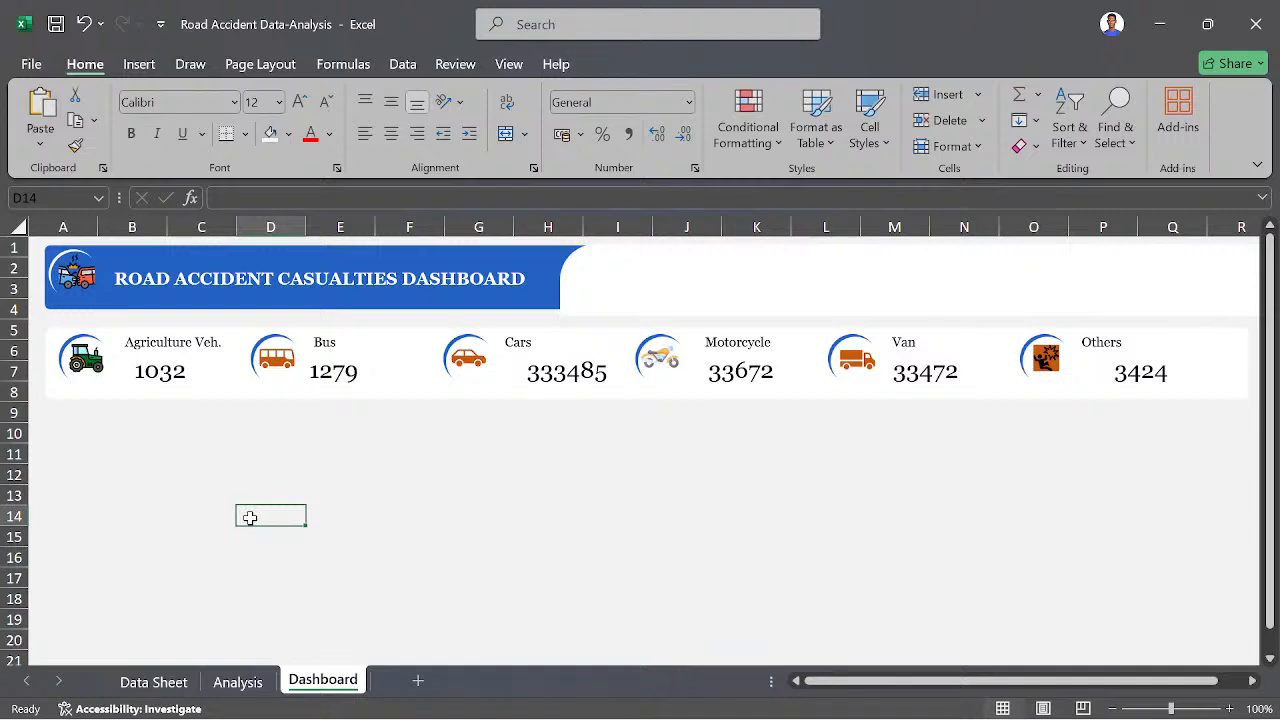
pyautogui.click(332, 494)
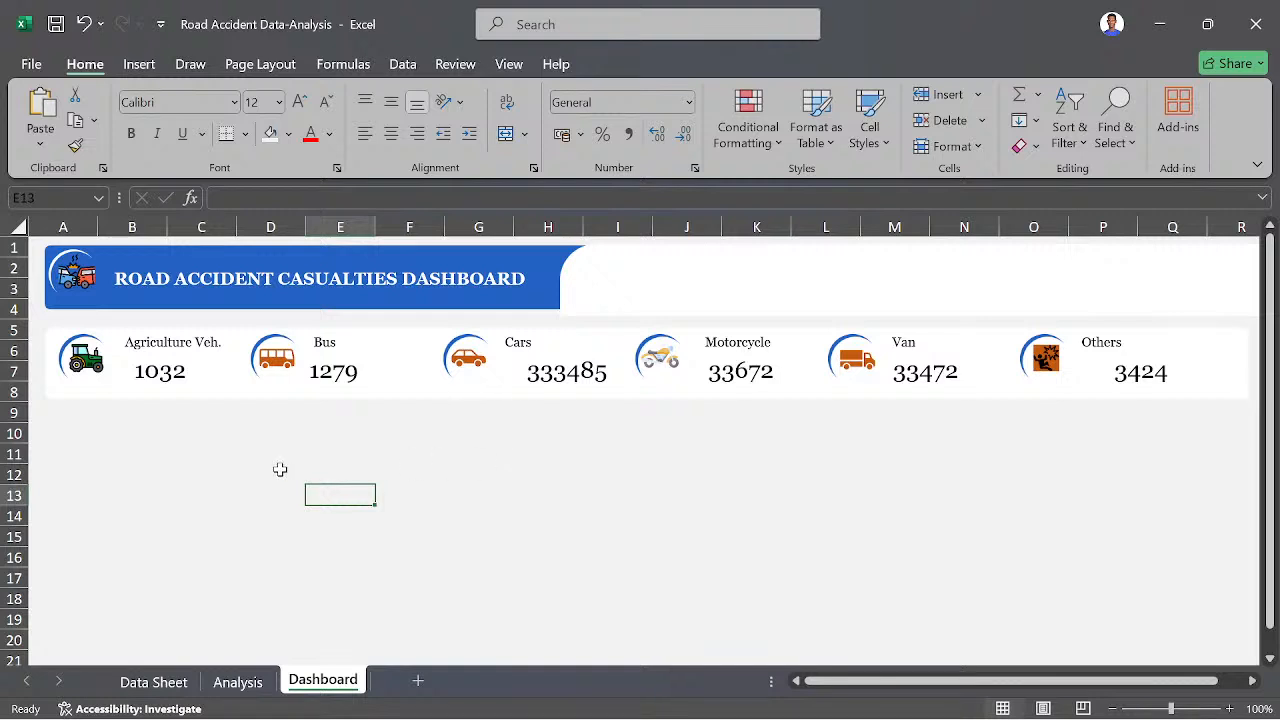
pyautogui.click(139, 66)
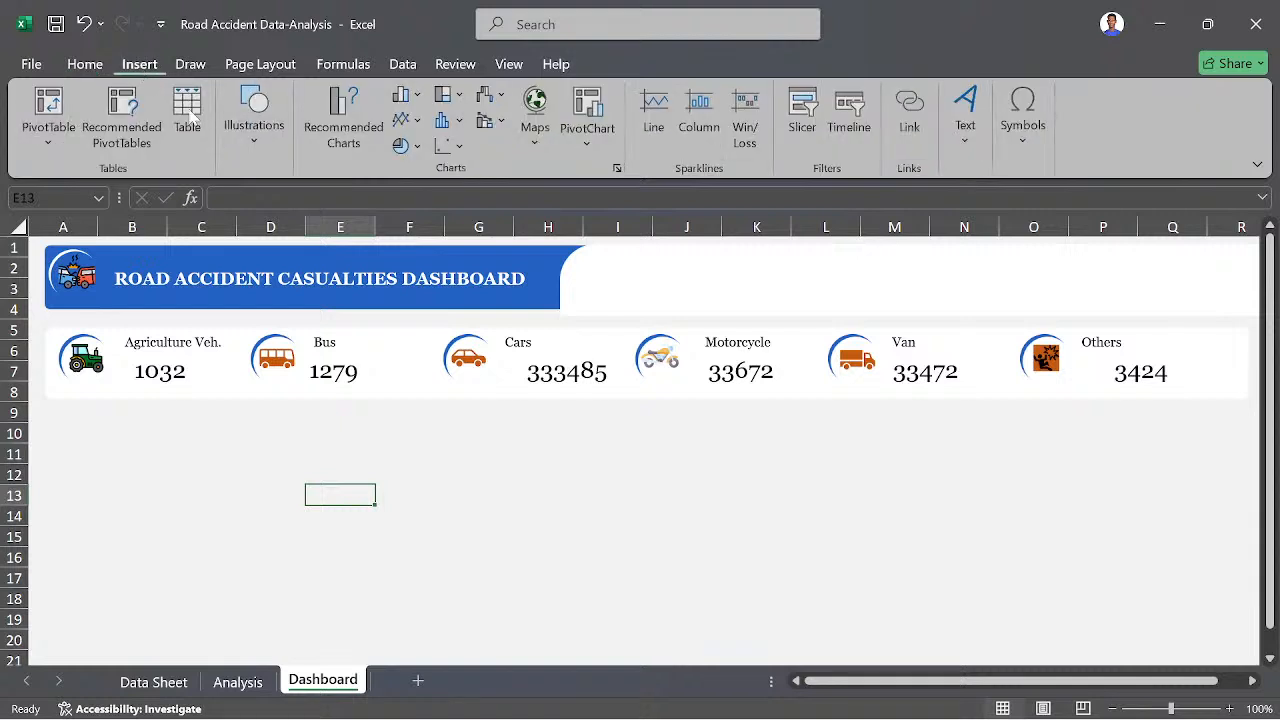
pyautogui.click(254, 125)
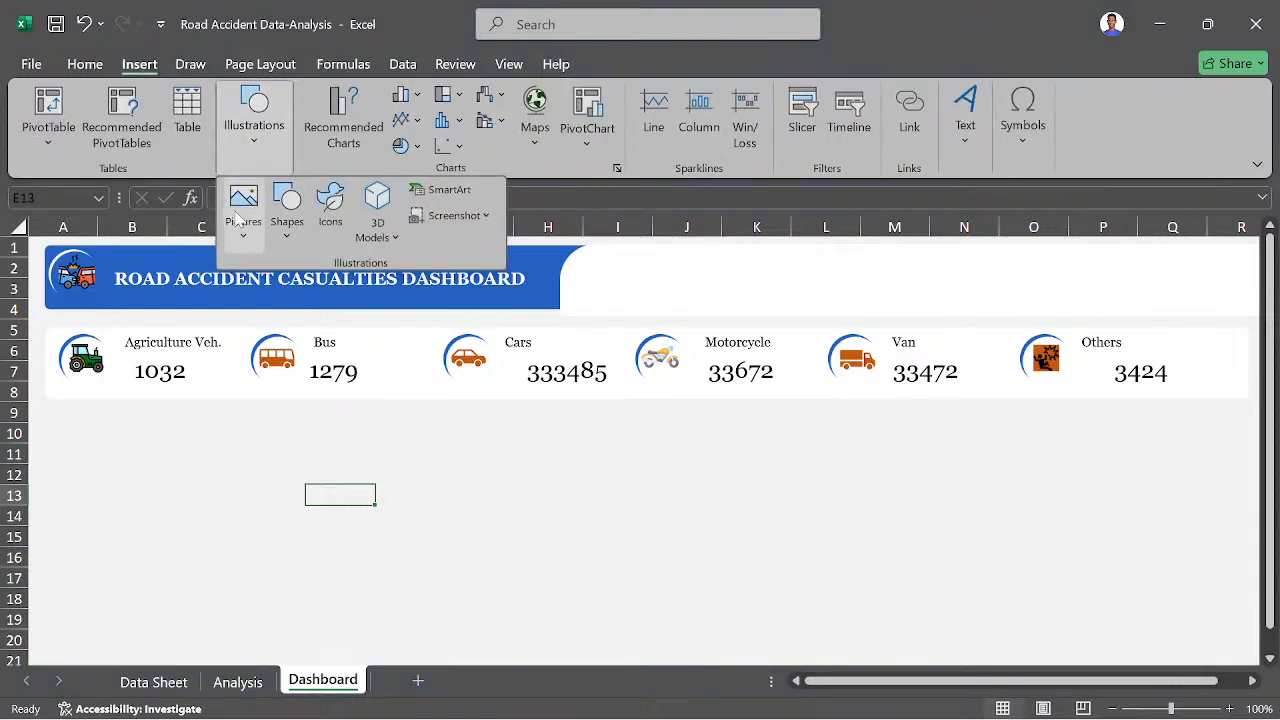
pyautogui.click(330, 205)
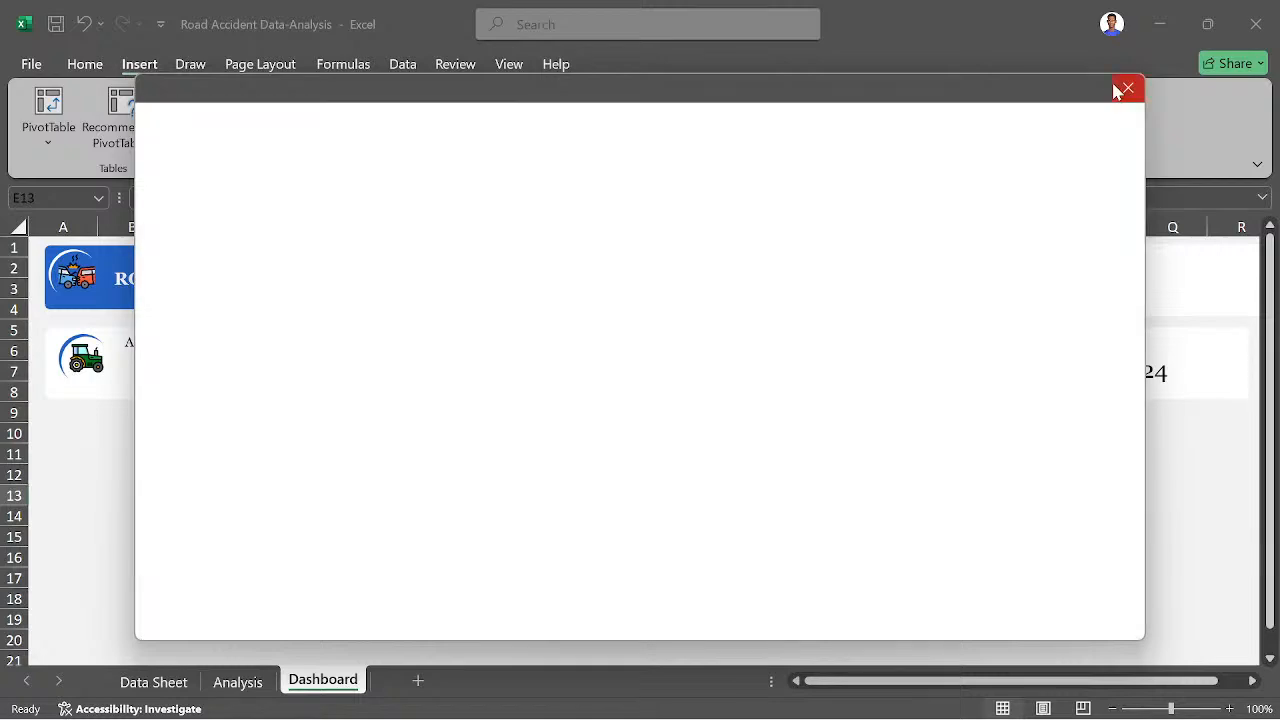
pyautogui.click(1128, 88)
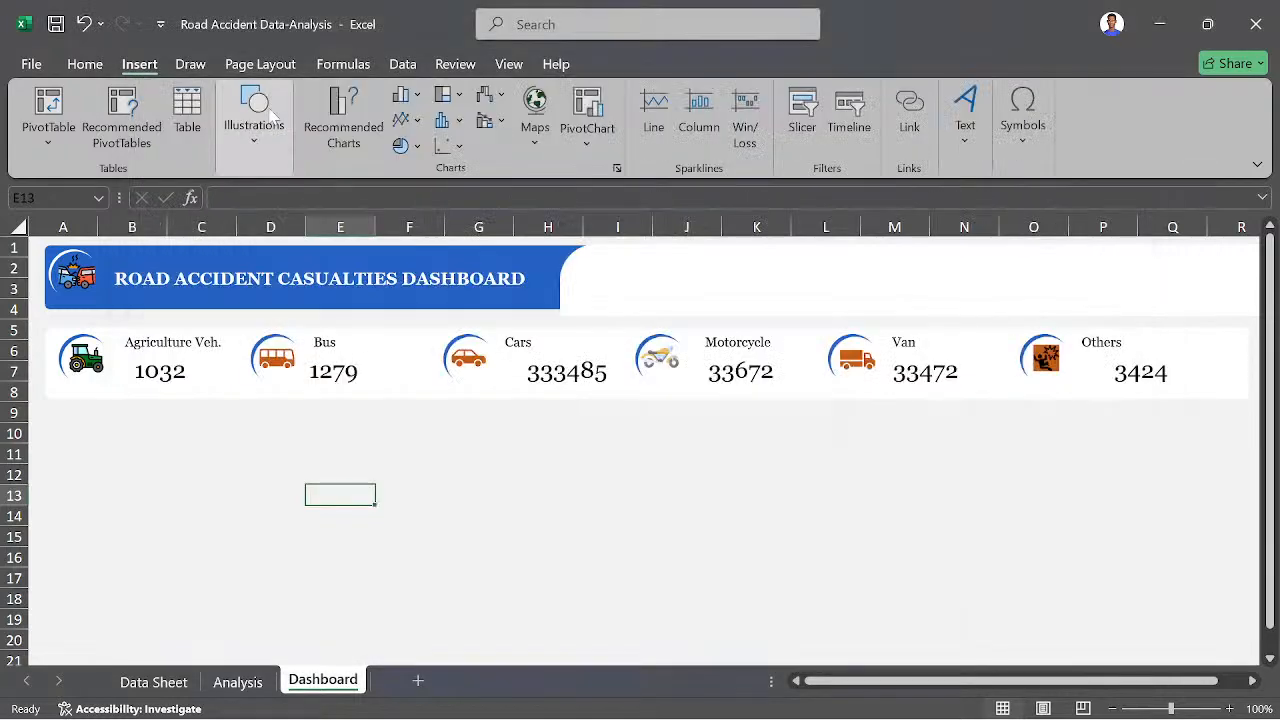
# - Draw a rounded rectangle about 7 cm wide and 3.1 cm high below the casualty cards and make its corners less rounded
pyautogui.click(254, 120)
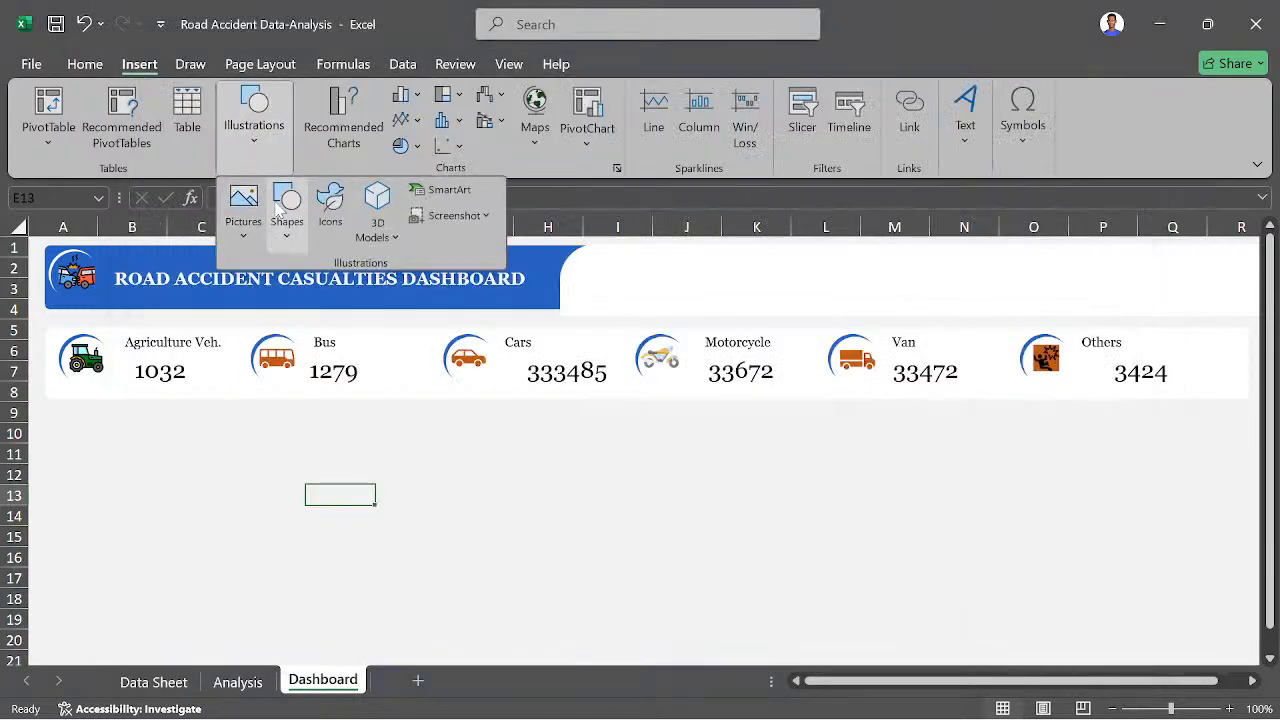
pyautogui.click(283, 205)
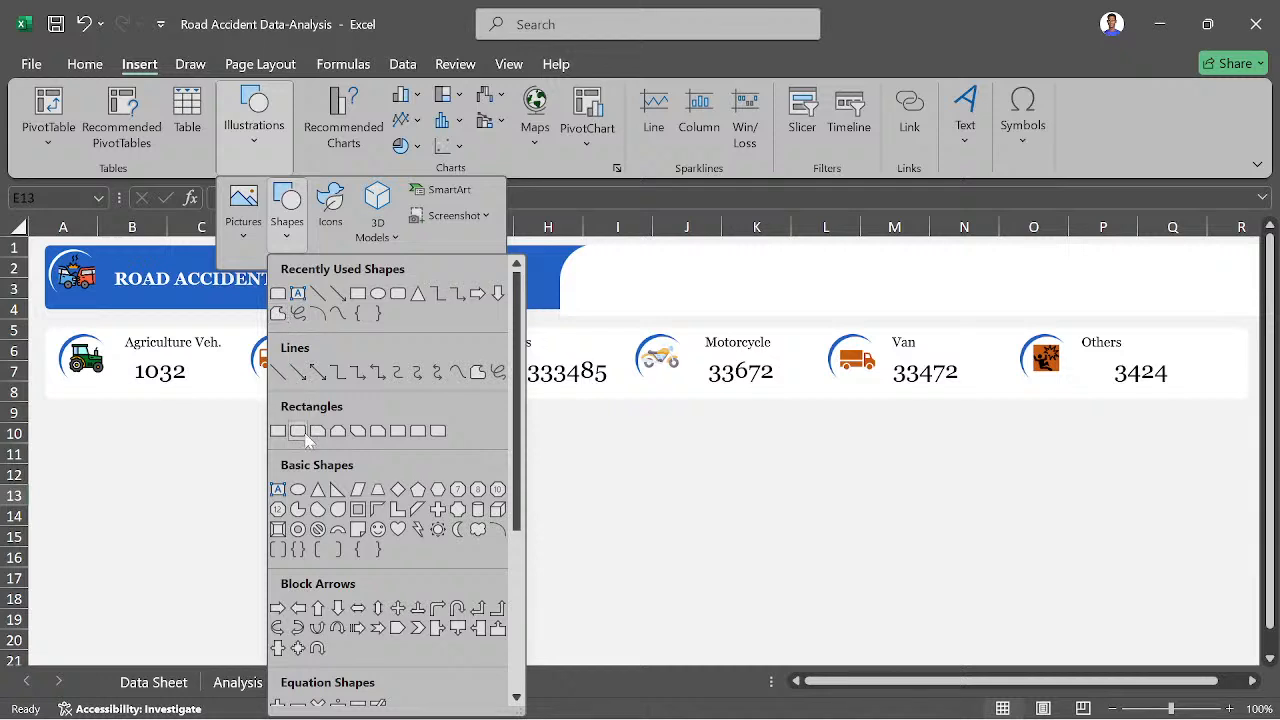
pyautogui.click(299, 432)
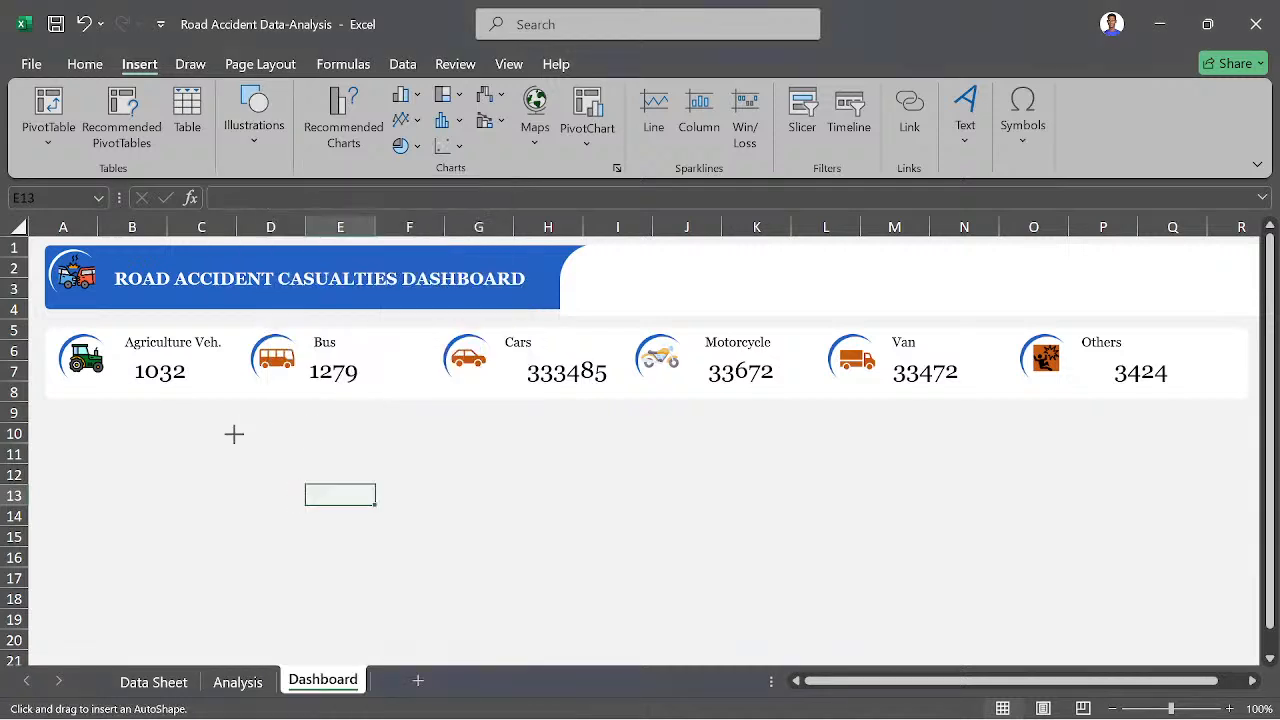
pyautogui.moveTo(234, 434); pyautogui.dragTo(499, 550)
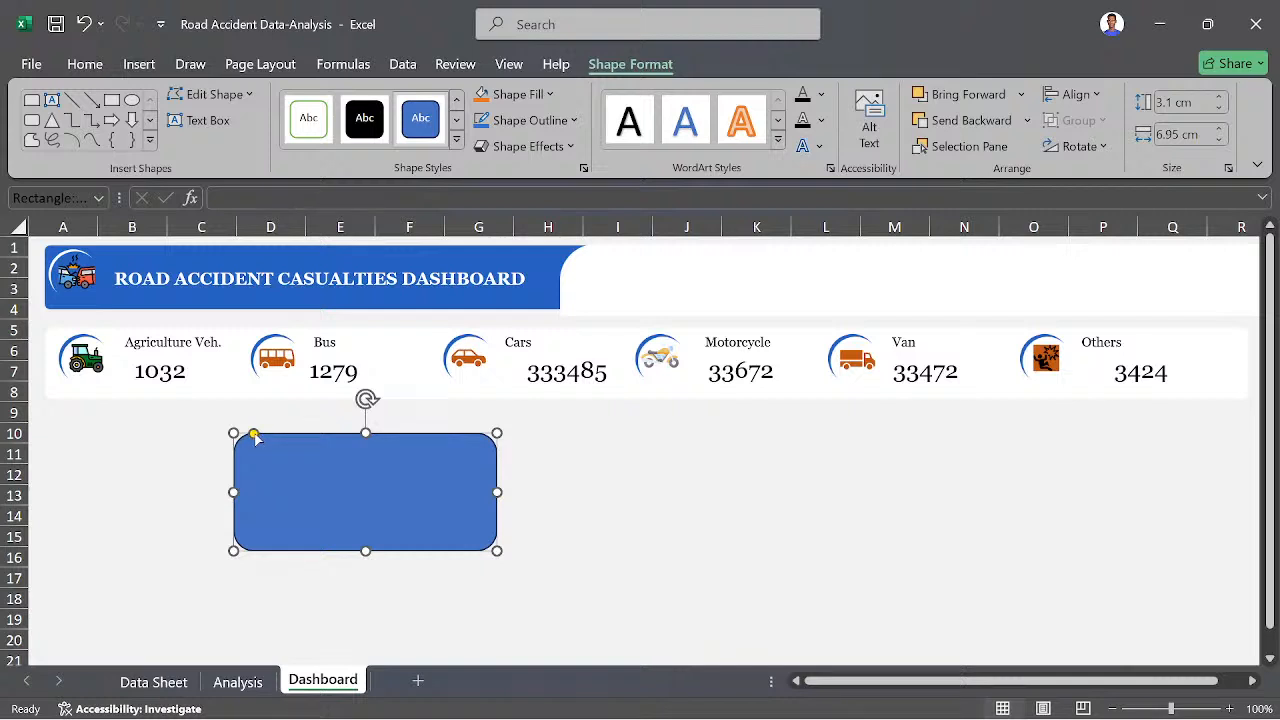
pyautogui.moveTo(255, 435); pyautogui.dragTo(242, 435)
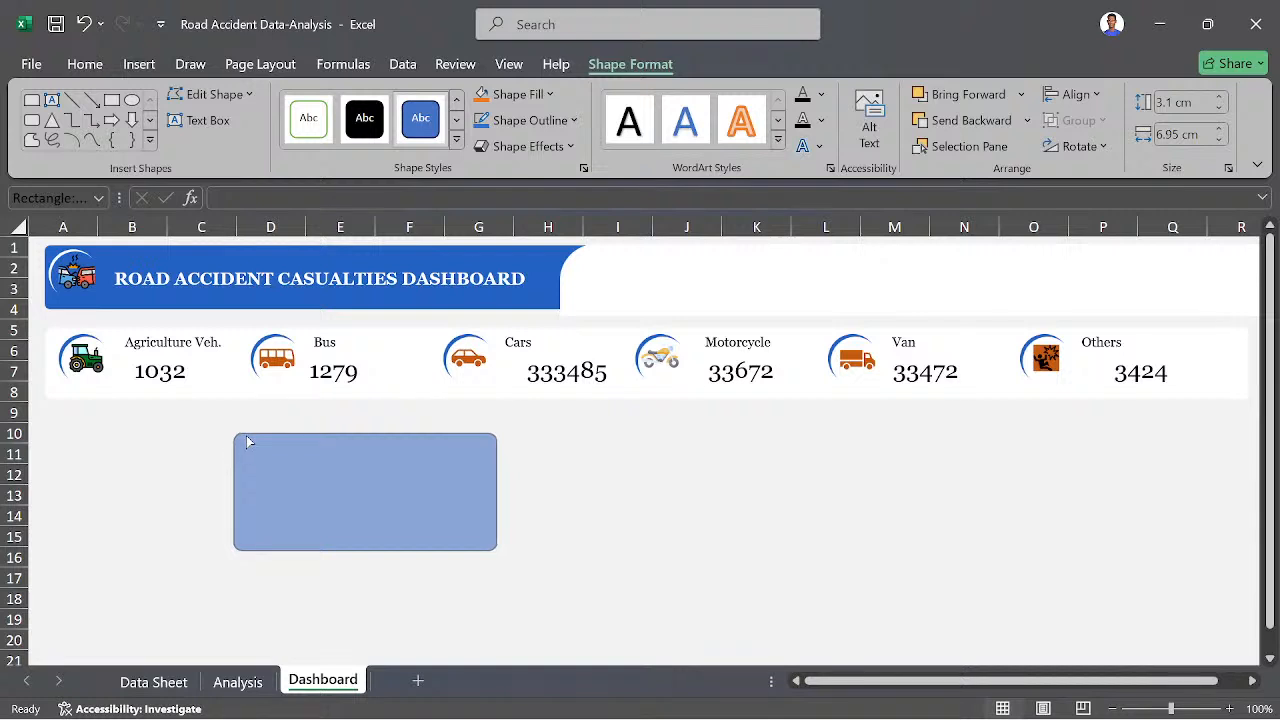
pyautogui.click(246, 436)
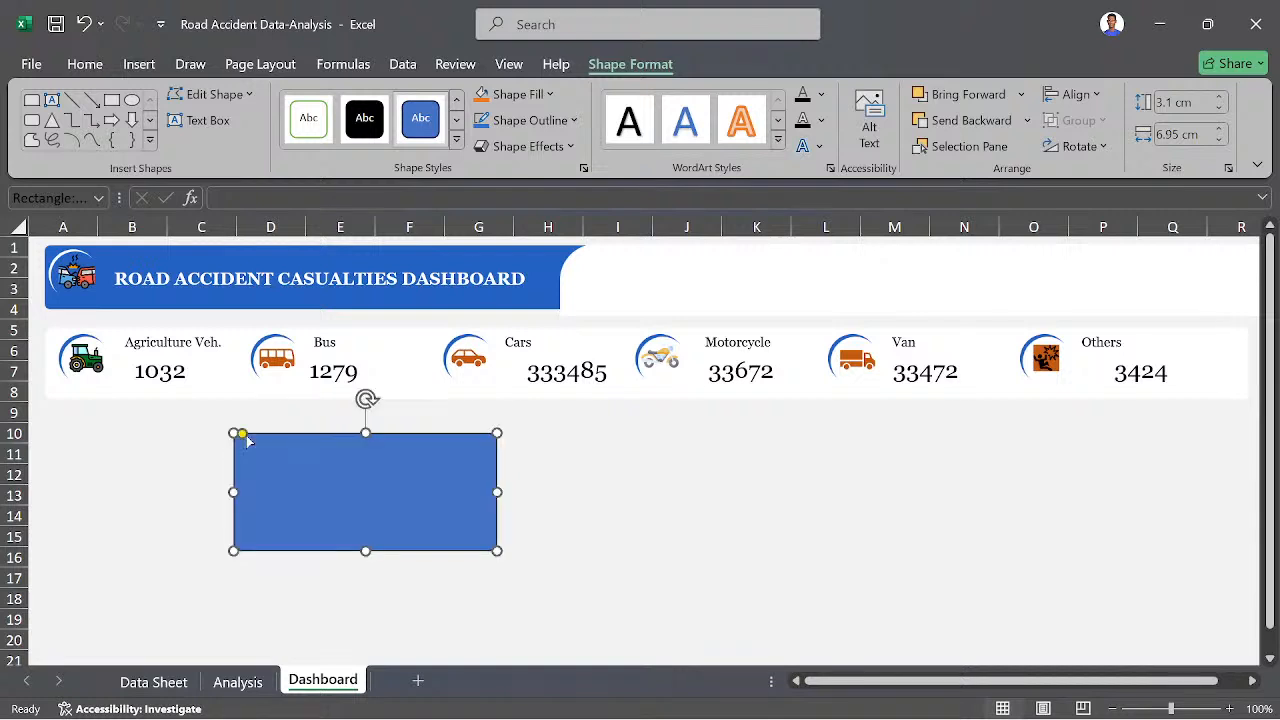
# - Give the rectangle a darker blue fill with no outline and place an overlapping duplicate below the Van card
pyautogui.rightClick(400, 482)
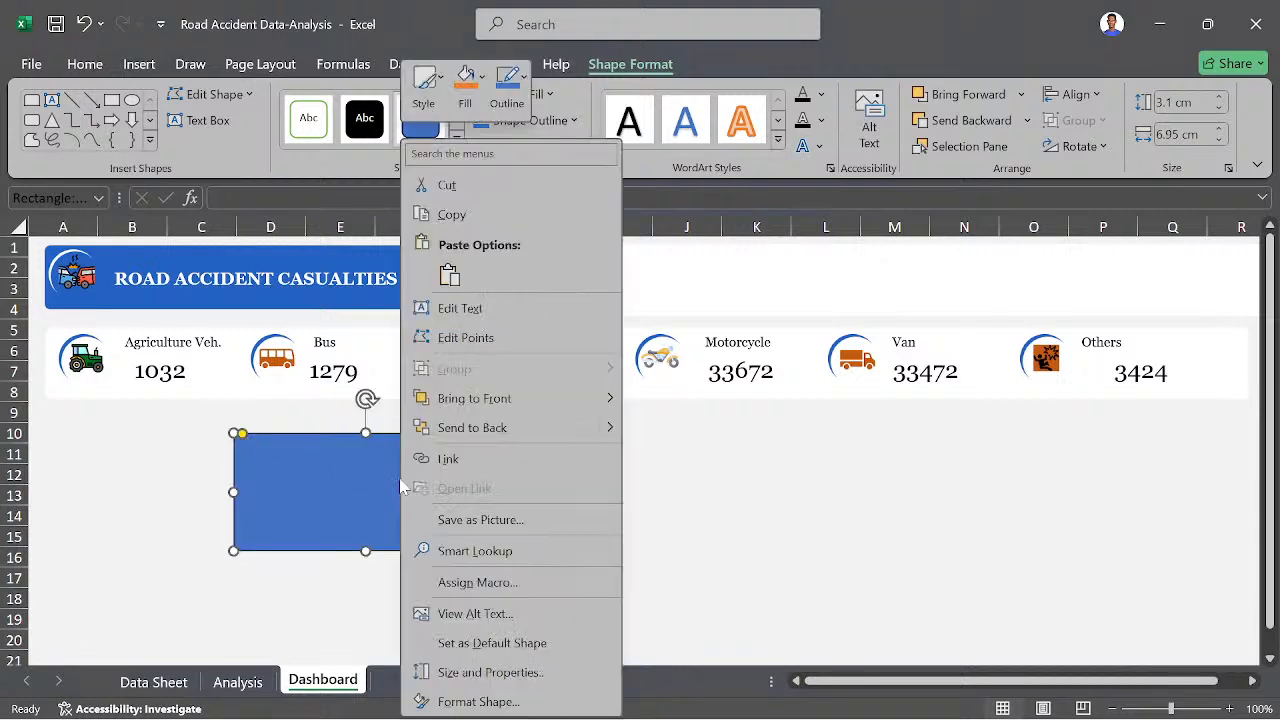
pyautogui.click(537, 700)
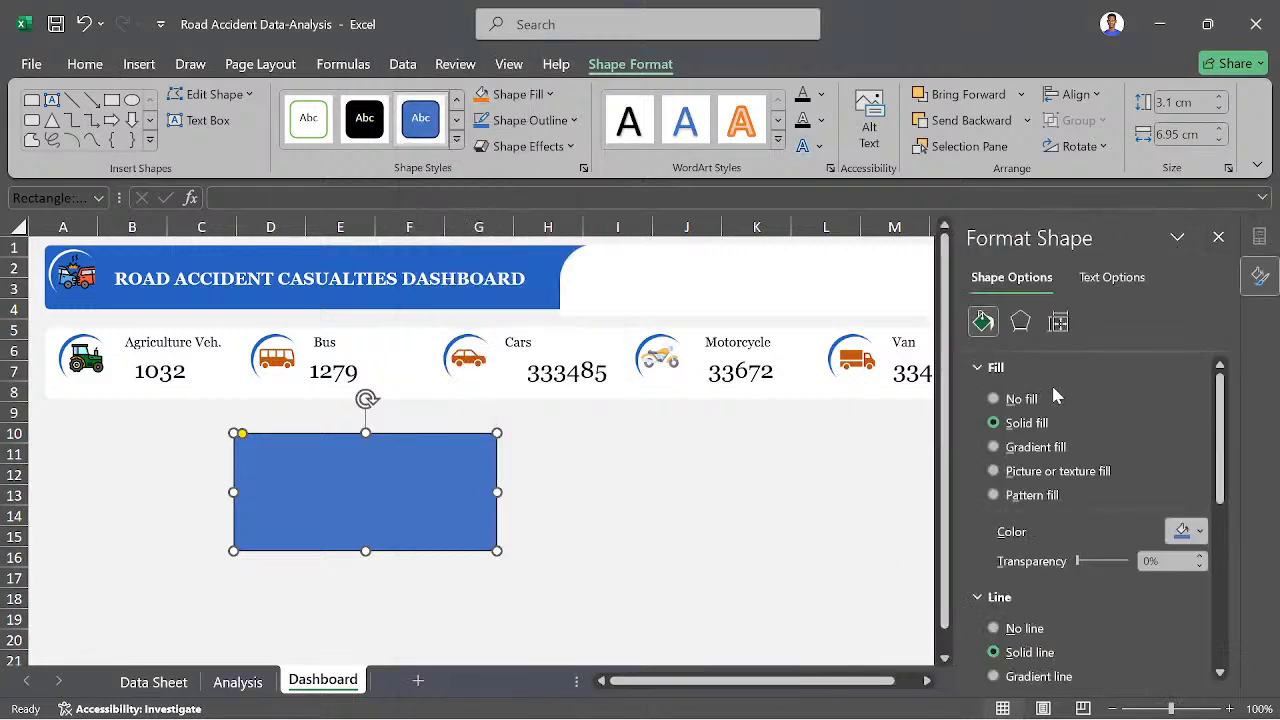
pyautogui.click(1009, 632)
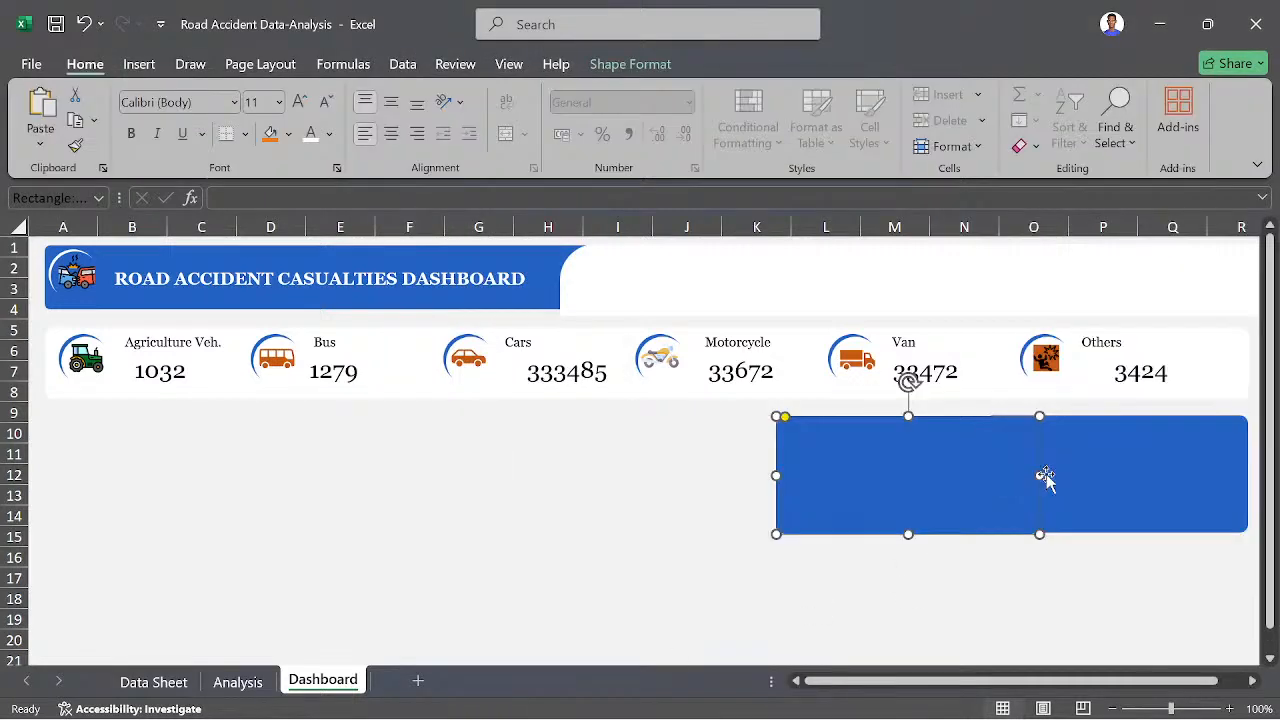
pyautogui.moveTo(1046, 480)
pyautogui.mouseDown()
pyautogui.moveTo(1129, 477)
pyautogui.moveTo(1049, 469)
pyautogui.mouseUp()
pyautogui.moveTo(919, 470); pyautogui.dragTo(955, 484)
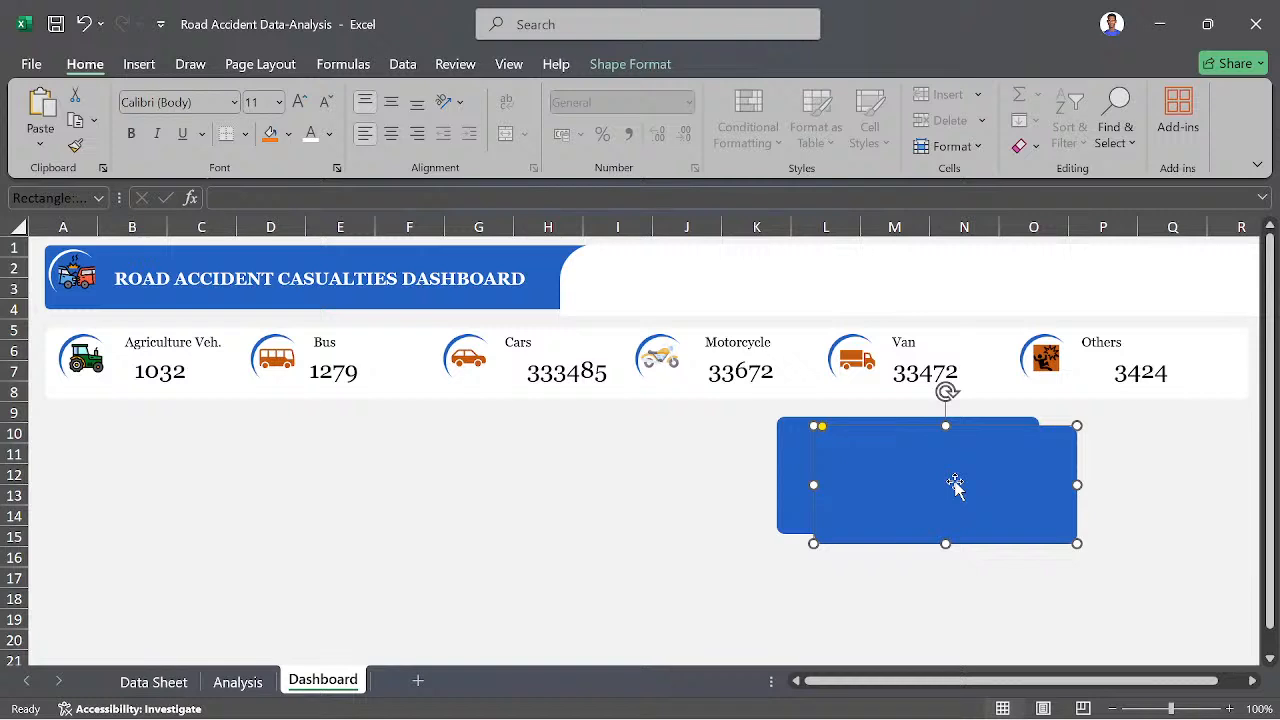
# - Change the solid fill of the front rectangle to white and close the shape formatting options
pyautogui.rightClick(955, 484)
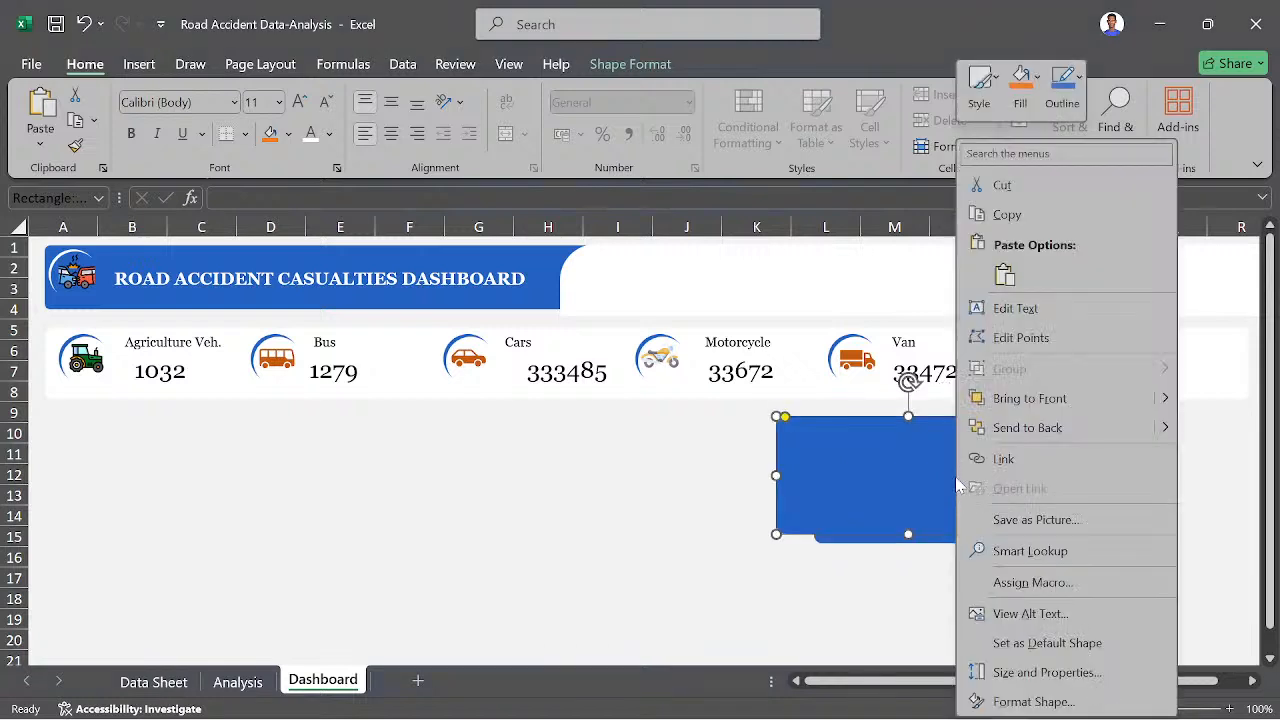
pyautogui.click(1017, 701)
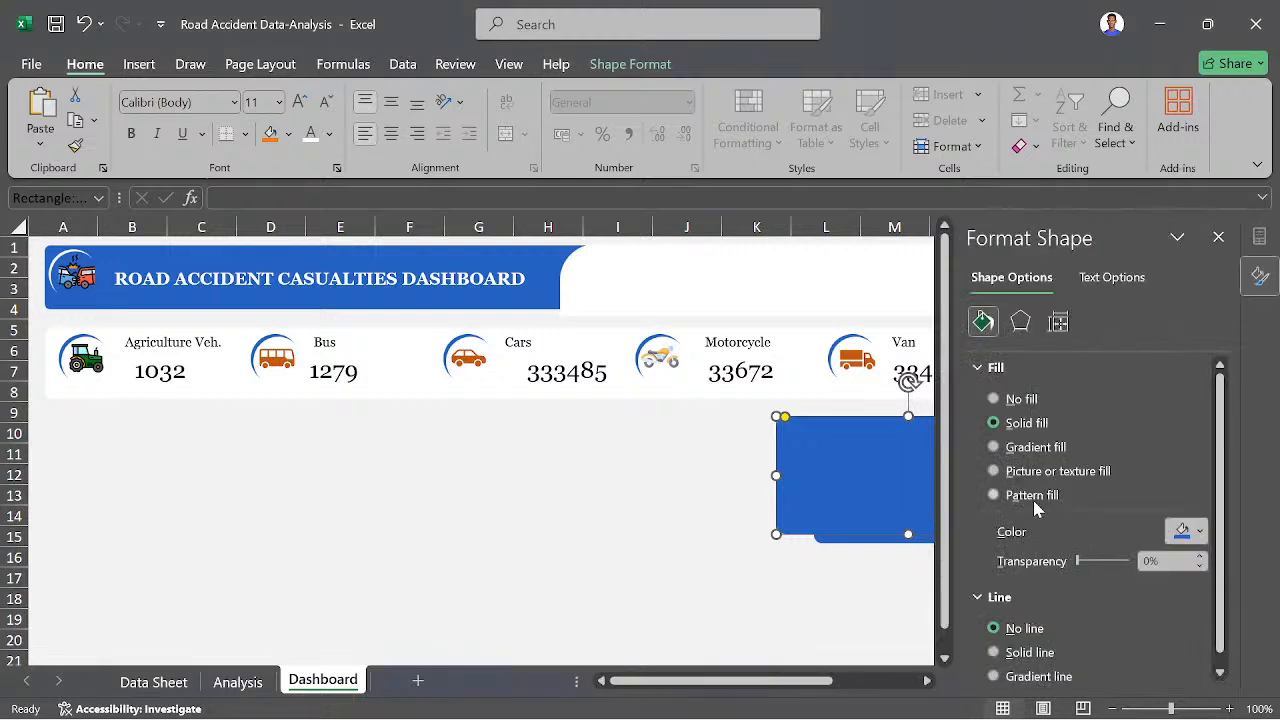
pyautogui.click(1201, 533)
pyautogui.click(1130, 478)
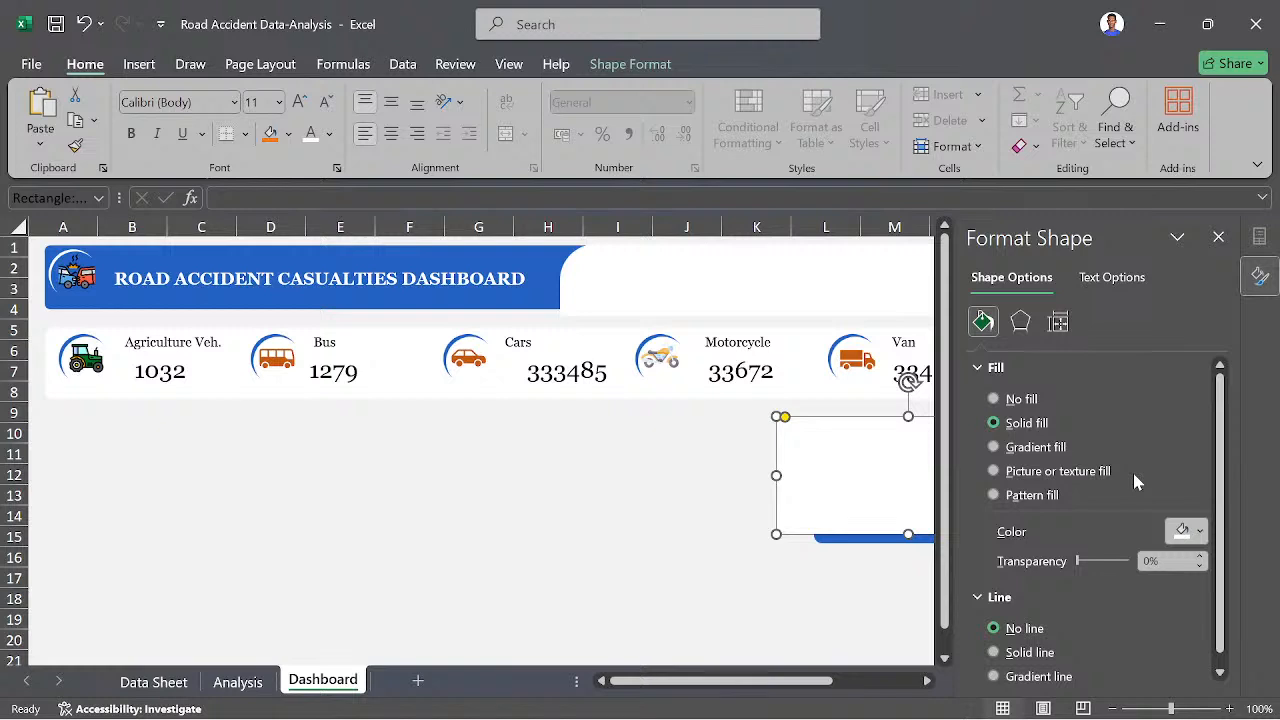
pyautogui.click(1218, 239)
# - Move the white rectangle over the blue one so only a thin blue strip shows along its left edge
pyautogui.click(1073, 487)
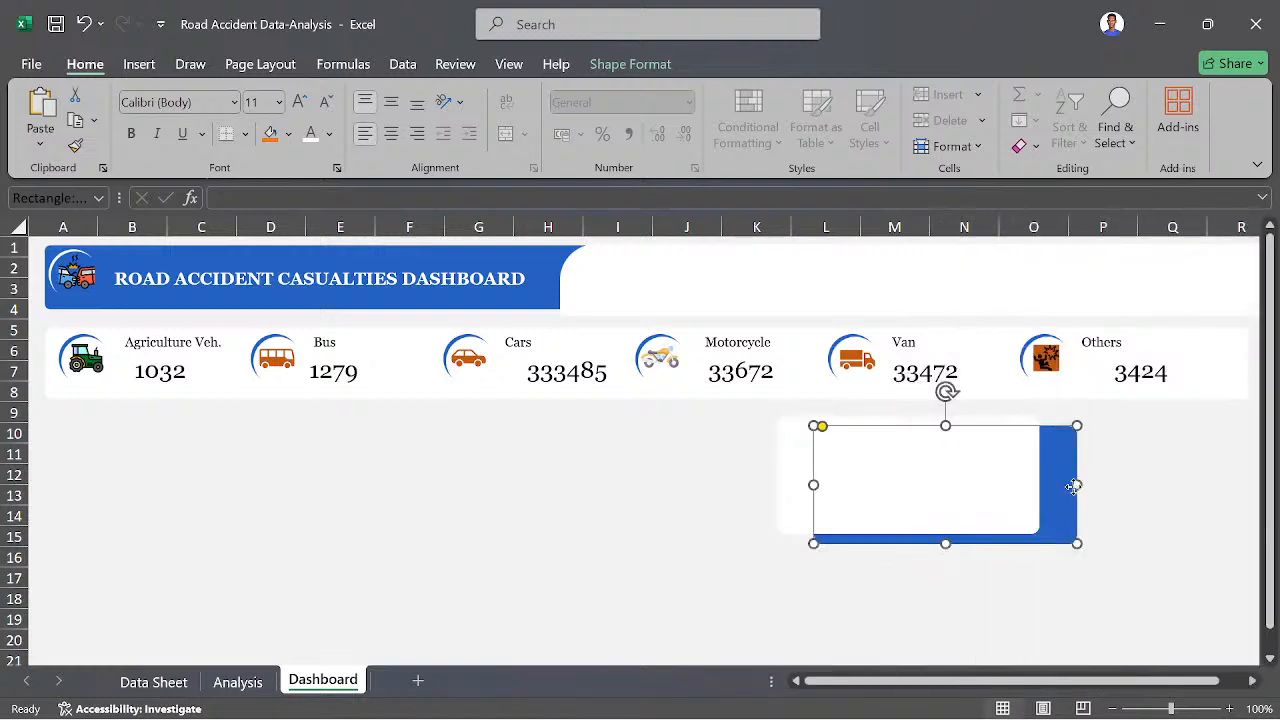
pyautogui.click(954, 472)
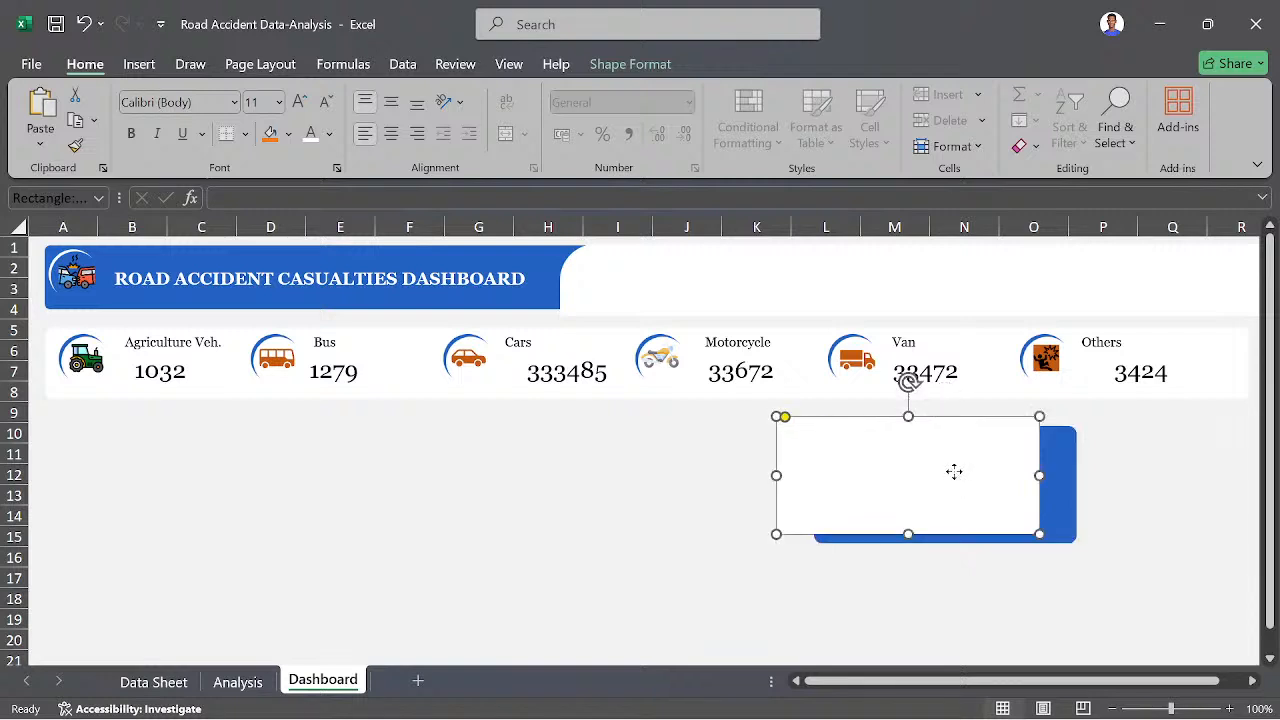
pyautogui.moveTo(954, 472); pyautogui.dragTo(997, 483)
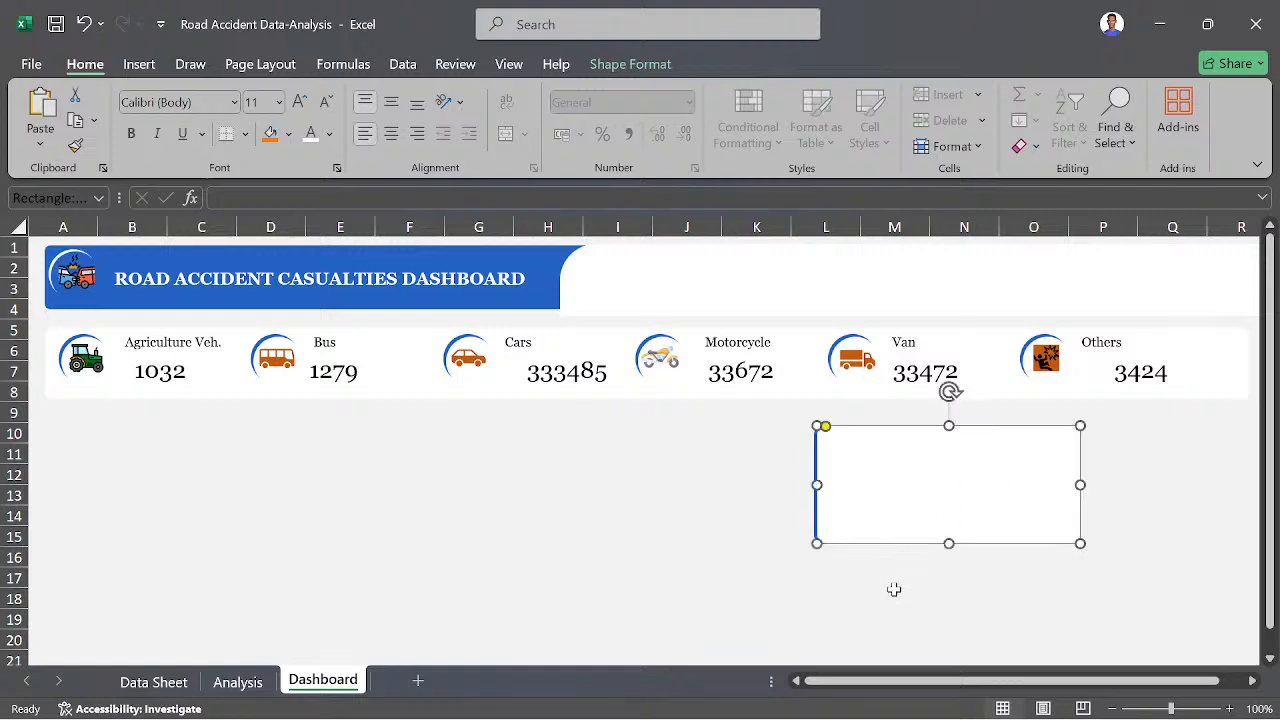
# - Nudge the white rectangle slightly left over the blue one to make its blue left edge thinner
pyautogui.press('Left')
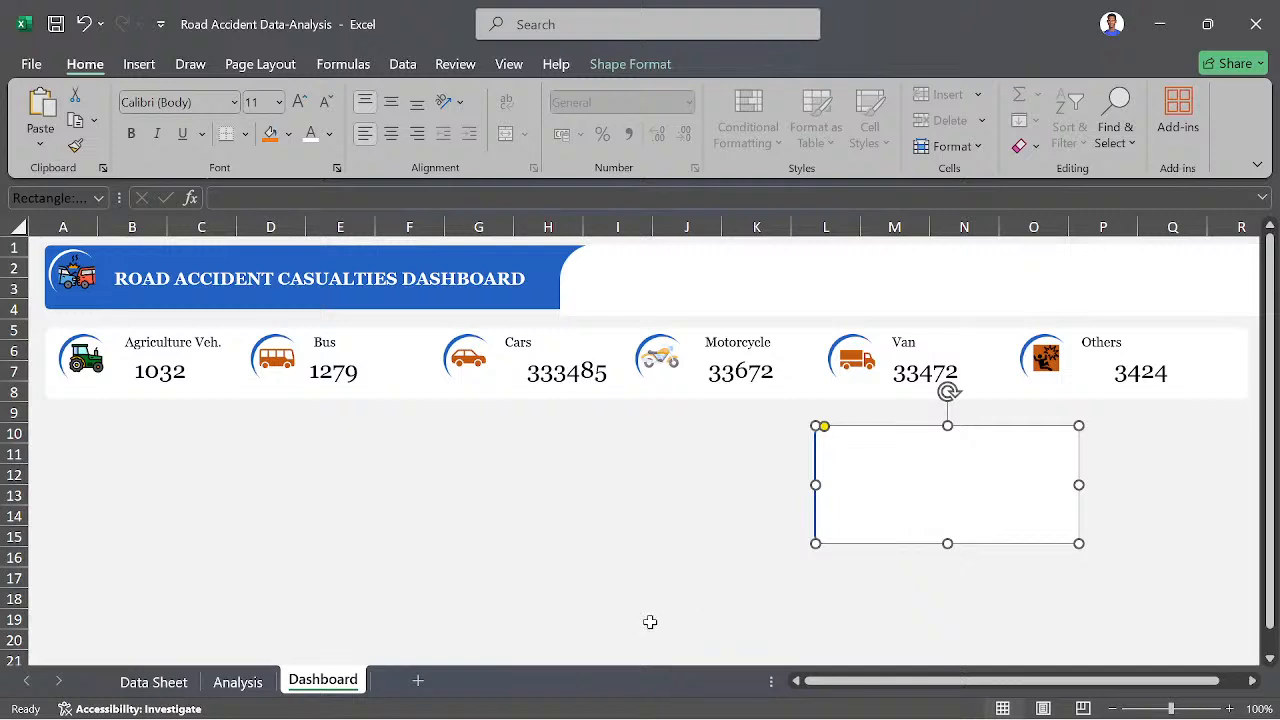
pyautogui.click(750, 601)
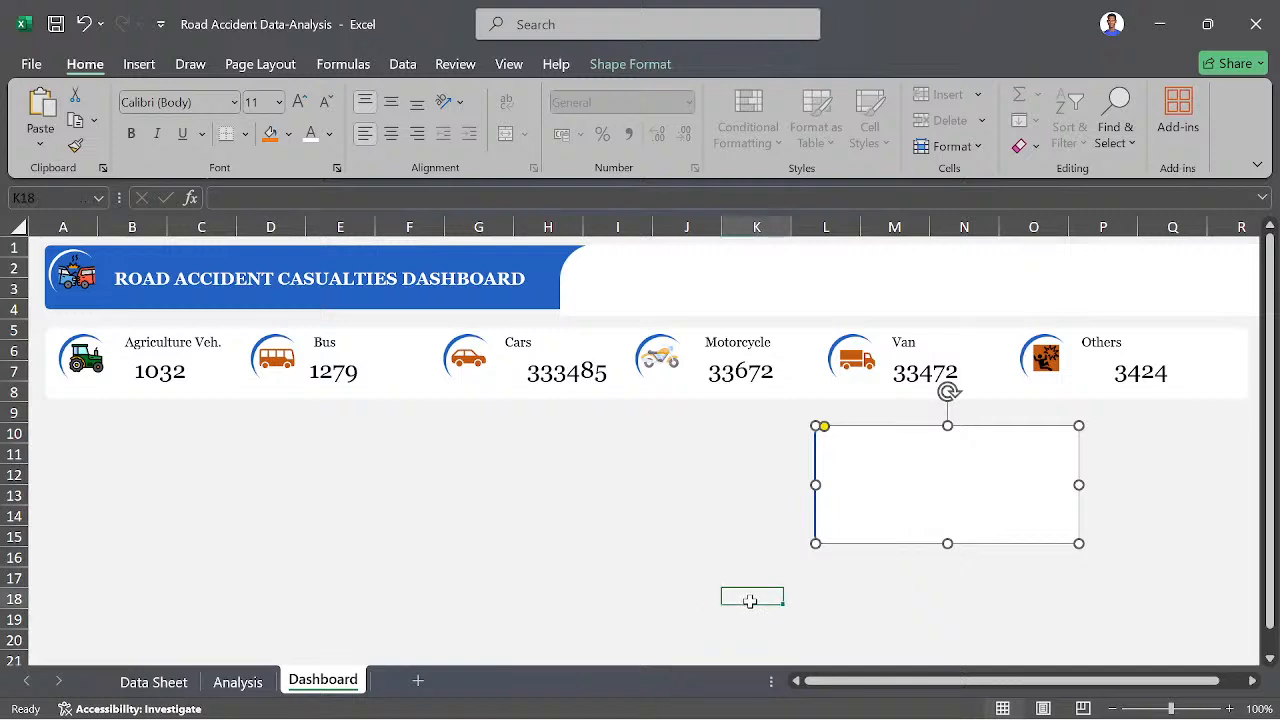
pyautogui.click(890, 513)
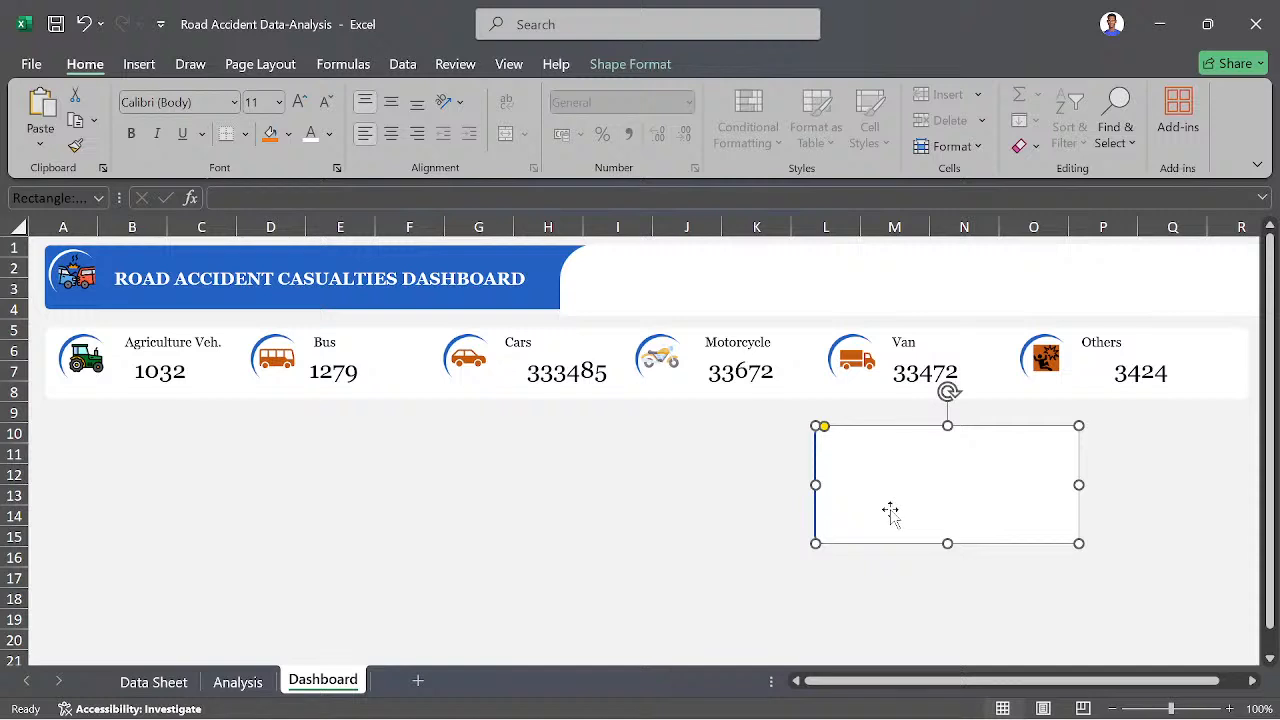
pyautogui.press('Left')
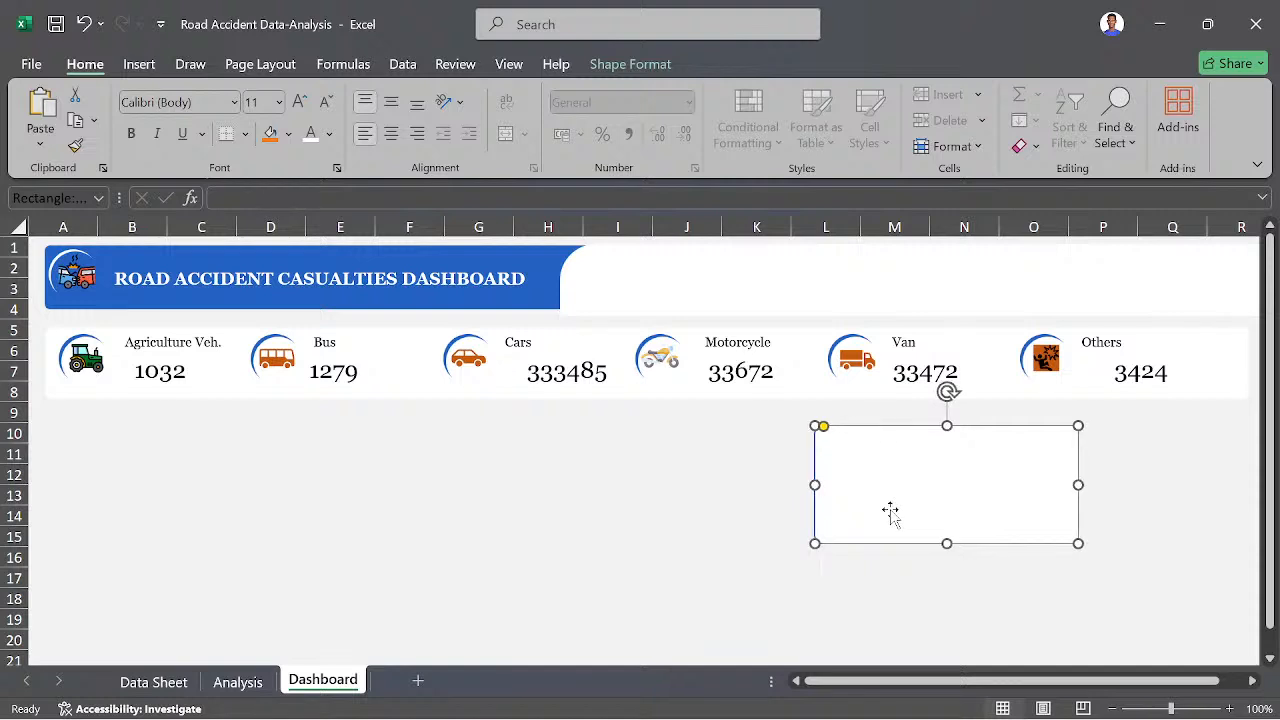
pyautogui.click(636, 597)
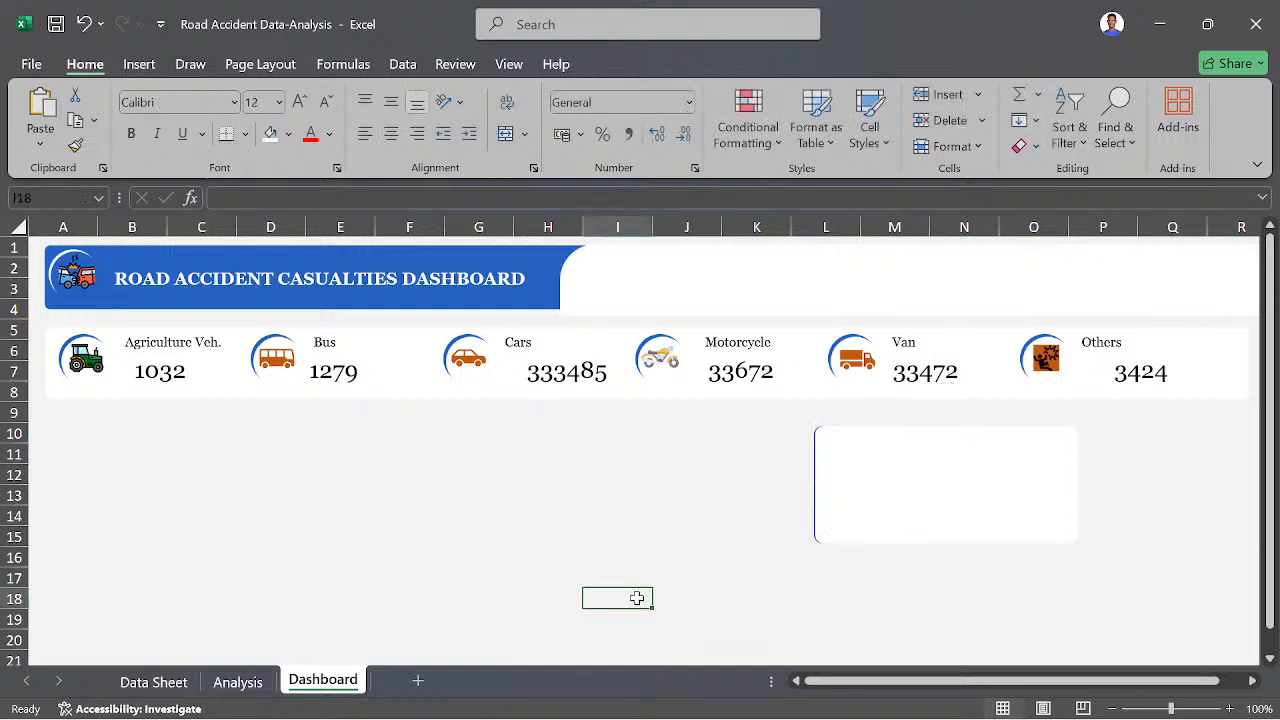
pyautogui.click(902, 502)
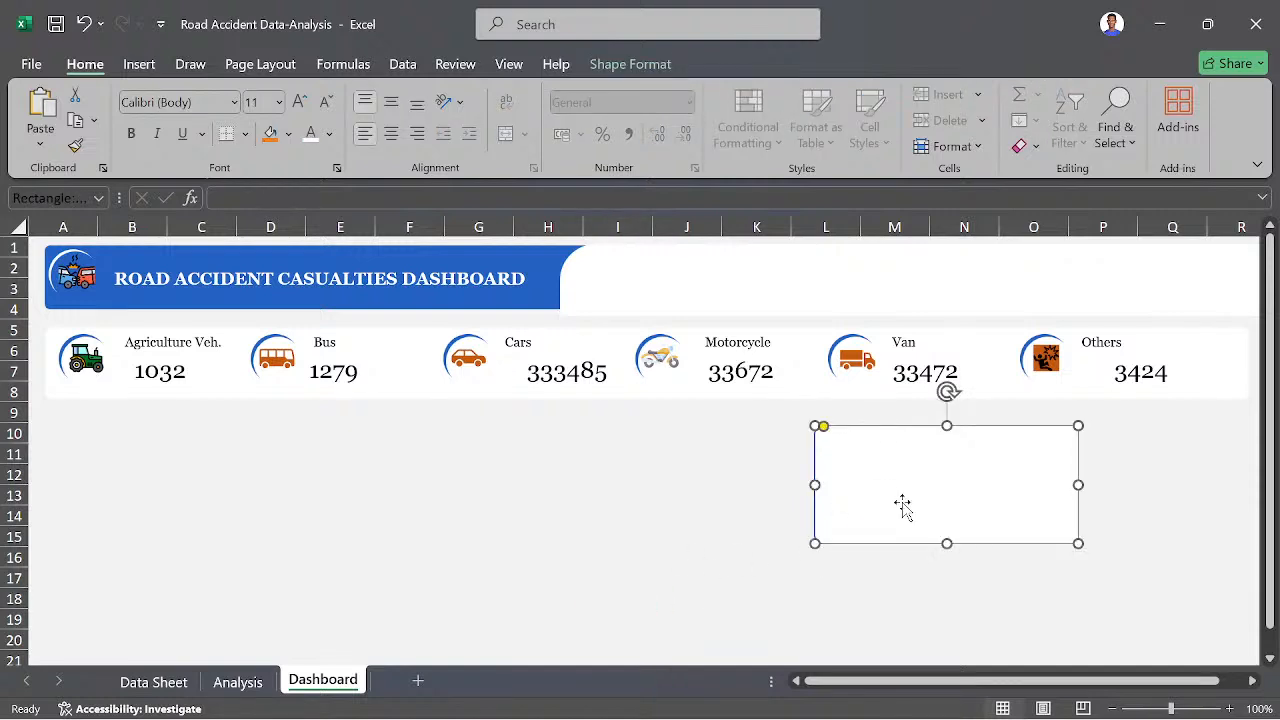
pyautogui.click(687, 560)
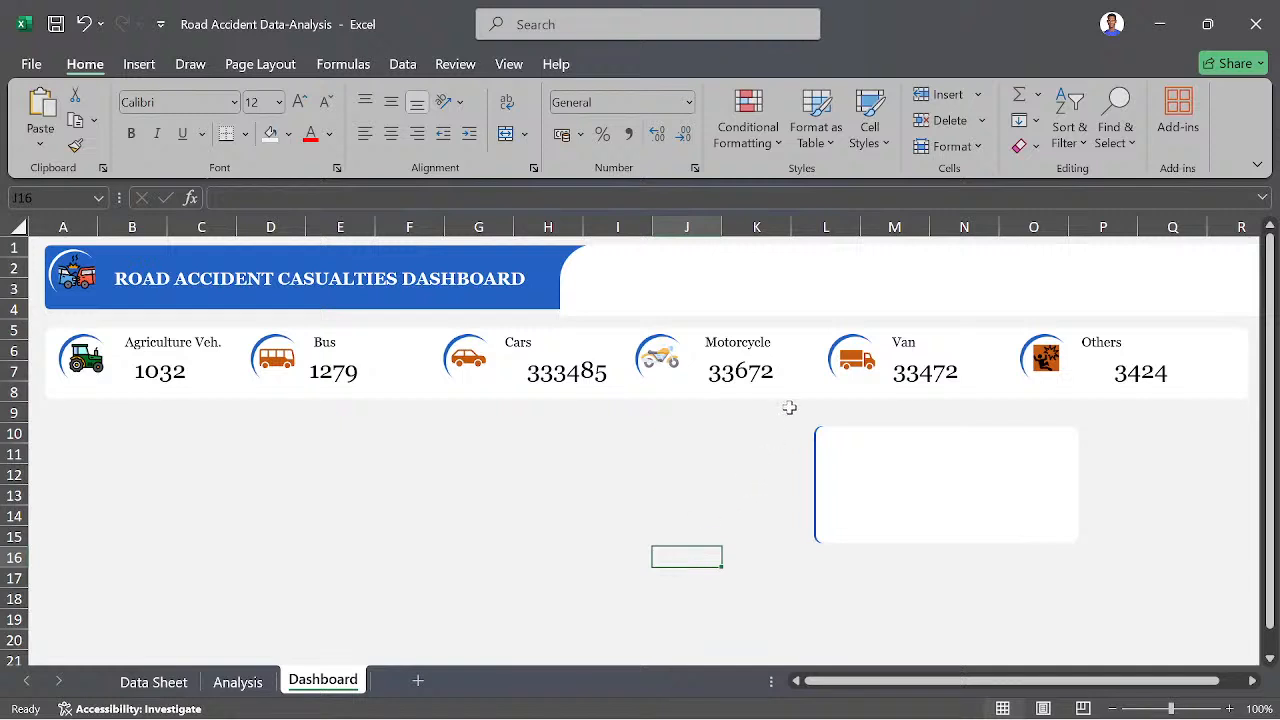
# - Group the white and blue rectangles into one panel and move it beneath the Others card, near the dashboard's right edge
pyautogui.click(1116, 118)
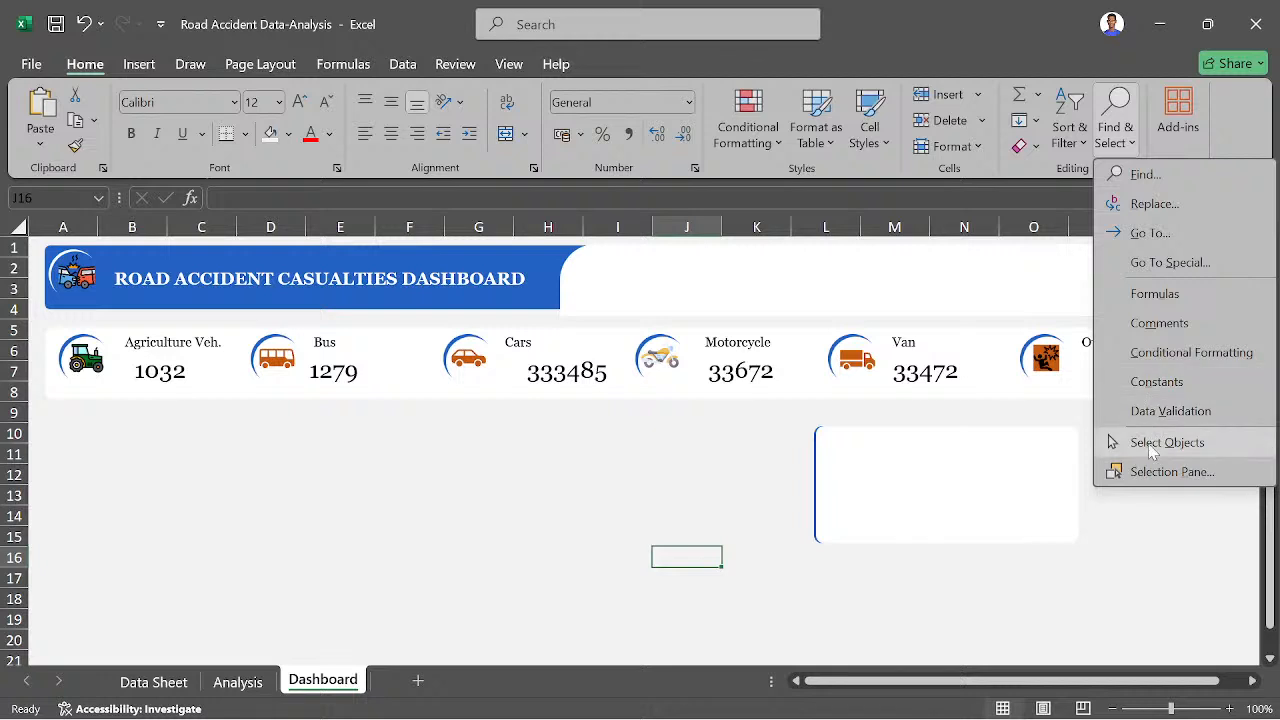
pyautogui.click(1152, 445)
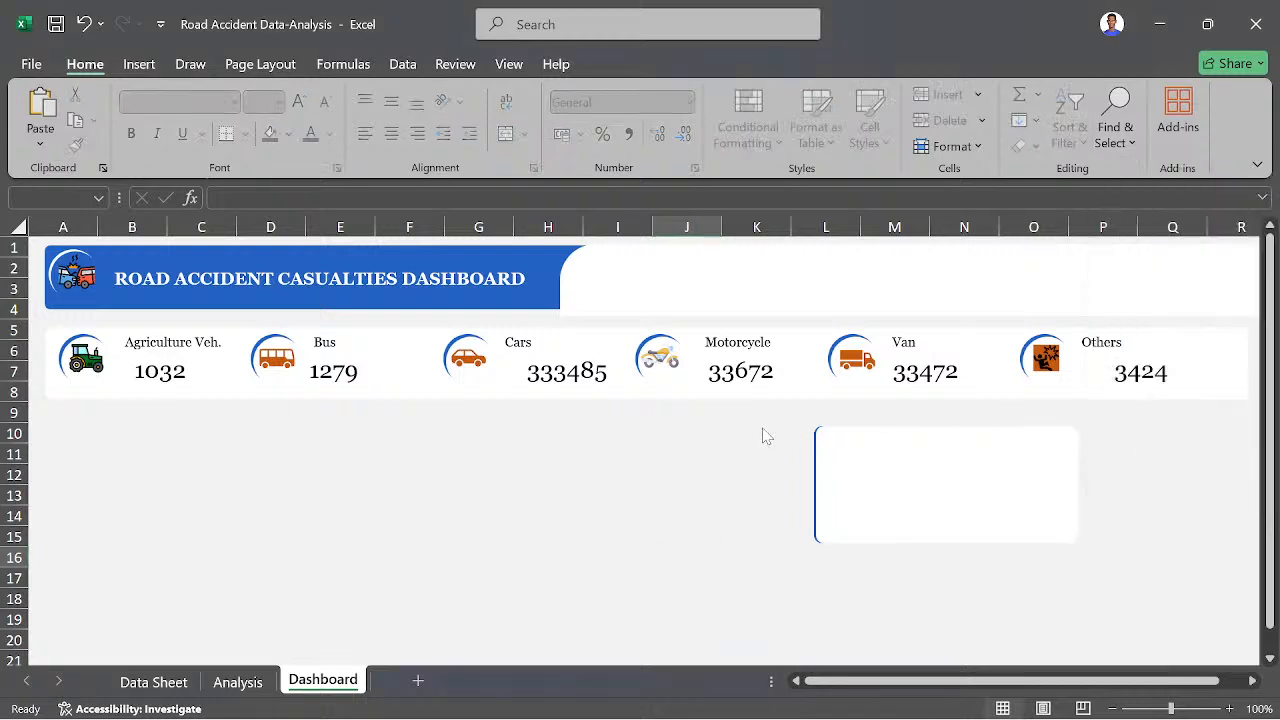
pyautogui.moveTo(763, 430); pyautogui.dragTo(1038, 576)
pyautogui.moveTo(784, 428); pyautogui.dragTo(1135, 585)
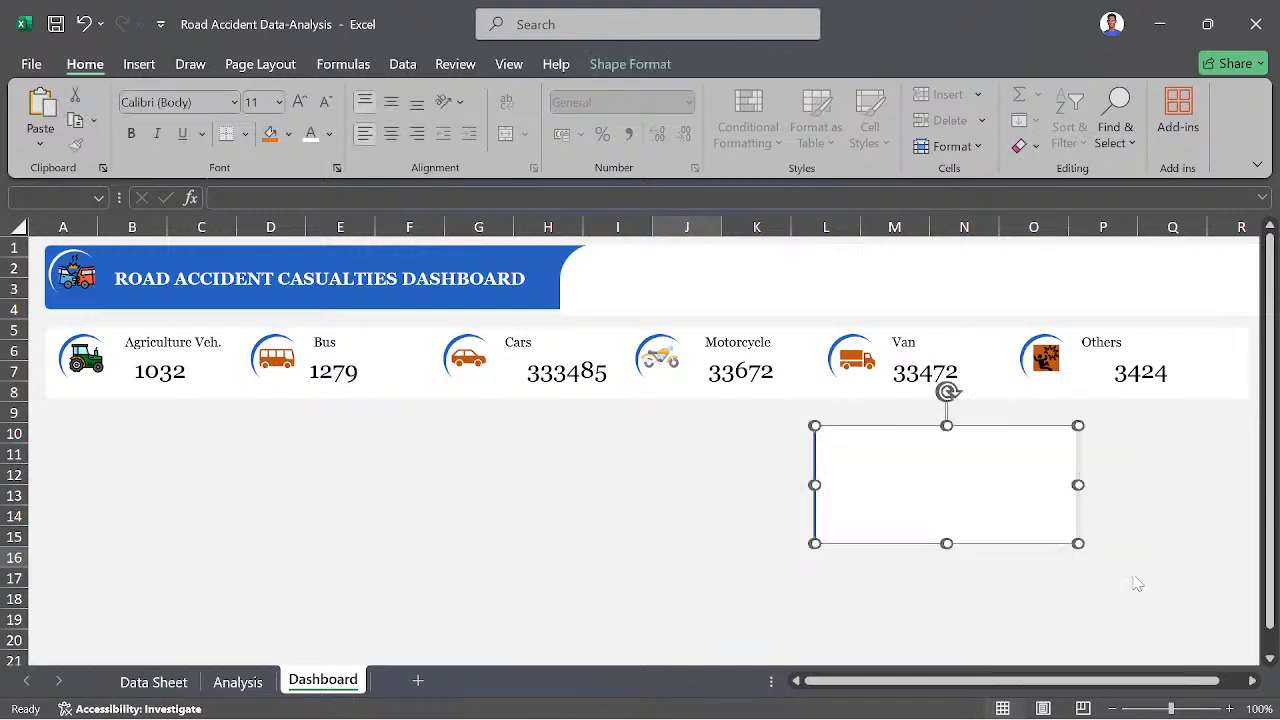
pyautogui.rightClick(976, 494)
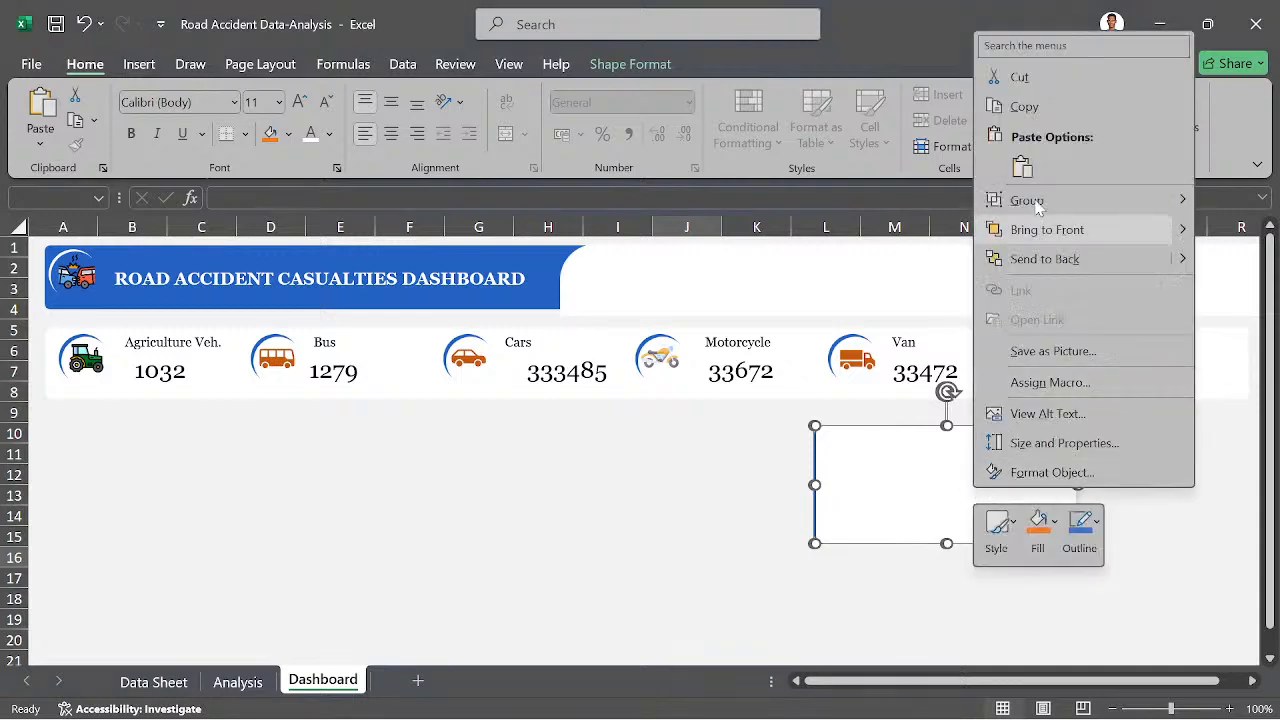
pyautogui.moveTo(1035, 199)
pyautogui.click(961, 201)
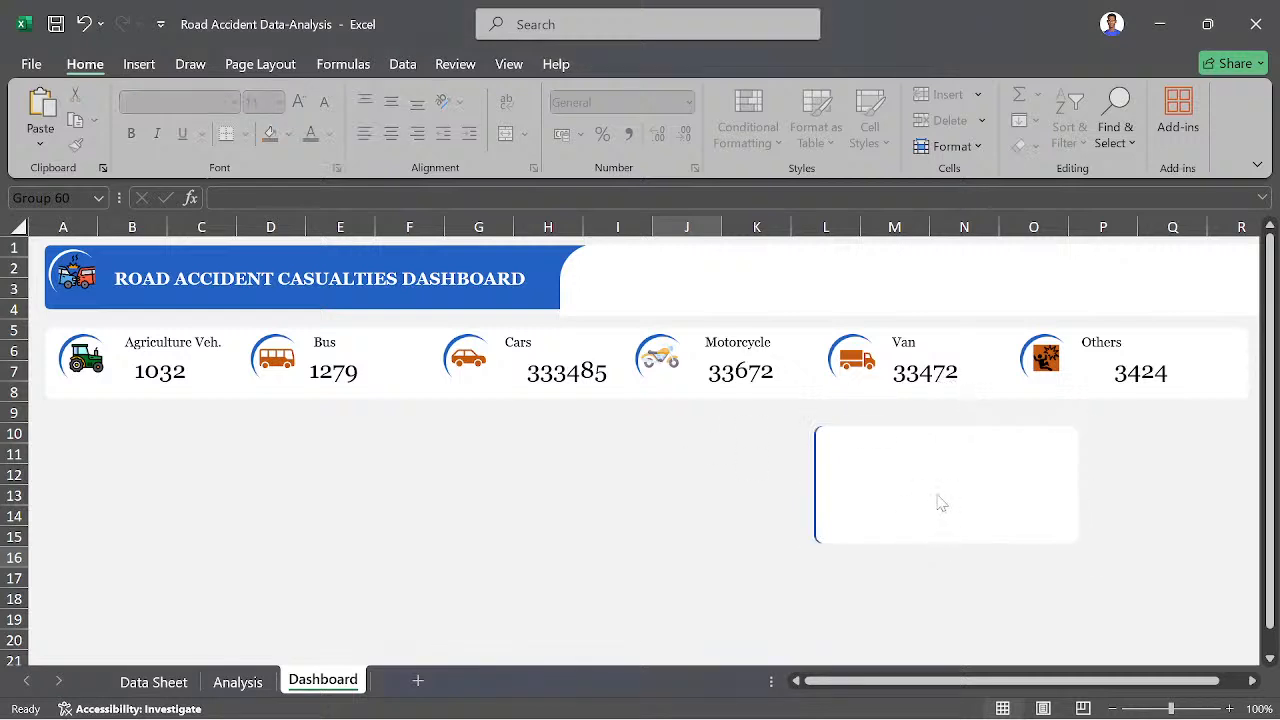
pyautogui.moveTo(940, 503); pyautogui.dragTo(1098, 478)
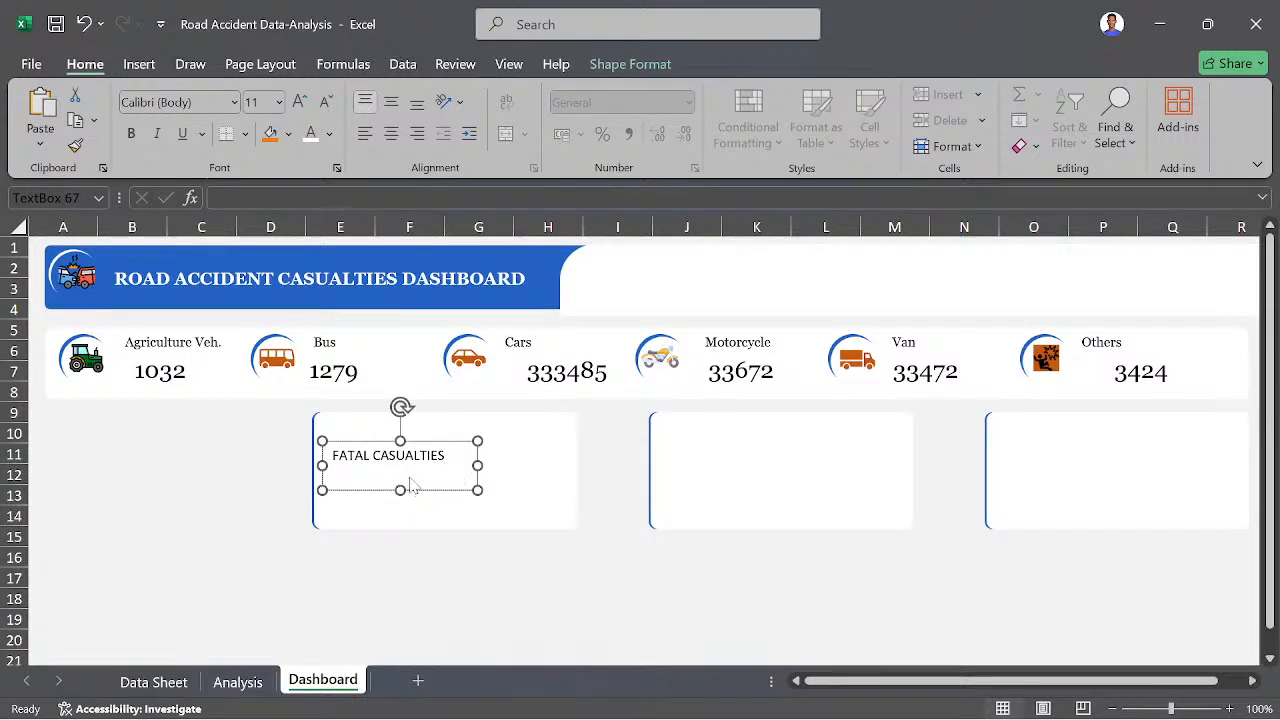
# - Format the FATAL CASUALTIES text in the first panel as Georgia, size 12
pyautogui.hotkey('ctrl', 'a')
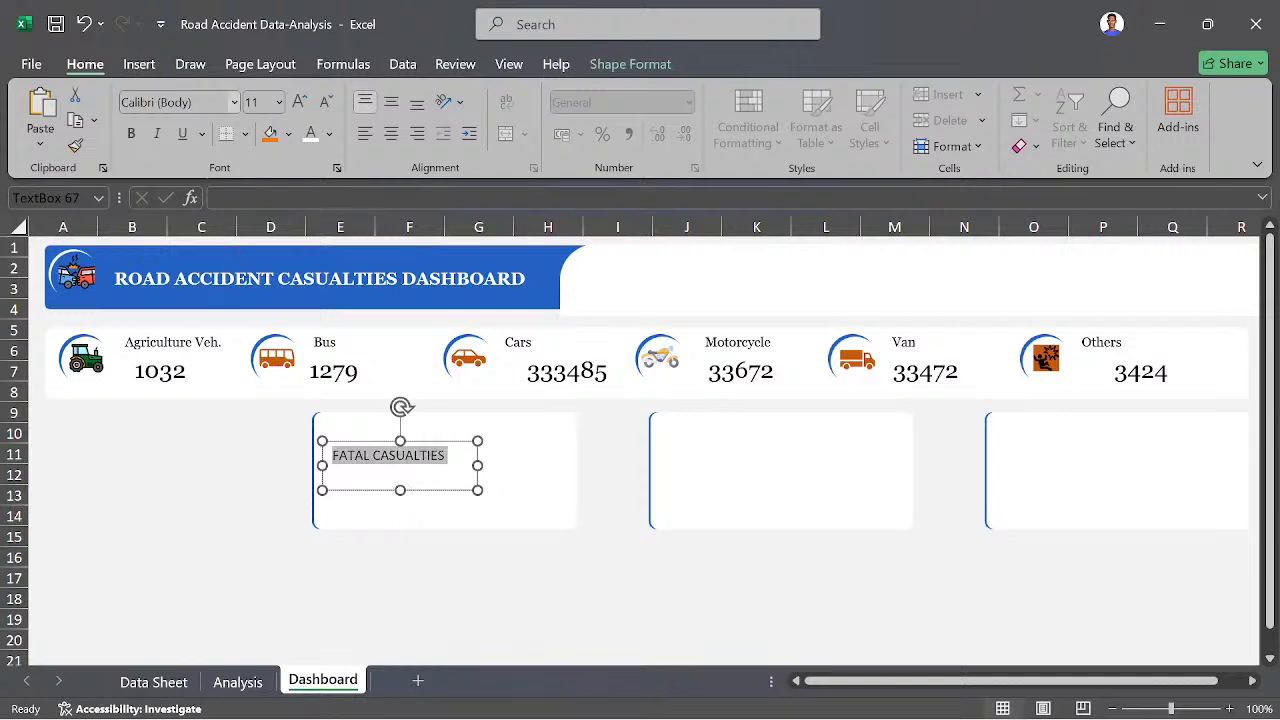
pyautogui.click(184, 103)
pyautogui.write('Georgia')
pyautogui.press('Return')
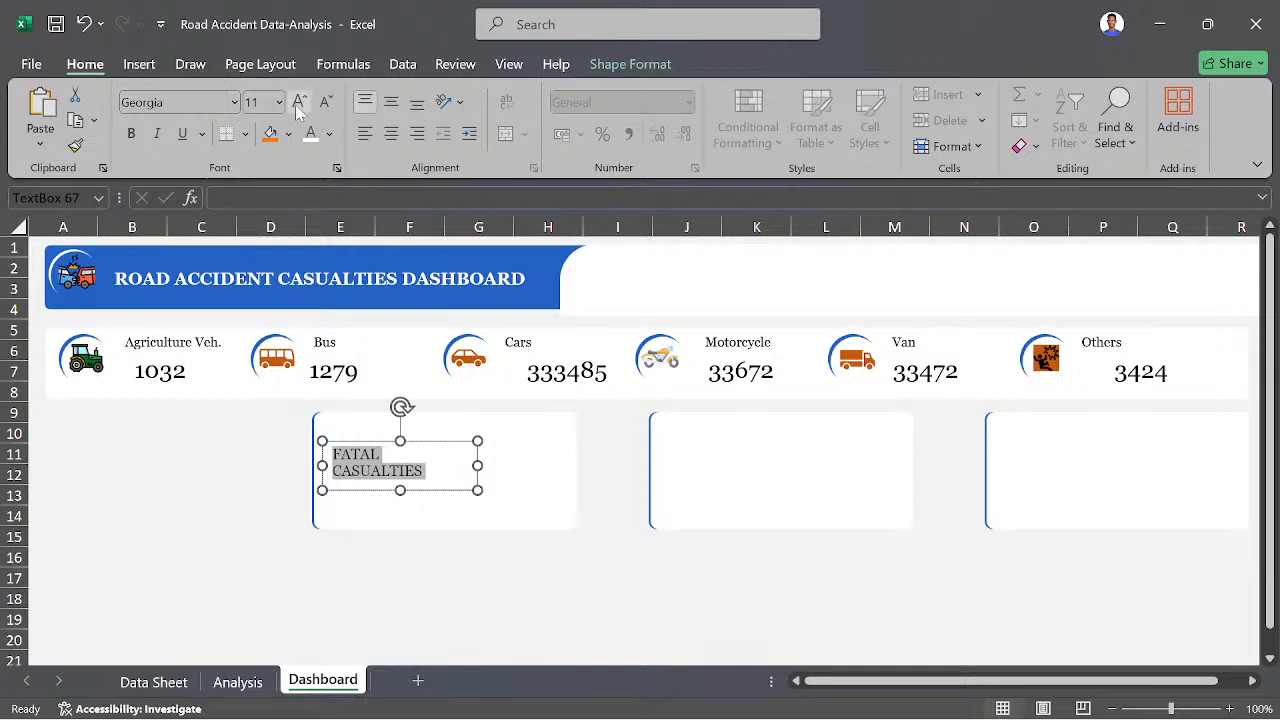
pyautogui.click(325, 103)
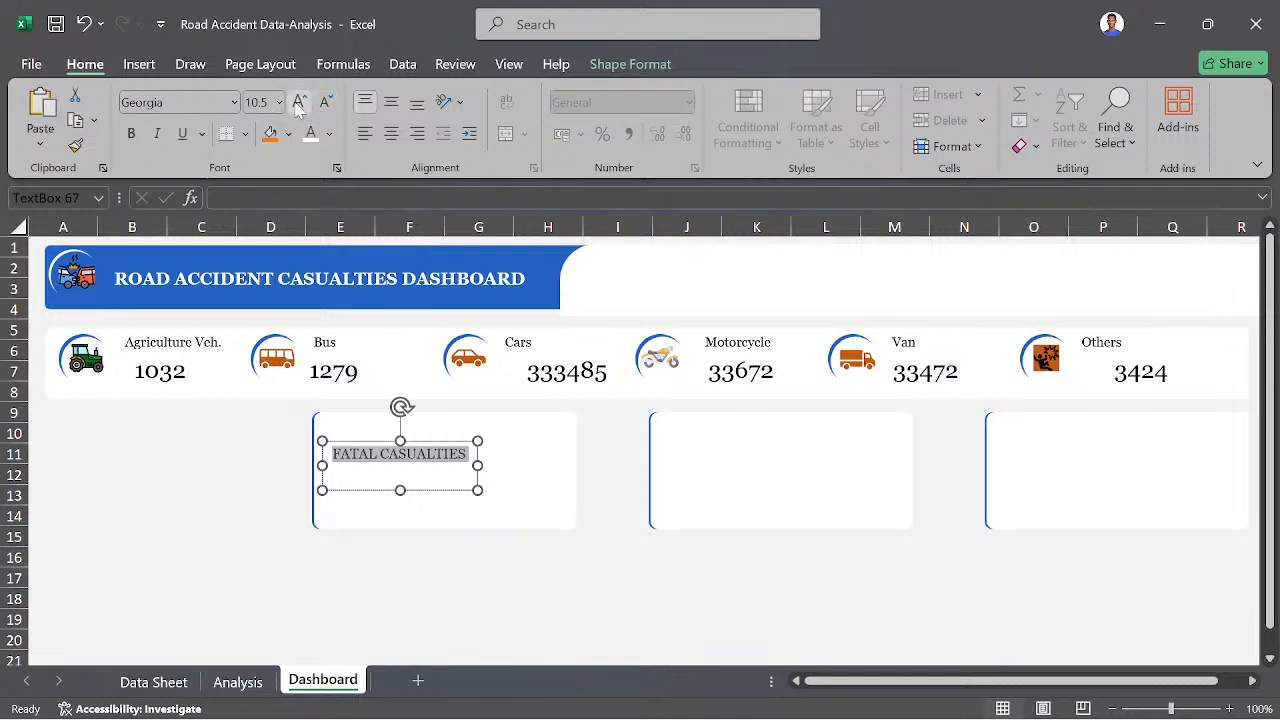
pyautogui.click(299, 104)
pyautogui.click(299, 104)
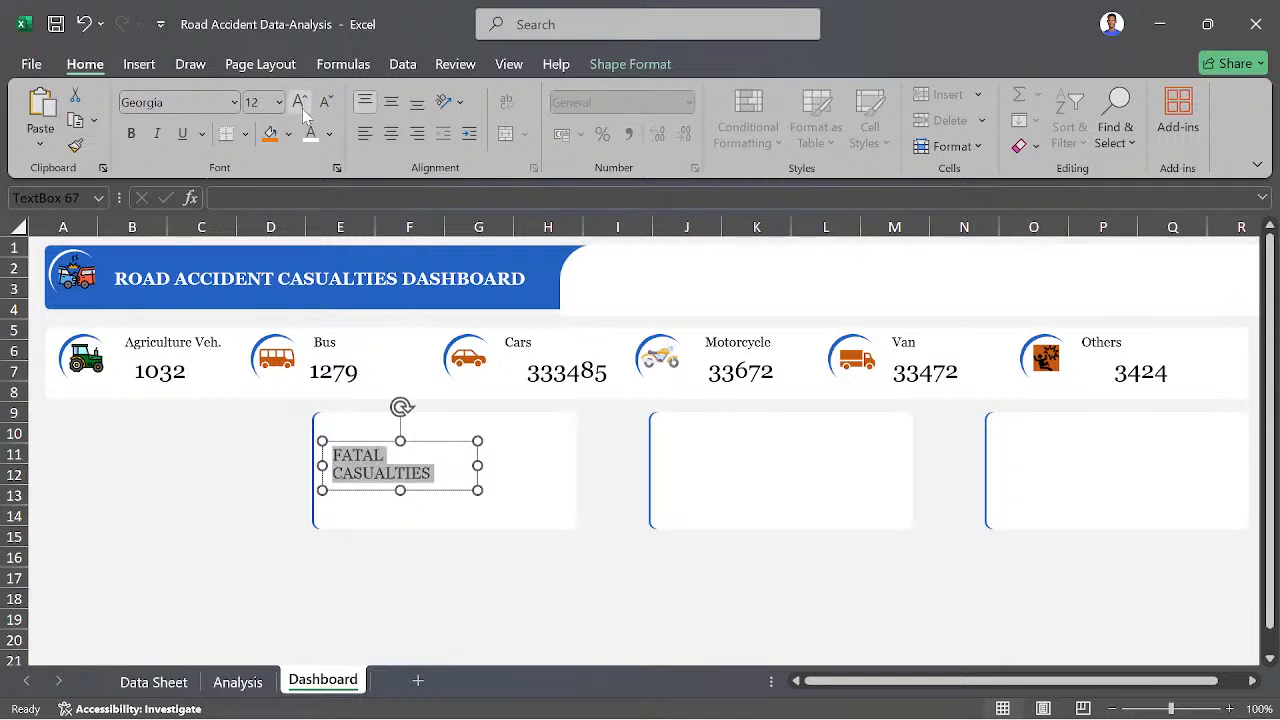
# - Resize the FATAL CASUALTIES text box to fit its text on one line and move it to the top of the first panel
pyautogui.click(481, 462)
pyautogui.moveTo(477, 465); pyautogui.dragTo(506, 463)
pyautogui.click(608, 560)
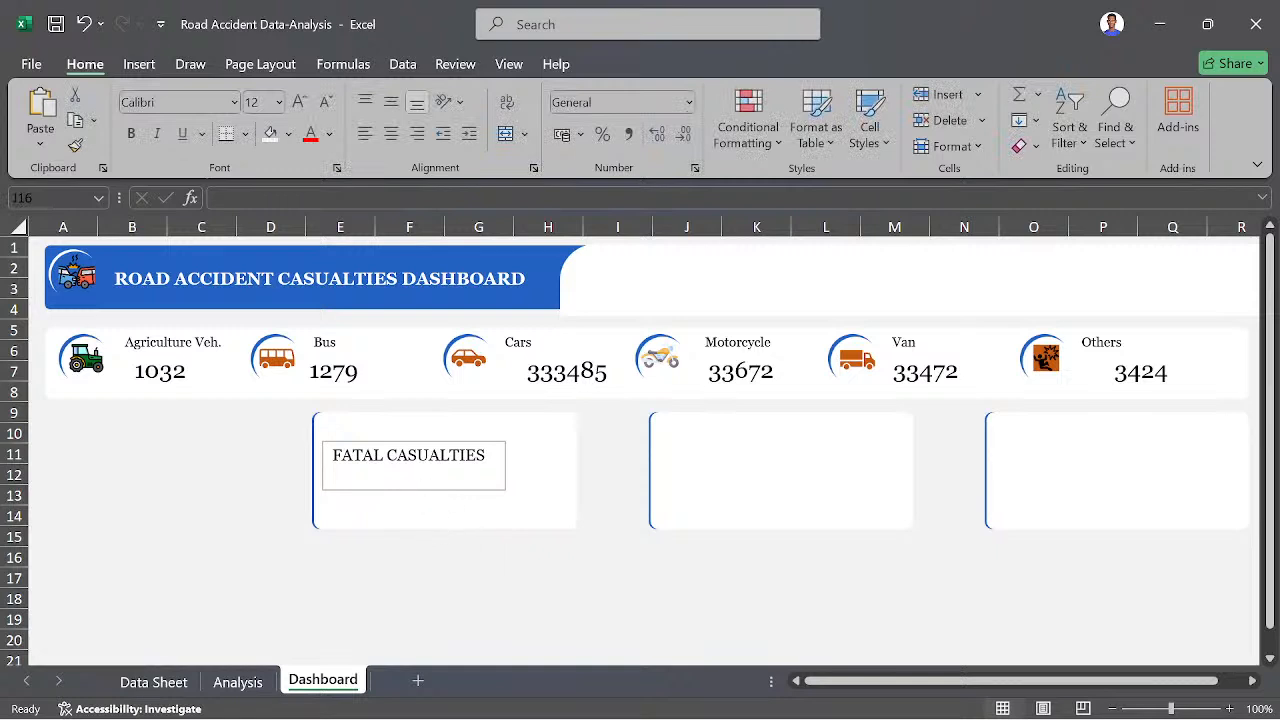
pyautogui.click(486, 456)
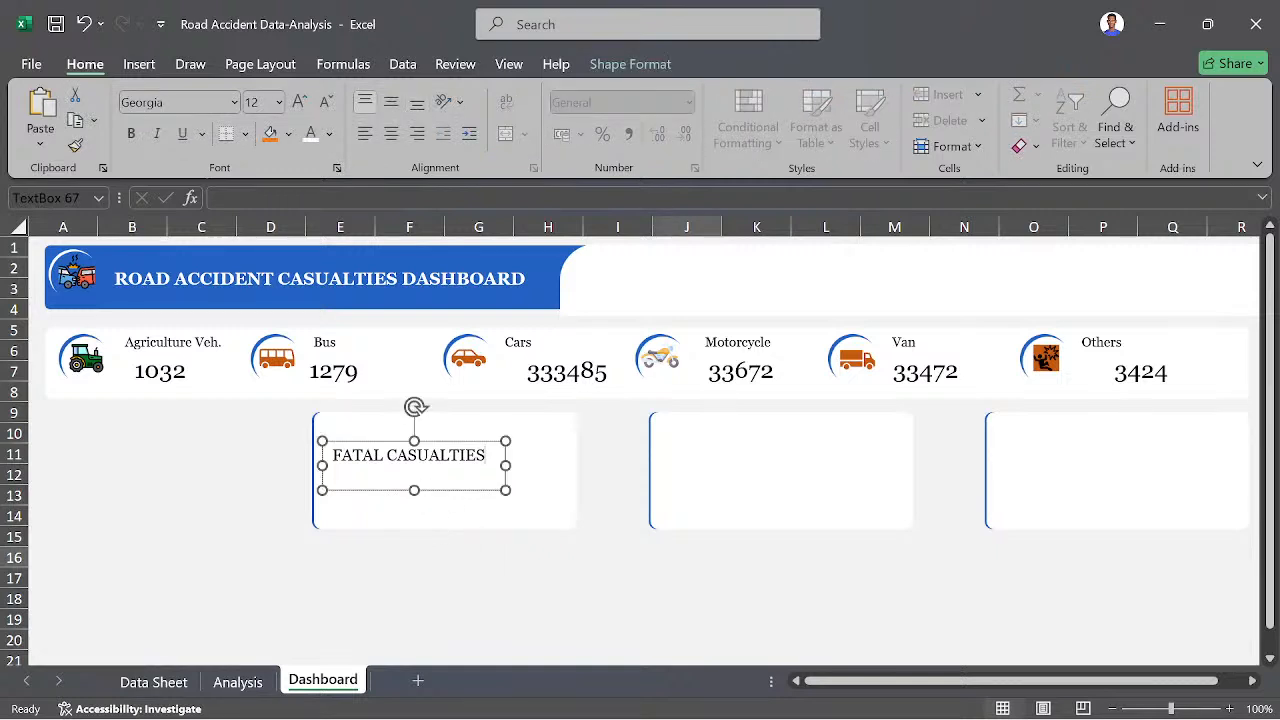
pyautogui.moveTo(415, 490); pyautogui.dragTo(468, 432)
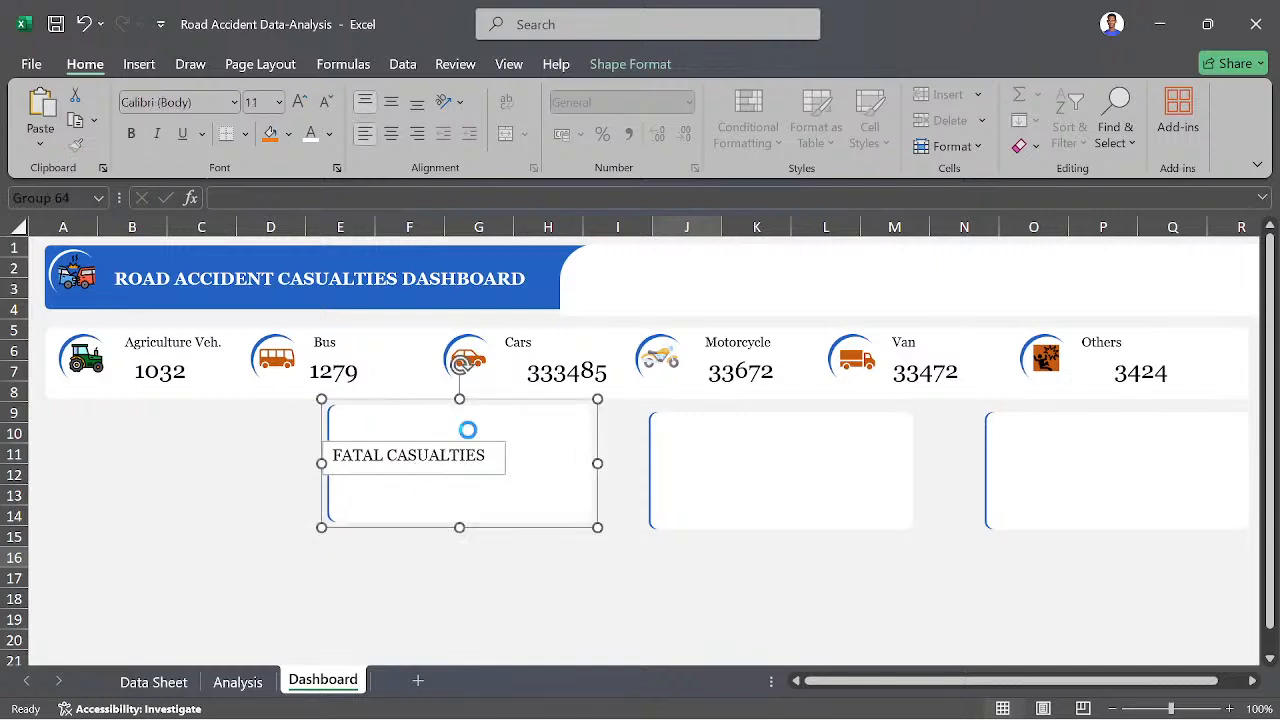
pyautogui.hotkey('ctrl', 'z')
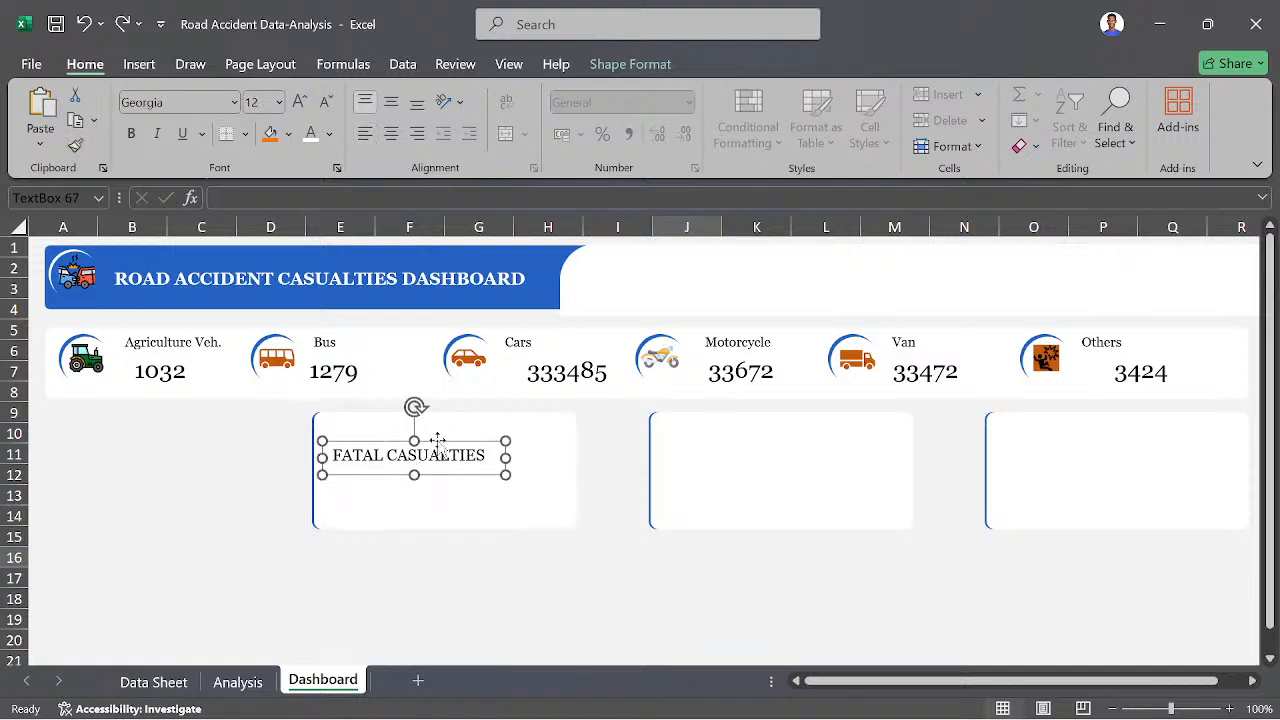
pyautogui.moveTo(437, 441)
pyautogui.mouseDown()
pyautogui.moveTo(486, 423)
pyautogui.moveTo(433, 416)
pyautogui.mouseUp()
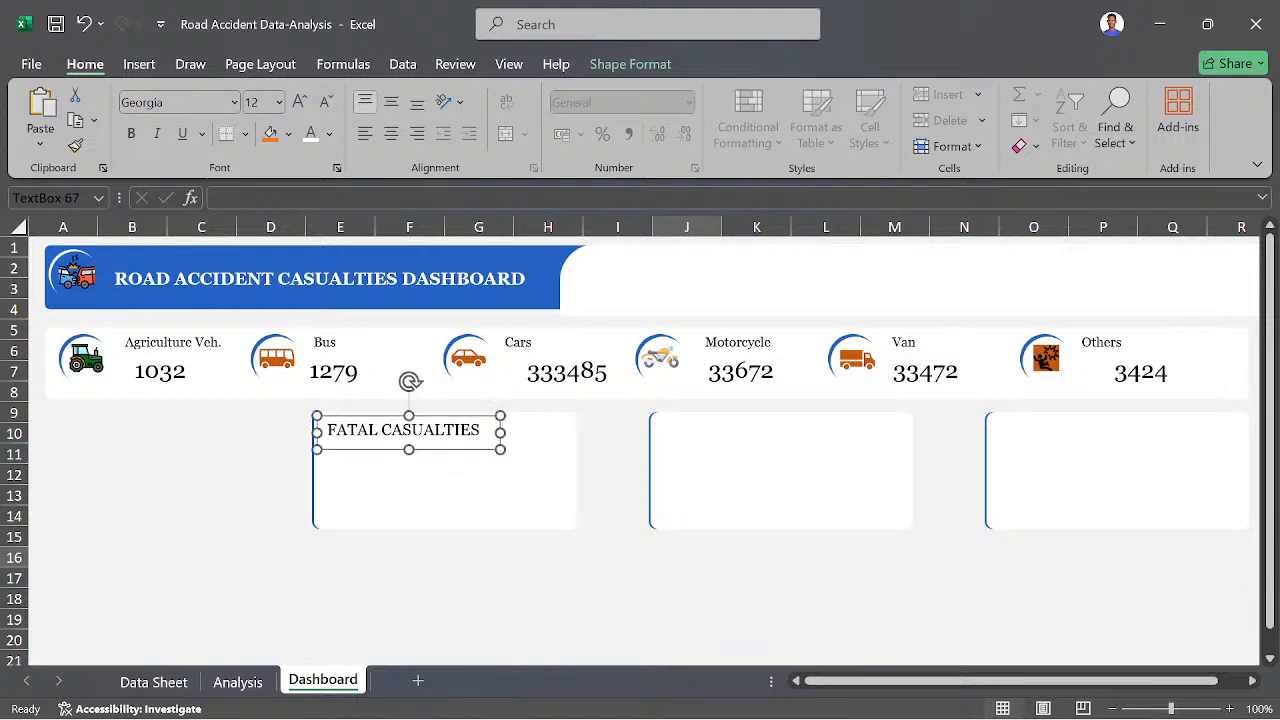
# - Reduce the font size of the FATAL CASUALTIES text to 10
pyautogui.tripleClick(440, 432)
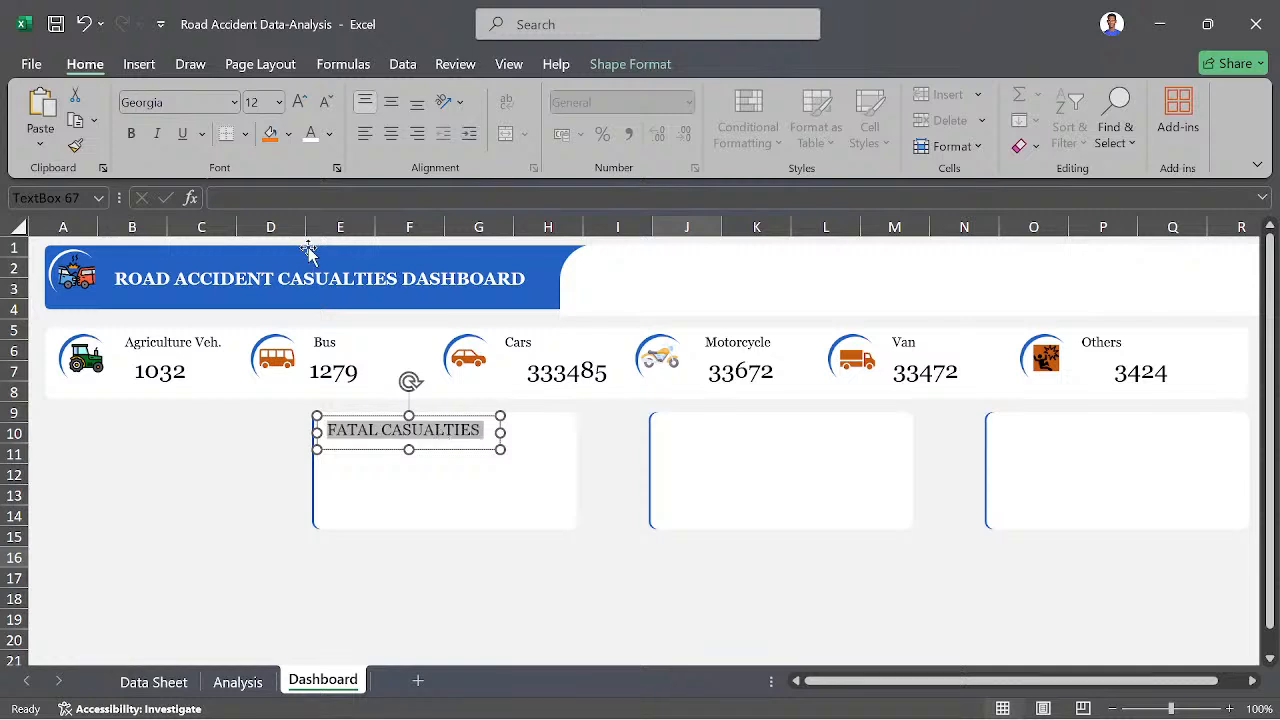
pyautogui.click(256, 102)
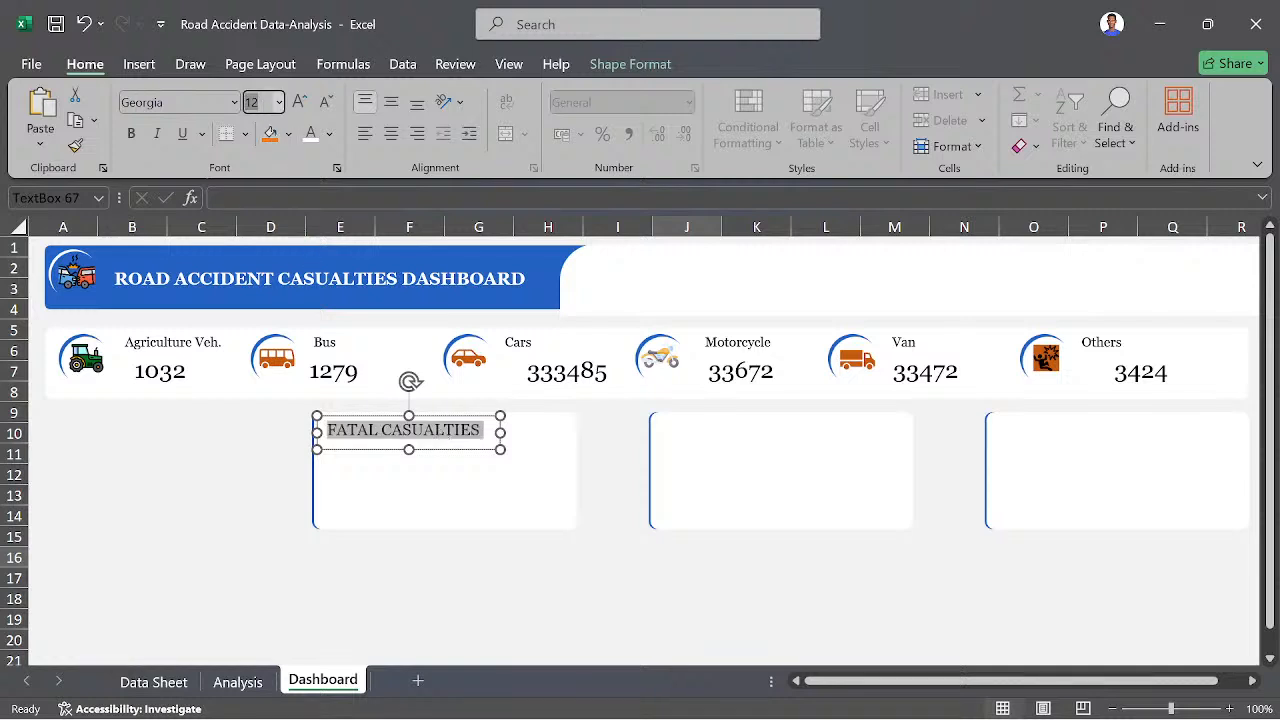
pyautogui.write('11')
pyautogui.press('Return')
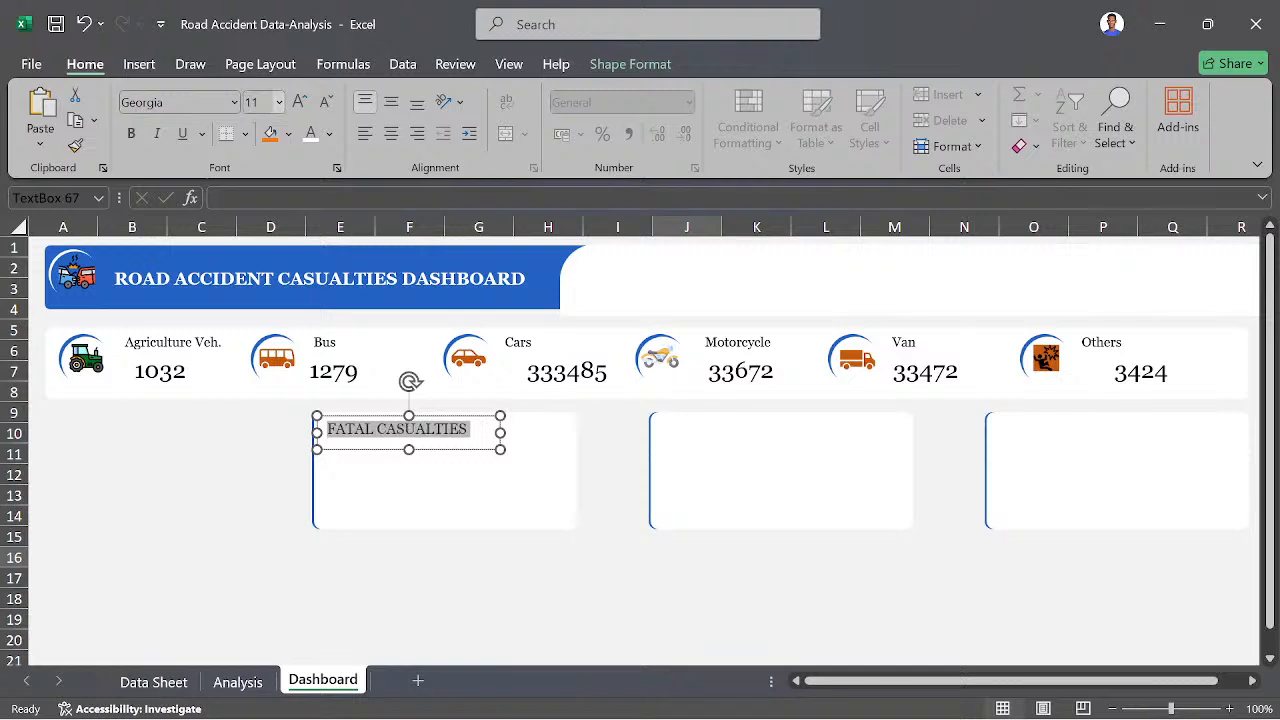
pyautogui.click(264, 104)
pyautogui.write('10')
pyautogui.press('Return')
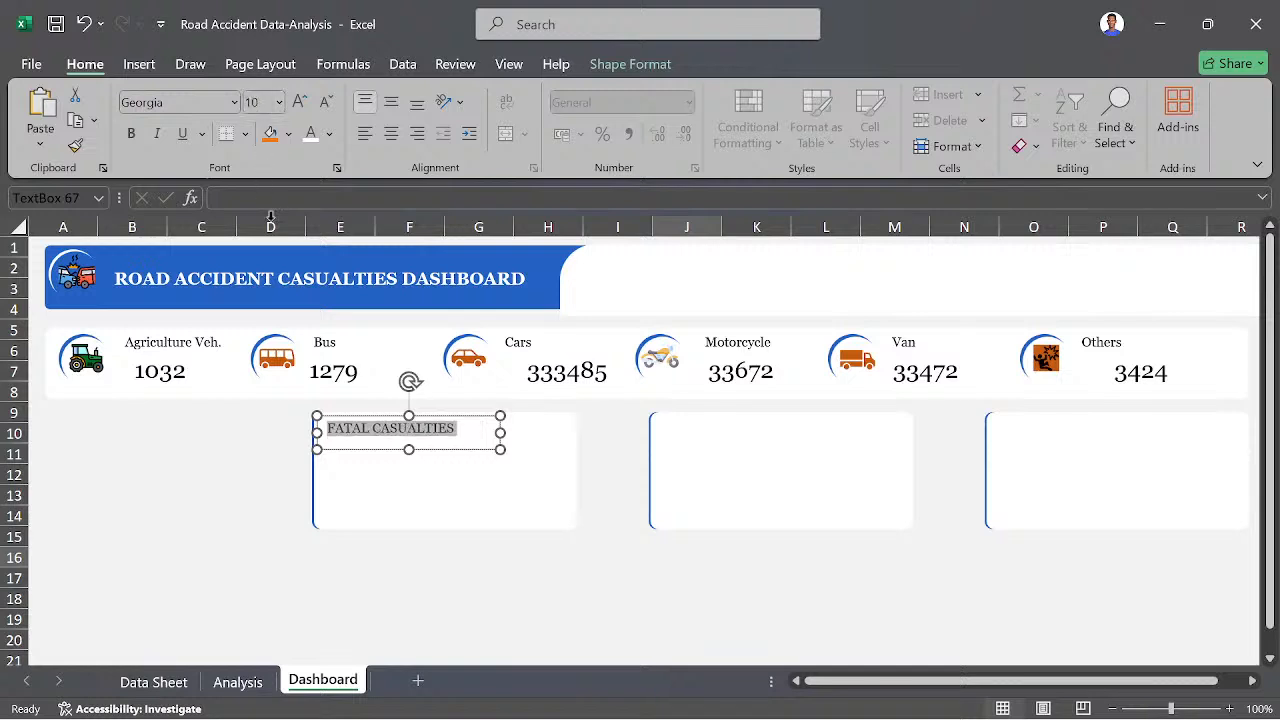
# - Open the shape formatting options for the FATAL CASUALTIES text box
pyautogui.click(446, 452)
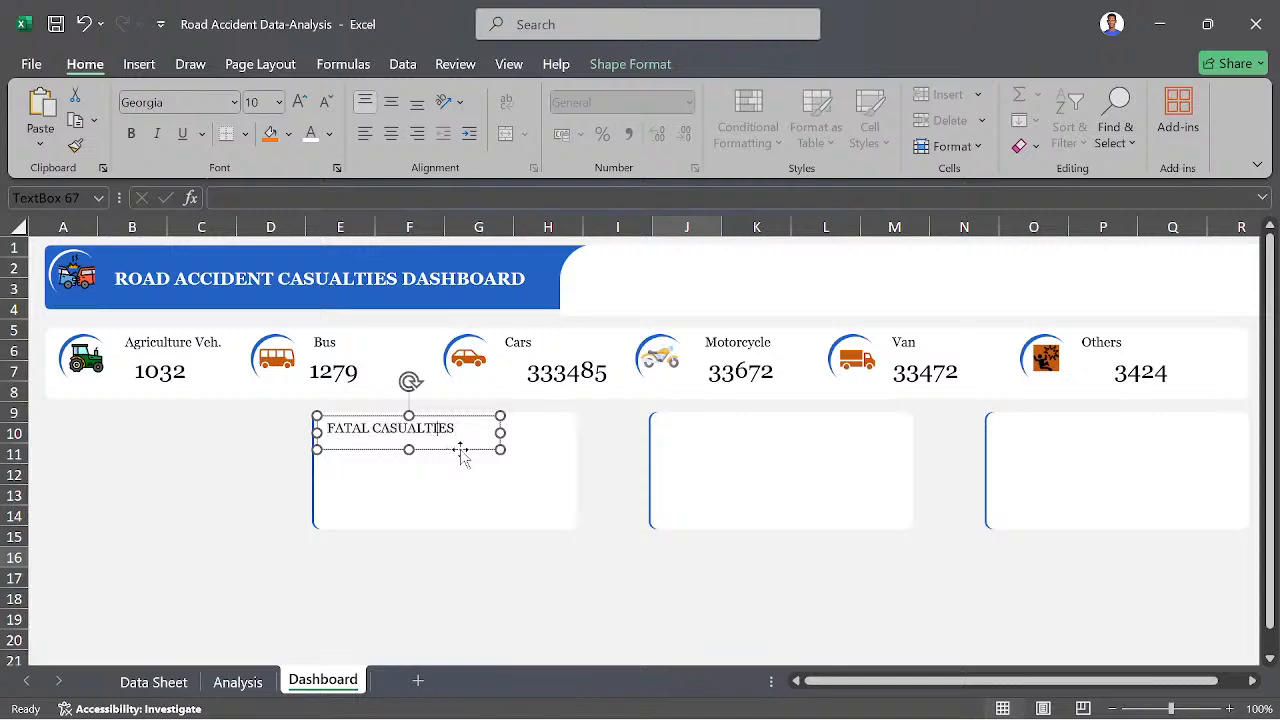
pyautogui.rightClick(461, 452)
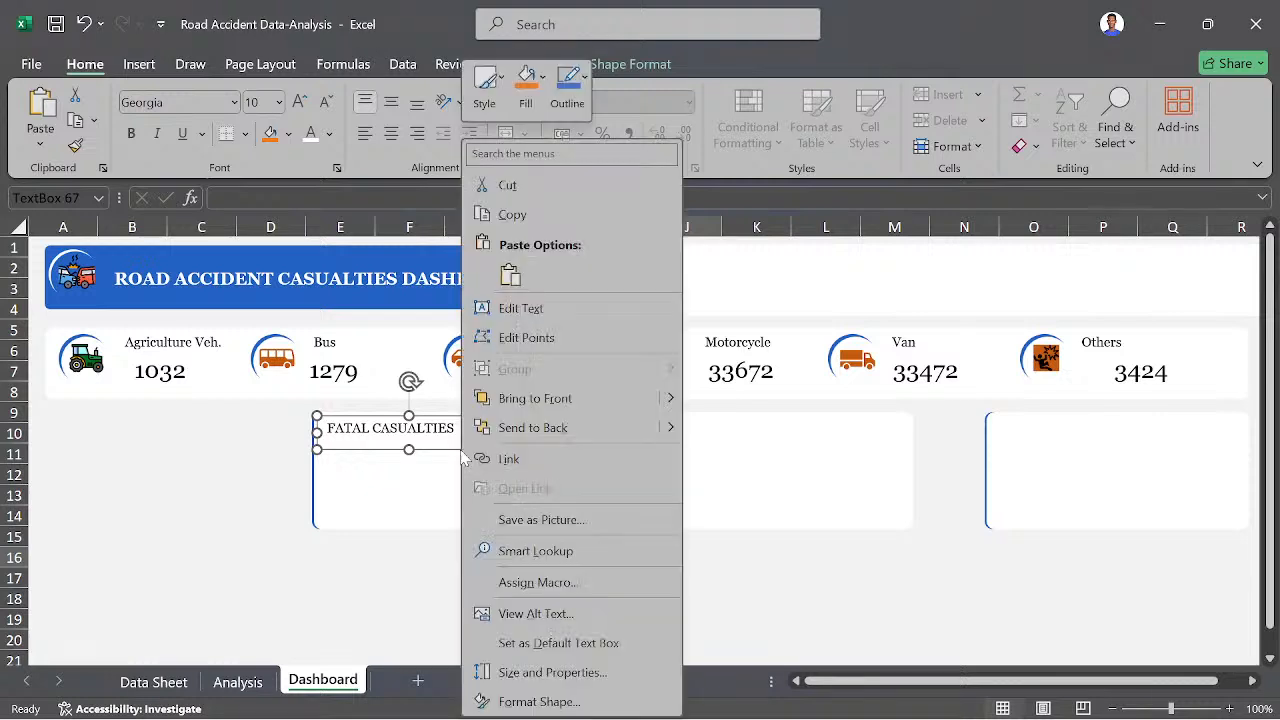
pyautogui.click(539, 701)
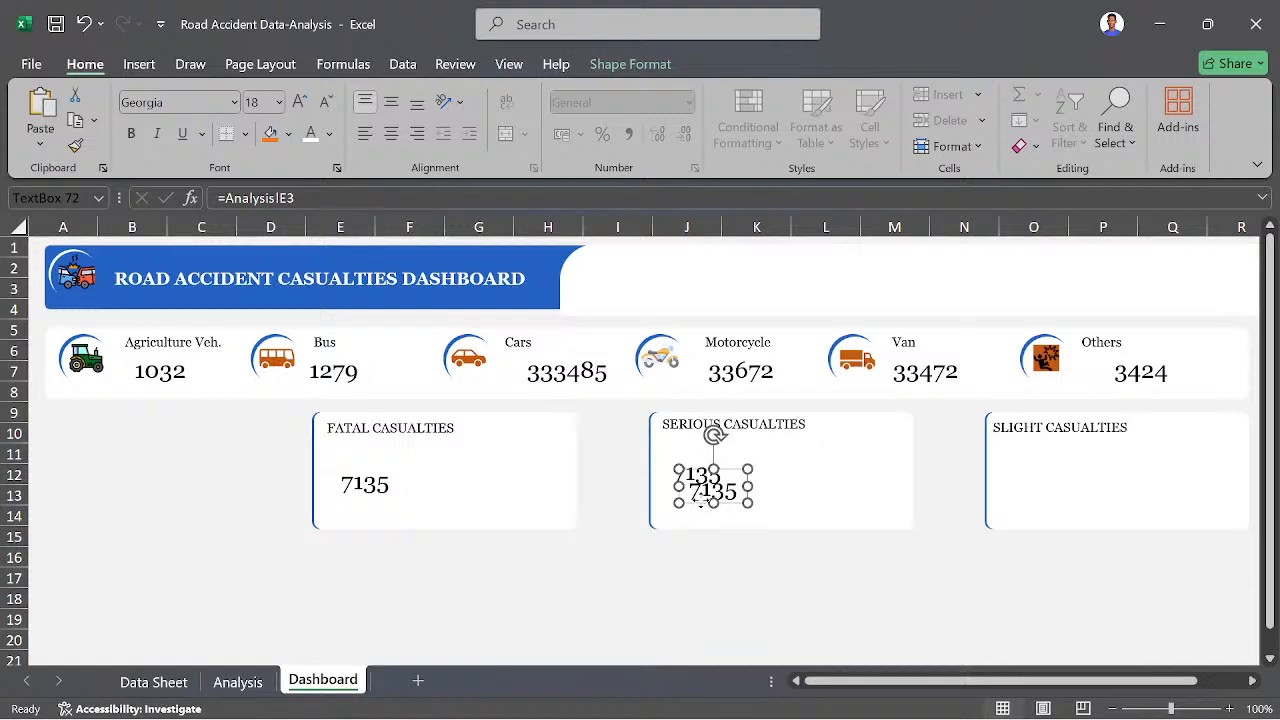
# - Copy the number box from the SERIOUS CASUALTIES panel into the SLIGHT CASUALTIES panel and relink the serious number to cell I3 of the Analysis sheet
pyautogui.moveTo(696, 495); pyautogui.dragTo(1022, 488)
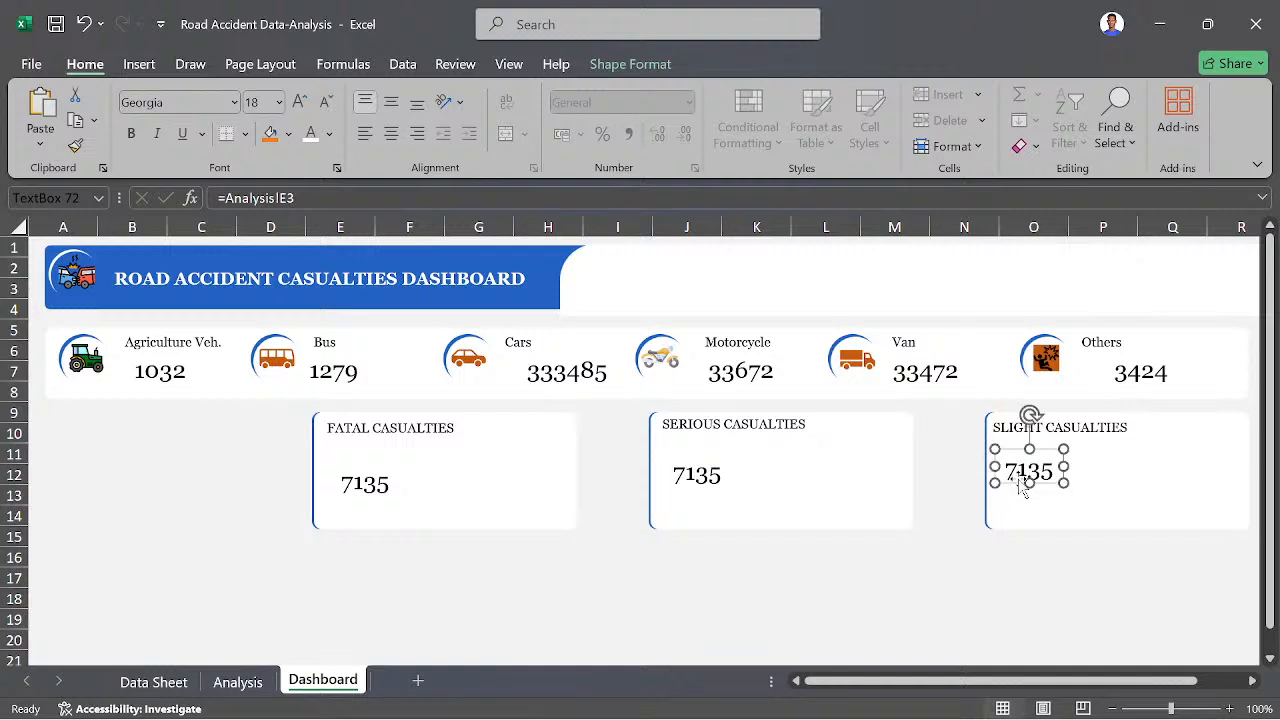
pyautogui.click(704, 483)
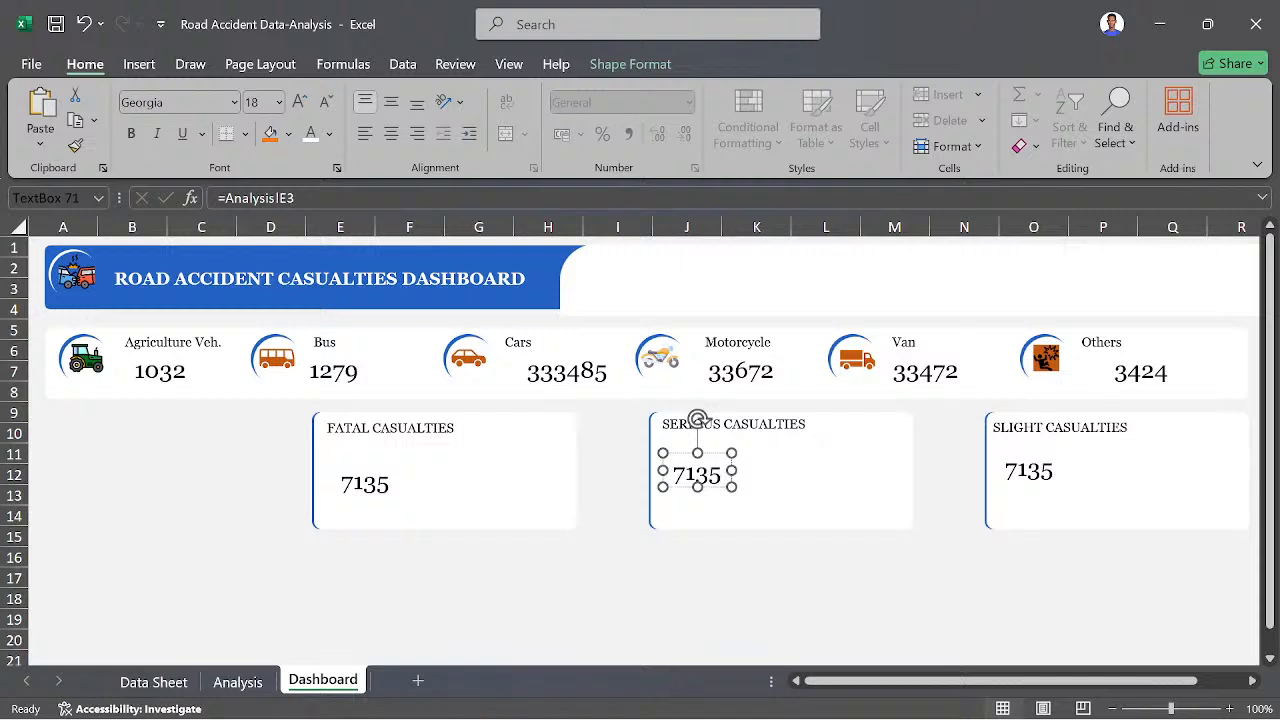
pyautogui.click(275, 198)
pyautogui.click(323, 204)
pyautogui.press('BackSpace')
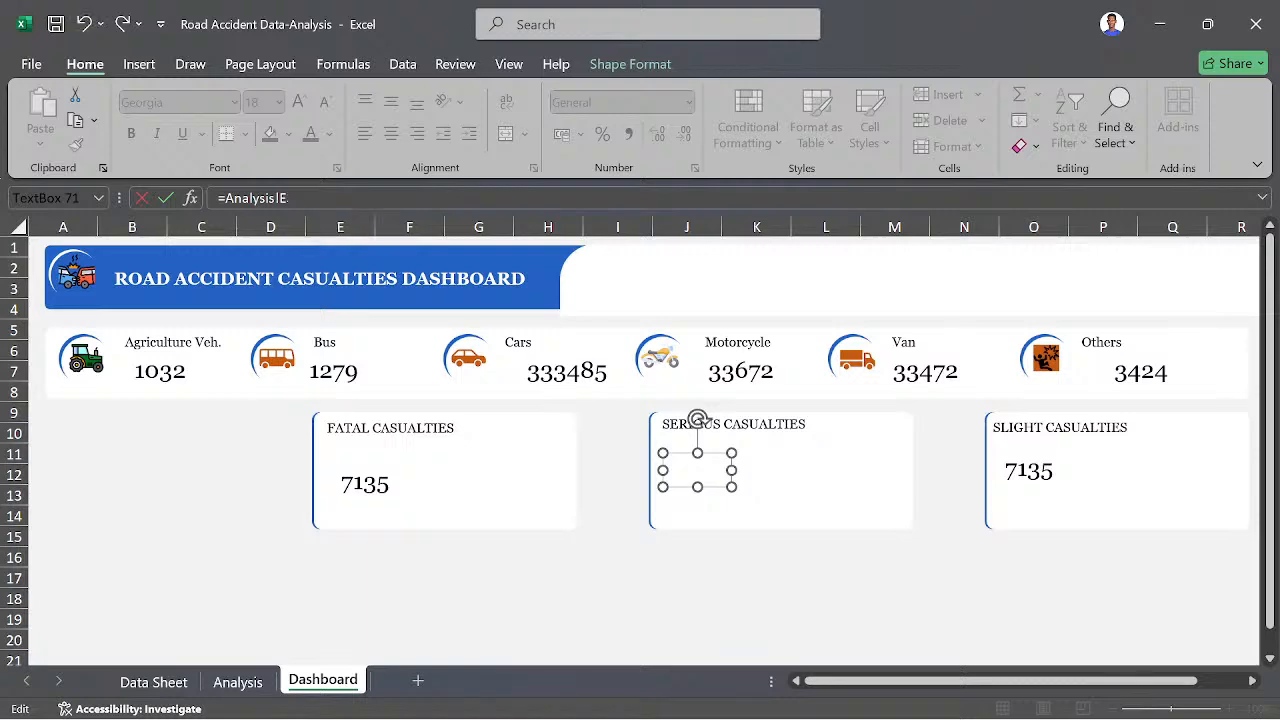
pyautogui.press('BackSpace')
pyautogui.press('BackSpace')
pyautogui.press('BackSpace')
pyautogui.press('BackSpace')
pyautogui.click(247, 681)
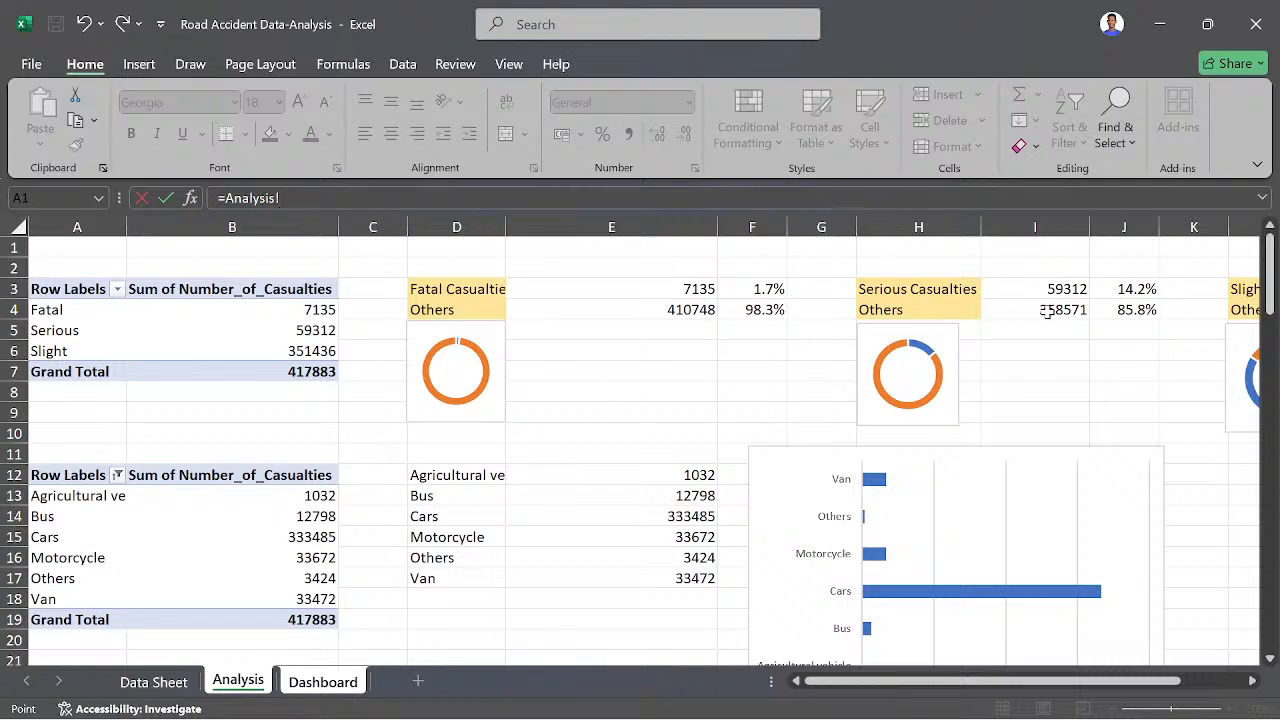
pyautogui.click(1068, 288)
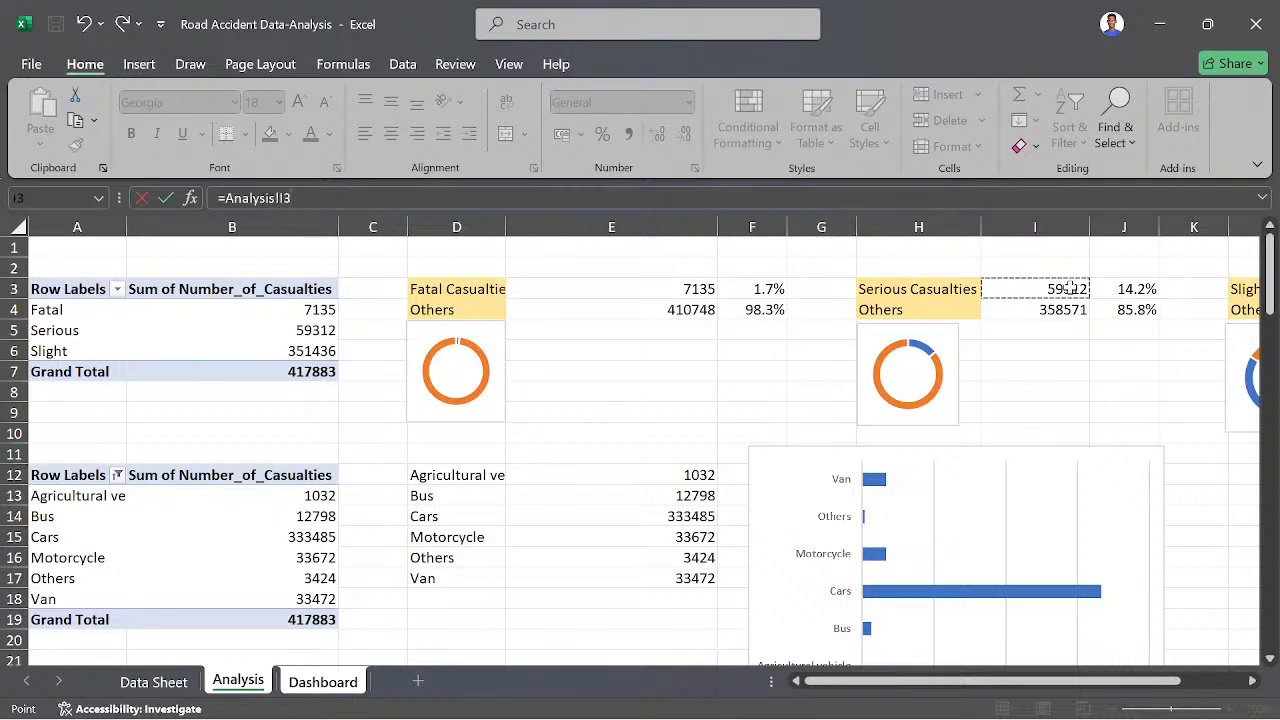
pyautogui.press('Return')
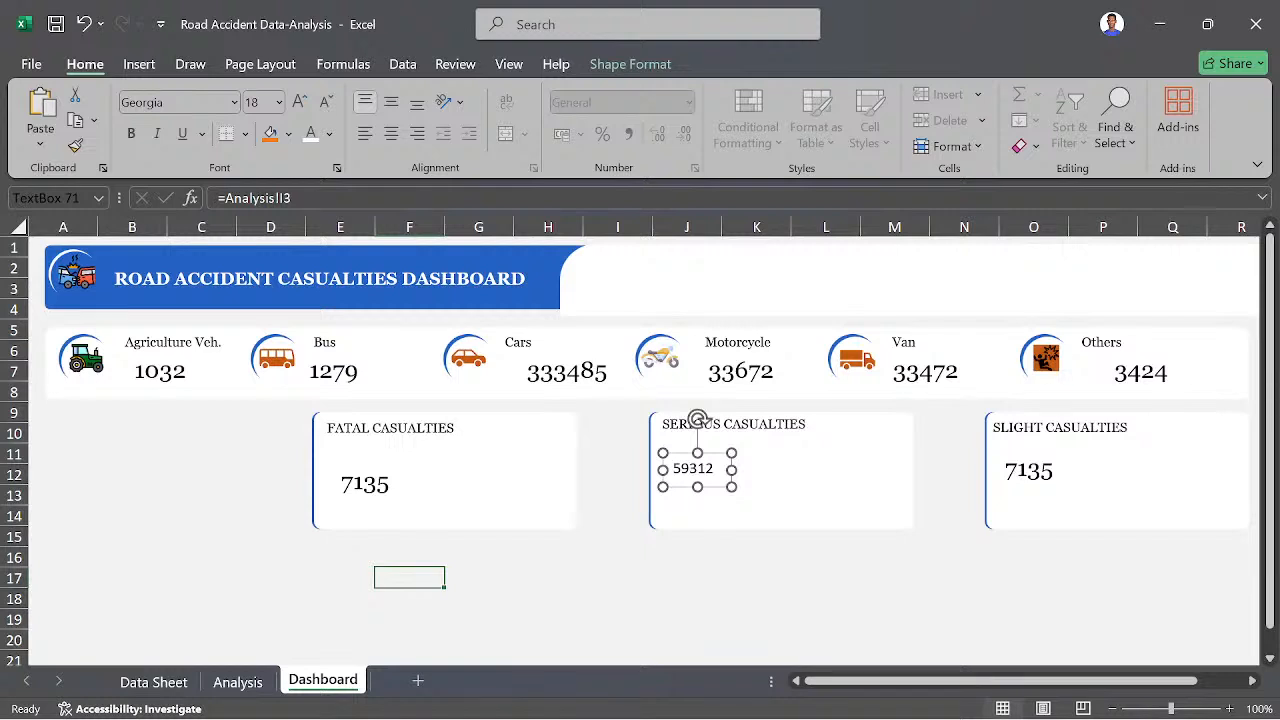
# - Relink the number box in the SLIGHT CASUALTIES panel to cell M3 of the Analysis sheet
pyautogui.click(1020, 477)
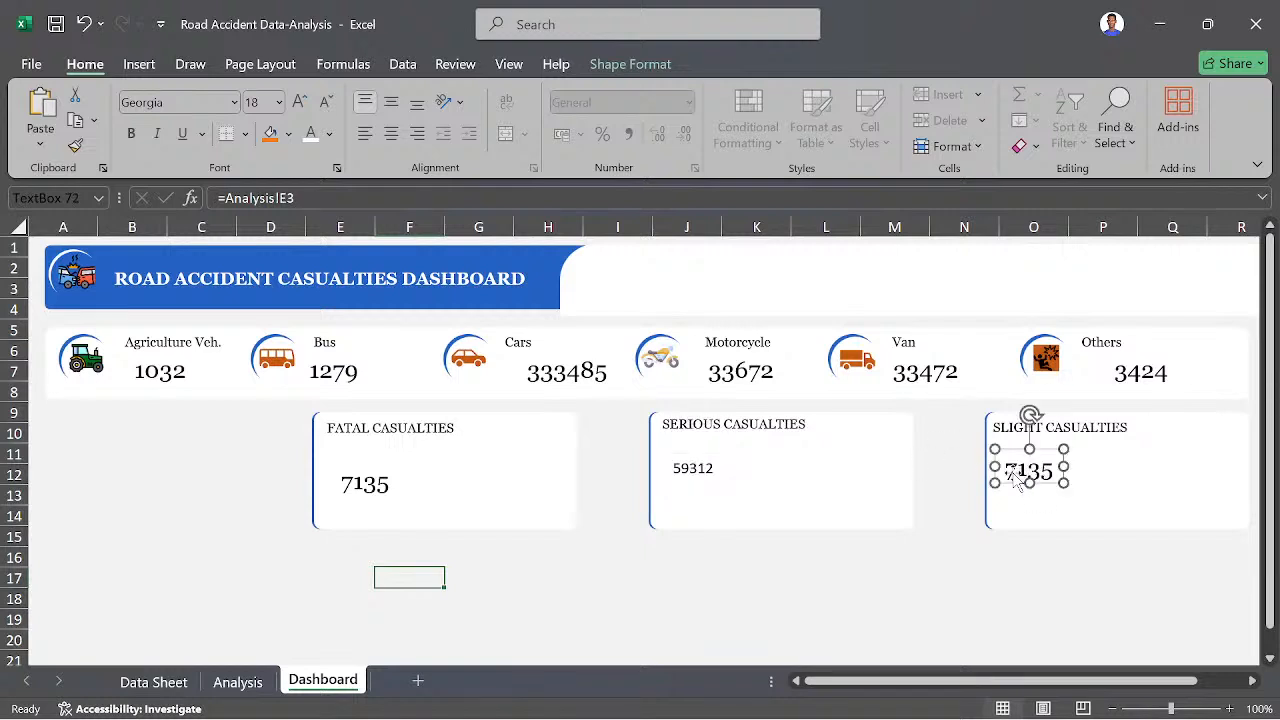
pyautogui.press('BackSpace')
pyautogui.click(330, 198)
pyautogui.press('BackSpace')
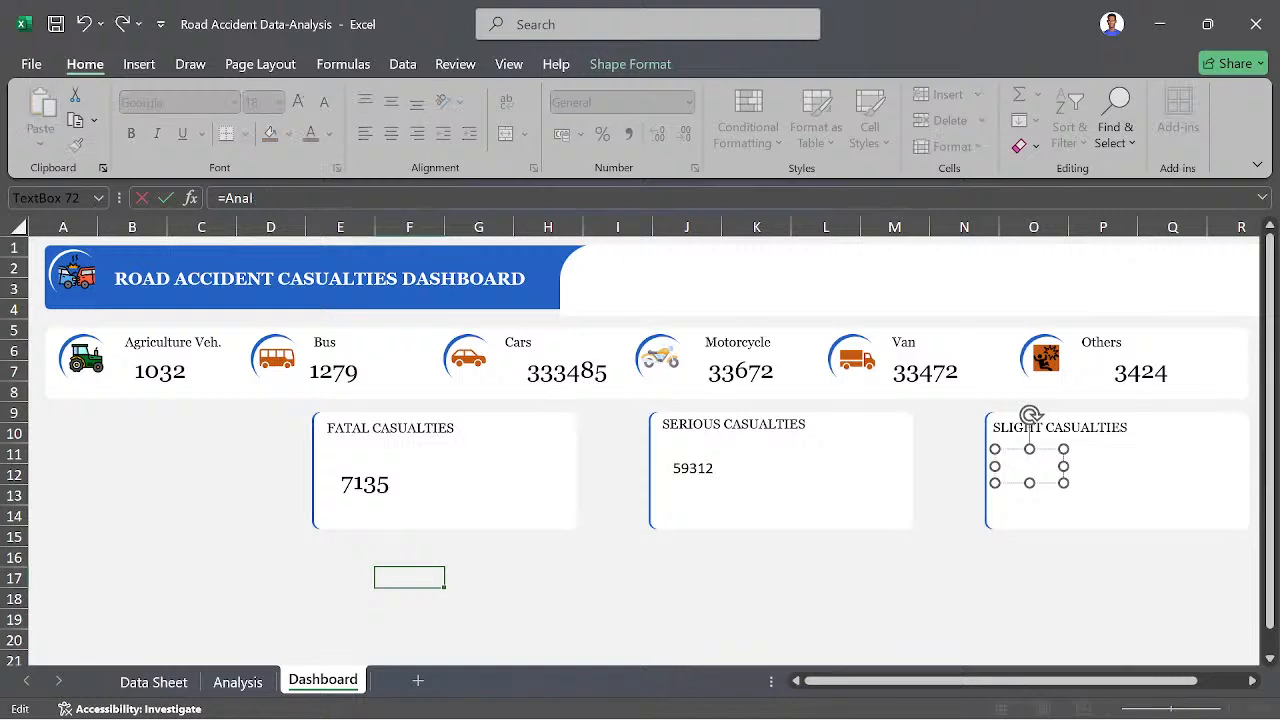
pyautogui.press('BackSpace')
pyautogui.press('BackSpace')
pyautogui.press('BackSpace')
pyautogui.press('BackSpace')
pyautogui.click(238, 682)
pyautogui.hscroll(4, 987, 380)
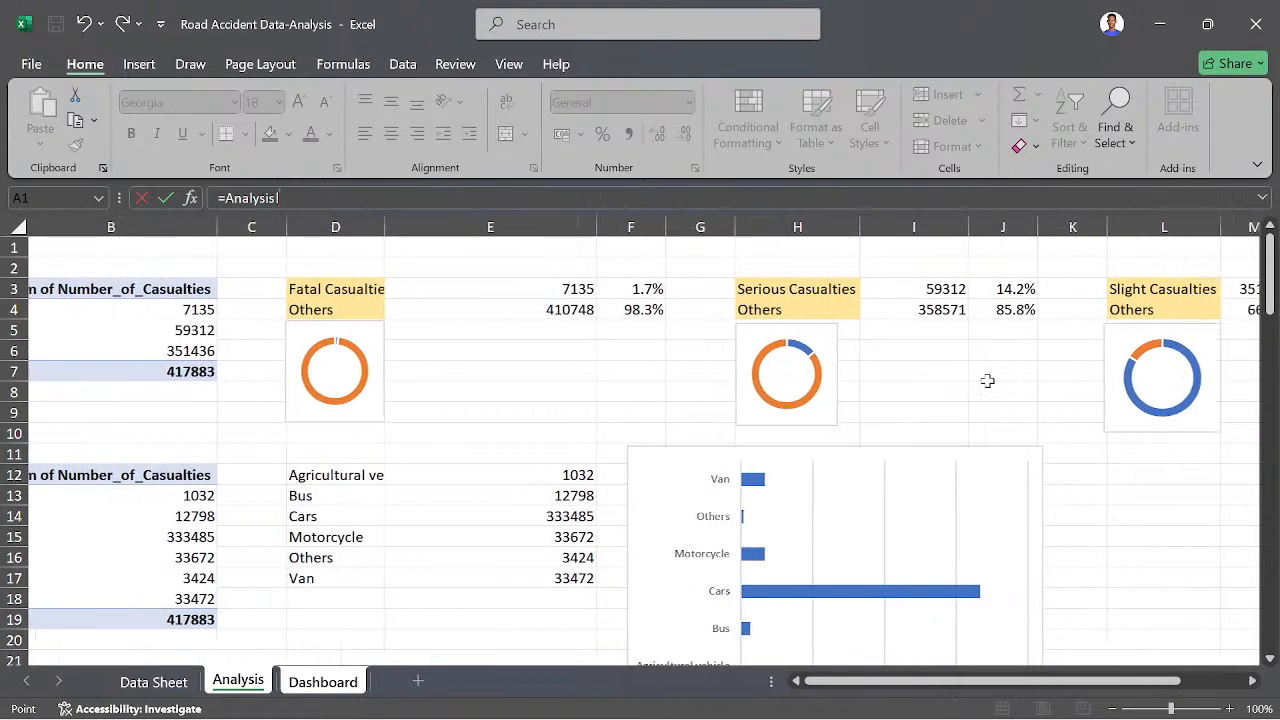
pyautogui.hscroll(-1, 966, 277)
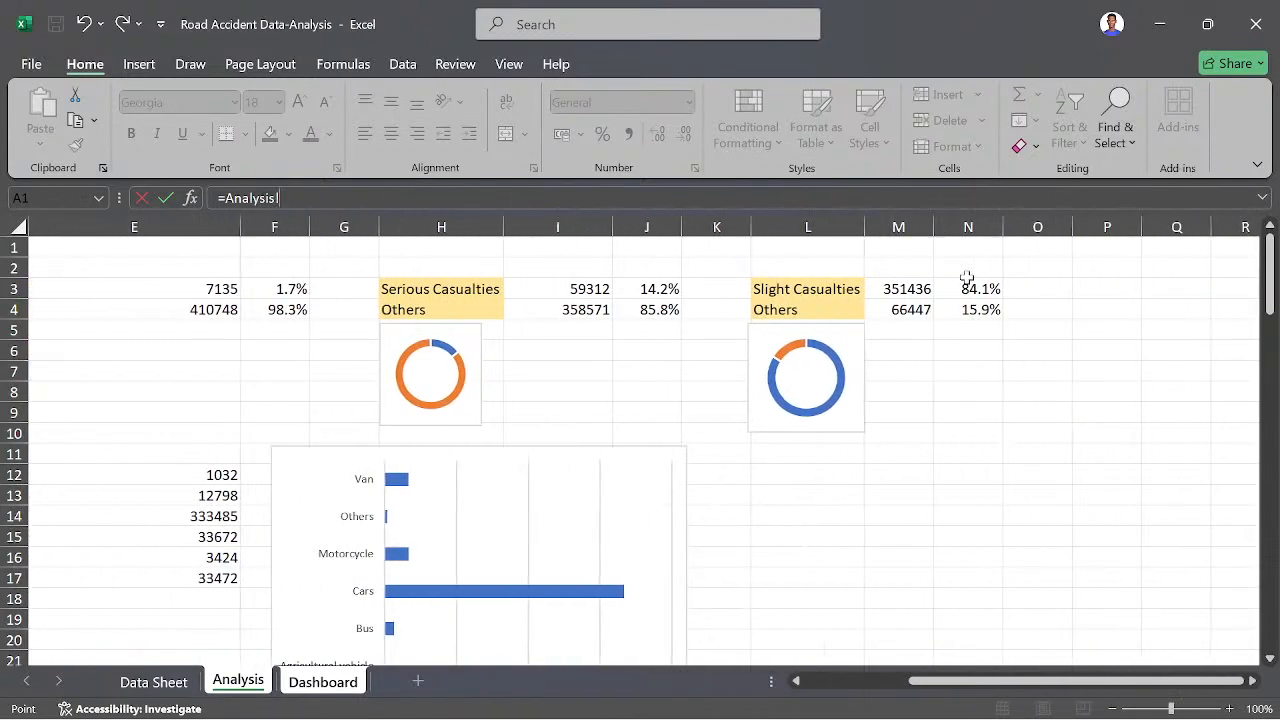
pyautogui.click(920, 289)
pyautogui.press('Return')
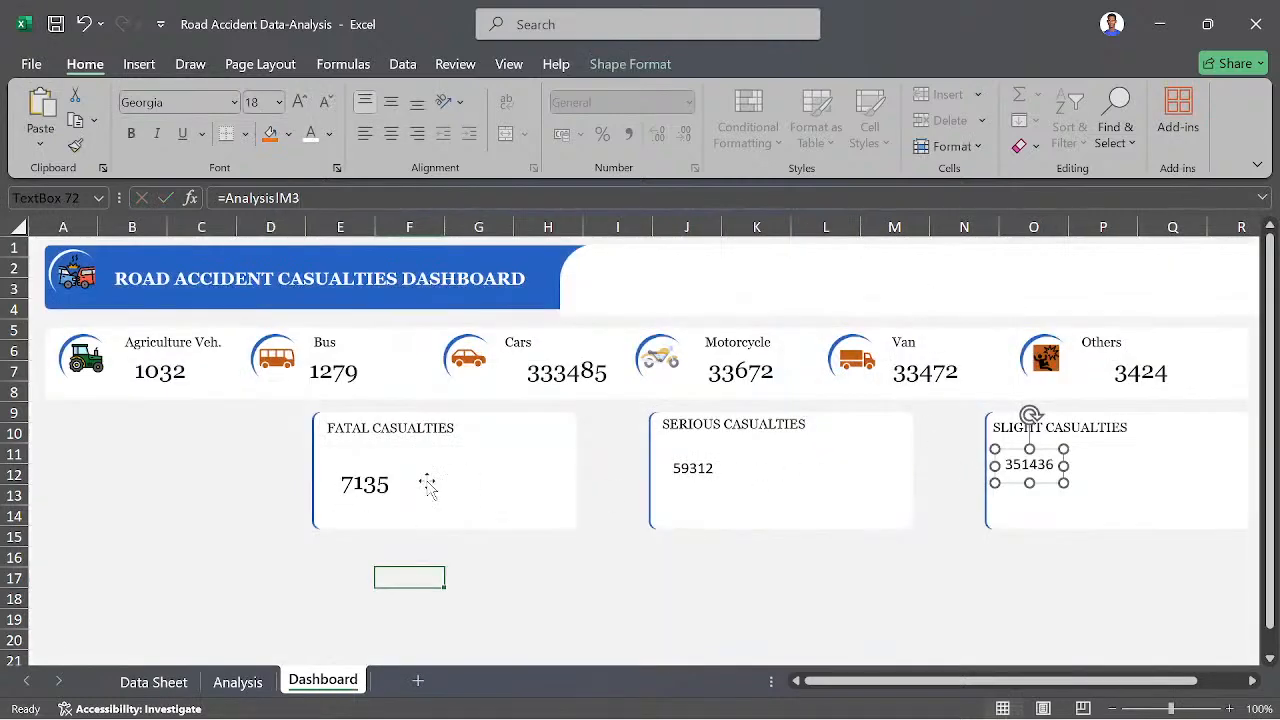
# - Copy the formatting of the fatal casualties number to the serious and slight casualties numbers
pyautogui.click(392, 484)
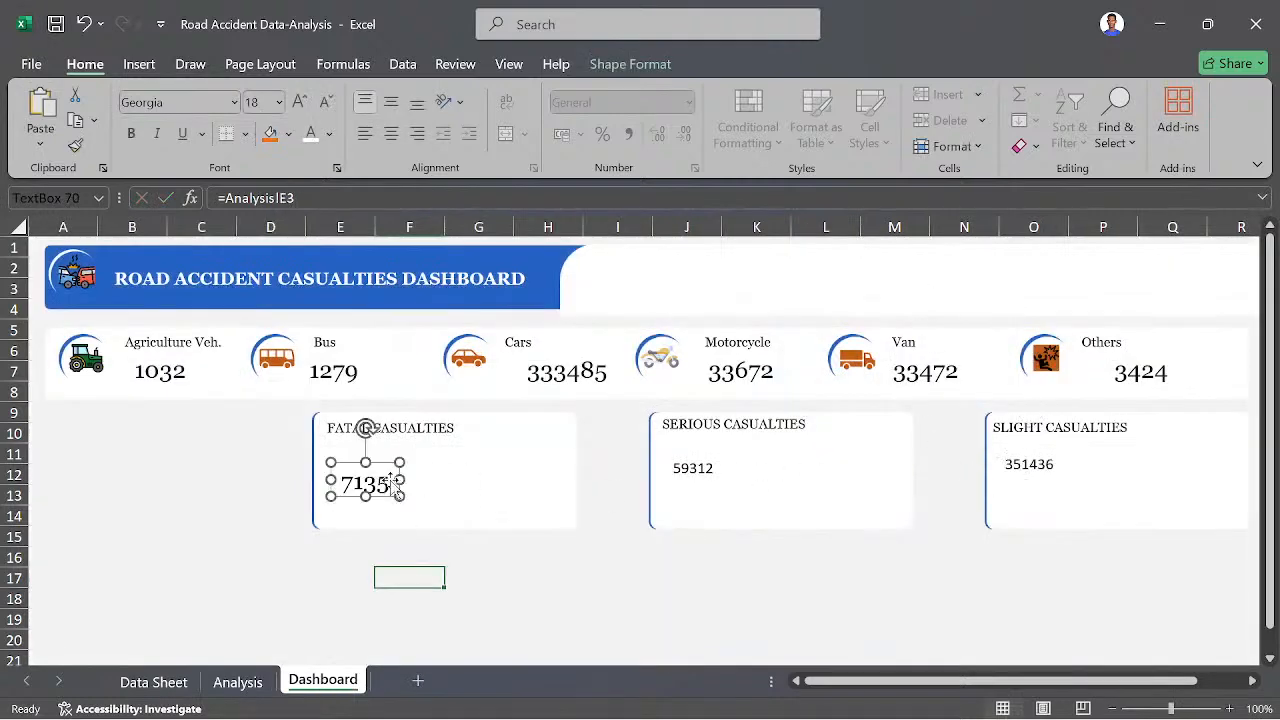
pyautogui.click(75, 145)
pyautogui.click(704, 466)
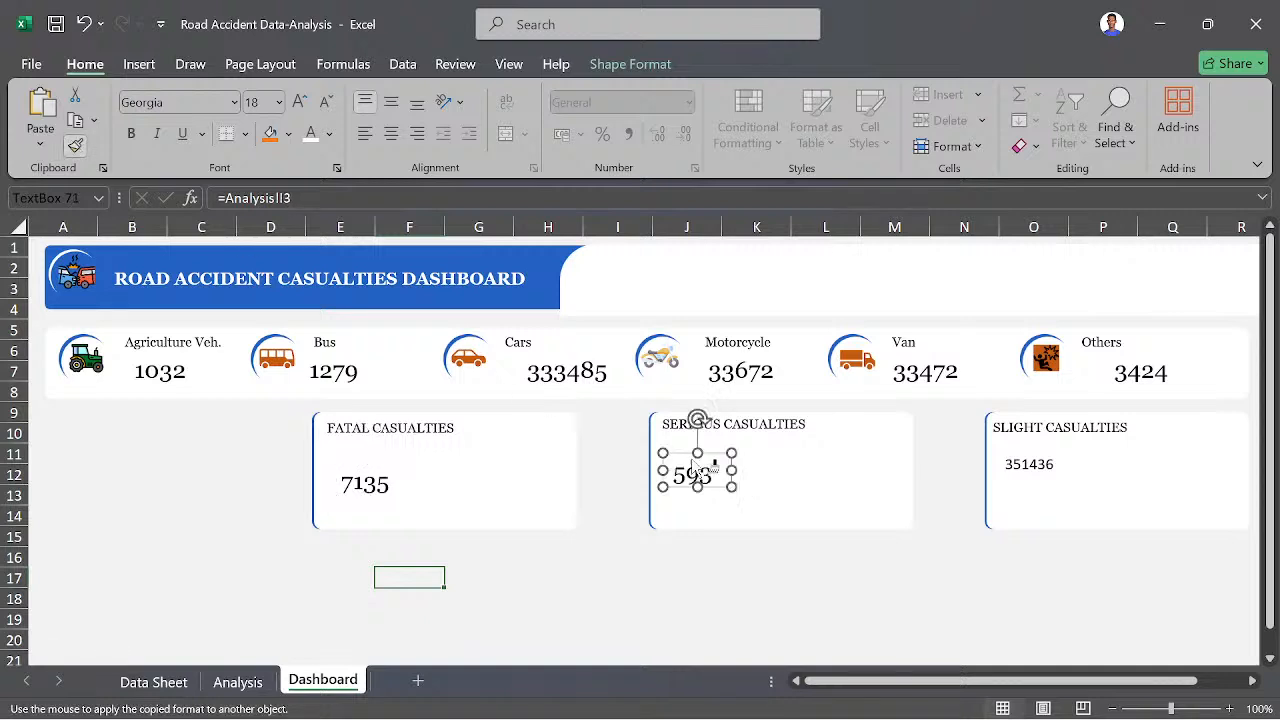
pyautogui.click(1040, 463)
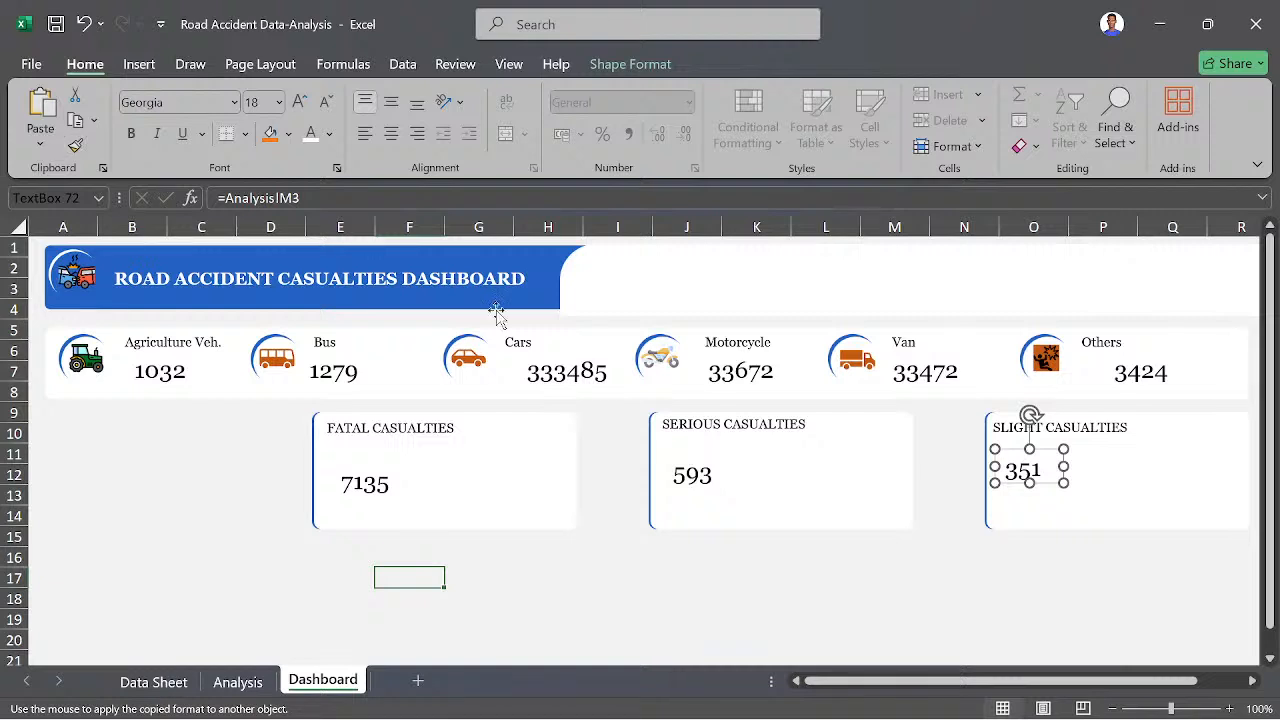
# - Widen the serious and slight casualties number boxes so their full numbers fit
pyautogui.click(733, 474)
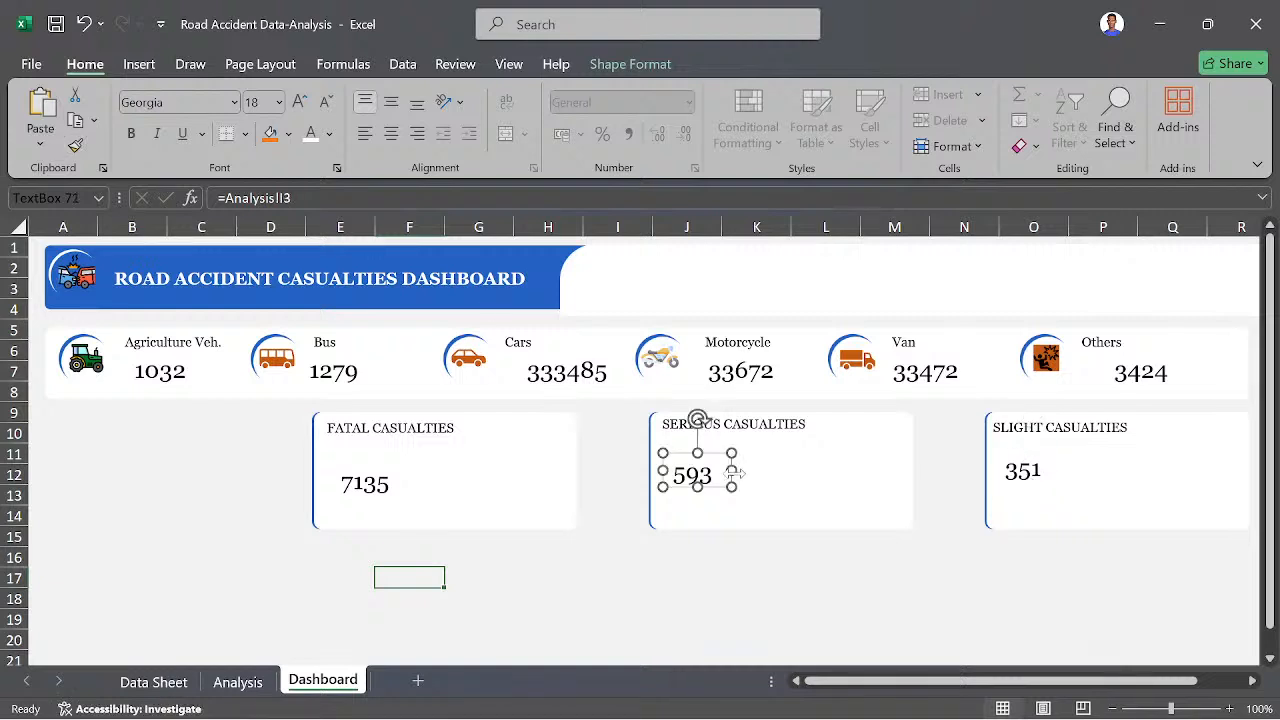
pyautogui.click(1058, 472)
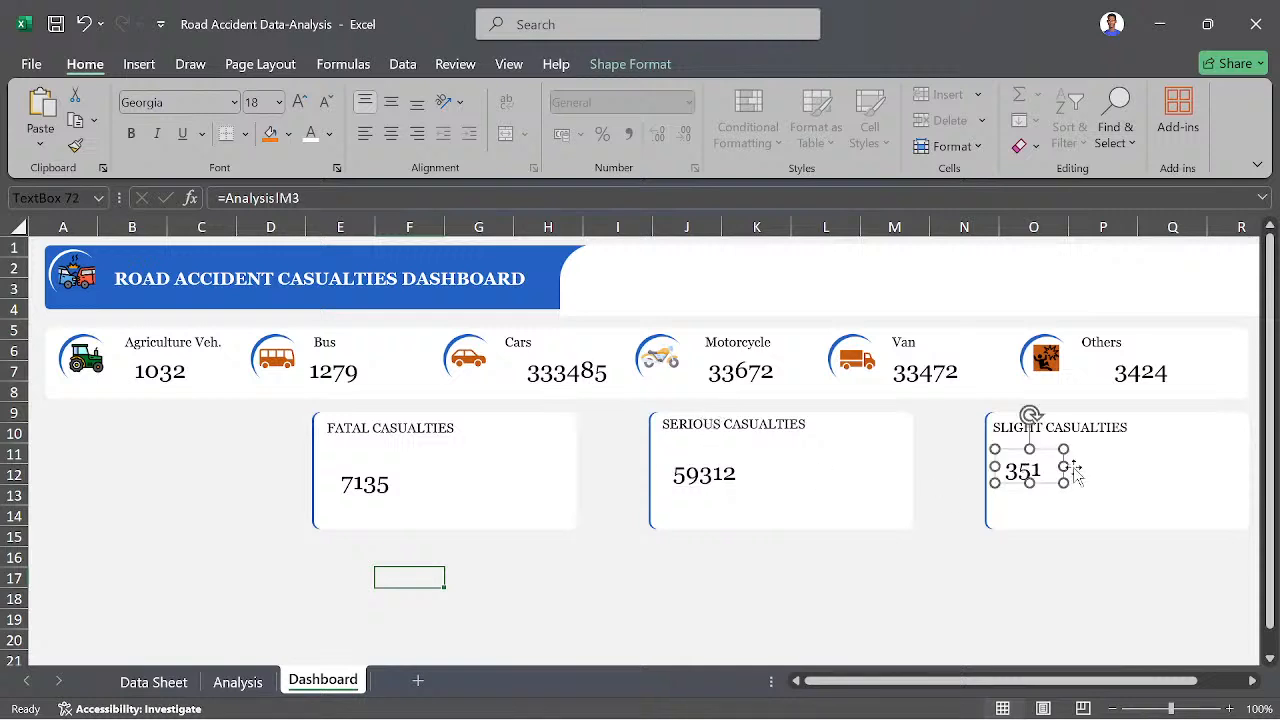
pyautogui.moveTo(1063, 466); pyautogui.dragTo(1106, 466)
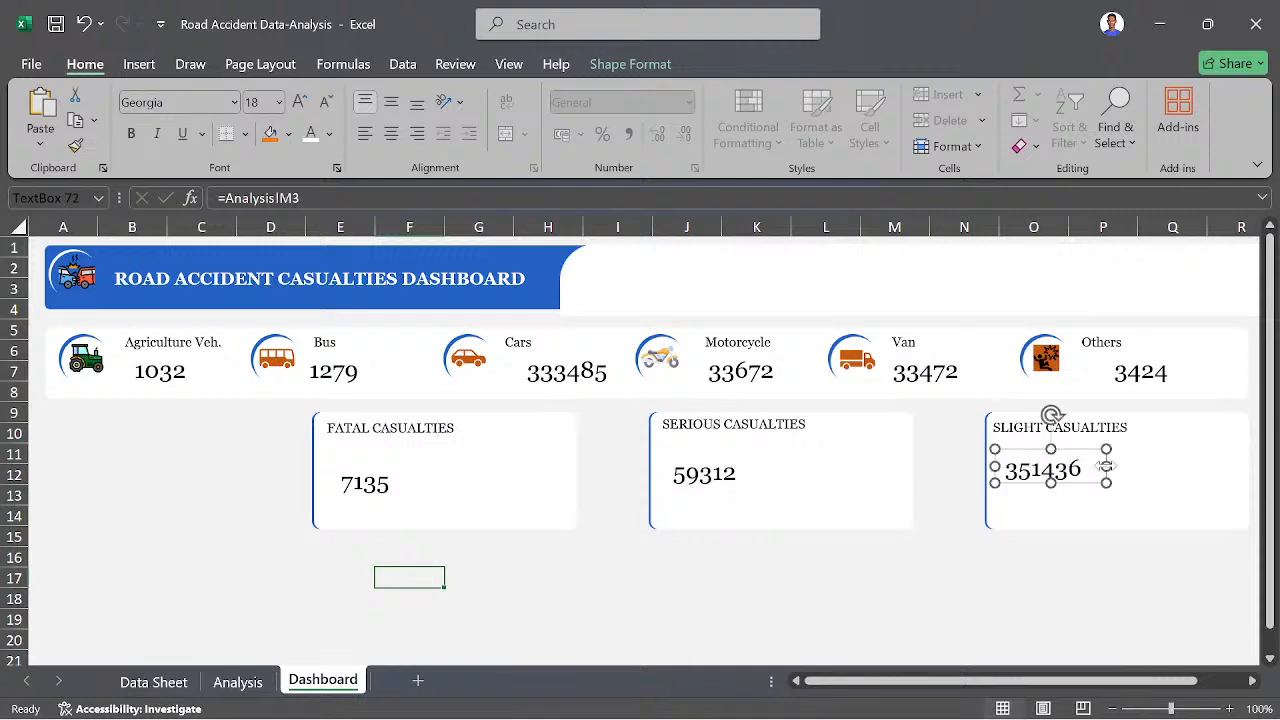
pyautogui.click(920, 586)
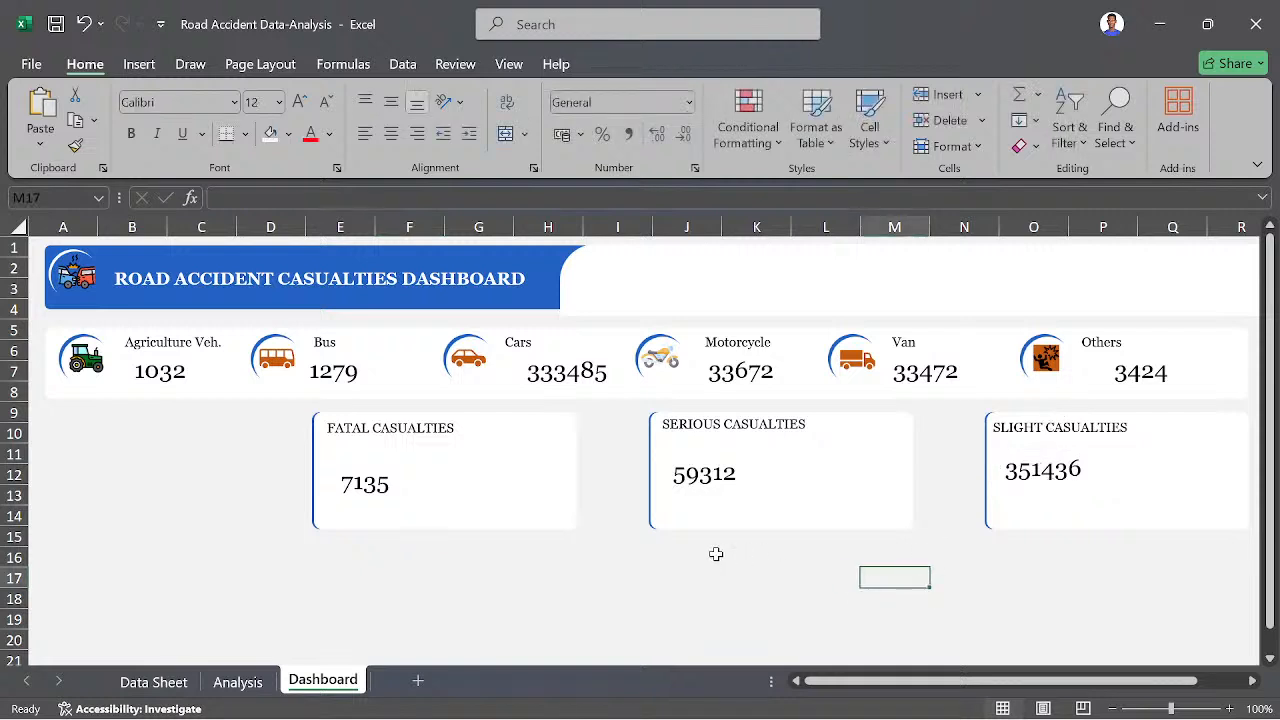
# - Move the fatal casualties number up, closer beneath its FATAL CASUALTIES heading
pyautogui.click(474, 508)
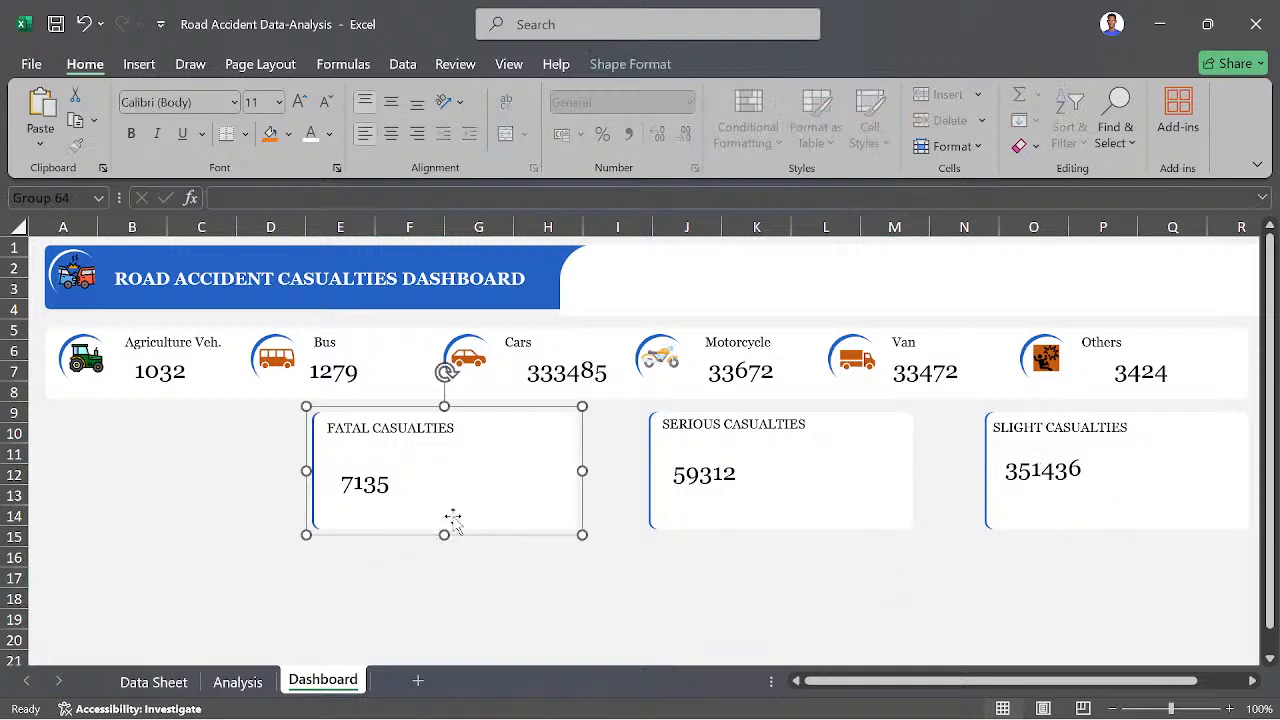
pyautogui.click(362, 482)
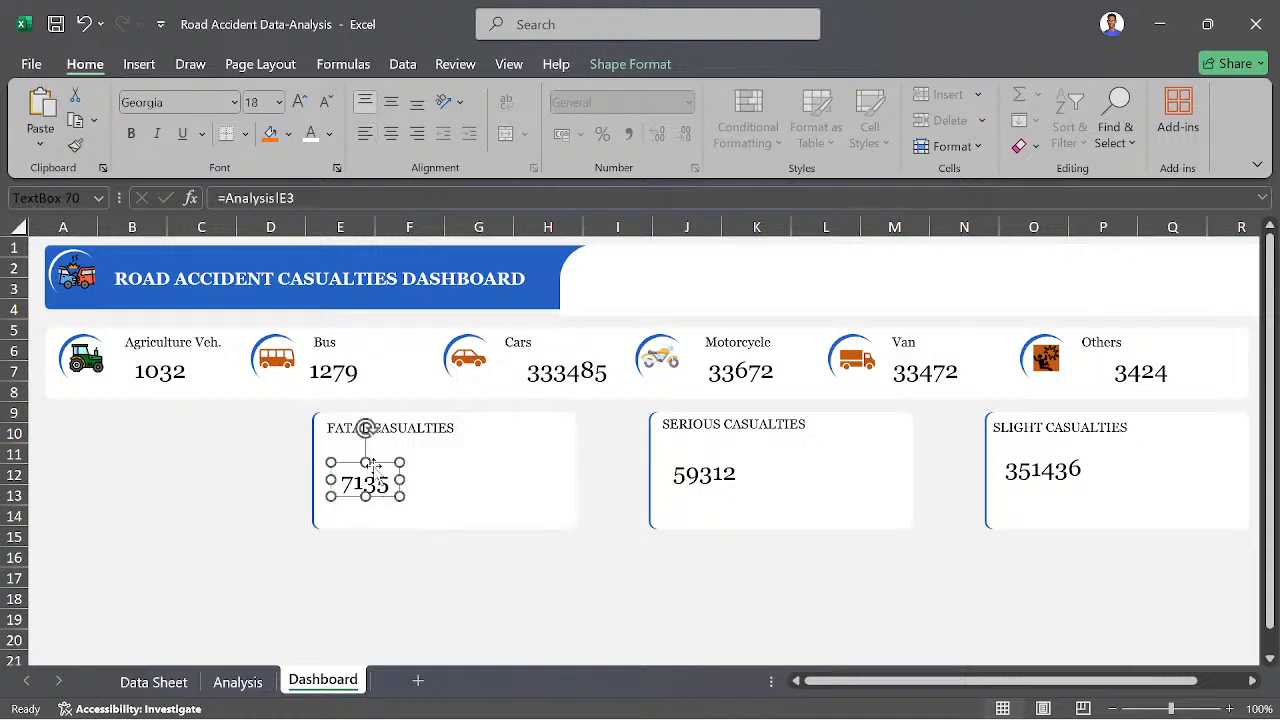
pyautogui.moveTo(375, 473); pyautogui.dragTo(374, 443)
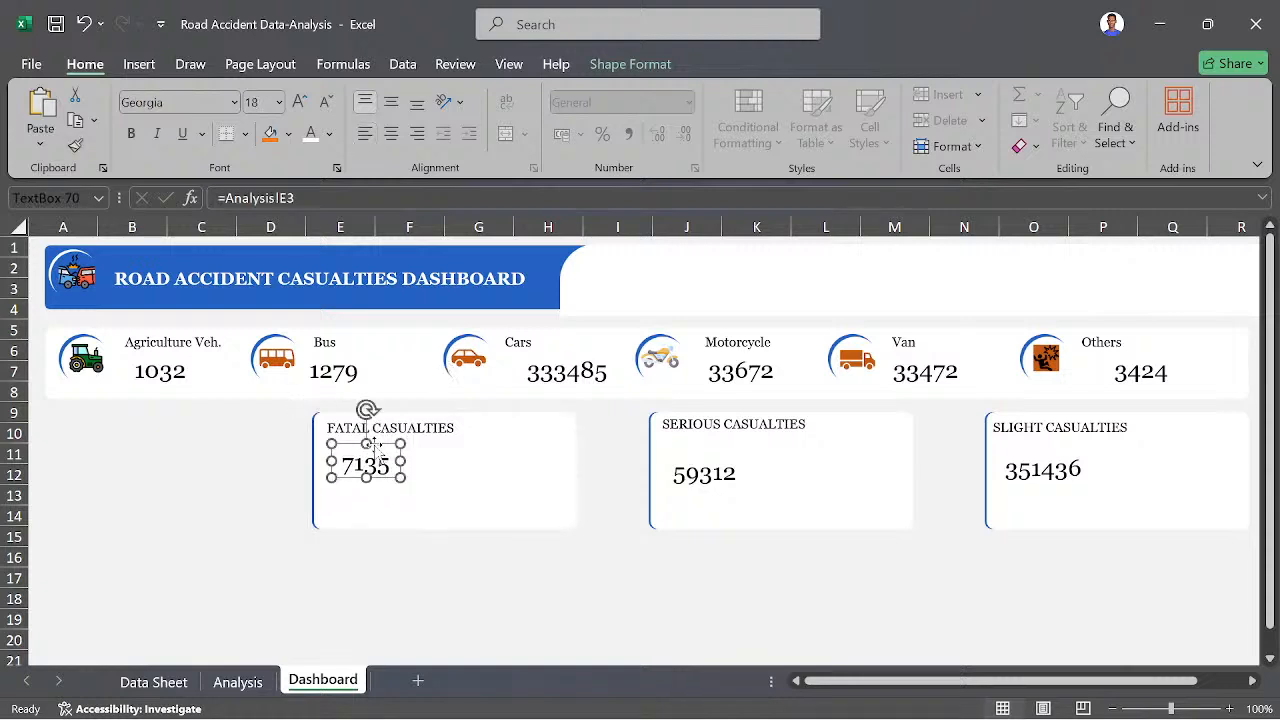
# - Shorten the fatal, serious and slight casualties panels from their lower edges to about the same height
pyautogui.click(403, 525)
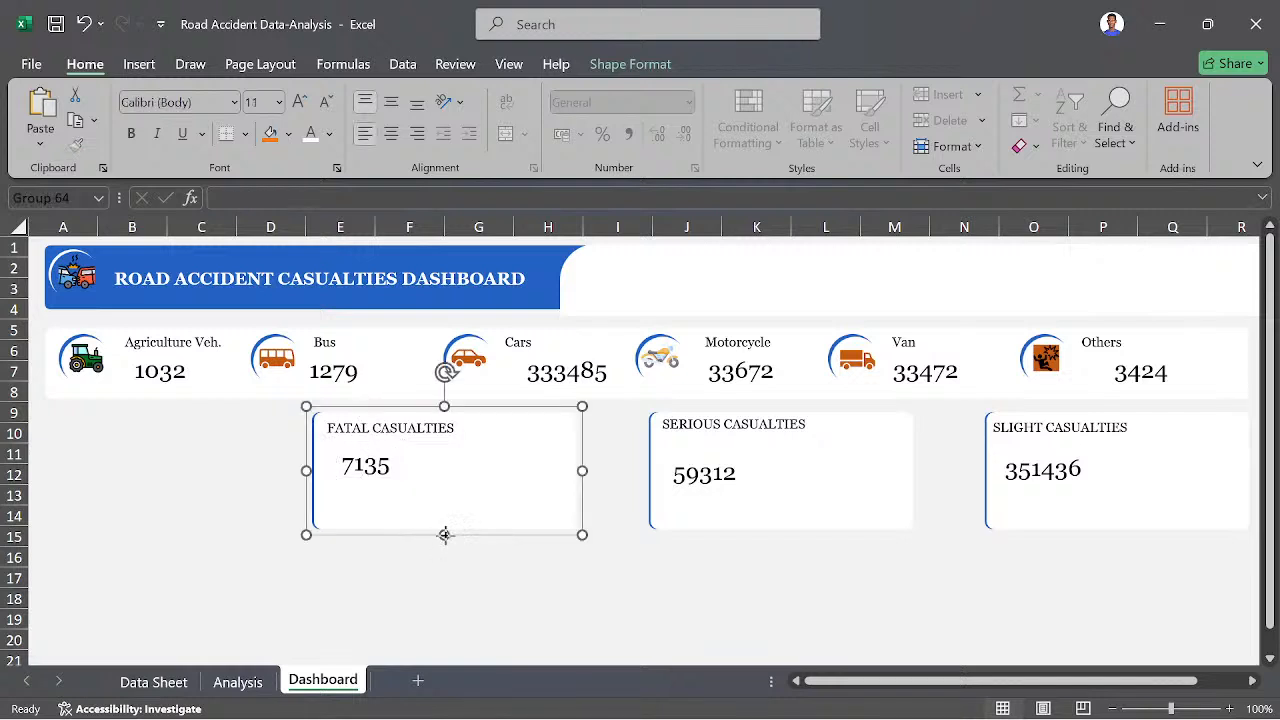
pyautogui.moveTo(445, 535)
pyautogui.mouseDown()
pyautogui.moveTo(444, 497)
pyautogui.moveTo(444, 517)
pyautogui.mouseUp()
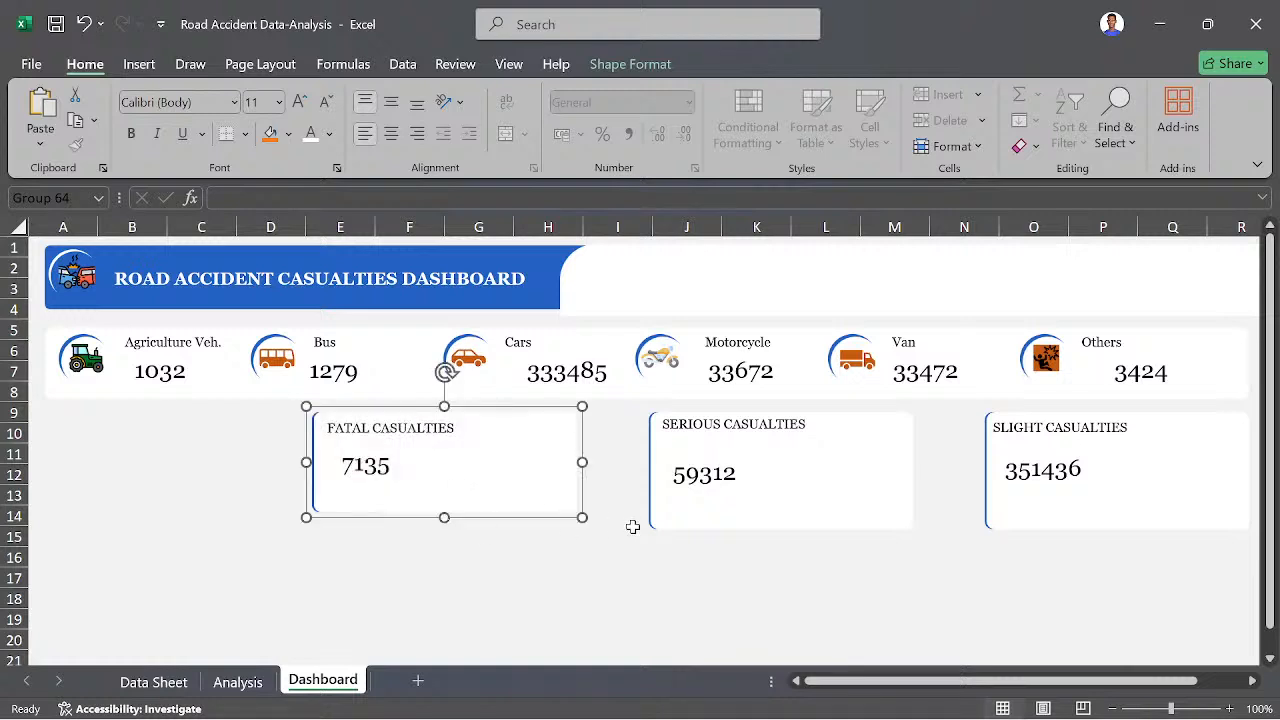
pyautogui.click(714, 523)
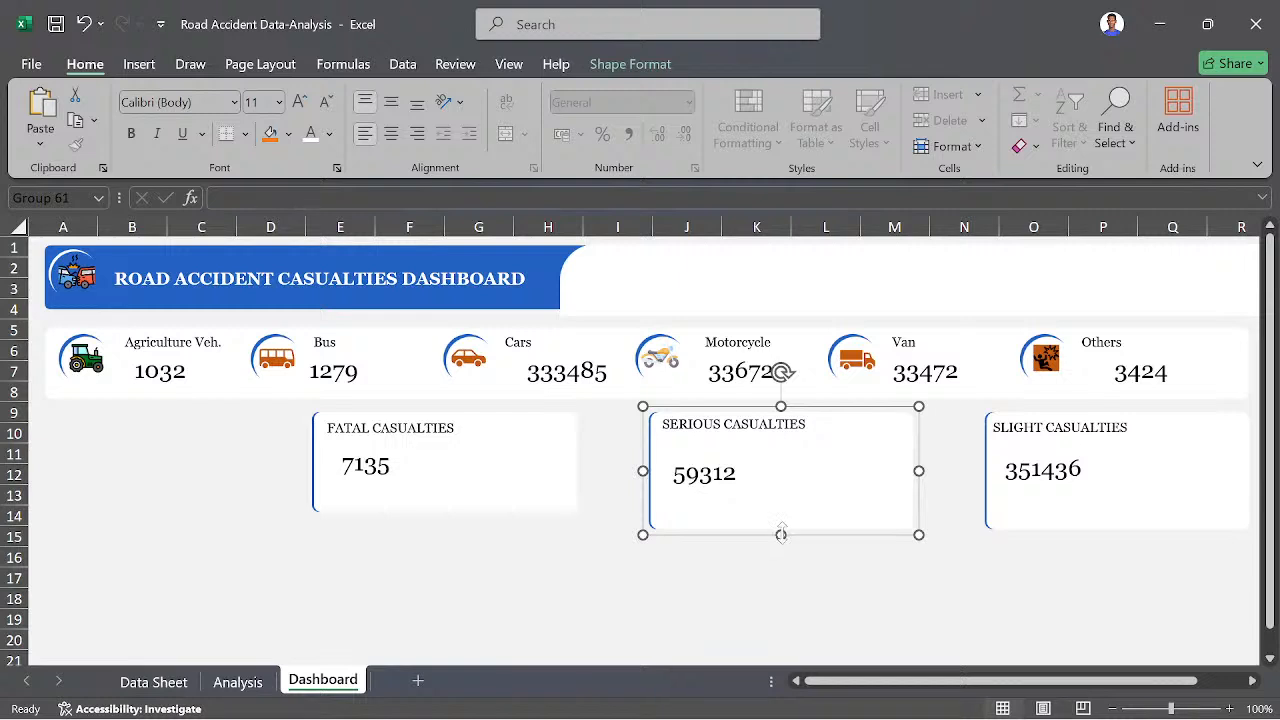
pyautogui.moveTo(781, 534); pyautogui.dragTo(782, 512)
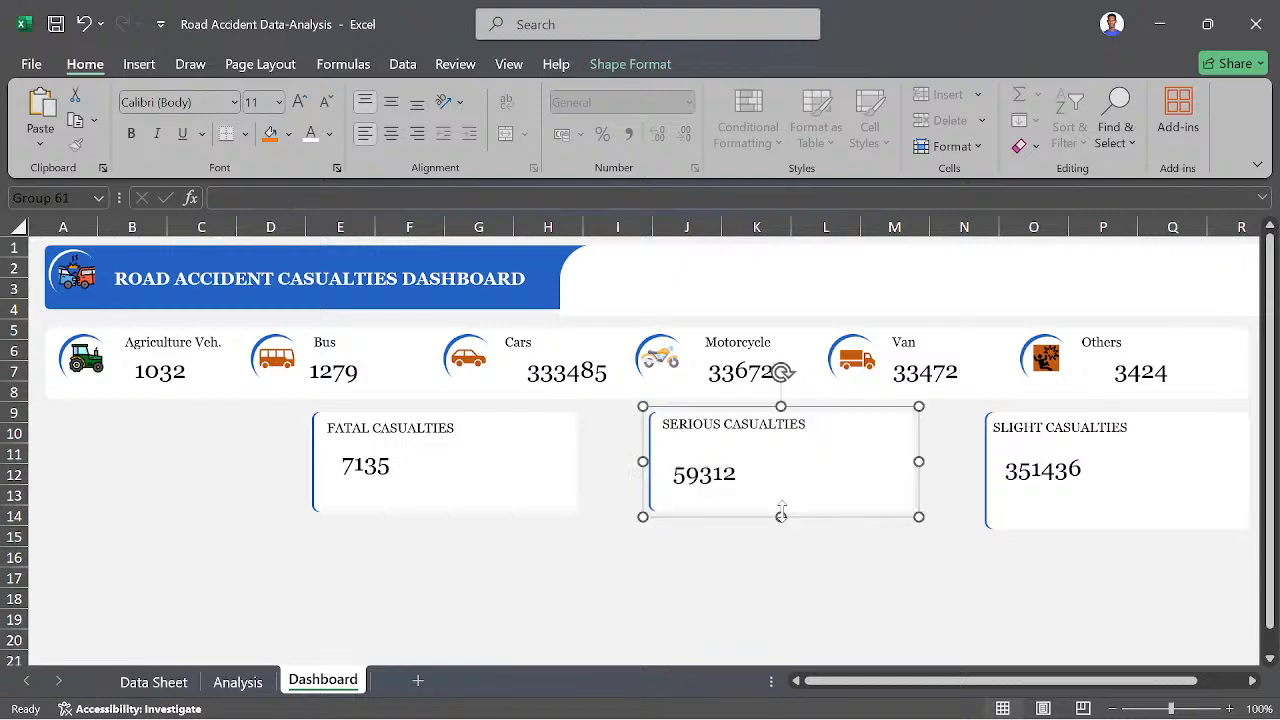
pyautogui.click(1050, 524)
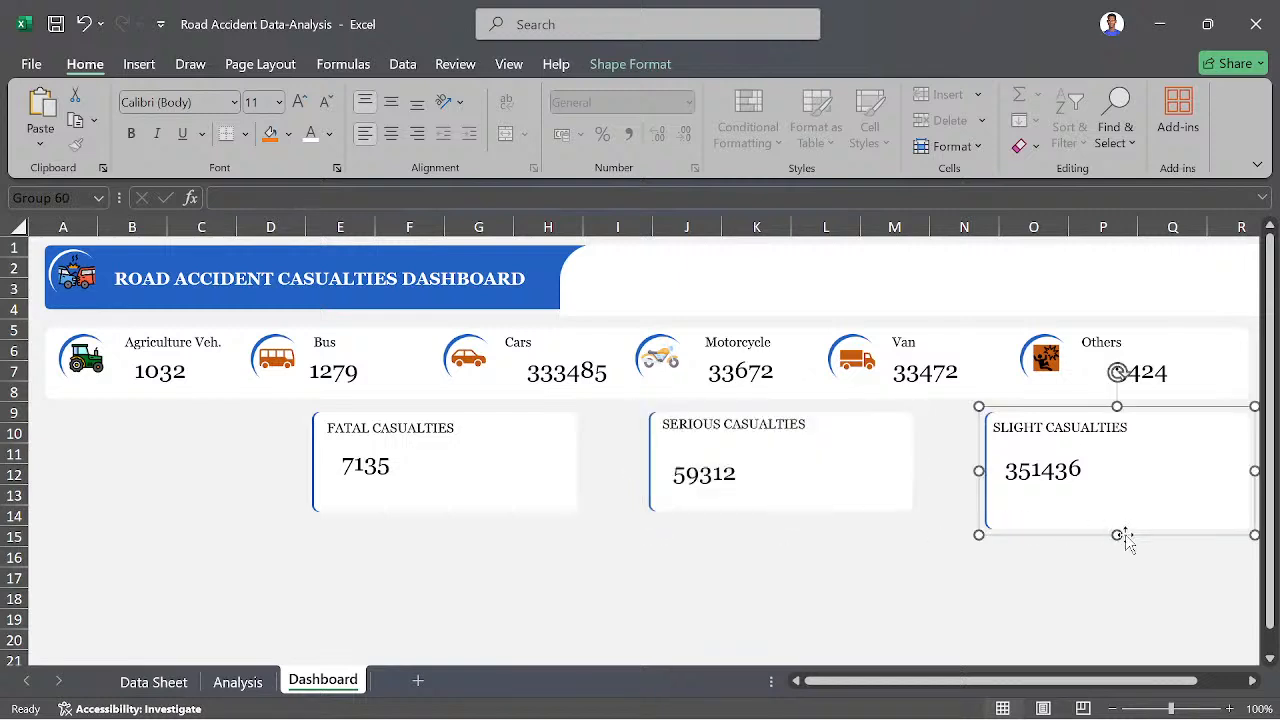
pyautogui.moveTo(1118, 535); pyautogui.dragTo(1111, 511)
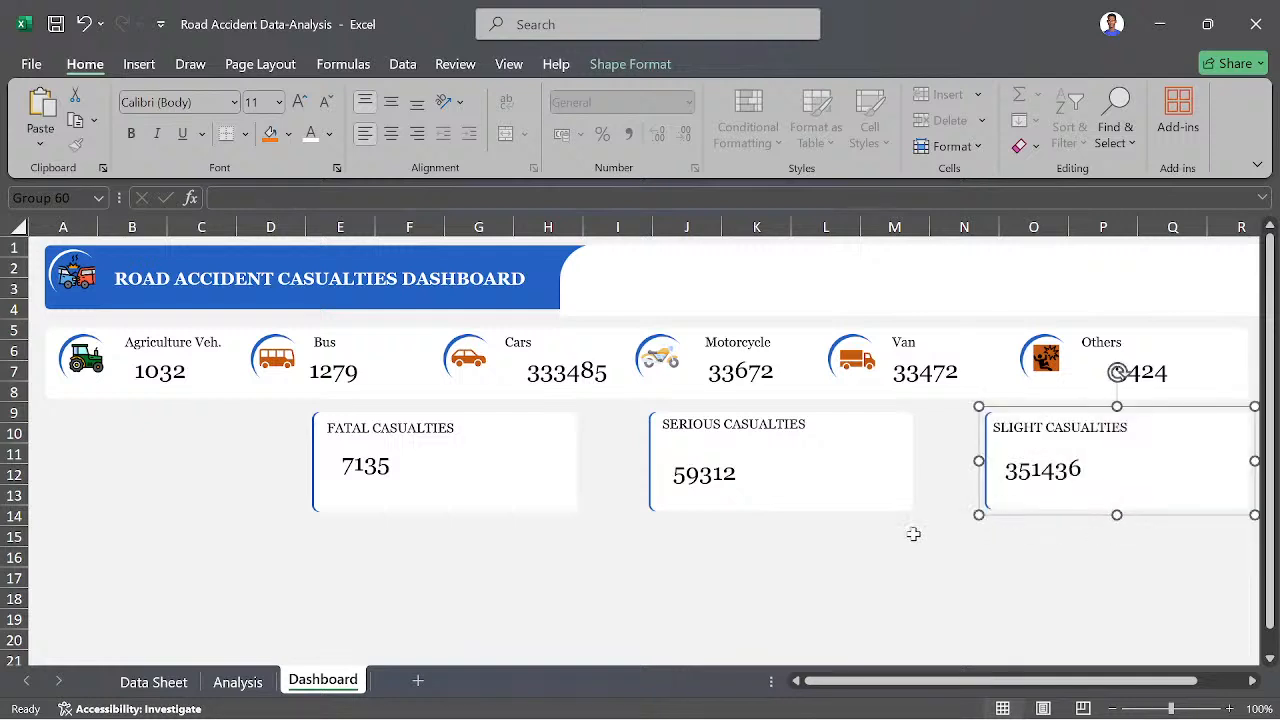
# - Move the serious casualties number slightly up and to the right beneath its heading
pyautogui.click(705, 472)
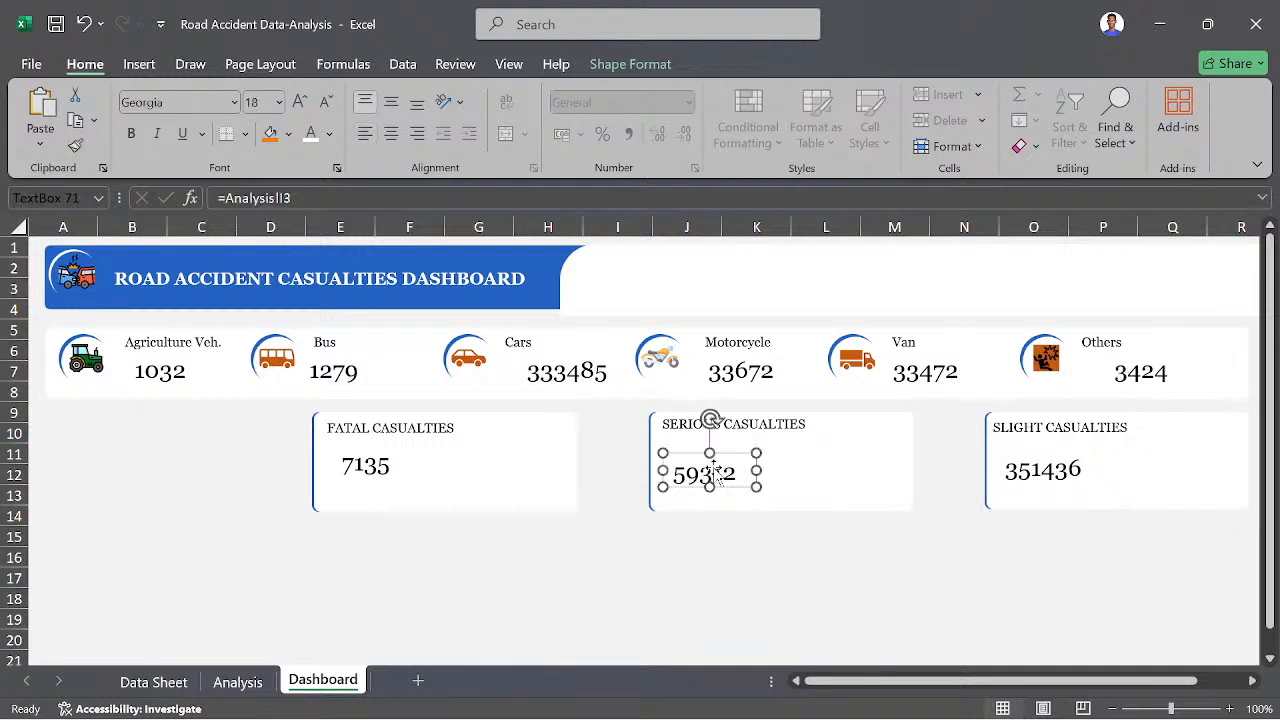
pyautogui.moveTo(717, 452); pyautogui.dragTo(732, 439)
pyautogui.click(638, 563)
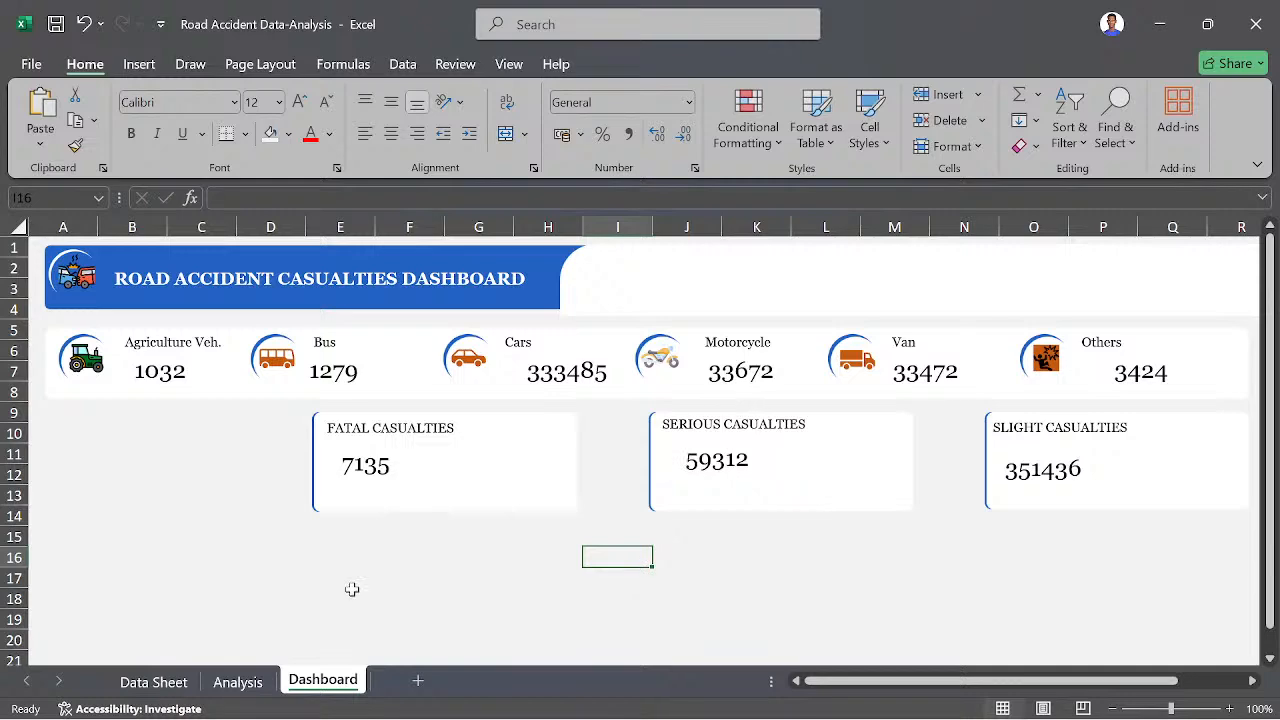
# - Select the doughnut chart below the Fatal Casualties figures on the Analysis sheet
pyautogui.click(224, 682)
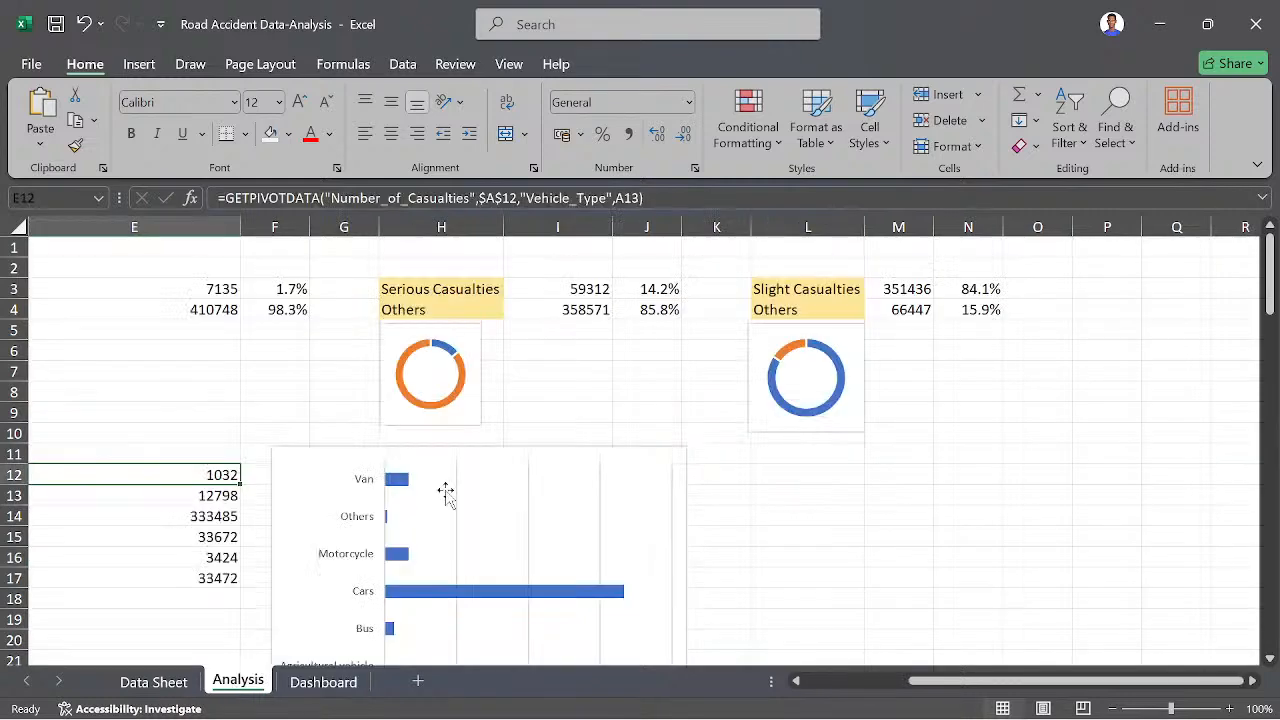
pyautogui.click(440, 410)
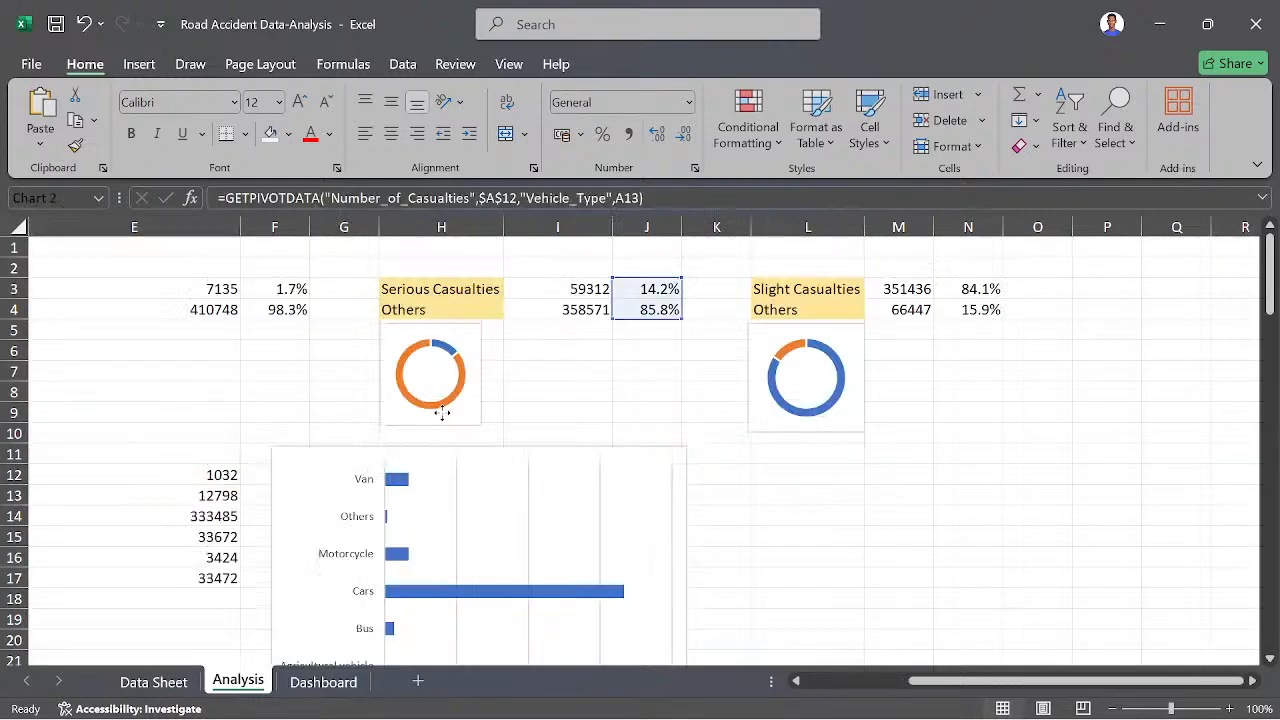
pyautogui.hscroll(-4, 350, 409)
pyautogui.rightClick(350, 409)
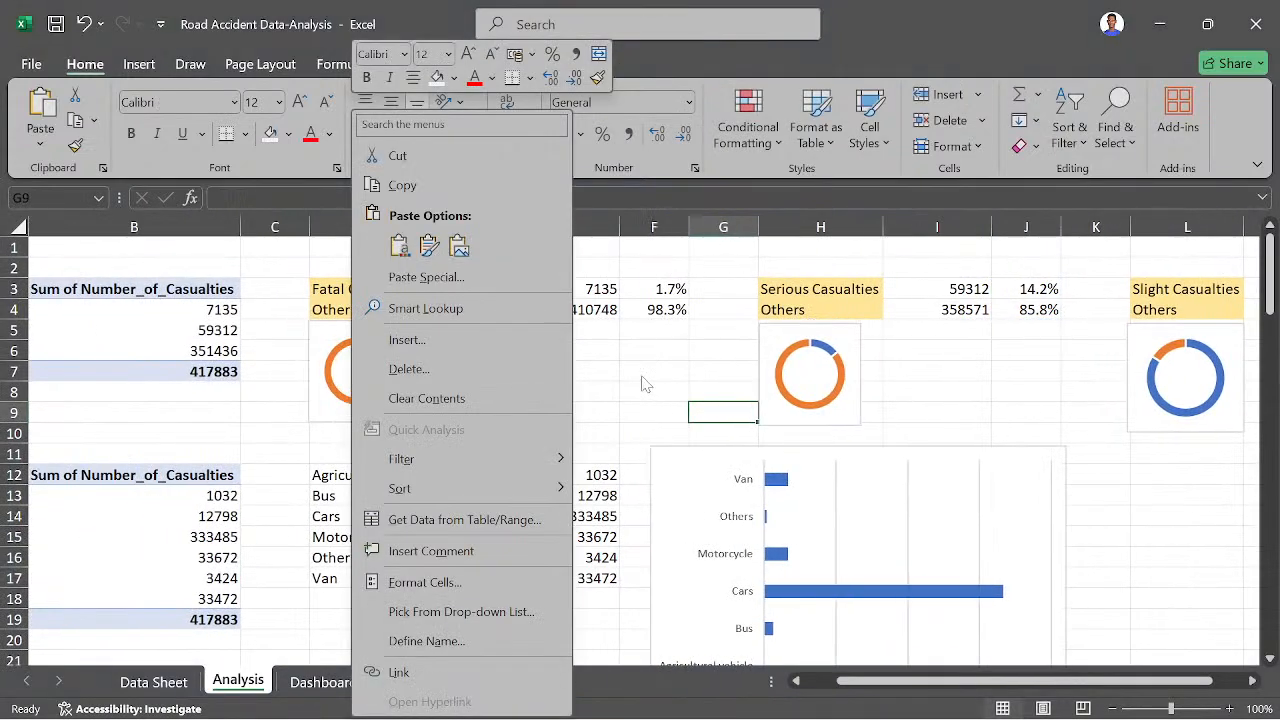
pyautogui.press('Escape')
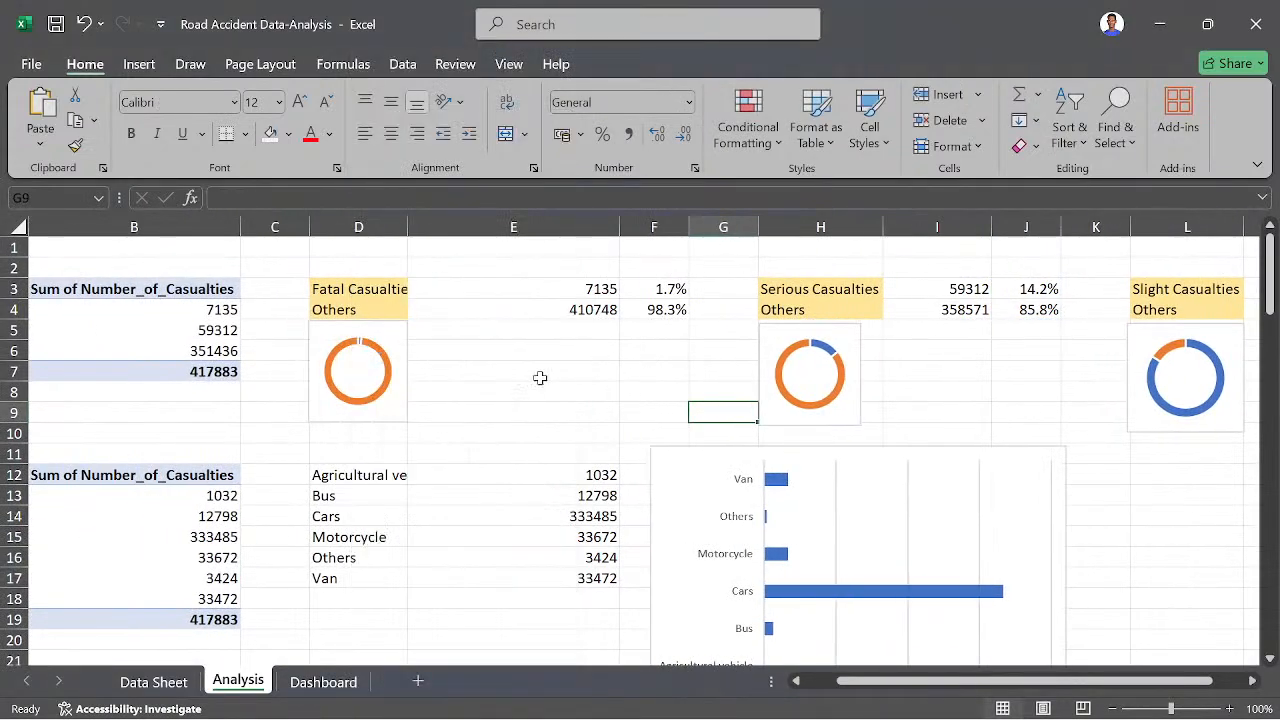
pyautogui.click(388, 413)
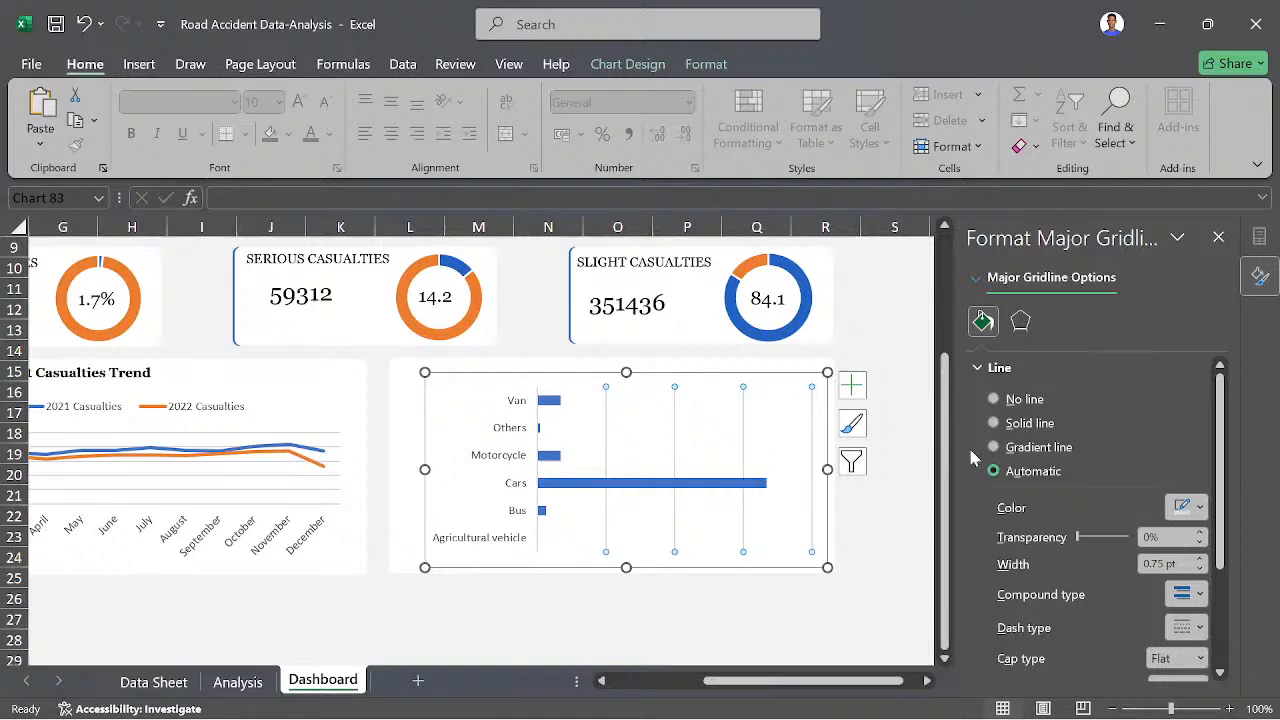
# - Remove the major gridlines from the vehicle type bar chart and fill its bars with the recently used blue
pyautogui.click(1025, 400)
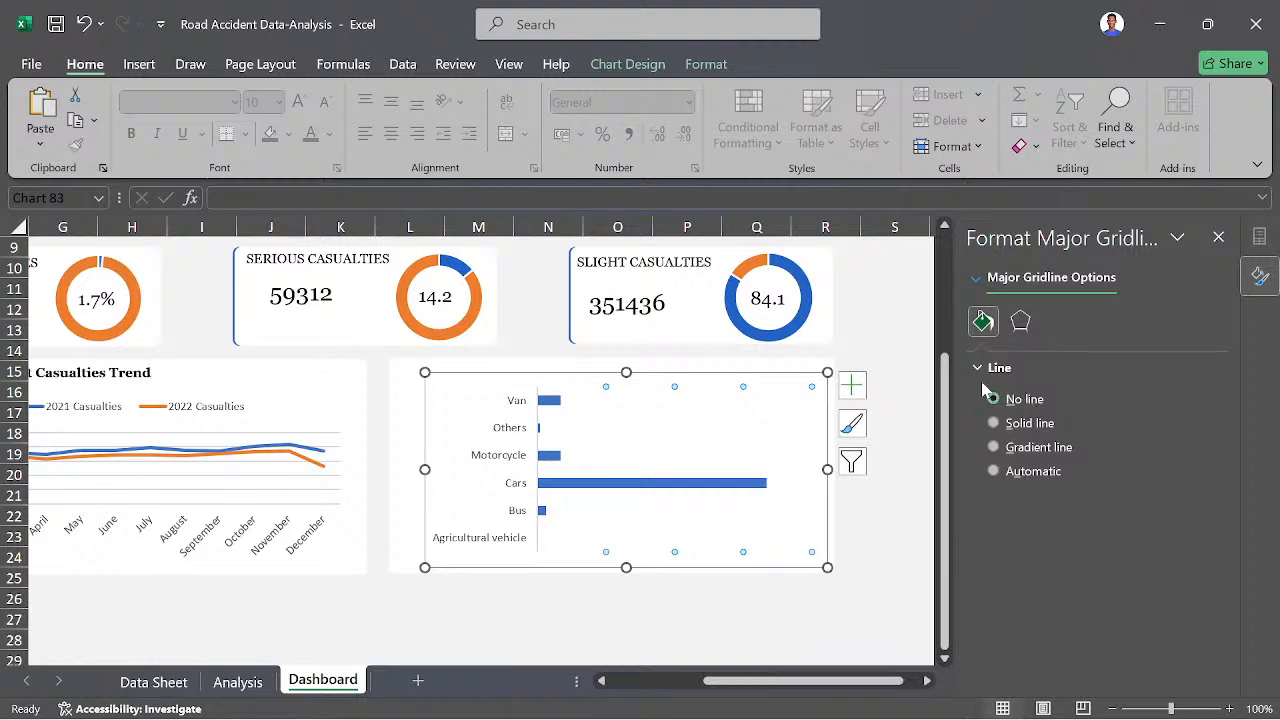
pyautogui.click(720, 480)
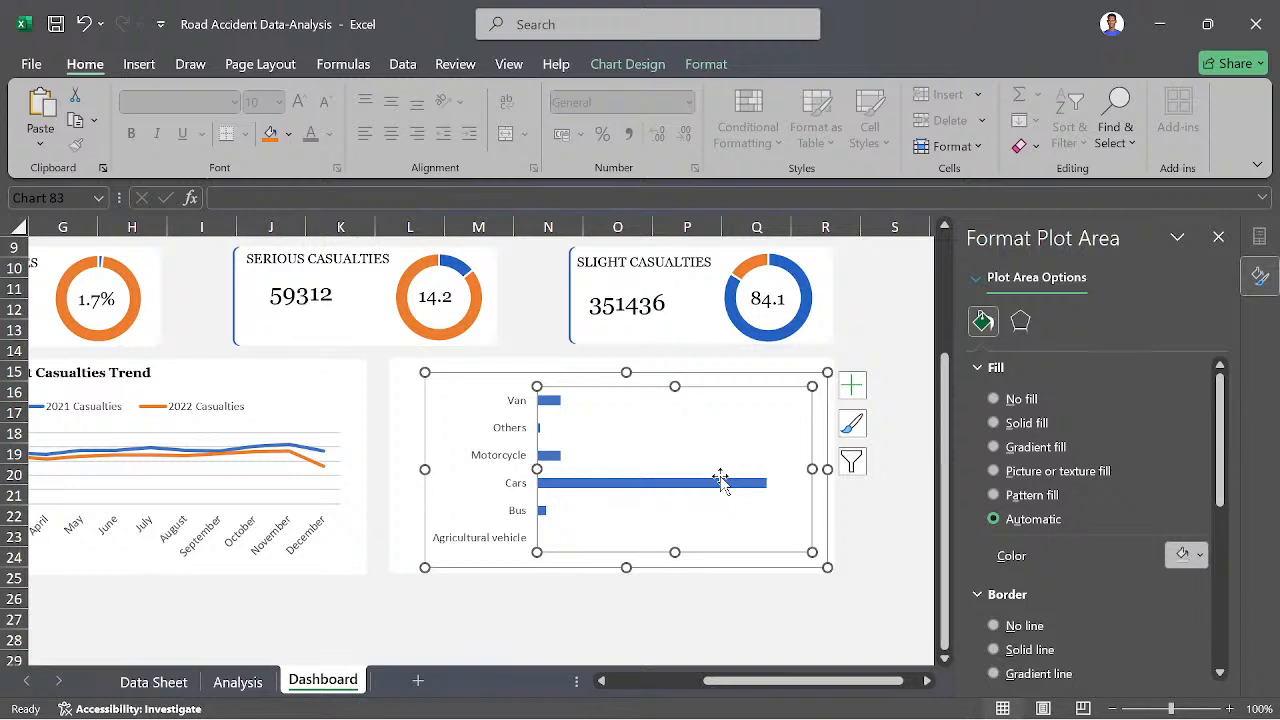
pyautogui.moveTo(708, 483)
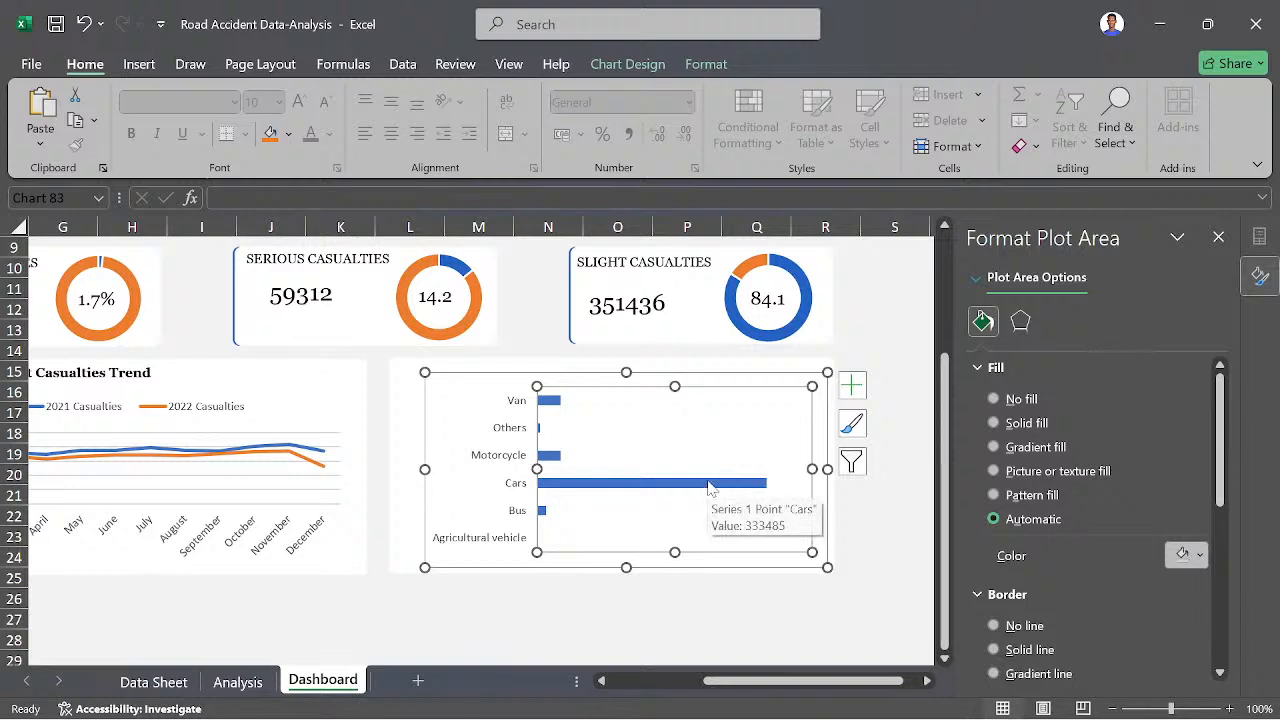
pyautogui.click(700, 484)
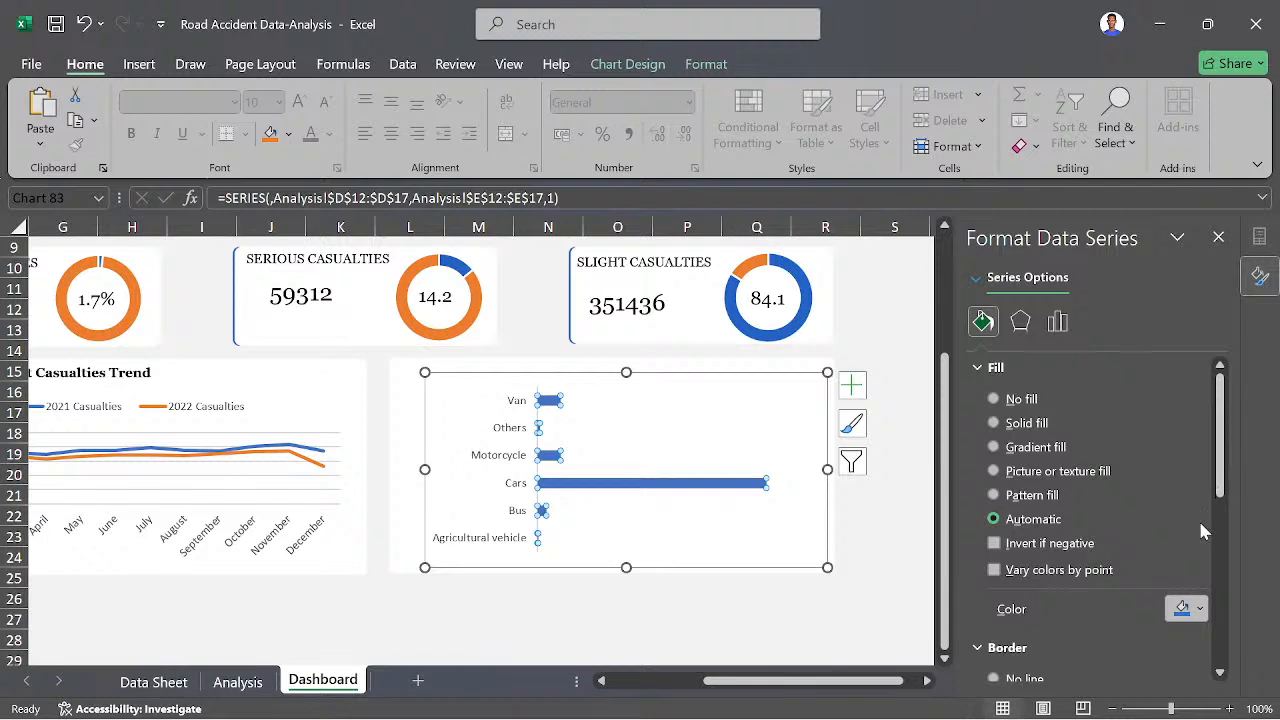
pyautogui.click(1199, 609)
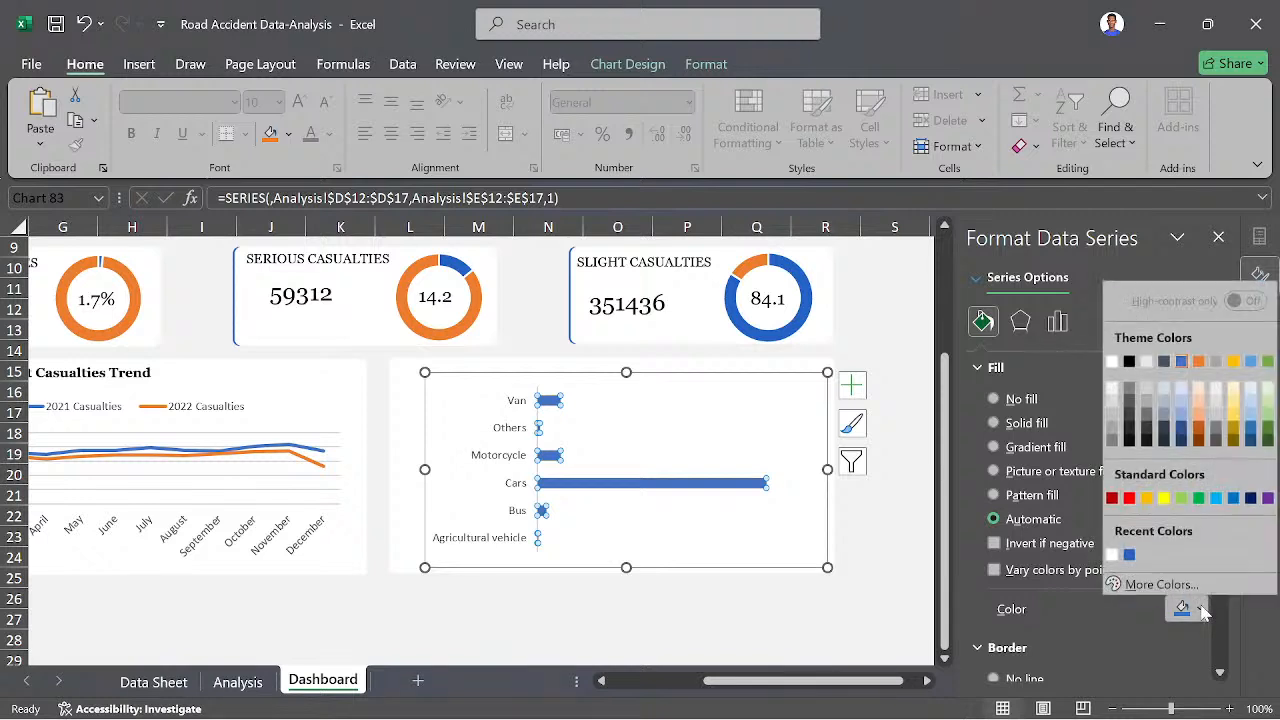
pyautogui.click(1129, 555)
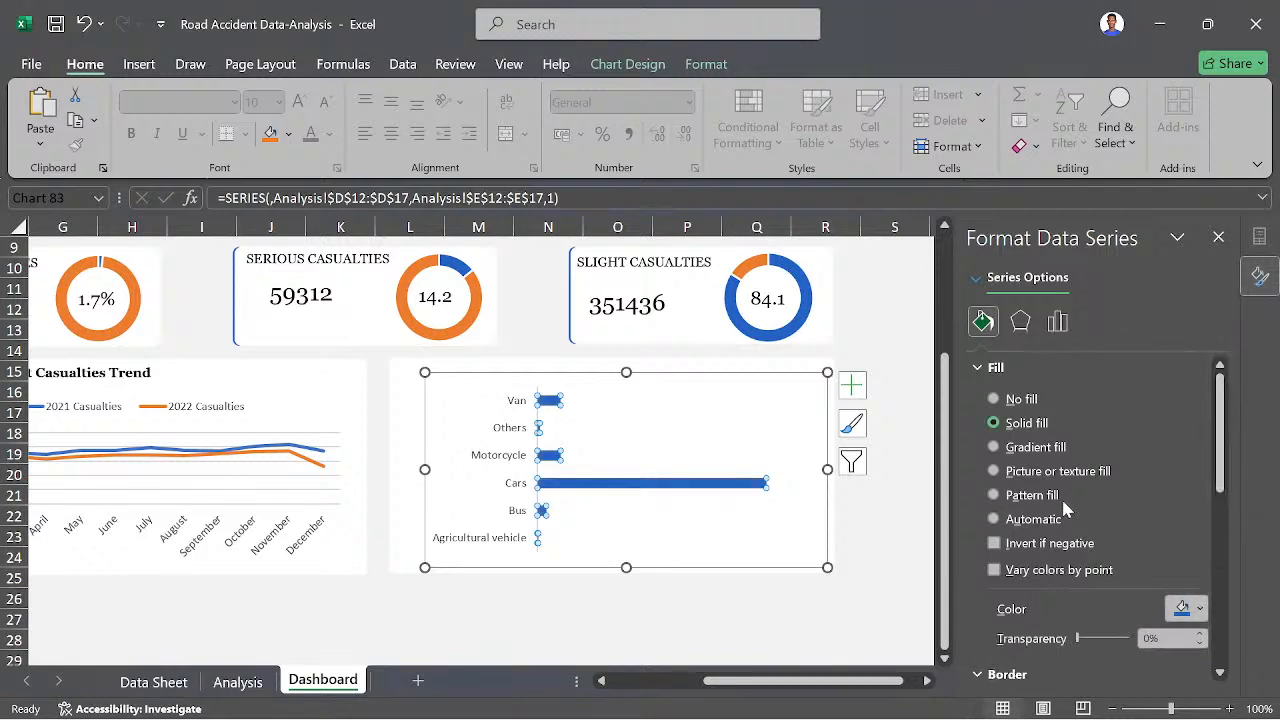
# - Set the gap width of the vehicle type chart's bars to 90%
pyautogui.click(1058, 322)
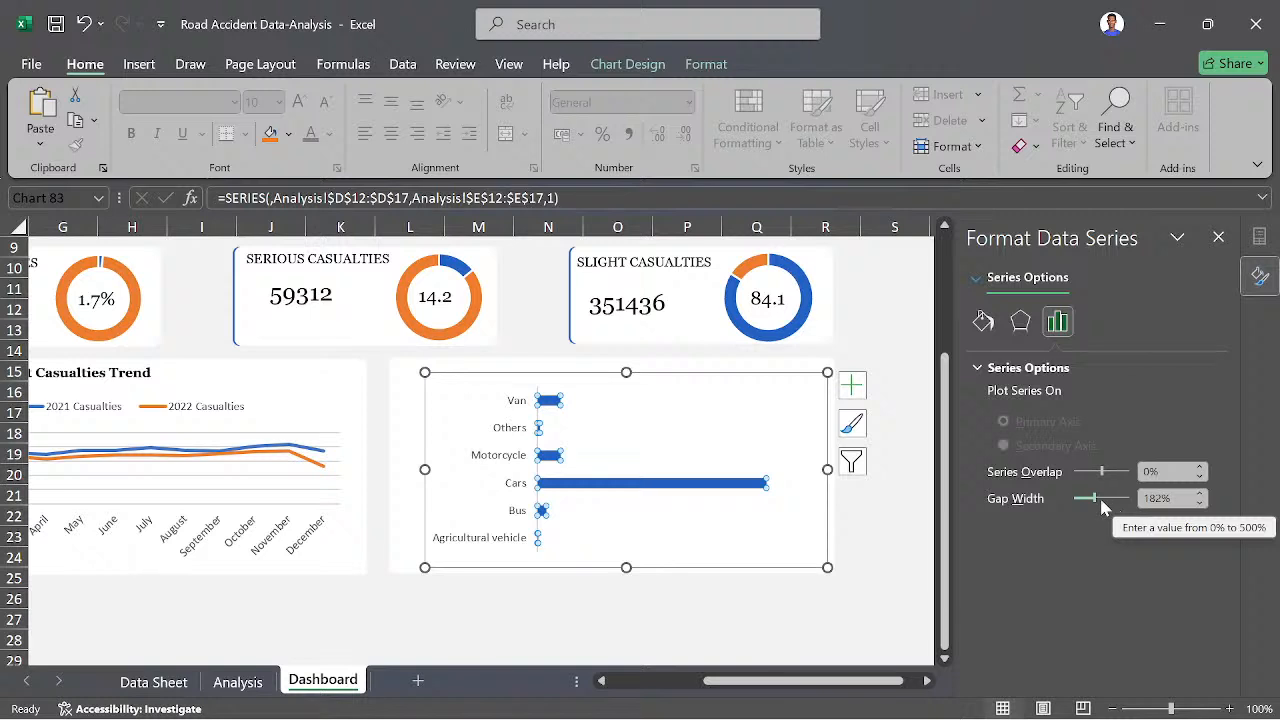
pyautogui.click(1156, 498)
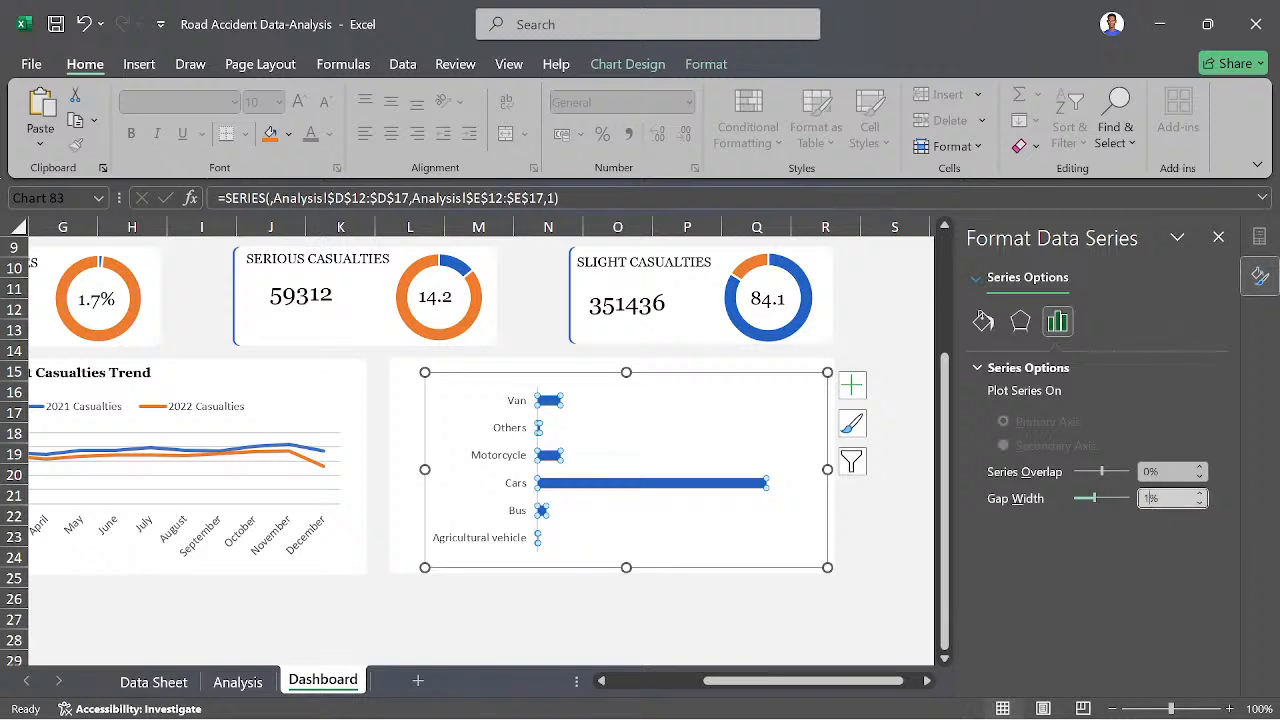
pyautogui.press('Return')
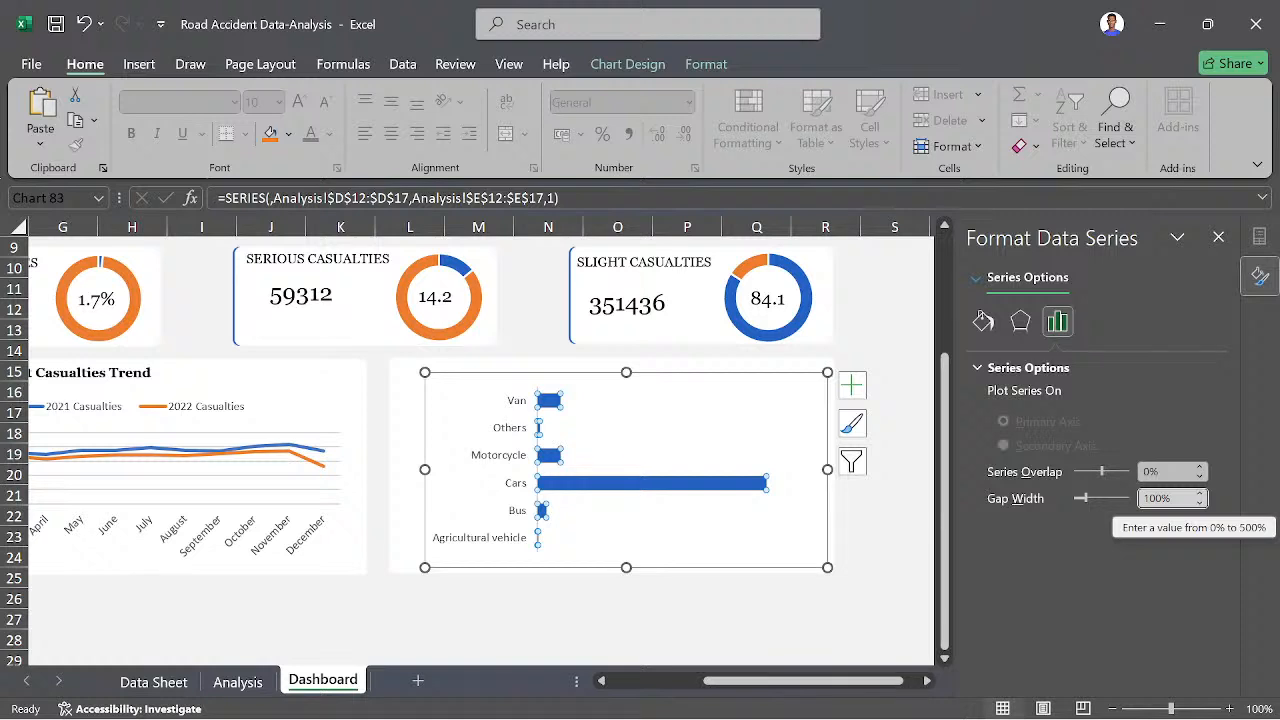
pyautogui.press('BackSpace')
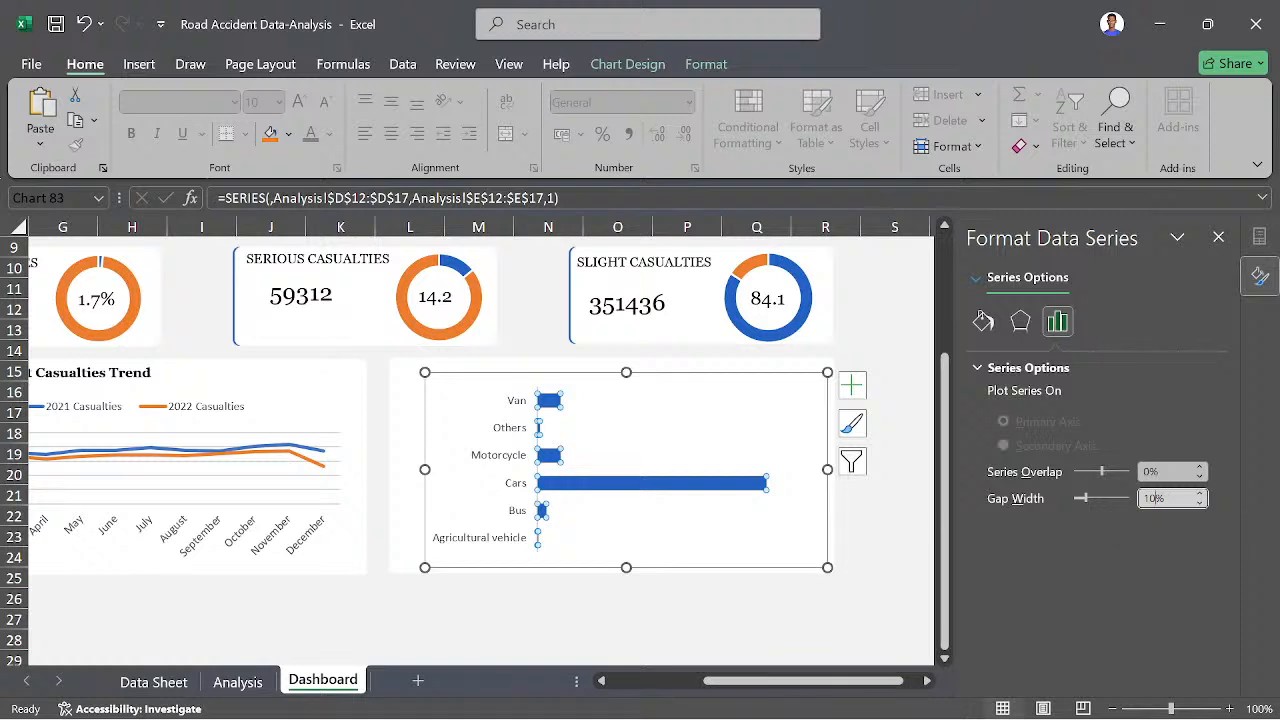
pyautogui.press('Return')
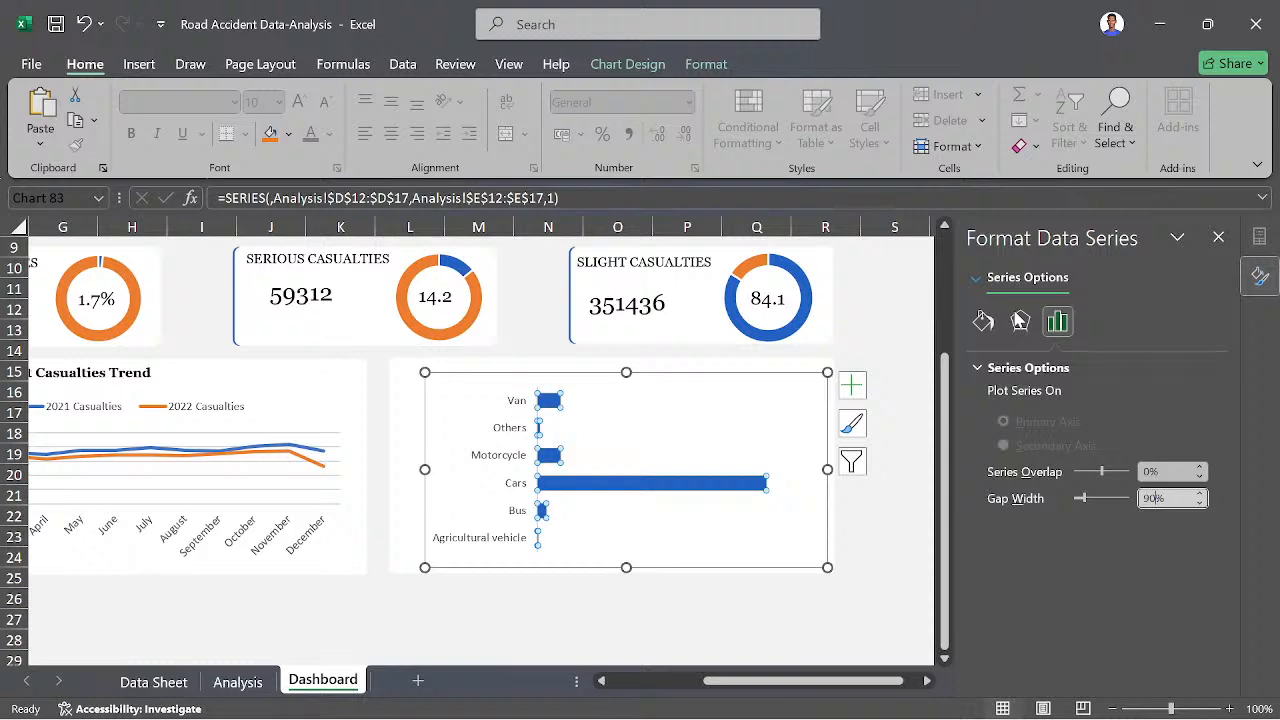
pyautogui.click(1018, 333)
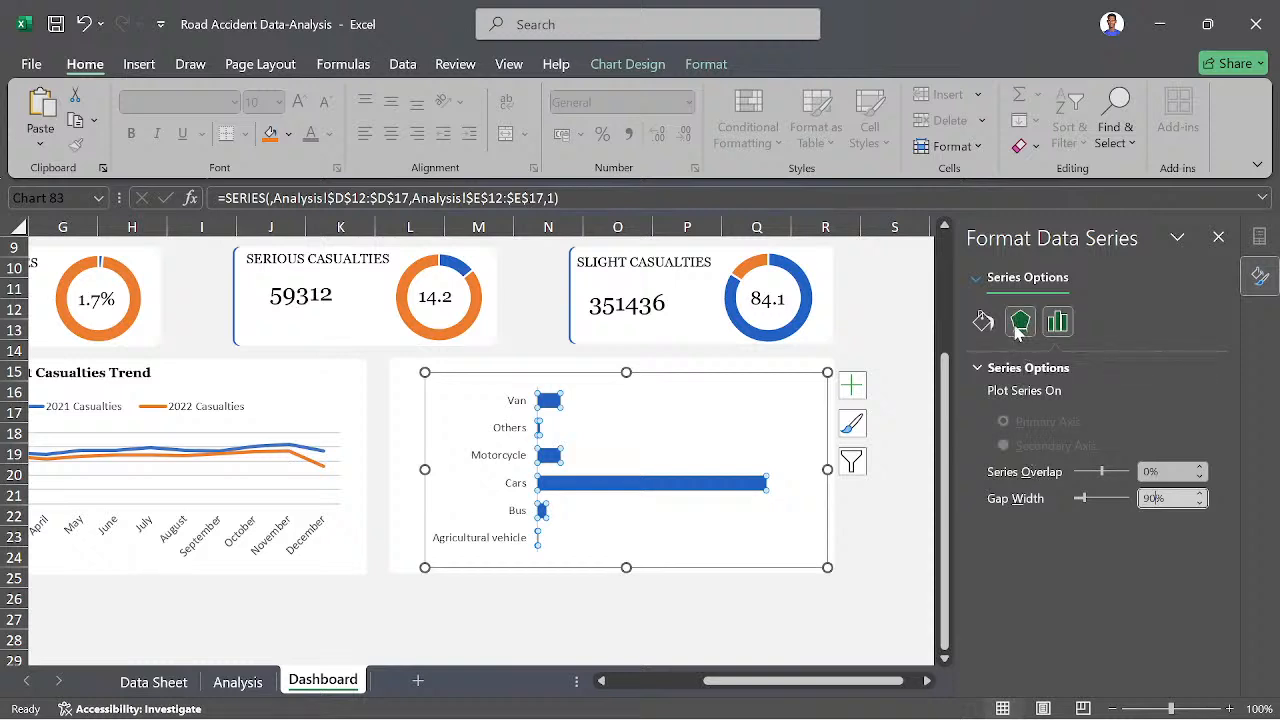
pyautogui.click(980, 326)
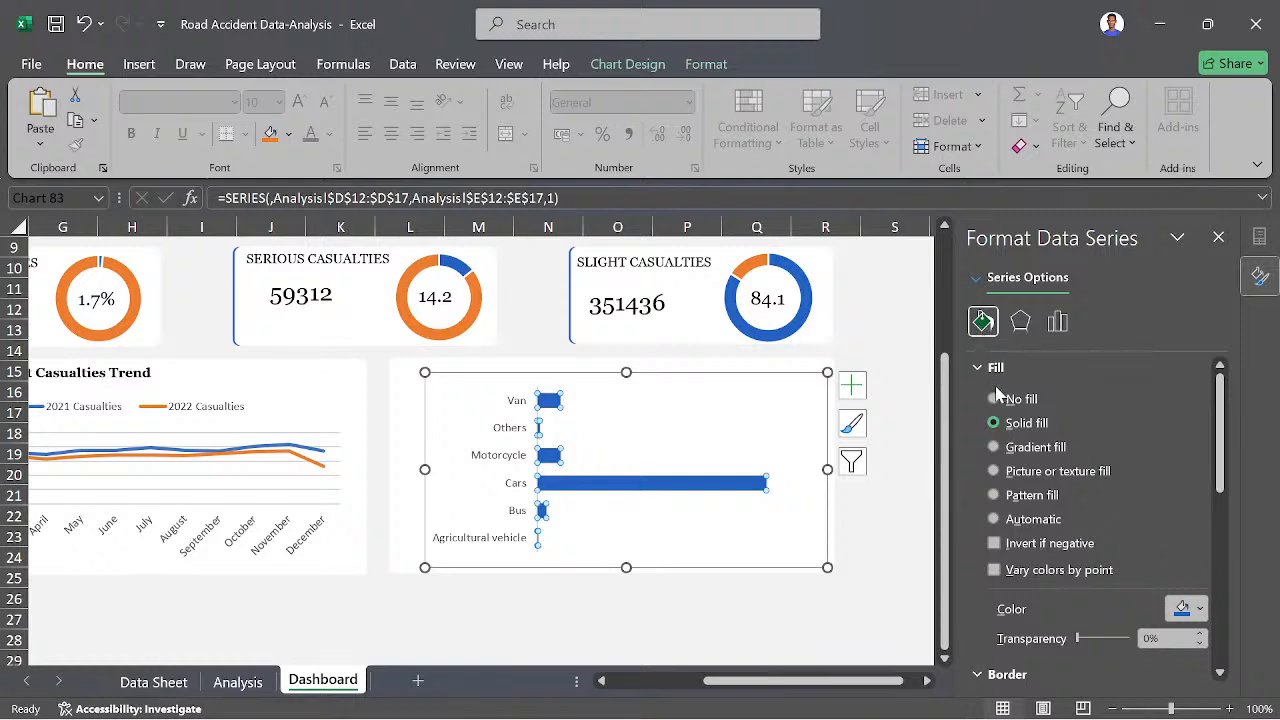
pyautogui.scroll(-5, 990, 480)
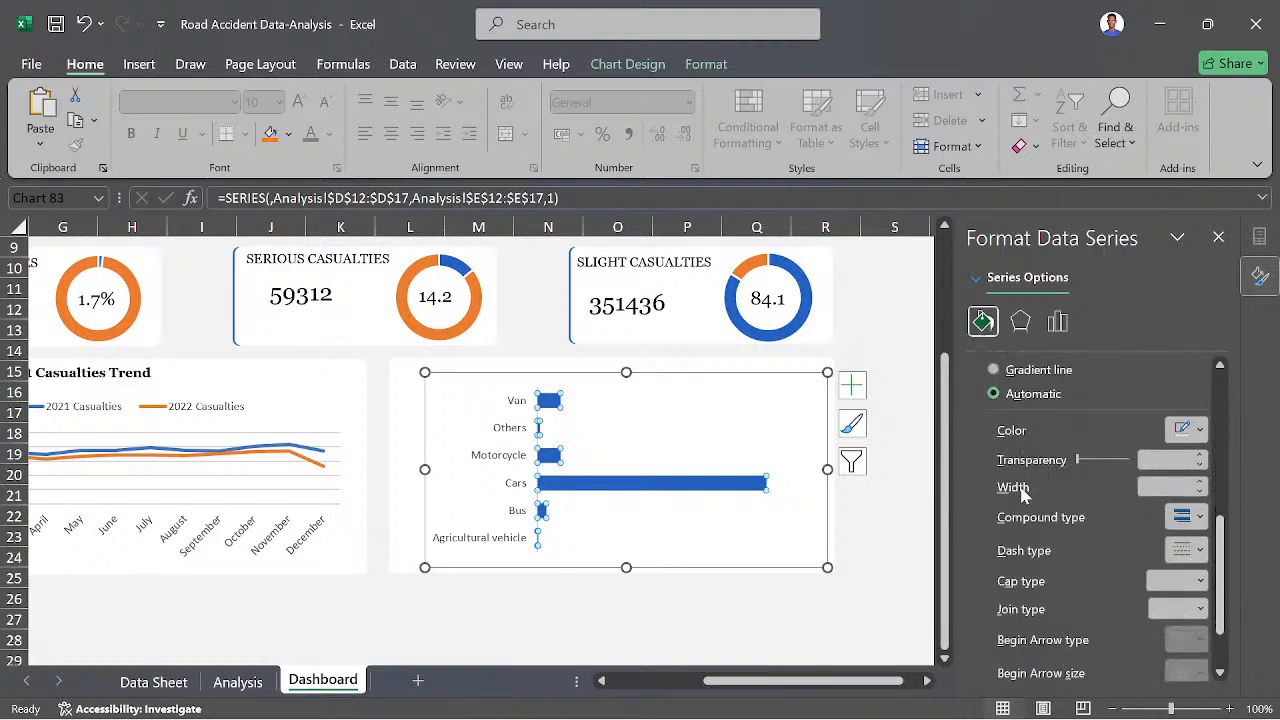
pyautogui.scroll(-1, 1025, 520)
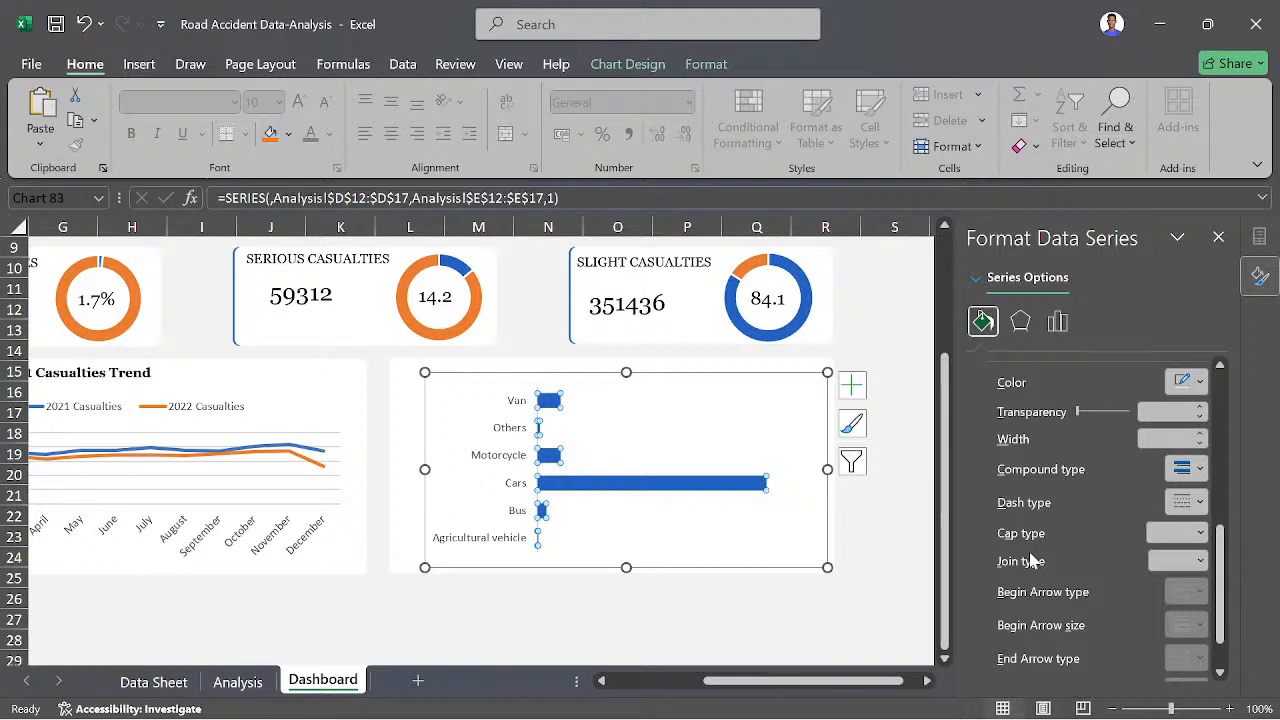
pyautogui.scroll(-1, 1033, 560)
pyautogui.click(823, 637)
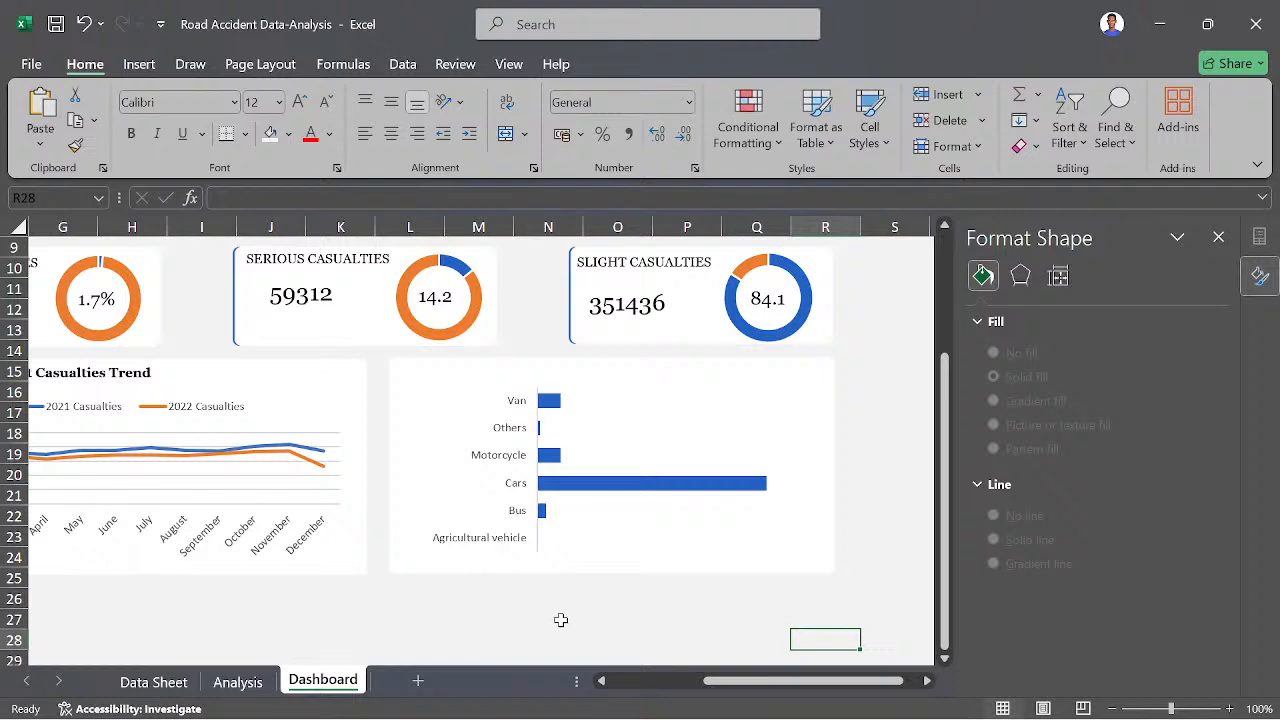
# - Duplicate the Monthly Accident Casualties Trend title and place the copy above the vehicle type bar chart
pyautogui.hscroll(-1, 528, 624)
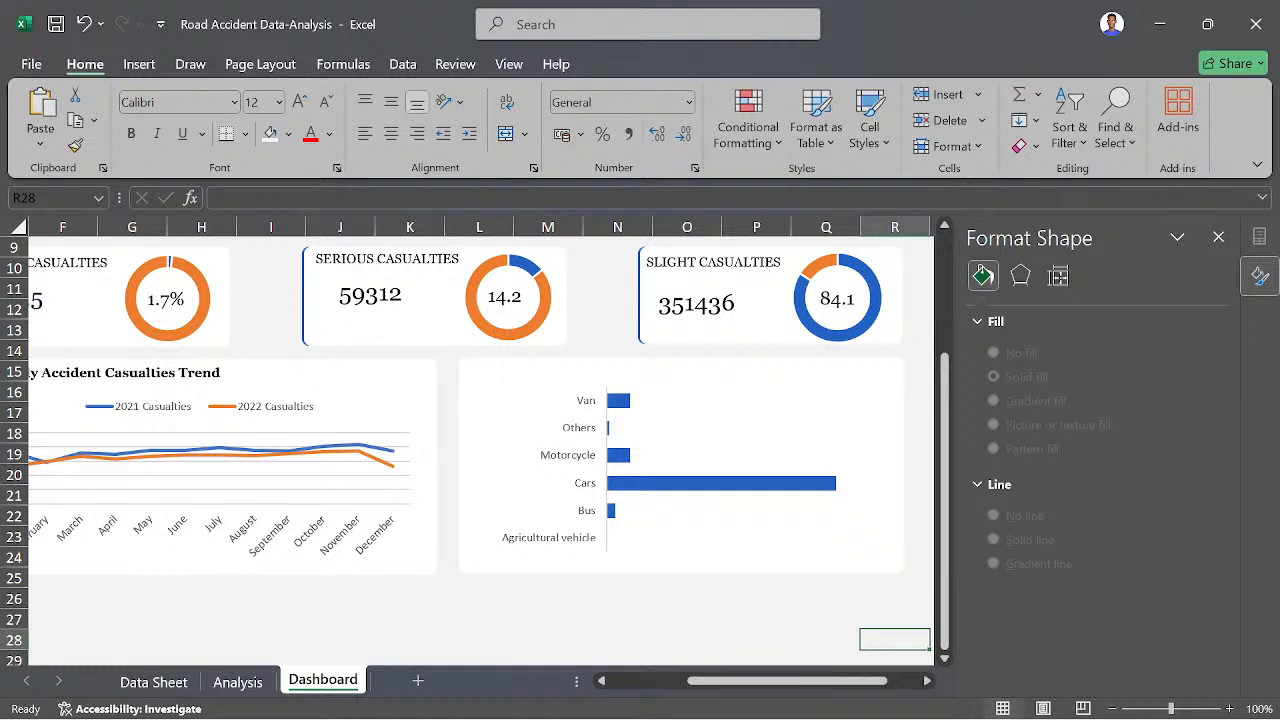
pyautogui.click(228, 394)
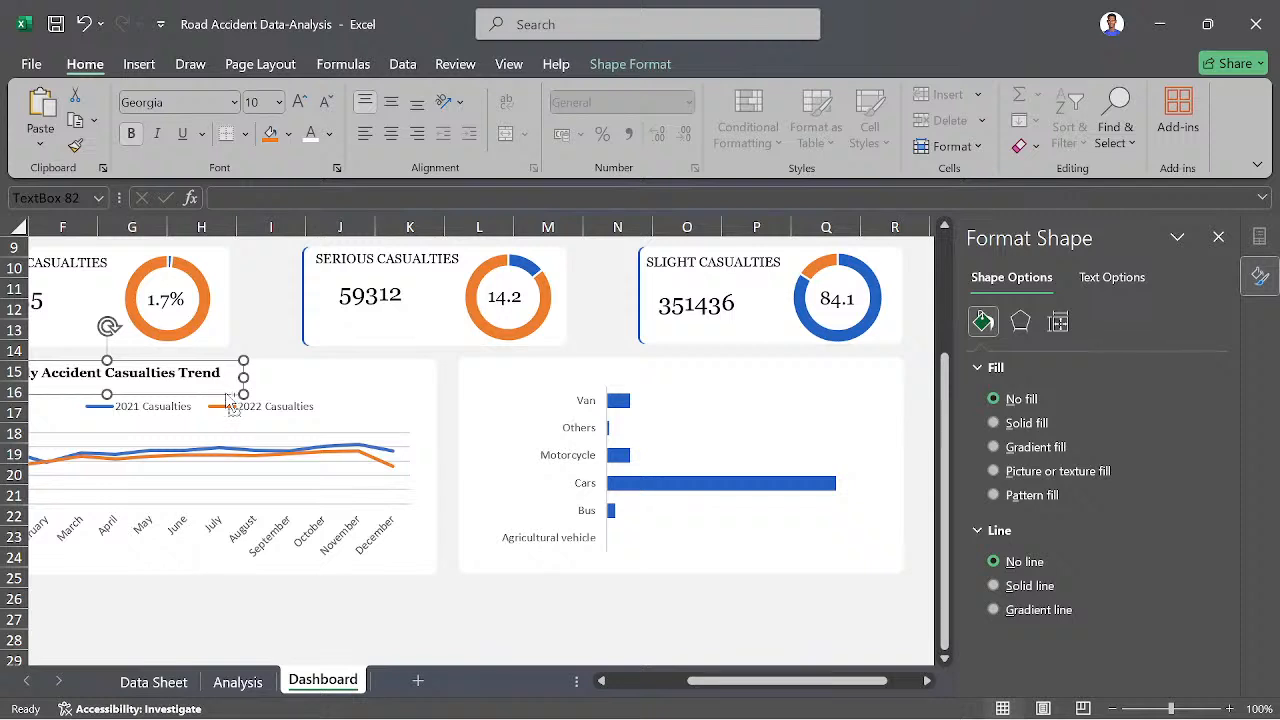
pyautogui.moveTo(232, 408); pyautogui.dragTo(248, 424)
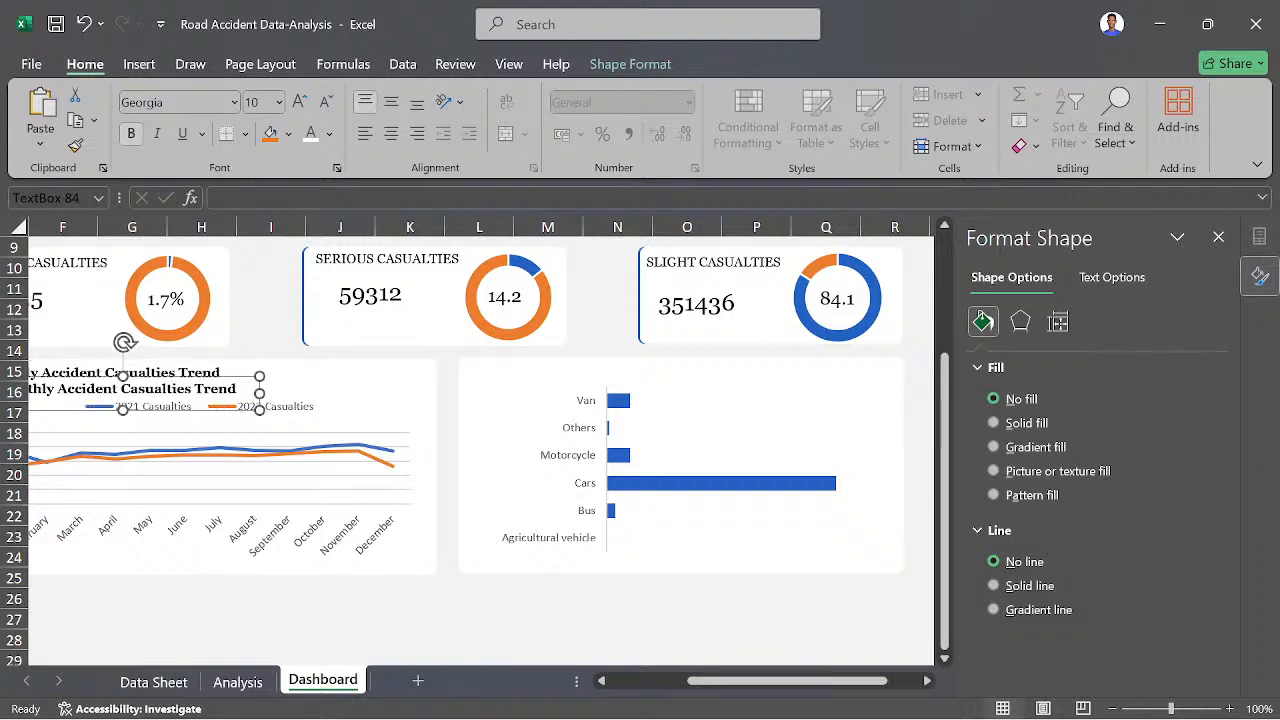
pyautogui.moveTo(232, 376); pyautogui.dragTo(708, 359)
# - Move the vehicle type bar chart slightly down within its panel to clear the title, and close the formatting pane
pyautogui.click(523, 553)
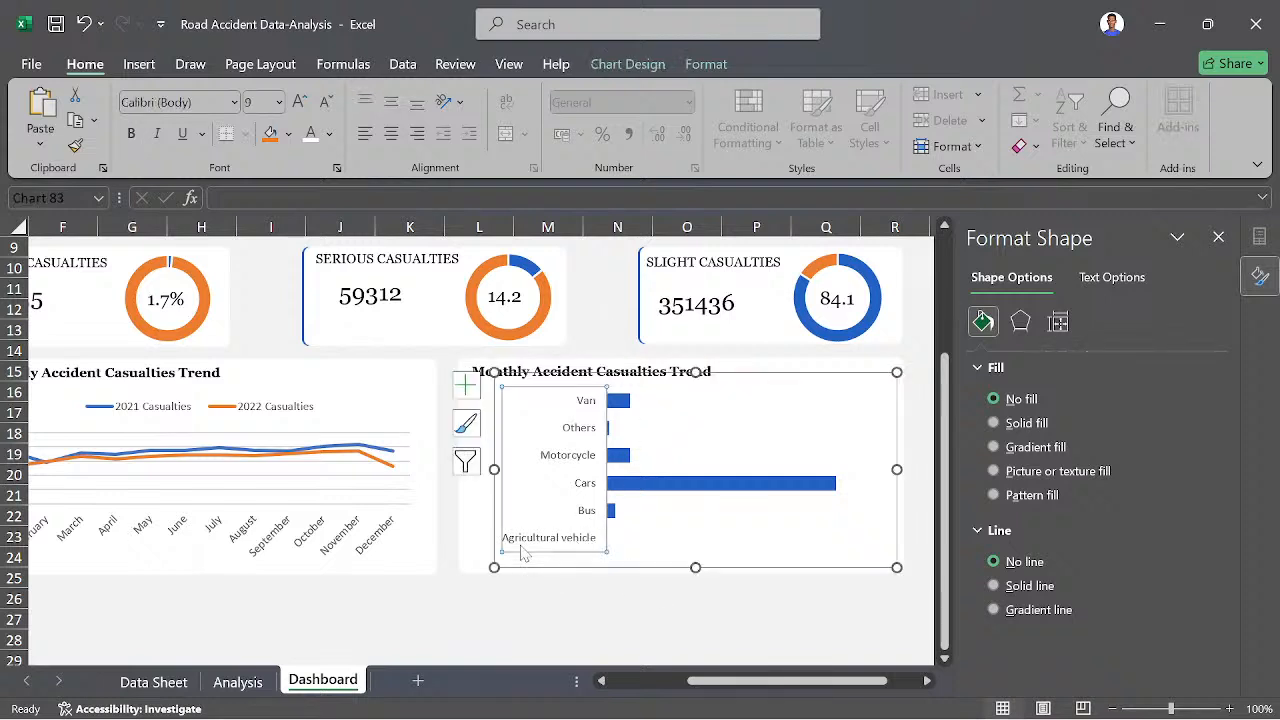
pyautogui.click(521, 555)
pyautogui.click(514, 562)
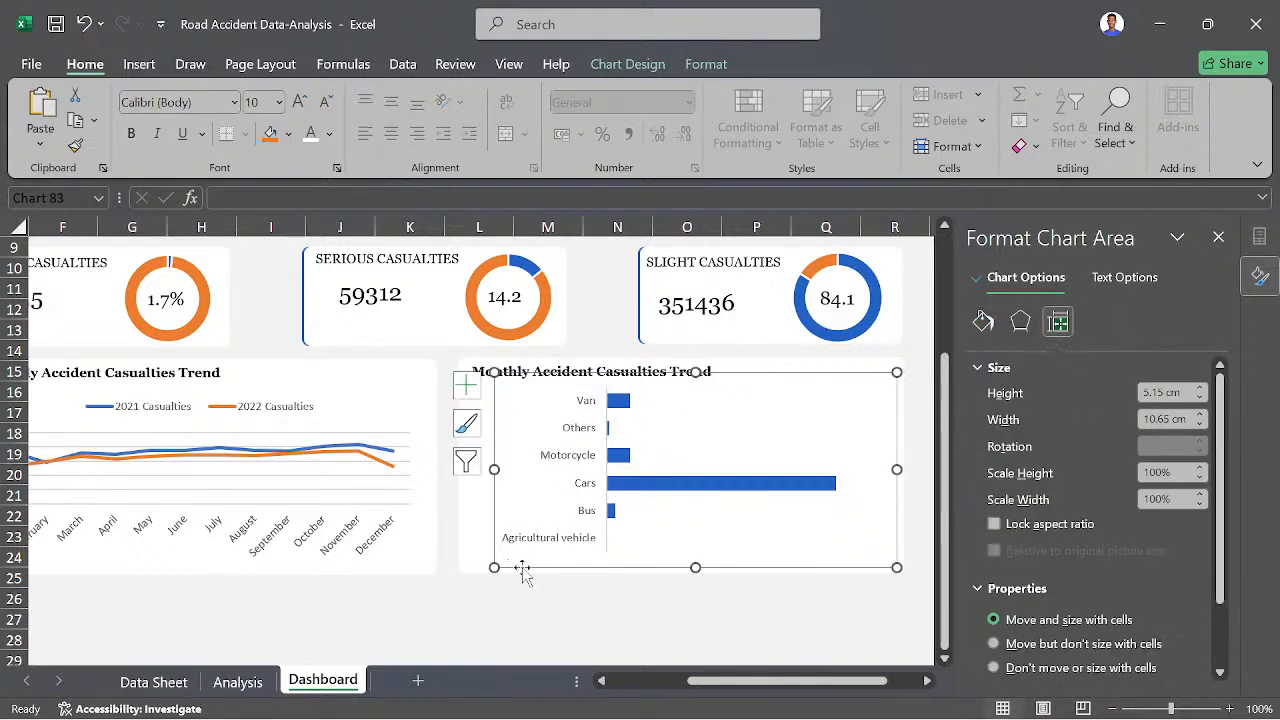
pyautogui.moveTo(530, 577); pyautogui.dragTo(532, 580)
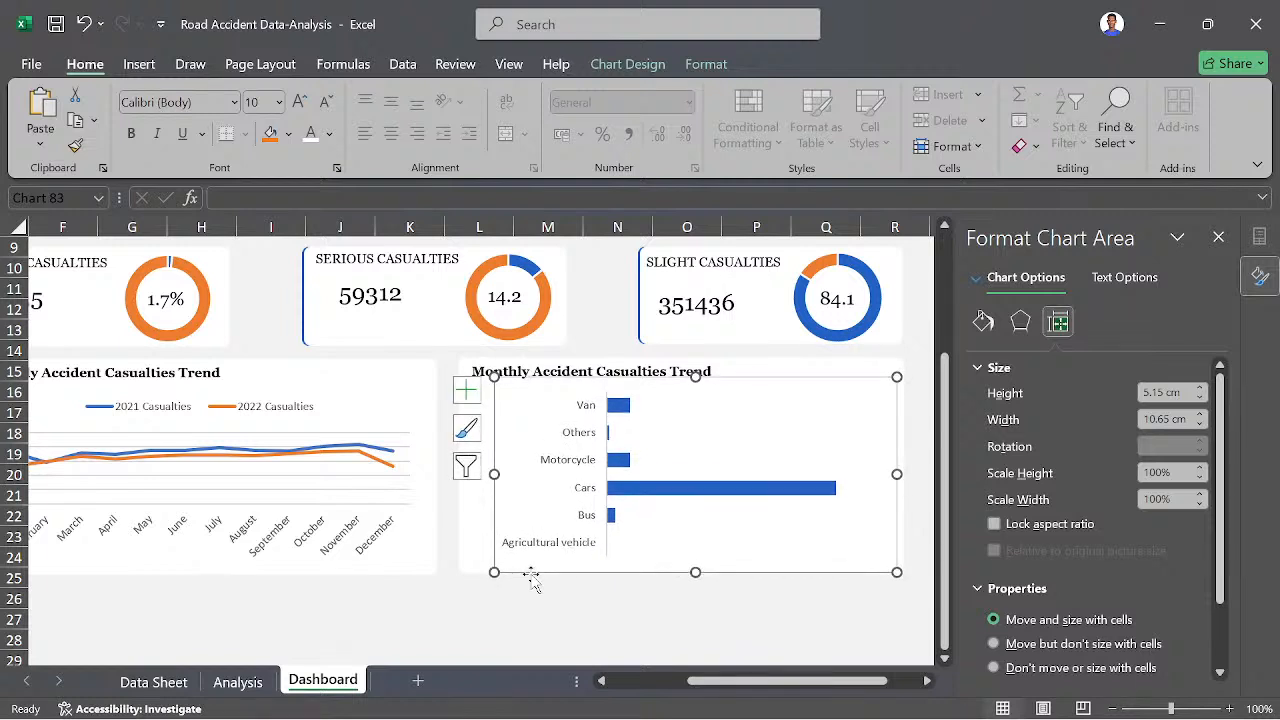
pyautogui.click(440, 612)
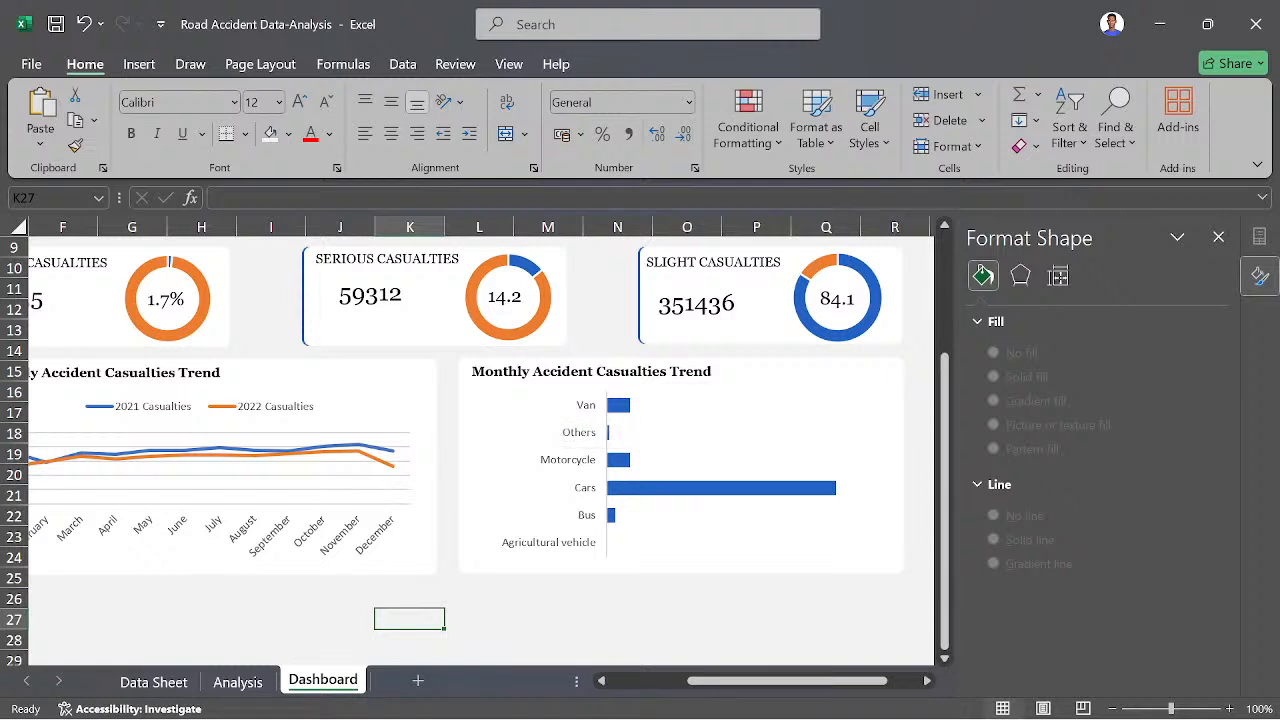
pyautogui.click(1218, 237)
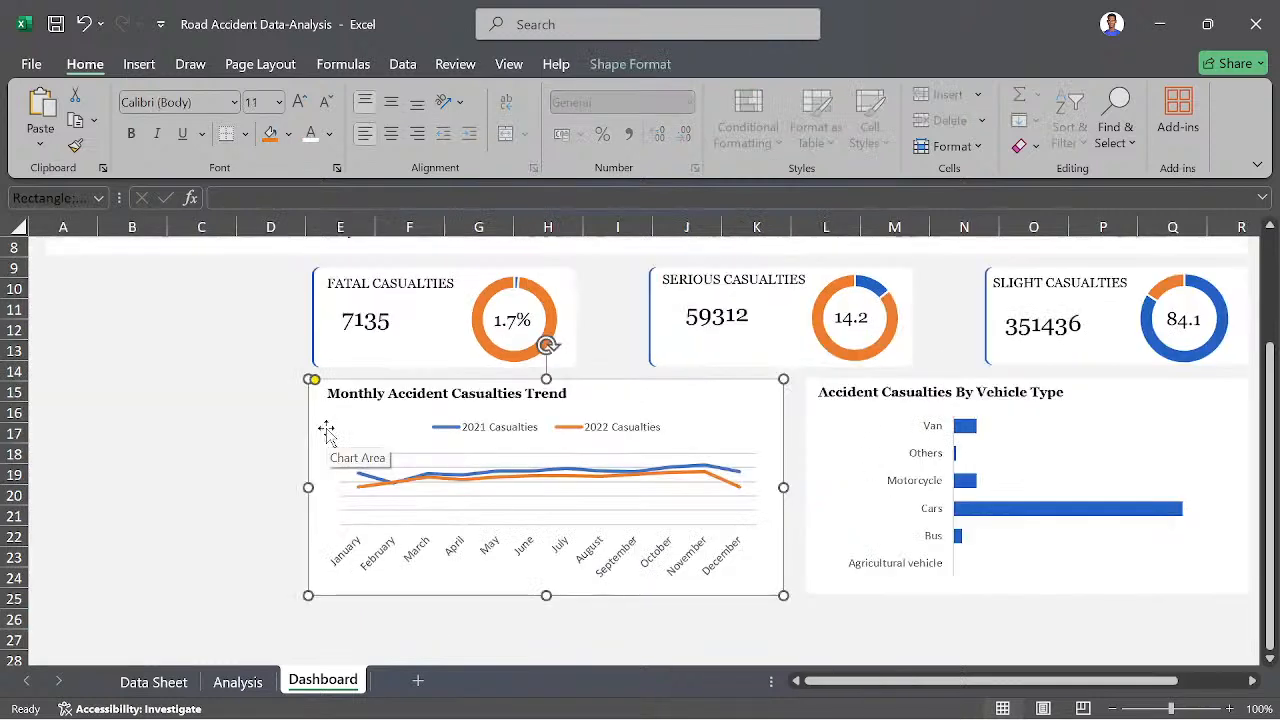
# - Duplicate the white background panel of the monthly trend chart and align the copy directly beneath it, starting around row 26
pyautogui.hotkey('ctrl', 'd')
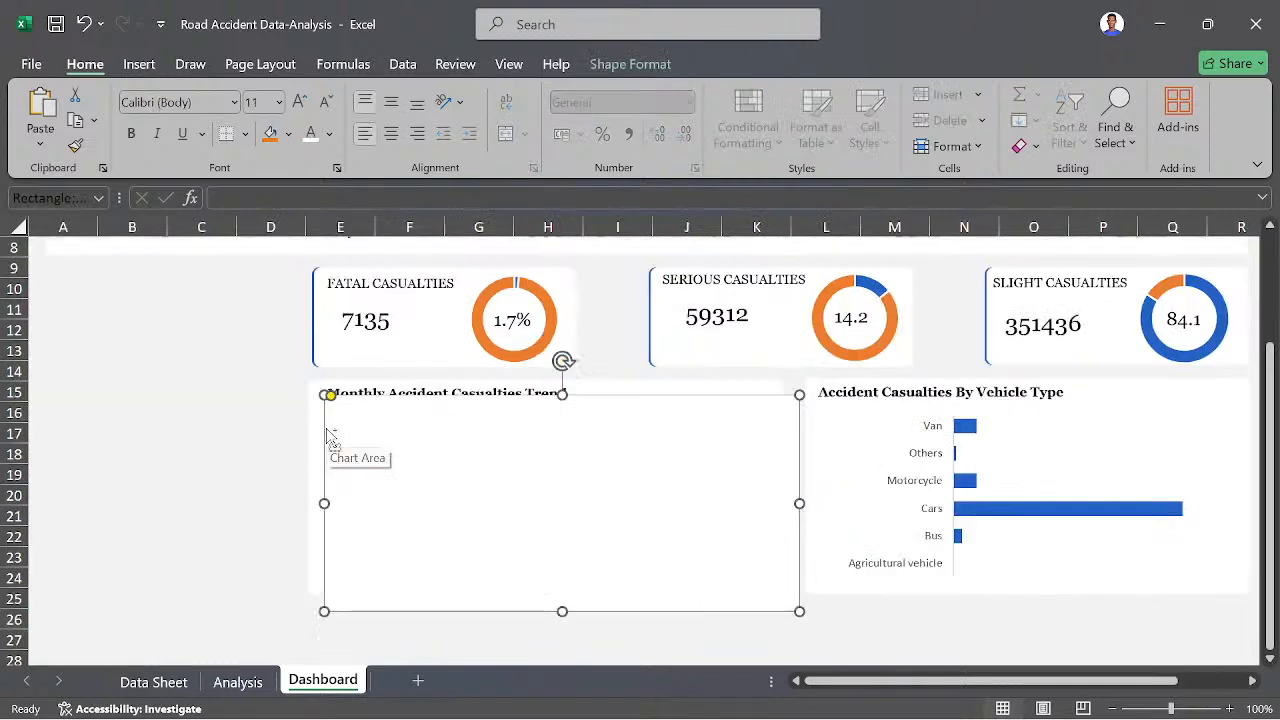
pyautogui.hotkey('ctrl', 'z')
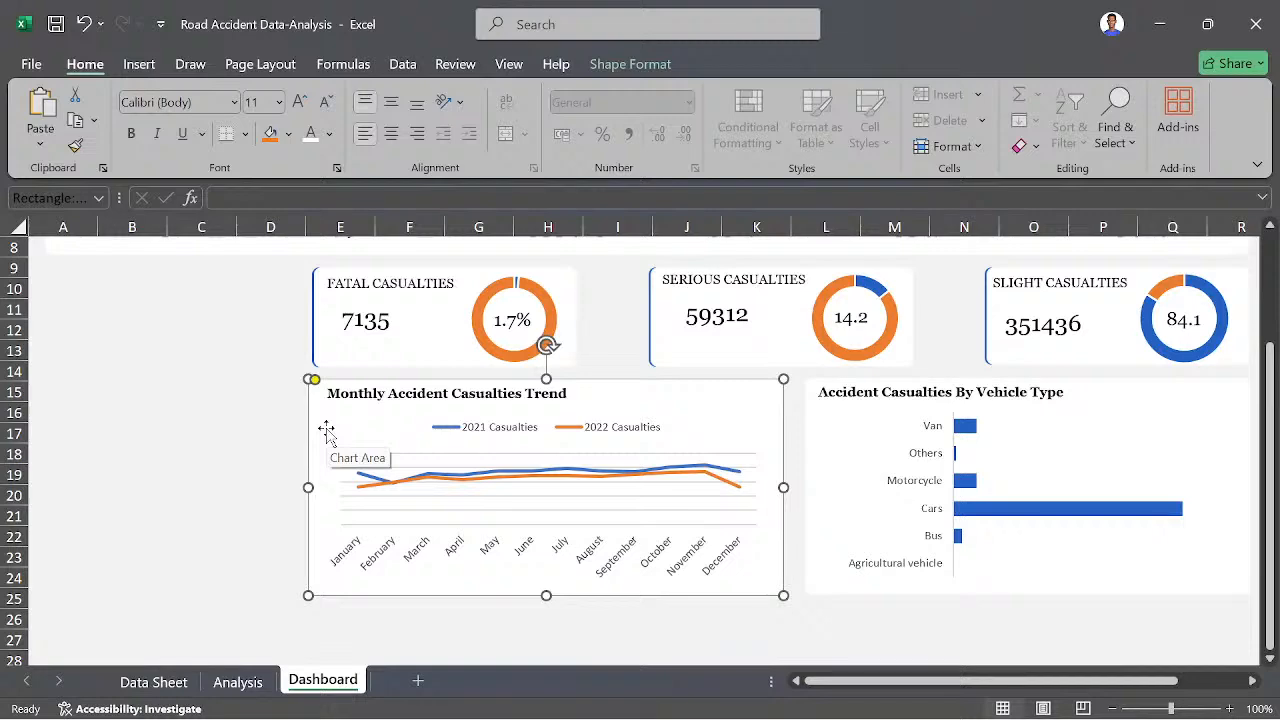
pyautogui.hotkey('ctrl', 'd')
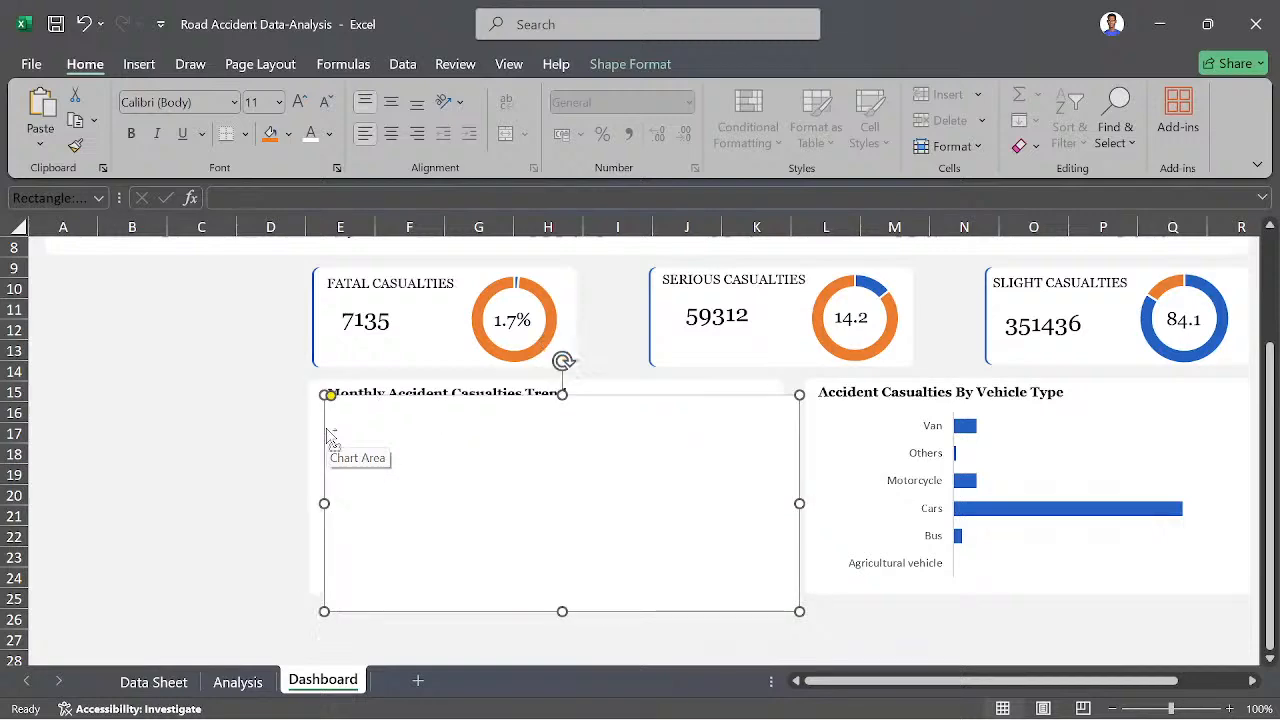
pyautogui.moveTo(330, 440); pyautogui.dragTo(346, 611)
pyautogui.scroll(-2, 140, 492)
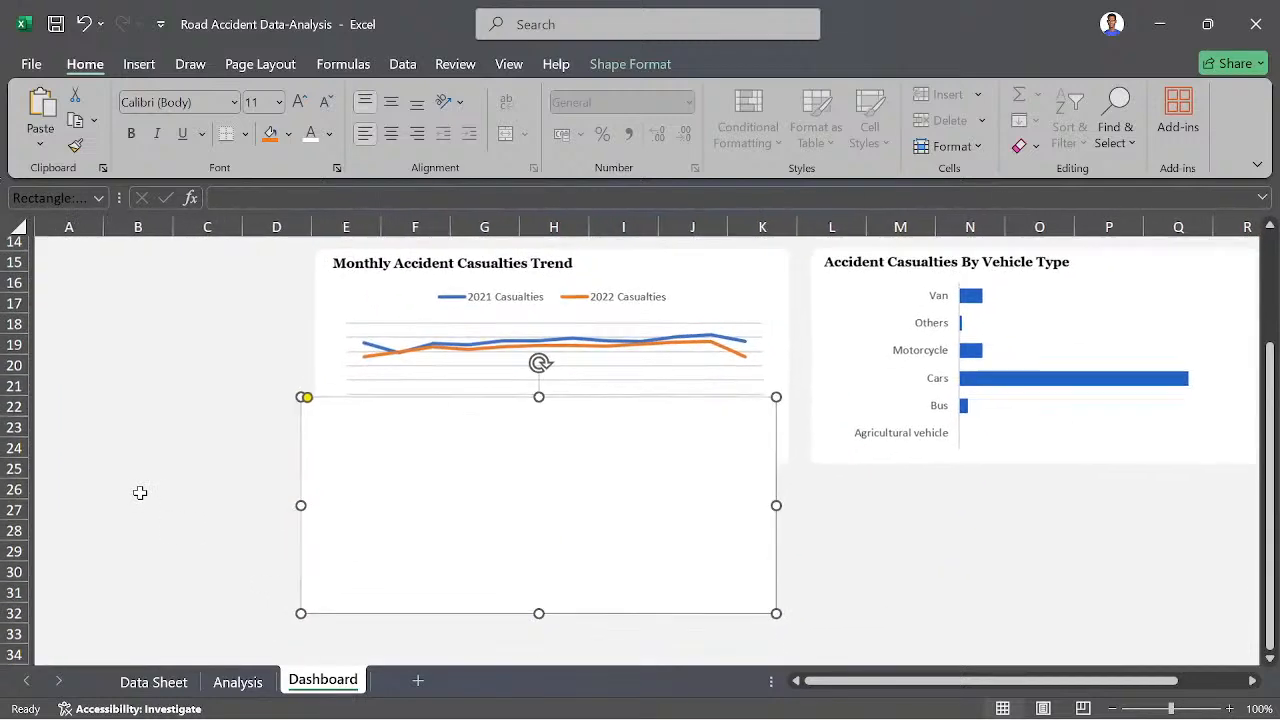
pyautogui.scroll(-1, 140, 492)
pyautogui.moveTo(463, 486); pyautogui.dragTo(474, 570)
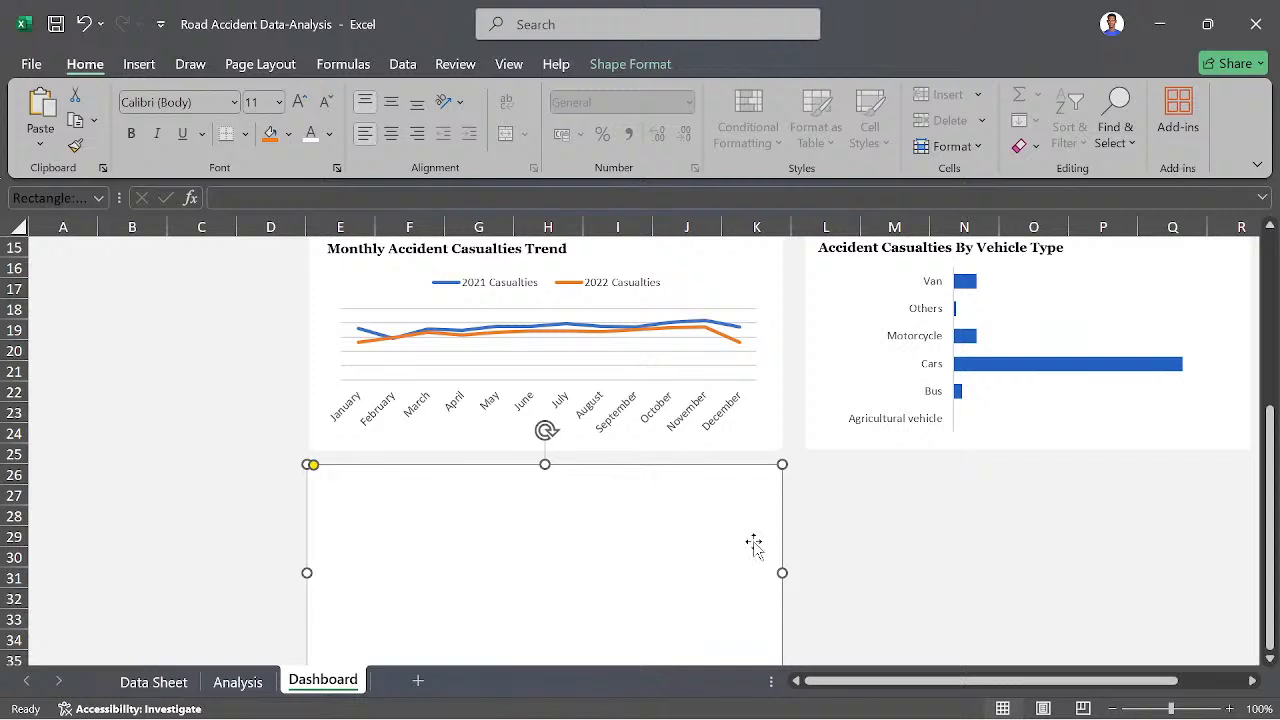
# - Shorten the blank panel below the trend chart from its lower edge to about the end of row 35
pyautogui.scroll(-2, 860, 543)
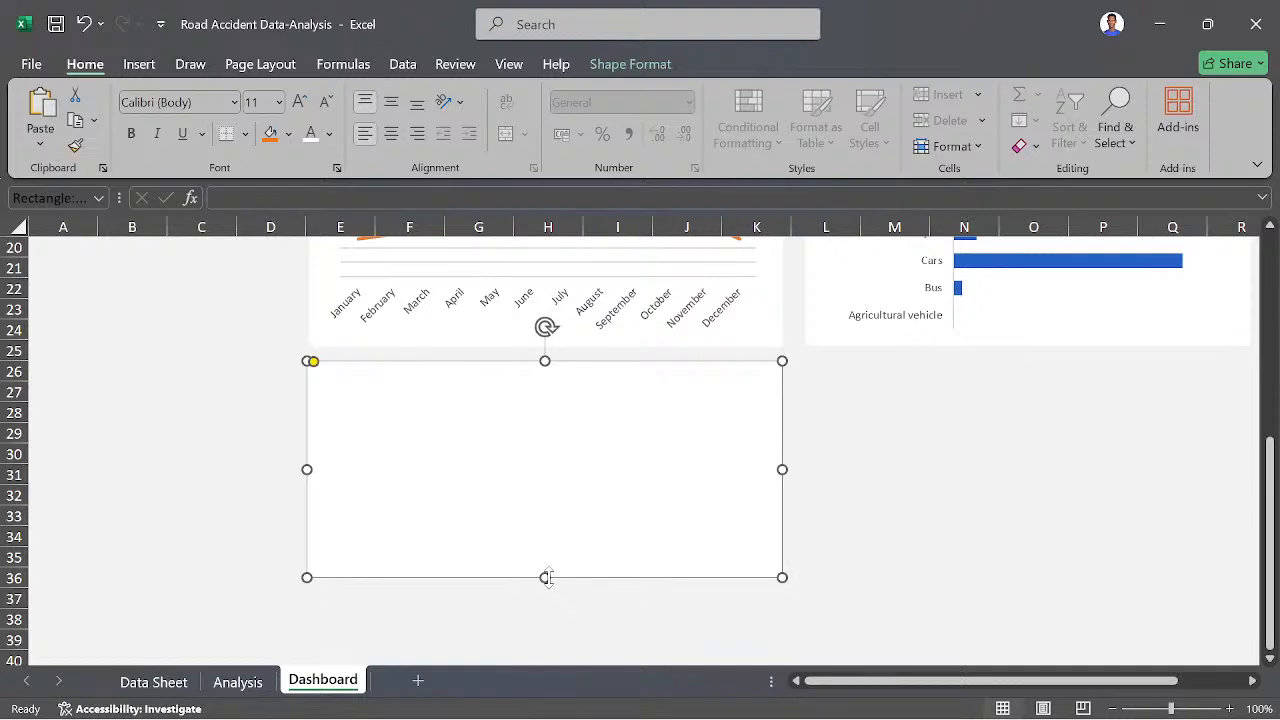
pyautogui.moveTo(545, 577); pyautogui.dragTo(550, 558)
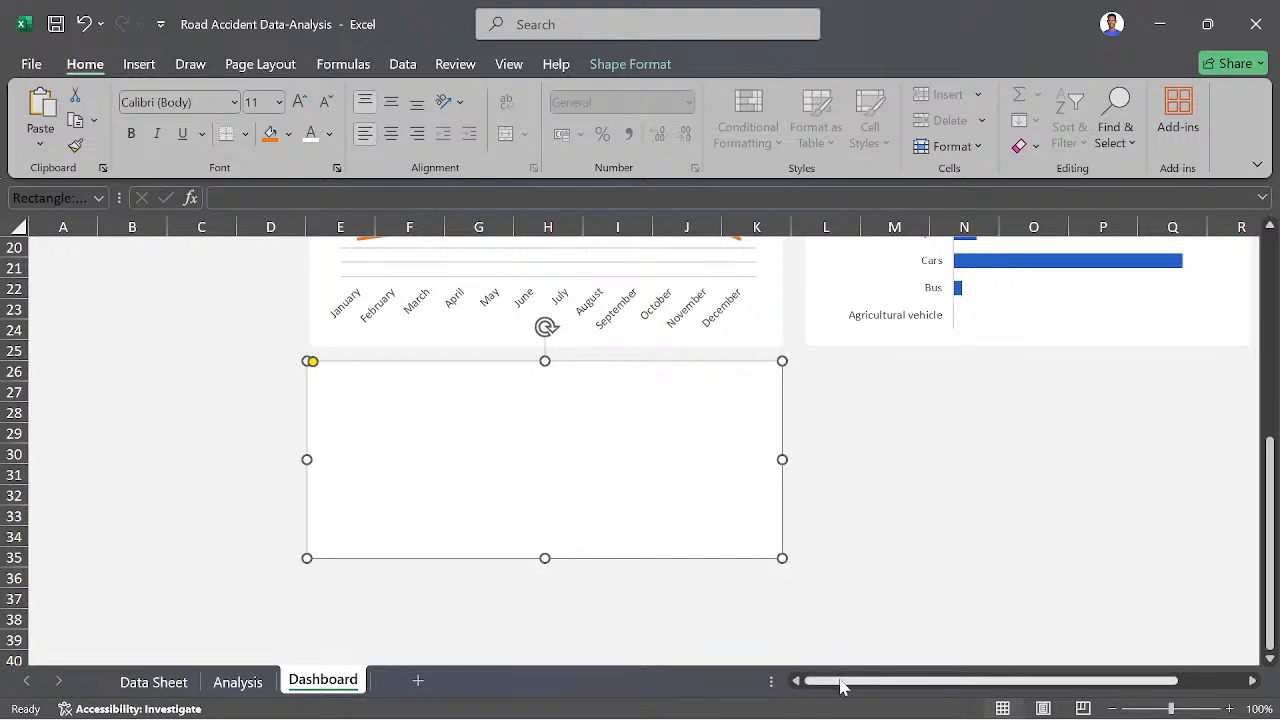
pyautogui.scroll(2, 751, 606)
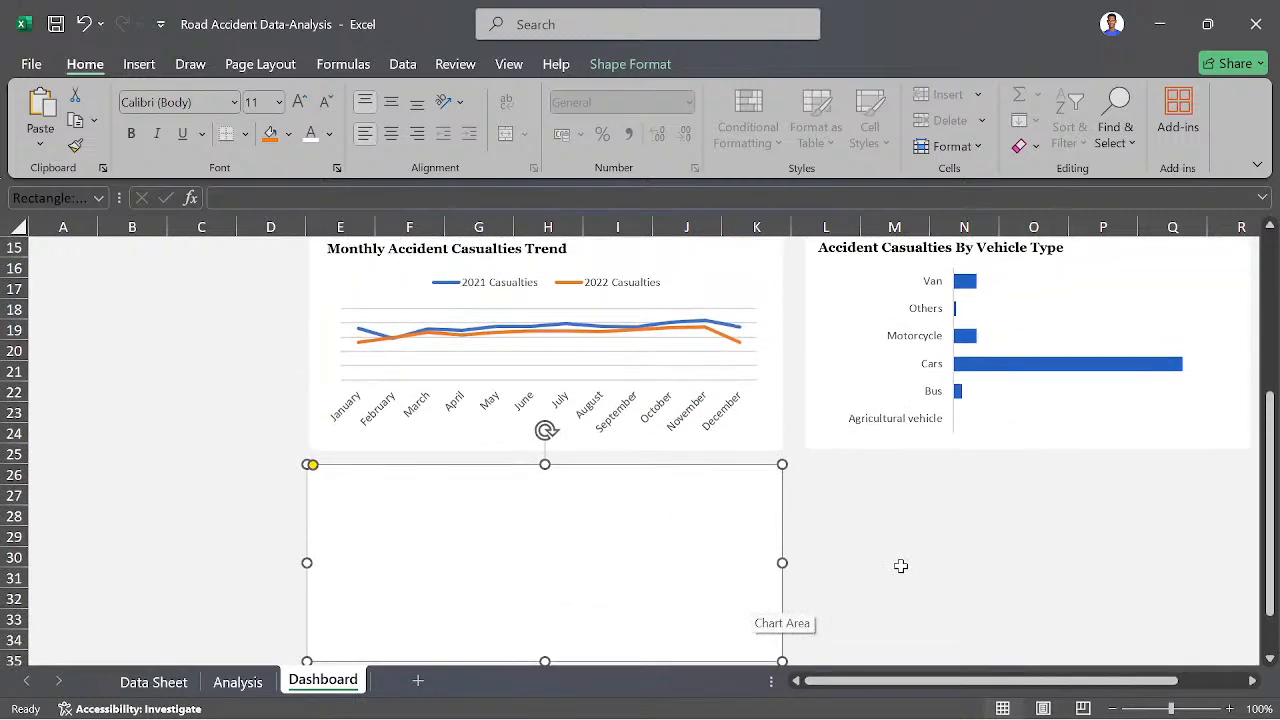
pyautogui.scroll(5, 900, 563)
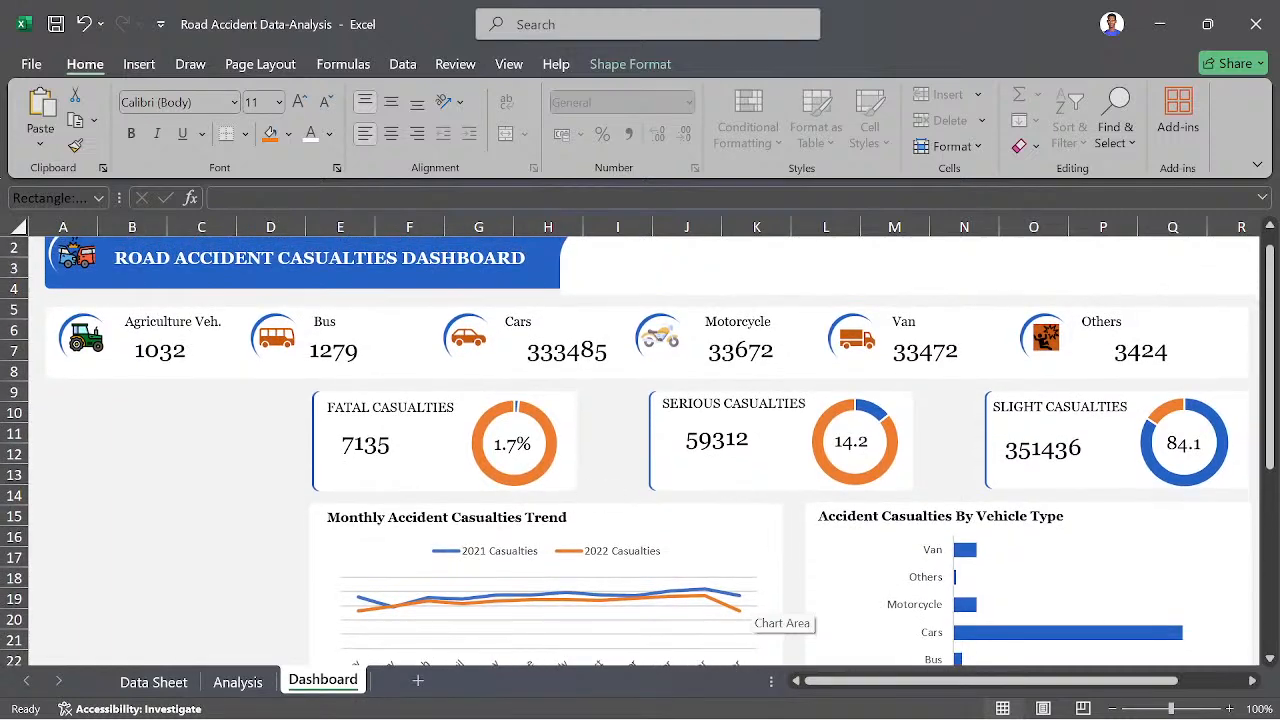
pyautogui.scroll(-4, 252, 531)
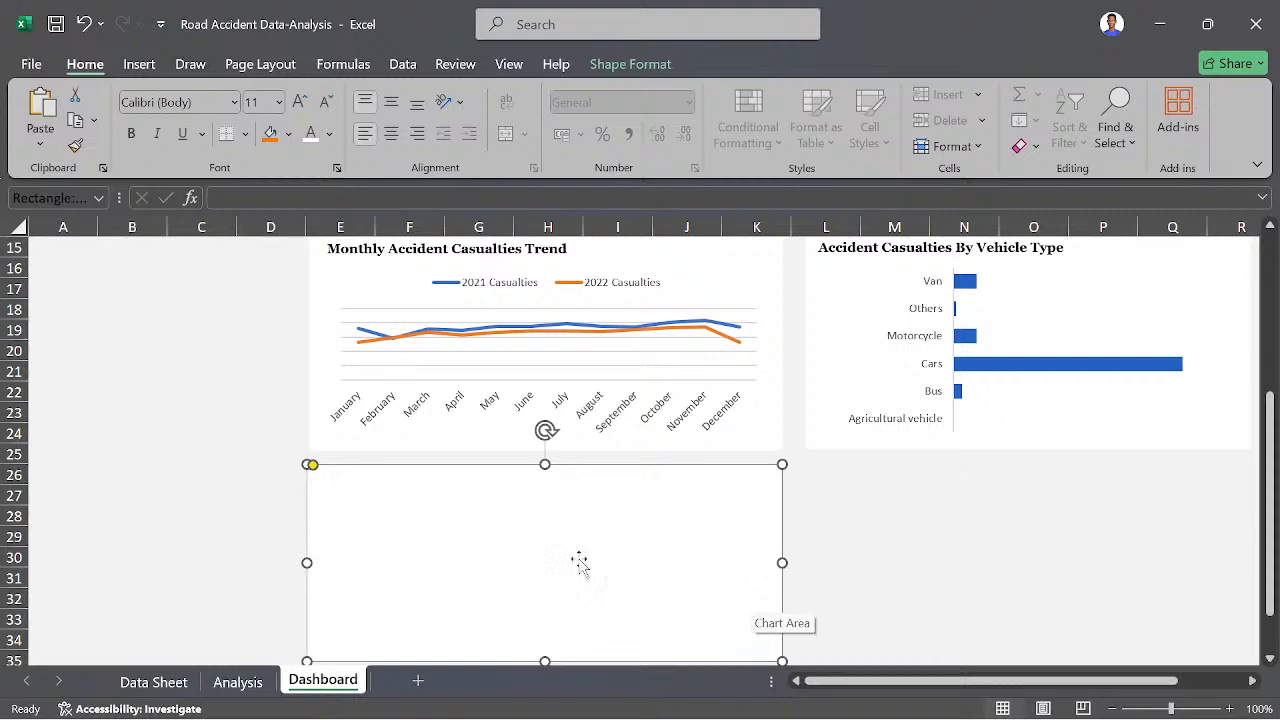
# - Copy the road type bar chart from the Analysis sheet to the Dashboard and place it over the blank panel below the trend chart
pyautogui.click(244, 679)
pyautogui.scroll(-1, 470, 585)
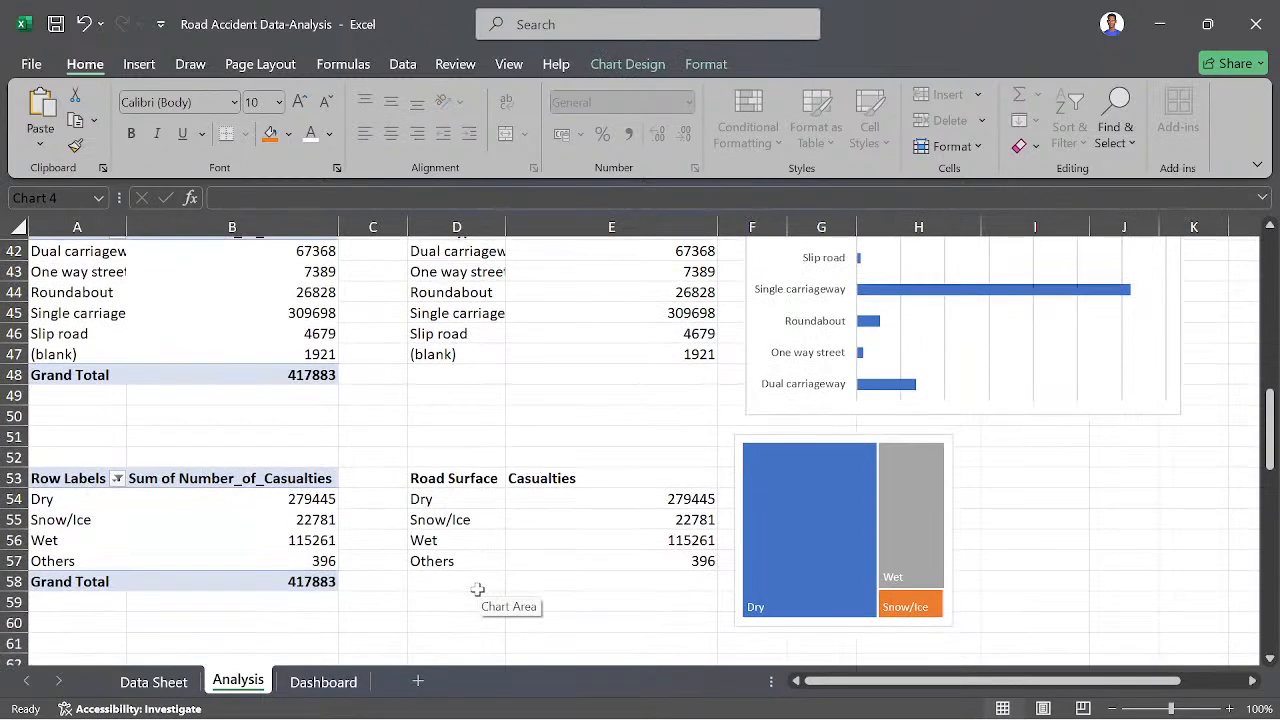
pyautogui.click(779, 410)
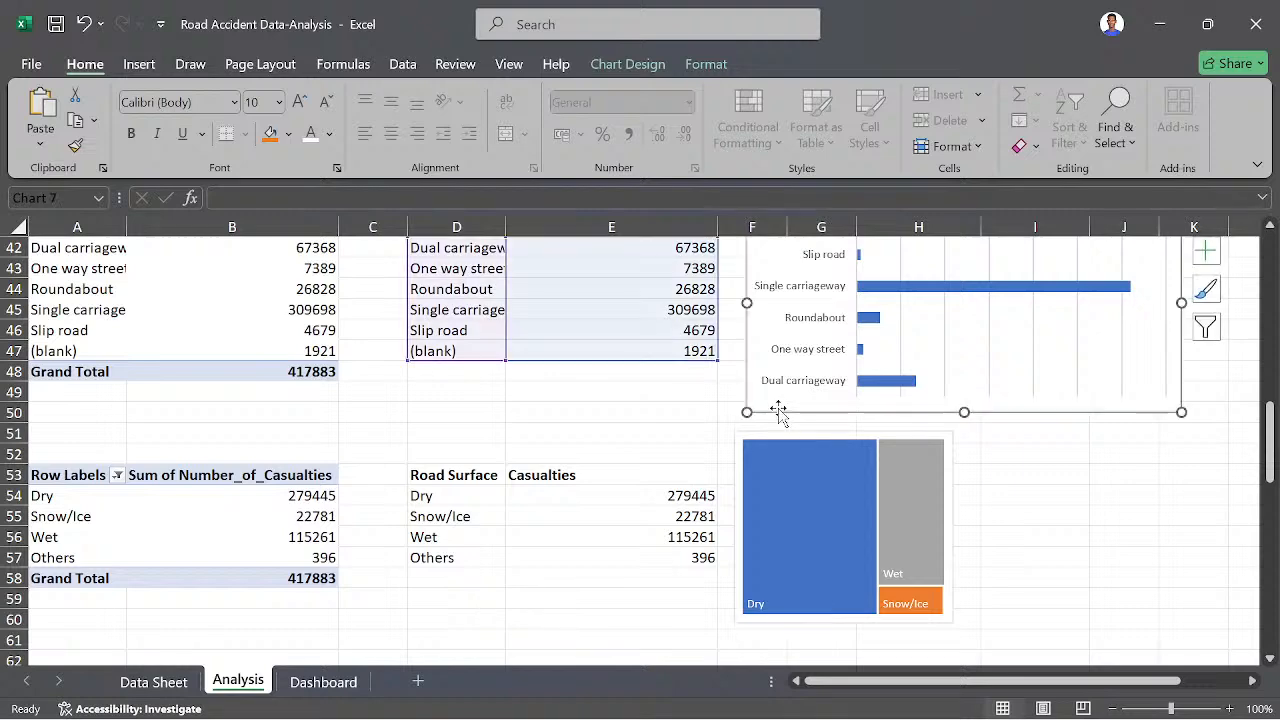
pyautogui.click(323, 681)
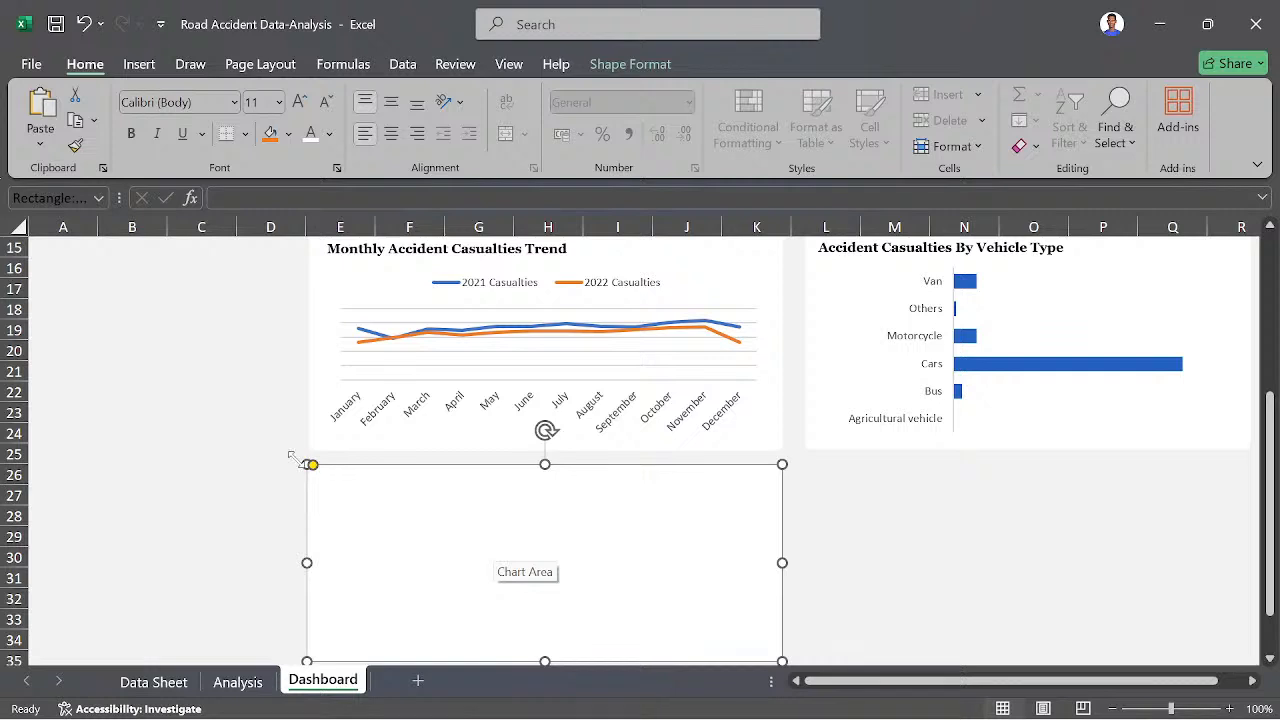
pyautogui.click(193, 470)
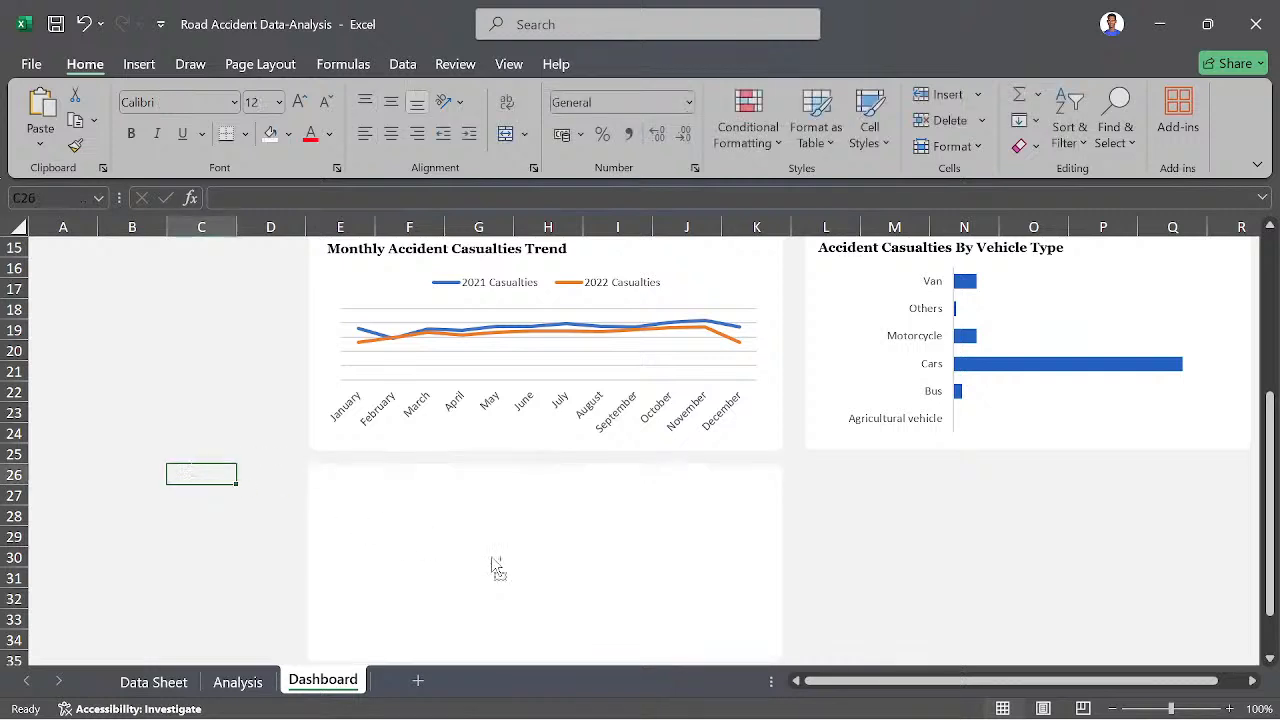
pyautogui.hotkey('ctrl', 'v')
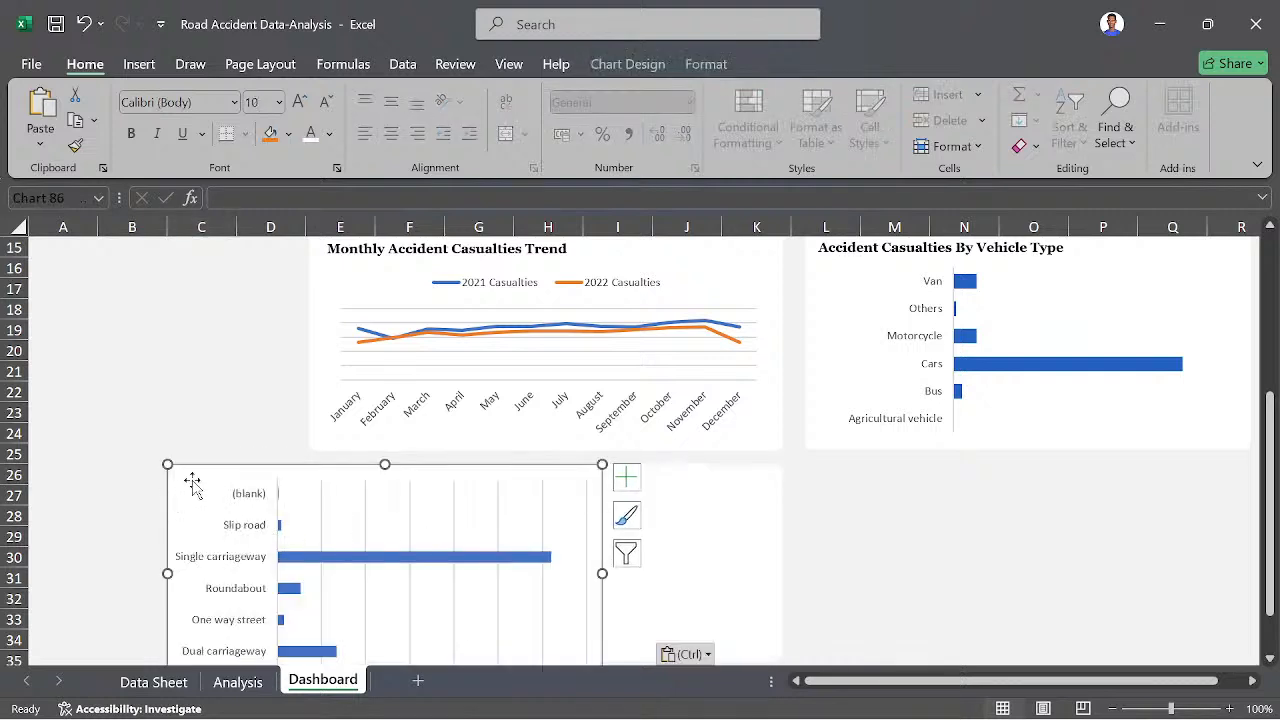
pyautogui.moveTo(189, 480); pyautogui.dragTo(358, 479)
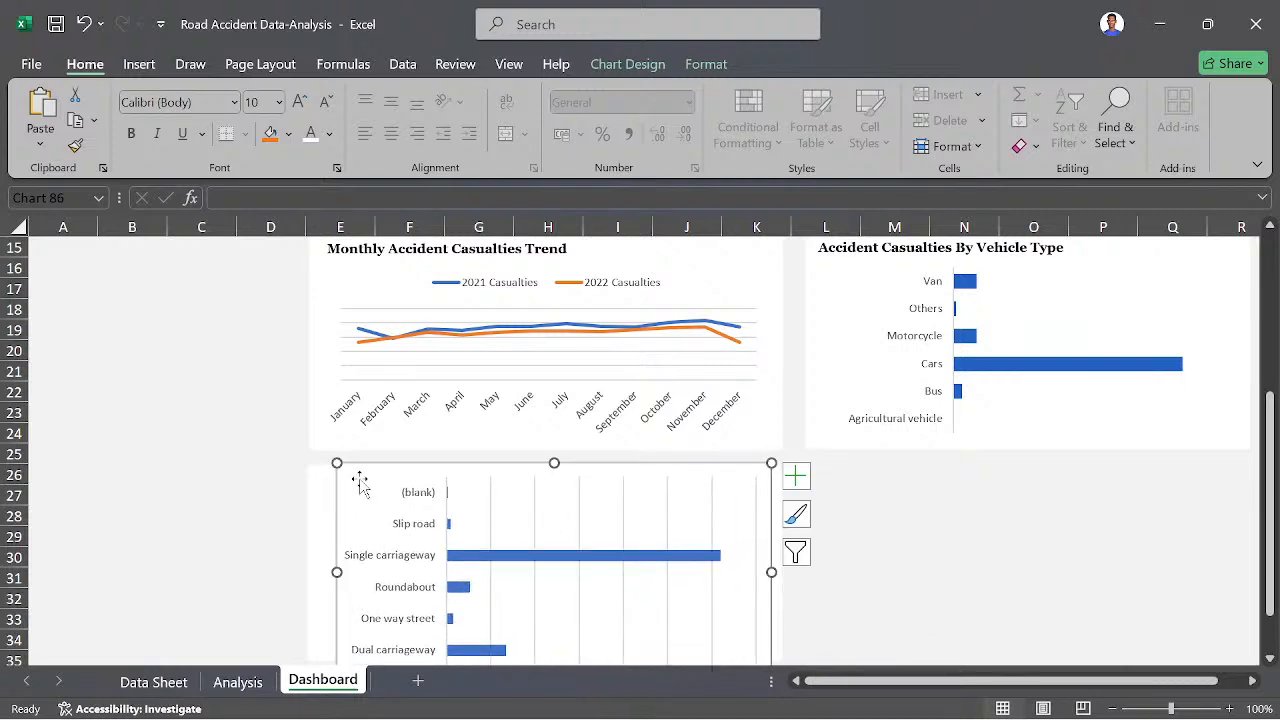
pyautogui.scroll(-2, 906, 463)
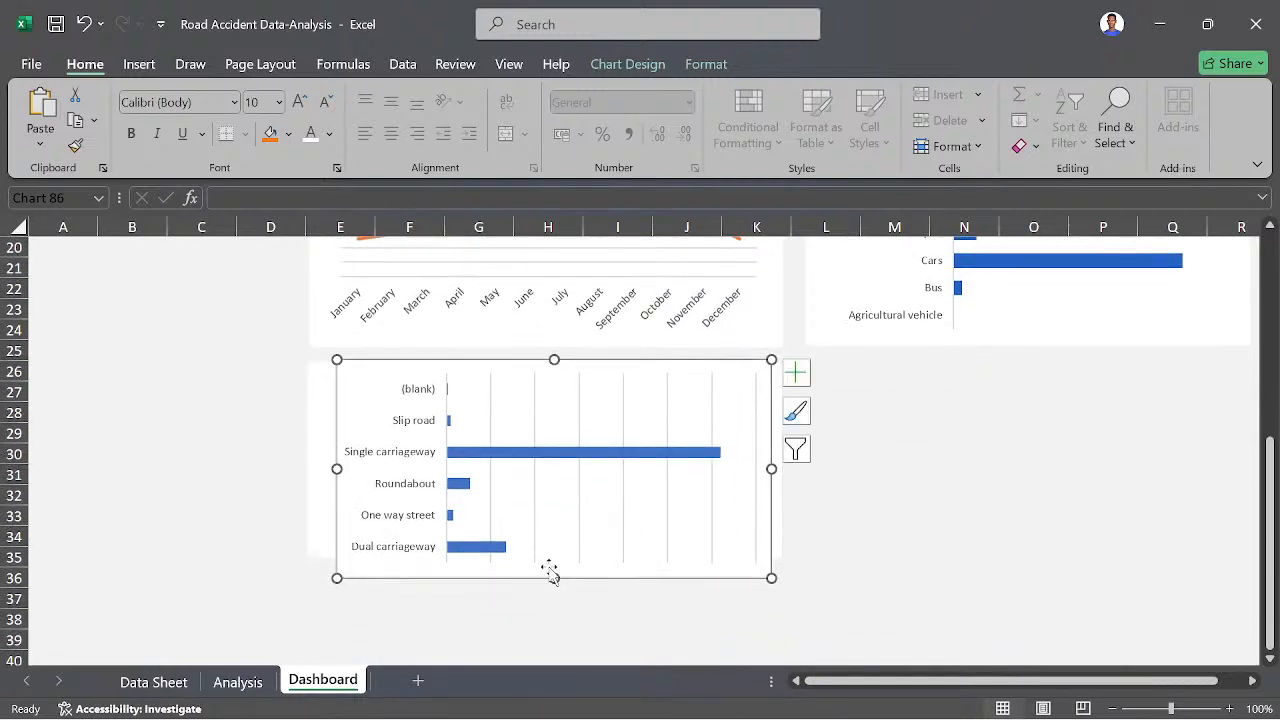
# - Shorten the road type bar chart and shift it left to fit inside its panel, leaving space above it for a title
pyautogui.moveTo(553, 575); pyautogui.dragTo(551, 550)
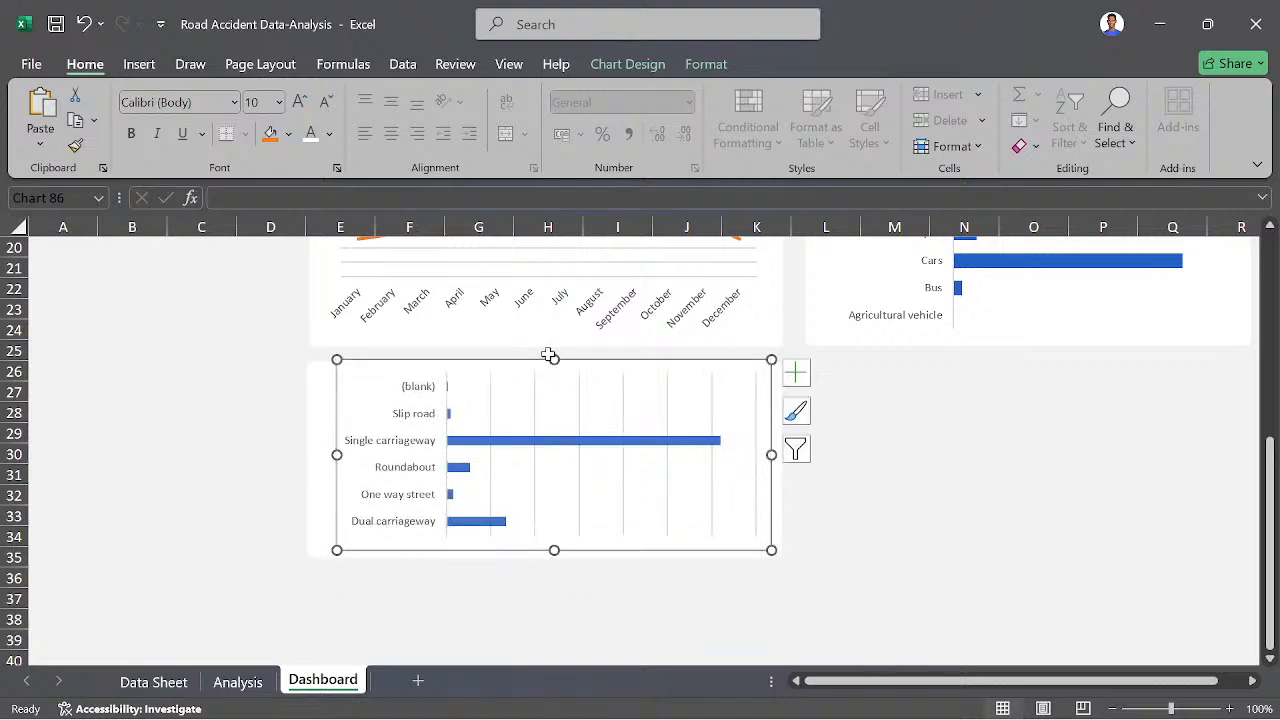
pyautogui.moveTo(351, 394); pyautogui.dragTo(332, 394)
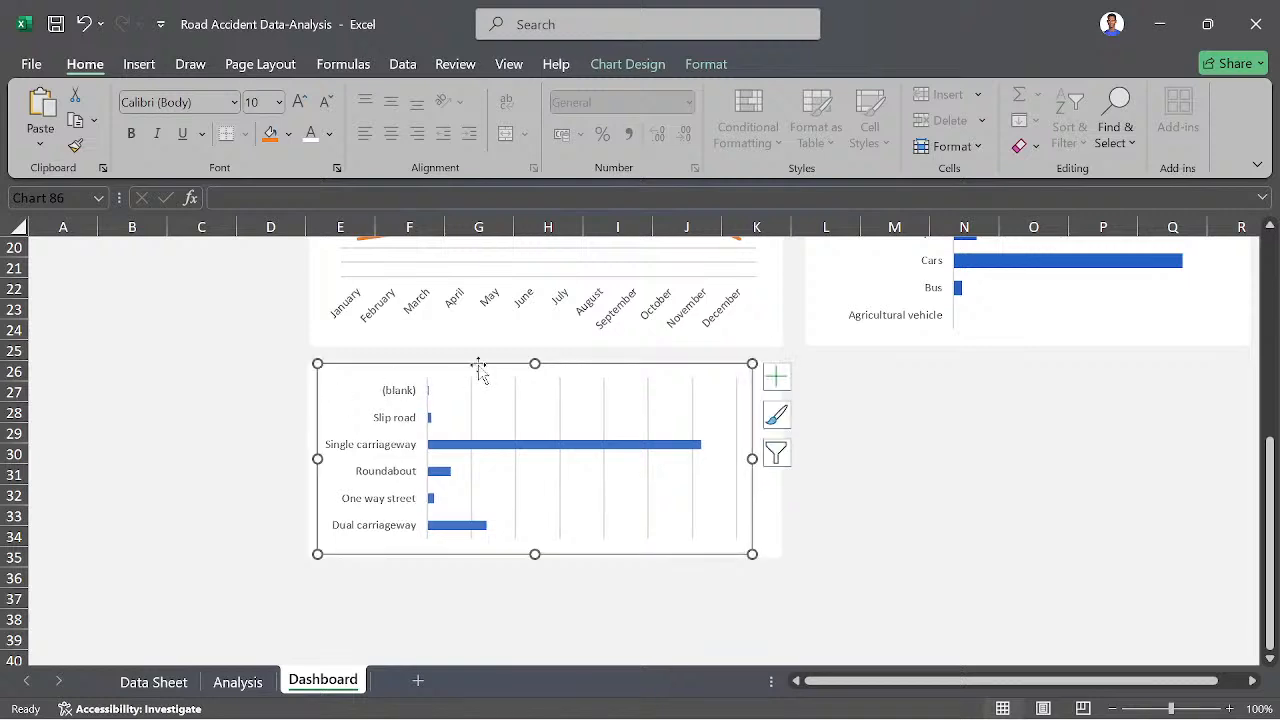
pyautogui.moveTo(535, 365); pyautogui.dragTo(534, 383)
# - Delete the horizontal gridlines from the Monthly Accident Casualties Trend chart and deselect the chart
pyautogui.scroll(2, 525, 405)
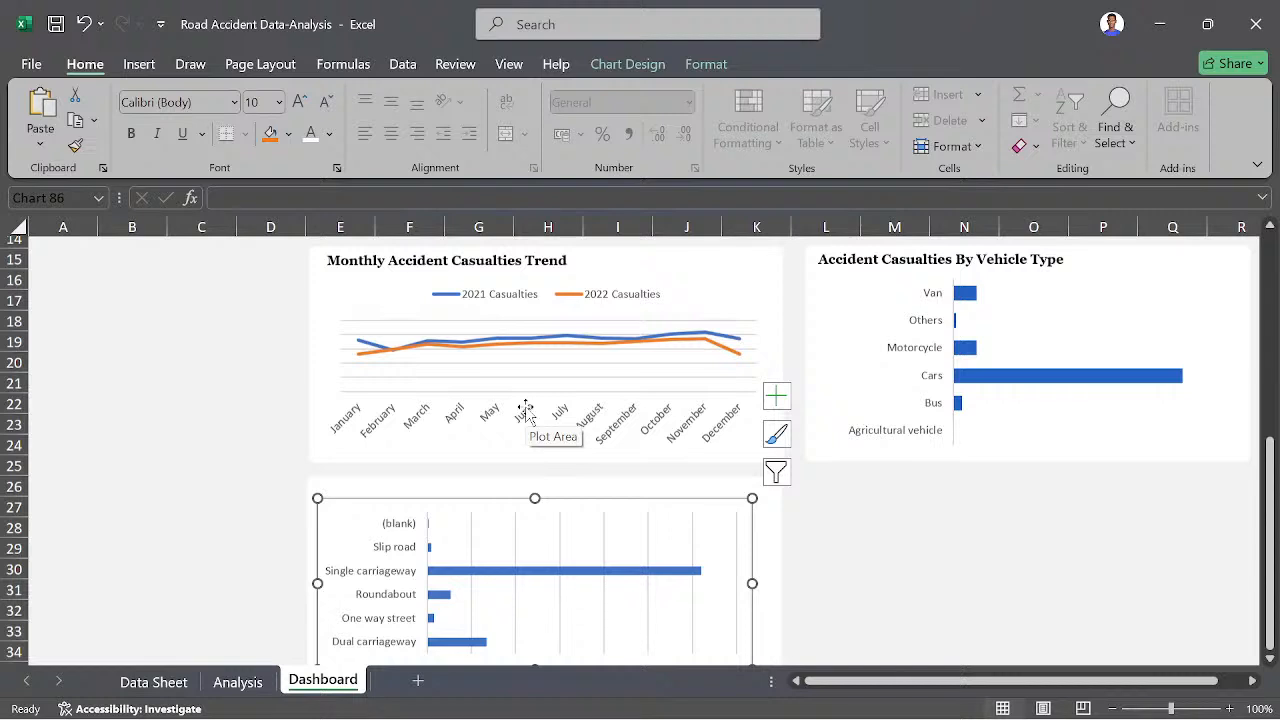
pyautogui.click(525, 405)
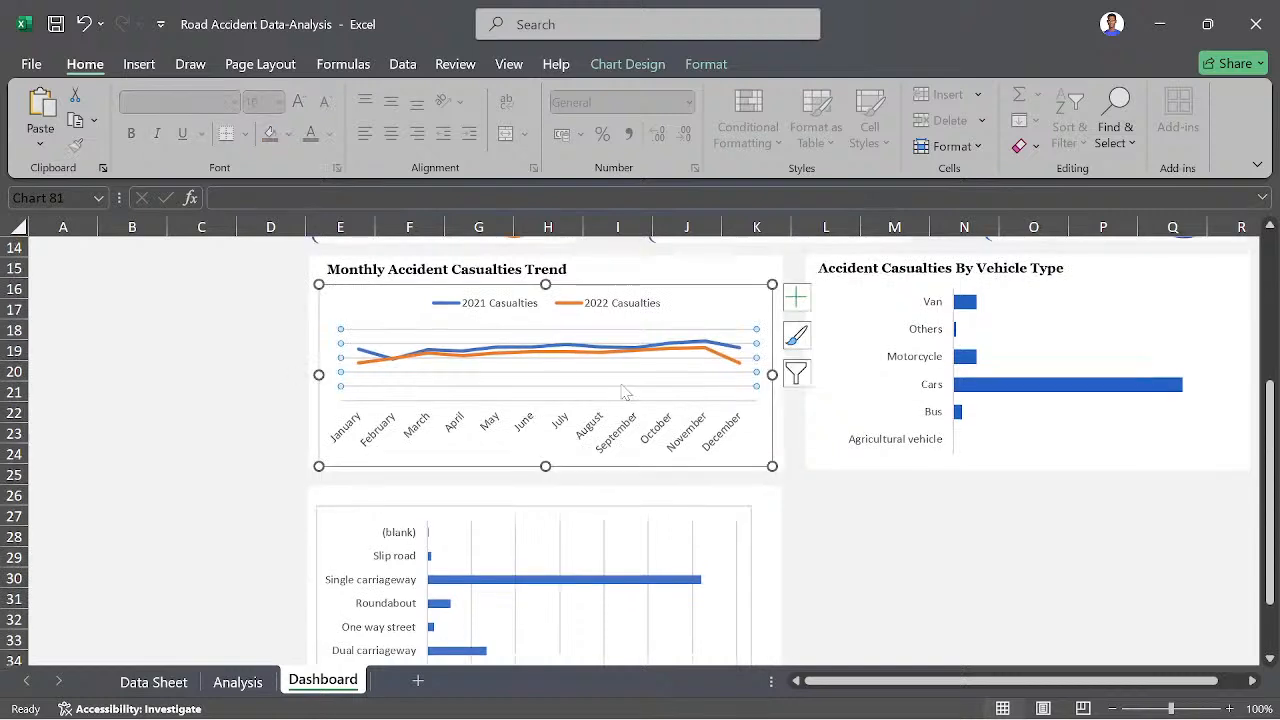
pyautogui.click(620, 383)
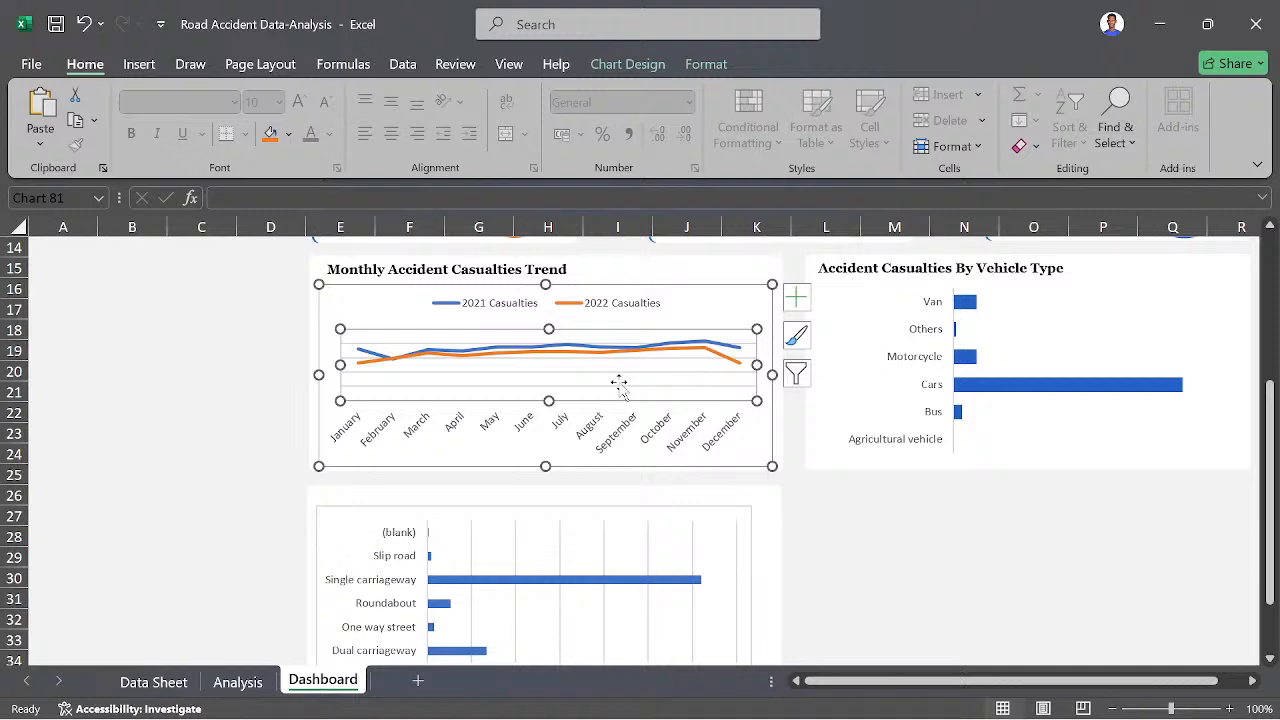
pyautogui.click(224, 425)
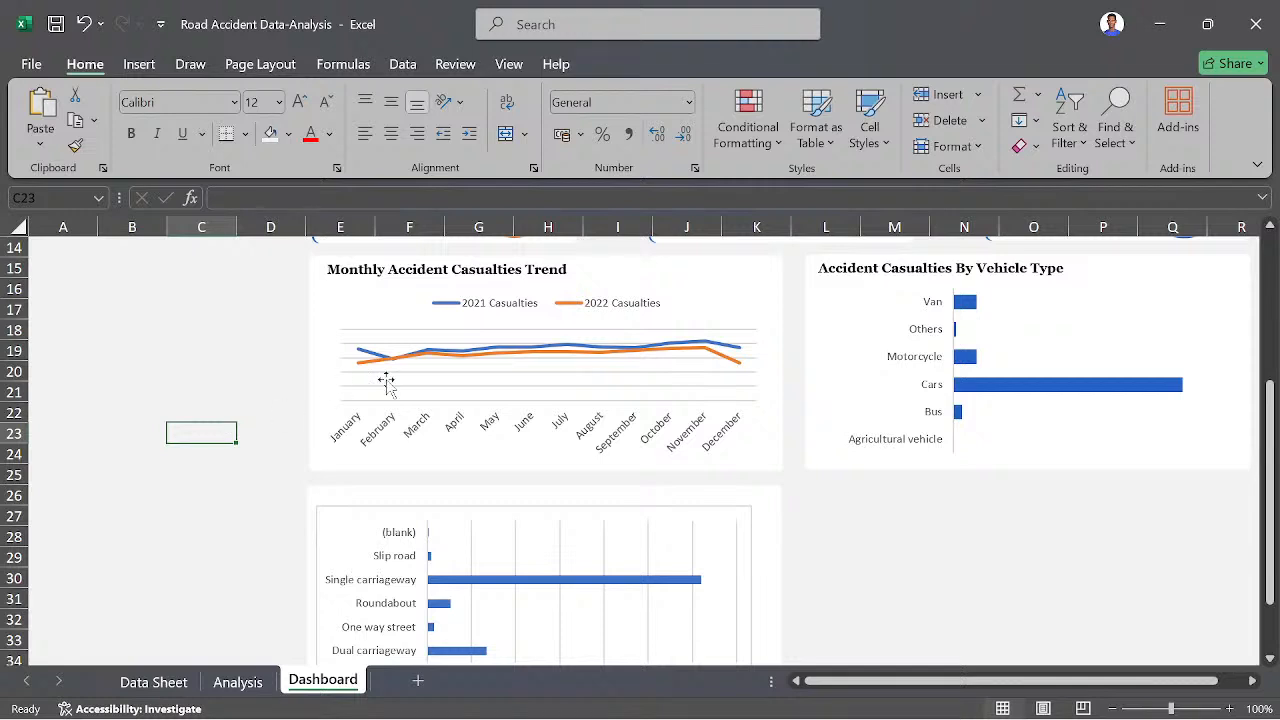
pyautogui.click(432, 380)
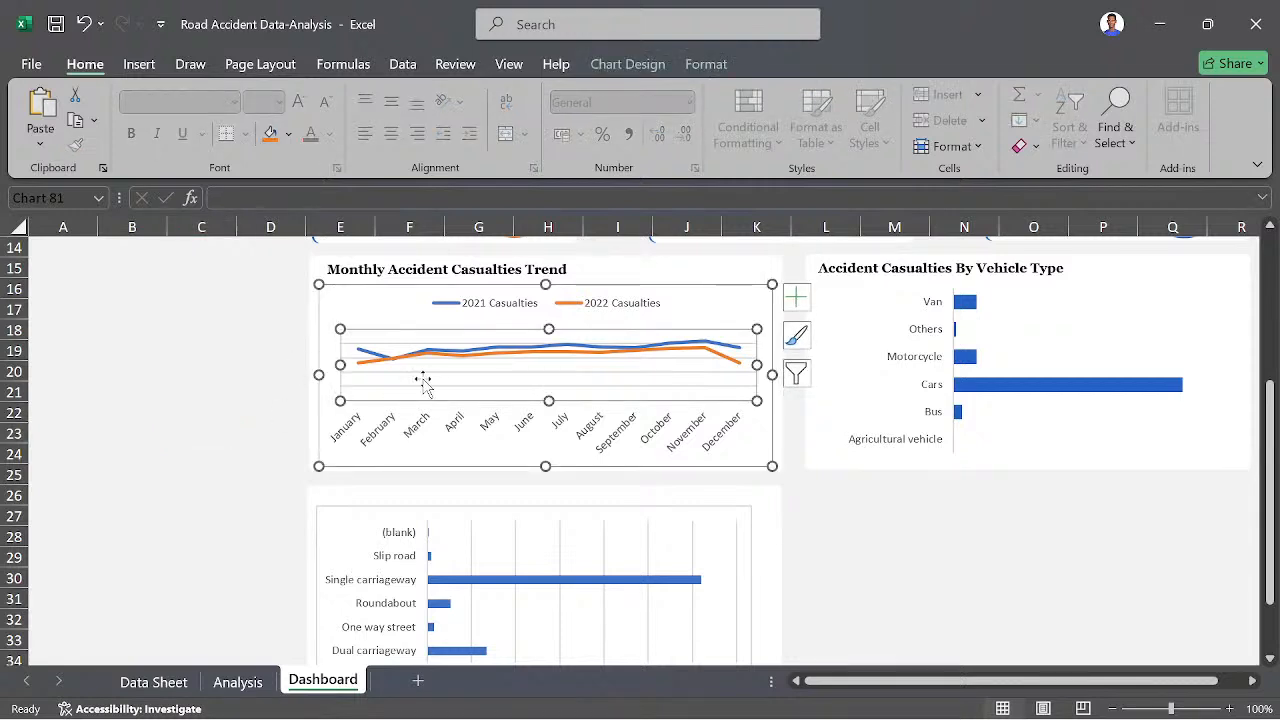
pyautogui.click(417, 377)
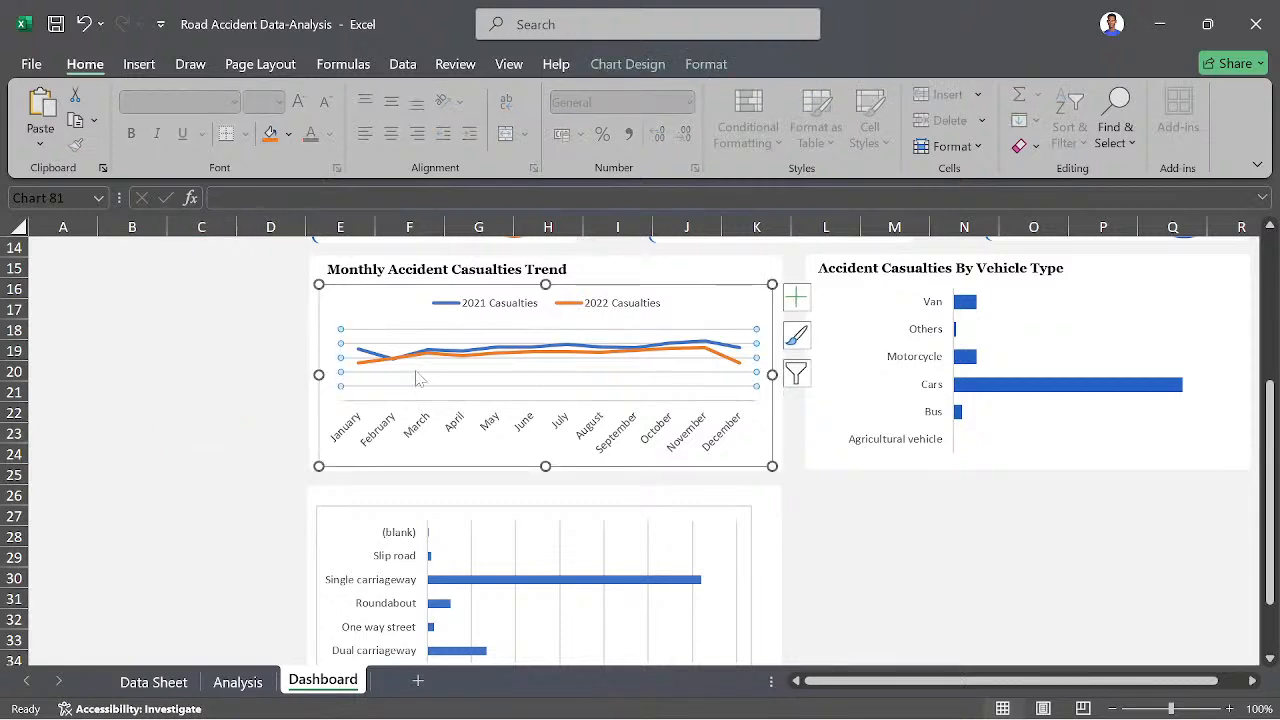
pyautogui.press('Delete')
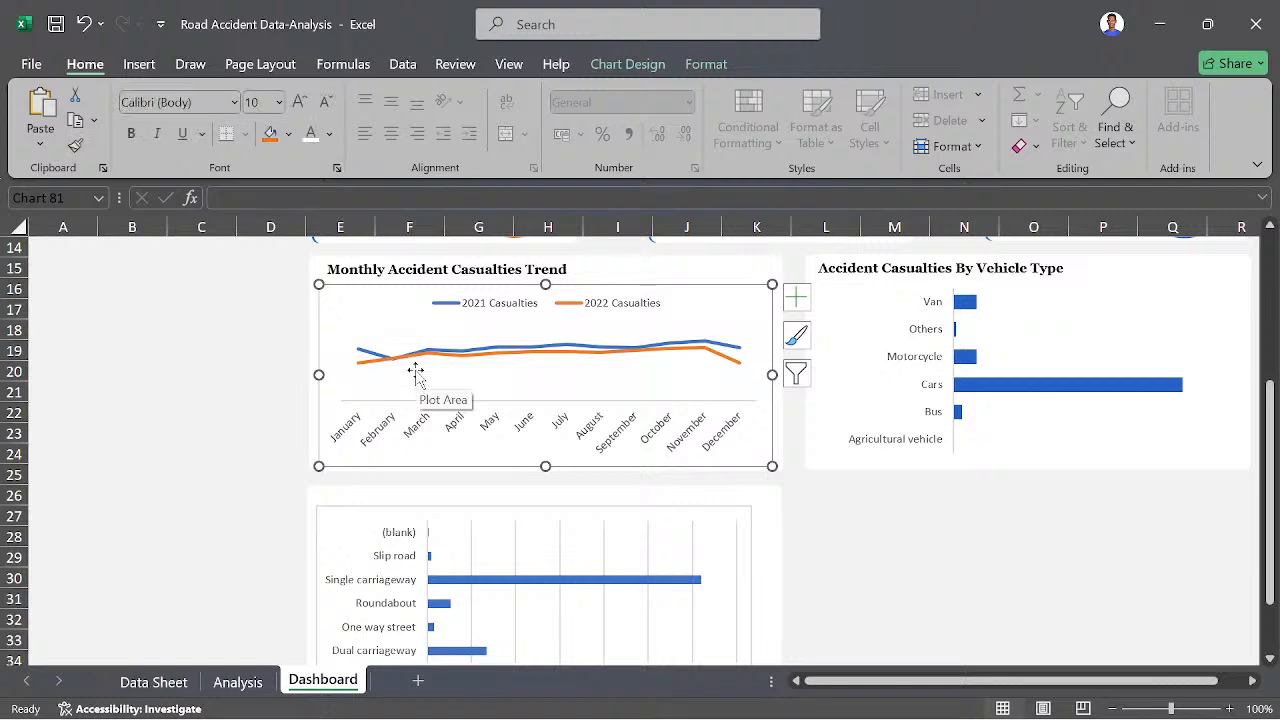
pyautogui.click(149, 474)
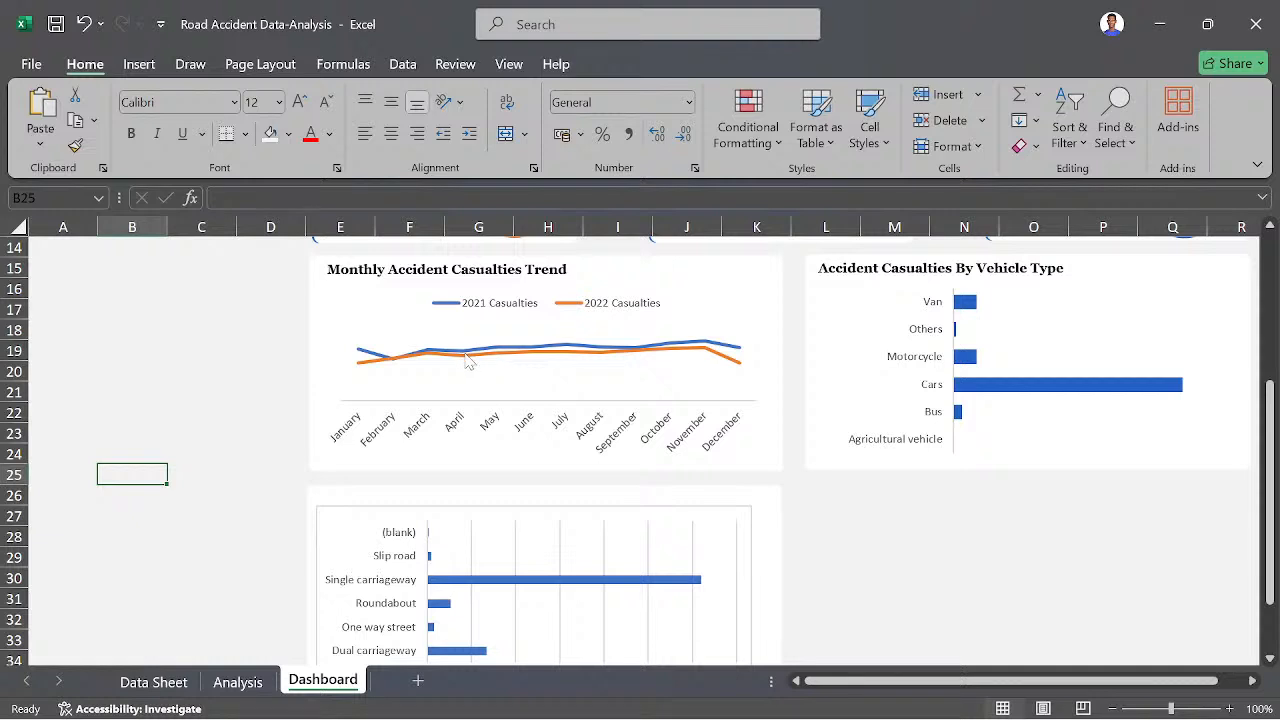
# - Delete the road type bar chart's vertical gridlines and set its chart area to no fill and no border line
pyautogui.click(515, 545)
pyautogui.click(515, 545)
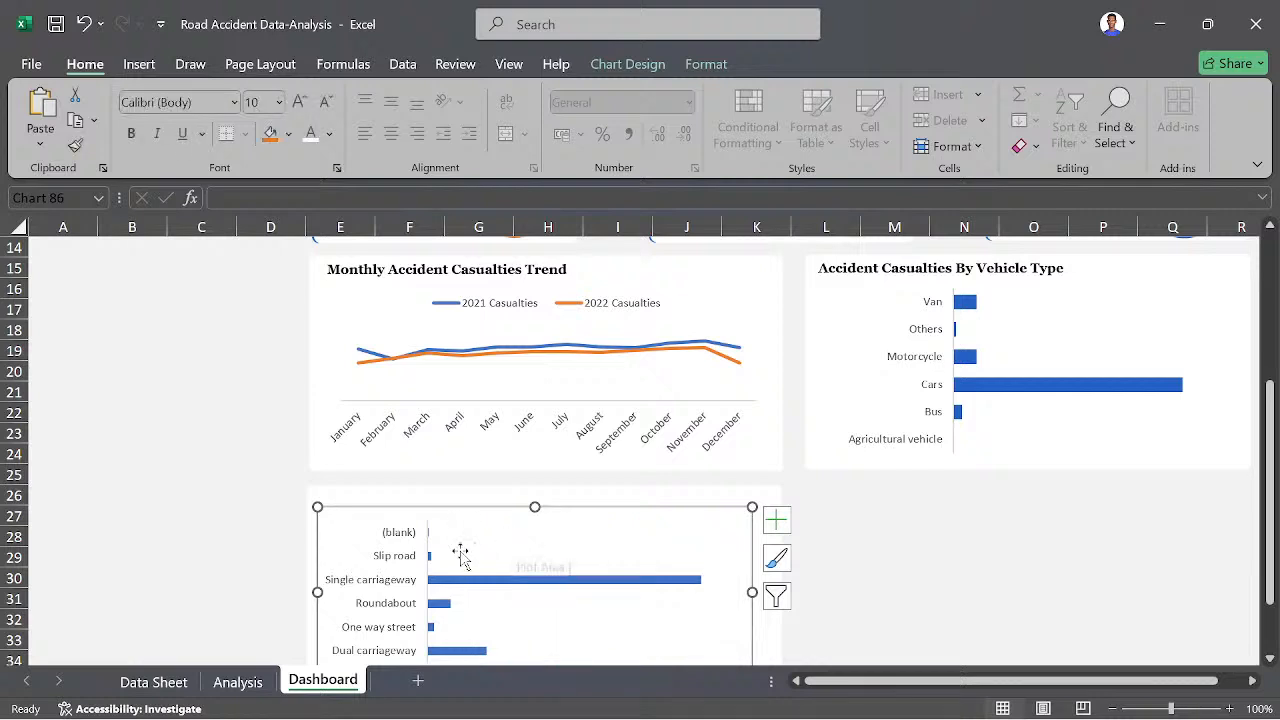
pyautogui.scroll(-1, 257, 531)
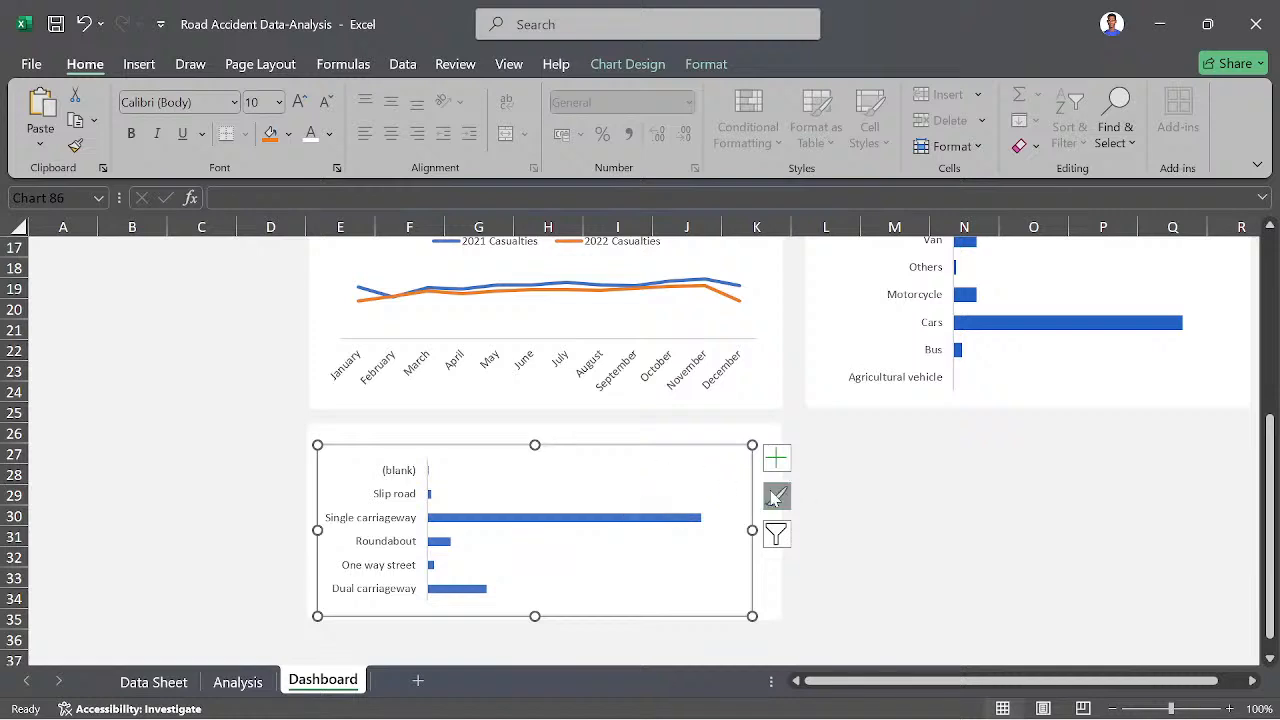
pyautogui.rightClick(719, 466)
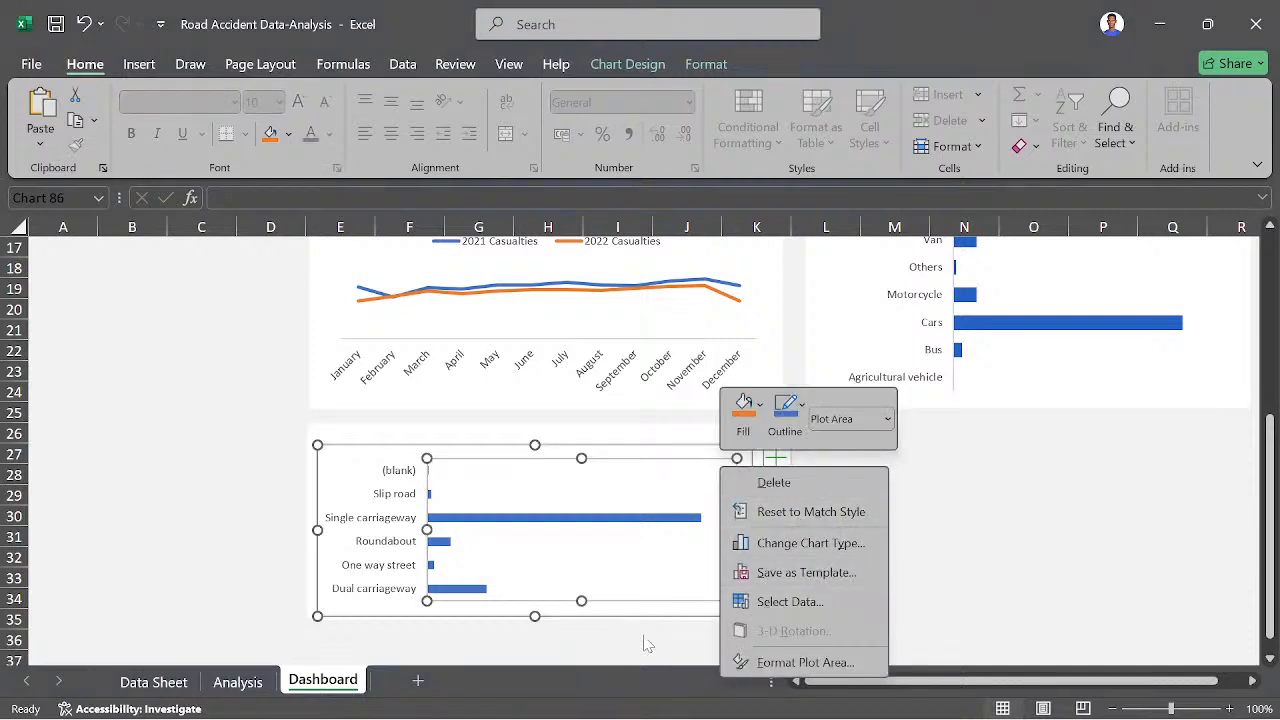
pyautogui.click(380, 607)
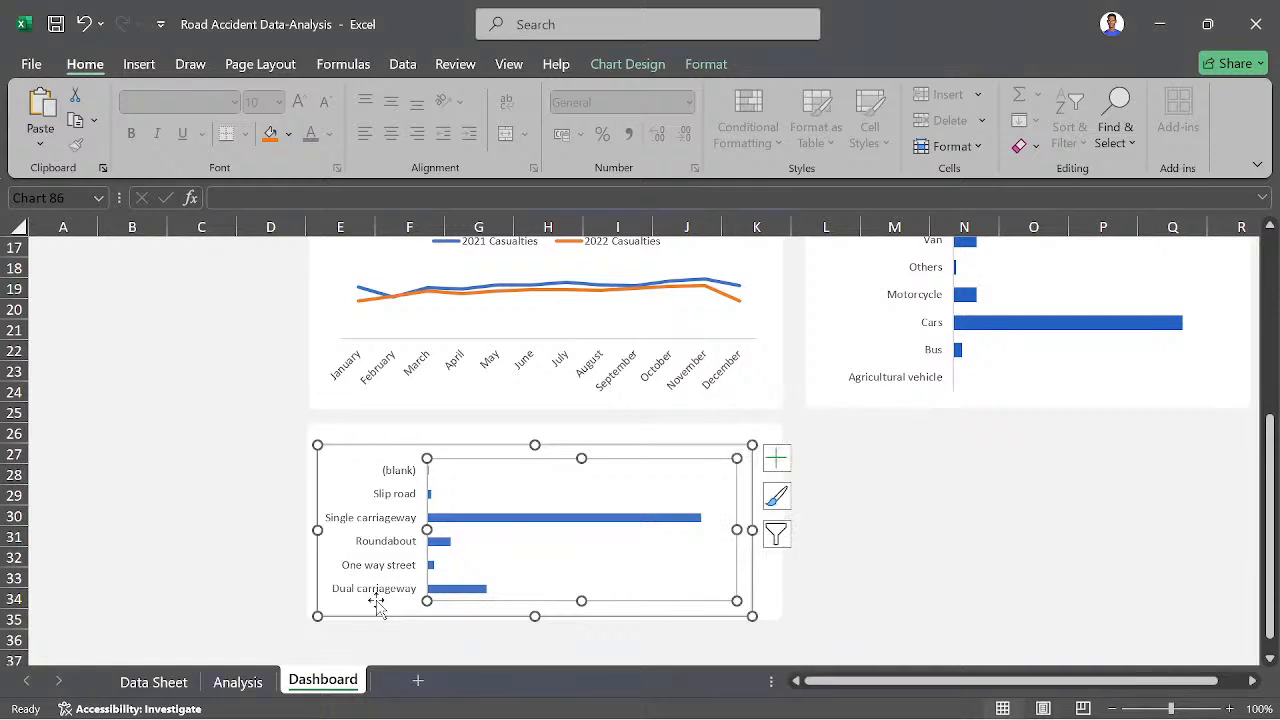
pyautogui.click(366, 608)
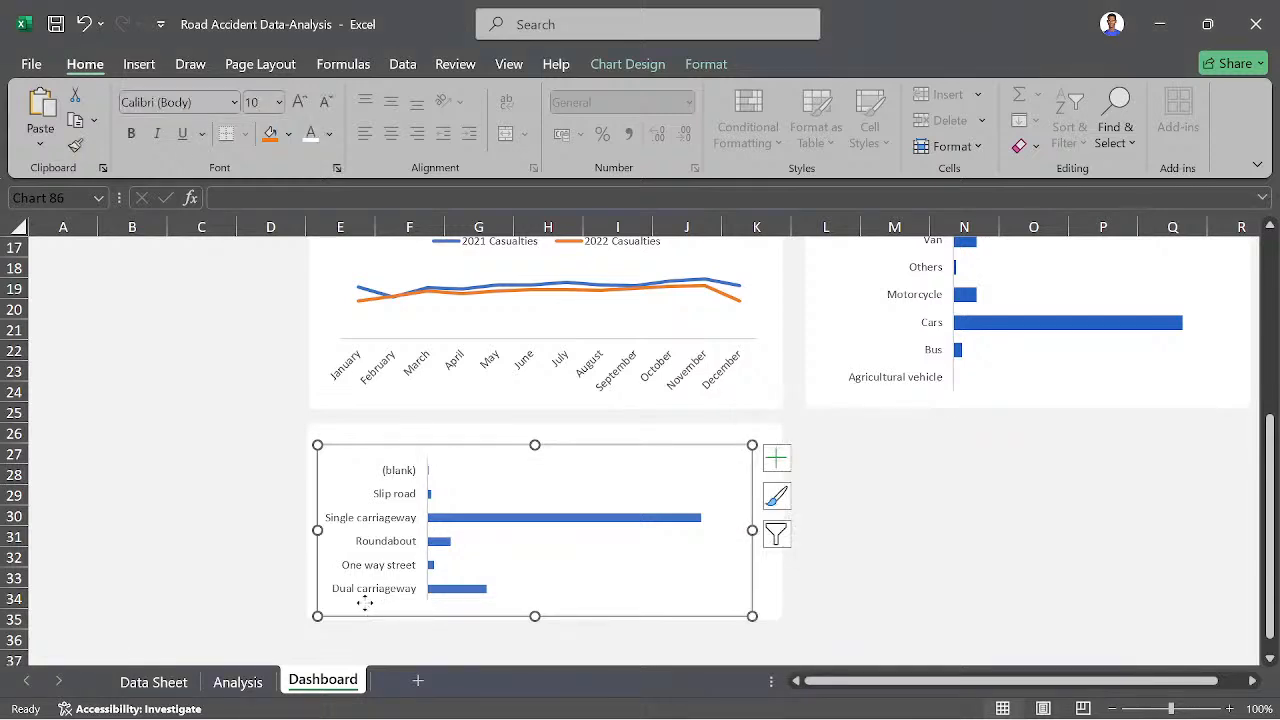
pyautogui.rightClick(365, 603)
pyautogui.click(455, 593)
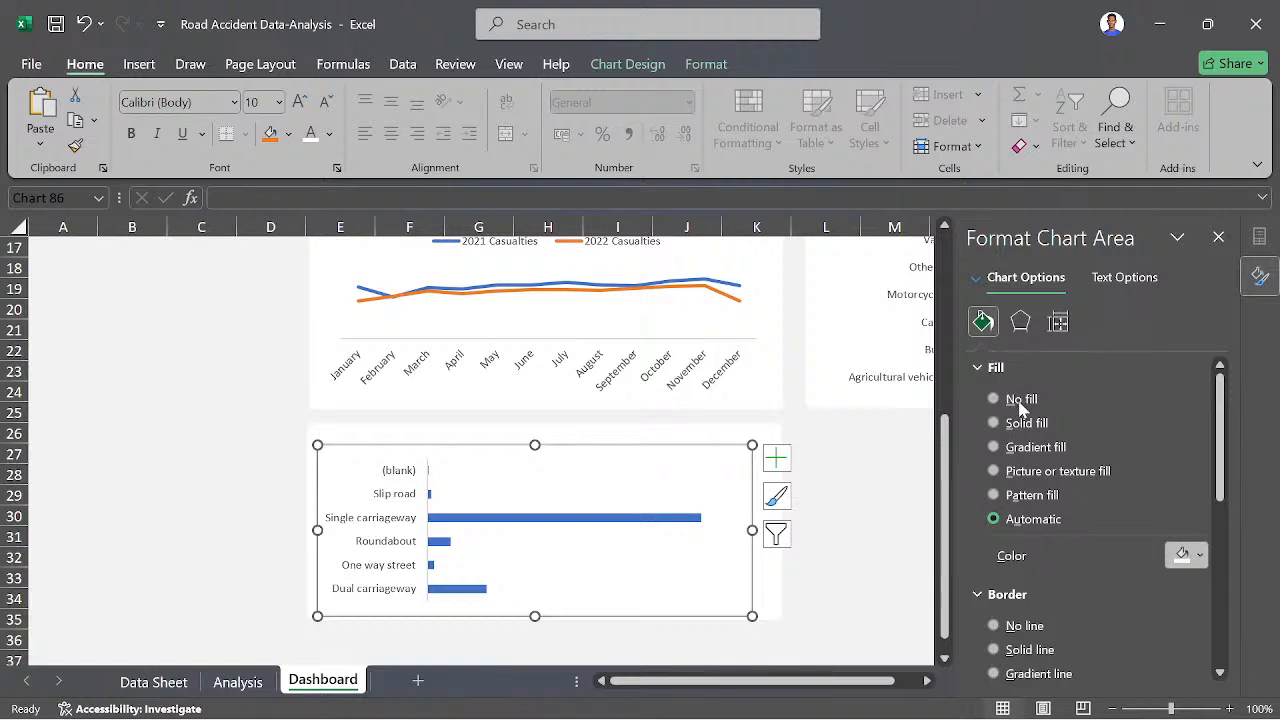
pyautogui.click(1020, 402)
pyautogui.click(1008, 588)
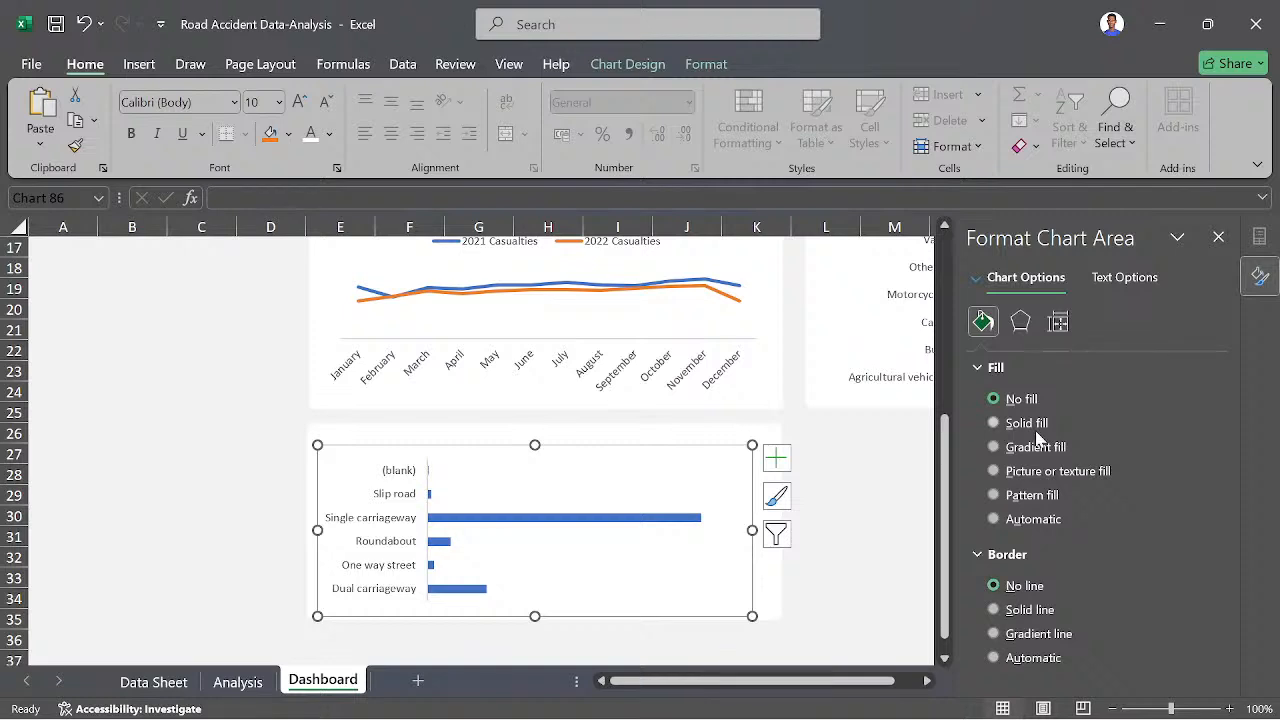
# - Fill the road type chart's bars with a dark orange theme color and deselect the chart
pyautogui.click(676, 519)
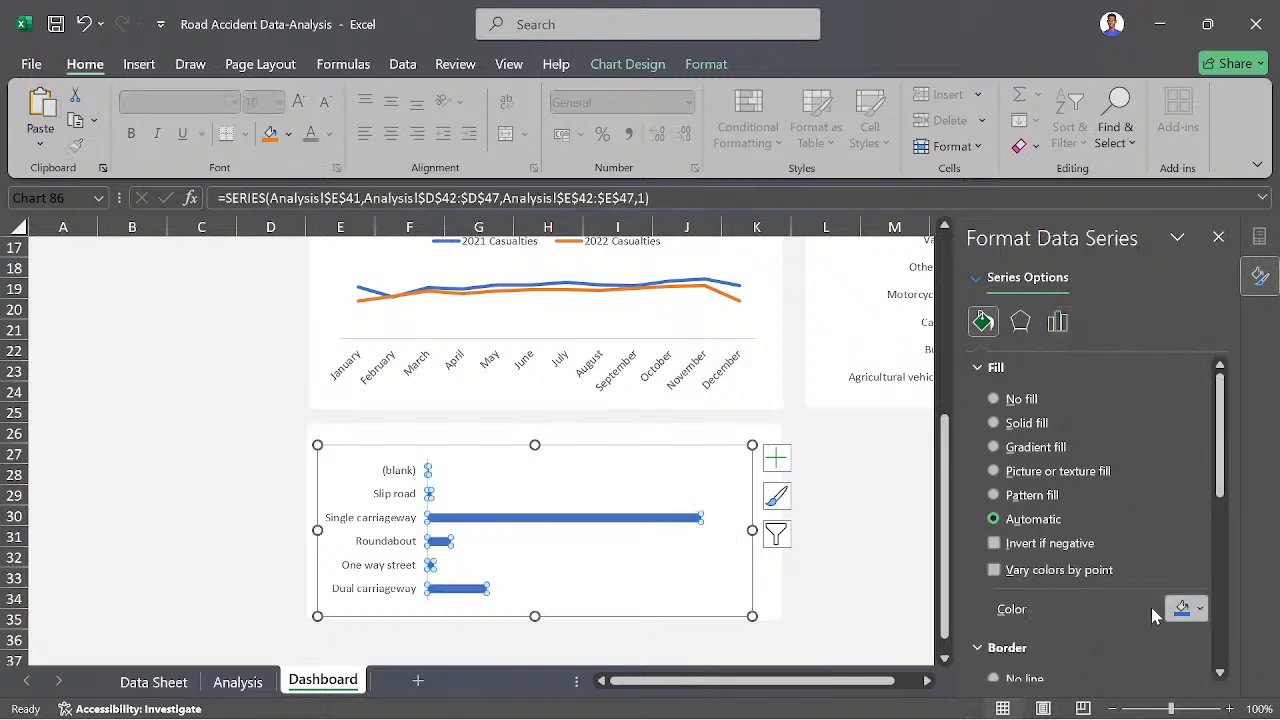
pyautogui.click(1200, 610)
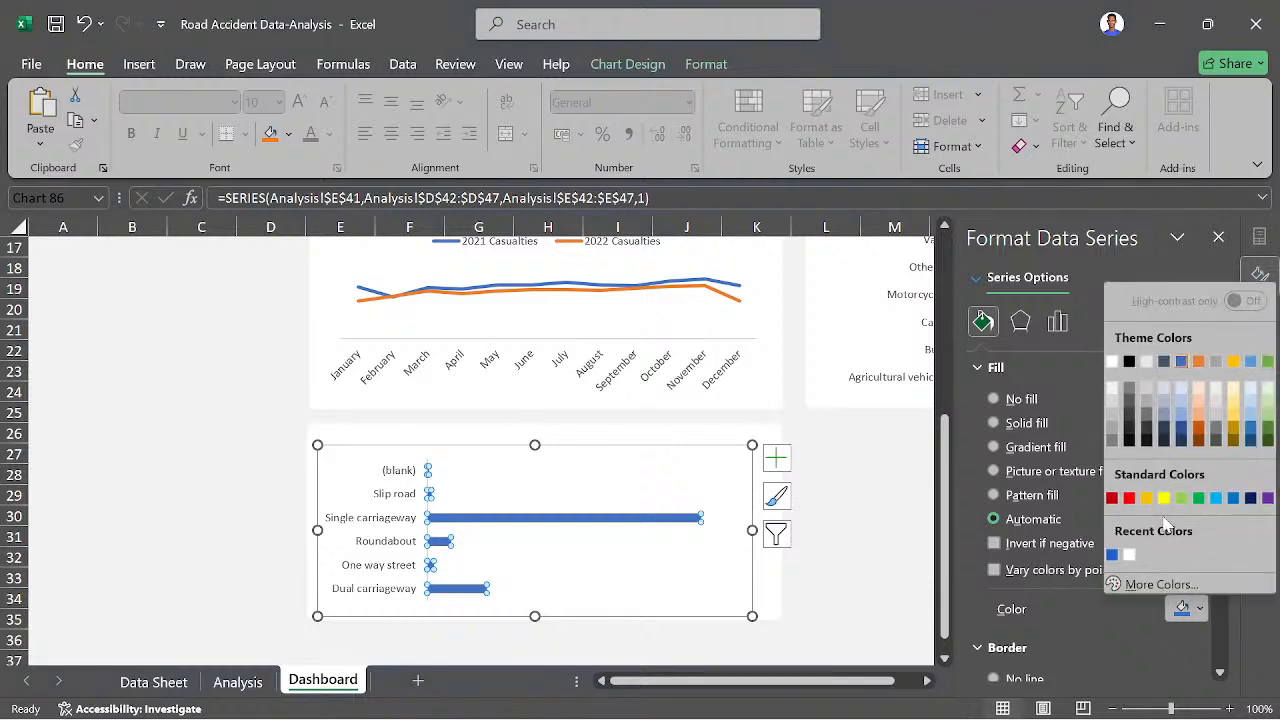
pyautogui.click(1199, 433)
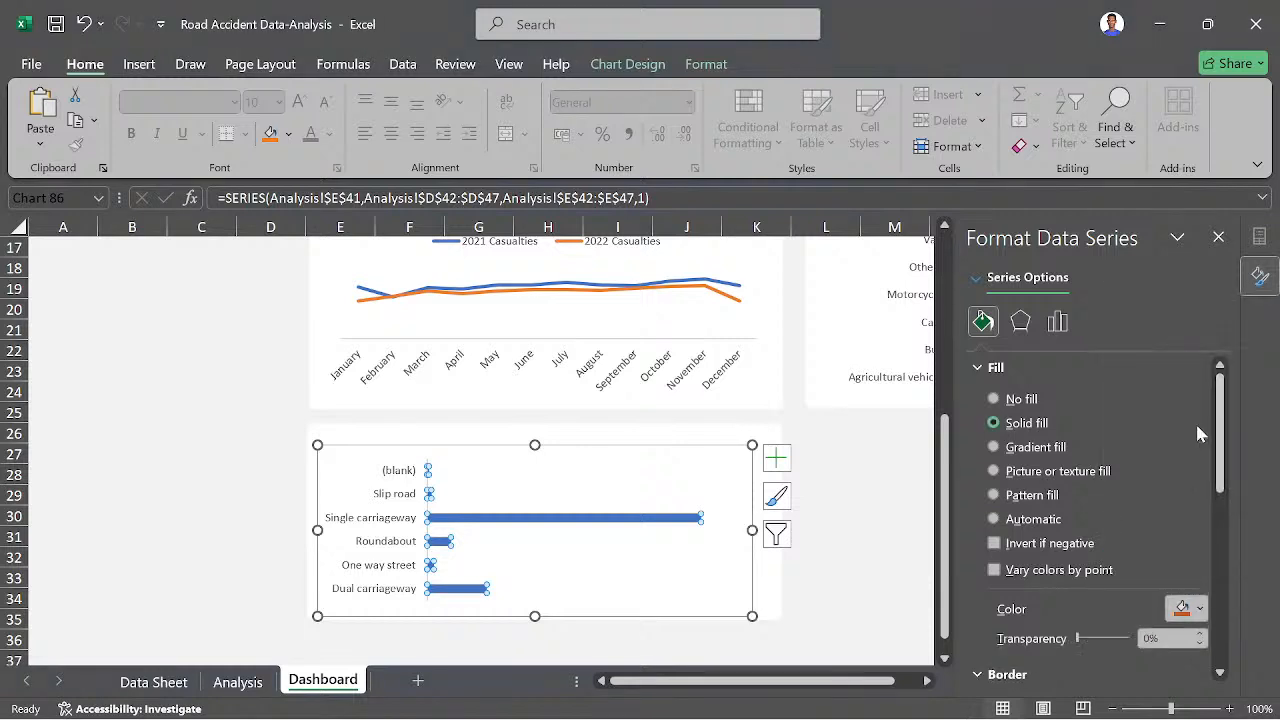
pyautogui.scroll(3, 700, 489)
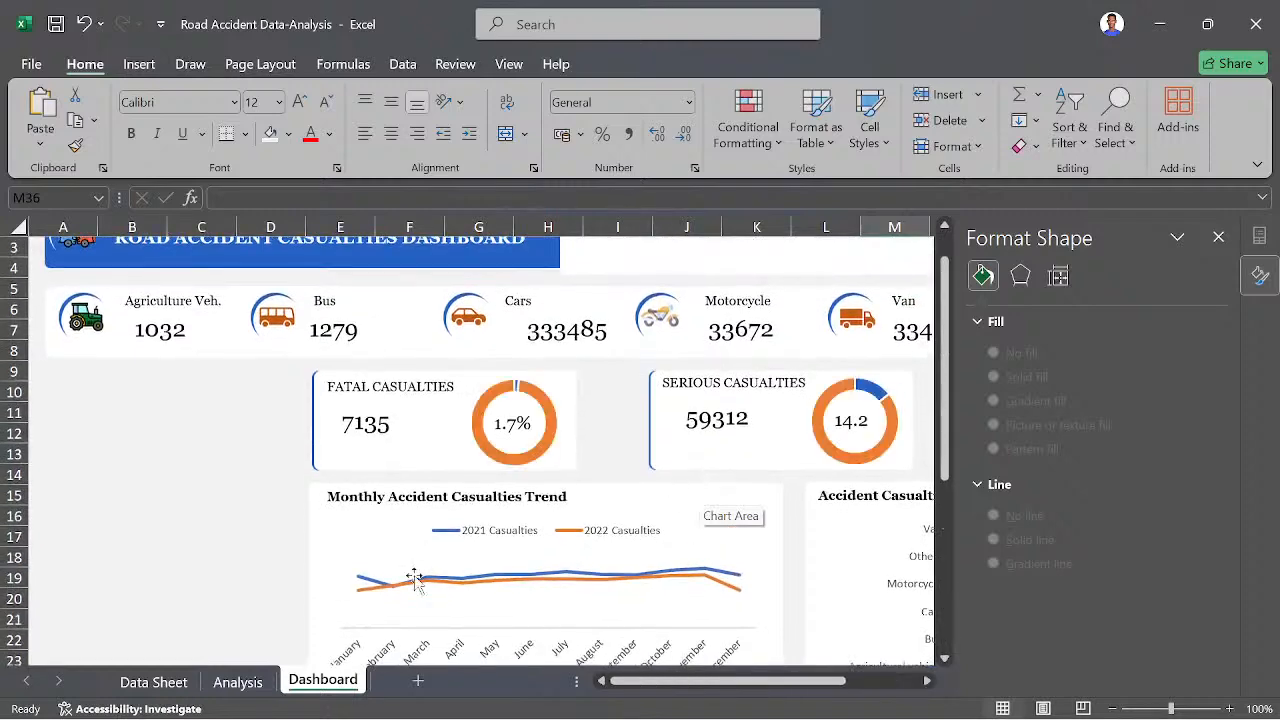
# - On the Analysis sheet, close the formatting pane and select the Rural and Urban row labels (A65:A66) in the area pivot table
pyautogui.click(238, 682)
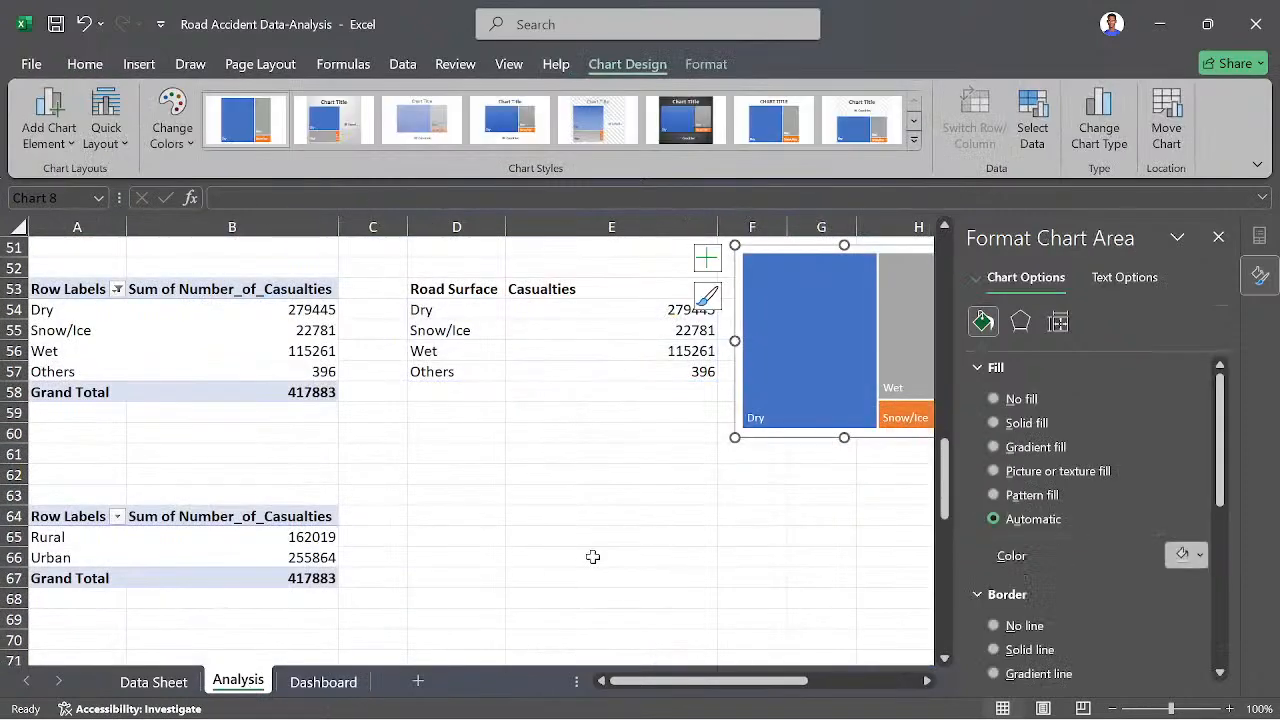
pyautogui.scroll(6, 479, 542)
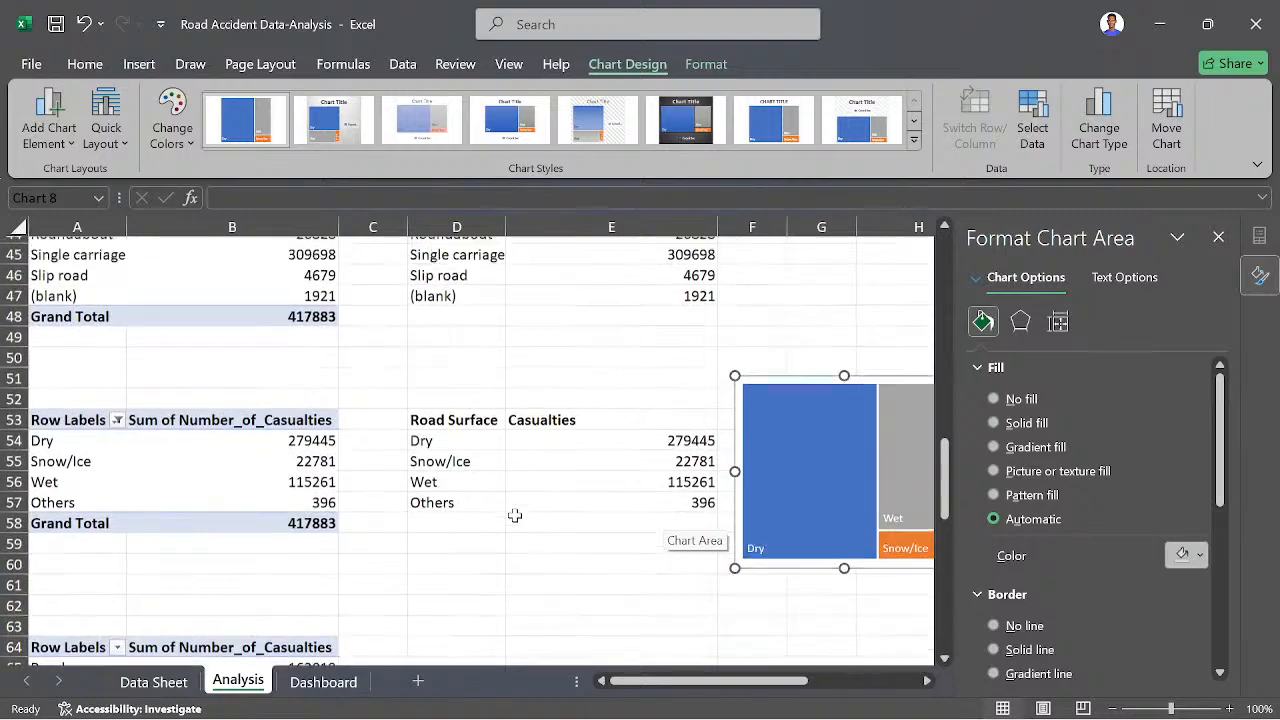
pyautogui.scroll(3, 514, 515)
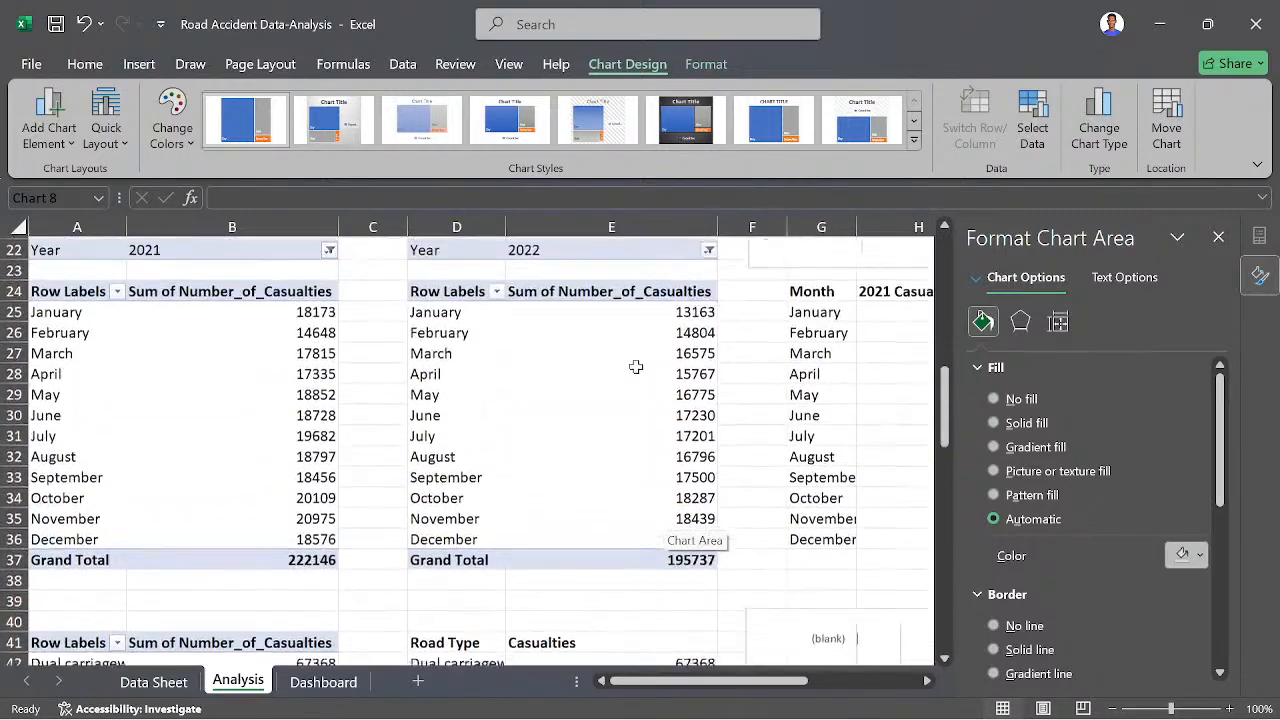
pyautogui.scroll(-12, 743, 543)
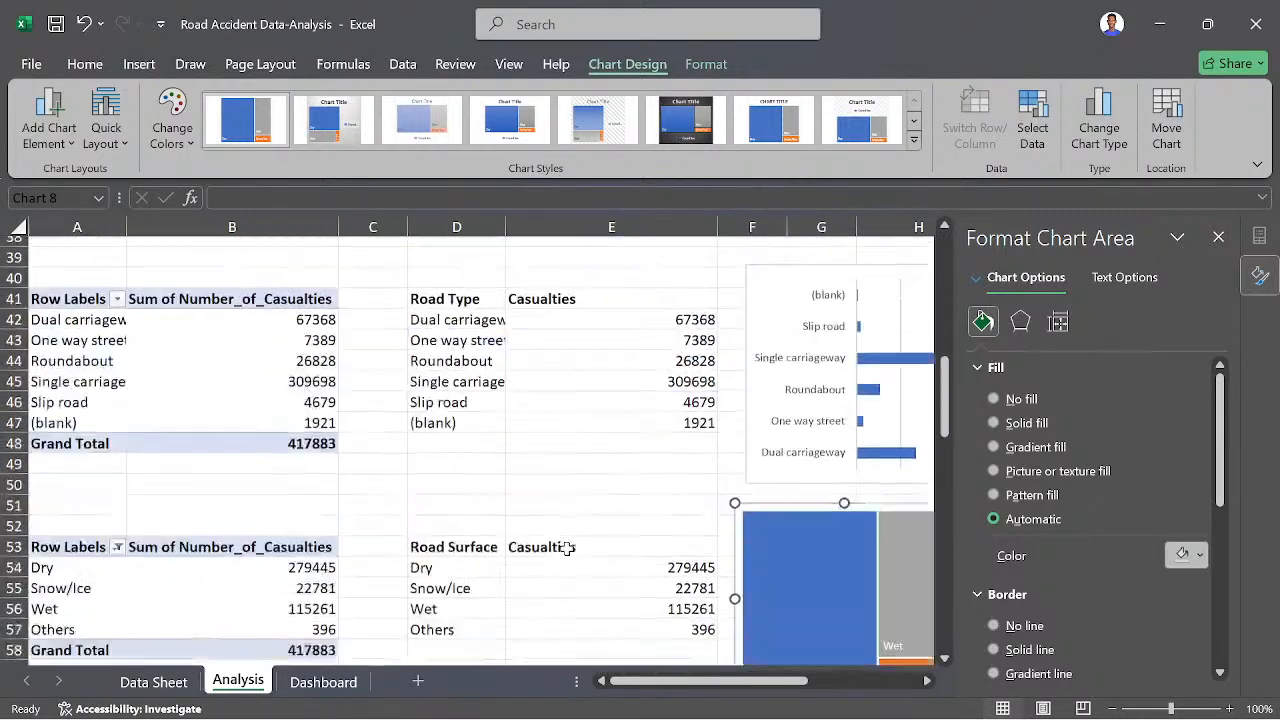
pyautogui.scroll(1, 484, 548)
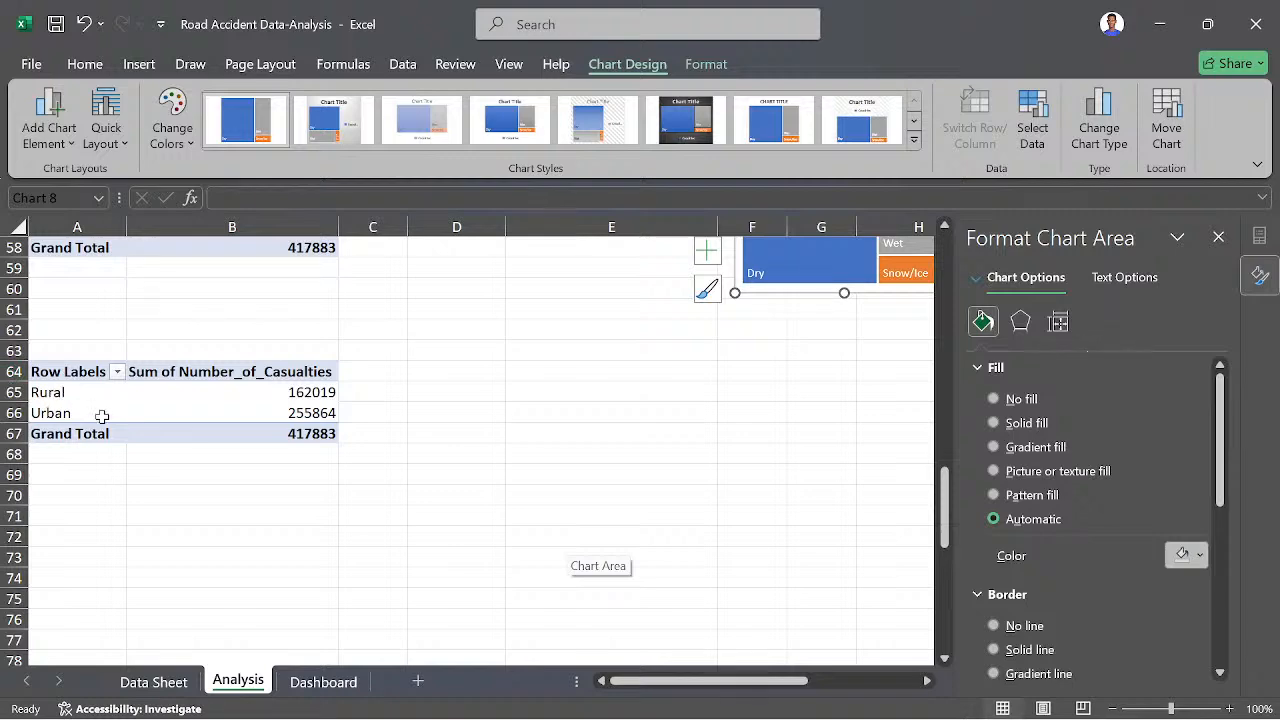
pyautogui.scroll(2, 149, 403)
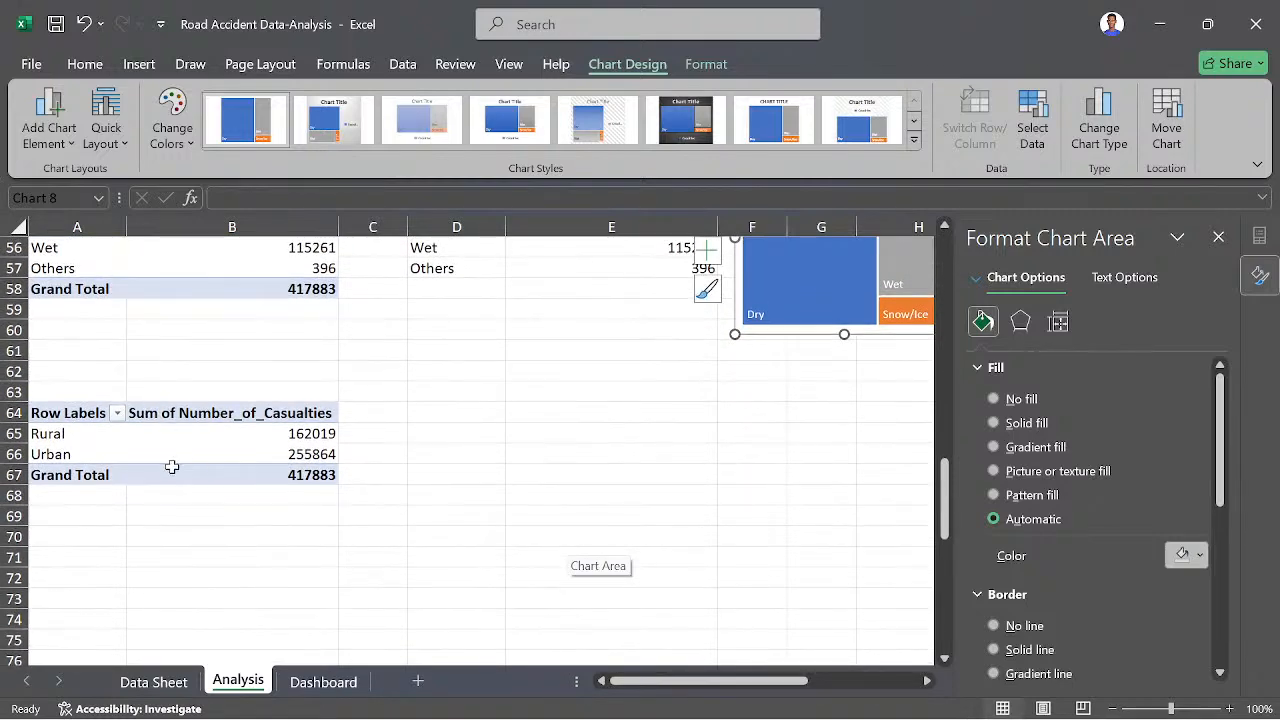
pyautogui.click(1218, 237)
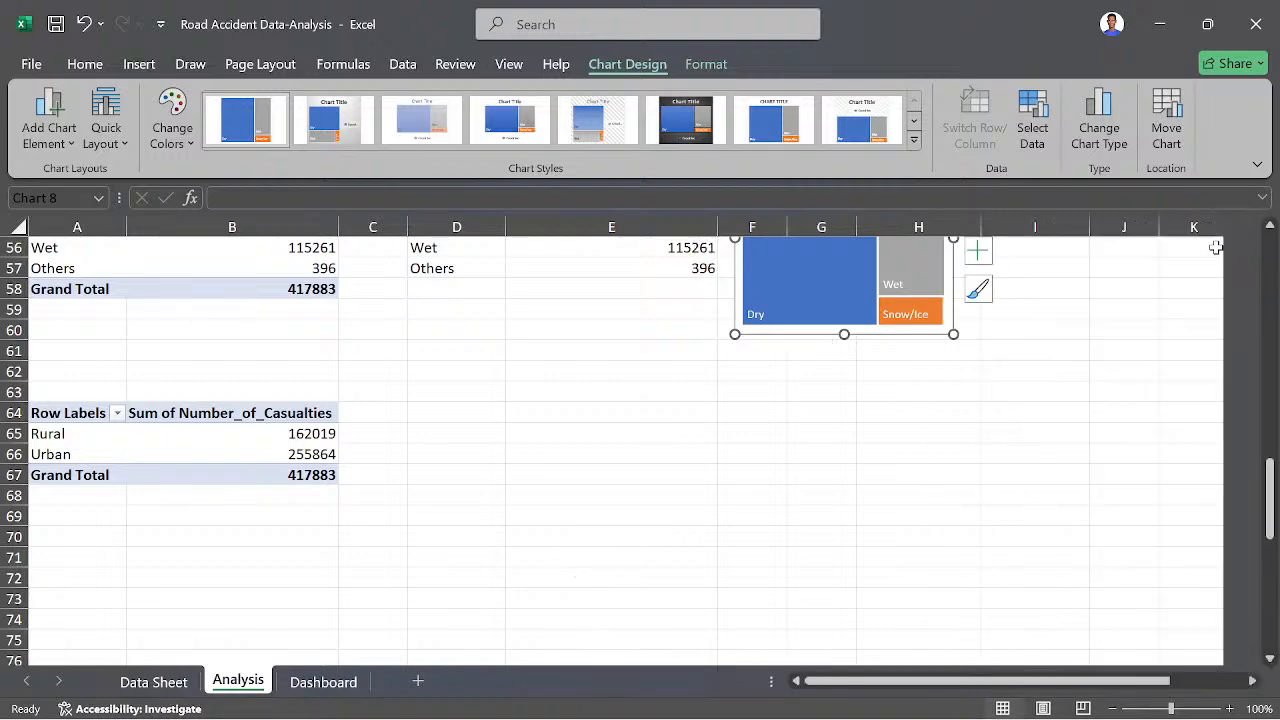
pyautogui.click(92, 443)
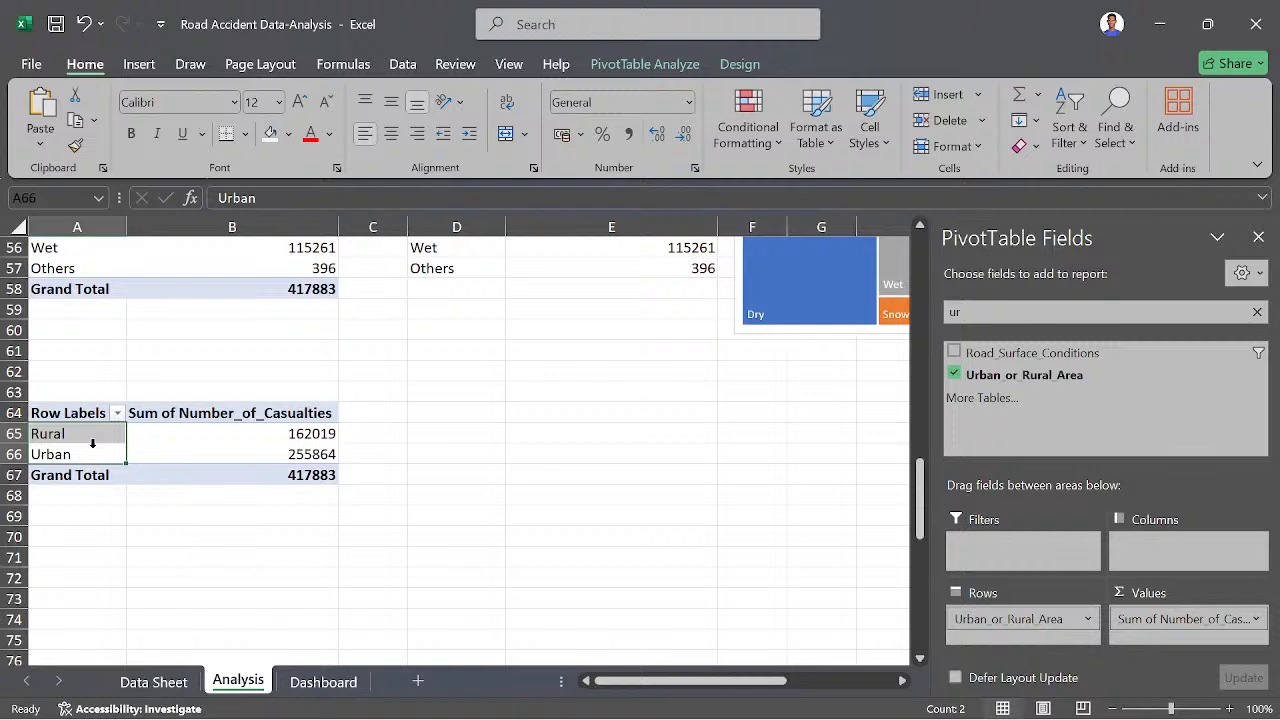
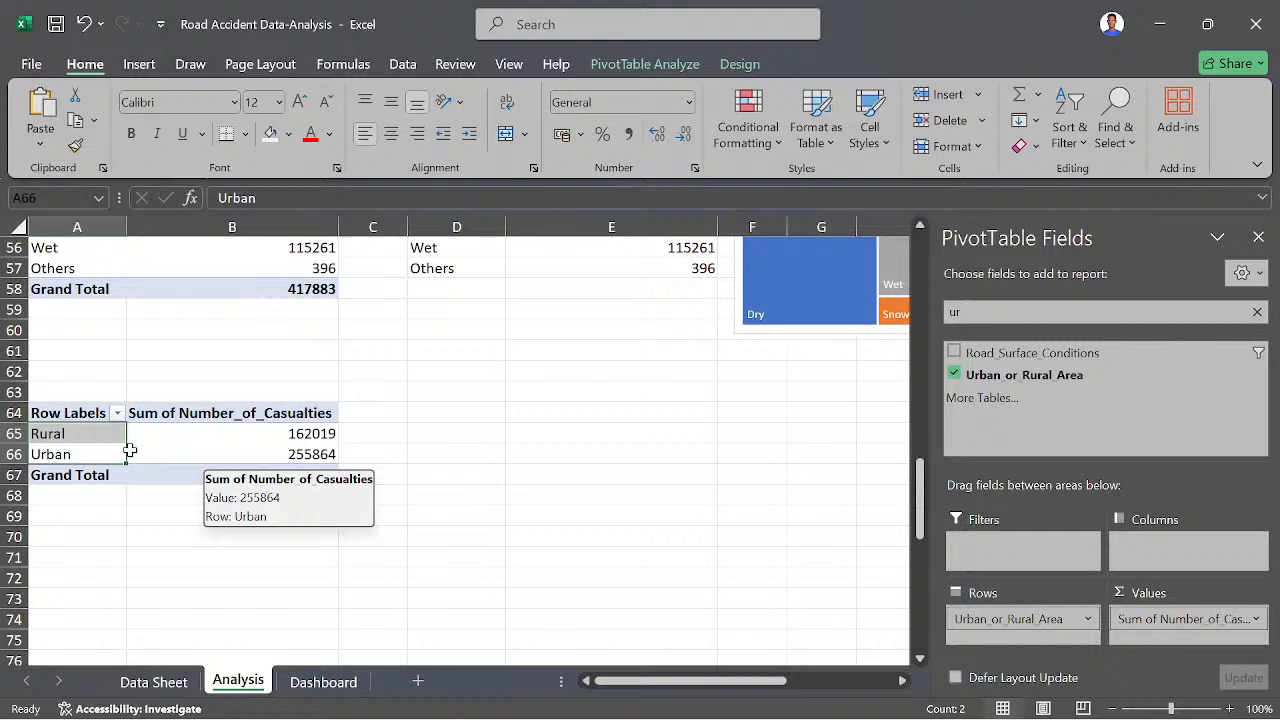
# - Enter the header Geographical Area in cell D64 beside the rural/urban pivot table
pyautogui.scroll(1, 130, 450)
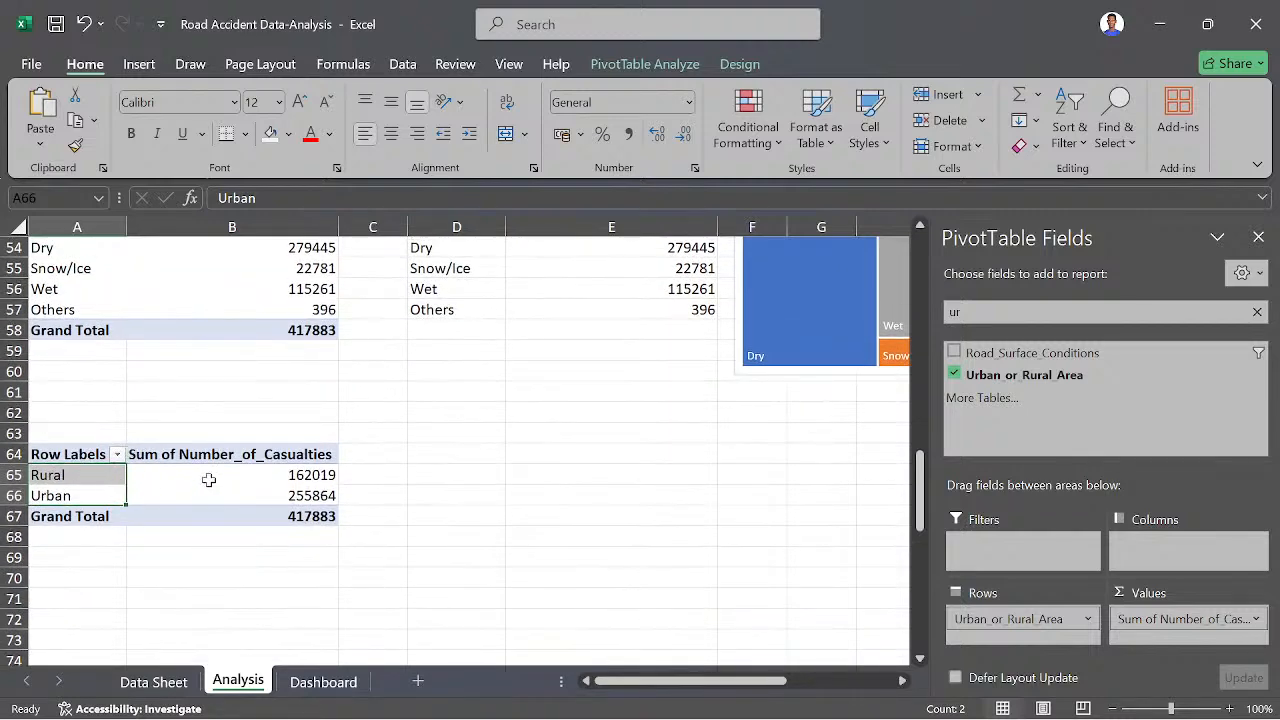
pyautogui.click(438, 458)
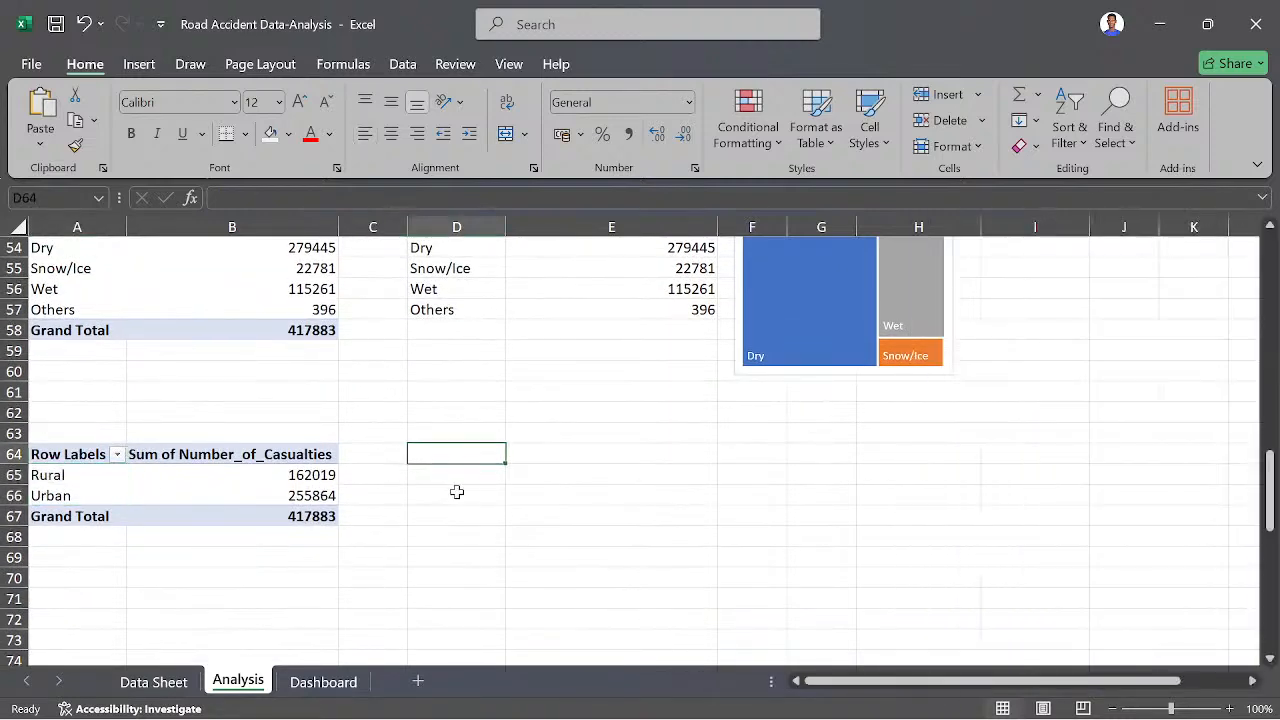
pyautogui.write('Geographical Area')
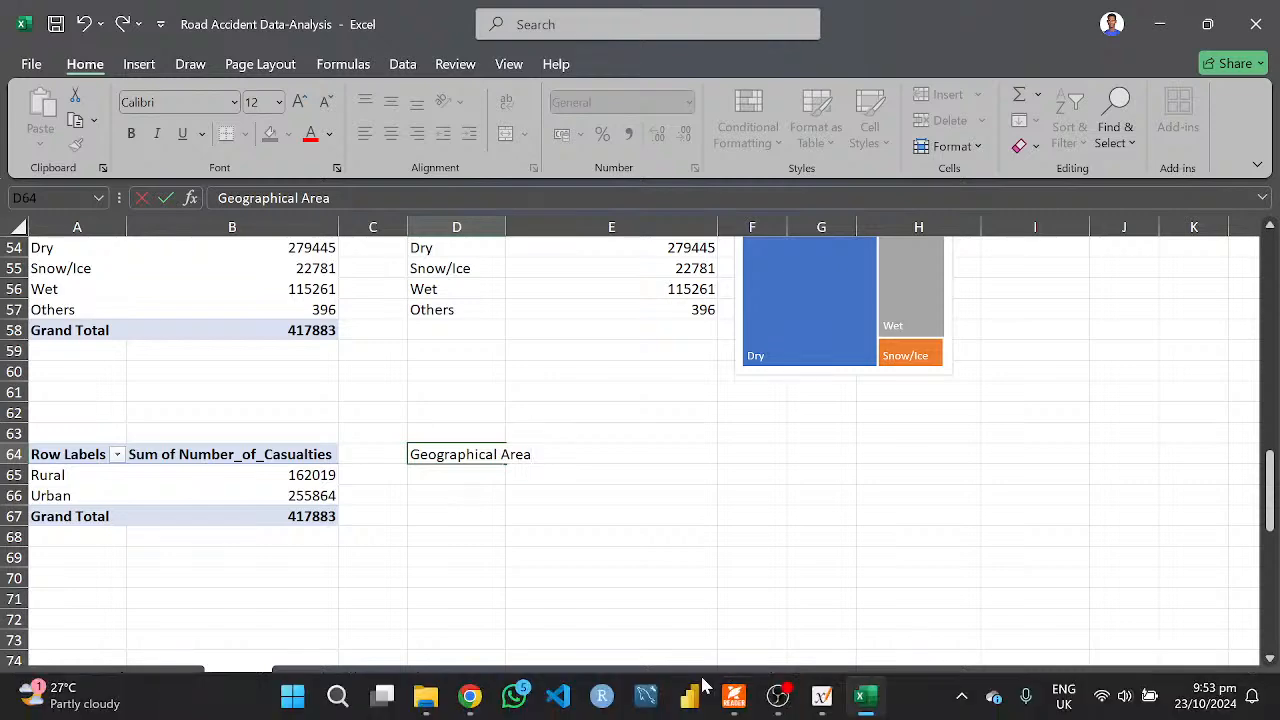
# - Check the Casualties by Geographic Area question in Case Study.pdf in Foxit PDF Reader and return to the Excel workbook
pyautogui.click(734, 701)
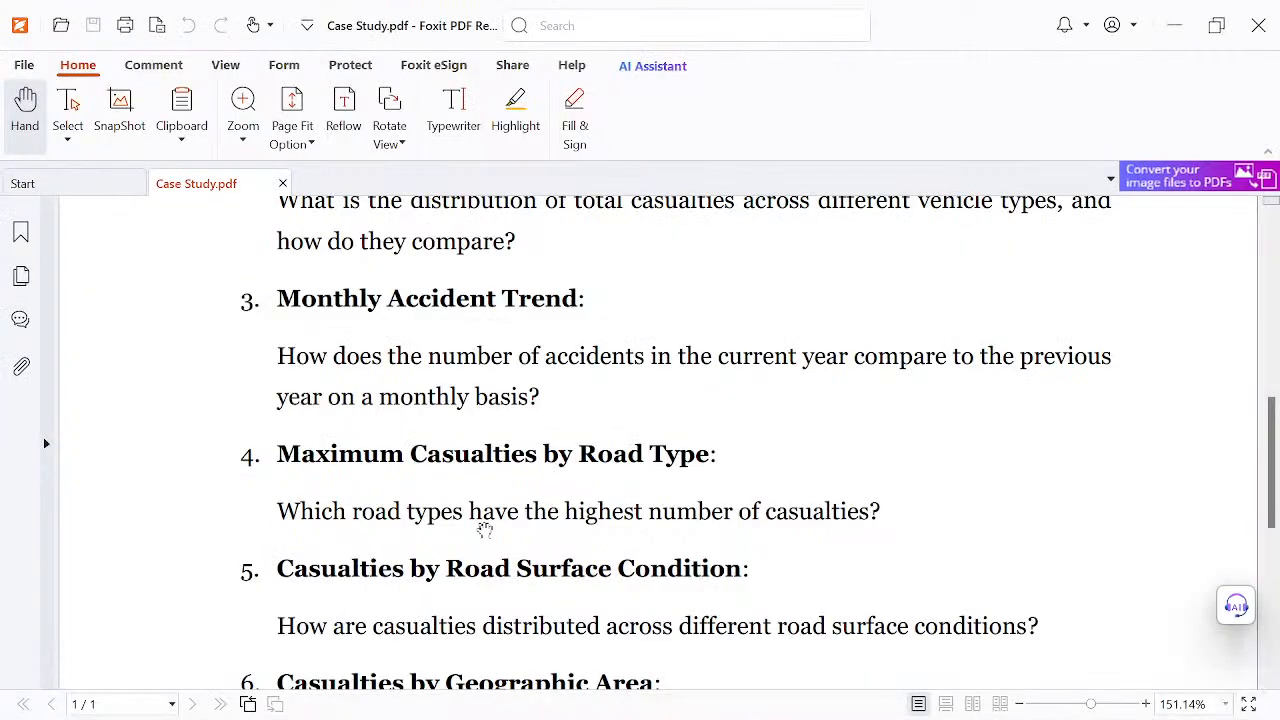
pyautogui.scroll(-3, 486, 529)
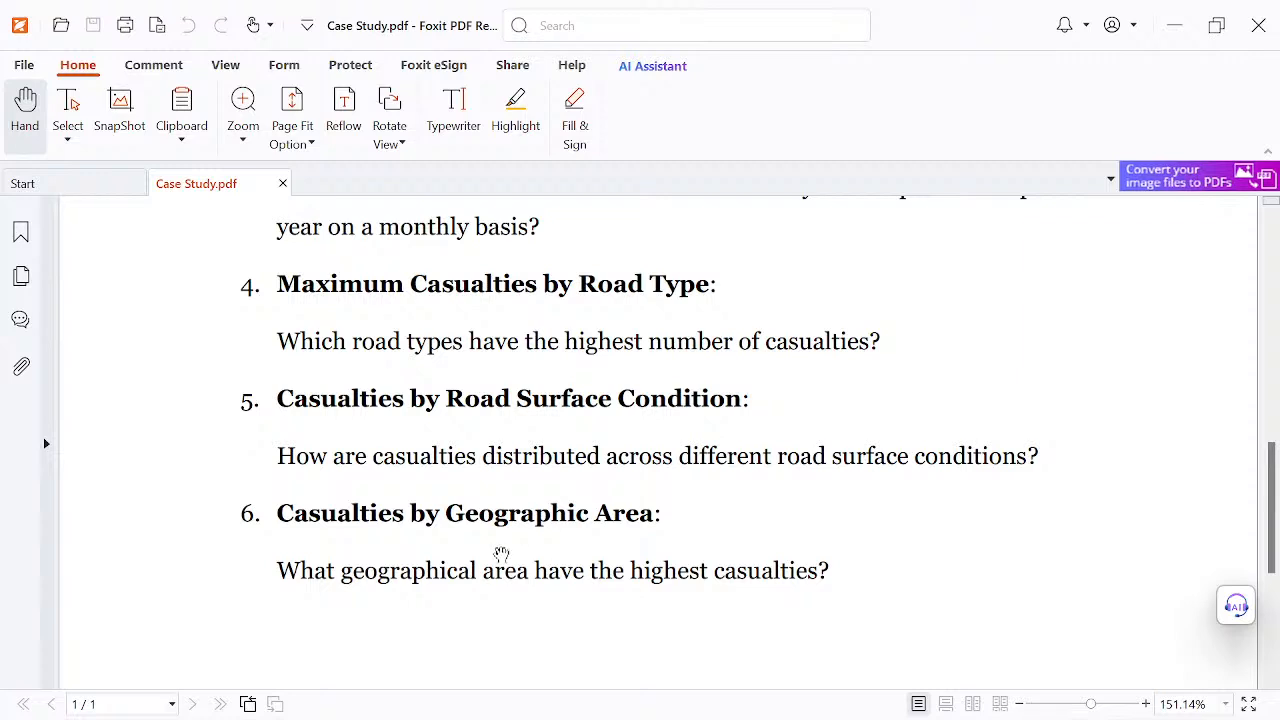
pyautogui.moveTo(622, 717)
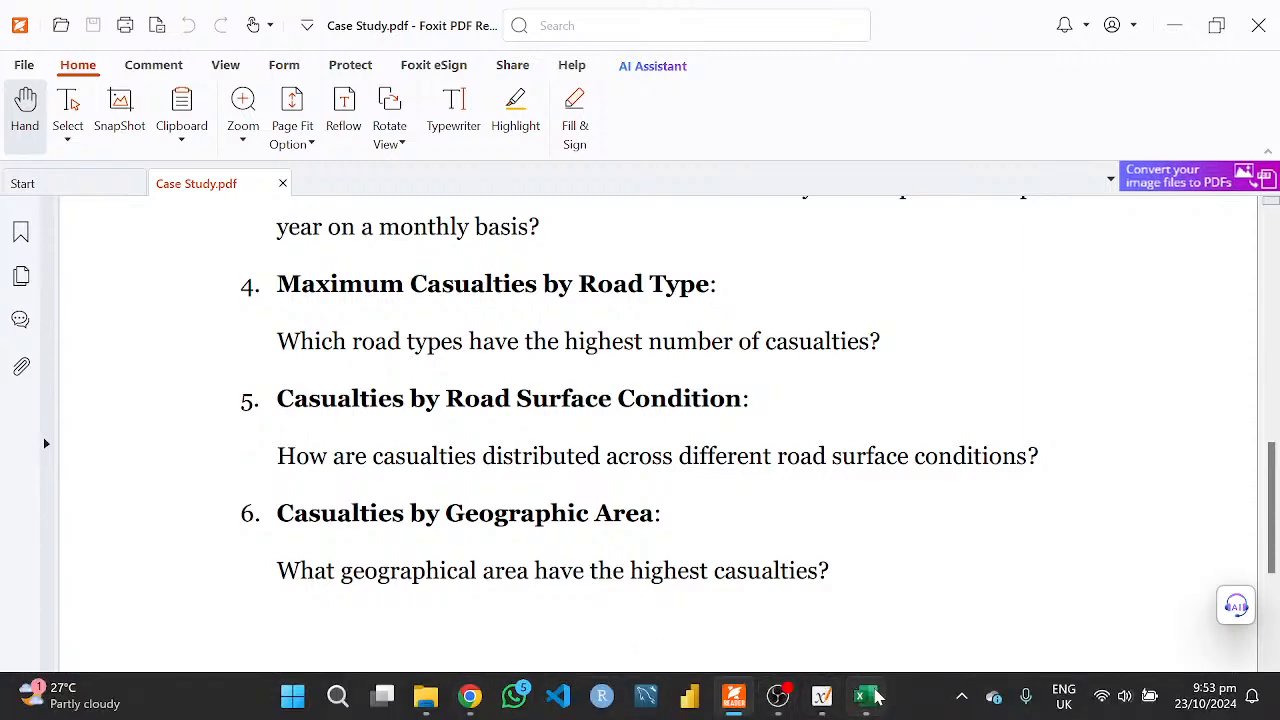
pyautogui.click(866, 697)
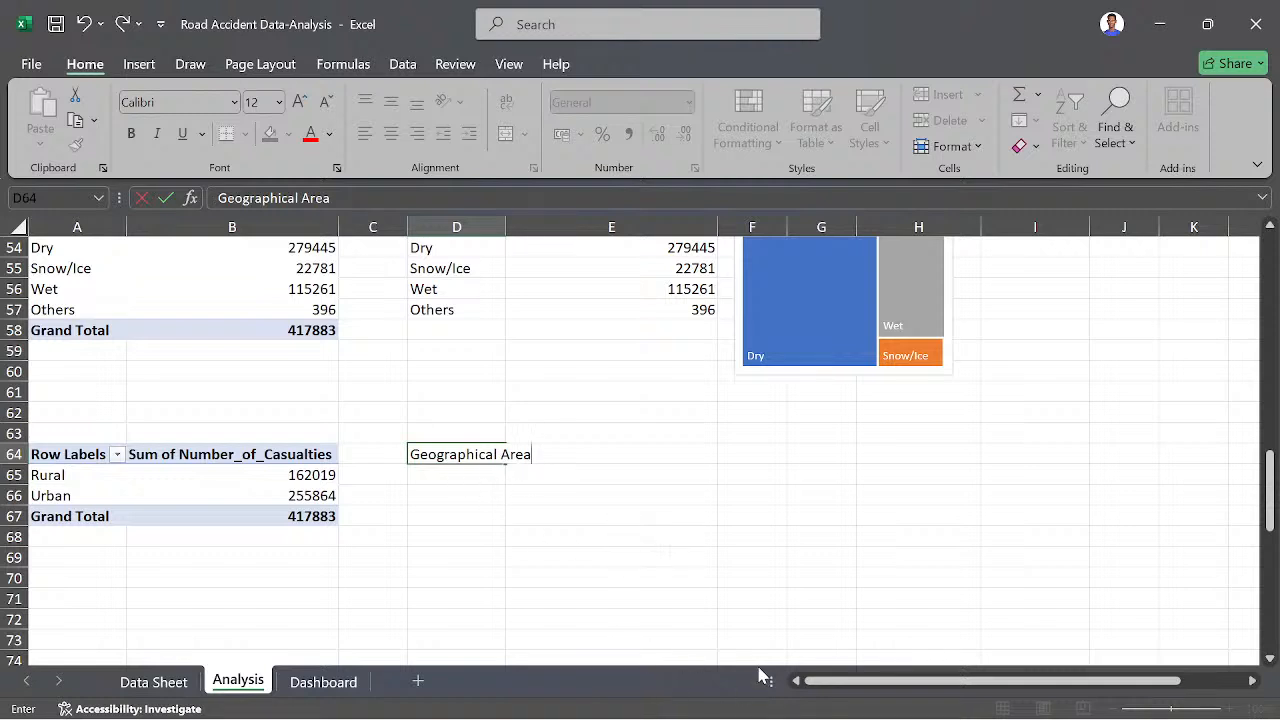
pyautogui.click(734, 697)
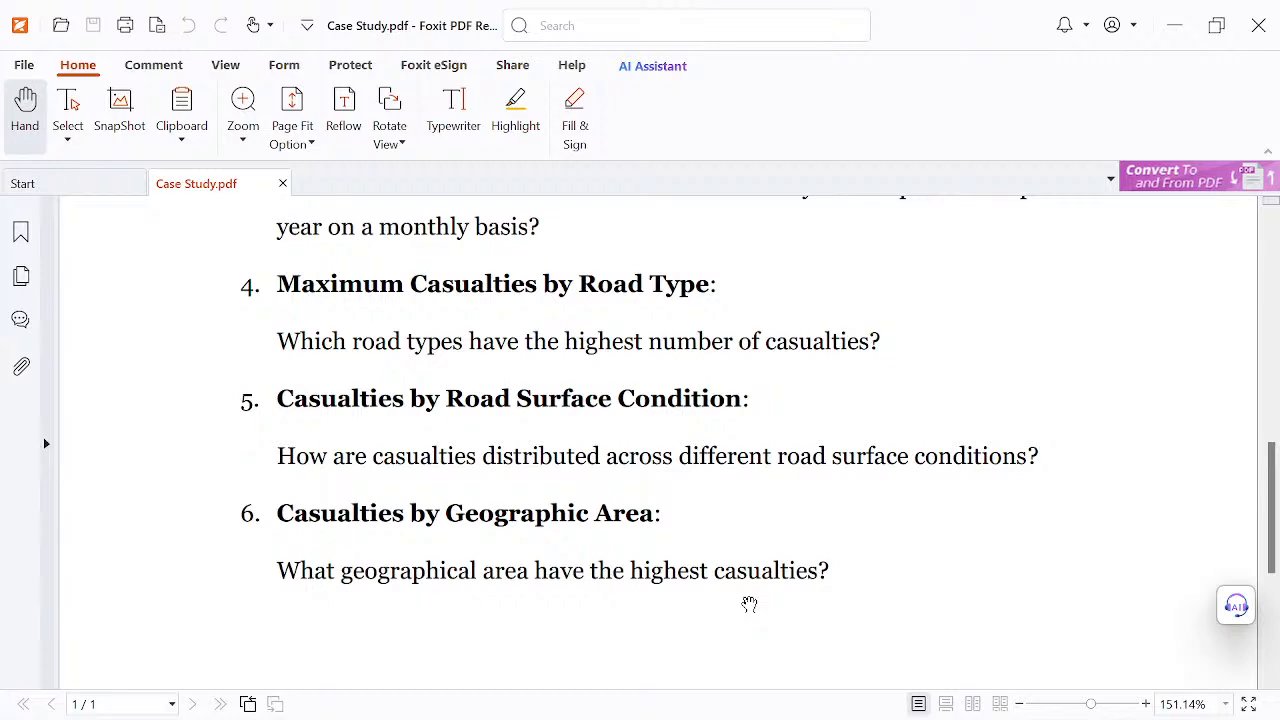
pyautogui.moveTo(833, 716)
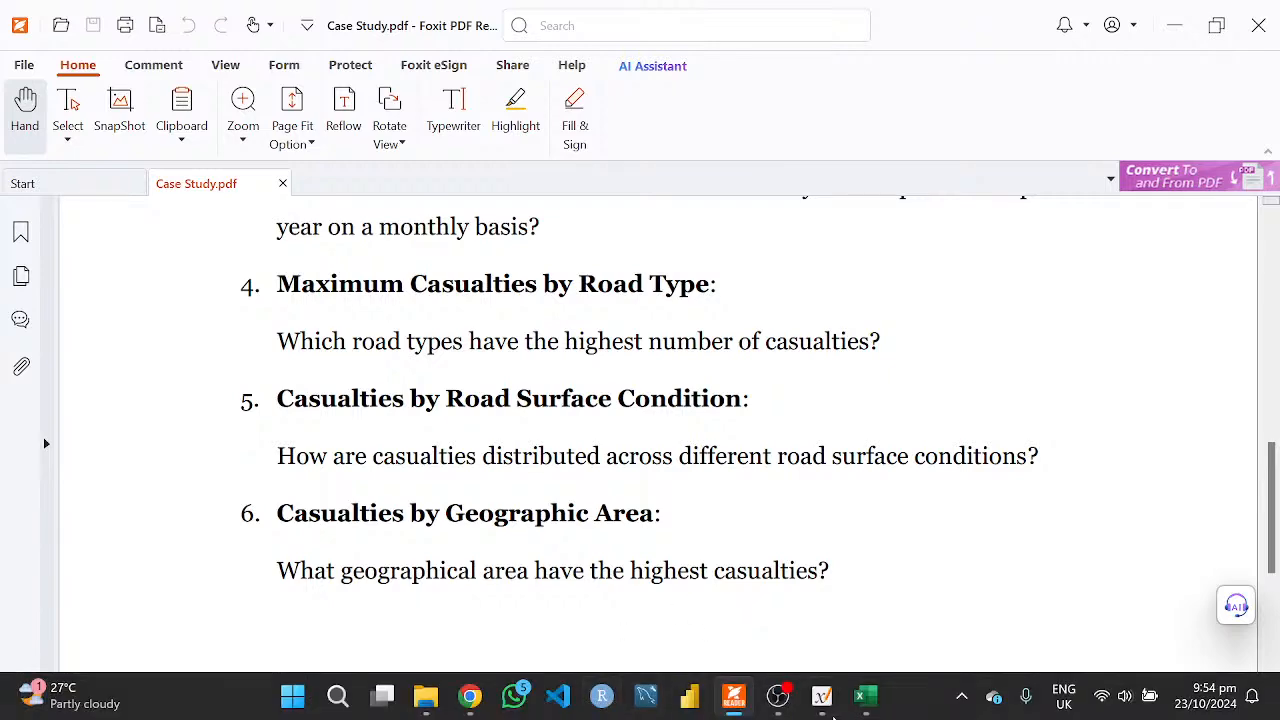
pyautogui.click(866, 697)
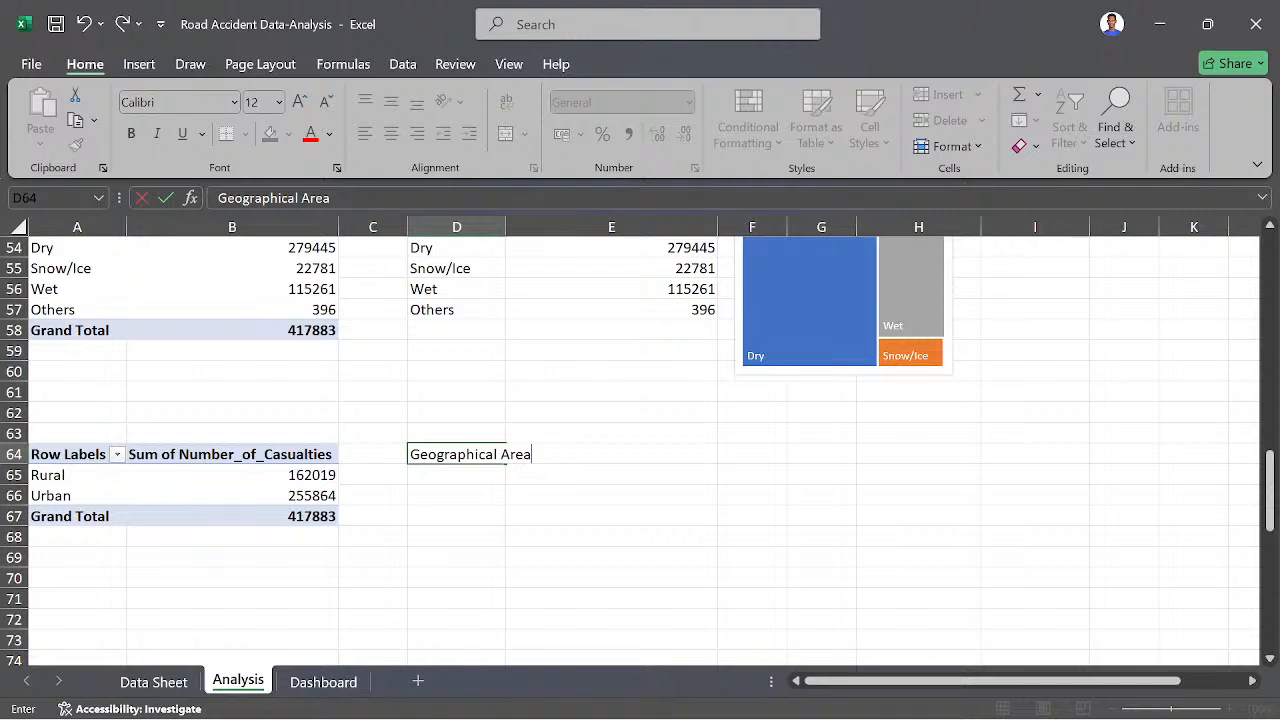
# - Enter the header Casualties in E64 and autofit the width of column D
pyautogui.click(557, 451)
pyautogui.write('Casualties')
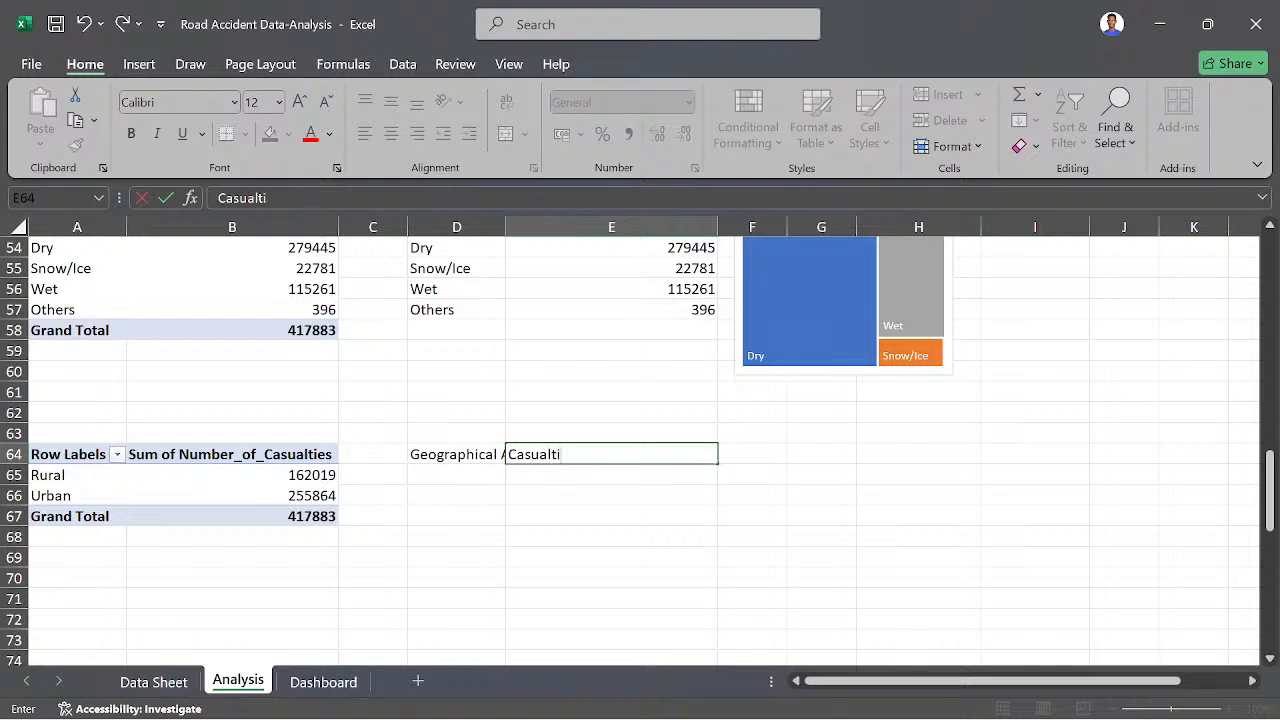
pyautogui.click(495, 226)
pyautogui.doubleClick(506, 226)
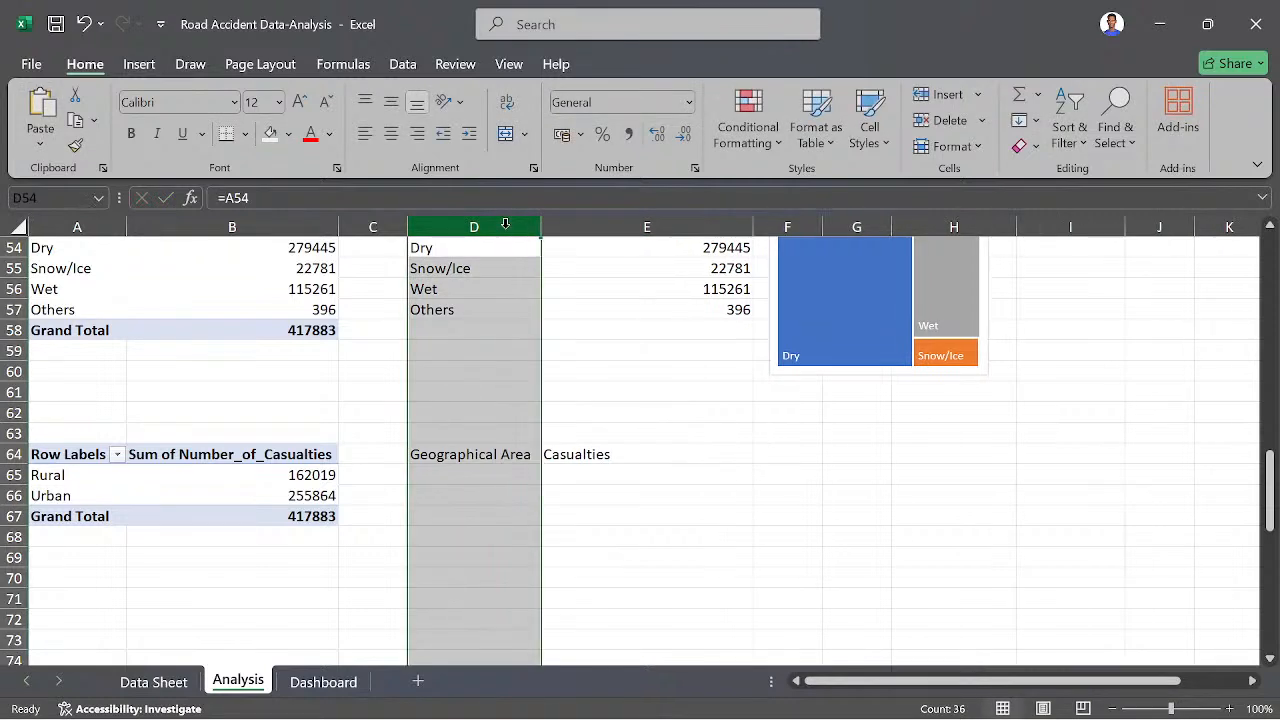
# - Link cell D65 to the Rural label in A65 of the area pivot table with a formula
pyautogui.click(465, 479)
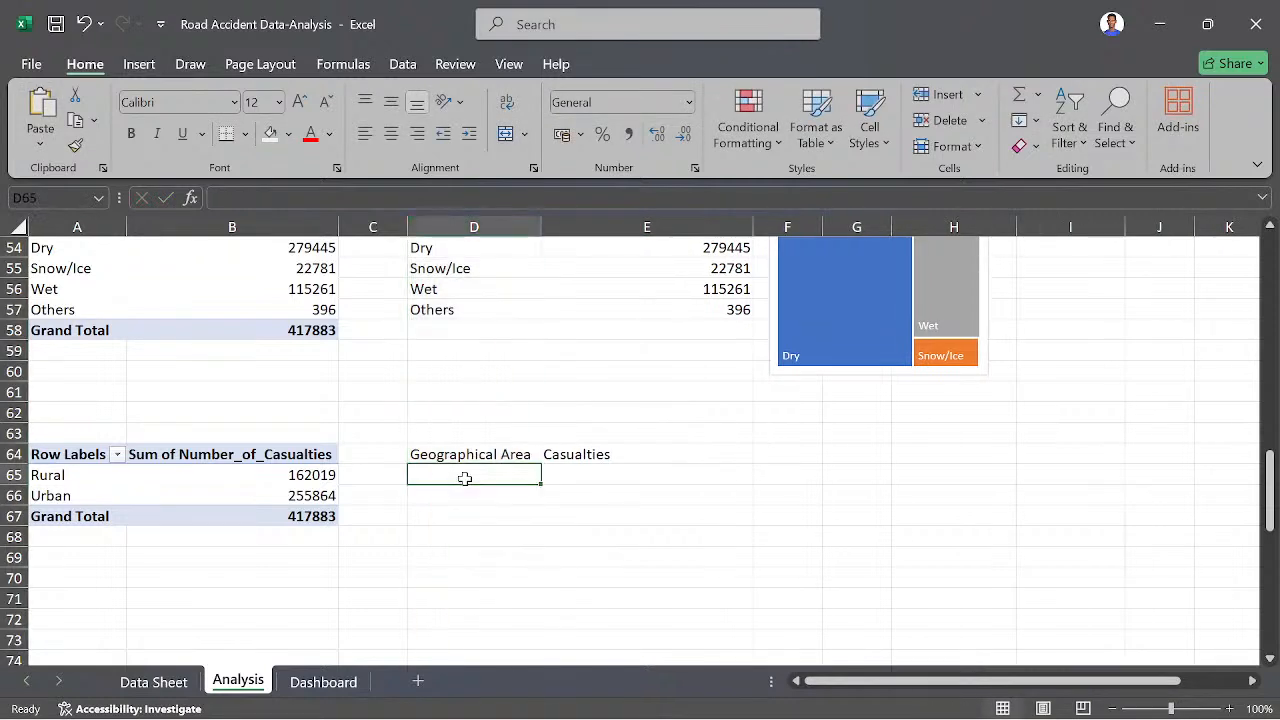
pyautogui.write('=')
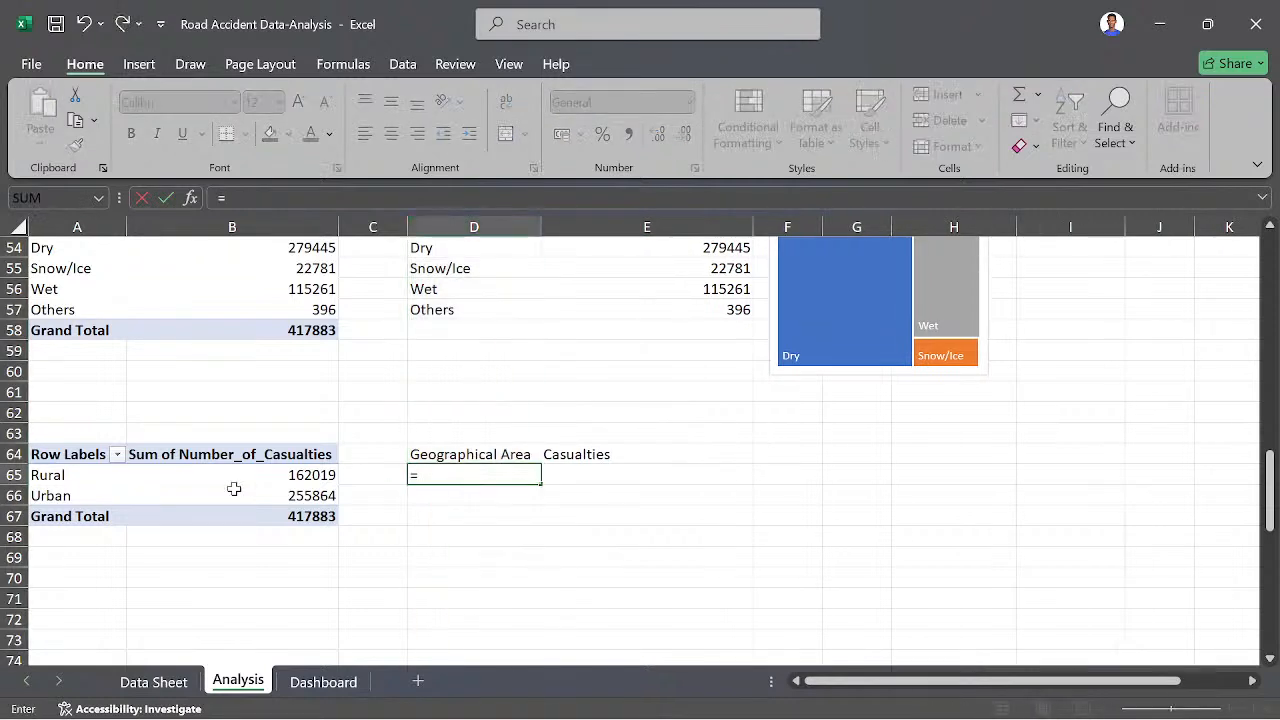
pyautogui.click(60, 476)
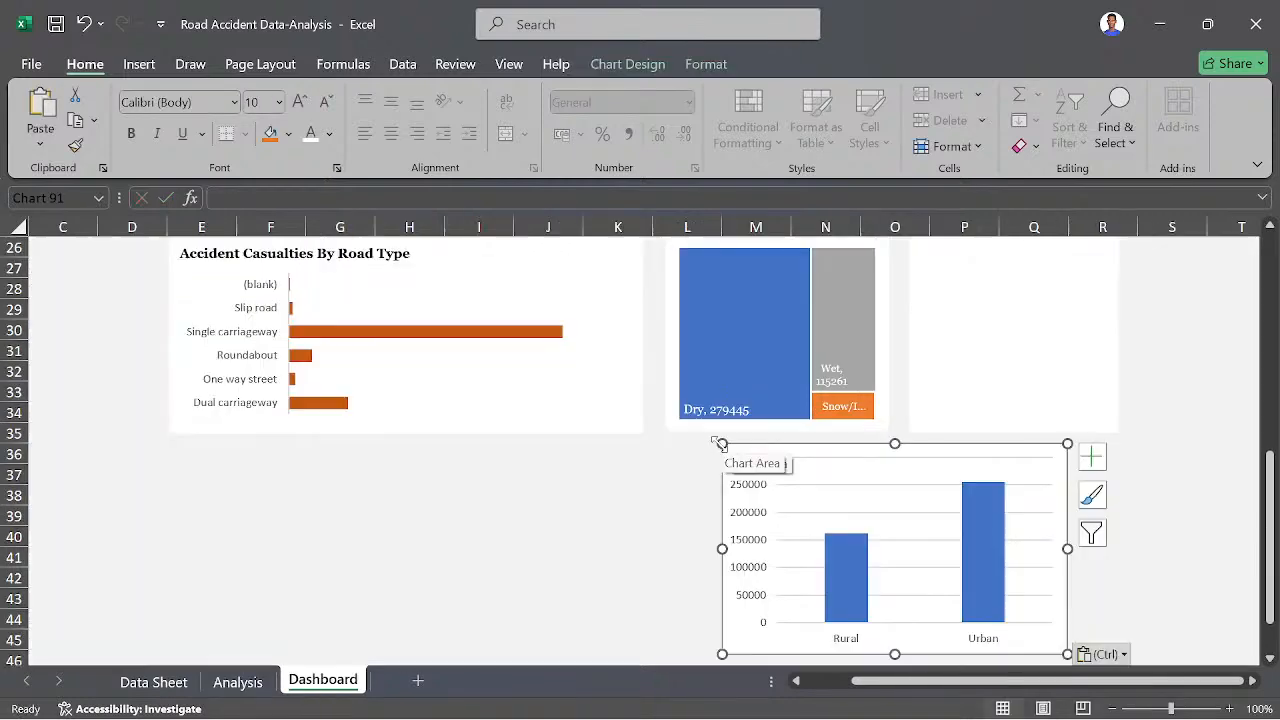
# - Position the Rural/Urban column chart over the empty white panel beside the road surface treemap on the Dashboard sheet
pyautogui.moveTo(745, 470); pyautogui.dragTo(851, 450)
pyautogui.hotkey('ctrl', 'z')
pyautogui.moveTo(731, 449); pyautogui.dragTo(851, 449)
pyautogui.scroll(2, 992, 461)
pyautogui.hscroll(1, 992, 461)
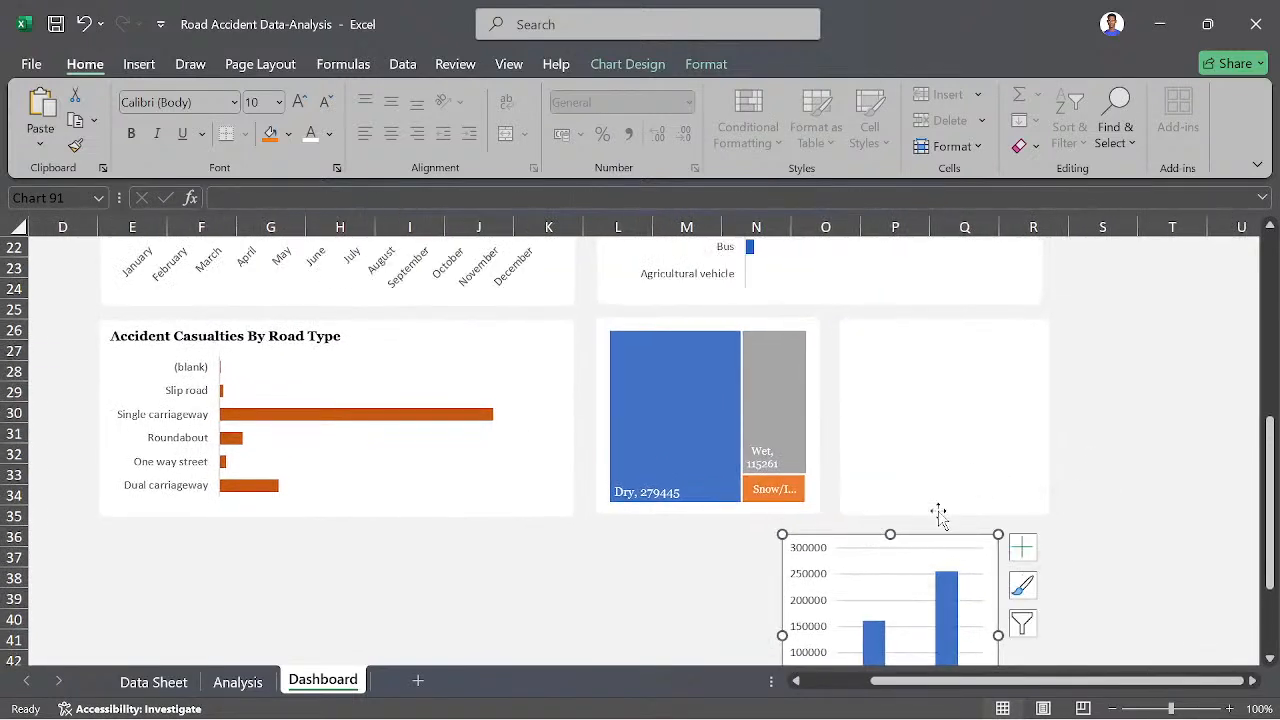
pyautogui.moveTo(788, 537); pyautogui.dragTo(850, 323)
# - Delete the vertical axis and the horizontal gridlines from the Rural/Urban column chart
pyautogui.click(866, 362)
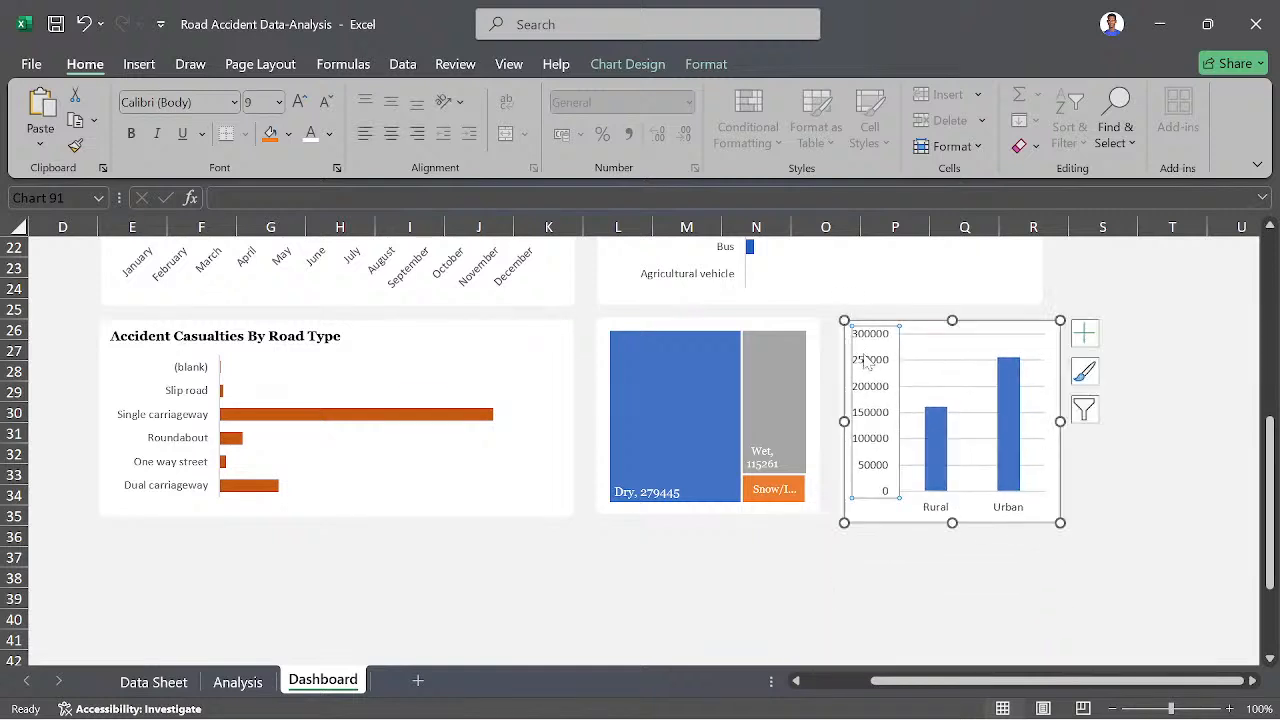
pyautogui.press('Delete')
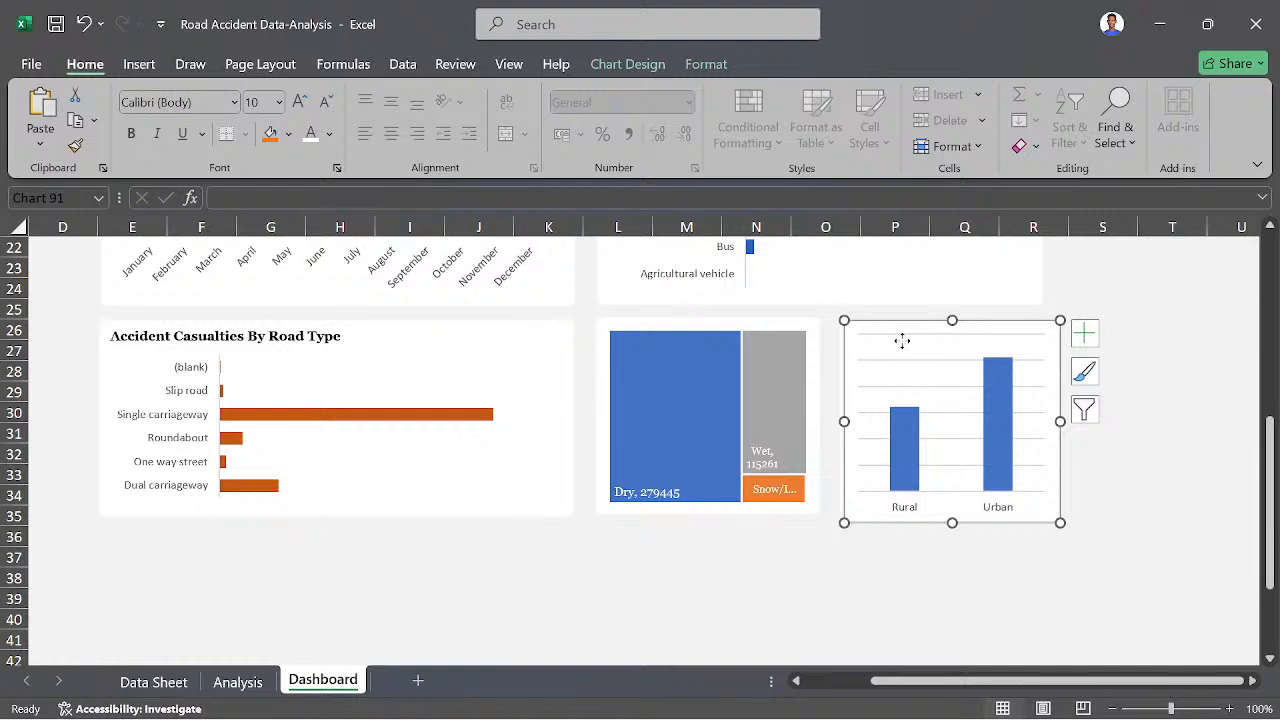
pyautogui.click(903, 344)
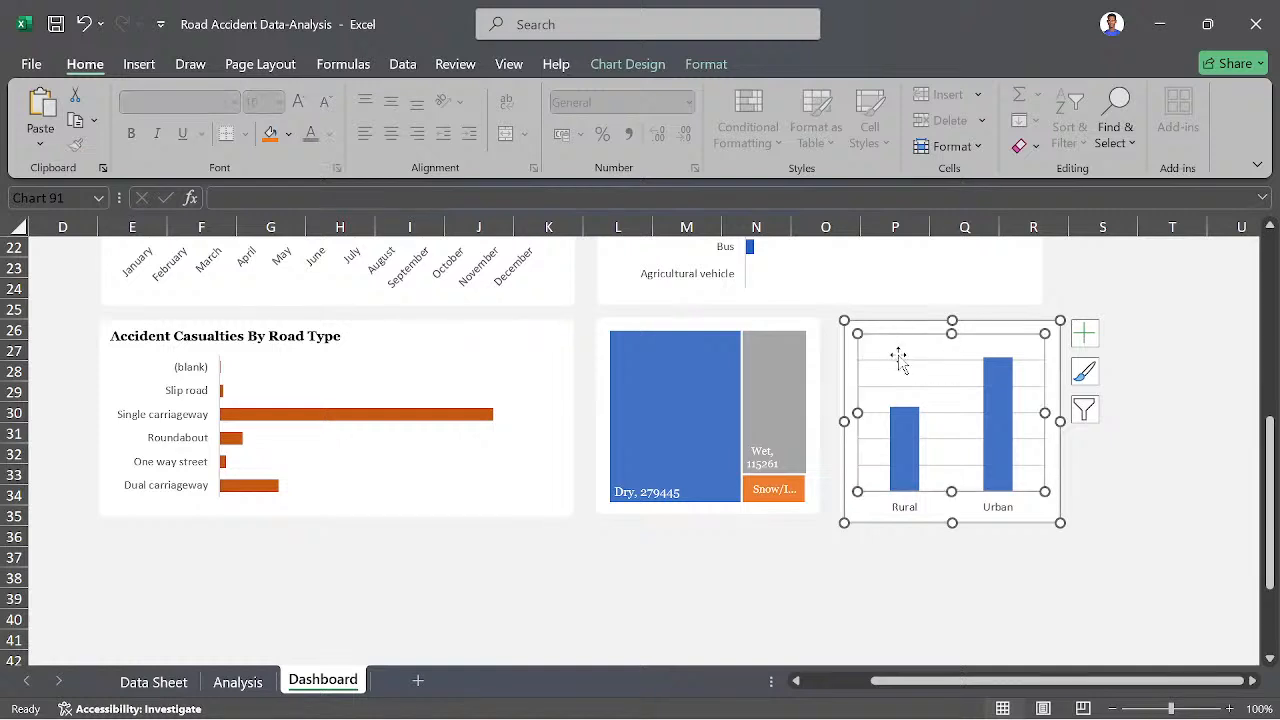
pyautogui.click(895, 362)
pyautogui.press('Delete')
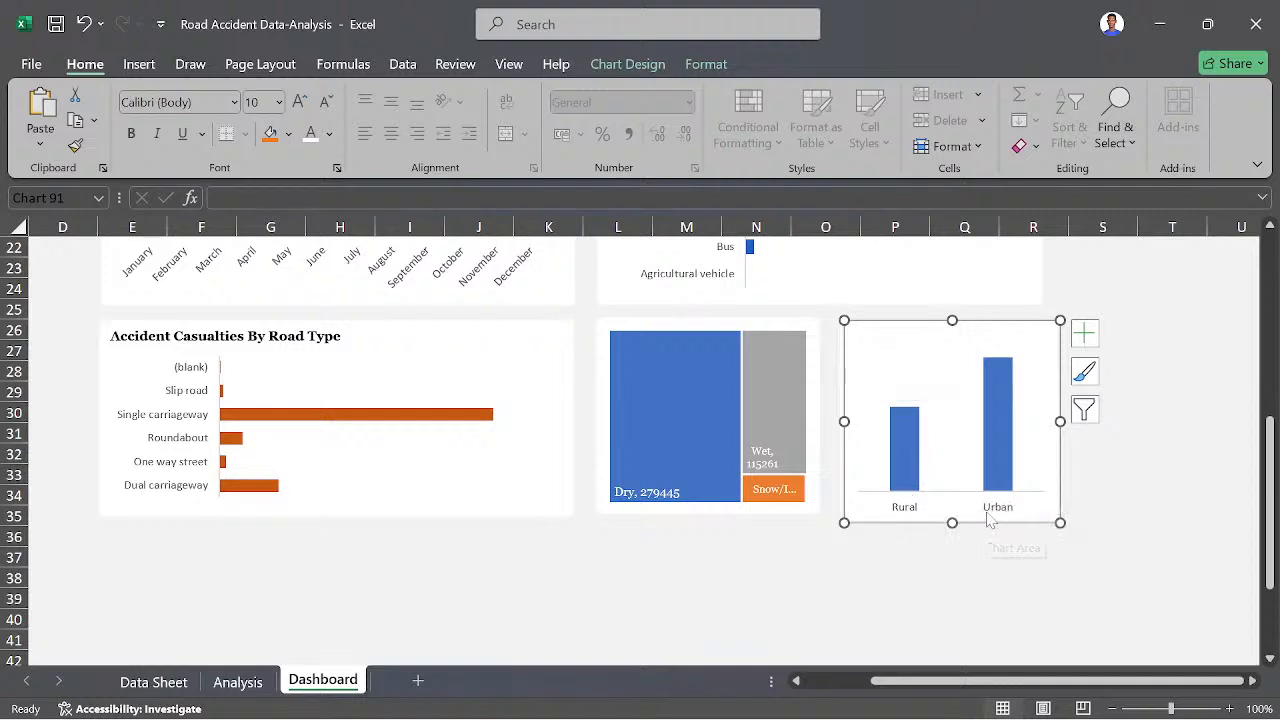
# - Shrink the Rural/Urban chart to the width of its white panel and undo the accidental plot area change
pyautogui.hscroll(1, 990, 520)
pyautogui.scroll(1, 990, 520)
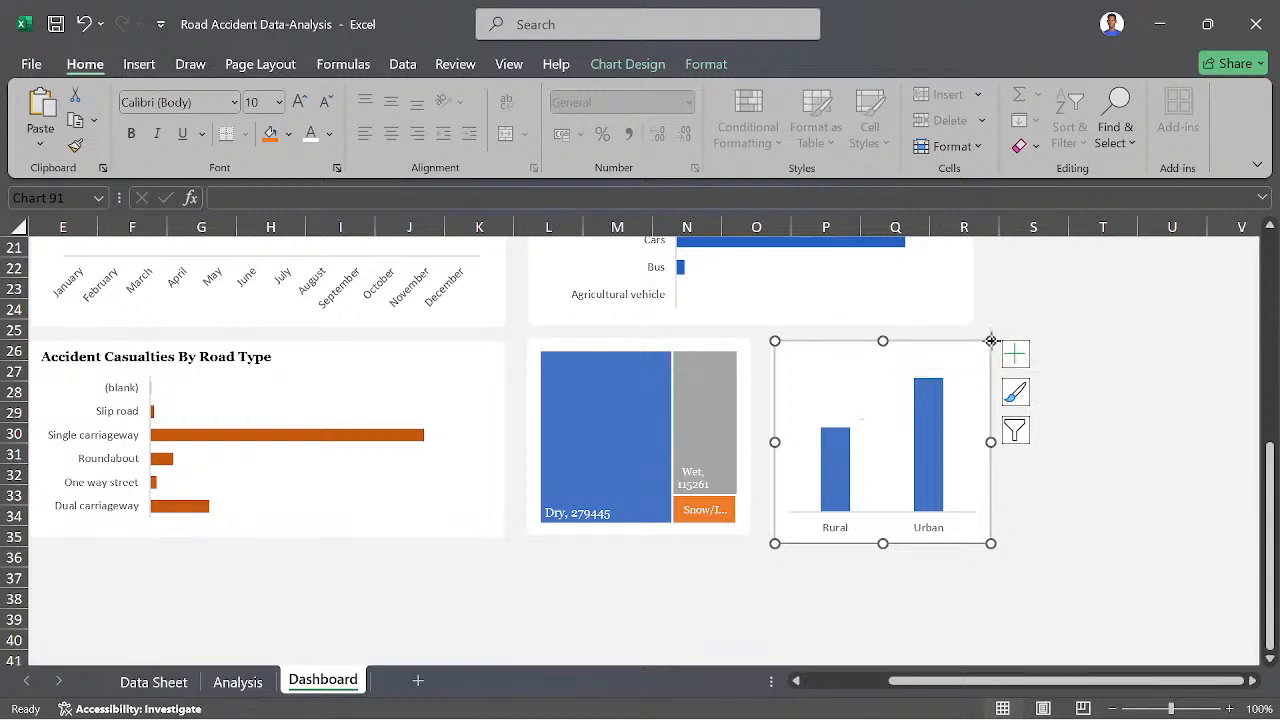
pyautogui.moveTo(990, 341); pyautogui.dragTo(957, 349)
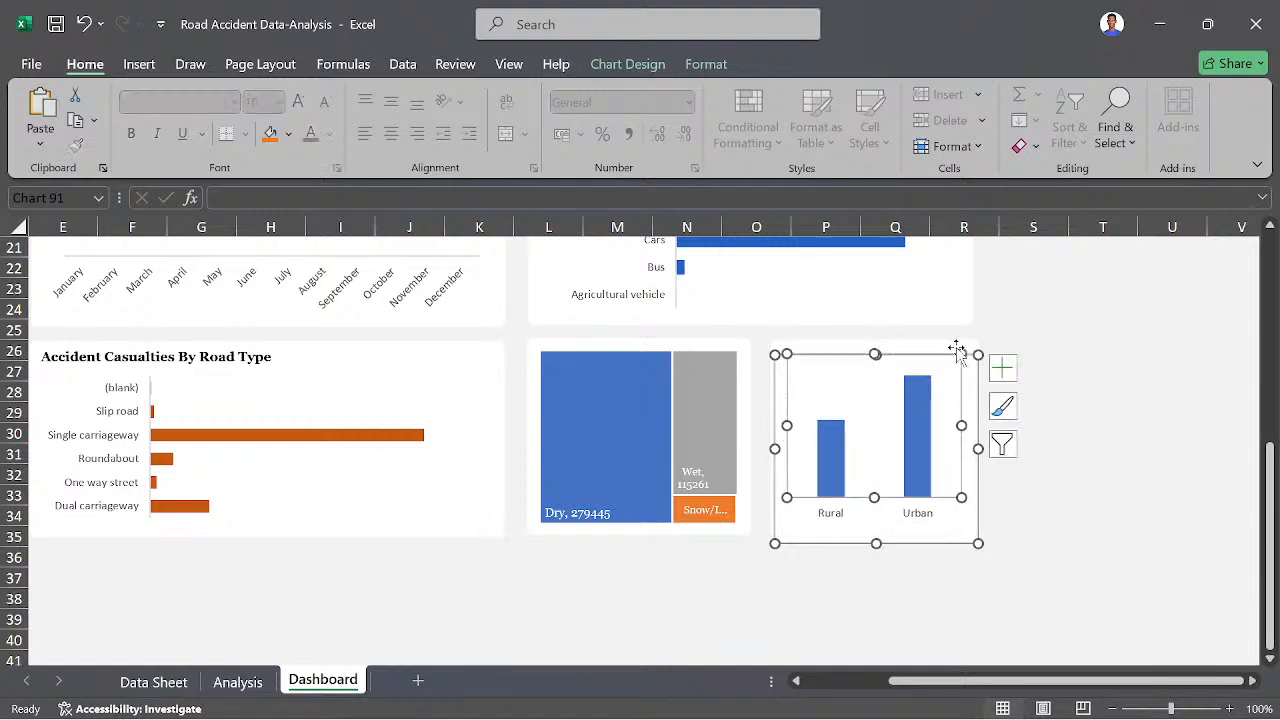
pyautogui.click(1002, 368)
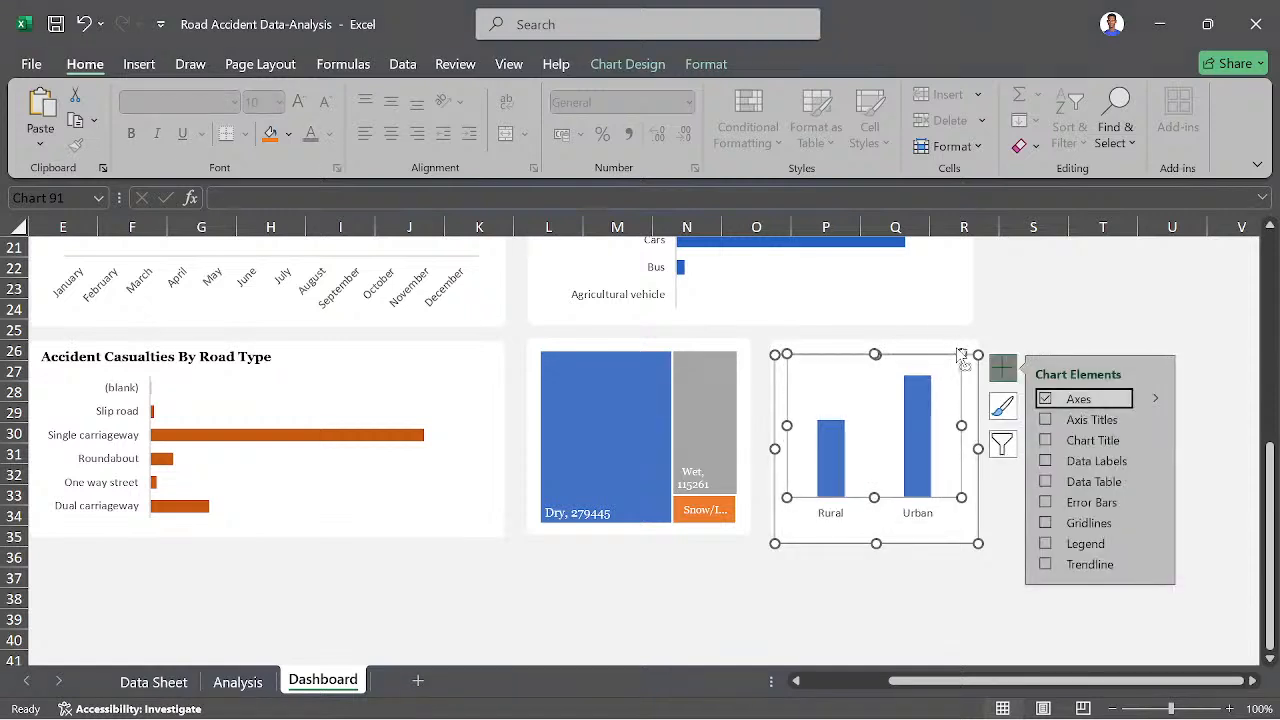
pyautogui.click(1002, 405)
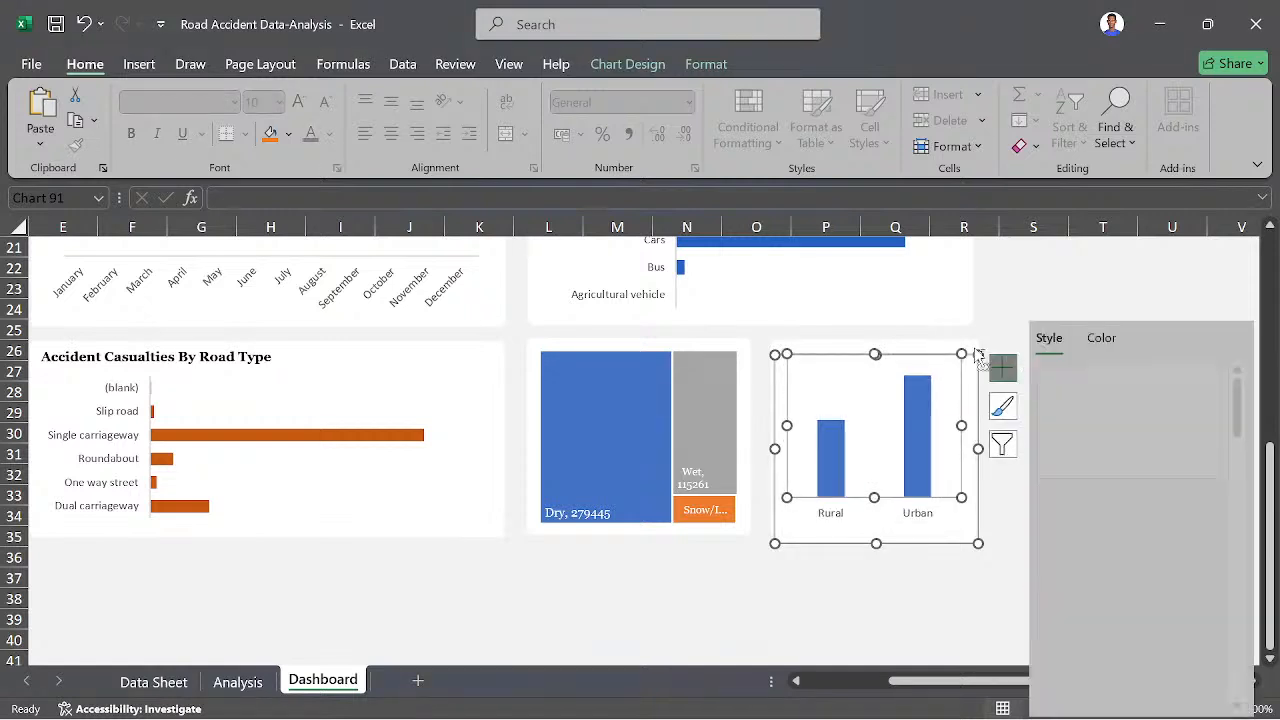
pyautogui.click(962, 580)
pyautogui.hotkey('ctrl', 'z')
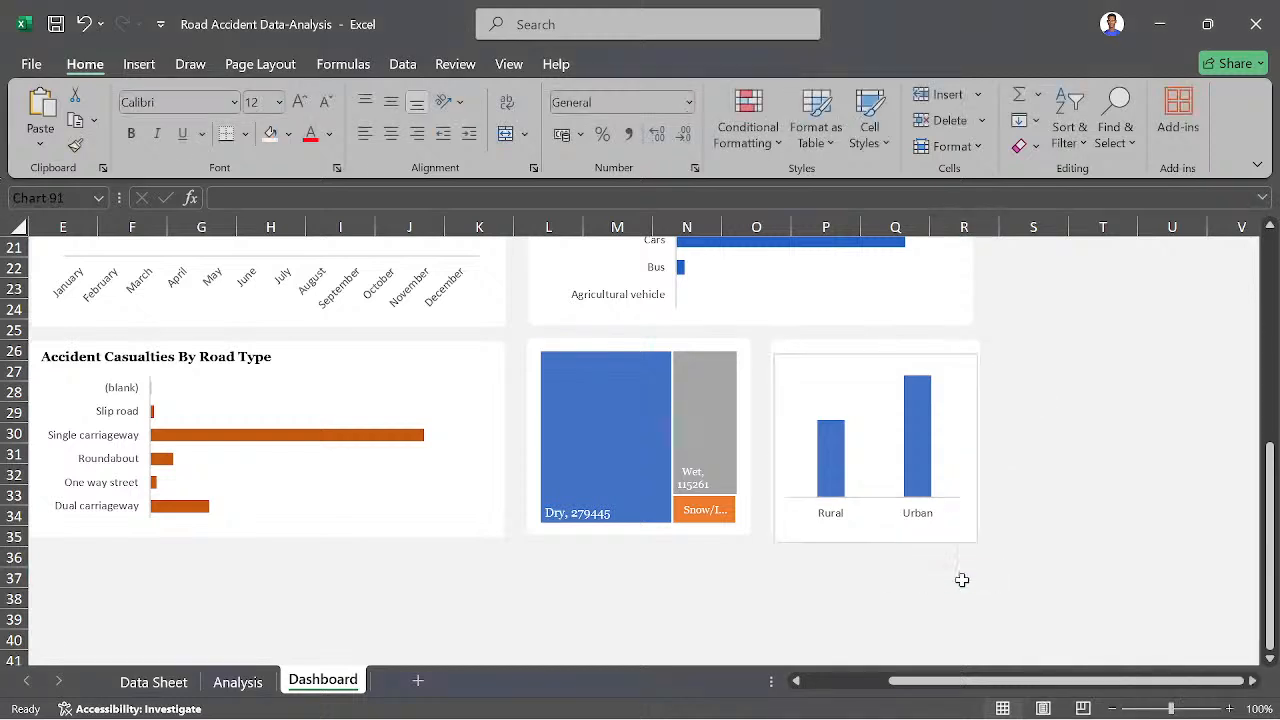
# - Set the Rural/Urban chart area to no fill and no border line and deselect the chart
pyautogui.doubleClick(972, 543)
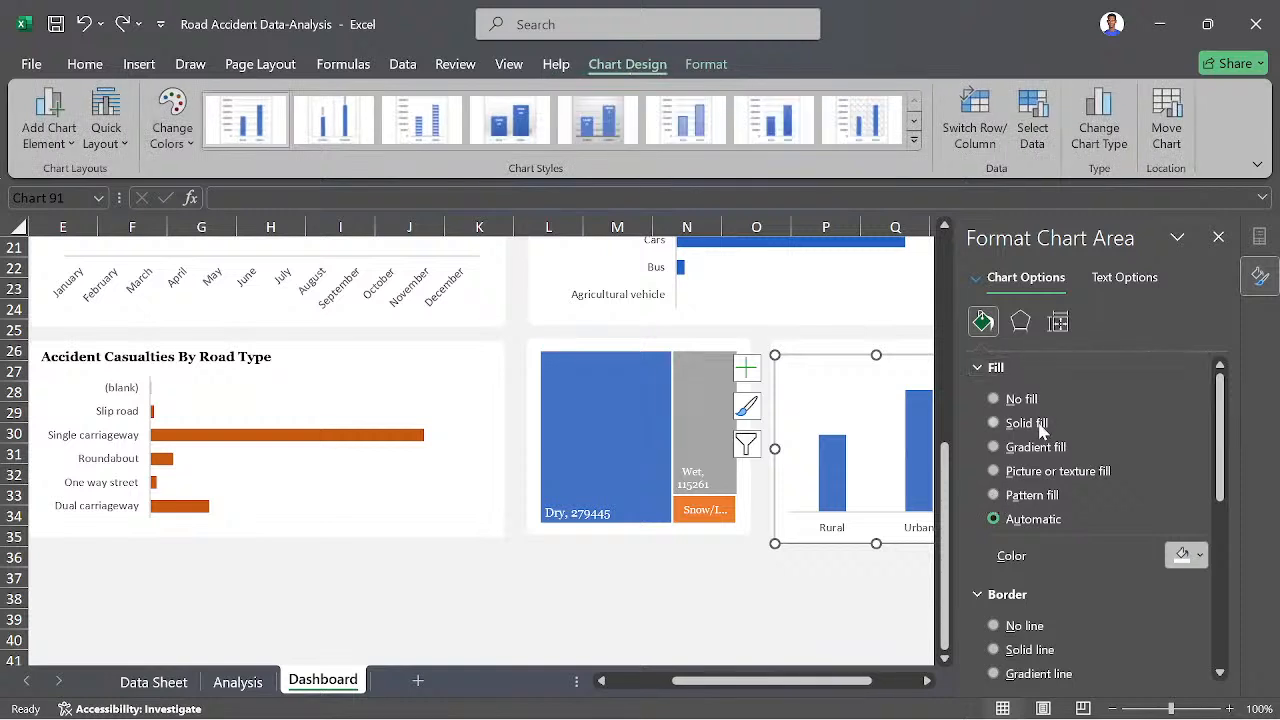
pyautogui.scroll(-1, 1040, 425)
pyautogui.scroll(1, 1031, 402)
pyautogui.click(1020, 400)
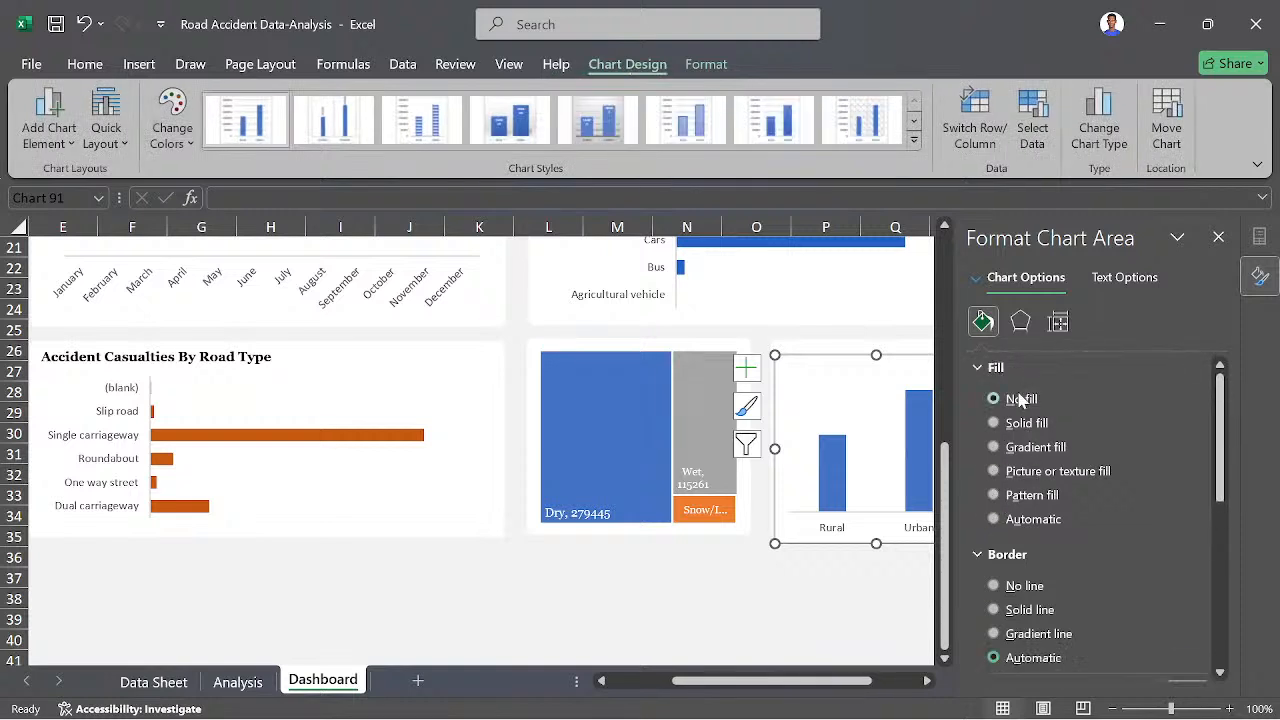
pyautogui.click(1016, 588)
pyautogui.click(826, 578)
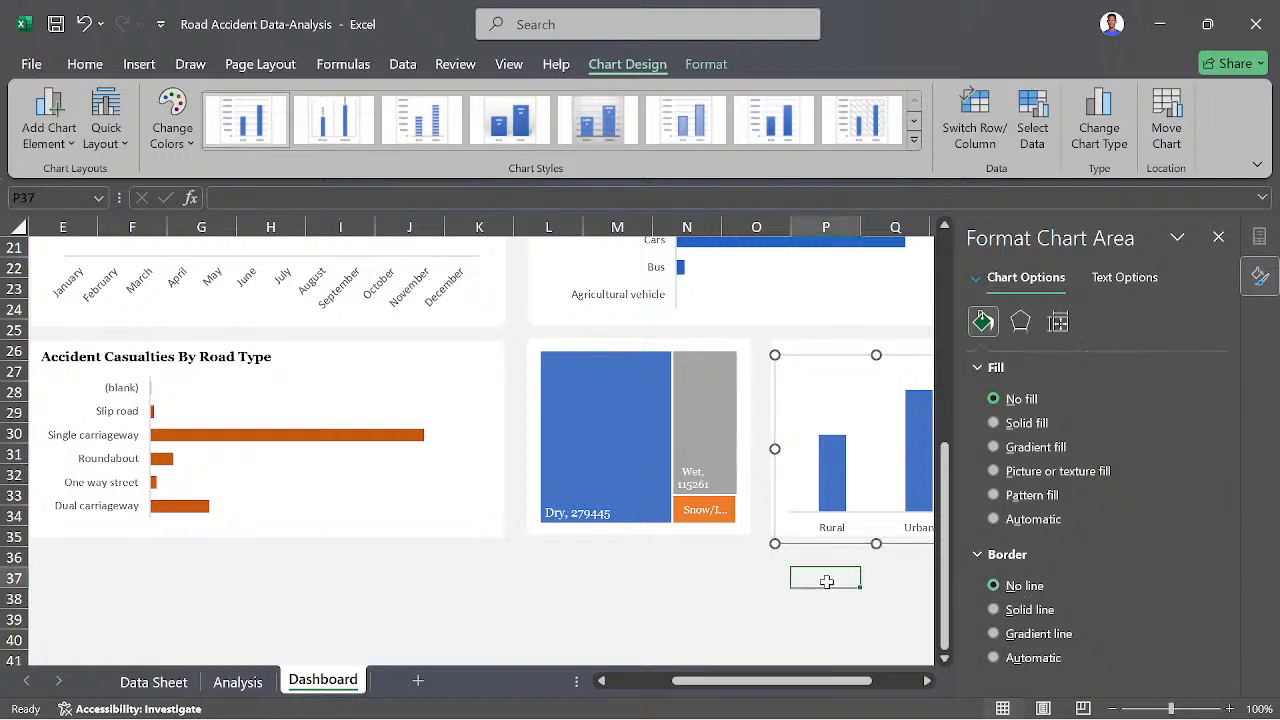
# - Nudge the Rural/Urban chart slightly up and left within its panel, close the formatting pane, and deselect the chart
pyautogui.click(790, 533)
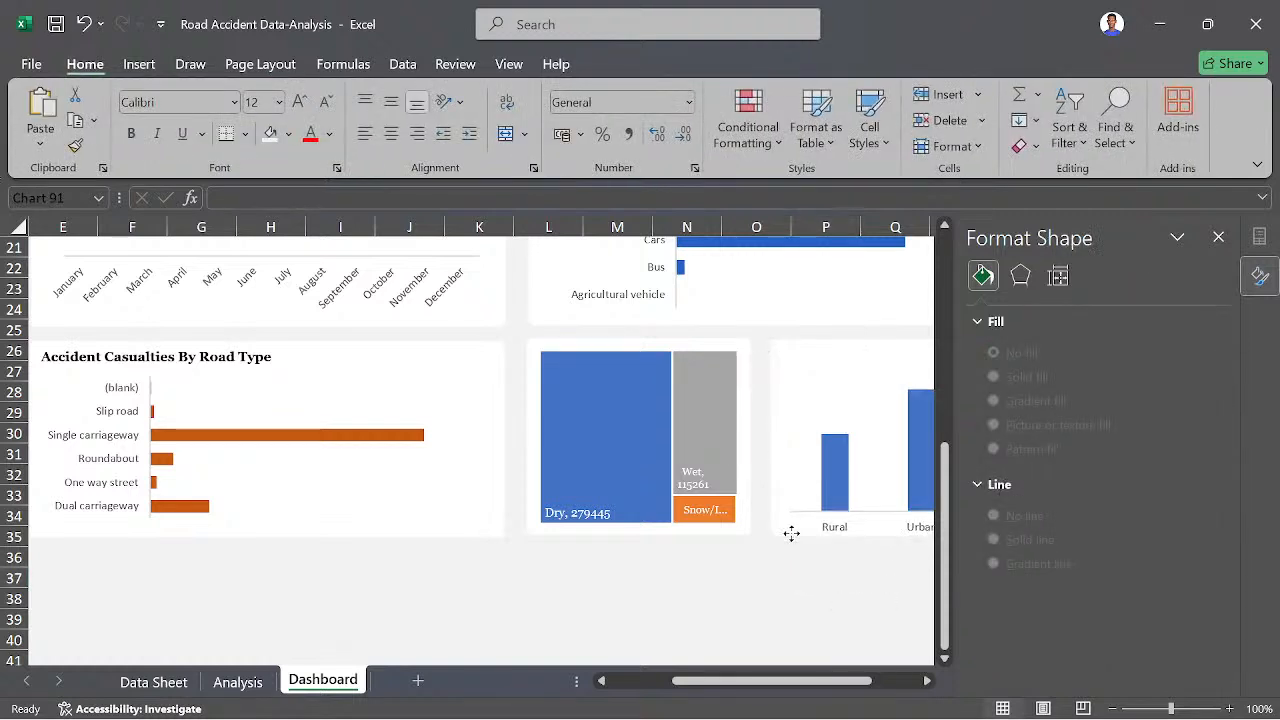
pyautogui.moveTo(791, 533)
pyautogui.mouseDown()
pyautogui.moveTo(808, 514)
pyautogui.moveTo(786, 548)
pyautogui.moveTo(777, 529)
pyautogui.mouseUp()
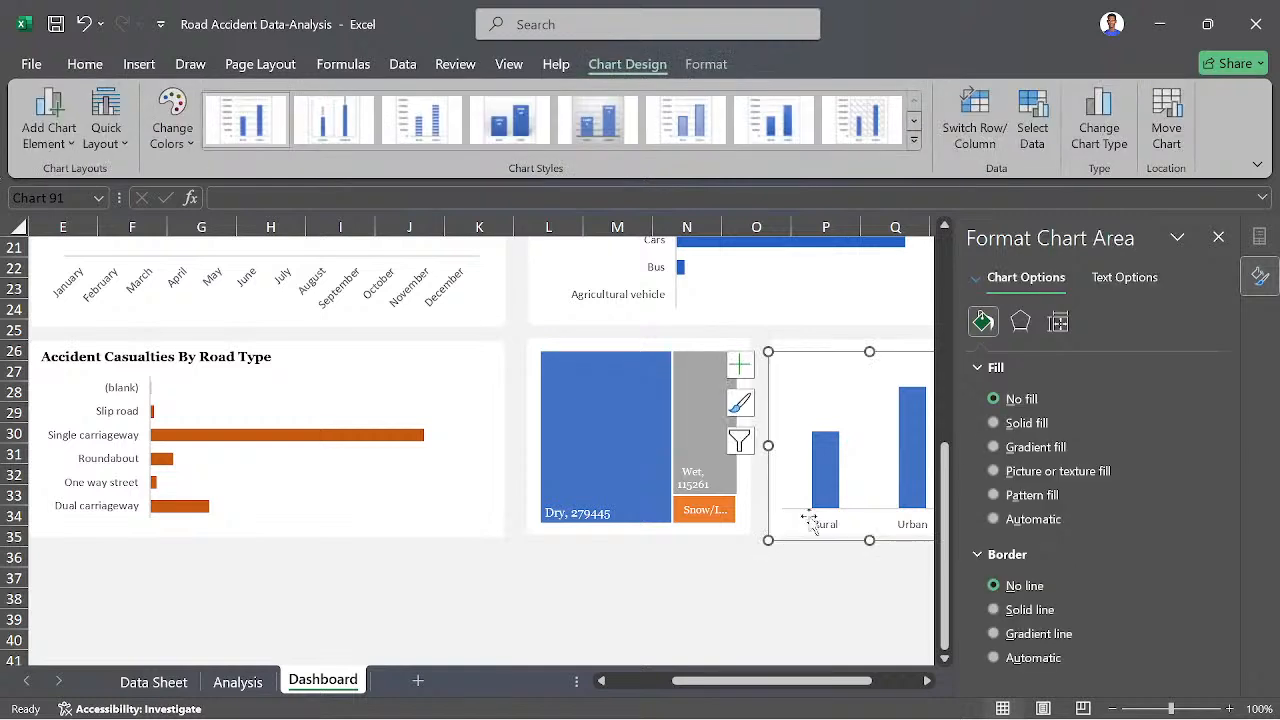
pyautogui.click(1218, 238)
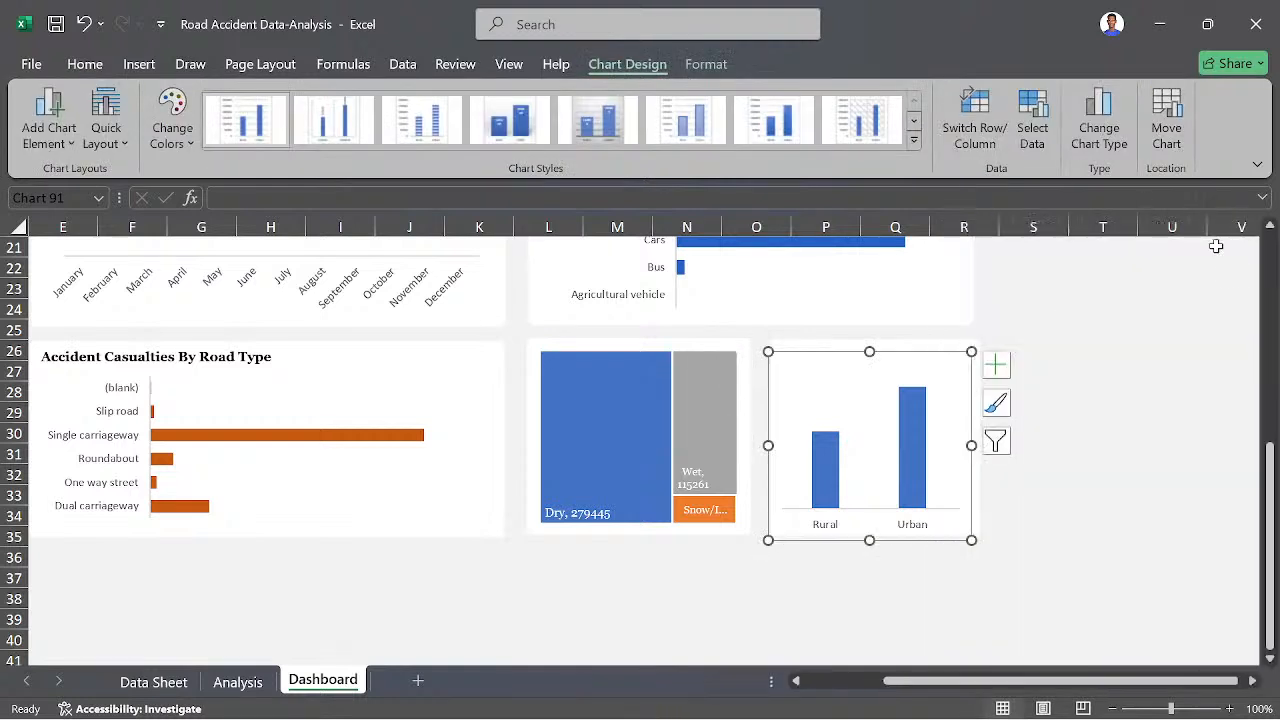
pyautogui.click(1072, 366)
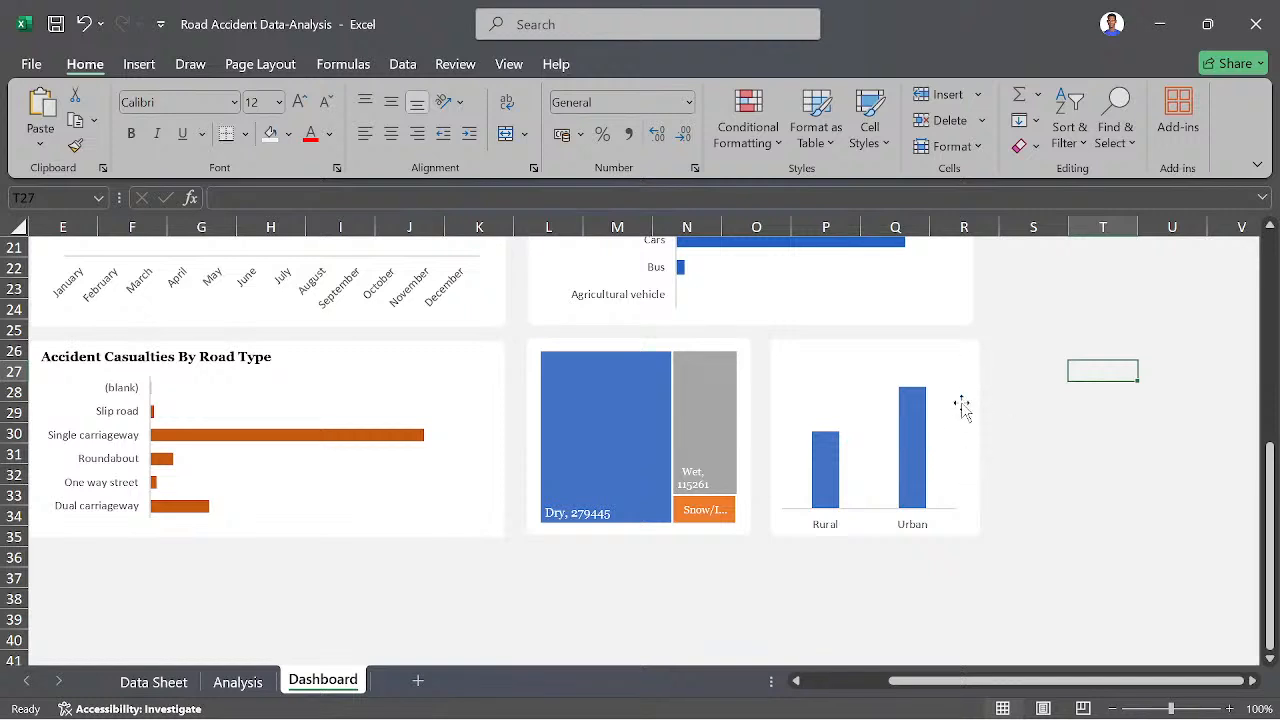
# - Fill the Rural and Urban columns with the recently used darker blue and set their border to no line
pyautogui.click(934, 444)
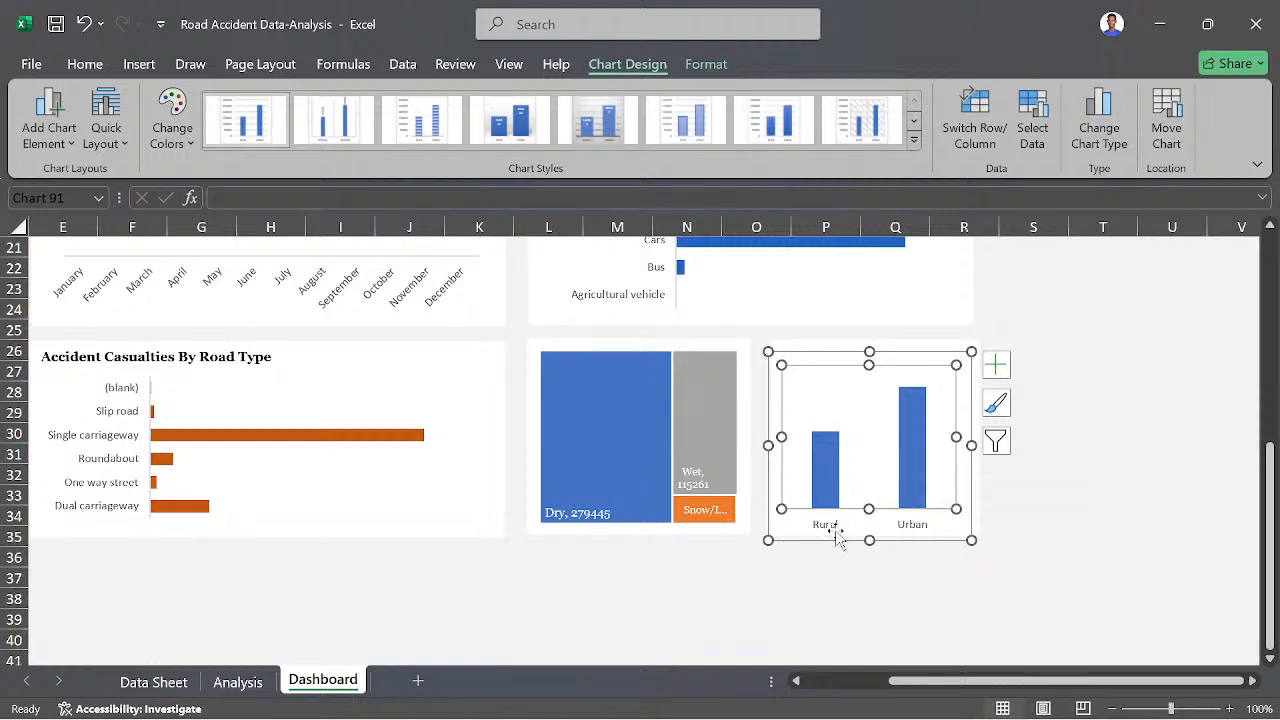
pyautogui.click(785, 538)
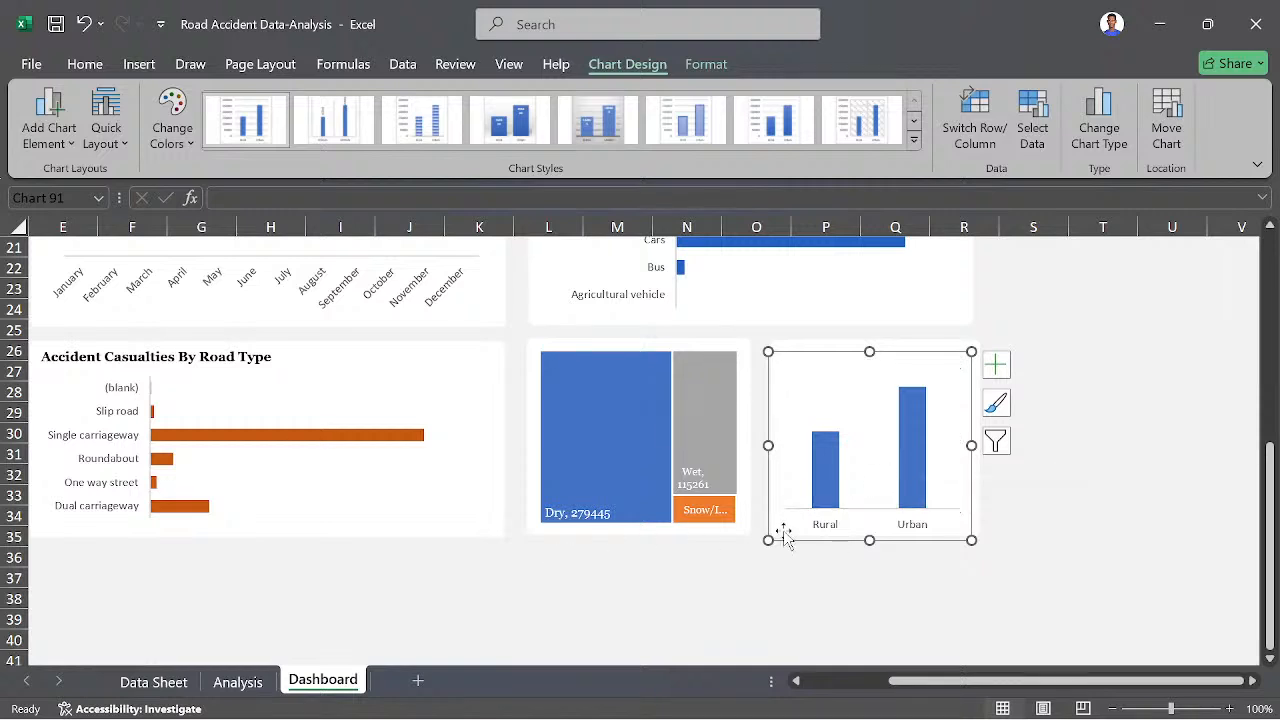
pyautogui.rightClick(785, 538)
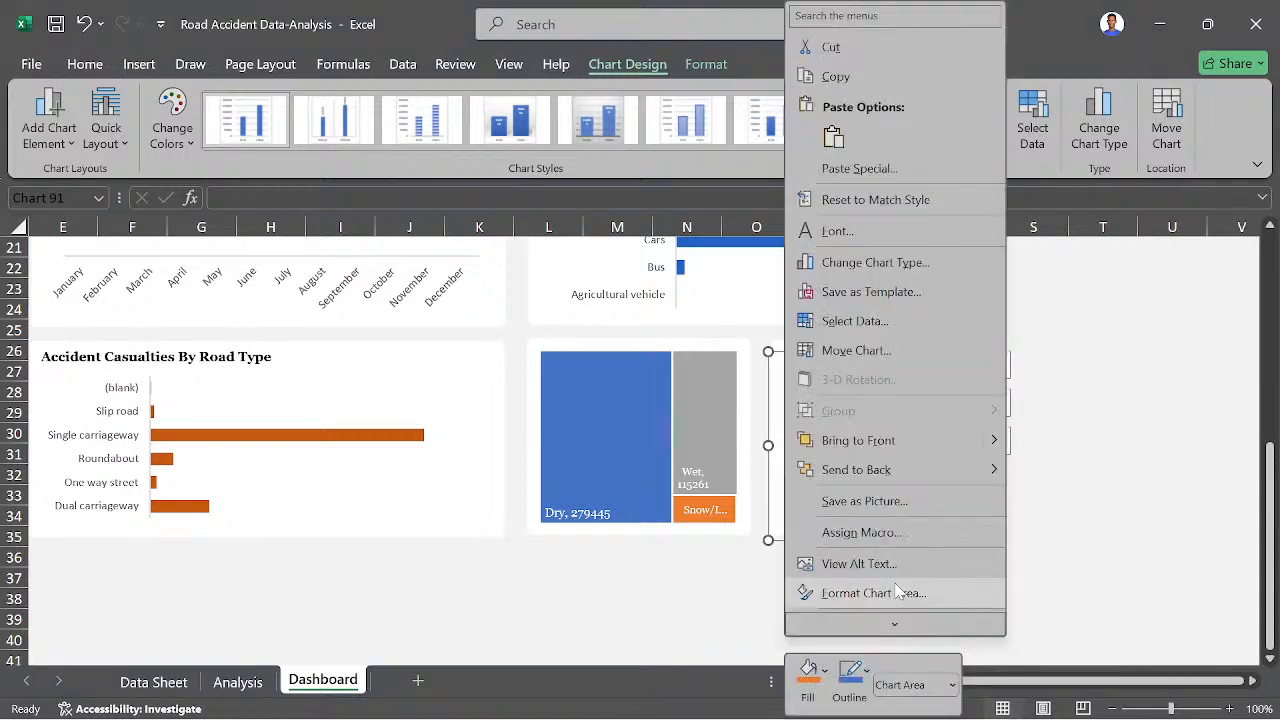
pyautogui.click(897, 592)
pyautogui.click(913, 455)
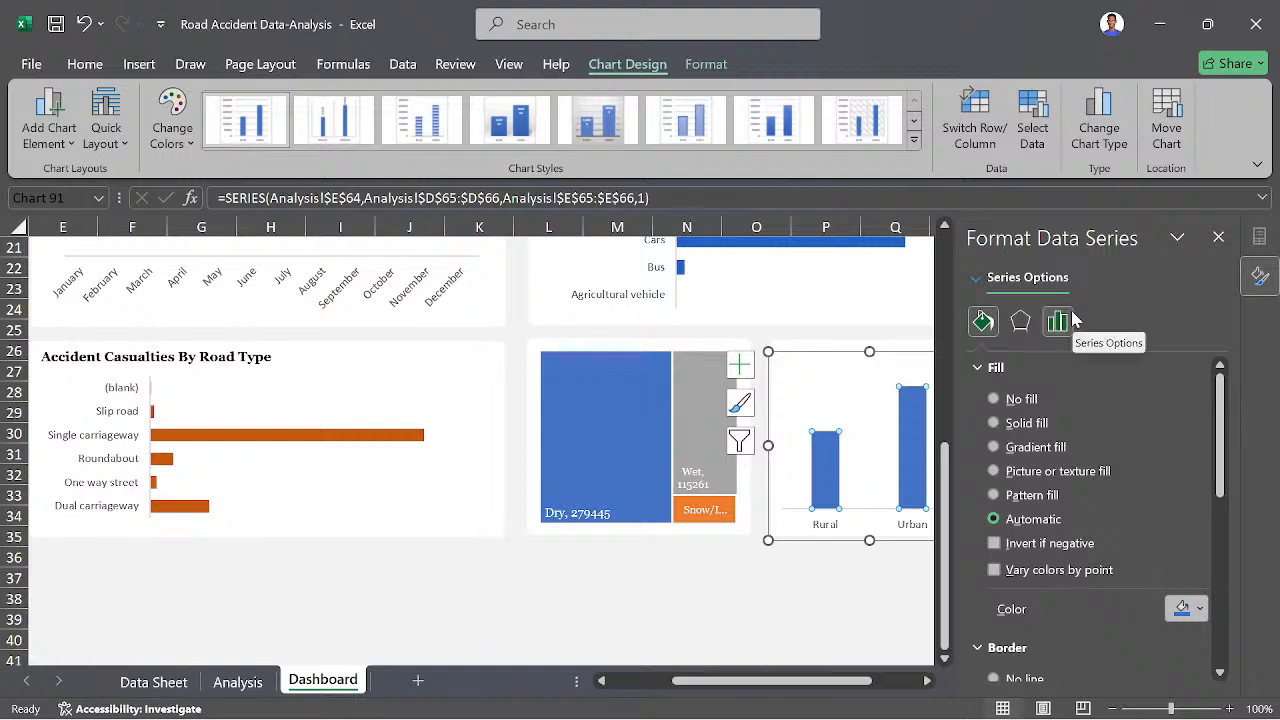
pyautogui.click(1202, 612)
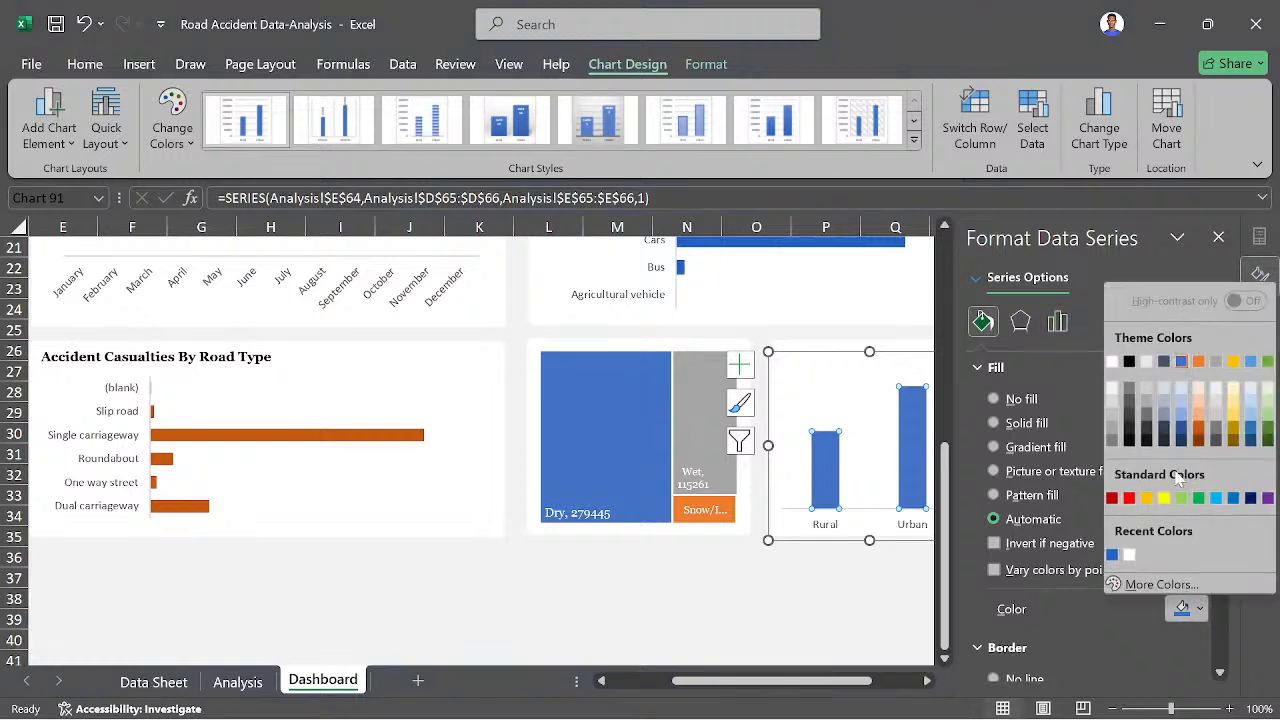
pyautogui.click(1112, 556)
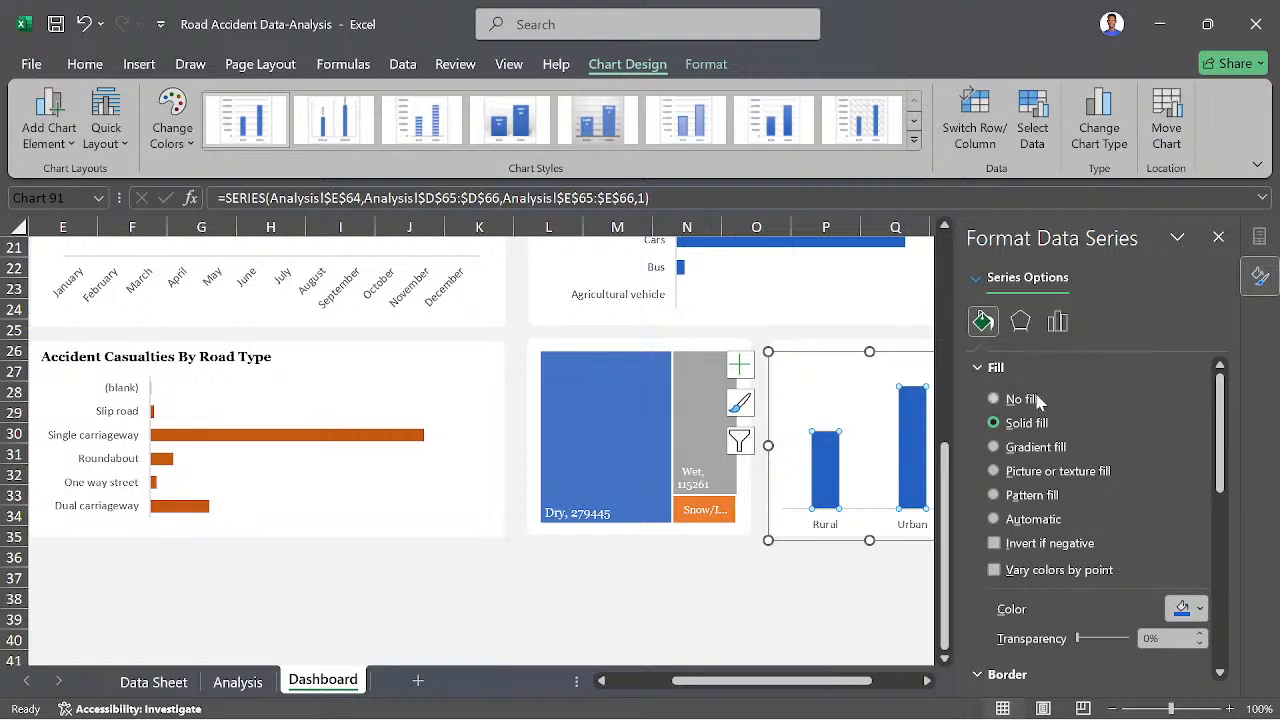
pyautogui.scroll(-1, 1038, 399)
pyautogui.scroll(-5, 1030, 566)
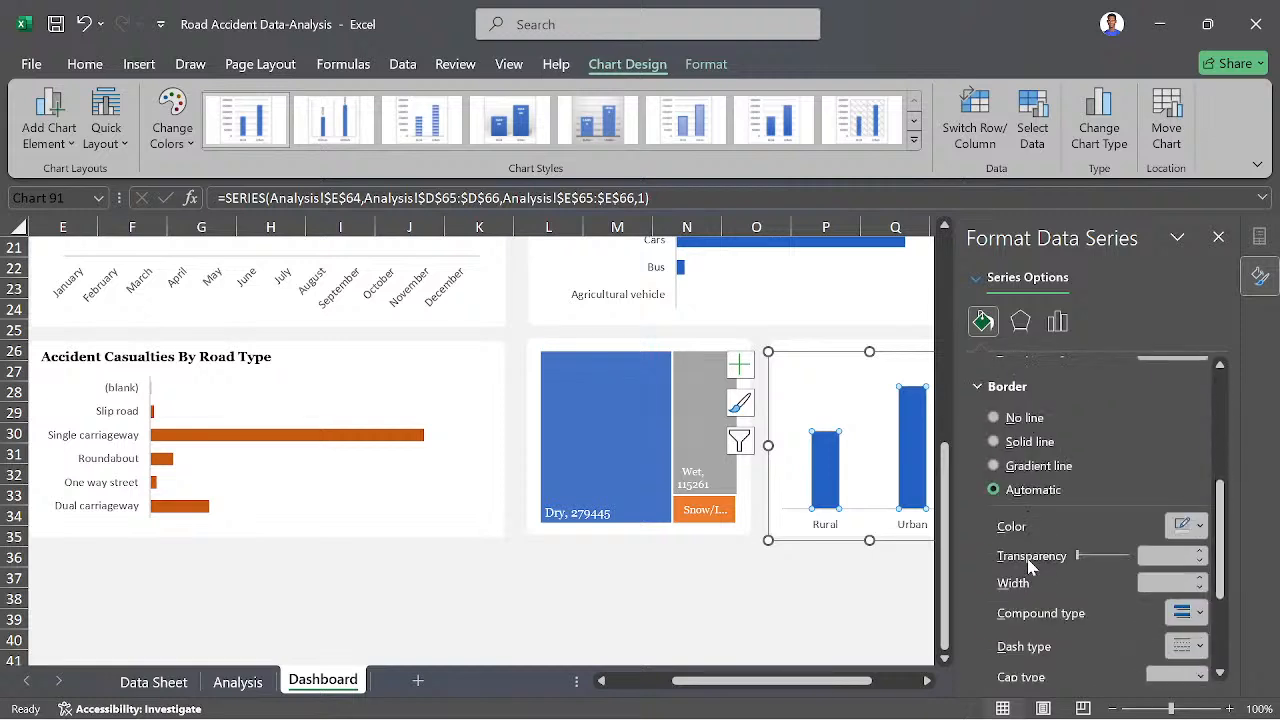
pyautogui.click(1020, 420)
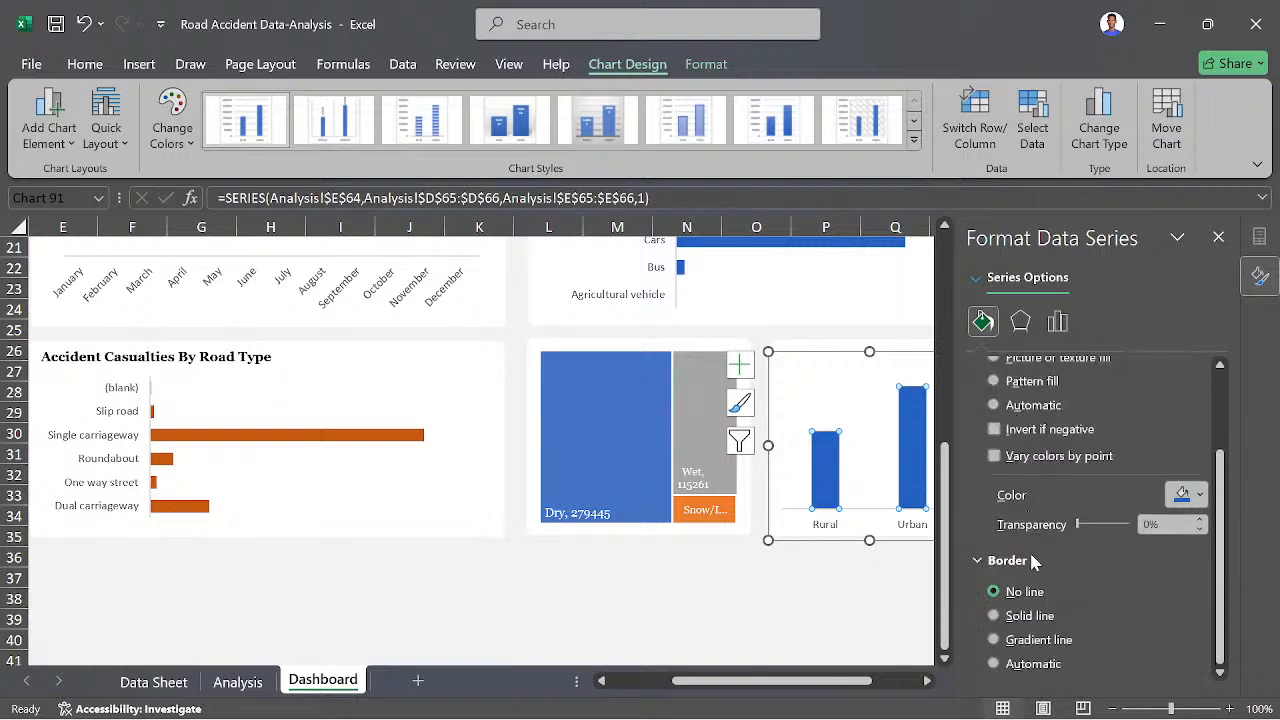
# - Set the Rural/Urban column series gap width to 80%, close the formatting pane, and deselect the chart
pyautogui.scroll(1, 1034, 565)
pyautogui.scroll(2, 1051, 522)
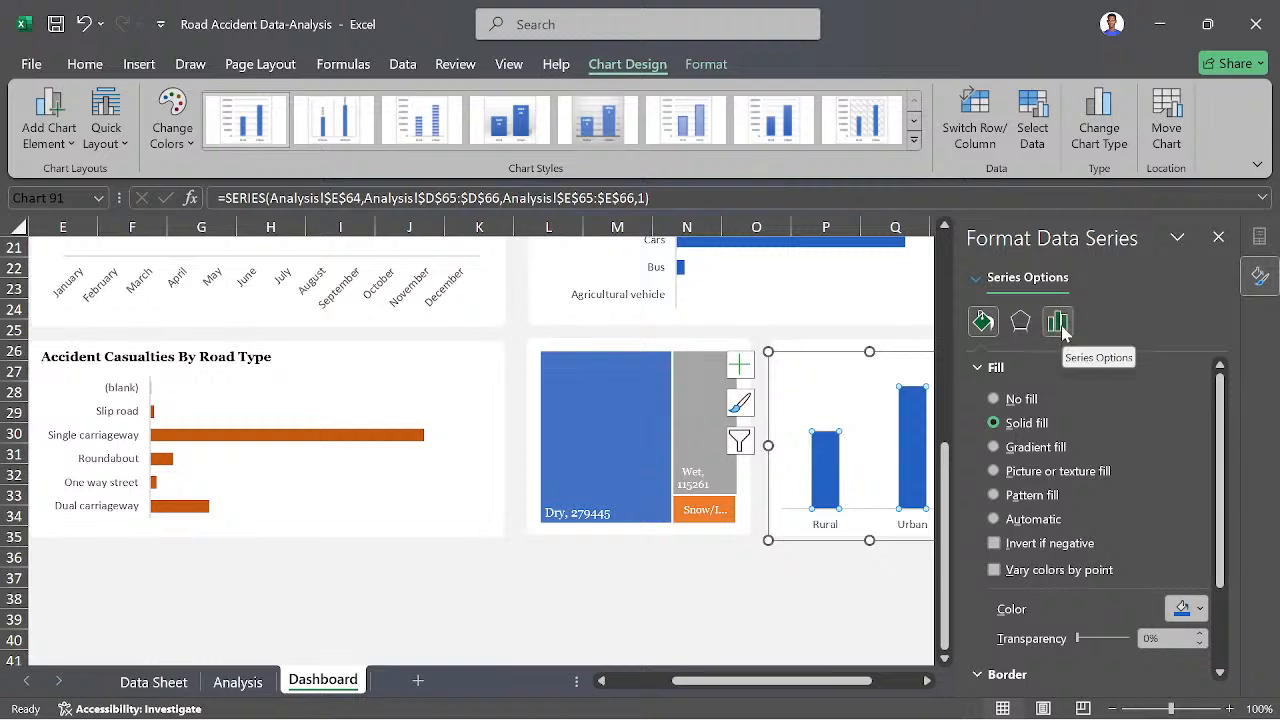
pyautogui.click(1060, 328)
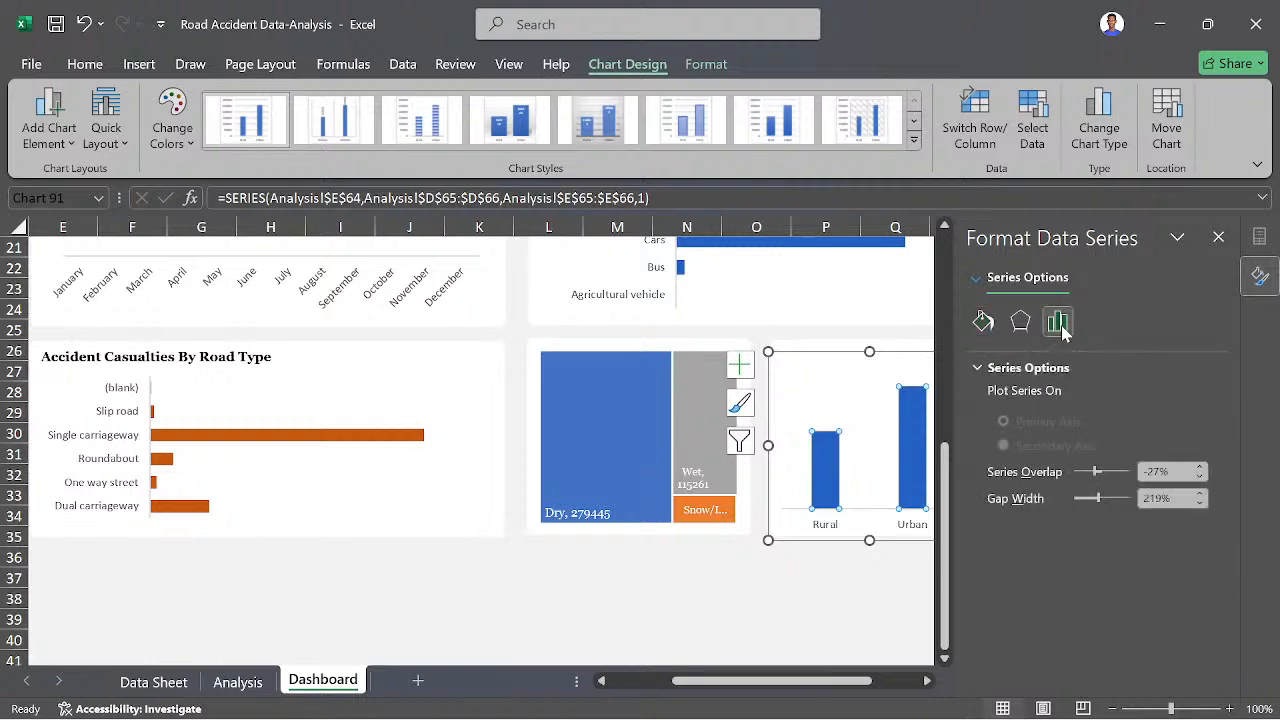
pyautogui.click(1151, 498)
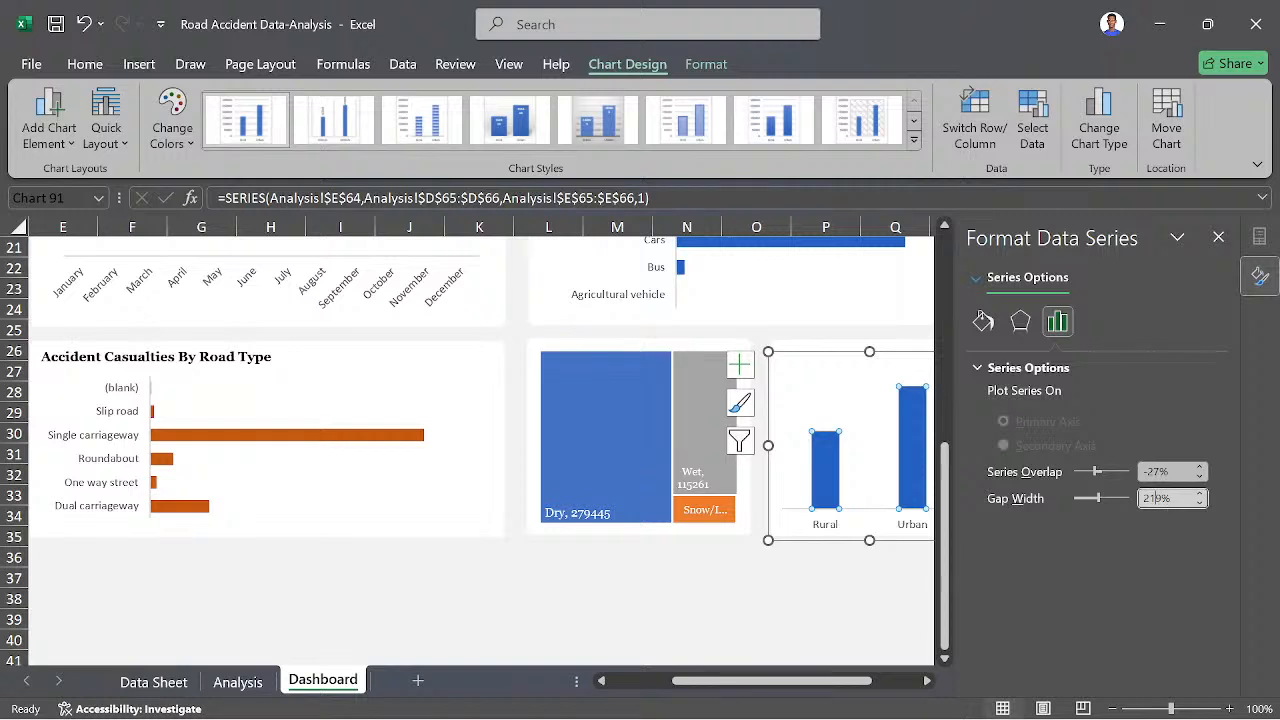
pyautogui.press('BackSpace')
pyautogui.press('BackSpace')
pyautogui.press('Return')
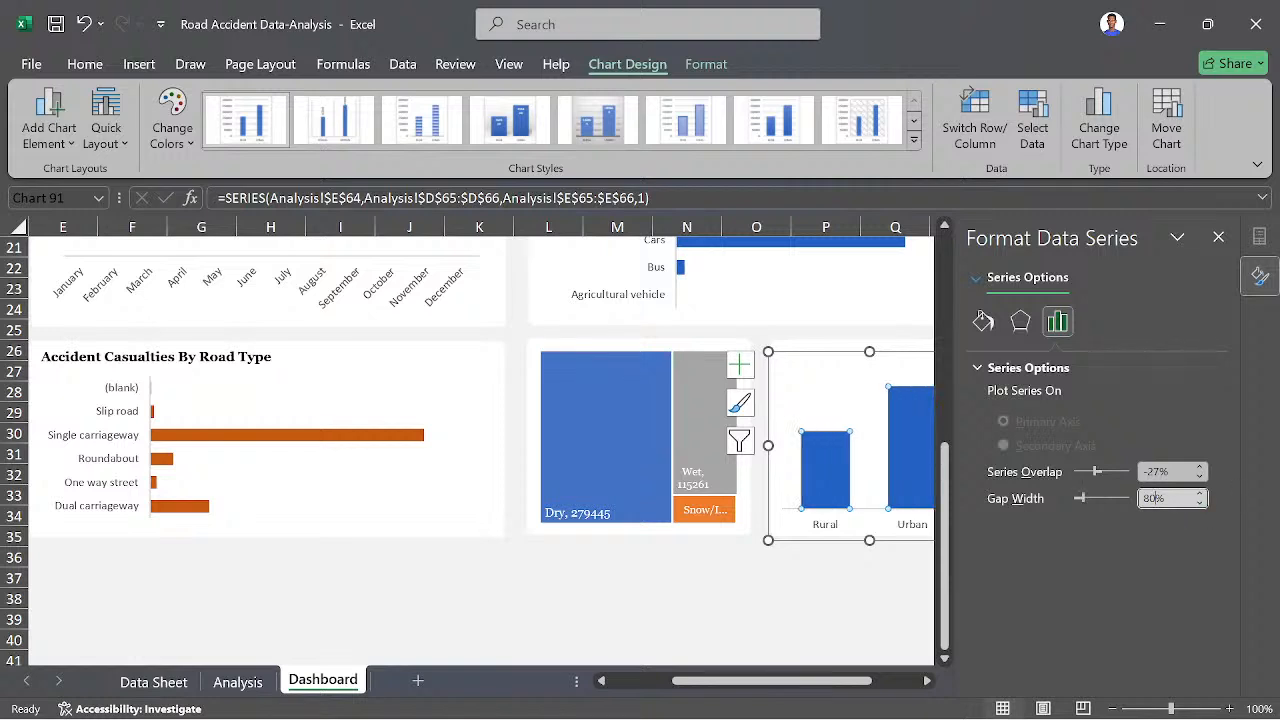
pyautogui.click(833, 572)
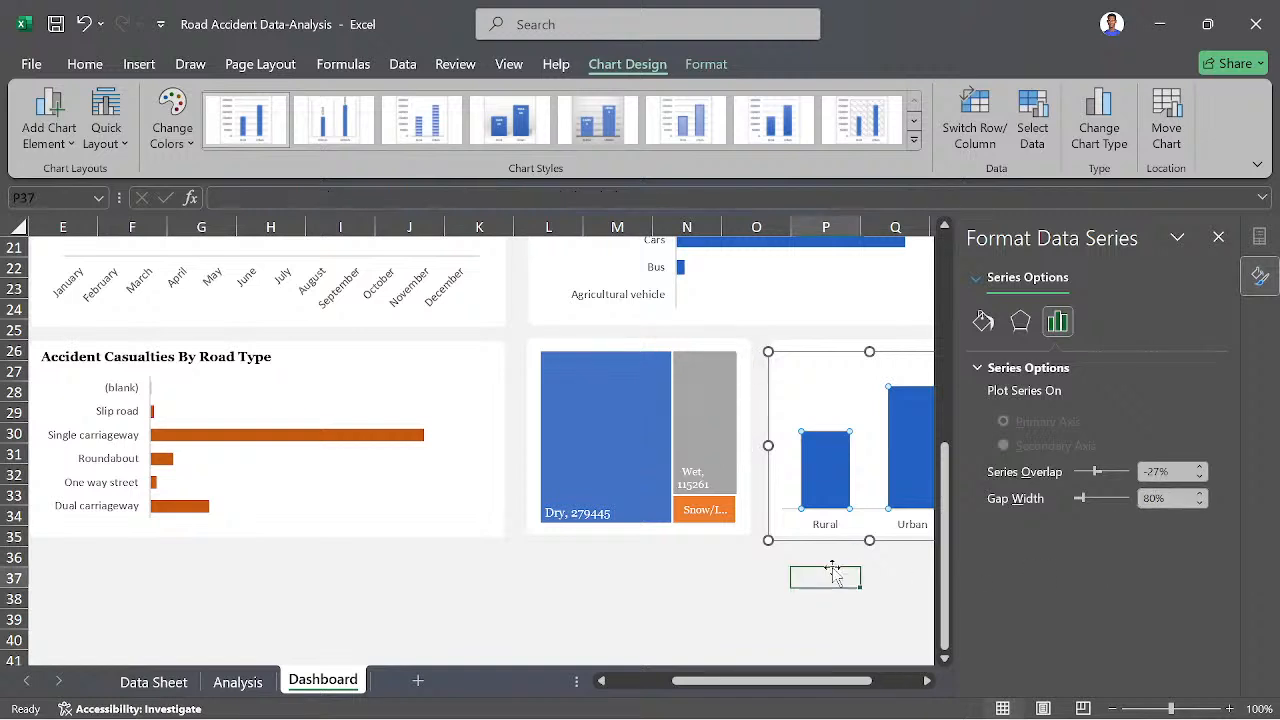
pyautogui.click(1218, 238)
pyautogui.click(1070, 484)
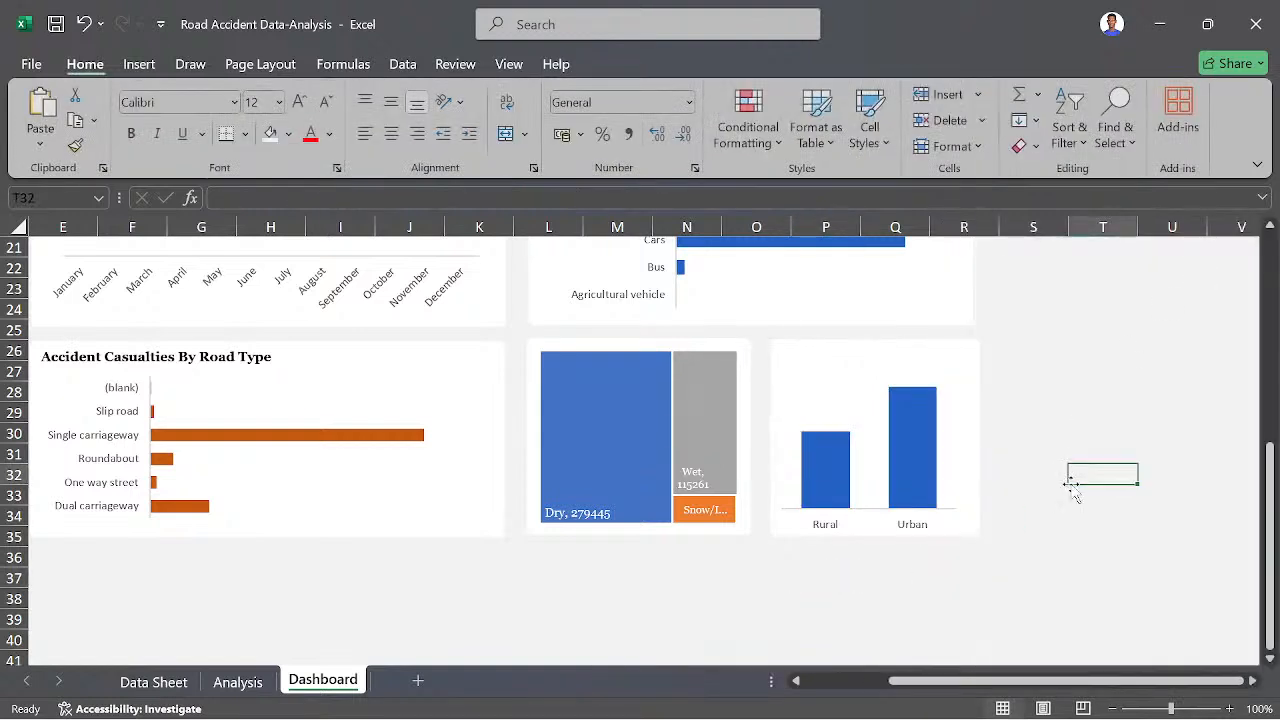
# - Duplicate the "Accident Casualties By Road Type" title and place the copy above the Rural/Urban column chart
pyautogui.scroll(1, 983, 530)
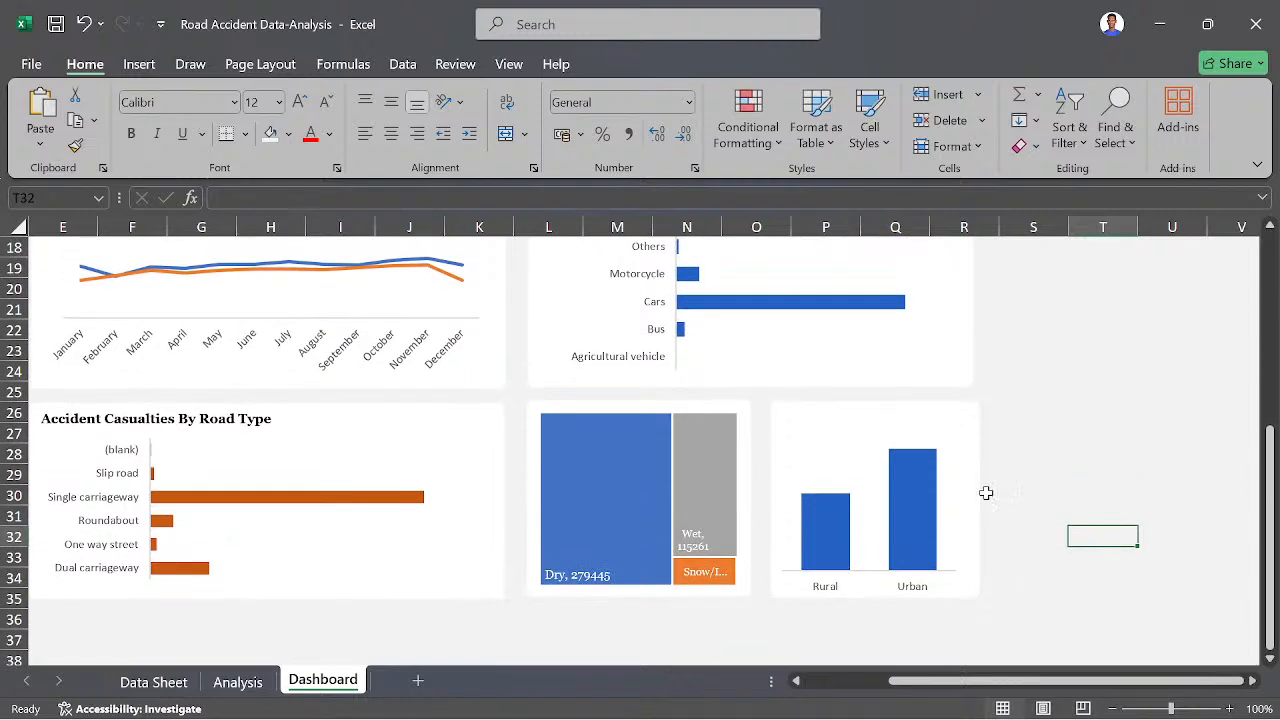
pyautogui.hscroll(-1, 322, 402)
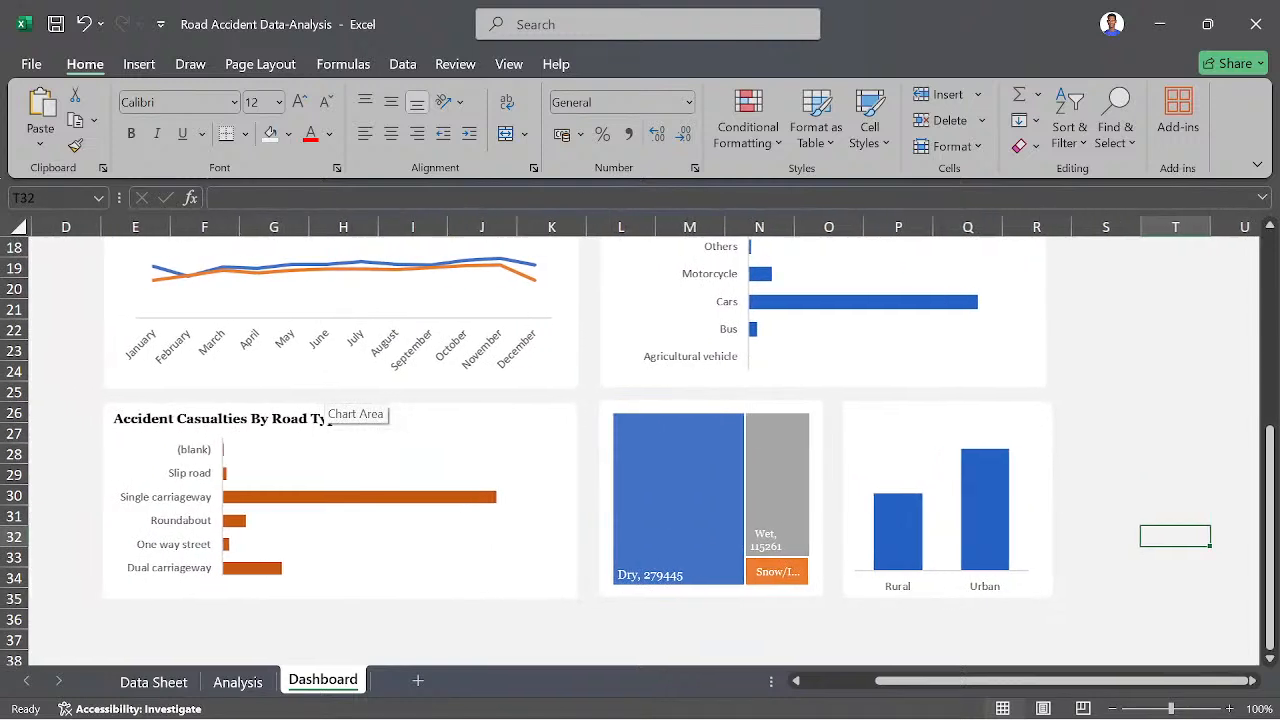
pyautogui.click(138, 418)
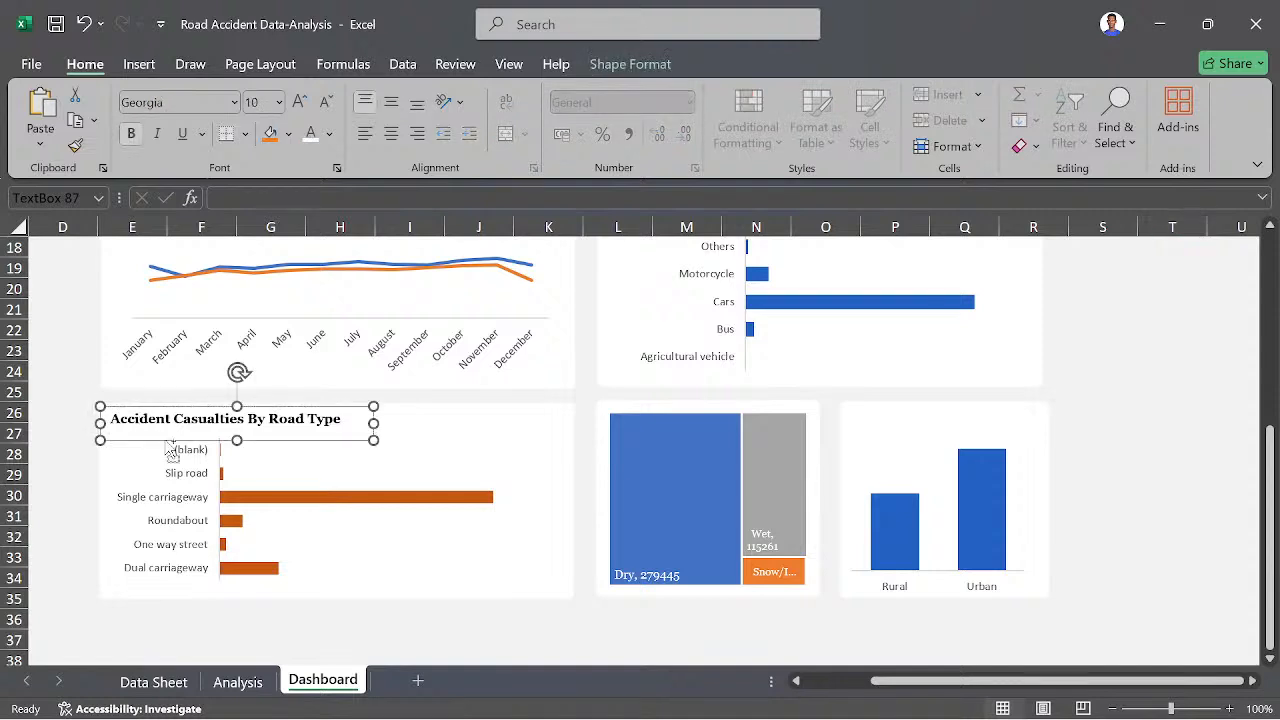
pyautogui.hotkey('ctrl', 'd')
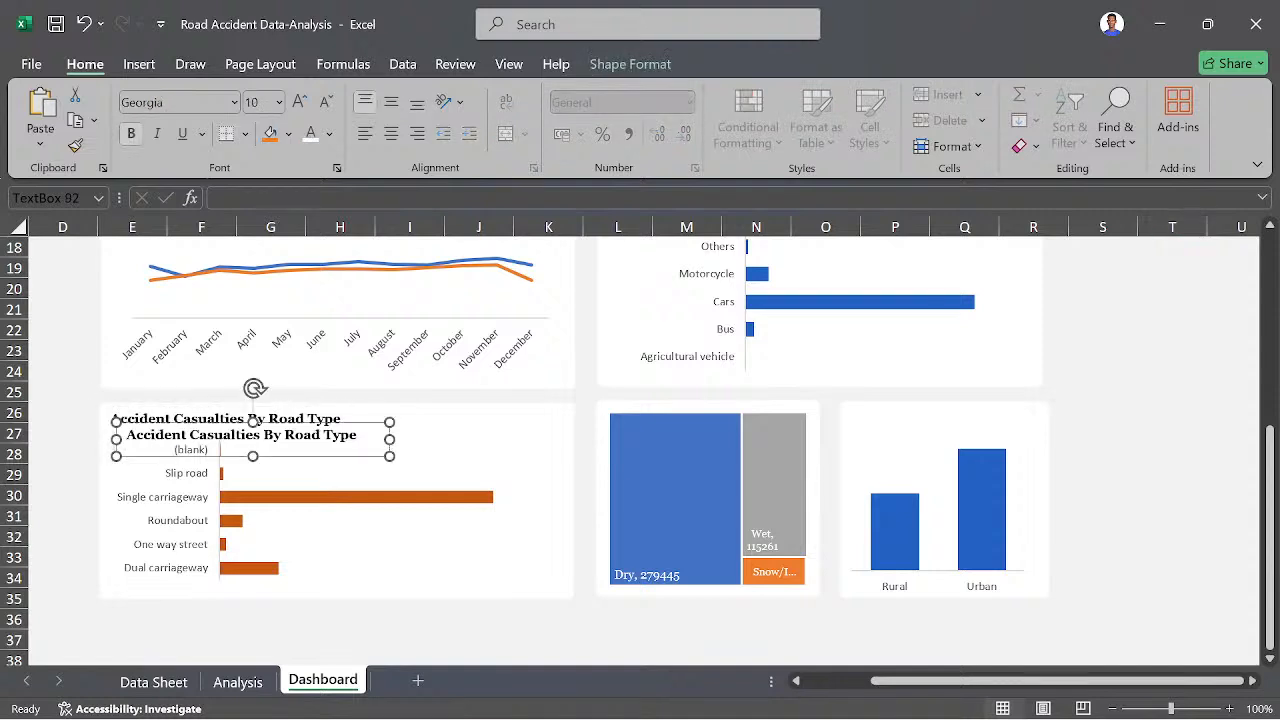
pyautogui.moveTo(279, 454); pyautogui.dragTo(953, 437)
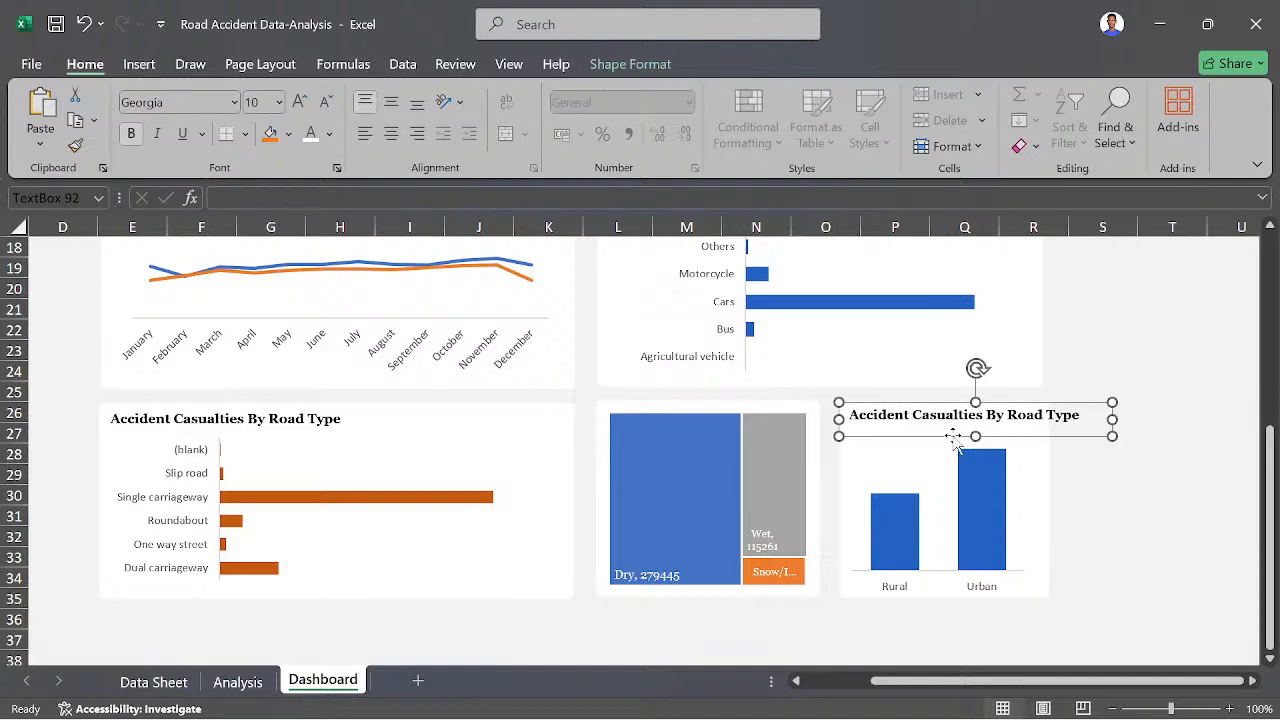
# - Change the copied title to "Casualties By Area", narrow its text box to fit the Rural/Urban panel, and deselect it
pyautogui.hotkey('ctrl', 'a')
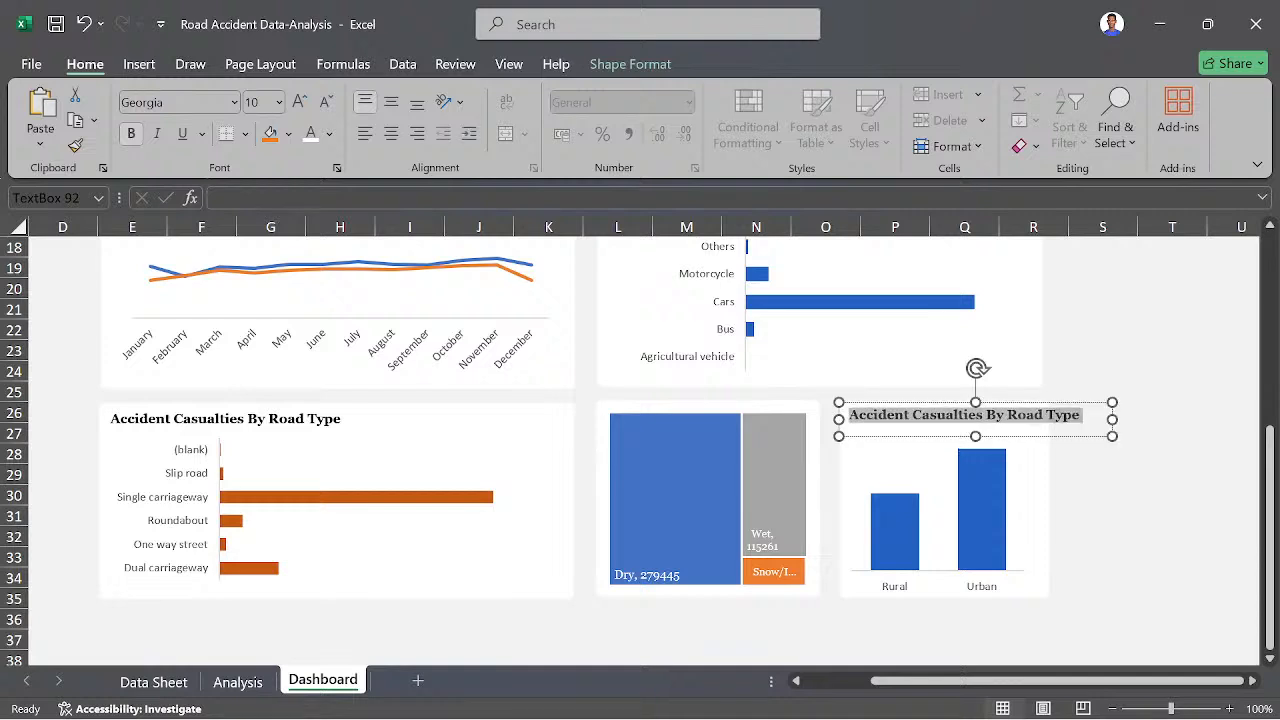
pyautogui.click(912, 414)
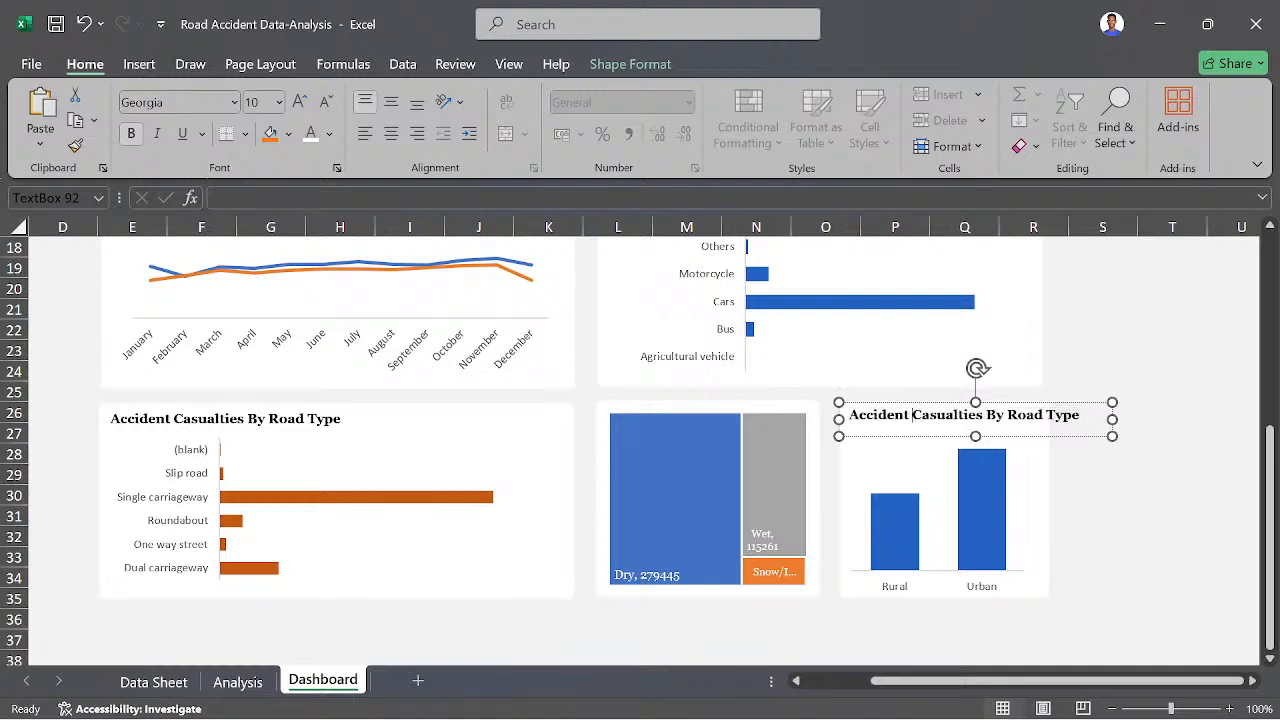
pyautogui.press('BackSpace')
pyautogui.hotkey('ctrl', 'BackSpace')
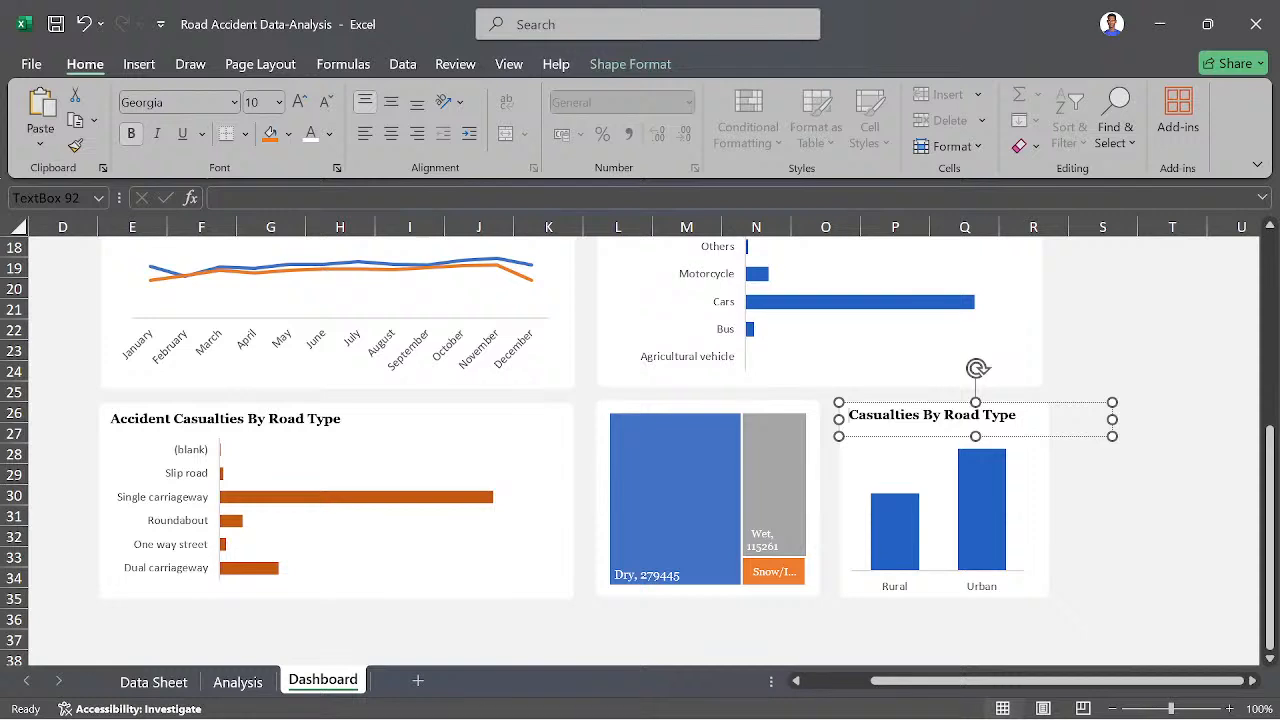
pyautogui.hotkey('ctrl', 'BackSpace')
pyautogui.hotkey('ctrl', 'BackSpace')
pyautogui.write('Area')
pyautogui.moveTo(1110, 419); pyautogui.dragTo(1005, 419)
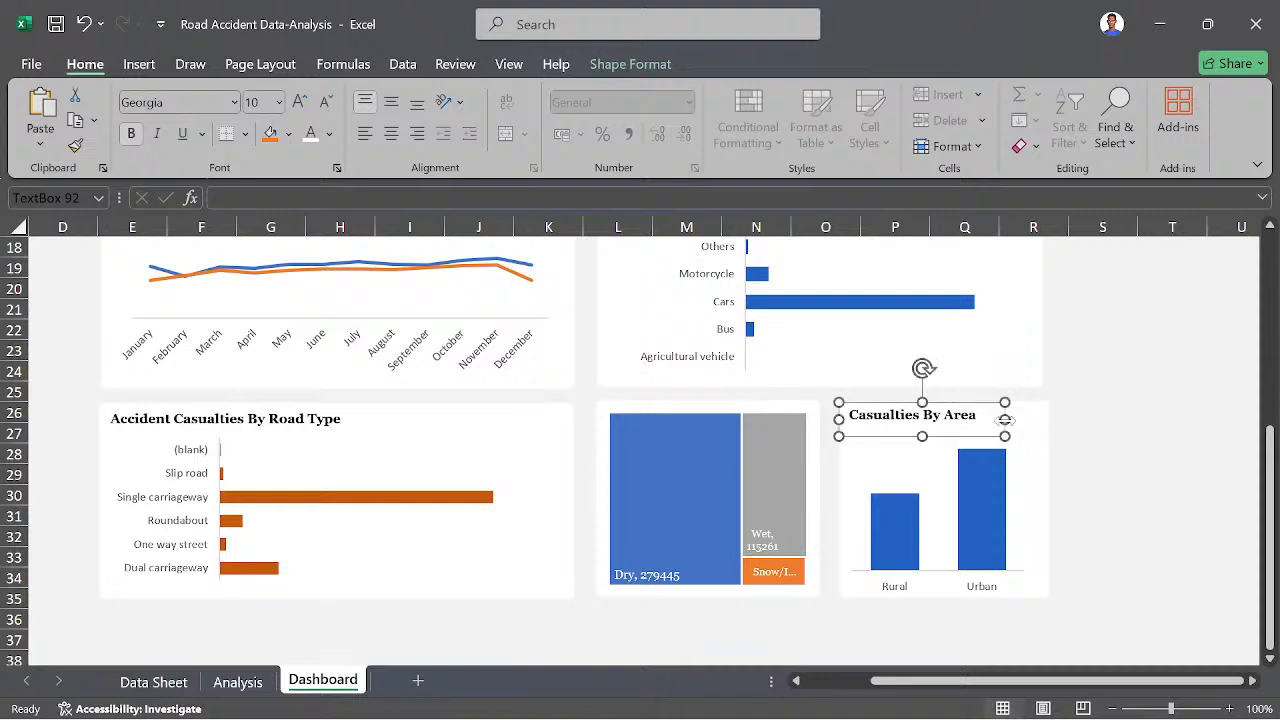
pyautogui.click(737, 632)
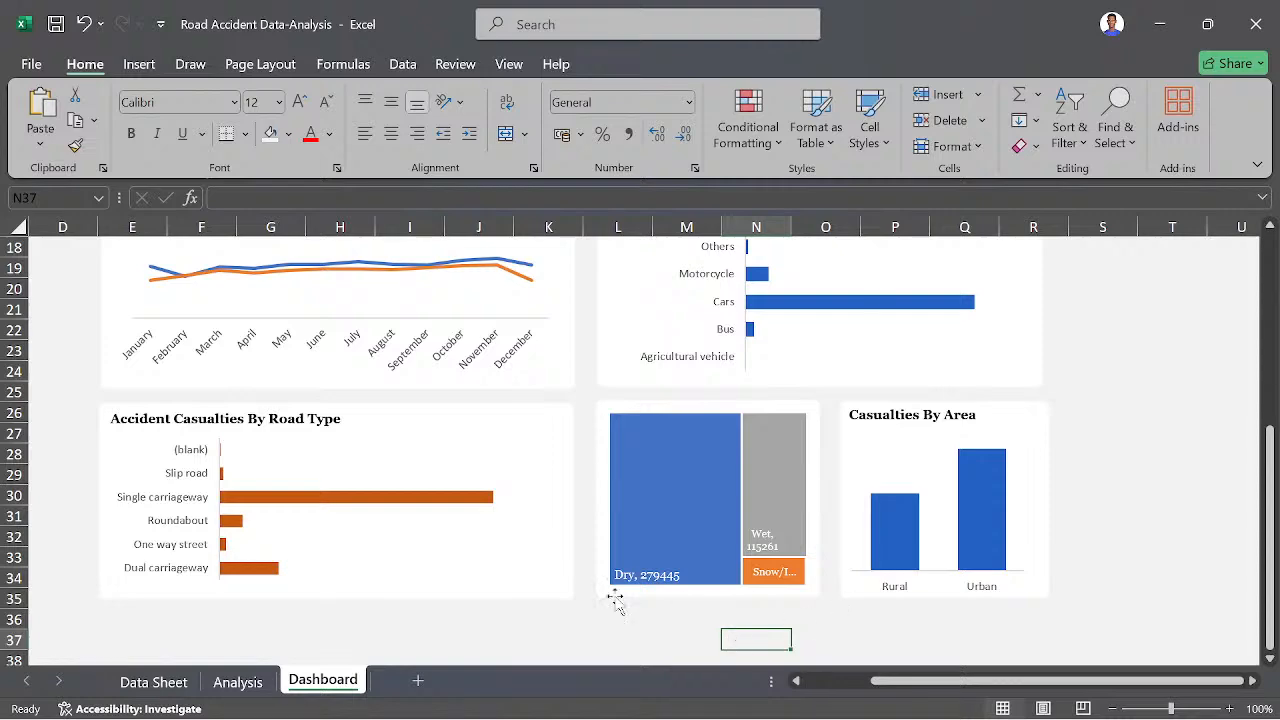
# - Look over the dashboard layout from the title banner down through the casualty cards and charts
pyautogui.scroll(3, 562, 597)
pyautogui.hscroll(-2, 562, 597)
pyautogui.scroll(2, 562, 597)
pyautogui.hscroll(-1, 562, 597)
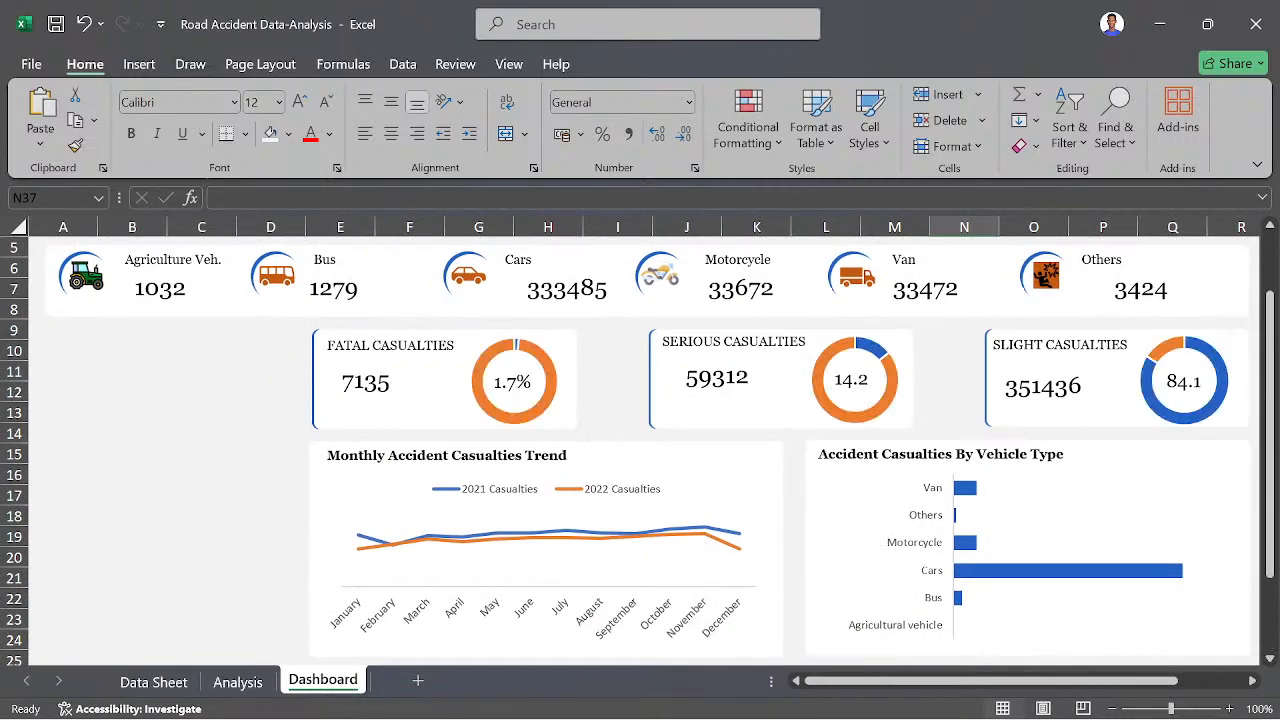
pyautogui.scroll(-2, 195, 381)
pyautogui.scroll(3, 195, 381)
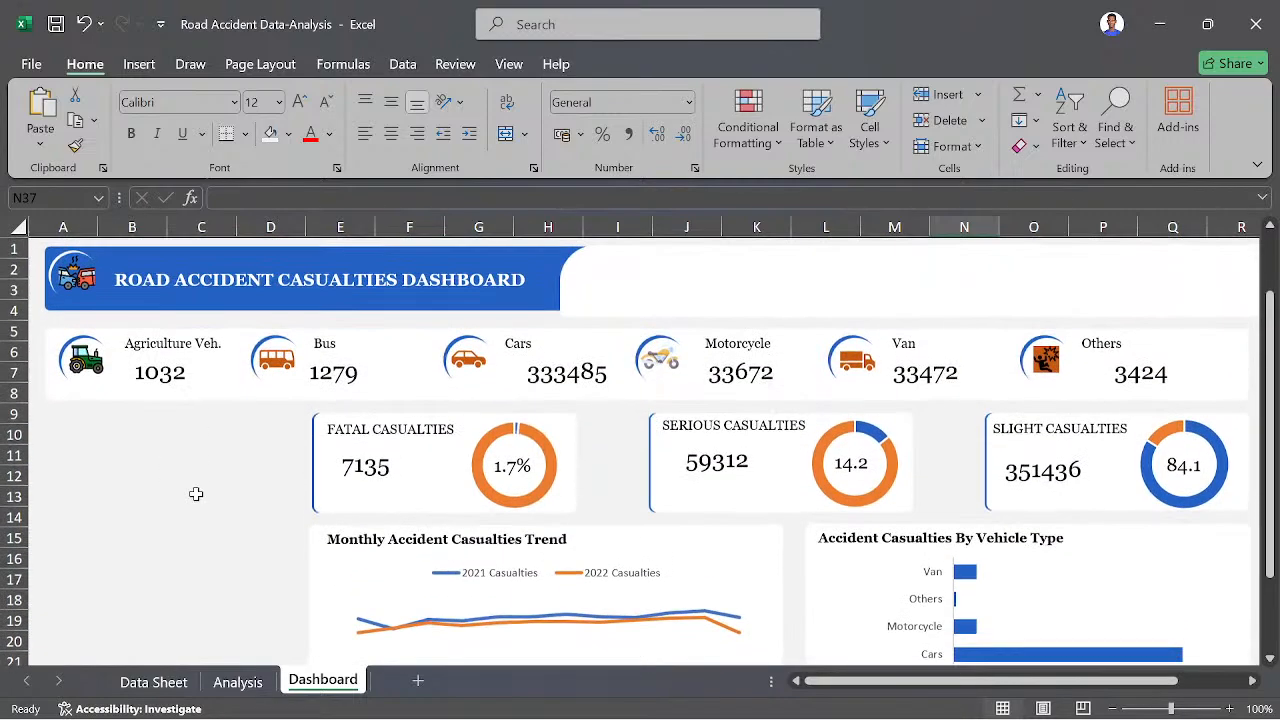
pyautogui.scroll(-2, 196, 494)
pyautogui.scroll(-1, 196, 494)
pyautogui.scroll(3, 197, 457)
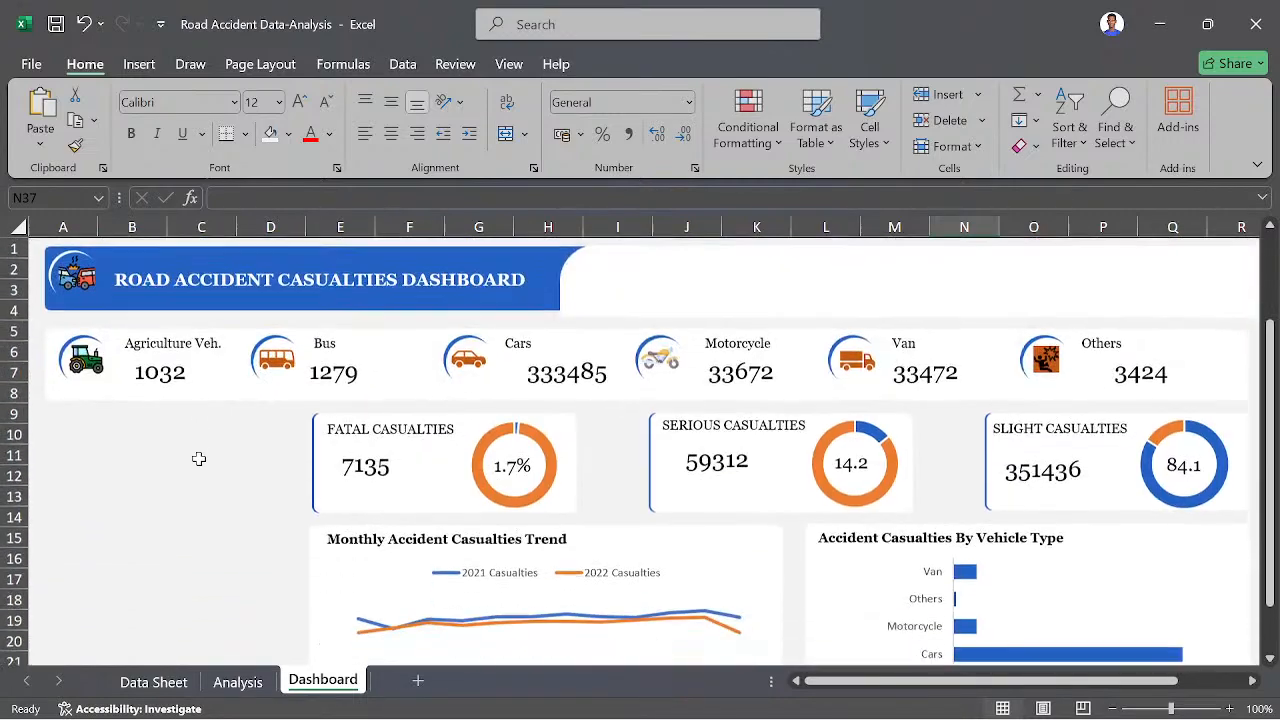
pyautogui.scroll(-2, 156, 481)
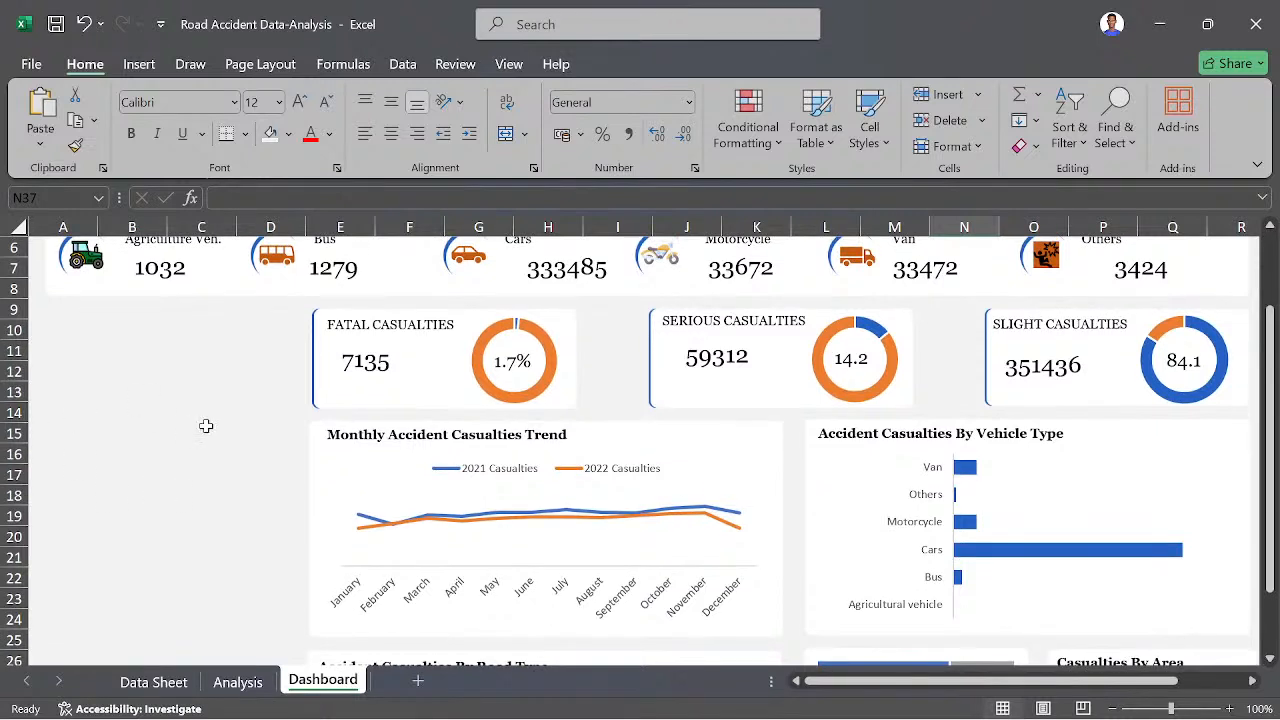
# - Duplicate the white Monthly Trend panel, place the copy below the vehicle cards in columns A to D, and narrow it to that space
pyautogui.click(312, 490)
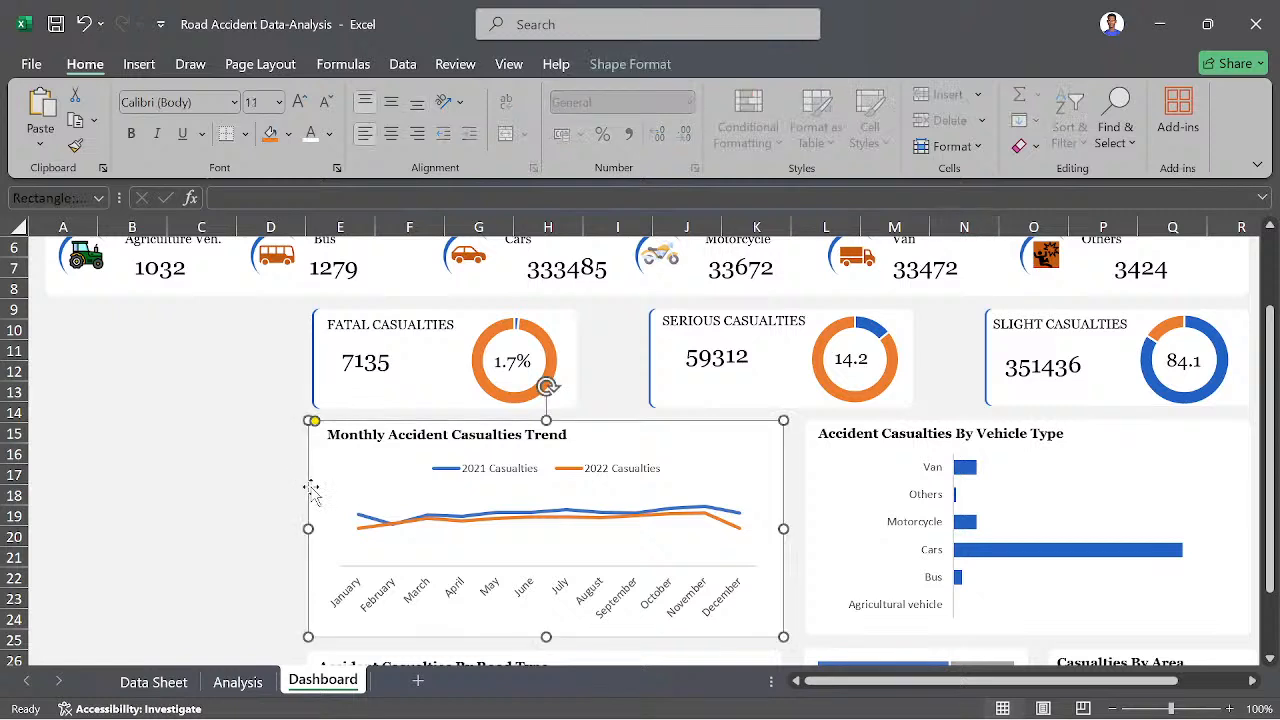
pyautogui.moveTo(318, 500); pyautogui.dragTo(118, 362)
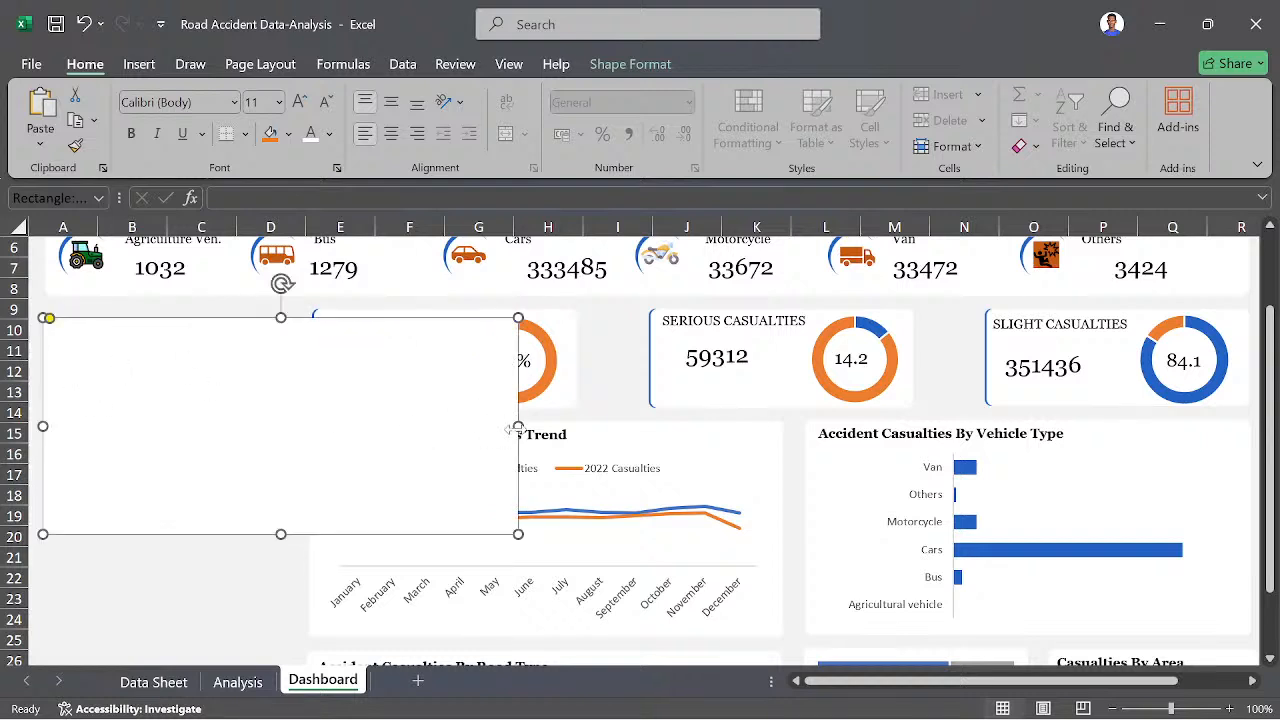
pyautogui.moveTo(516, 429); pyautogui.dragTo(296, 432)
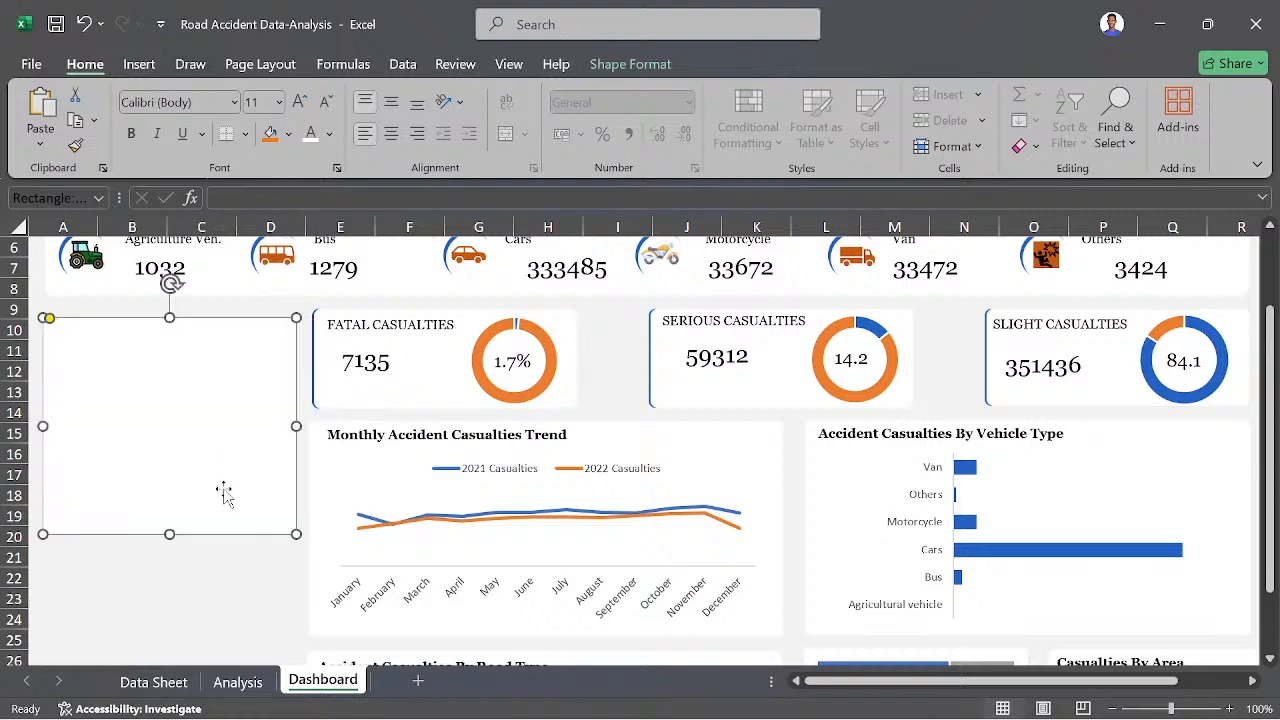
# - Stretch the new white panel down to row 35, level with the lower edge of the Road Type panel
pyautogui.scroll(-1, 224, 494)
pyautogui.moveTo(171, 491); pyautogui.dragTo(163, 634)
pyautogui.scroll(-1, 257, 578)
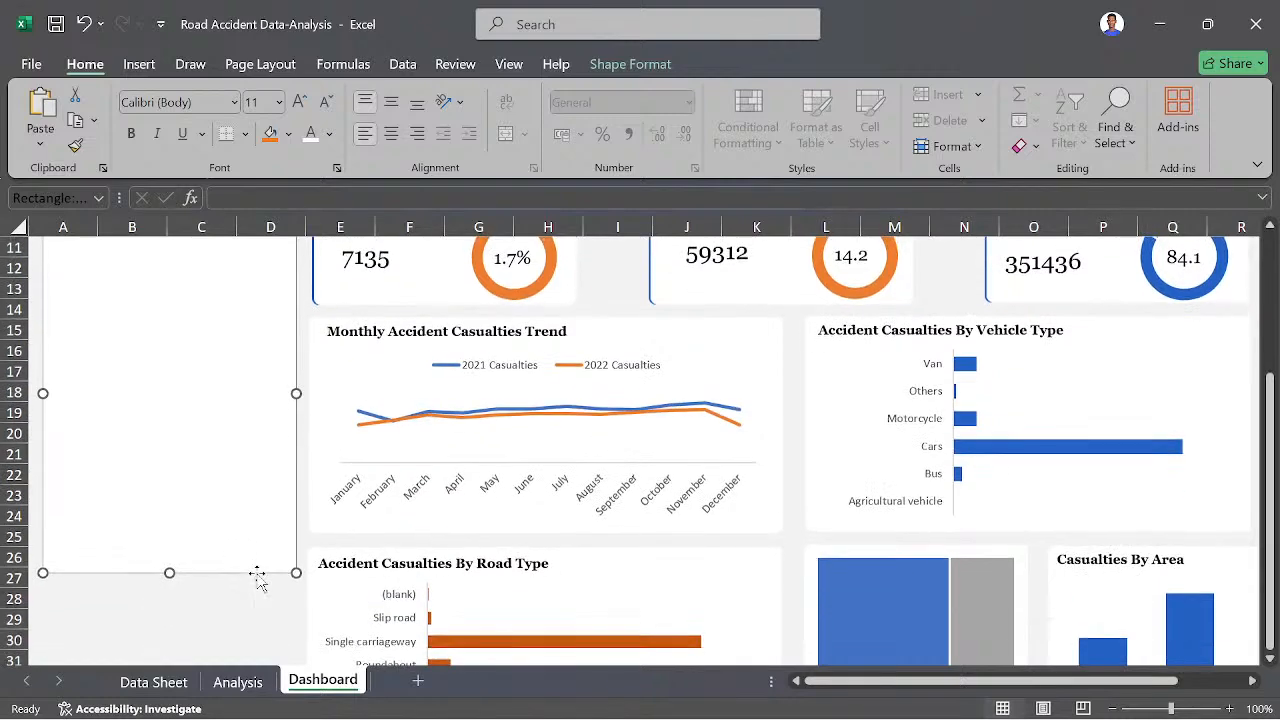
pyautogui.scroll(-2, 214, 578)
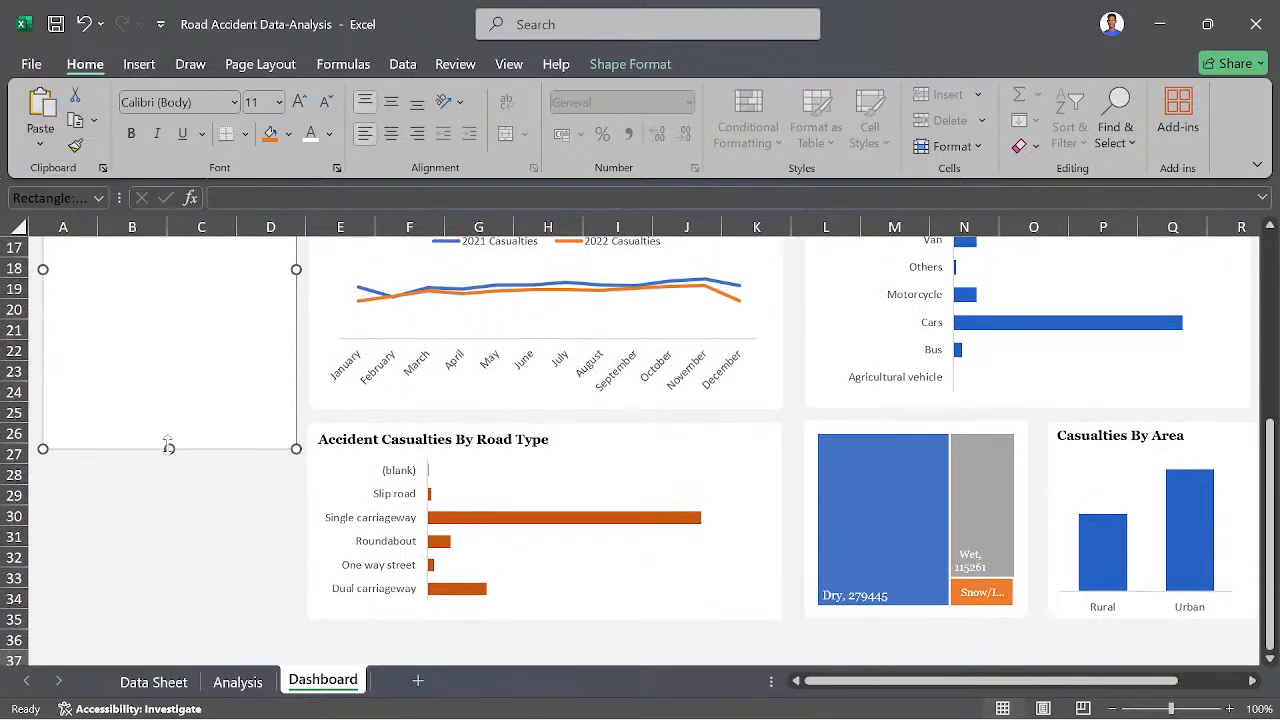
pyautogui.moveTo(169, 449); pyautogui.dragTo(167, 606)
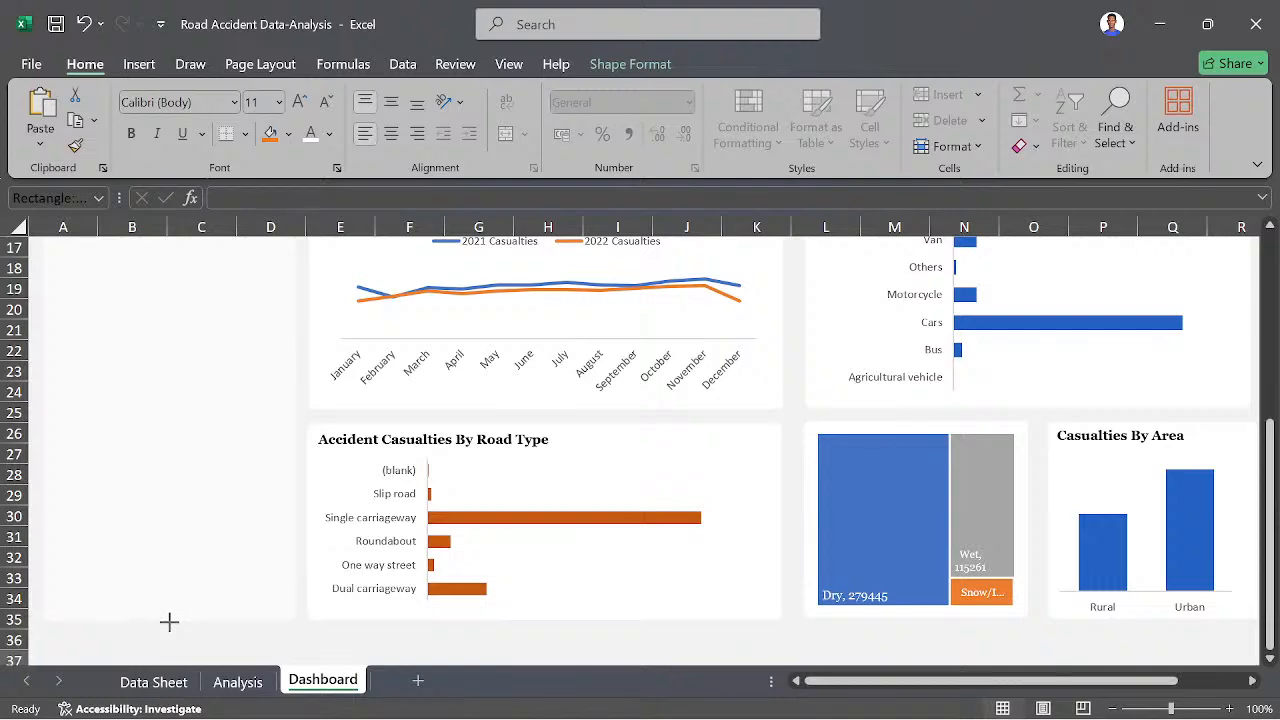
pyautogui.moveTo(169, 622); pyautogui.dragTo(169, 620)
pyautogui.scroll(3, 320, 490)
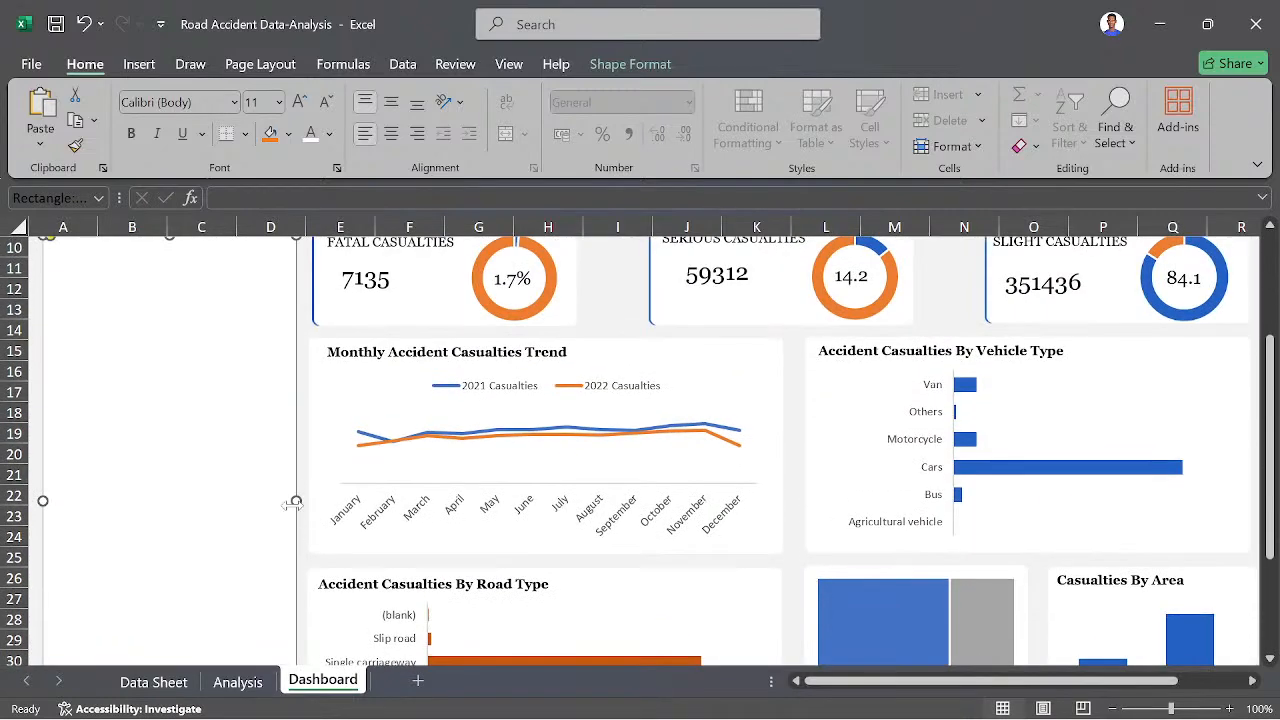
# - Narrow the white side panel slightly to leave a gap before the Monthly Trend panel, and deselect it
pyautogui.scroll(1, 295, 502)
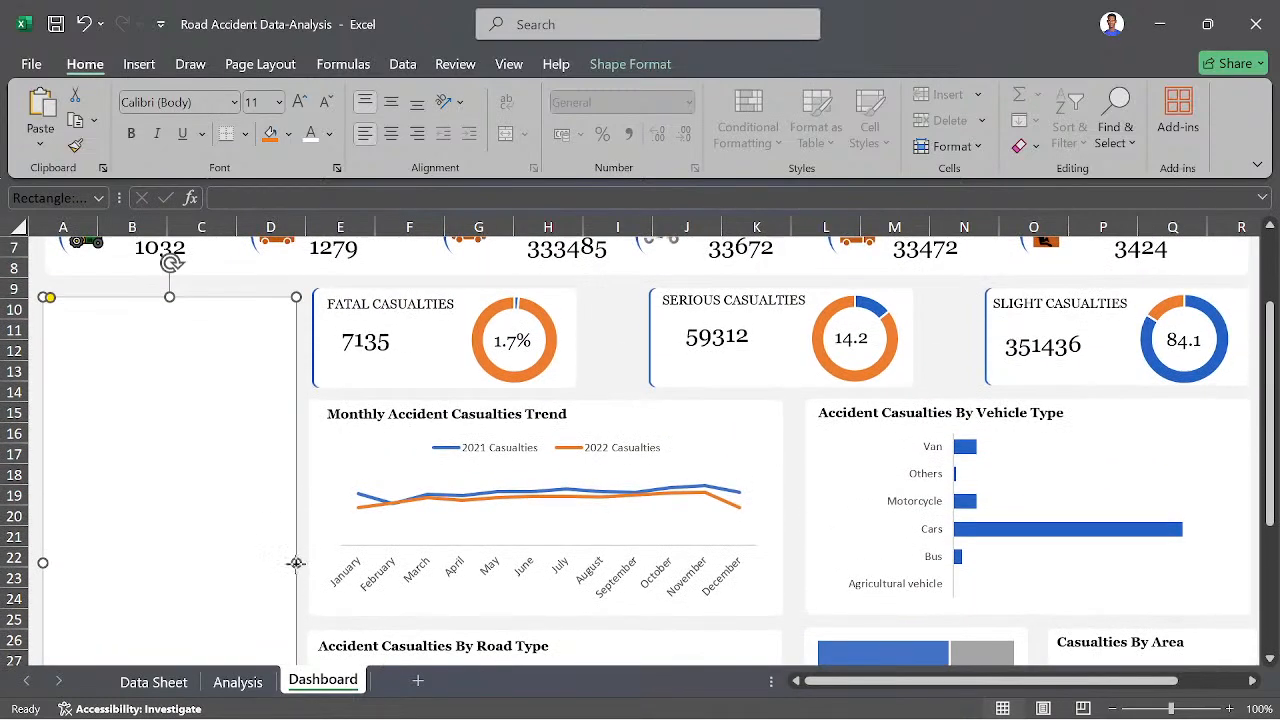
pyautogui.moveTo(295, 563); pyautogui.dragTo(286, 560)
pyautogui.click(308, 490)
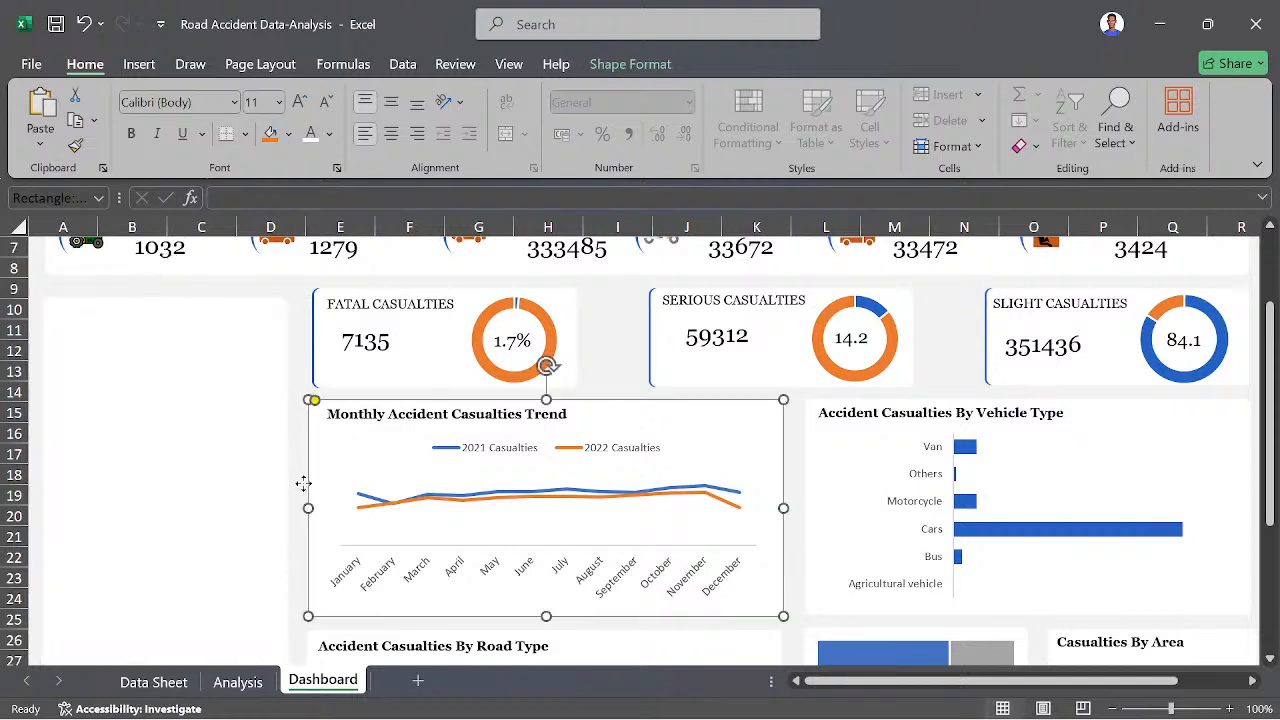
pyautogui.click(296, 394)
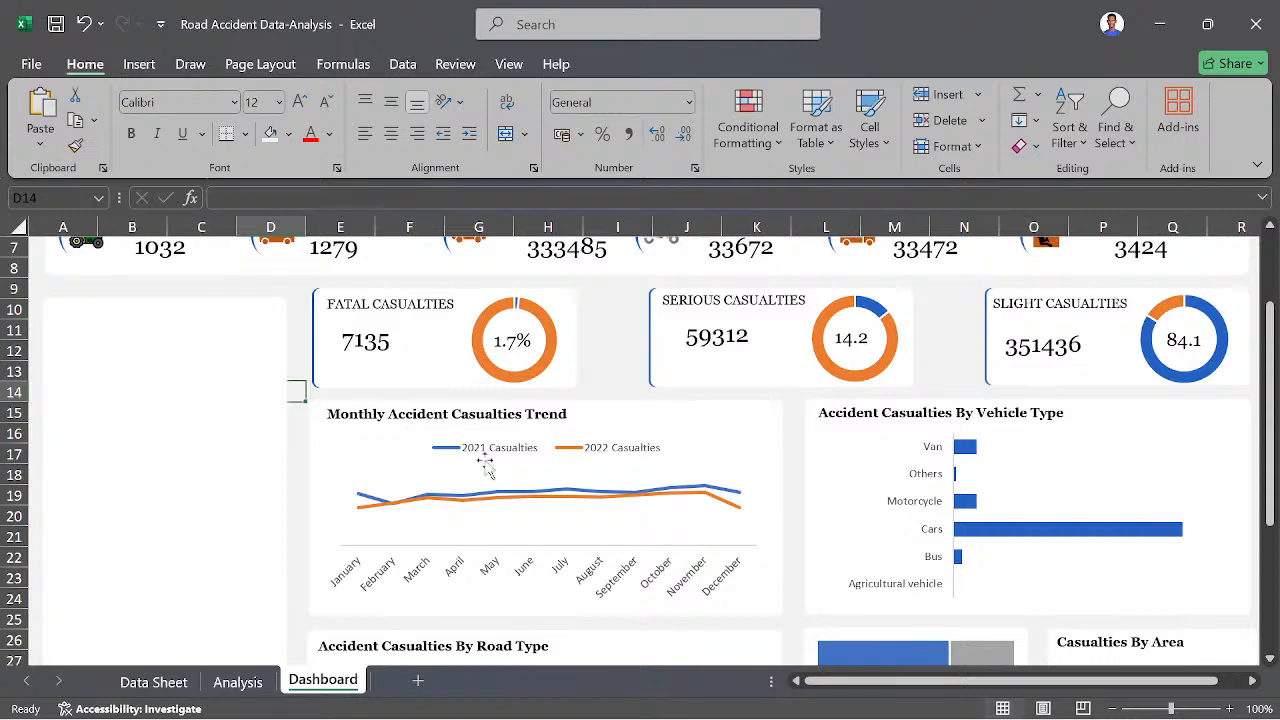
# - Switch to the Analysis sheet and move the Urban_or_Rural_Area slicer down to uncover the Fatal Casualties doughnut
pyautogui.scroll(-5, 666, 445)
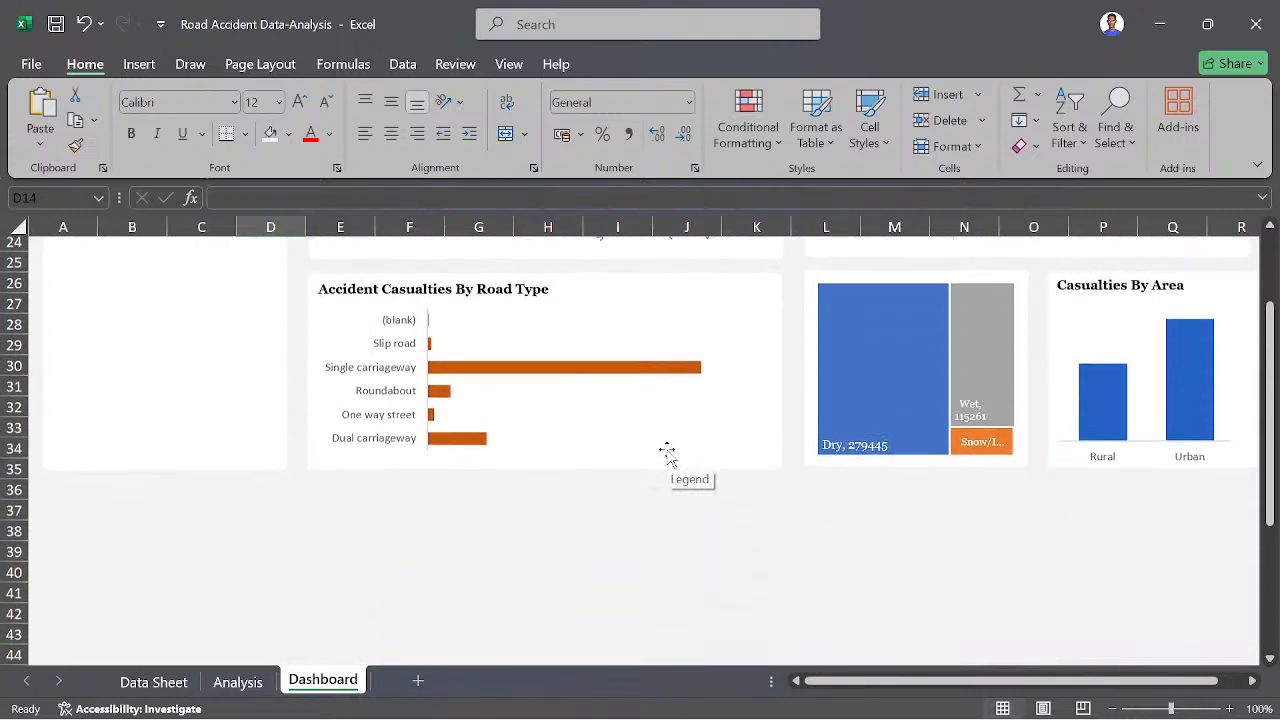
pyautogui.scroll(2, 667, 452)
pyautogui.scroll(1, 667, 452)
pyautogui.hotkey('ctrl', 'pageup')
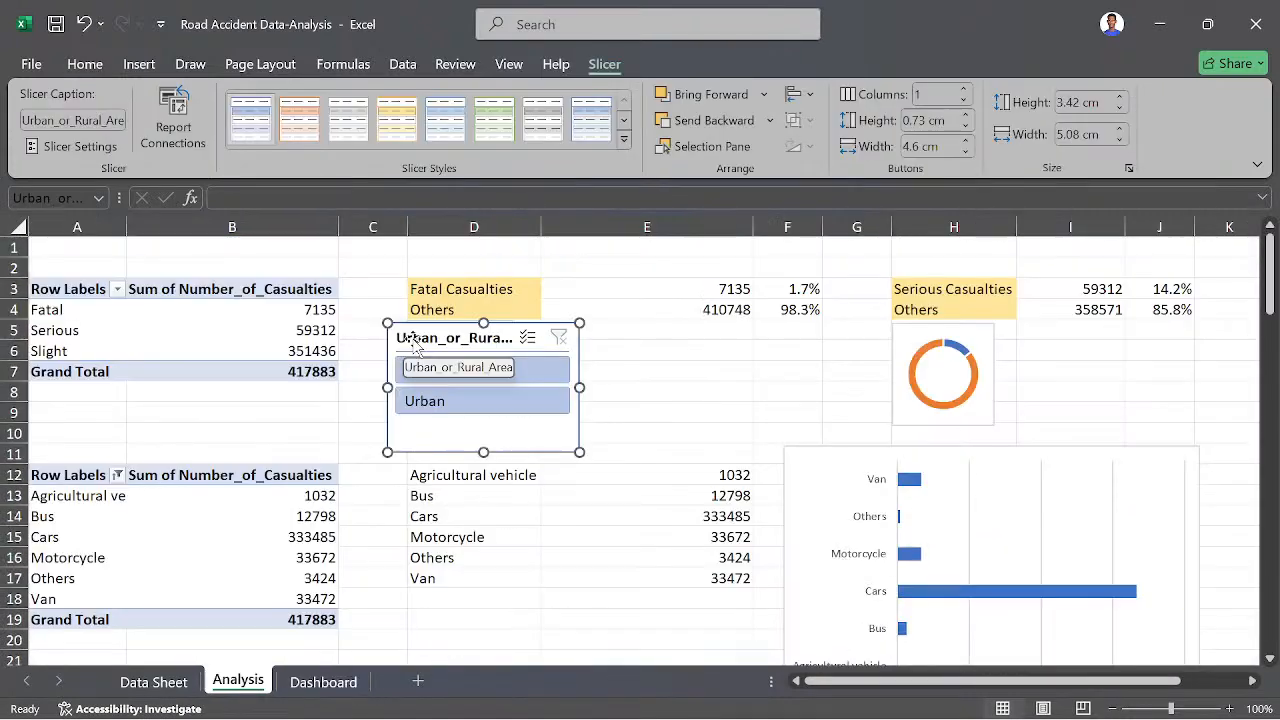
pyautogui.moveTo(413, 343); pyautogui.dragTo(390, 405)
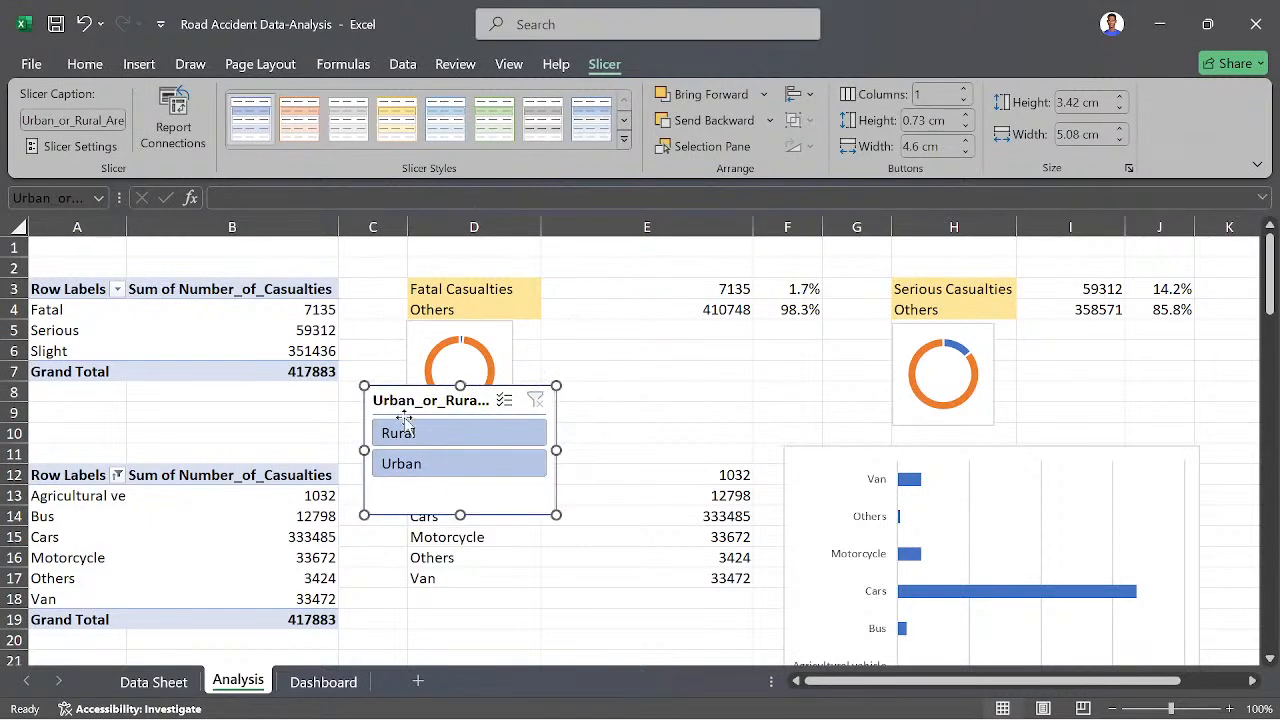
# - Test the Urban_or_Rural_Area slicer by filtering to Rural and Urban in turn, and clear its filter
pyautogui.click(423, 440)
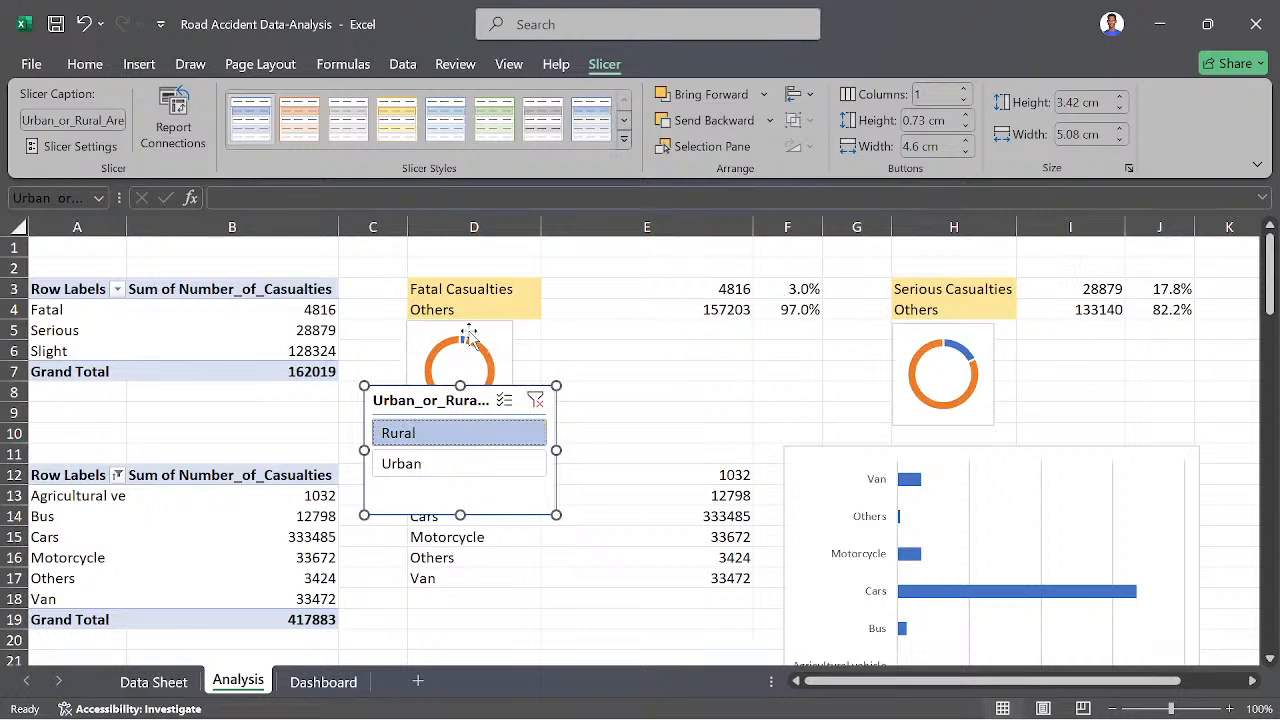
pyautogui.click(424, 462)
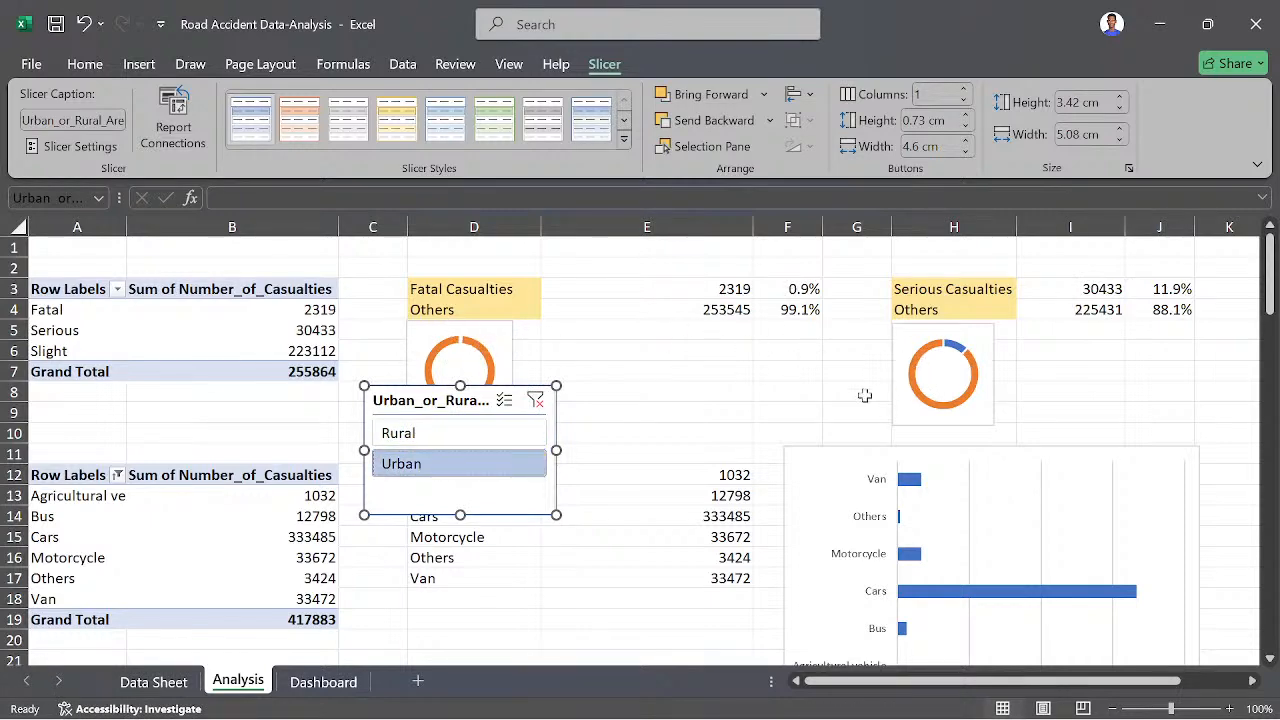
pyautogui.click(463, 433)
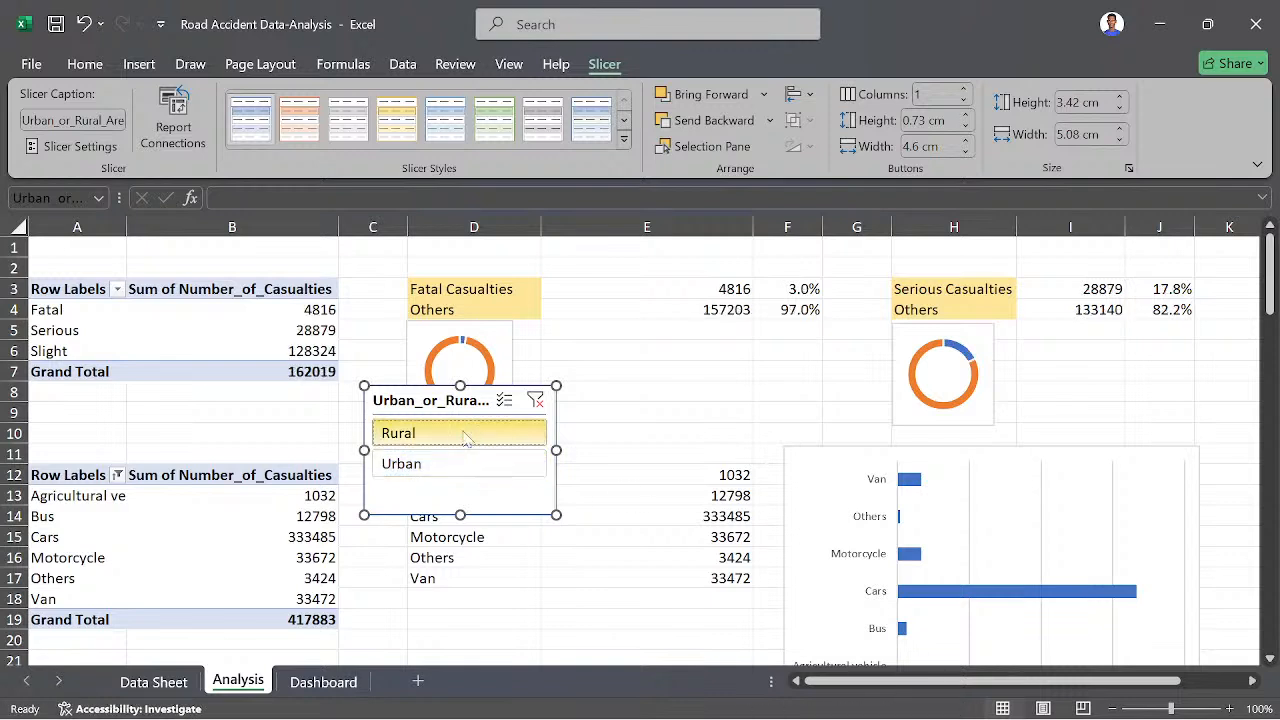
pyautogui.click(536, 400)
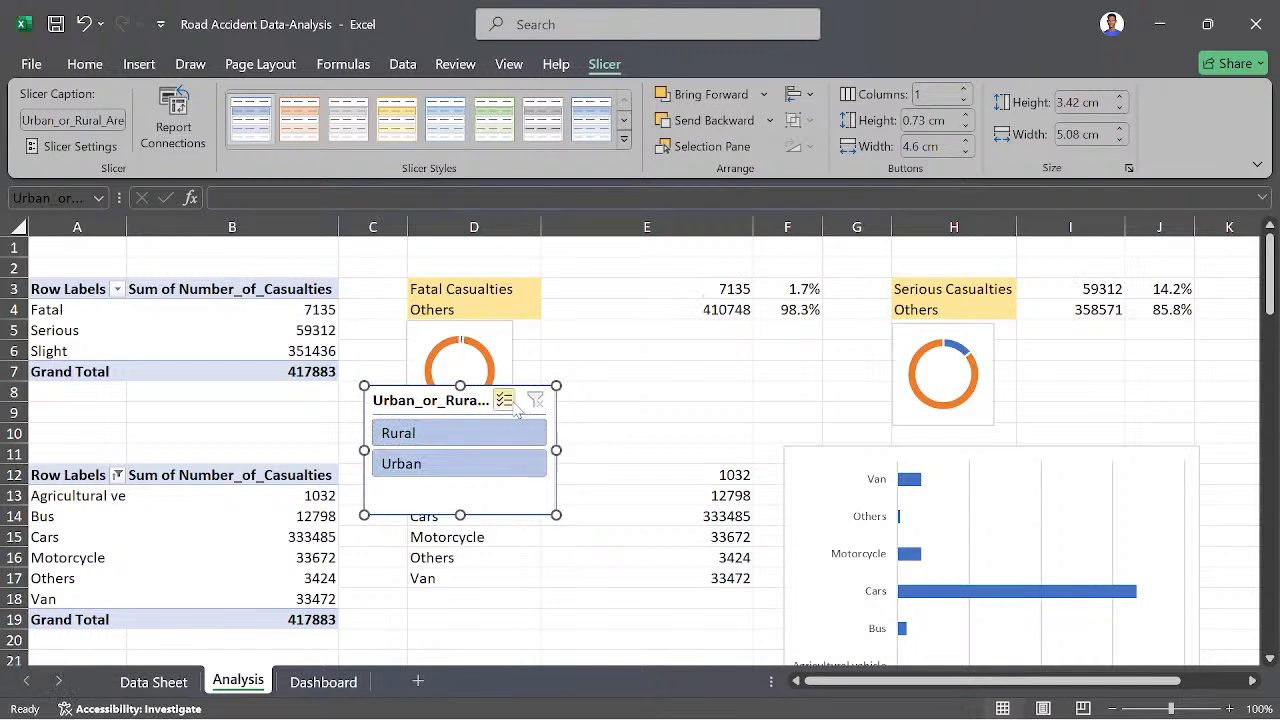
pyautogui.click(512, 405)
pyautogui.click(506, 400)
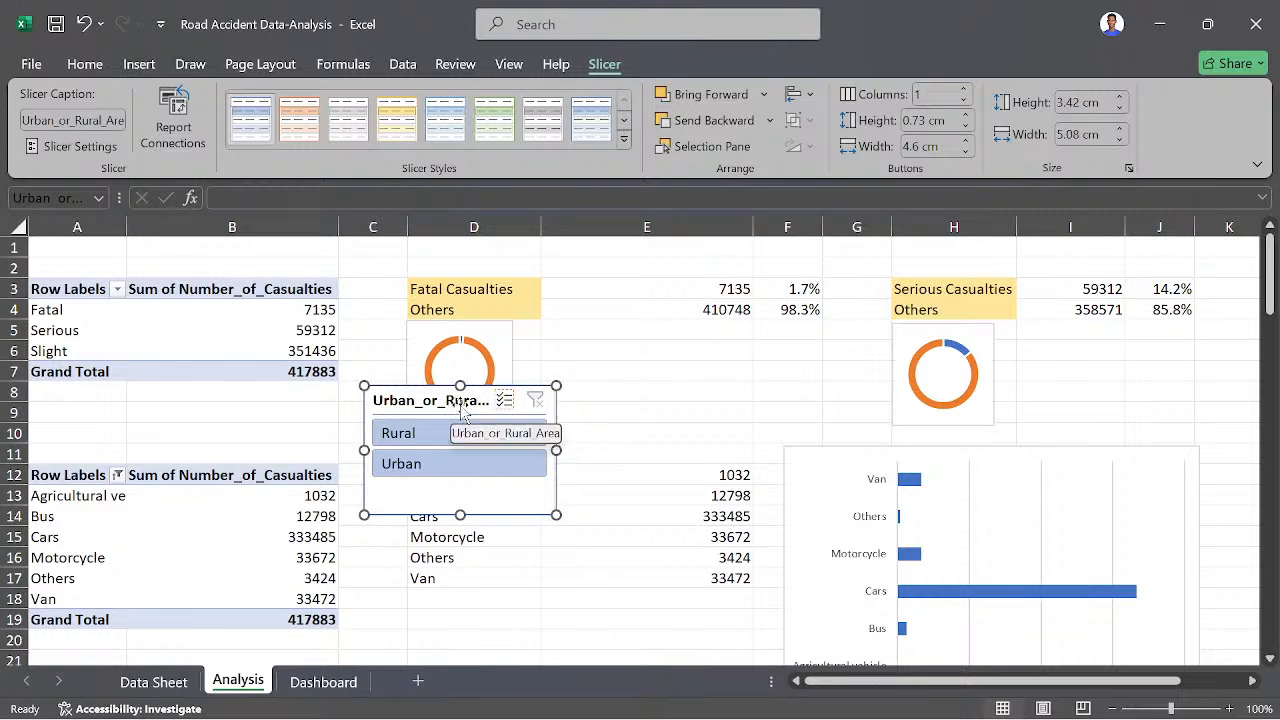
# - Open the settings of the Urban_or_Rural_Area slicer and replace "or" in its name with "/"
pyautogui.rightClick(462, 410)
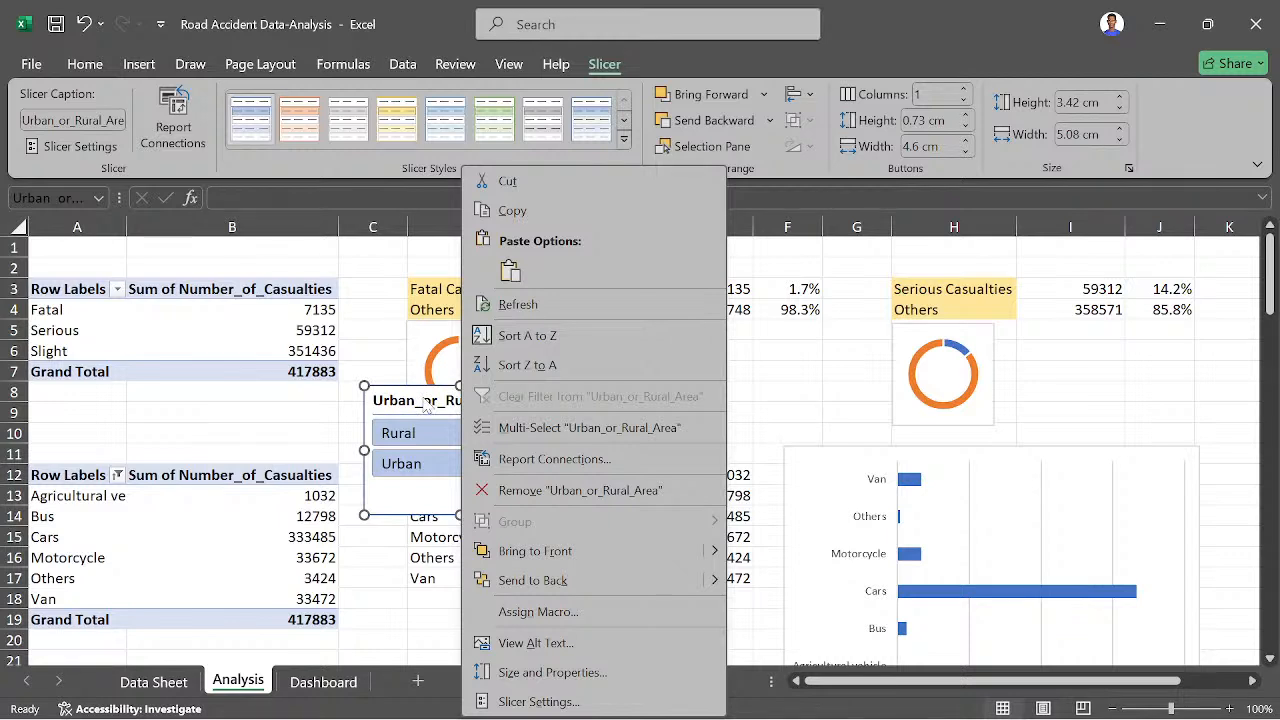
pyautogui.click(518, 702)
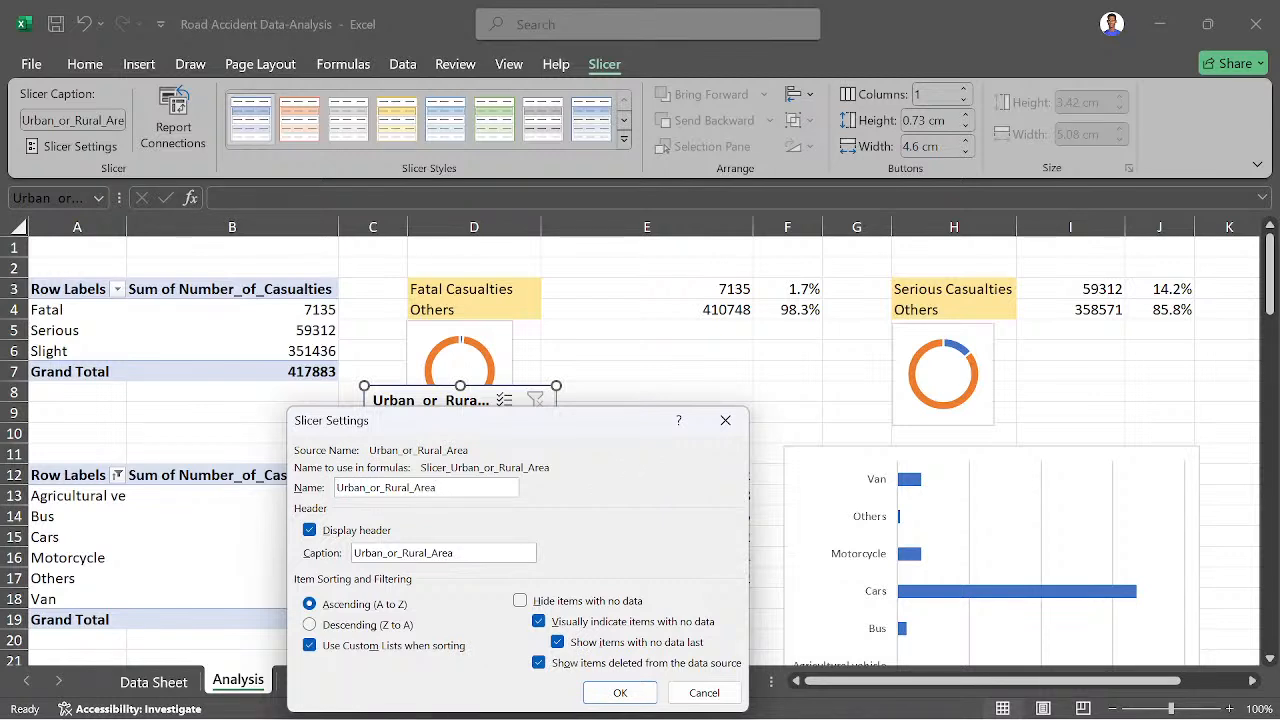
pyautogui.moveTo(436, 487); pyautogui.dragTo(336, 488)
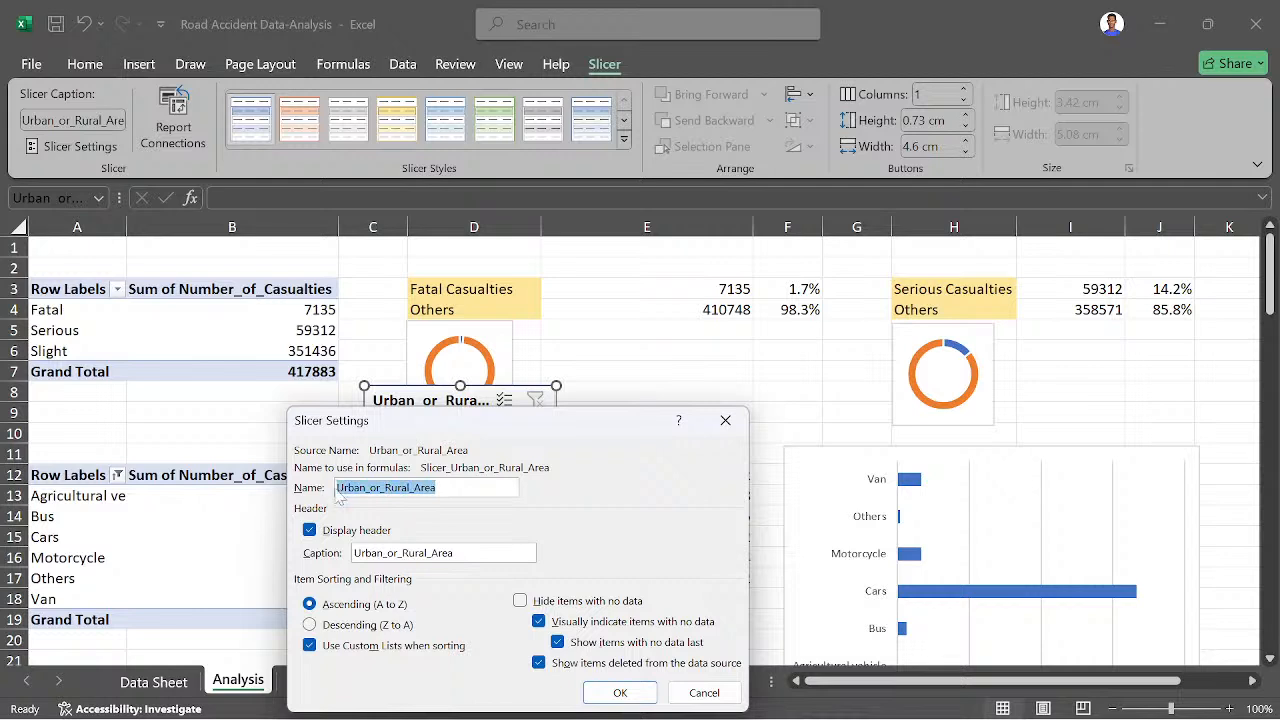
pyautogui.click(379, 488)
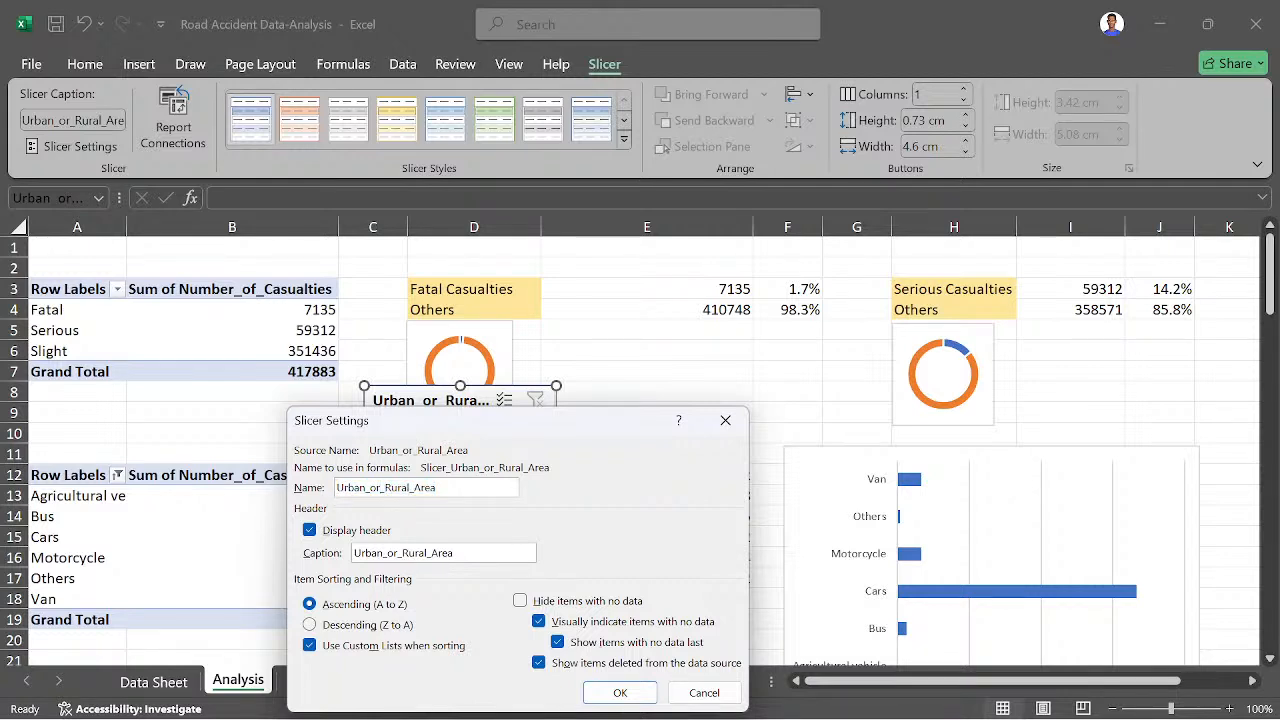
pyautogui.press('BackSpace')
pyautogui.press('BackSpace')
pyautogui.press('BackSpace')
pyautogui.press('BackSpace')
pyautogui.write('/')
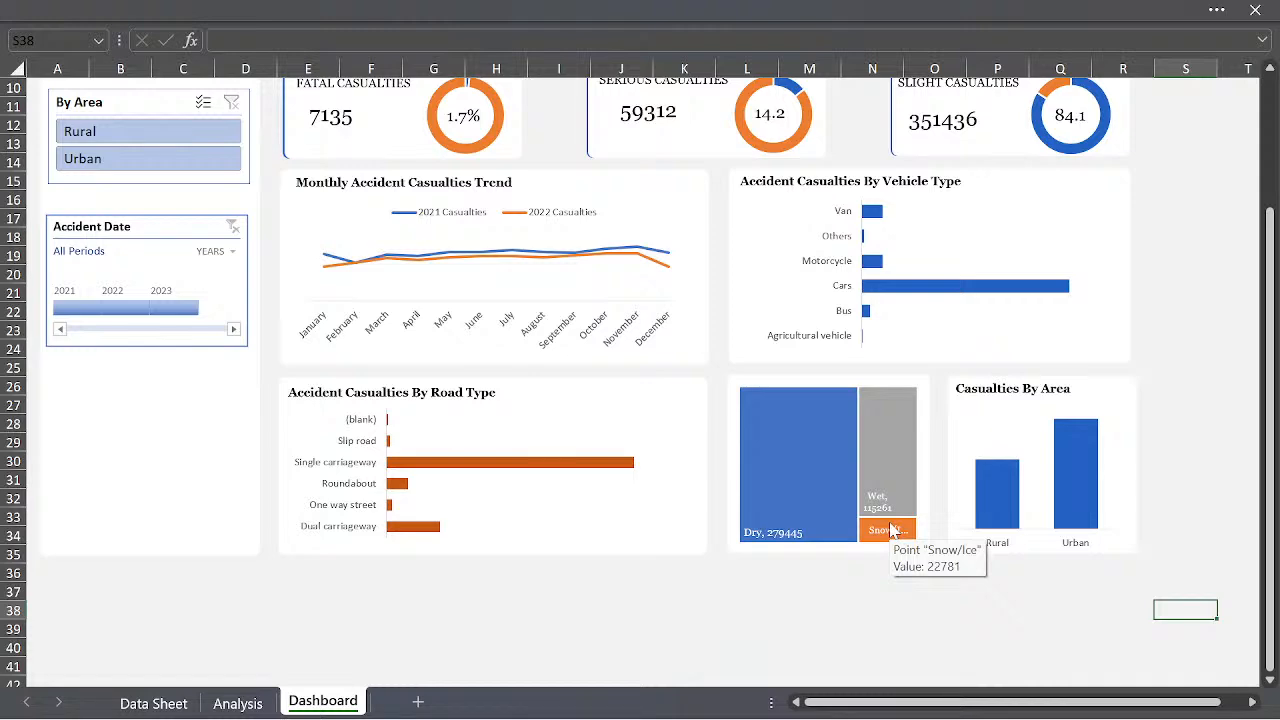
# - Look over the whole dashboard, from the title banner and the By Area and Accident Date filters down to the lowest charts
pyautogui.scroll(3, 890, 530)
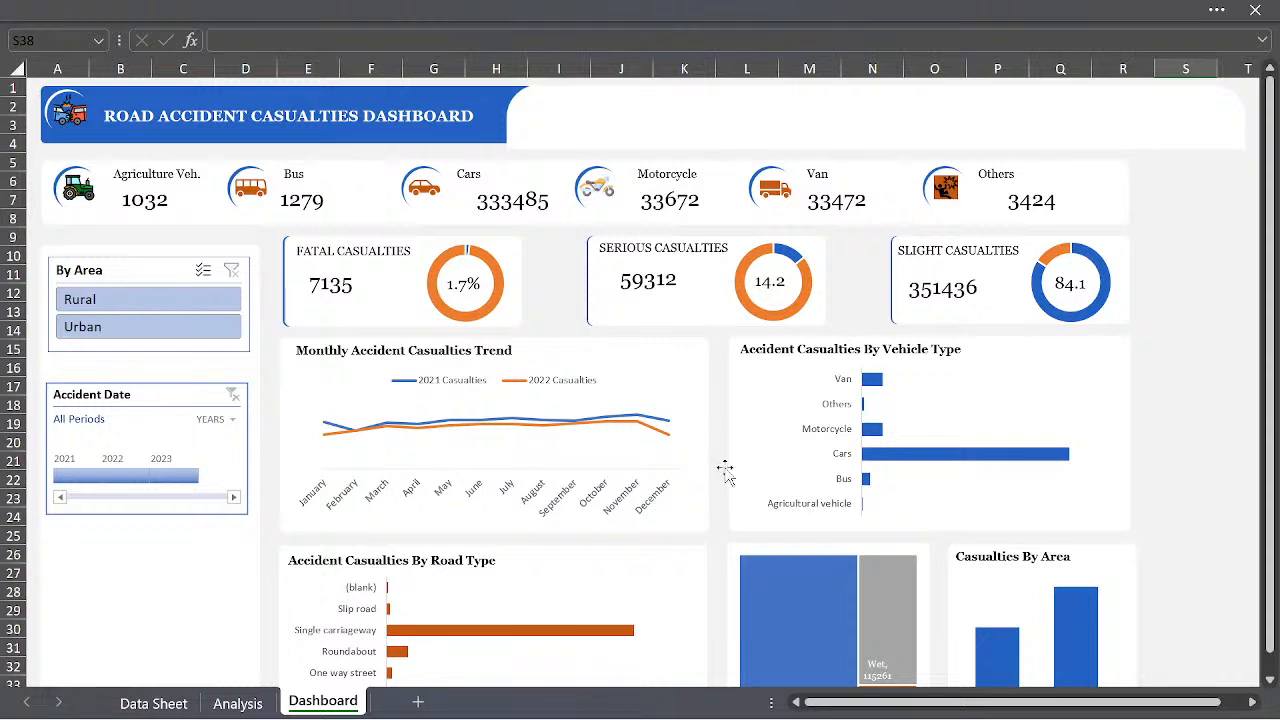
pyautogui.moveTo(979, 456)
pyautogui.scroll(-1, 1160, 226)
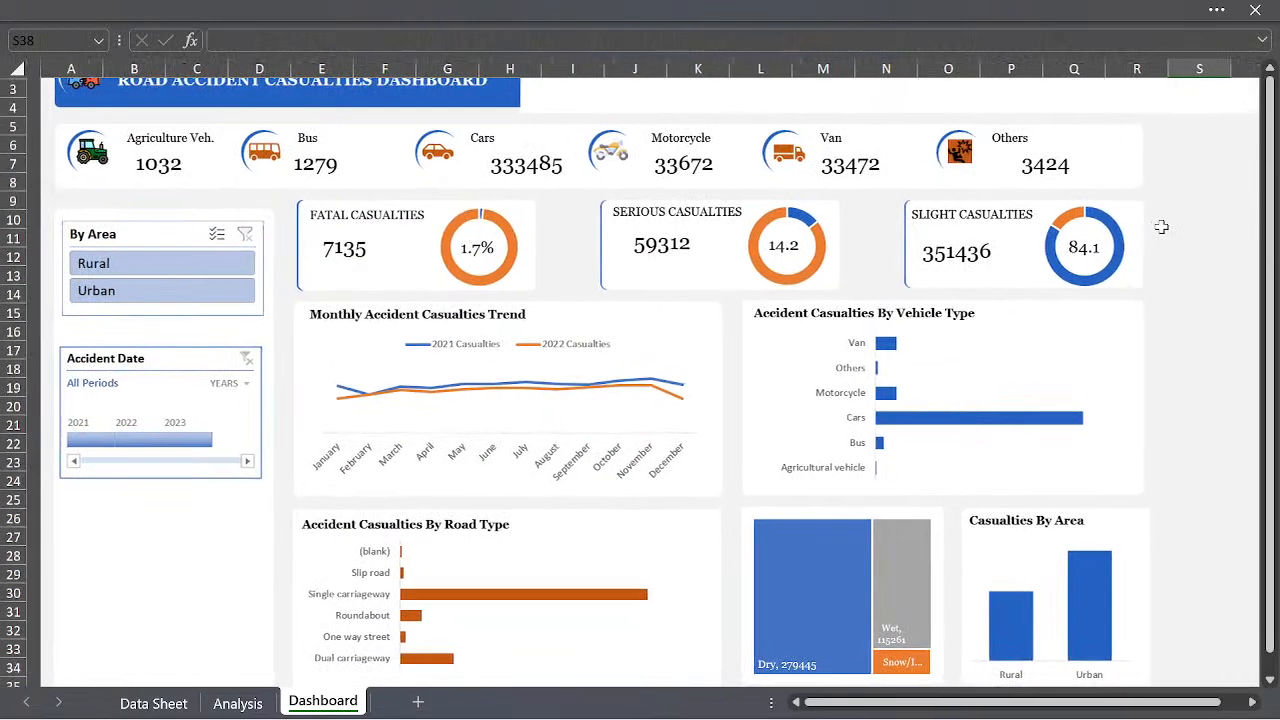
pyautogui.scroll(1, 1160, 226)
pyautogui.scroll(-4, 1133, 352)
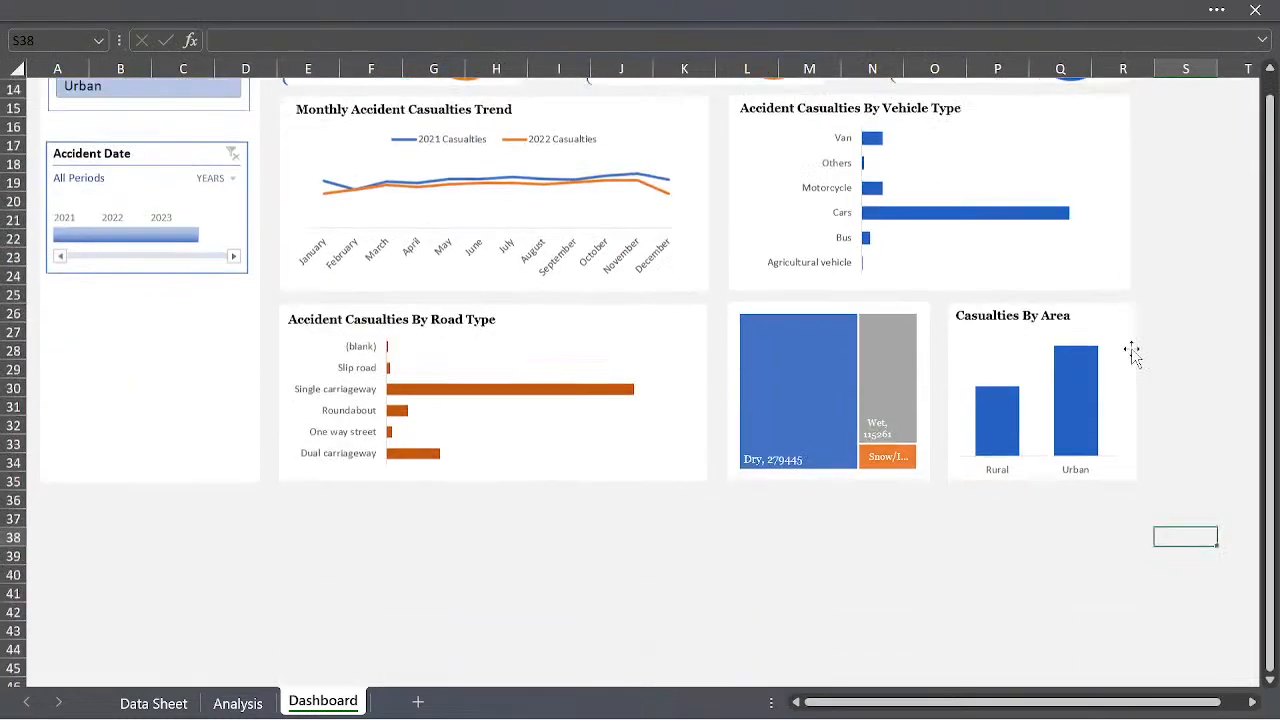
pyautogui.scroll(-1, 1133, 352)
pyautogui.scroll(5, 1134, 362)
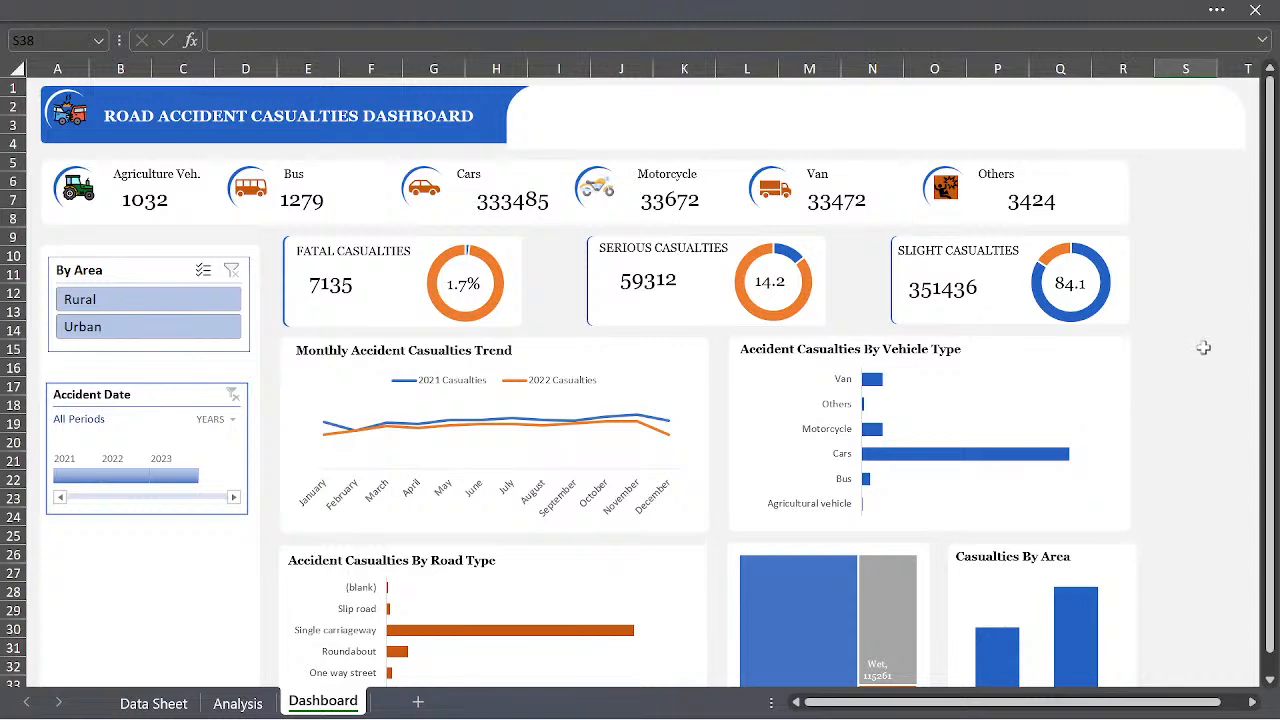
pyautogui.scroll(-3, 1181, 389)
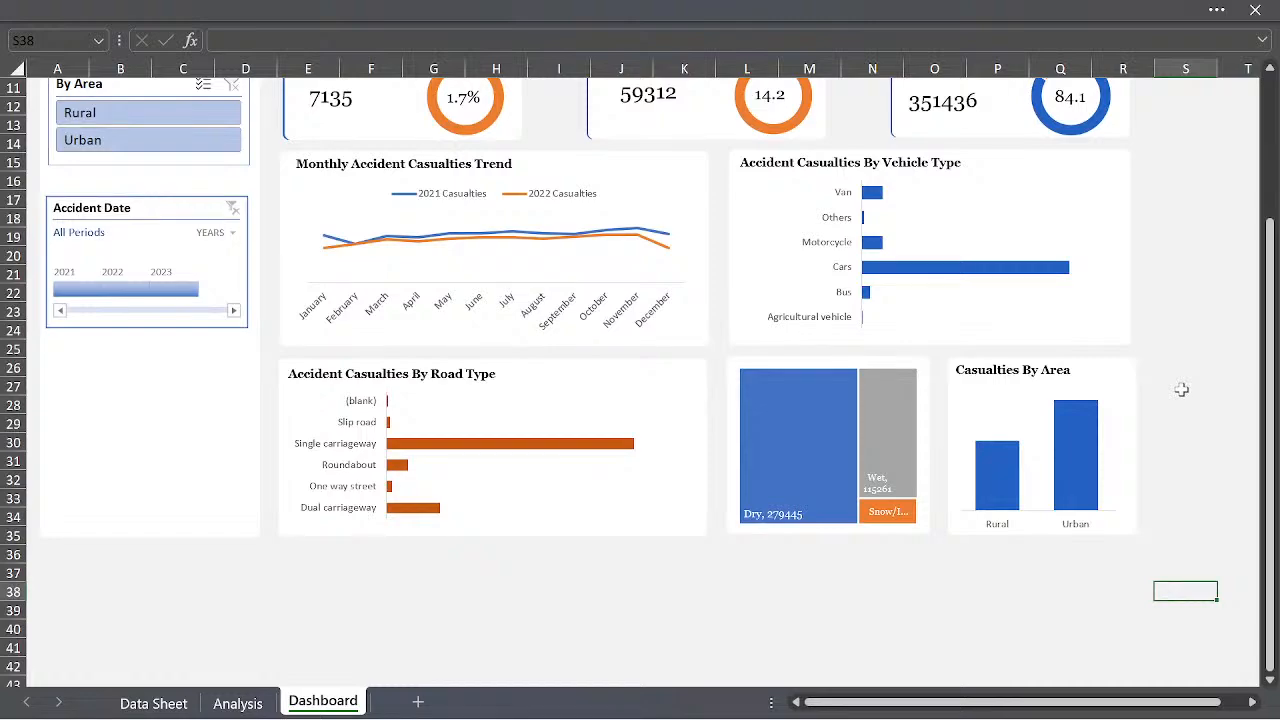
pyautogui.scroll(3, 1144, 401)
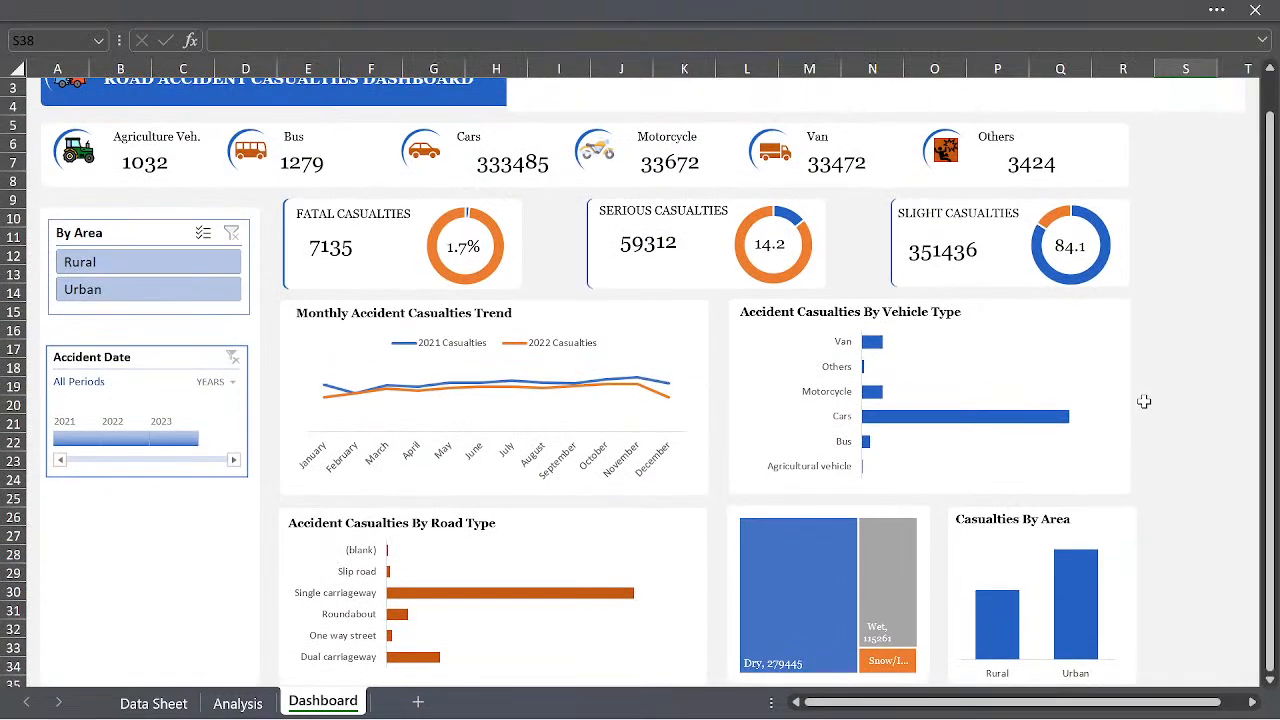
pyautogui.scroll(1, 1144, 401)
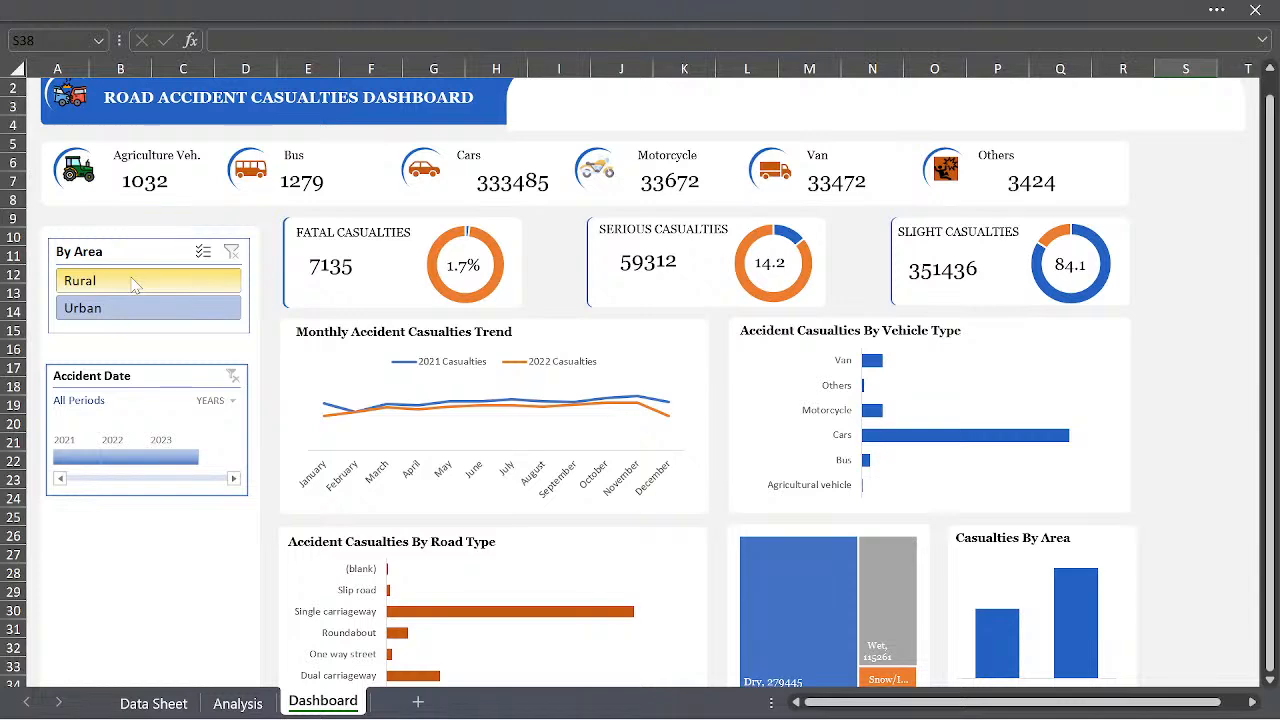
pyautogui.scroll(1, 355, 288)
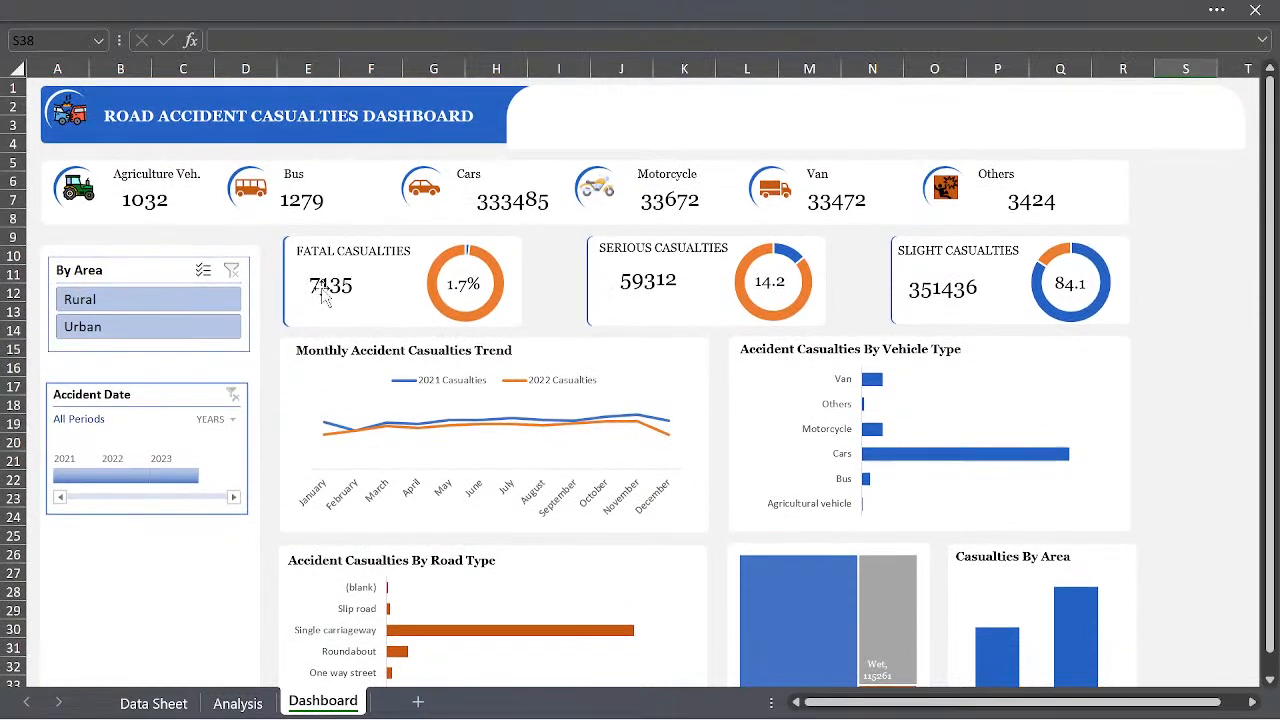
# - Test the dashboard filters by choosing Rural and Urban in By Area, and 2021 and 2022 on the Accident Date timeline
pyautogui.click(160, 311)
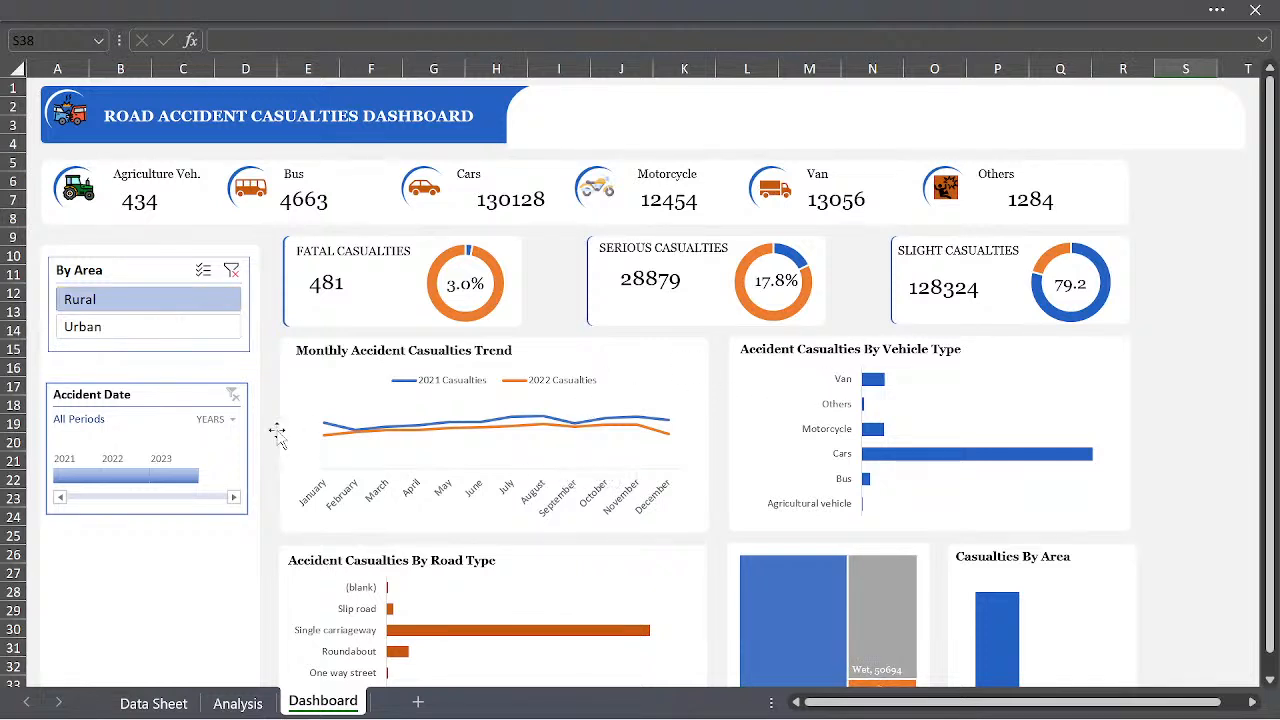
pyautogui.click(146, 329)
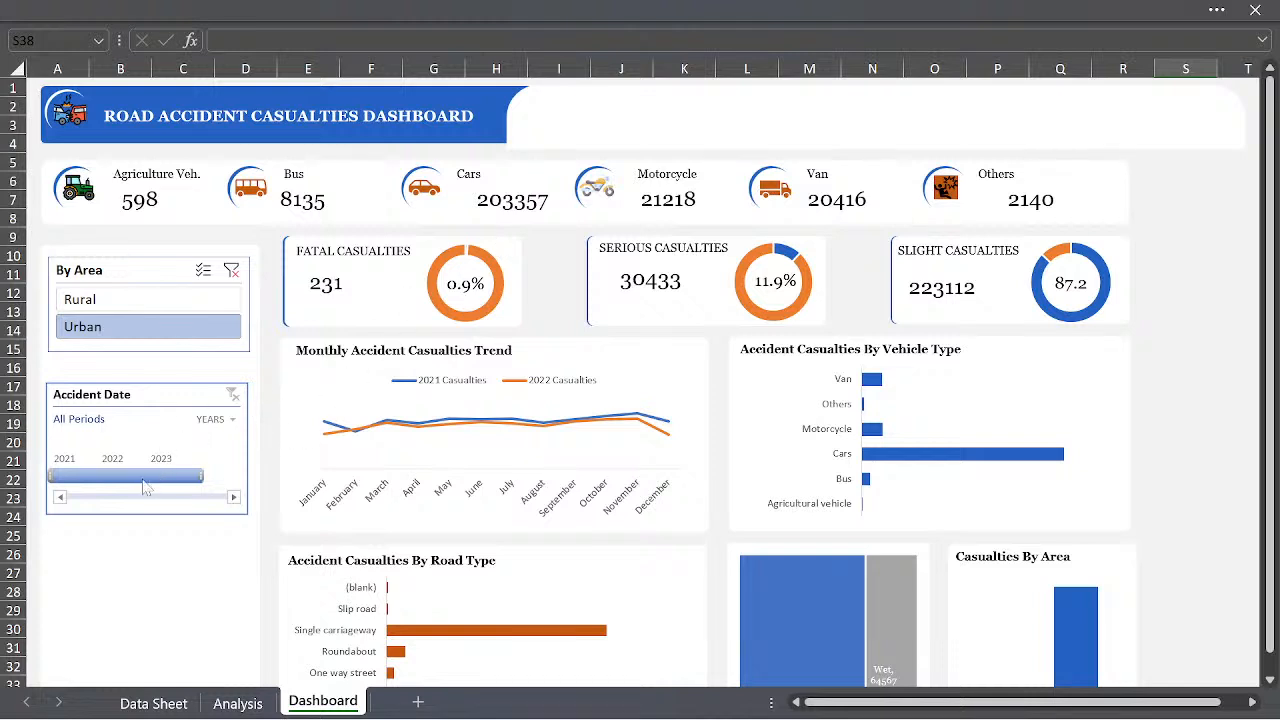
pyautogui.click(74, 476)
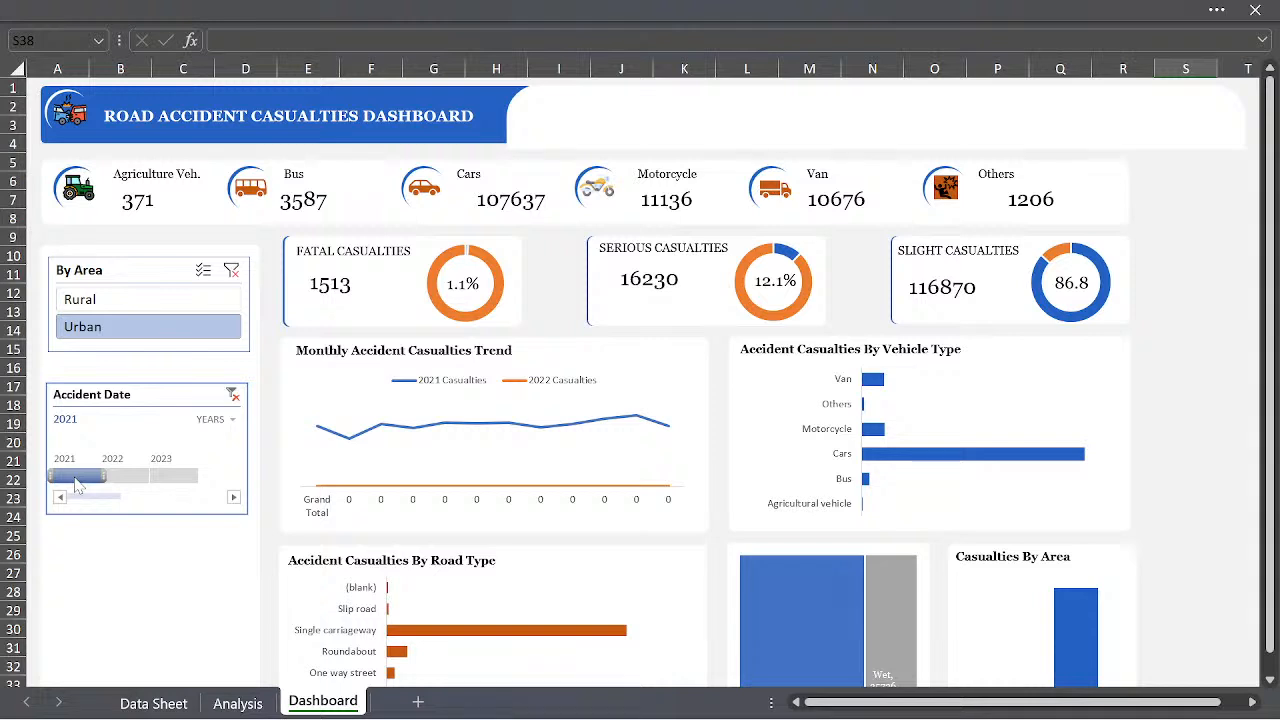
pyautogui.moveTo(76, 483); pyautogui.dragTo(130, 482)
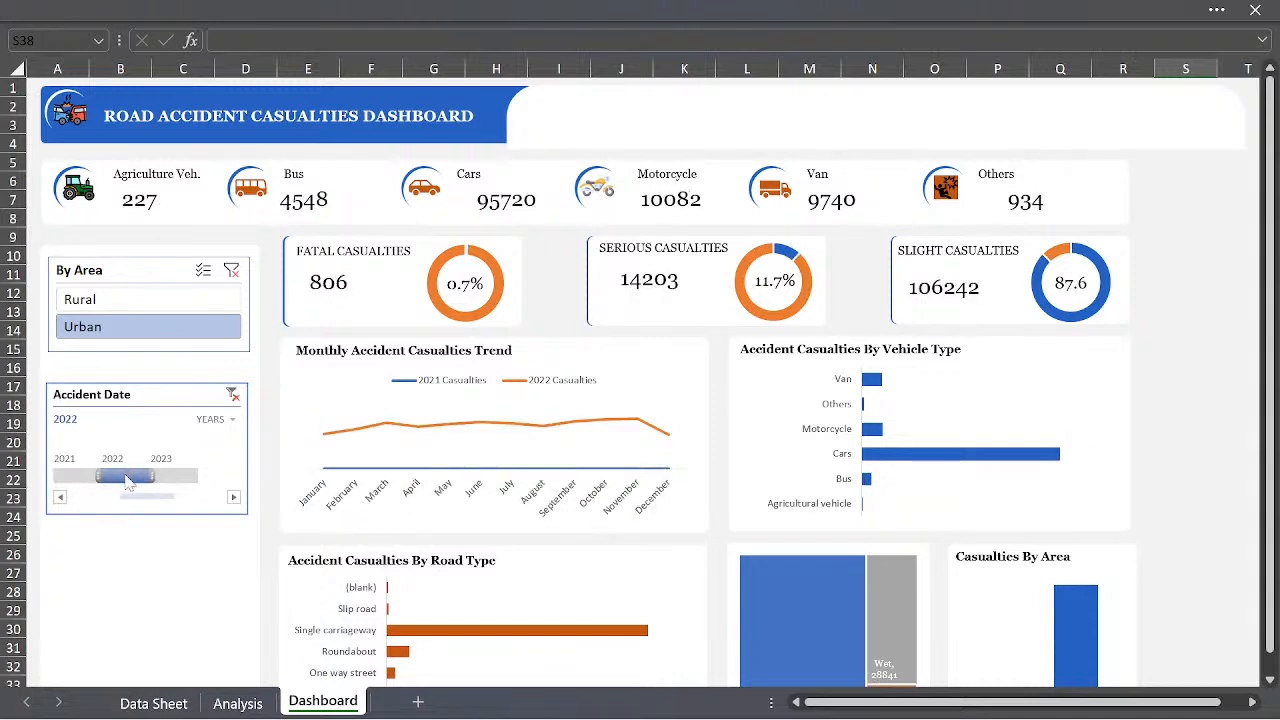
pyautogui.click(60, 479)
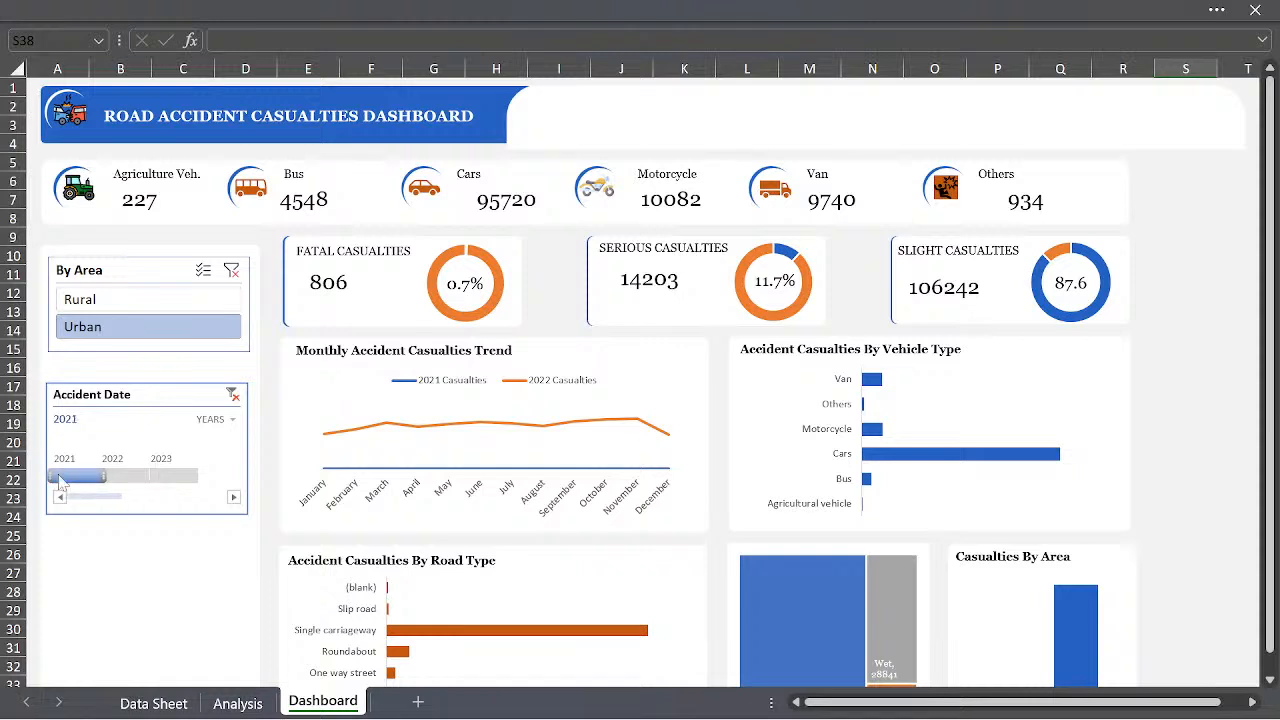
pyautogui.moveTo(60, 483); pyautogui.dragTo(165, 478)
pyautogui.scroll(-1, 937, 323)
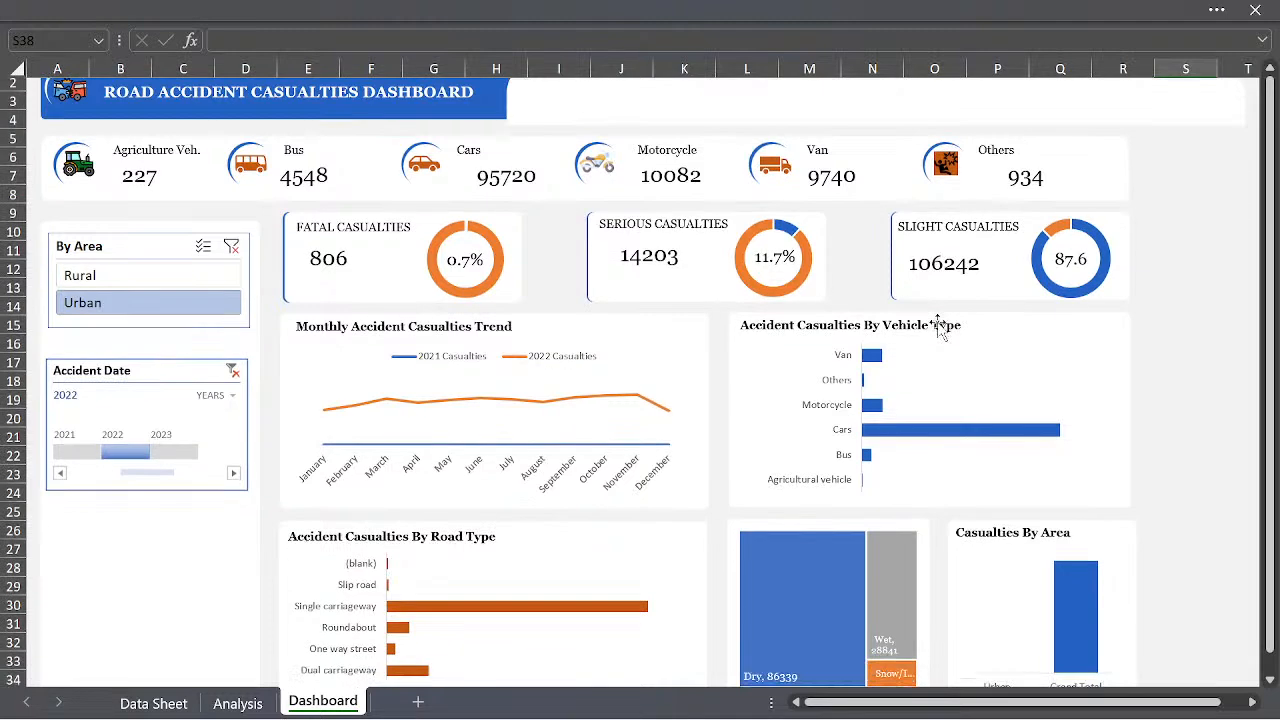
pyautogui.scroll(1, 937, 323)
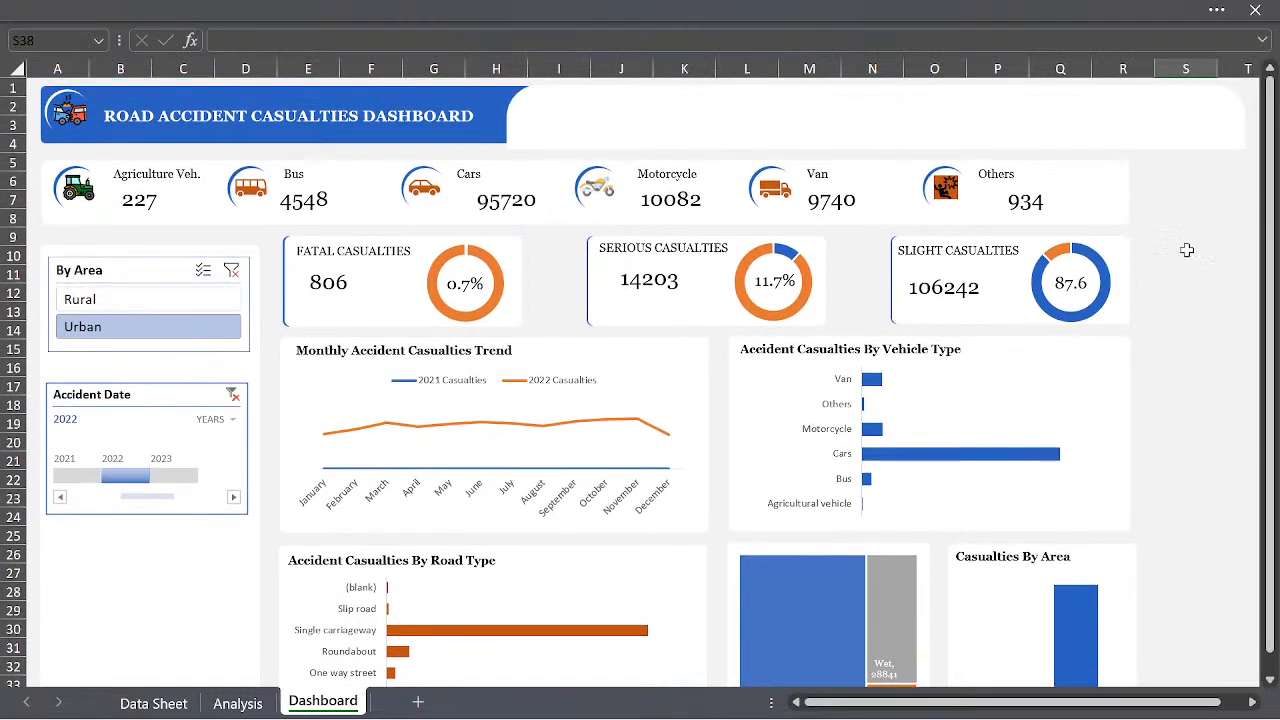
# - Set the dashboard zoom to 100% and clear the By Area and Accident Date filters
pyautogui.click(1222, 10)
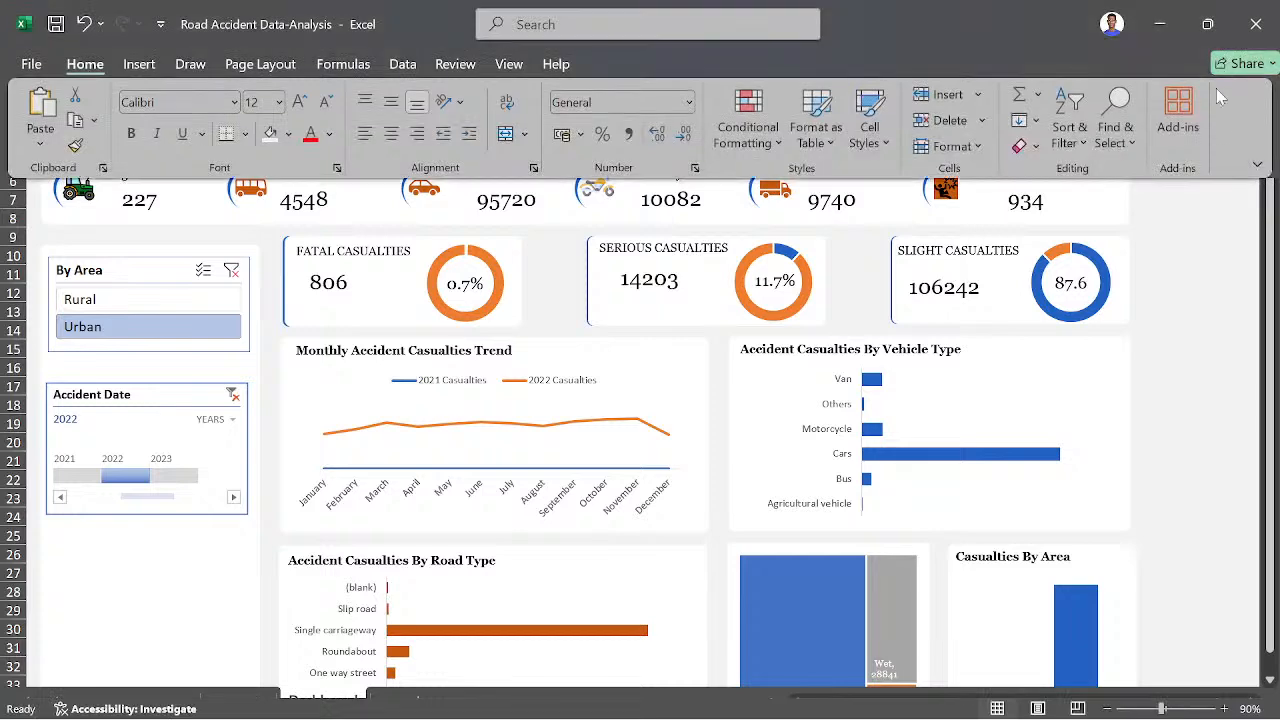
pyautogui.click(1223, 709)
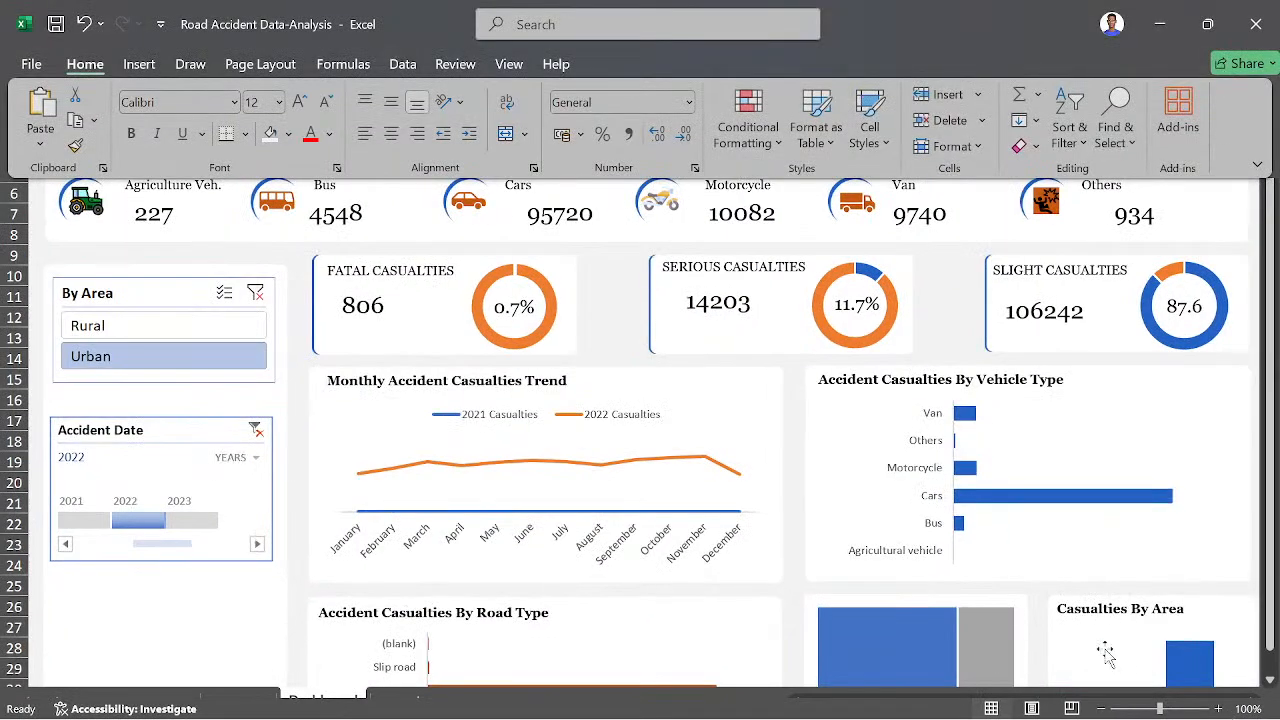
pyautogui.scroll(-4, 895, 637)
pyautogui.scroll(4, 897, 636)
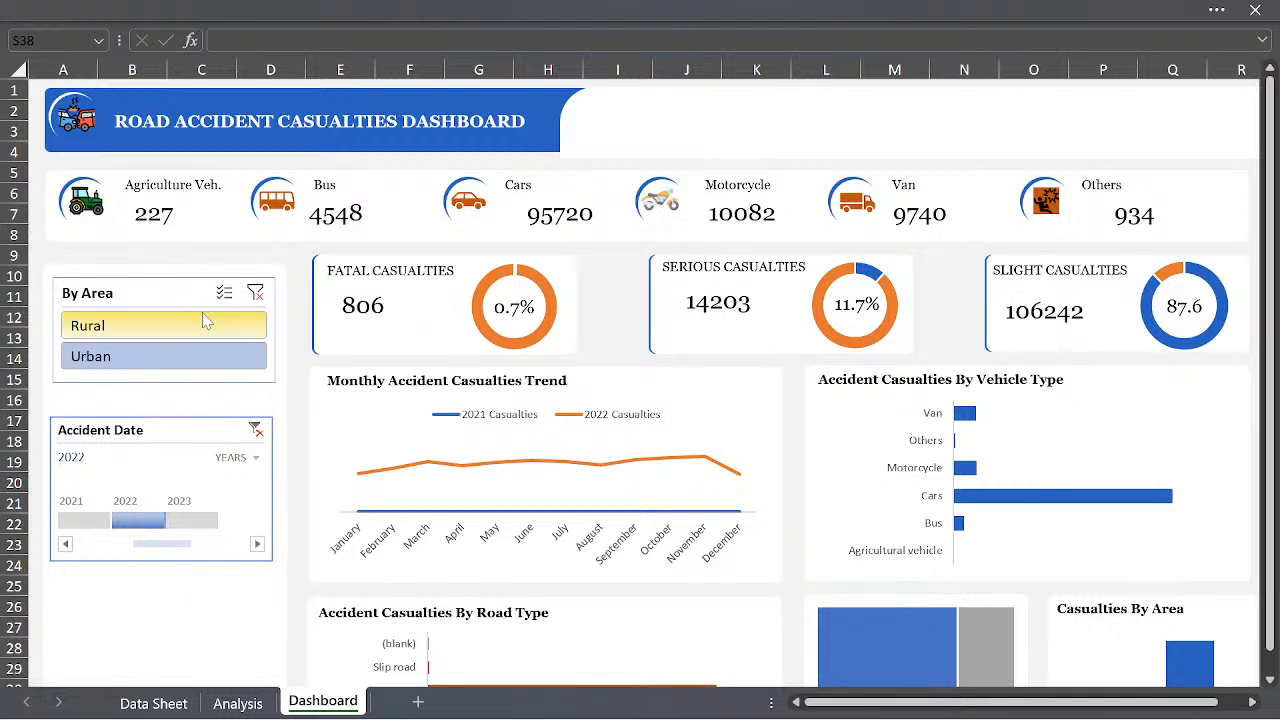
pyautogui.click(258, 292)
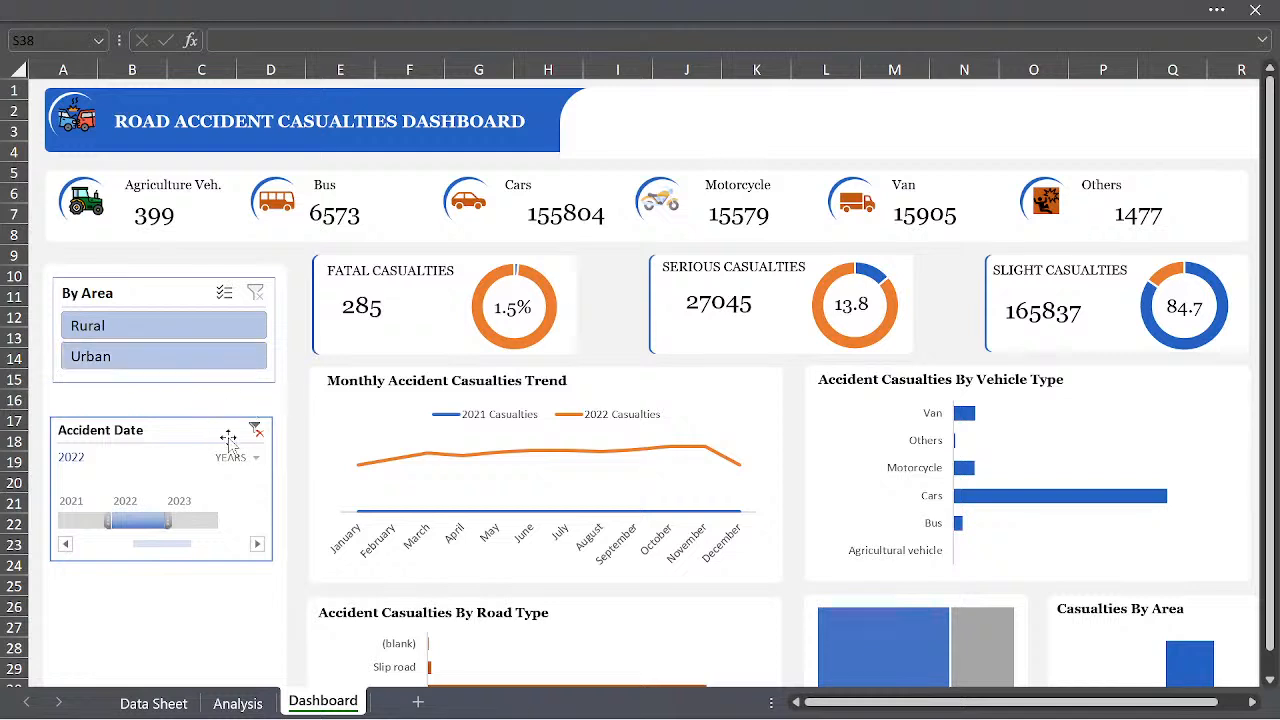
pyautogui.click(257, 428)
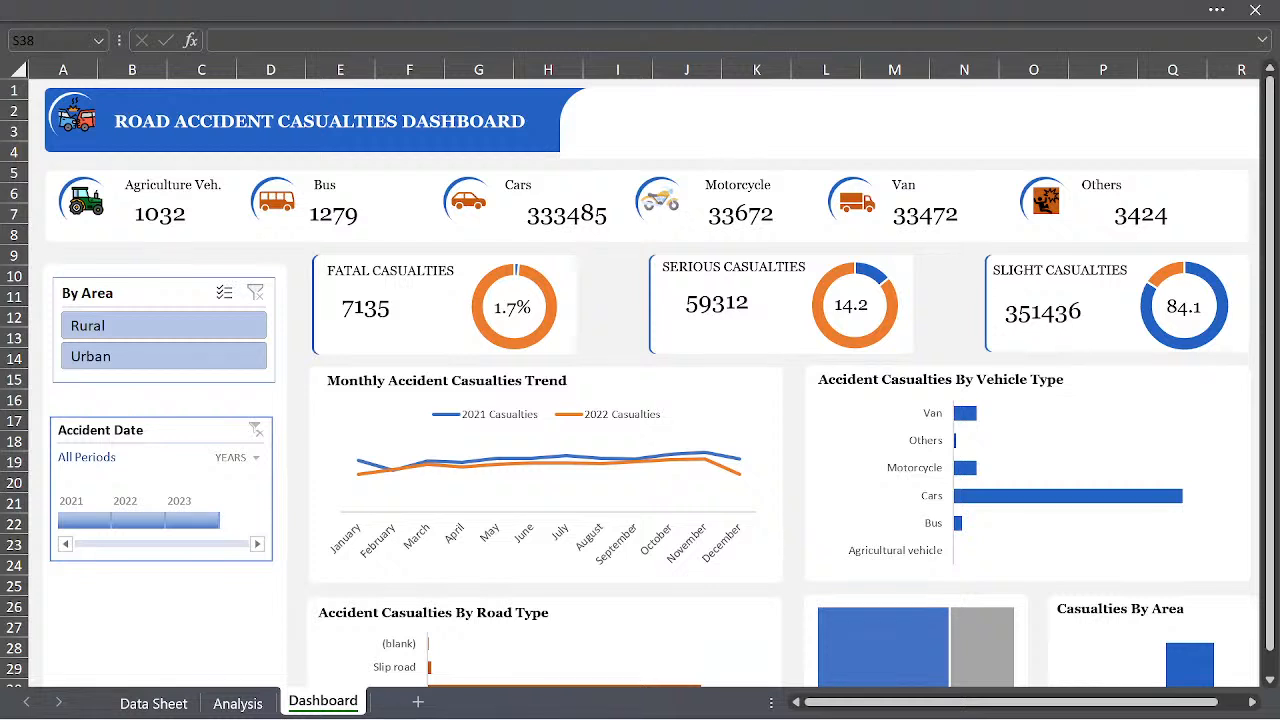
# - Minimise the workbook, the Case Study PDF and the Datasets folder window to reach the desktop
pyautogui.click(1213, 12)
pyautogui.click(1162, 40)
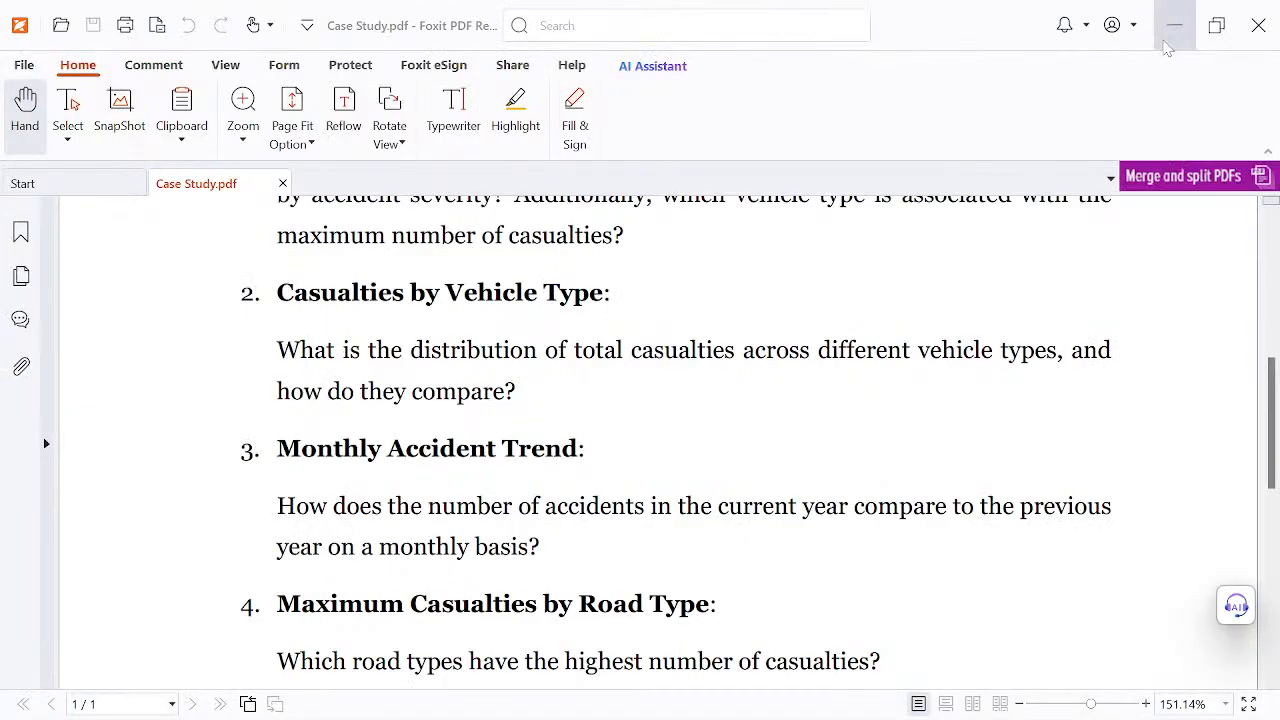
pyautogui.click(1165, 44)
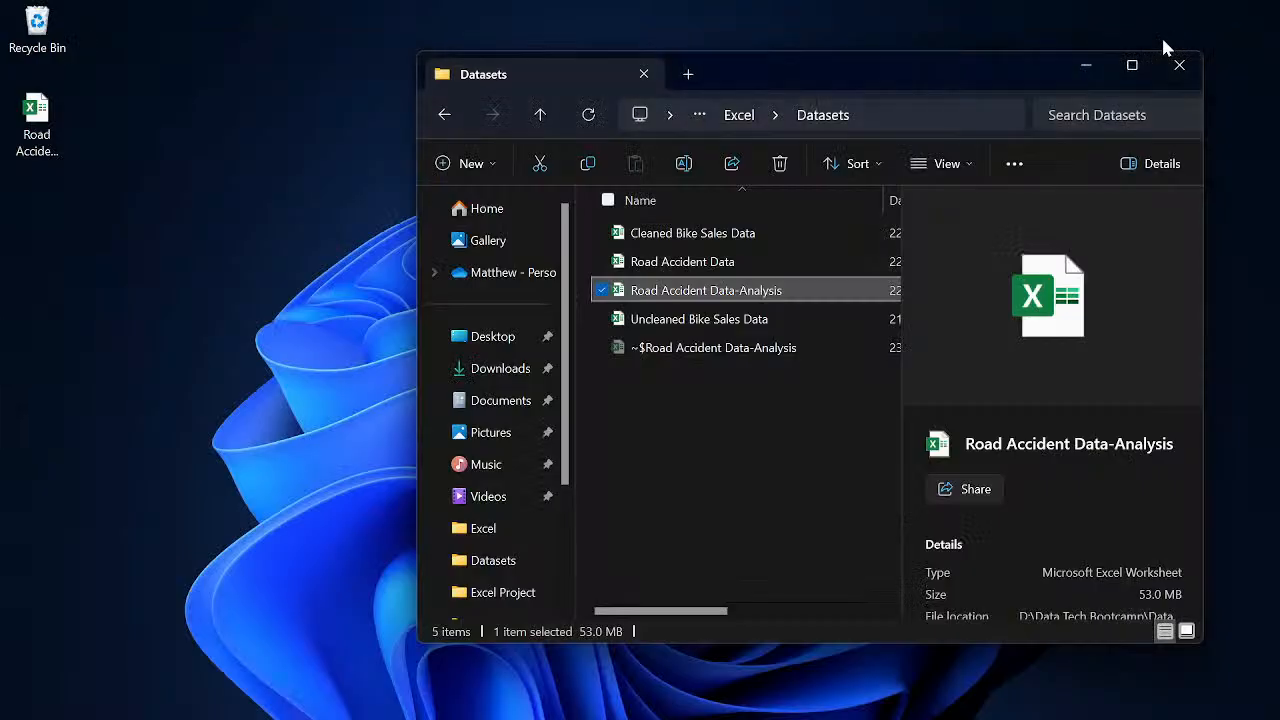
pyautogui.click(1087, 64)
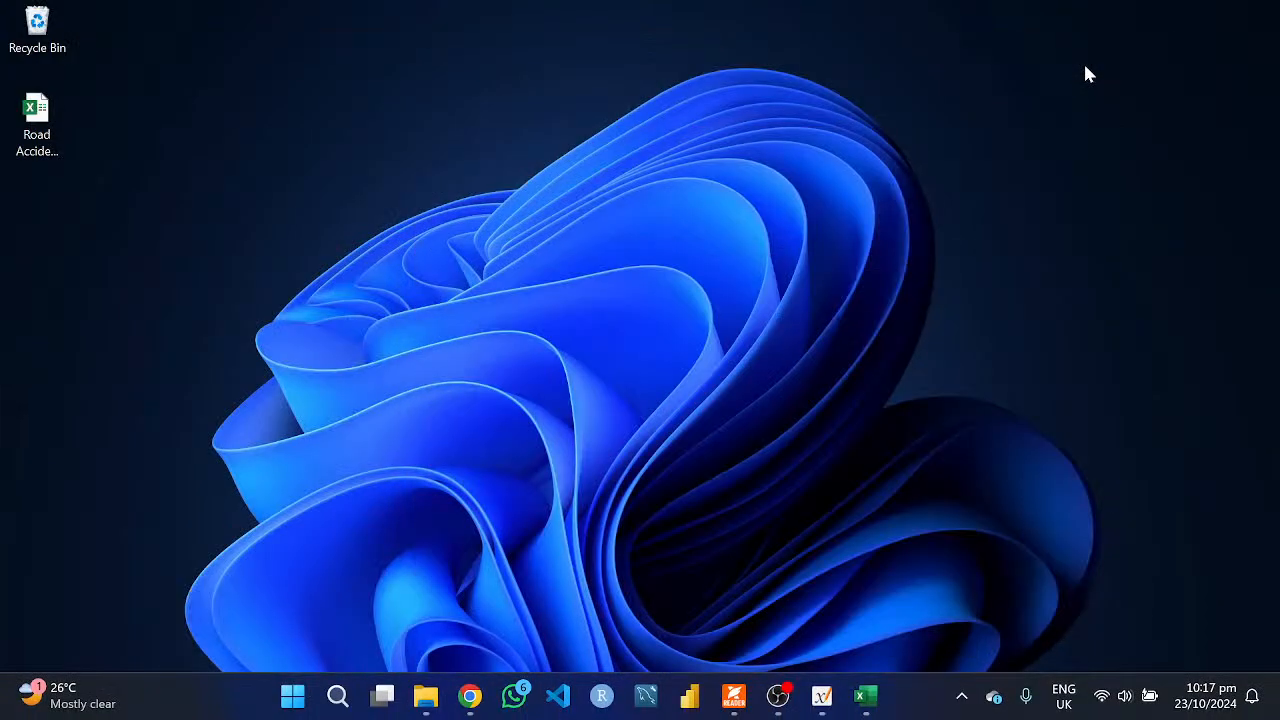